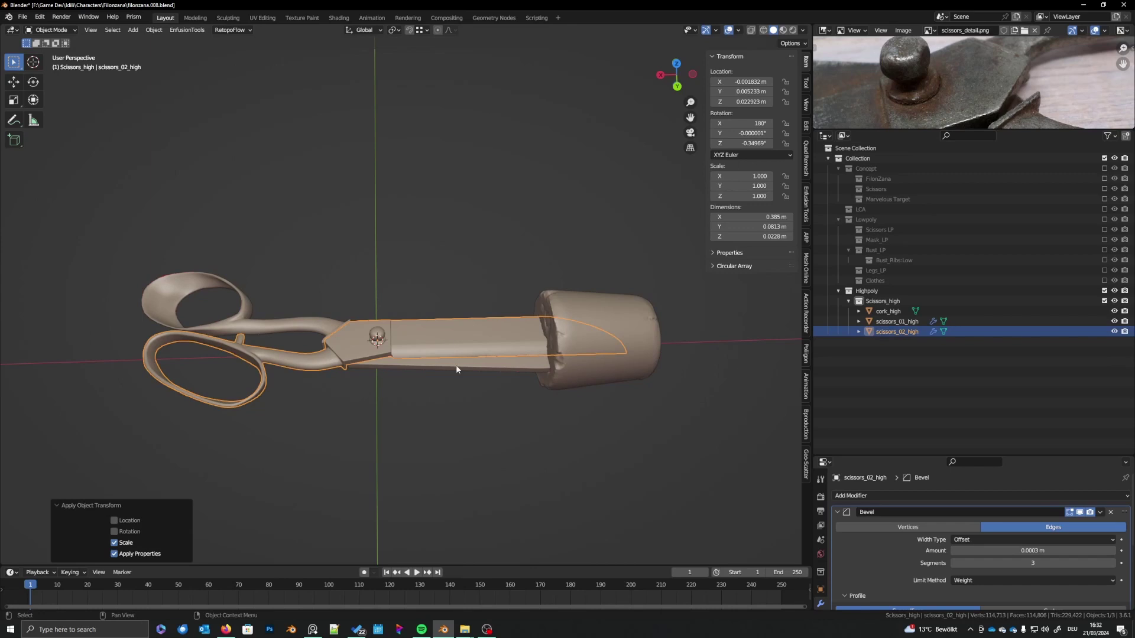
- Apply the scale transform to the high-poly scissor half and the cork
key(ctrl+a)
click(456, 370)
click(594, 363)
key(ctrl+a)
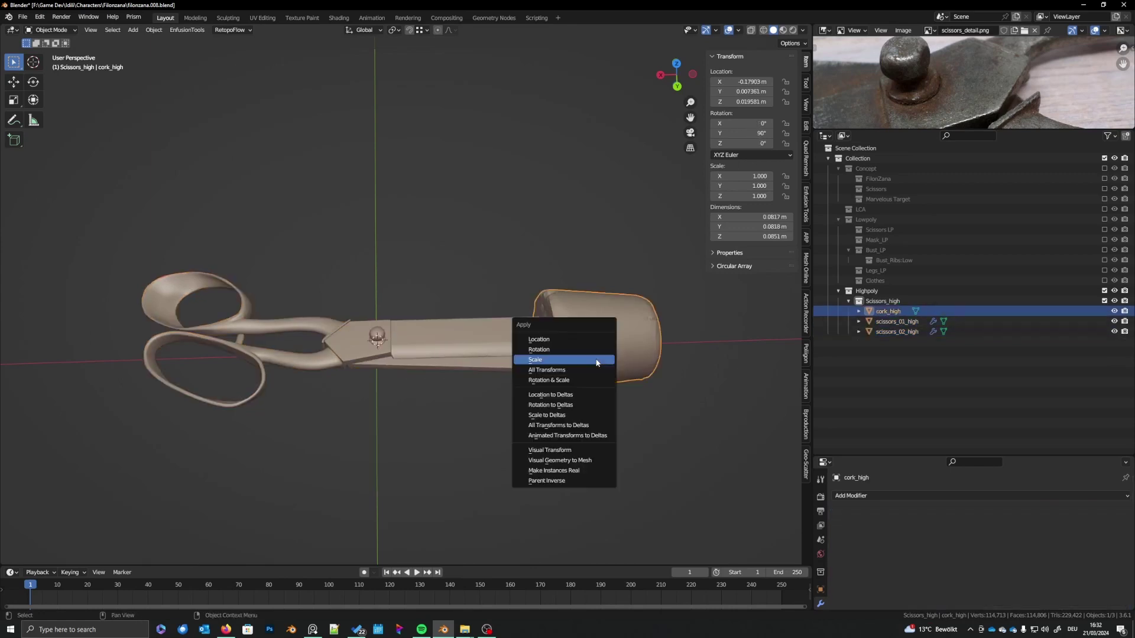
click(594, 360)
click(456, 367)
key(a)
mouse_move(455, 367)
middle_down()
mouse_move(438, 219)
mouse_move(445, 395)
mouse_move(449, 361)
middle_up()
key(q)
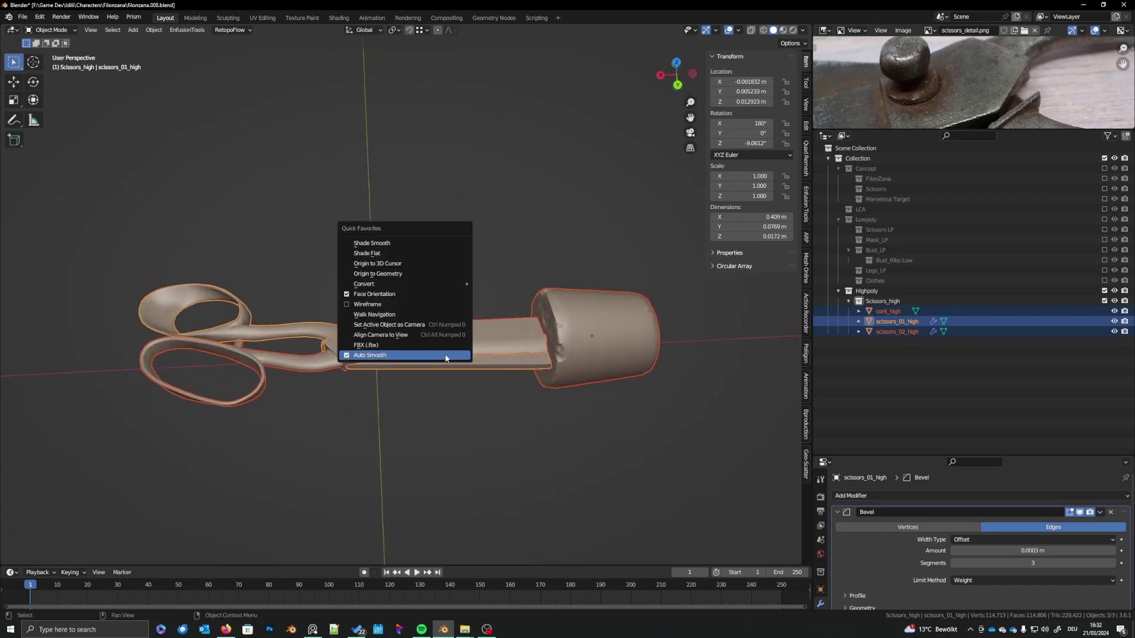
middle_drag(623, 442, 538, 416)
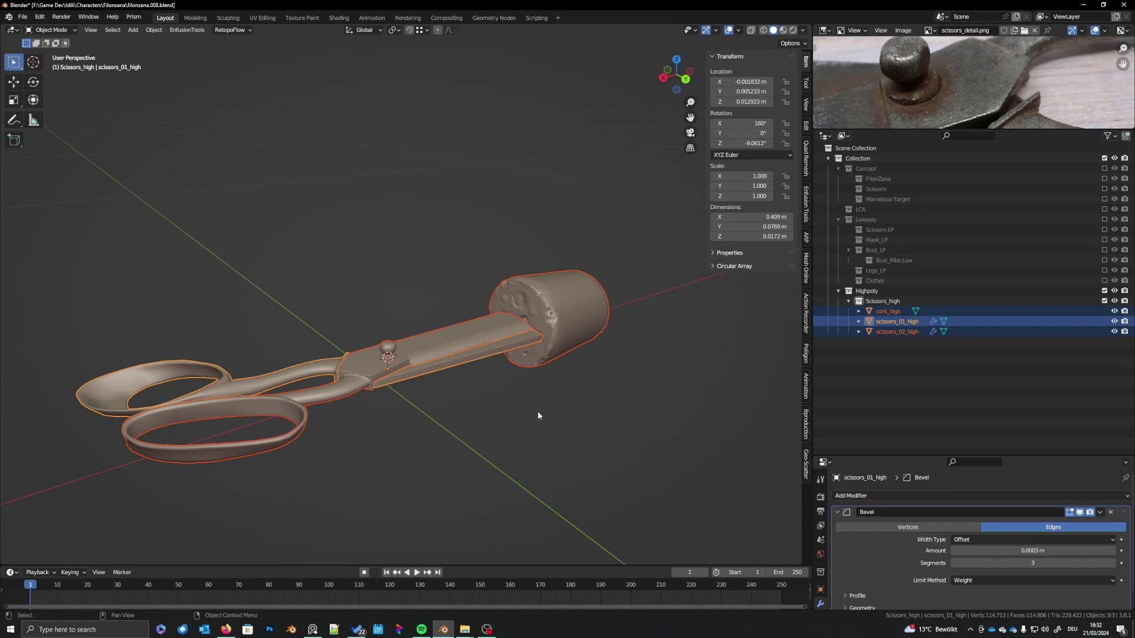
click(575, 316)
middle_drag(590, 357, 579, 362)
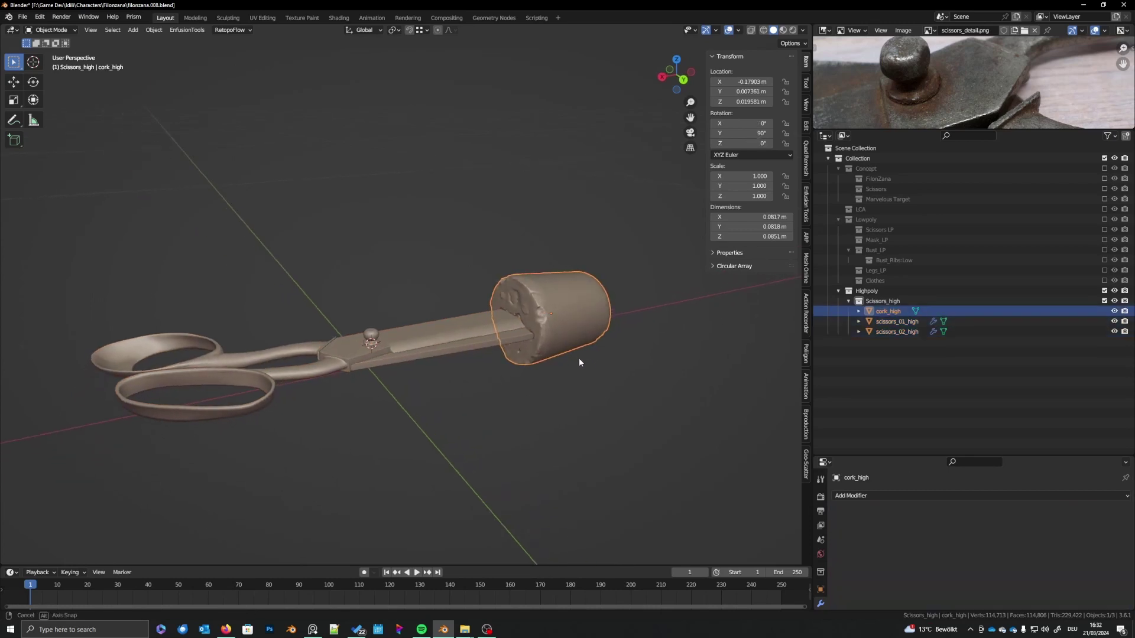
shift+click(445, 344)
shift+click(446, 354)
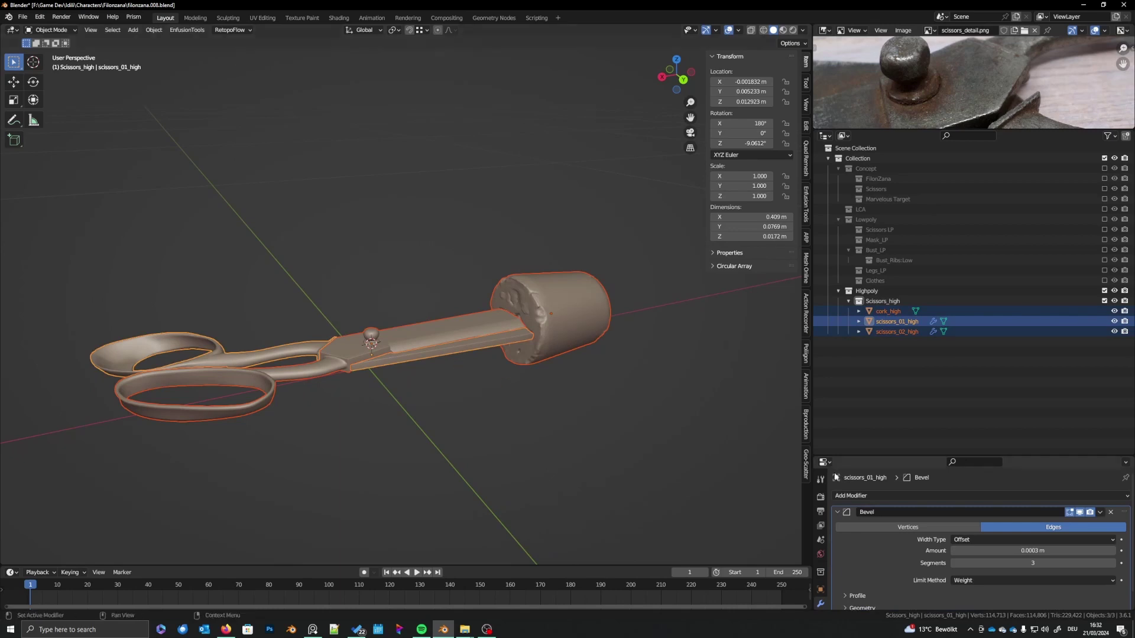
- Assign the existing Scissors material to cork_high and check the material of the high-poly scissor halves
click(578, 340)
drag(918, 455, 918, 375)
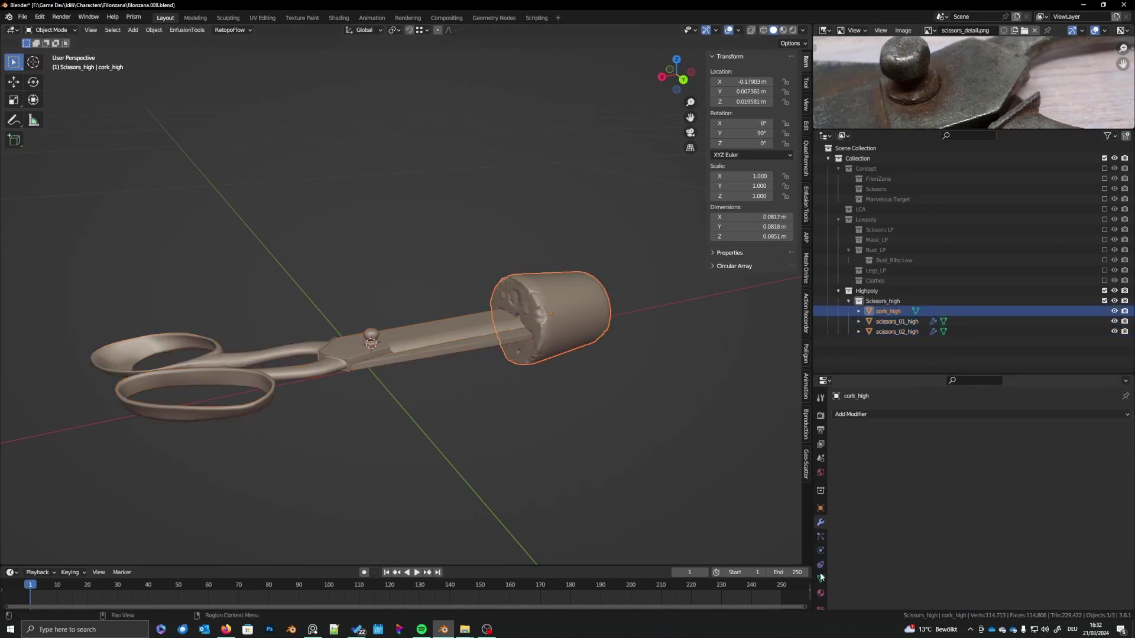
click(821, 593)
click(839, 456)
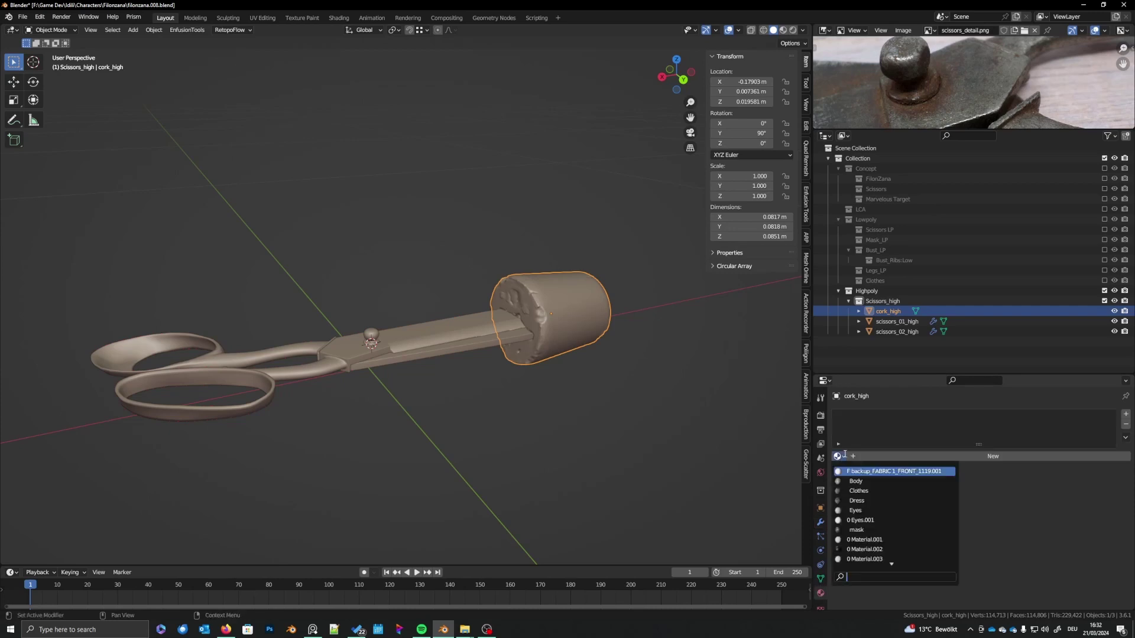
text(sc)
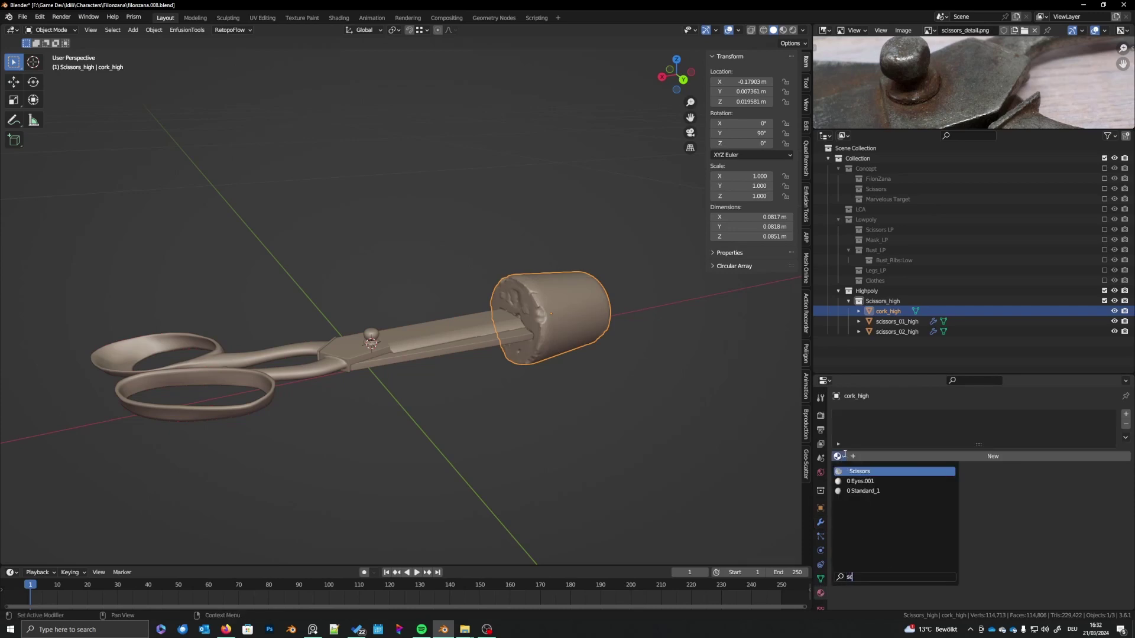
click(860, 471)
middle_drag(591, 408, 620, 414)
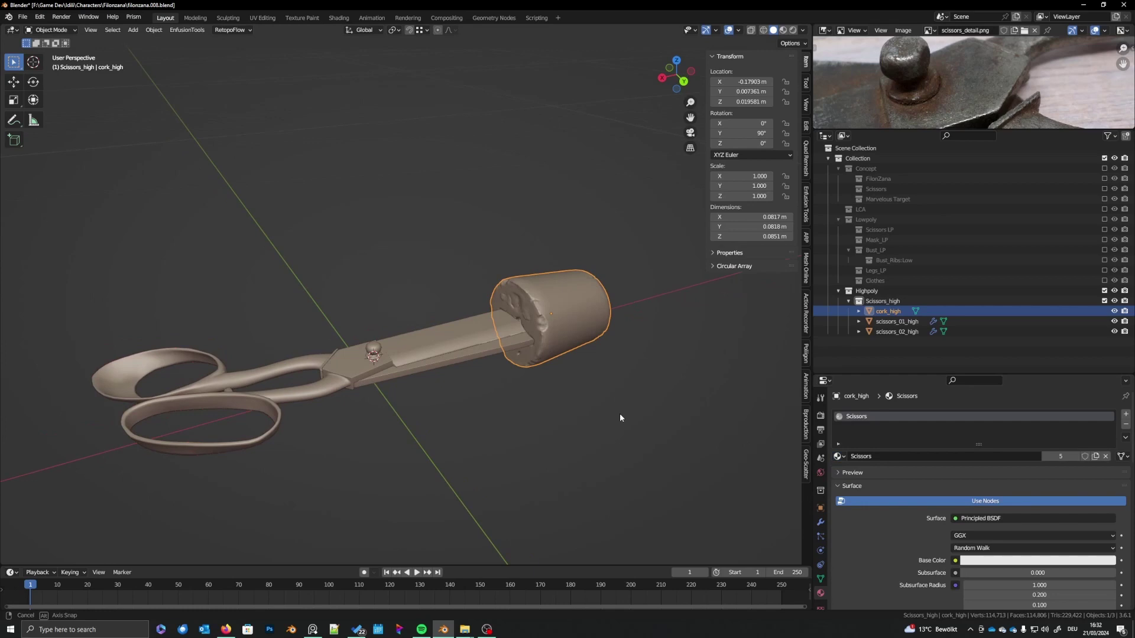
click(453, 351)
click(455, 359)
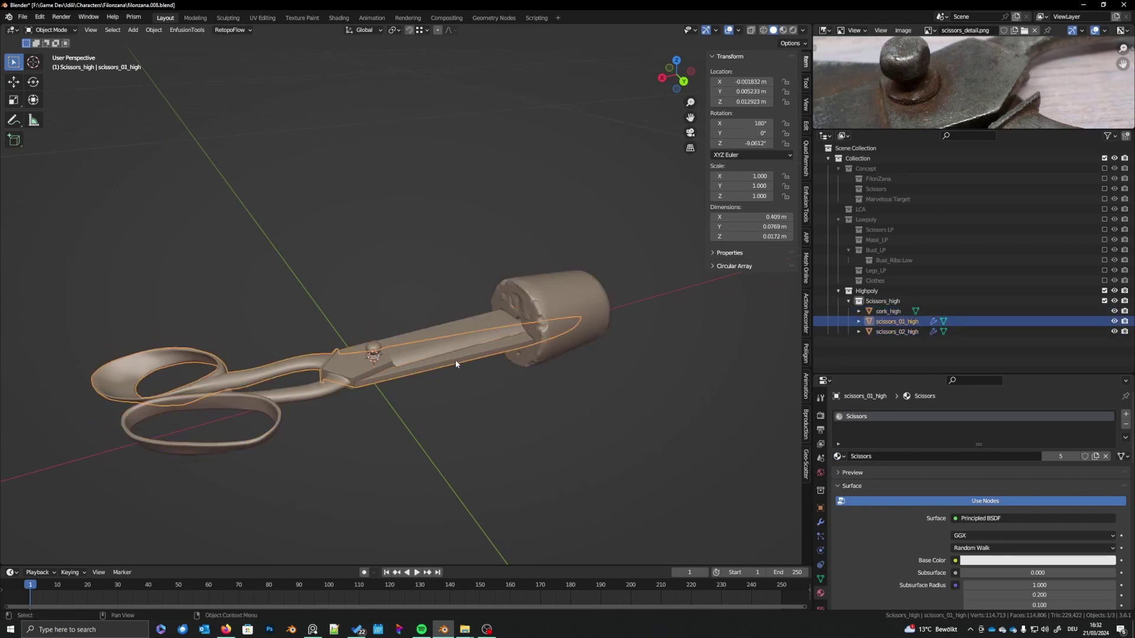
- Select cork_high together with scissors_01_high and scissors_02_high and start an FBX export
click(556, 311)
shift+click(512, 345)
shift+click(514, 355)
middle_drag(517, 377, 512, 413)
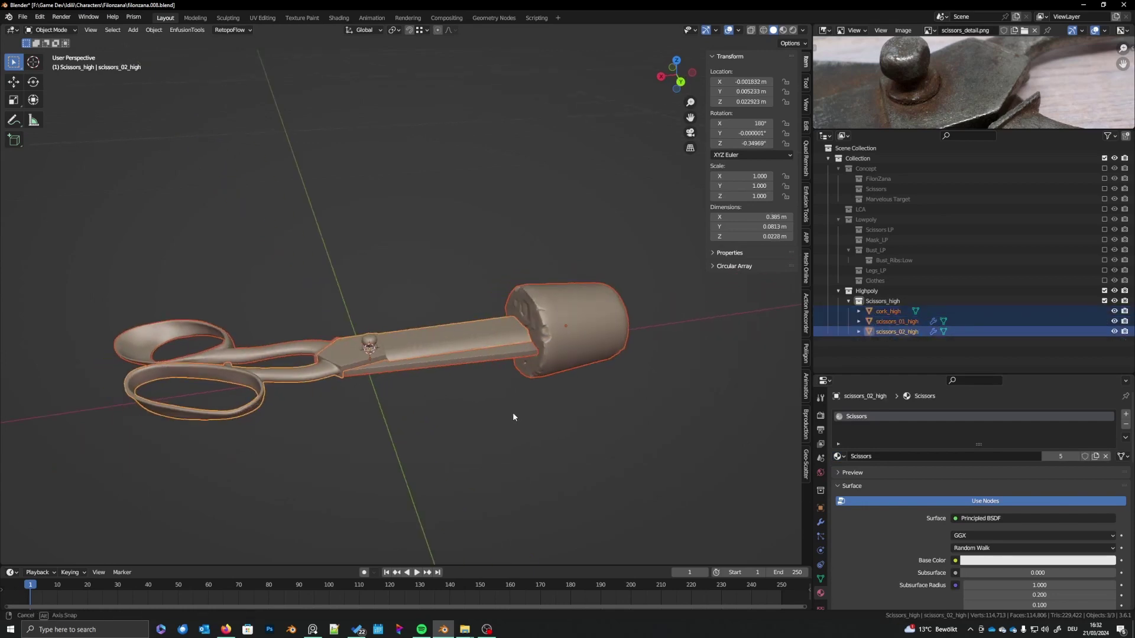
key(q)
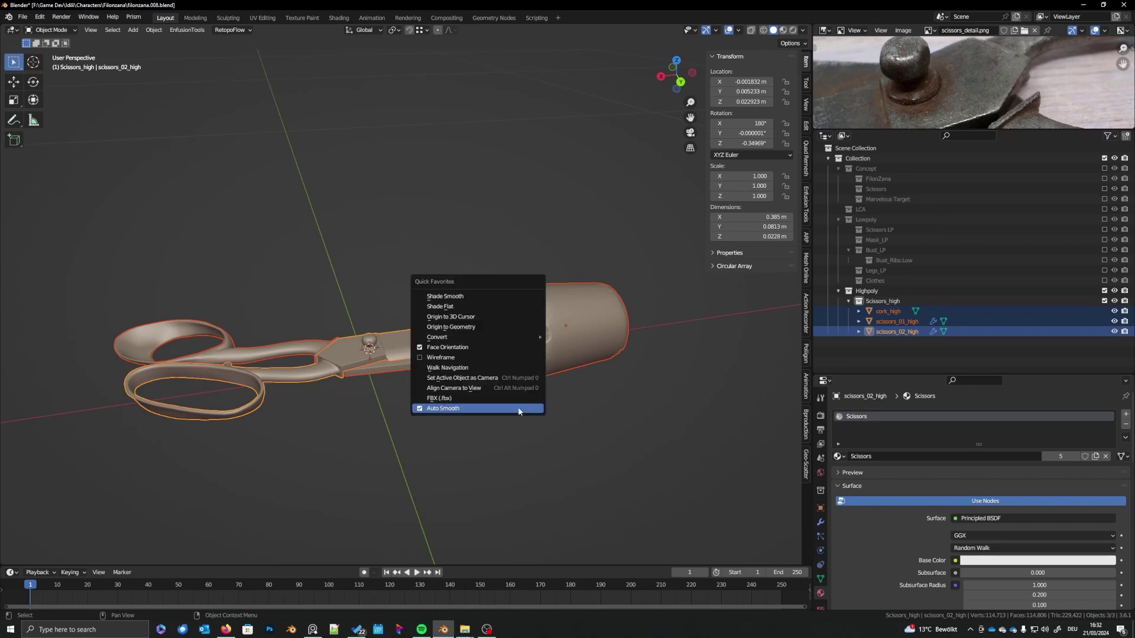
click(518, 407)
middle_drag(578, 342, 547, 377)
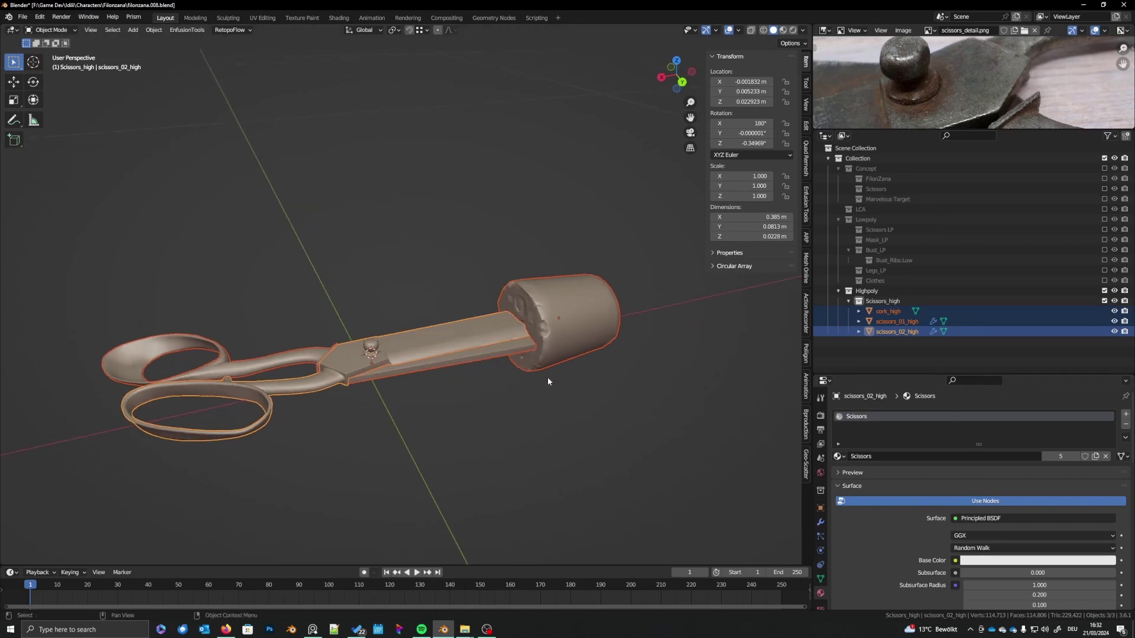
key(q)
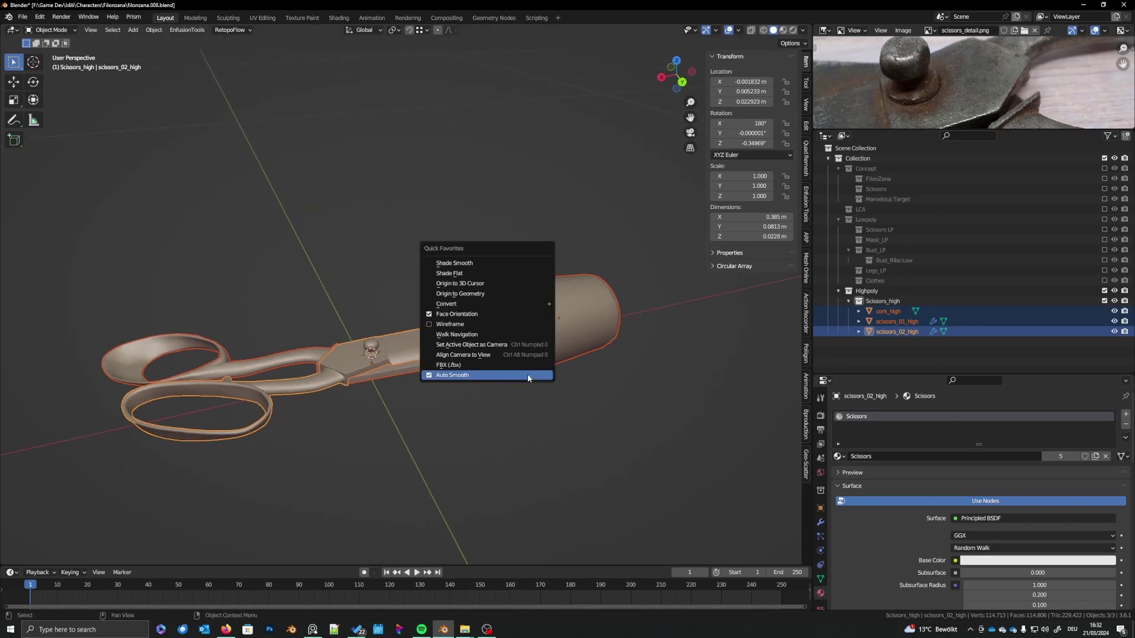
click(459, 366)
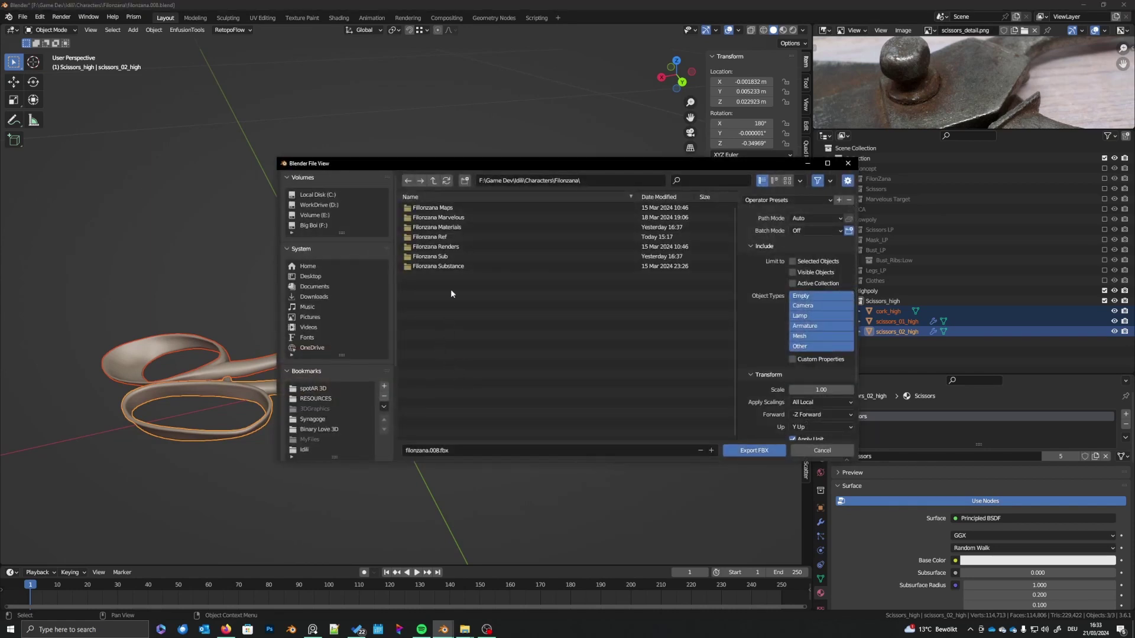
- Export only the selected objects of type Mesh as scissors_high.fbx into the Filonzana Sub folder
double_click(443, 256)
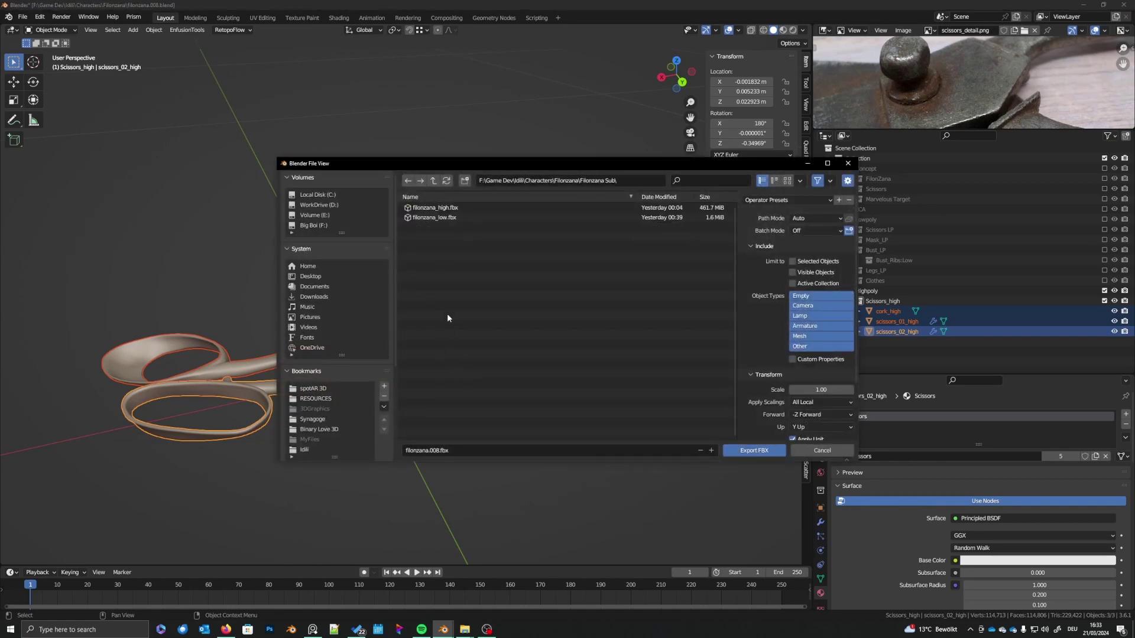
click(426, 453)
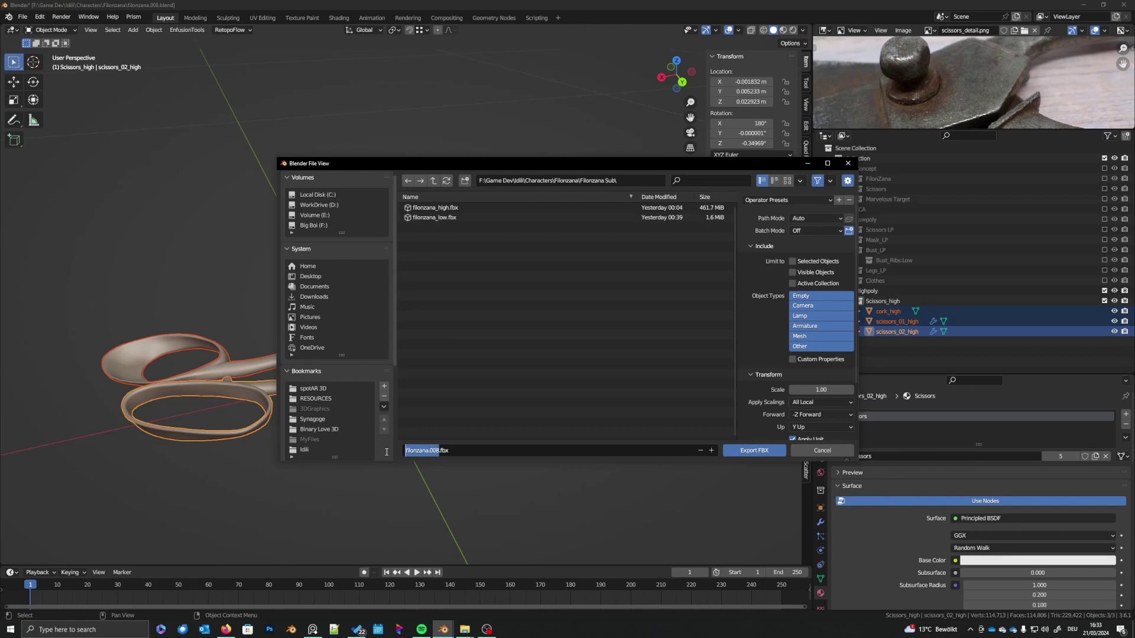
text(scissors_high)
click(792, 262)
click(813, 336)
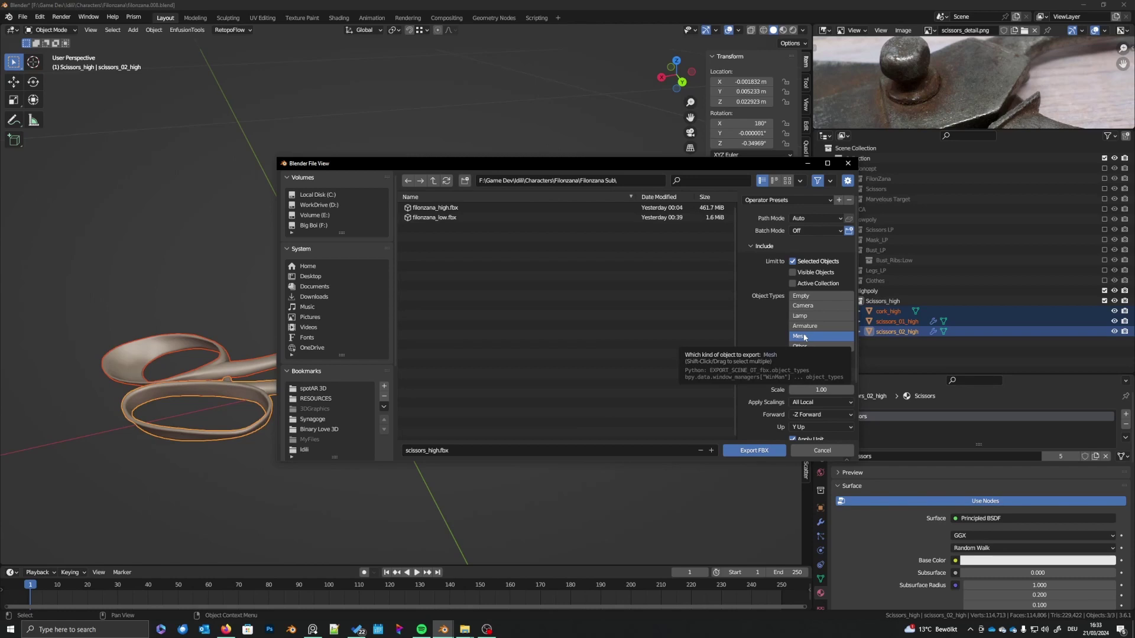
click(763, 456)
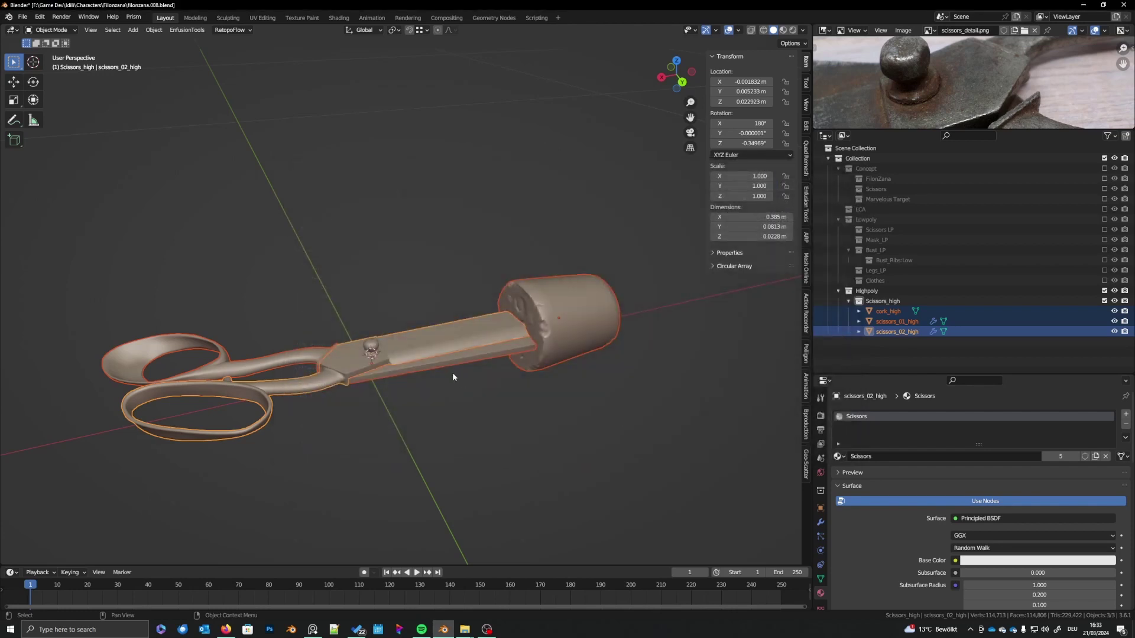
- Save the current scene file
shift+middle_drag(453, 374, 456, 375)
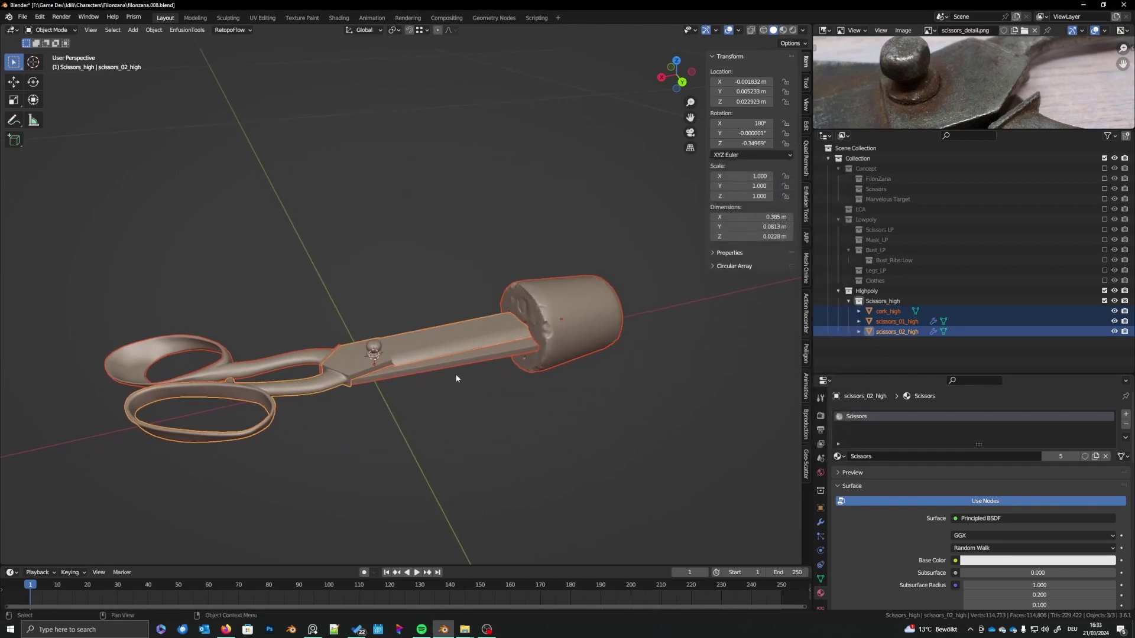
scroll(455, 375, up, 2)
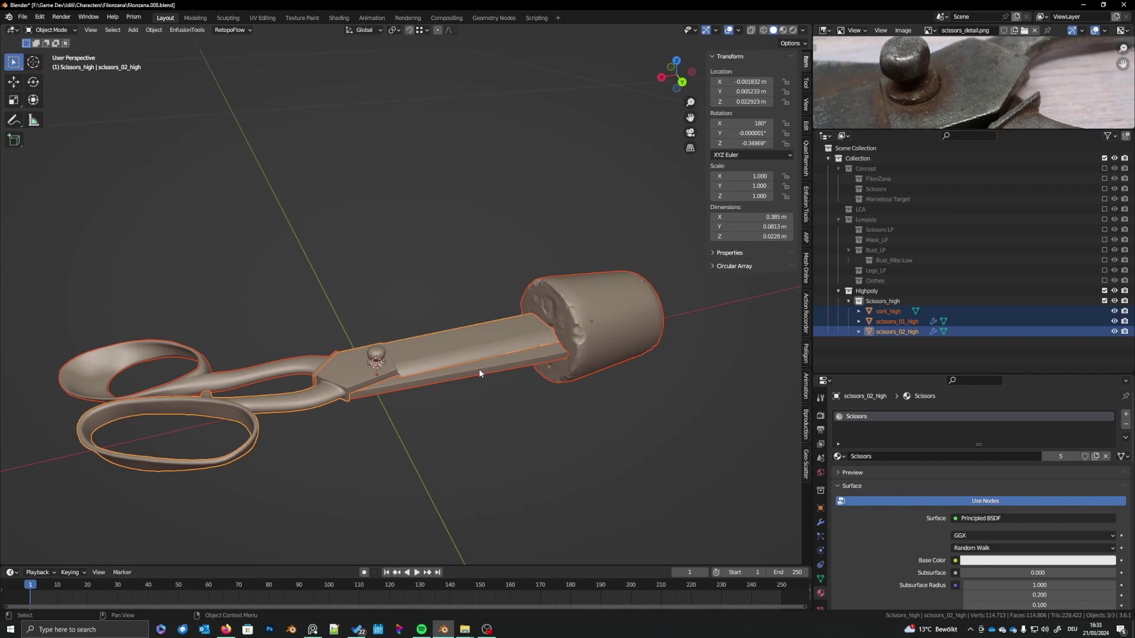
middle_drag(480, 362, 489, 373)
key(ctrl+s)
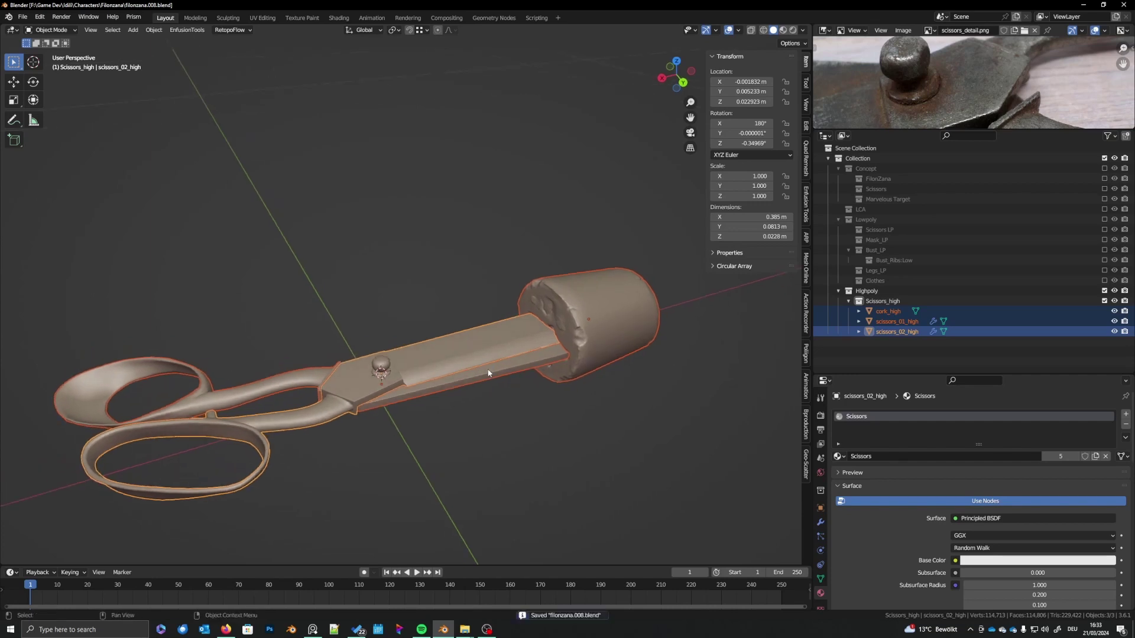
- Exclude the Highpoly collection from the view layer and enable the Lowpoly collection
scroll(482, 371, up, 1)
shift+middle_drag(483, 371, 522, 360)
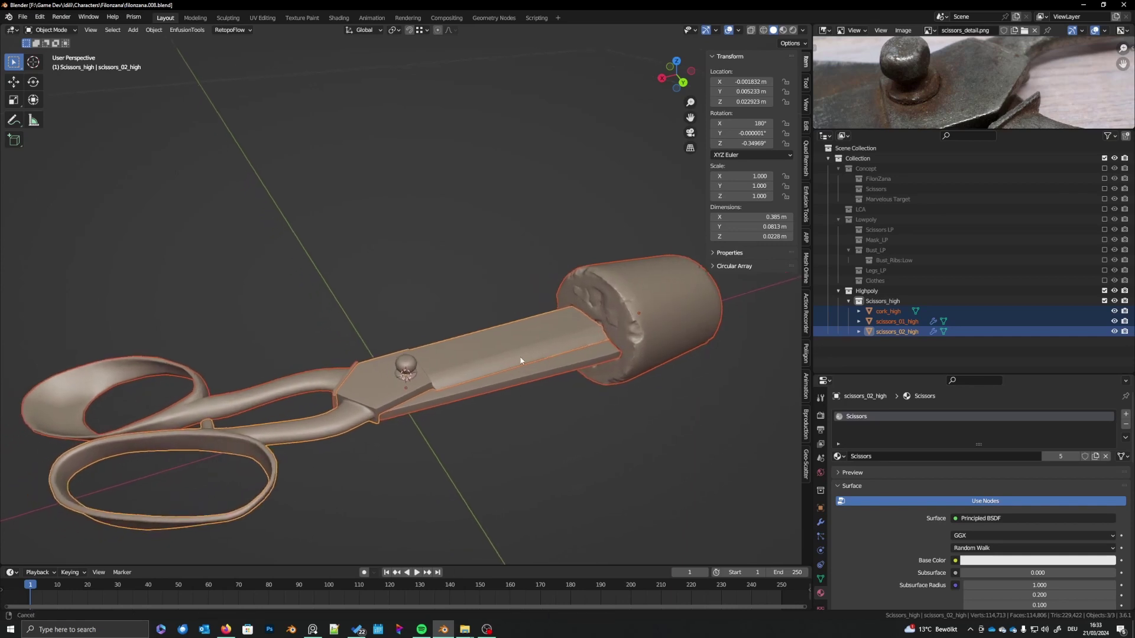
scroll(531, 374, up, 1)
scroll(528, 357, down, 2)
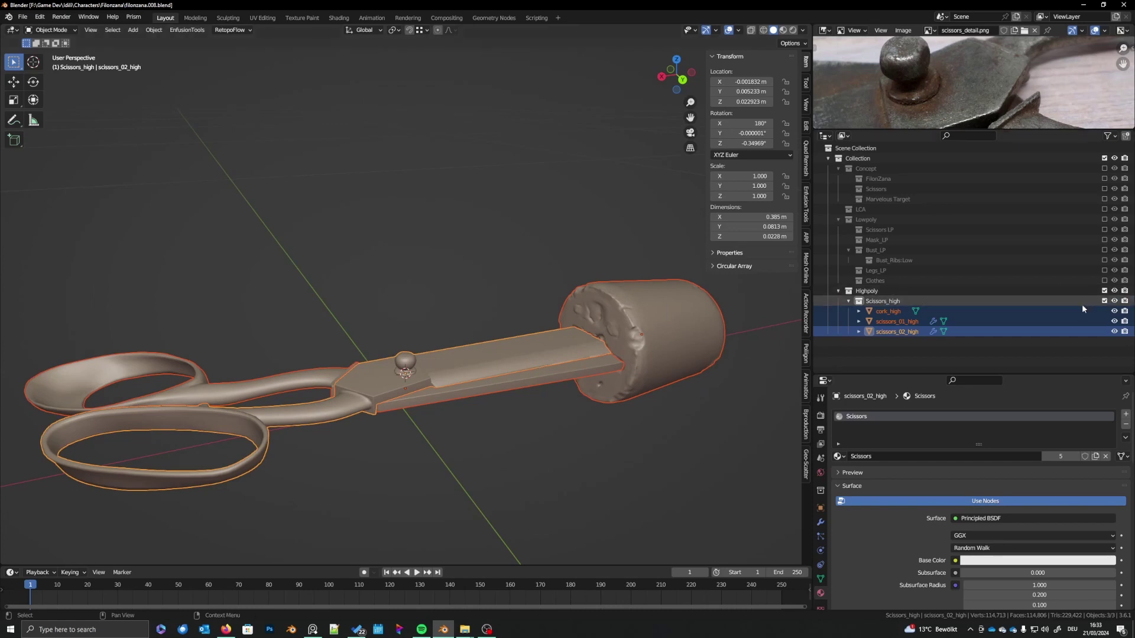
click(1104, 291)
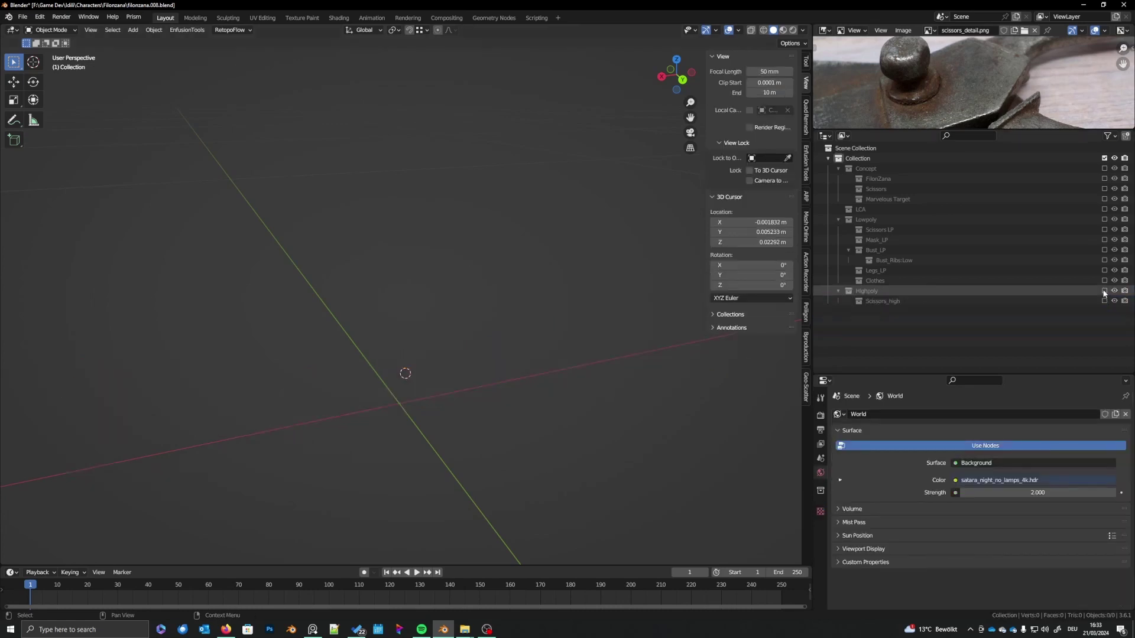
click(1104, 219)
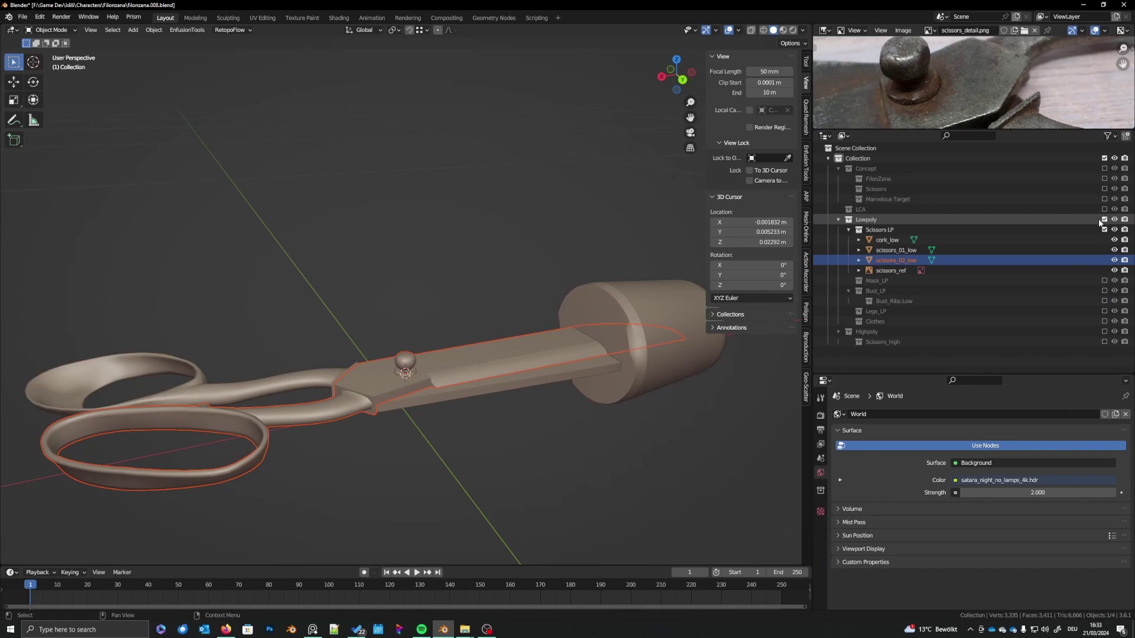
shift+middle_drag(598, 428, 589, 432)
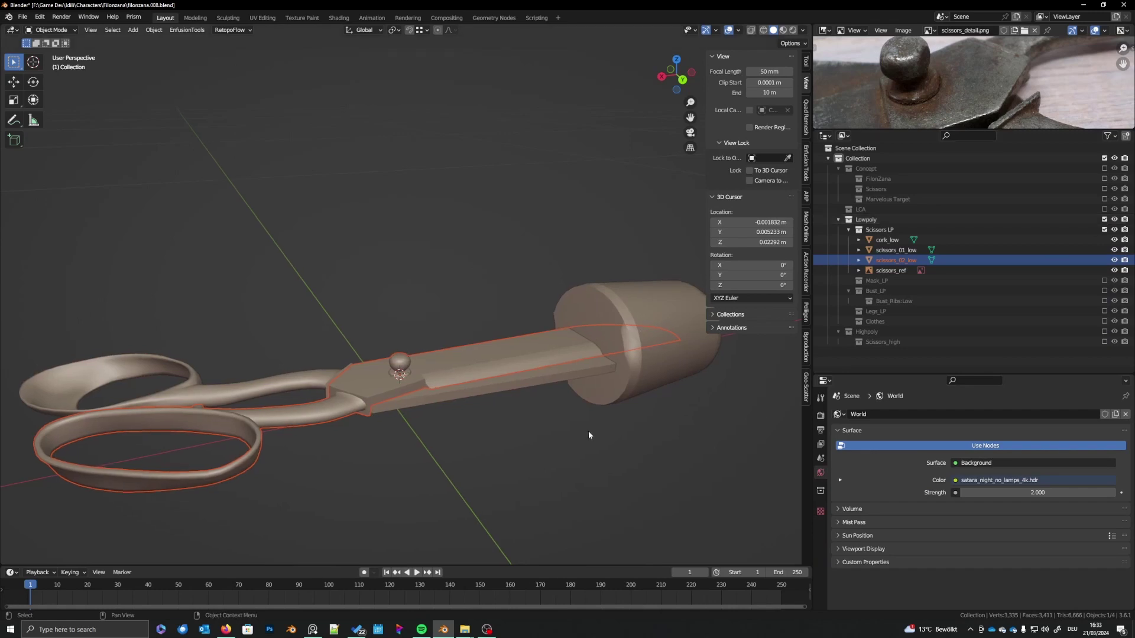
- Assign the existing Scissors material to cork_low
click(664, 357)
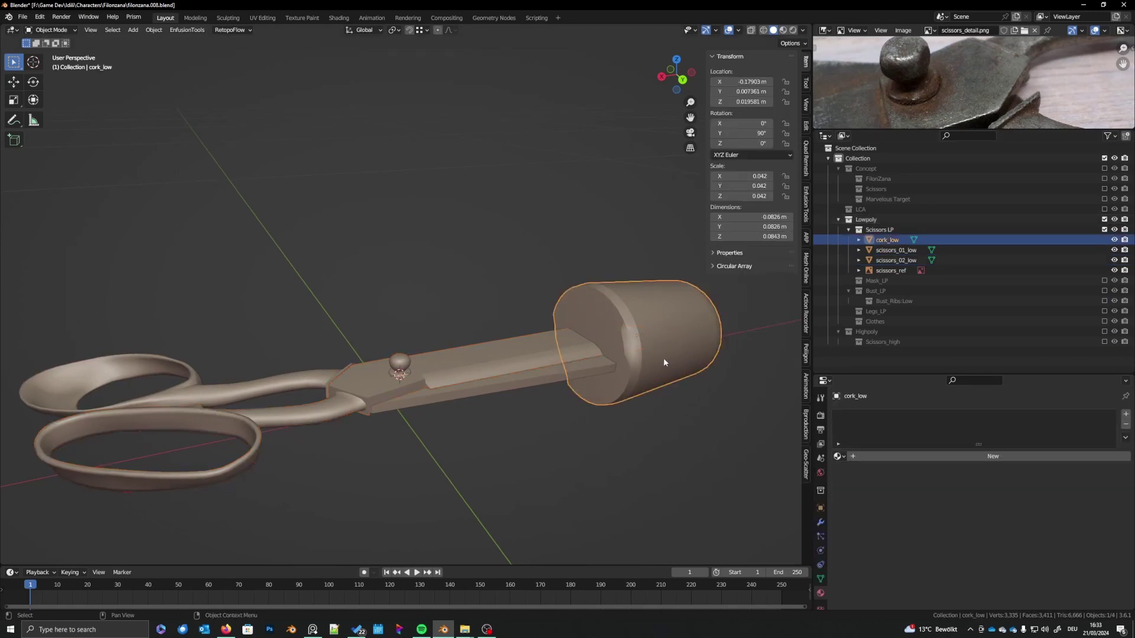
click(838, 456)
text(sc)
click(838, 472)
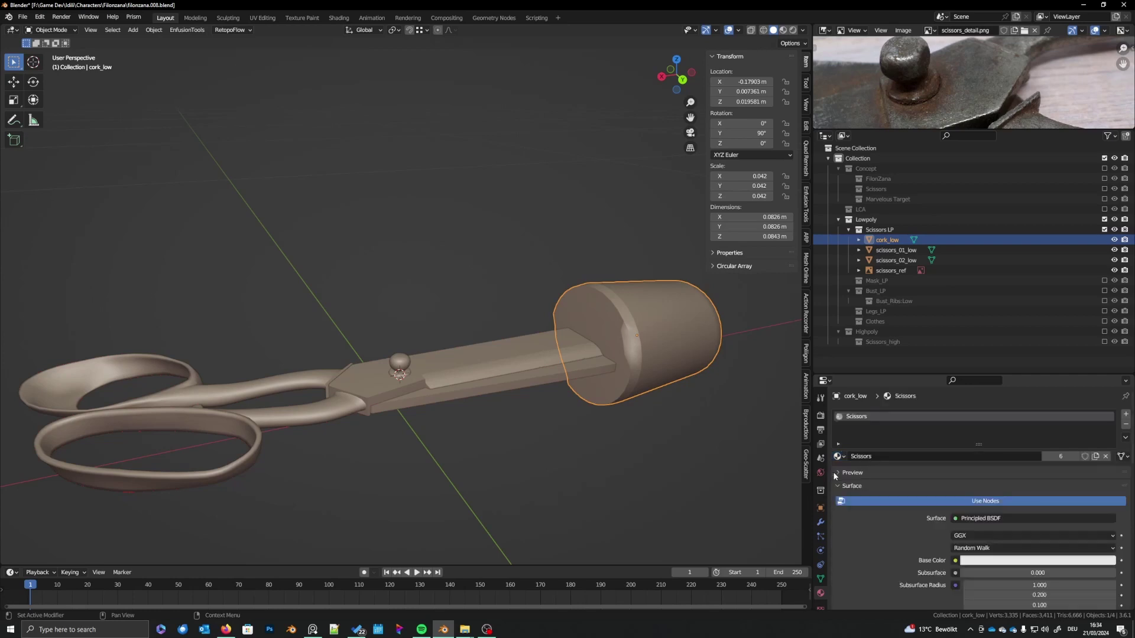
middle_drag(500, 380, 497, 394)
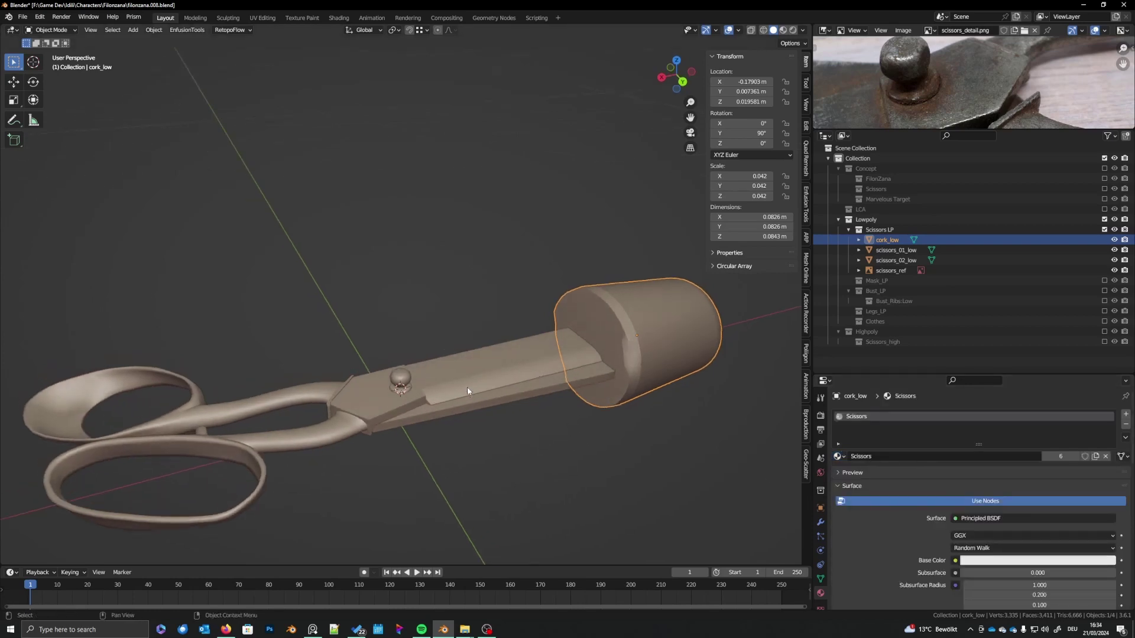
- Switch to the UV Editing workspace and bring the low-poly scissors into close view
click(264, 18)
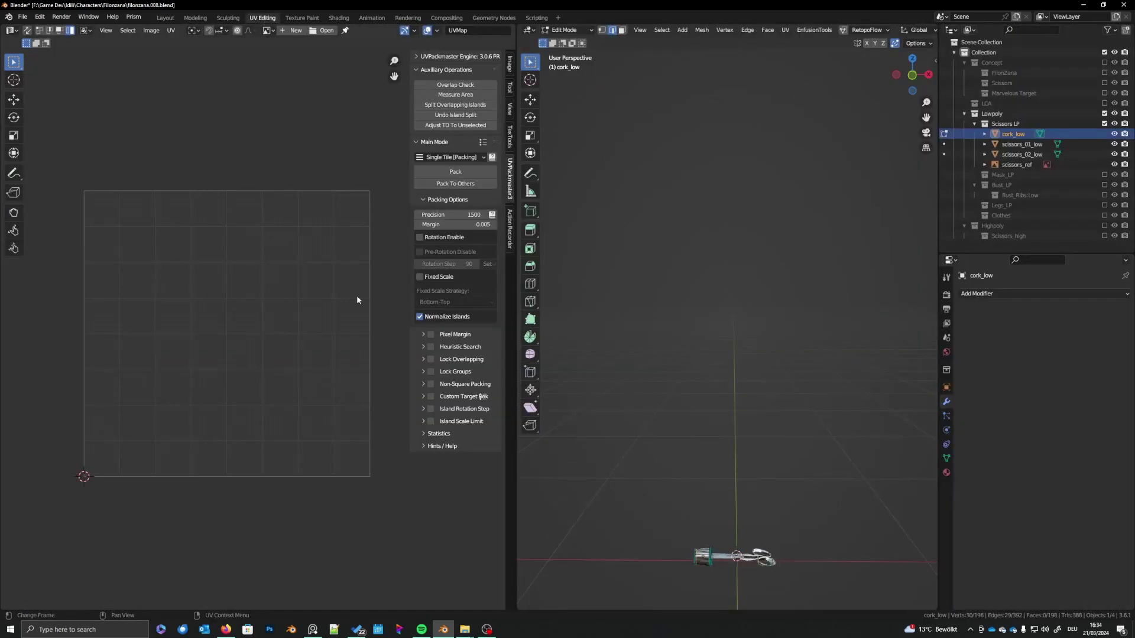
middle_drag(816, 467, 757, 387)
scroll(758, 387, up, 4)
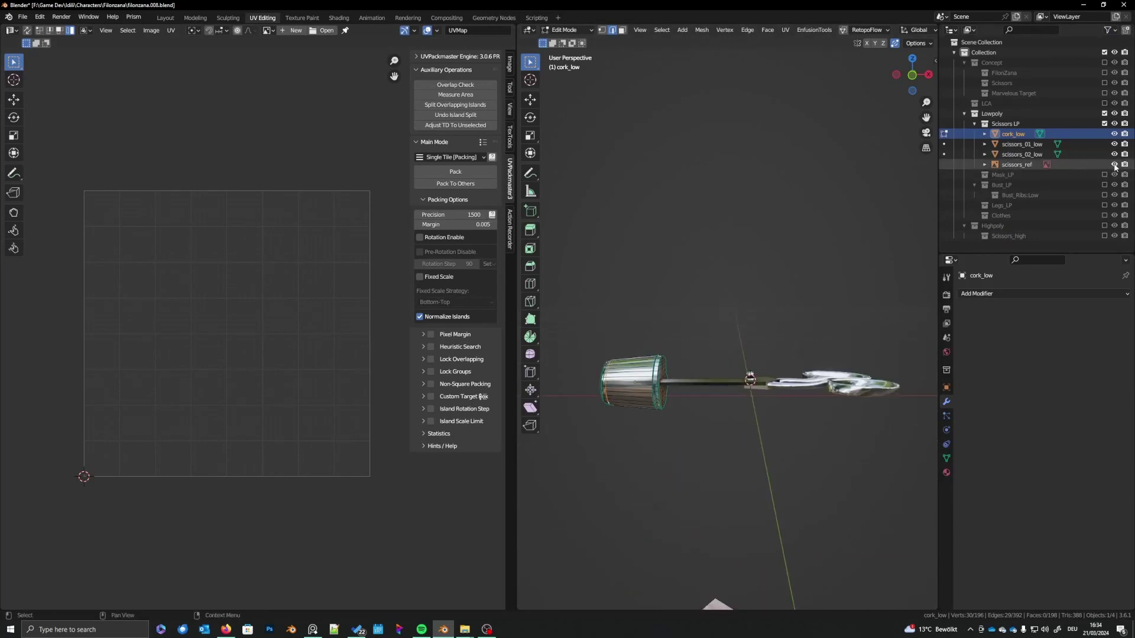
- Create a new collection inside Scissors LP and name it "Scissors ref"
click(1009, 125)
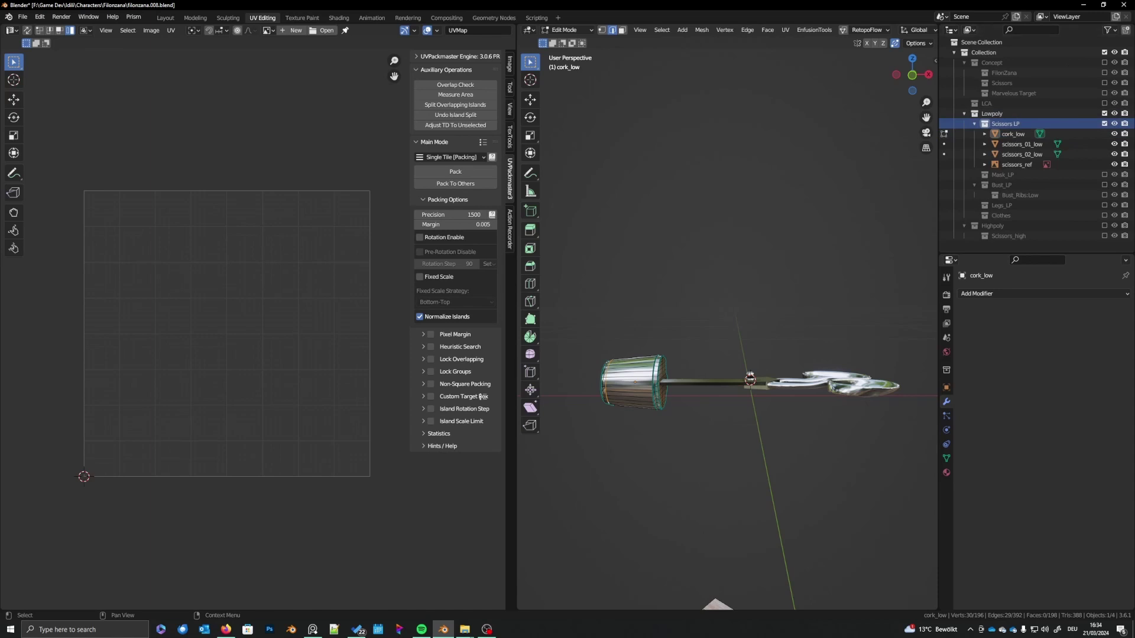
click(1125, 30)
double_click(1012, 134)
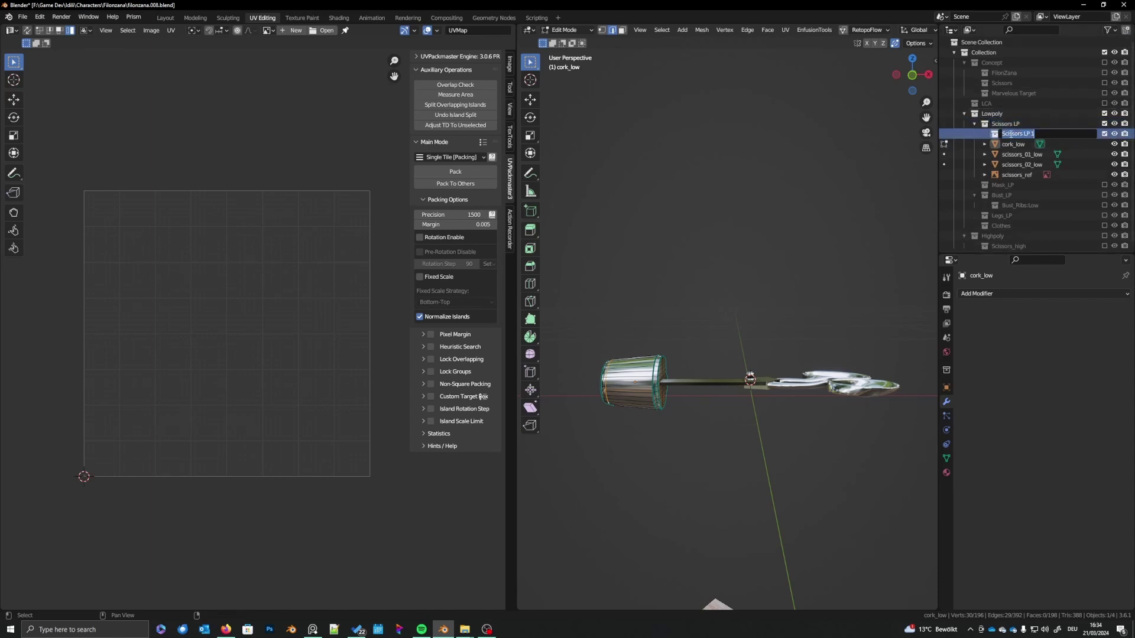
text(Scissors ref)
key(Return)
- Move scissors_ref into the Scissors ref collection and exclude that collection from the view layer
click(1034, 172)
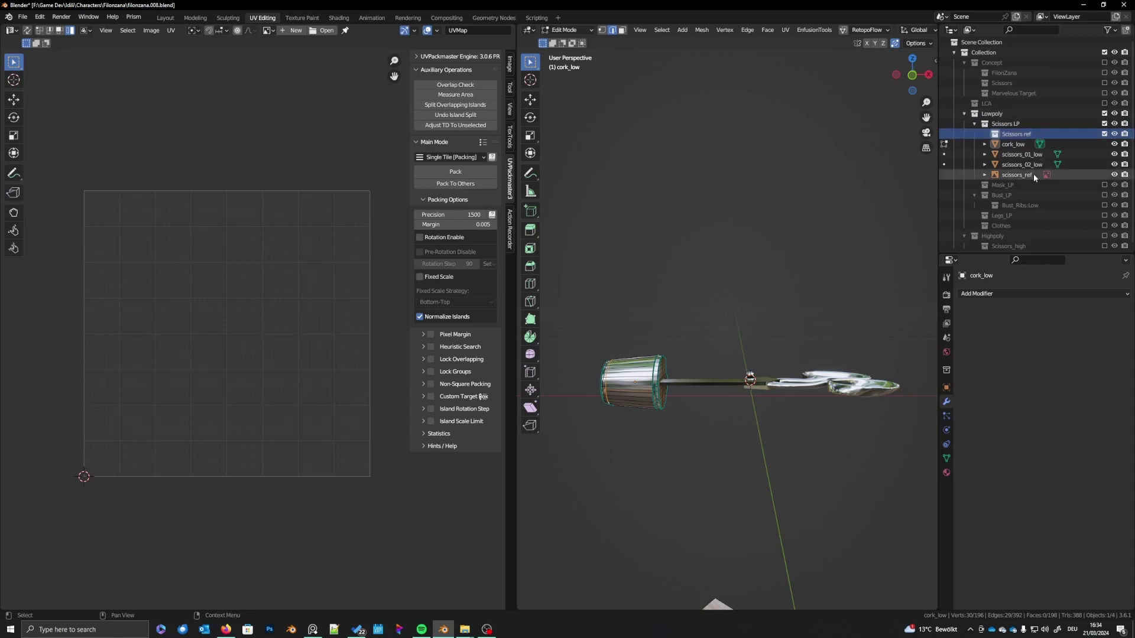
drag(1023, 172, 1021, 133)
click(1104, 133)
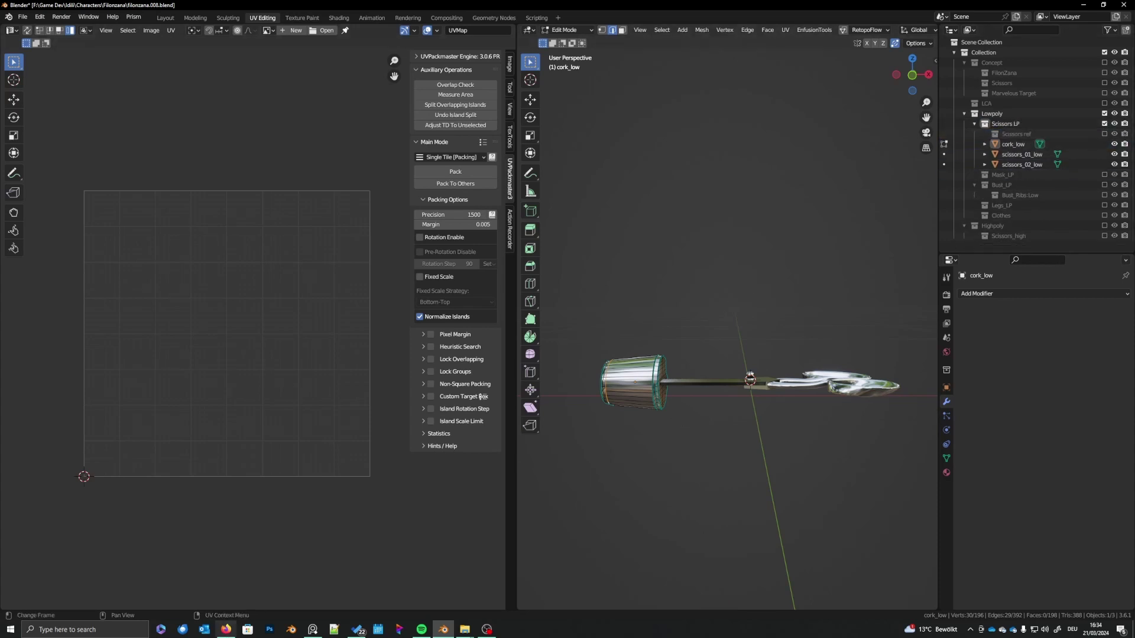
- Clear the cork's current edge selection and select the edge loop along the rim of its narrow free end
middle_drag(651, 430, 768, 413)
scroll(768, 413, up, 8)
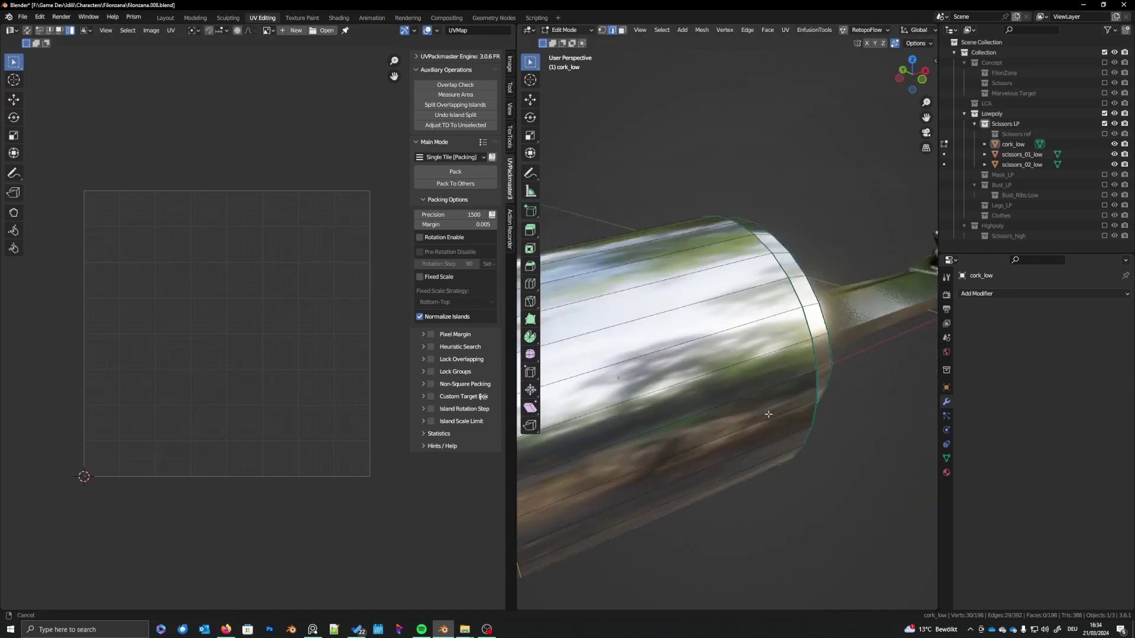
key(a)
key(KP_Decimal)
key(alt+a)
scroll(762, 427, down, 3)
alt+click(690, 332)
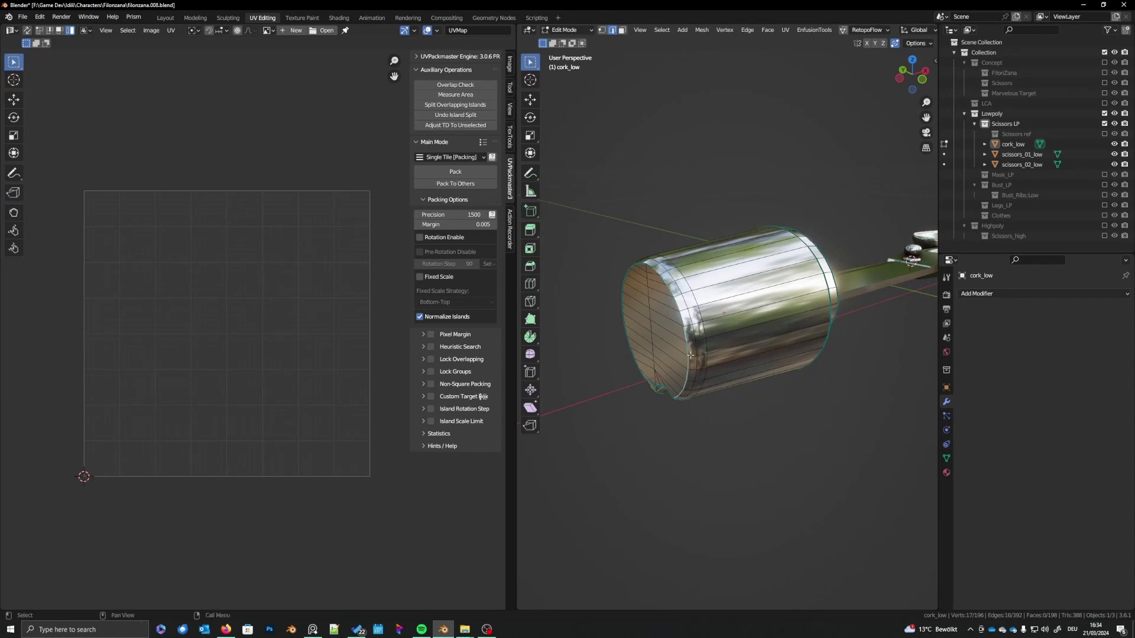
- Extend the edge selection around the whole rim of the cork's free end, following the edges of its notch
middle_drag(691, 332, 655, 395)
alt+shift+click(586, 392)
shift+click(609, 403)
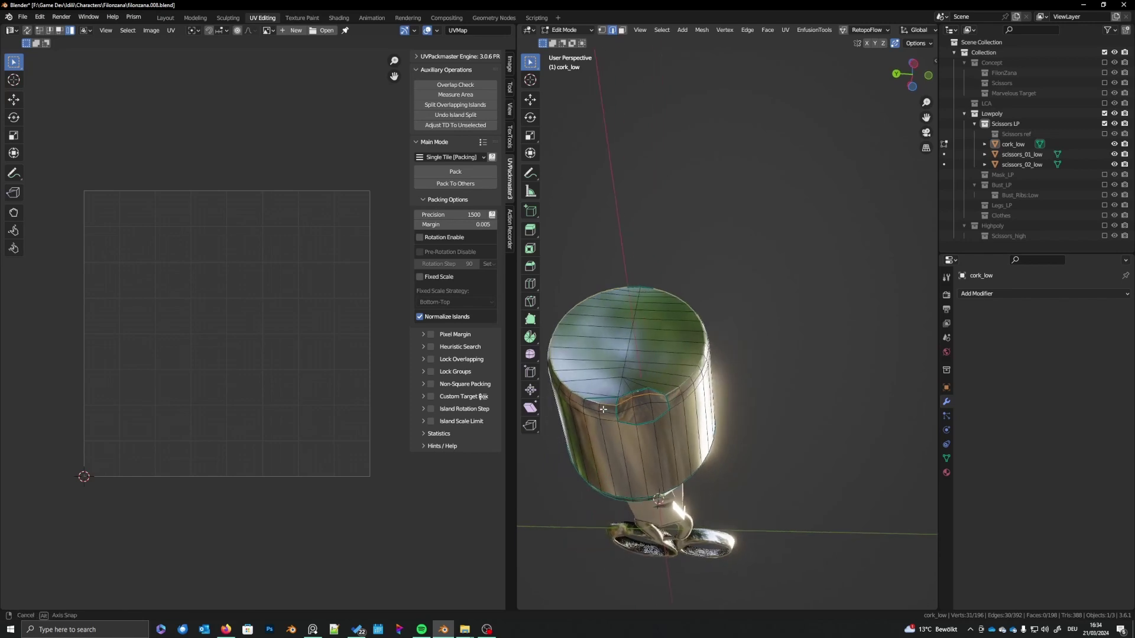
shift+click(656, 395)
shift+click(638, 390)
shift+click(618, 400)
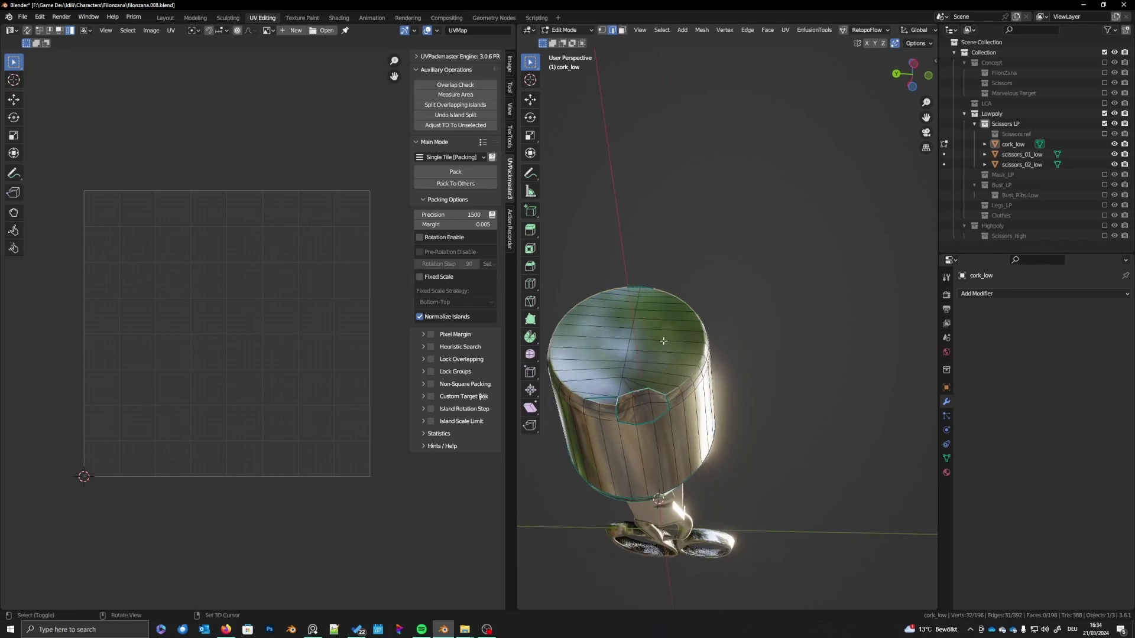
middle_drag(618, 399, 709, 320)
shift+click(609, 271)
- Set the viewport shading to Solid and mark the selected free-end rim of the cork as a seam
key(z)
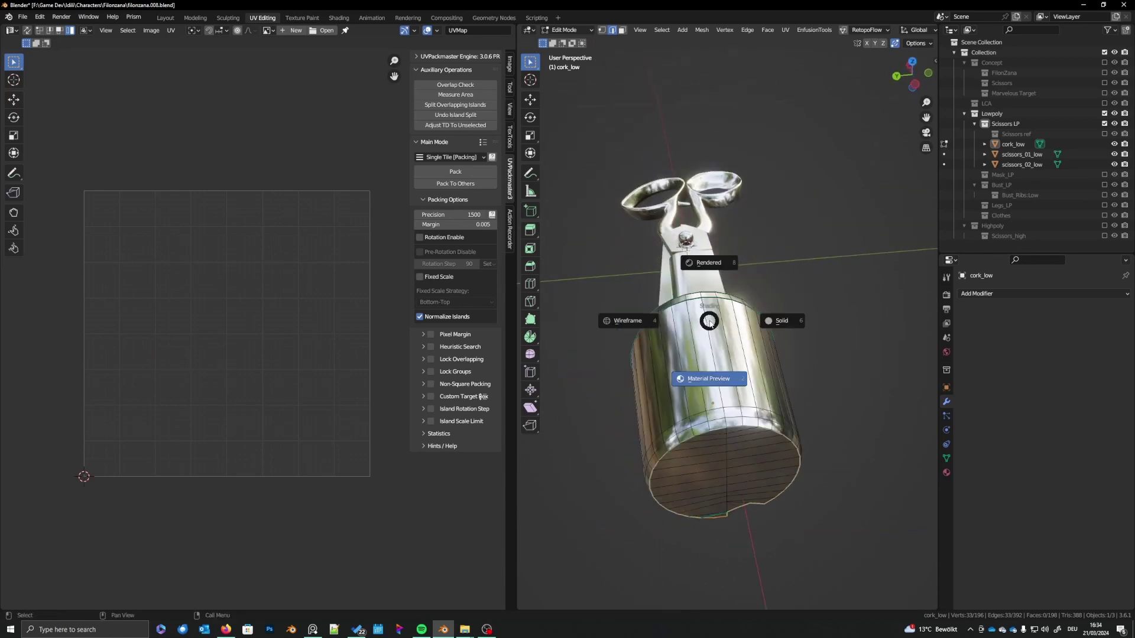
click(793, 323)
mouse_move(793, 323)
middle_down()
mouse_move(743, 350)
mouse_move(694, 339)
middle_up()
right_click(694, 338)
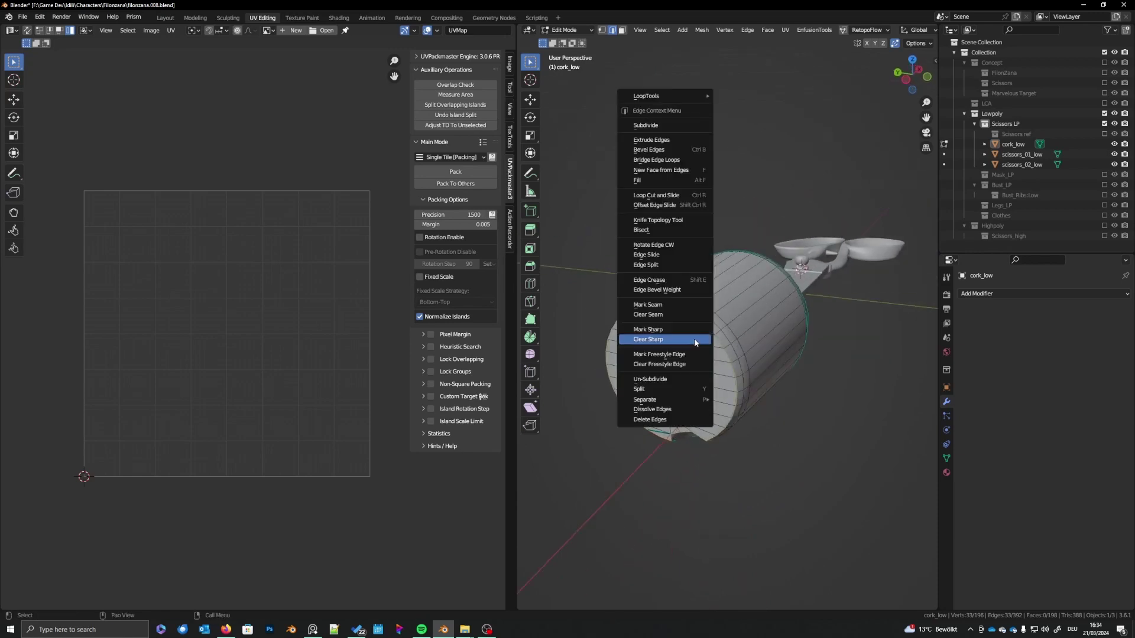
click(647, 304)
- Select the complete outer rim of the cork's wide blade-side end, including its notches, and mark it as a seam
middle_drag(647, 304, 734, 375)
click(752, 329)
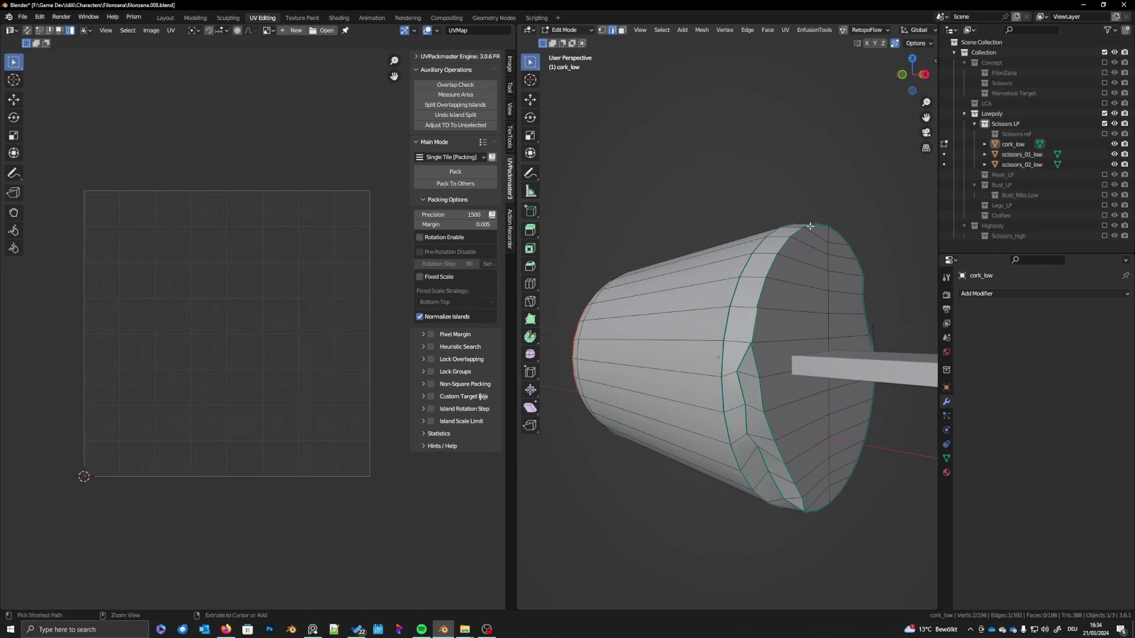
ctrl+click(810, 226)
middle_drag(809, 226, 717, 318)
ctrl+click(723, 339)
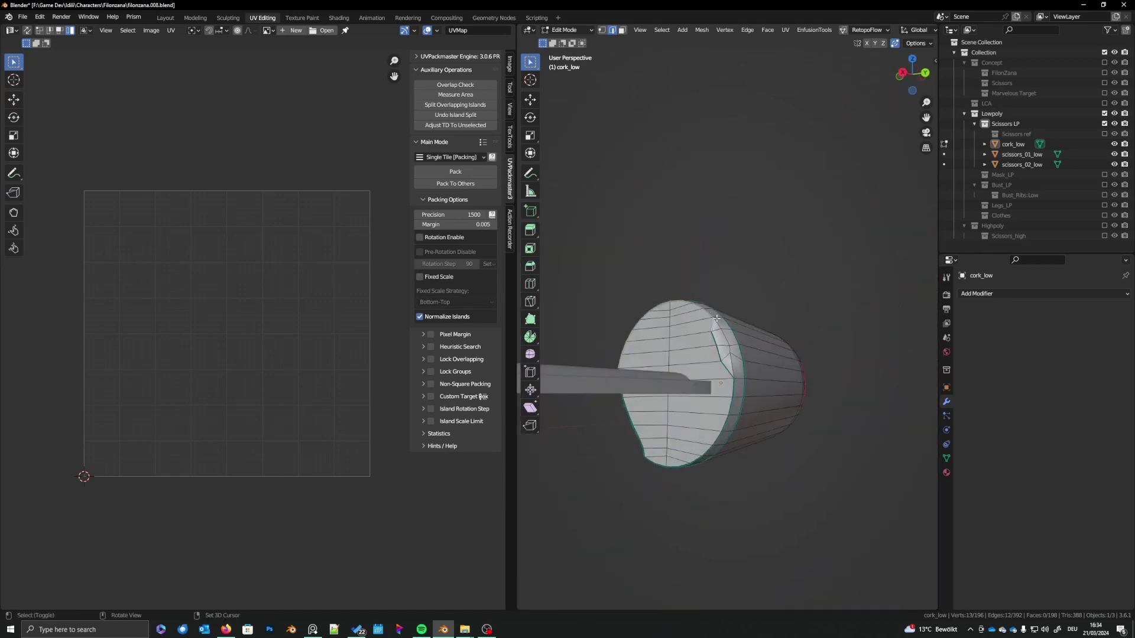
ctrl+click(729, 372)
middle_drag(736, 390, 746, 398)
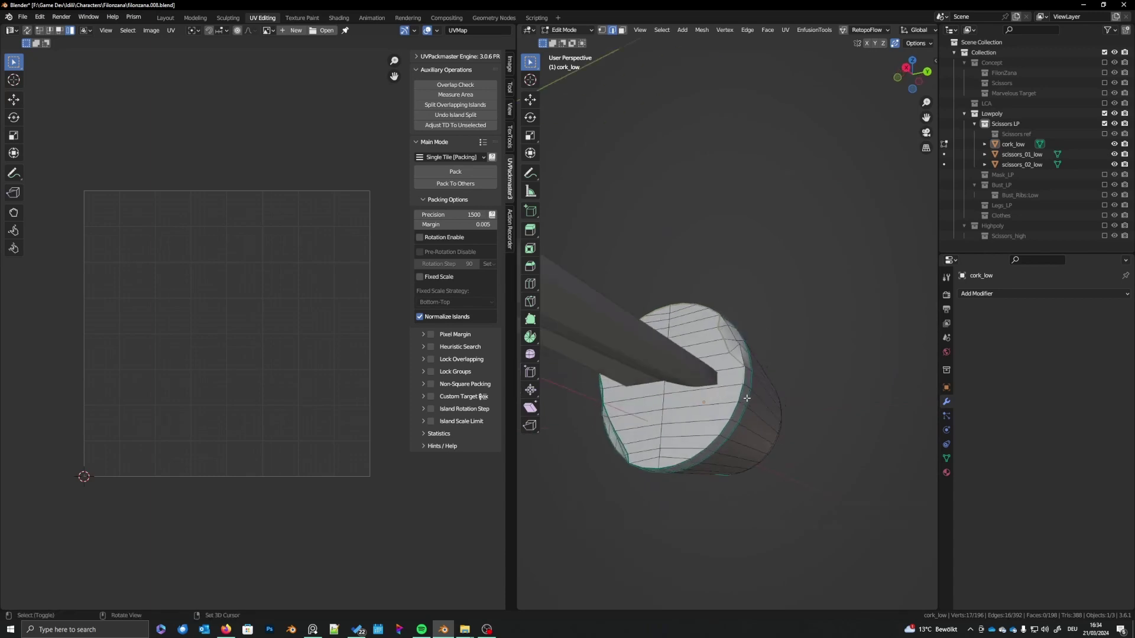
ctrl+click(681, 462)
middle_drag(681, 462, 646, 455)
ctrl+click(606, 401)
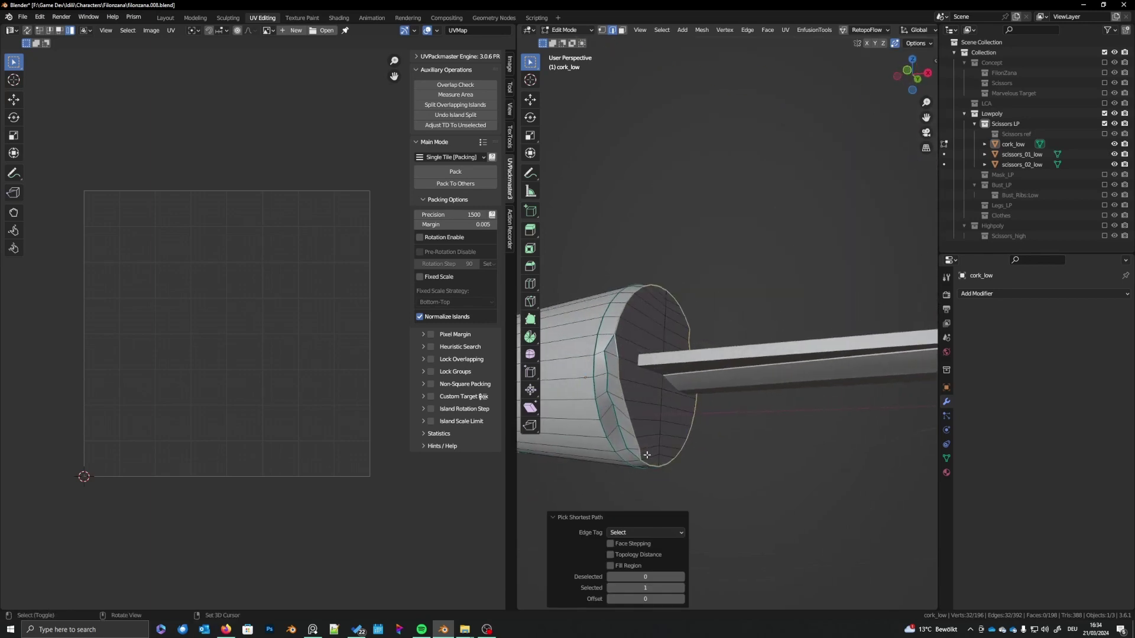
mouse_move(621, 373)
middle_down()
mouse_move(636, 358)
mouse_move(628, 352)
middle_up()
right_click(626, 350)
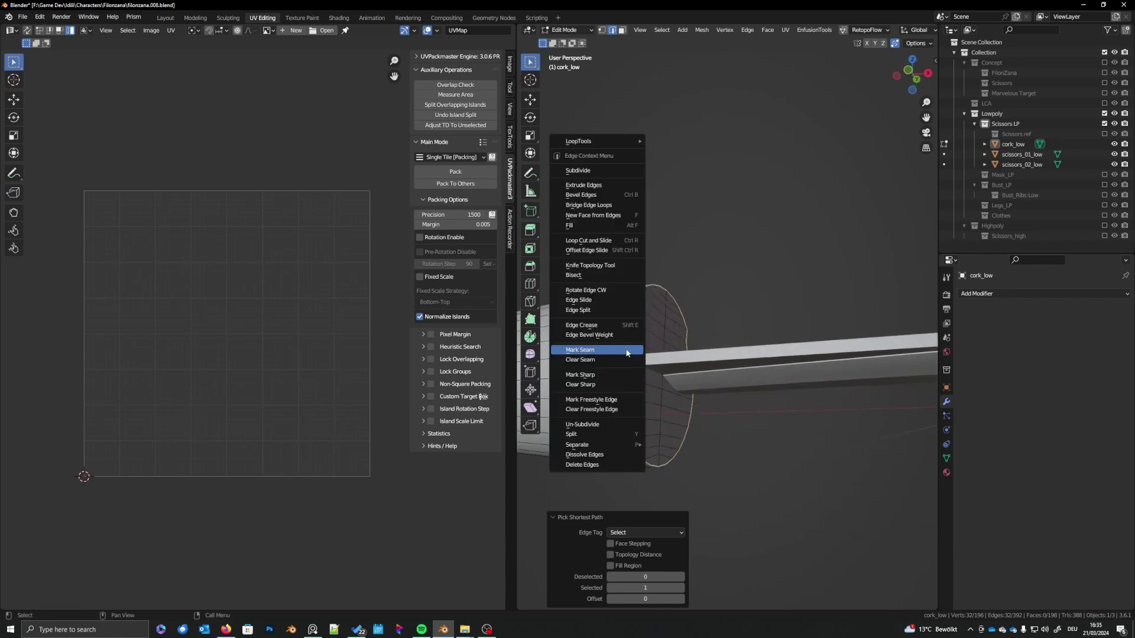
click(626, 350)
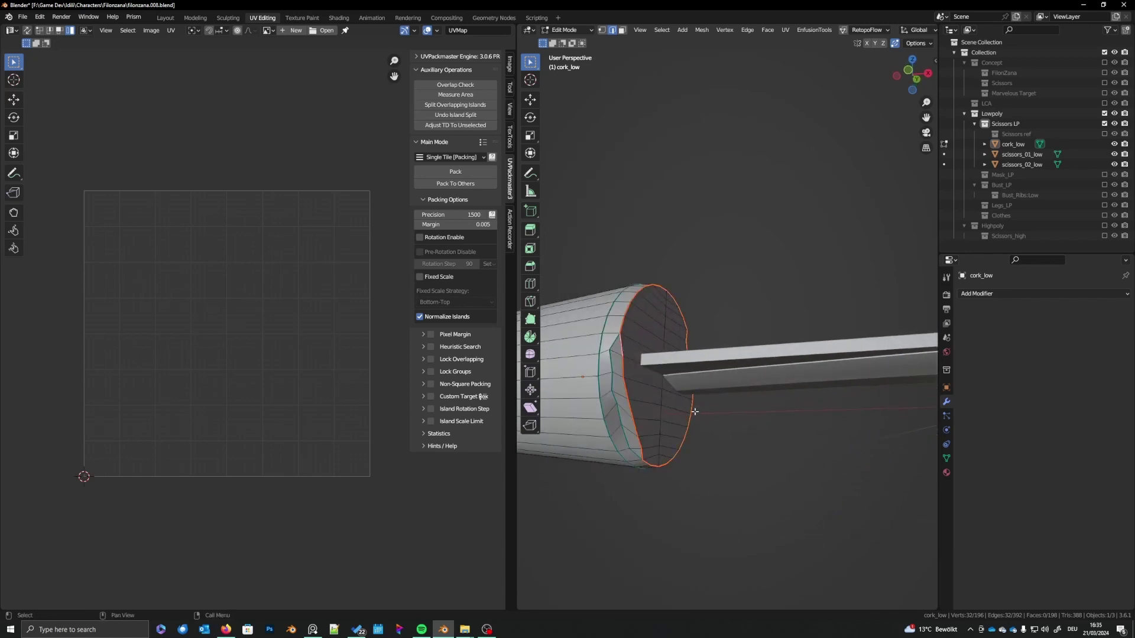
- Mark a lengthwise seam down the cork's side, connecting the two end rims at the notch
scroll(635, 354, down, 8)
middle_drag(738, 380, 758, 408)
scroll(689, 305, up, 6)
click(732, 404)
ctrl+click(757, 382)
scroll(754, 369, up, 8)
scroll(769, 377, down, 2)
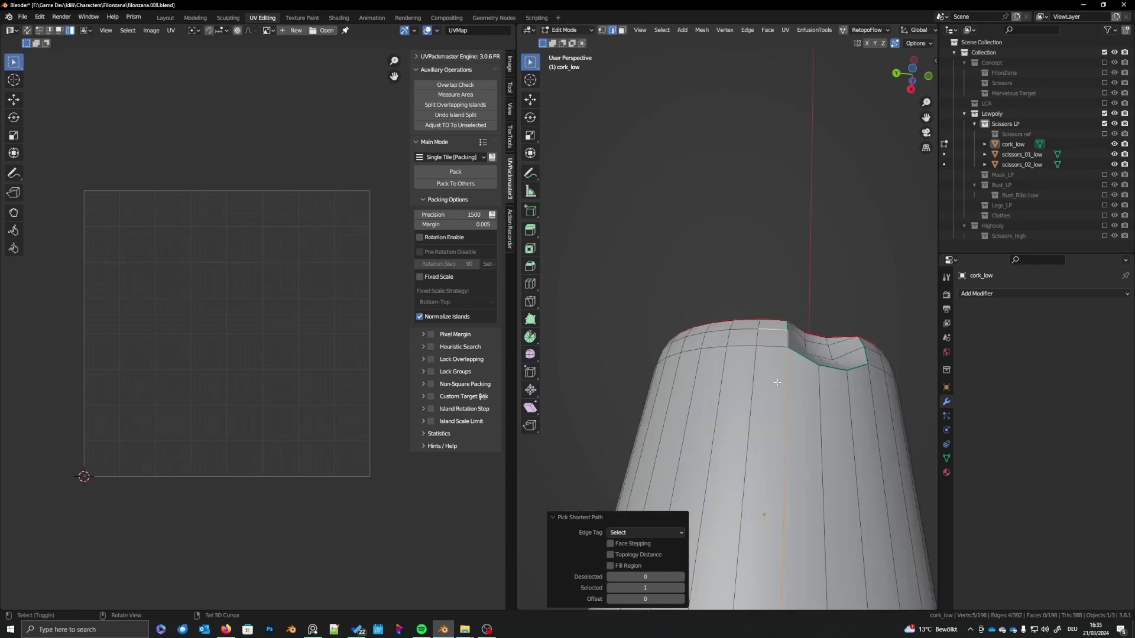
middle_drag(775, 330, 698, 408)
right_click(667, 387)
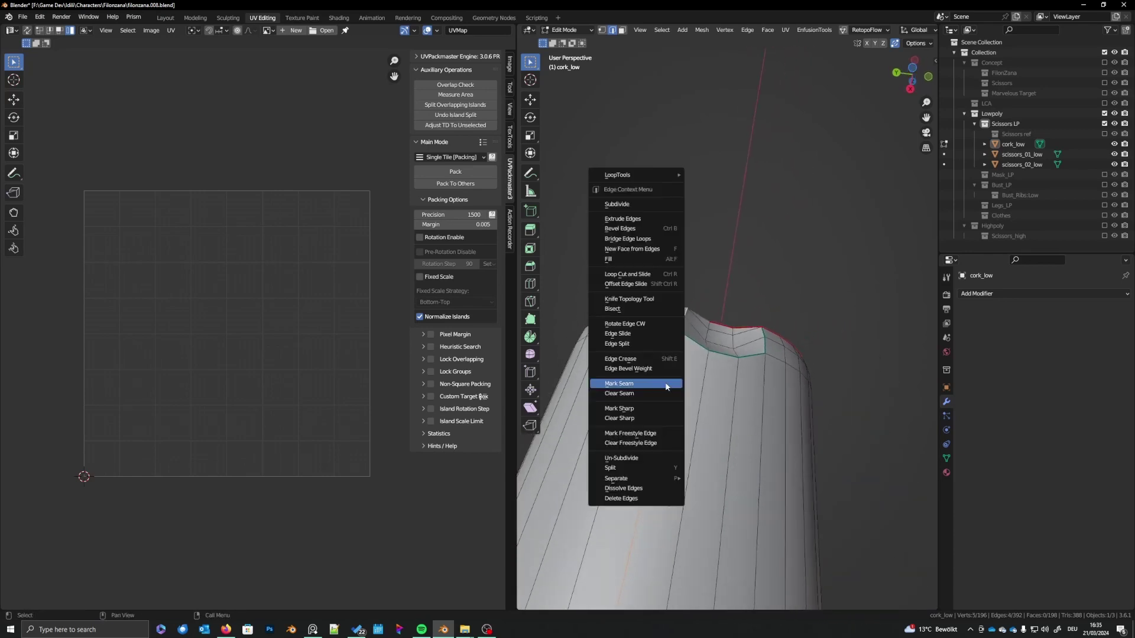
click(667, 386)
- Unwrap the entire cork mesh along its marked seams using the Angle Based method
scroll(662, 396, down, 5)
scroll(659, 403, up, 2)
key(a)
key(u)
click(659, 403)
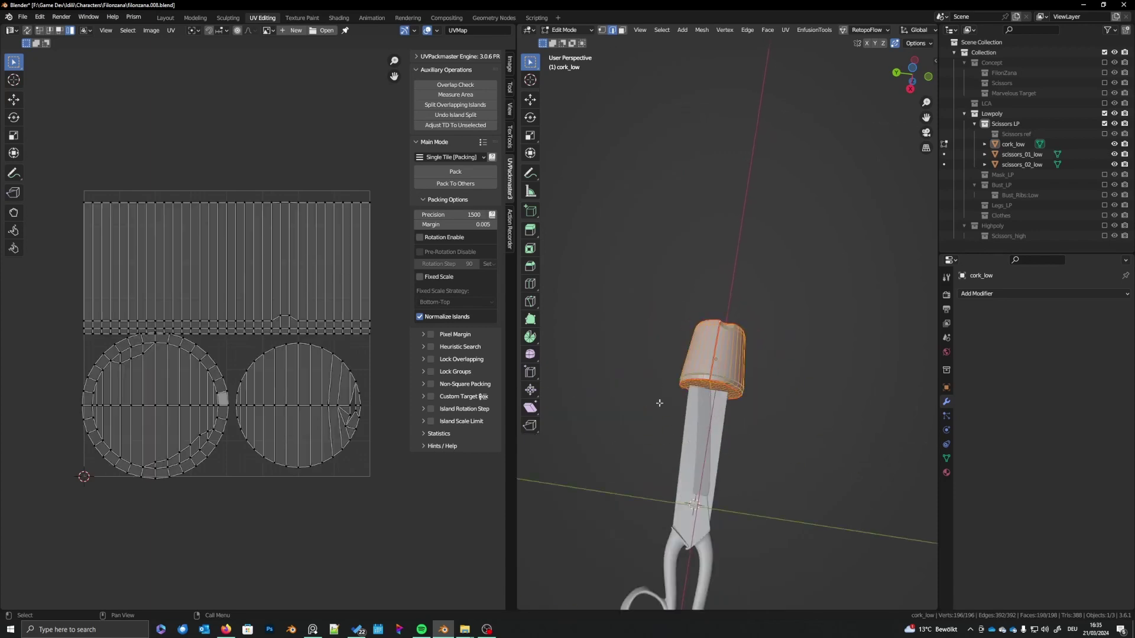
click(786, 30)
click(807, 41)
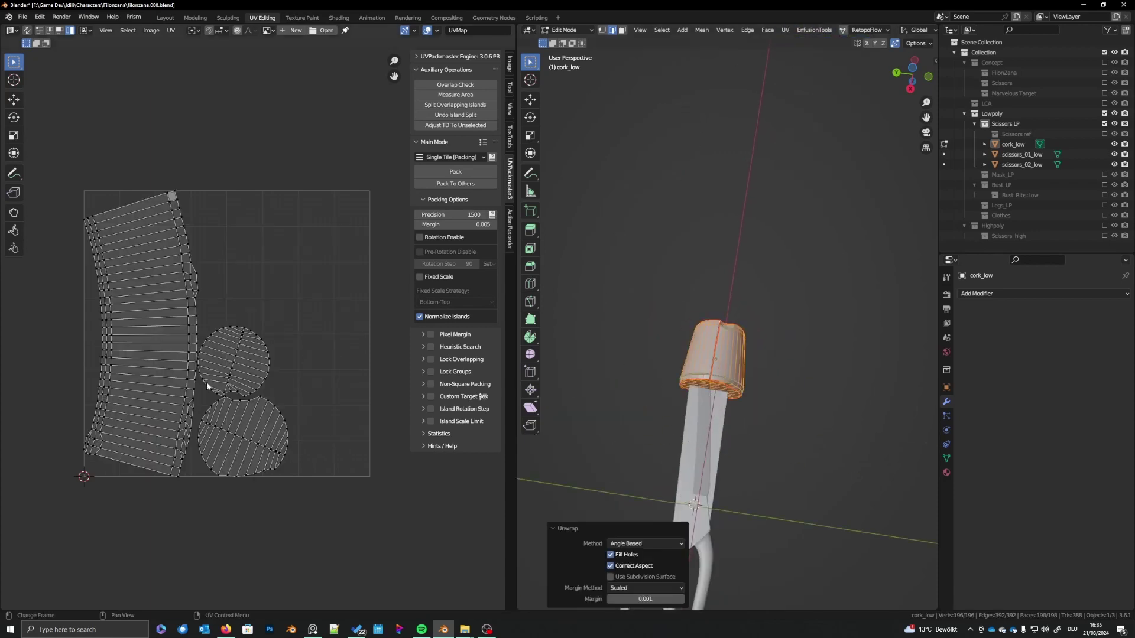
scroll(202, 390, up, 2)
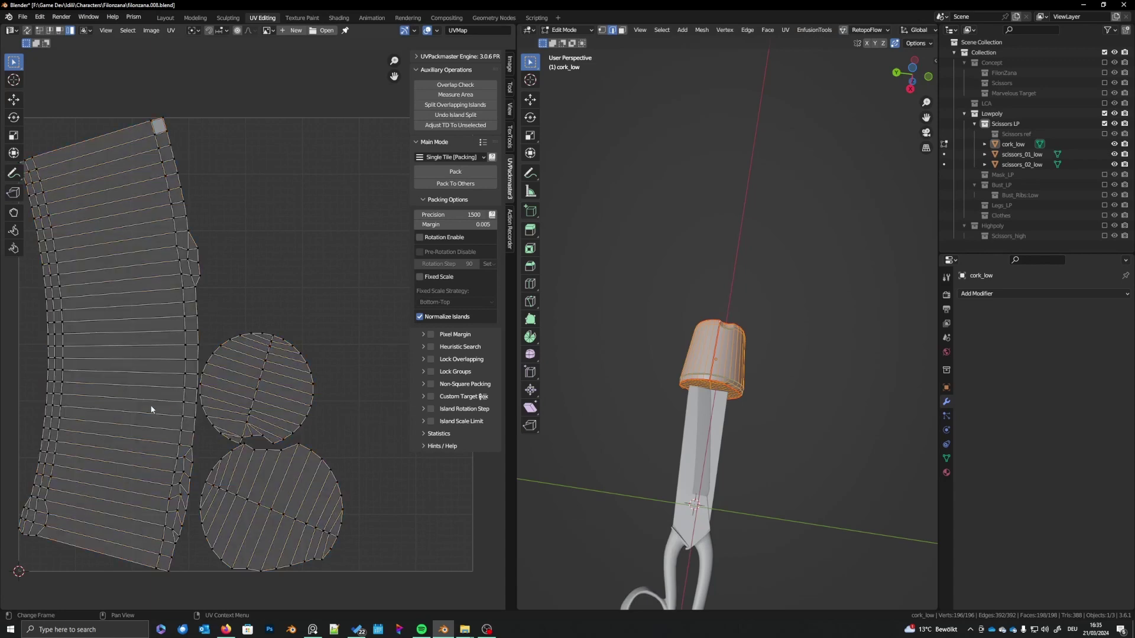
middle_drag(721, 367, 739, 320)
middle_drag(144, 348, 196, 341)
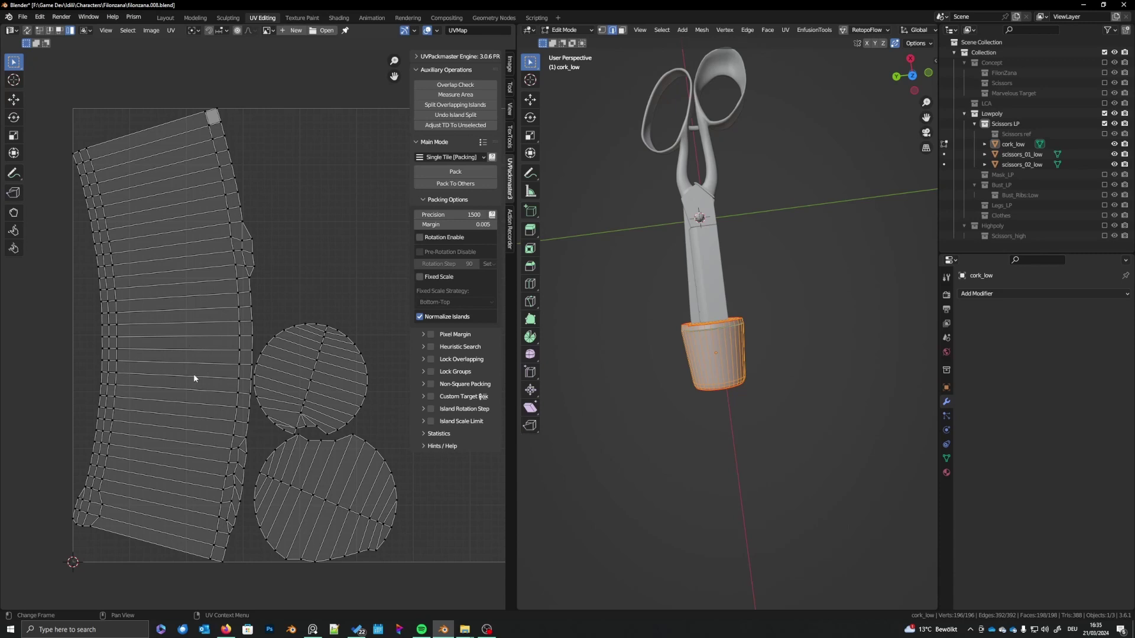
- Try to straighten the cork's curved side UV island with the TexTools Rectify operation
click(510, 139)
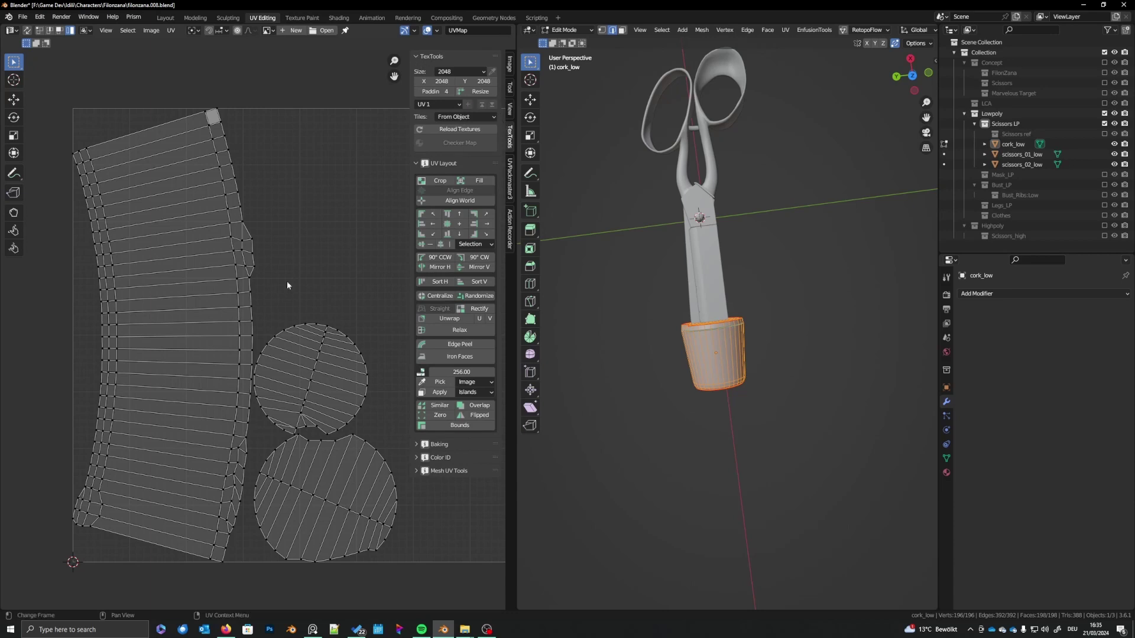
middle_drag(221, 364, 217, 360)
key(a)
key(a)
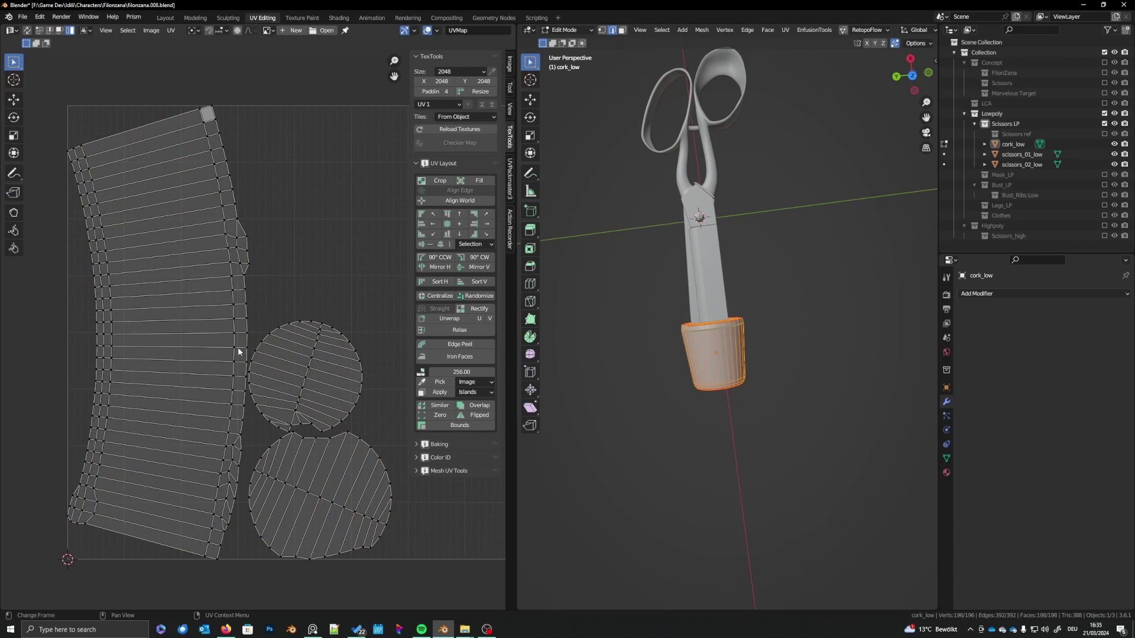
middle_drag(227, 312, 228, 313)
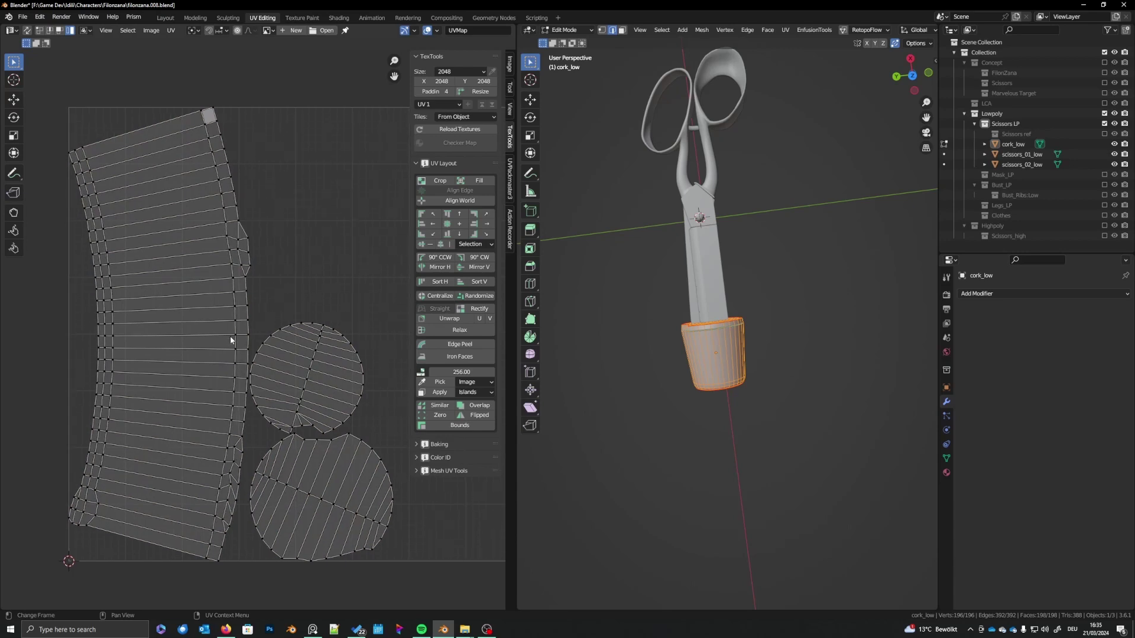
key(l)
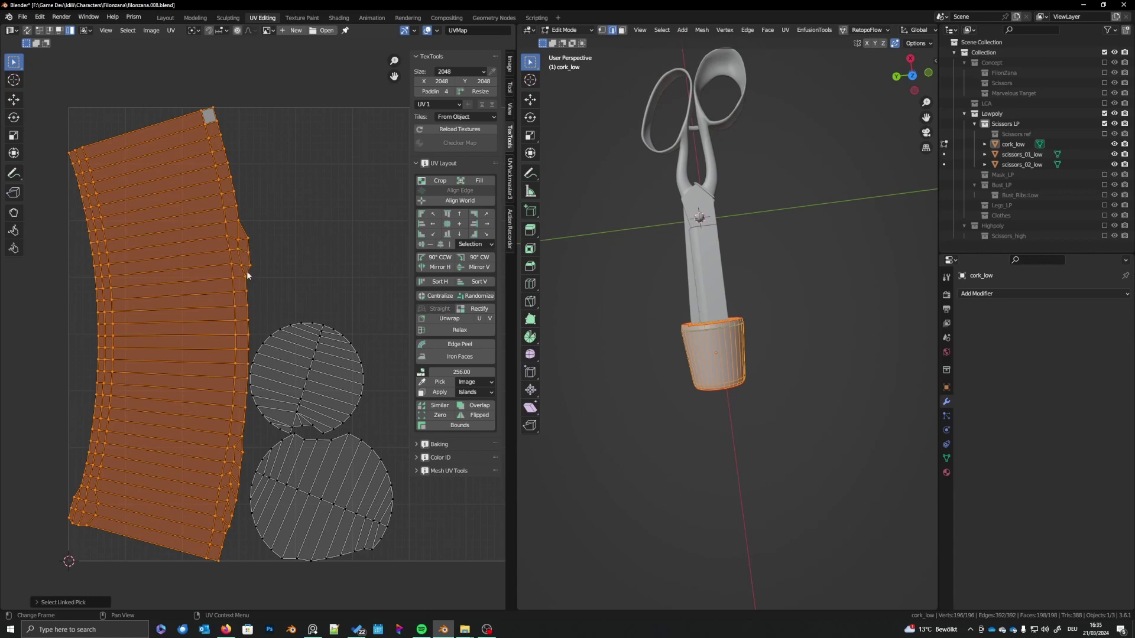
click(479, 308)
scroll(237, 325, down, 1)
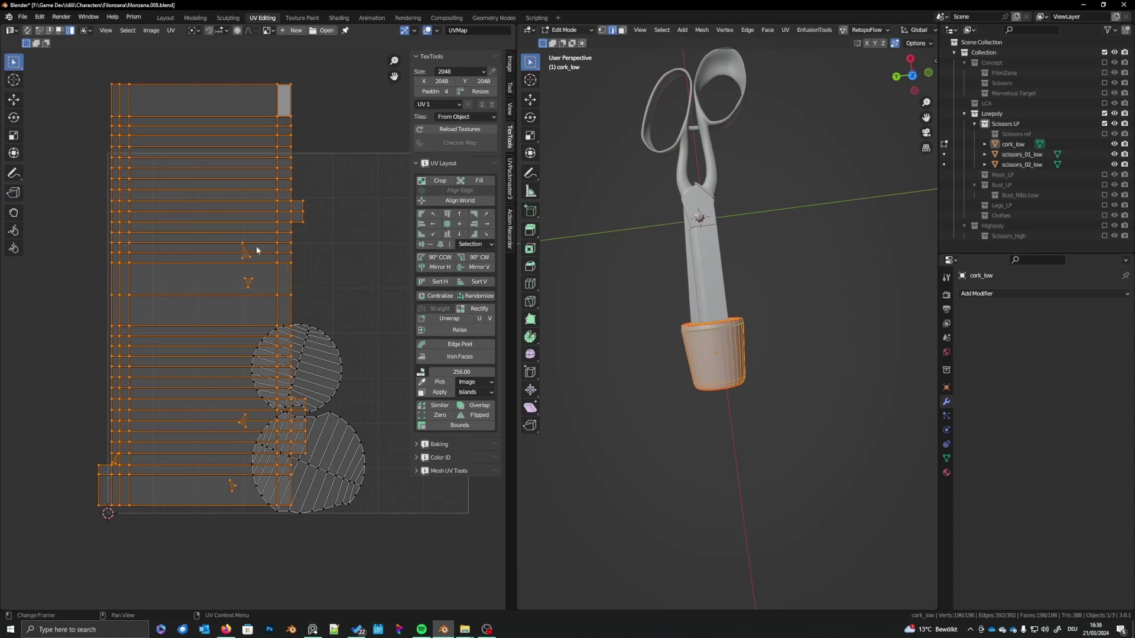
key(ctrl+z)
scroll(250, 399, down, 2)
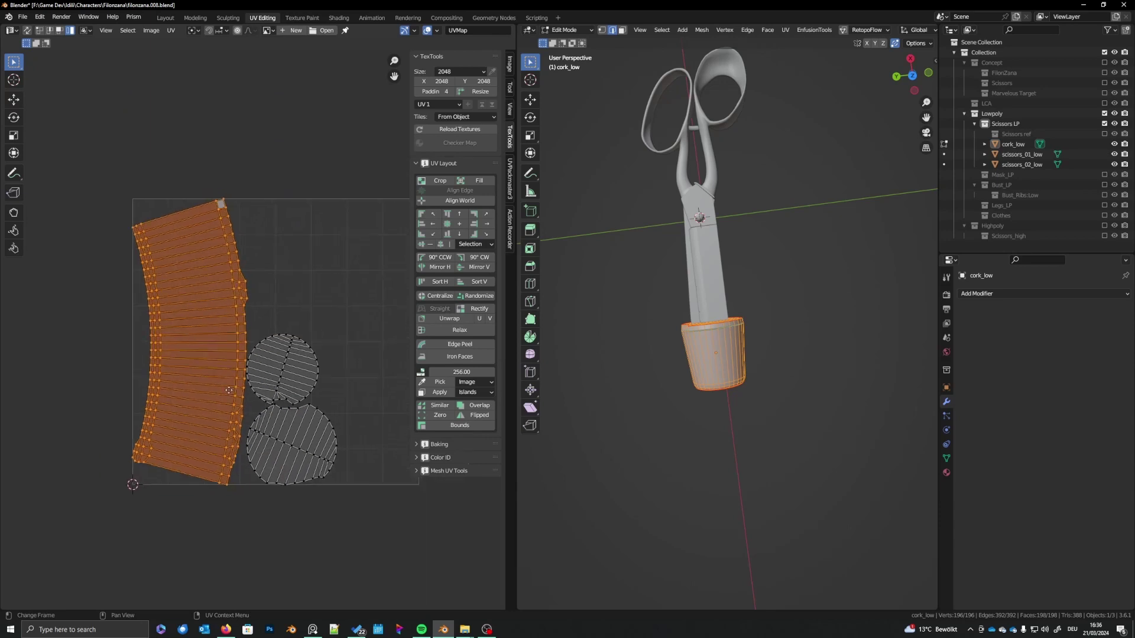
- Move the smaller circular UV island of the cork up and away from the side strip and the larger cap island
middle_drag(244, 386, 196, 370)
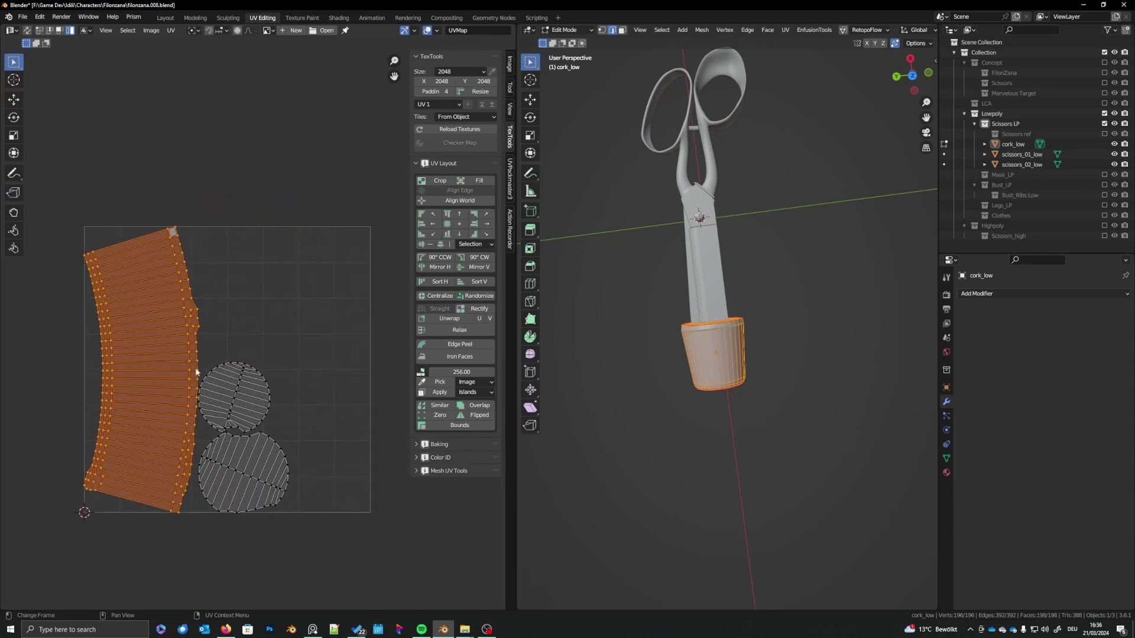
key(a)
key(a)
scroll(257, 329, up, 1)
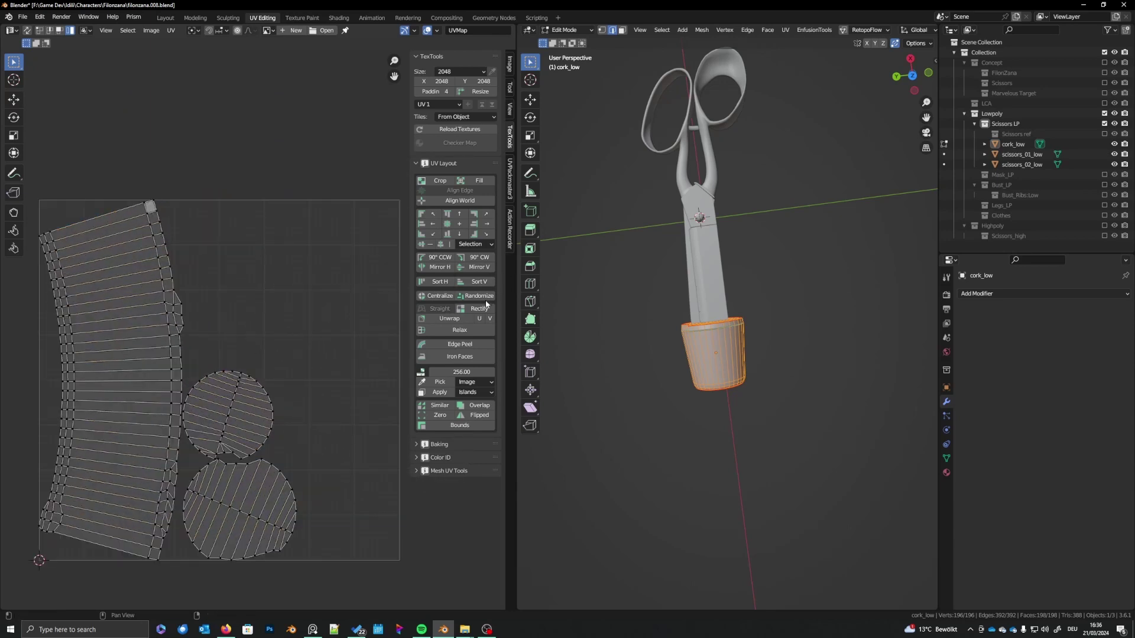
middle_drag(249, 305, 258, 303)
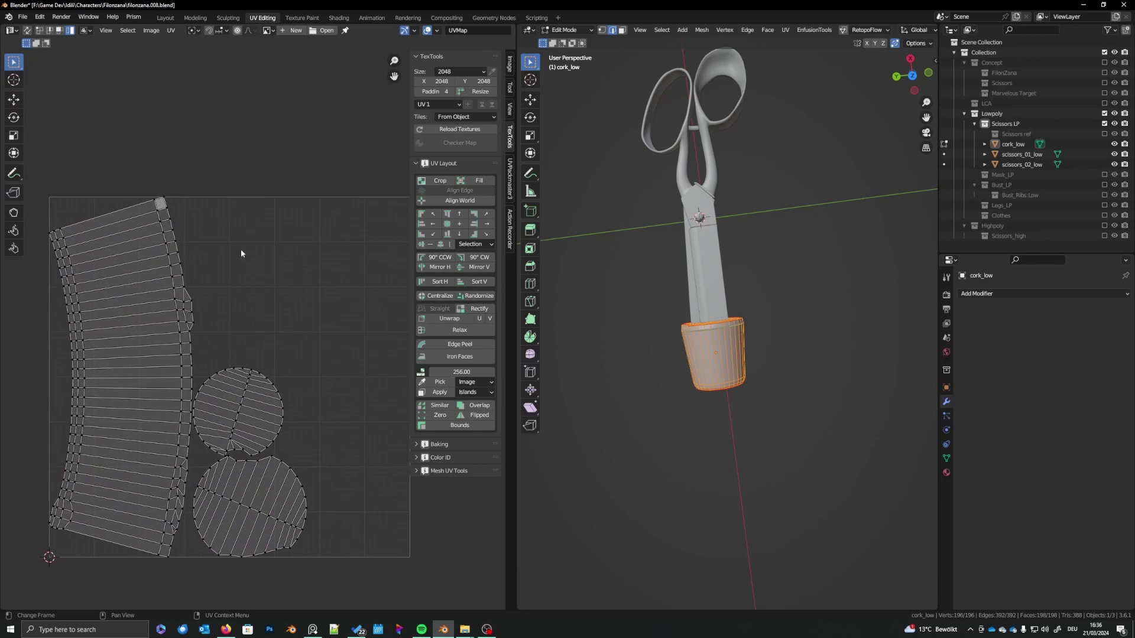
middle_drag(286, 348, 283, 282)
key(l)
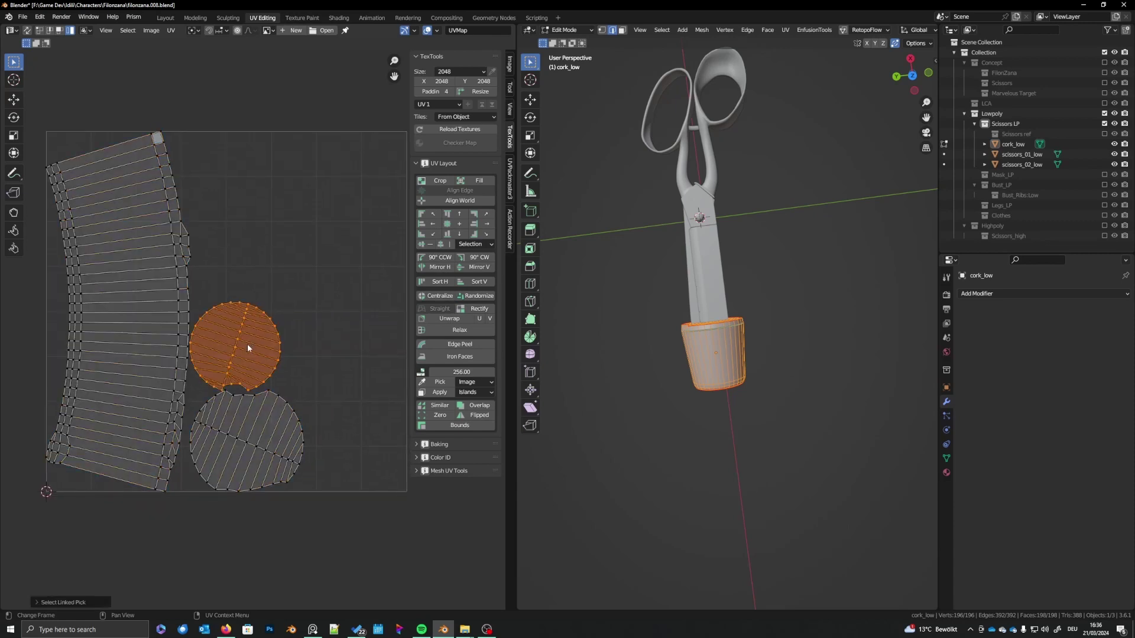
key(g)
click(262, 323)
key(a)
key(a)
key(l)
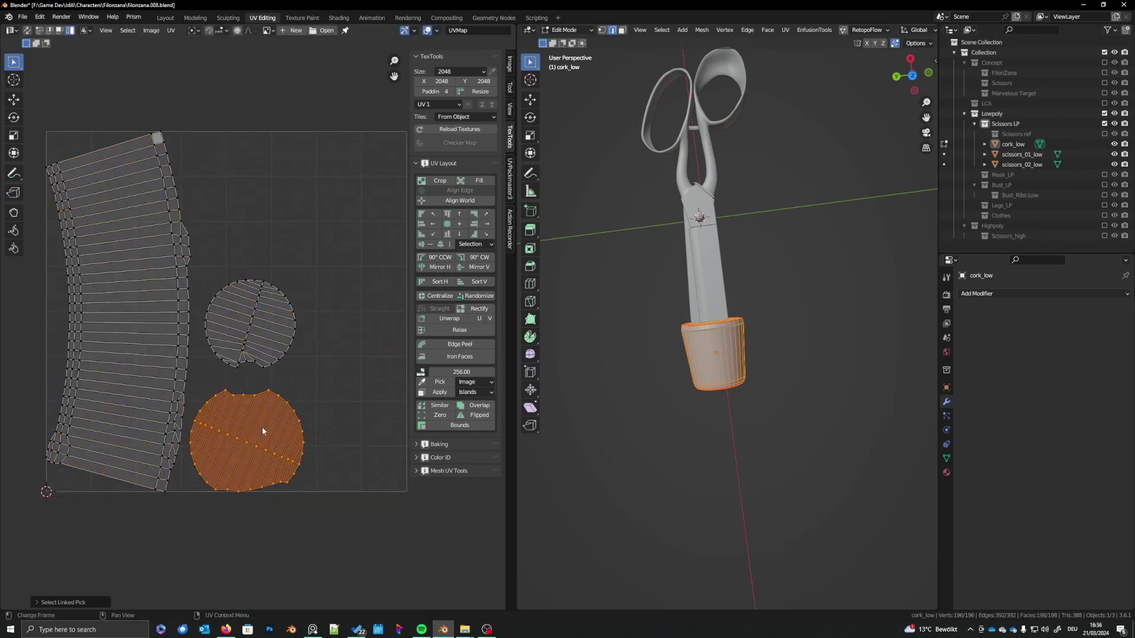
middle_drag(262, 427, 250, 419)
- Leave Edit Mode on the cork and select both scissors halves, scissors_02_low and scissors_01_low
middle_drag(739, 391, 768, 397)
key(Tab)
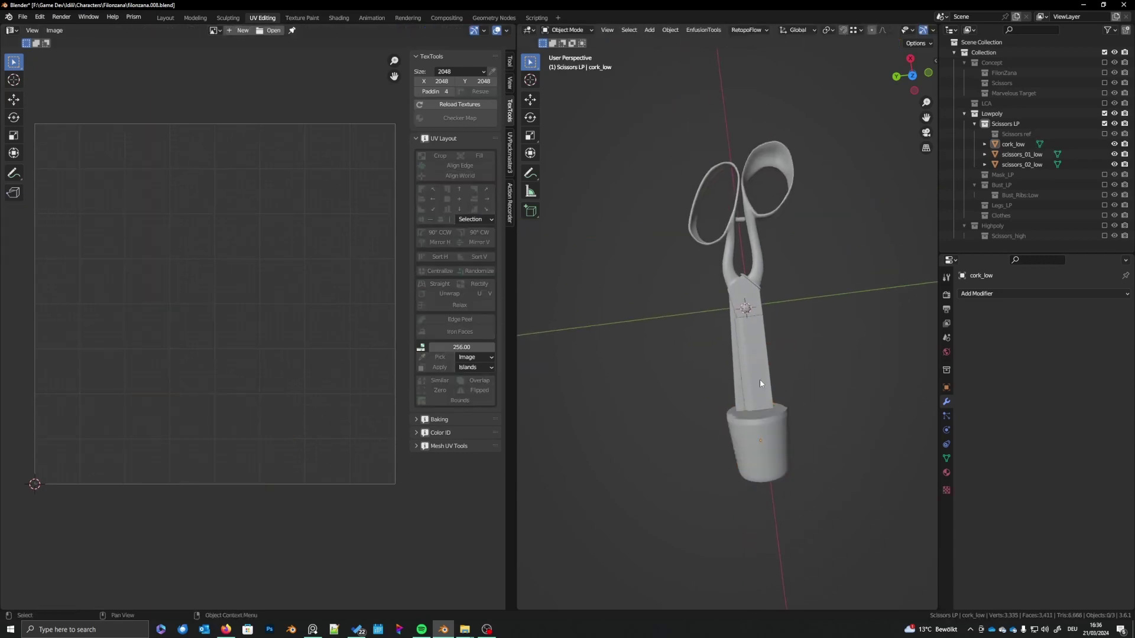
click(760, 382)
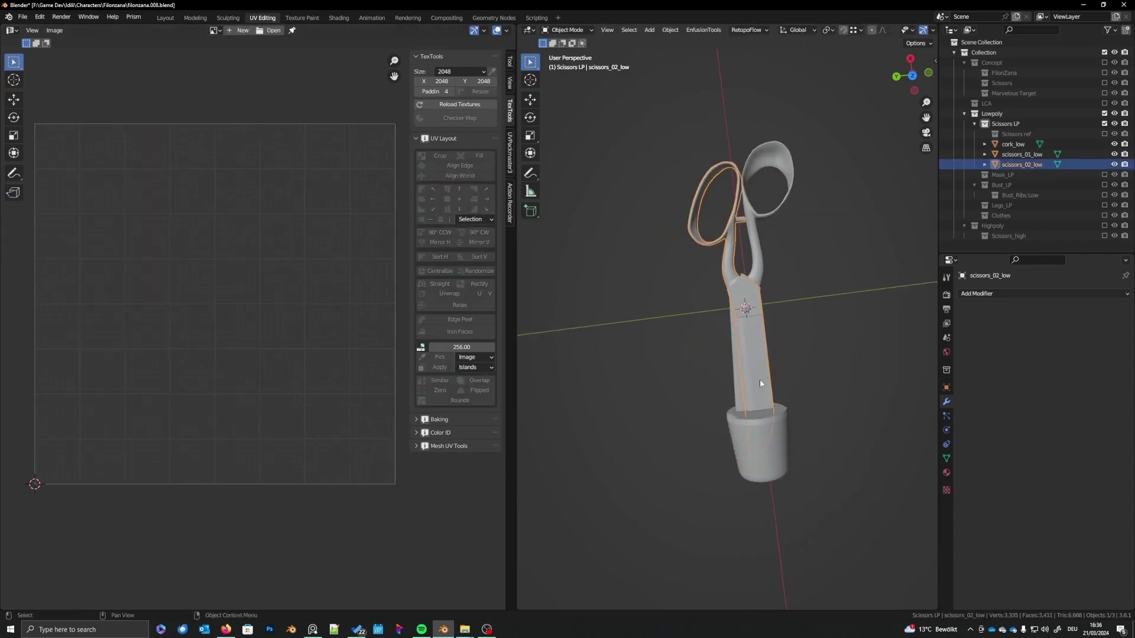
scroll(760, 379, up, 5)
mouse_move(760, 378)
middle_down()
mouse_move(765, 401)
mouse_move(762, 362)
mouse_move(750, 359)
middle_up()
shift+click(701, 375)
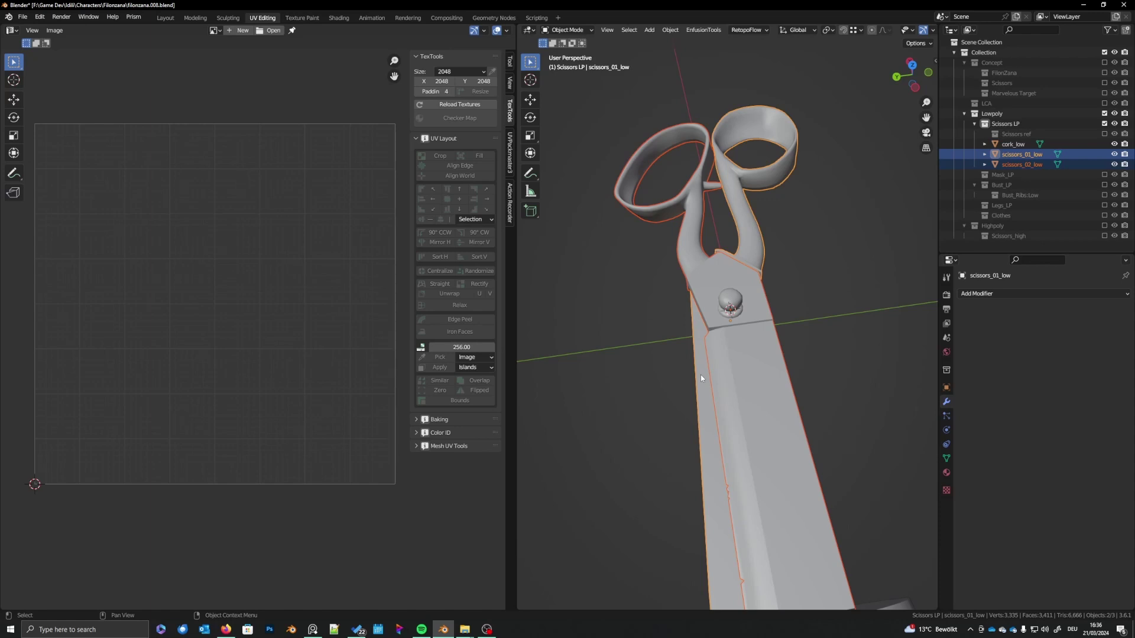
scroll(700, 374, down, 4)
middle_drag(700, 374, 737, 338)
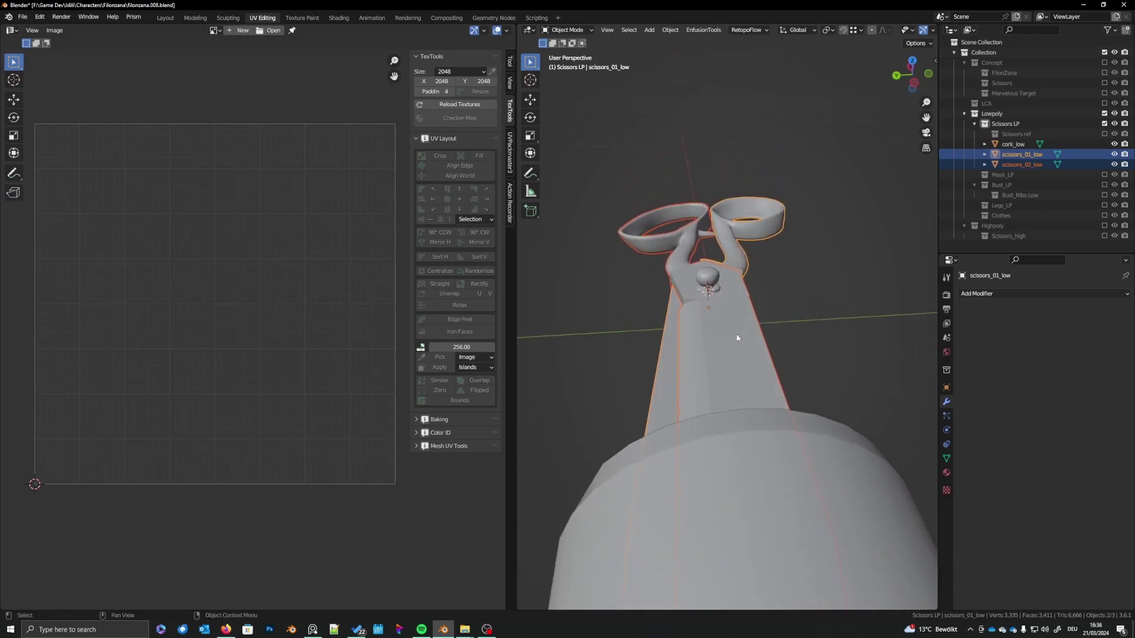
- Examine the pivot and blades of the two selected scissors halves in Edit Mode, and return to Object Mode
middle_drag(738, 339, 730, 365)
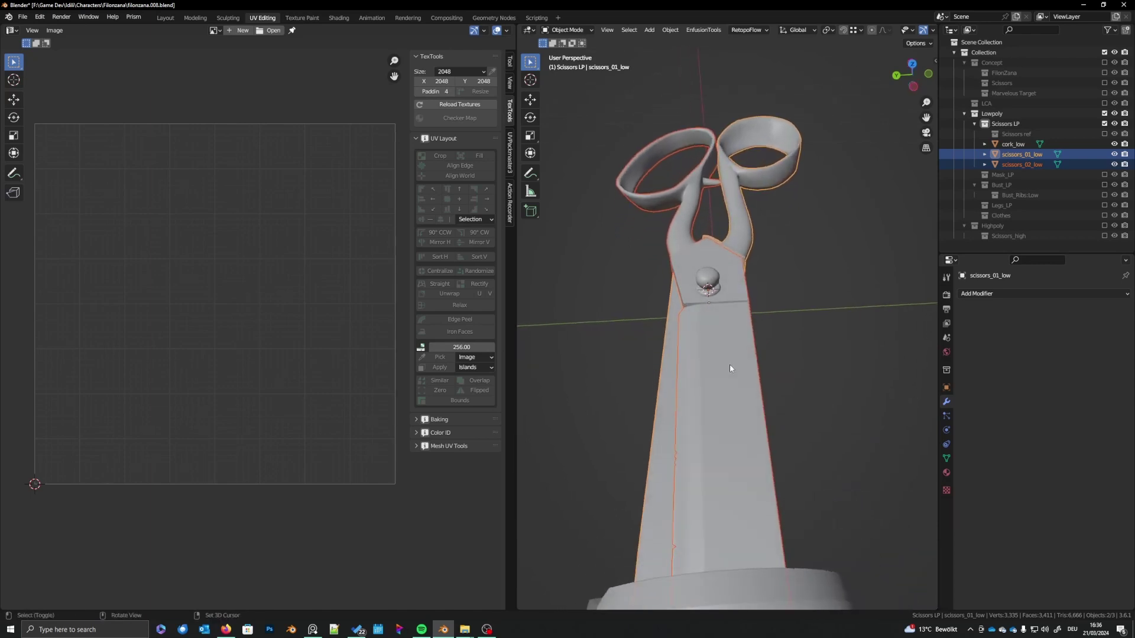
key(Tab)
scroll(733, 365, up, 4)
shift+middle_drag(692, 284, 743, 366)
click(736, 384)
scroll(742, 366, down, 6)
key(Tab)
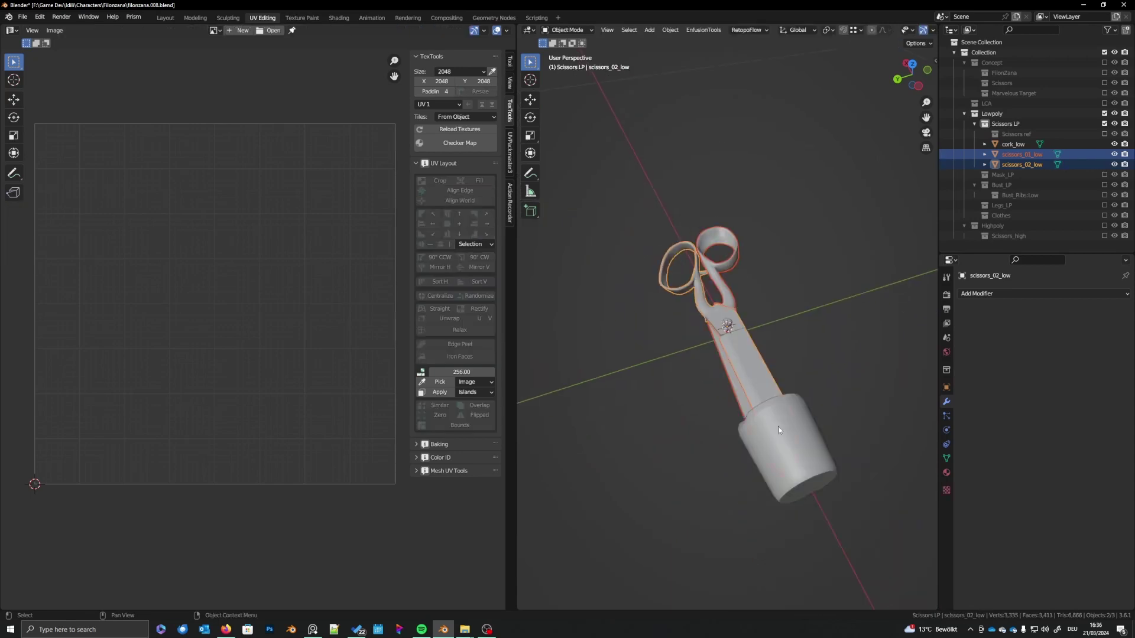
- Hide the cork and select only the scissors_02_low half
click(797, 458)
key(h)
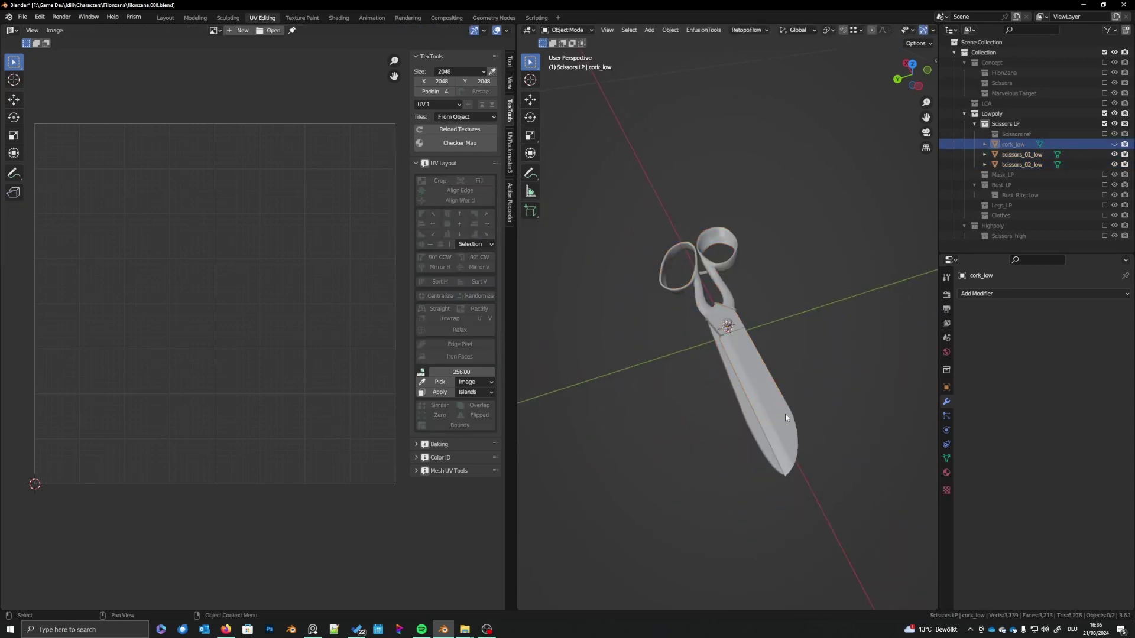
click(785, 414)
click(750, 421)
click(787, 411)
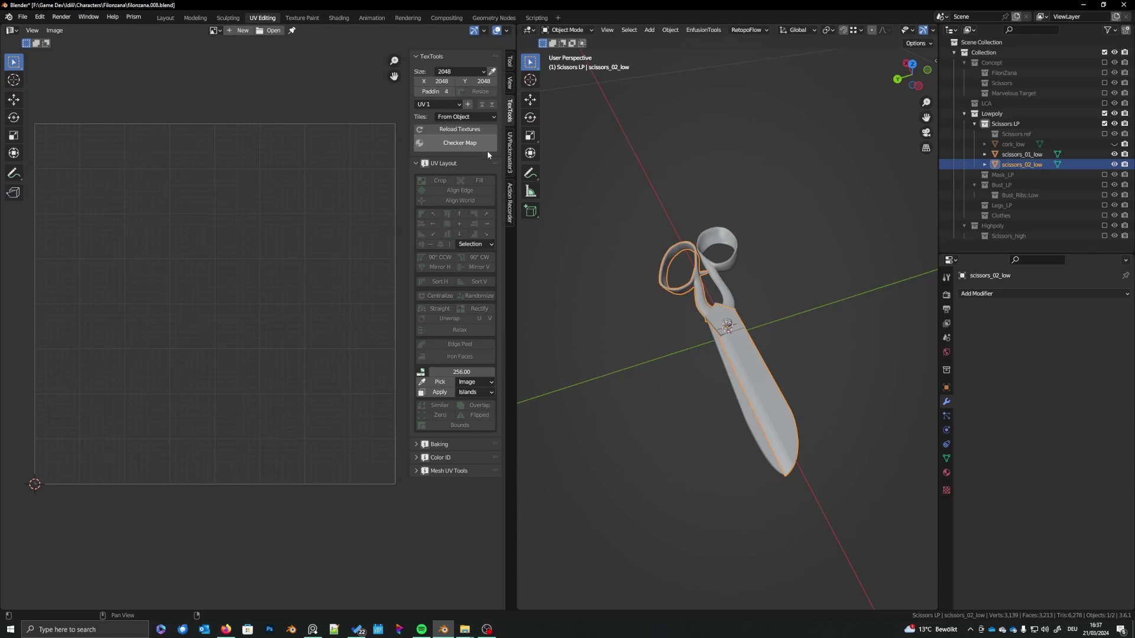
- Add an image texture with mapping and texture coordinate nodes to the Scissors material in the Shading workspace
click(947, 473)
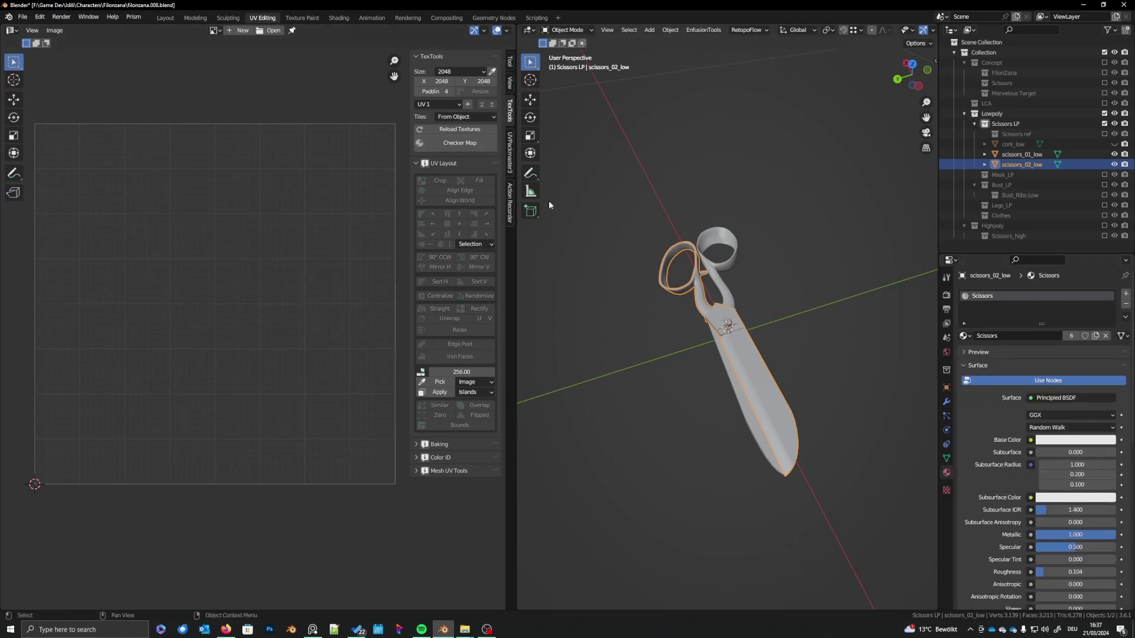
click(460, 145)
click(342, 18)
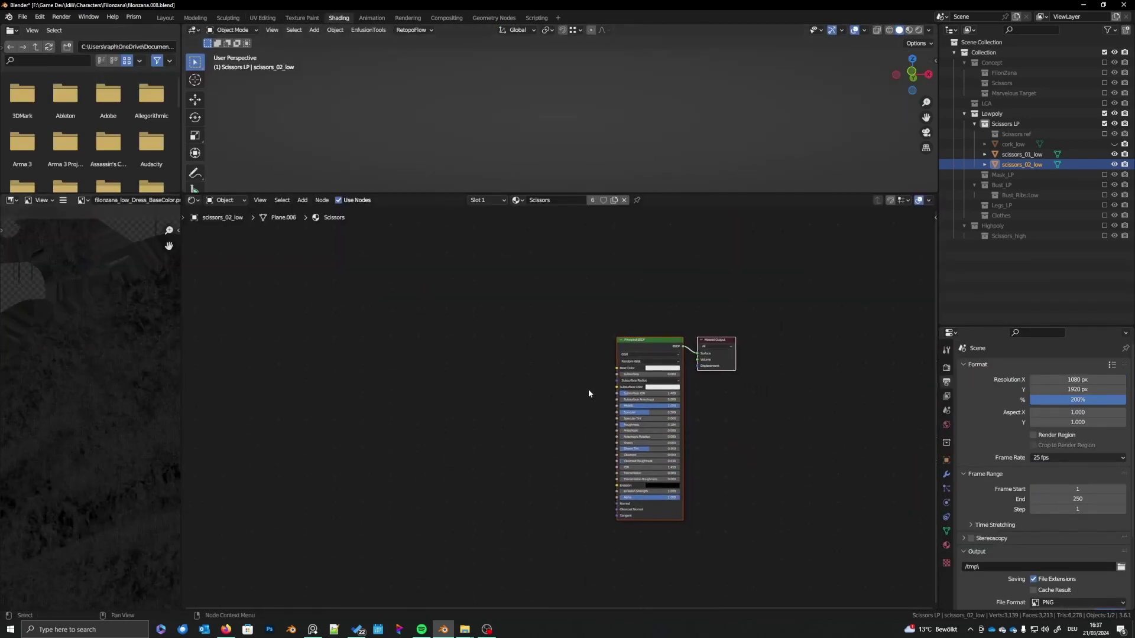
scroll(591, 390, up, 1)
key(ctrl+t)
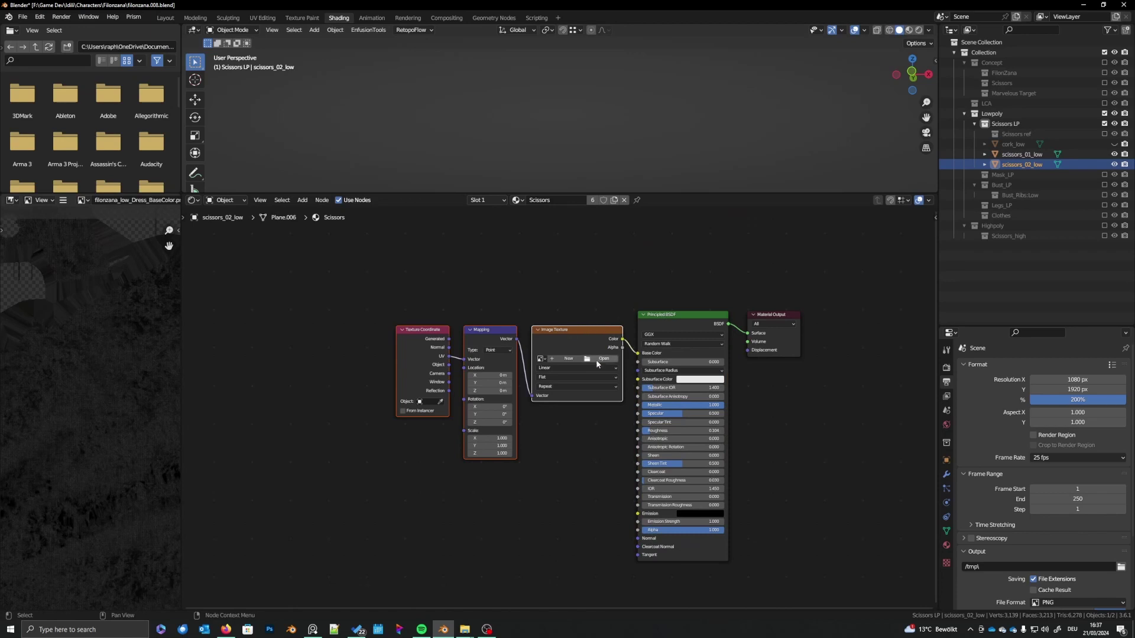
- Search the available images for a checker texture for the new Image Texture node
click(542, 359)
text(cho)
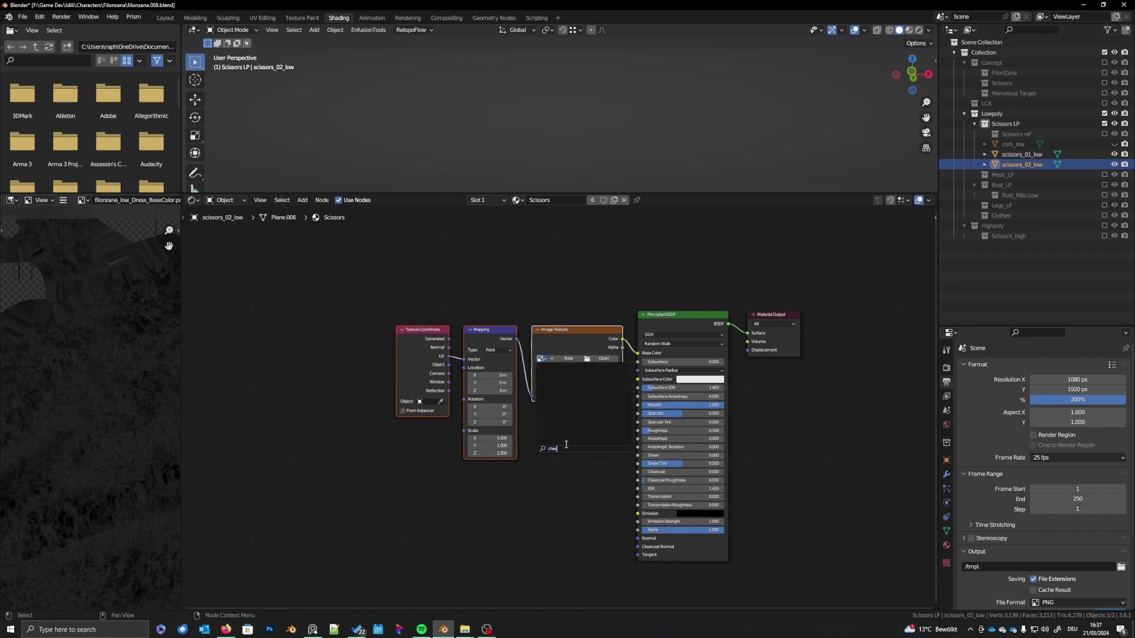
key(BackSpace)
key(BackSpace)
key(BackSpace)
key(BackSpace)
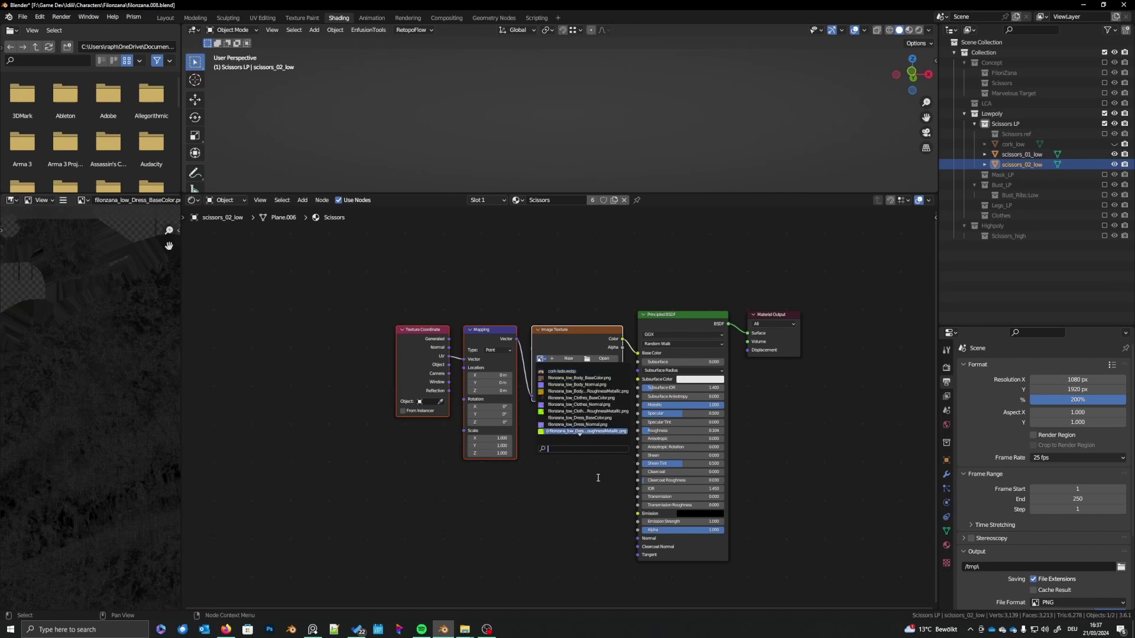
key(Up)
key(Up)
key(Up)
key(Up)
key(Up)
key(Up)
key(Up)
key(Up)
key(Up)
key(Up)
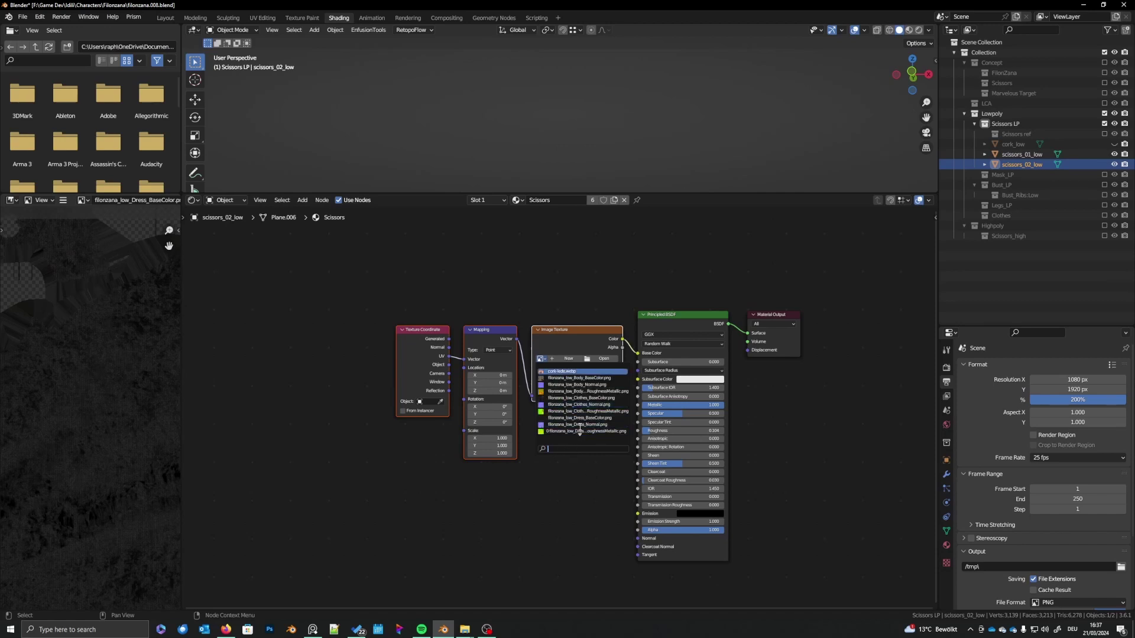
key(Up)
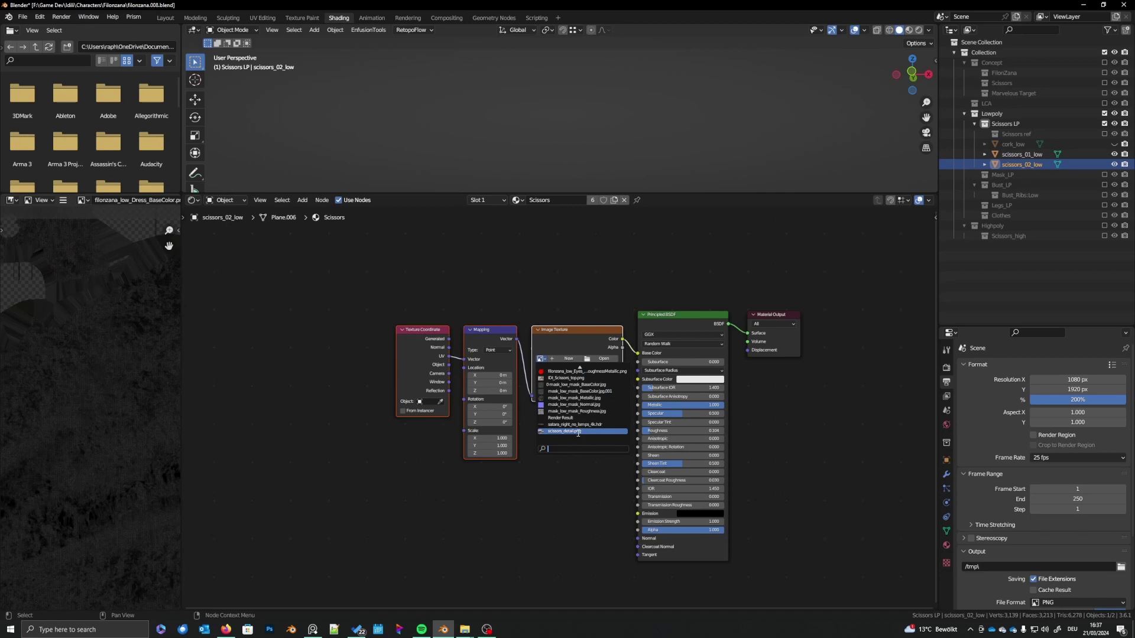
key(Escape)
- Delete the texture coordinate, mapping and image texture nodes from the Scissors material, and enlarge the 3D viewport above the node editor
drag(403, 285, 564, 350)
key(x)
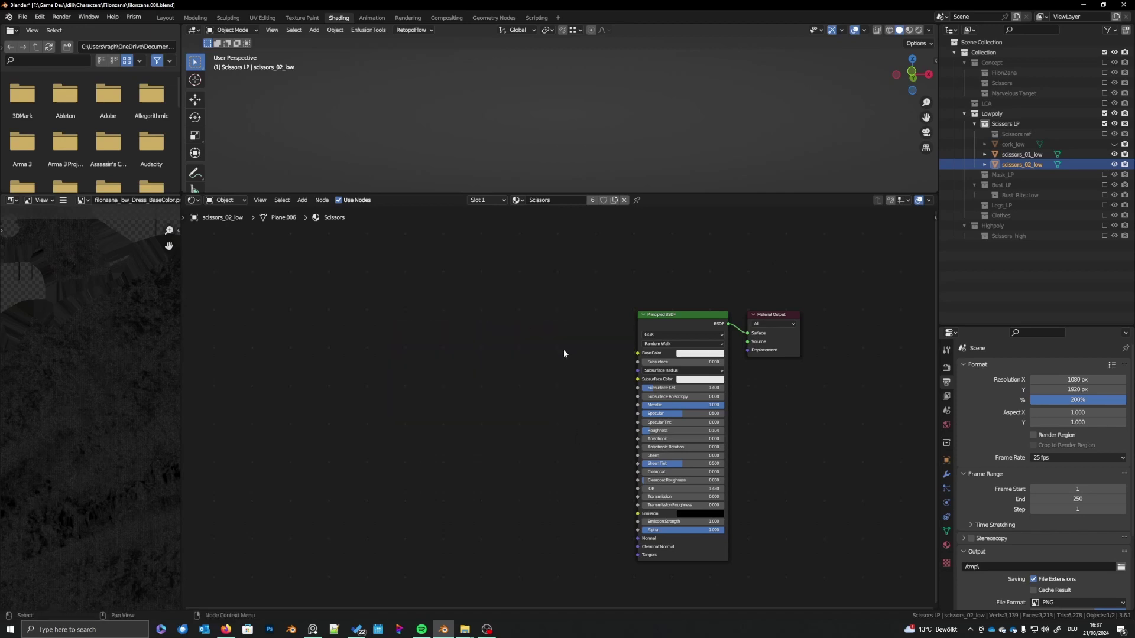
middle_drag(571, 360, 548, 371)
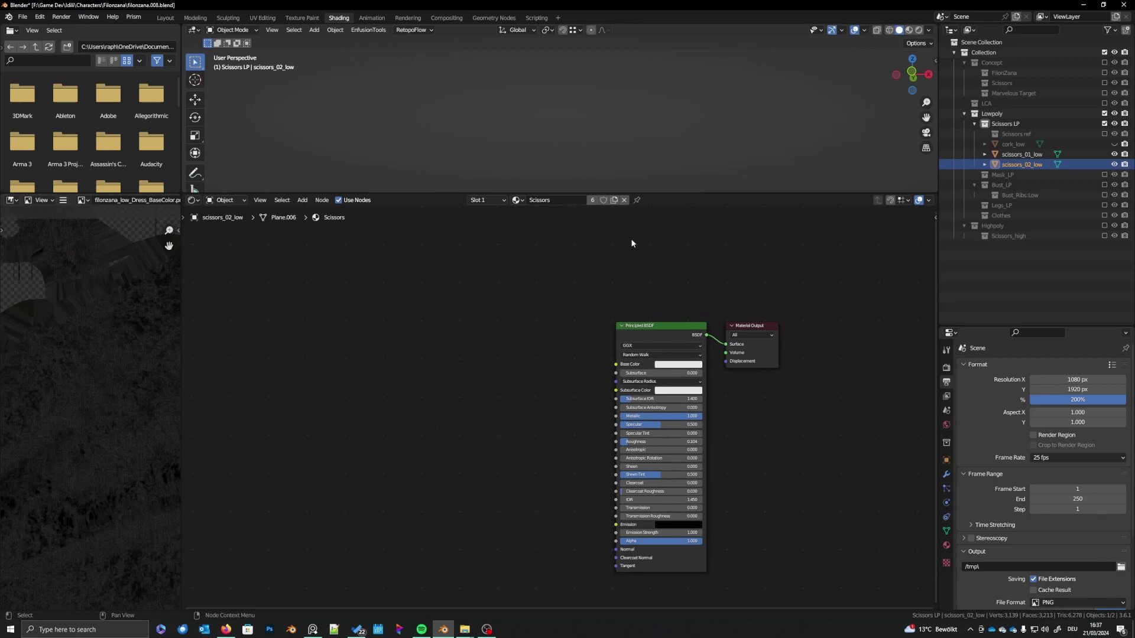
drag(667, 193, 638, 261)
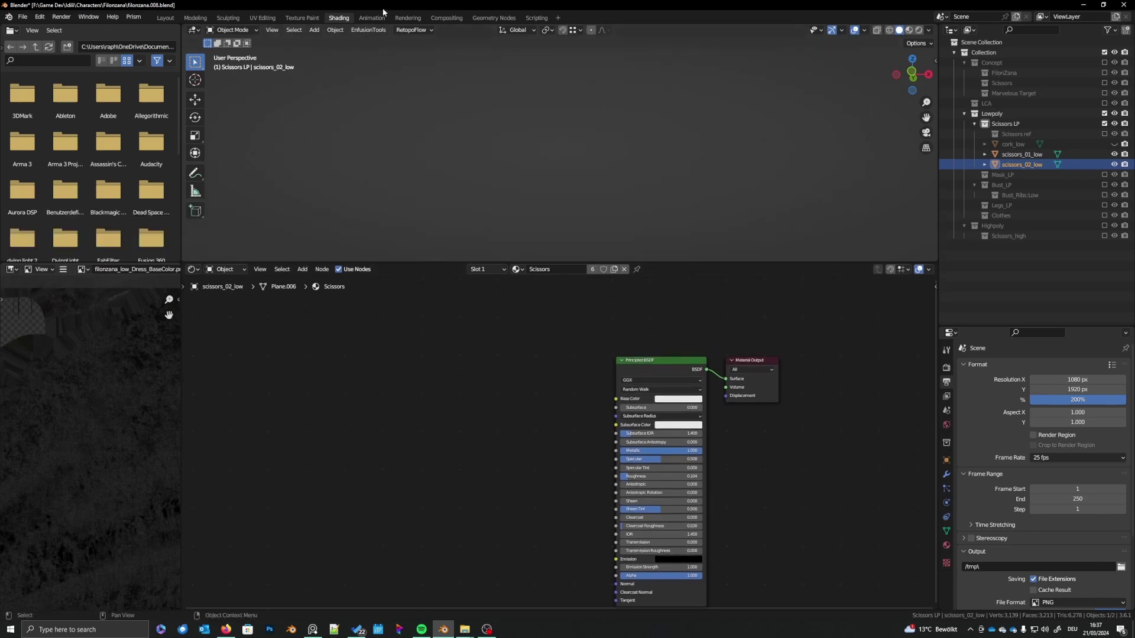
- Apply the TexTools checker map to scissors_02_low in the UV Editing workspace, switching it to the color grid variant
click(264, 17)
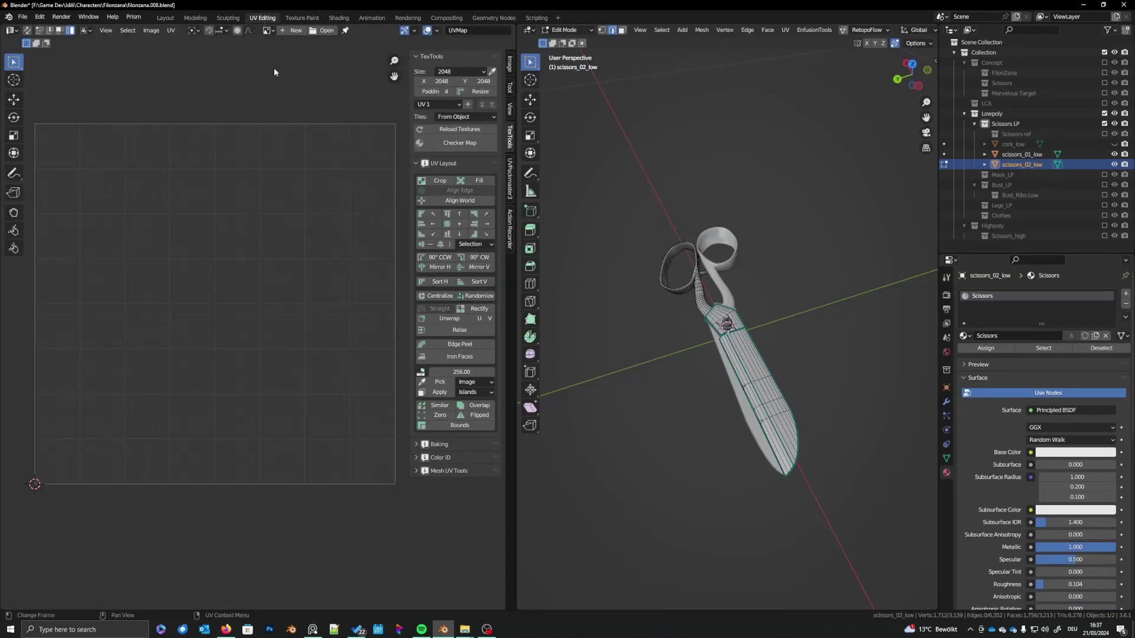
click(466, 143)
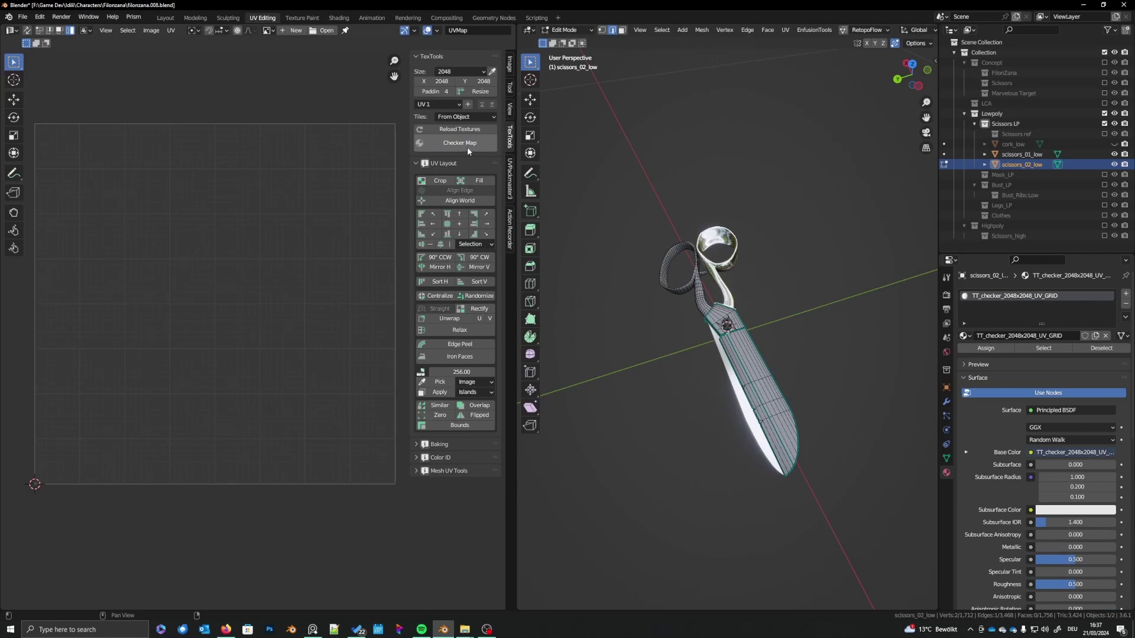
click(458, 144)
scroll(783, 433, up, 5)
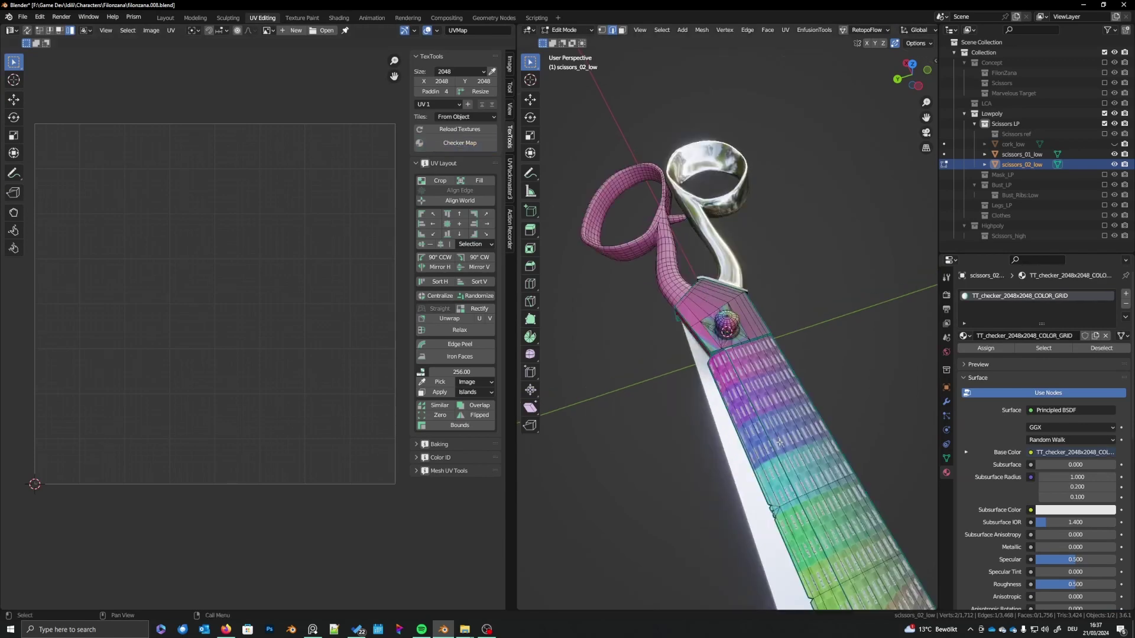
middle_drag(783, 433, 829, 501)
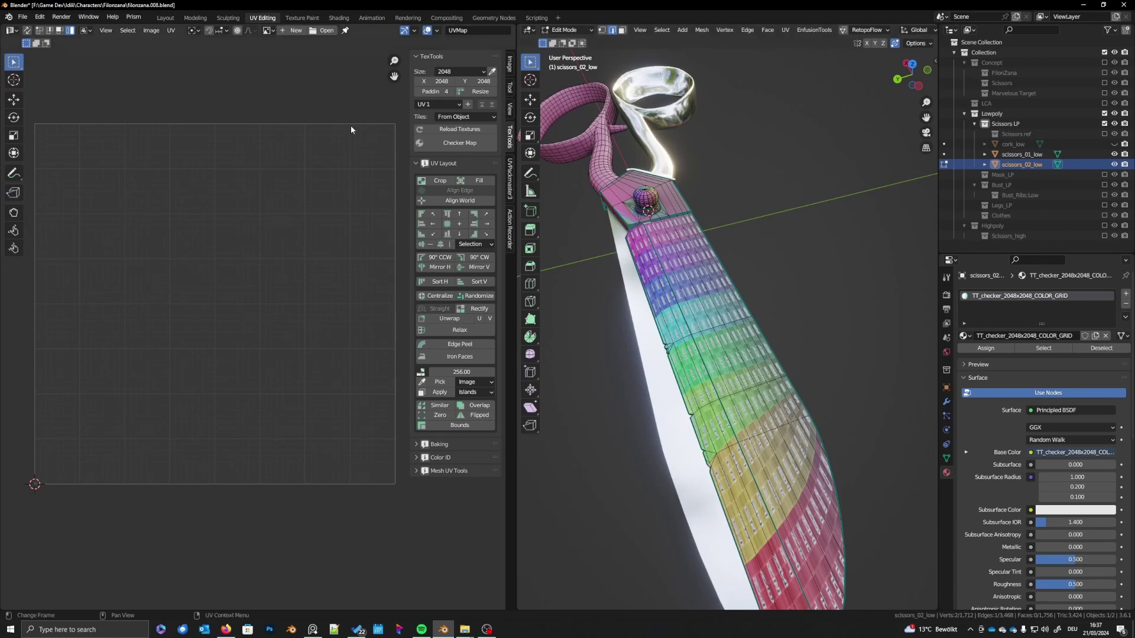
- Move the checker image texture node clear of the Principled BSDF node in the Shading workspace
click(333, 19)
middle_drag(623, 478, 587, 465)
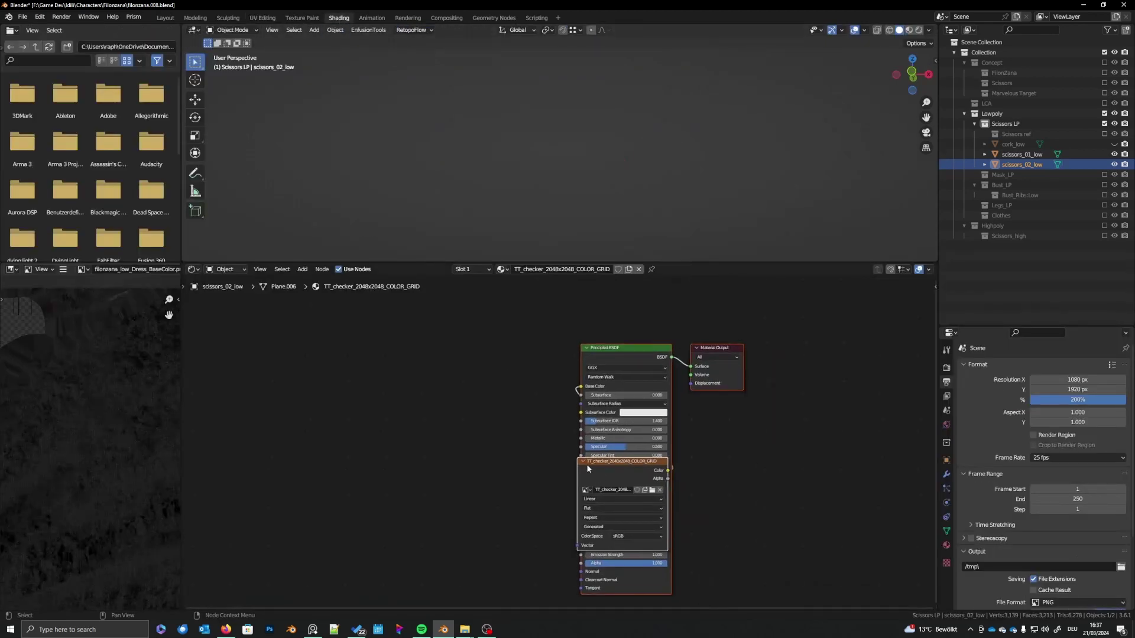
click(618, 462)
drag(618, 463, 501, 425)
- Assign the backup_Scissors material to scissors_02_low in place of the checker material, and move its Principled BSDF node away from the output
click(946, 545)
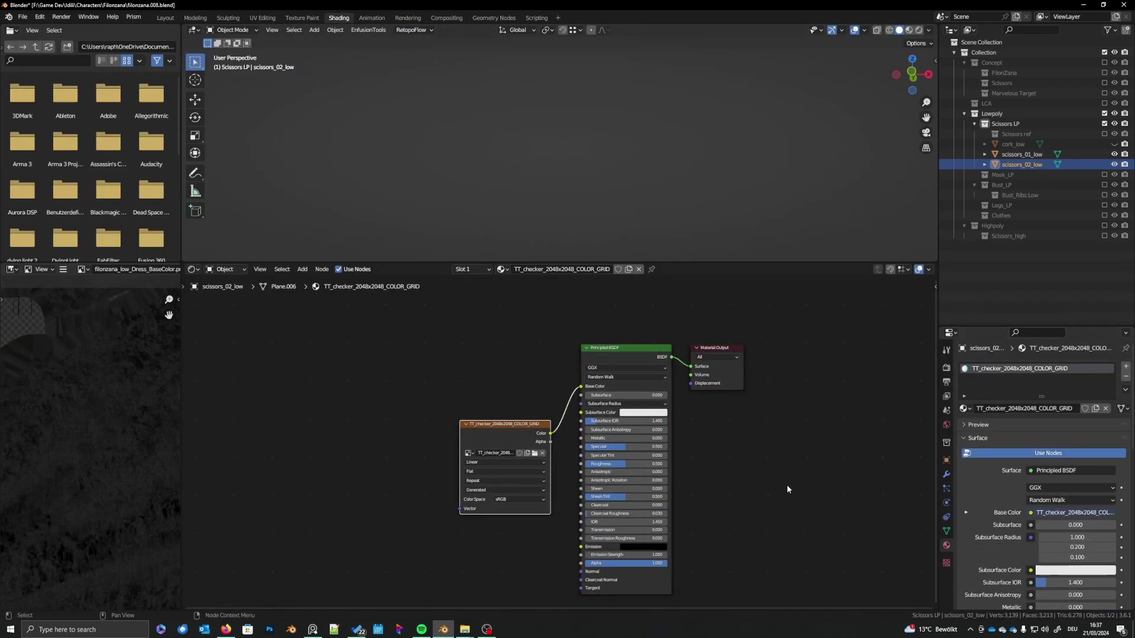
click(965, 409)
click(965, 409)
text(sc)
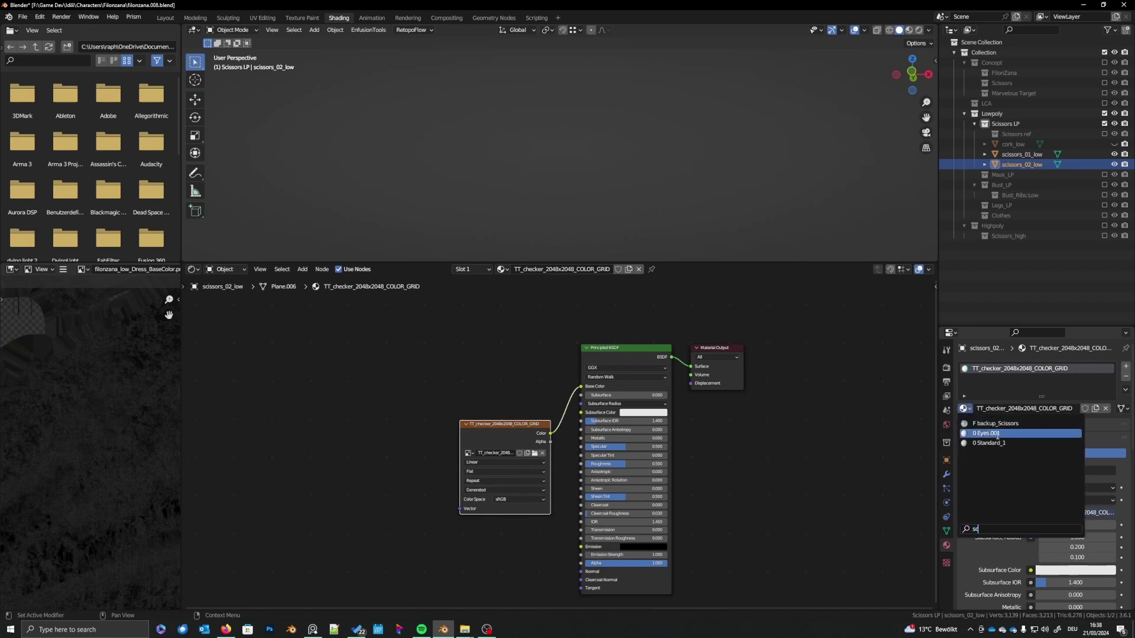
click(1011, 408)
double_click(1011, 408)
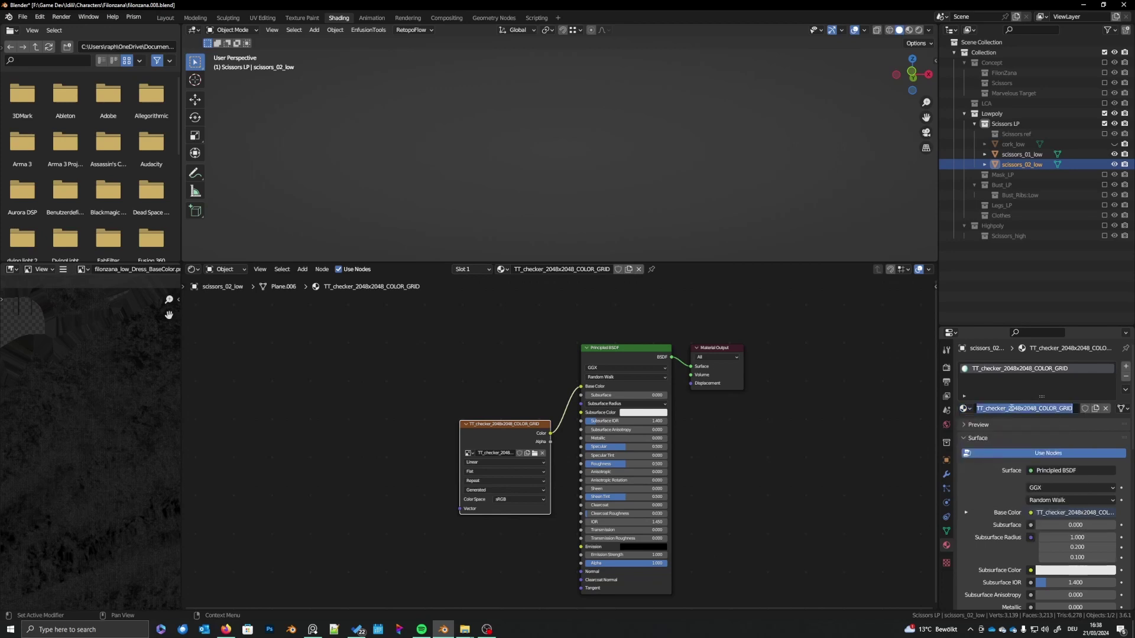
text(sc)
key(Escape)
click(965, 409)
text(sc)
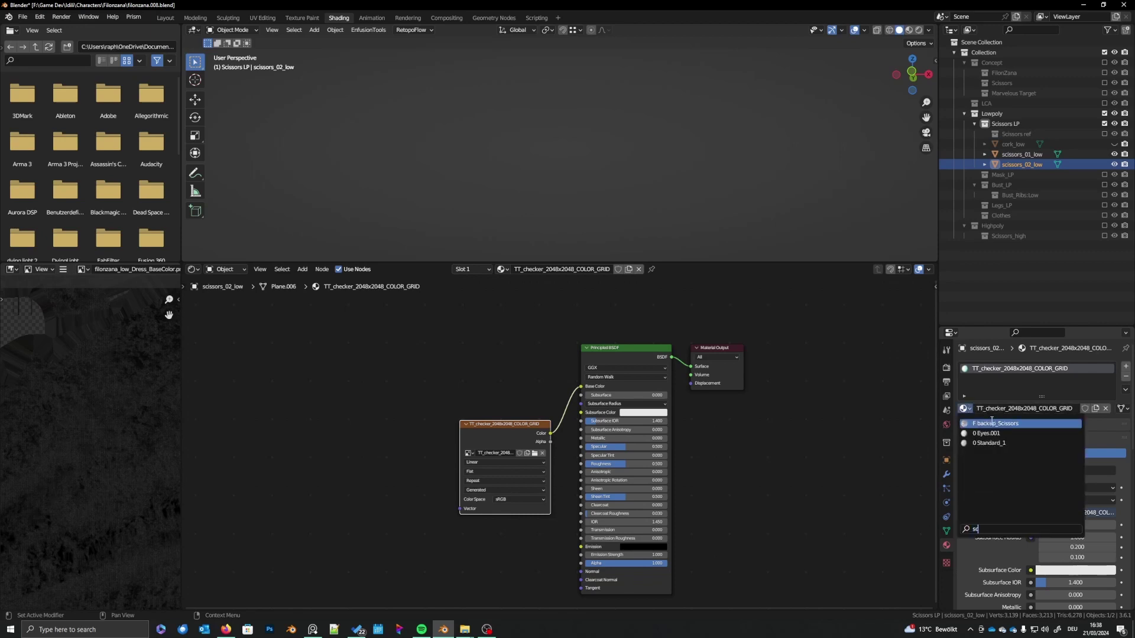
text(iss)
click(993, 424)
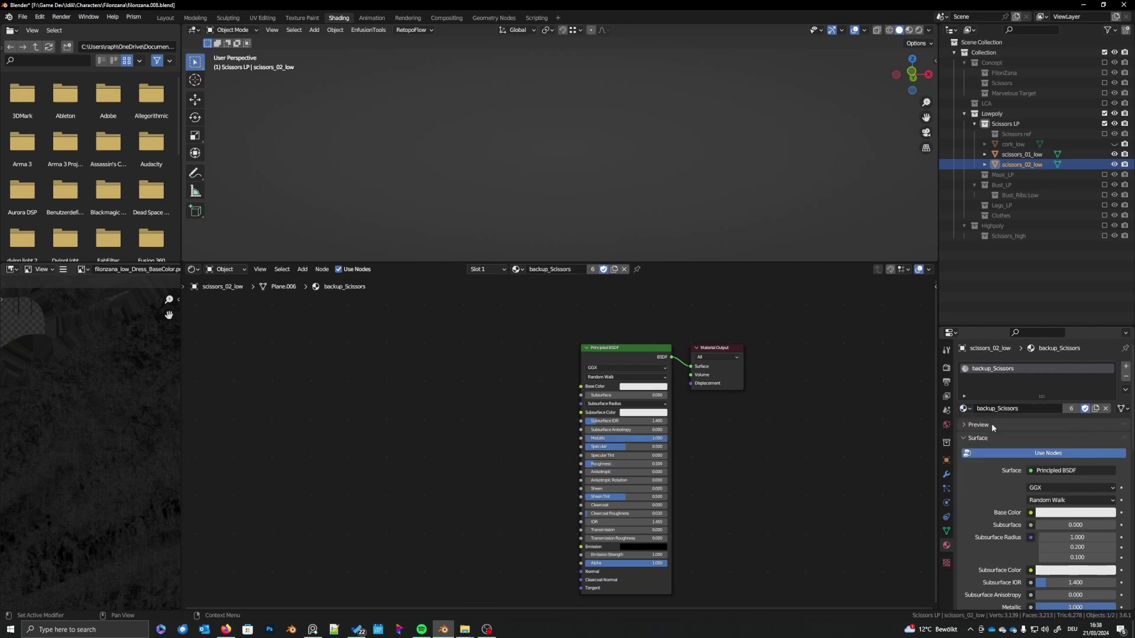
drag(631, 366, 583, 368)
- Rename the backup_Scissors material on scissors_02_low to Scissors
click(262, 19)
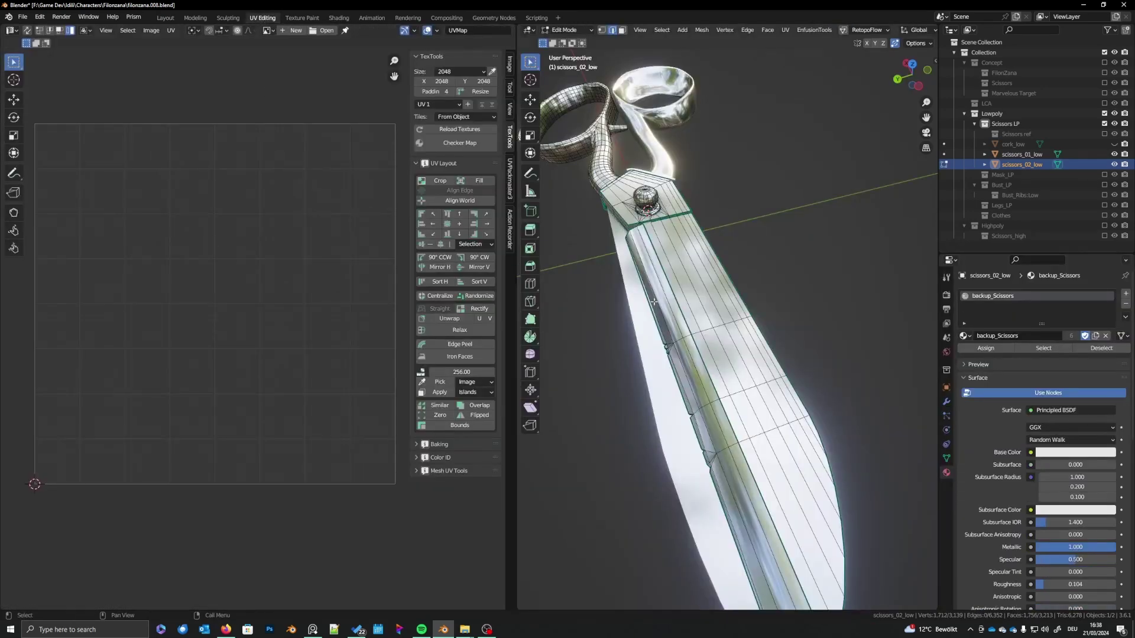
key(Tab)
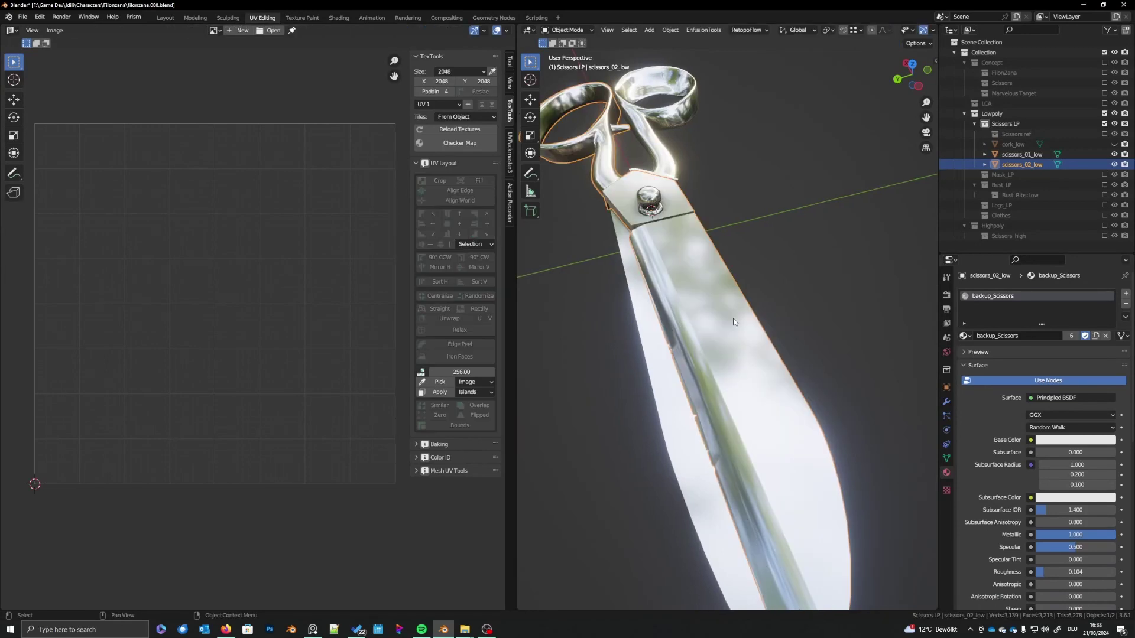
click(667, 377)
click(755, 343)
middle_drag(754, 343, 751, 343)
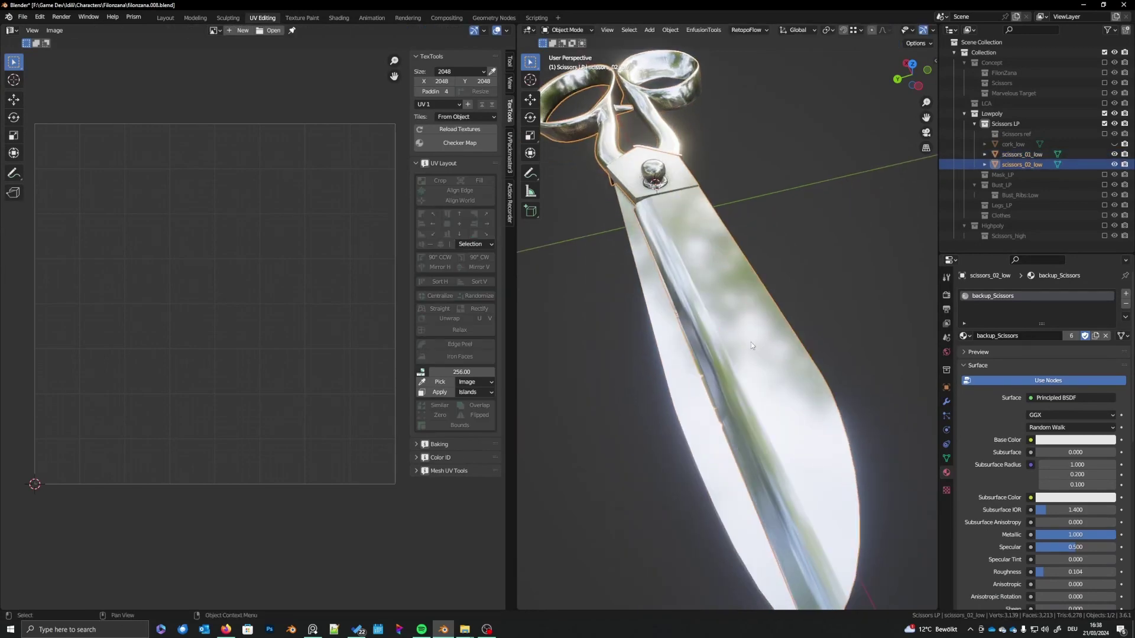
click(1016, 339)
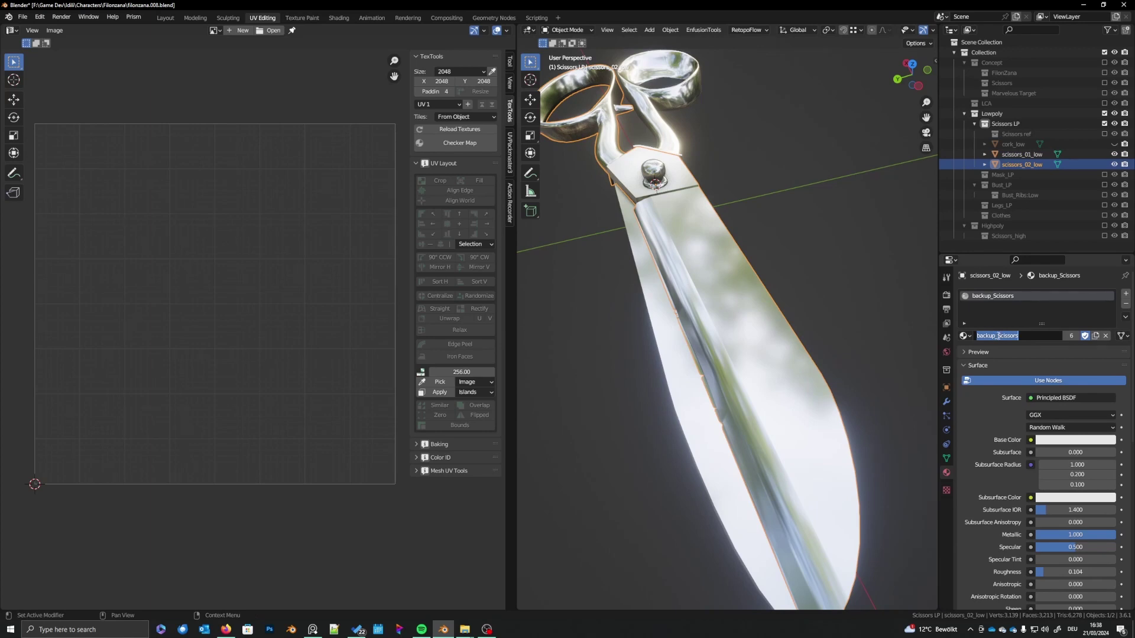
drag(997, 337, 965, 341)
key(BackSpace)
key(Return)
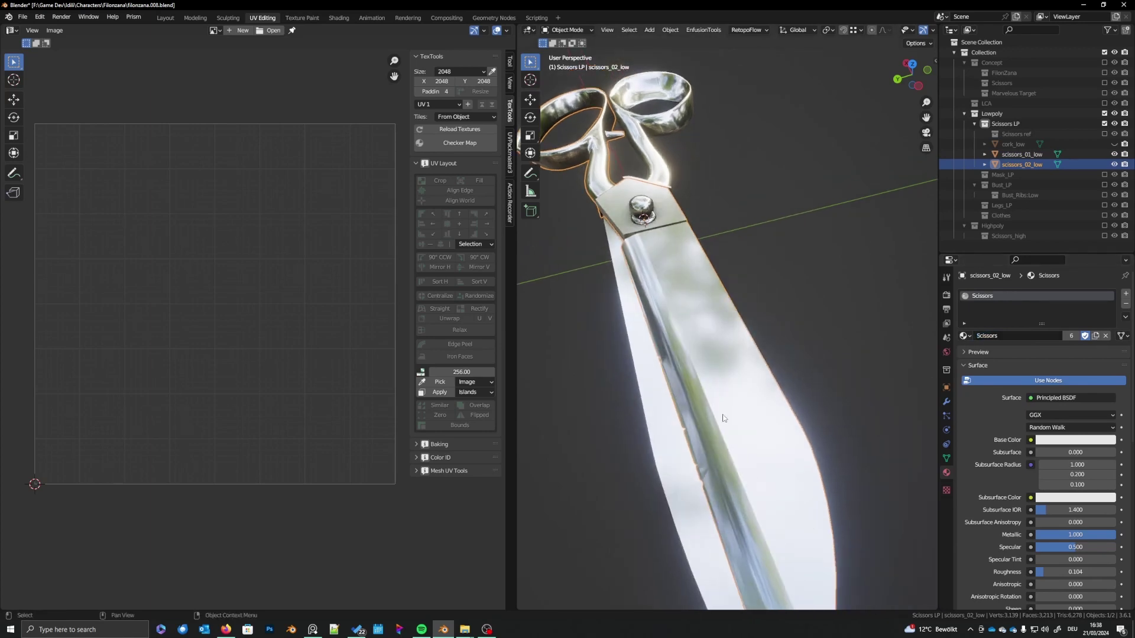
- Add an image texture setup with mapping to the Scissors material using TT_checker_2048x2048_COLOR_GRID, and return to the UV Editing workspace
click(338, 18)
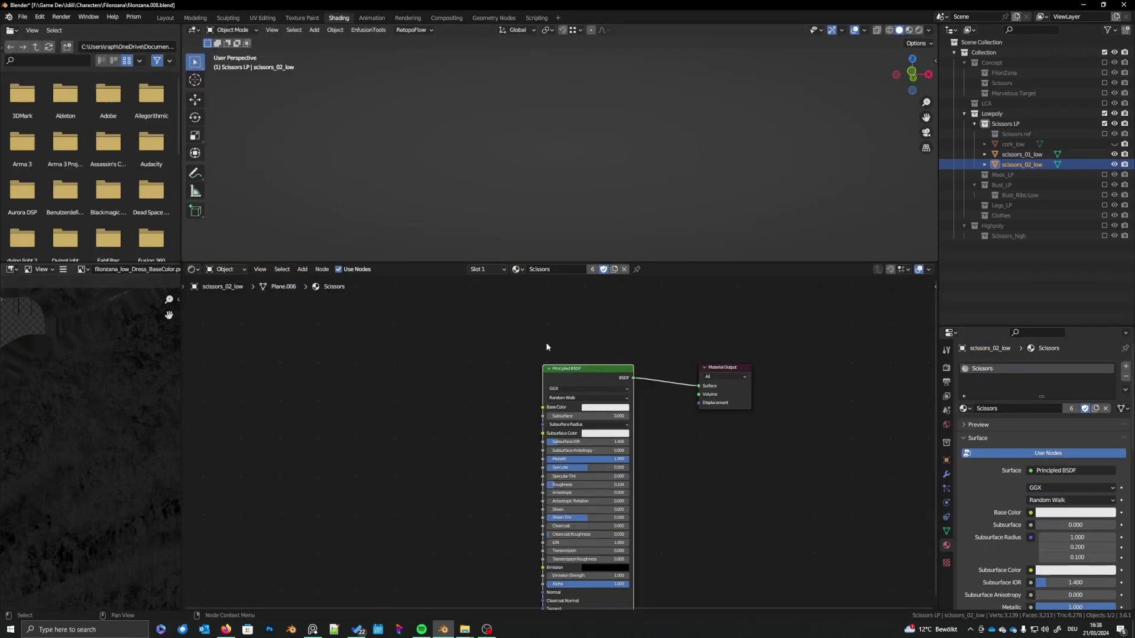
key(ctrl+t)
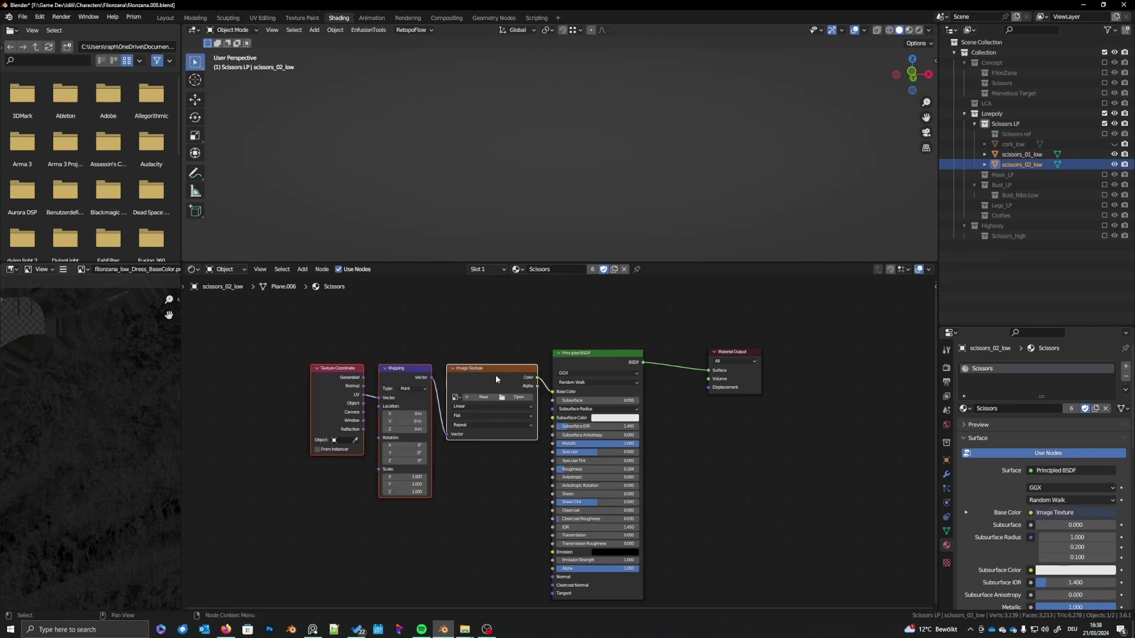
click(457, 397)
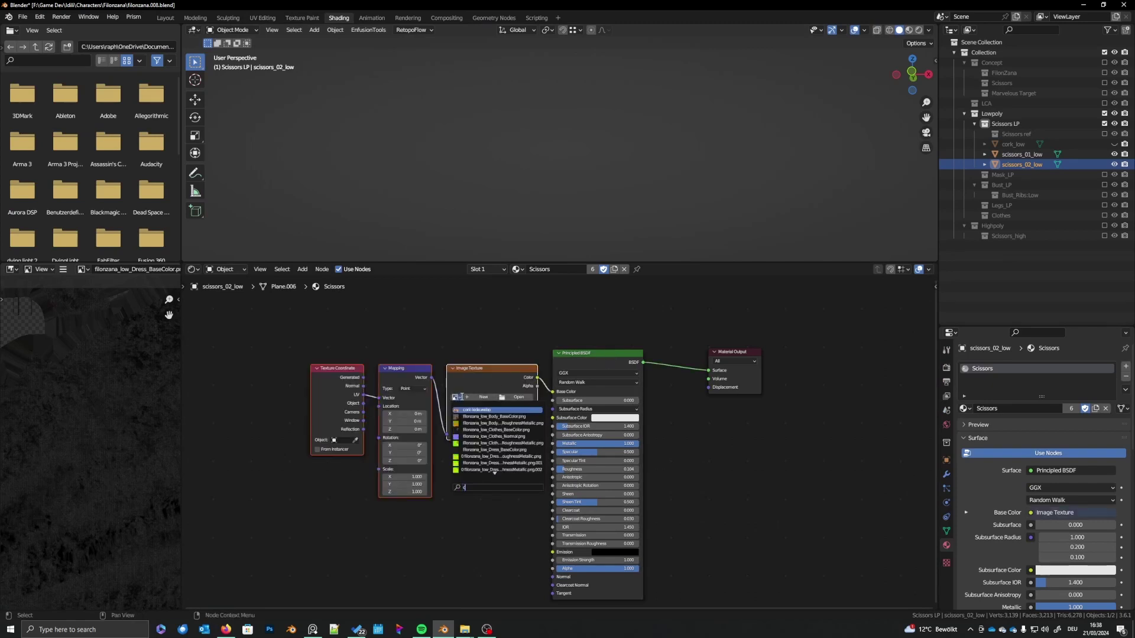
text(che)
click(473, 416)
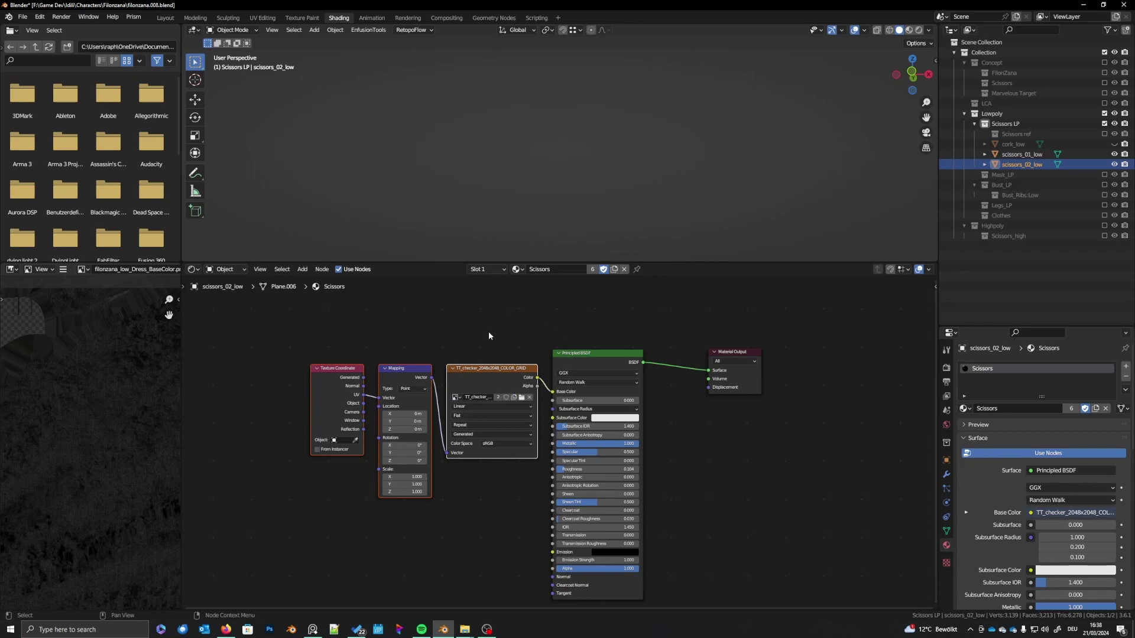
middle_drag(456, 312, 462, 320)
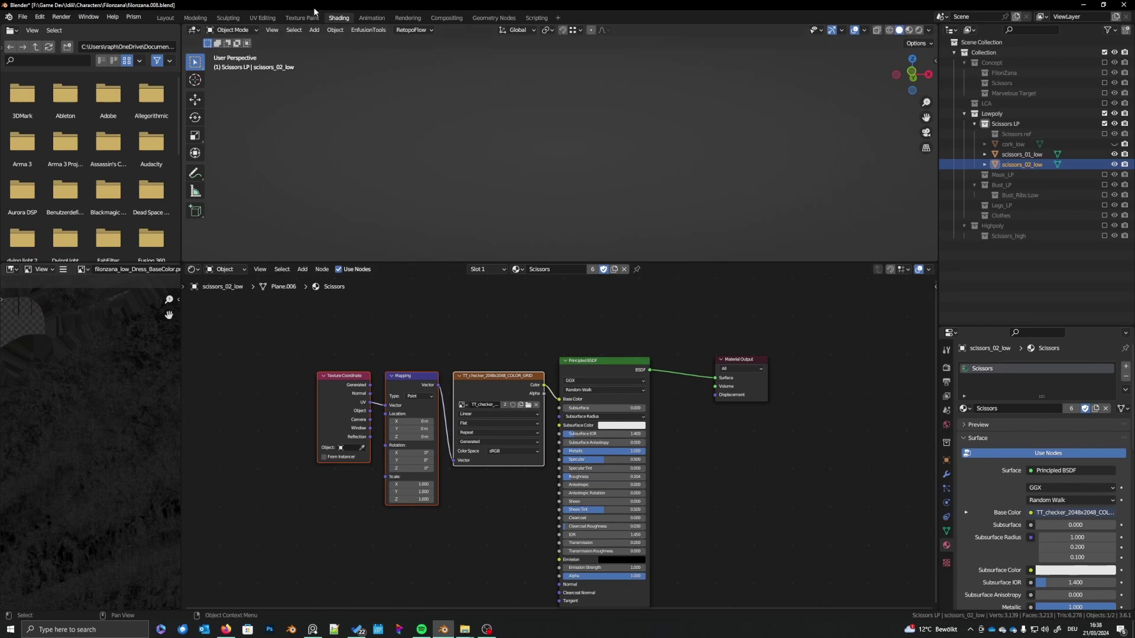
click(262, 18)
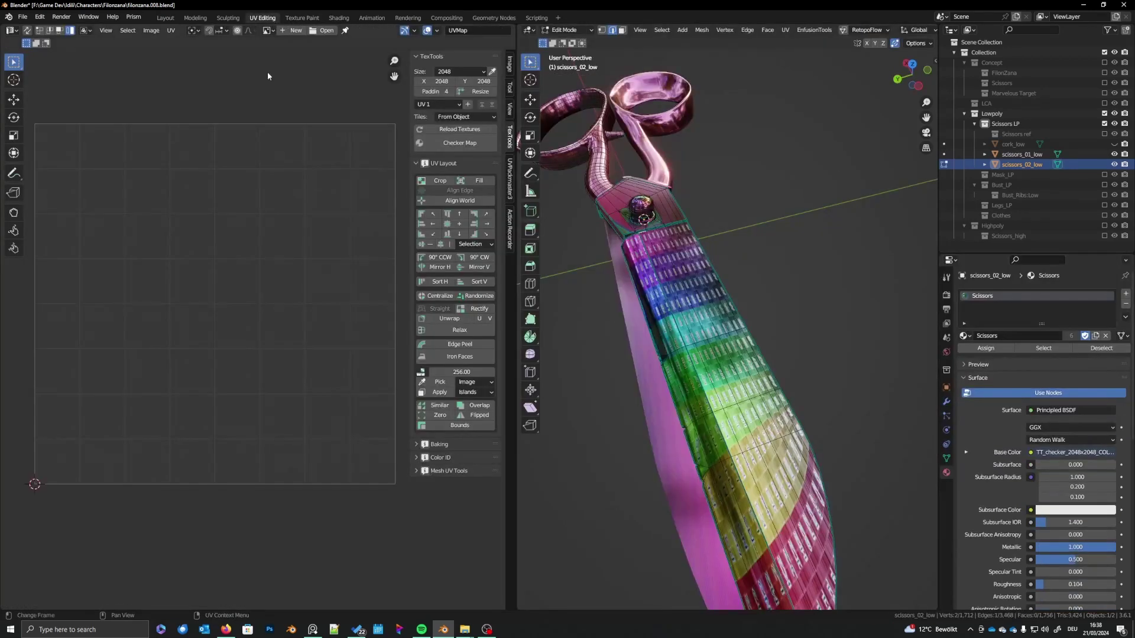
- Compare the checker texture on both scissor halves, examining the blade of scissors_02_low up close for stretching
key(KP_Decimal)
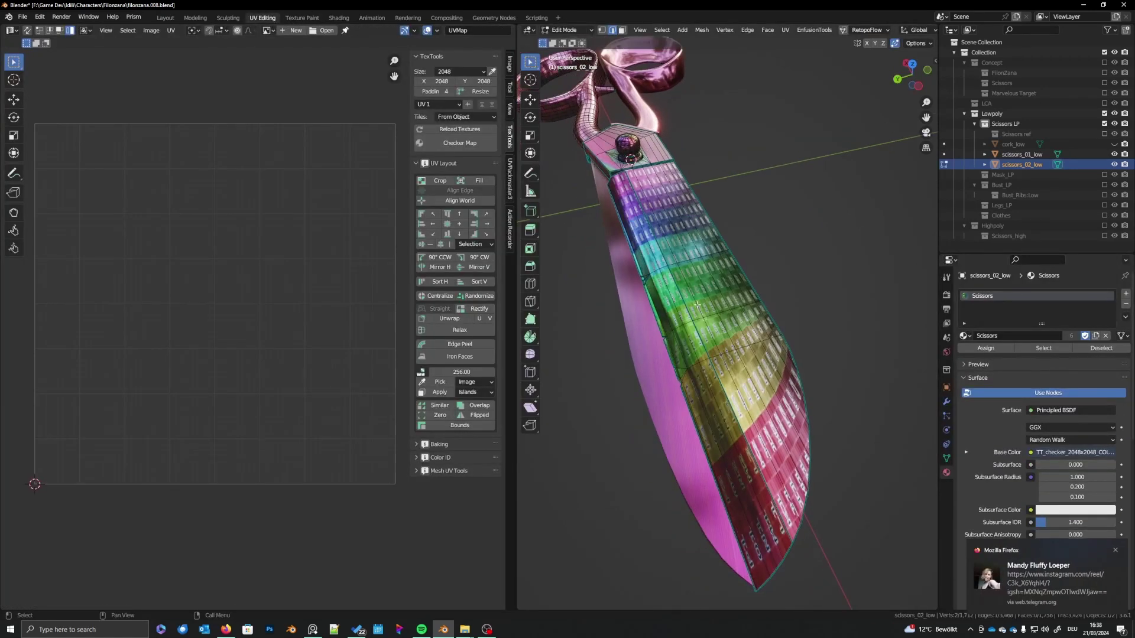
middle_drag(697, 283, 674, 349)
key(Tab)
click(671, 353)
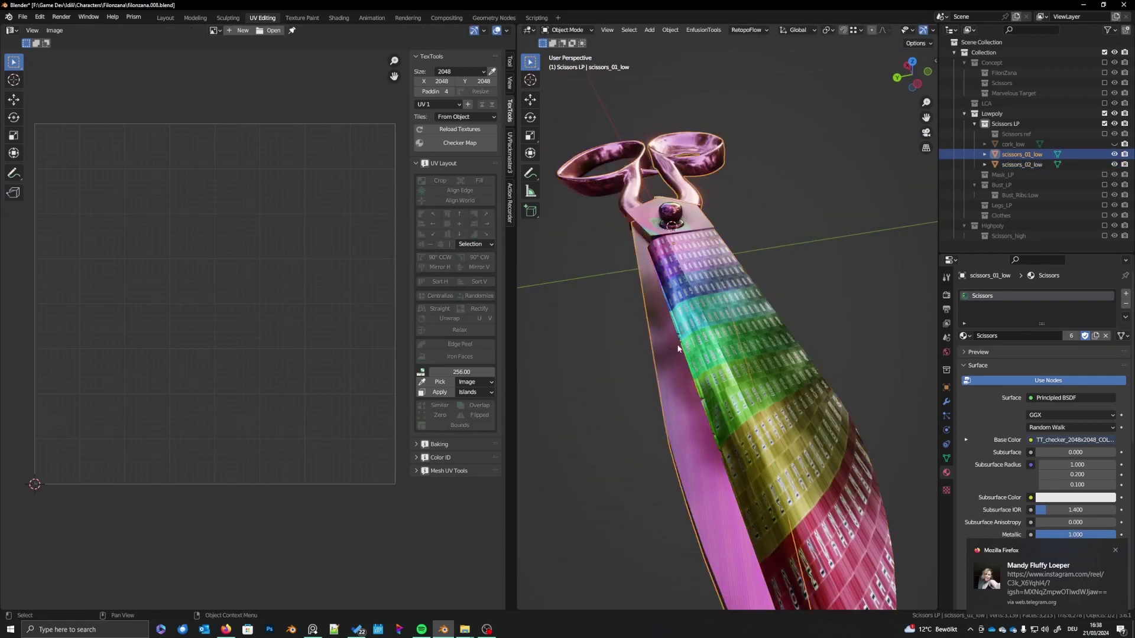
click(727, 338)
click(675, 365)
click(741, 358)
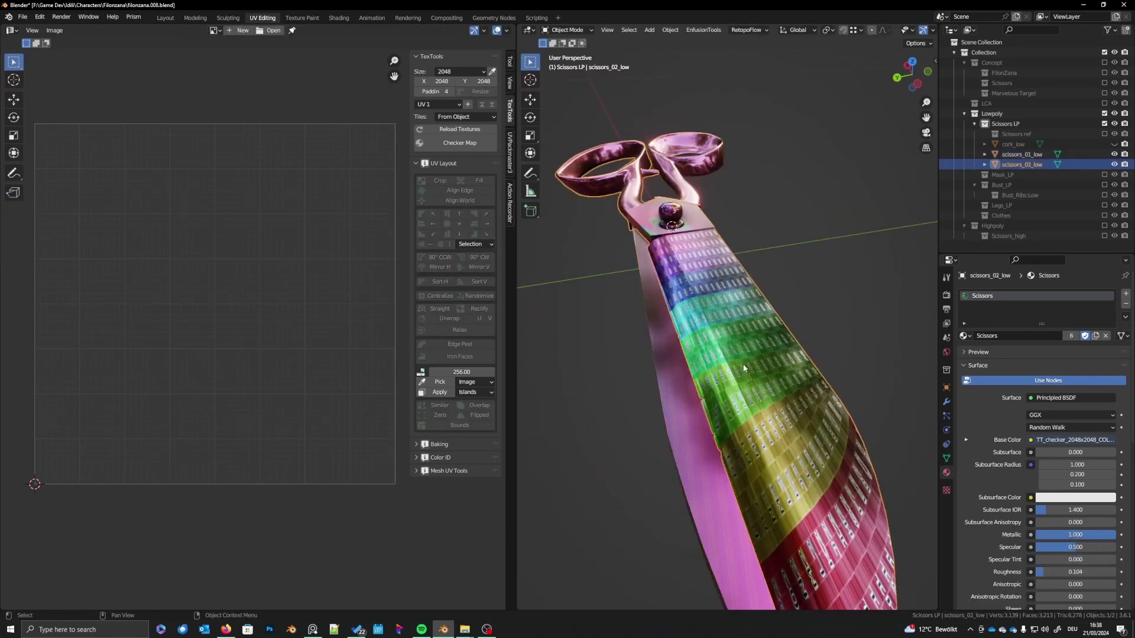
middle_drag(742, 357, 699, 361)
key(Tab)
scroll(716, 372, up, 6)
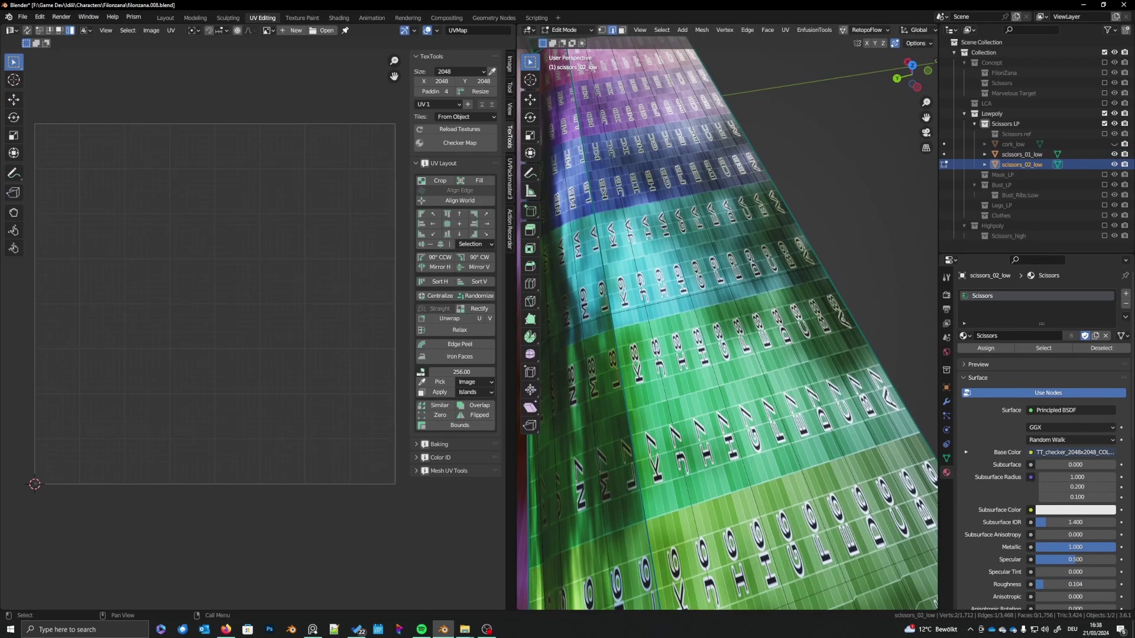
scroll(695, 358, down, 6)
mouse_move(713, 368)
middle_down()
mouse_move(810, 363)
mouse_move(735, 359)
mouse_move(721, 379)
middle_up()
scroll(711, 364, up, 1)
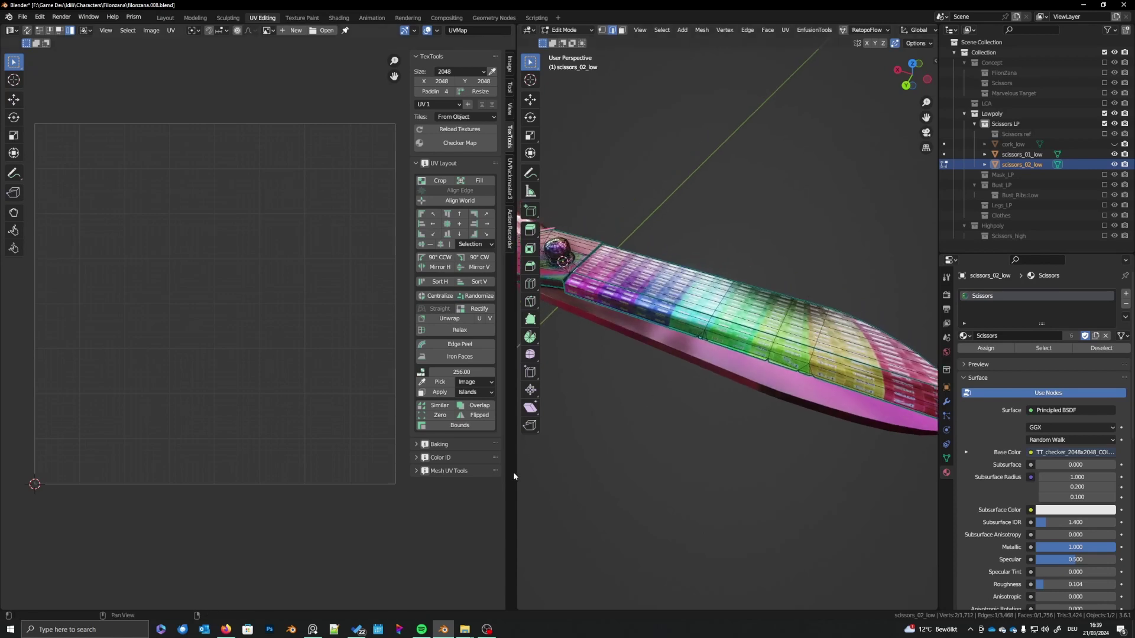
- Widen the 3D viewport and show scissors_02_low in solid shading in Edit Mode
drag(513, 476, 455, 476)
key(Tab)
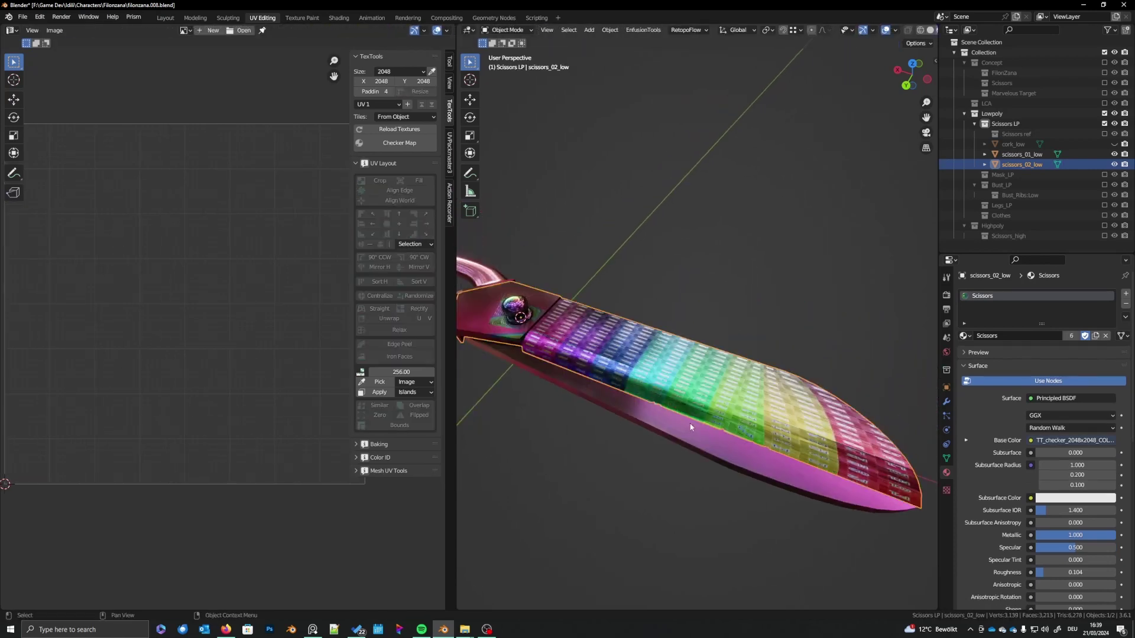
key(Tab)
key(z)
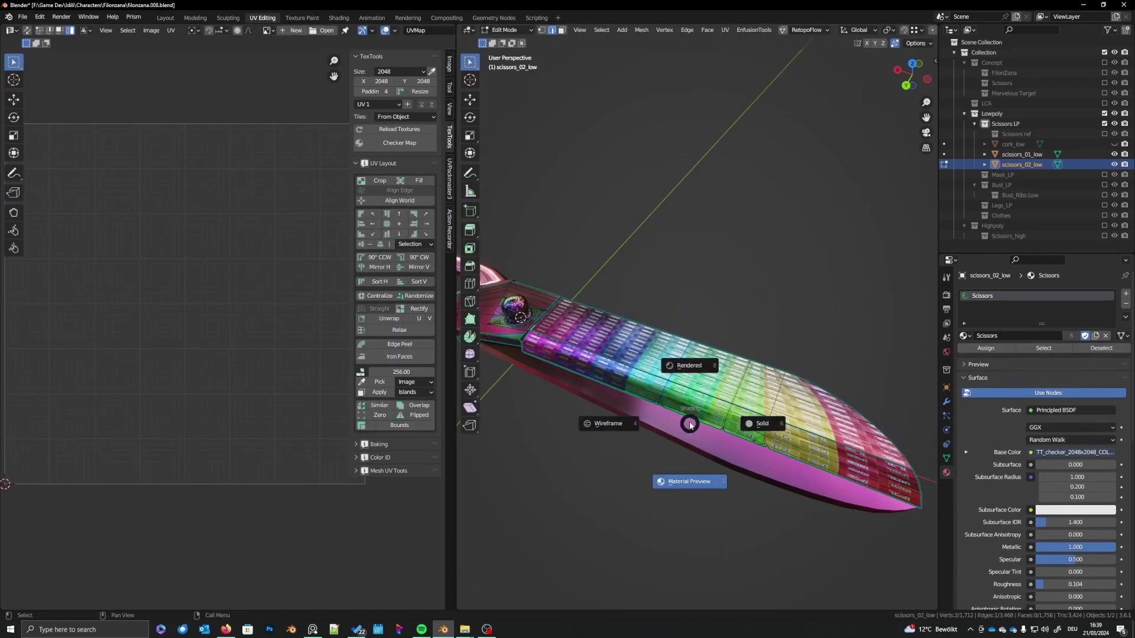
click(754, 435)
- Select the first edges along the notched cutting edge of the scissors_02_low blade, going around the small notches
scroll(589, 366, up, 2)
middle_drag(574, 362, 801, 363)
scroll(614, 369, up, 4)
middle_drag(619, 421, 667, 420)
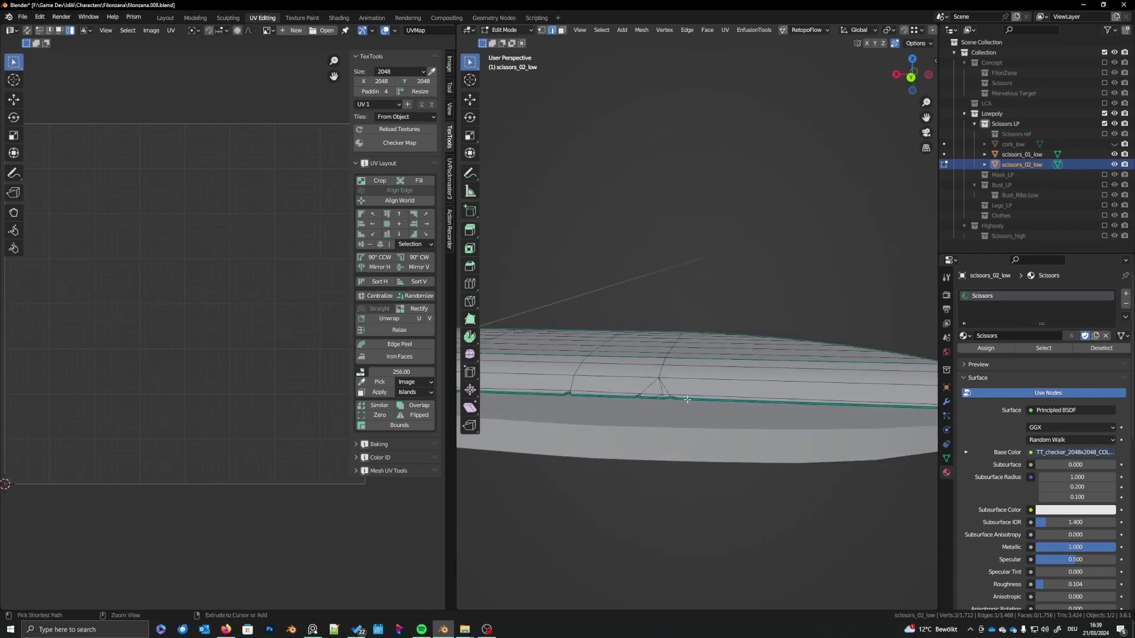
scroll(632, 399, down, 1)
scroll(628, 399, up, 3)
shift+drag(631, 400, 668, 405)
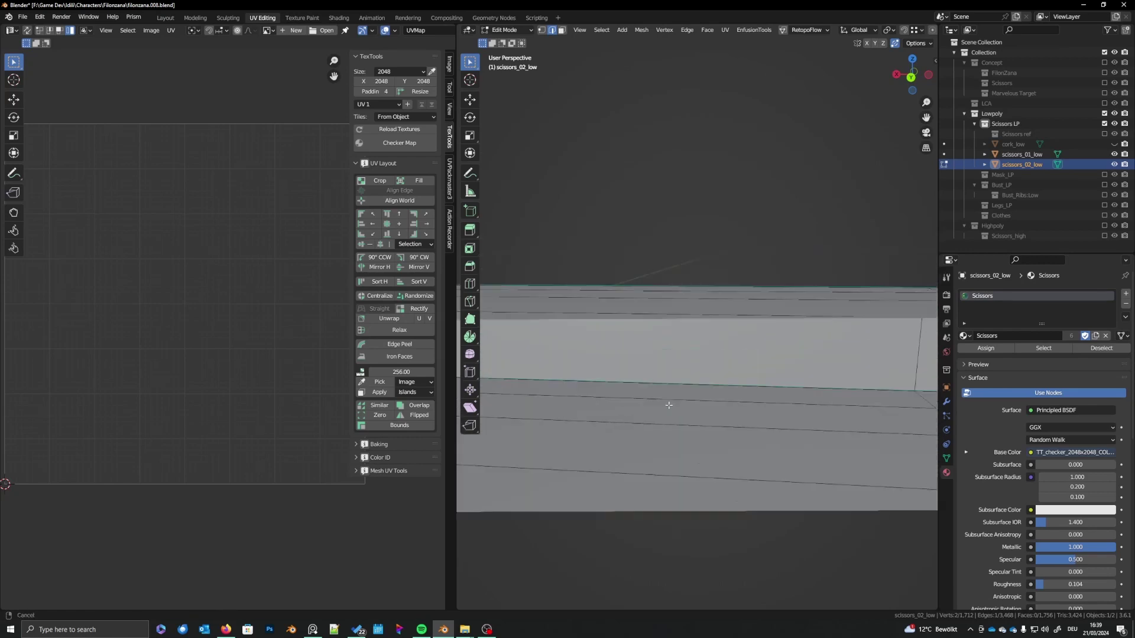
scroll(668, 406, down, 3)
key(KP_Decimal)
shift+middle_drag(786, 381, 626, 385)
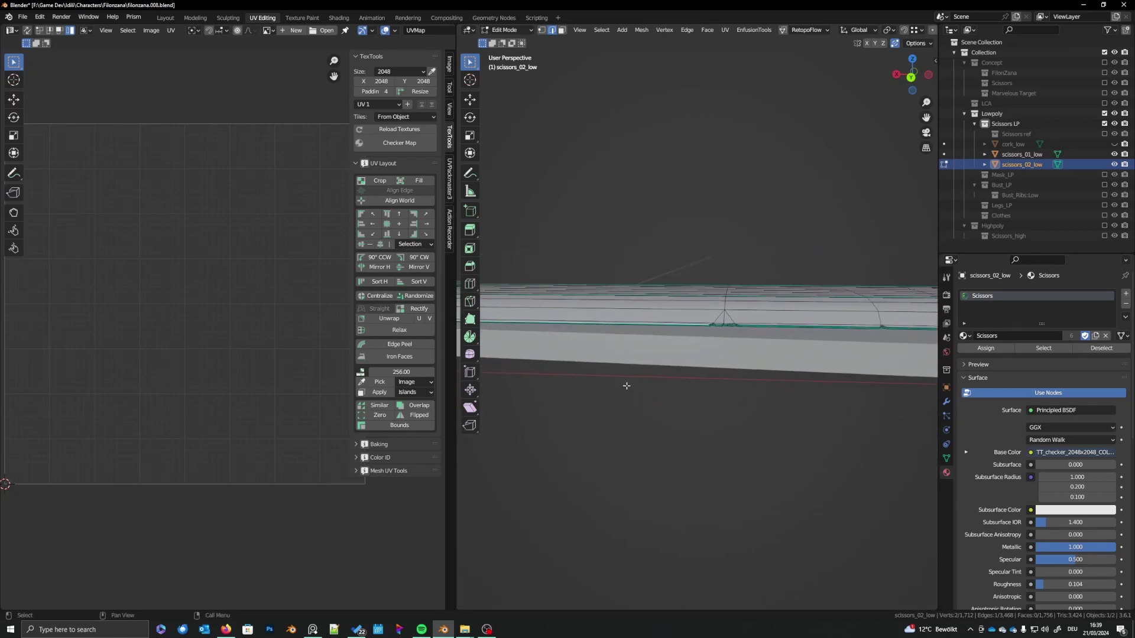
scroll(626, 385, up, 5)
middle_drag(763, 365, 577, 385)
ctrl+click(650, 377)
key(ctrl+z)
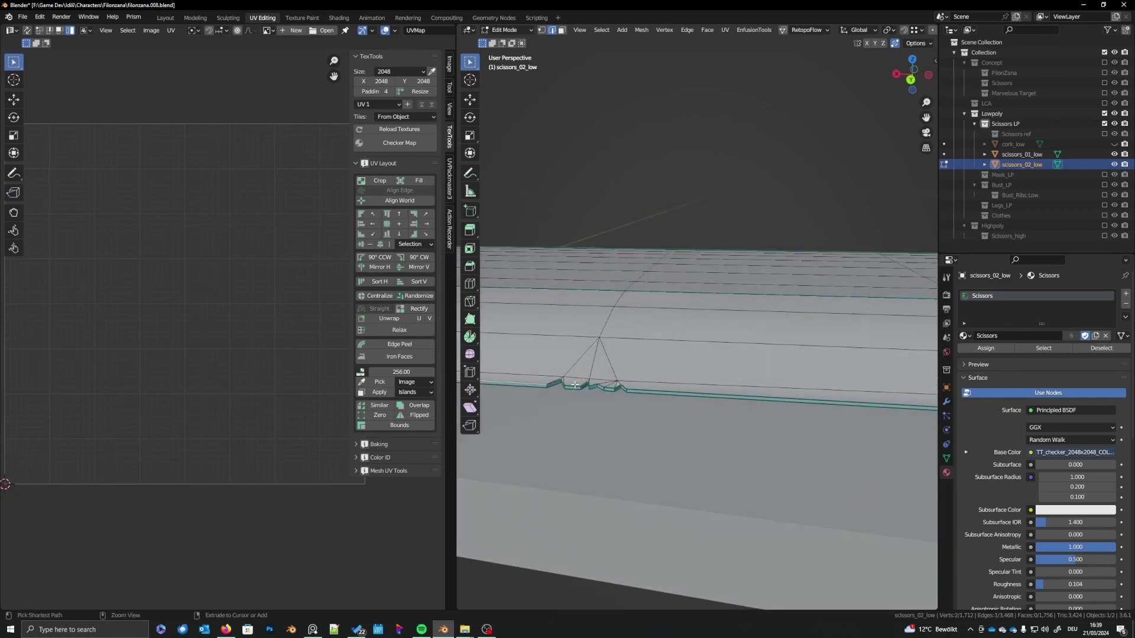
ctrl+click(573, 385)
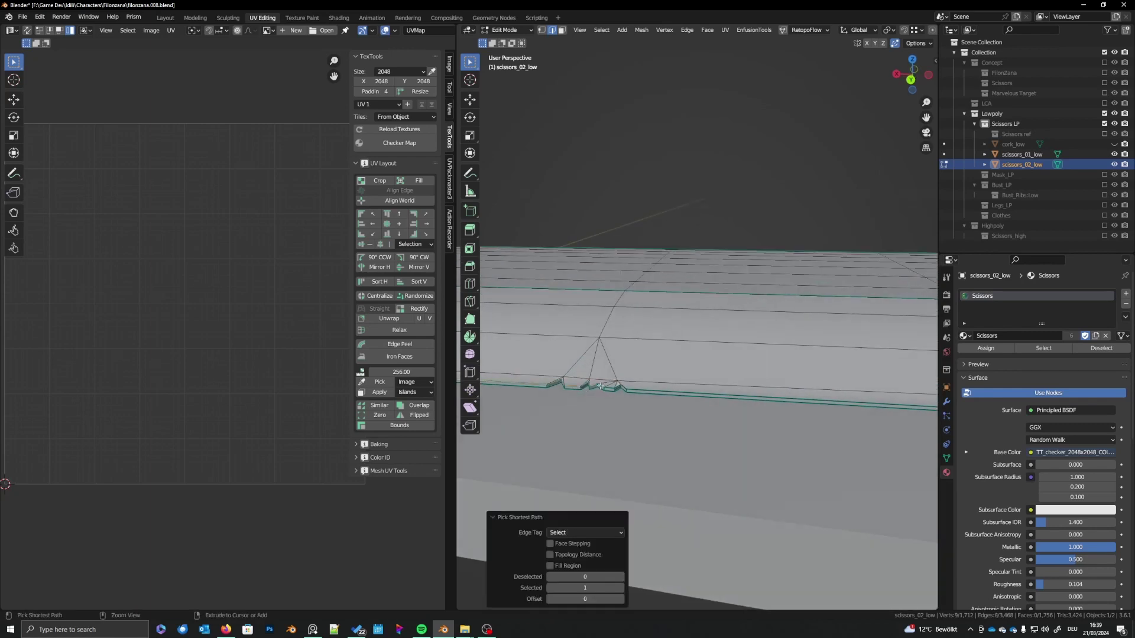
ctrl+click(634, 389)
- Extend the edge selection past the remaining notches and along the blade's side up to the pivot plate
middle_drag(634, 389, 670, 419)
scroll(739, 384, up, 2)
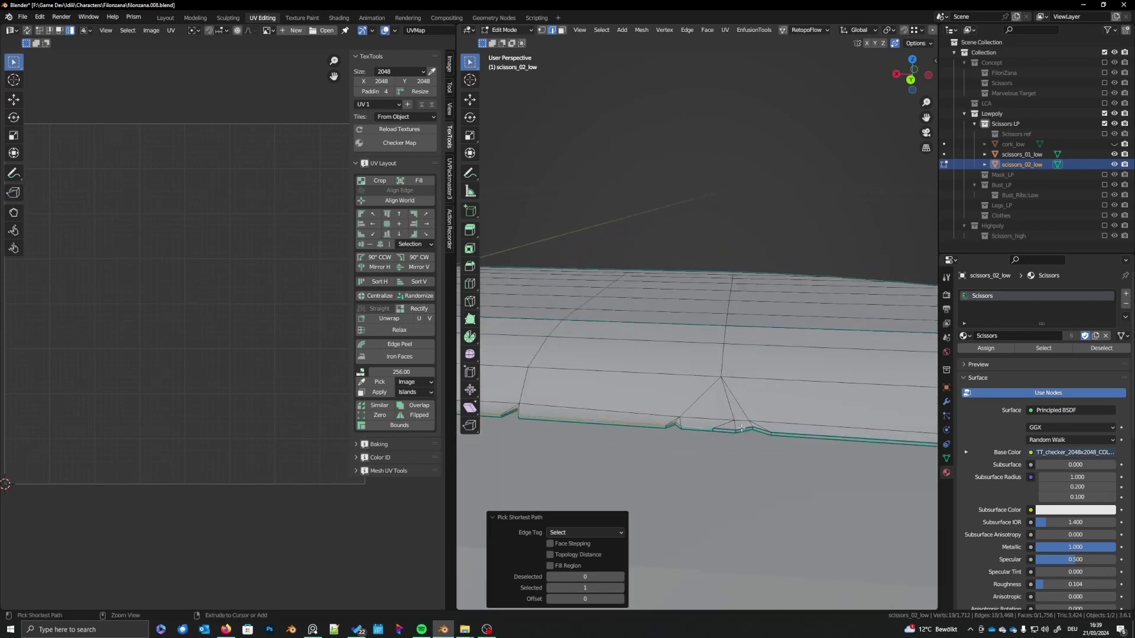
mouse_move(803, 454)
shift+middle_down()
mouse_move(686, 451)
mouse_move(731, 433)
mouse_move(700, 426)
mouse_move(703, 395)
shift+middle_up()
shift+click(707, 398)
shift+middle_drag(728, 354, 645, 404)
ctrl+click(689, 371)
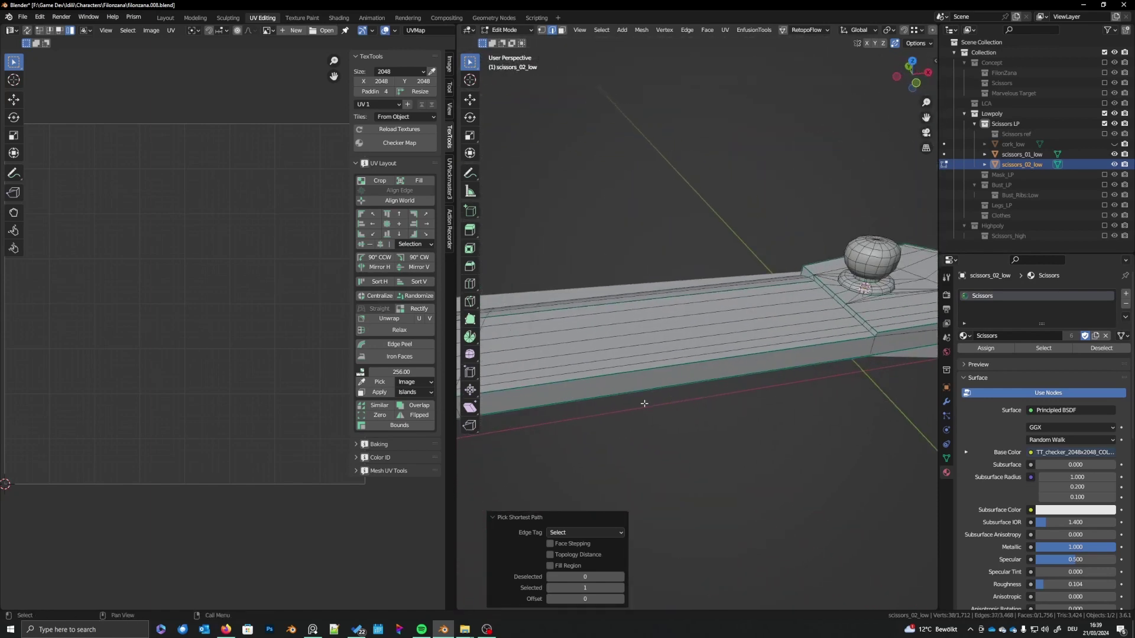
ctrl+click(851, 347)
- Add the short edges at the corner where the blade meets the raised pivot plate to the selection
shift+middle_drag(854, 350, 707, 375)
scroll(658, 381, up, 3)
scroll(641, 379, up, 3)
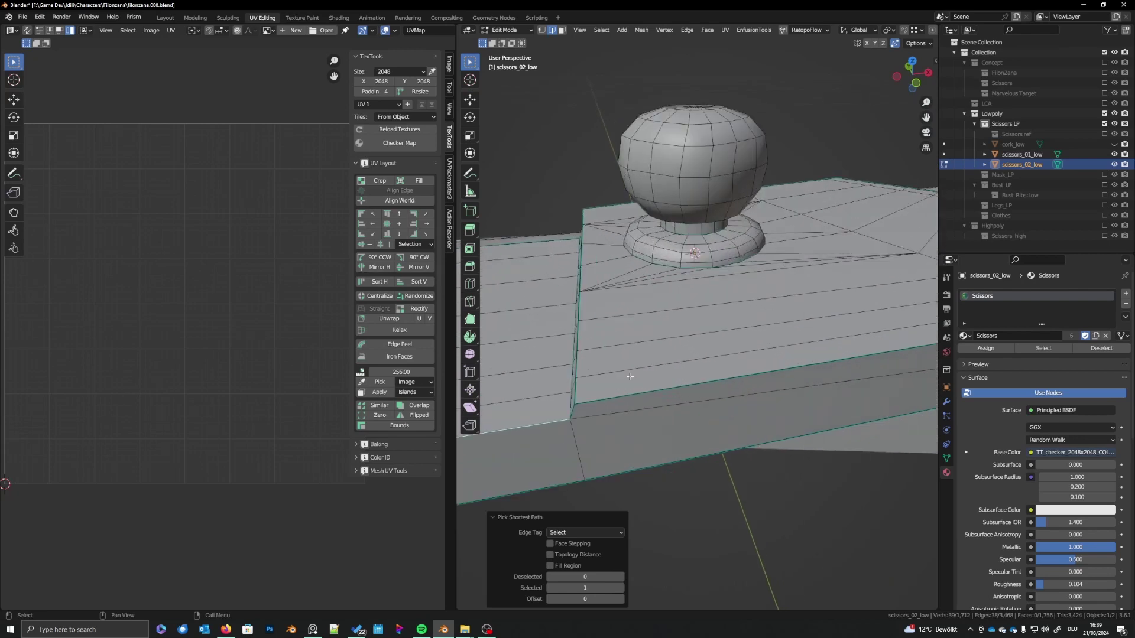
shift+middle_drag(630, 377, 713, 473)
shift+click(758, 402)
scroll(759, 402, down, 1)
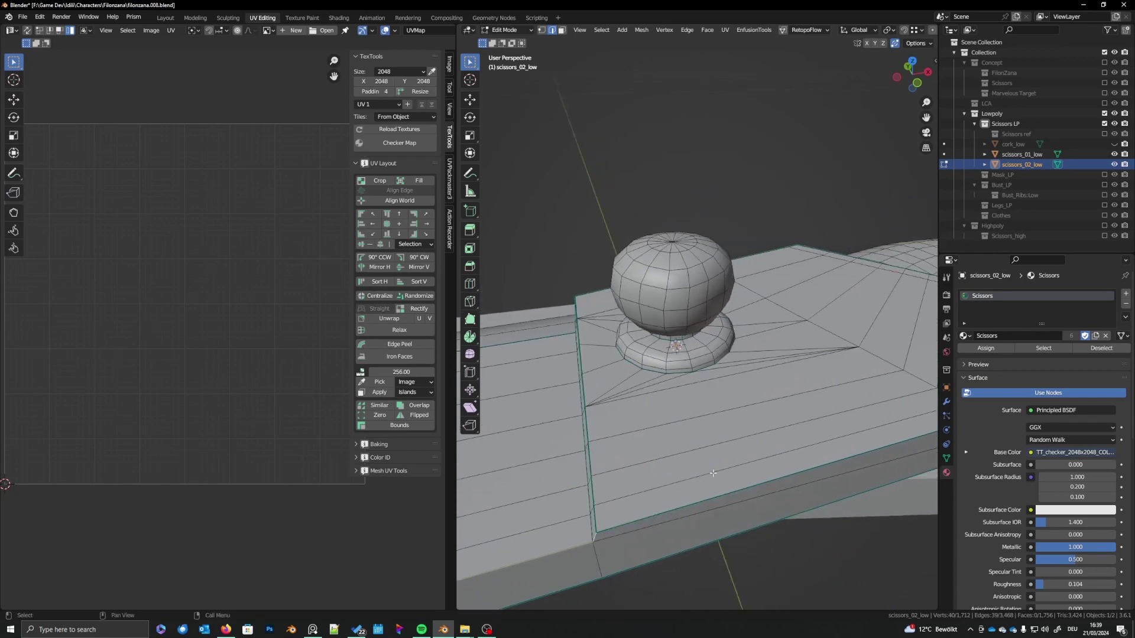
scroll(874, 355, down, 2)
shift+middle_drag(880, 318, 867, 326)
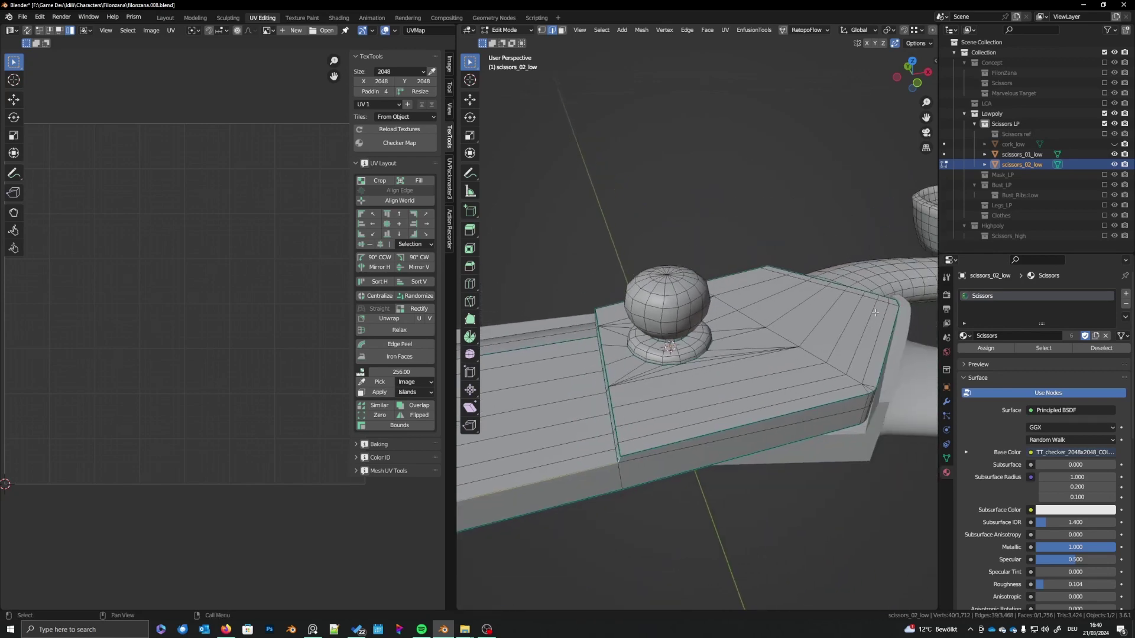
scroll(636, 494, up, 1)
shift+middle_drag(618, 507, 824, 534)
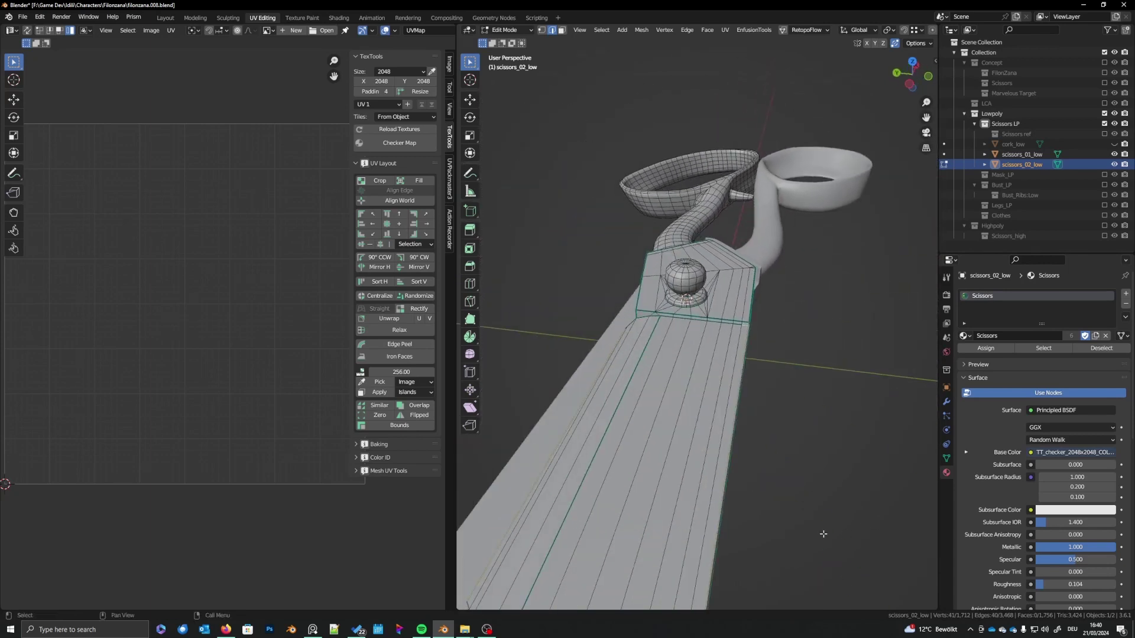
- Complete the blade outline selection across the step at the pivot plate to the opposite corner, and mark it as a seam
ctrl+click(642, 317)
middle_drag(641, 317, 806, 311)
scroll(806, 312, down, 4)
scroll(667, 391, up, 4)
shift+middle_drag(577, 482, 808, 297)
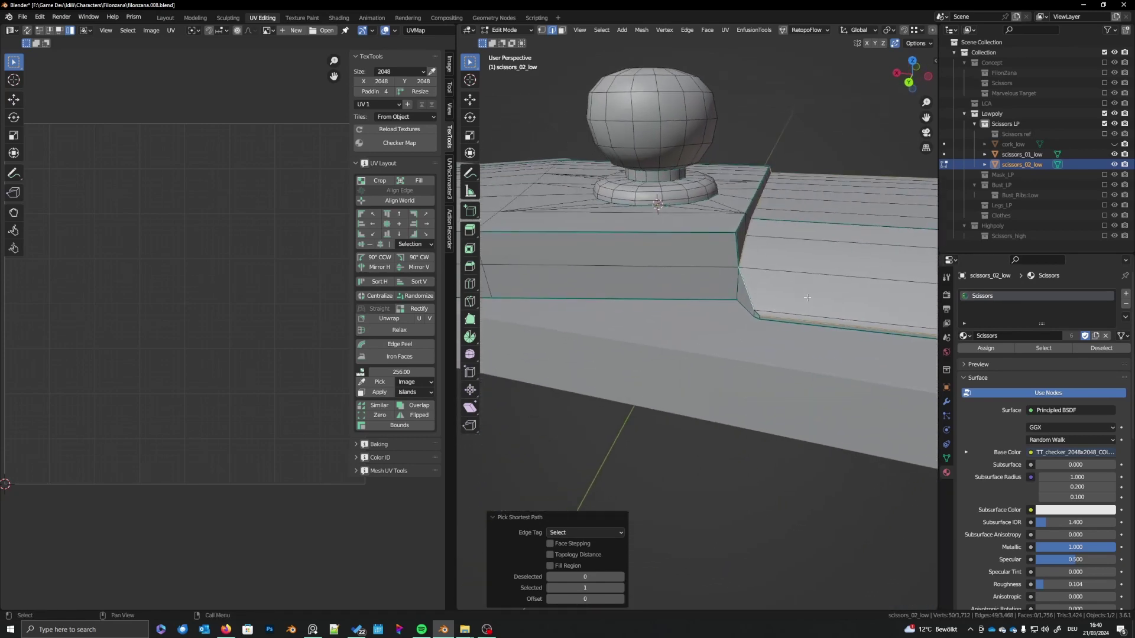
shift+click(758, 314)
right_click(759, 314)
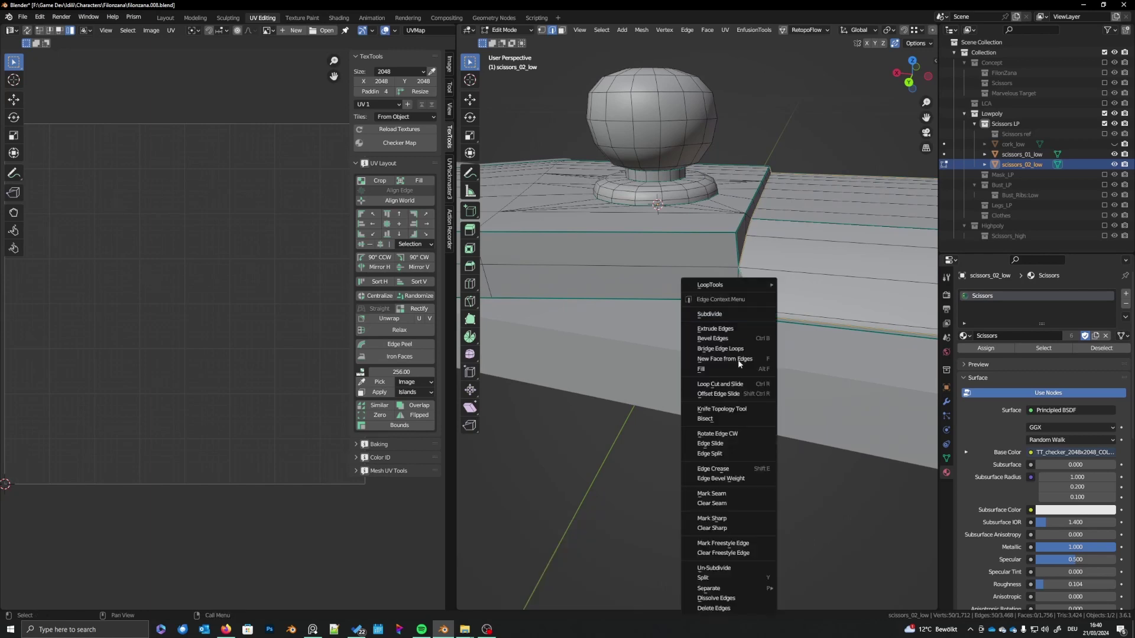
click(727, 494)
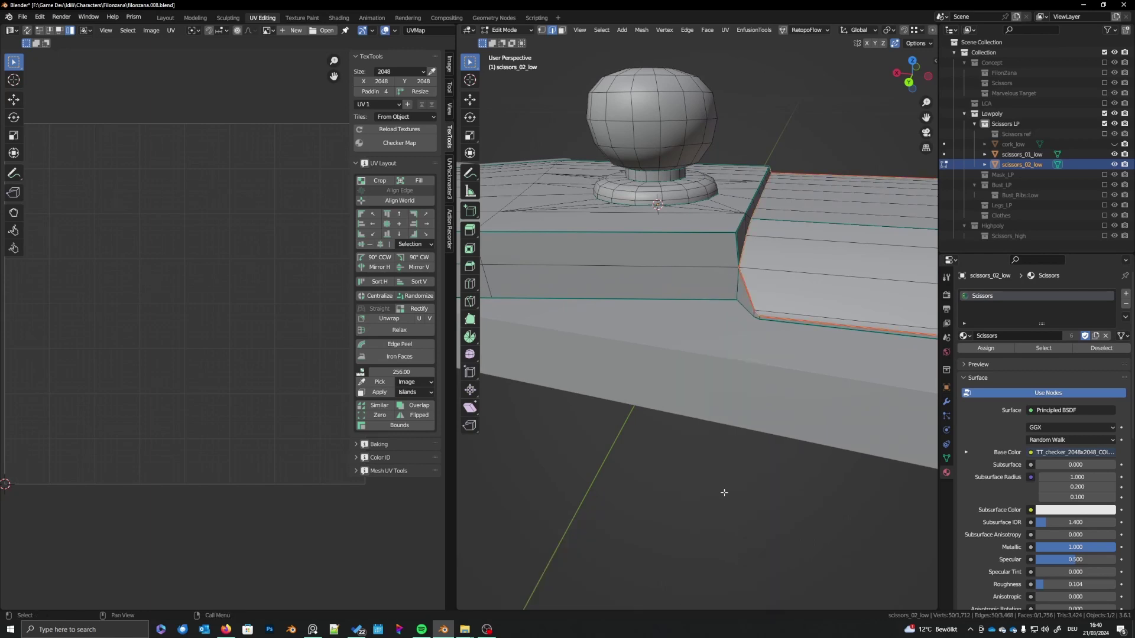
- Isolate scissors_02_low in local view and return to editing its mesh
click(742, 305)
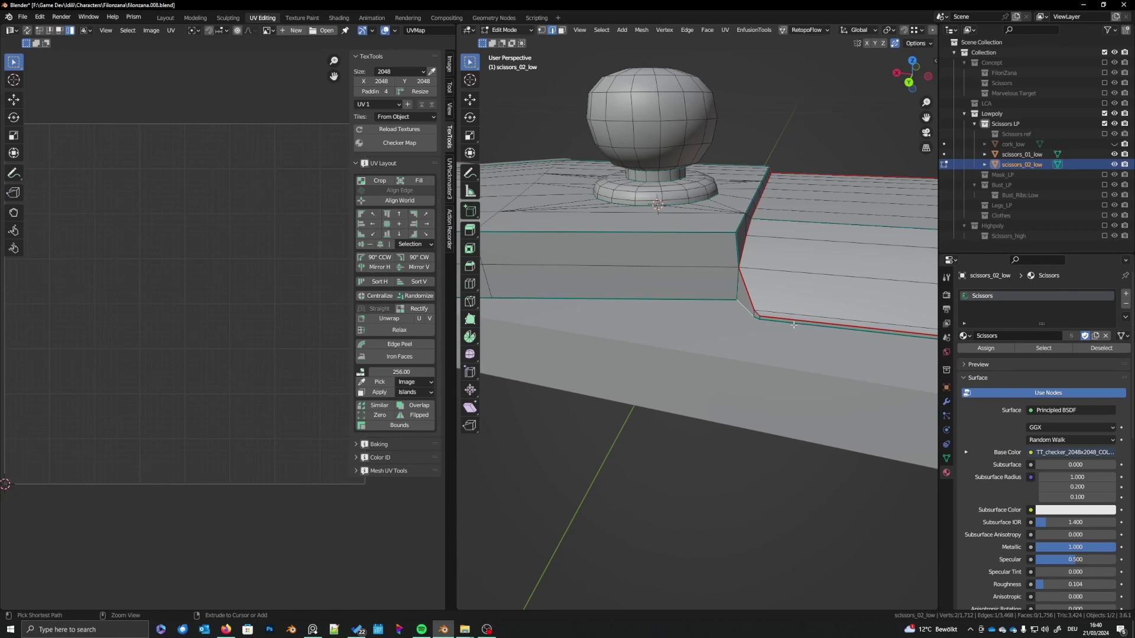
mouse_move(772, 335)
middle_down()
mouse_move(769, 269)
mouse_move(771, 327)
middle_up()
key(Tab)
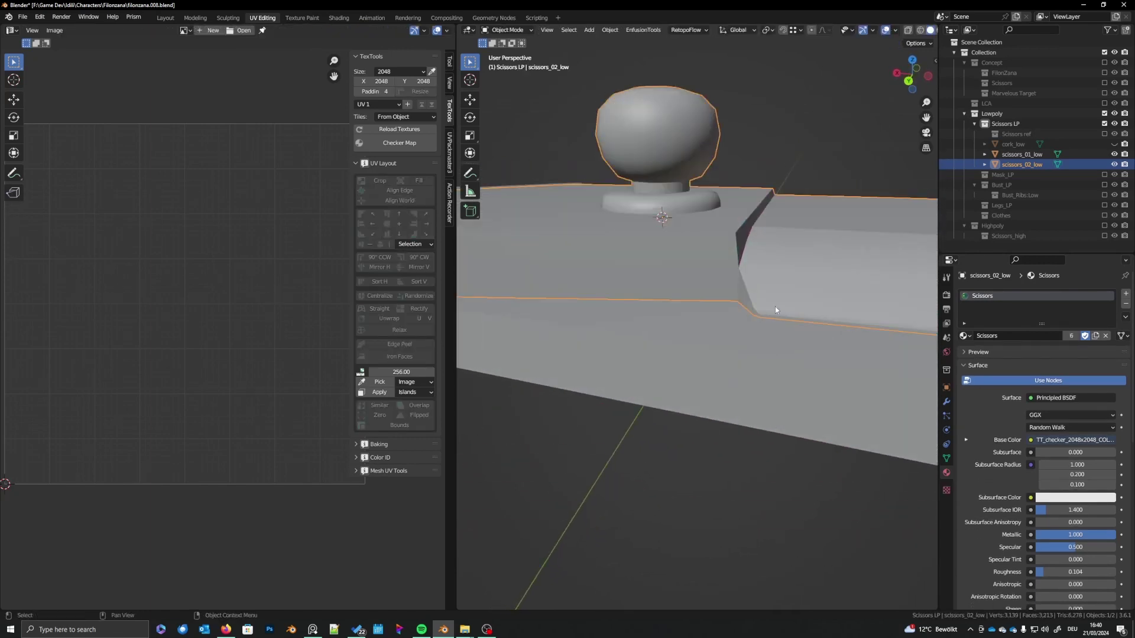
key(KP_Divide)
scroll(725, 391, up, 5)
key(Tab)
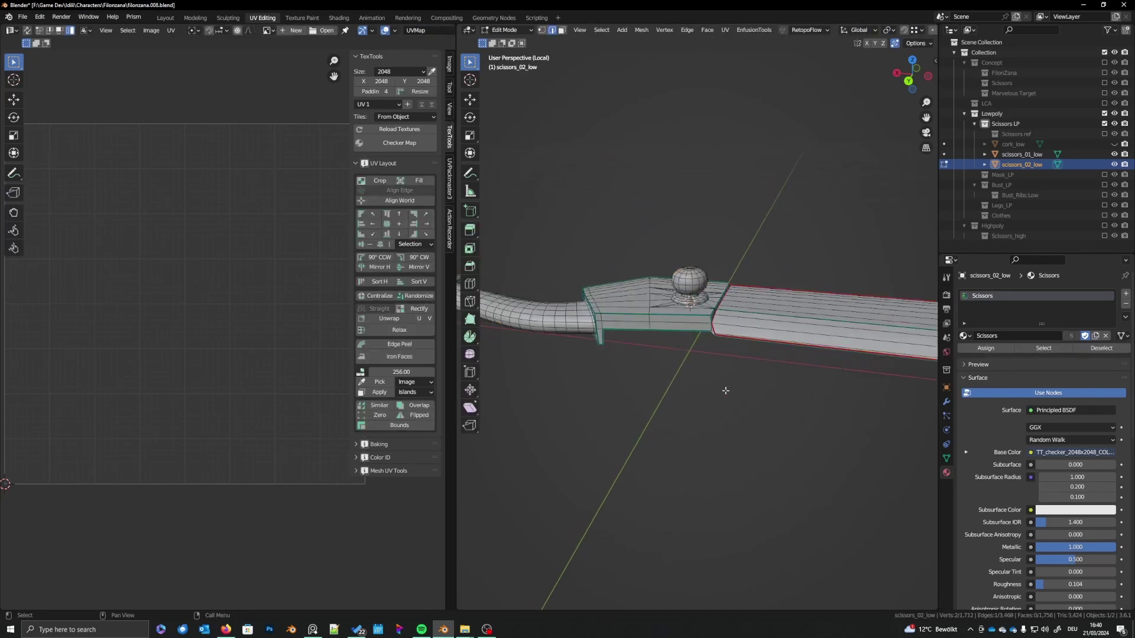
- Select the edge path across the underside where the blade meets the pivot plate, including the adjoining edges at the notched corner
middle_drag(726, 390, 707, 452)
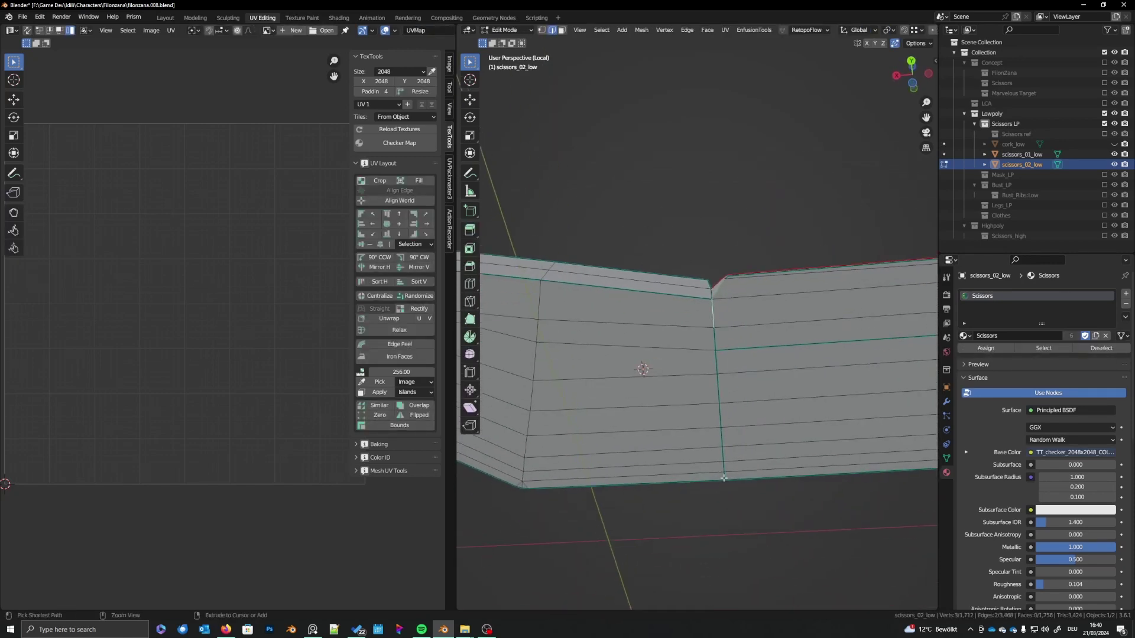
key(alt+Tab)
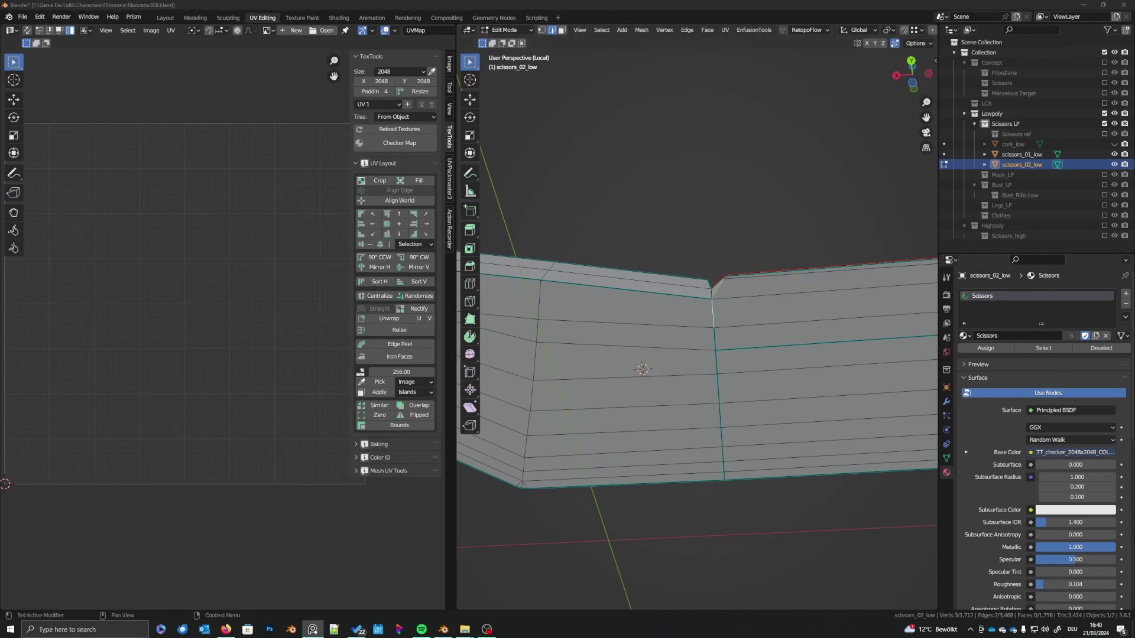
key(alt+Tab)
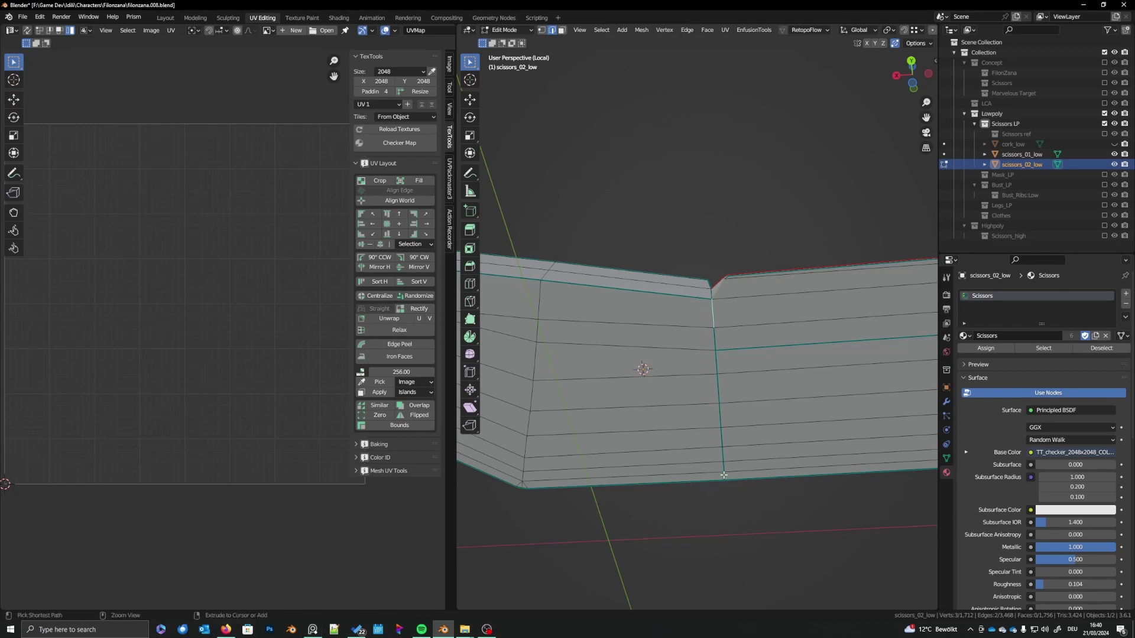
middle_drag(744, 407, 747, 404)
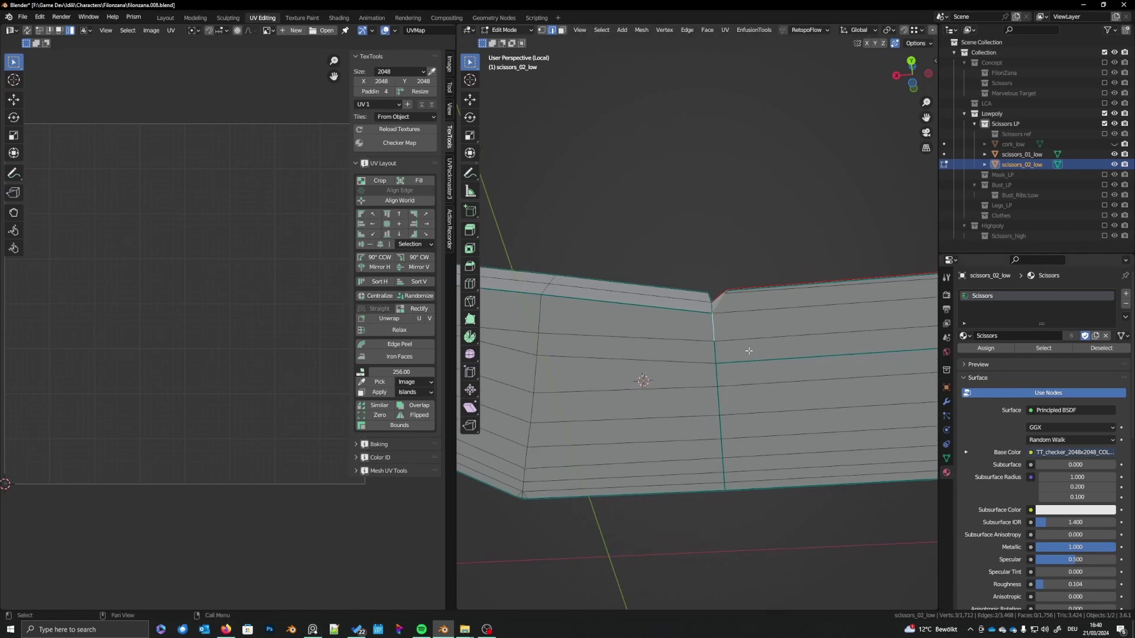
ctrl+click(725, 488)
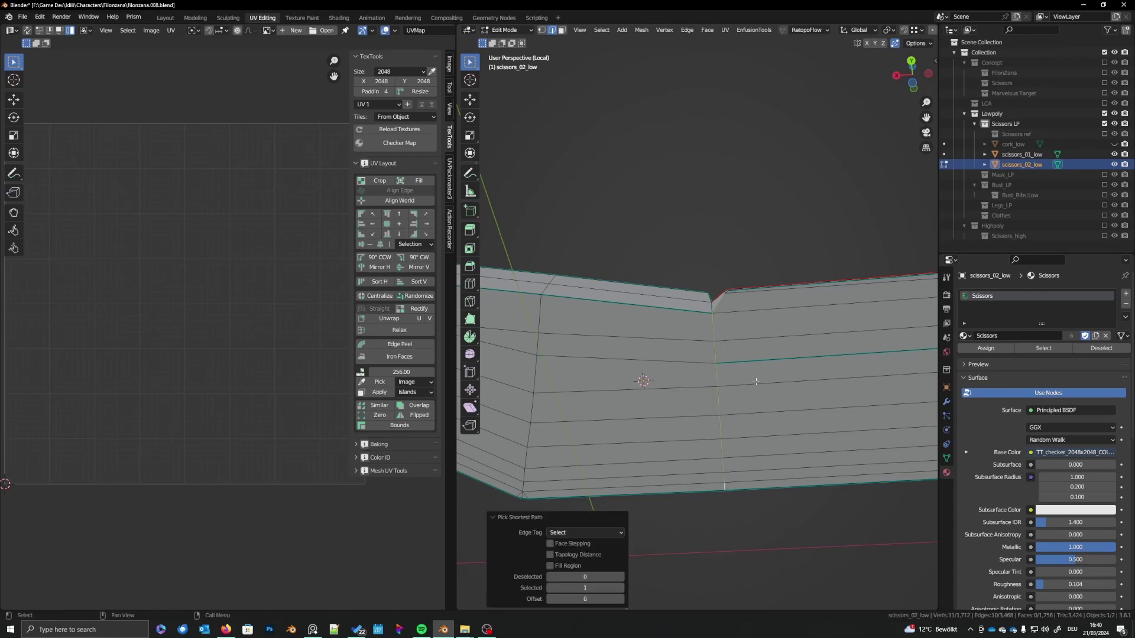
middle_drag(730, 449, 751, 363)
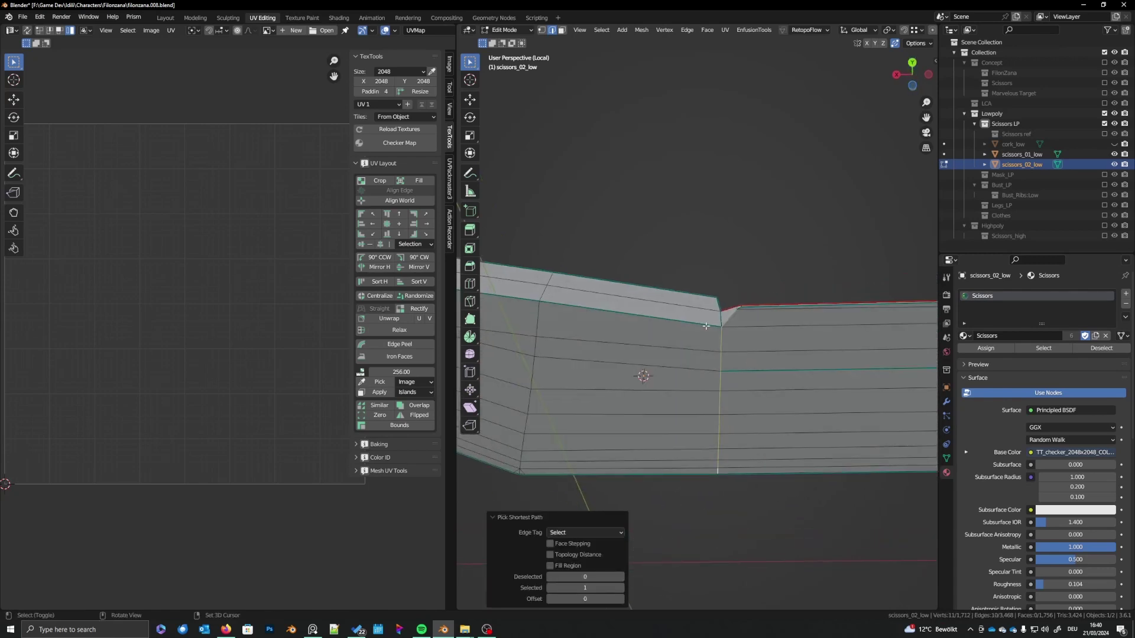
shift+click(705, 326)
shift+click(721, 319)
- Extend the edge selection along the pivot plate's lower outline toward the handle end
shift+middle_drag(709, 332, 827, 383)
shift+middle_drag(642, 371, 680, 405)
ctrl+click(684, 371)
shift+click(625, 400)
ctrl+click(645, 309)
middle_drag(825, 405, 644, 417)
shift+click(799, 415)
middle_drag(817, 474, 696, 413)
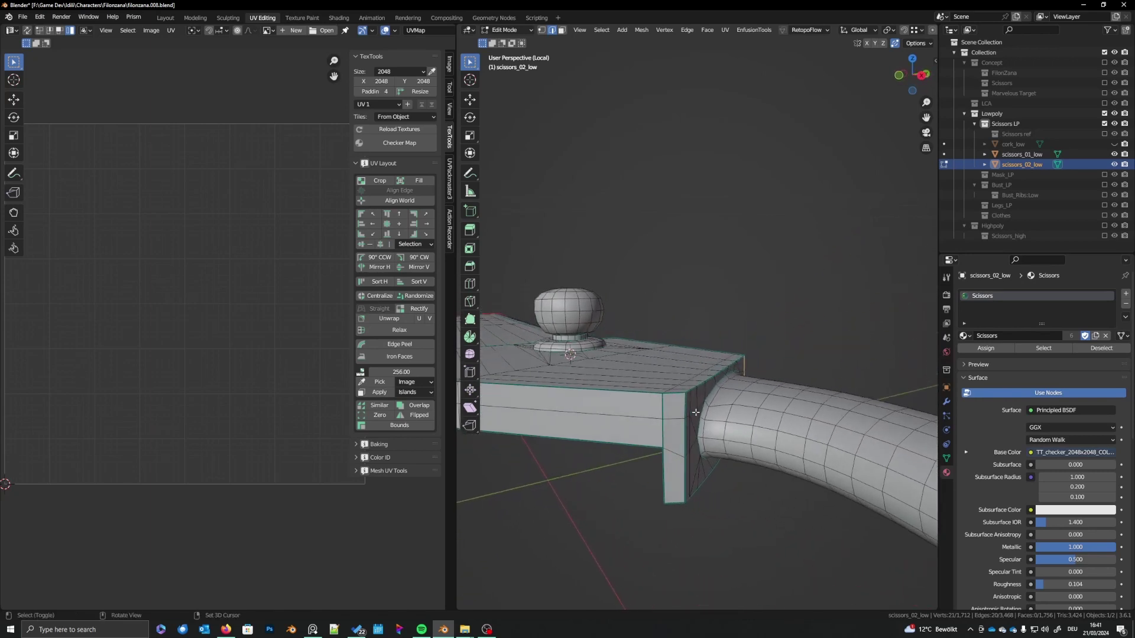
- Add the side and corner edges of the plate's end block at the handle, and mark the whole selection as a seam
ctrl+click(684, 500)
middle_drag(684, 500, 709, 444)
shift+click(739, 353)
middle_drag(740, 352, 778, 339)
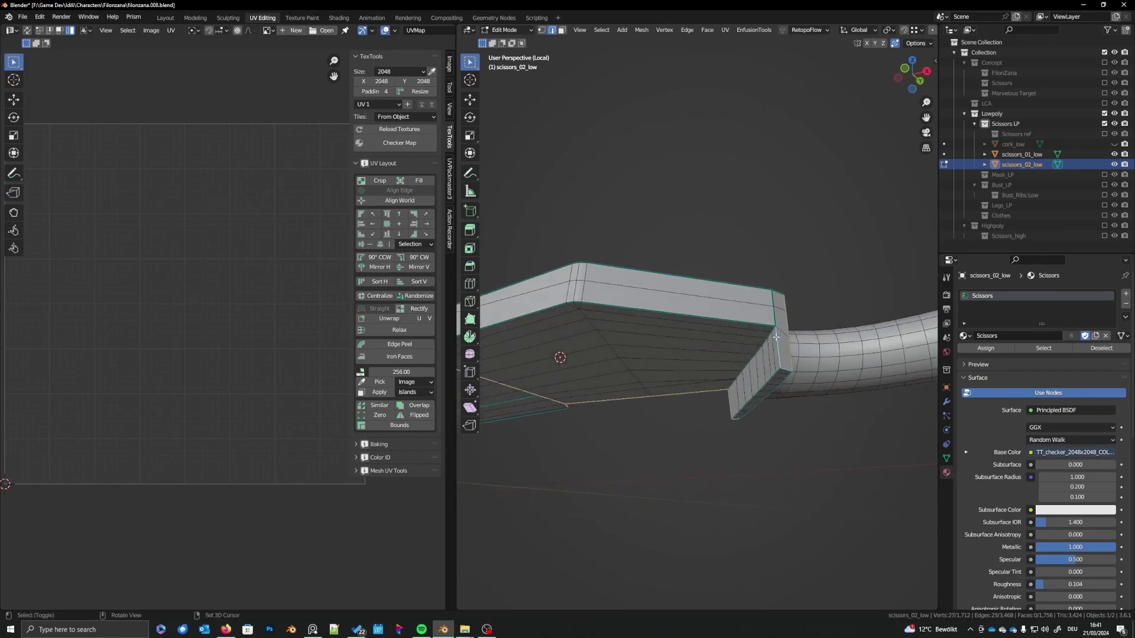
ctrl+click(729, 387)
middle_drag(729, 387, 662, 349)
right_click(728, 368)
click(728, 367)
- Mark the lower edge of the plate's end face beneath the handle as a seam
click(676, 361)
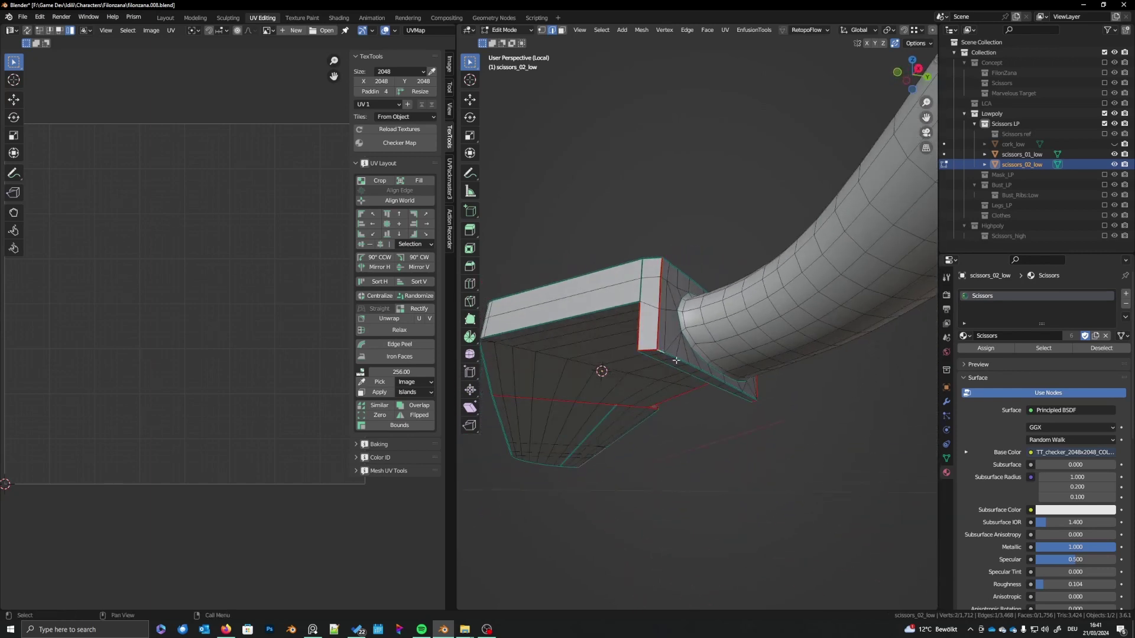
ctrl+click(753, 397)
right_click(753, 400)
click(753, 400)
- Select the full edge loop where the handle meets the pivot plate's end face and mark it as a seam
ctrl+click(679, 303)
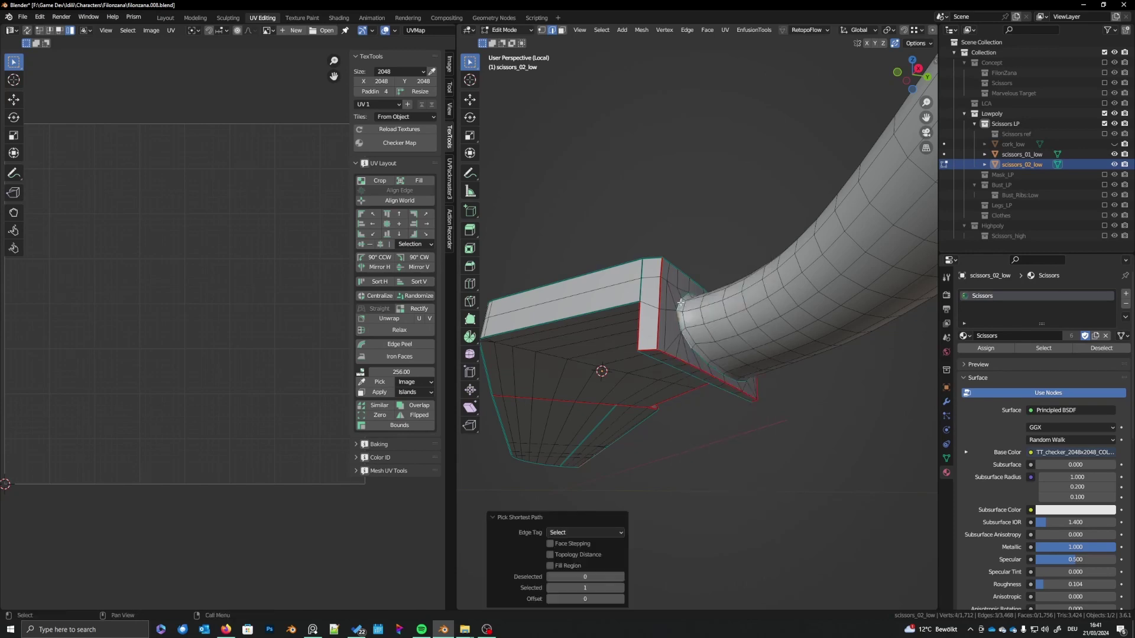
middle_drag(678, 302, 740, 322)
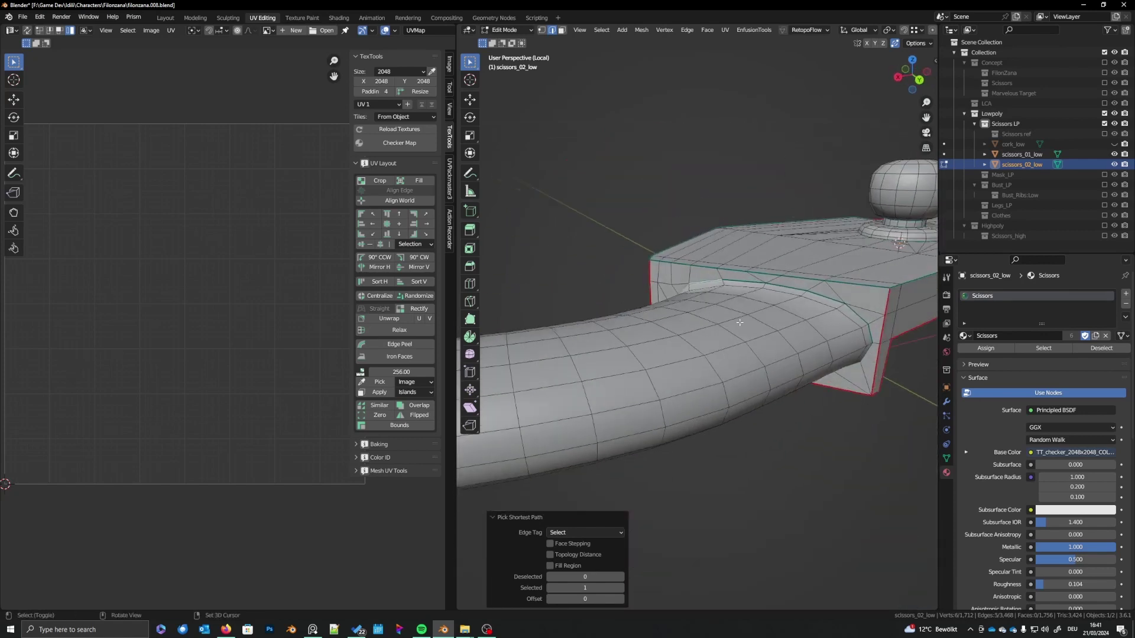
ctrl+click(863, 321)
middle_drag(863, 322, 864, 353)
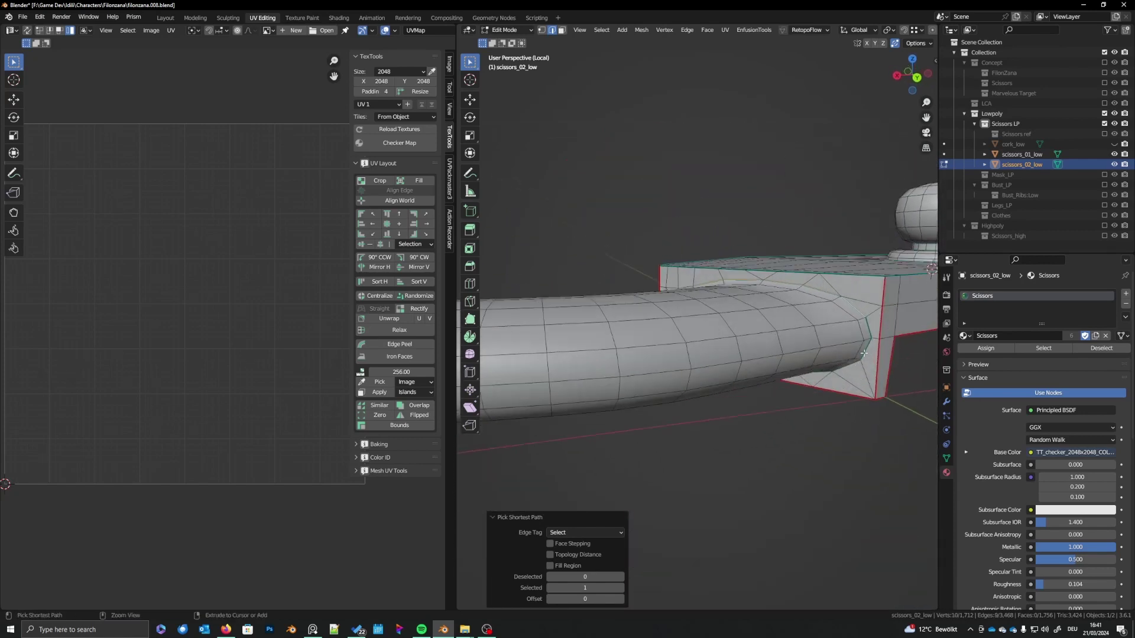
middle_drag(852, 399, 805, 368)
ctrl+click(853, 335)
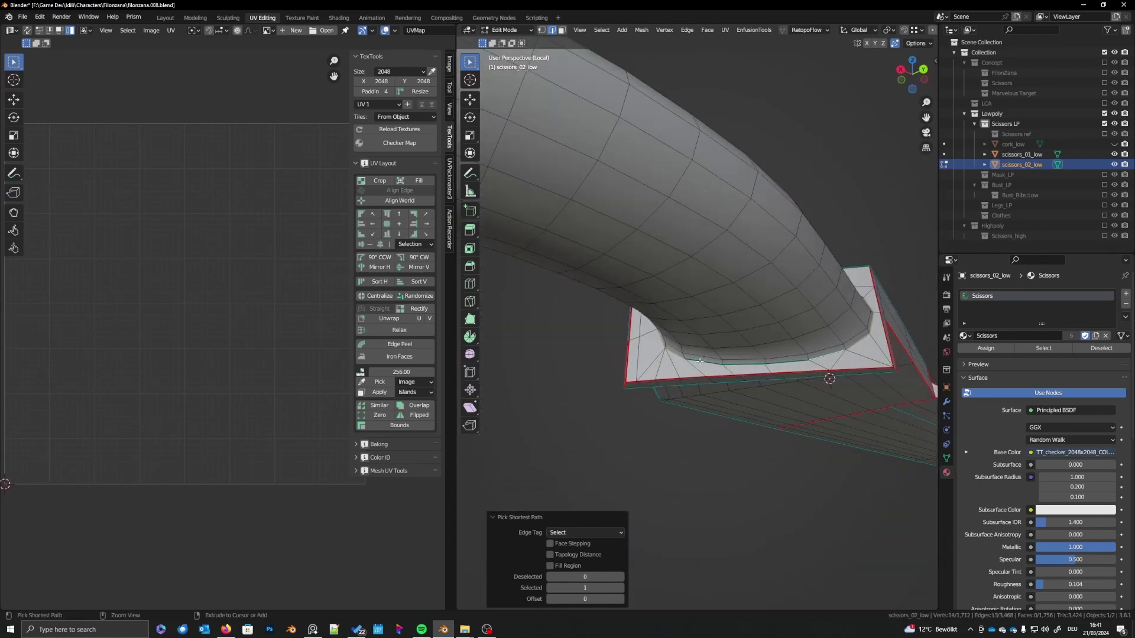
ctrl+click(718, 357)
middle_drag(669, 396, 758, 253)
right_click(690, 341)
click(689, 340)
- Select the edge ring around the handle shaft just before the finger ring branches off and mark it as a seam
shift+middle_drag(804, 327, 753, 344)
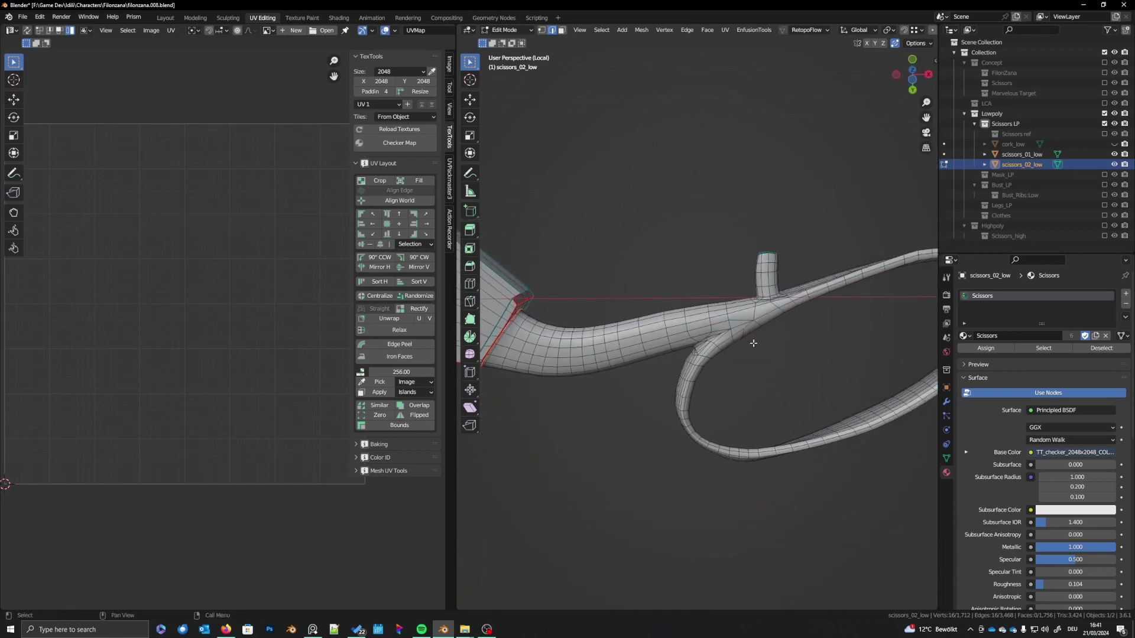
scroll(754, 343, up, 4)
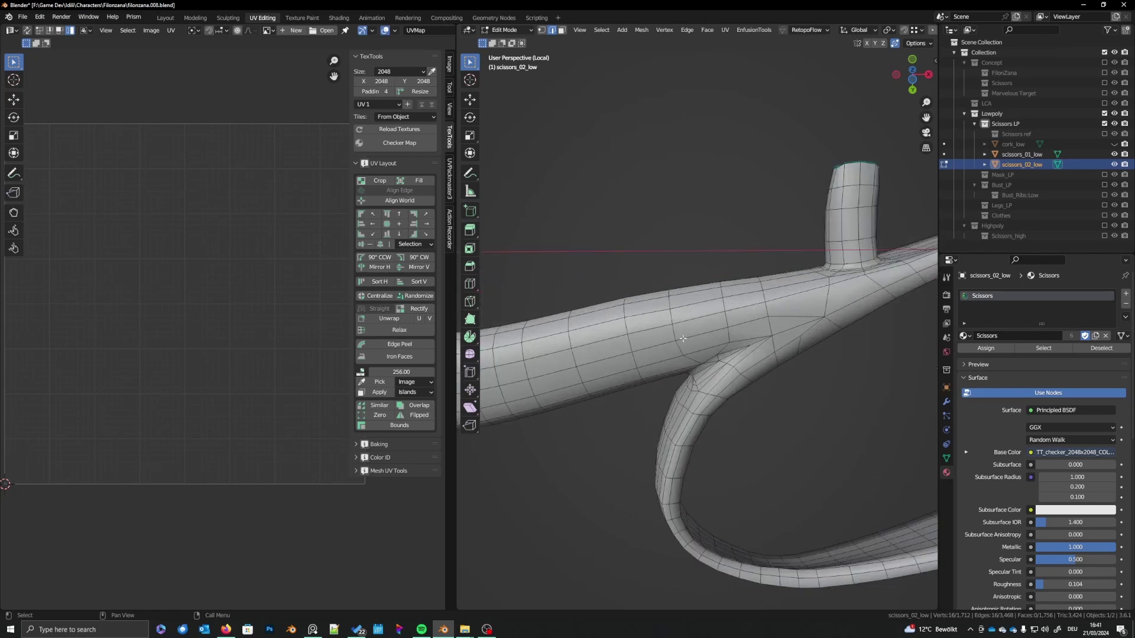
middle_drag(677, 345, 645, 333)
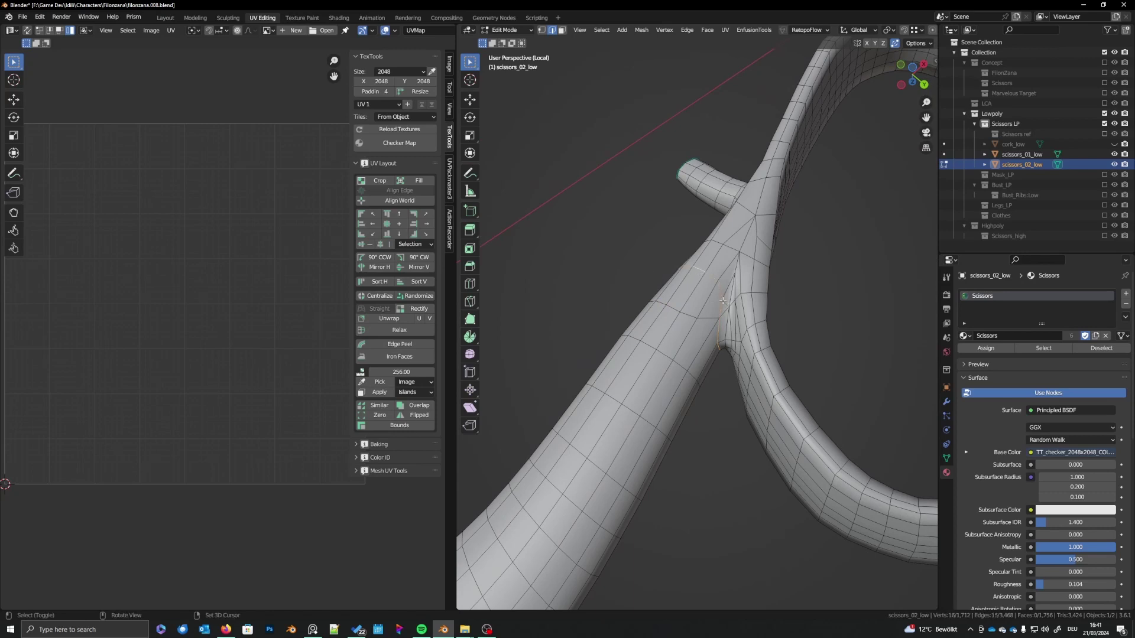
middle_drag(722, 301, 755, 324)
mouse_move(684, 319)
middle_down()
mouse_move(674, 330)
mouse_move(693, 325)
middle_up()
ctrl+click(674, 331)
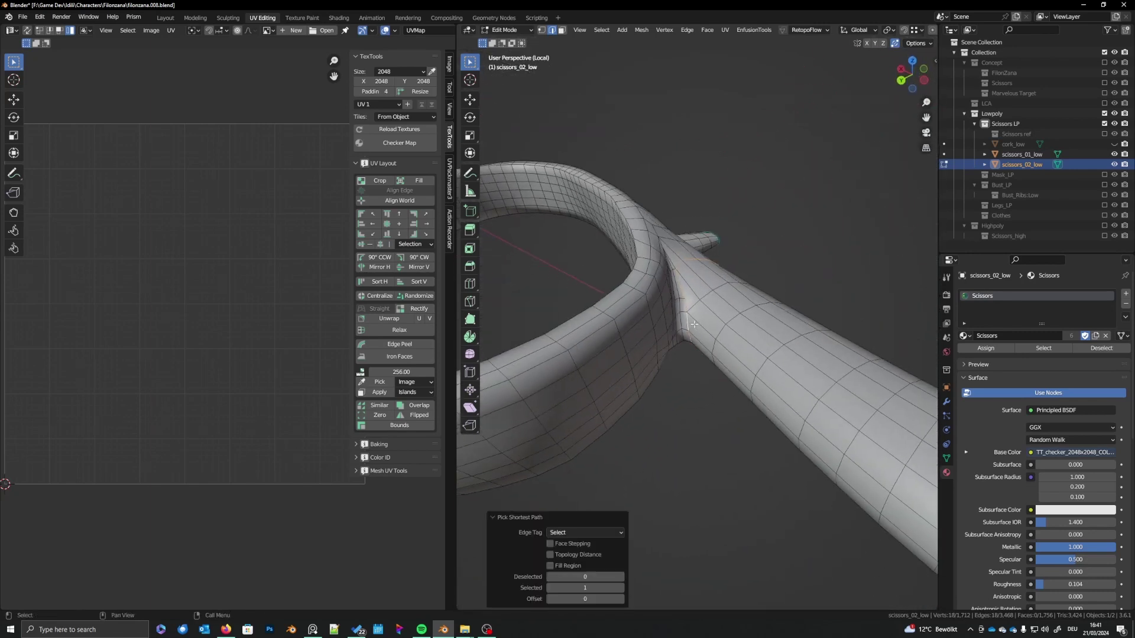
right_click(694, 324)
click(695, 324)
- Select the lengthwise edge path along the handle shaft between the plate joint and the fork's ring seam, and mark it as a seam
scroll(733, 349, down, 3)
middle_drag(739, 355, 652, 347)
scroll(592, 326, up, 2)
click(582, 324)
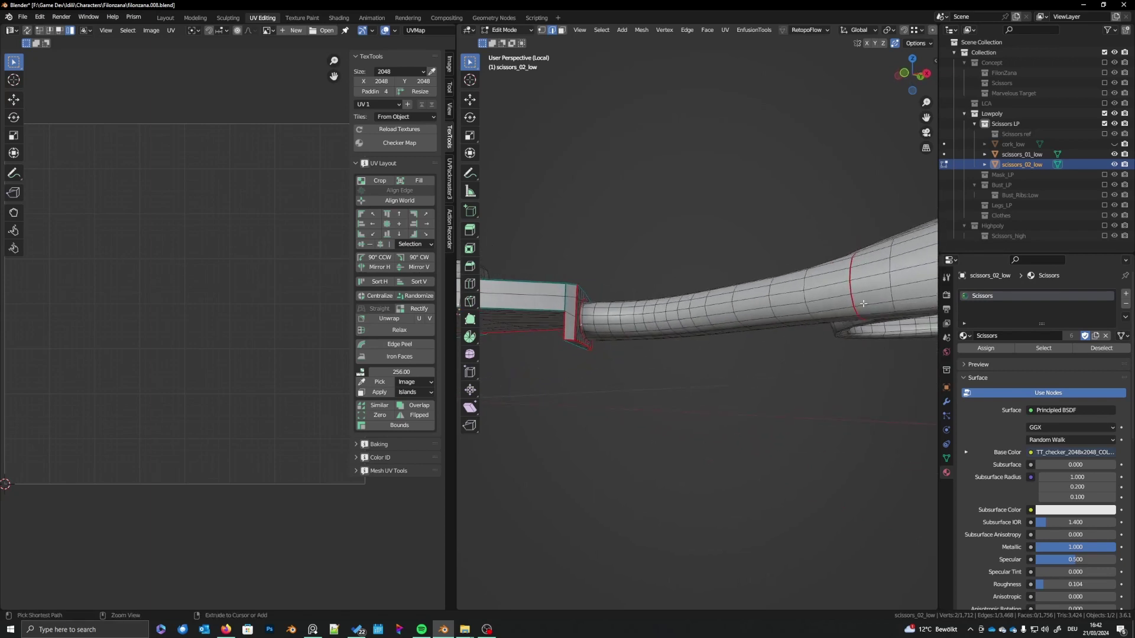
ctrl+click(840, 296)
middle_drag(793, 311, 793, 349)
right_click(790, 342)
click(789, 342)
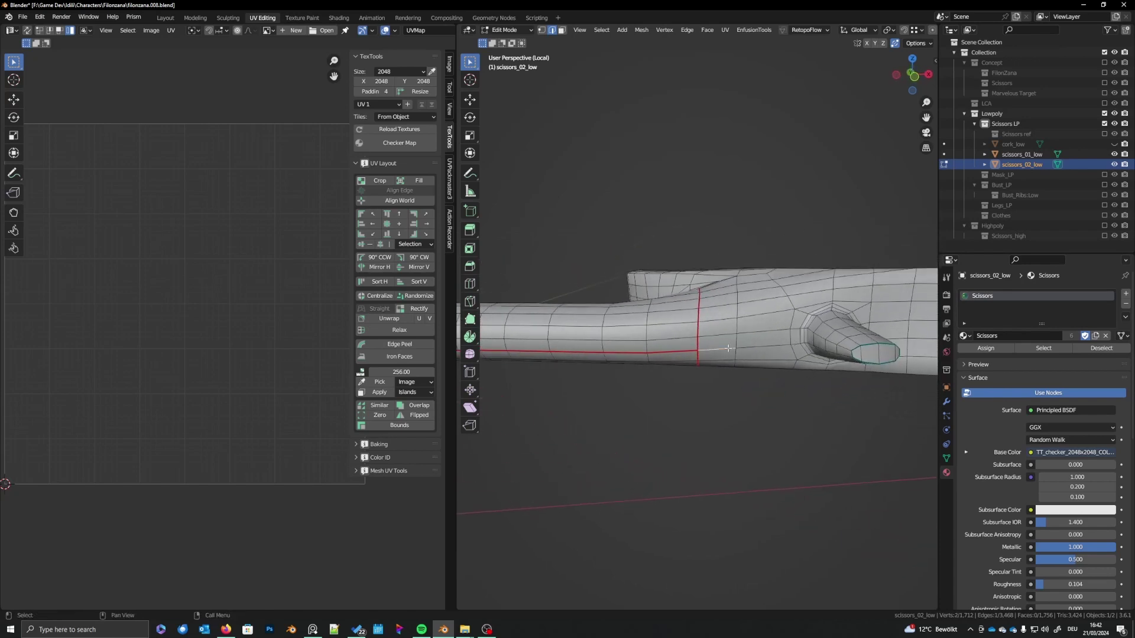
- Select the edge path from the shaft's ring seam to the base of the small finger rest, and save the file
ctrl+click(797, 344)
middle_drag(797, 344, 746, 354)
key(ctrl+s)
scroll(724, 355, up, 3)
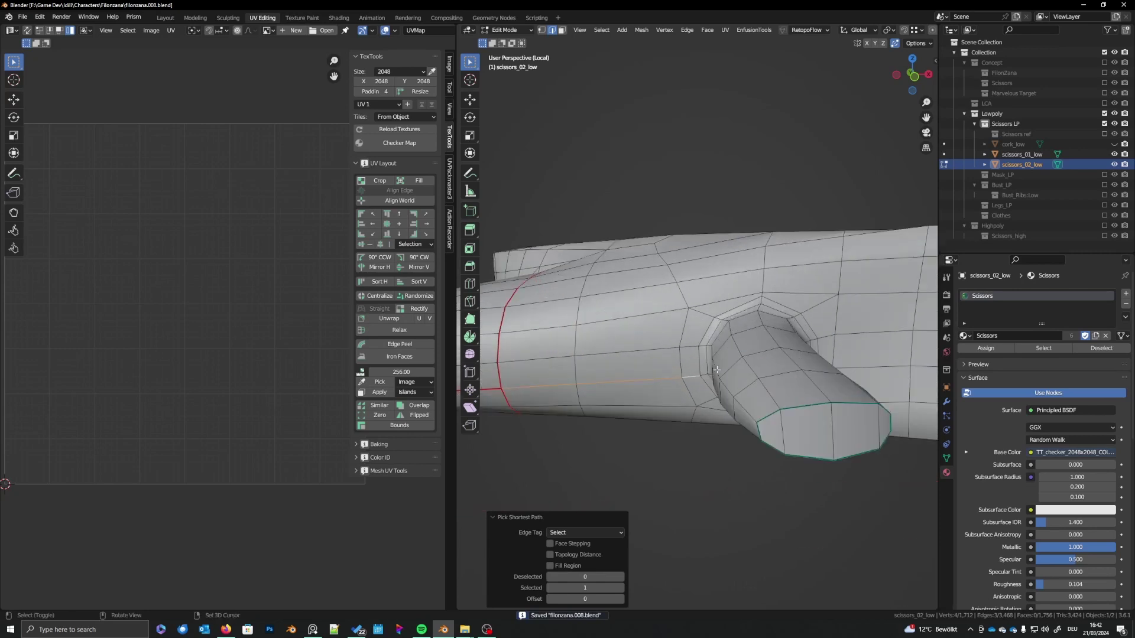
middle_drag(659, 405, 717, 371)
scroll(718, 372, up, 3)
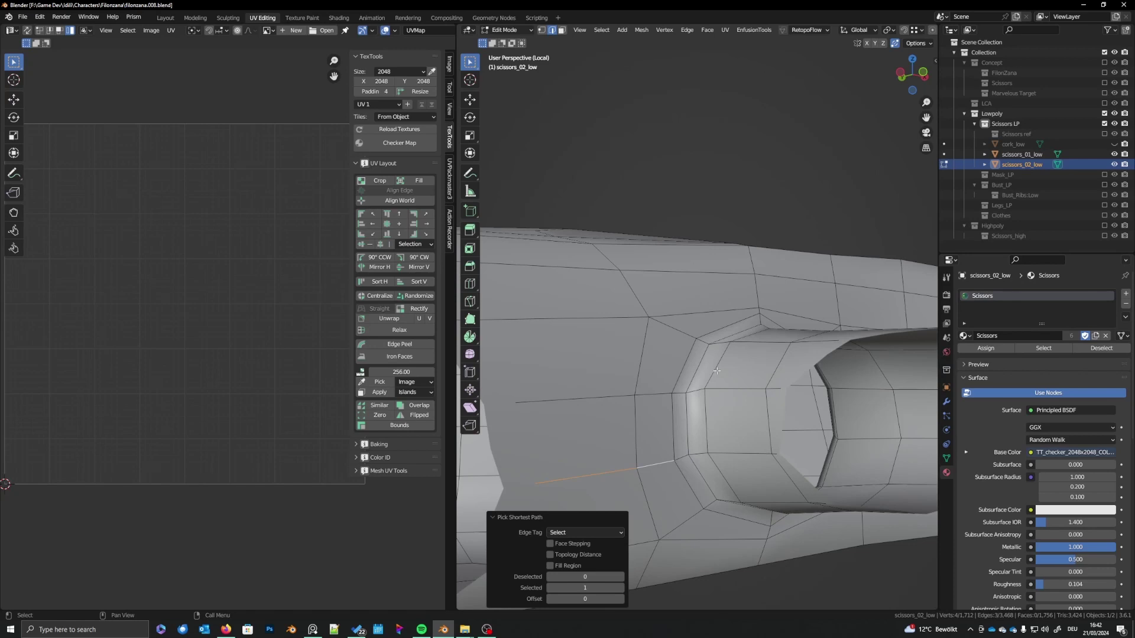
- Add the edge loop around the base of the small finger rest to the selection
shift+click(672, 424)
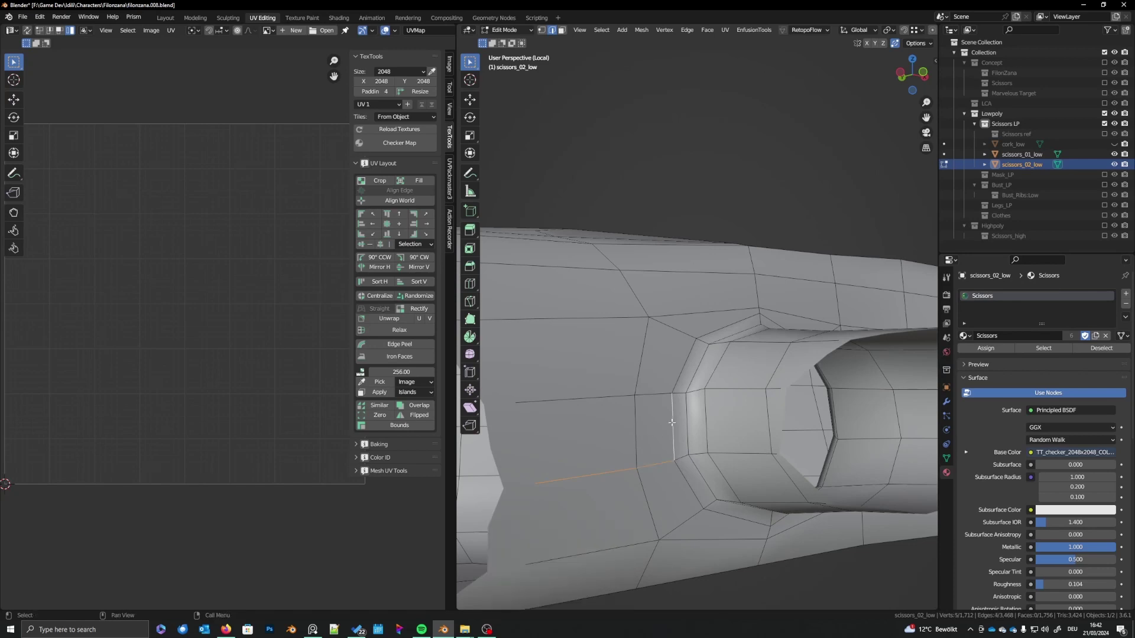
middle_drag(671, 424, 707, 322)
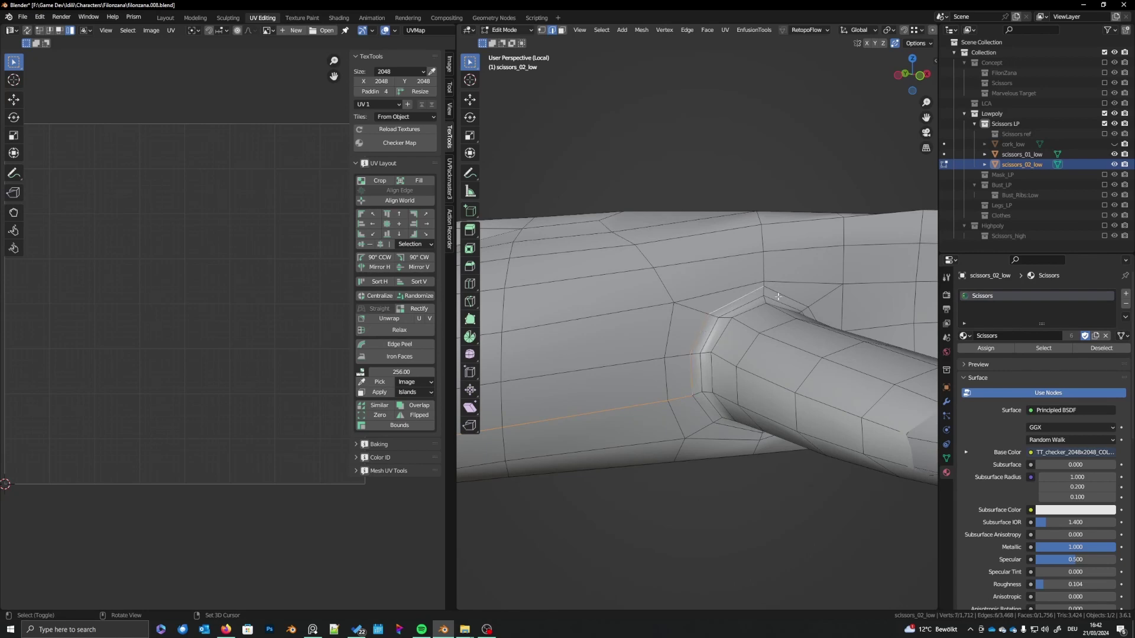
middle_drag(778, 297, 791, 357)
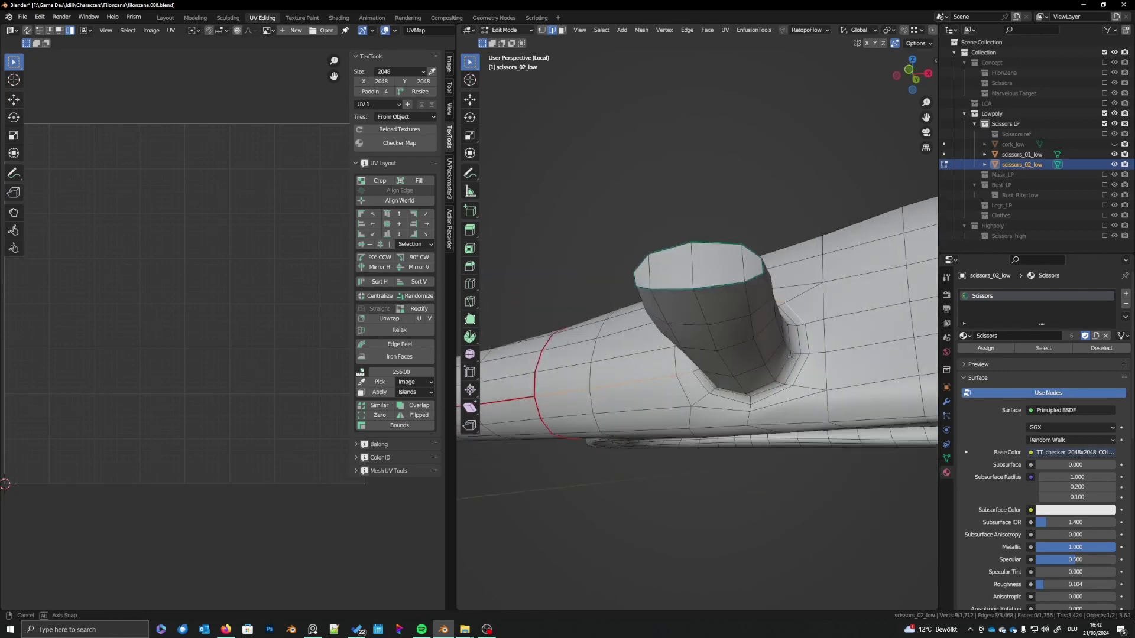
ctrl+click(774, 392)
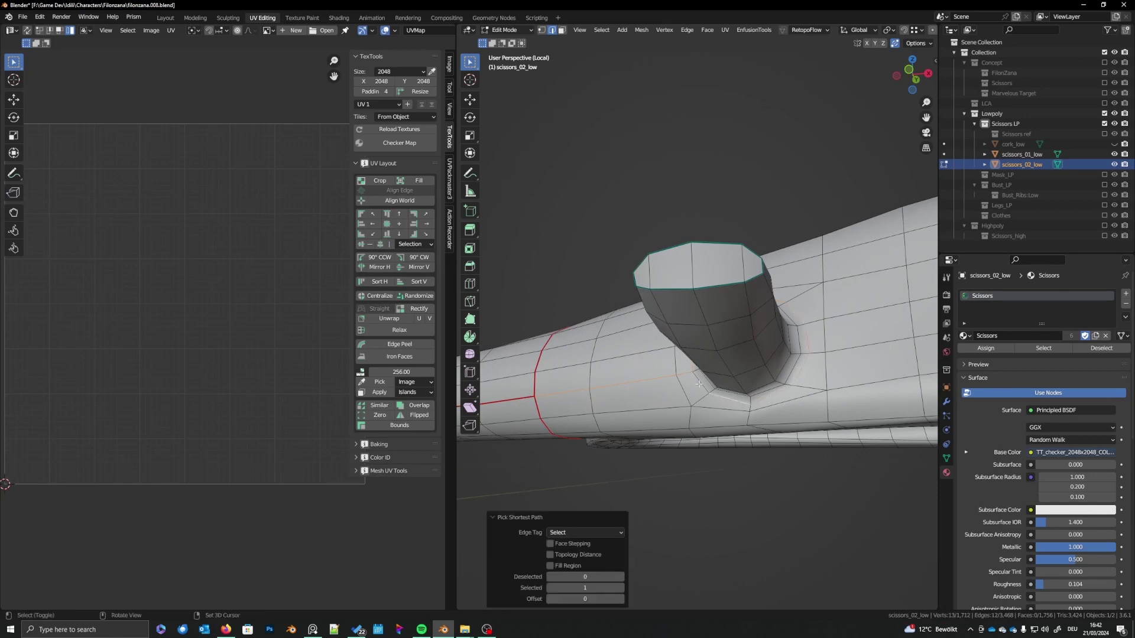
shift+click(704, 393)
middle_drag(704, 393, 701, 400)
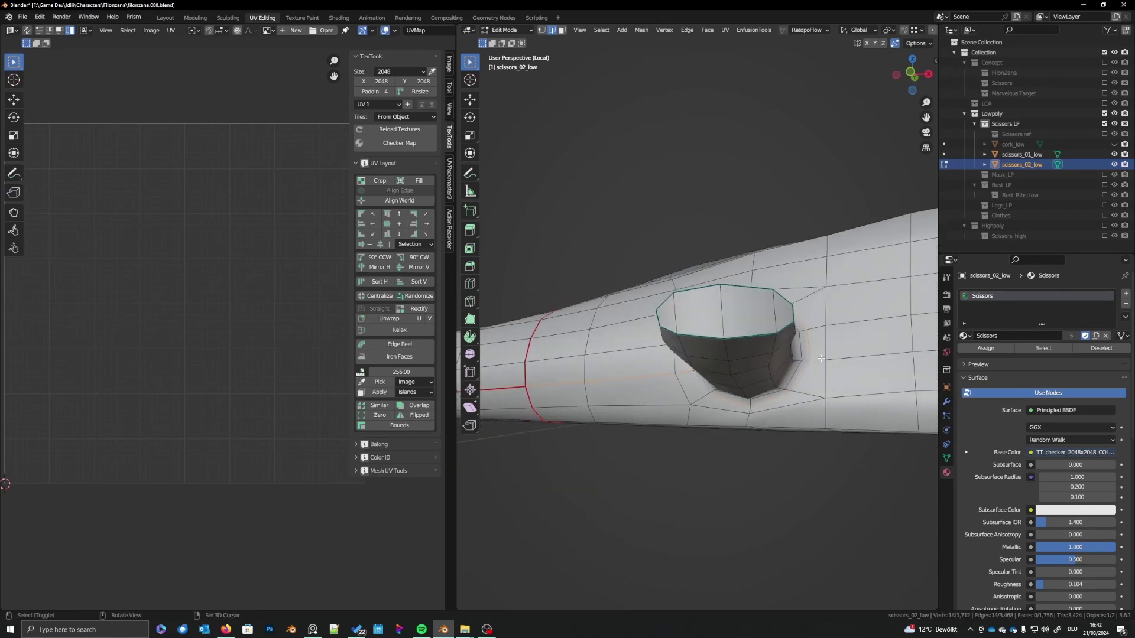
middle_drag(820, 358, 711, 363)
scroll(711, 364, down, 3)
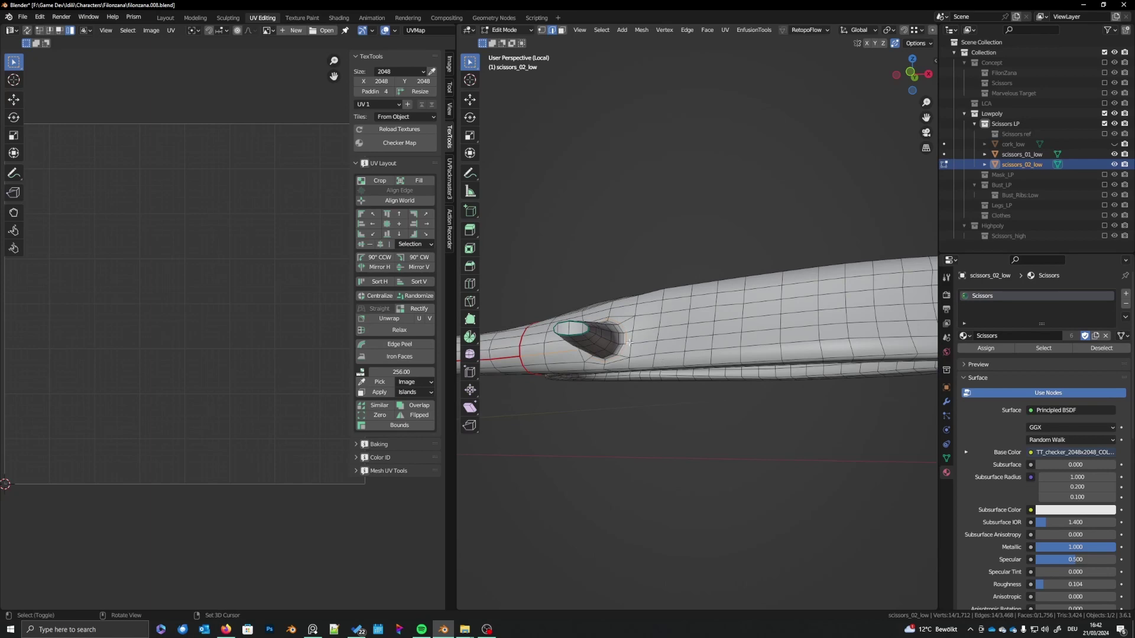
- Drop the edges connecting to the finger rest's loop and select a path from the shaft's ring seam along the handle's underside into the finger ring
middle_drag(630, 373, 857, 352)
middle_drag(638, 406, 638, 355)
middle_drag(702, 374, 727, 369)
scroll(709, 390, up, 2)
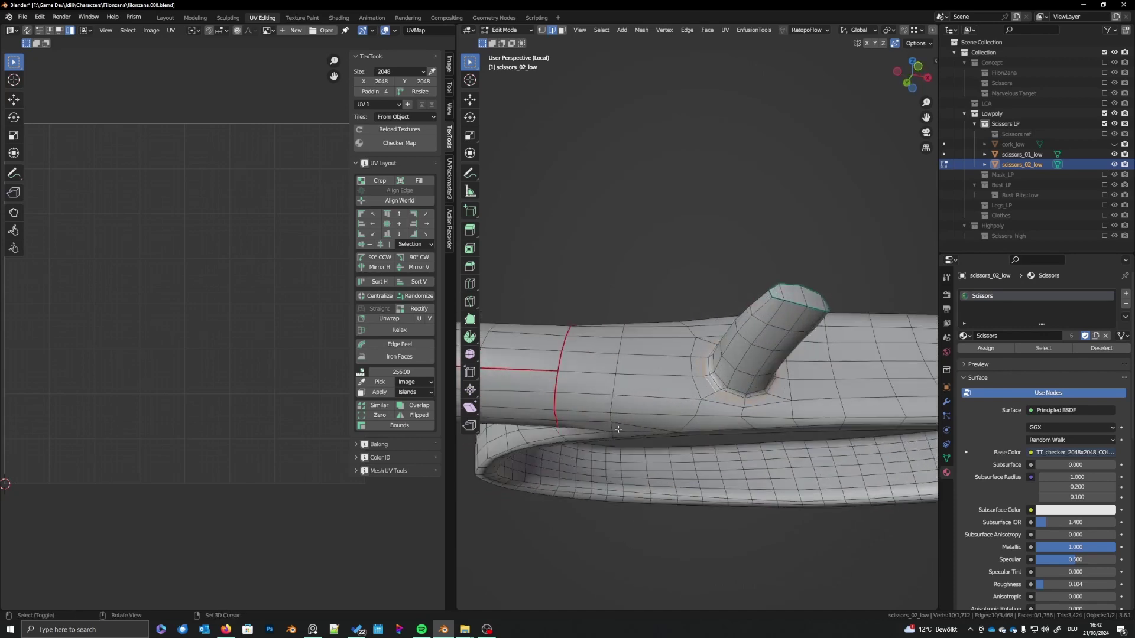
middle_drag(617, 430, 609, 398)
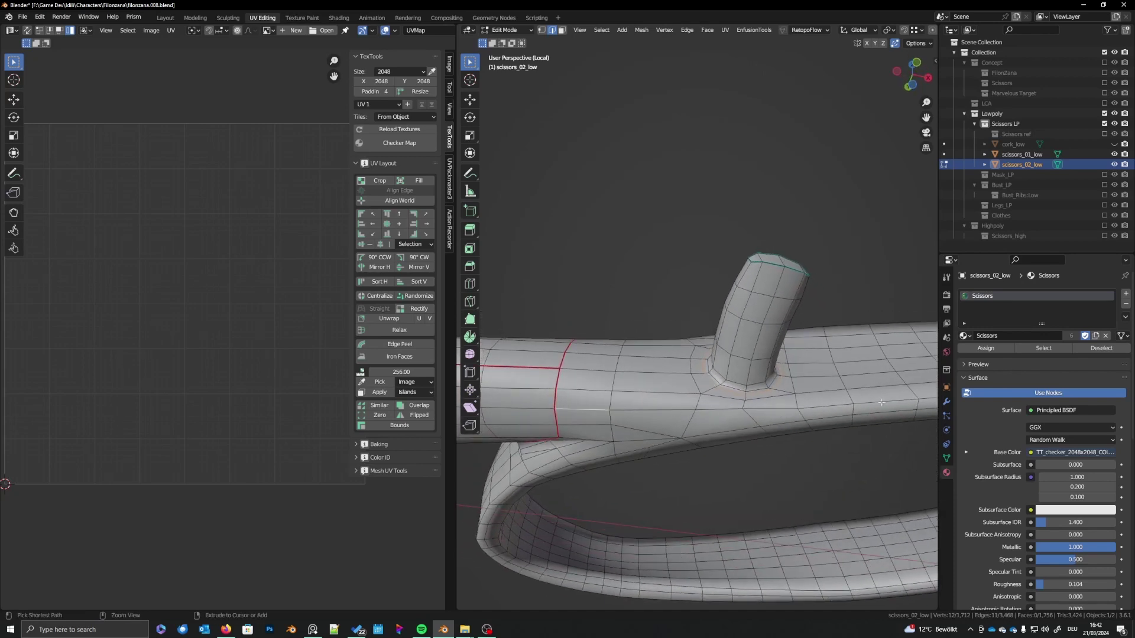
shift+middle_drag(875, 403, 491, 415)
ctrl+click(767, 417)
middle_drag(767, 417, 763, 353)
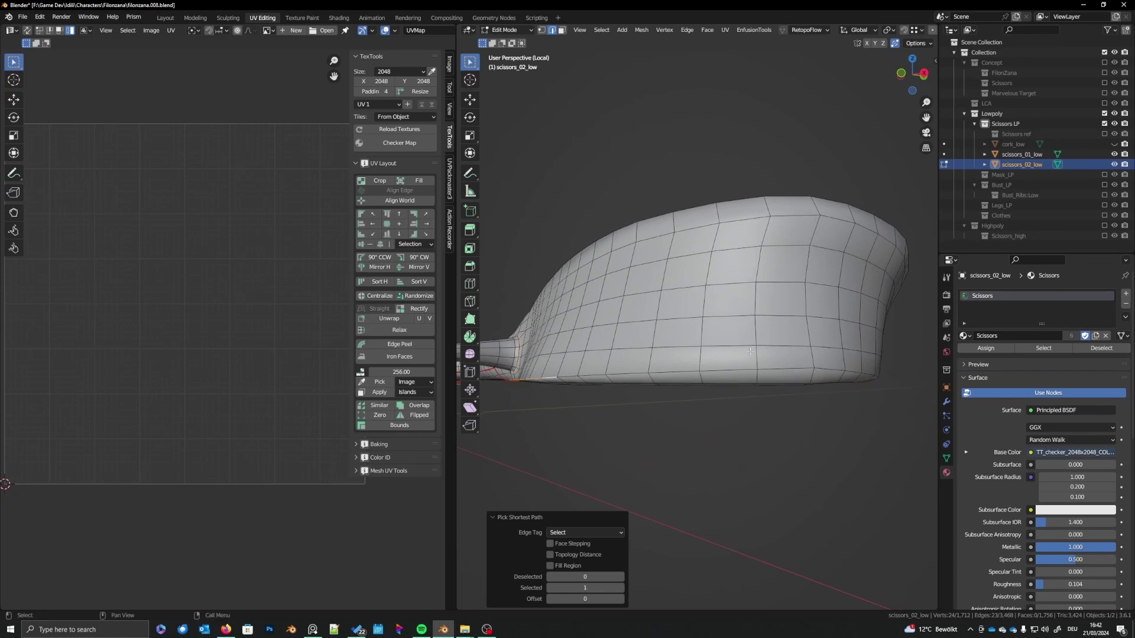
- Extend the edge selection along the finger ring's outline, all the way around toward the fork with the shaft
ctrl+click(804, 373)
ctrl+click(825, 370)
middle_drag(825, 371, 687, 390)
ctrl+click(777, 313)
ctrl+click(722, 345)
ctrl+click(769, 307)
ctrl+click(722, 267)
ctrl+click(697, 282)
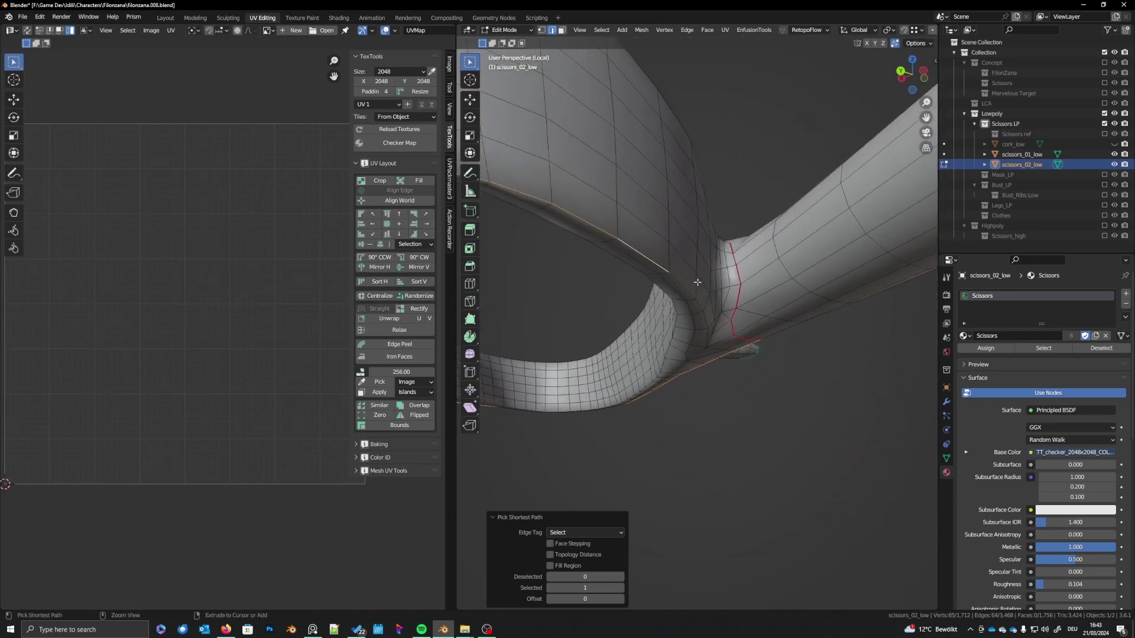
- Close the finger ring's edge path at the fork, joining it to the shaft's ring seam, and mark the whole selection as a seam
ctrl+click(707, 339)
middle_drag(707, 338, 694, 304)
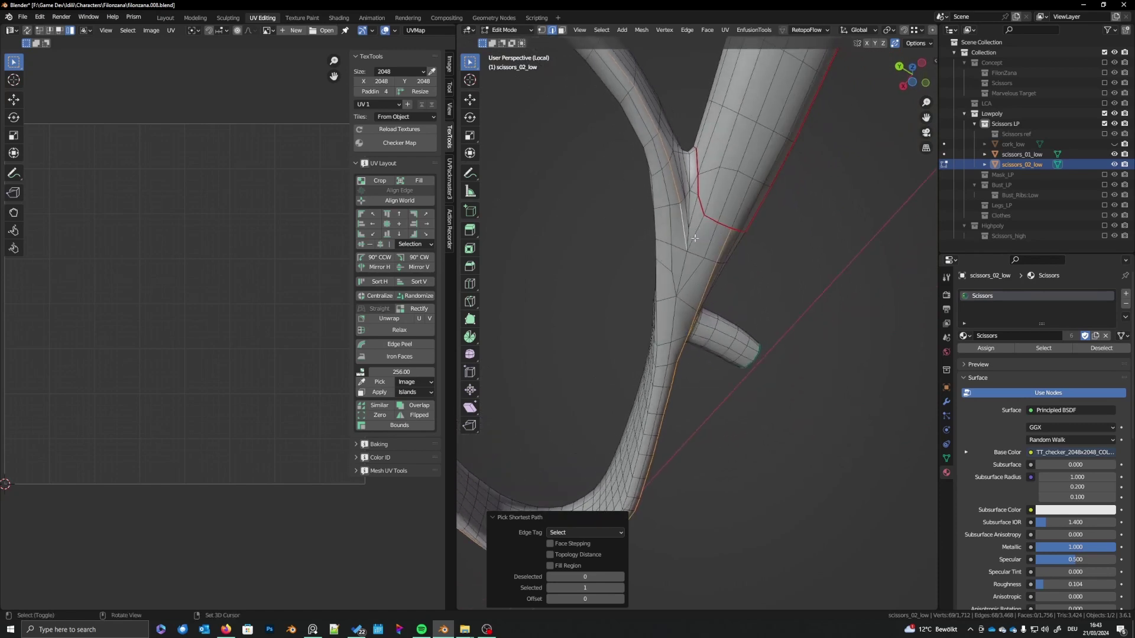
middle_drag(695, 238, 676, 301)
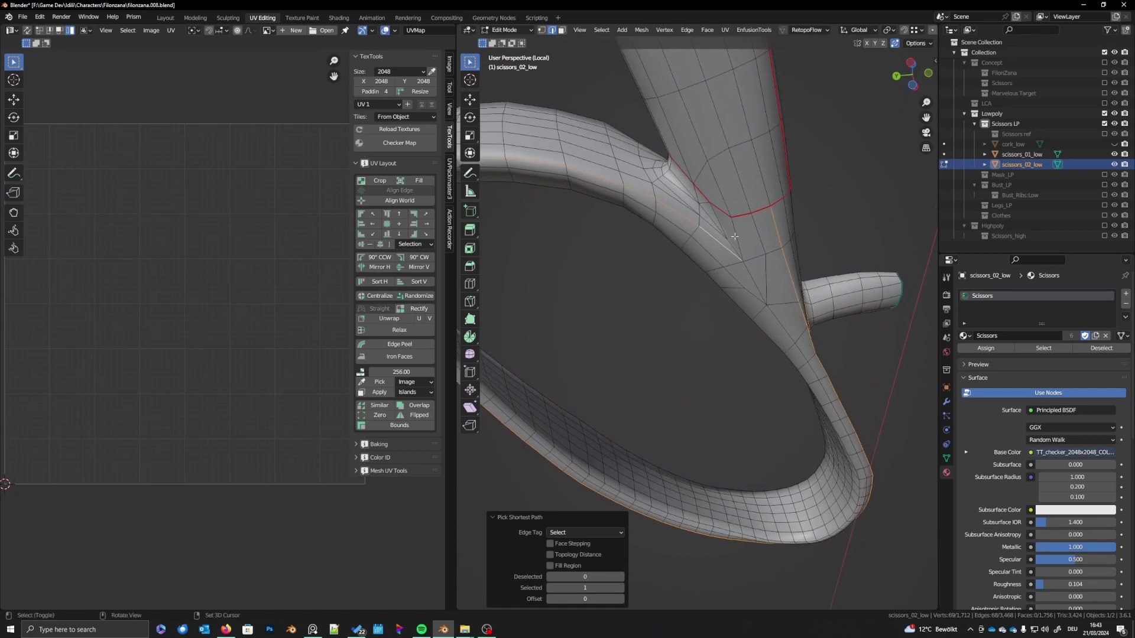
shift+click(735, 236)
middle_drag(735, 236, 728, 252)
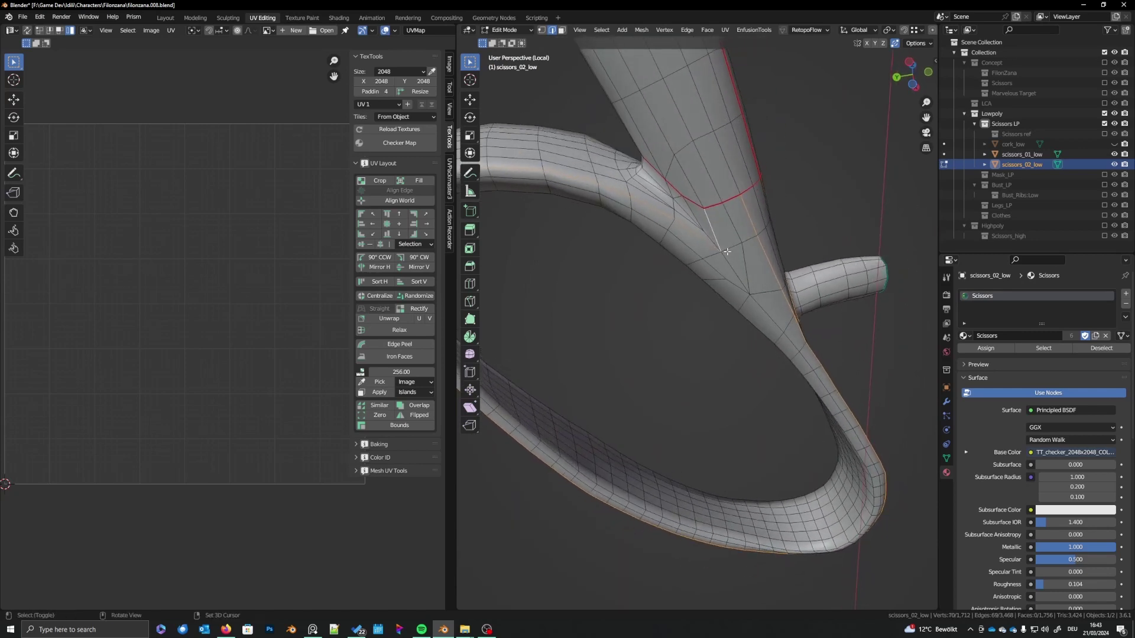
right_click(719, 240)
click(719, 241)
- Select a lengthwise edge path on the small finger rest plus the rim of its end cap, and mark them as a seam
middle_drag(719, 241, 638, 402)
scroll(638, 402, up, 5)
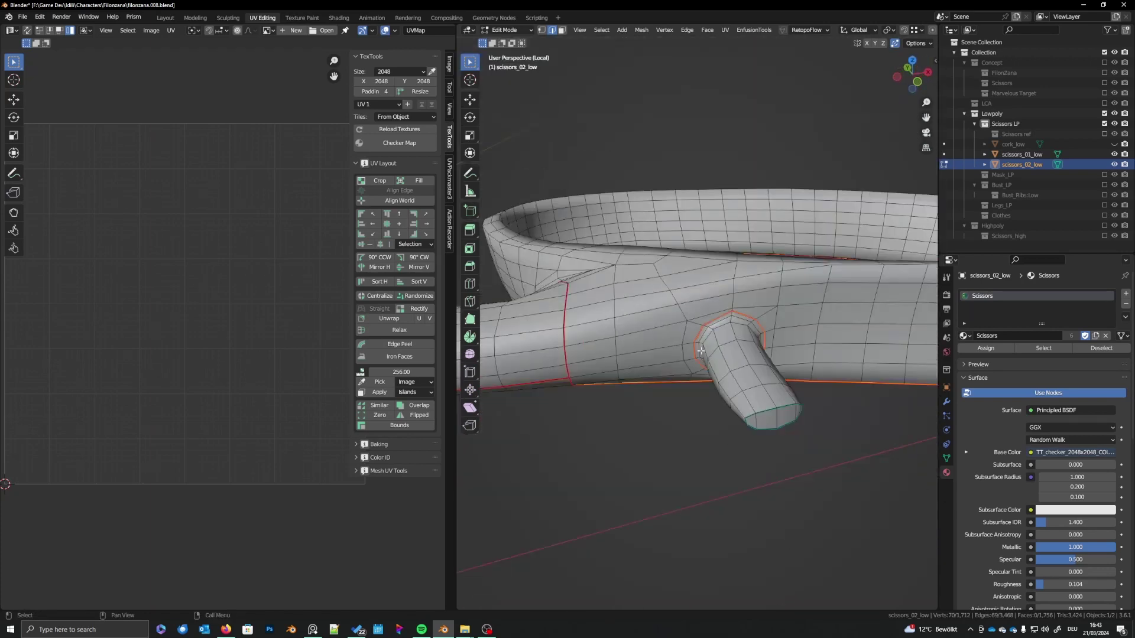
middle_drag(701, 351, 695, 261)
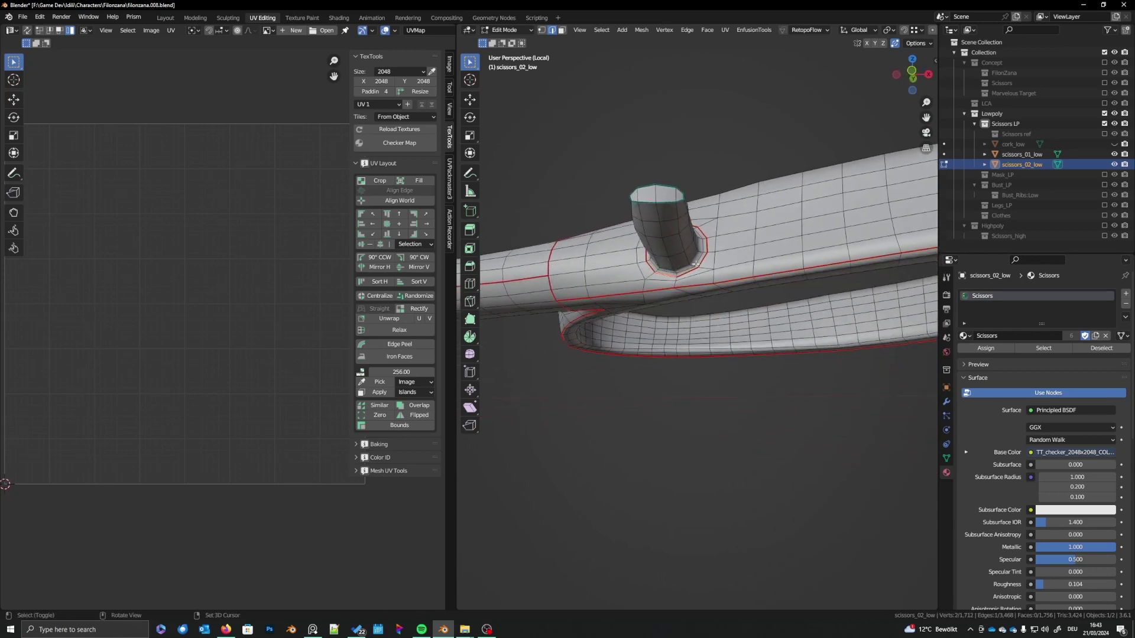
ctrl+click(659, 209)
shift+click(650, 201)
ctrl+click(630, 194)
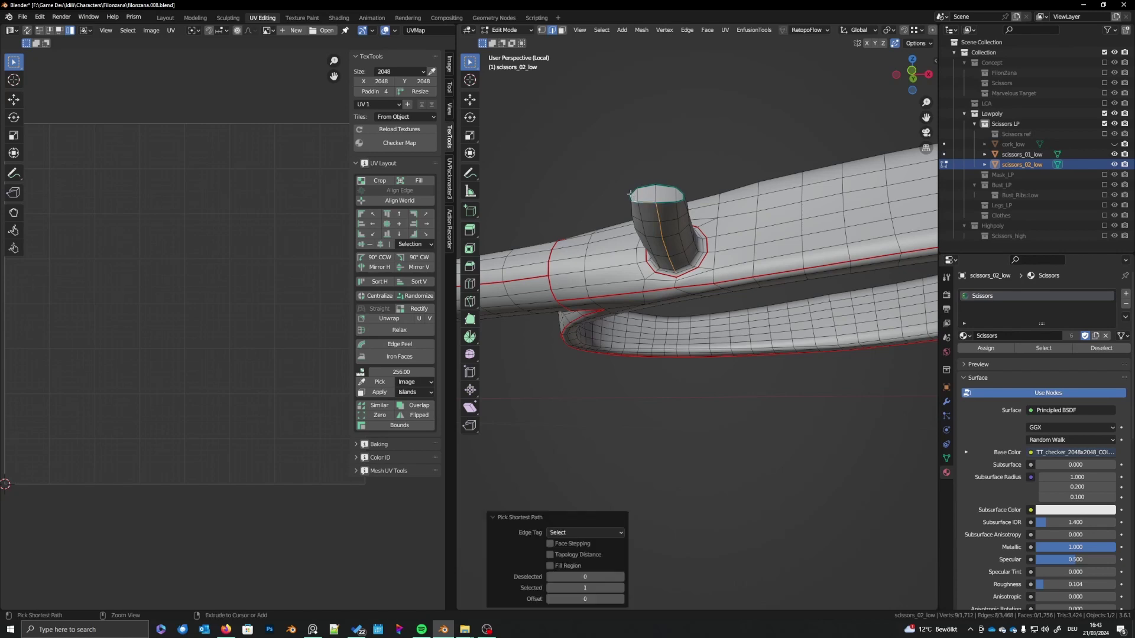
middle_drag(667, 203, 674, 219)
right_click(674, 218)
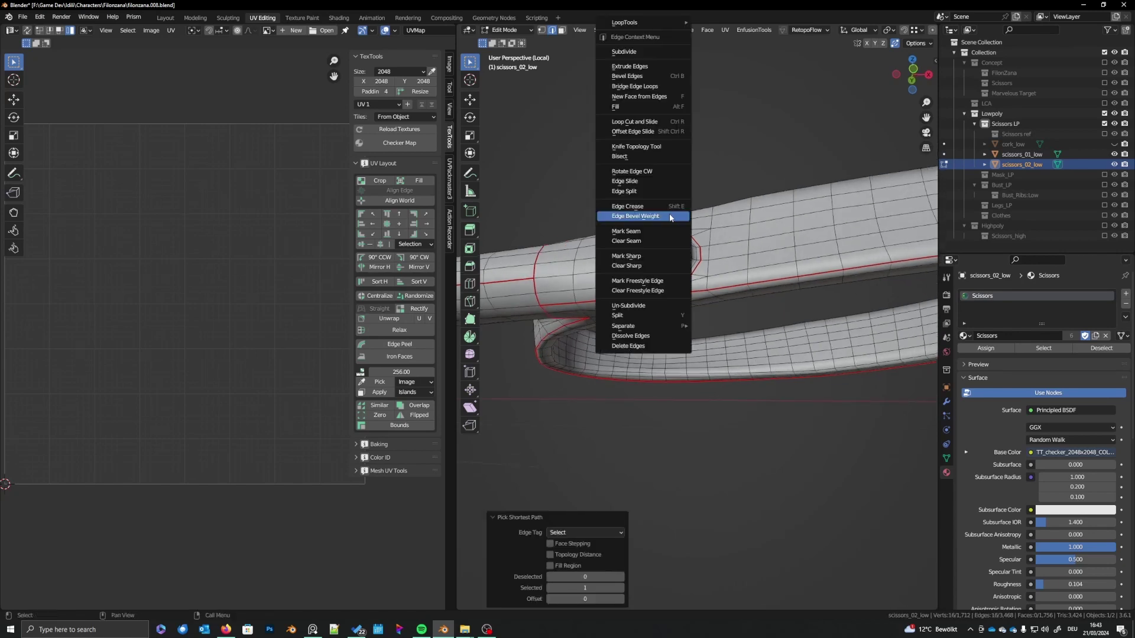
click(651, 233)
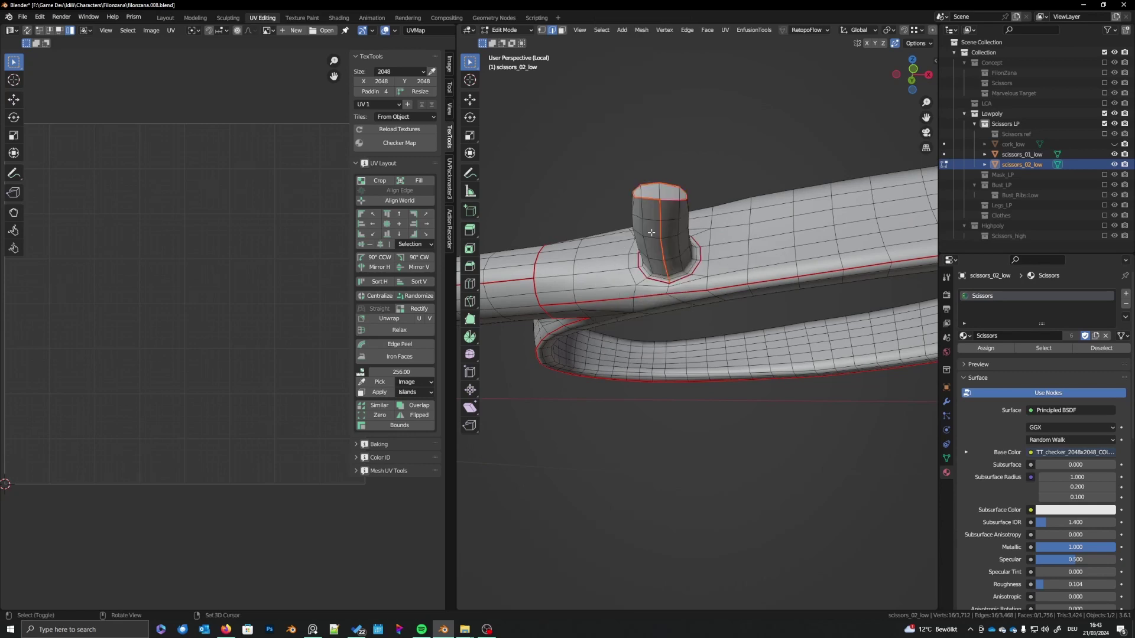
- Select the pivot screw's edge loops around the washer's lower outer rim, its inner opening and the collar beneath the knob
middle_drag(654, 227, 709, 289)
scroll(631, 269, down, 8)
shift+middle_drag(626, 329, 712, 284)
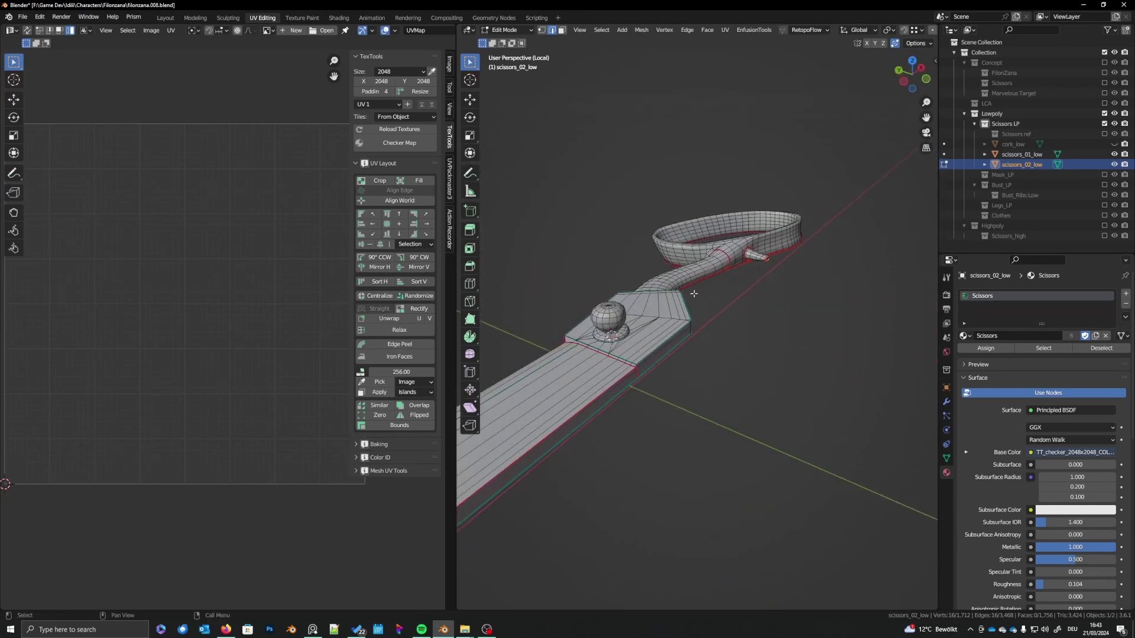
scroll(712, 292, up, 3)
scroll(745, 277, up, 8)
shift+middle_drag(591, 331, 686, 351)
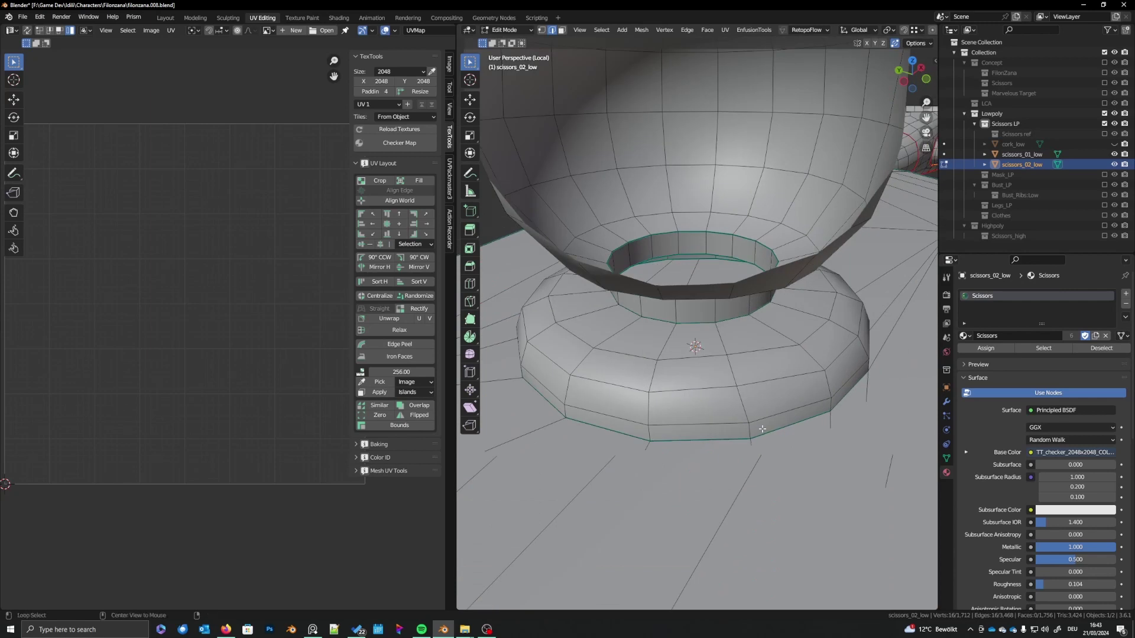
alt+click(779, 430)
scroll(788, 426, down, 7)
middle_drag(791, 424, 701, 287)
alt+shift+click(697, 318)
key(KP_Decimal)
alt+shift+click(717, 235)
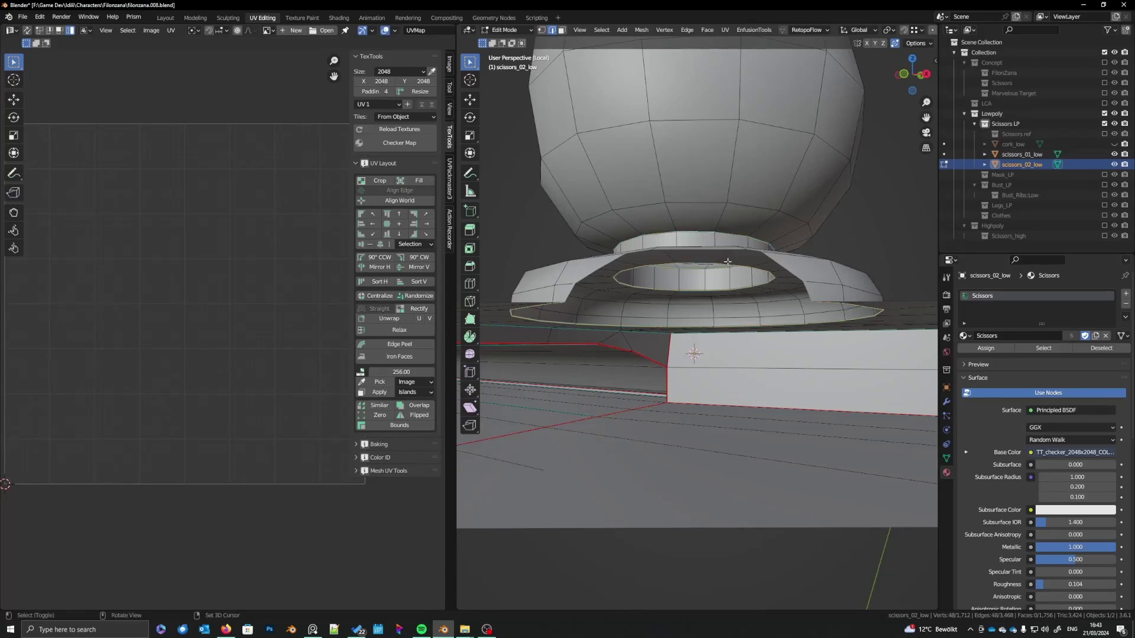
- Add a vertical edge path over the pivot screw's knob to the selection and try marking it as a seam
middle_drag(716, 236, 752, 351)
scroll(708, 304, down, 12)
scroll(708, 305, up, 8)
ctrl+click(743, 335)
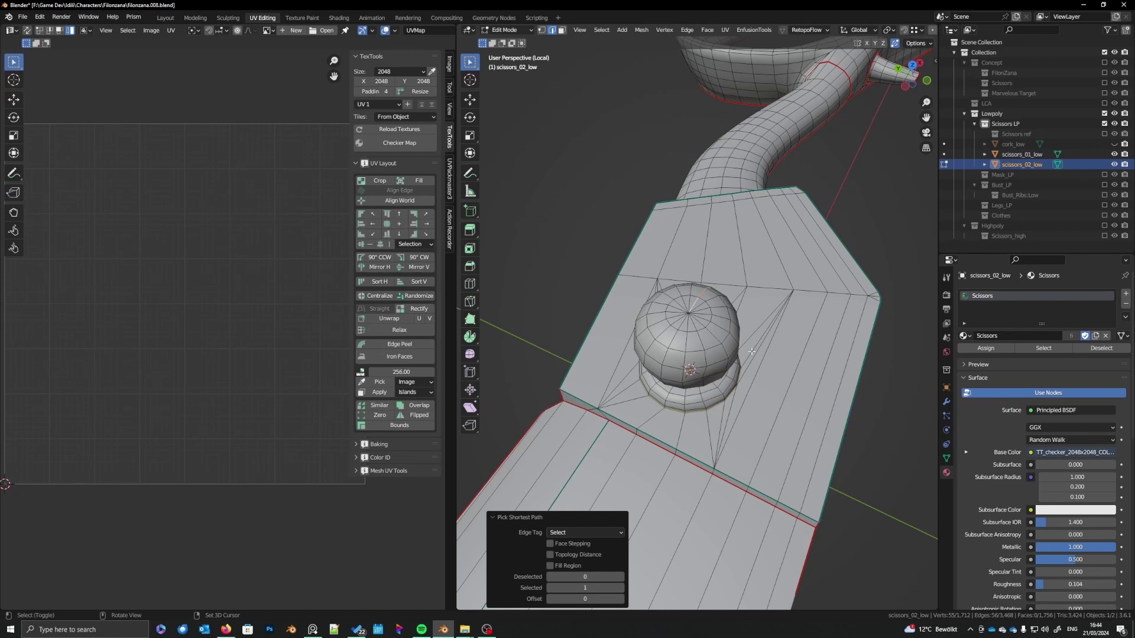
shift+click(686, 323)
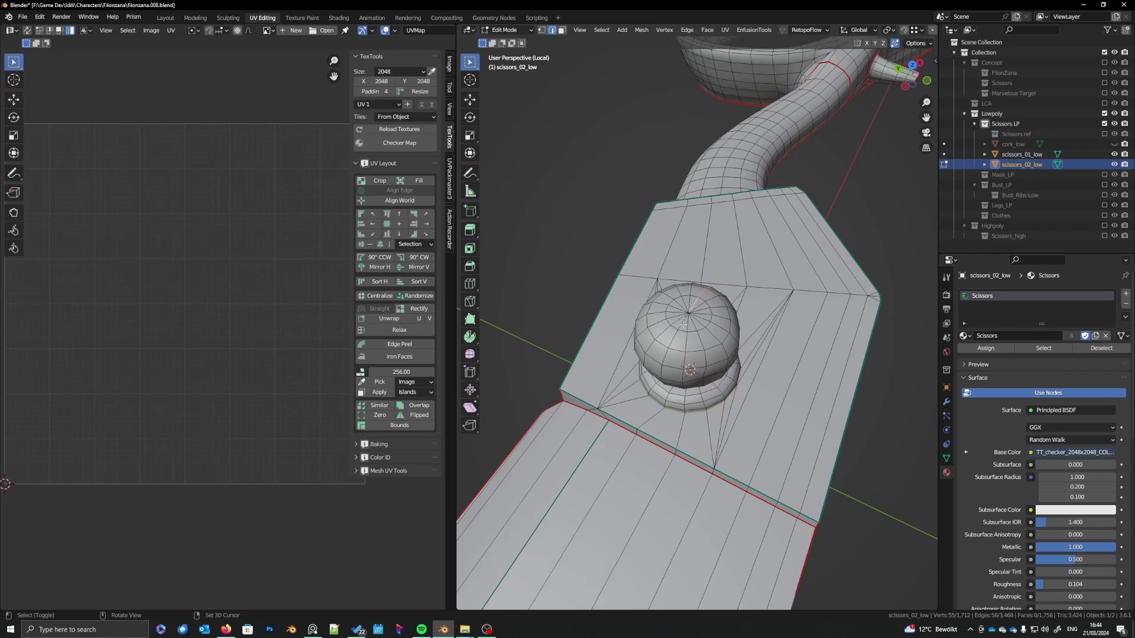
middle_drag(683, 325, 590, 312)
ctrl+click(686, 355)
right_click(711, 349)
click(711, 348)
key(ctrl+z)
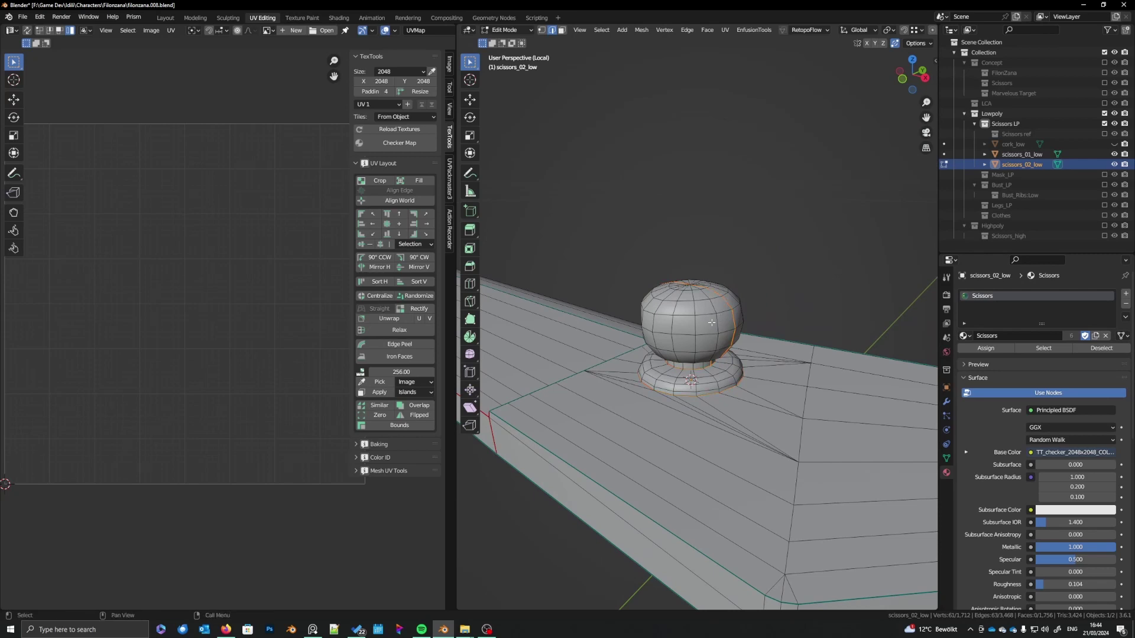
- Add the horizontal edge loop around the knob's middle to the selection and mark all selected edges as seams
mouse_move(699, 326)
middle_down()
mouse_move(727, 334)
mouse_move(701, 325)
middle_up()
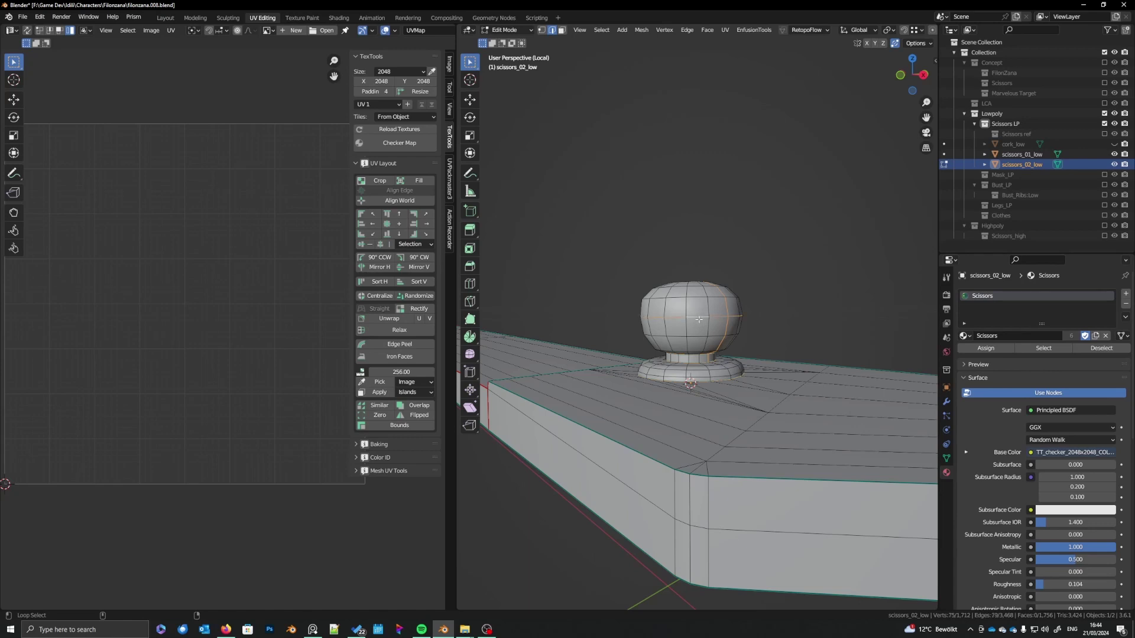
right_click(699, 319)
click(700, 323)
middle_drag(700, 323, 710, 343)
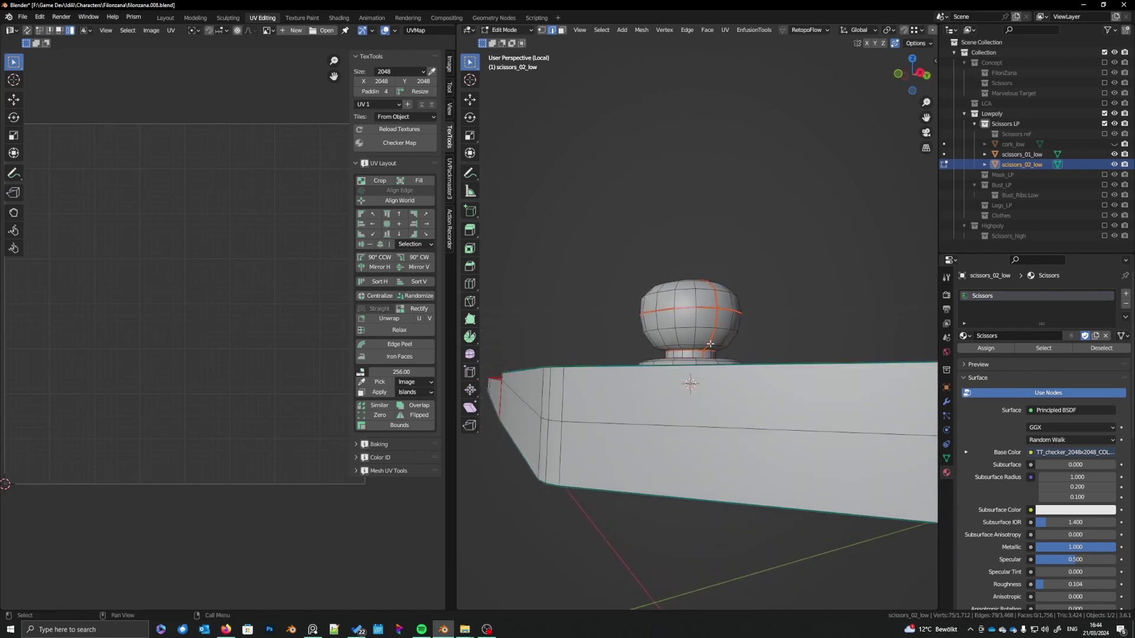
- Select the vertical edge path running over the knob and clear its seam
click(707, 347)
ctrl+click(715, 289)
middle_drag(715, 289, 707, 373)
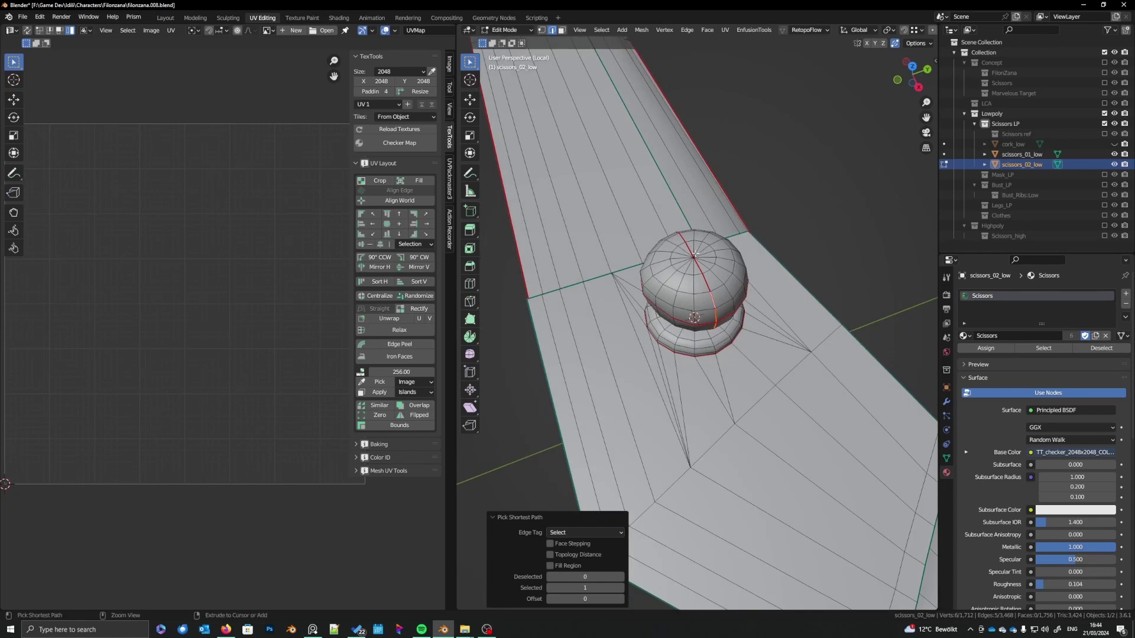
middle_drag(686, 237, 693, 349)
right_click(686, 342)
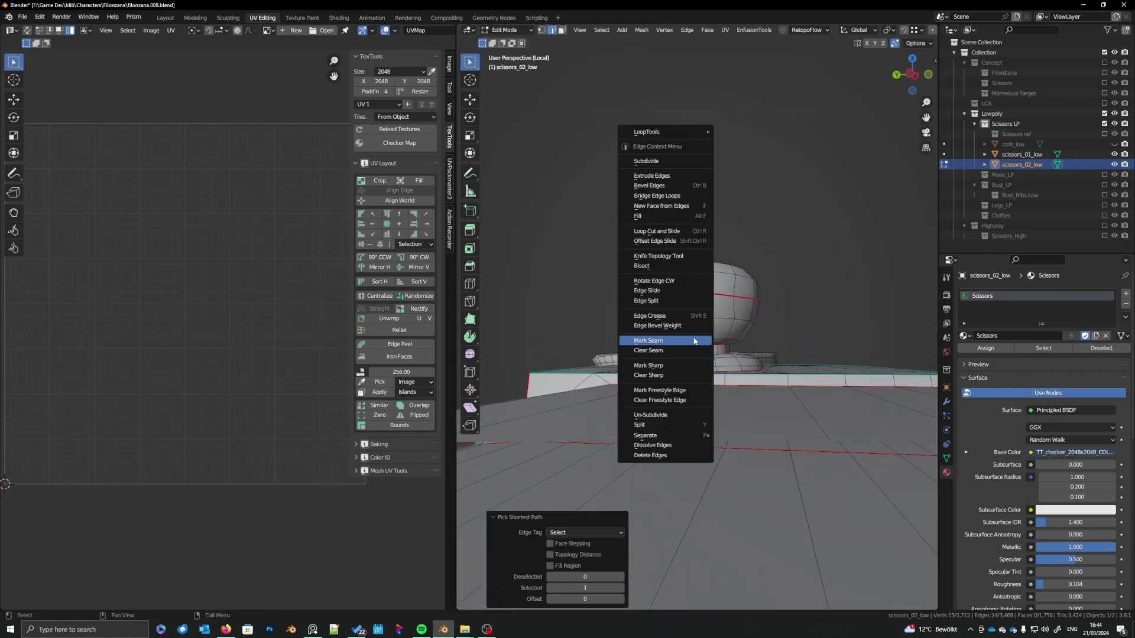
click(688, 356)
middle_drag(783, 322, 710, 363)
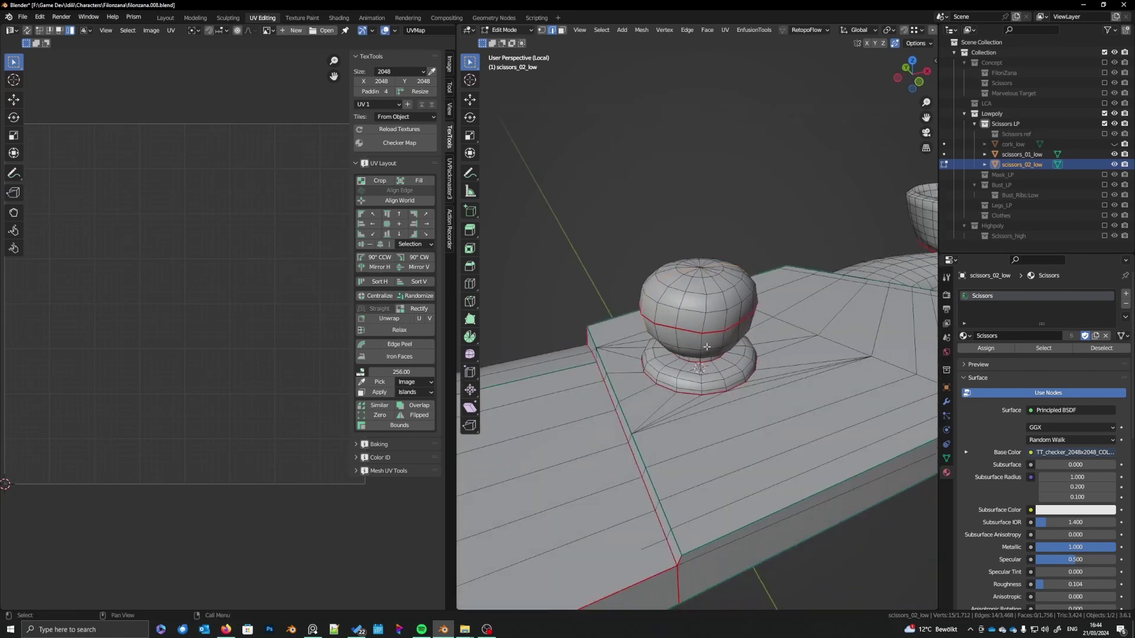
- Select an edge path on the blade's underside, from the pointed tip along the curved outer border
scroll(747, 315, down, 6)
key(a)
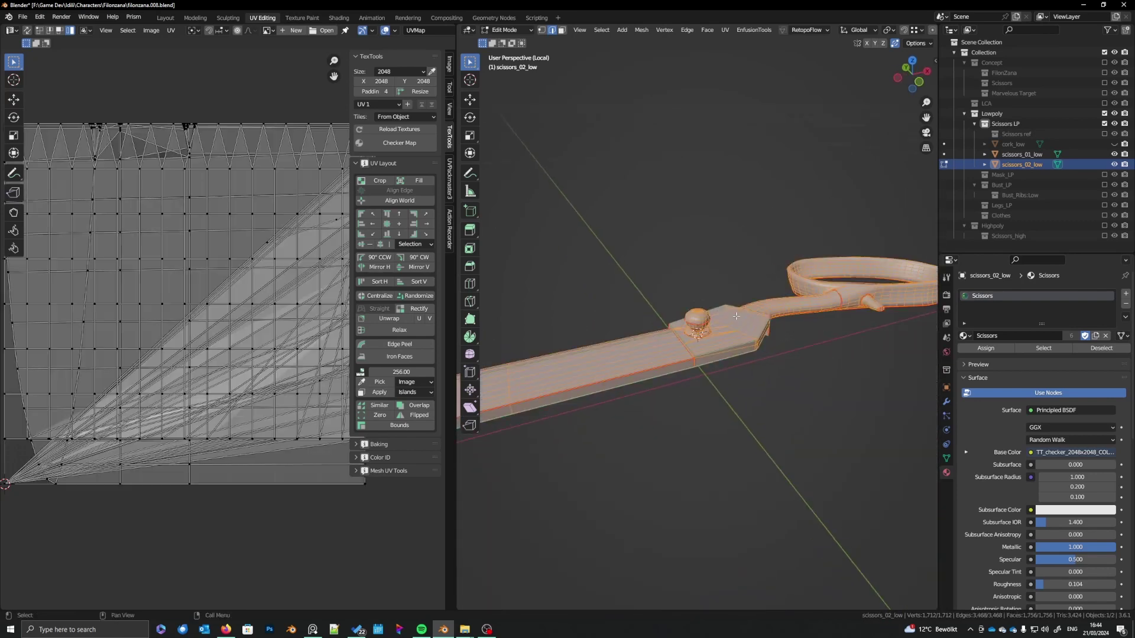
middle_drag(722, 350, 734, 417)
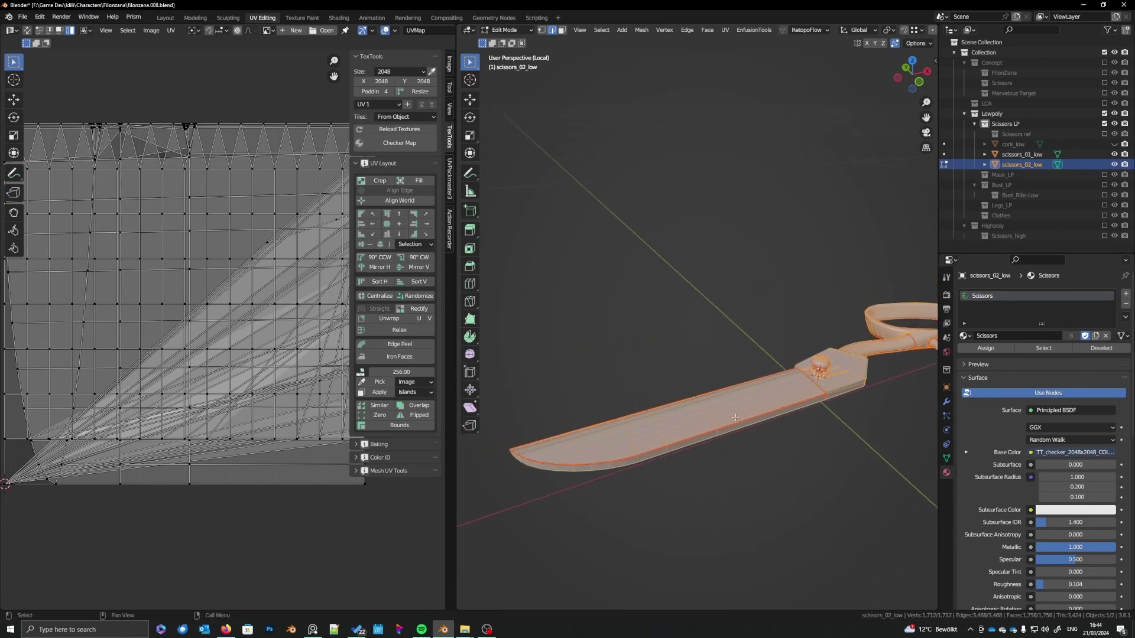
middle_drag(671, 372, 662, 333)
scroll(662, 333, up, 3)
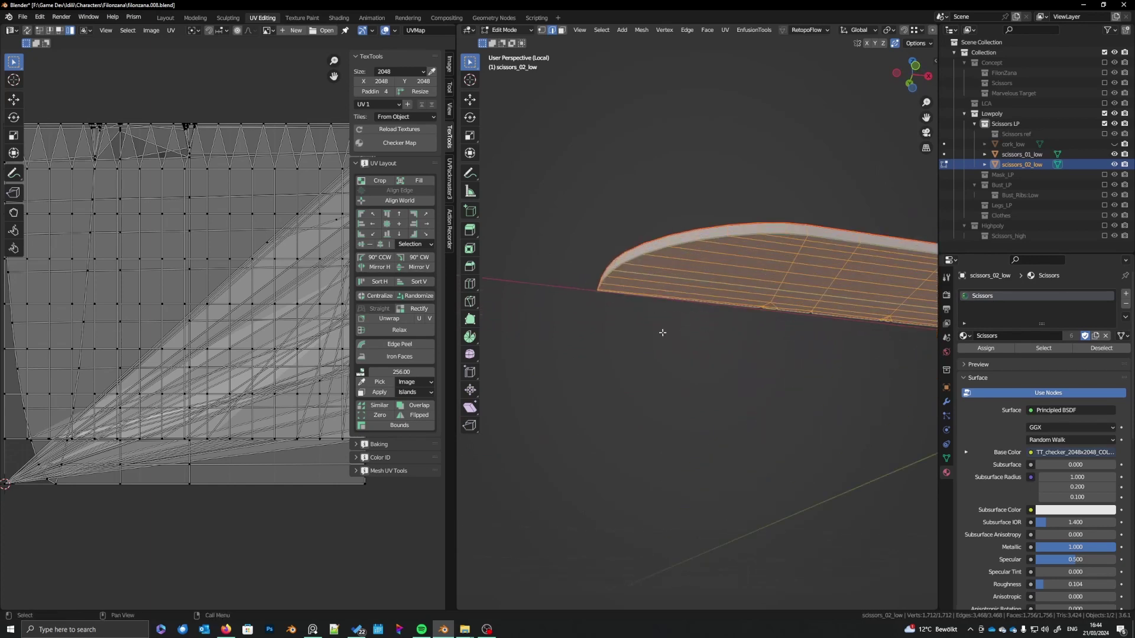
click(628, 295)
middle_drag(631, 297, 703, 292)
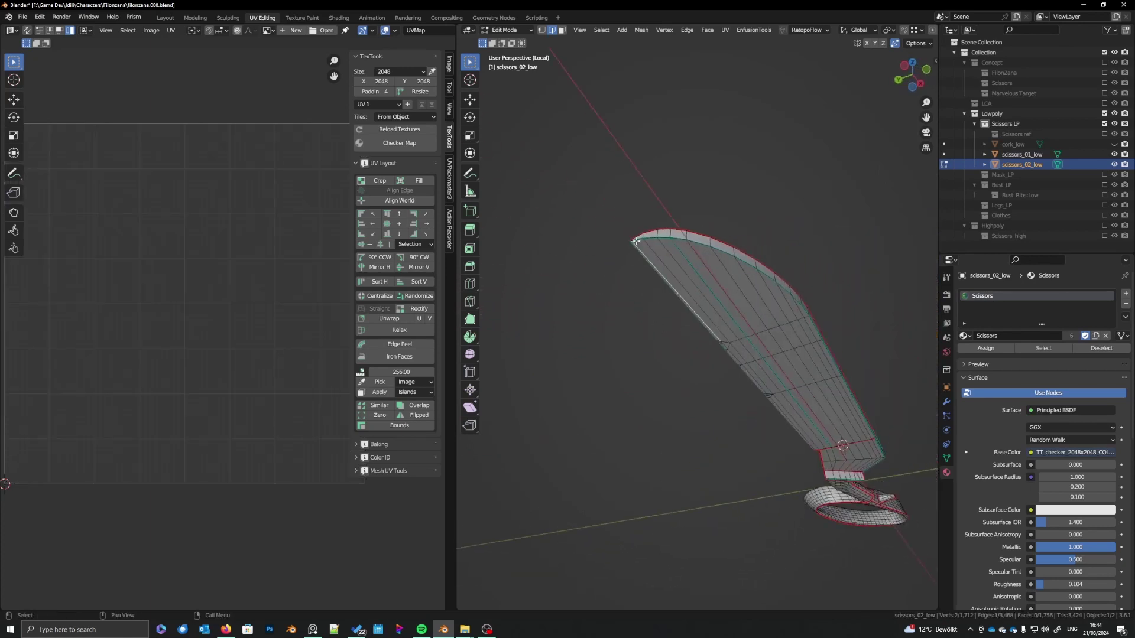
scroll(676, 240, up, 4)
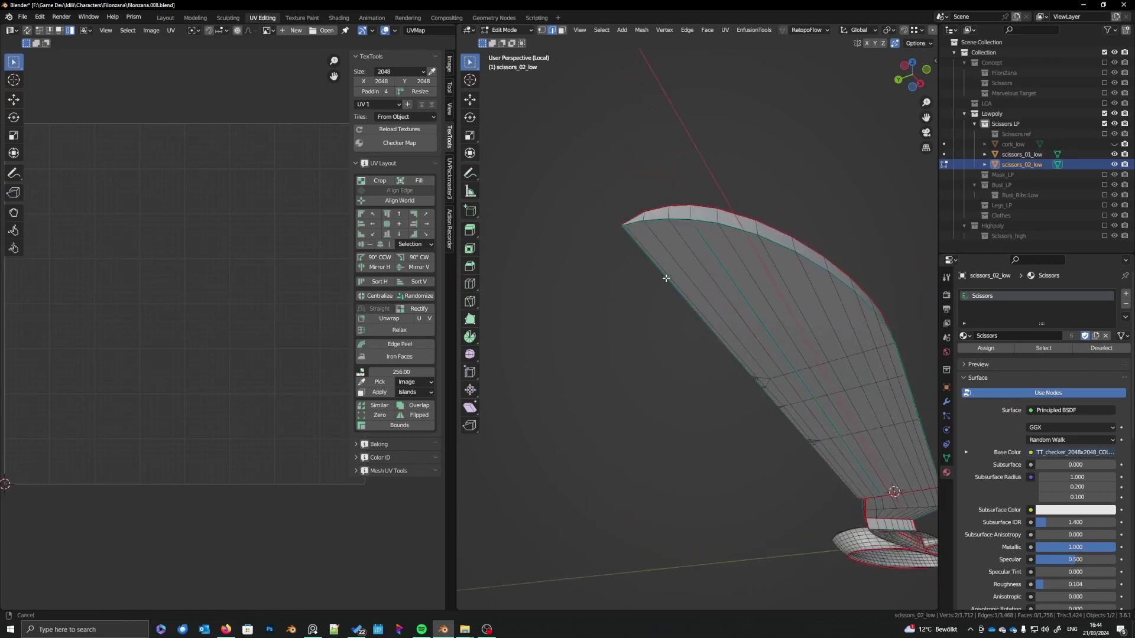
scroll(675, 272, up, 3)
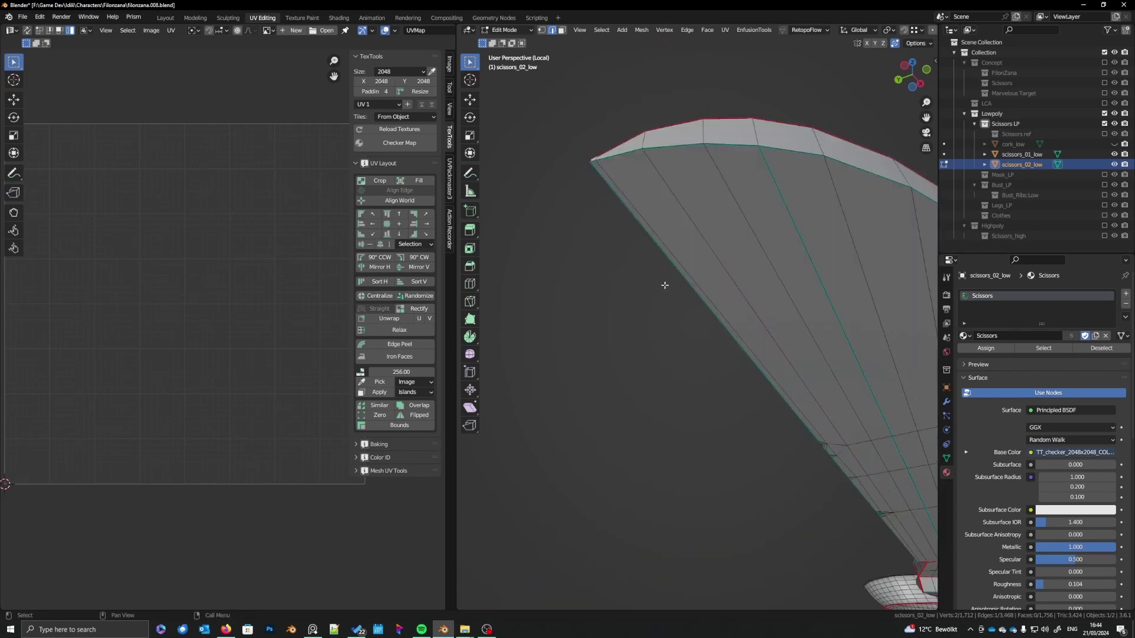
shift+middle_drag(664, 284, 689, 326)
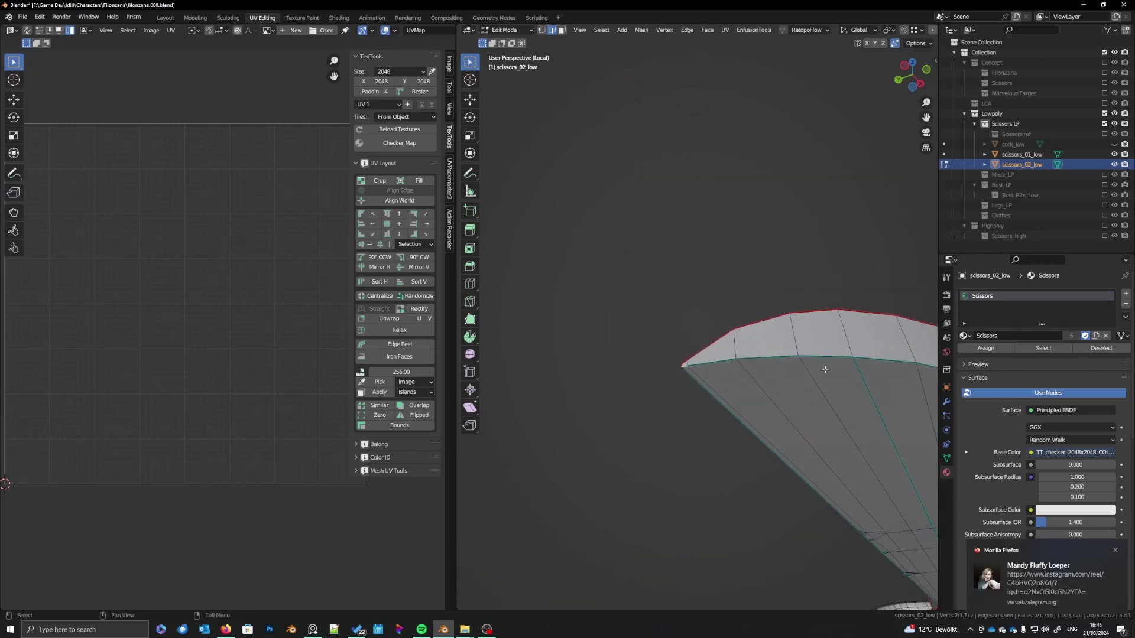
ctrl+click(825, 370)
middle_drag(826, 370, 676, 377)
ctrl+click(795, 332)
middle_drag(676, 377, 699, 375)
- Extend the edge path along the blade's underside to the pivot block, mark it as a seam and save the file
click(1096, 548)
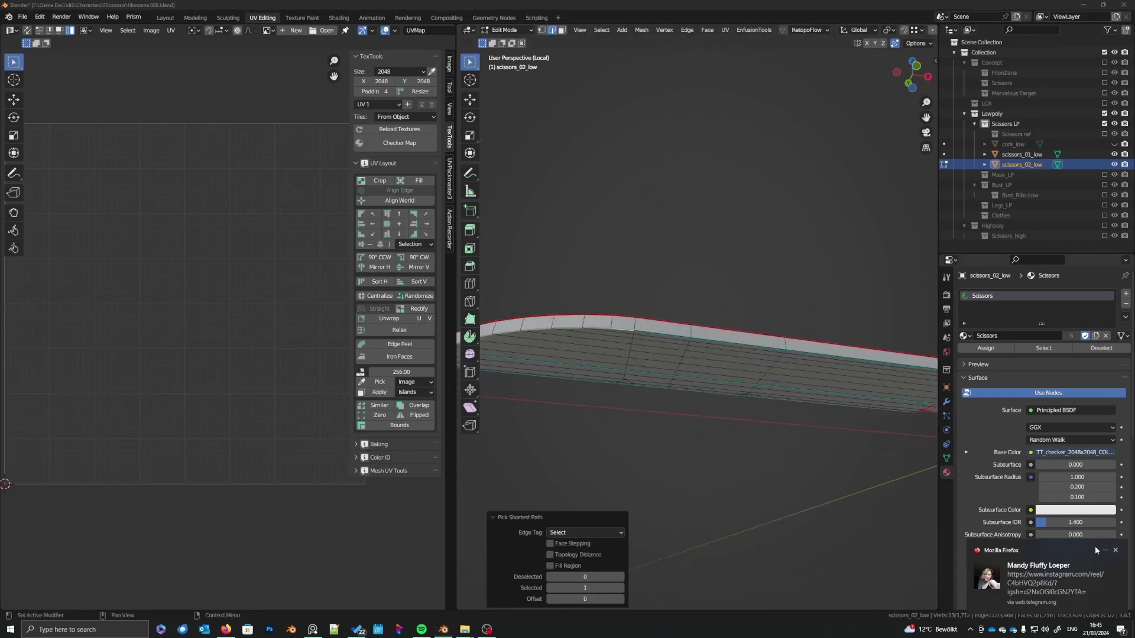
click(1115, 550)
shift+middle_drag(814, 434, 687, 433)
ctrl+click(784, 365)
shift+middle_drag(776, 376, 791, 385)
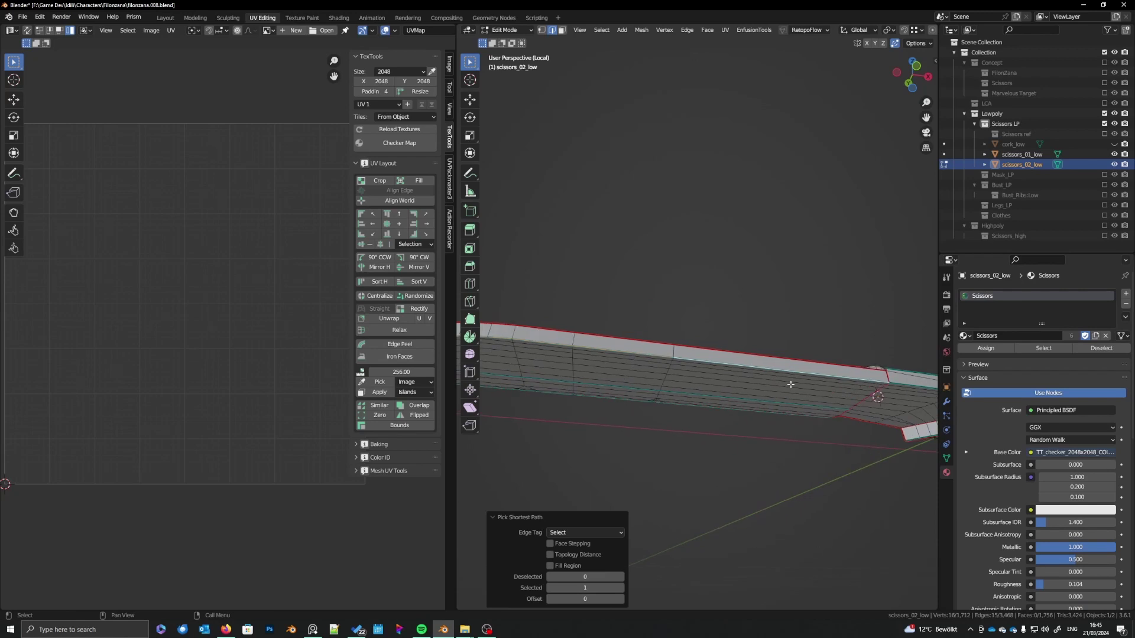
right_click(771, 376)
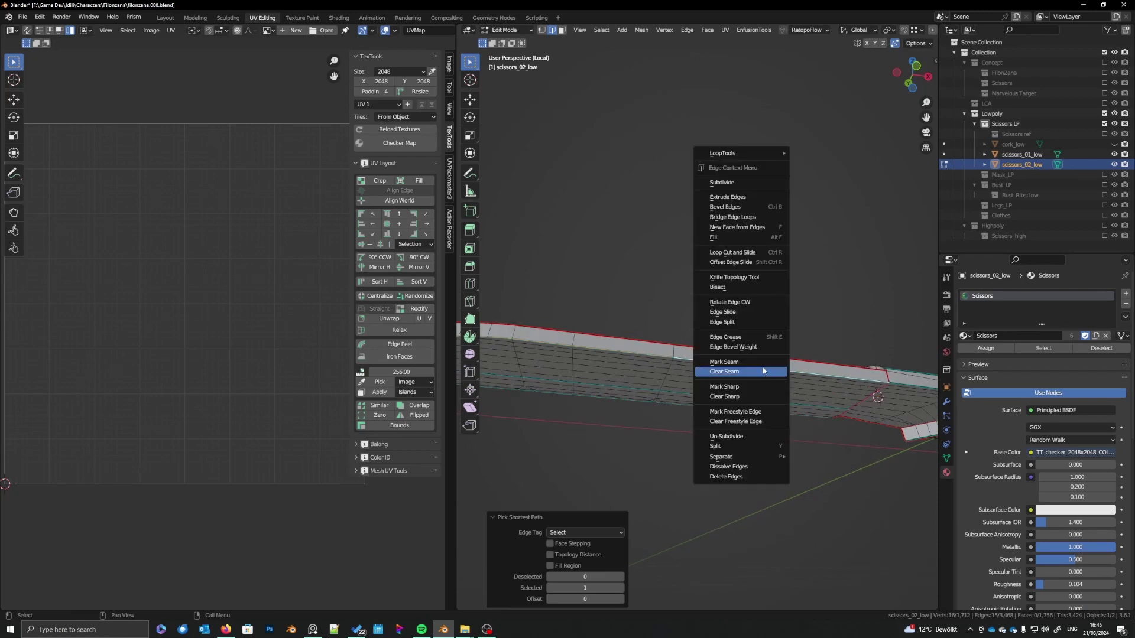
click(743, 372)
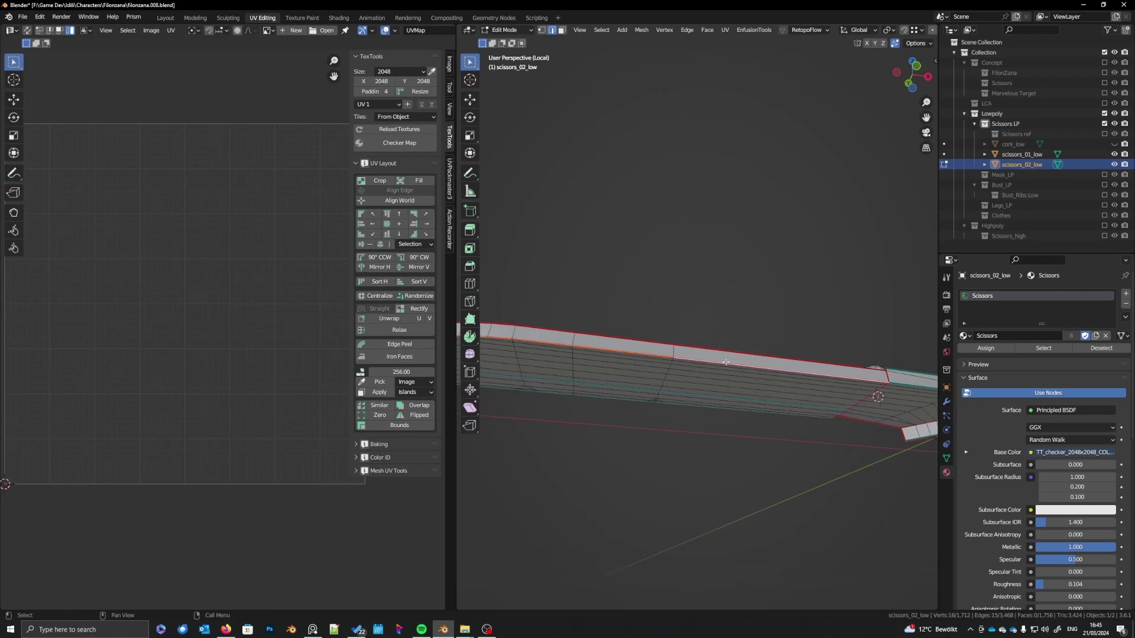
middle_drag(726, 361, 746, 483)
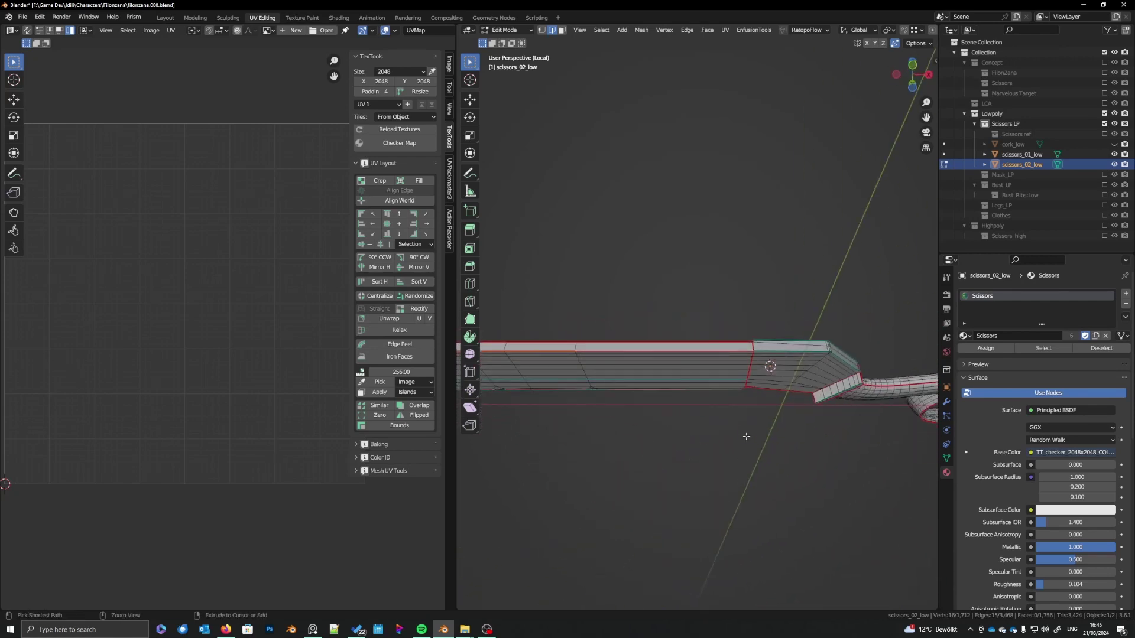
key(ctrl+s)
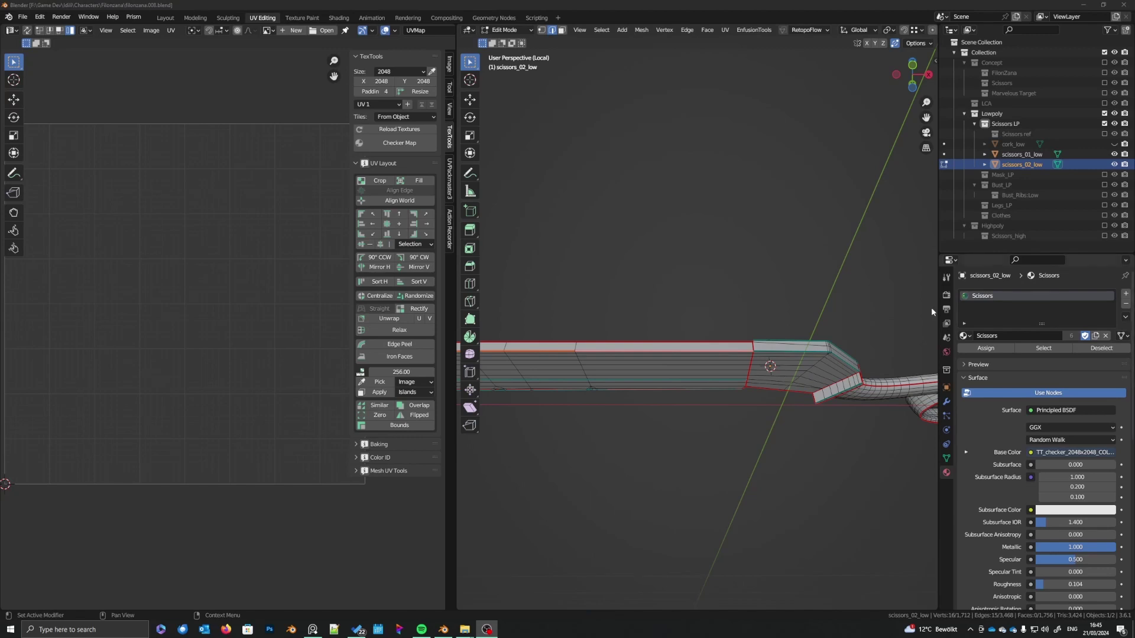
- Select the lower border edges along the pivot block's outer side and mark them as a seam
middle_drag(800, 378, 714, 424)
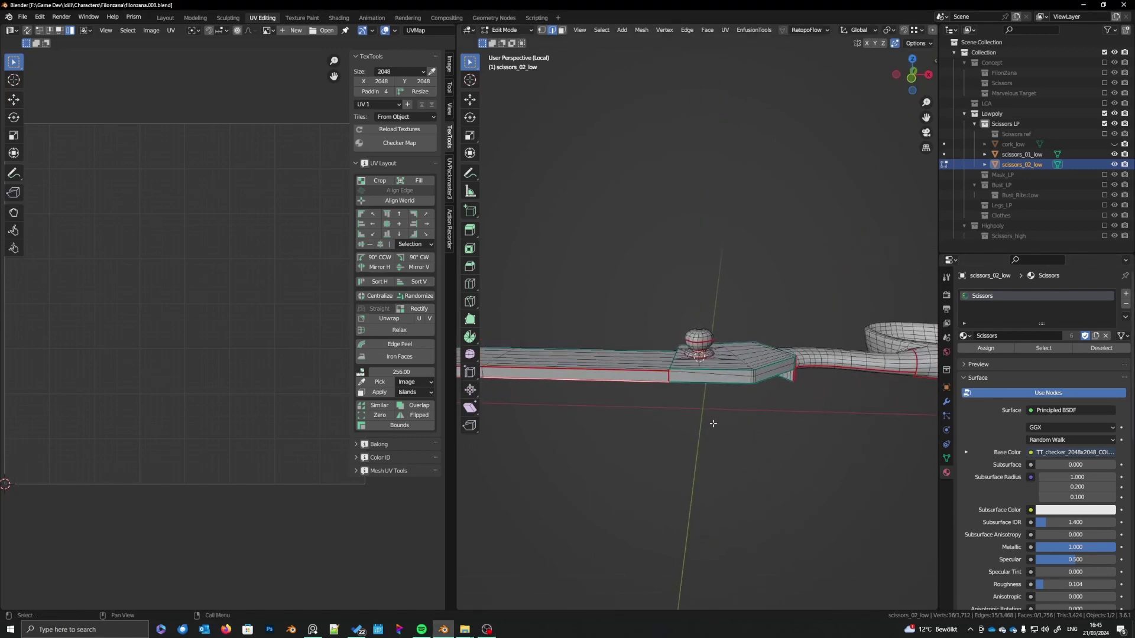
scroll(714, 424, up, 5)
shift+middle_drag(635, 497, 713, 377)
scroll(707, 431, down, 2)
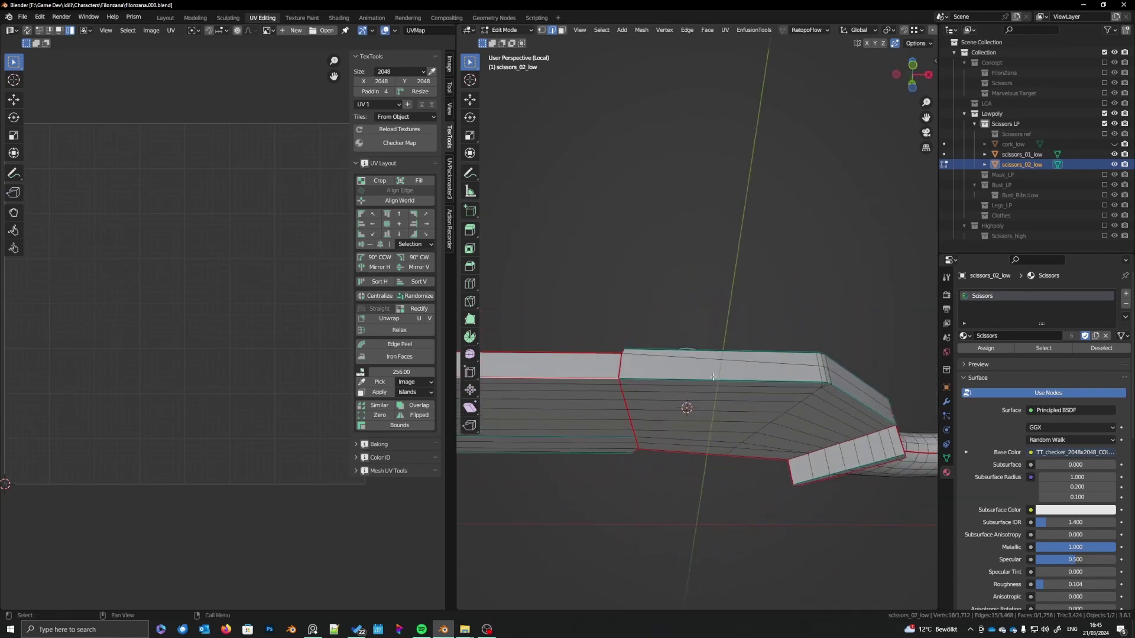
middle_drag(804, 385, 836, 406)
ctrl+click(847, 407)
click(835, 405)
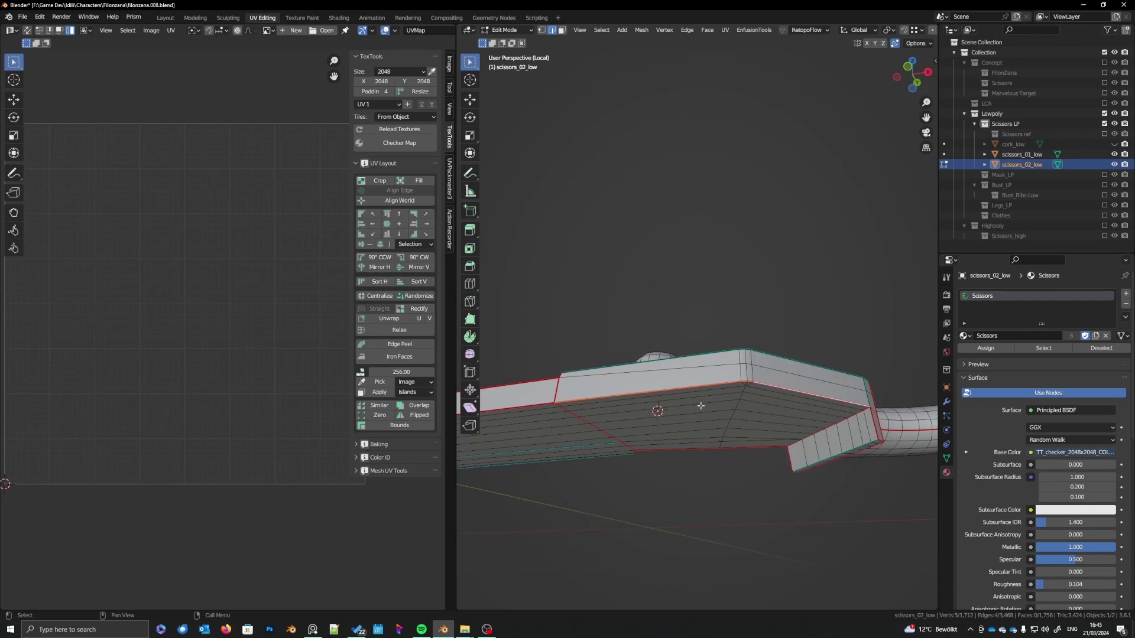
- Select the whole scissors_02_low mesh and unwrap its UVs with the Angle Based method
middle_drag(836, 405, 742, 380)
scroll(823, 409, down, 5)
key(a)
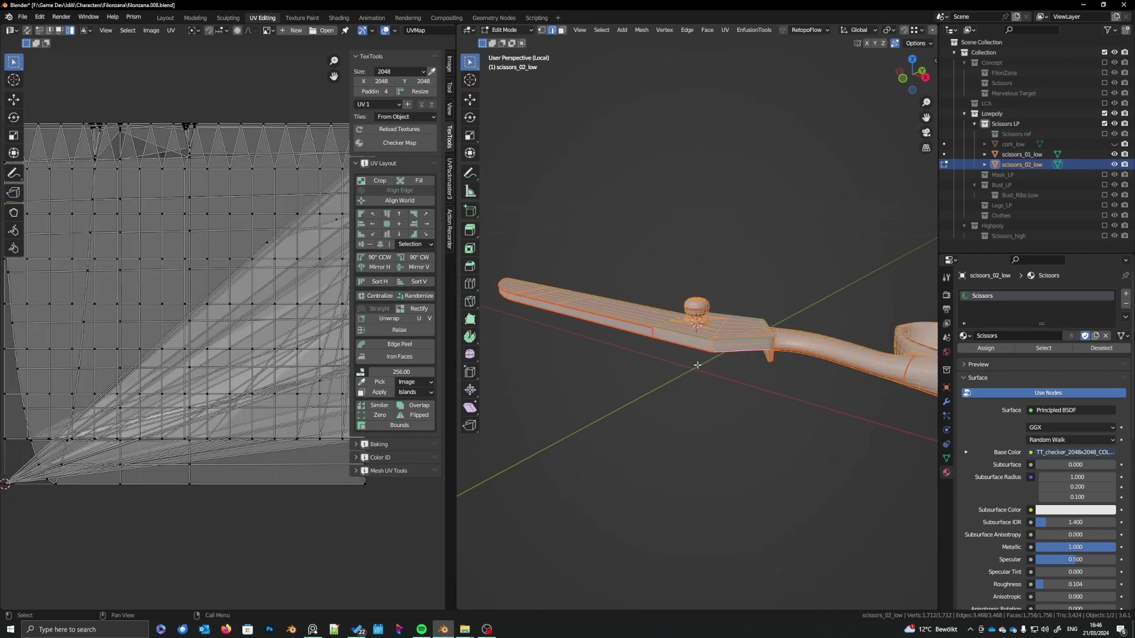
click(726, 30)
click(732, 38)
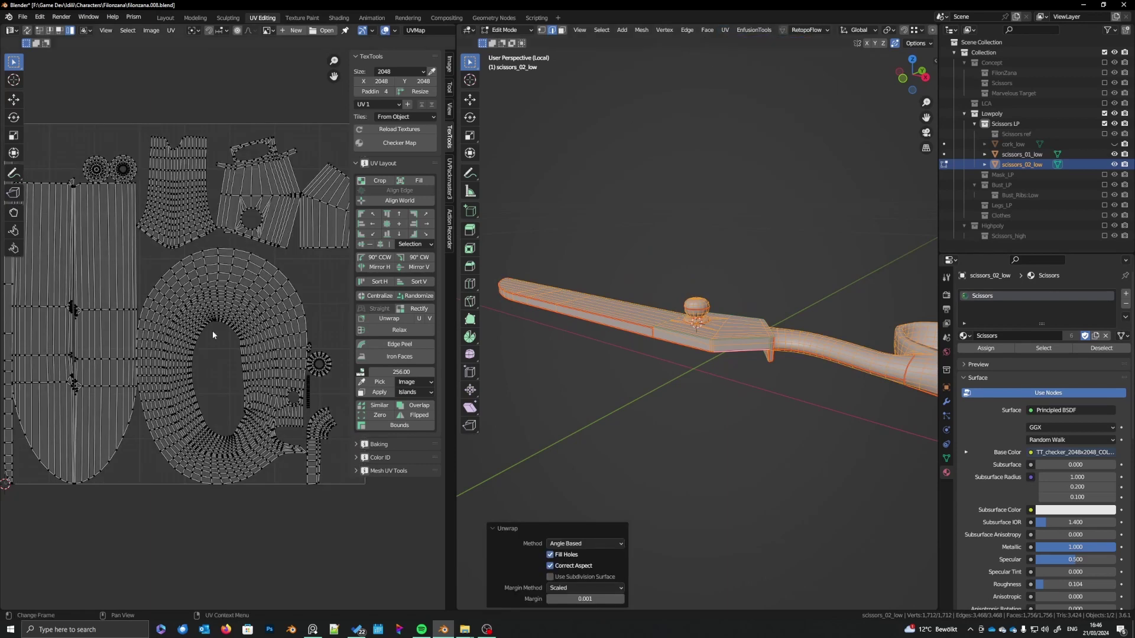
- Display the checker texture on the model and examine its distortion on the finger ring in Object Mode
middle_drag(223, 346, 244, 356)
middle_drag(532, 373, 703, 321)
click(698, 390)
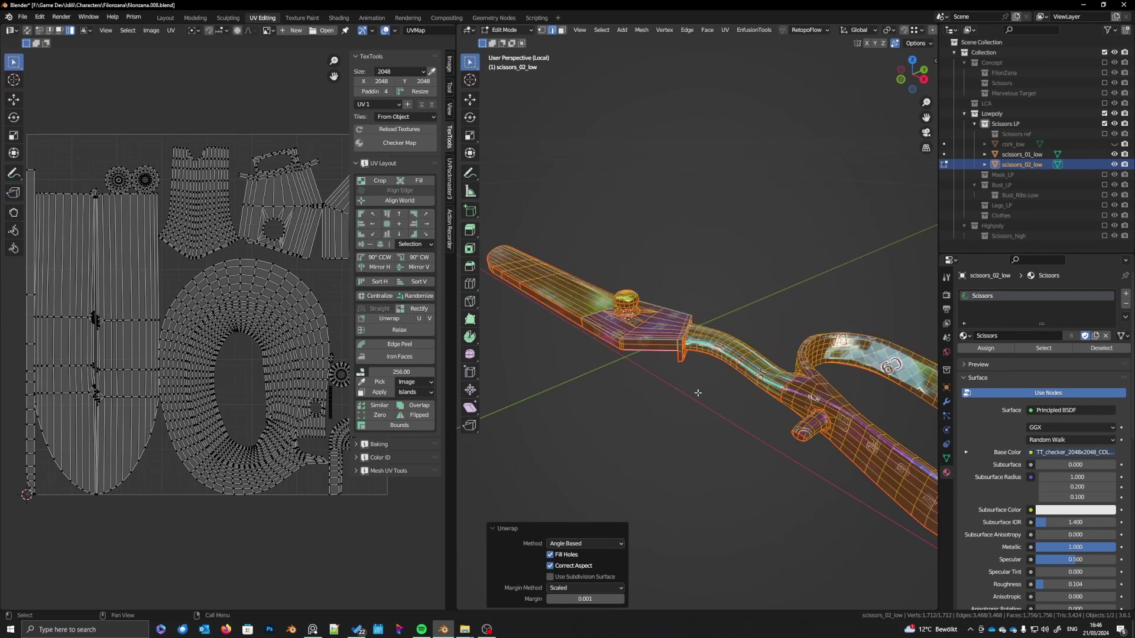
mouse_move(698, 393)
middle_down()
mouse_move(712, 398)
mouse_move(721, 433)
mouse_move(702, 434)
mouse_move(698, 402)
mouse_move(697, 374)
mouse_move(719, 373)
mouse_move(679, 364)
middle_up()
key(Tab)
scroll(612, 340, up, 5)
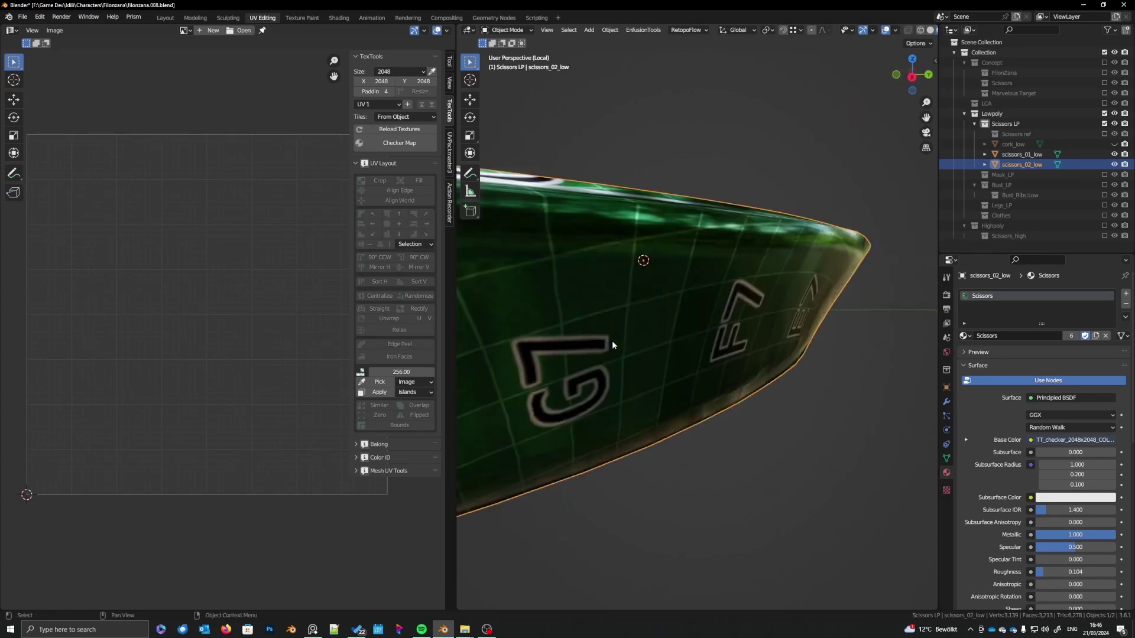
scroll(612, 340, down, 10)
- In Edit Mode, select the edge loop around the finger ring's upper inner rim and mark it as a seam
key(Tab)
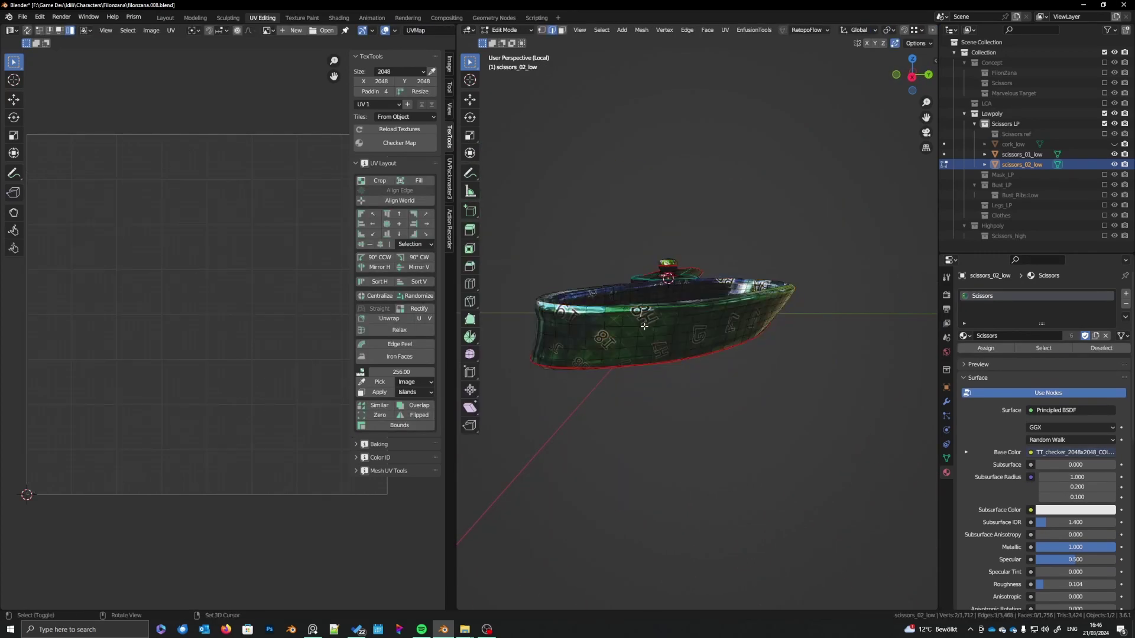
middle_drag(644, 326, 674, 362)
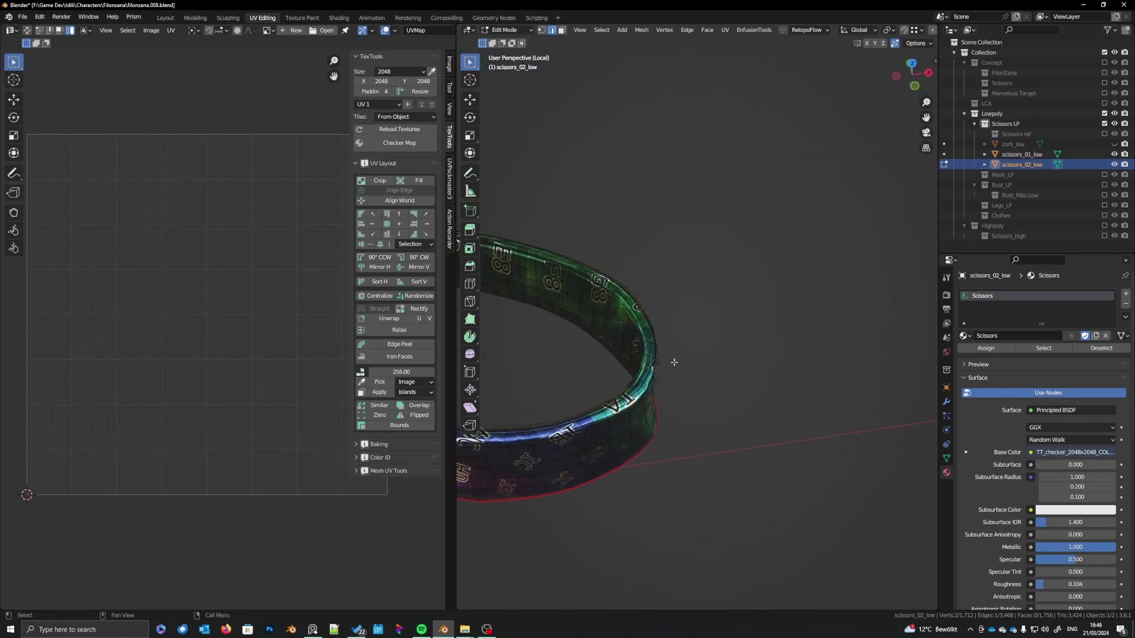
scroll(674, 363, up, 4)
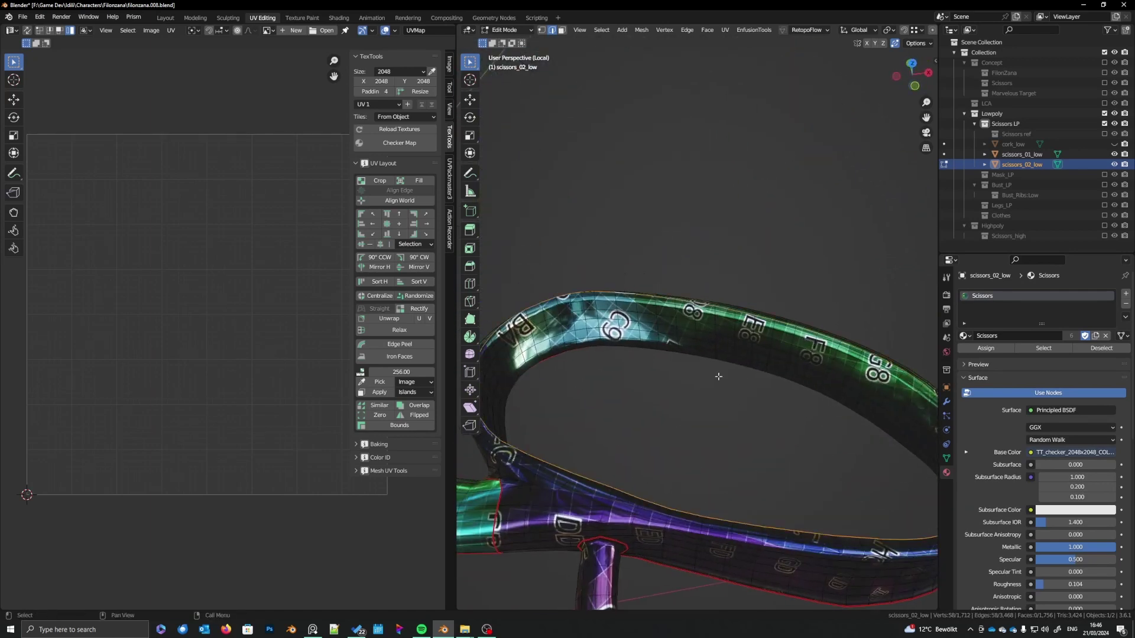
scroll(718, 377, down, 3)
middle_drag(710, 381, 781, 349)
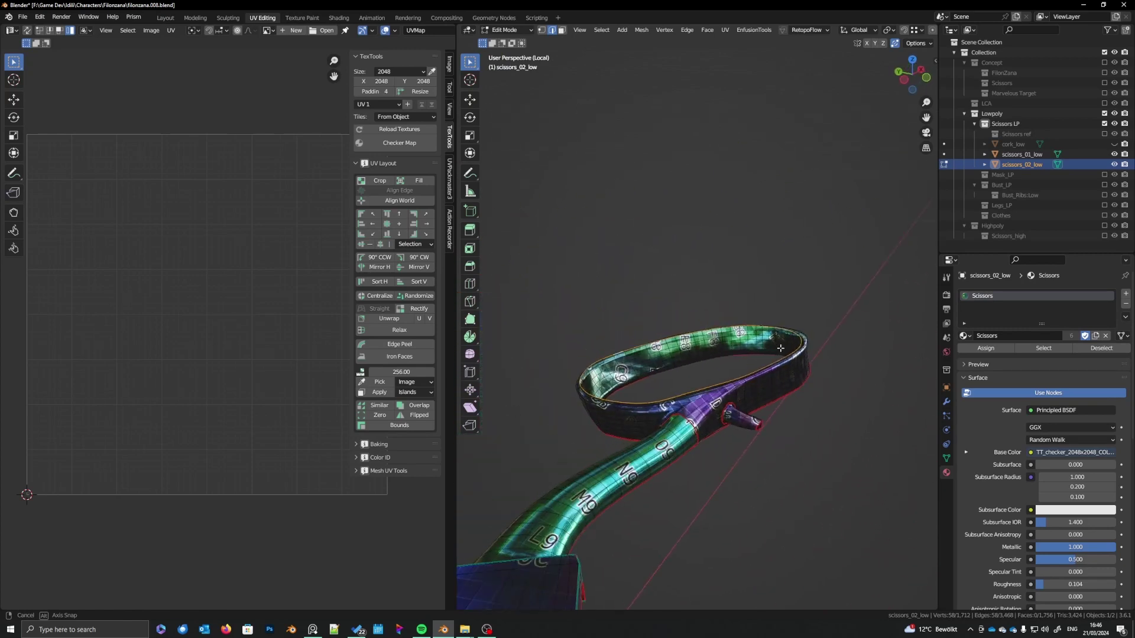
right_click(709, 389)
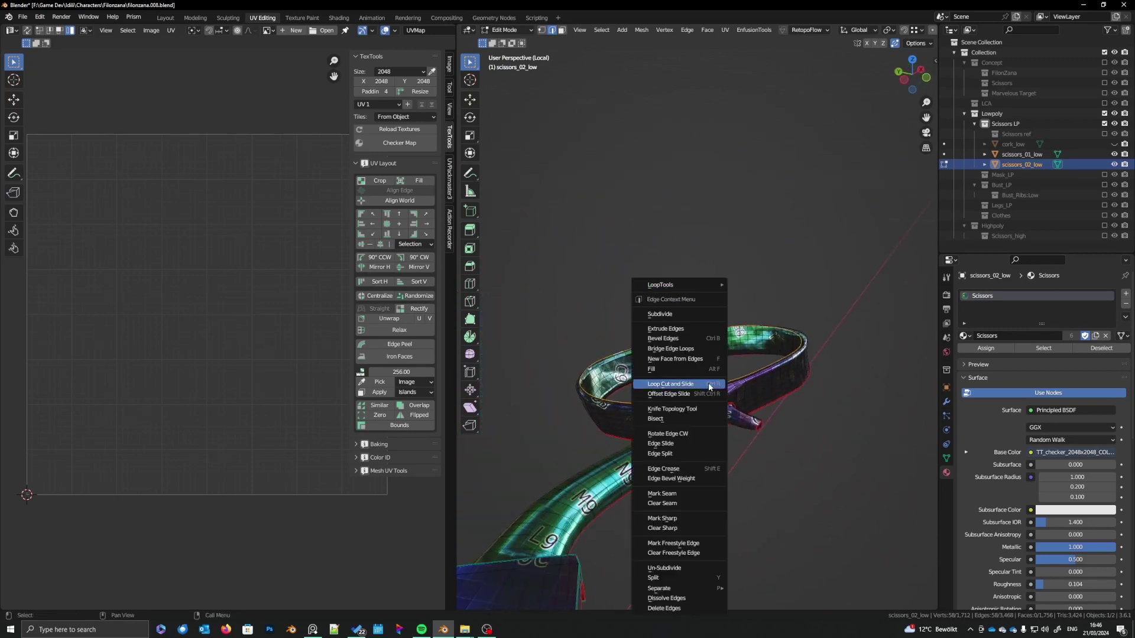
click(679, 495)
middle_drag(643, 471, 748, 435)
- Select the edge line running across the finger ring's band near the handle junction and mark it as a seam
scroll(699, 439, up, 4)
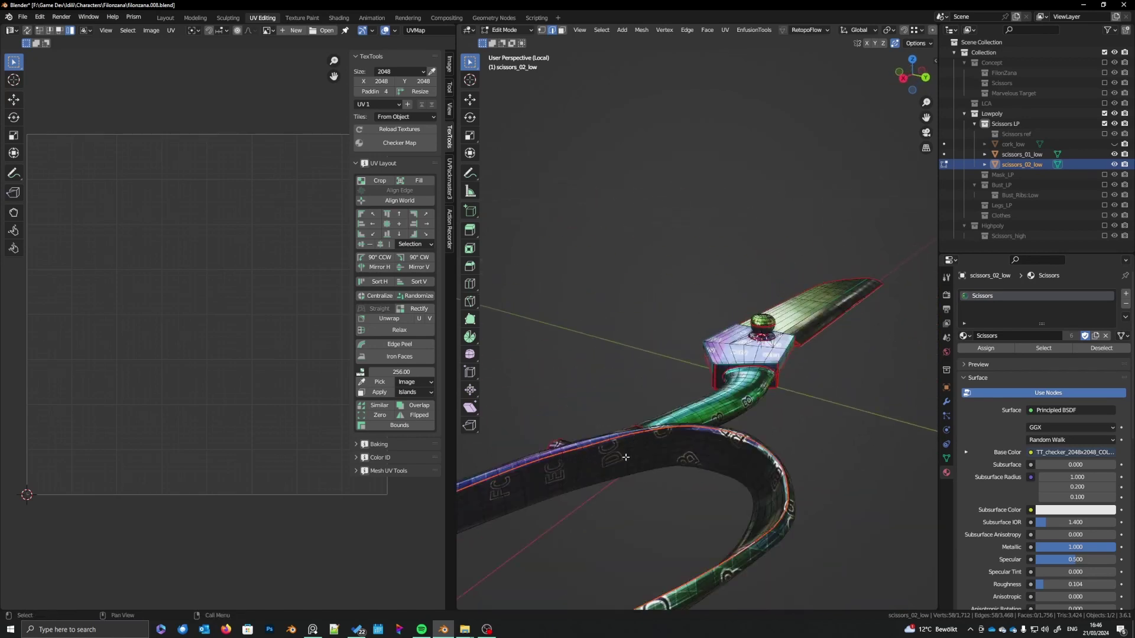
scroll(633, 452, up, 2)
mouse_move(646, 424)
middle_down()
mouse_move(653, 463)
mouse_move(633, 449)
mouse_move(640, 469)
mouse_move(655, 443)
middle_up()
ctrl+click(641, 473)
key(ctrl+z)
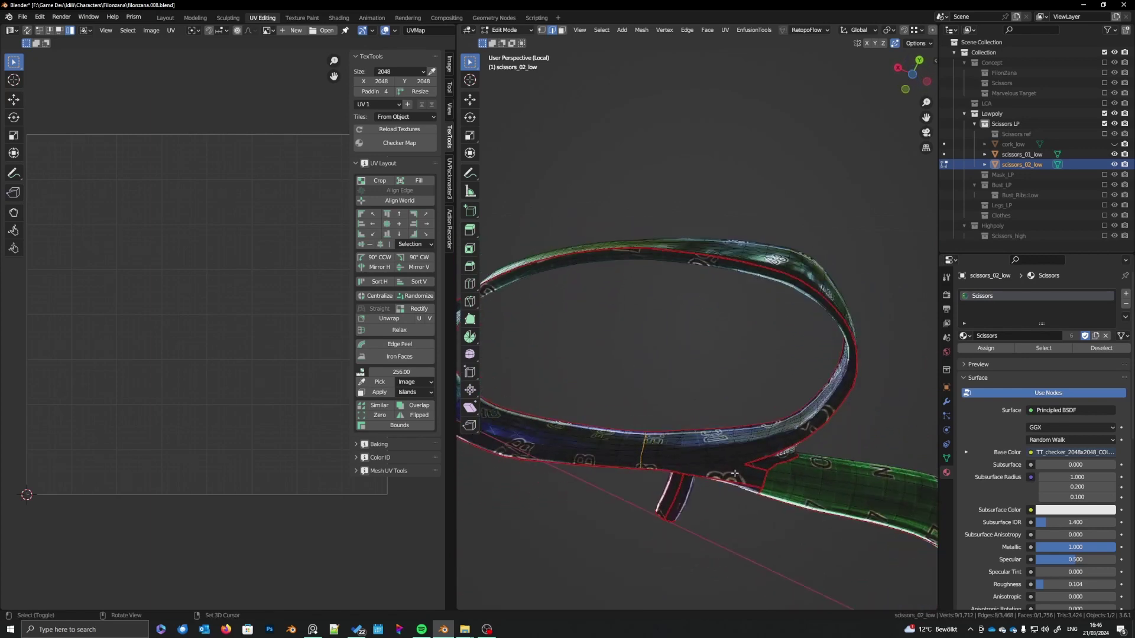
middle_drag(748, 458, 758, 424)
ctrl+click(765, 413)
right_click(765, 412)
click(765, 412)
- Select the whole scissors_02_low mesh and unwrap its UVs again with the Angle Based method
key(a)
click(724, 34)
click(731, 45)
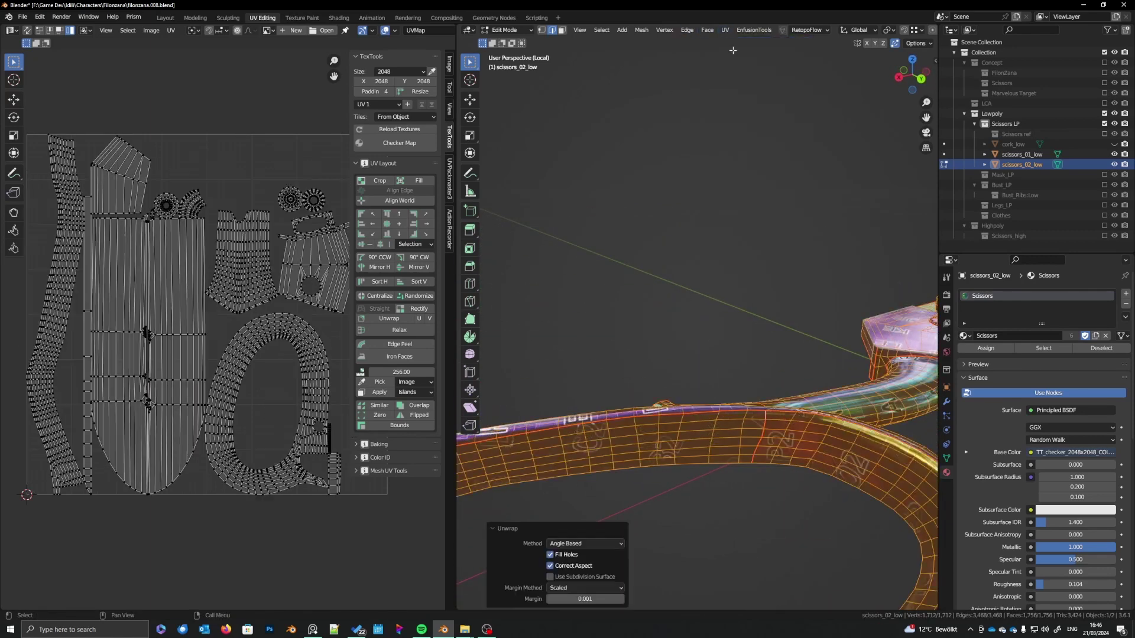
- In Object Mode, examine the checker texture on scissors_02_low's finger ring, handle, pivot block and blade
scroll(702, 408, down, 7)
middle_drag(691, 408, 683, 391)
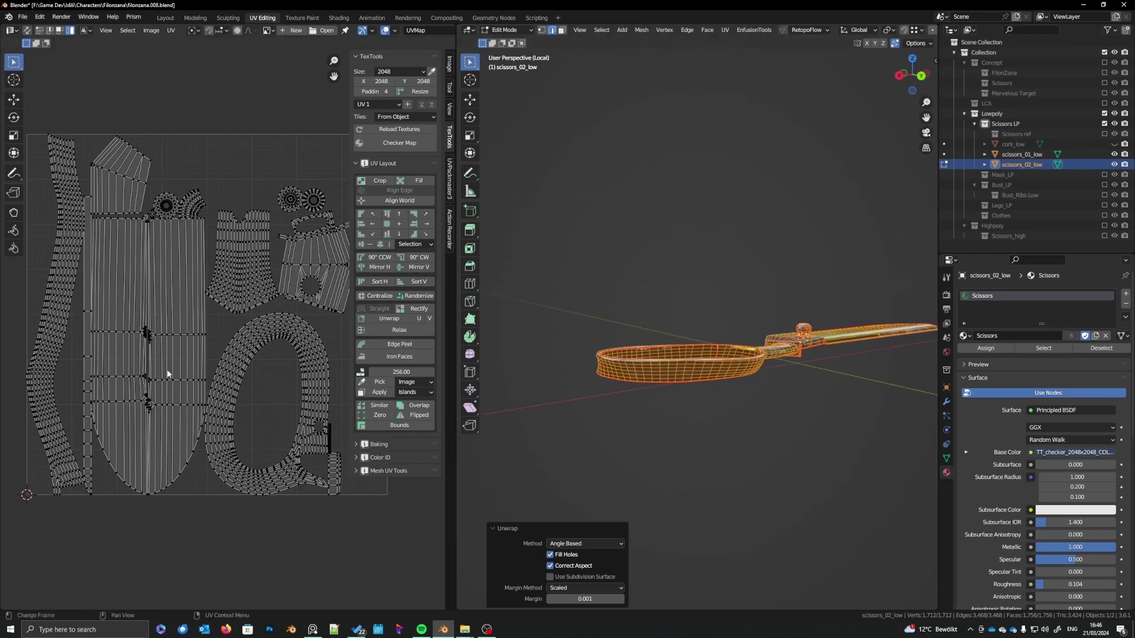
scroll(682, 391, up, 6)
key(Tab)
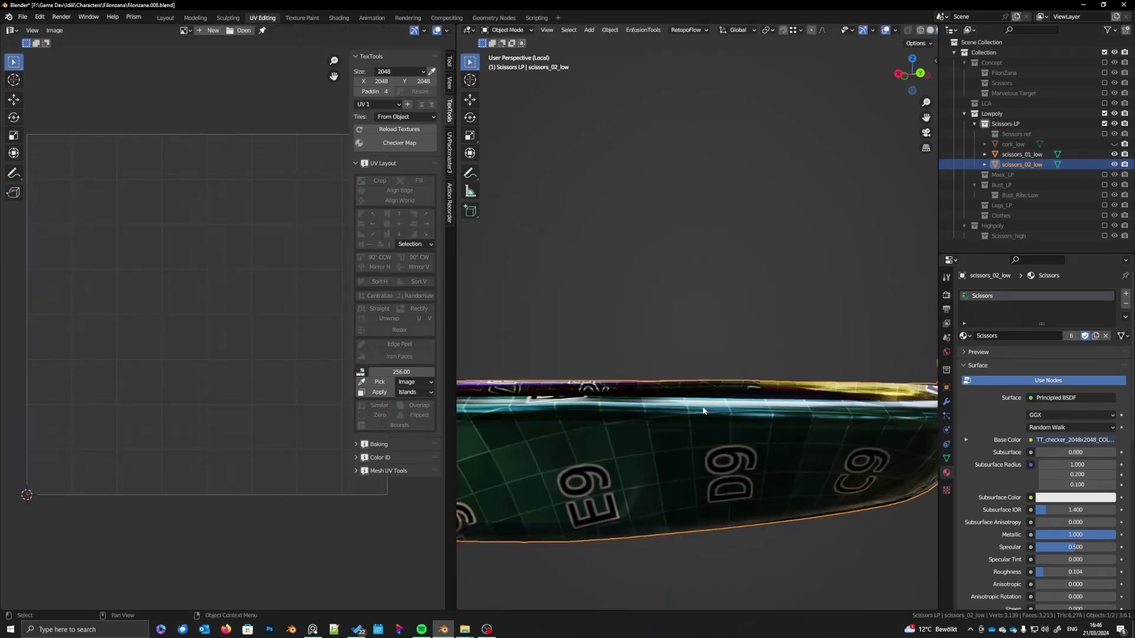
scroll(746, 423, down, 6)
middle_drag(745, 423, 701, 466)
scroll(734, 410, up, 6)
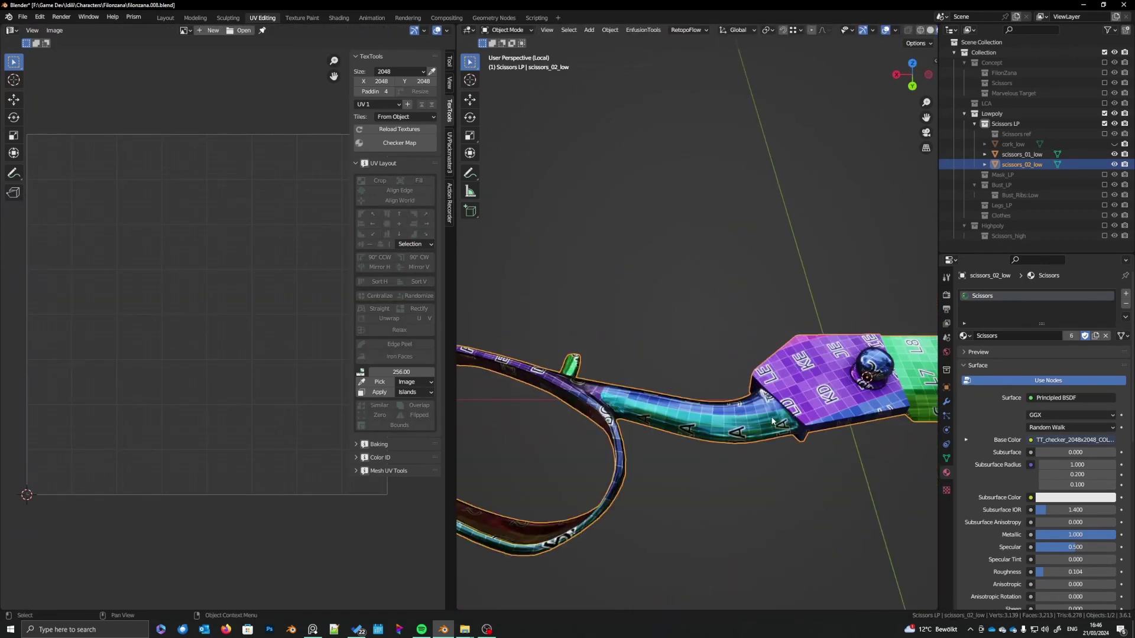
middle_drag(735, 410, 591, 423)
scroll(675, 416, up, 4)
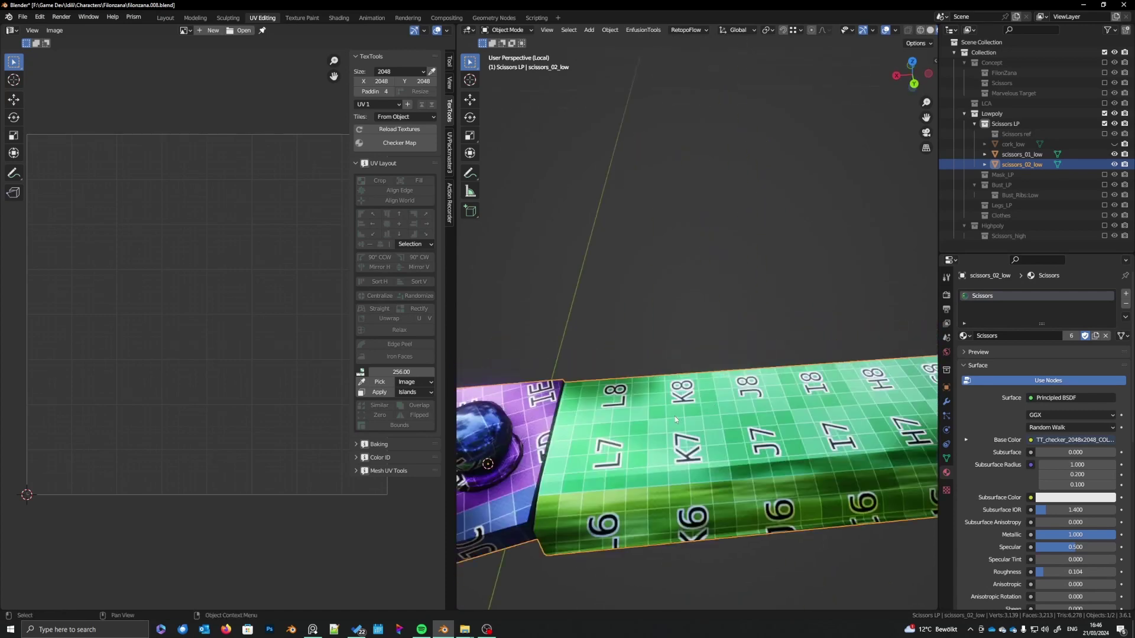
middle_drag(676, 417, 723, 440)
scroll(670, 377, down, 5)
- Move scissors_02_low by about -0.028 m in X, -0.011 m in Y and -0.003 m in Z
click(756, 443)
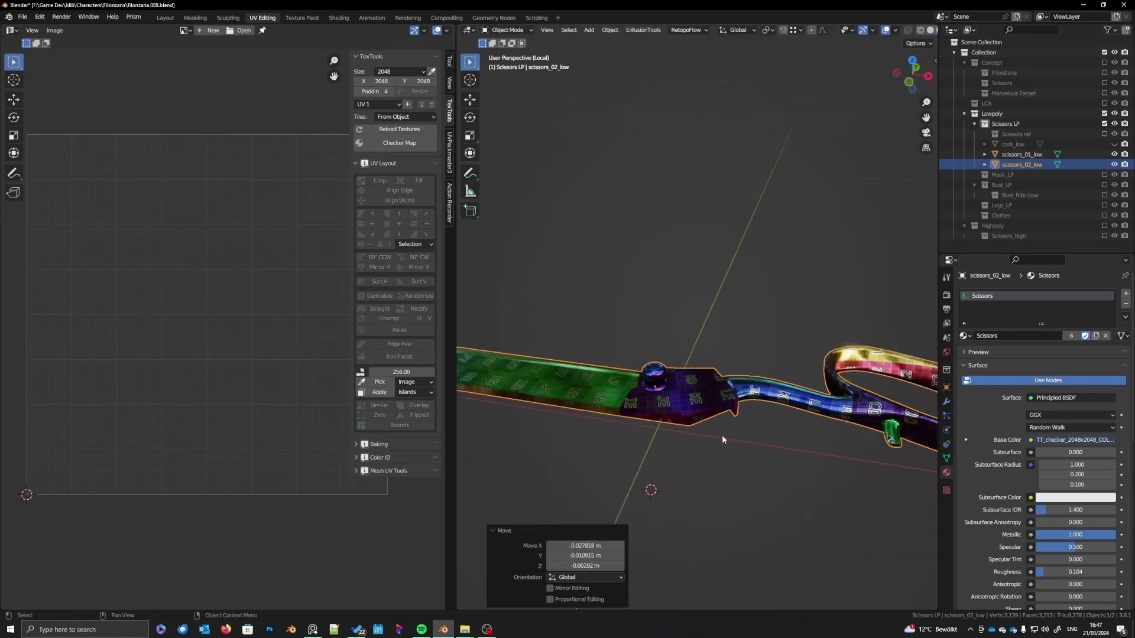
click(684, 408)
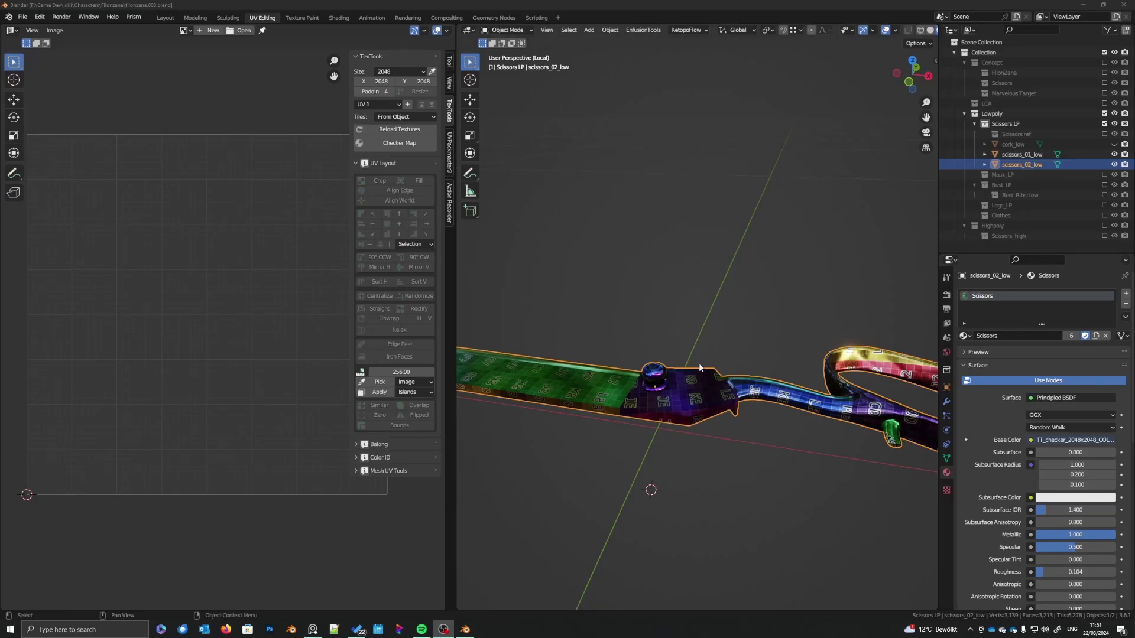
middle_drag(699, 363, 700, 359)
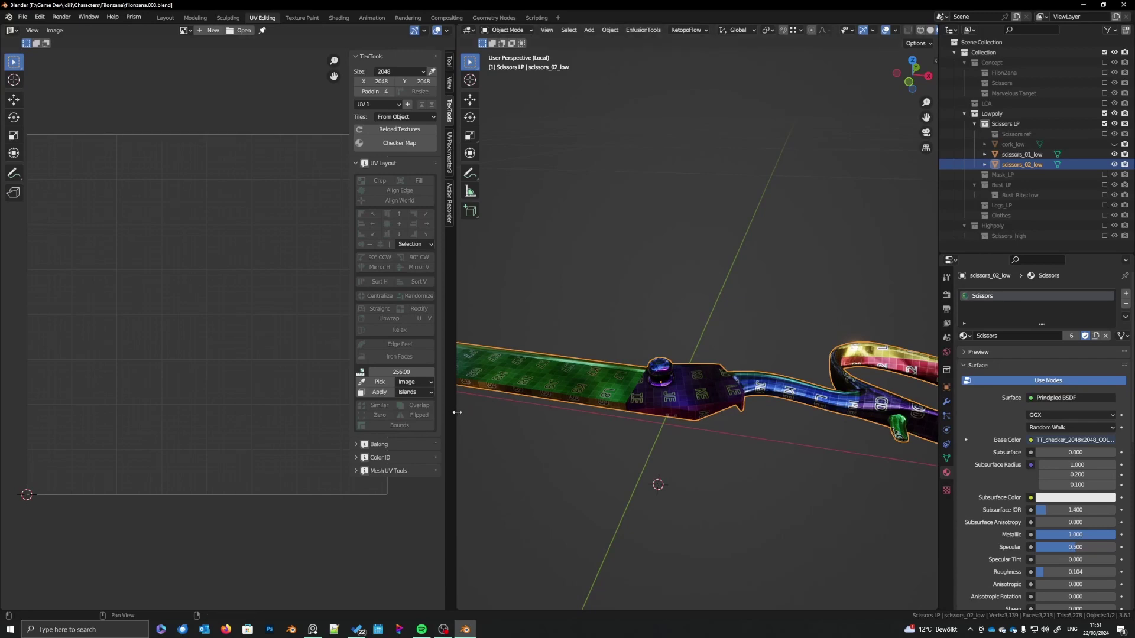
- Leave the local view of scissors_02_low, isolate scissors_01_low instead, and widen the 3D viewport
drag(457, 413, 443, 412)
middle_drag(617, 388, 674, 406)
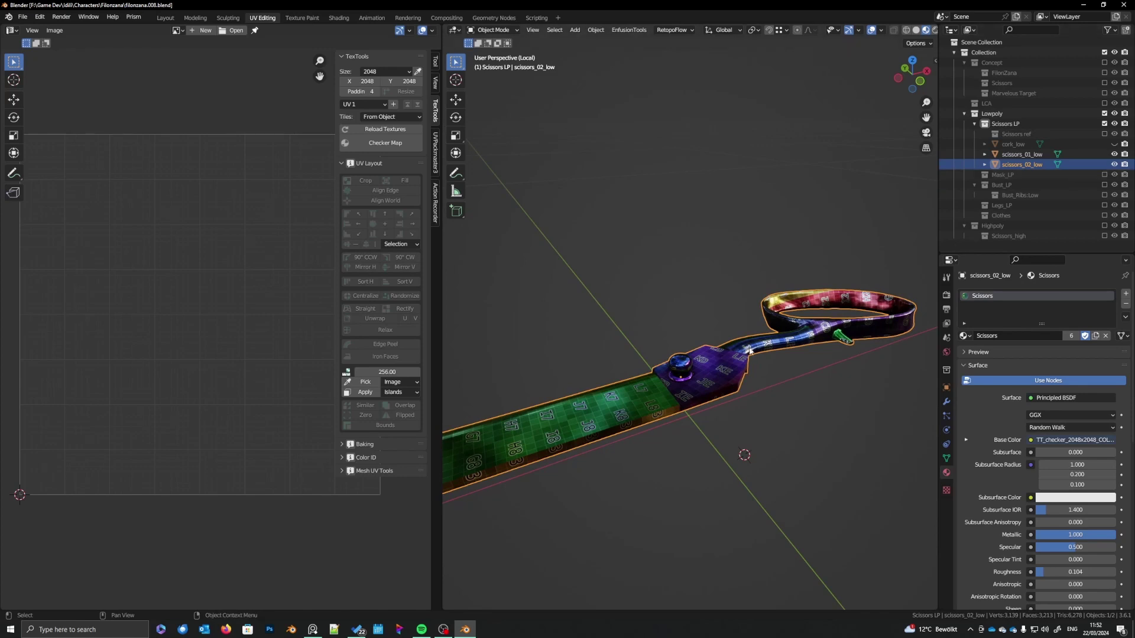
key(KP_Divide)
scroll(716, 374, down, 7)
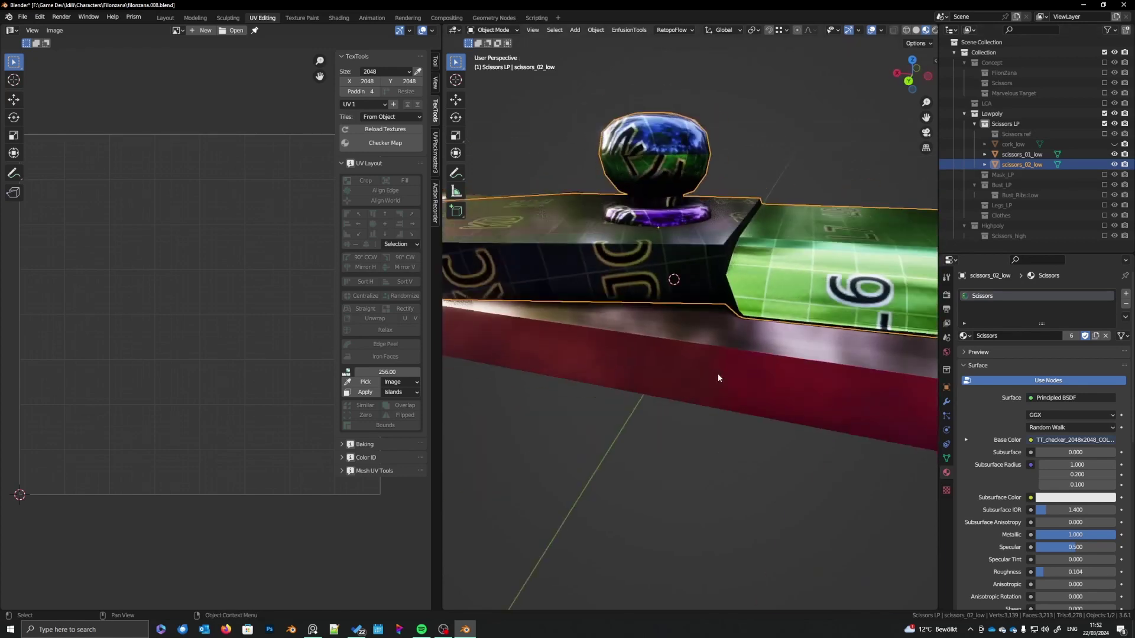
middle_drag(715, 375, 768, 391)
click(655, 434)
middle_drag(655, 434, 708, 424)
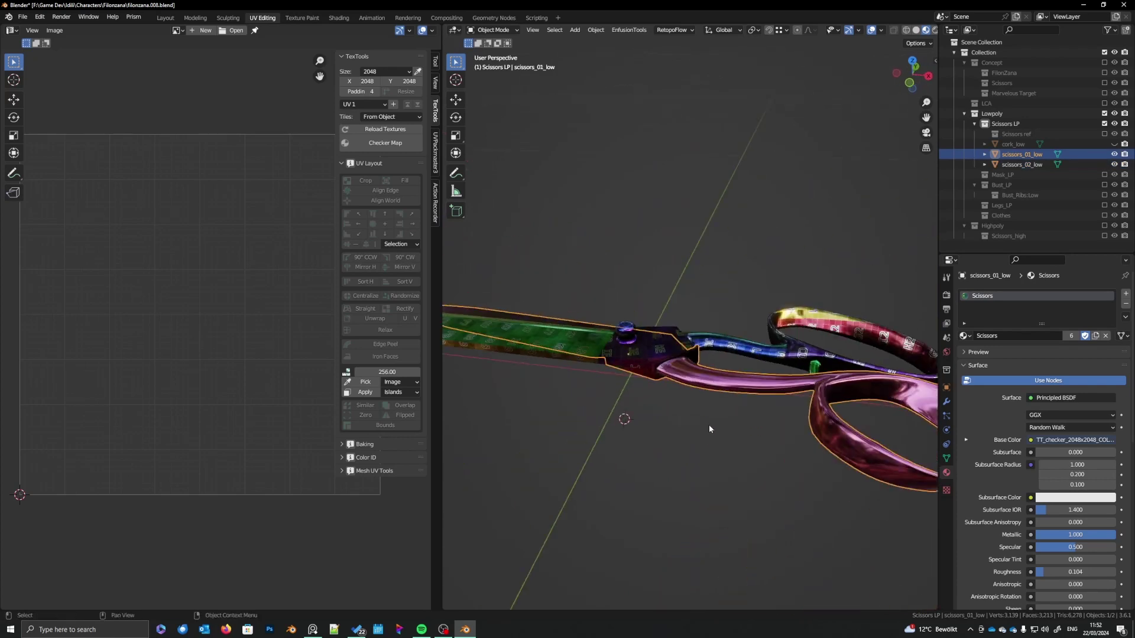
key(KP_Divide)
scroll(728, 355, up, 5)
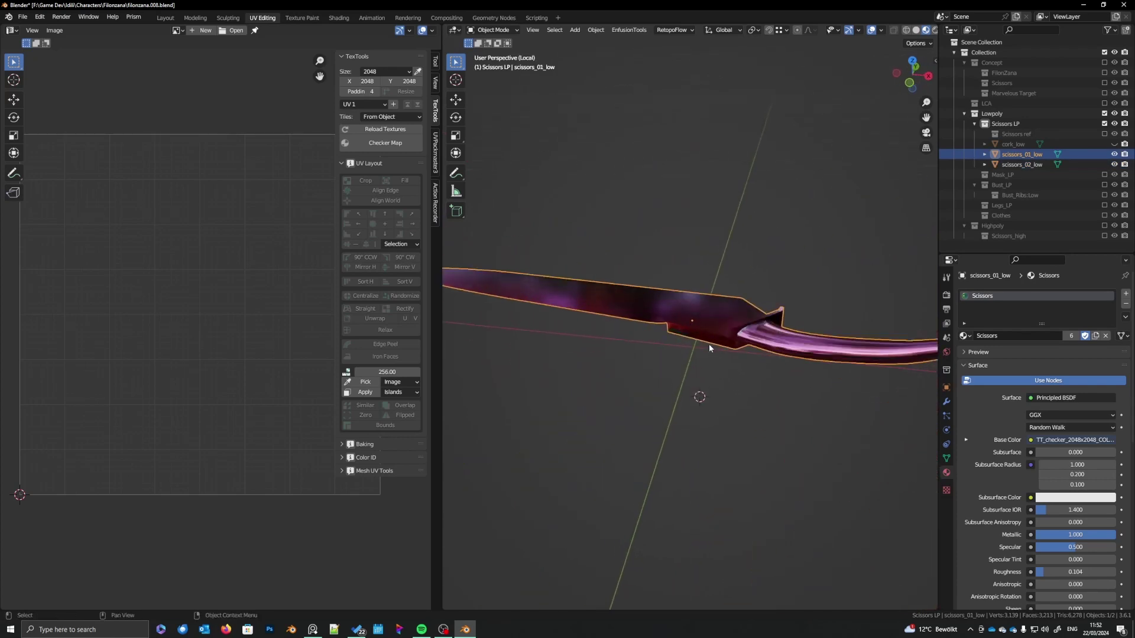
drag(440, 457, 331, 453)
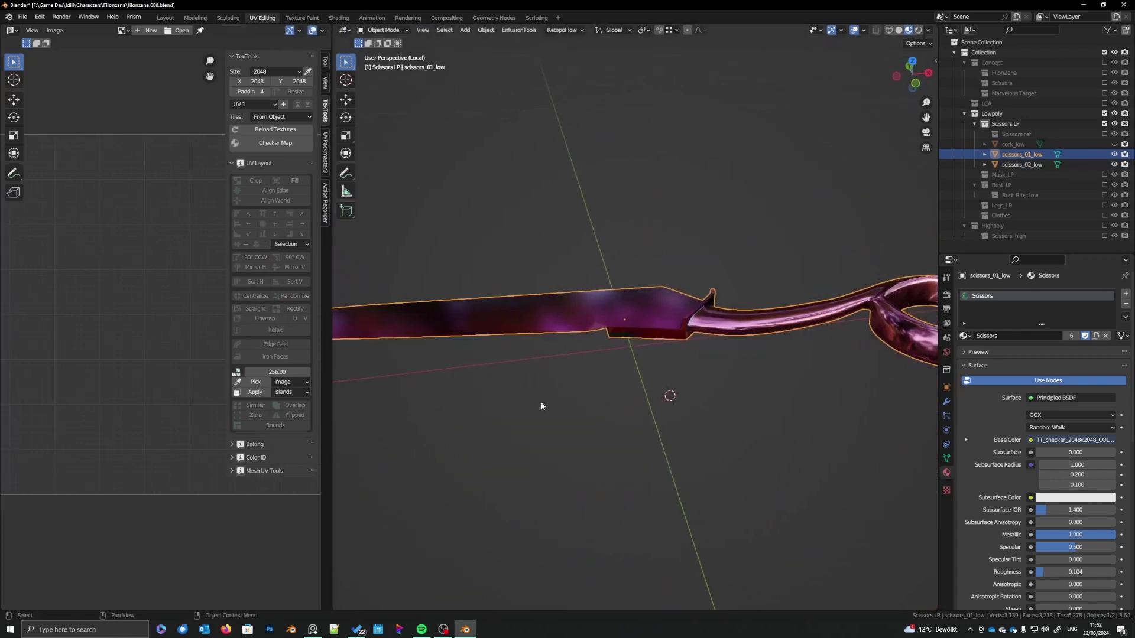
- In Edit Mode, select the pivot block face's border edges and the line separating it from the blade on scissors_01_low
key(Tab)
mouse_move(649, 376)
middle_down()
mouse_move(656, 390)
mouse_move(626, 385)
mouse_move(636, 390)
middle_up()
scroll(636, 386, up, 4)
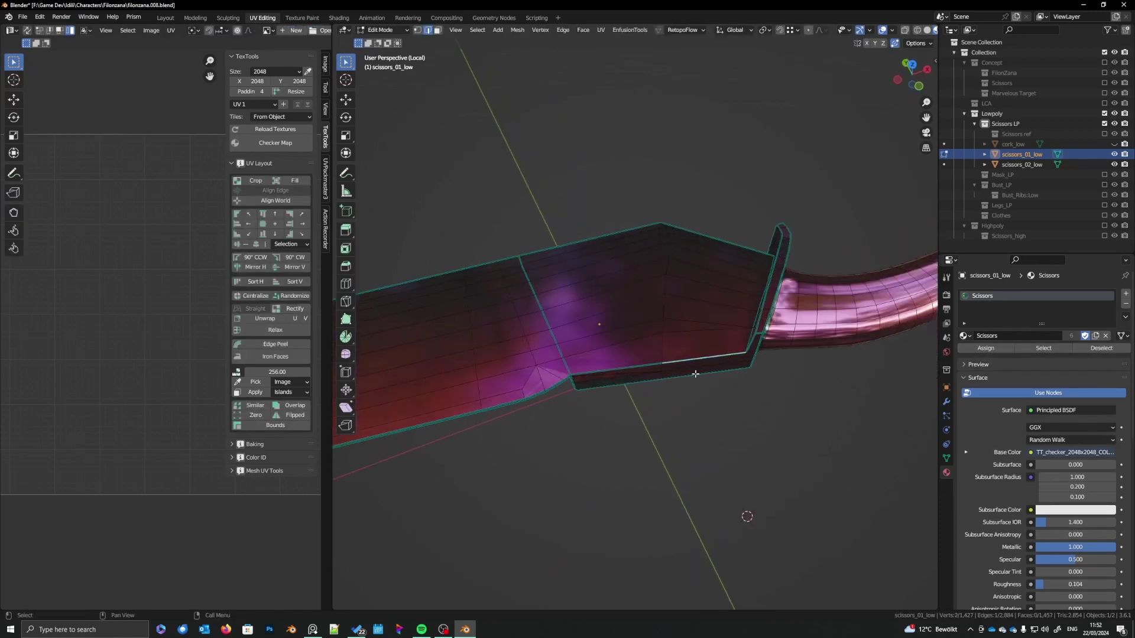
ctrl+click(590, 371)
middle_drag(590, 371, 706, 410)
shift+click(689, 400)
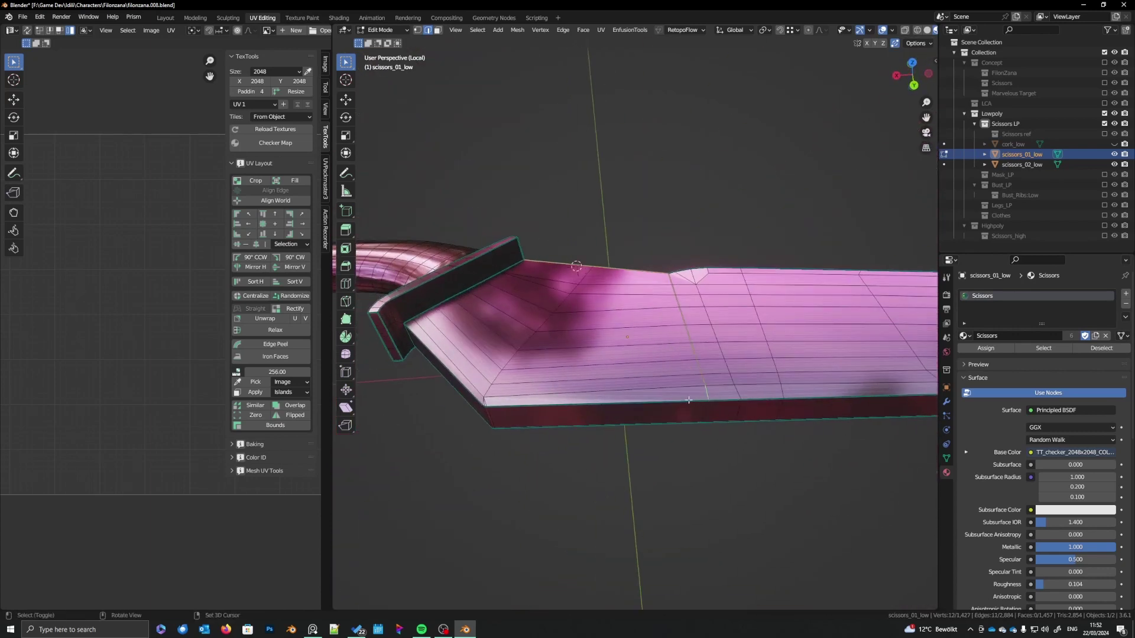
middle_drag(517, 419, 500, 347)
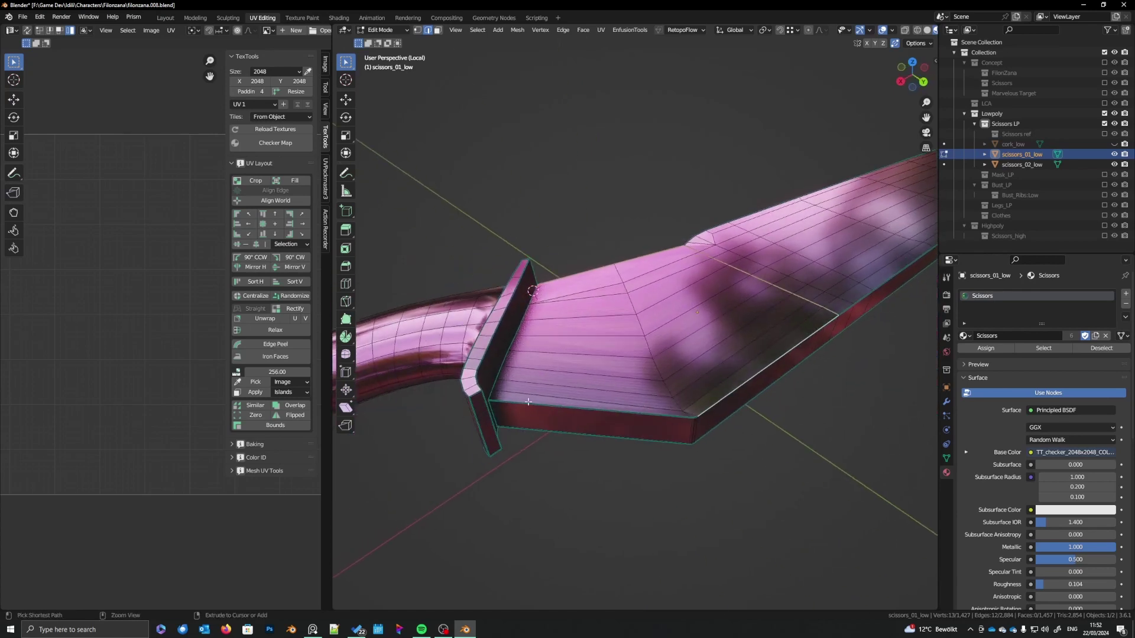
ctrl+click(501, 348)
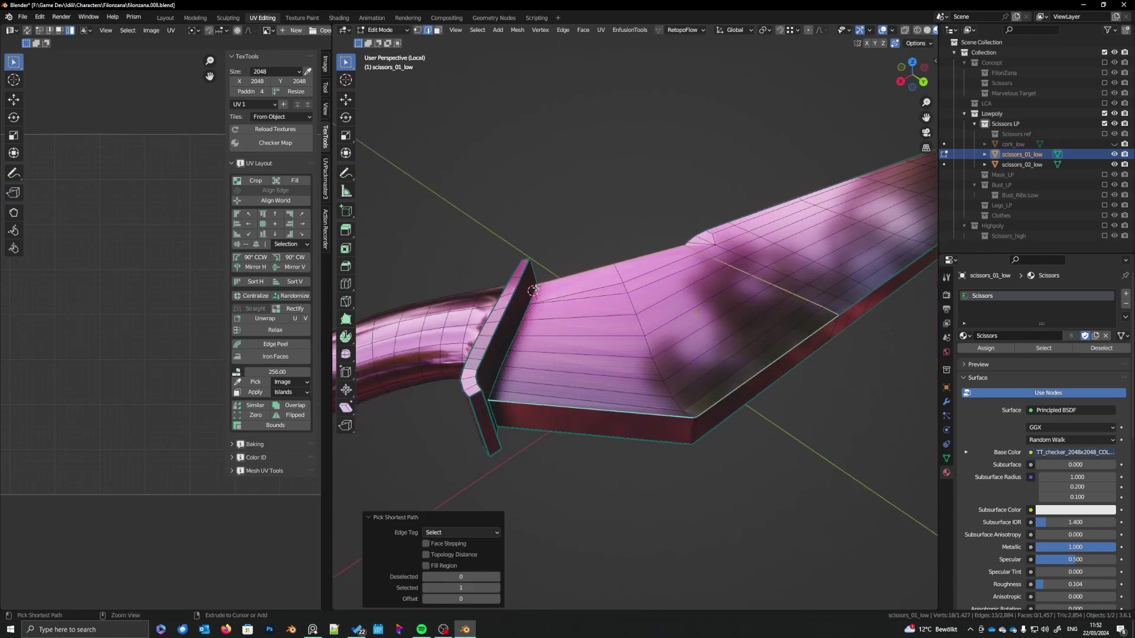
- Add the edges where the pivot block meets the guard plate and the short side edges at the blade step to the selection
middle_drag(545, 343, 608, 338)
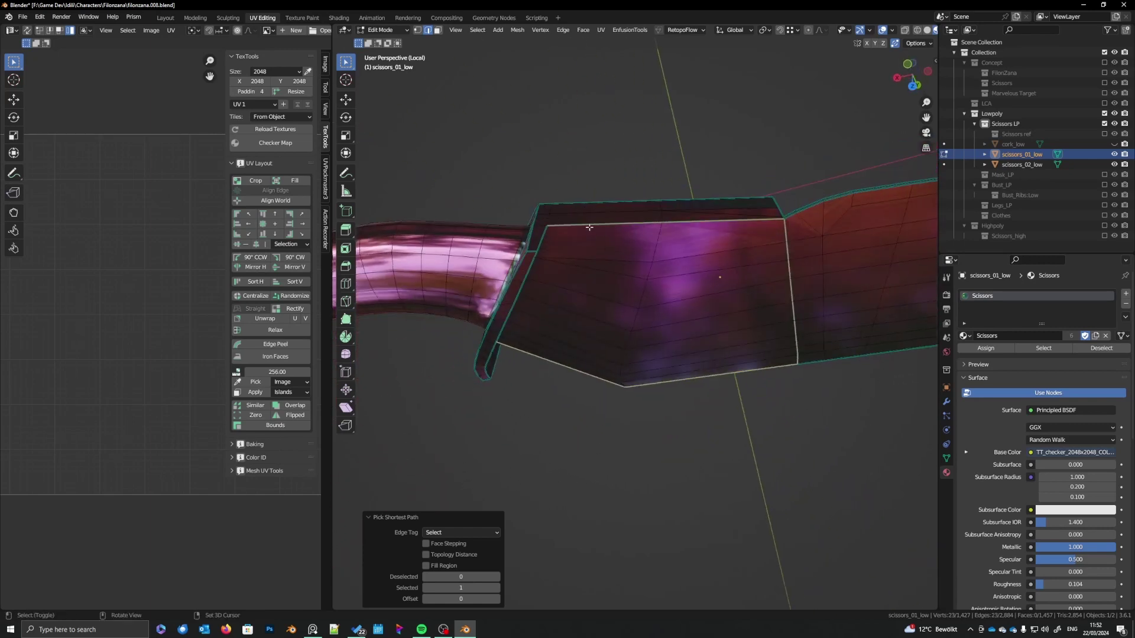
shift+click(543, 234)
middle_drag(543, 235, 562, 278)
ctrl+click(569, 193)
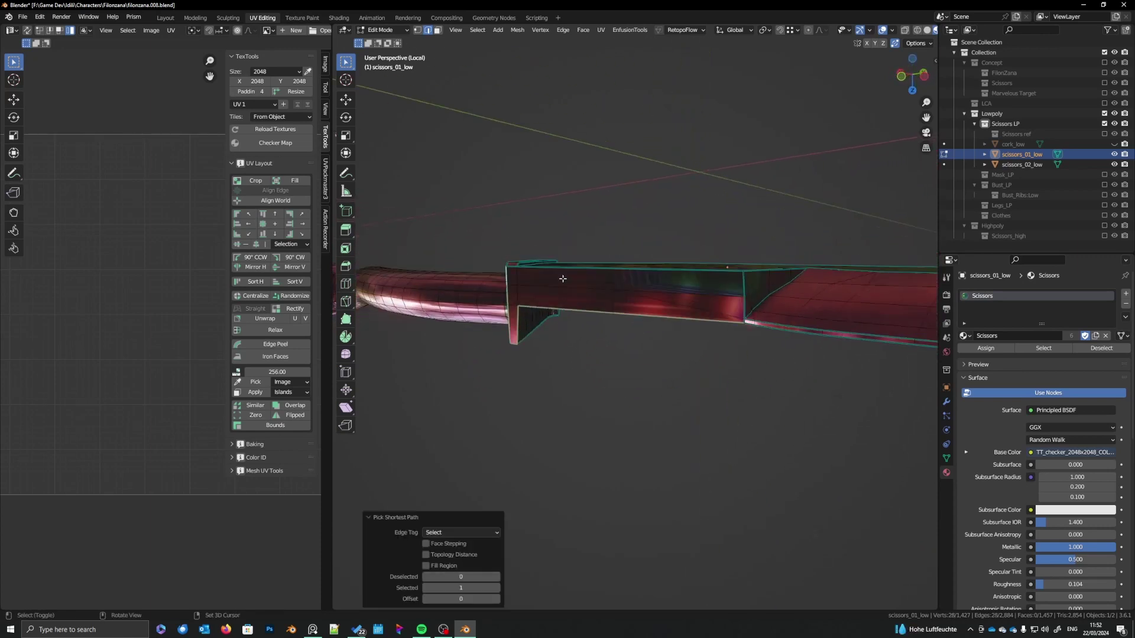
shift+click(743, 321)
ctrl+click(743, 279)
middle_drag(743, 279, 707, 350)
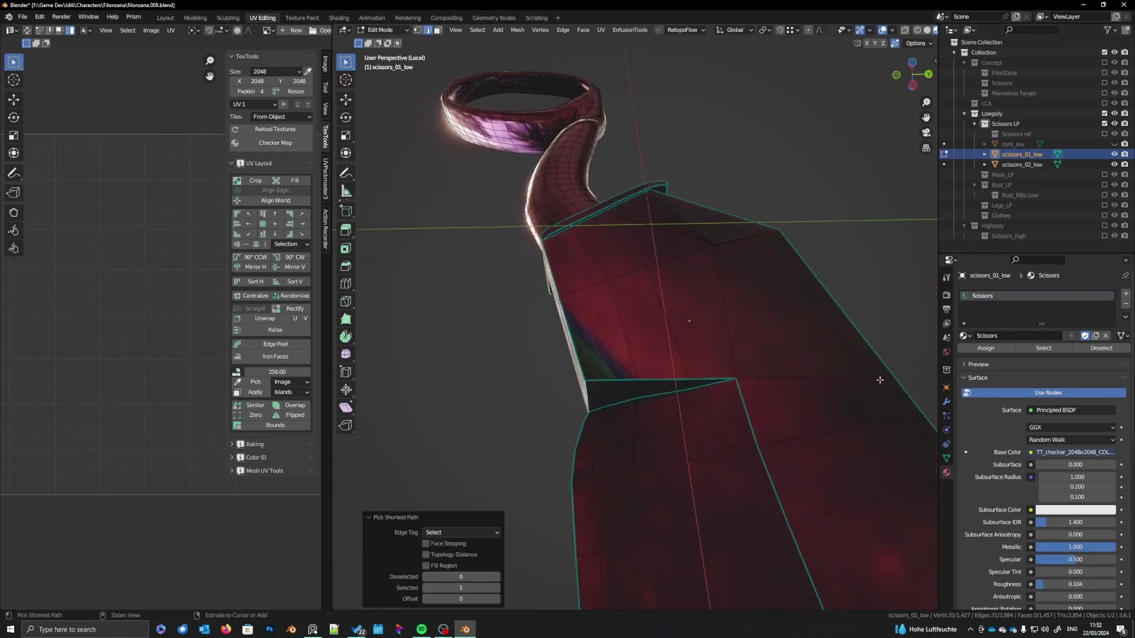
- Extend the edge selection across the block's outer side wall and opposite face at the blade junction, up to the guard plate
middle_drag(904, 396, 611, 304)
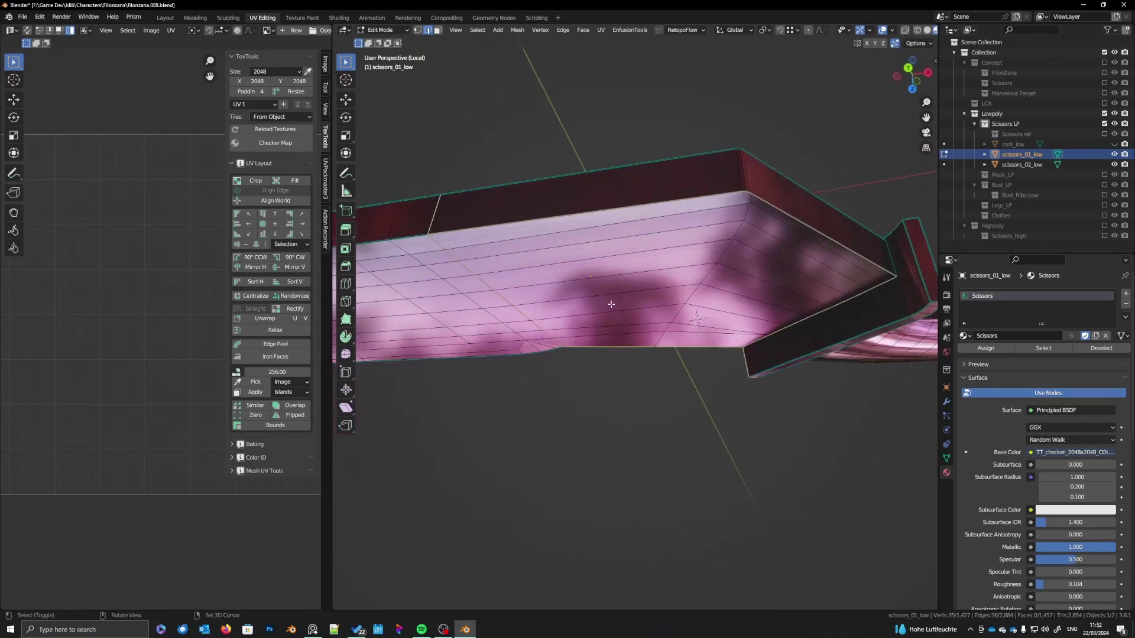
middle_drag(740, 178, 746, 267)
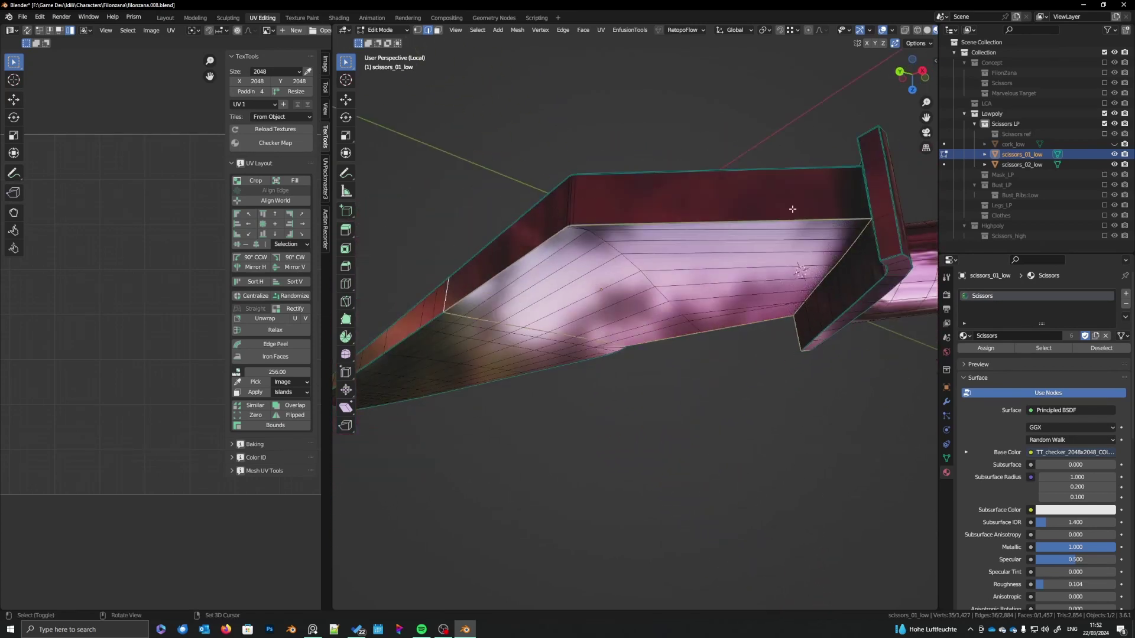
middle_drag(792, 208, 847, 254)
middle_drag(907, 279, 526, 294)
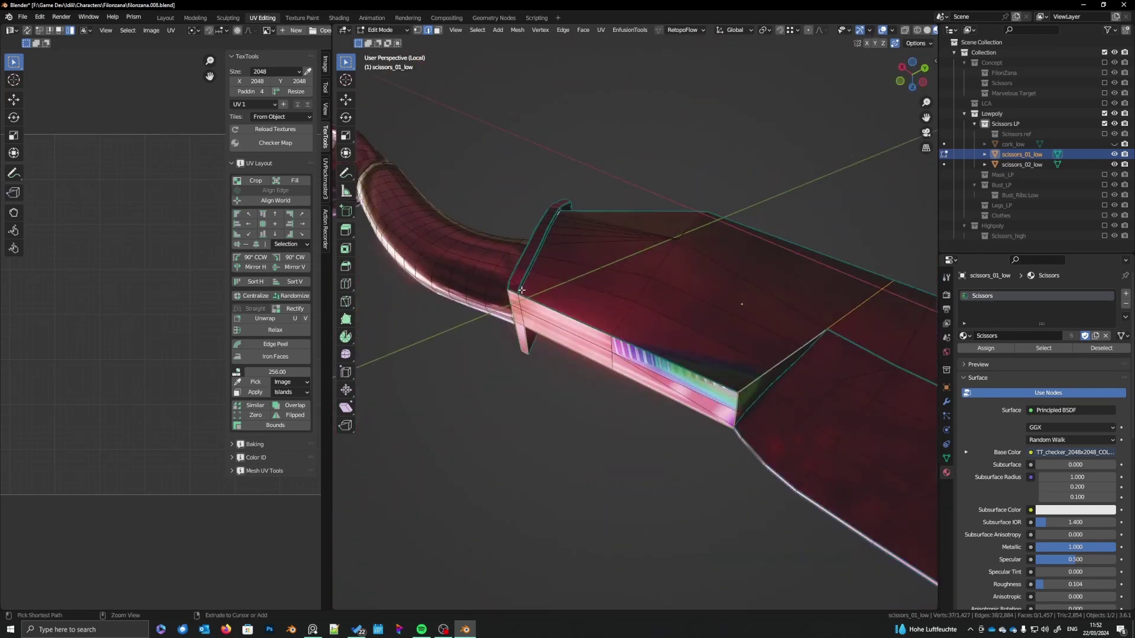
ctrl+click(521, 291)
- Add the edge path along the junction of the block's opposite face and the guard plate to the selection
scroll(521, 290, up, 3)
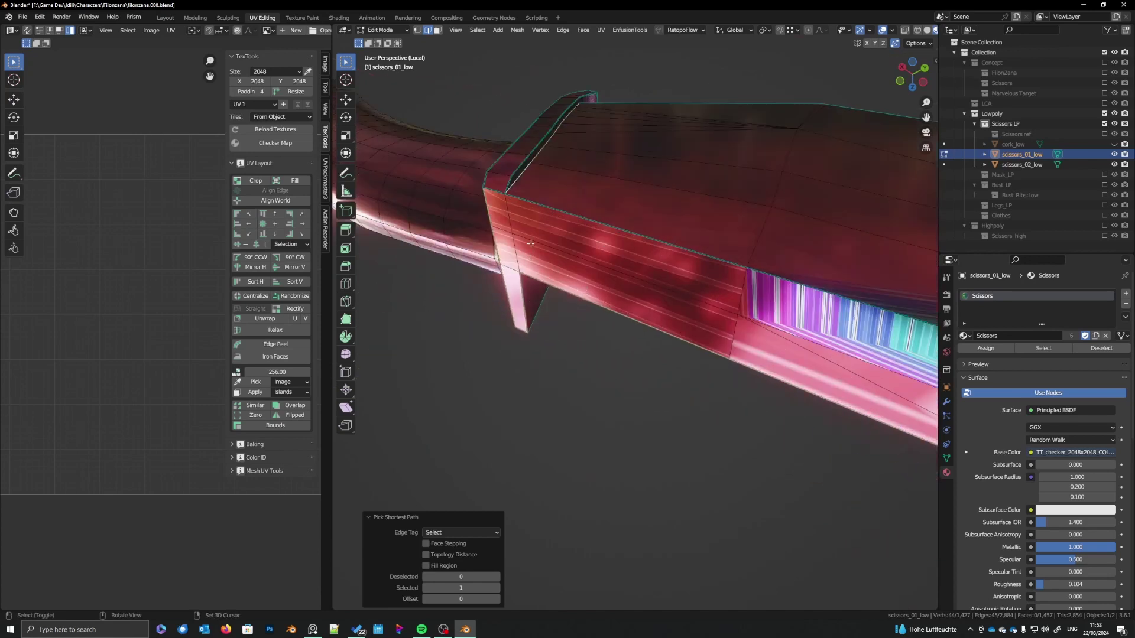
middle_drag(508, 216, 564, 260)
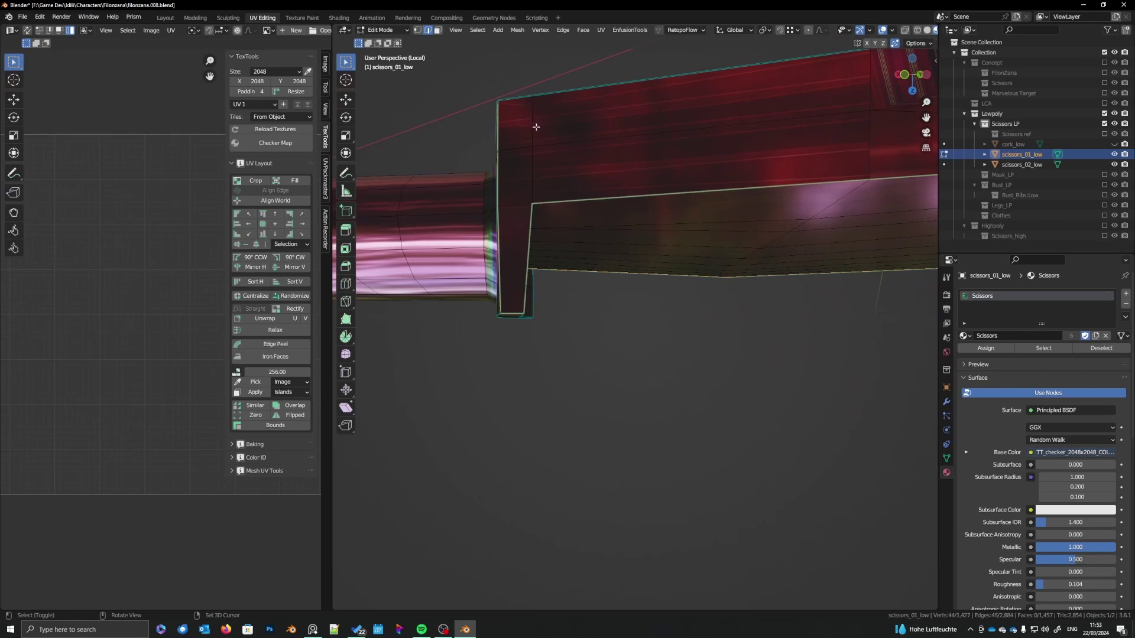
middle_drag(535, 126, 582, 217)
middle_drag(578, 261, 538, 269)
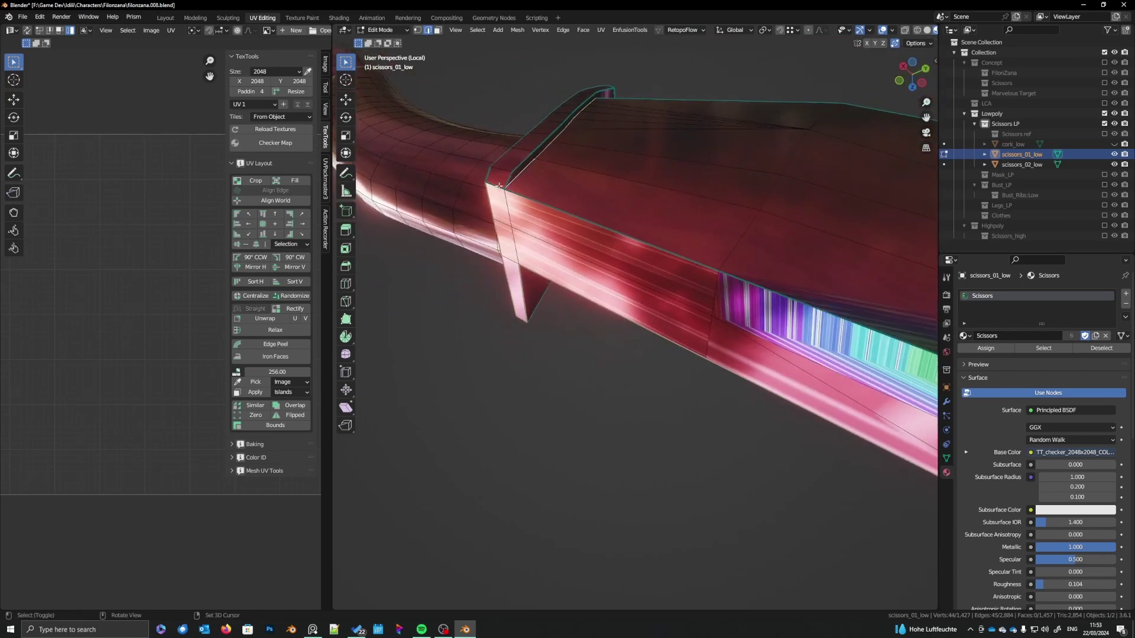
mouse_move(491, 214)
middle_down()
mouse_move(559, 210)
mouse_move(582, 224)
mouse_move(493, 217)
middle_up()
mouse_move(552, 252)
middle_down()
mouse_move(603, 324)
mouse_move(751, 307)
mouse_move(532, 329)
mouse_move(698, 298)
mouse_move(717, 327)
mouse_move(720, 299)
mouse_move(701, 288)
mouse_move(696, 335)
mouse_move(551, 265)
middle_up()
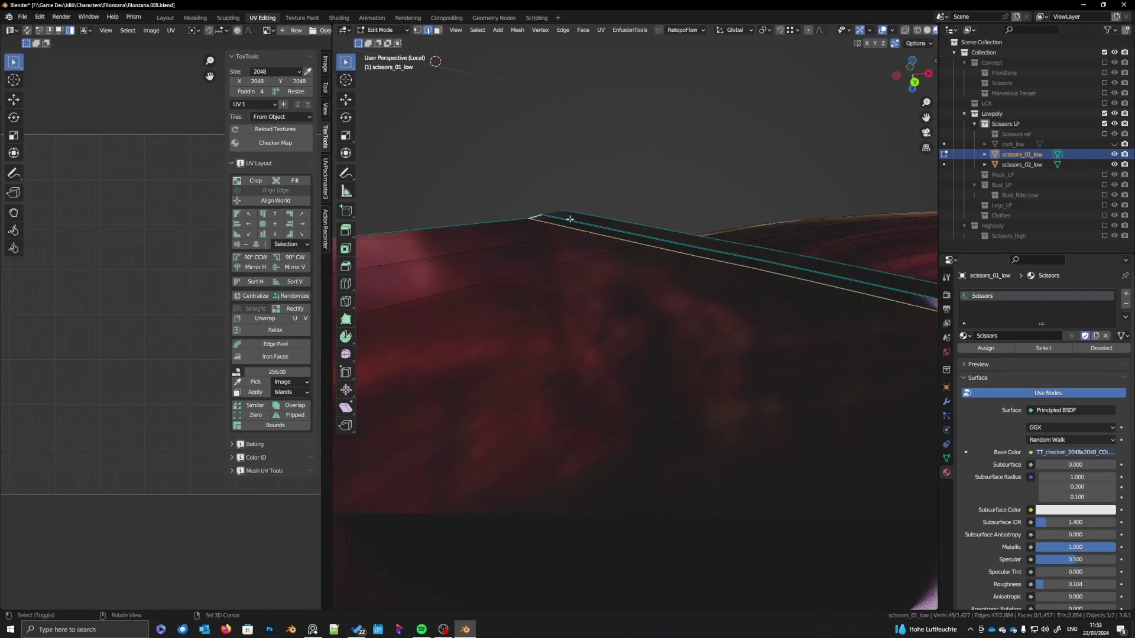
middle_drag(895, 307, 698, 280)
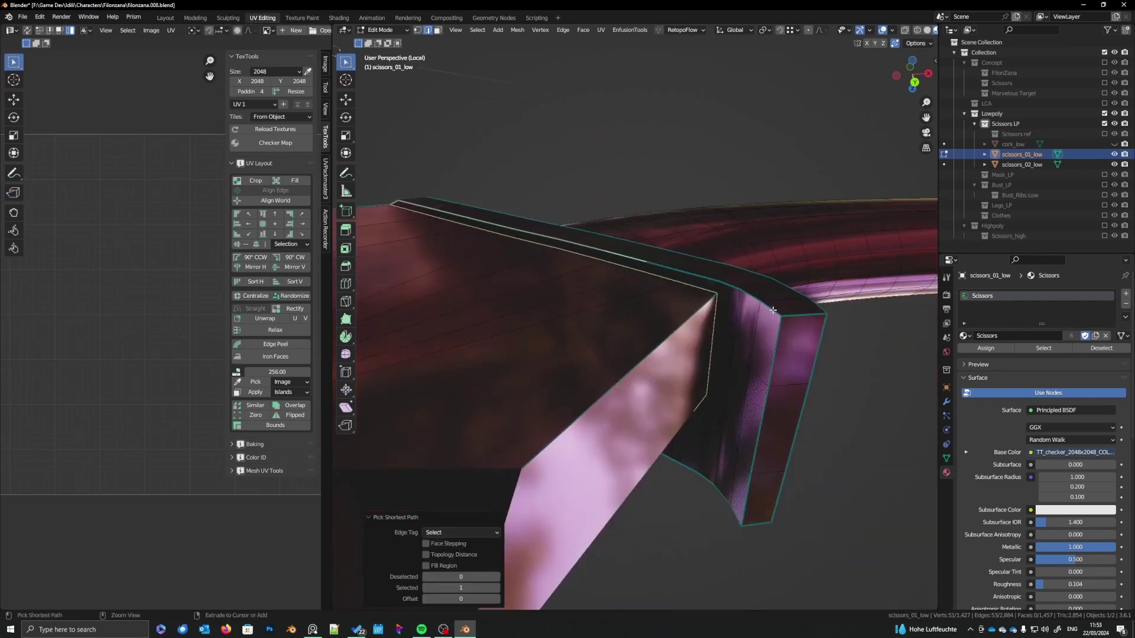
- Add the guard plate's long rim edges and short end edges on the handle side to the selection
middle_drag(776, 341, 796, 276)
ctrl+click(746, 452)
shift+click(771, 348)
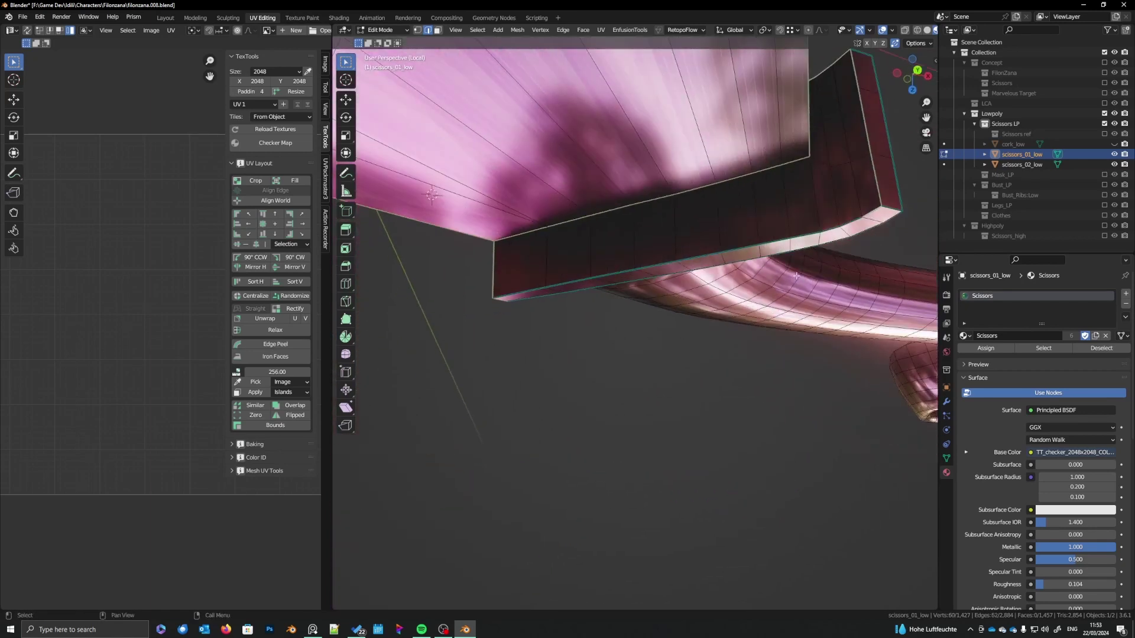
ctrl+click(525, 294)
middle_drag(552, 298, 639, 220)
shift+click(531, 276)
shift+click(711, 107)
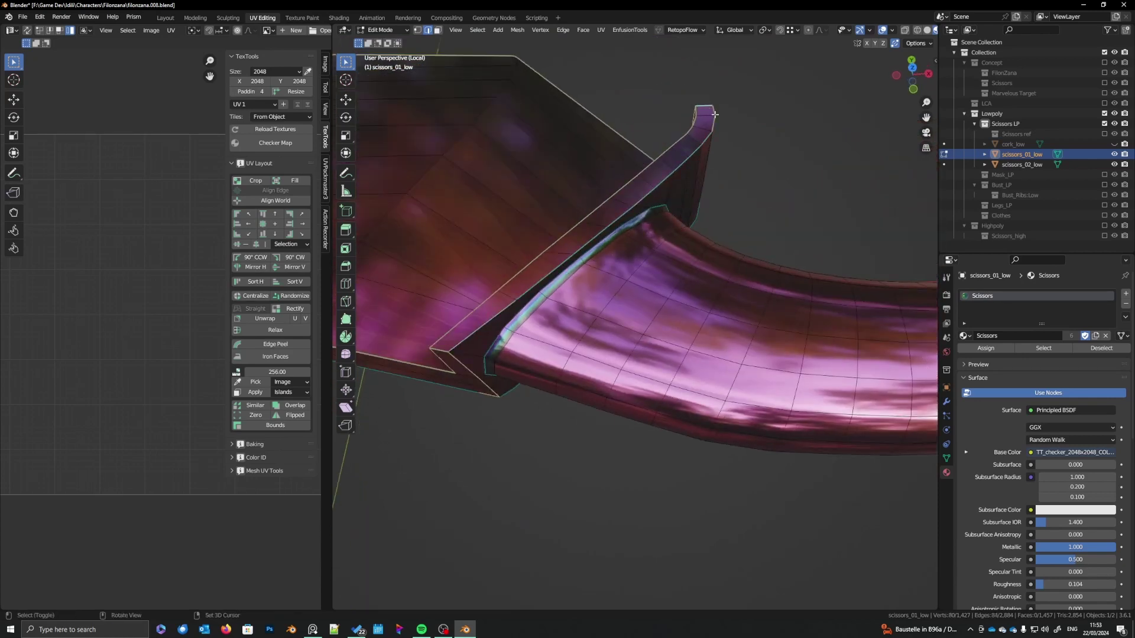
- Add the remaining outline edges at the guard plate's outer end to the selection
middle_drag(746, 236, 603, 311)
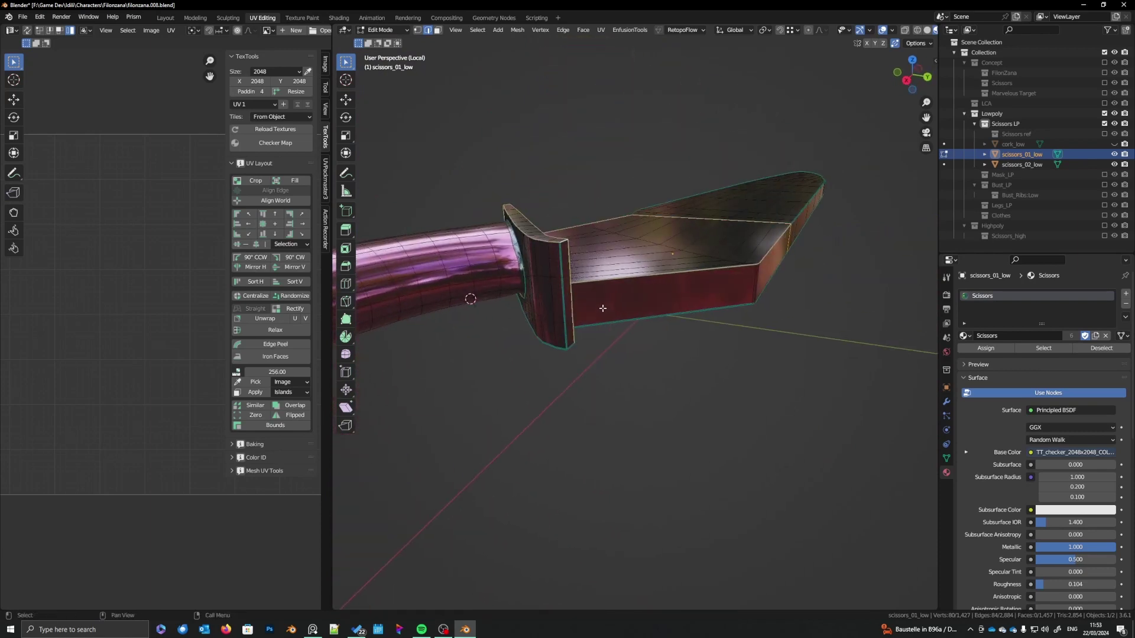
middle_drag(597, 280, 614, 320)
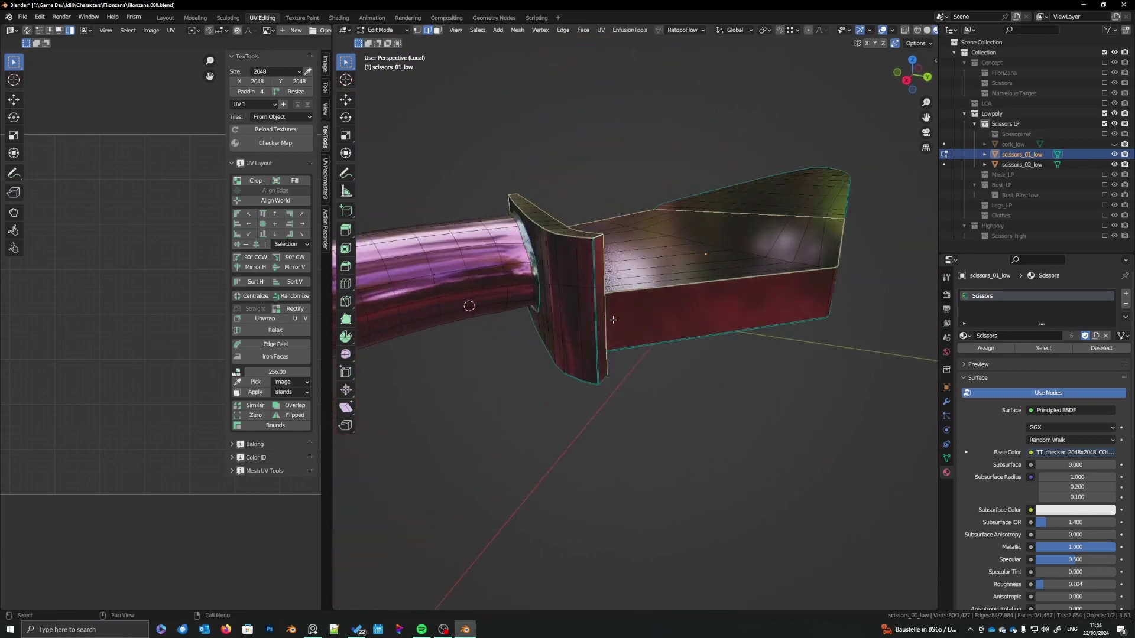
middle_drag(592, 268, 573, 301)
ctrl+click(604, 252)
ctrl+click(590, 244)
ctrl+click(470, 291)
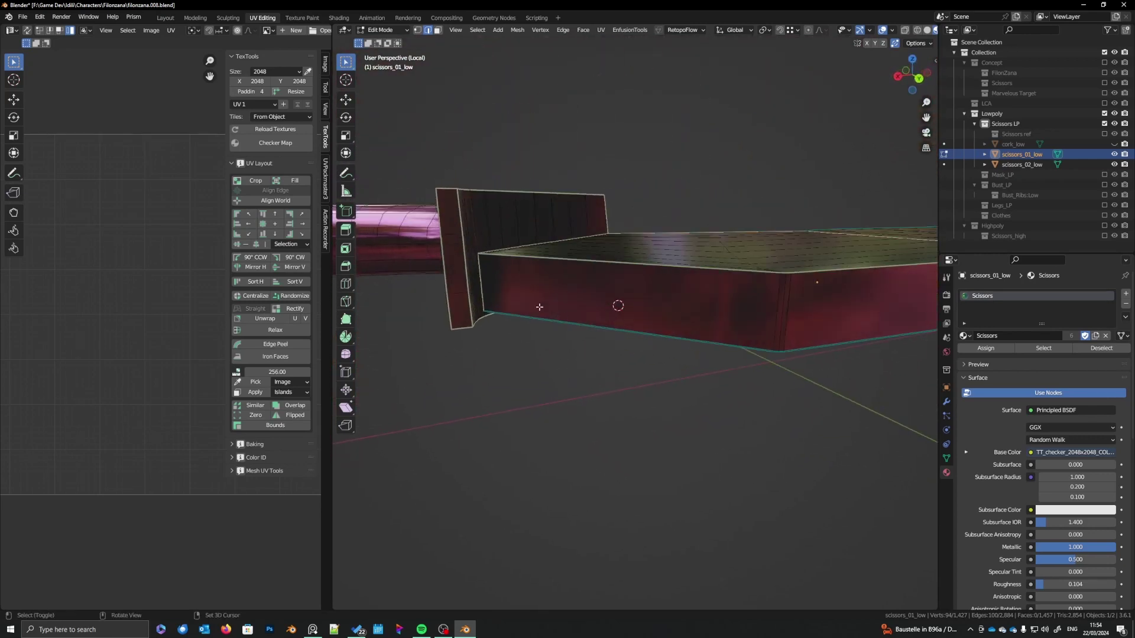
- Mark the selected edges around the pivot block and guard plate as seams
right_click(476, 301)
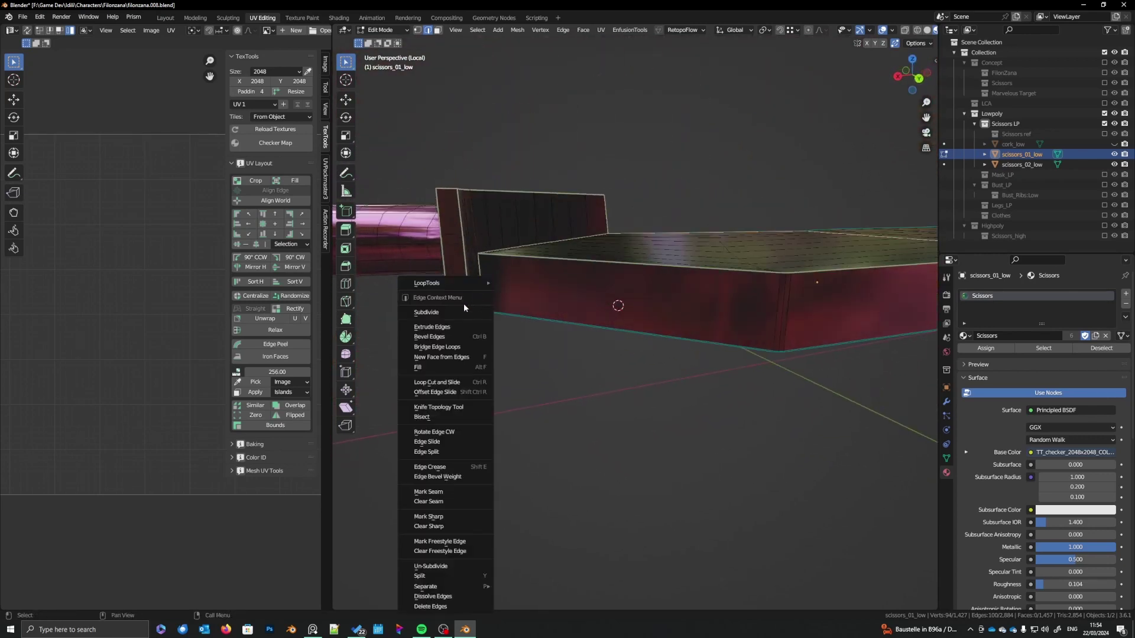
click(438, 493)
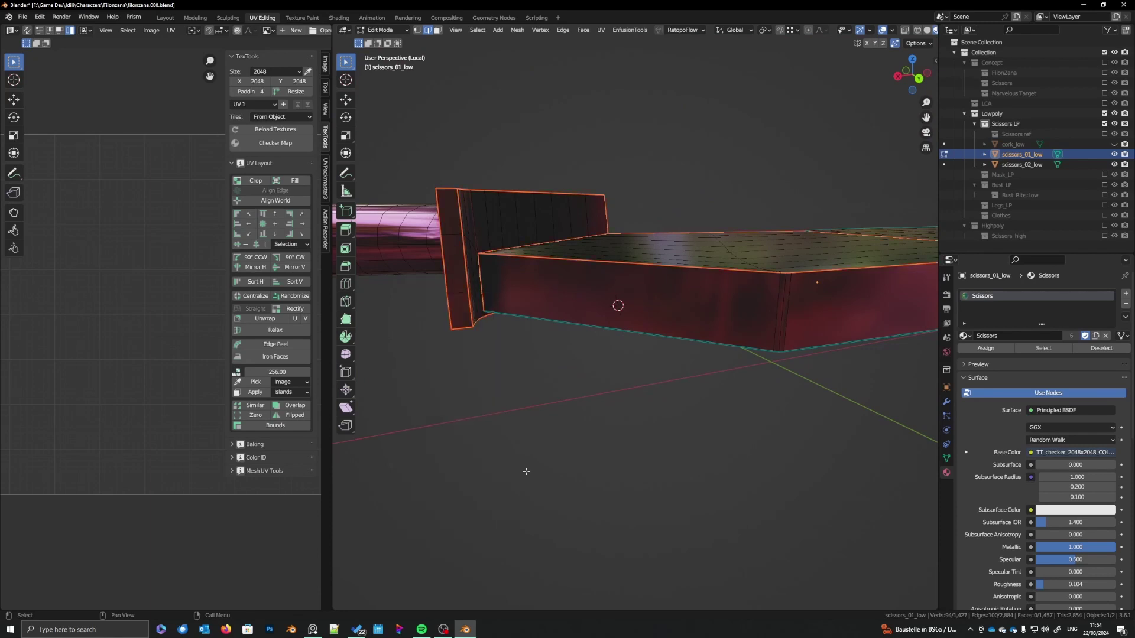
middle_drag(717, 367, 446, 329)
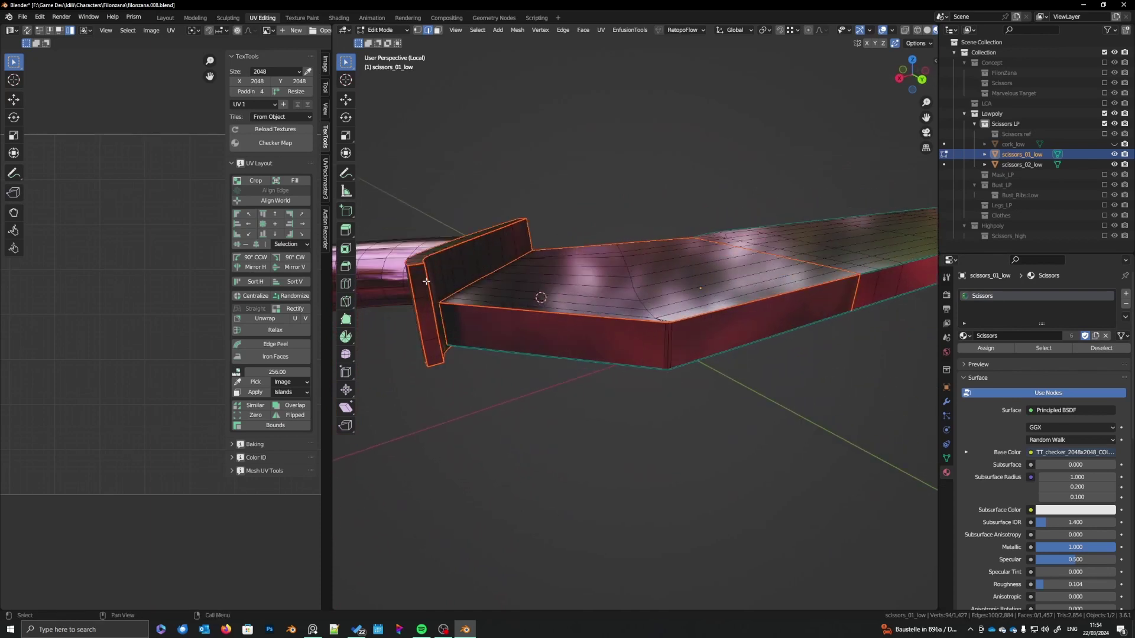
- Select the long vertical edges at the guard plate's outer end and clear their seams
middle_drag(426, 281, 482, 360)
ctrl+click(483, 361)
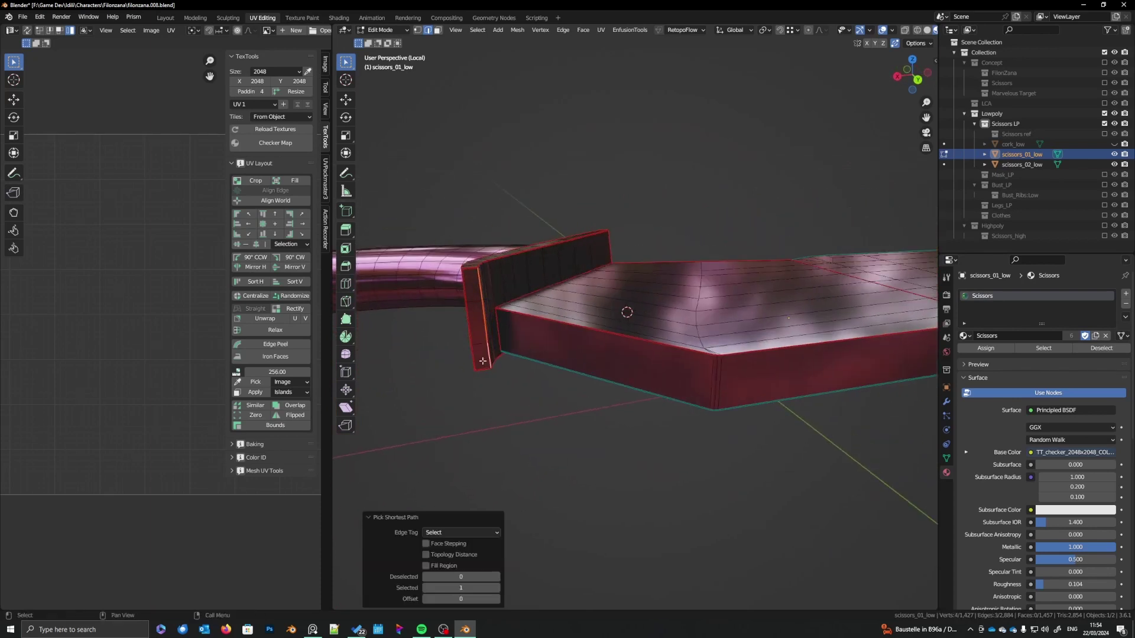
shift+click(474, 343)
ctrl+click(464, 285)
middle_drag(464, 285, 641, 225)
right_click(459, 288)
click(459, 288)
- Select the edge loop where the handle meets the guard plate and mark it as a seam
middle_drag(483, 337, 630, 323)
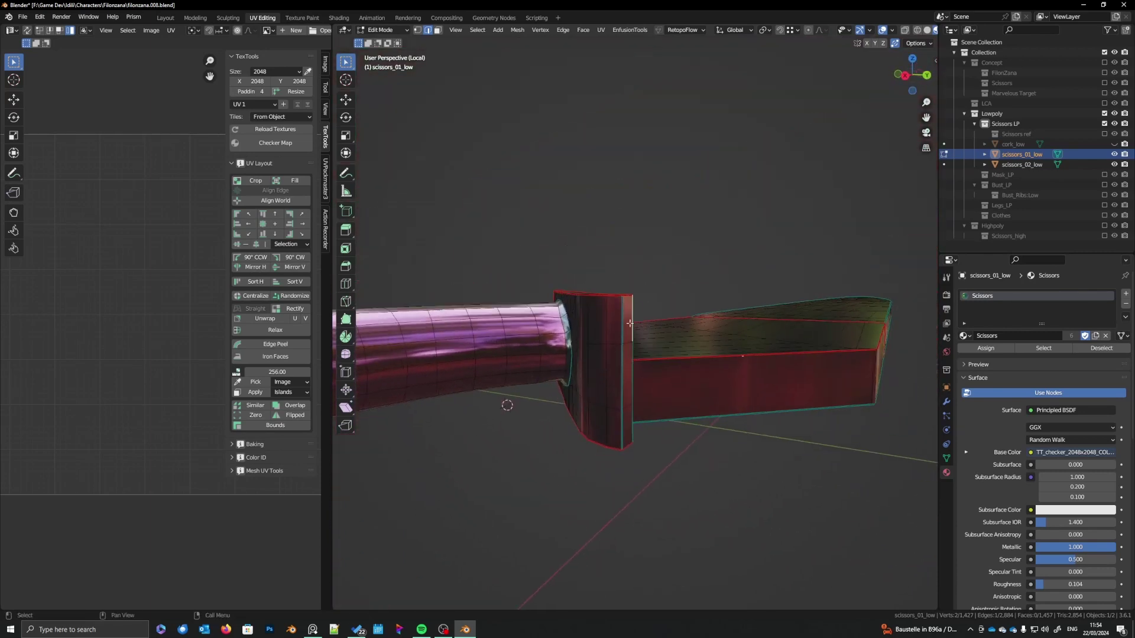
middle_drag(626, 403, 599, 353)
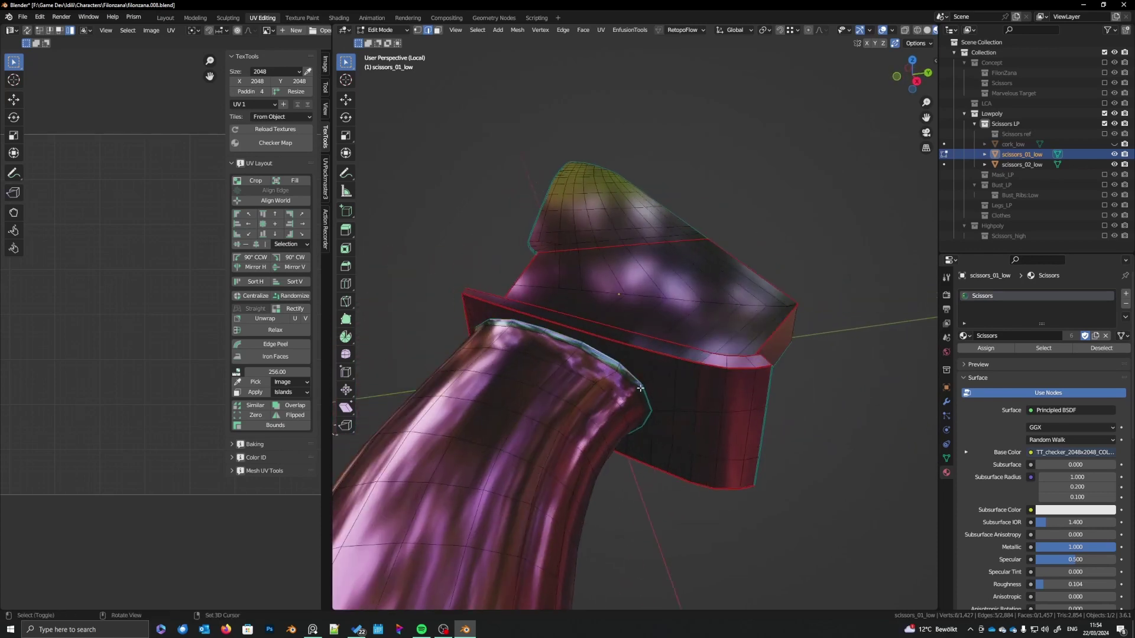
middle_drag(660, 424, 660, 368)
middle_drag(643, 407, 610, 414)
ctrl+click(616, 425)
ctrl+click(577, 395)
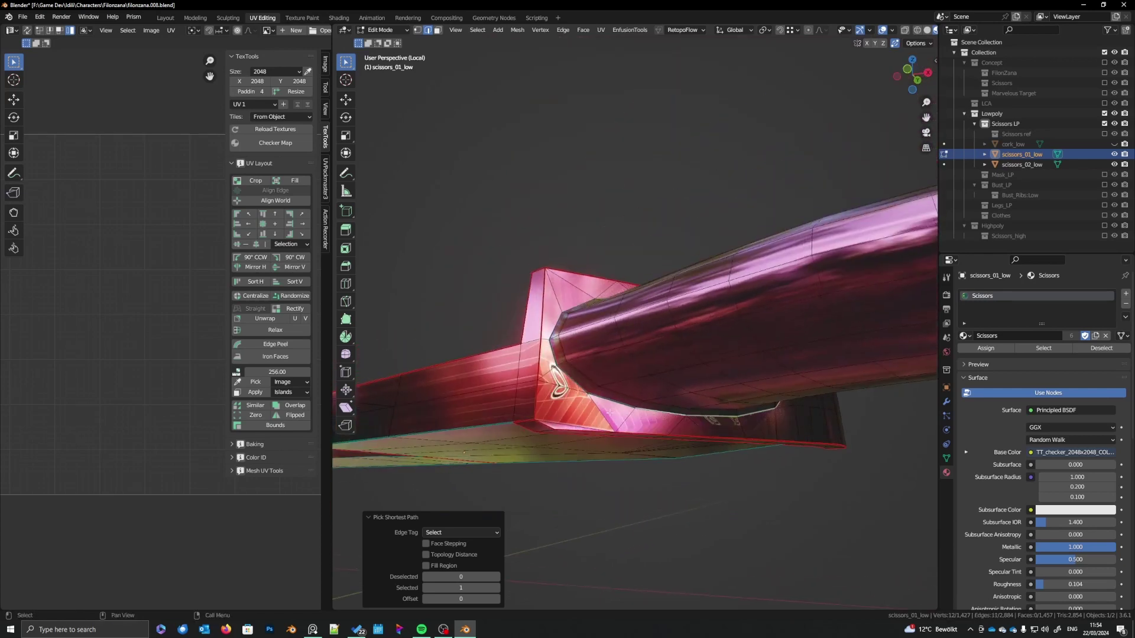
middle_drag(572, 323, 597, 372)
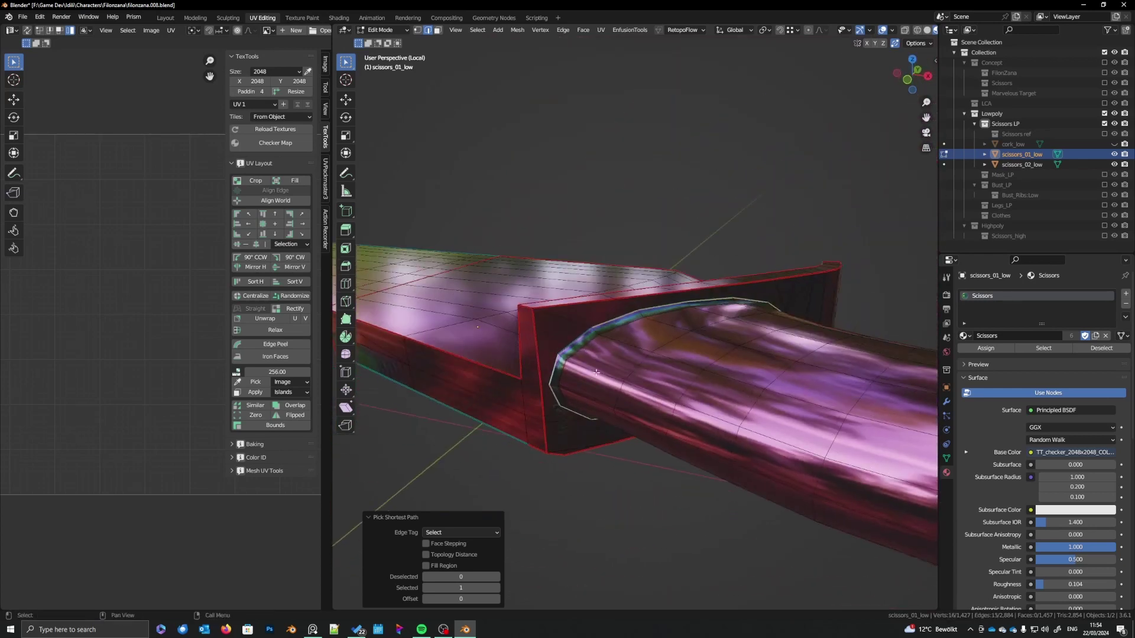
right_click(613, 317)
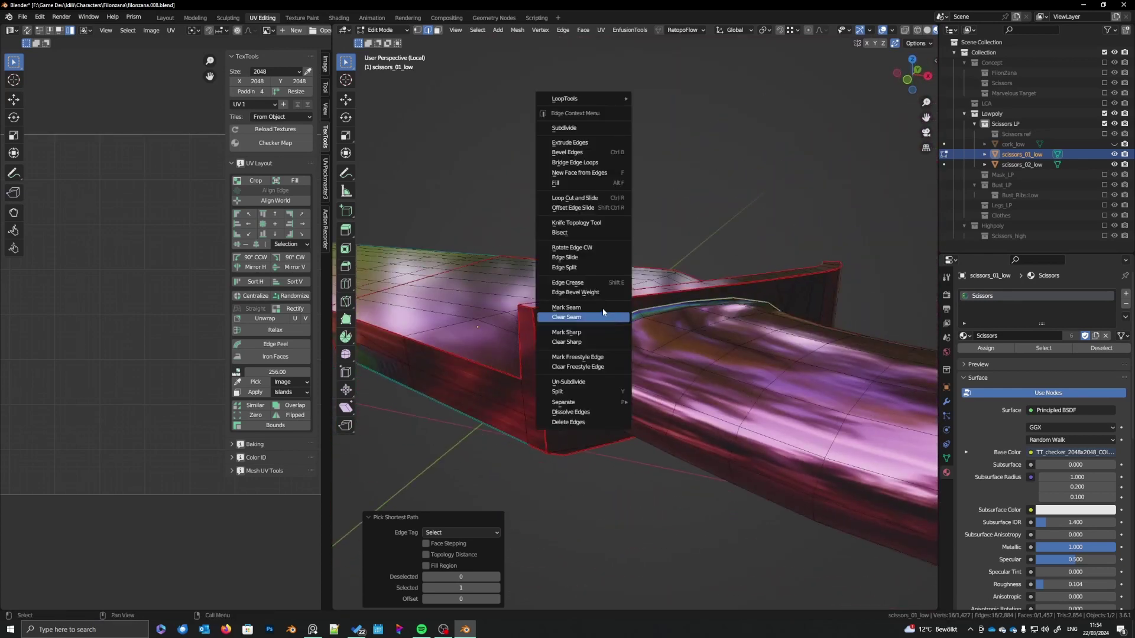
click(613, 317)
right_click(676, 225)
key(Escape)
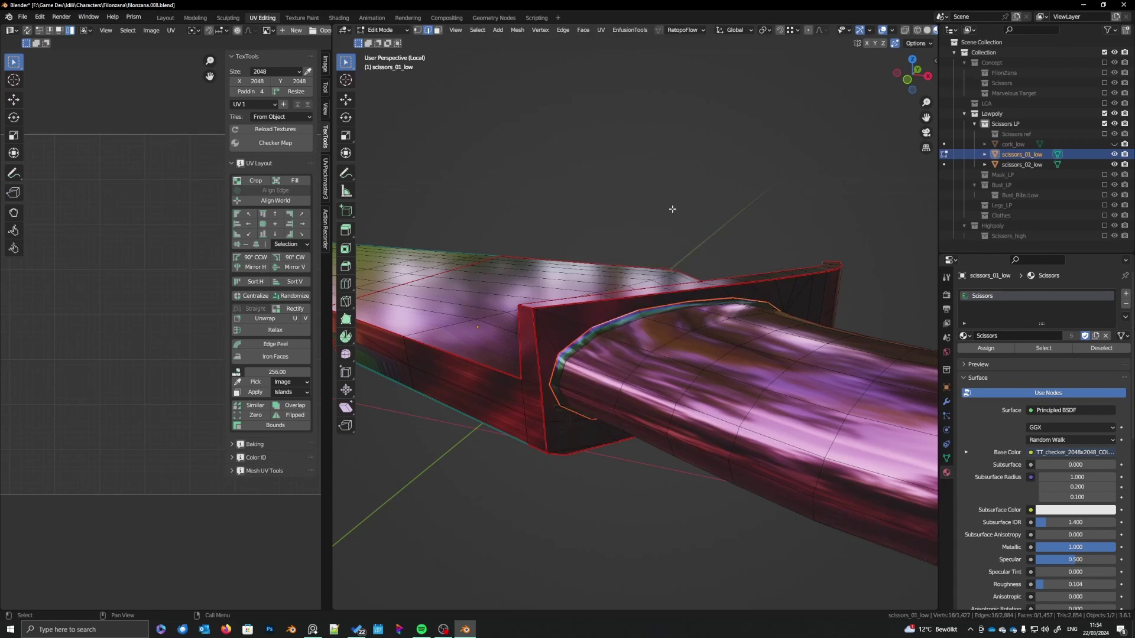
- Switch the viewport to solid shading and select the edge path along one long rim of the blade to its tip
key(z)
click(728, 211)
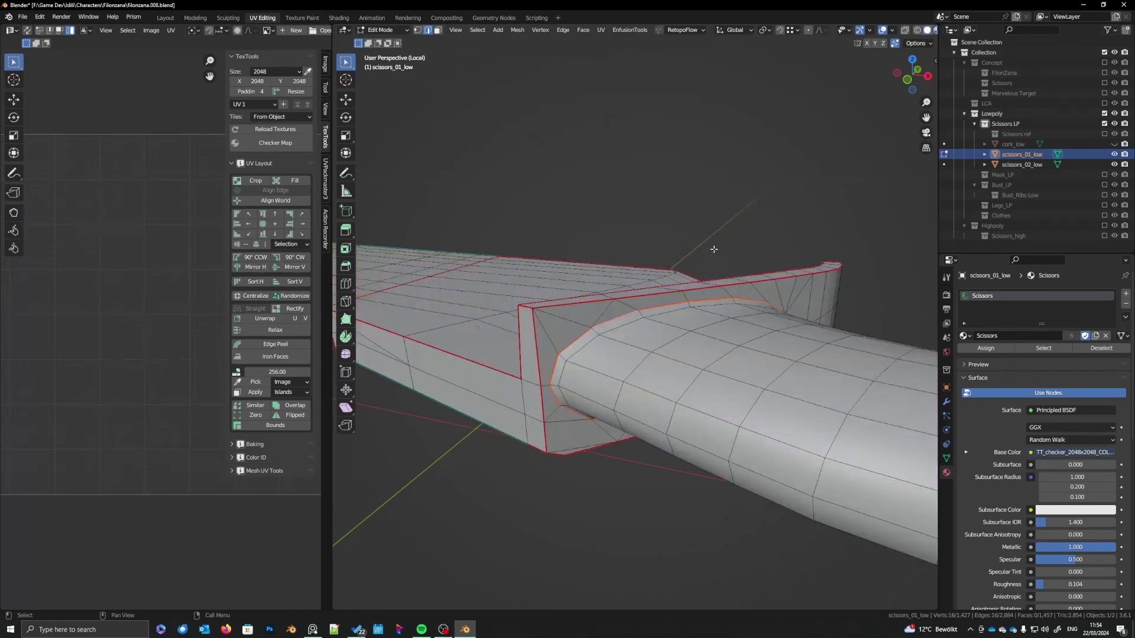
mouse_move(727, 212)
middle_down()
mouse_move(704, 331)
mouse_move(683, 370)
mouse_move(555, 375)
middle_up()
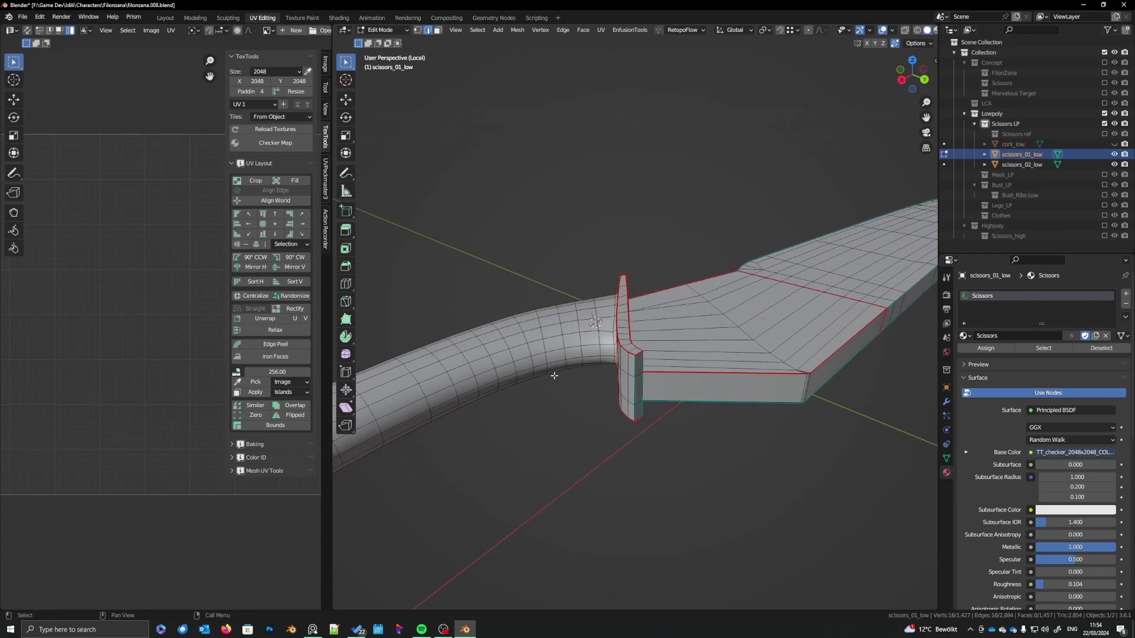
scroll(568, 374, down, 3)
middle_drag(694, 367, 644, 335)
click(591, 303)
middle_drag(591, 304, 760, 383)
ctrl+click(830, 330)
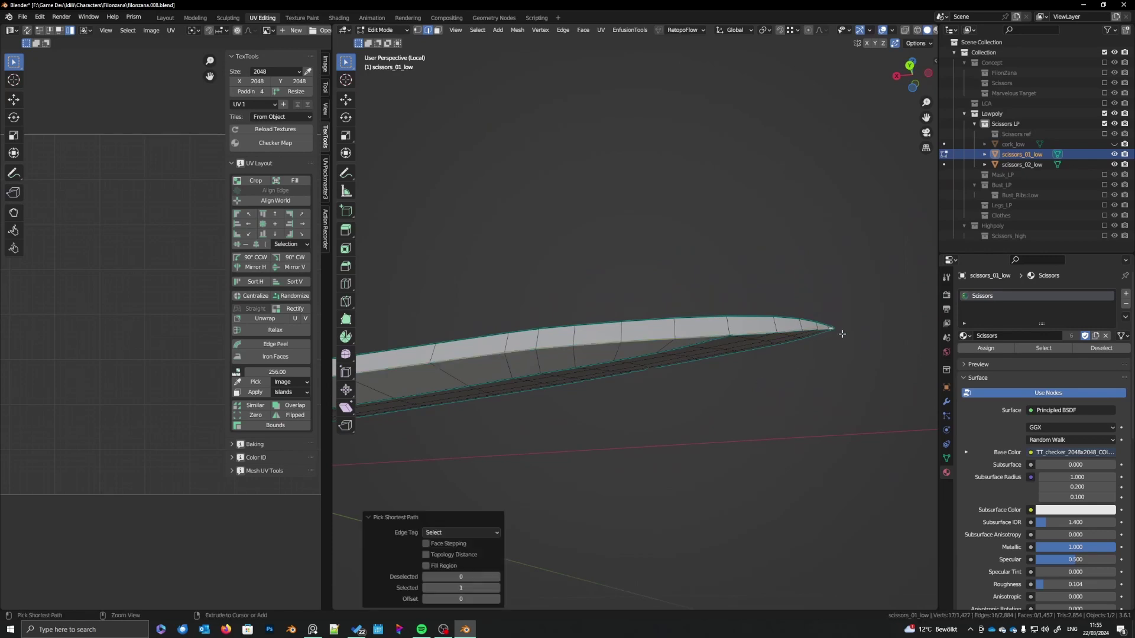
middle_drag(830, 330, 529, 498)
- Add the edge path along the blade's opposite long rim toward the pivot block to the selection
shift+click(493, 434)
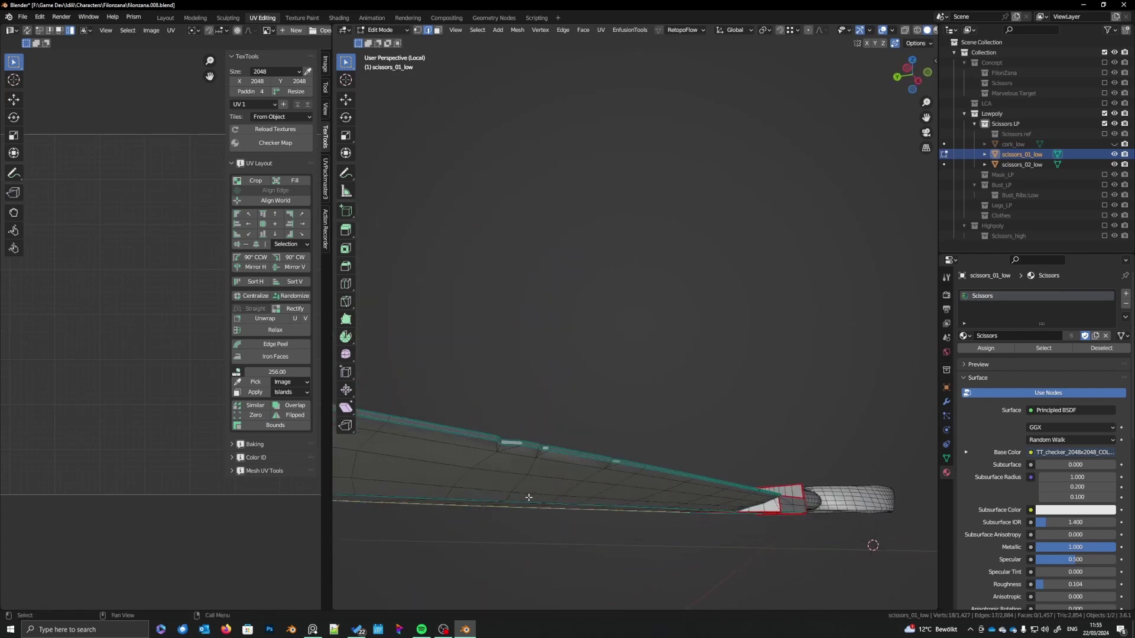
ctrl+click(530, 447)
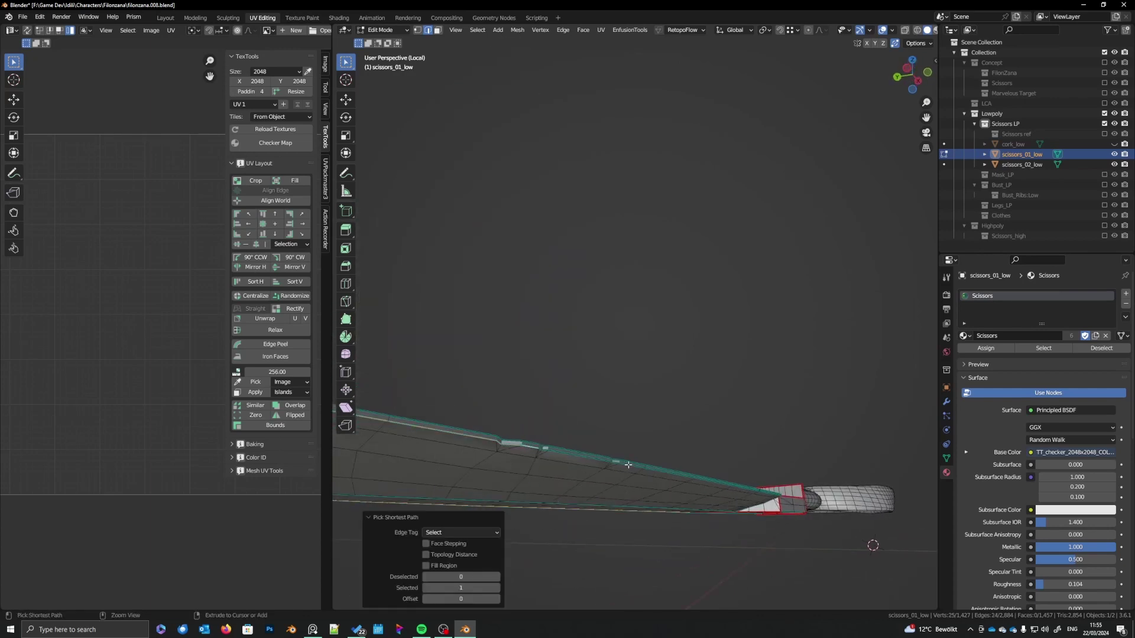
middle_drag(640, 474, 704, 484)
ctrl+click(784, 482)
middle_drag(784, 482, 738, 457)
- Extend the selection along the adjacent parallel rim of the blade's narrow side wall toward the tip
shift+click(738, 451)
shift+middle_drag(591, 462, 665, 470)
ctrl+click(535, 458)
shift+middle_drag(535, 458, 696, 439)
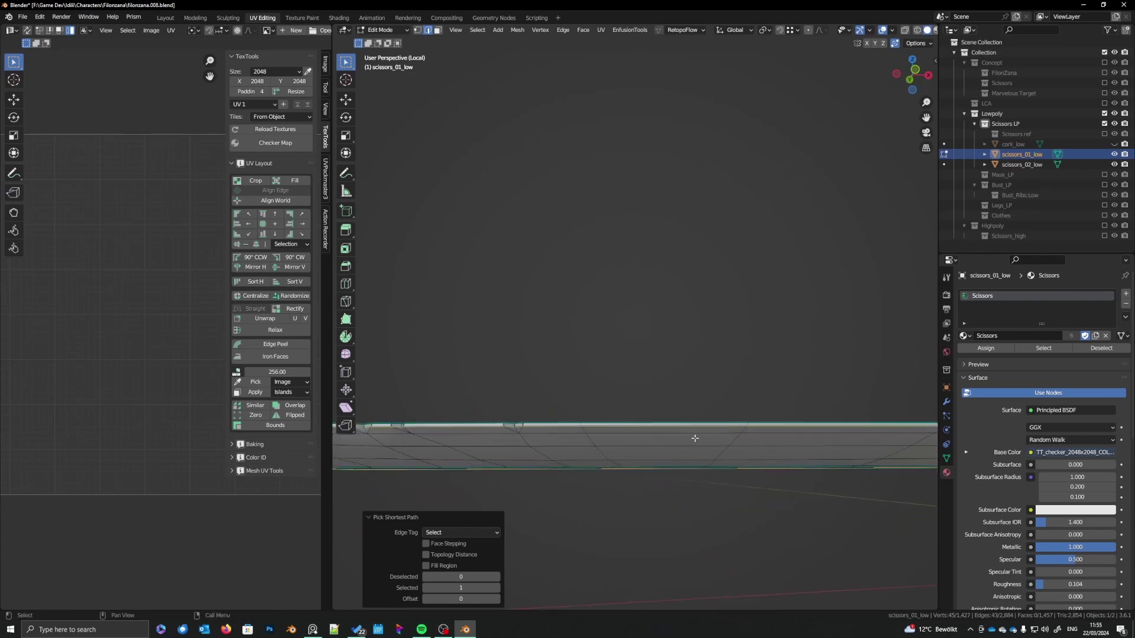
ctrl+click(590, 422)
shift+middle_drag(473, 436, 647, 401)
ctrl+click(584, 406)
- Complete the blade rim selection from the tip back to the pivot block and mark the selected edges as seams
middle_drag(549, 411, 734, 469)
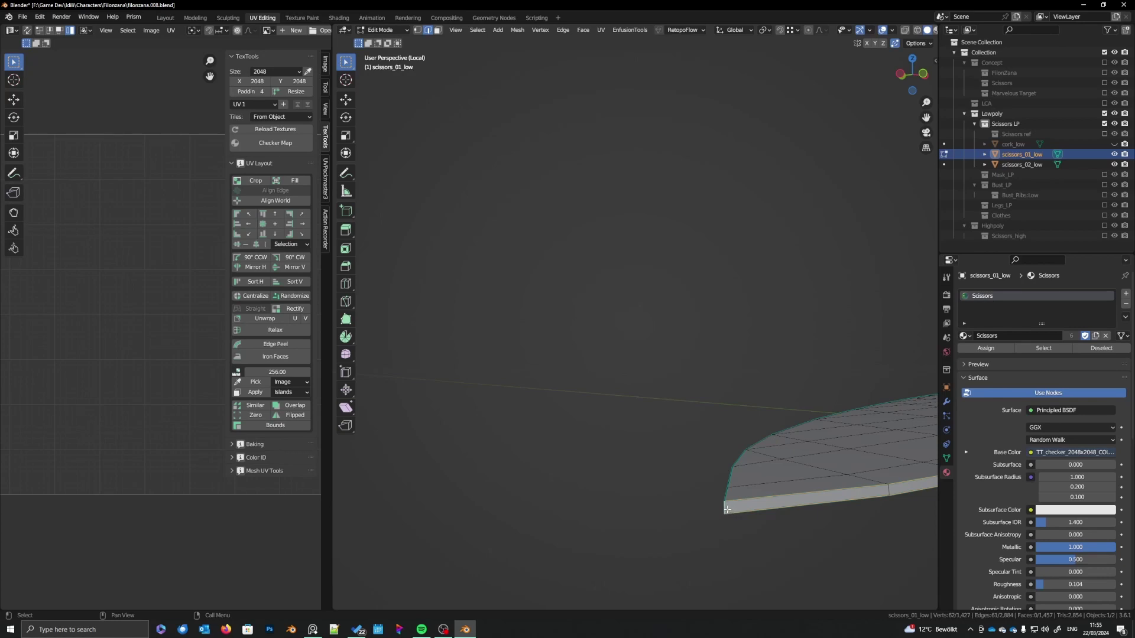
middle_drag(725, 509, 800, 485)
ctrl+click(752, 386)
middle_drag(752, 387, 759, 342)
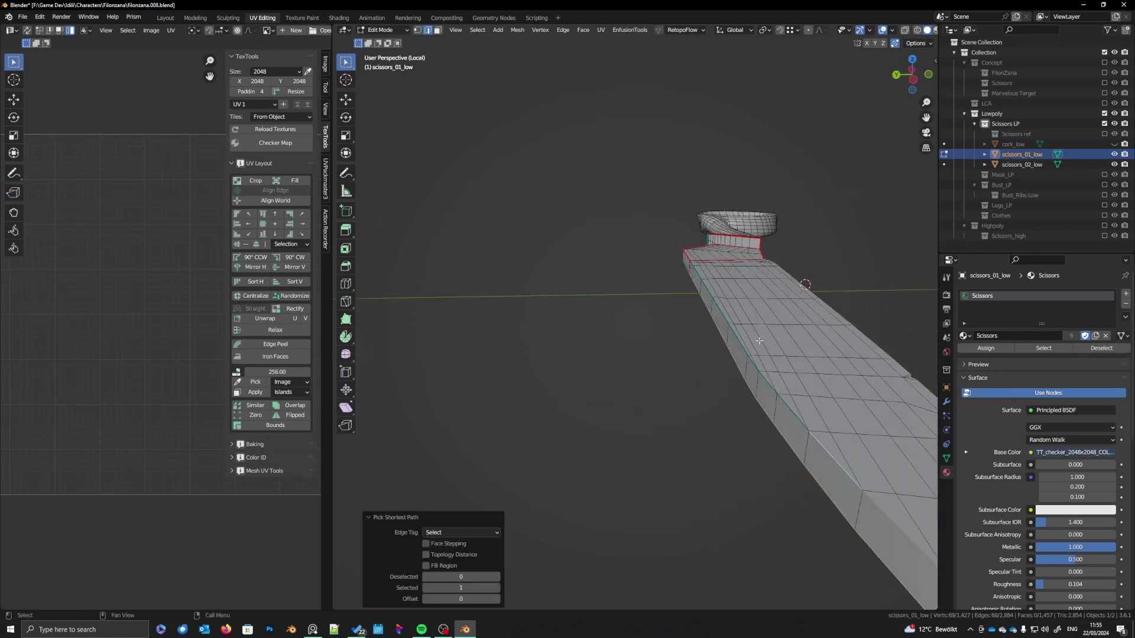
middle_drag(706, 292, 705, 392)
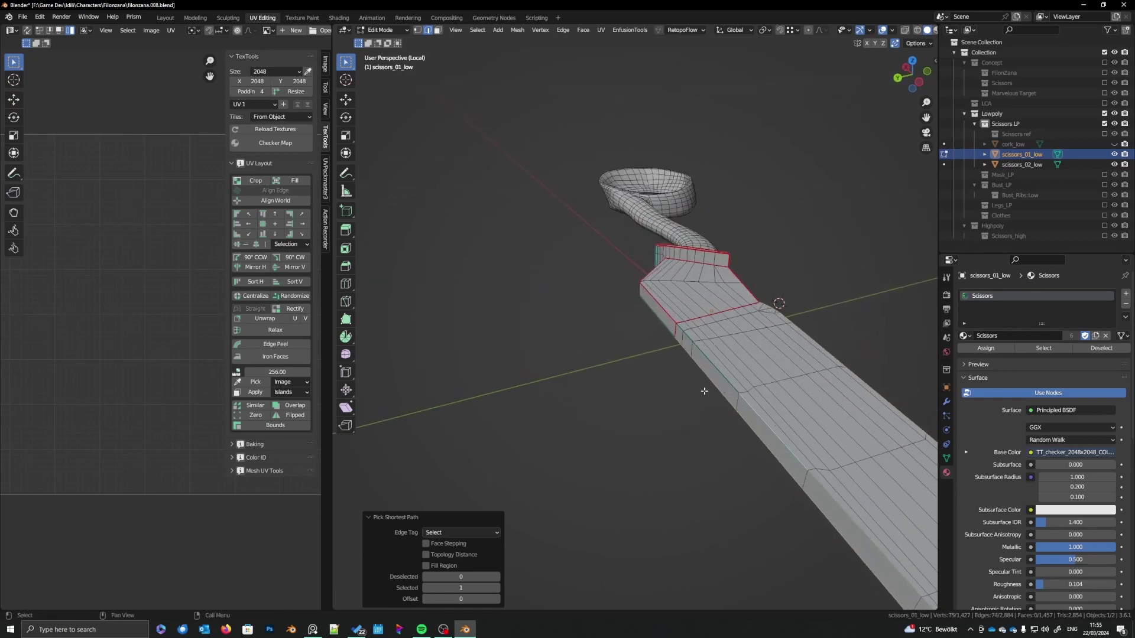
right_click(683, 330)
click(680, 328)
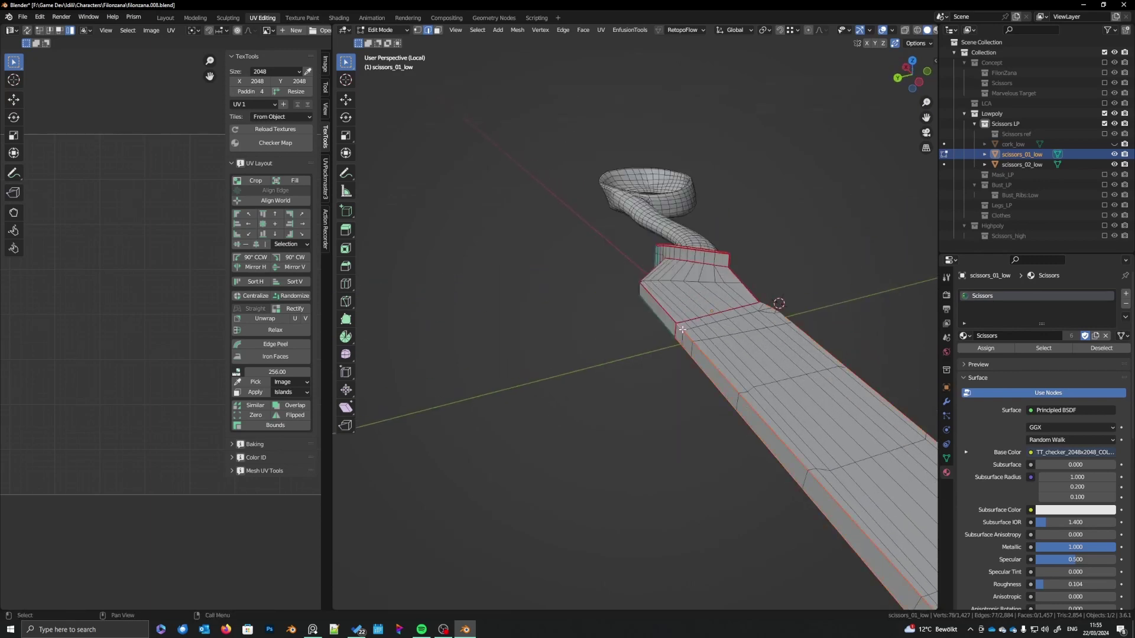
- Leave edit mode and local view, and open scissors_02_low in edit mode
middle_drag(680, 328, 571, 404)
key(Tab)
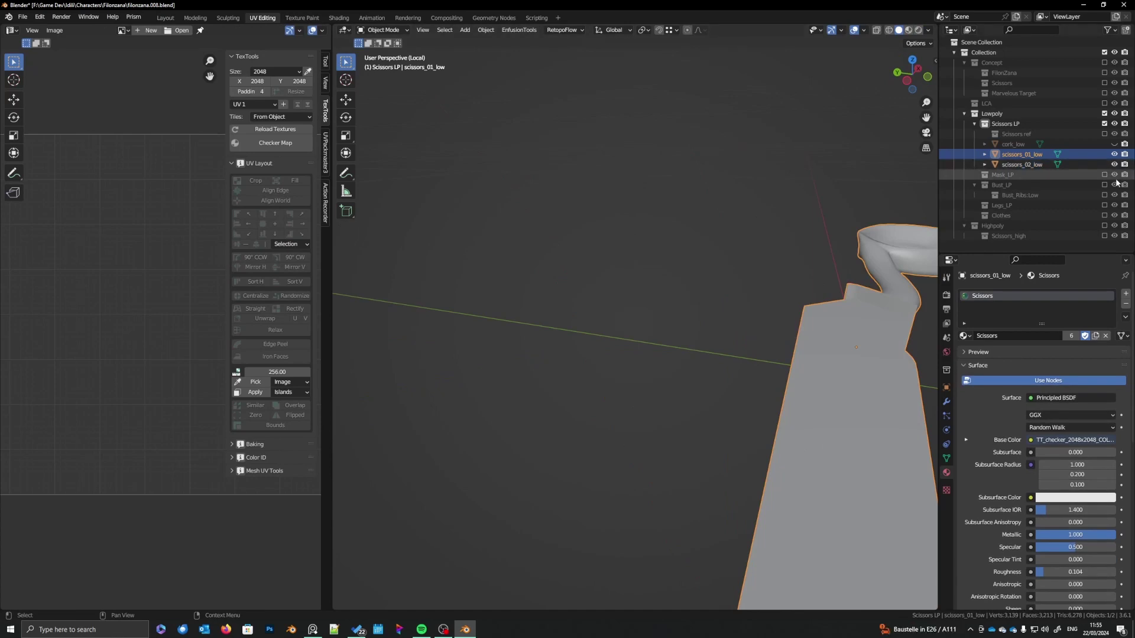
key(KP_Divide)
middle_drag(806, 312, 750, 324)
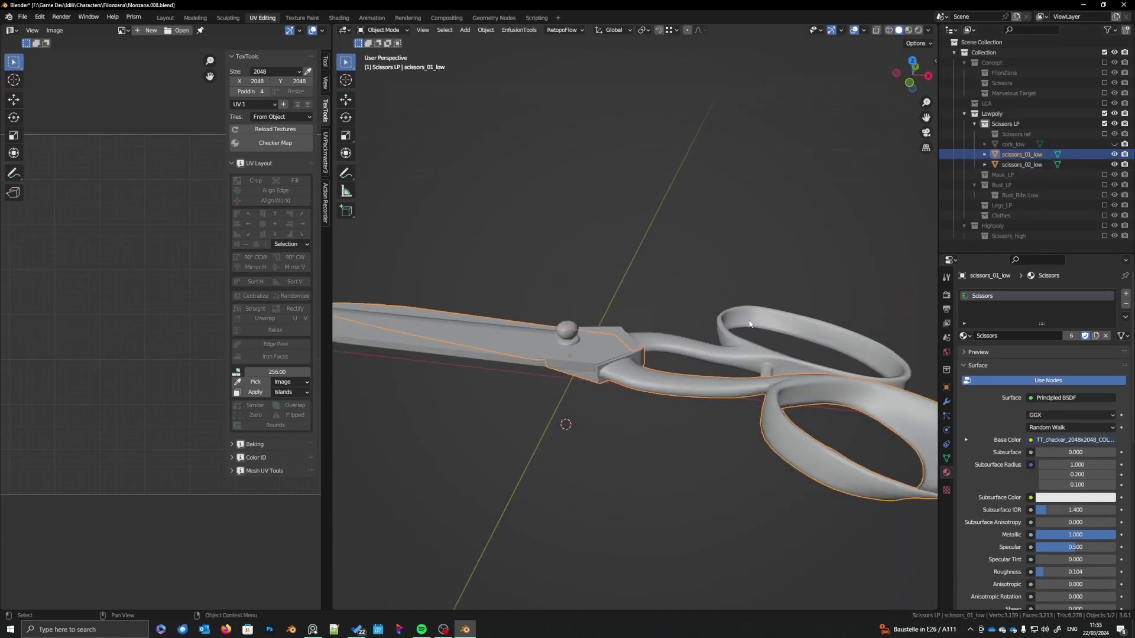
click(692, 349)
key(Tab)
- Select the long seam edge on scissors_02_low's blade beside the pivot block to inspect it
middle_drag(662, 367, 461, 355)
scroll(671, 352, up, 4)
shift+middle_drag(822, 331, 648, 359)
scroll(671, 351, up, 3)
click(648, 383)
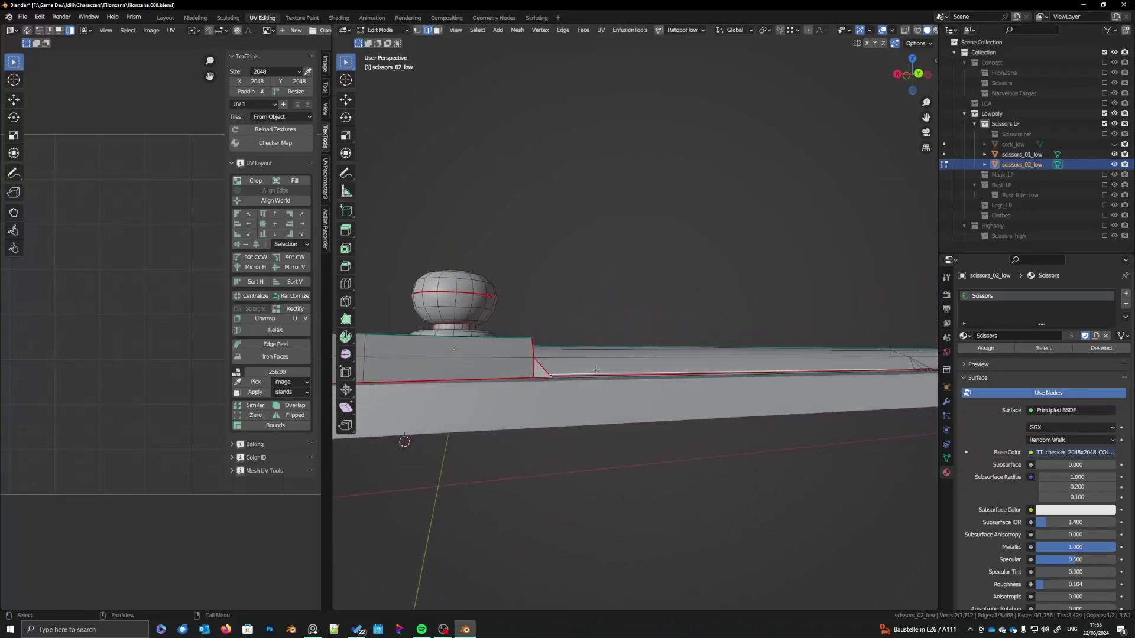
- Select the whole scissors_02_low mesh and examine how its blade, guard and pivot islands are split in the UV layout
key(a)
scroll(89, 384, down, 3)
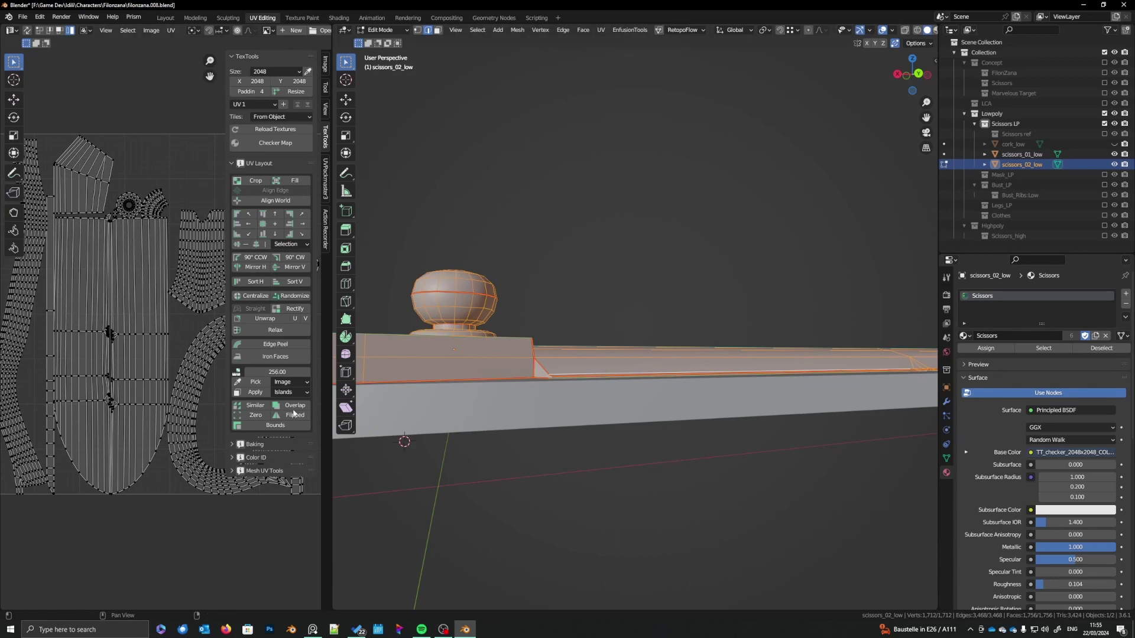
middle_drag(159, 414, 41, 414)
scroll(81, 393, up, 8)
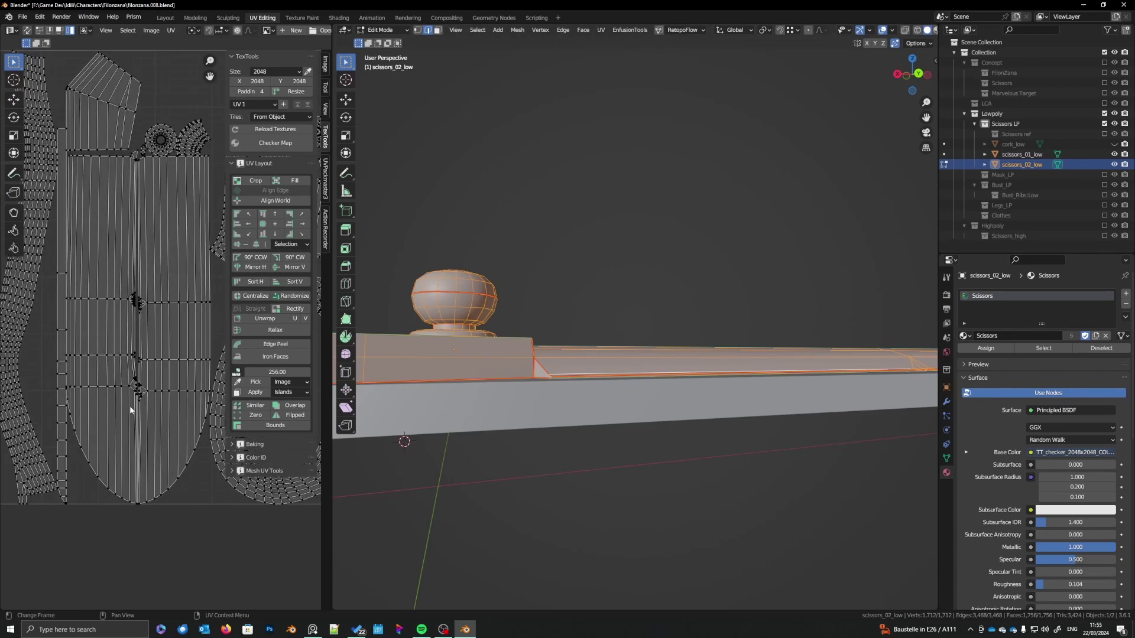
middle_drag(206, 401, 208, 401)
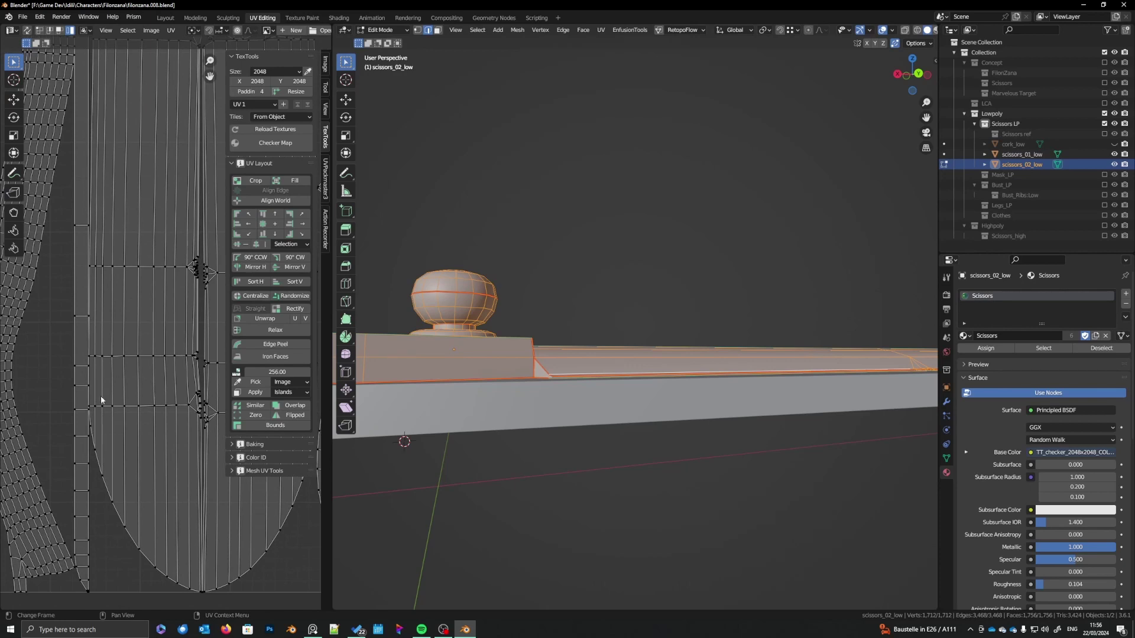
scroll(171, 400, up, 8)
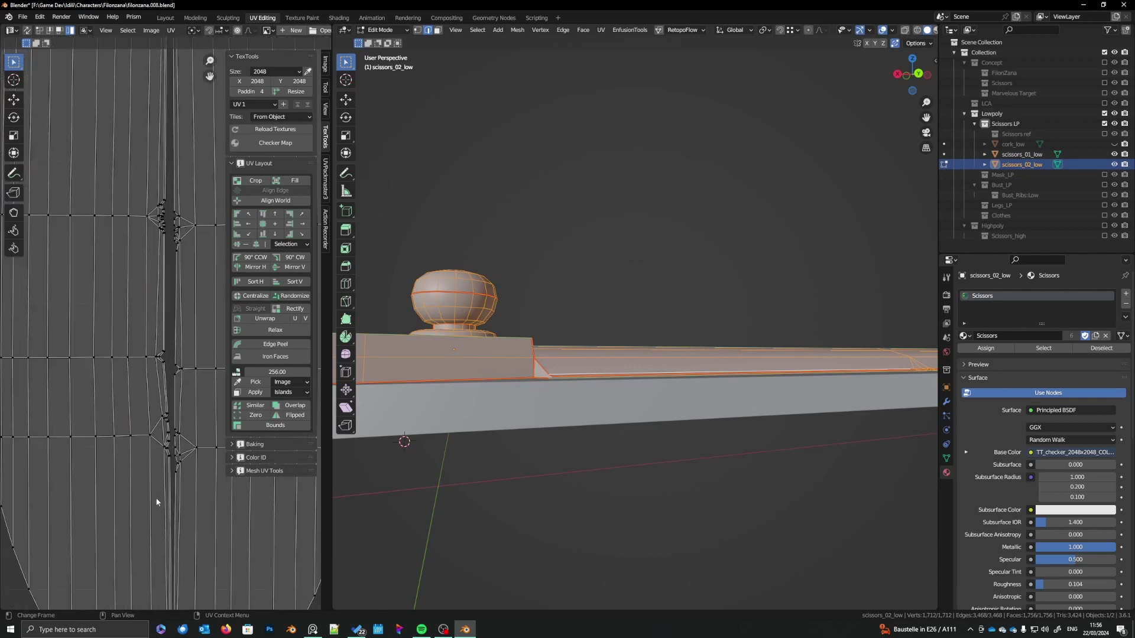
scroll(169, 325, up, 8)
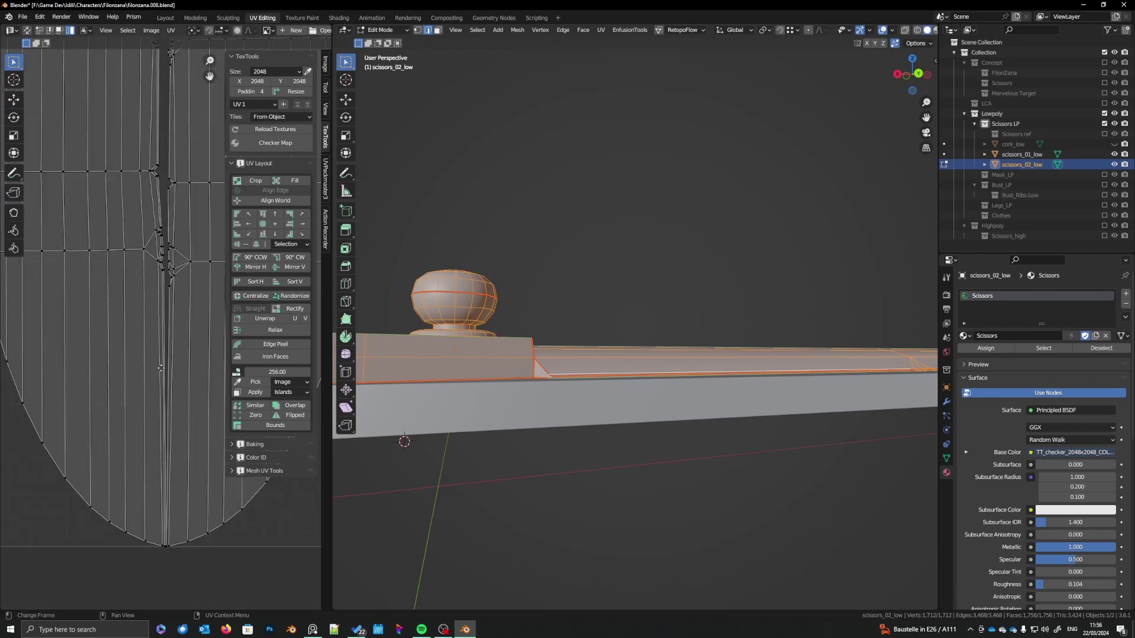
scroll(159, 193, up, 6)
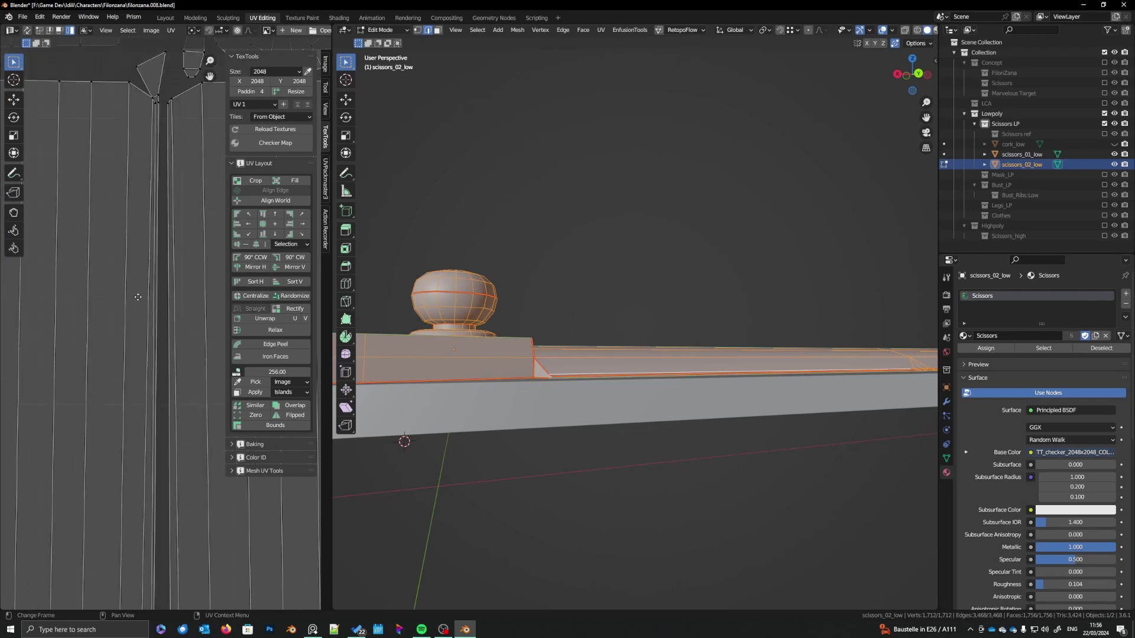
scroll(144, 192, down, 6)
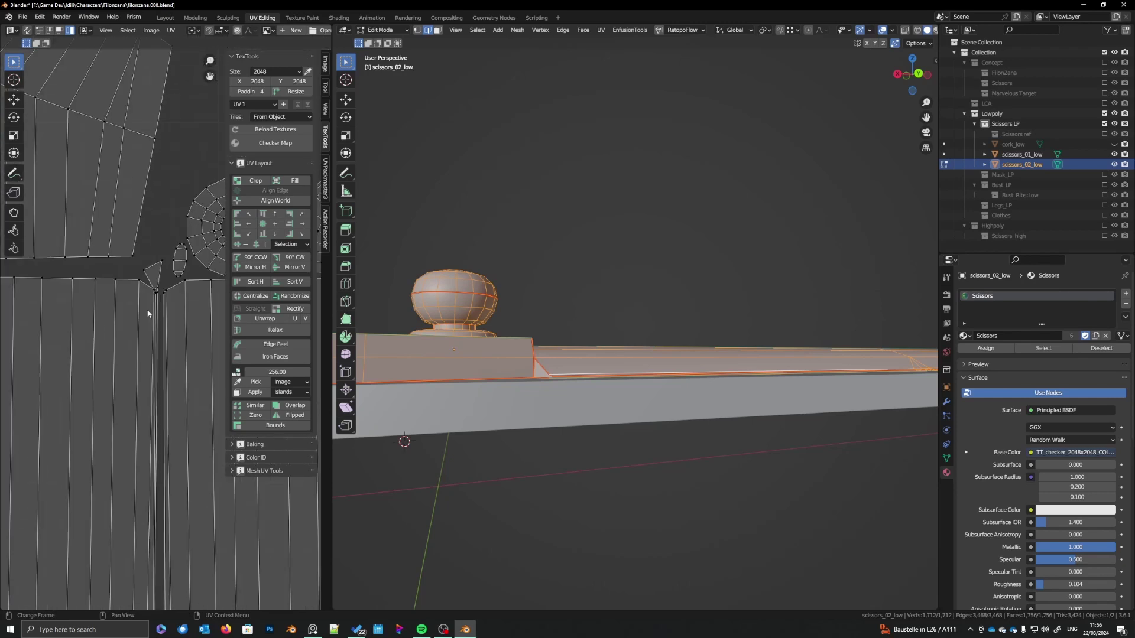
scroll(148, 392, up, 5)
scroll(177, 325, up, 2)
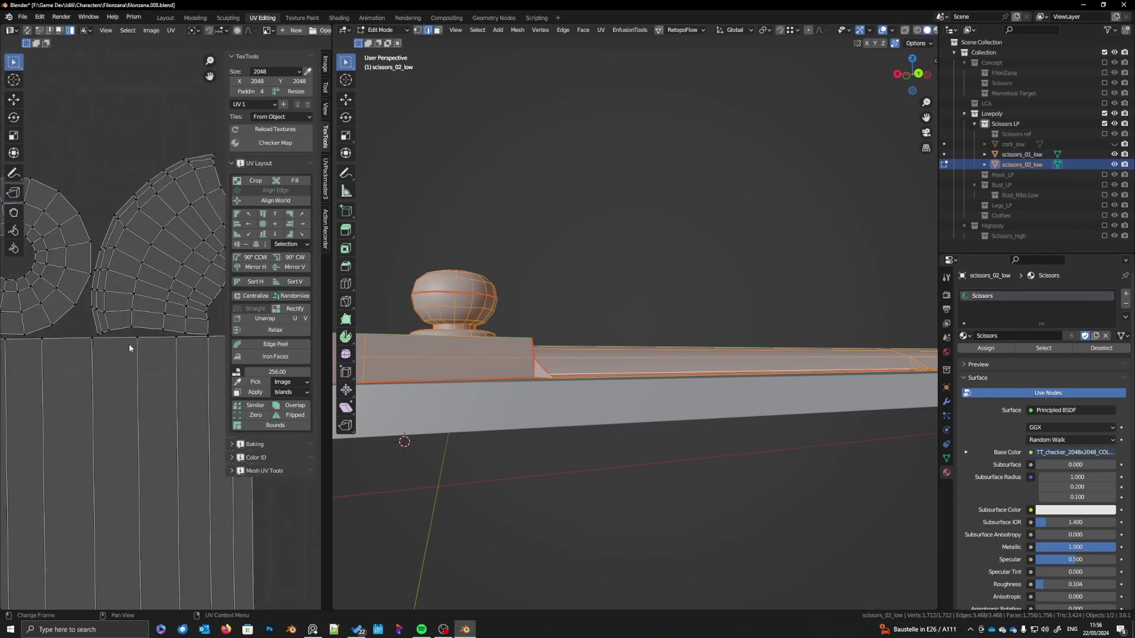
scroll(137, 350, down, 5)
middle_drag(129, 449, 213, 302)
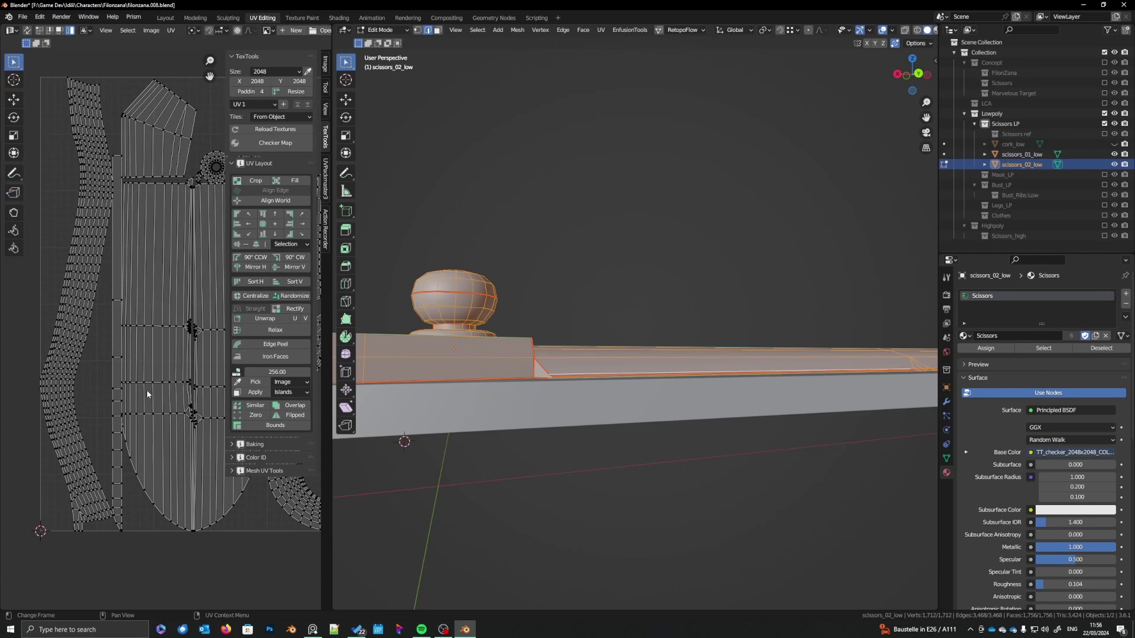
- Hide scissors_02_low and open scissors_01_low in edit mode at the notch between pivot block and blade
middle_drag(529, 399, 736, 438)
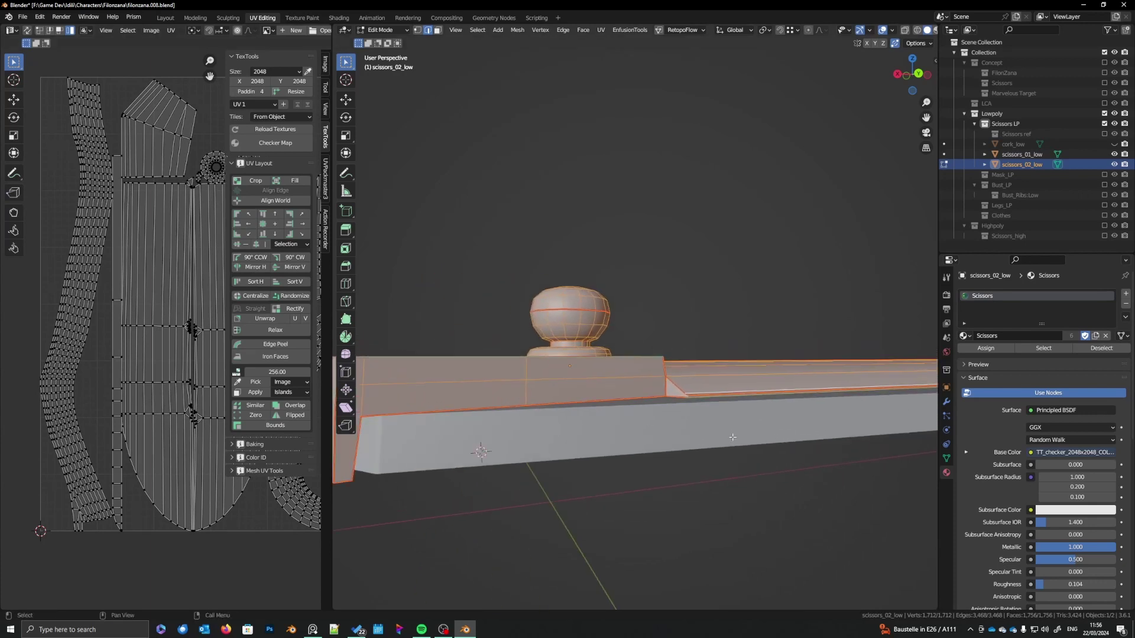
key(Tab)
key(h)
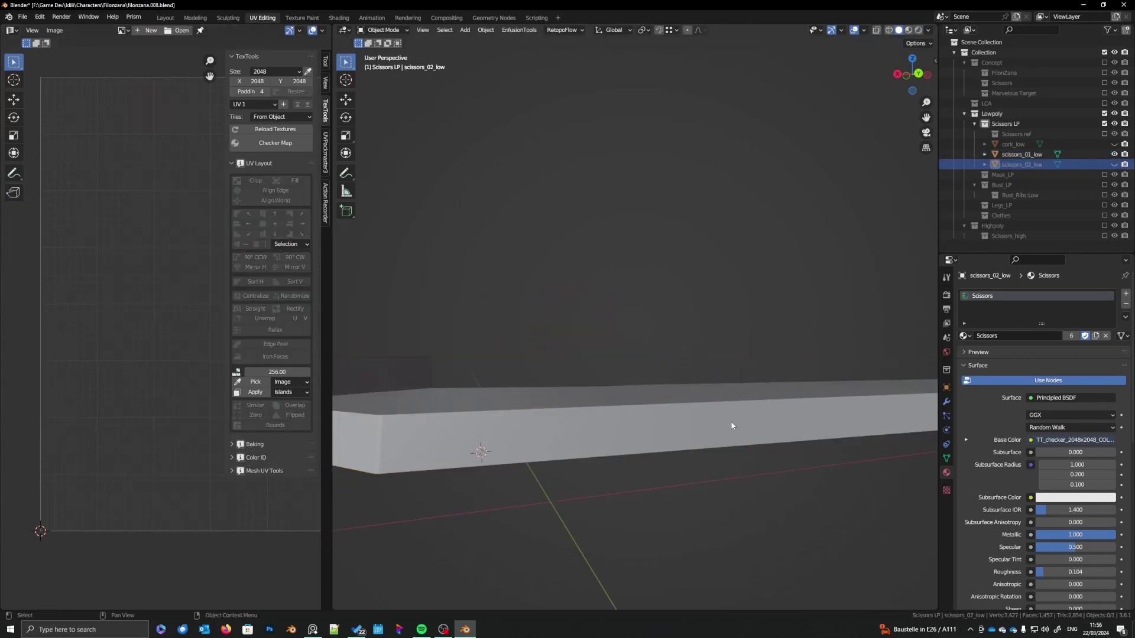
click(732, 426)
key(Tab)
scroll(702, 453, up, 3)
middle_drag(707, 523, 637, 361)
scroll(658, 440, up, 5)
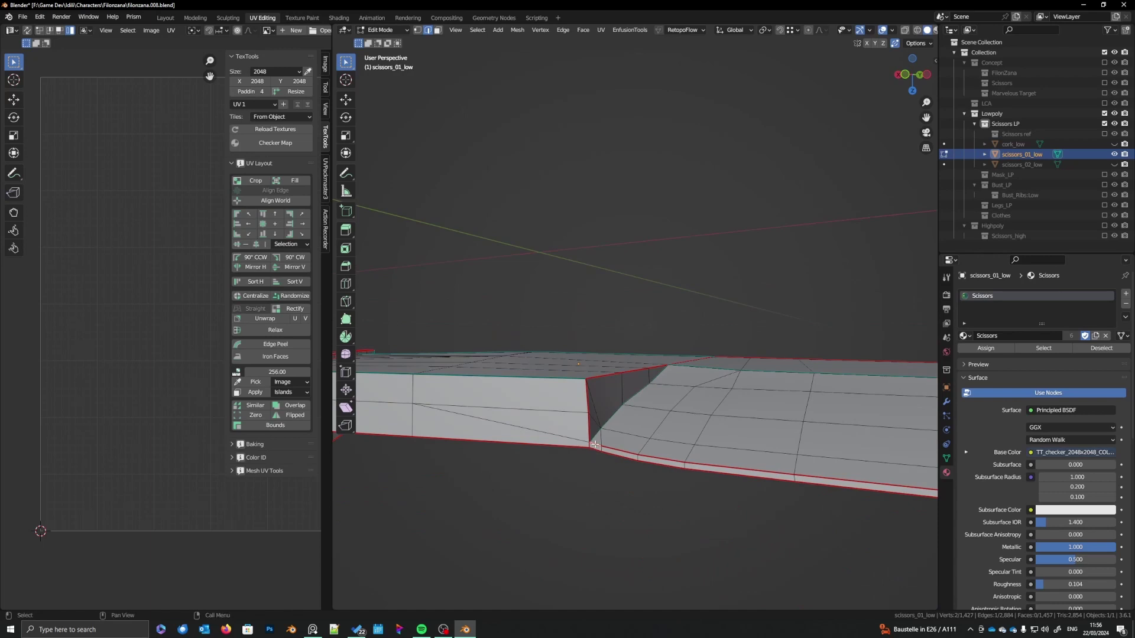
- Clear the seam from the short top edges above the notch between scissors_01_low's pivot block and blade
middle_drag(603, 447, 586, 453)
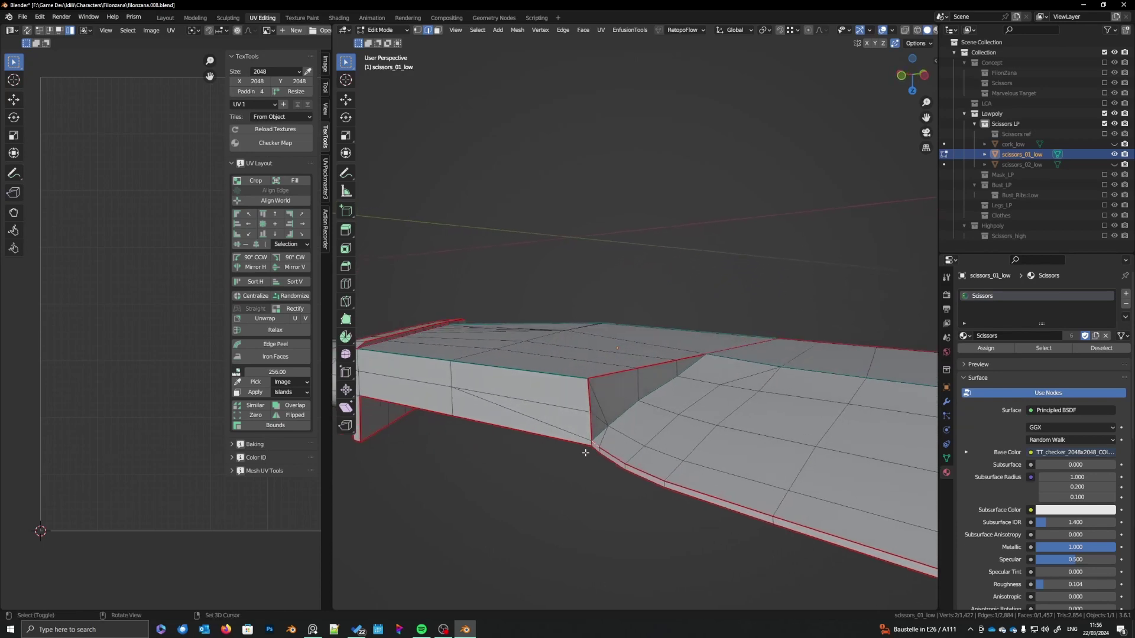
ctrl+click(698, 361)
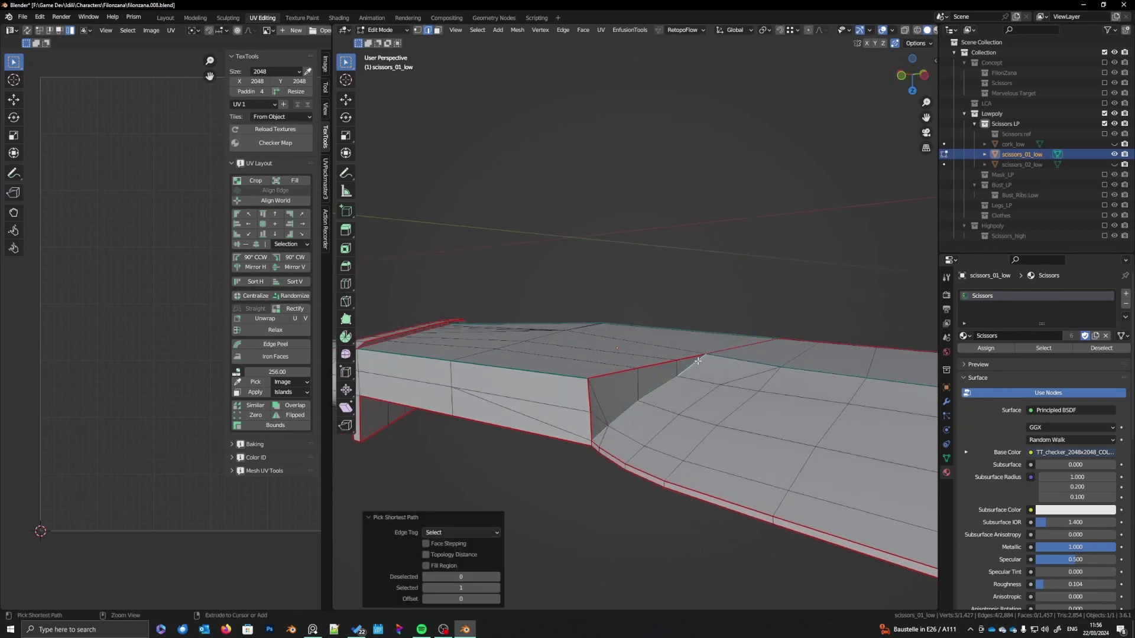
middle_drag(699, 361, 690, 349)
shift+click(690, 348)
shift+click(657, 364)
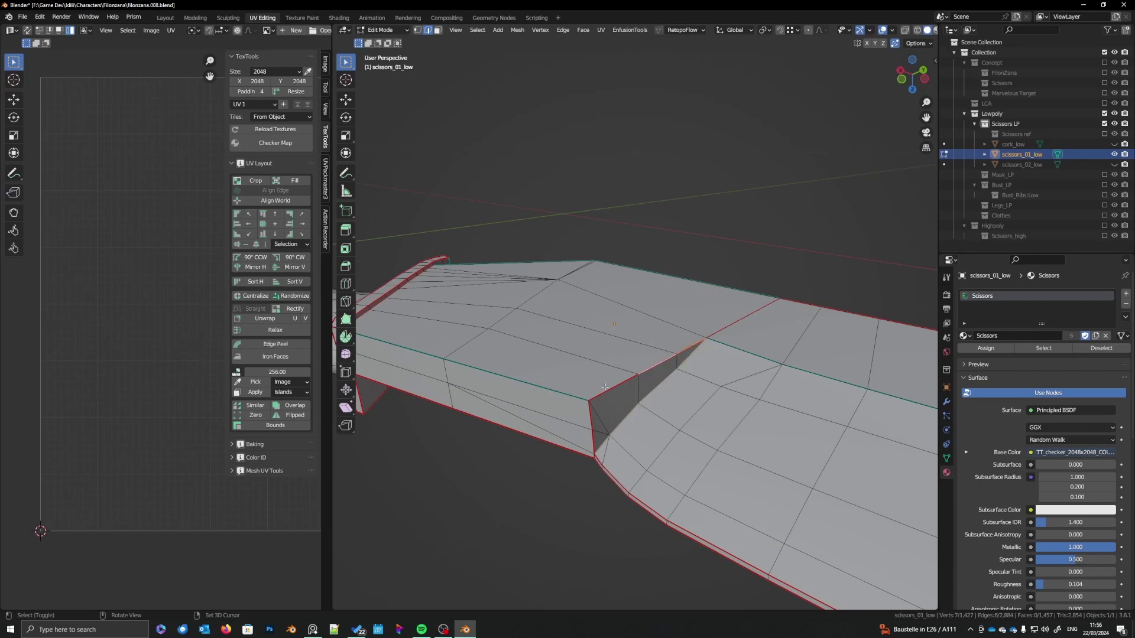
right_click(607, 393)
click(606, 396)
key(alt+a)
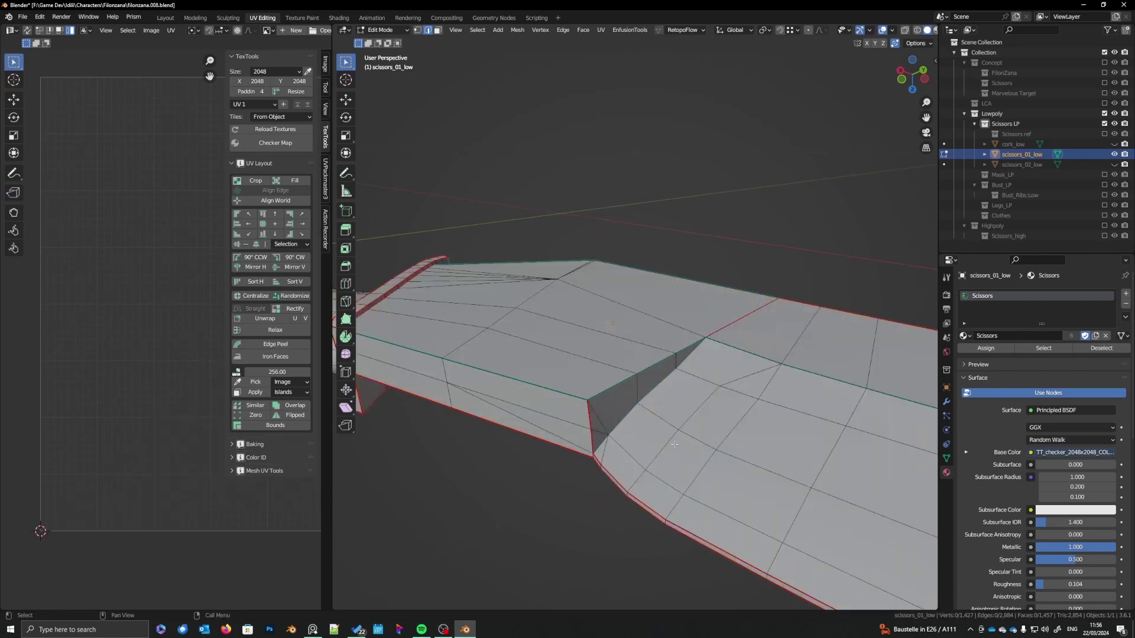
- Clear the seam along the upper of the two parallel edges on the blade's cutting rim, from the notch to the tip
click(597, 458)
shift+middle_drag(598, 458, 527, 387)
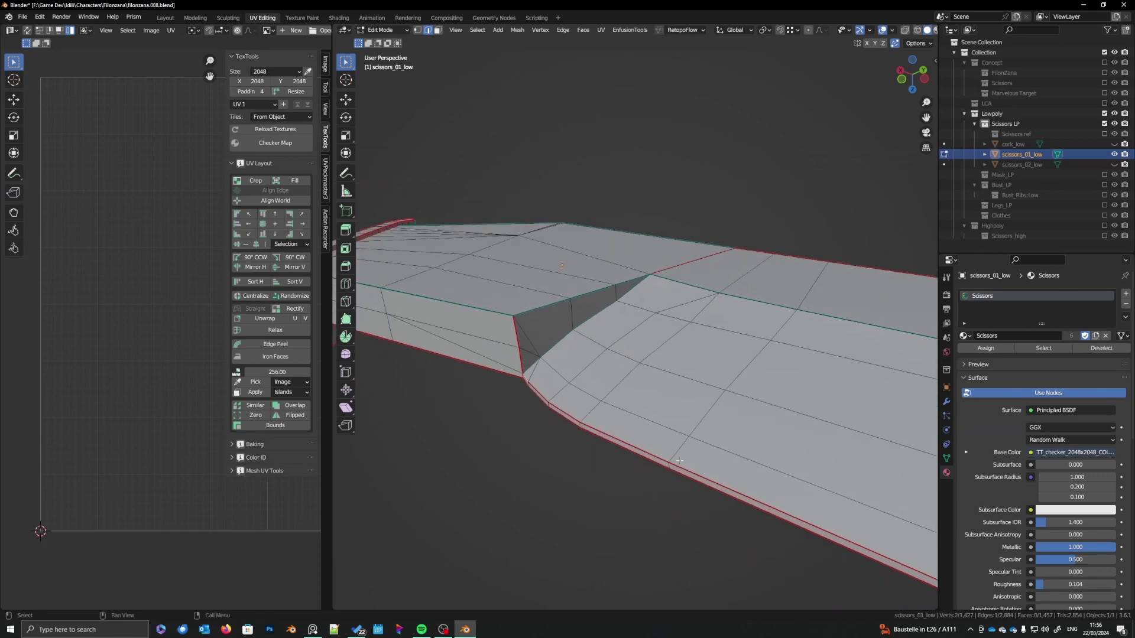
ctrl+click(805, 515)
scroll(804, 515, down, 2)
shift+middle_drag(804, 516, 622, 467)
scroll(639, 454, up, 1)
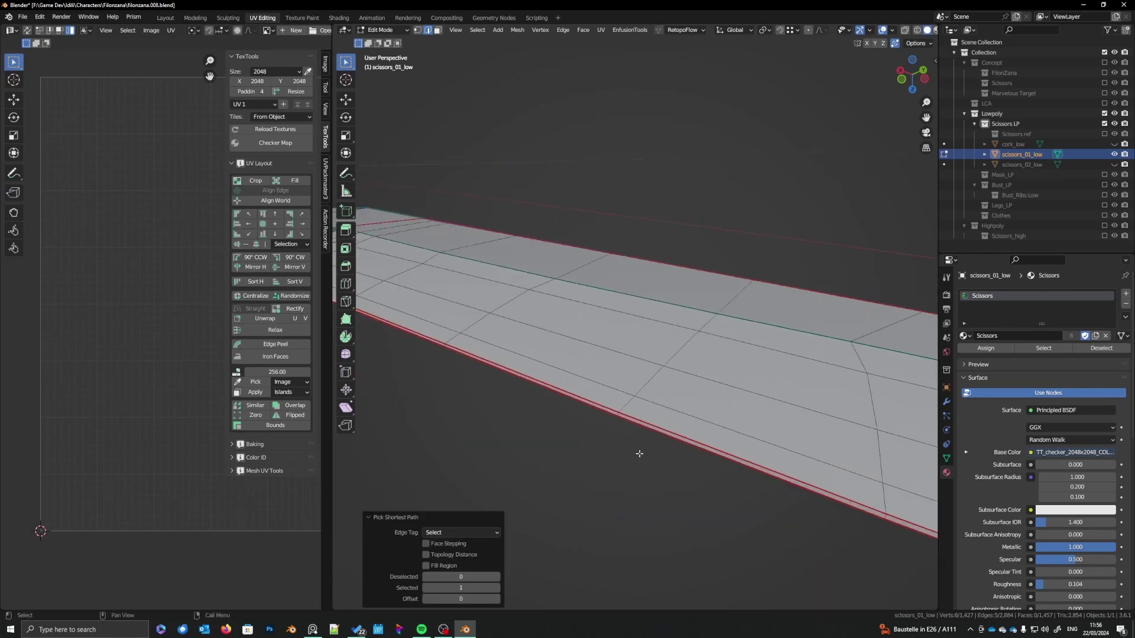
ctrl+click(792, 478)
shift+middle_drag(851, 507, 654, 417)
scroll(745, 469, down, 2)
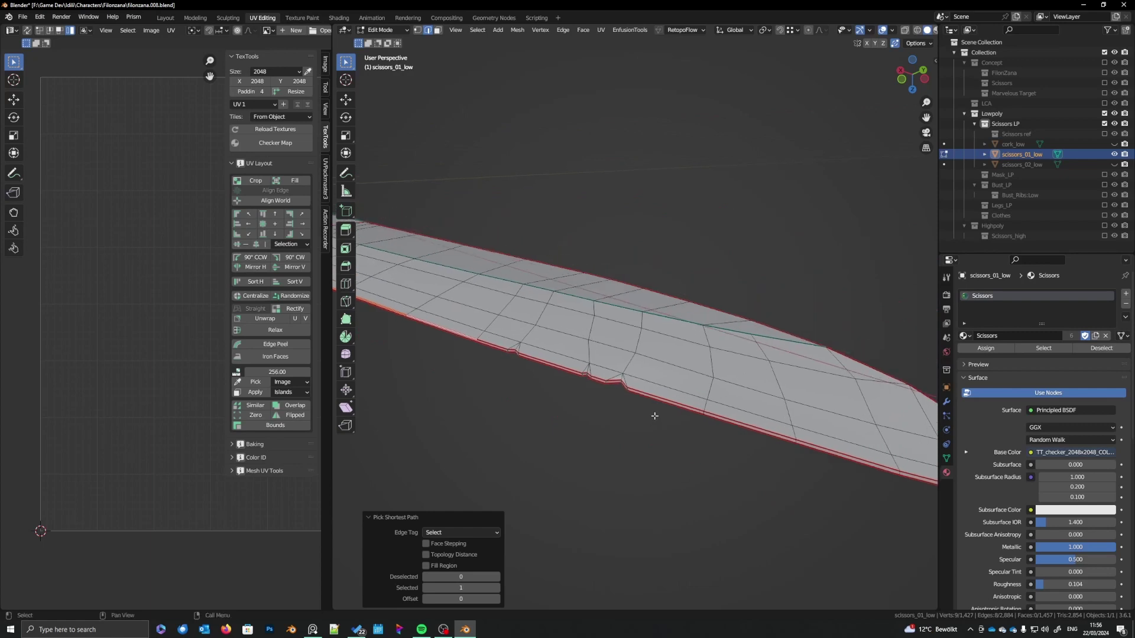
ctrl+click(661, 397)
shift+middle_drag(881, 472, 633, 413)
ctrl+click(546, 412)
scroll(650, 418, down, 1)
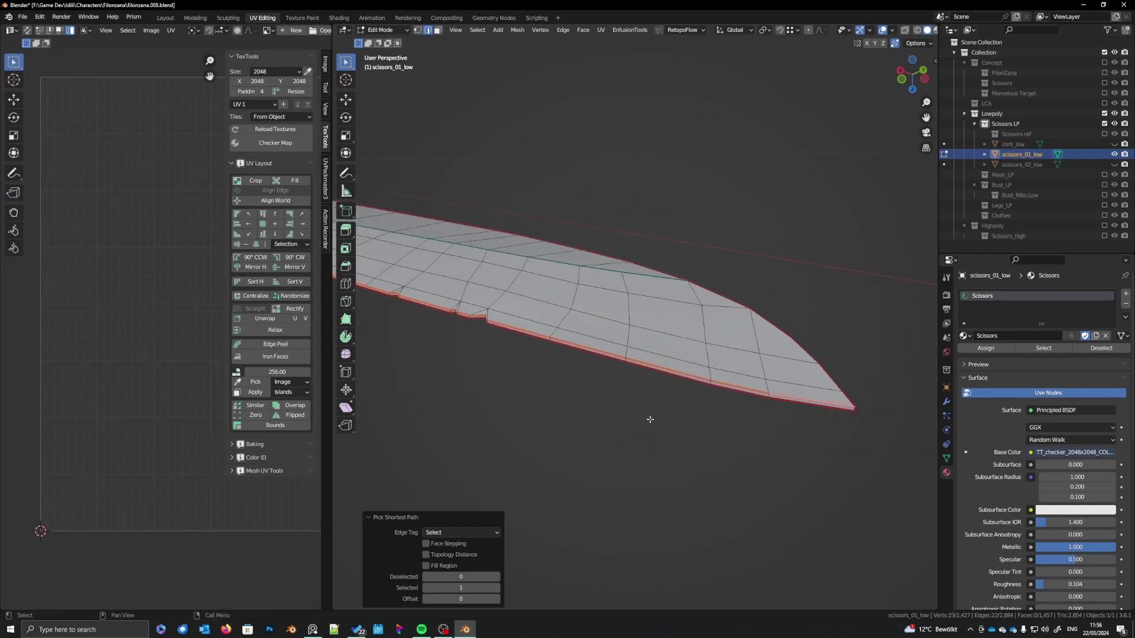
scroll(698, 430, up, 1)
shift+middle_drag(725, 437, 671, 426)
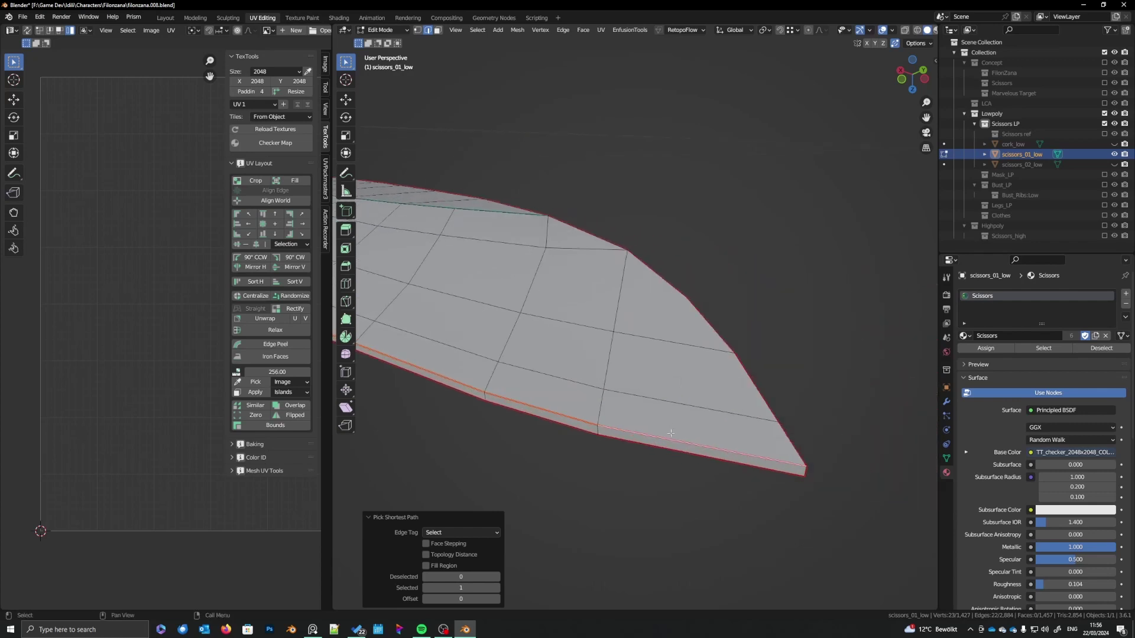
right_click(670, 432)
click(660, 434)
shift+middle_drag(502, 413, 580, 415)
key(alt+a)
scroll(618, 431, down, 9)
scroll(568, 414, up, 2)
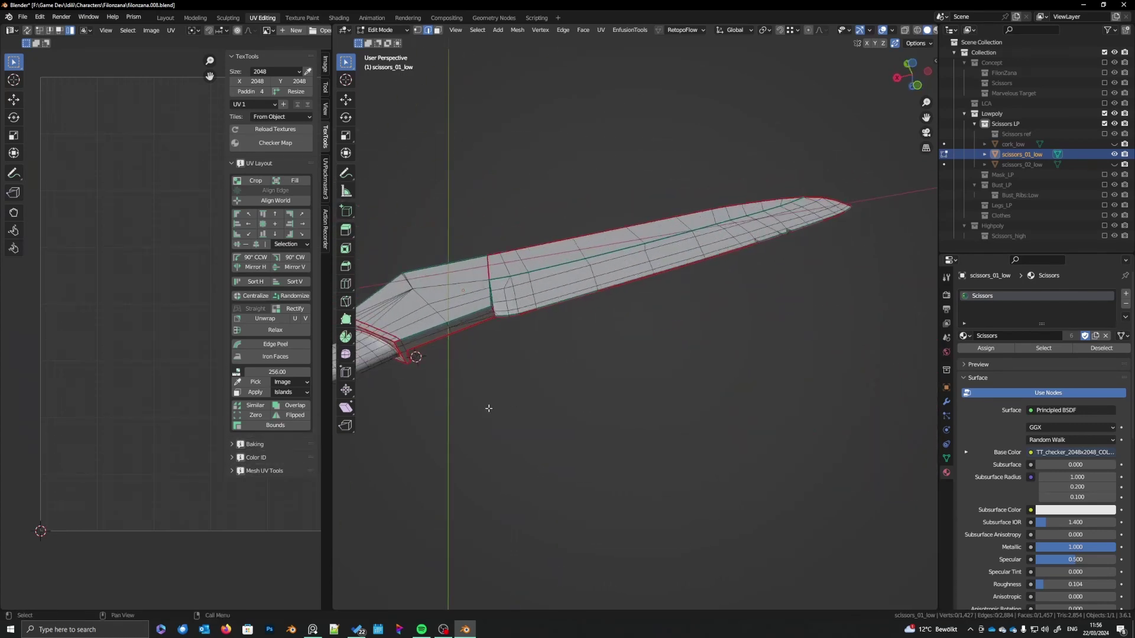
- Examine the seams around the pivot block and guard, selecting the edge path along the guard's blade side
shift+middle_drag(489, 408, 573, 428)
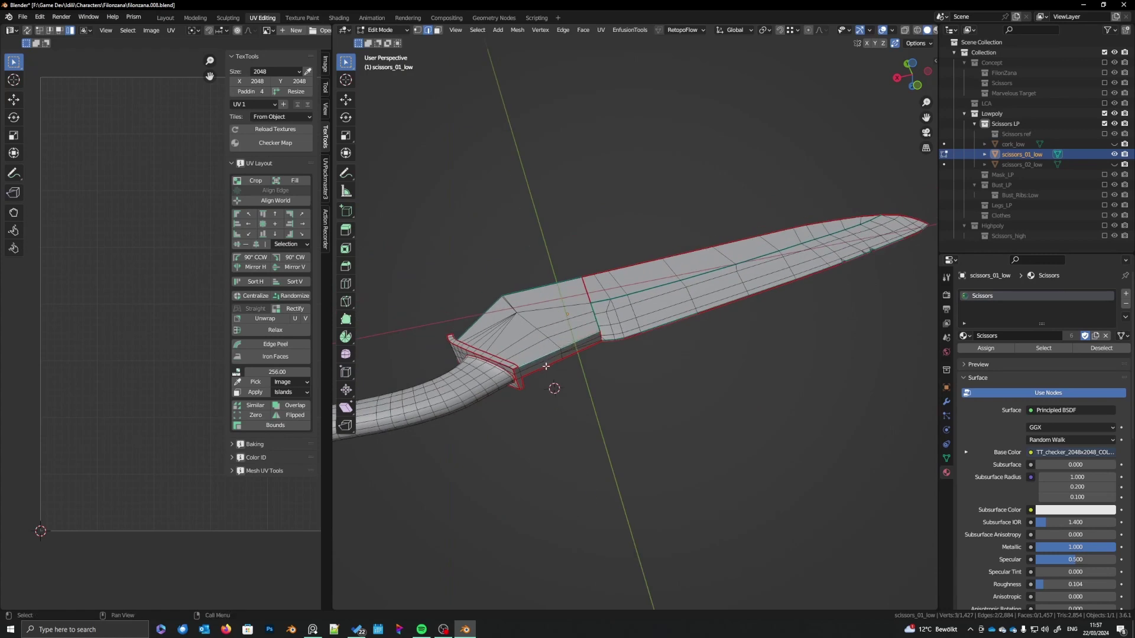
scroll(546, 366, up, 5)
middle_drag(658, 449, 560, 434)
key(a)
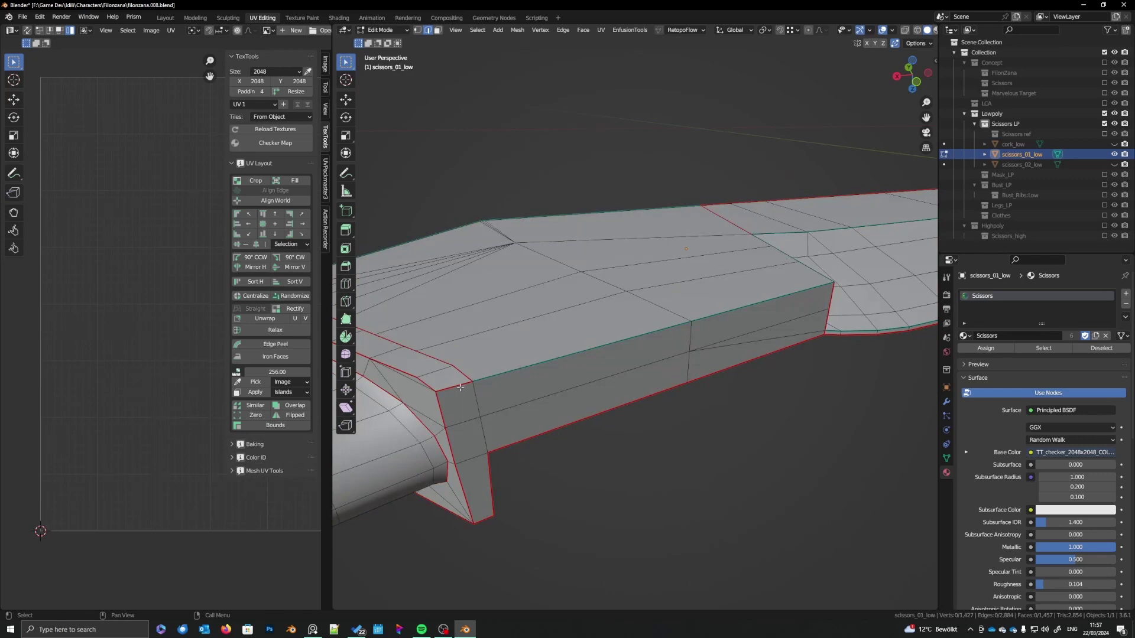
middle_drag(461, 388, 408, 395)
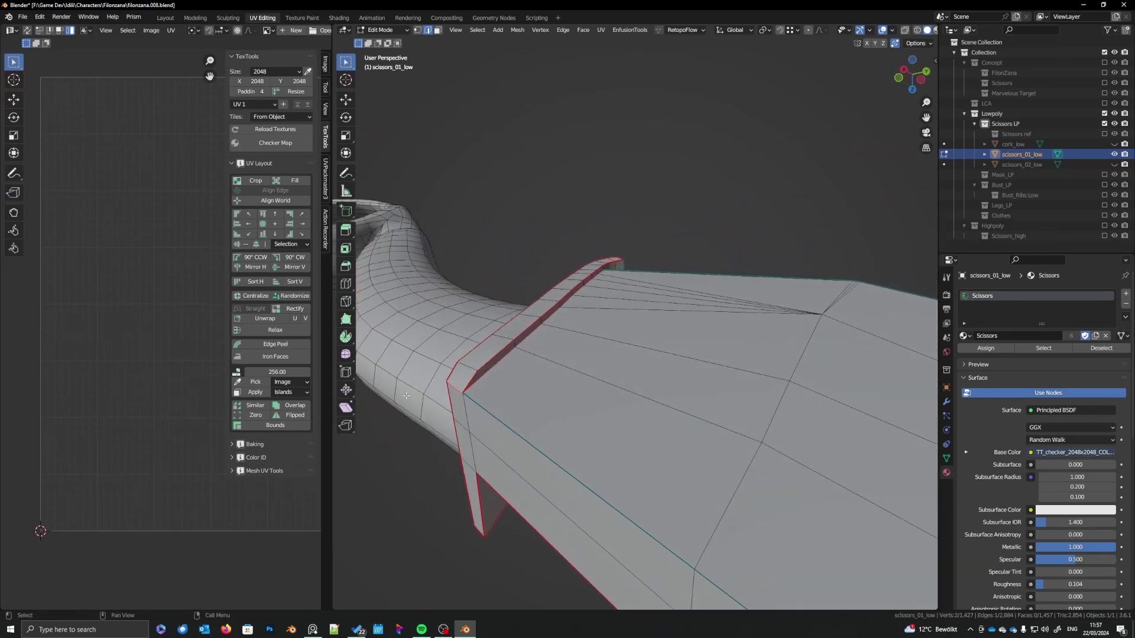
ctrl+click(602, 273)
middle_drag(601, 273, 796, 423)
scroll(598, 407, down, 2)
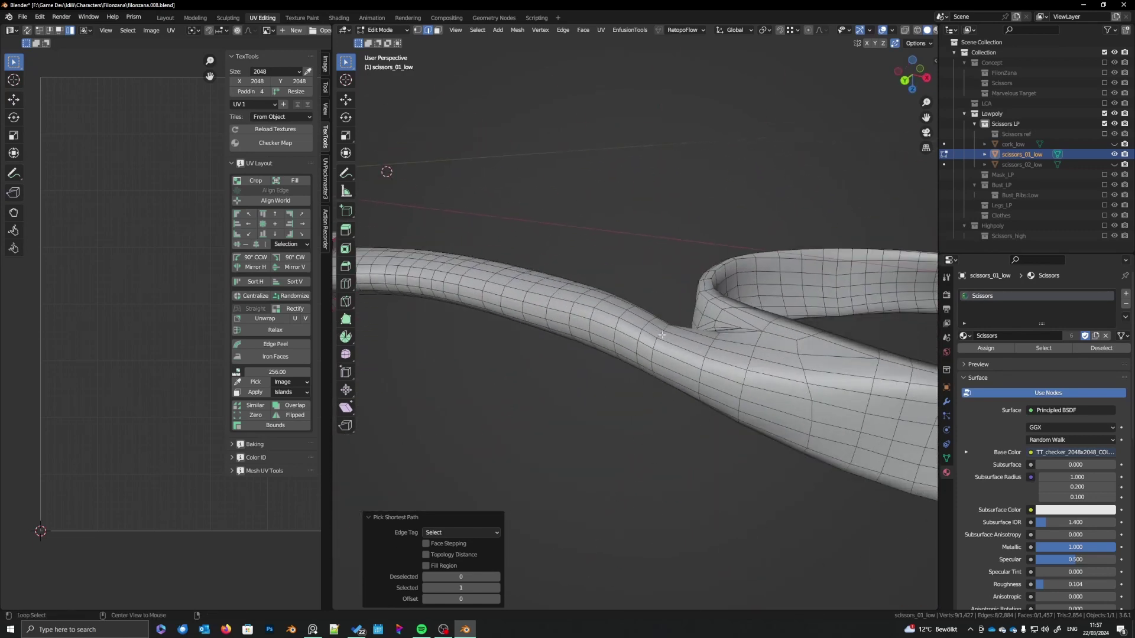
- Examine where the handle shank joins the finger ring, comparing its edge flow in edit mode with the shaded form in object mode
alt+click(662, 335)
middle_drag(662, 335, 684, 426)
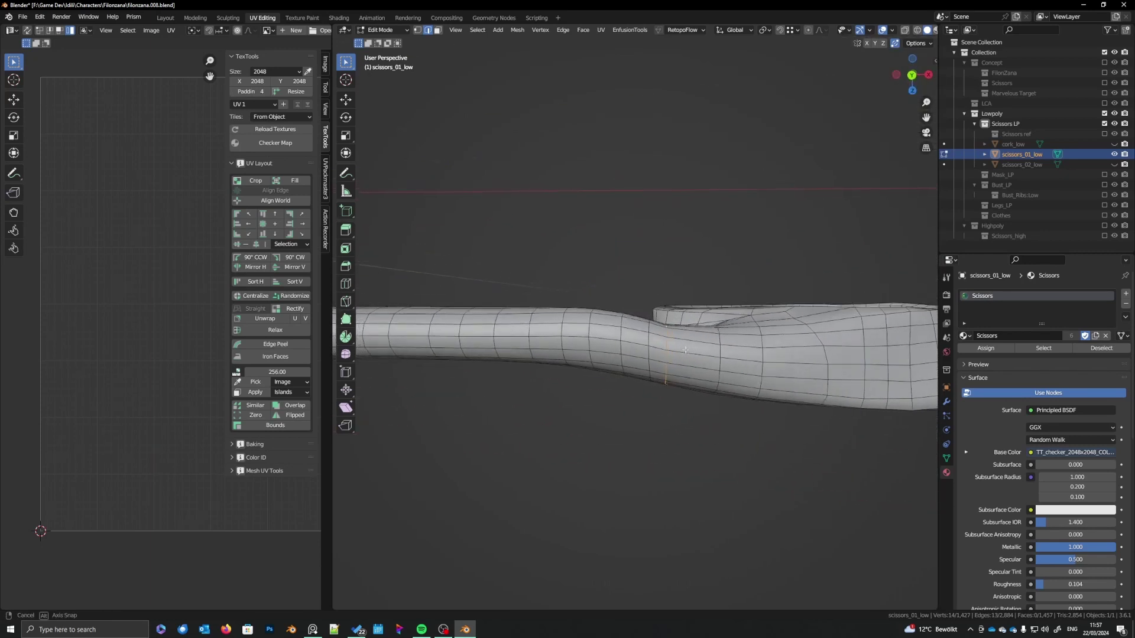
middle_drag(666, 346, 598, 404)
scroll(601, 396, down, 3)
key(Tab)
scroll(599, 394, down, 4)
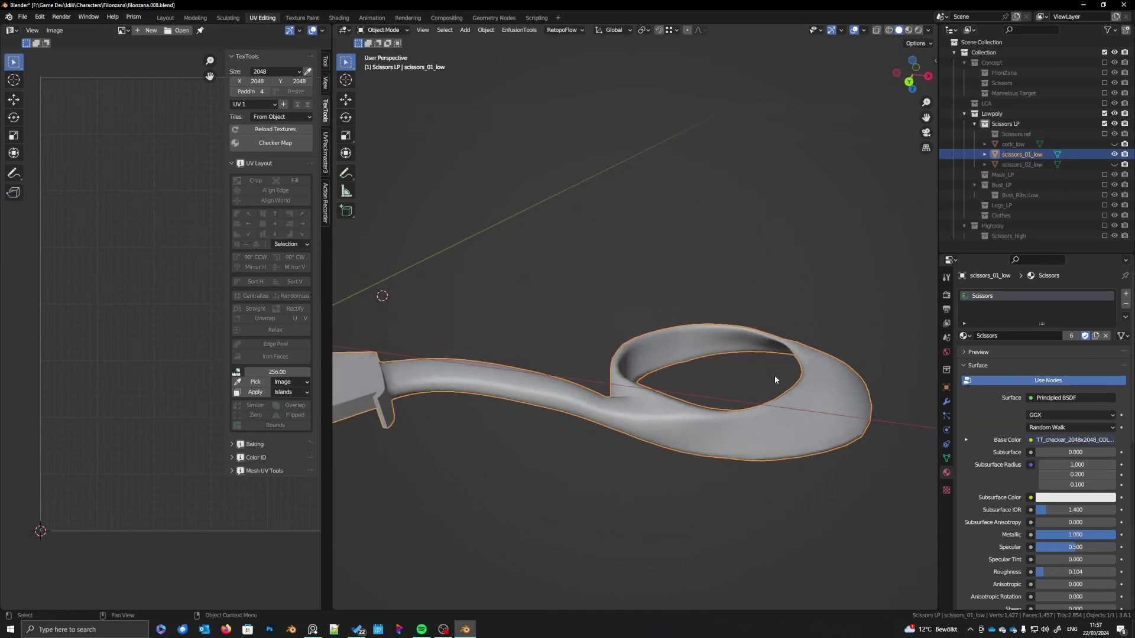
middle_drag(689, 417, 647, 397)
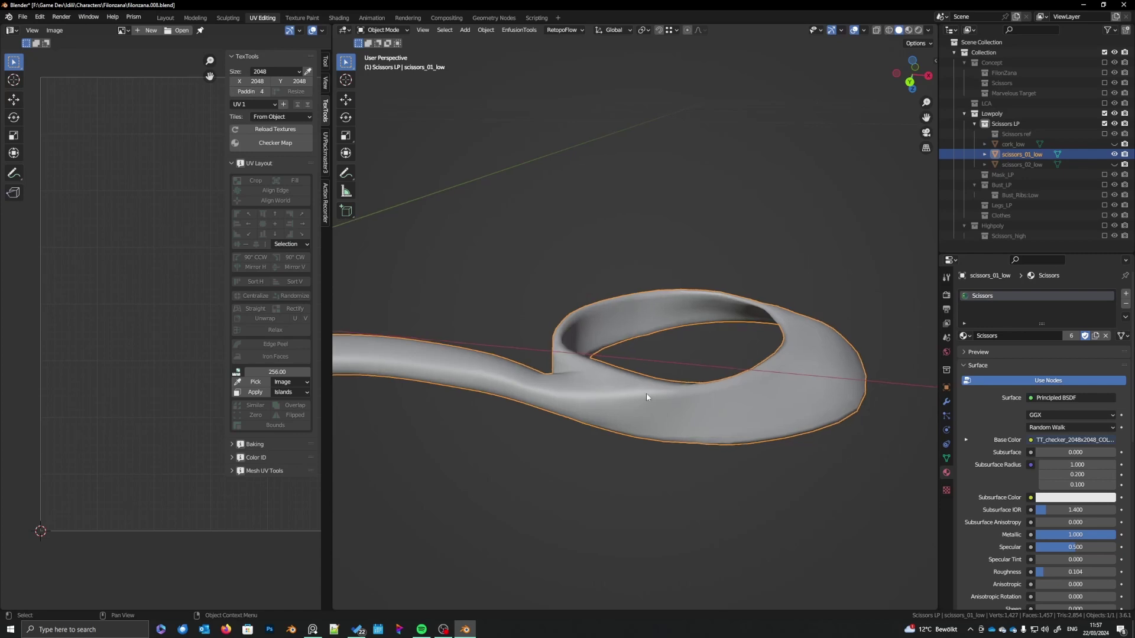
key(Tab)
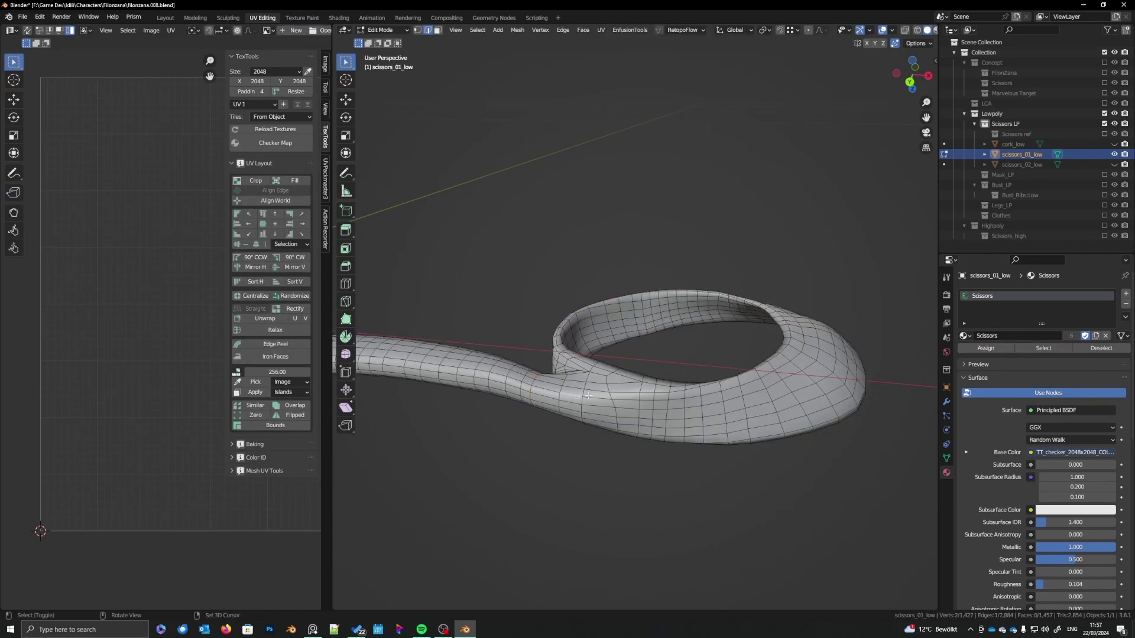
- Mark a seam around the handle shank where it meets the finger ring
middle_drag(588, 396, 631, 431)
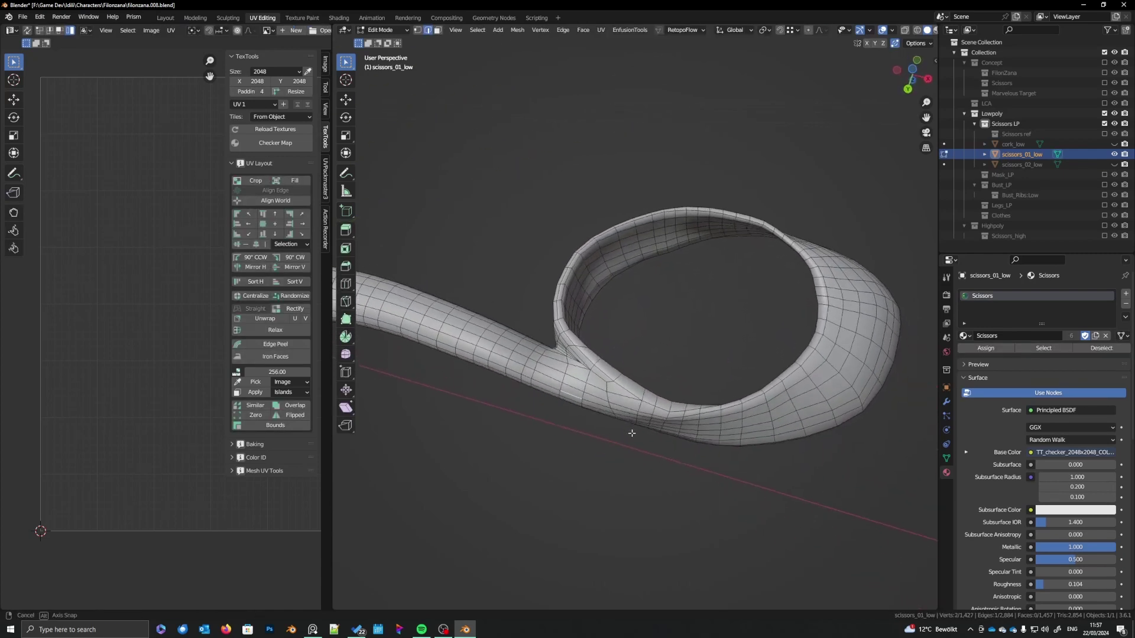
middle_drag(576, 355, 655, 371)
scroll(601, 376, up, 2)
alt+click(547, 391)
ctrl+click(608, 401)
ctrl+click(605, 394)
right_click(655, 371)
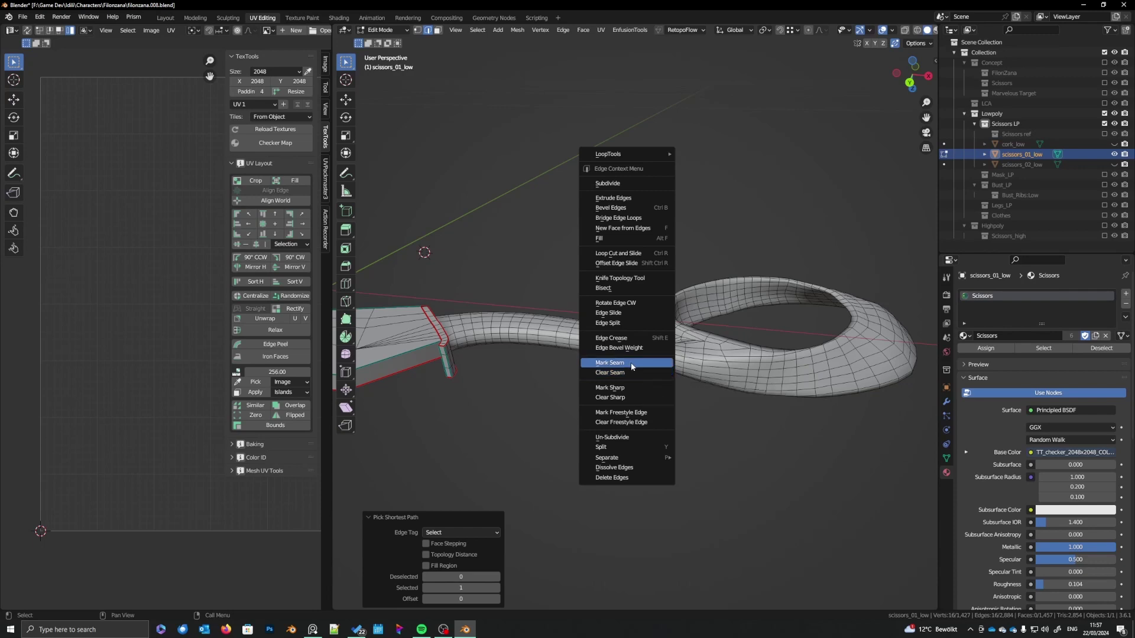
click(630, 363)
- Mark a lengthwise seam along the underside of the handle shank, from the seam at the finger ring to the guard
middle_drag(630, 363, 911, 414)
scroll(677, 397, up, 3)
shift+middle_drag(506, 423, 632, 297)
scroll(699, 406, up, 3)
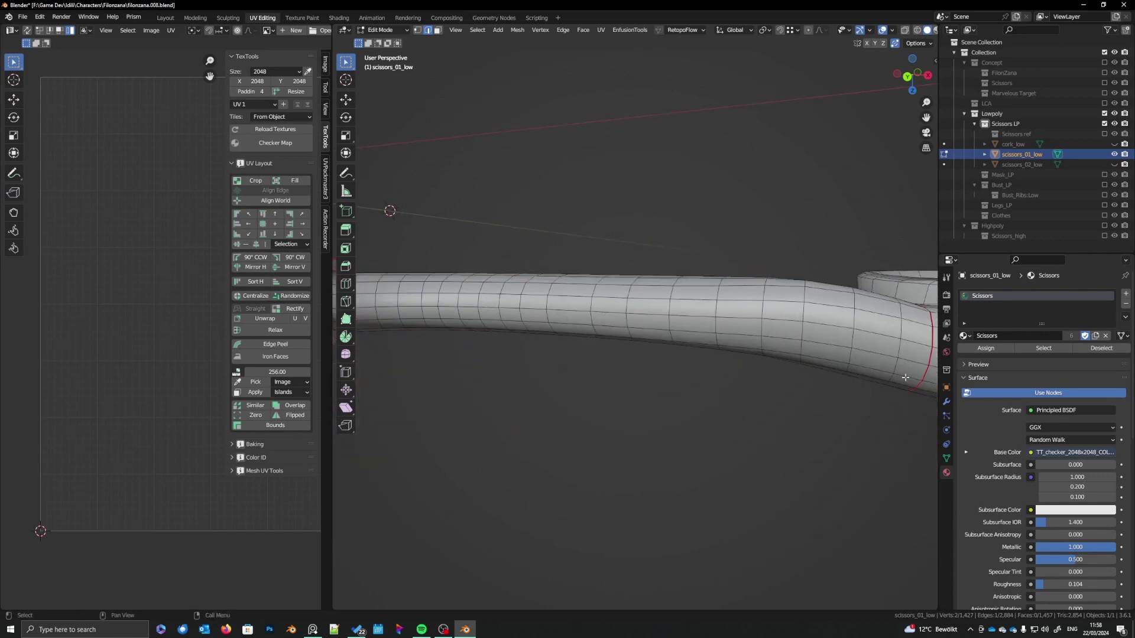
shift+middle_drag(906, 378, 824, 342)
scroll(838, 396, down, 3)
ctrl+click(608, 362)
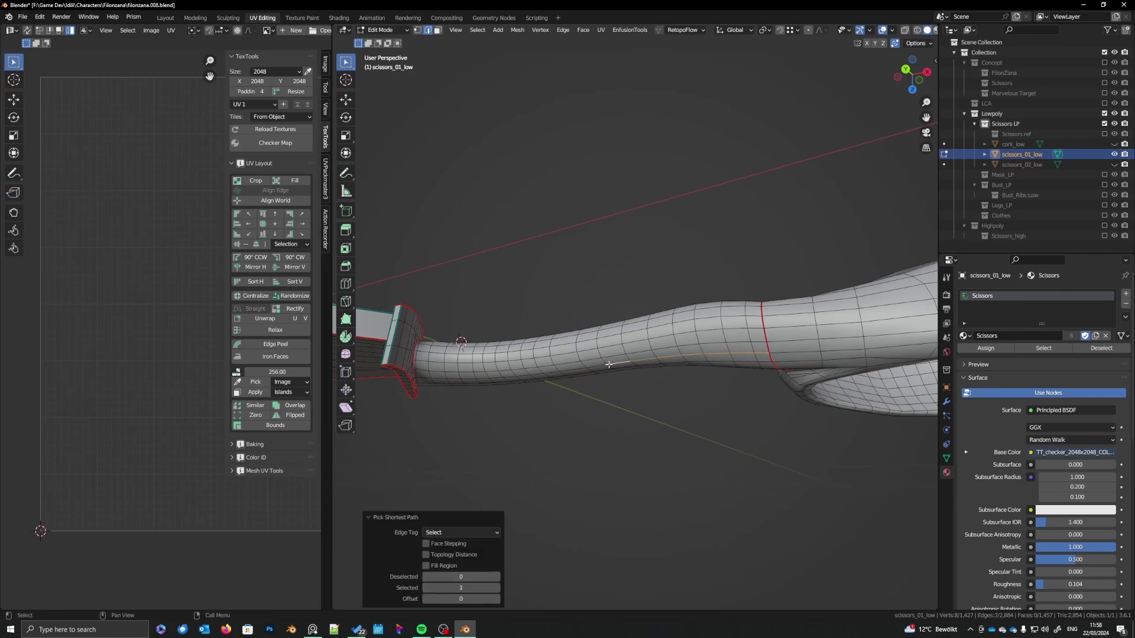
middle_drag(608, 363, 606, 346)
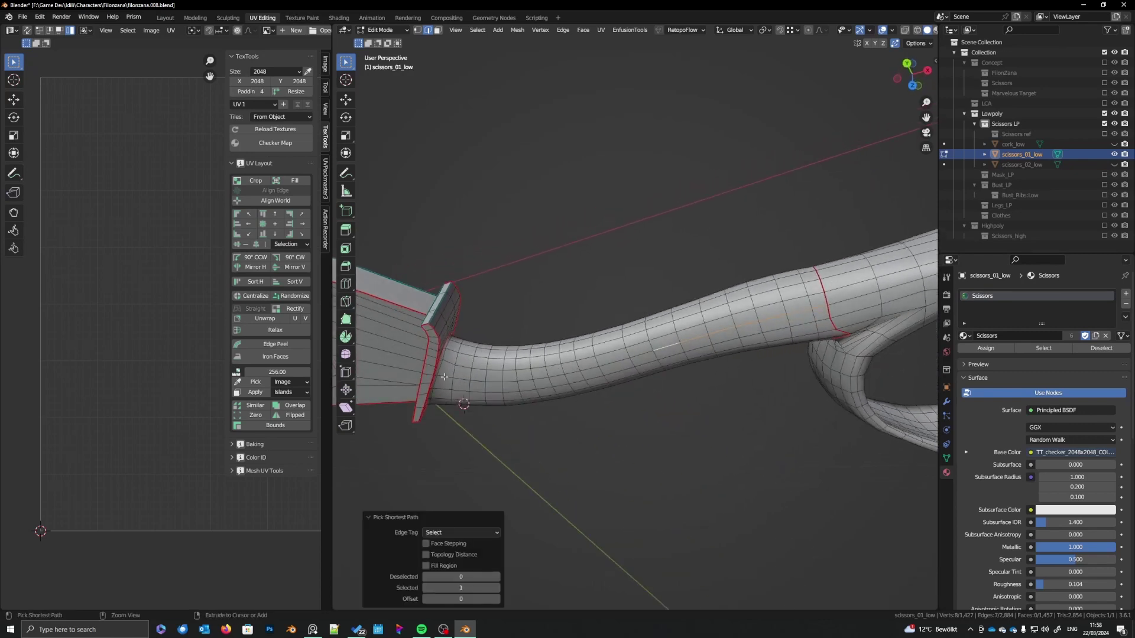
ctrl+click(444, 378)
middle_drag(444, 377, 623, 383)
scroll(650, 365, up, 2)
shift+click(631, 363)
scroll(638, 367, down, 3)
scroll(623, 383, down, 3)
middle_drag(740, 349, 701, 346)
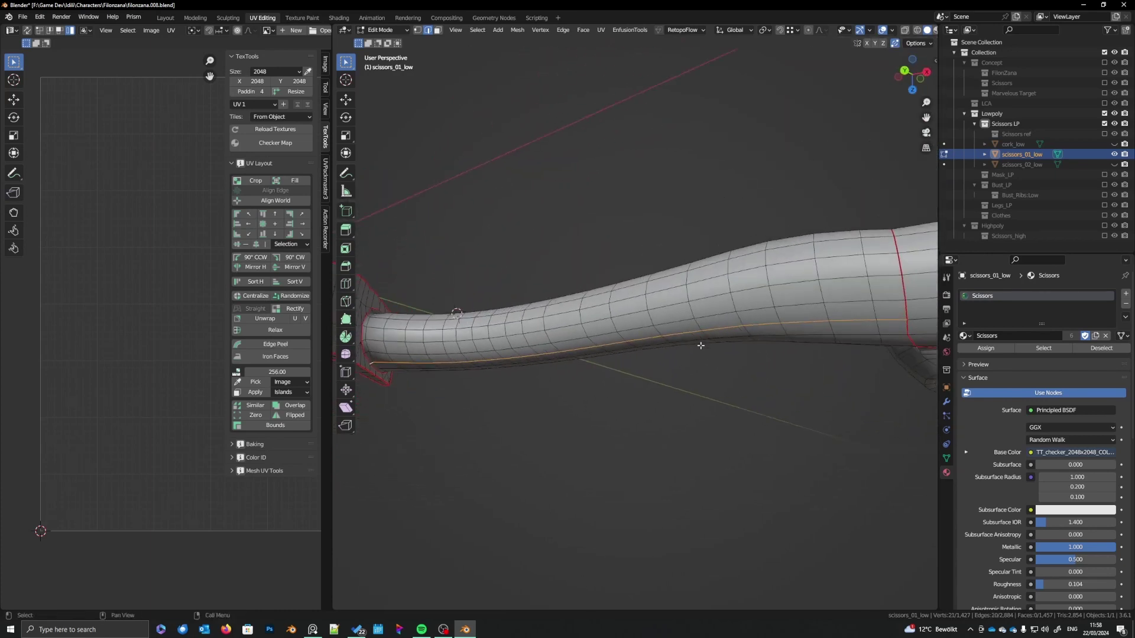
right_click(683, 334)
click(636, 331)
- Mark a seam along the finger ring's outer edge, extending it into the fork where the ring meets the shank
scroll(689, 358, up, 3)
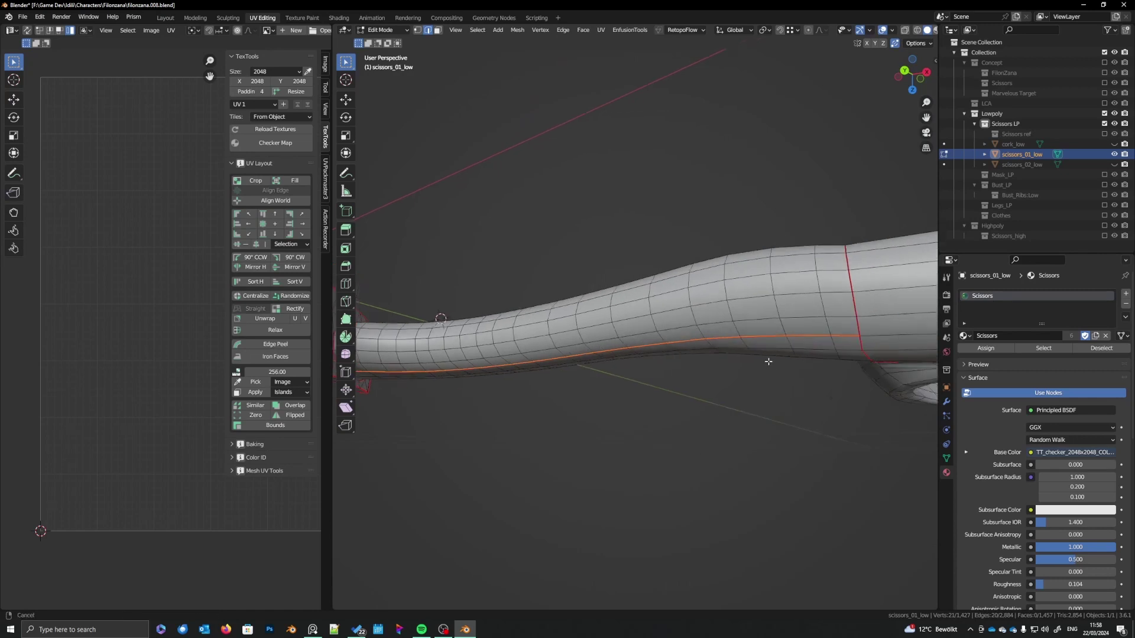
scroll(736, 359, down, 2)
middle_drag(737, 359, 727, 341)
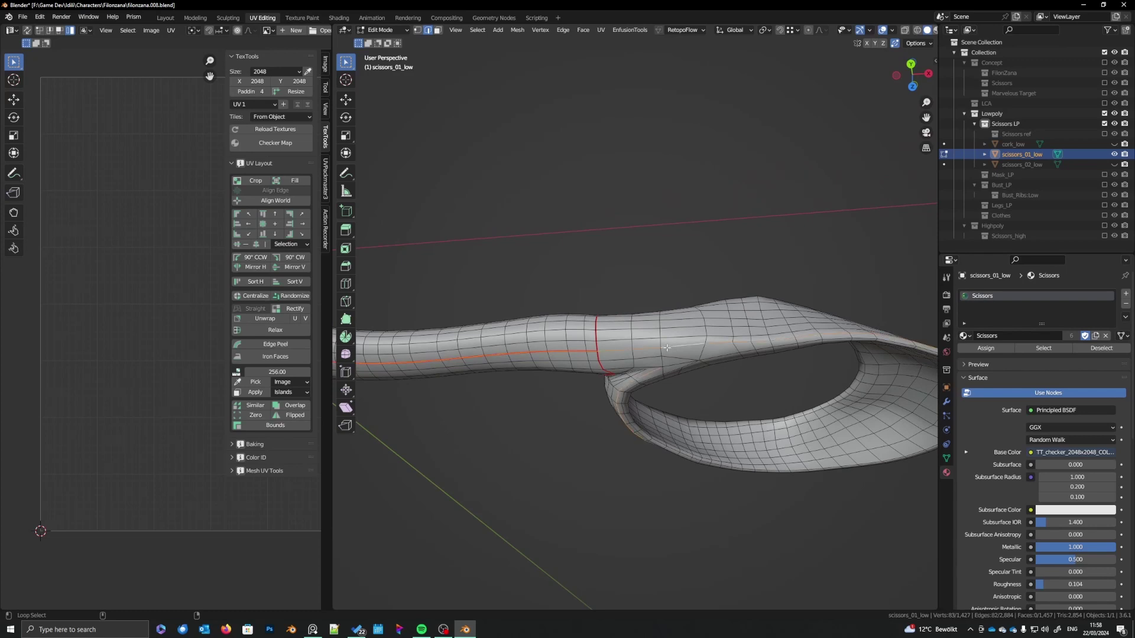
mouse_move(682, 365)
middle_down()
mouse_move(706, 353)
mouse_move(684, 346)
middle_up()
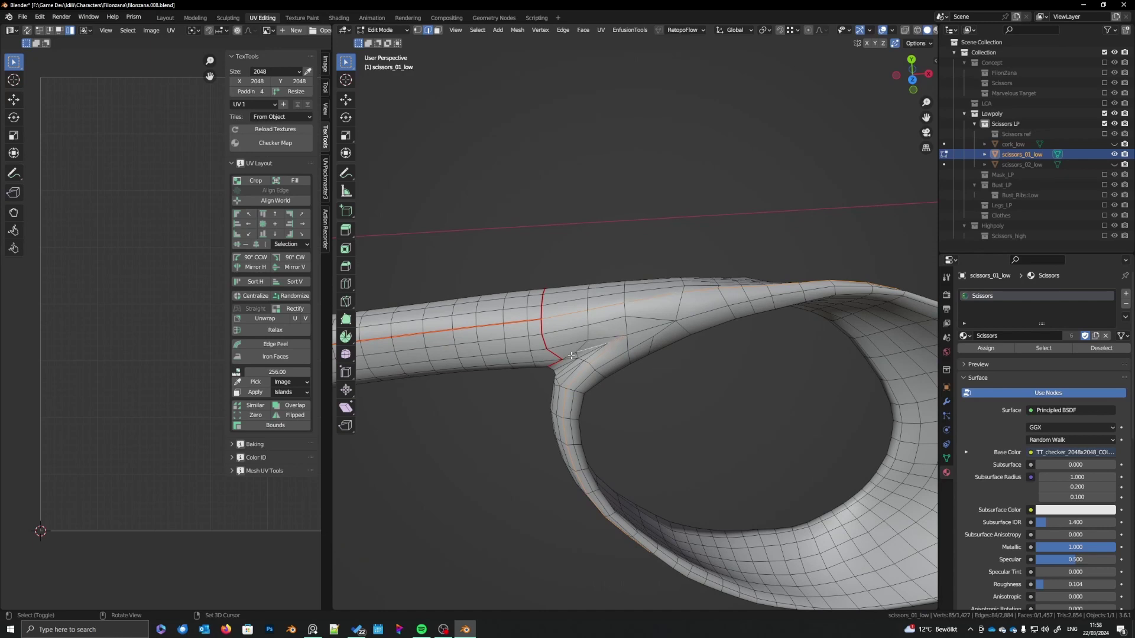
middle_drag(575, 366, 617, 368)
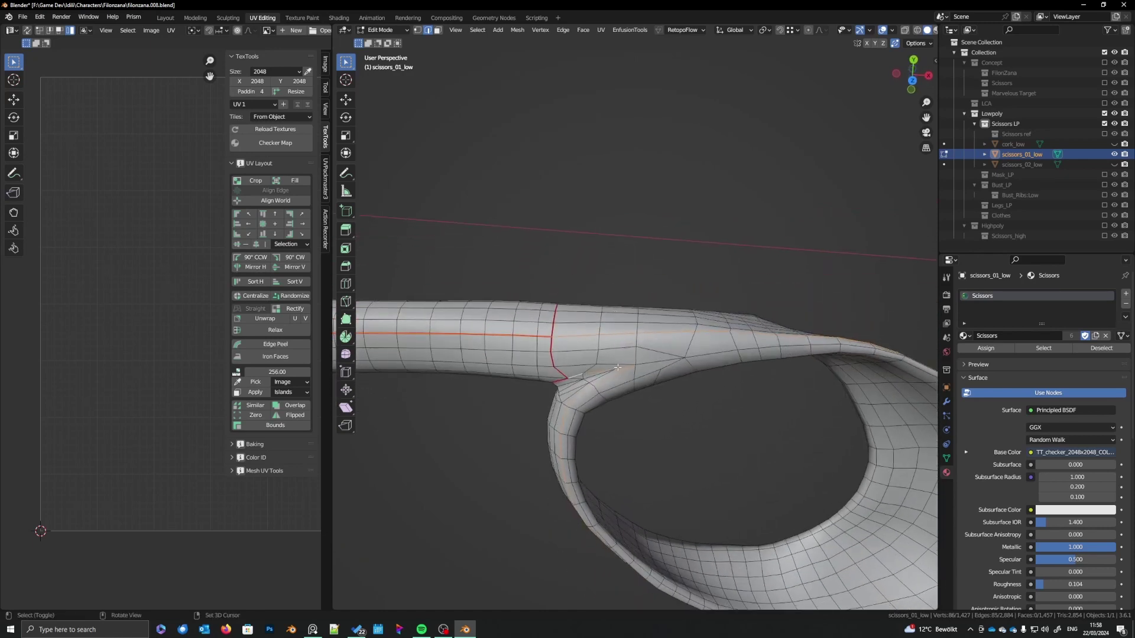
right_click(605, 375)
click(605, 373)
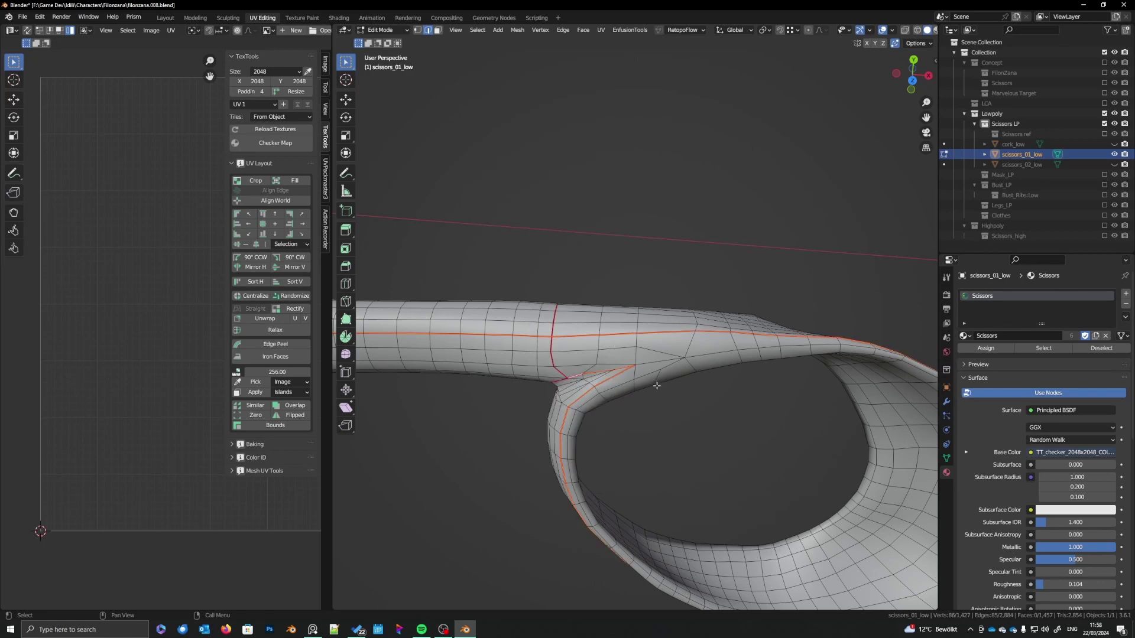
- Select the short connecting edges across the fork between the shank and the finger ring and mark them as a seam
middle_drag(716, 369, 737, 395)
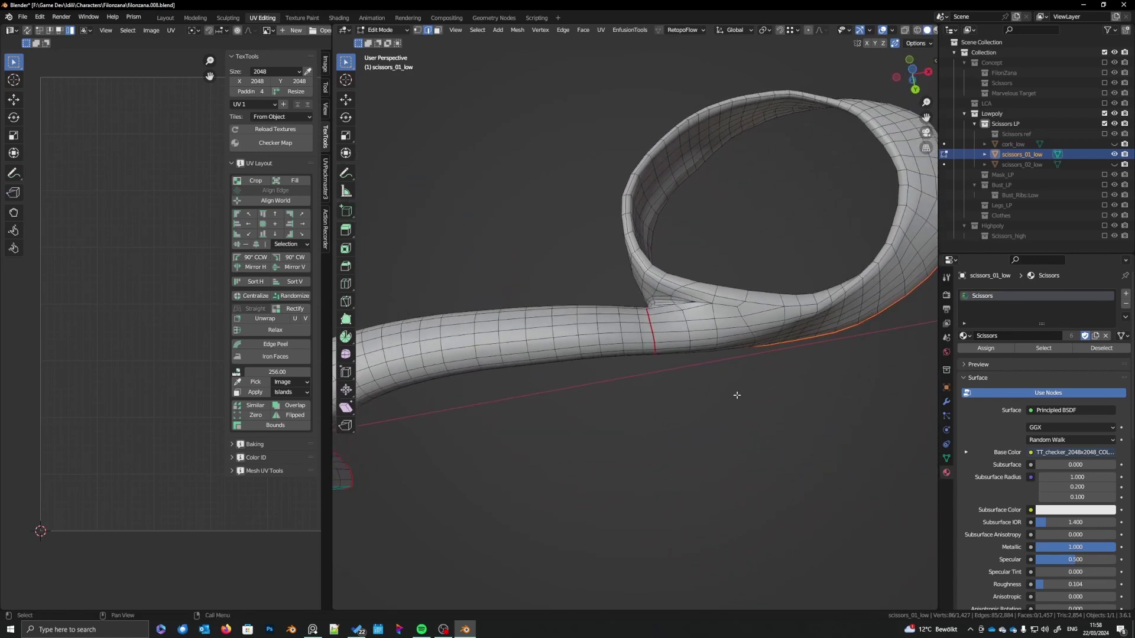
middle_drag(749, 353, 709, 329)
ctrl+click(709, 343)
shift+click(680, 384)
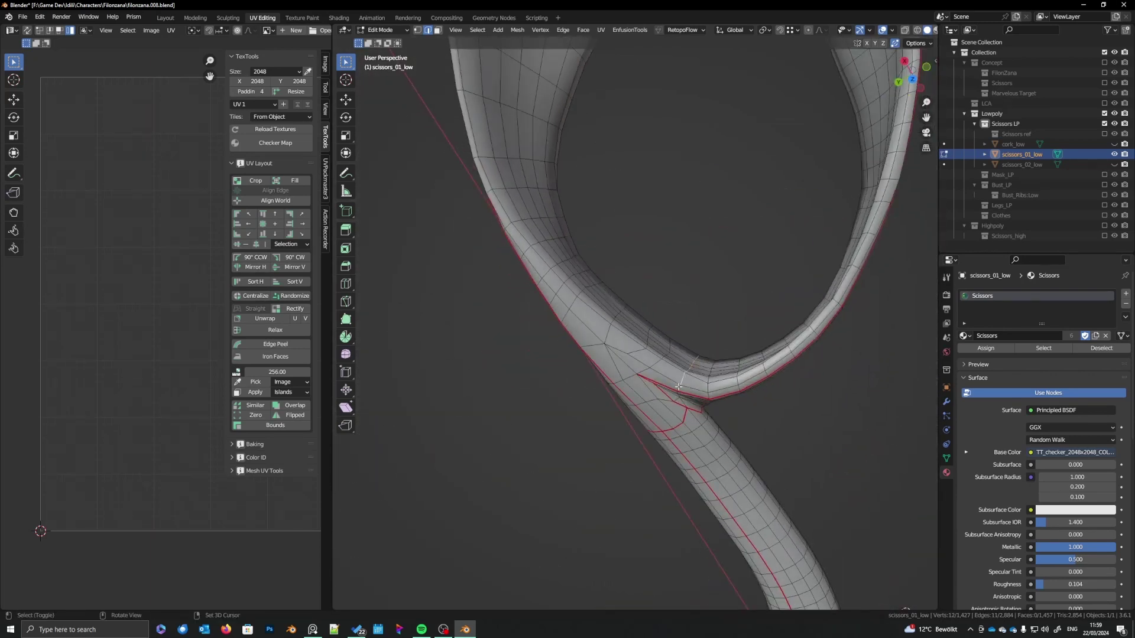
middle_drag(729, 391, 758, 359)
right_click(701, 373)
click(700, 373)
- Mark a seam along the inner rim of the finger ring's opening
right_click(789, 414)
click(790, 413)
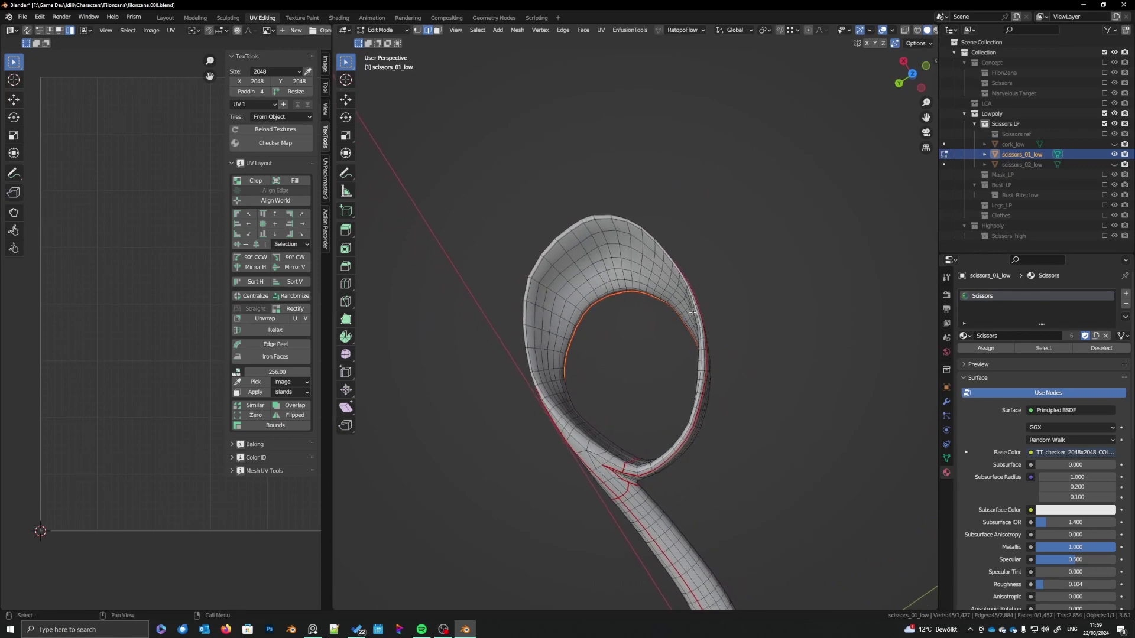
middle_drag(686, 363, 722, 385)
- Unwrap the entire scissors_01_low mesh and inspect its islands in the UV editor
key(Tab)
scroll(733, 437, up, 3)
key(Tab)
scroll(722, 385, down, 5)
key(a)
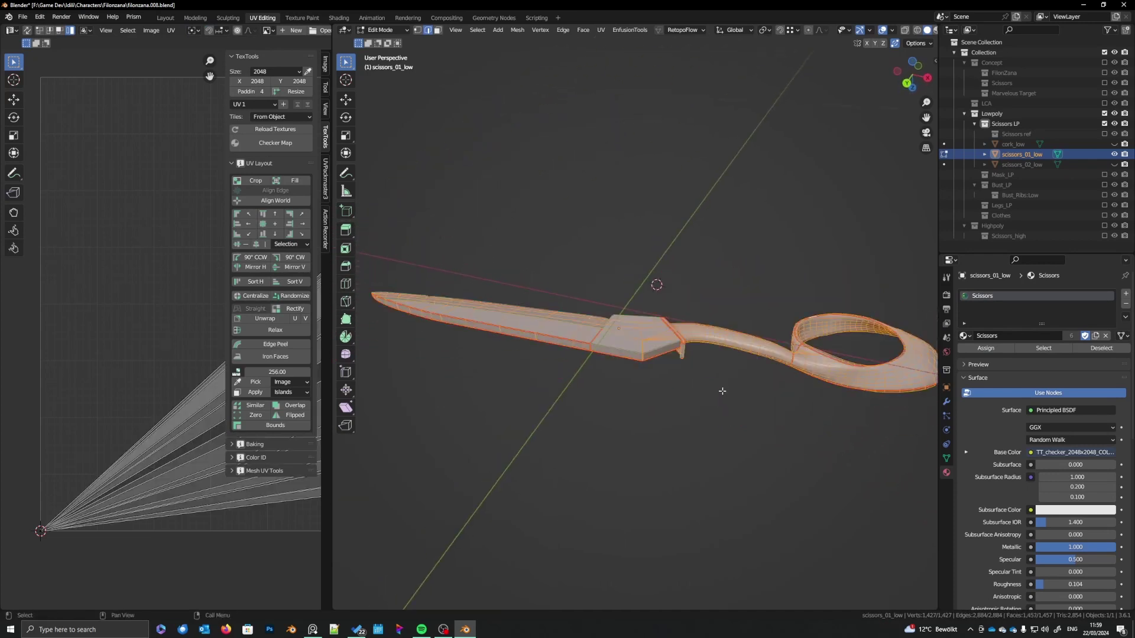
click(601, 33)
click(618, 44)
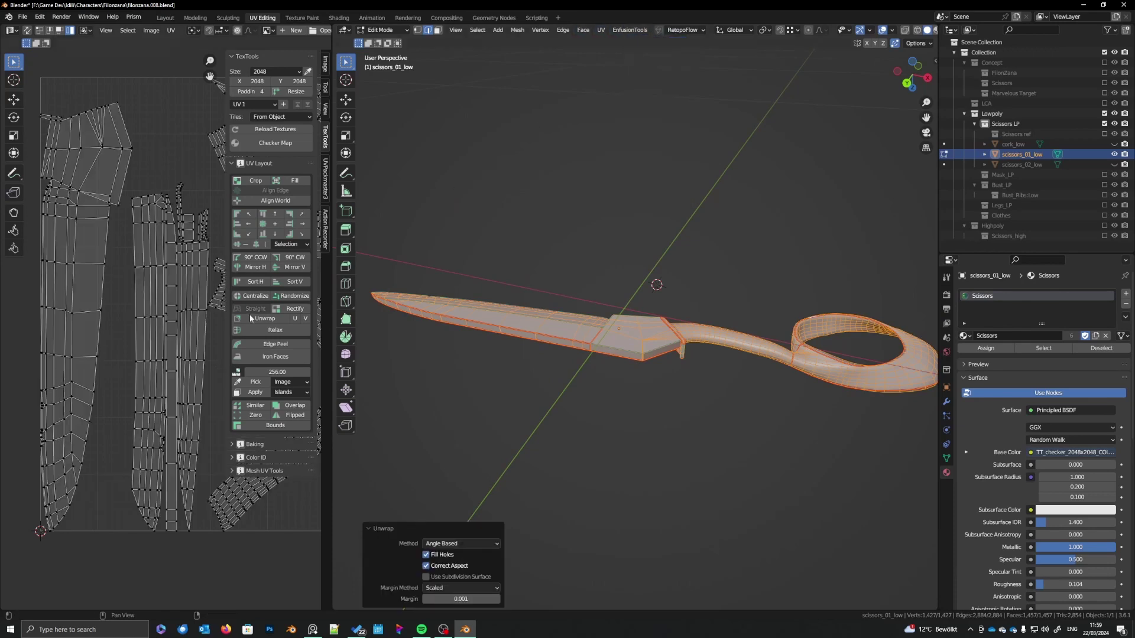
scroll(93, 364, up, 4)
scroll(92, 363, up, 6)
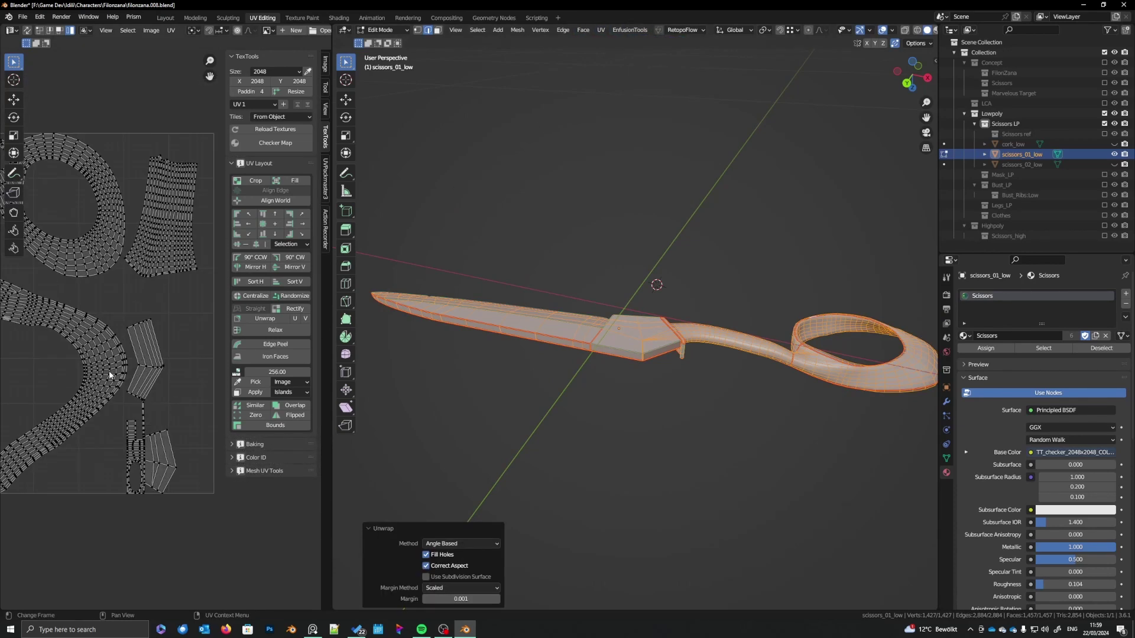
- Select the linked island with the thin strip and oval hole in the UV editor and examine its outline
scroll(156, 357, up, 3)
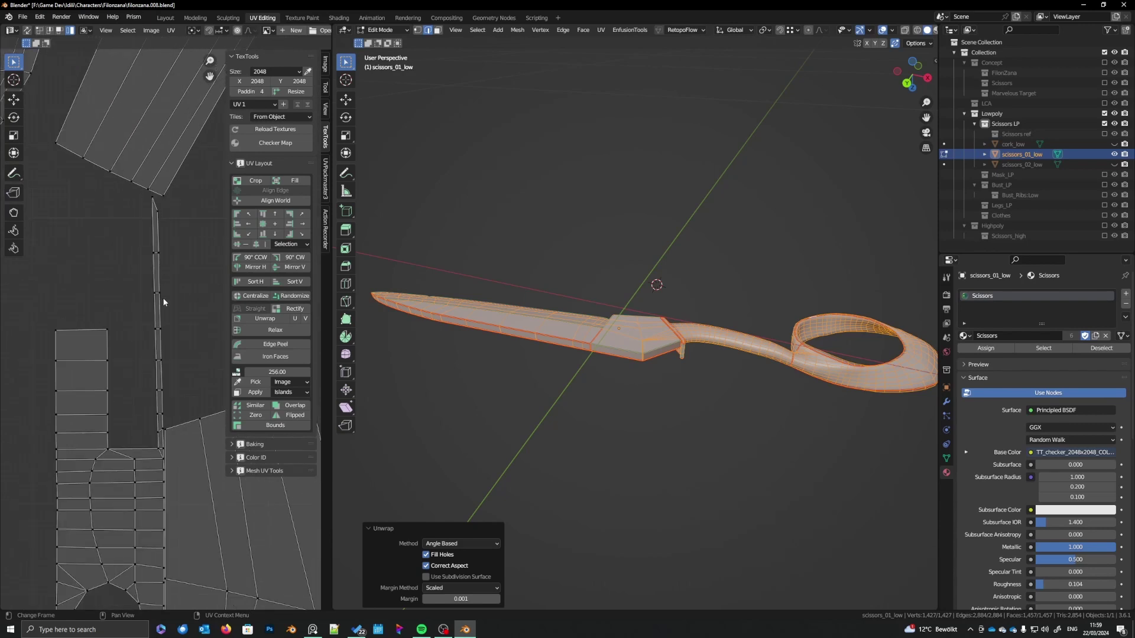
key(l)
scroll(158, 336, down, 3)
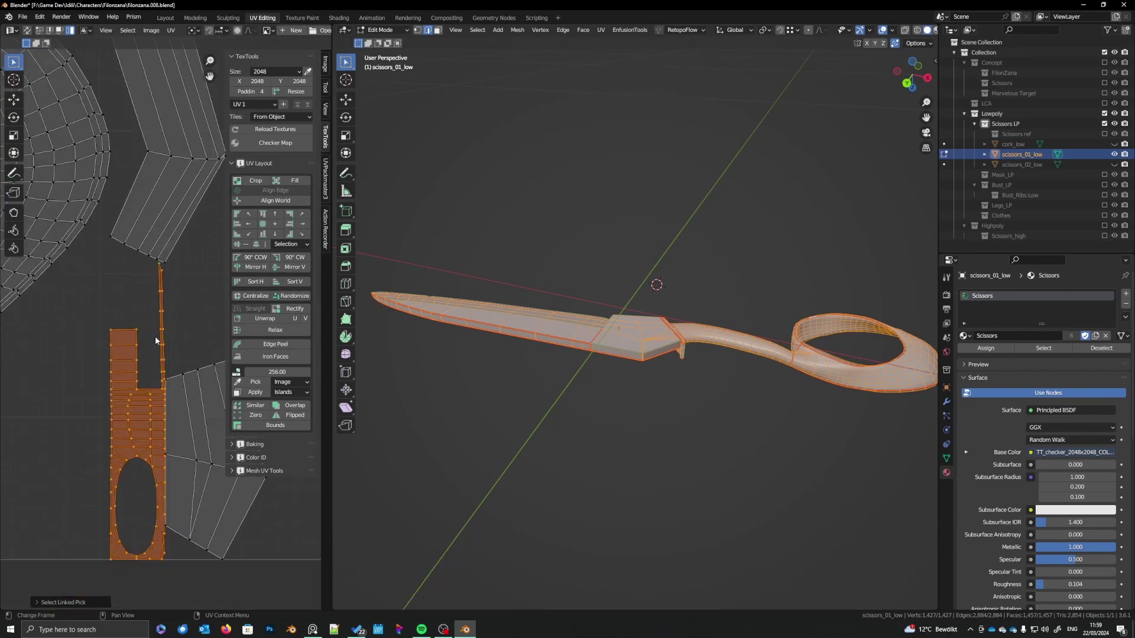
scroll(155, 336, down, 2)
key(a)
key(a)
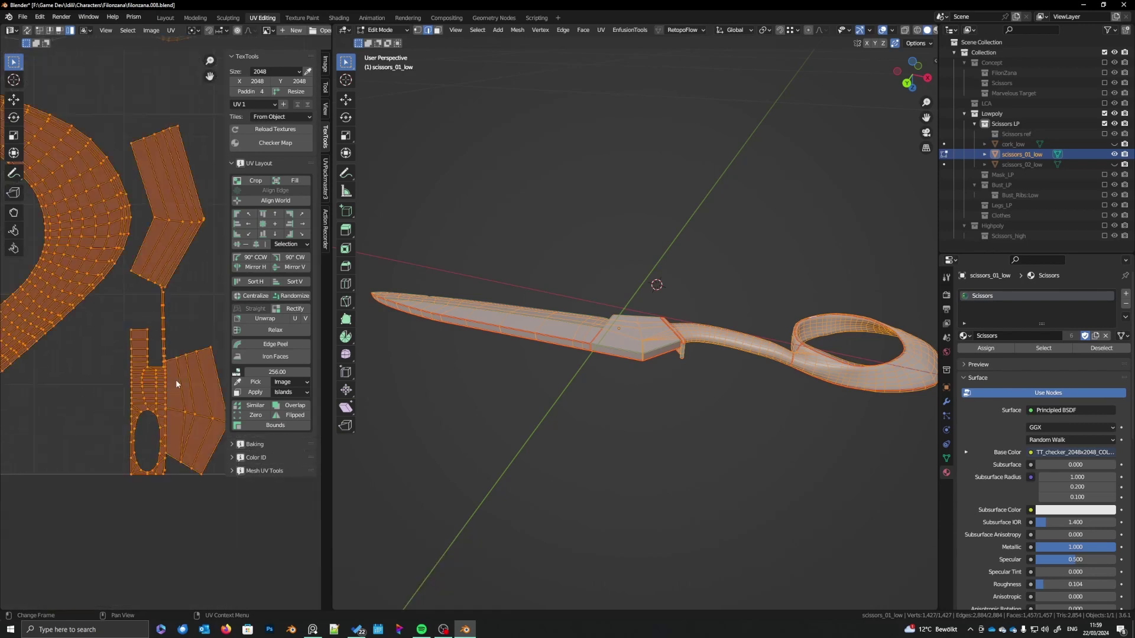
- Reposition the small islands near the lower-right corner of the UV layout to check how they separate
key(l)
middle_drag(162, 386, 147, 402)
key(g)
click(152, 398)
scroll(147, 383, down, 2)
middle_drag(152, 302, 280, 392)
key(g)
click(180, 359)
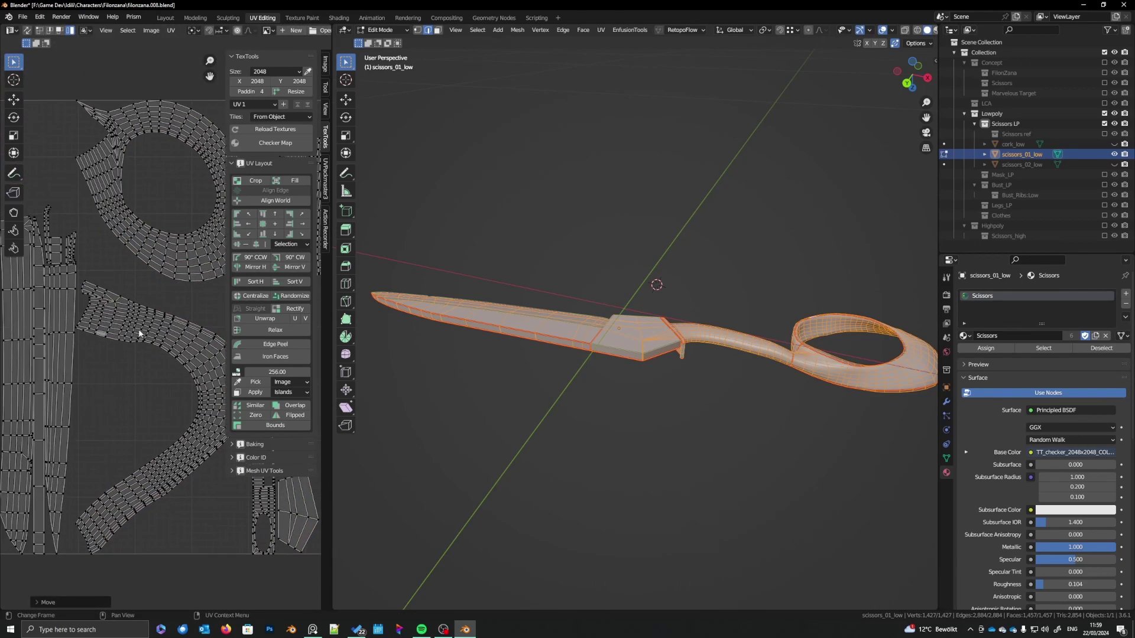
- Select the finger ring's UV island and examine its shape against the neighbouring islands and the mesh
middle_drag(139, 332, 119, 364)
key(a)
key(a)
key(l)
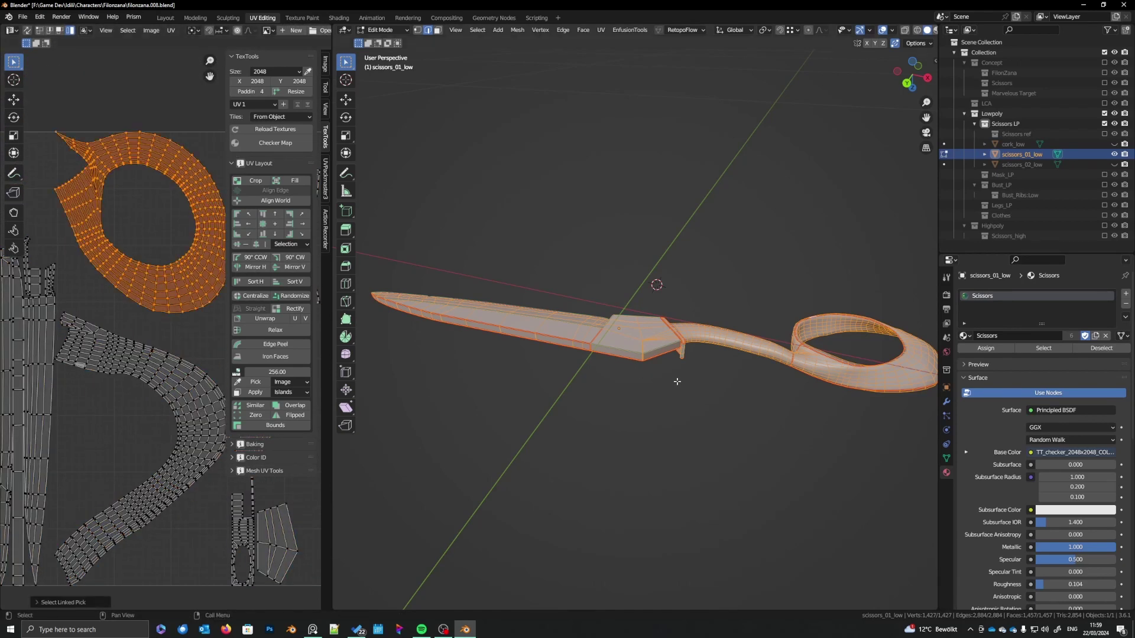
mouse_move(80, 362)
middle_down()
mouse_move(112, 357)
mouse_move(159, 374)
mouse_move(65, 351)
middle_up()
scroll(112, 357, up, 1)
scroll(112, 357, down, 4)
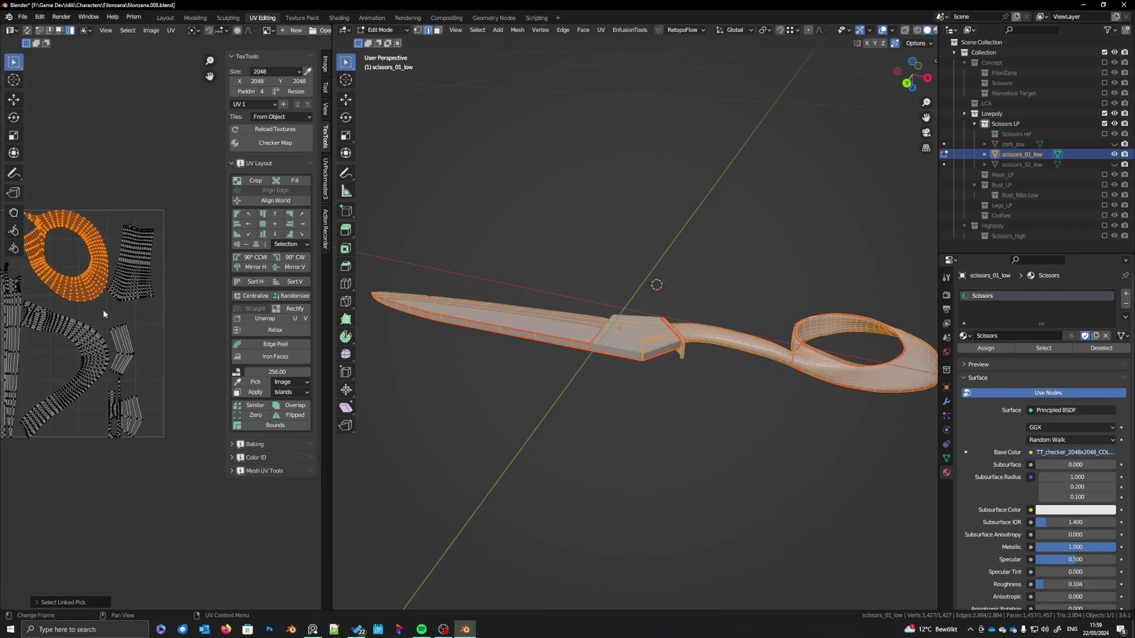
scroll(106, 302, up, 3)
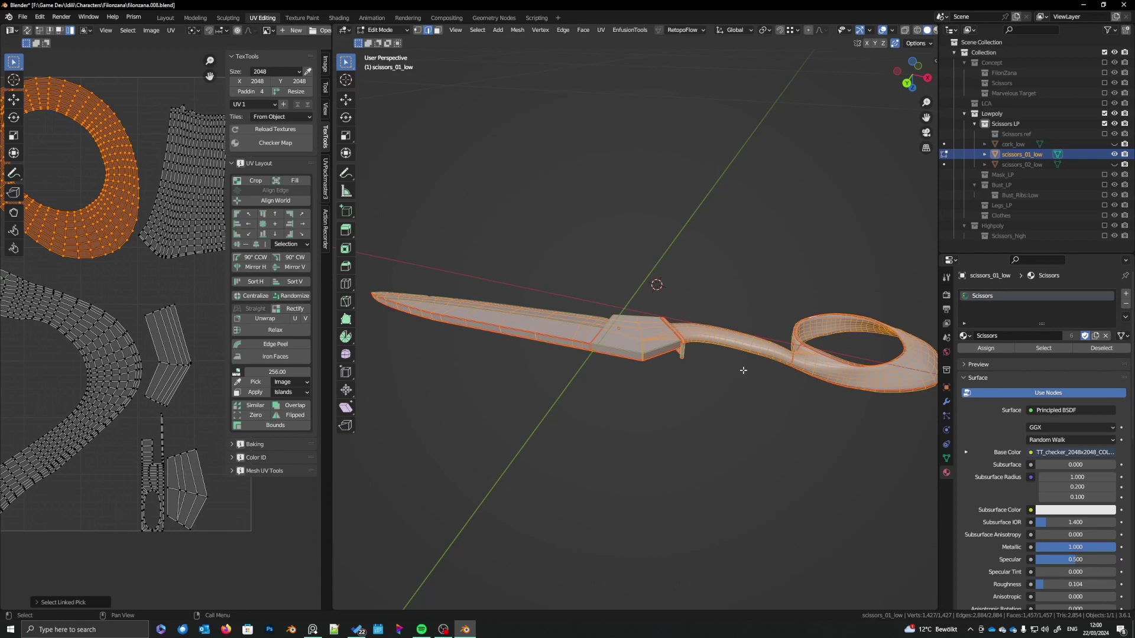
shift+middle_drag(743, 370, 792, 393)
middle_drag(134, 311, 193, 363)
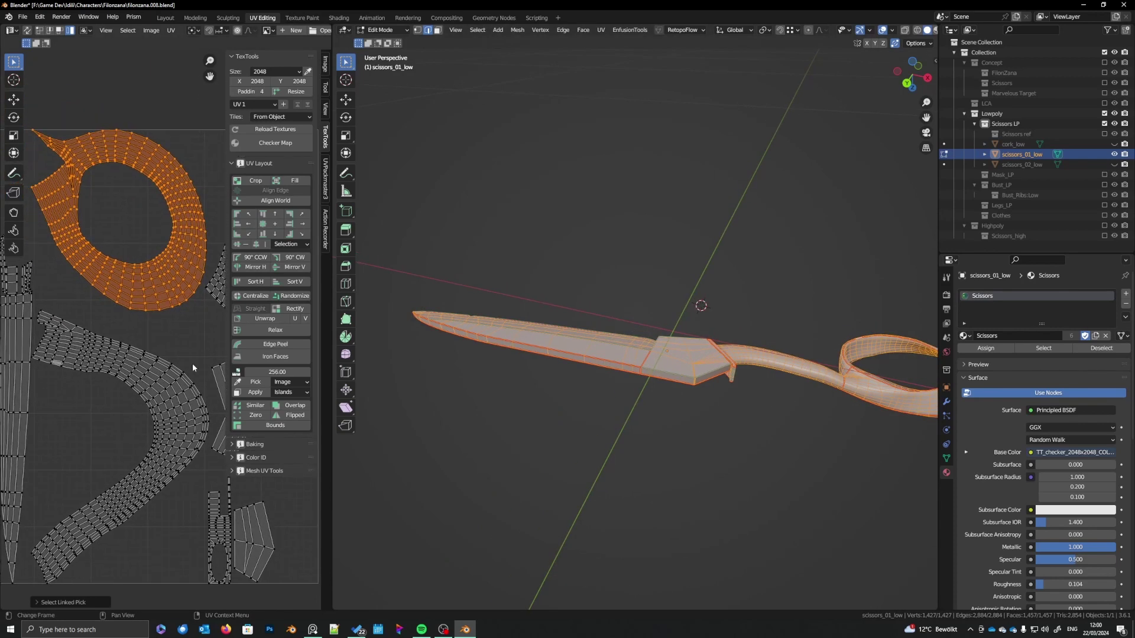
- Extend the seam down the finger ring's side of the fork by selecting the short edge path there and marking it
shift+middle_drag(795, 407, 618, 398)
scroll(656, 398, up, 4)
shift+middle_drag(736, 468, 684, 431)
key(ctrl+l)
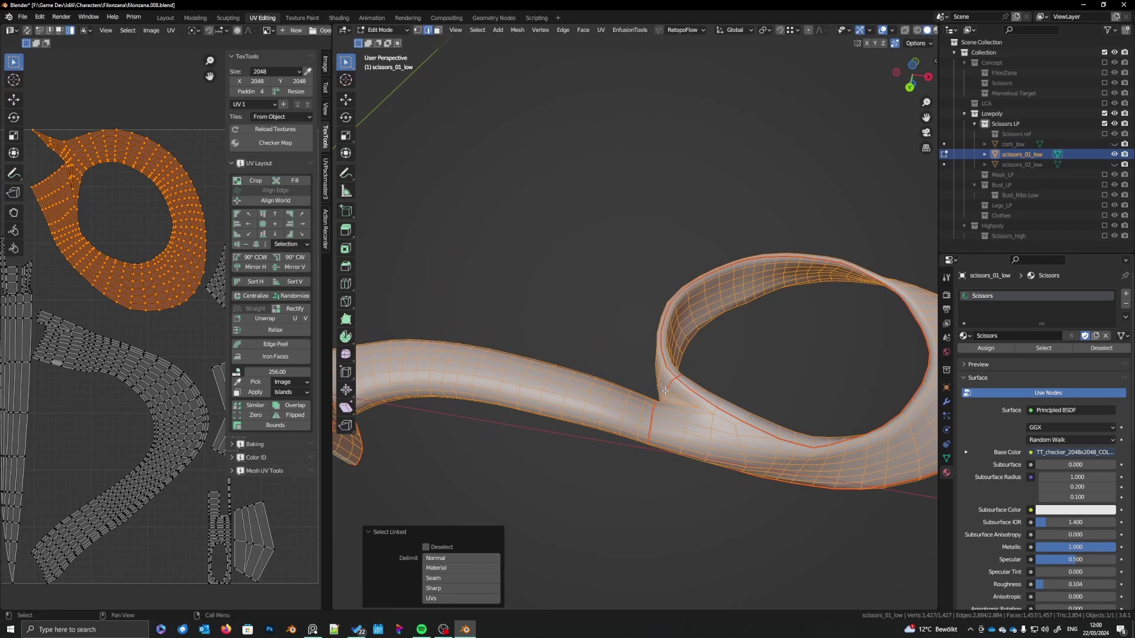
key(alt+a)
mouse_move(665, 391)
middle_down()
mouse_move(748, 414)
mouse_move(813, 362)
mouse_move(722, 406)
mouse_move(671, 447)
mouse_move(693, 383)
mouse_move(657, 370)
middle_up()
scroll(682, 433, up, 6)
shift+middle_drag(750, 576, 666, 385)
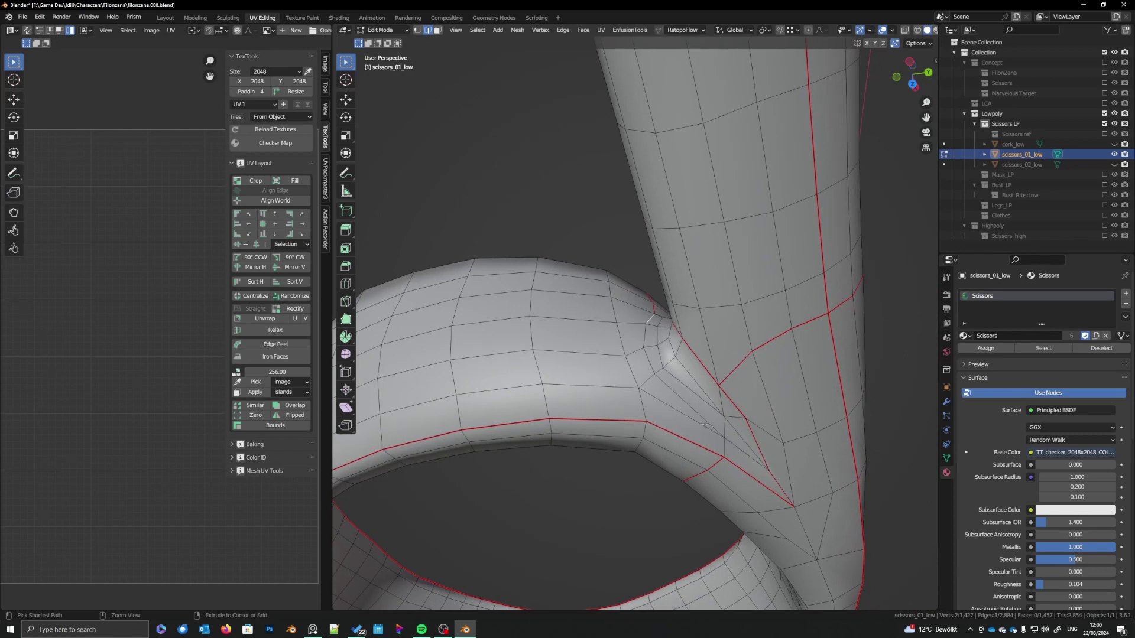
middle_drag(656, 368, 681, 468)
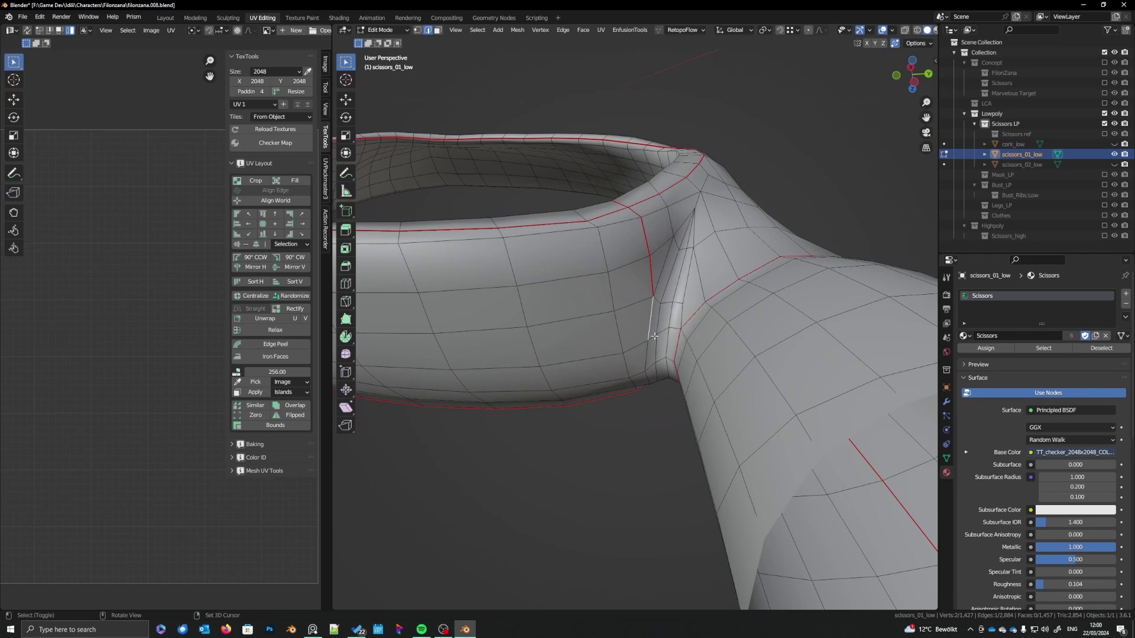
ctrl+click(675, 329)
right_click(676, 331)
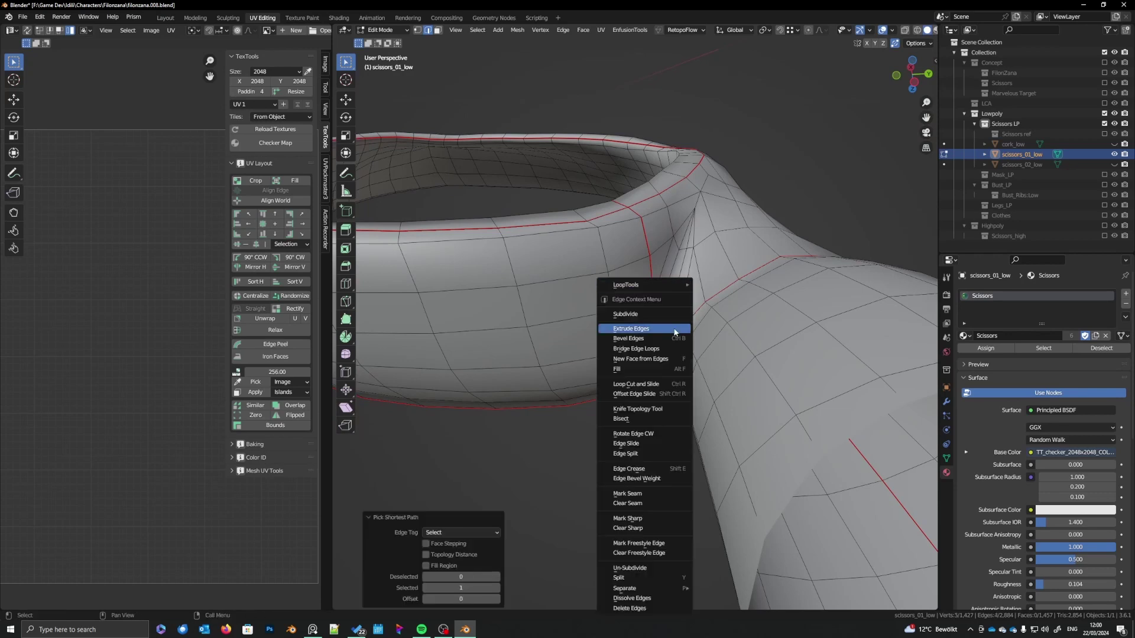
click(649, 494)
- Select the whole scissors_01_low mesh and unwrap it again with the added fork seam
scroll(658, 408, down, 5)
key(a)
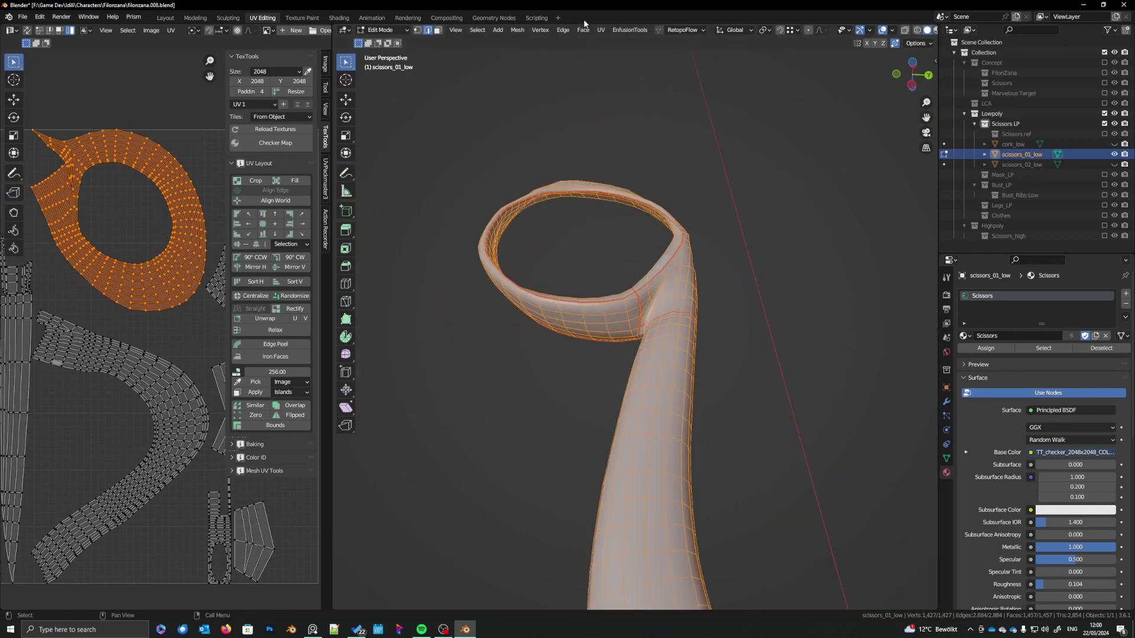
click(601, 30)
click(614, 42)
scroll(118, 307, down, 5)
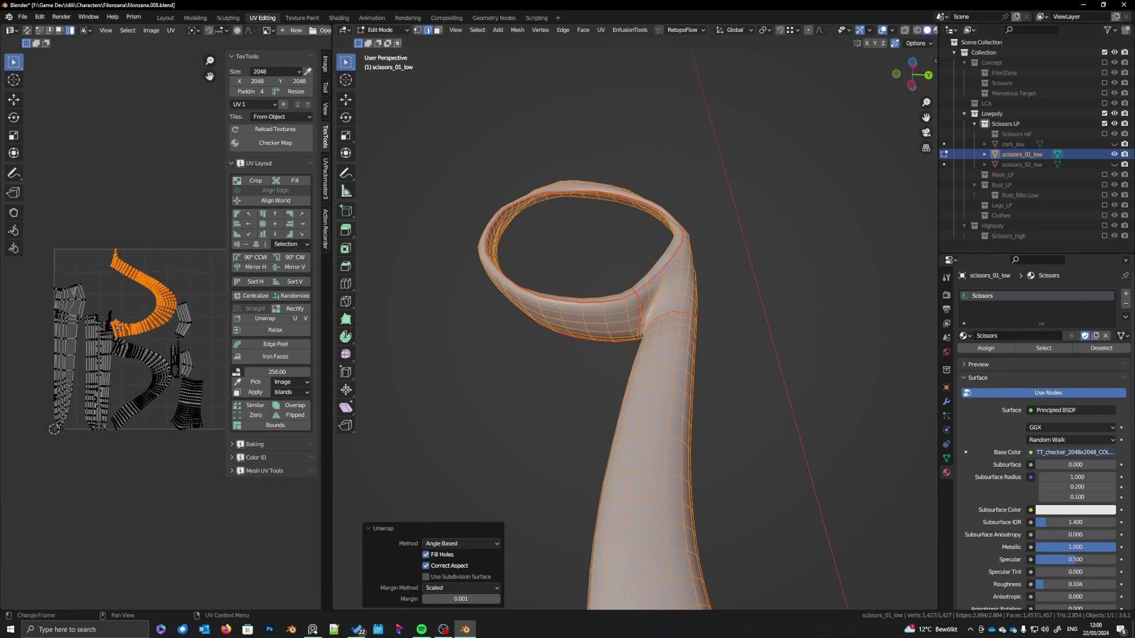
key(alt+a)
key(g)
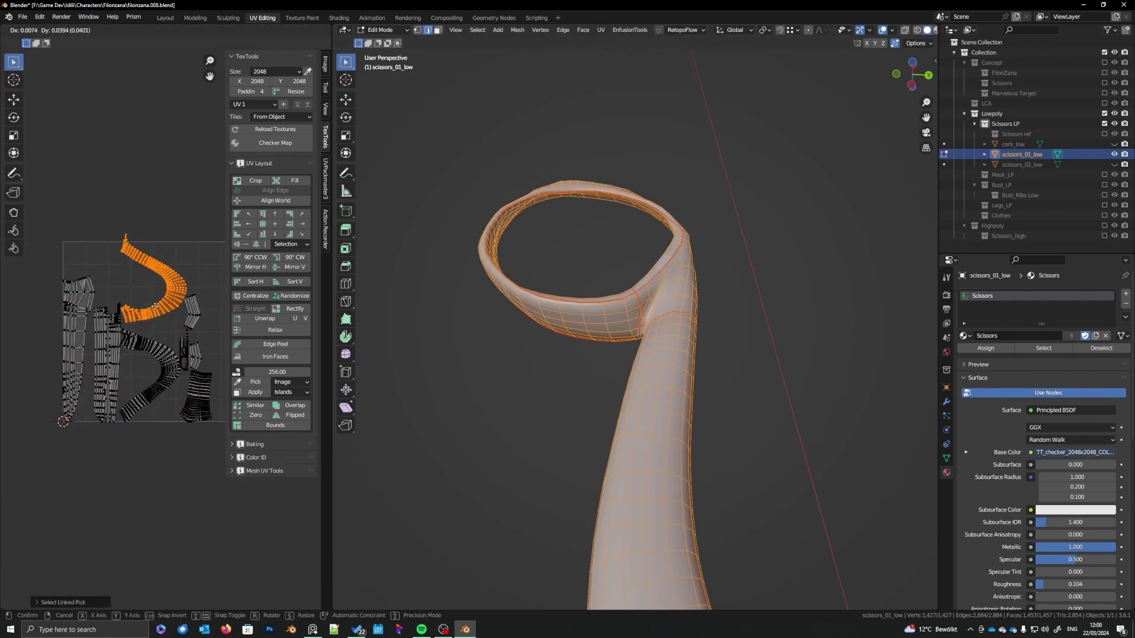
right_click(155, 311)
- Move a small angular UV island into the empty space inside the upper curved ring strip
mouse_move(155, 311)
middle_down()
mouse_move(133, 306)
mouse_move(146, 301)
middle_up()
key(a)
key(a)
key(l)
key(g)
click(115, 293)
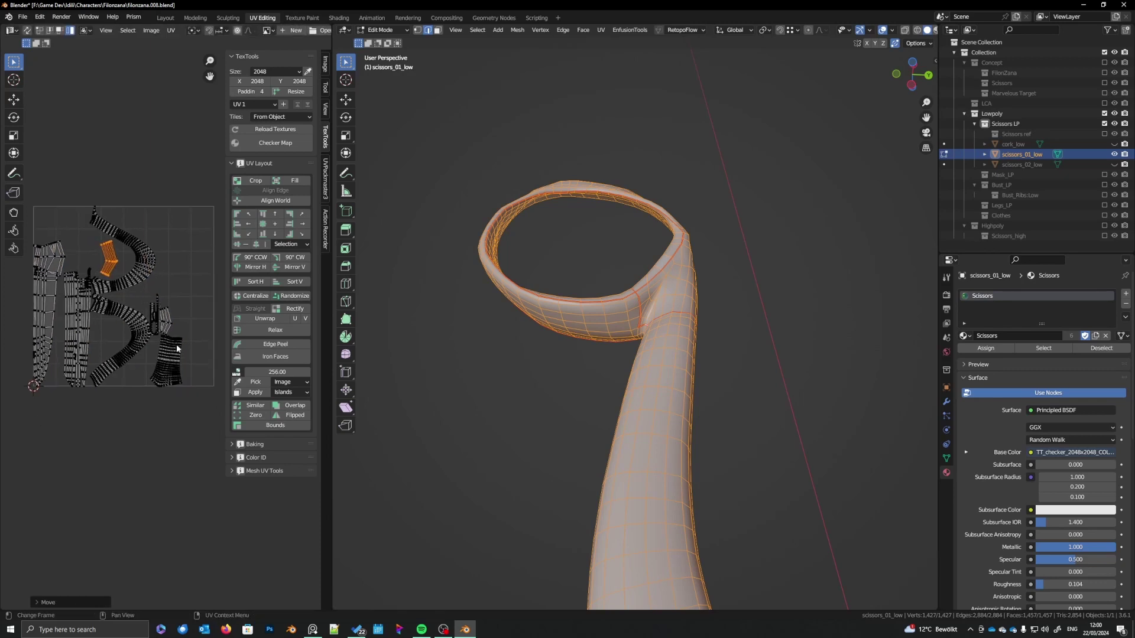
- Select the edge loop where the shank meets the finger ring and inspect the seams and shaded shape of the handle
middle_drag(663, 370, 648, 426)
key(alt+a)
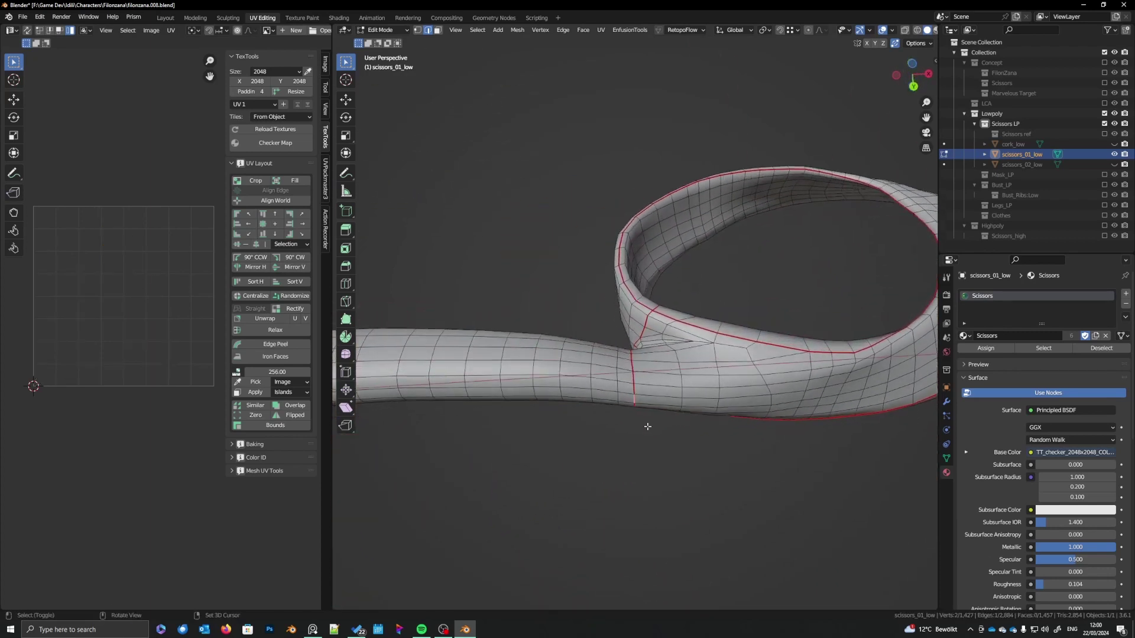
alt+click(634, 383)
middle_drag(634, 383, 593, 448)
shift+click(607, 405)
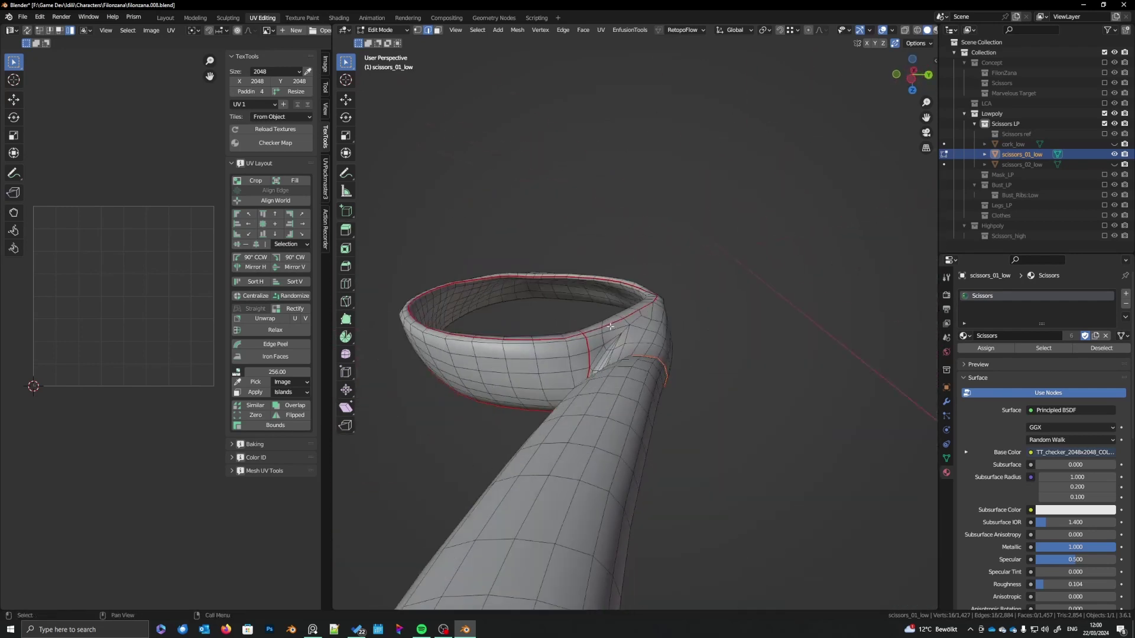
middle_drag(620, 329, 585, 379)
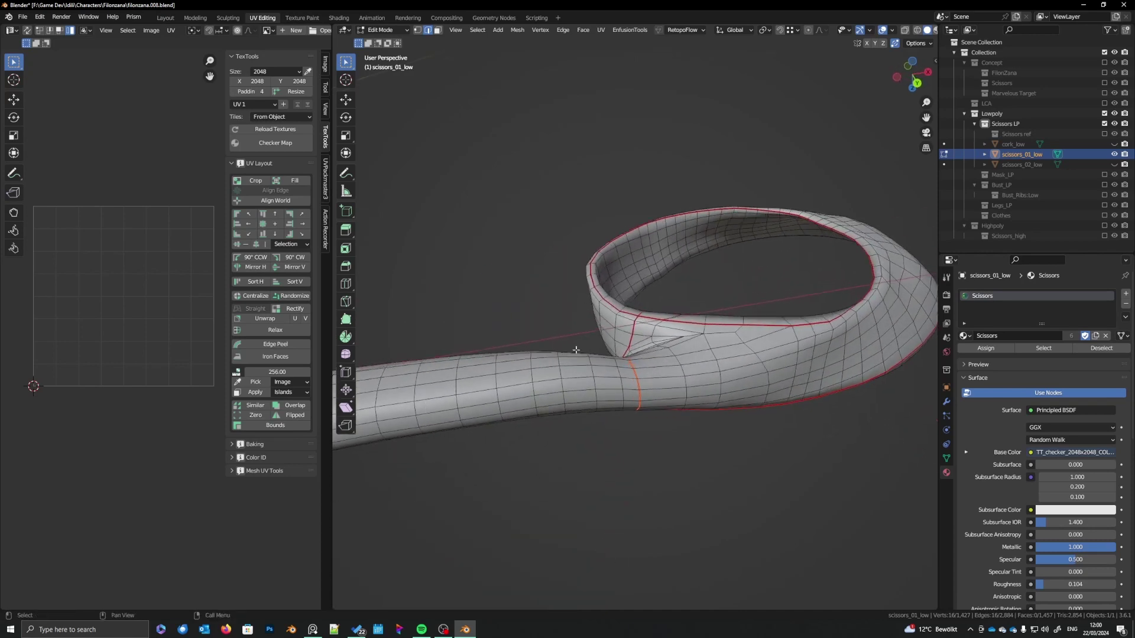
middle_drag(672, 360, 650, 387)
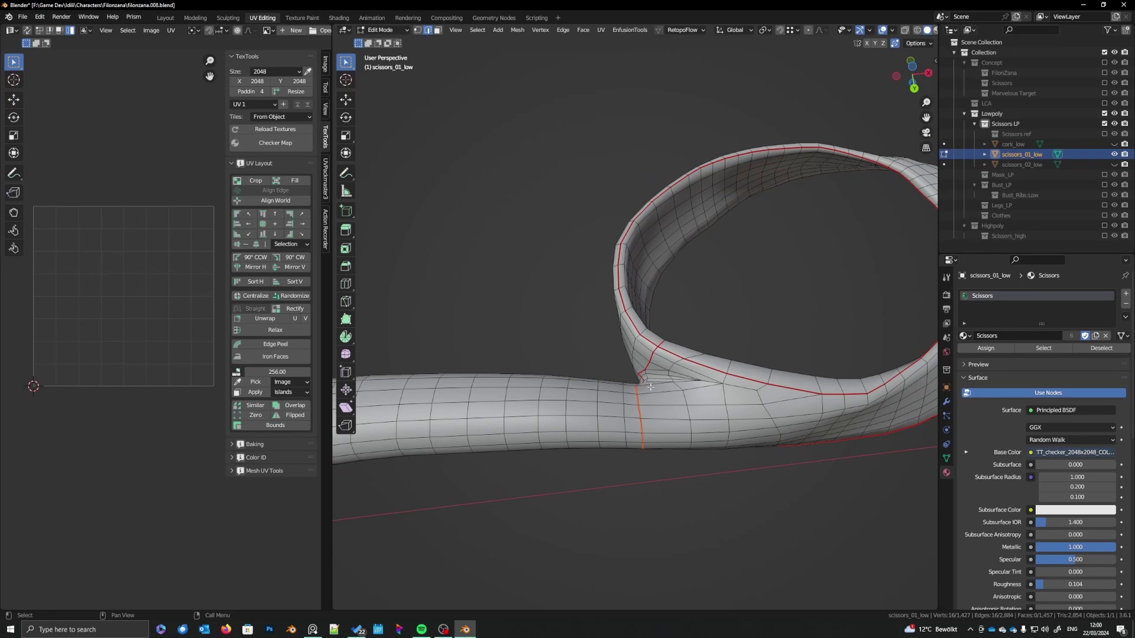
scroll(644, 384, down, 5)
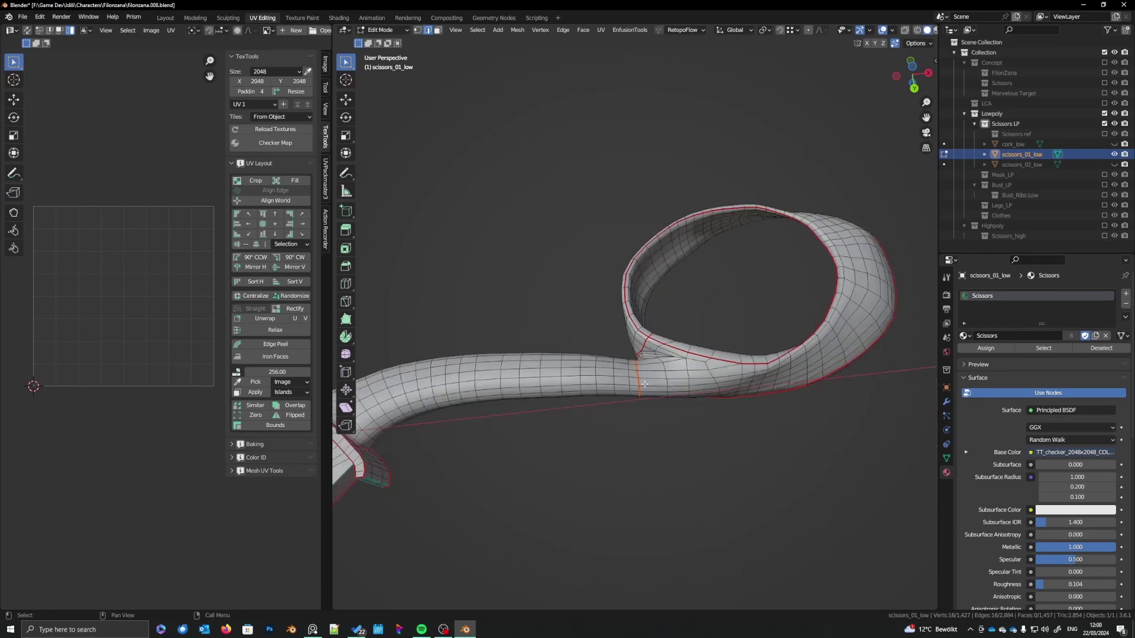
key(Tab)
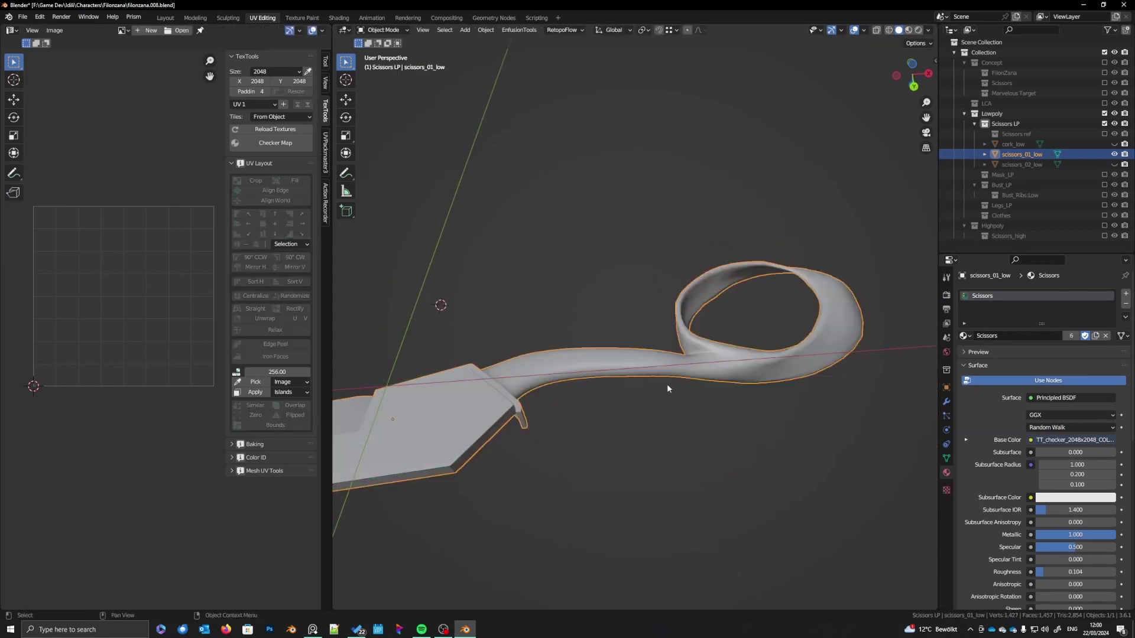
middle_drag(667, 385, 524, 385)
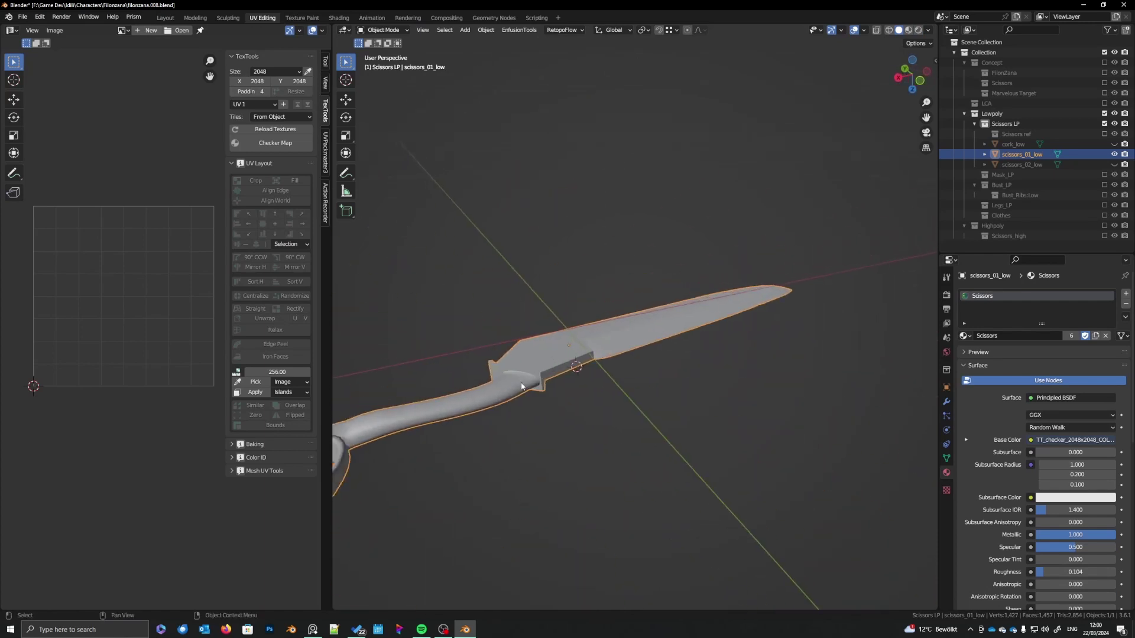
scroll(521, 382, up, 3)
scroll(606, 380, up, 5)
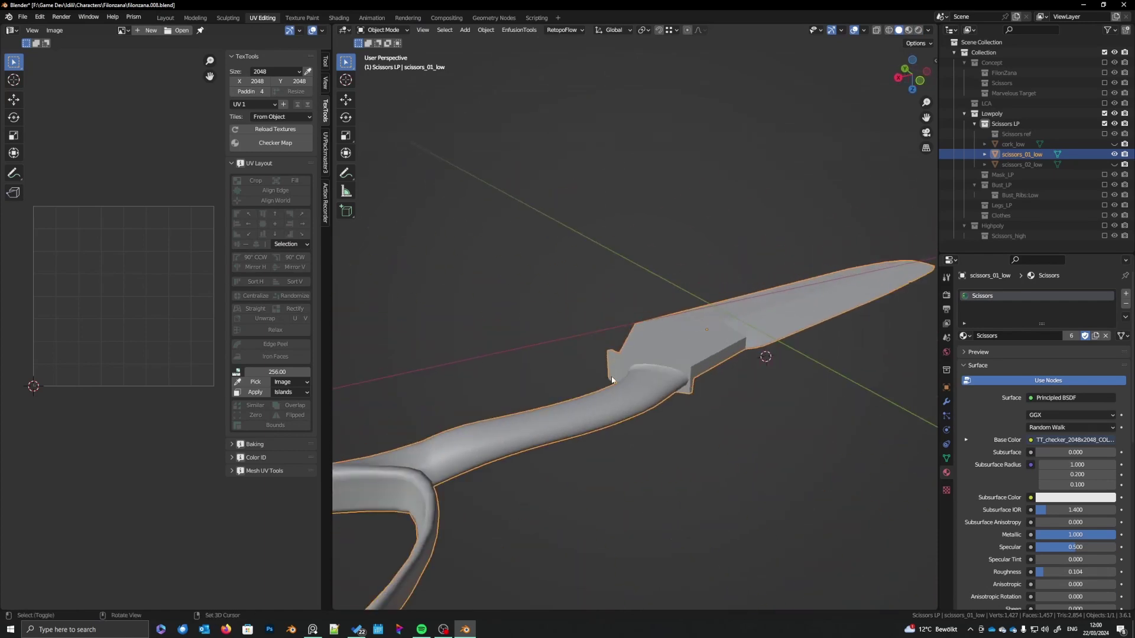
- Return scissors_01_low to edit mode and select the centre-line seam edges on the flat side of the pivot plate
key(Tab)
mouse_move(679, 407)
middle_down()
mouse_move(687, 417)
mouse_move(668, 416)
middle_up()
click(750, 362)
middle_drag(750, 361, 655, 358)
scroll(718, 369, down, 7)
scroll(641, 364, up, 3)
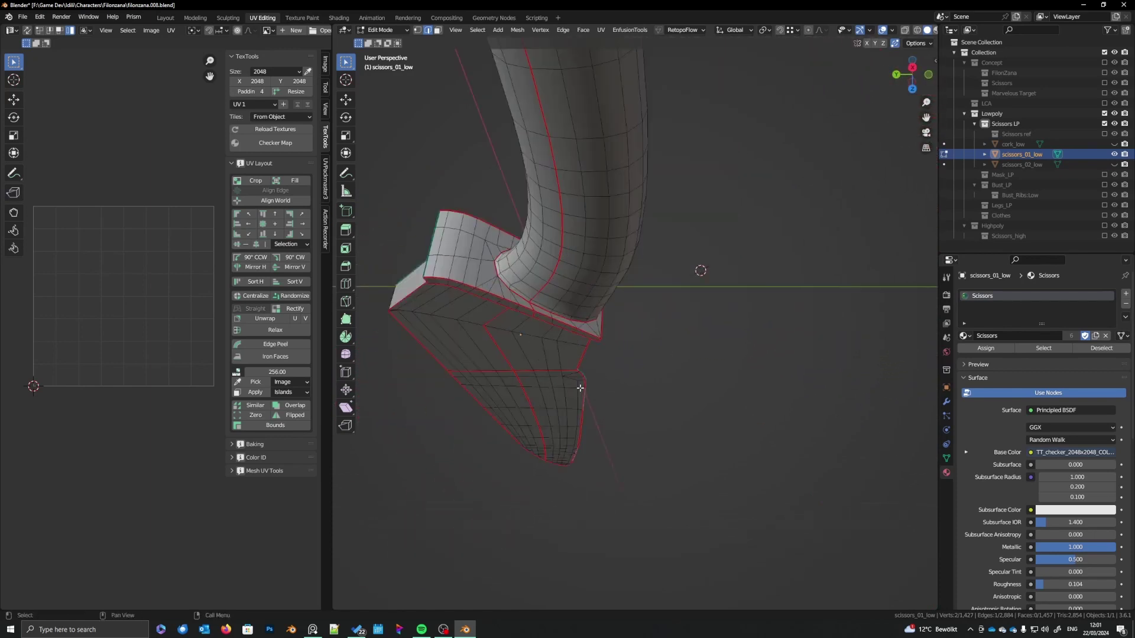
shift+click(533, 310)
middle_drag(534, 310, 622, 309)
shift+click(526, 301)
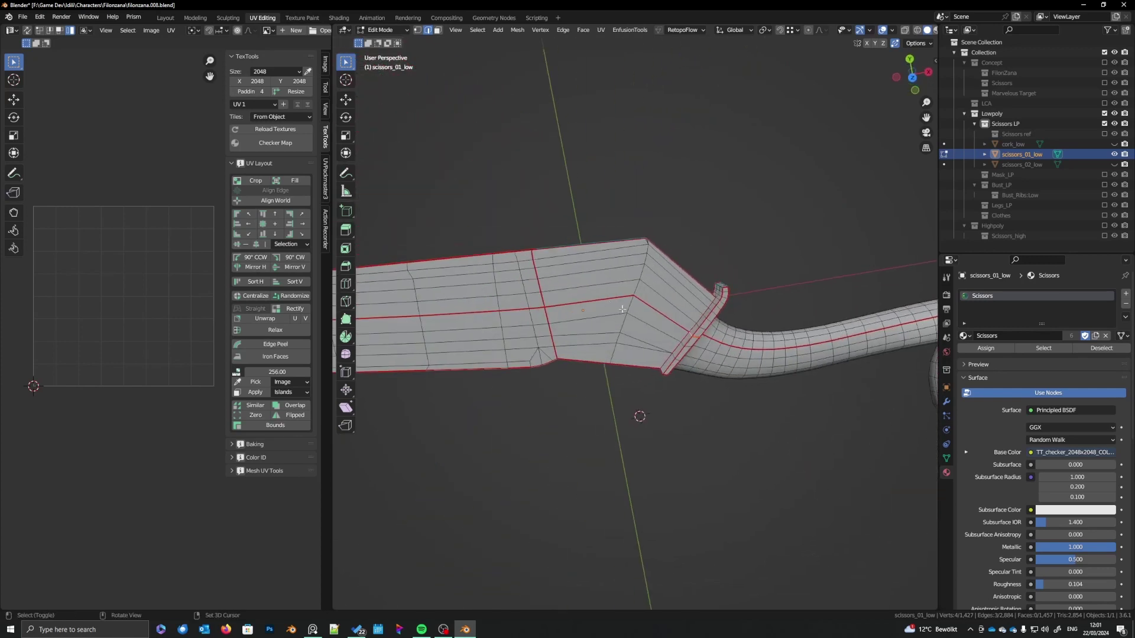
- Extend the selection along the blade's centre-line seam toward the tip and open the options for these edges
middle_drag(754, 363, 861, 329)
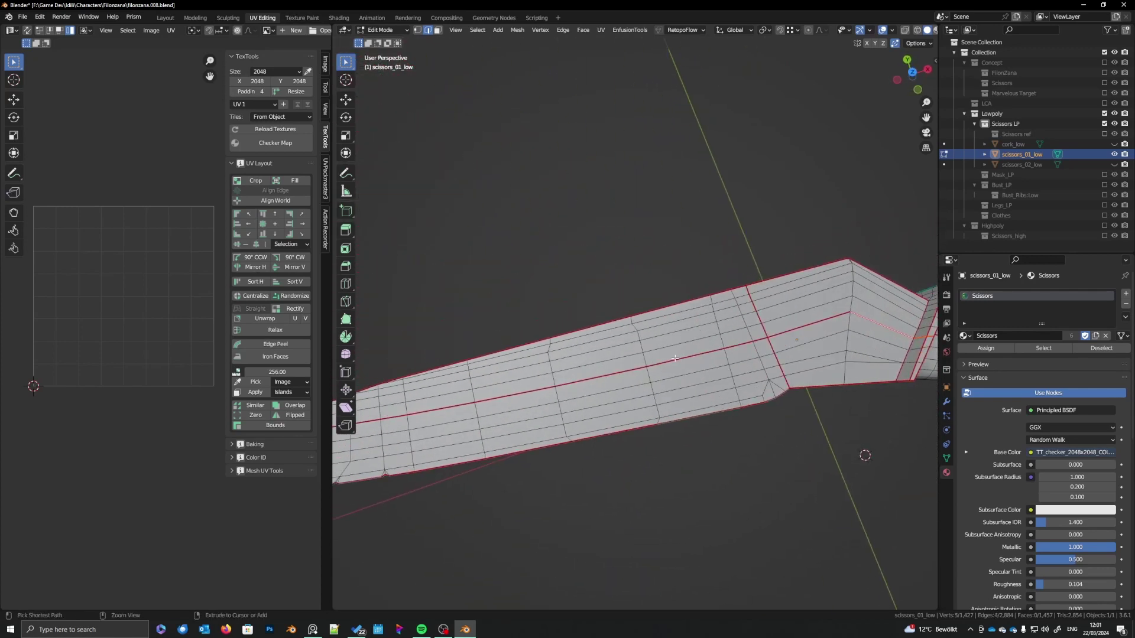
ctrl+click(659, 355)
shift+middle_drag(659, 356, 887, 290)
ctrl+click(559, 350)
middle_drag(559, 350, 682, 503)
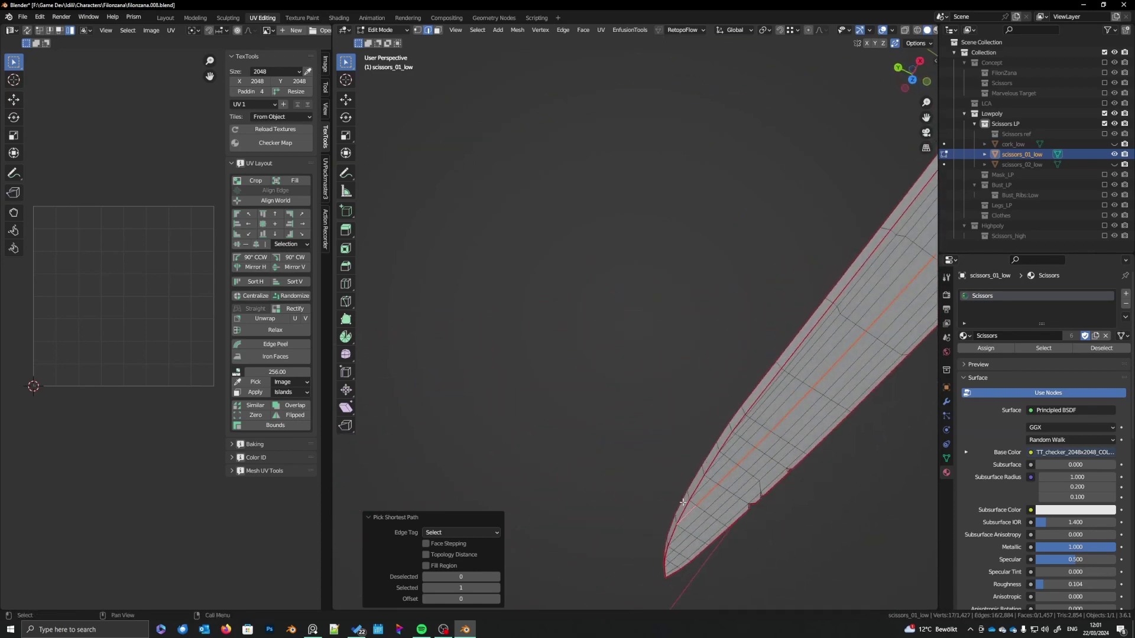
right_click(682, 503)
- Deselect everything and examine the seams around the finger ring, picking an edge and an edge loop near its rim
shift+middle_drag(778, 499, 576, 567)
scroll(735, 362, down, 3)
shift+middle_drag(795, 323, 682, 466)
key(a)
key(a)
click(693, 338)
middle_drag(694, 338, 631, 399)
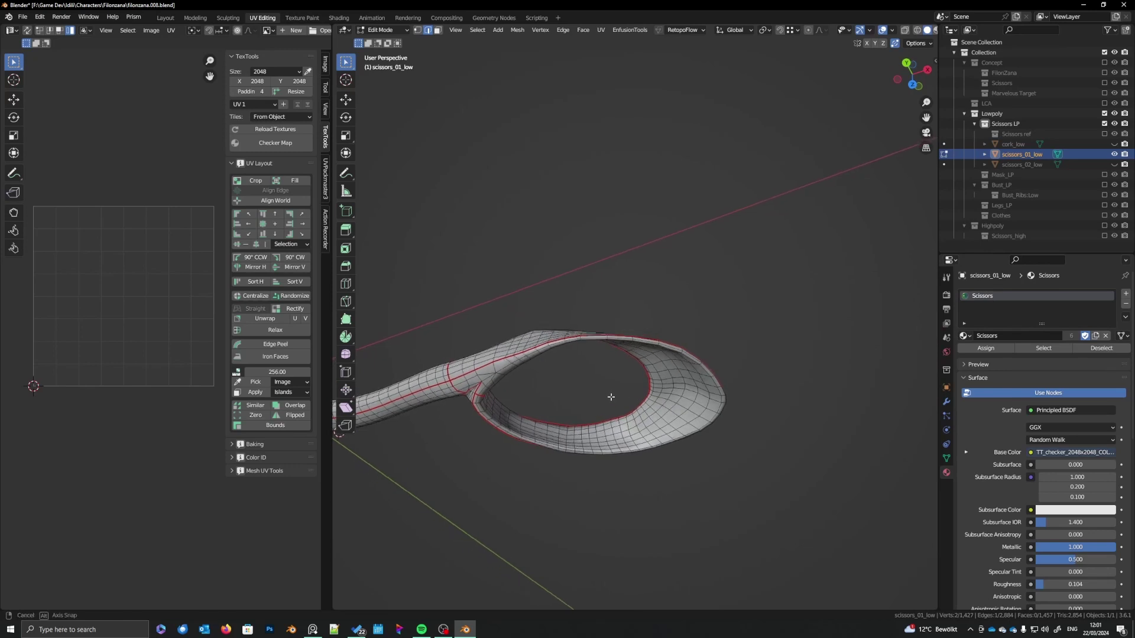
alt+click(497, 431)
middle_drag(497, 431, 625, 385)
scroll(539, 374, up, 4)
- Select the edges in the fork between the shank and the finger ring and clear their seam
click(586, 358)
scroll(584, 365, up, 5)
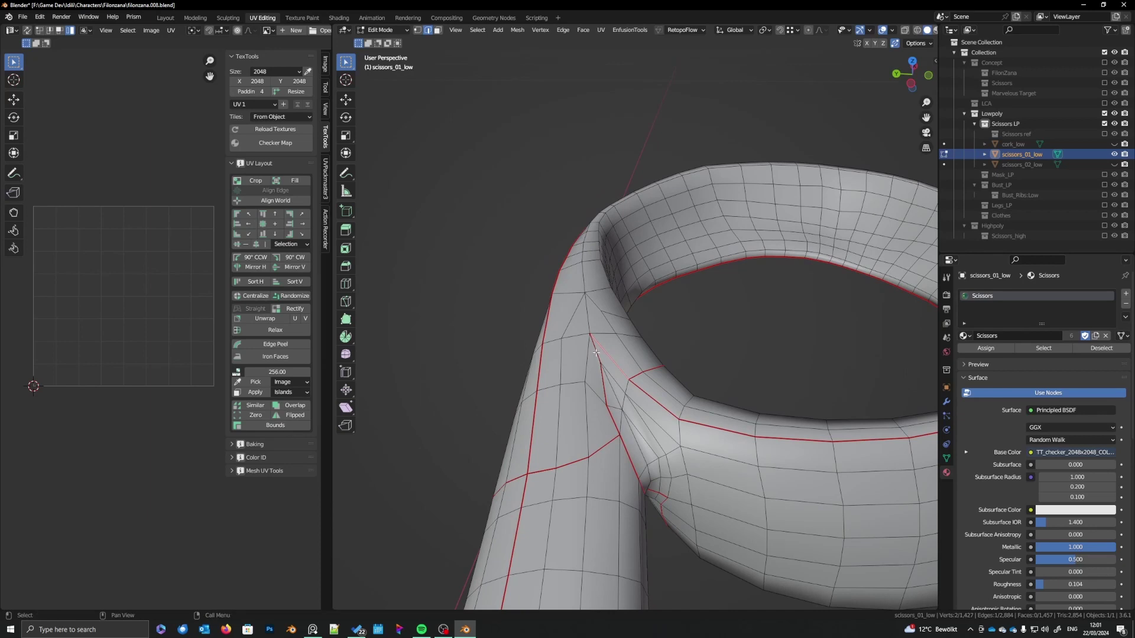
shift+click(623, 408)
right_click(621, 426)
click(613, 426)
right_click(615, 362)
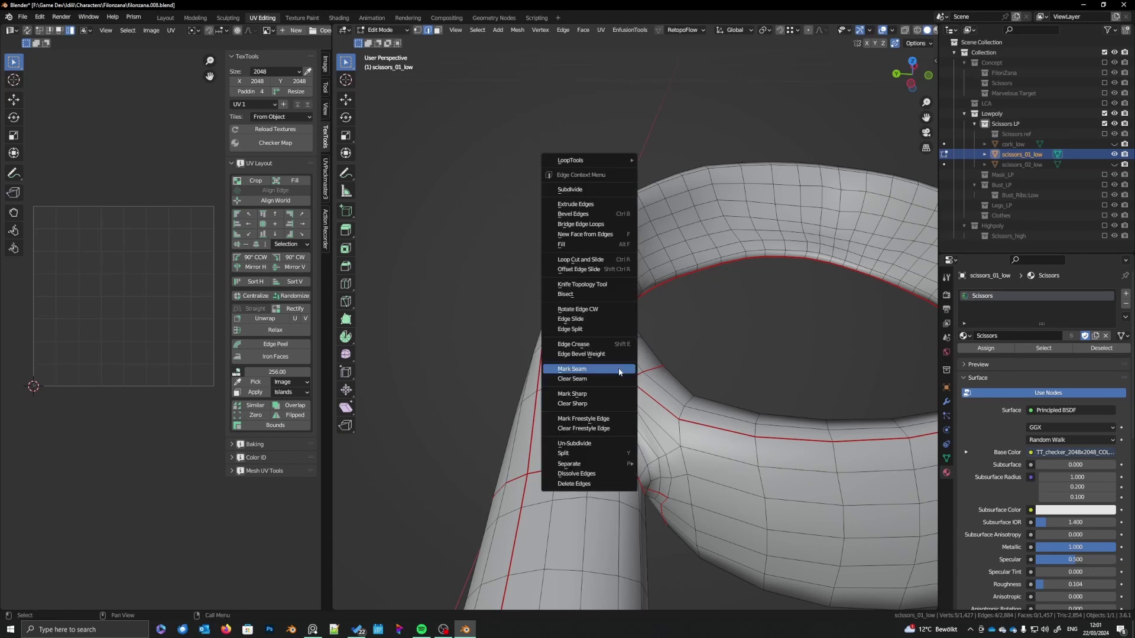
click(611, 378)
middle_drag(612, 378, 616, 425)
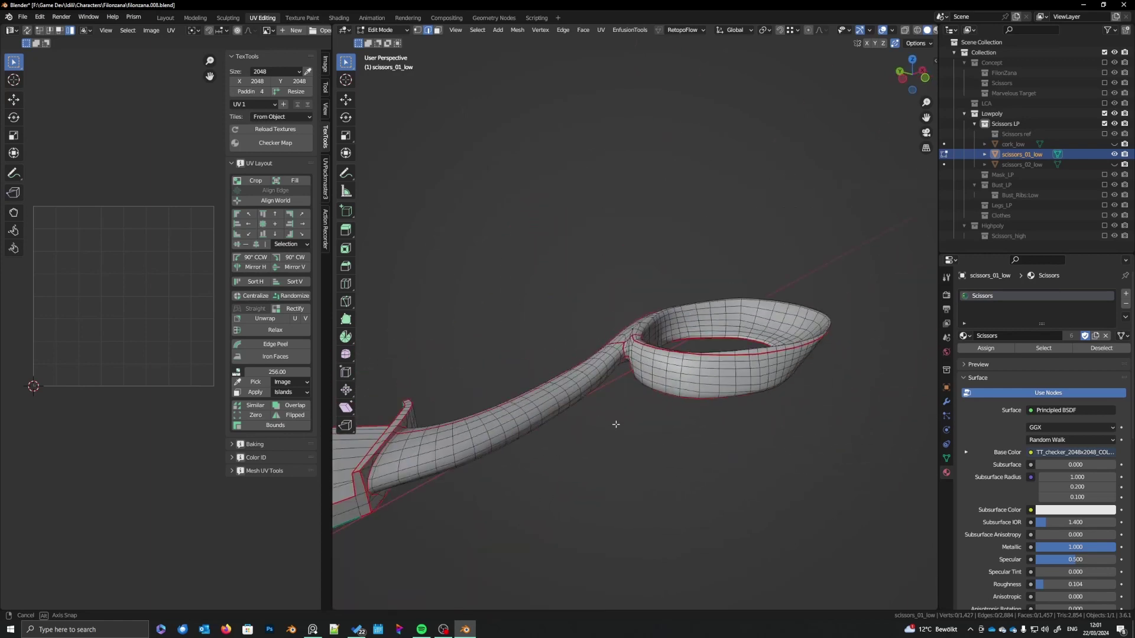
- Switch scissors_01_low back to object mode and save the blend file
key(Tab)
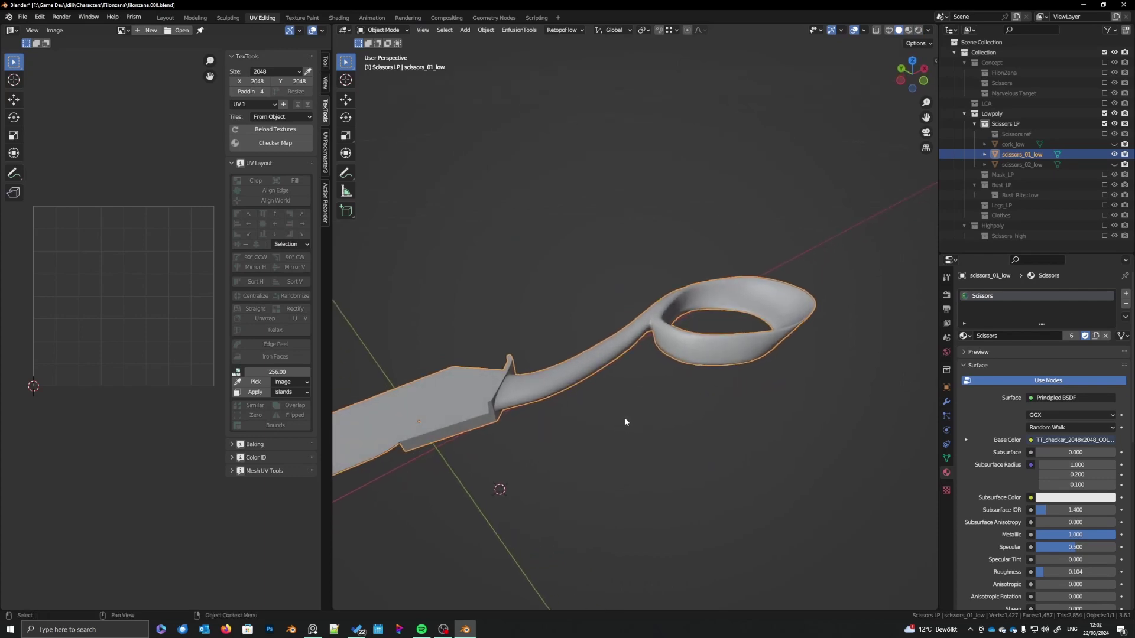
click(624, 417)
key(ctrl+s)
- Look over the handle and ring, save the blend file again and toggle the isolated view of scissors_01_low
middle_drag(638, 411, 643, 426)
click(768, 439)
middle_drag(769, 440, 731, 421)
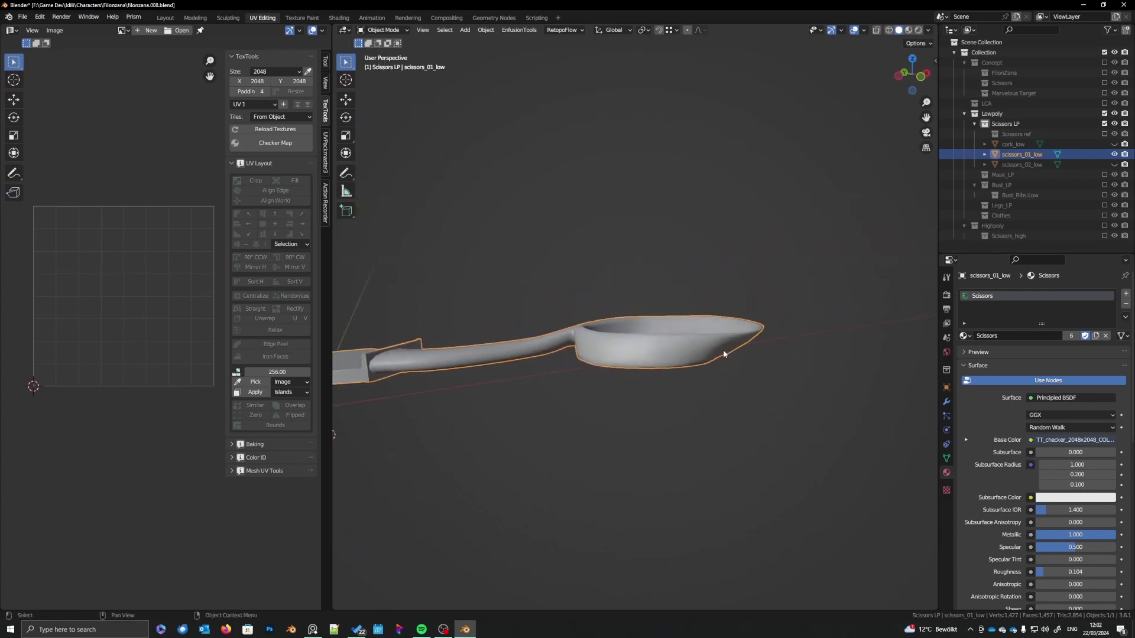
middle_drag(664, 385, 700, 435)
key(ctrl+s)
key(KP_Divide)
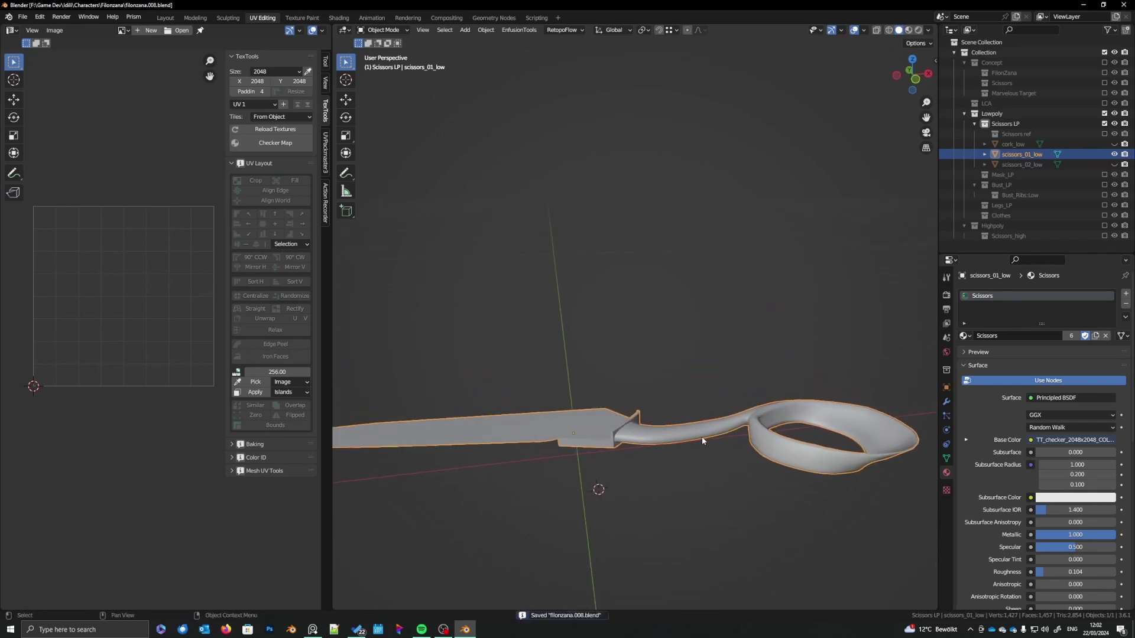
- Leave the isolated view of scissors_01_low and check the cork and both scissor halves together in edit mode
key(KP_Divide)
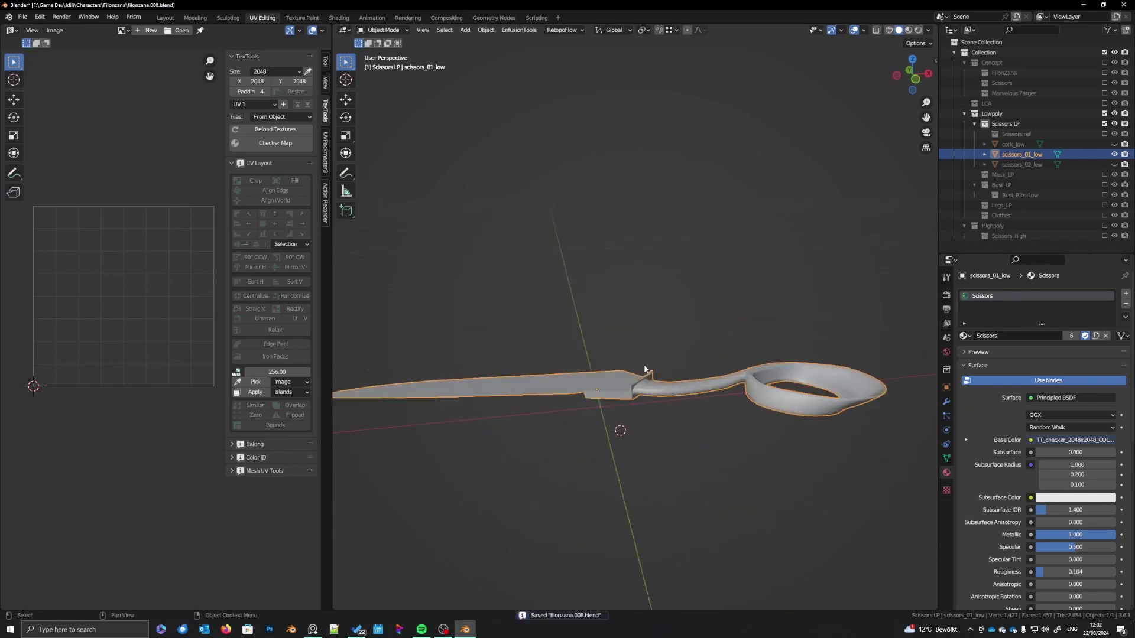
middle_drag(653, 408, 693, 401)
scroll(608, 431, down, 4)
key(Tab)
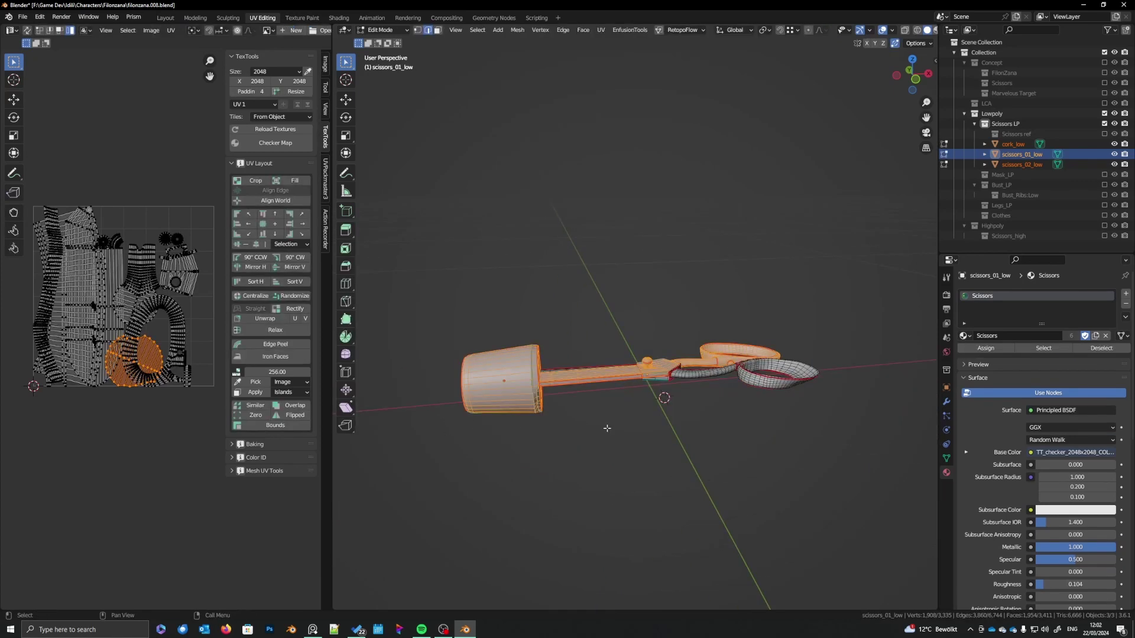
key(Tab)
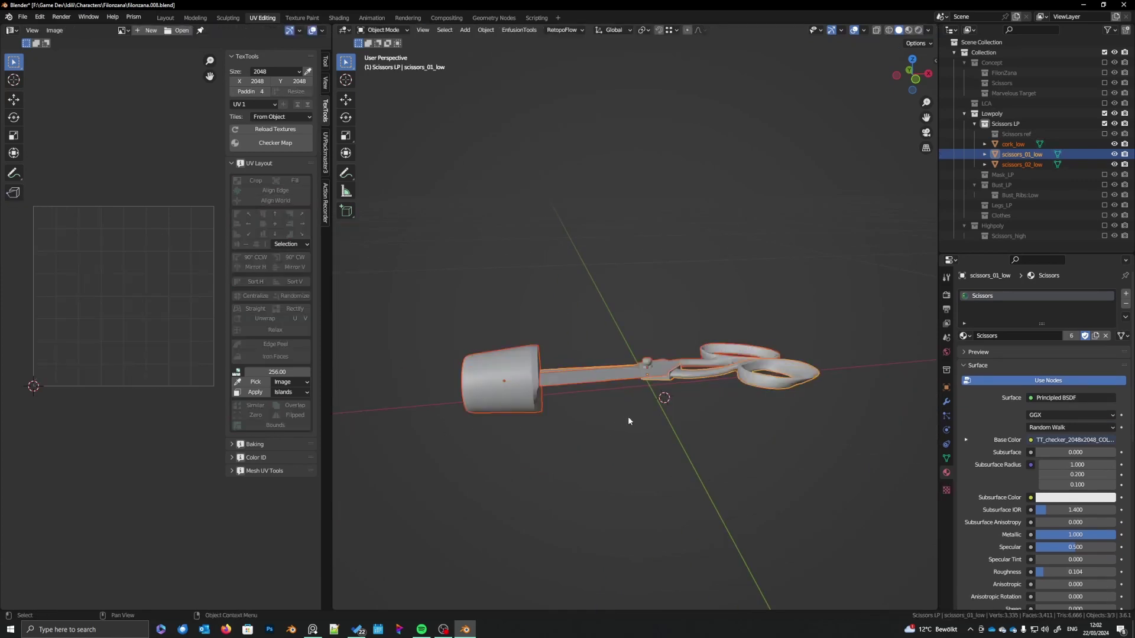
- Check scissors_01_low, scissors_02_low and cork_low one by one, and select all three with scissors_01_low active
click(767, 384)
middle_drag(758, 389, 753, 407)
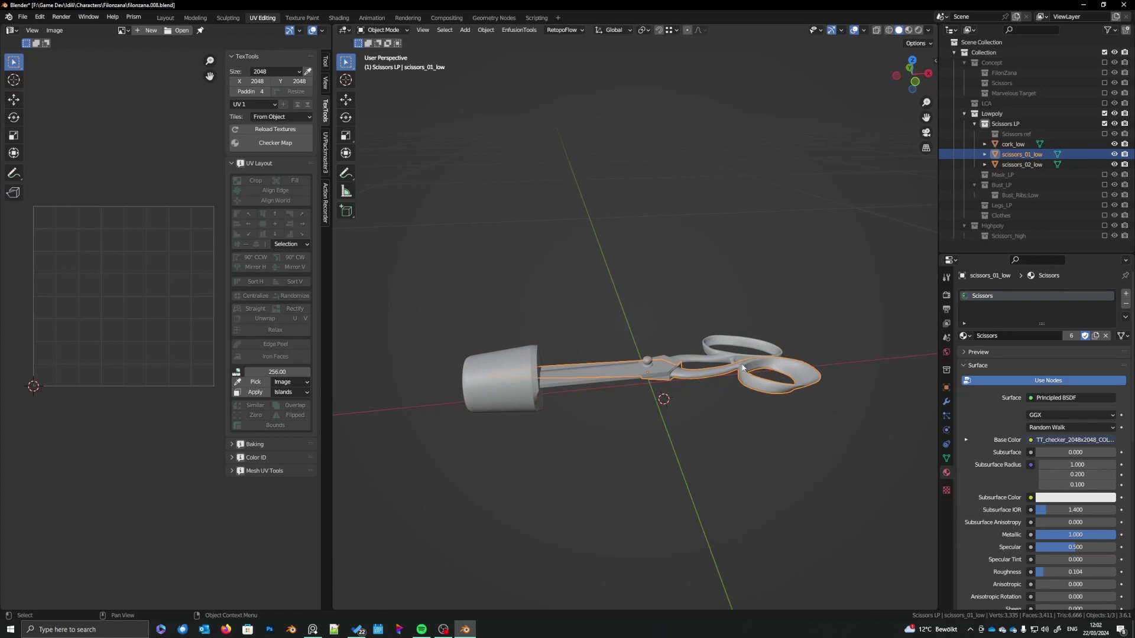
click(716, 355)
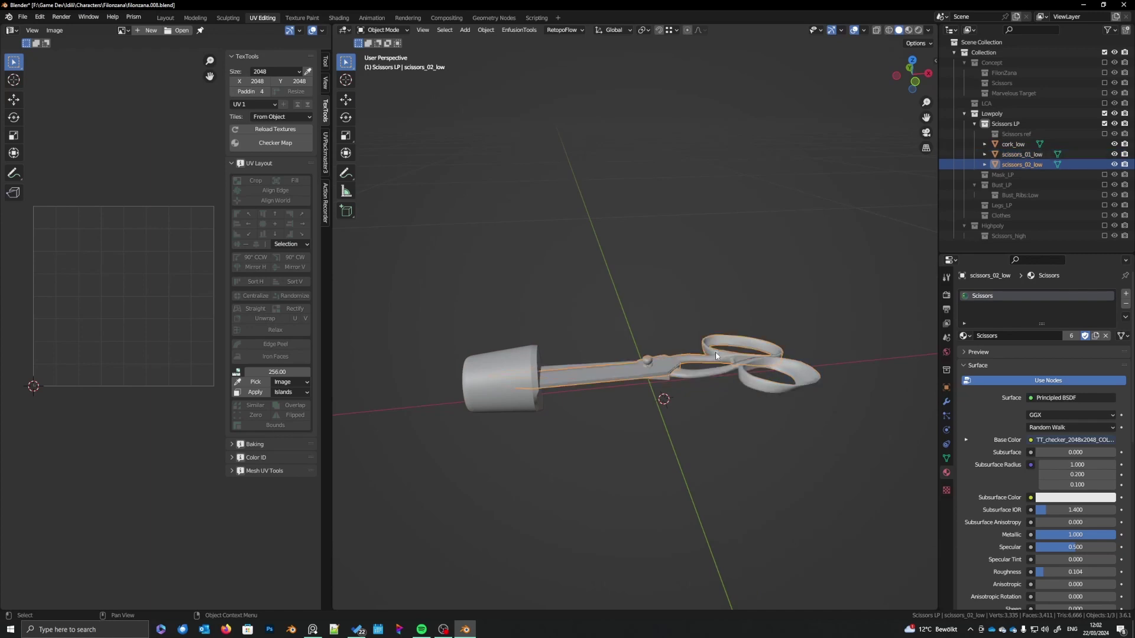
middle_drag(716, 355, 690, 363)
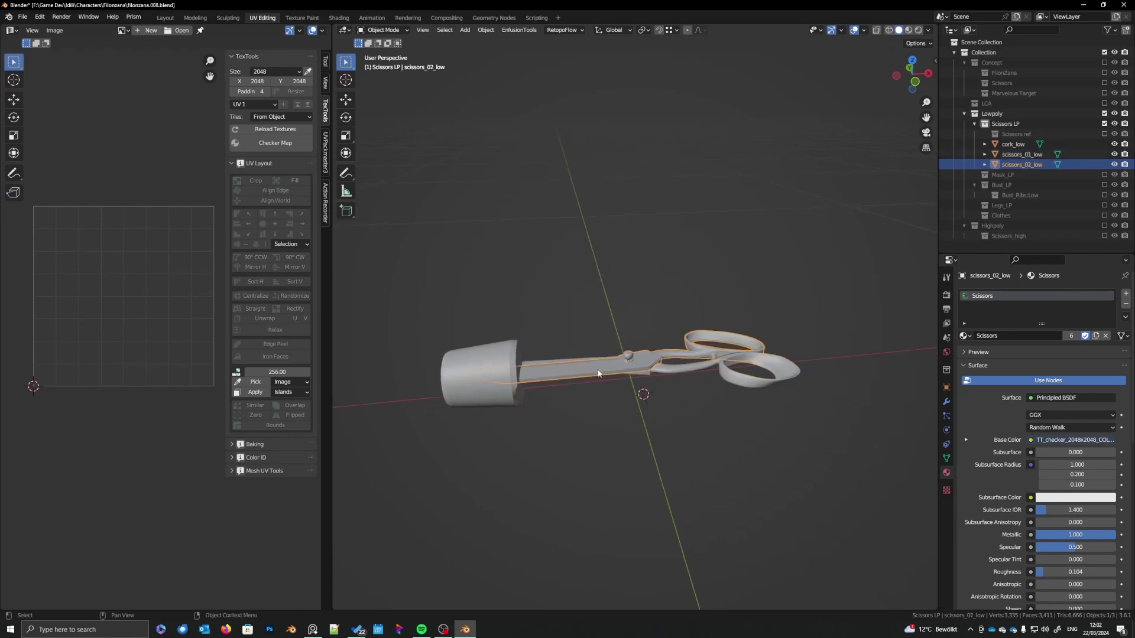
click(496, 384)
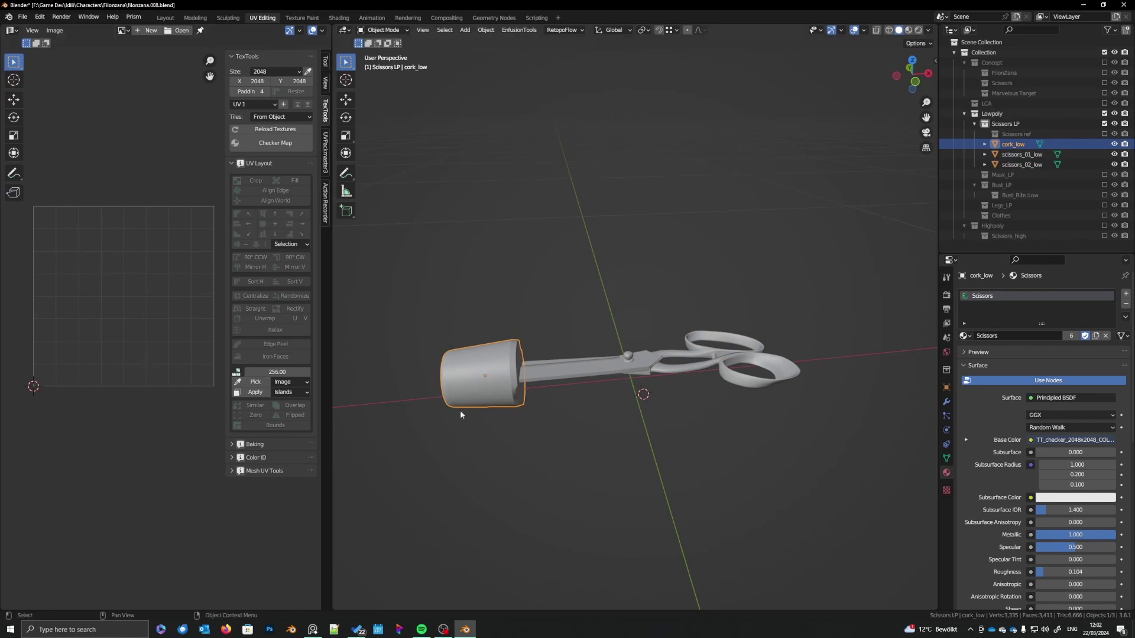
scroll(547, 426, up, 2)
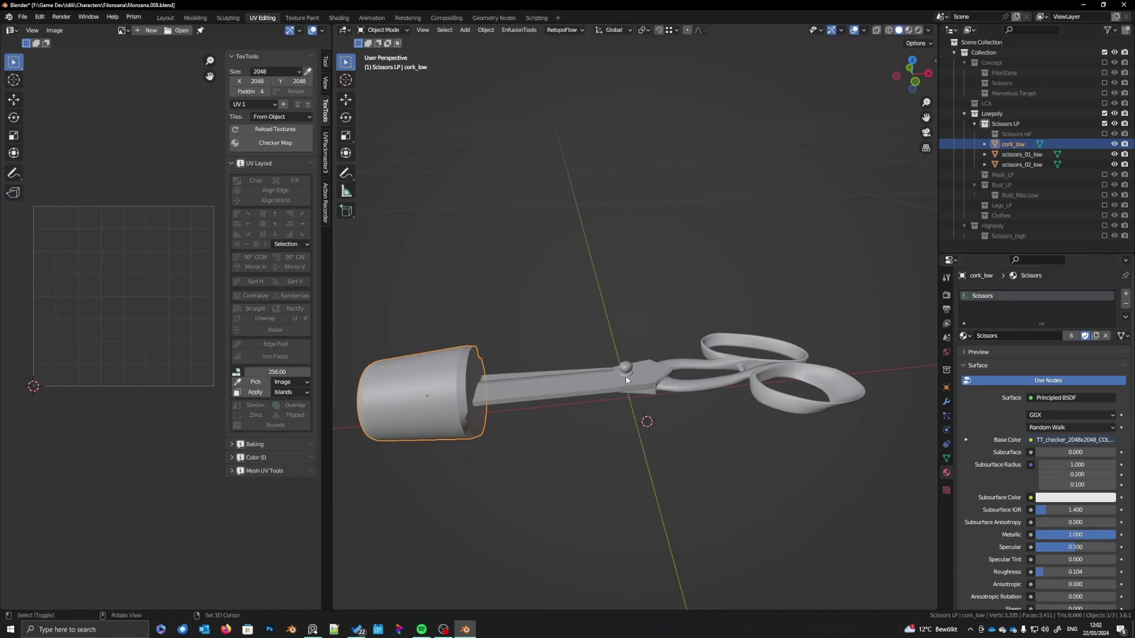
shift+click(646, 383)
shift+click(715, 388)
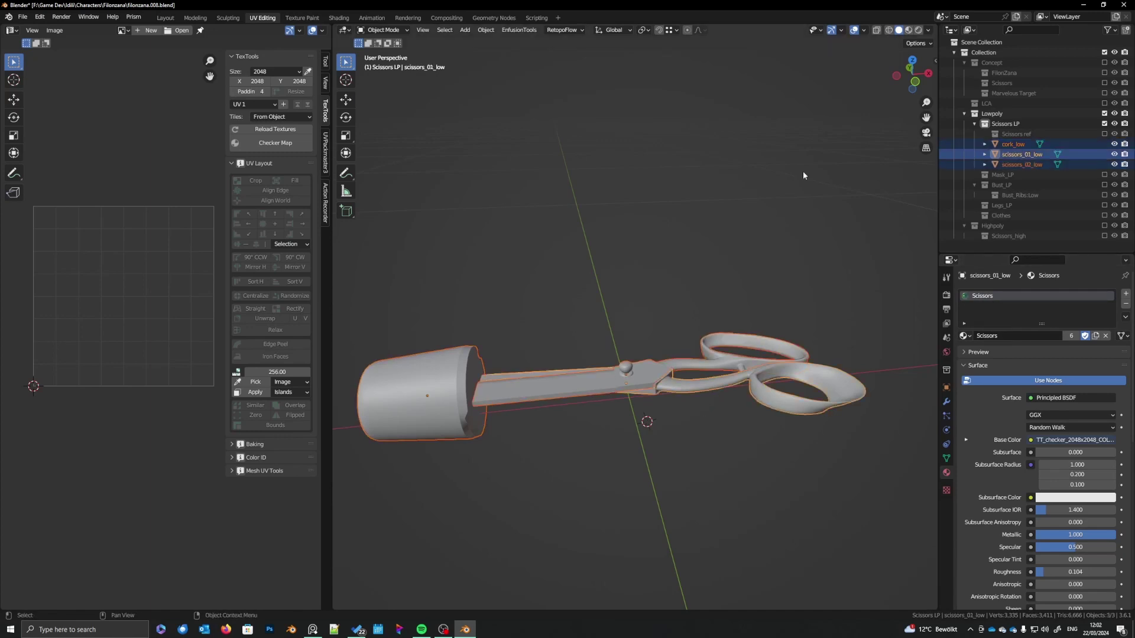
- Display the three objects in material preview and inspect the checker texture and UV layout on them
click(909, 30)
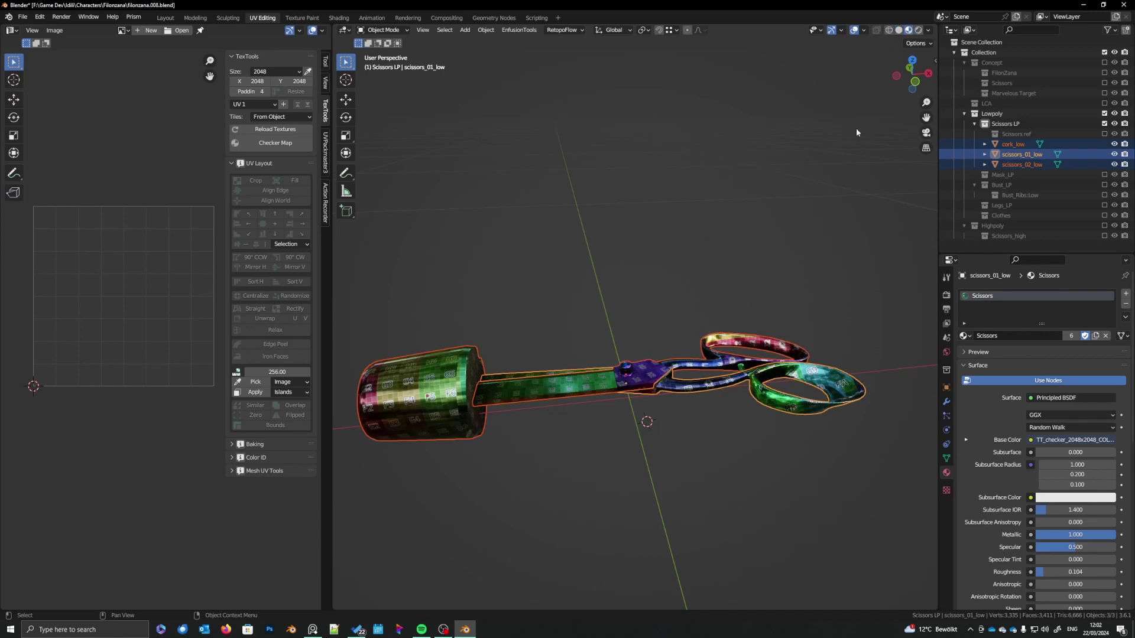
middle_drag(675, 401, 684, 448)
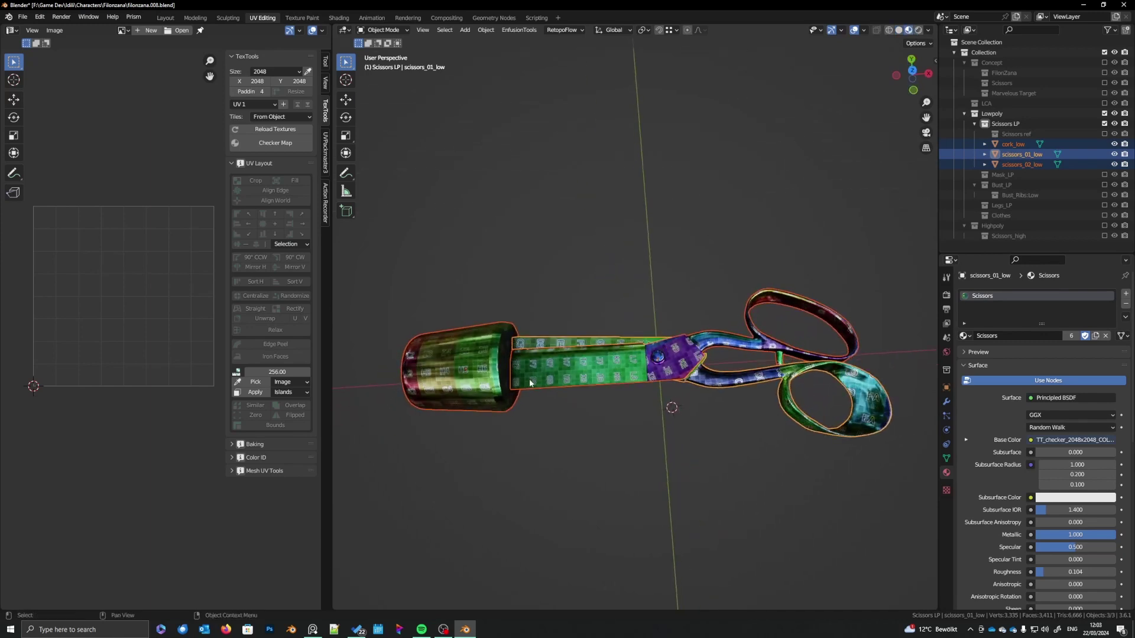
key(Tab)
middle_drag(130, 358, 123, 374)
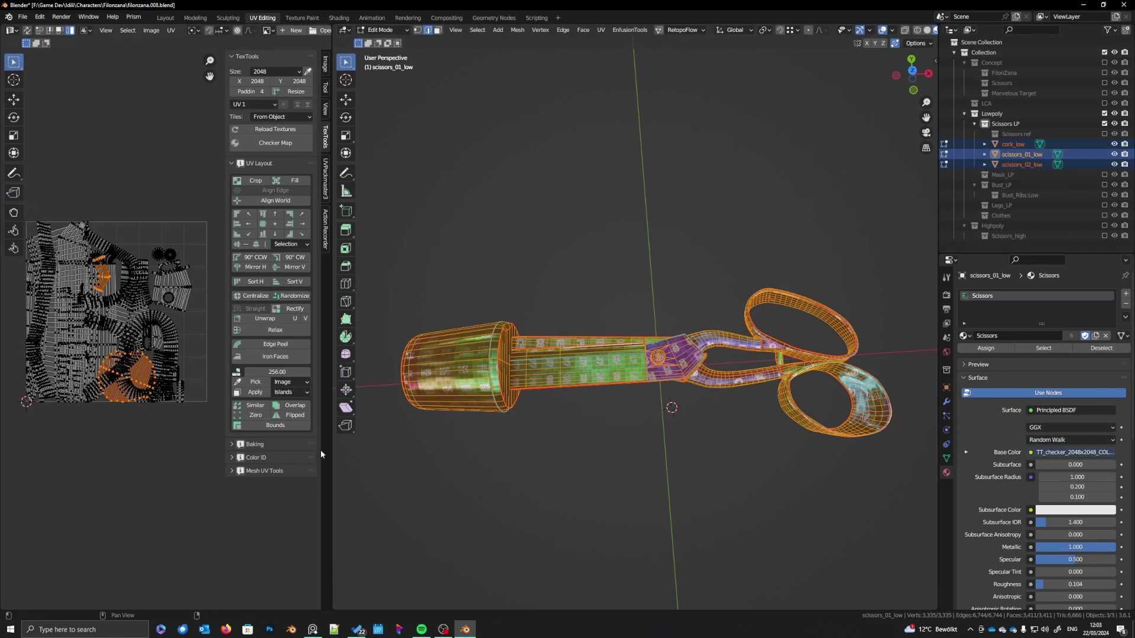
middle_drag(591, 408, 613, 399)
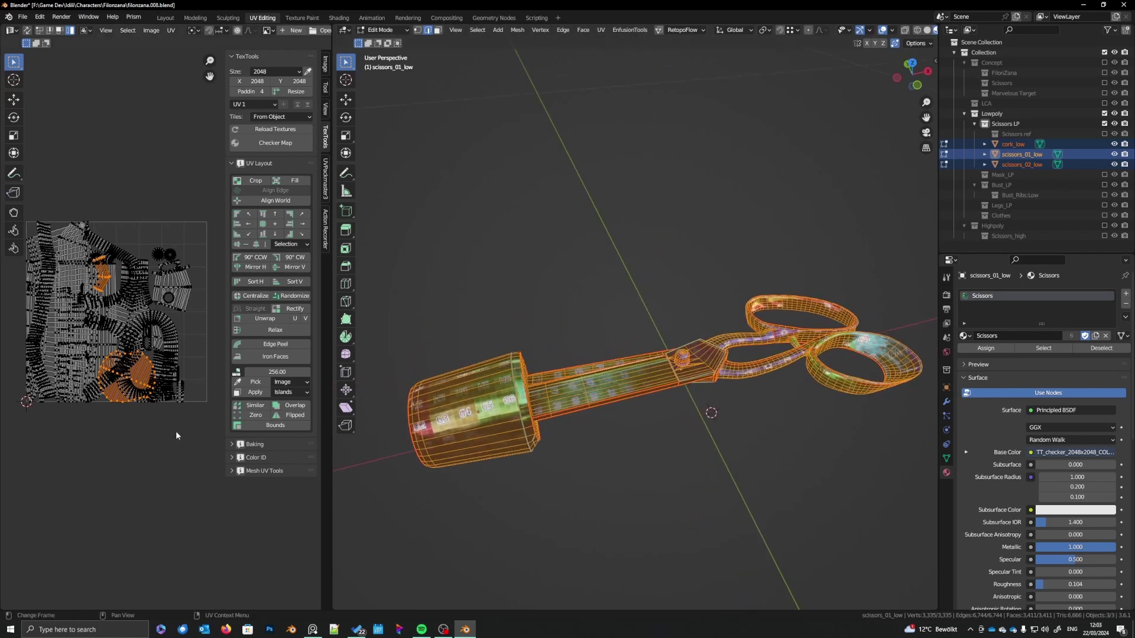
middle_drag(564, 430, 570, 453)
key(Tab)
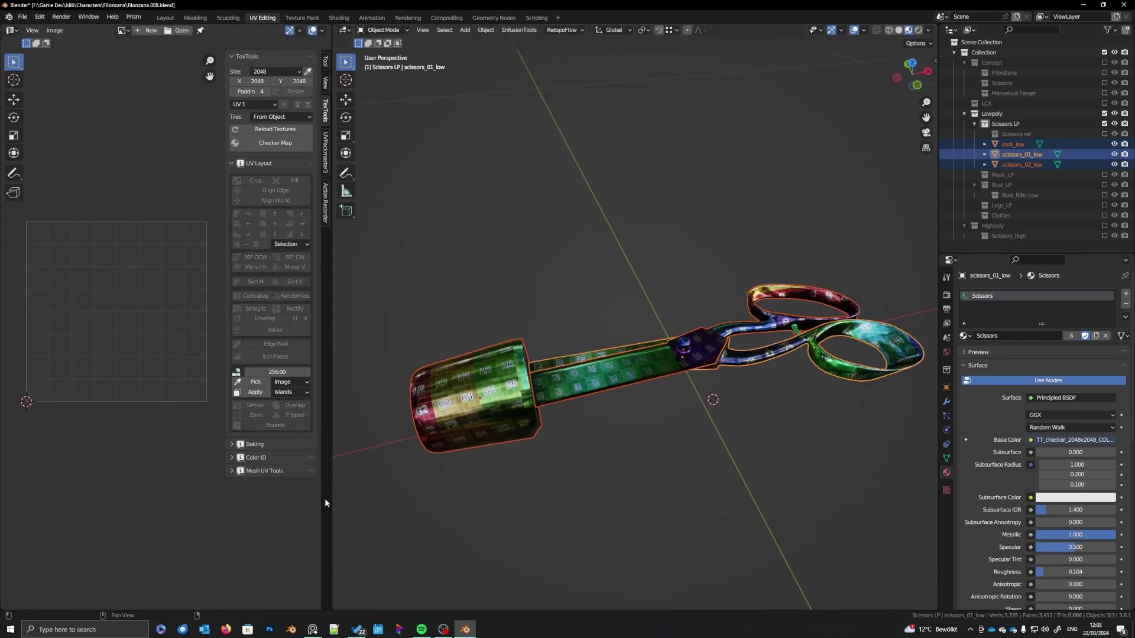
- Put the three objects into edit mode, widen the UV editor and select all their UVs
key(Tab)
drag(331, 494, 450, 493)
scroll(279, 414, up, 3)
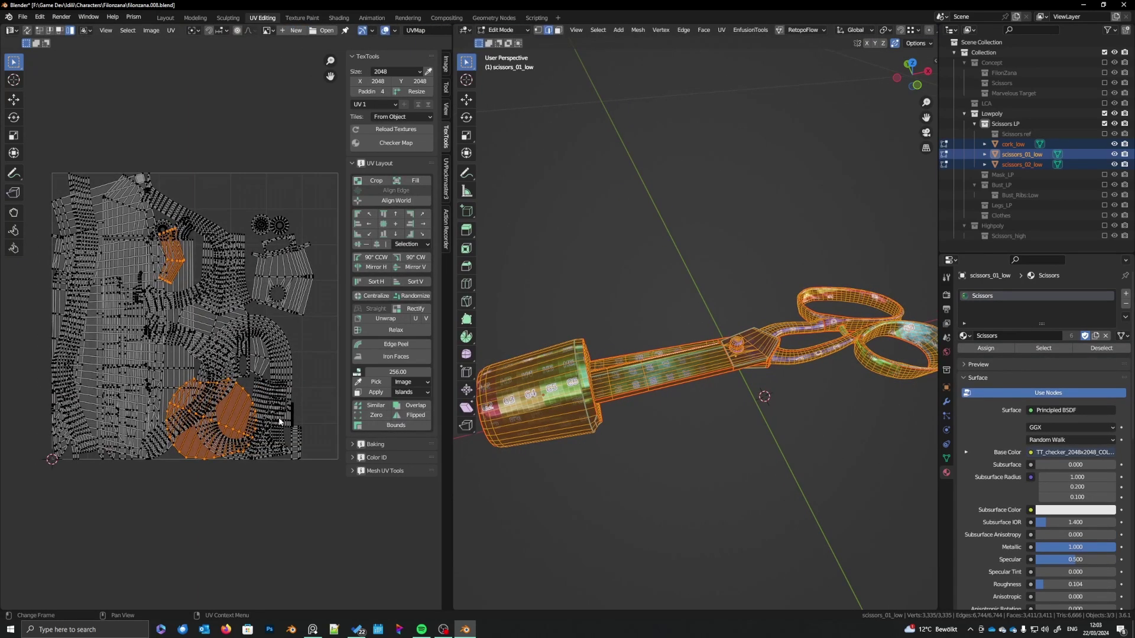
key(a)
scroll(279, 421, down, 1)
middle_drag(248, 416, 271, 418)
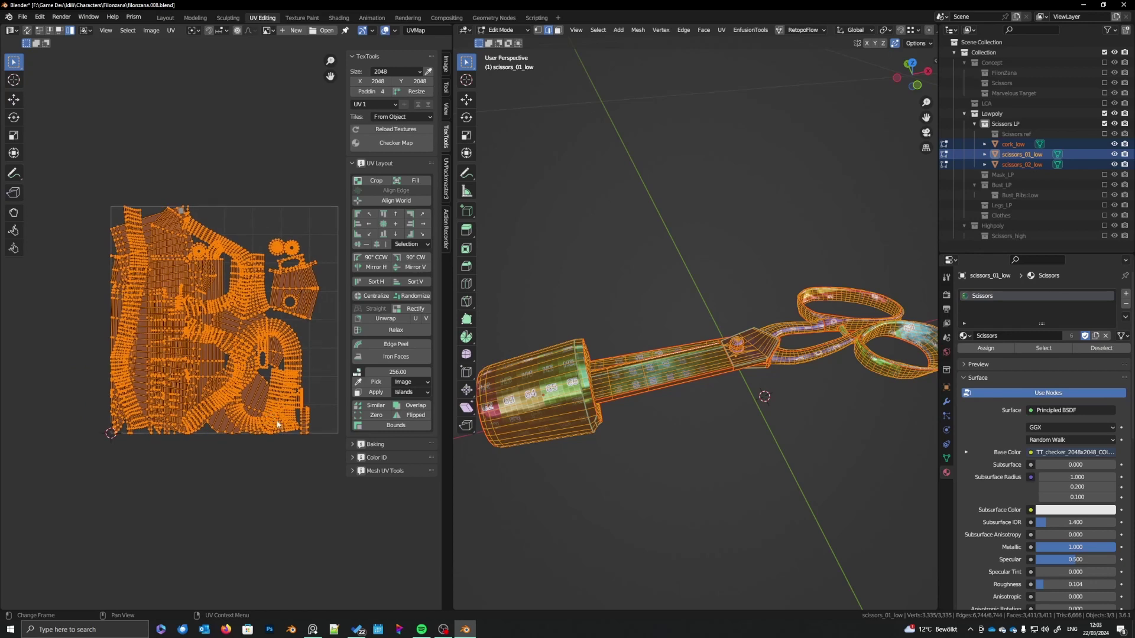
middle_drag(273, 423, 237, 407)
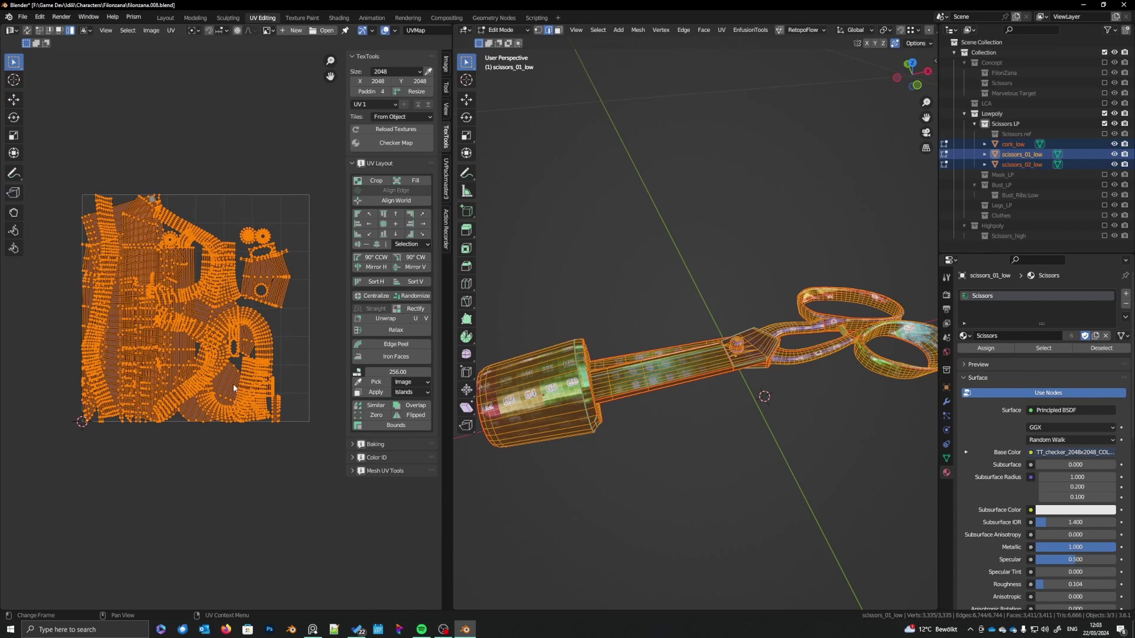
- Select the UV island with the round pivot hole, rotate it slightly and move it into the upper-right corner of the UV tile
key(alt+a)
key(l)
scroll(253, 355, up, 4)
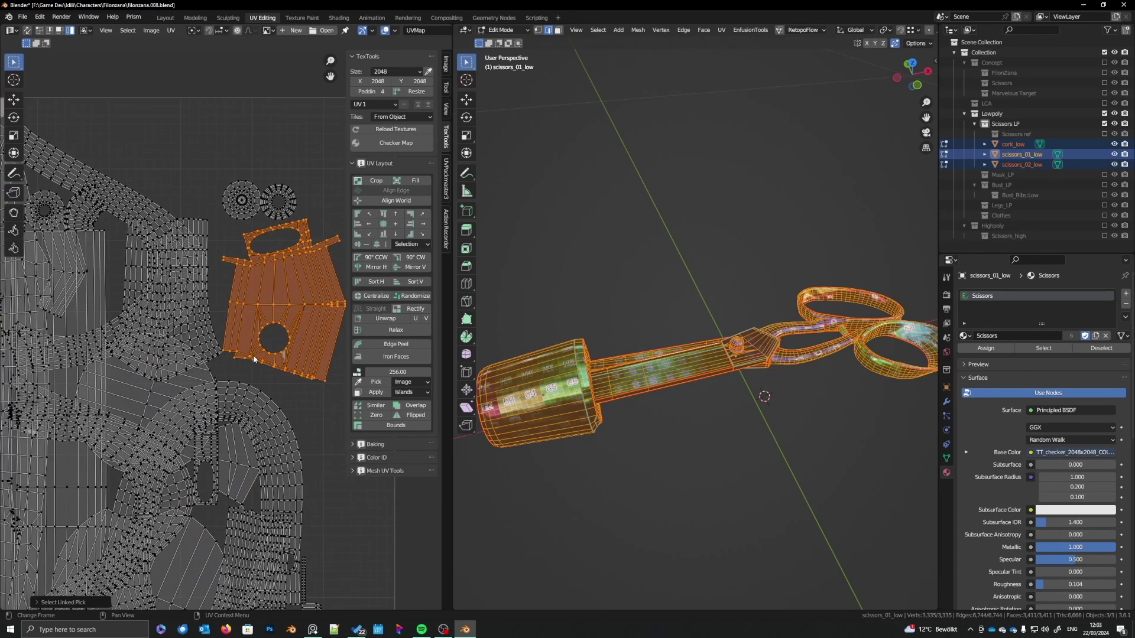
scroll(239, 367, down, 3)
key(g)
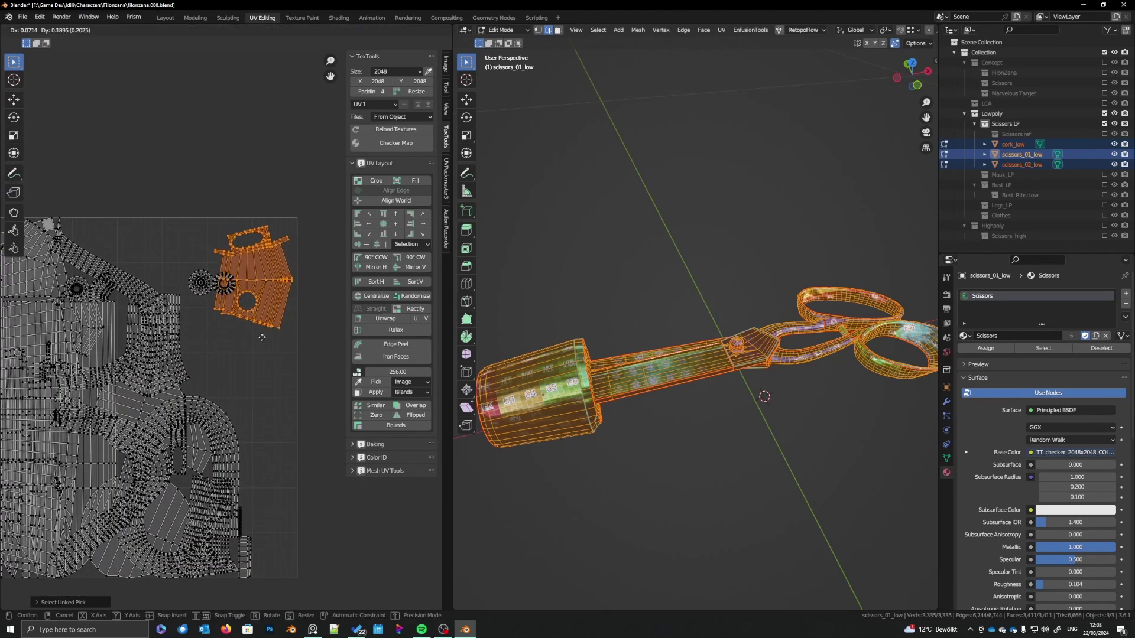
click(262, 338)
key(r)
click(302, 350)
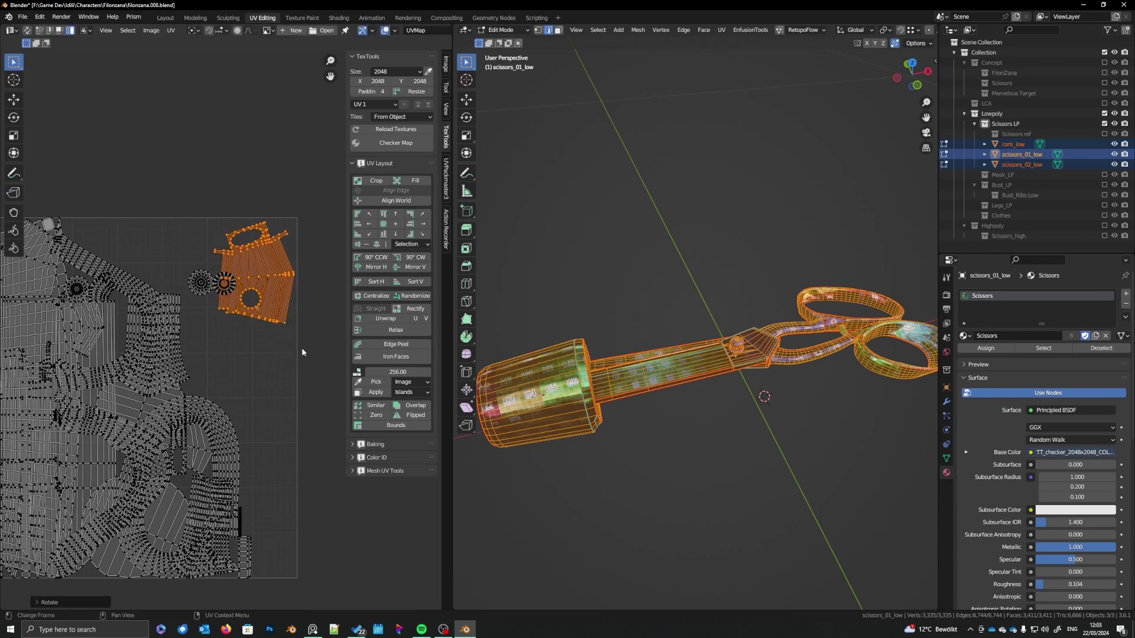
key(g)
click(304, 350)
scroll(251, 384, down, 2)
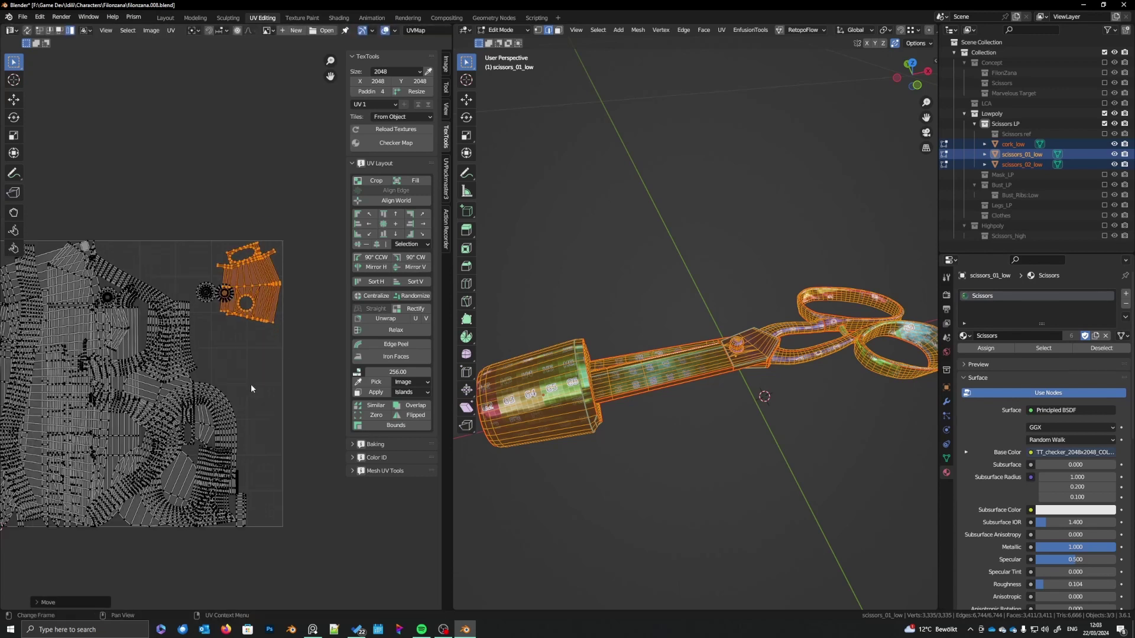
middle_drag(252, 392, 286, 378)
scroll(271, 376, up, 1)
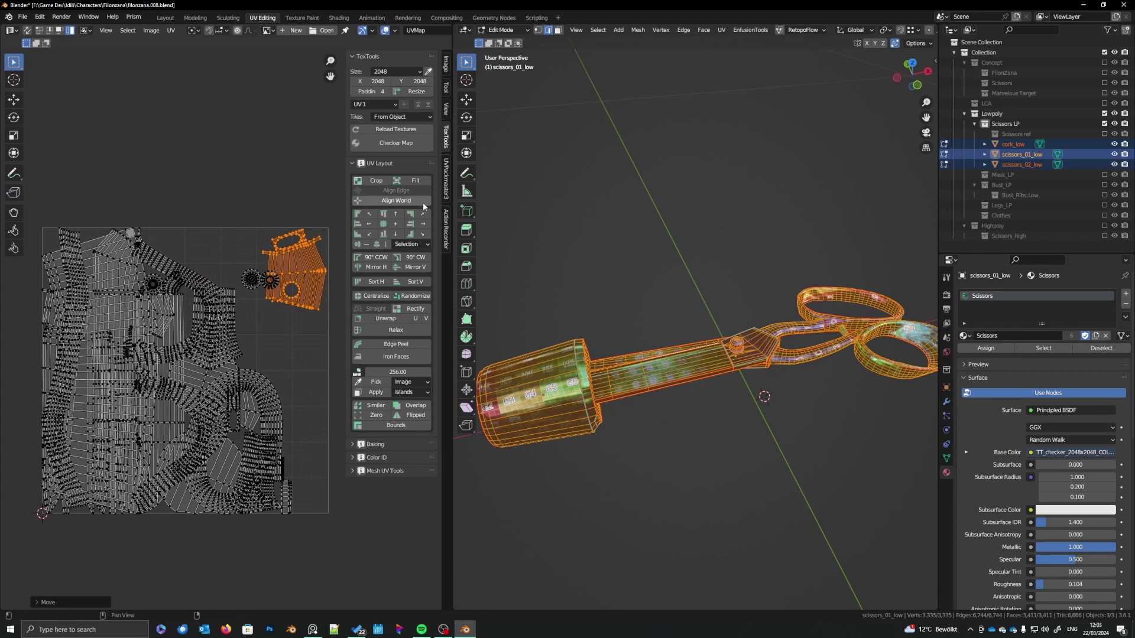
- Select all UV islands of the three objects and pack them into a single tile with UVPackmaster
key(a)
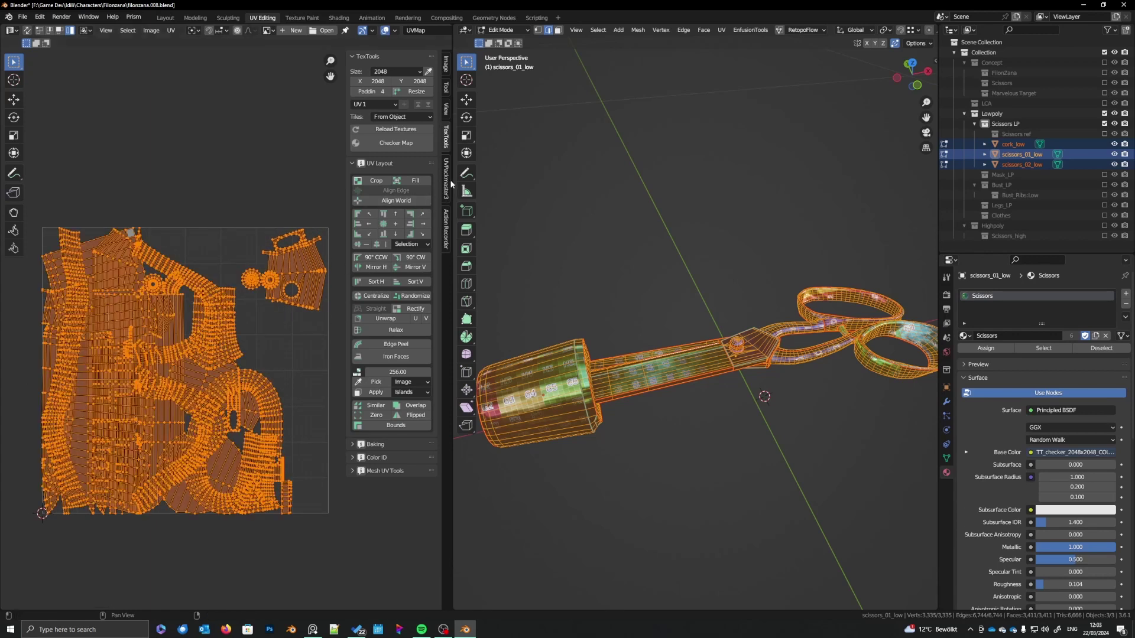
click(446, 177)
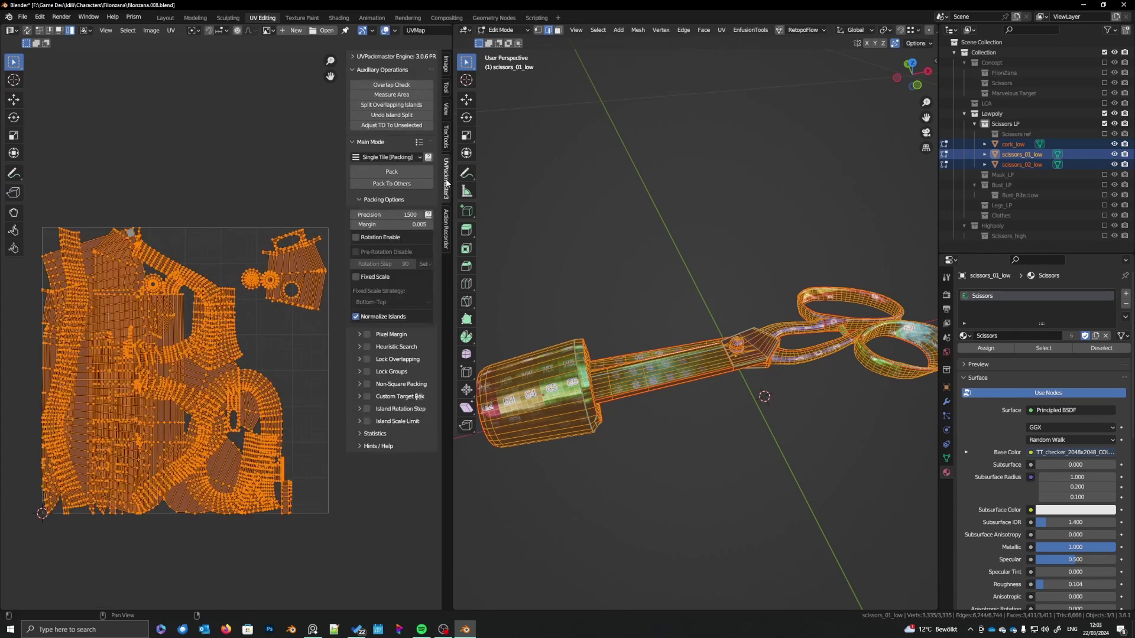
click(398, 175)
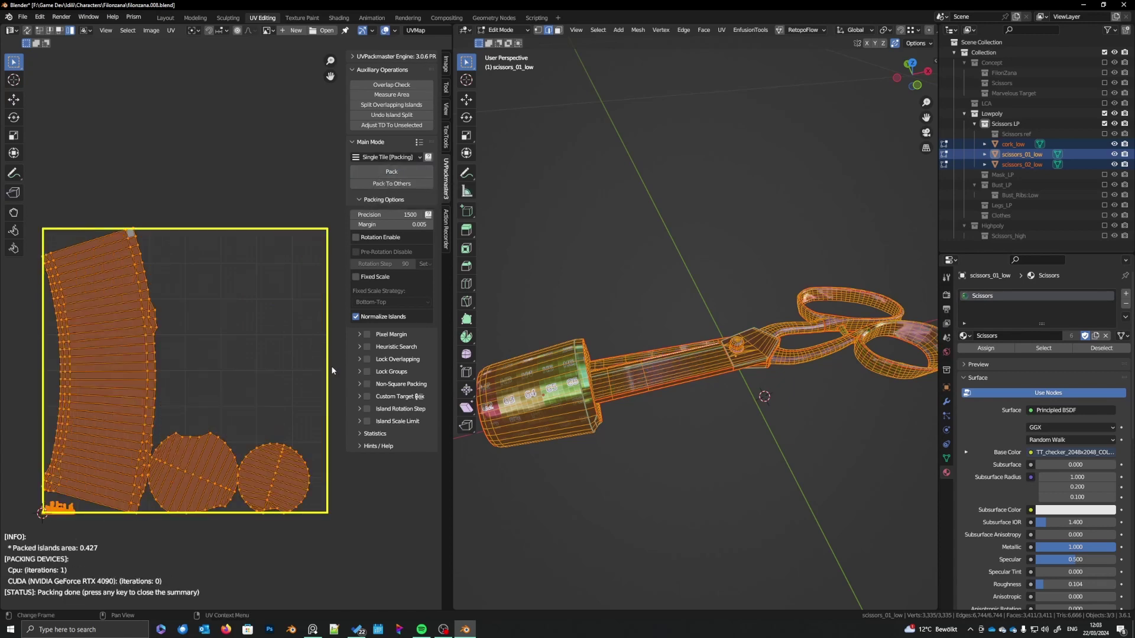
middle_drag(285, 364, 288, 359)
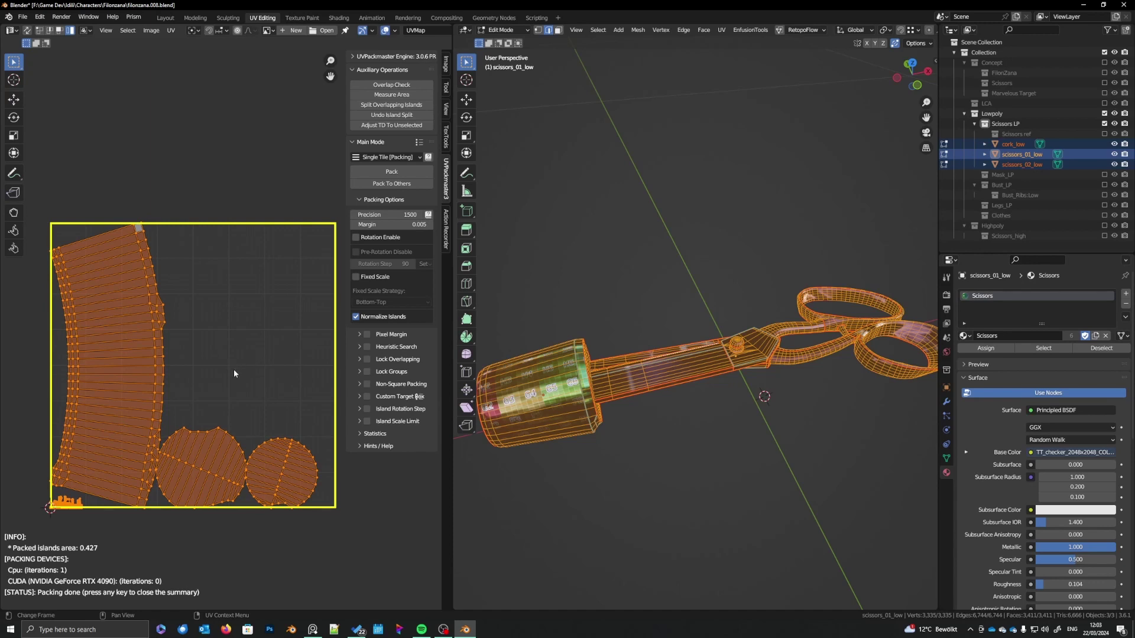
- Return the cork and both scissor halves to object mode and start applying their transforms
key(Tab)
key(ctrl+a)
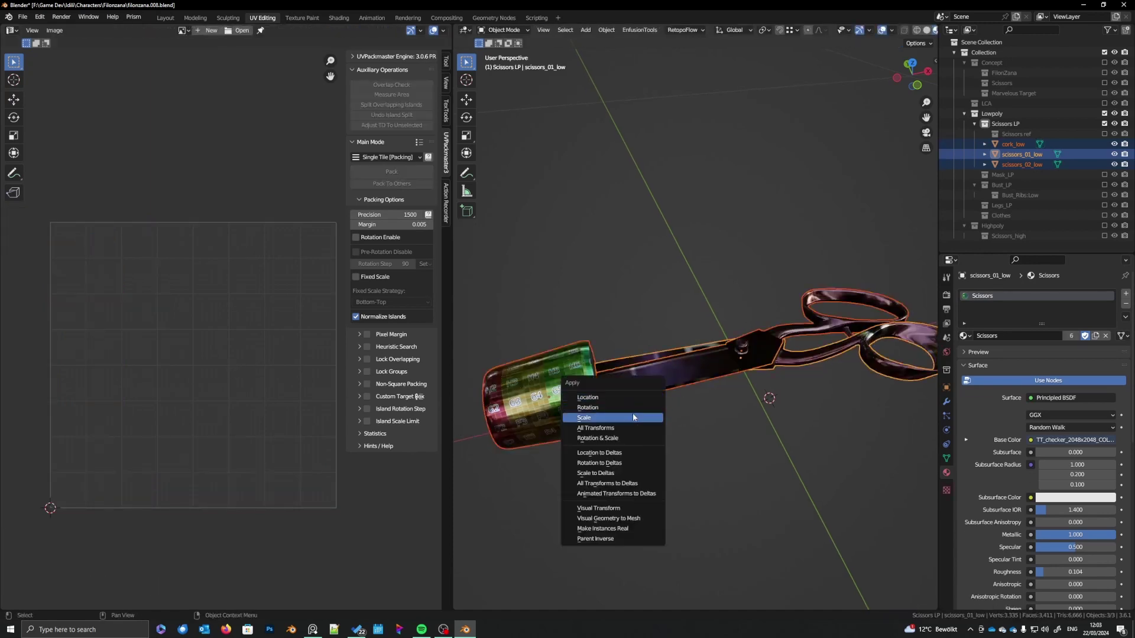
- Apply the scale of the cork and both scissors halves, and open all three meshes in Edit Mode
click(633, 417)
key(Tab)
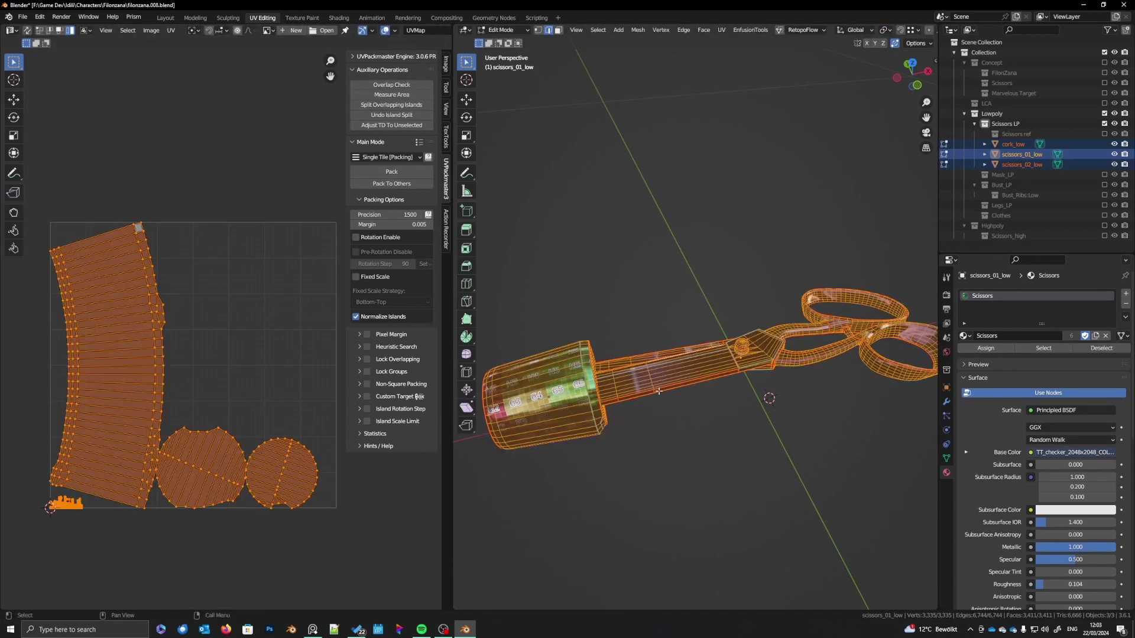
shift+middle_drag(660, 391, 667, 390)
middle_drag(256, 335, 247, 338)
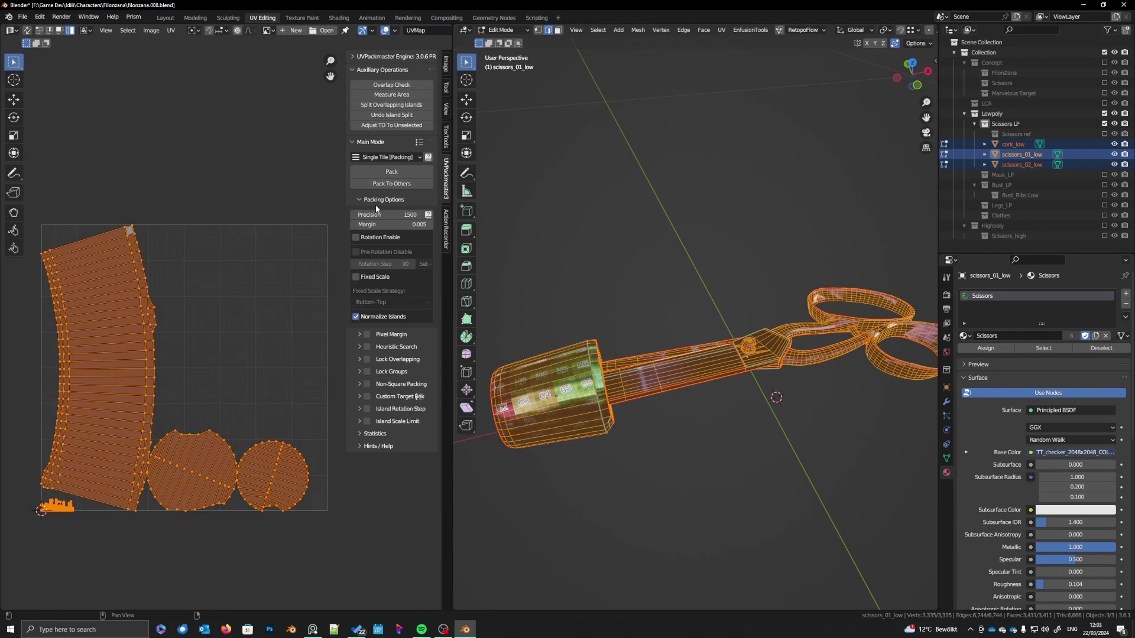
- Enable island rotation and pack all UV islands into the single tile with UVPackmaster
click(356, 237)
click(391, 172)
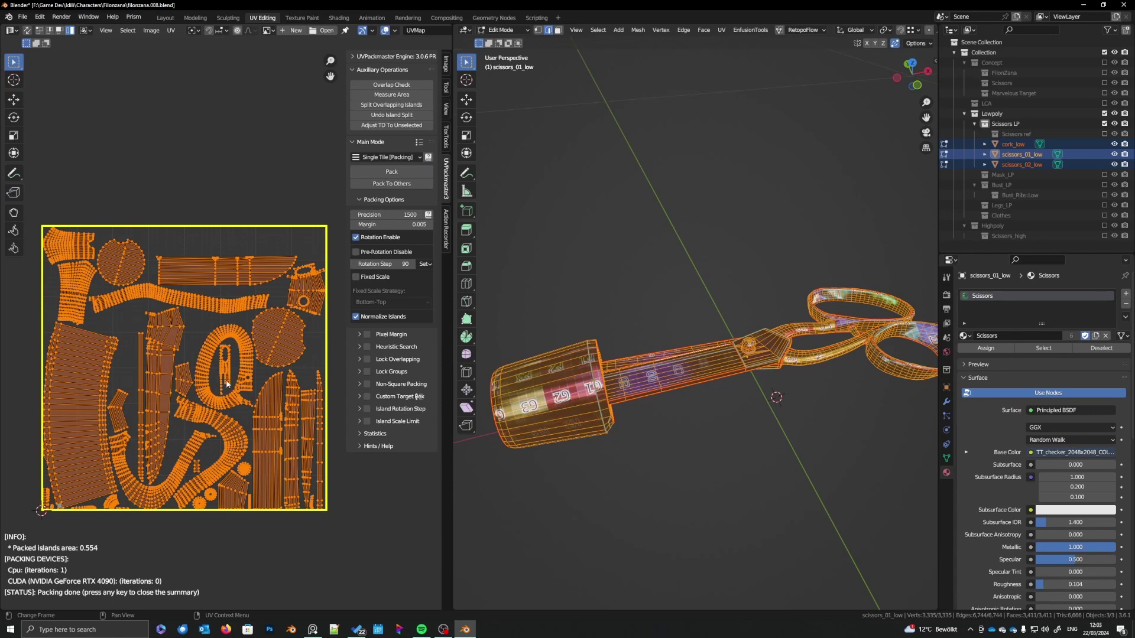
middle_drag(229, 383, 272, 344)
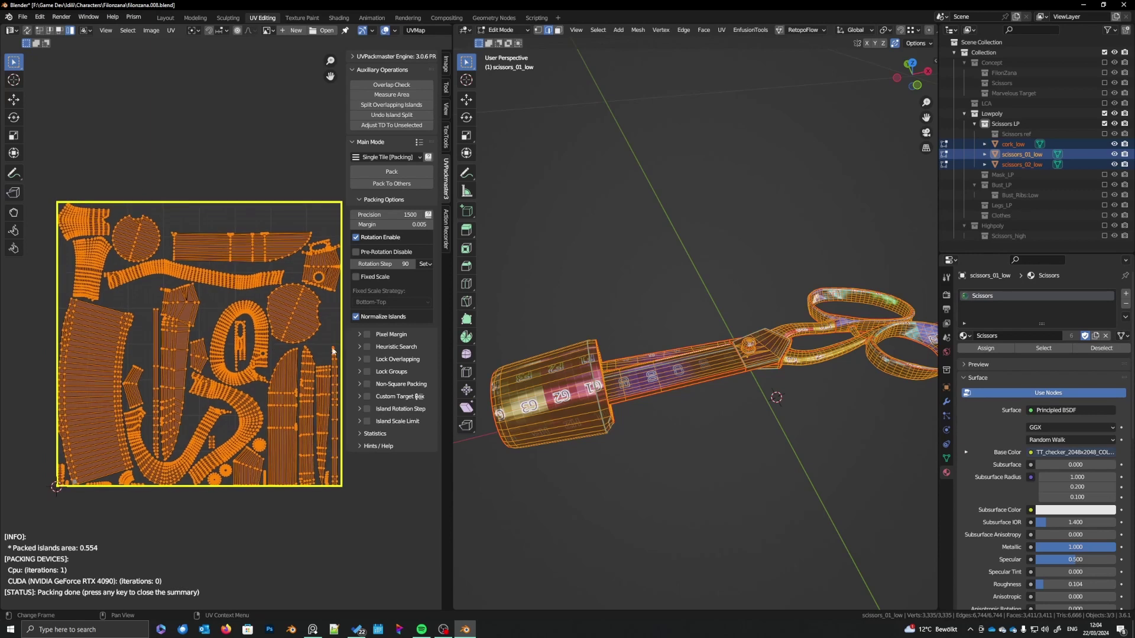
- Enlarge the UV editor, rotate the horizontal blade island by -90 degrees, and place it just outside the UV tile
drag(452, 490, 554, 490)
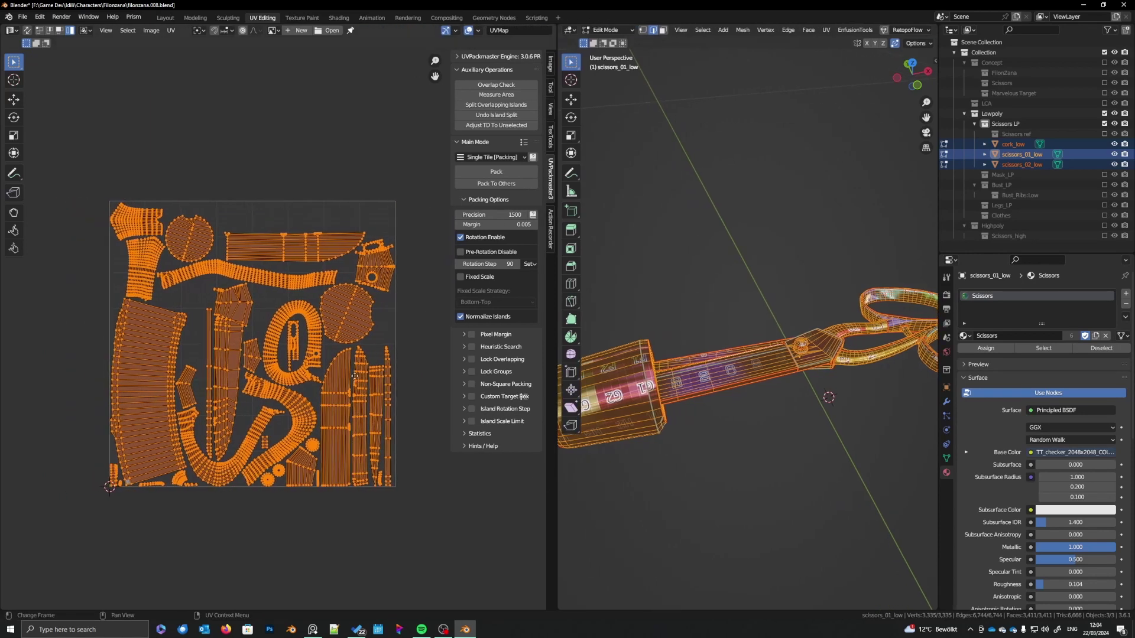
key(alt+a)
key(l)
key(r)
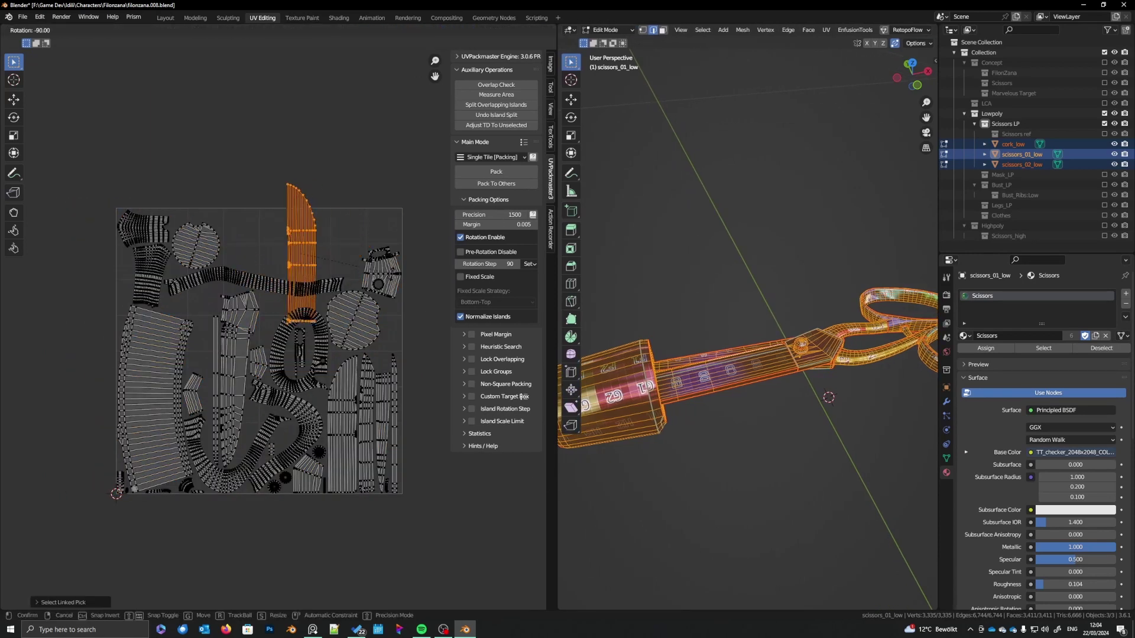
click(322, 254)
middle_drag(329, 328, 293, 323)
key(g)
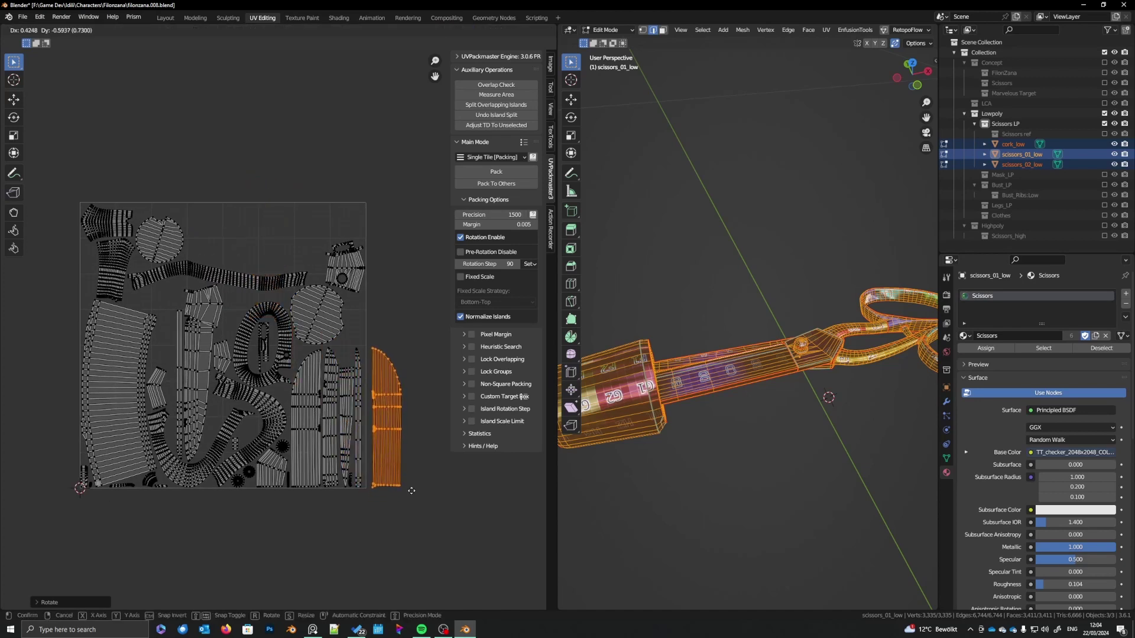
click(414, 492)
middle_drag(414, 491, 430, 492)
- Move the blade island with the flared base outside the UV tile and rotate it so its tip points up
key(a)
key(a)
key(l)
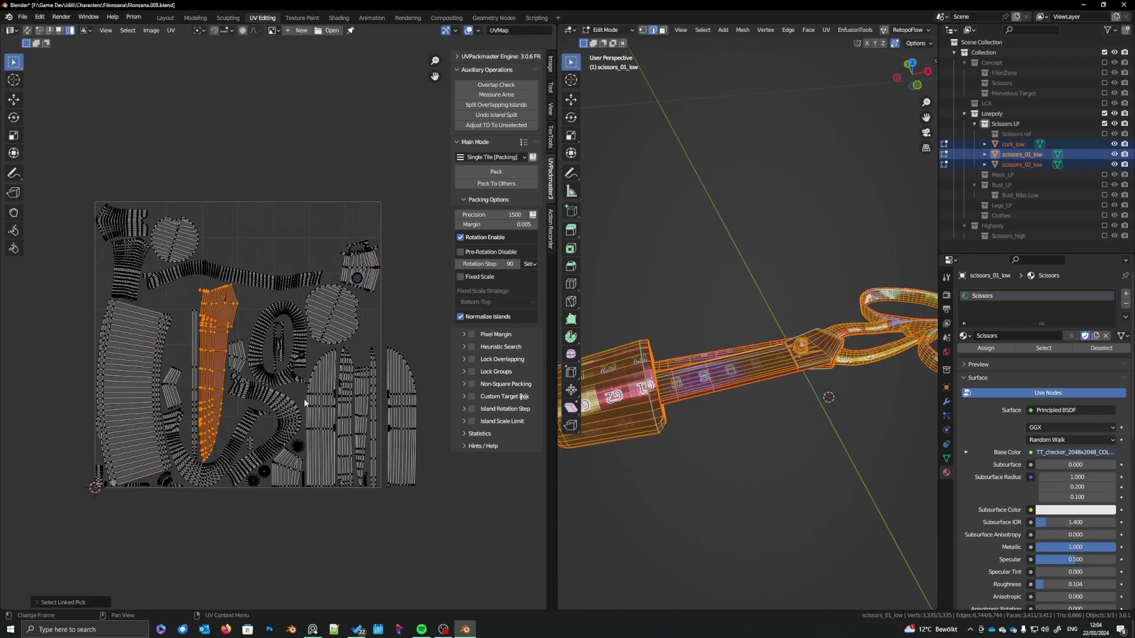
middle_drag(295, 390, 255, 352)
scroll(269, 365, down, 1)
key(g)
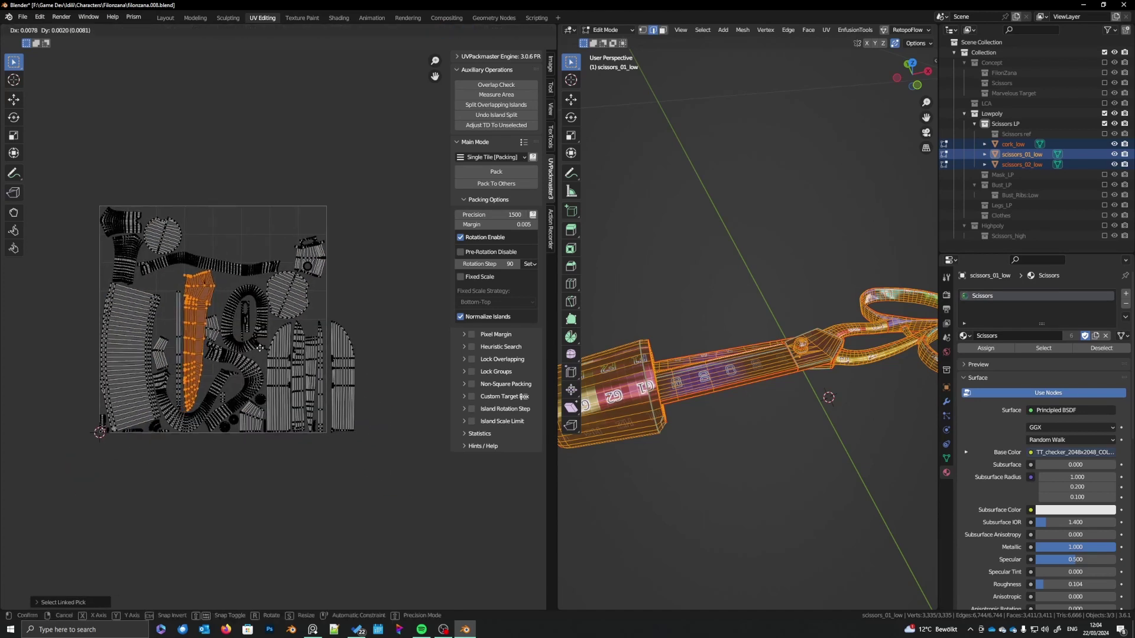
click(433, 375)
key(r)
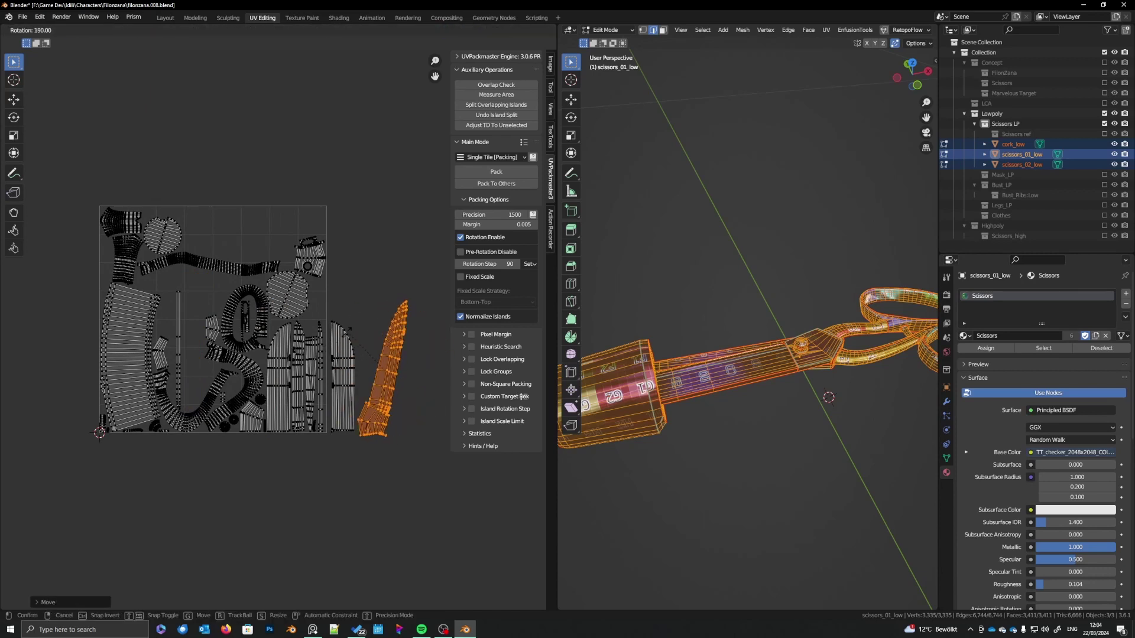
click(331, 380)
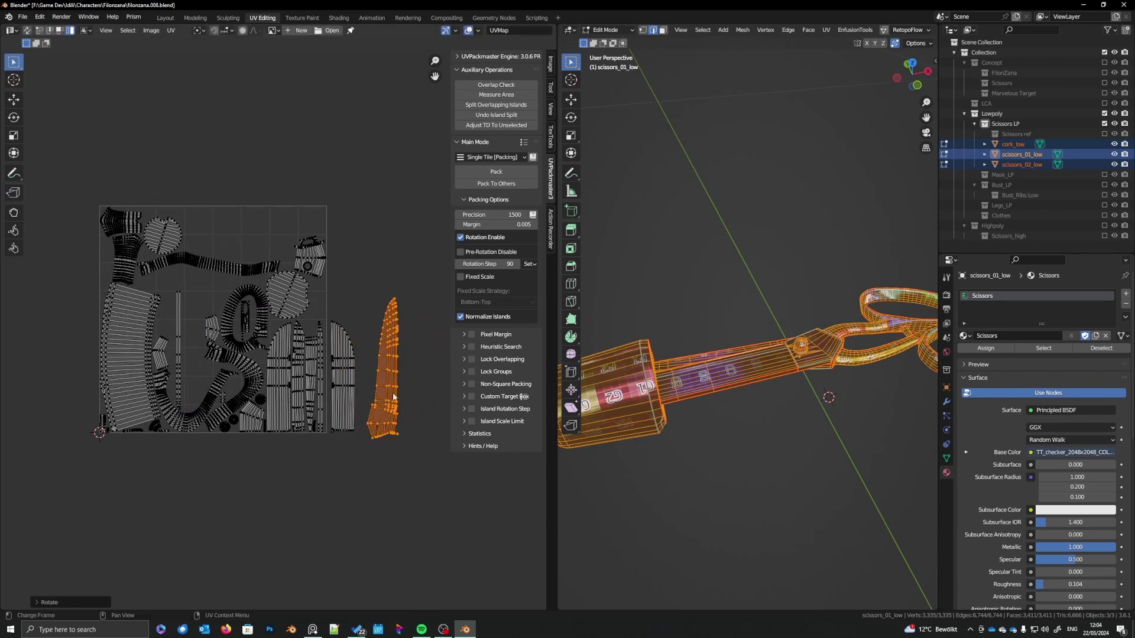
scroll(360, 388, up, 2)
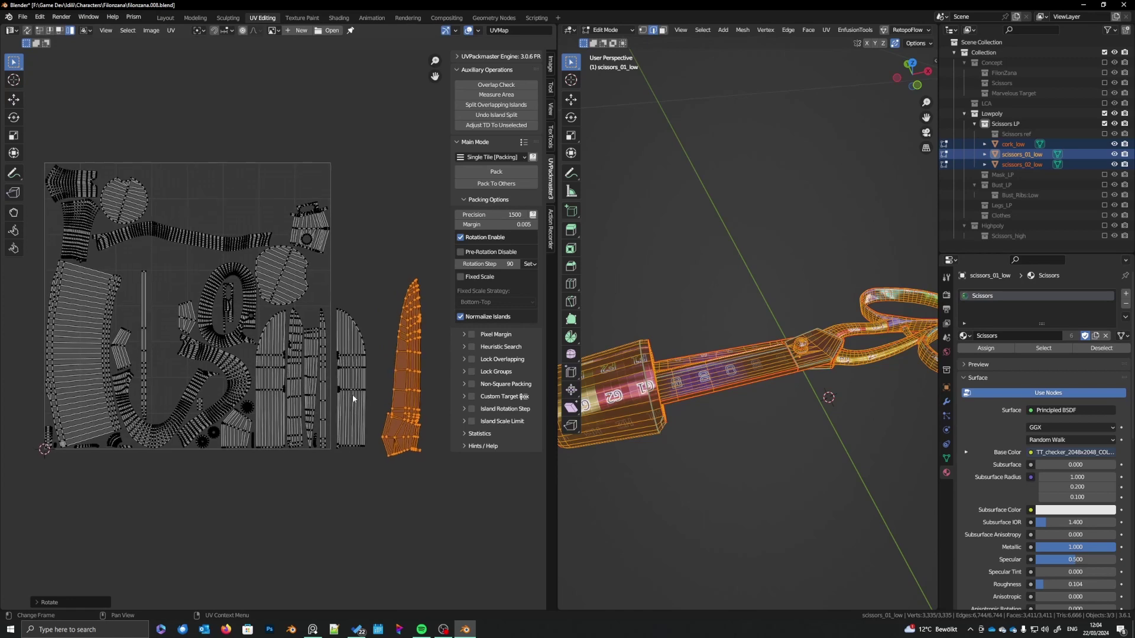
- Isolate scissors_01_low in local view and open it in Edit Mode
middle_drag(784, 429, 684, 431)
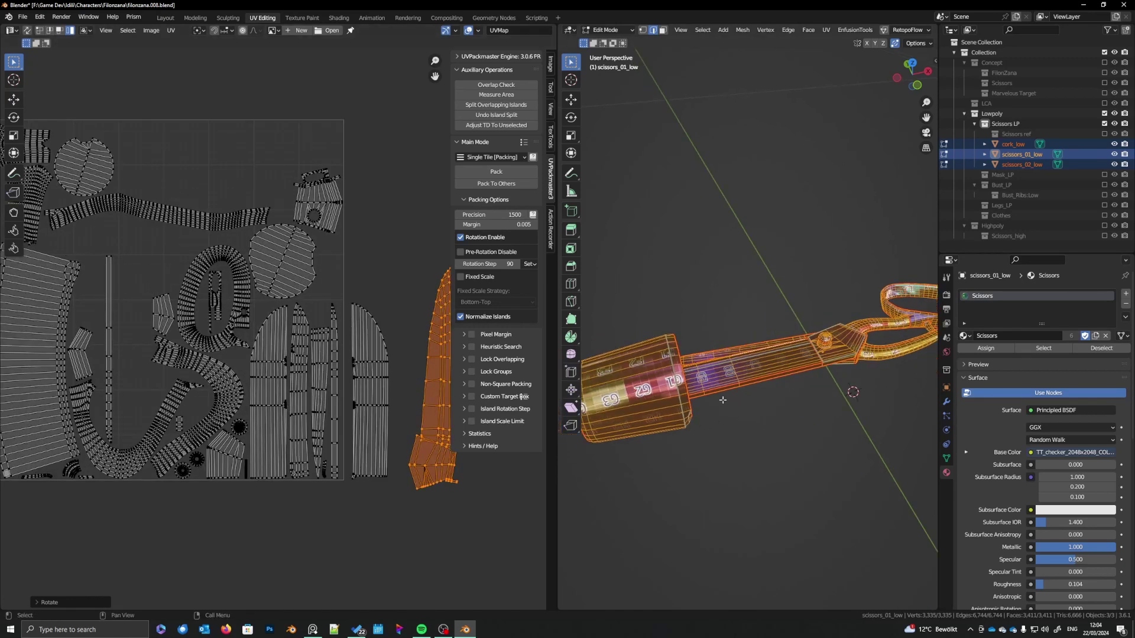
key(Tab)
click(742, 381)
middle_drag(750, 414, 736, 304)
click(733, 346)
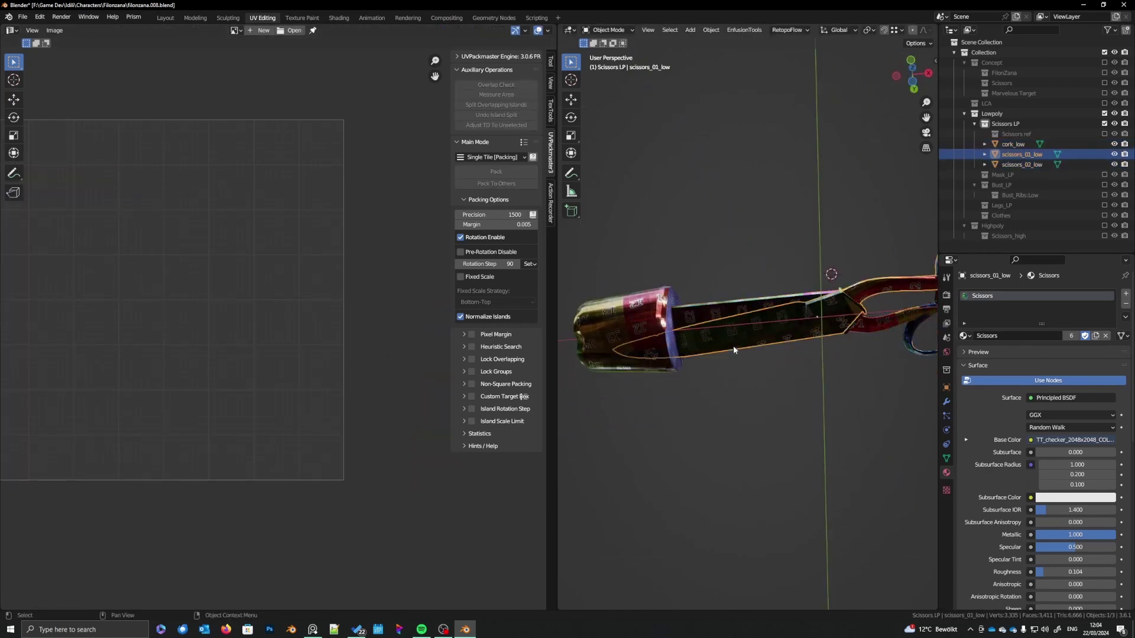
key(slash)
key(Tab)
scroll(733, 346, up, 5)
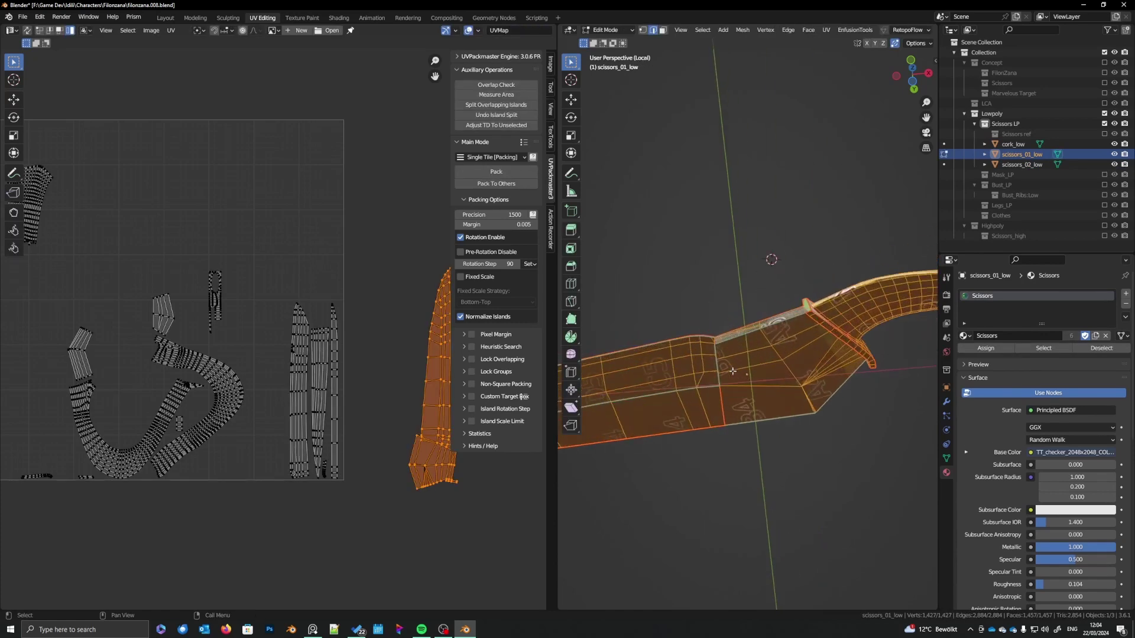
- Unwrap all of scissors_01_low again using the Angle Based method with a 0.001 margin
middle_drag(696, 382, 846, 443)
key(Tab)
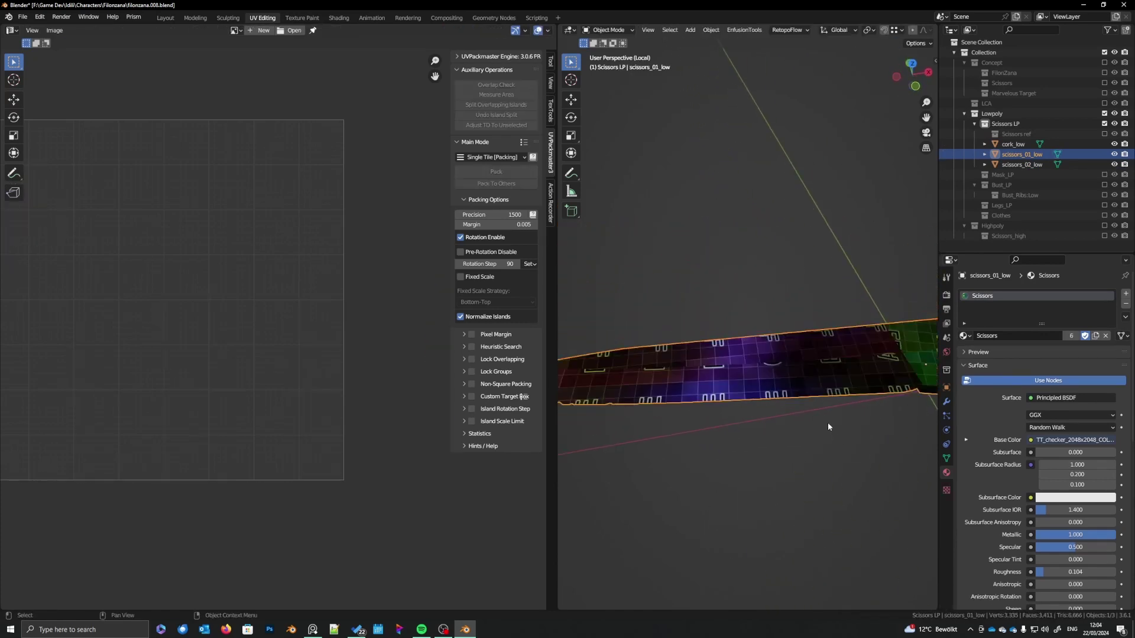
key(Tab)
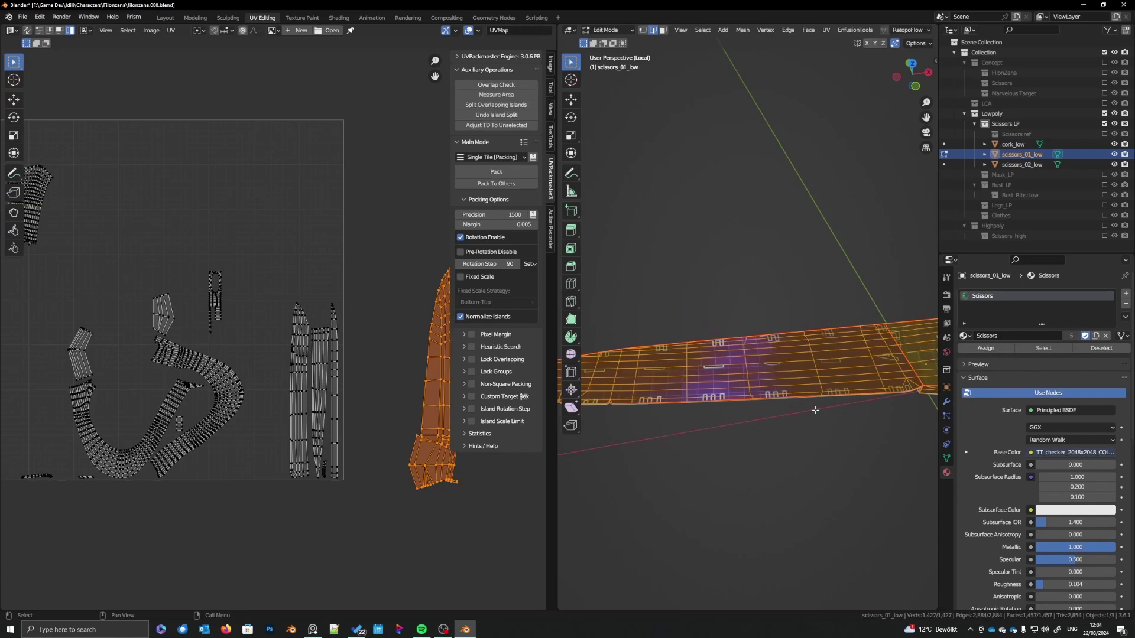
click(826, 30)
click(840, 38)
middle_drag(125, 413, 207, 421)
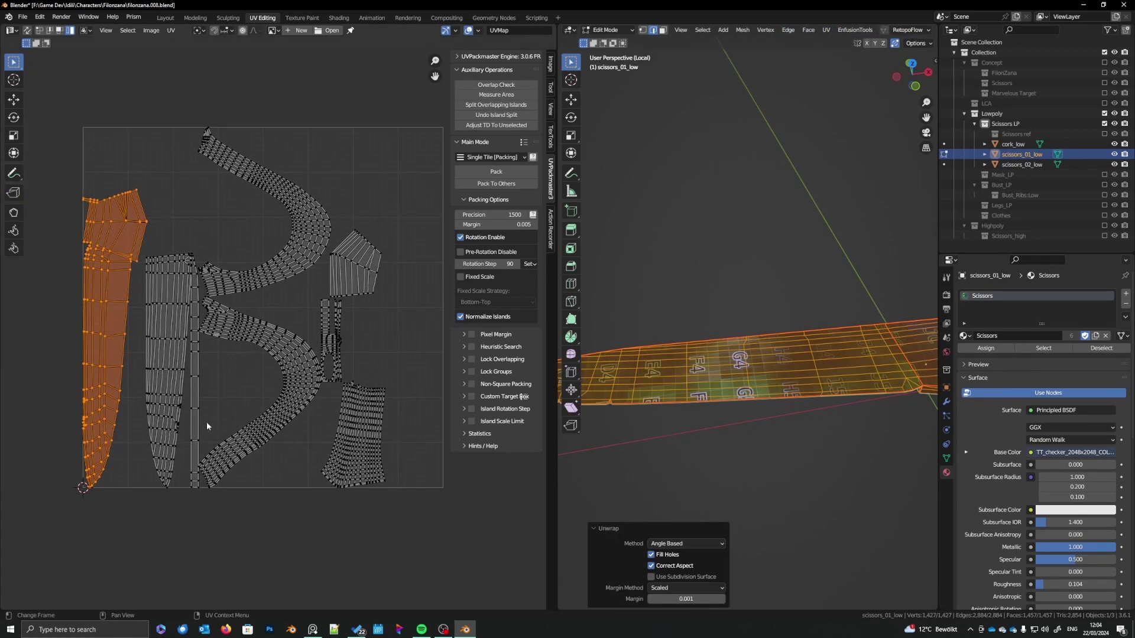
- Select the flared-base blade island and shift it about 0.011 along X inside the UV tile
click(92, 355)
key(l)
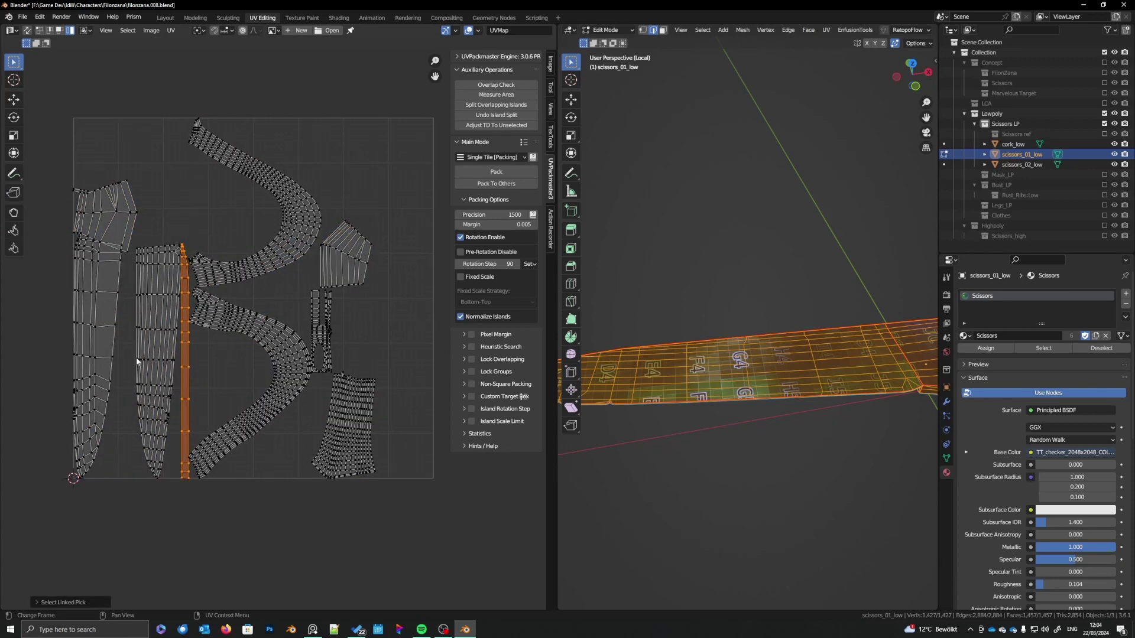
middle_drag(137, 362, 193, 370)
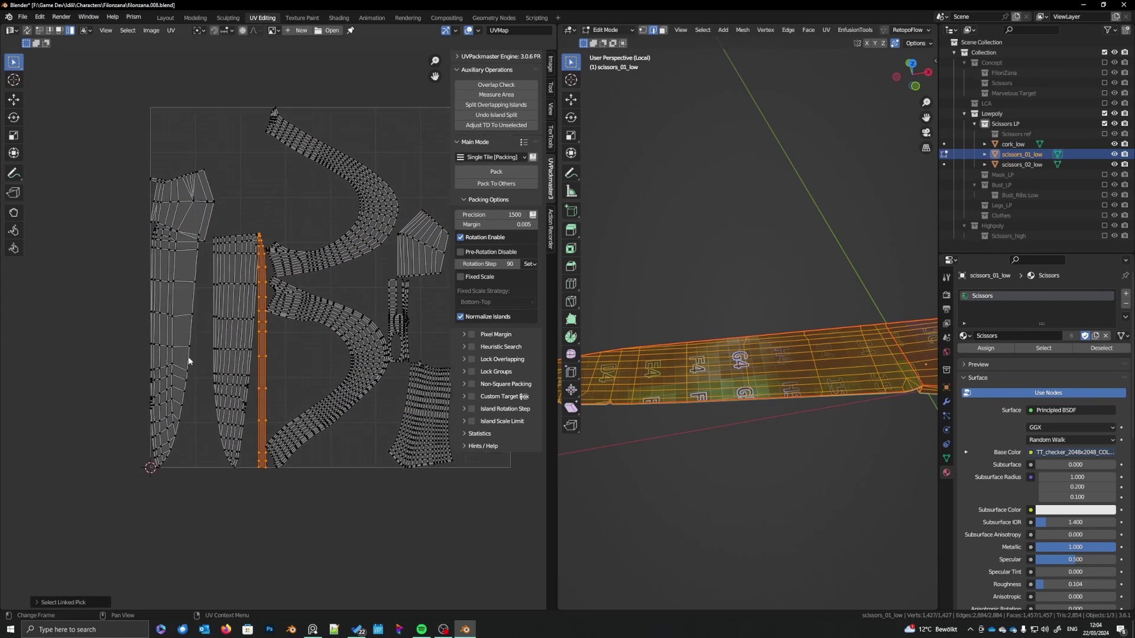
key(l)
key(g)
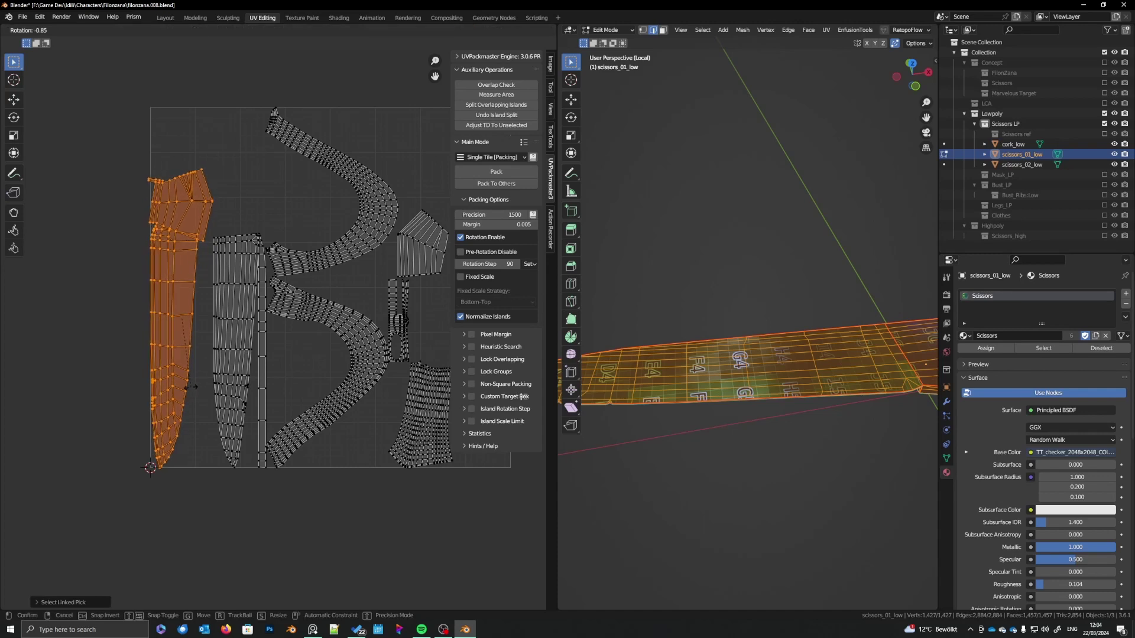
right_click(190, 387)
middle_drag(191, 387, 195, 389)
key(g)
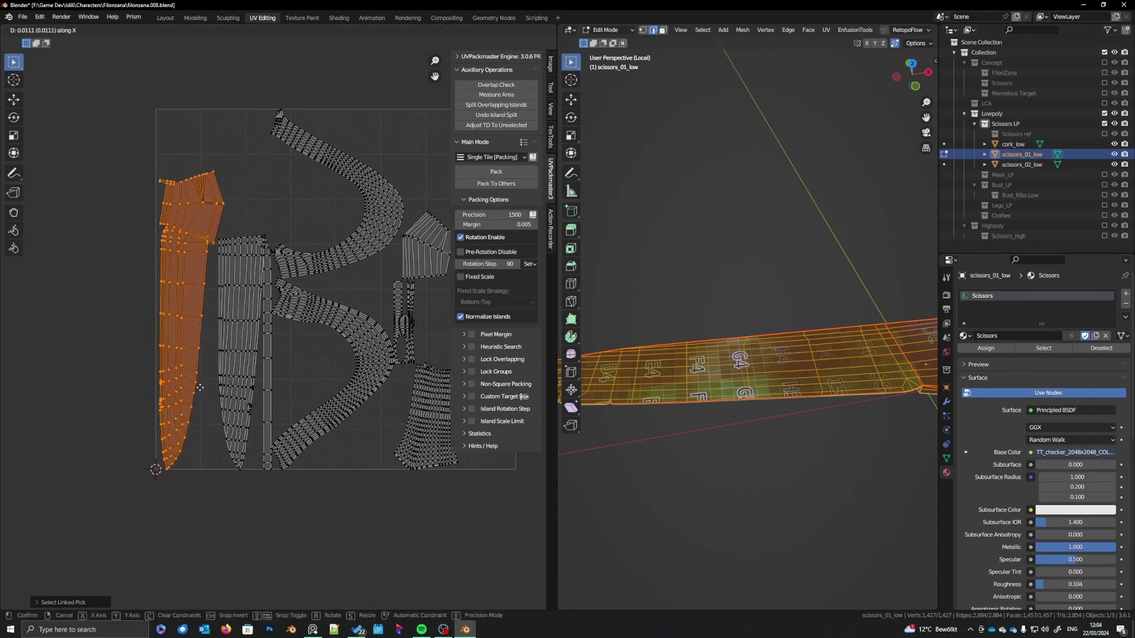
click(190, 402)
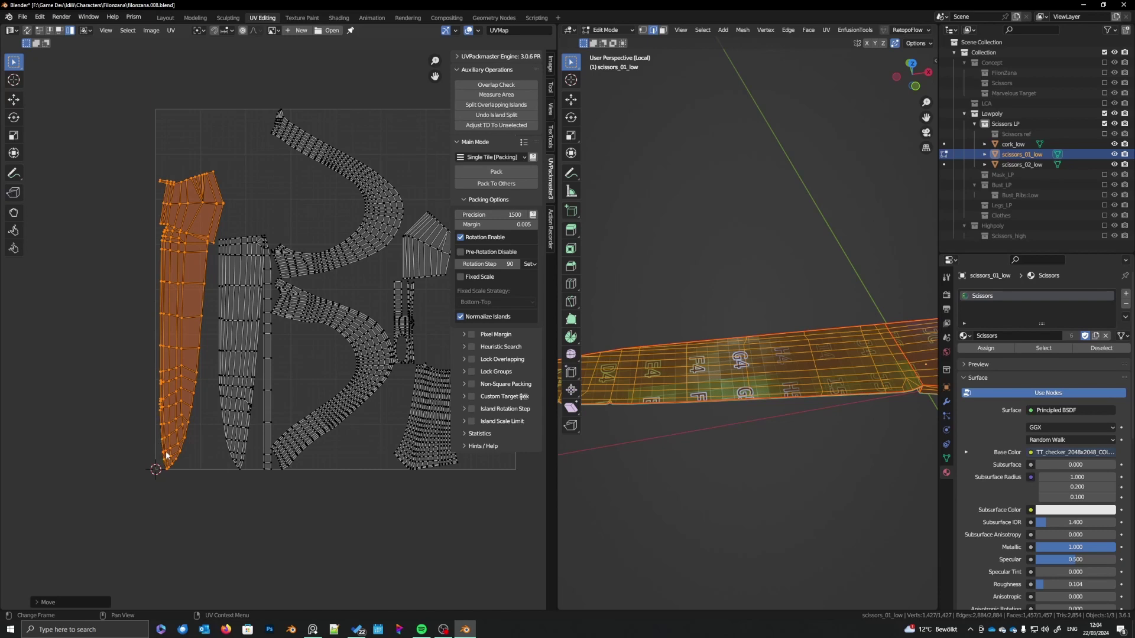
- Examine the outline and edge flow of the flared-base blade island with the UV selection cleared
scroll(177, 411, up, 2)
middle_drag(211, 420, 304, 355)
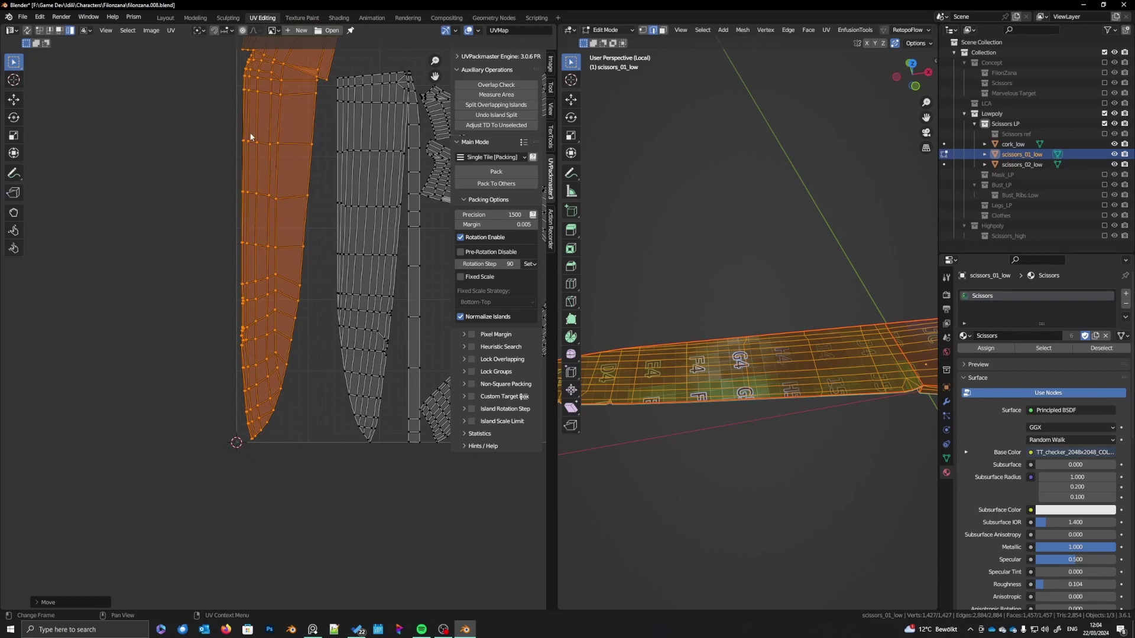
middle_drag(326, 311, 296, 323)
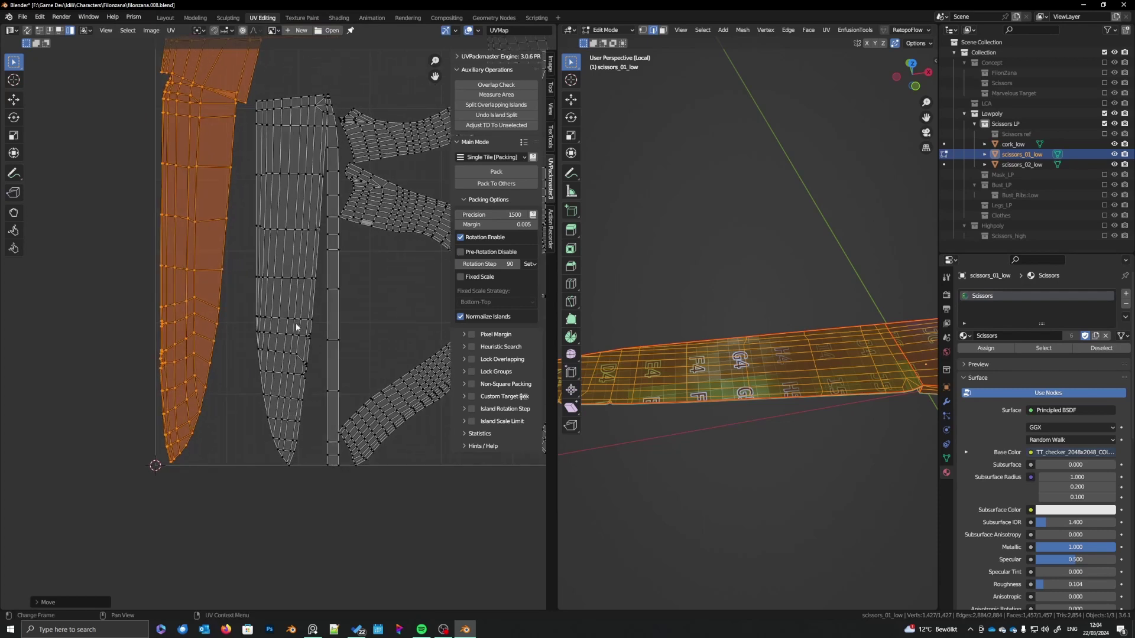
key(a)
key(a)
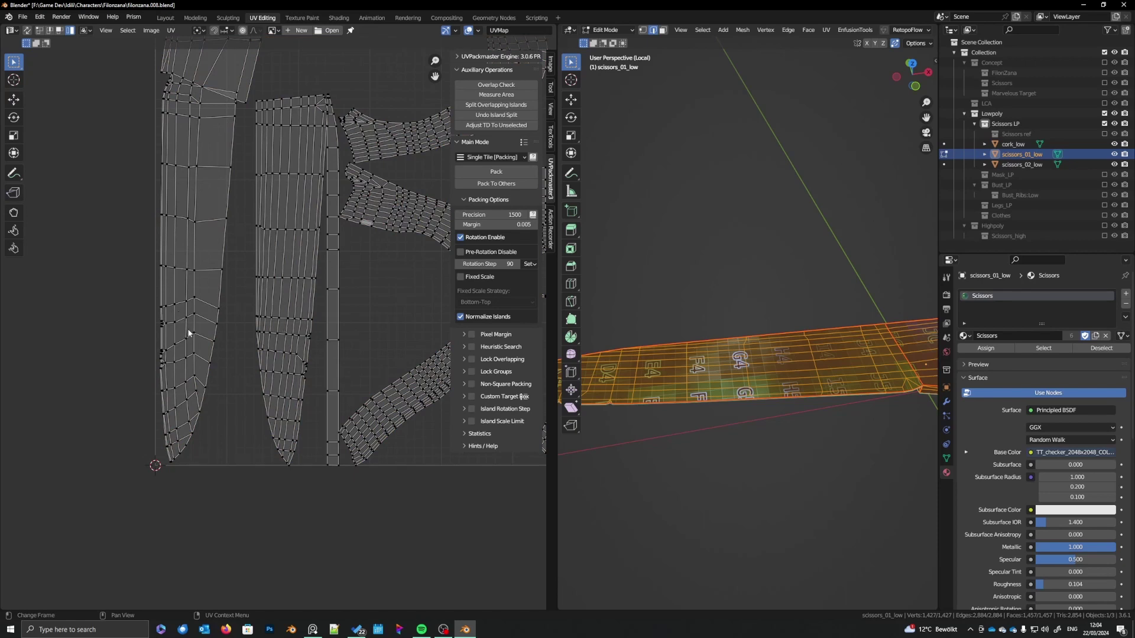
scroll(188, 333, up, 3)
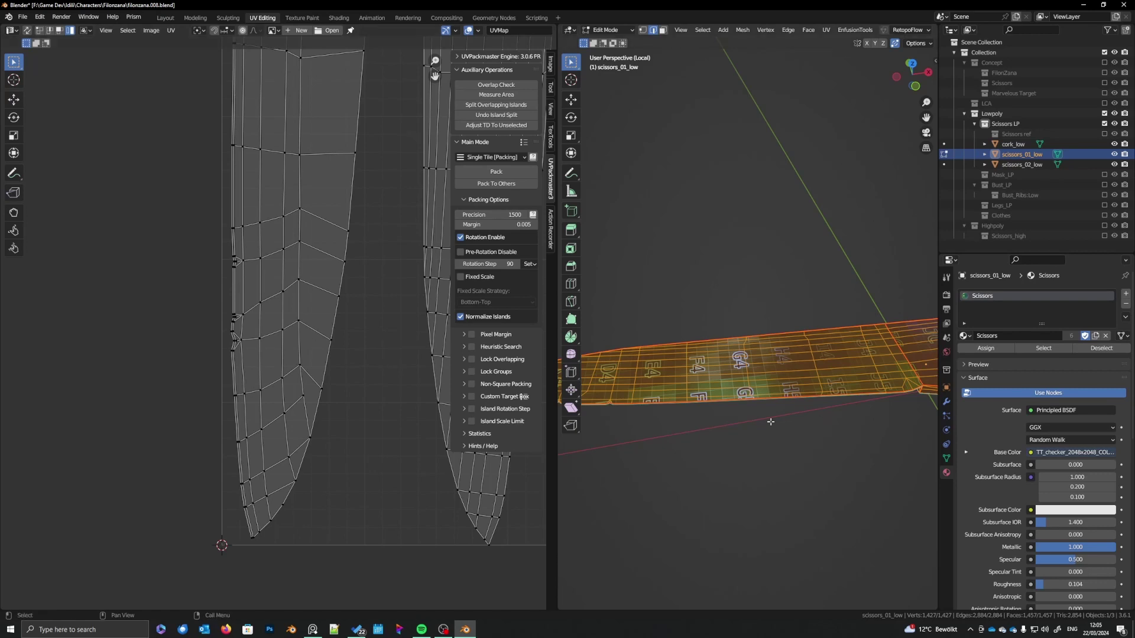
scroll(275, 384, down, 3)
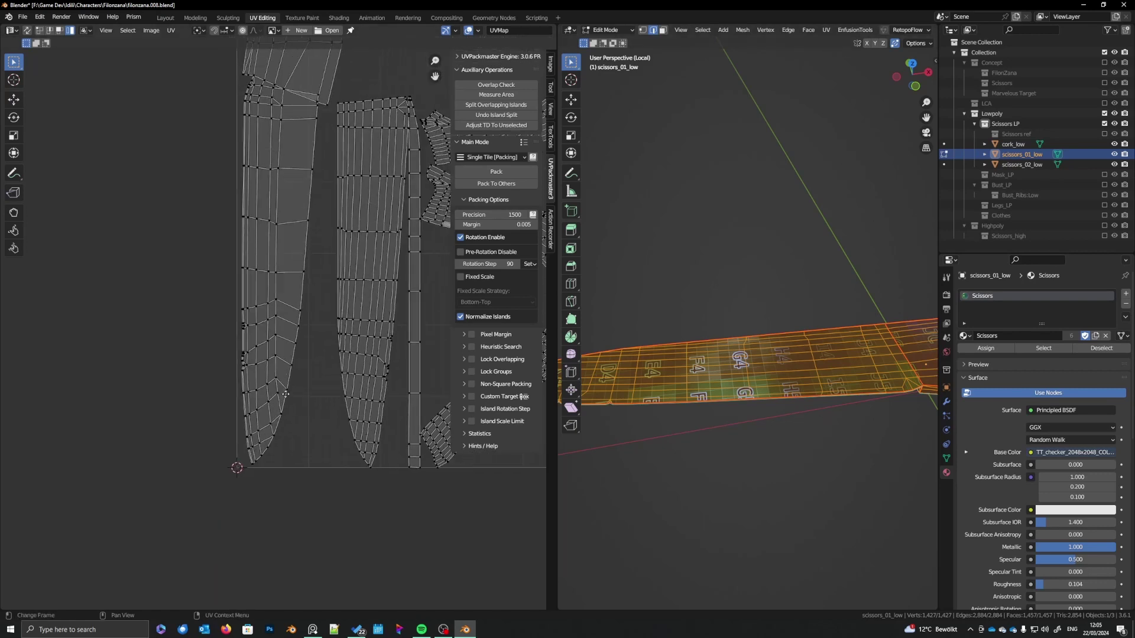
- Select the second blade island and shift it along X towards the flared-base blade island
middle_drag(285, 394, 247, 441)
key(l)
middle_drag(339, 343, 300, 373)
key(g)
key(x)
click(318, 365)
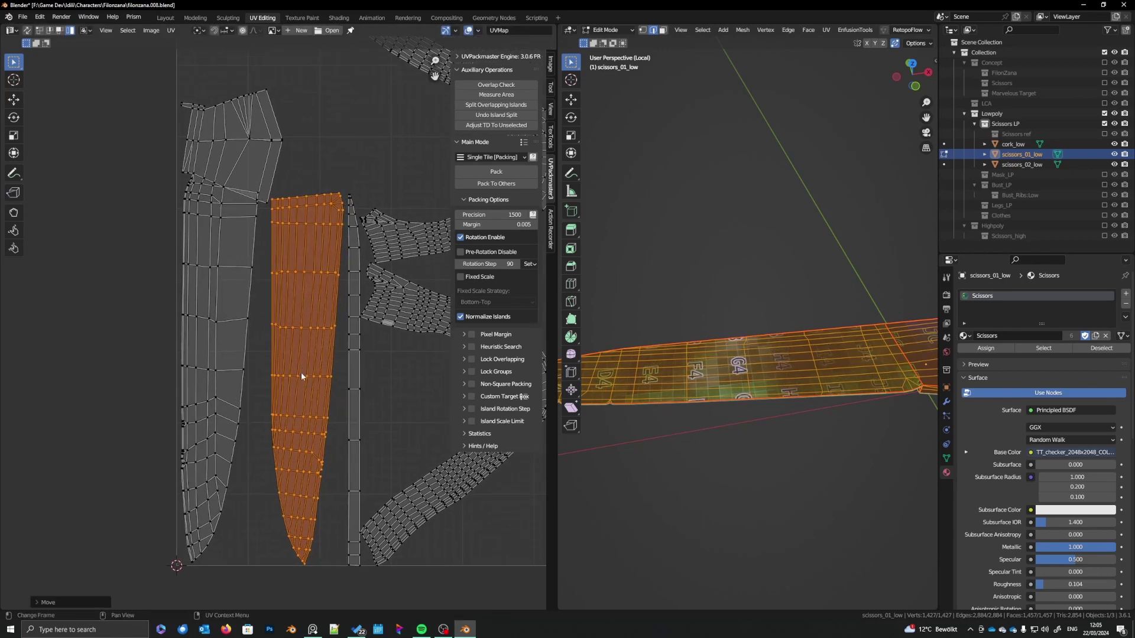
- Leave local view and repack all UV islands of cork_low, scissors_01_low and scissors_02_low together
scroll(300, 372, down, 3)
key(Tab)
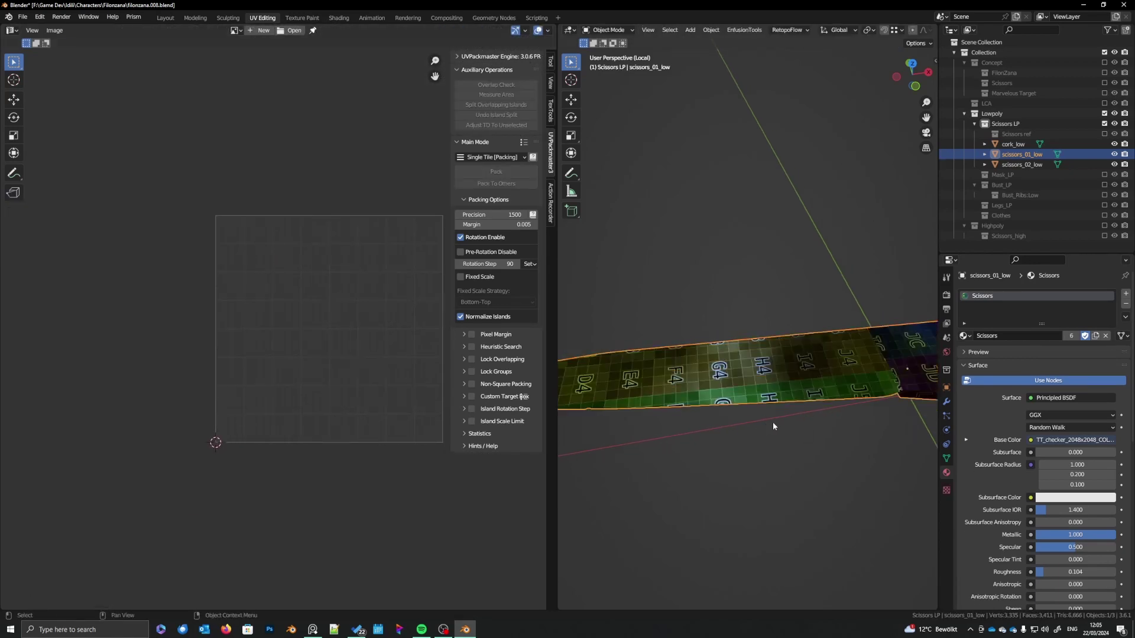
key(KP_Divide)
shift+click(717, 306)
shift+click(661, 327)
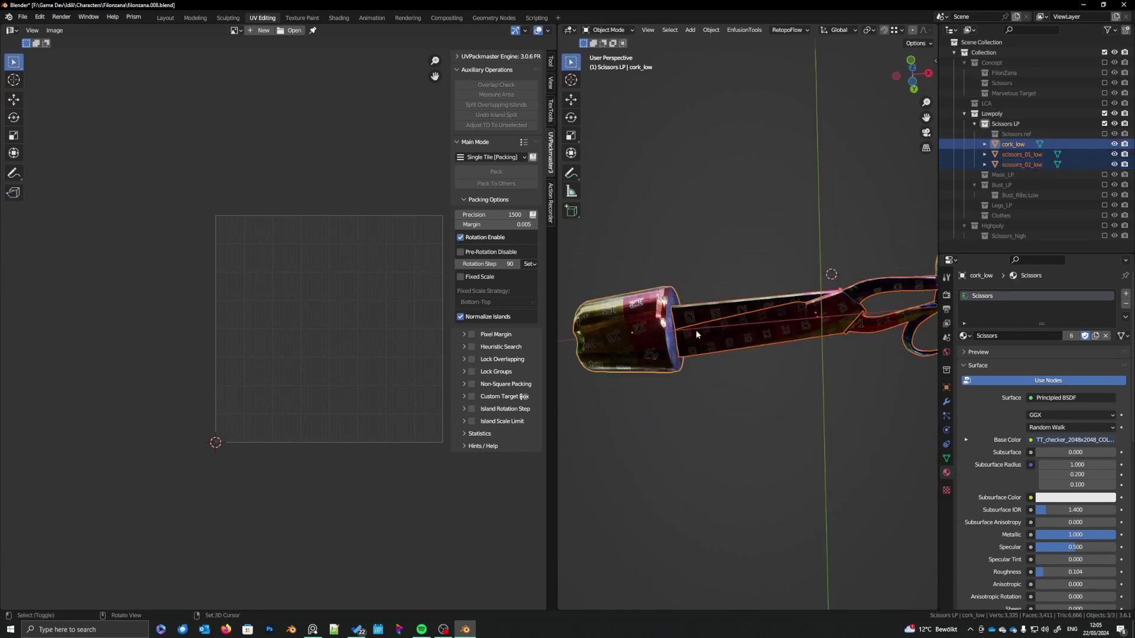
middle_drag(697, 330, 764, 397)
key(Tab)
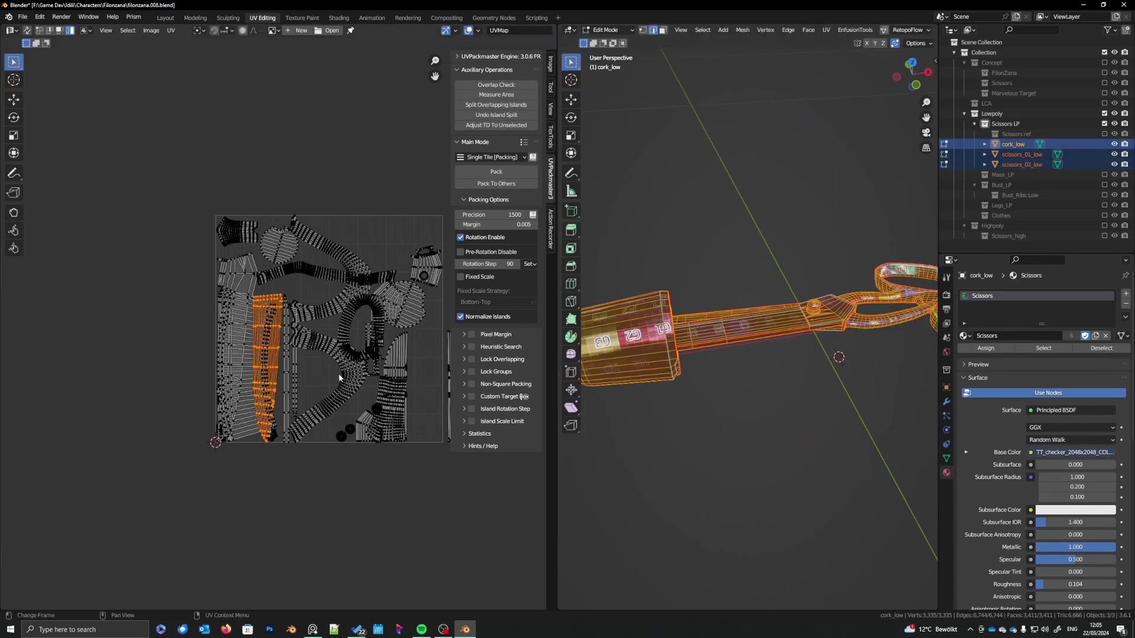
key(a)
click(489, 175)
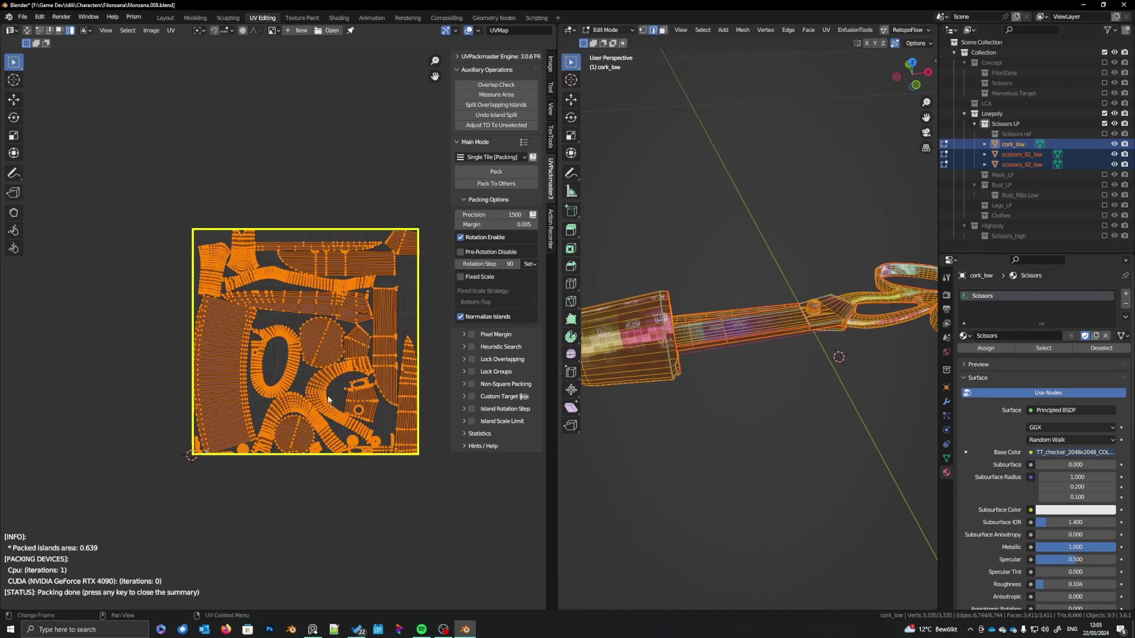
- Move the narrow pointed blade island out of the UV tile's lower corner into empty space, rotate it slightly, and clear the selection
scroll(279, 367, up, 4)
click(340, 360)
middle_drag(357, 412, 290, 357)
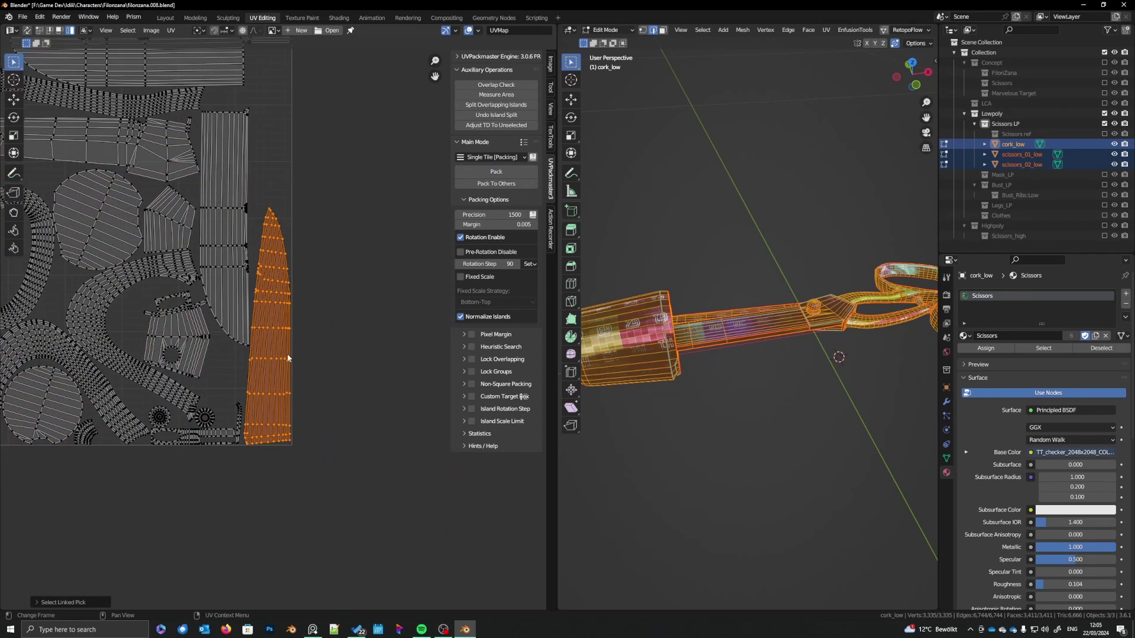
key(g)
click(369, 358)
key(r)
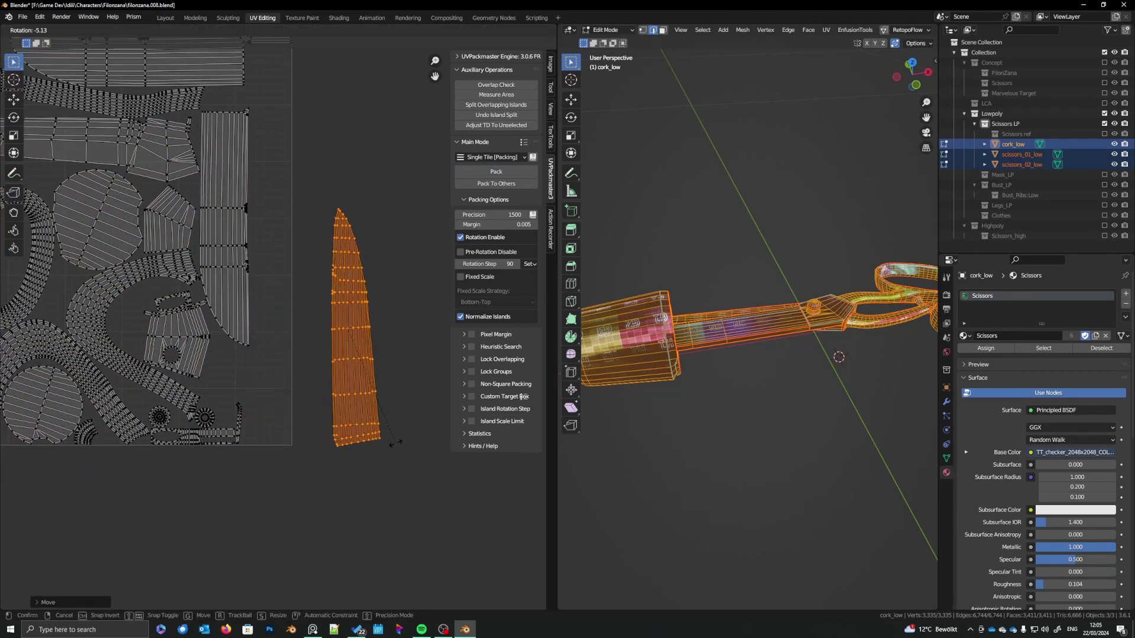
click(395, 447)
key(a)
key(alt+a)
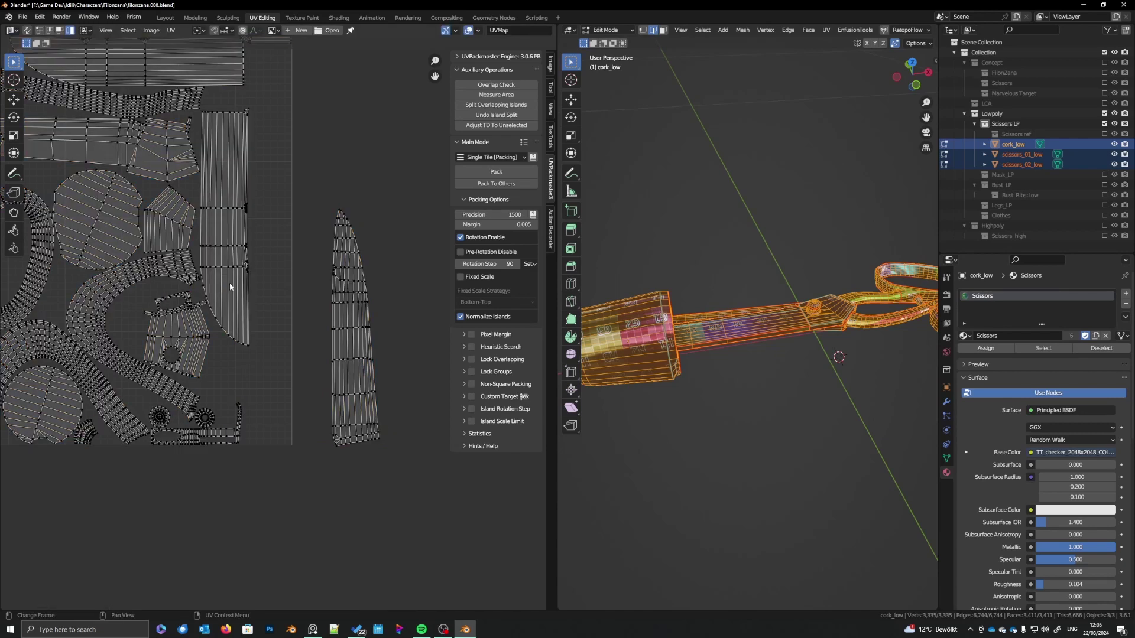
- Move the straight-backed blade island out of the UV tile and place it beside the pointed blade island
click(227, 283)
middle_drag(239, 296, 224, 273)
key(g)
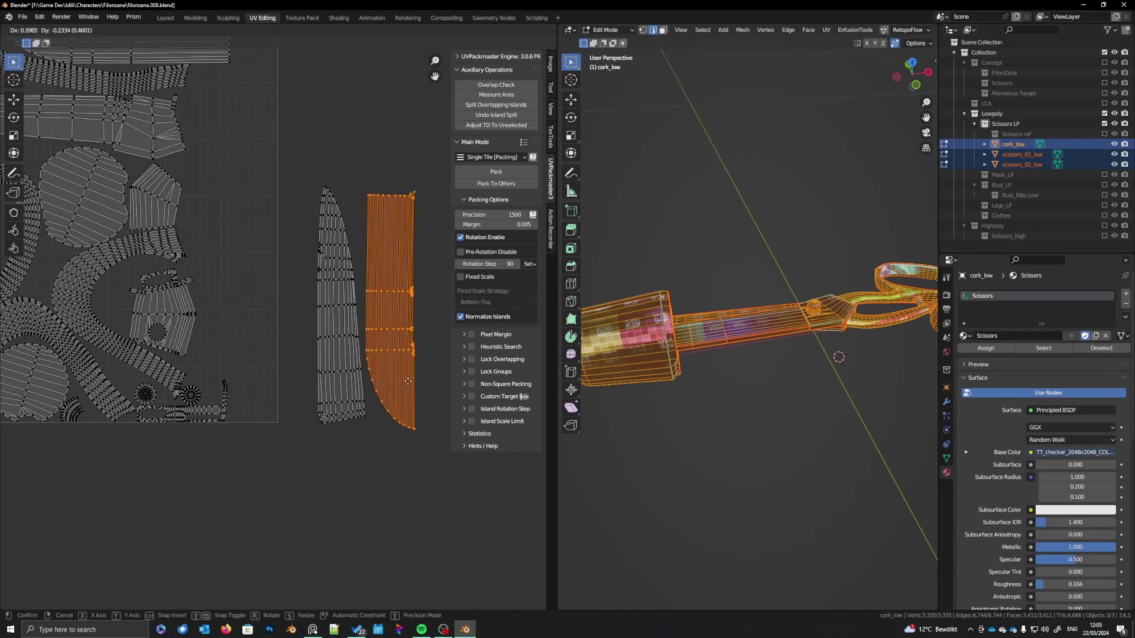
click(378, 374)
scroll(380, 376, down, 2)
middle_drag(378, 373, 447, 410)
- Turn the matching horizontal straight-backed blade island upright and place it outside the tile, back to back with its counterpart
click(291, 189)
middle_drag(290, 190, 262, 193)
key(r)
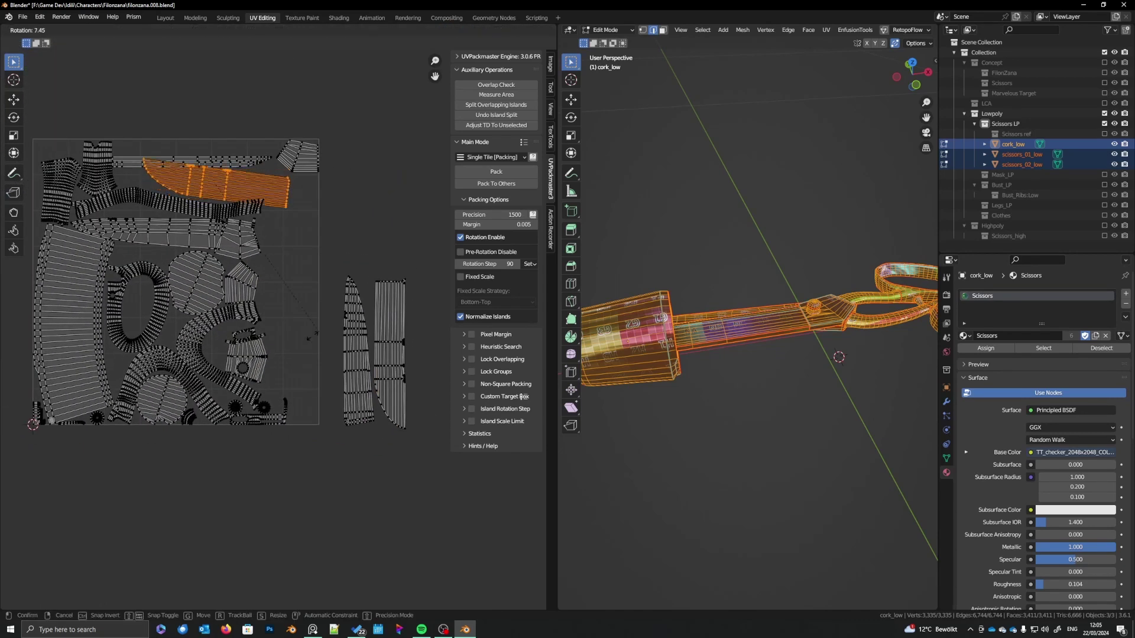
click(281, 118)
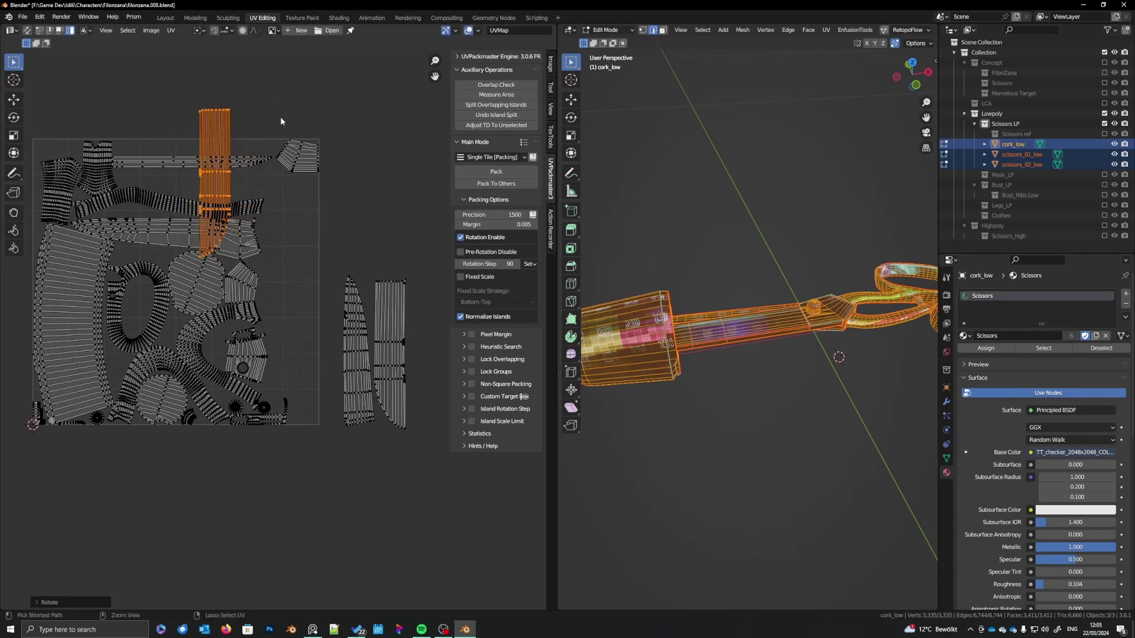
middle_drag(308, 279, 271, 248)
key(g)
click(477, 416)
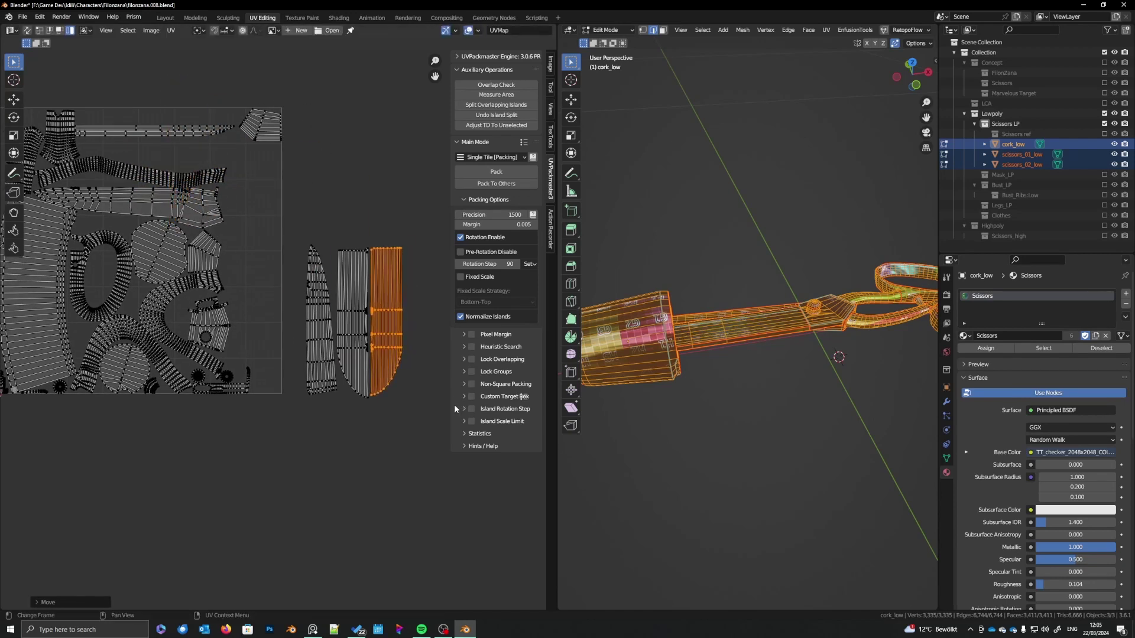
- Rotate both straight-backed blade islands half a turn so their tips point up, and nudge the pair into line with the pointed blade
shift+click(357, 363)
key(r)
click(311, 207)
key(g)
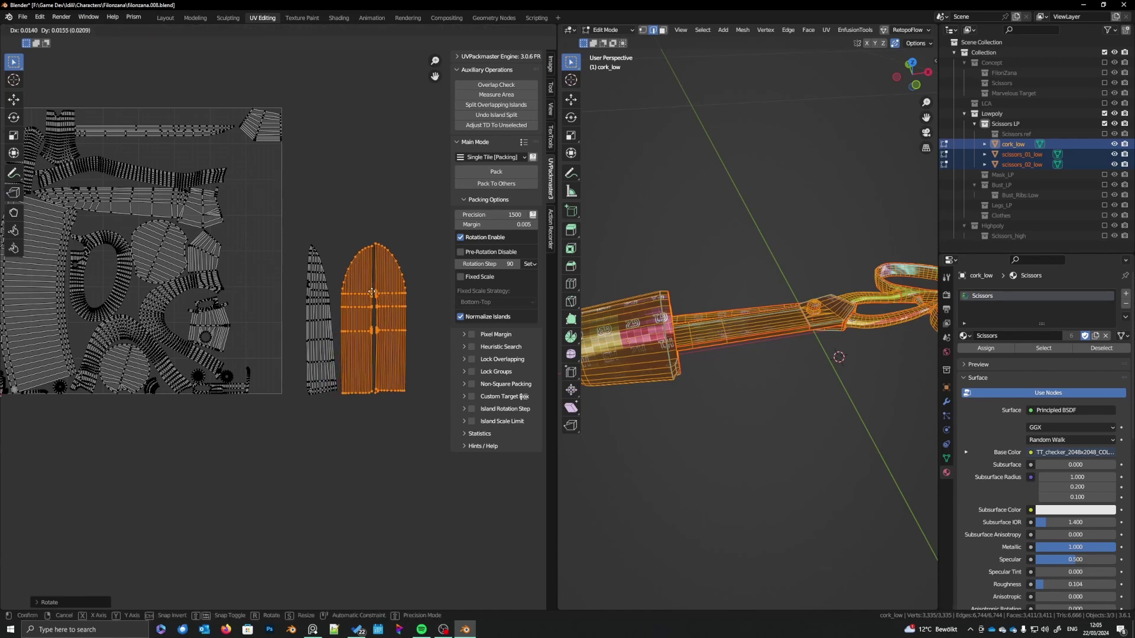
click(316, 205)
- Turn the flared-base blade island upright with its tip up and move it outside the tile beyond the other blade islands
middle_drag(305, 335, 330, 363)
click(280, 346)
click(274, 252)
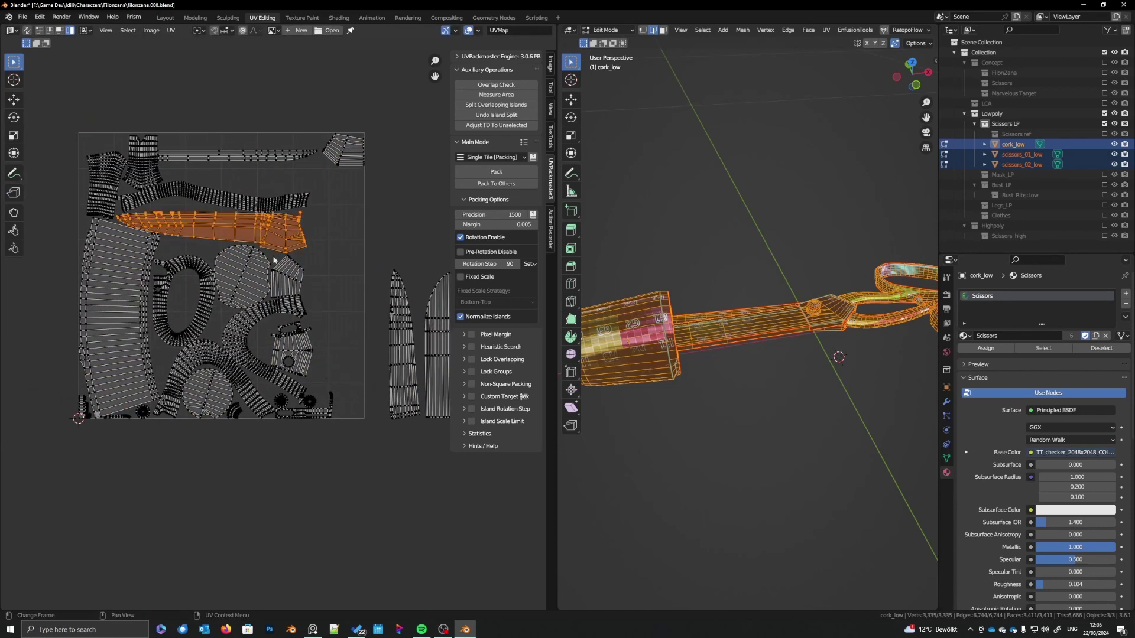
middle_drag(276, 261, 177, 227)
key(r)
click(47, 322)
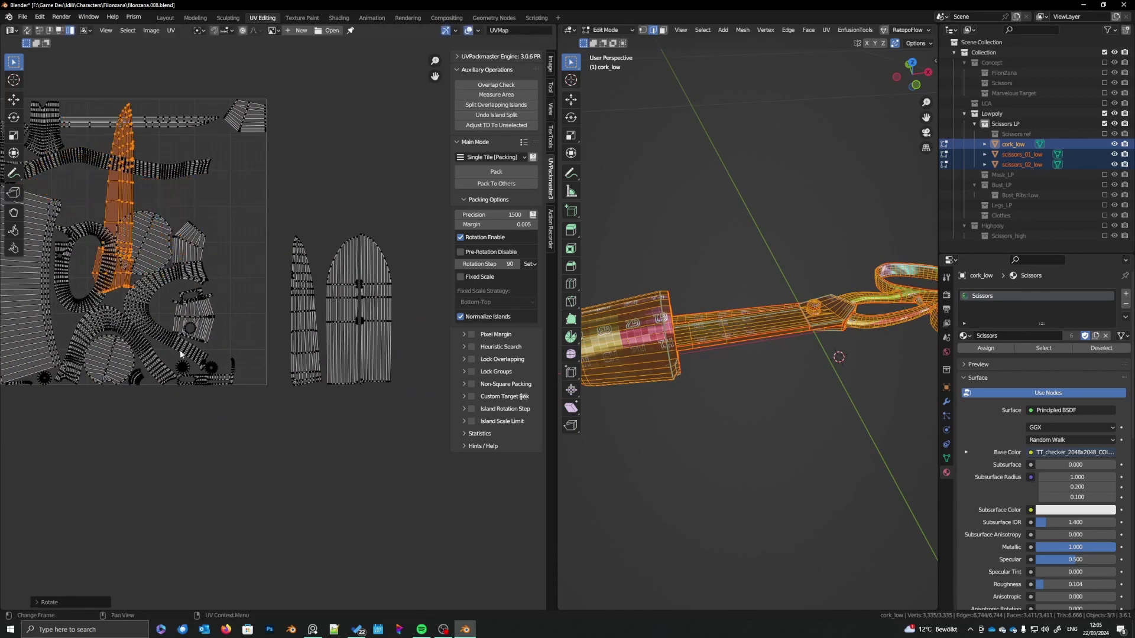
middle_drag(217, 357, 196, 292)
key(g)
click(504, 388)
- Select the large curved cork side island and move it about 0.34 along negative X, outside the UV tile
middle_drag(258, 372, 365, 421)
middle_drag(180, 325, 352, 373)
scroll(259, 349, up, 2)
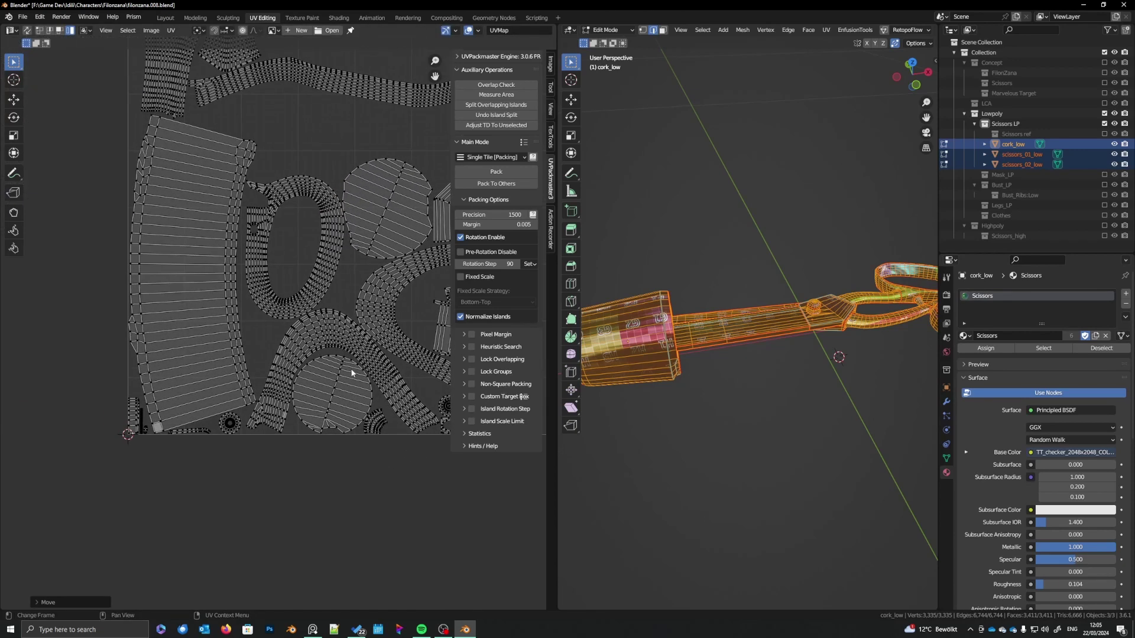
click(215, 296)
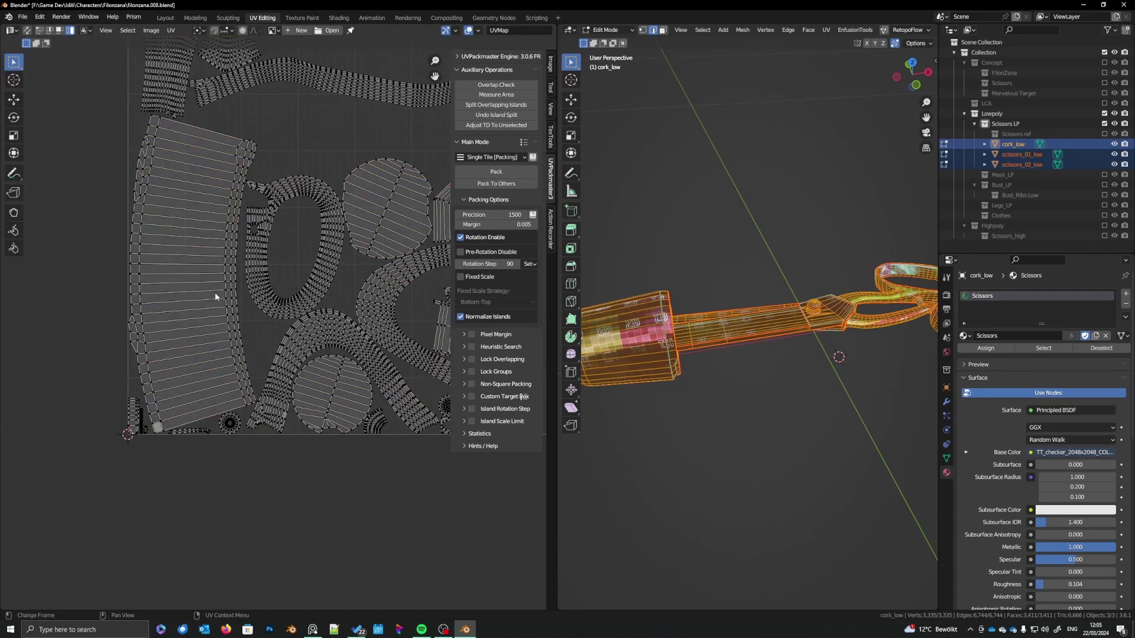
key(l)
middle_drag(215, 297, 312, 344)
scroll(311, 345, down, 1)
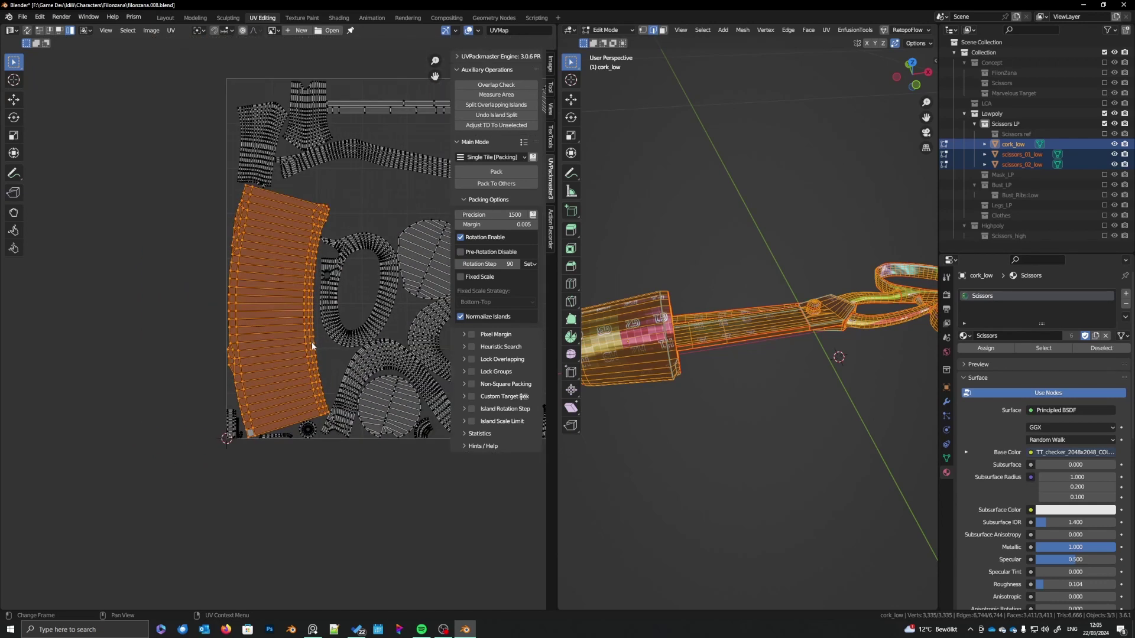
middle_drag(320, 343, 337, 361)
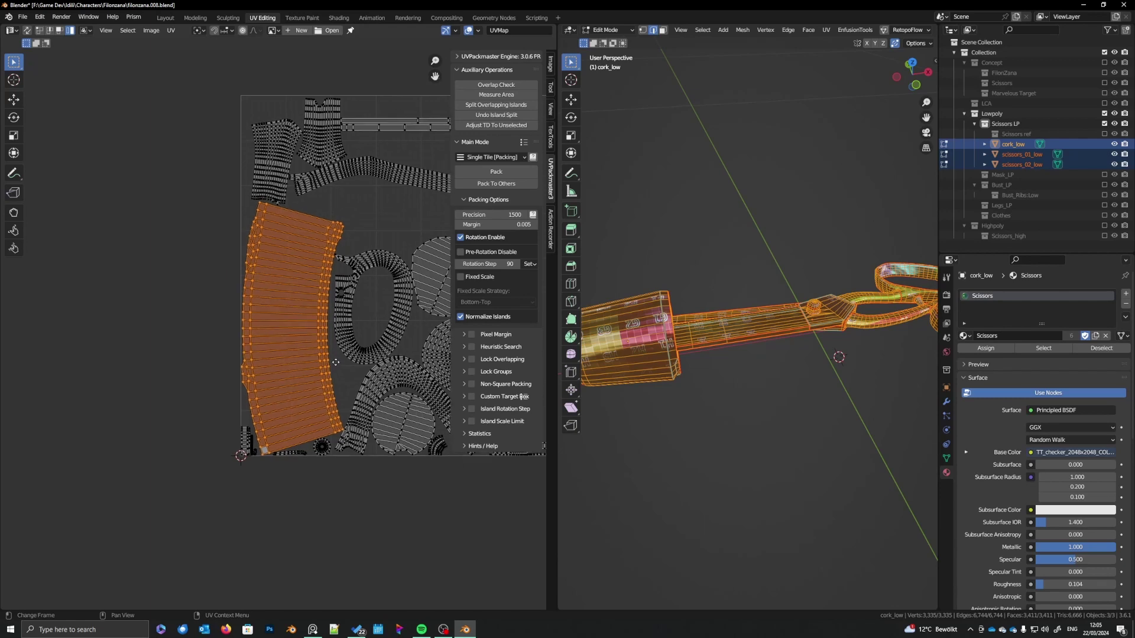
key(g)
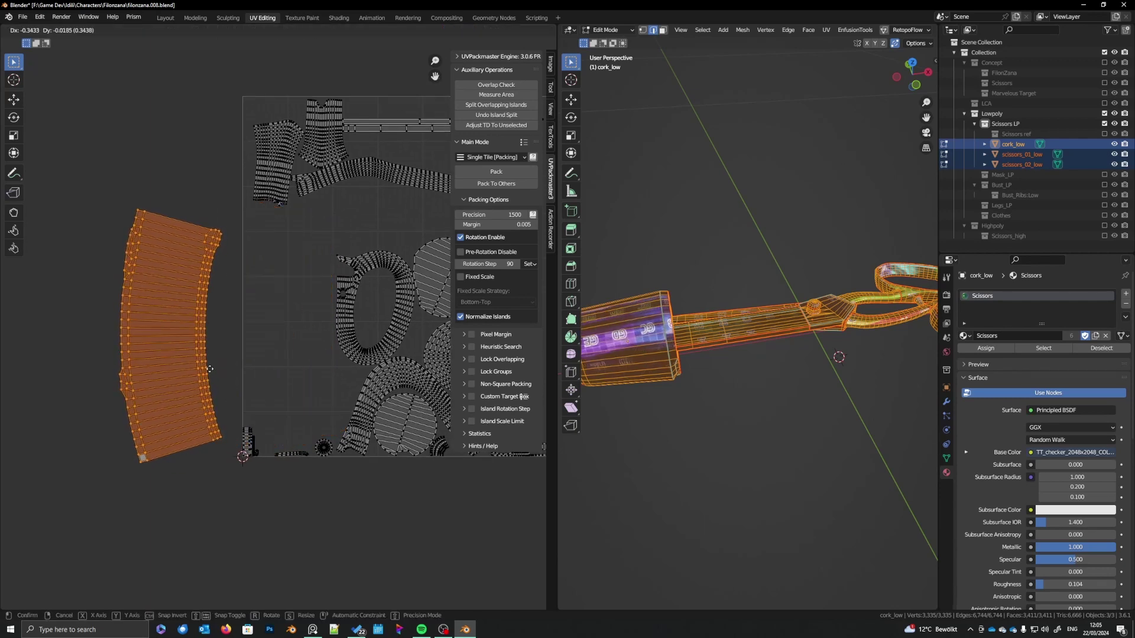
click(210, 373)
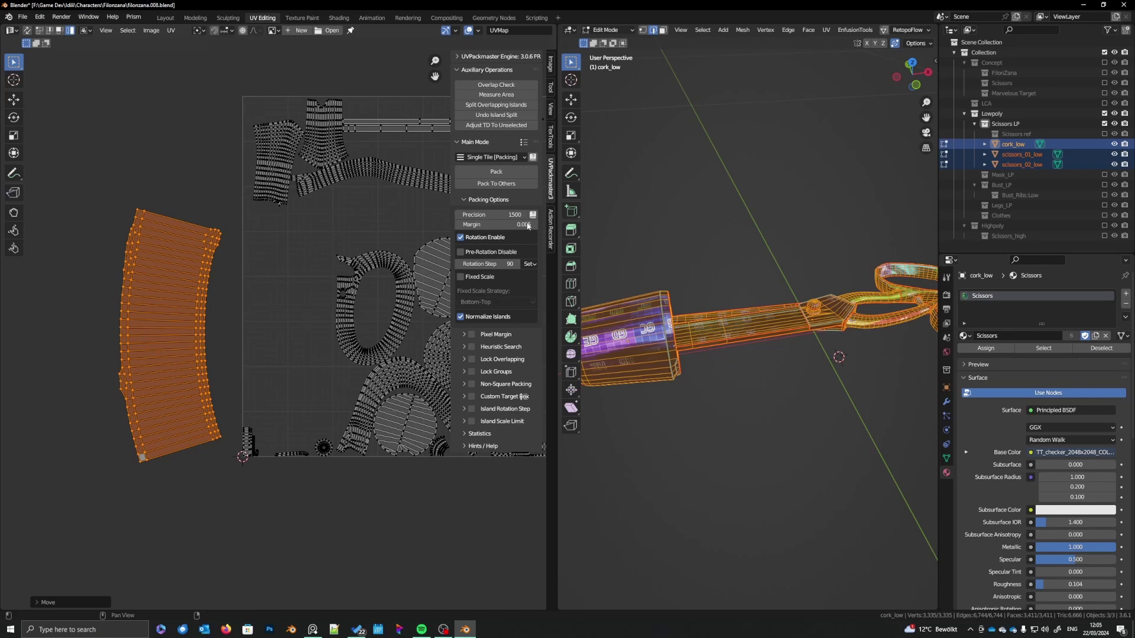
- Try straightening the cork side island with TexTools Rectify, and undo it
click(552, 140)
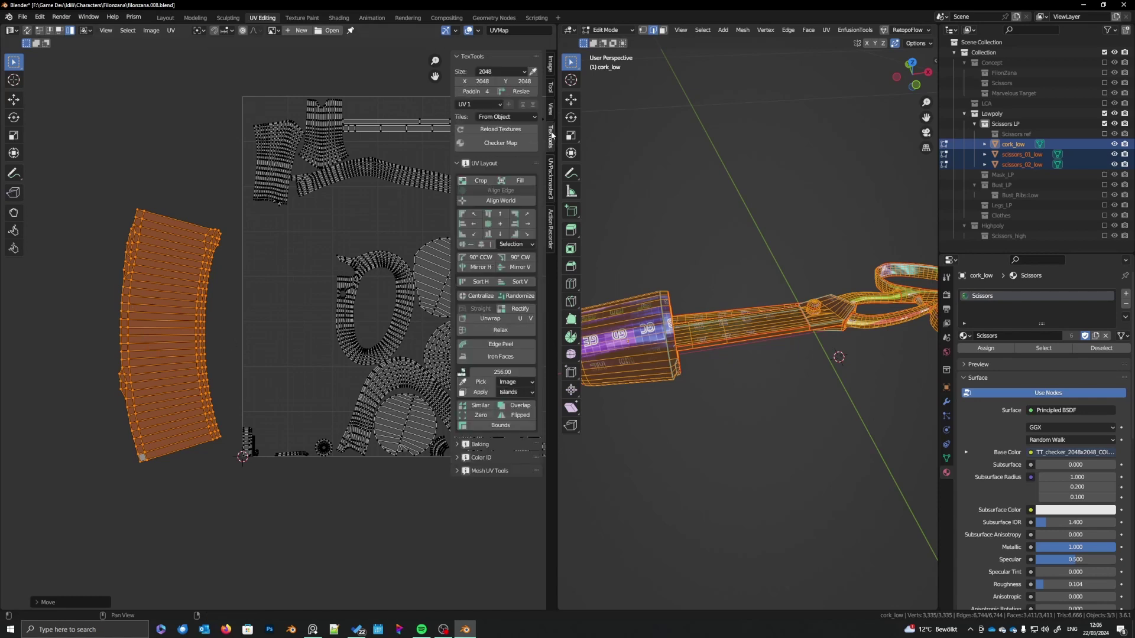
click(514, 307)
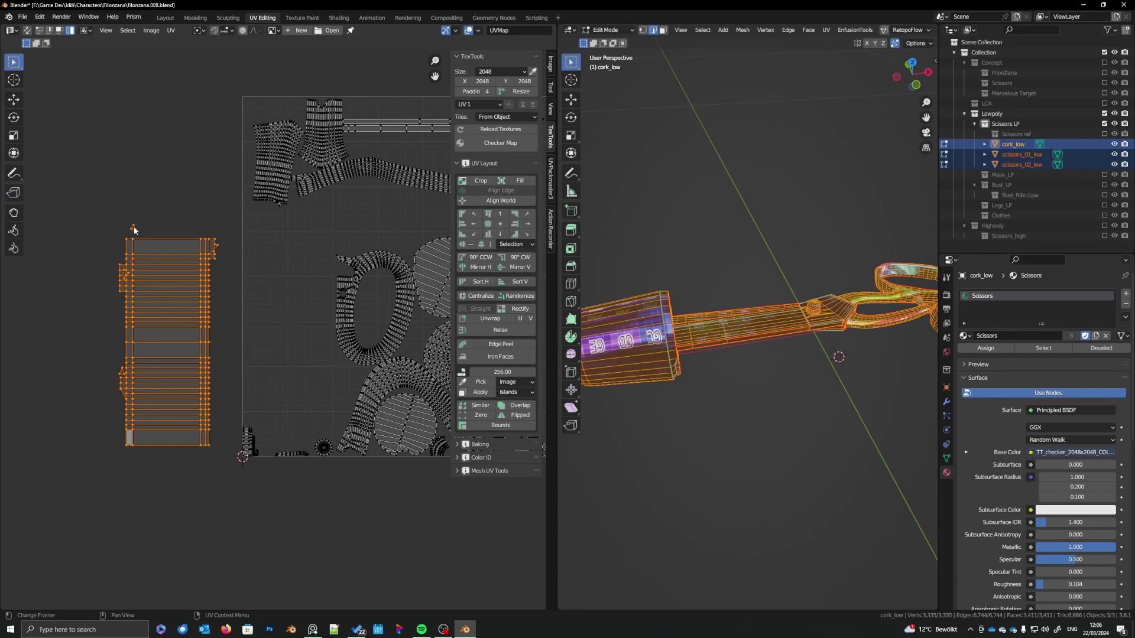
key(ctrl+z)
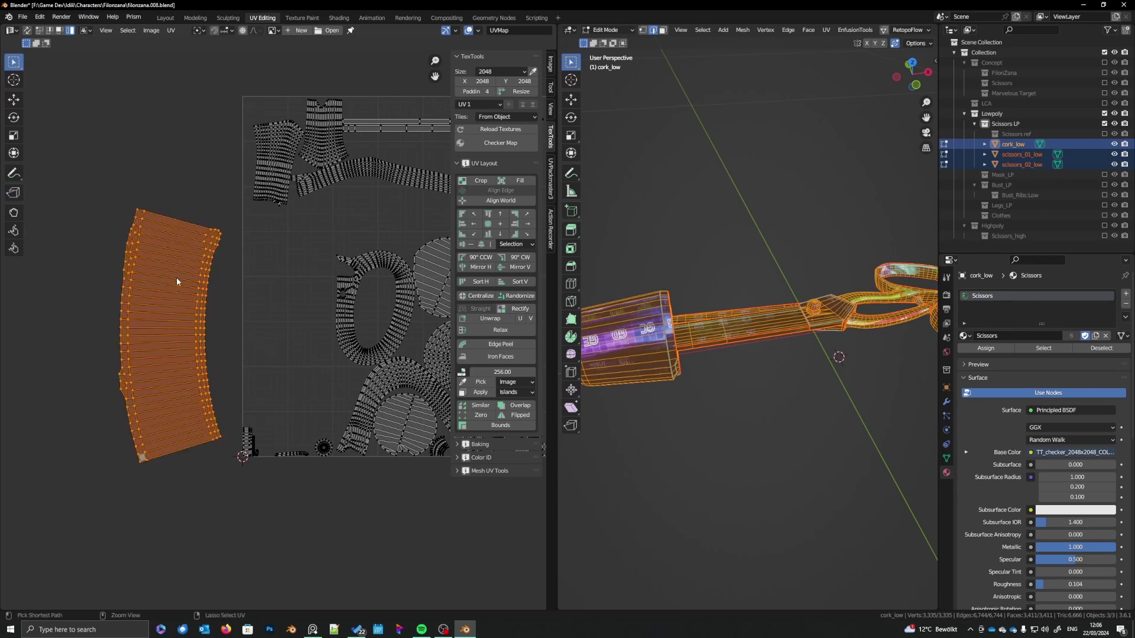
- Try Align Auto on the lengthwise edge loop near the concave side of the cork island, and undo it
ctrl+scroll(193, 325, left, 1)
key(2)
alt+click(209, 337)
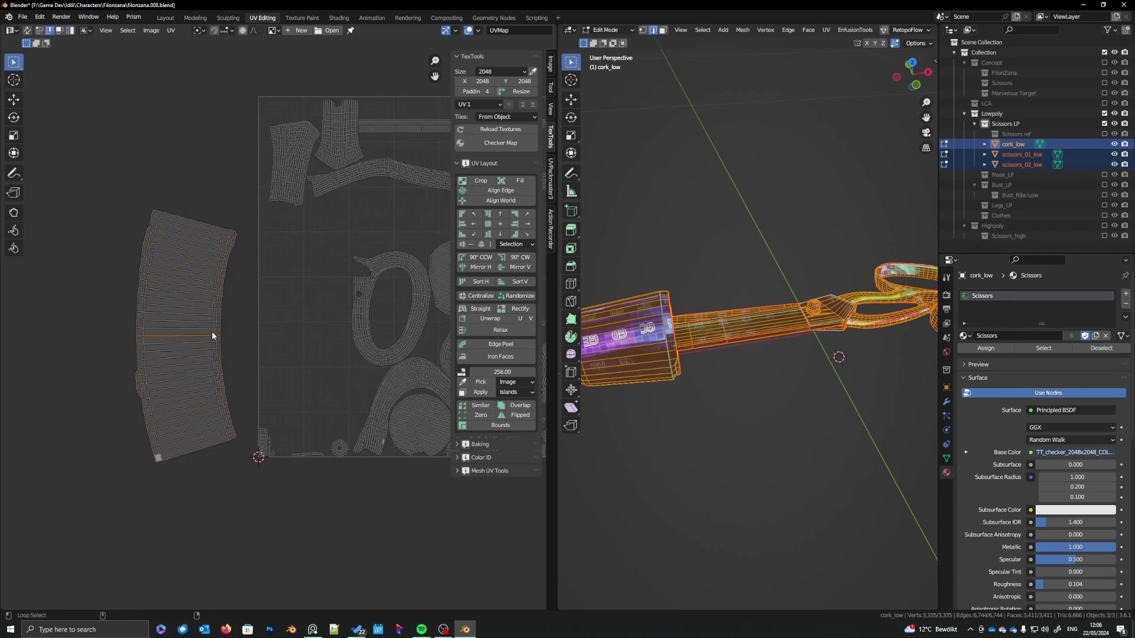
alt+click(212, 331)
right_click(212, 331)
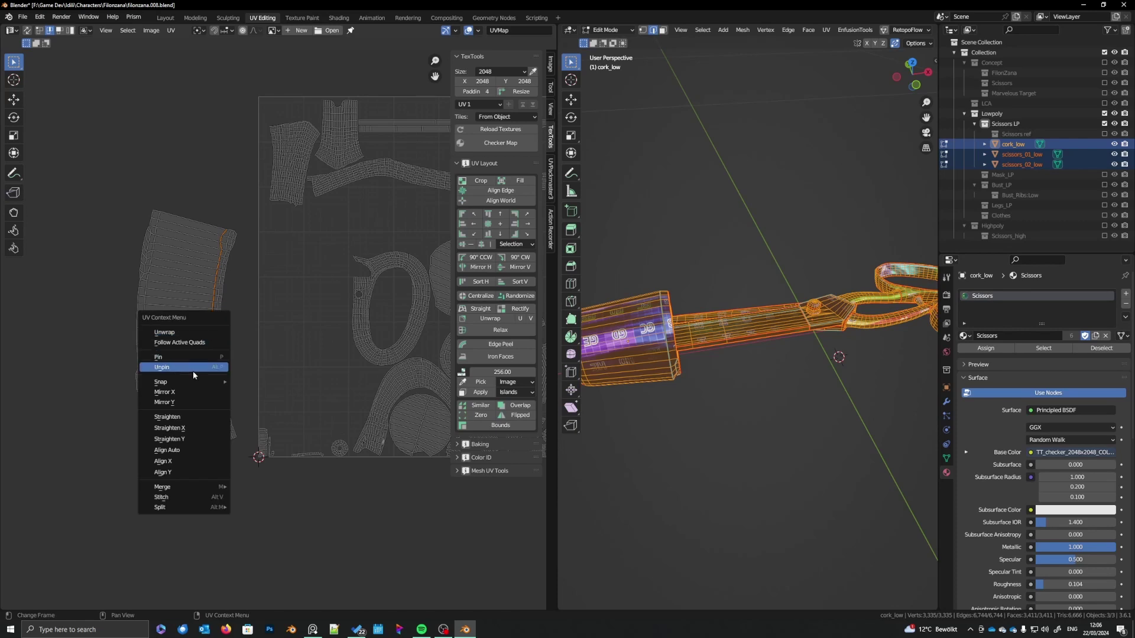
click(182, 450)
scroll(229, 381, up, 3)
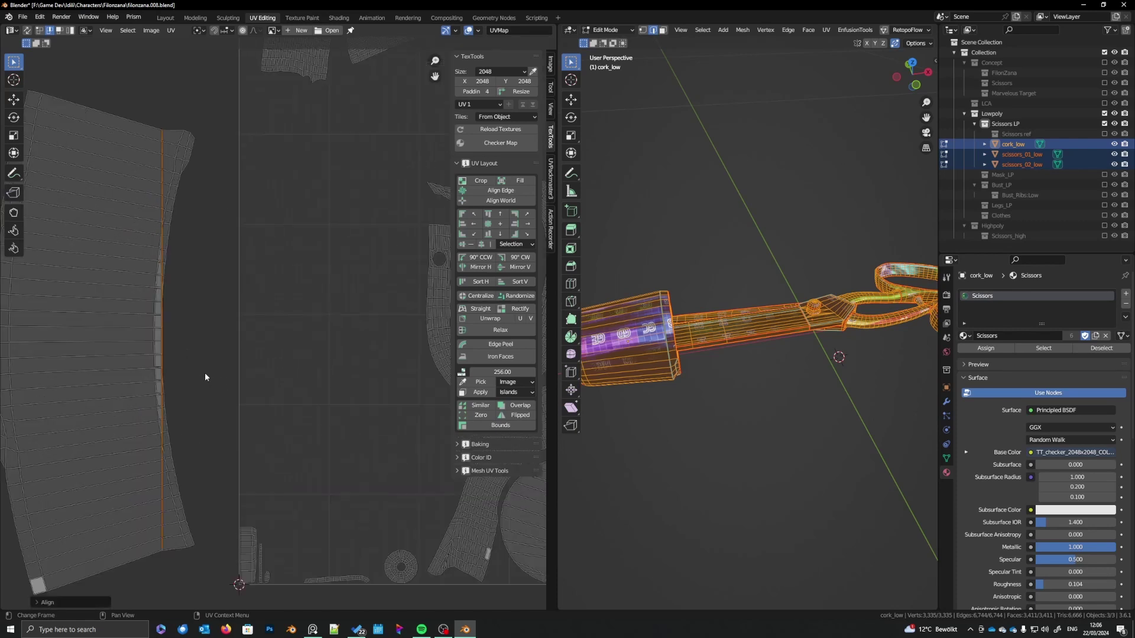
alt+click(201, 198)
alt+click(206, 219)
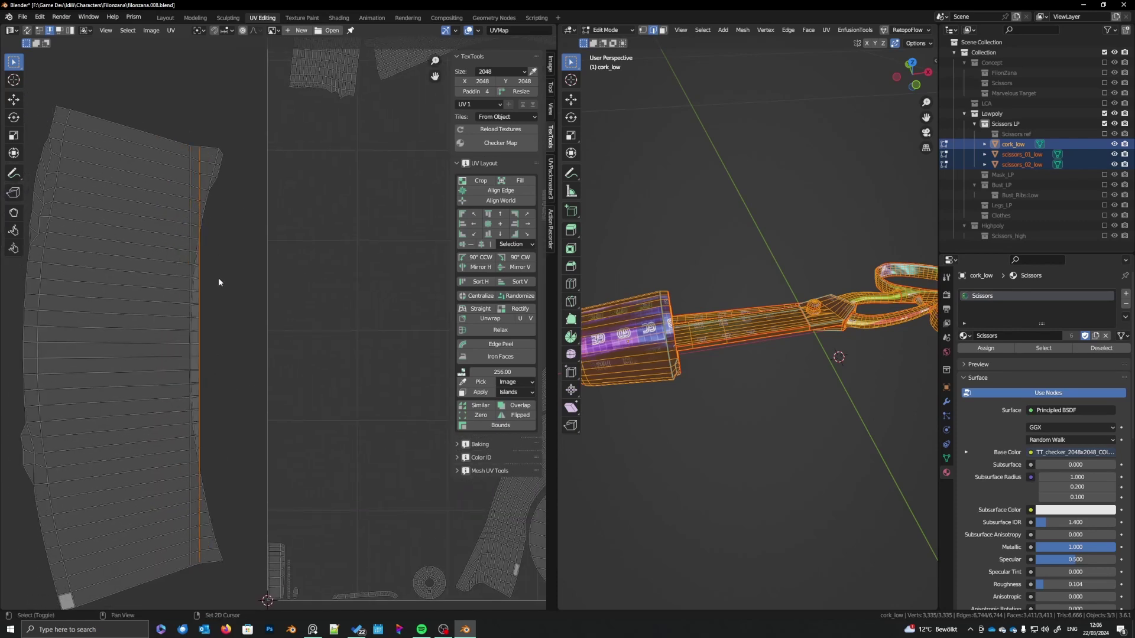
key(ctrl+z)
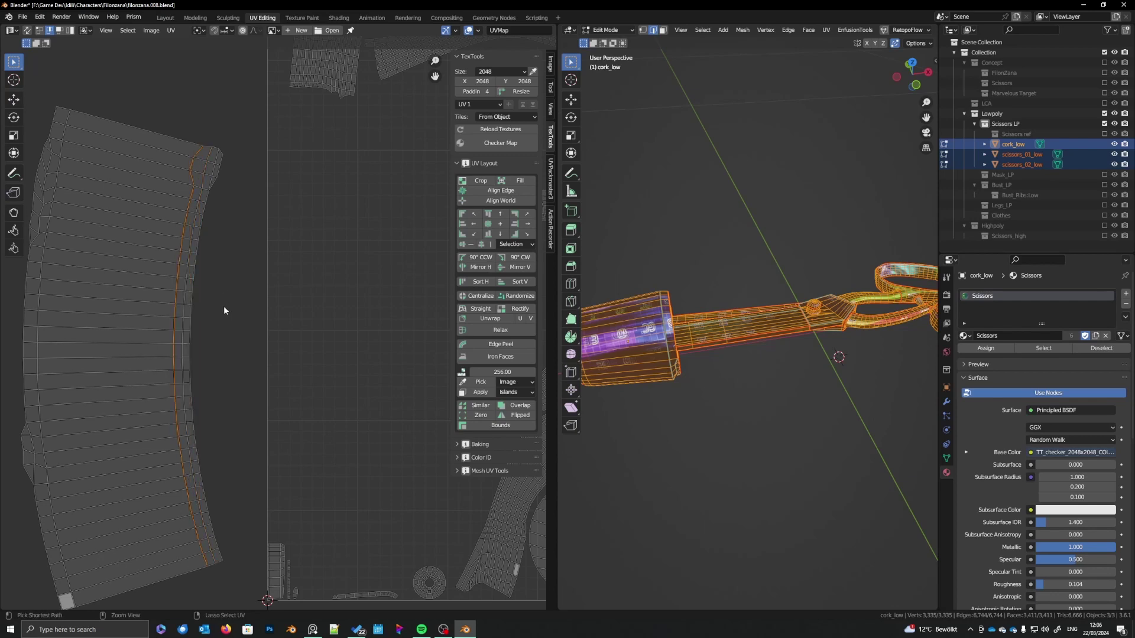
- Clear the edge selection and move the whole curved cork side island back into its gap inside the UV tile
scroll(222, 314, down, 3)
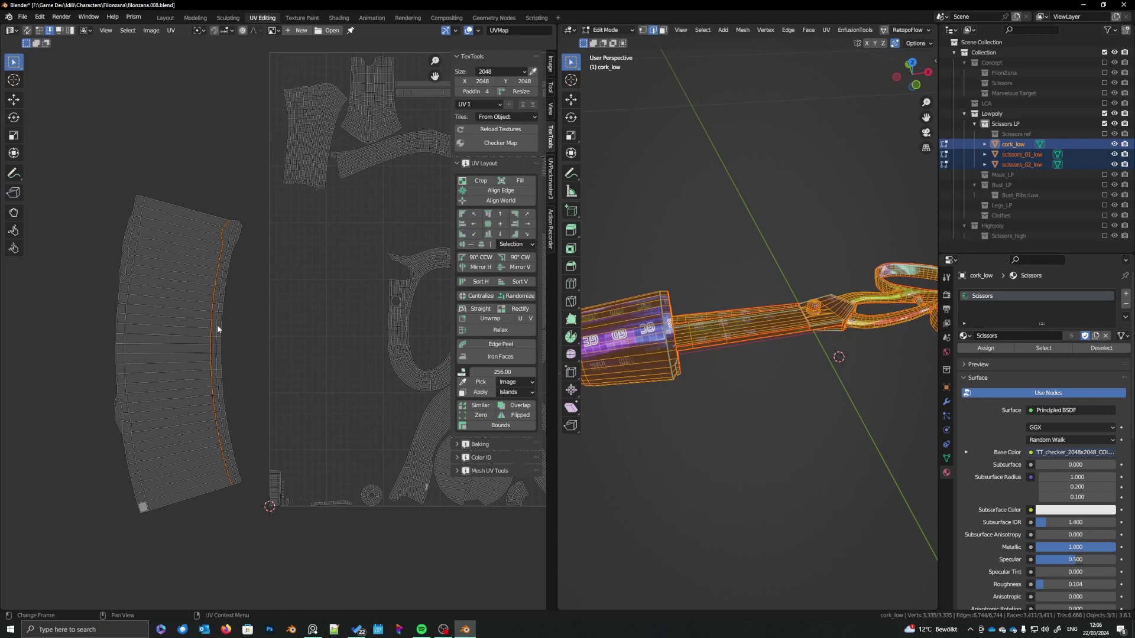
middle_drag(234, 325, 226, 337)
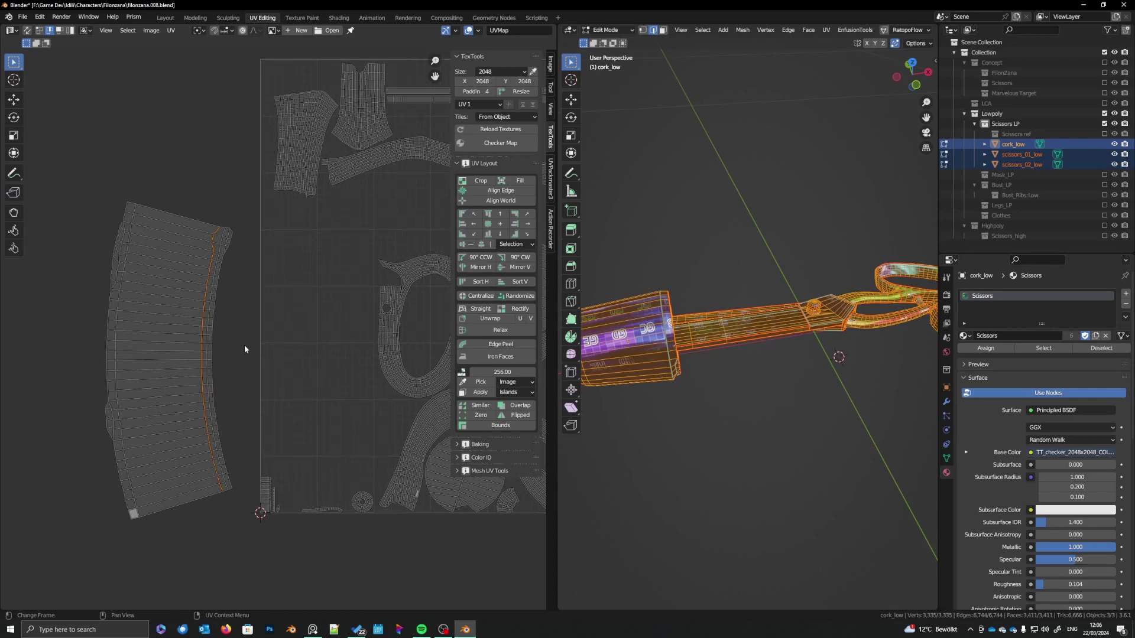
middle_drag(240, 341, 249, 346)
key(a)
key(a)
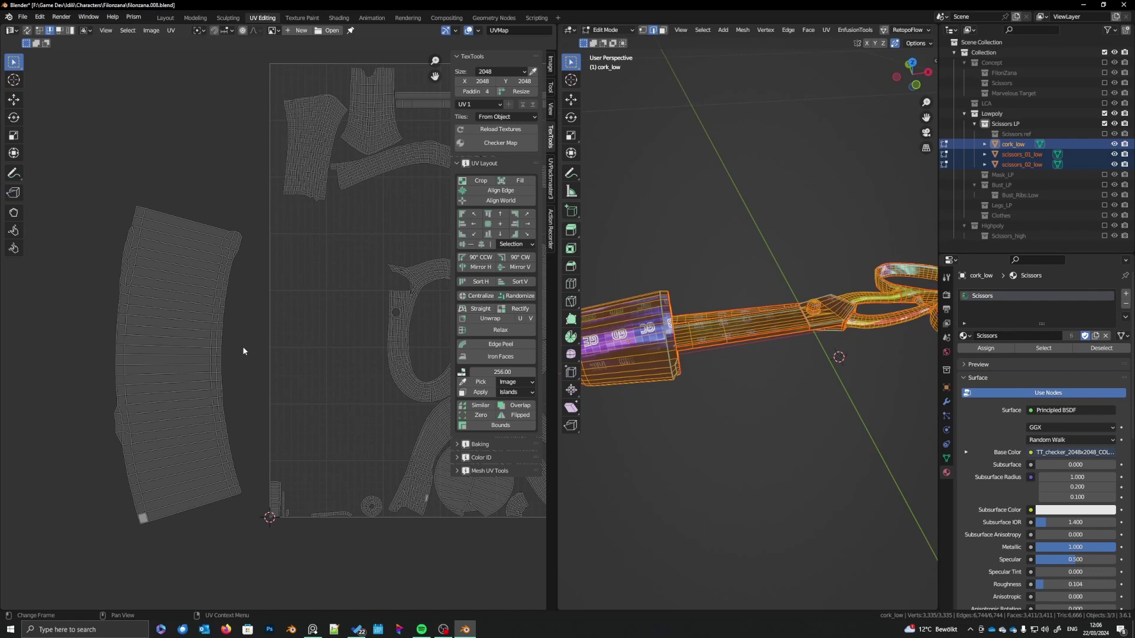
middle_drag(250, 367, 240, 374)
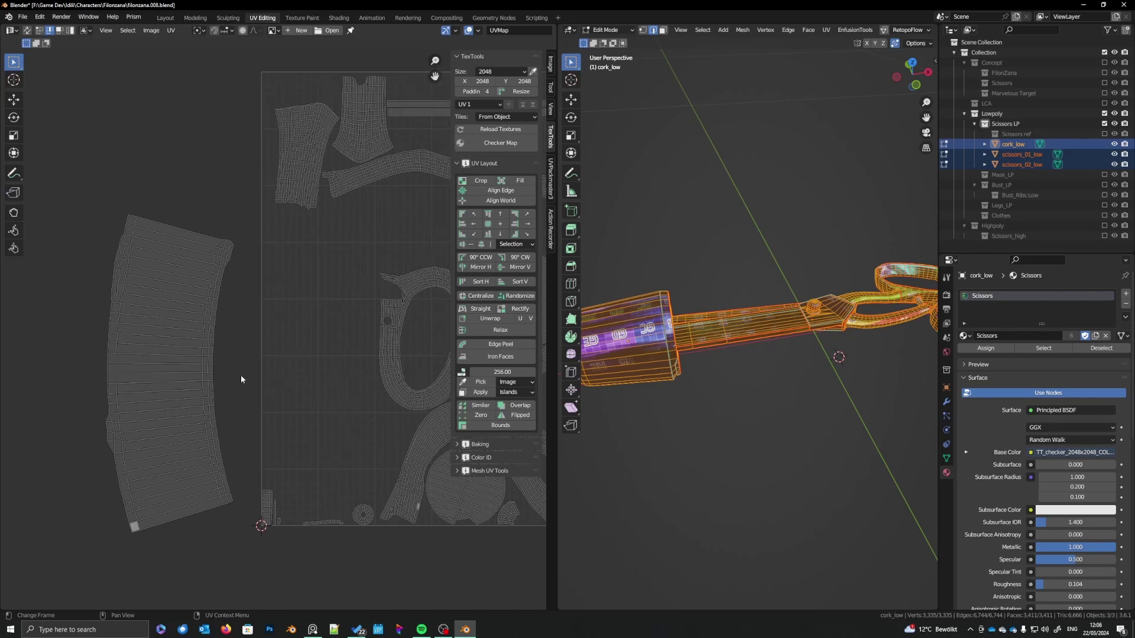
key(a)
key(a)
key(l)
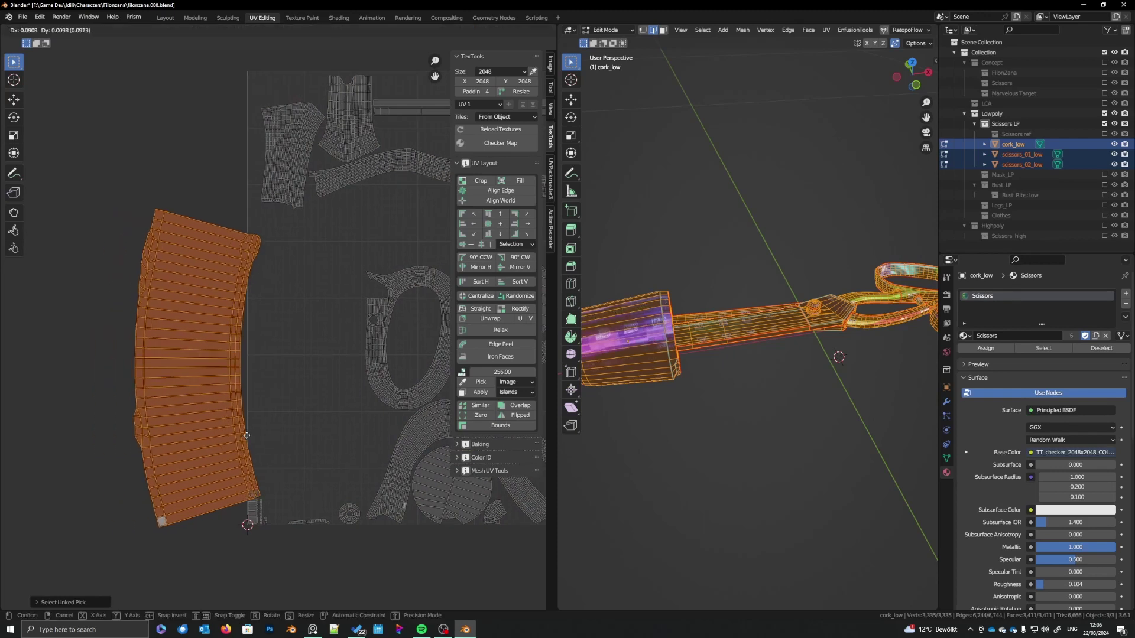
click(359, 424)
key(g)
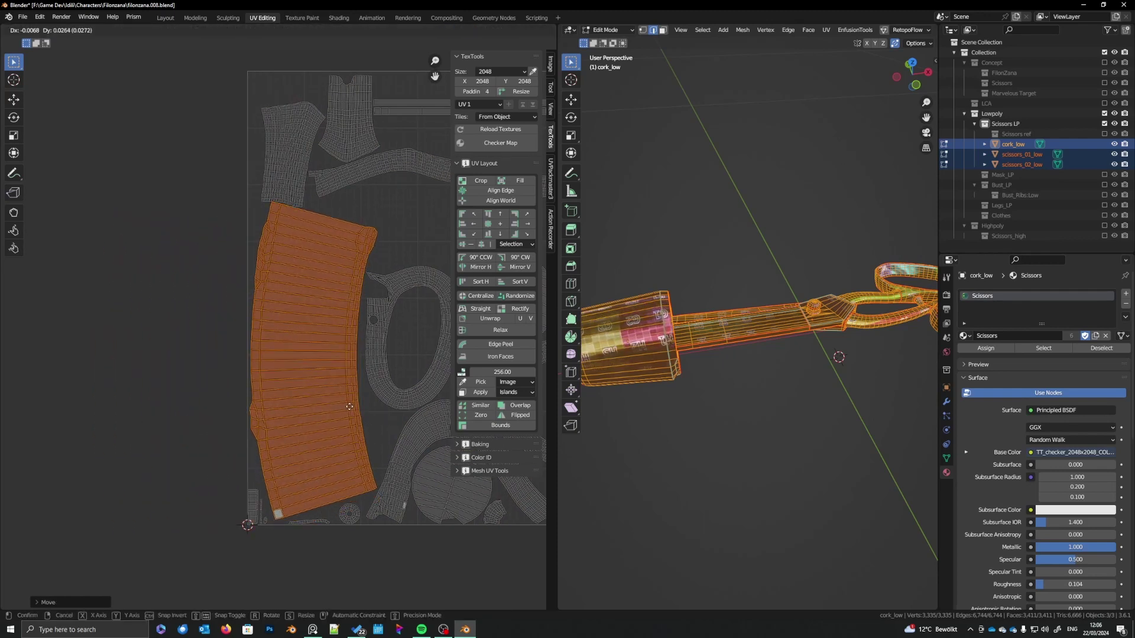
click(349, 407)
- Select the long wavy handle strip island, shift it slightly within the tile, and rotate it about 180 degrees
middle_drag(349, 407, 268, 418)
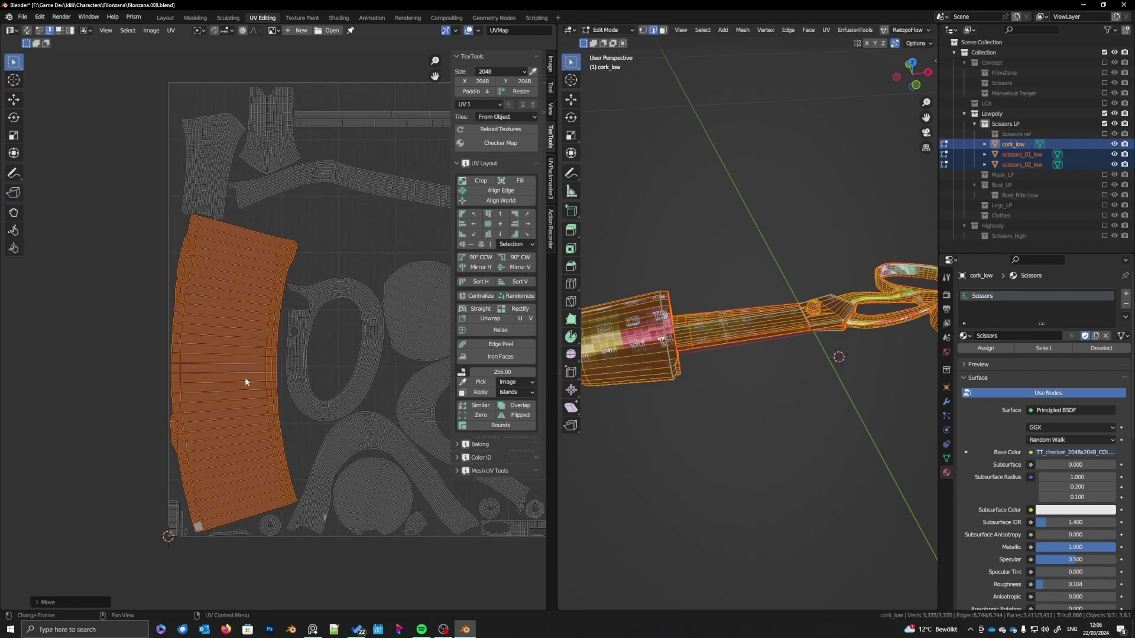
middle_drag(271, 418, 209, 407)
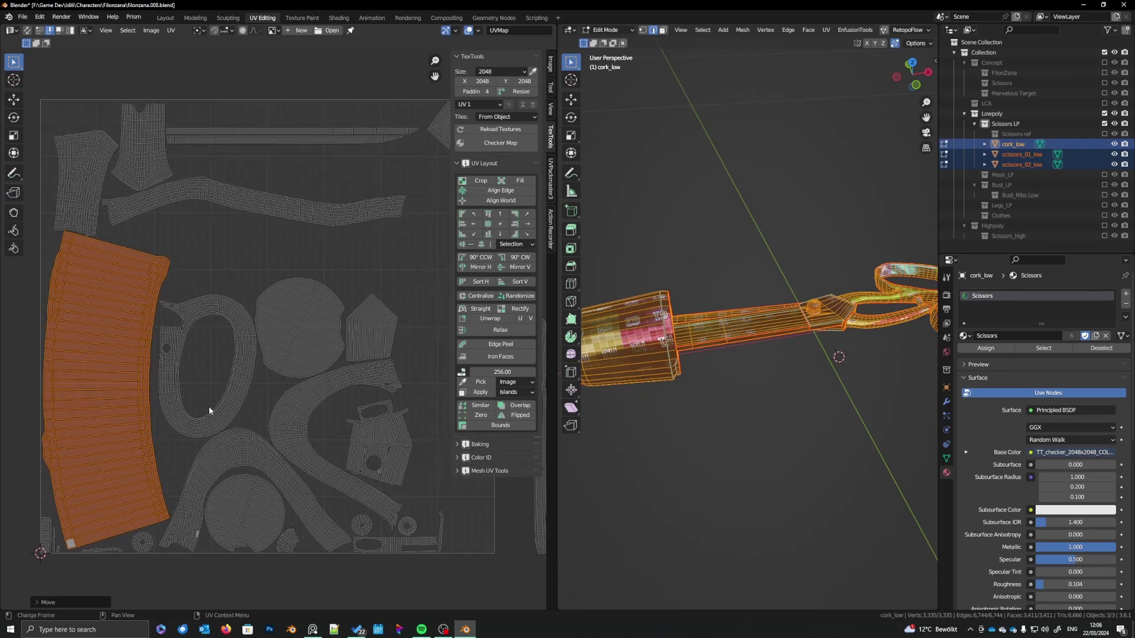
click(295, 263)
middle_drag(295, 263, 292, 297)
key(l)
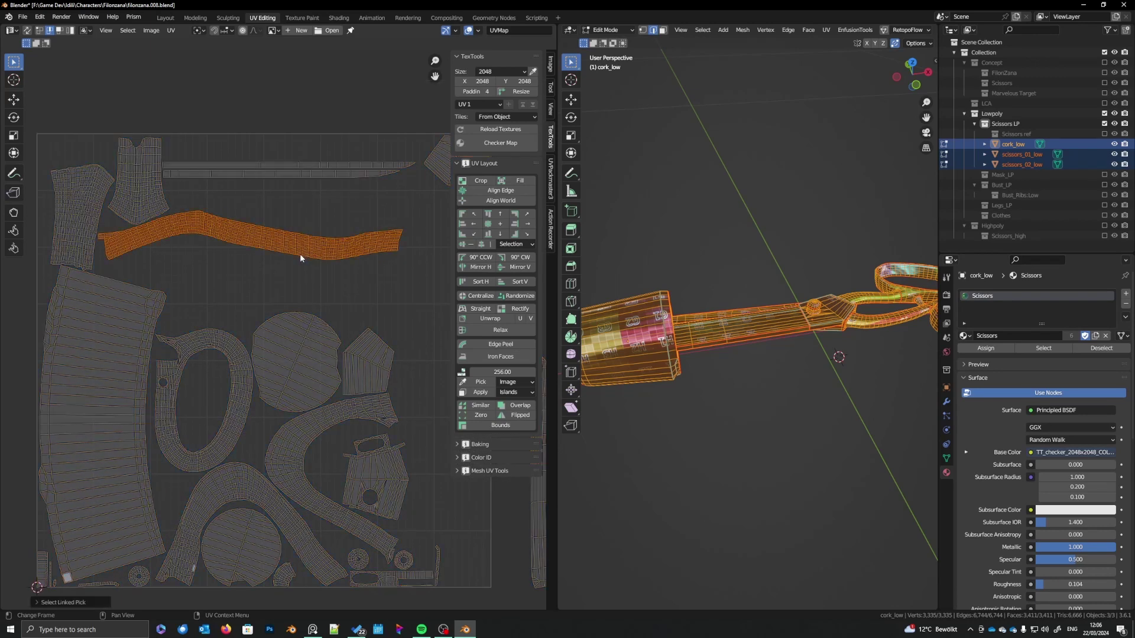
key(g)
click(332, 293)
shift+middle_drag(899, 360, 660, 375)
scroll(659, 375, down, 5)
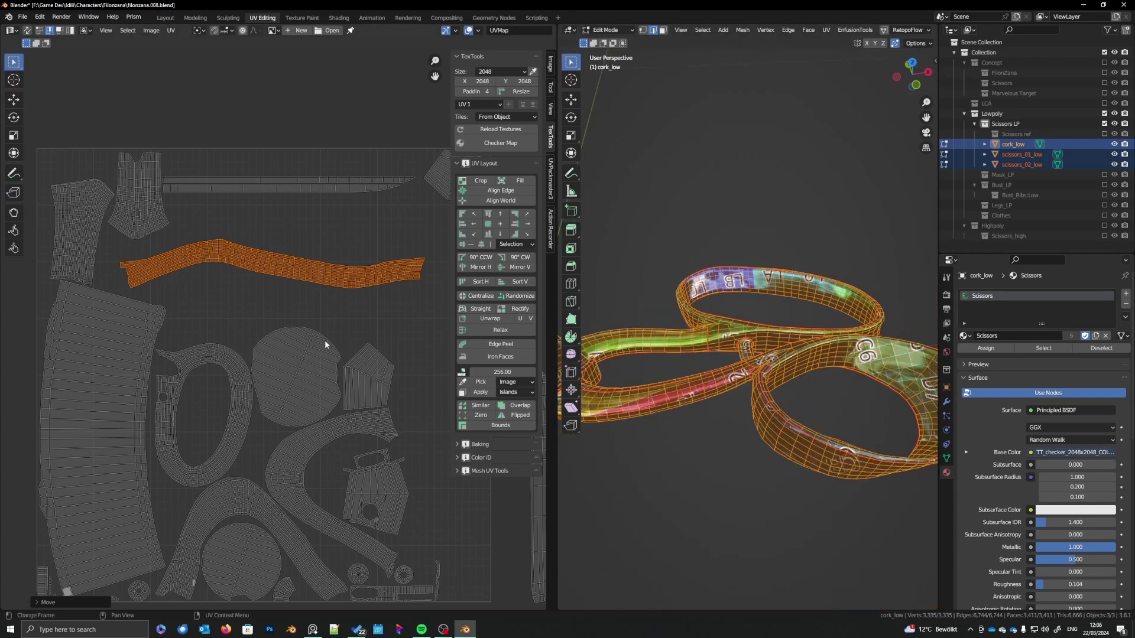
key(r)
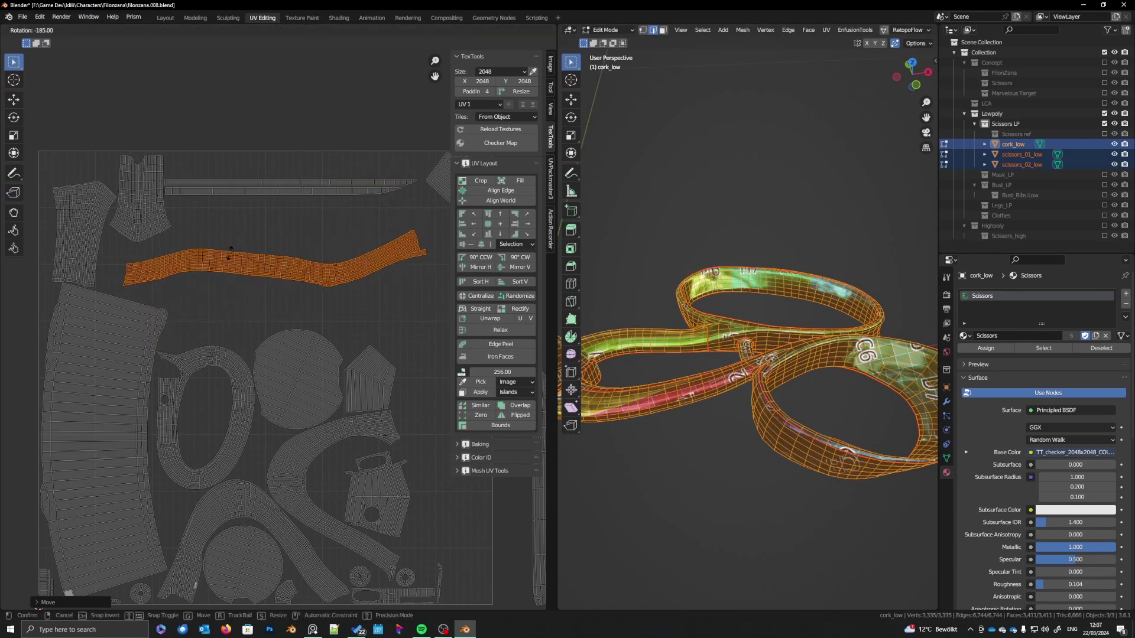
click(235, 248)
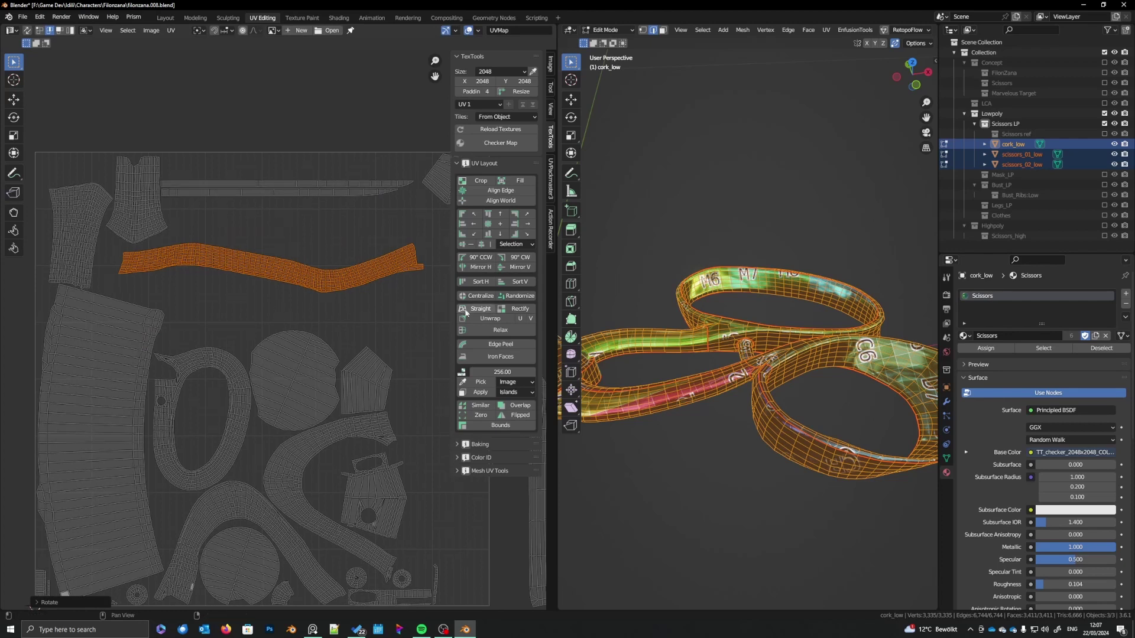
- Try straightening the wavy handle strip island with TexTools Rectify, undo it, and clear the selection
click(520, 309)
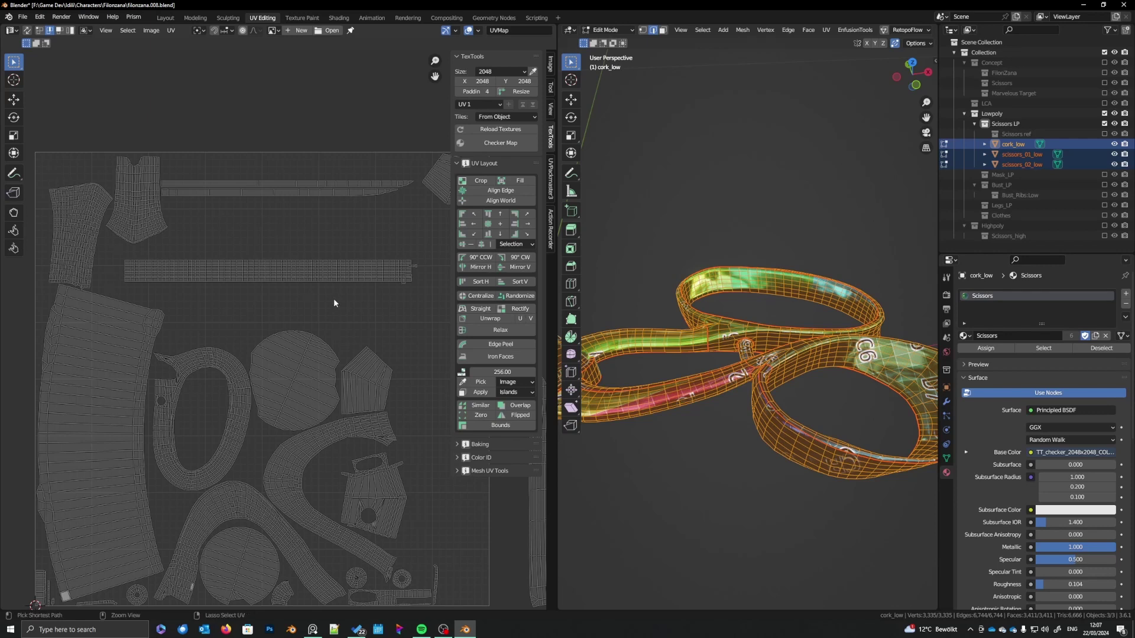
key(ctrl+z)
middle_drag(294, 483, 301, 440)
key(a)
key(a)
- Select only the arch-shaped handle island around the circular cork cap, try TexTools Rectify on it, and undo it
key(l)
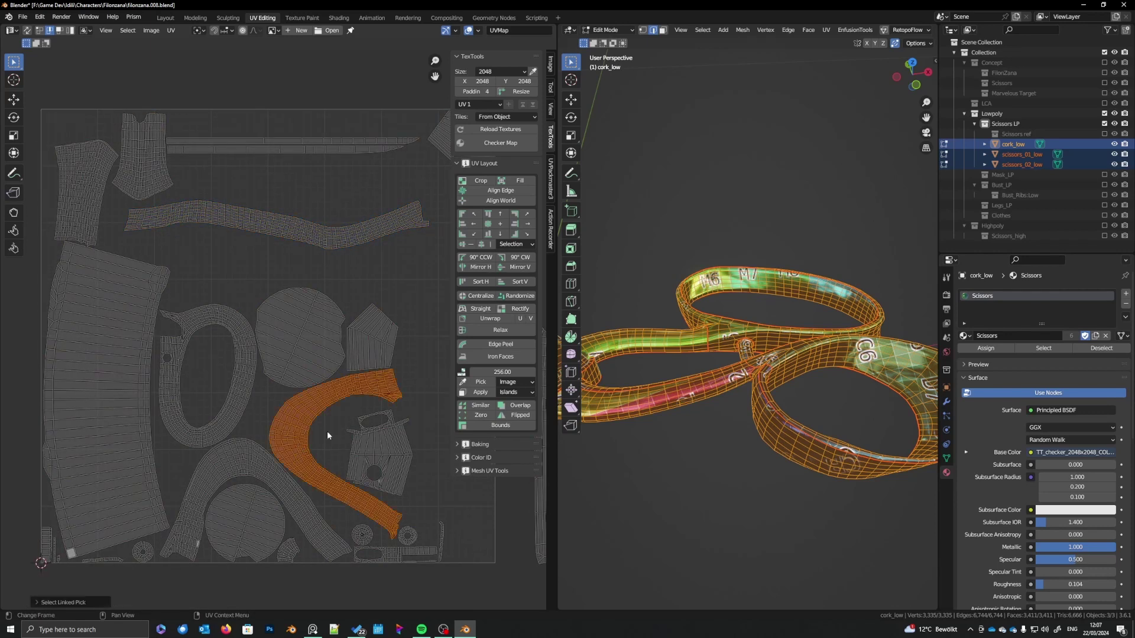
key(alt+a)
key(a)
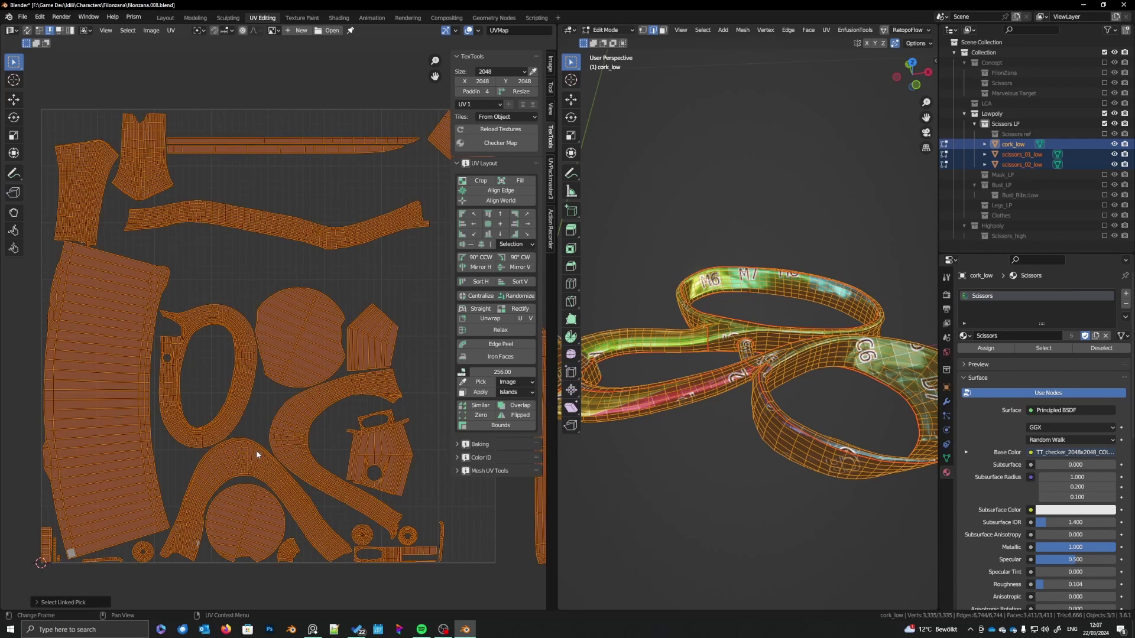
key(alt+a)
key(l)
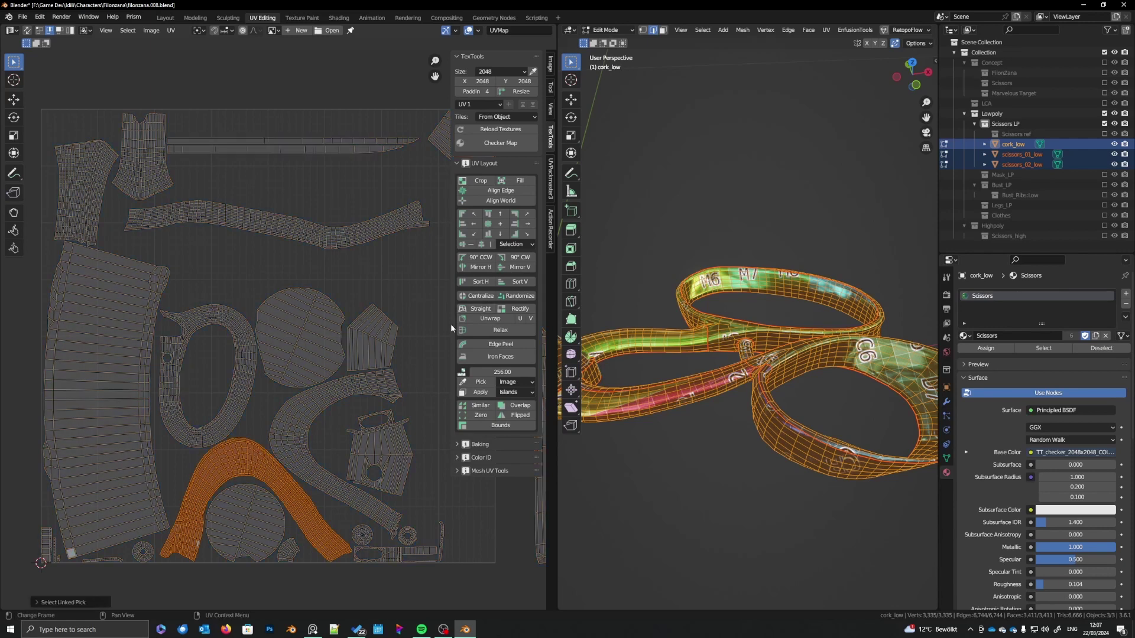
click(520, 309)
middle_drag(292, 391, 325, 384)
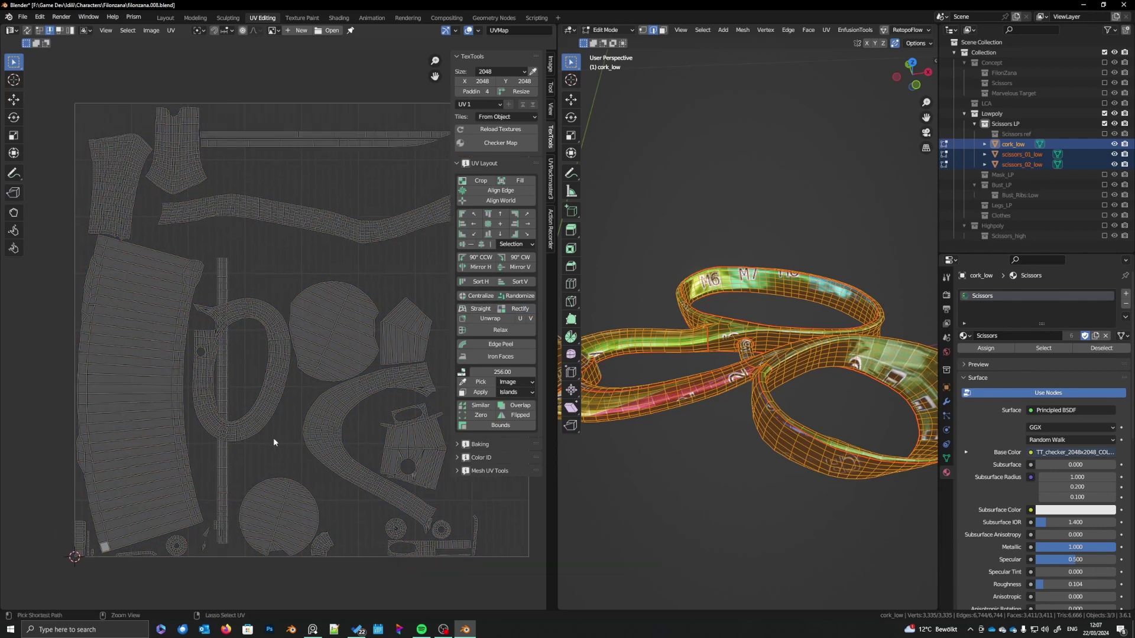
key(ctrl+z)
scroll(264, 435, down, 1)
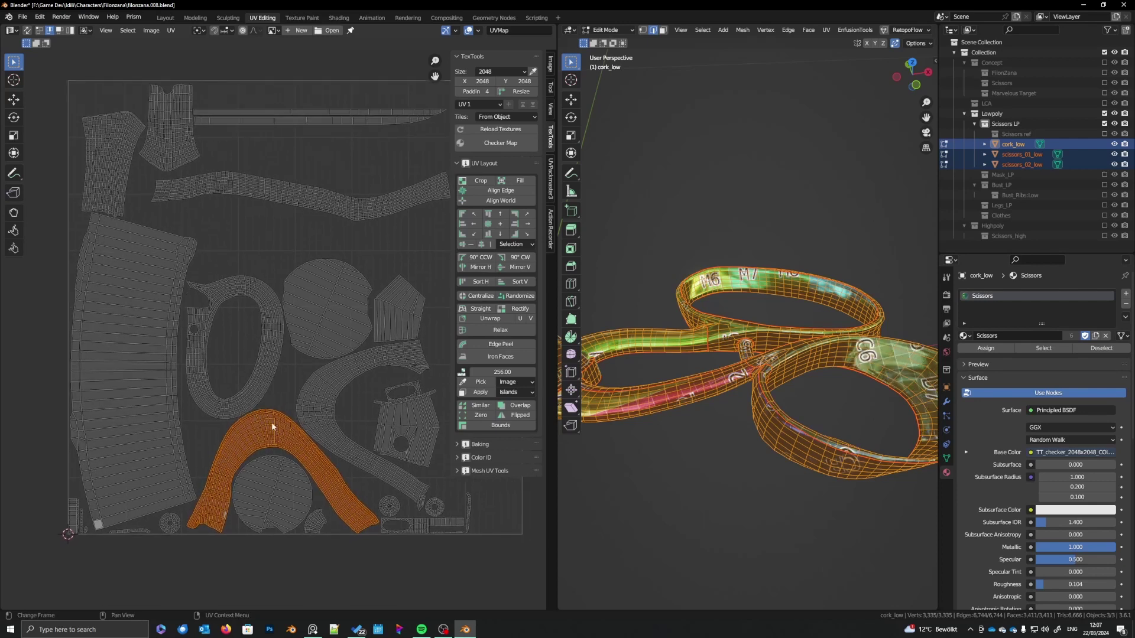
- Select the closed-loop handle island, and switch to editing only scissors_02_low
scroll(279, 357, up, 5)
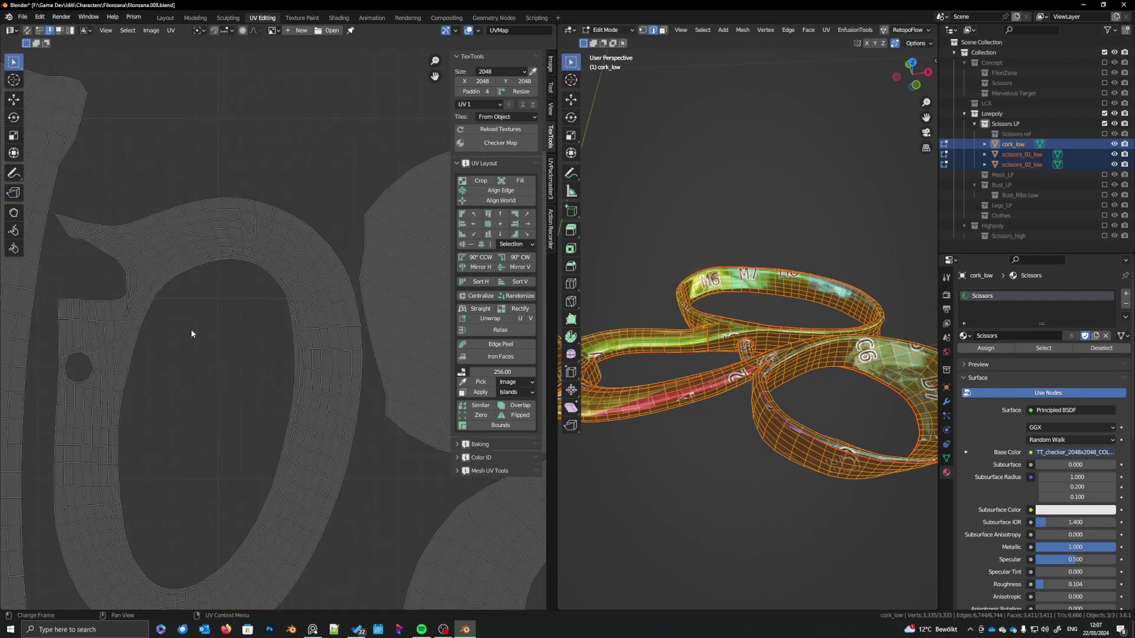
key(l)
scroll(140, 304, down, 4)
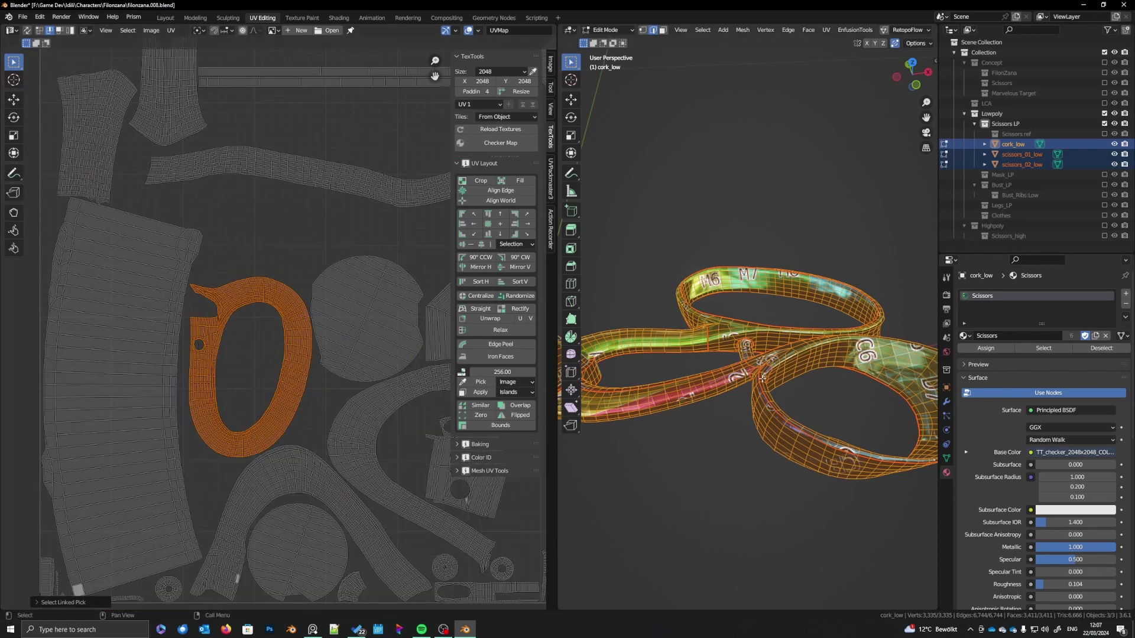
shift+middle_drag(766, 374, 810, 350)
key(Tab)
click(884, 358)
key(Tab)
- Select the short edge path where the finger ring of scissors_02_low meets its shank and mark it as a seam
scroll(769, 343, up, 6)
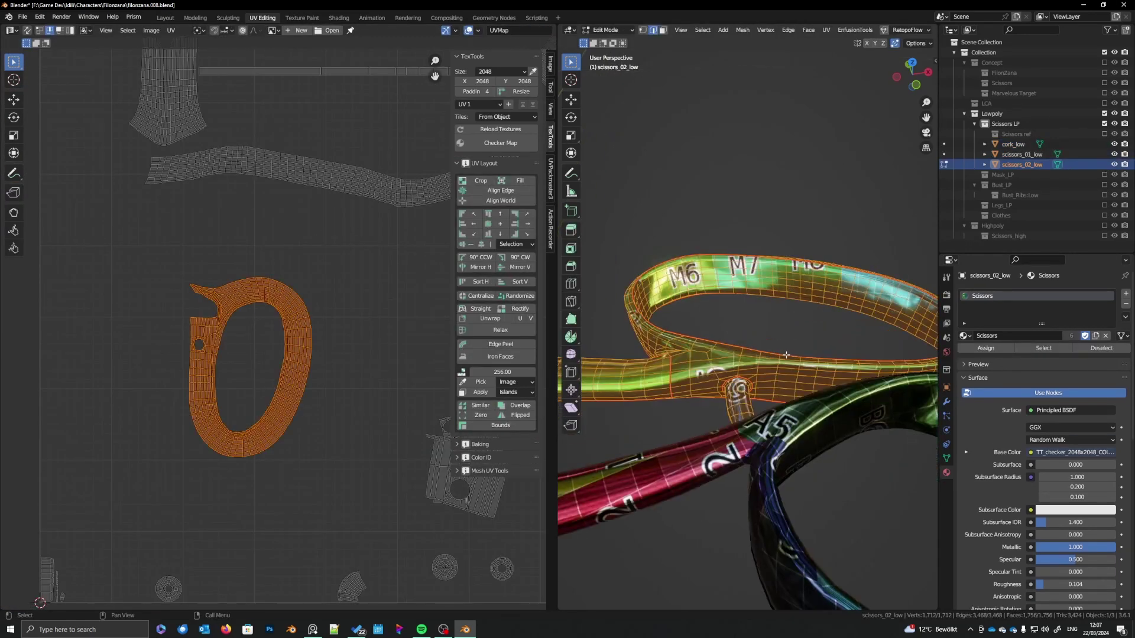
click(717, 316)
middle_drag(717, 317, 748, 328)
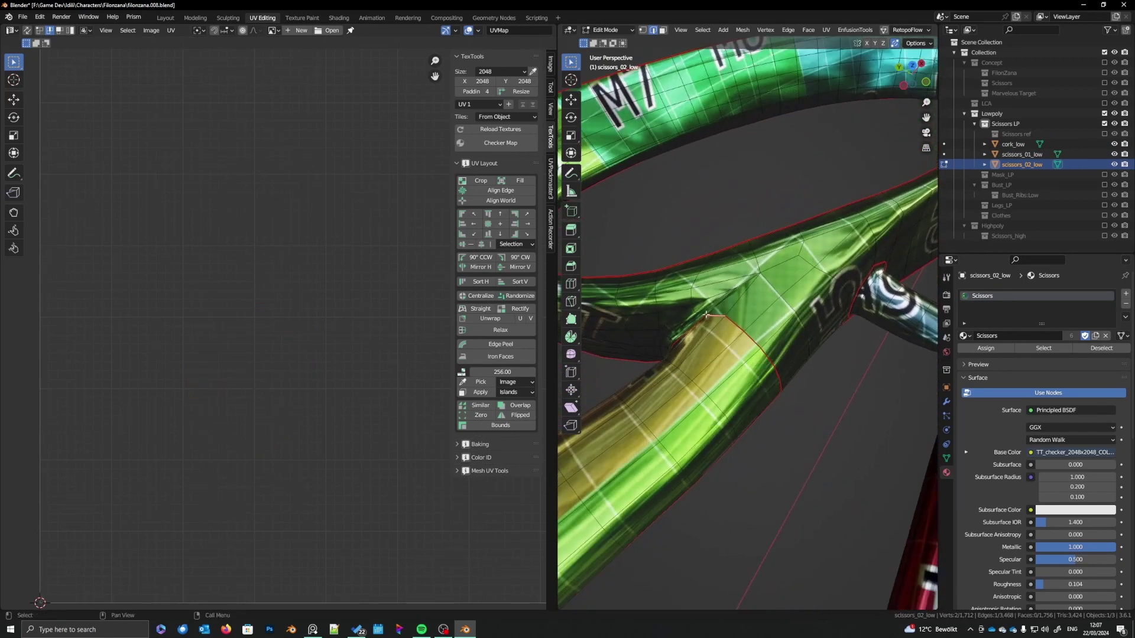
ctrl+click(712, 255)
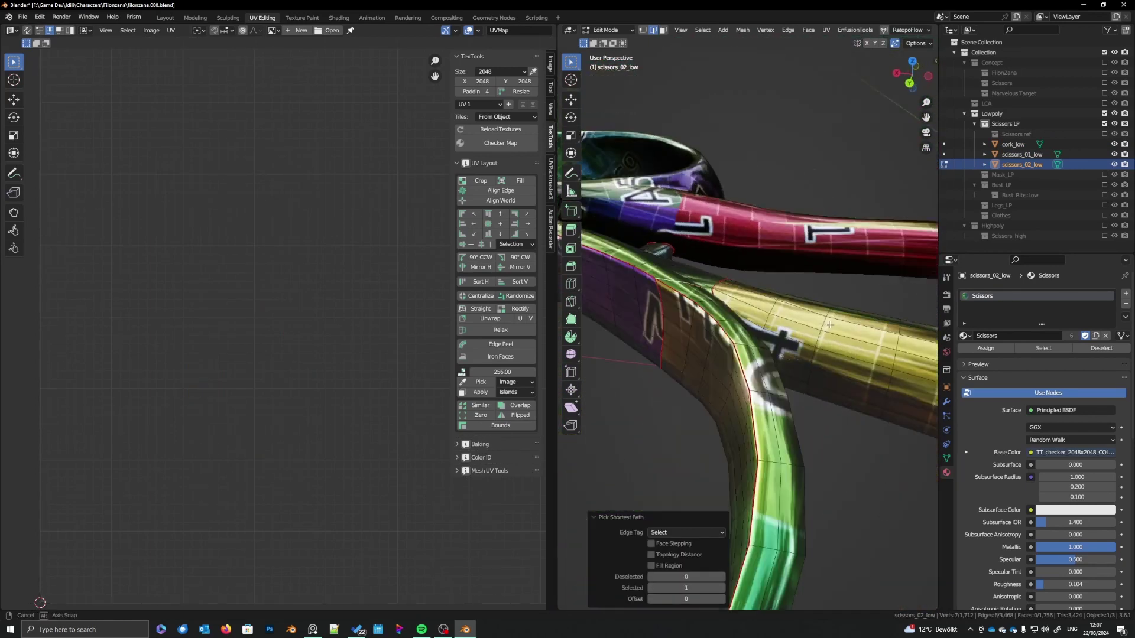
middle_drag(712, 255, 703, 402)
right_click(685, 450)
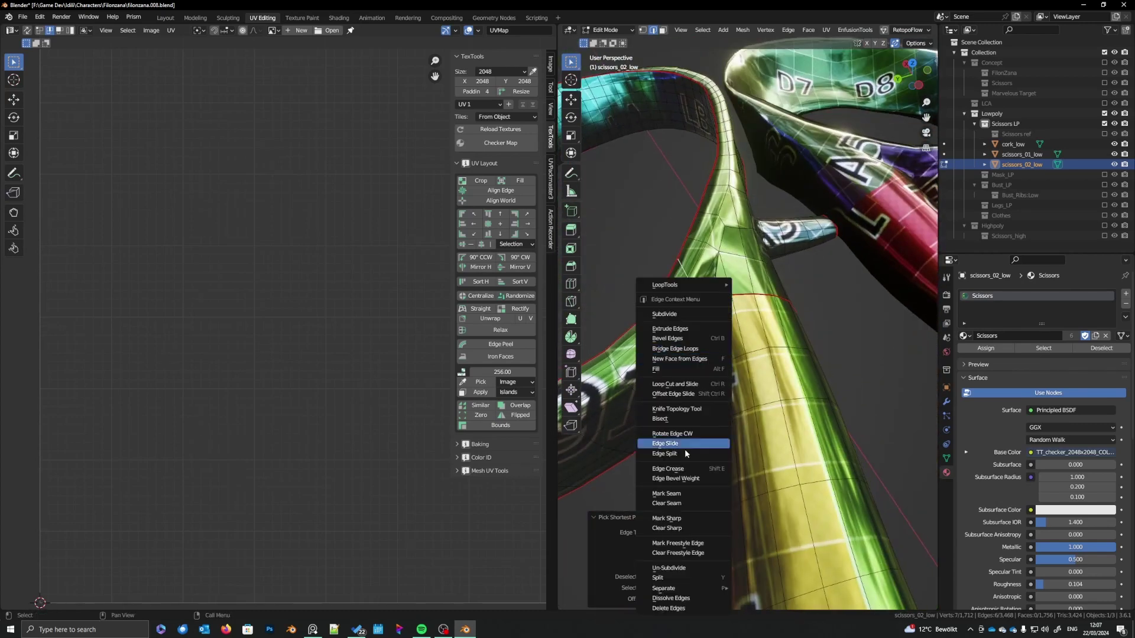
click(680, 494)
- Check the seams around the finger ring, and unwrap all of scissors_02_low
middle_drag(743, 387, 727, 273)
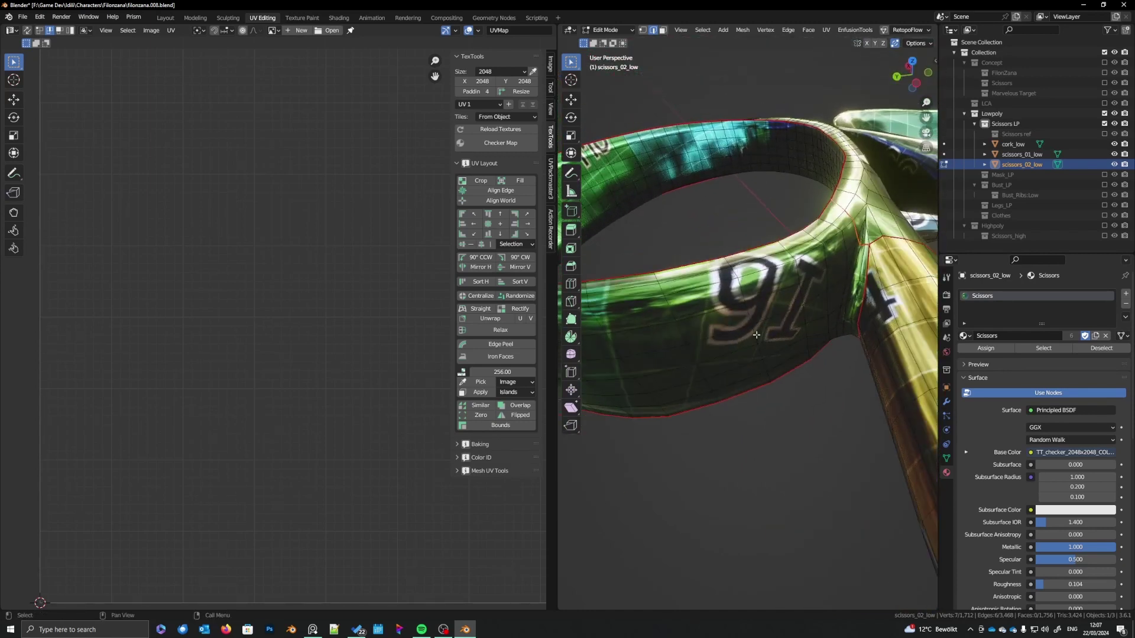
scroll(757, 336, down, 4)
middle_drag(775, 370, 843, 504)
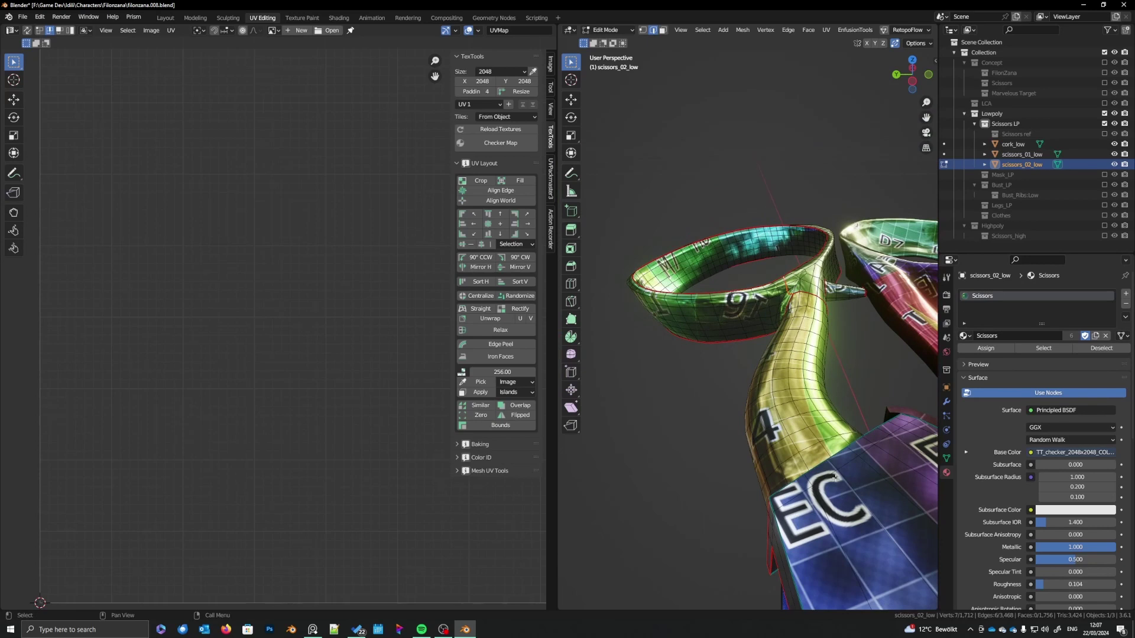
middle_drag(764, 453, 826, 395)
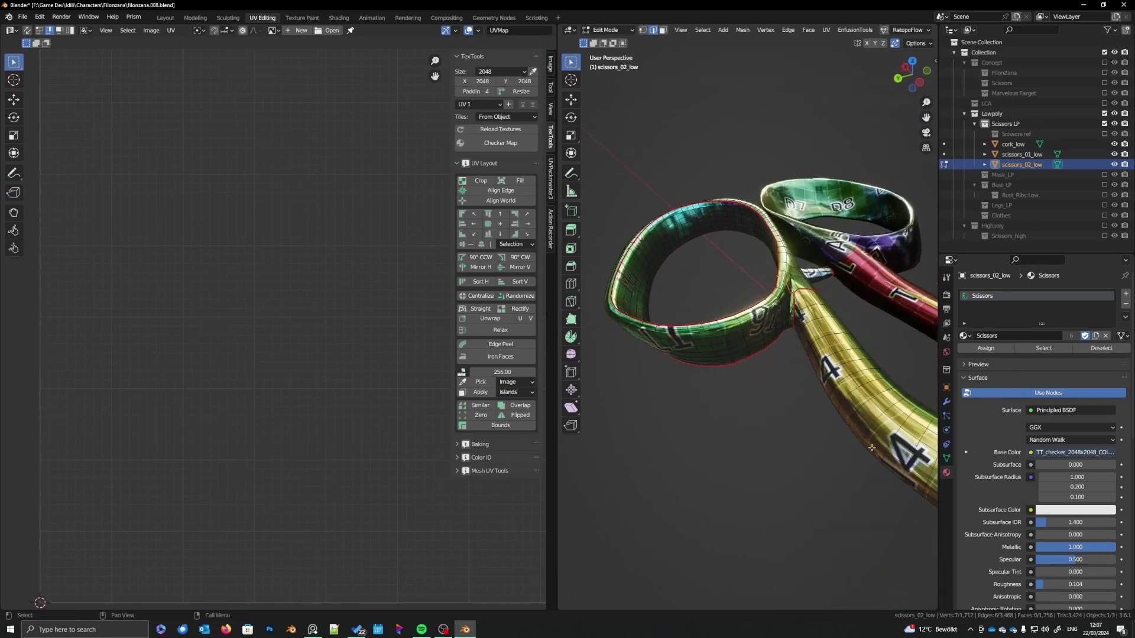
middle_drag(871, 448, 796, 453)
key(a)
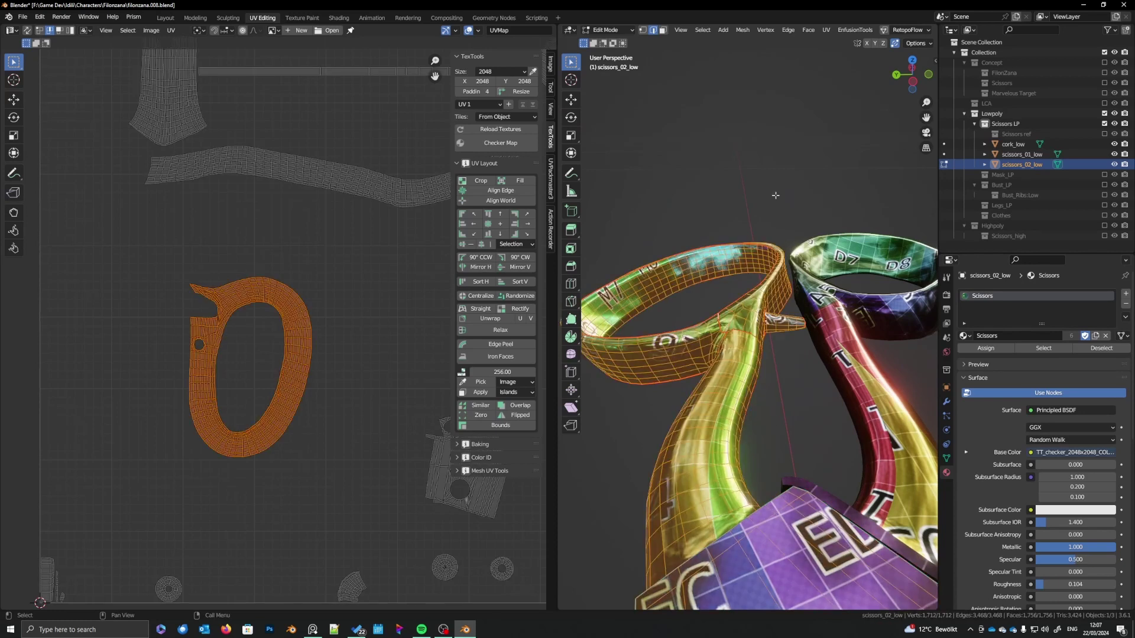
key(u)
click(826, 43)
scroll(272, 393, down, 5)
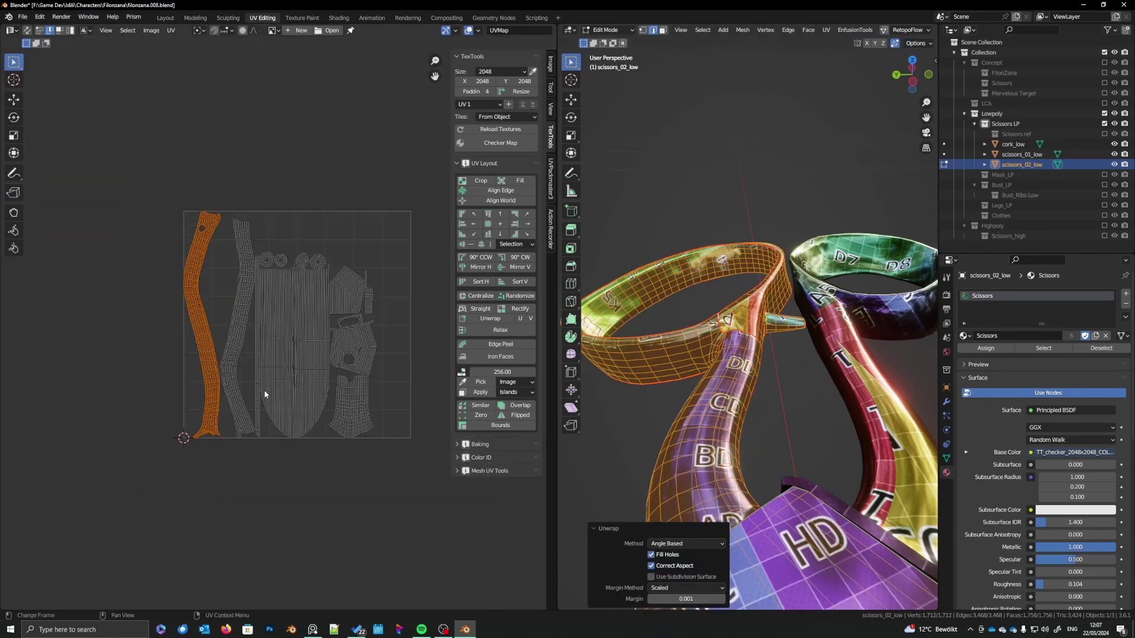
- Add scissors_01_low and cork_low to the selection and edit all three objects together
key(Tab)
shift+click(864, 392)
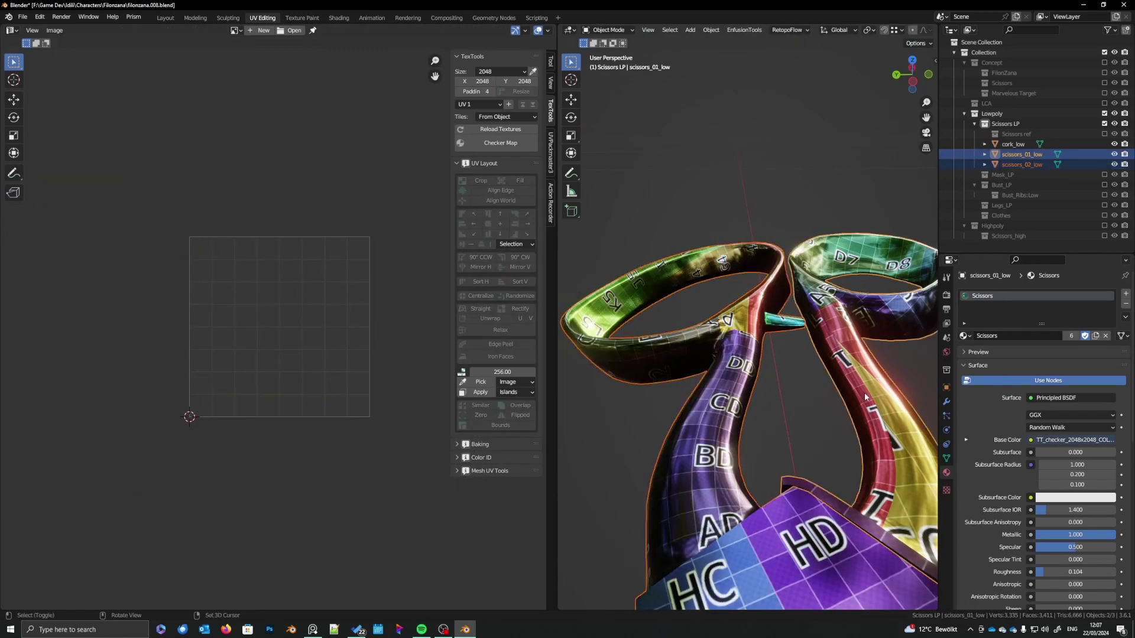
scroll(825, 442, down, 5)
shift+click(805, 449)
key(Tab)
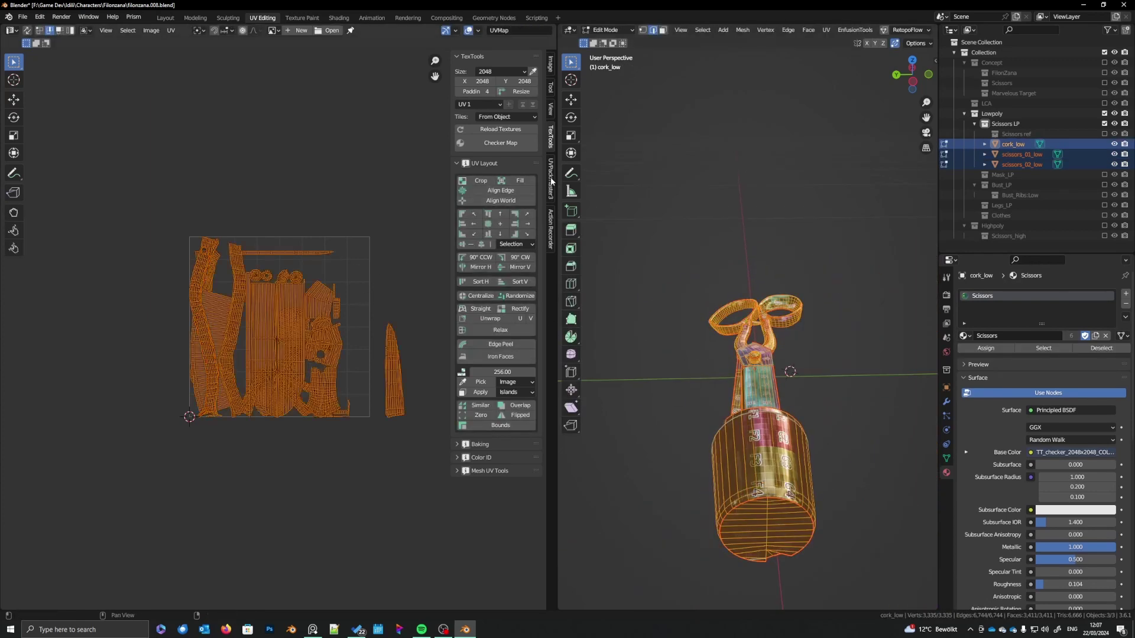
- Pack all islands into a single tile with UVPackmaster3, and undo the pack
click(552, 181)
click(496, 171)
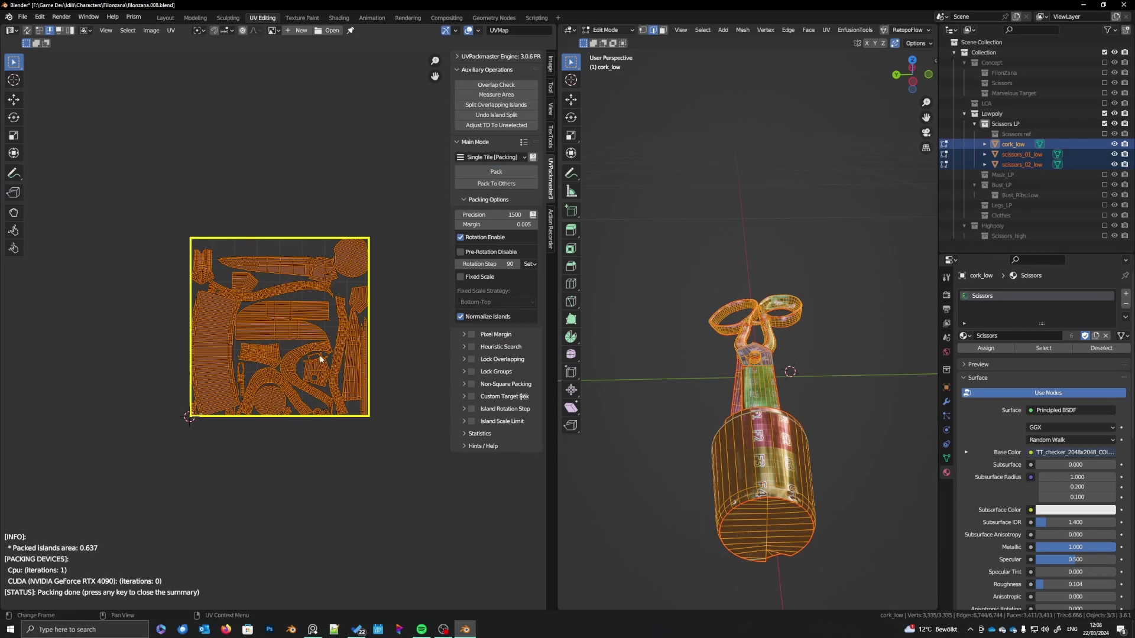
middle_drag(343, 363, 311, 378)
scroll(310, 379, up, 2)
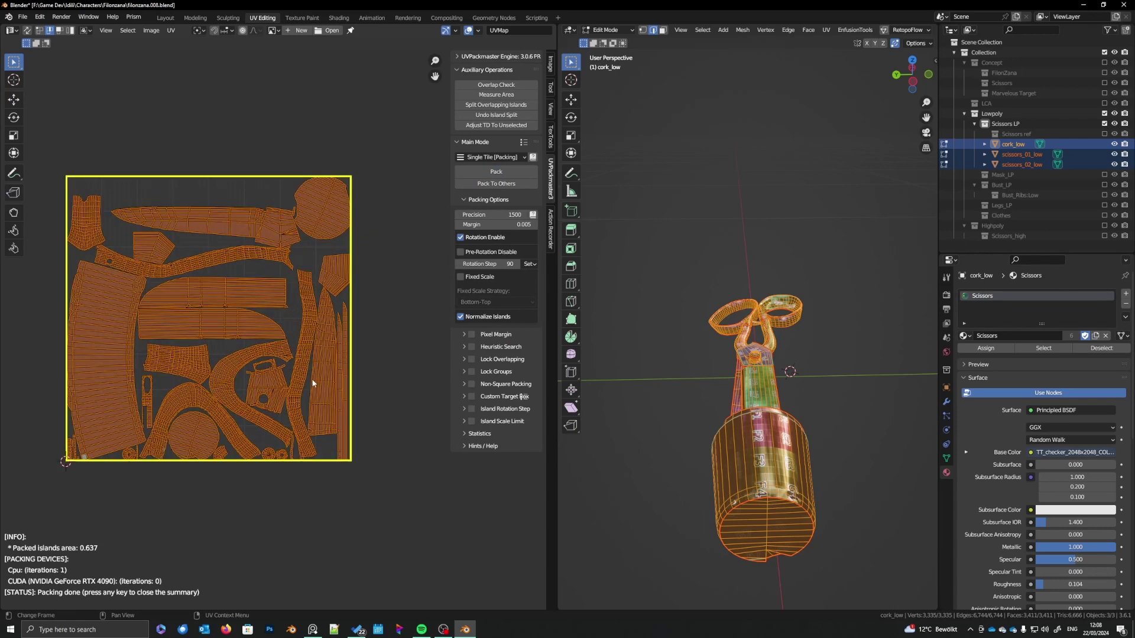
key(ctrl+z)
key(ctrl+z)
key(ctrl+z)
key(ctrl+z)
scroll(215, 322, down, 2)
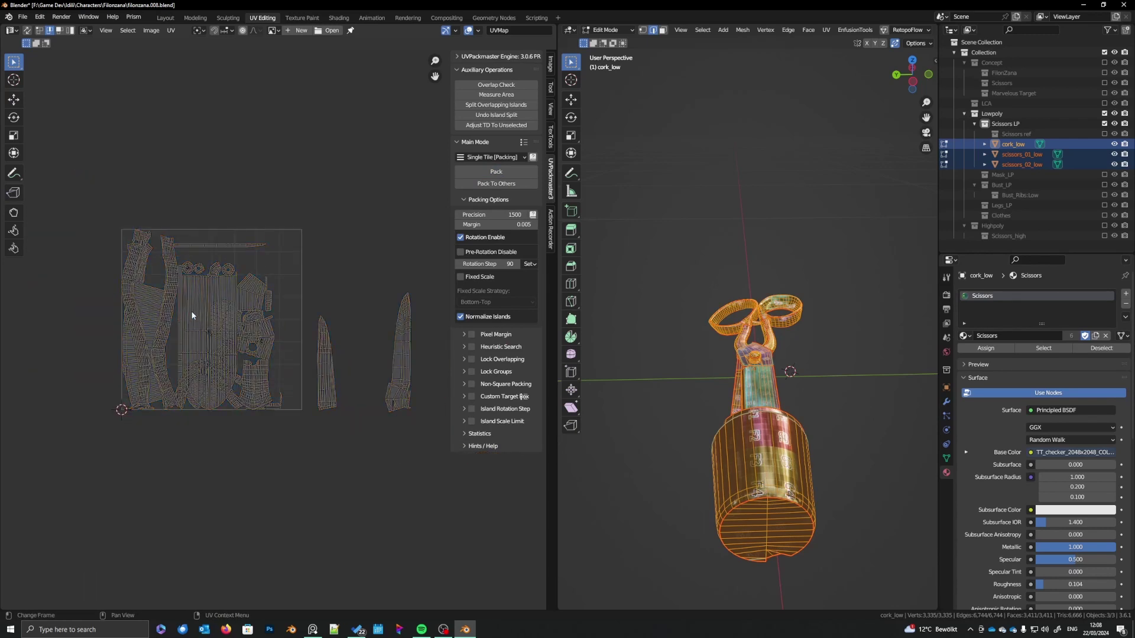
- Using island selection, rotate the wide round-ended blade islands half a turn and move them outside the UV tile beside the other blade islands
key(l)
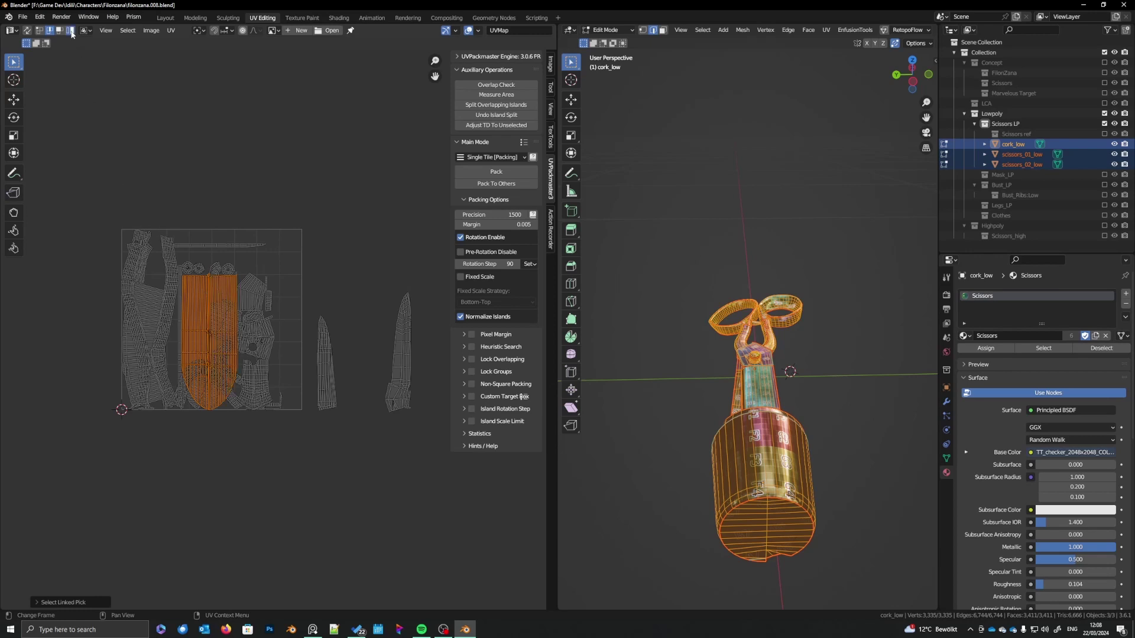
click(70, 32)
middle_drag(290, 399, 249, 392)
key(r)
ctrl+click(56, 244)
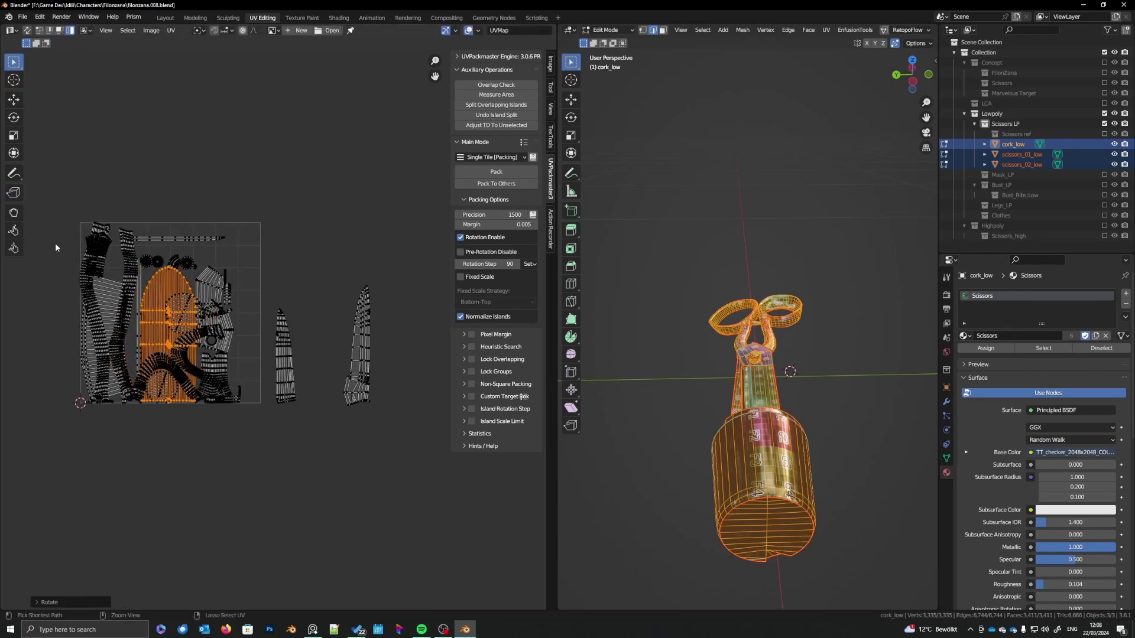
key(g)
click(292, 233)
- Move the narrow pointed blade island outside the UV tile closer to the other blade islands
scroll(235, 402, up, 2)
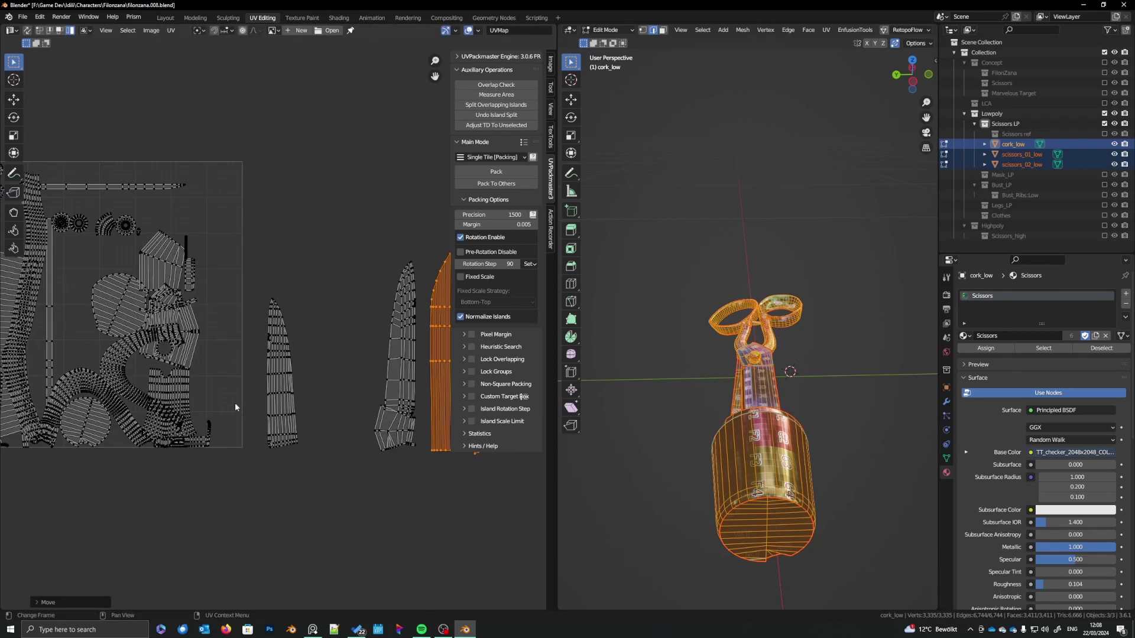
middle_drag(235, 405, 280, 405)
scroll(279, 402, down, 1)
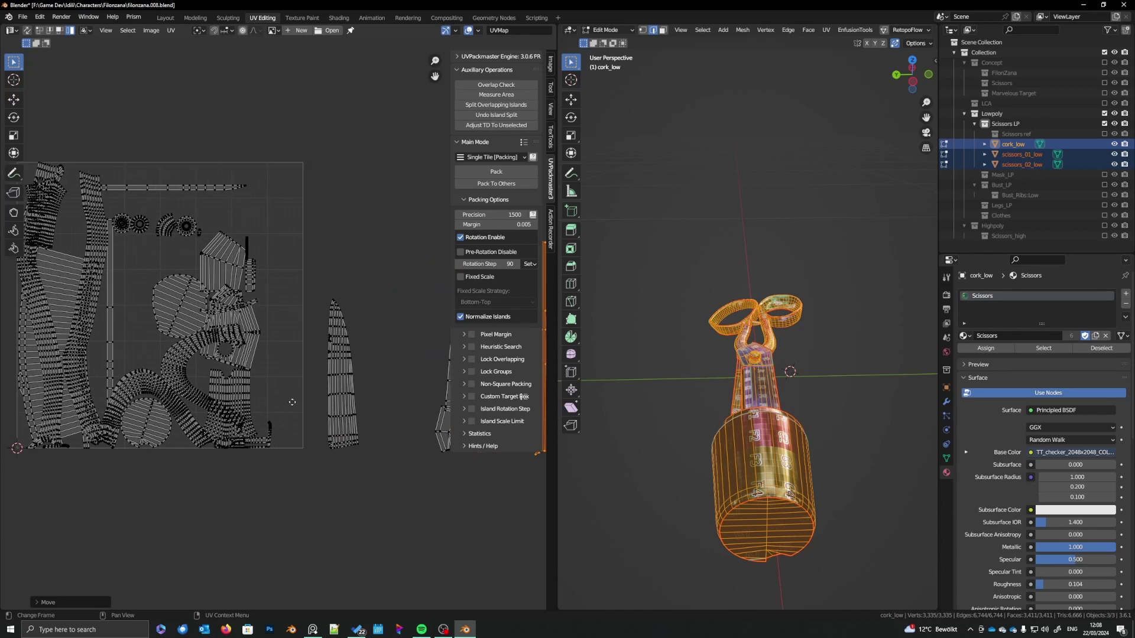
key(a)
click(287, 378)
key(g)
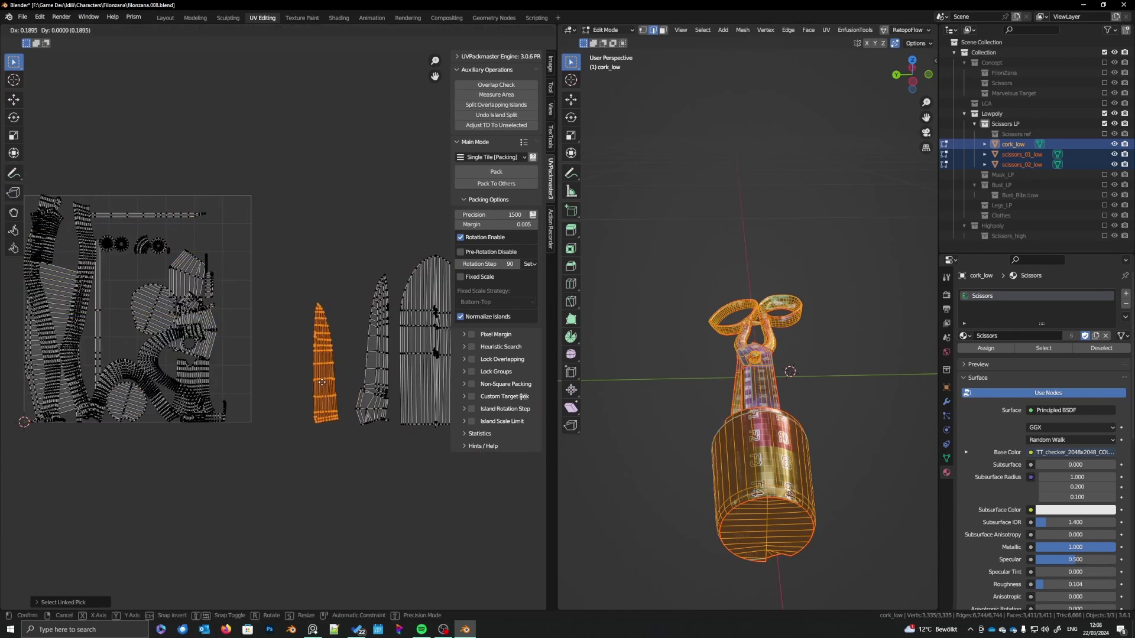
click(332, 386)
middle_drag(316, 388, 275, 388)
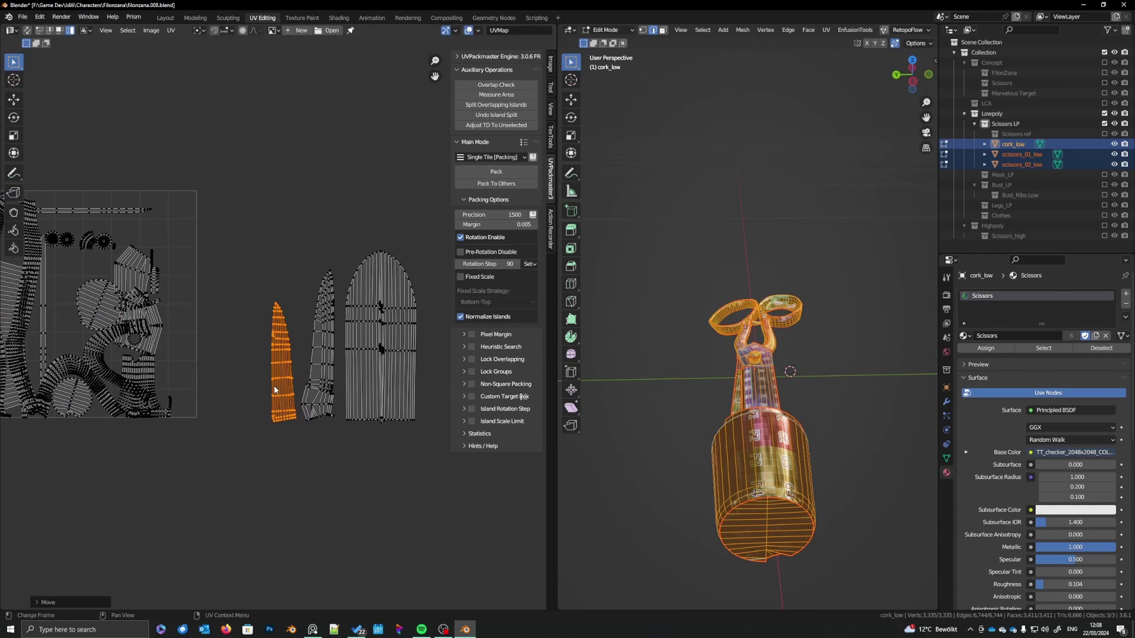
key(g)
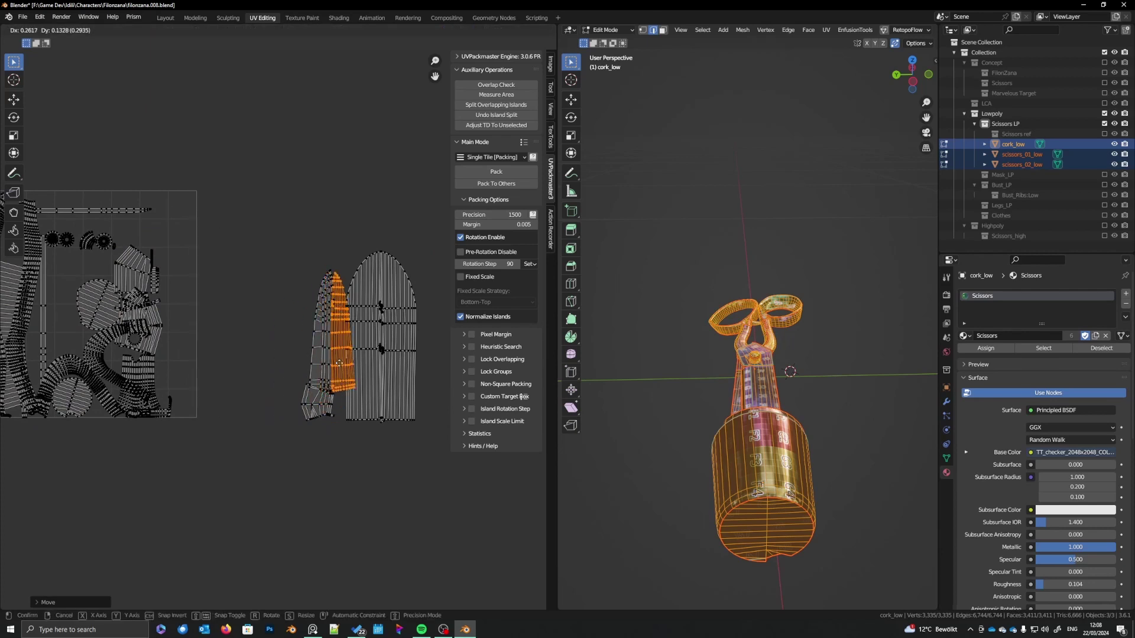
click(278, 358)
- Check how the second pointed blade island joins its wider base section by test-moving the corner vertex between them
scroll(324, 413, up, 4)
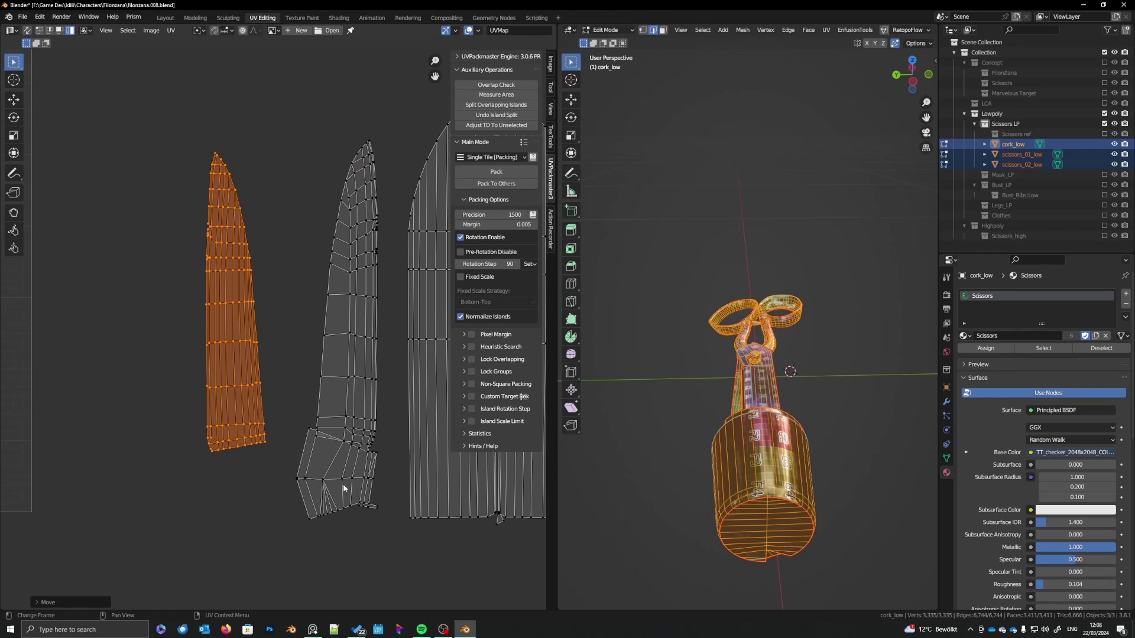
scroll(323, 434, up, 3)
click(312, 426)
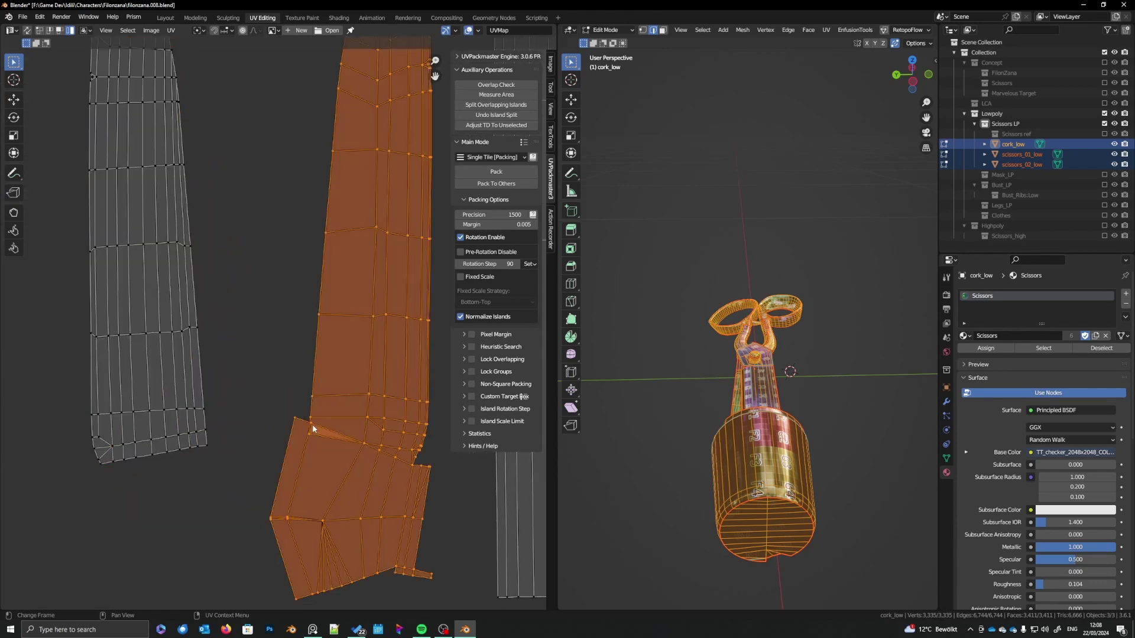
key(1)
click(312, 425)
key(g)
right_click(305, 450)
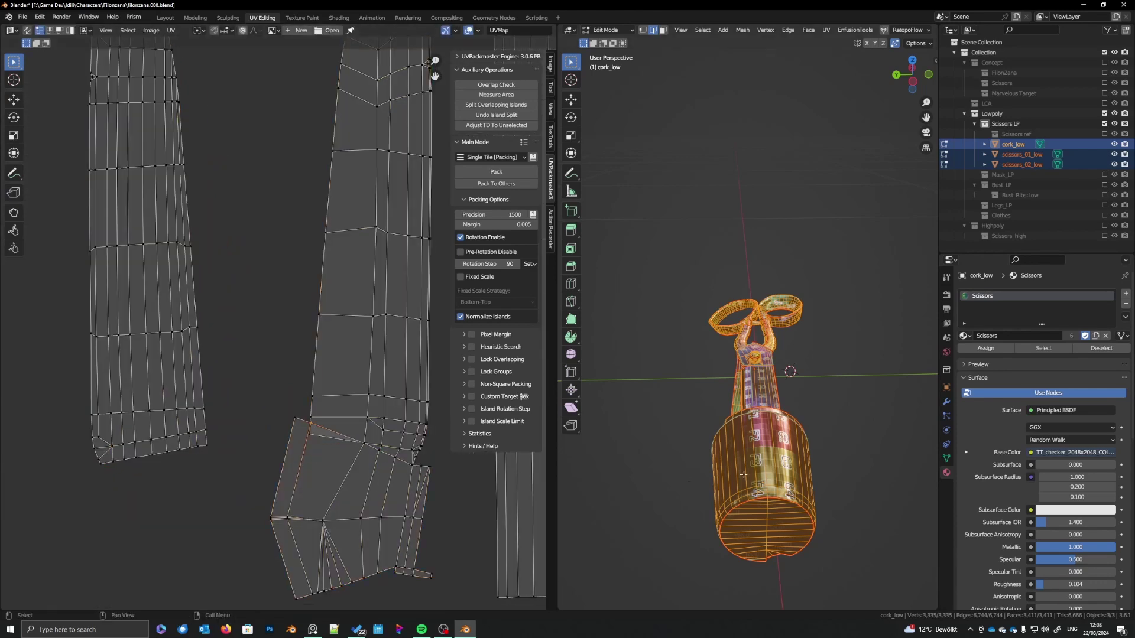
- Isolate scissors_01_low in local view and edit its mesh around the base of the blade
middle_drag(736, 435, 733, 488)
scroll(392, 347, down, 4)
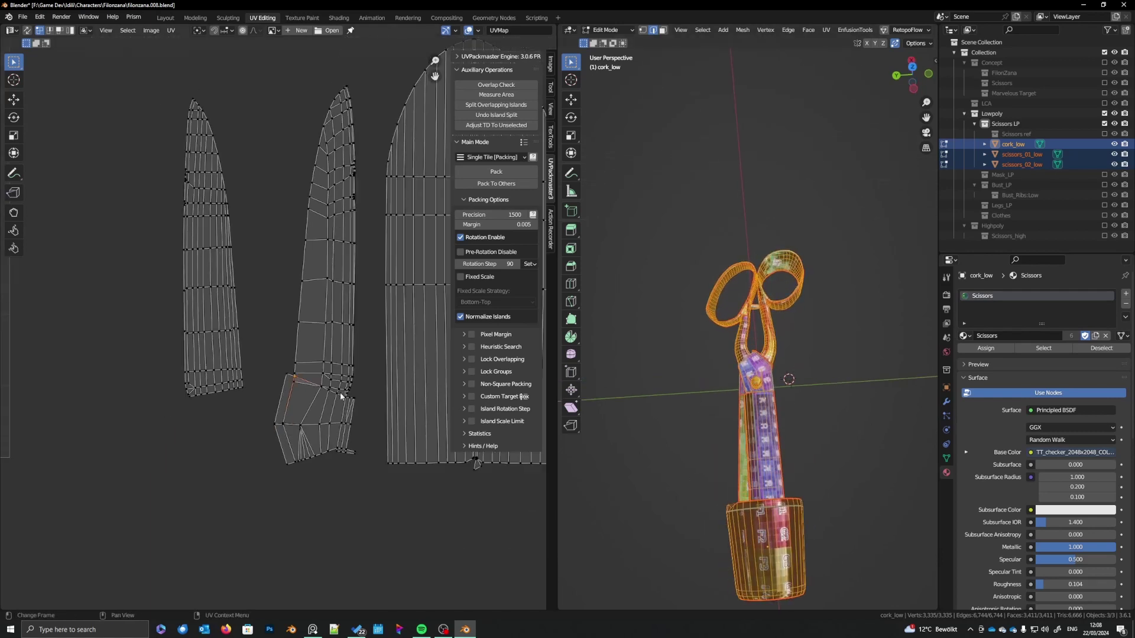
middle_drag(343, 395, 324, 419)
shift+middle_drag(719, 397, 721, 408)
key(Tab)
click(766, 468)
shift+middle_drag(769, 513, 762, 409)
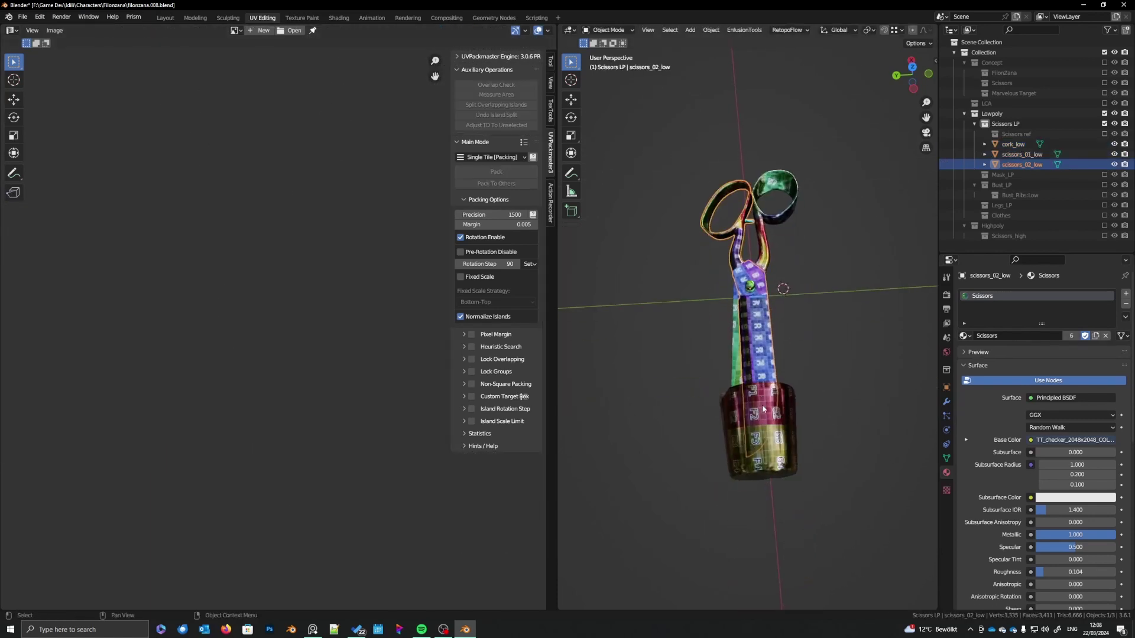
click(740, 376)
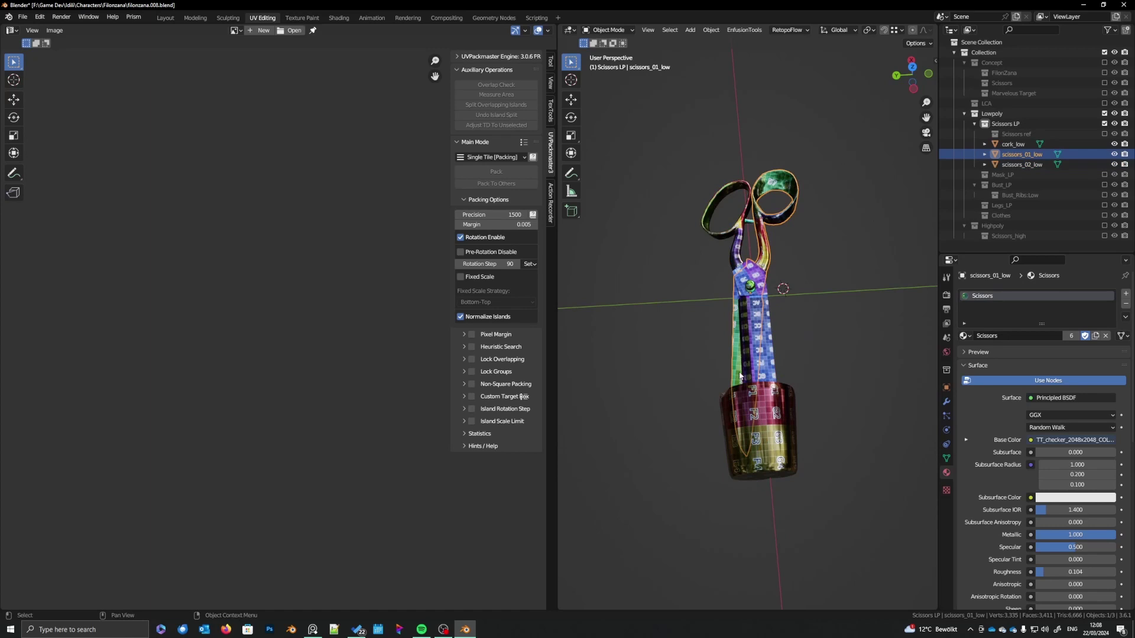
key(KP_Divide)
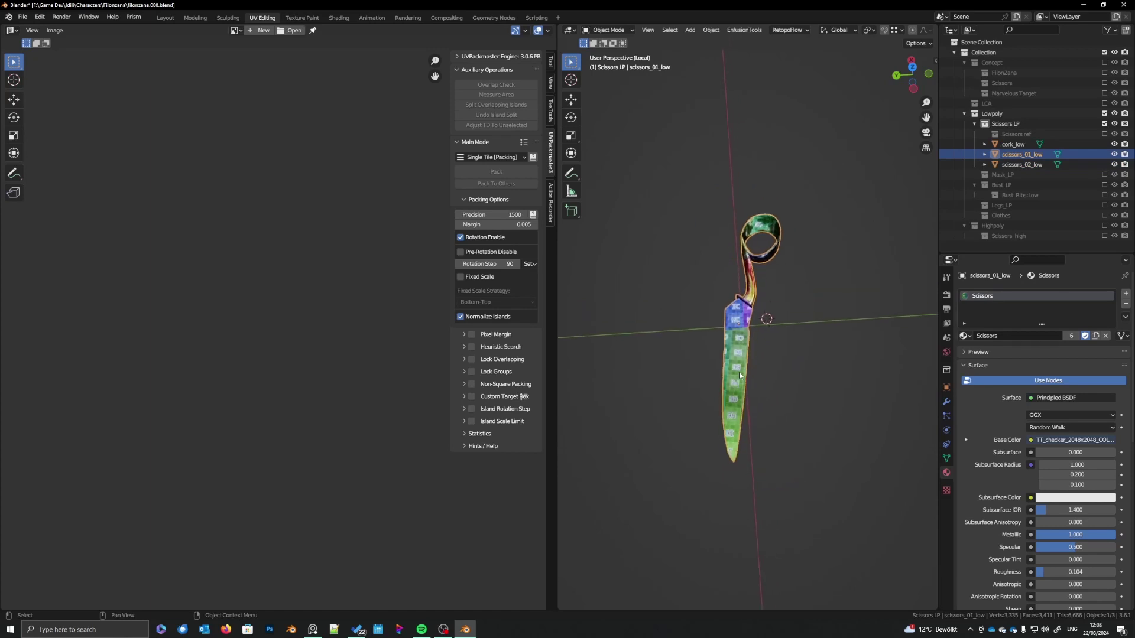
key(Tab)
scroll(752, 353, up, 5)
scroll(752, 353, up, 2)
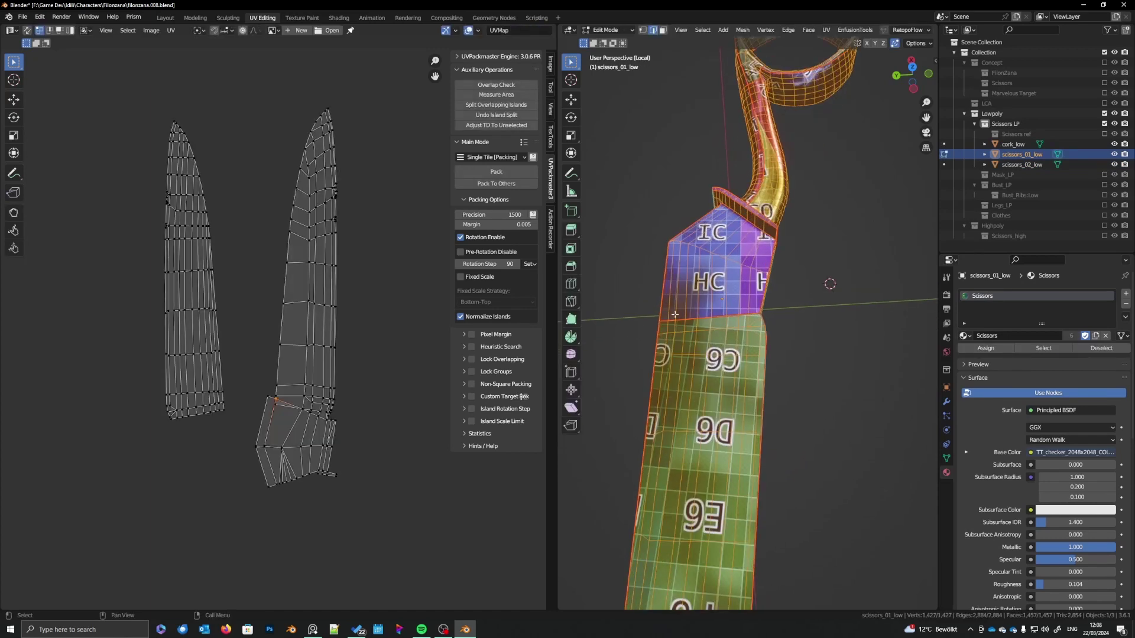
- Mark a seam along the edge path where the blade of scissors_01_low meets the pivot section
click(673, 317)
middle_drag(649, 398, 654, 302)
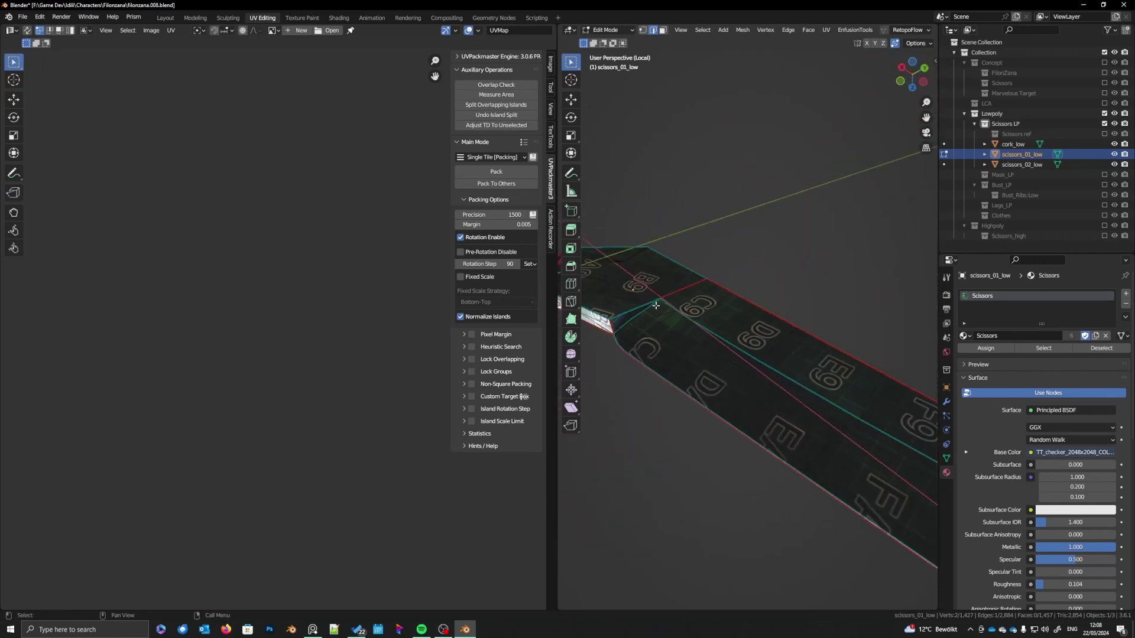
scroll(656, 306, up, 2)
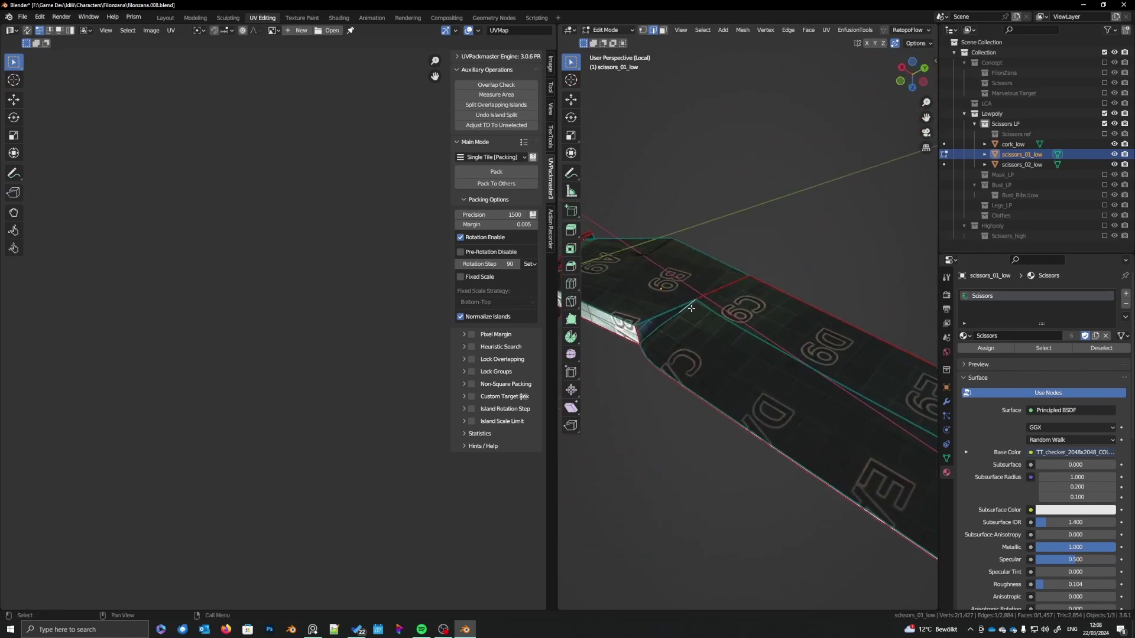
shift+middle_drag(691, 309, 704, 303)
ctrl+click(657, 336)
middle_drag(656, 335, 686, 377)
right_click(687, 377)
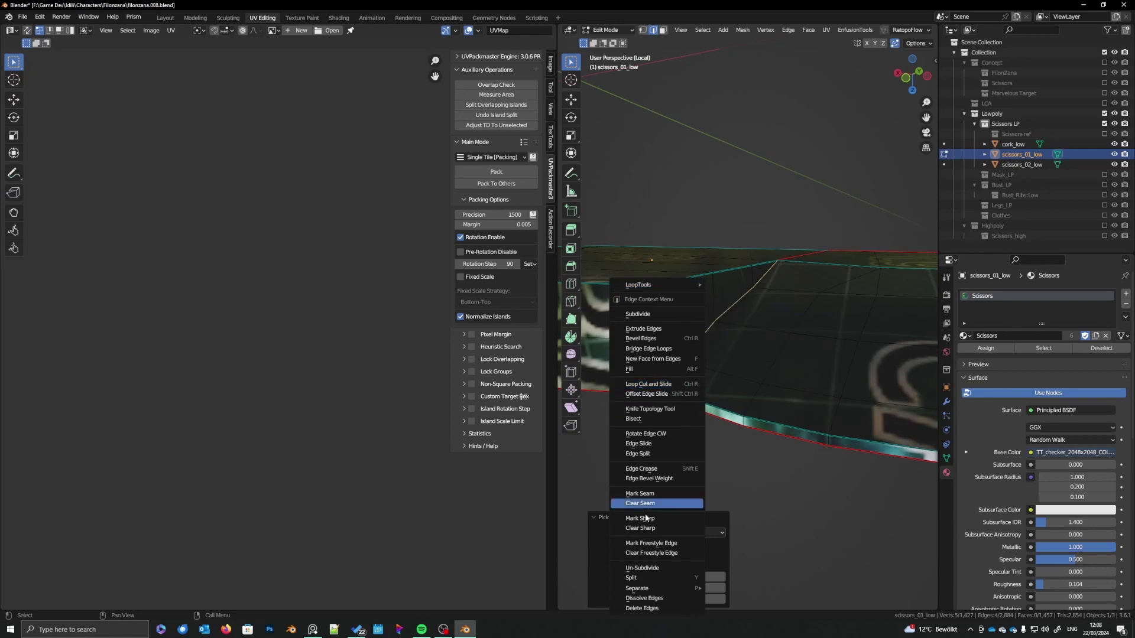
click(655, 497)
- Unwrap the whole scissors_01_low mesh with the new seam
key(a)
scroll(742, 309, down, 3)
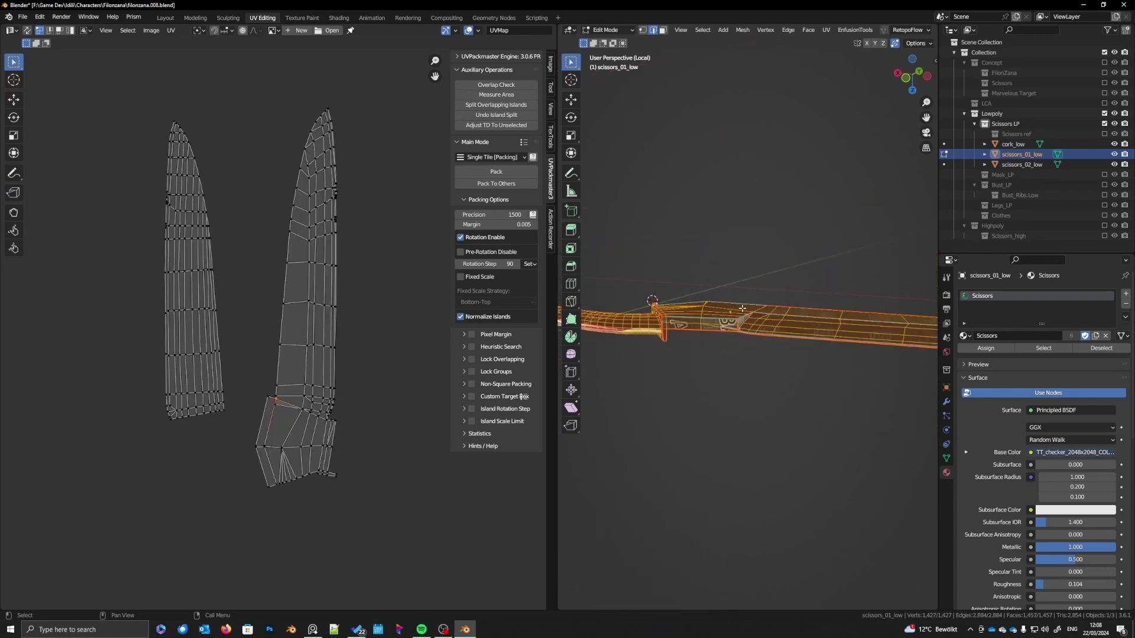
click(826, 30)
click(840, 44)
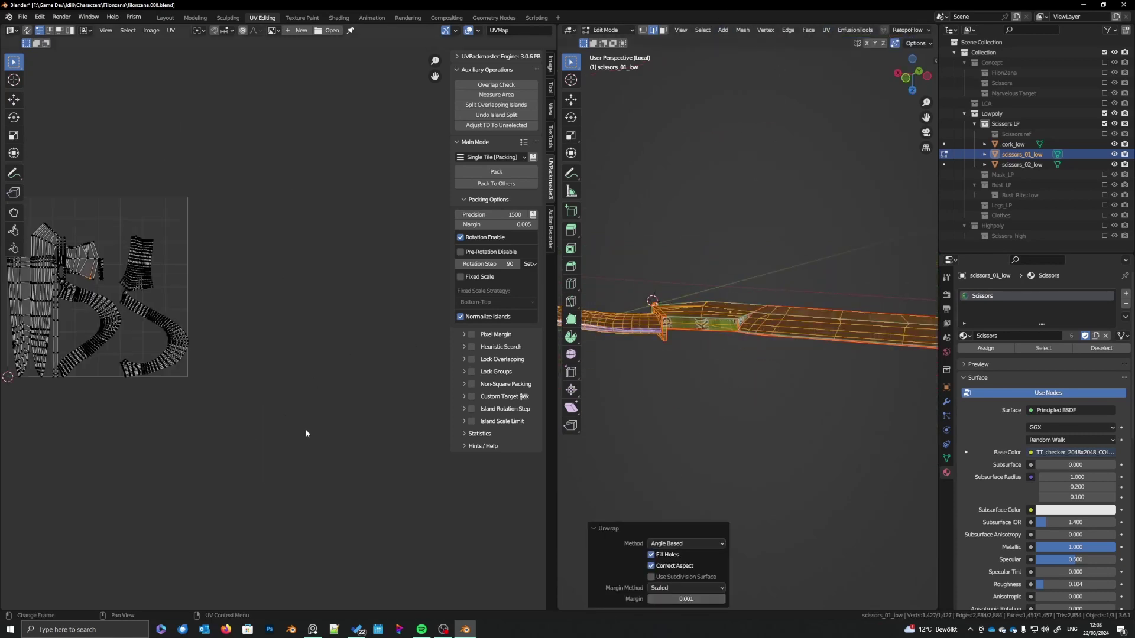
- Rotate the two pointed blade islands half a turn and move them outside the UV tile
middle_drag(240, 416, 293, 437)
scroll(294, 442, up, 2)
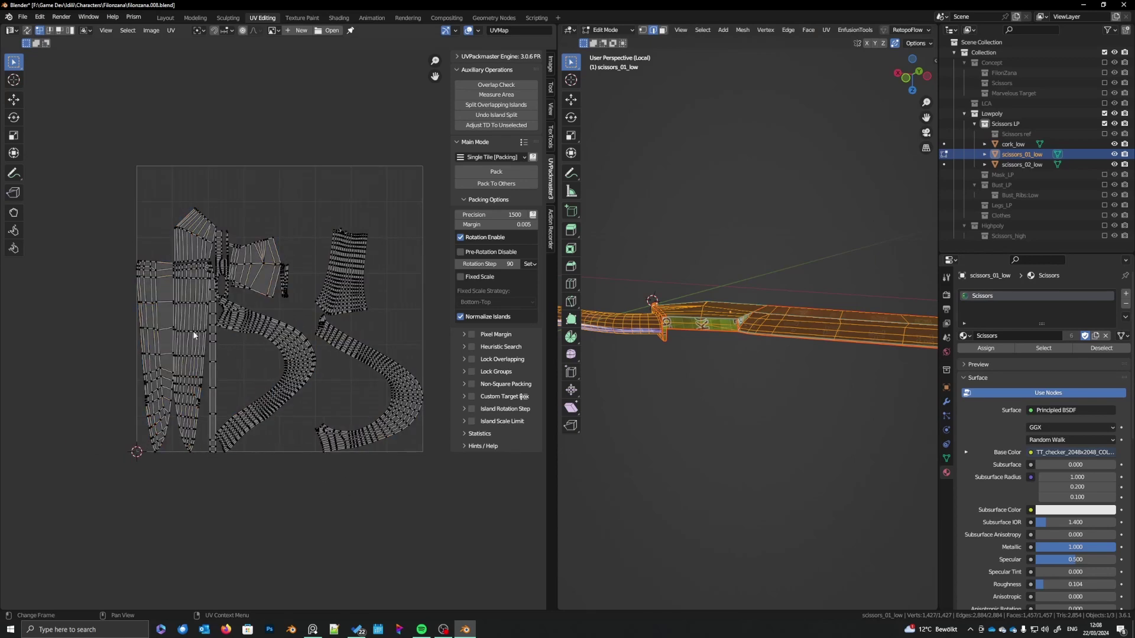
key(l)
key(l)
key(r)
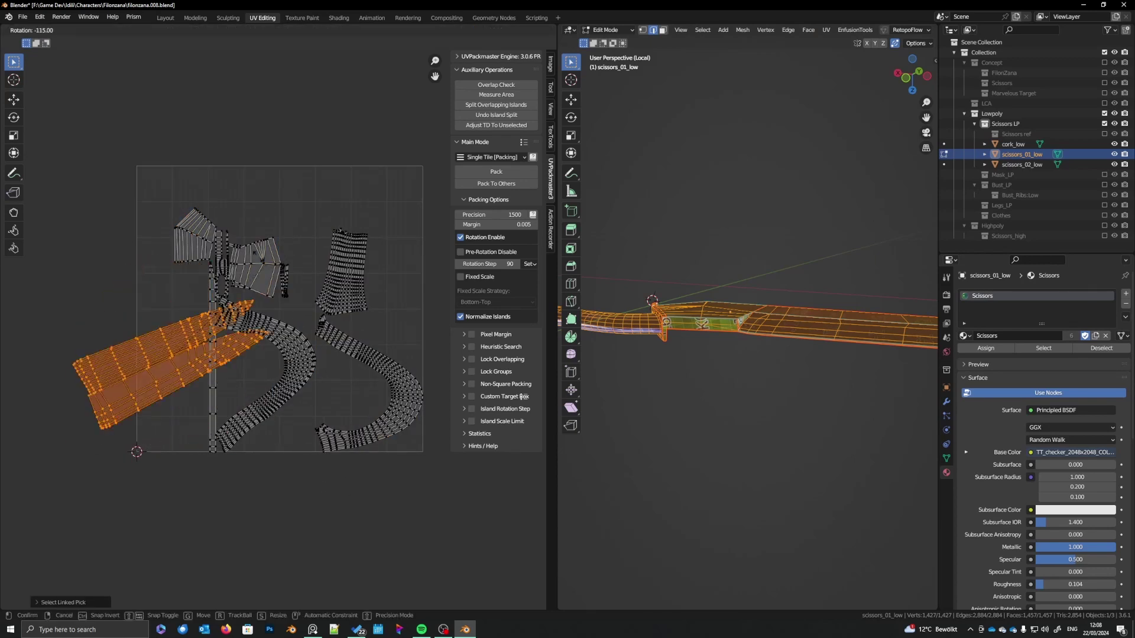
click(171, 340)
scroll(171, 341, down, 4)
key(g)
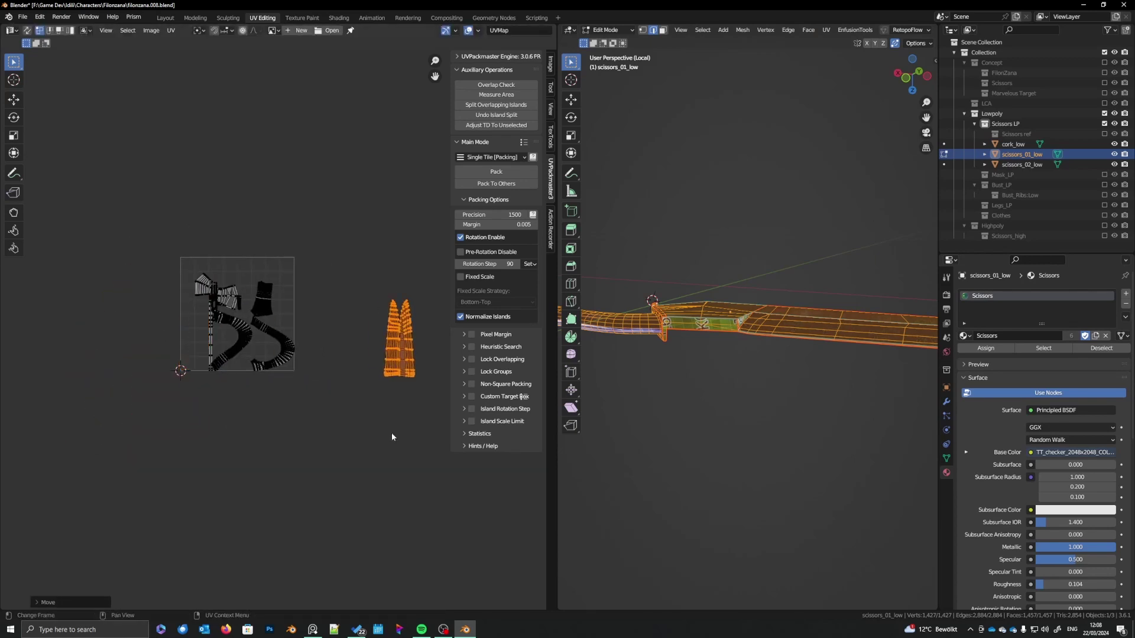
click(392, 432)
- Exit local view and edit scissors_01_low, scissors_02_low and cork_low together
key(Tab)
key(KP_Divide)
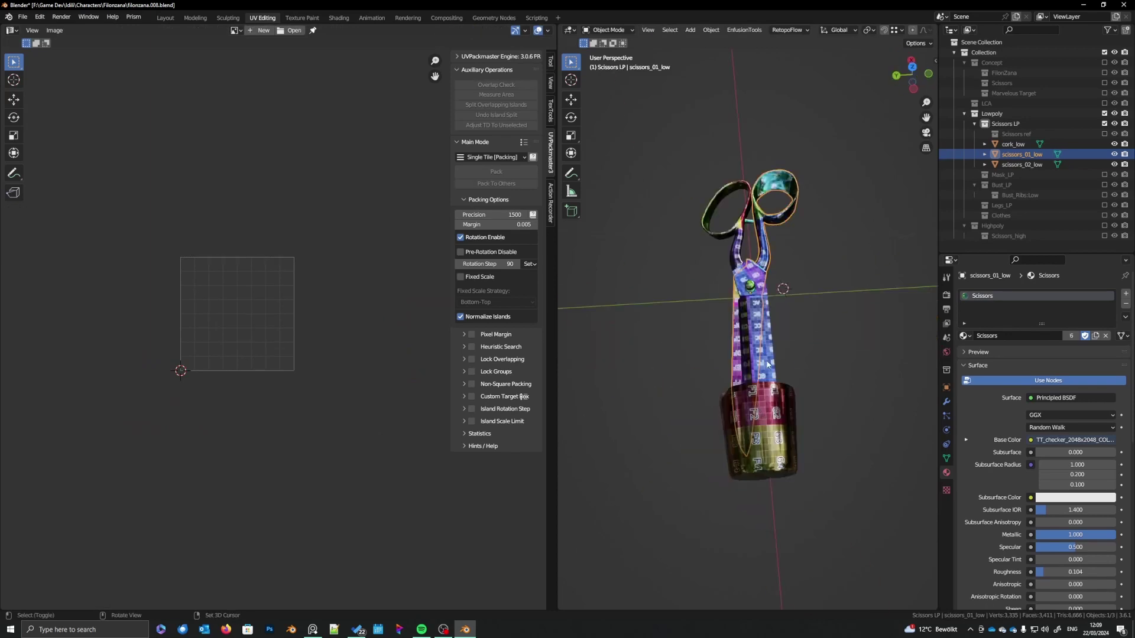
shift+click(759, 350)
shift+click(761, 417)
key(Tab)
scroll(355, 393, up, 2)
middle_drag(386, 418, 167, 390)
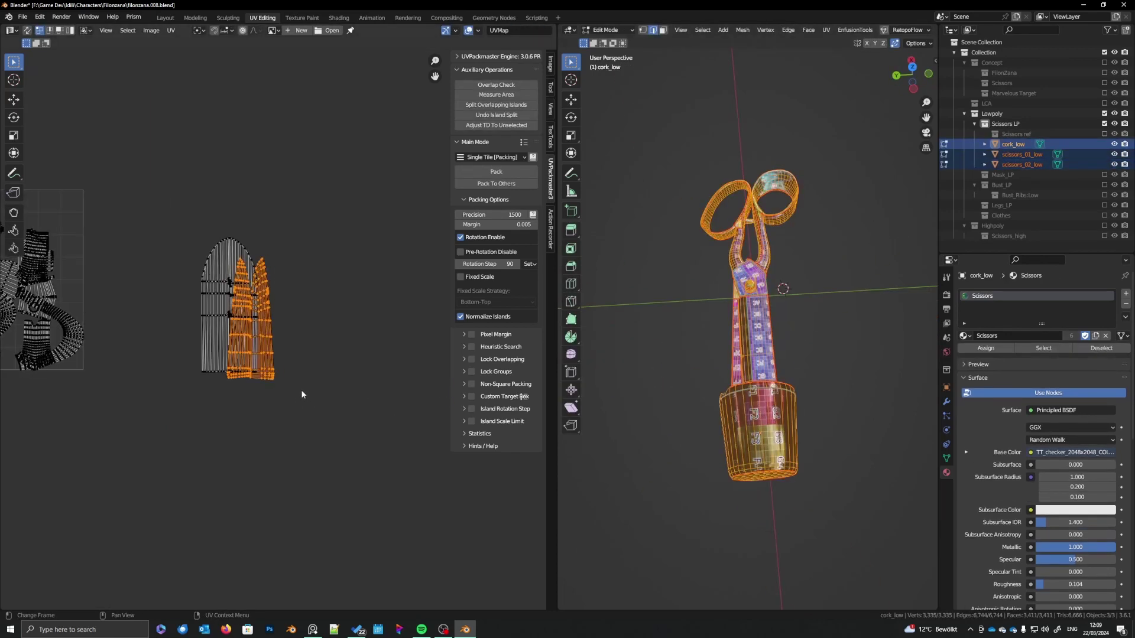
- Move the two pointed blade islands clear of the round-ended ones and space them apart
click(301, 389)
key(l)
key(l)
key(g)
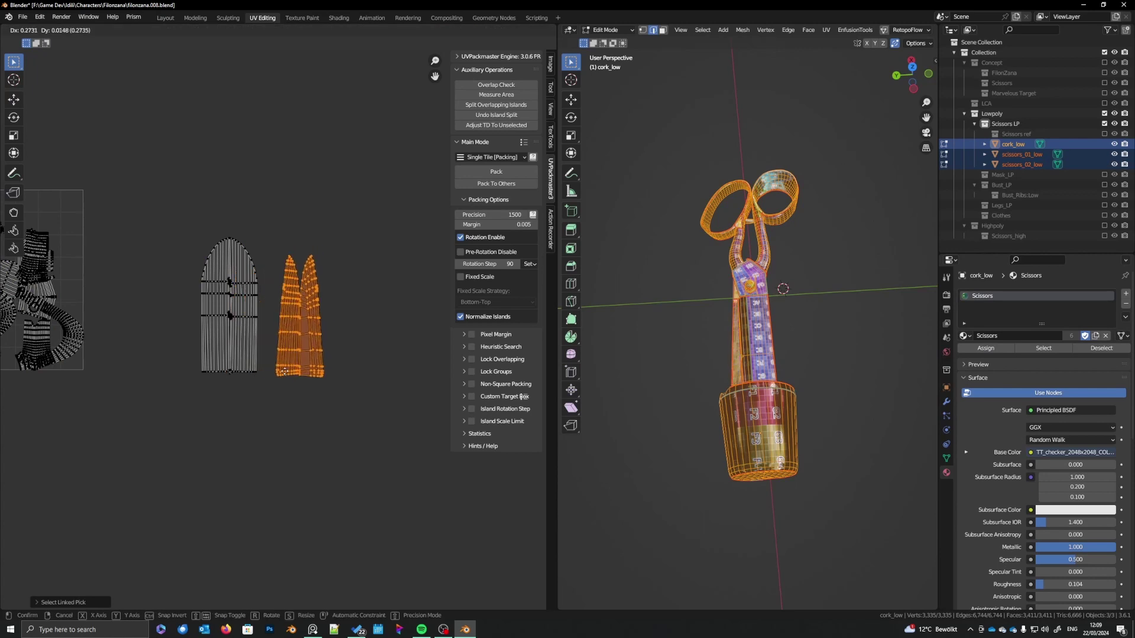
click(284, 372)
click(321, 374)
key(l)
key(g)
click(332, 374)
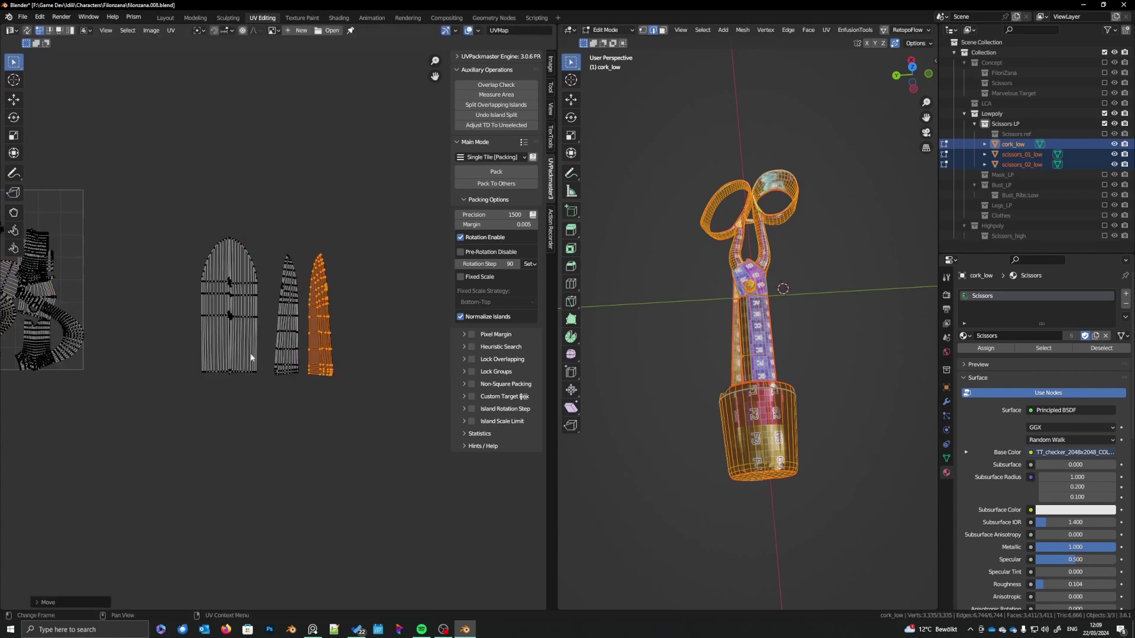
- Separate the two round-ended blade islands by moving one of them away from the other
click(216, 366)
key(l)
key(g)
click(205, 364)
middle_drag(205, 367, 317, 406)
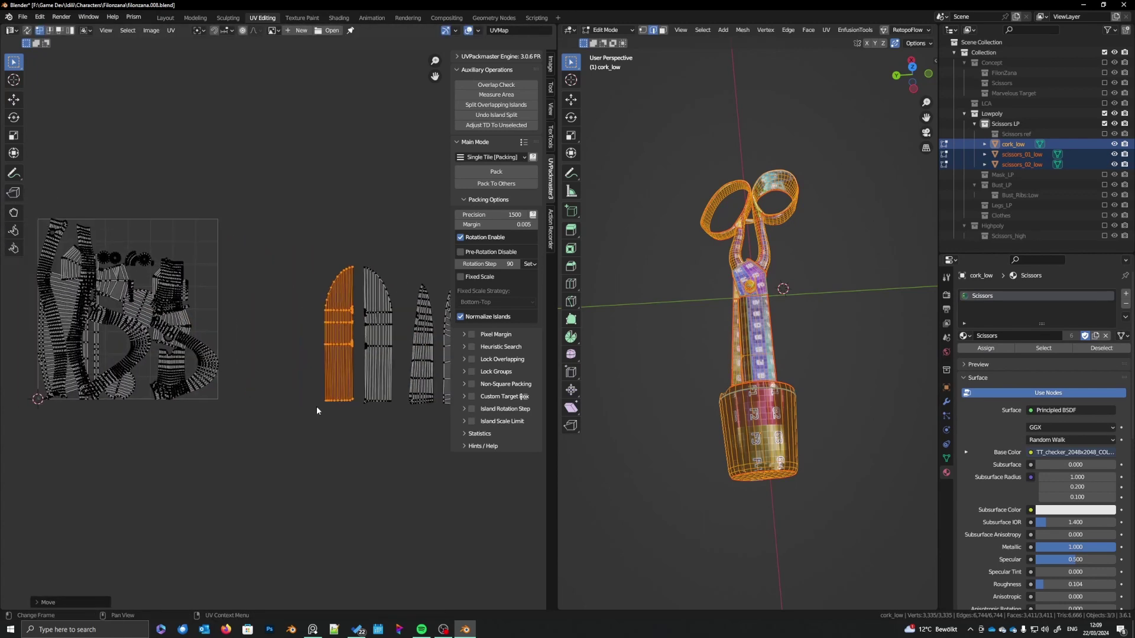
- Turn off rotation in UVPackmaster3, pack all islands into a single tile, and check the packed layout
key(a)
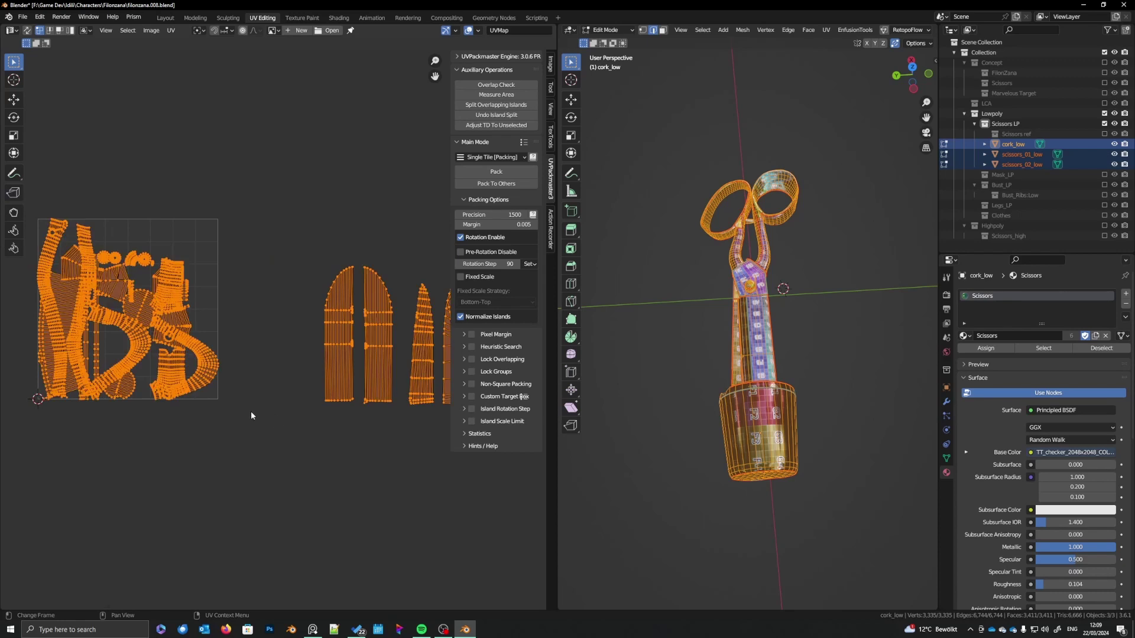
middle_drag(315, 413, 291, 418)
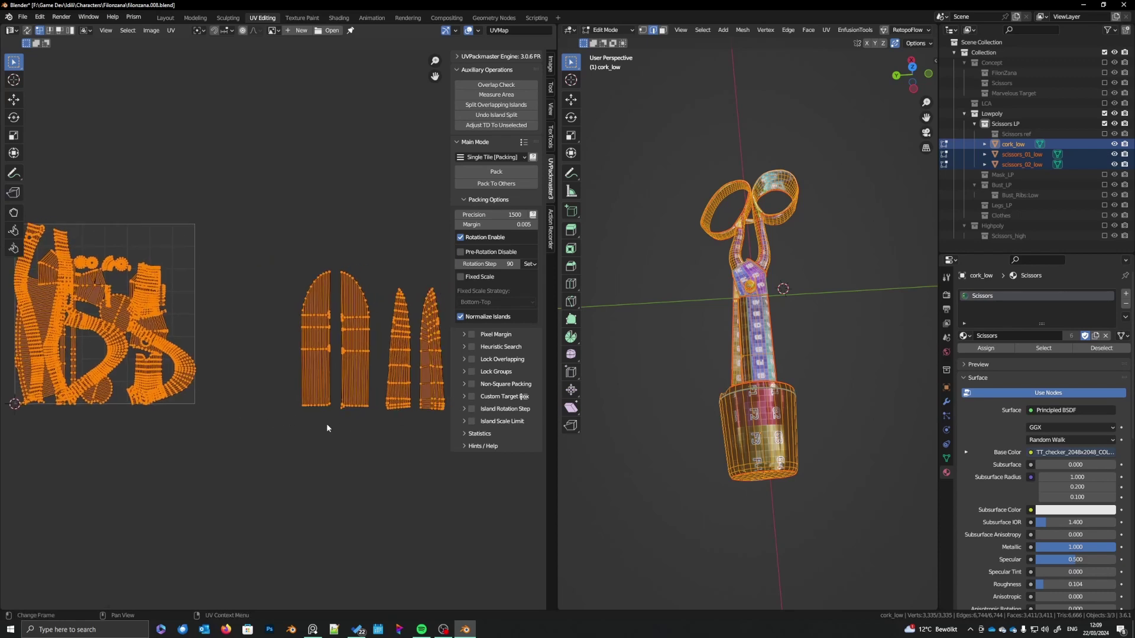
click(460, 236)
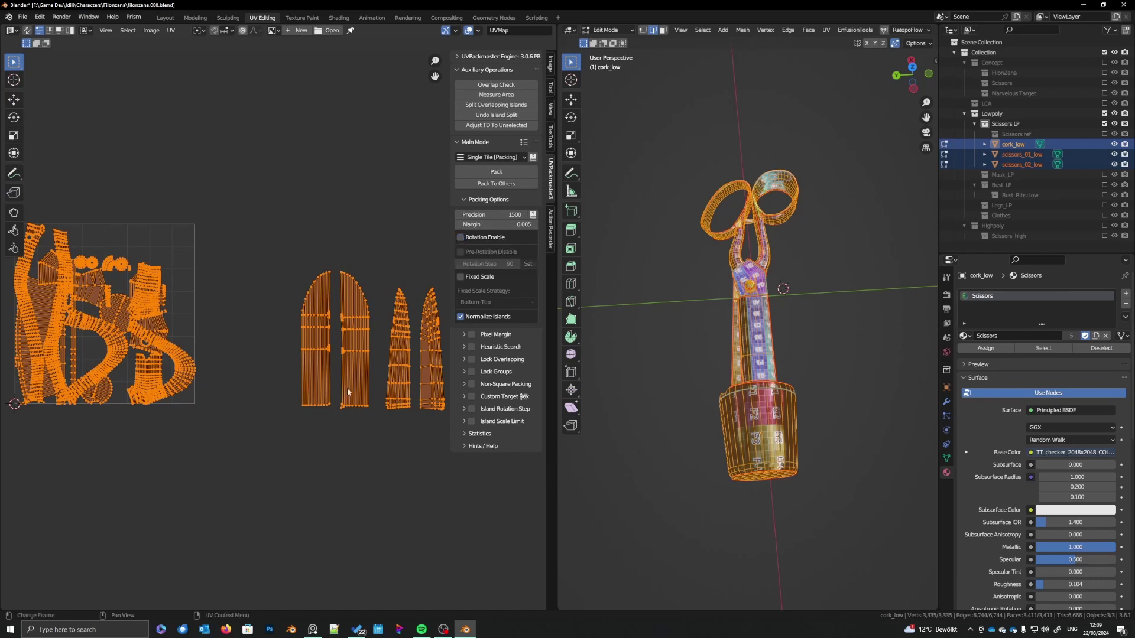
mouse_move(209, 389)
middle_down()
mouse_move(240, 398)
mouse_move(225, 379)
middle_up()
click(496, 171)
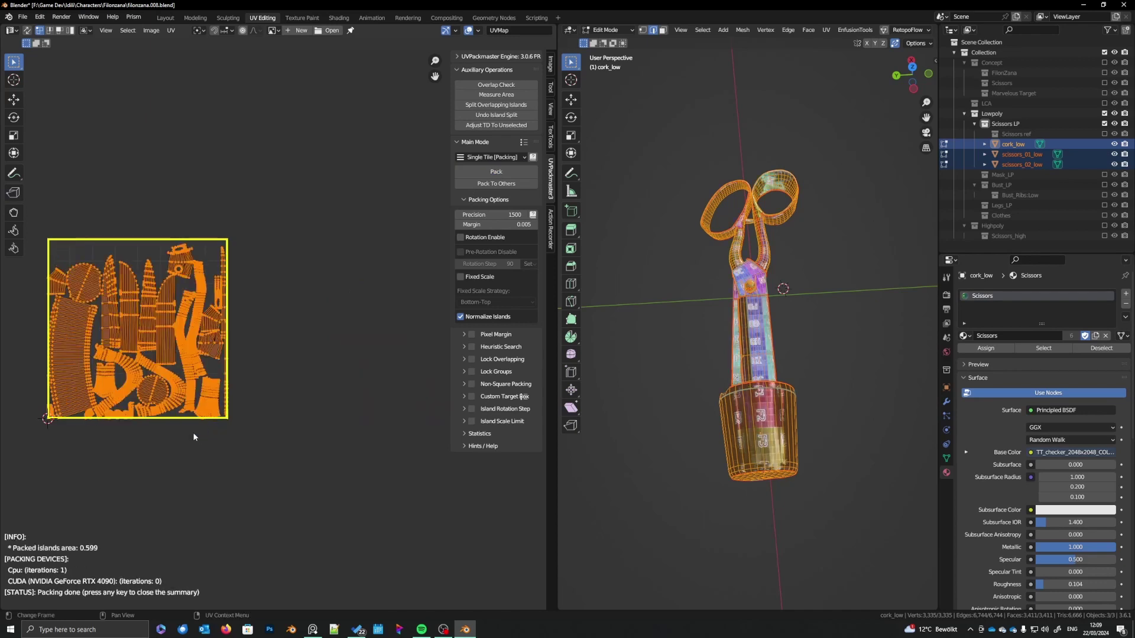
scroll(275, 329, up, 4)
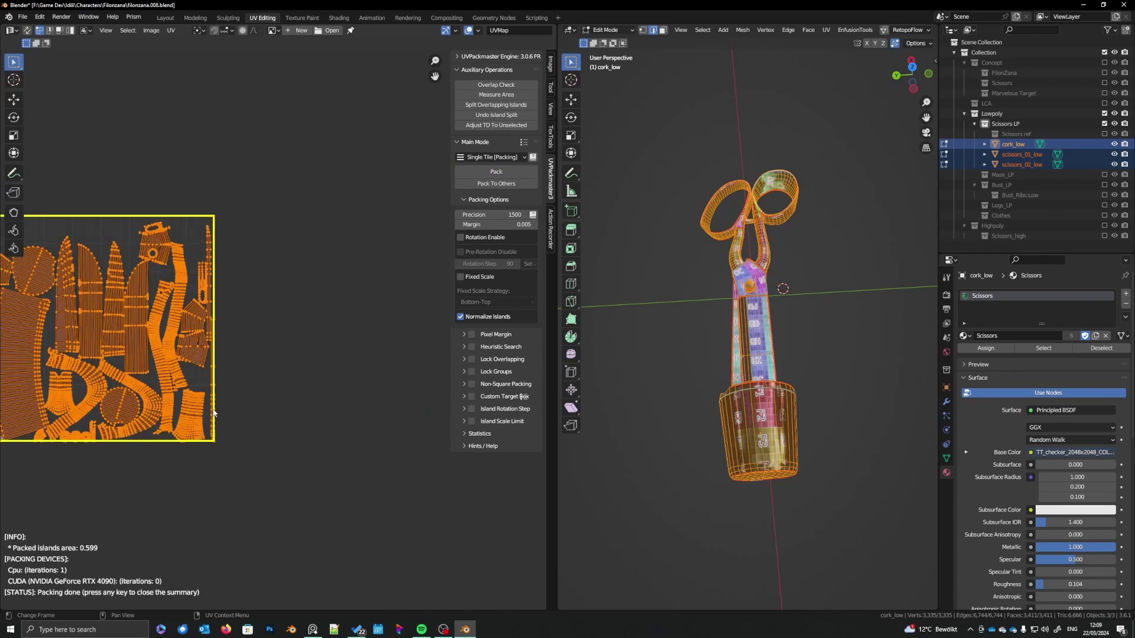
drag(274, 329, 274, 329)
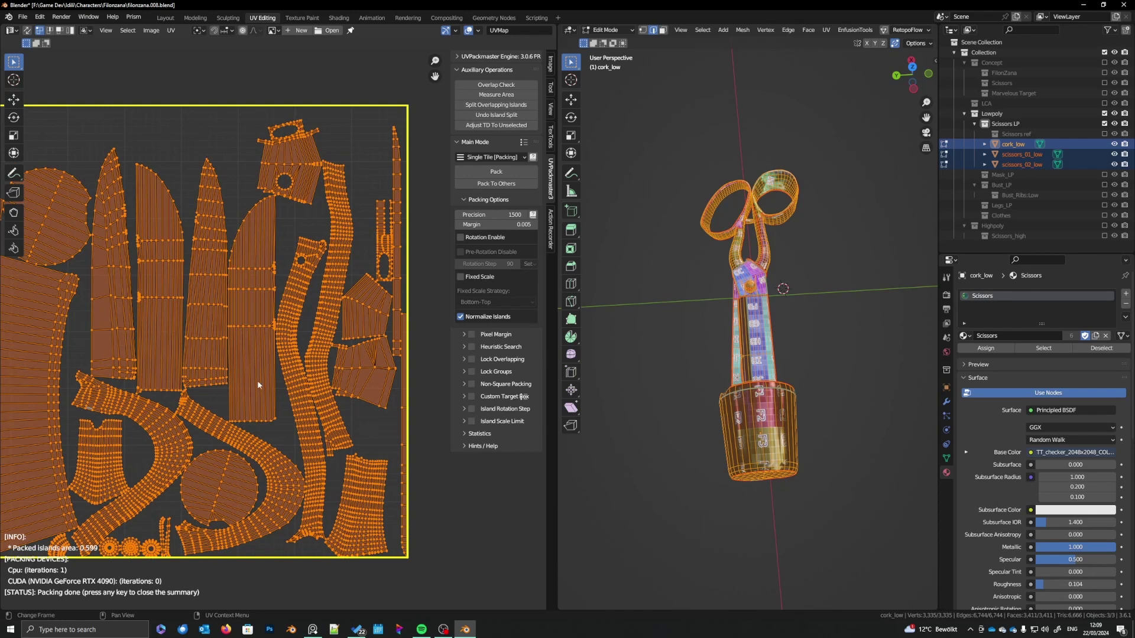
middle_drag(258, 385, 289, 363)
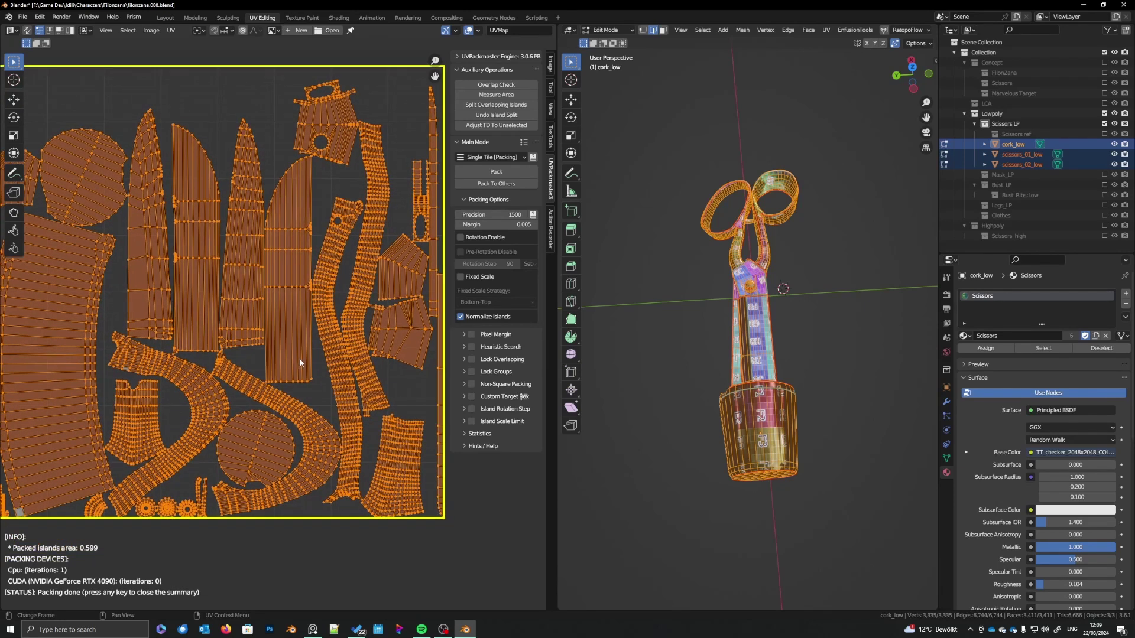
middle_drag(285, 324, 308, 349)
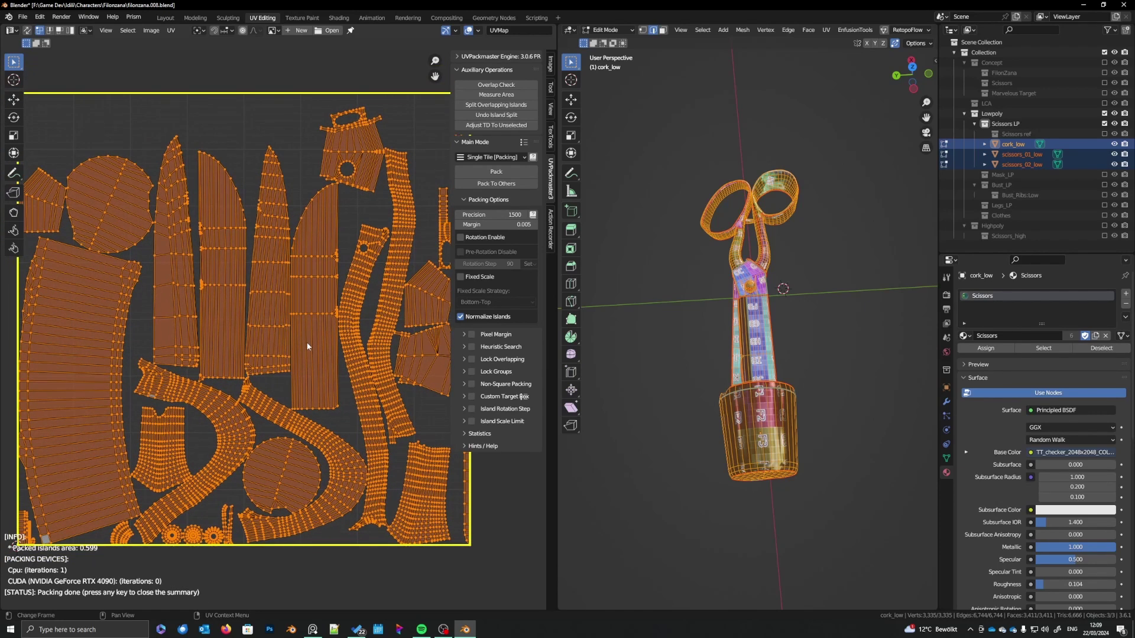
scroll(307, 346, down, 2)
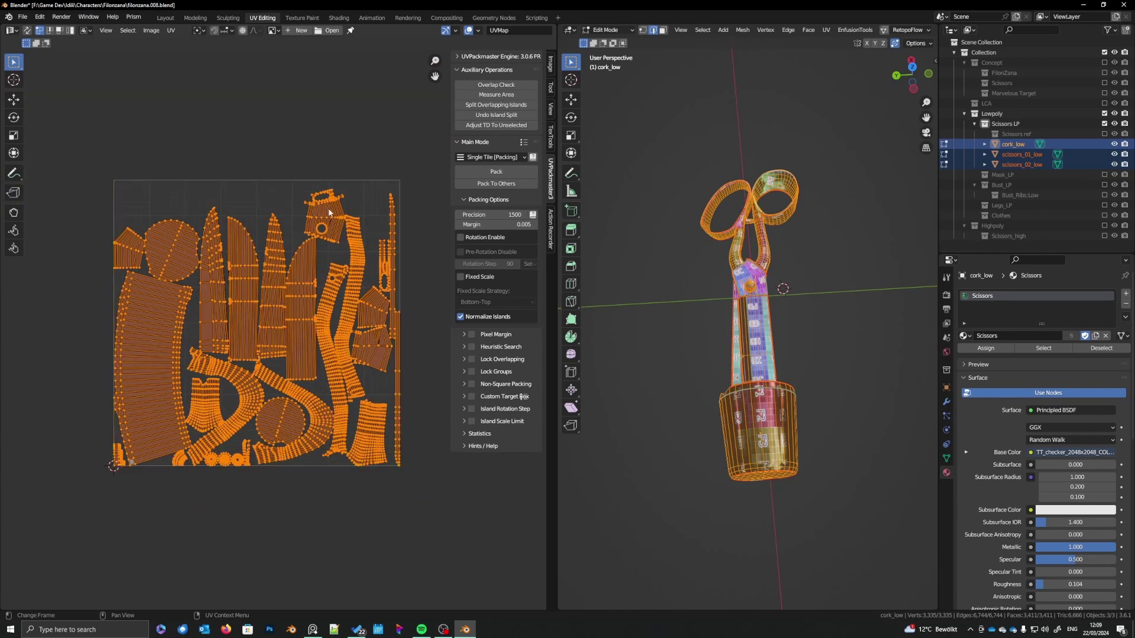
- Examine the packed blade, handle and cork islands across the UV tile
key(alt+a)
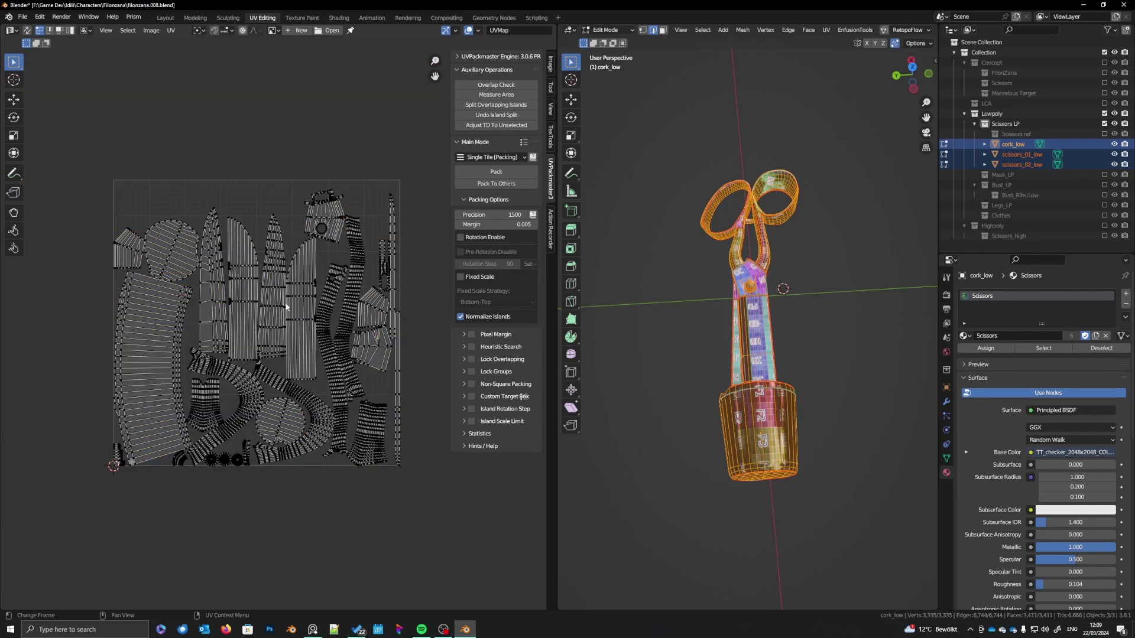
key(a)
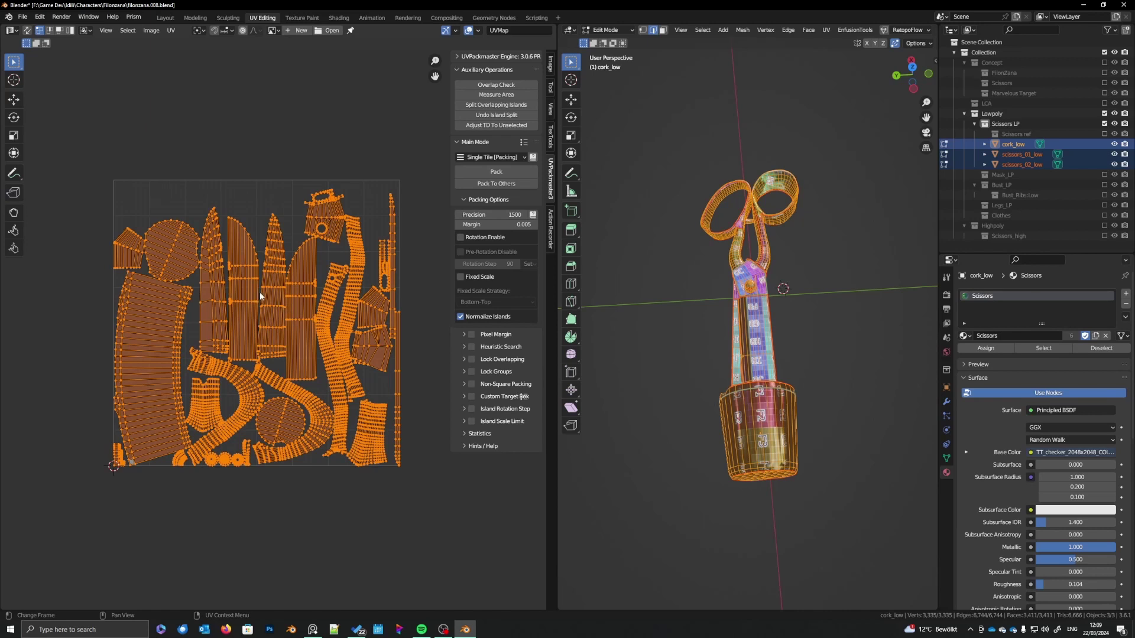
scroll(263, 298, up, 2)
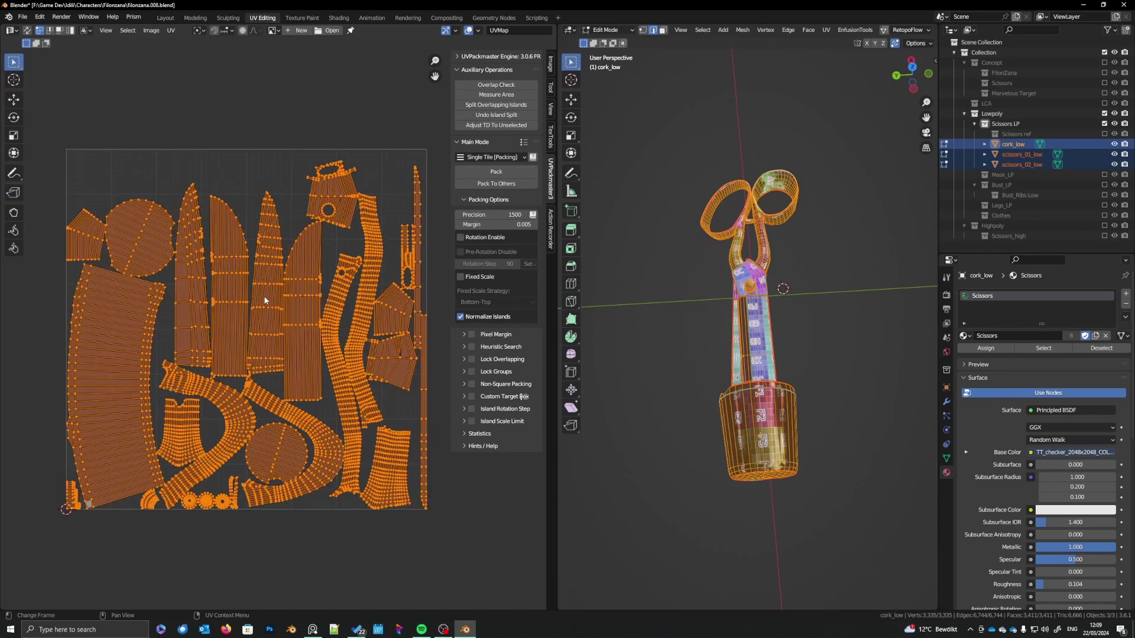
middle_drag(264, 300, 260, 341)
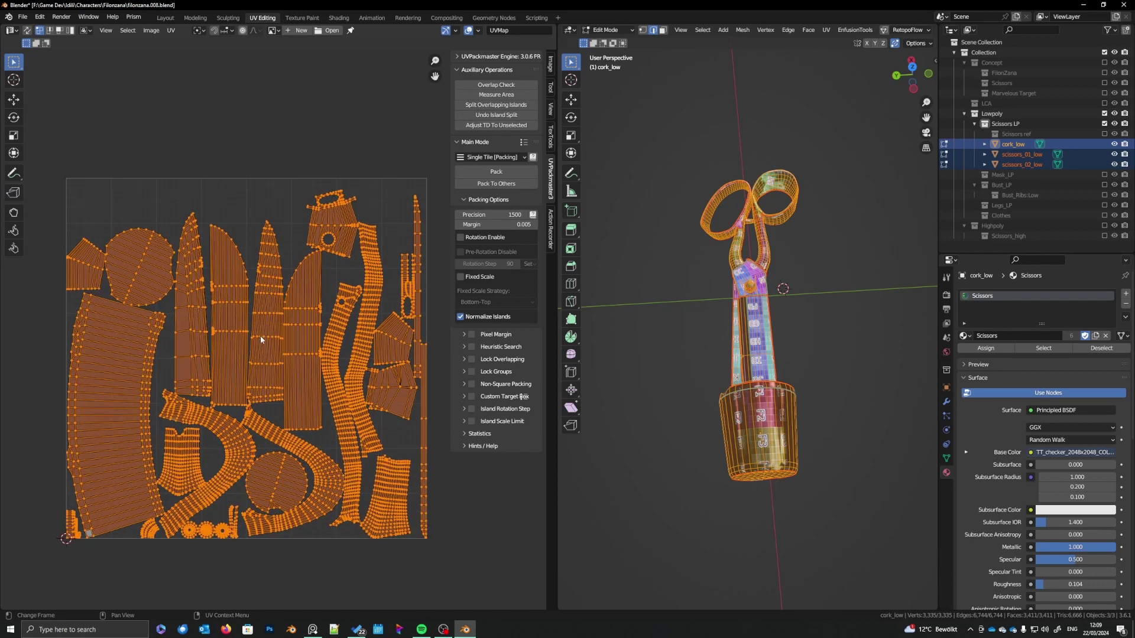
scroll(260, 336, up, 4)
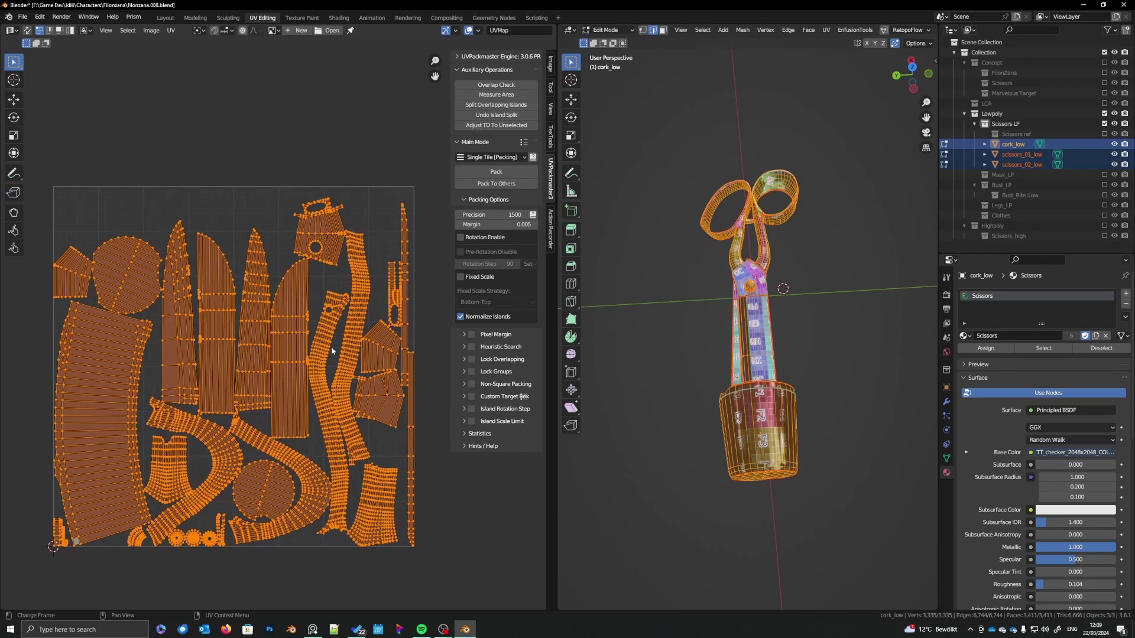
middle_drag(398, 370, 300, 326)
- Try rotating the thin straight strip island at the tile's right edge by about half a turn
key(alt+a)
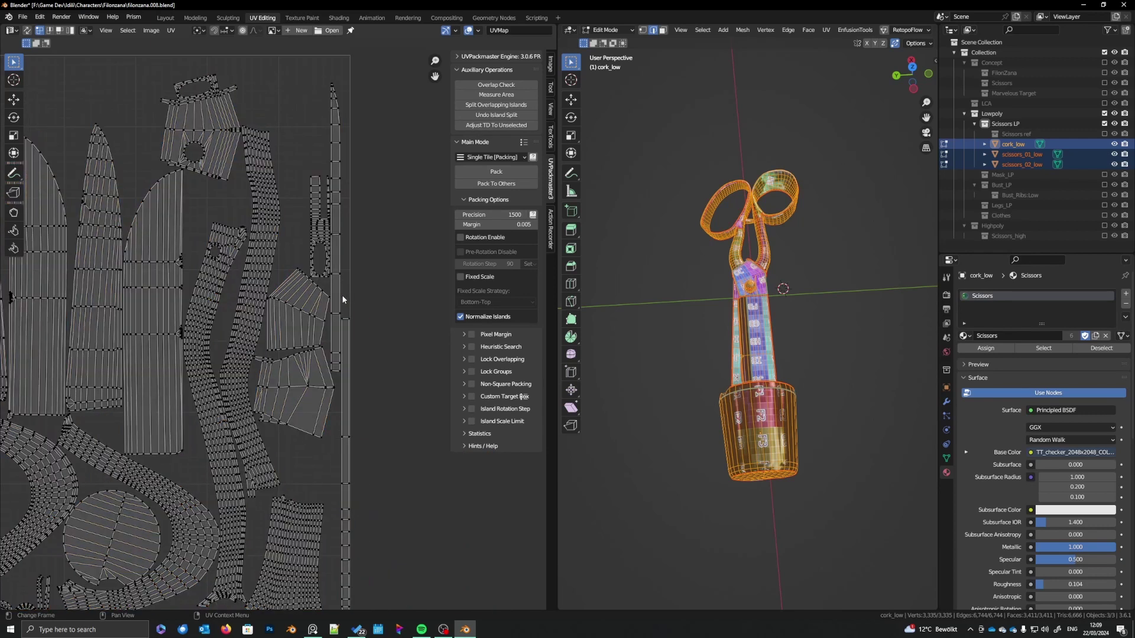
key(l)
scroll(343, 331, down, 3)
middle_drag(333, 341, 351, 365)
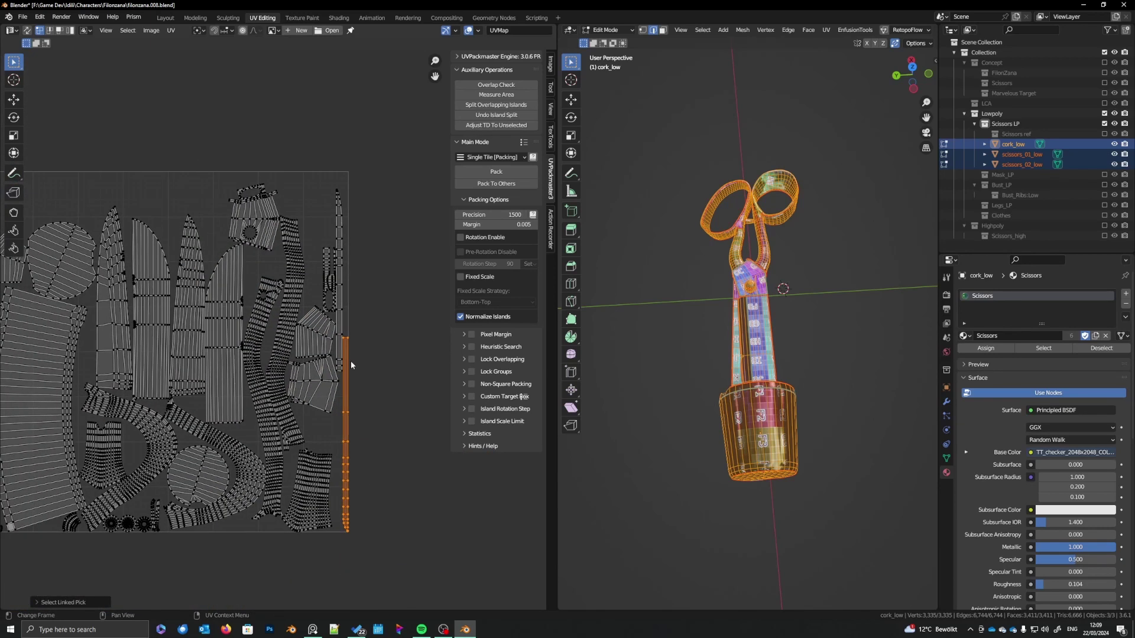
key(r)
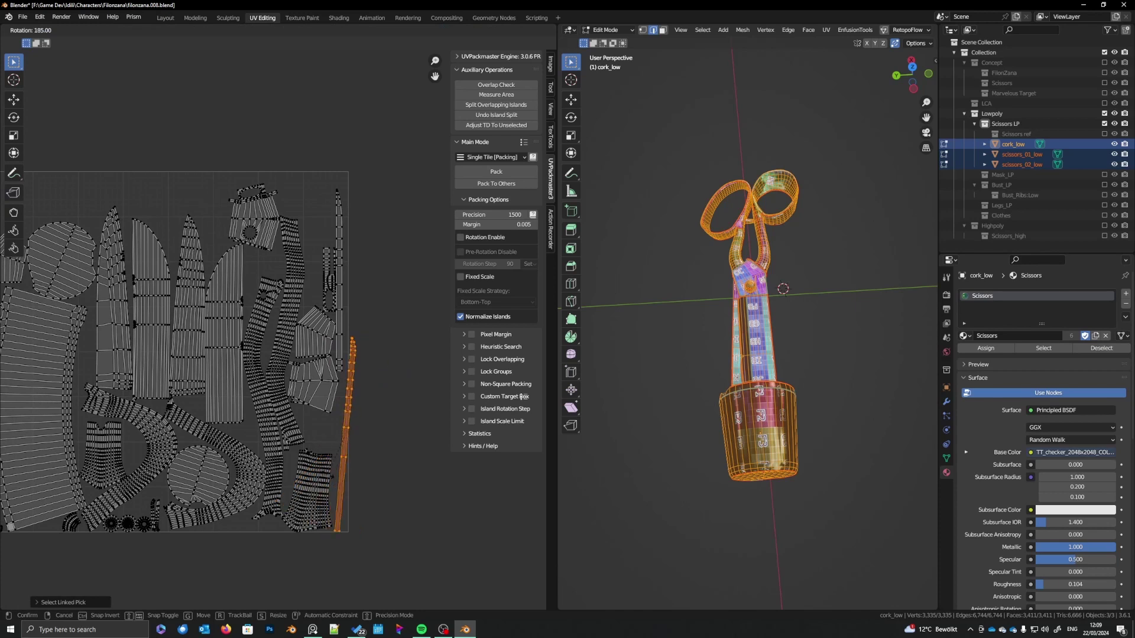
click(343, 392)
mouse_move(343, 393)
middle_down()
mouse_move(379, 395)
mouse_move(333, 391)
mouse_move(339, 403)
middle_up()
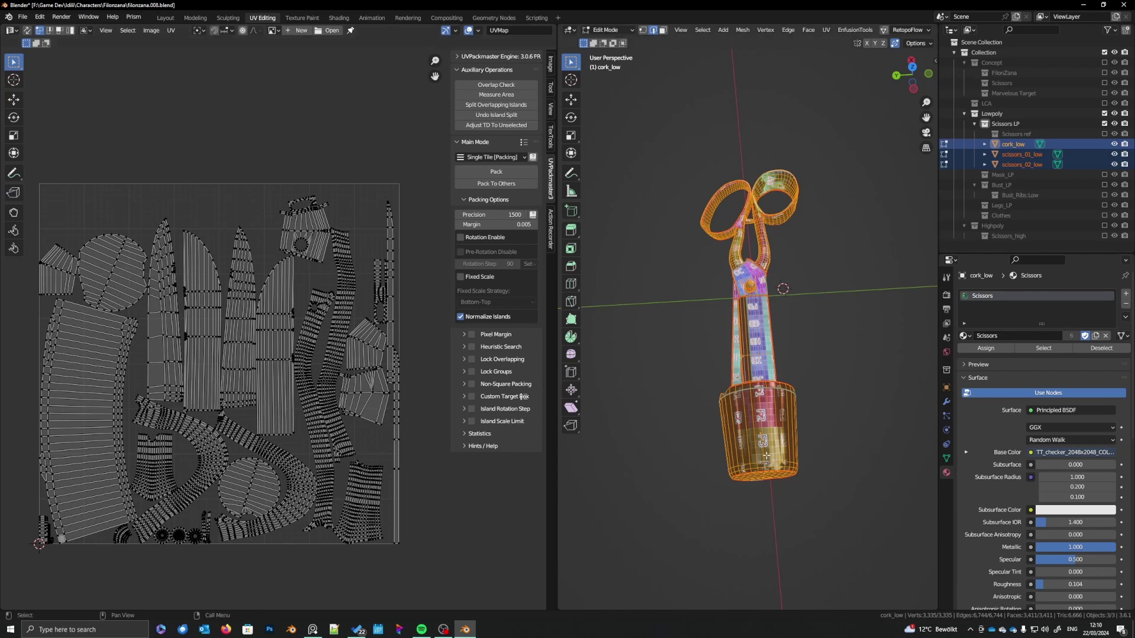
- Move the smaller circular island out of the curved handle strip into the empty upper-left corner of the UV tile
mouse_move(767, 442)
middle_down()
mouse_move(770, 484)
mouse_move(759, 446)
middle_up()
scroll(770, 484, up, 4)
scroll(759, 445, down, 2)
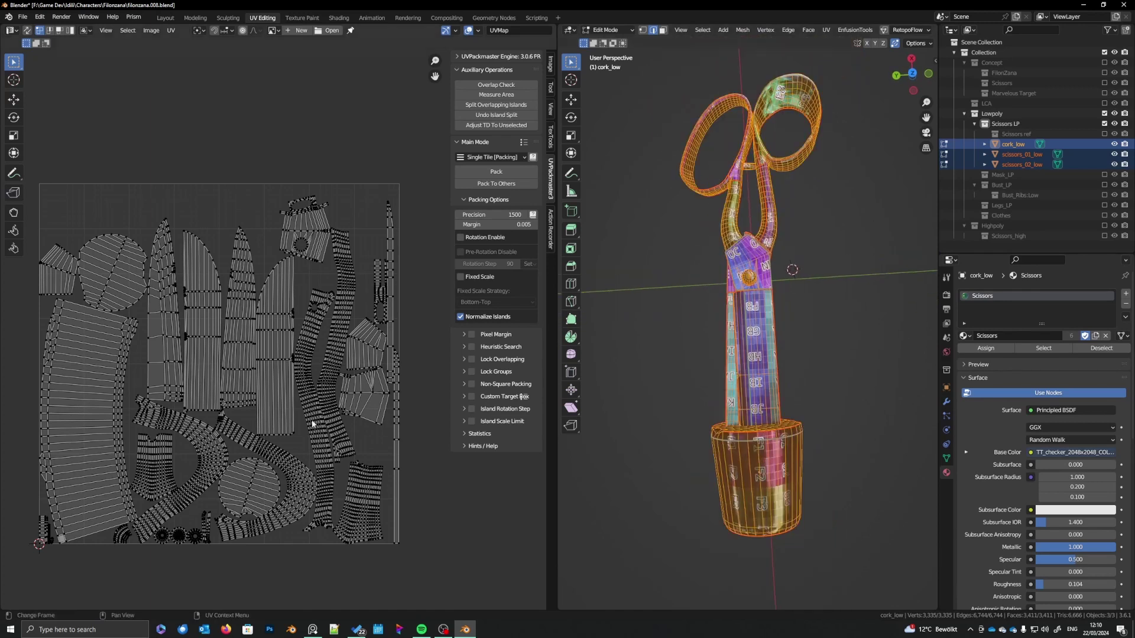
drag(248, 496, 72, 223)
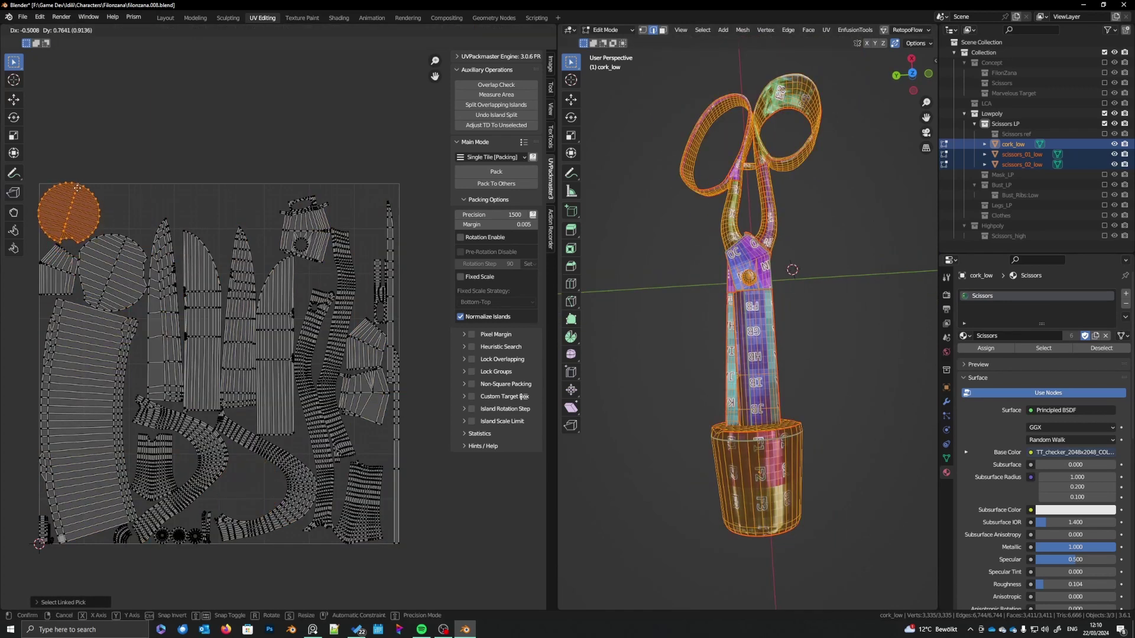
scroll(75, 195, up, 5)
key(g)
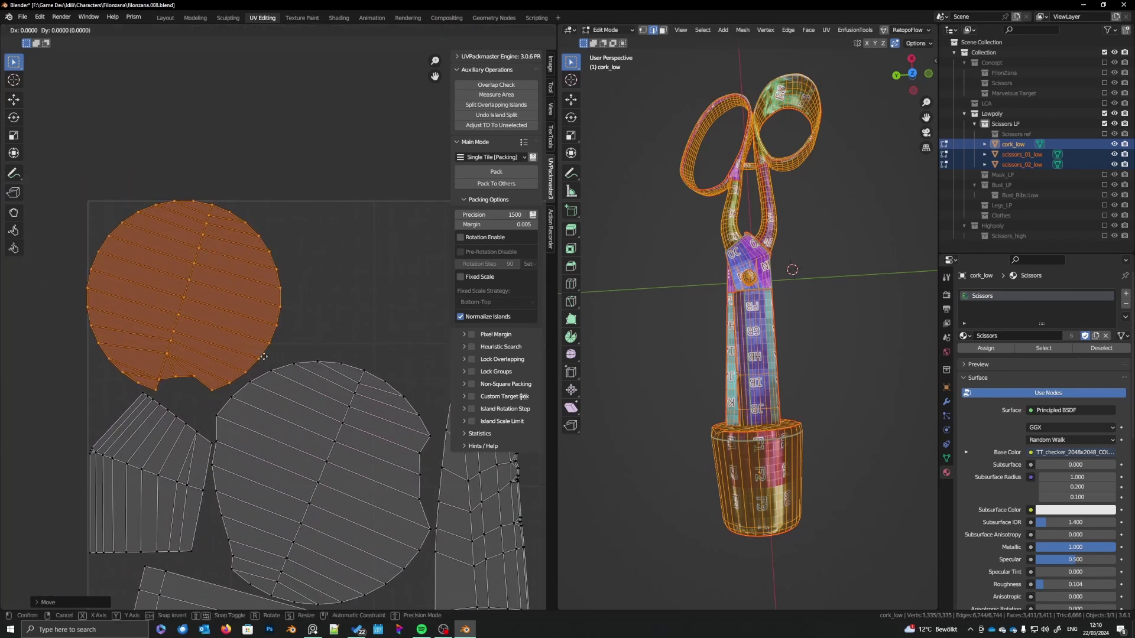
click(307, 389)
scroll(302, 392, down, 6)
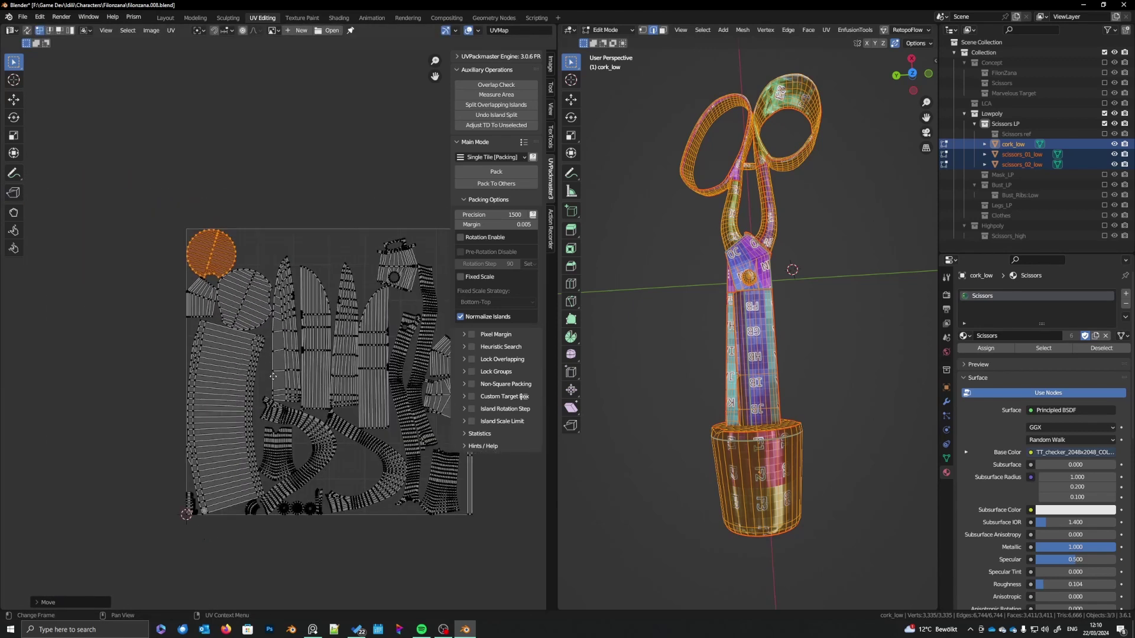
- Move the small fan-shaped island into the gap inside the curved handle strip and save the file
key(a)
key(a)
key(l)
key(g)
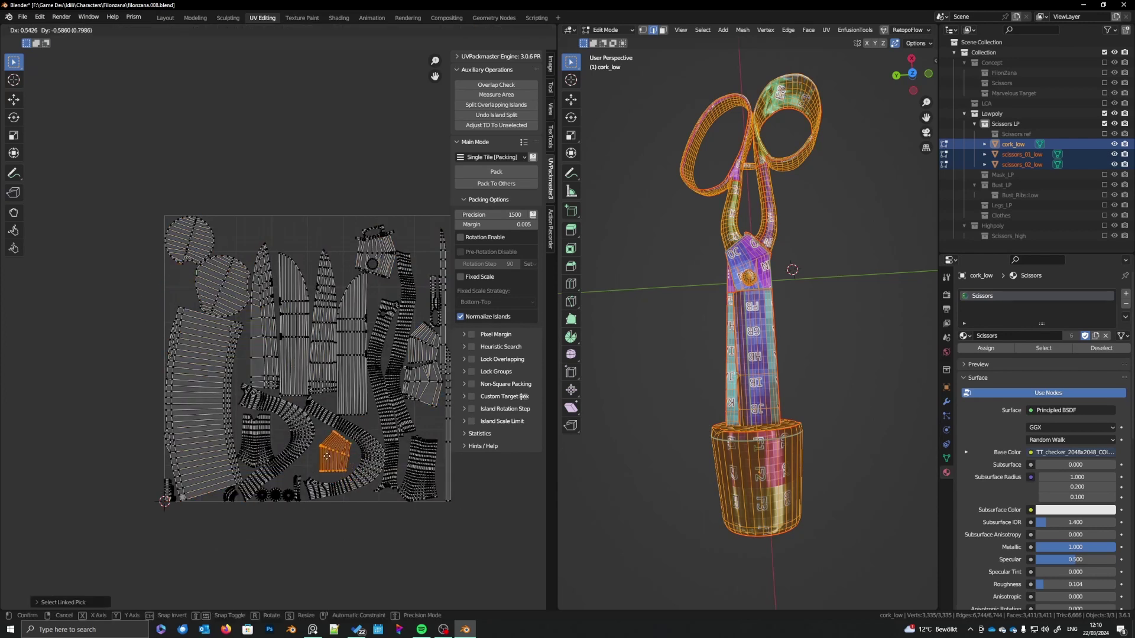
click(324, 458)
key(a)
key(a)
middle_drag(339, 346, 318, 341)
key(ctrl+s)
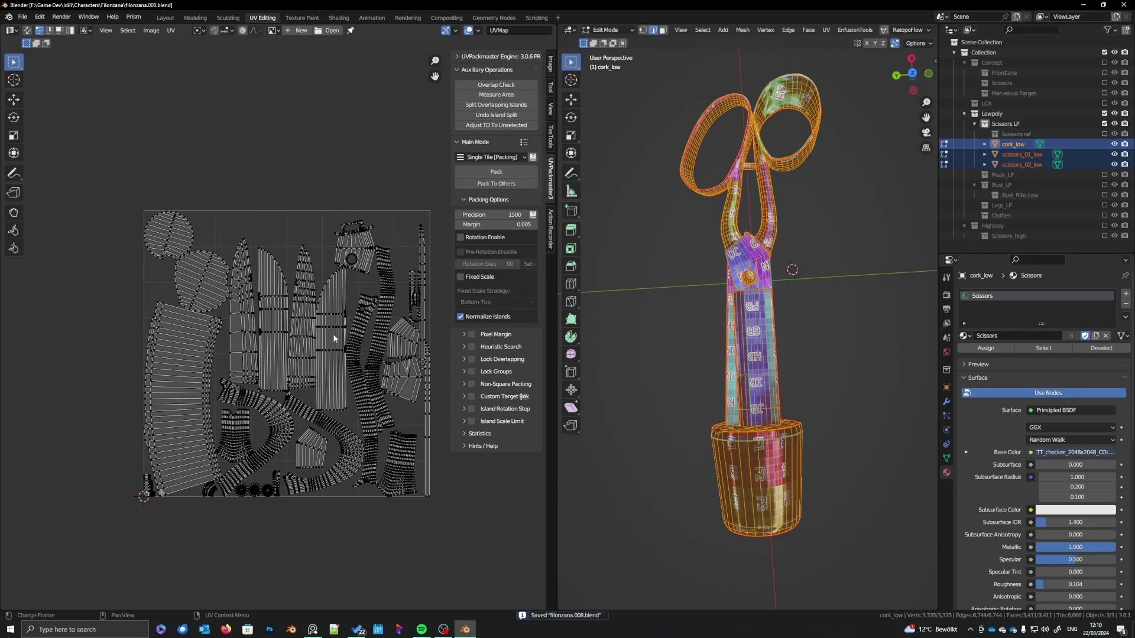
- Examine the checker texture on the scissors and cork, comparing the handles, blades and cork
shift+middle_drag(791, 405, 807, 407)
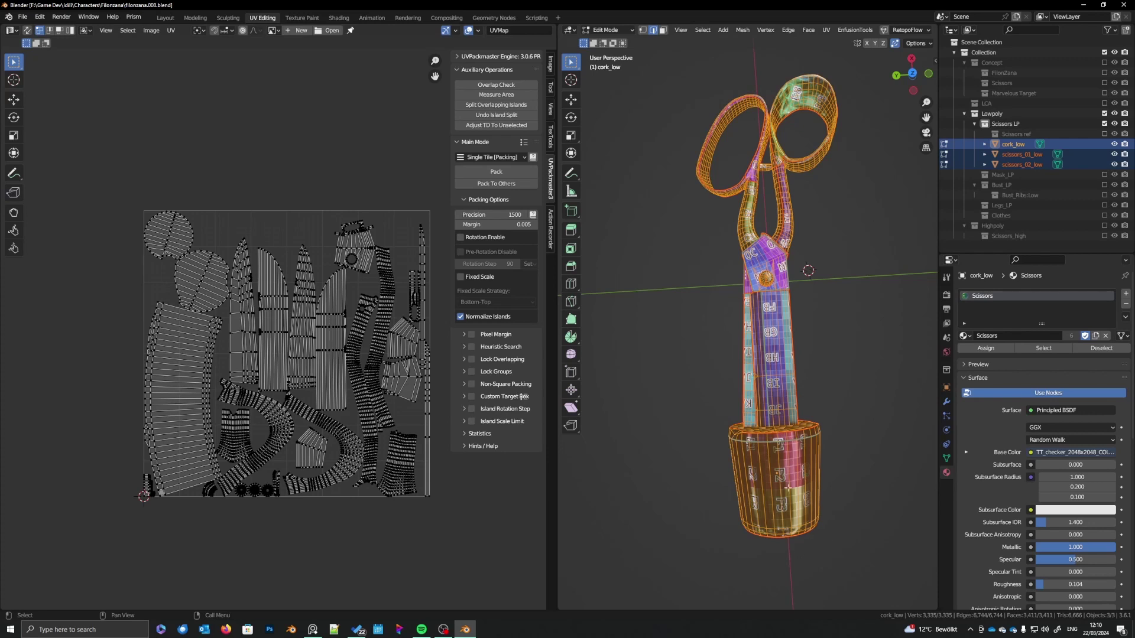
shift+middle_drag(830, 554, 809, 449)
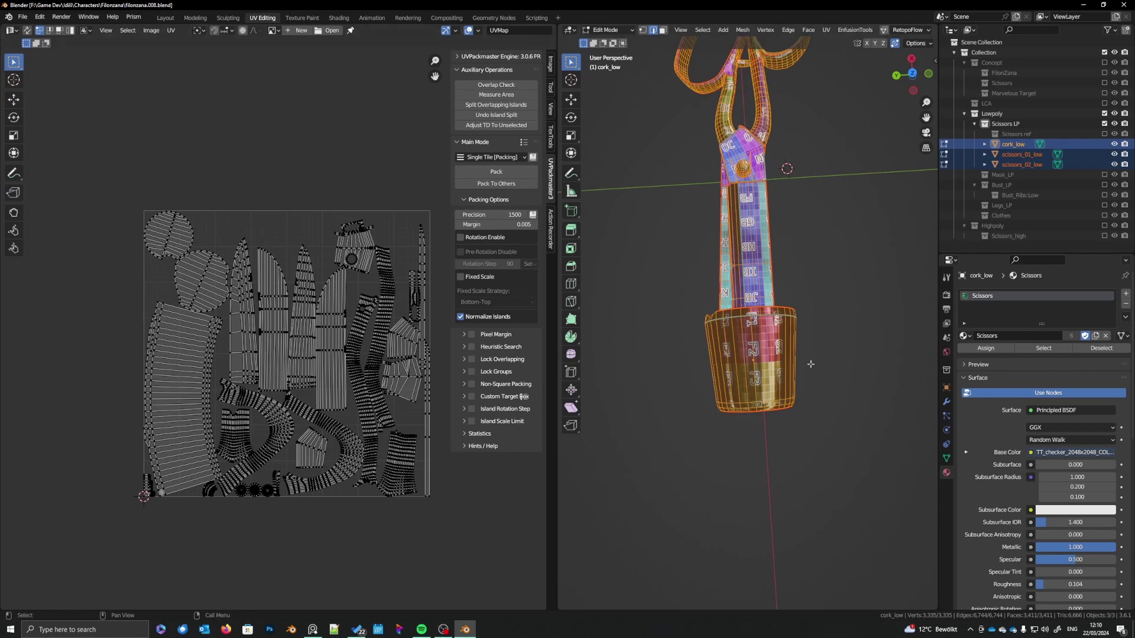
shift+middle_drag(796, 358, 797, 434)
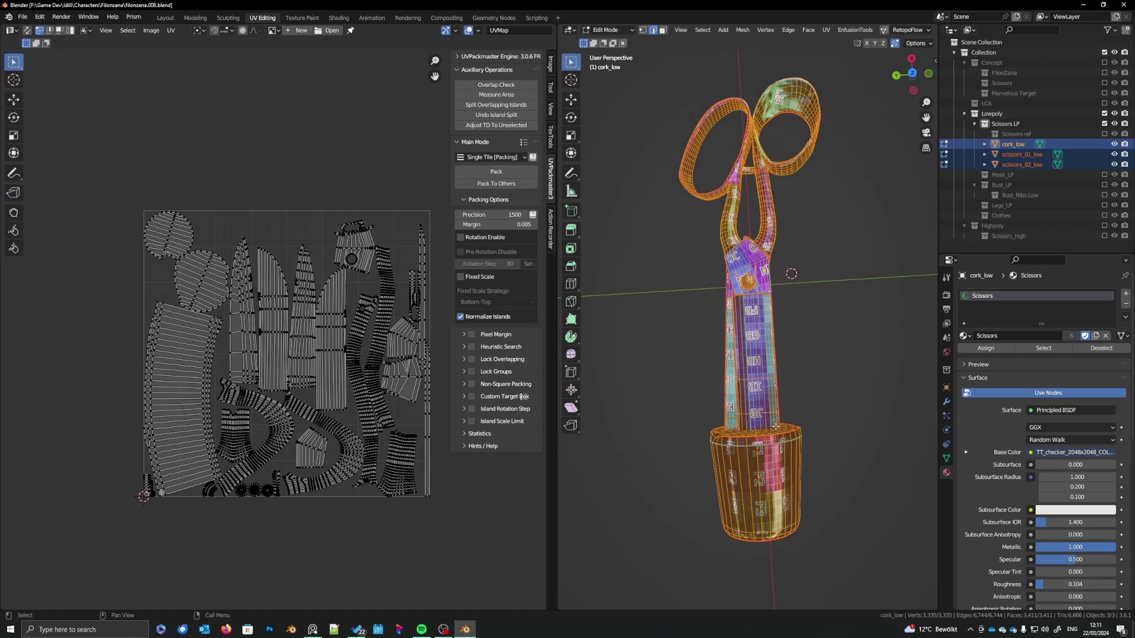
shift+middle_drag(775, 429, 779, 417)
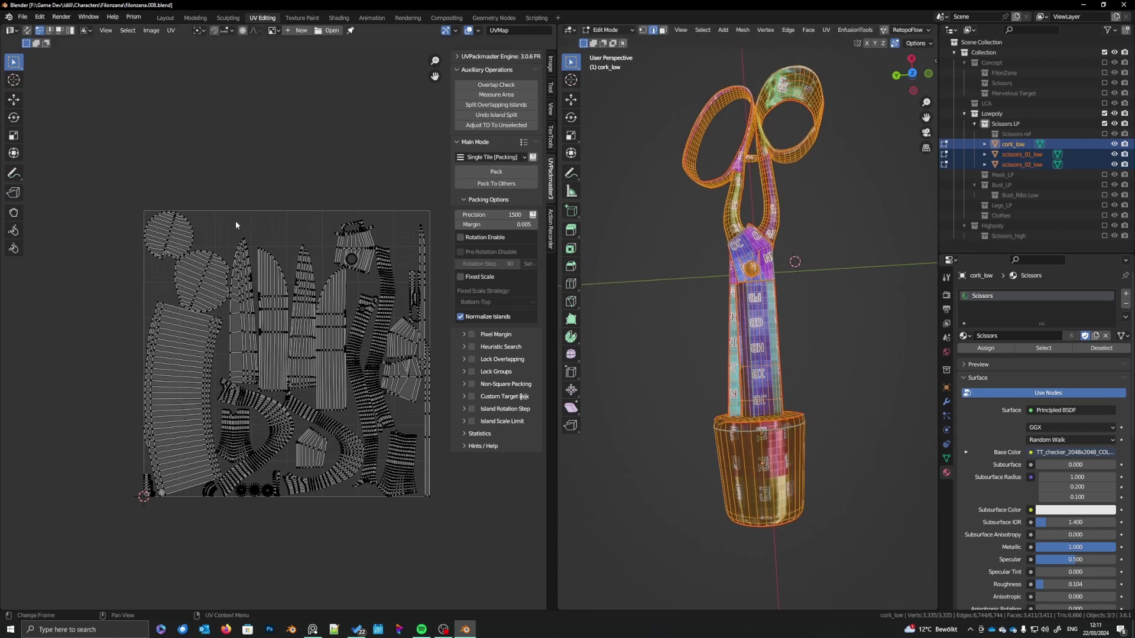
shift+middle_drag(764, 456, 763, 410)
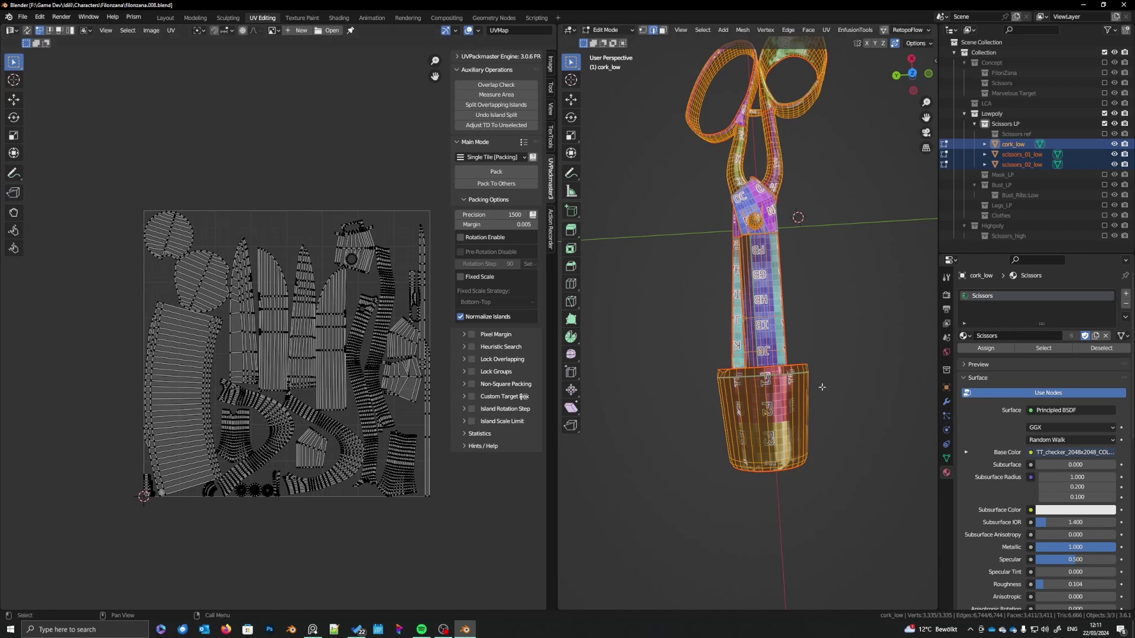
middle_drag(780, 414, 806, 431)
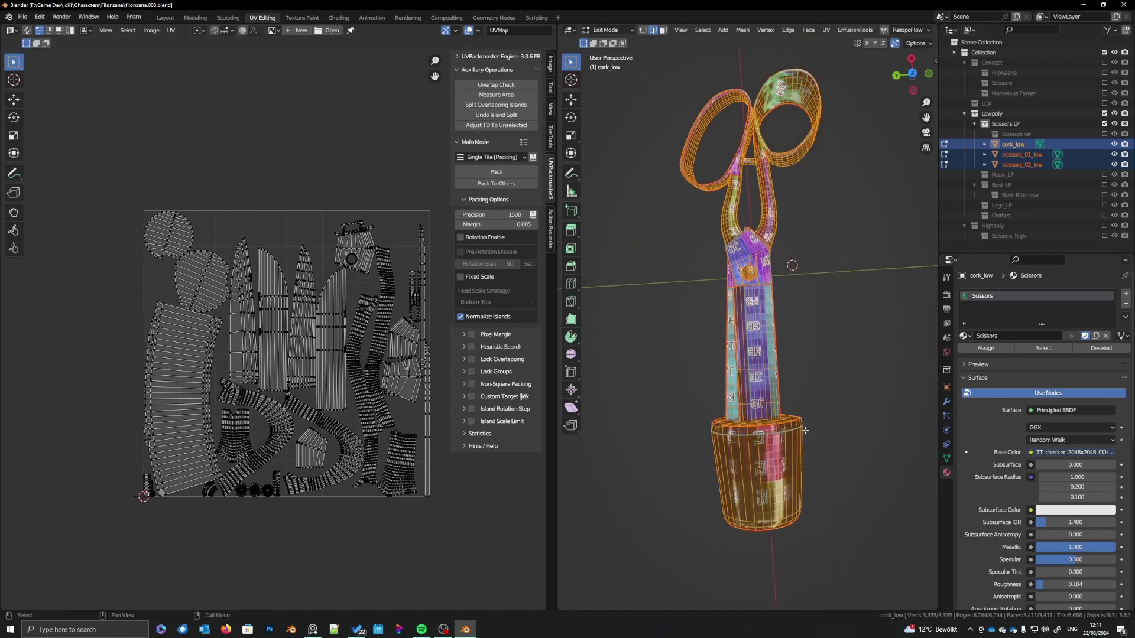
scroll(789, 443, down, 3)
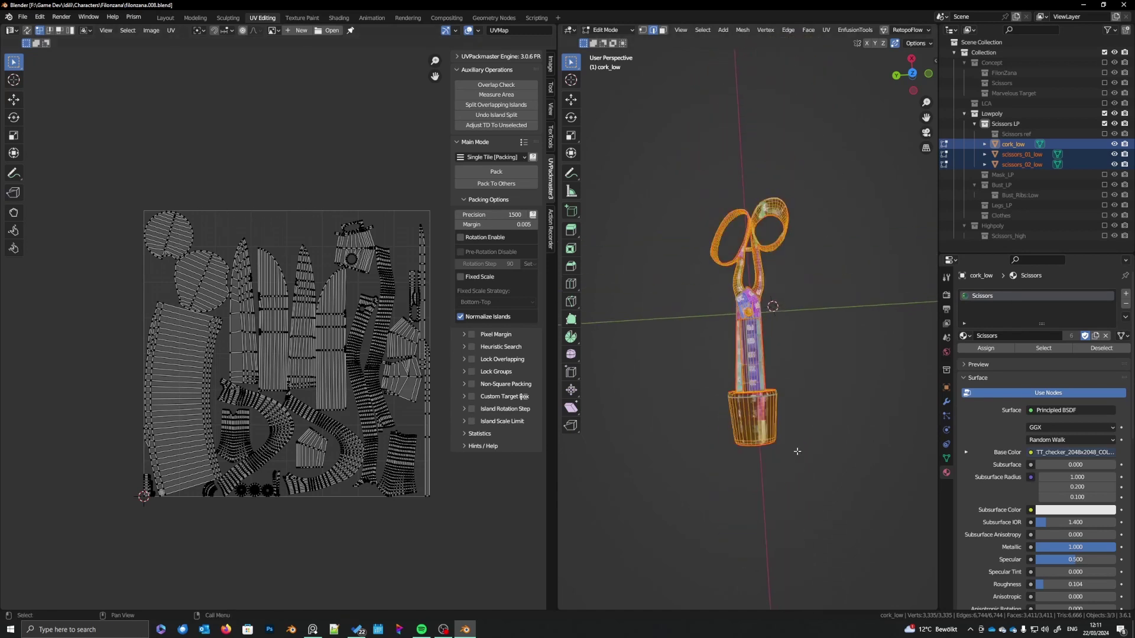
scroll(786, 445, up, 1)
middle_drag(787, 445, 782, 462)
- Switch the low-poly scissors and cork to Object Mode and give the outliner more height
key(Tab)
drag(1071, 256, 1067, 352)
scroll(814, 360, up, 3)
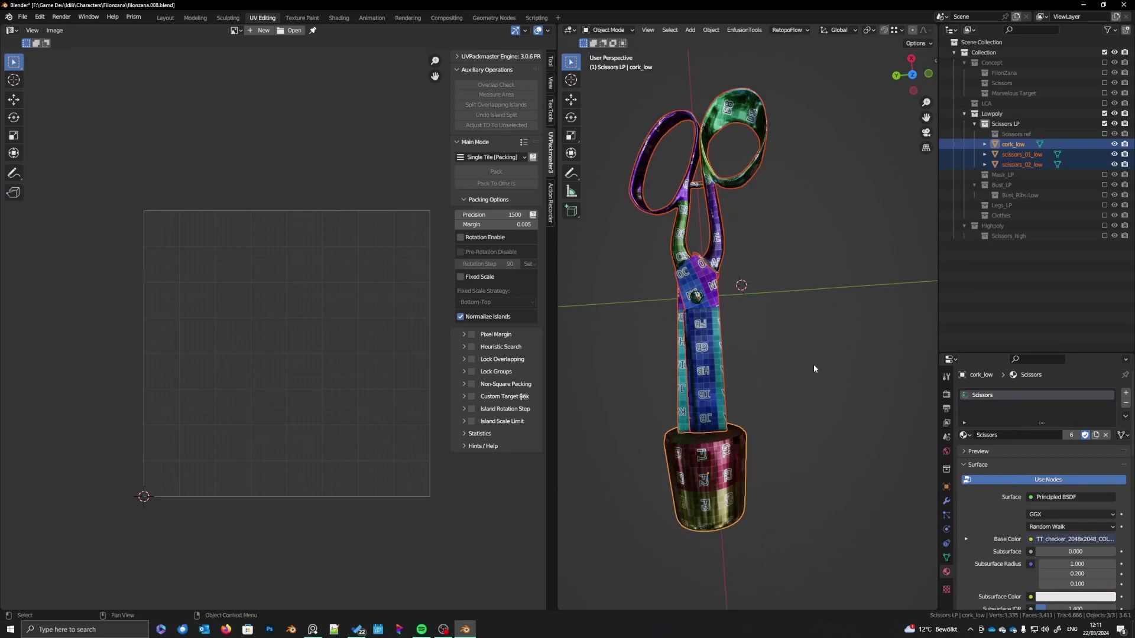
middle_drag(829, 370, 830, 356)
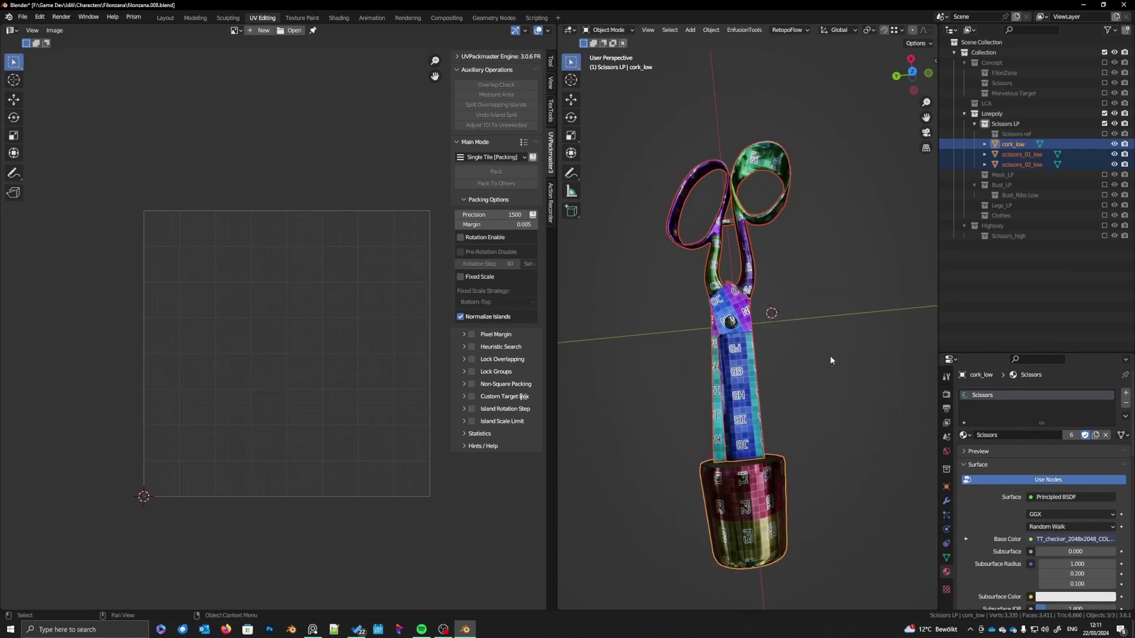
- Enable the Highpoly collection and widen the 3D viewport
click(747, 358)
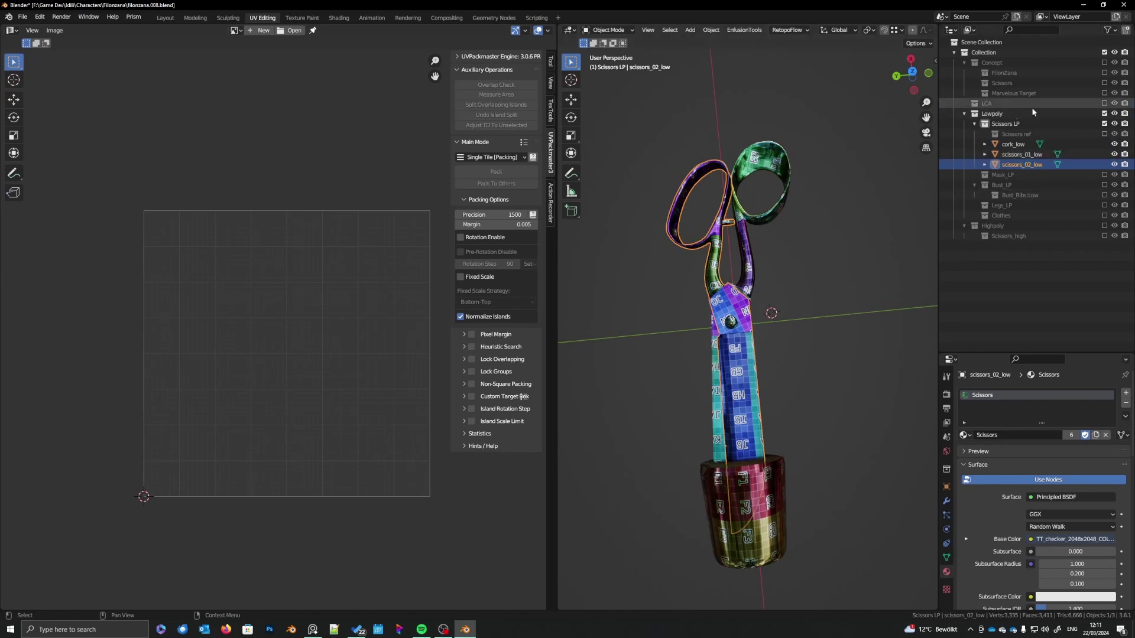
click(1104, 226)
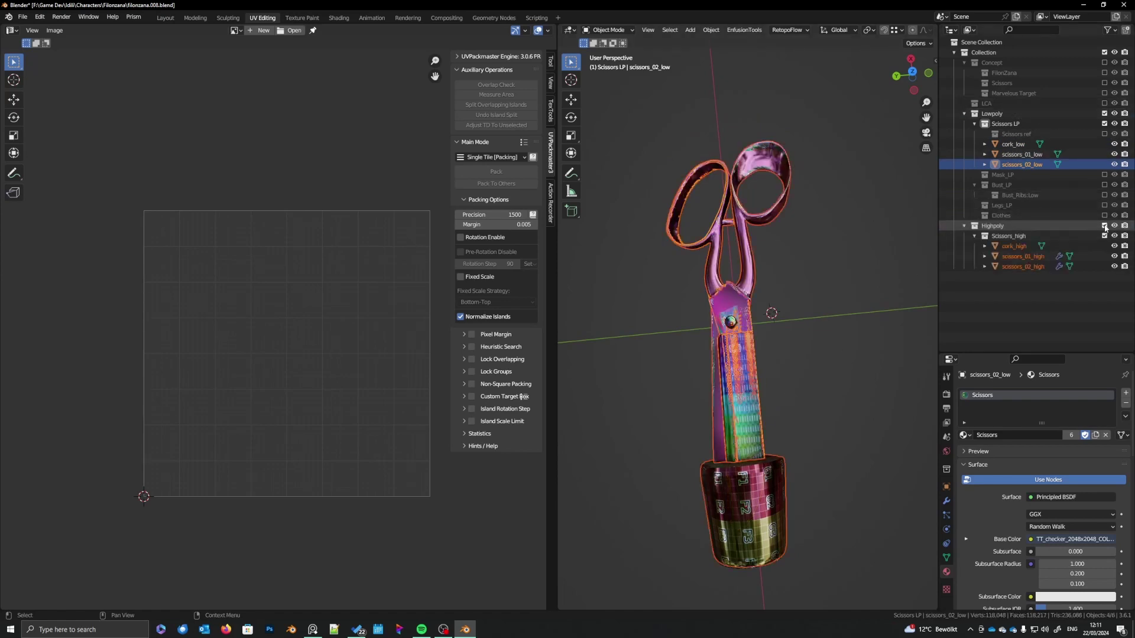
middle_drag(800, 346, 771, 357)
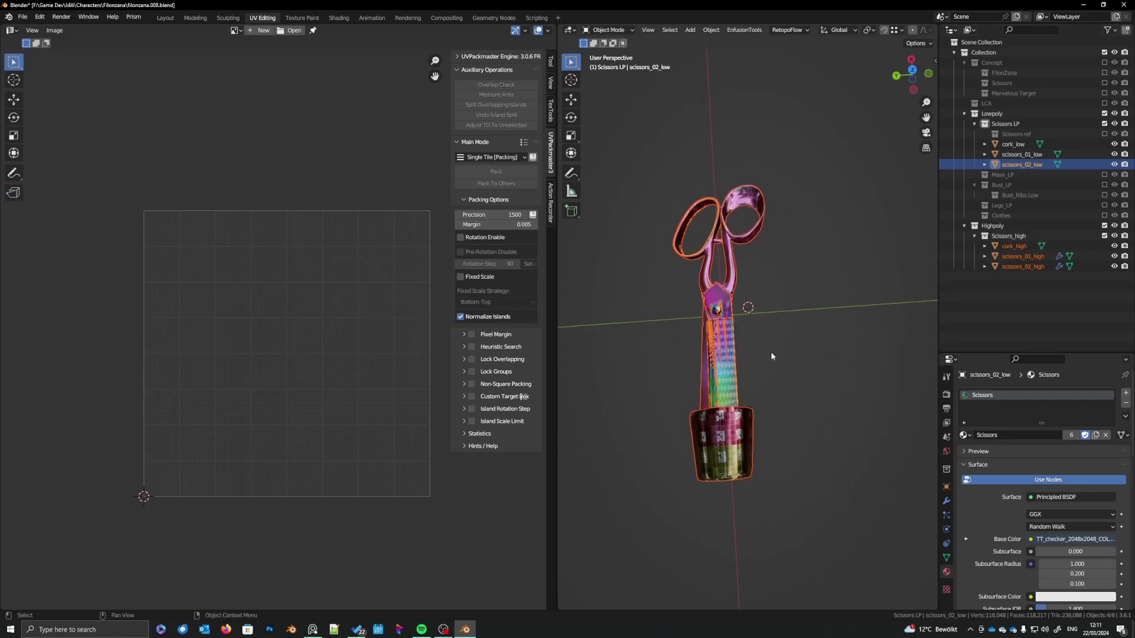
drag(552, 408, 480, 407)
- Select scissors_02_high together with scissors_02_low
scroll(732, 399, up, 3)
middle_drag(732, 399, 701, 356)
click(698, 355)
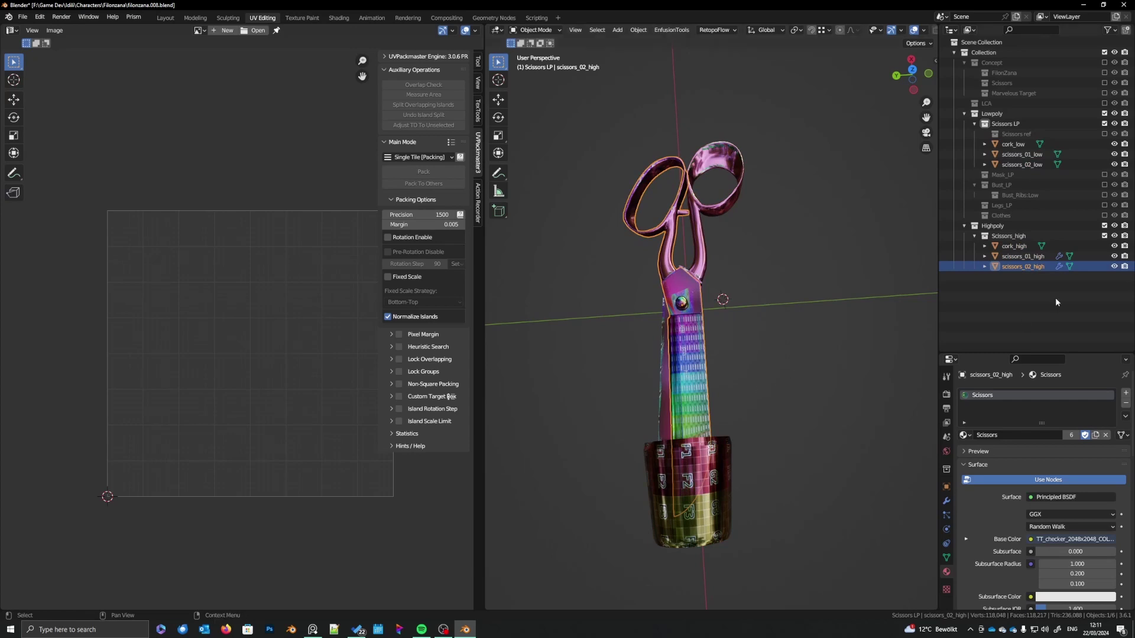
ctrl+click(1020, 165)
middle_drag(840, 343, 800, 364)
middle_drag(732, 374, 719, 391)
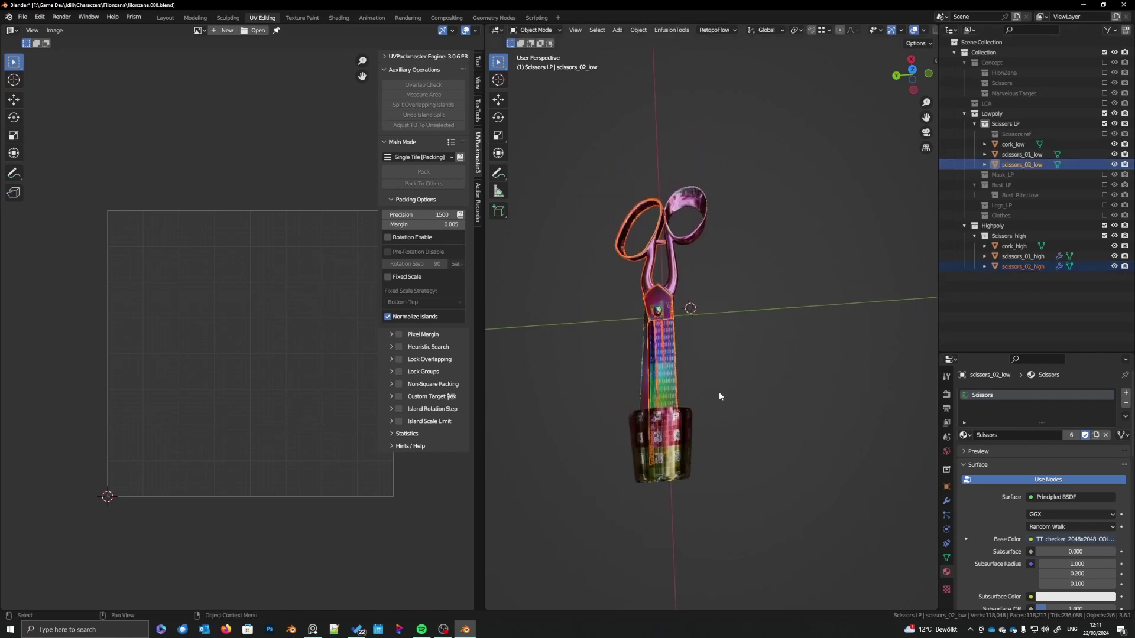
key(g)
key(x)
key(y)
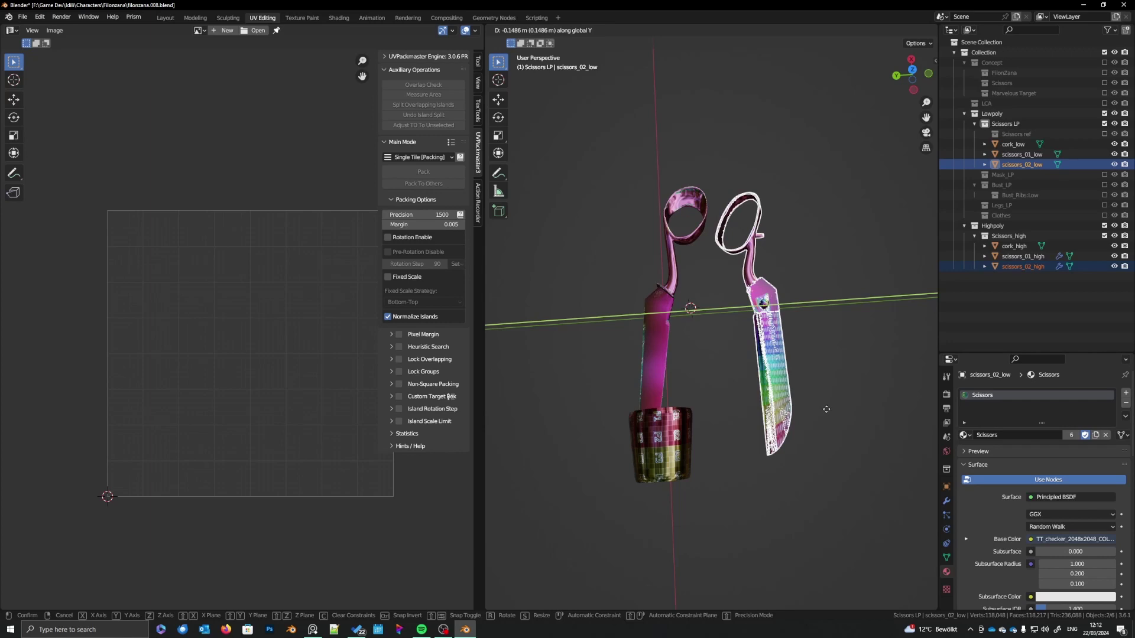
right_click(784, 401)
- Move scissors_02_low and scissors_02_high together 0.1 m along the global Y axis
scroll(772, 409, down, 7)
middle_drag(781, 399, 759, 391)
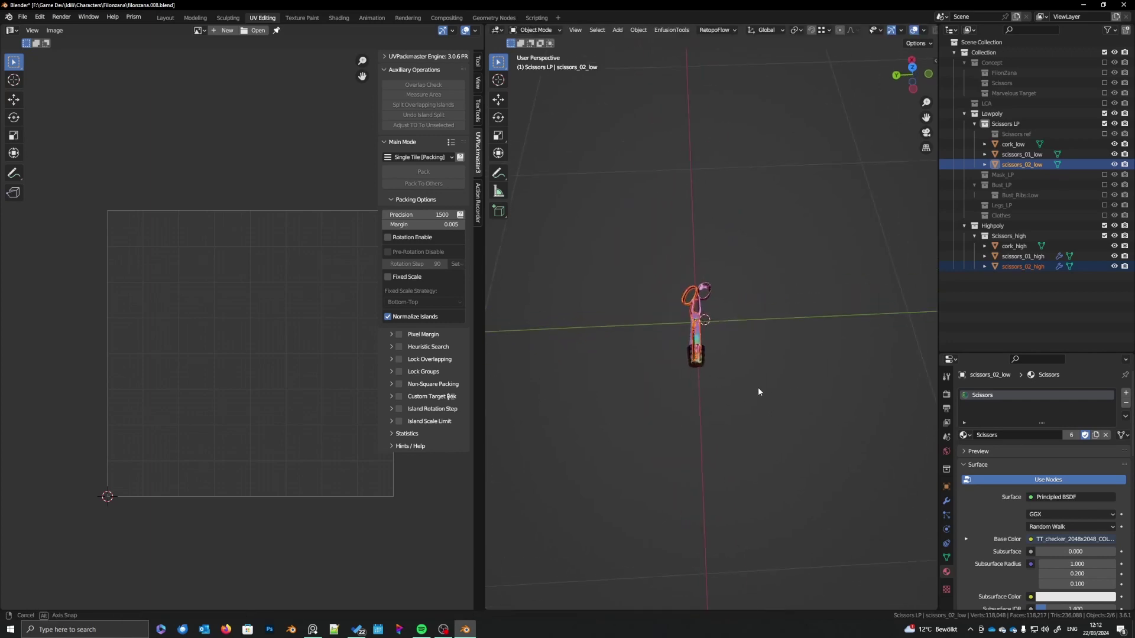
key(g)
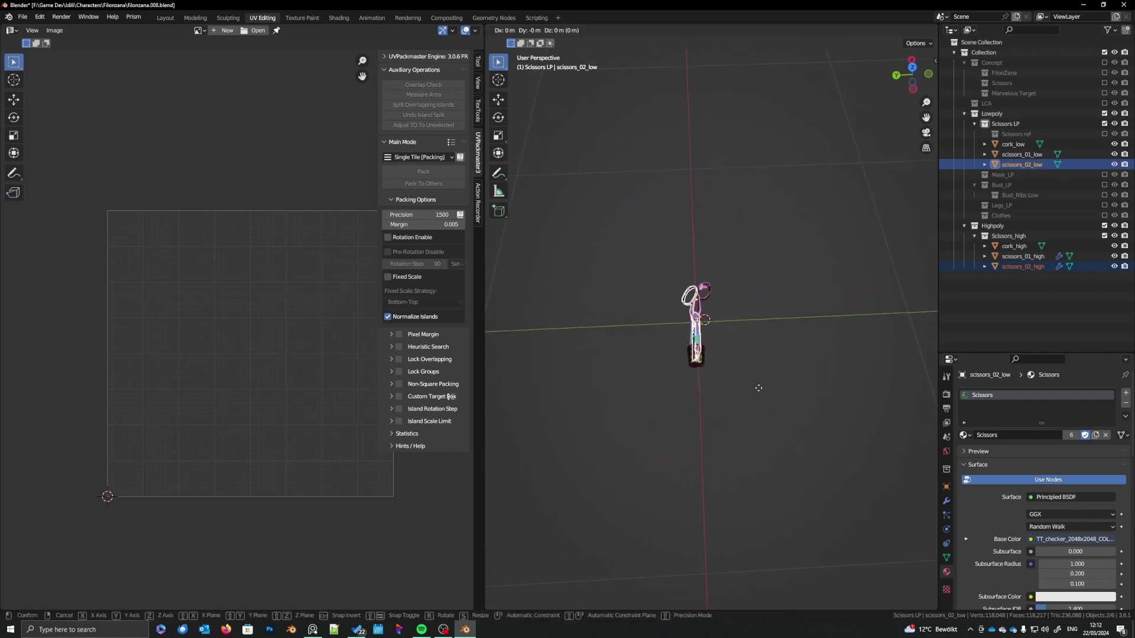
key(x)
key(y)
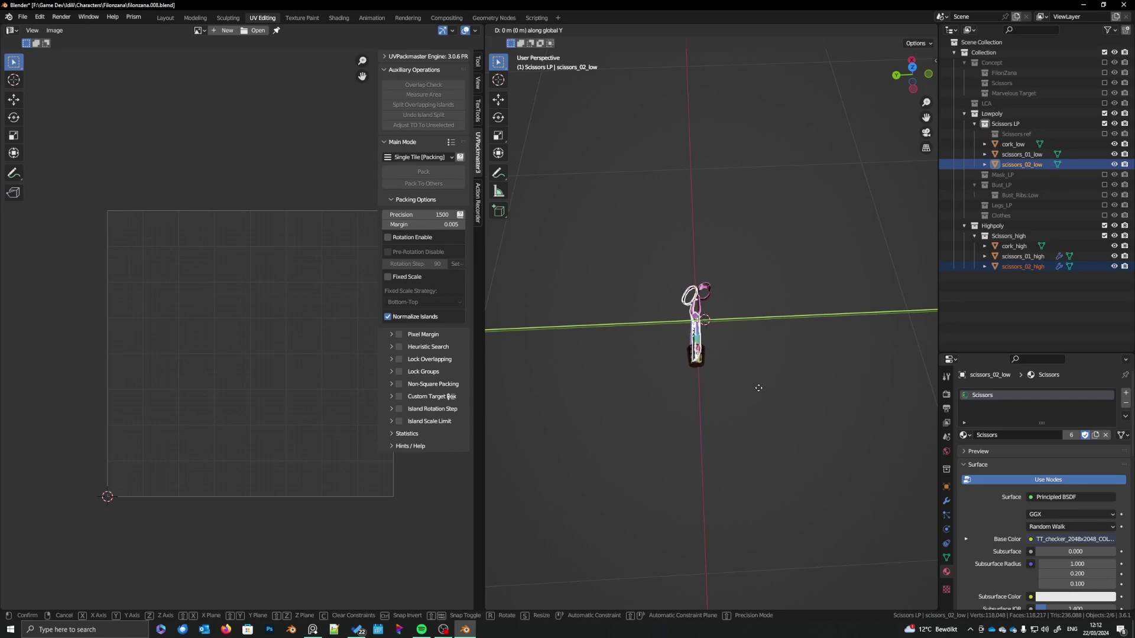
text(.1)
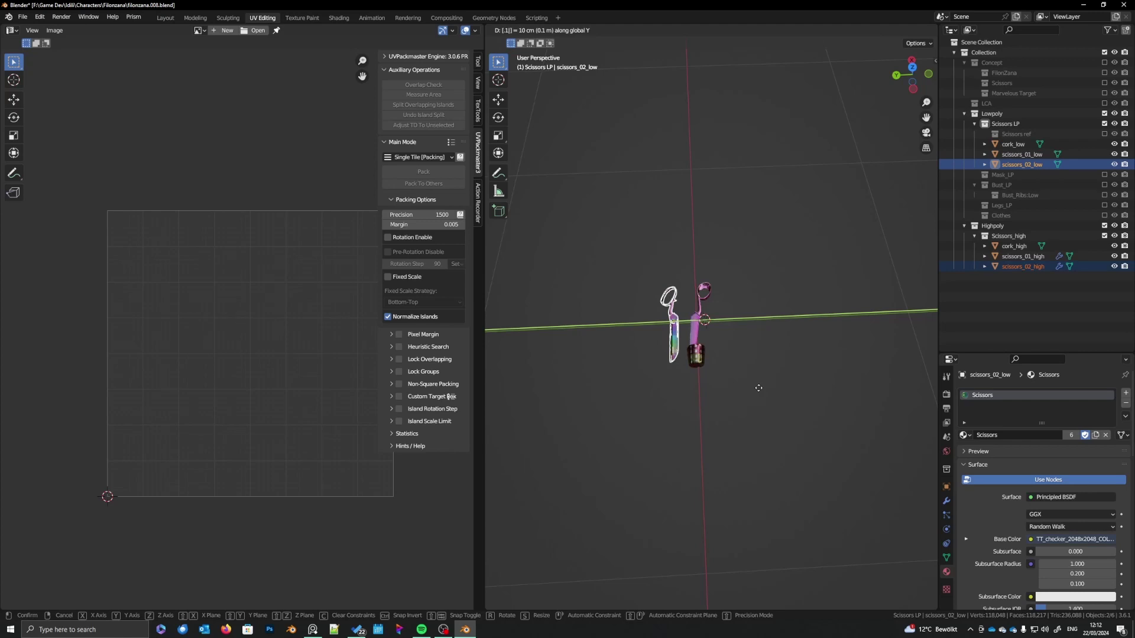
key(Return)
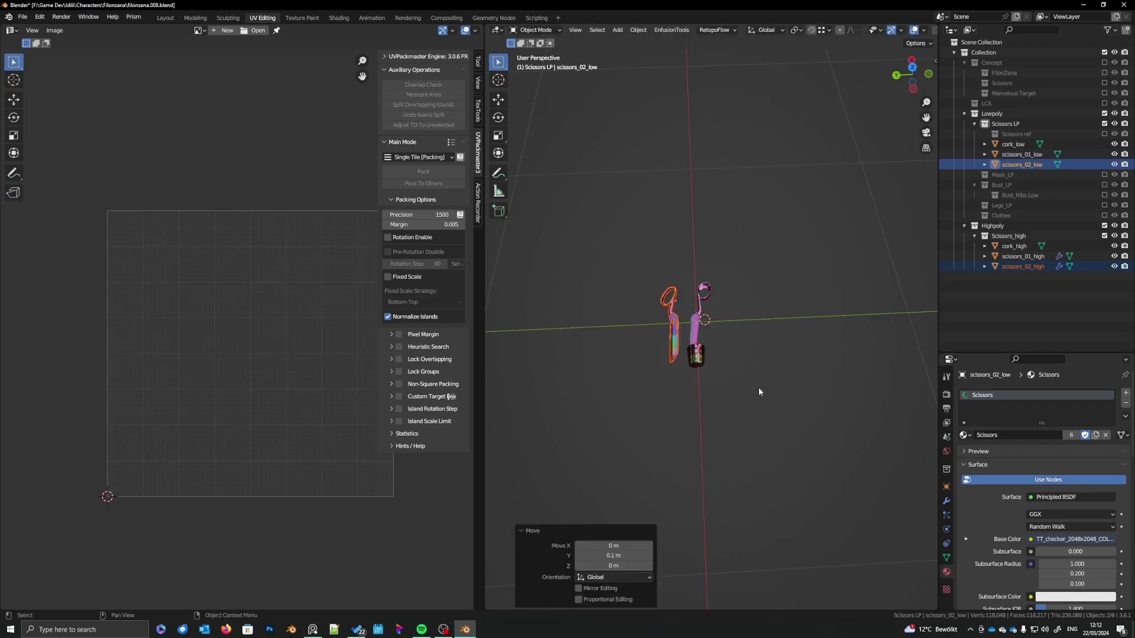
- Select cork_low together with cork_high and move both -0.1 m along the global Y axis
click(703, 363)
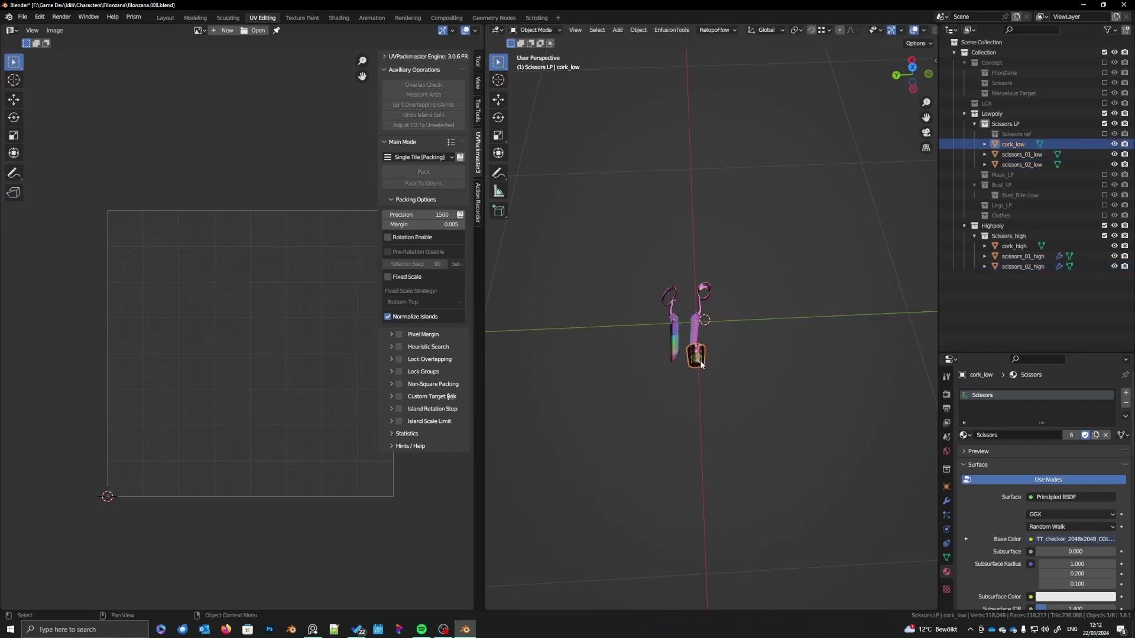
ctrl+click(1014, 246)
key(g)
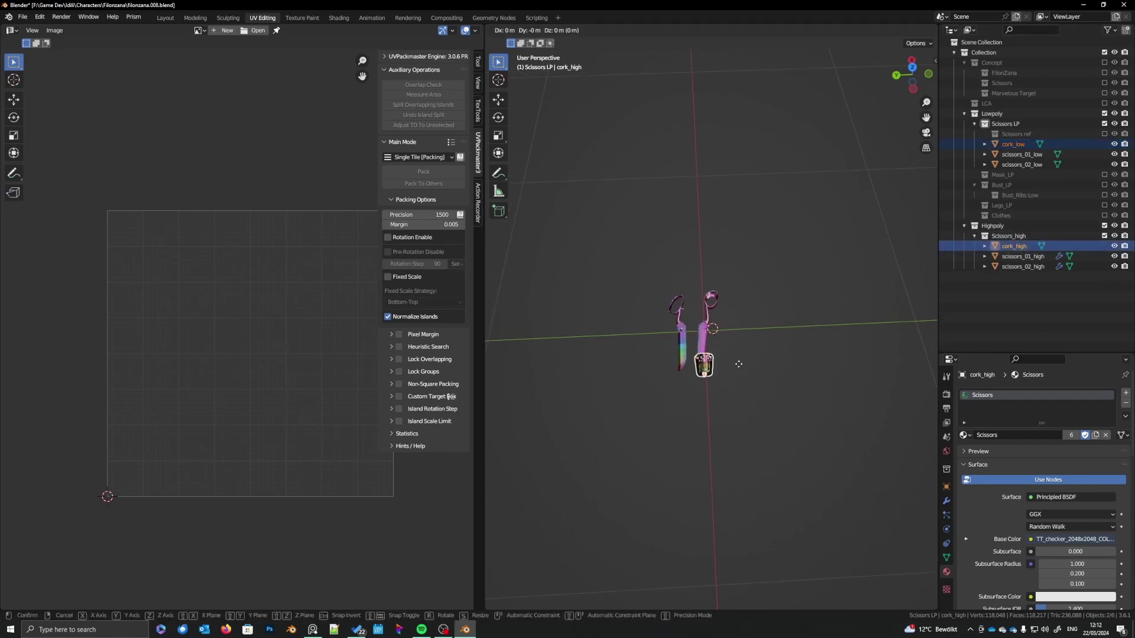
key(x)
key(y)
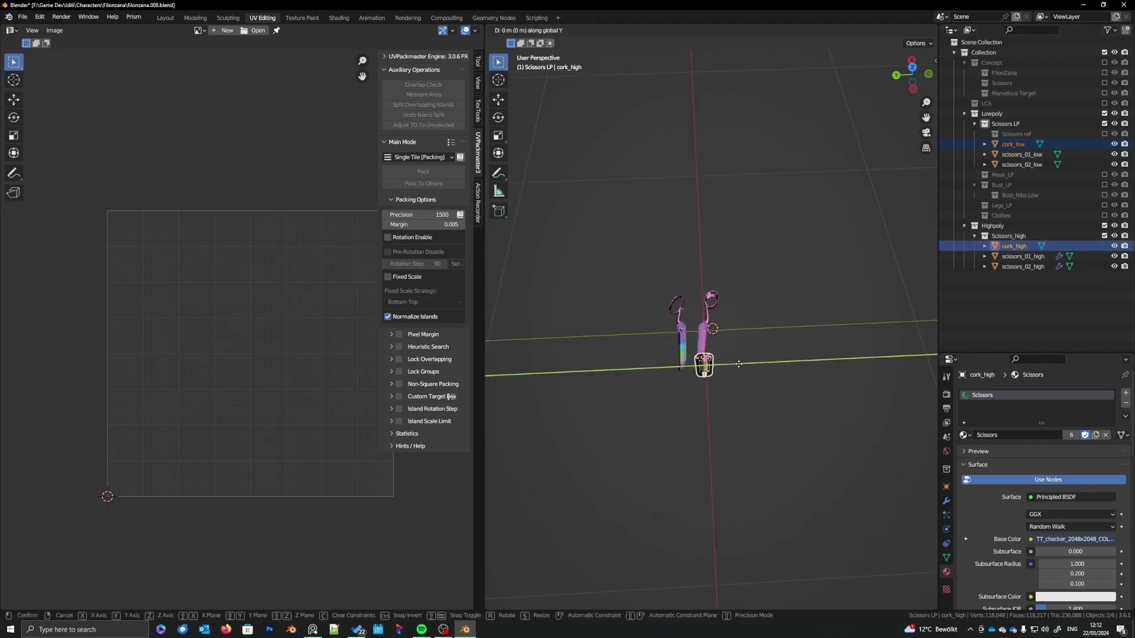
text(-.1)
key(Return)
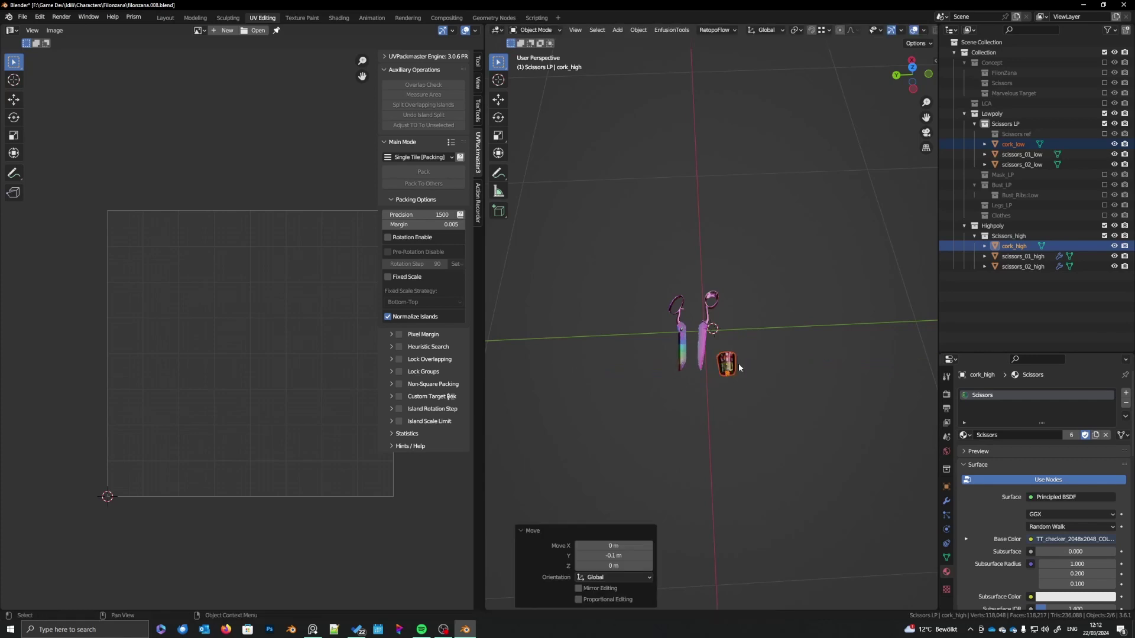
- Inspect the separated scissor halves and cork up close and save the file
scroll(727, 366, up, 5)
scroll(697, 378, down, 2)
middle_drag(715, 357, 701, 480)
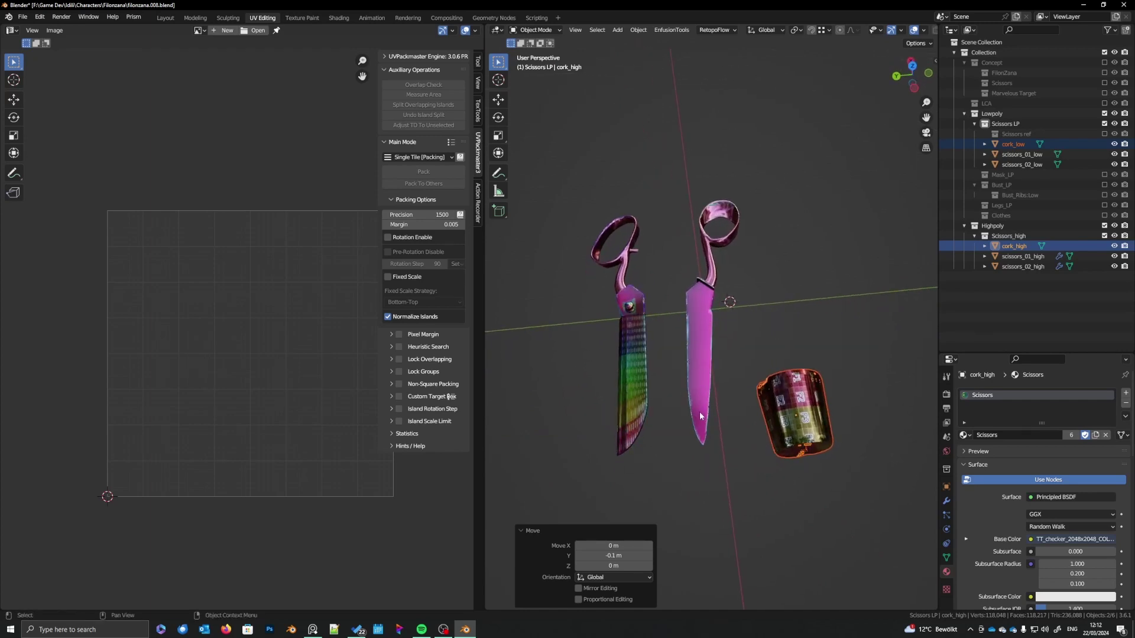
scroll(700, 412, up, 3)
middle_drag(760, 405, 733, 386)
key(ctrl+s)
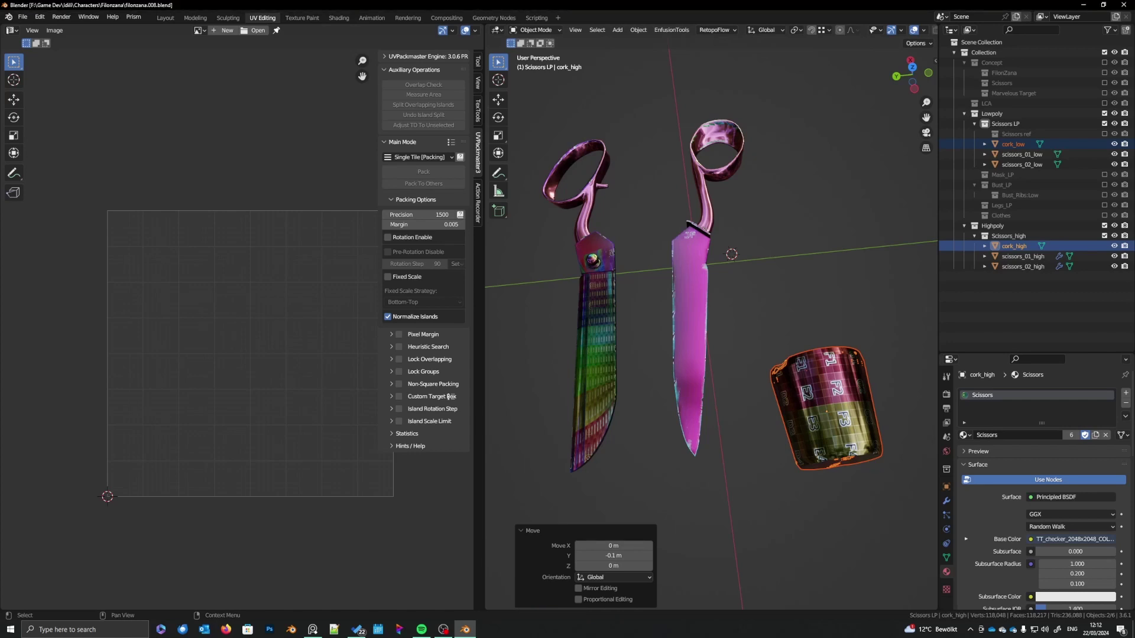
- Examine the reference photo of the old metal scissors and compare it with the separated scissor halves
right_drag(1134, 280, 545, 343)
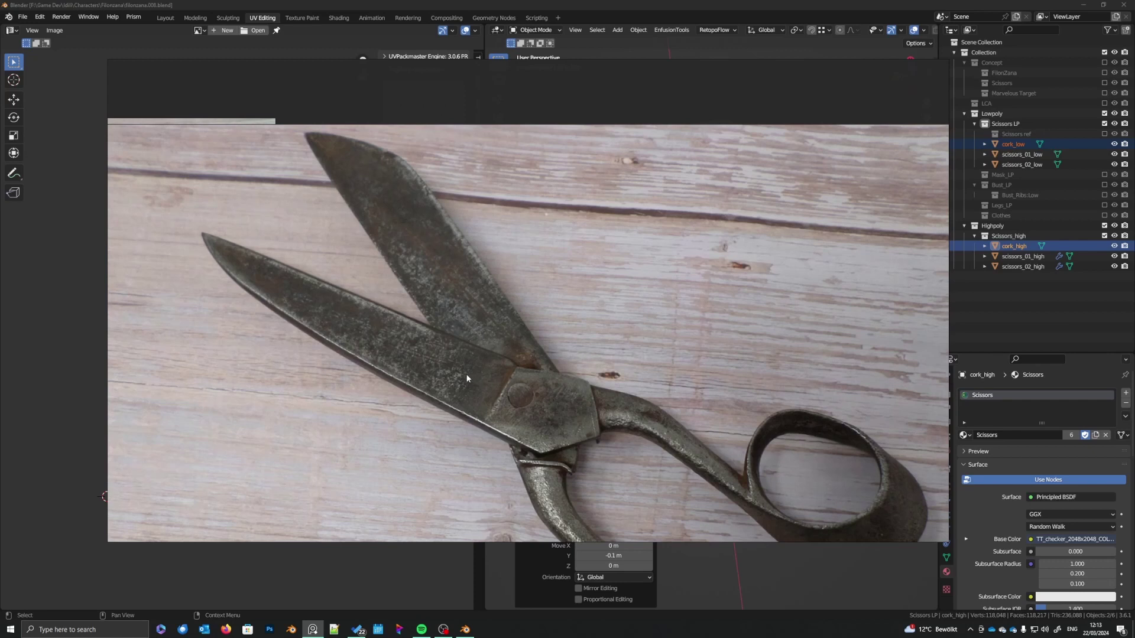
right_drag(453, 394, 1134, 317)
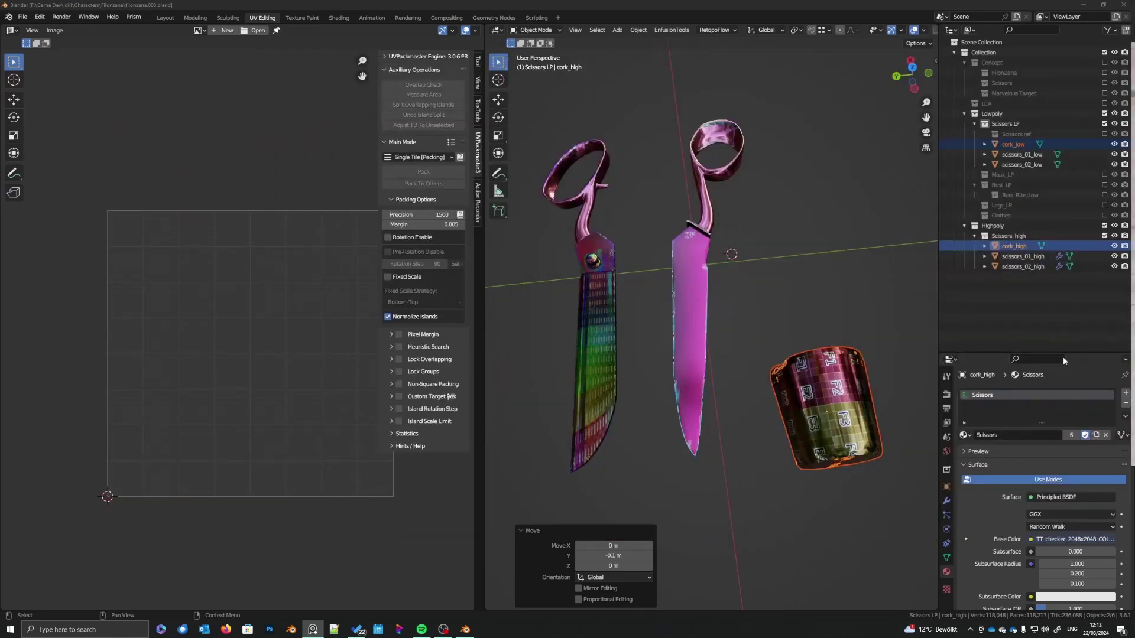
middle_drag(612, 370, 705, 349)
scroll(694, 386, up, 2)
scroll(710, 391, down, 2)
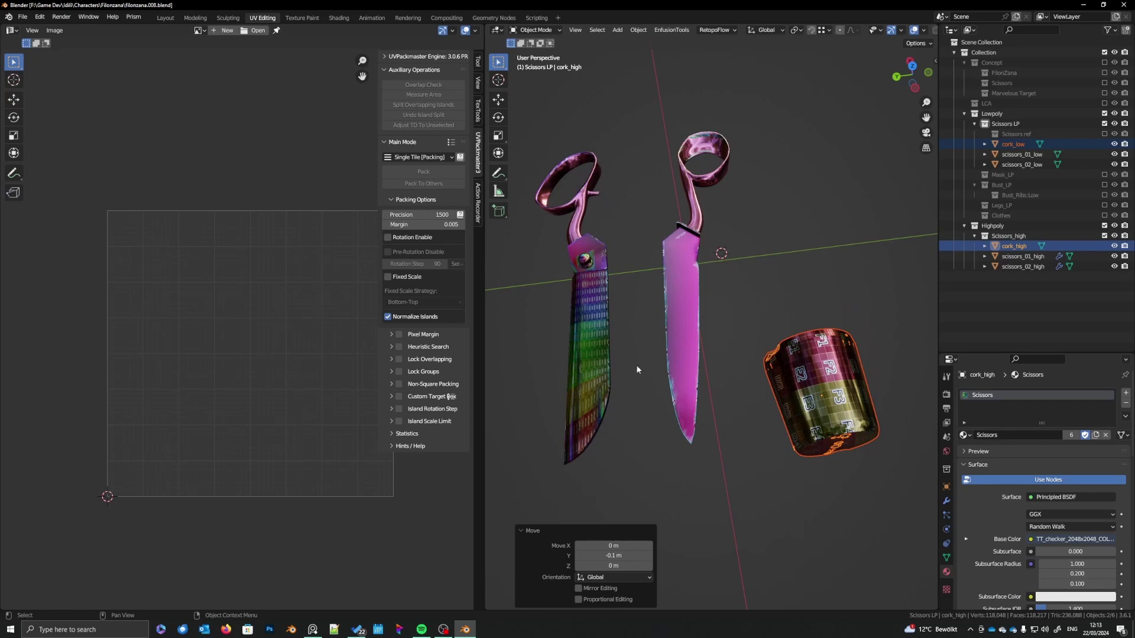
middle_drag(636, 370, 638, 353)
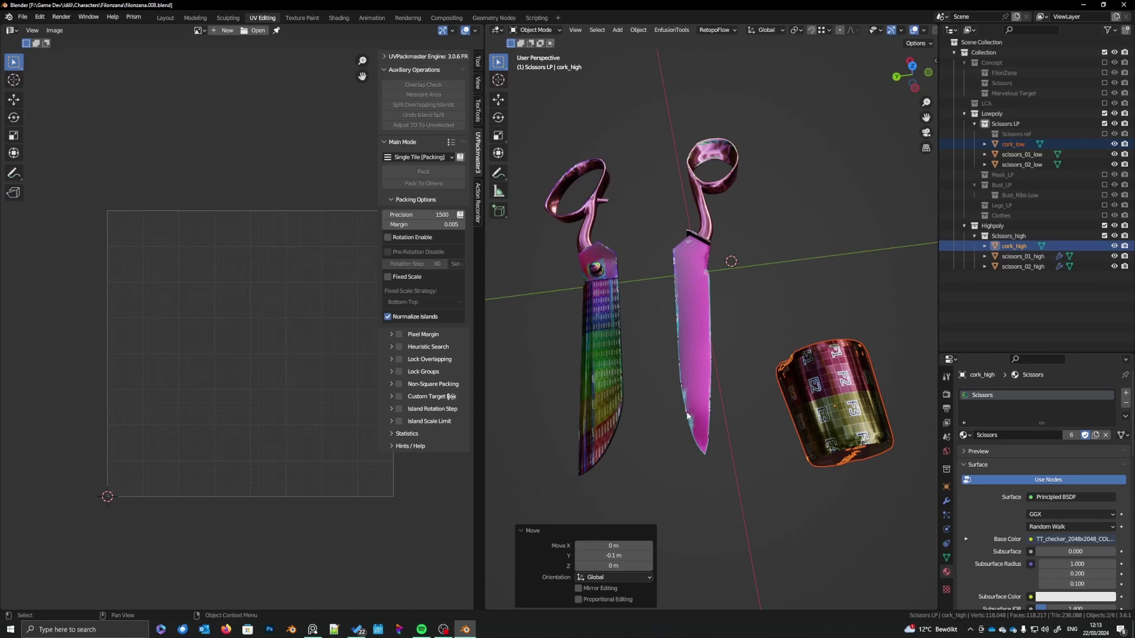
middle_drag(676, 410, 669, 432)
scroll(670, 434, up, 3)
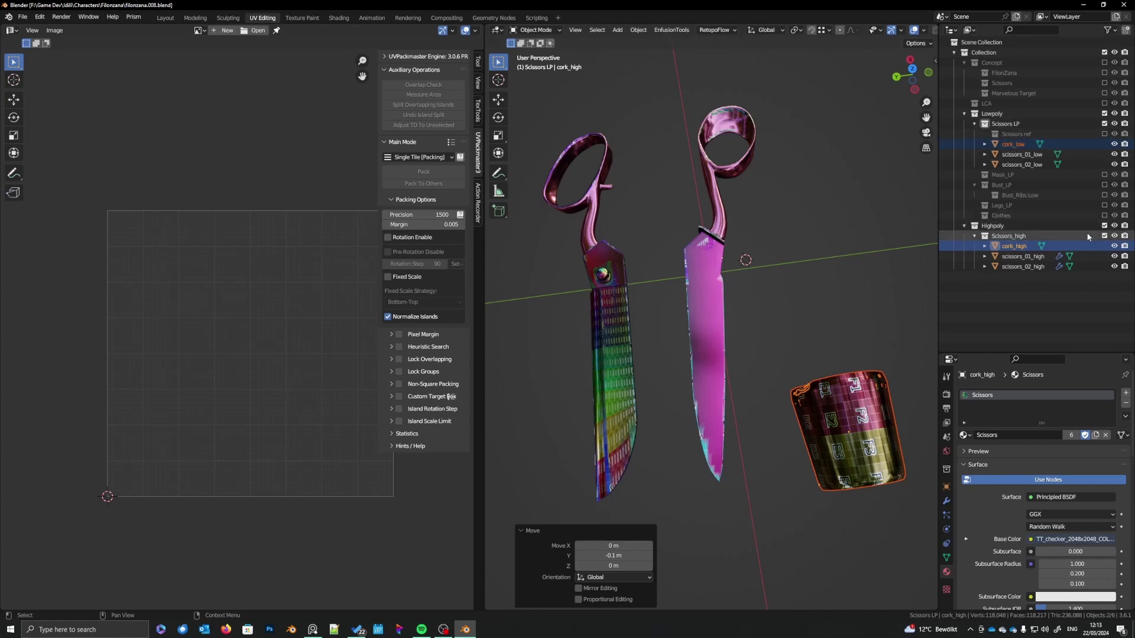
- Exclude the Scissors_high collection and select cork_low, scissors_01_low and scissors_02_low
click(1105, 235)
scroll(816, 278, down, 2)
shift+middle_drag(804, 285, 780, 282)
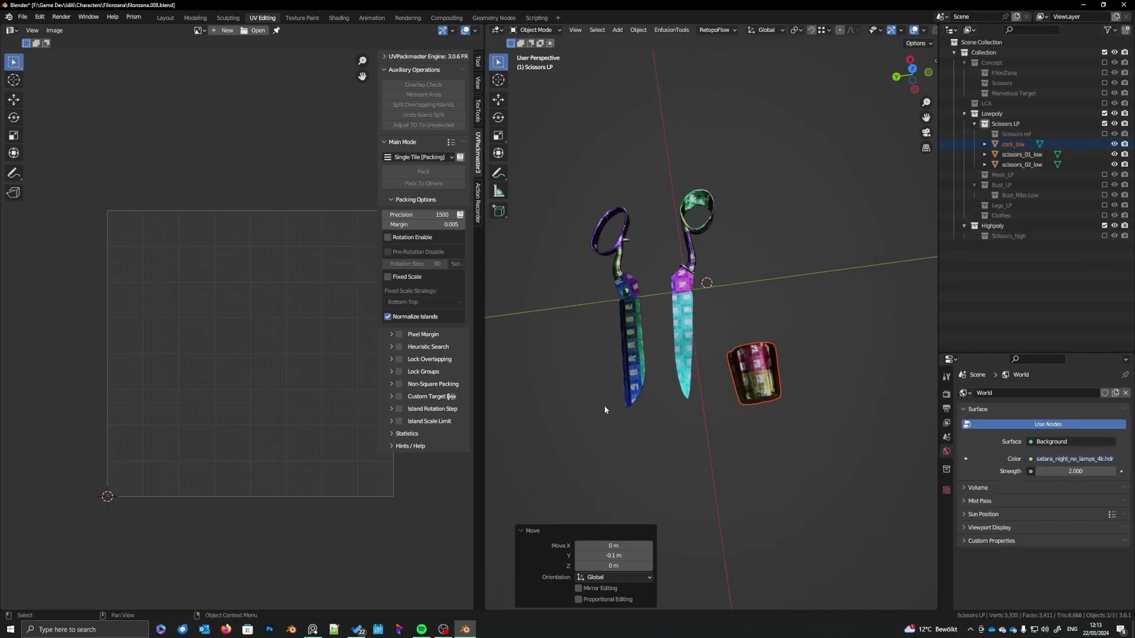
drag(589, 425, 801, 302)
mouse_move(783, 309)
middle_down()
mouse_move(782, 290)
mouse_move(781, 299)
middle_up()
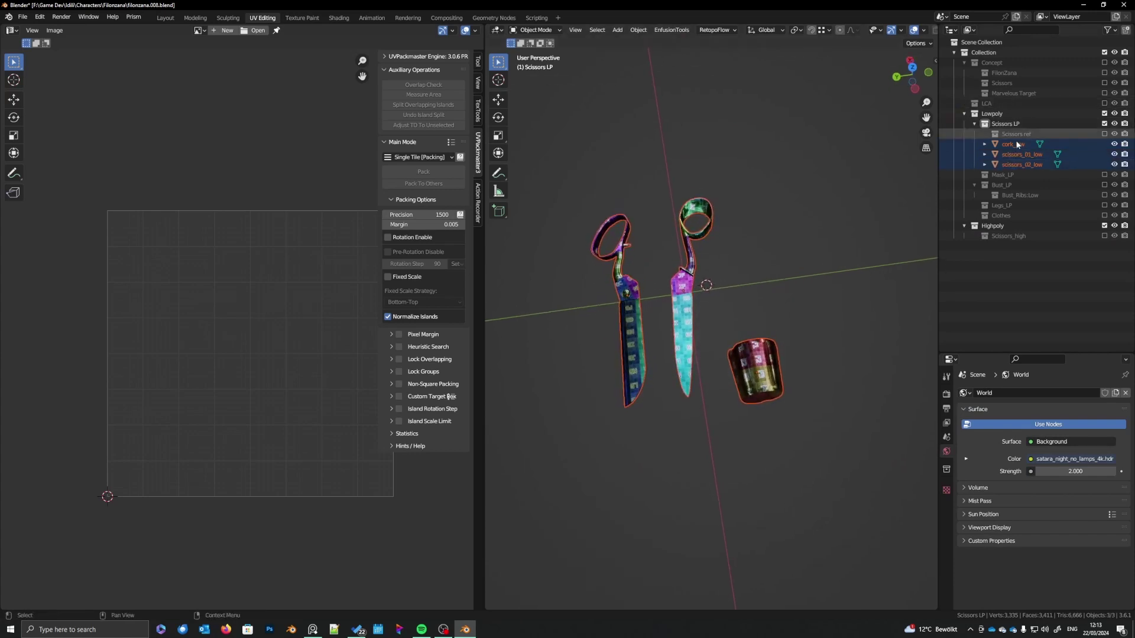
scroll(720, 329, up, 2)
mouse_move(720, 331)
shift+middle_down()
mouse_move(737, 360)
mouse_move(735, 343)
shift+middle_up()
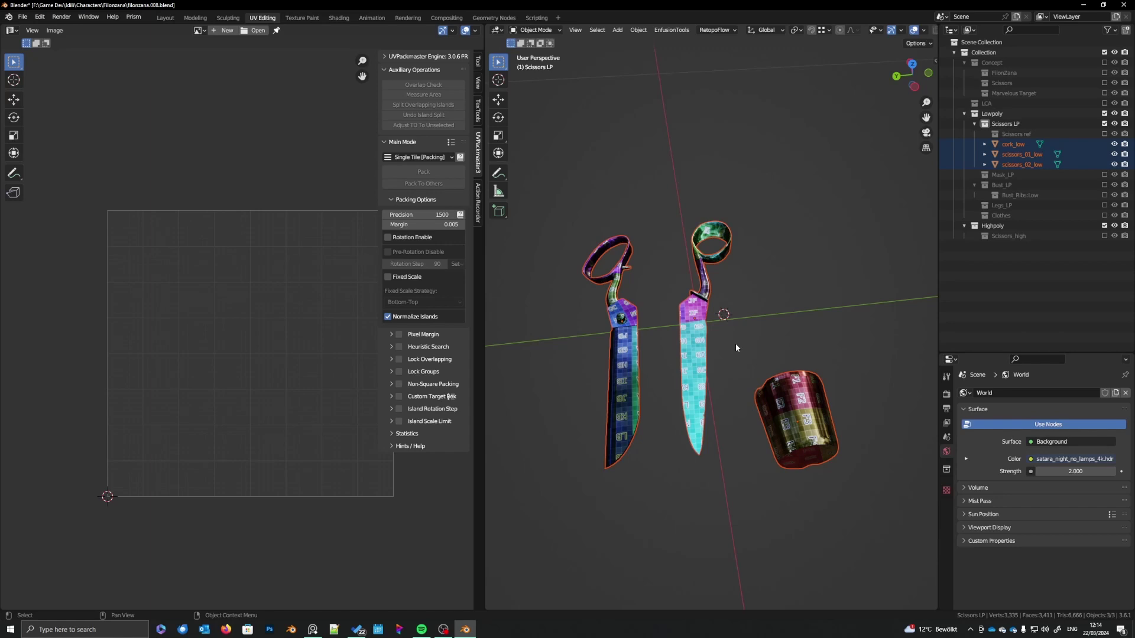
scroll(751, 346, up, 3)
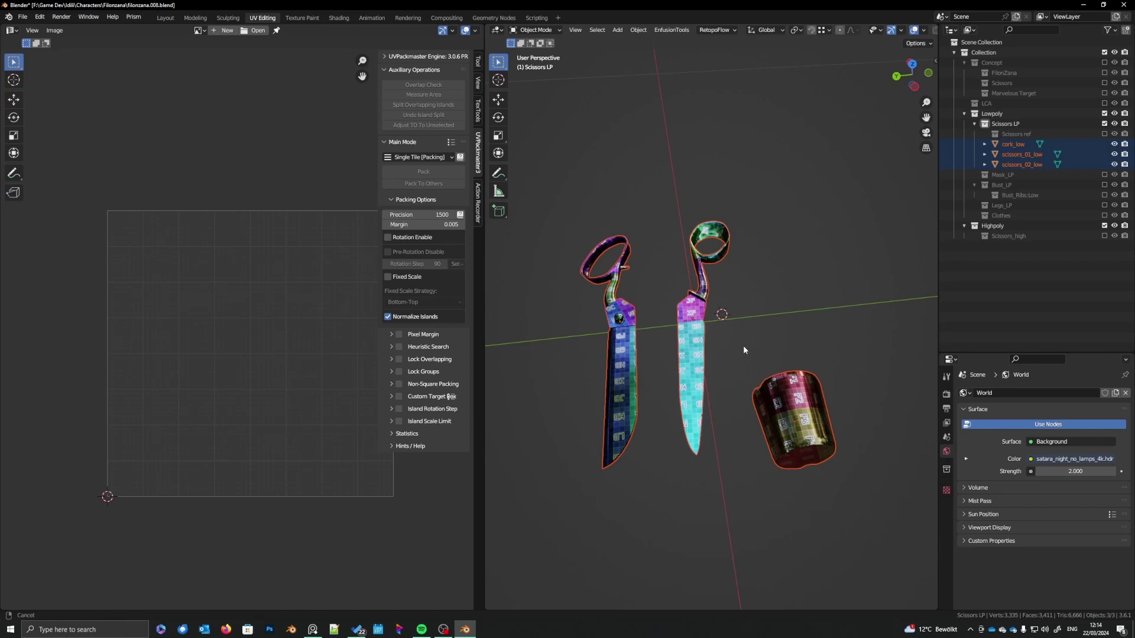
mouse_move(737, 346)
shift+middle_down()
mouse_move(737, 334)
mouse_move(726, 355)
mouse_move(732, 320)
mouse_move(734, 357)
shift+middle_up()
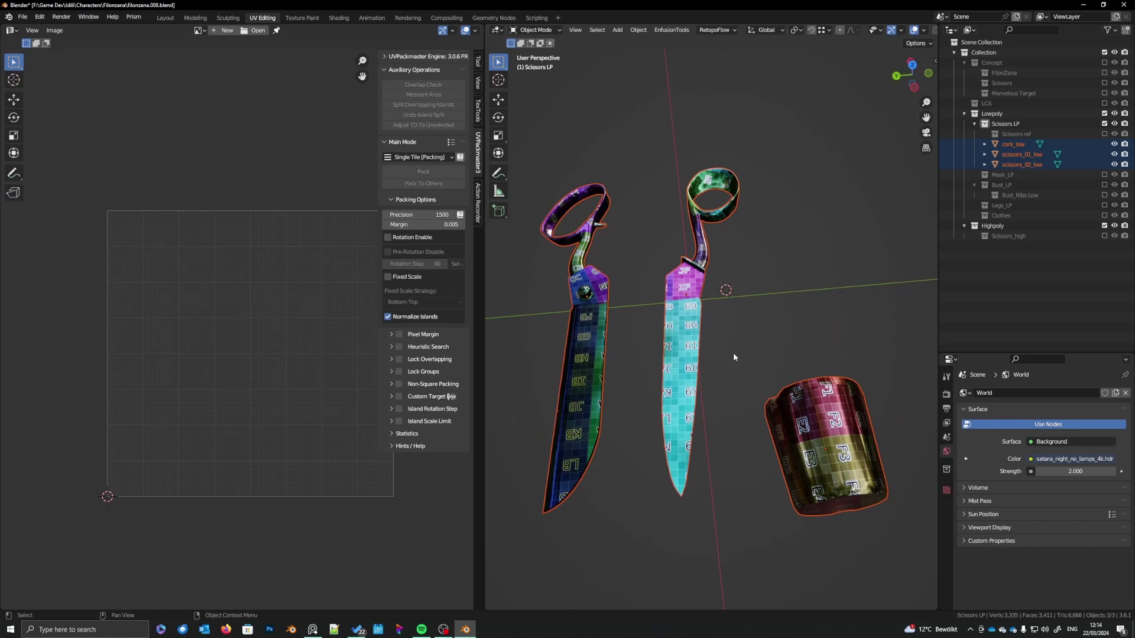
middle_drag(736, 352, 740, 377)
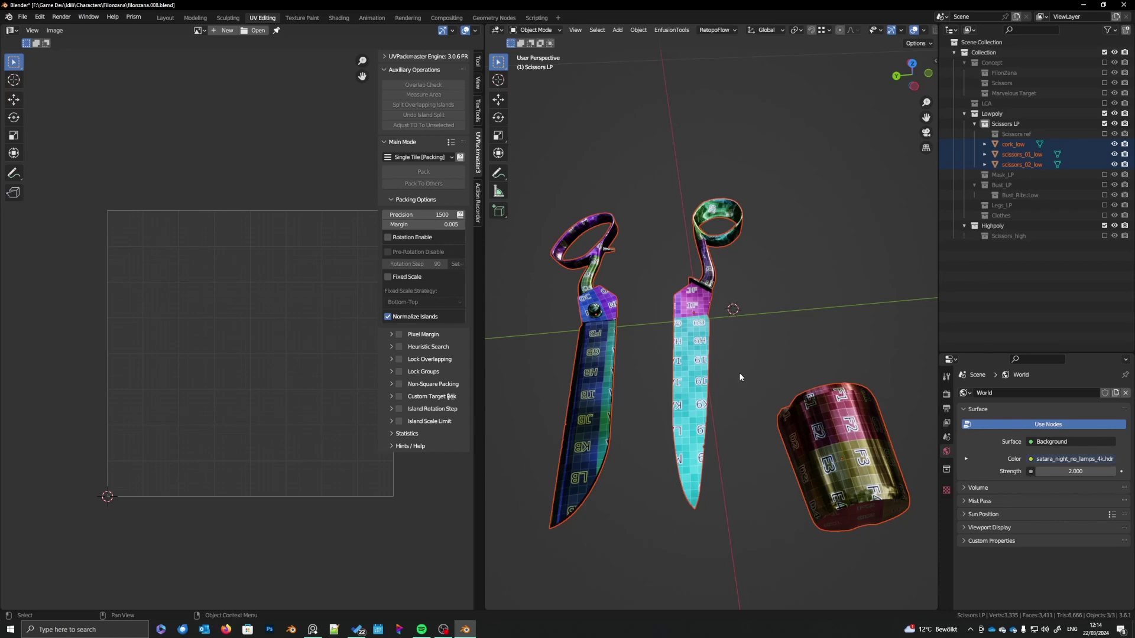
middle_drag(739, 377, 735, 376)
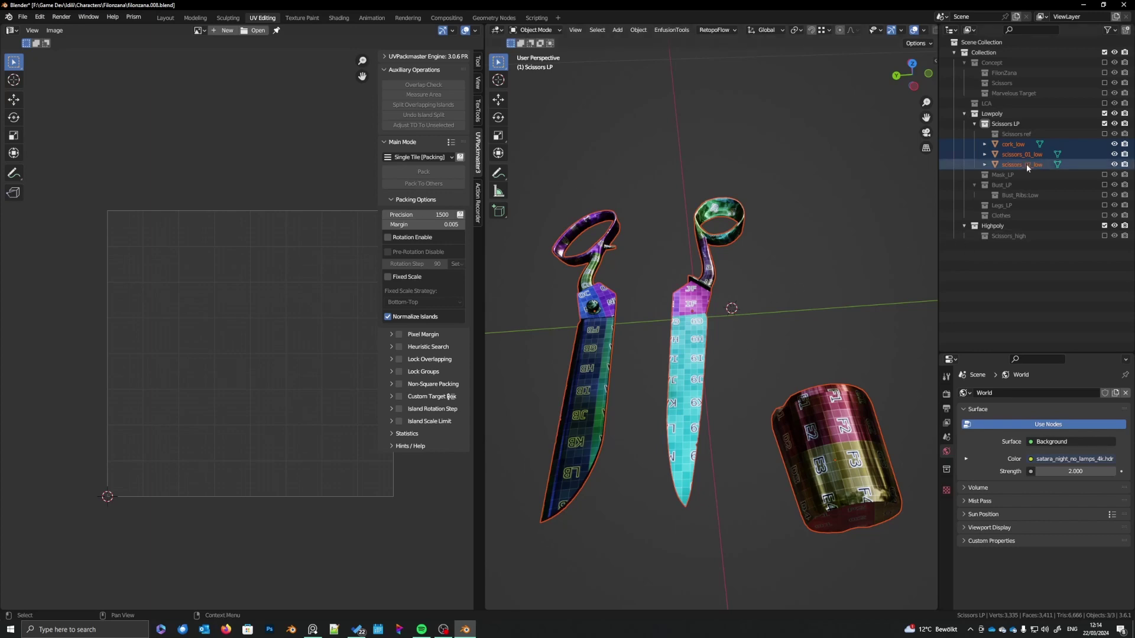
middle_drag(761, 339, 760, 353)
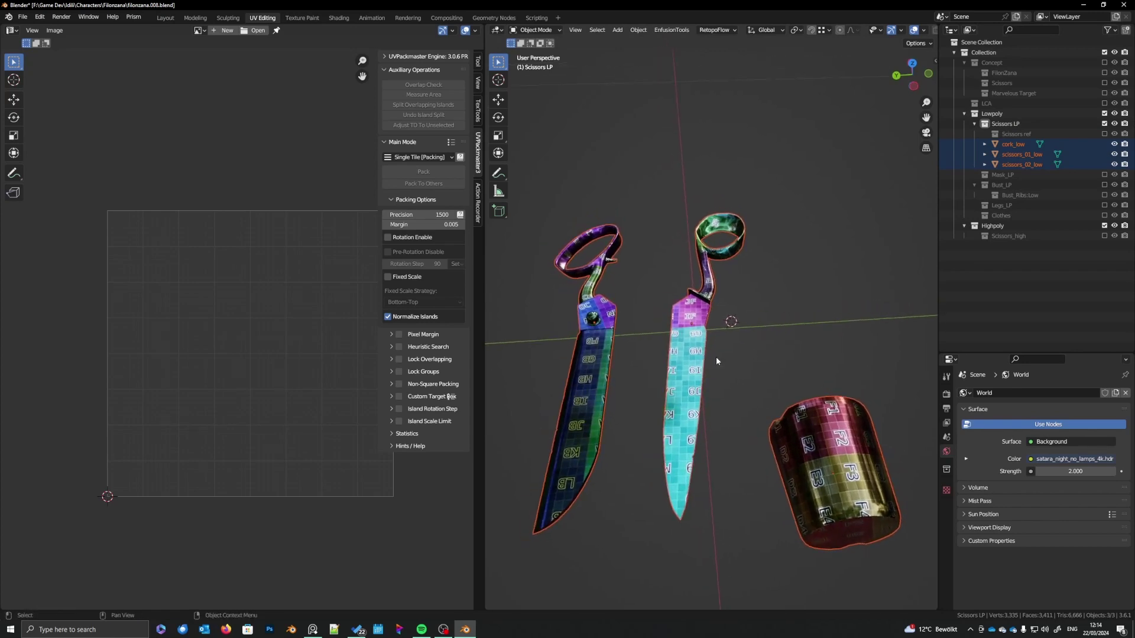
- Export the visible low-poly parts as FBX into the Filonzana Sub folder, overwriting scissors_high.fbx
key(q)
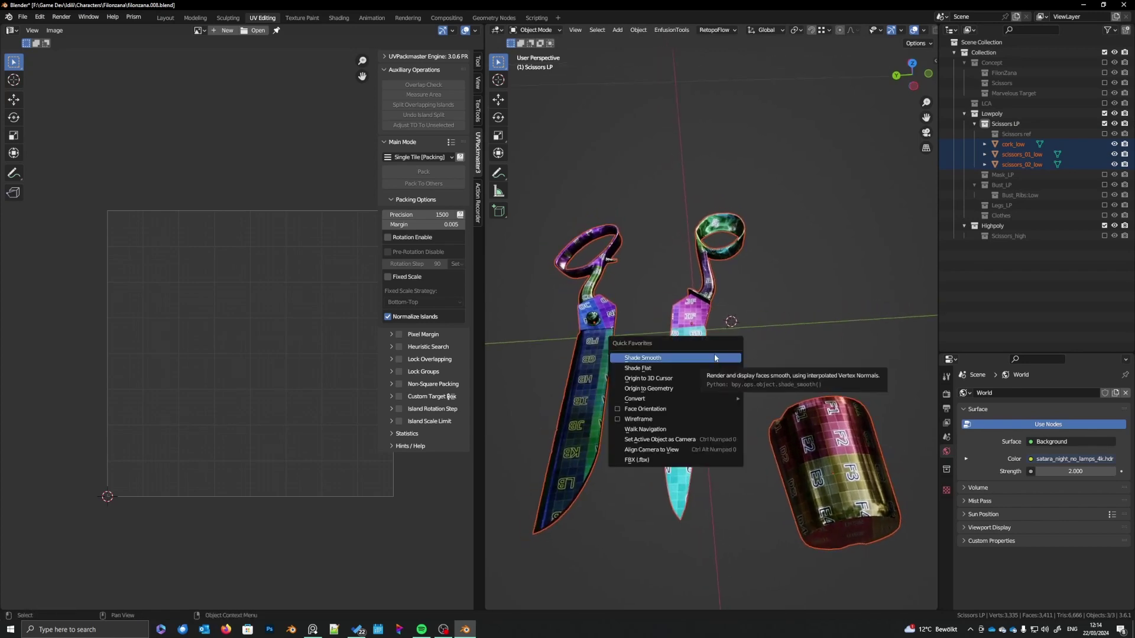
click(647, 459)
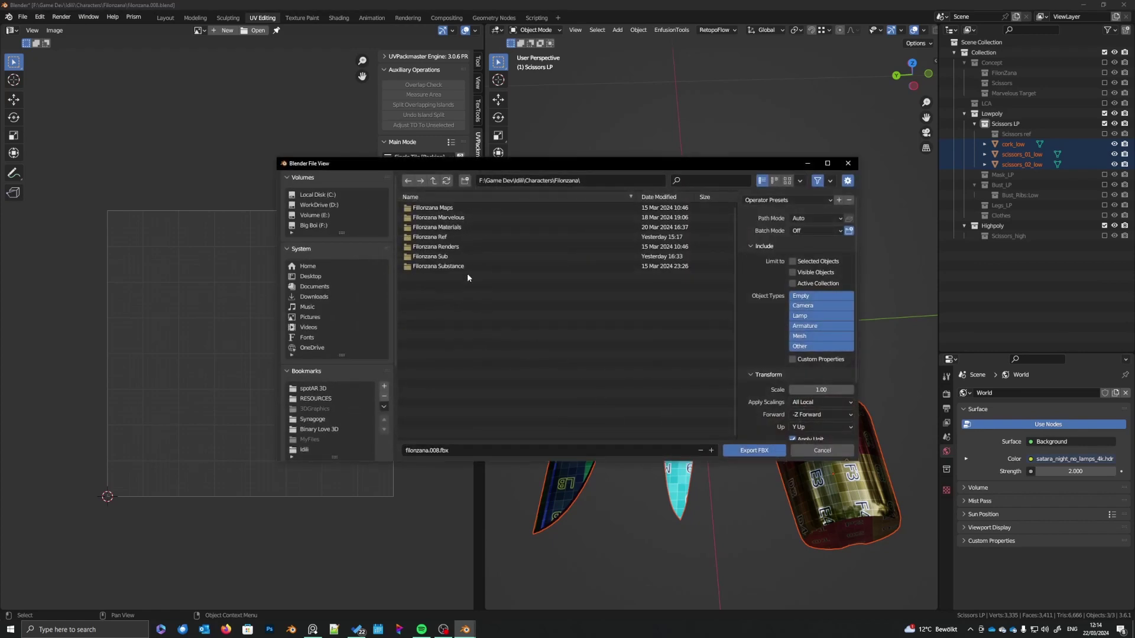
double_click(451, 257)
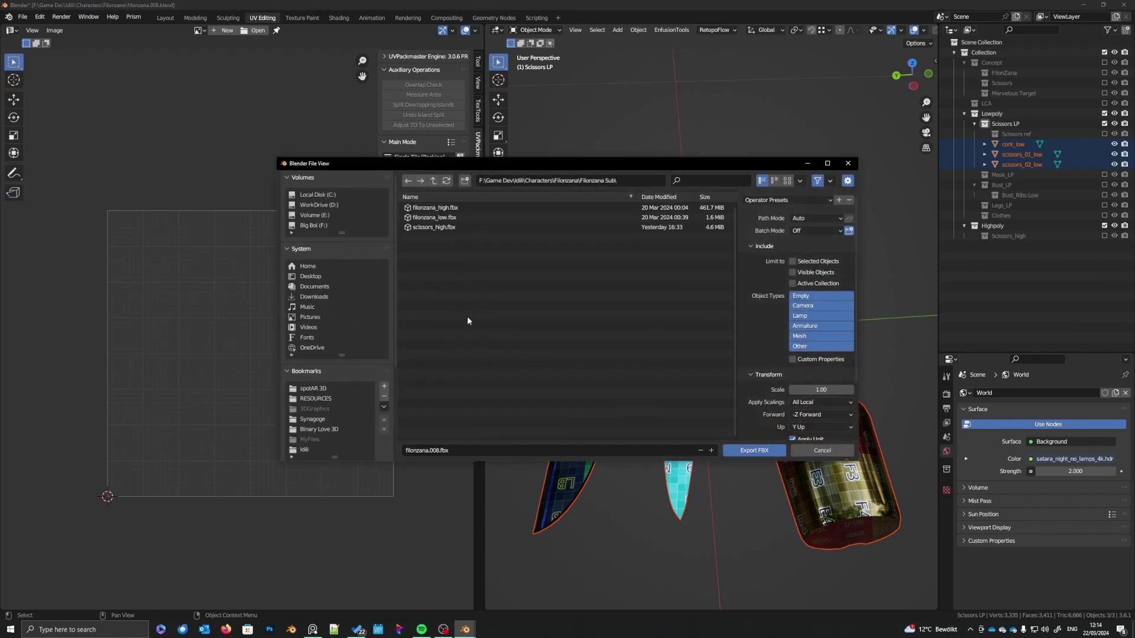
click(441, 451)
double_click(434, 227)
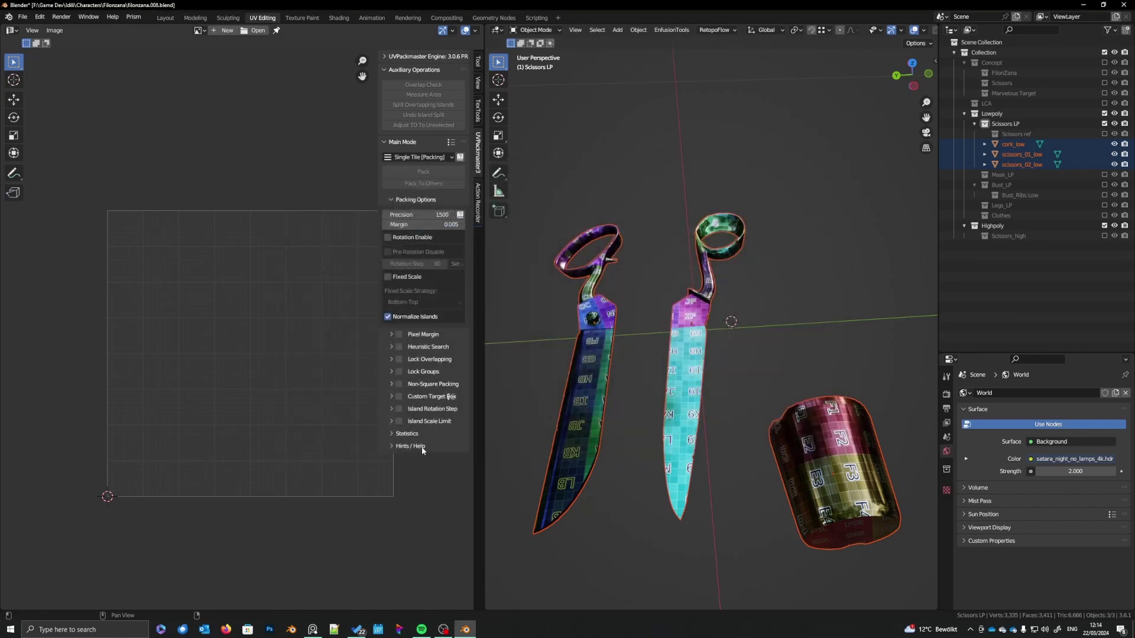
- Export the low-poly parts as scissors_low.fbx in the Filonzana Sub folder, limited to selected objects and the Mesh object type
middle_drag(786, 288, 758, 317)
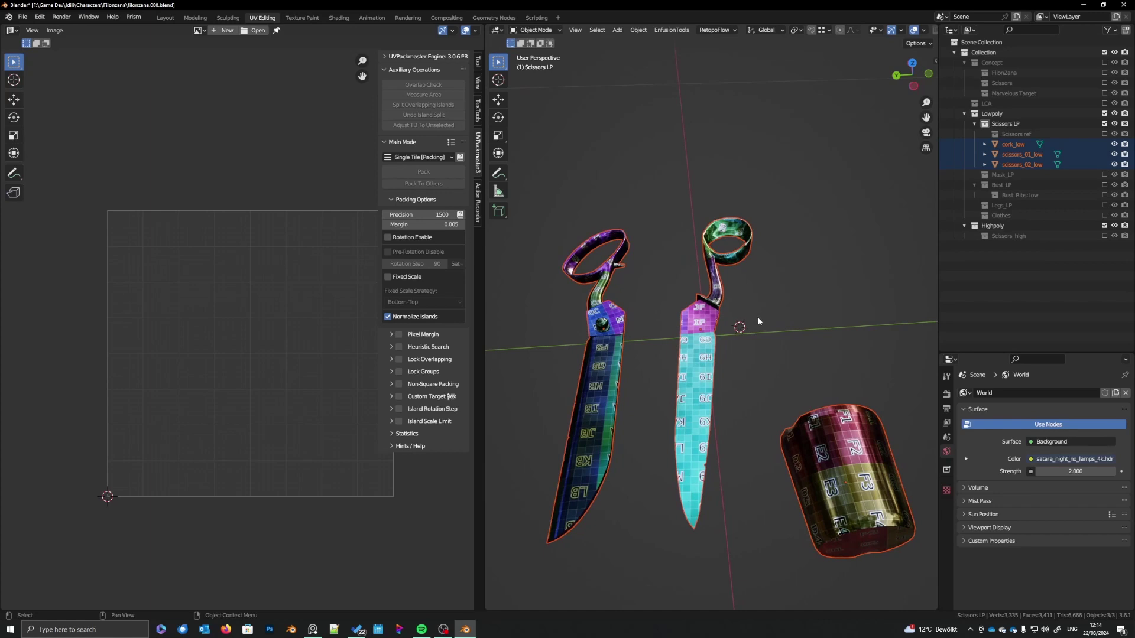
right_click(757, 317)
click(691, 318)
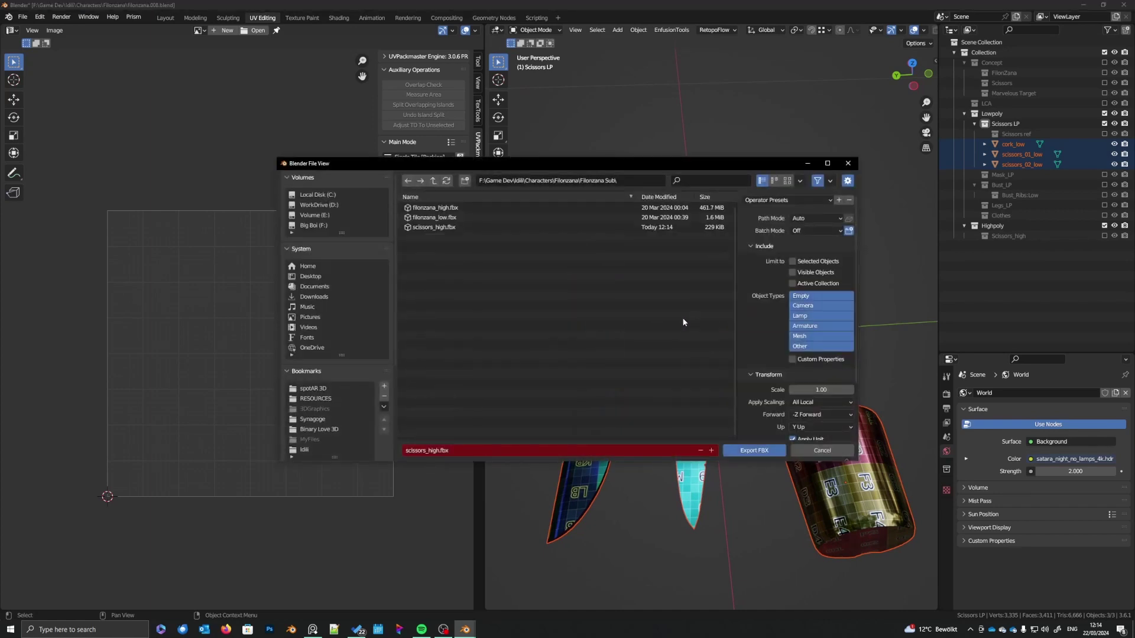
click(430, 229)
click(439, 451)
drag(440, 450, 429, 451)
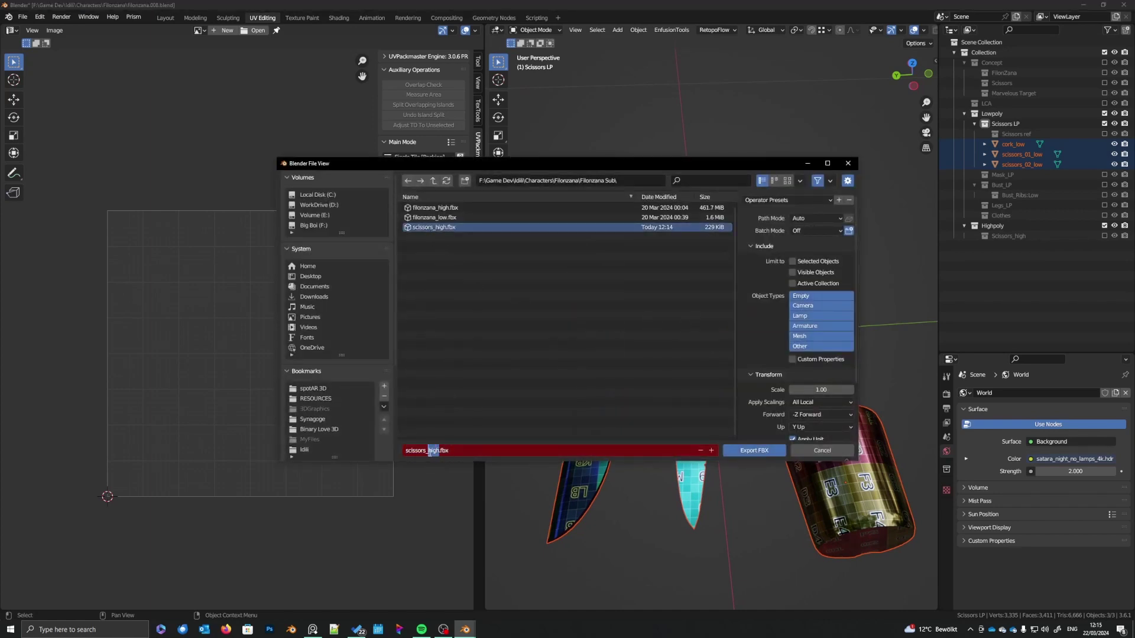
text(low)
click(793, 261)
click(810, 340)
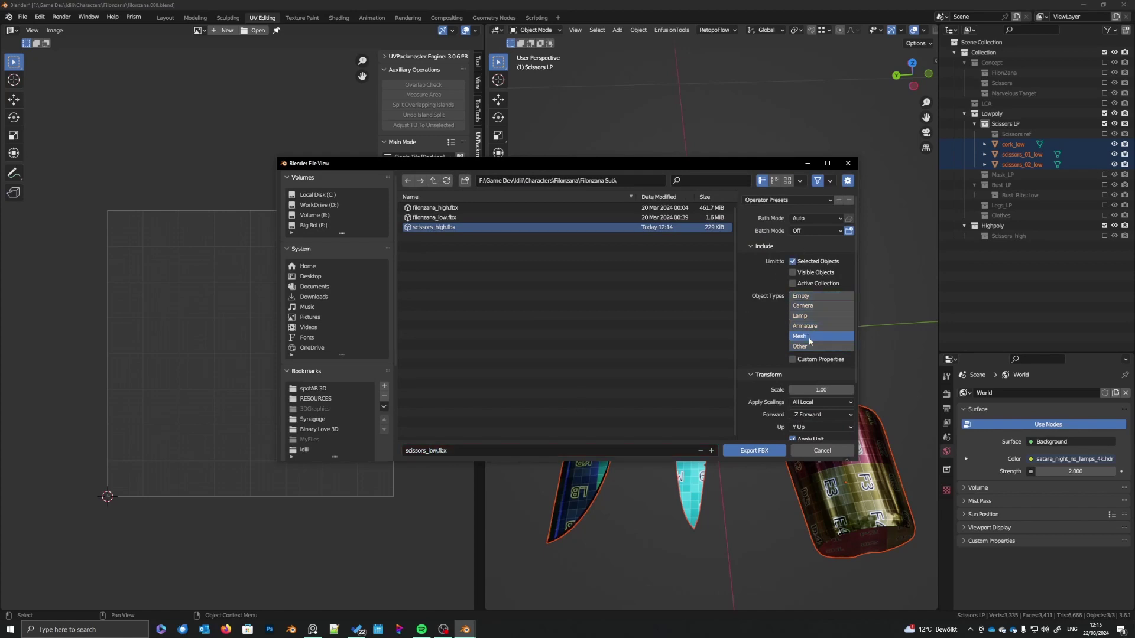
click(752, 452)
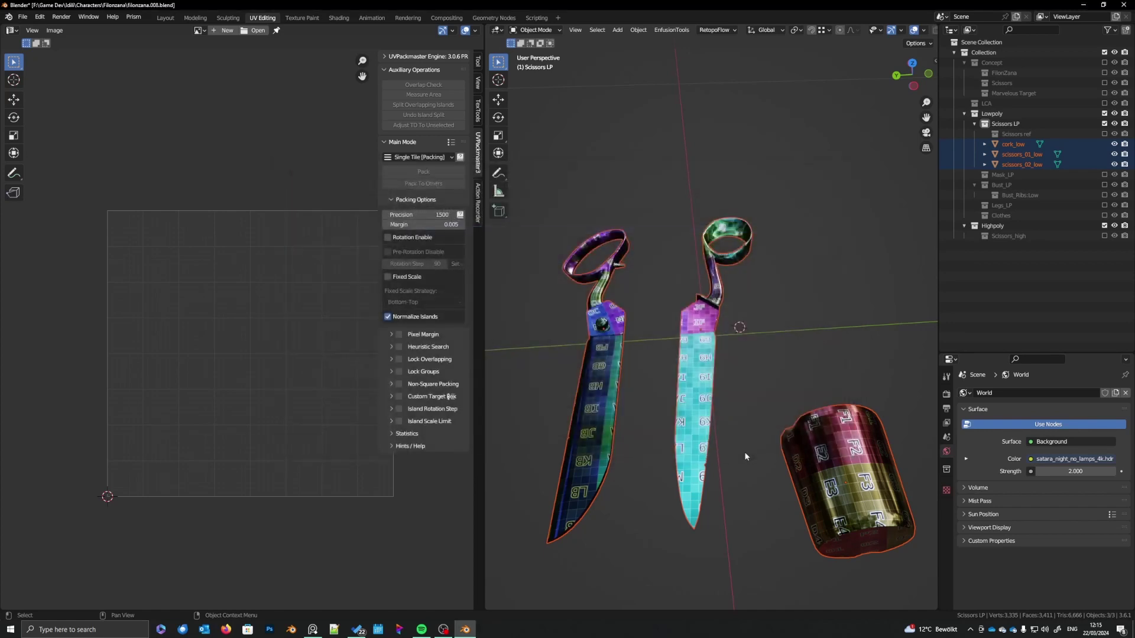
- Exclude the Lowpoly collection and enable the Scissors_high collection
middle_drag(744, 452, 759, 350)
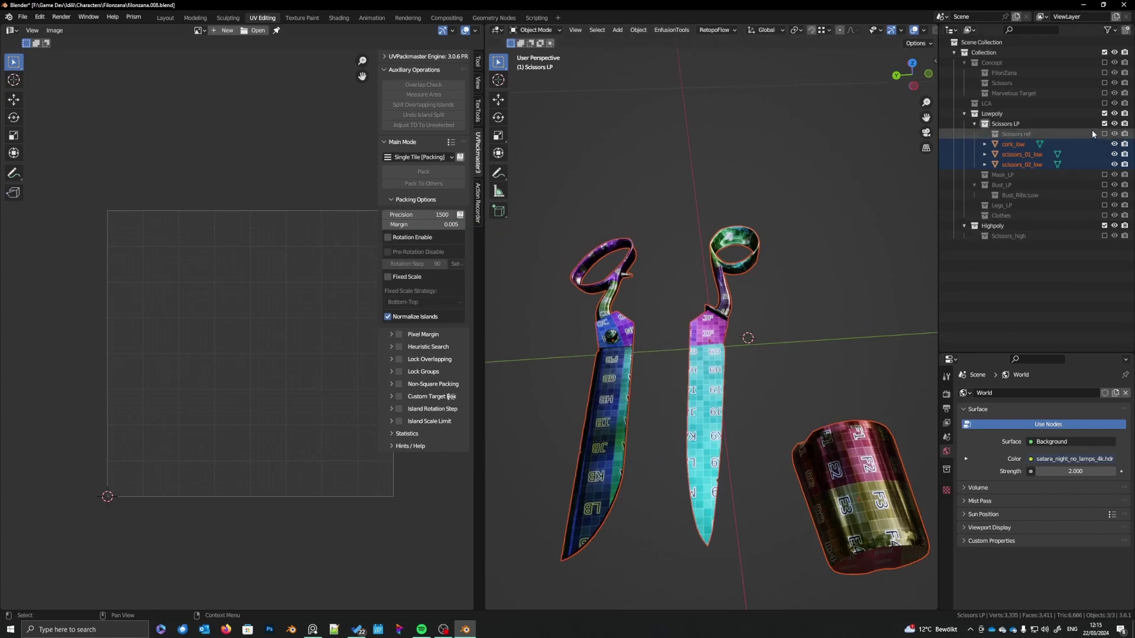
click(1104, 114)
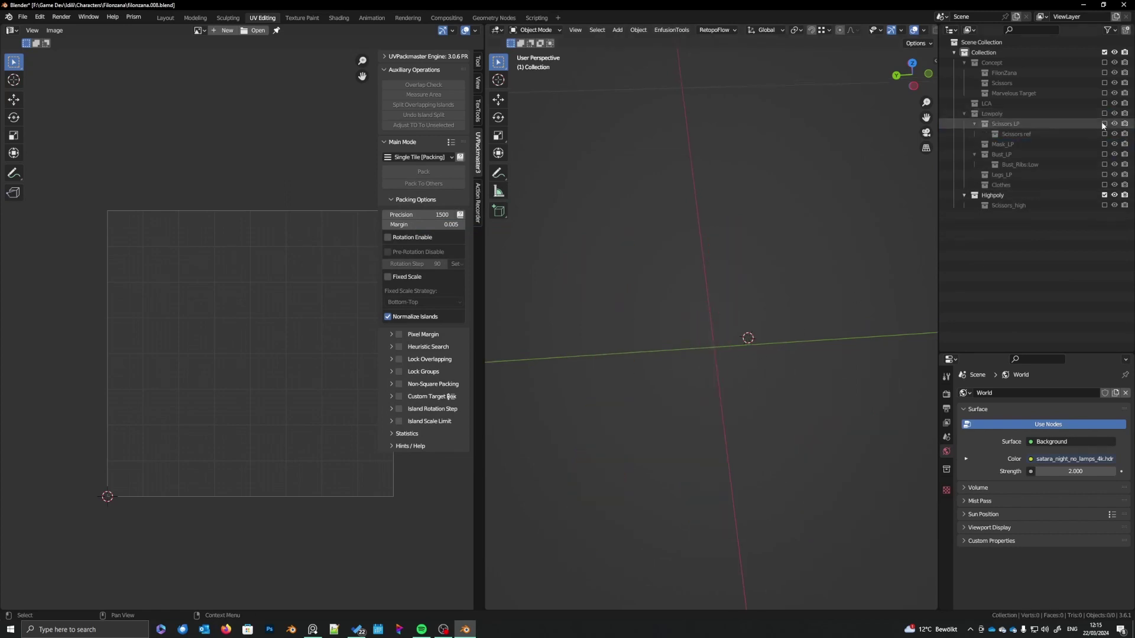
click(1105, 205)
- Select scissors_02_high, scissors_01_high and cork_high, with cork_high as the active object
drag(541, 345, 854, 508)
key(q)
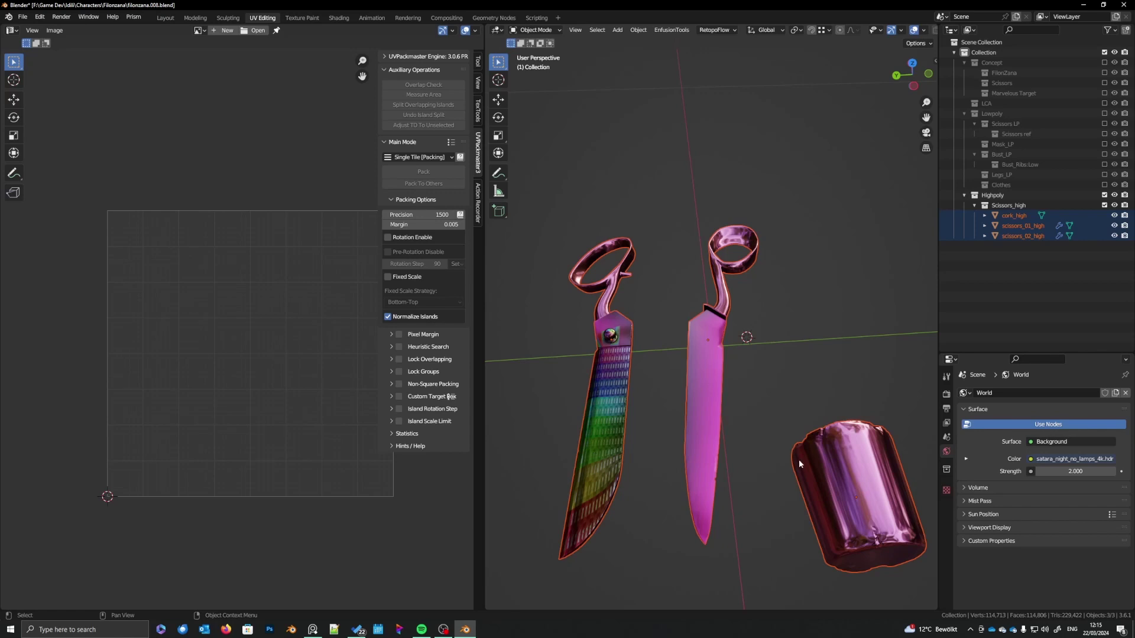
click(605, 434)
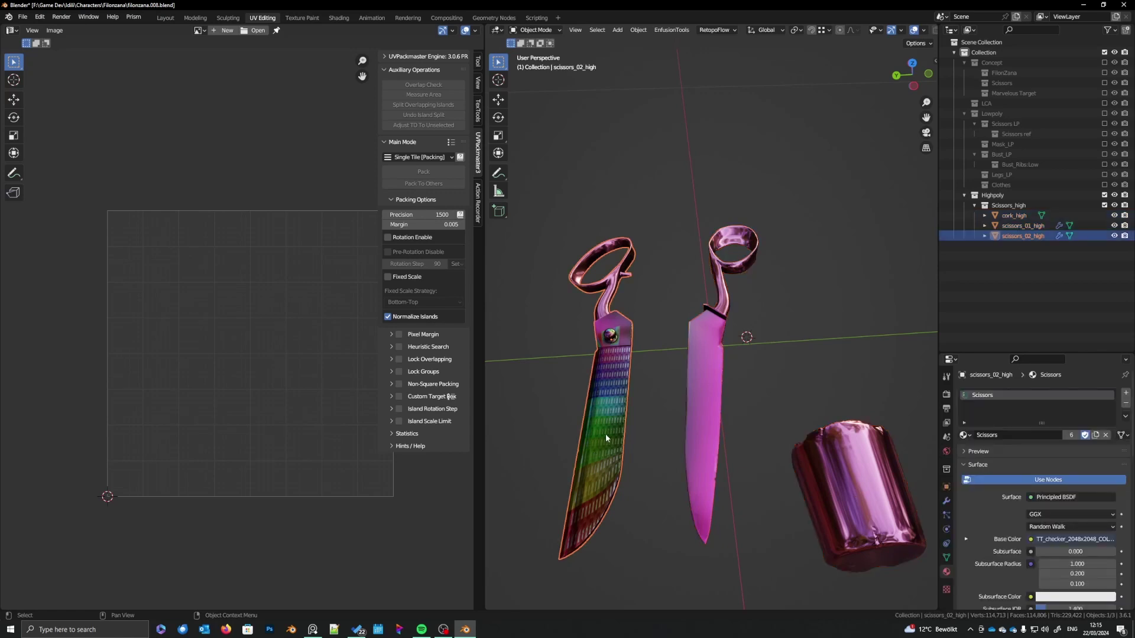
shift+click(694, 440)
shift+click(832, 477)
middle_drag(735, 442, 729, 439)
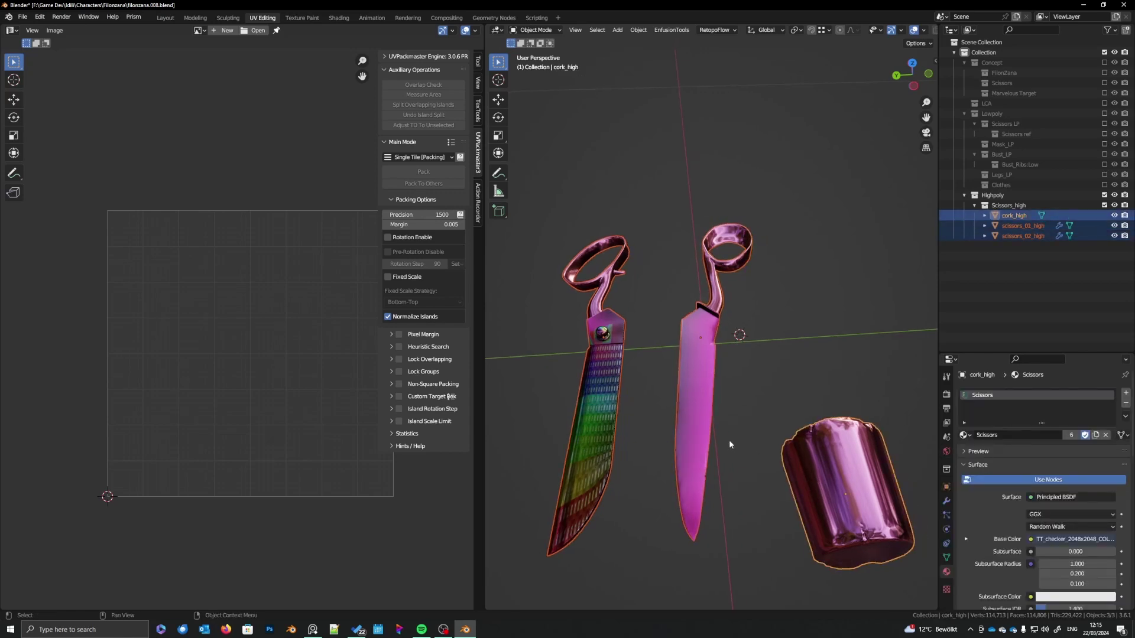
- Export the selected high-poly parts as FBX over scissors_high.fbx in the Filonzana Sub folder and save the Blender file
key(q)
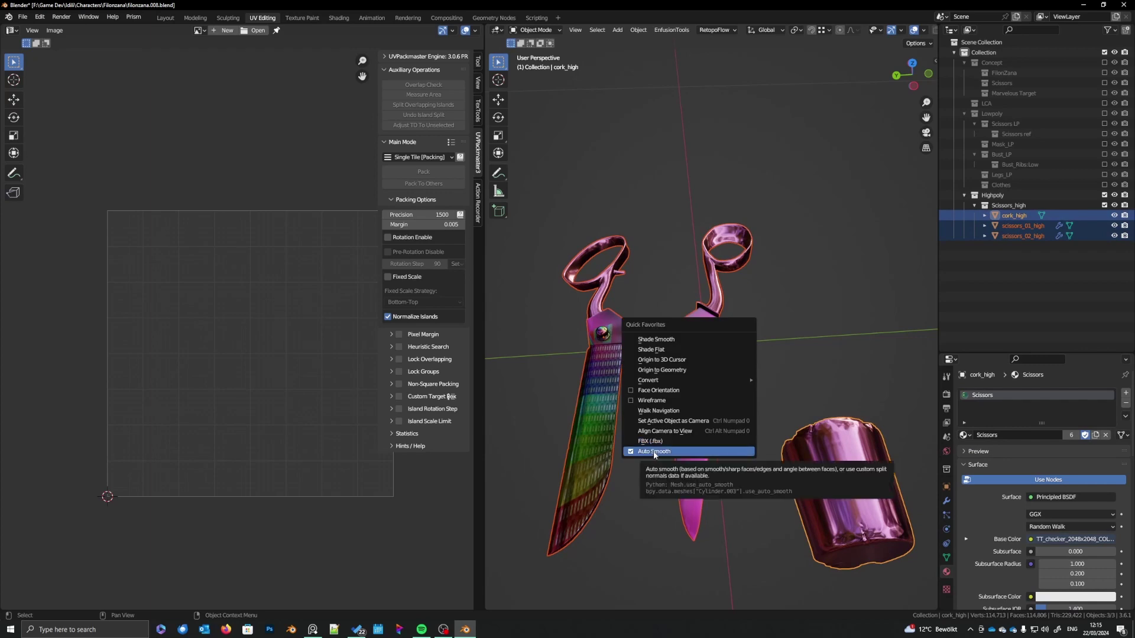
click(650, 441)
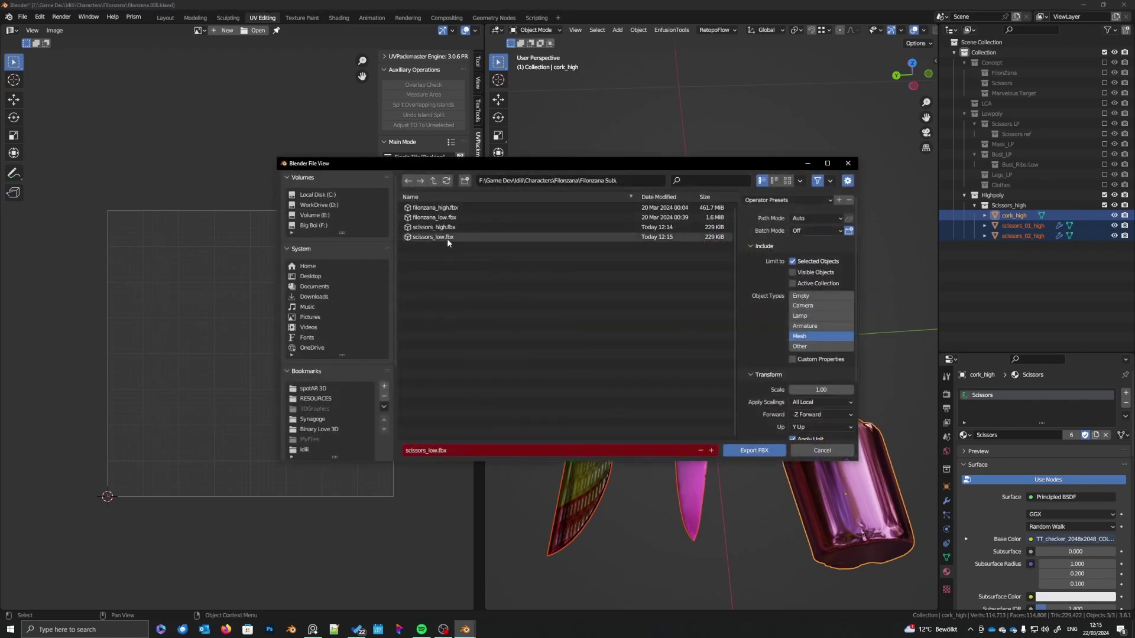
click(444, 228)
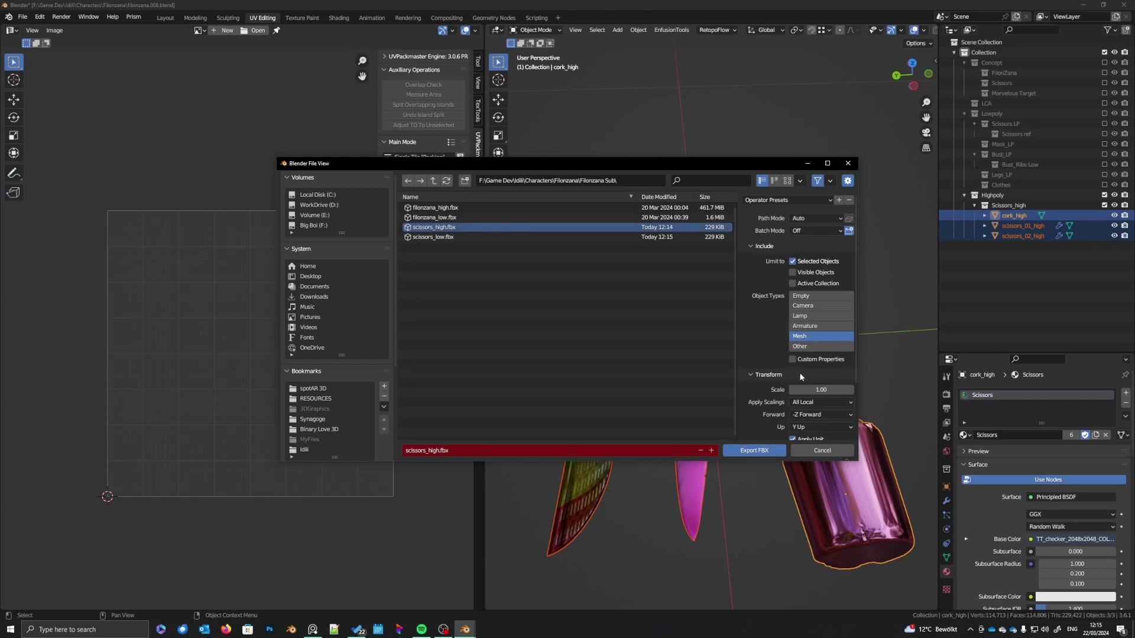
click(754, 450)
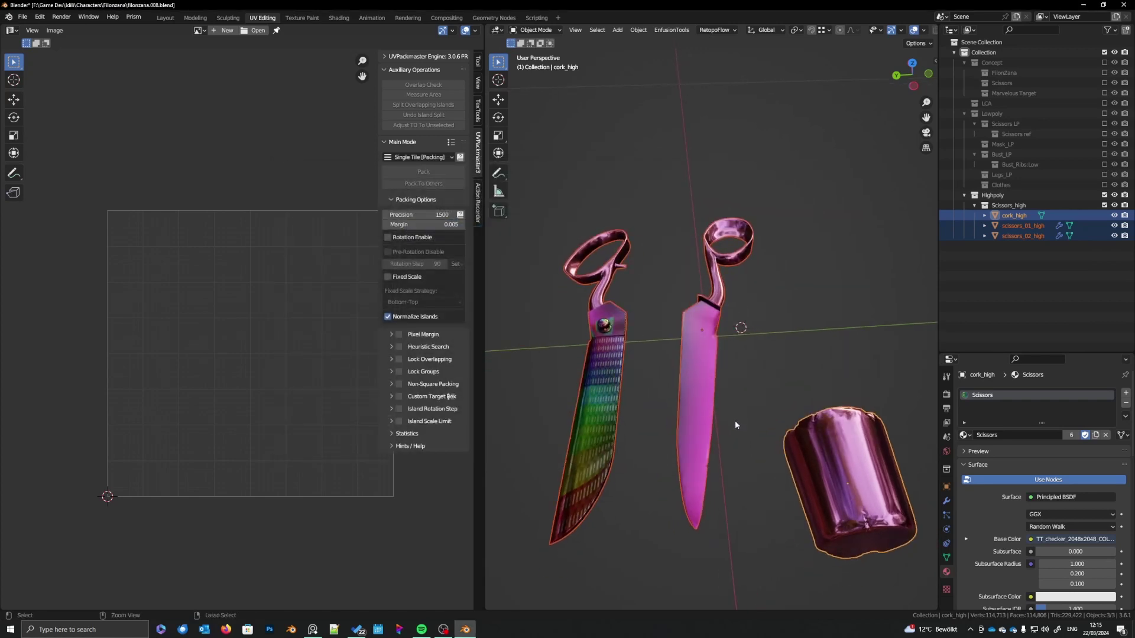
key(ctrl+s)
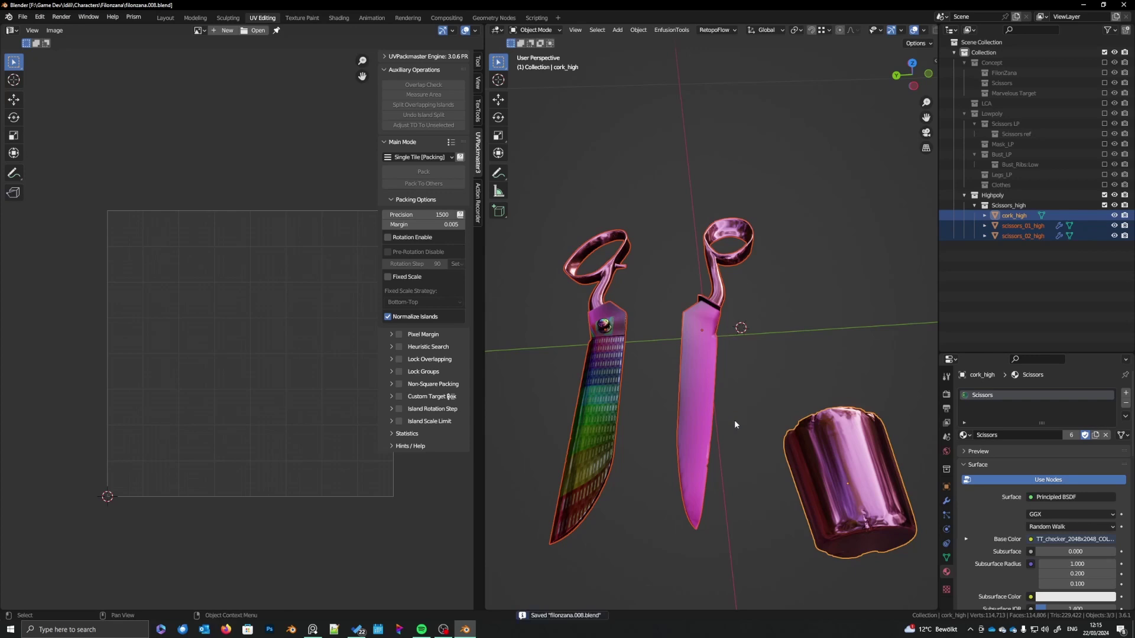
middle_drag(734, 420, 732, 412)
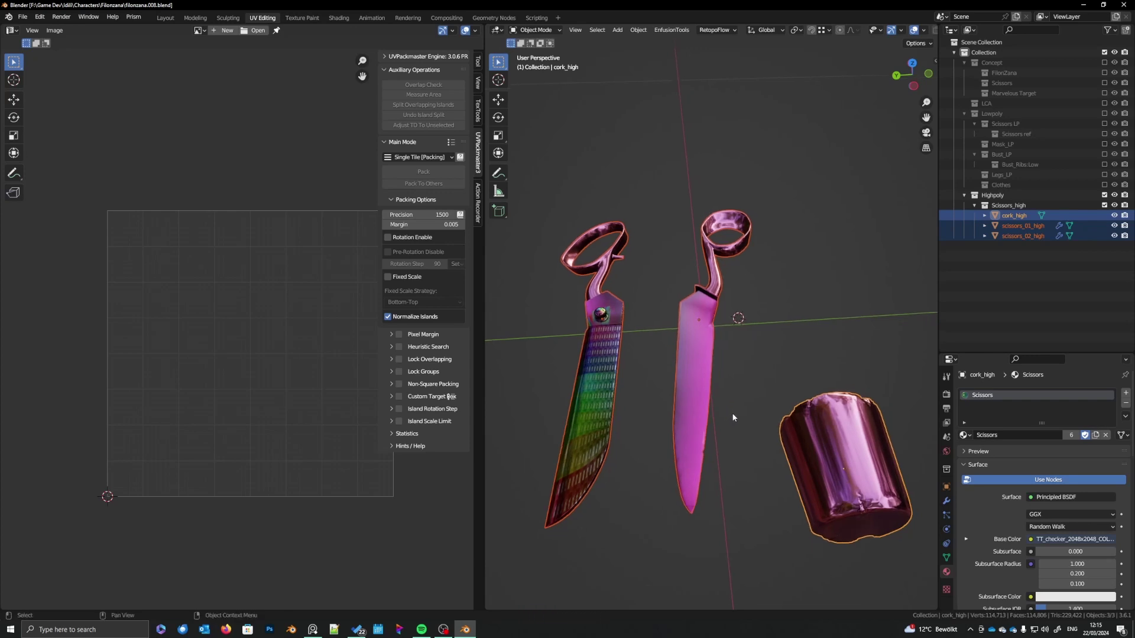
mouse_move(733, 417)
middle_down()
mouse_move(733, 395)
mouse_move(735, 419)
mouse_move(735, 396)
mouse_move(738, 410)
middle_up()
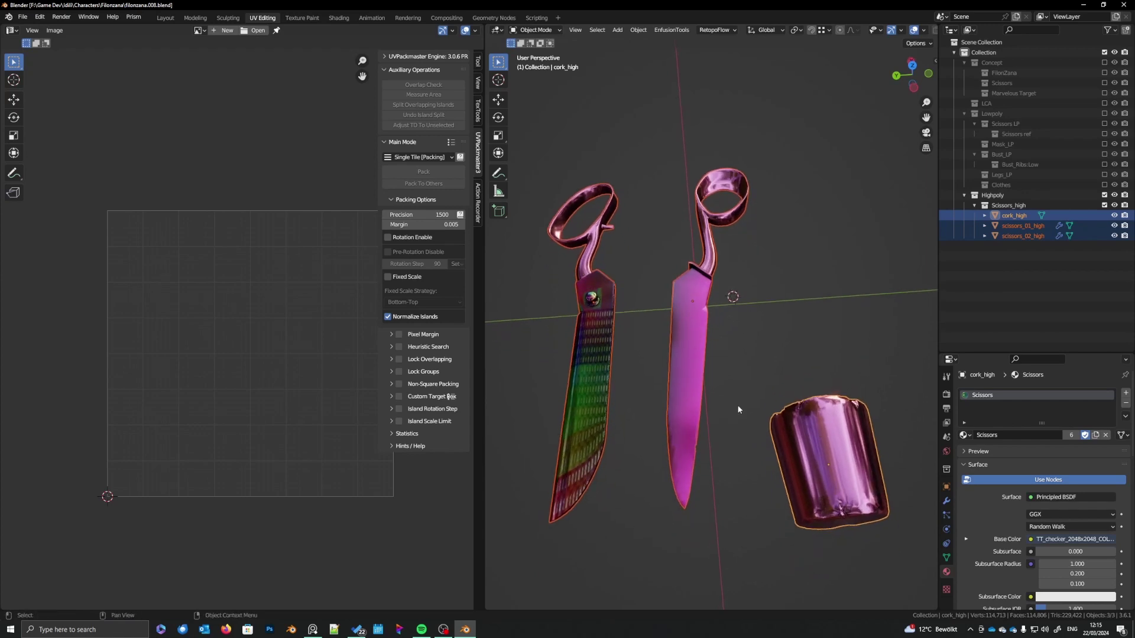
- Switch to Substance 3D Painter and start a new project with the Unreal Engine 4 (starter_assets) template
click(444, 630)
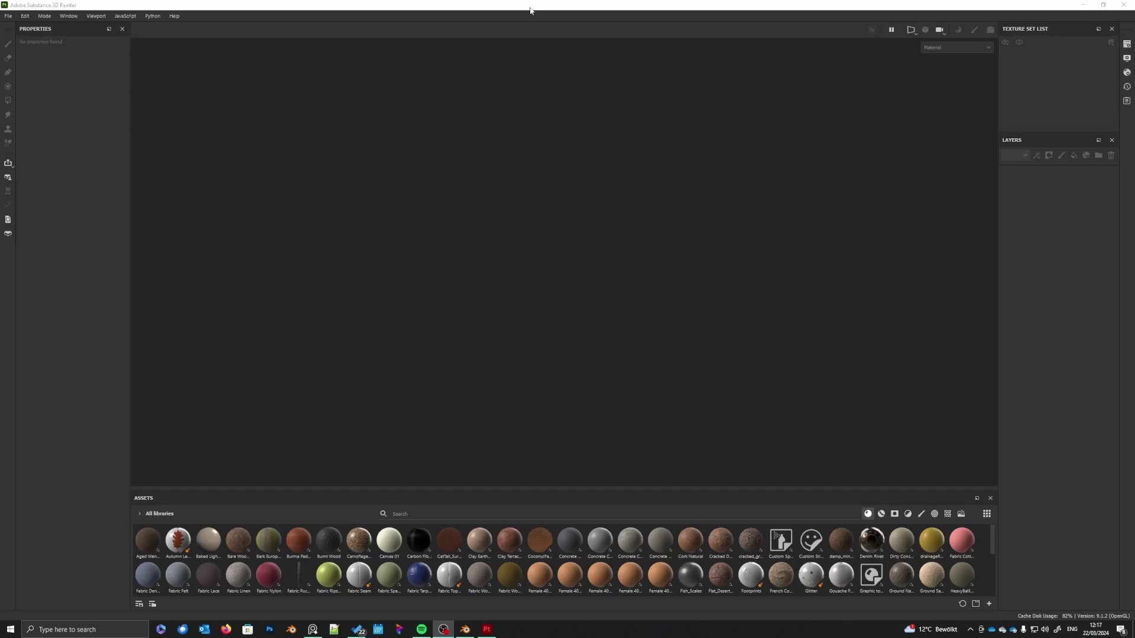
click(8, 16)
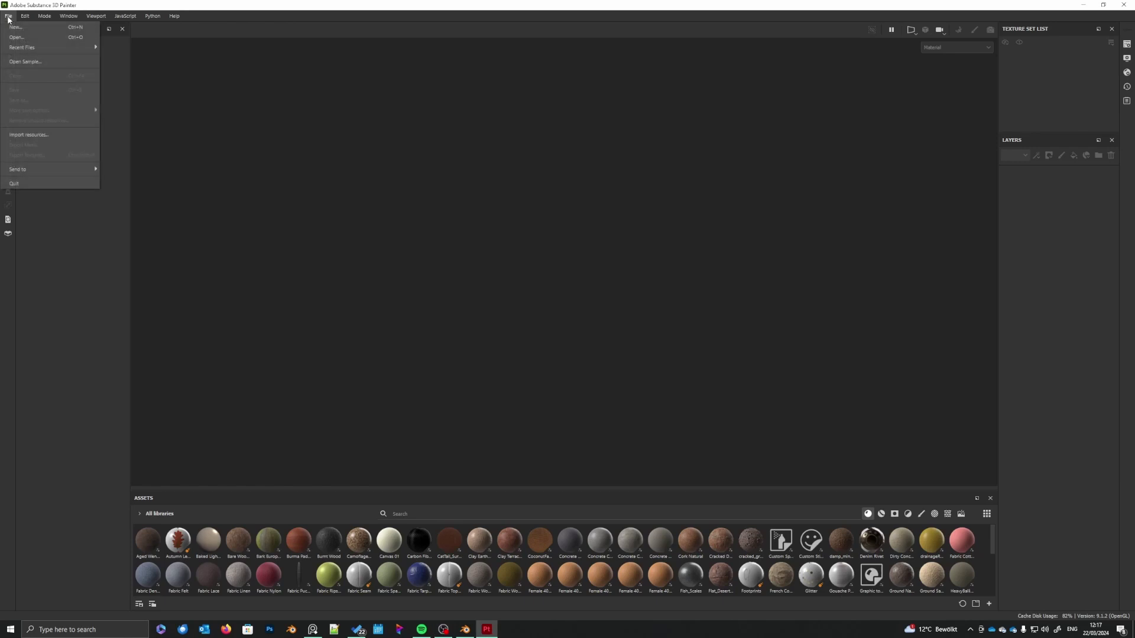
click(26, 28)
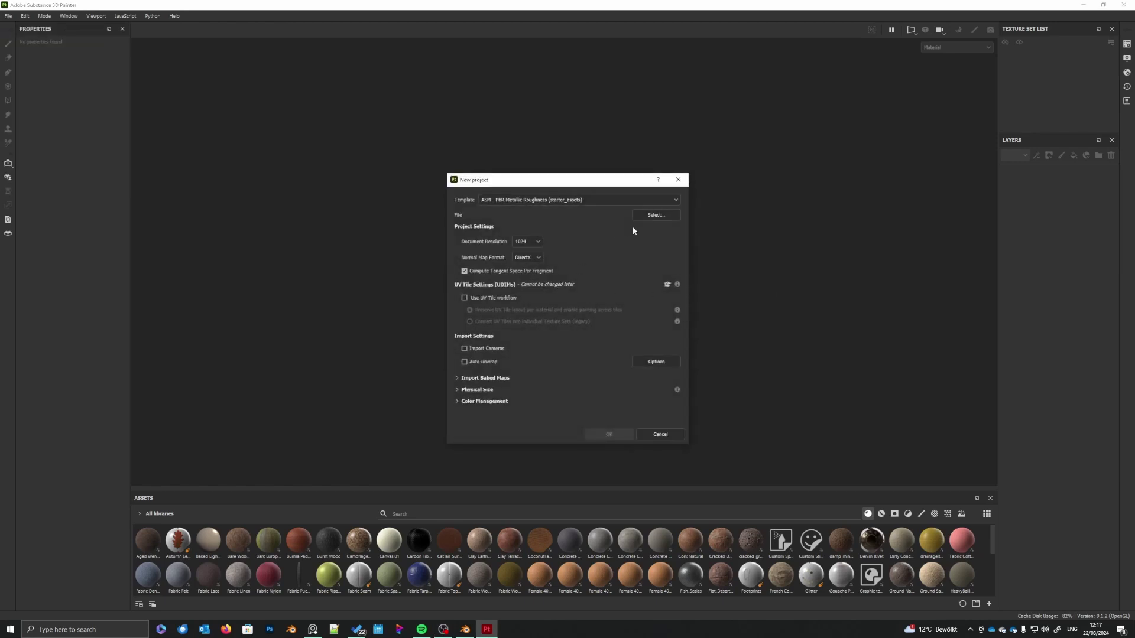
click(552, 201)
scroll(538, 269, down, 7)
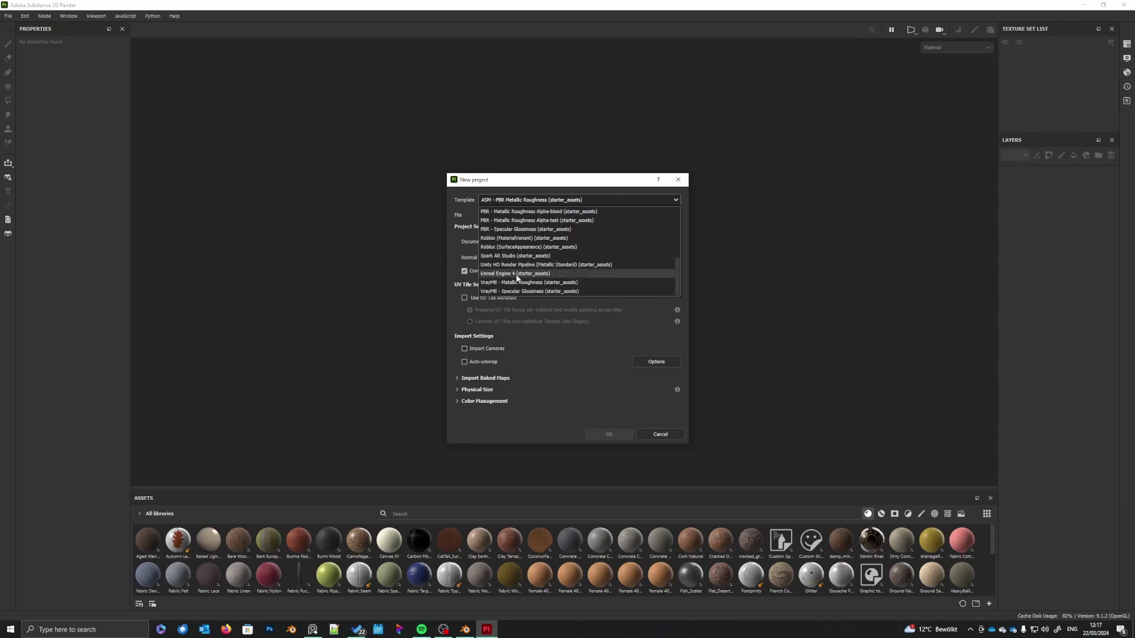
click(551, 274)
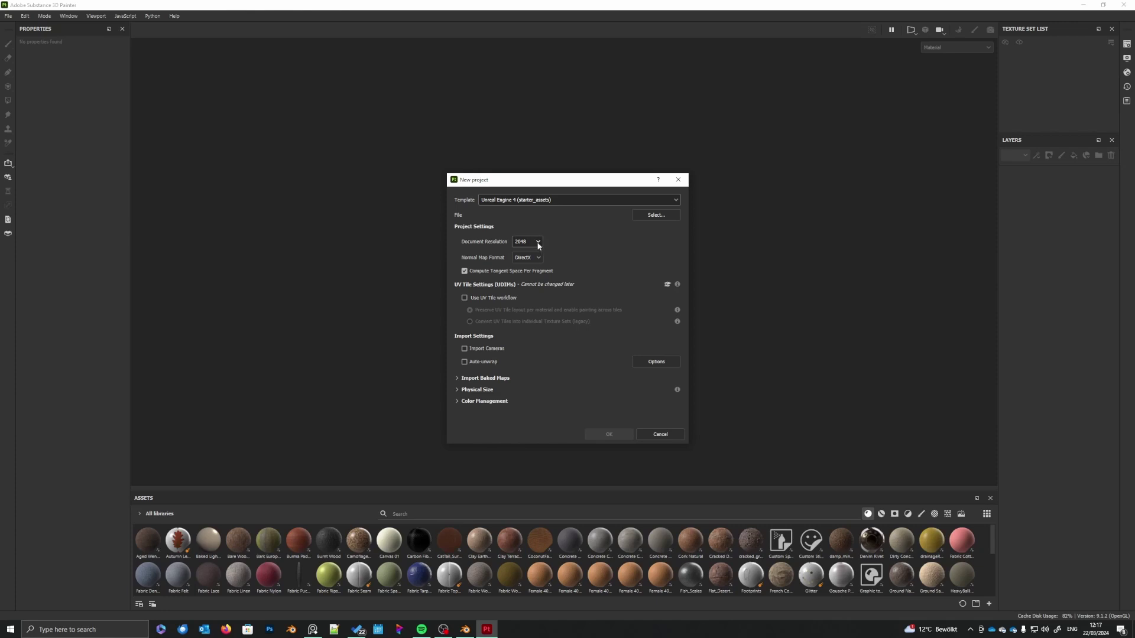
- Switch to Blender, exclude the Highpoly collection and enable the Lowpoly collection
click(465, 629)
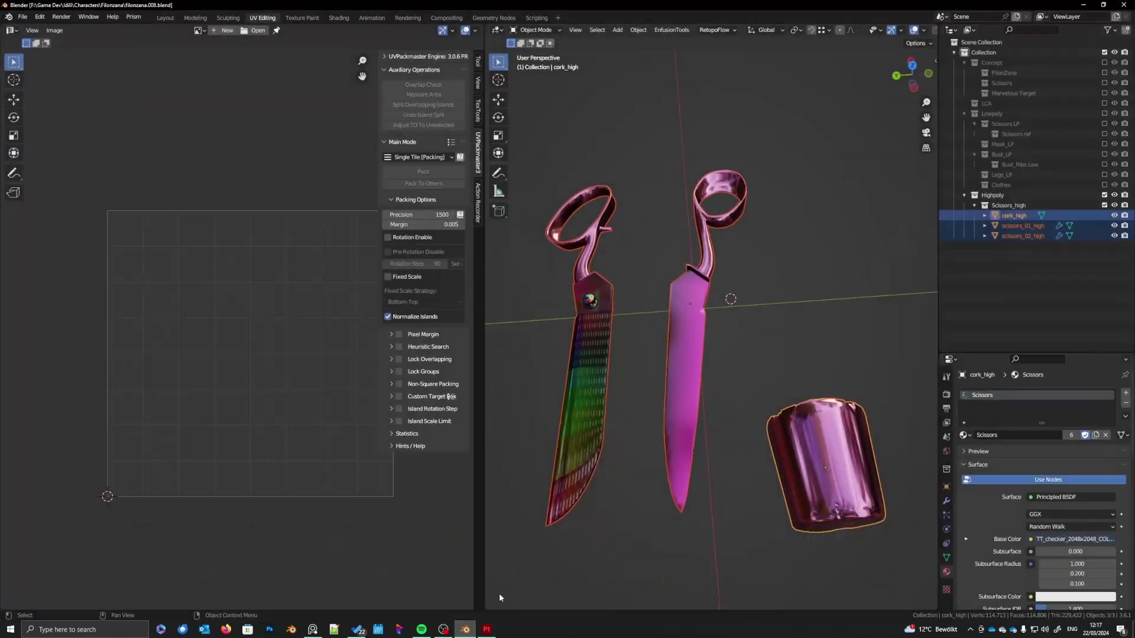
middle_drag(639, 428, 658, 413)
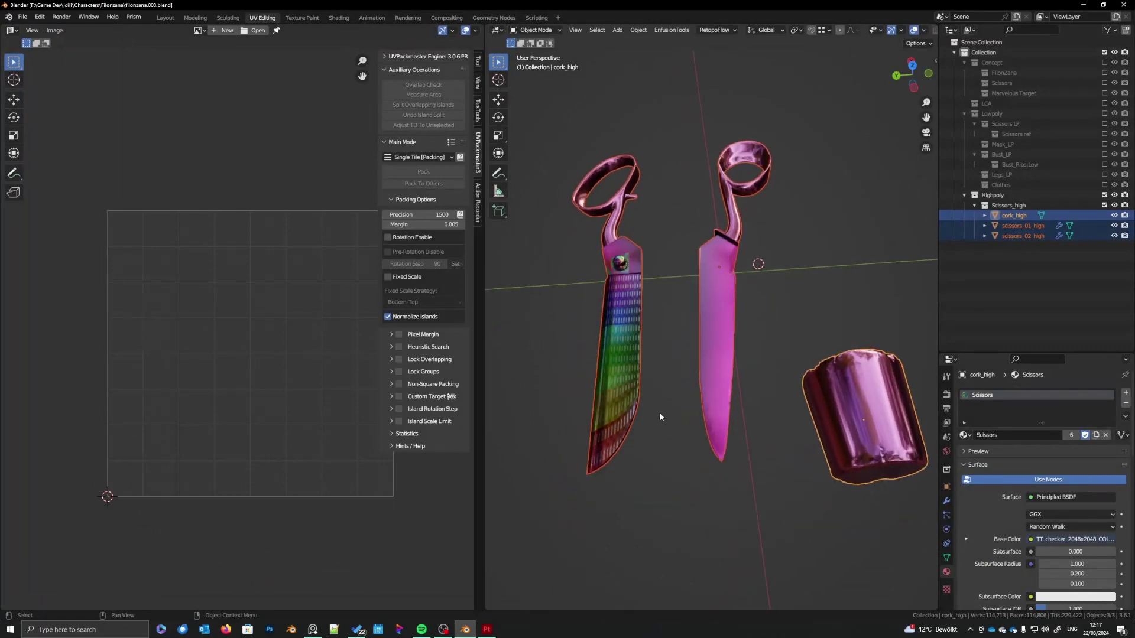
click(1105, 195)
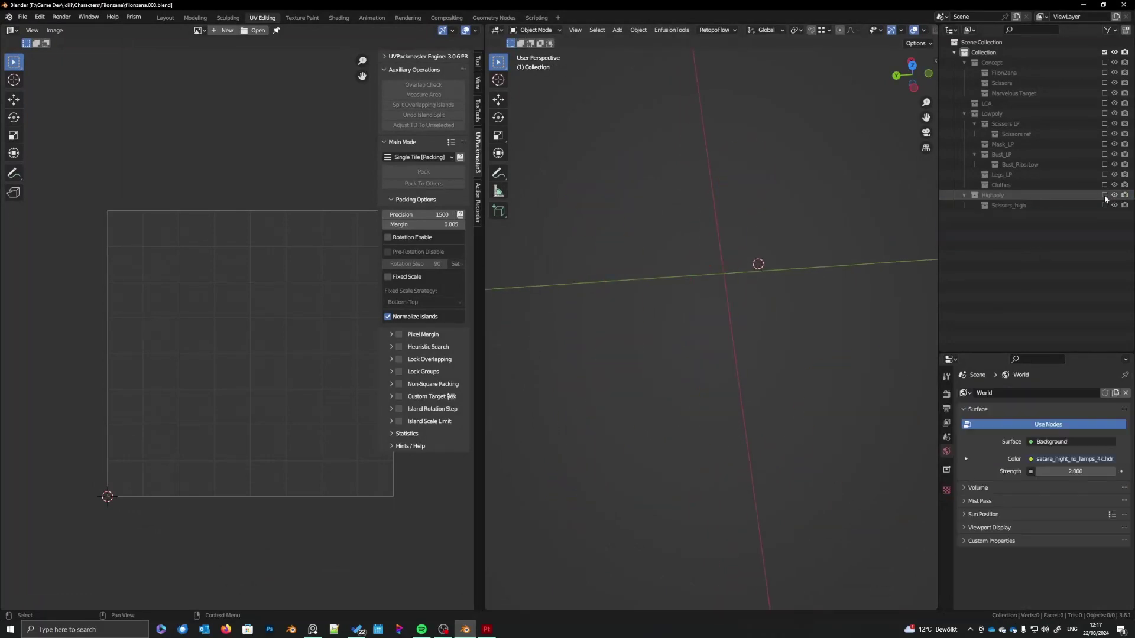
click(1104, 113)
- Examine the checker texture's density and sharpness on the low-poly scissor blades
scroll(763, 392, up, 10)
scroll(758, 402, down, 3)
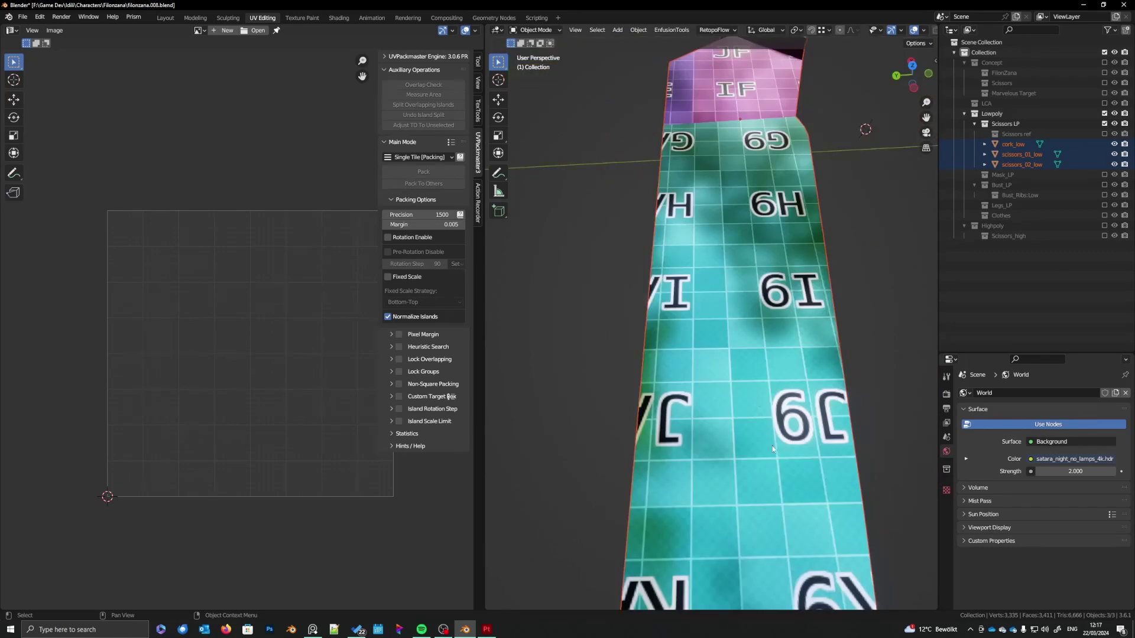
mouse_move(774, 446)
shift+middle_down()
mouse_move(769, 403)
mouse_move(778, 437)
mouse_move(754, 448)
shift+middle_up()
scroll(775, 414, down, 4)
scroll(778, 437, up, 3)
scroll(775, 440, up, 2)
scroll(775, 440, down, 1)
scroll(775, 439, down, 2)
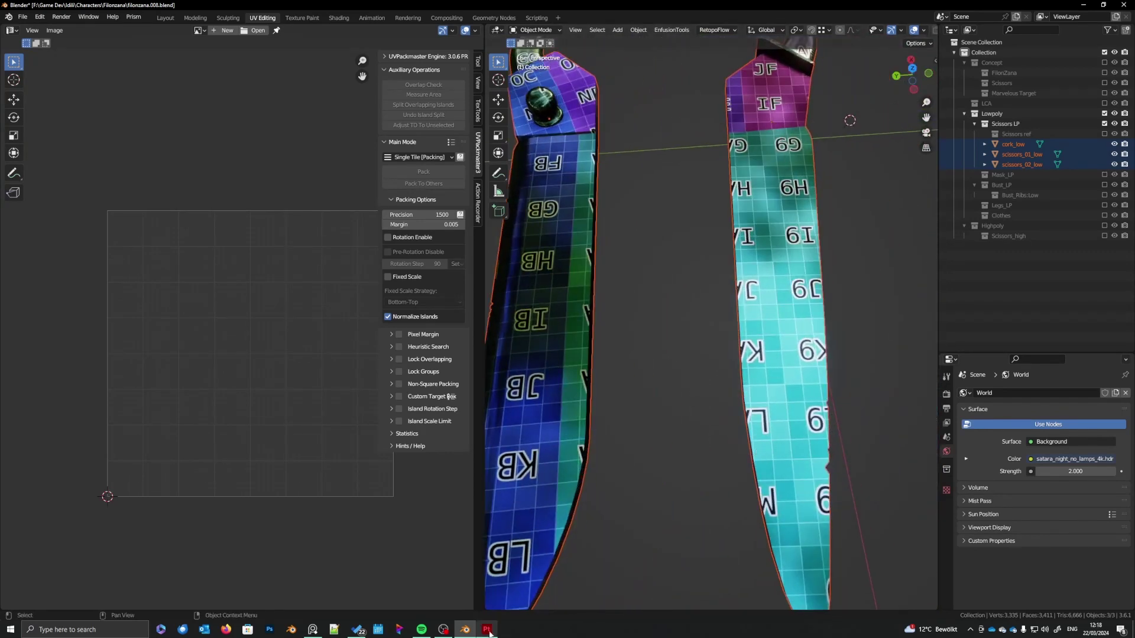
- Switch to Substance 3D Painter, load scissors_low.fbx from the Filonzana Sub folder as the project mesh and create the project
click(486, 629)
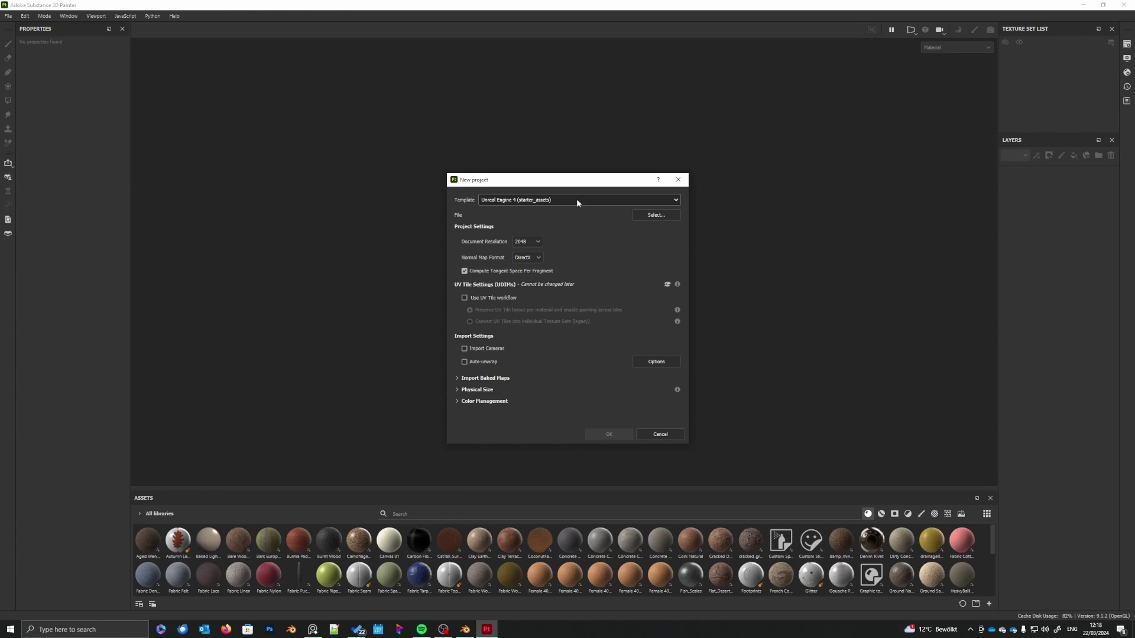
click(656, 215)
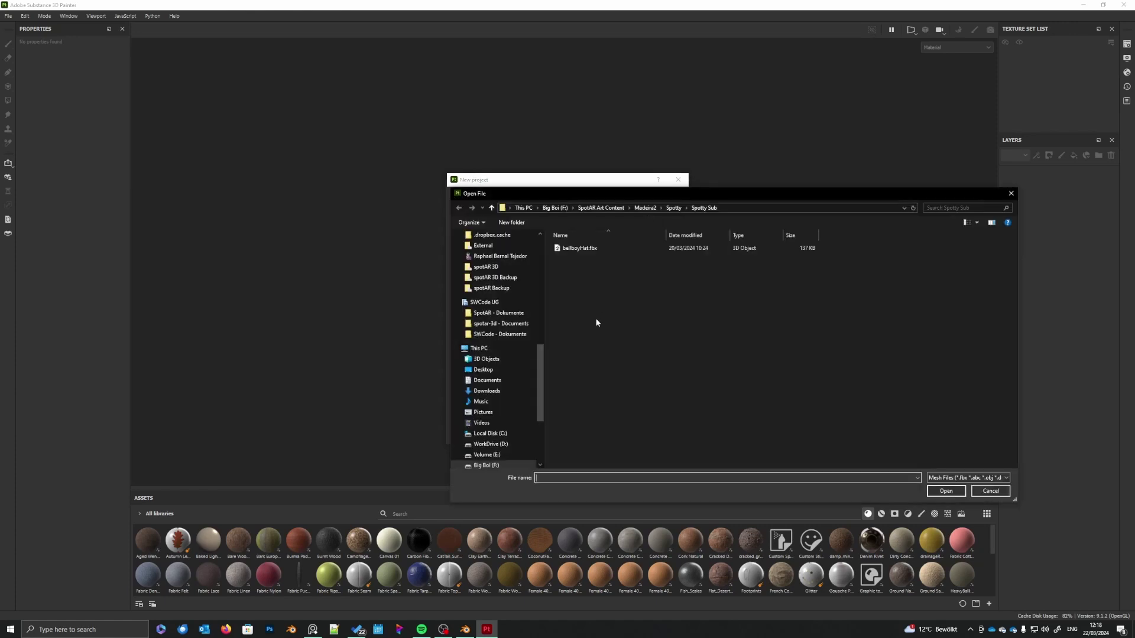
scroll(539, 299, up, 9)
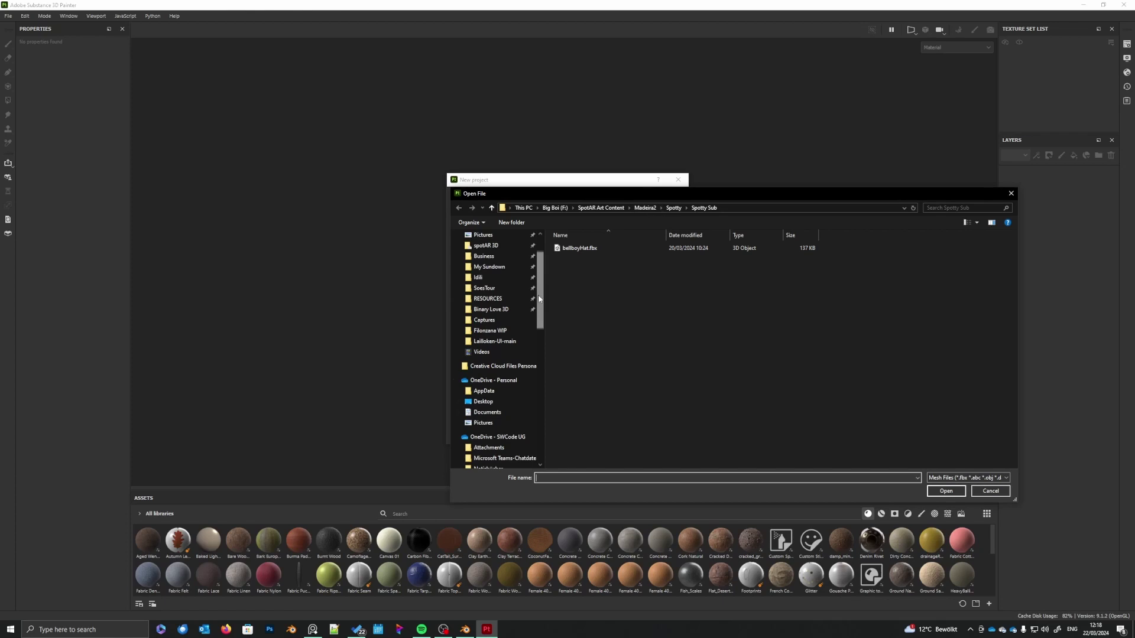
click(496, 331)
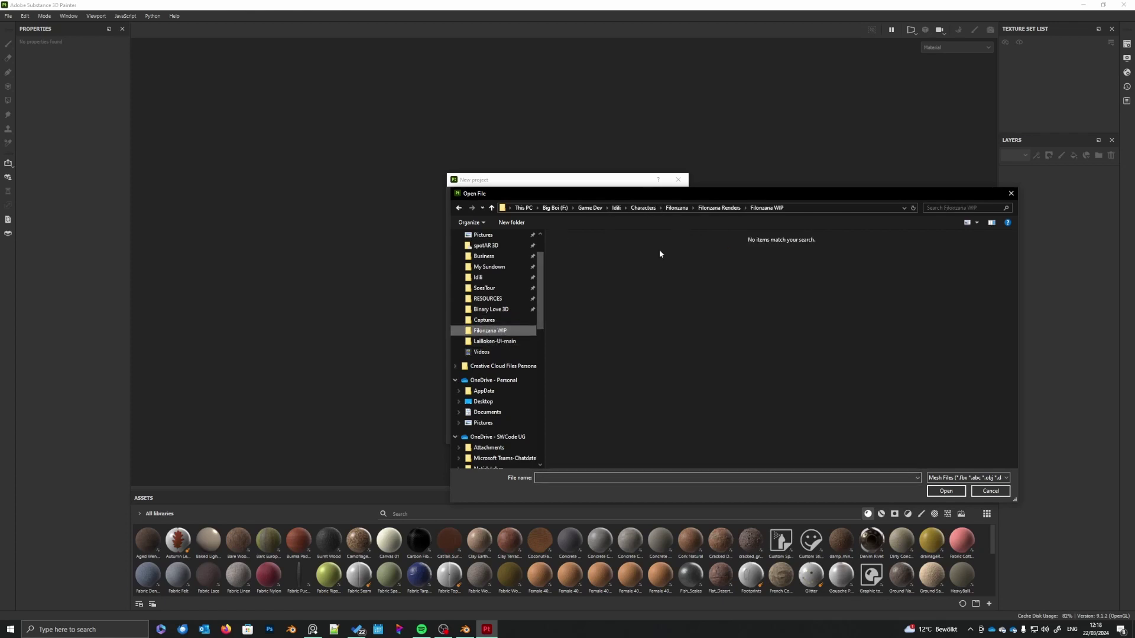
click(677, 209)
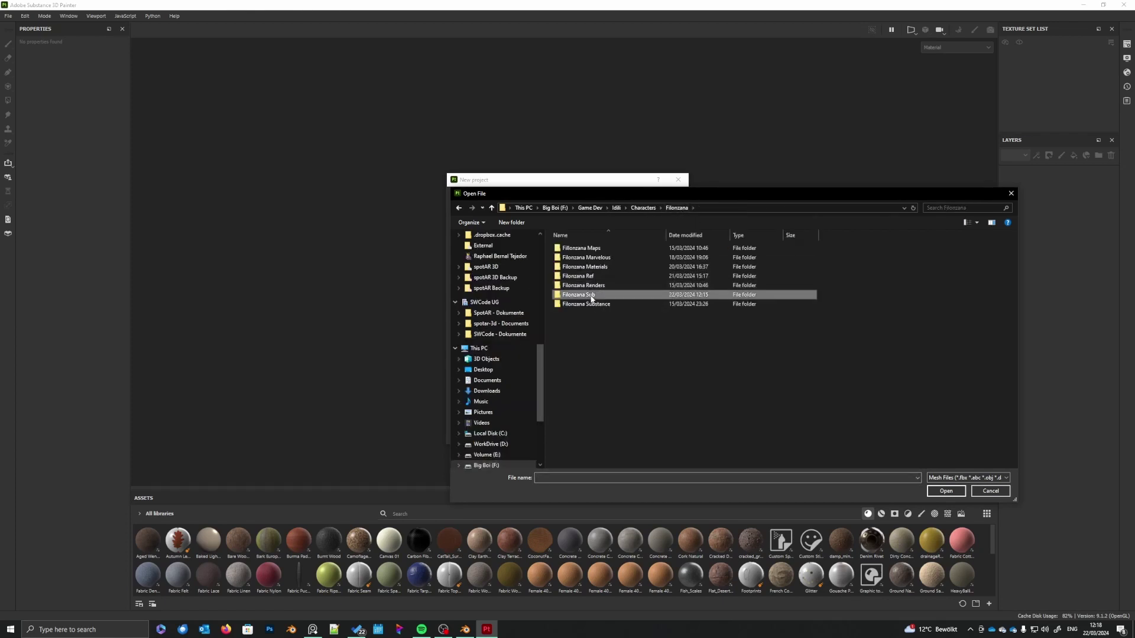
double_click(585, 295)
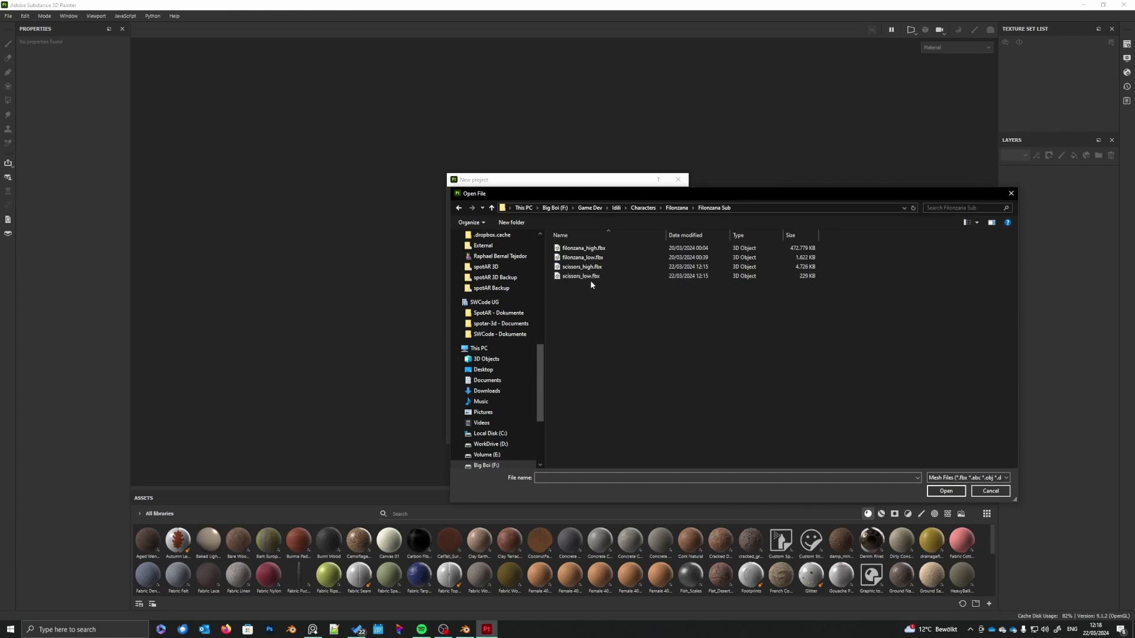
click(581, 276)
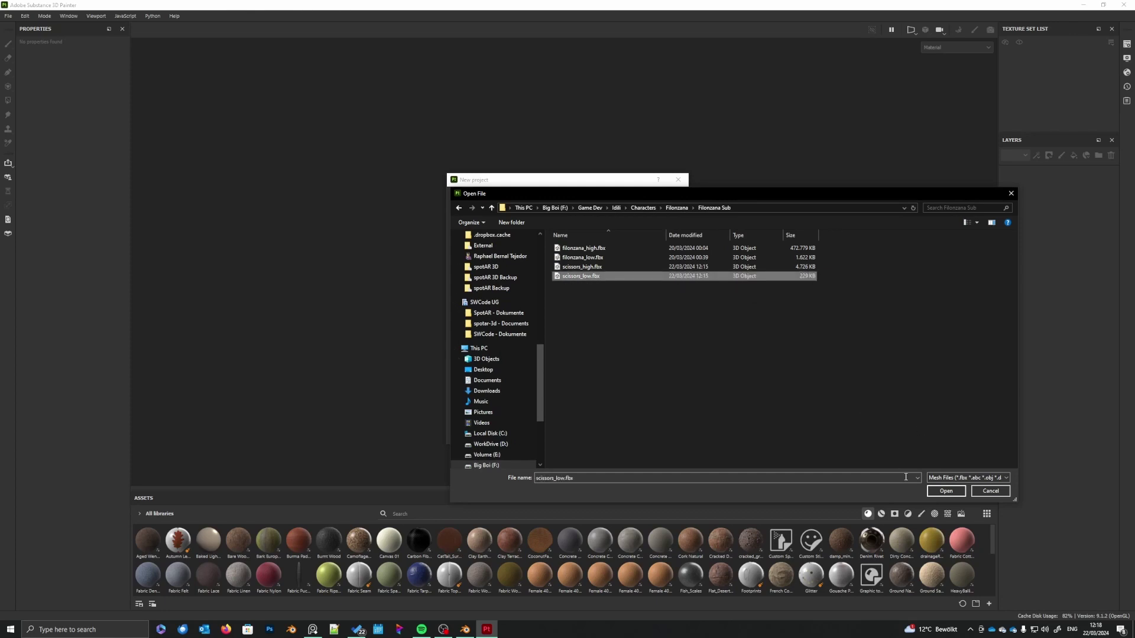
click(947, 491)
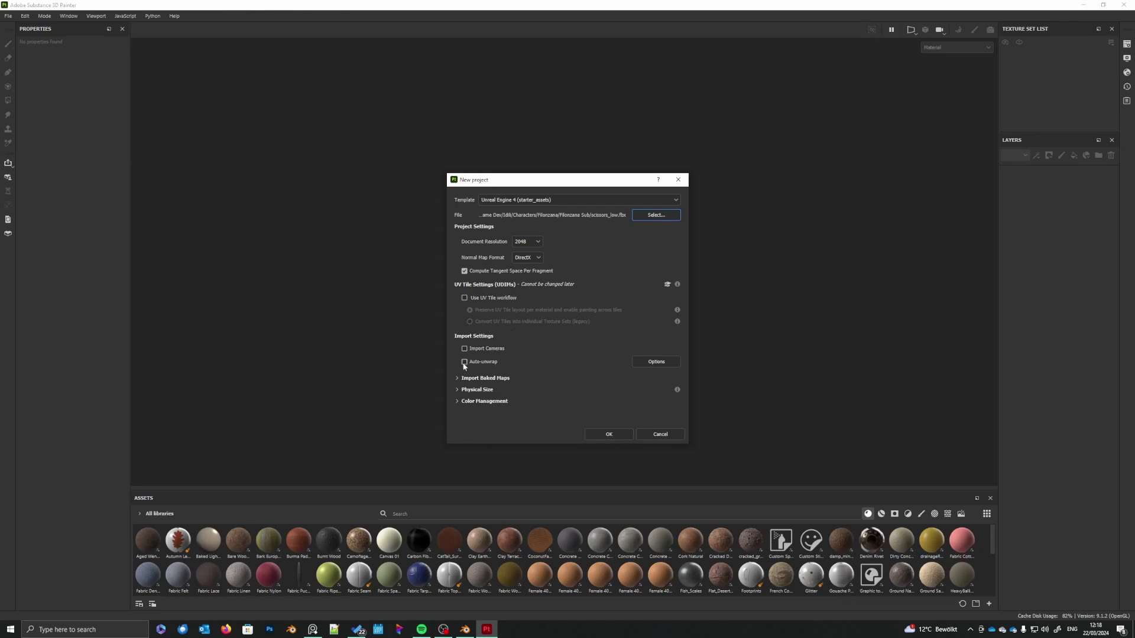
click(617, 434)
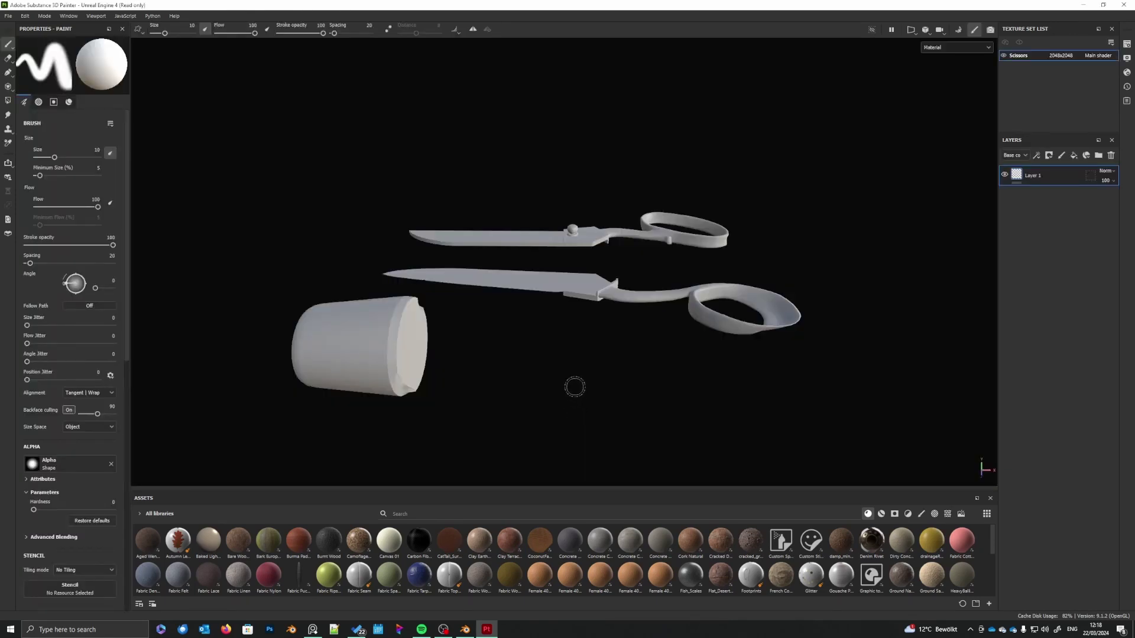
alt+drag(548, 372, 689, 331)
alt+middle_drag(690, 331, 651, 324)
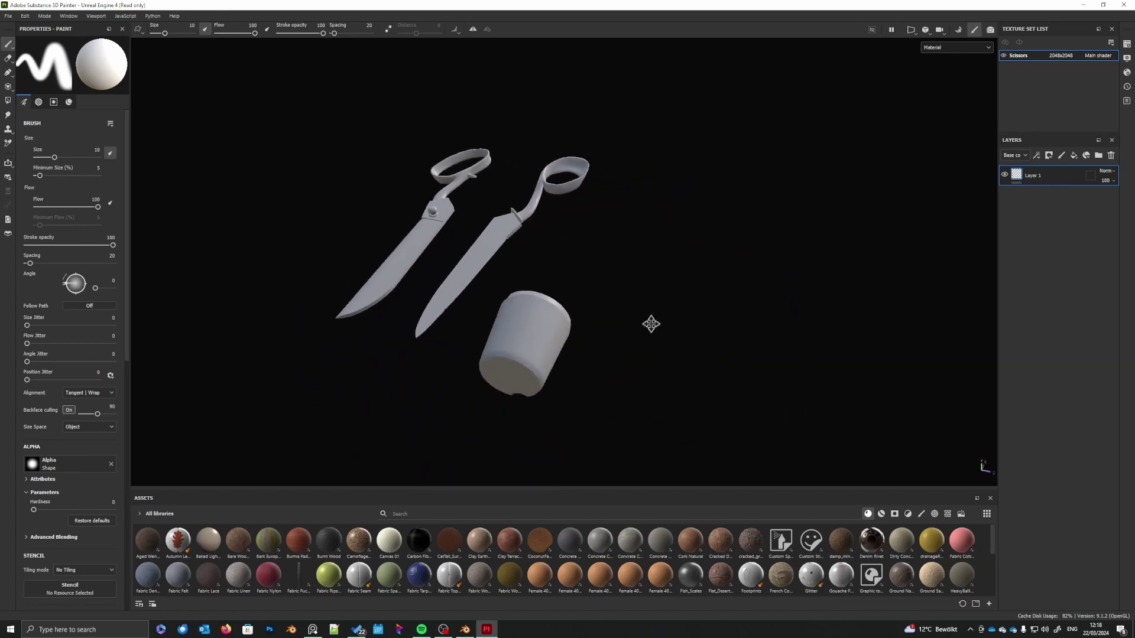
mouse_move(650, 324)
alt+mouse_down()
mouse_move(654, 363)
mouse_move(680, 365)
alt+mouse_up()
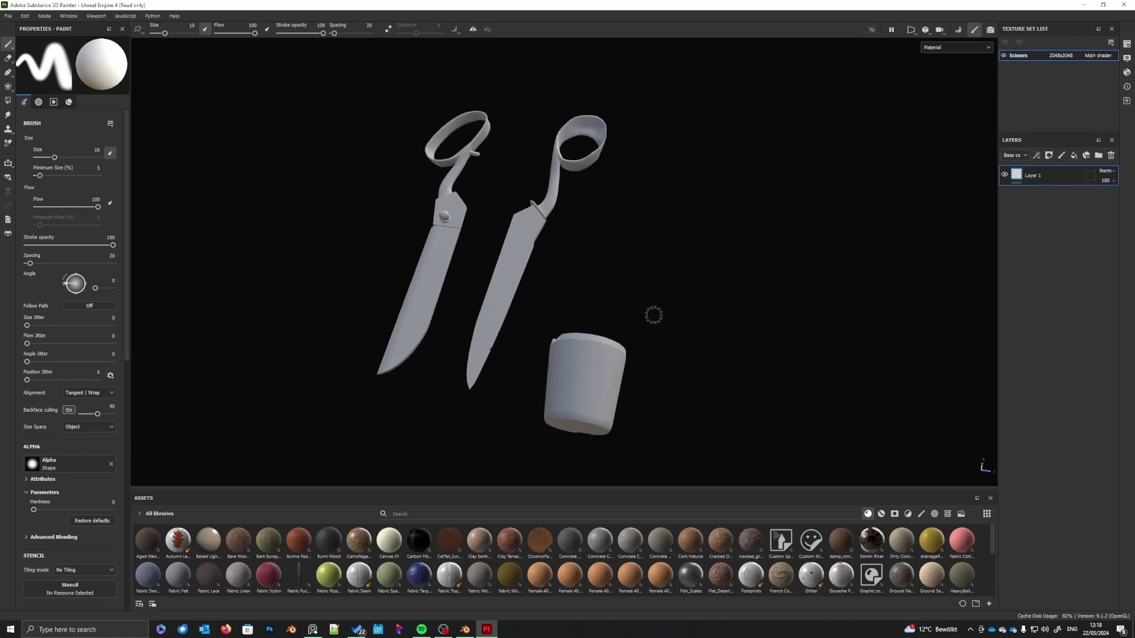
alt+drag(654, 317, 735, 296)
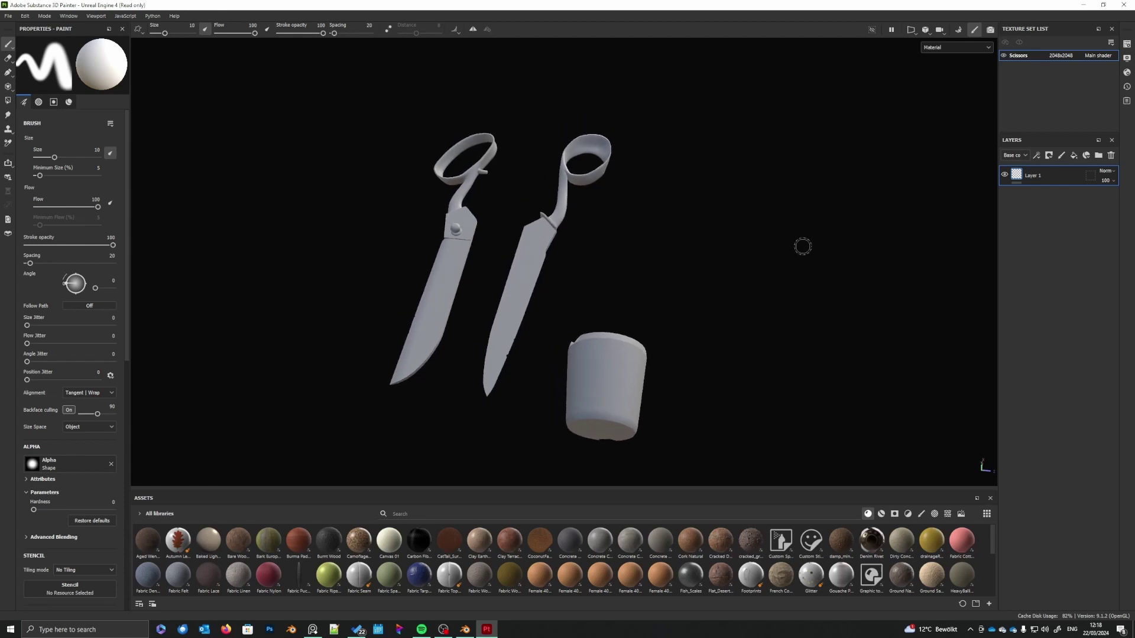
- Activate post effects in the display settings and set the tone mapping effect's function to Log
click(1127, 59)
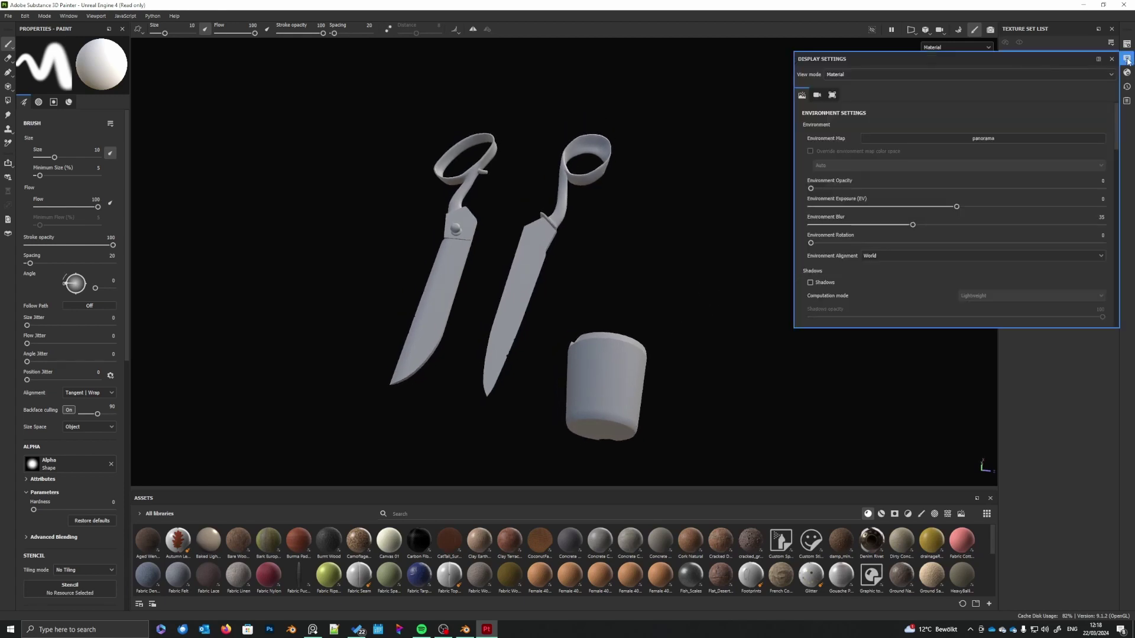
scroll(993, 189, down, 3)
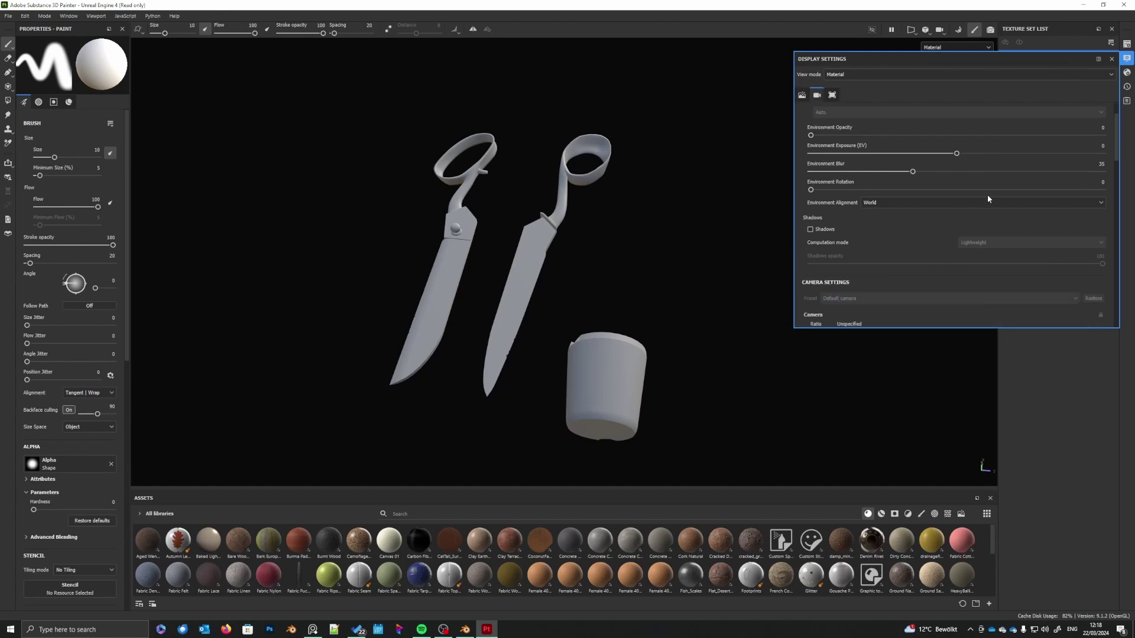
scroll(924, 215, down, 8)
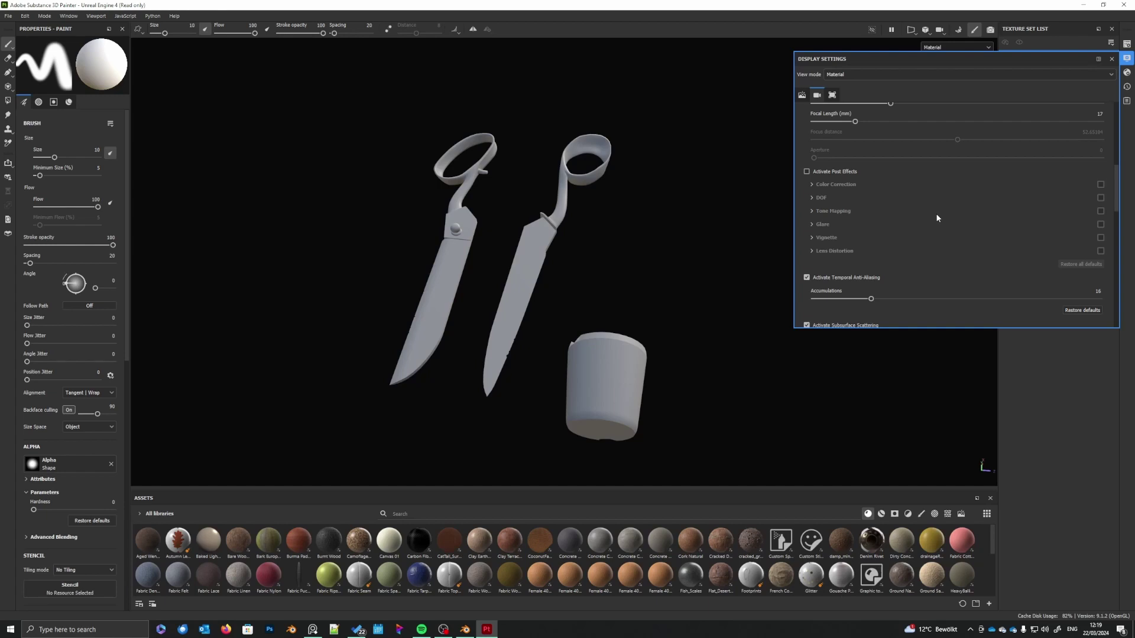
scroll(937, 217, down, 3)
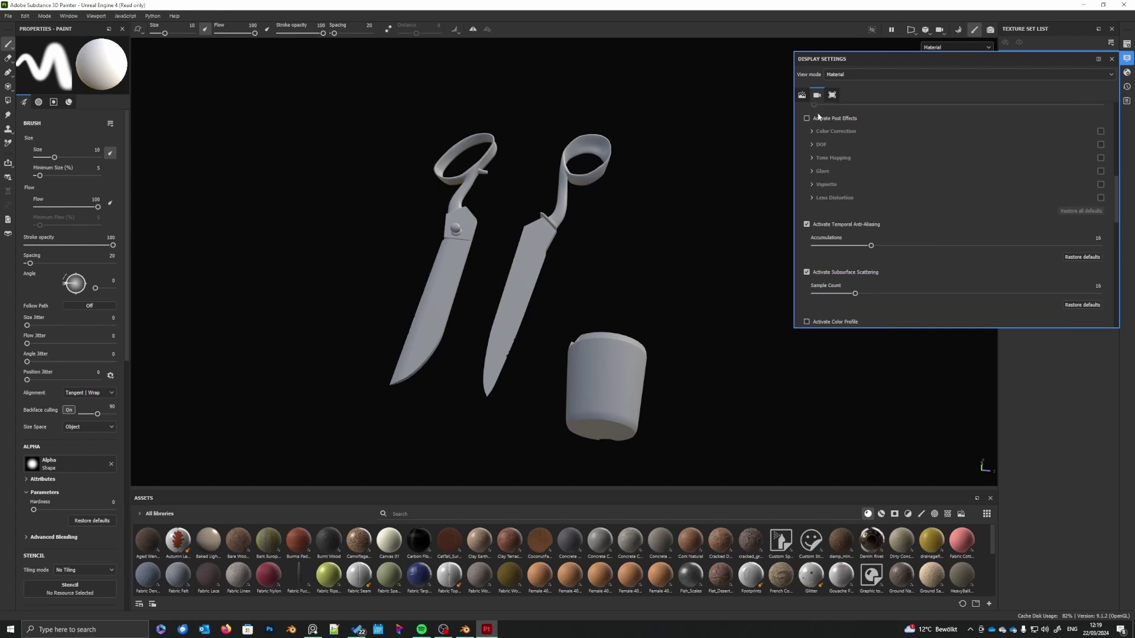
click(818, 117)
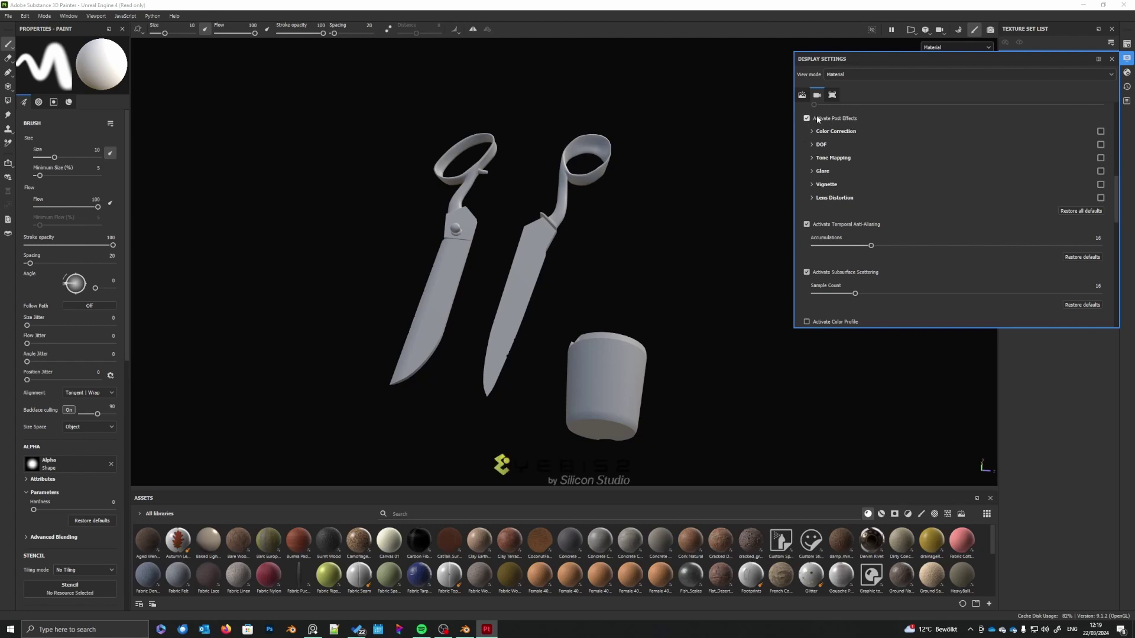
click(833, 158)
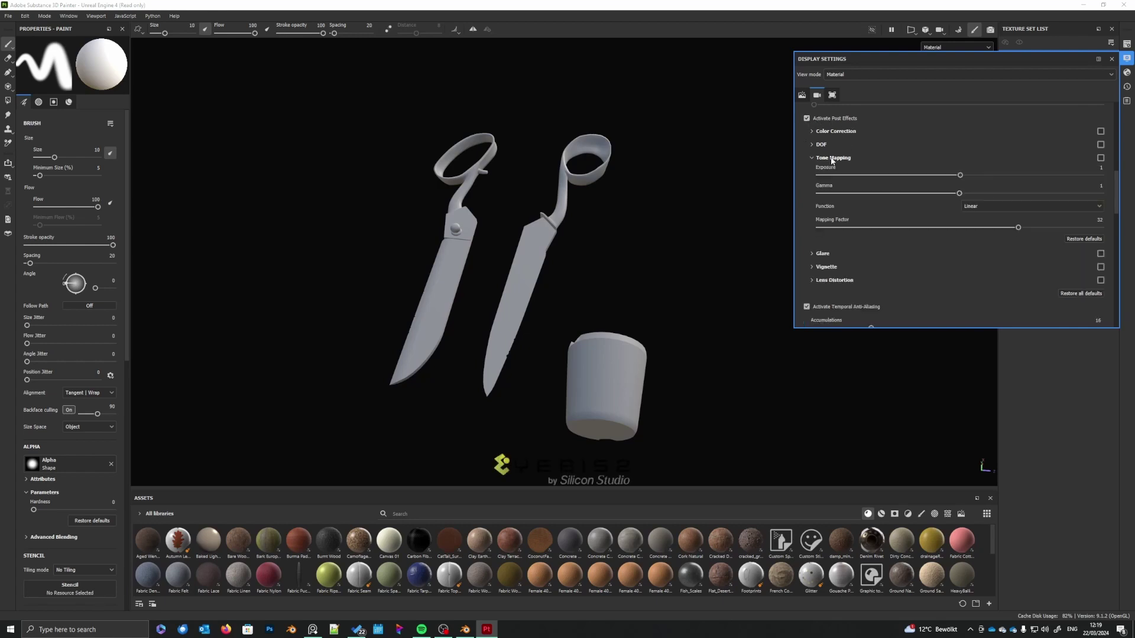
click(986, 206)
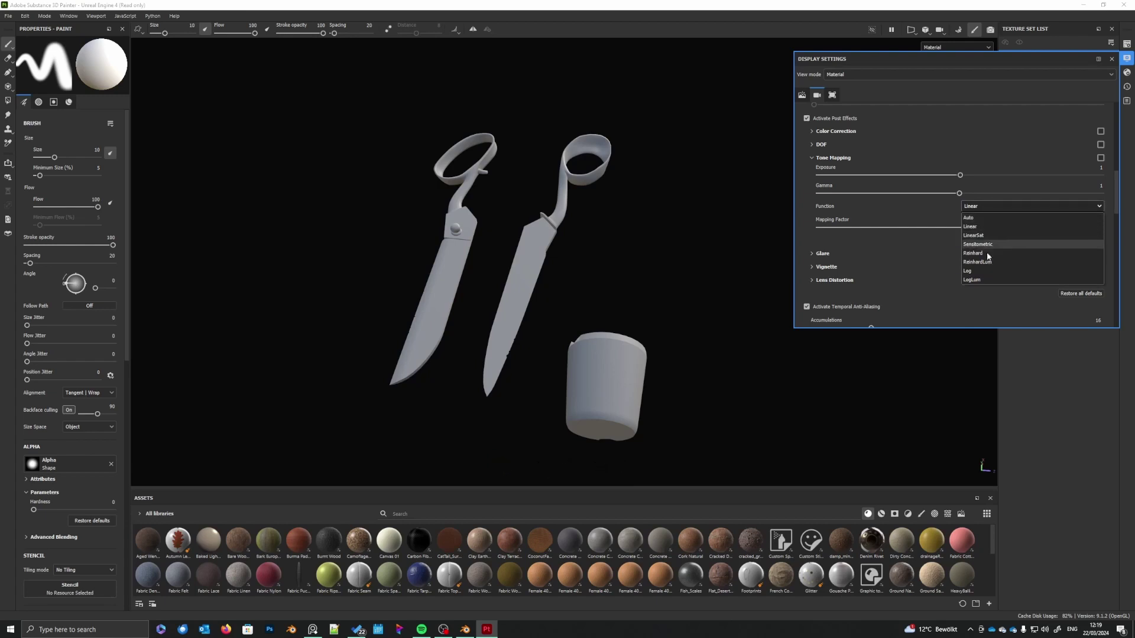
click(970, 271)
- Activate the camera color profile and assign the ACES_UE4_Log profile to it
scroll(967, 265, down, 2)
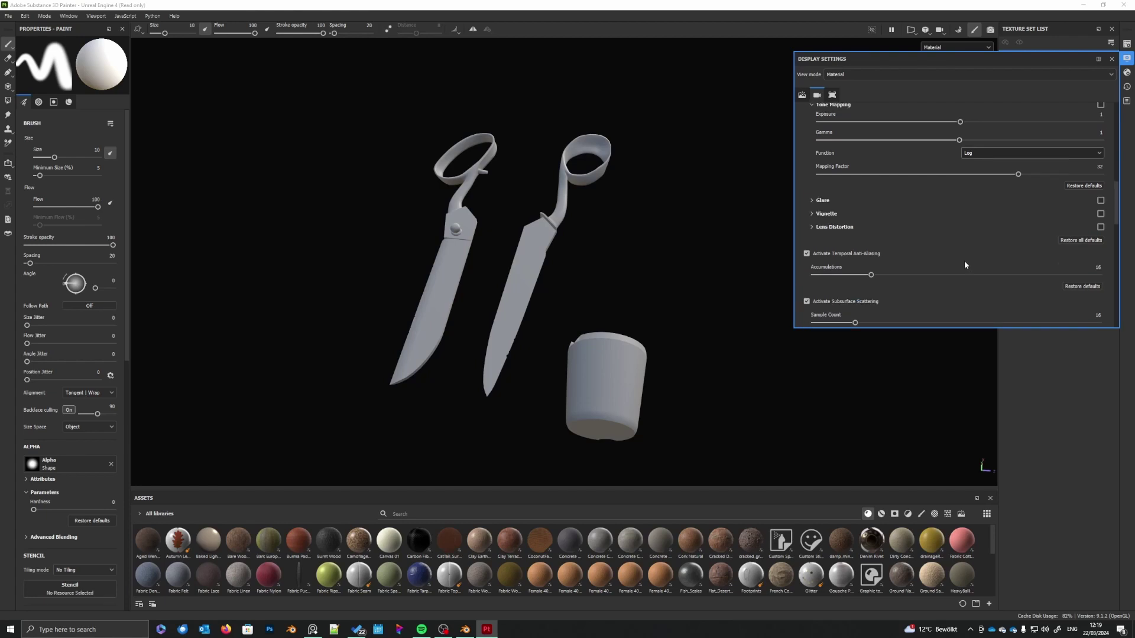
scroll(964, 262, down, 4)
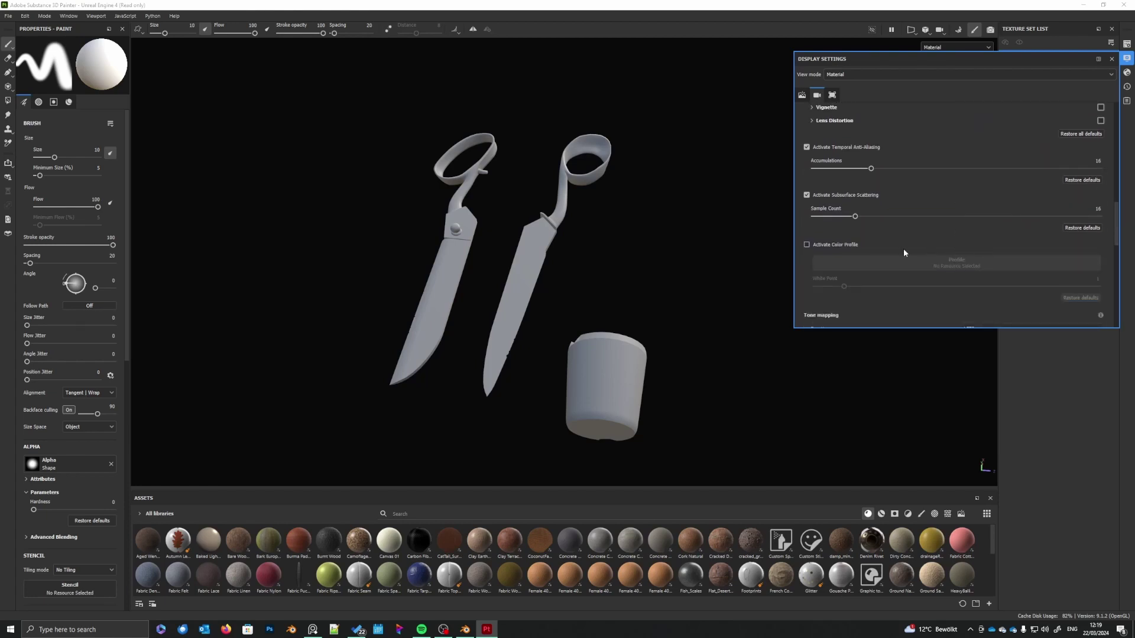
click(807, 245)
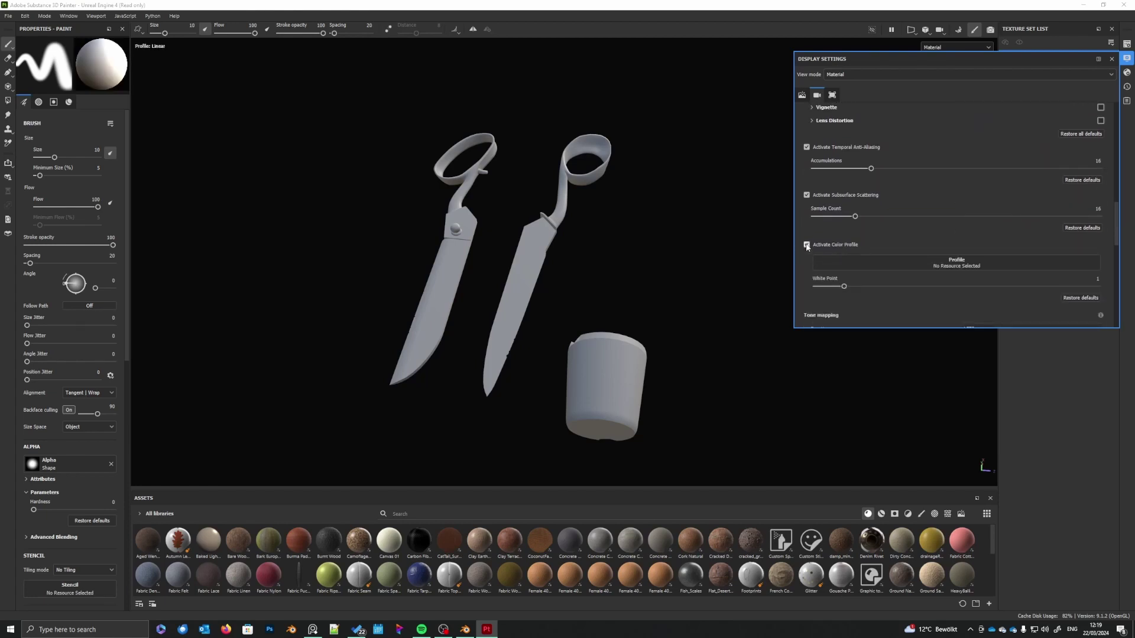
click(960, 265)
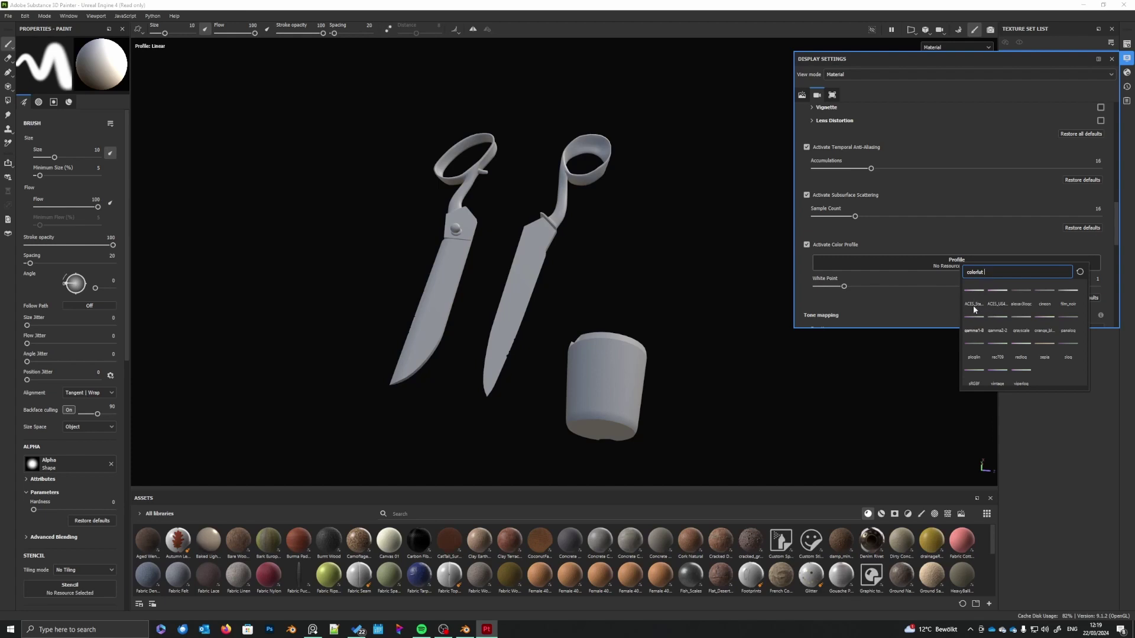
mouse_move(975, 305)
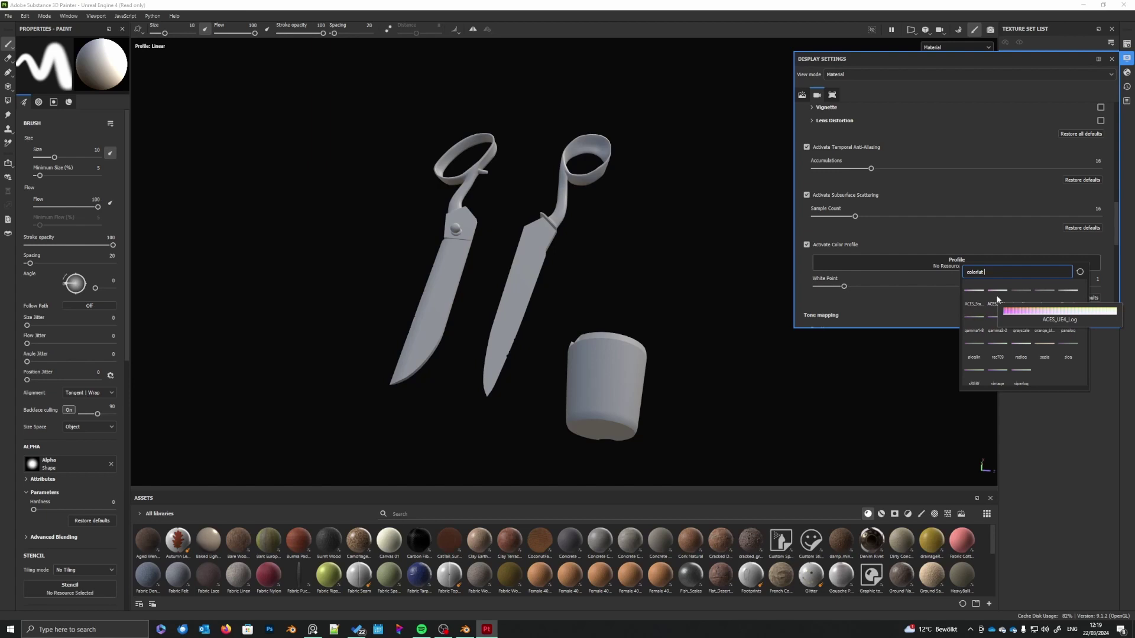
click(998, 300)
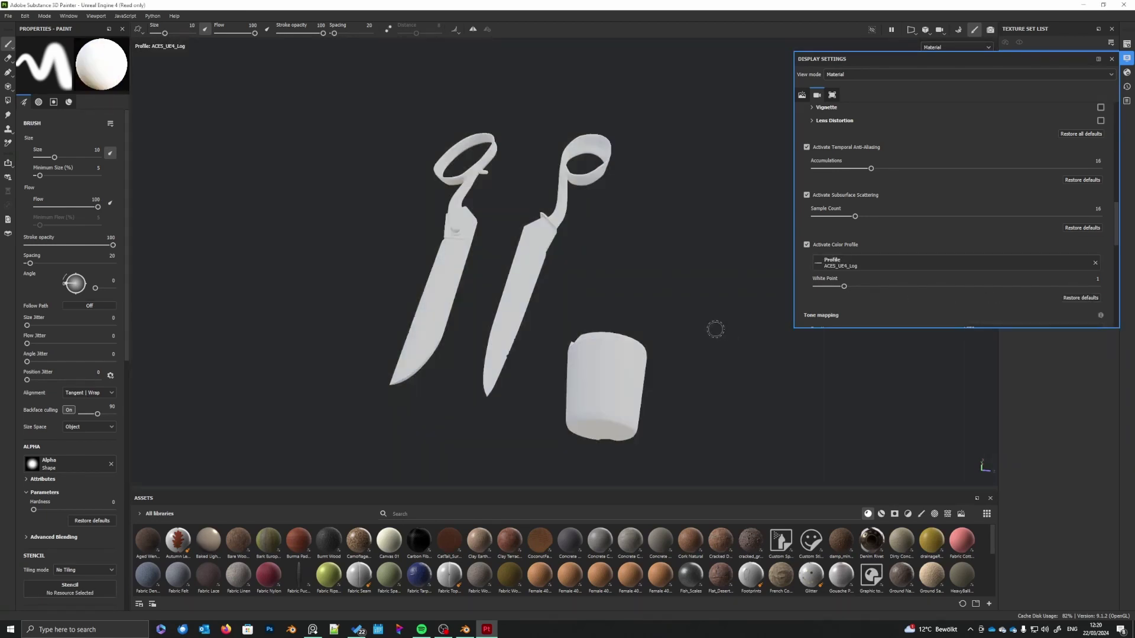
- Compare the ACES and Linear functions of the camera's general tone mapping and set it to Linear
click(1050, 327)
click(986, 341)
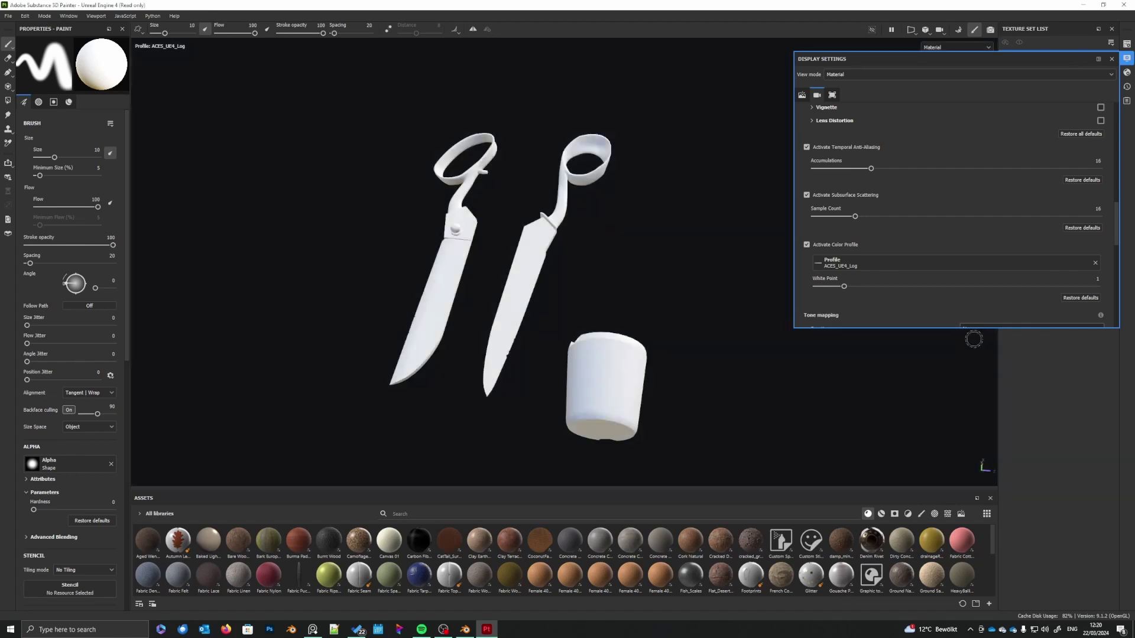
drag(1007, 328, 1008, 375)
click(1007, 332)
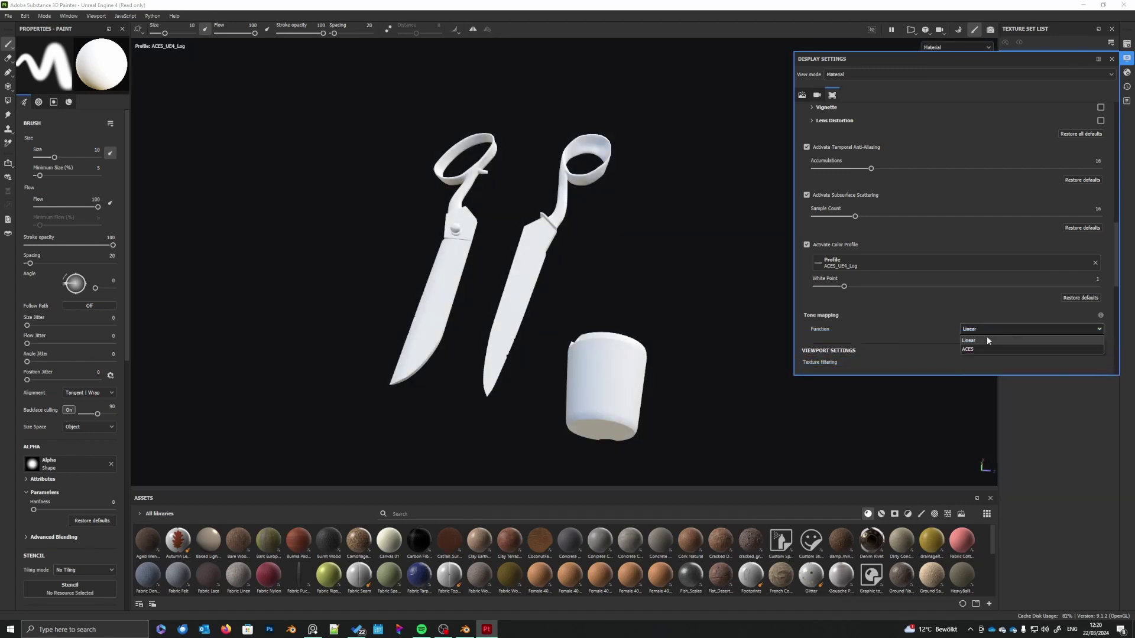
click(974, 350)
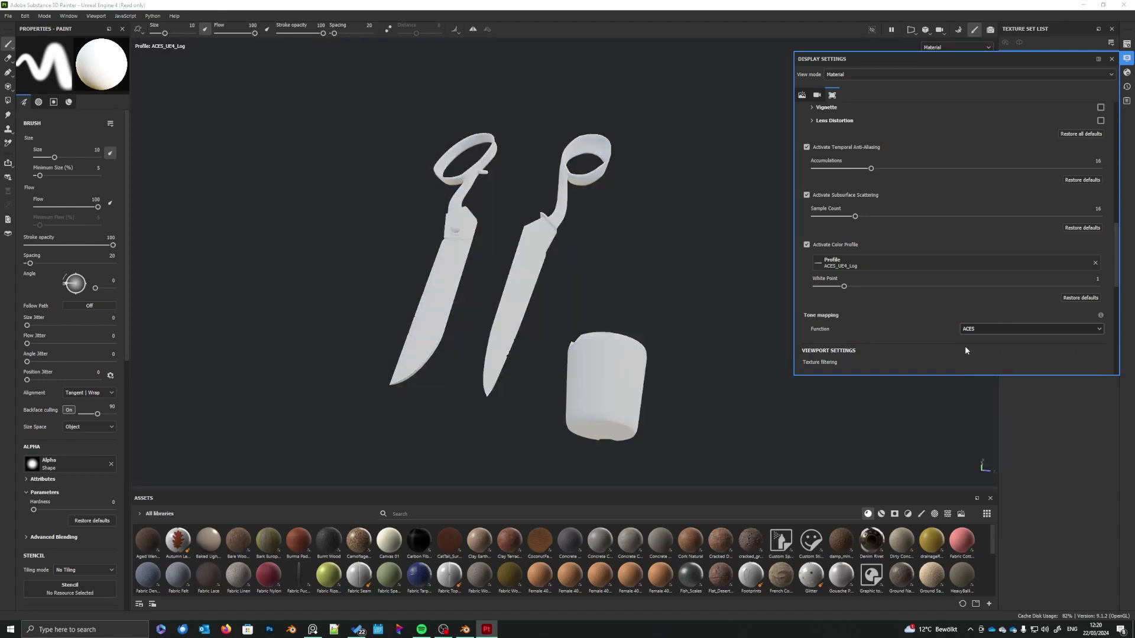
click(981, 330)
click(975, 339)
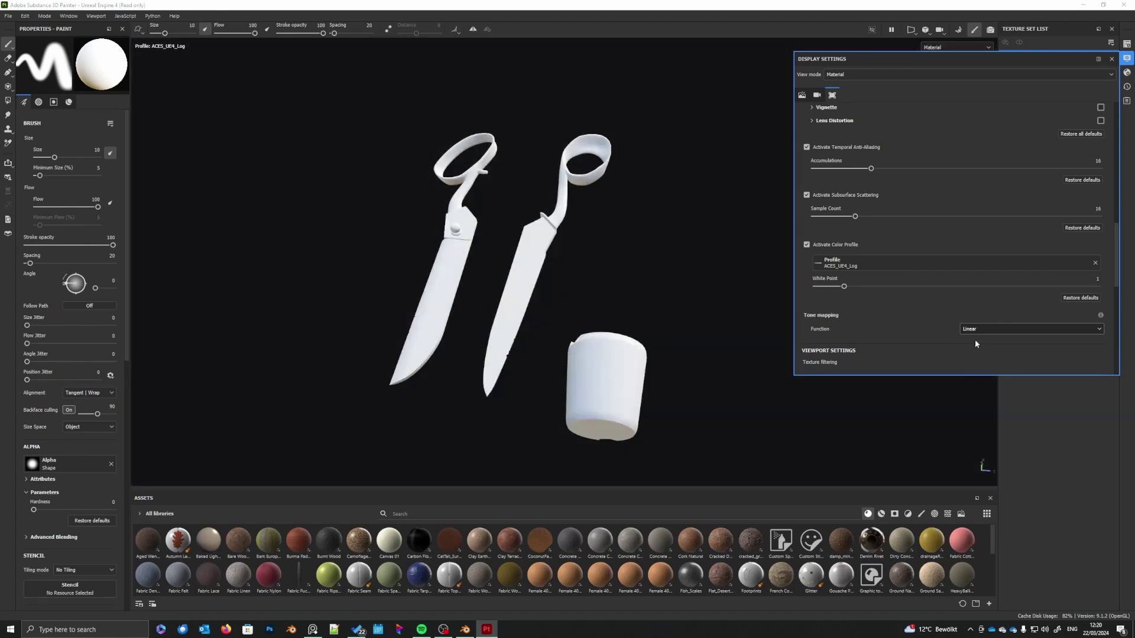
- Try ACES tone mapping again on the models from another angle, restore Linear and close the display settings
mouse_move(523, 335)
alt+mouse_down()
mouse_move(540, 337)
mouse_move(547, 431)
mouse_move(563, 251)
mouse_move(575, 303)
mouse_move(560, 281)
alt+mouse_up()
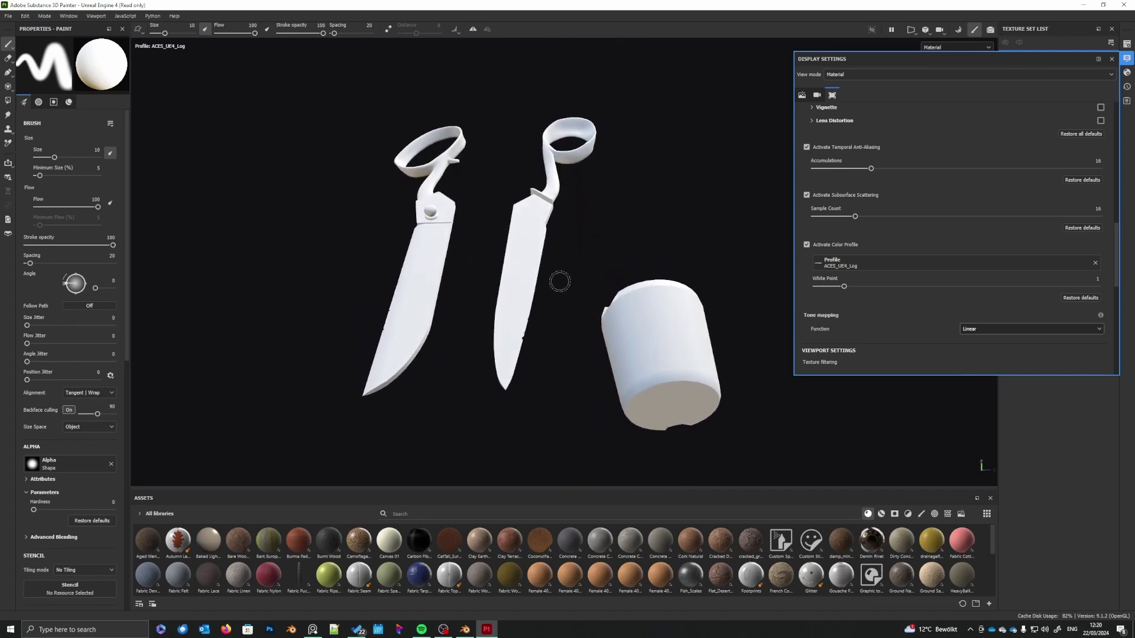
click(992, 328)
click(970, 352)
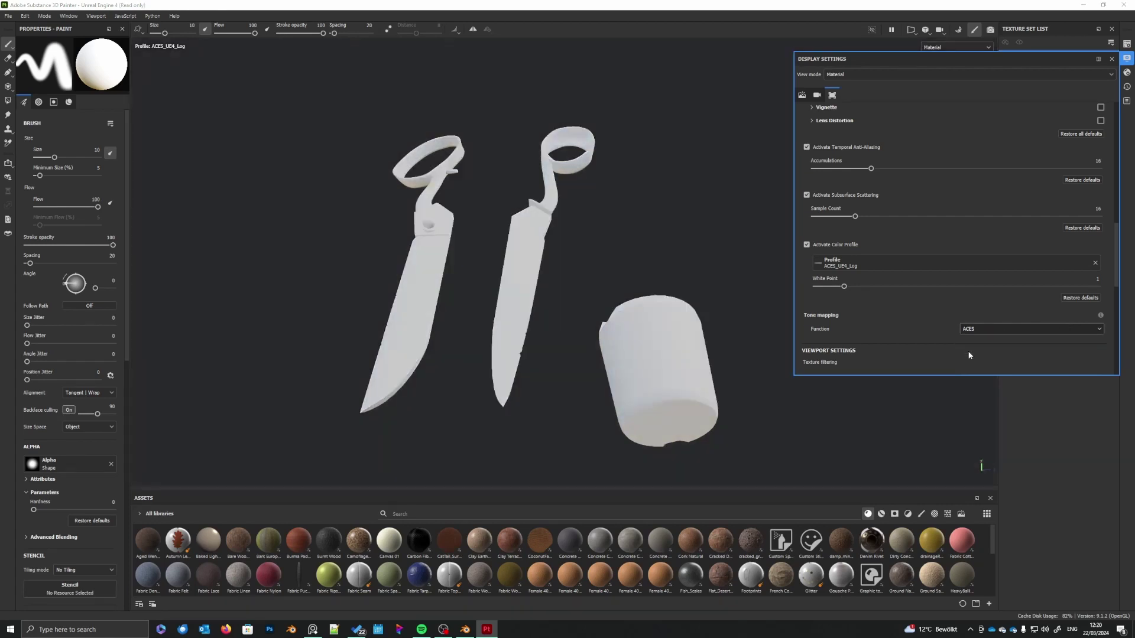
alt+drag(611, 327, 582, 336)
click(976, 329)
click(977, 342)
click(1128, 59)
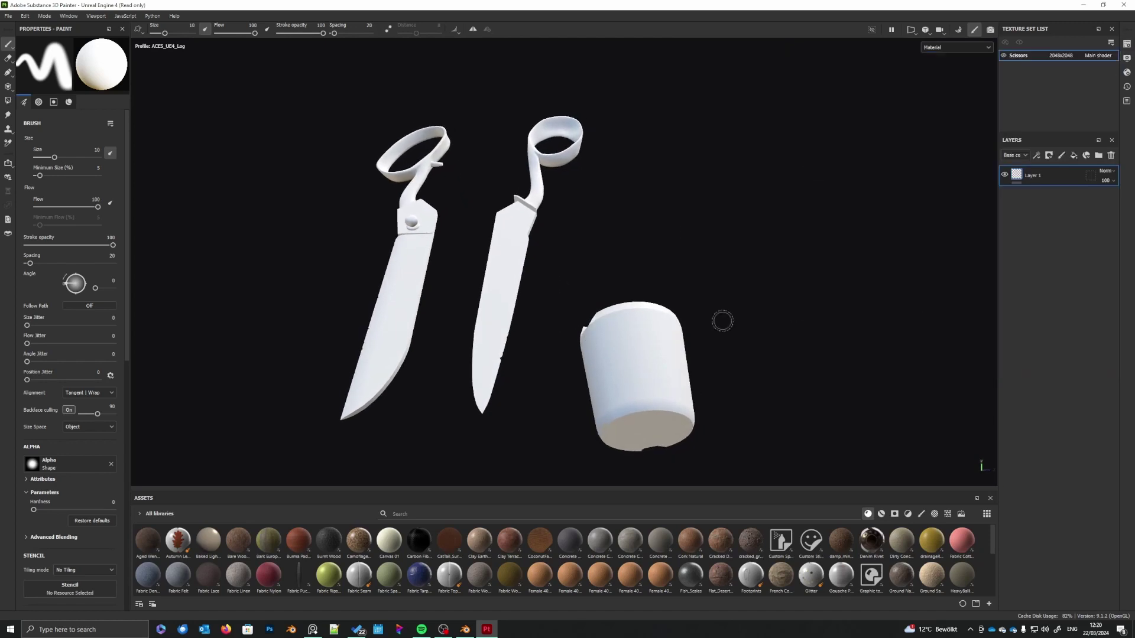
- Apply the Studio Tomoco environment map to the viewport and check its lighting on the scissors and cork
mouse_move(723, 321)
alt+mouse_down()
mouse_move(692, 309)
mouse_move(715, 304)
mouse_move(712, 290)
alt+mouse_up()
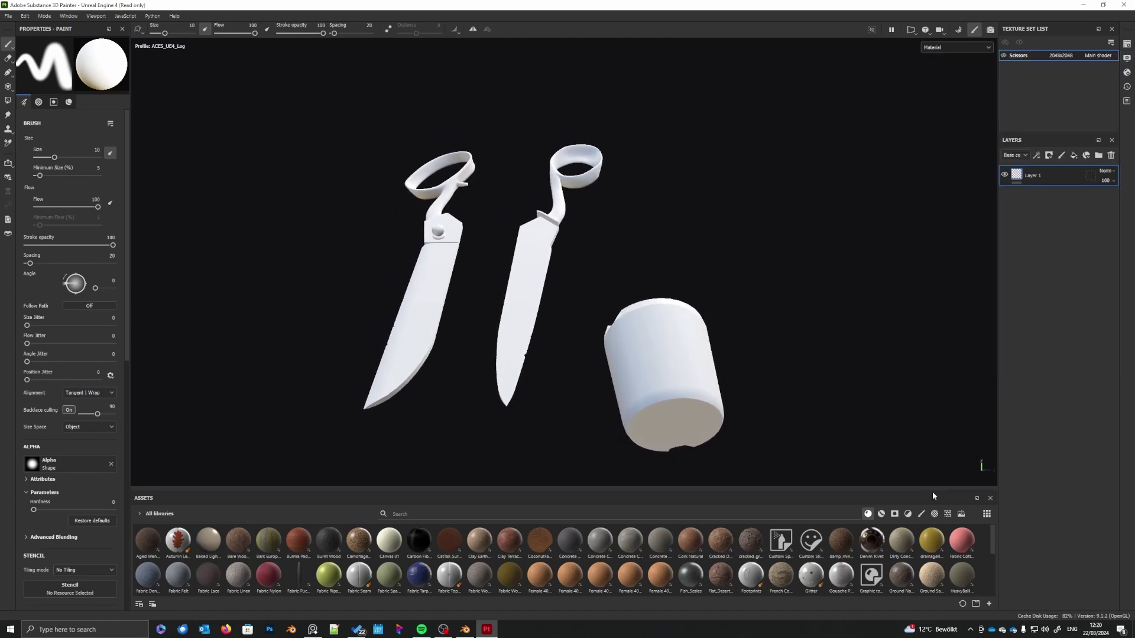
click(961, 514)
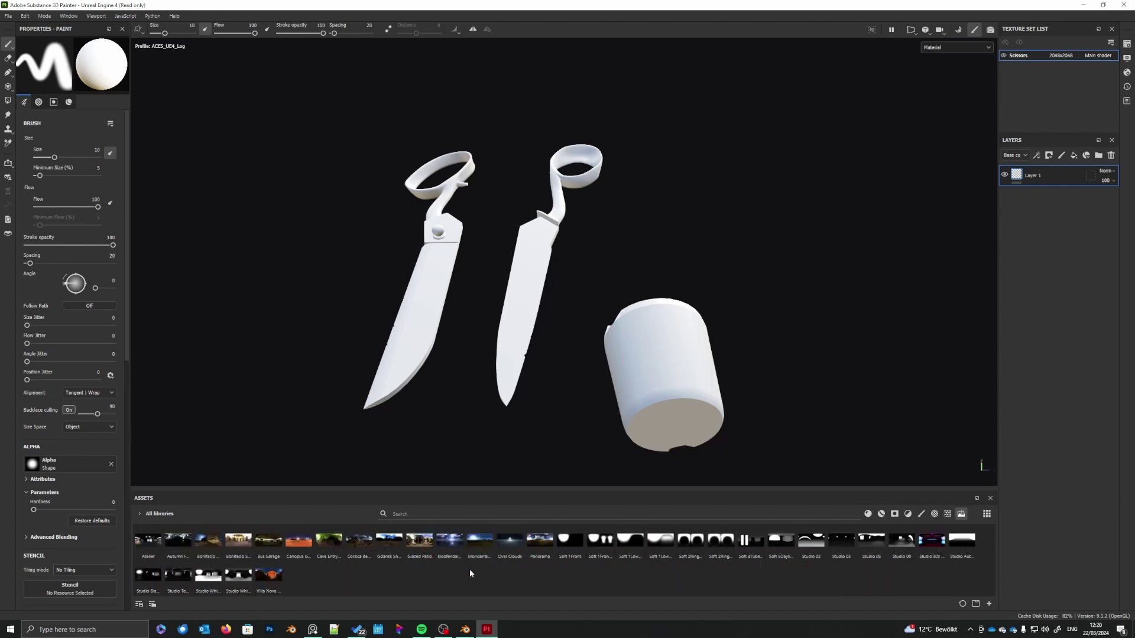
mouse_move(170, 579)
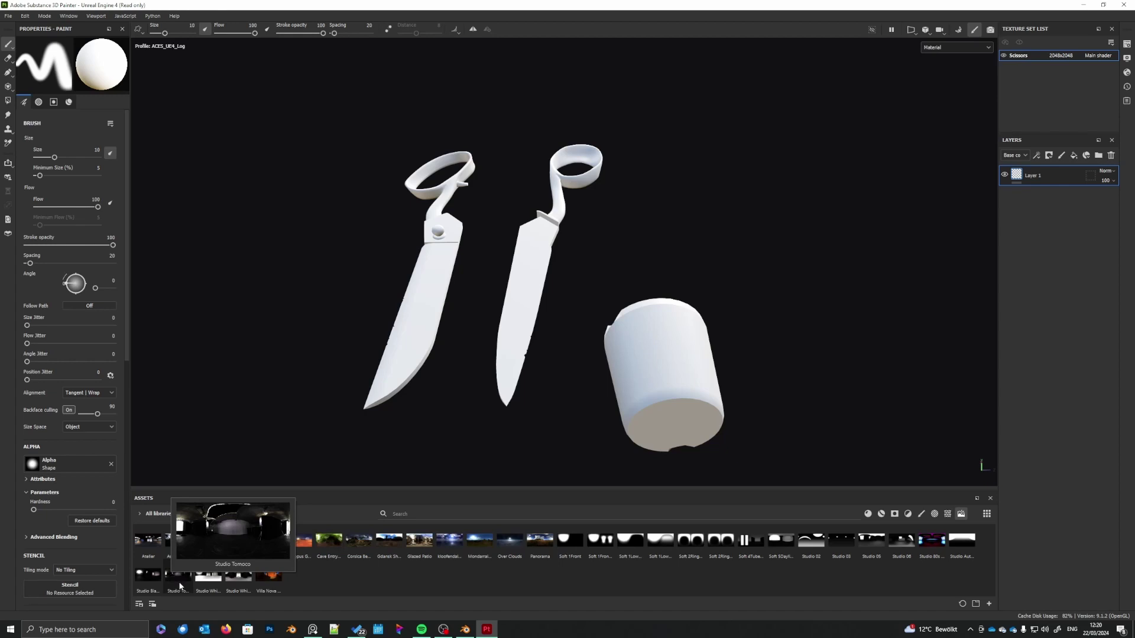
click(177, 585)
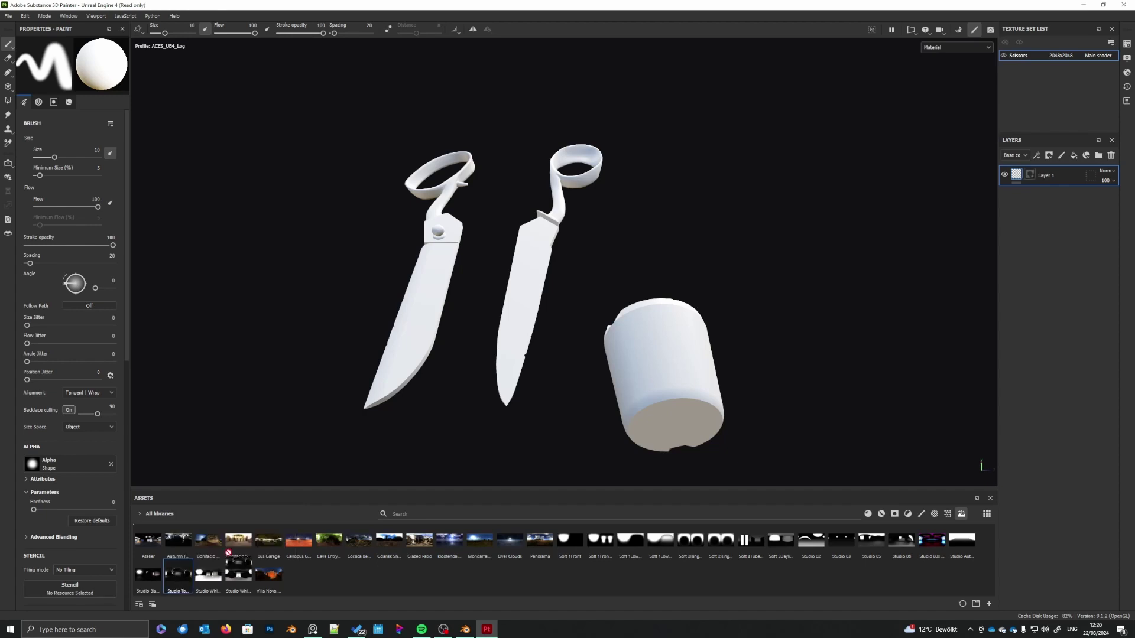
alt+middle_drag(549, 396, 561, 383)
alt+drag(562, 383, 570, 403)
shift+right_drag(570, 401, 615, 406)
alt+middle_drag(615, 407, 620, 415)
alt+drag(621, 415, 622, 387)
alt+middle_drag(619, 395, 622, 405)
alt+drag(621, 405, 623, 388)
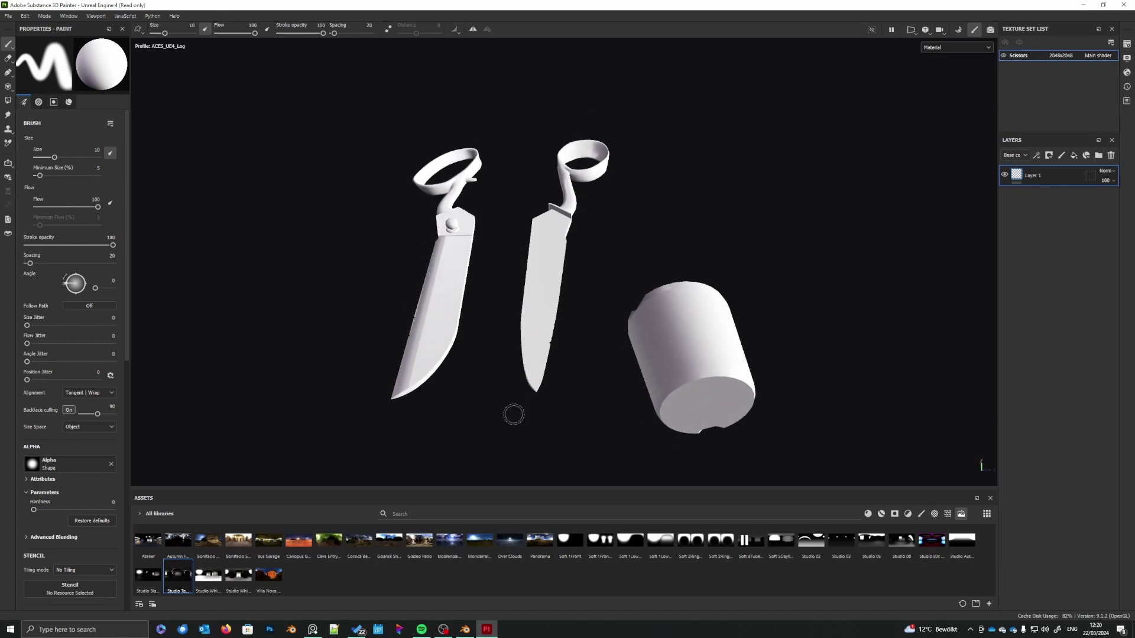
- Try the Studio White Soft environment map for comparison and restore Studio Tomoco
mouse_move(215, 578)
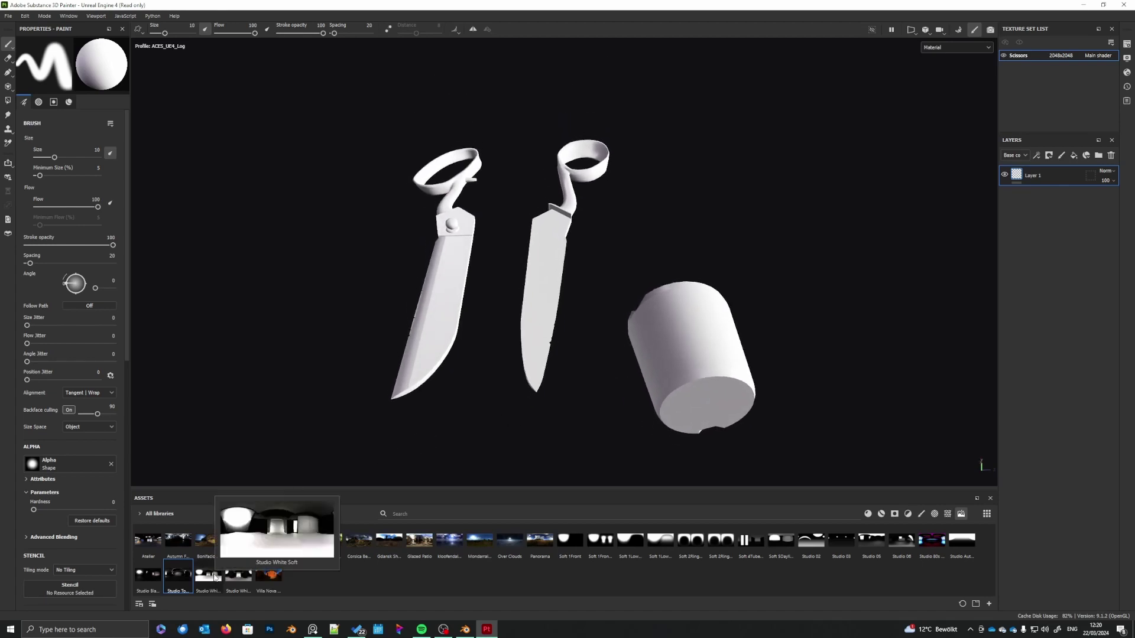
drag(215, 579, 596, 416)
alt+middle_drag(596, 416, 598, 405)
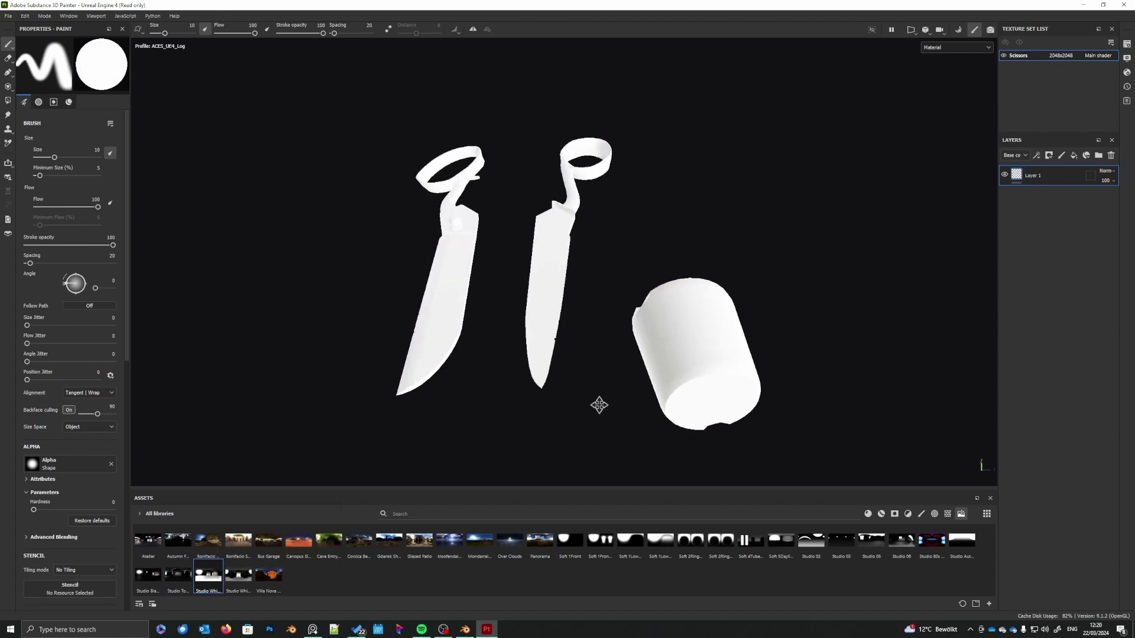
mouse_move(599, 405)
alt+mouse_down()
mouse_move(606, 456)
mouse_move(611, 363)
mouse_move(609, 390)
alt+mouse_up()
mouse_move(178, 575)
mouse_down()
mouse_move(506, 405)
mouse_move(603, 409)
mouse_up()
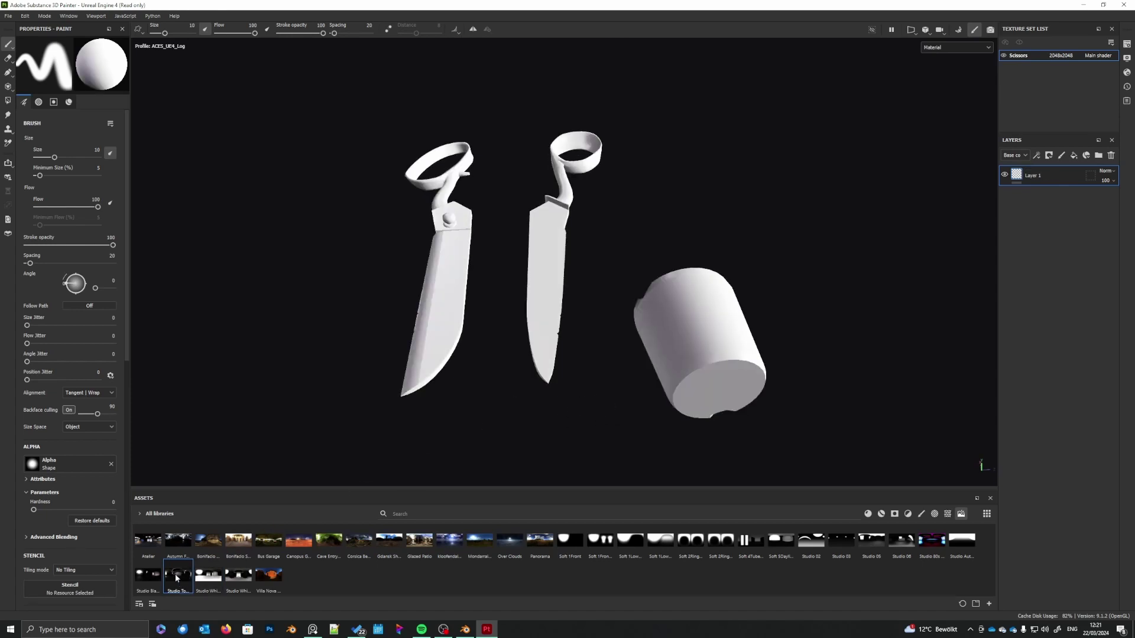
mouse_move(176, 578)
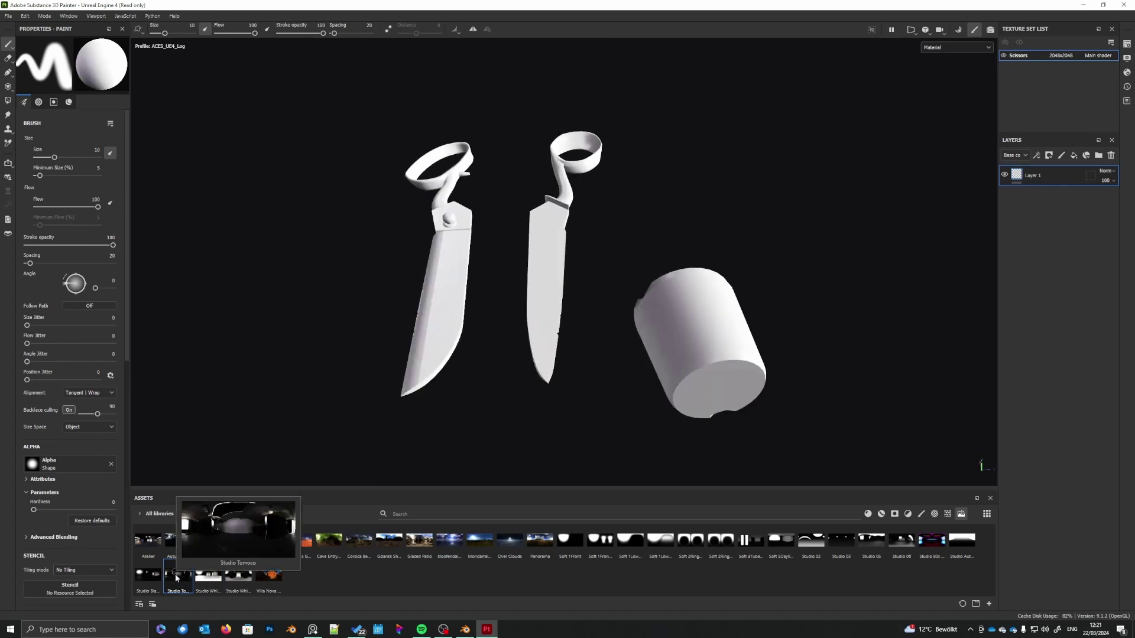
mouse_move(641, 392)
alt+mouse_down()
mouse_move(643, 377)
mouse_move(642, 414)
mouse_move(648, 401)
alt+mouse_up()
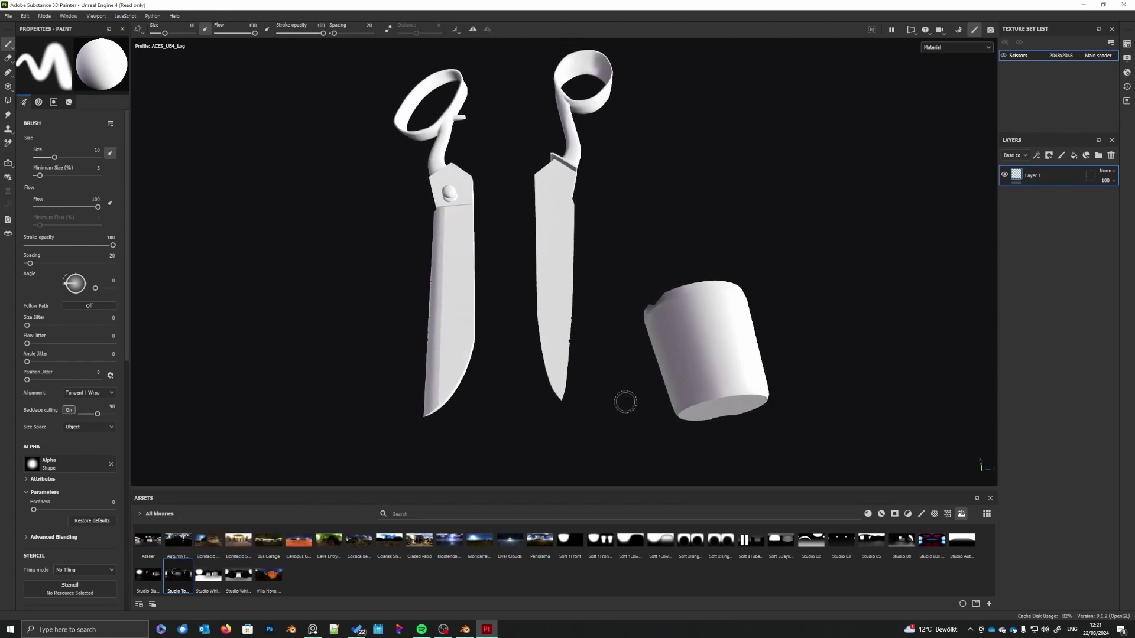
mouse_move(627, 377)
alt+middle_down()
mouse_move(646, 362)
mouse_move(640, 393)
alt+middle_up()
alt+drag(640, 393, 636, 368)
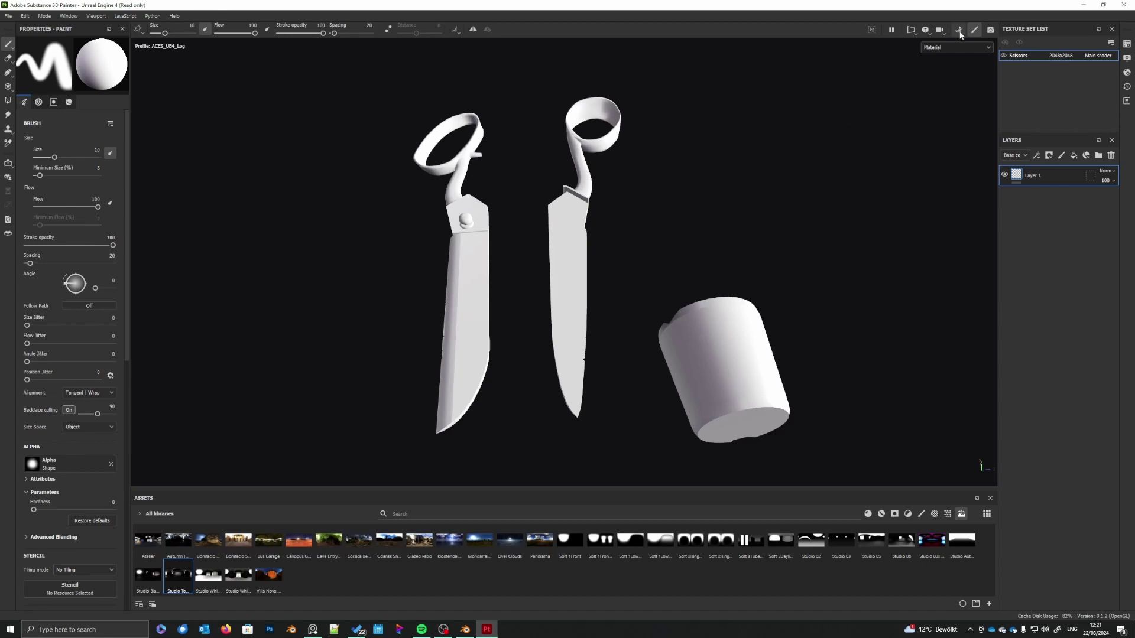
- Enter baking mode and load scissors_high.fbx from the Filonzana Sub folder as the high definition mesh
click(959, 30)
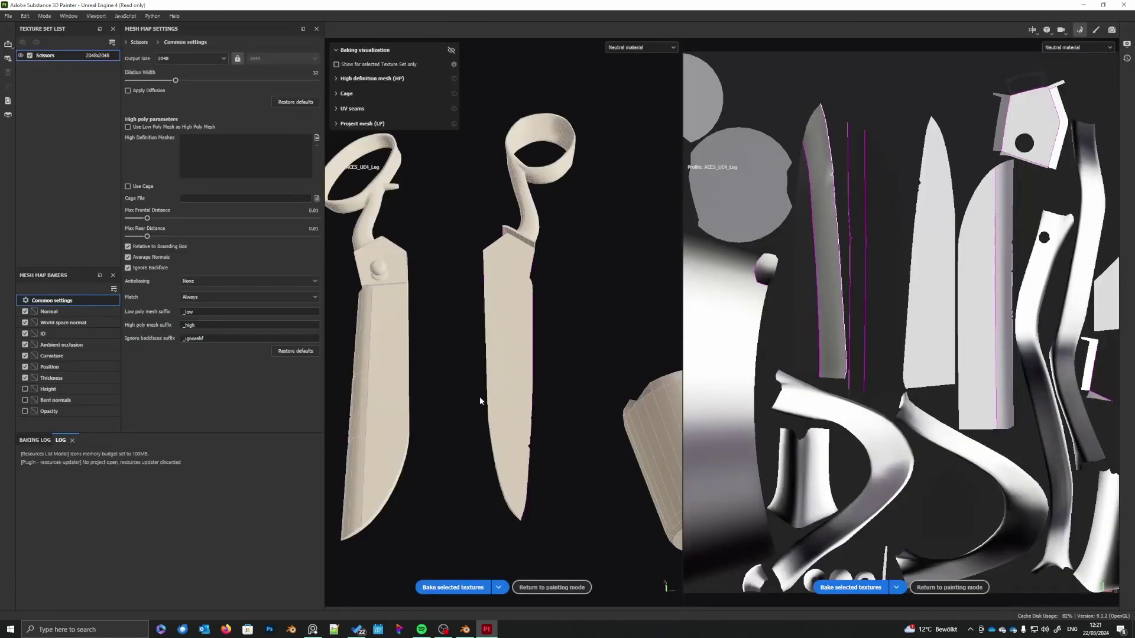
click(317, 137)
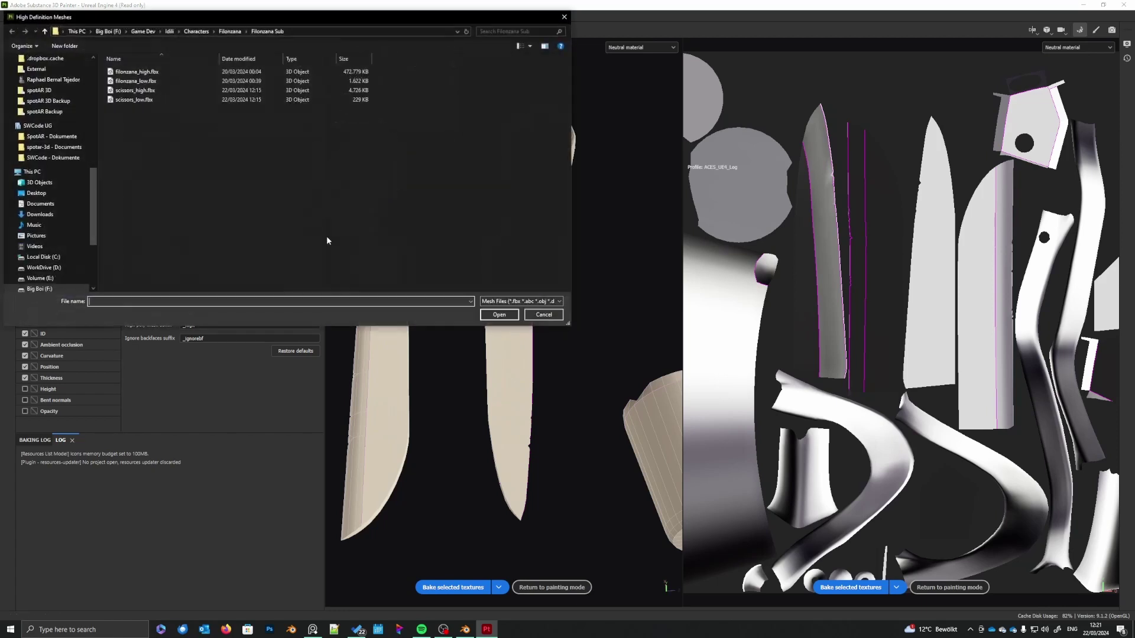
double_click(140, 90)
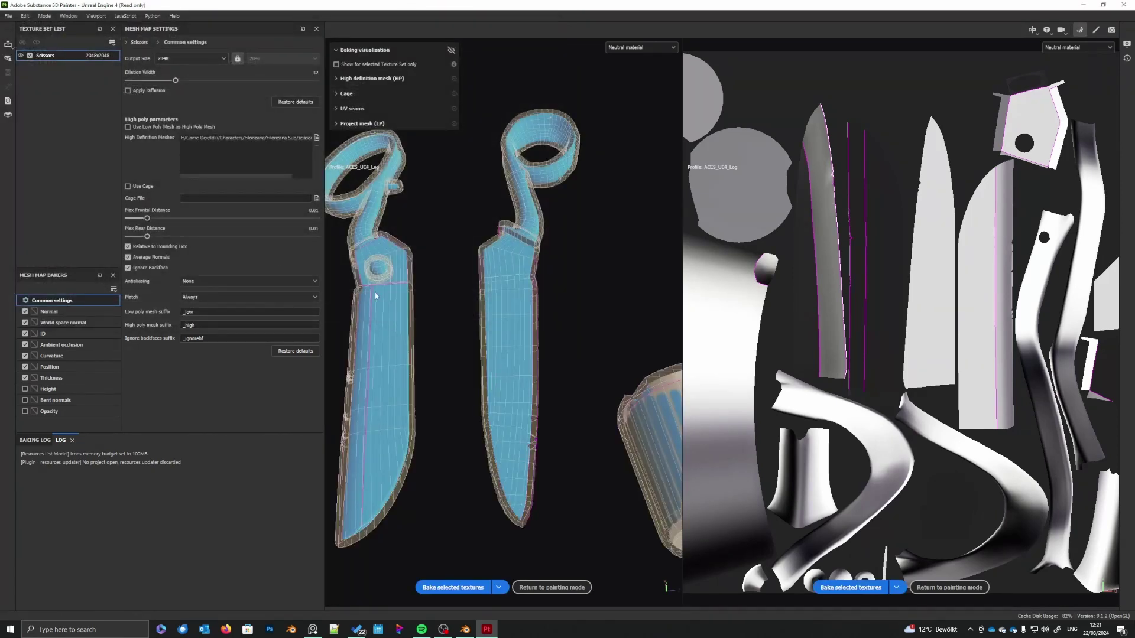
middle_drag(505, 329, 568, 327)
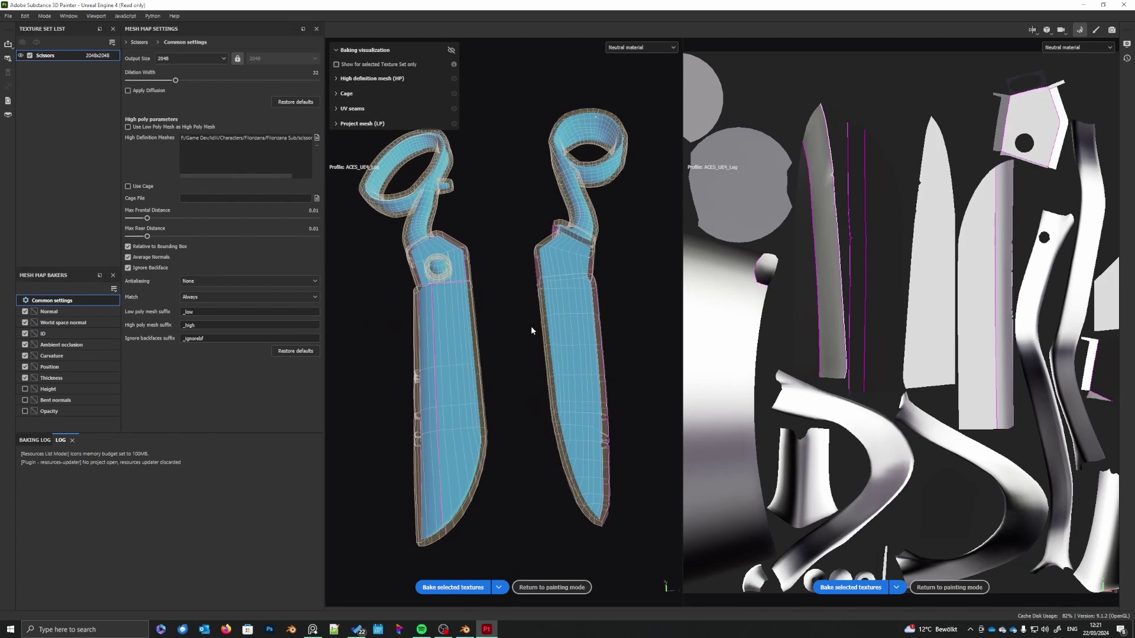
- Set the bake's max frontal distance to 0.0041, checking the cage around the scissors and the cork
alt+drag(531, 325, 528, 375)
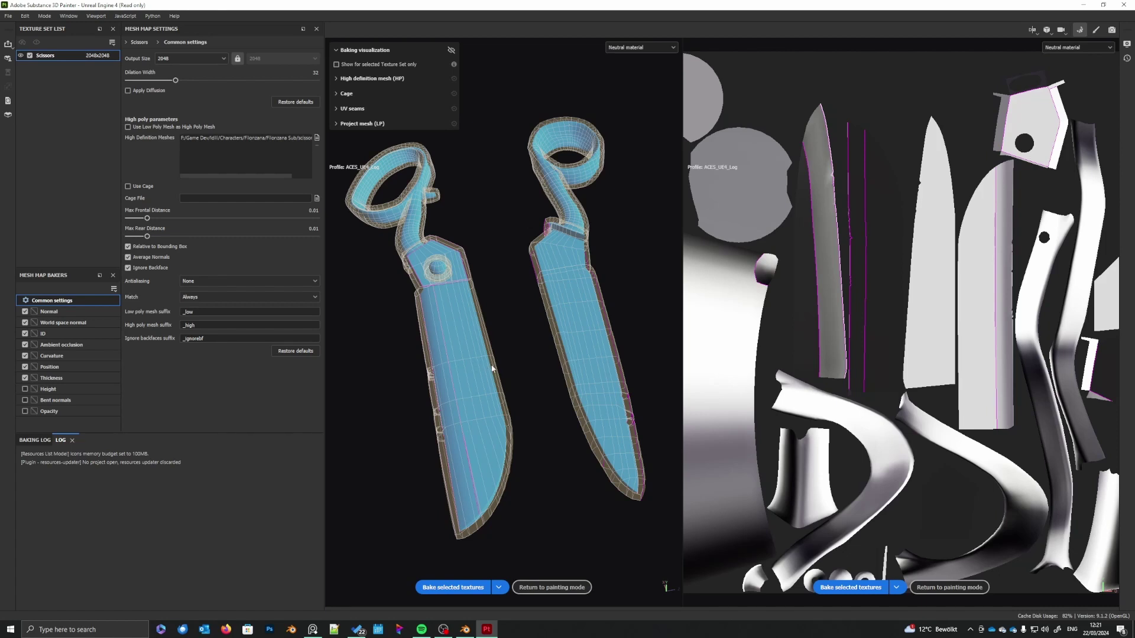
drag(147, 219, 137, 223)
scroll(466, 302, up, 6)
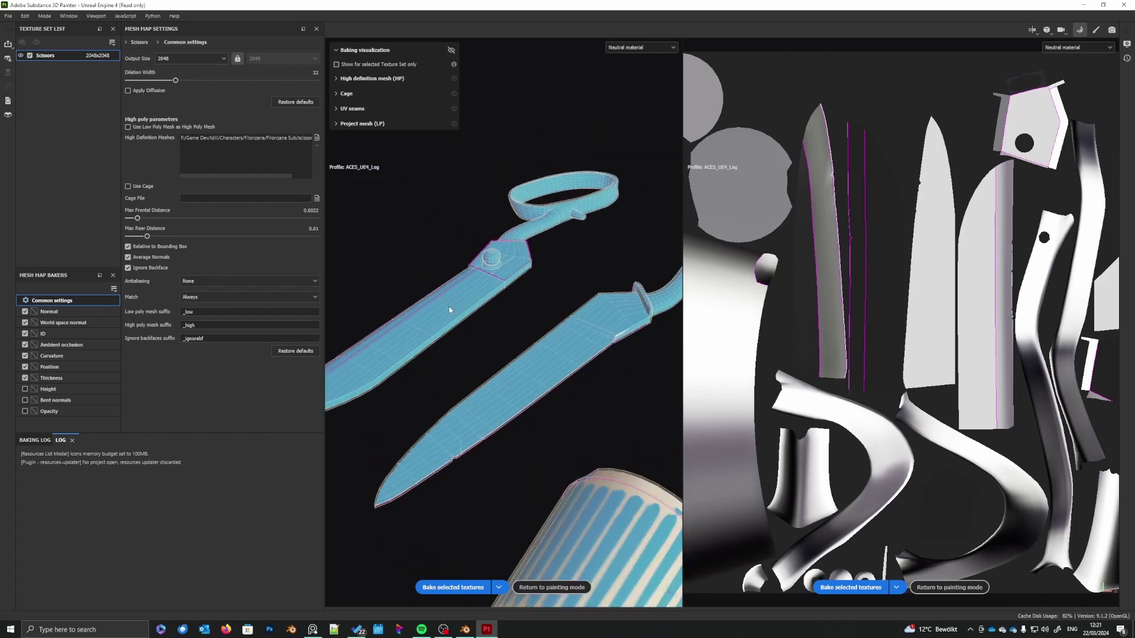
alt+drag(492, 417, 450, 331)
scroll(526, 362, down, 4)
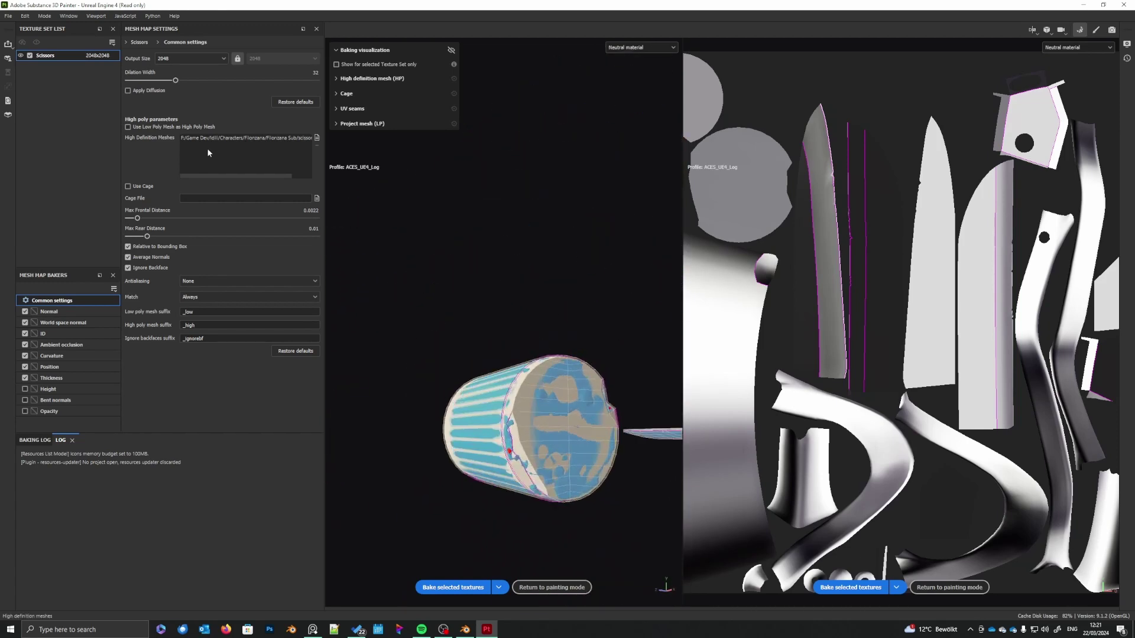
drag(137, 218, 141, 218)
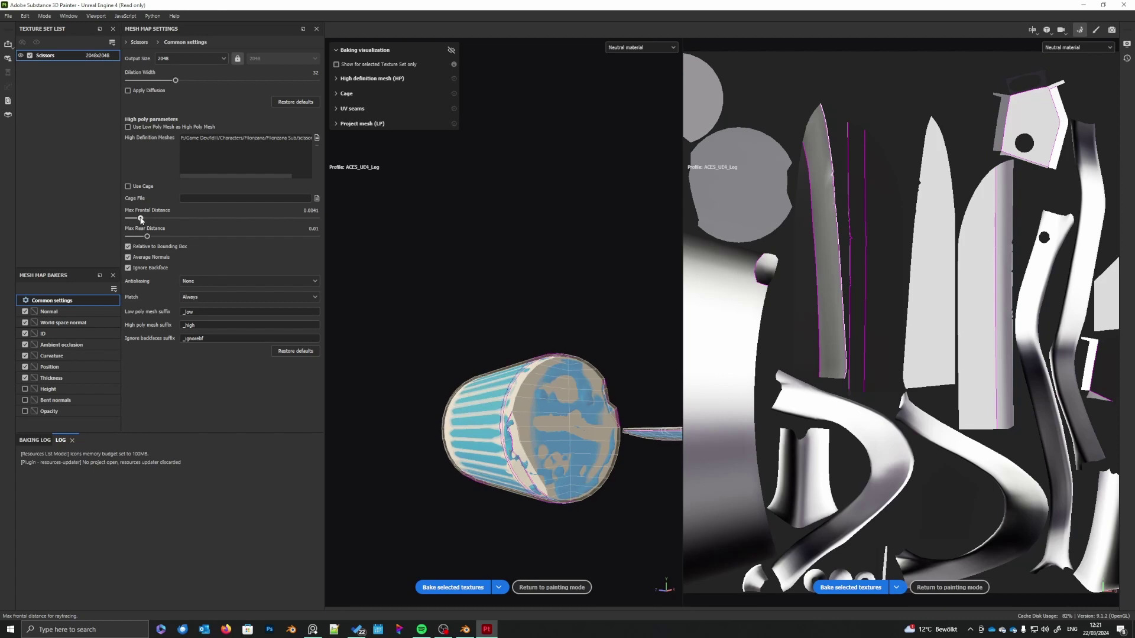
alt+drag(449, 369, 438, 337)
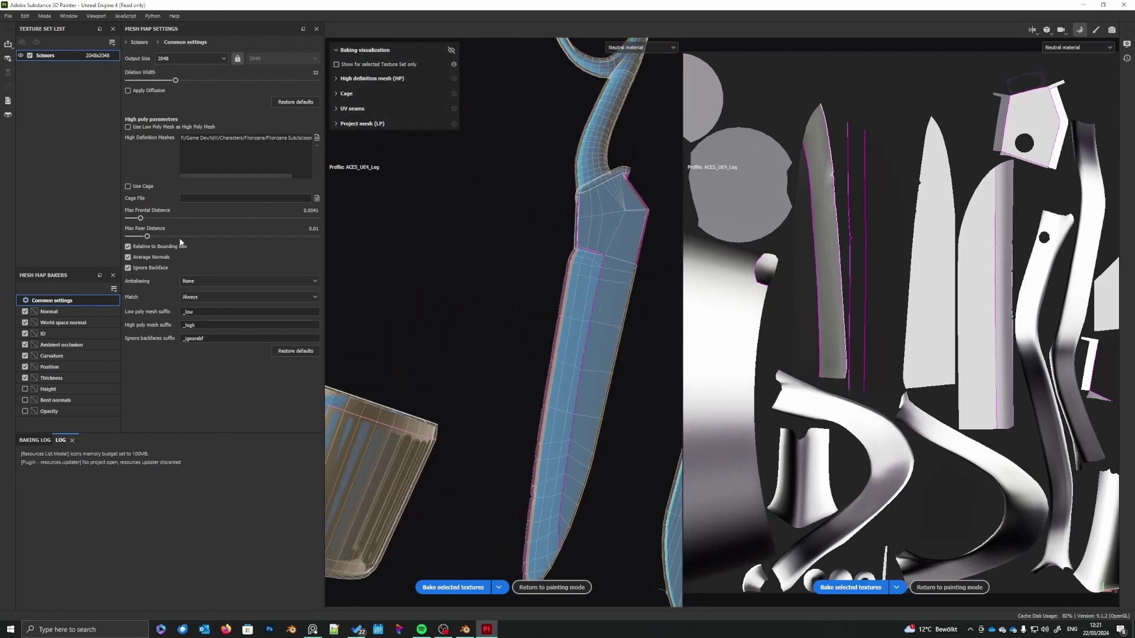
- Set the bake to match low and high poly geometry by mesh name
alt+drag(501, 310, 480, 422)
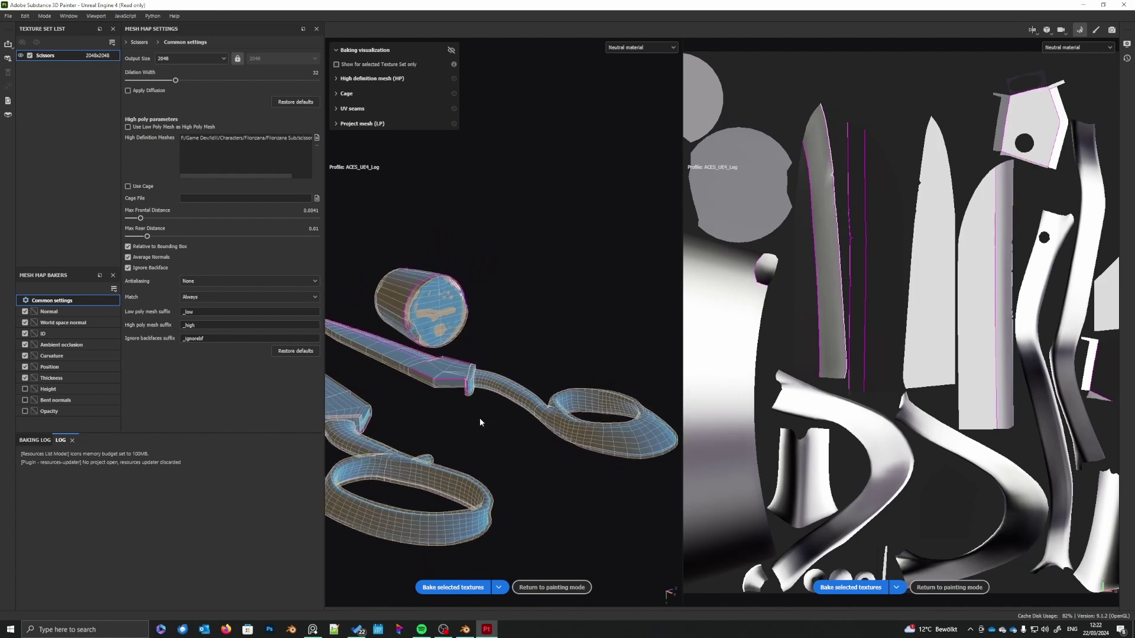
alt+drag(480, 422, 505, 407)
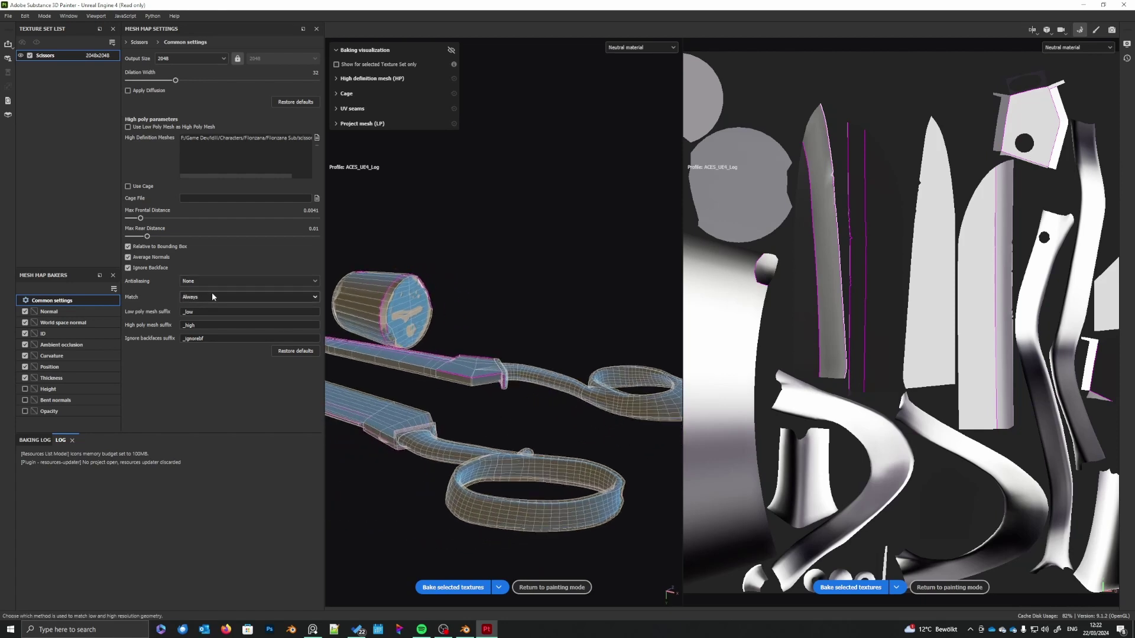
mouse_move(378, 340)
alt+mouse_down()
mouse_move(523, 410)
mouse_move(359, 342)
alt+mouse_up()
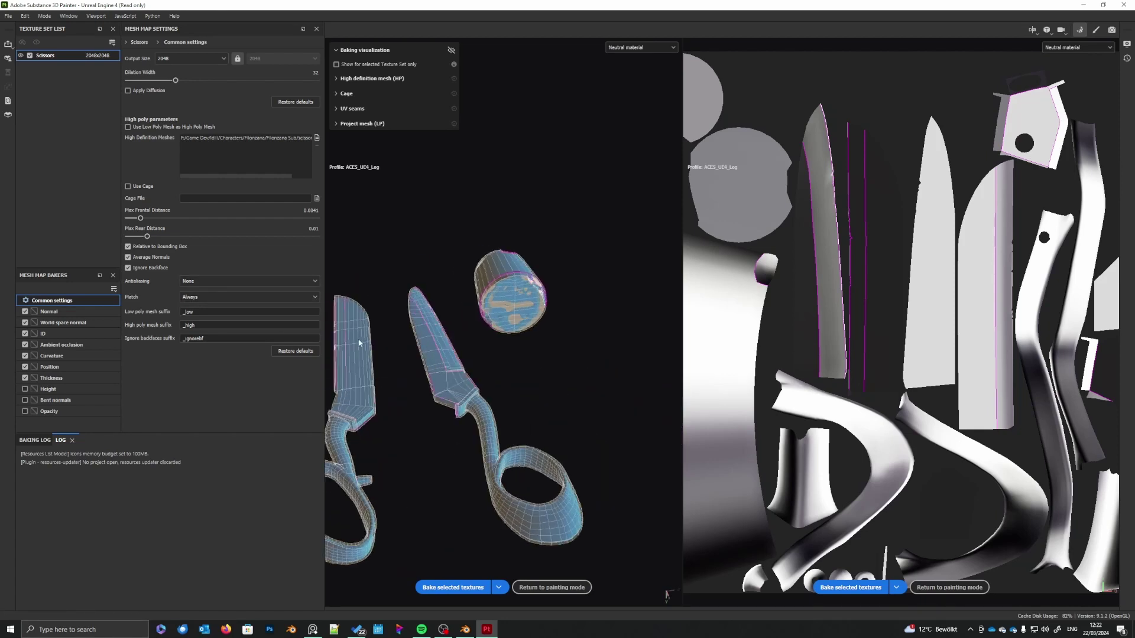
click(200, 297)
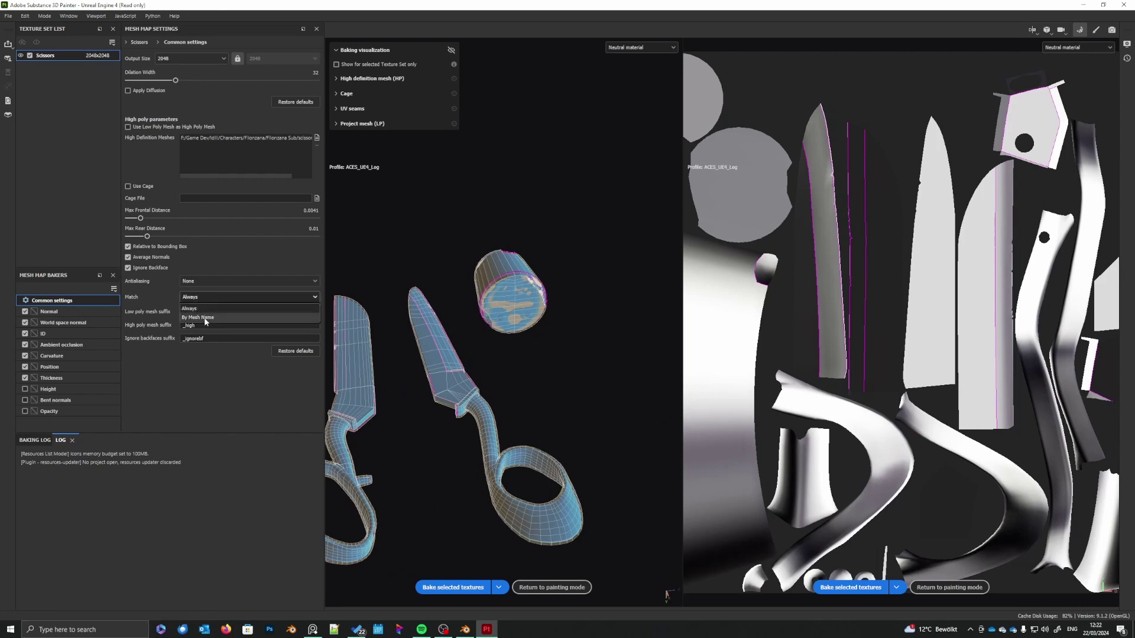
click(203, 316)
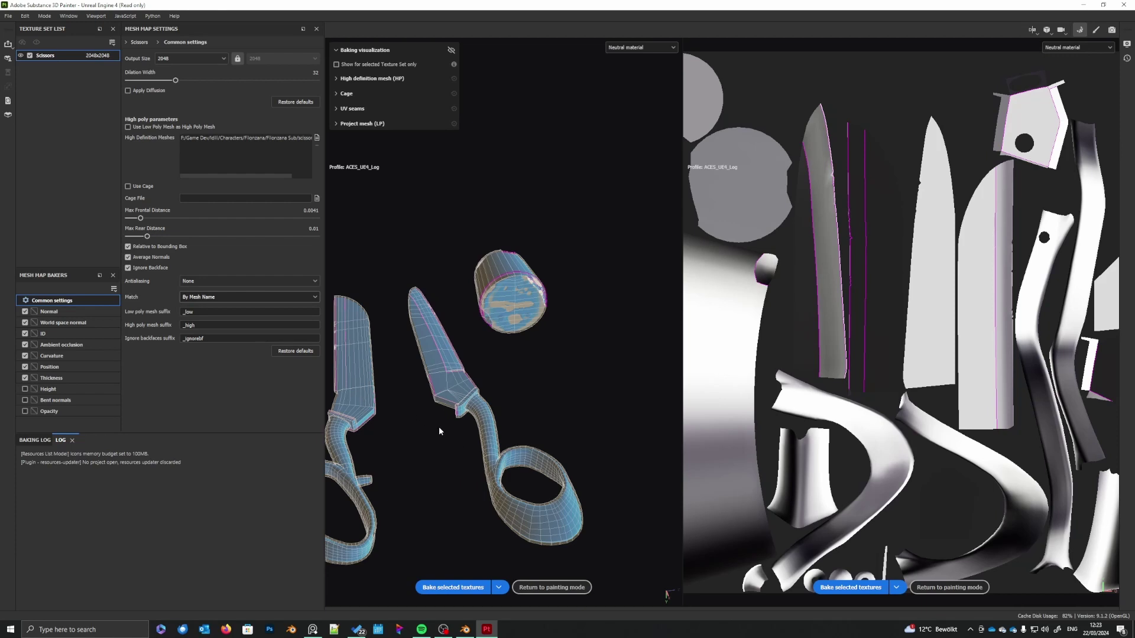
- Try a 512 output size for the mesh maps, then restore 2048
alt+drag(439, 427, 502, 400)
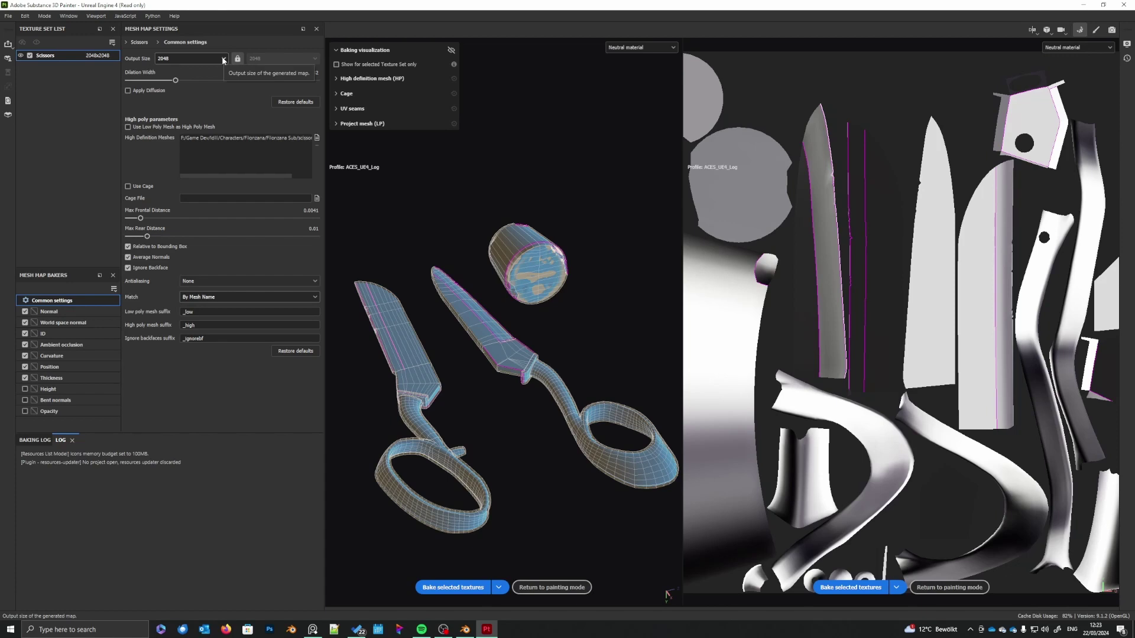
mouse_move(504, 419)
alt+mouse_down()
mouse_move(499, 405)
mouse_move(520, 471)
mouse_move(489, 481)
mouse_move(506, 441)
mouse_move(500, 213)
mouse_move(499, 398)
alt+mouse_up()
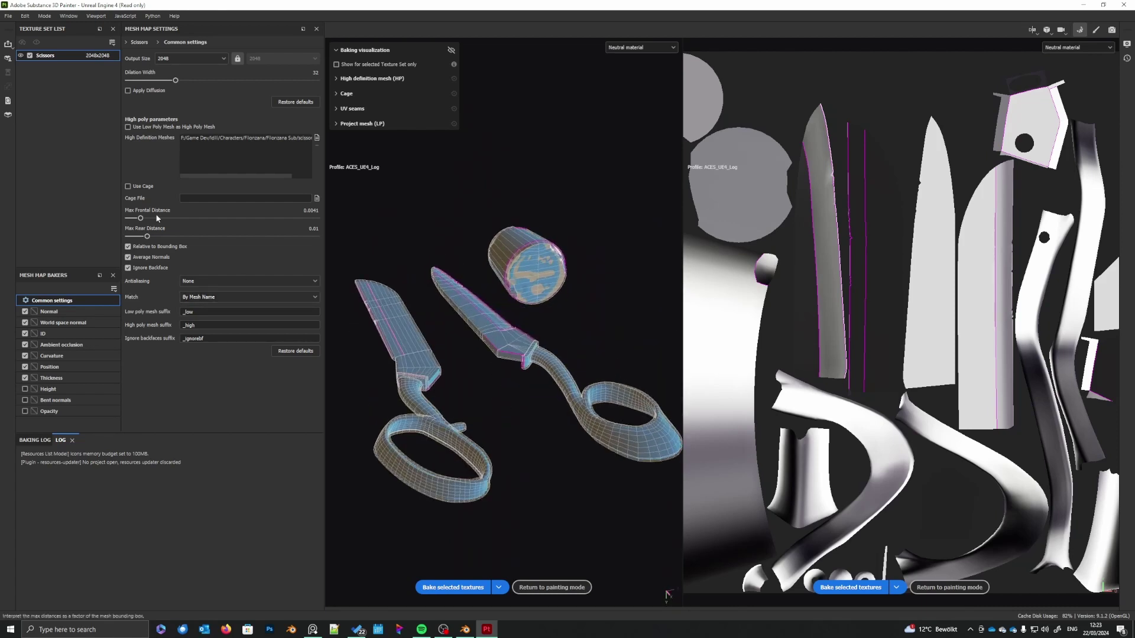
click(224, 57)
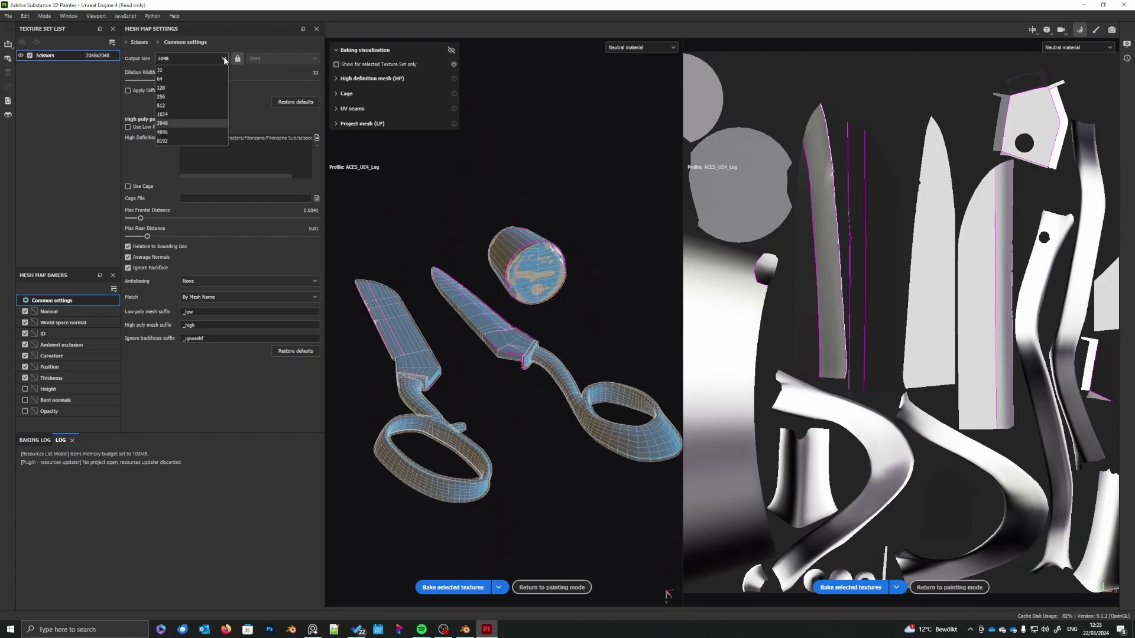
click(161, 105)
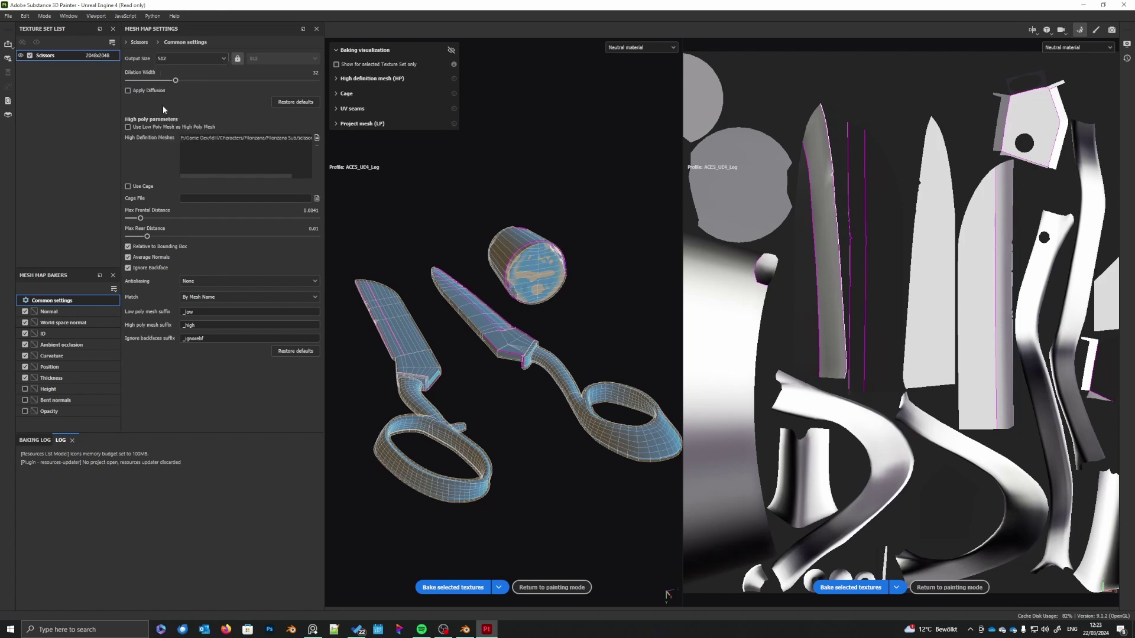
alt+drag(448, 398, 476, 420)
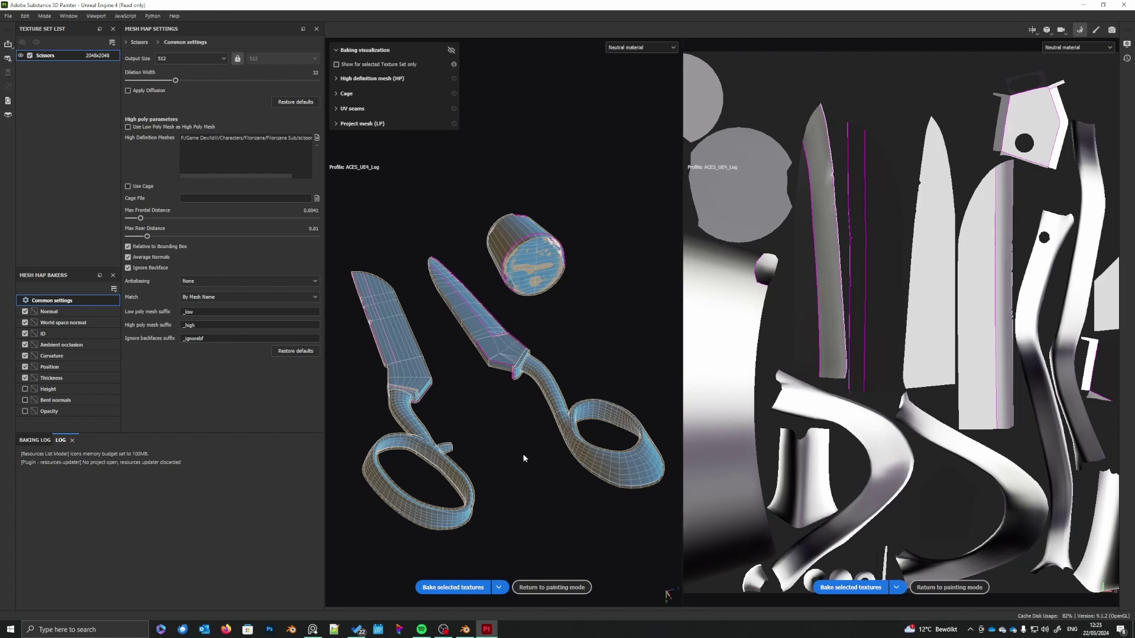
alt+drag(522, 453, 512, 421)
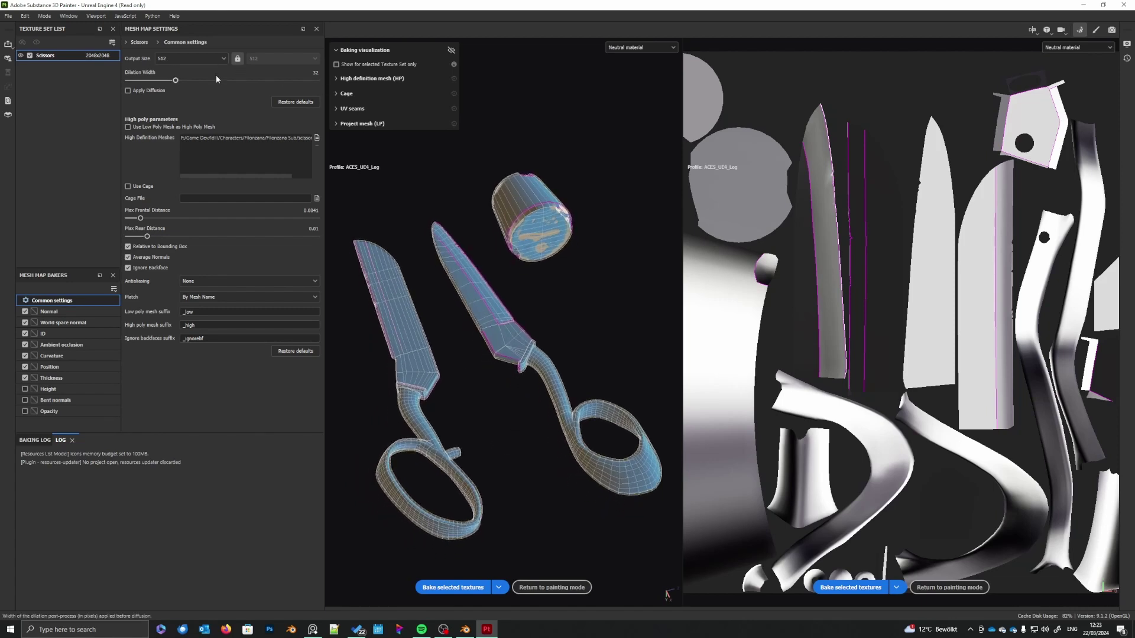
click(201, 59)
click(162, 123)
- Set the bake antialiasing to Supersampling 16x and bake the selected mesh maps for the Scissors texture set
alt+drag(544, 352, 428, 345)
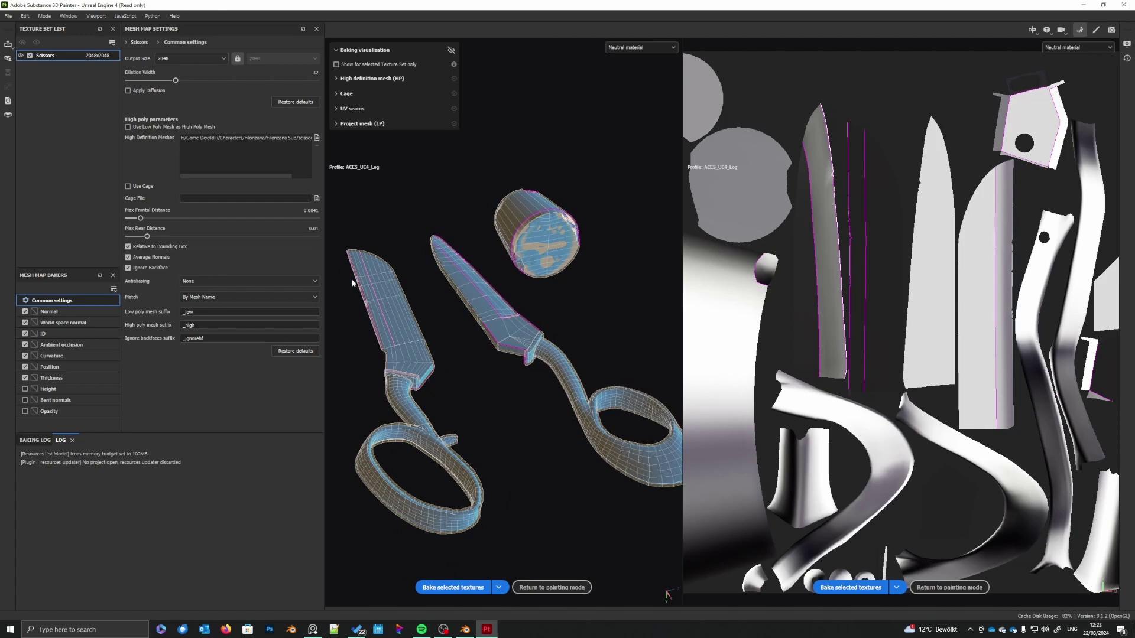
click(231, 280)
click(222, 312)
click(221, 284)
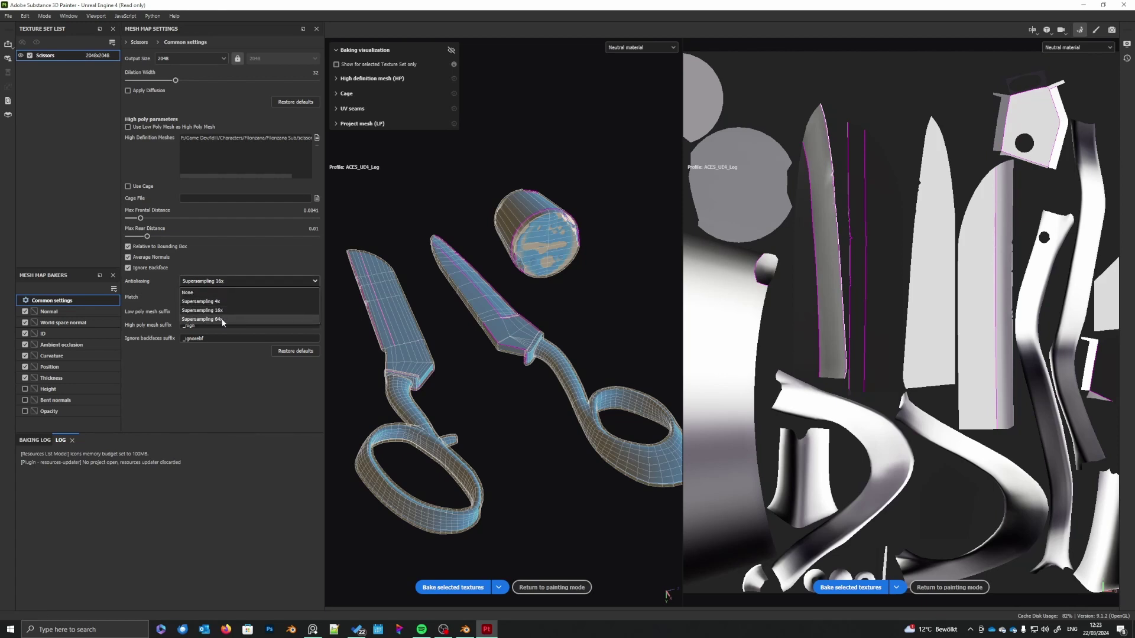
click(240, 264)
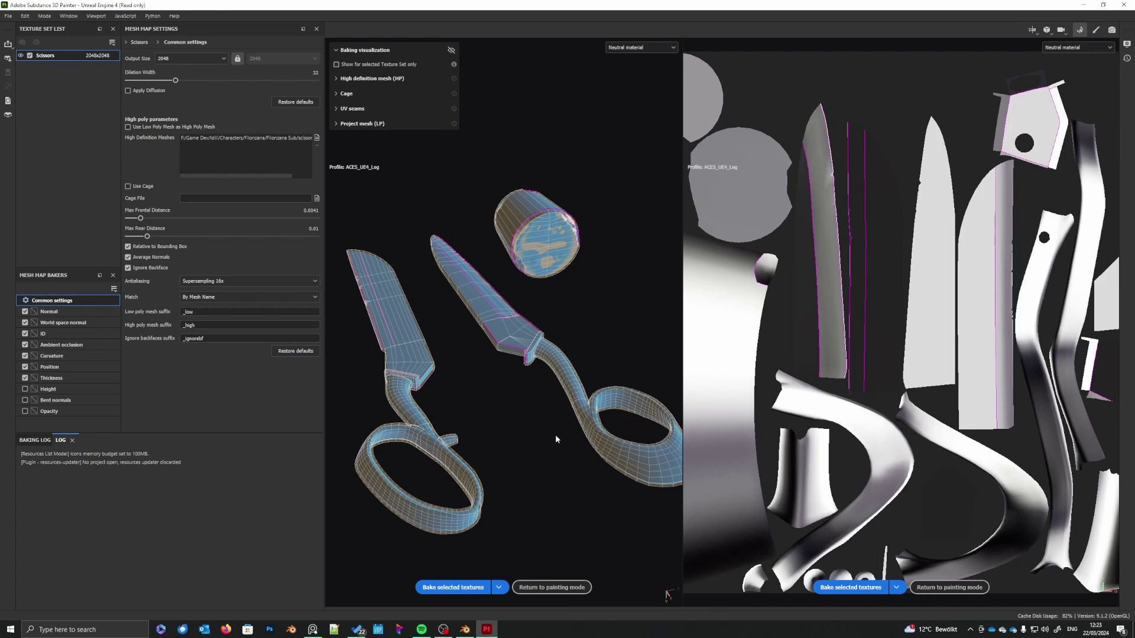
click(462, 589)
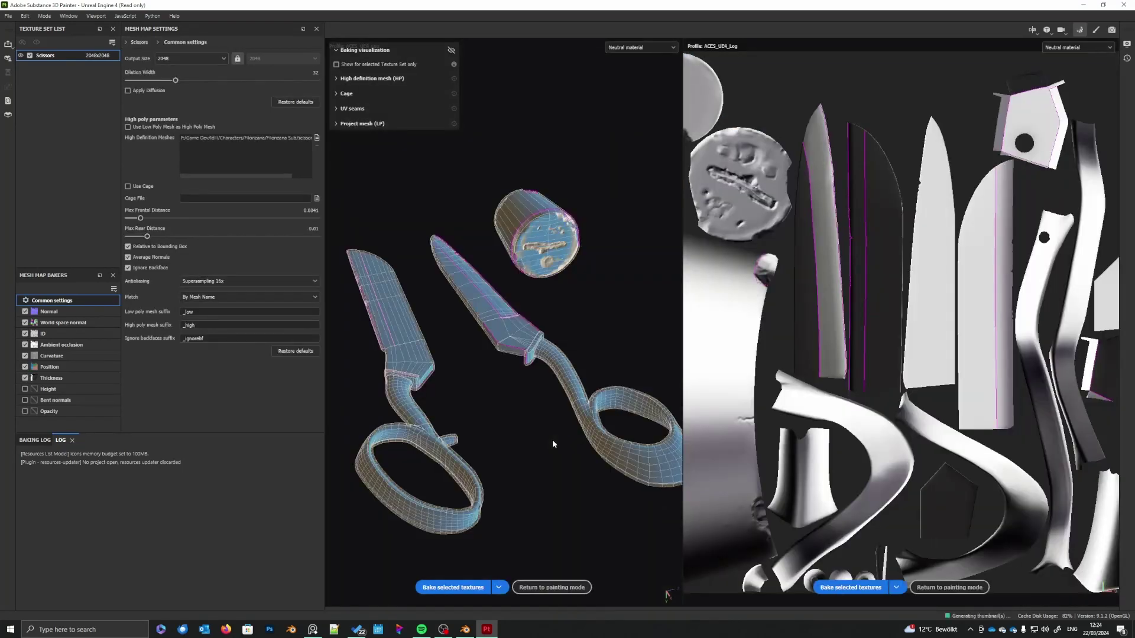
- Hide the baking visualization and inspect the baked result up close on the scissors' pivot knob
click(451, 50)
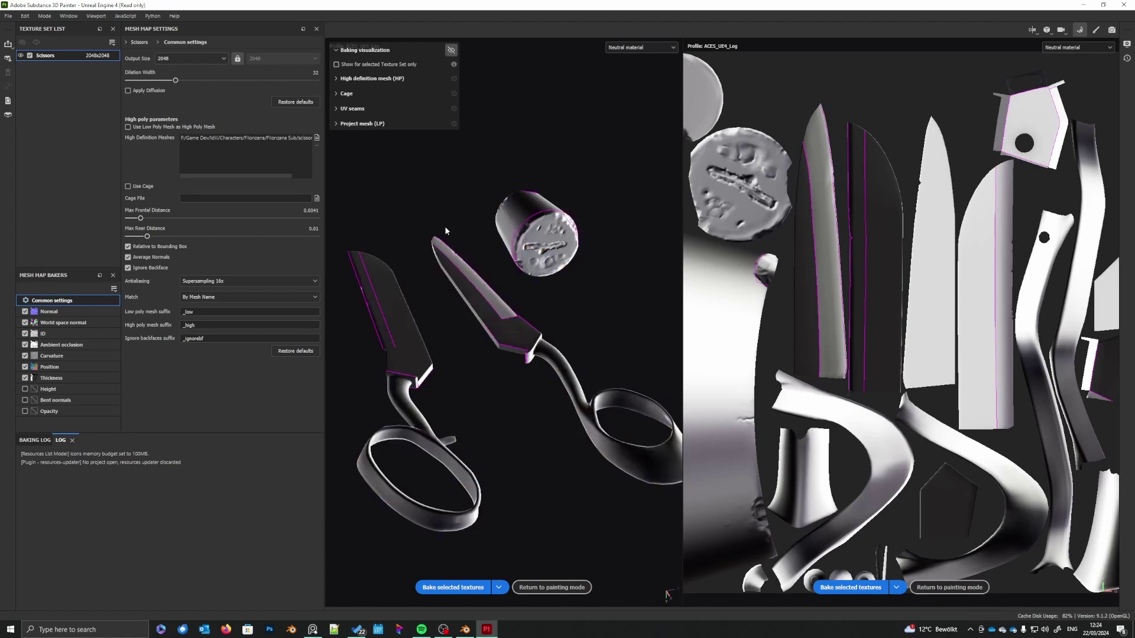
middle_drag(518, 325, 519, 351)
mouse_move(519, 350)
alt+mouse_down()
mouse_move(508, 397)
mouse_move(526, 365)
alt+mouse_up()
shift+right_drag(527, 365, 570, 364)
alt+drag(555, 337, 467, 431)
scroll(512, 421, up, 3)
scroll(461, 432, down, 3)
scroll(503, 427, up, 4)
scroll(494, 334, up, 2)
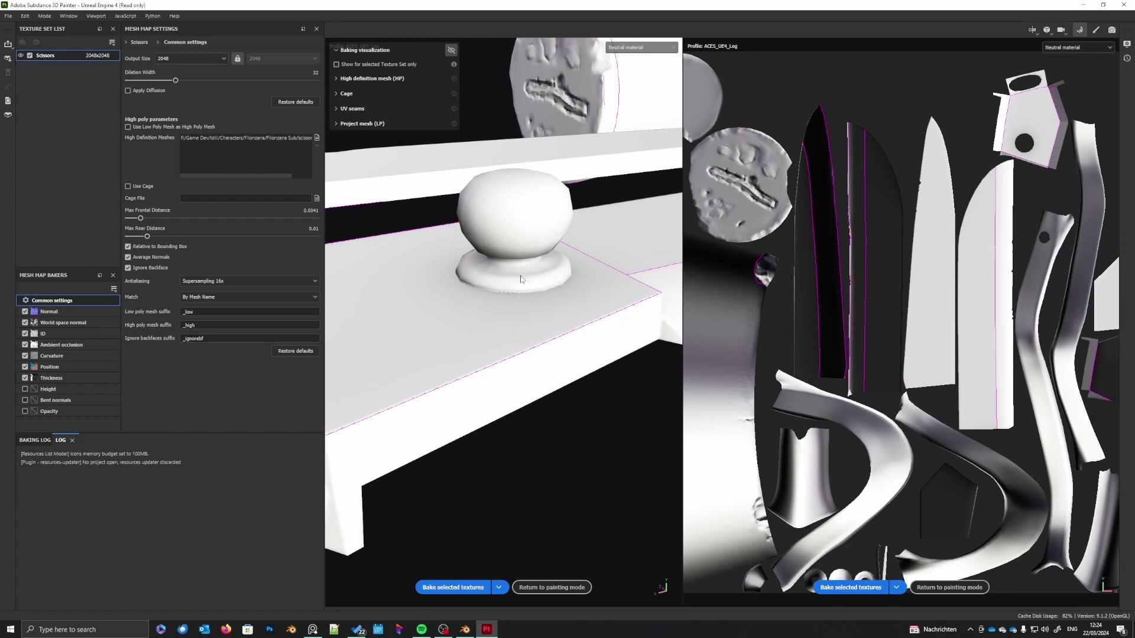
- Examine the baked detail along the scissor blades, around the pivot base and on the cork from several angles
alt+middle_drag(541, 279, 474, 311)
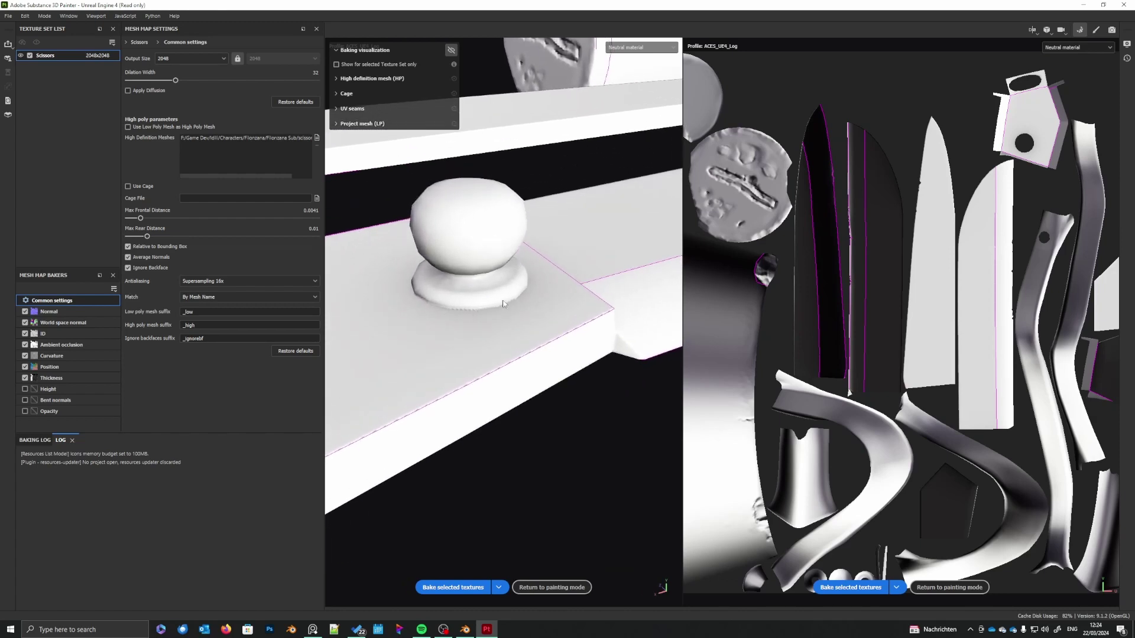
mouse_move(504, 304)
alt+mouse_down()
mouse_move(467, 296)
mouse_move(471, 260)
mouse_move(485, 313)
alt+mouse_up()
scroll(477, 306, down, 3)
alt+middle_drag(597, 273, 521, 292)
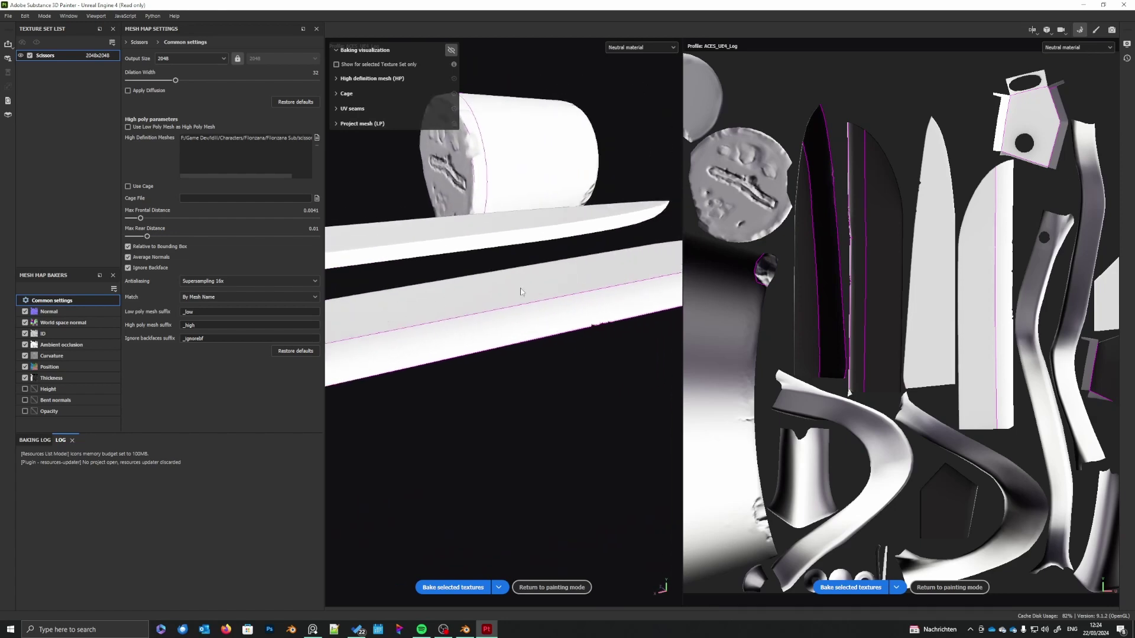
scroll(526, 290, down, 3)
alt+drag(533, 289, 557, 337)
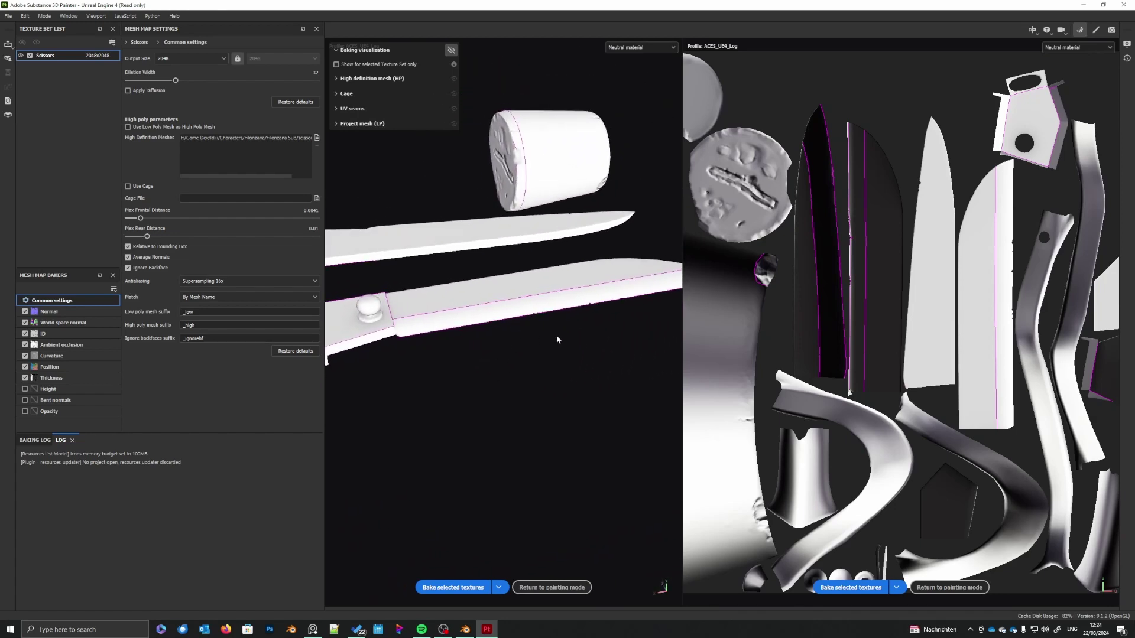
scroll(488, 339, up, 5)
alt+middle_drag(540, 318, 468, 327)
alt+drag(468, 329, 458, 115)
scroll(523, 275, down, 6)
mouse_move(495, 327)
shift+right_down()
mouse_move(529, 339)
mouse_move(467, 337)
mouse_move(506, 346)
shift+right_up()
alt+drag(469, 351, 600, 408)
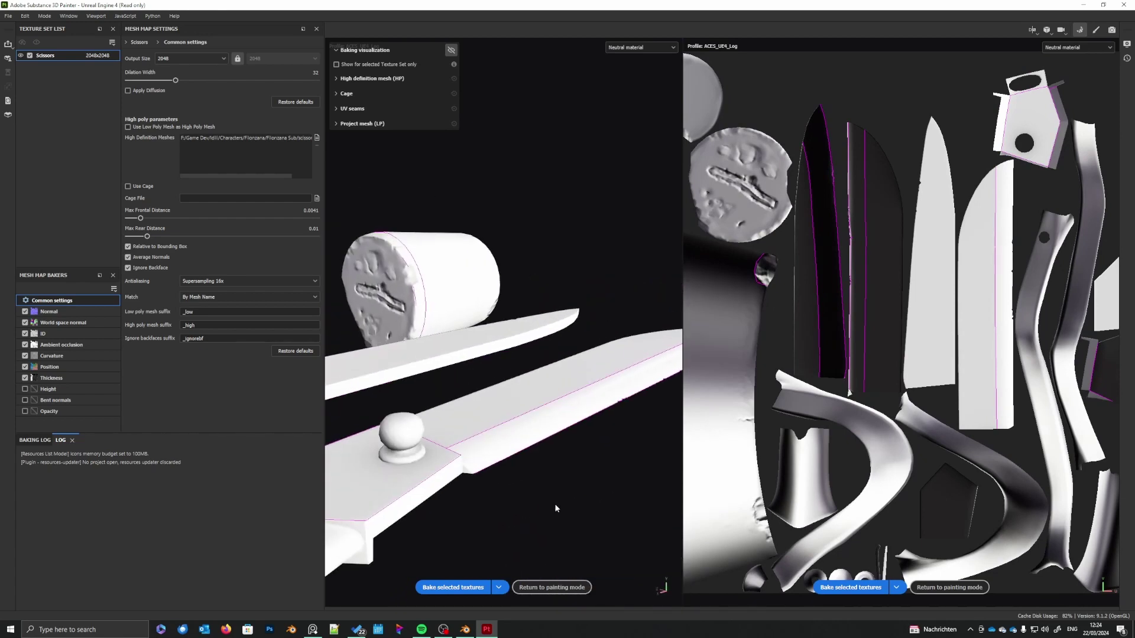
- Return to painting mode and check the baked scissors and cork in the 3D view
click(561, 588)
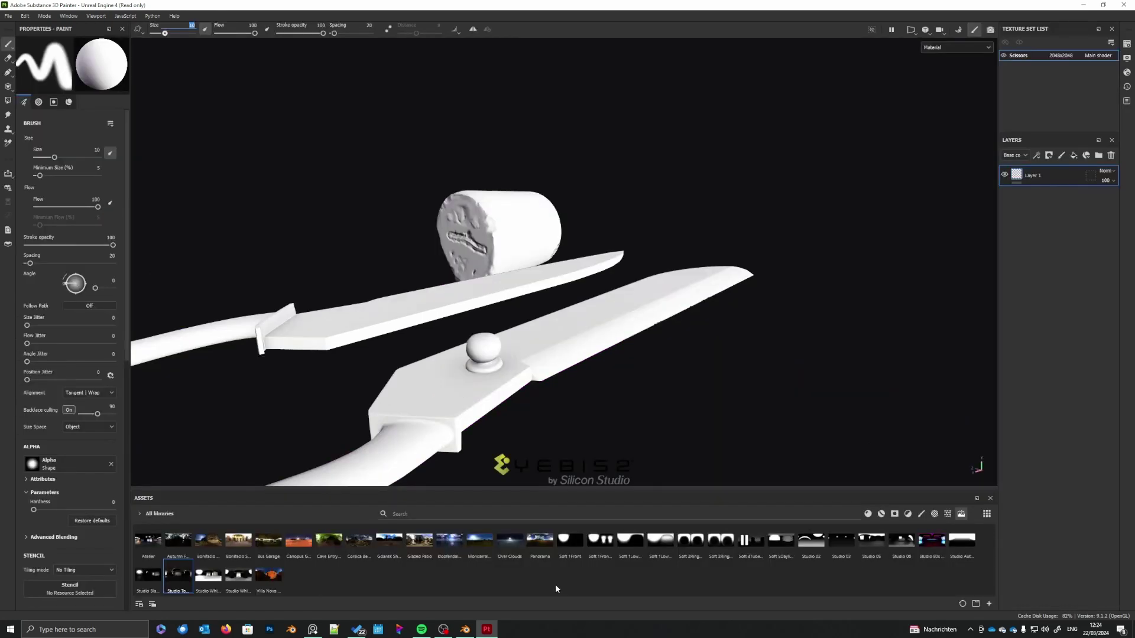
alt+middle_drag(583, 350, 677, 319)
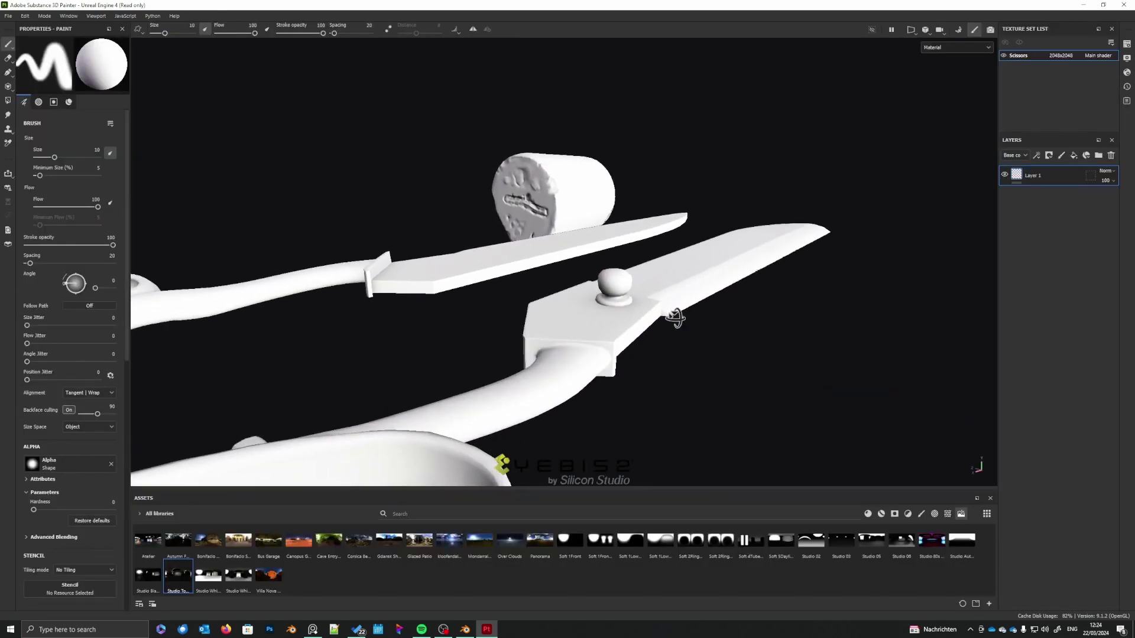
mouse_move(676, 319)
alt+mouse_down()
mouse_move(621, 380)
mouse_move(611, 355)
mouse_move(580, 349)
alt+mouse_up()
scroll(627, 363, down, 5)
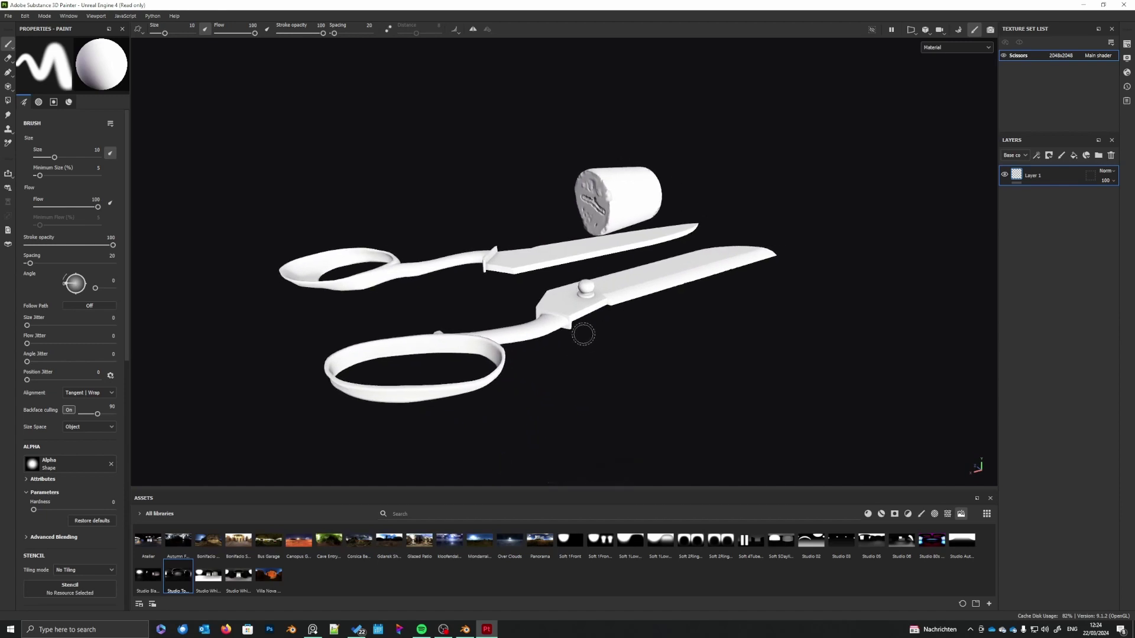
scroll(580, 329, up, 3)
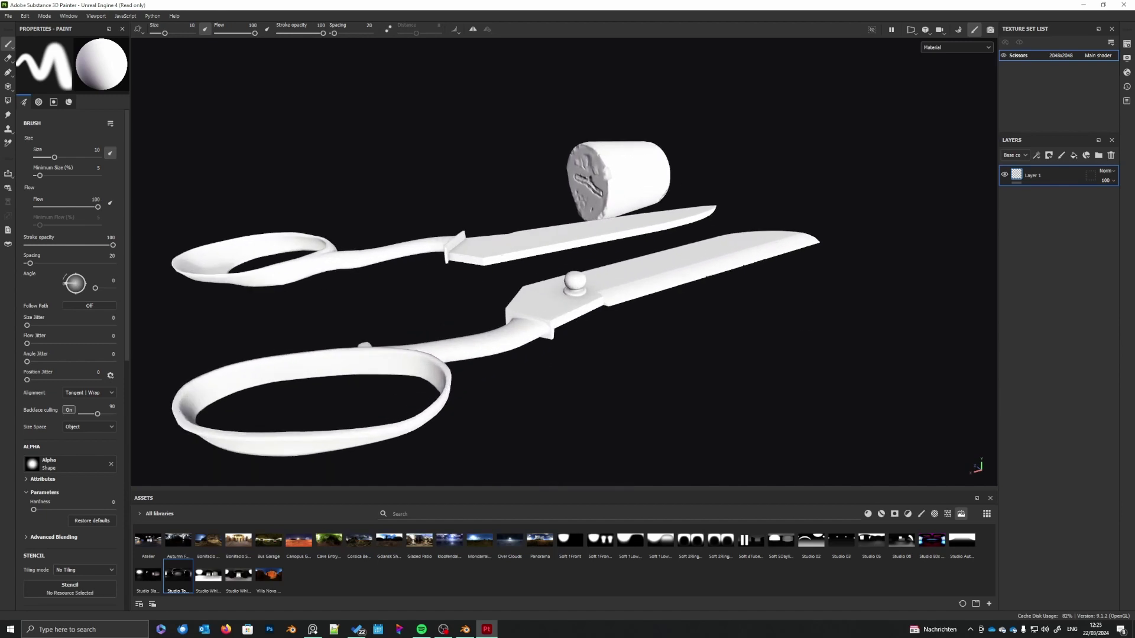
alt+drag(578, 335, 593, 346)
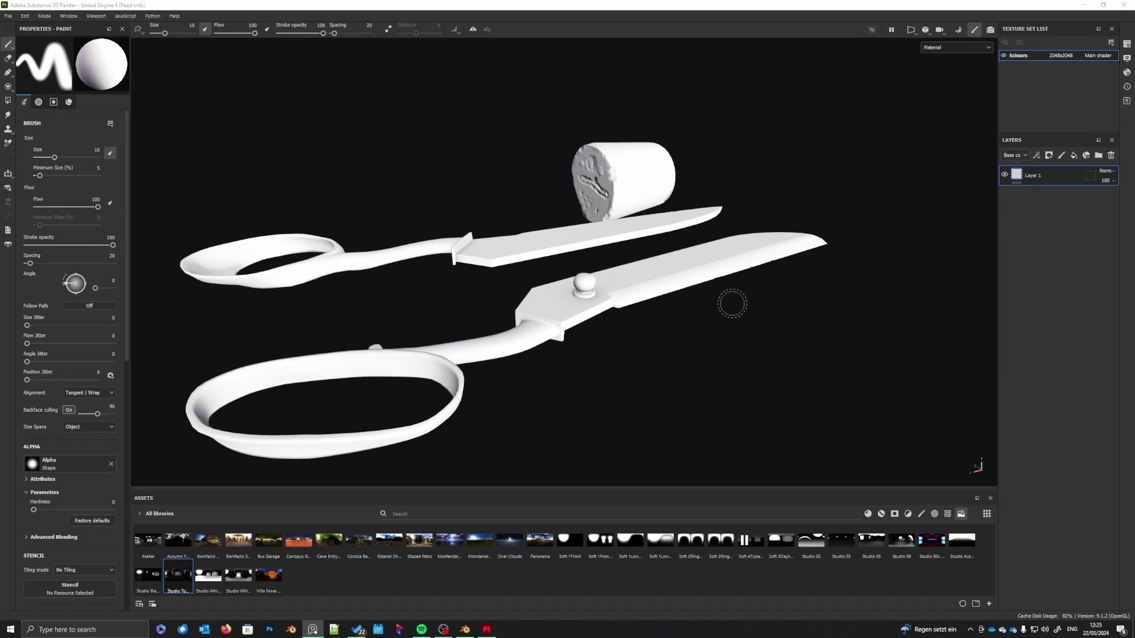
- Set the Scissors texture set's normal mixing to Replace
click(1128, 60)
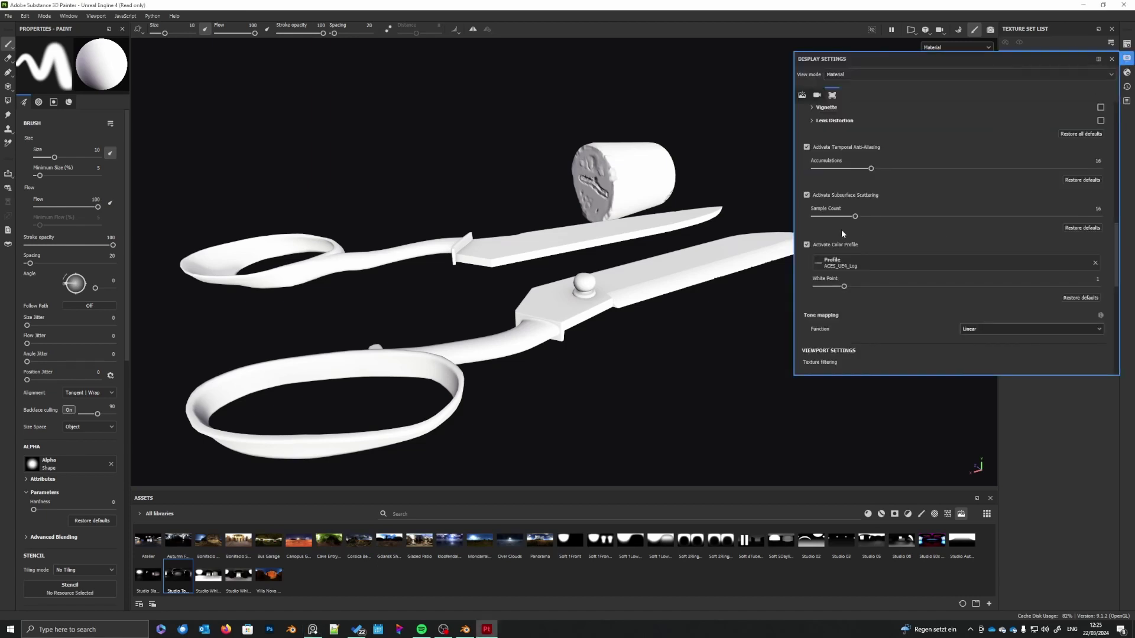
click(1128, 72)
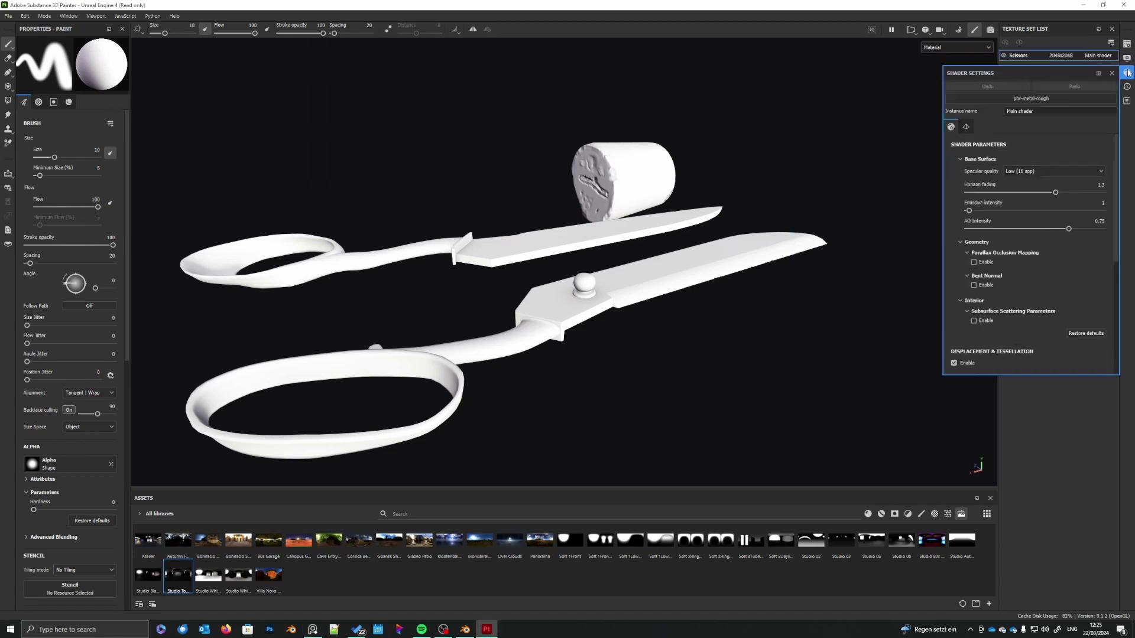
click(1129, 72)
click(1127, 45)
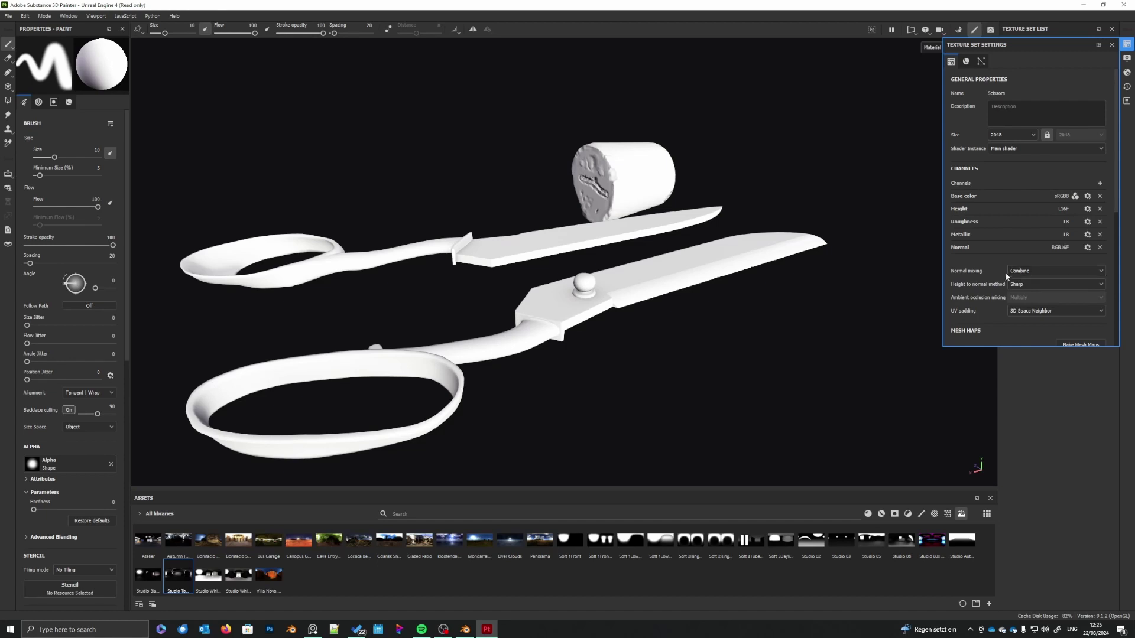
click(1027, 271)
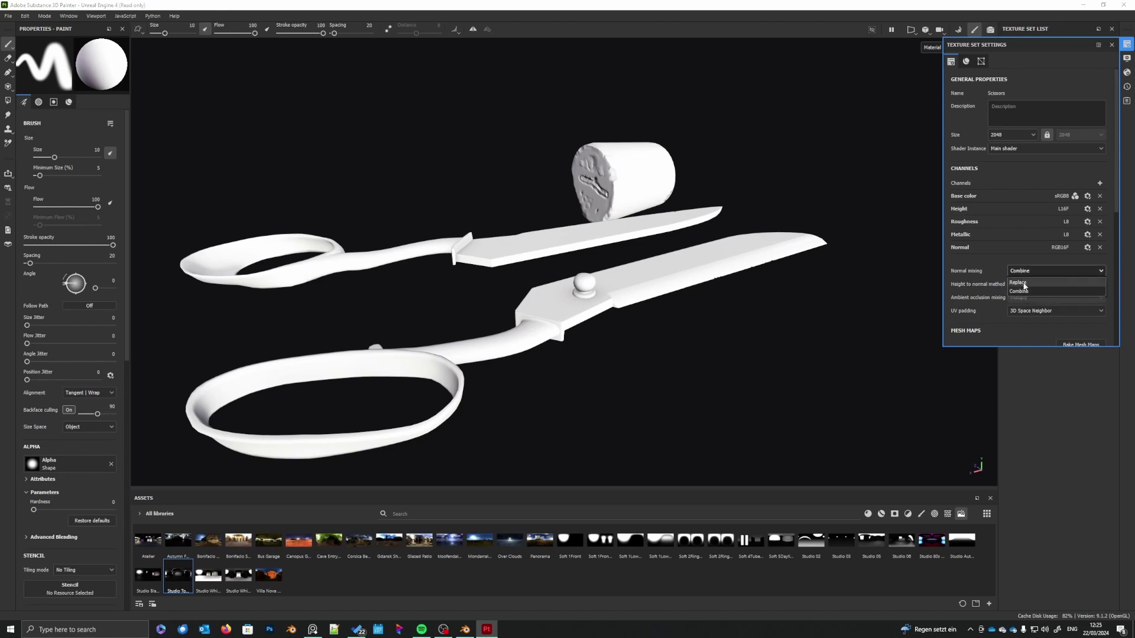
click(1020, 283)
middle_drag(667, 333, 620, 366)
click(1126, 45)
- Create a layer folder named Normals and delete Layer 1
scroll(619, 366, up, 5)
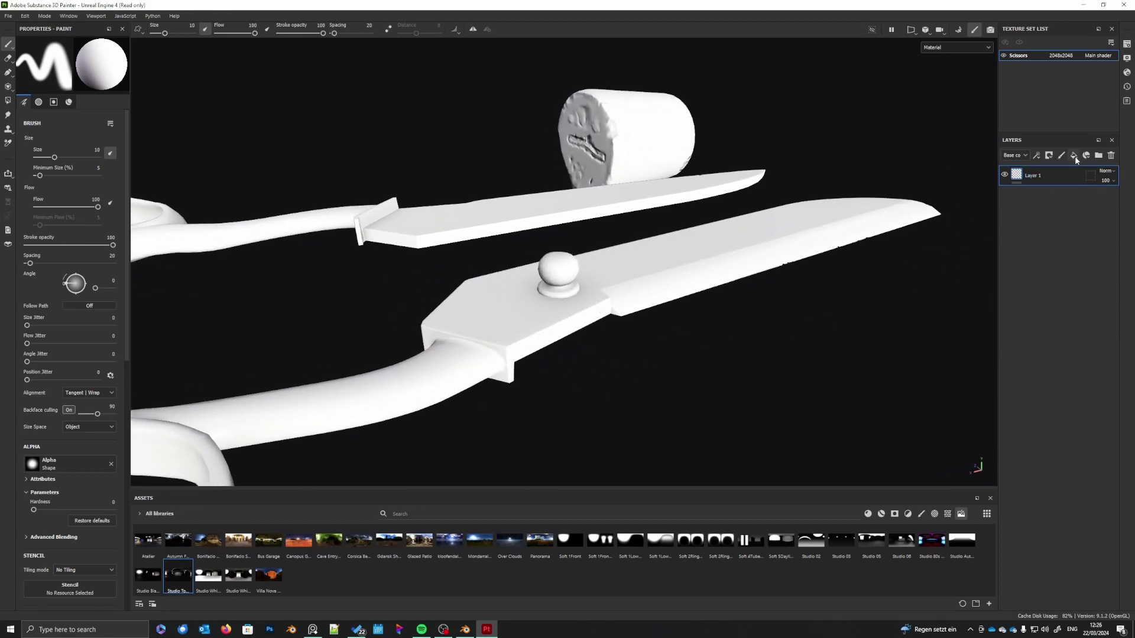
click(1098, 155)
double_click(1045, 175)
text(N)
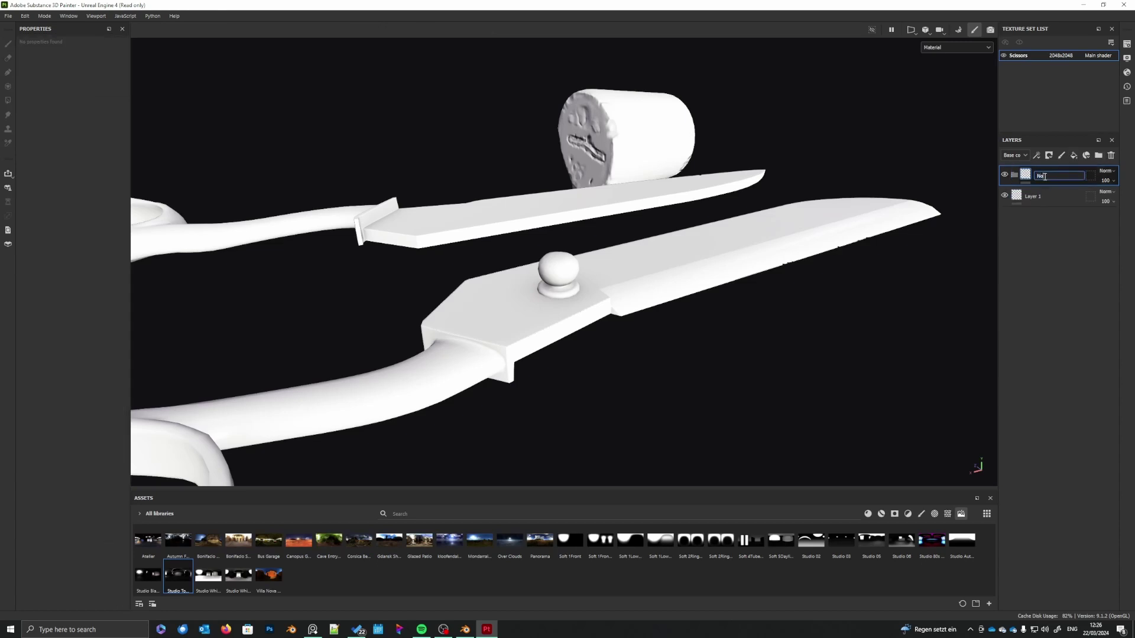
text(ormals)
key(Return)
click(1058, 202)
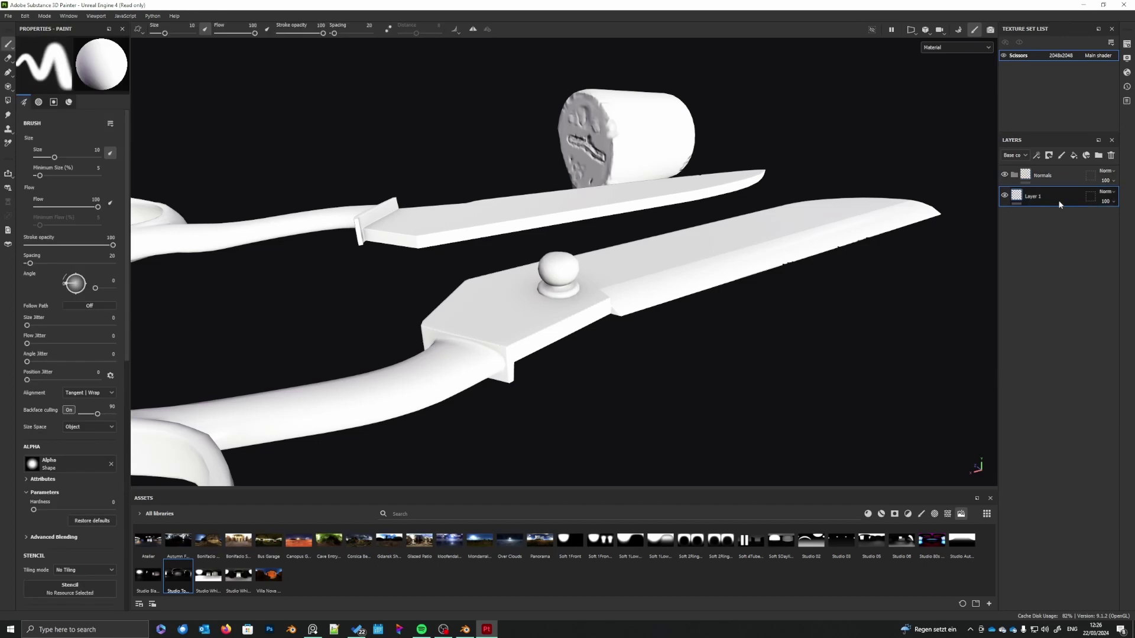
click(1111, 155)
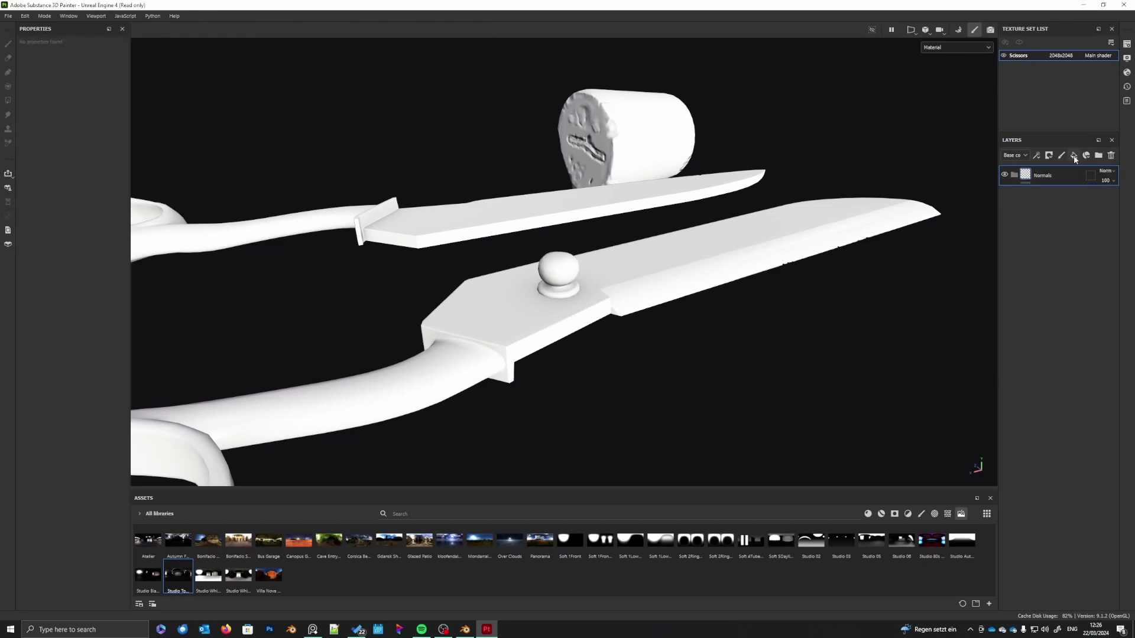
- Add a fill layer named Edge Normals below the Normals folder
click(1074, 155)
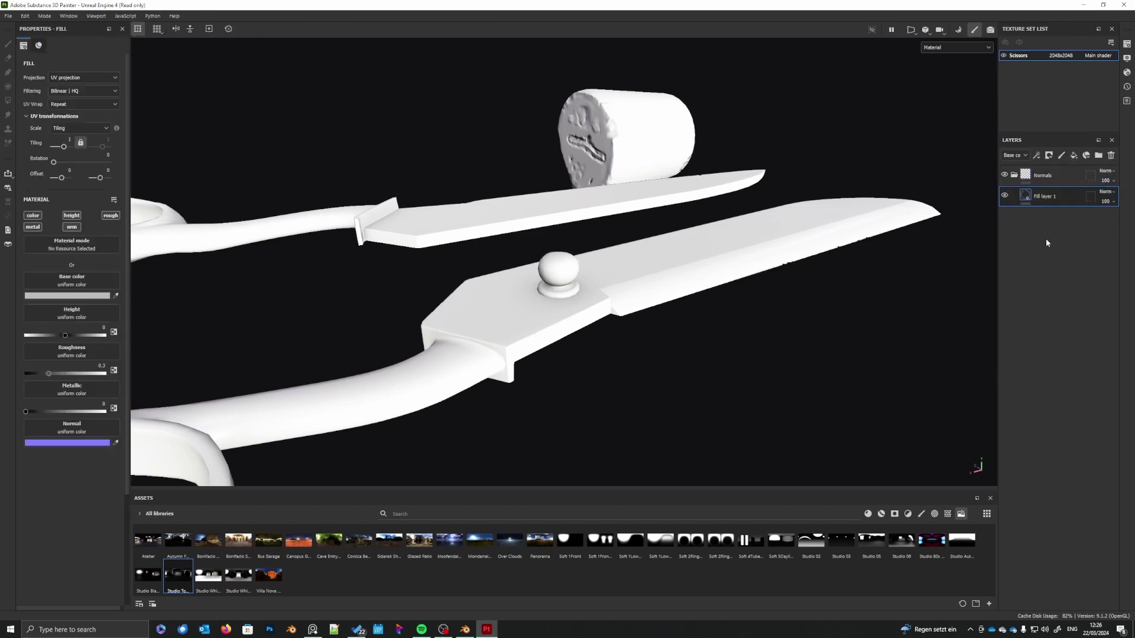
double_click(1047, 196)
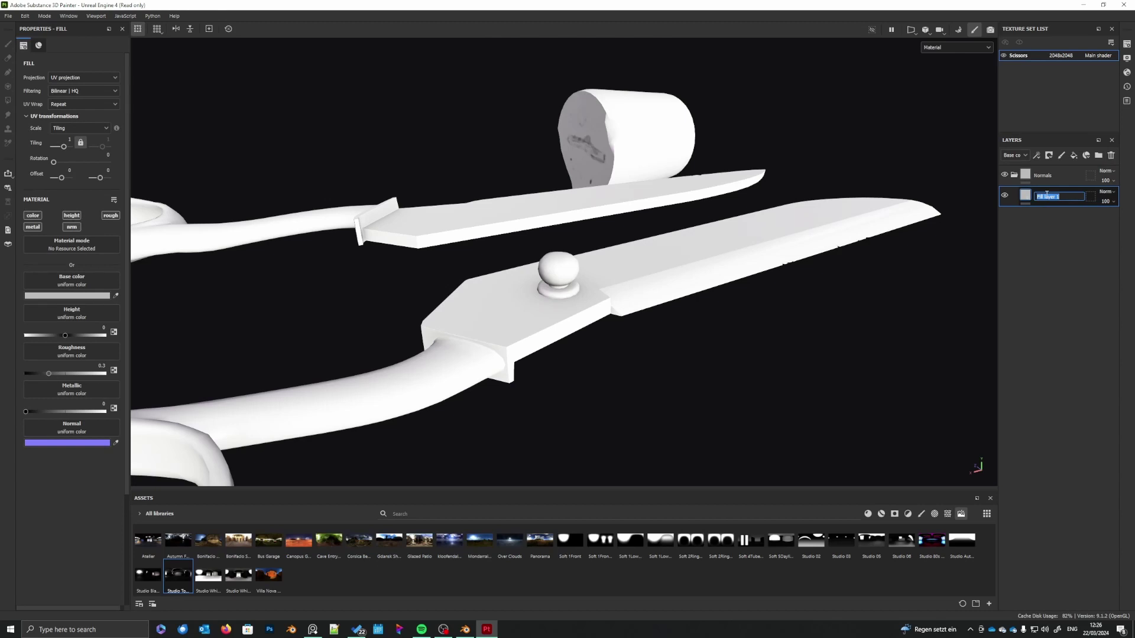
text(Edge Normals)
key(Return)
- Limit the Edge Normals fill layer to the normal channel only
click(74, 429)
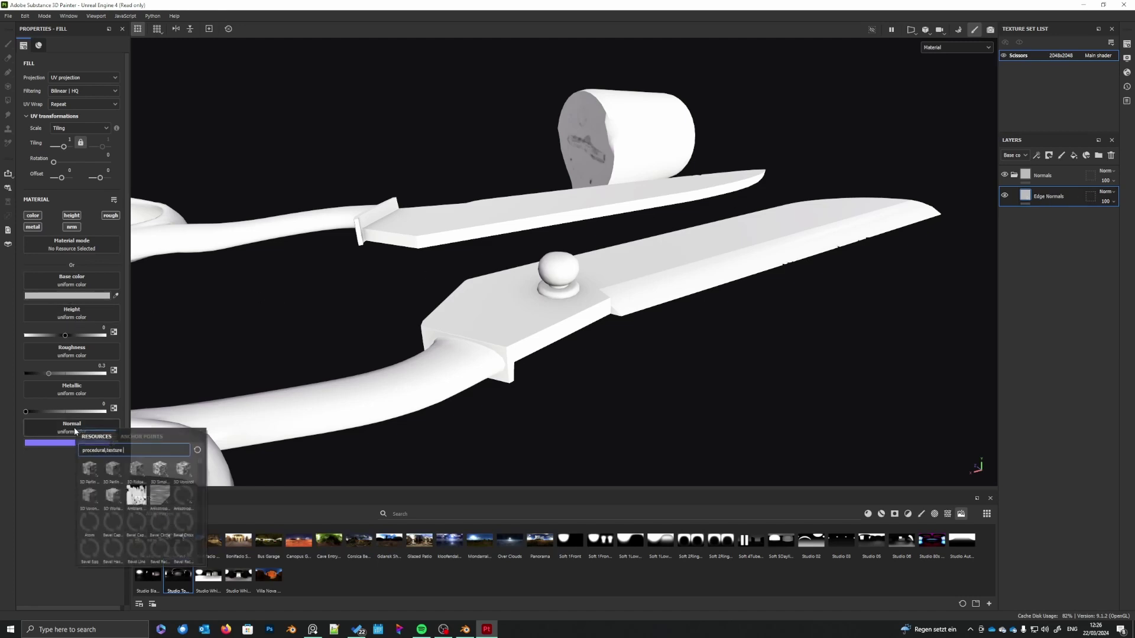
click(30, 461)
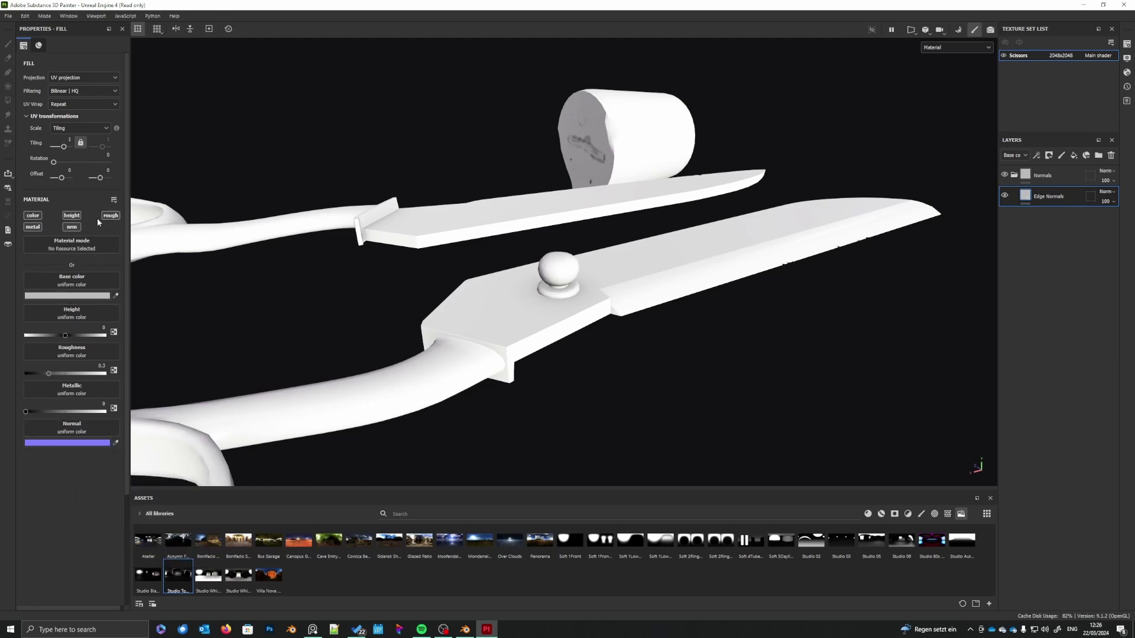
alt+click(71, 229)
alt+click(71, 216)
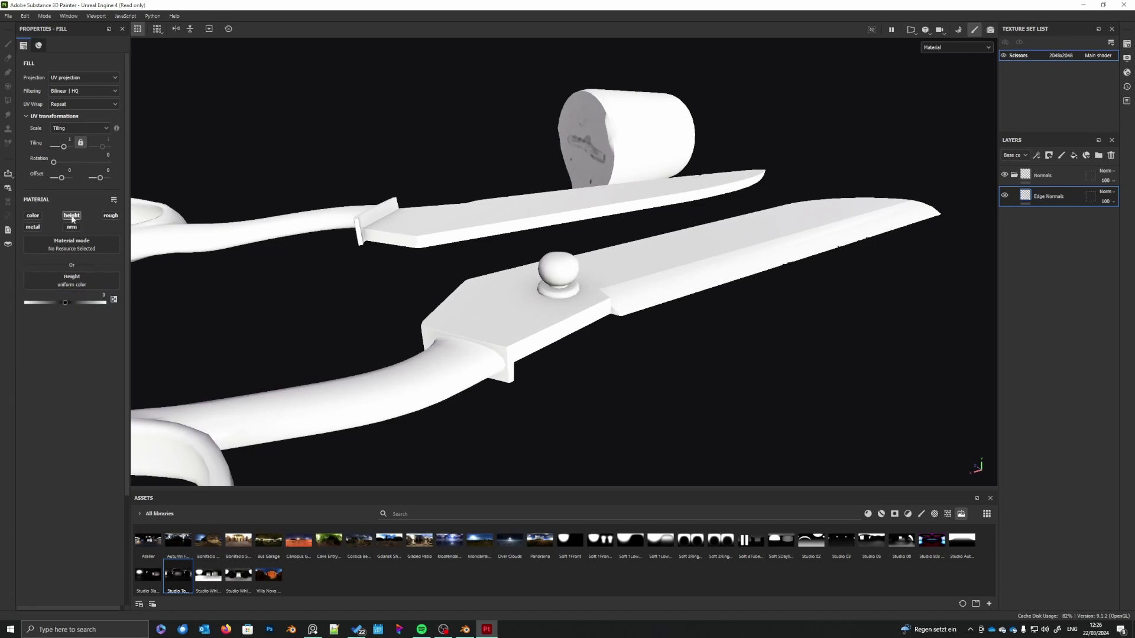
alt+click(70, 228)
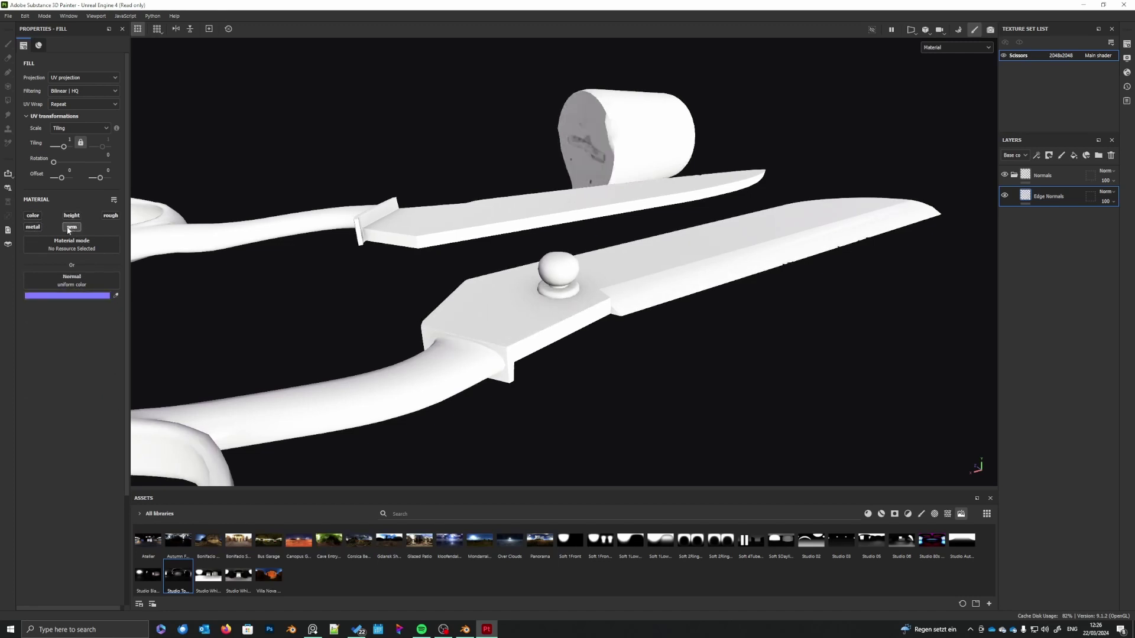
alt+click(71, 216)
alt+click(72, 229)
- Show only texture assets and search them for "sciss" to find the baked mesh maps
click(948, 514)
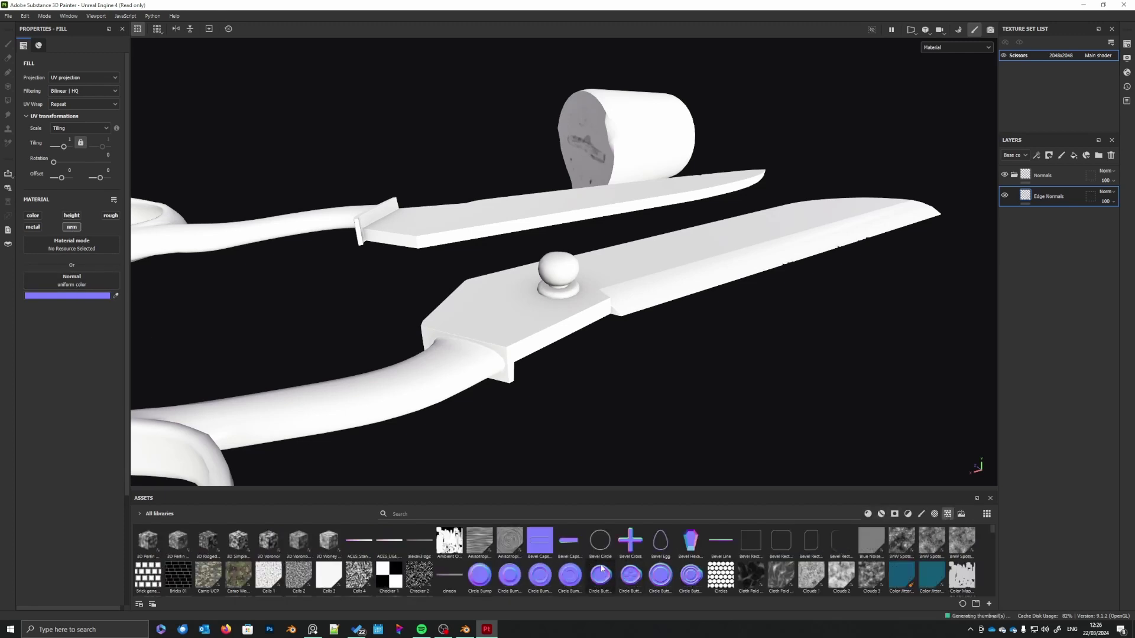
click(430, 514)
text(normal)
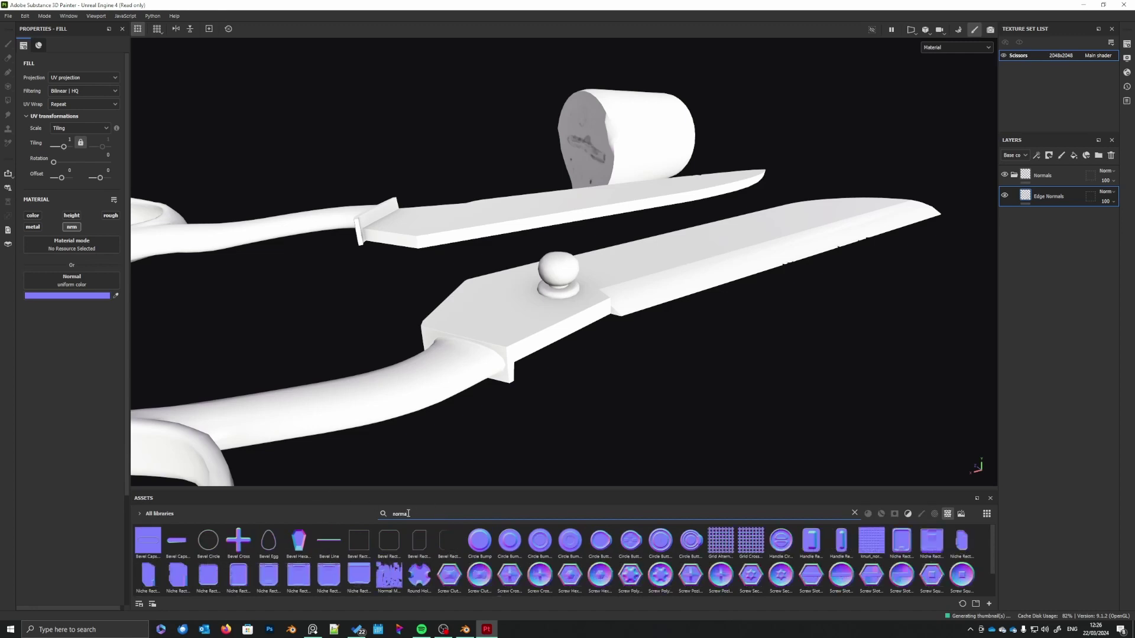
key(BackSpace)
key(BackSpace)
key(BackSpace)
key(BackSpace)
key(BackSpace)
key(BackSpace)
text(sciss)
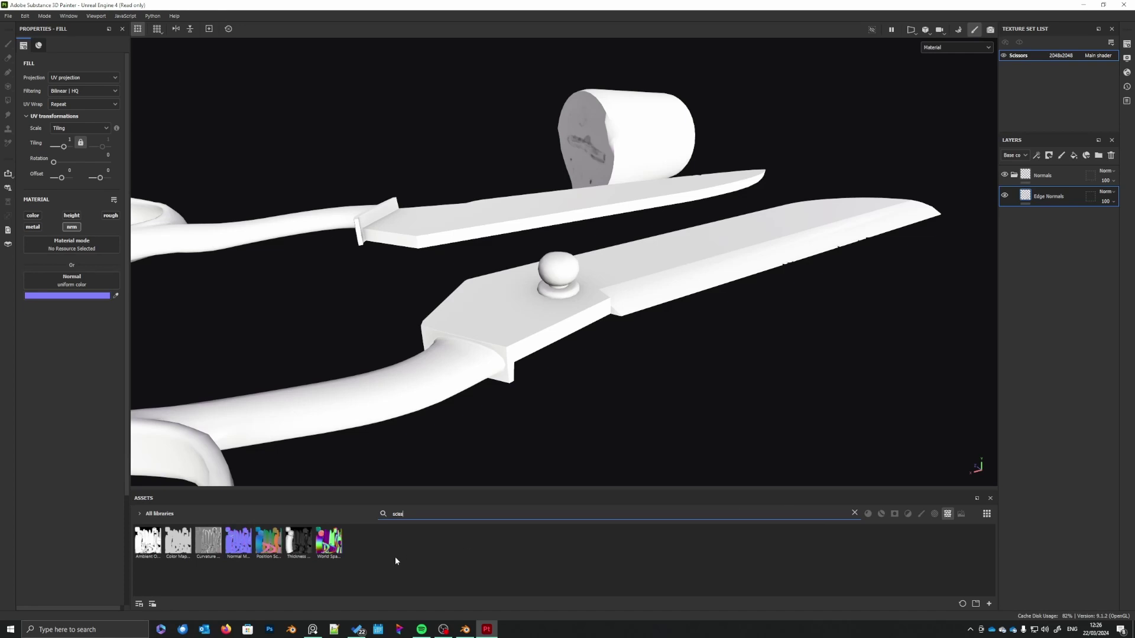
- Assign the baked scissors normal map to the Edge Normals layer's Normal channel
click(140, 513)
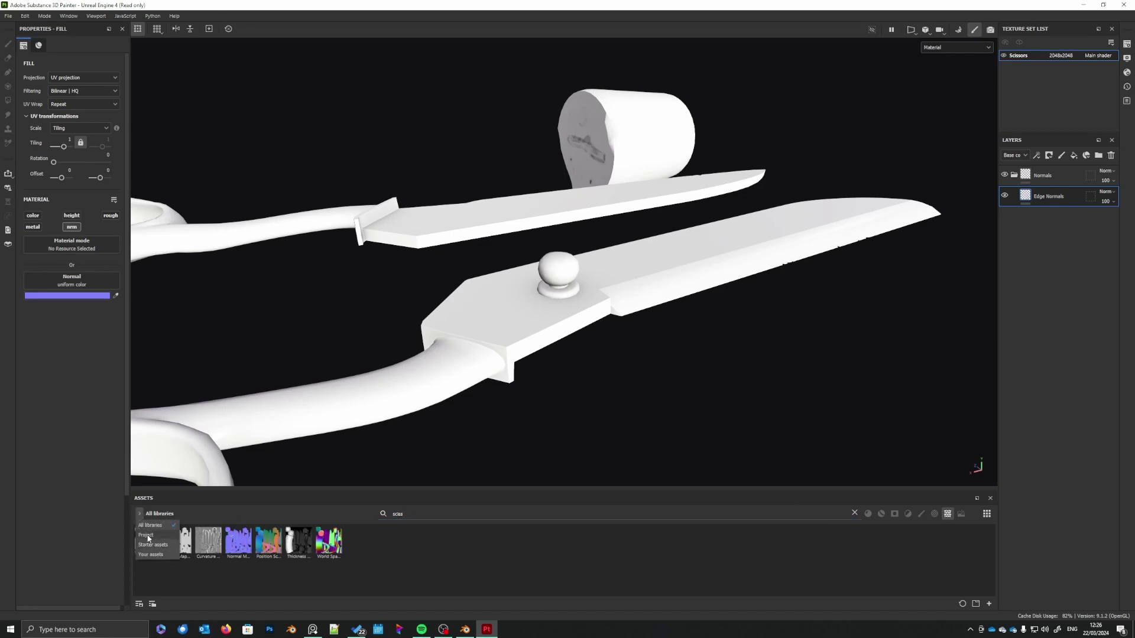
click(404, 565)
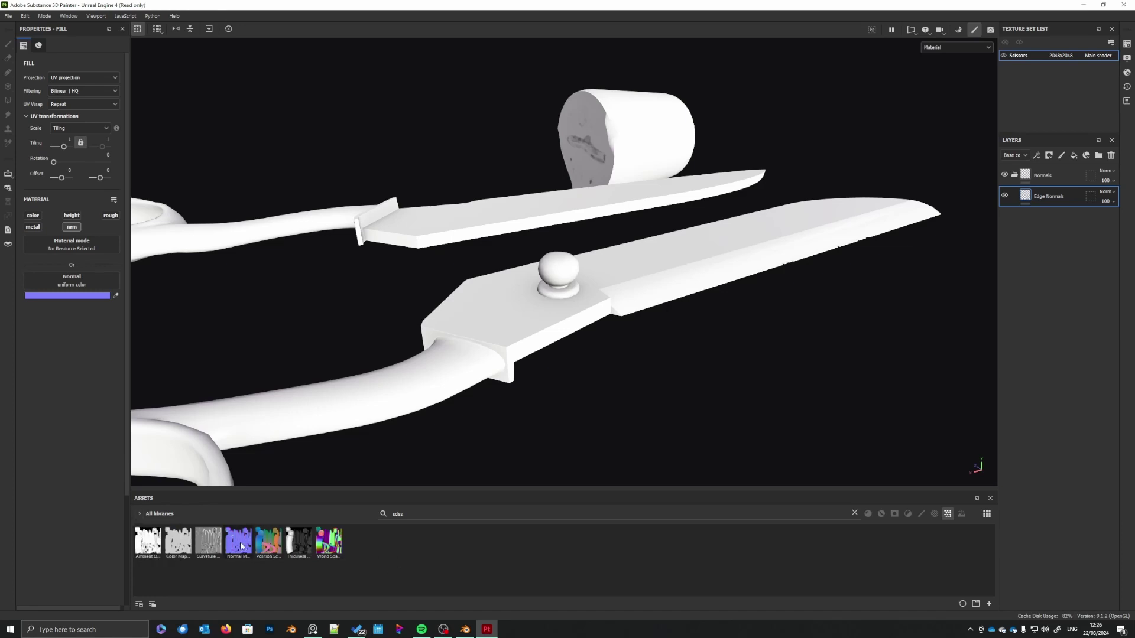
drag(239, 548, 73, 283)
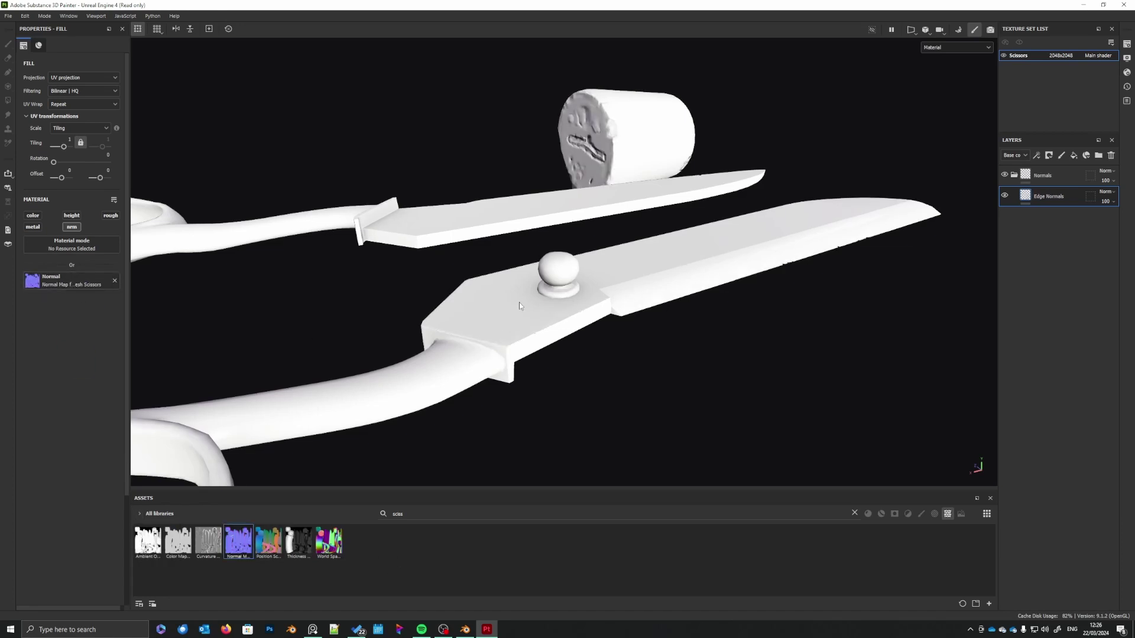
- Switch the layer stack to the Normal channel and set the Normals folder and Edge Normals layer to Normal blending
middle_drag(566, 297, 784, 291)
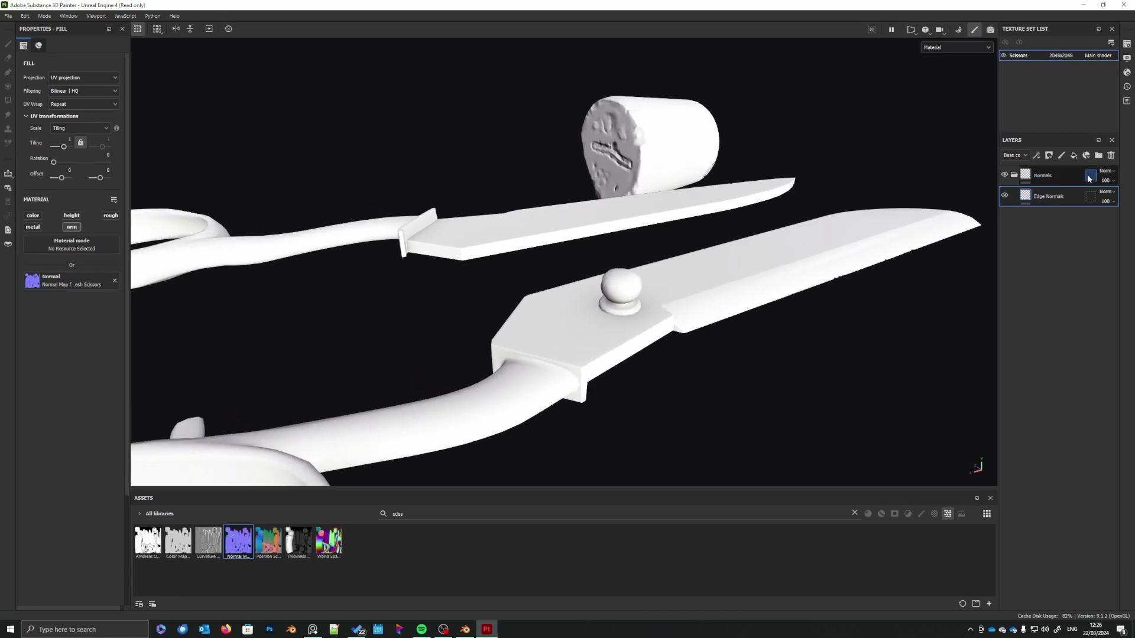
click(1018, 155)
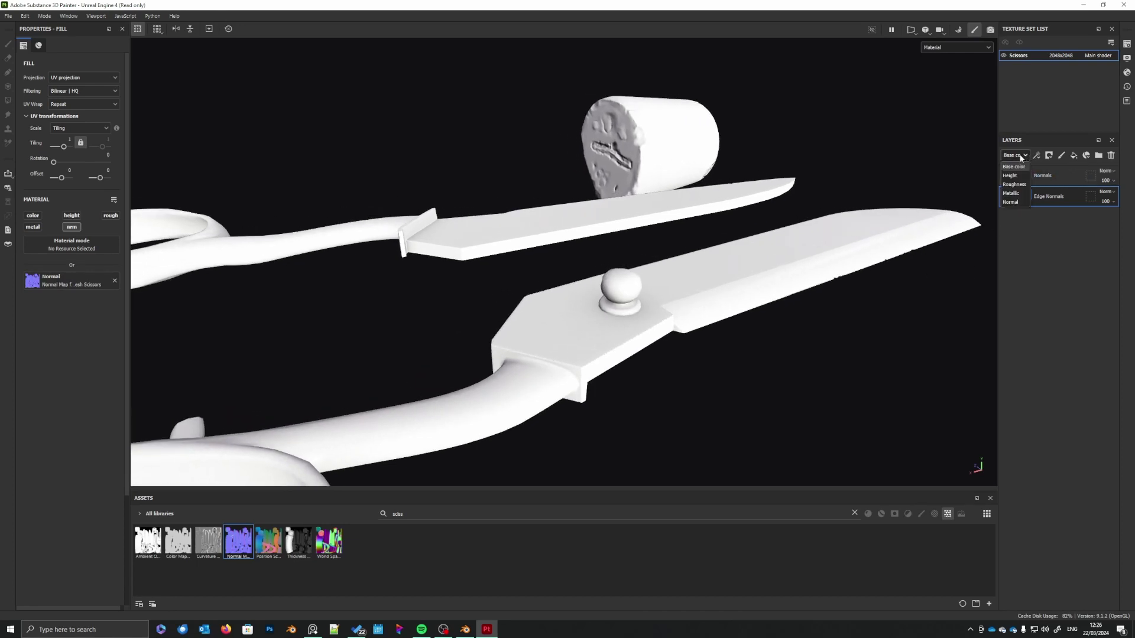
click(1011, 202)
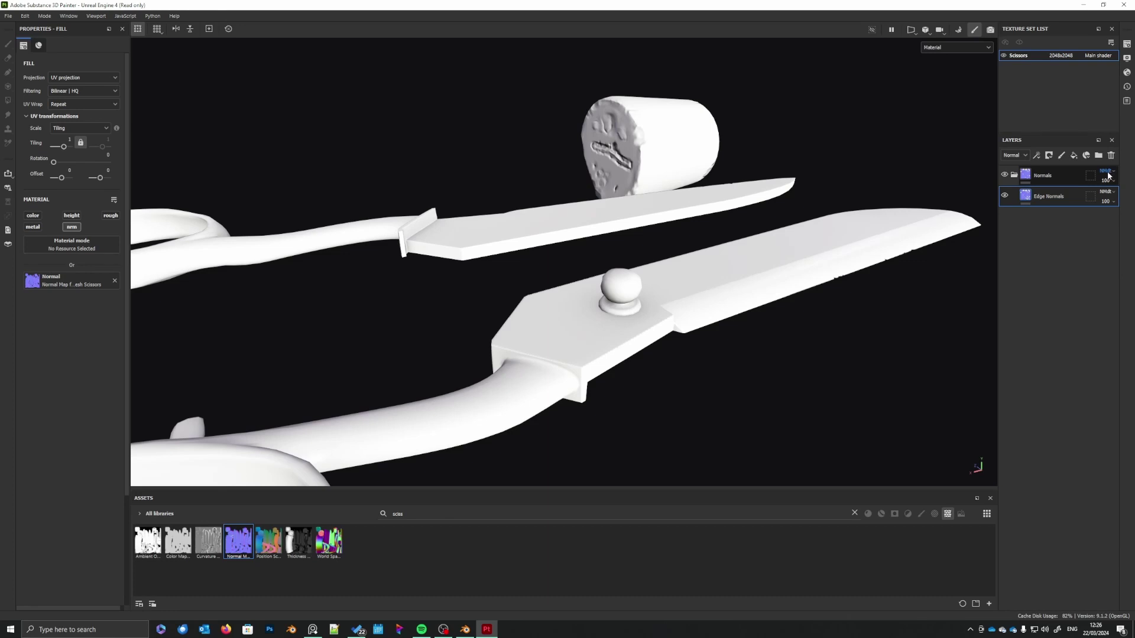
click(1110, 172)
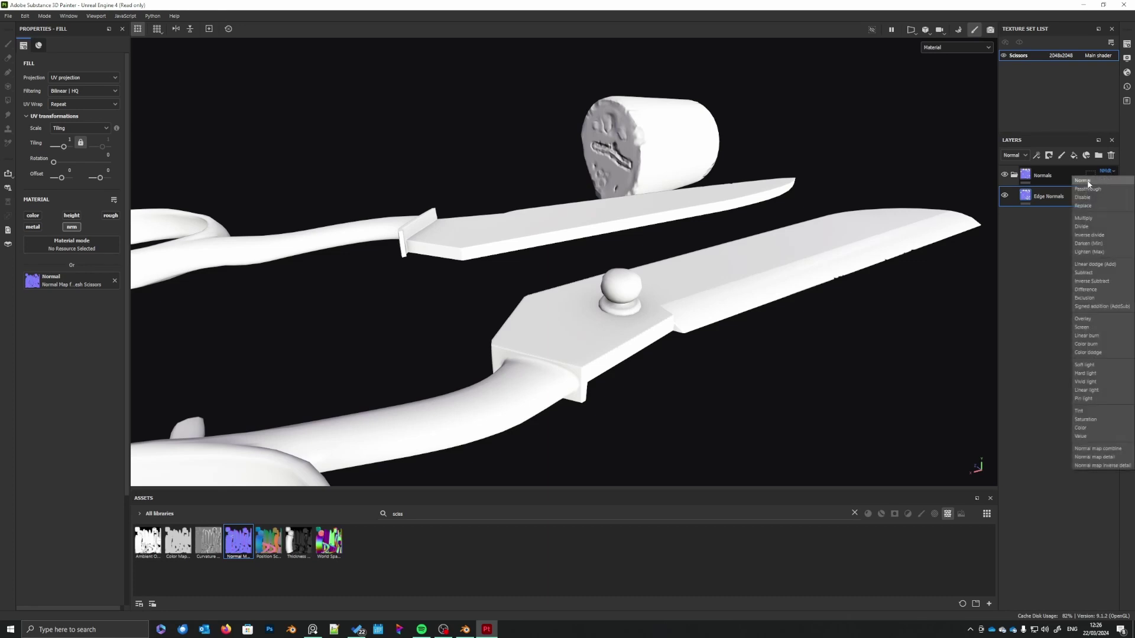
click(1088, 181)
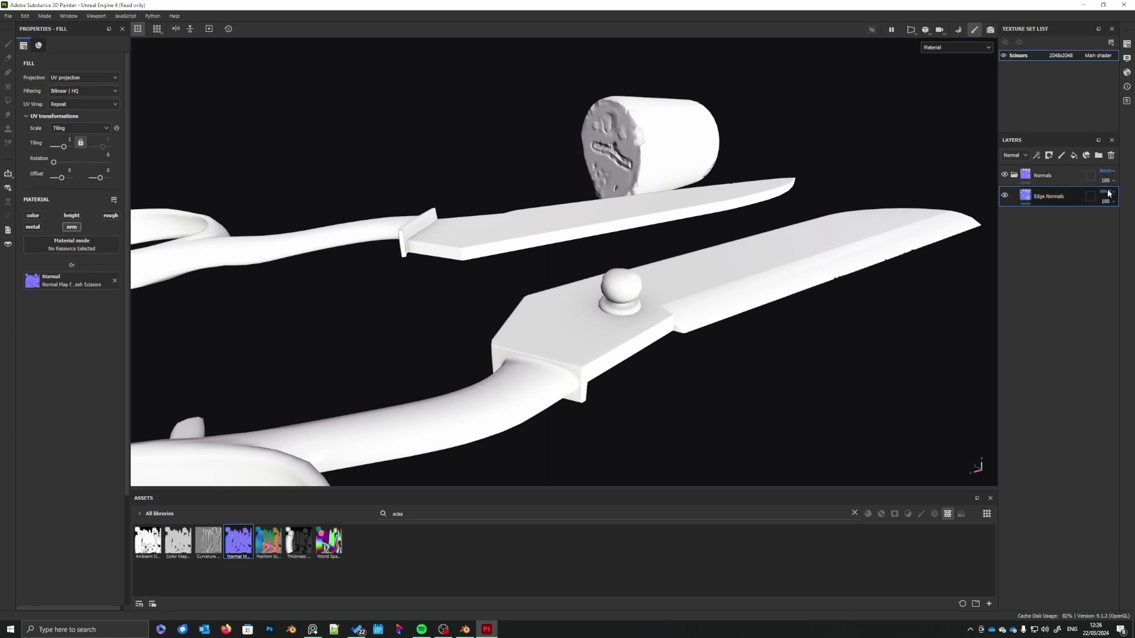
click(1106, 191)
click(1091, 201)
- Check the texture set's normal mixing options and examine the edge shading around the scissors' pivot base up close
middle_drag(654, 349, 646, 342)
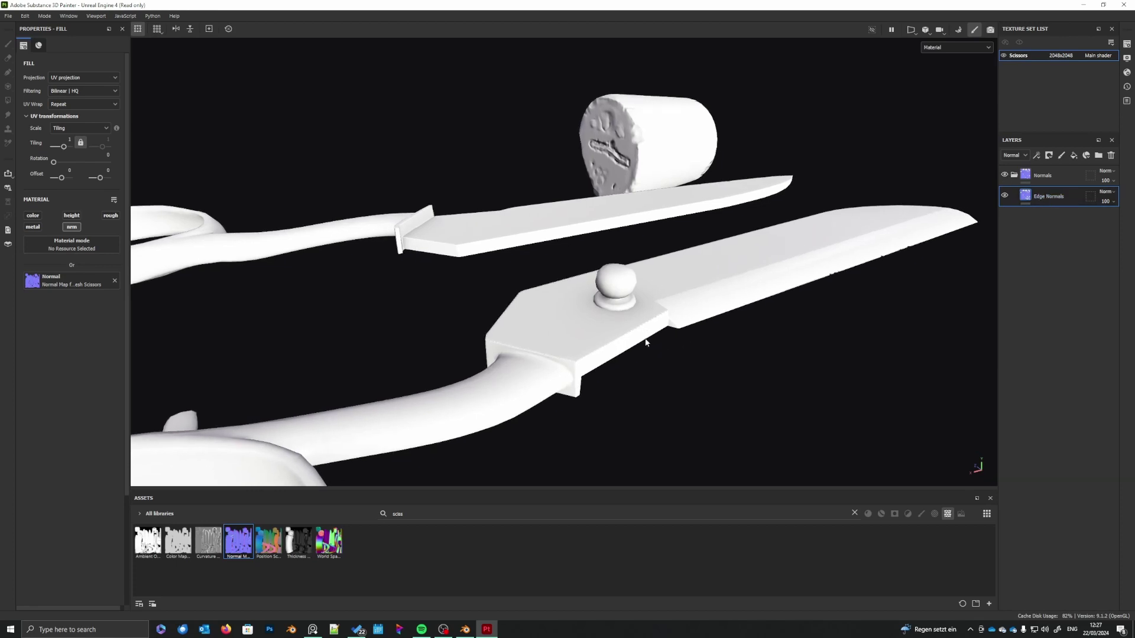
scroll(646, 341, down, 2)
alt+drag(643, 337, 625, 365)
alt+middle_drag(625, 365, 612, 376)
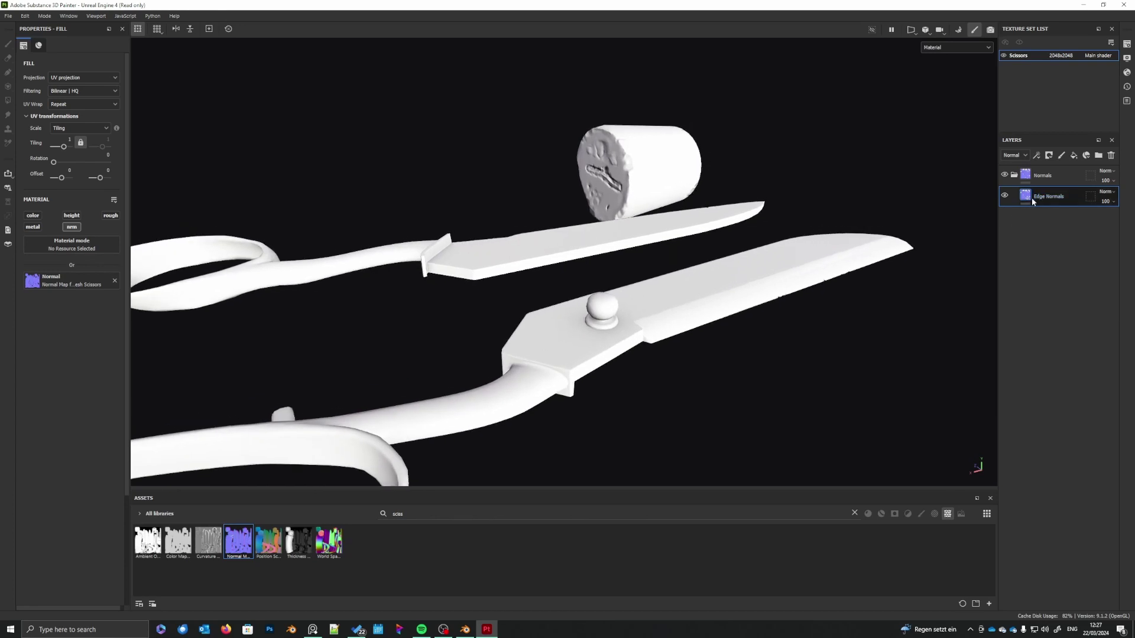
click(1127, 44)
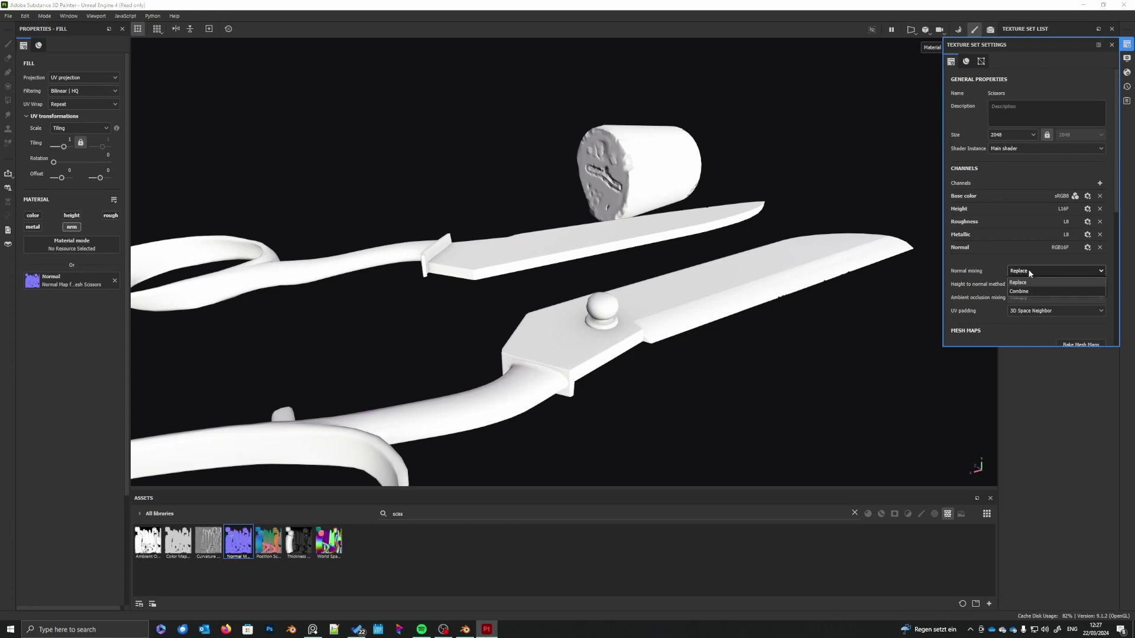
click(1128, 46)
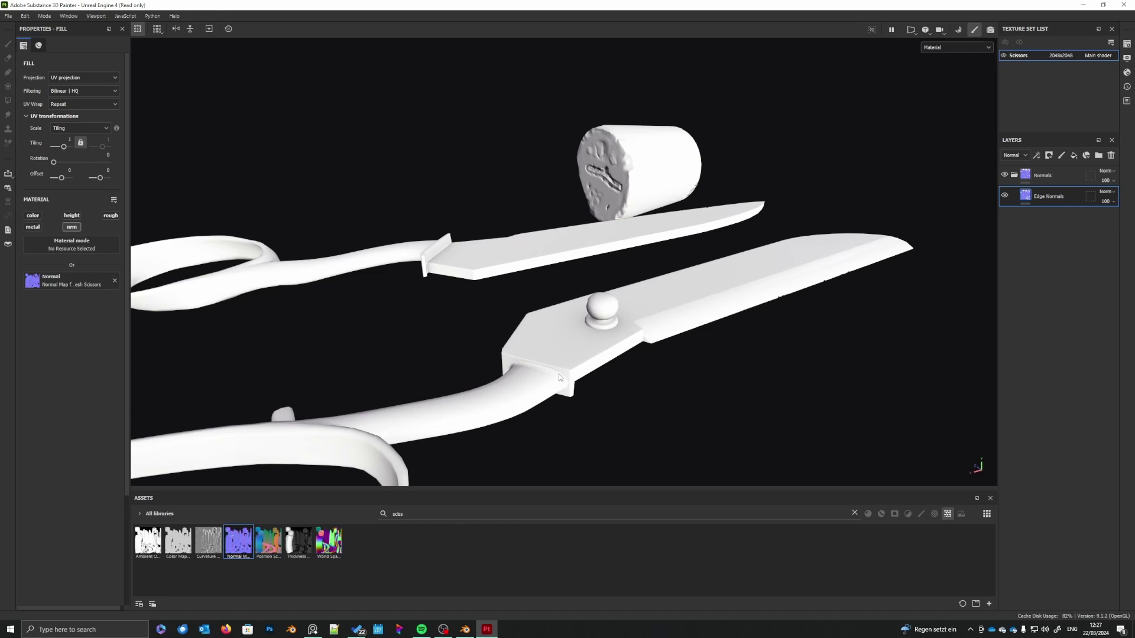
scroll(559, 377, up, 5)
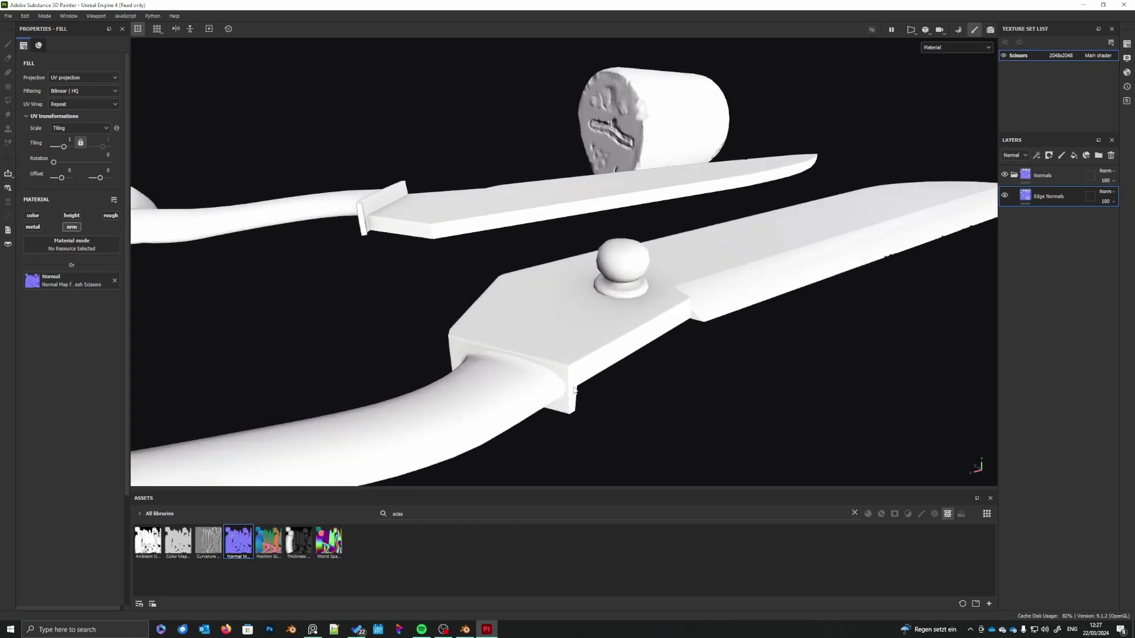
alt+drag(615, 288, 506, 357)
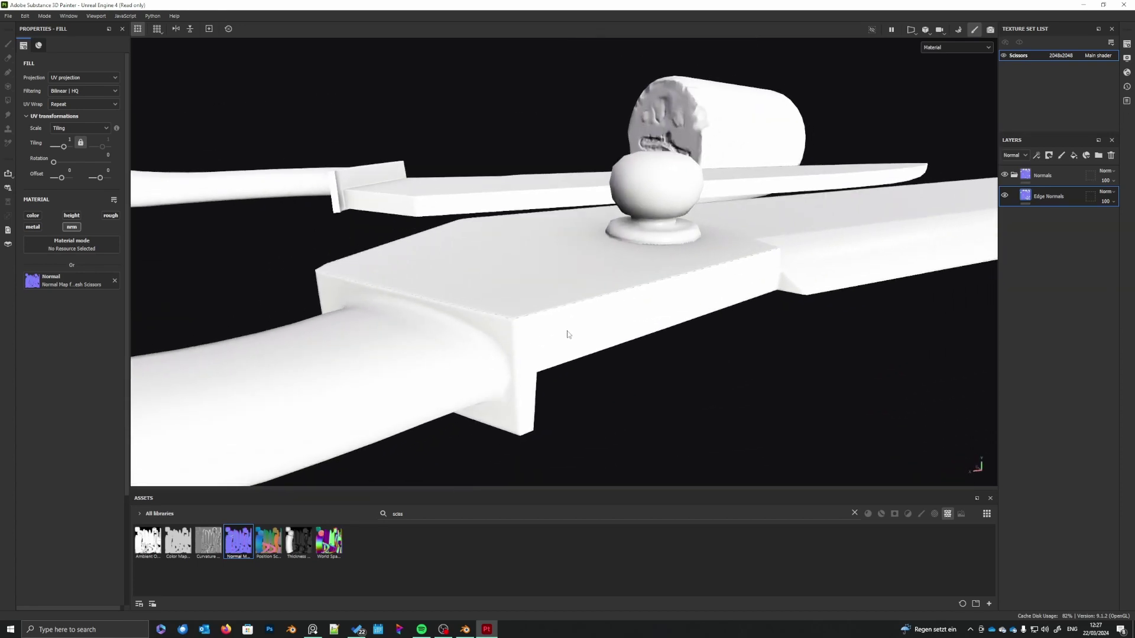
mouse_move(569, 335)
alt+mouse_down()
mouse_move(580, 338)
mouse_move(572, 351)
alt+mouse_up()
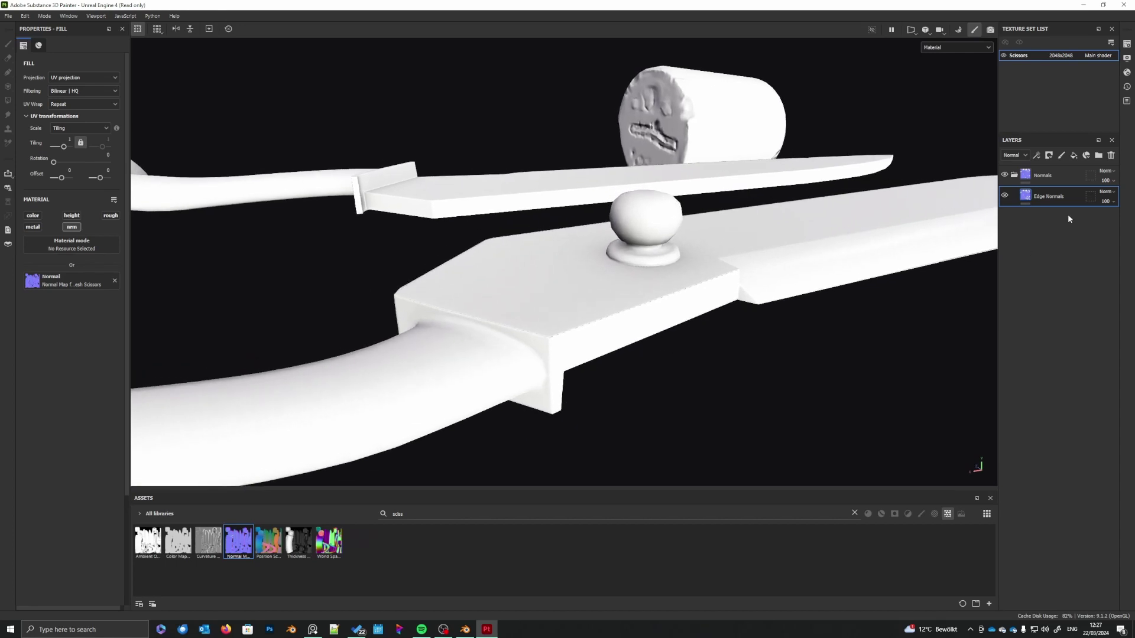
- Add a Blur Slope filter to the Edge Normals layer
right_click(1038, 194)
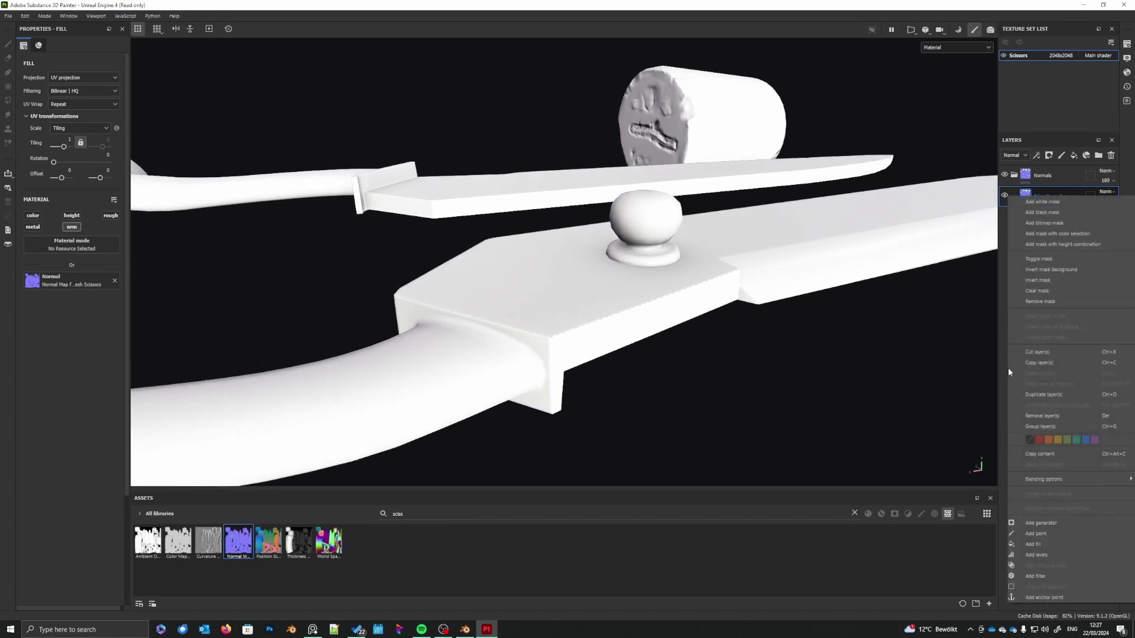
click(1040, 577)
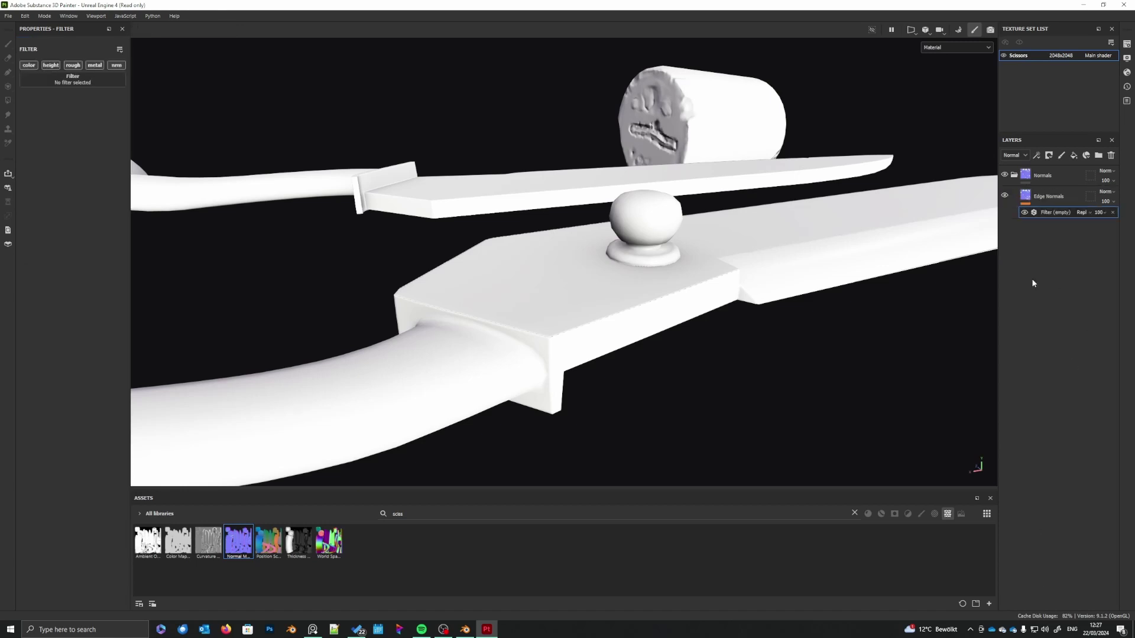
click(68, 83)
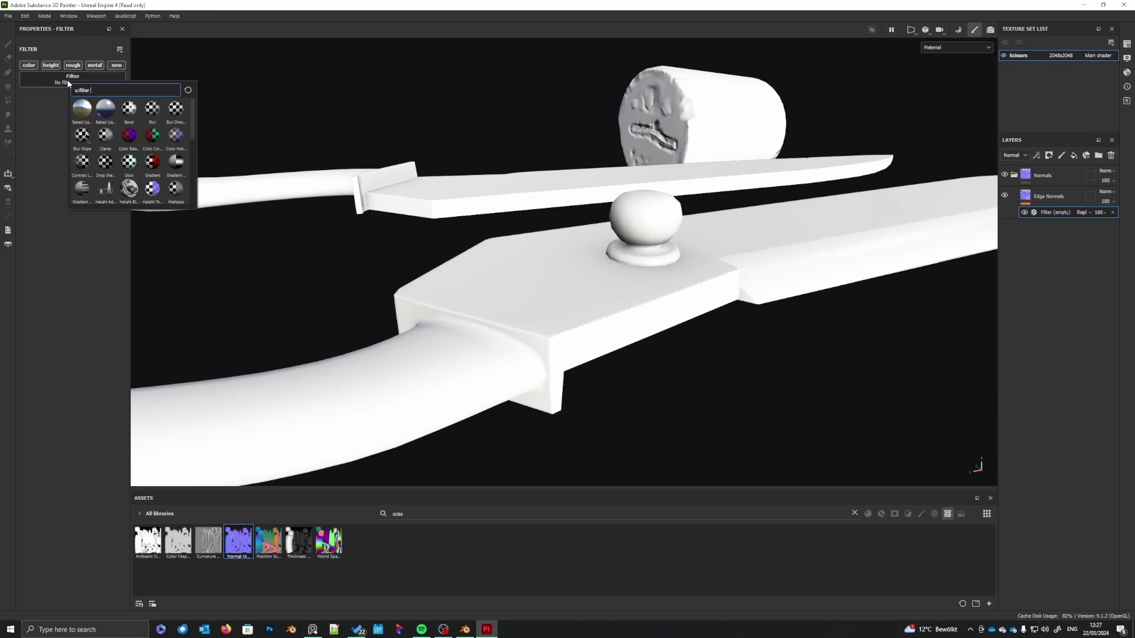
text(slope)
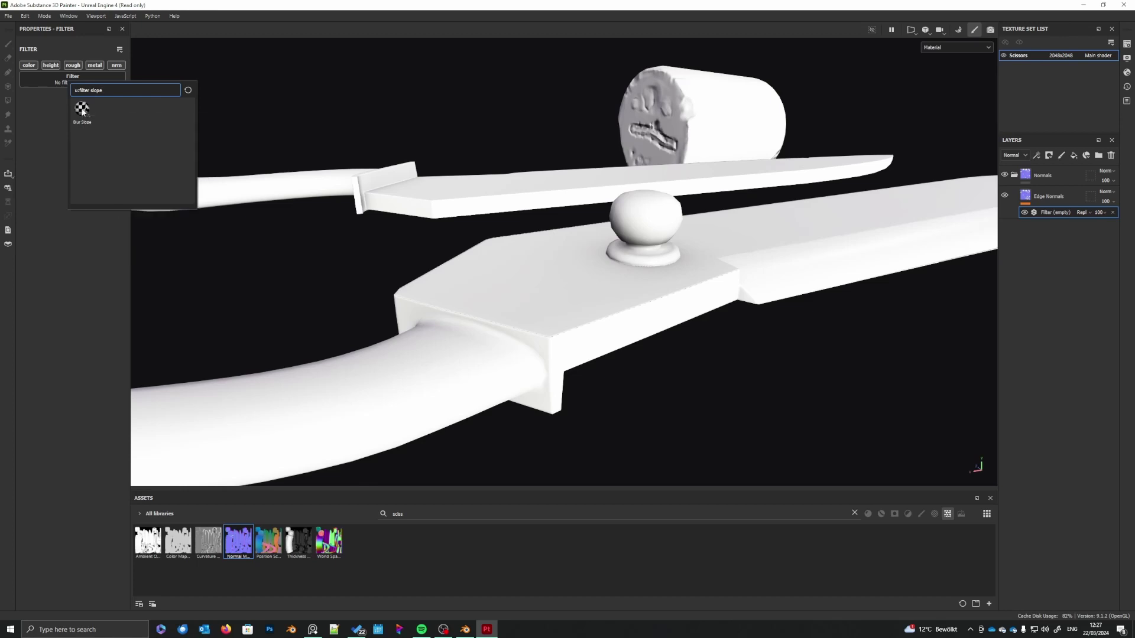
click(82, 109)
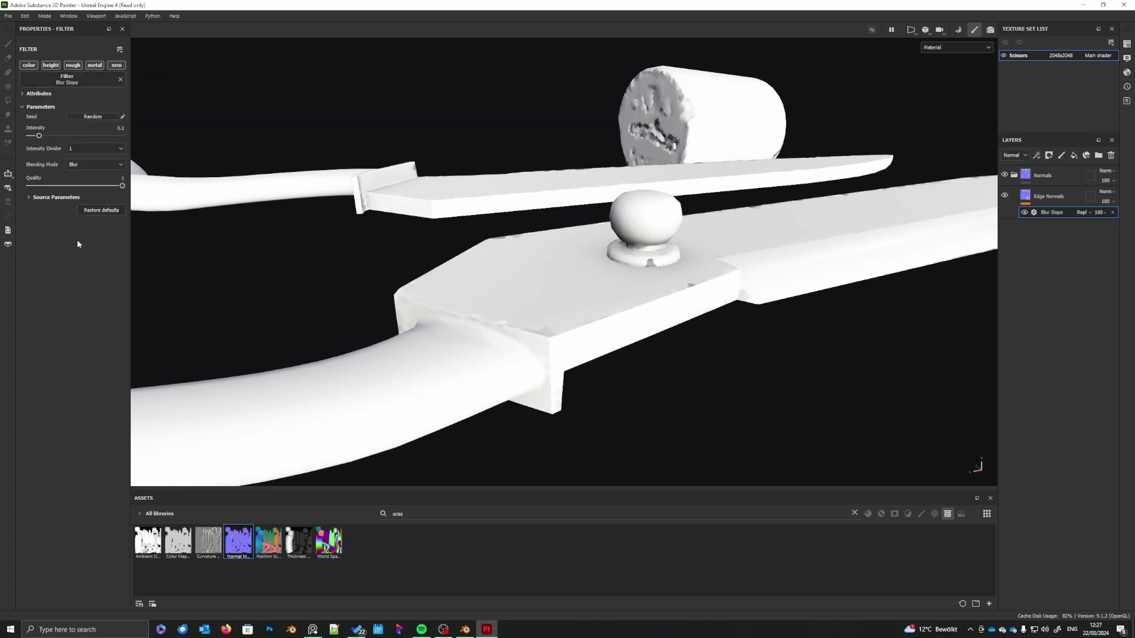
alt+middle_drag(370, 301, 505, 323)
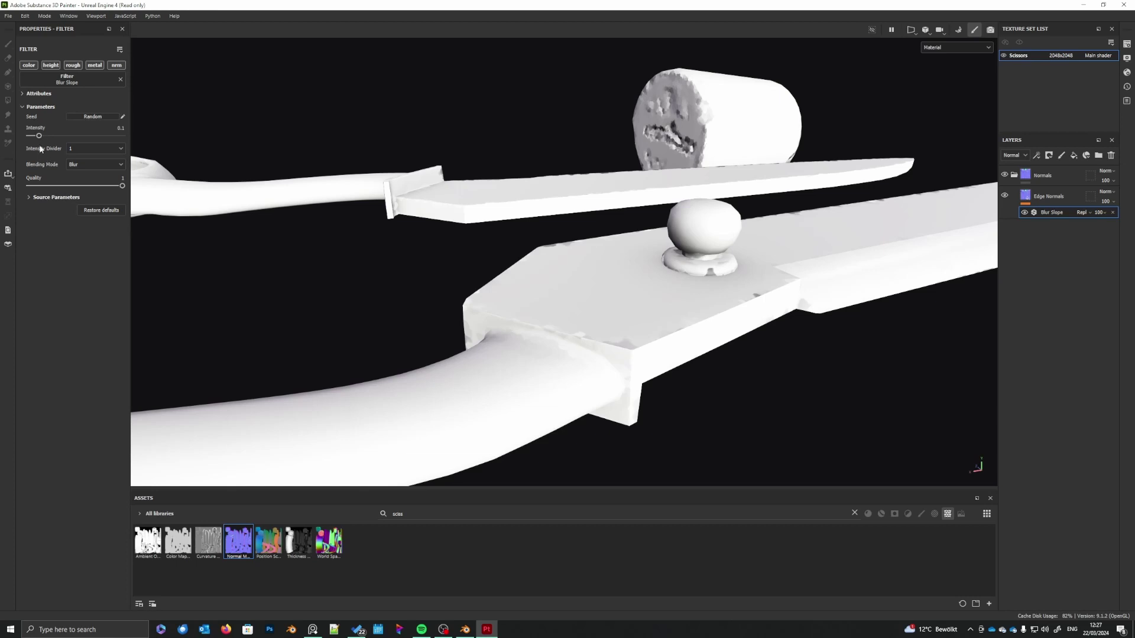
- Set the Blur Slope filter's source tiling to about 10.07 and its intensity to about 0.005, keeping Blur as the blending mode
click(27, 198)
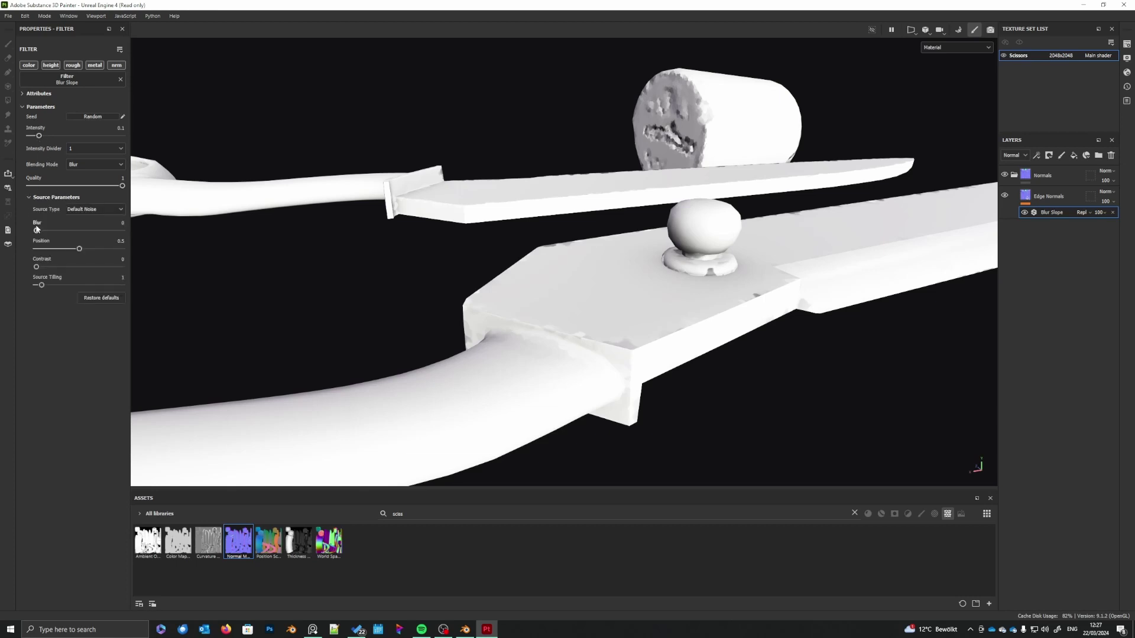
drag(42, 286, 90, 286)
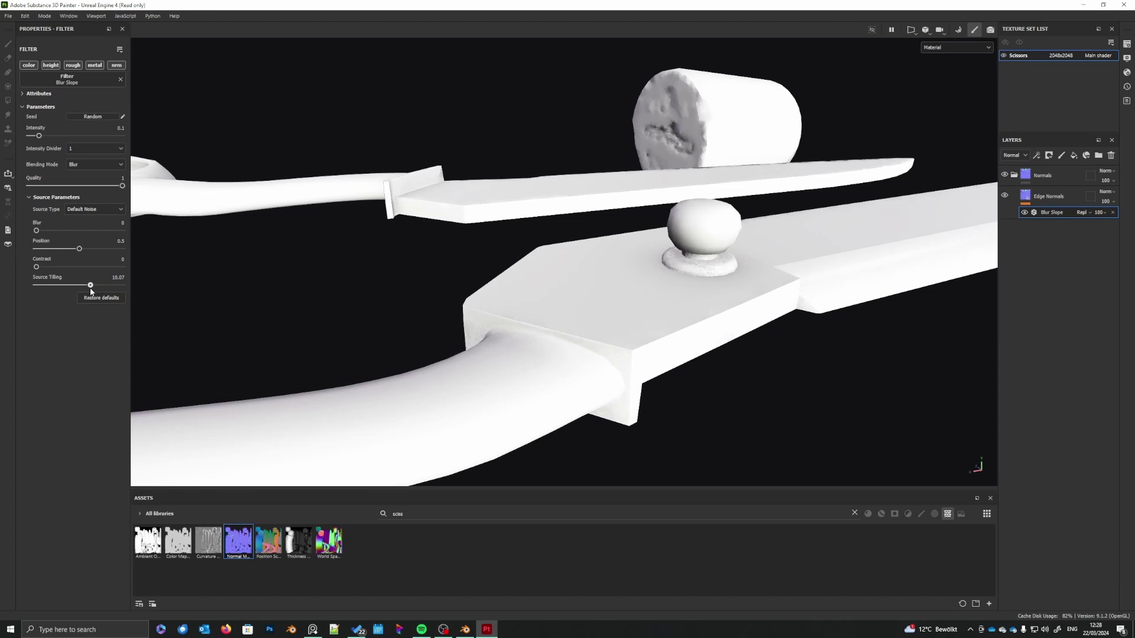
click(80, 165)
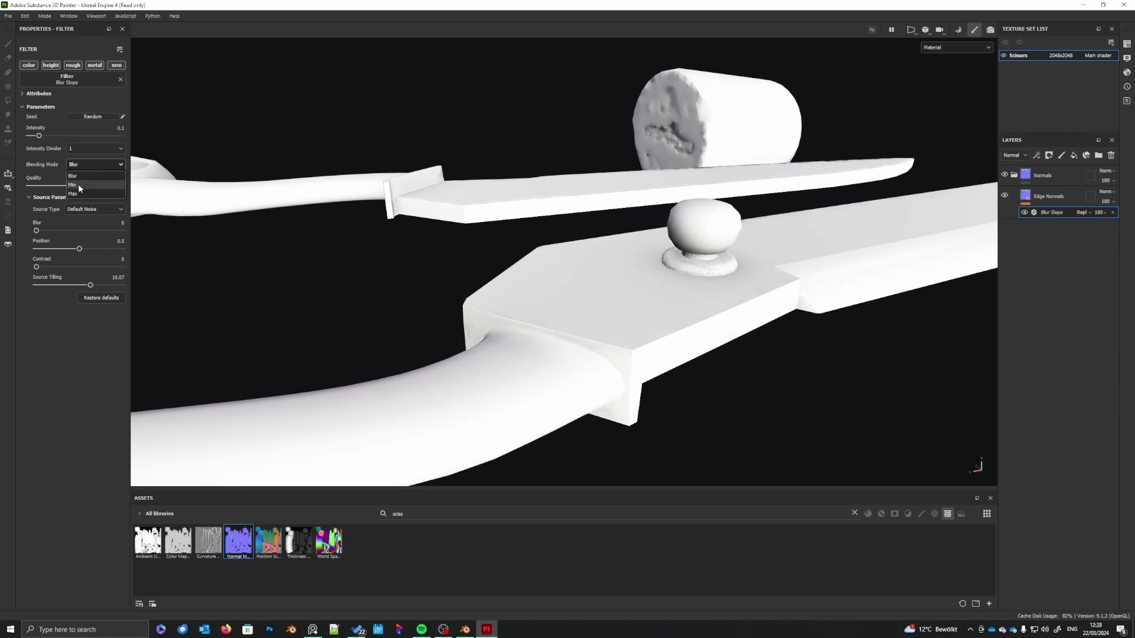
click(63, 127)
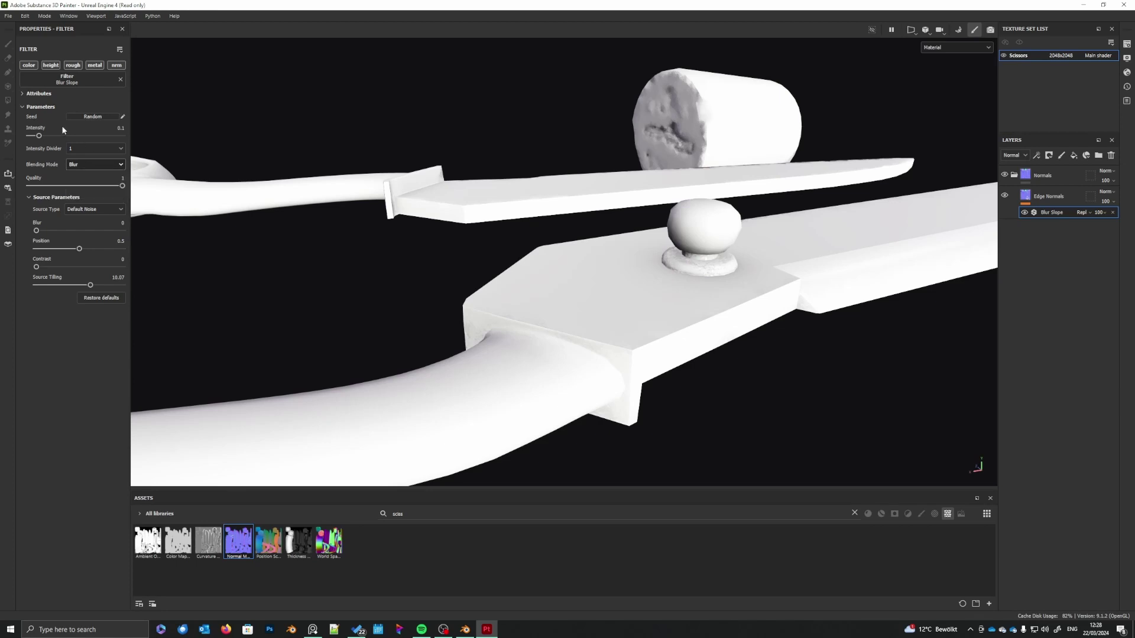
drag(60, 135, 31, 140)
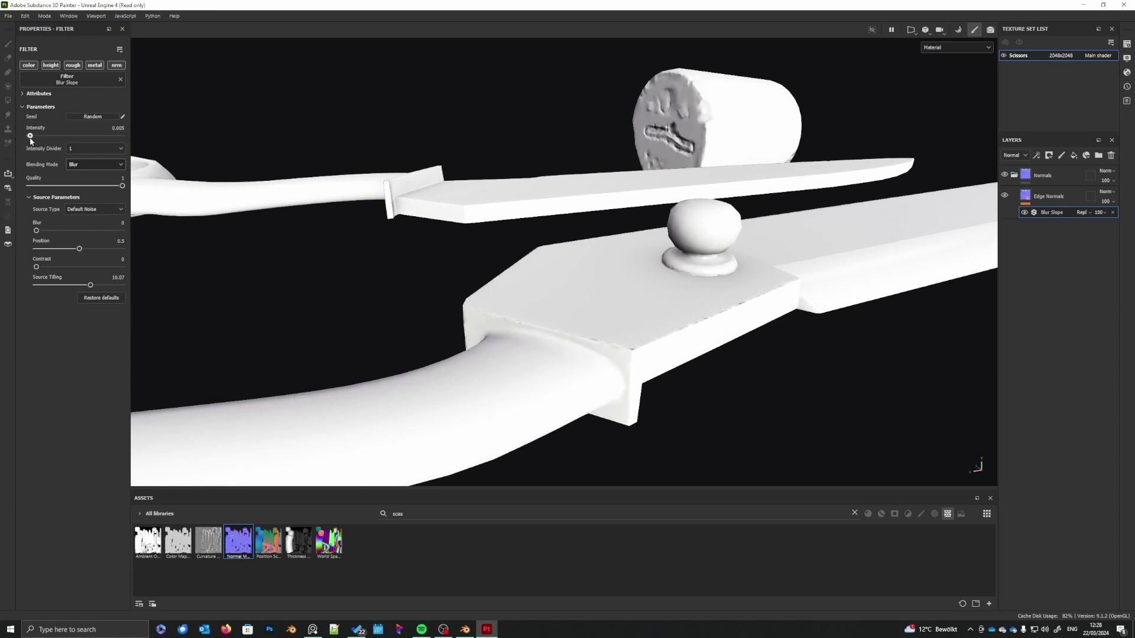
- Examine the distorted edges of the scissors' blades and pivot base from several angles and under rotated lighting
alt+drag(299, 245, 526, 390)
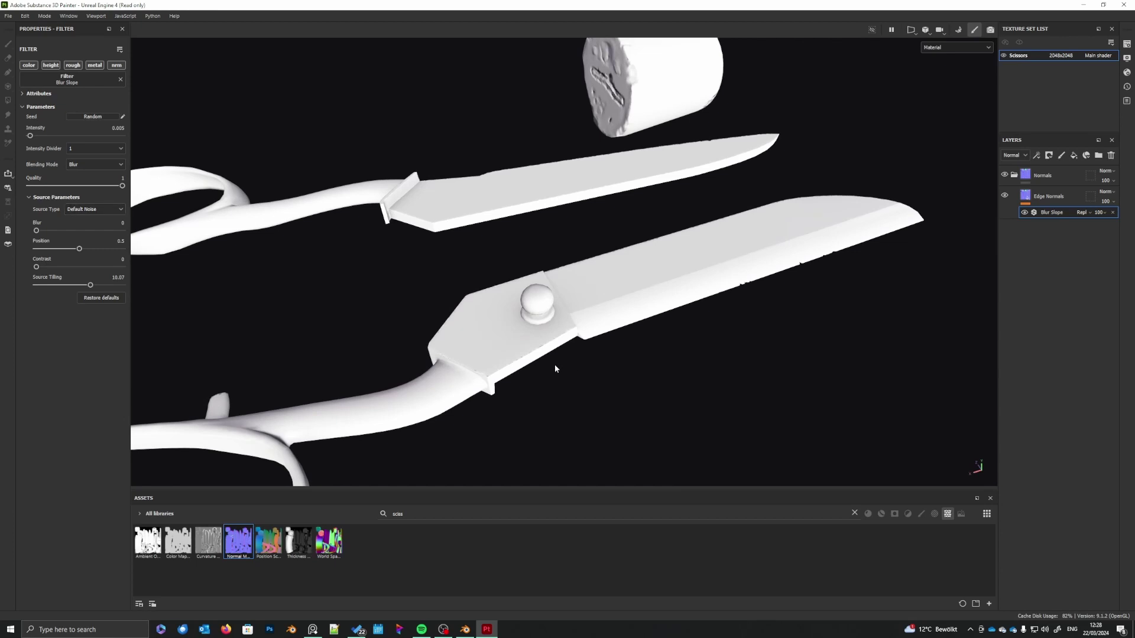
scroll(554, 365, up, 3)
mouse_move(545, 383)
alt+mouse_down()
mouse_move(527, 405)
mouse_move(540, 374)
mouse_move(532, 380)
mouse_move(522, 395)
mouse_move(558, 381)
mouse_move(562, 318)
mouse_move(552, 405)
alt+mouse_up()
shift+right_drag(552, 405, 584, 402)
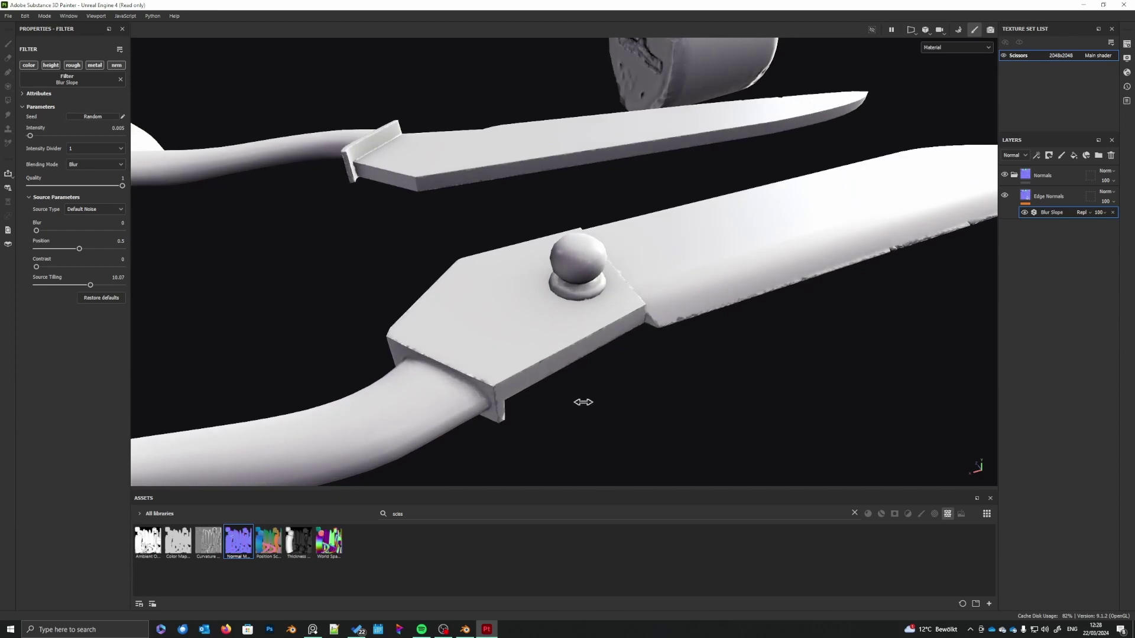
alt+drag(752, 319, 569, 342)
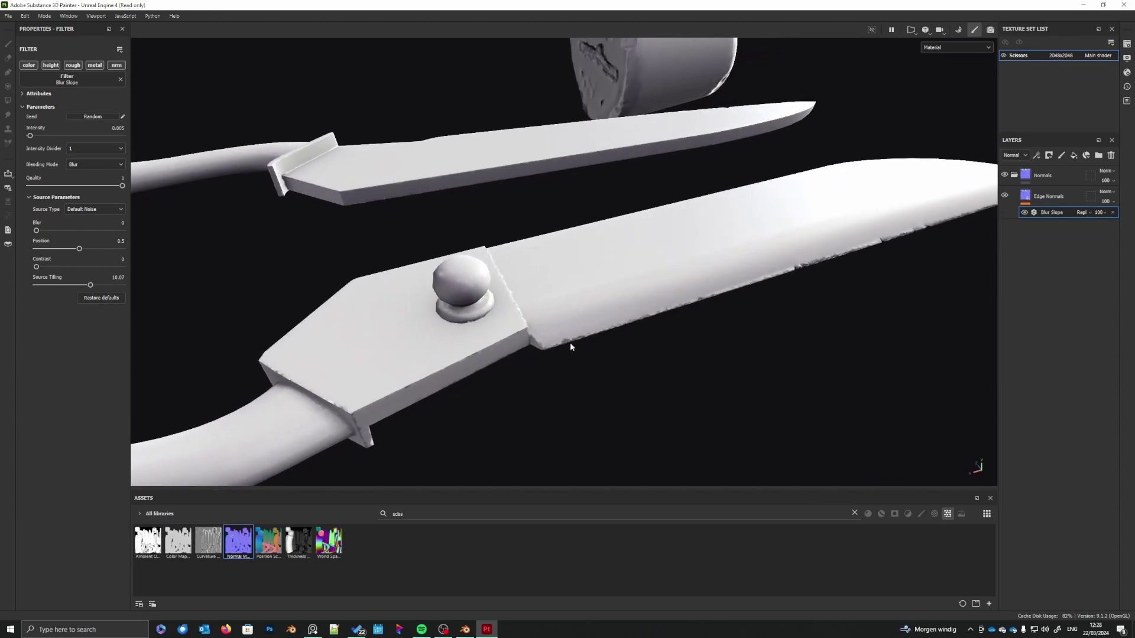
alt+drag(570, 342, 571, 347)
scroll(570, 343, up, 1)
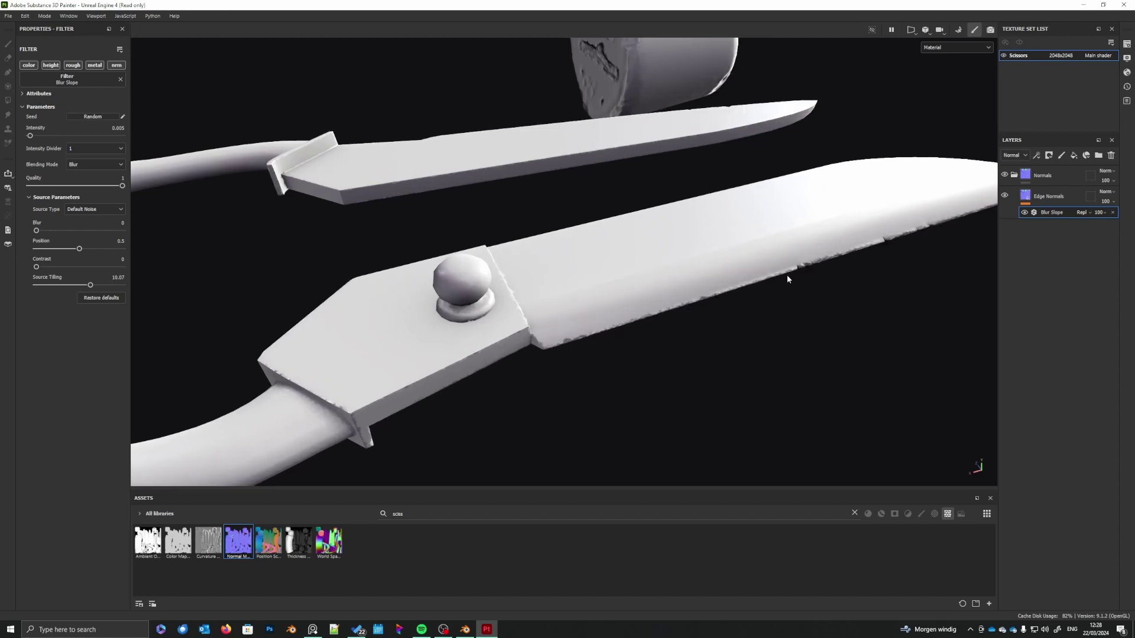
alt+middle_drag(523, 371, 628, 343)
alt+right_drag(629, 344, 660, 394)
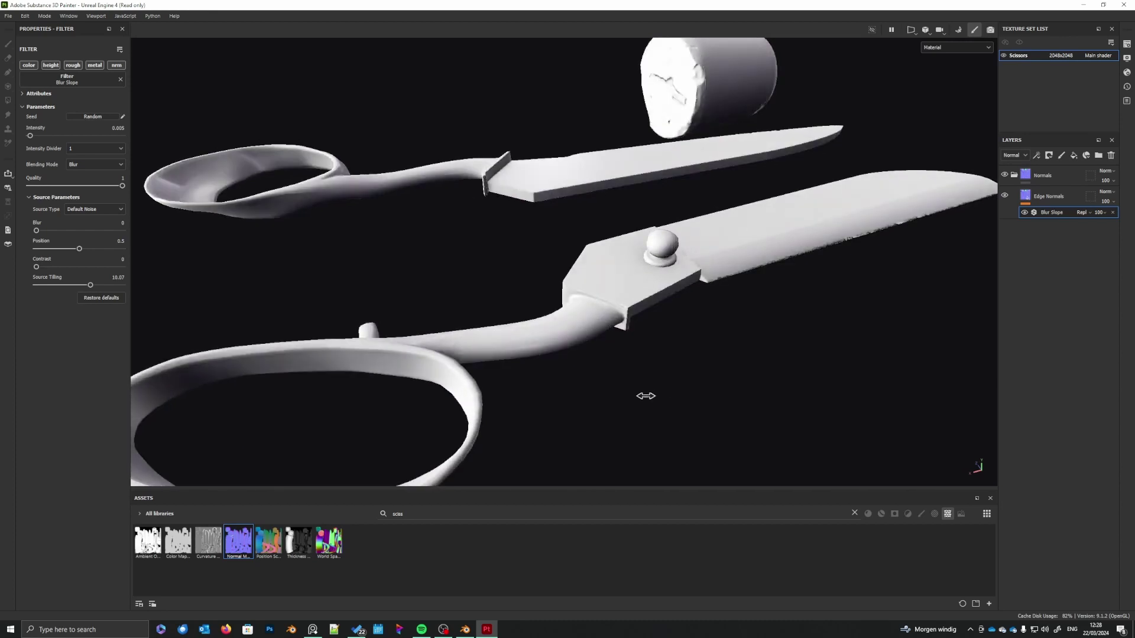
alt+middle_drag(644, 397, 615, 415)
alt+drag(615, 415, 627, 375)
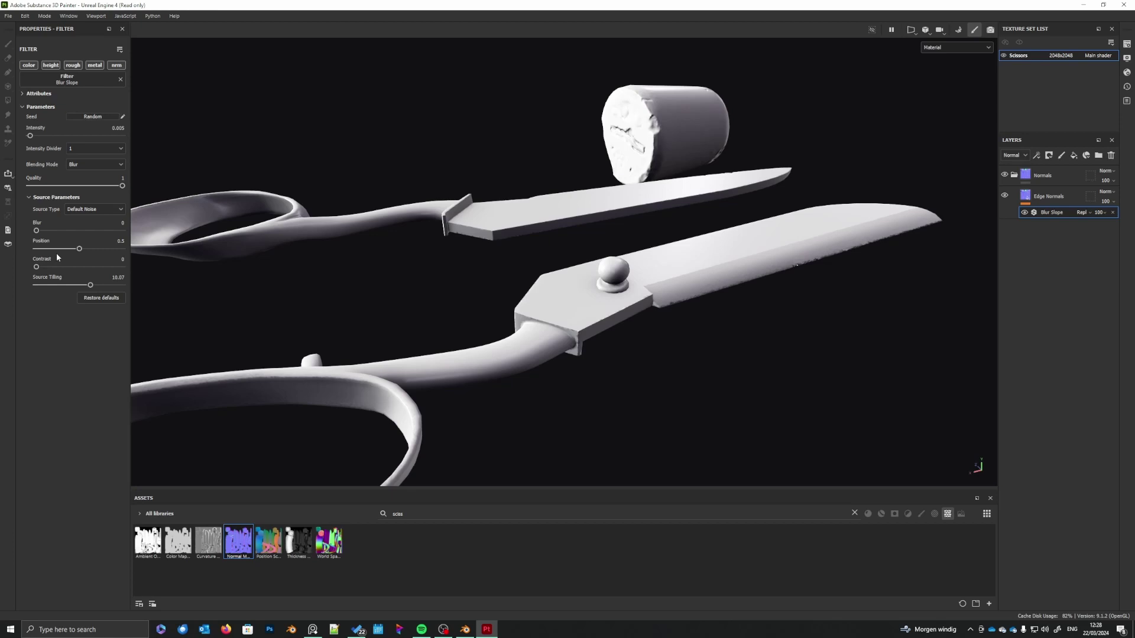
- Set the Blur Slope source blur to about 1.13 and keep Default Noise as the source type
scroll(720, 312, up, 4)
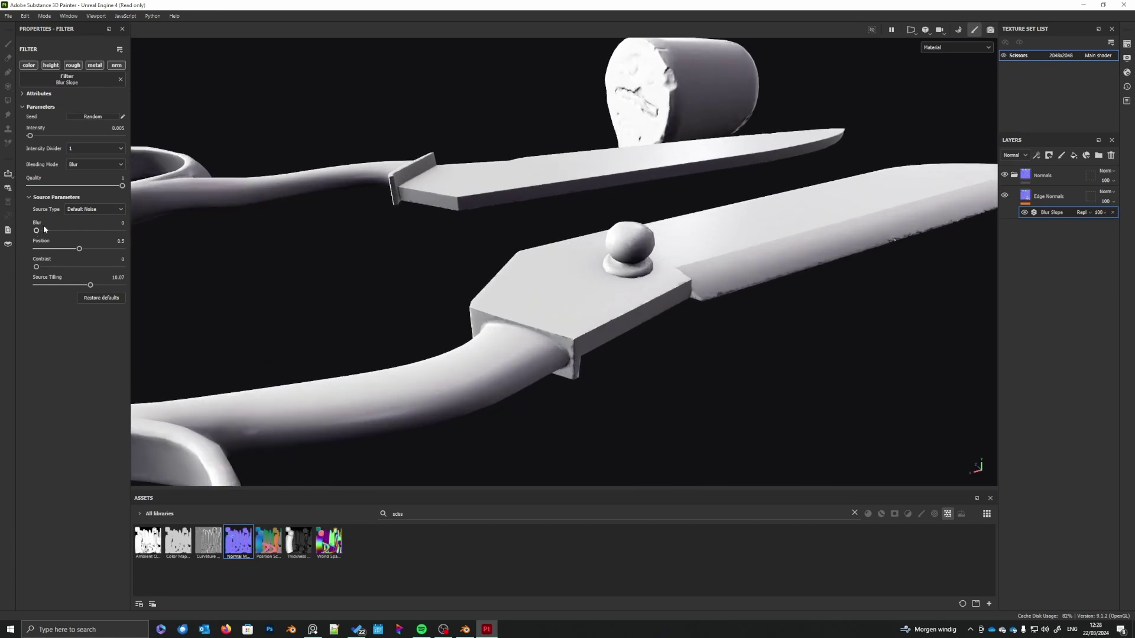
mouse_move(37, 232)
mouse_down()
mouse_move(55, 235)
mouse_move(42, 236)
mouse_up()
click(89, 211)
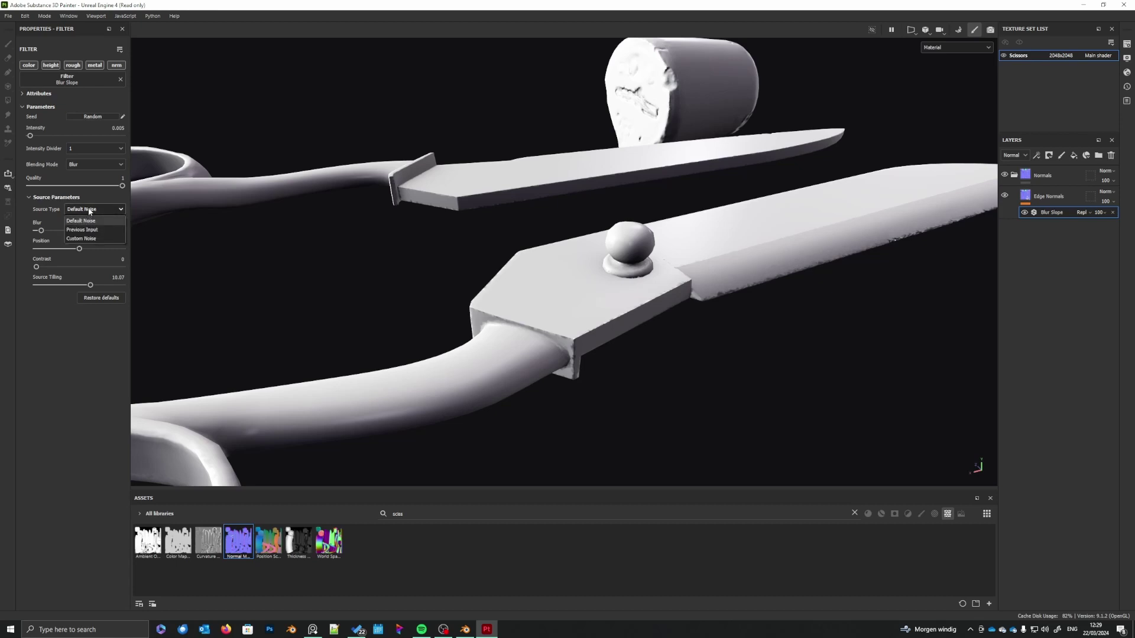
click(89, 211)
- Set the Blur Slope source tiling to about 11.55, the intensity divider to 10 and the intensity to about 0.024
alt+drag(689, 341, 566, 299)
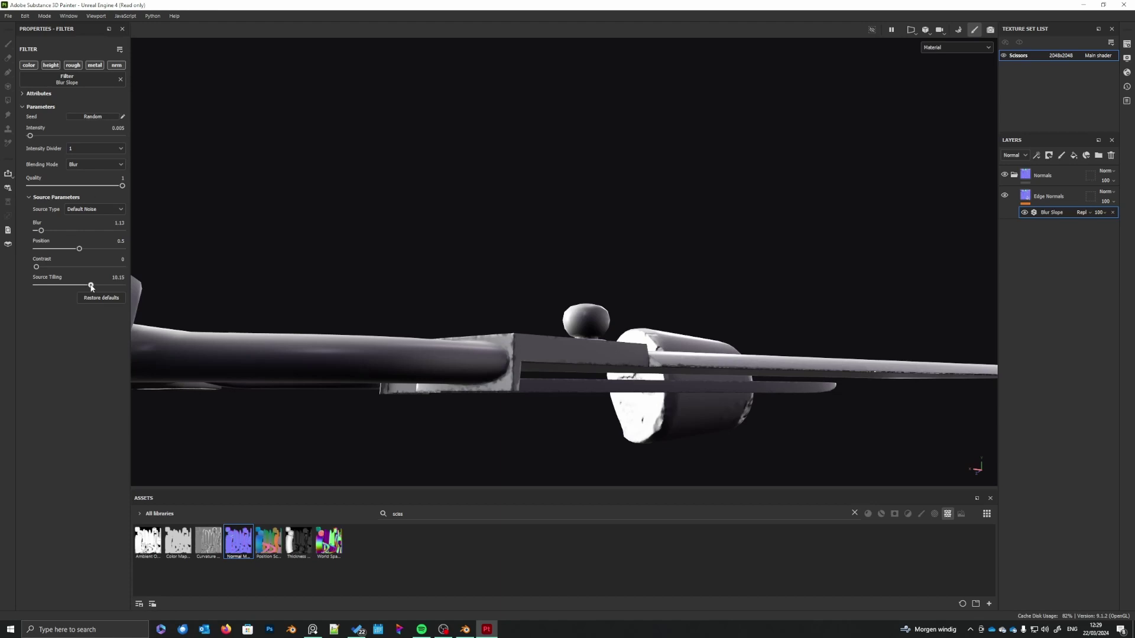
drag(91, 286, 99, 287)
click(90, 148)
click(77, 169)
mouse_move(32, 136)
mouse_down()
mouse_move(48, 138)
mouse_move(32, 141)
mouse_up()
- Inspect the blade edges, handle and pivot base from several angles to judge the finer edge distortion
alt+drag(550, 320, 476, 389)
alt+middle_drag(476, 389, 544, 366)
alt+right_drag(544, 366, 566, 369)
alt+drag(565, 369, 585, 365)
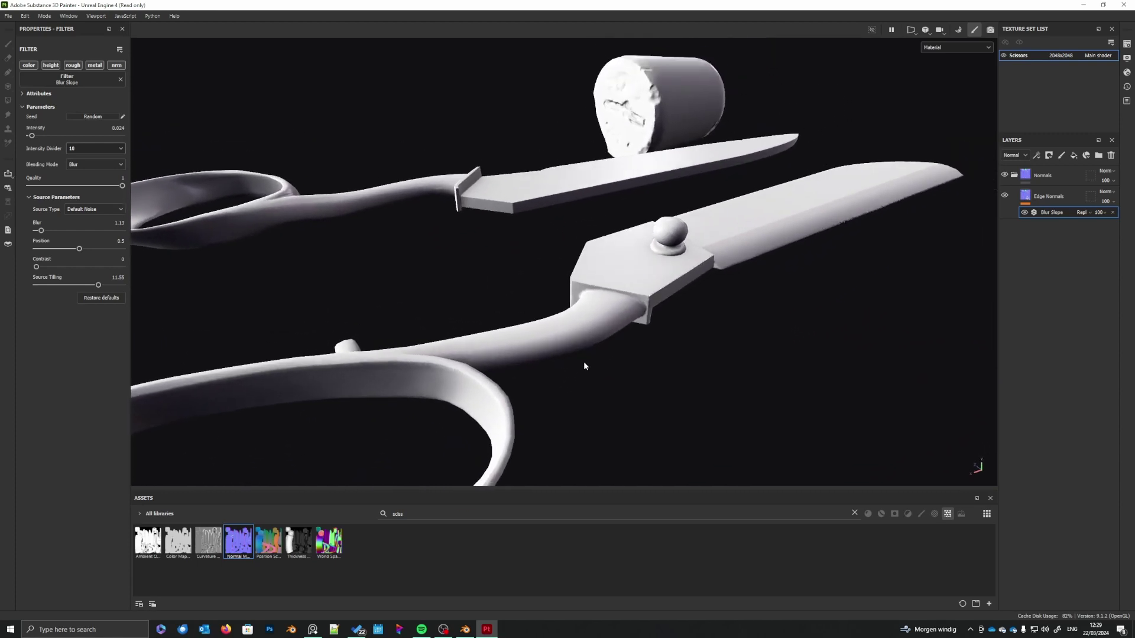
mouse_move(585, 365)
shift+right_down()
mouse_move(552, 381)
mouse_move(564, 382)
shift+right_up()
alt+drag(648, 375, 507, 400)
alt+middle_drag(621, 378, 575, 402)
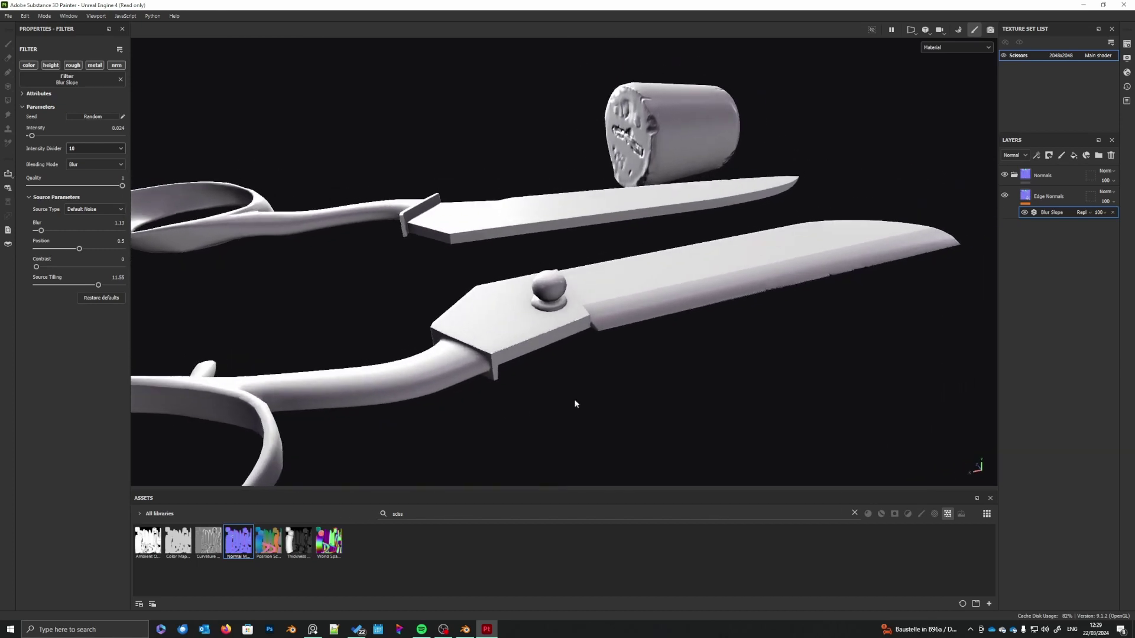
mouse_move(575, 403)
shift+right_down()
mouse_move(542, 398)
mouse_move(565, 393)
shift+right_up()
alt+drag(549, 380, 577, 398)
alt+right_drag(576, 398, 564, 417)
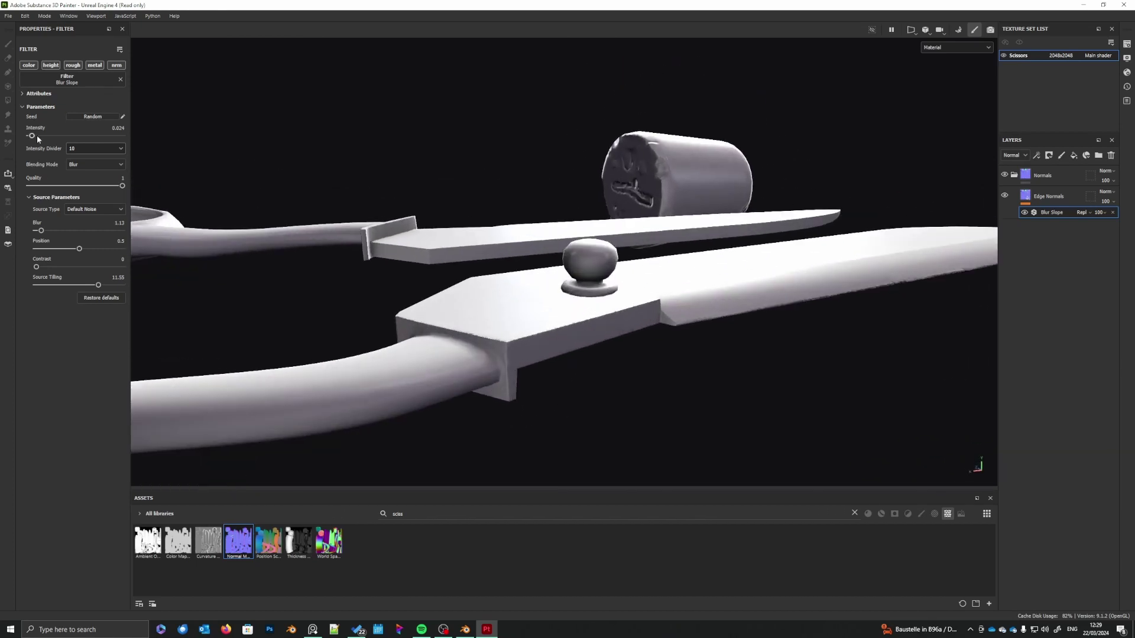
- Raise the Blur Slope intensity to about 0.062 and check the effect on the whole model
mouse_move(32, 137)
mouse_down()
mouse_move(46, 137)
mouse_move(34, 137)
mouse_up()
alt+drag(313, 253, 554, 425)
shift+right_drag(554, 425, 591, 405)
scroll(557, 385, down, 5)
alt+middle_drag(560, 384, 549, 390)
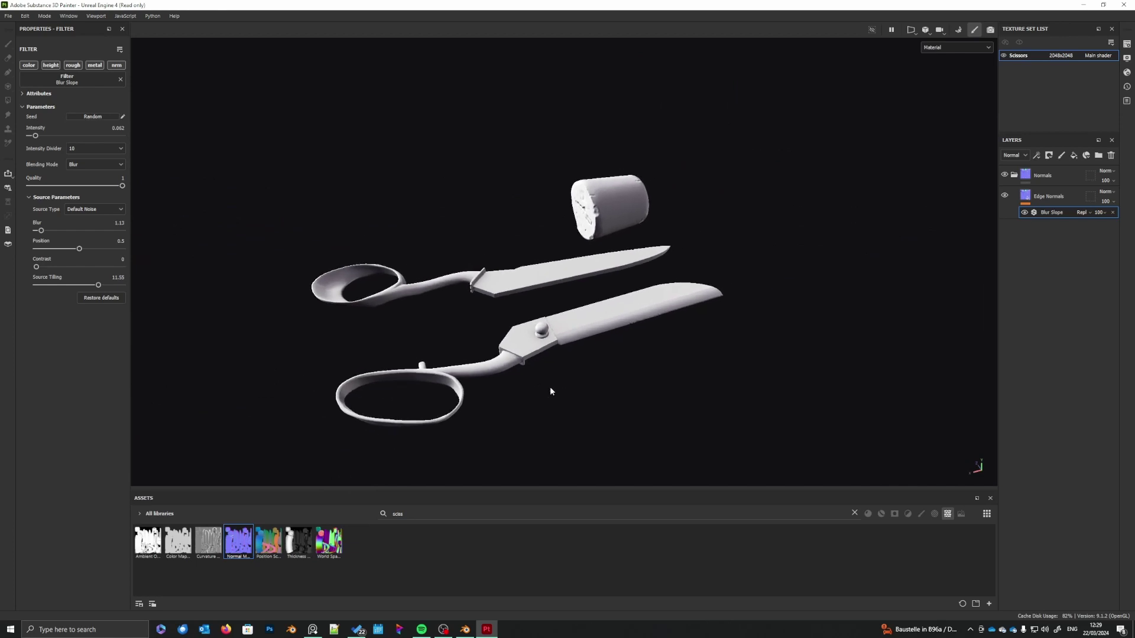
- Compare the blade and pivot edges up close with the Edge Normals layer hidden and shown
alt+drag(550, 390, 572, 371)
mouse_move(572, 371)
shift+right_down()
mouse_move(595, 373)
mouse_move(580, 374)
shift+right_up()
scroll(580, 378, up, 8)
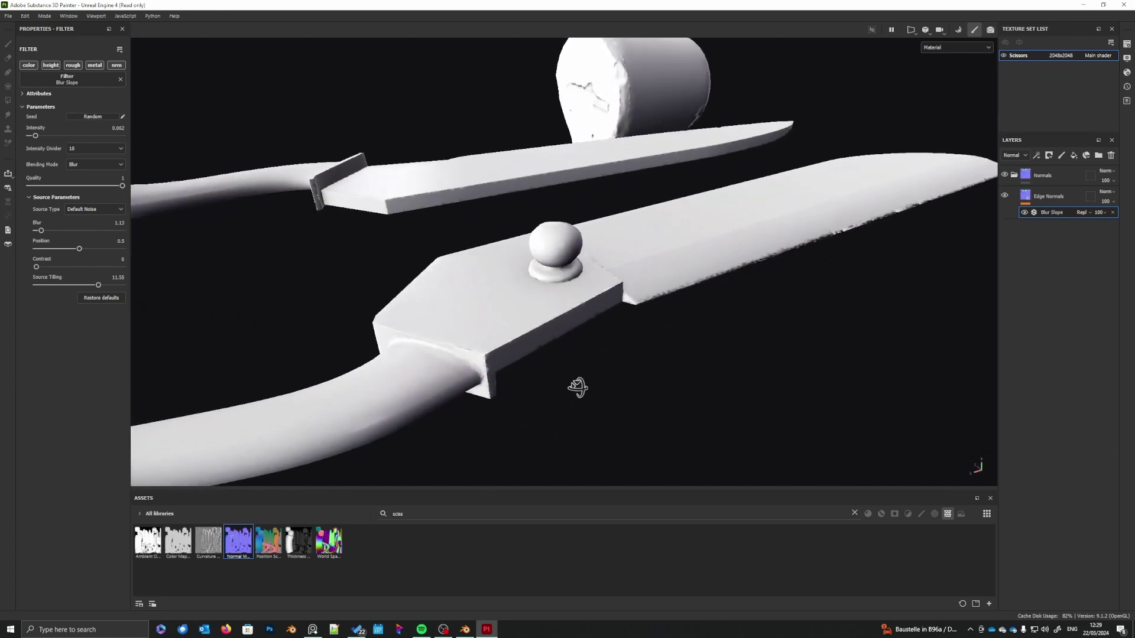
alt+drag(582, 380, 579, 379)
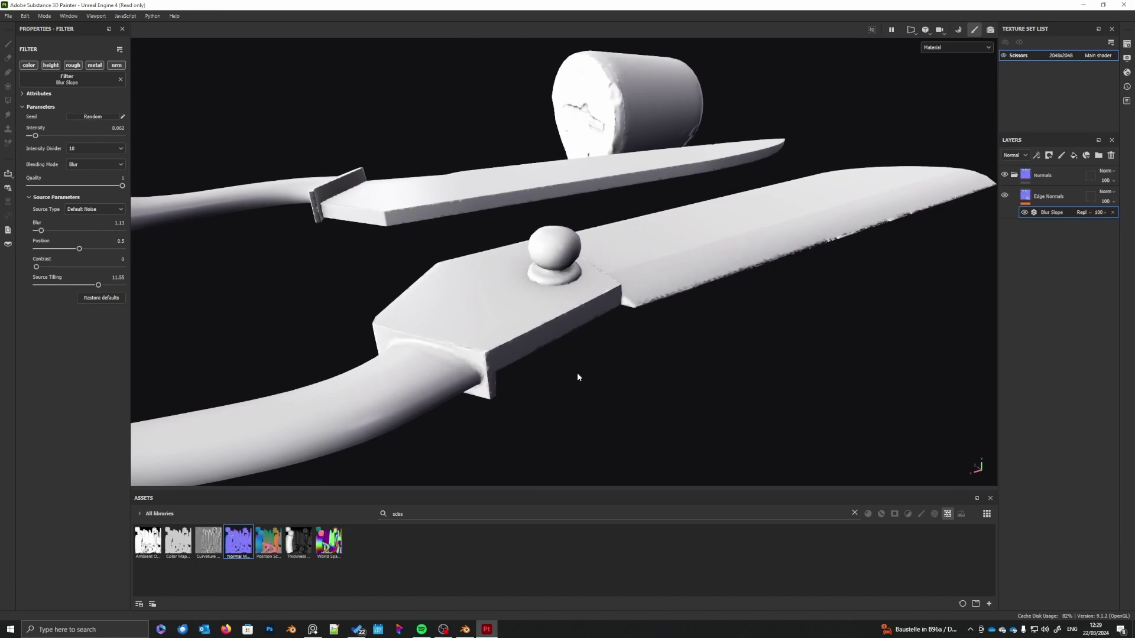
click(1005, 197)
click(1005, 197)
- Examine both scissor halves and the cork's surface from near and far under different light directions
scroll(542, 386, down, 5)
shift+right_drag(543, 389, 551, 384)
scroll(551, 380, up, 3)
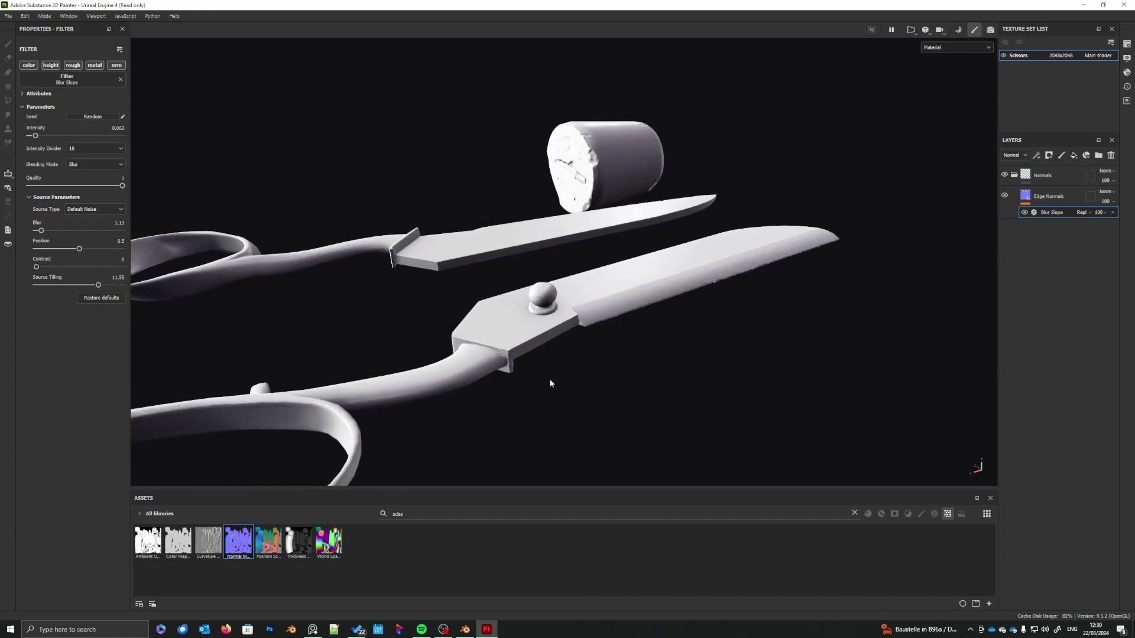
alt+drag(550, 379, 544, 406)
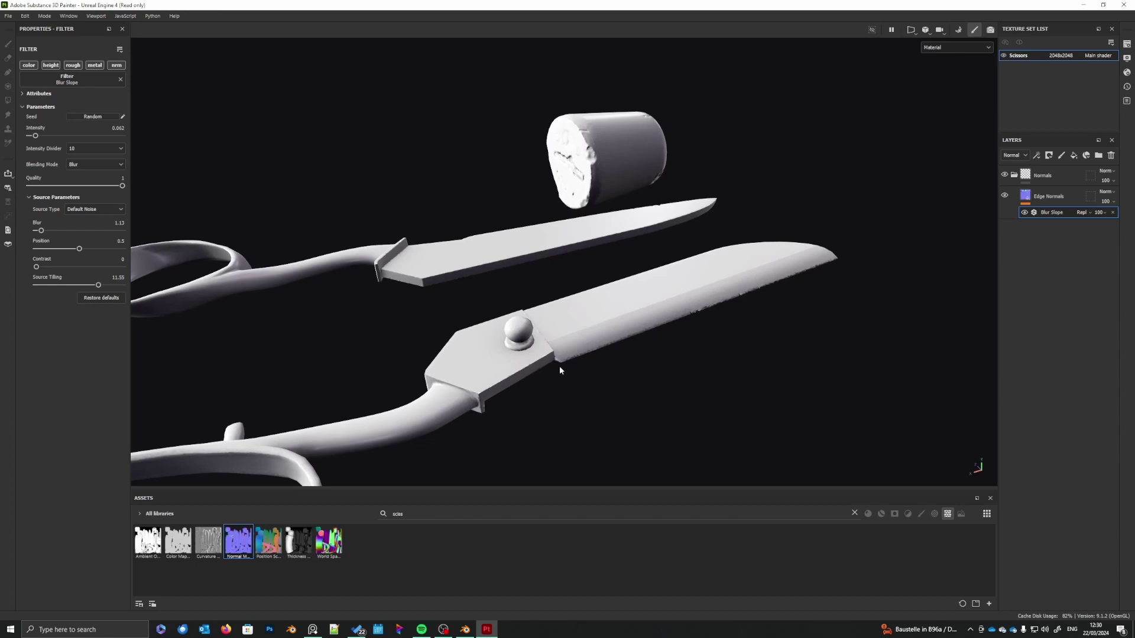
scroll(560, 371, down, 3)
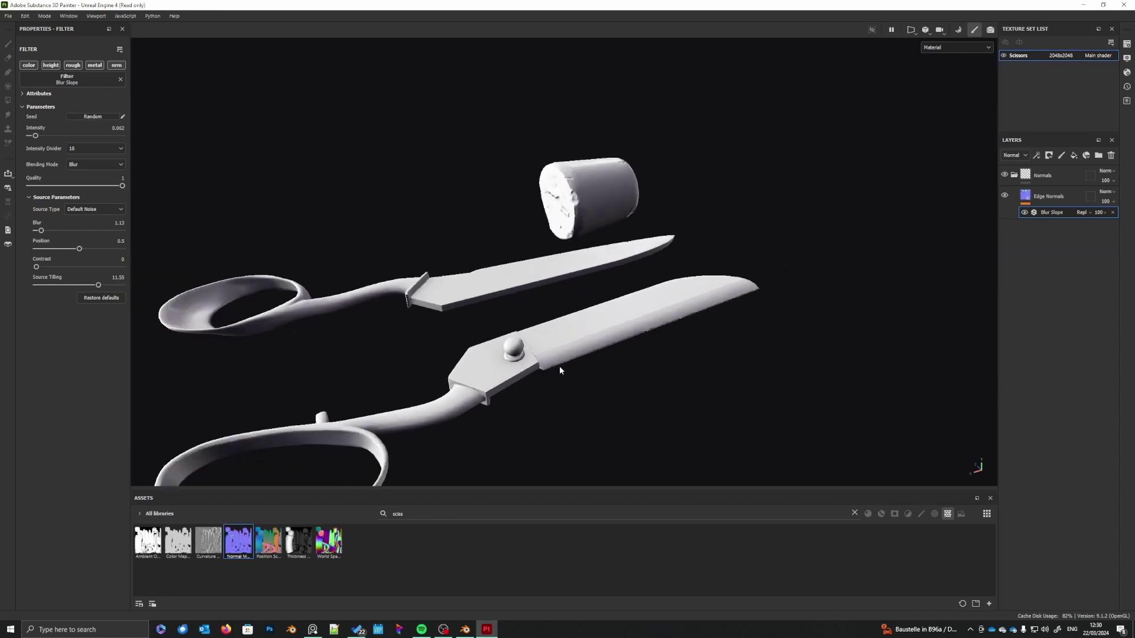
alt+drag(623, 312, 595, 317)
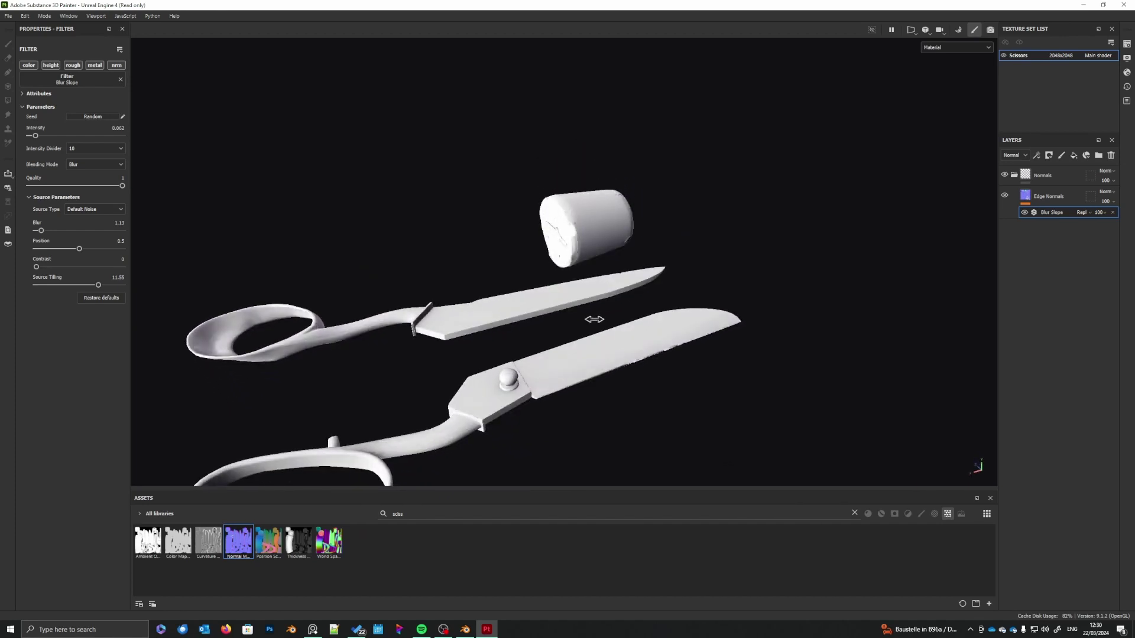
shift+right_drag(593, 323, 585, 329)
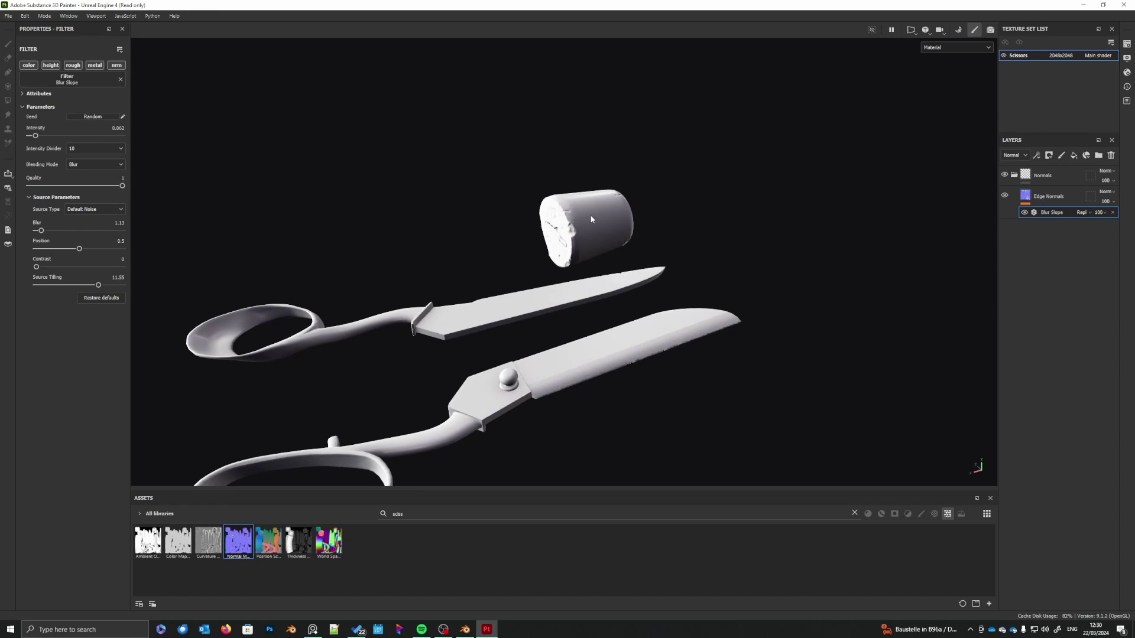
alt+middle_drag(598, 219, 581, 364)
scroll(581, 369, up, 6)
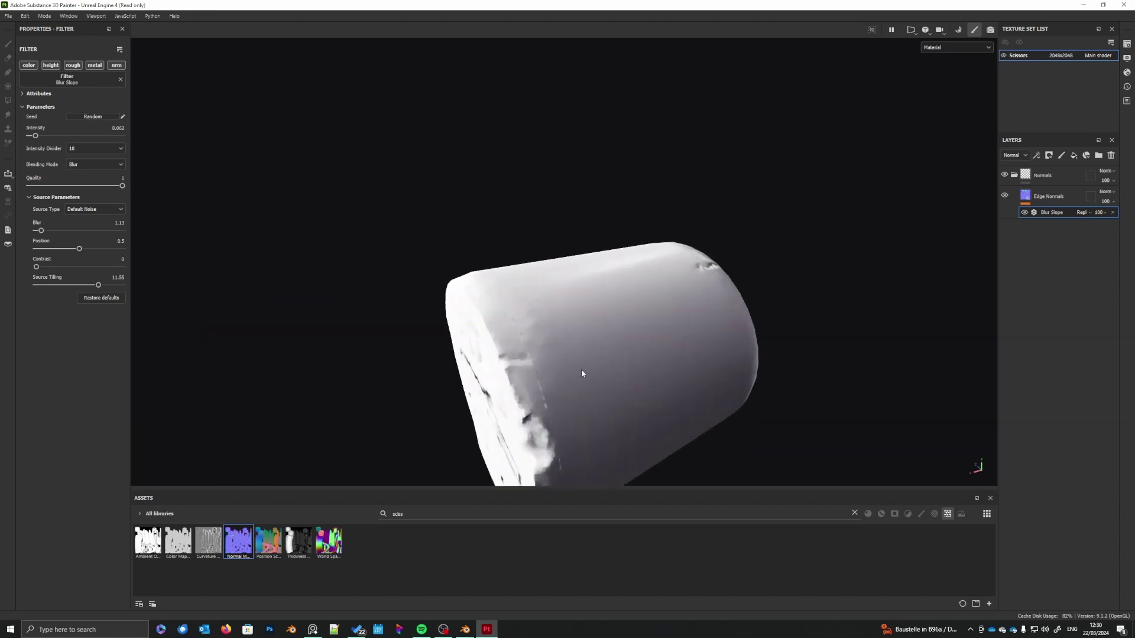
mouse_move(581, 373)
alt+mouse_down()
mouse_move(610, 331)
mouse_move(679, 312)
mouse_move(722, 274)
mouse_move(605, 283)
mouse_move(588, 347)
mouse_move(598, 407)
mouse_move(603, 367)
mouse_move(586, 390)
alt+mouse_up()
scroll(584, 393, down, 8)
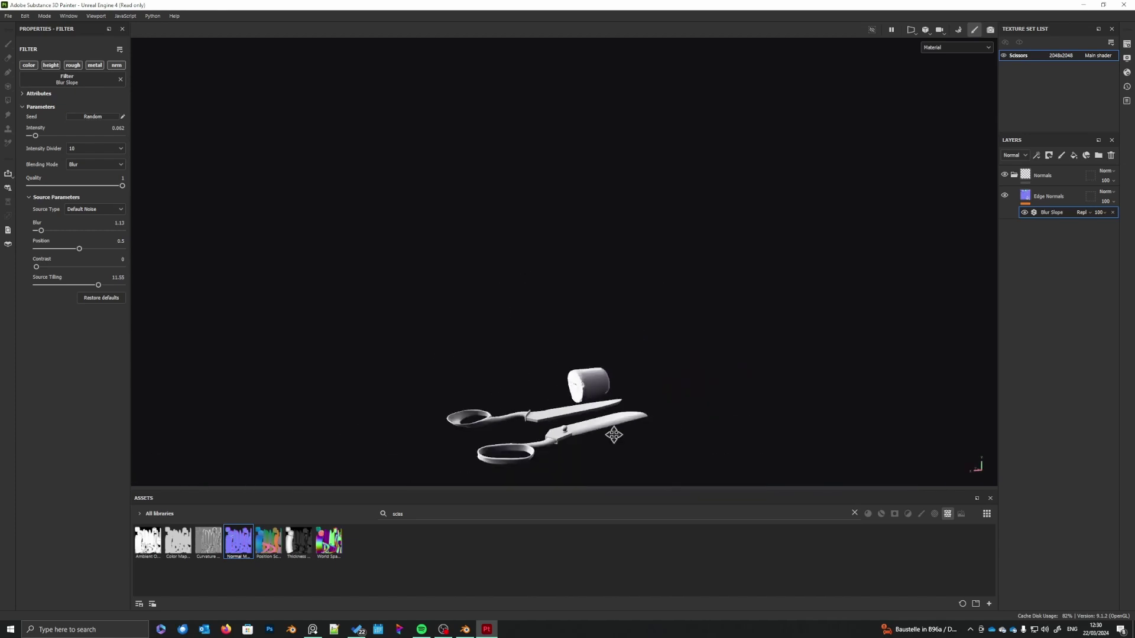
scroll(615, 408, up, 10)
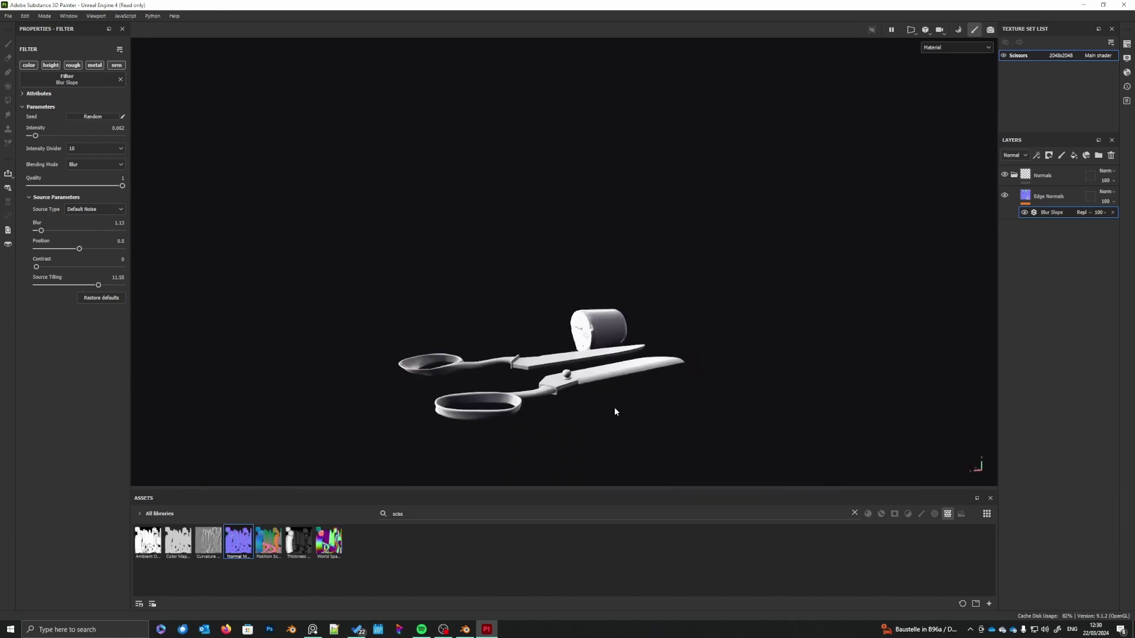
- Add a white mask with a paint effect to the Edge Normals layer
right_click(1058, 193)
click(1054, 201)
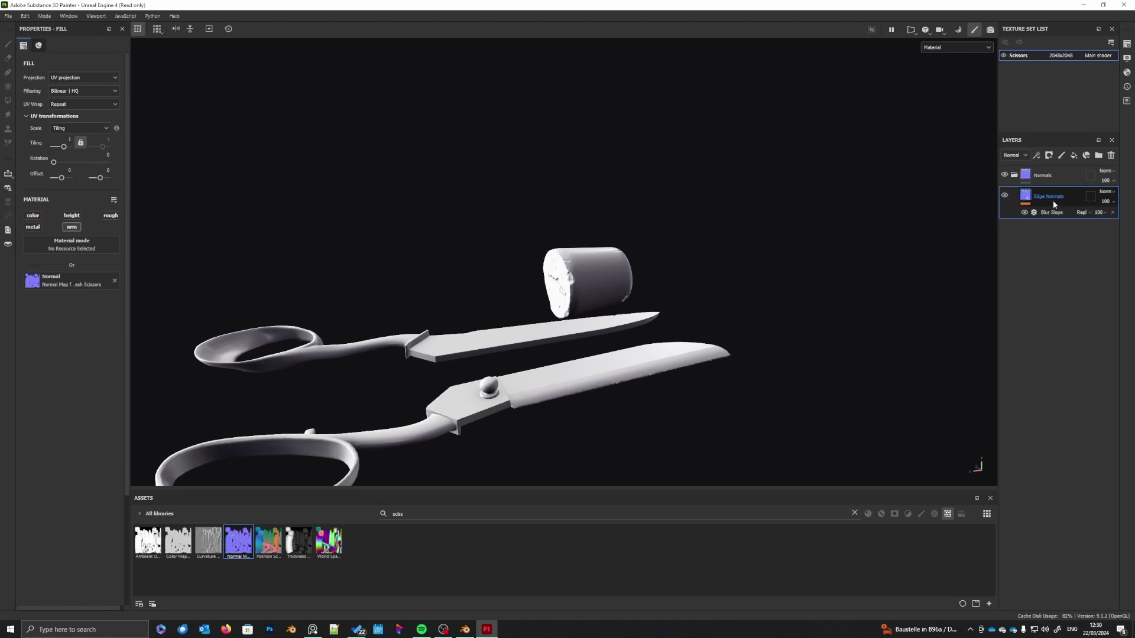
right_click(1052, 198)
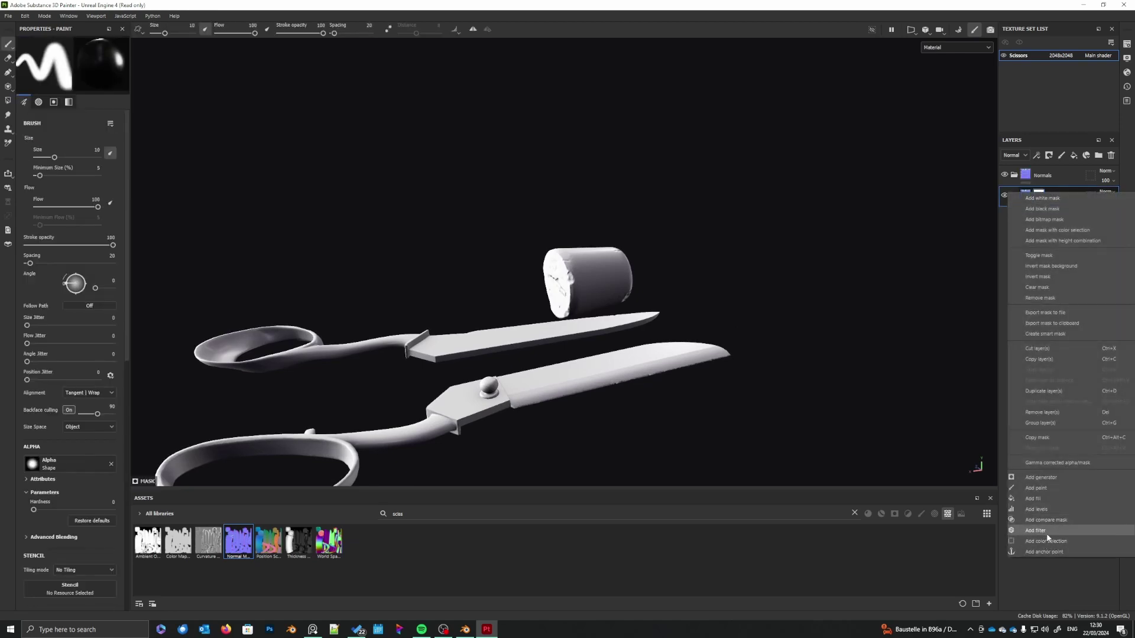
click(1044, 491)
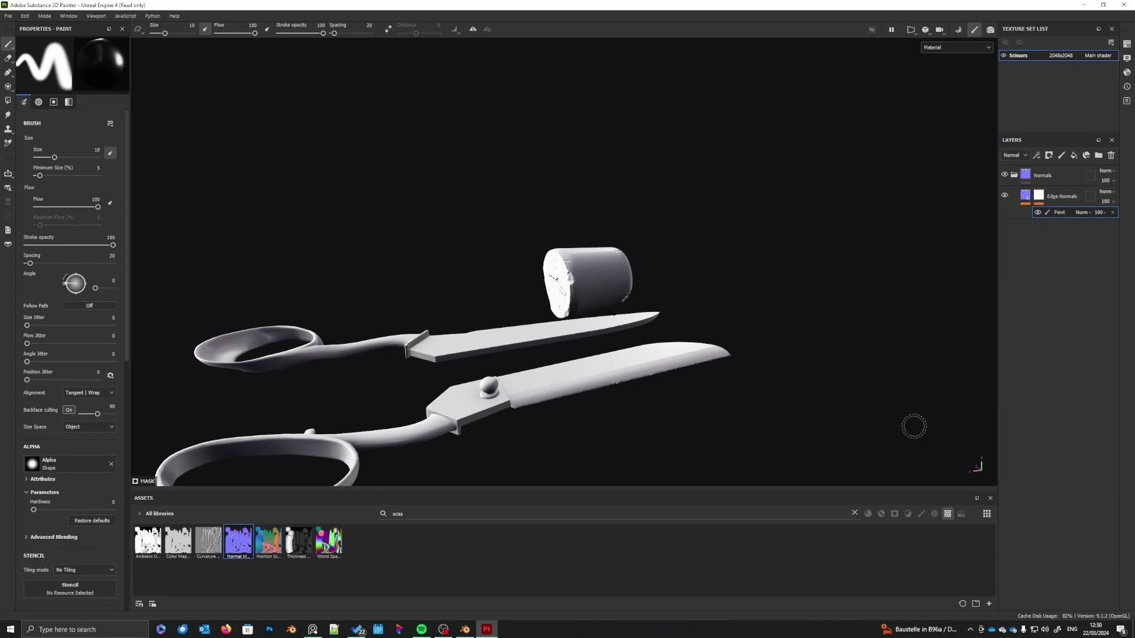
- Try to mask the whole cork out of the Edge Normals layer using Polygon Fill in mesh mode with black
click(7, 101)
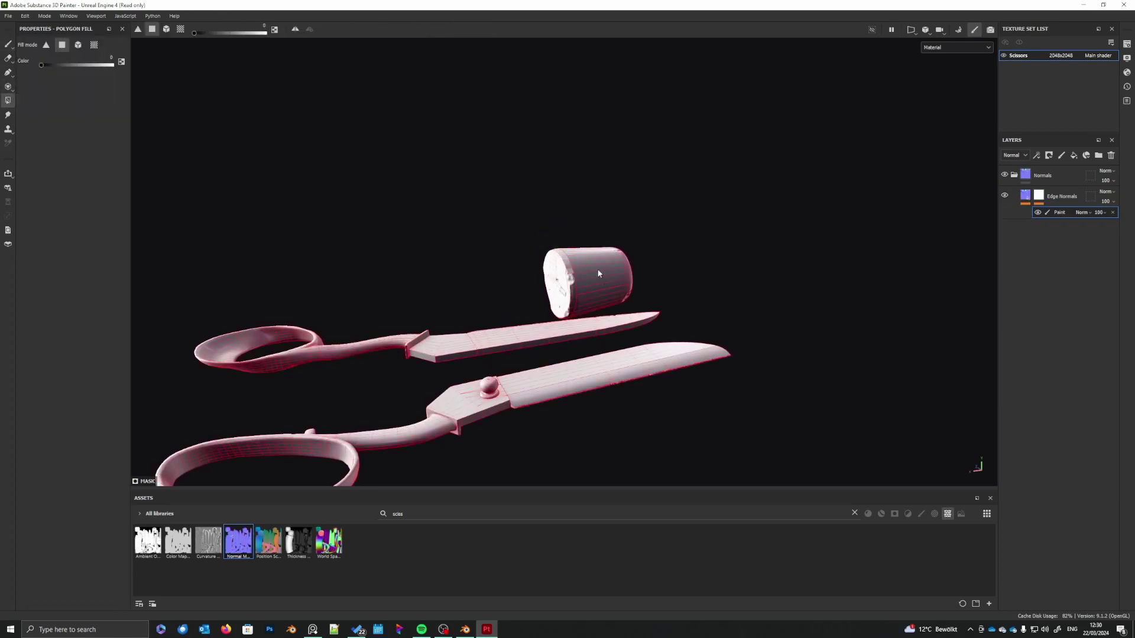
scroll(587, 287, up, 4)
mouse_move(585, 288)
alt+mouse_down()
mouse_move(512, 308)
mouse_move(609, 282)
mouse_move(562, 289)
alt+mouse_up()
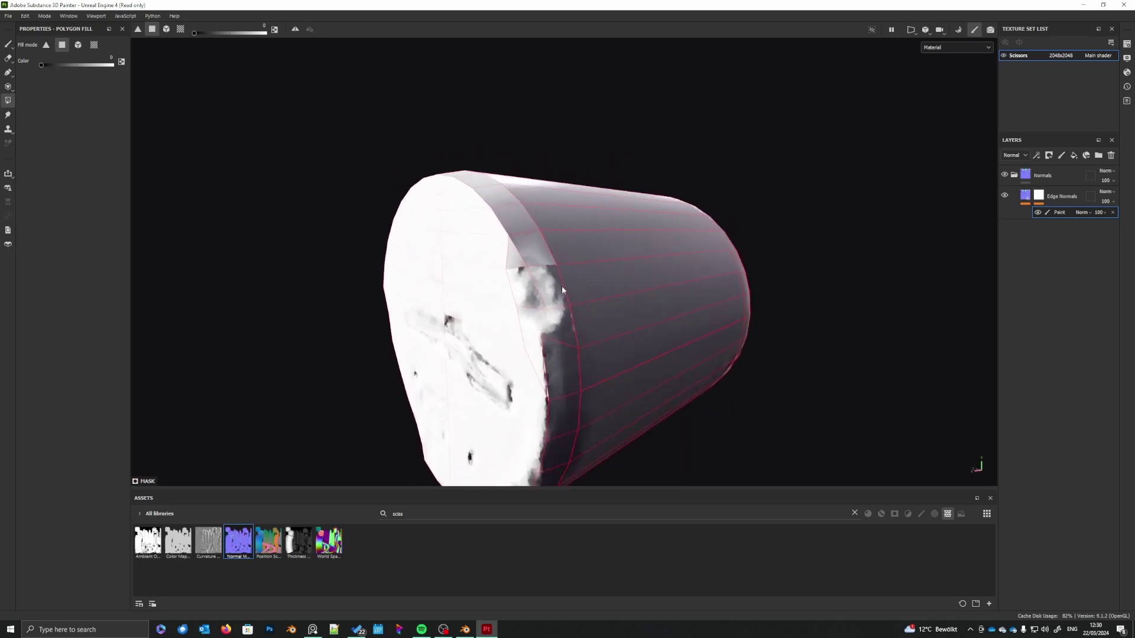
click(166, 29)
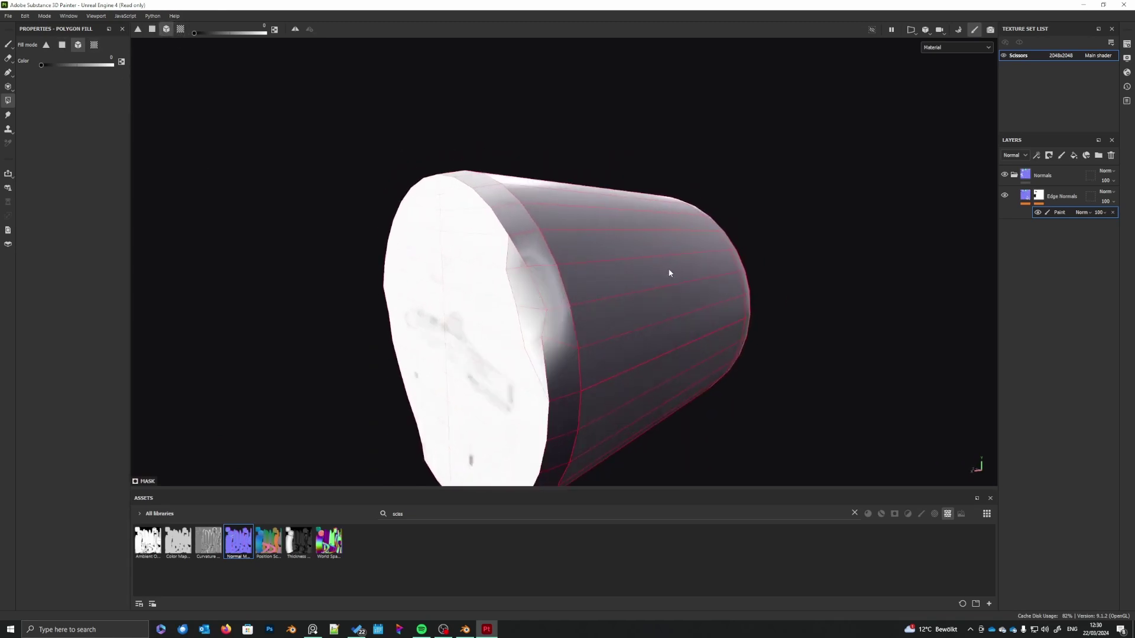
scroll(579, 318, down, 3)
alt+drag(578, 317, 610, 315)
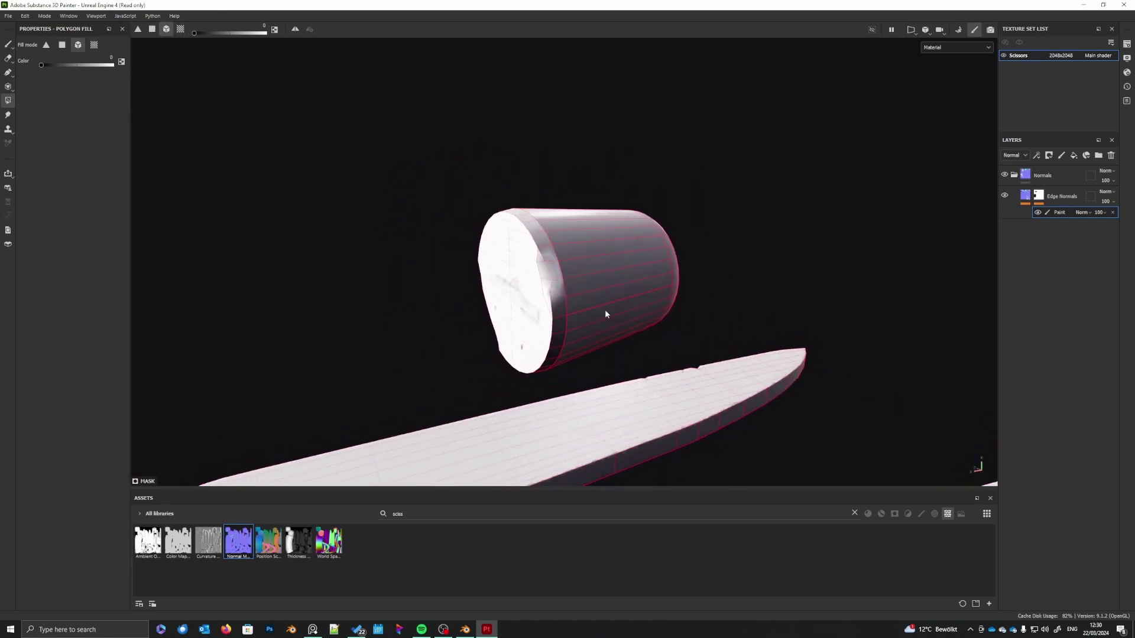
- Compare the cork with the mask's paint effect hidden and shown, and remove the mask from the Edge Normals layer
click(8, 43)
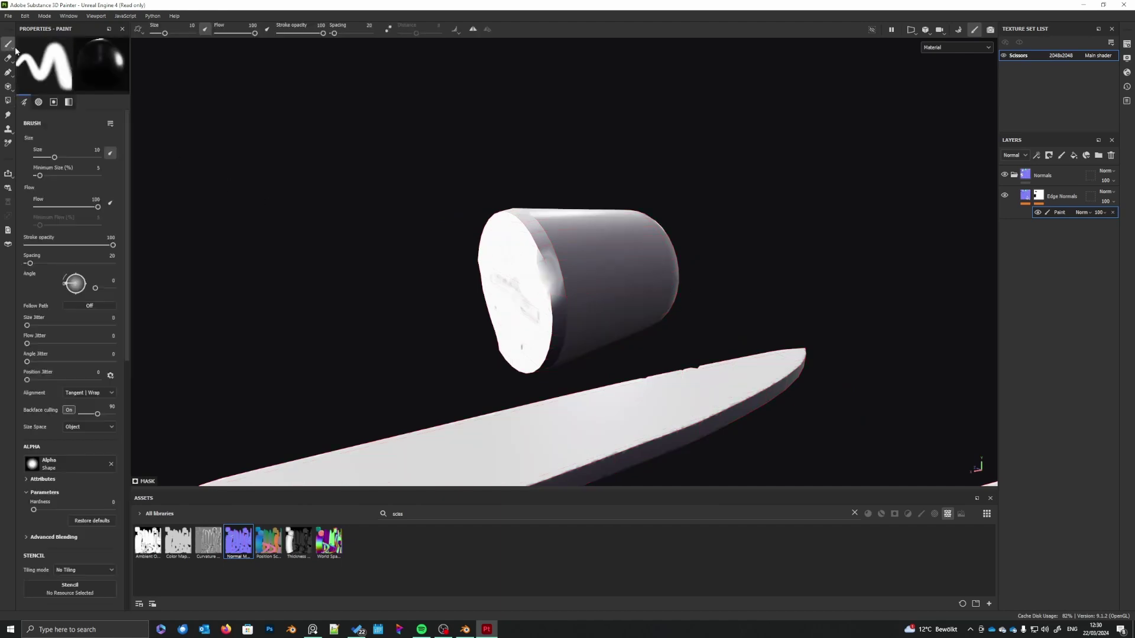
click(1038, 213)
click(1038, 213)
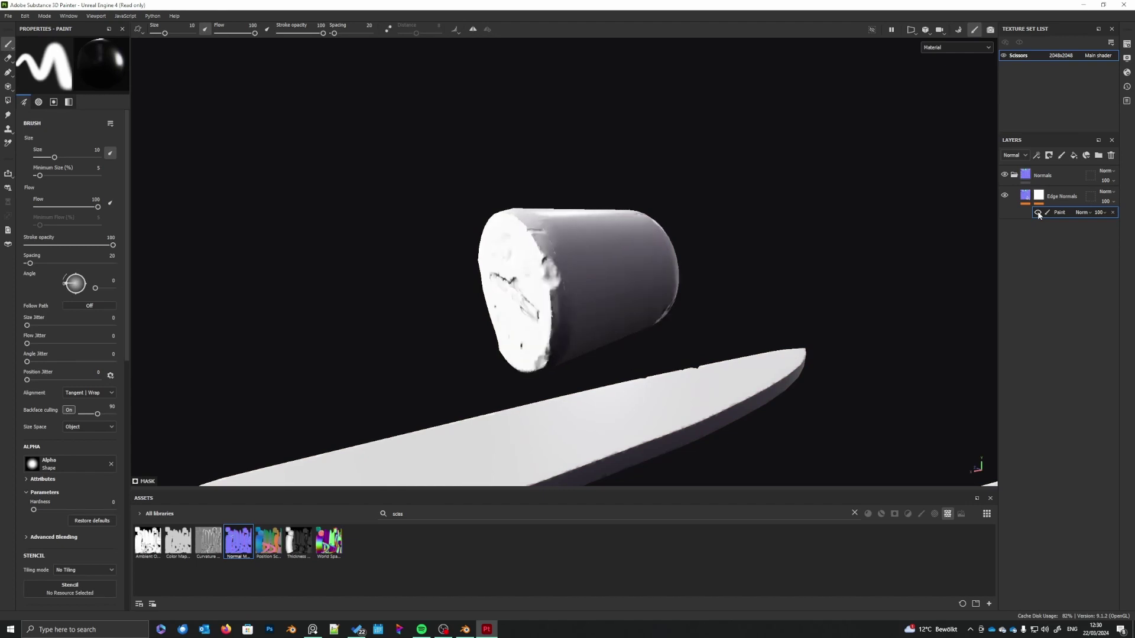
right_click(1043, 198)
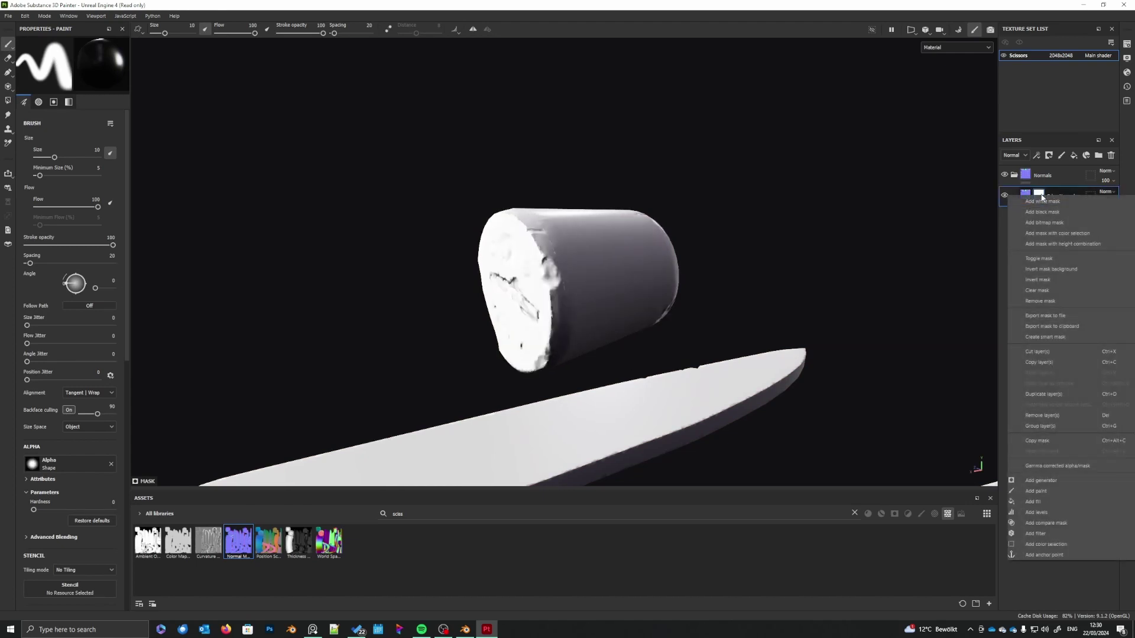
click(1048, 301)
- Collapse the Normals folder and select it in the layer stack
scroll(672, 307, down, 5)
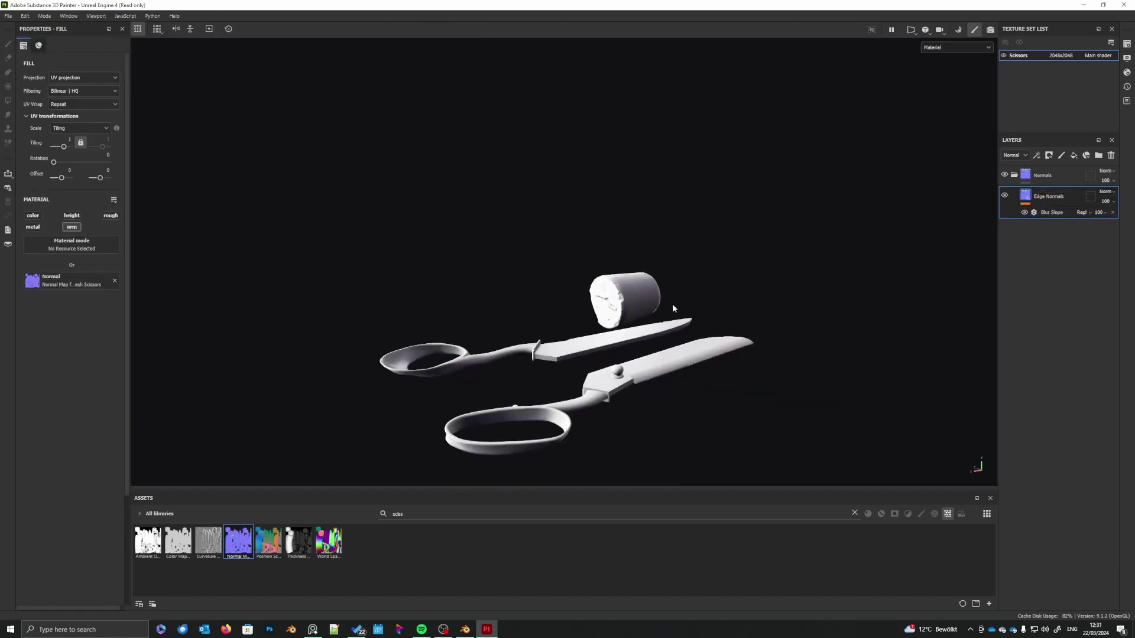
mouse_move(716, 310)
alt+mouse_down()
mouse_move(719, 301)
mouse_move(703, 311)
alt+mouse_up()
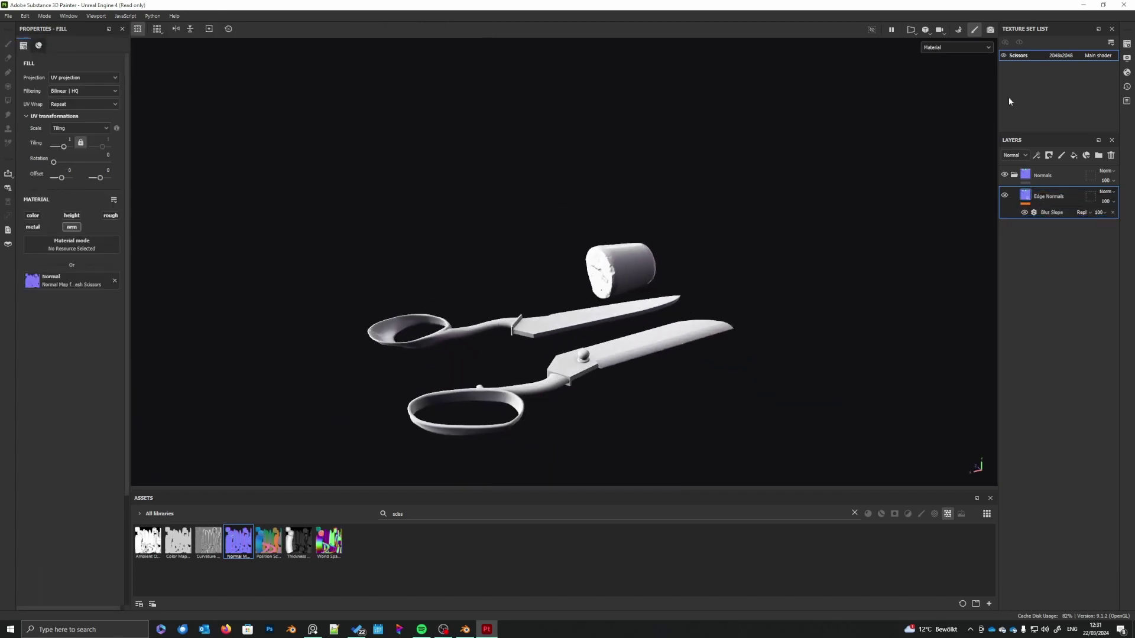
click(1014, 175)
click(1046, 176)
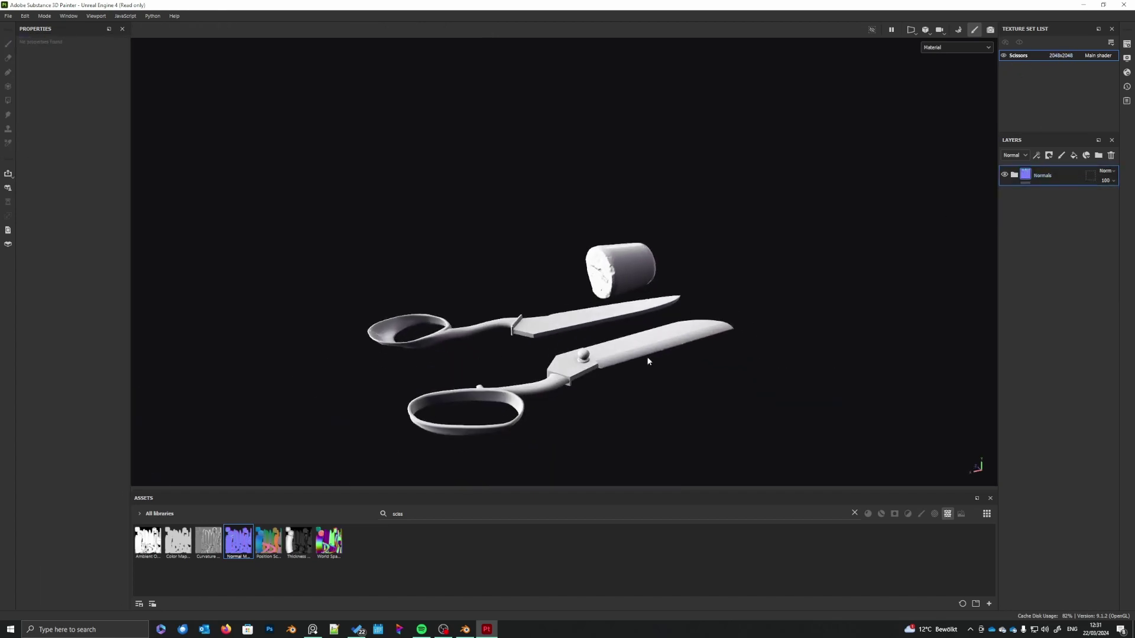
- Add two new folders above the Normals folder in the layer stack
alt+middle_drag(633, 388, 655, 372)
scroll(610, 390, up, 3)
alt+drag(655, 371, 651, 390)
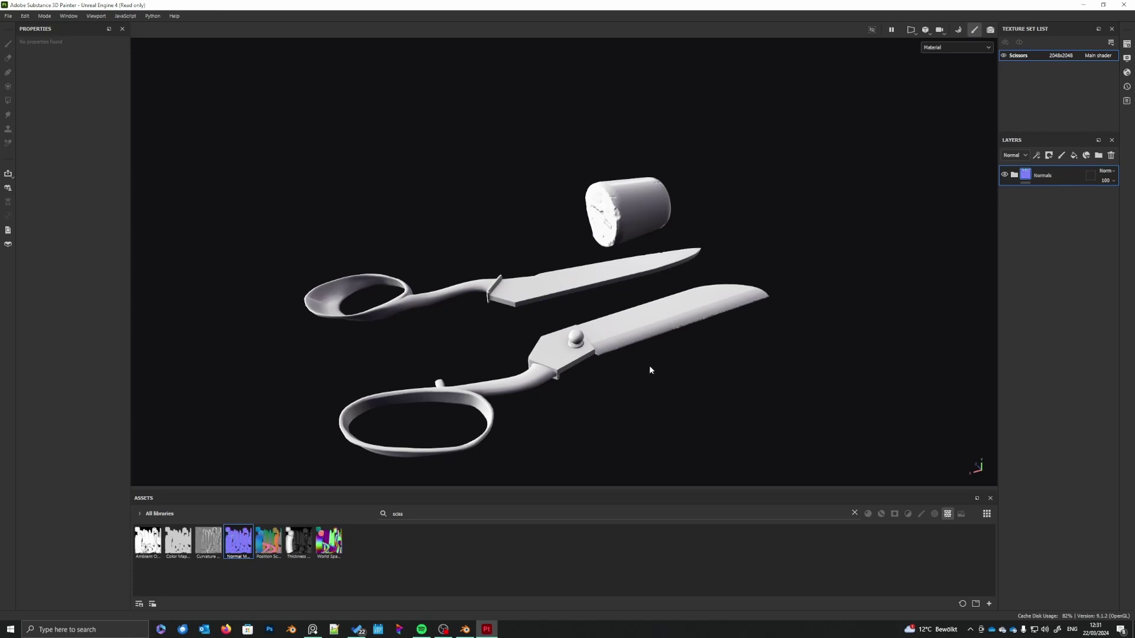
alt+middle_drag(649, 367, 649, 357)
click(1100, 156)
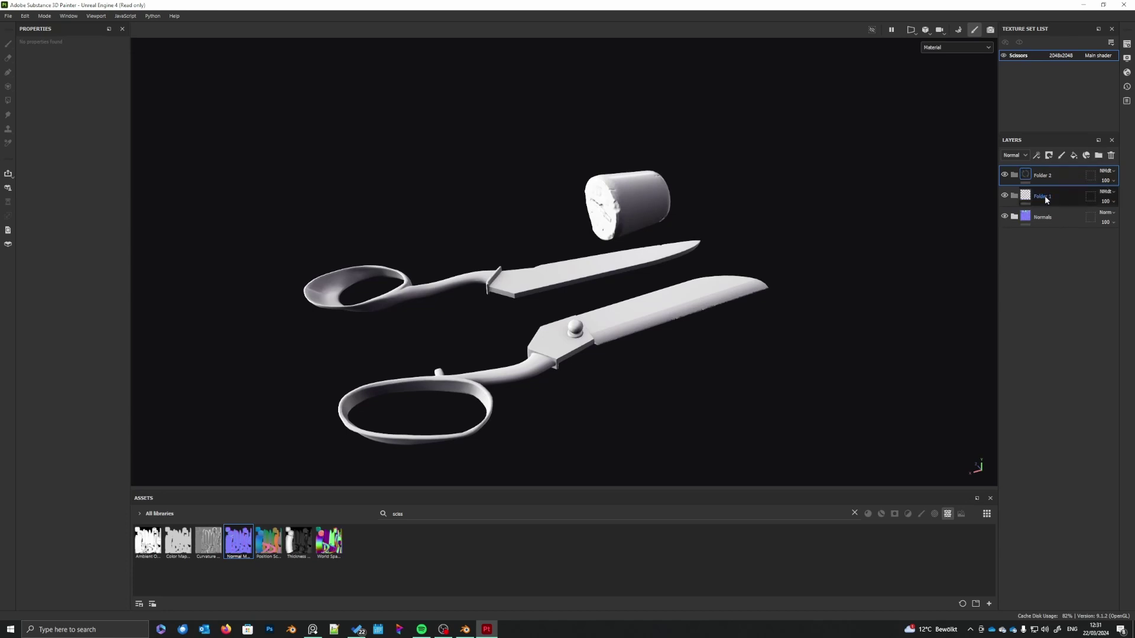
double_click(1045, 197)
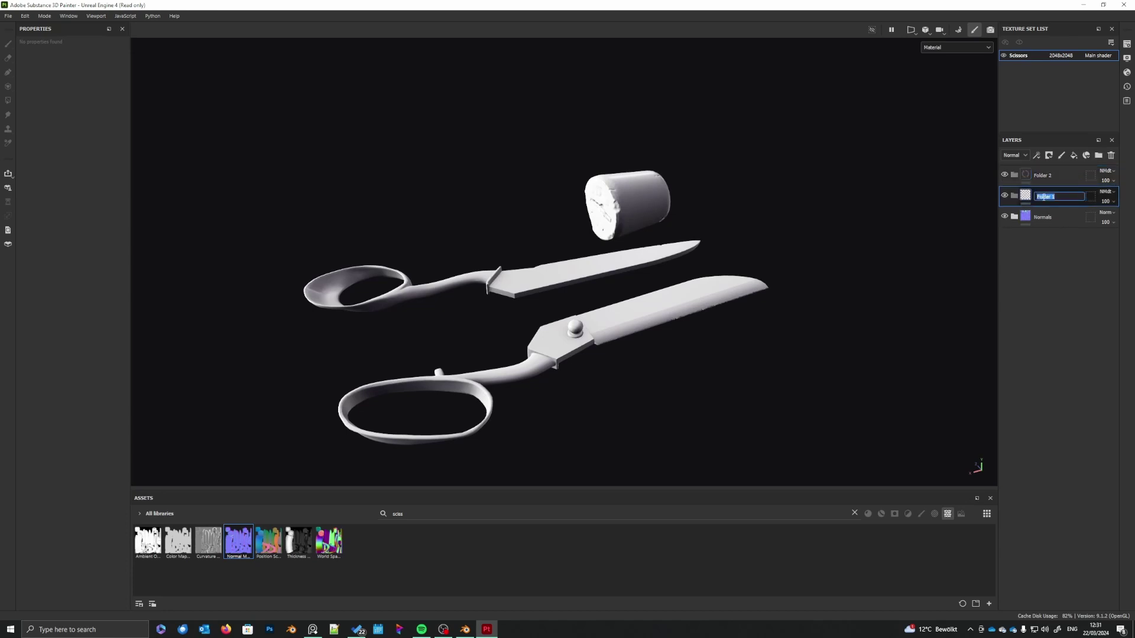
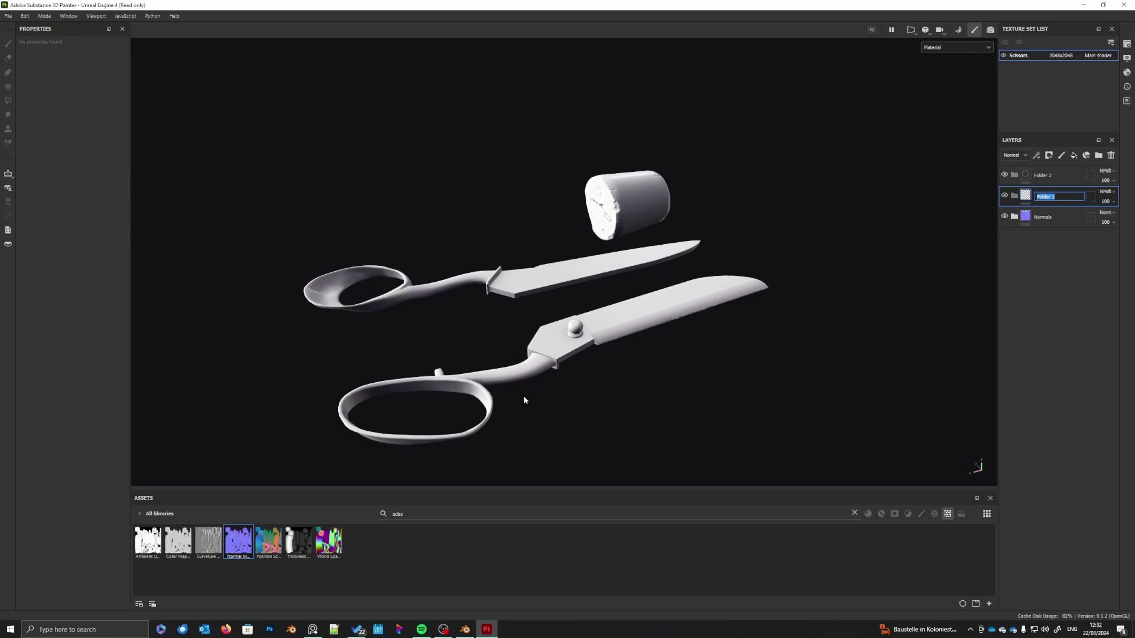
key(Return)
- Examine the scissor blades, pivot screw, handles and cork up close from several angles
middle_drag(551, 367, 522, 354)
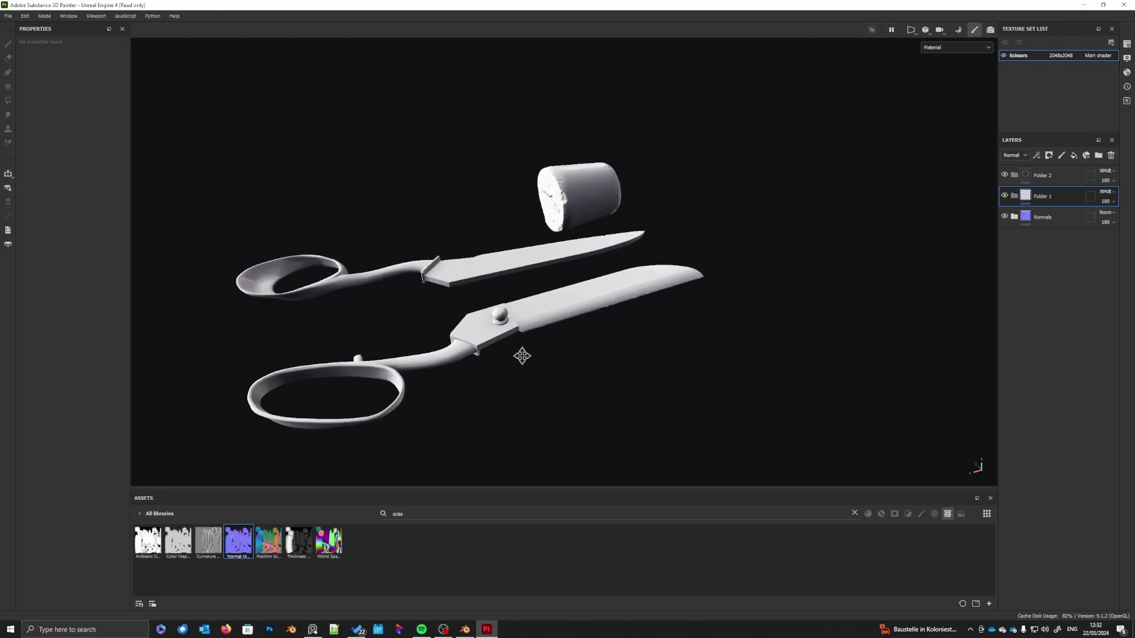
alt+right_drag(522, 356, 485, 397)
alt+middle_drag(484, 397, 526, 370)
mouse_move(526, 370)
alt+mouse_down()
mouse_move(520, 396)
mouse_move(520, 371)
alt+mouse_up()
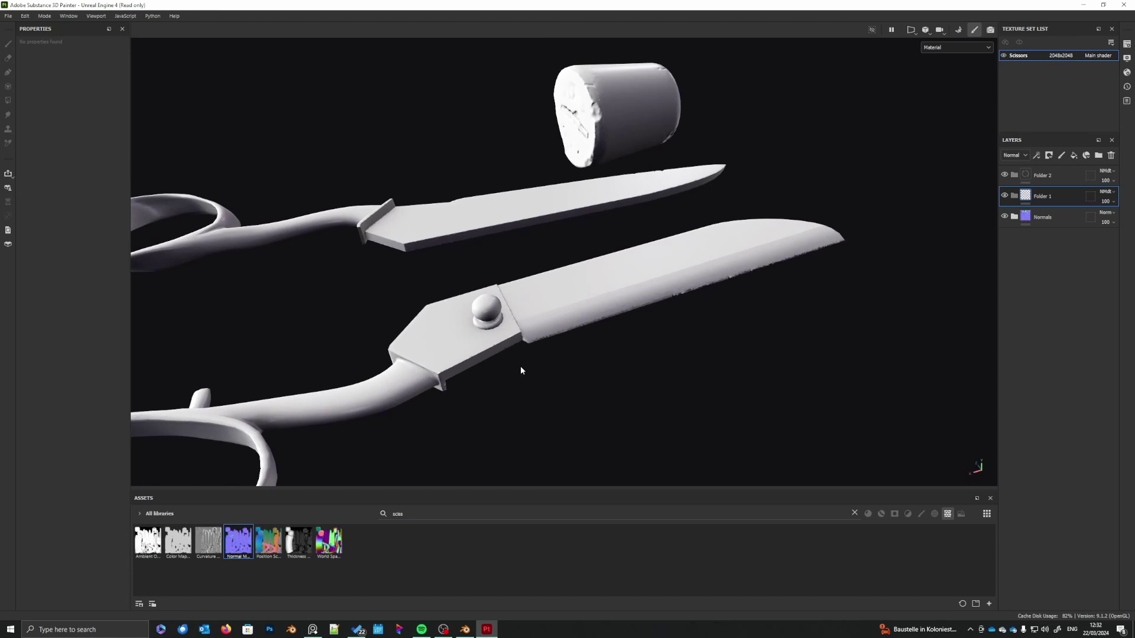
alt+middle_drag(521, 371, 589, 347)
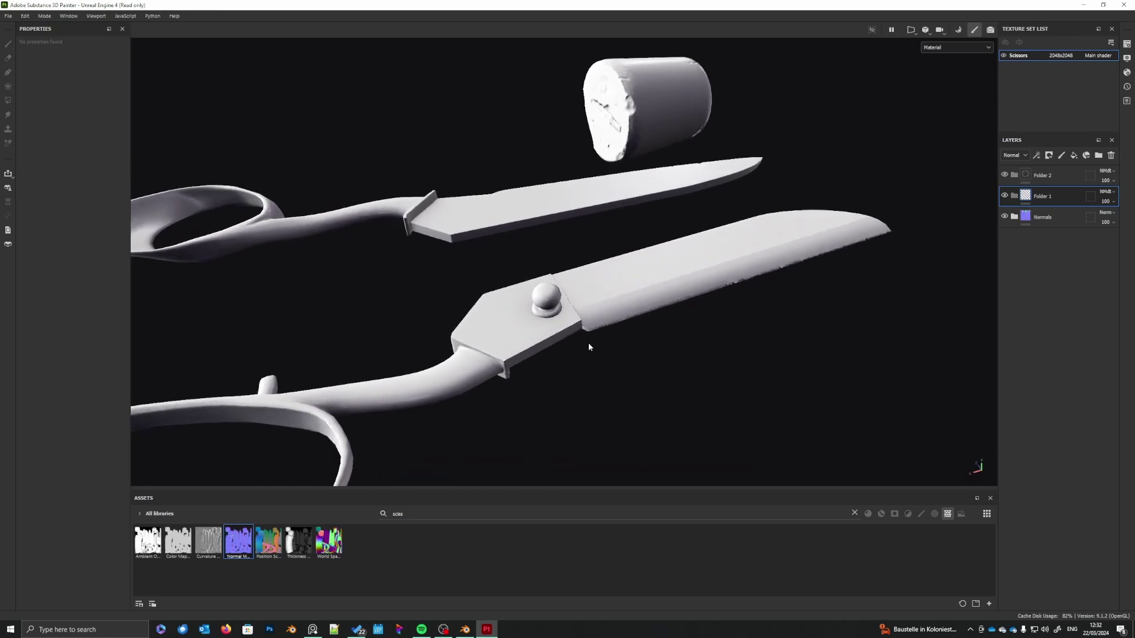
scroll(578, 347, up, 3)
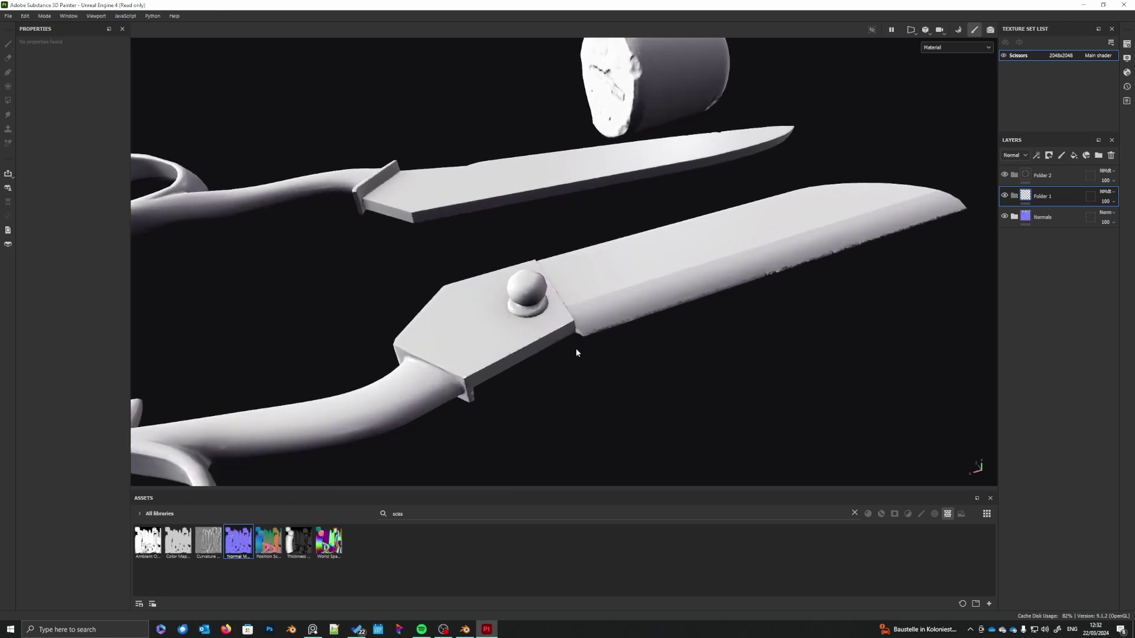
scroll(573, 352, down, 4)
alt+drag(563, 351, 622, 353)
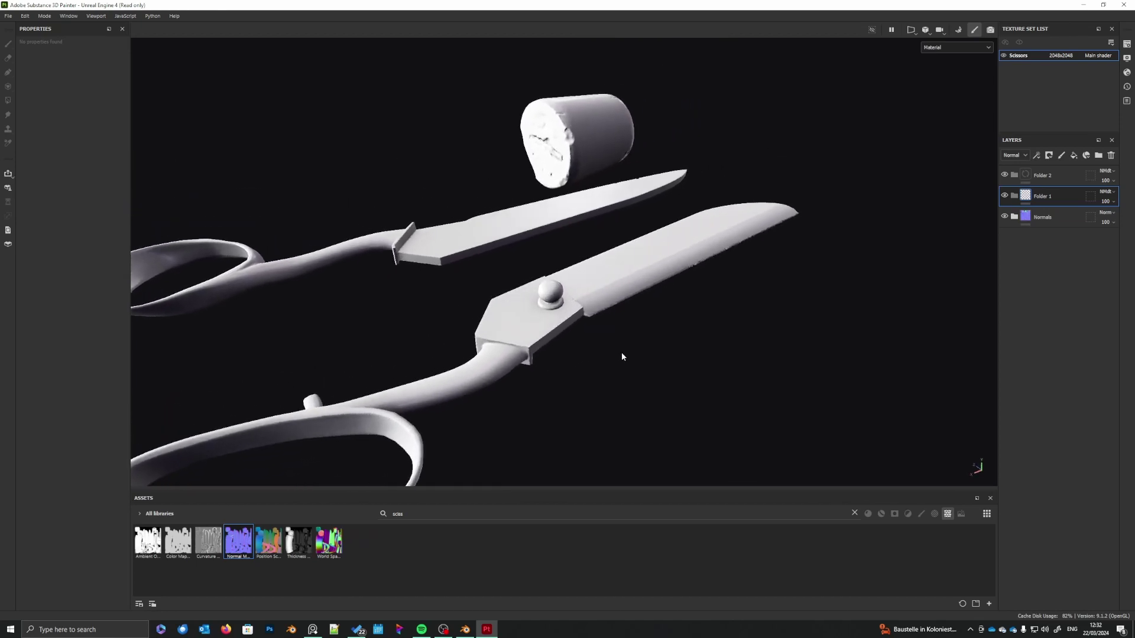
alt+middle_drag(622, 352, 590, 362)
scroll(590, 362, up, 3)
mouse_move(591, 363)
alt+mouse_down()
mouse_move(612, 352)
mouse_move(597, 368)
alt+mouse_up()
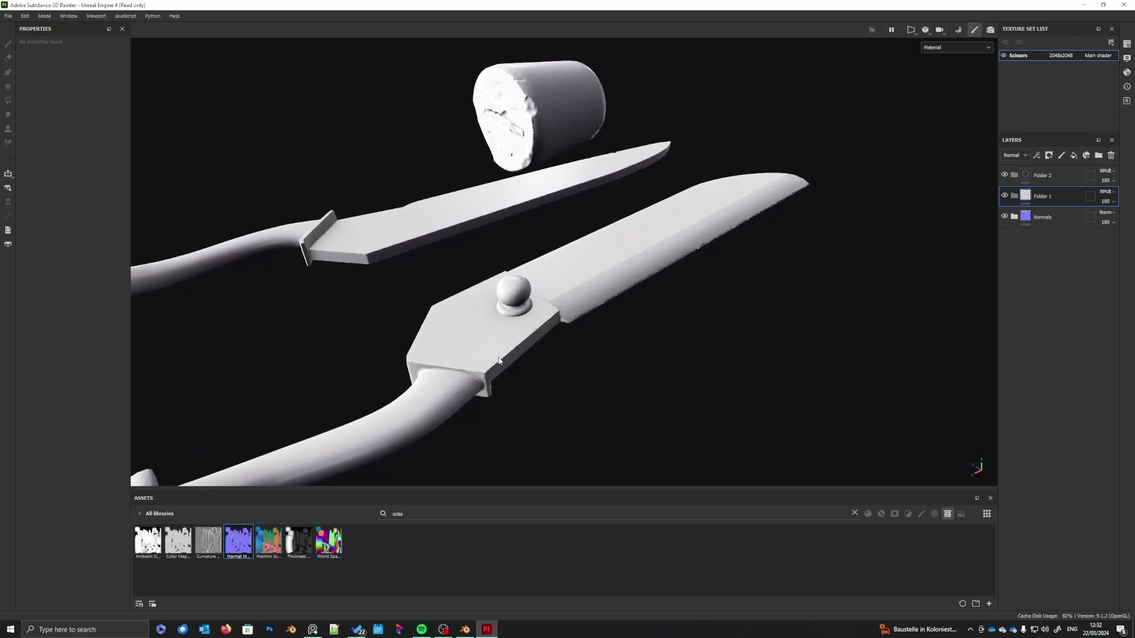
alt+middle_drag(570, 406, 617, 416)
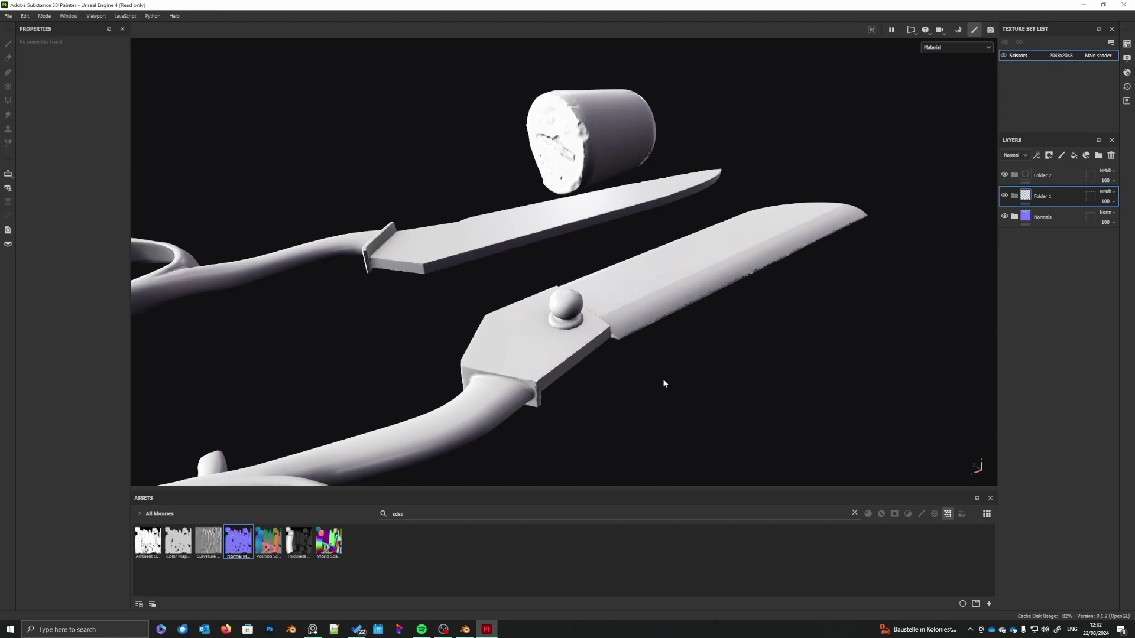
alt+middle_drag(663, 384, 724, 380)
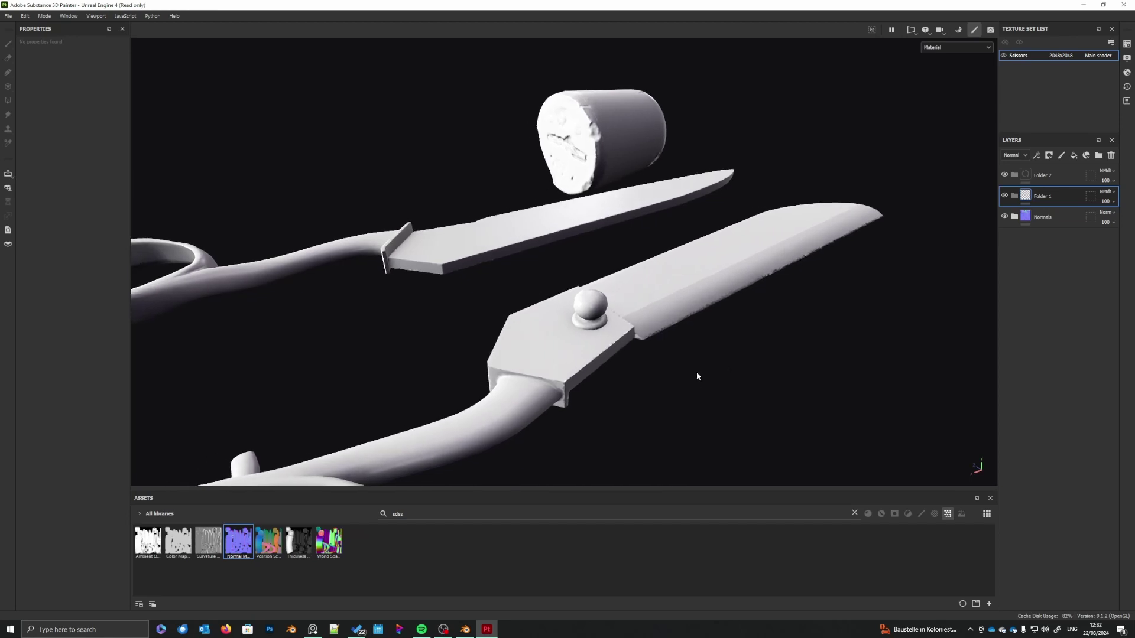
alt+middle_drag(696, 375, 824, 355)
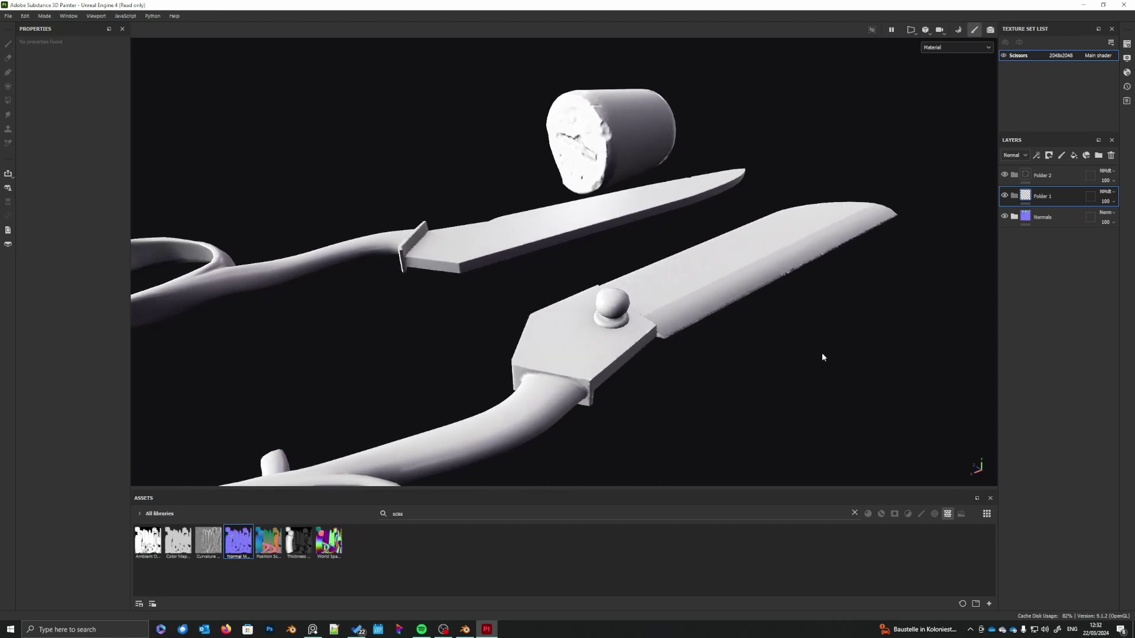
- Rename the new folder directly above Normals as Metal and the topmost folder as Cork
double_click(1043, 197)
text(Metal)
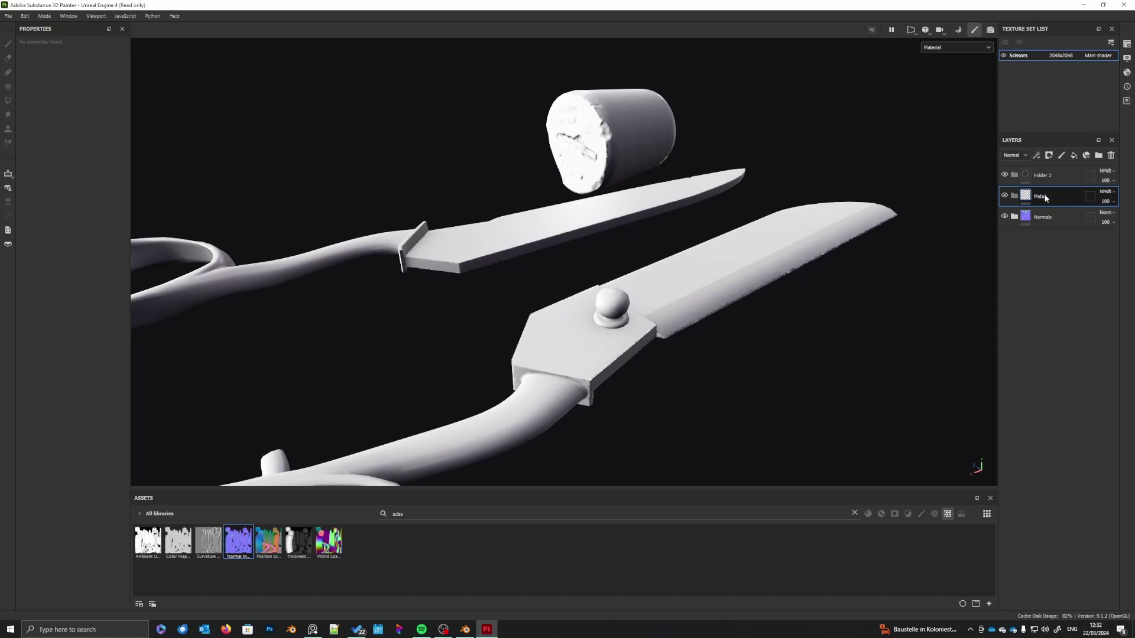
key(Return)
double_click(1043, 176)
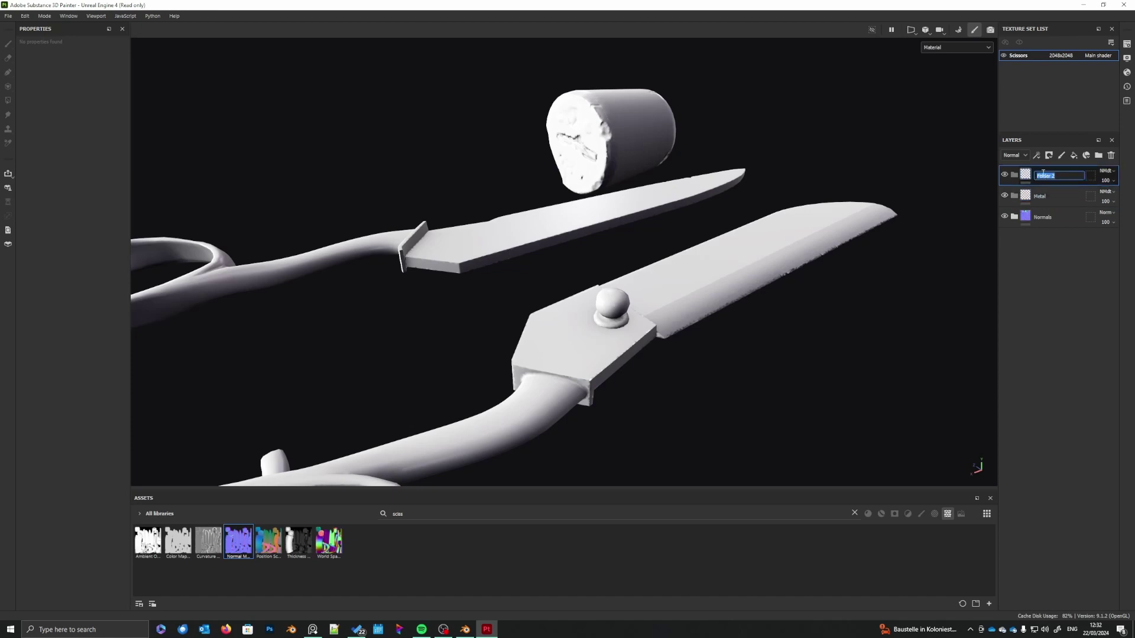
text(Cork)
key(Return)
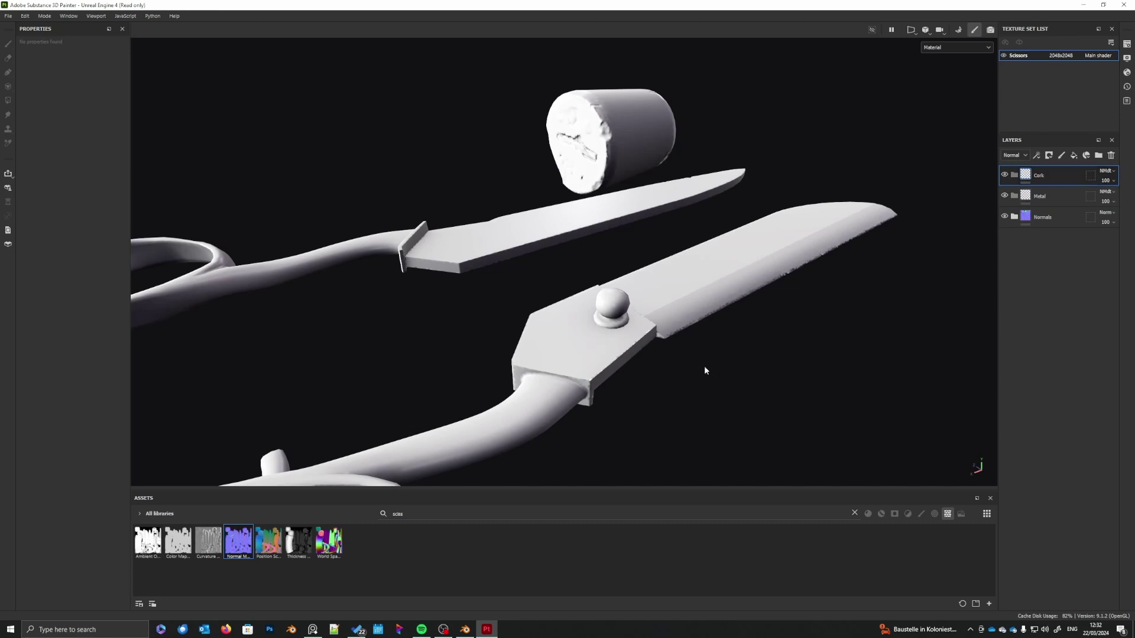
scroll(704, 368, down, 4)
alt+middle_drag(702, 350, 668, 322)
alt+drag(668, 323, 651, 336)
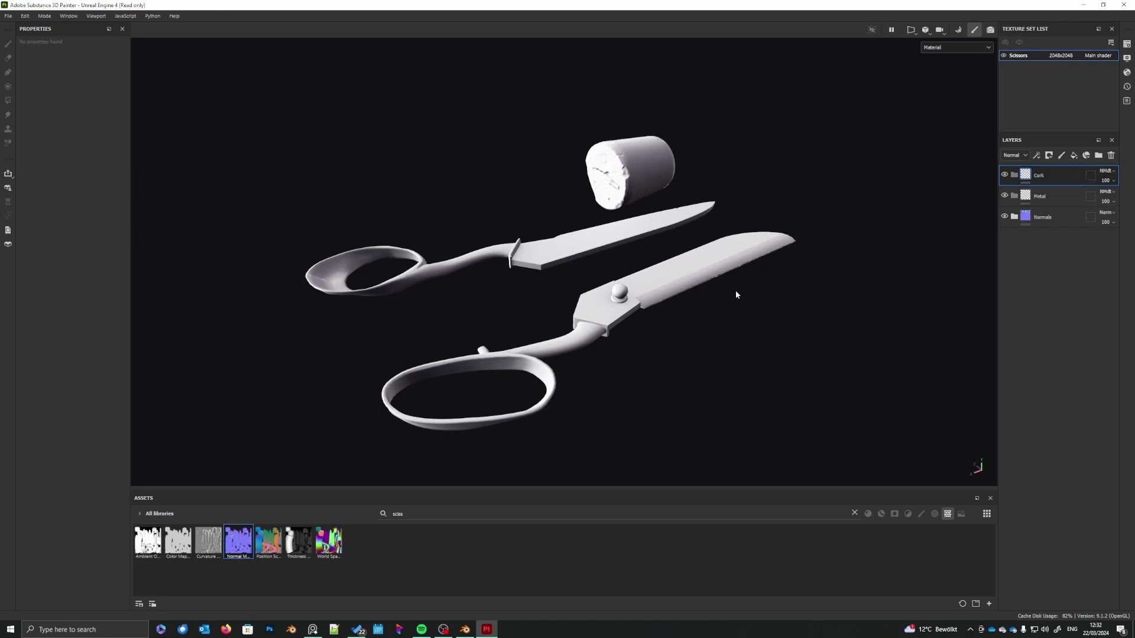
alt+drag(736, 294, 664, 363)
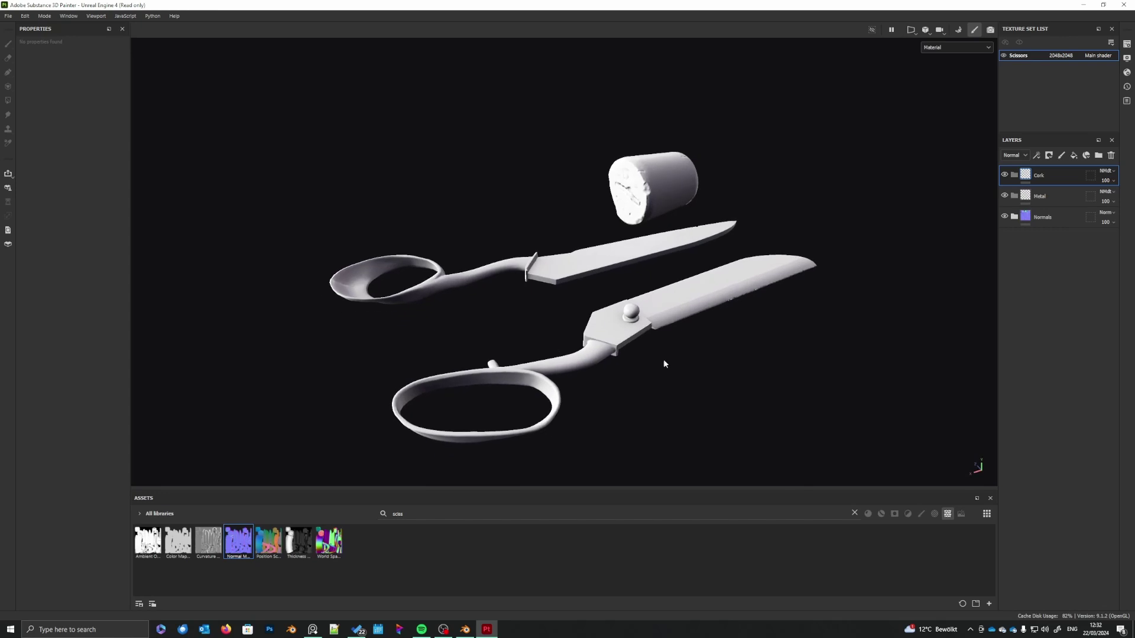
- Add a black mask to the Metal folder
click(1053, 196)
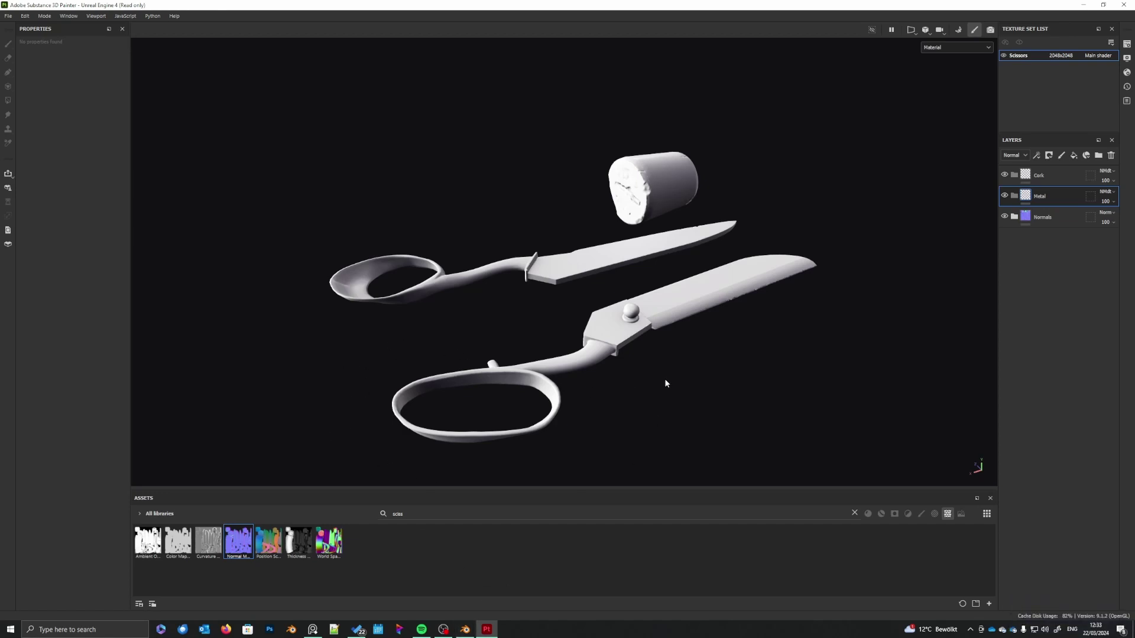
mouse_move(657, 374)
middle_down()
mouse_move(633, 383)
mouse_move(640, 361)
middle_up()
scroll(635, 385, up, 1)
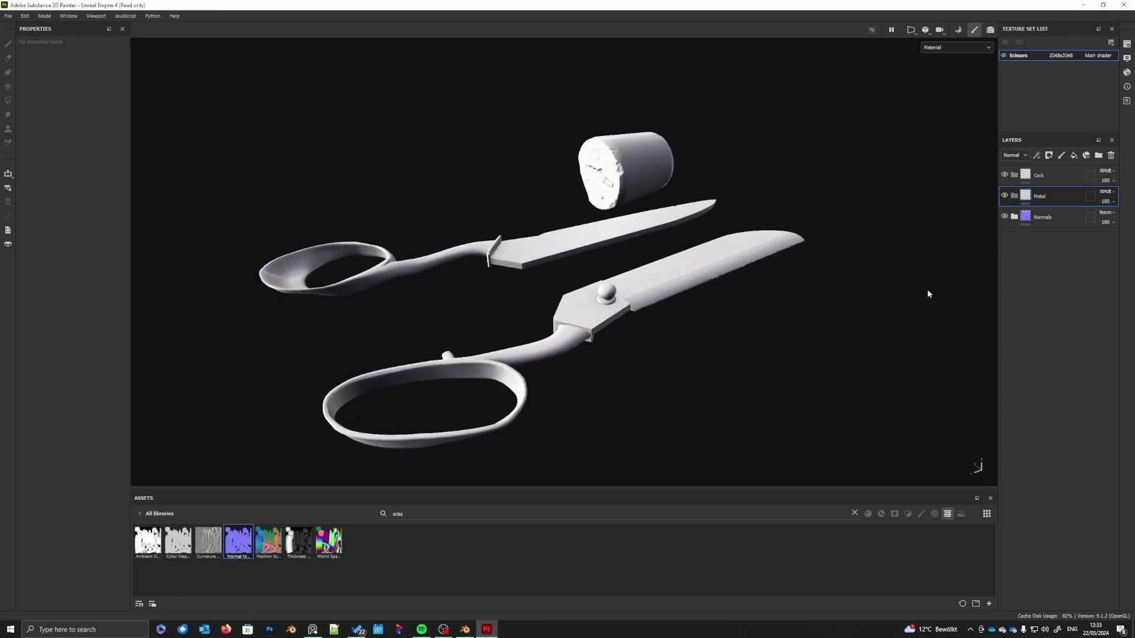
right_click(1042, 194)
click(1043, 194)
alt+drag(576, 322, 591, 305)
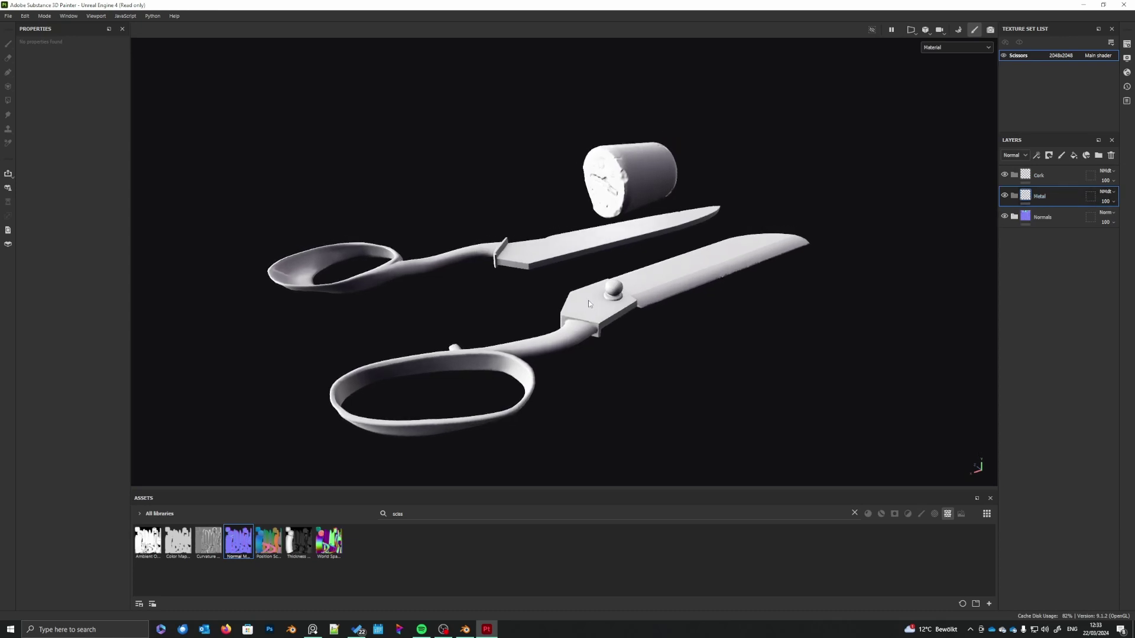
right_click(1055, 195)
click(1059, 201)
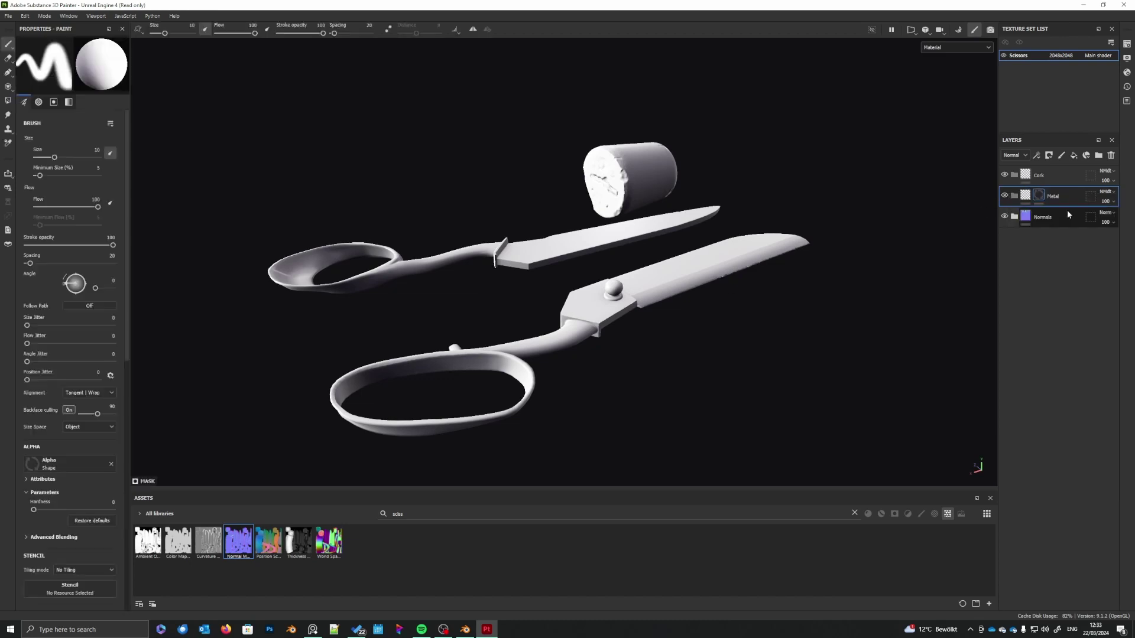
- Add a paint effect named sel to the Metal folder's mask and fill both scissor halves into it with Polygon Fill
right_click(1038, 193)
click(1048, 492)
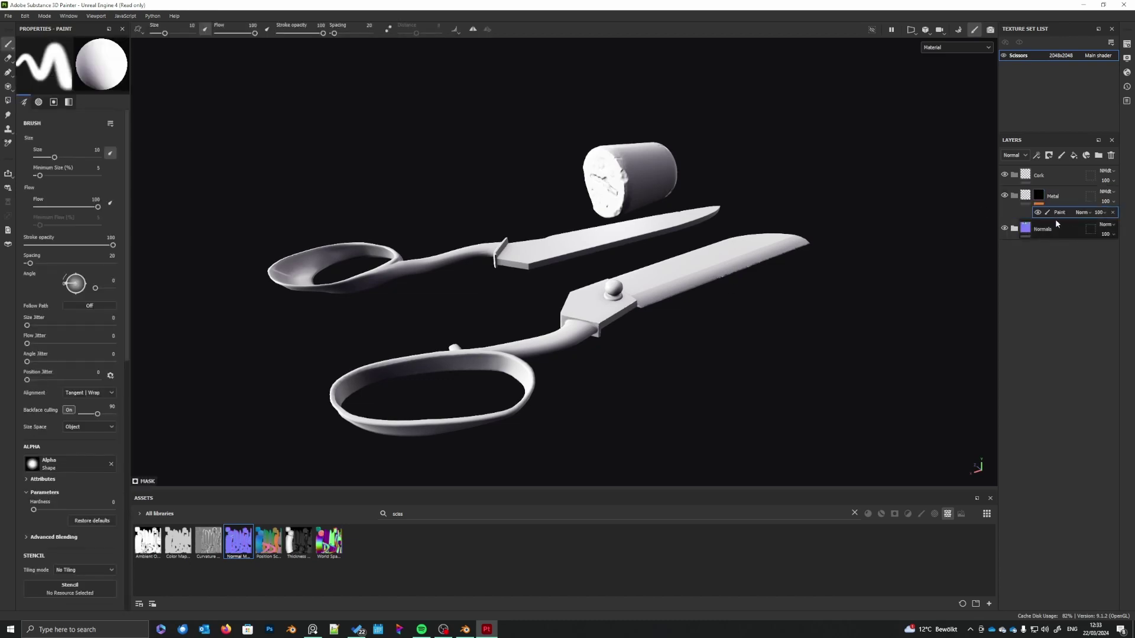
double_click(1064, 213)
text(sel)
key(Return)
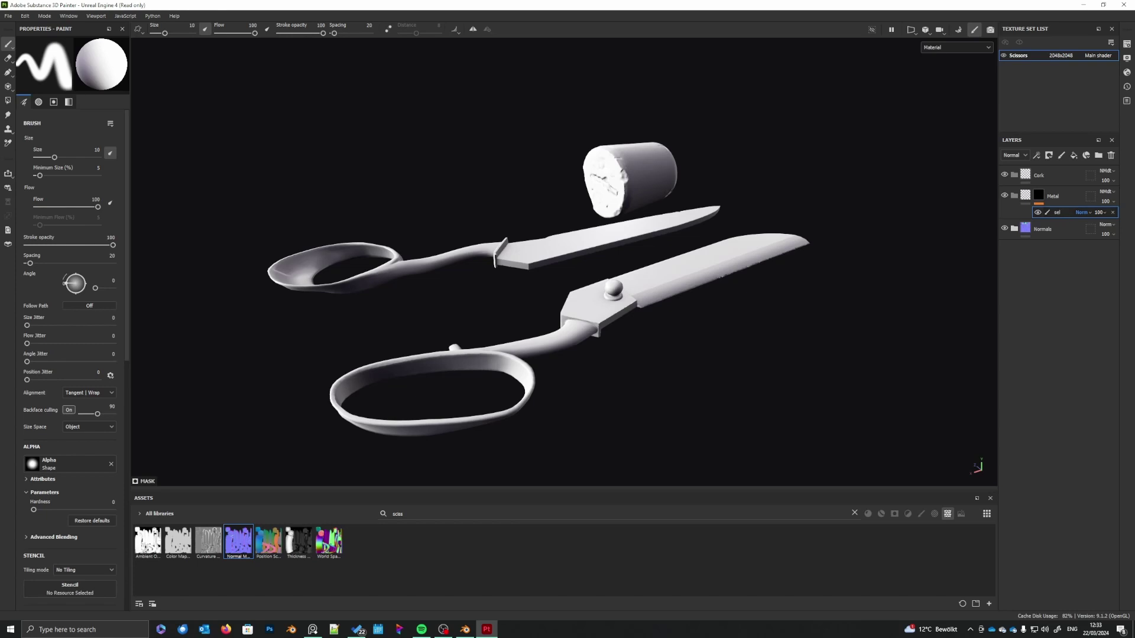
click(7, 102)
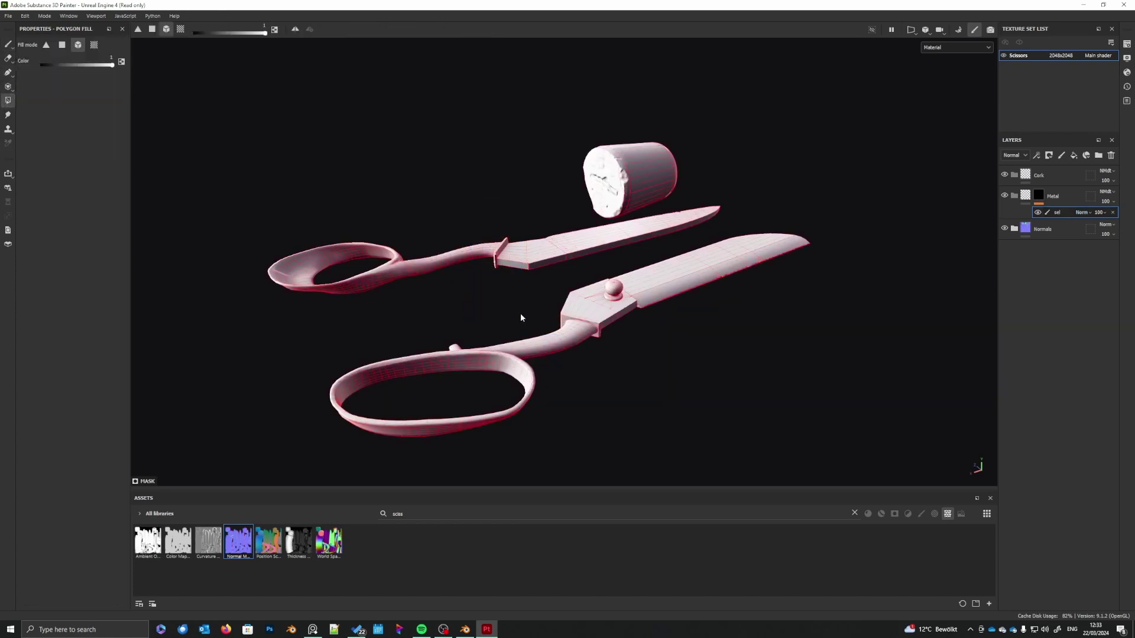
- Create a fill layer inside the Metal folder and set its base color to red
click(1062, 197)
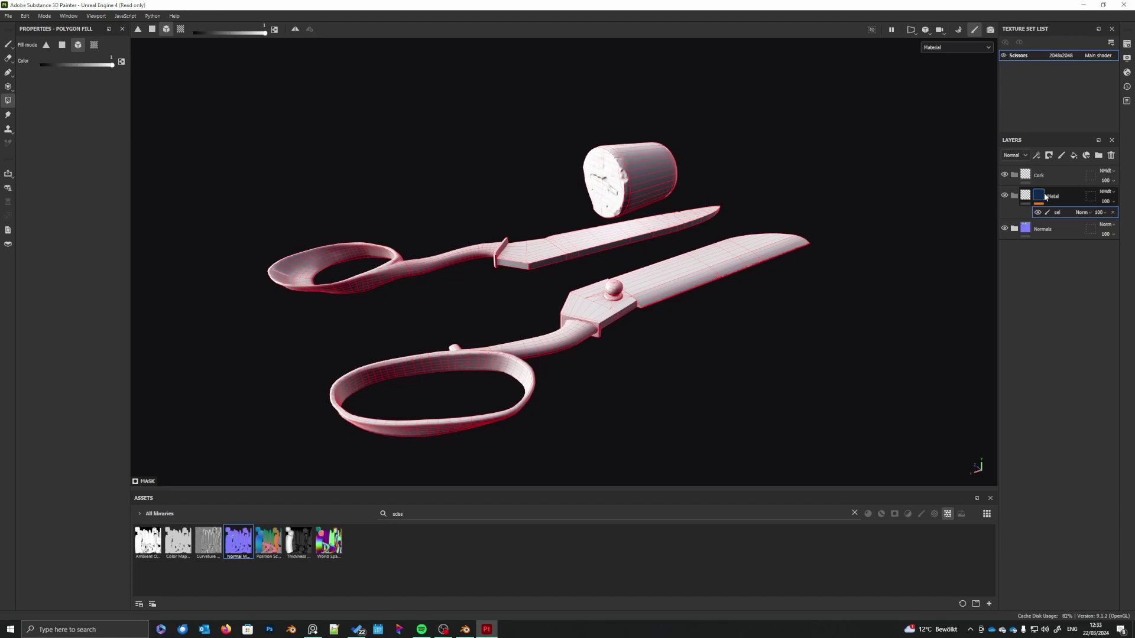
click(1075, 156)
click(71, 295)
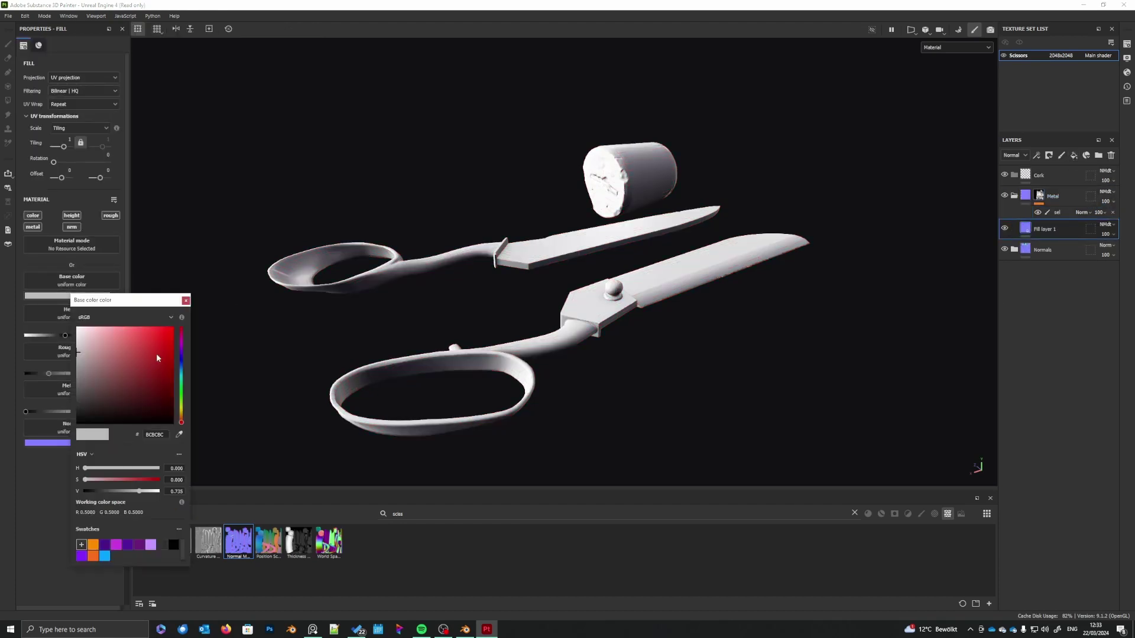
click(156, 354)
- Create a fill layer inside the Cork folder and set its base color to blue
click(1077, 171)
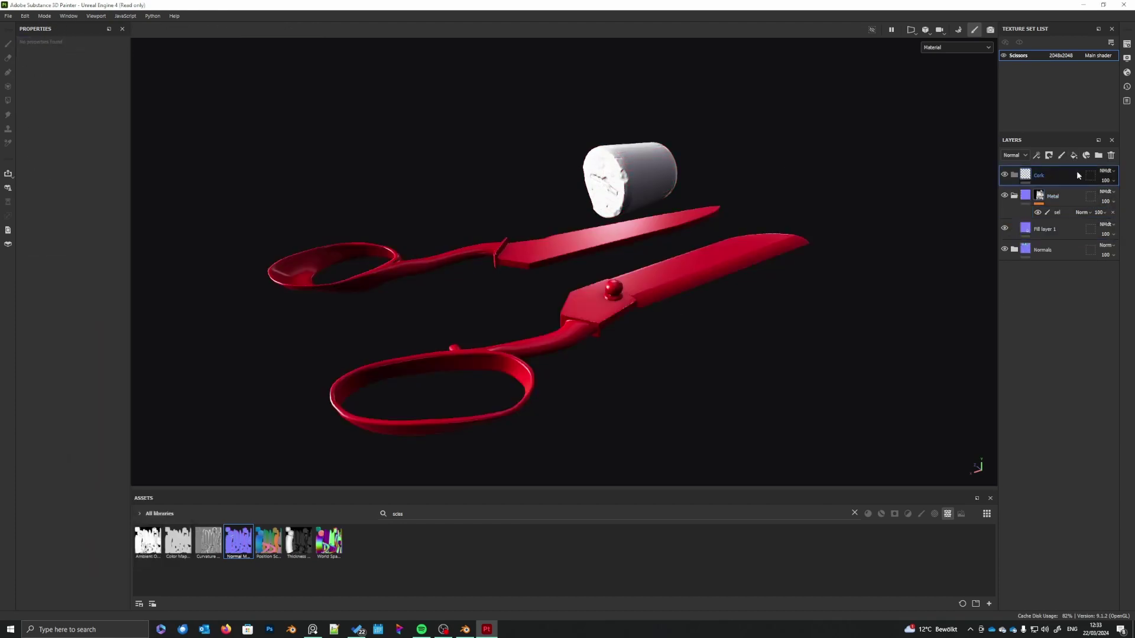
click(1074, 156)
click(71, 296)
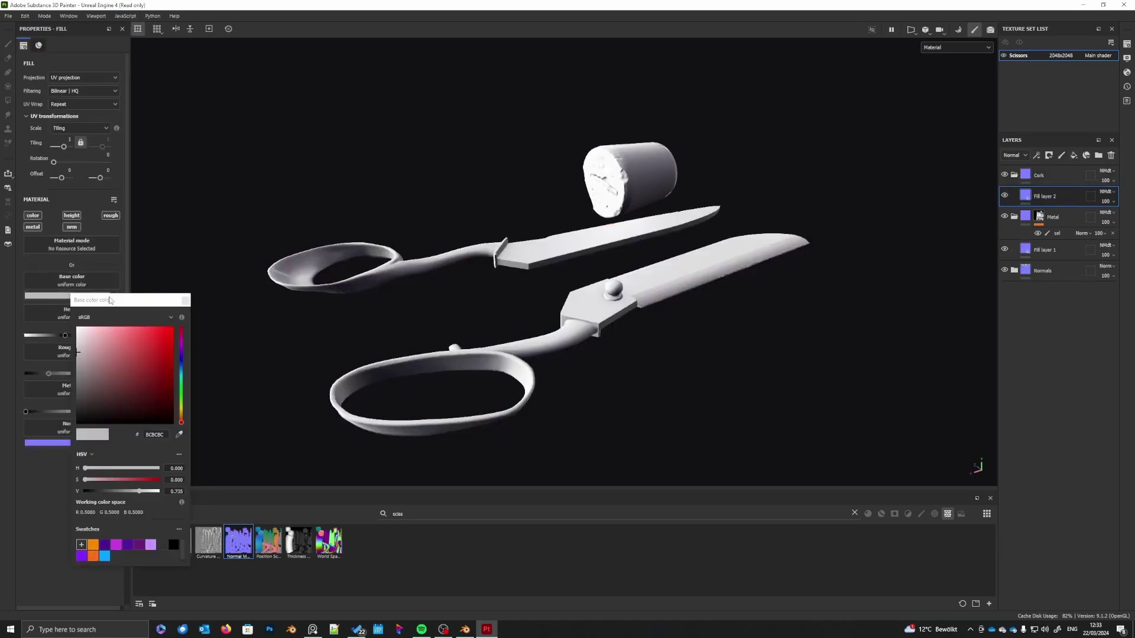
click(145, 352)
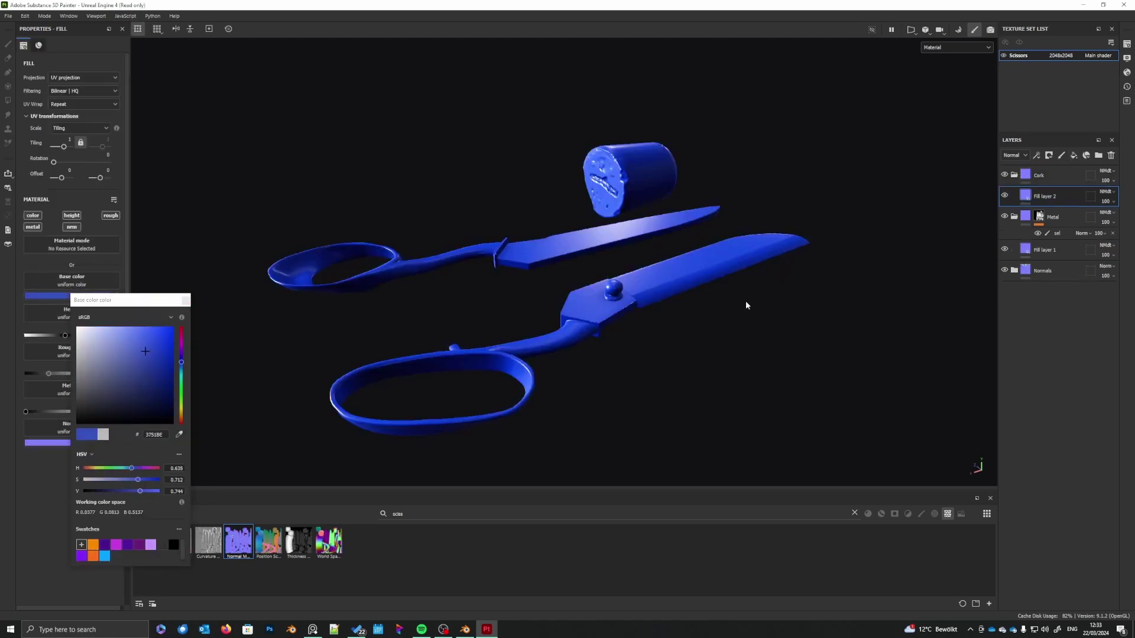
- Give the Cork folder a black mask with a paint effect on it
right_click(1038, 175)
click(1061, 190)
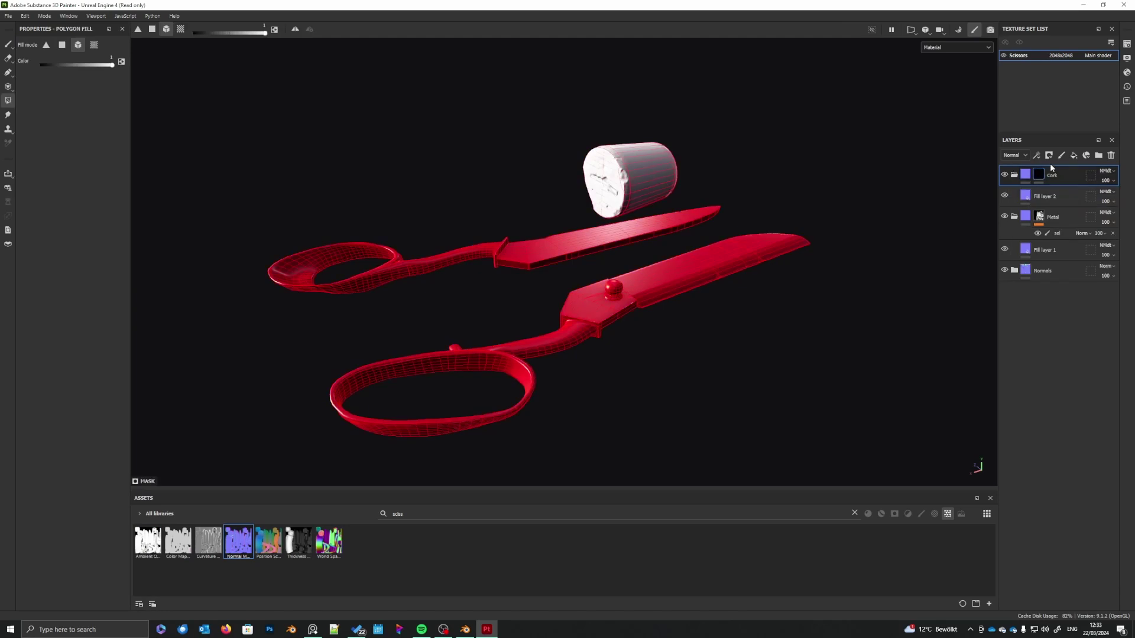
right_click(1047, 176)
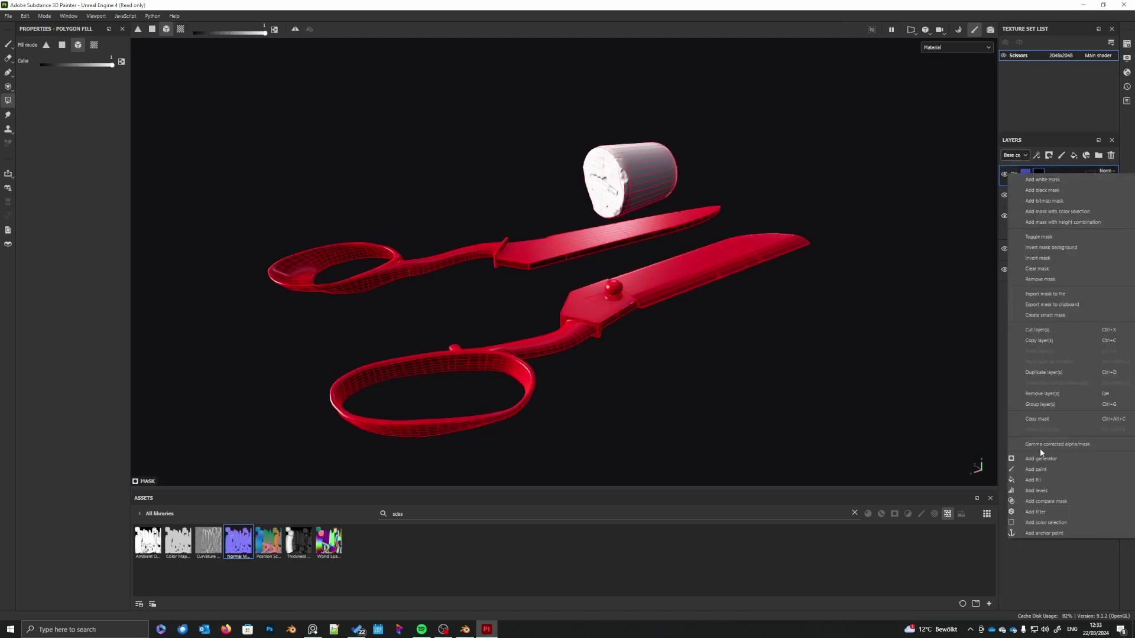
click(1038, 457)
- Name the Cork mask's paint effect sel and fill the cork mesh into the mask with Polygon Fill
double_click(1062, 192)
text(se)
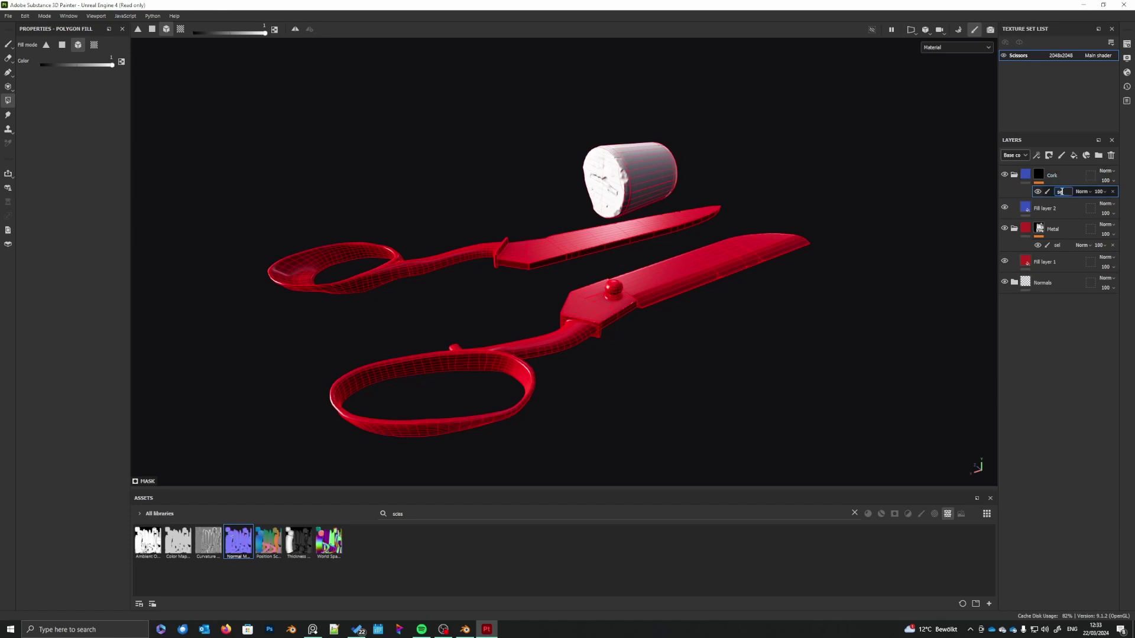
text(l)
key(Return)
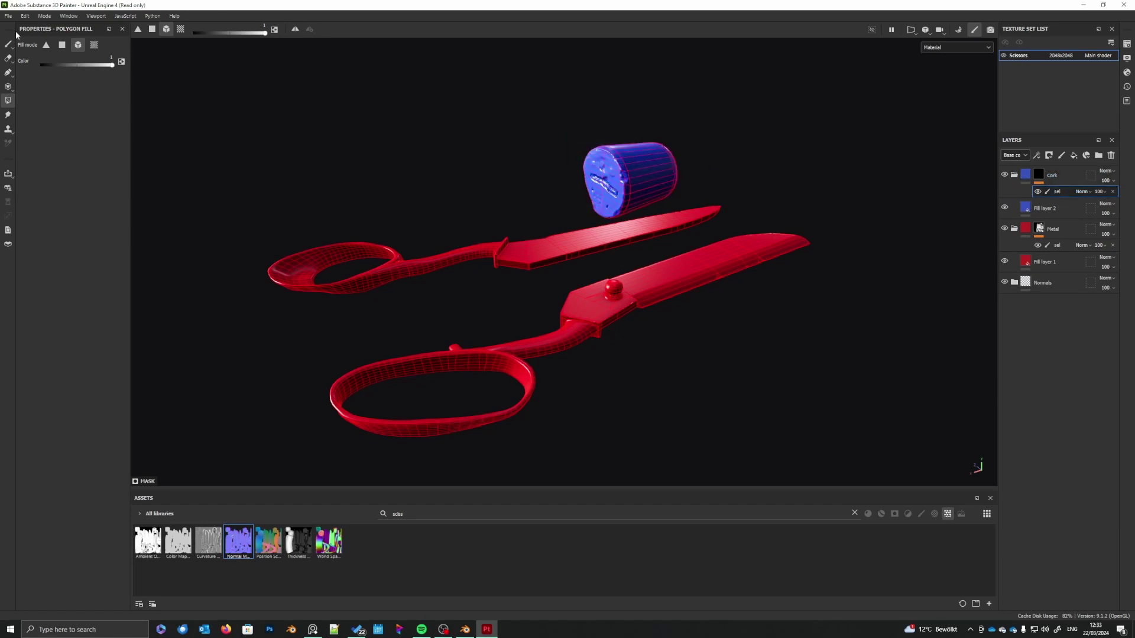
click(8, 45)
alt+middle_drag(680, 279, 680, 327)
mouse_move(679, 327)
alt+mouse_down()
mouse_move(672, 398)
mouse_move(664, 382)
mouse_move(674, 360)
mouse_move(654, 355)
mouse_move(649, 371)
alt+mouse_up()
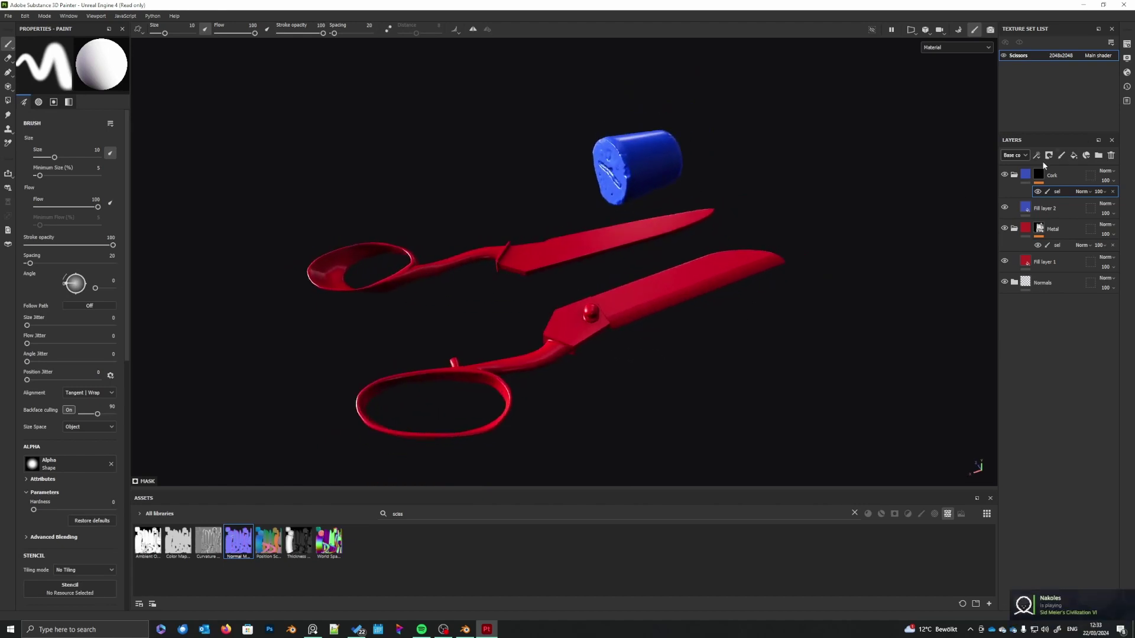
- Delete the red fill layer from the Metal folder
click(1059, 262)
click(1111, 156)
alt+middle_drag(657, 356, 668, 349)
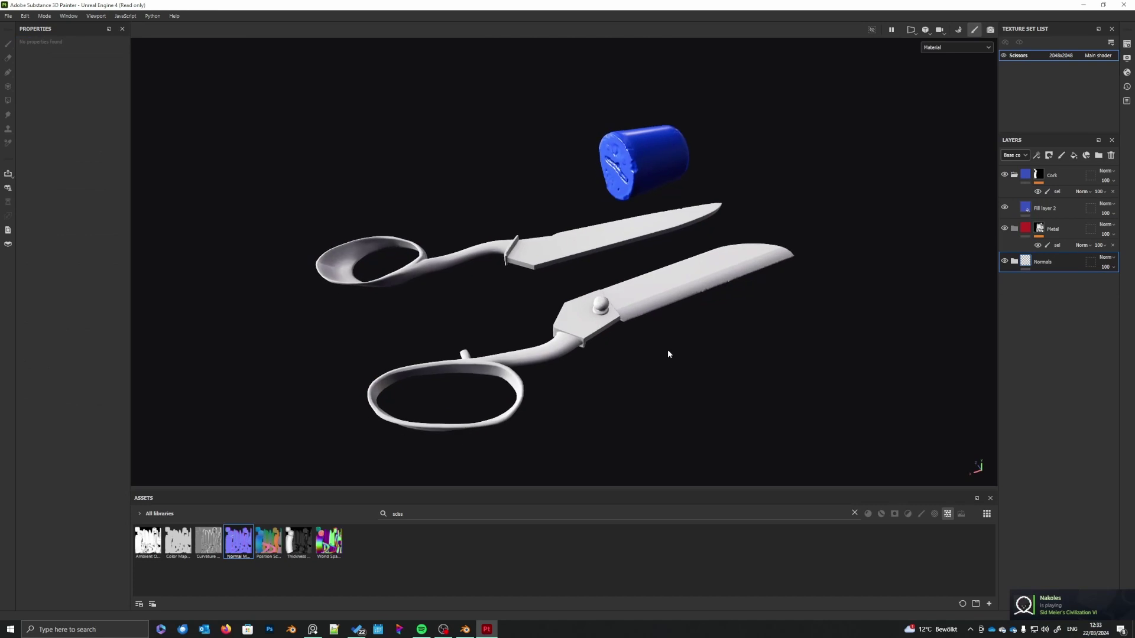
- Save the project as scissors.001 in the Filonzana Sub folder
key(ctrl+s)
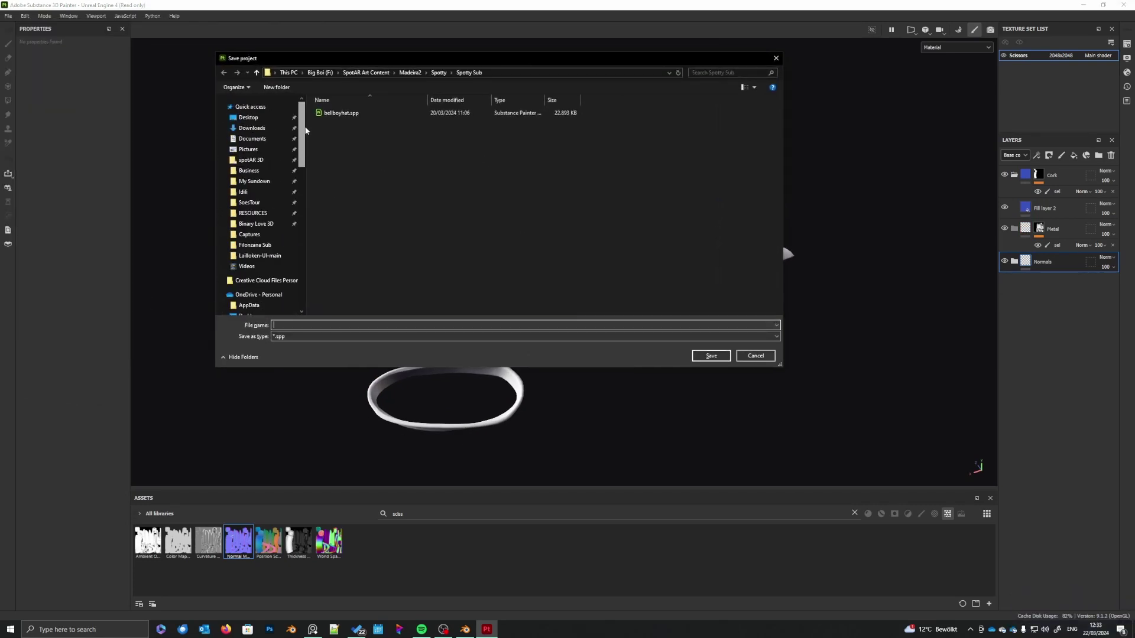
click(265, 245)
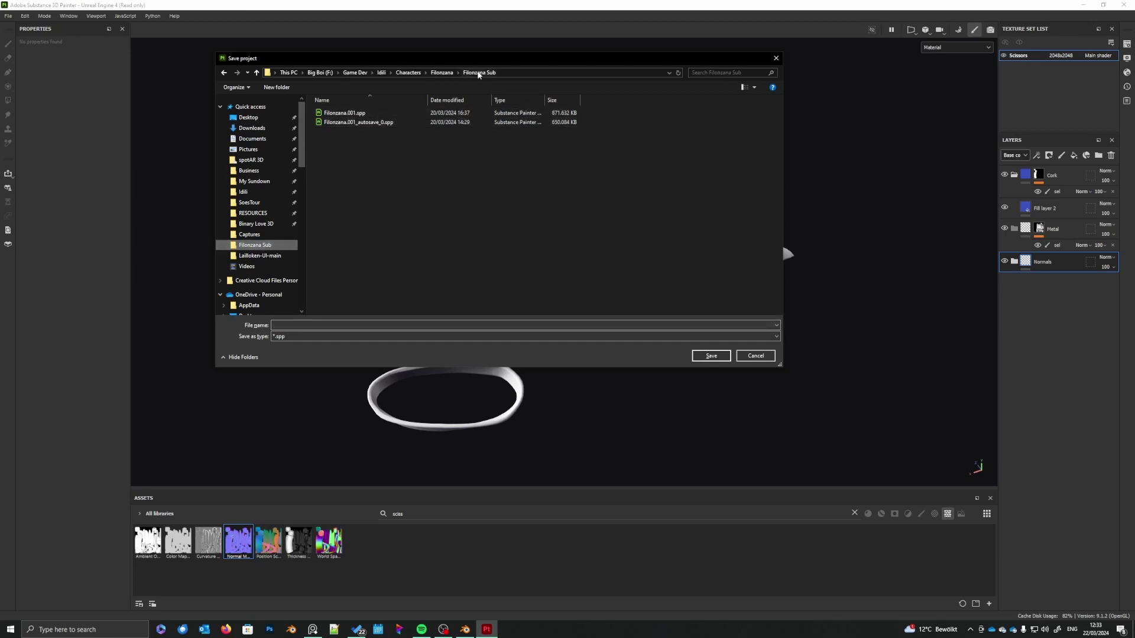
click(298, 325)
text(s)
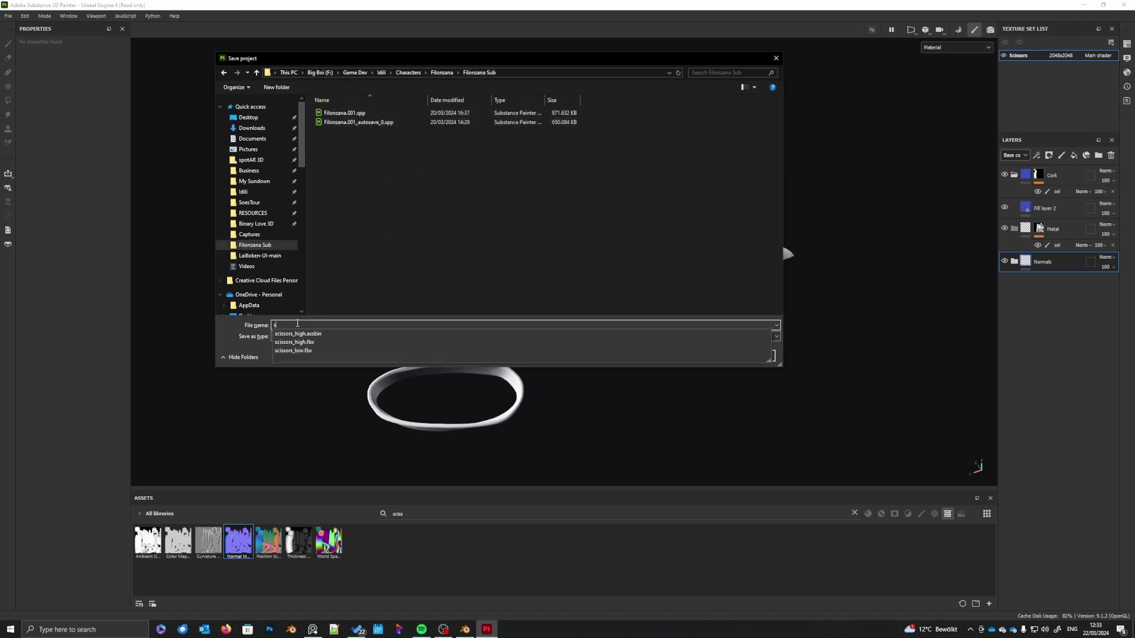
text(cissors.001)
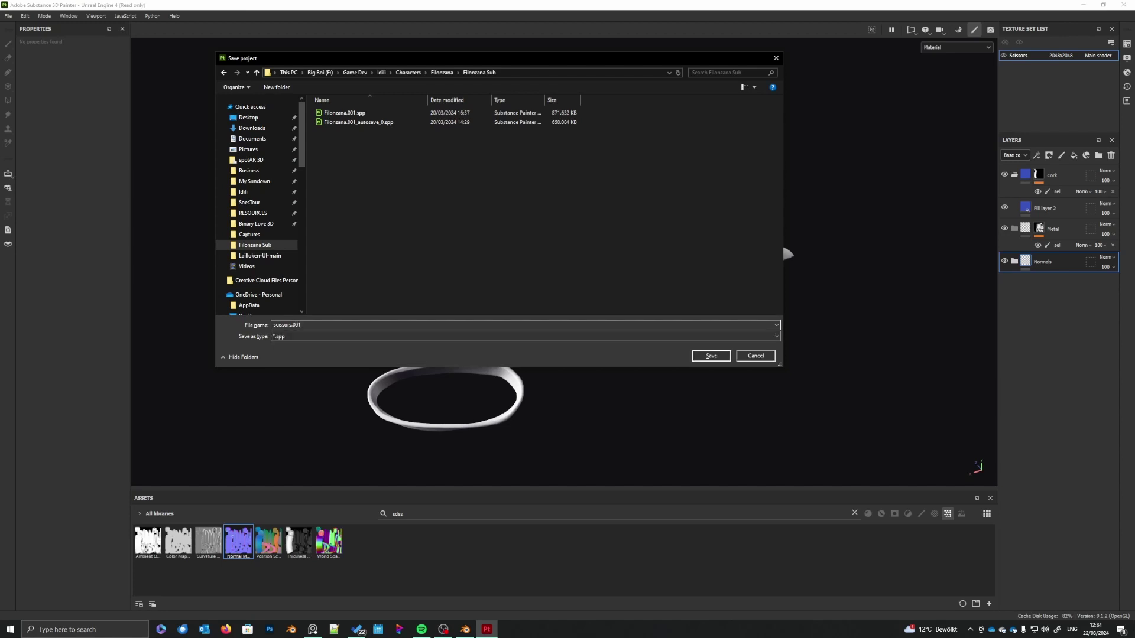
key(Return)
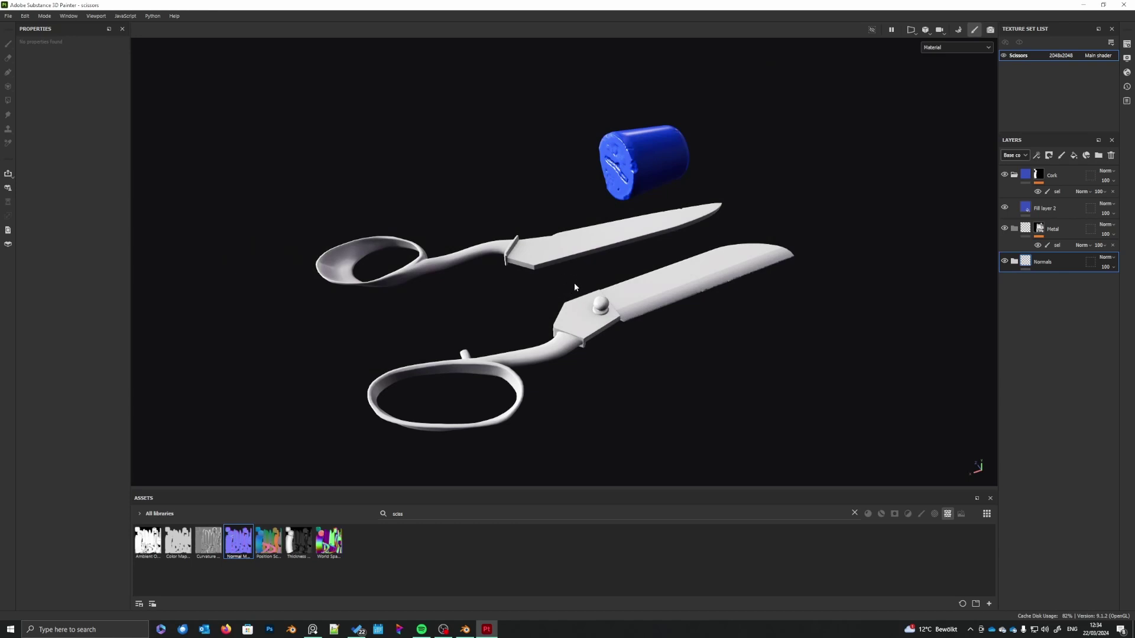
- Find the Iron Forged Old smart material by searching for iron and add it inside the Metal folder
middle_drag(575, 288, 561, 285)
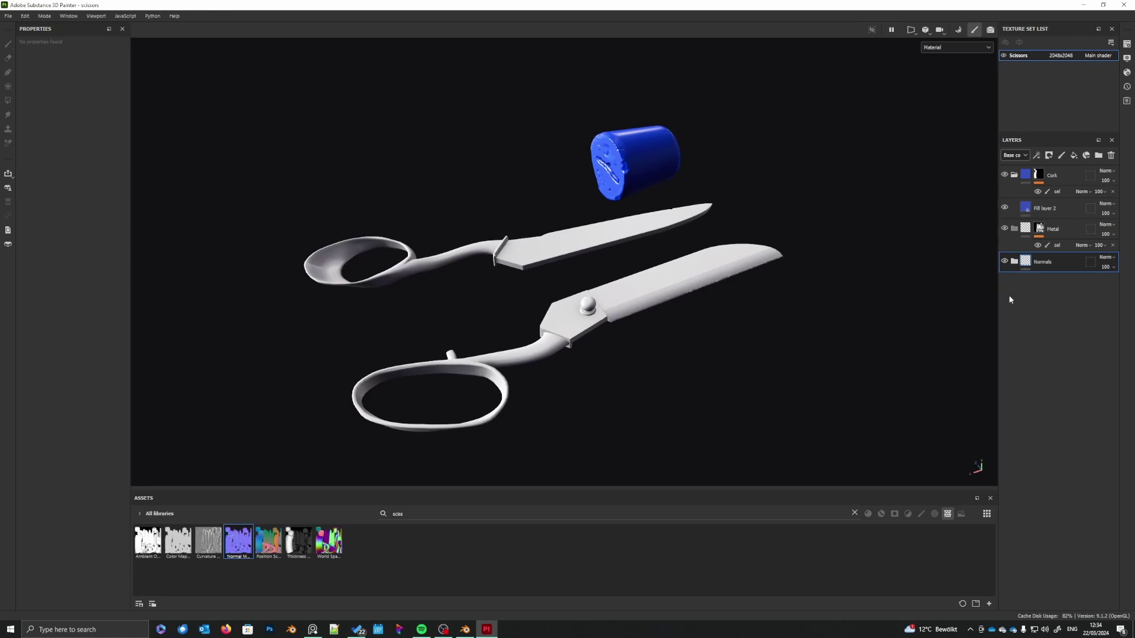
click(1066, 230)
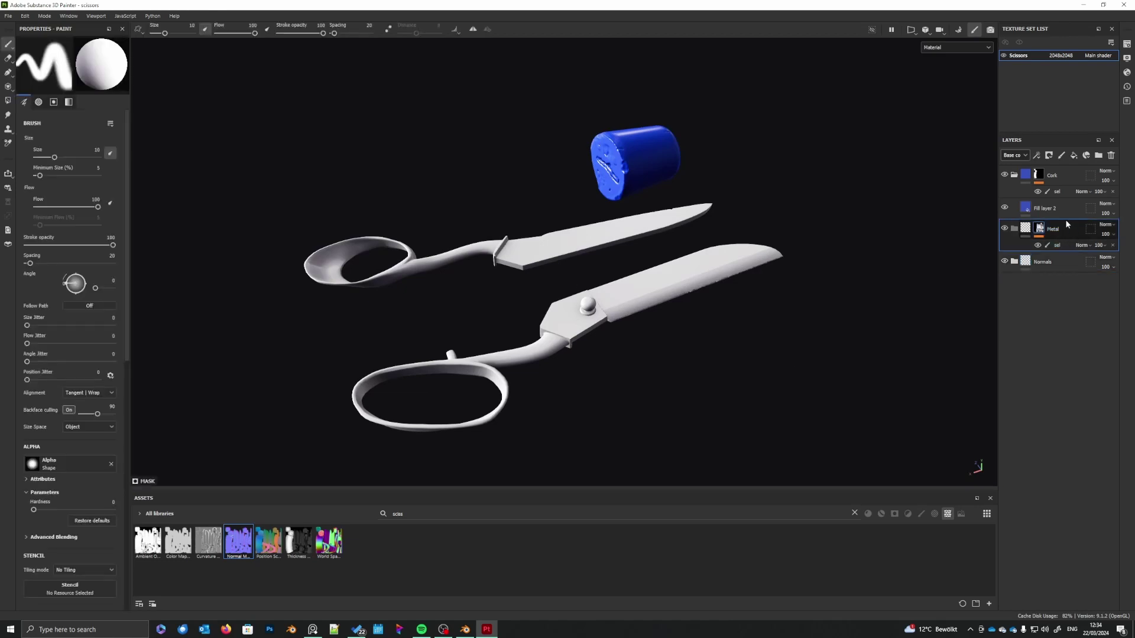
click(855, 514)
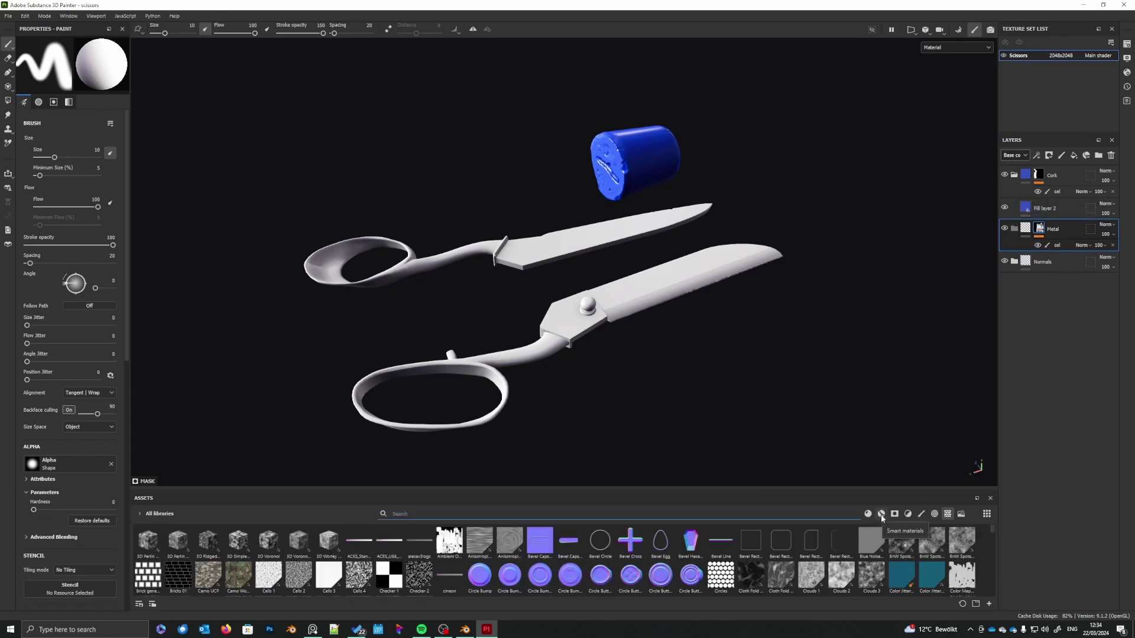
click(594, 513)
text(Iron)
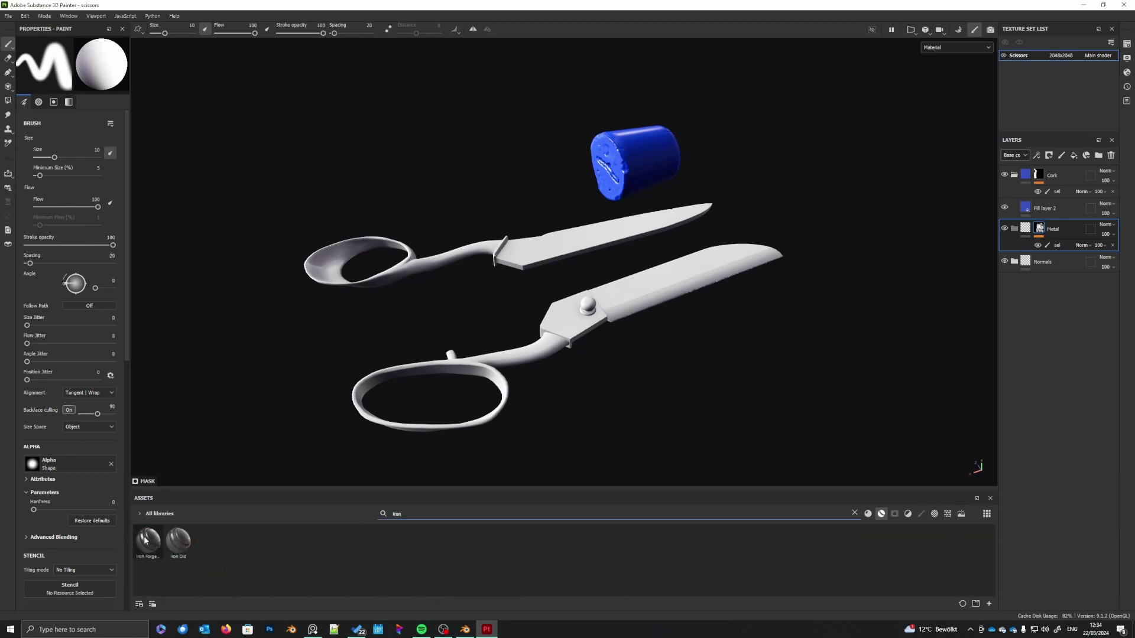
mouse_move(176, 547)
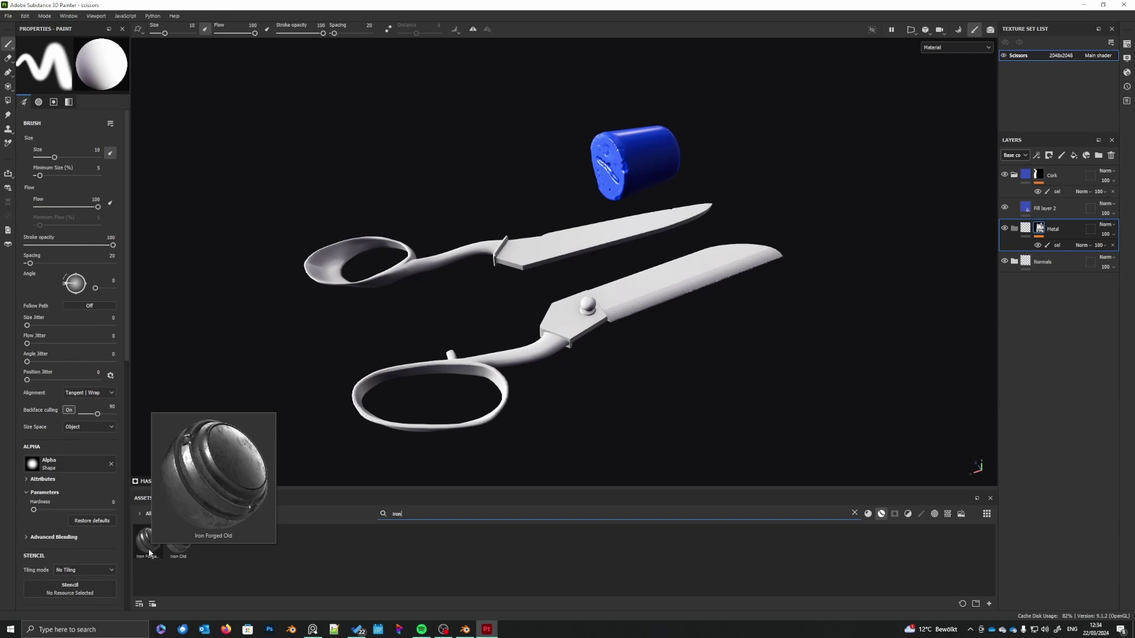
drag(148, 556, 1066, 231)
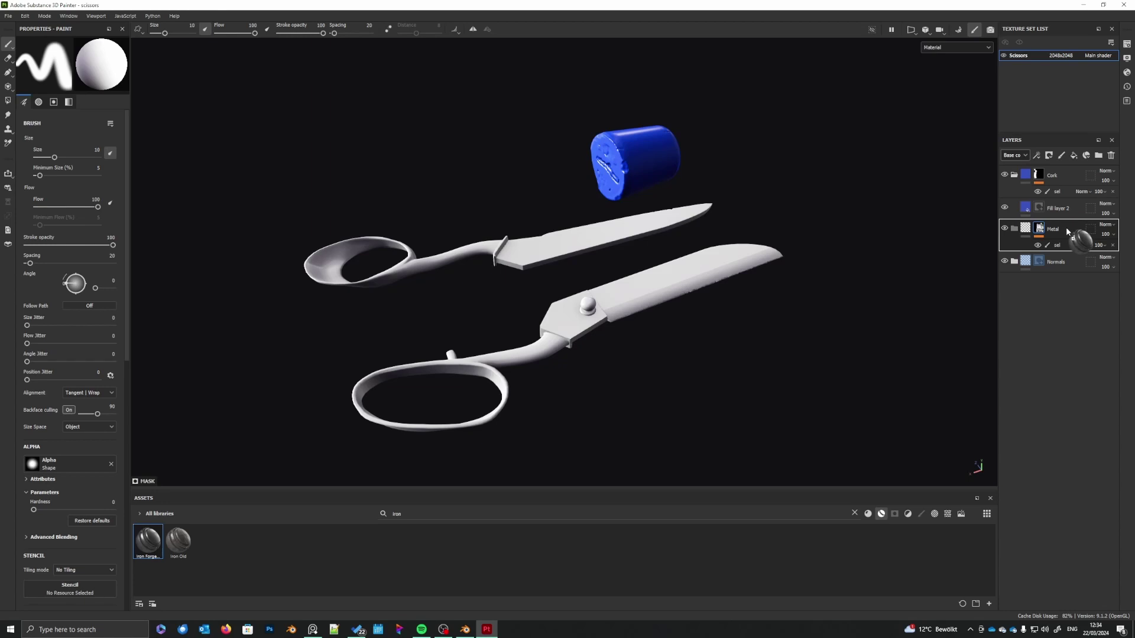
drag(1067, 230, 1063, 226)
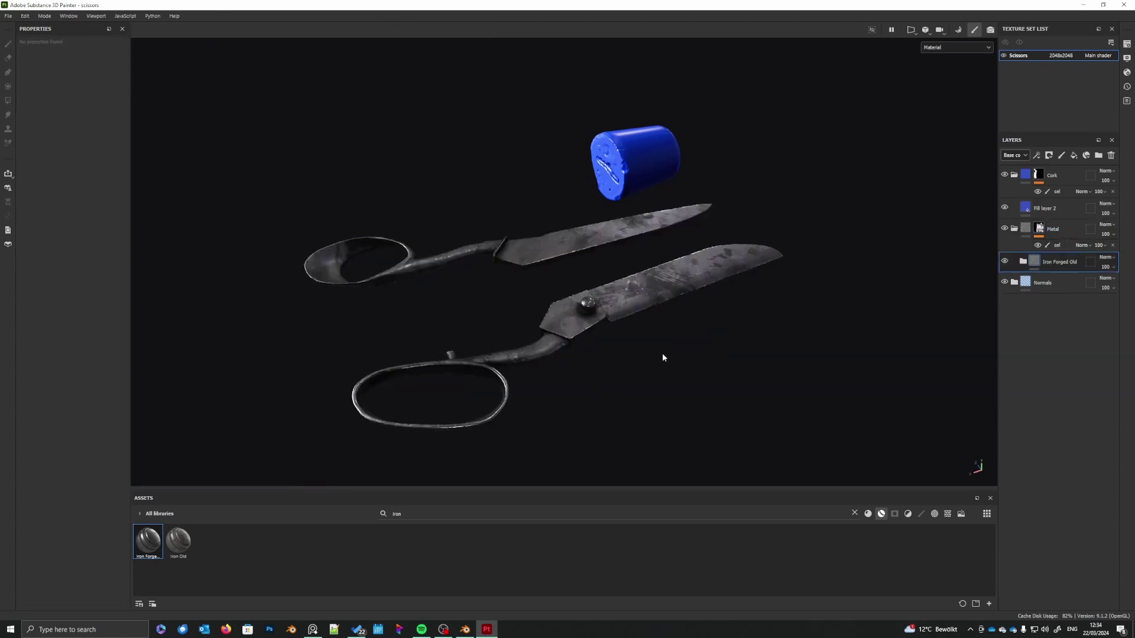
- Expand the Iron Forged Old group and hide its Sharpen, Edges, Surface details, Dirt and Stains layers, leaving only Base visible
scroll(662, 354, up, 6)
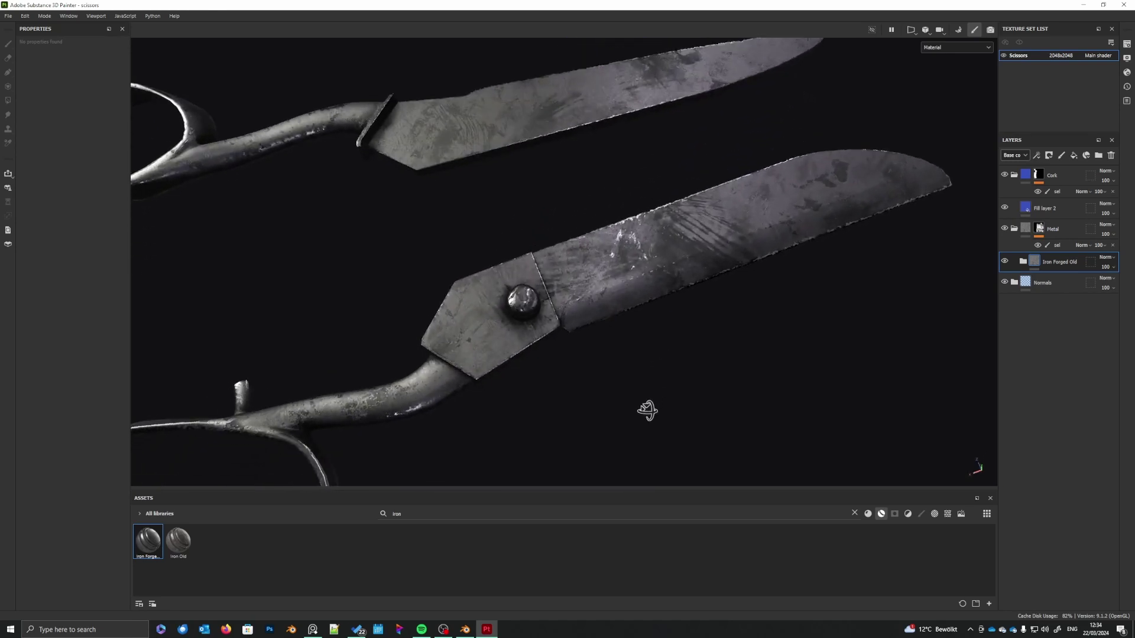
scroll(647, 410, down, 6)
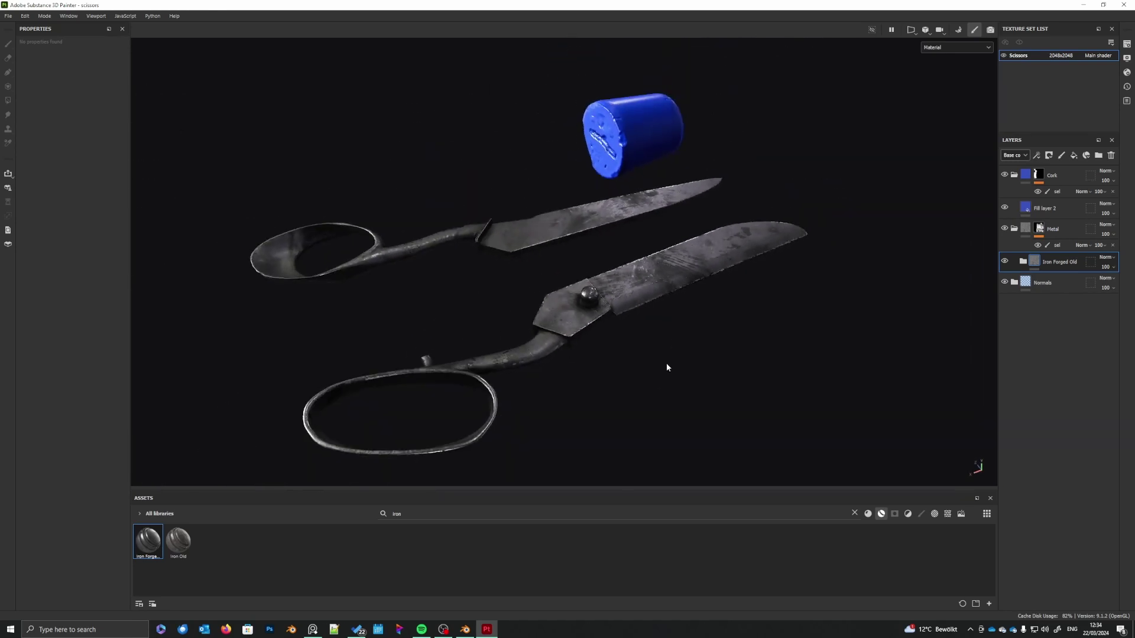
mouse_move(666, 363)
alt+mouse_down()
mouse_move(658, 349)
mouse_move(667, 355)
alt+mouse_up()
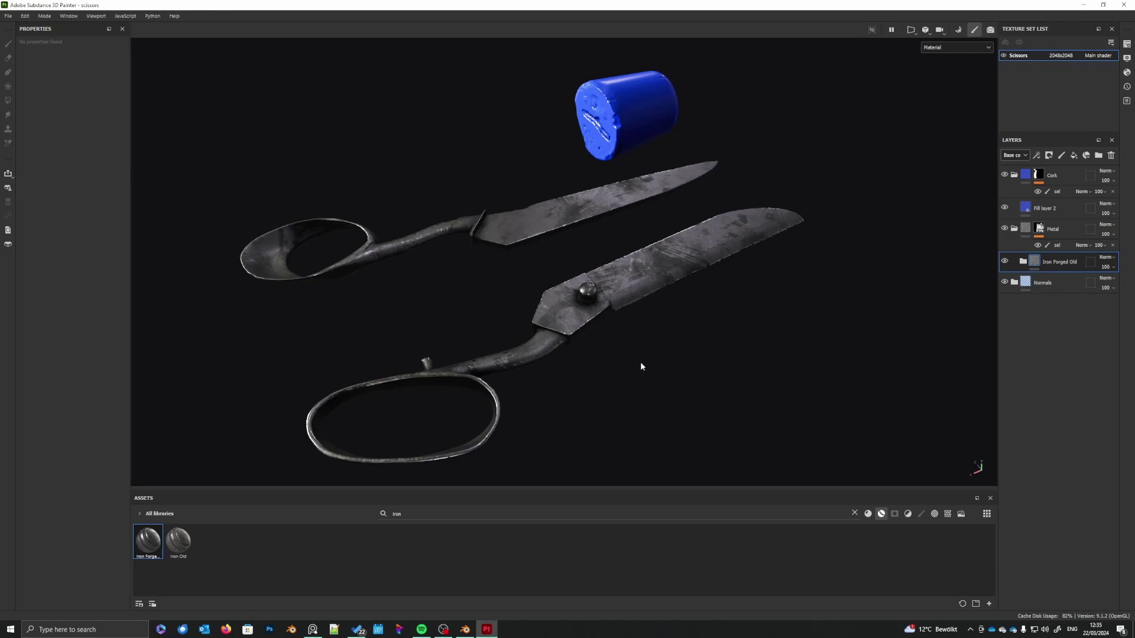
mouse_move(631, 352)
alt+mouse_down()
mouse_move(629, 337)
mouse_move(615, 403)
mouse_move(624, 423)
mouse_move(654, 343)
mouse_move(650, 359)
alt+mouse_up()
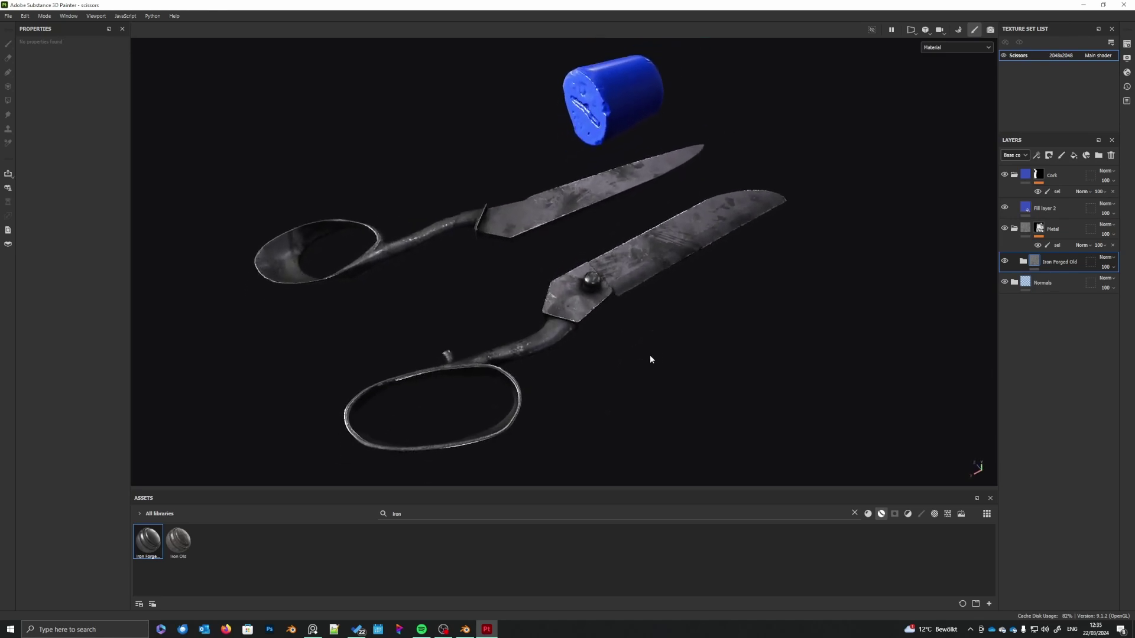
click(1023, 261)
click(1067, 284)
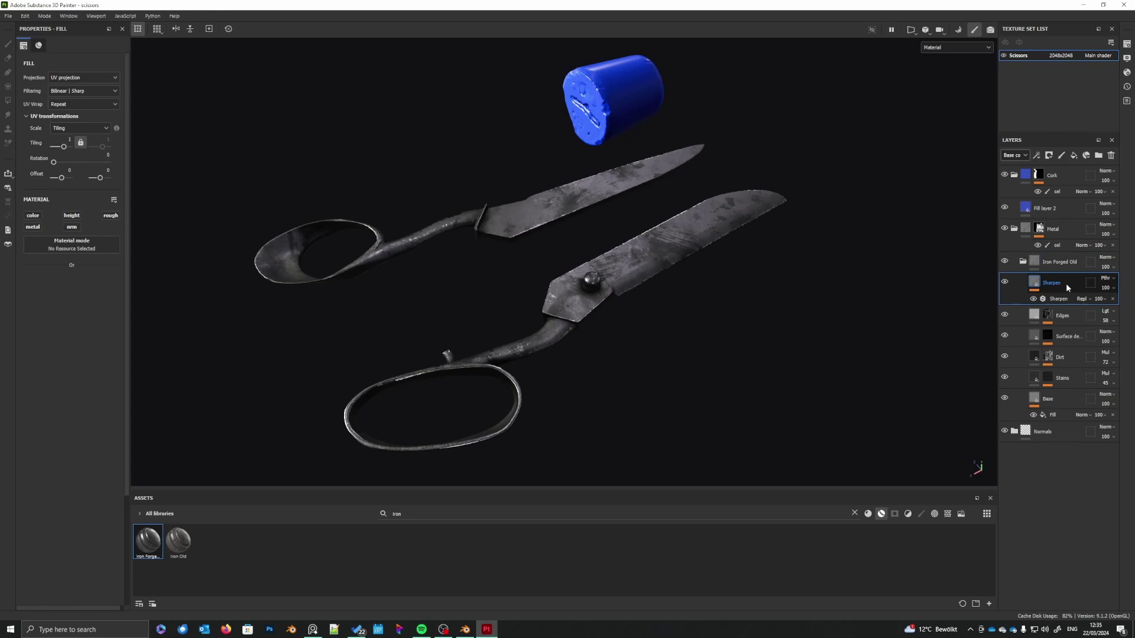
click(1059, 400)
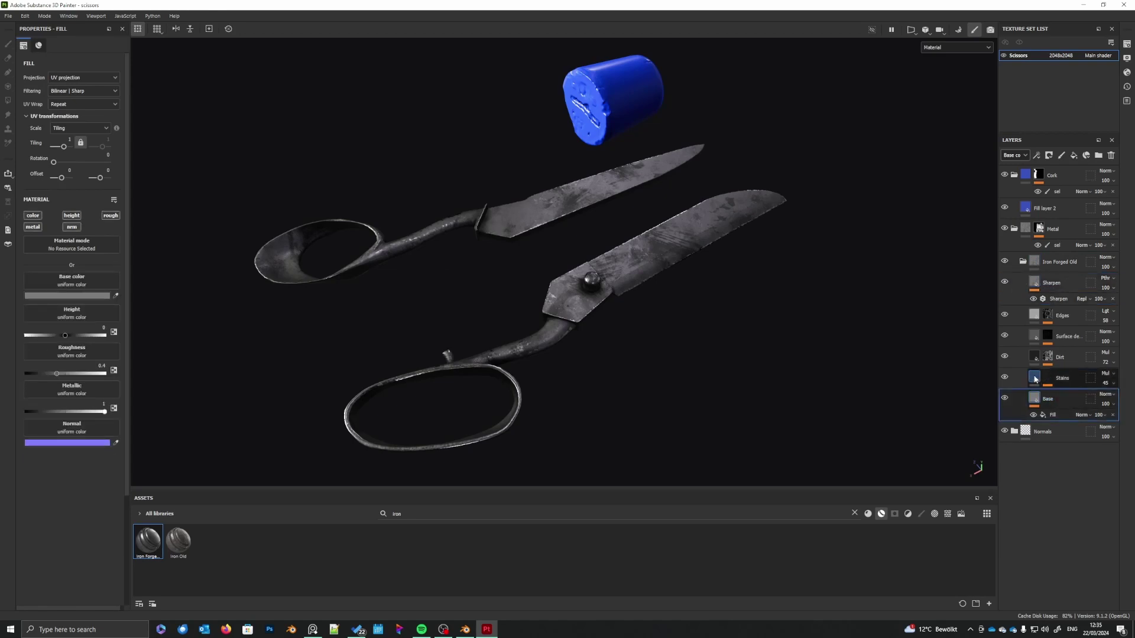
mouse_move(1035, 379)
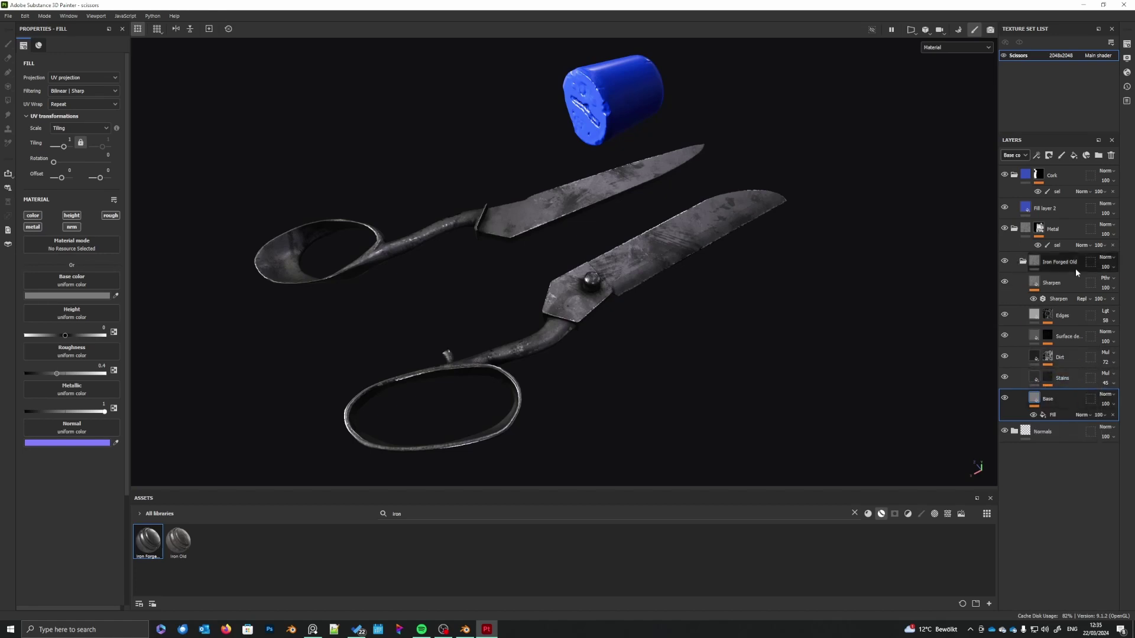
click(1005, 282)
click(1005, 314)
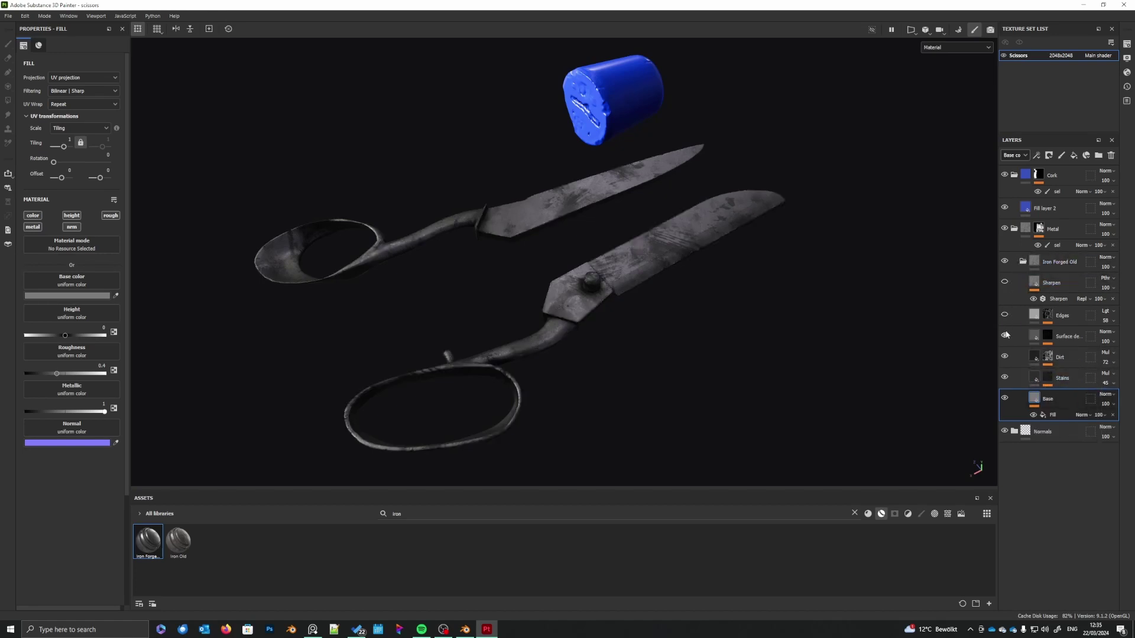
click(1005, 336)
click(1004, 357)
click(1005, 377)
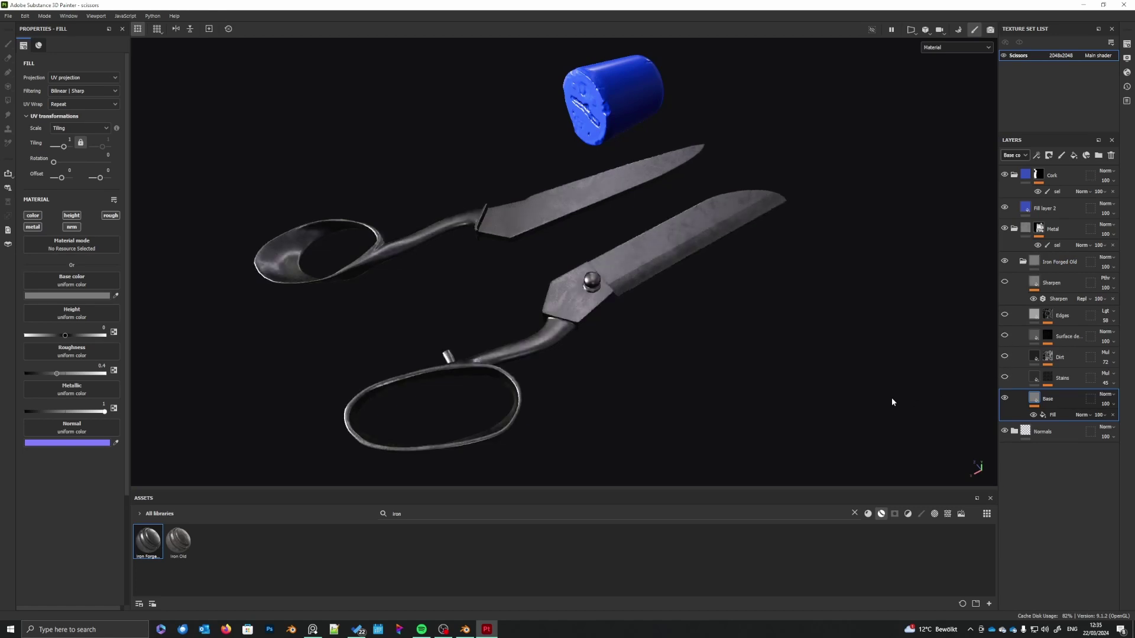
- Rename the fill effect on the Base layer as roughness
scroll(619, 313, up, 4)
alt+drag(618, 314, 649, 365)
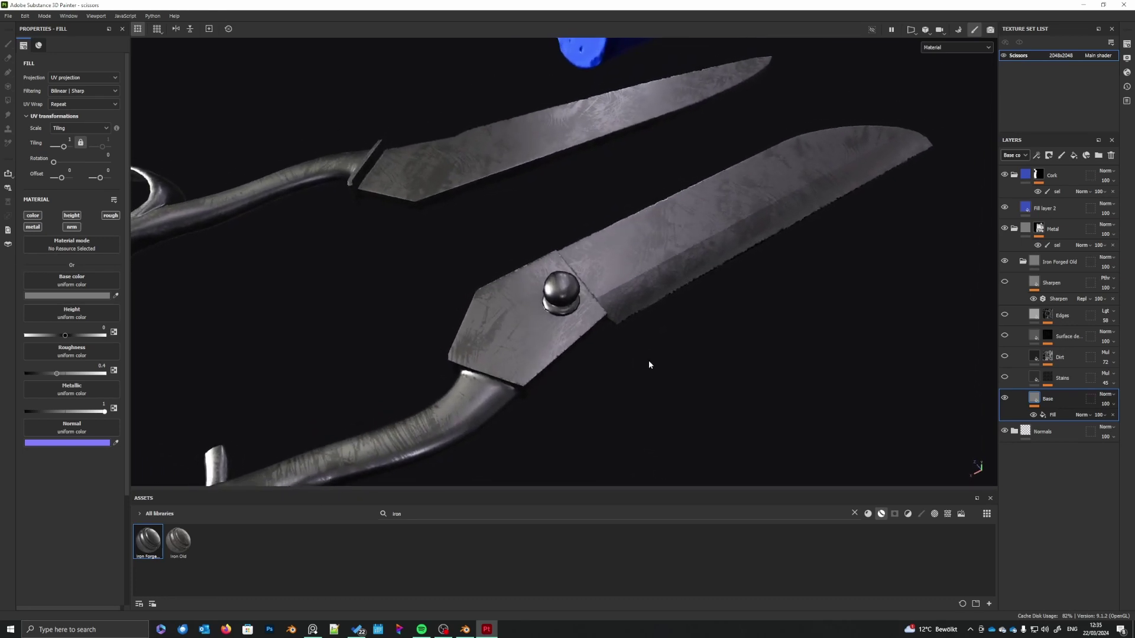
click(1056, 414)
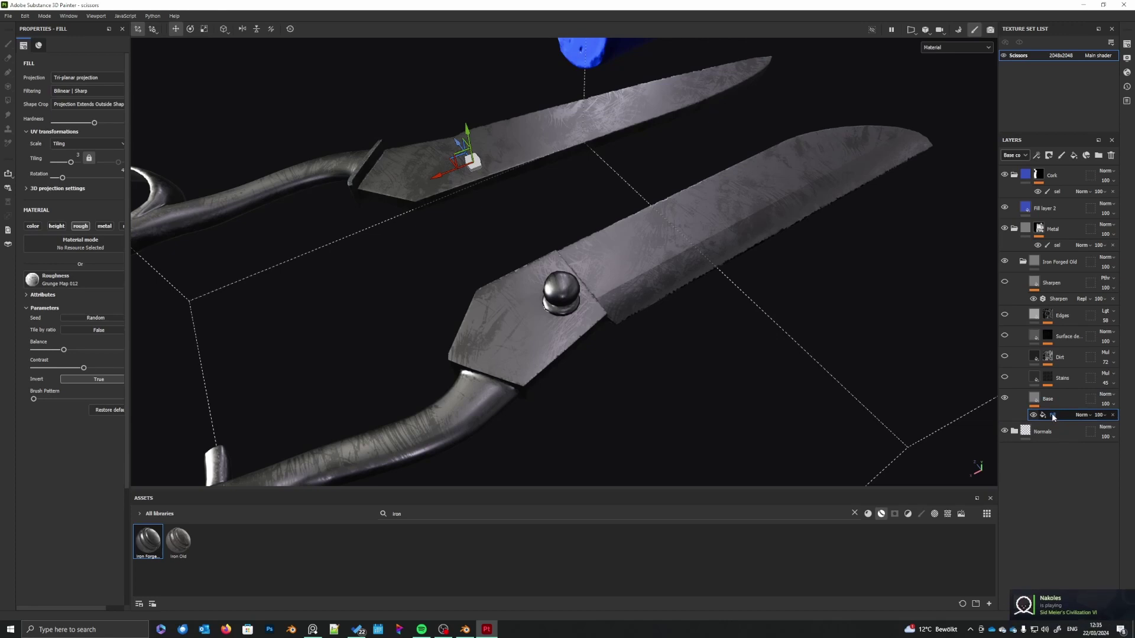
double_click(1056, 415)
text(roughness)
key(Return)
- Widen the Properties and Layers areas, rename the Base layer's fill effect as rough Ver, and toggle it to compare its influence
drag(129, 398, 219, 404)
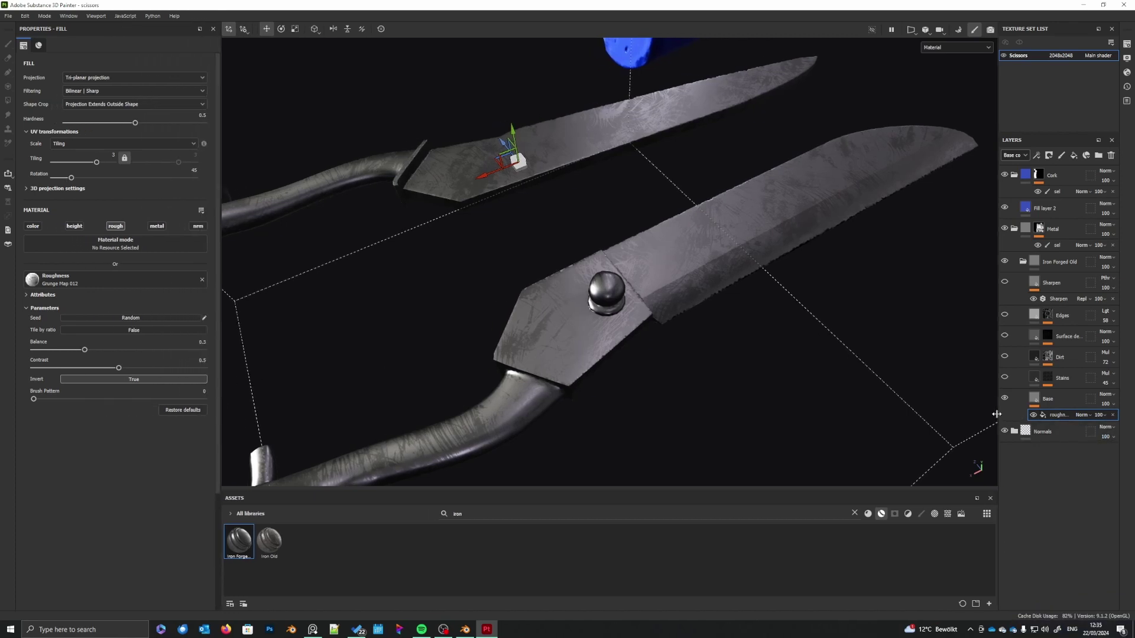
drag(996, 418, 950, 418)
double_click(1031, 415)
drag(1031, 415, 1015, 416)
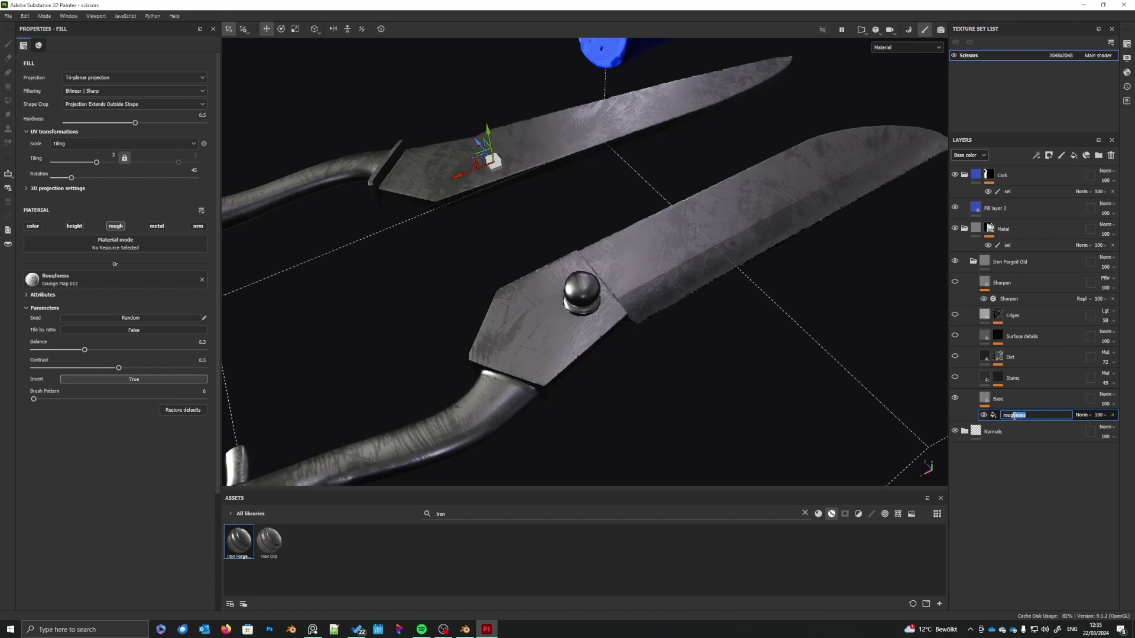
key(BackSpace)
key(Return)
click(984, 415)
click(983, 415)
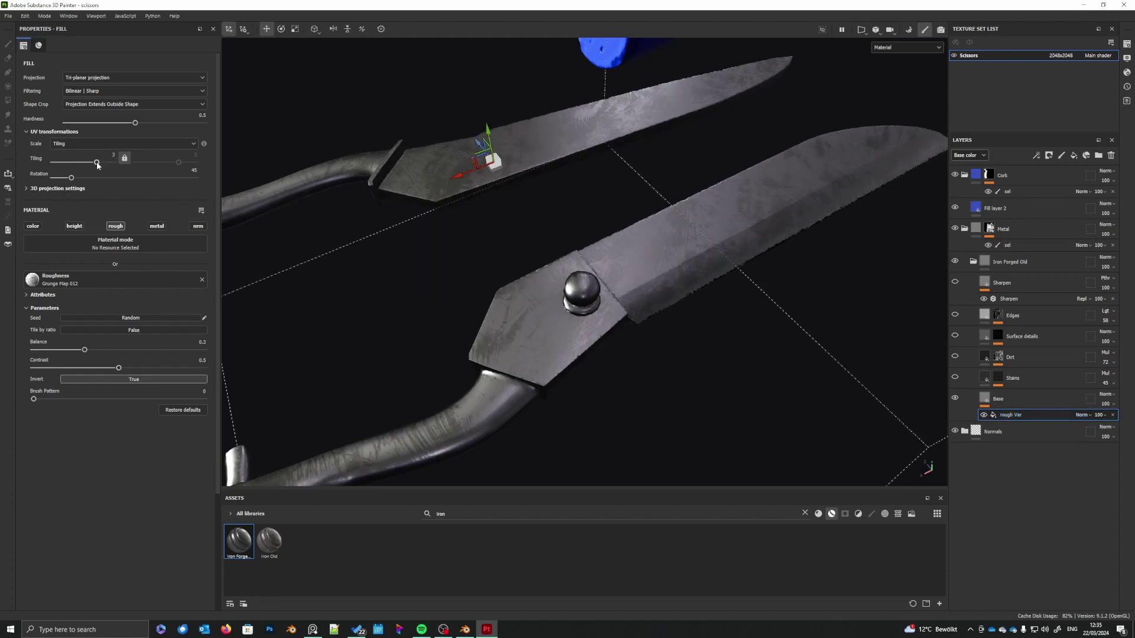
- Set the tiling of the Base layer's roughness fill effect to 5
drag(98, 164, 99, 166)
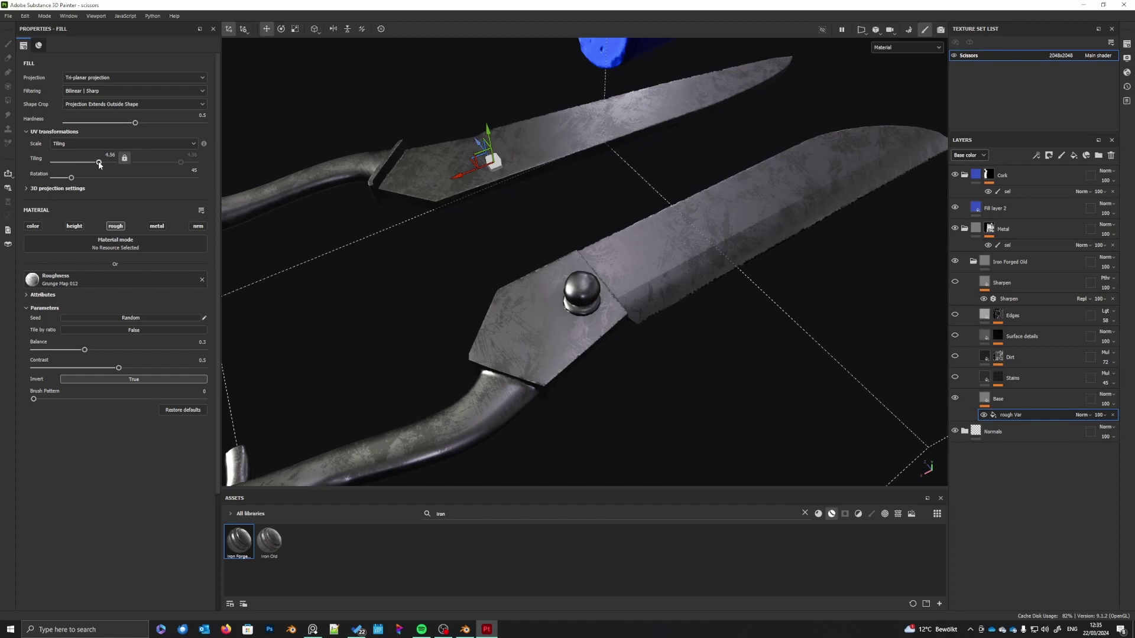
double_click(99, 163)
text(5)
key(Return)
- Examine the retiled roughness variation on the scissors' blades, pivot screw and handles from several angles and distances
scroll(466, 380, down, 5)
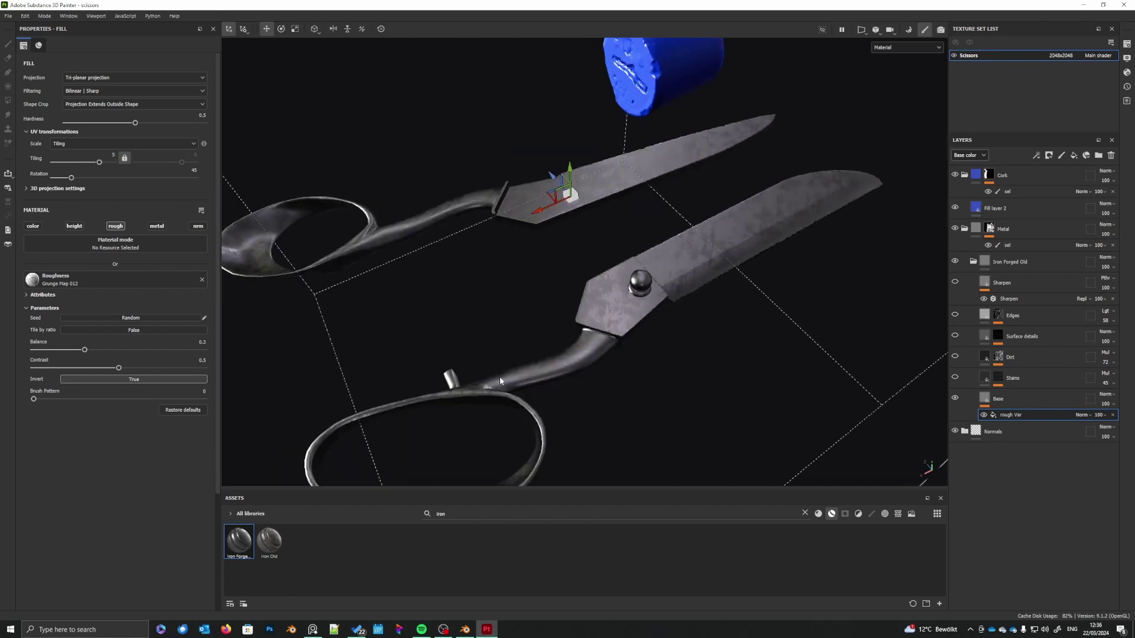
scroll(577, 355, up, 5)
alt+drag(659, 344, 486, 332)
alt+middle_drag(487, 332, 480, 333)
right_click(500, 367)
click(460, 343)
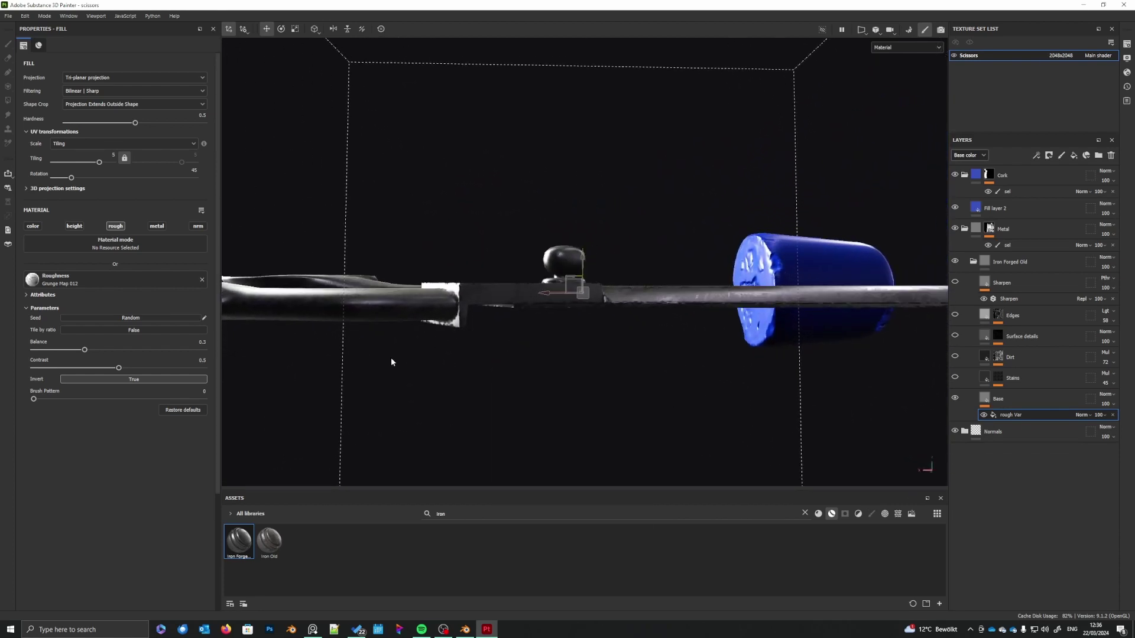
alt+drag(391, 363, 585, 456)
shift+right_drag(586, 456, 583, 415)
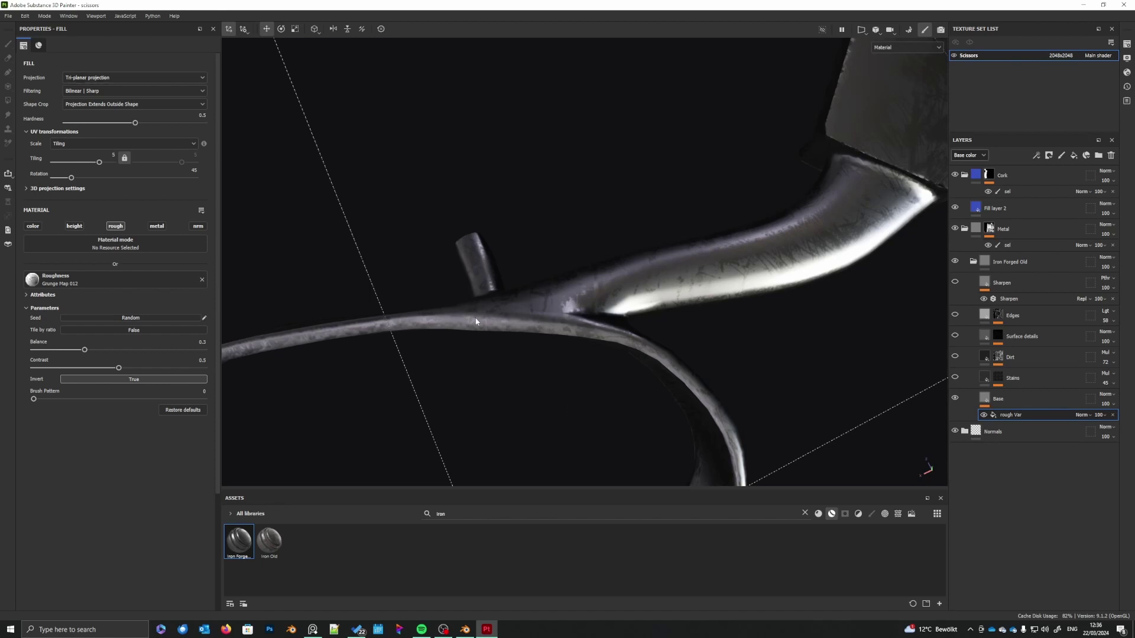
scroll(539, 330, down, 5)
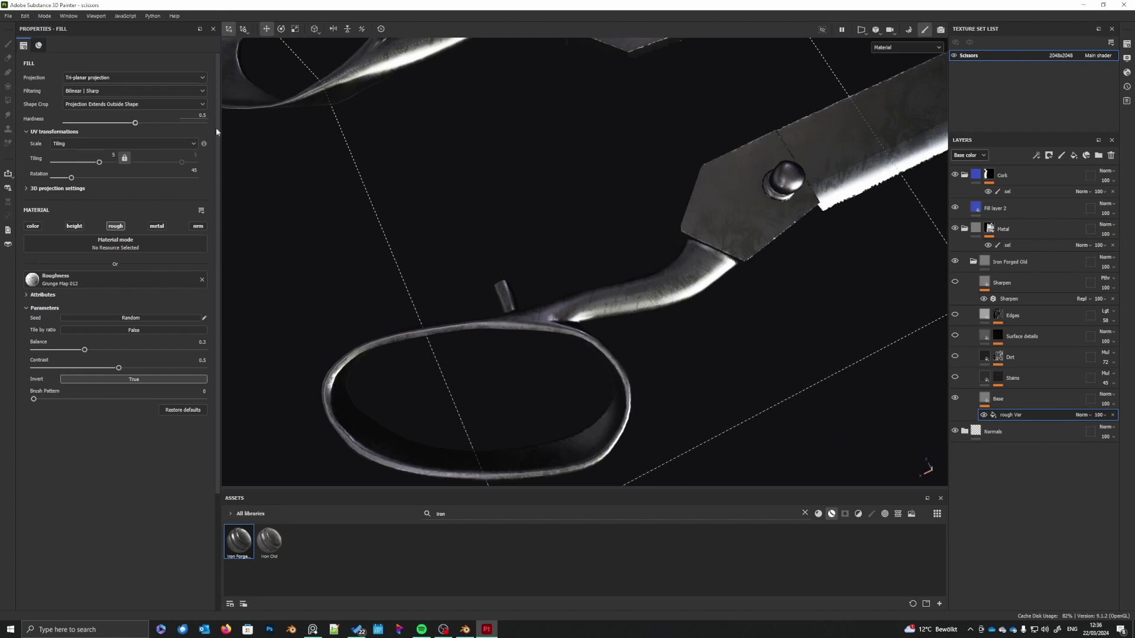
alt+drag(513, 365, 690, 392)
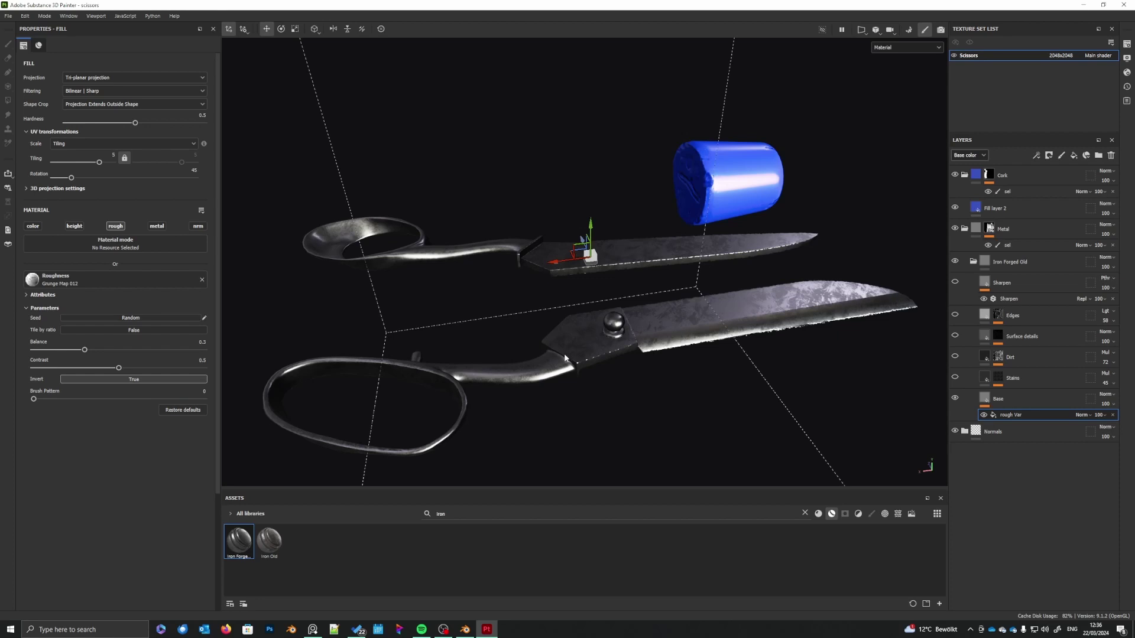
scroll(566, 358, up, 4)
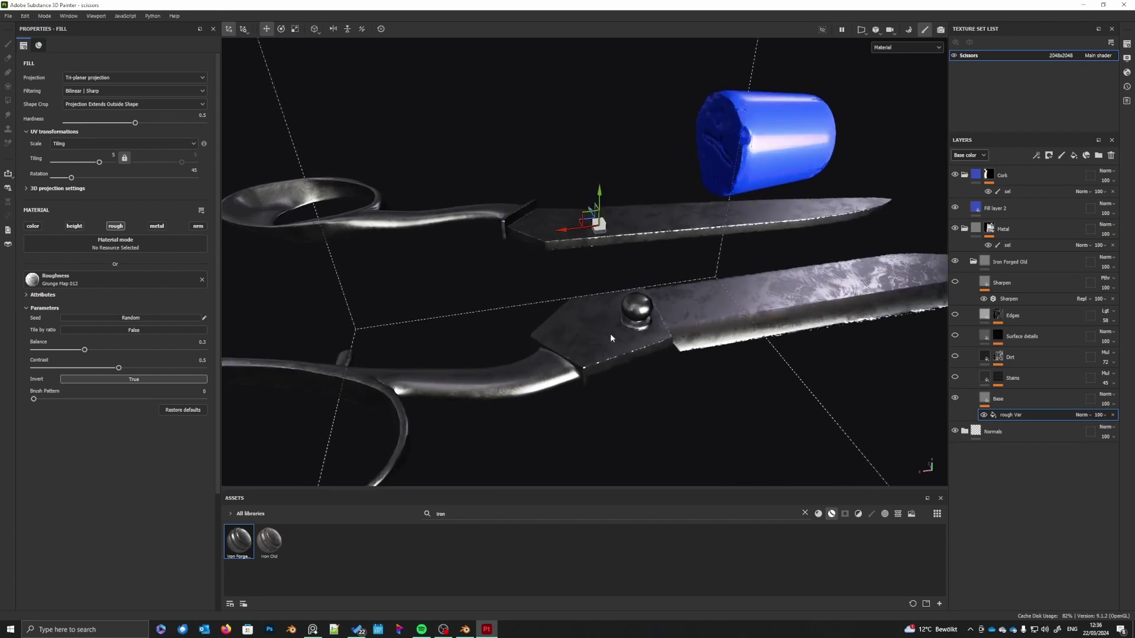
alt+drag(654, 313, 612, 341)
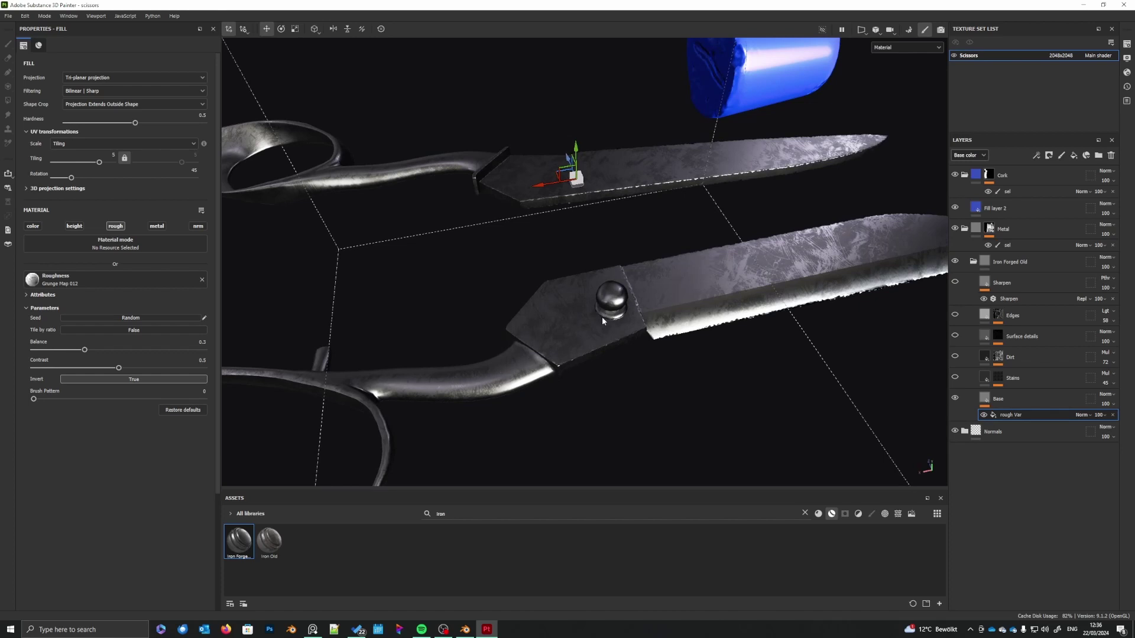
- Show the Stains layer, reveal its mask's BnW Spots 2 fill, and toggle the Stains and Base layers to compare their influence
alt+drag(603, 318, 628, 332)
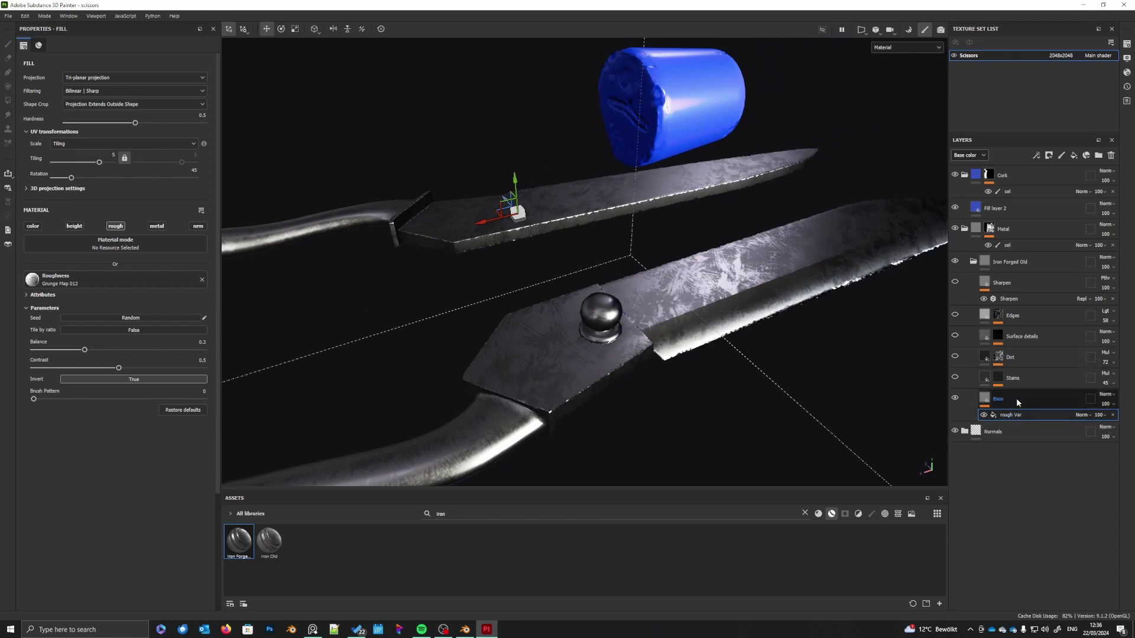
click(1013, 378)
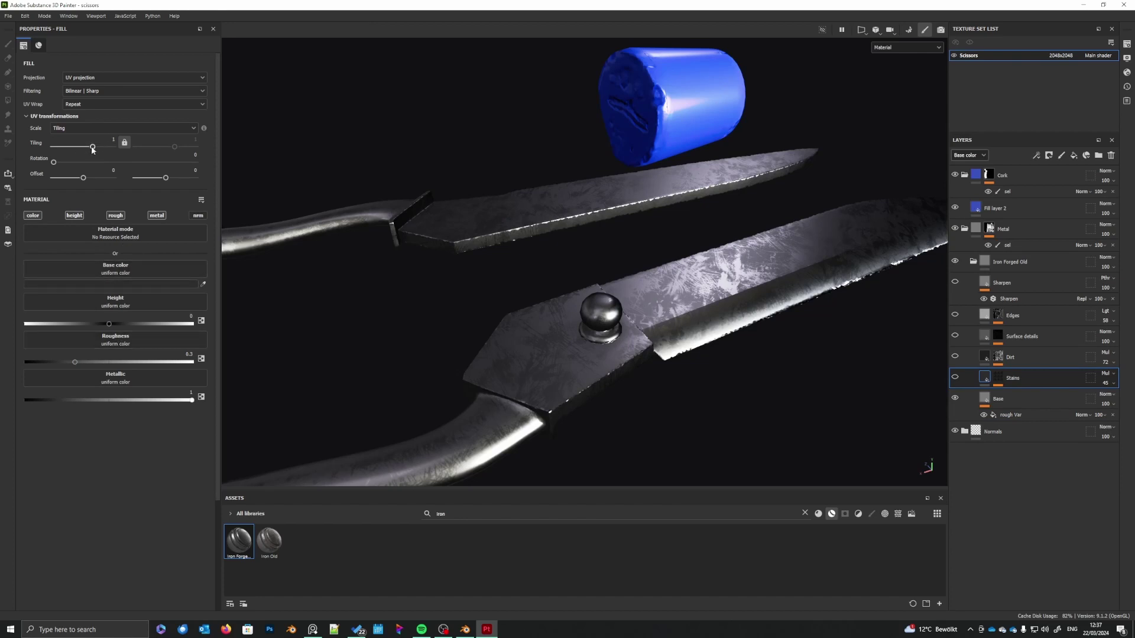
drag(92, 149, 94, 156)
click(998, 378)
click(1027, 392)
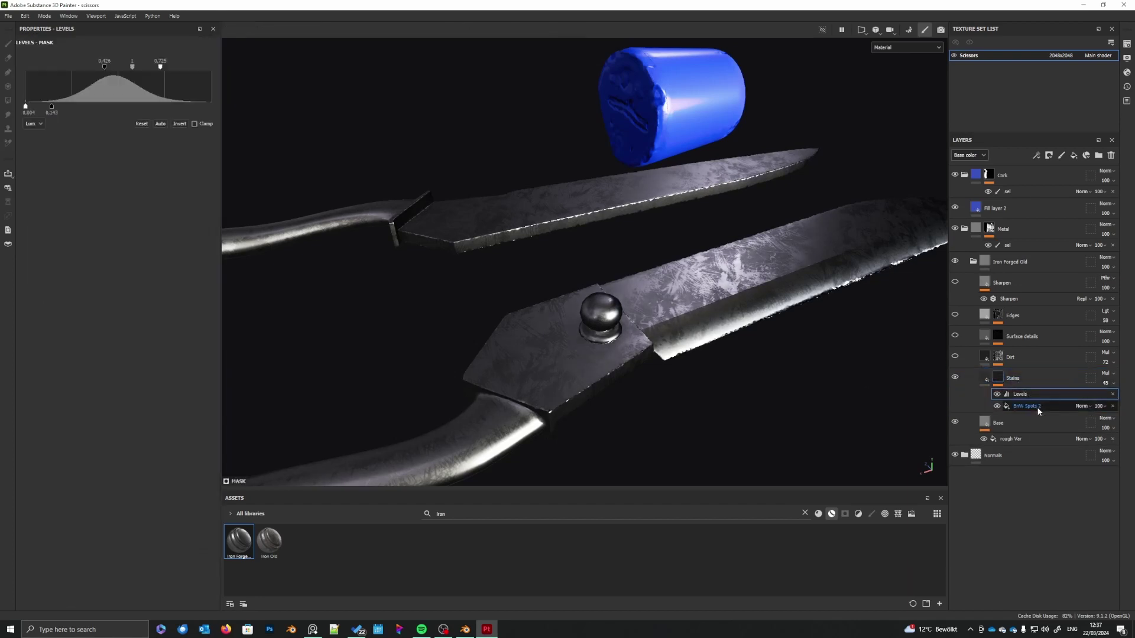
click(1035, 407)
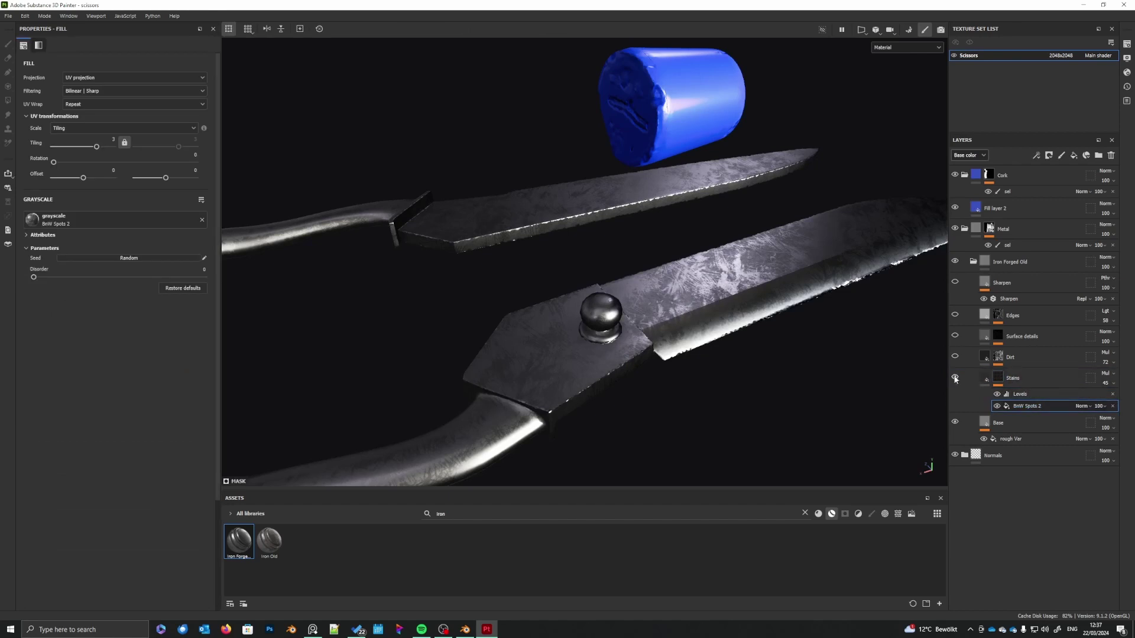
click(955, 378)
click(956, 422)
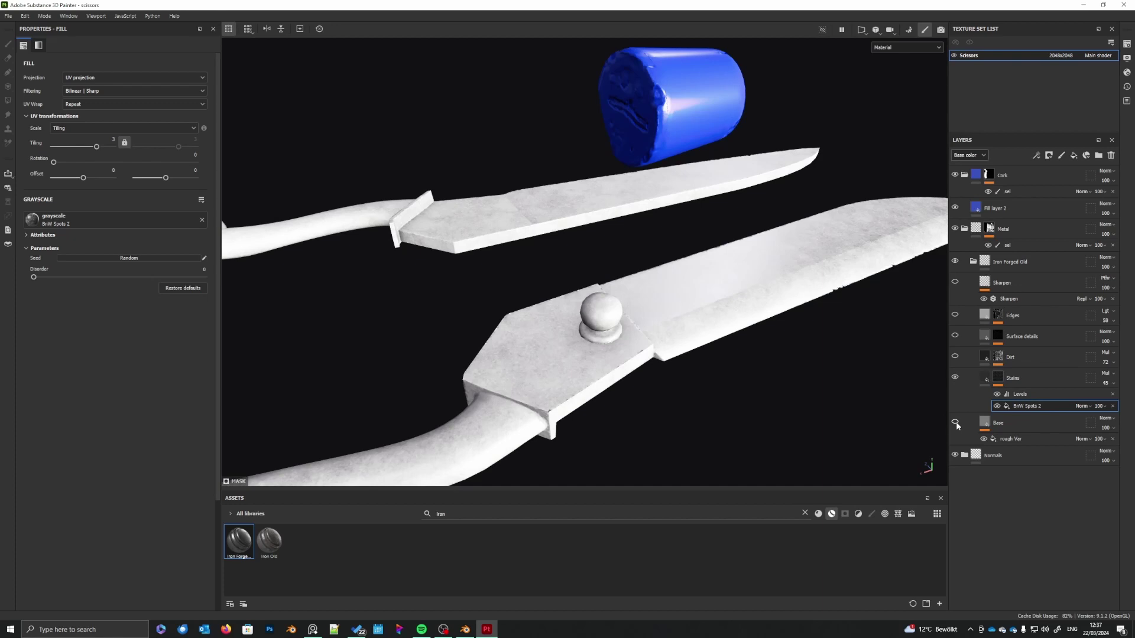
click(955, 422)
- Set the tiling of the BnW Spots 2 fill in the Stains mask to 5
mouse_move(674, 384)
alt+mouse_down()
mouse_move(662, 378)
mouse_move(653, 431)
mouse_move(678, 386)
alt+mouse_up()
click(110, 140)
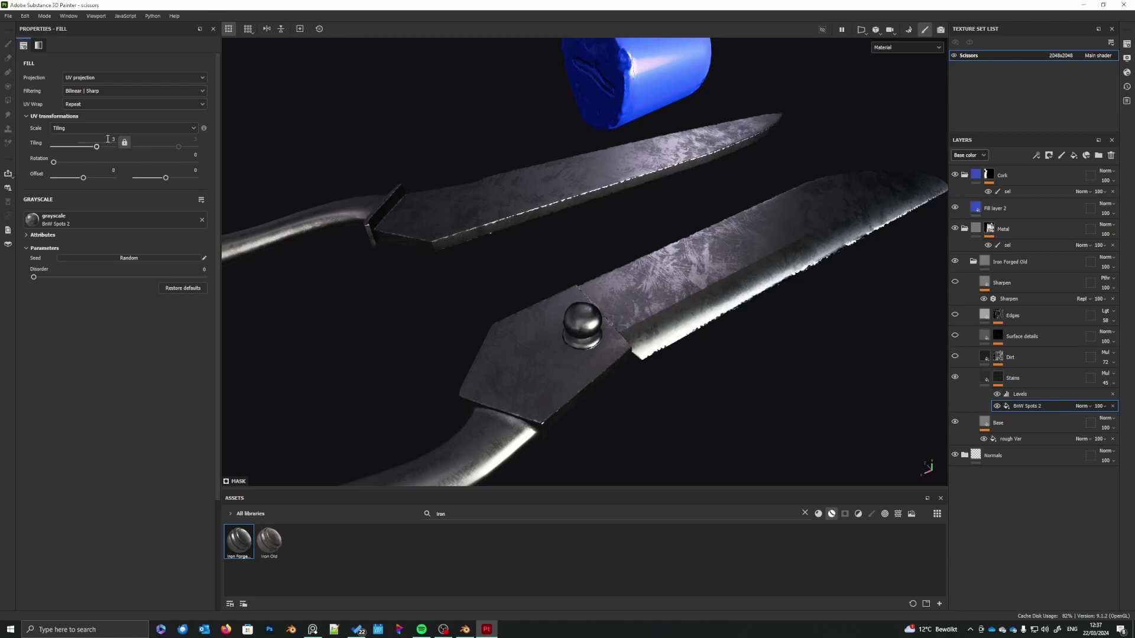
key(Return)
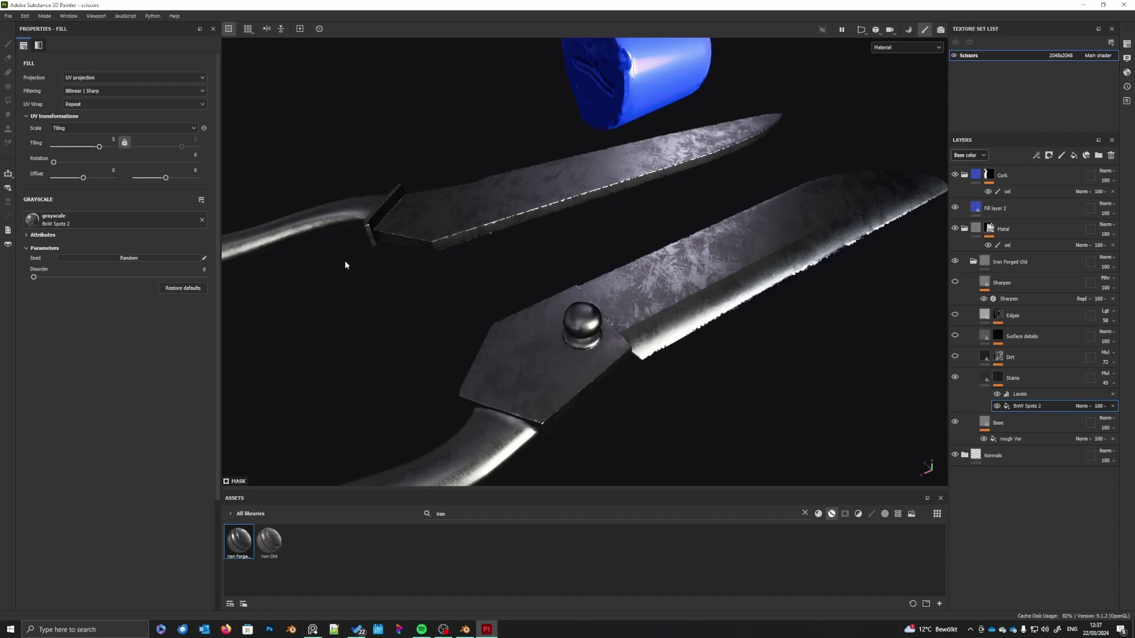
- Lower the black and white input points of the Stains mask's Levels until they nearly meet, and inspect the stains on the blades
click(1020, 395)
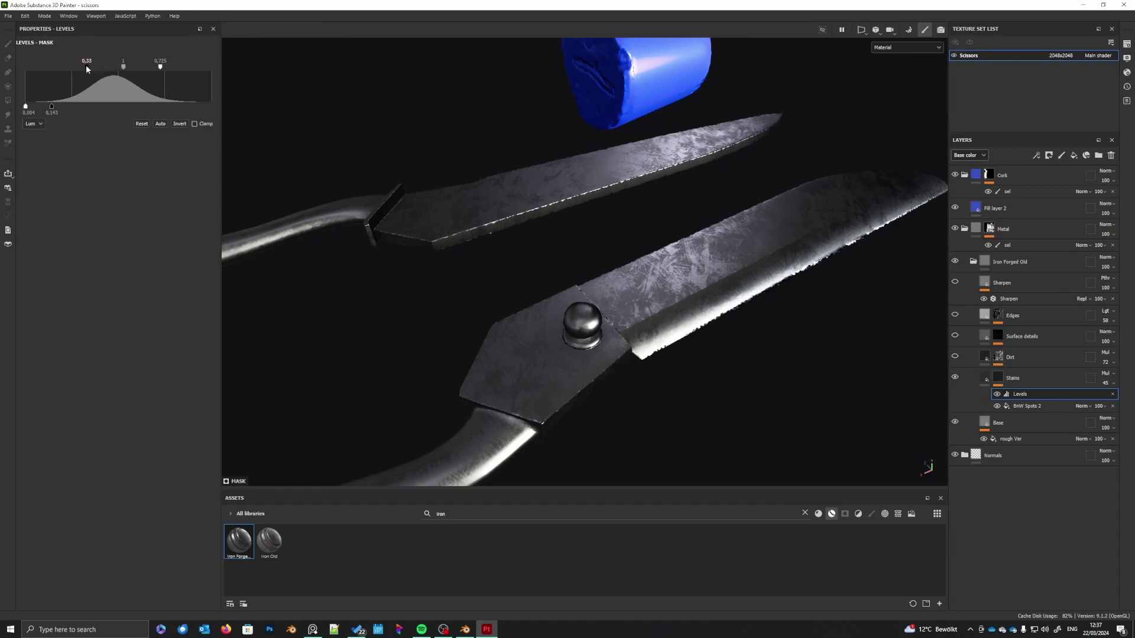
mouse_move(86, 68)
mouse_down()
mouse_move(70, 64)
mouse_move(88, 66)
mouse_up()
drag(161, 67, 75, 69)
scroll(659, 292, up, 6)
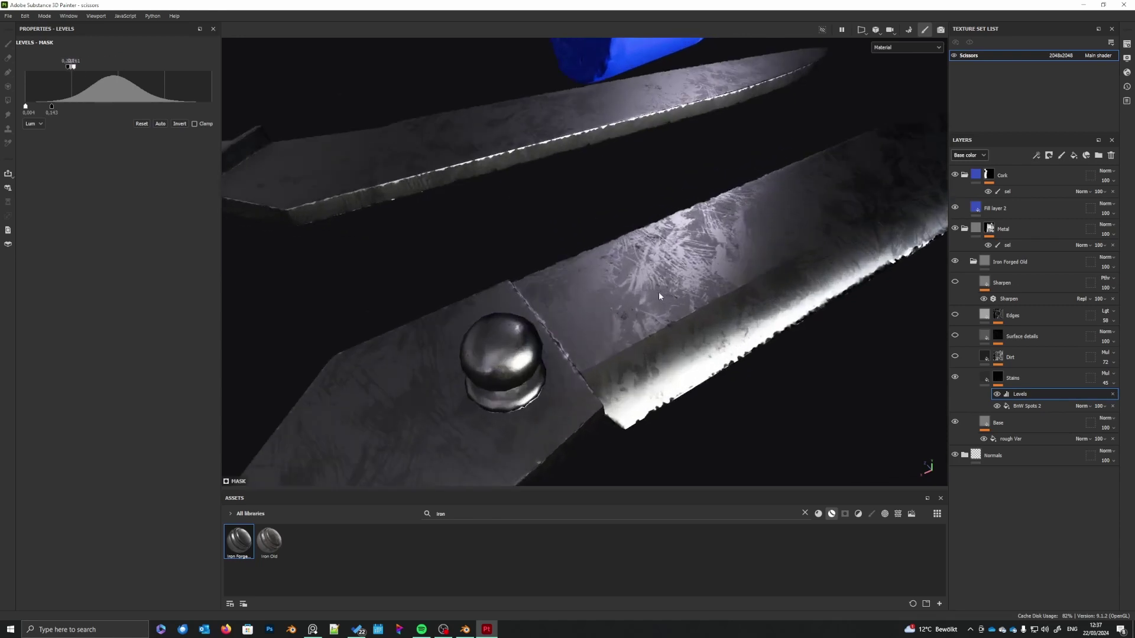
scroll(589, 359, down, 6)
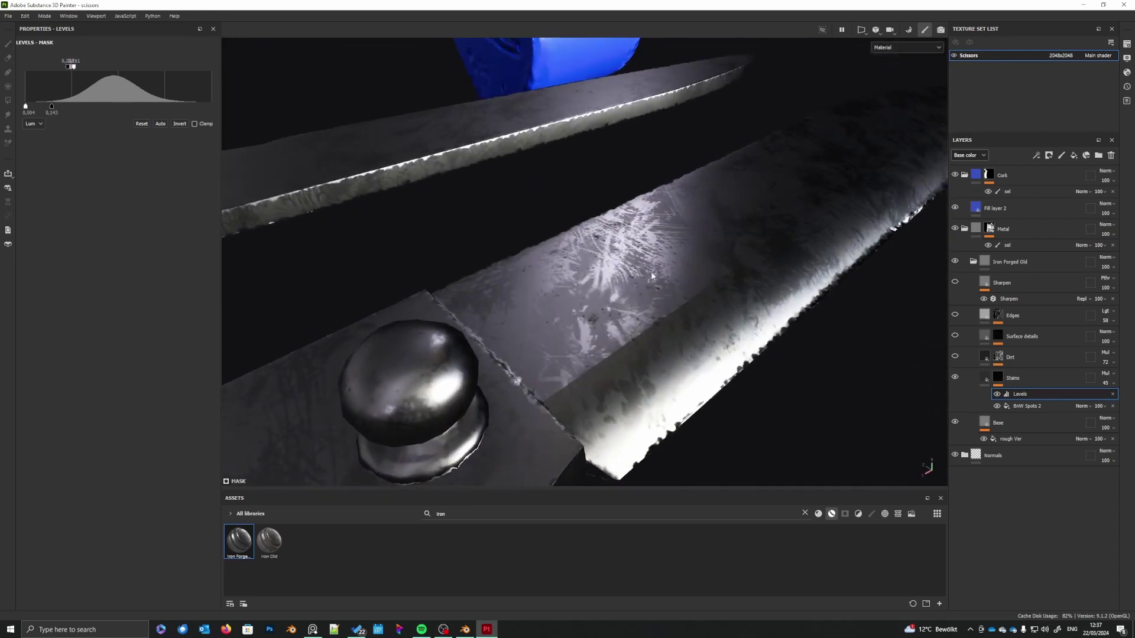
scroll(654, 269, down, 2)
alt+drag(654, 275, 664, 364)
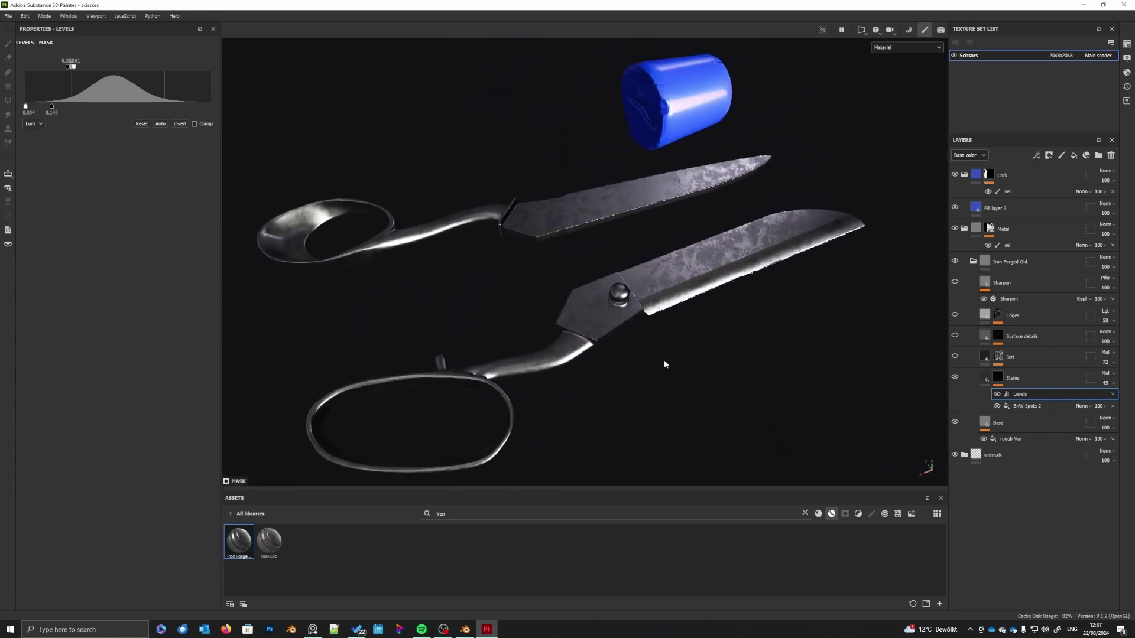
- Show the Dirt layer on the scissors and display its mask in isolation
click(954, 357)
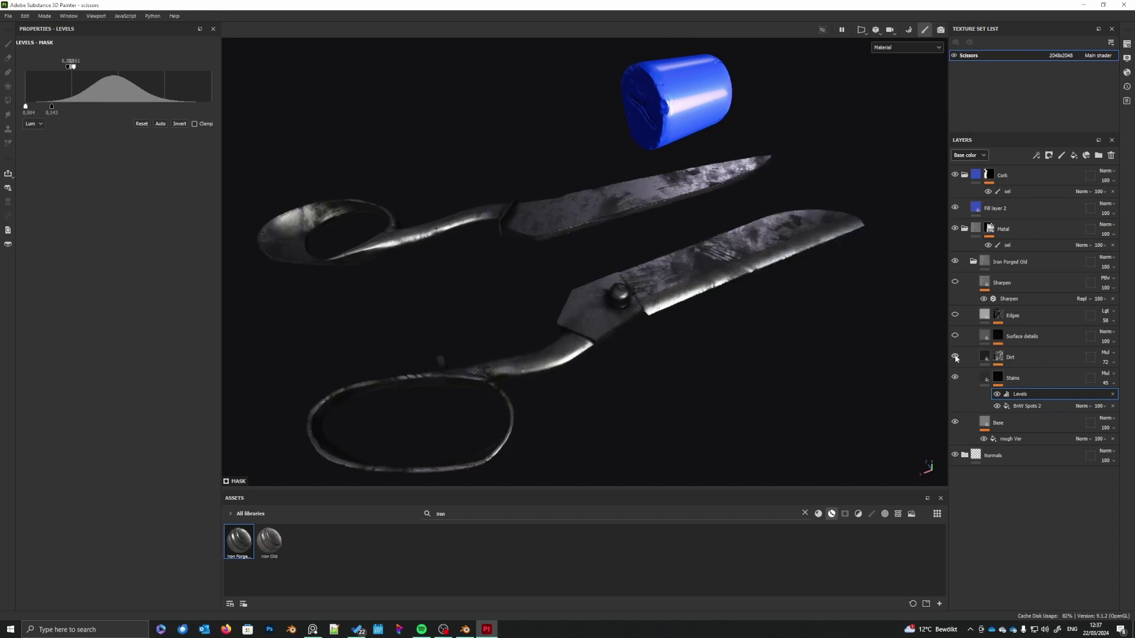
click(1020, 357)
mouse_move(684, 339)
alt+mouse_down()
mouse_move(683, 317)
mouse_move(682, 355)
mouse_move(755, 367)
mouse_move(688, 324)
alt+mouse_up()
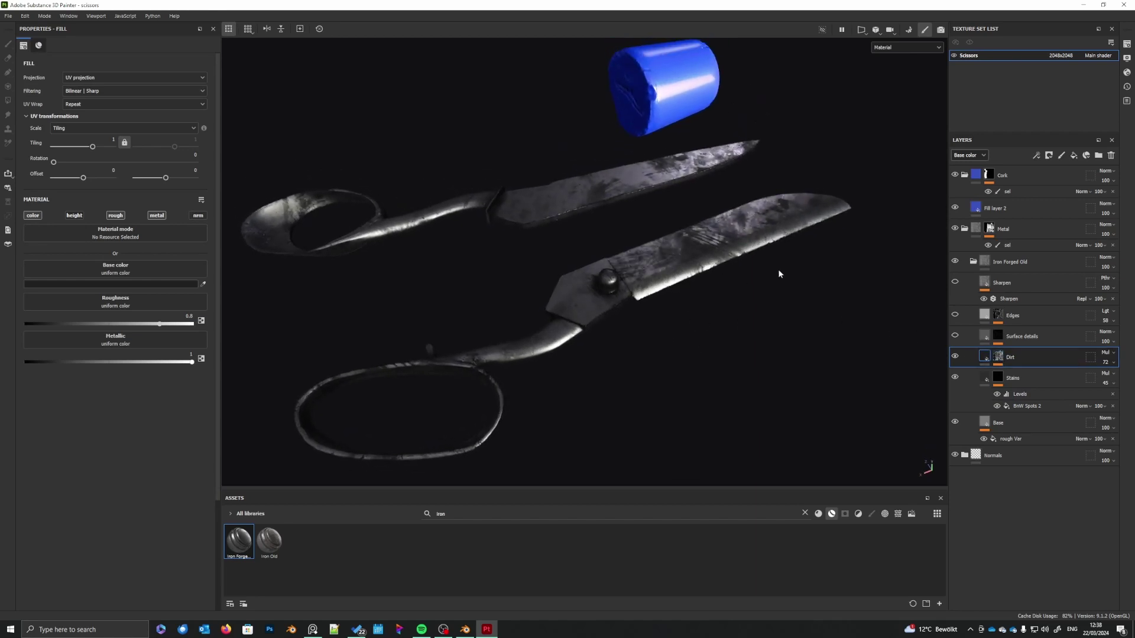
click(998, 358)
alt+click(998, 358)
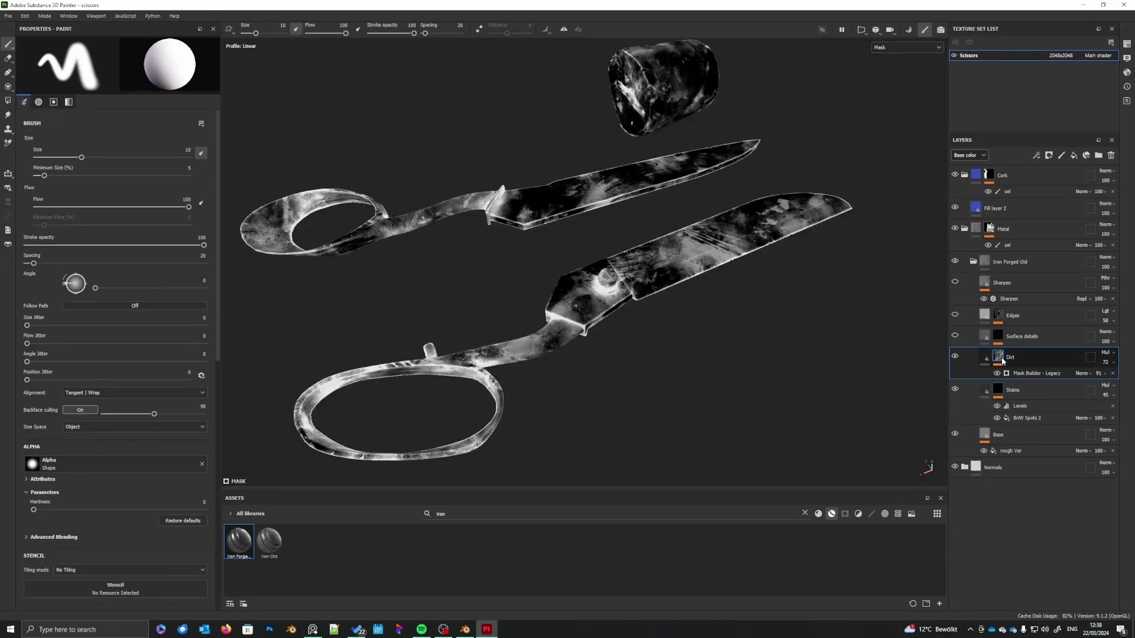
mouse_move(756, 318)
alt+mouse_down()
mouse_move(762, 309)
mouse_move(753, 319)
alt+mouse_up()
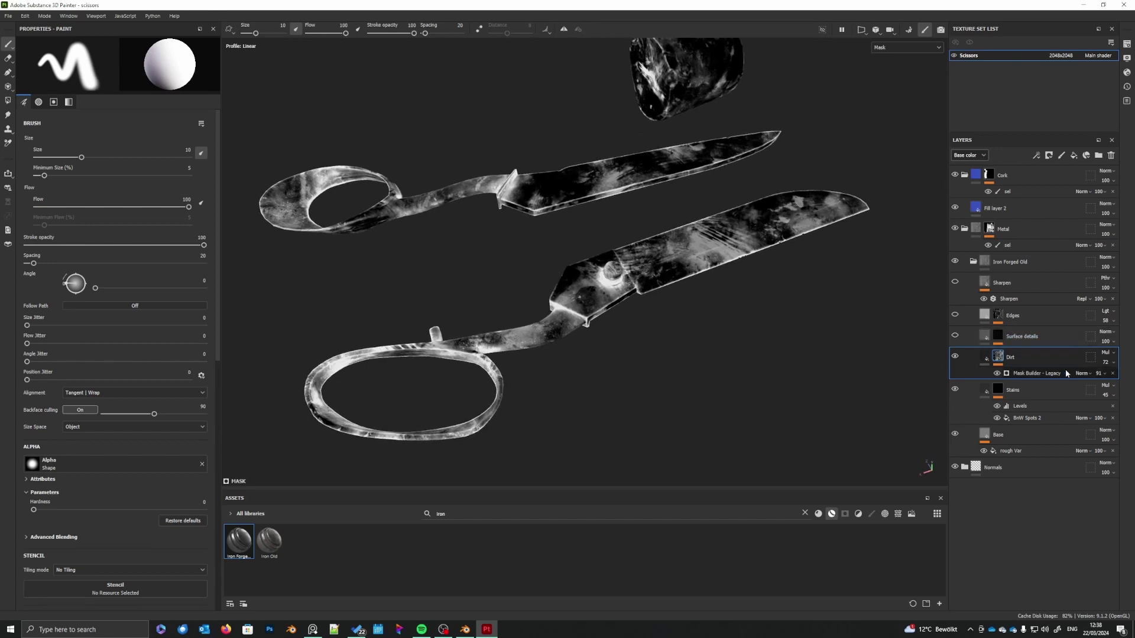
- Examine the grunge parameters and image inputs of the Dirt mask's Mask Builder - Legacy generator
click(1034, 375)
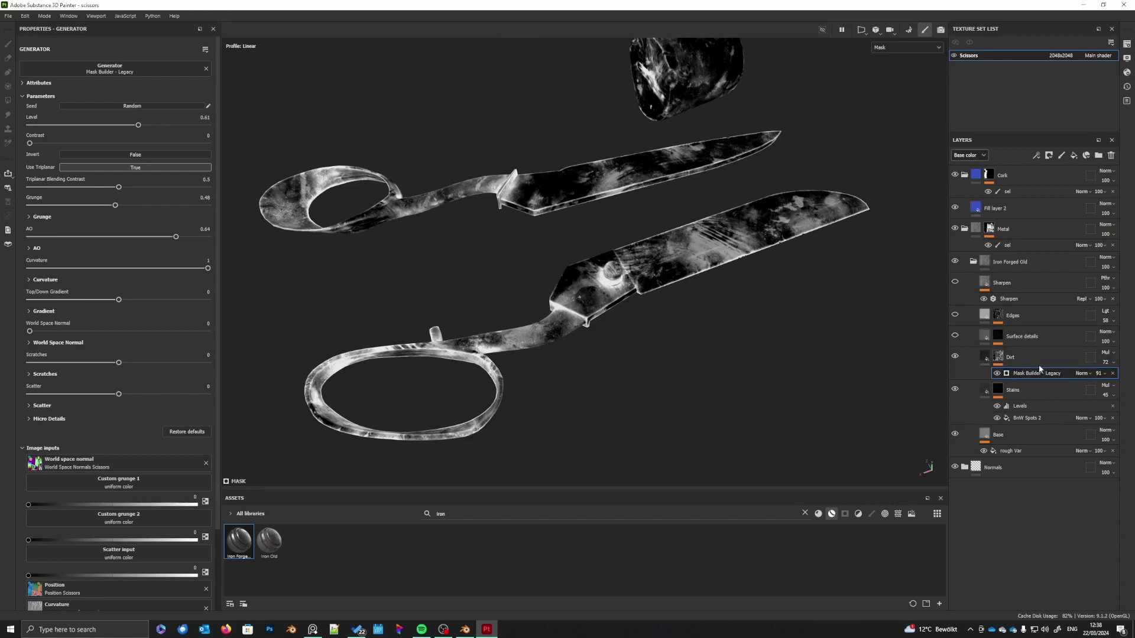
alt+drag(636, 353, 650, 342)
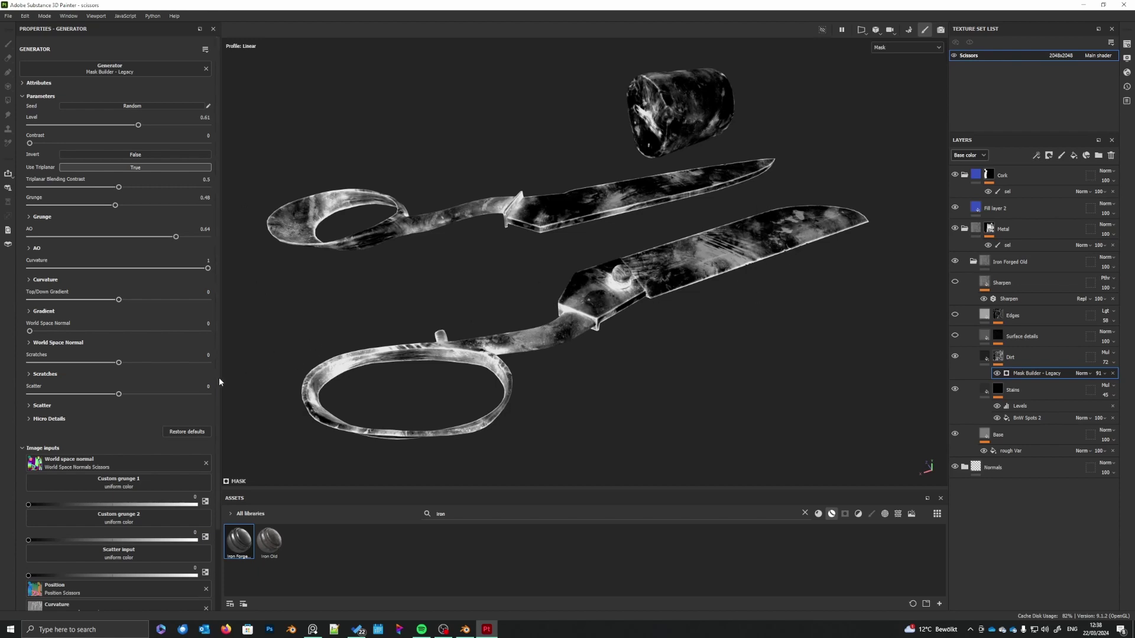
drag(219, 377, 230, 292)
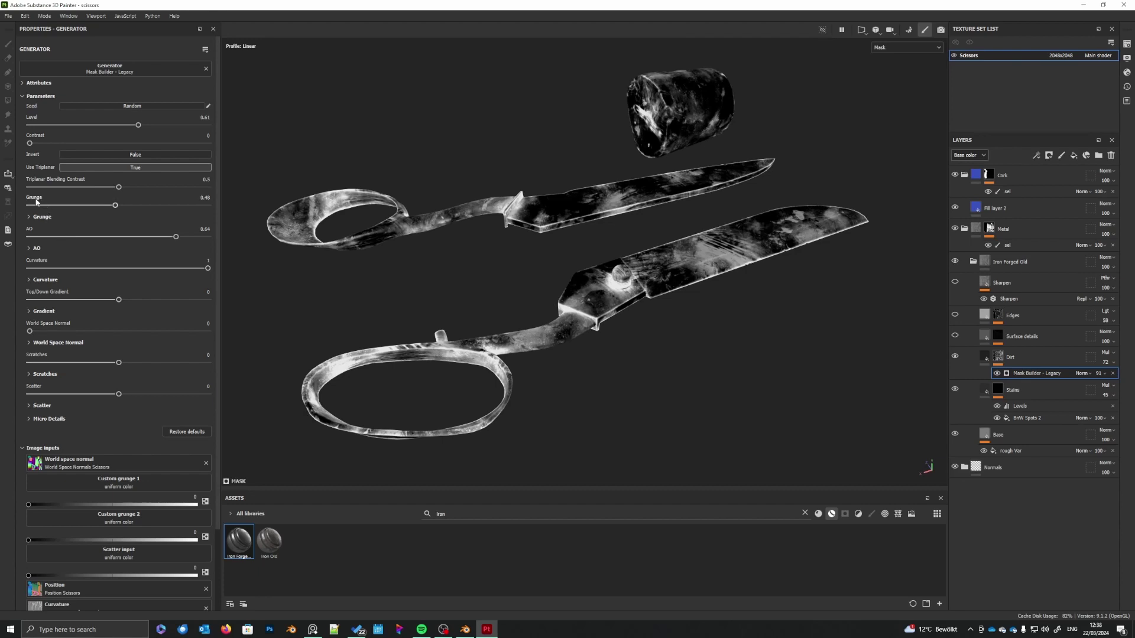
click(29, 217)
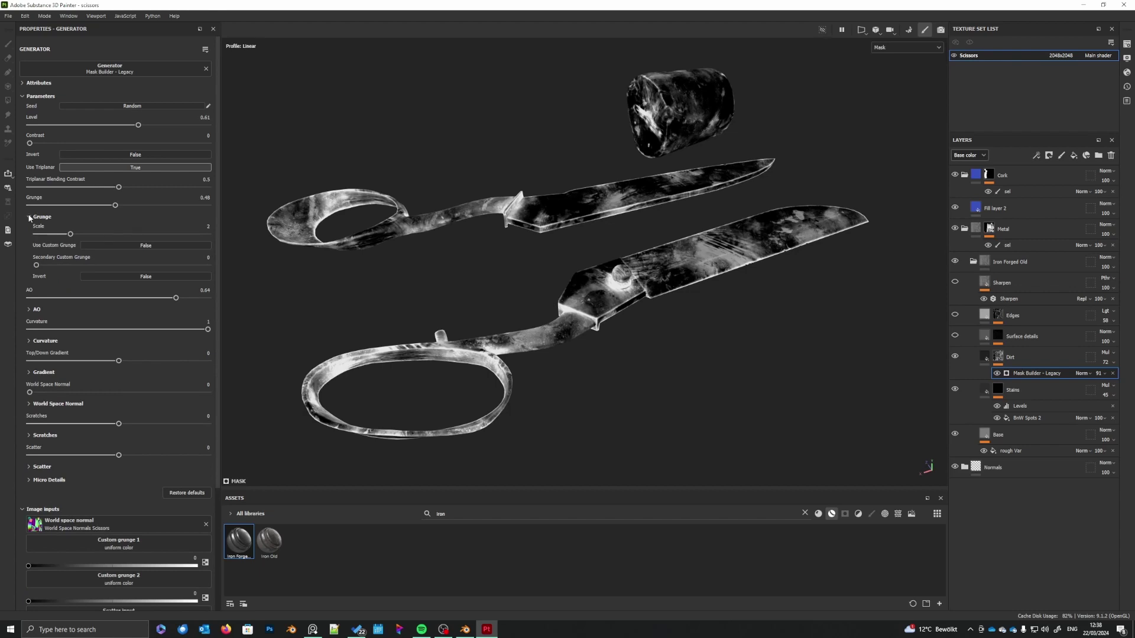
click(28, 217)
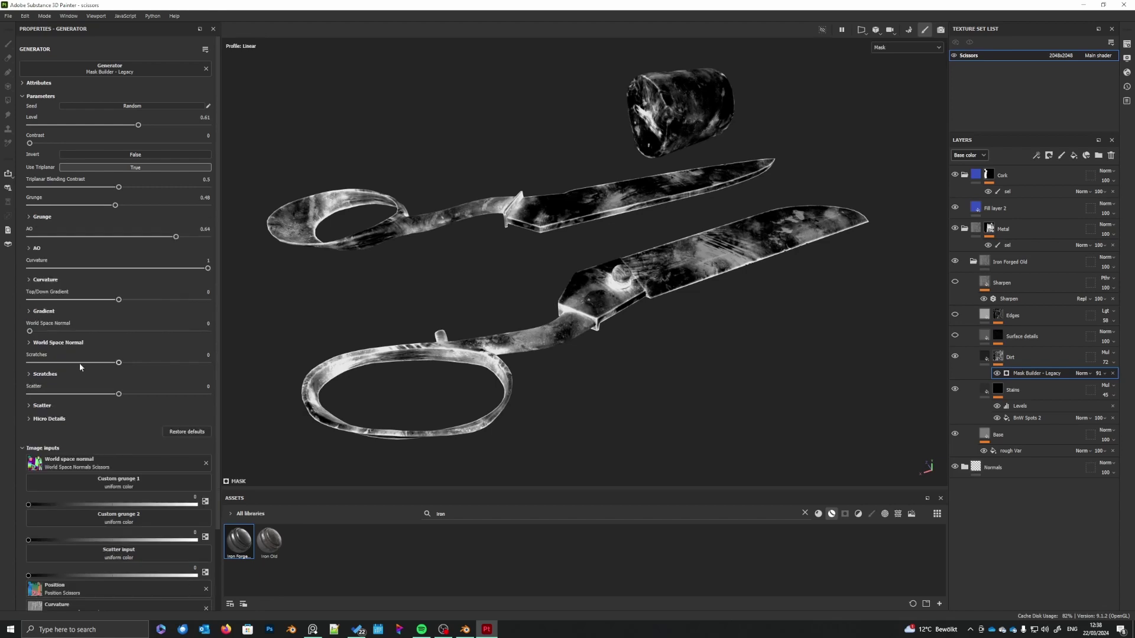
scroll(79, 363, down, 3)
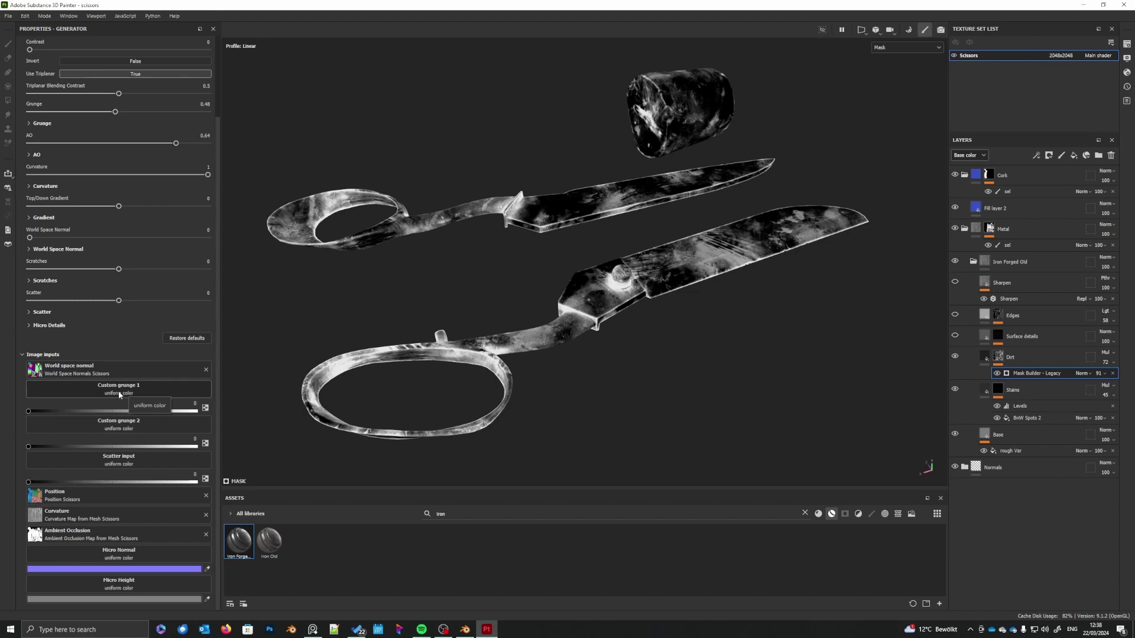
scroll(116, 319, up, 3)
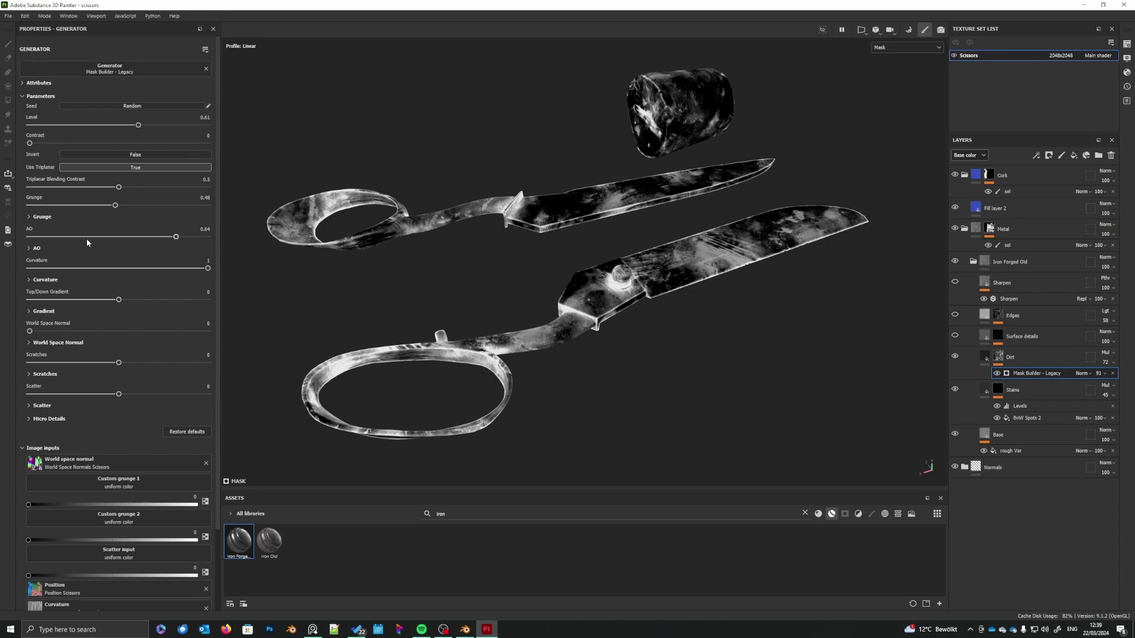
- Enable the custom grunge in the Dirt mask generator and assign the Dirt 4 texture to Custom grunge 1
click(29, 217)
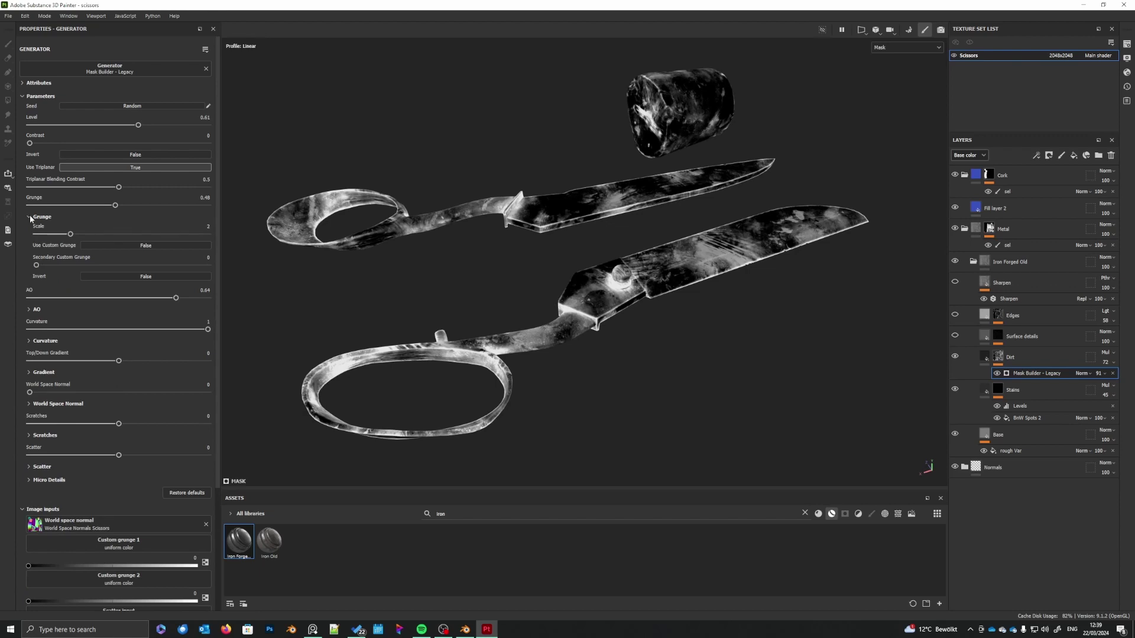
click(146, 245)
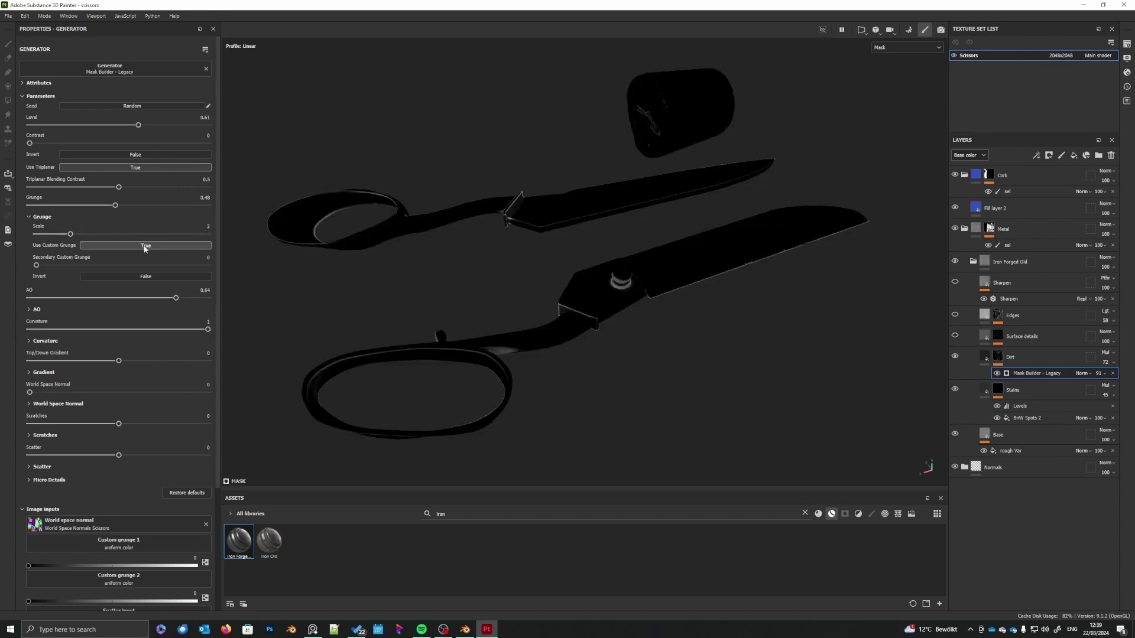
scroll(299, 397, down, 3)
scroll(182, 464, down, 3)
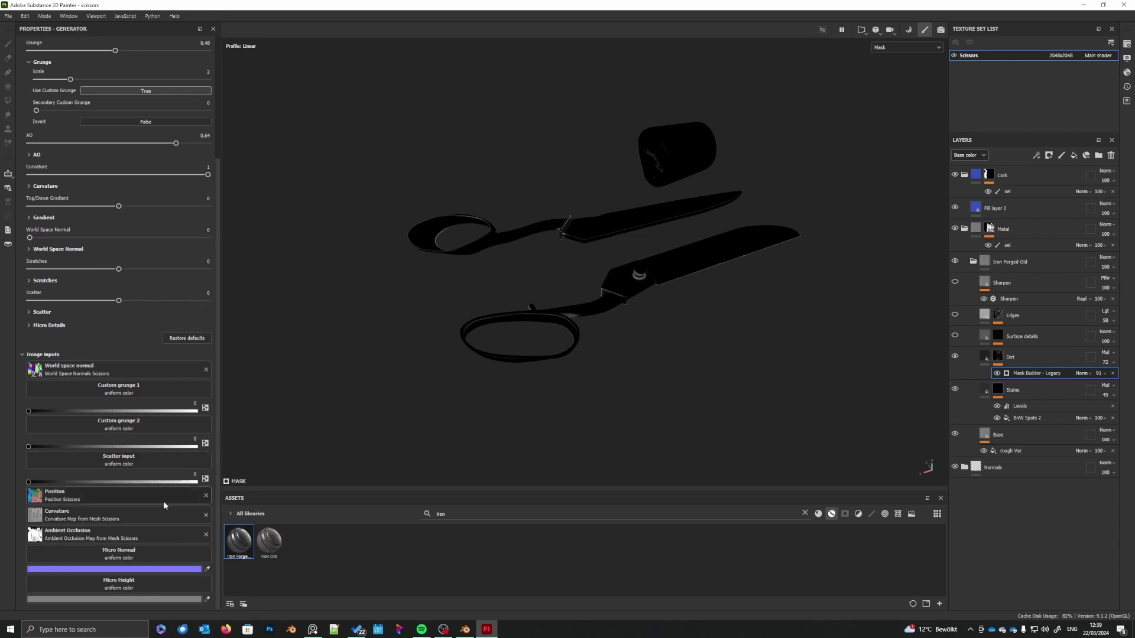
click(134, 391)
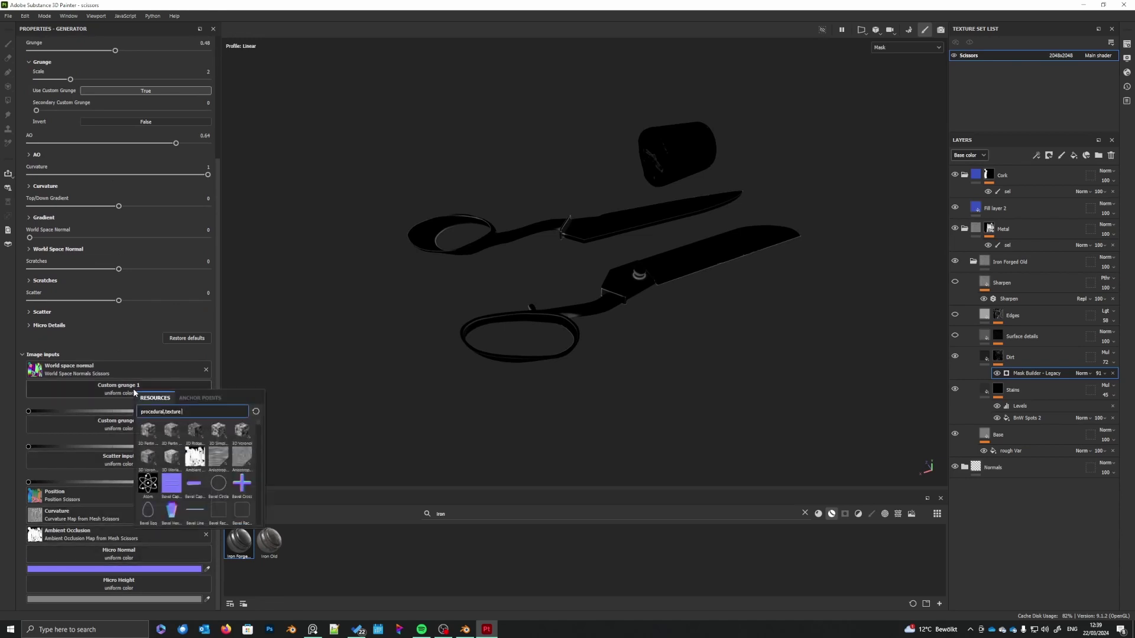
text(dirt)
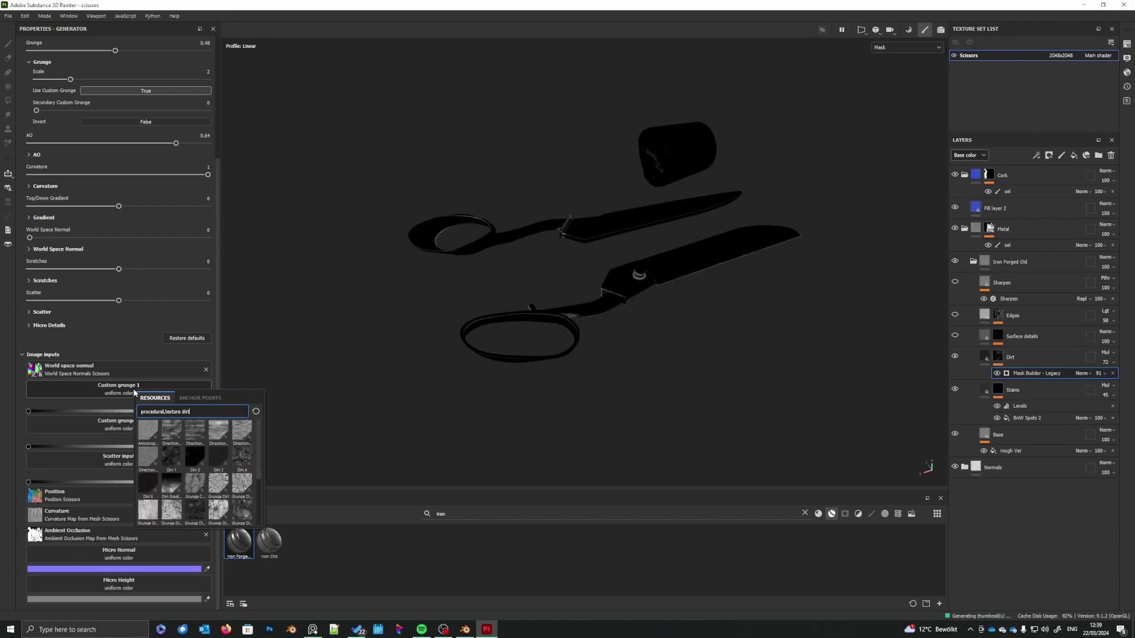
click(243, 458)
scroll(582, 380, up, 5)
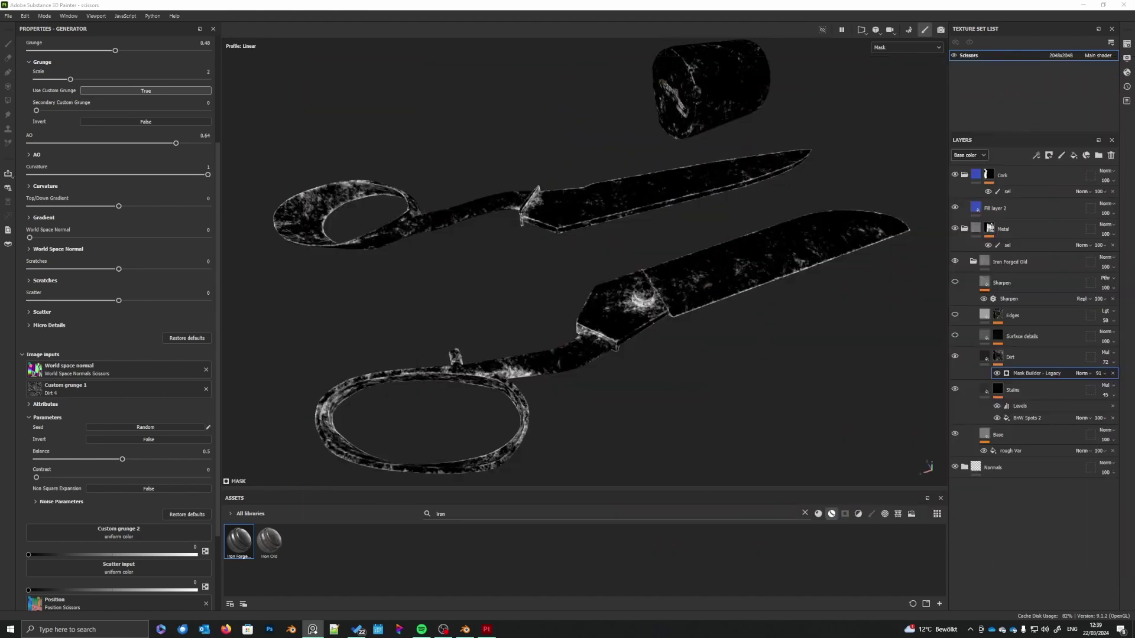
scroll(471, 338, down, 2)
mouse_move(471, 336)
alt+mouse_down()
mouse_move(477, 362)
mouse_move(481, 347)
alt+mouse_up()
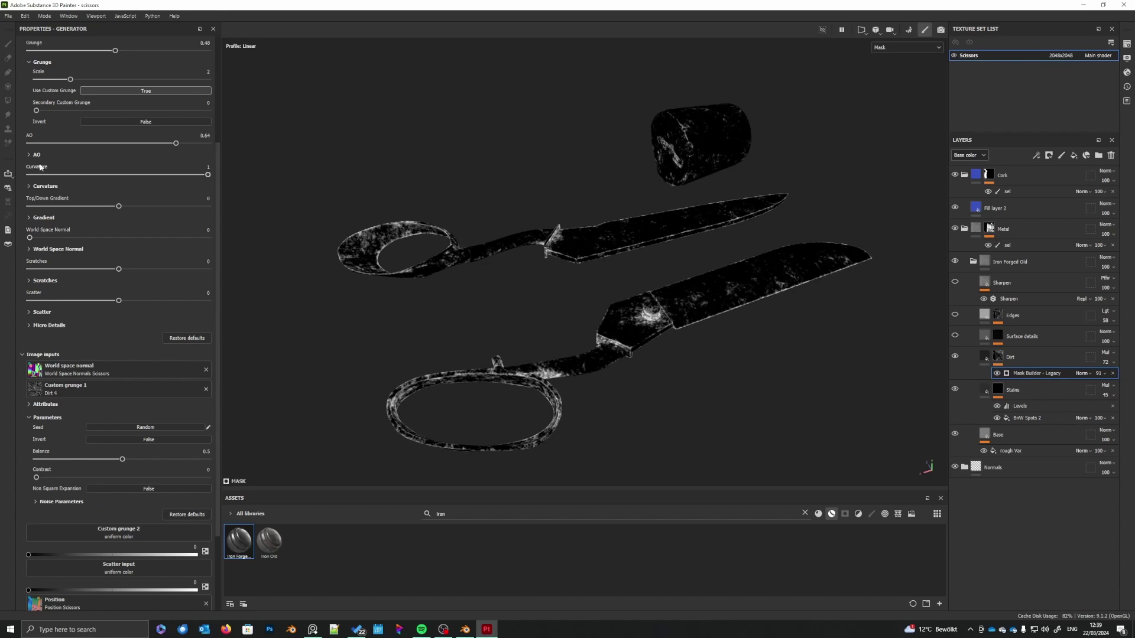
- Try another grunge scale in the Dirt mask generator and set its level to 0.44
scroll(51, 171, up, 3)
scroll(51, 175, up, 3)
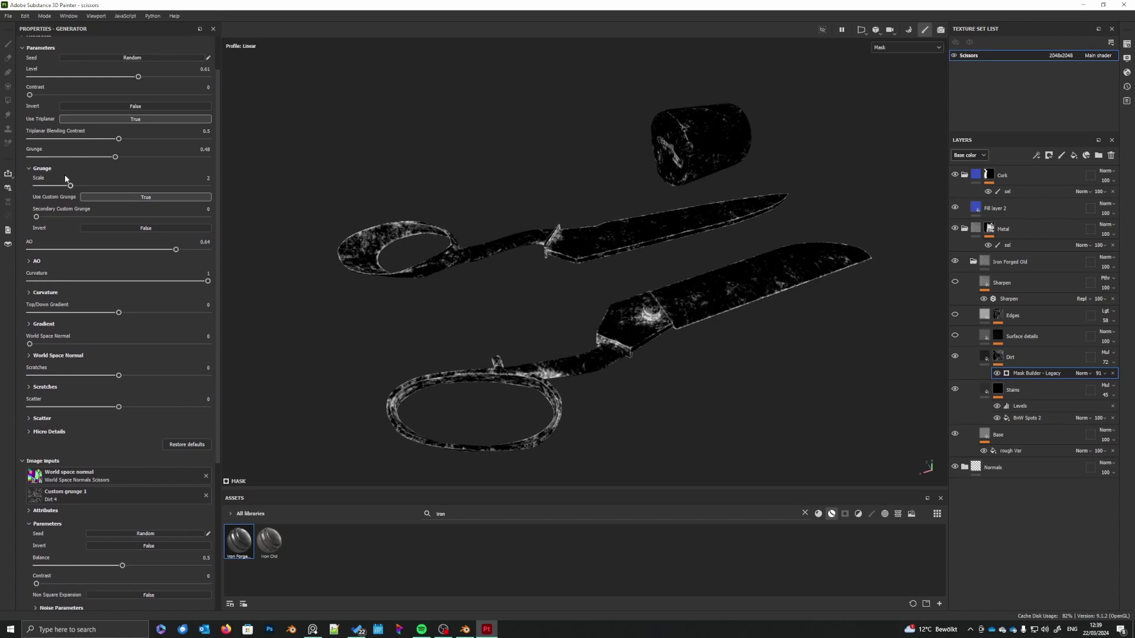
mouse_move(78, 185)
mouse_down()
mouse_move(107, 189)
mouse_move(75, 185)
mouse_up()
scroll(42, 221, up, 2)
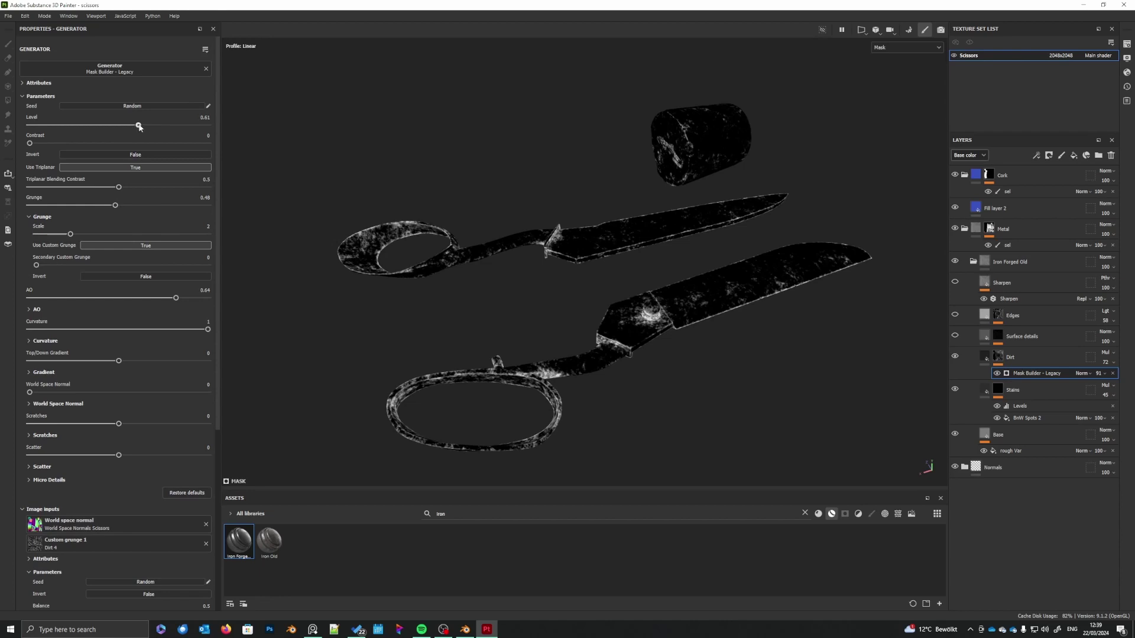
drag(140, 127, 107, 134)
- Return to the material view and set the Dirt mask generator's level to 0.83
click(985, 357)
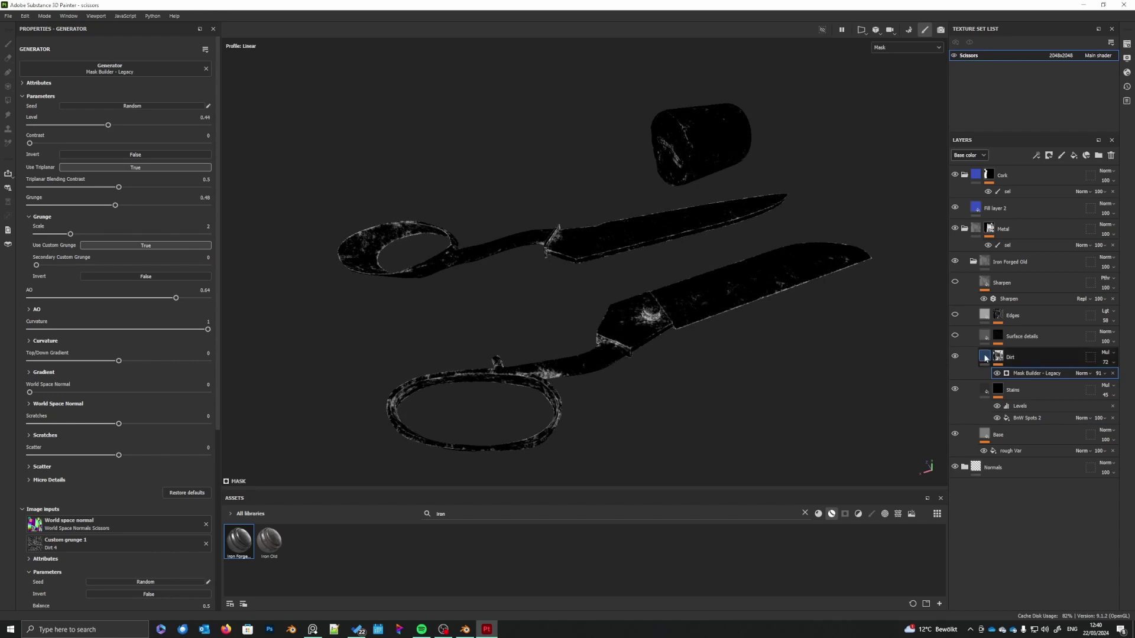
scroll(652, 358, up, 5)
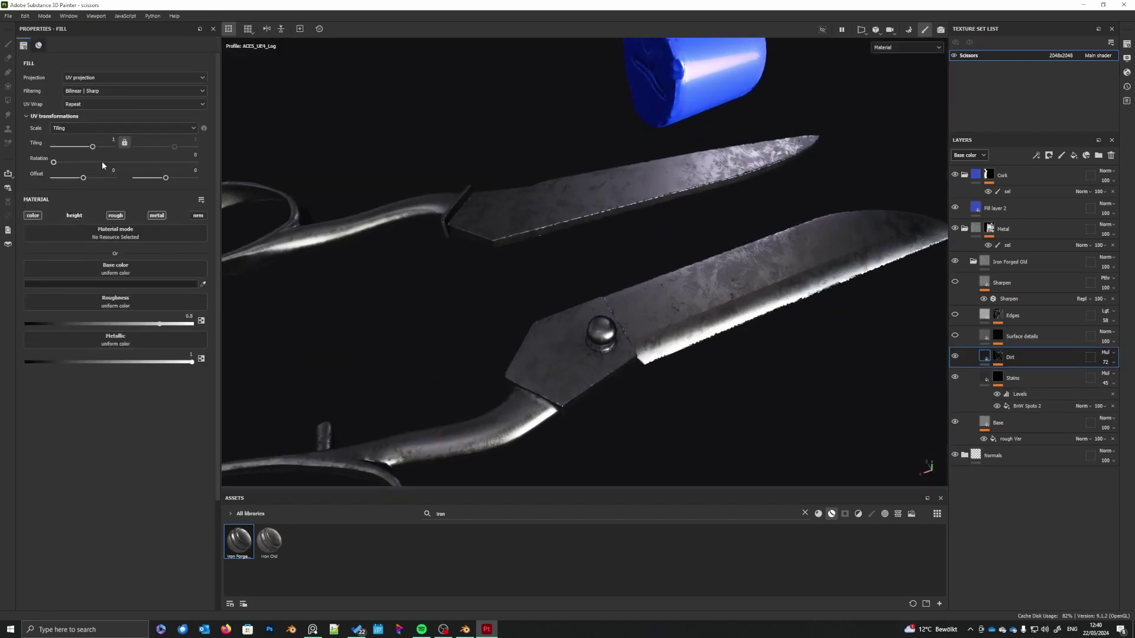
click(999, 357)
click(1028, 374)
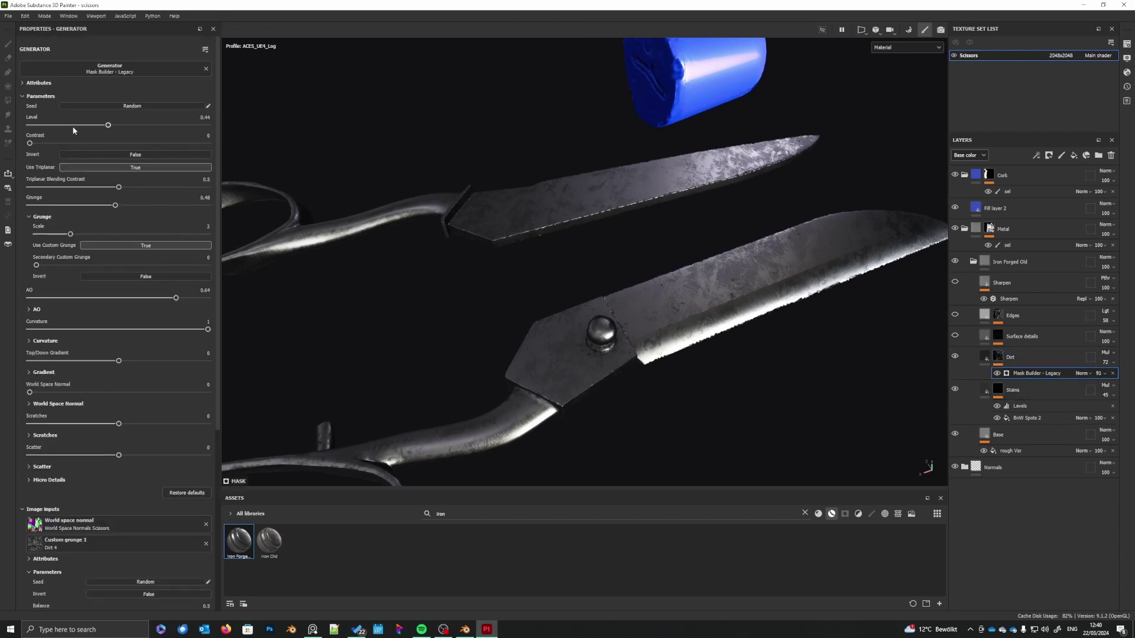
drag(108, 127, 177, 132)
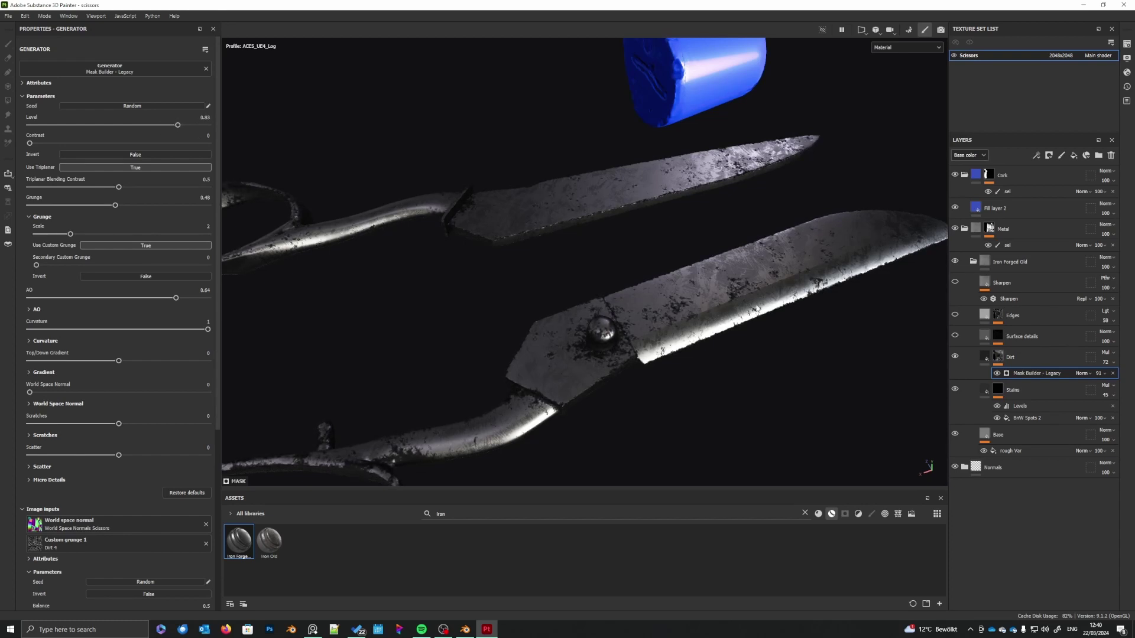
- Set the Dirt mask generator's level to 0.6 and the Dirt layer's opacity to 39
scroll(668, 348, down, 3)
mouse_move(667, 351)
alt+mouse_down()
mouse_move(600, 332)
mouse_move(679, 309)
mouse_move(678, 337)
alt+mouse_up()
scroll(677, 322, up, 3)
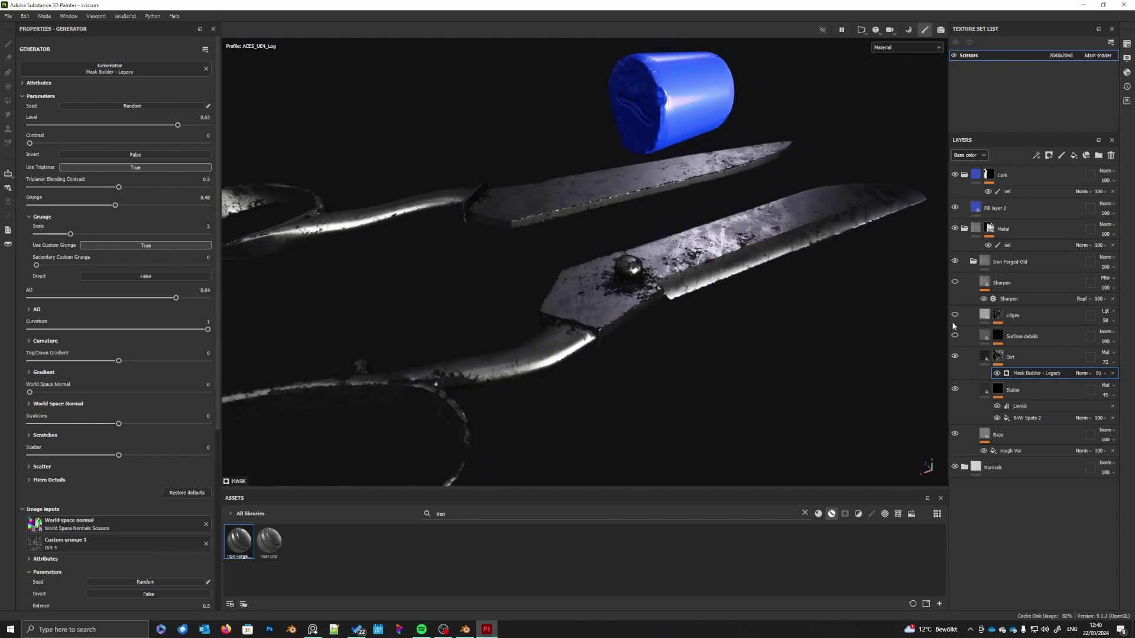
click(1114, 363)
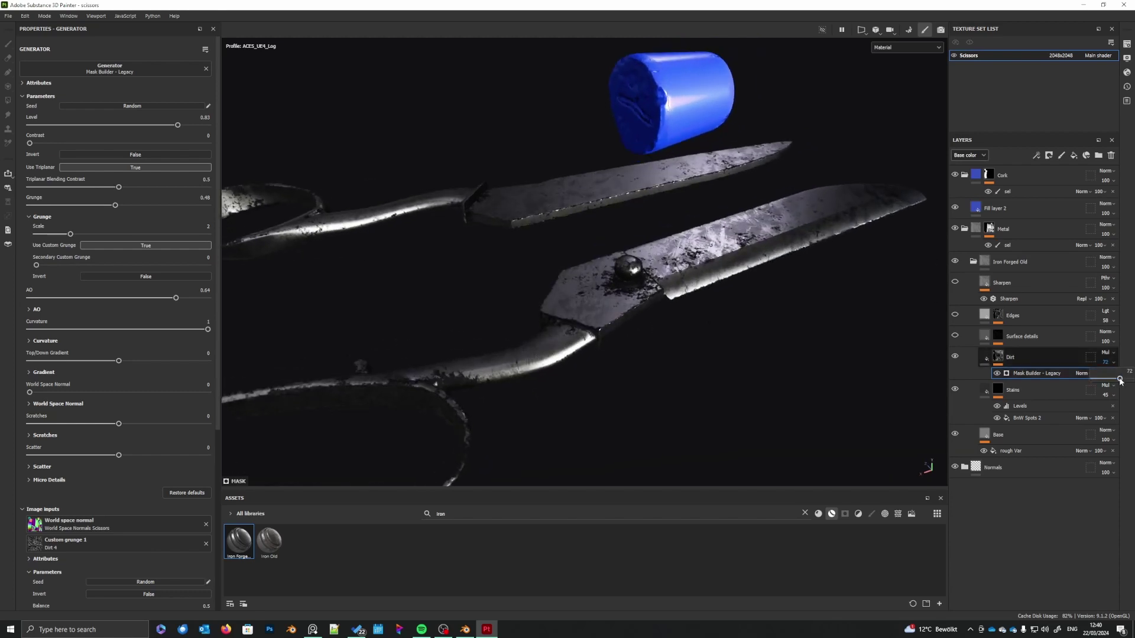
drag(1120, 381, 1100, 380)
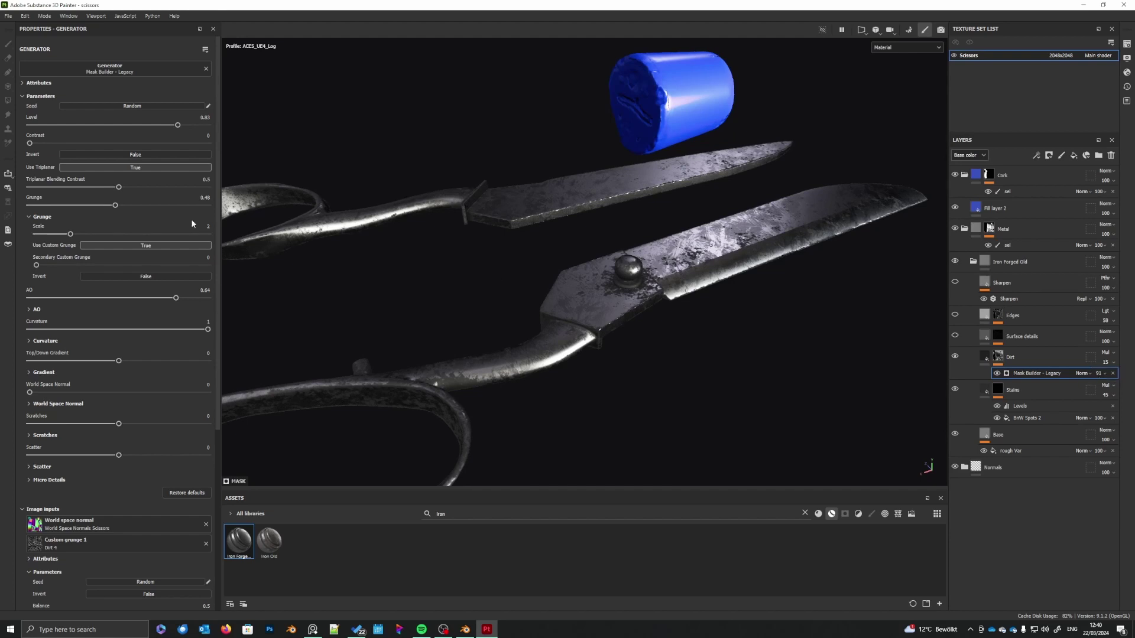
drag(178, 126, 137, 126)
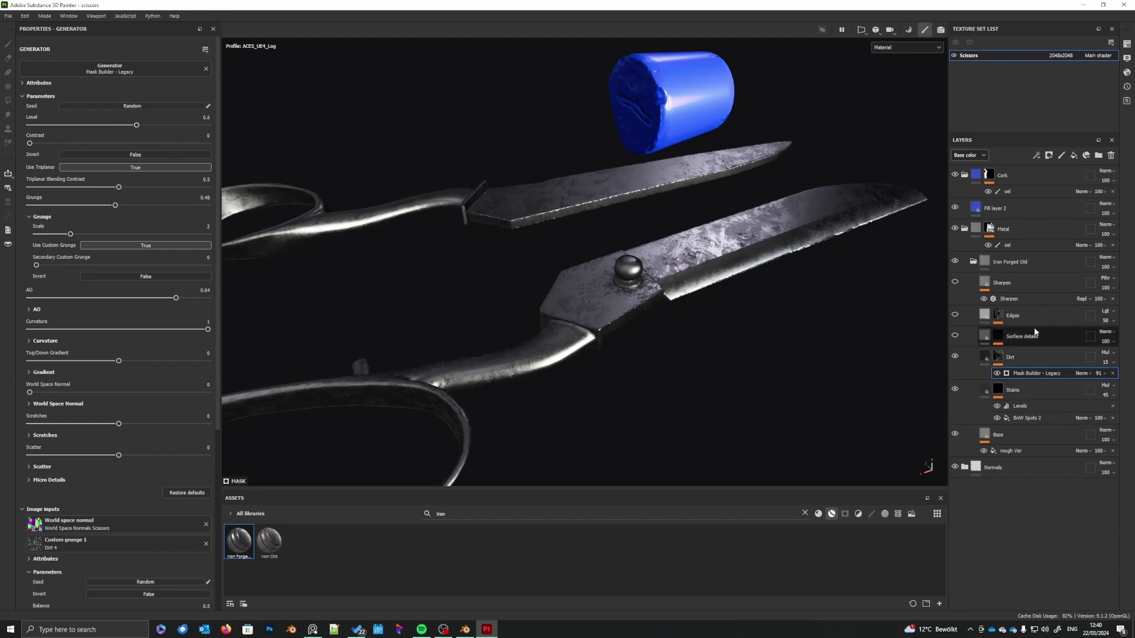
click(1105, 374)
drag(1123, 378, 1129, 378)
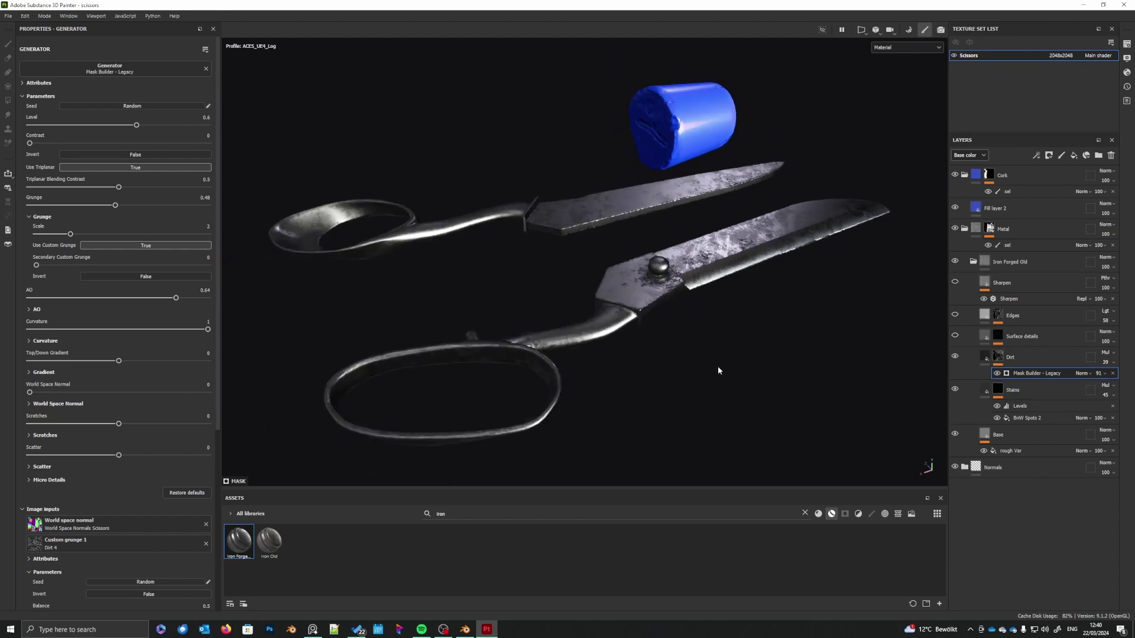
- Examine the dirt and stains on both scissor blades from several angles and under different lighting directions
mouse_move(719, 370)
alt+mouse_down()
mouse_move(615, 418)
mouse_move(712, 375)
mouse_move(859, 352)
mouse_move(633, 337)
mouse_move(732, 358)
mouse_move(726, 370)
alt+mouse_up()
shift+right_drag(726, 370, 747, 361)
alt+drag(745, 370, 677, 140)
shift+right_drag(677, 140, 796, 193)
alt+drag(796, 192, 703, 215)
alt+drag(621, 213, 599, 326)
scroll(598, 315, up, 3)
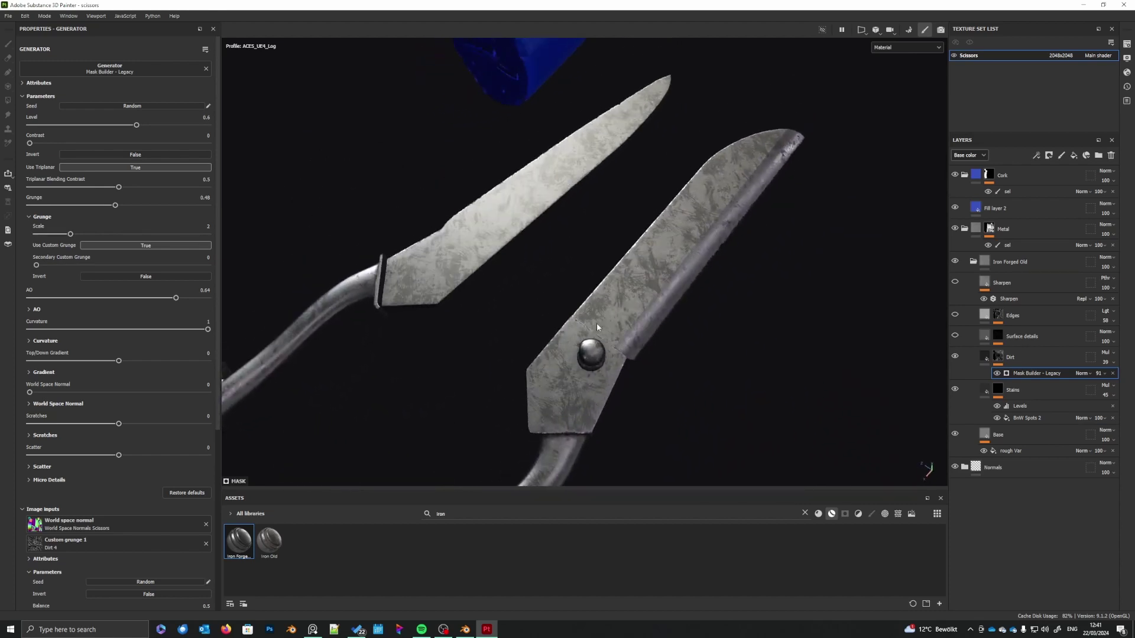
mouse_move(599, 327)
shift+right_down()
mouse_move(623, 326)
mouse_move(605, 329)
shift+right_up()
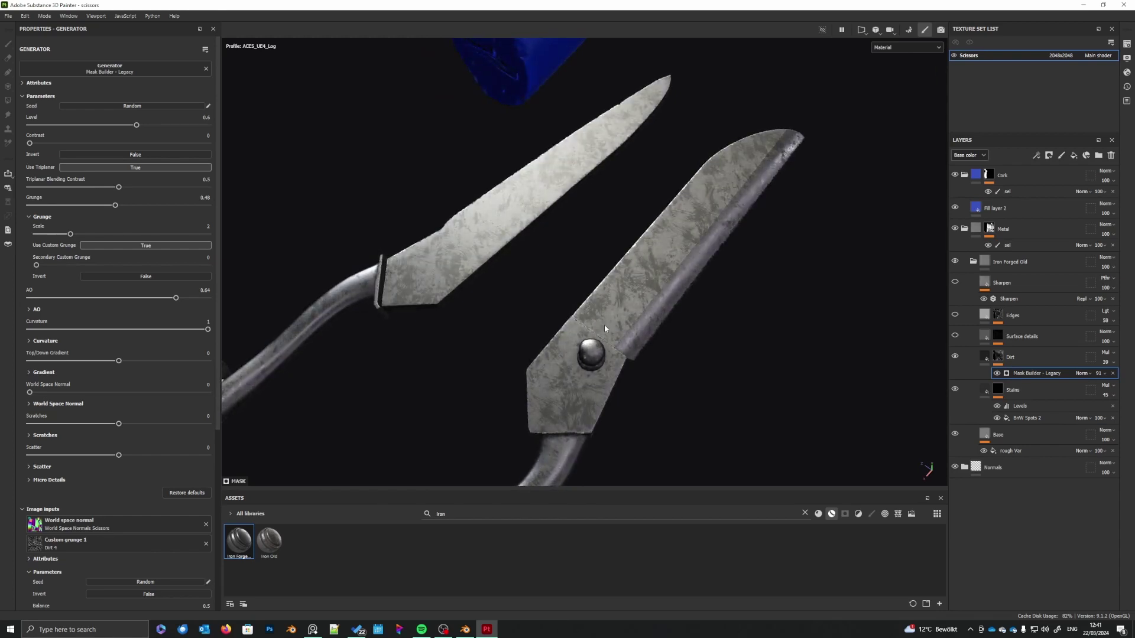
scroll(609, 331, down, 3)
alt+middle_drag(634, 349, 638, 346)
alt+drag(637, 347, 719, 405)
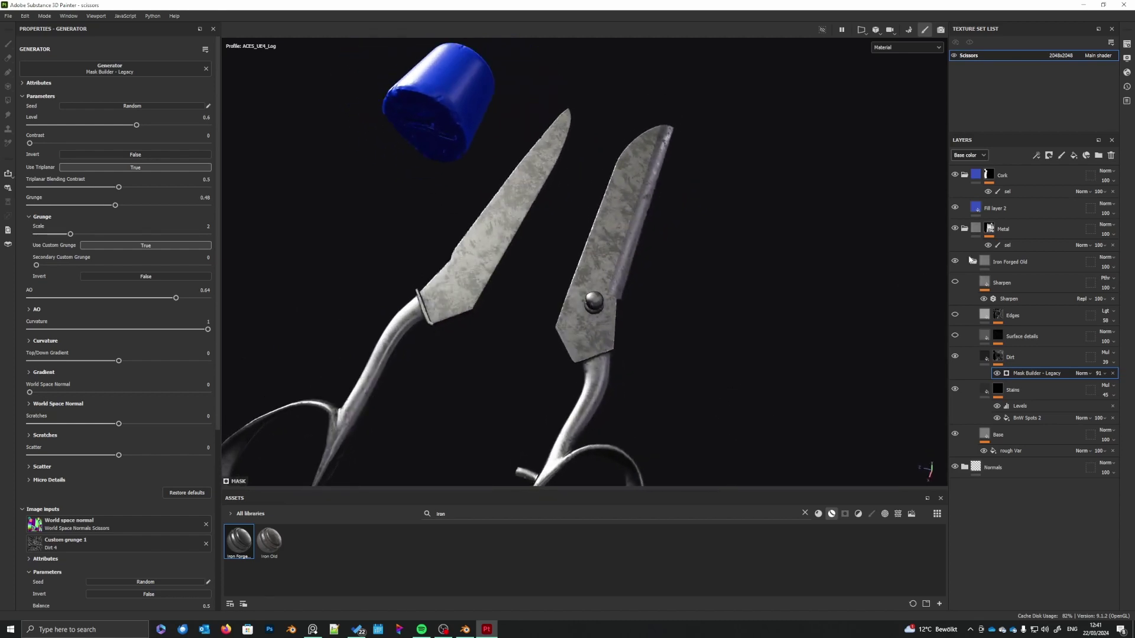
- Collapse the Iron Forged Old and Metal folders and create a folder named Height above the Normals folder
click(973, 261)
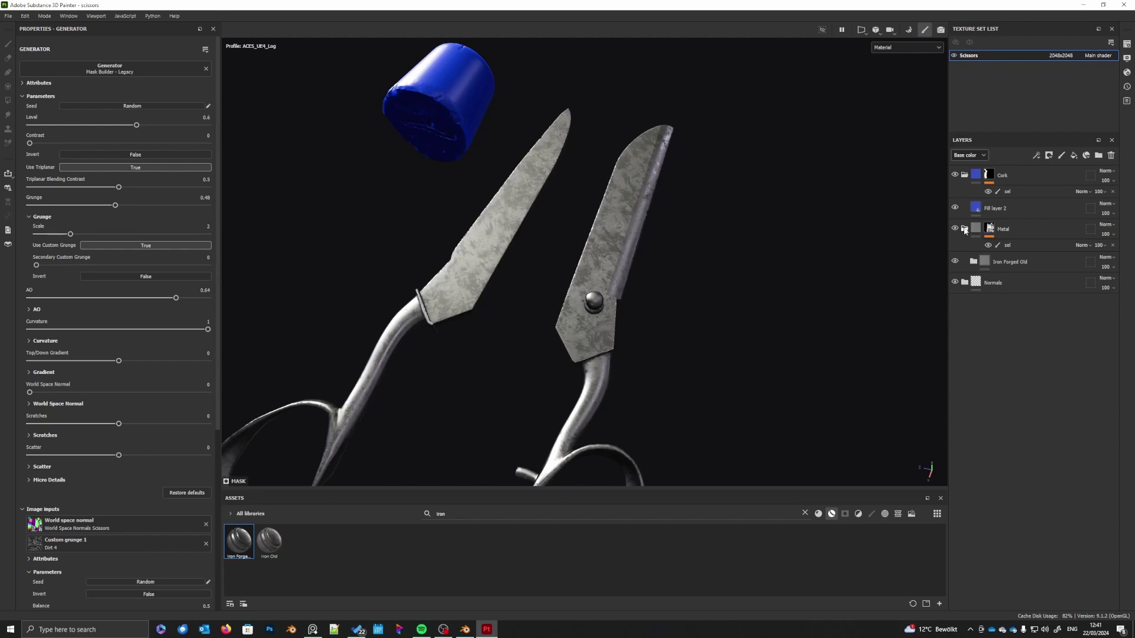
click(965, 230)
click(1011, 266)
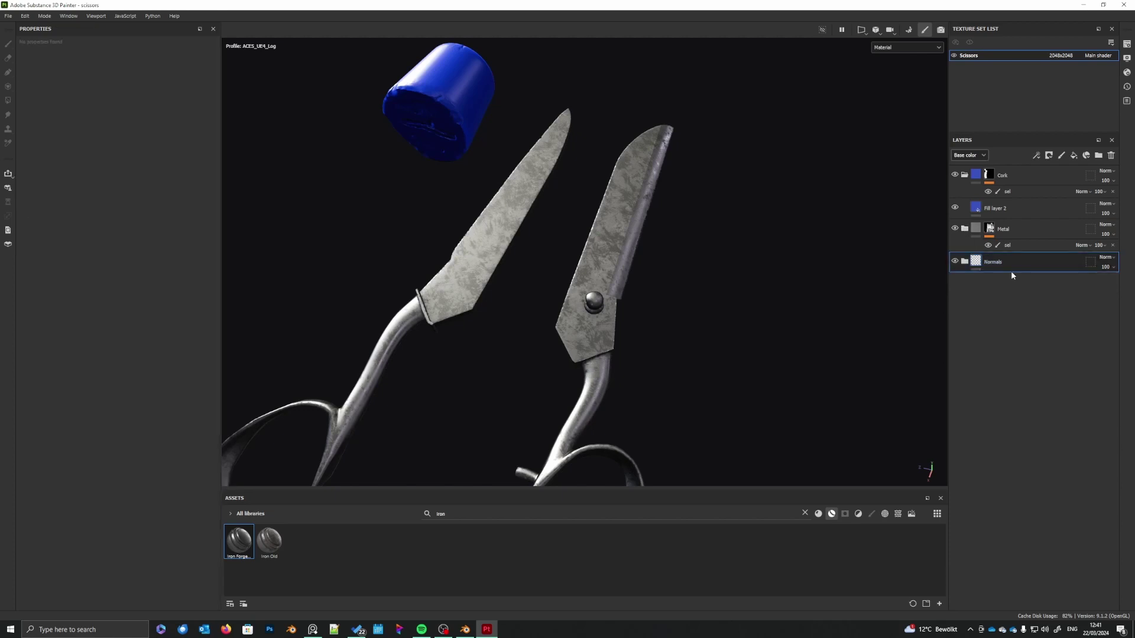
click(1098, 155)
double_click(994, 262)
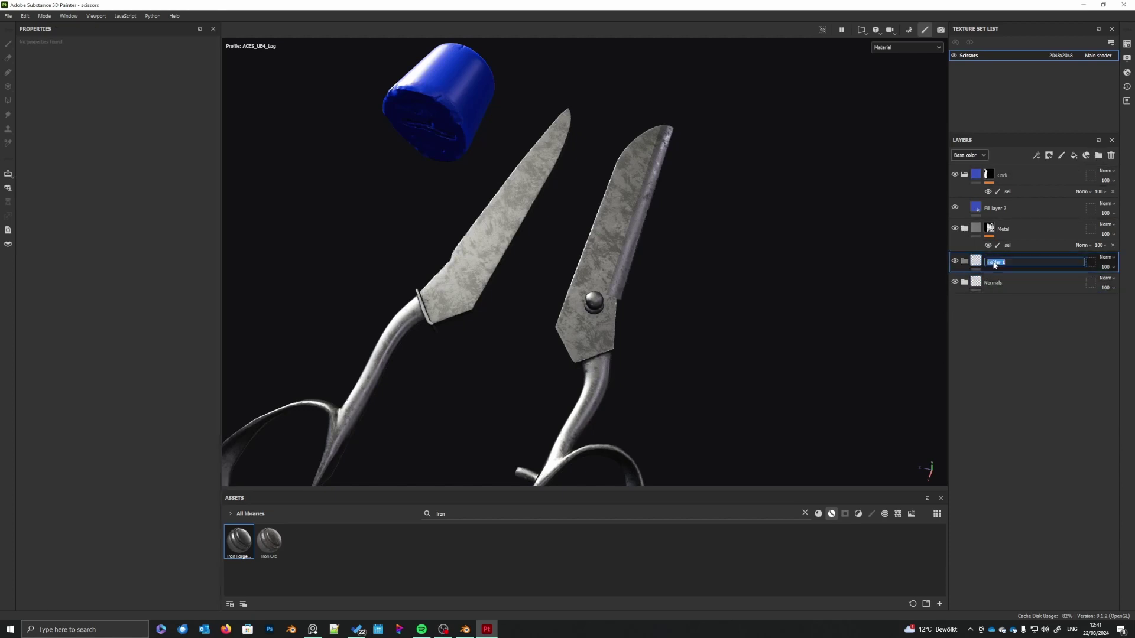
text(Height)
key(Return)
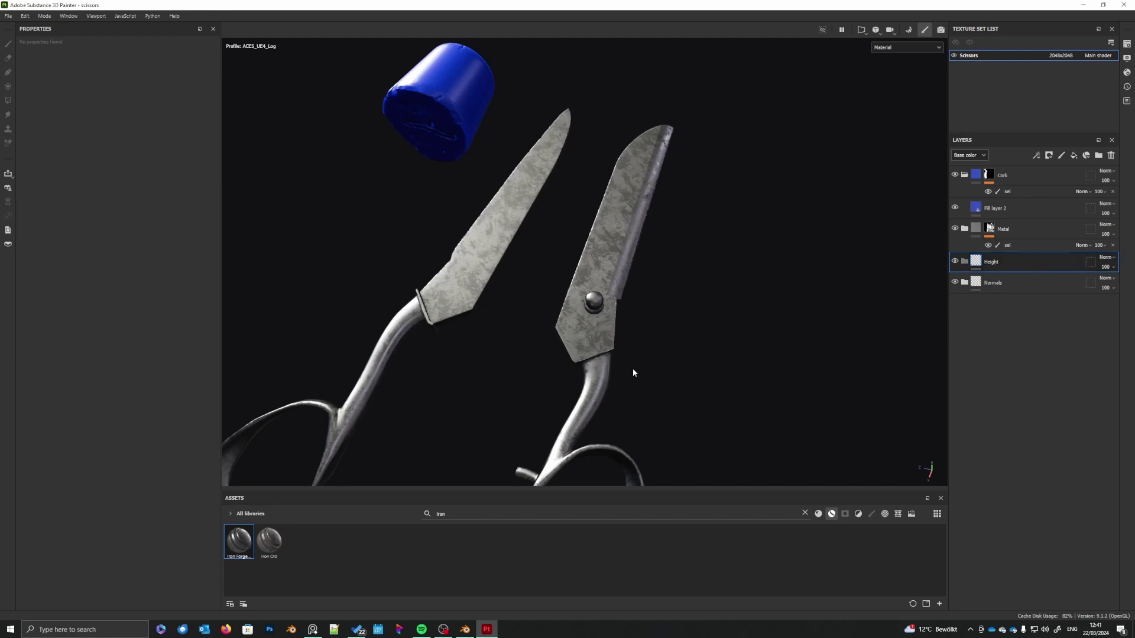
- Add a fill layer named HingeHole in the Height folder with only the height channel active
scroll(631, 370, up, 4)
alt+middle_drag(643, 381, 641, 432)
alt+middle_drag(567, 405, 626, 378)
alt+drag(626, 378, 374, 325)
scroll(623, 366, up, 3)
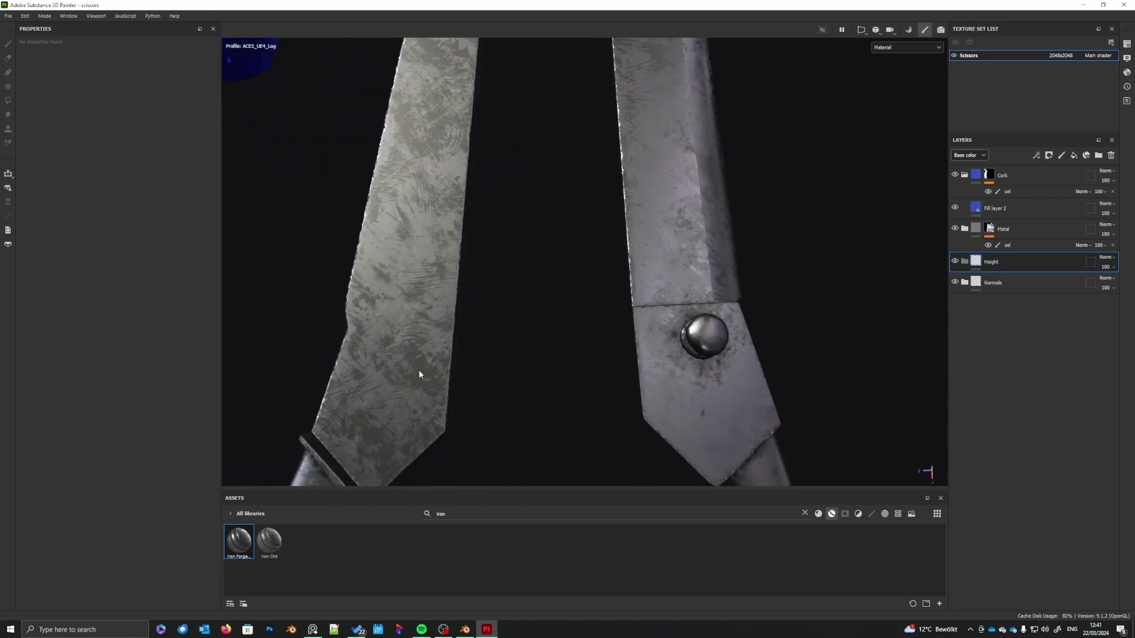
alt+drag(421, 378, 572, 402)
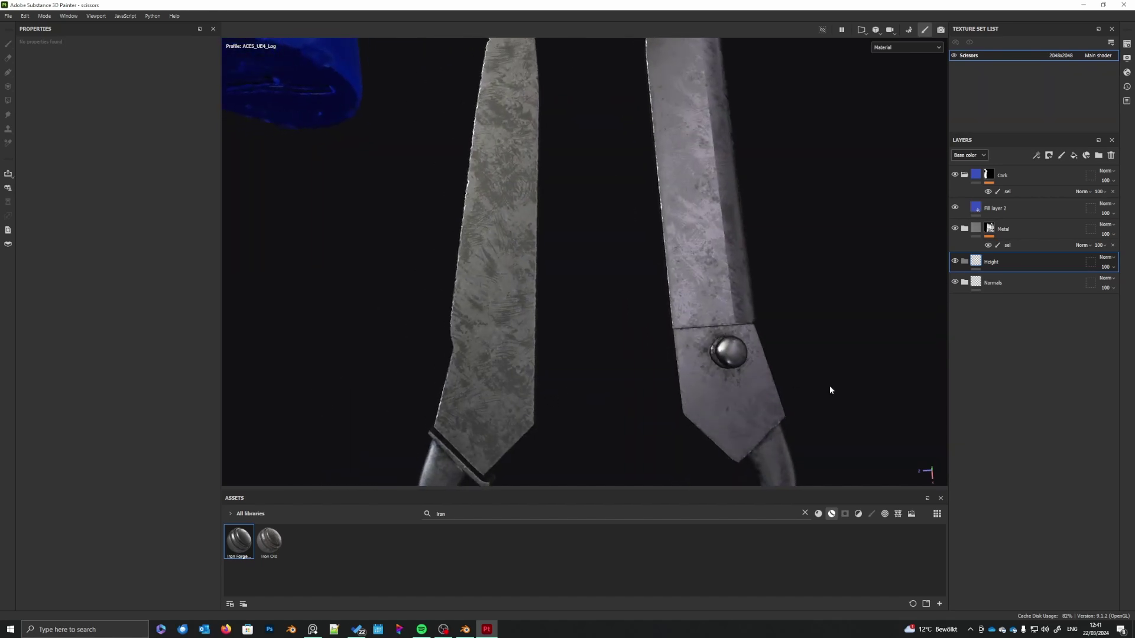
click(1074, 156)
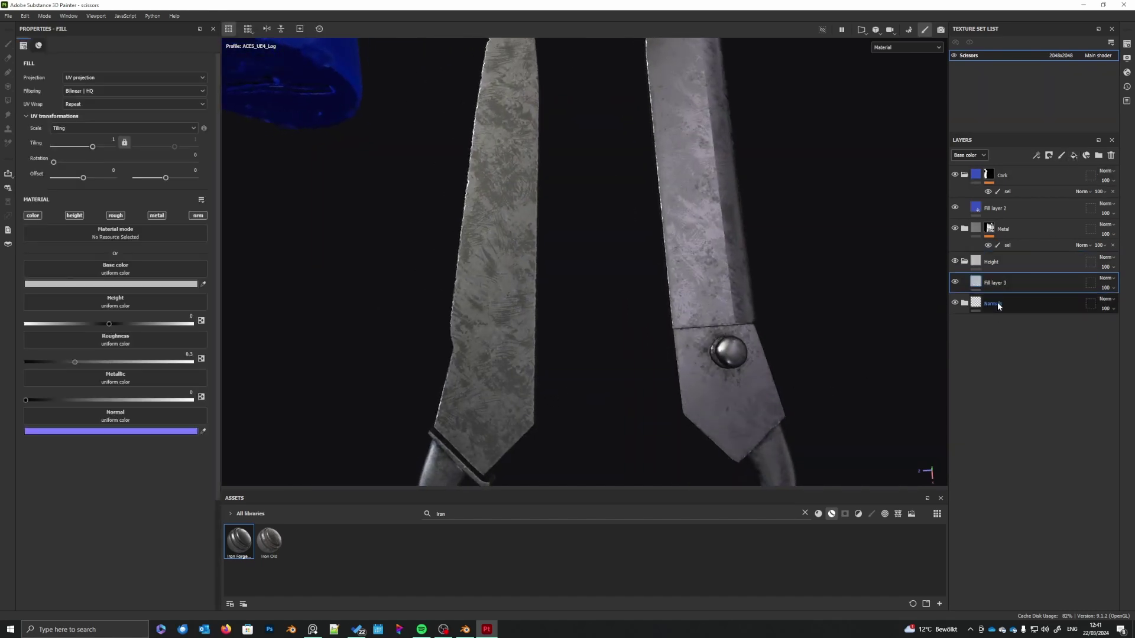
double_click(1001, 282)
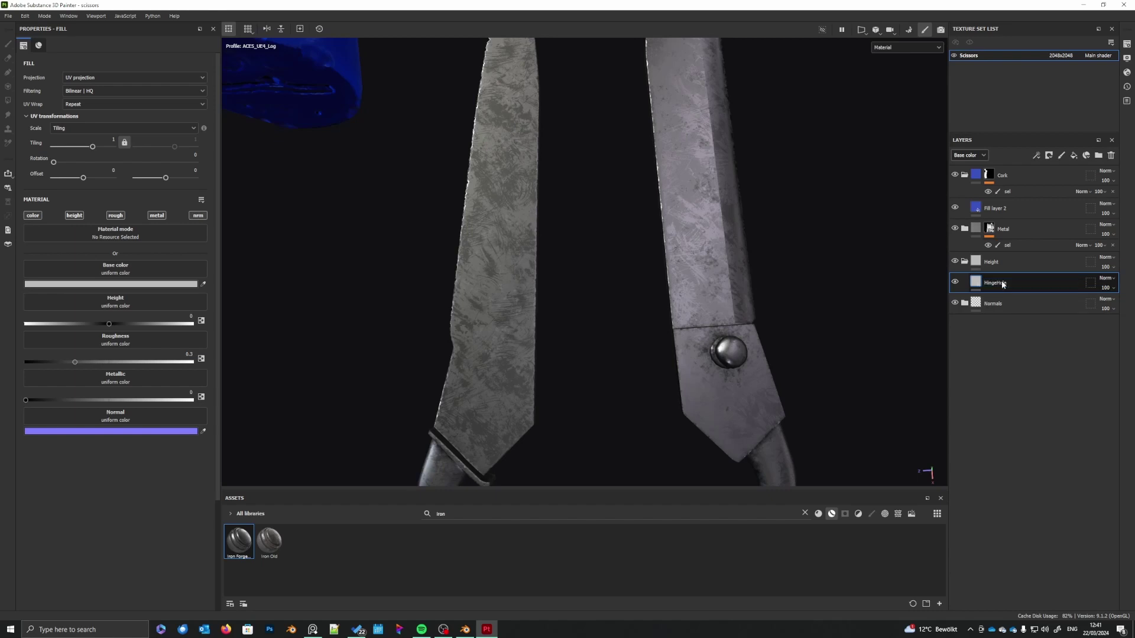
key(Return)
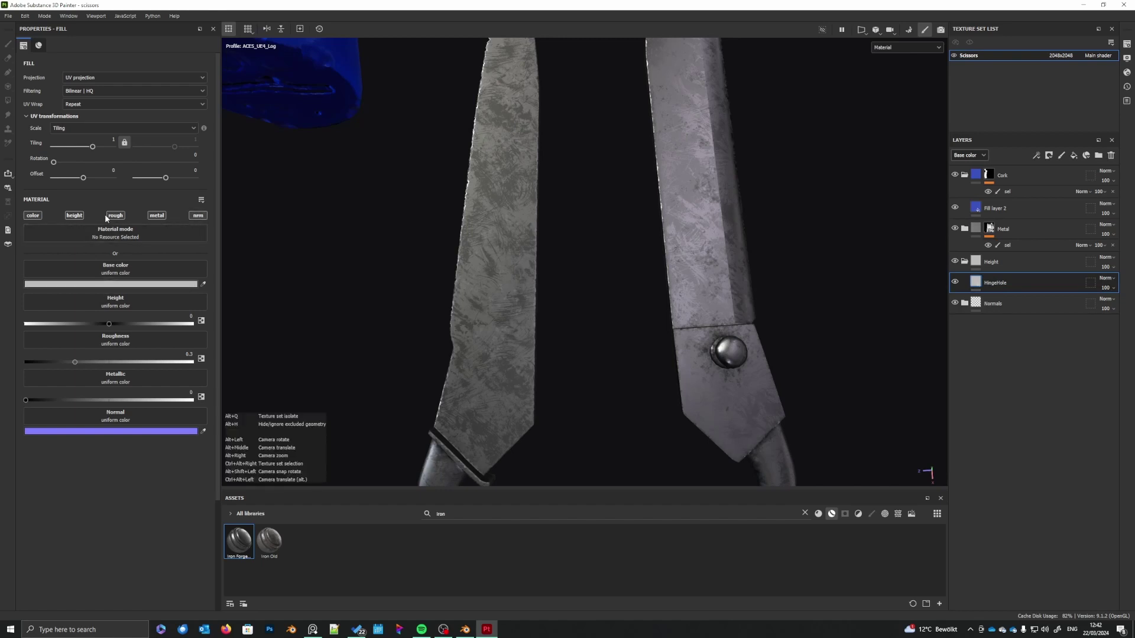
alt+click(76, 217)
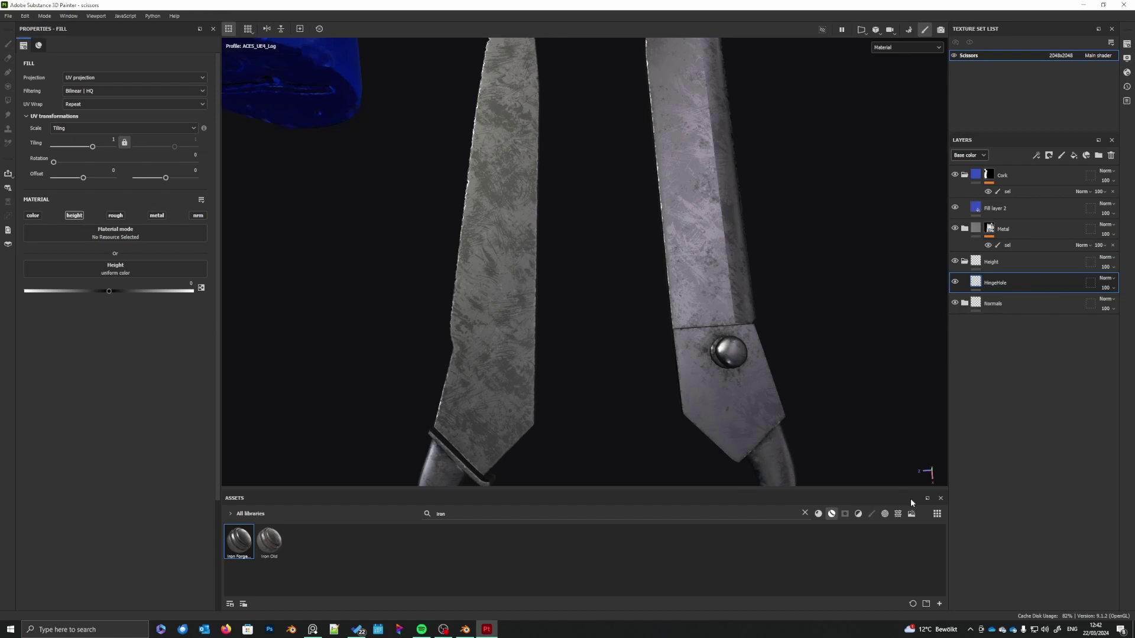
- Clear the asset search, filter the assets to brushes and pick the Basic Hard brush
click(805, 513)
click(872, 514)
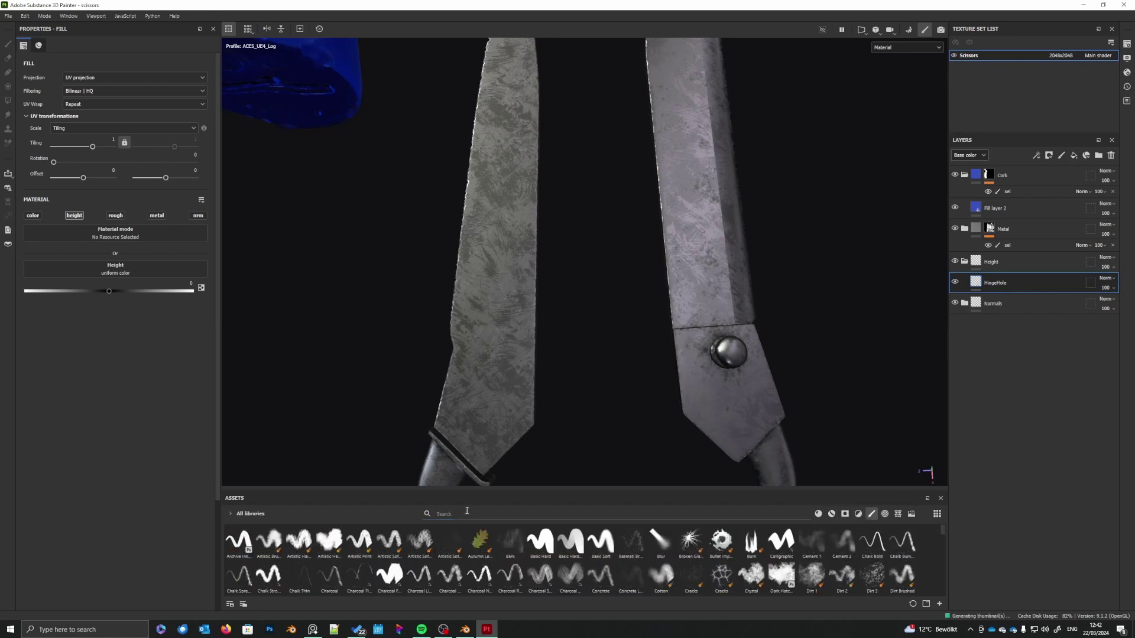
mouse_move(945, 531)
mouse_down()
mouse_move(945, 590)
mouse_move(943, 523)
mouse_up()
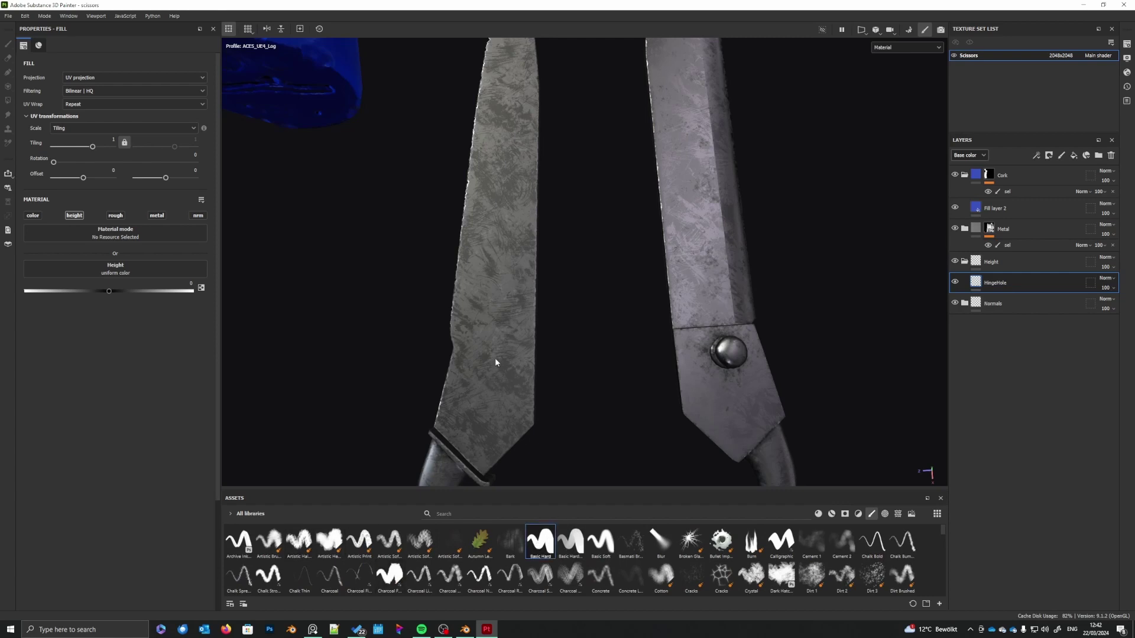
- Set the HingeHole fill's height to -0.0681 and enable its color channel with base color red FF0000
alt+drag(524, 352, 510, 347)
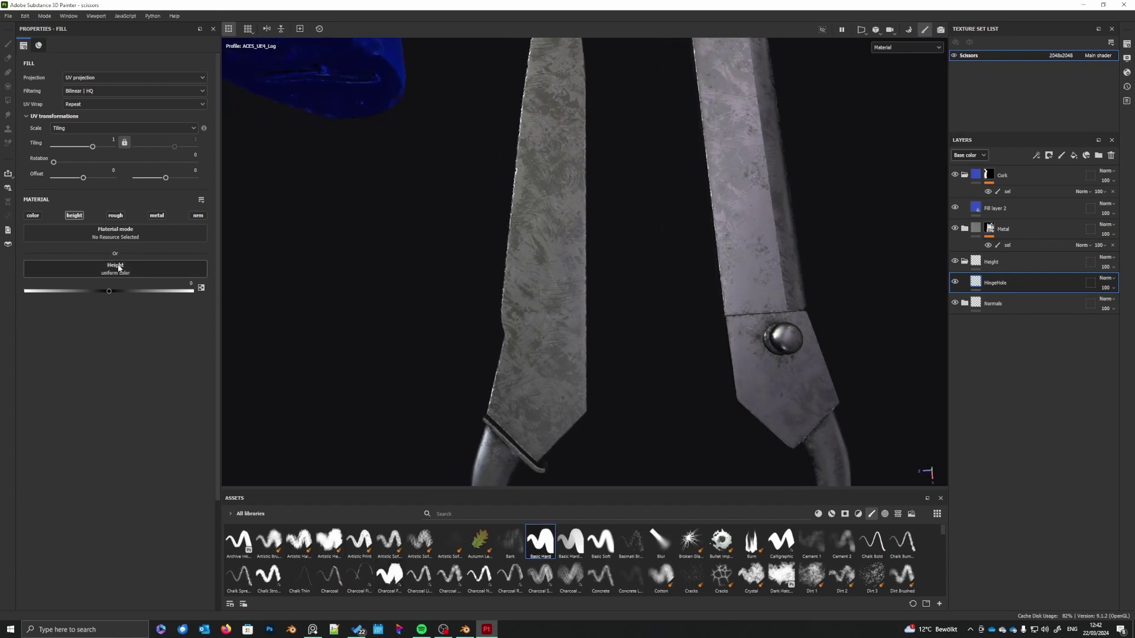
drag(109, 291, 102, 291)
click(33, 216)
click(88, 284)
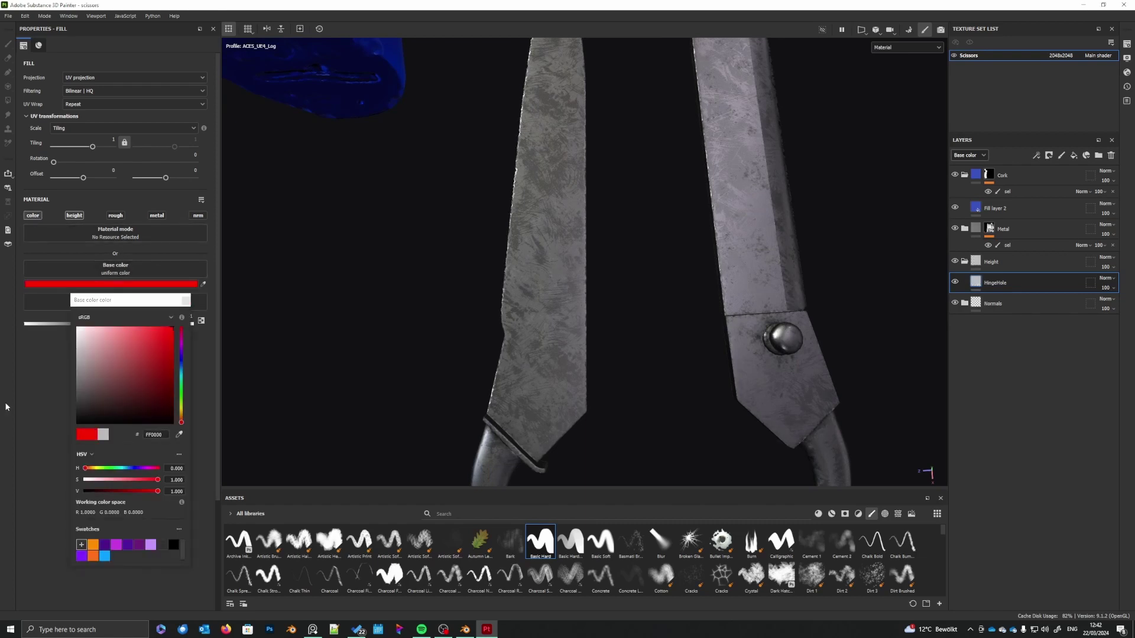
click(186, 302)
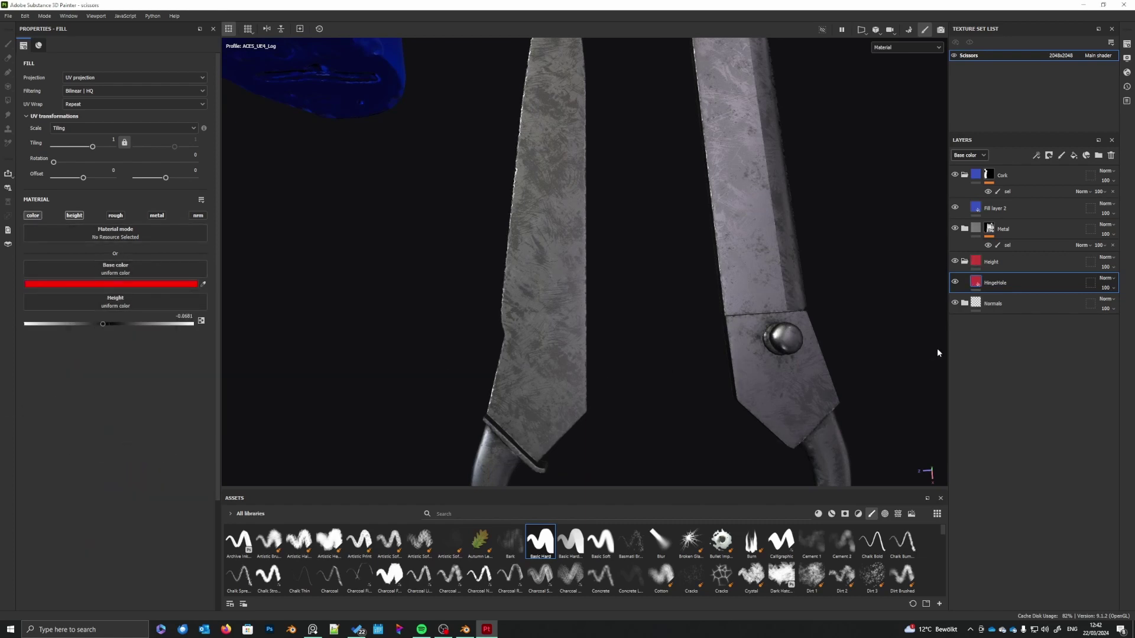
- Add a black mask to the HingeHole layer and hide the Metal folder
right_click(977, 279)
click(1027, 298)
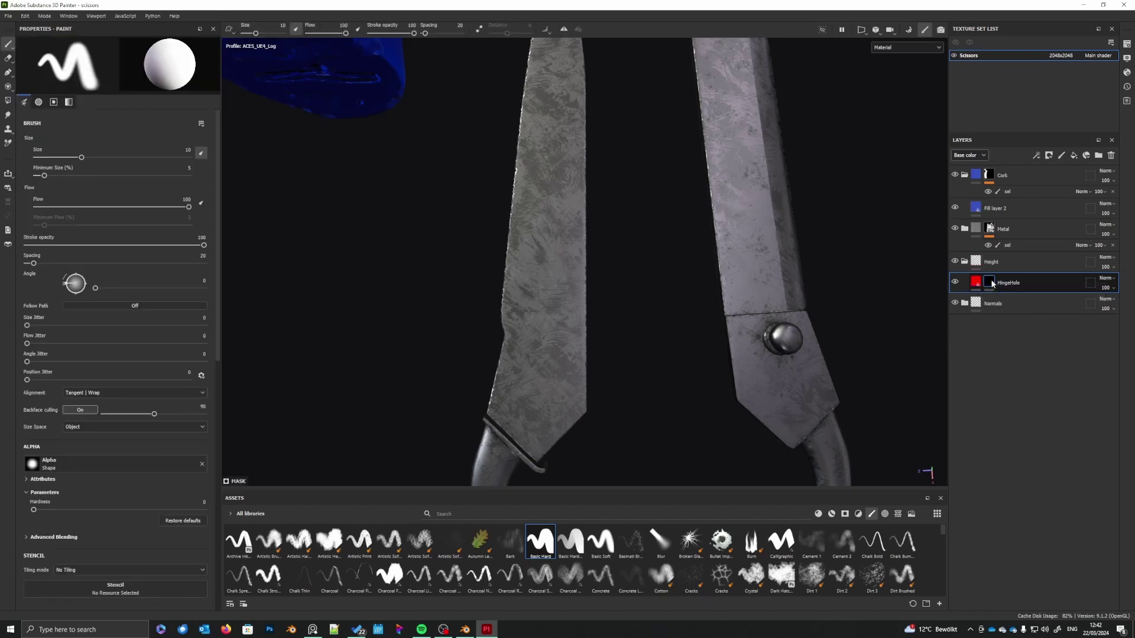
right_click(992, 284)
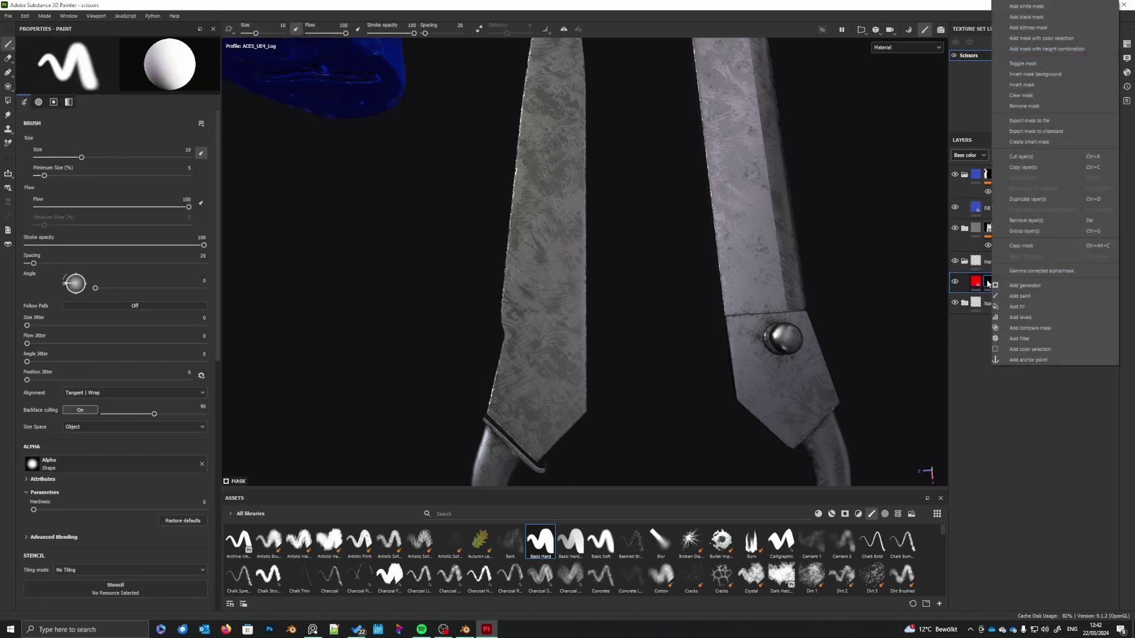
click(954, 230)
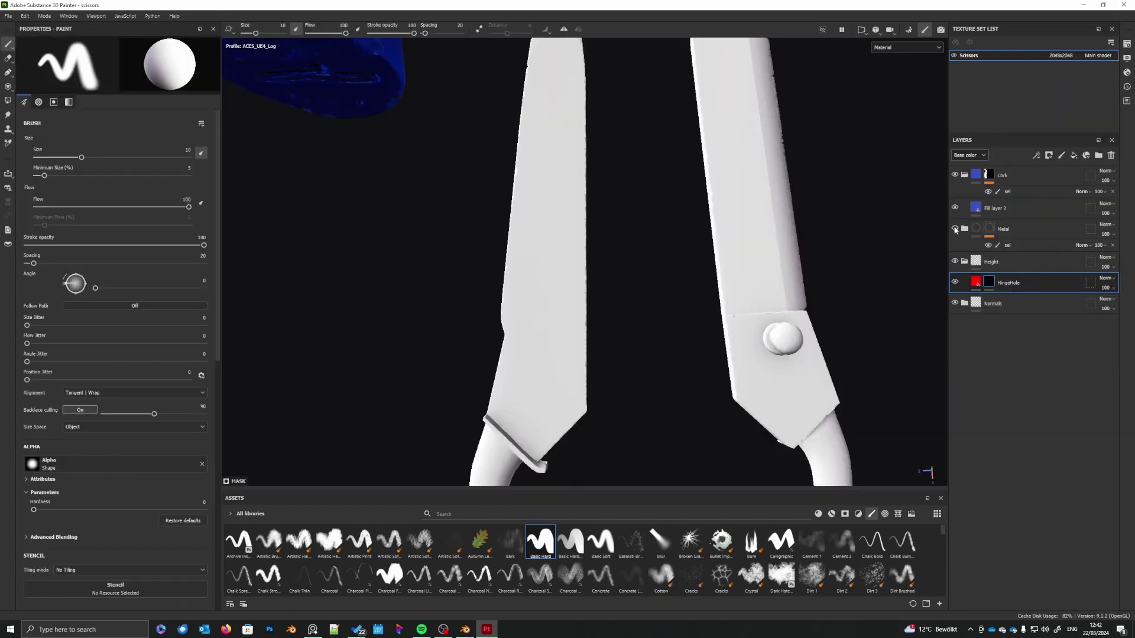
- Add a paint effect named hole to the HingeHole mask
right_click(990, 283)
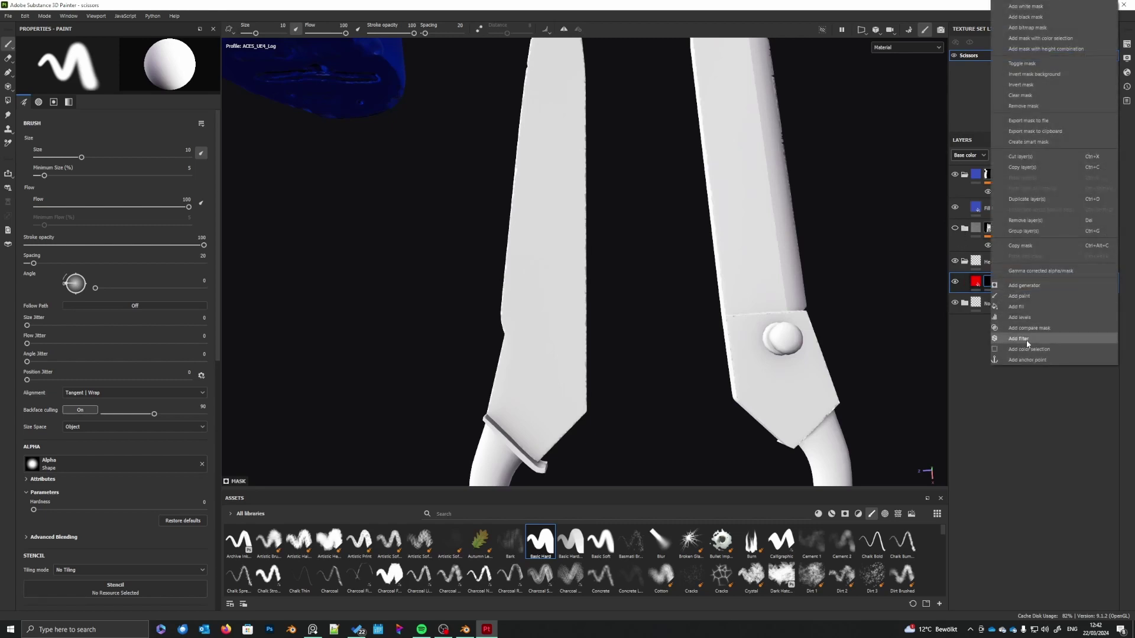
click(1027, 296)
double_click(1010, 300)
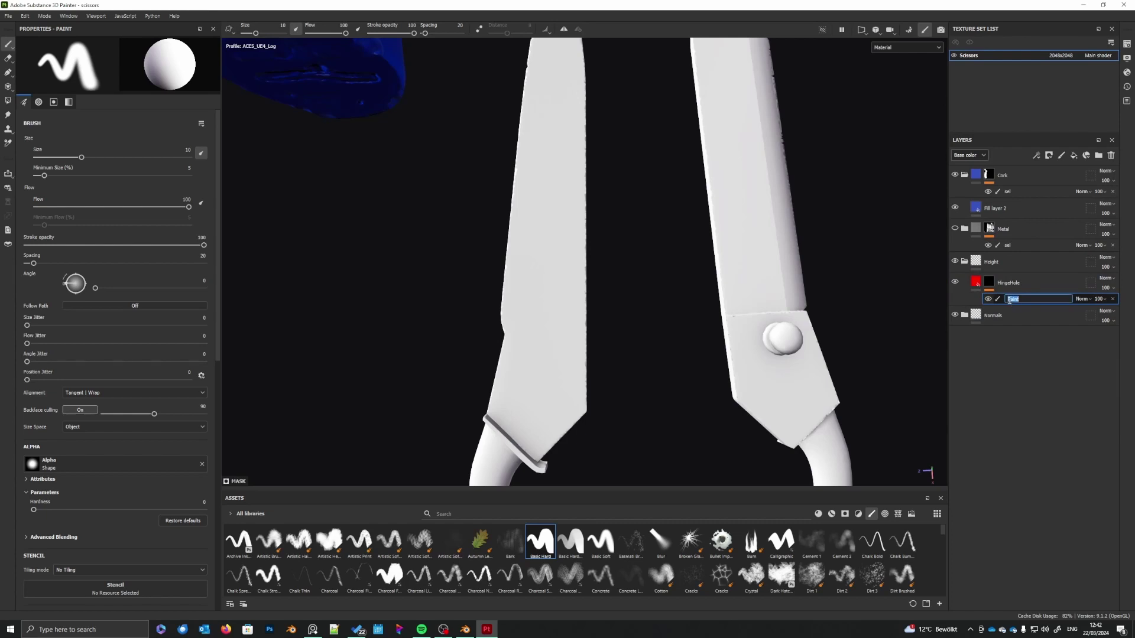
key(Return)
- Load the Basic Hard brush for the hole paint effect and set its size to 6.59
mouse_move(567, 341)
alt+mouse_down()
mouse_move(591, 364)
mouse_move(569, 384)
mouse_move(619, 407)
alt+mouse_up()
alt+middle_drag(619, 407, 567, 385)
scroll(591, 385, down, 4)
scroll(621, 382, up, 3)
alt+middle_drag(497, 339, 585, 363)
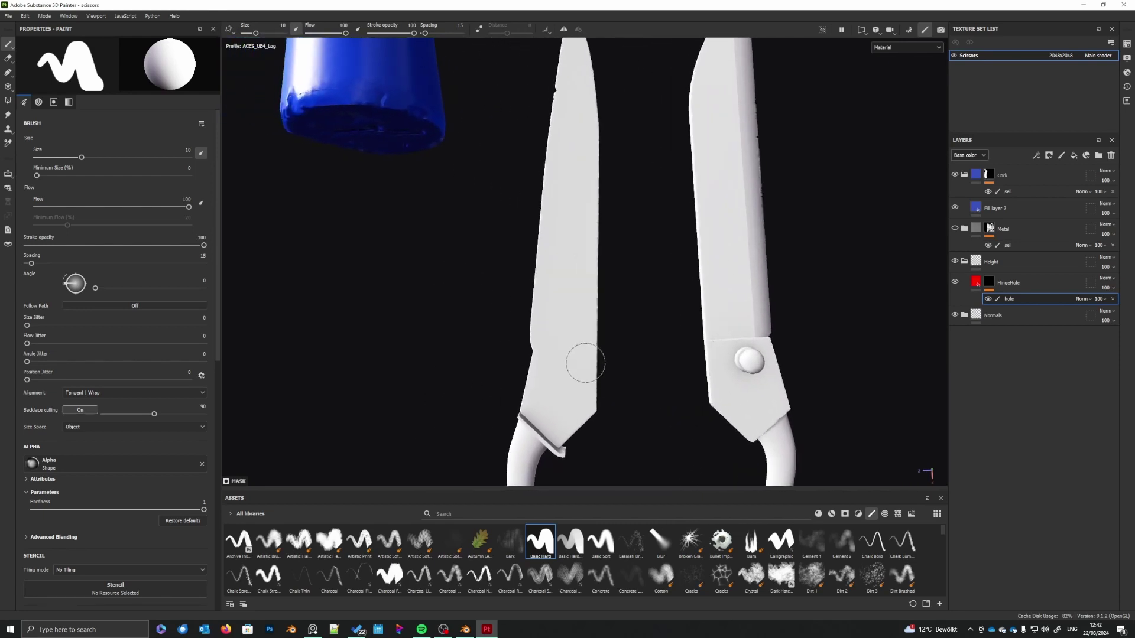
alt+middle_drag(509, 375, 603, 406)
right_click(586, 347)
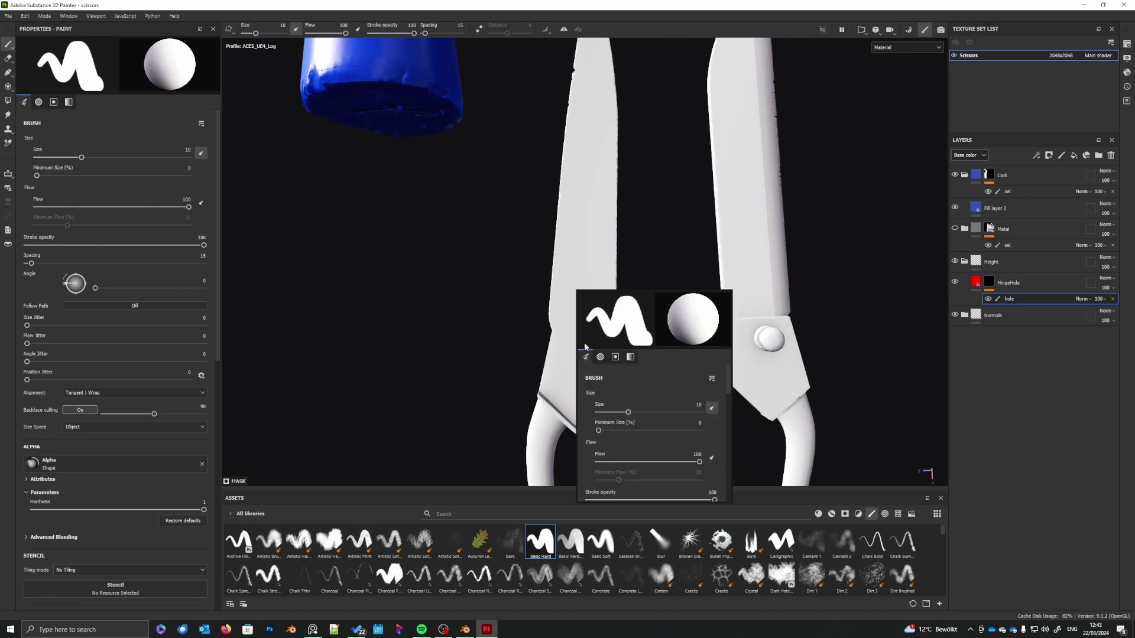
drag(628, 412, 619, 412)
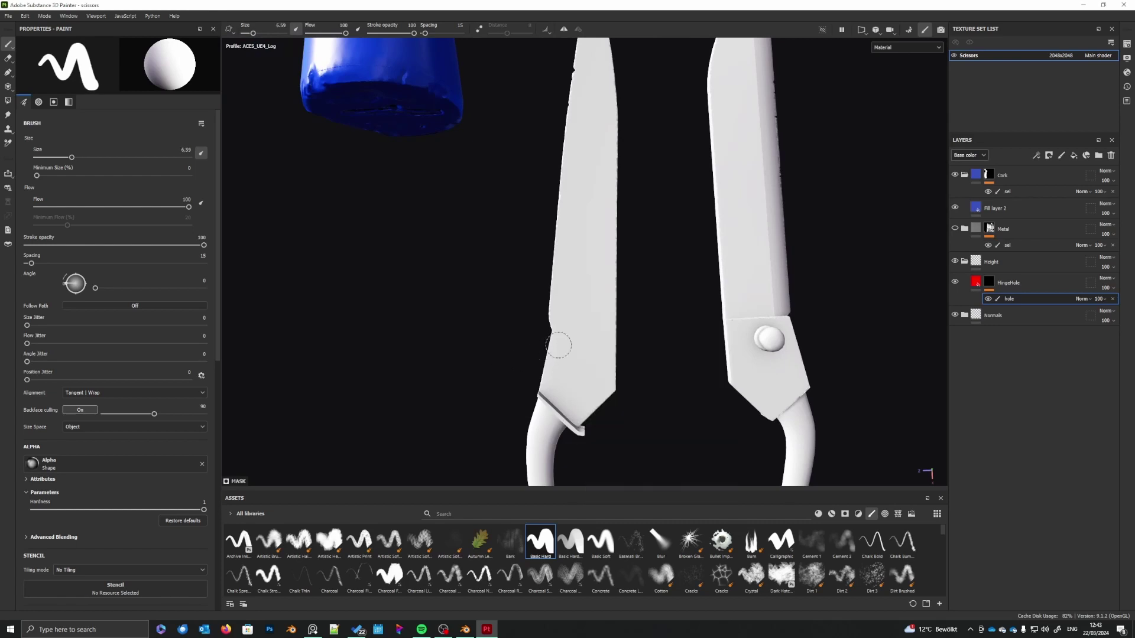
- Paint one round hinge hole in the HingeHole mask on the beveled side of the blade without the rivet
alt+middle_drag(612, 343, 598, 367)
alt+middle_drag(762, 373, 684, 370)
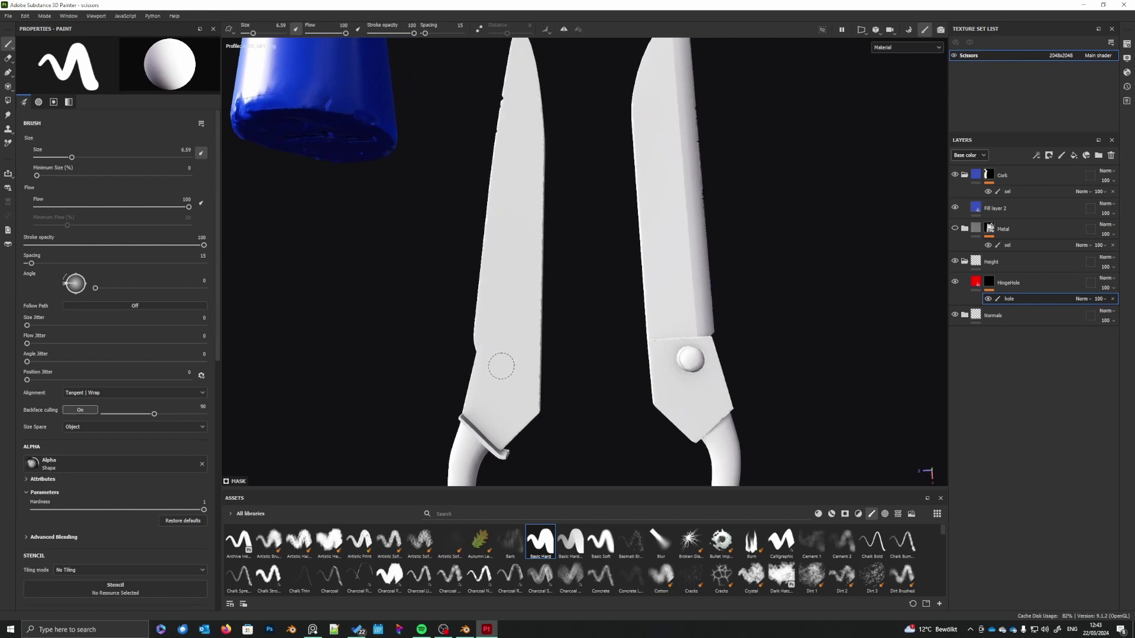
mouse_move(501, 366)
alt+mouse_down()
mouse_move(520, 211)
mouse_move(515, 36)
mouse_move(548, 307)
mouse_move(609, 355)
mouse_move(607, 390)
mouse_move(626, 320)
mouse_move(603, 498)
mouse_move(607, 155)
alt+mouse_up()
alt+middle_drag(608, 308, 659, 270)
scroll(608, 309, up, 5)
alt+middle_drag(723, 344, 651, 316)
scroll(689, 298, down, 4)
alt+drag(651, 315, 617, 318)
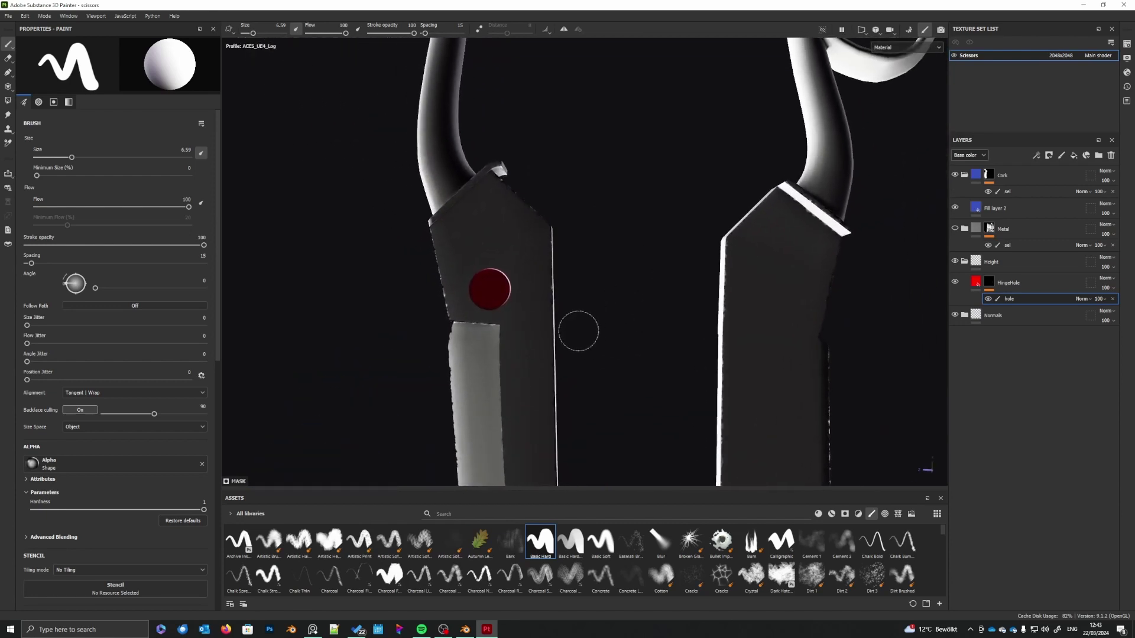
- Set the hole brush size to 5.75 and erase the centre of the painted hinge hole, leaving a ring
shift+right_drag(582, 345, 615, 355)
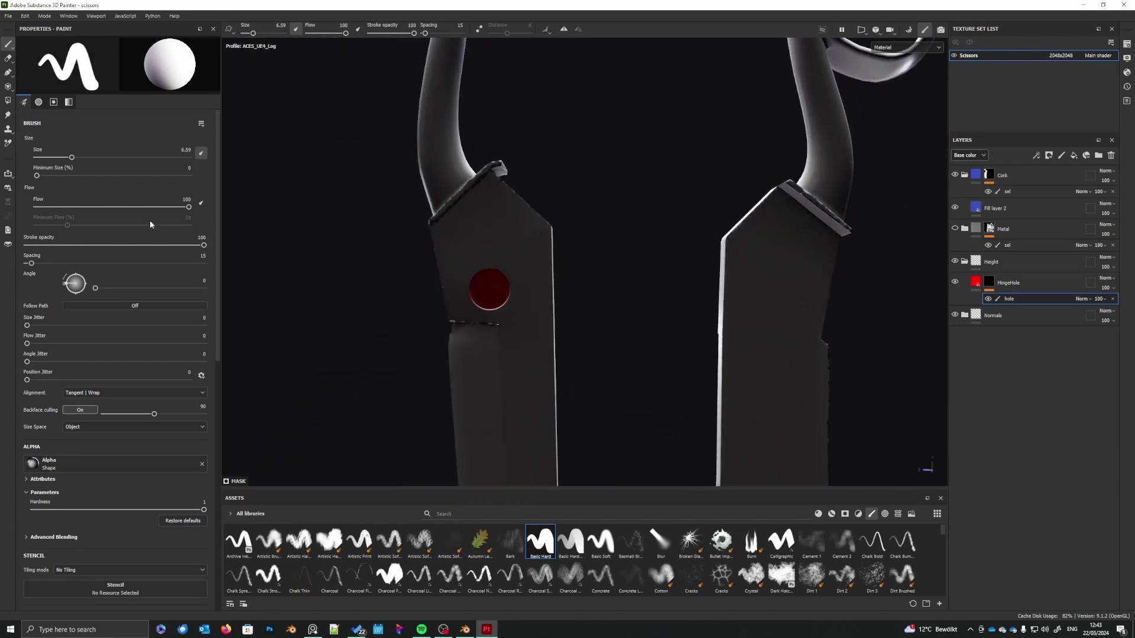
click(978, 286)
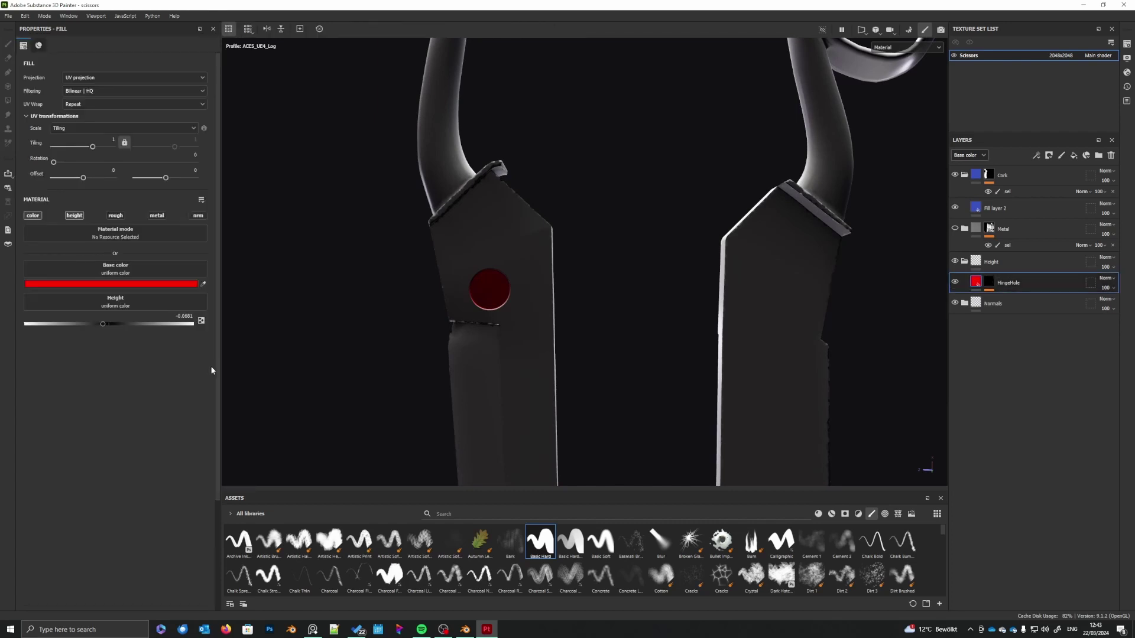
alt+middle_drag(535, 357, 644, 368)
click(989, 285)
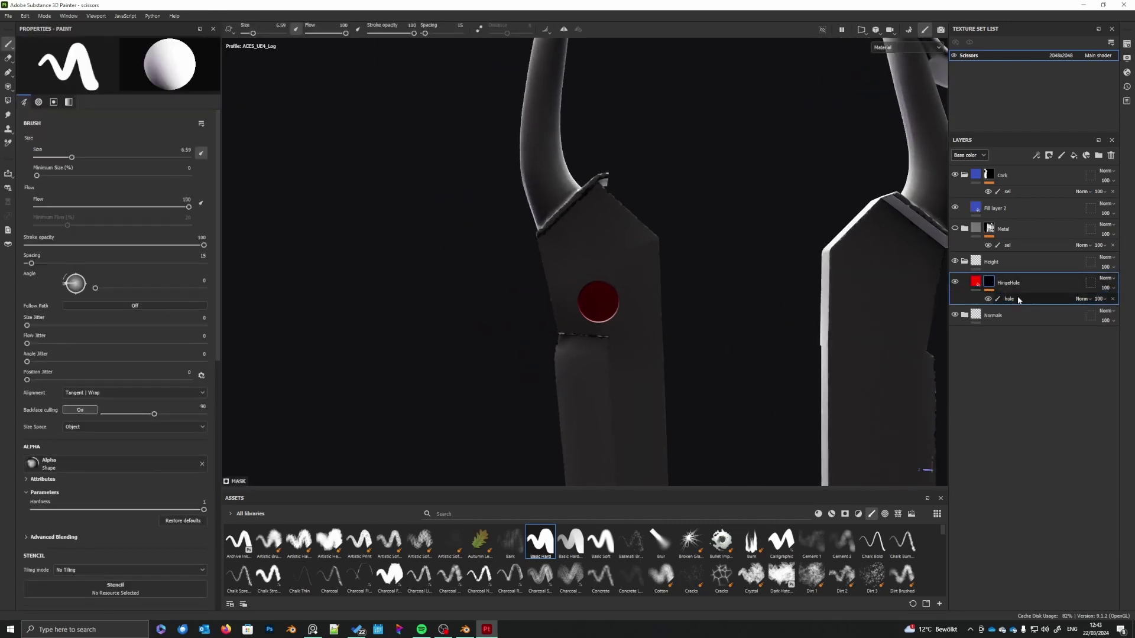
click(1016, 299)
scroll(597, 305, up, 5)
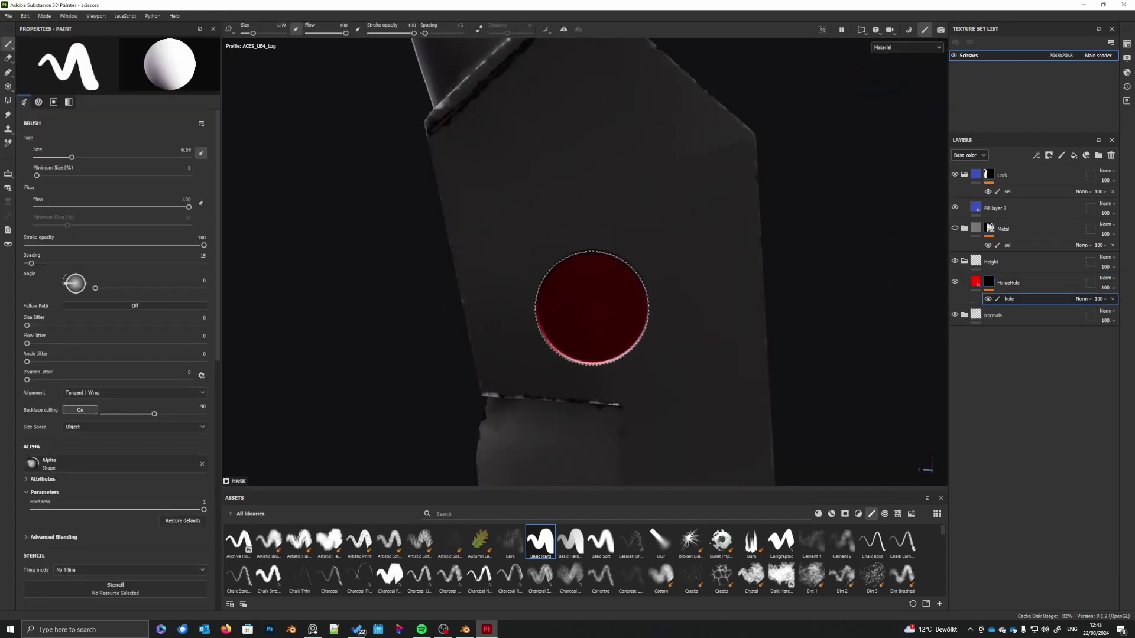
right_click(592, 308)
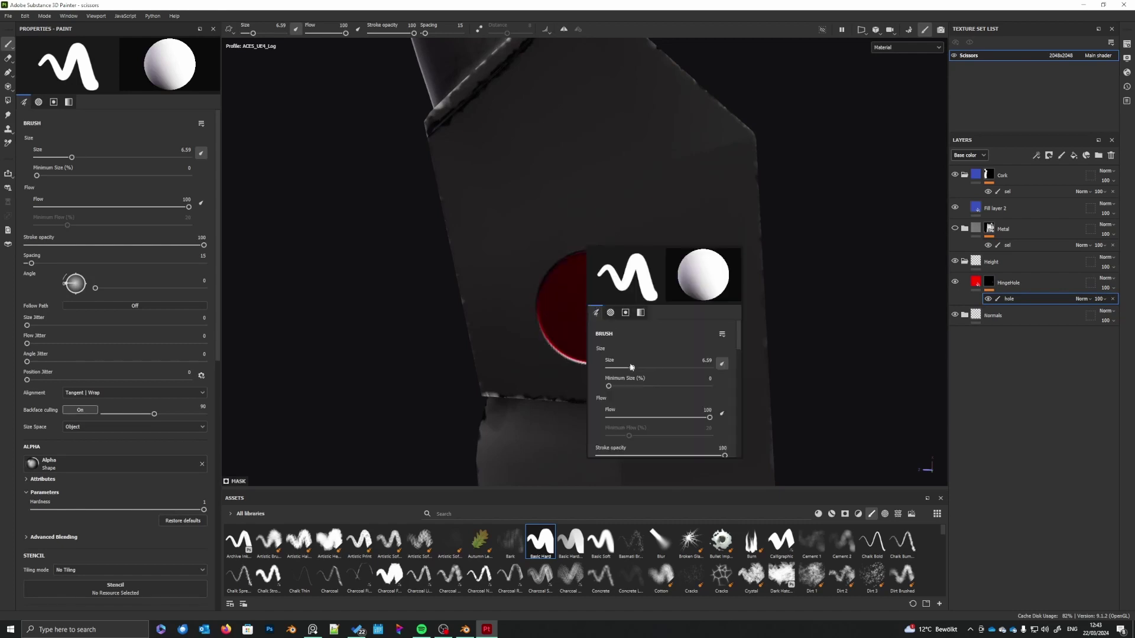
drag(632, 367, 628, 368)
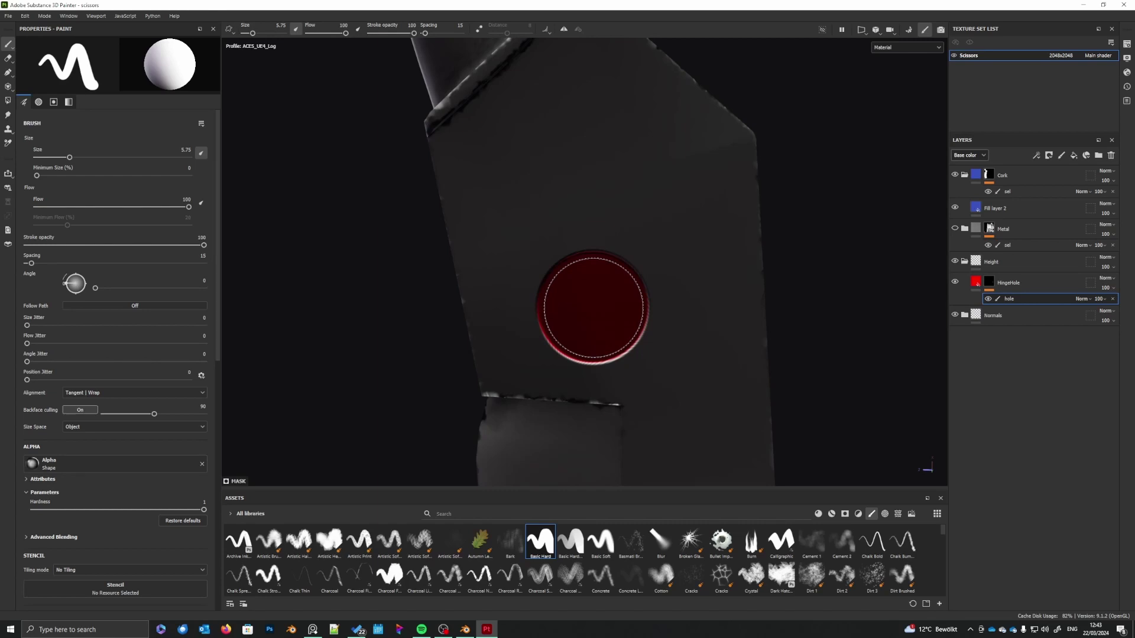
click(594, 308)
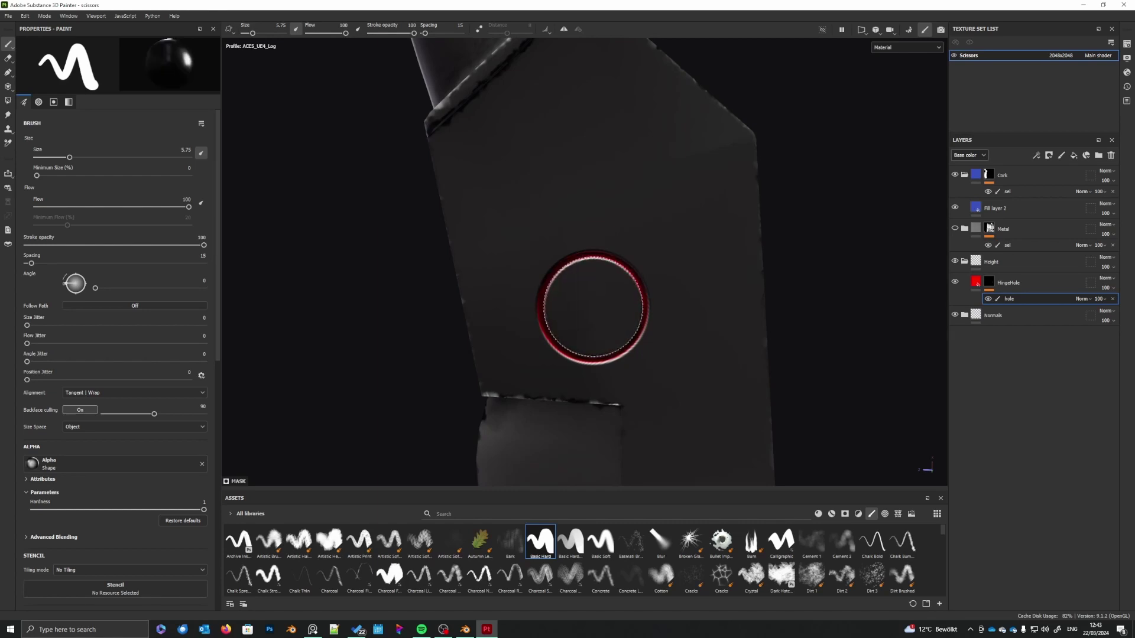
- Increase the brush size to 5.95 and erase the hole's centre again to thin the ring
right_click(592, 307)
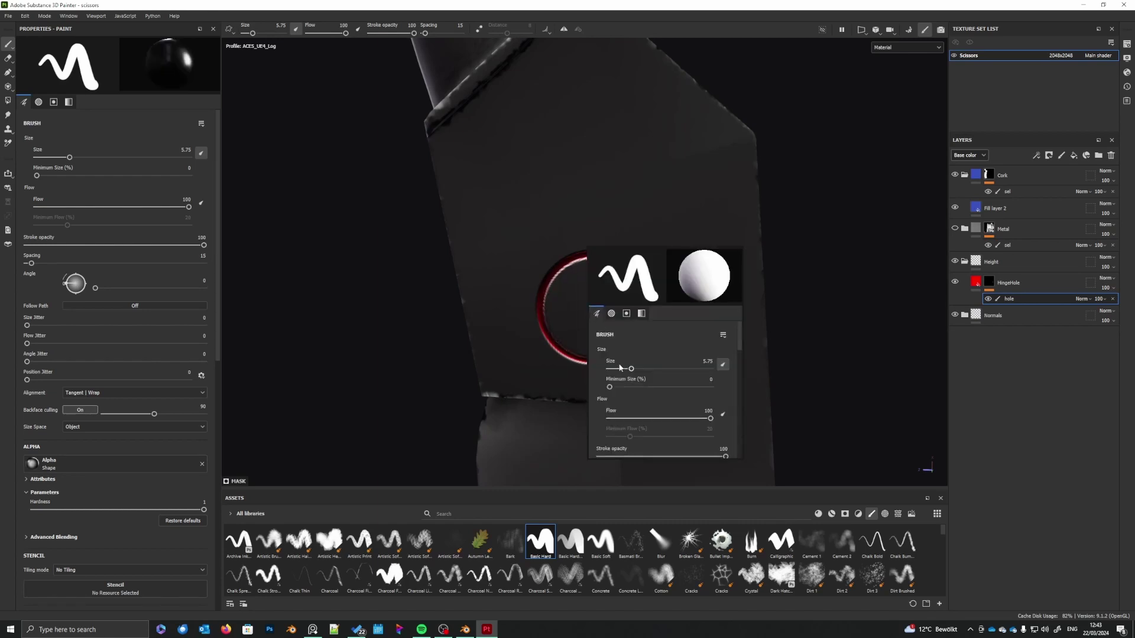
drag(631, 370, 633, 370)
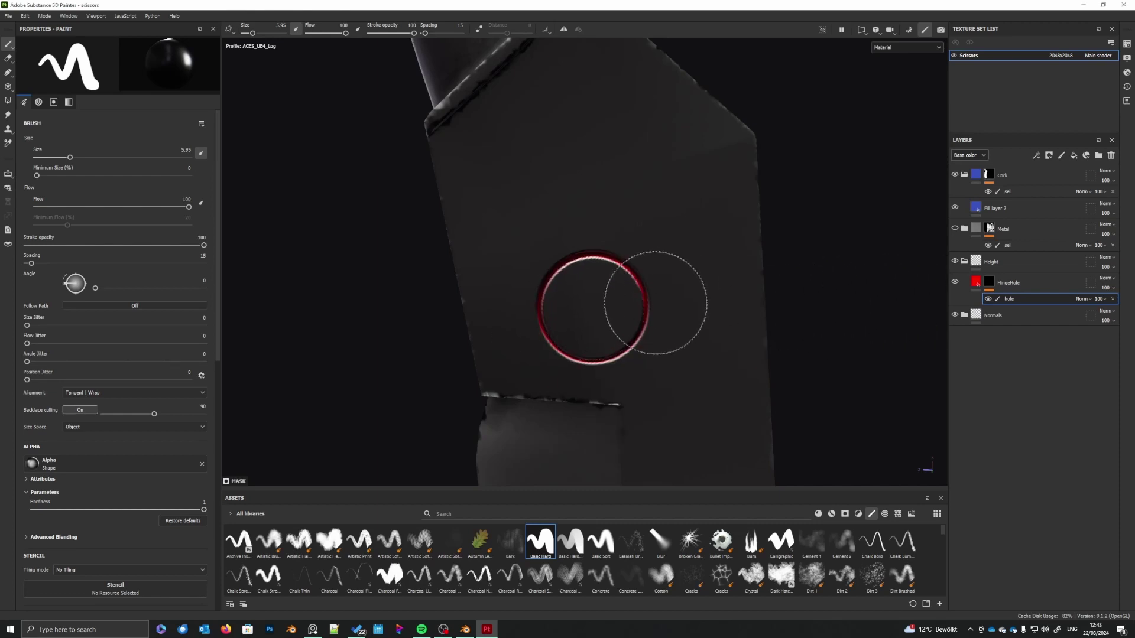
alt+middle_drag(645, 306, 620, 299)
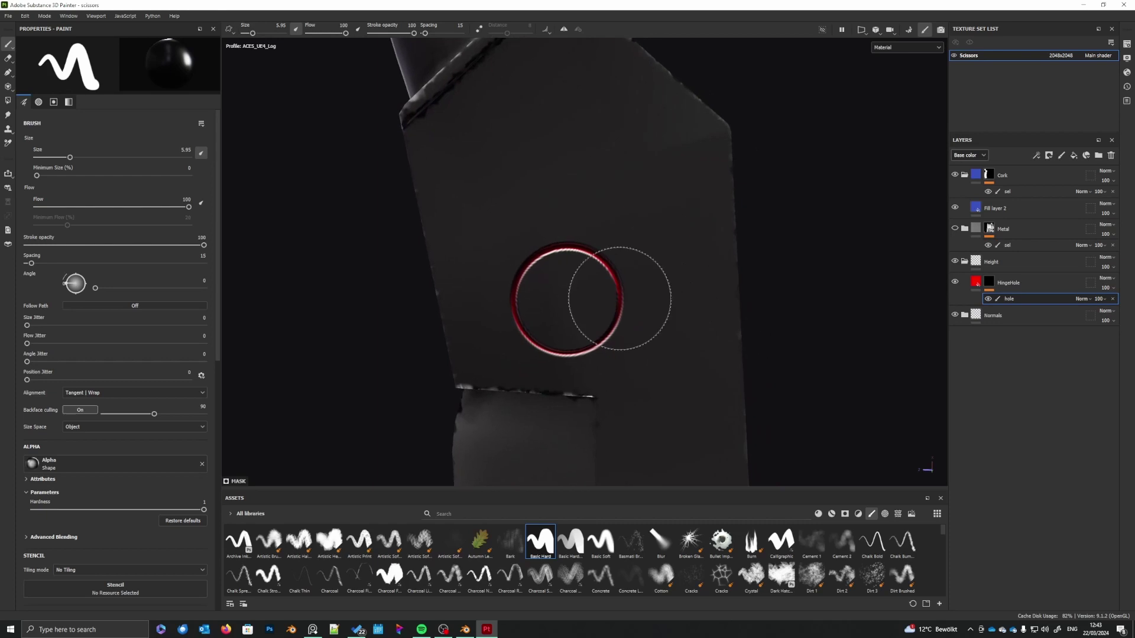
- Display the HingeHole mask alone and add a Blur filter above the hole paint effect
alt+click(1015, 301)
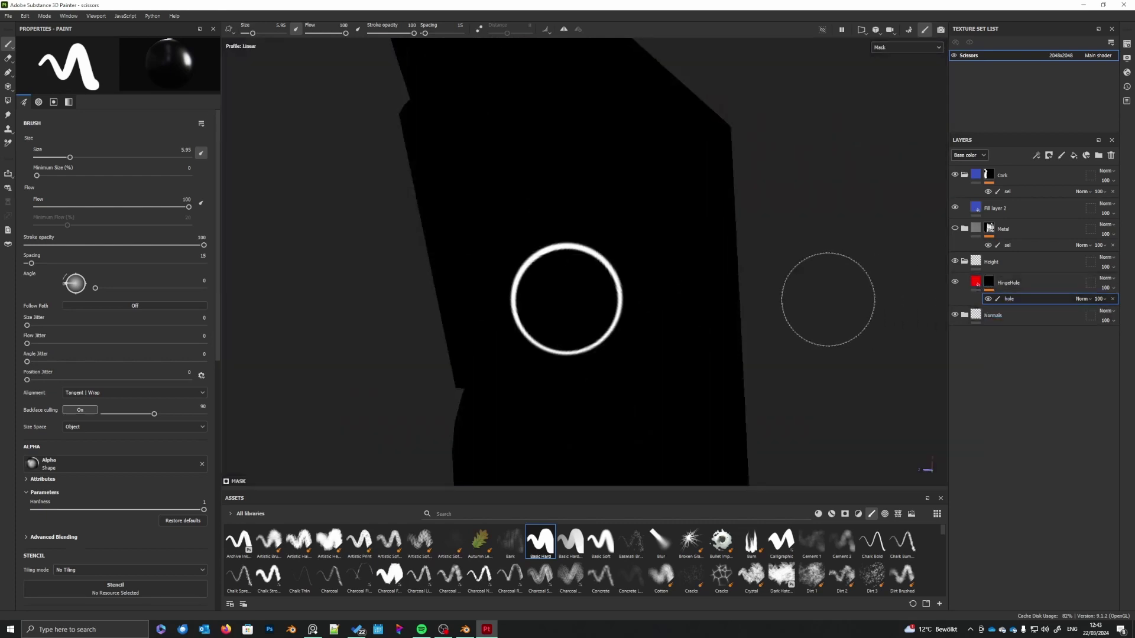
right_click(1011, 297)
click(1034, 465)
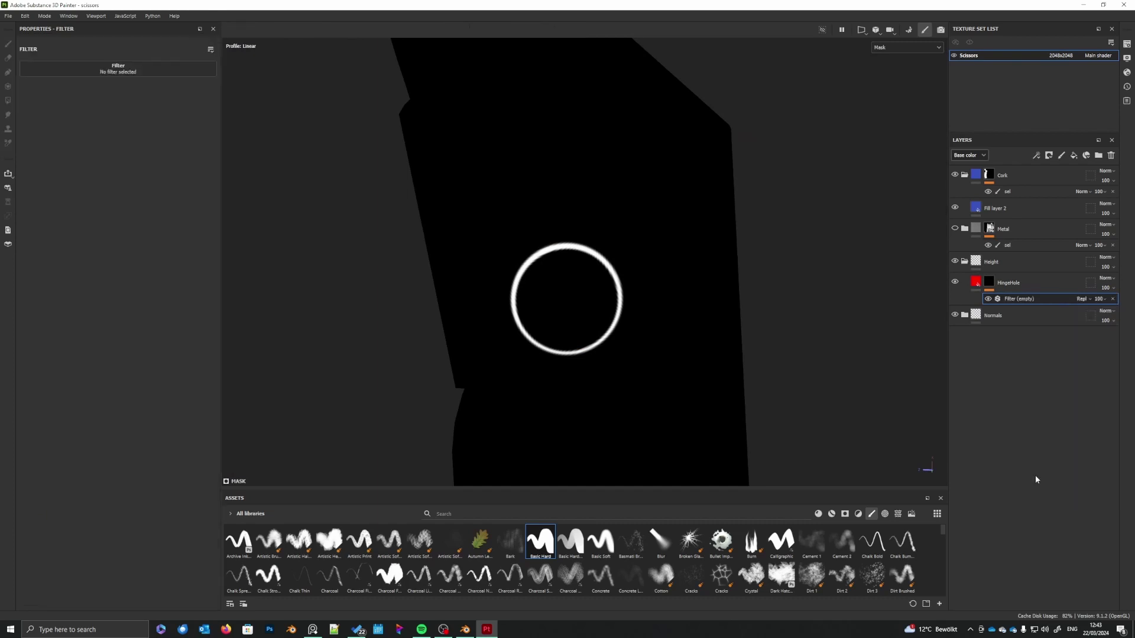
click(114, 71)
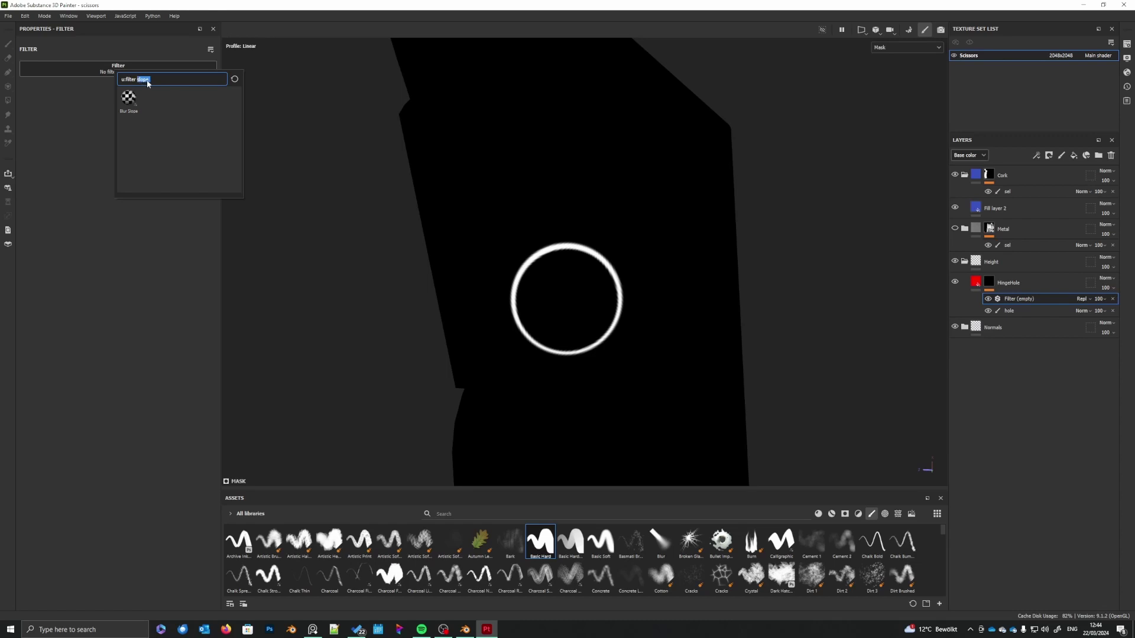
text(blur)
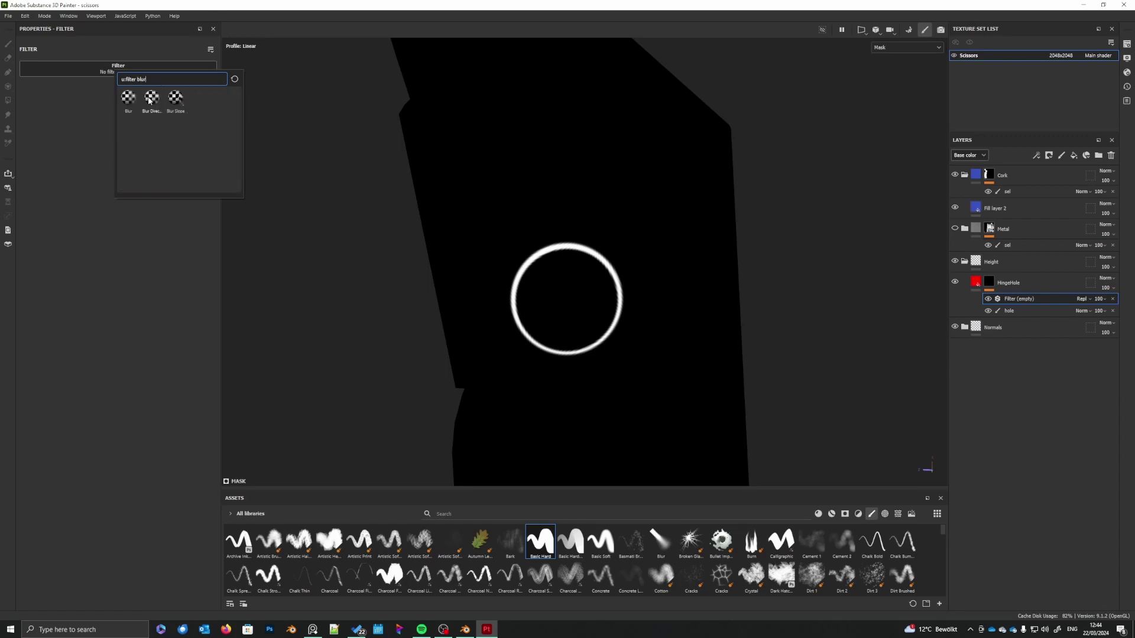
click(128, 99)
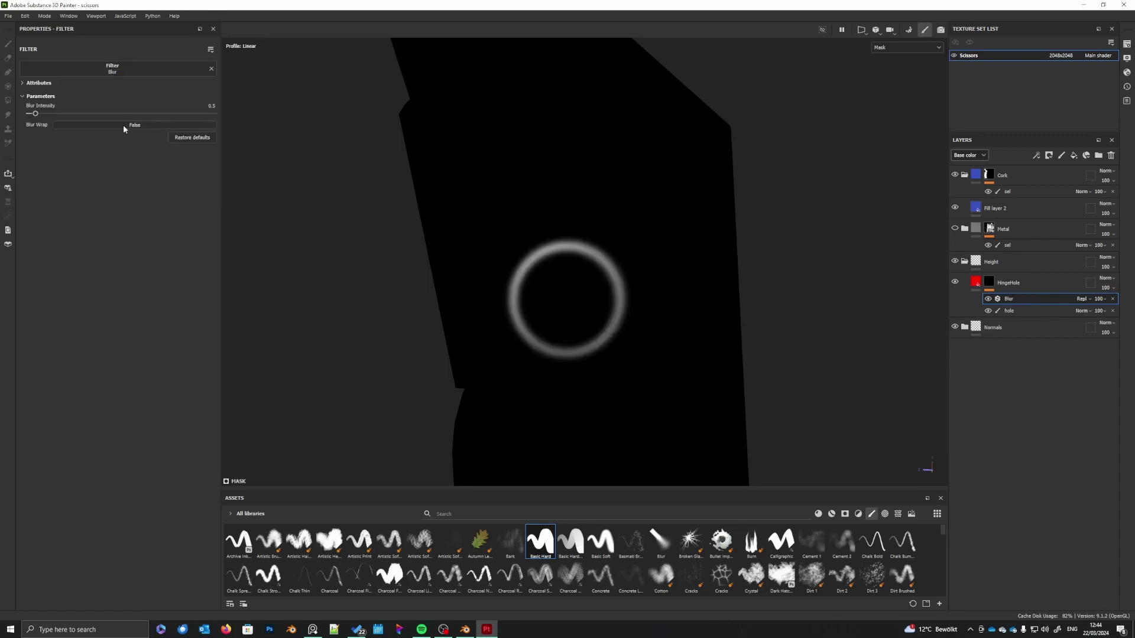
- Add a Levels effect above the Blur and tighten the ring with input black 0.29 and input white 0.444
right_click(1016, 299)
click(1046, 454)
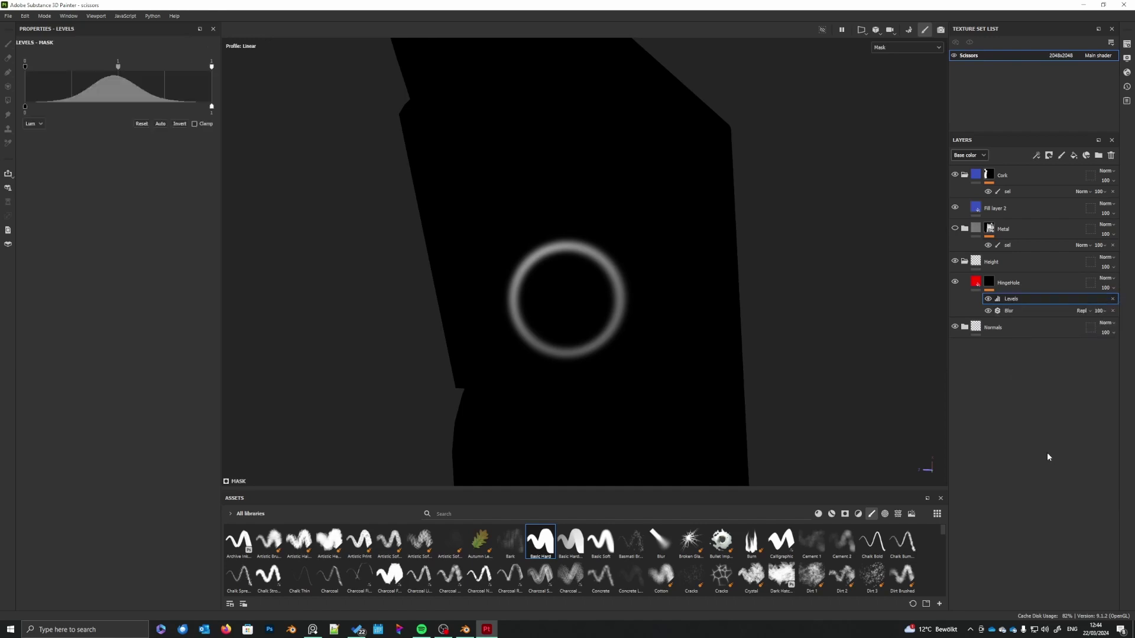
drag(25, 68, 82, 69)
drag(212, 66, 97, 69)
drag(191, 67, 80, 65)
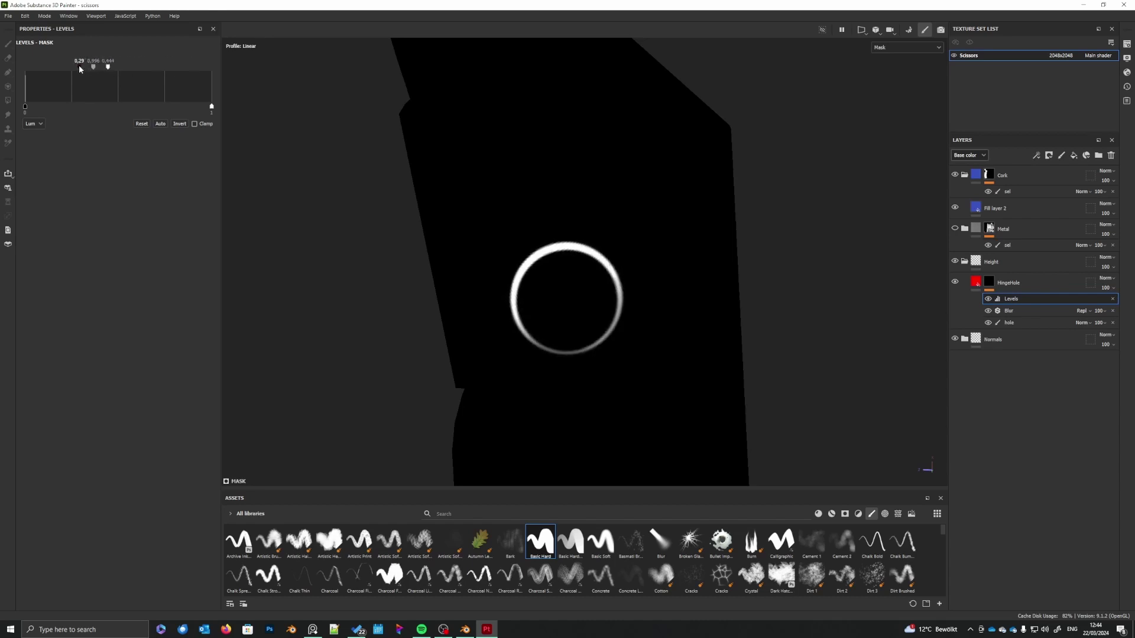
click(1009, 323)
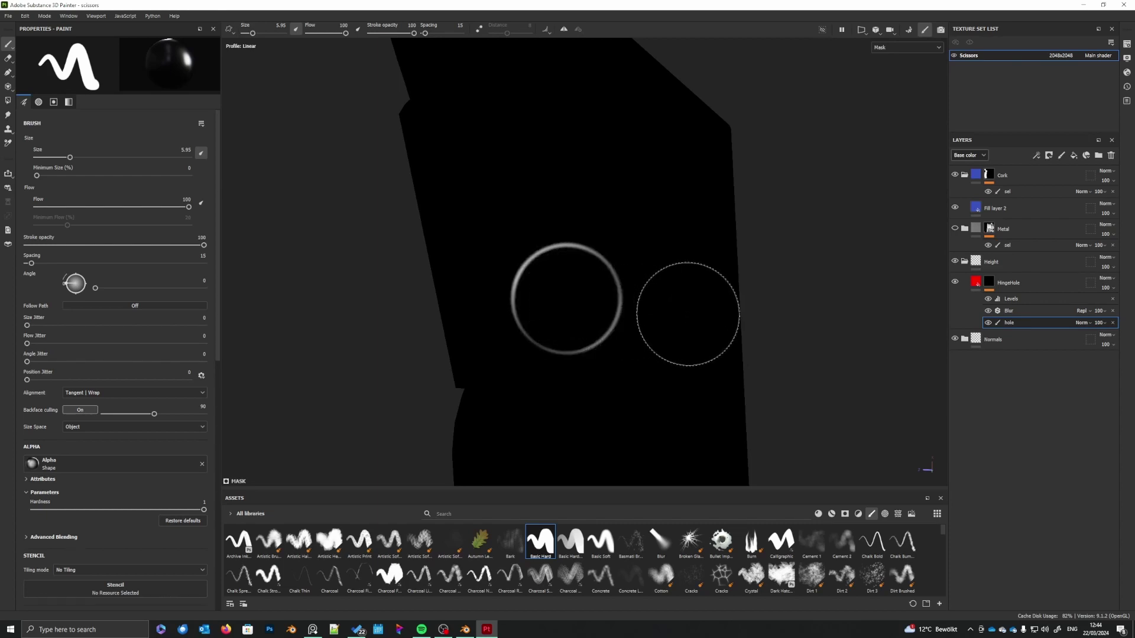
scroll(727, 319, down, 3)
scroll(716, 323, up, 3)
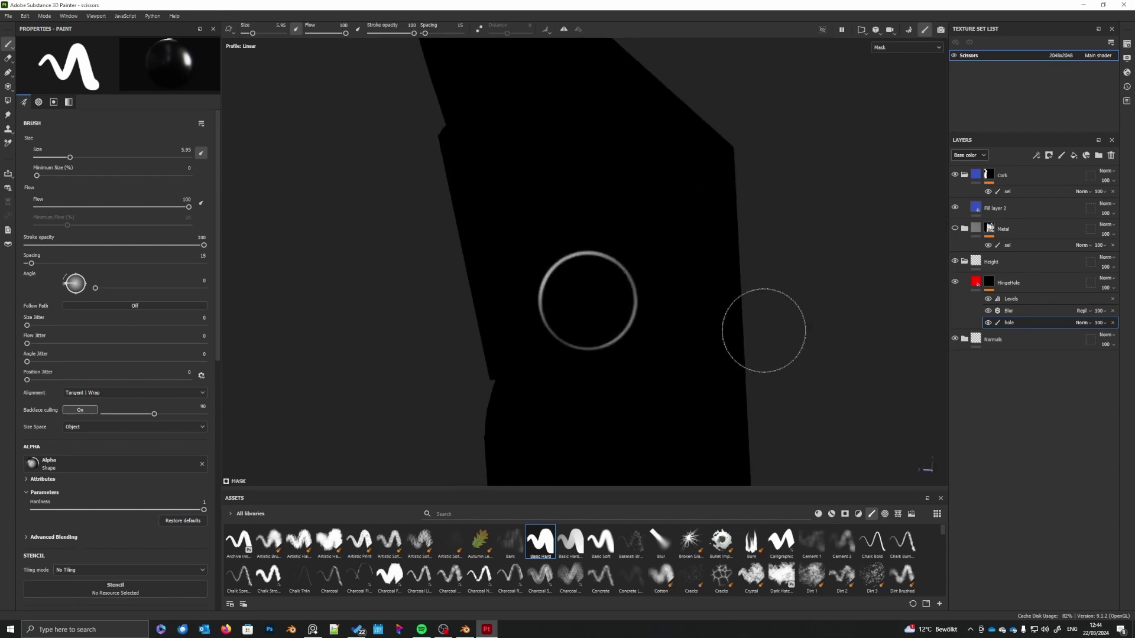
- Add a Blur Slope filter above the Levels in the HingeHole mask
right_click(1020, 298)
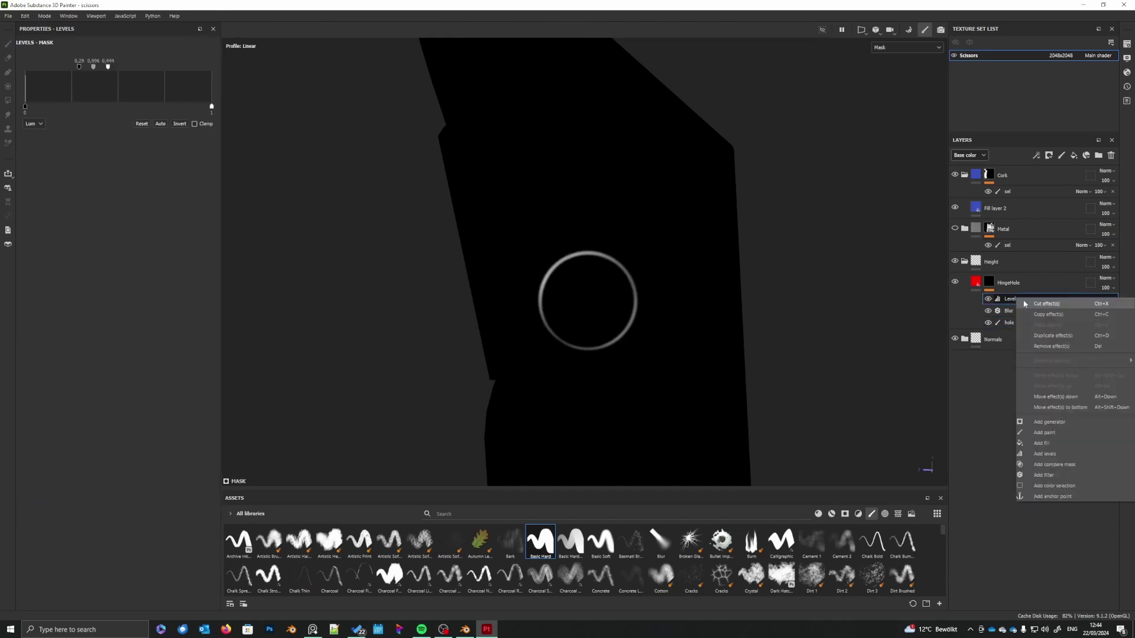
click(1057, 479)
click(118, 69)
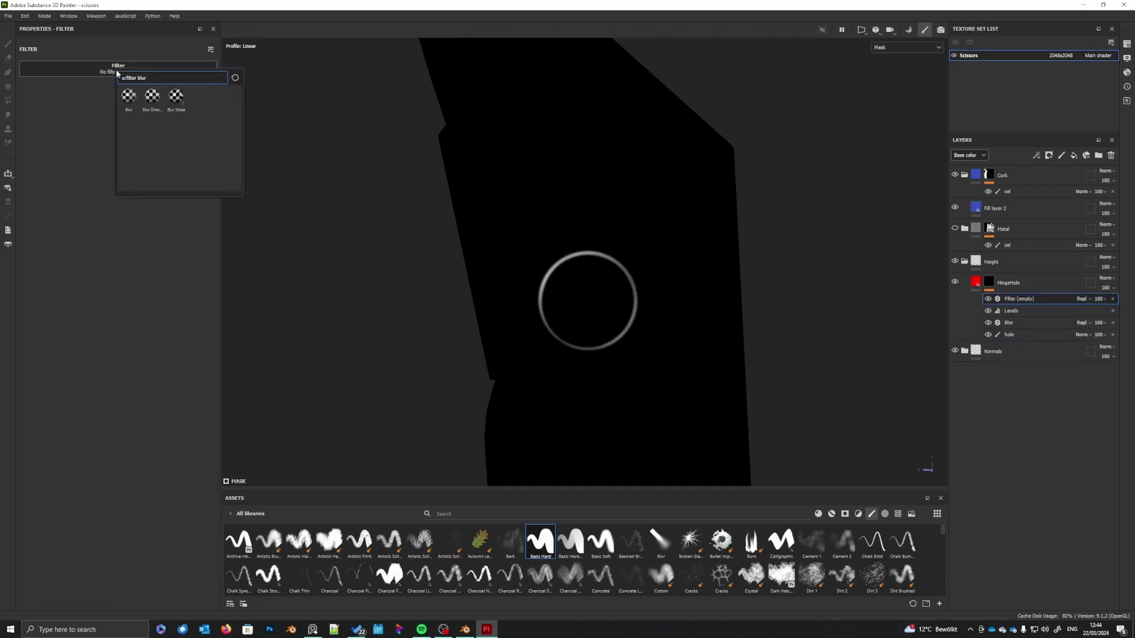
click(175, 98)
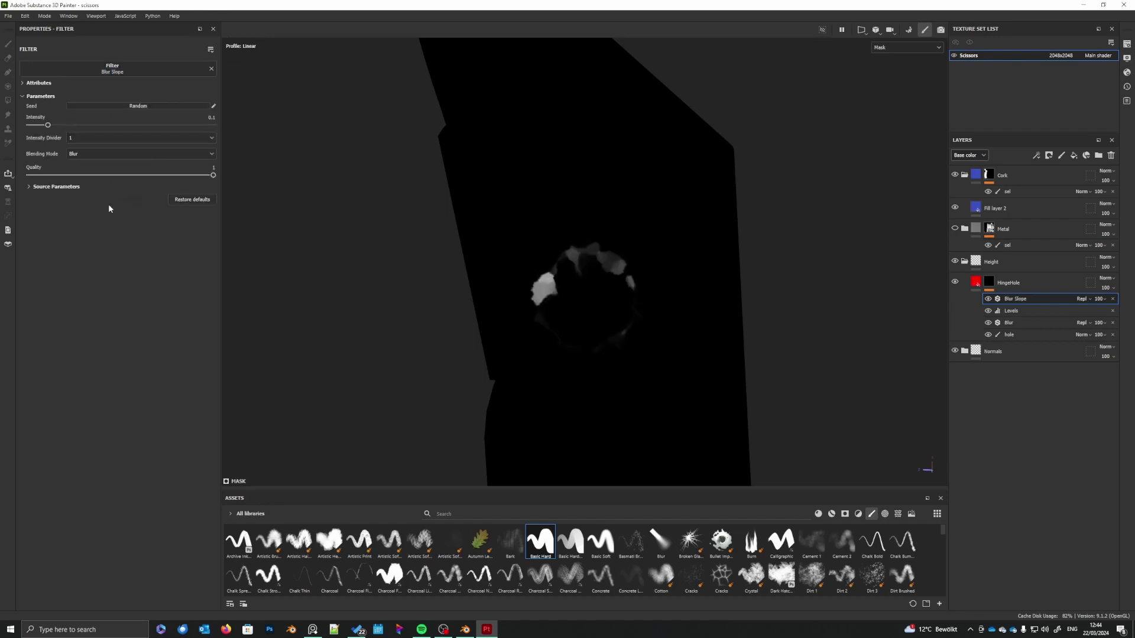
- Set the Blur Slope's source tiling to 3.58, intensity divider to 100 and intensity to 0.053
click(30, 187)
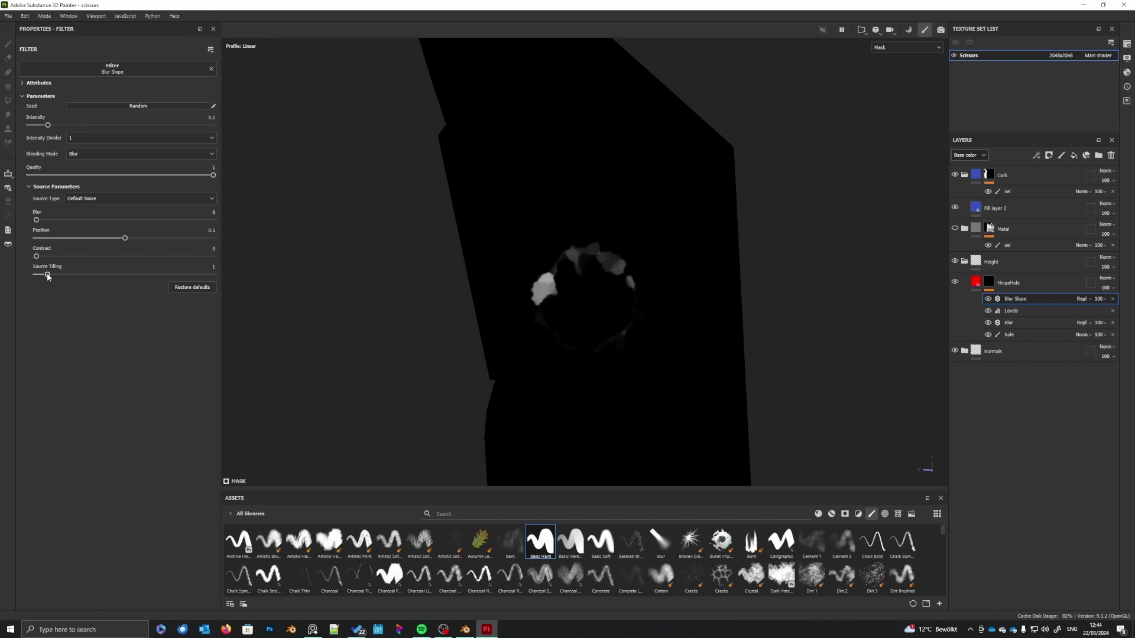
drag(57, 277, 76, 279)
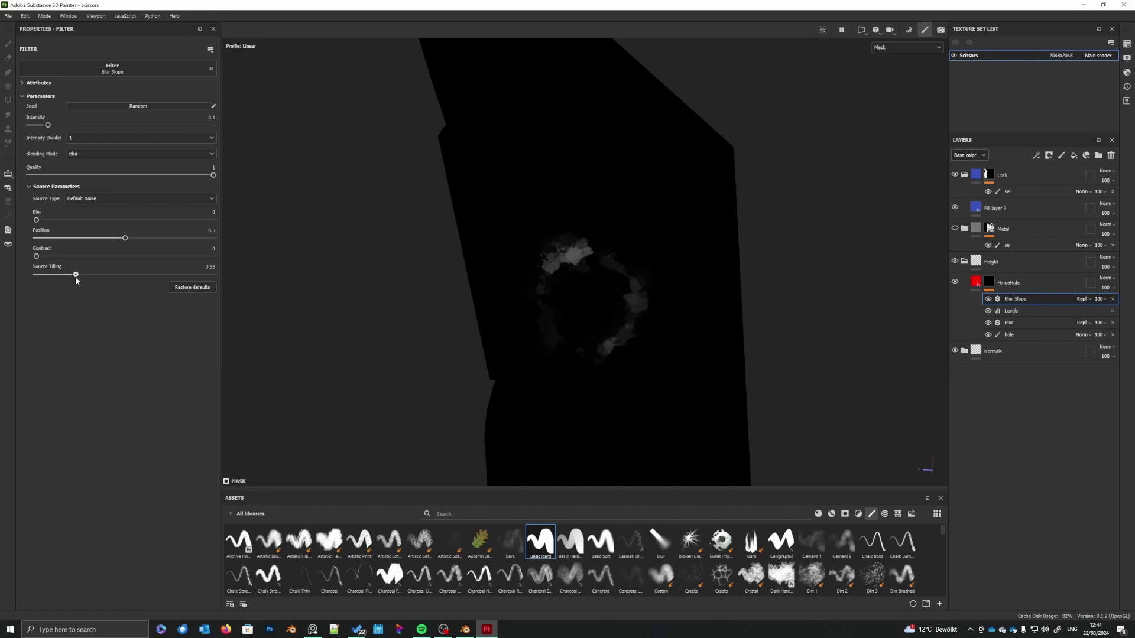
click(91, 136)
click(84, 168)
drag(48, 125, 37, 126)
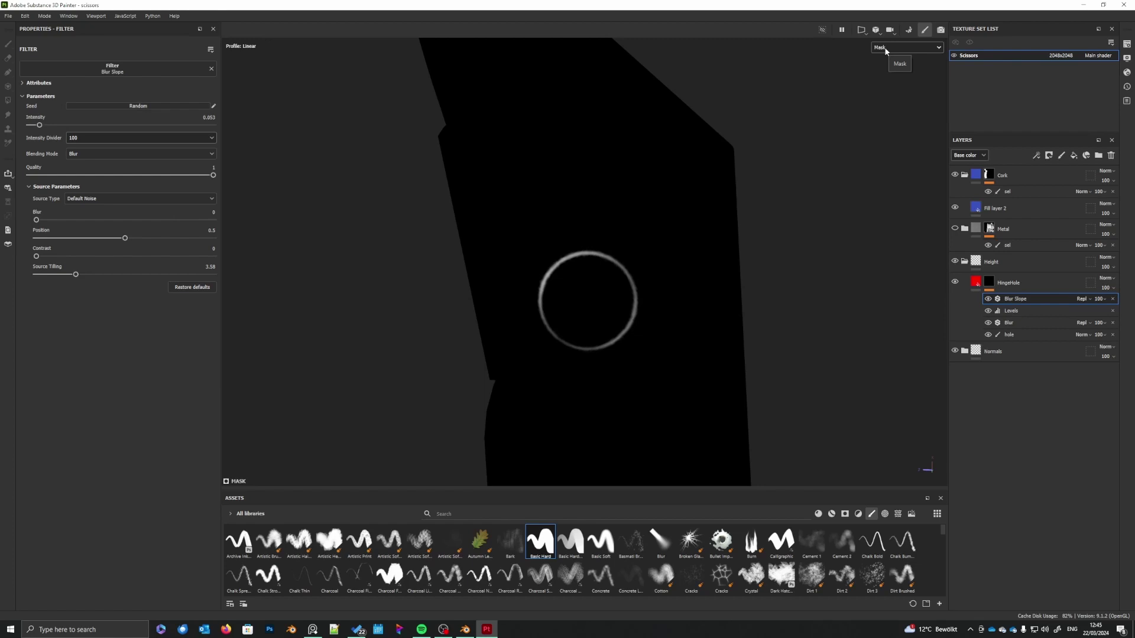
- Try a Bevel filter at distance -0.029 between the Levels and Blur Slope effects, and remove it again
click(1021, 311)
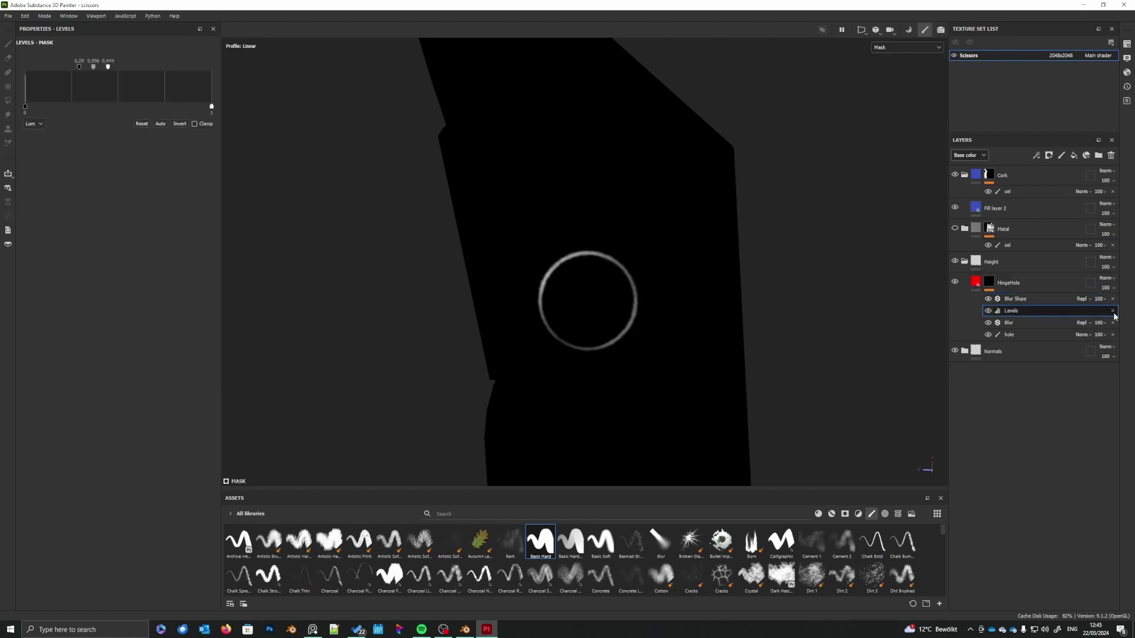
right_click(1013, 313)
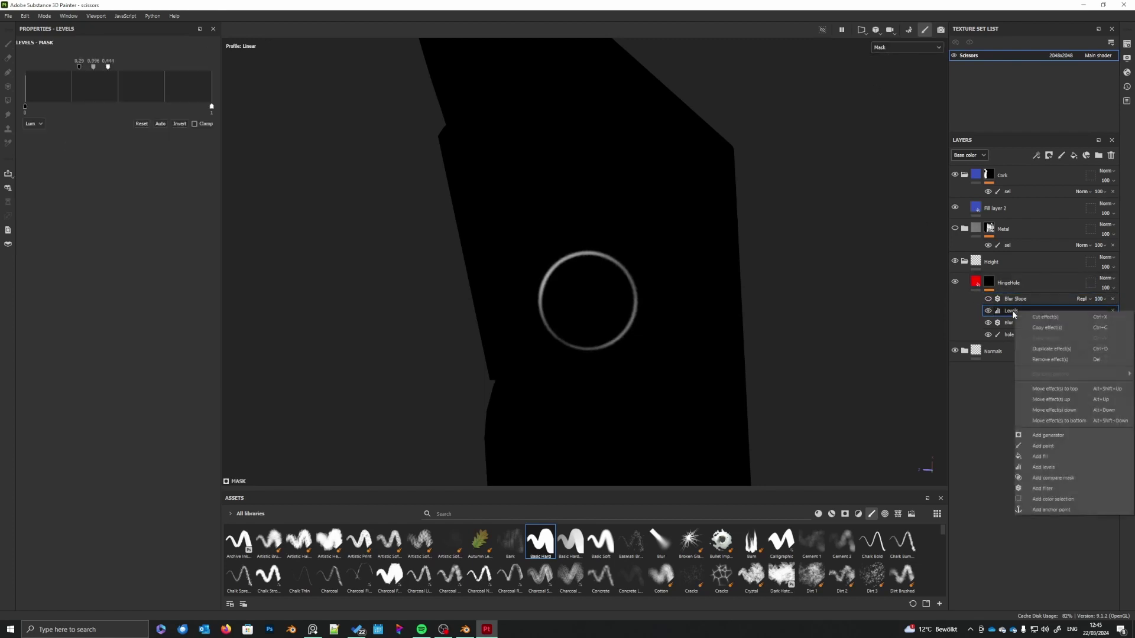
click(1043, 488)
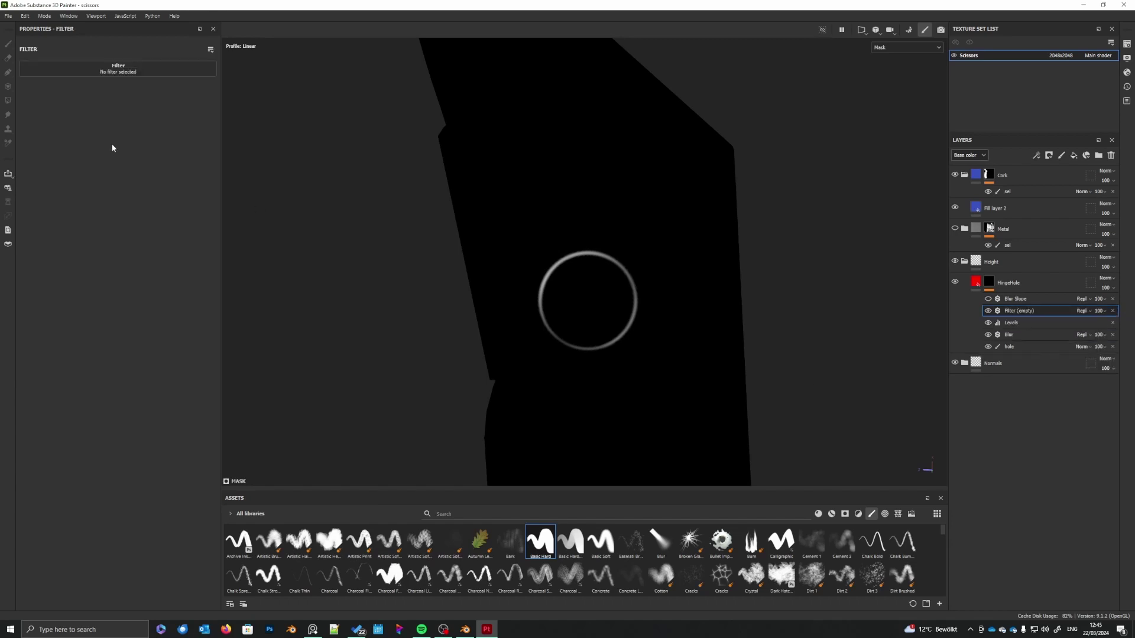
click(118, 70)
key(BackSpace)
key(BackSpace)
key(BackSpace)
key(BackSpace)
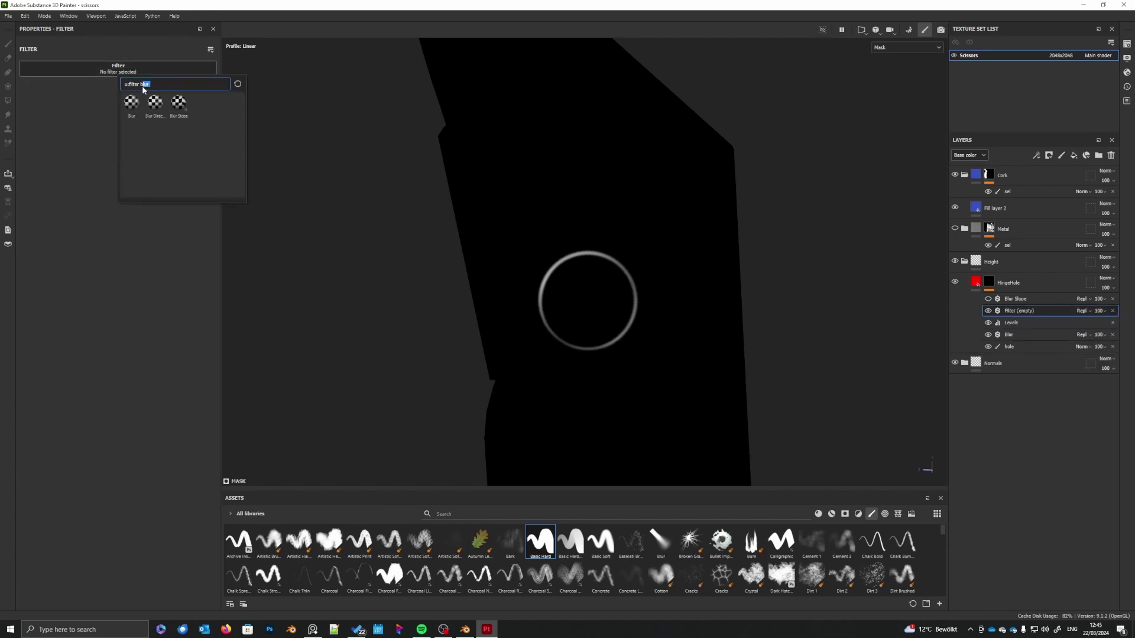
text(bevel)
click(132, 104)
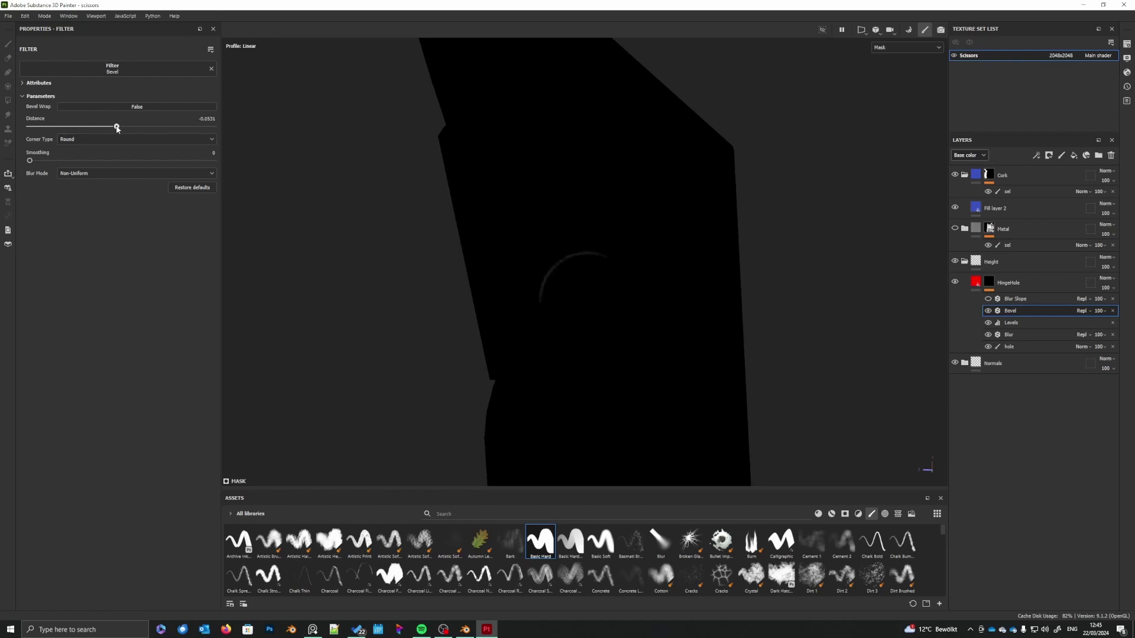
mouse_move(117, 126)
mouse_down()
mouse_move(100, 128)
mouse_move(120, 129)
mouse_up()
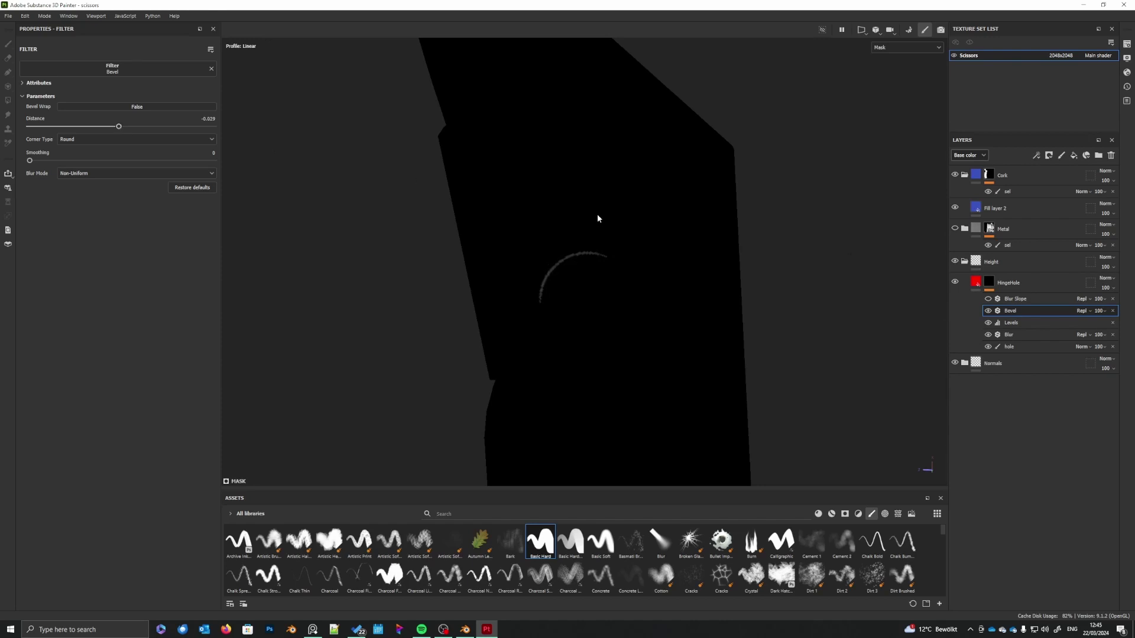
click(1113, 310)
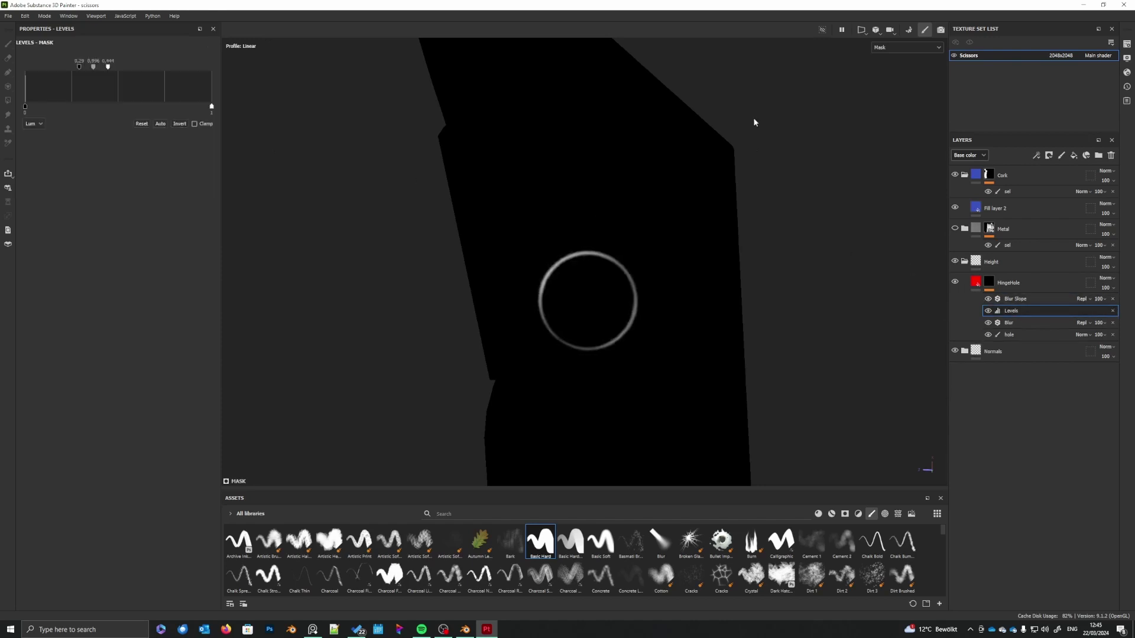
- Return the viewport to the Material display and examine the hinge ring on the blade
click(892, 46)
click(897, 67)
scroll(650, 331, down, 10)
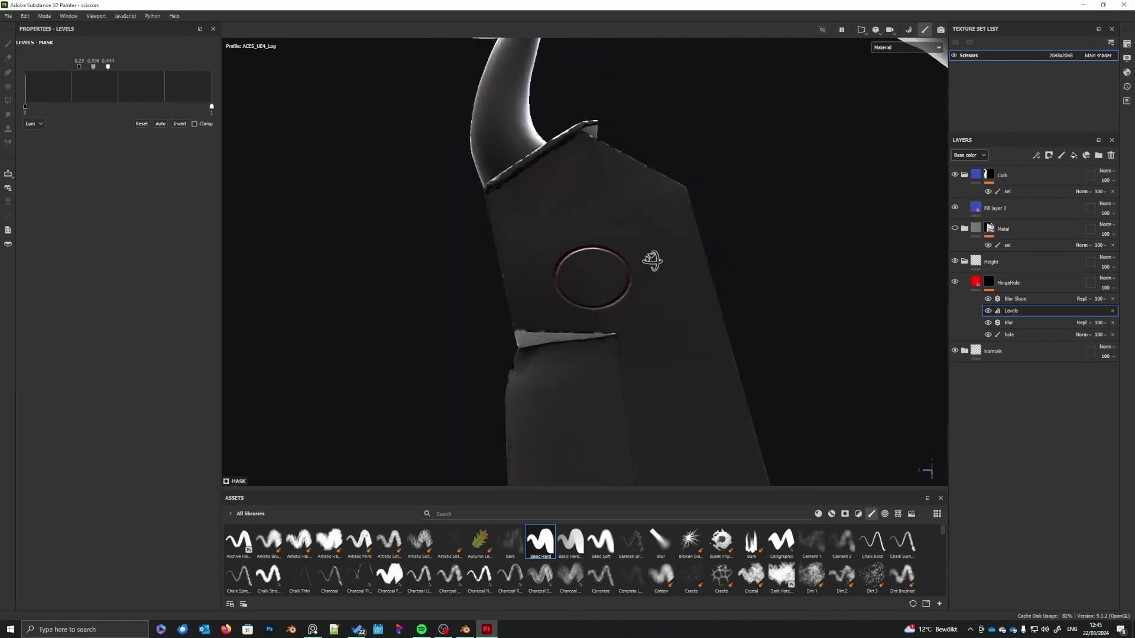
scroll(646, 321, up, 8)
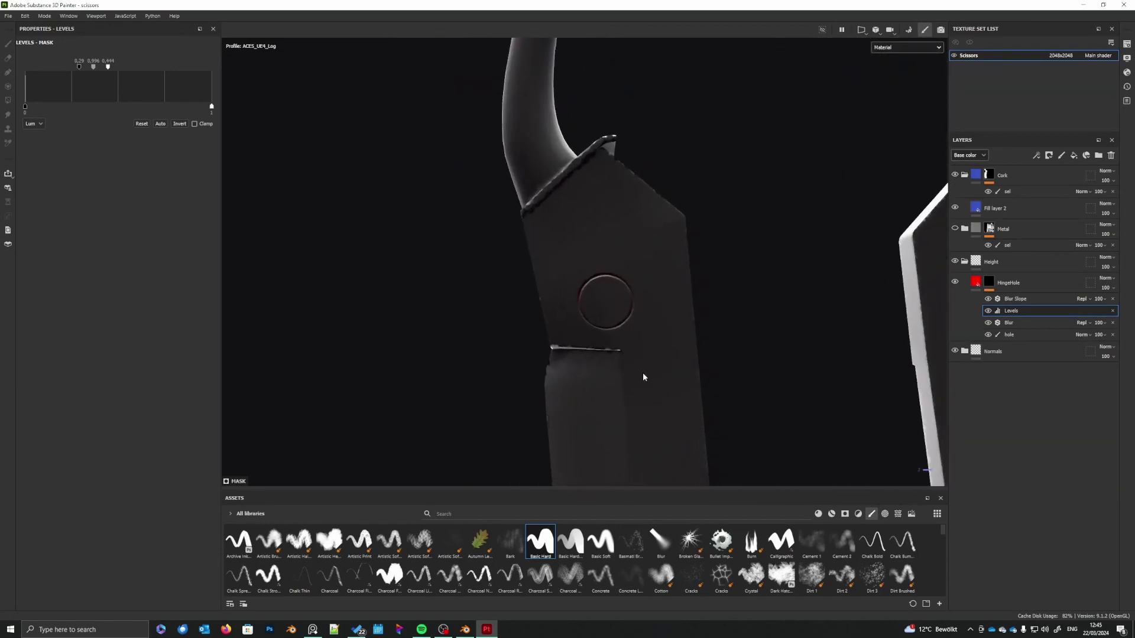
scroll(639, 367, down, 3)
scroll(637, 366, up, 3)
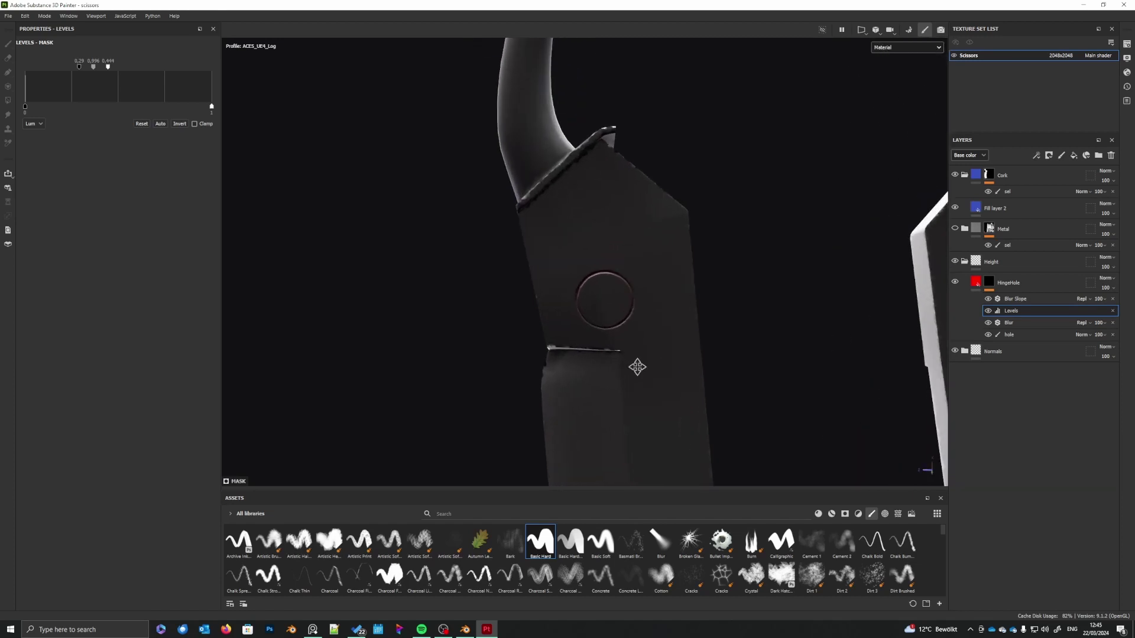
- Raise the low input of the HingeHole mask's Levels and readjust its midpoint to thin out the hinge ring
alt+drag(637, 367, 641, 367)
click(1009, 322)
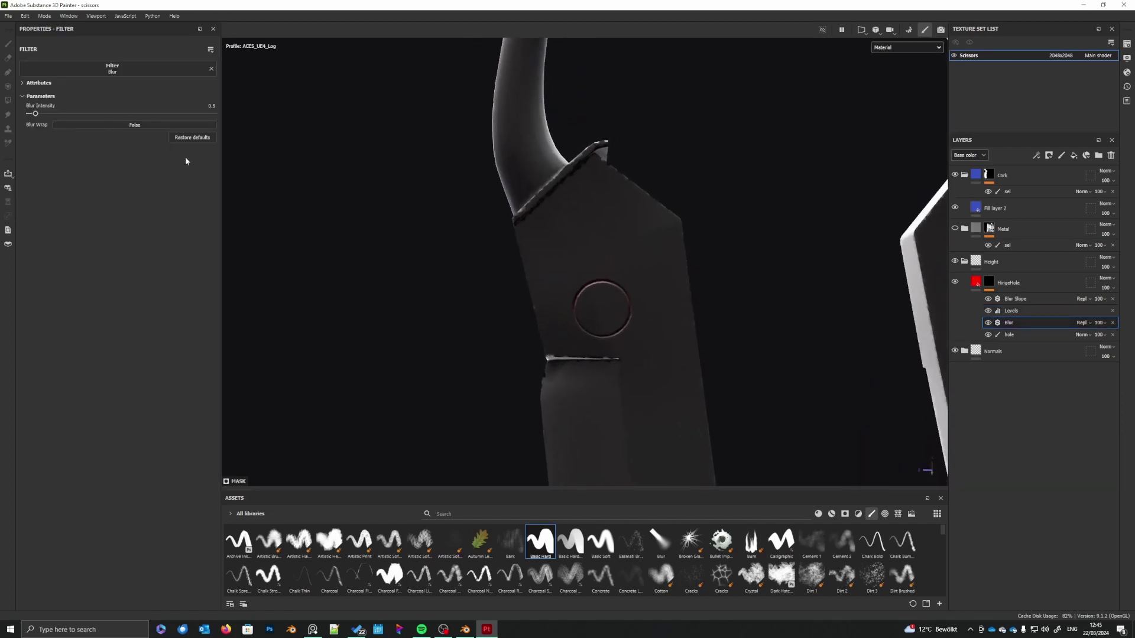
click(1011, 311)
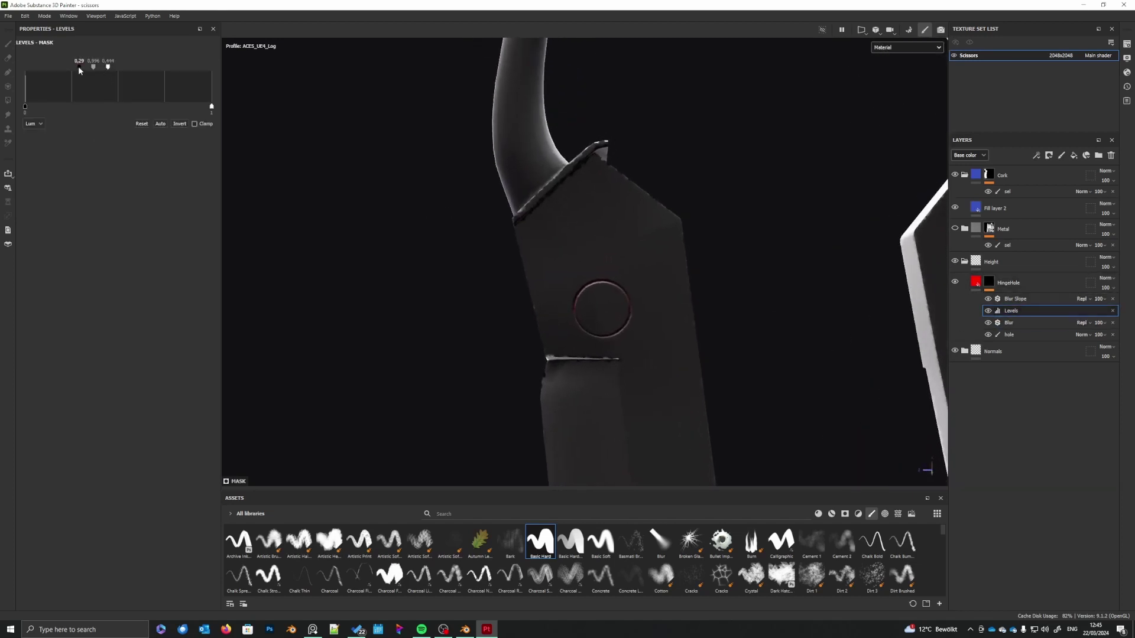
drag(79, 68, 87, 69)
drag(96, 67, 95, 70)
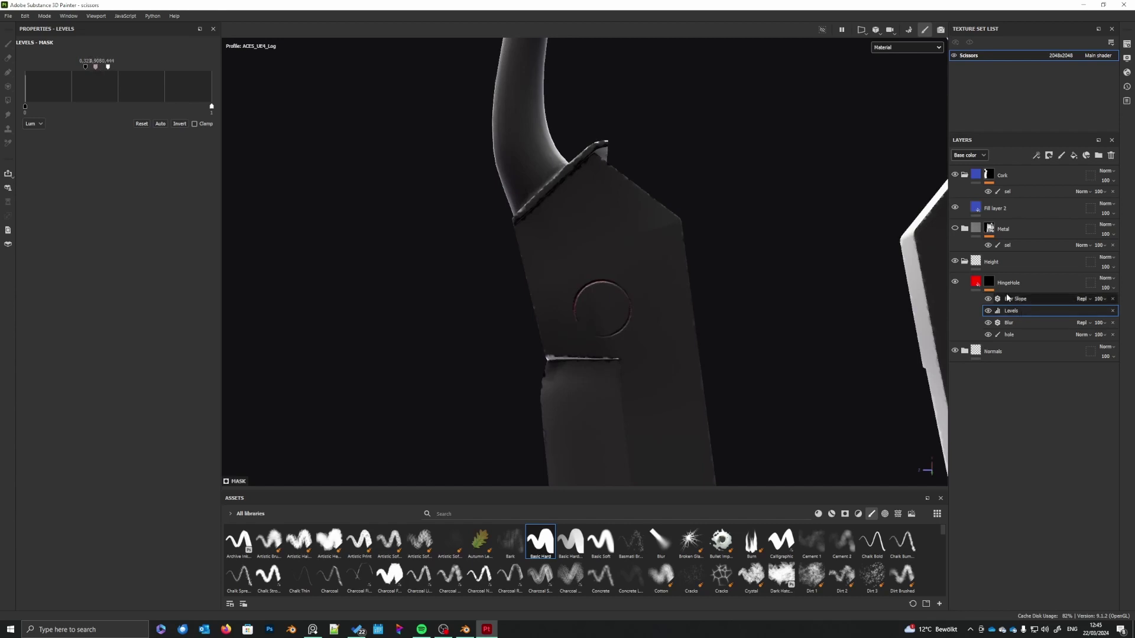
- Set the HingeHole fill's height to -0.0209 and rotate the lighting across the hinge ring
click(976, 282)
drag(103, 324, 105, 324)
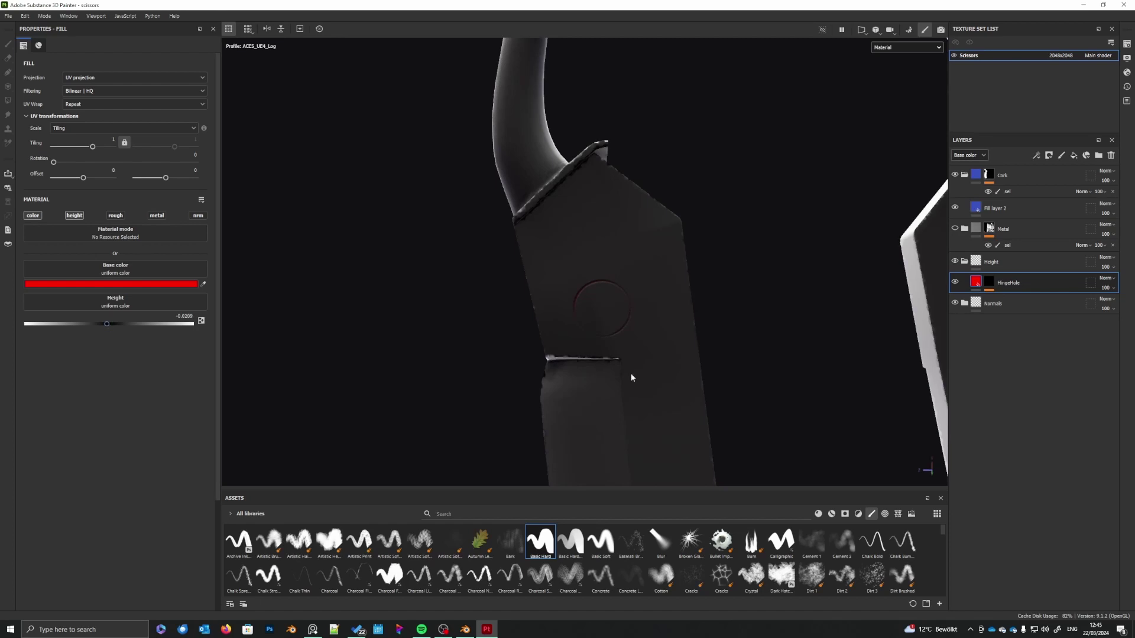
shift+right_drag(631, 378, 658, 385)
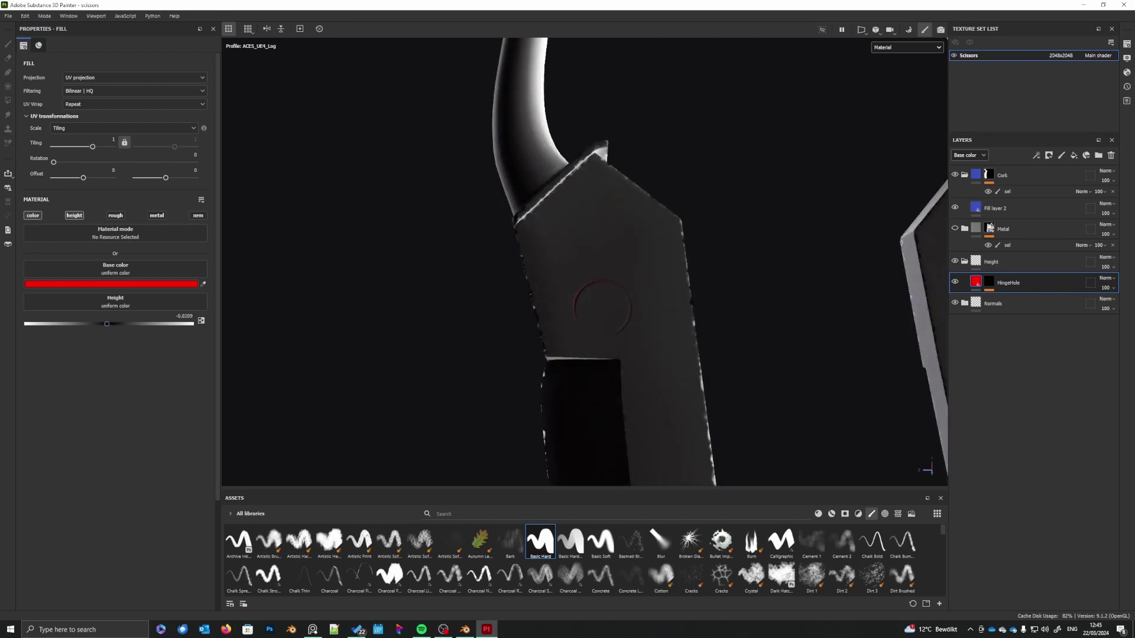
- Study the round hinge rivet and surrounding blade in the scissors reference photo
key(alt+Tab)
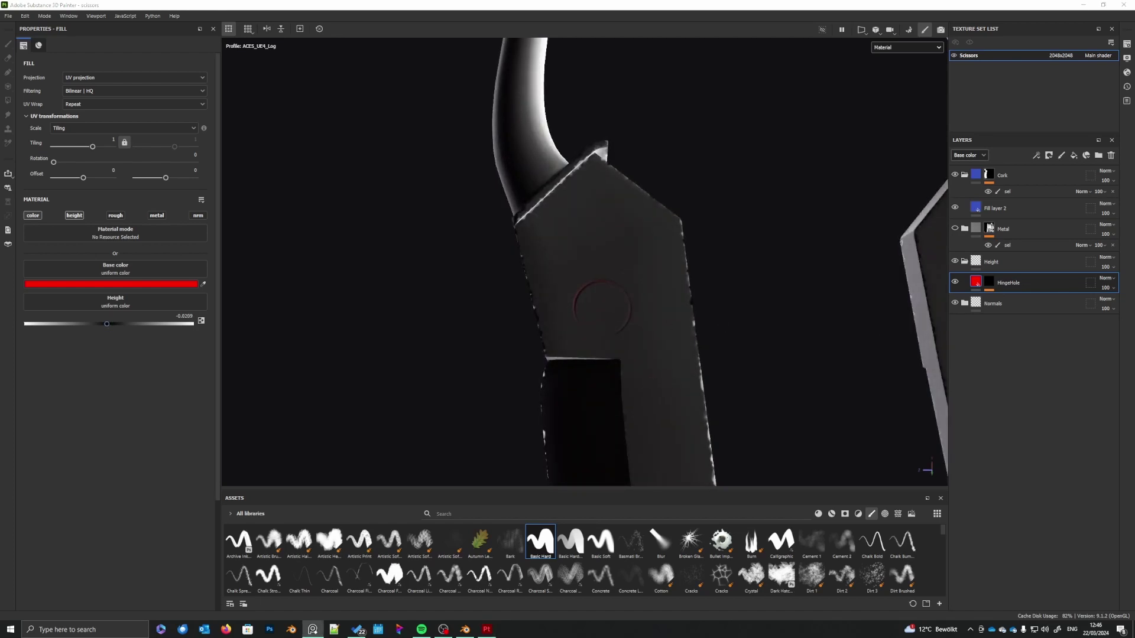
right_drag(1134, 313, 789, 346)
scroll(687, 313, up, 5)
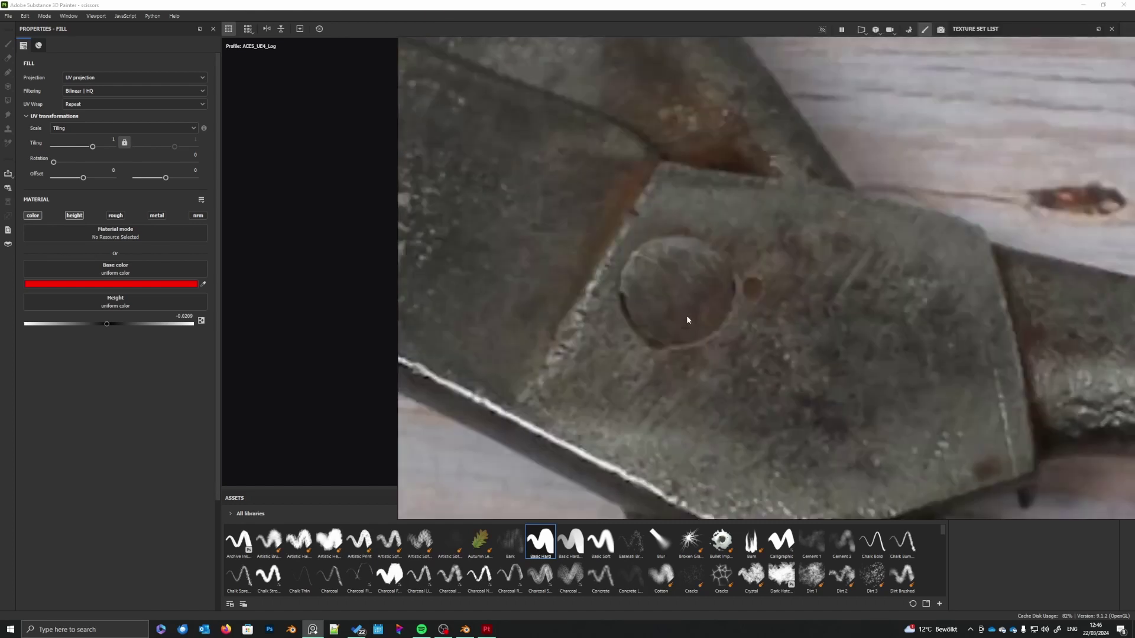
scroll(662, 274, down, 1)
scroll(701, 320, down, 4)
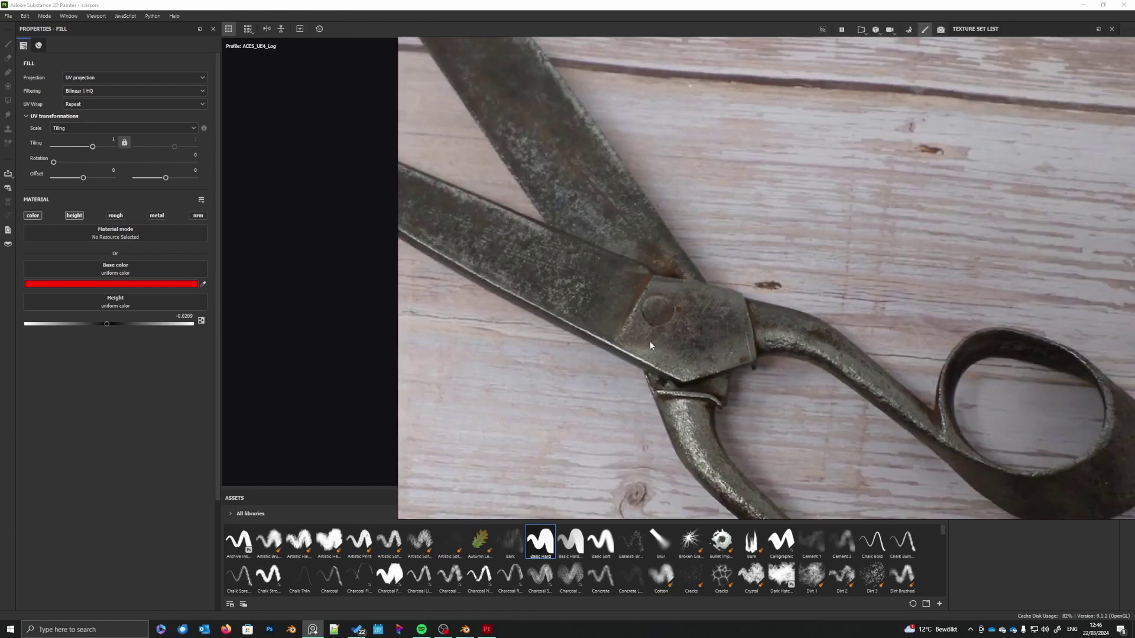
right_drag(709, 386, 1134, 390)
- Make the Metal folder visible again on the scissors and relight the blades
scroll(638, 379, down, 6)
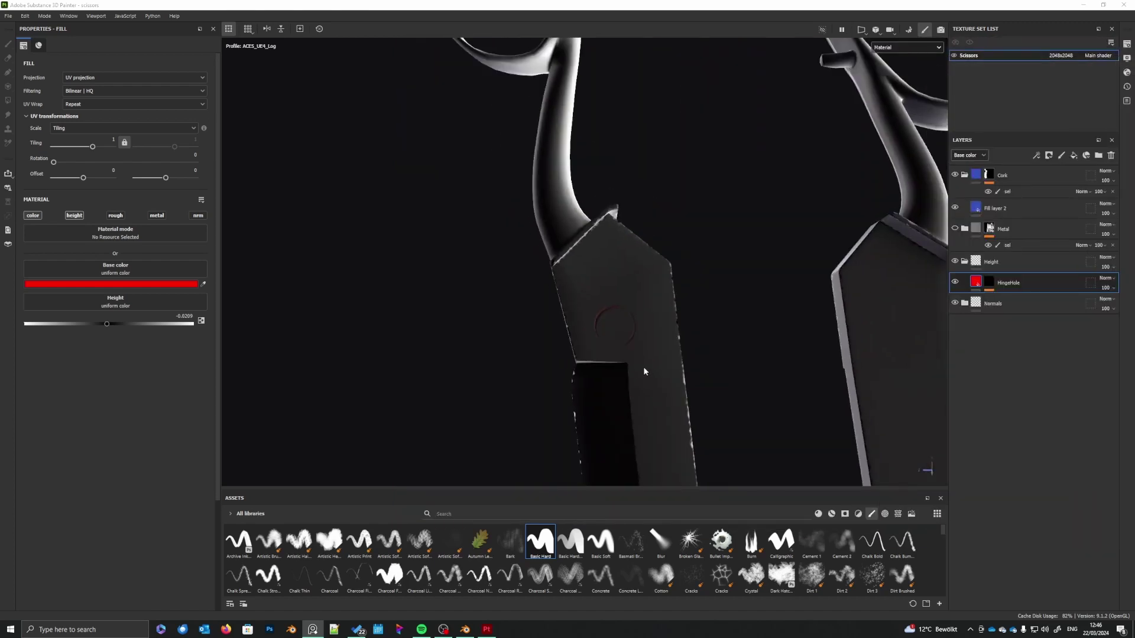
alt+middle_drag(658, 458, 651, 381)
alt+drag(651, 380, 649, 370)
shift+right_drag(649, 370, 685, 372)
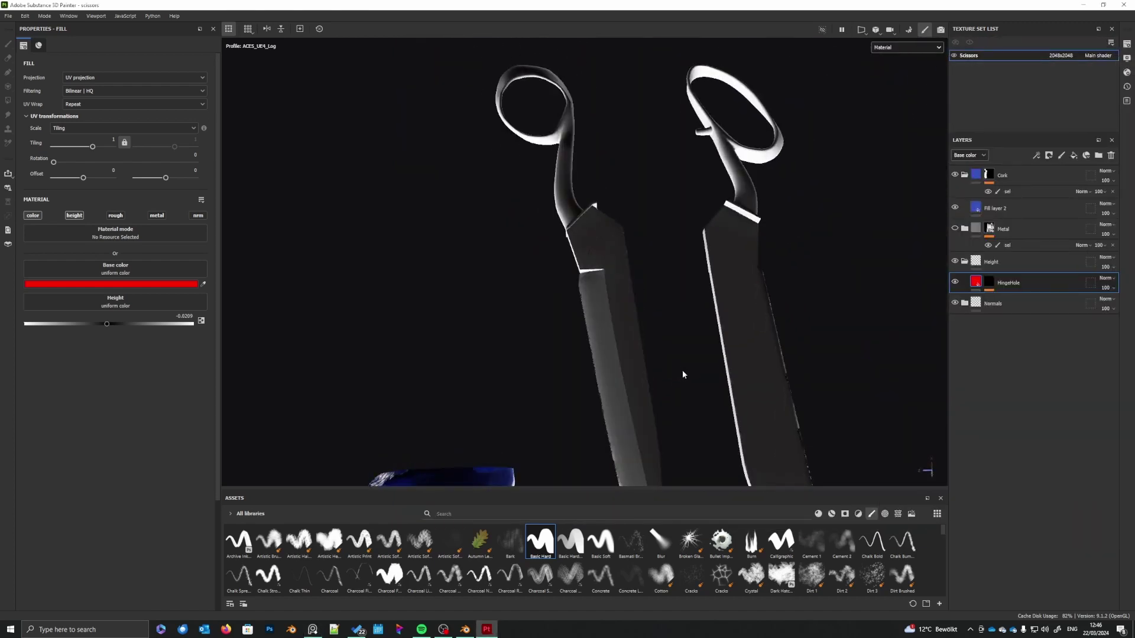
click(955, 228)
scroll(654, 313, up, 3)
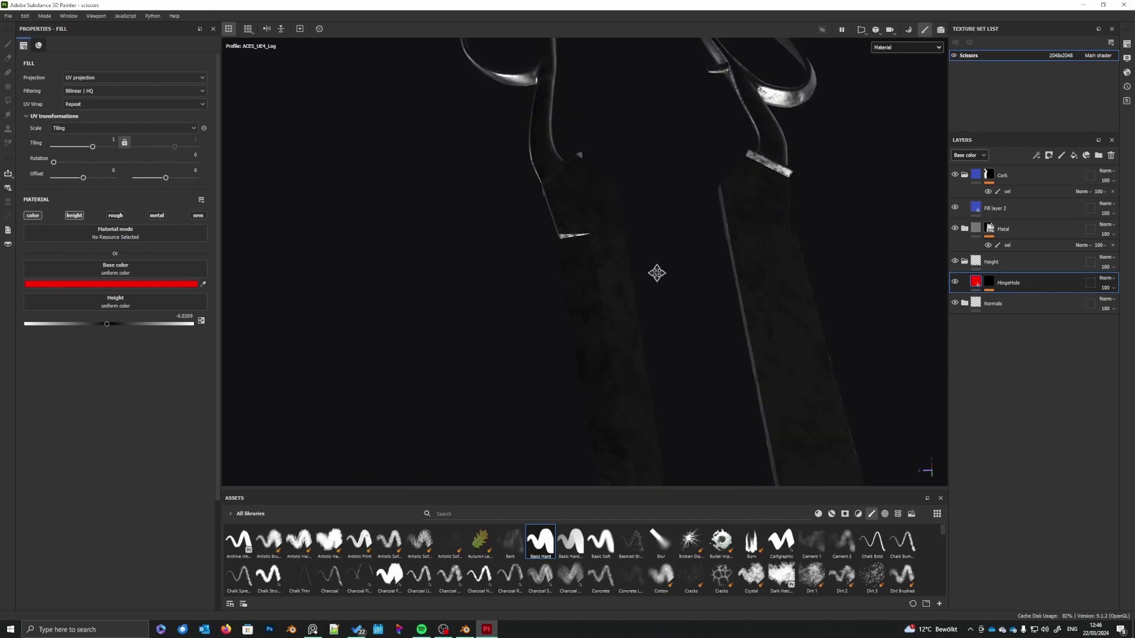
alt+middle_drag(656, 271, 652, 348)
mouse_move(652, 358)
shift+right_down()
mouse_move(807, 366)
mouse_move(763, 355)
shift+right_up()
scroll(622, 295, up, 3)
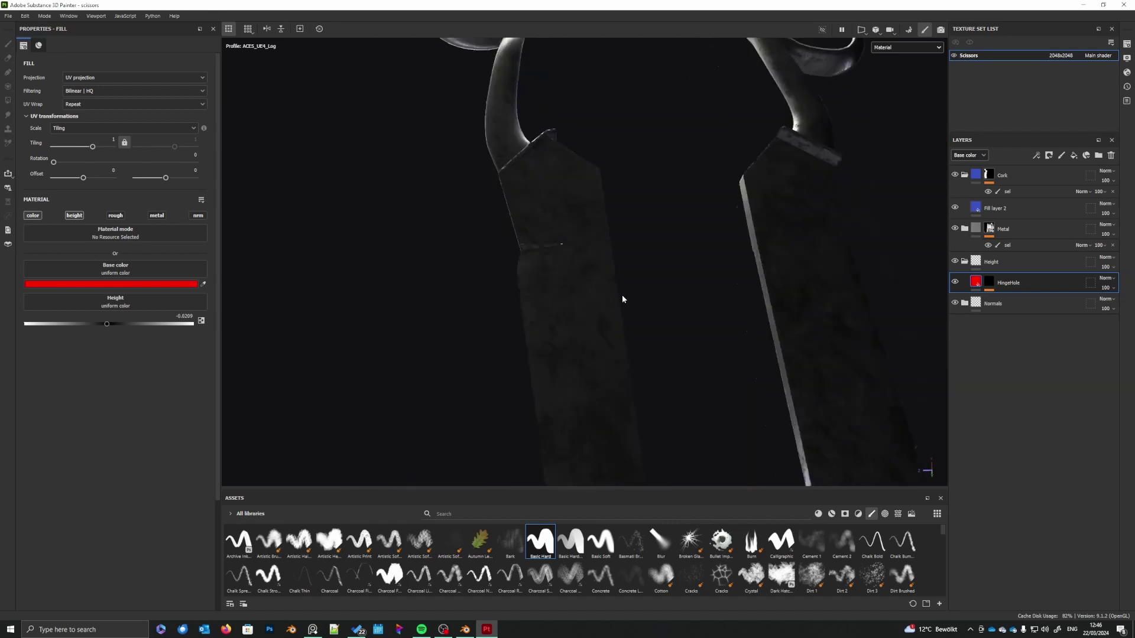
- Examine the hinge area and both scissor halves with the metal material from several distances and lighting angles
mouse_move(637, 279)
alt+middle_down()
mouse_move(639, 328)
mouse_move(625, 308)
mouse_move(638, 328)
alt+middle_up()
scroll(614, 299, up, 4)
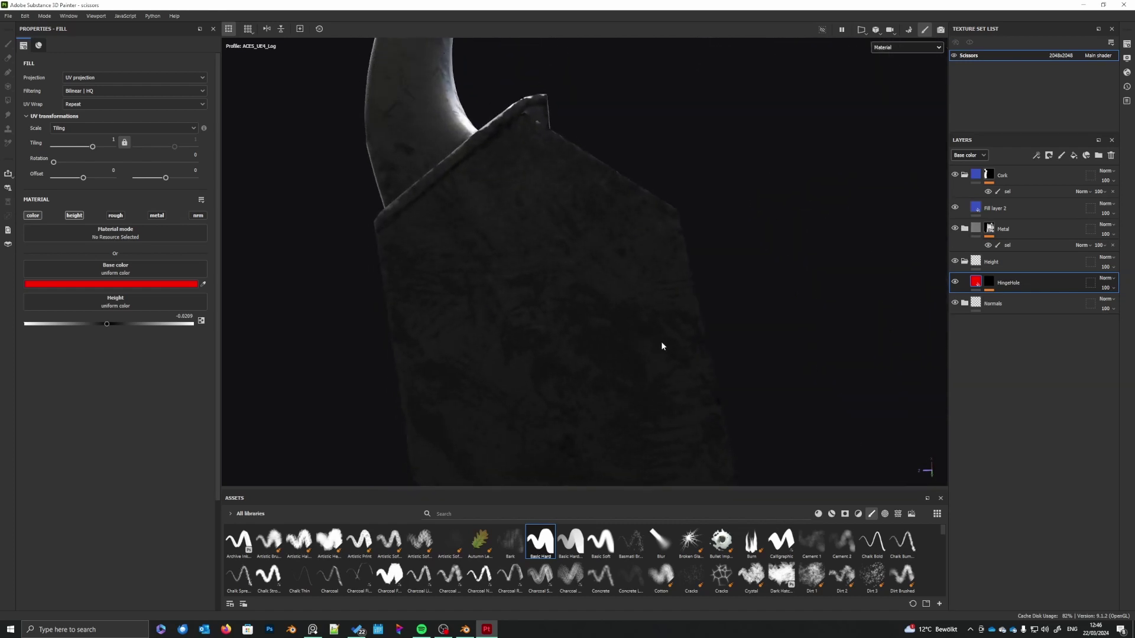
scroll(663, 343, down, 3)
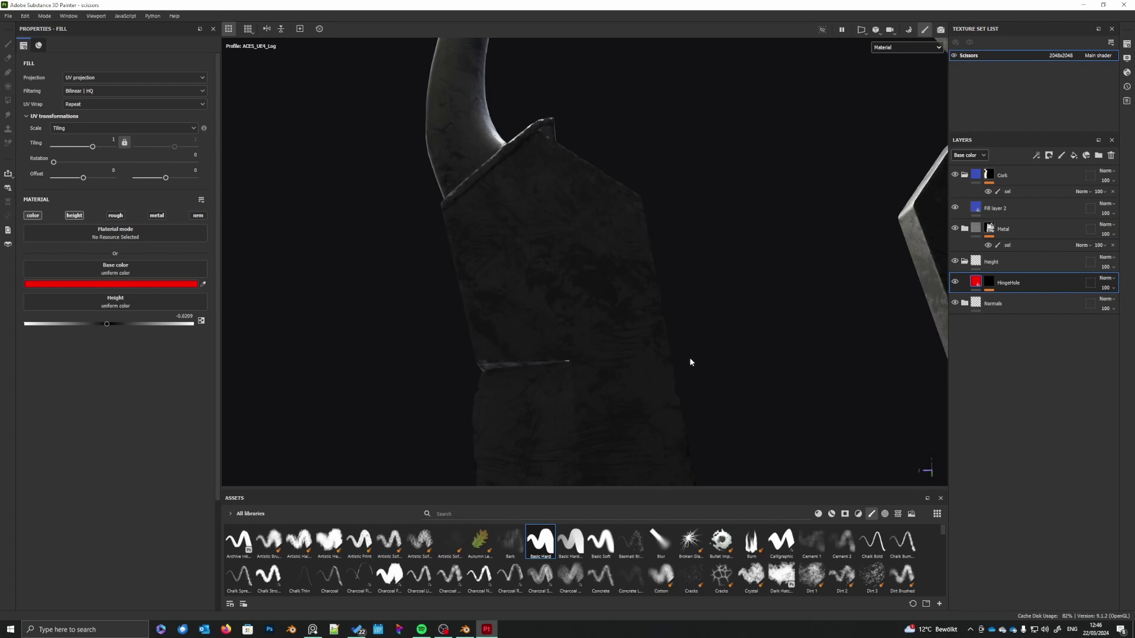
mouse_move(690, 359)
shift+right_down()
mouse_move(733, 352)
mouse_move(695, 346)
shift+right_up()
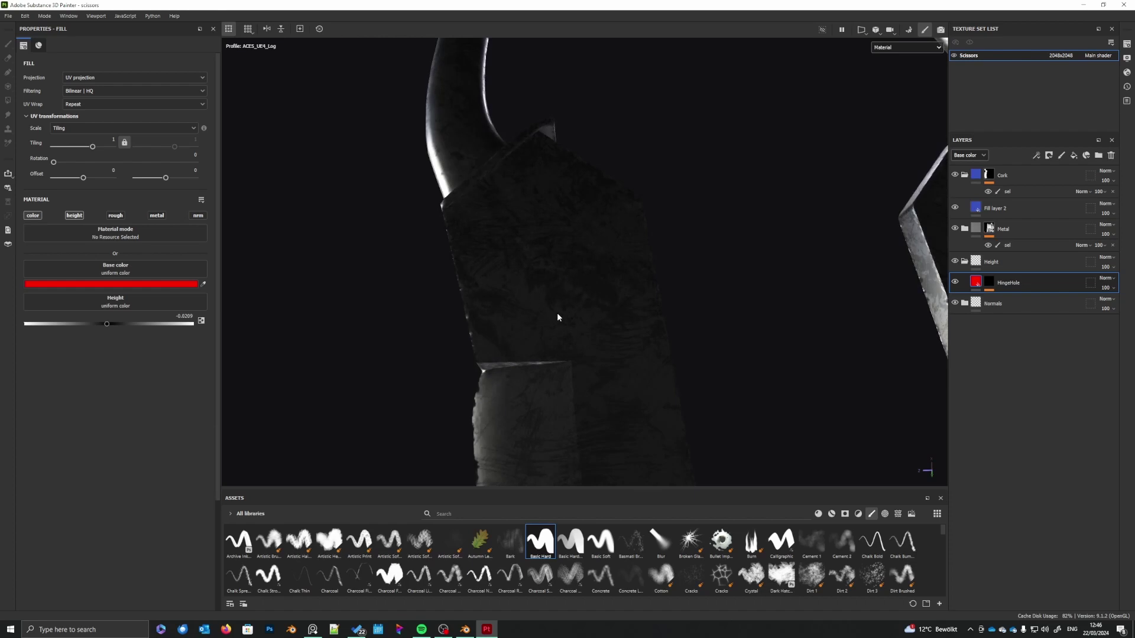
scroll(557, 313, down, 4)
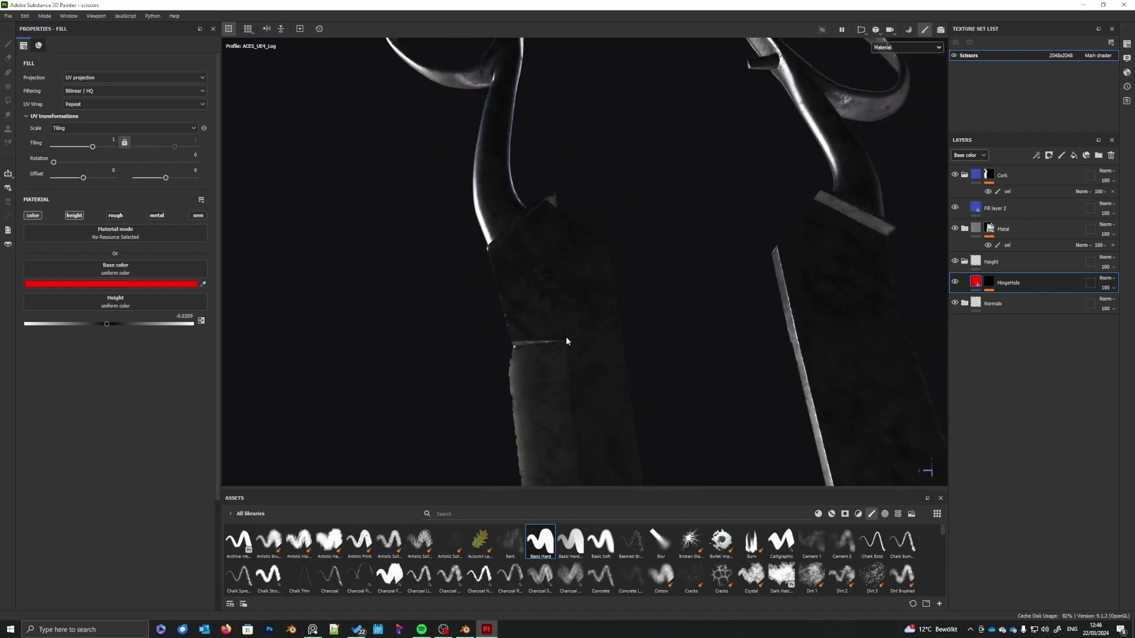
alt+middle_drag(650, 392, 642, 359)
scroll(643, 371, up, 2)
scroll(643, 371, down, 4)
alt+drag(643, 359, 545, 351)
scroll(588, 340, down, 4)
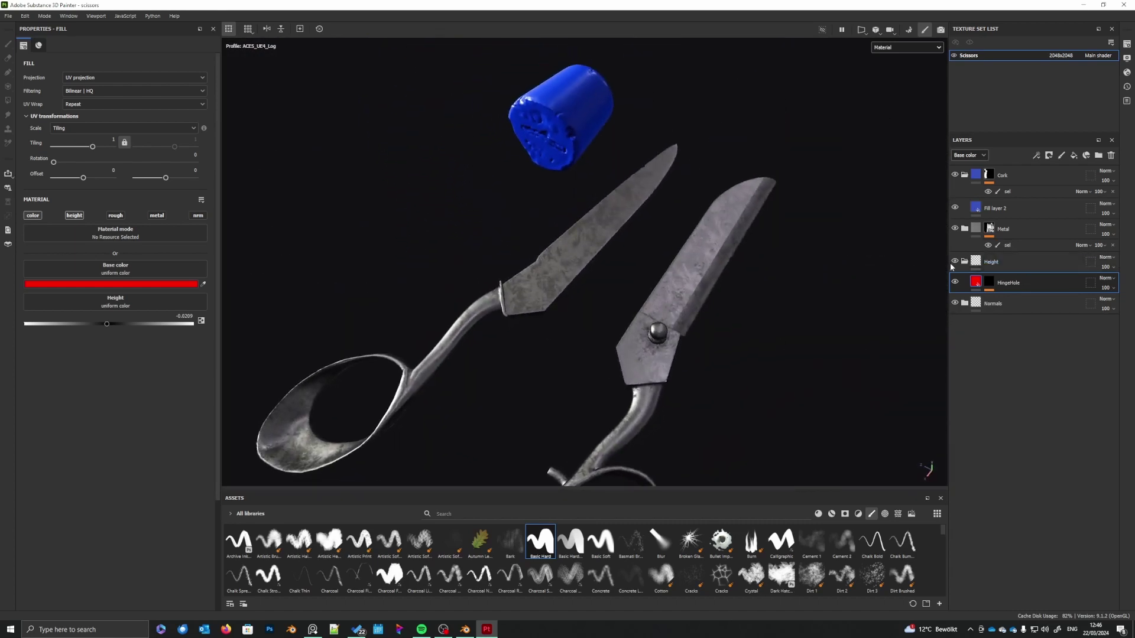
- Collapse the Height folder, expand Metal and its Iron Forged Old group, and turn on the Surface details layer
click(964, 262)
click(964, 262)
click(964, 262)
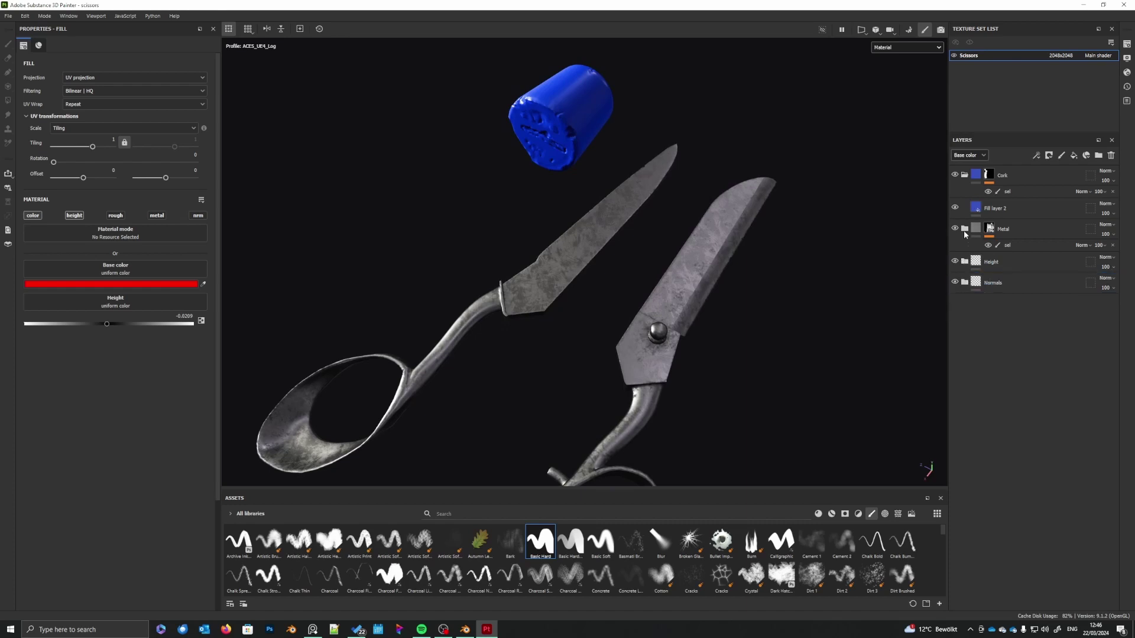
click(966, 229)
click(970, 261)
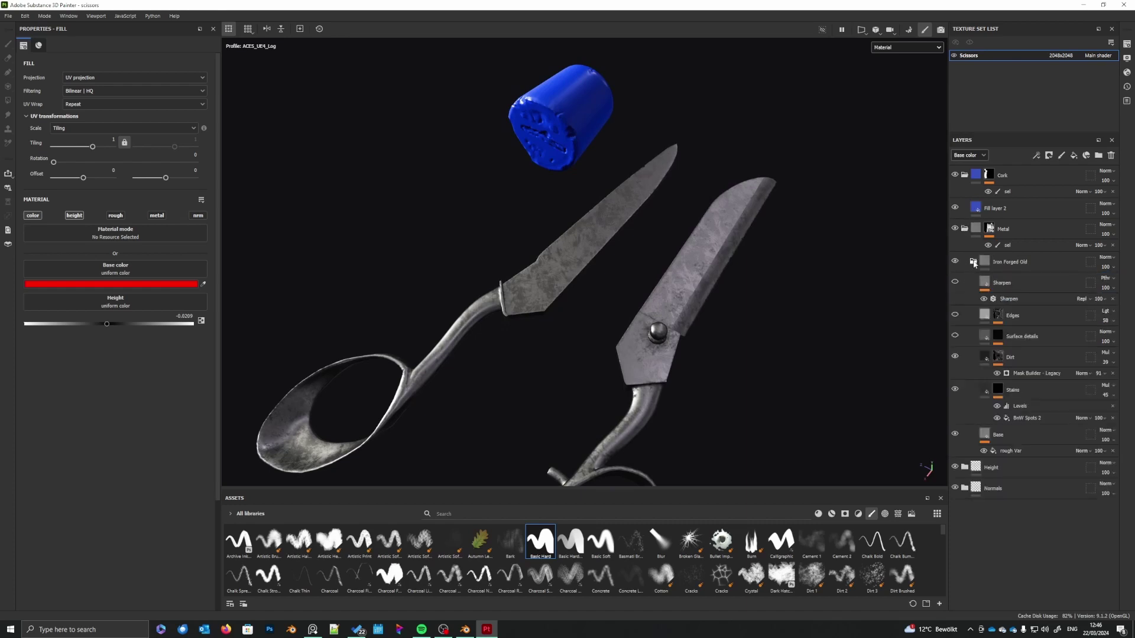
click(954, 337)
- Inspect the surface details on the blade, hinge pin and handle from different angles and under rotated lighting
scroll(662, 338, up, 4)
mouse_move(586, 354)
alt+mouse_down()
mouse_move(574, 385)
mouse_move(582, 343)
alt+mouse_up()
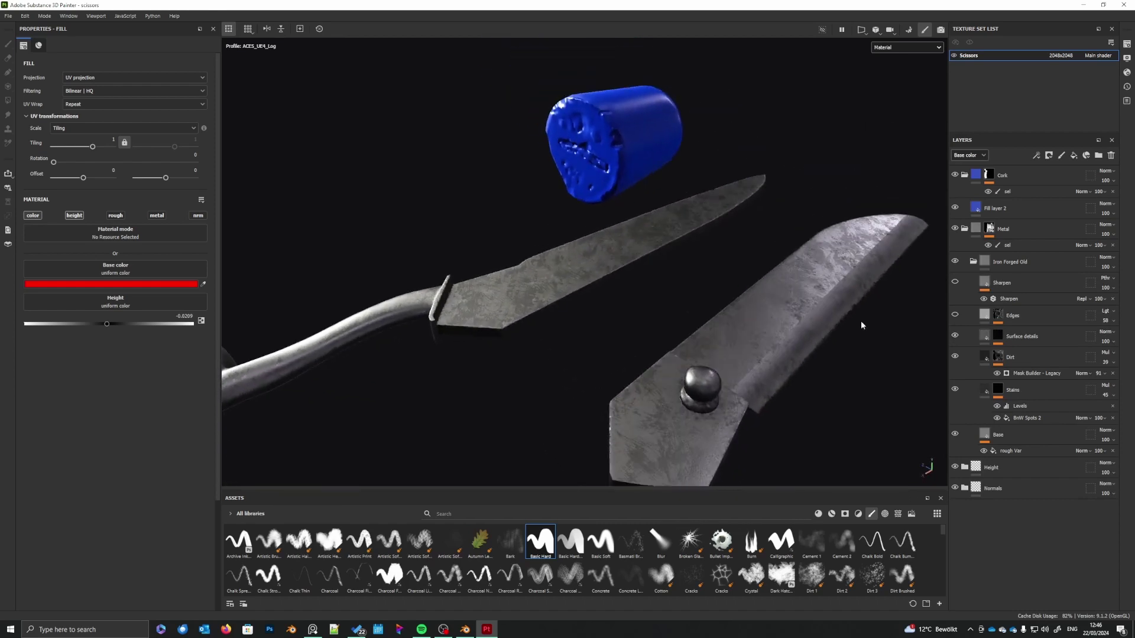
shift+right_drag(626, 319, 572, 322)
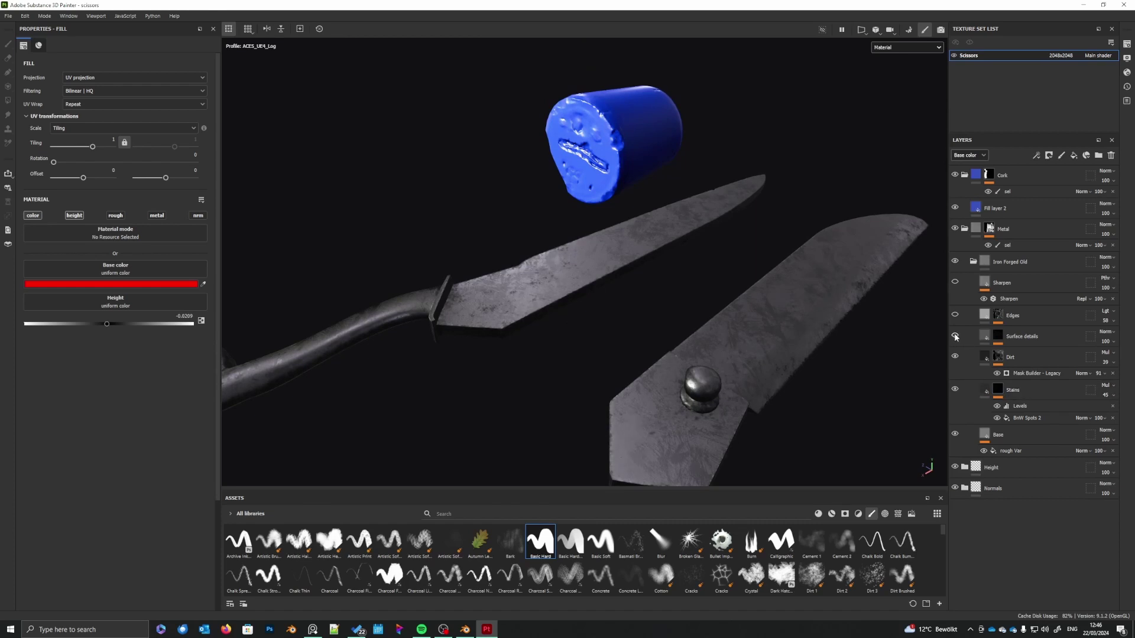
alt+middle_drag(681, 417, 658, 350)
scroll(634, 412, up, 6)
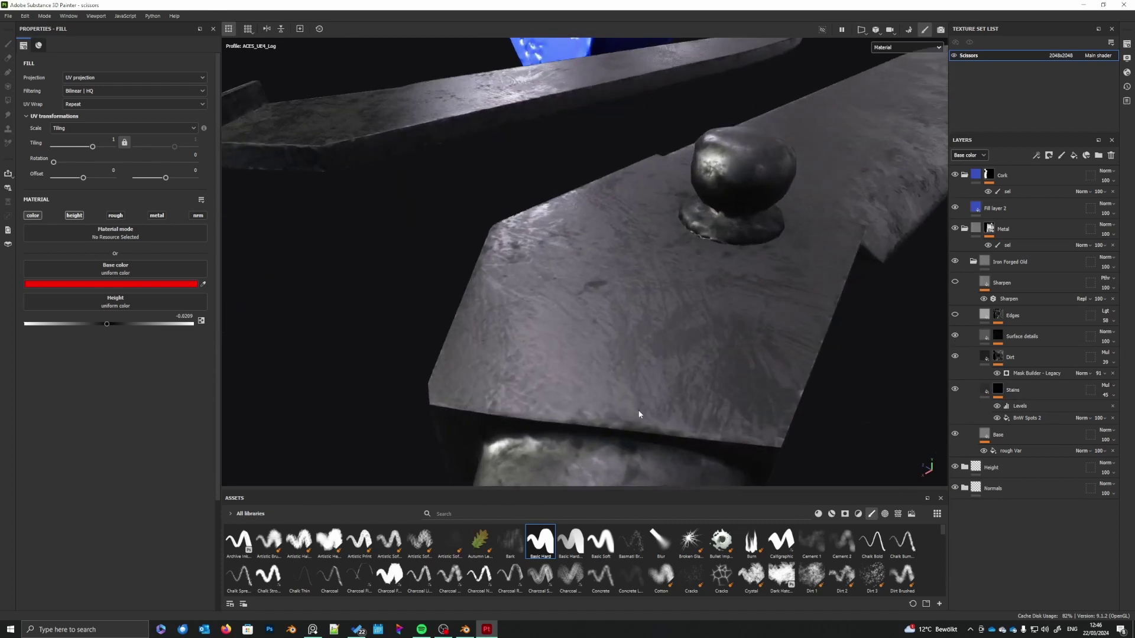
scroll(640, 407, down, 4)
scroll(640, 407, down, 2)
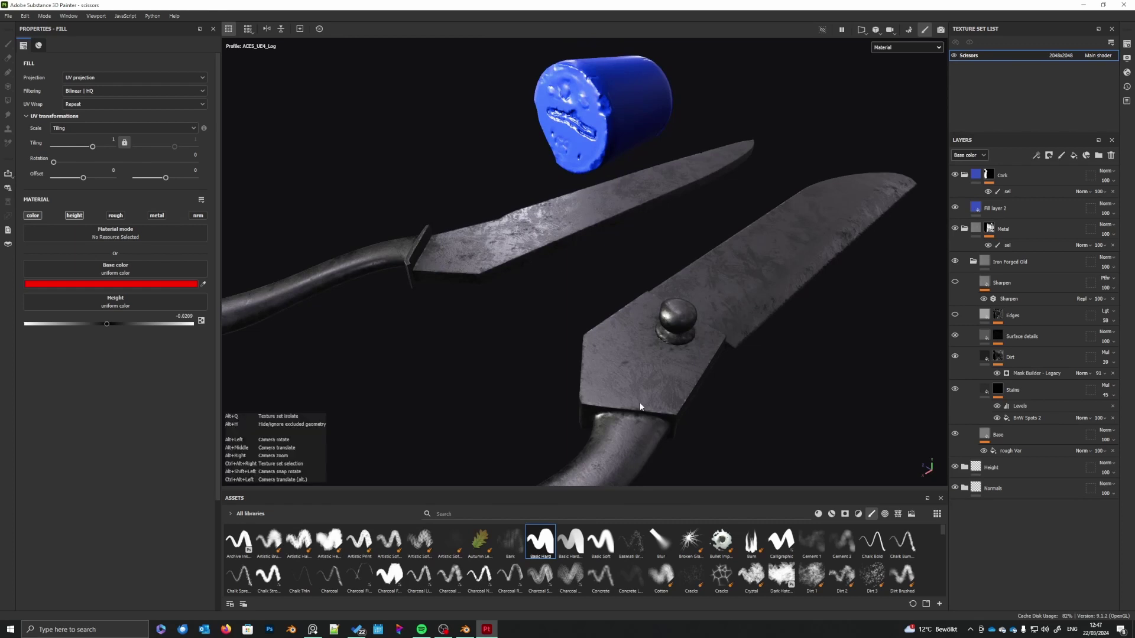
alt+middle_drag(640, 407, 651, 390)
click(444, 630)
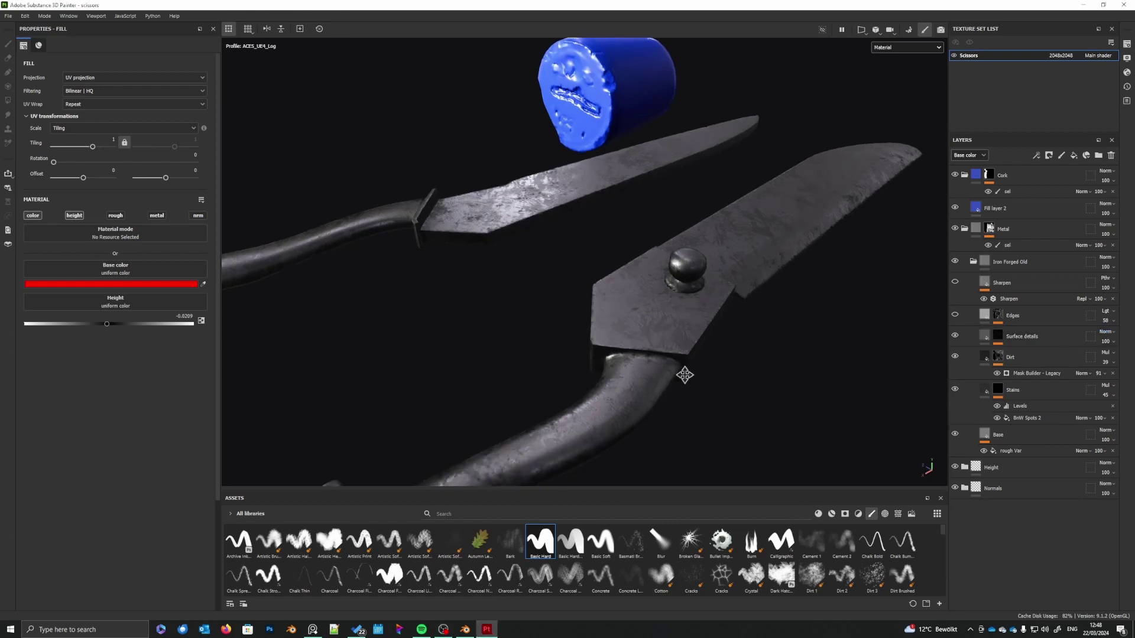
scroll(704, 328, up, 5)
alt+drag(670, 324, 671, 379)
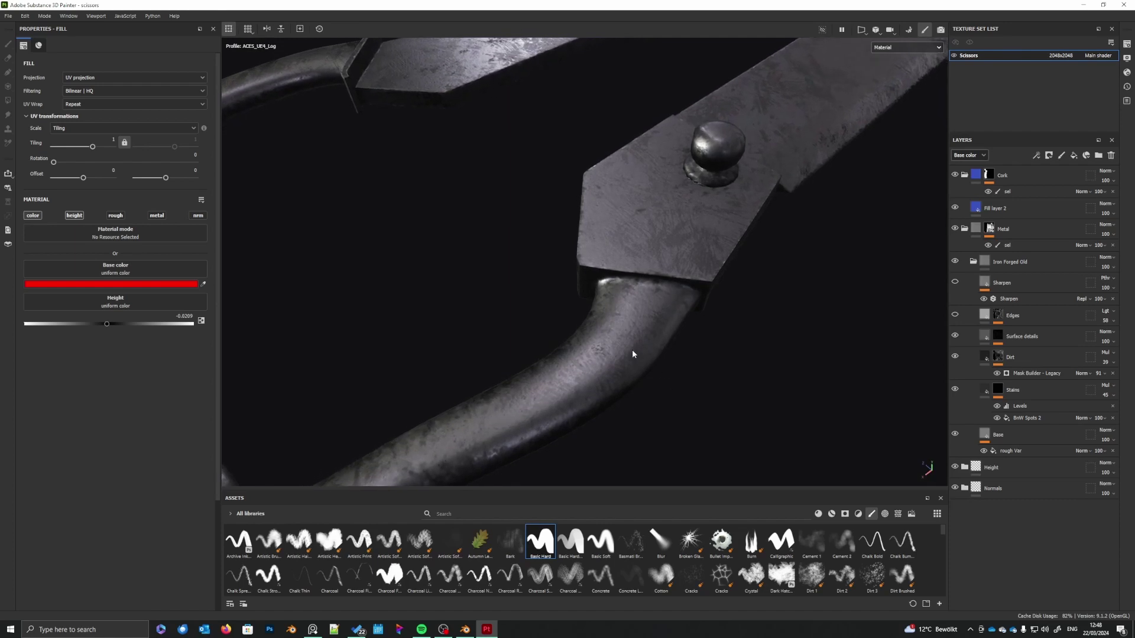
alt+drag(632, 350, 668, 333)
scroll(567, 387, down, 5)
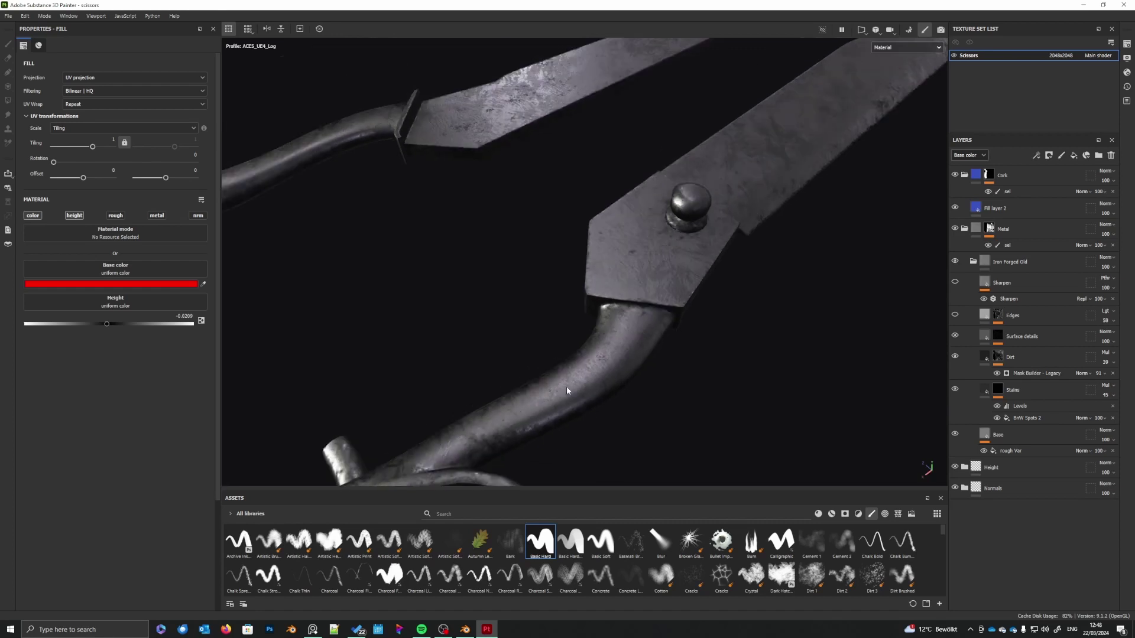
- Compare the metal finish with the scissors reference photo and inspect the blades and handle on the model
key(alt+Tab)
mouse_move(766, 265)
right_down()
mouse_move(538, 319)
mouse_move(524, 337)
right_up()
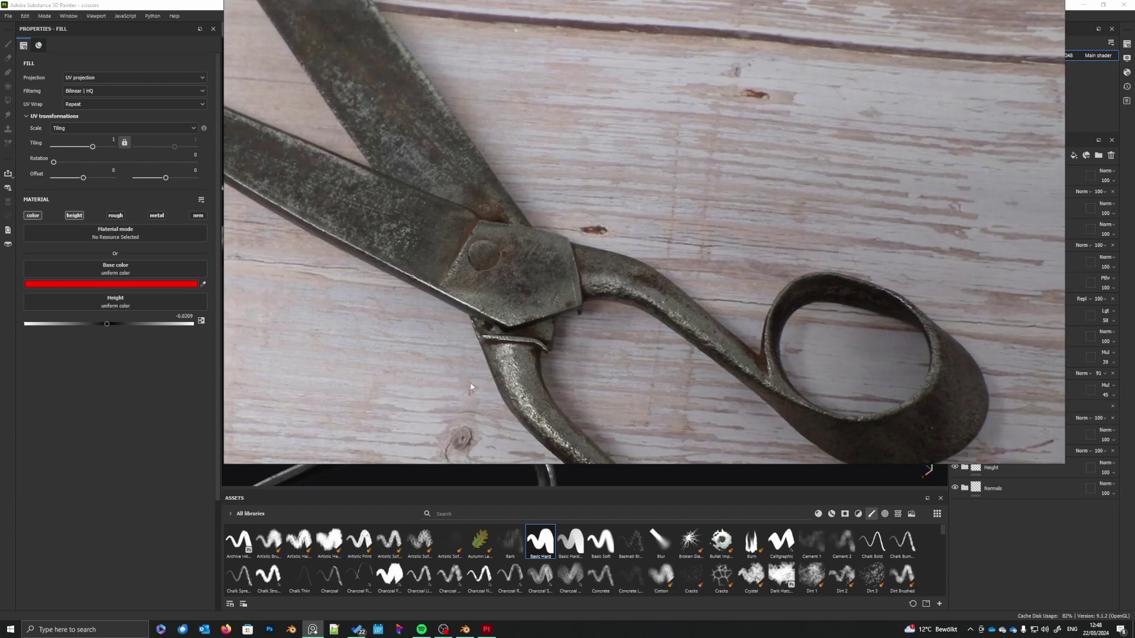
key(alt+Tab)
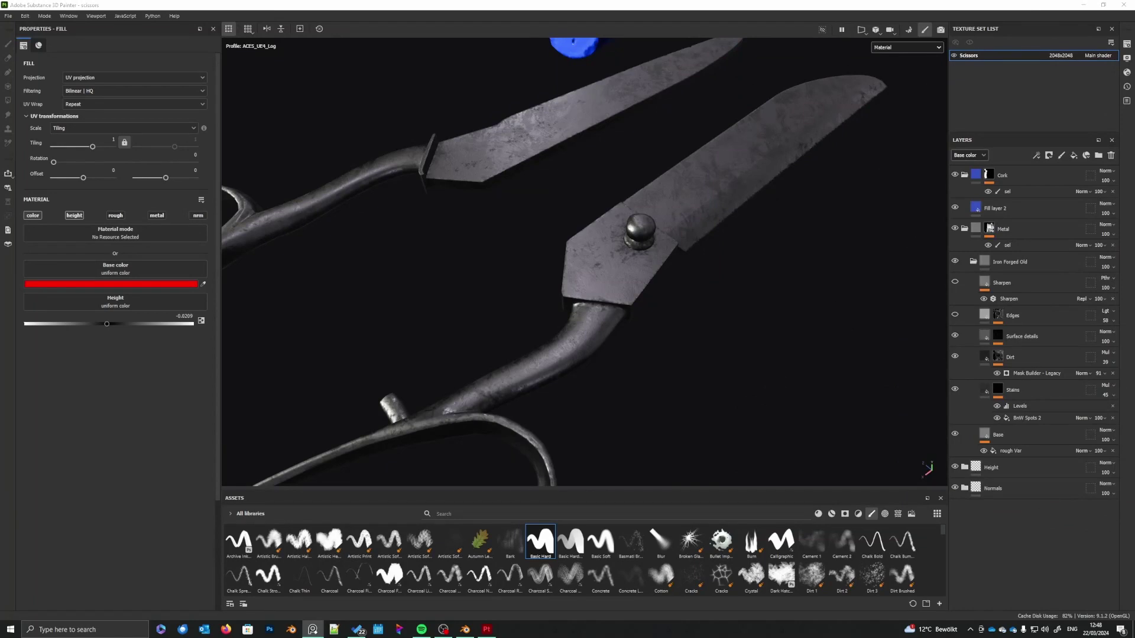
alt+drag(673, 286, 580, 429)
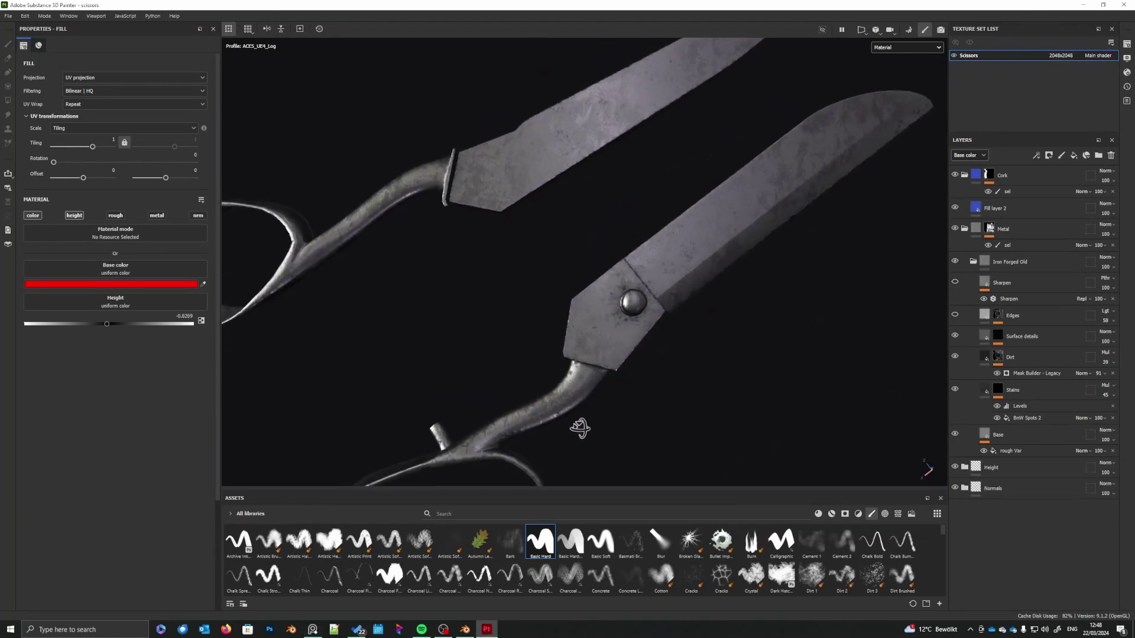
alt+middle_drag(680, 363, 594, 424)
scroll(615, 344, up, 4)
alt+drag(596, 340, 723, 236)
scroll(713, 266, down, 6)
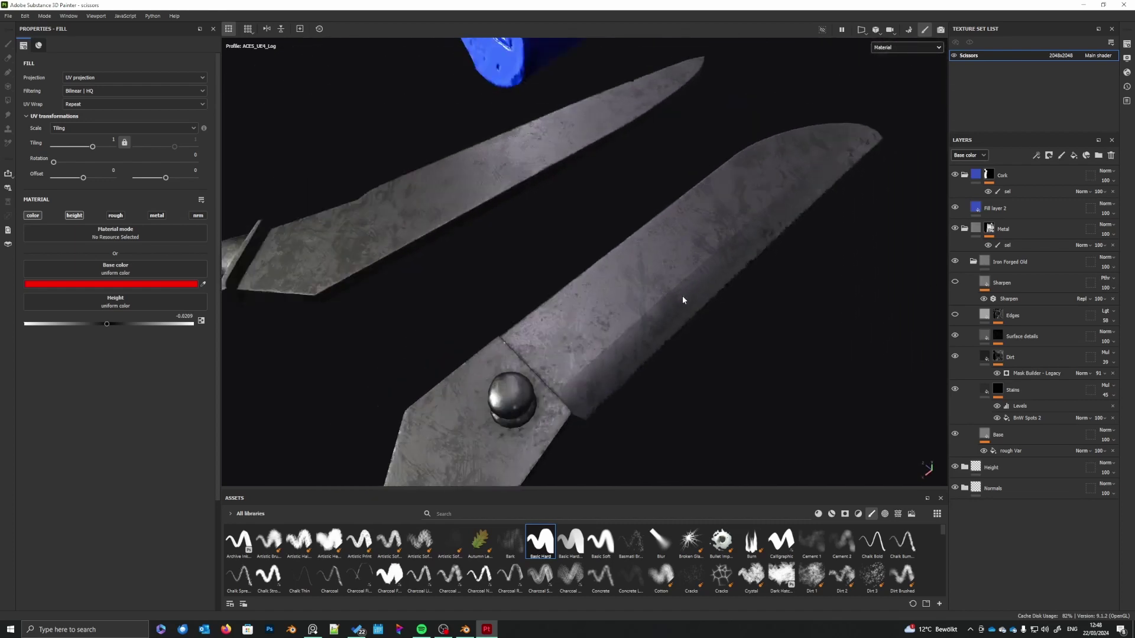
alt+middle_drag(658, 396, 679, 362)
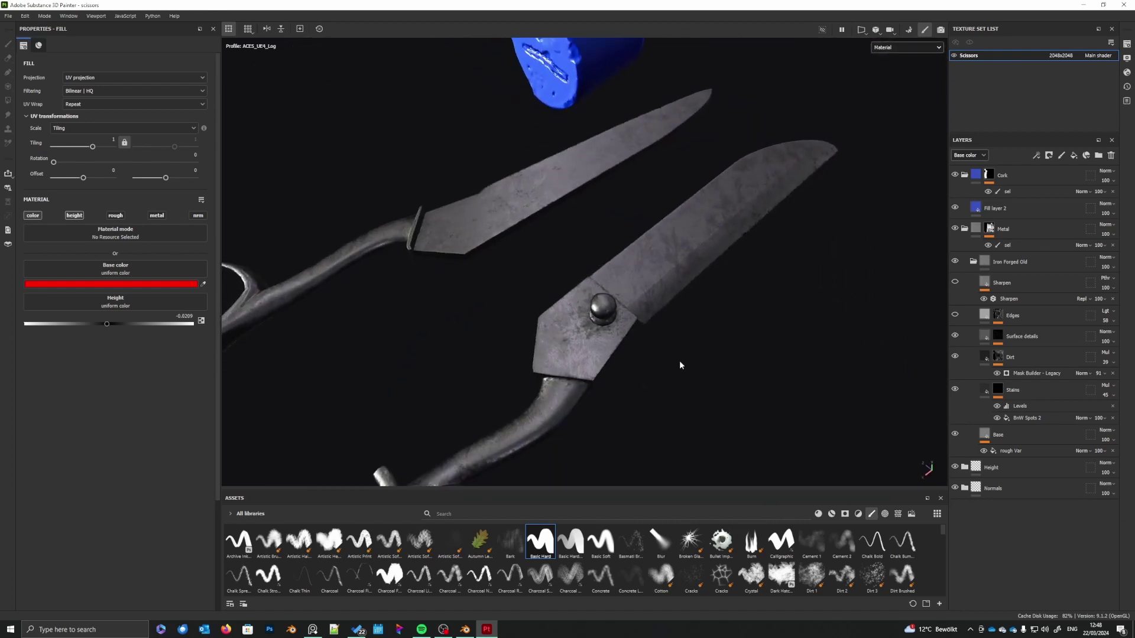
- Turn on the Edges layer in the Iron Forged Old group and display its mask in the viewport
click(1030, 314)
click(955, 316)
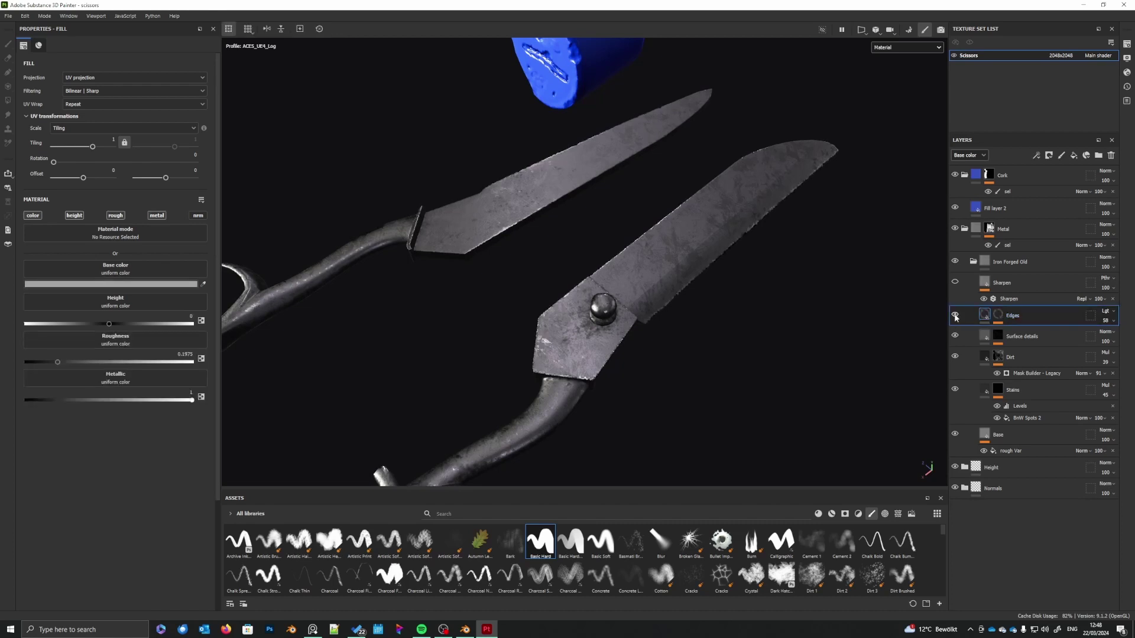
alt+middle_drag(634, 428, 670, 371)
scroll(673, 379, up, 4)
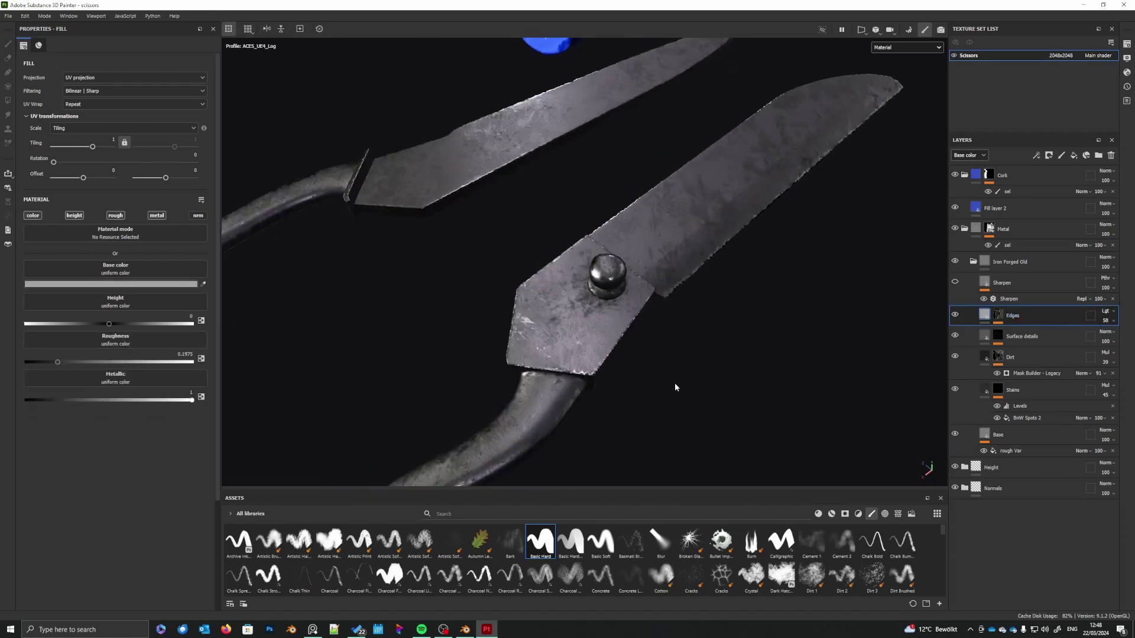
alt+drag(649, 391, 726, 354)
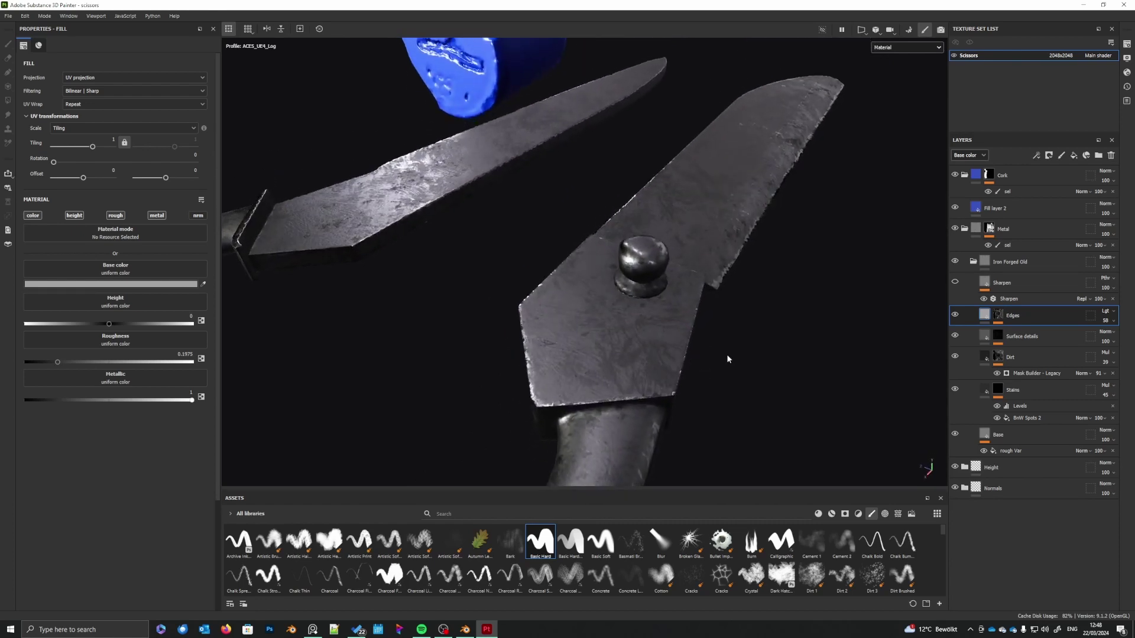
alt+click(999, 318)
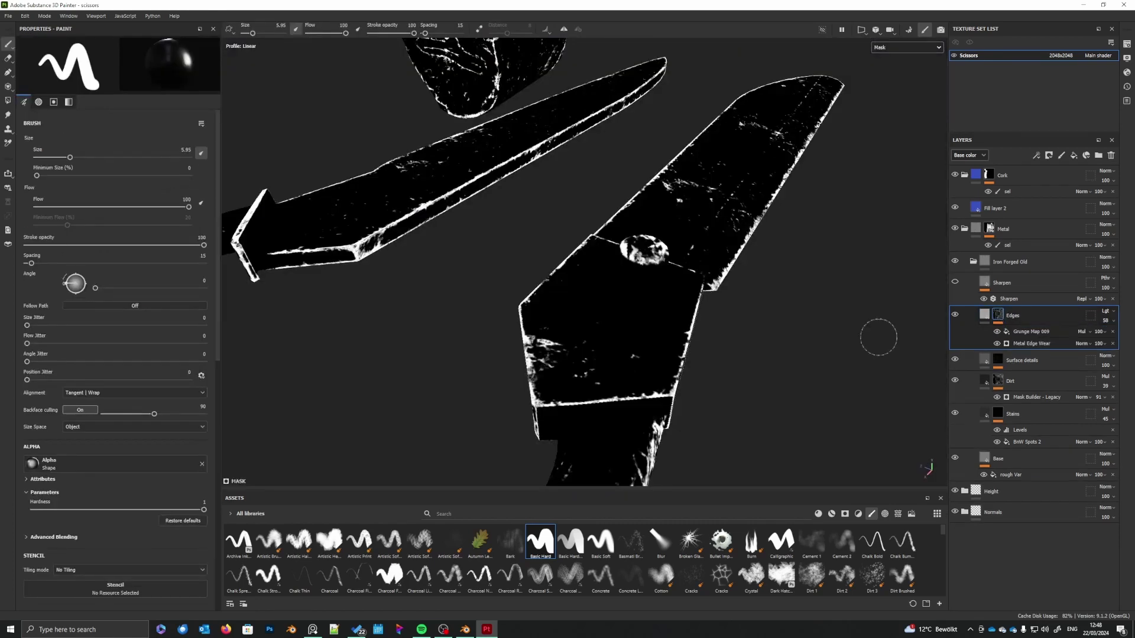
- Examine the Edges mask on the blades and handles, and return the viewport to the material view
mouse_move(714, 390)
alt+mouse_down()
mouse_move(657, 405)
mouse_move(606, 372)
mouse_move(615, 390)
alt+mouse_up()
alt+right_drag(615, 391, 497, 405)
alt+middle_drag(497, 405, 572, 379)
alt+drag(572, 379, 679, 380)
click(987, 315)
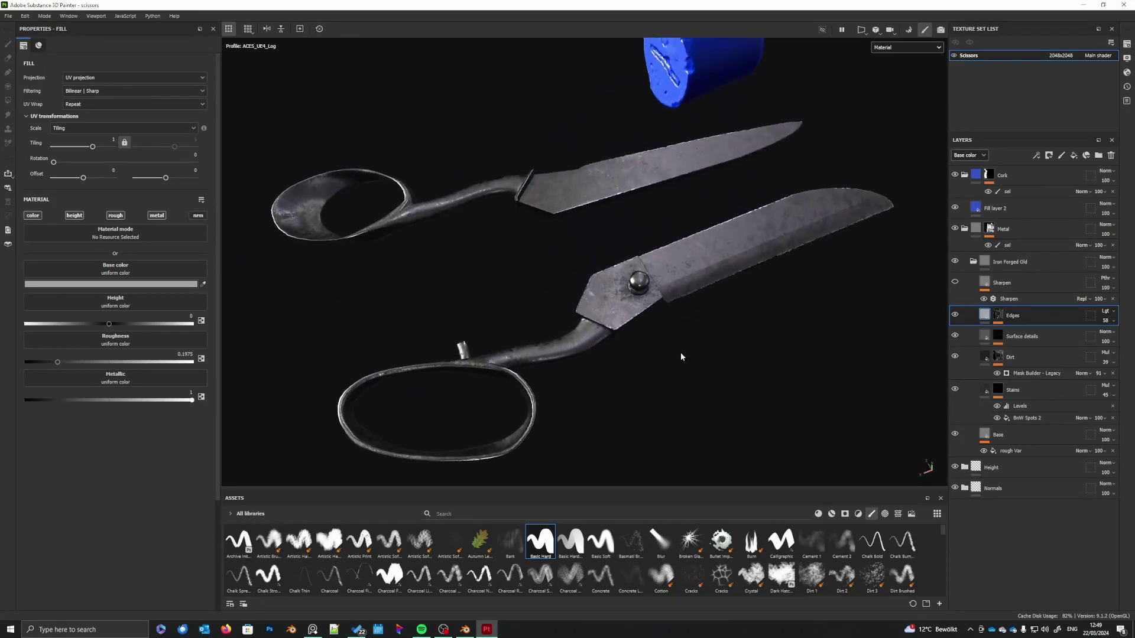
- Inspect the edge wear on the blades, hinge and handles from several angles and under rotated lighting
scroll(665, 341, up, 3)
alt+drag(665, 340, 738, 359)
shift+right_drag(738, 359, 731, 362)
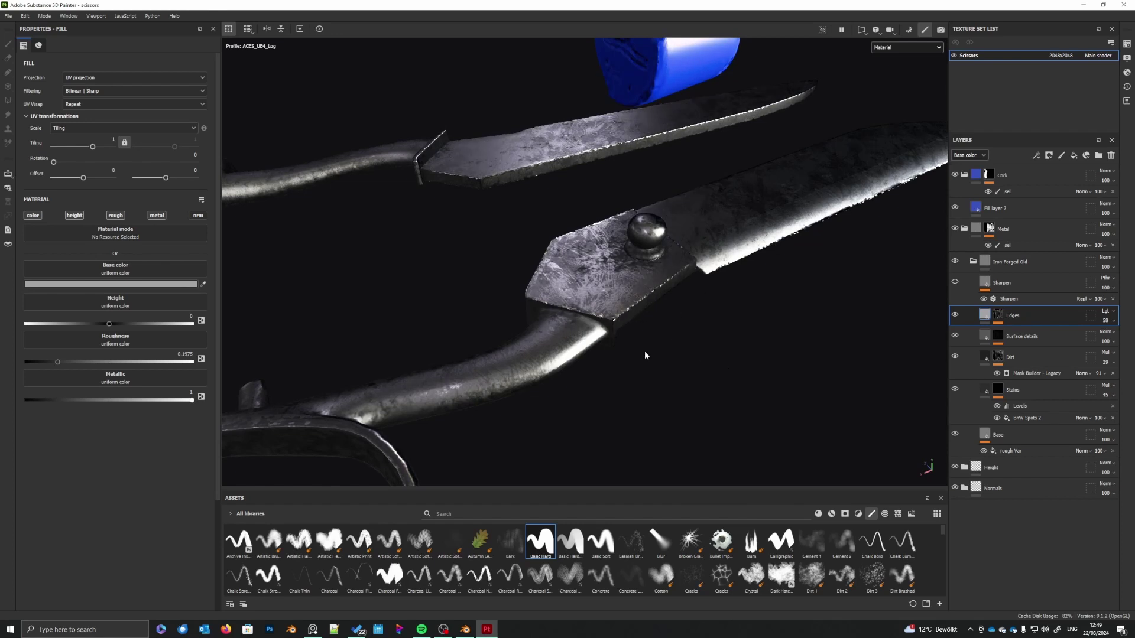
scroll(646, 355, down, 3)
alt+drag(644, 350, 585, 342)
mouse_move(584, 342)
shift+right_down()
mouse_move(596, 346)
mouse_move(582, 347)
shift+right_up()
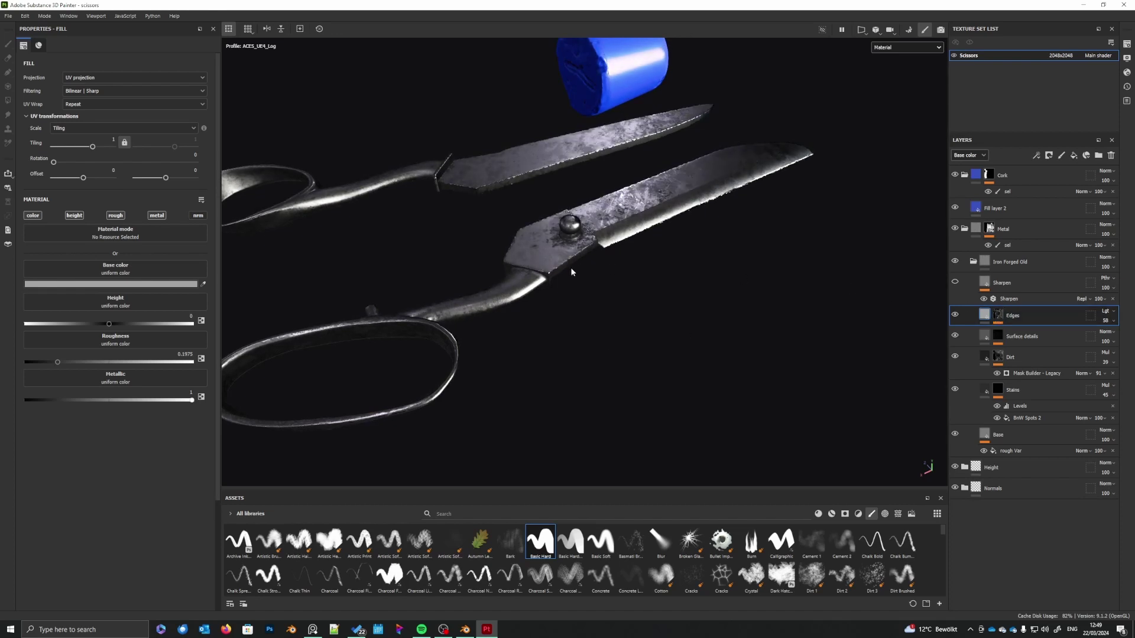
scroll(555, 269, up, 3)
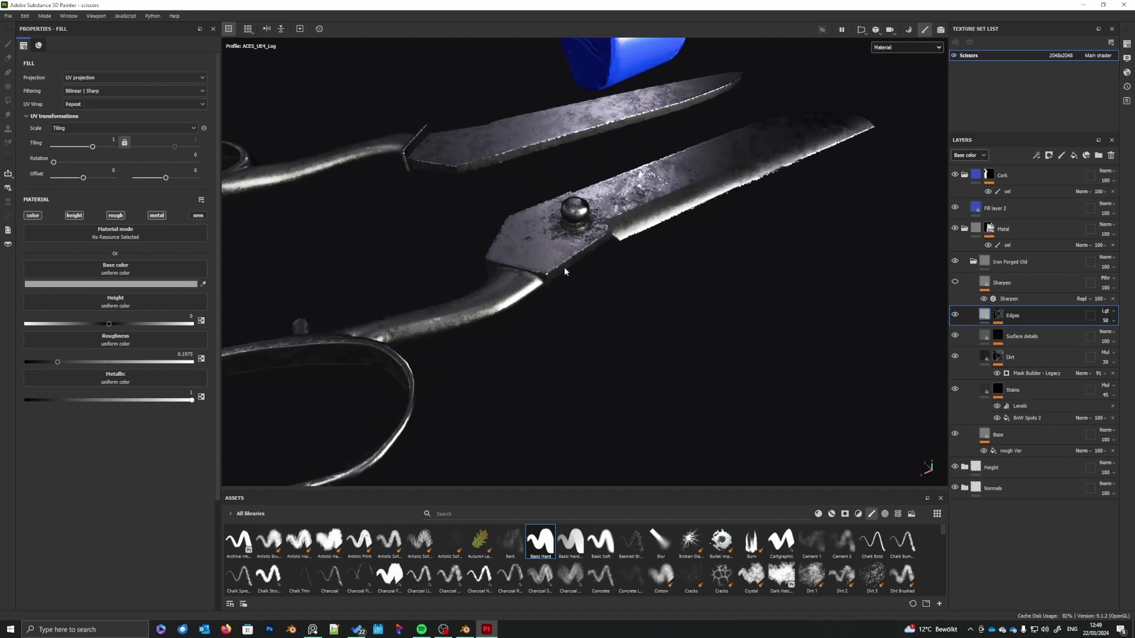
alt+middle_drag(563, 267, 567, 292)
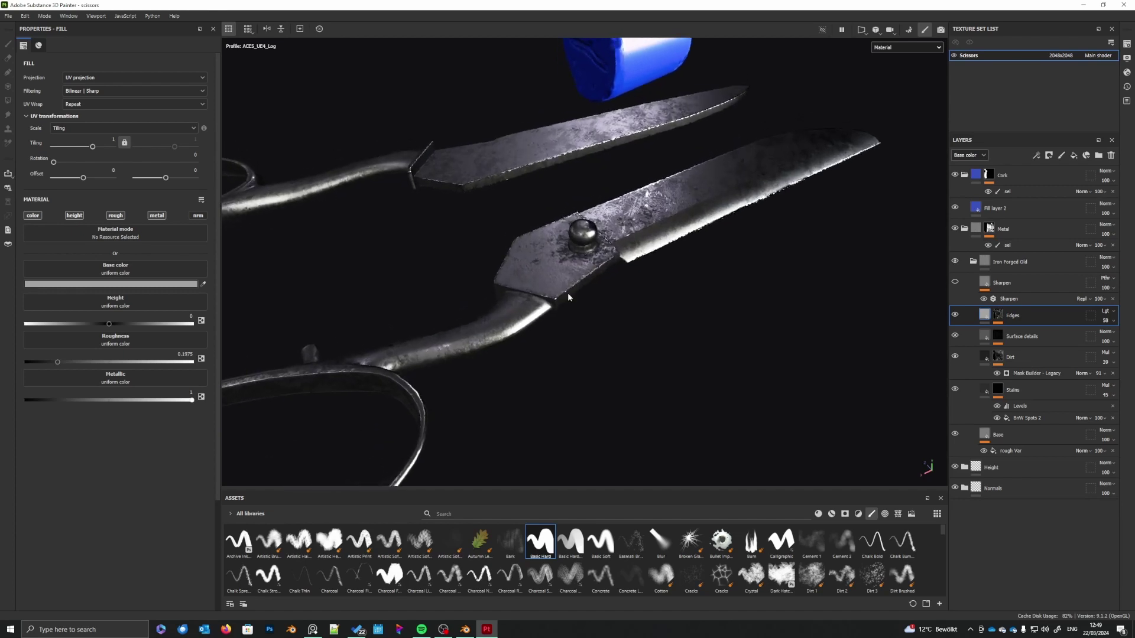
- Open the Metal Edge Wear generator settings of the Edges mask and check the wear around the hinge plate
click(999, 319)
click(1039, 344)
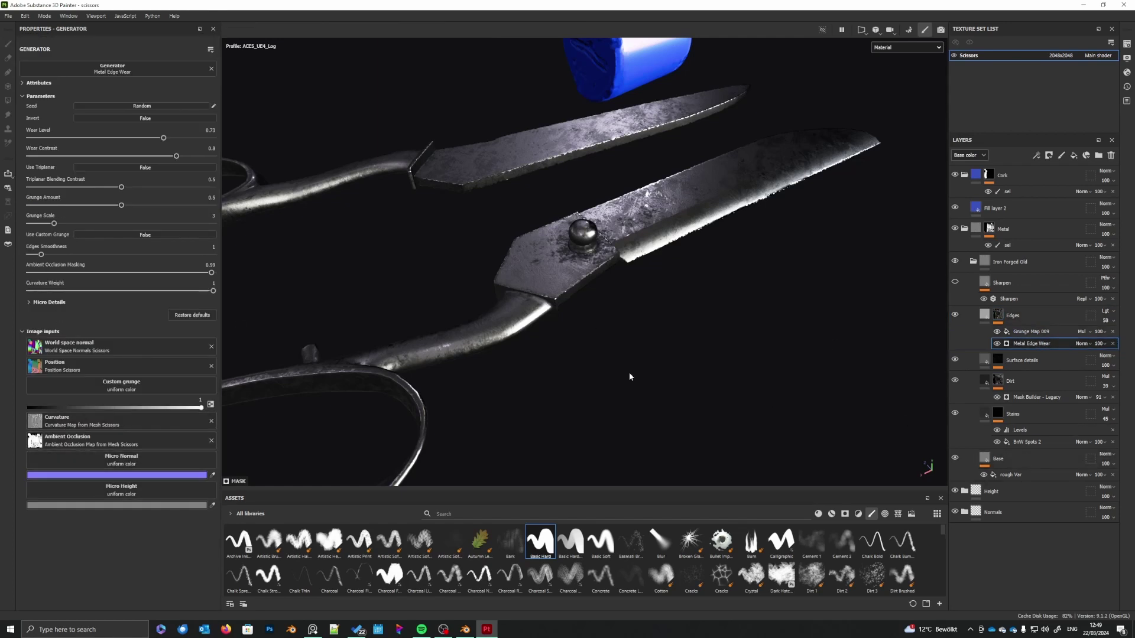
mouse_move(629, 375)
alt+mouse_down()
mouse_move(677, 339)
mouse_move(642, 348)
mouse_move(632, 385)
alt+mouse_up()
scroll(588, 339, up, 3)
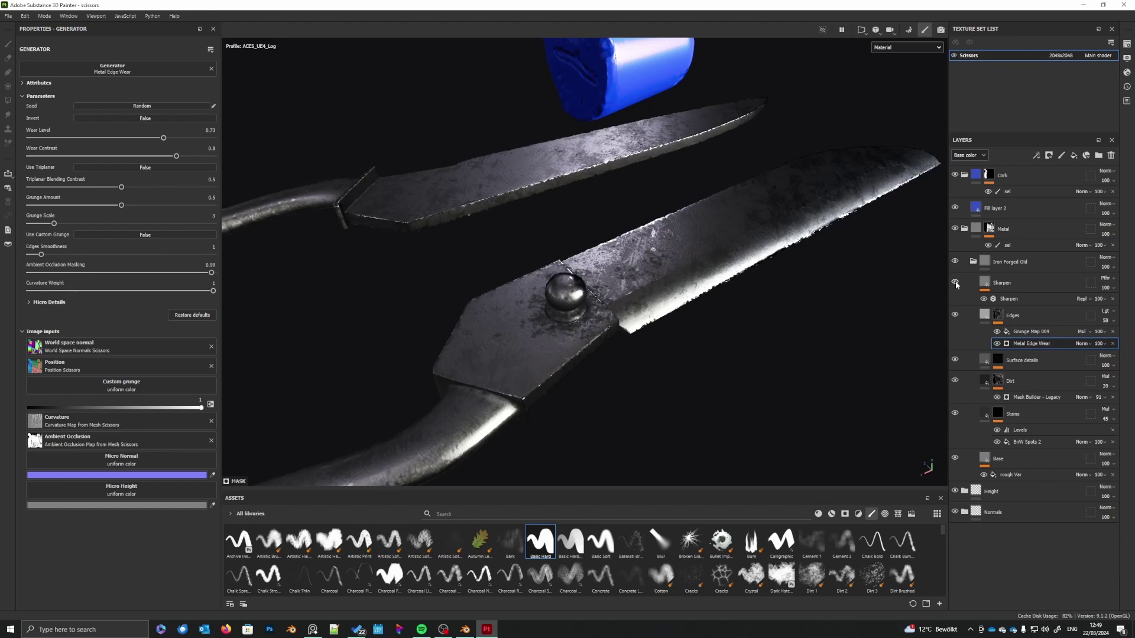
- Turn on the Sharpen layer, move it out above the Iron Forged Old group, and check the metal's sharpness
click(1023, 286)
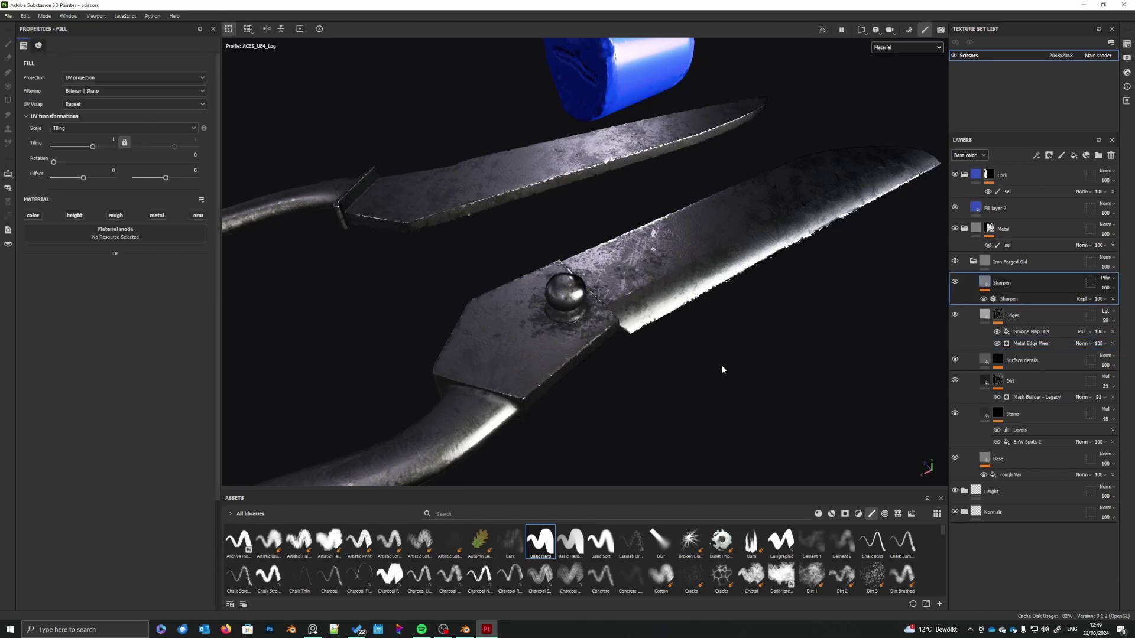
scroll(721, 364, up, 5)
mouse_move(647, 389)
alt+mouse_down()
mouse_move(624, 404)
mouse_move(656, 382)
alt+mouse_up()
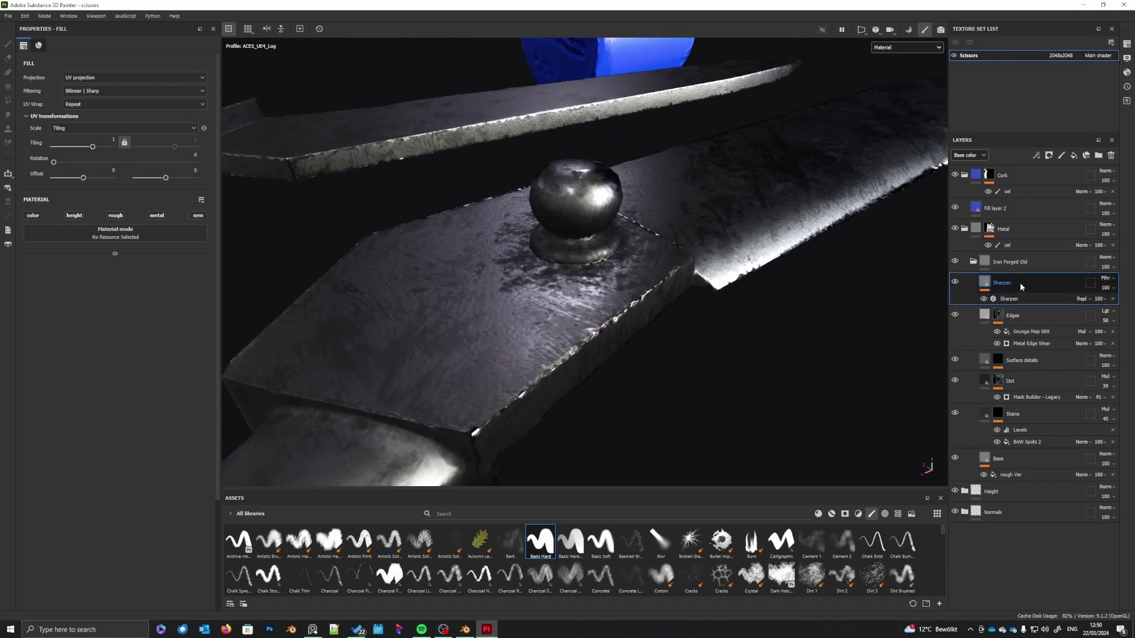
drag(1024, 282, 1025, 249)
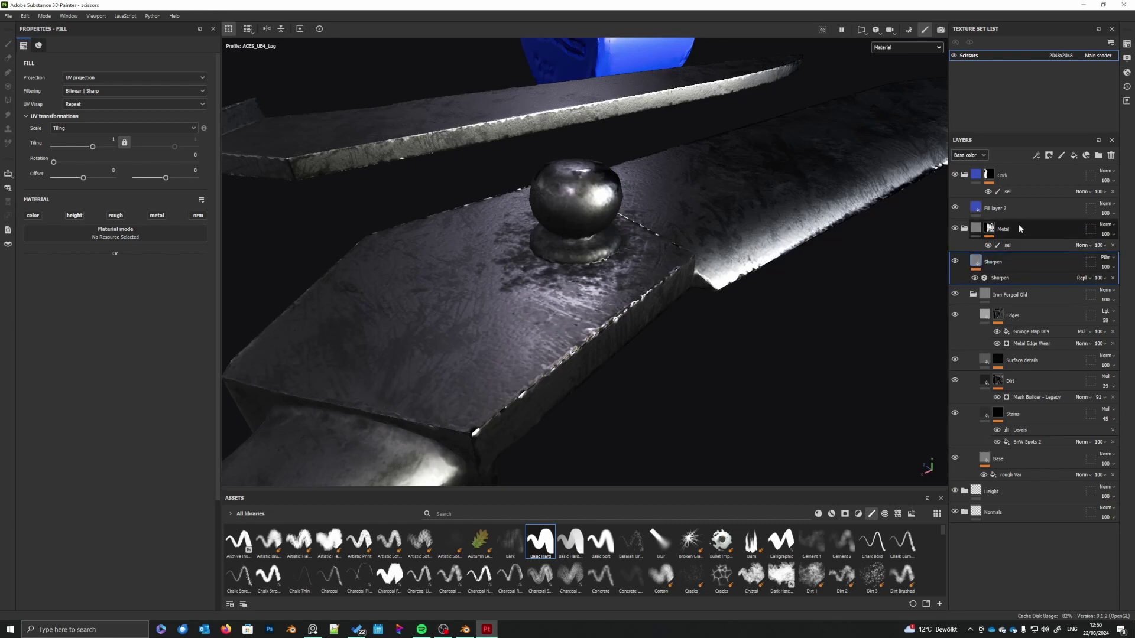
alt+drag(775, 370, 700, 339)
shift+right_drag(700, 340, 733, 364)
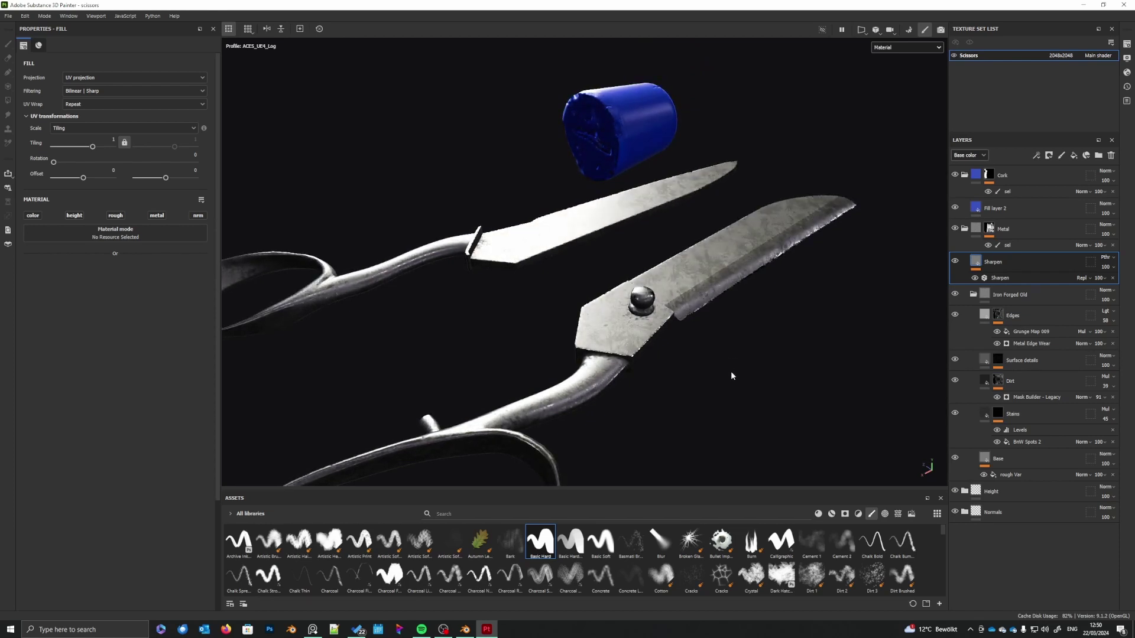
alt+middle_drag(732, 372, 718, 383)
scroll(719, 380, up, 3)
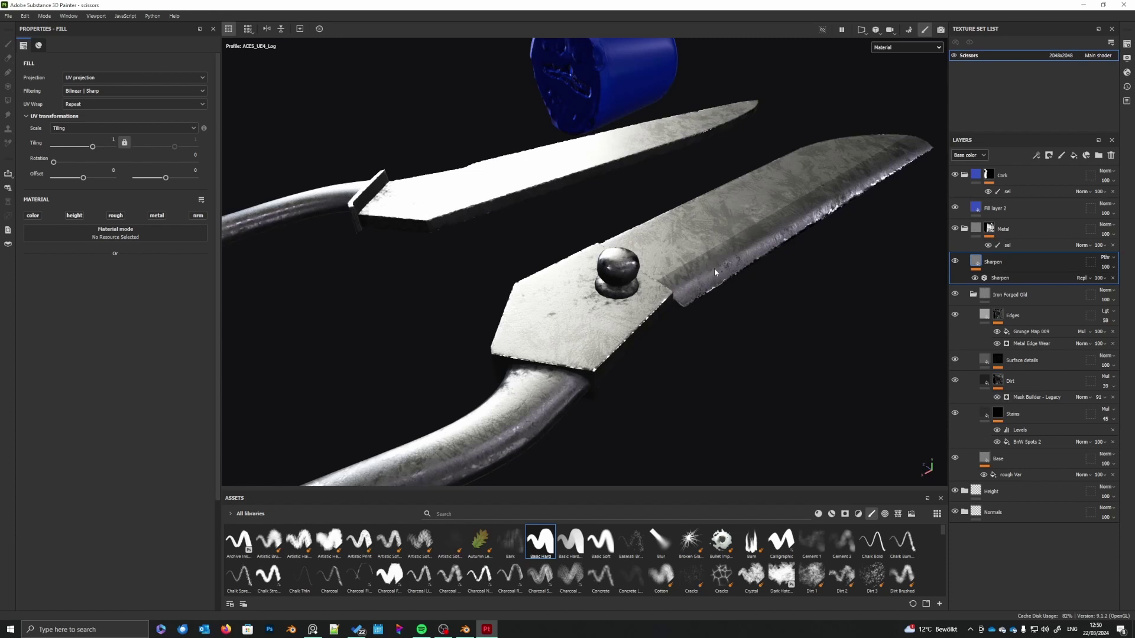
- Show the Roughness channel in the layer stack and set the Base layer's rough Ver effect opacity to 13
click(1099, 474)
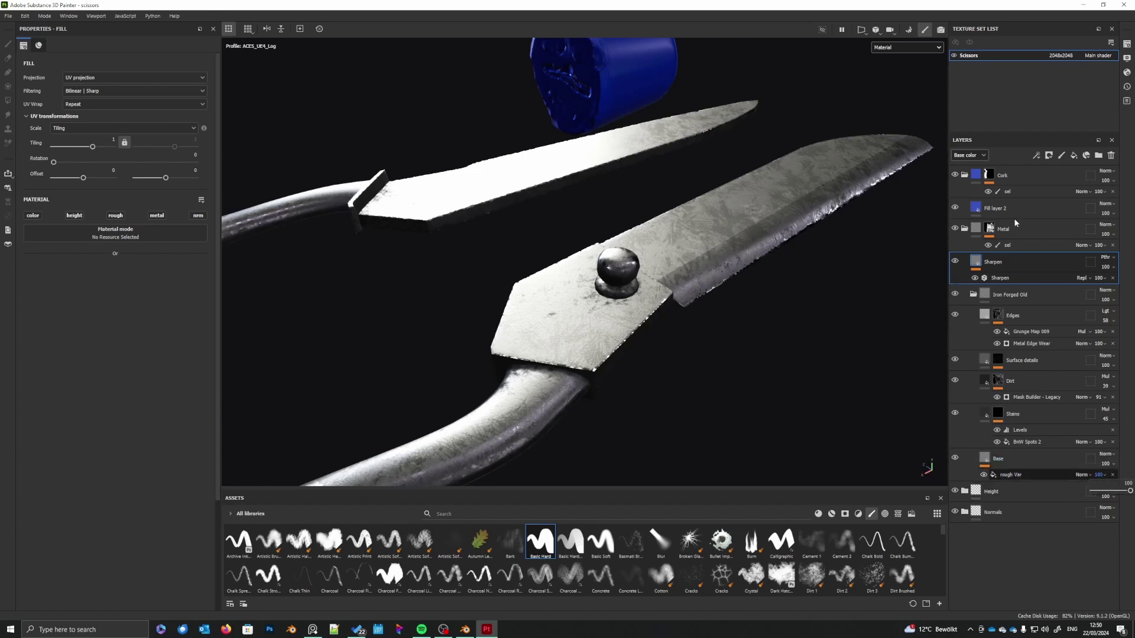
click(971, 157)
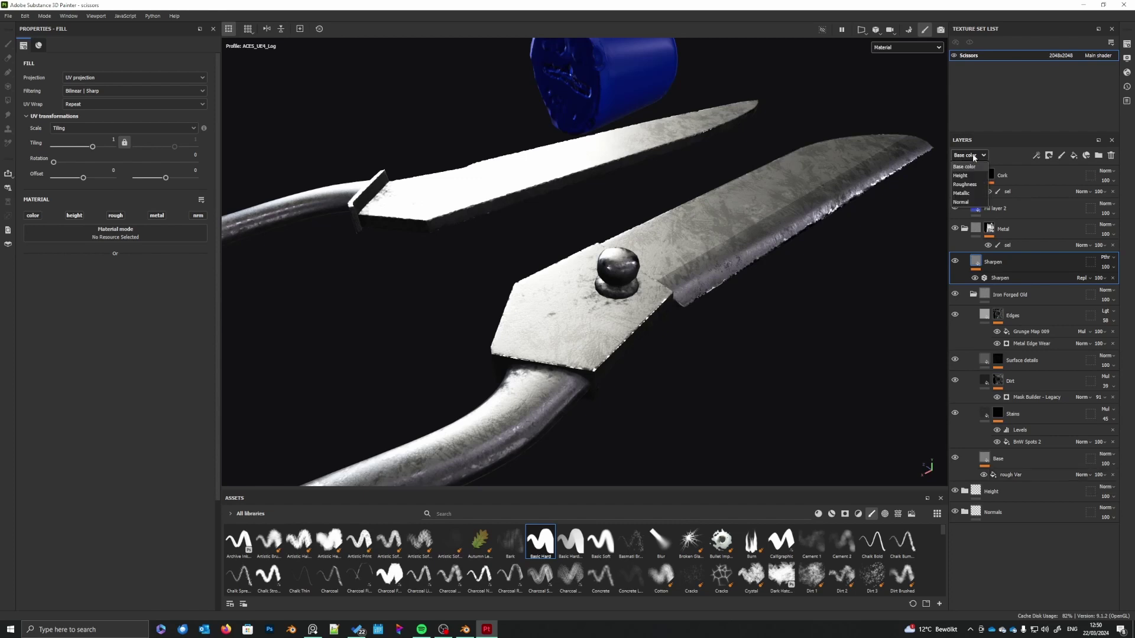
click(970, 183)
click(1098, 475)
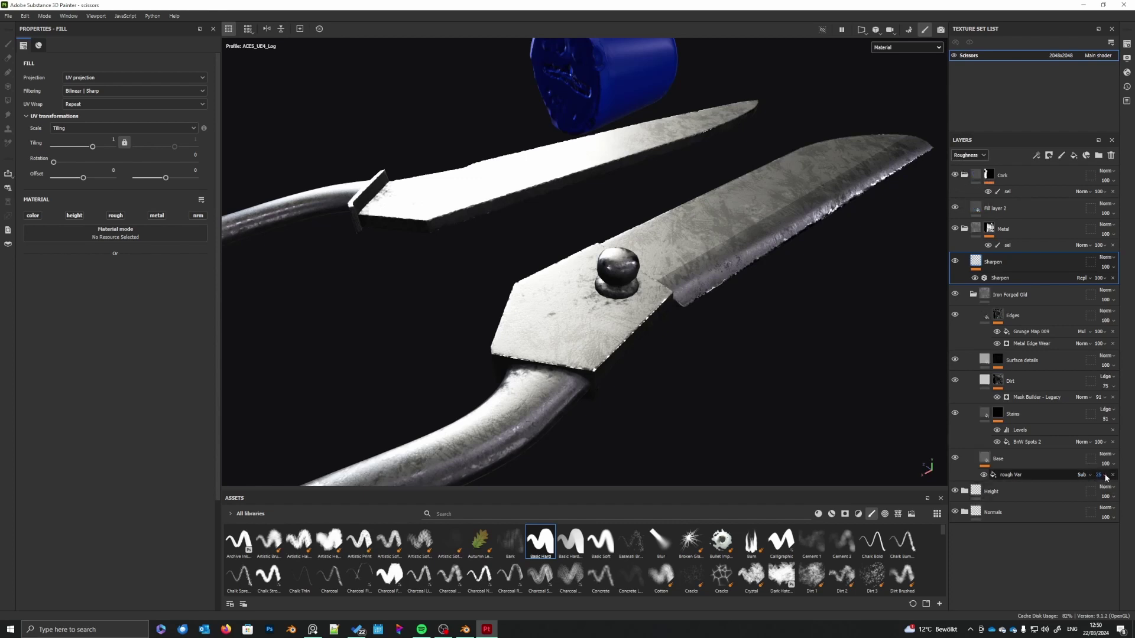
drag(1103, 491, 1098, 493)
- Inspect the roughness variation on the blades, hinge pin and handle while rotating the model and the lighting
alt+drag(941, 438, 740, 362)
mouse_move(741, 362)
shift+right_down()
mouse_move(770, 357)
mouse_move(753, 357)
mouse_move(760, 366)
shift+right_up()
alt+drag(752, 402, 742, 365)
shift+right_drag(742, 365, 737, 372)
mouse_move(738, 373)
alt+mouse_down()
mouse_move(729, 337)
mouse_move(712, 392)
mouse_move(725, 365)
mouse_move(730, 391)
mouse_move(734, 380)
alt+mouse_up()
scroll(715, 393, up, 3)
shift+right_drag(734, 380, 736, 381)
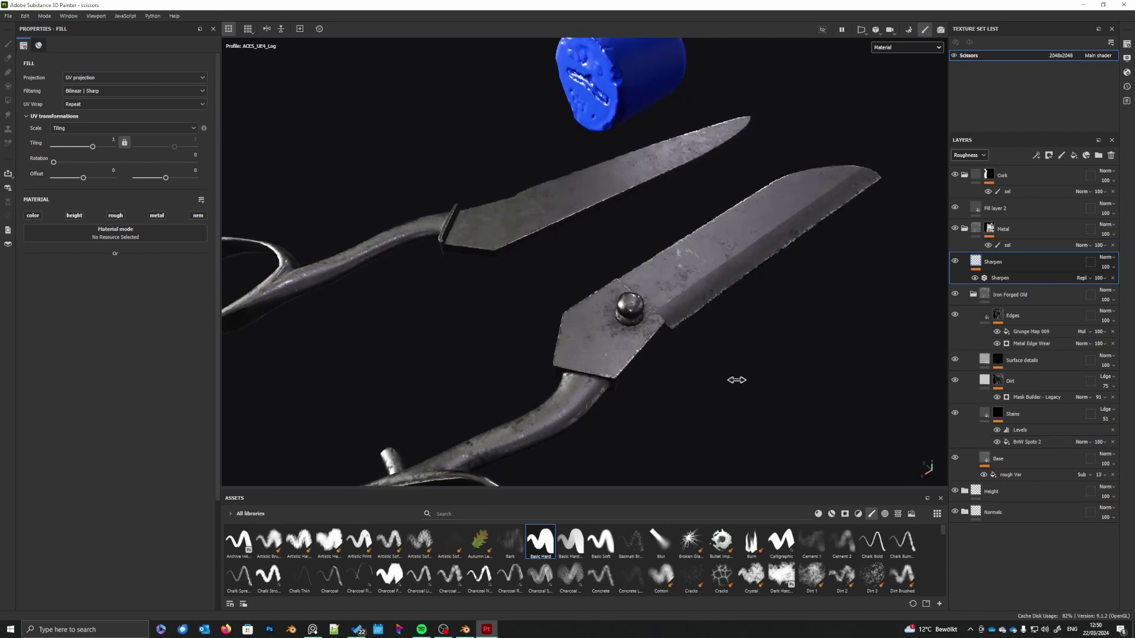
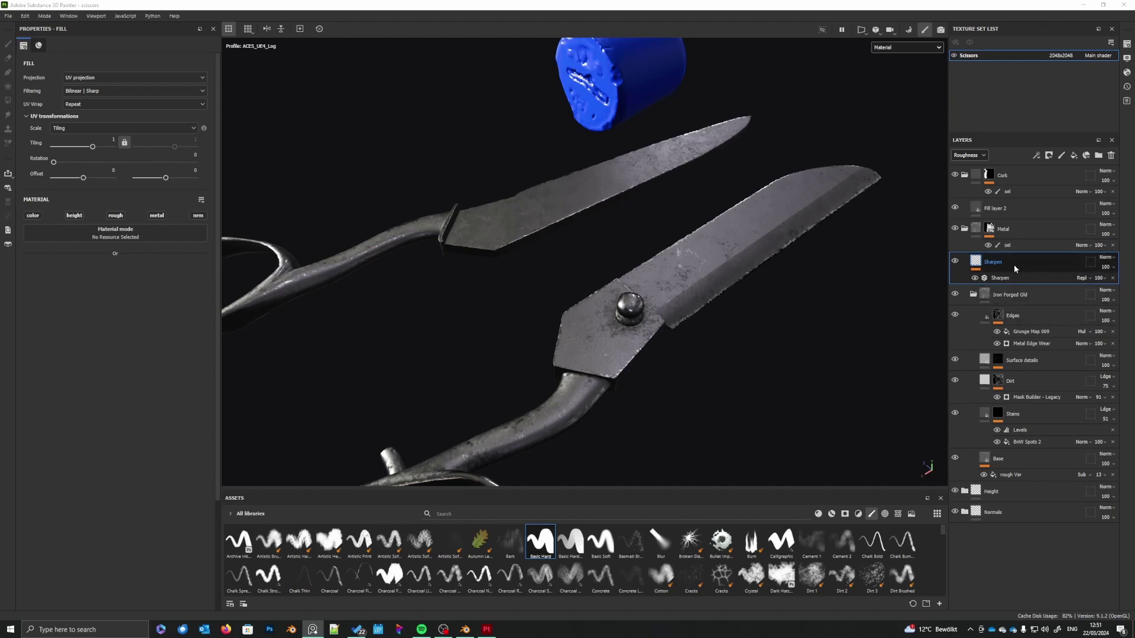
- Expand the Height folder, frame the scissor handles and enlarge the asset library area
click(1024, 492)
click(964, 491)
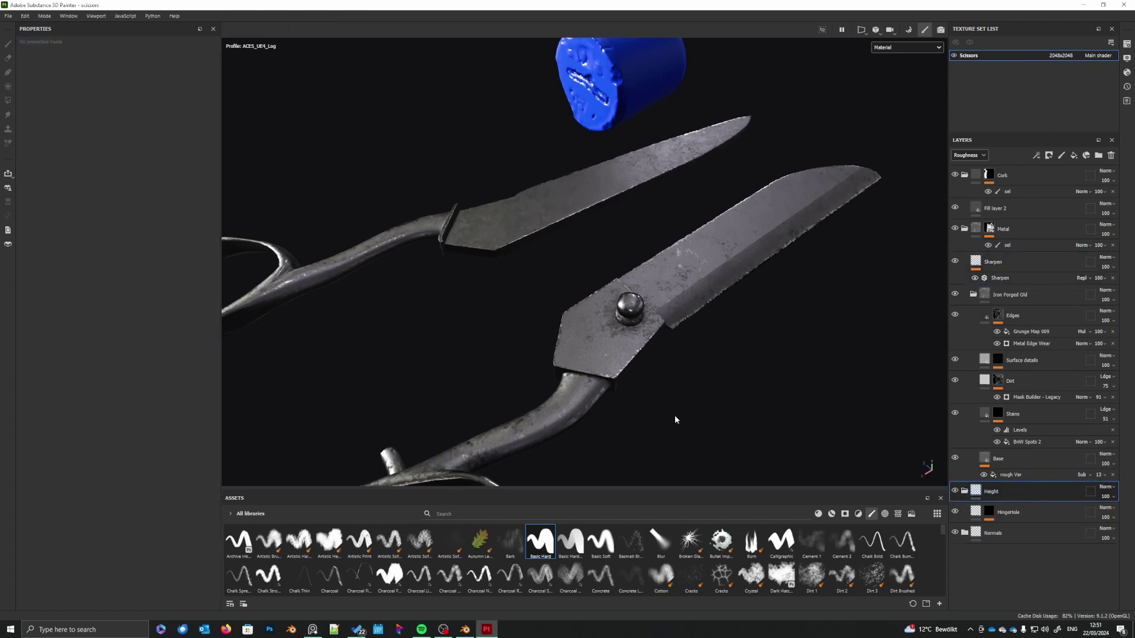
alt+middle_drag(675, 416, 797, 282)
alt+middle_drag(787, 359, 816, 314)
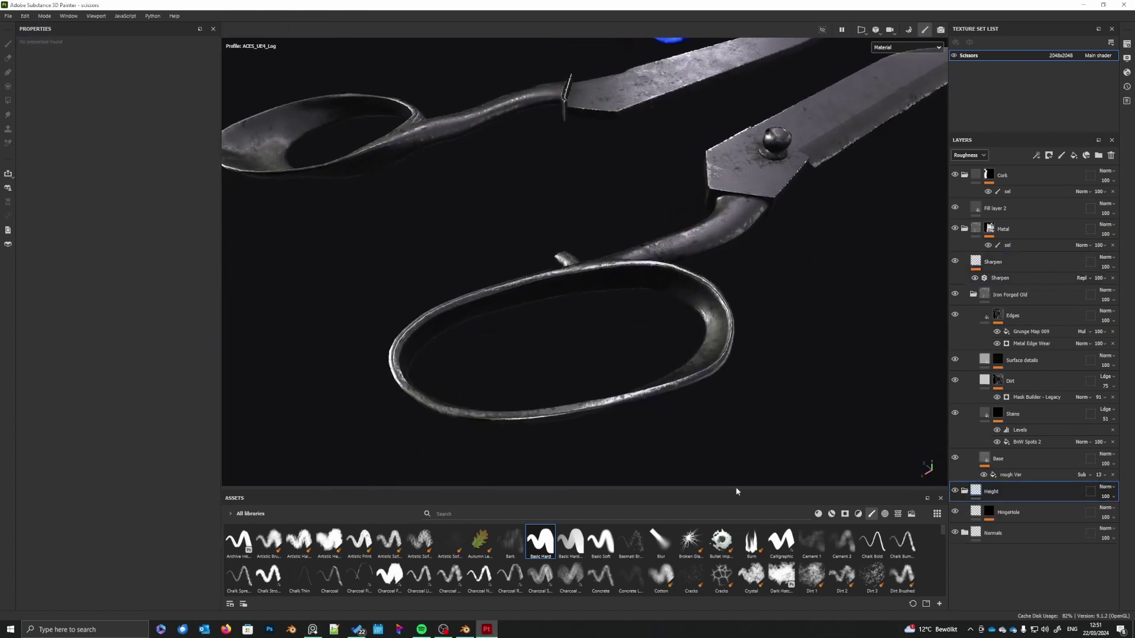
drag(734, 491, 734, 452)
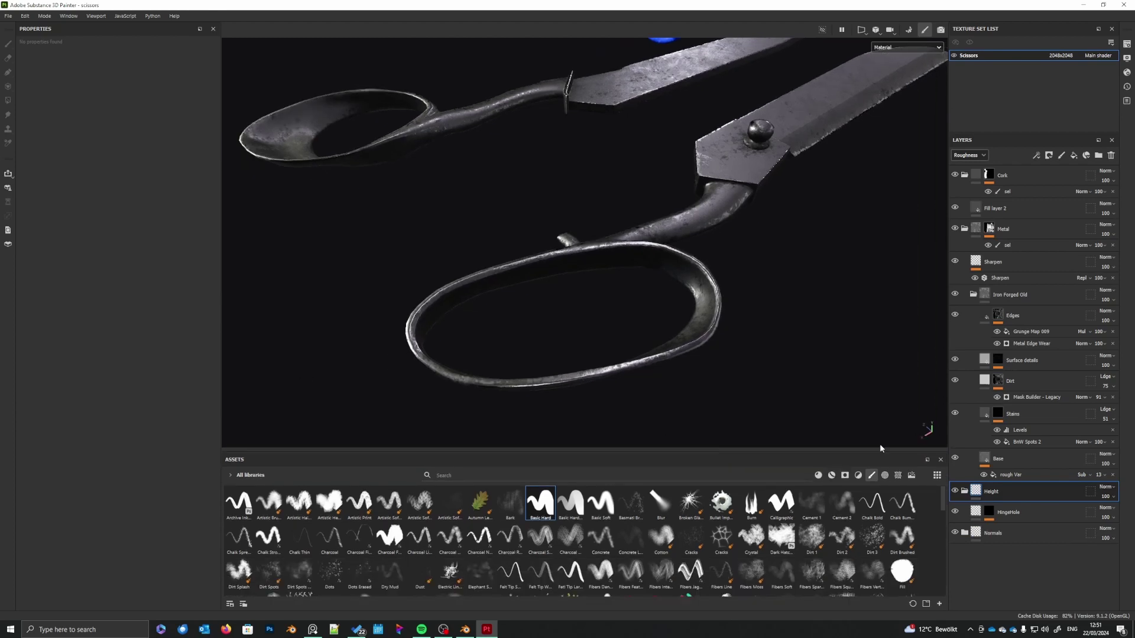
- Add a fill layer inside the Height folder above HingeHole and name it RoughMetalStructure
click(1073, 156)
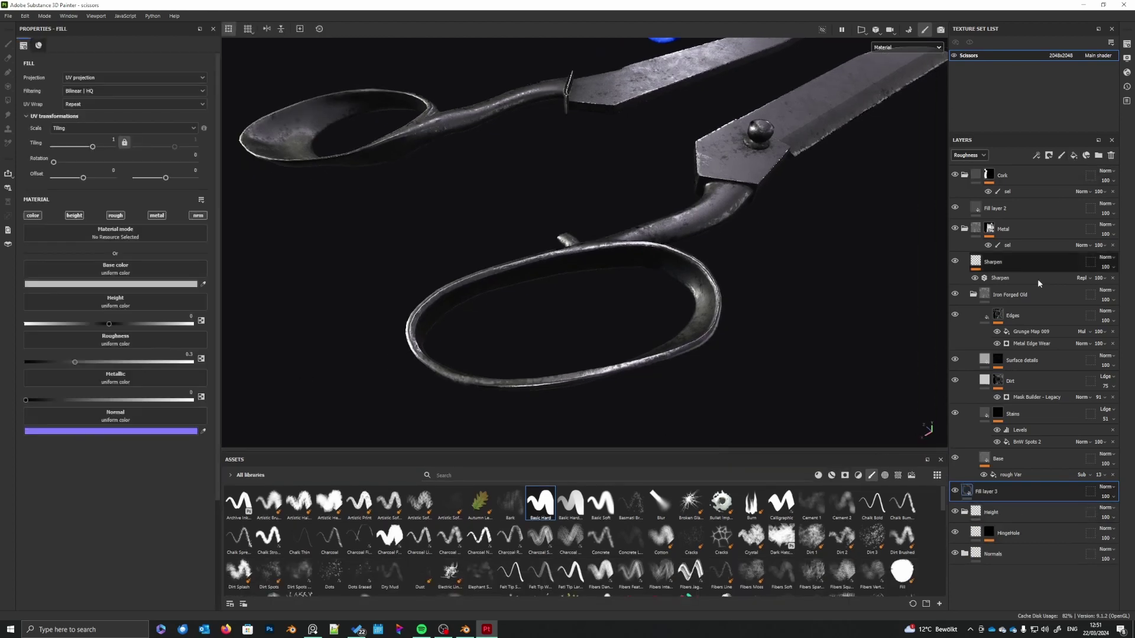
drag(1002, 489, 1004, 519)
double_click(997, 513)
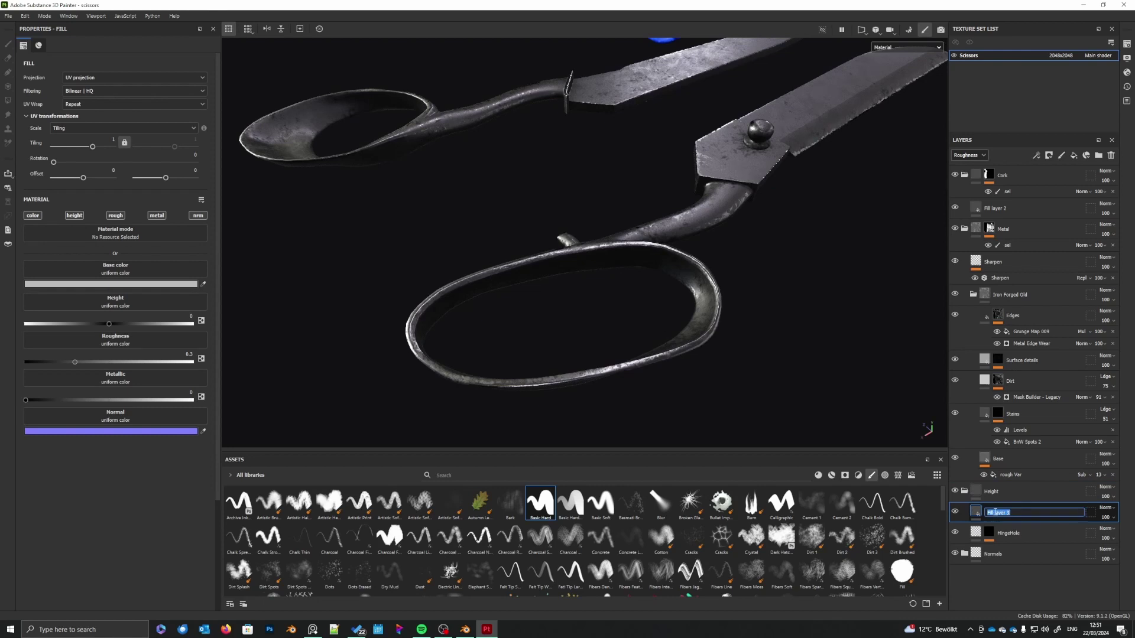
text(RoughMetalStructure)
key(Return)
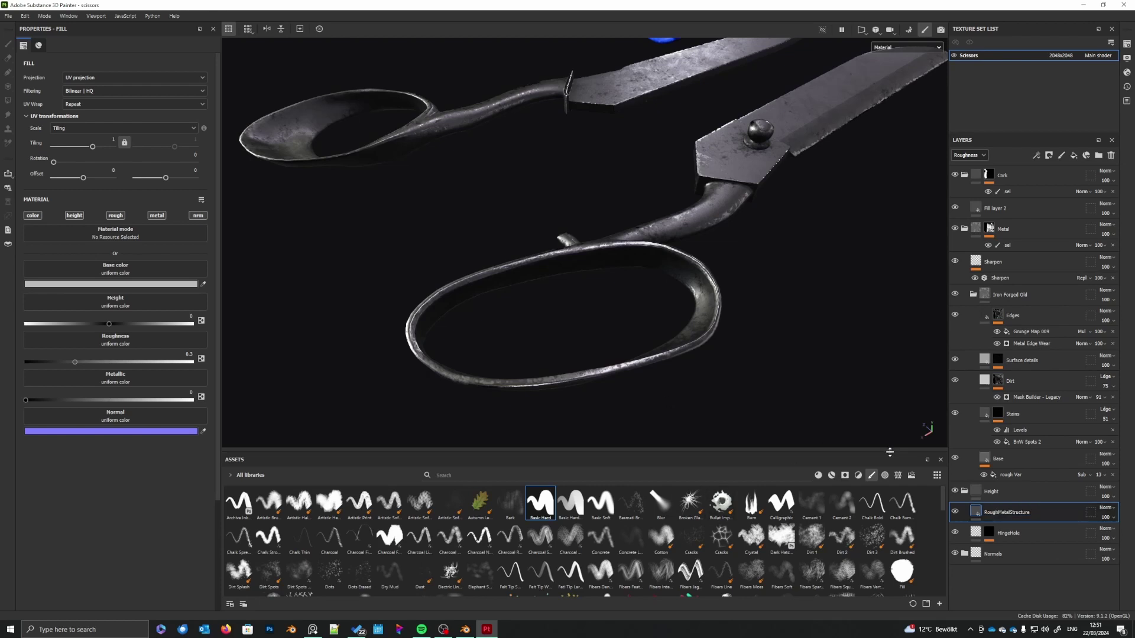
- List the textures in the asset library, limit RoughMetalStructure to the height channel and set its height to 0.0419
click(898, 476)
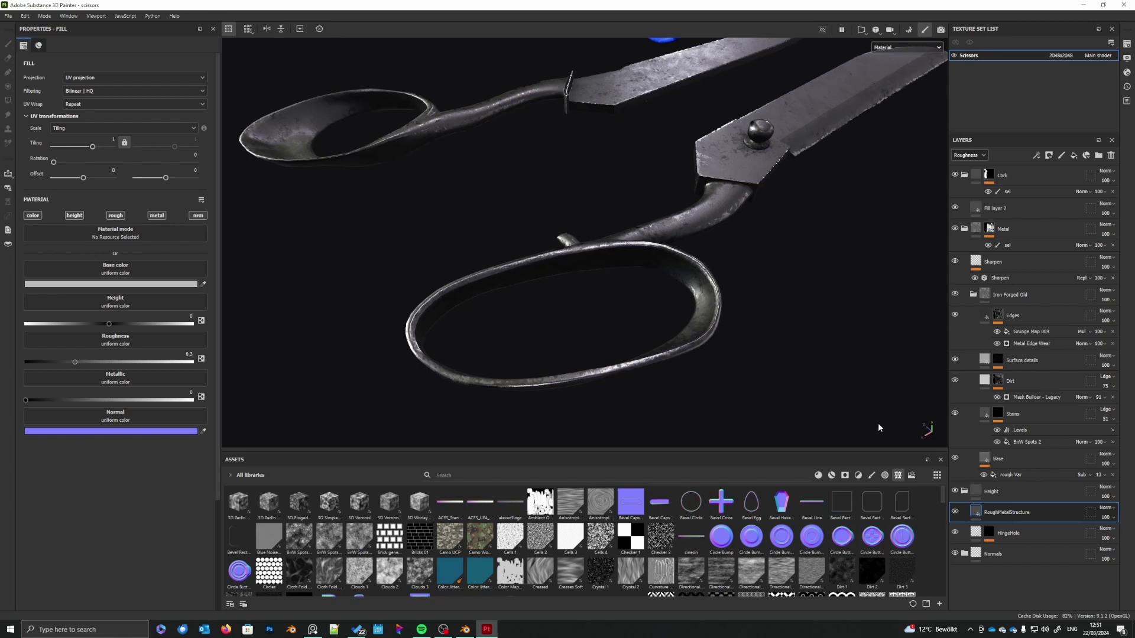
click(74, 215)
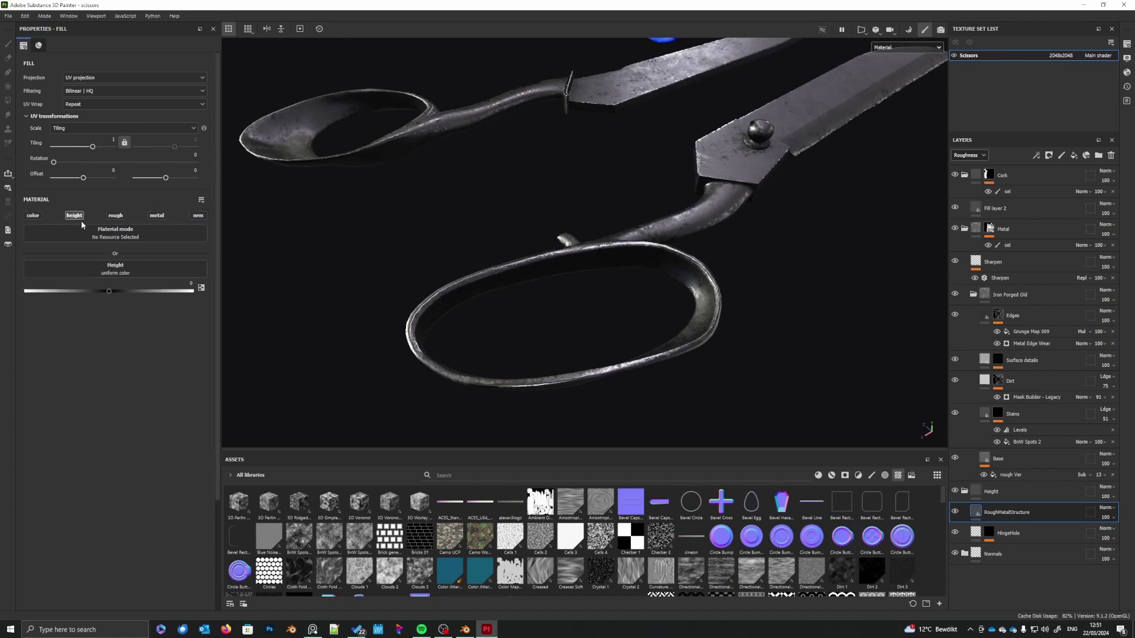
drag(109, 291, 112, 292)
alt+drag(660, 295, 658, 341)
alt+drag(737, 301, 675, 334)
scroll(661, 327, up, 4)
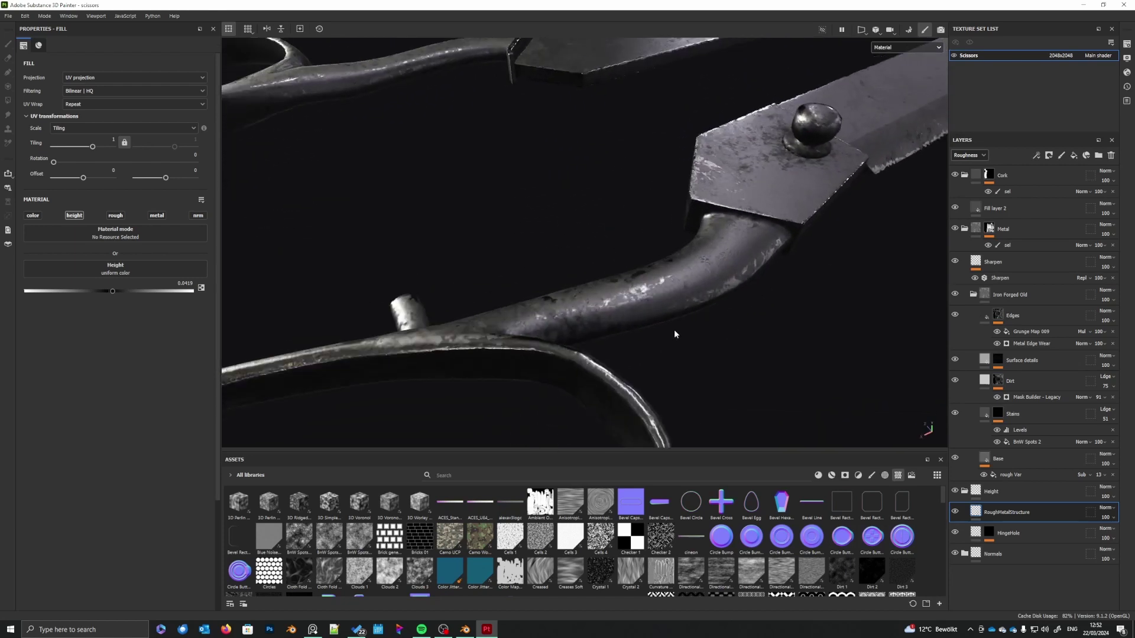
- Study the rough metal texture on the handle and blade base in the scissors reference photos
mouse_move(1134, 347)
right_down()
mouse_move(711, 290)
mouse_move(689, 316)
right_up()
scroll(689, 316, up, 7)
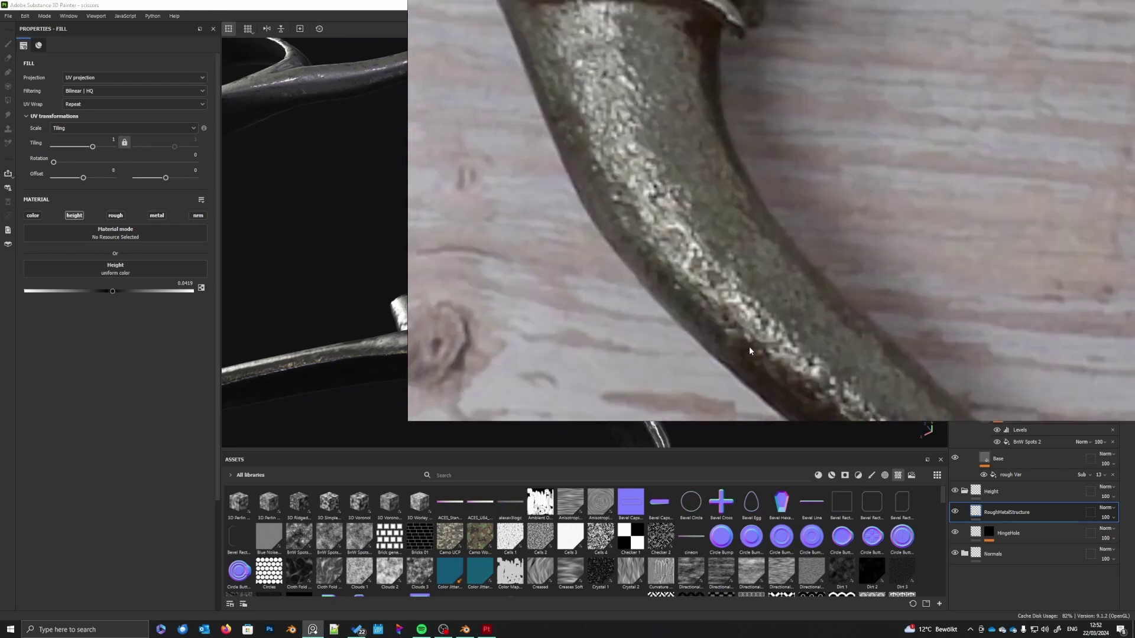
scroll(665, 253, down, 3)
scroll(625, 199, down, 8)
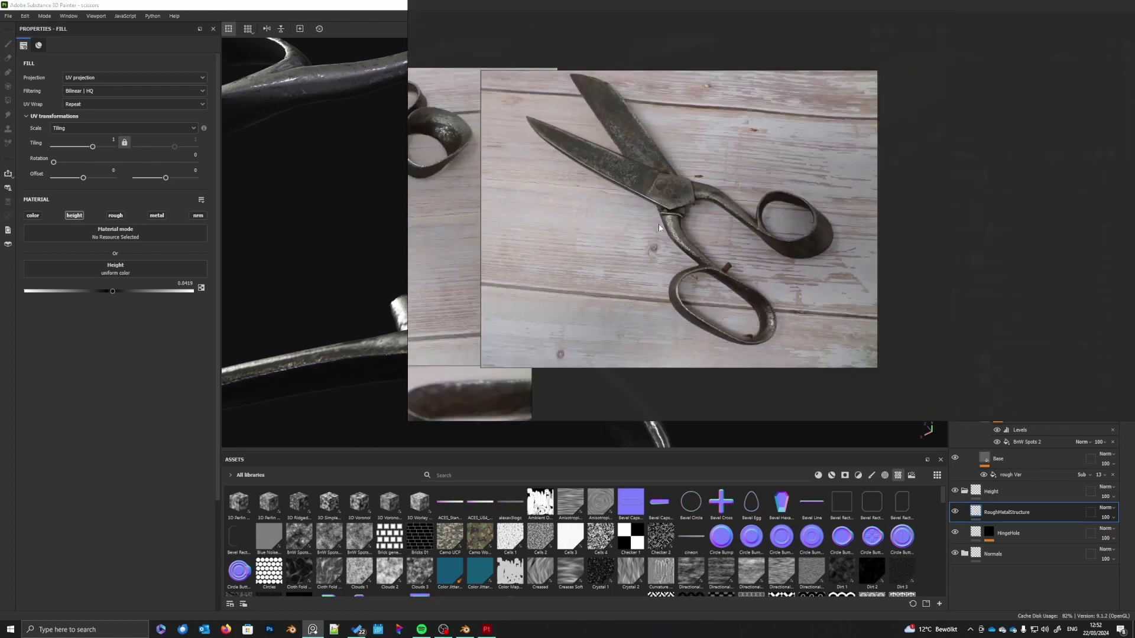
scroll(644, 308, up, 5)
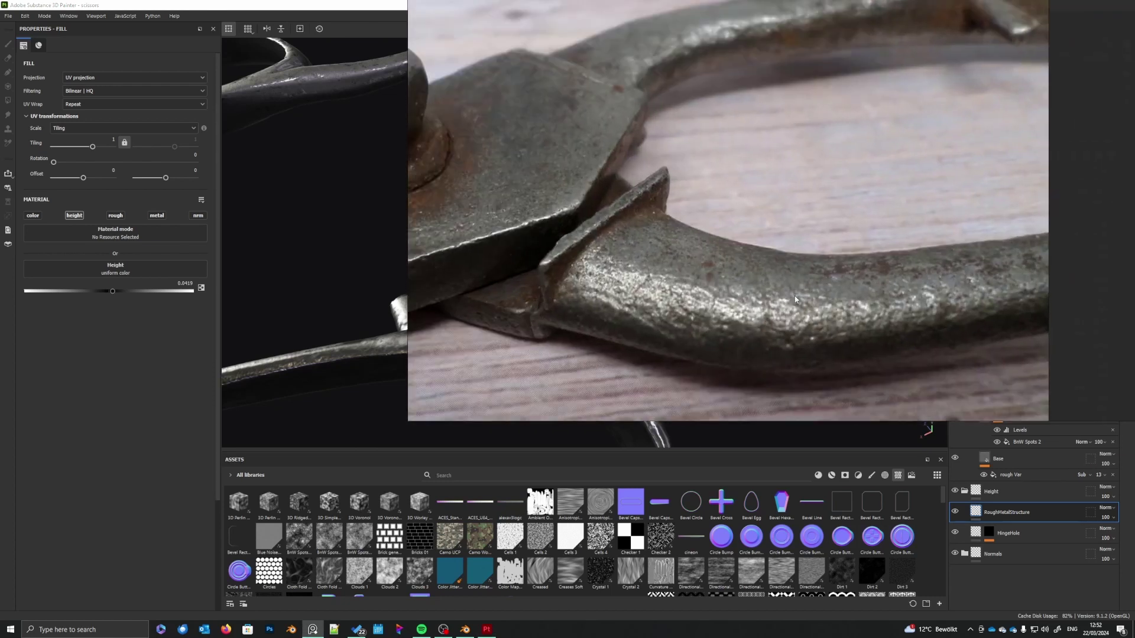
right_drag(705, 320, 1134, 331)
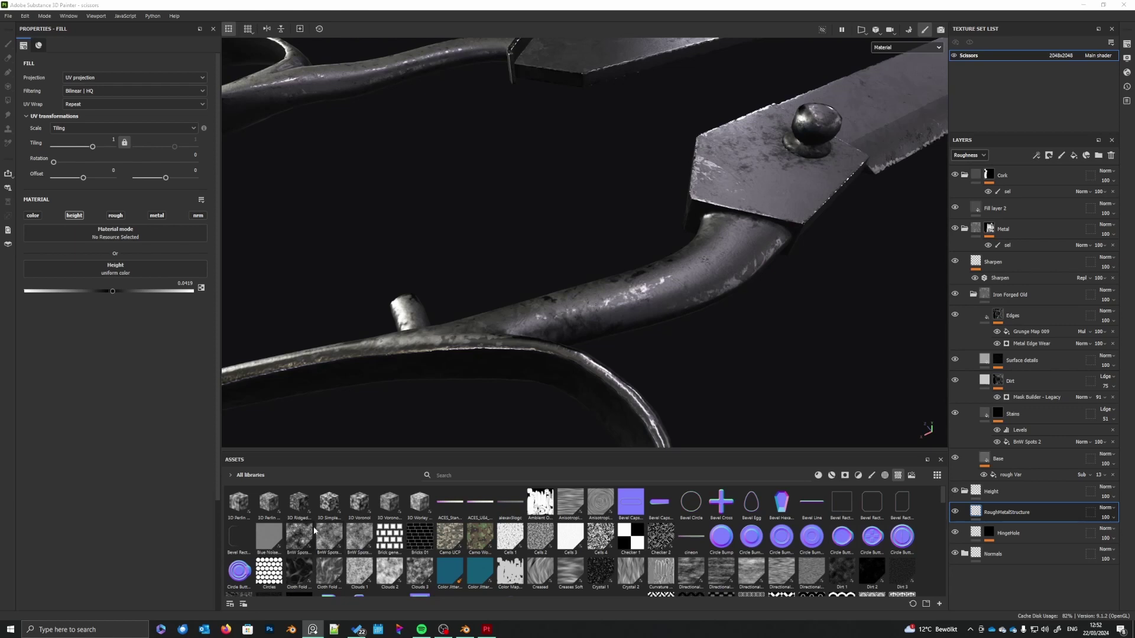
- Mask the RoughMetalStructure layer with the Clouds 3 texture, set its height to -0.2147, and check the handle's surface
drag(409, 565, 994, 515)
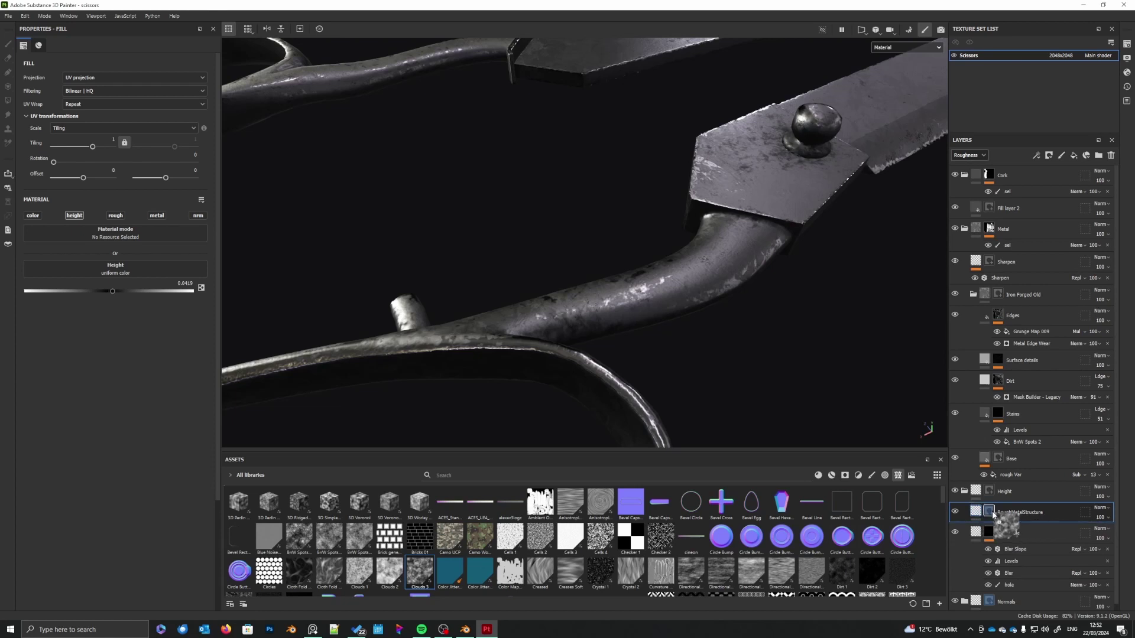
drag(994, 515, 994, 515)
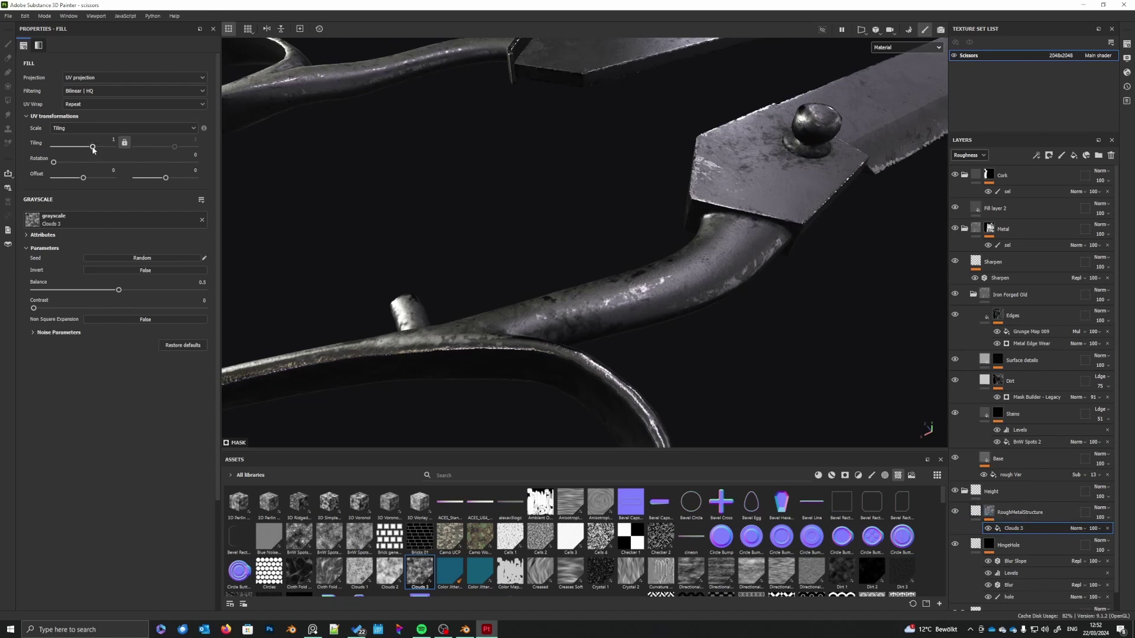
click(978, 512)
mouse_move(112, 292)
mouse_down()
mouse_move(122, 291)
mouse_move(91, 292)
mouse_up()
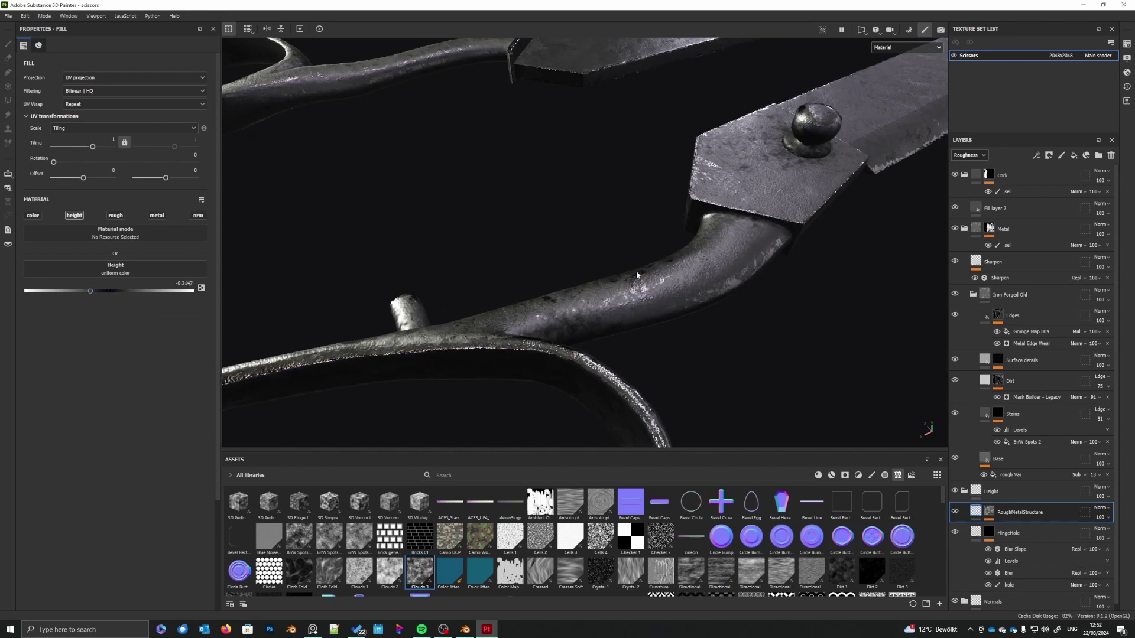
alt+drag(637, 273, 651, 355)
scroll(658, 333, up, 4)
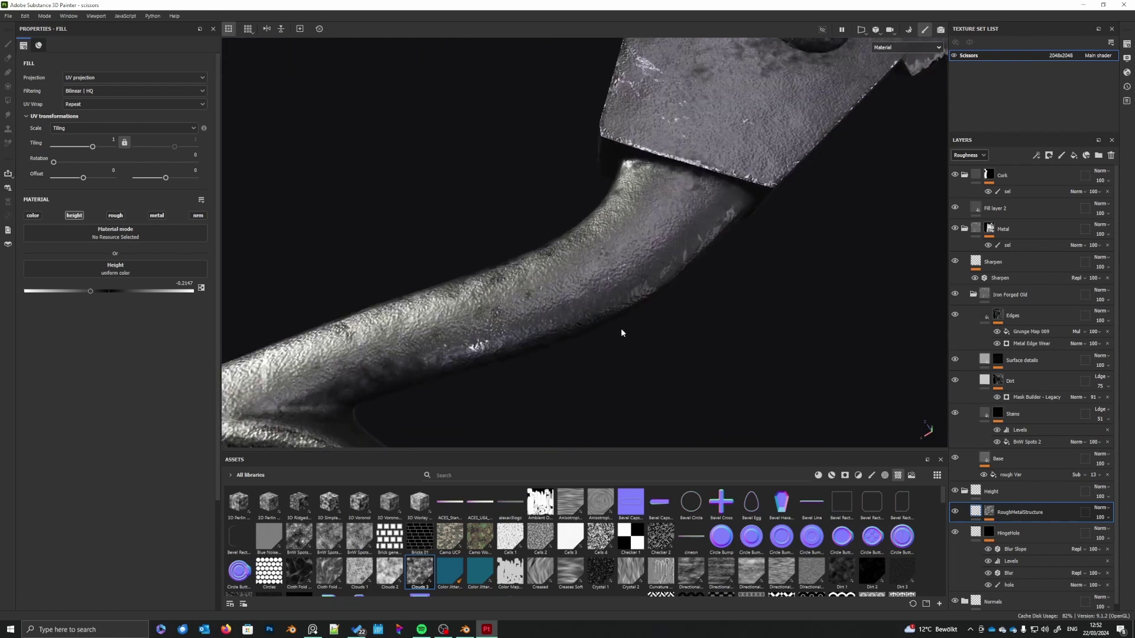
alt+drag(620, 330, 668, 324)
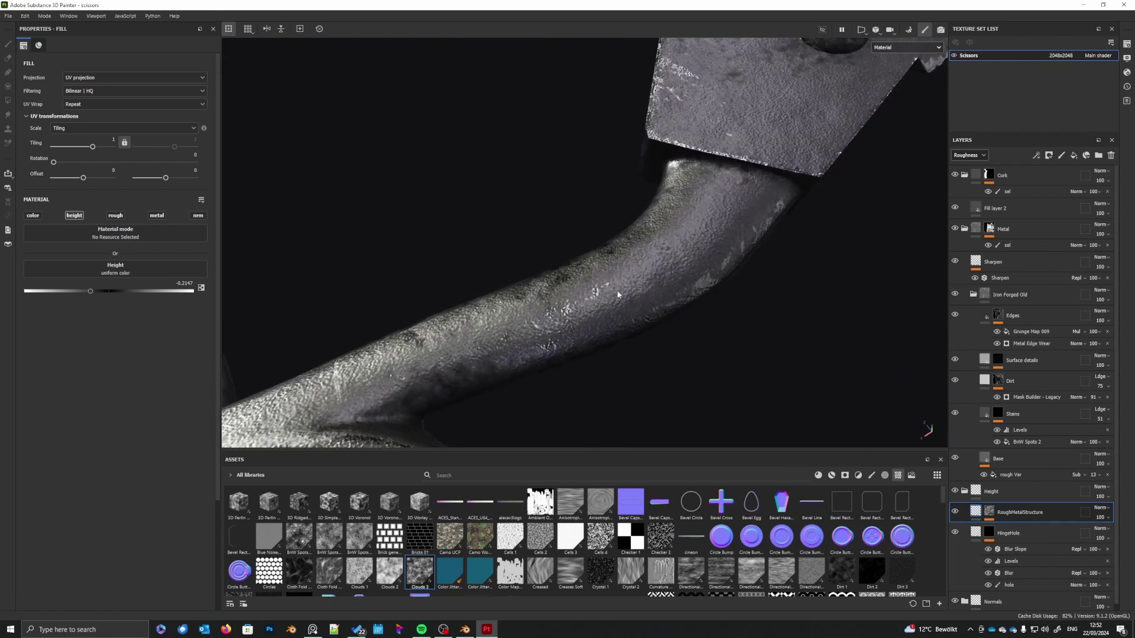
- Compare the handle with RoughMetalStructure hidden and shown, and set the layer's height to -0.0838
alt+drag(618, 294, 644, 311)
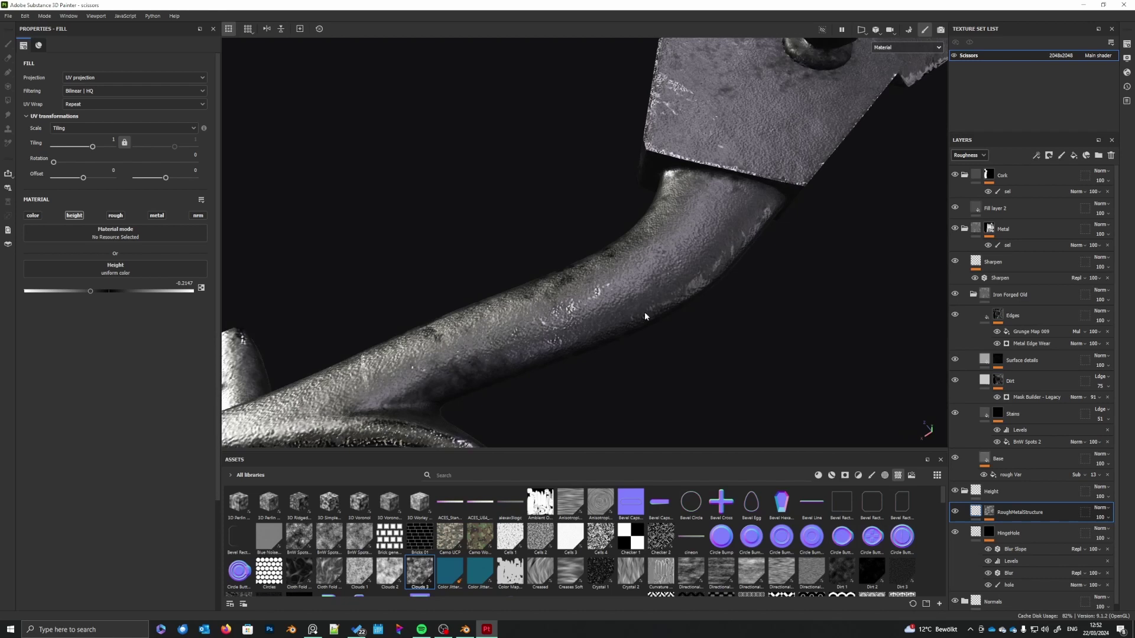
click(955, 512)
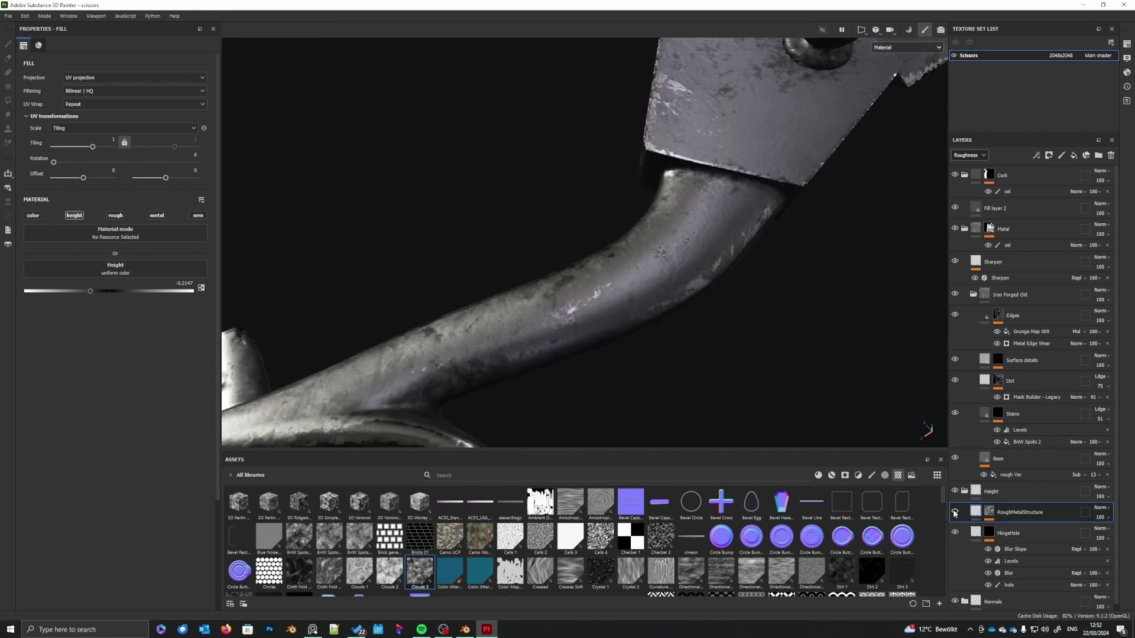
click(955, 512)
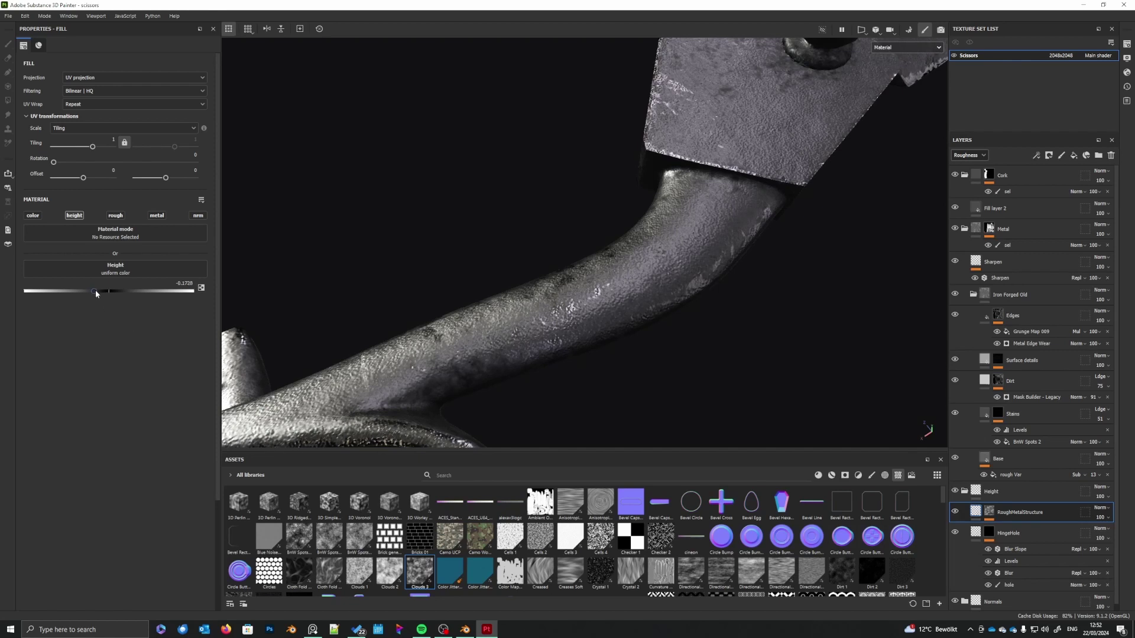
drag(95, 292, 101, 293)
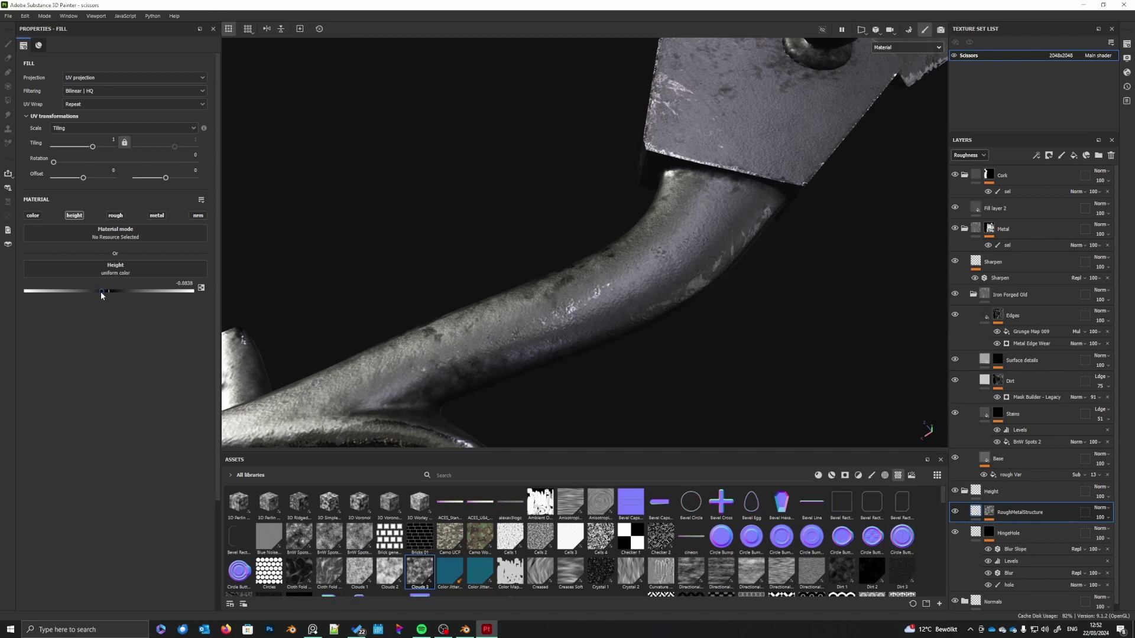
scroll(789, 398, down, 4)
alt+drag(700, 385, 690, 362)
alt+middle_drag(691, 362, 668, 385)
alt+middle_drag(689, 337, 740, 265)
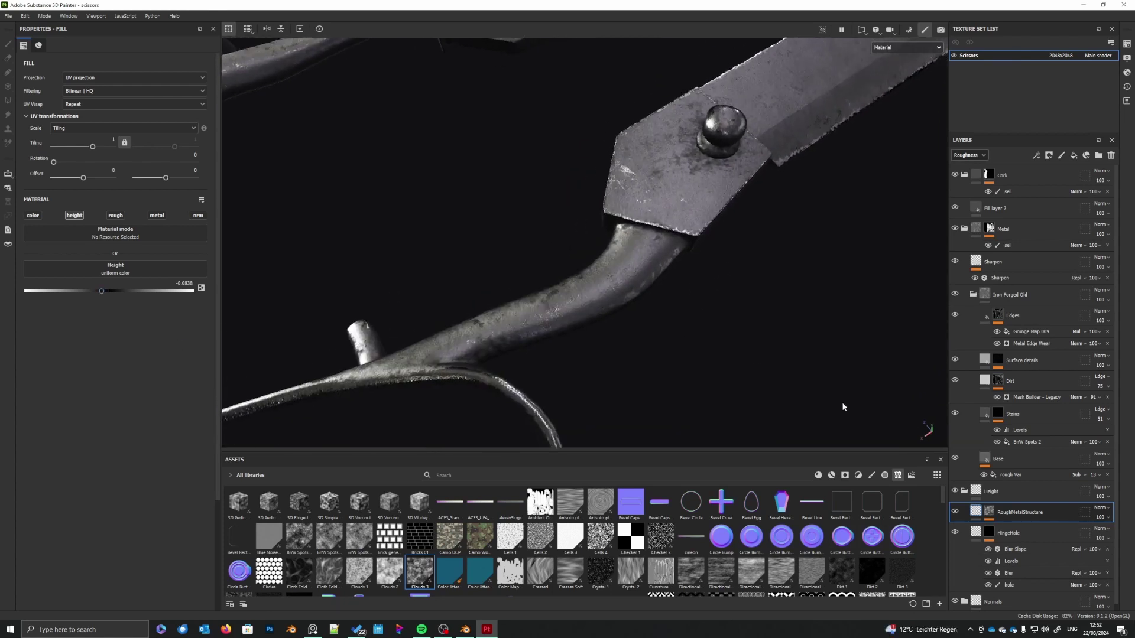
- Add a folder above the RoughMetalStructure layer inside the Height folder and name it RoughMetalStructure
click(1098, 155)
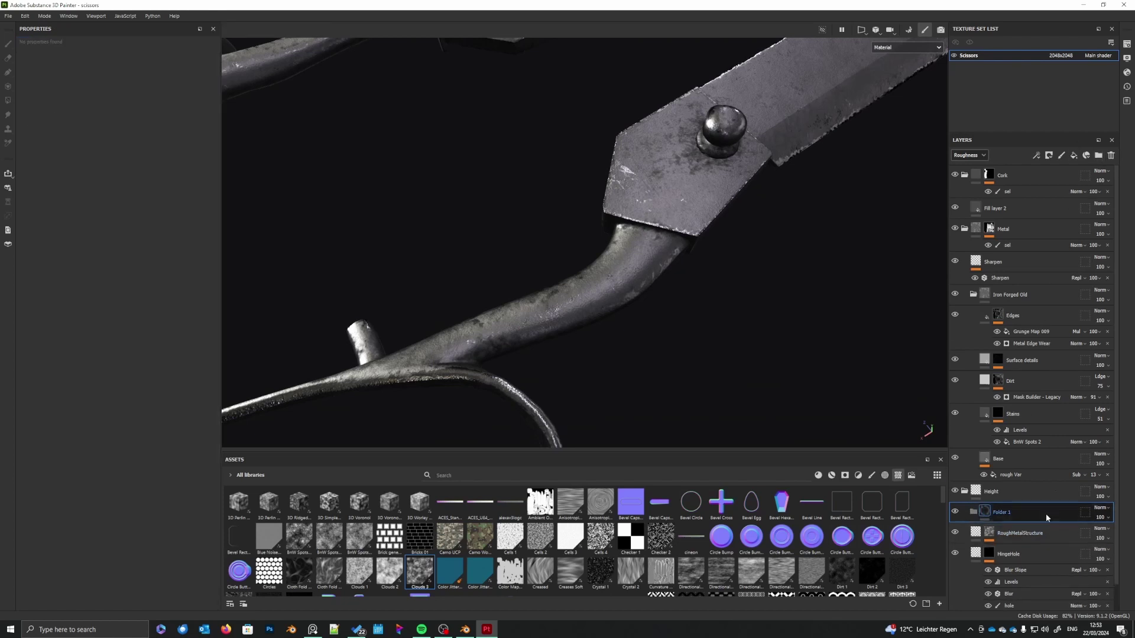
double_click(1001, 512)
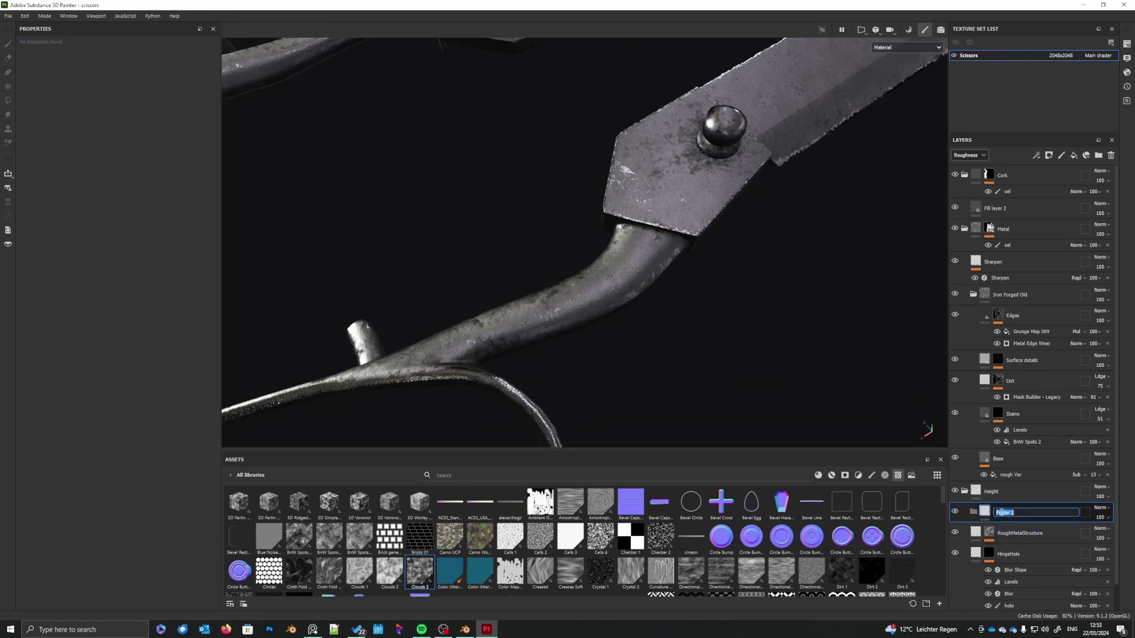
text(RoughMetalStructure)
key(Return)
- Rename the RoughMetalStructure fill layer as RoughMetalSmall and place it in the RoughMetalStructure folder
double_click(1031, 534)
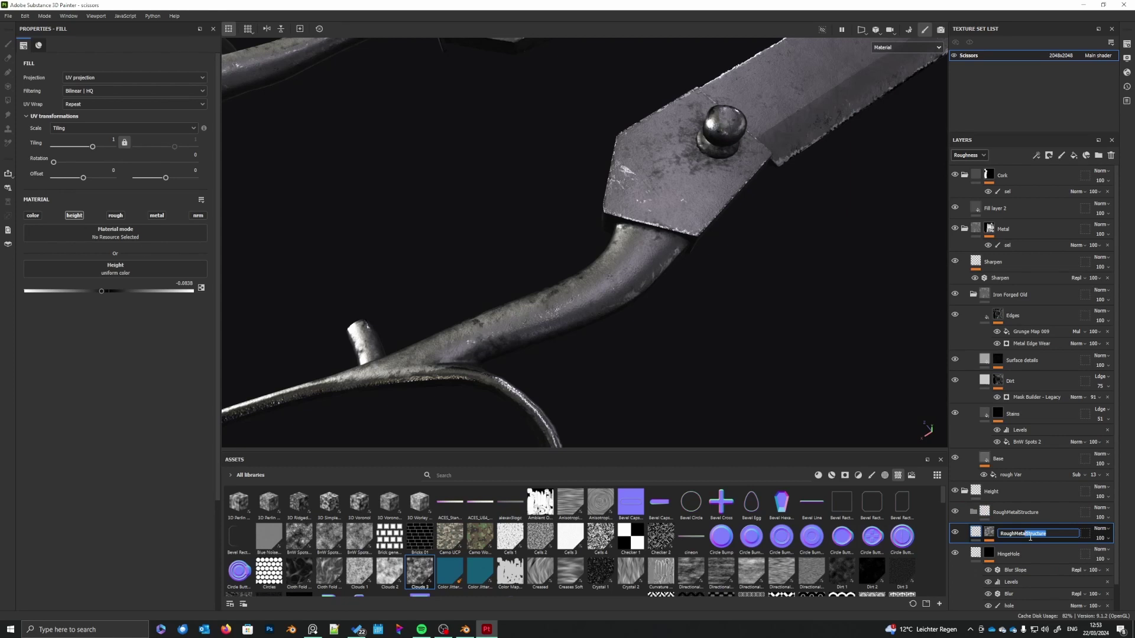
text(Small)
key(Return)
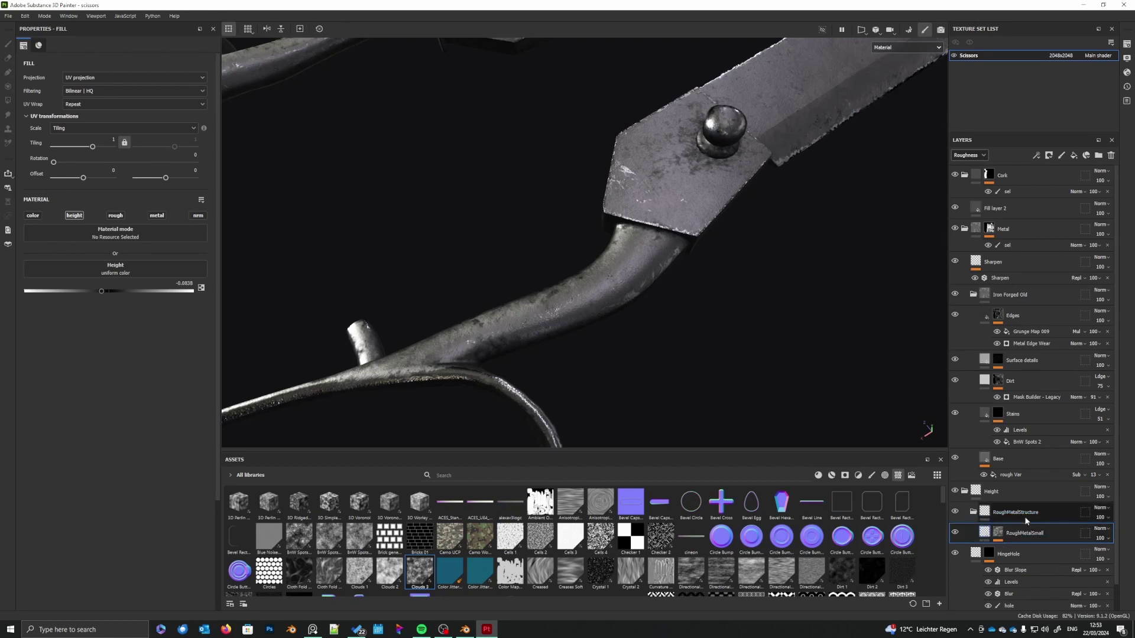
- Inspect the blade and handle surfaces, and duplicate the RoughMetalSmall layer as RoughMetalBig
alt+middle_drag(764, 176, 598, 376)
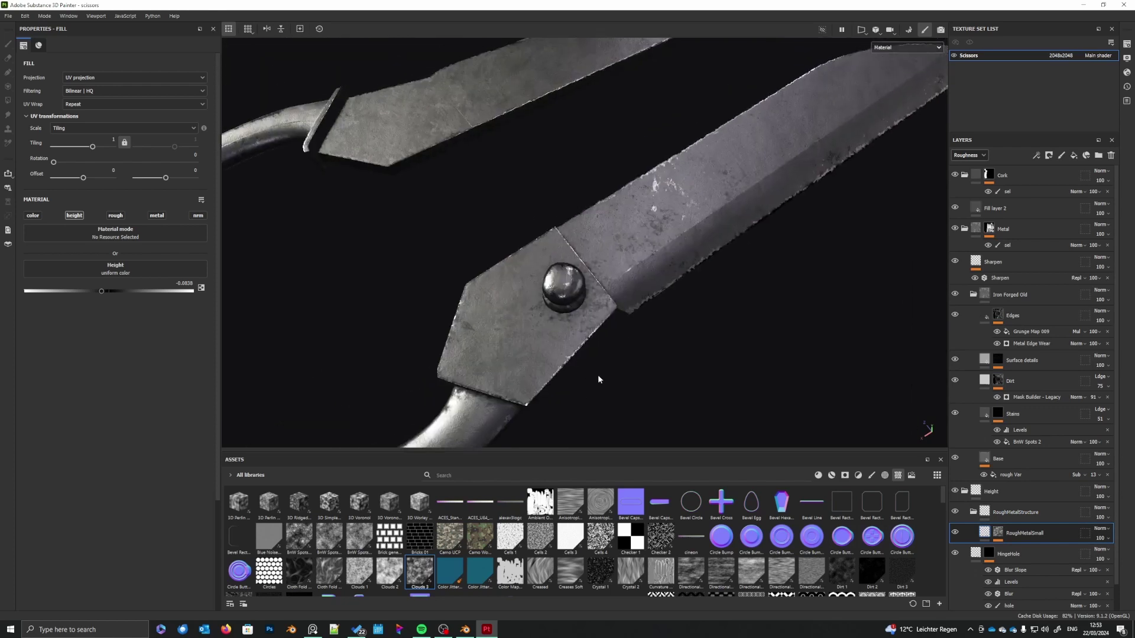
alt+right_drag(598, 376, 485, 238)
alt+right_drag(662, 214, 585, 361)
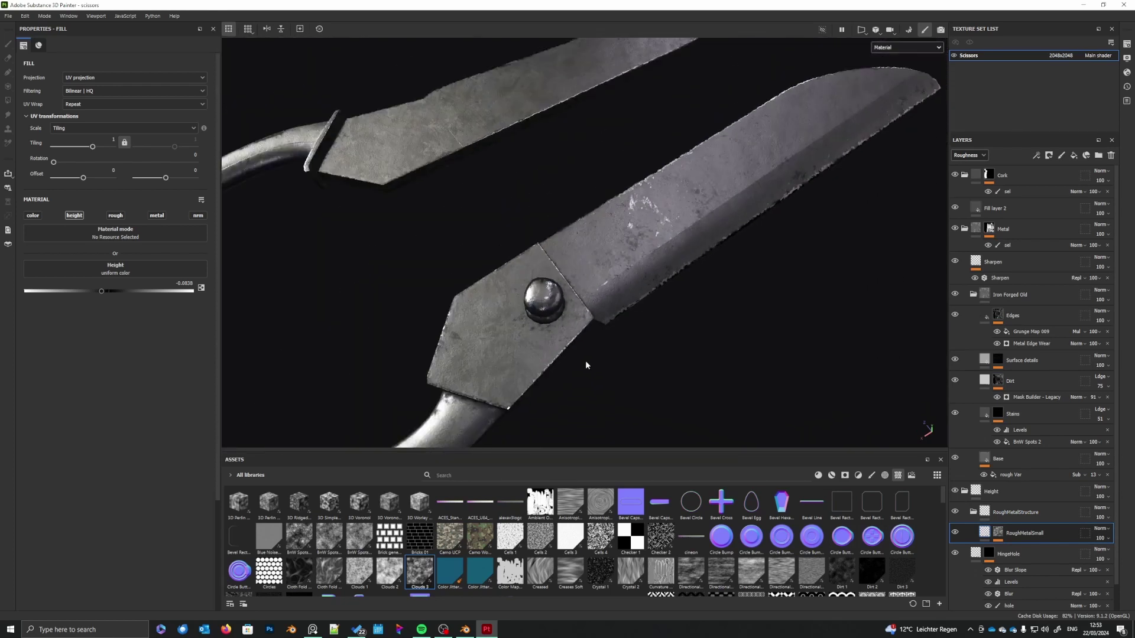
alt+middle_drag(586, 360, 680, 257)
alt+right_drag(626, 343, 658, 304)
alt+middle_drag(603, 402, 683, 331)
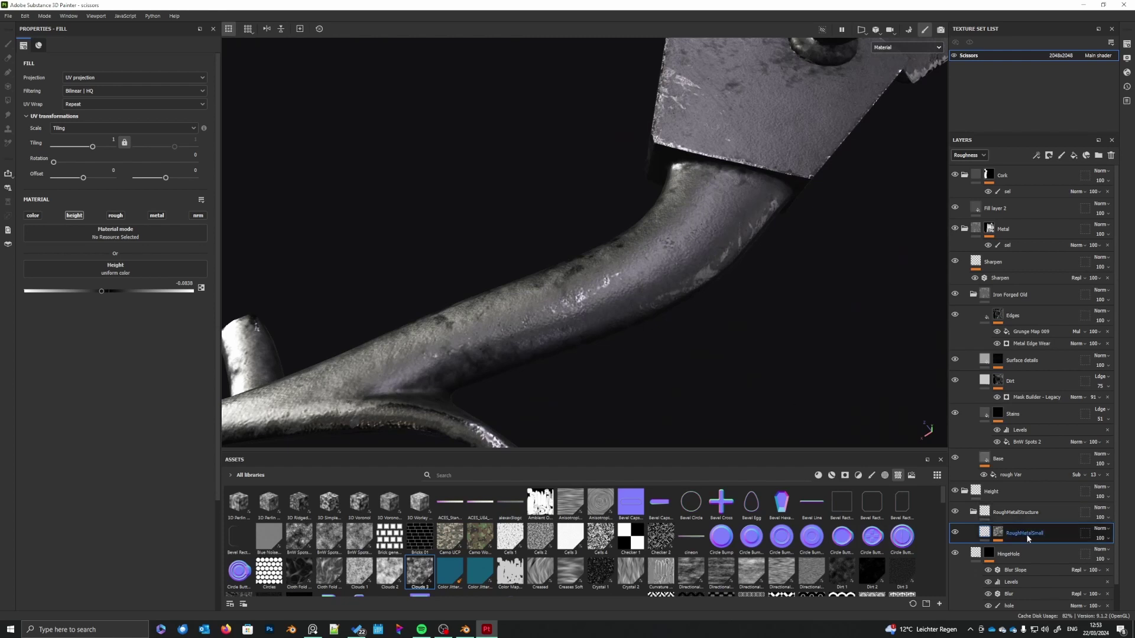
key(ctrl+d)
double_click(1007, 535)
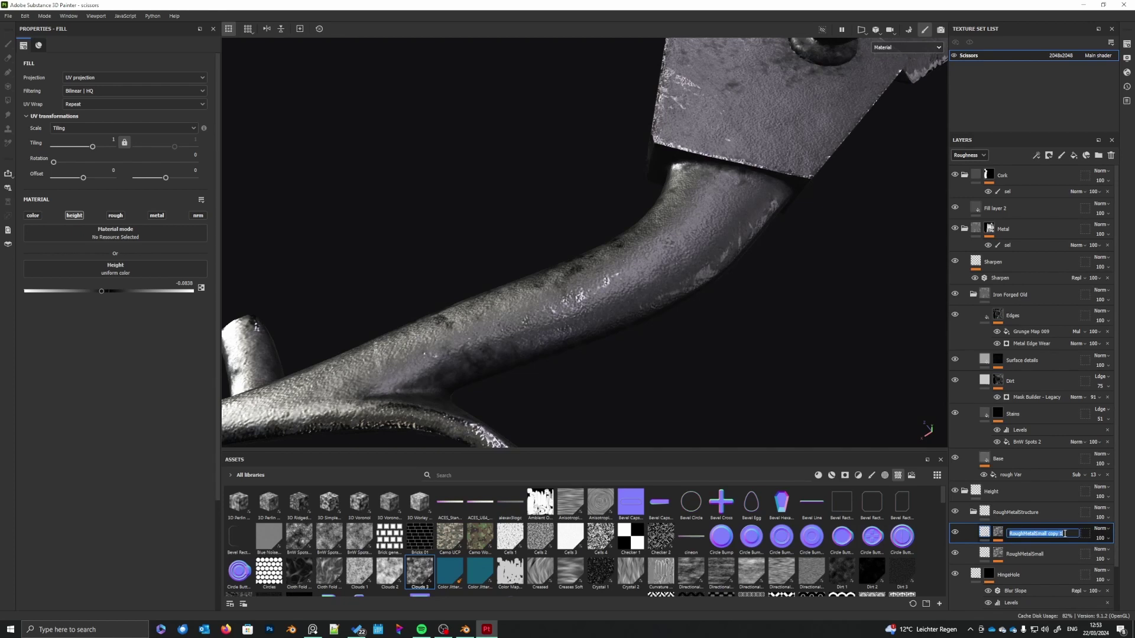
drag(1064, 535, 1043, 537)
key(BackSpace)
text(Big)
key(Return)
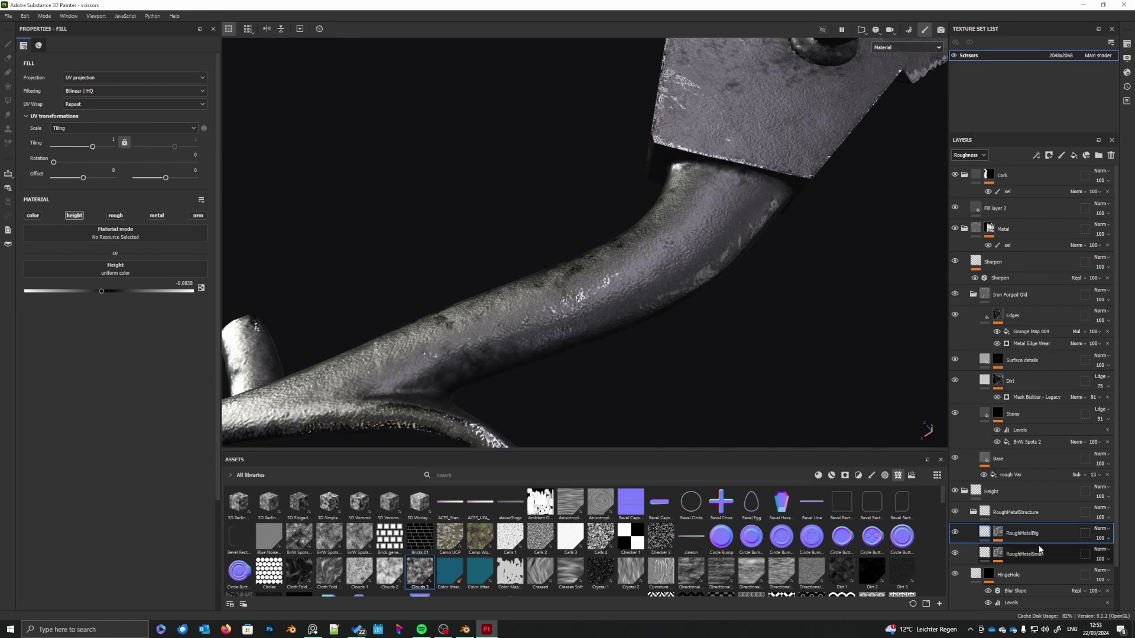
- Replace the Clouds 3 fill in the RoughMetalBig mask with the Gaussian Noise texture
click(999, 535)
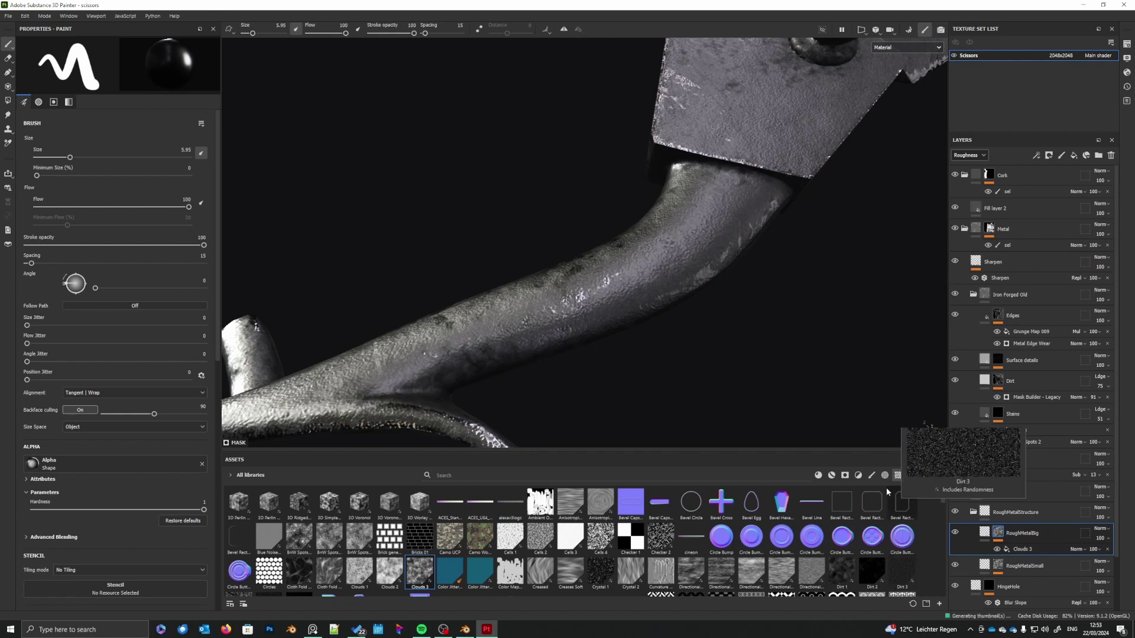
click(475, 476)
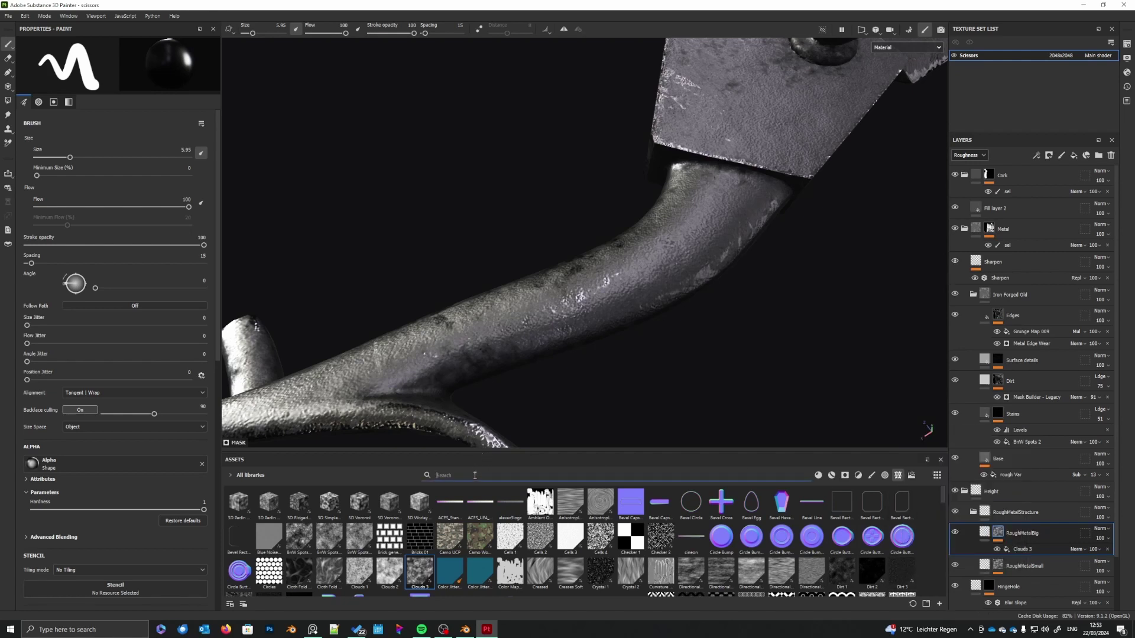
text(ga)
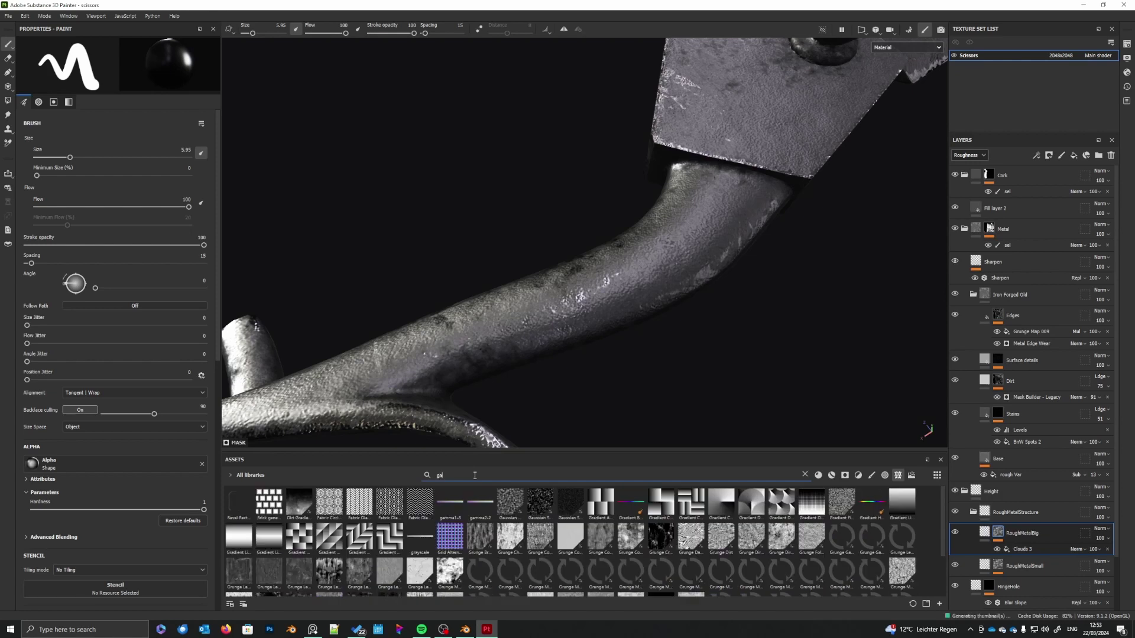
text(us)
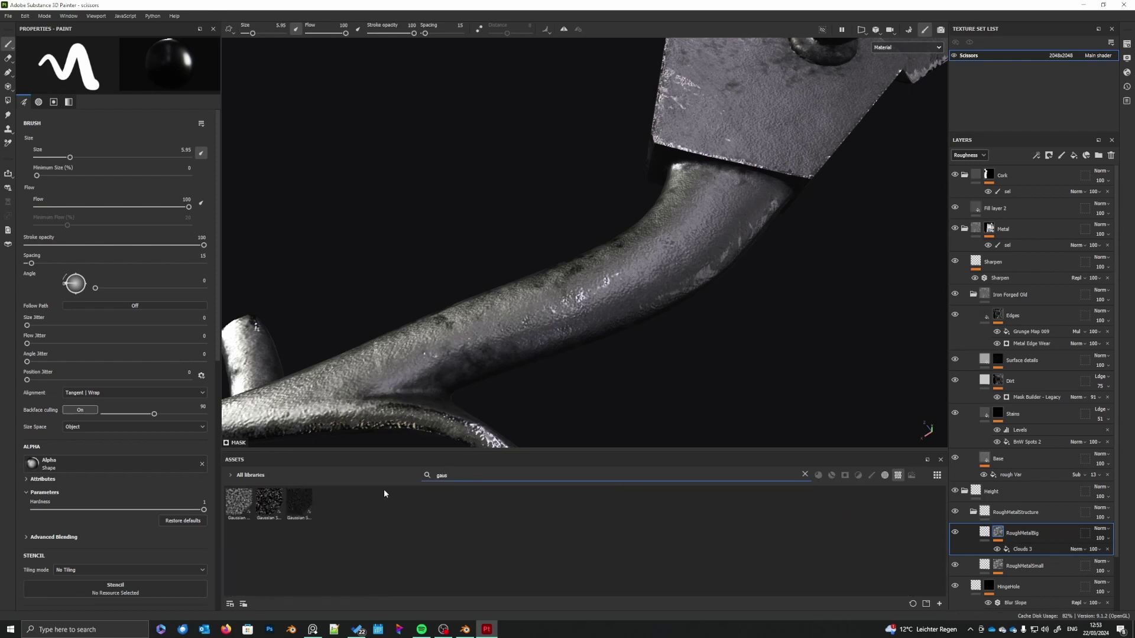
mouse_move(302, 510)
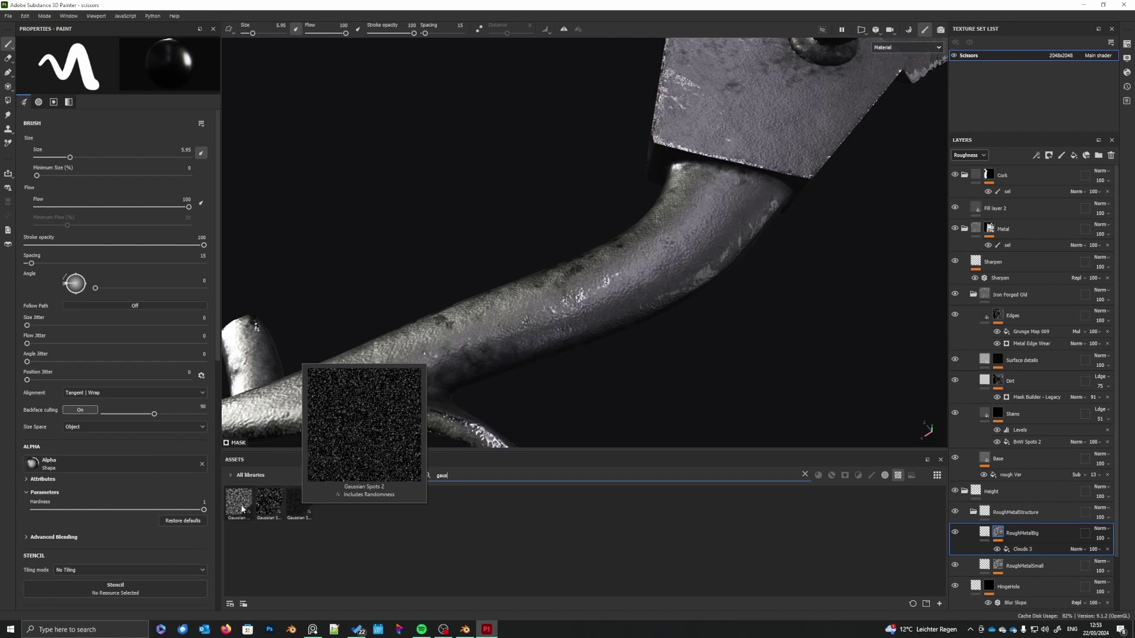
mouse_move(242, 509)
drag(241, 508, 1002, 541)
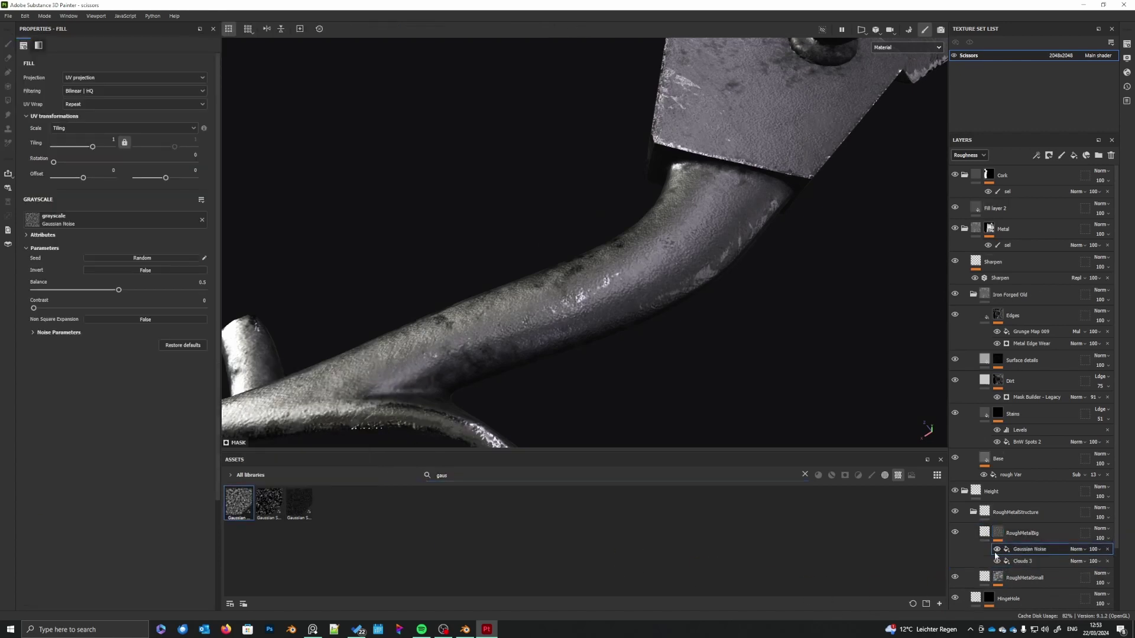
click(1108, 561)
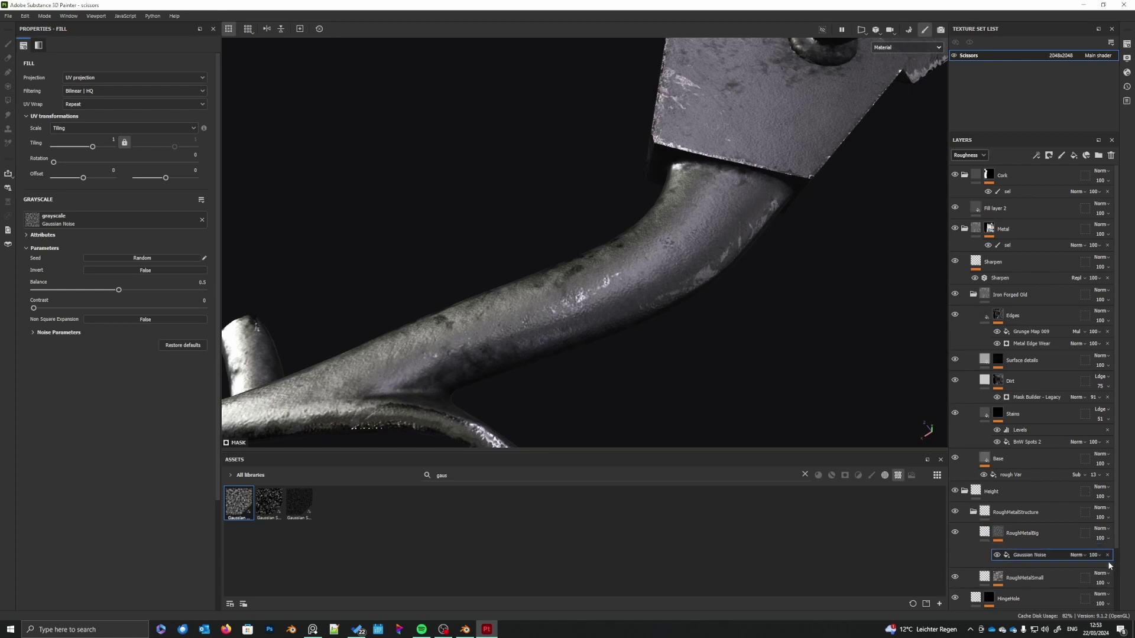
- Preview the RoughMetalBig mask, set its Gaussian Noise to tri-planar projection with tiling 17.7, and check the relief on the handle
alt+click(1001, 537)
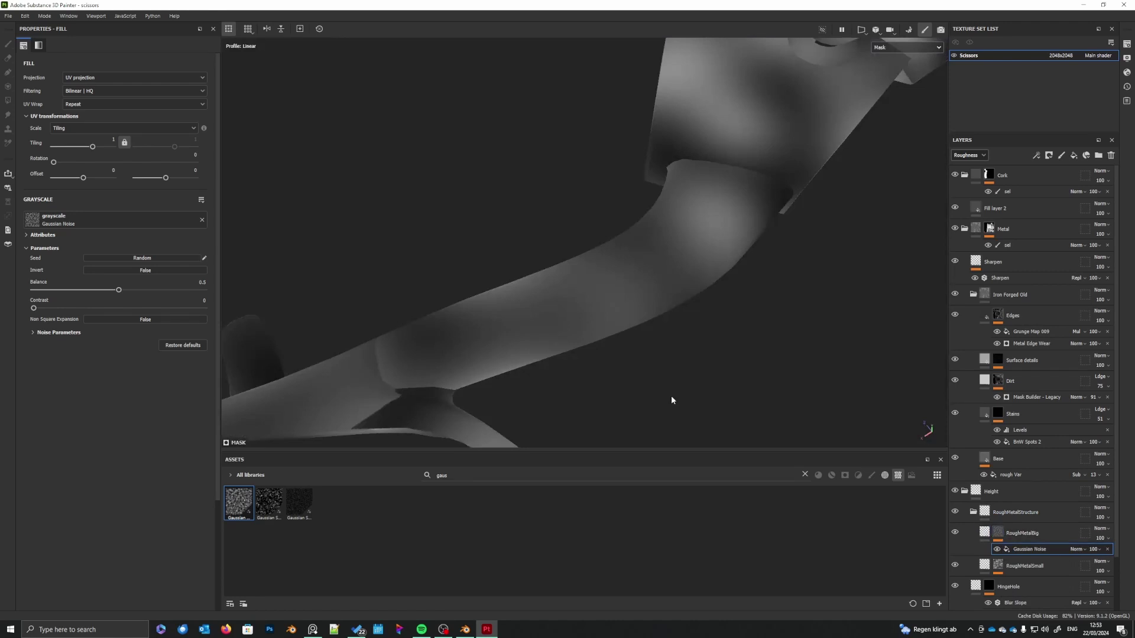
alt+drag(672, 396, 849, 429)
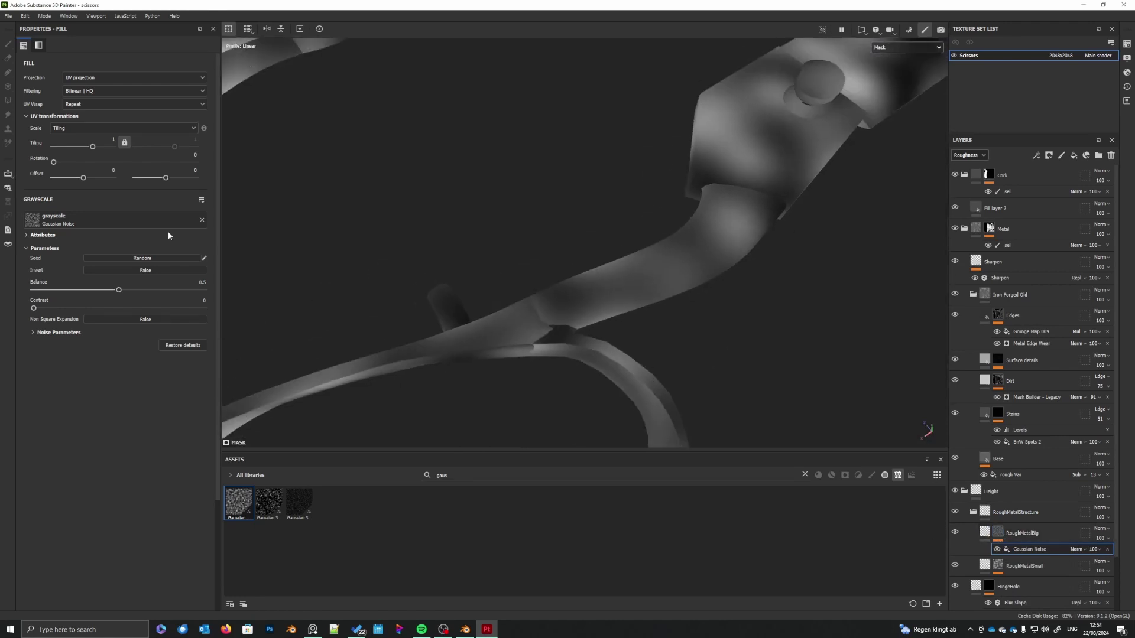
click(105, 75)
click(86, 107)
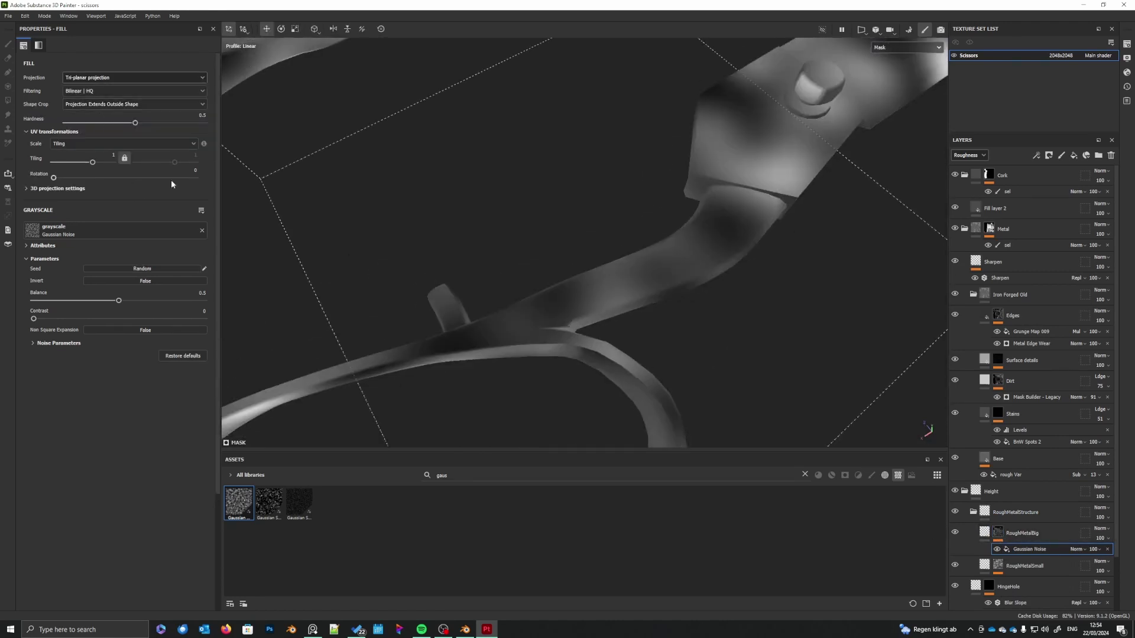
scroll(625, 298, down, 5)
scroll(628, 295, up, 2)
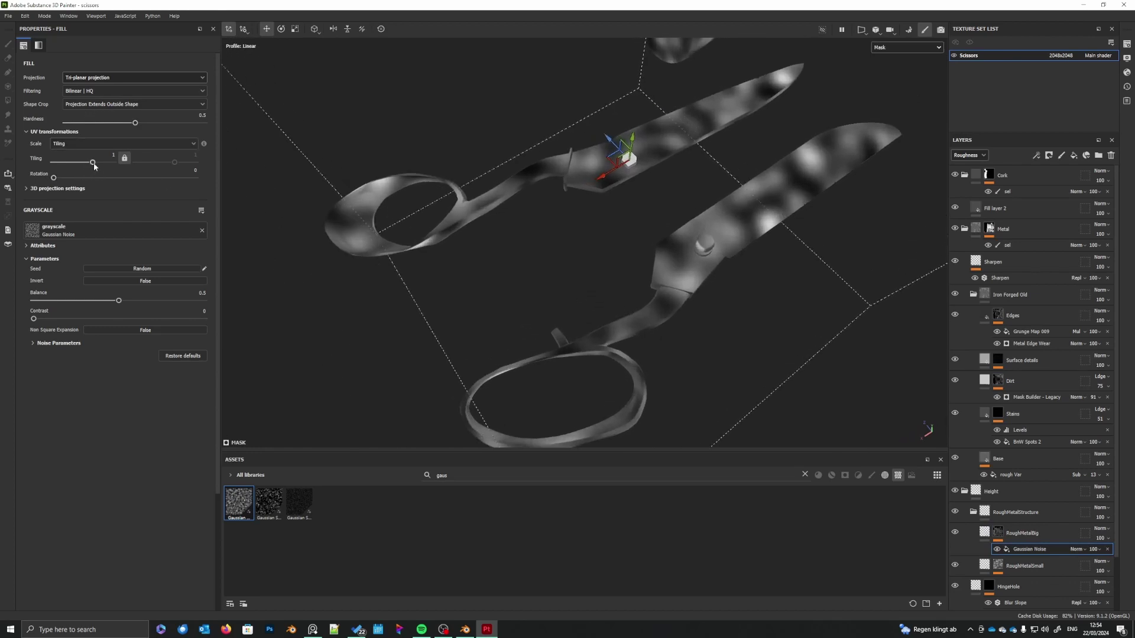
drag(94, 163, 107, 167)
scroll(514, 321, up, 4)
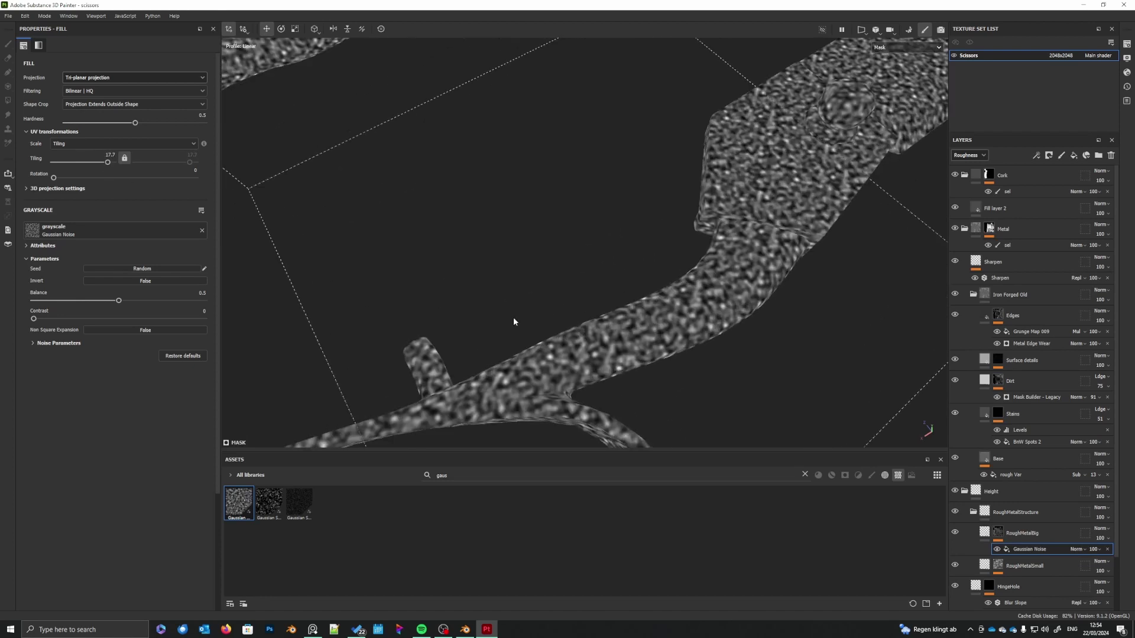
click(1022, 534)
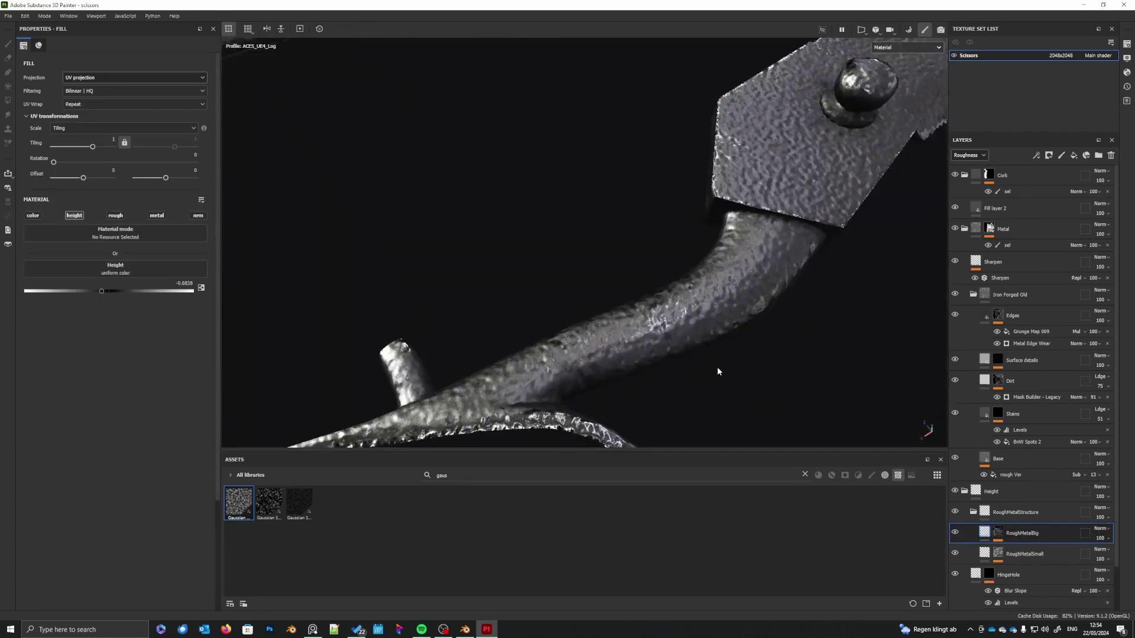
mouse_move(718, 371)
alt+mouse_down()
mouse_move(699, 397)
mouse_move(735, 374)
alt+mouse_up()
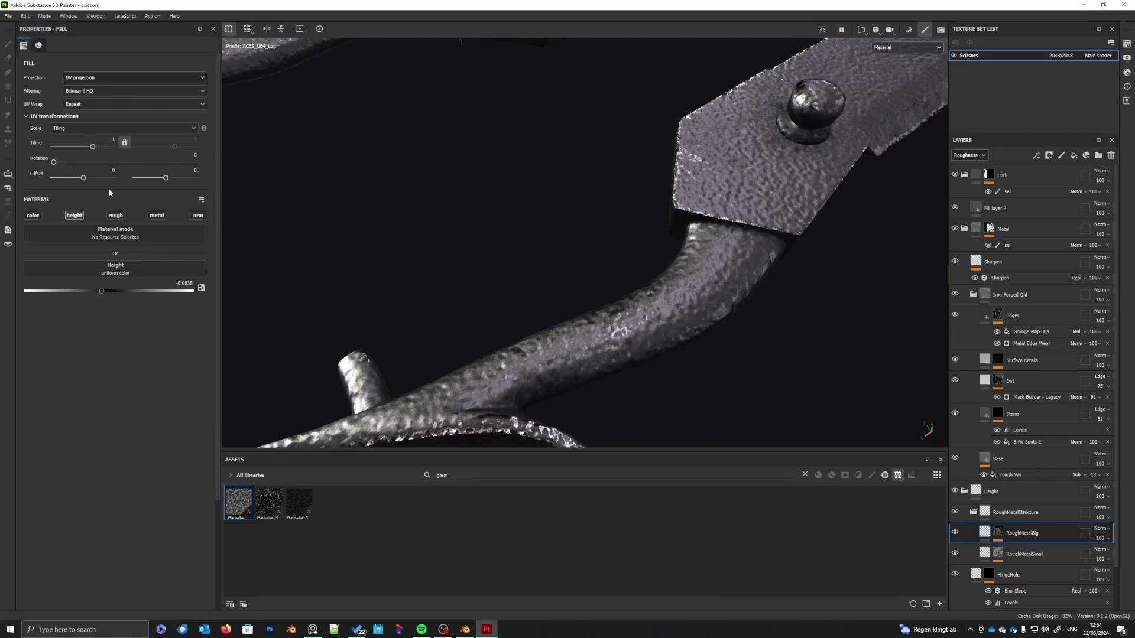
- Set the scale of RoughMetalBig's Gaussian Noise to 64 and its tiling to 13.3
click(1000, 533)
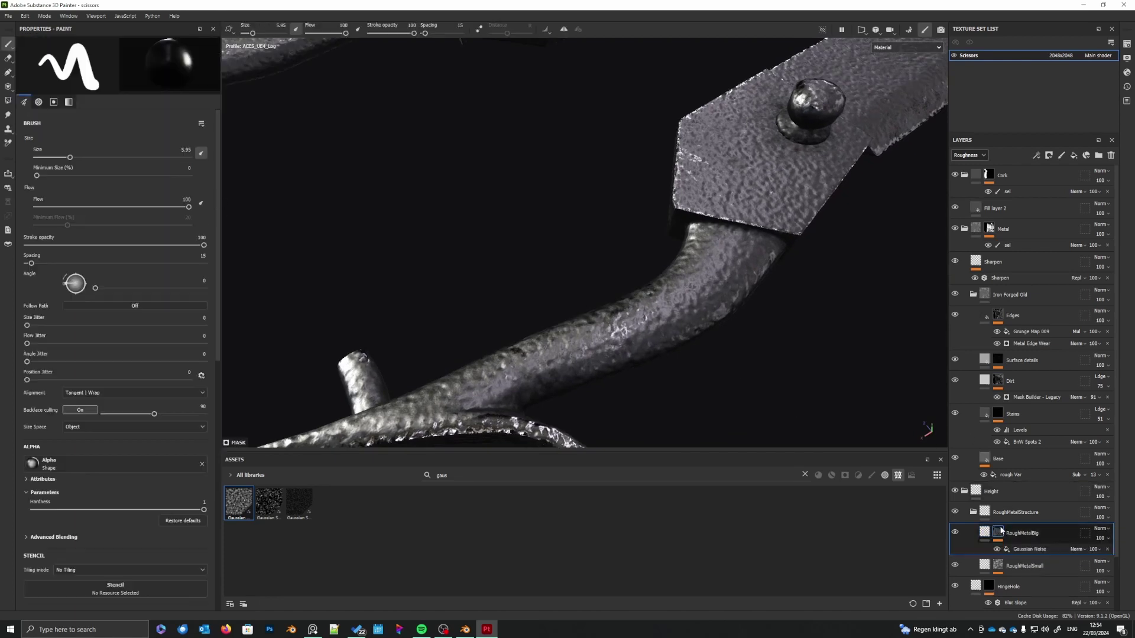
click(1022, 549)
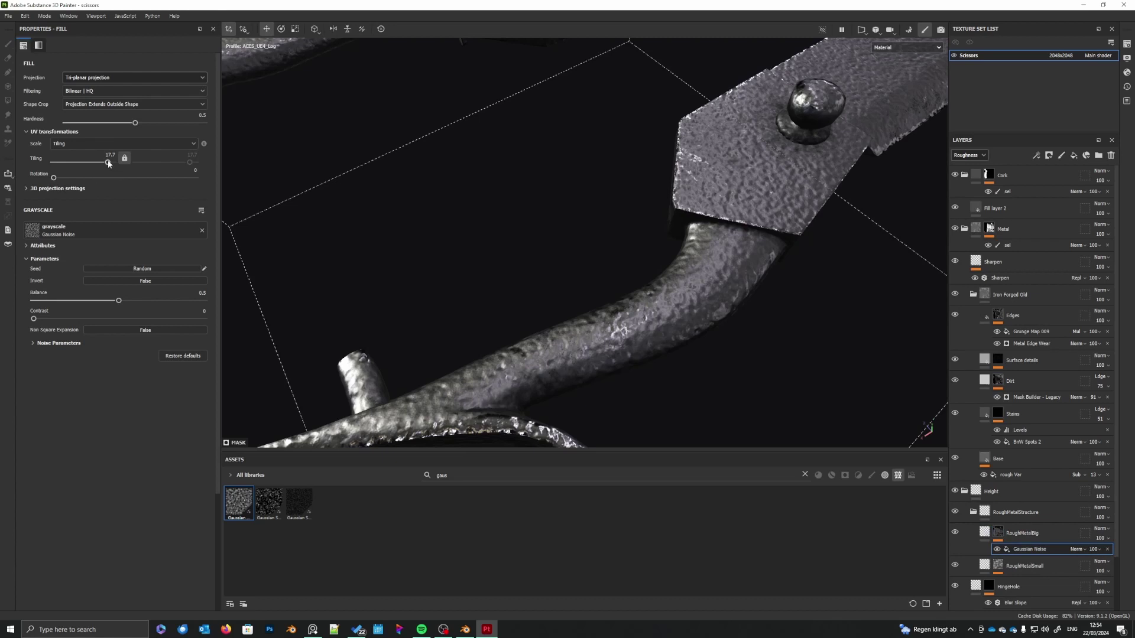
drag(108, 164, 105, 165)
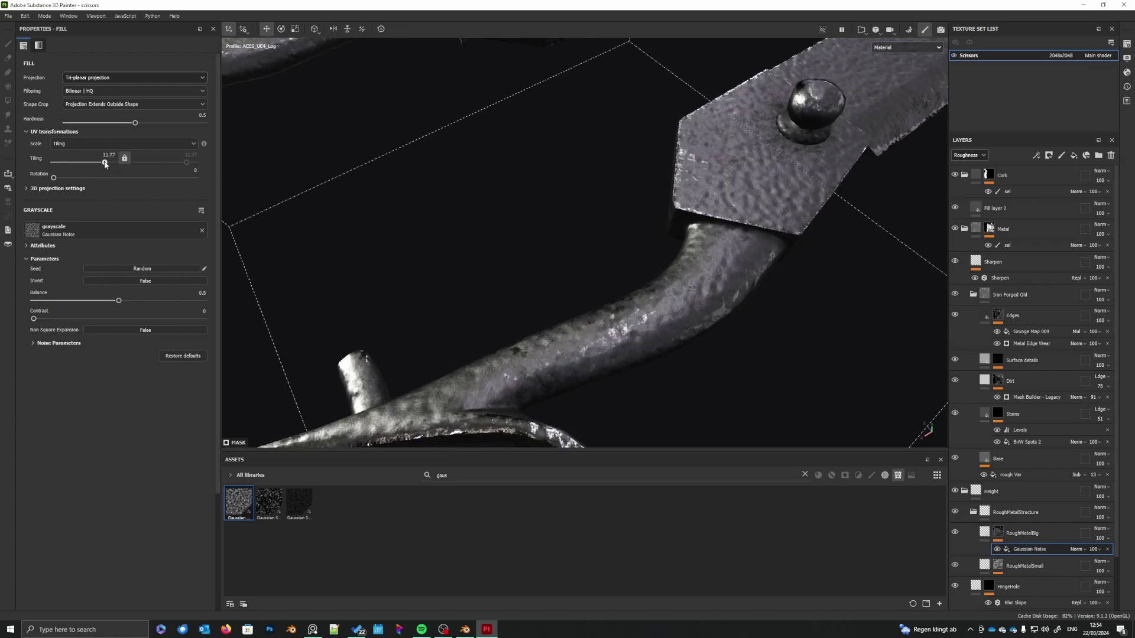
click(33, 344)
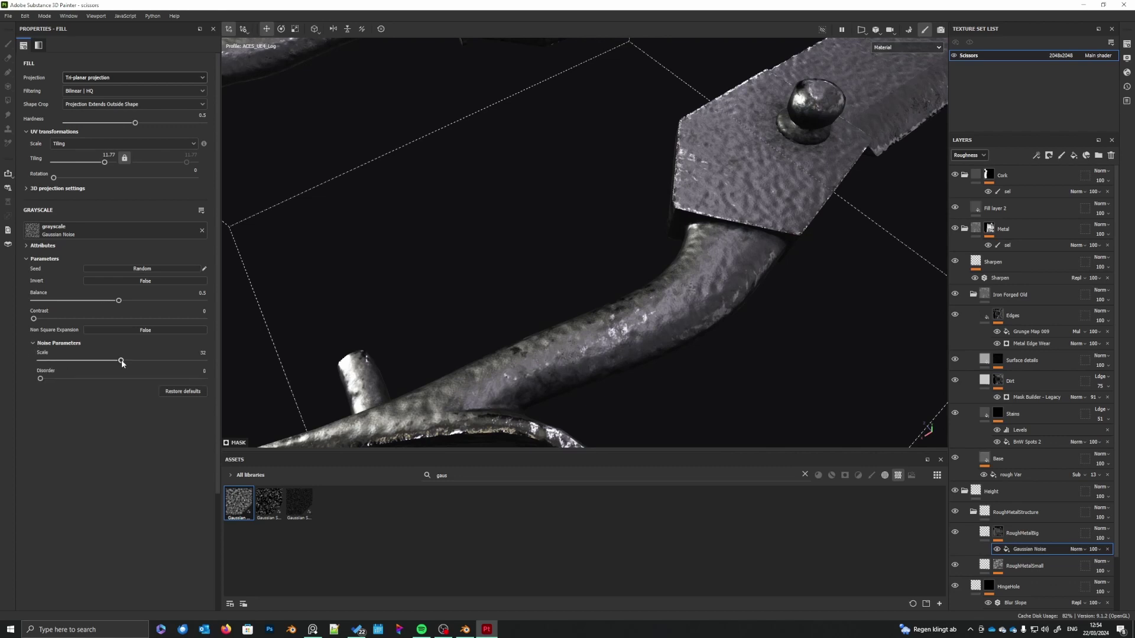
drag(122, 362, 218, 372)
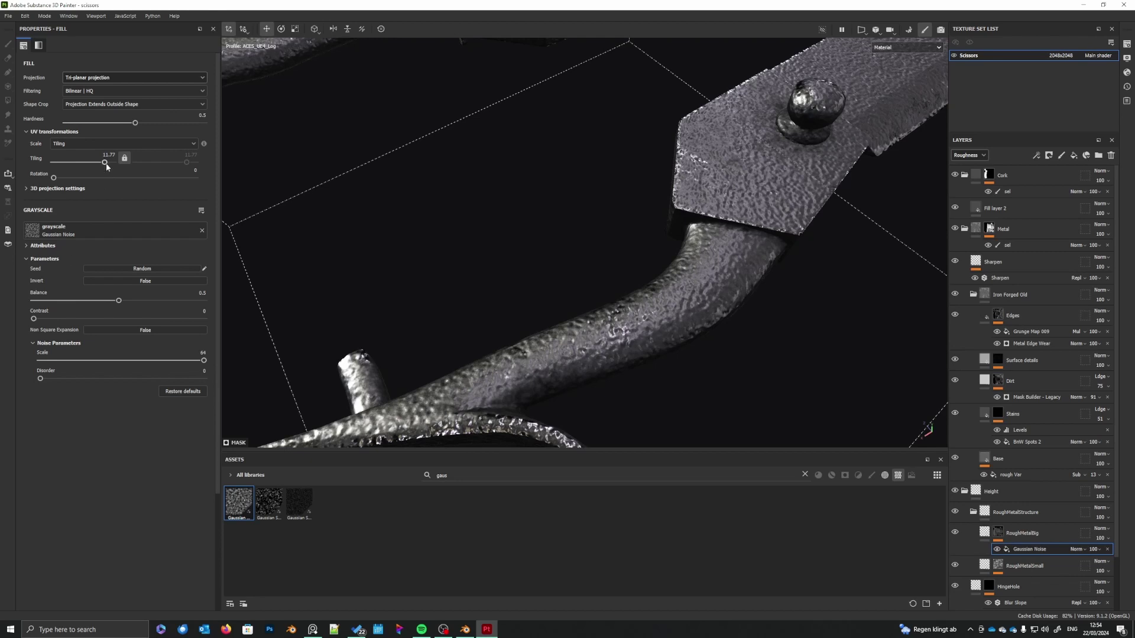
drag(104, 163, 107, 167)
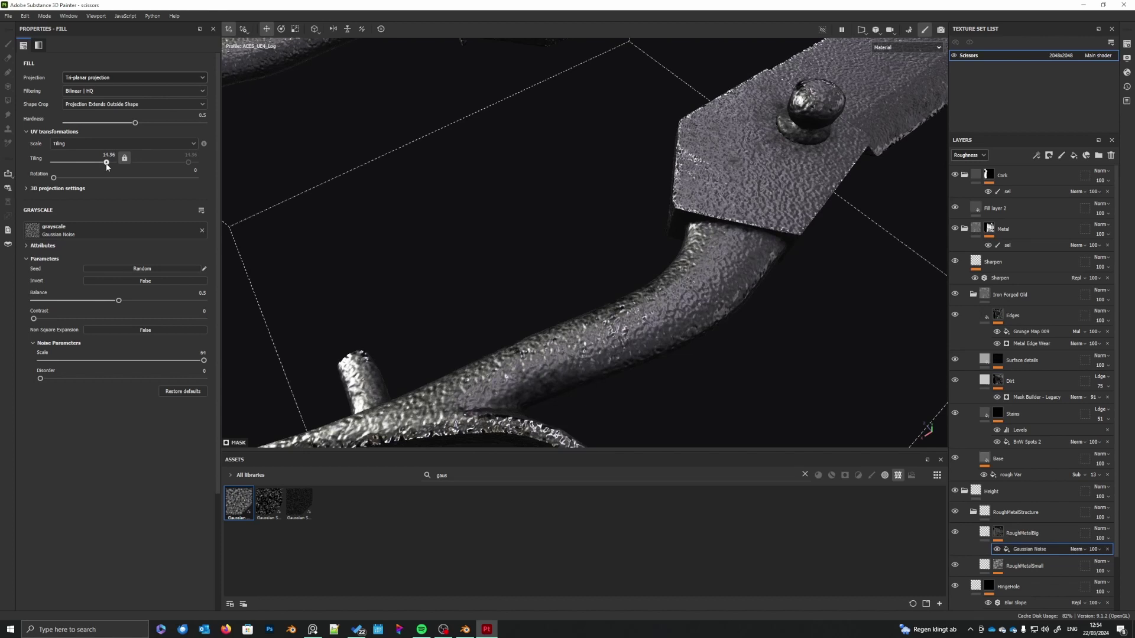
drag(107, 166, 110, 172)
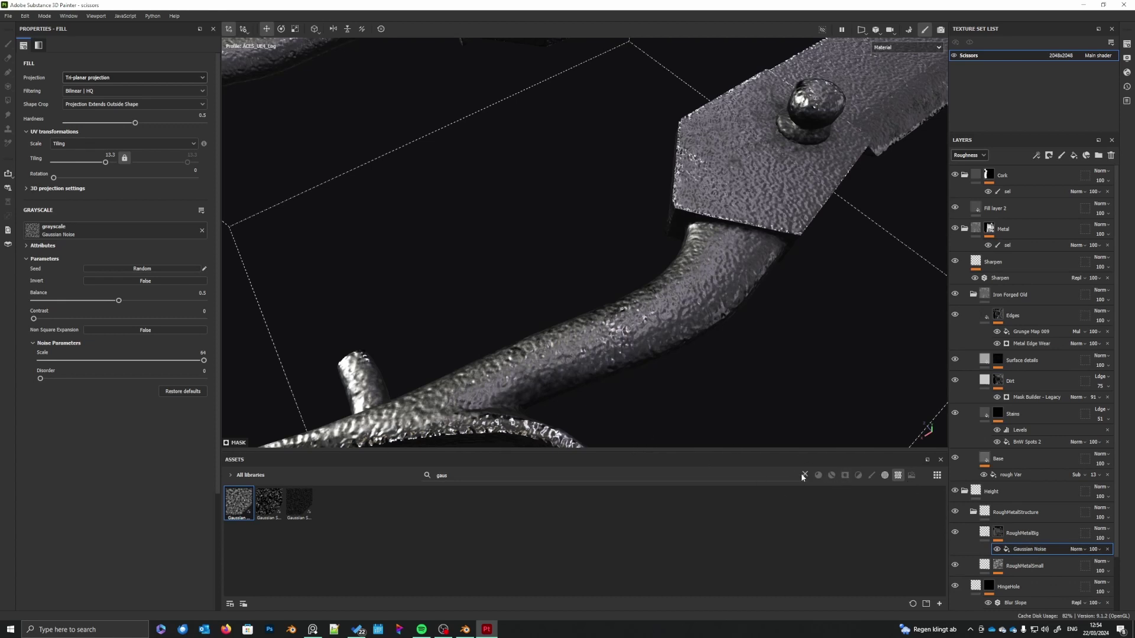
- Add a second Gaussian Noise fill to the RoughMetalBig mask with tri-planar projection and tiling 3.17, blended with Multiply
drag(239, 509, 1029, 553)
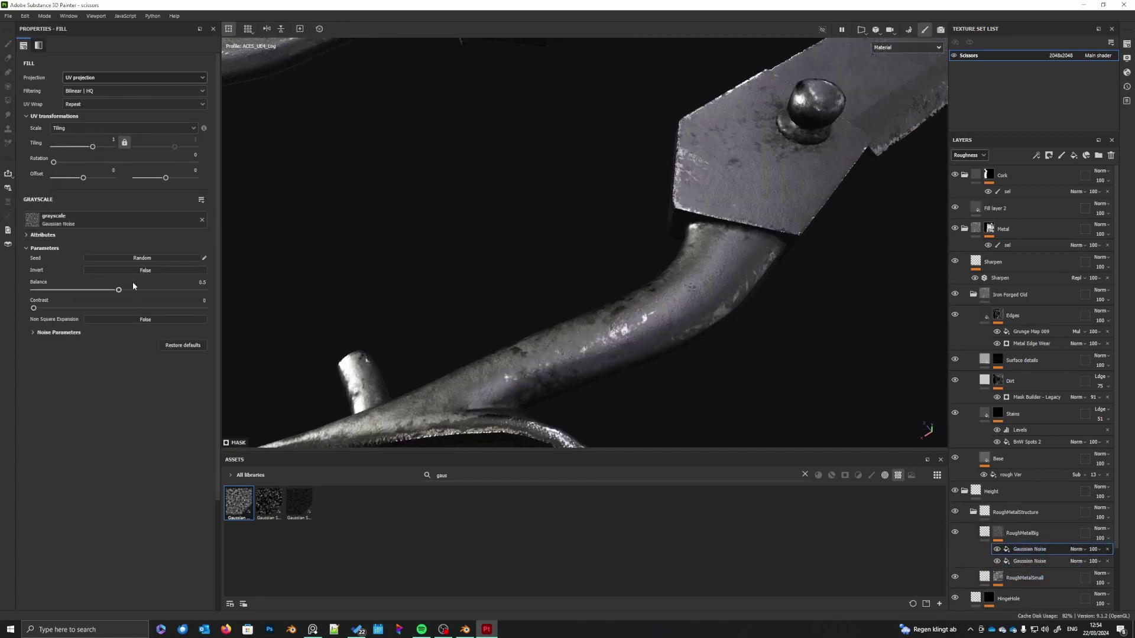
key(m)
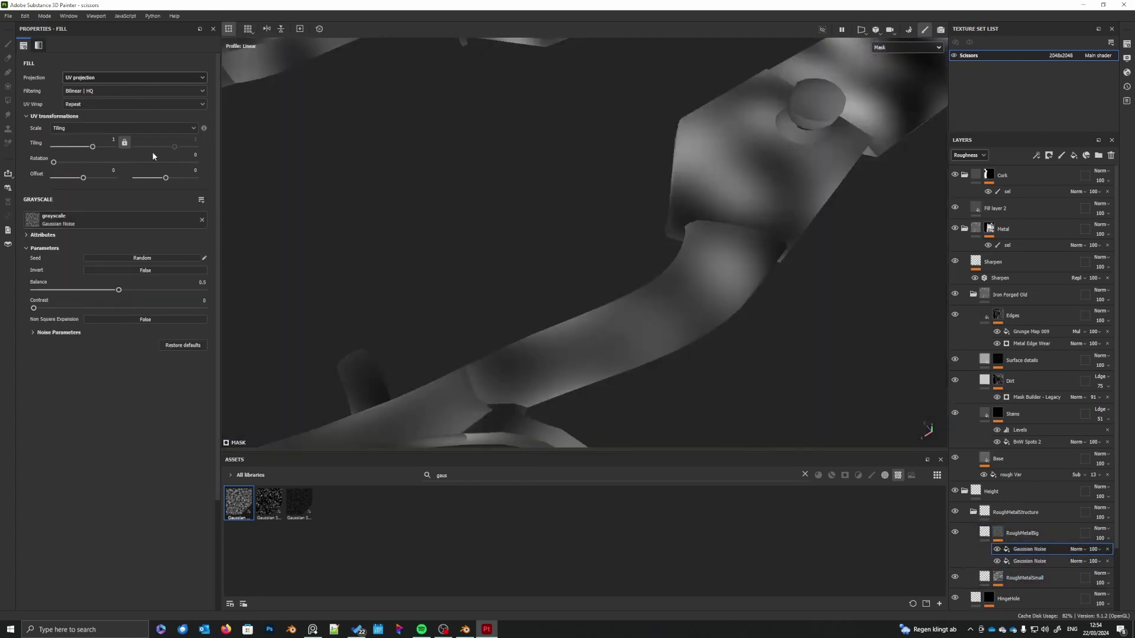
click(117, 75)
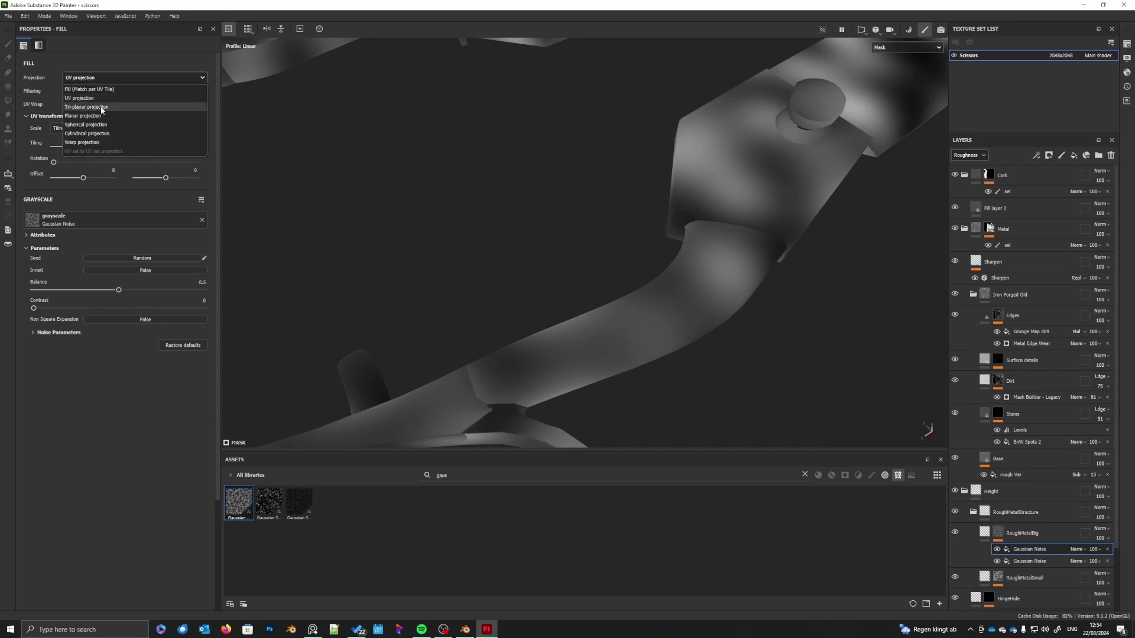
click(102, 108)
drag(93, 162, 97, 165)
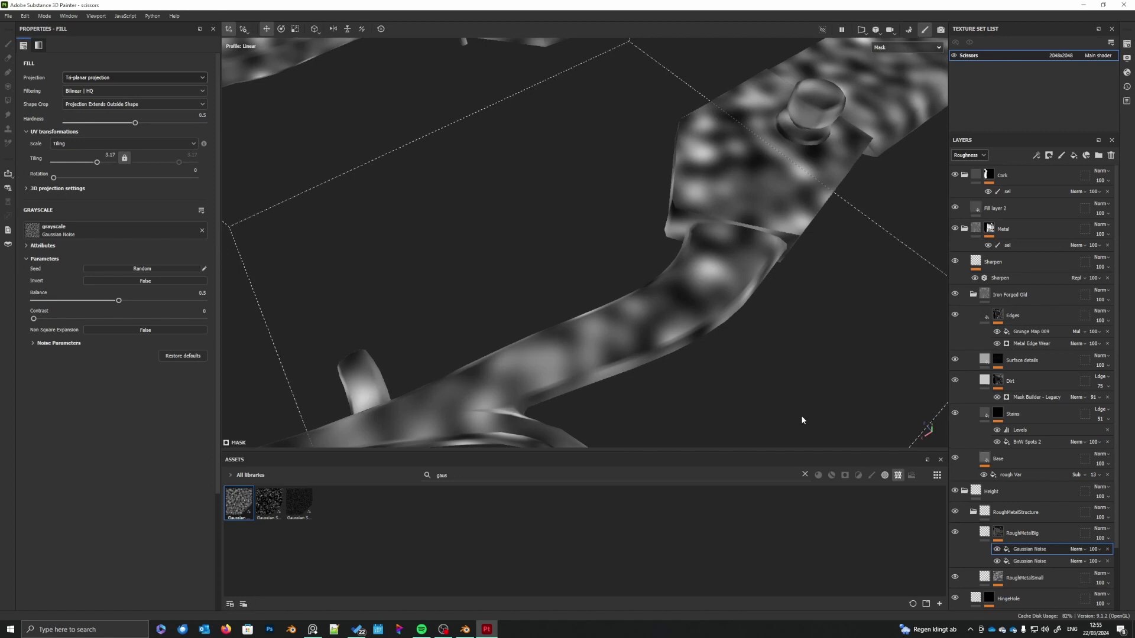
click(1079, 549)
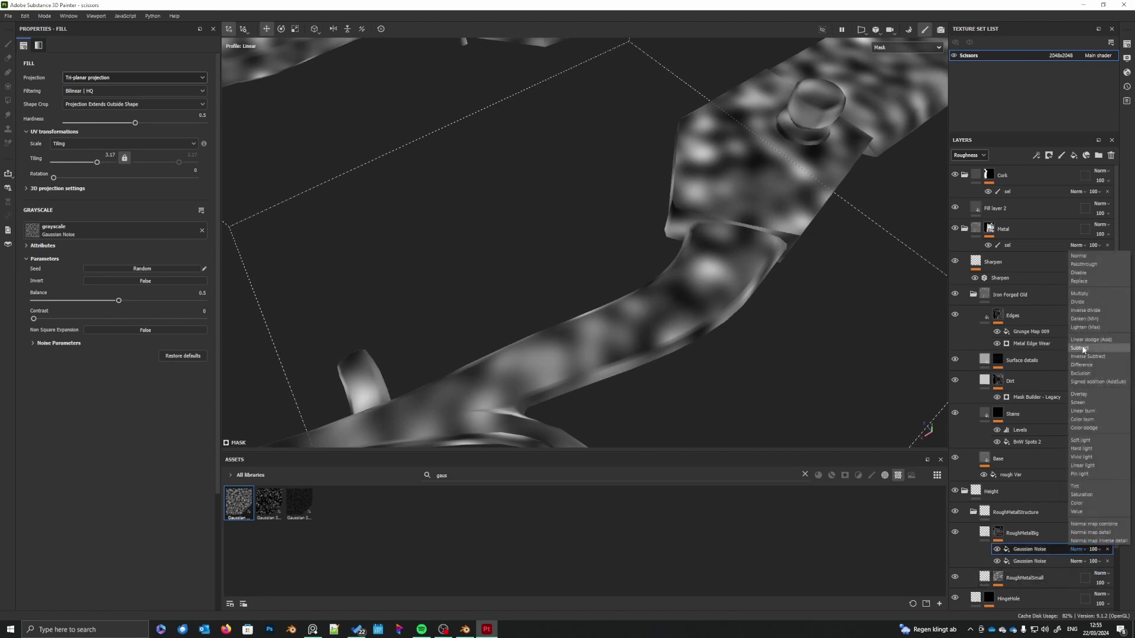
click(1088, 293)
- Check the combined RoughMetalBig mask and its relief on the handle, and set the multiplied Gaussian Noise's opacity to 75
alt+drag(732, 344, 709, 361)
scroll(715, 357, down, 3)
scroll(705, 369, up, 2)
scroll(694, 374, up, 4)
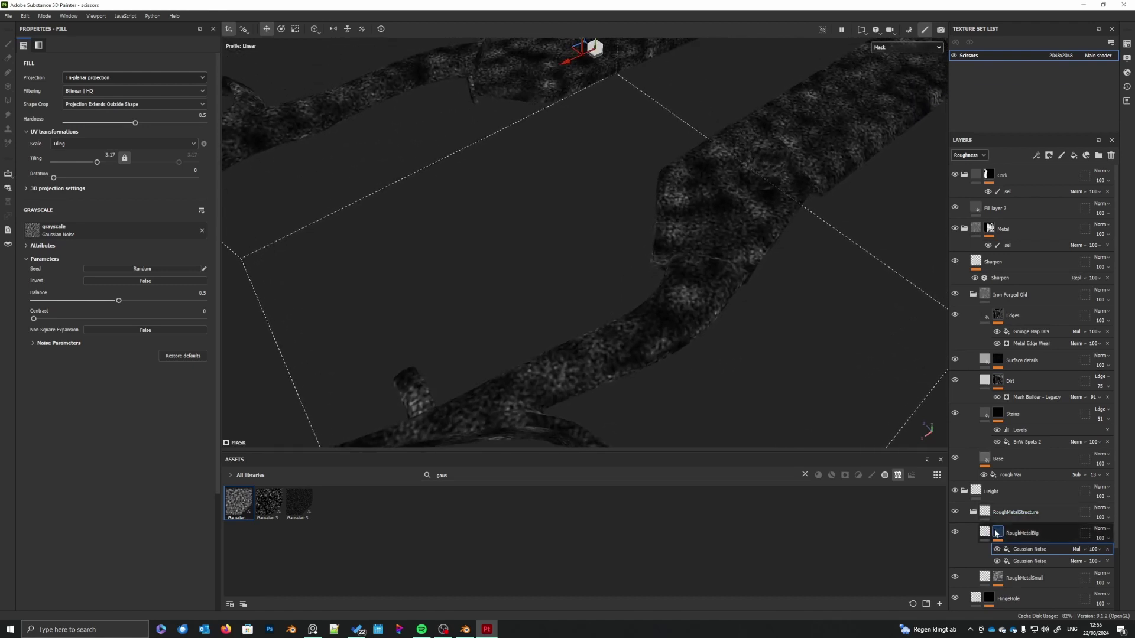
click(984, 532)
mouse_move(742, 345)
alt+mouse_down()
mouse_move(743, 406)
mouse_move(741, 355)
alt+mouse_up()
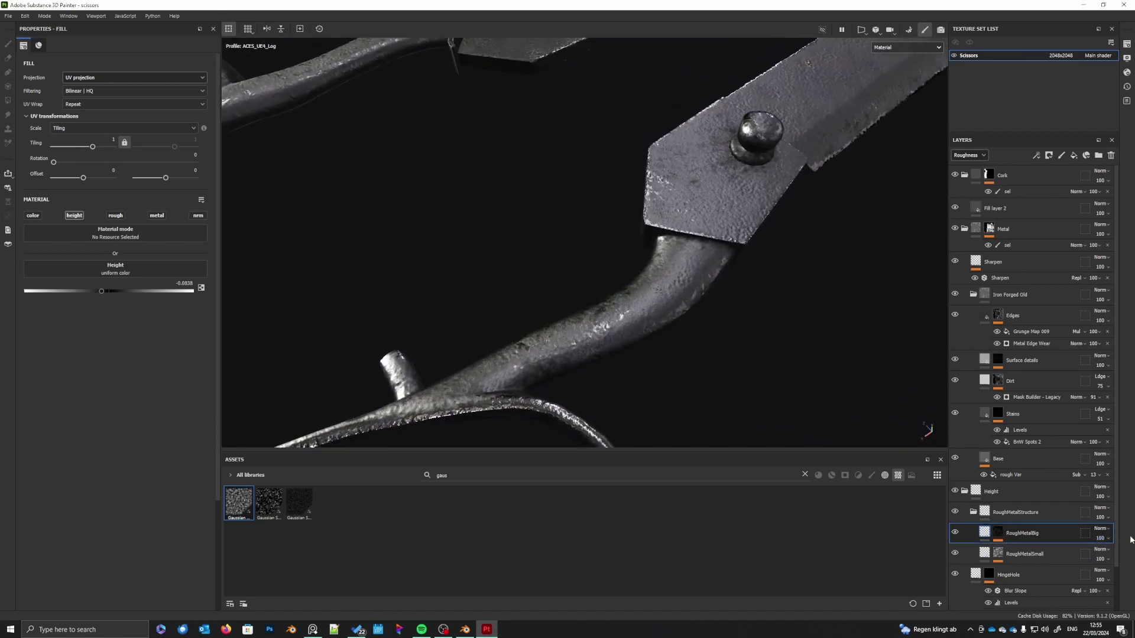
click(1109, 539)
drag(1129, 556, 1134, 557)
click(998, 534)
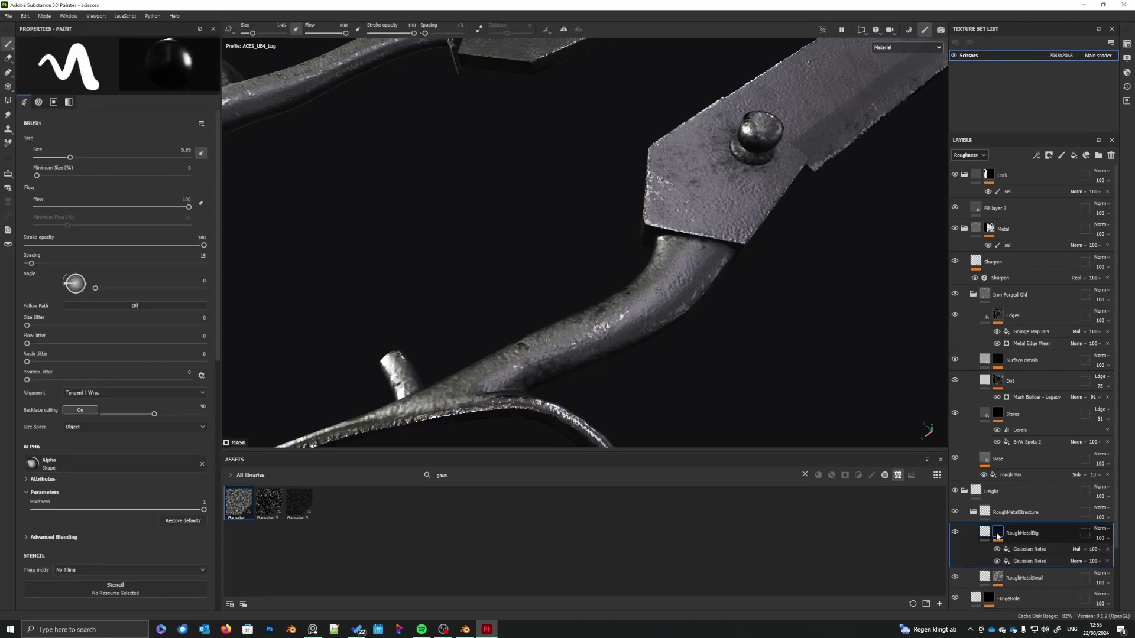
click(1093, 549)
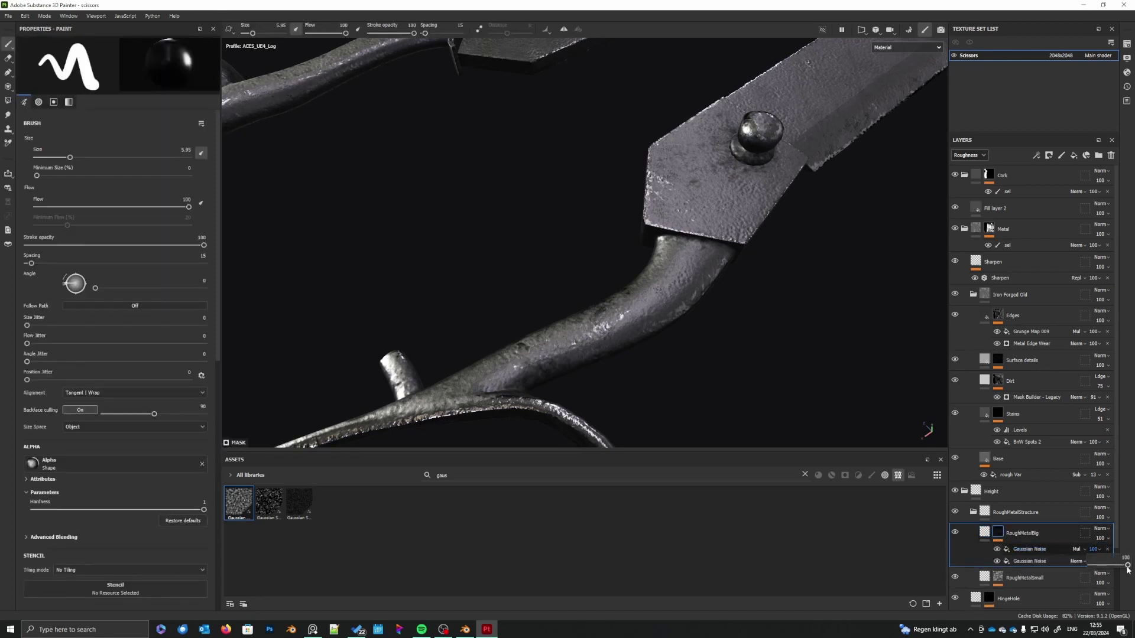
mouse_move(1127, 568)
mouse_down()
mouse_move(1097, 568)
mouse_move(1119, 569)
mouse_up()
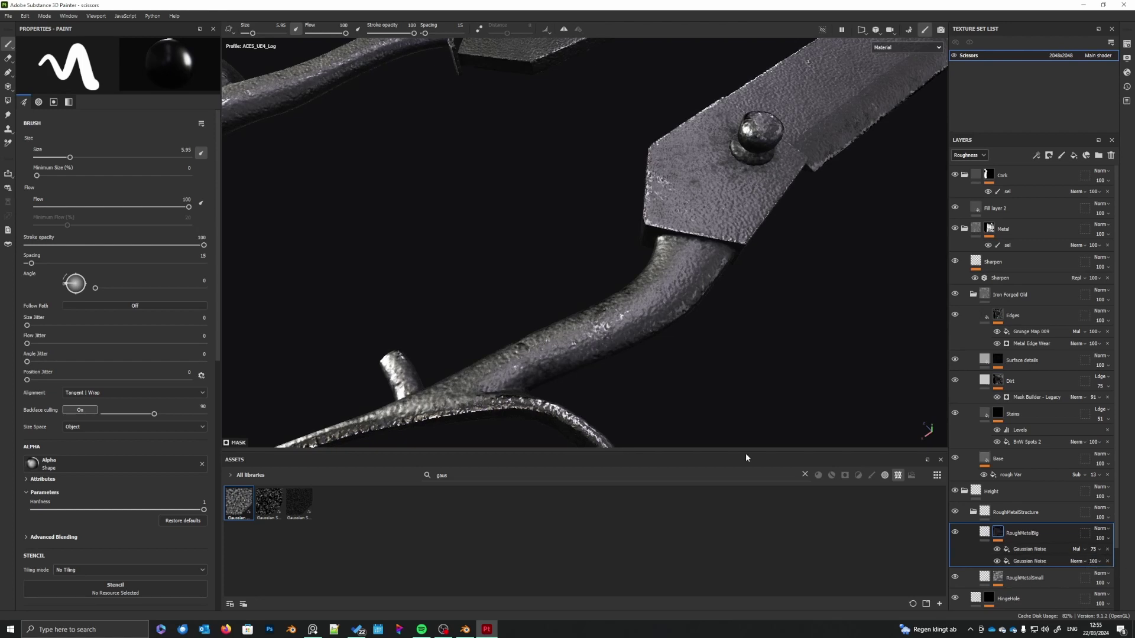
mouse_move(646, 330)
alt+mouse_down()
mouse_move(613, 355)
mouse_move(650, 372)
mouse_move(654, 406)
mouse_move(651, 338)
alt+mouse_up()
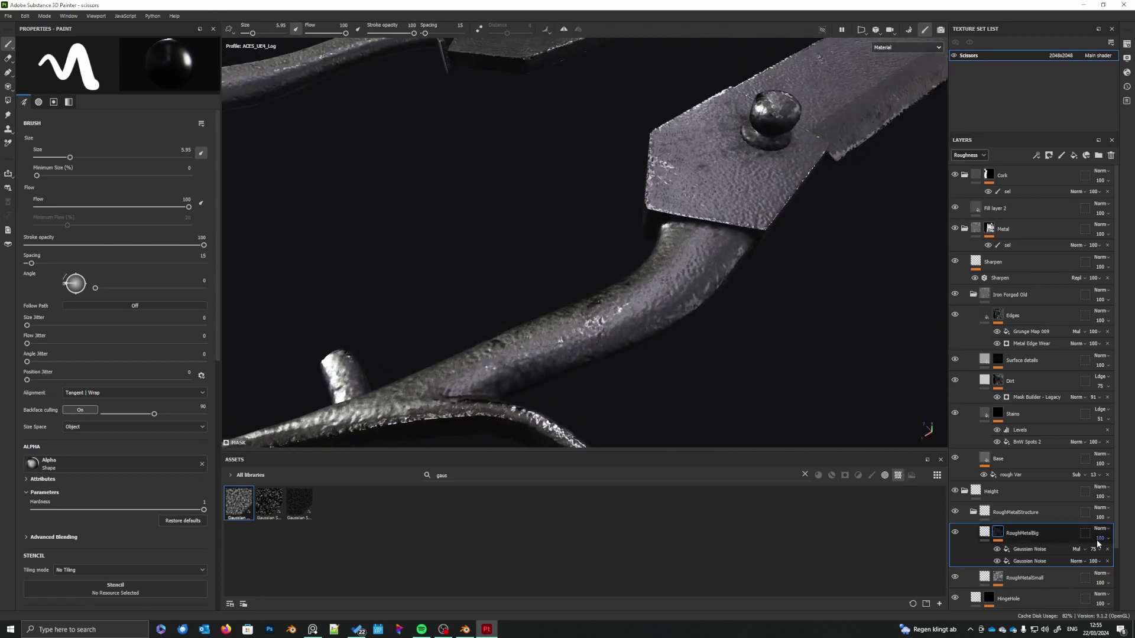
- Switch the layer stack to the Height channel, set RoughMetalBig's opacity to 70 and check the relief across the scissors
click(985, 532)
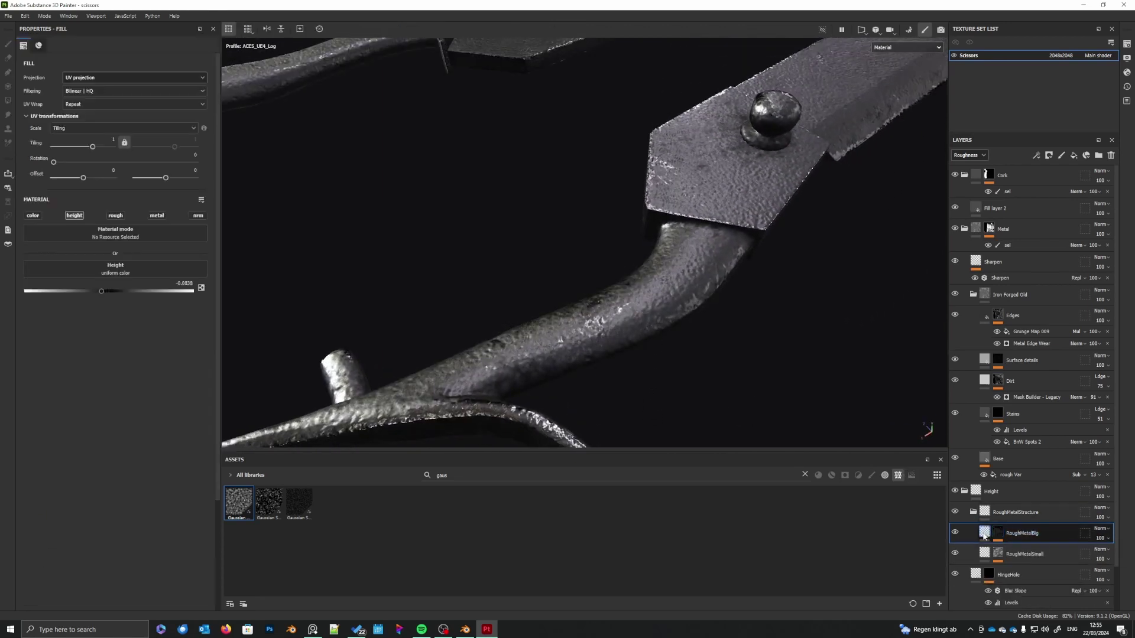
click(978, 156)
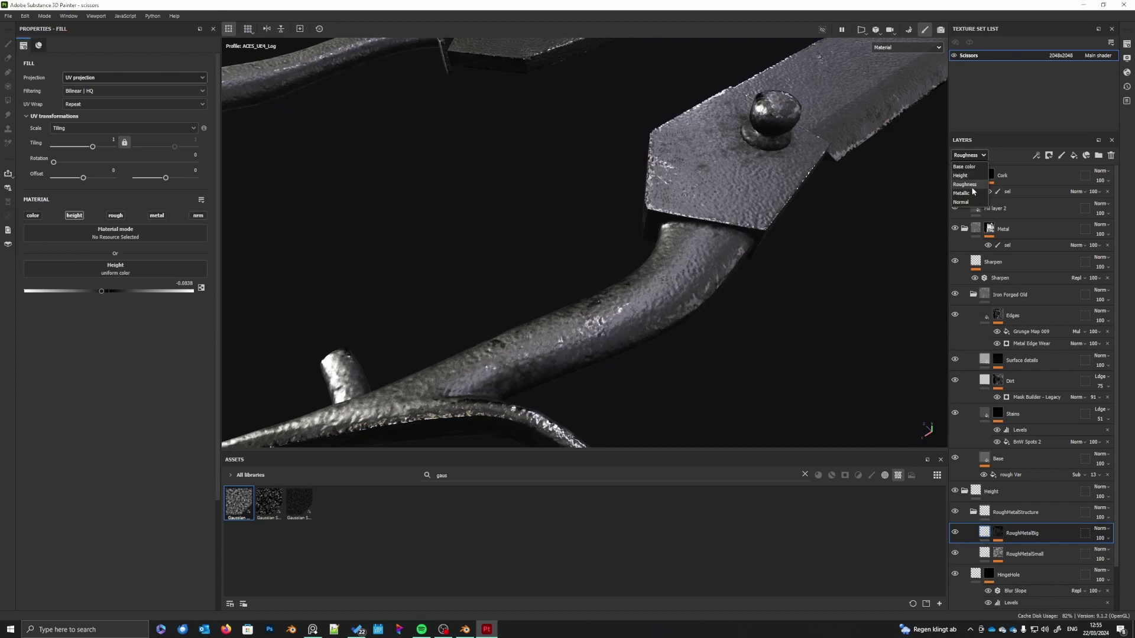
click(967, 175)
click(1101, 538)
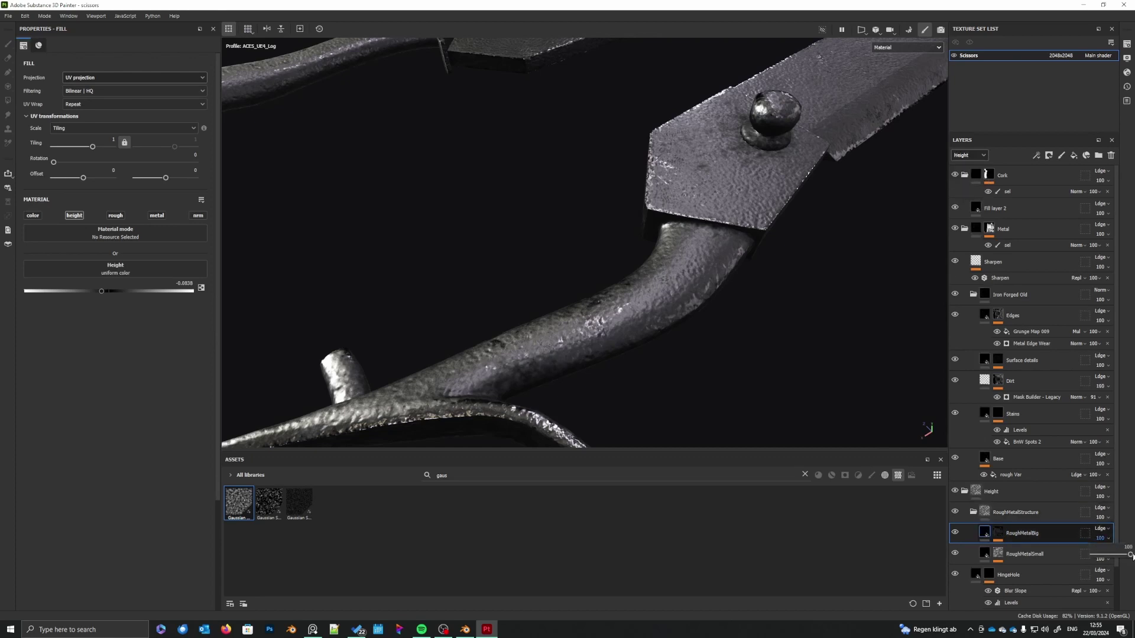
drag(1130, 556, 1119, 558)
scroll(675, 369, down, 5)
alt+middle_drag(669, 367, 672, 340)
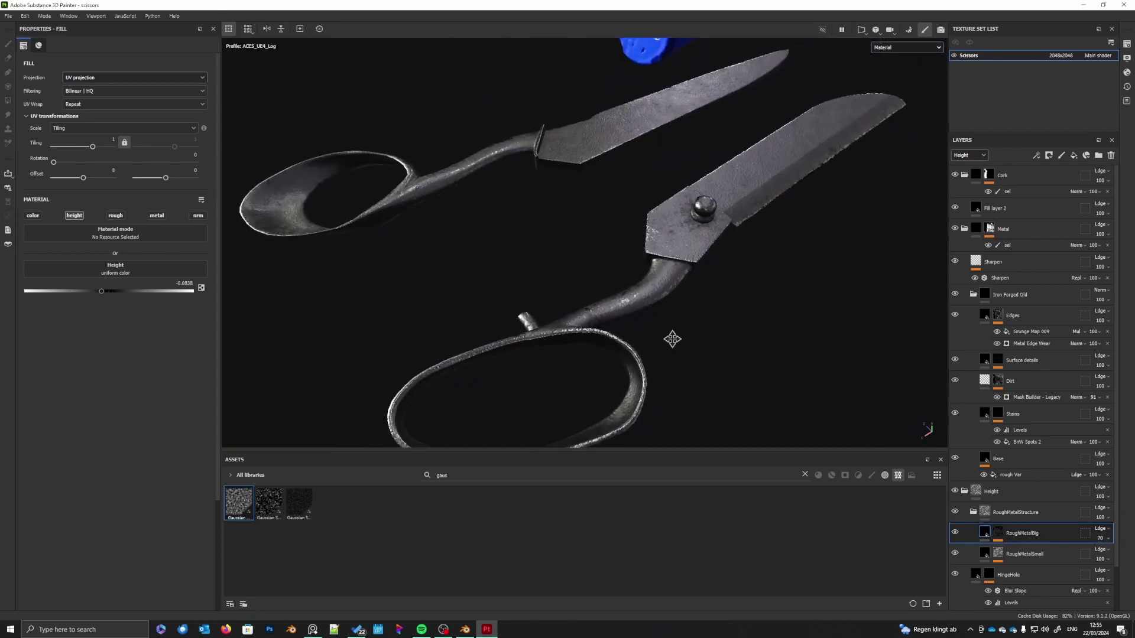
alt+drag(672, 339, 658, 411)
scroll(648, 329, up, 3)
scroll(648, 329, up, 2)
alt+drag(661, 395, 669, 370)
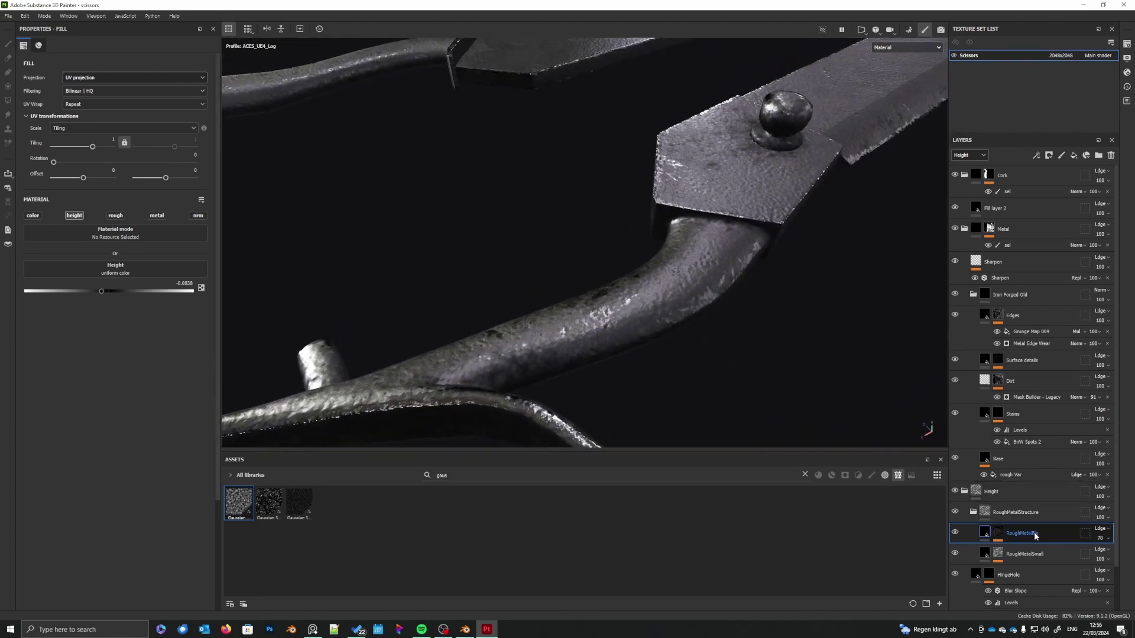
- Duplicate RoughMetalBig, preview the copy's mask, and reduce its base Gaussian Noise to sparse specks with balance 0.36 and high contrast
key(ctrl+d)
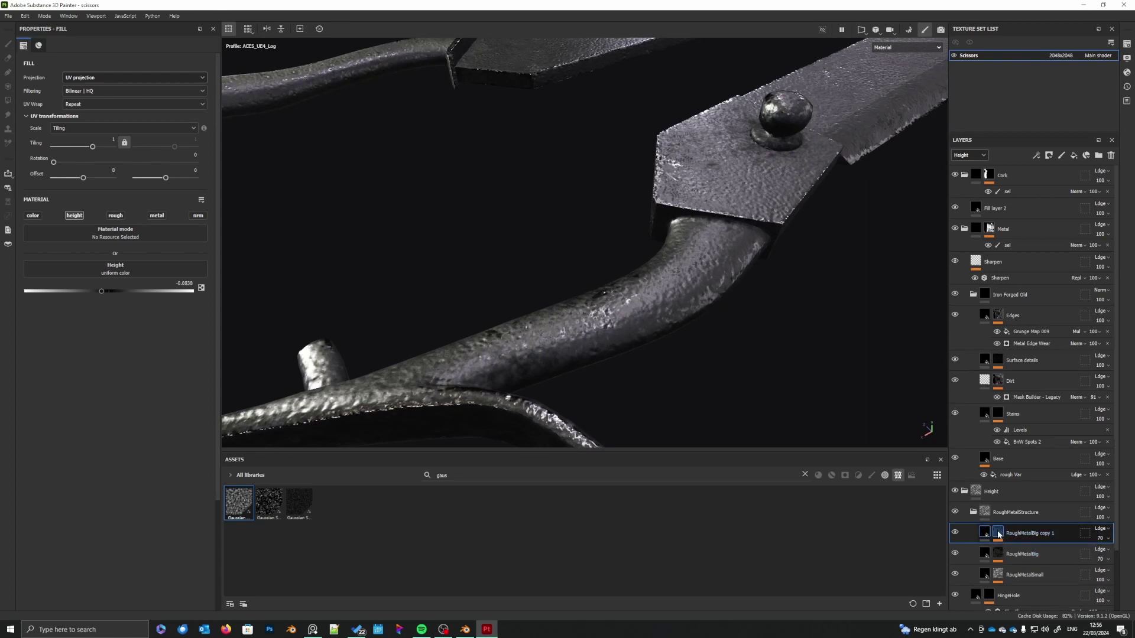
alt+click(998, 534)
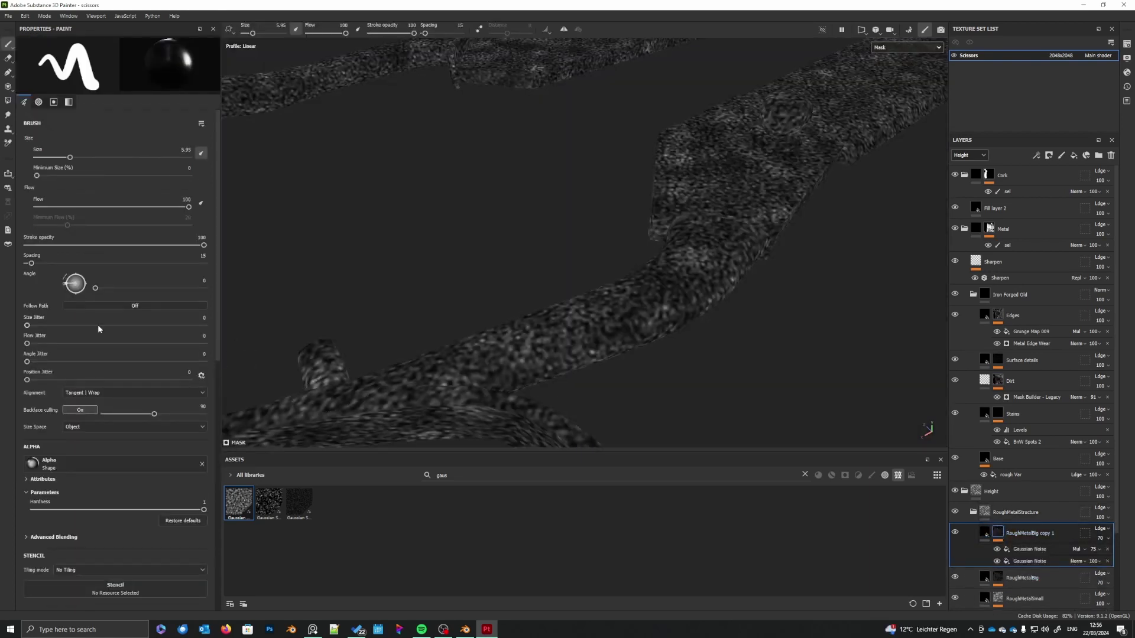
click(1032, 563)
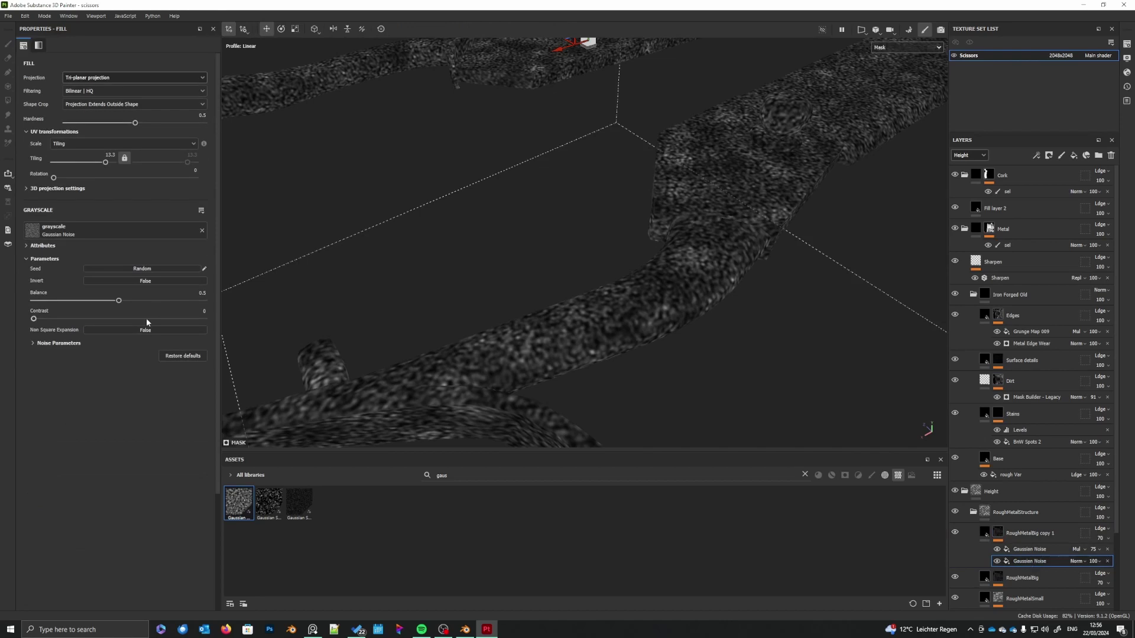
drag(34, 319, 90, 303)
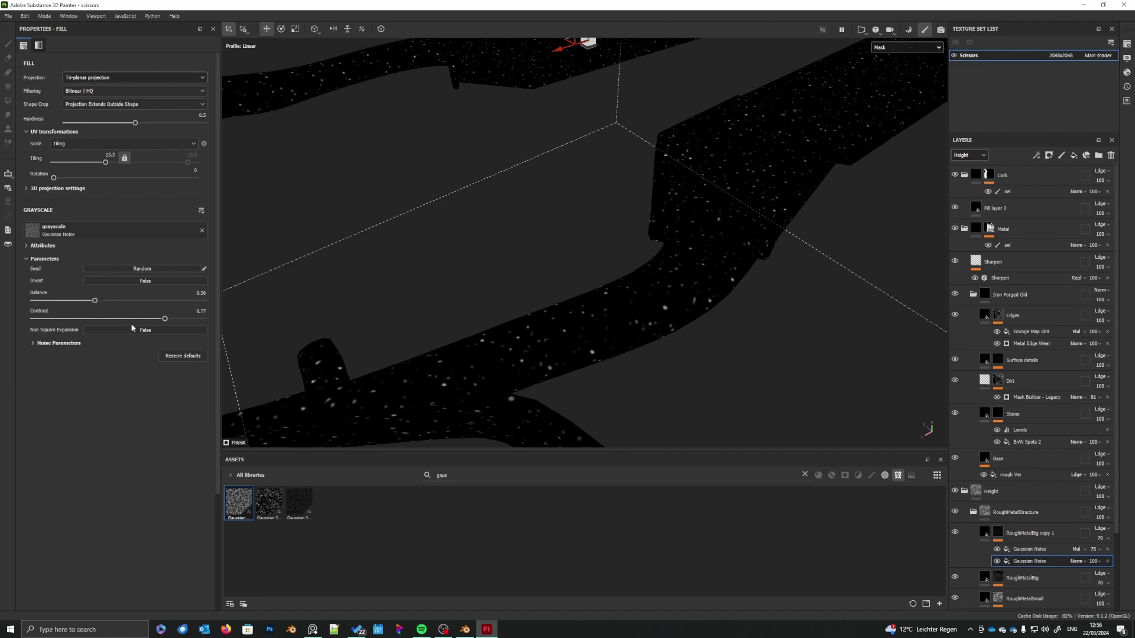
mouse_move(166, 320)
mouse_down()
mouse_move(198, 320)
mouse_move(182, 325)
mouse_up()
- Set the copied mask's multiplied Gaussian Noise to rotation 36.11, opacity 92 and tiling 0.83
click(1030, 550)
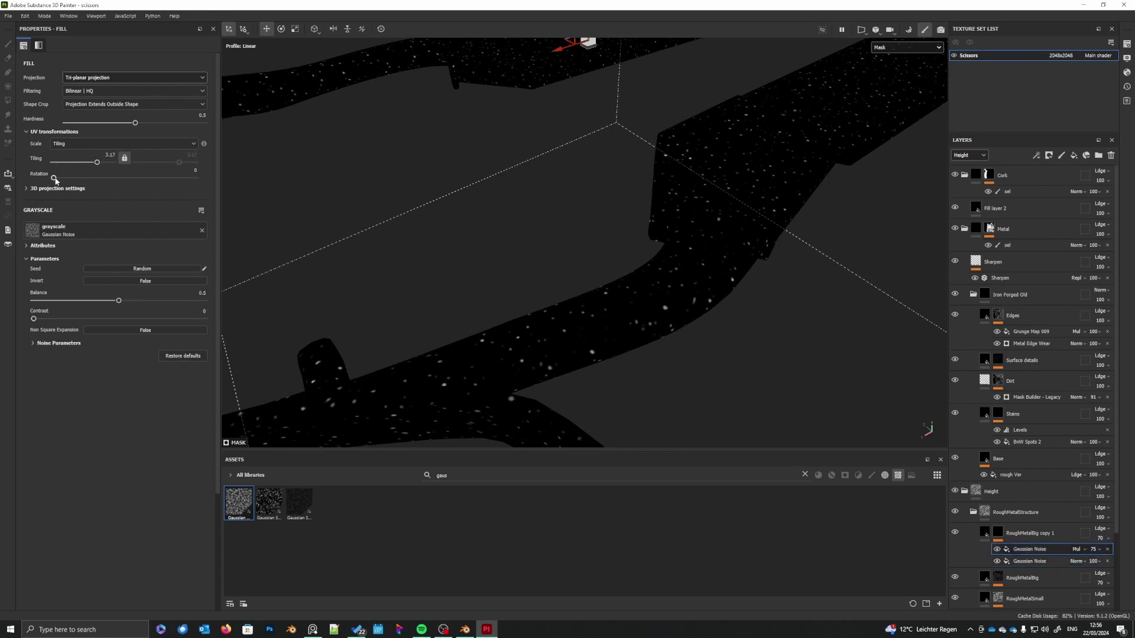
drag(63, 180, 67, 180)
click(1100, 551)
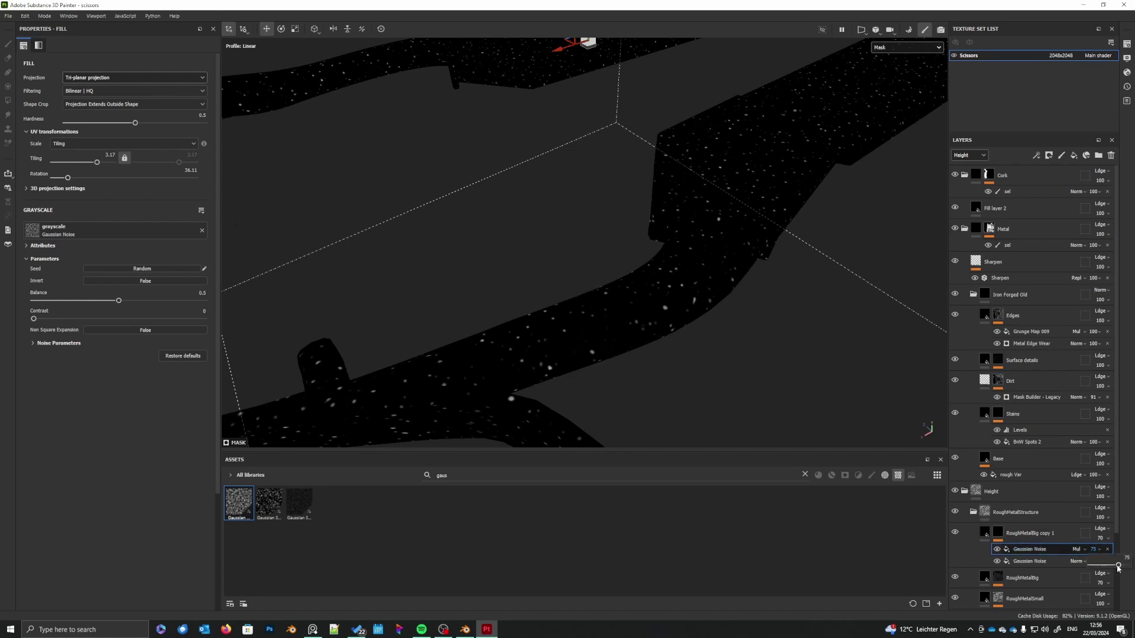
drag(1118, 566, 1125, 566)
drag(98, 163, 100, 162)
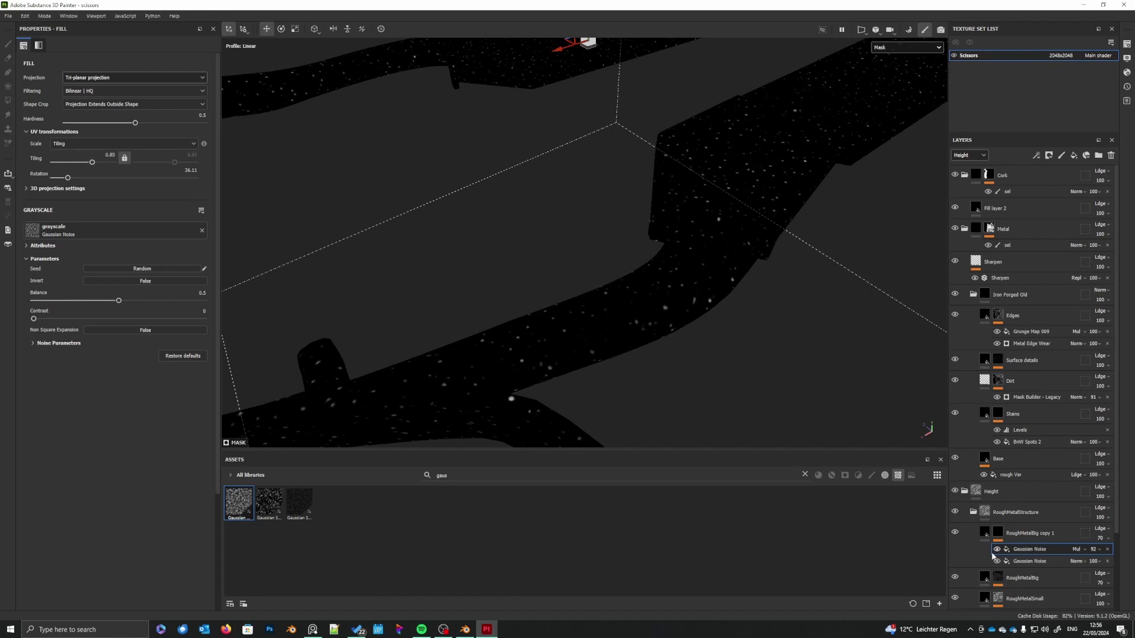
- Set the height of RoughMetalBig copy 1 to -0.1571 and add a Blur Slope filter to its mask
click(985, 533)
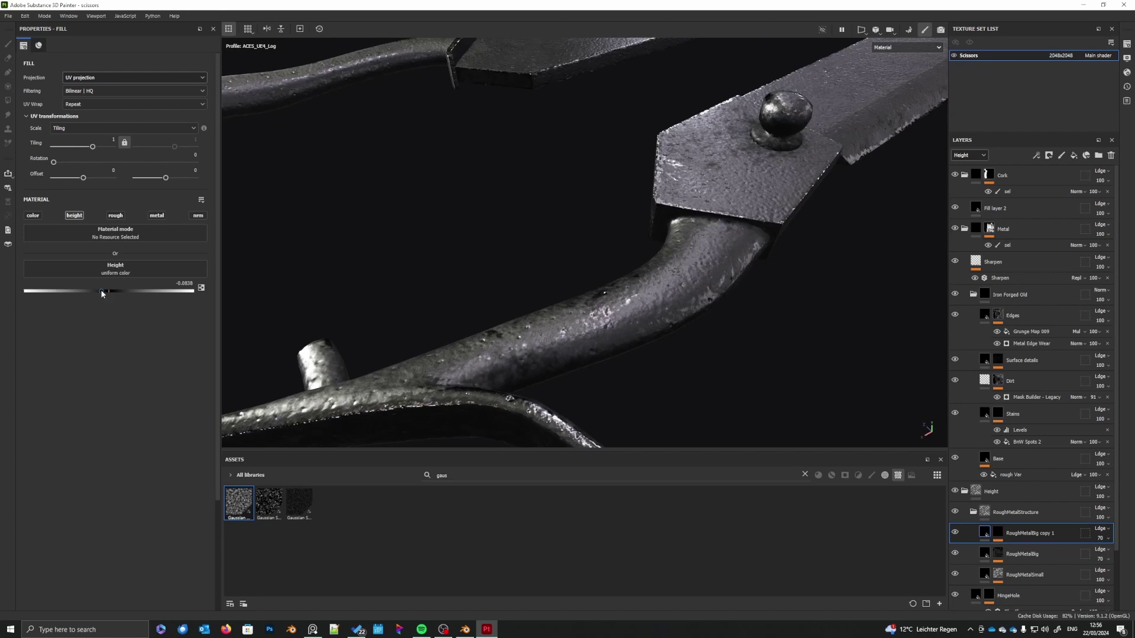
drag(92, 292, 100, 292)
click(998, 533)
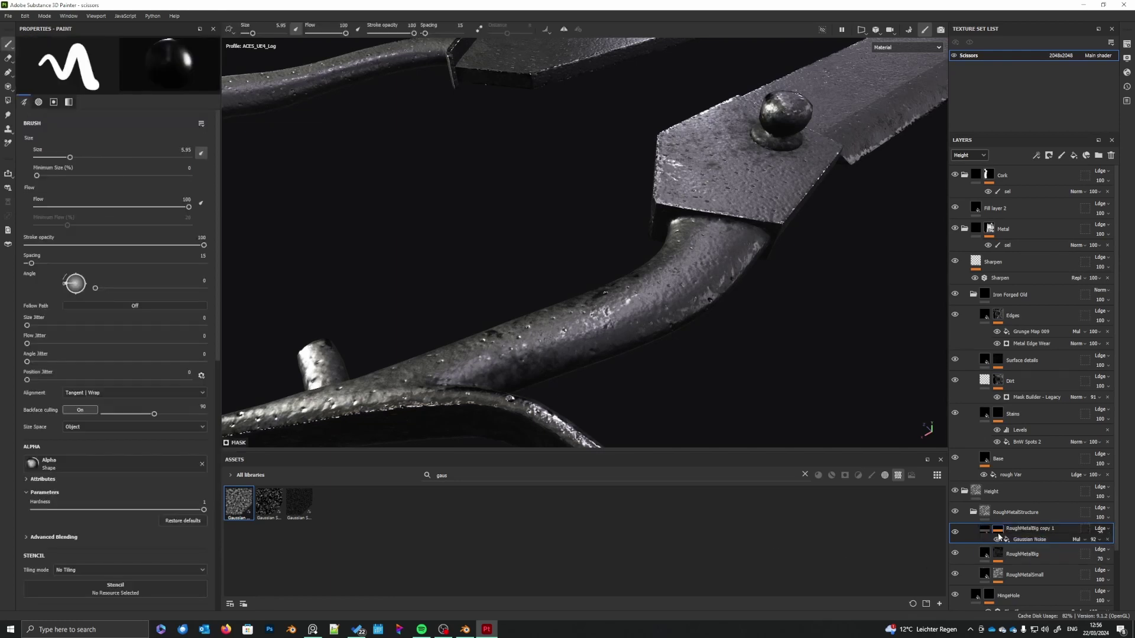
right_click(999, 536)
click(1028, 507)
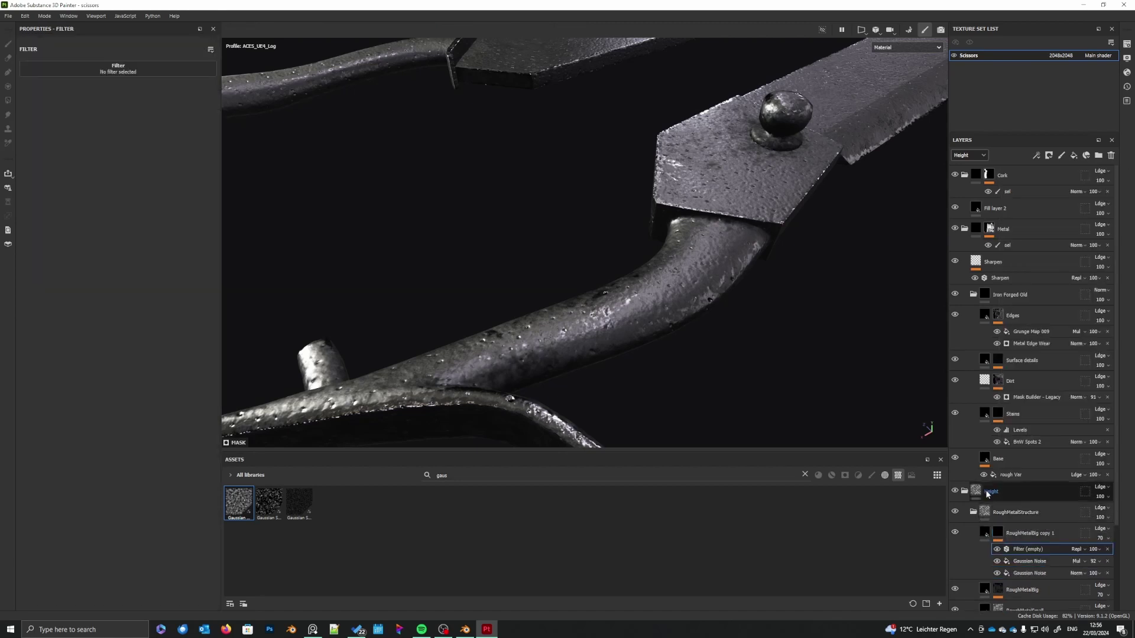
click(121, 74)
text(beve)
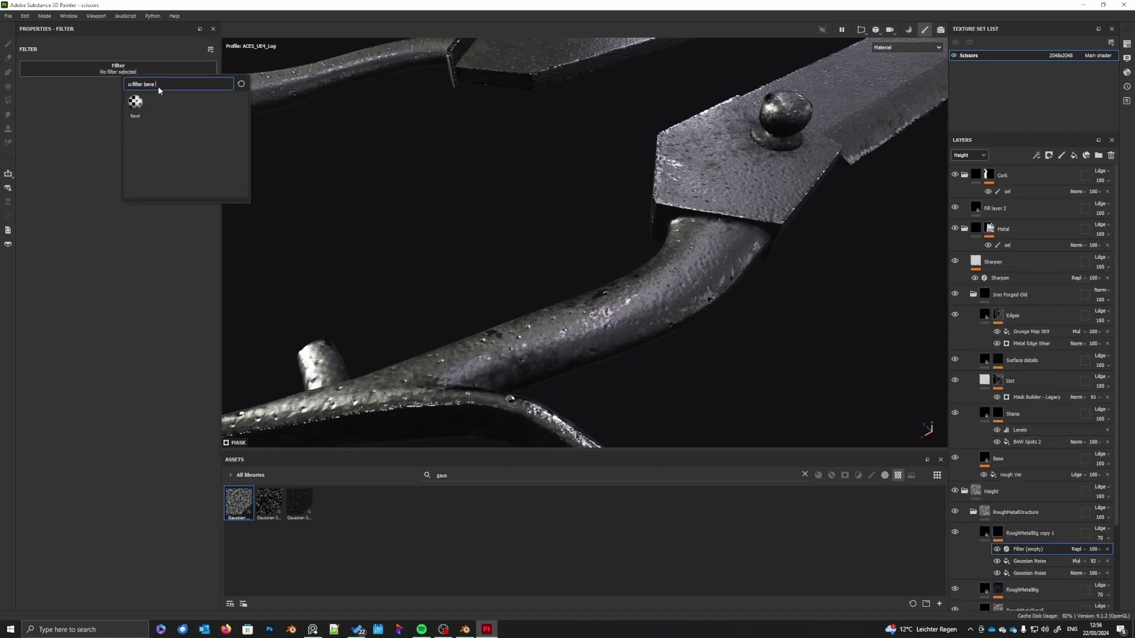
drag(159, 90, 143, 88)
text(slope)
click(136, 105)
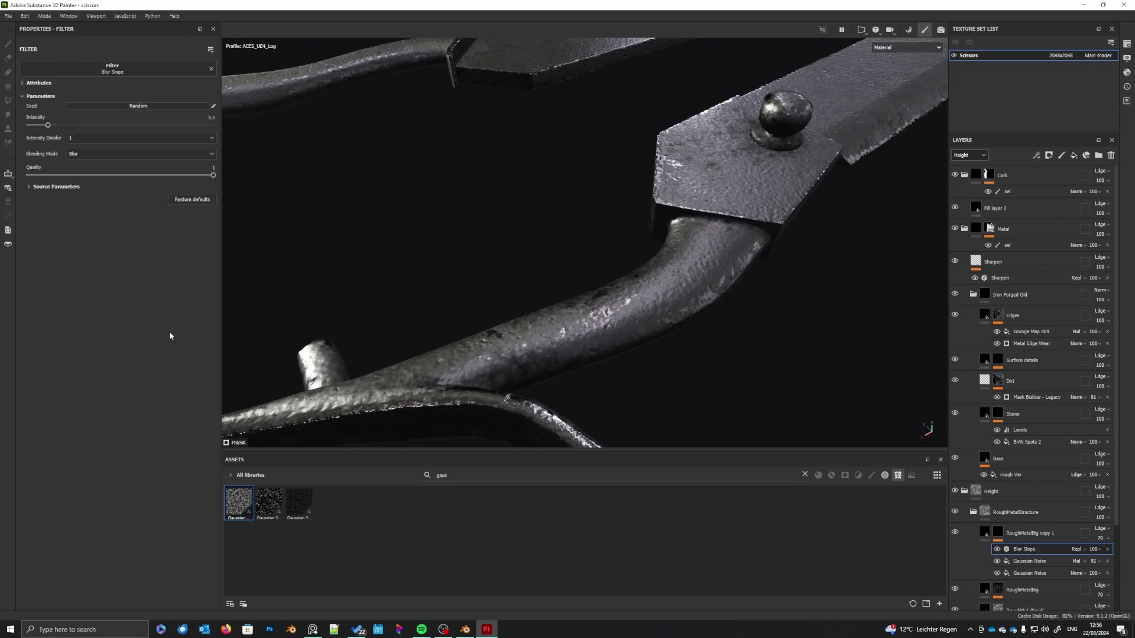
- Preview the copy's mask and set its Blur Slope to source tiling 2.42, intensity divider 10 and intensity 0.082
alt+click(998, 533)
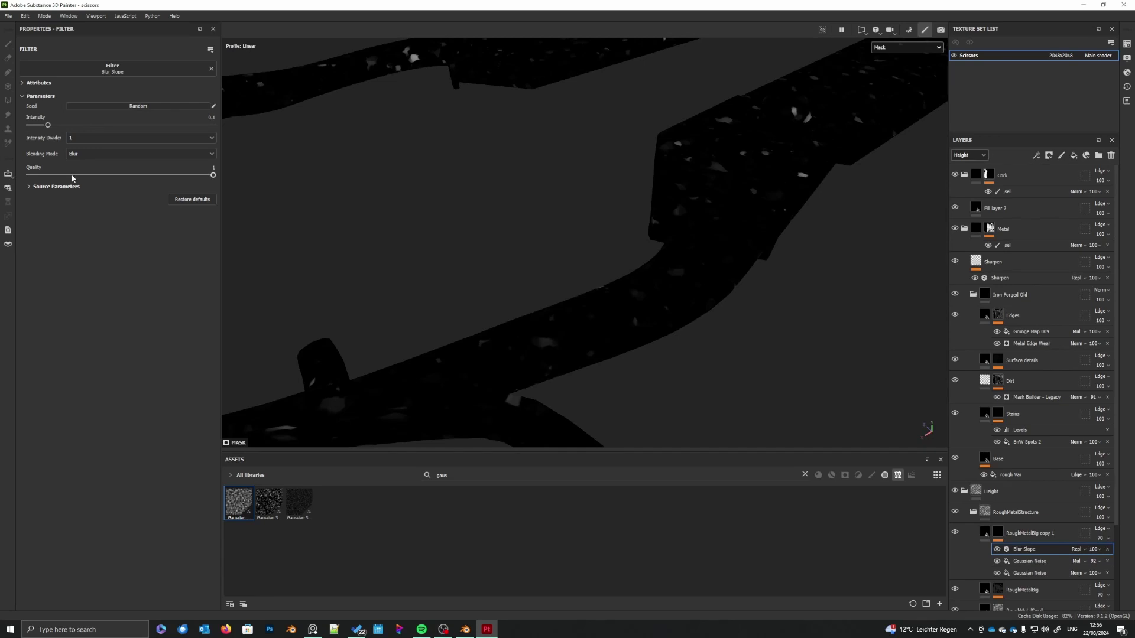
click(32, 187)
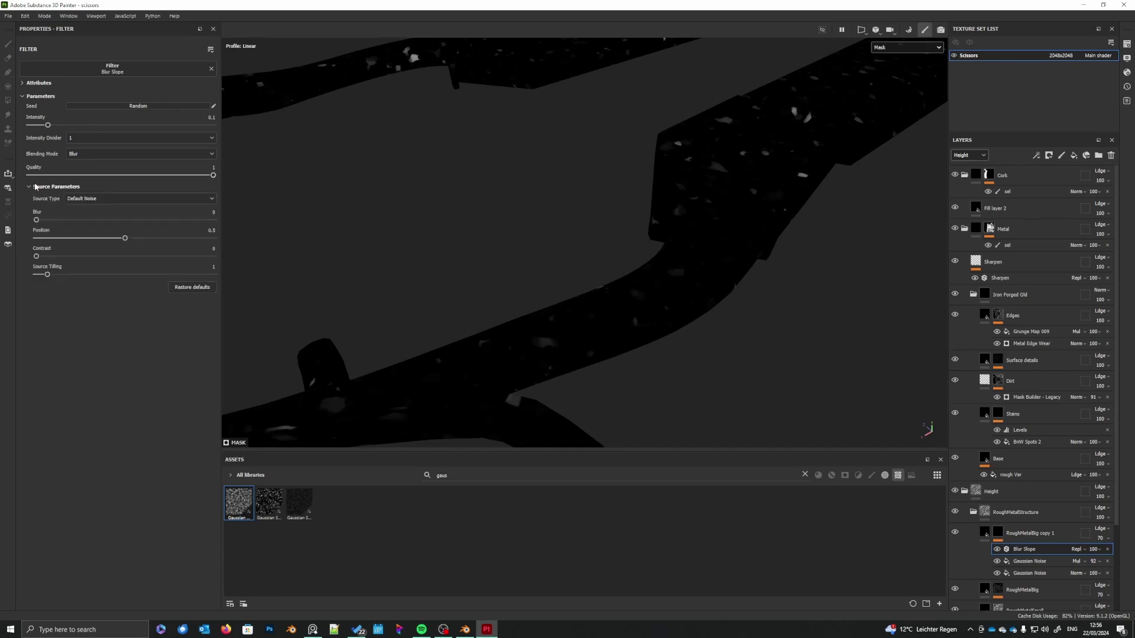
drag(48, 274, 75, 278)
click(92, 141)
click(81, 160)
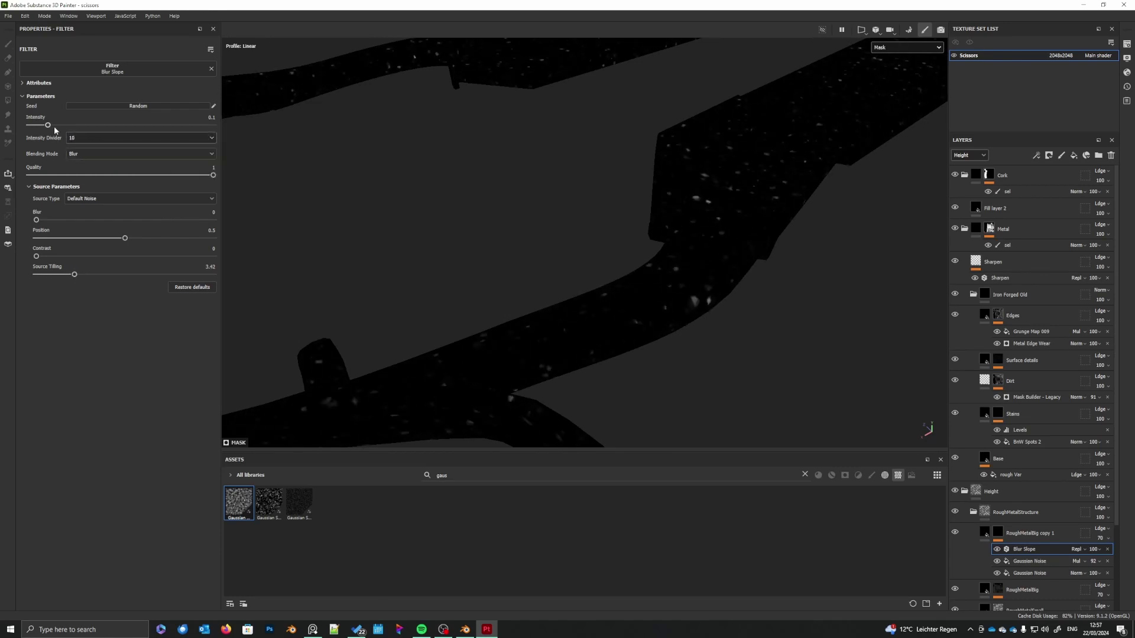
mouse_move(49, 127)
mouse_down()
mouse_move(89, 126)
mouse_move(28, 127)
mouse_move(39, 127)
mouse_up()
- Examine the pitted metal relief on the handle, blade and hinge pin in the material view
click(985, 534)
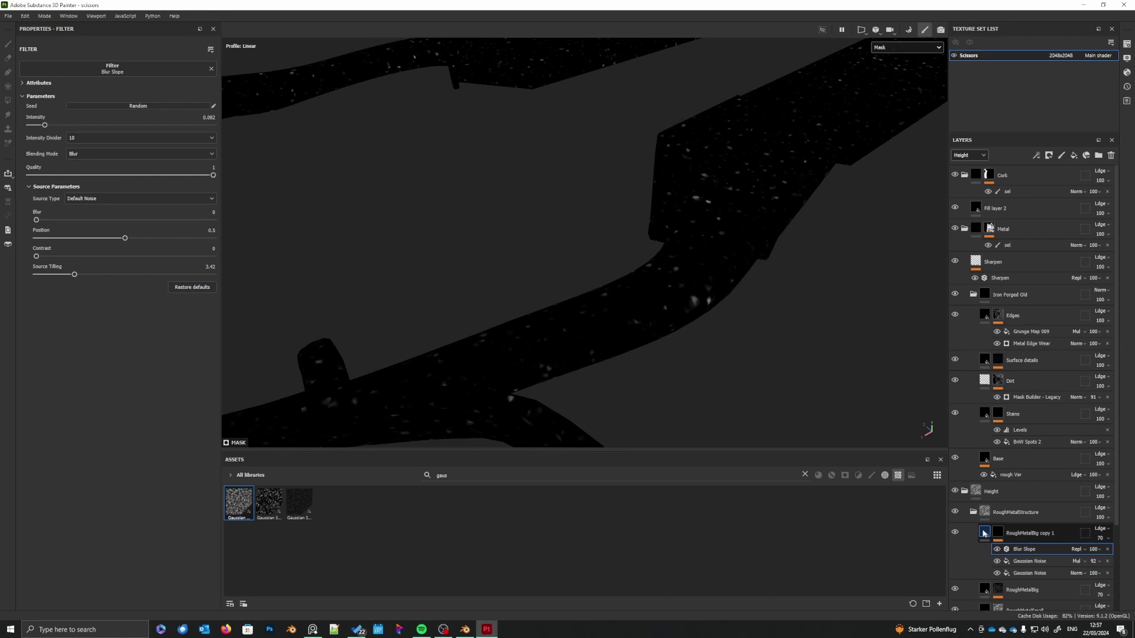
mouse_move(707, 379)
alt+mouse_down()
mouse_move(686, 350)
mouse_move(689, 420)
mouse_move(689, 352)
mouse_move(717, 388)
mouse_move(702, 372)
mouse_move(713, 307)
alt+mouse_up()
scroll(698, 360, down, 5)
scroll(711, 316, up, 5)
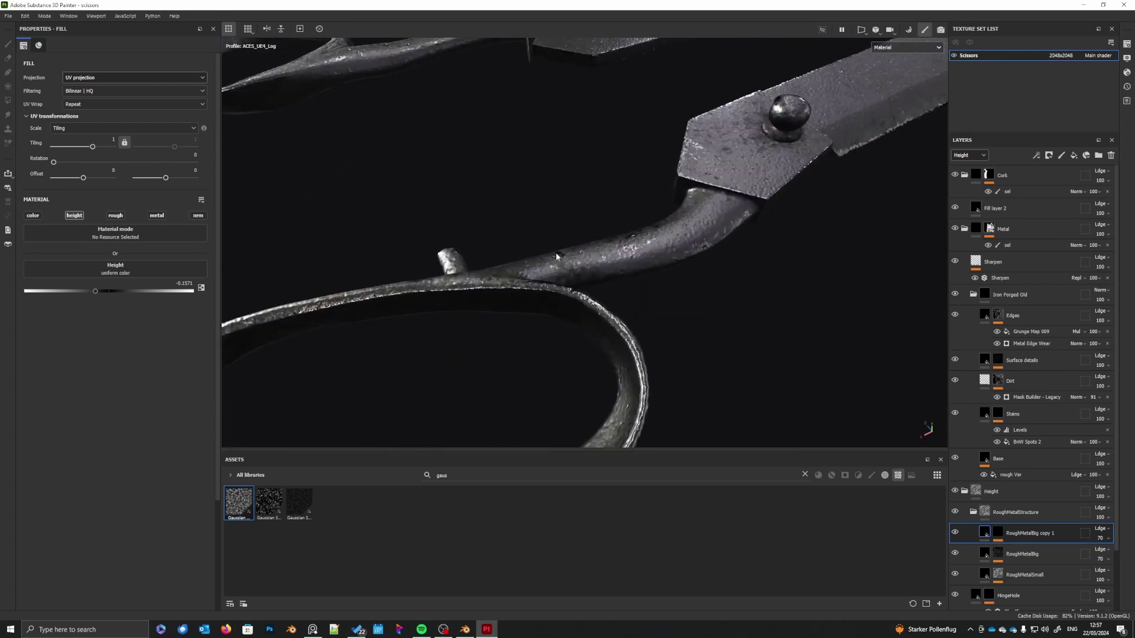
alt+drag(555, 256, 728, 269)
alt+middle_drag(643, 311, 724, 240)
mouse_move(608, 368)
alt+mouse_down()
mouse_move(612, 385)
mouse_move(603, 317)
mouse_move(704, 319)
mouse_move(591, 307)
mouse_move(567, 187)
mouse_move(587, 326)
mouse_move(621, 340)
mouse_move(697, 307)
mouse_move(608, 423)
mouse_move(619, 380)
mouse_move(692, 322)
mouse_move(597, 376)
alt+mouse_up()
alt+right_drag(598, 376, 613, 285)
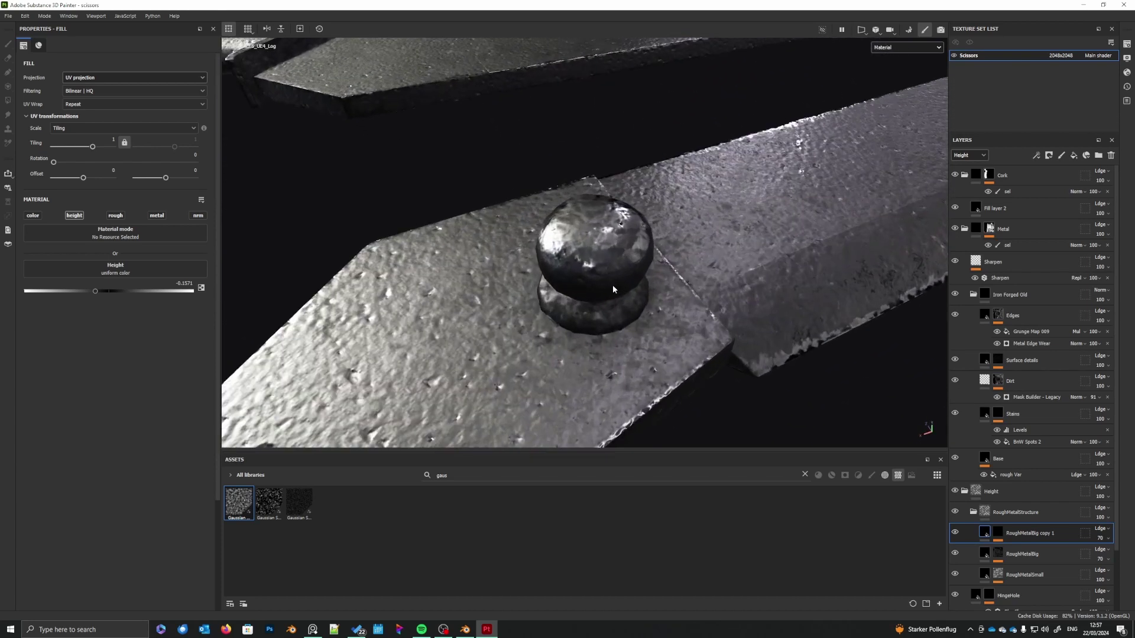
alt+drag(612, 285, 583, 317)
mouse_move(583, 316)
shift+right_down()
mouse_move(608, 320)
mouse_move(591, 322)
mouse_move(600, 319)
mouse_move(588, 308)
shift+right_up()
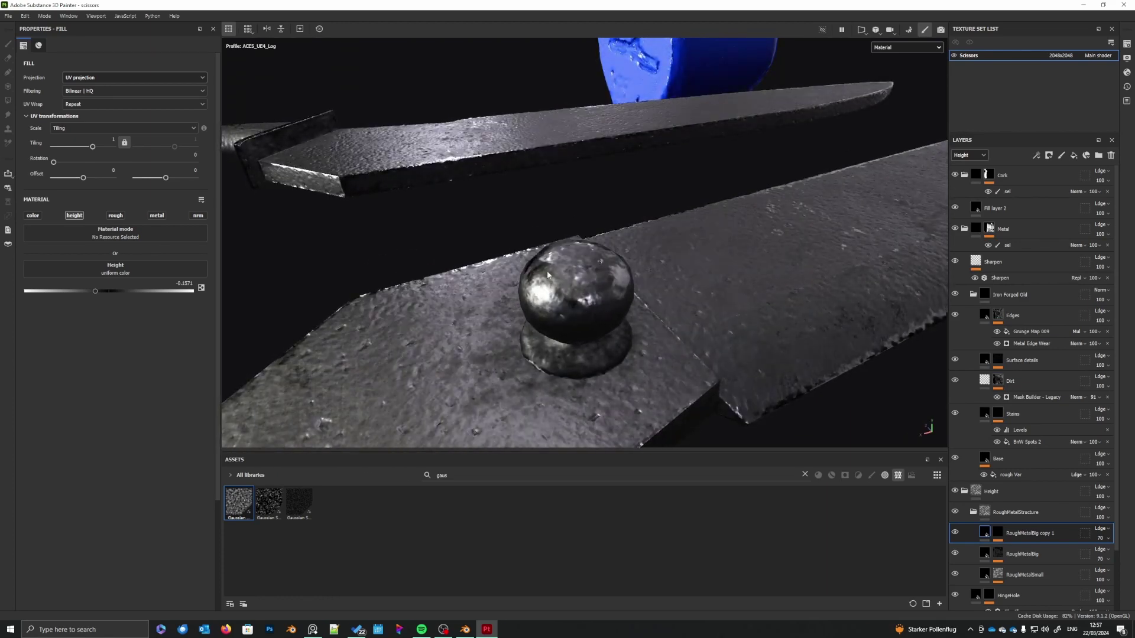
- Rename the layer RoughMetalBig copy 1 as RoughMetal Holes
scroll(587, 306, down, 5)
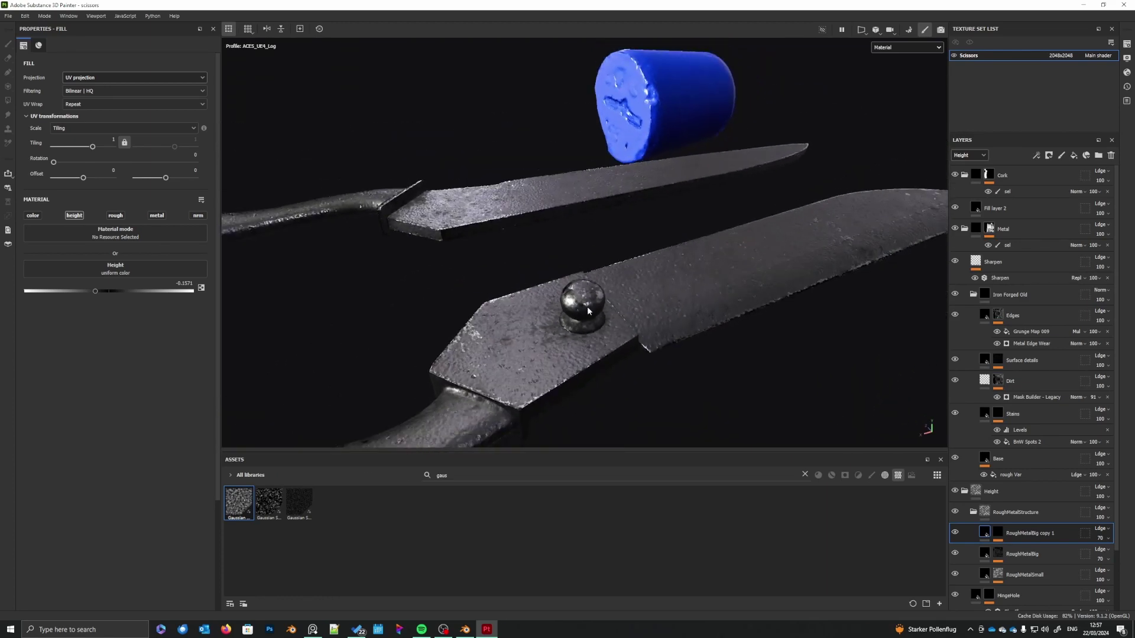
alt+drag(587, 306, 665, 363)
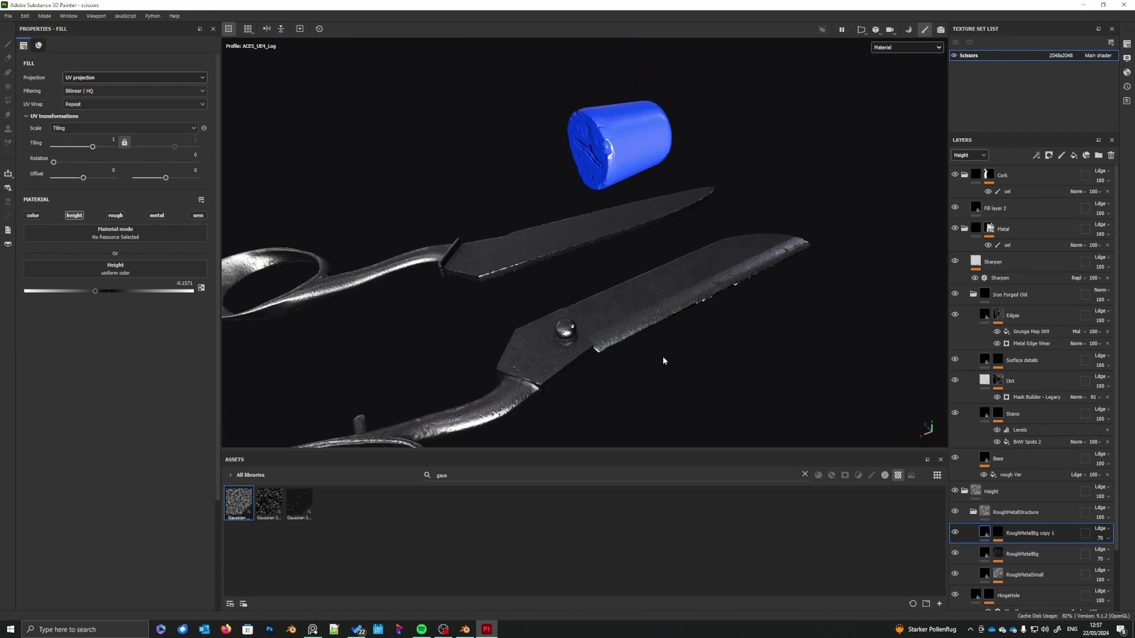
click(1033, 510)
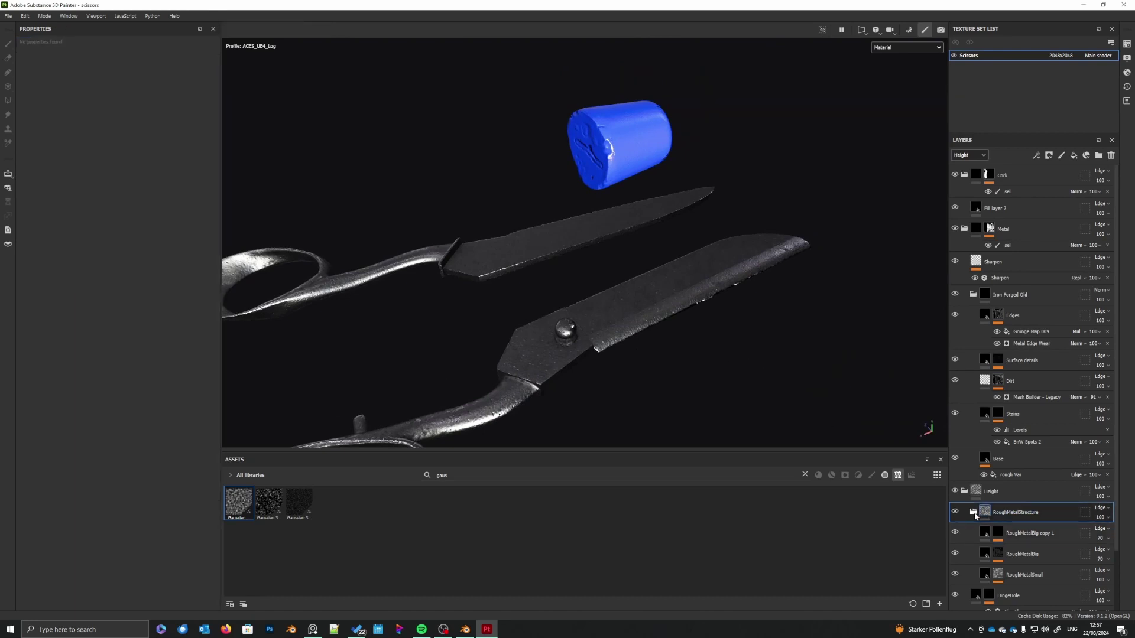
double_click(1029, 534)
drag(1062, 535, 1045, 537)
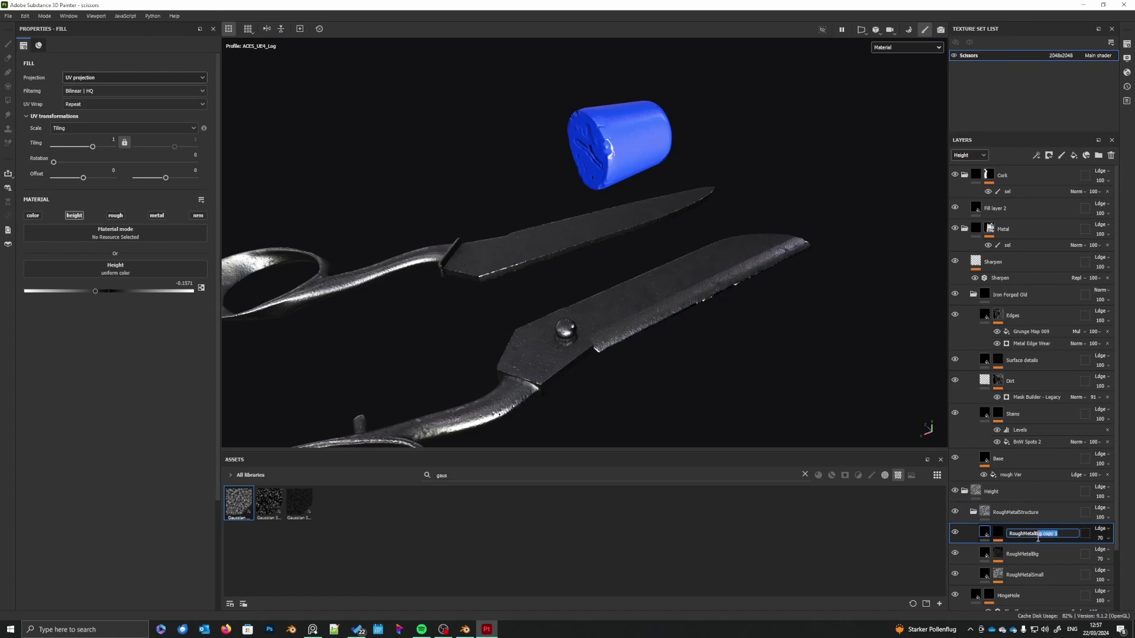
key(BackSpace)
key(Return)
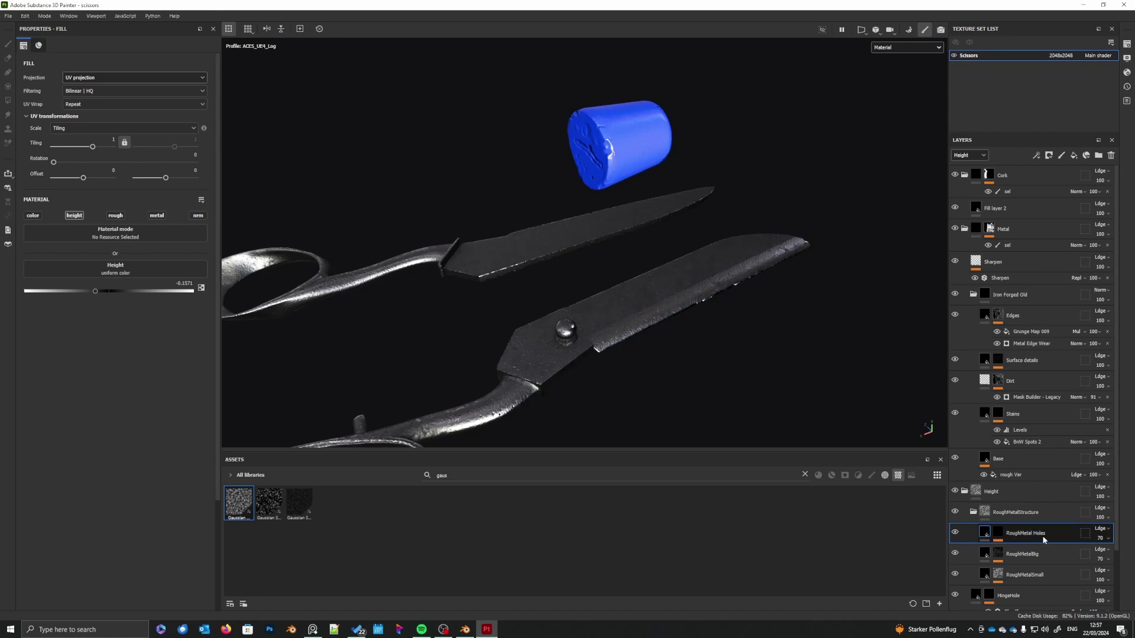
- Set the lower Gaussian Noise in the RoughMetal Holes mask to balance 0.3 and contrast 0.9
alt+drag(626, 349, 668, 402)
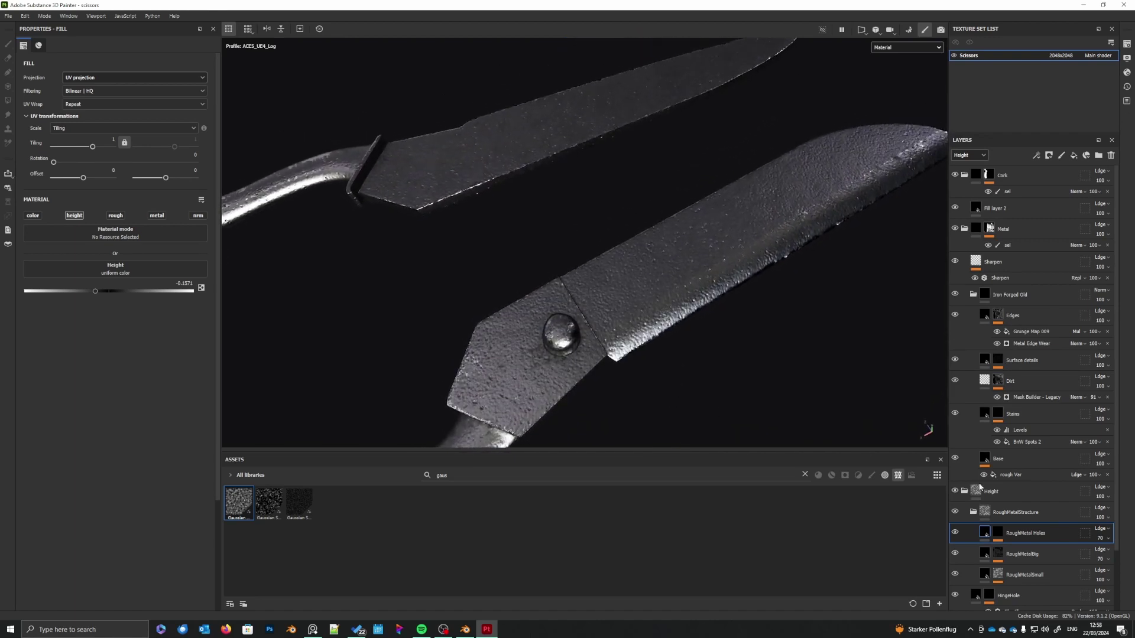
click(994, 537)
click(998, 534)
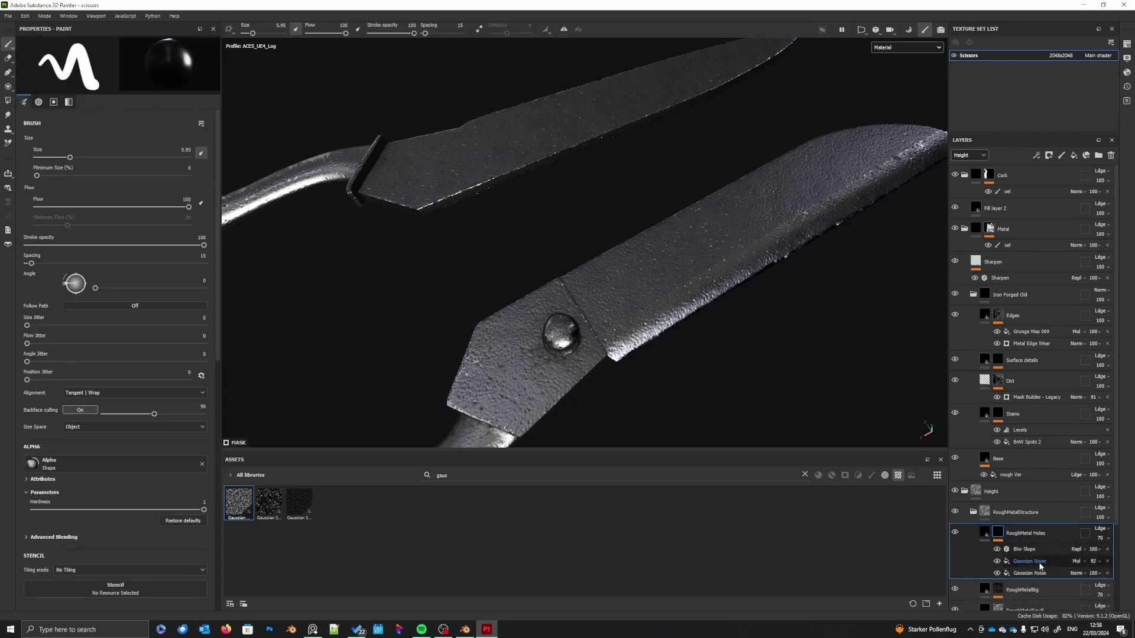
click(1042, 574)
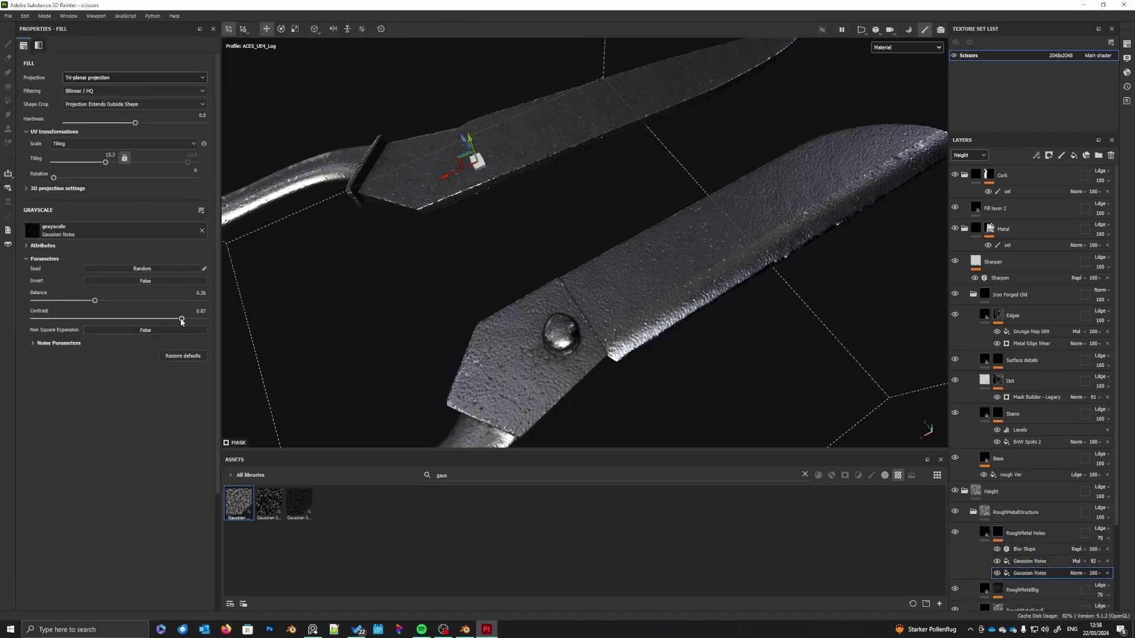
drag(189, 322, 182, 323)
drag(91, 302, 84, 303)
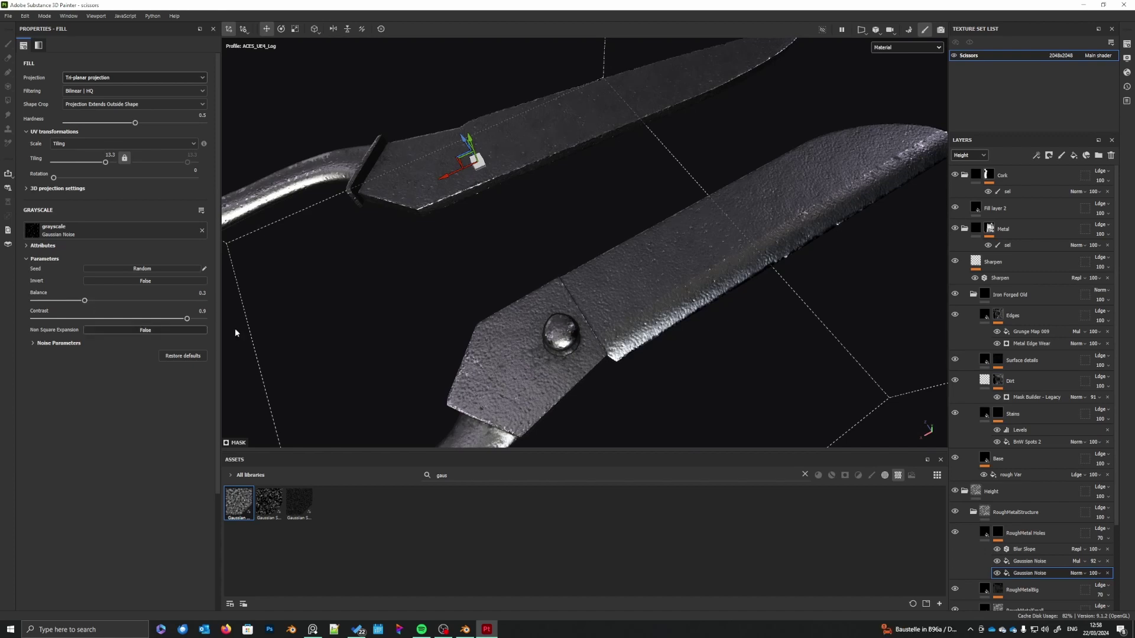
alt+middle_drag(478, 403, 568, 251)
alt+drag(568, 251, 550, 310)
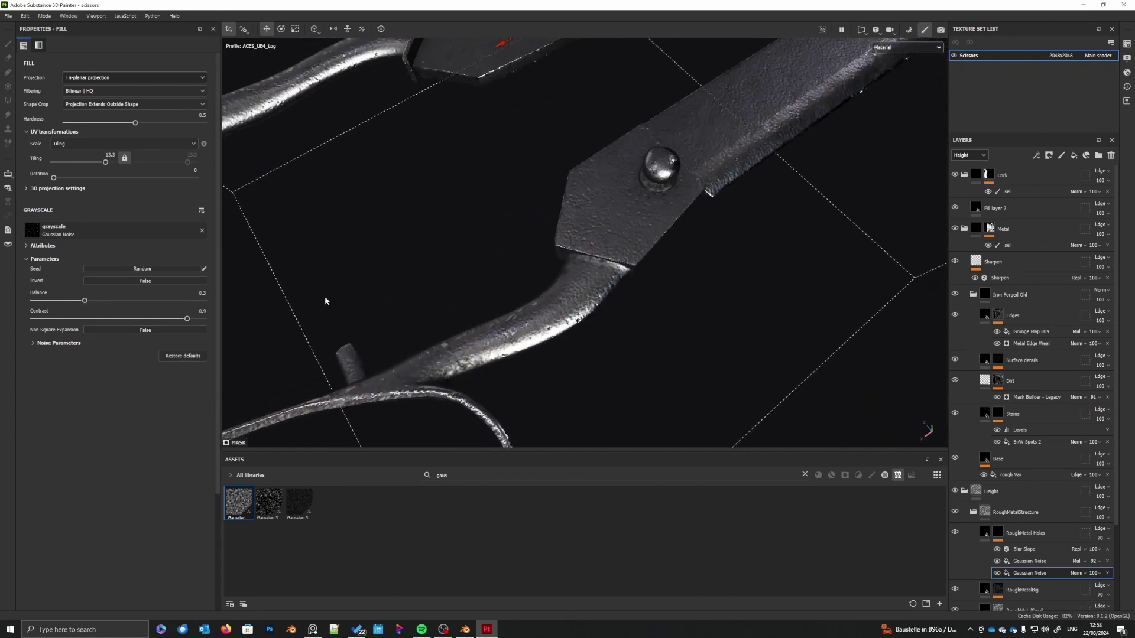
- Reduce the same Gaussian Noise to balance 0.12 and contrast 0.67
mouse_move(81, 303)
mouse_down()
mouse_move(59, 301)
mouse_move(70, 302)
mouse_up()
drag(187, 319, 152, 321)
drag(70, 302, 53, 302)
alt+drag(438, 332, 524, 294)
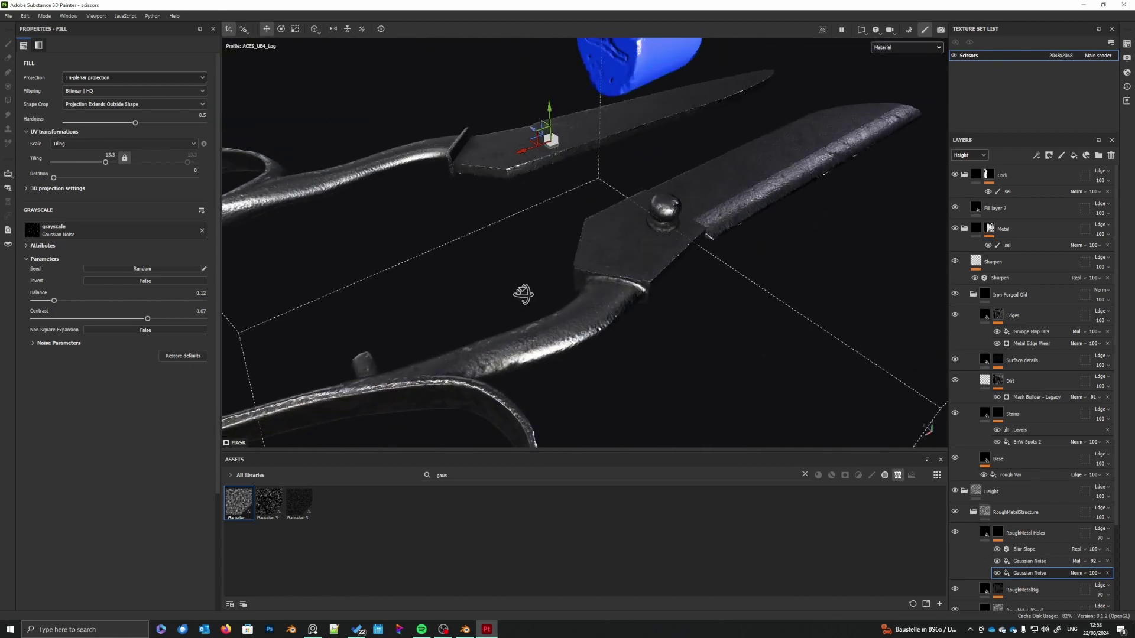
shift+right_drag(575, 309, 621, 322)
- Increase the noise balance to above 0.22 while previewing the RoughMetal Holes mask, and return to the material view
key(m)
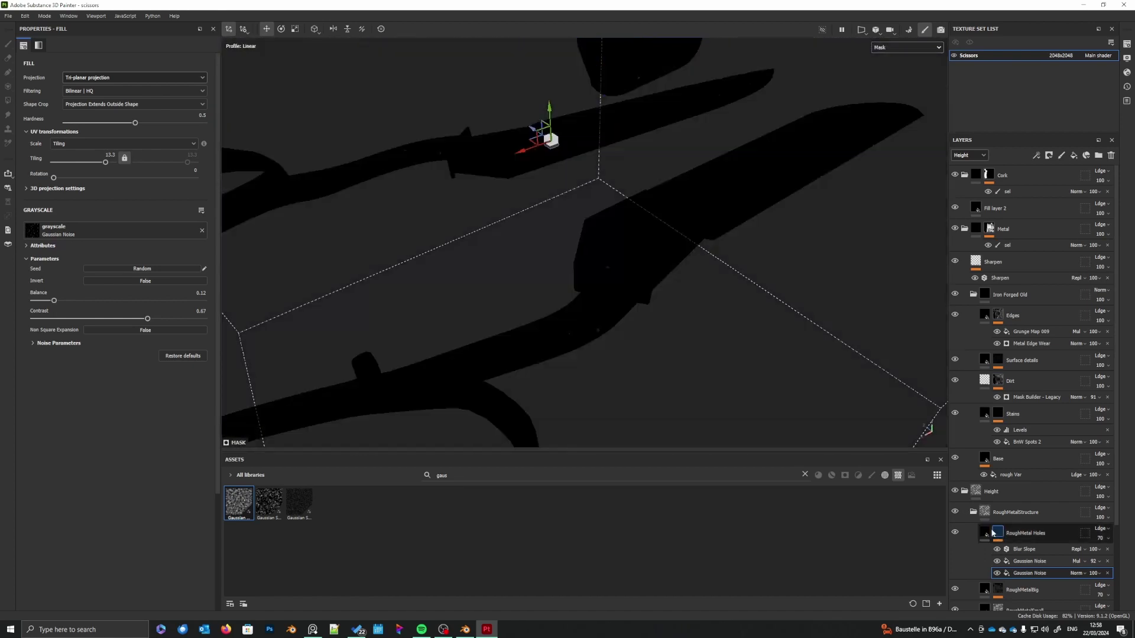
alt+drag(594, 375, 595, 392)
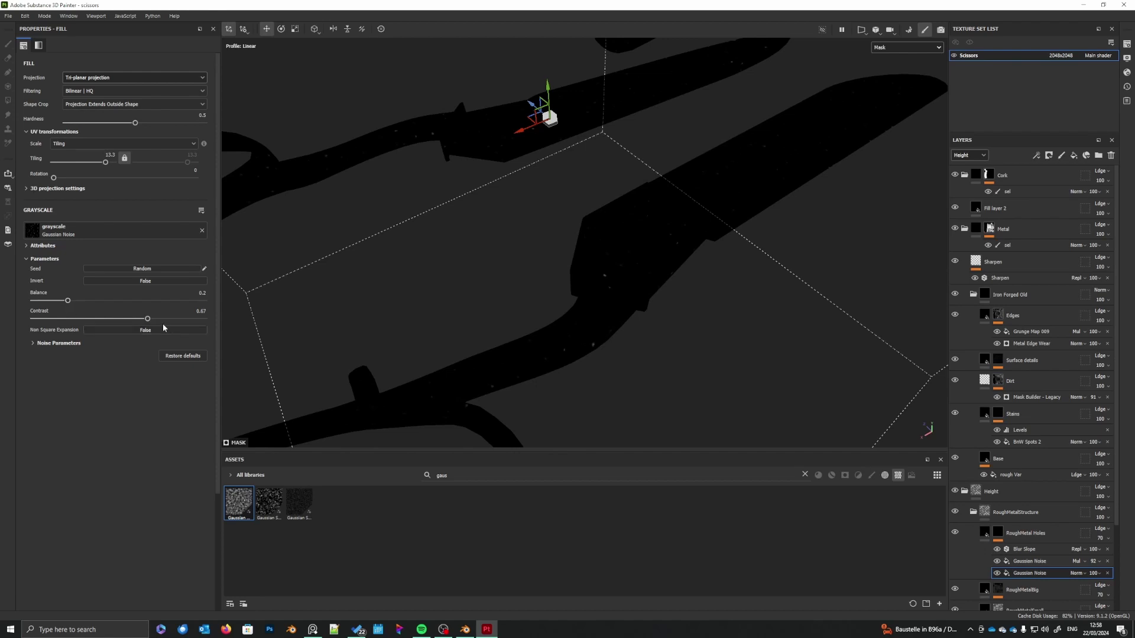
mouse_move(141, 322)
mouse_down()
mouse_move(165, 322)
mouse_move(119, 321)
mouse_move(142, 322)
mouse_move(131, 324)
mouse_up()
mouse_move(510, 339)
alt+mouse_down()
mouse_move(499, 356)
mouse_move(509, 384)
mouse_move(502, 346)
alt+mouse_up()
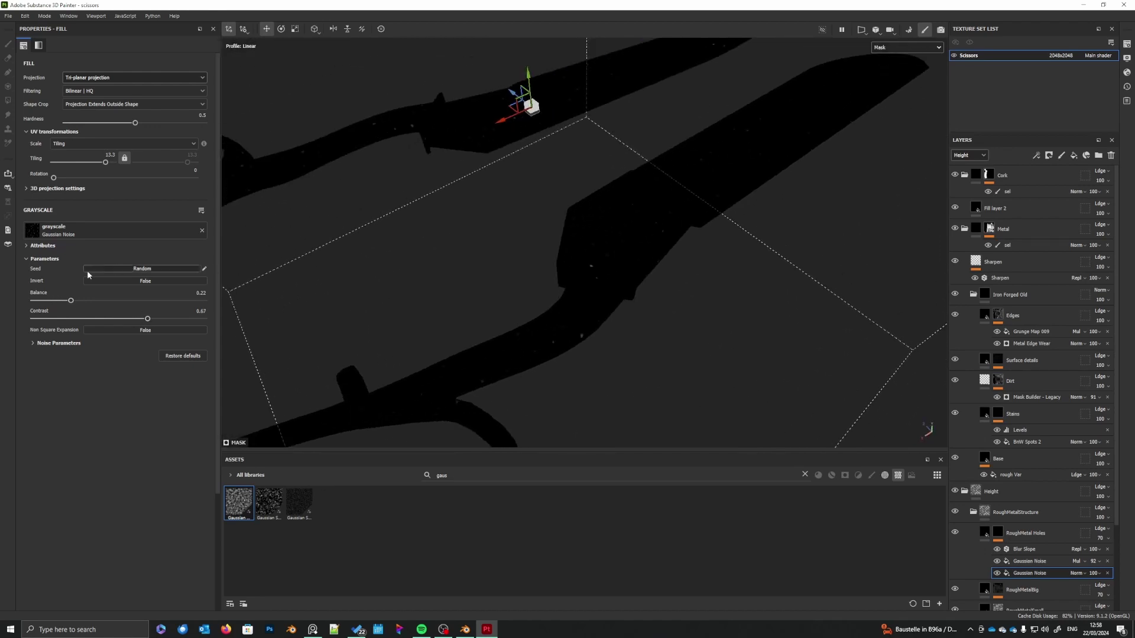
drag(72, 305, 86, 306)
click(986, 534)
alt+drag(714, 326, 708, 400)
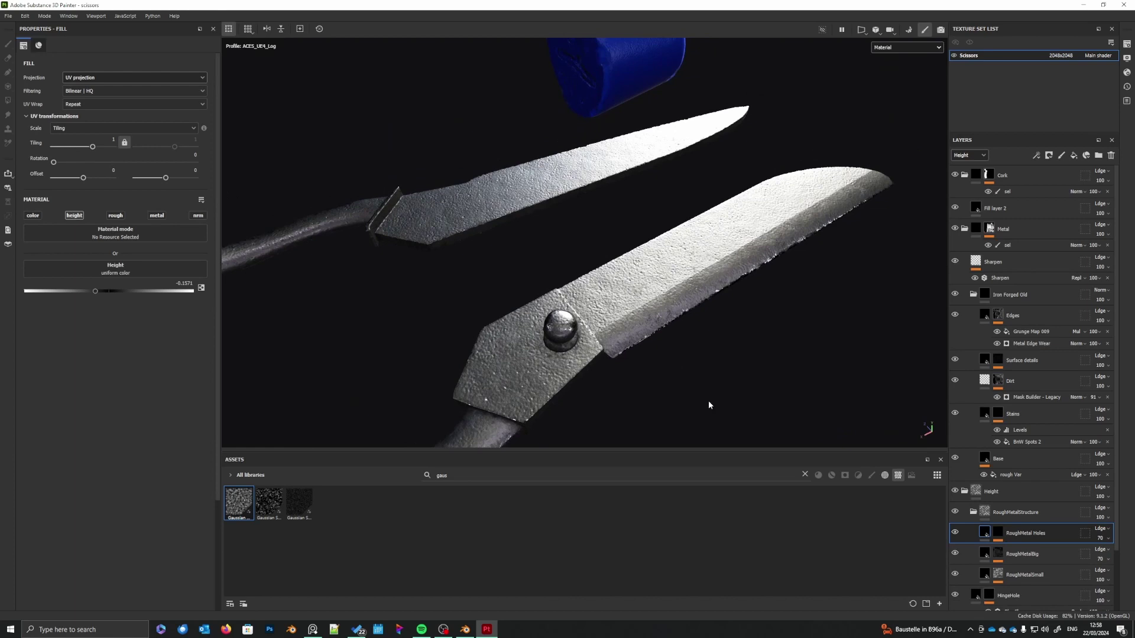
- Add a white mask to the RoughMetalStructure folder with a paint effect named sel
right_click(1016, 511)
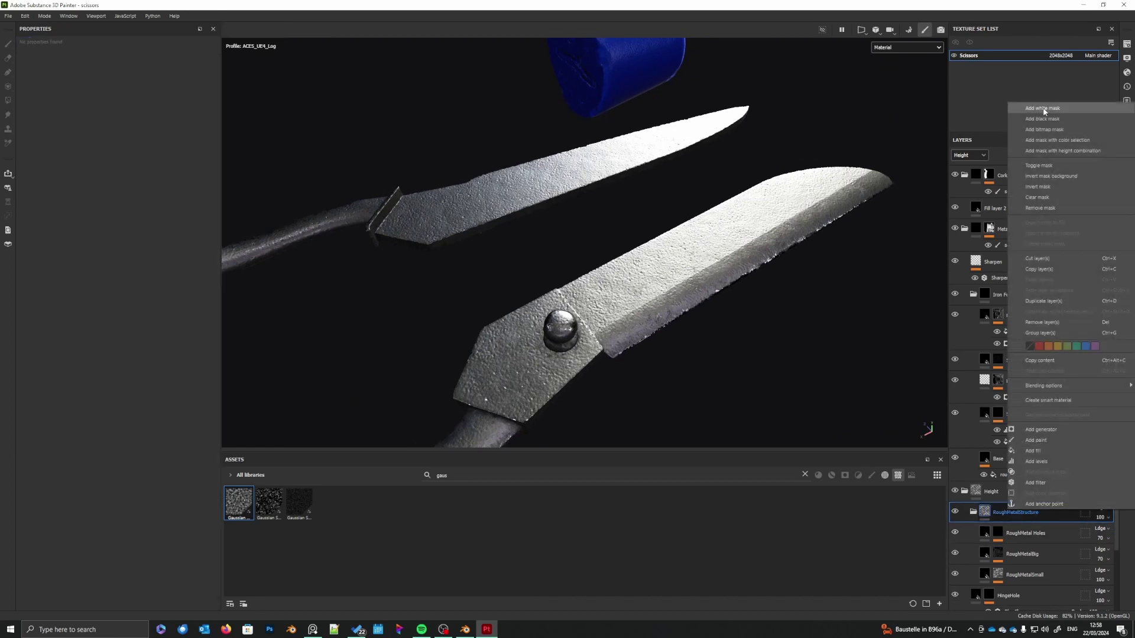
click(1043, 108)
right_click(999, 511)
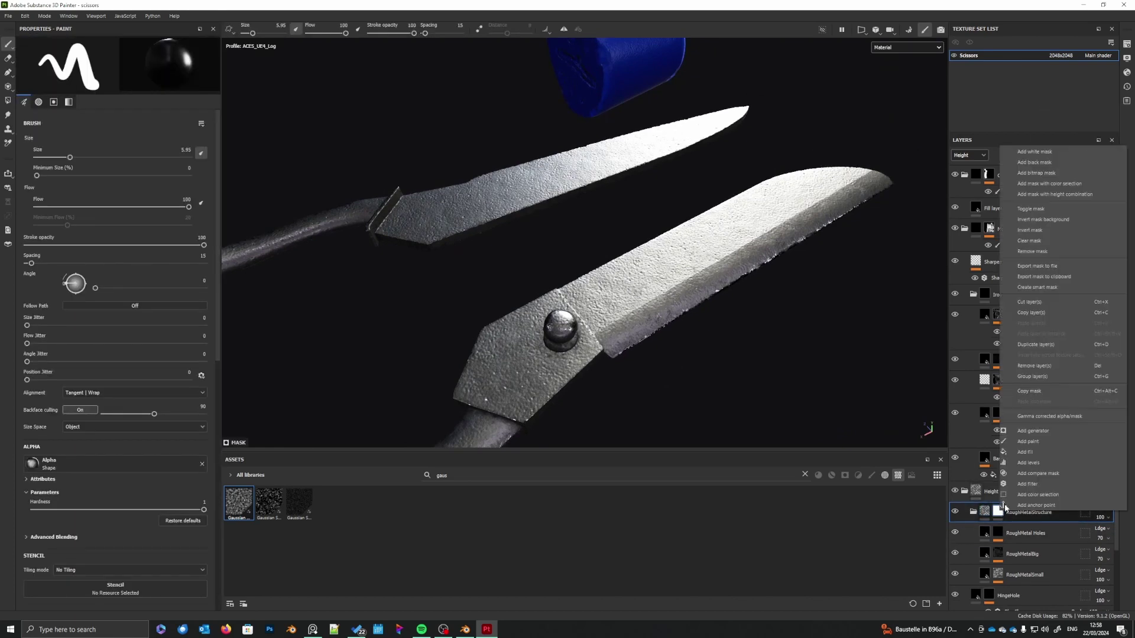
click(1034, 446)
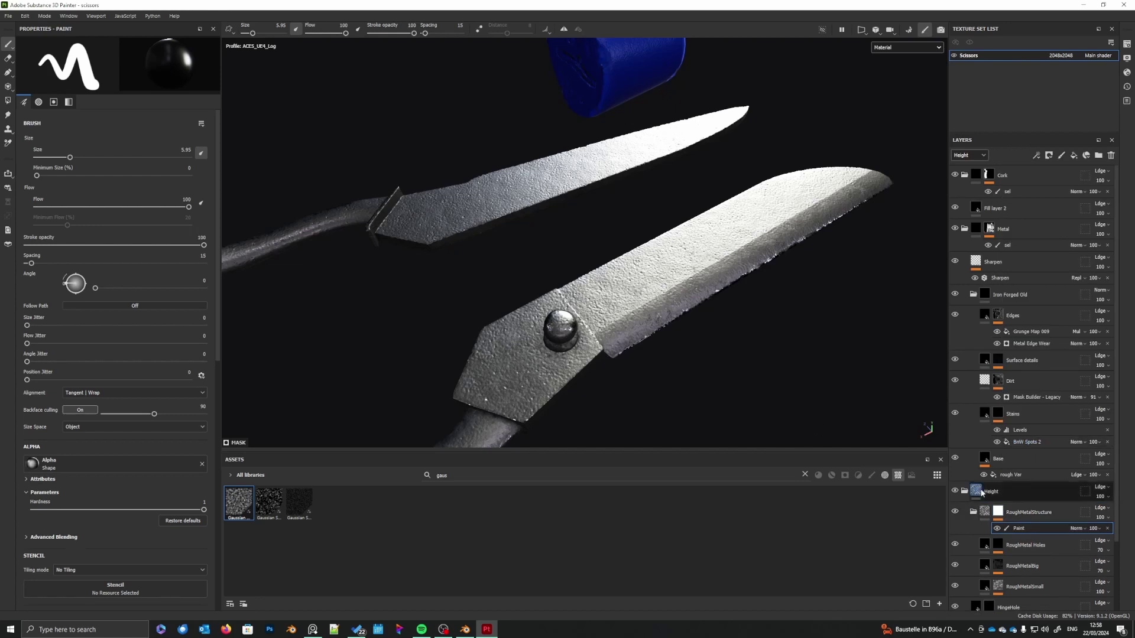
double_click(1020, 528)
text(sel)
key(Return)
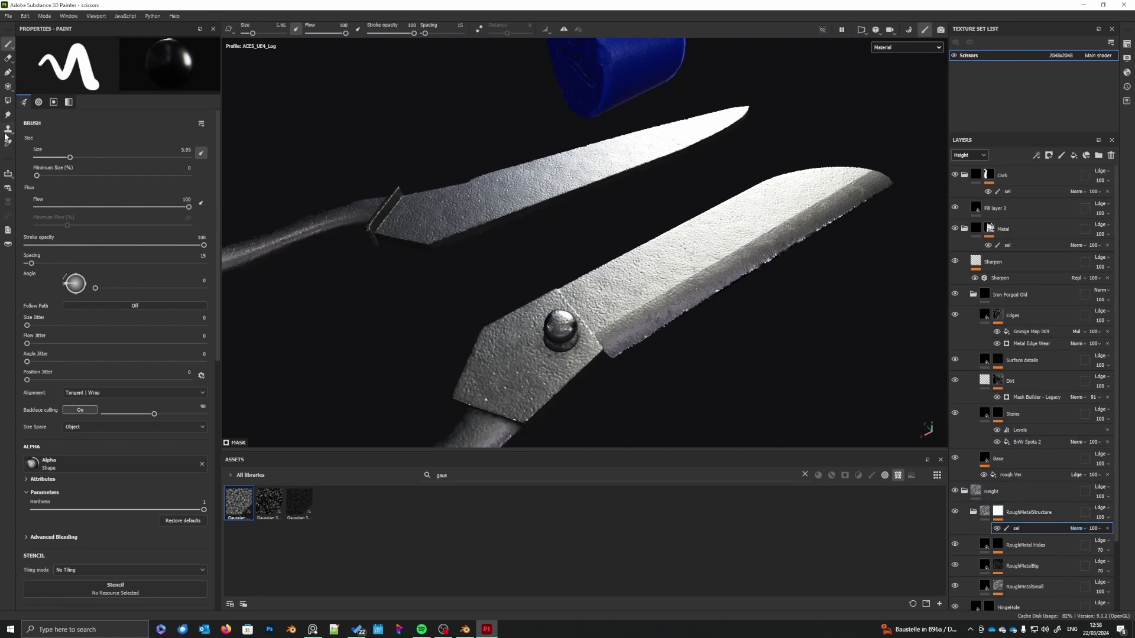
- Mask out both scissor blades with black Polygon Fill in UV chunk mode on the sel effect
click(8, 100)
alt+drag(661, 348, 613, 402)
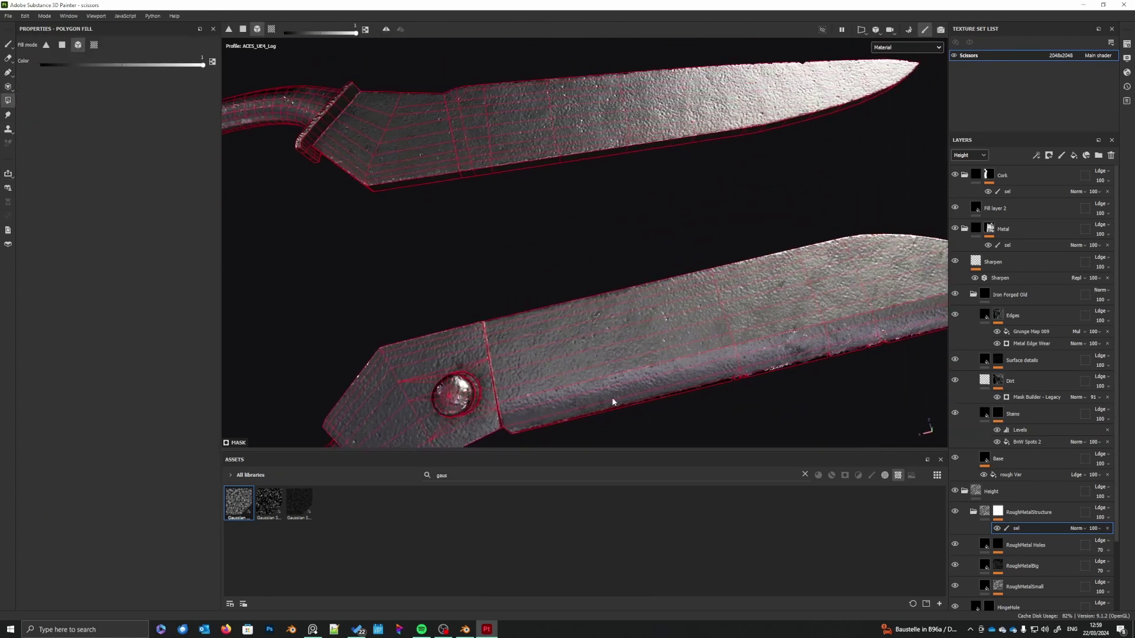
click(272, 29)
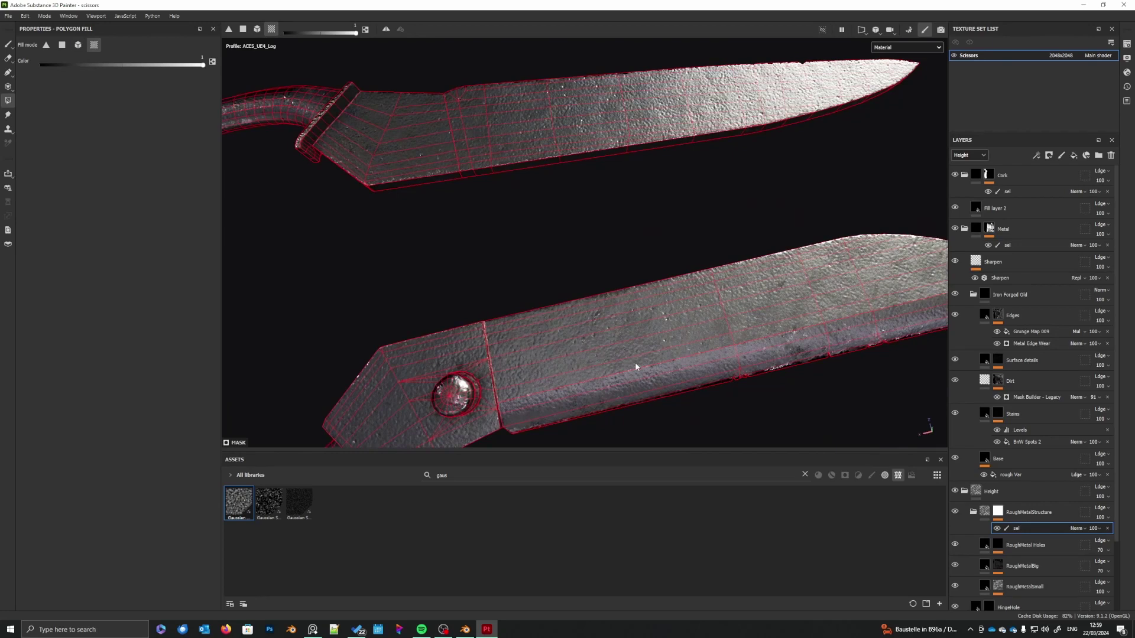
key(x)
alt+middle_drag(606, 342, 590, 325)
click(669, 343)
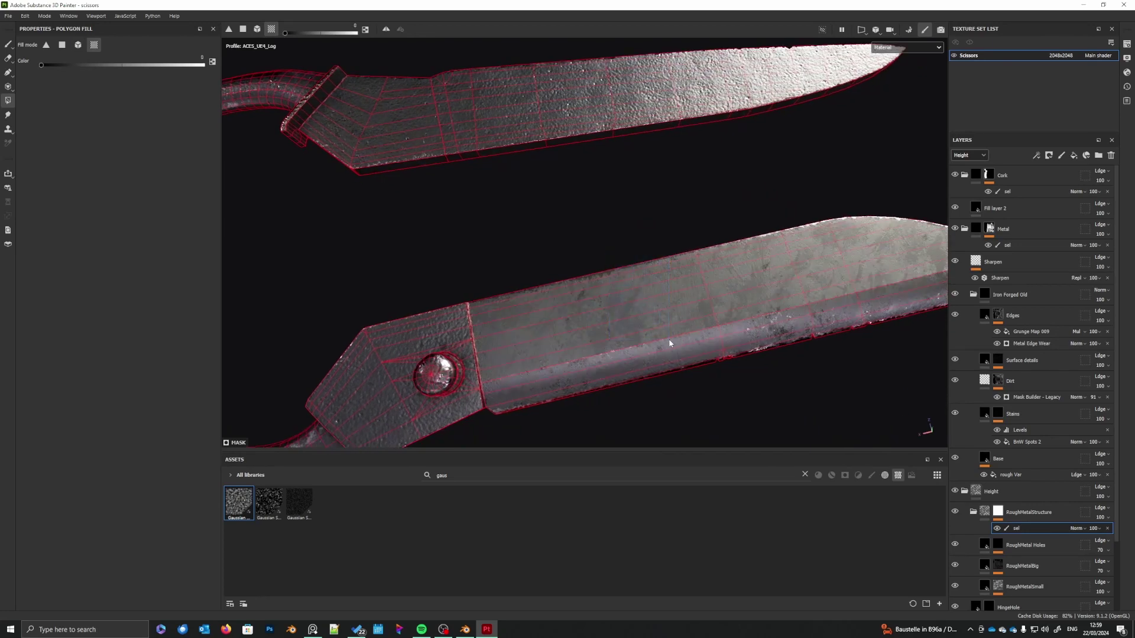
drag(735, 395, 735, 396)
alt+middle_drag(613, 266, 632, 369)
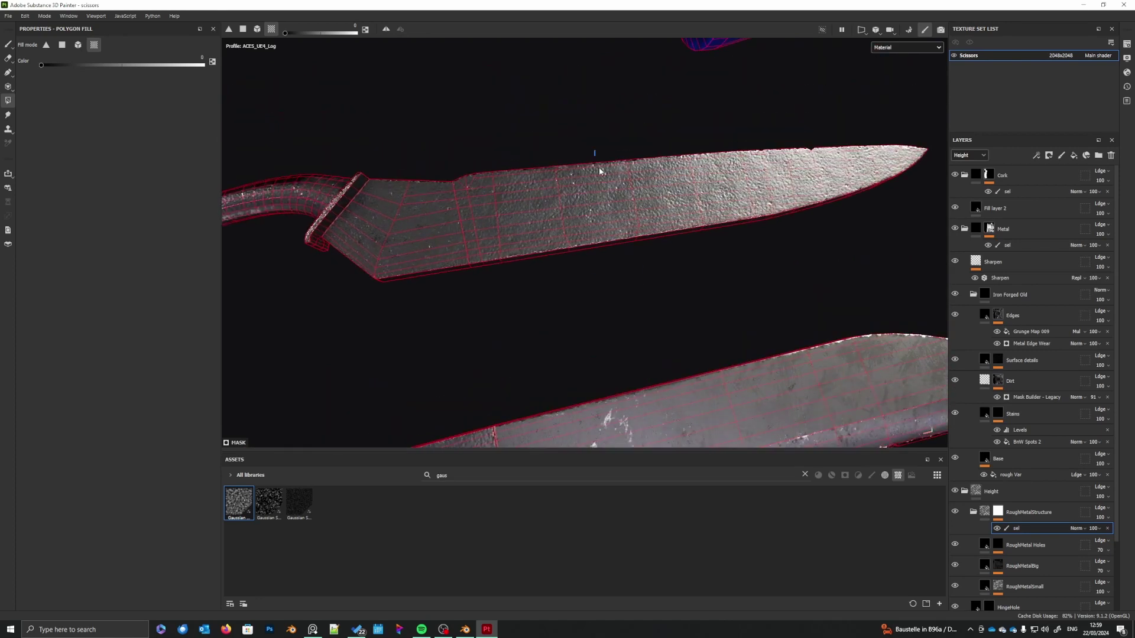
click(598, 169)
- Examine the RoughMetalStructure mask on both blades from below and above in the mask view
alt+middle_drag(618, 316, 644, 343)
alt+drag(612, 375, 632, 164)
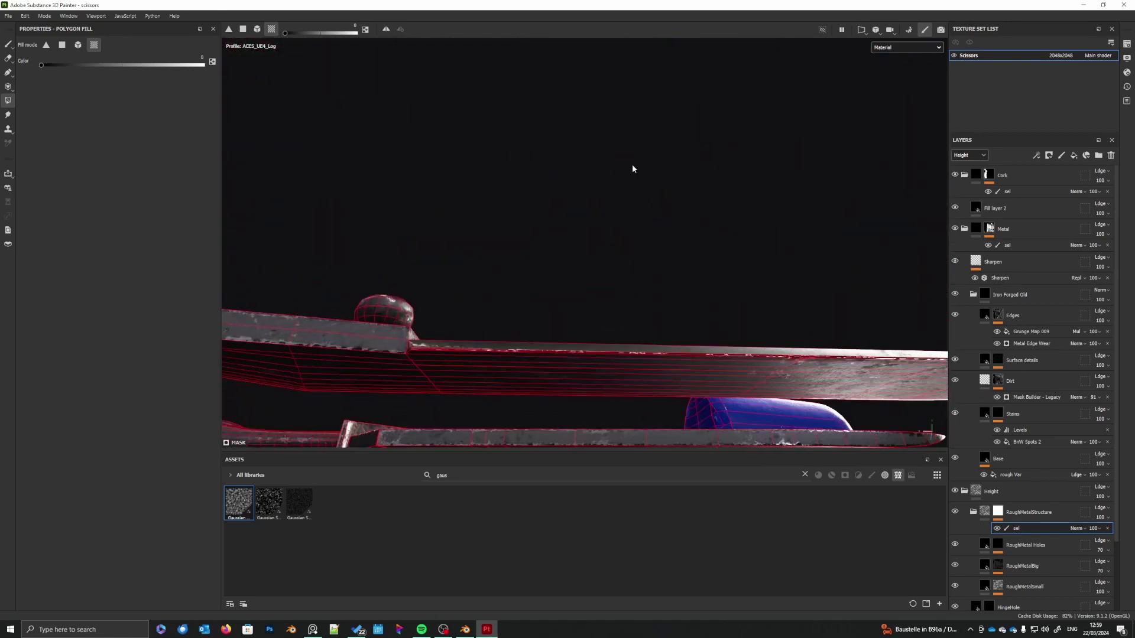
scroll(689, 271, up, 3)
alt+middle_drag(732, 330, 702, 303)
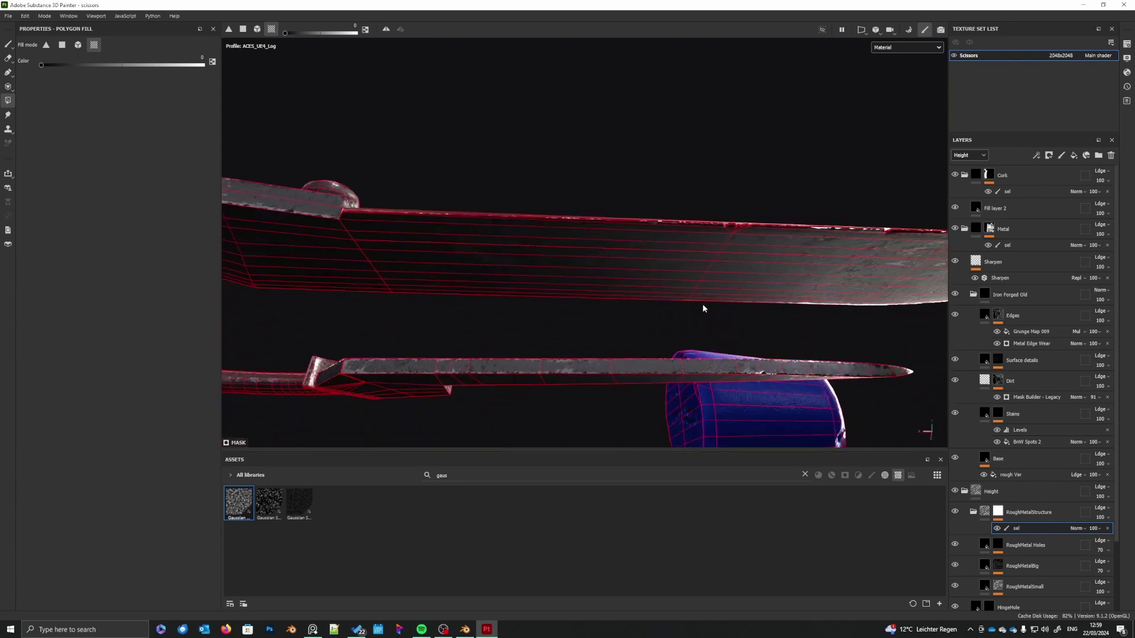
alt+click(998, 511)
scroll(604, 307, down, 2)
scroll(603, 301, down, 2)
alt+drag(601, 299, 623, 431)
alt+drag(629, 426, 645, 390)
scroll(648, 379, up, 4)
middle_drag(649, 382, 656, 356)
alt+middle_drag(587, 353, 654, 346)
alt+drag(654, 346, 647, 362)
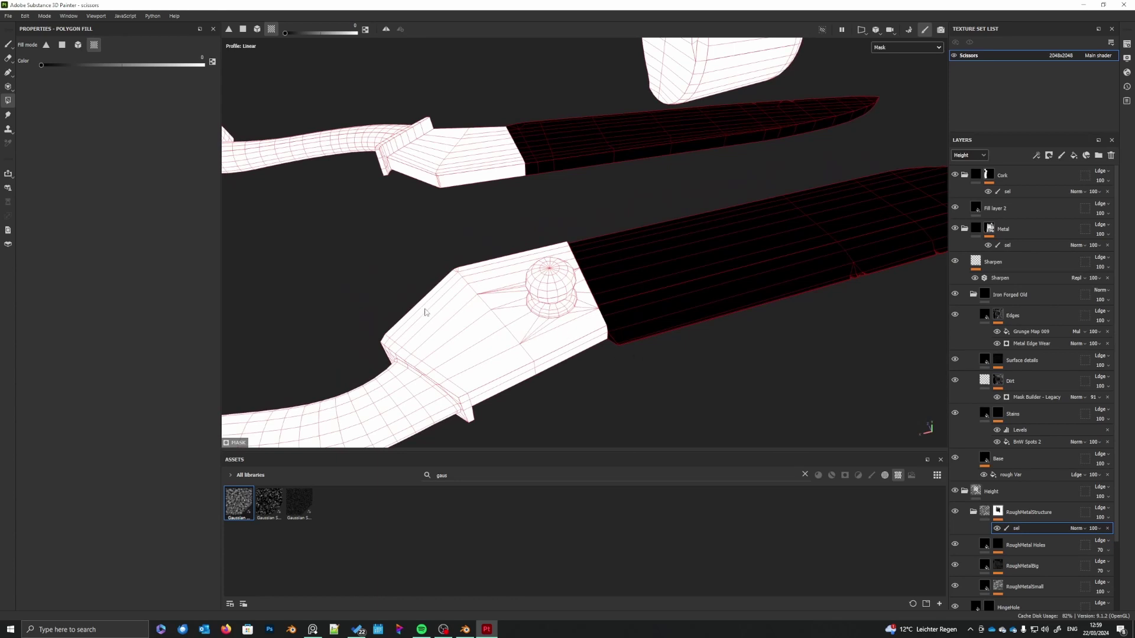
- Add a second paint effect named sanded above sel in the RoughMetalStructure mask
right_click(1021, 533)
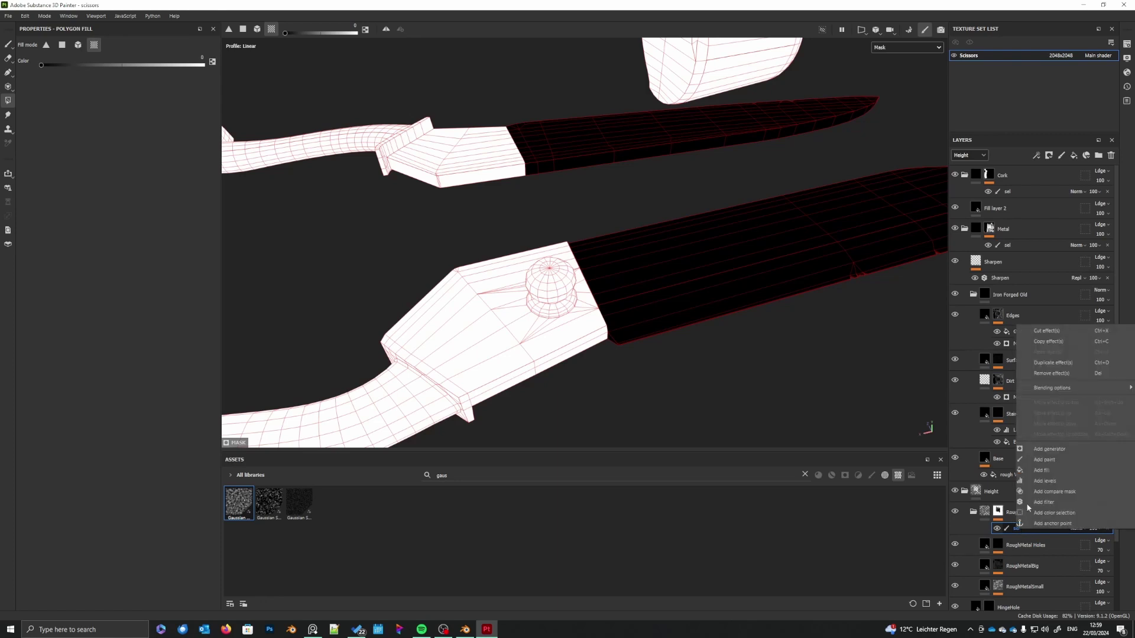
click(1044, 460)
double_click(1024, 529)
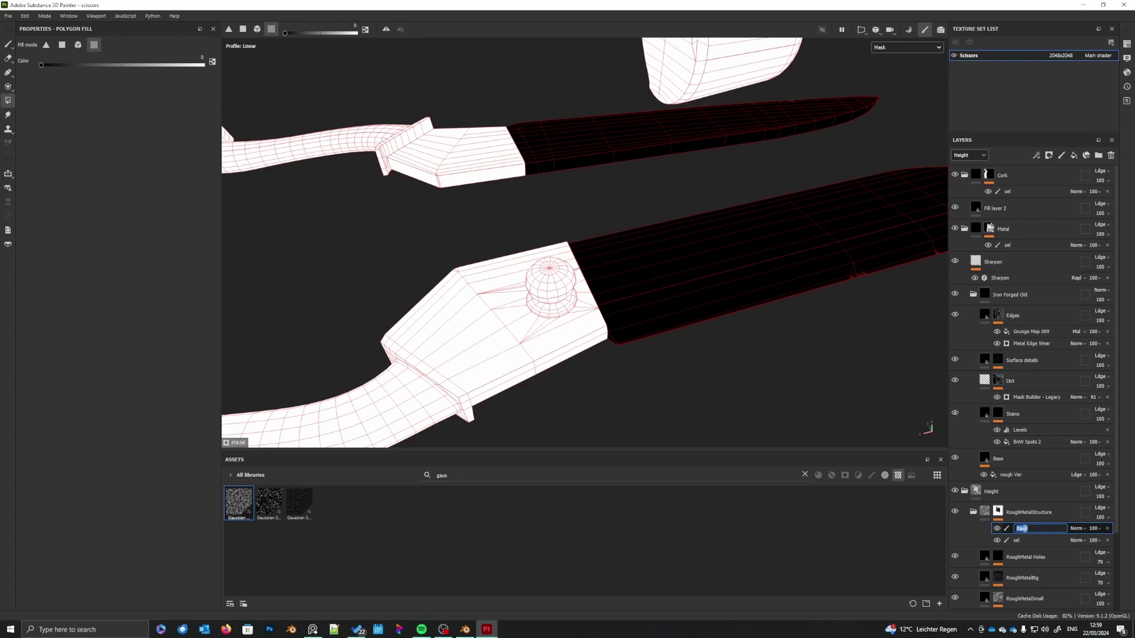
text(sanded)
key(Return)
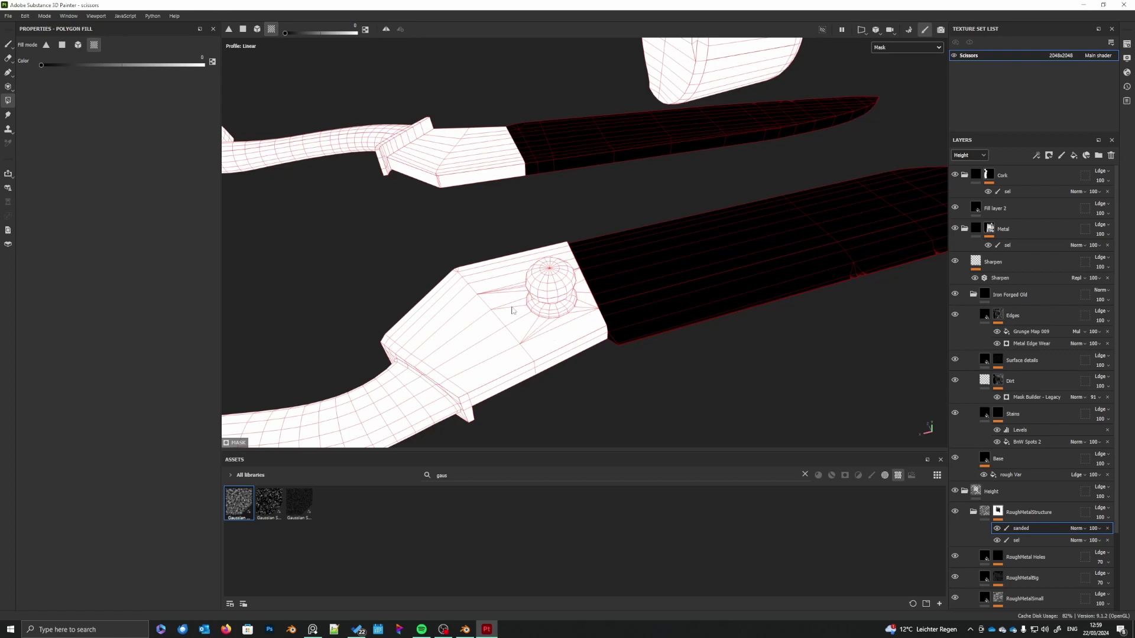
- Fill the flat section around the hinge pin black on the sanded effect and set the effect's opacity to 50
click(456, 278)
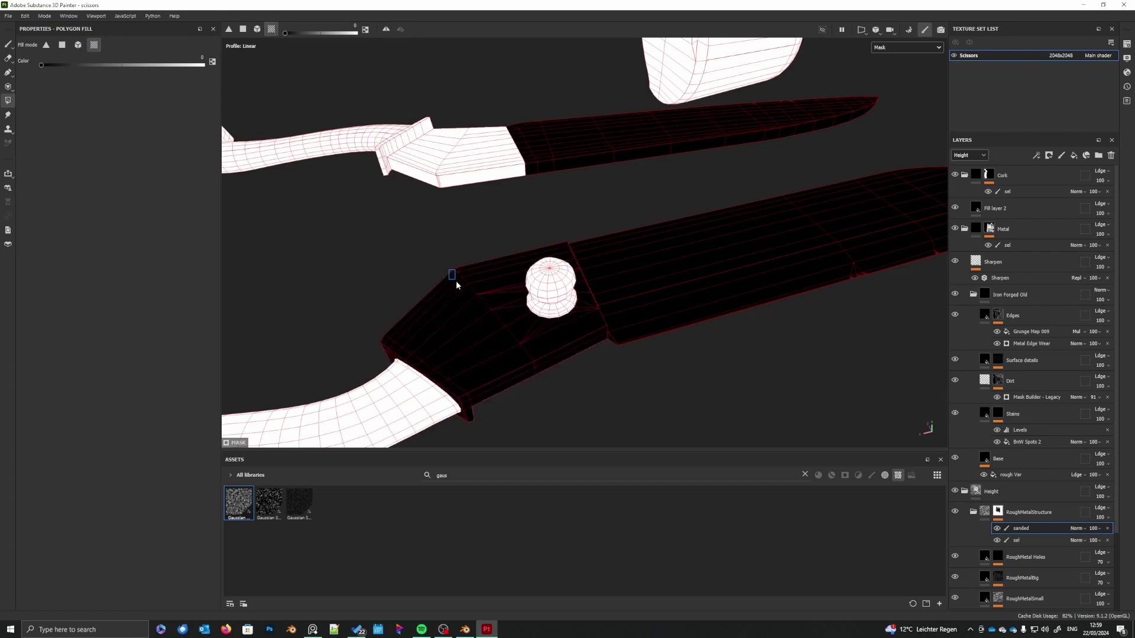
click(1099, 529)
drag(1127, 545, 1108, 544)
- Fill the underside of the hinge section and the matching section of the other scissor half on the sanded effect
alt+drag(617, 421, 511, 255)
alt+middle_drag(472, 254, 520, 264)
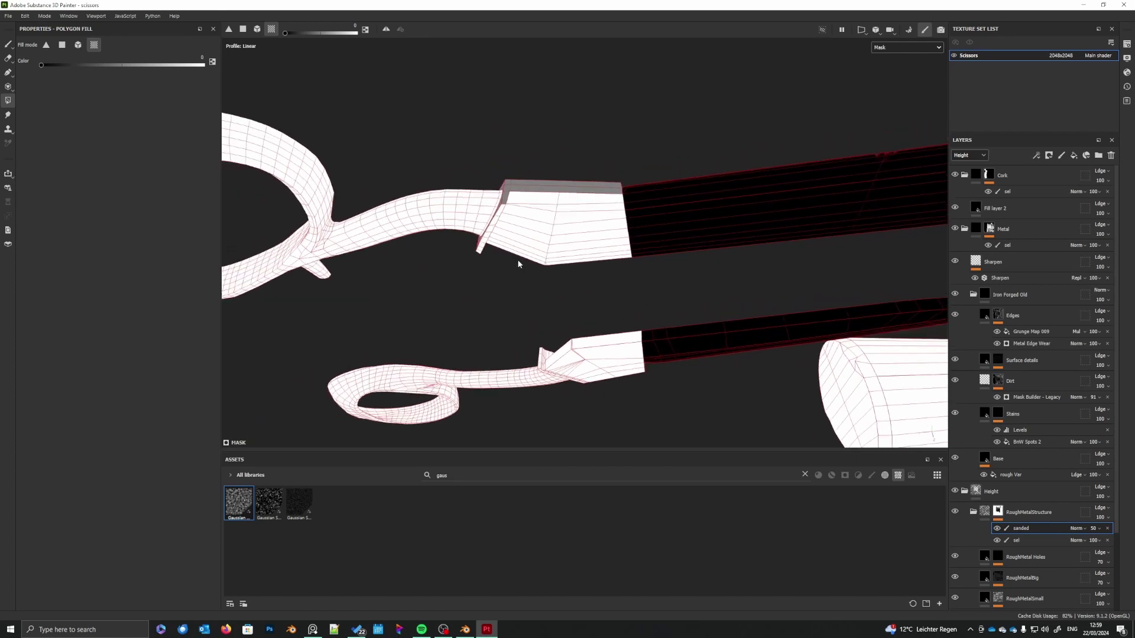
scroll(521, 262, up, 3)
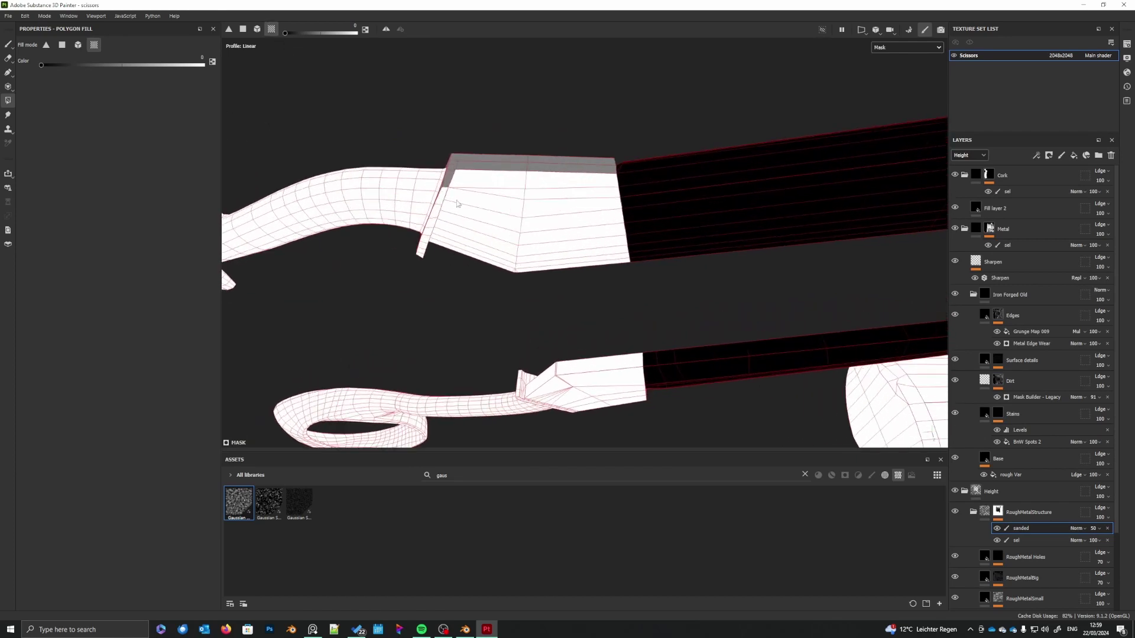
click(490, 211)
click(438, 214)
alt+drag(458, 231, 582, 352)
alt+drag(506, 218, 548, 350)
click(521, 273)
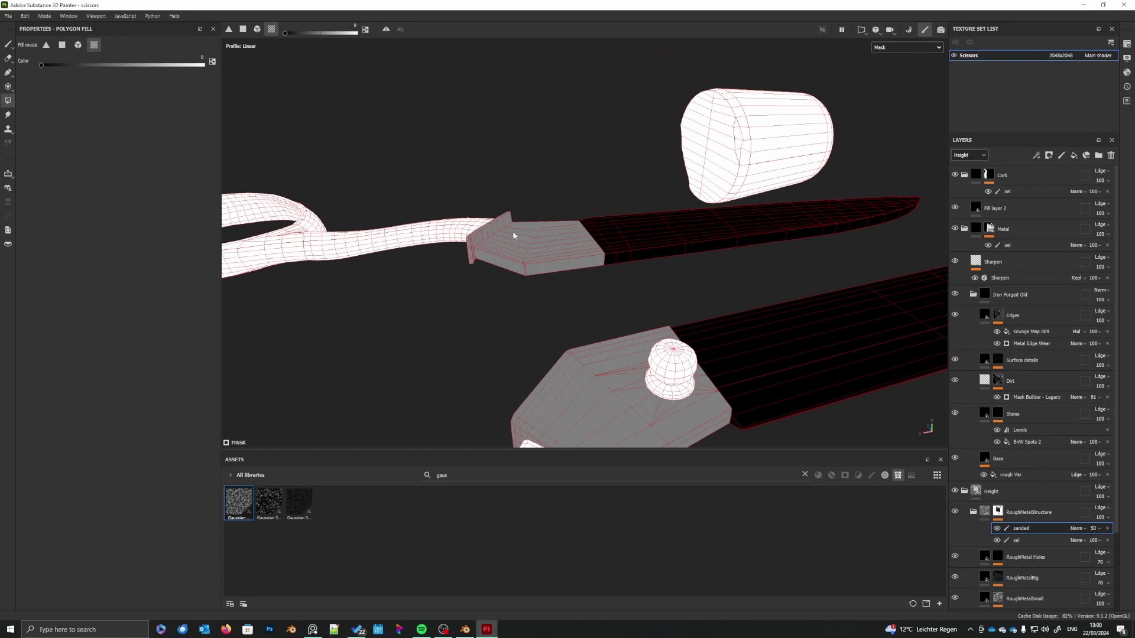
- Check the masked hinge sections and blades in the material view
alt+drag(514, 236, 568, 256)
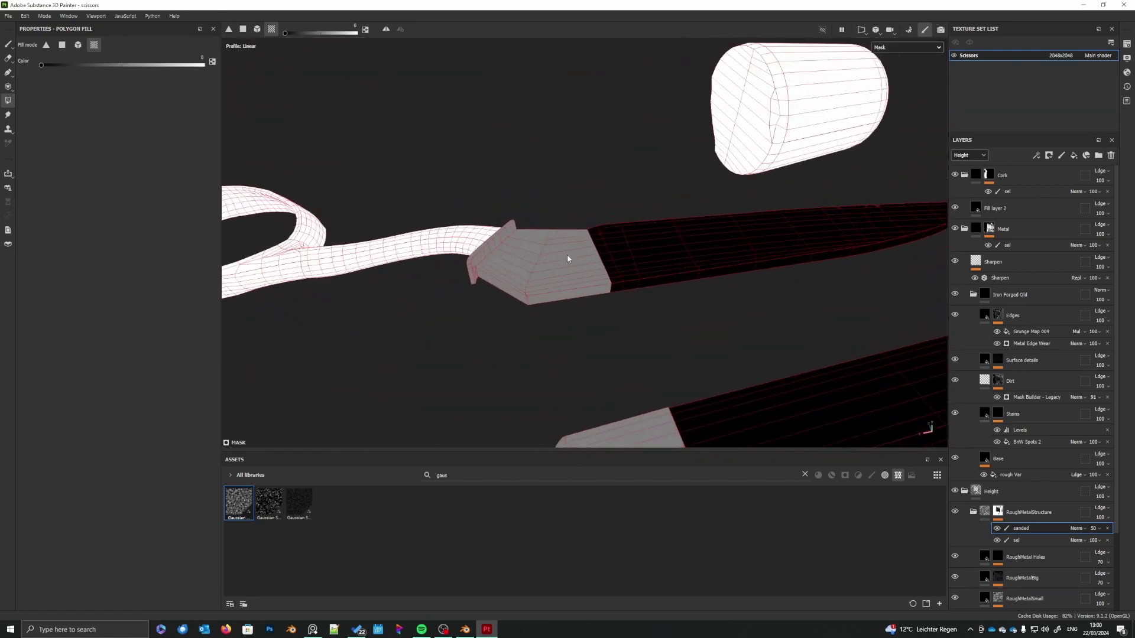
click(985, 513)
alt+middle_drag(658, 390, 623, 260)
alt+drag(708, 385, 707, 343)
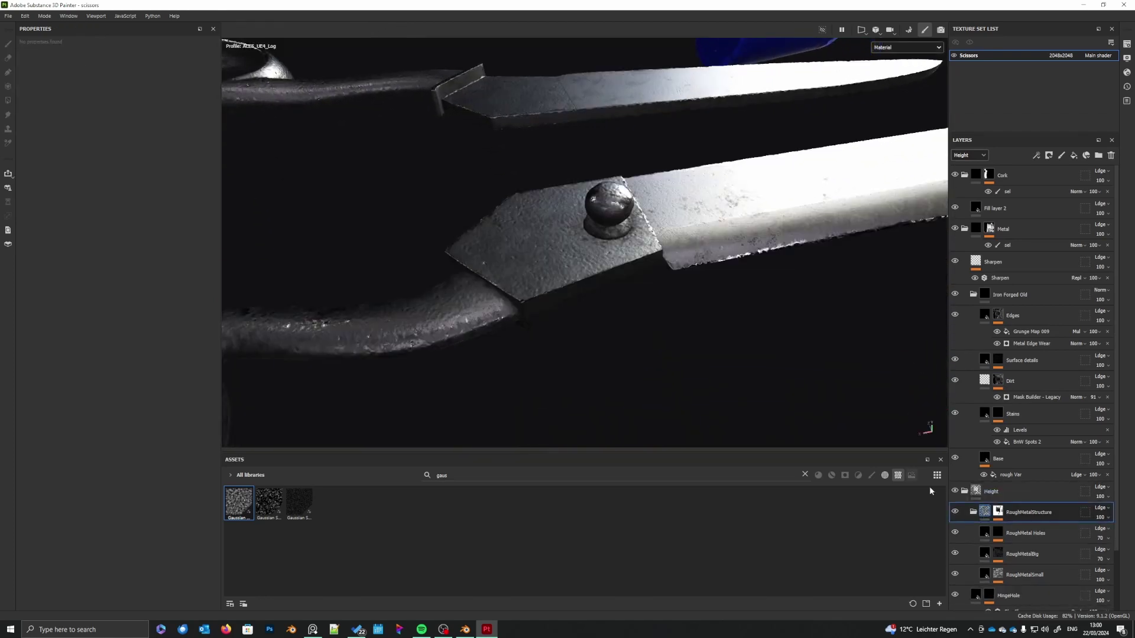
- Set the opacity of the sanded effect in the RoughMetalStructure mask to 79
click(1000, 515)
click(1034, 529)
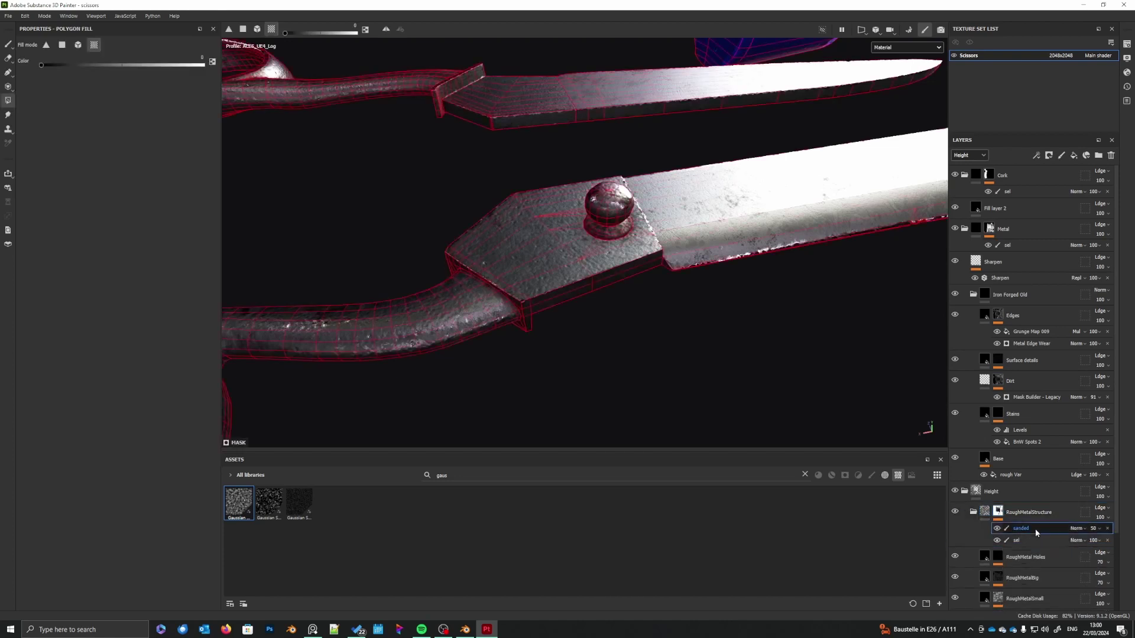
click(1101, 530)
drag(1109, 544, 1115, 547)
alt+drag(626, 343, 587, 341)
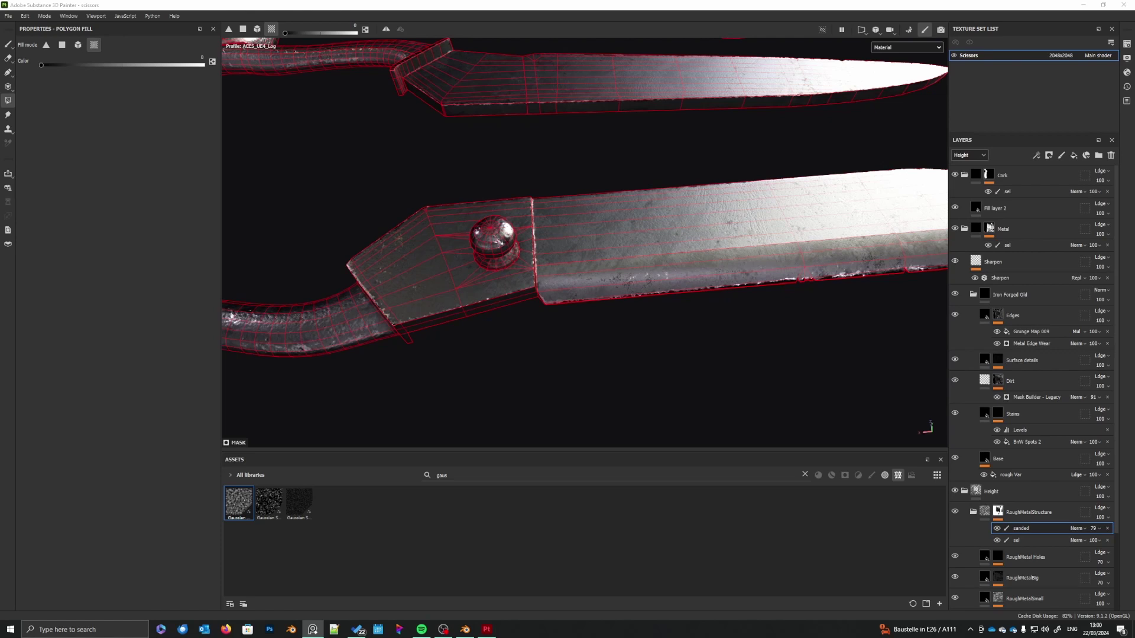
- Examine the sanded hinge section, blades and handles from several angles and under different lighting
scroll(639, 322, down, 5)
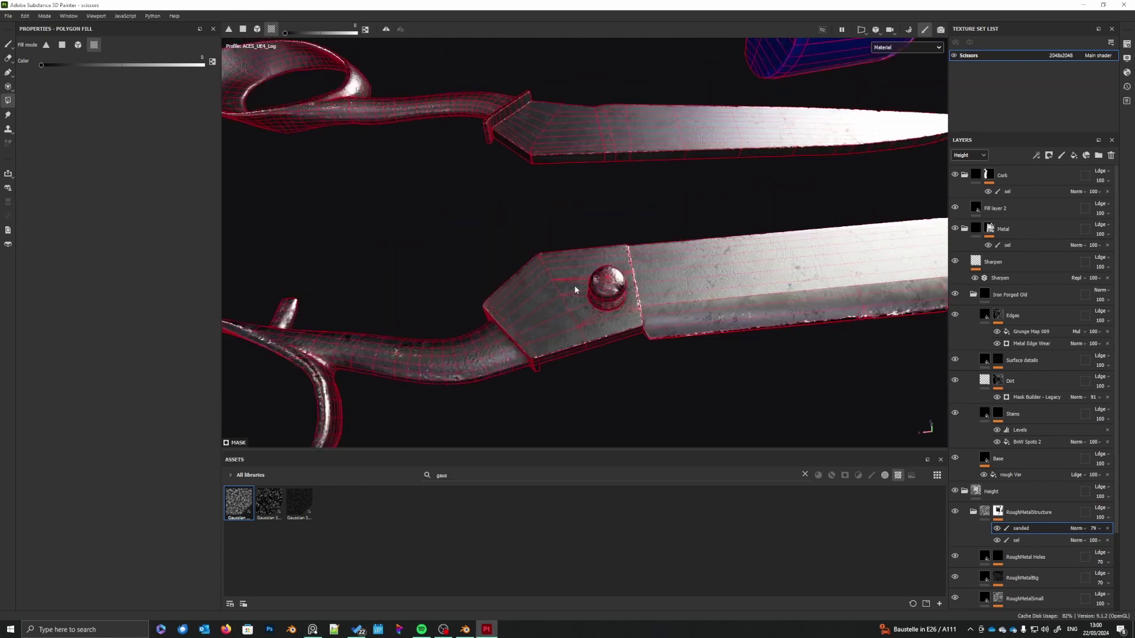
scroll(639, 320, up, 1)
key(1)
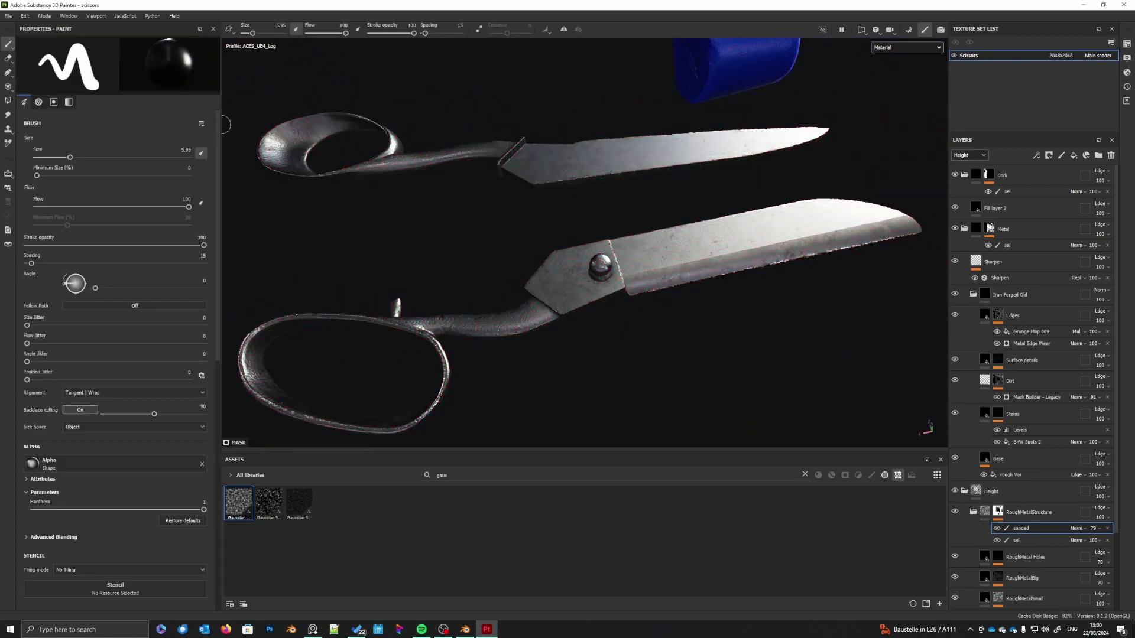
scroll(609, 323, up, 3)
alt+drag(606, 322, 639, 333)
shift+right_drag(638, 333, 676, 337)
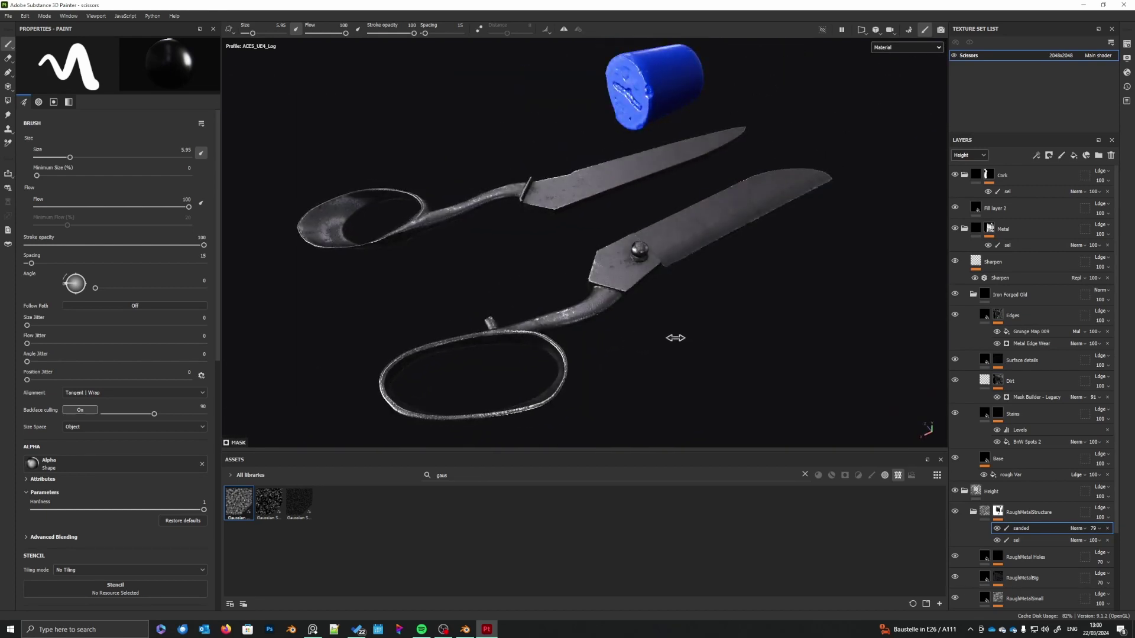
alt+middle_drag(689, 331, 619, 334)
mouse_move(619, 334)
alt+right_down()
mouse_move(631, 284)
mouse_move(540, 345)
mouse_move(580, 329)
mouse_move(542, 332)
alt+right_up()
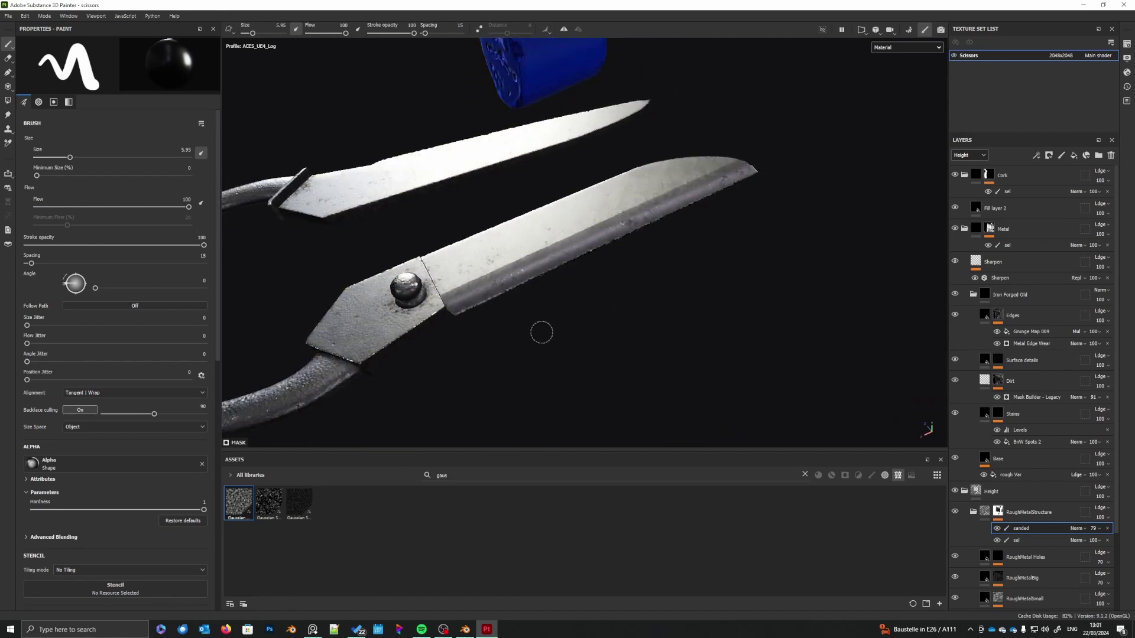
alt+middle_drag(542, 332, 552, 340)
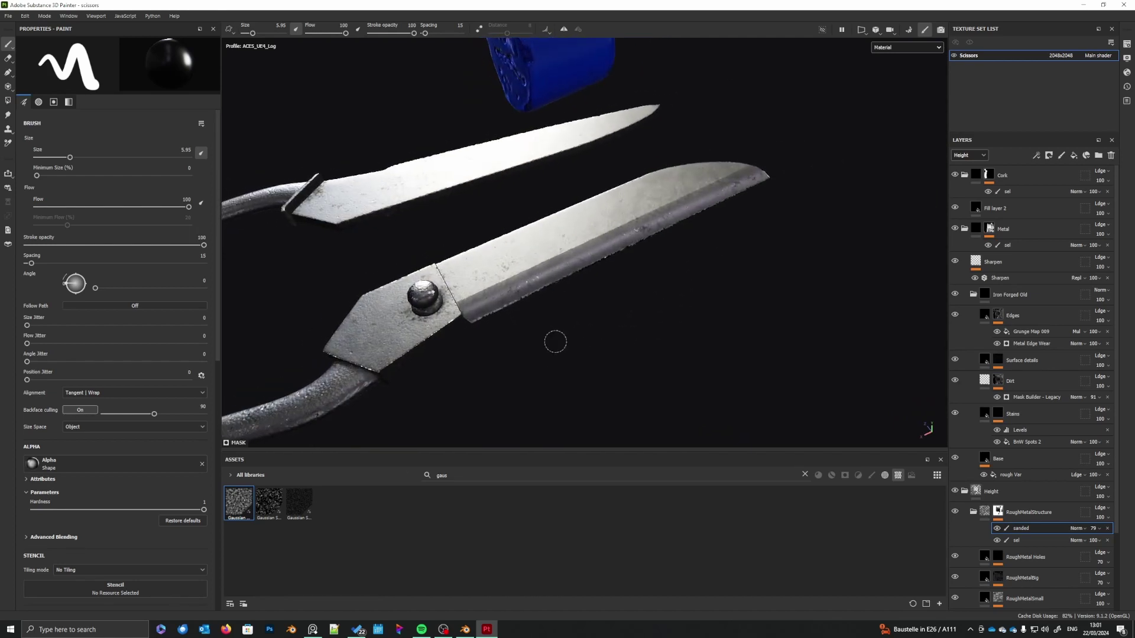
mouse_move(595, 266)
alt+mouse_down()
mouse_move(593, 337)
mouse_move(600, 294)
mouse_move(679, 304)
mouse_move(630, 293)
mouse_move(591, 135)
mouse_move(587, 246)
mouse_move(606, 306)
mouse_move(619, 298)
mouse_move(669, 337)
mouse_move(659, 343)
mouse_move(696, 336)
alt+mouse_up()
- Collapse the RoughMetalStructure folder and add a new fill layer above it
click(973, 512)
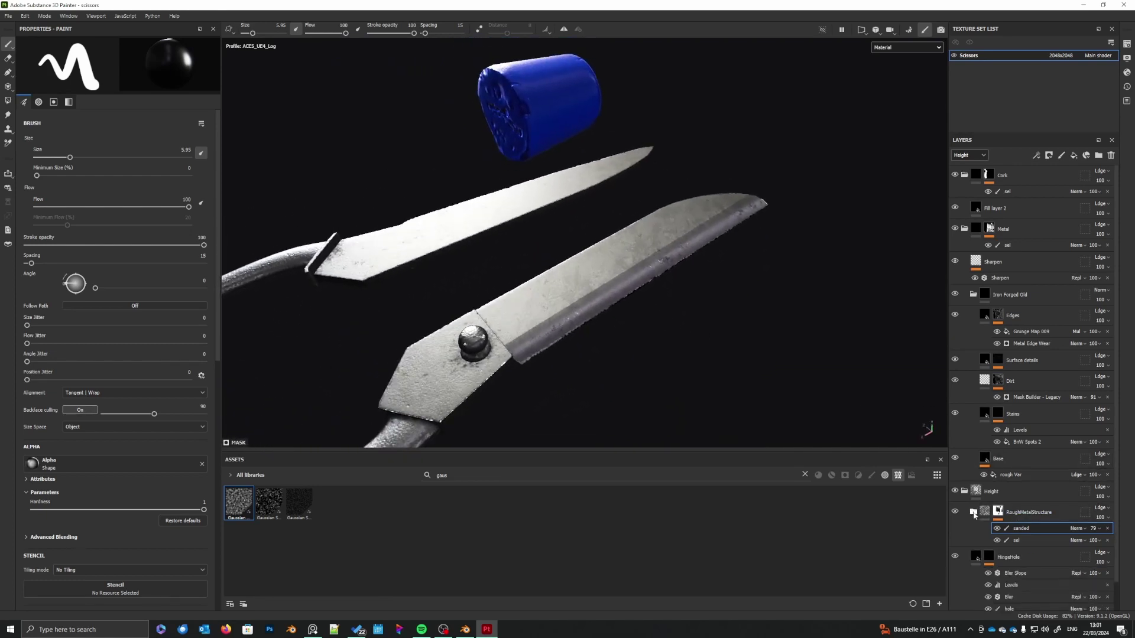
click(1028, 514)
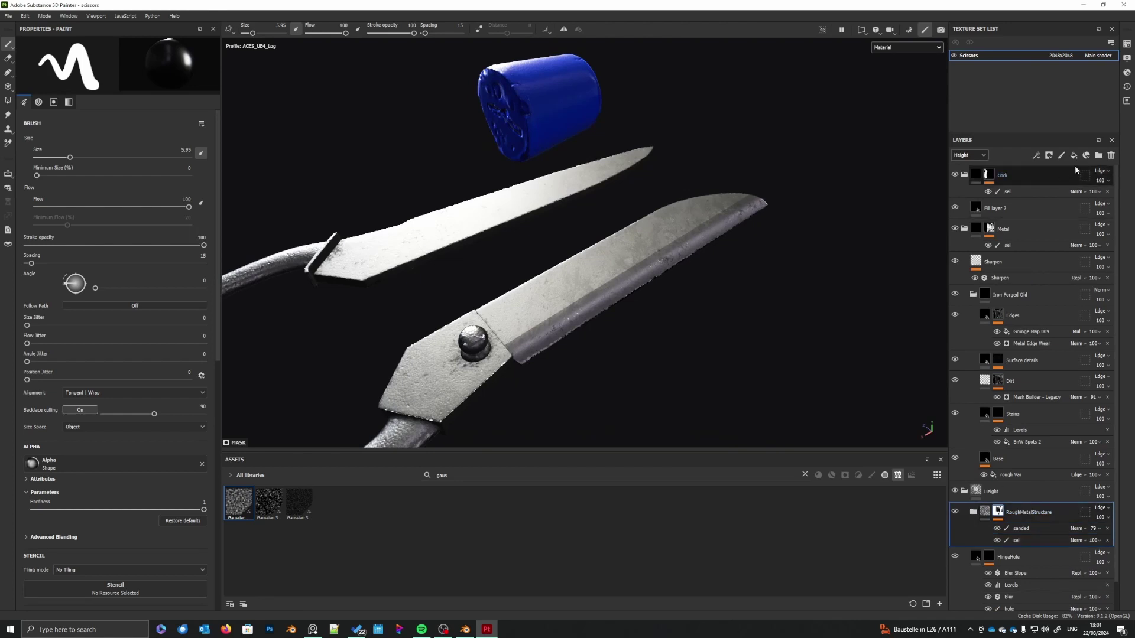
click(1074, 155)
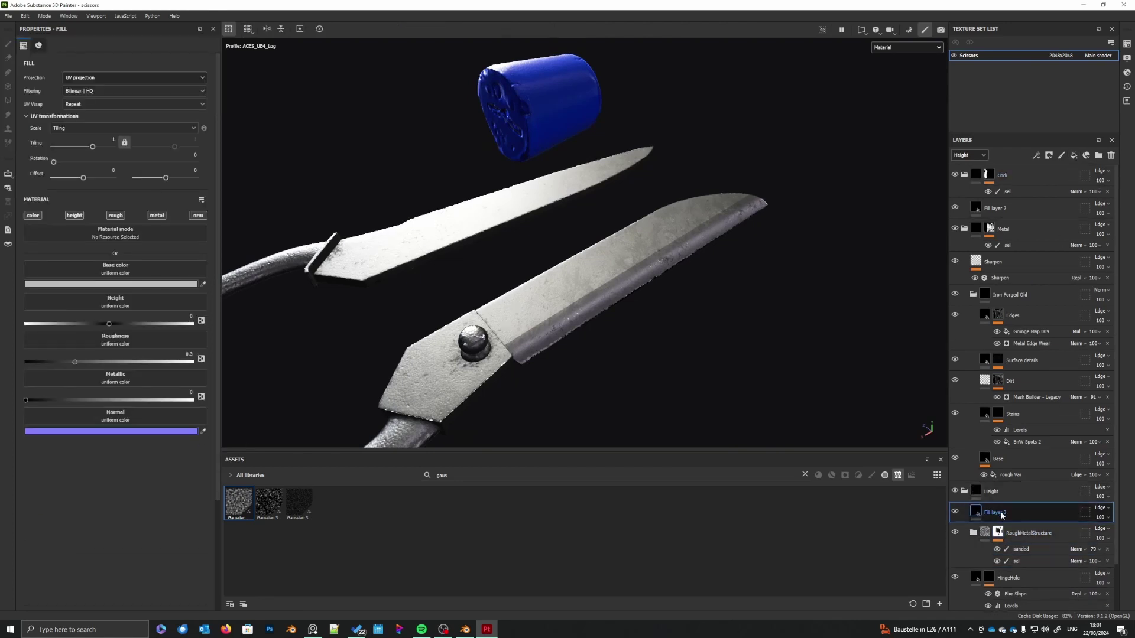
- Create a folder named Metal Scratches above the new fill layer and move that fill layer into it
click(1099, 155)
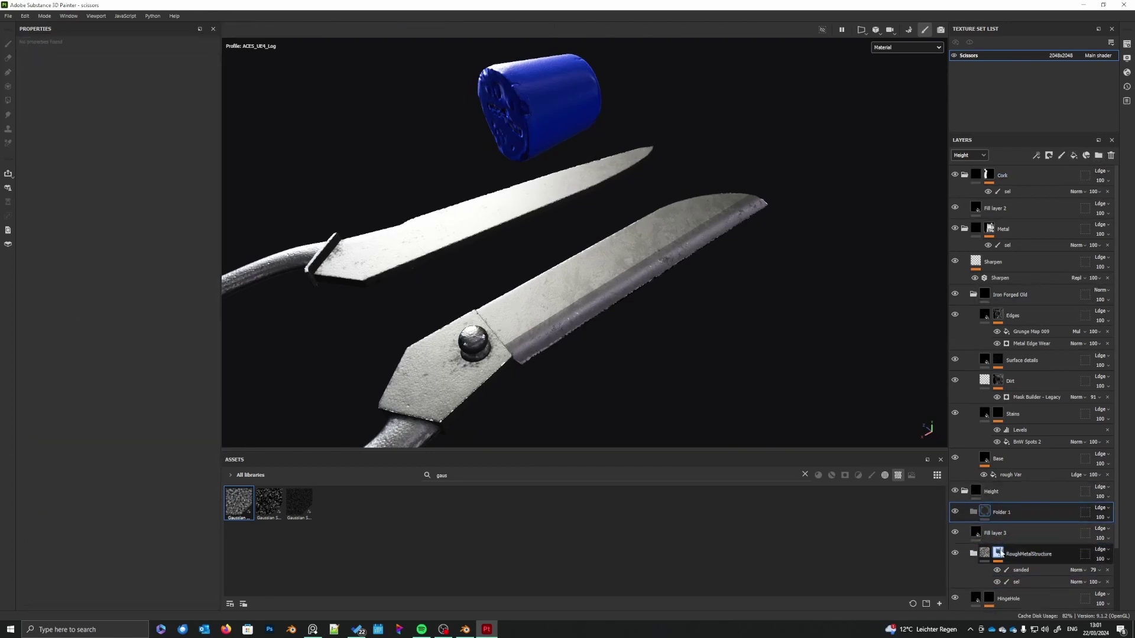
double_click(1008, 512)
text(Metal)
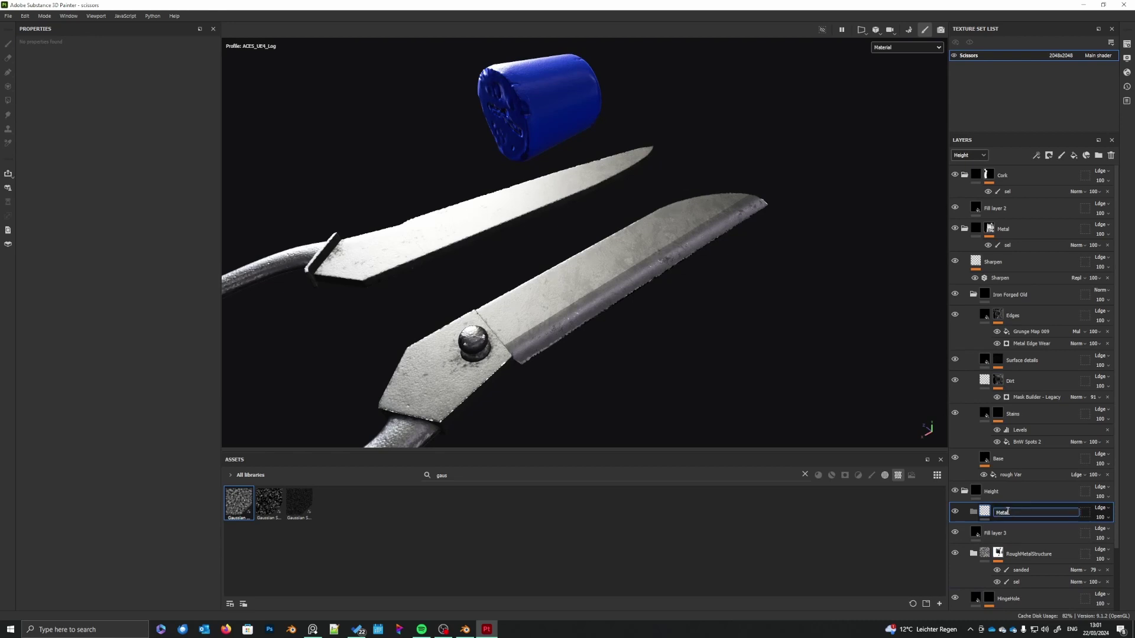
text( Scratches)
key(Return)
drag(1007, 533, 1018, 512)
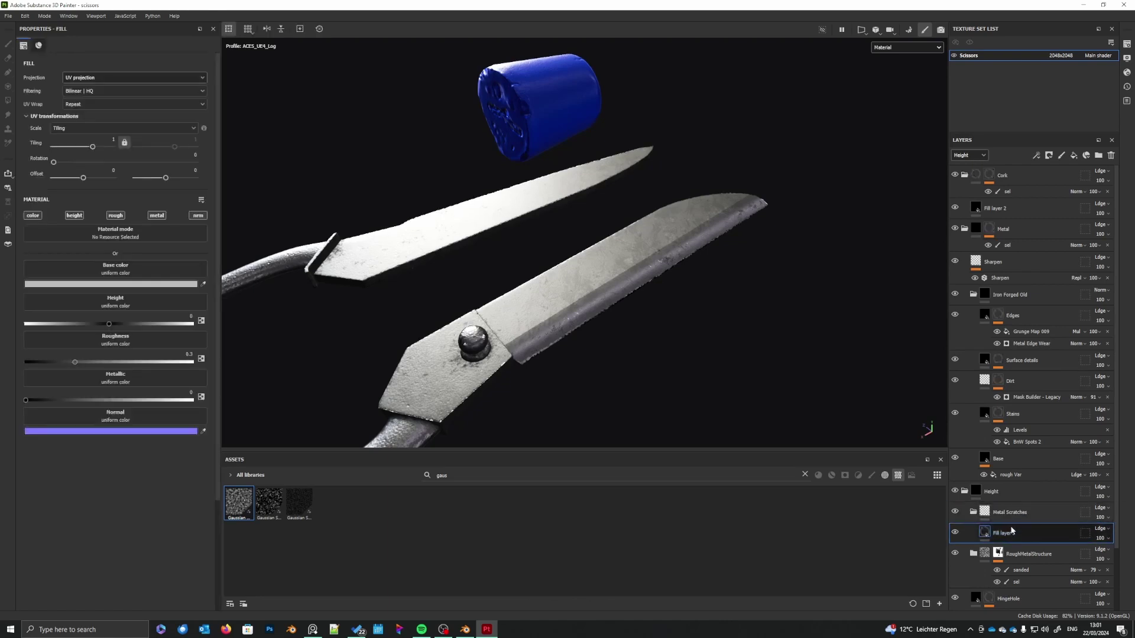
- Rename the fill layer as Metal Scratches and leave only its height channel enabled
double_click(1011, 533)
text(Metal )
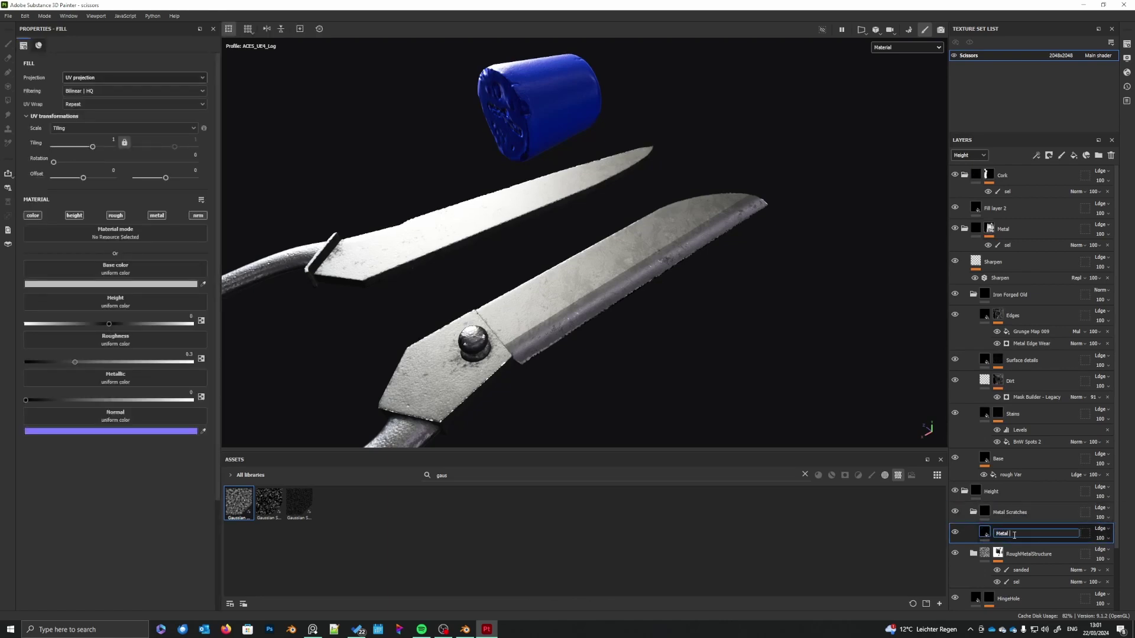
text(Scratches)
key(Return)
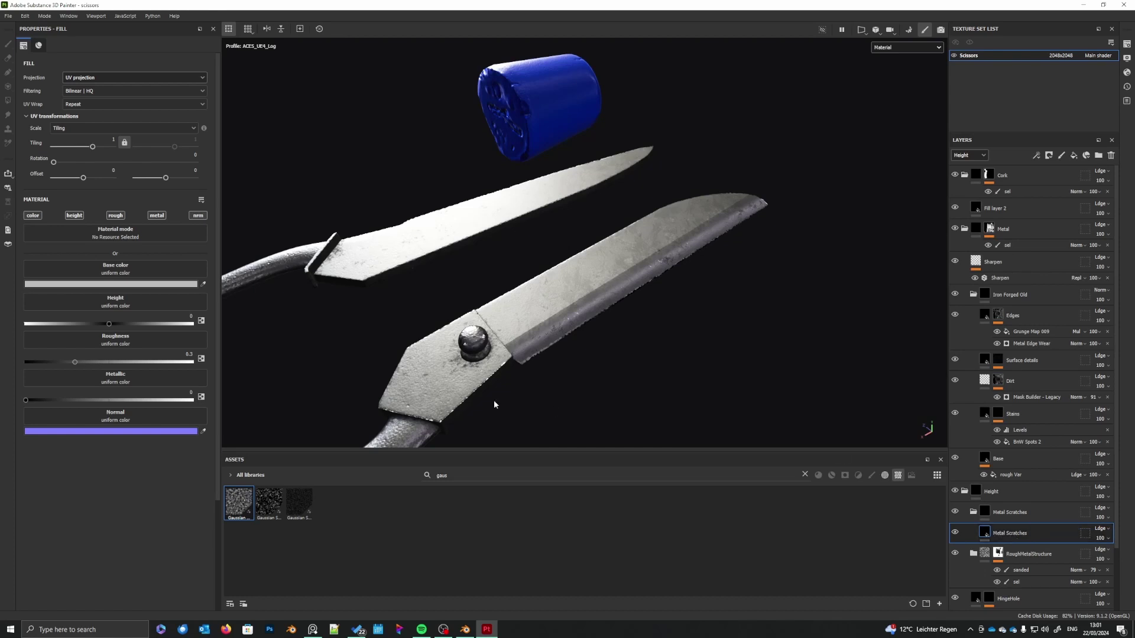
click(74, 215)
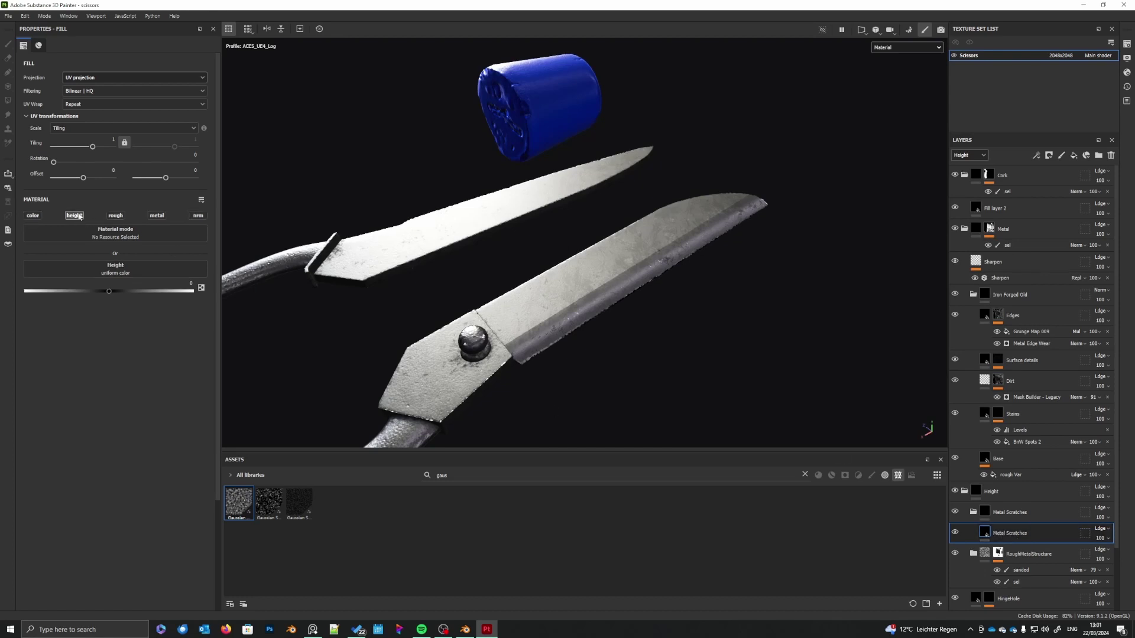
- Search the assets for "scrat" and preview the metalPaintScratches texture
scroll(639, 332, up, 5)
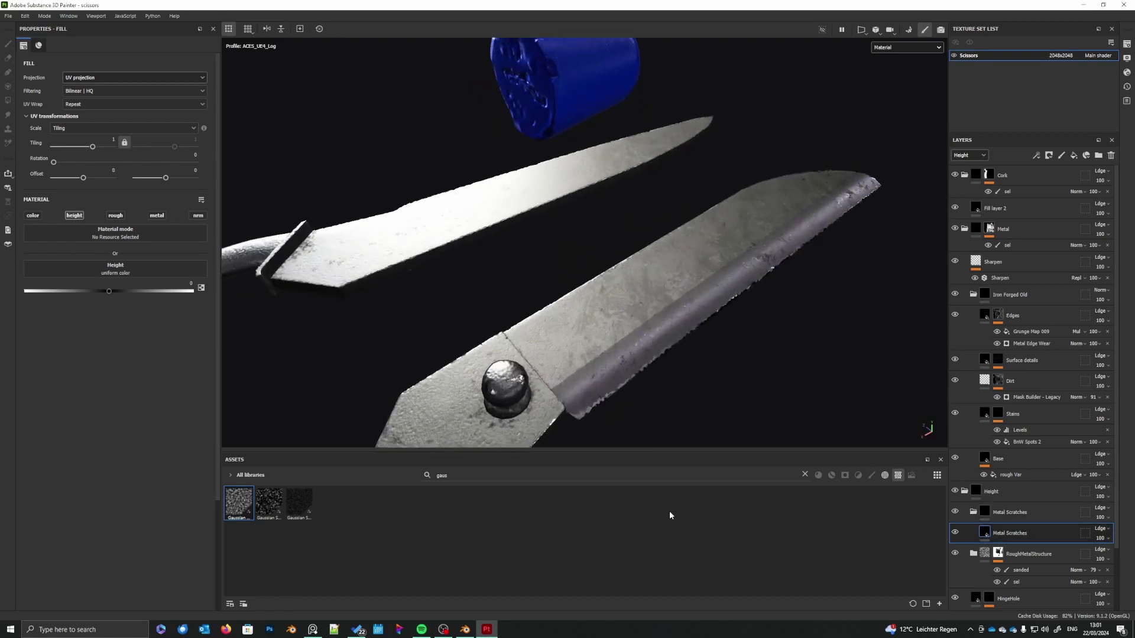
click(806, 475)
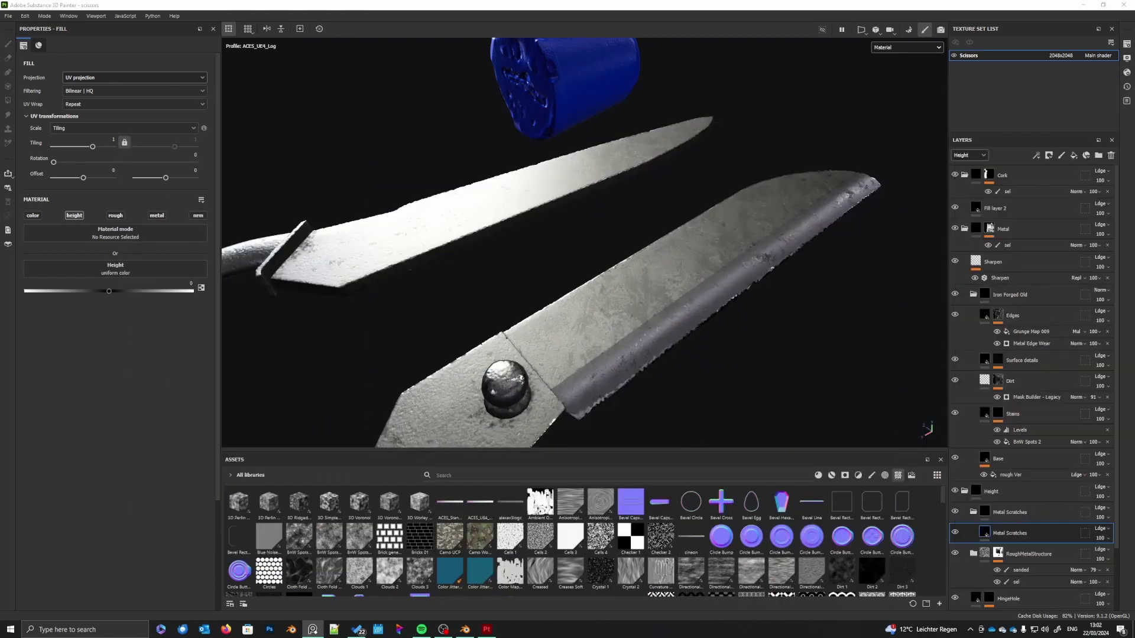
click(467, 476)
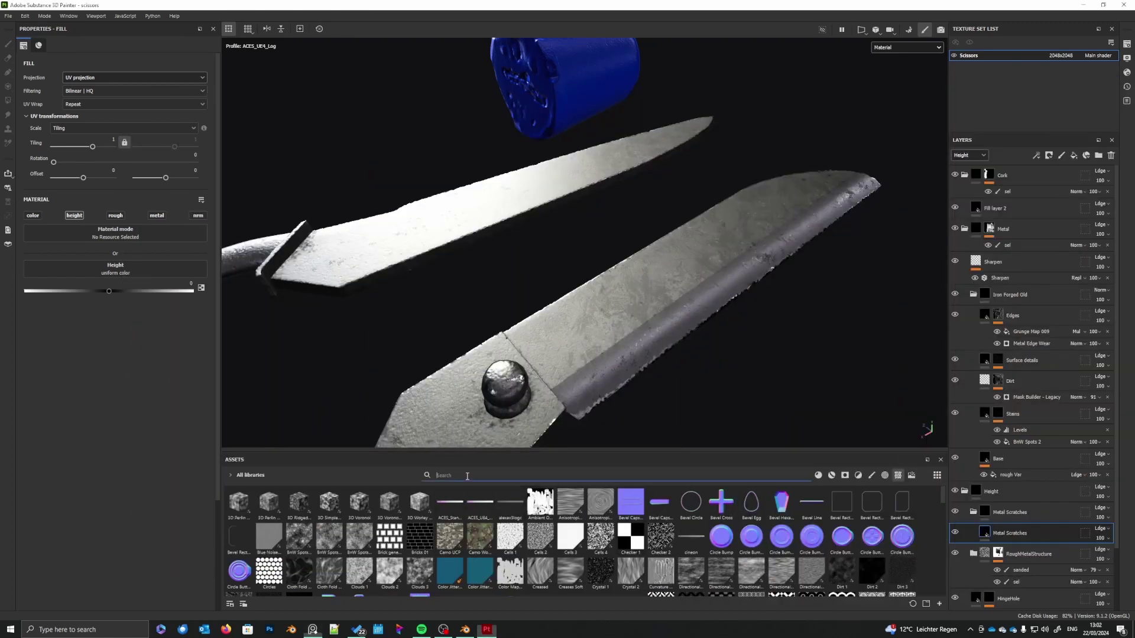
text(scrat)
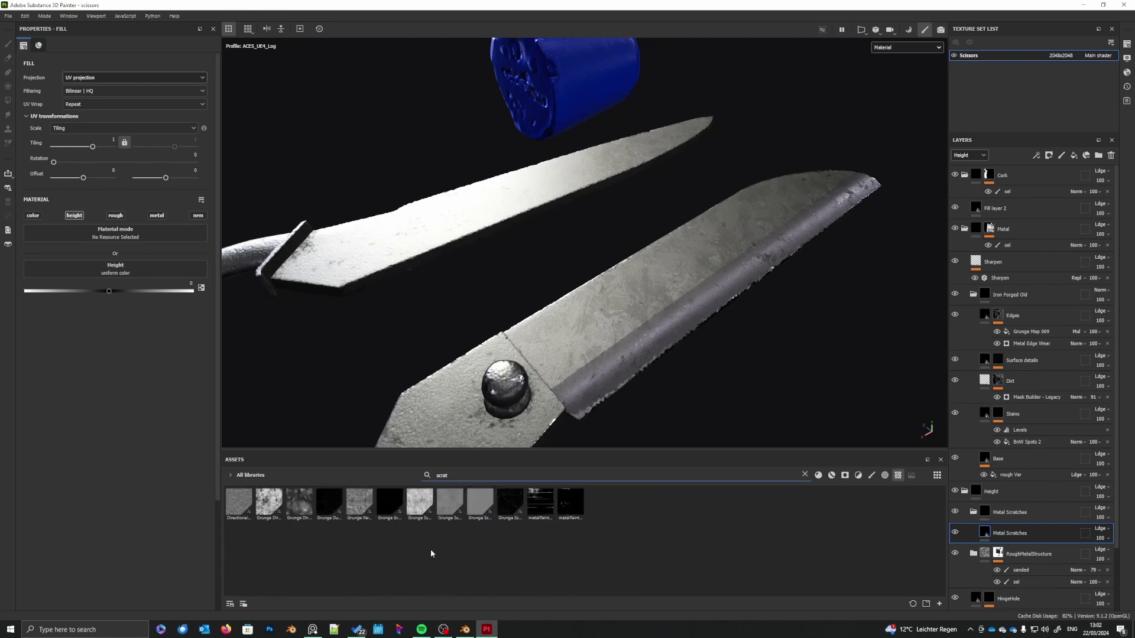
mouse_move(538, 515)
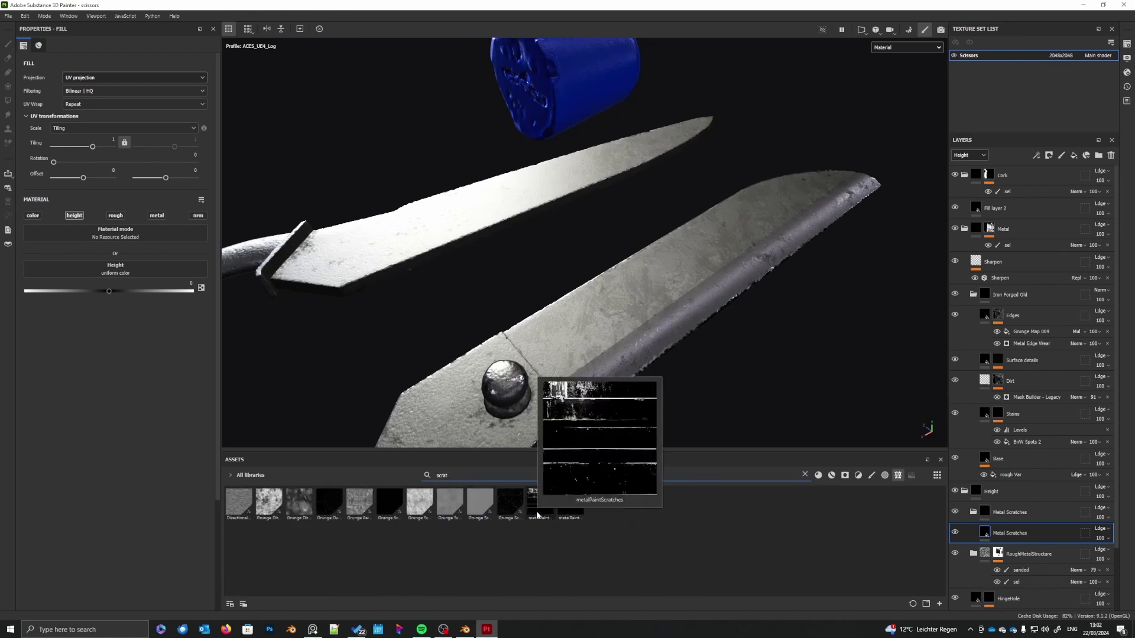
mouse_move(571, 518)
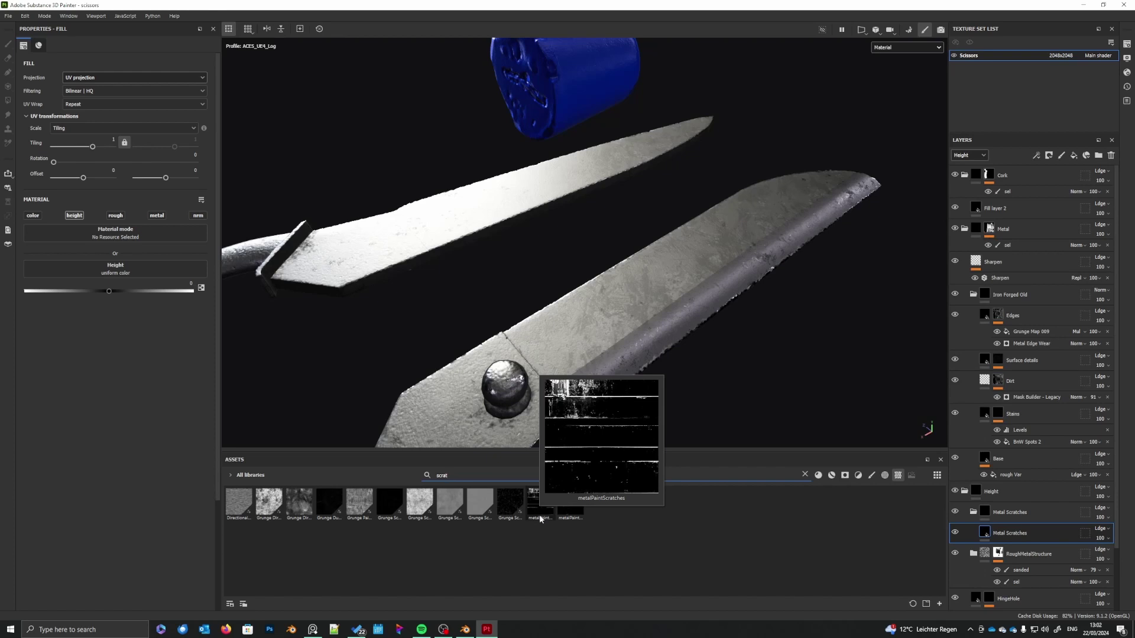
- Add a black mask to the Metal Scratches fill layer and set its height to about -0.199
right_click(995, 534)
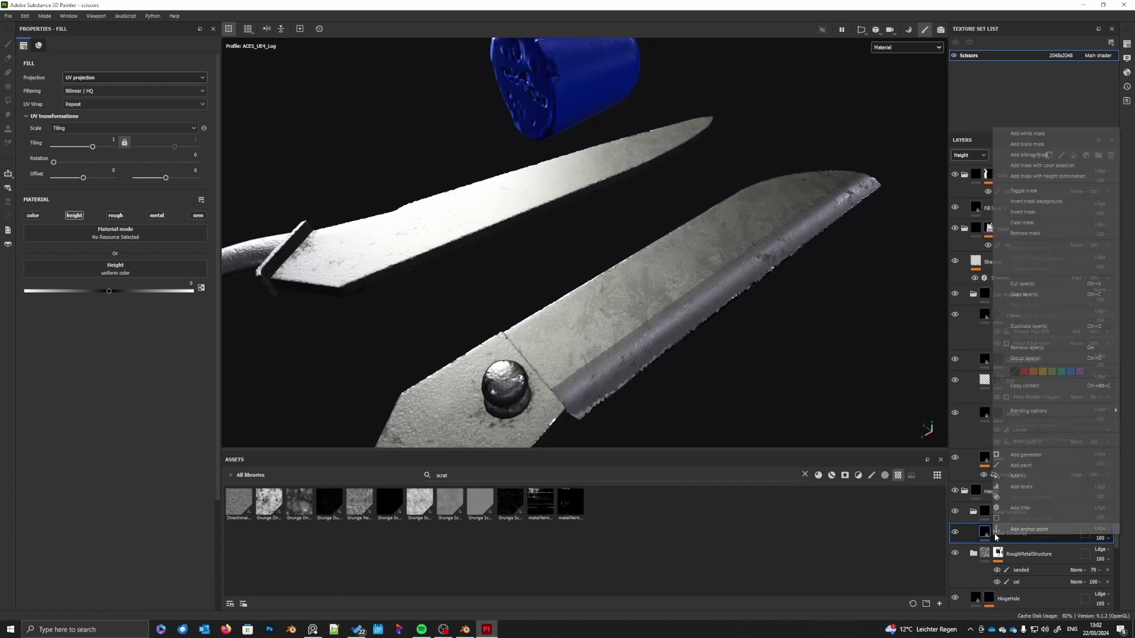
click(1031, 143)
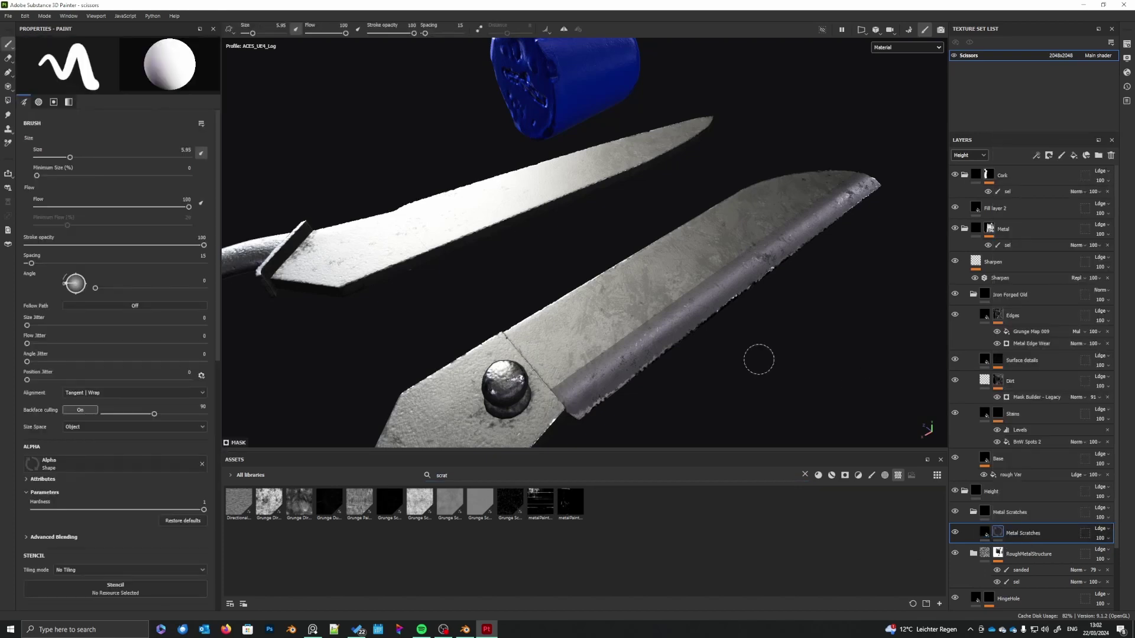
click(985, 532)
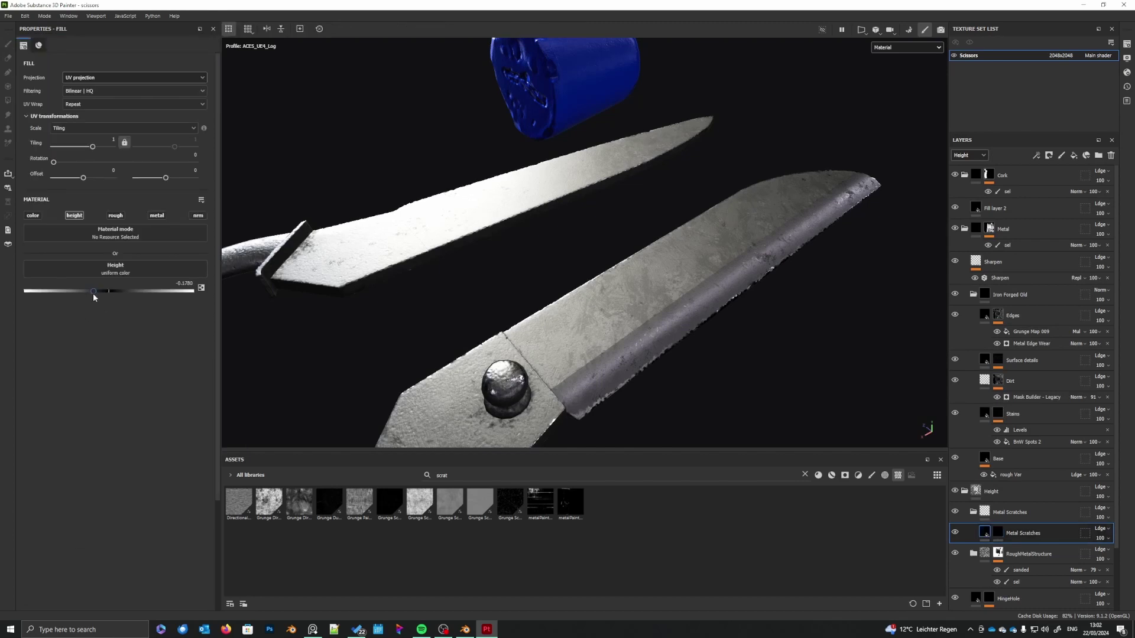
- Enable the color channel on the Metal Scratches fill and set its base color to pure red, FF0000
click(33, 216)
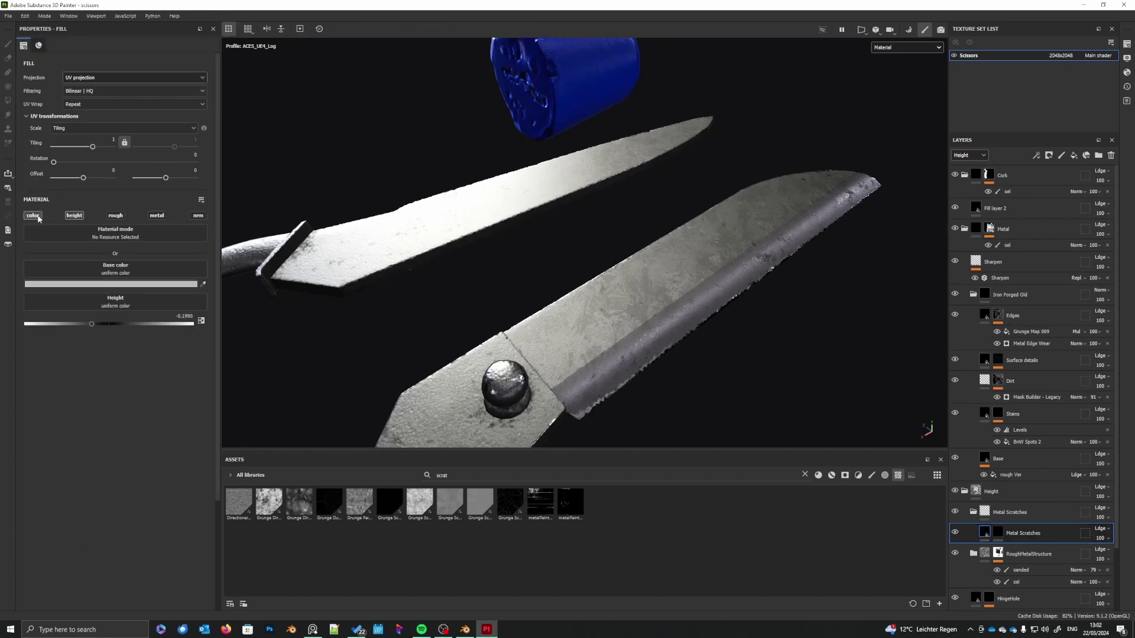
click(122, 286)
drag(140, 338, 230, 295)
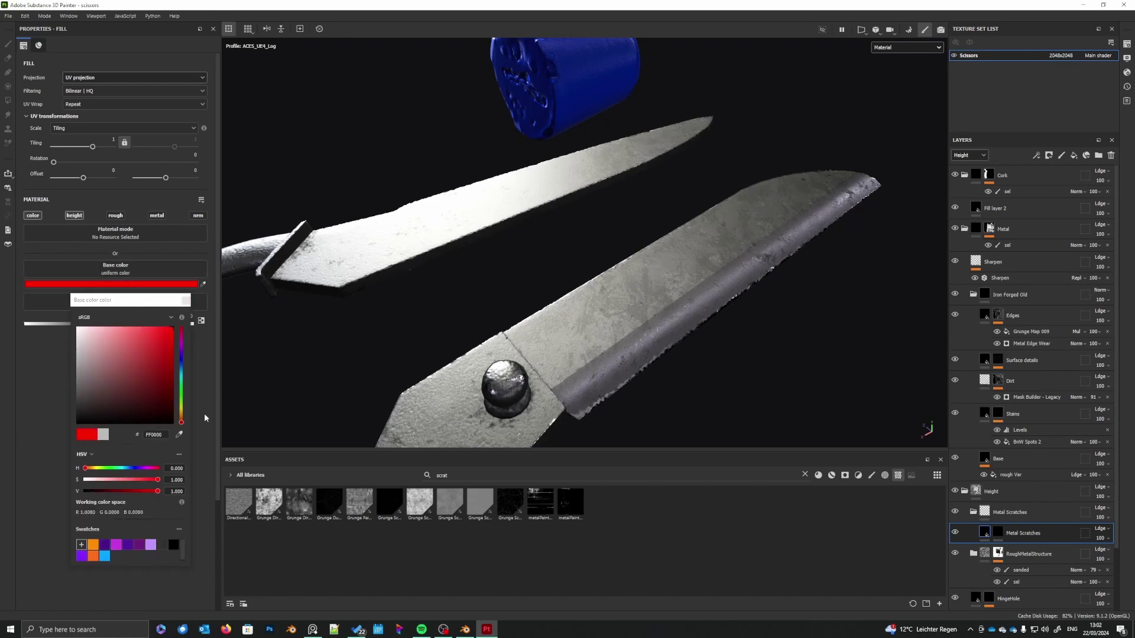
- Add a paint effect to the Metal Scratches layer's black mask
click(998, 533)
right_click(997, 535)
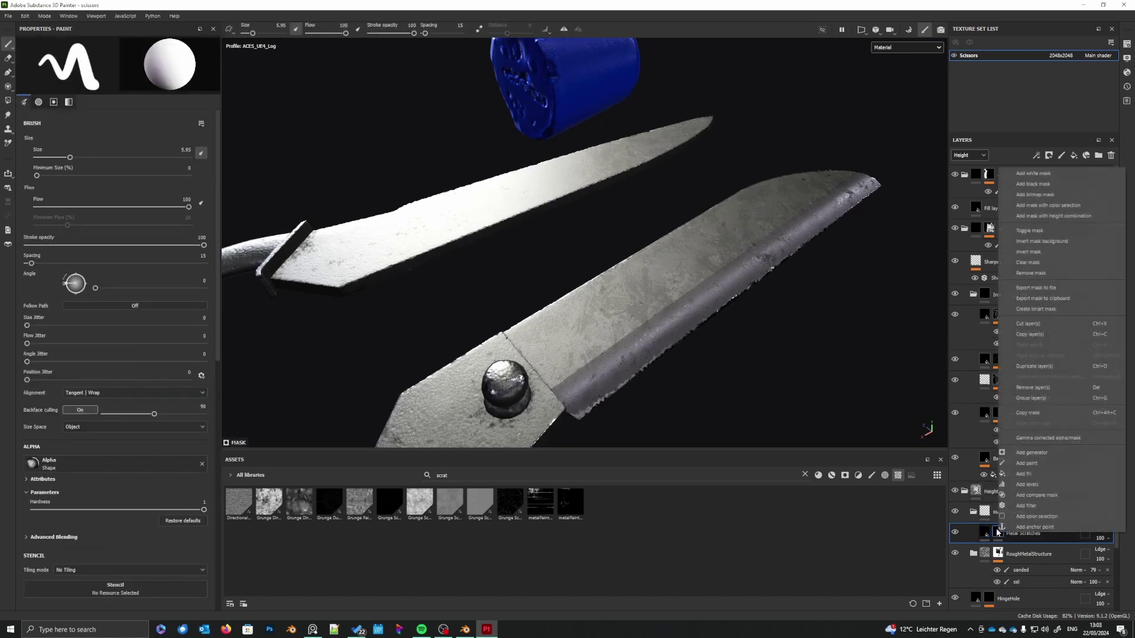
click(1027, 463)
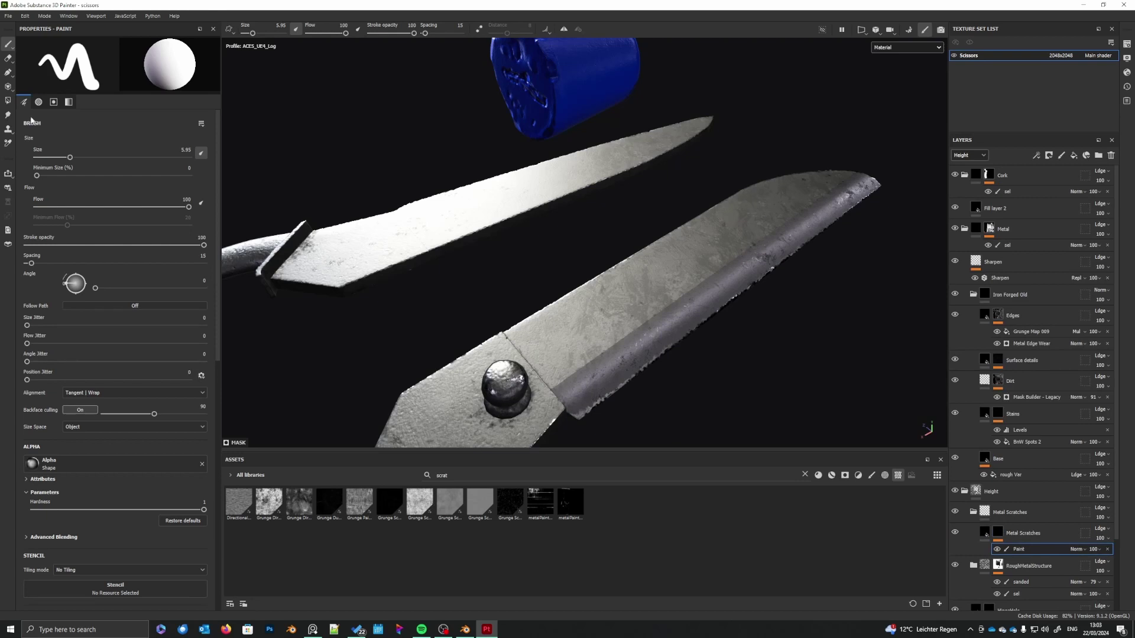
- Activate the Projection tool and load the metalPaintScratches texture as its grayscale source
click(8, 87)
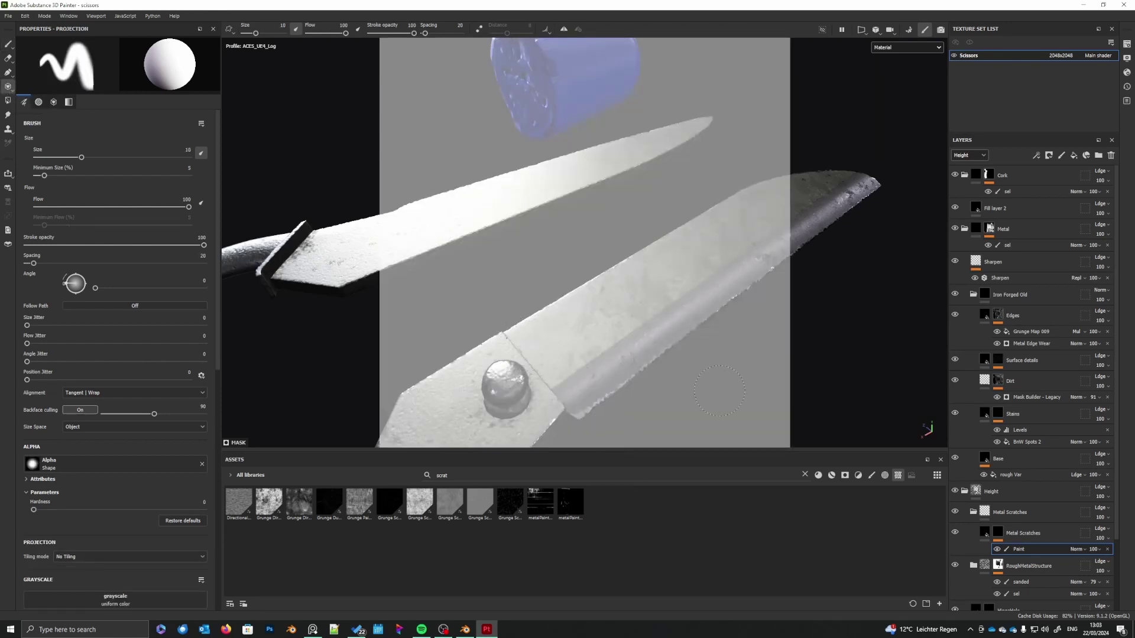
scroll(61, 469, down, 5)
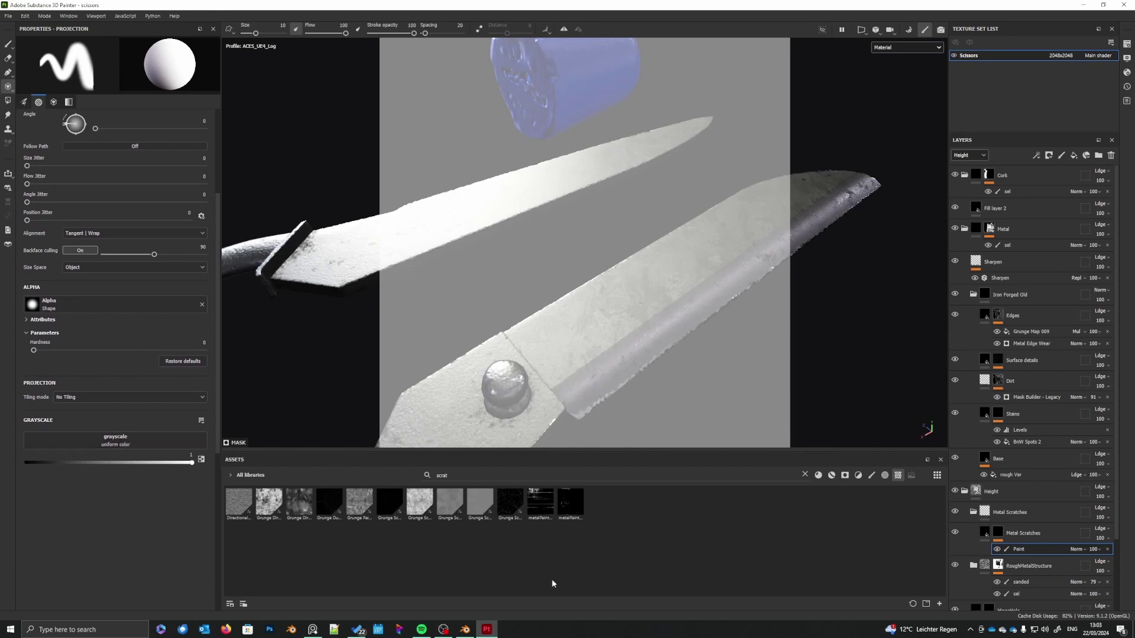
drag(548, 505, 102, 440)
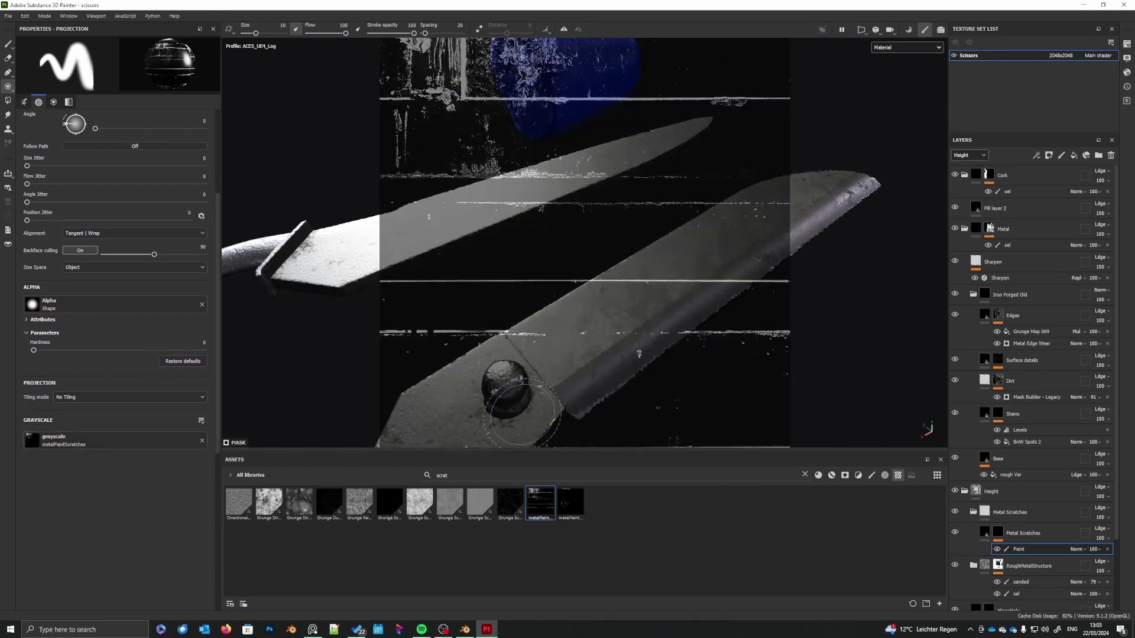
- Project a long scratch line lengthwise along the upper blade in the mask with stroke opacity 51
alt+middle_drag(656, 324, 707, 273)
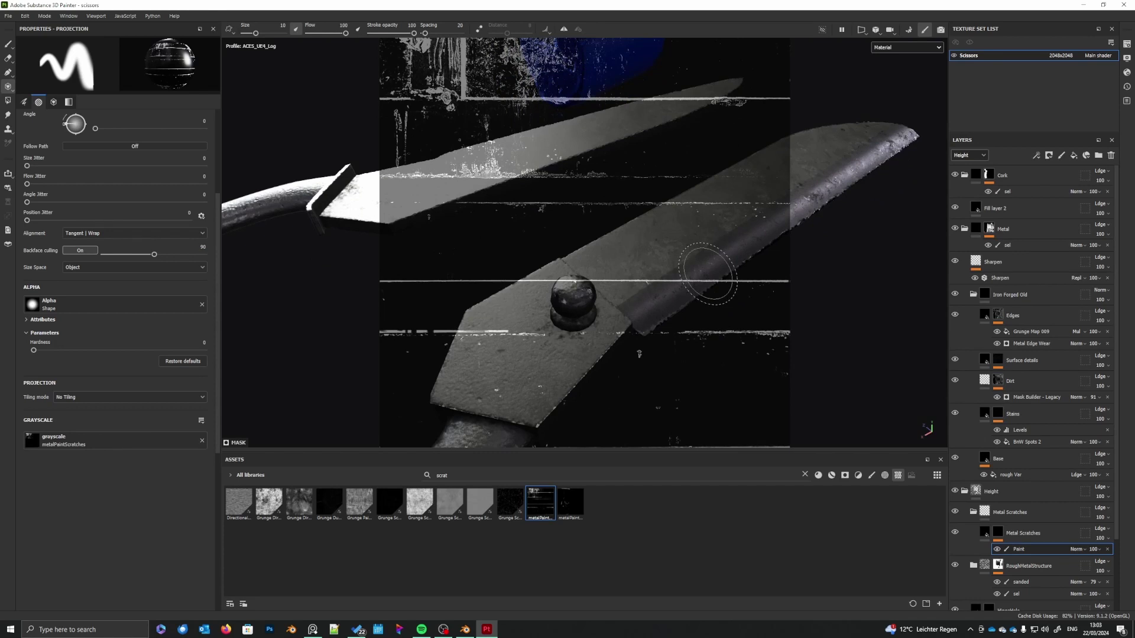
alt+middle_drag(685, 316, 671, 329)
alt+drag(672, 329, 672, 375)
alt+right_drag(672, 375, 672, 385)
mouse_move(672, 384)
alt+middle_down()
mouse_move(620, 415)
mouse_move(621, 390)
mouse_move(642, 378)
mouse_move(619, 395)
alt+middle_up()
alt+middle_drag(594, 349, 614, 397)
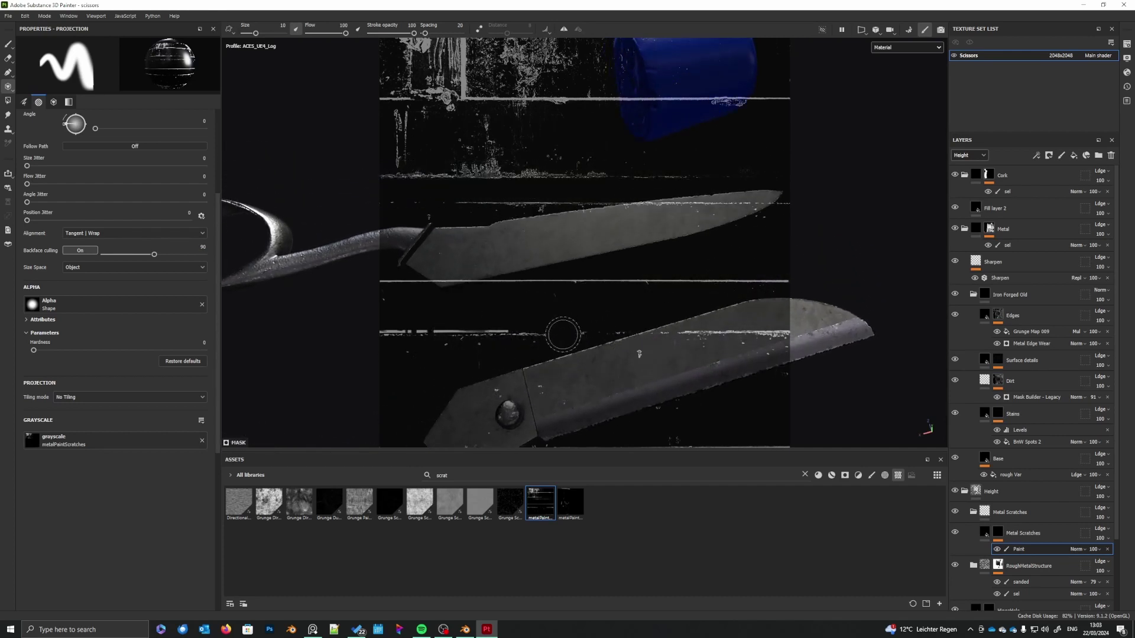
alt+middle_drag(563, 334, 609, 363)
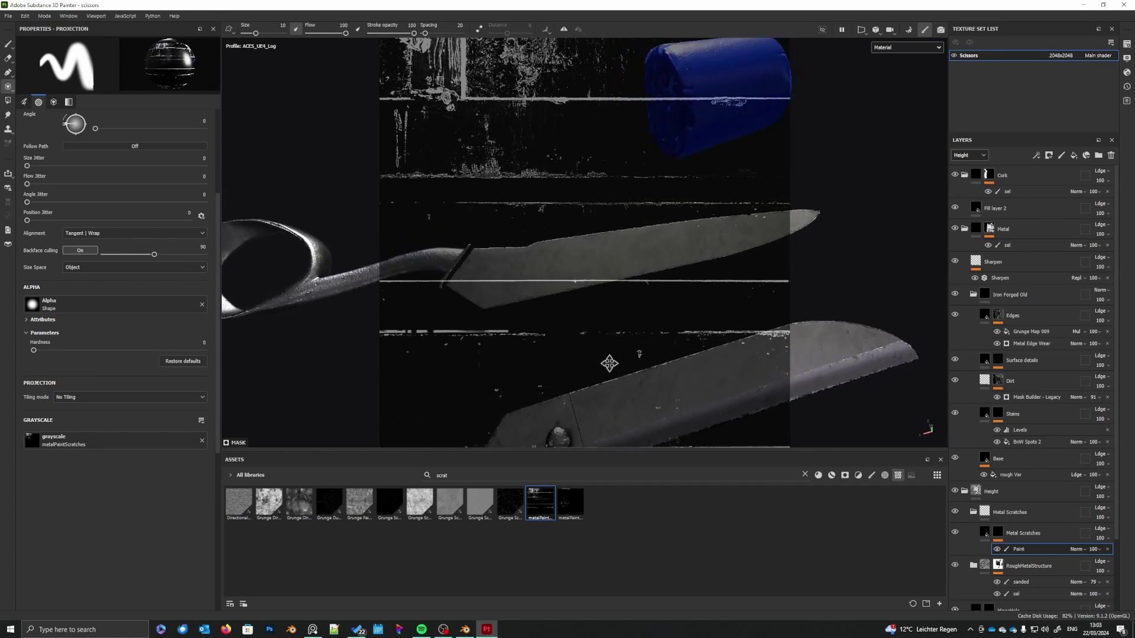
alt+drag(609, 363, 575, 438)
alt+middle_drag(575, 438, 583, 453)
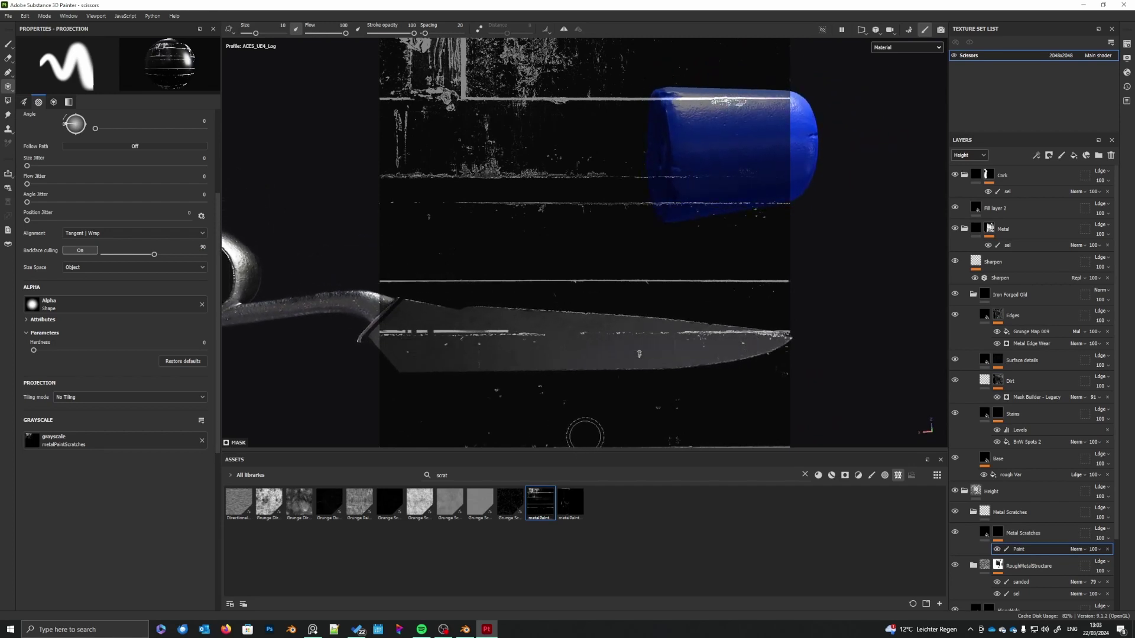
alt+drag(586, 436, 596, 434)
alt+middle_drag(590, 420, 602, 267)
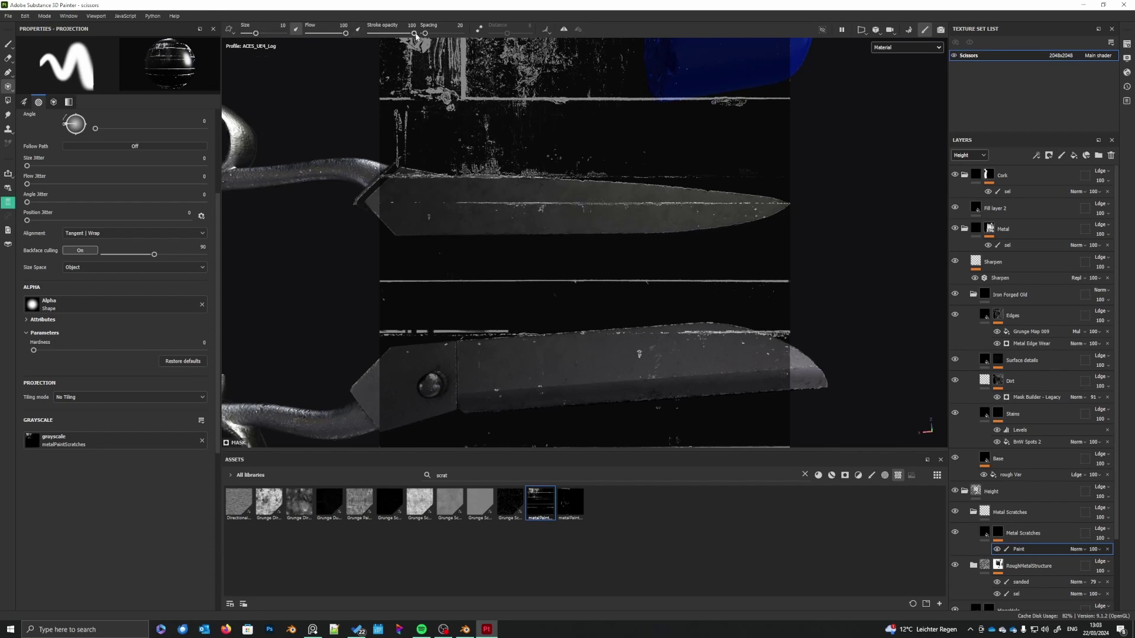
drag(414, 33, 393, 34)
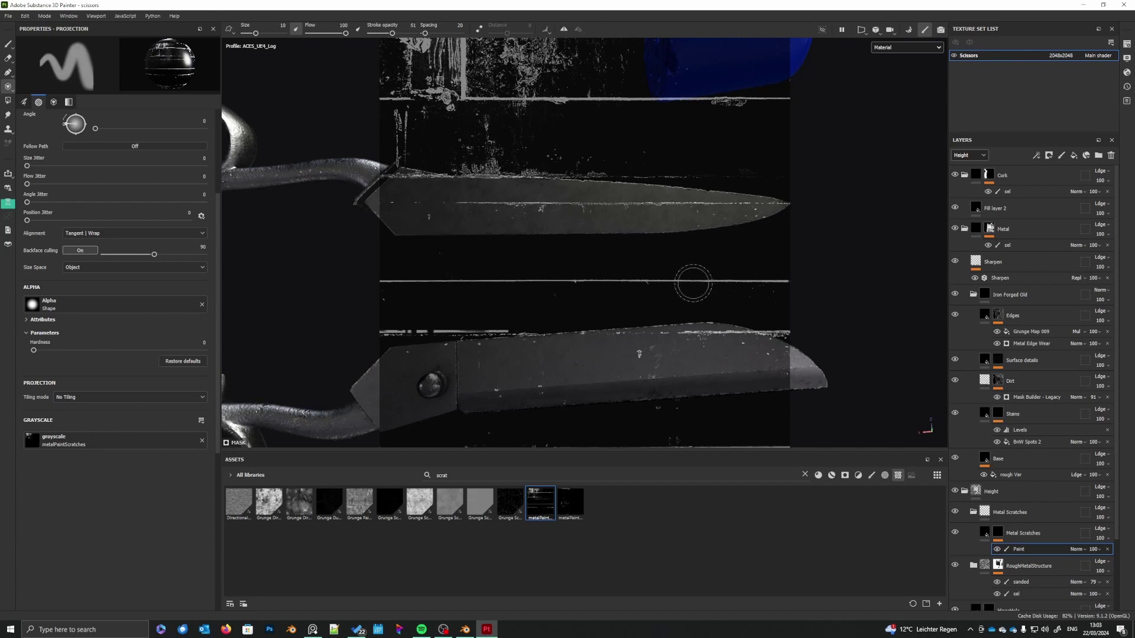
drag(570, 208, 650, 208)
drag(603, 208, 739, 209)
drag(698, 210, 659, 211)
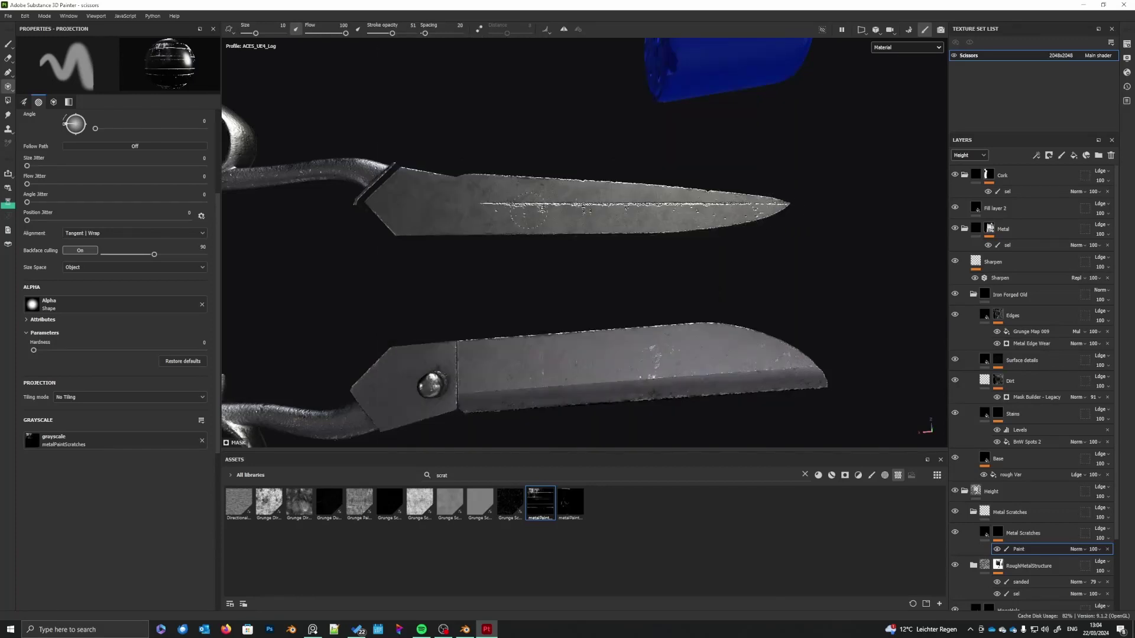
drag(530, 210, 499, 212)
drag(417, 213, 435, 221)
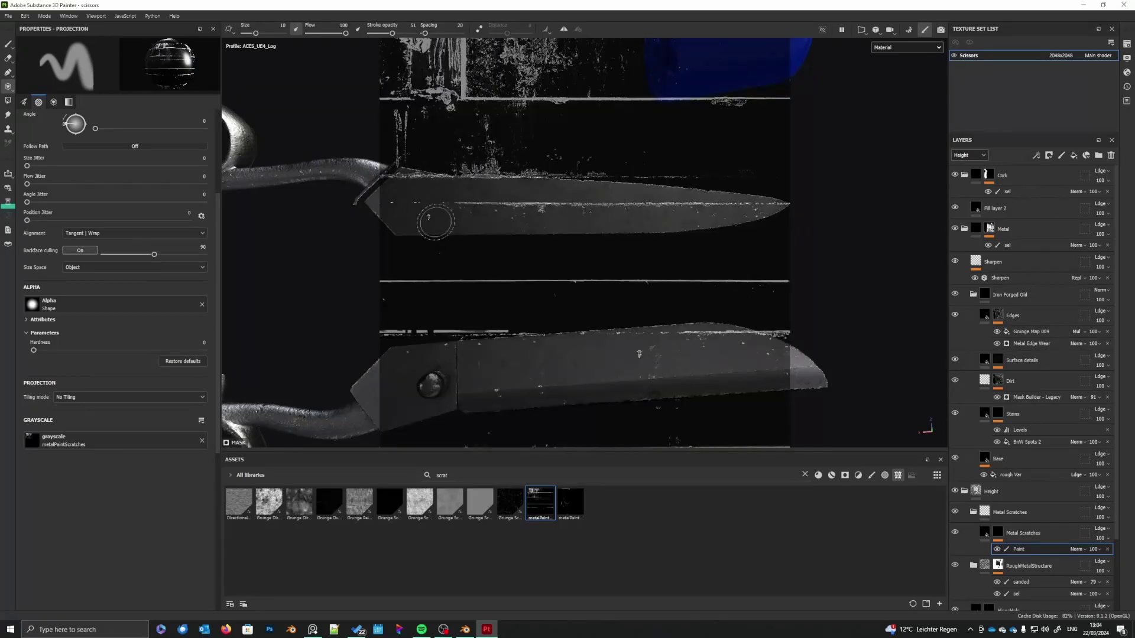
- Reduce the projection brush to stroke opacity 24, size 4.41 and hardness 0.06, and dab faint scratches on the upper blade
mouse_move(490, 234)
alt+middle_down()
mouse_move(639, 237)
mouse_move(552, 241)
mouse_move(530, 220)
alt+middle_up()
drag(392, 34, 381, 35)
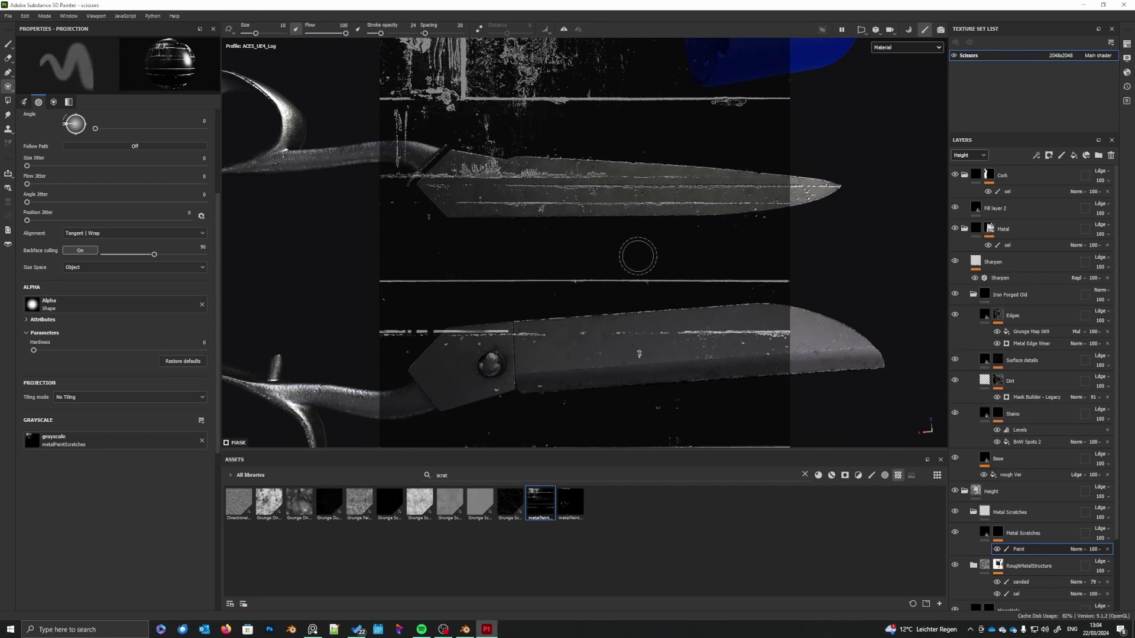
right_click(638, 256)
drag(683, 317, 675, 317)
click(546, 217)
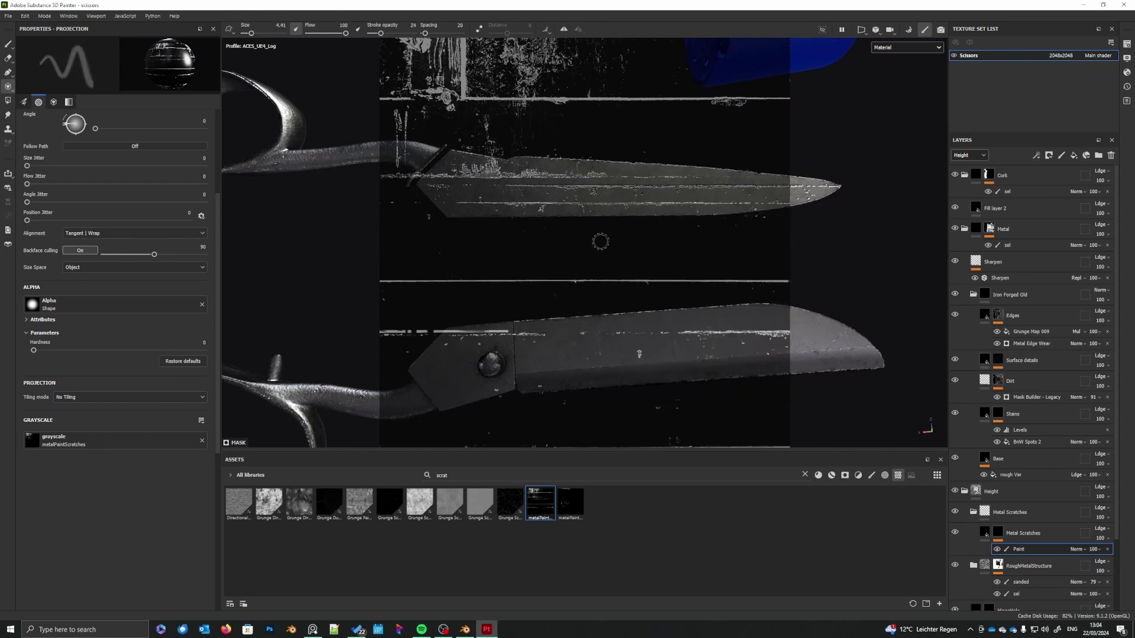
alt+middle_drag(619, 247, 599, 245)
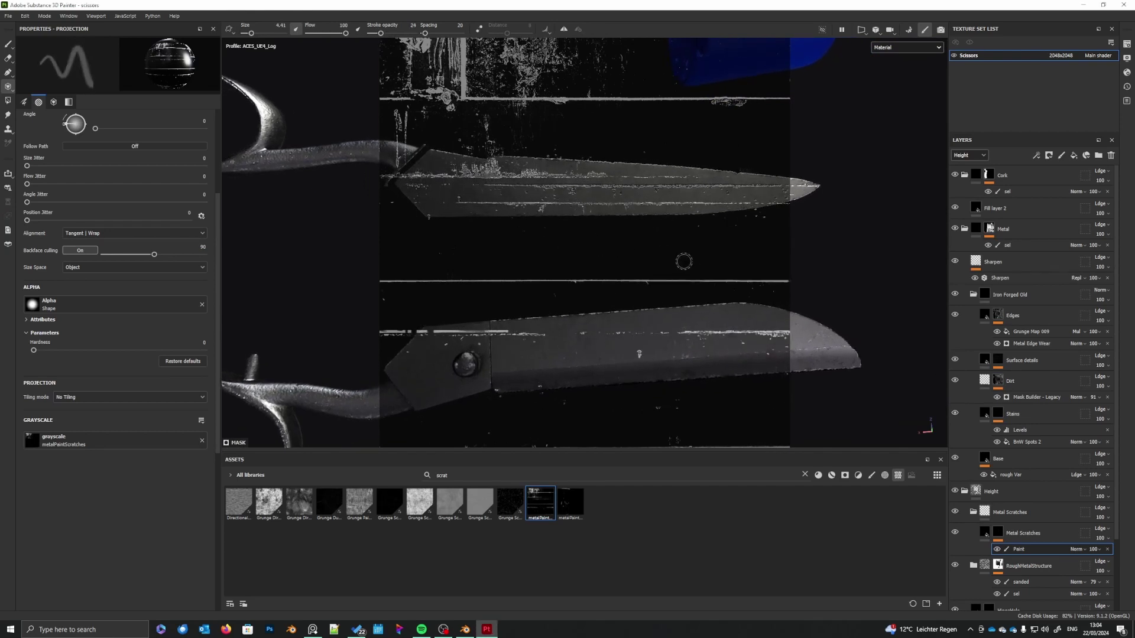
alt+middle_drag(744, 263, 743, 266)
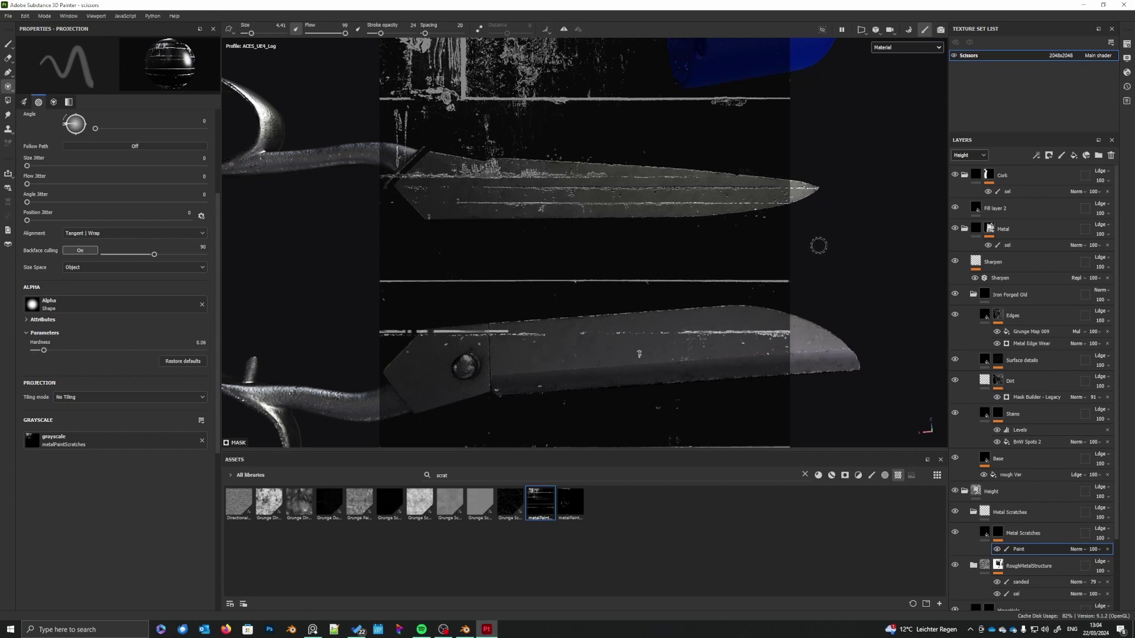
- Project additional faint scratches and specks over both blades, realigning the model under the scratch texture between strokes
mouse_move(819, 246)
alt+mouse_down()
mouse_move(814, 254)
mouse_move(830, 257)
alt+mouse_up()
mouse_move(815, 254)
alt+middle_down()
mouse_move(825, 274)
mouse_move(826, 240)
mouse_move(807, 411)
mouse_move(761, 419)
alt+middle_up()
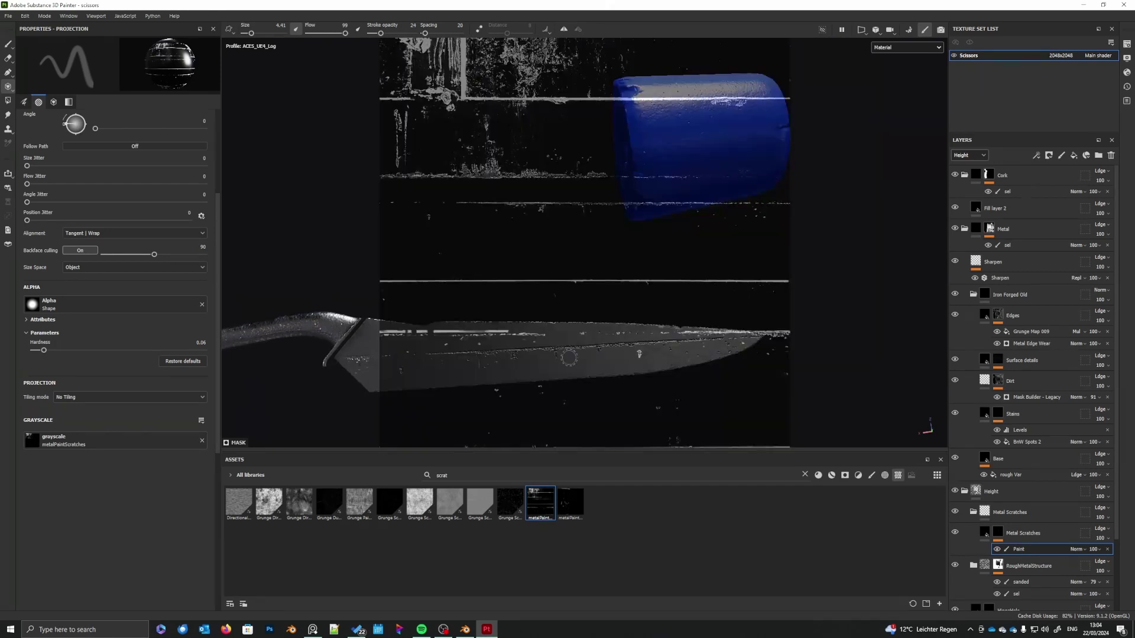
mouse_move(569, 358)
alt+middle_down()
mouse_move(654, 385)
mouse_move(726, 383)
alt+middle_up()
alt+middle_drag(615, 380, 612, 253)
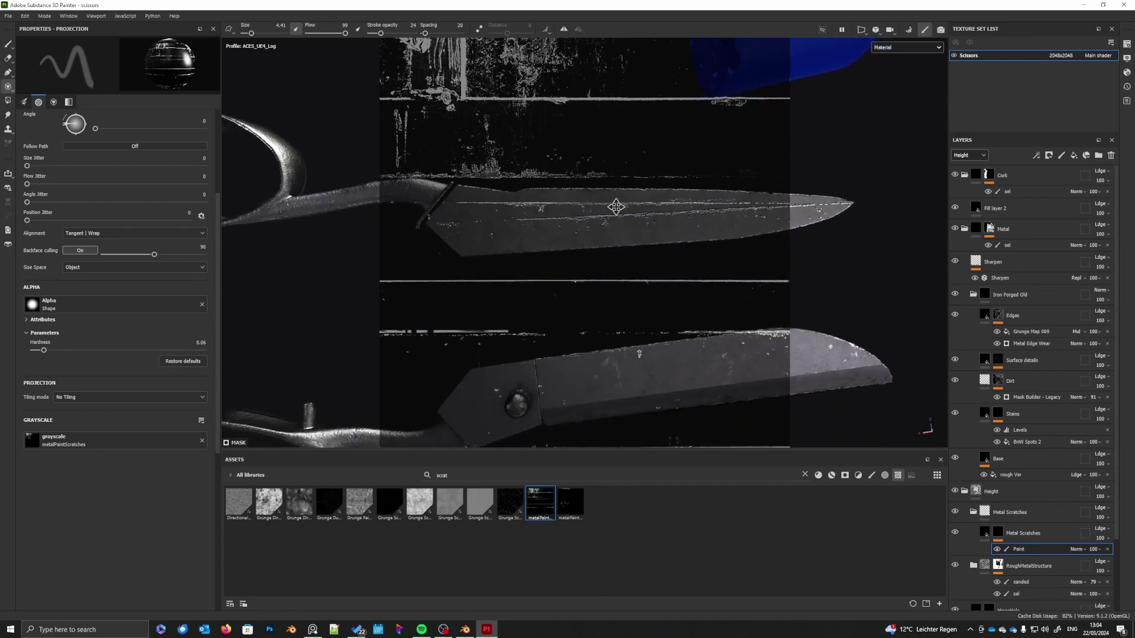
alt+middle_drag(618, 207, 693, 222)
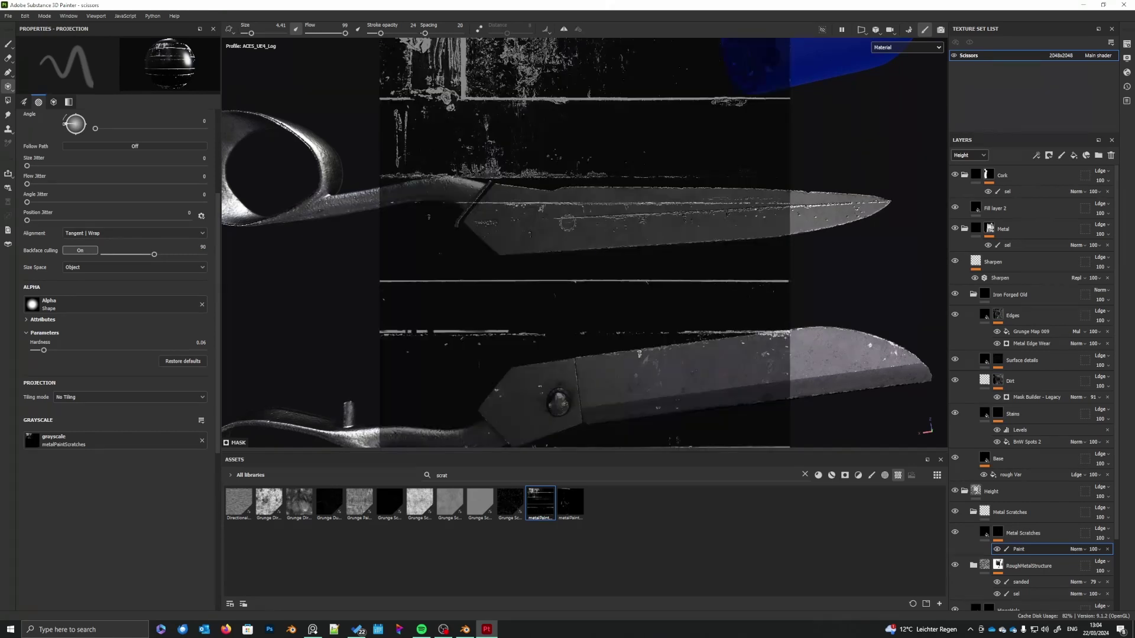
mouse_move(692, 294)
alt+middle_down()
mouse_move(671, 310)
mouse_move(641, 305)
mouse_move(641, 323)
alt+middle_up()
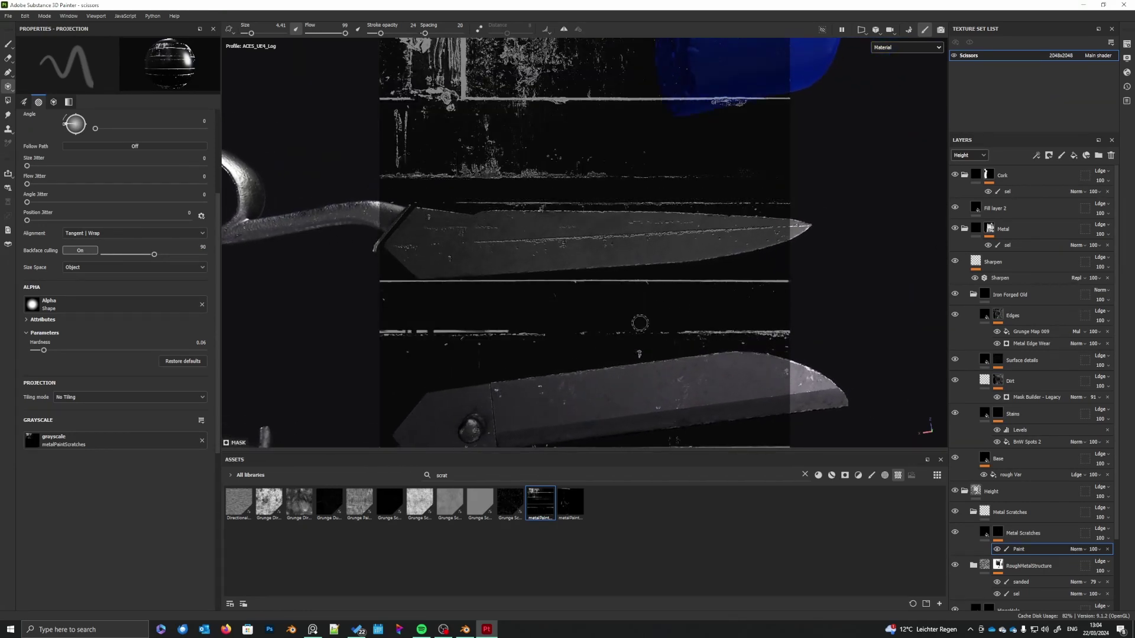
key(alt)
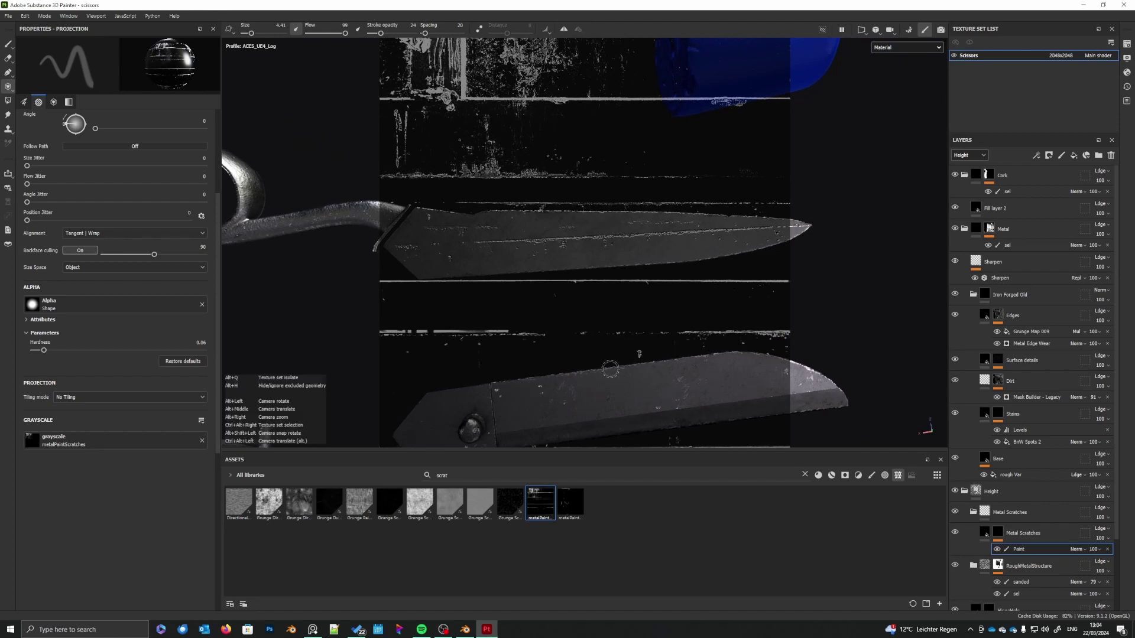
- Set the brush size to 1.9 and project fine scratches along the upper blade's back edge toward the tip
alt+middle_drag(614, 297, 630, 249)
right_click(629, 249)
drag(682, 255, 674, 256)
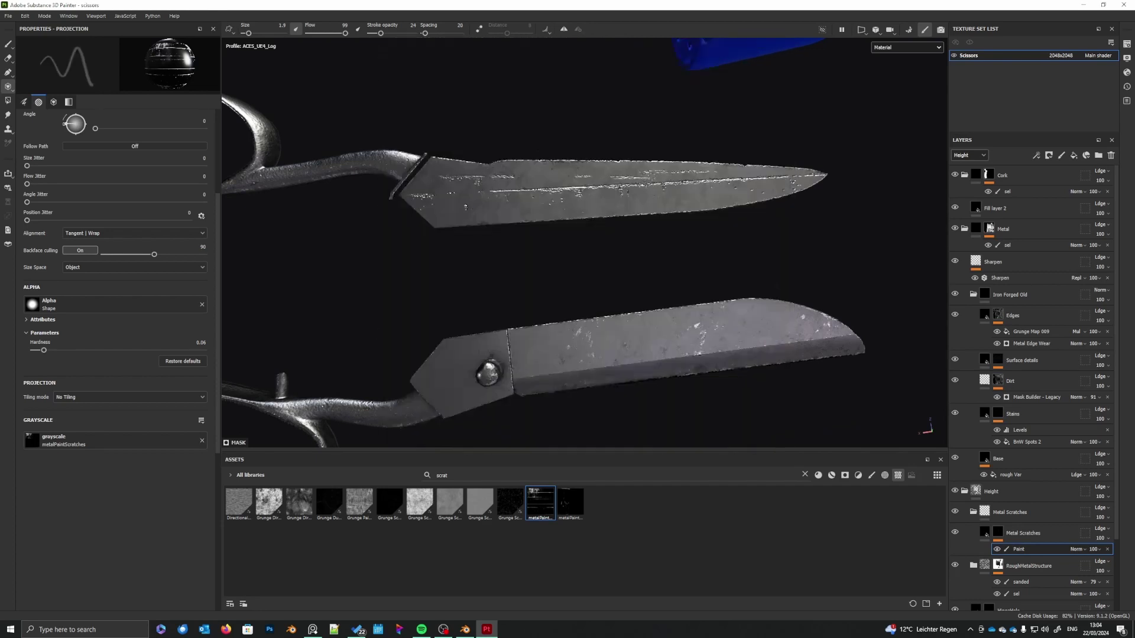
alt+middle_drag(686, 214, 723, 267)
alt+right_drag(723, 267, 674, 243)
alt+middle_drag(674, 243, 658, 422)
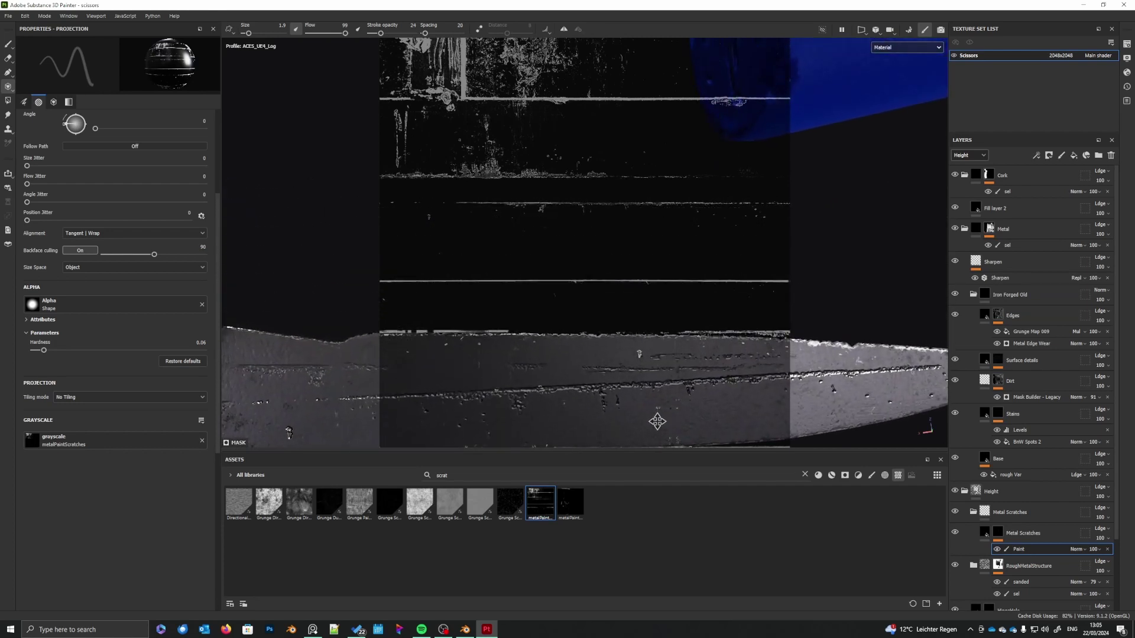
drag(532, 339, 526, 339)
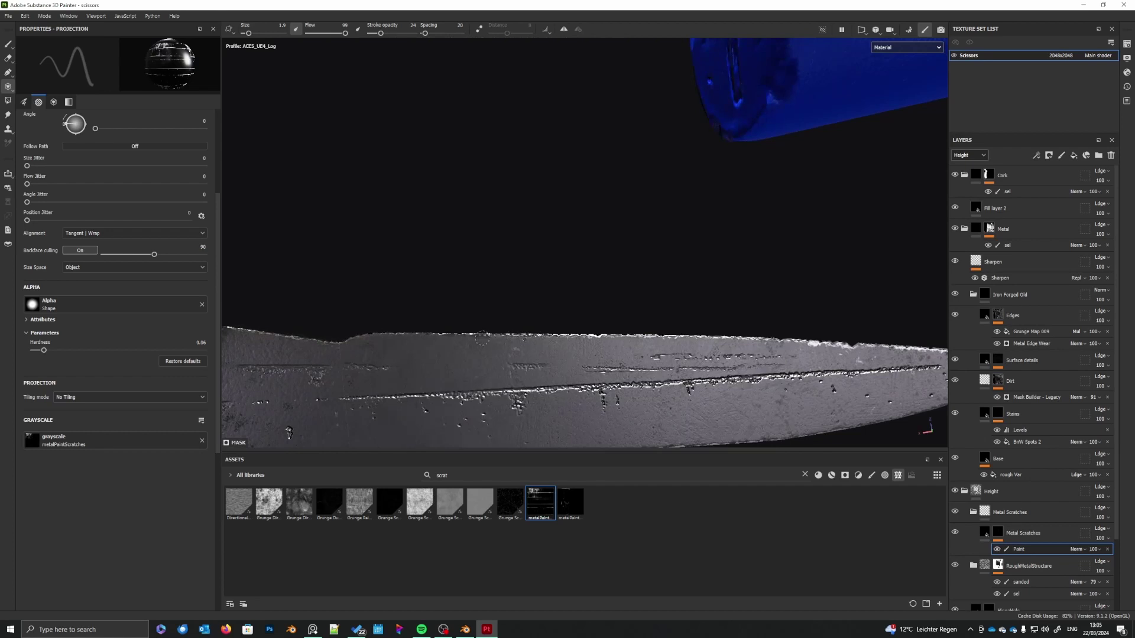
alt+middle_drag(598, 357, 568, 226)
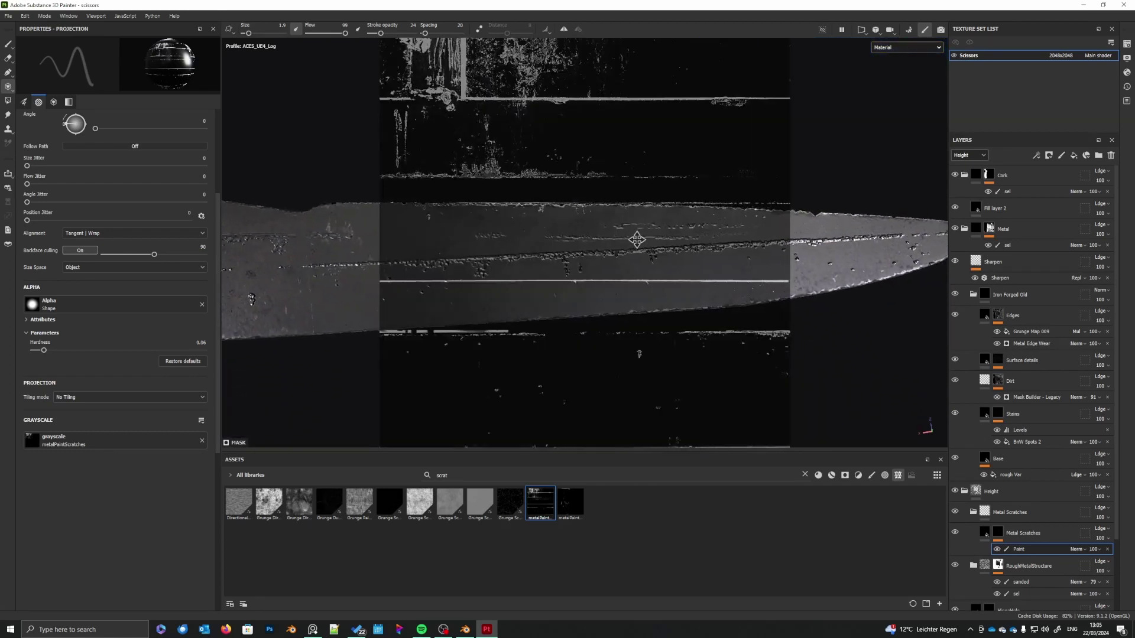
mouse_move(636, 239)
alt+middle_down()
mouse_move(548, 225)
mouse_move(552, 213)
mouse_move(550, 317)
mouse_move(586, 357)
mouse_move(542, 347)
mouse_move(527, 358)
alt+middle_up()
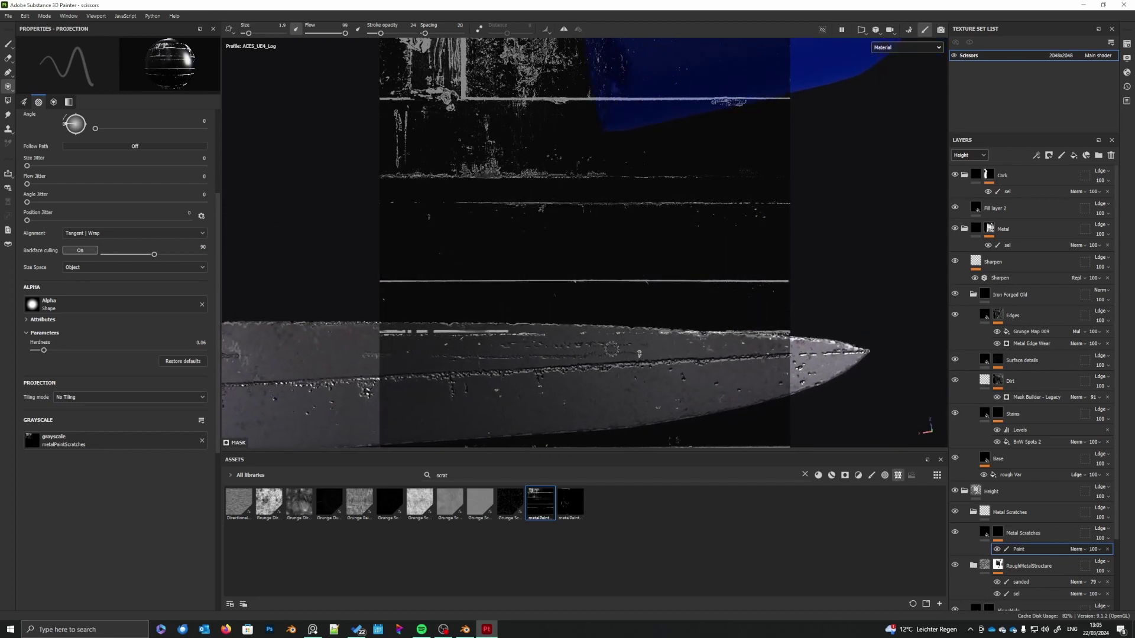
drag(705, 331, 691, 331)
- Project faint scratches onto the wide lower blade and beside its pivot plate at stroke opacity 24
alt+right_drag(637, 322, 653, 348)
alt+middle_drag(653, 349, 677, 249)
alt+middle_drag(670, 305, 669, 257)
alt+right_drag(672, 294, 678, 247)
mouse_move(677, 314)
alt+middle_down()
mouse_move(686, 322)
mouse_move(707, 262)
mouse_move(658, 292)
mouse_move(700, 256)
mouse_move(736, 263)
alt+middle_up()
alt+drag(817, 325, 707, 335)
alt+middle_drag(708, 335, 710, 365)
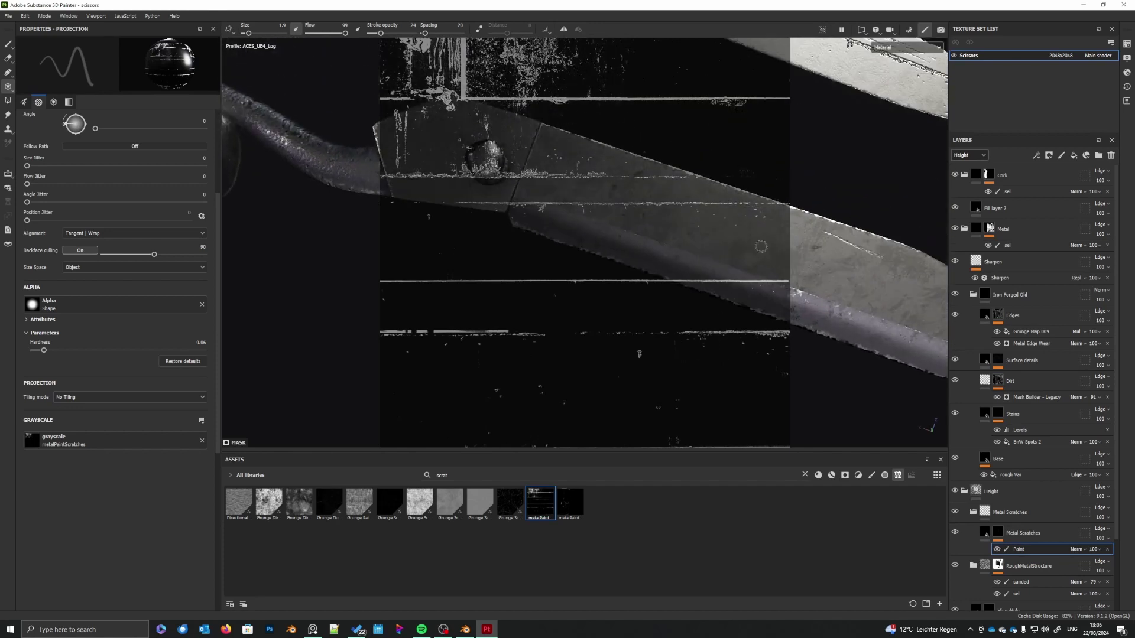
drag(764, 212, 685, 244)
mouse_move(684, 246)
alt+middle_down()
mouse_move(711, 284)
mouse_move(729, 220)
mouse_move(659, 223)
alt+middle_up()
drag(545, 147, 569, 156)
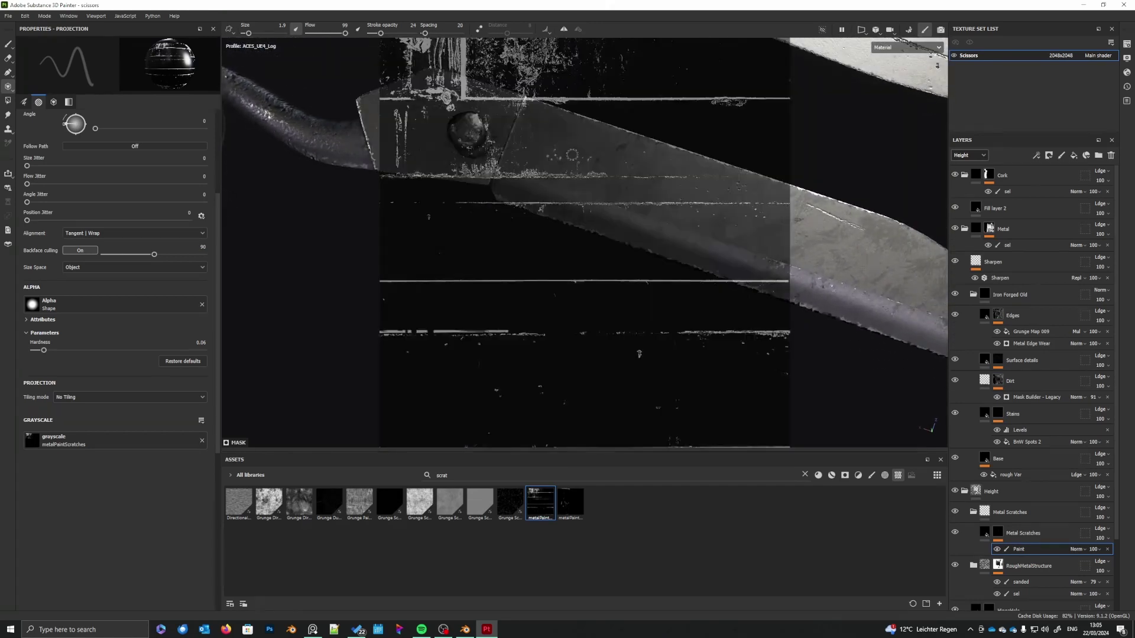
- Project faint crosswise scratches along the wide blade, with its length turned perpendicular to the scratch texture's lines
mouse_move(563, 133)
alt+middle_down()
mouse_move(624, 178)
mouse_move(643, 157)
mouse_move(507, 122)
alt+middle_up()
alt+middle_drag(615, 275, 607, 302)
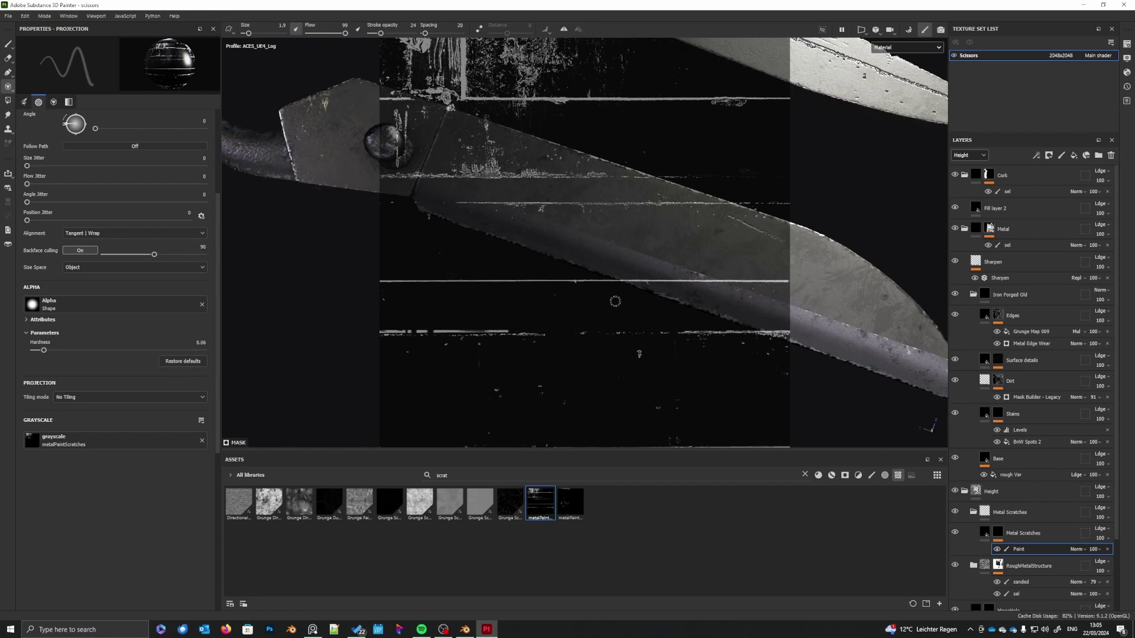
alt+middle_drag(615, 301, 587, 310)
alt+drag(599, 301, 571, 153)
mouse_move(511, 128)
mouse_down()
mouse_move(523, 154)
mouse_move(536, 140)
mouse_up()
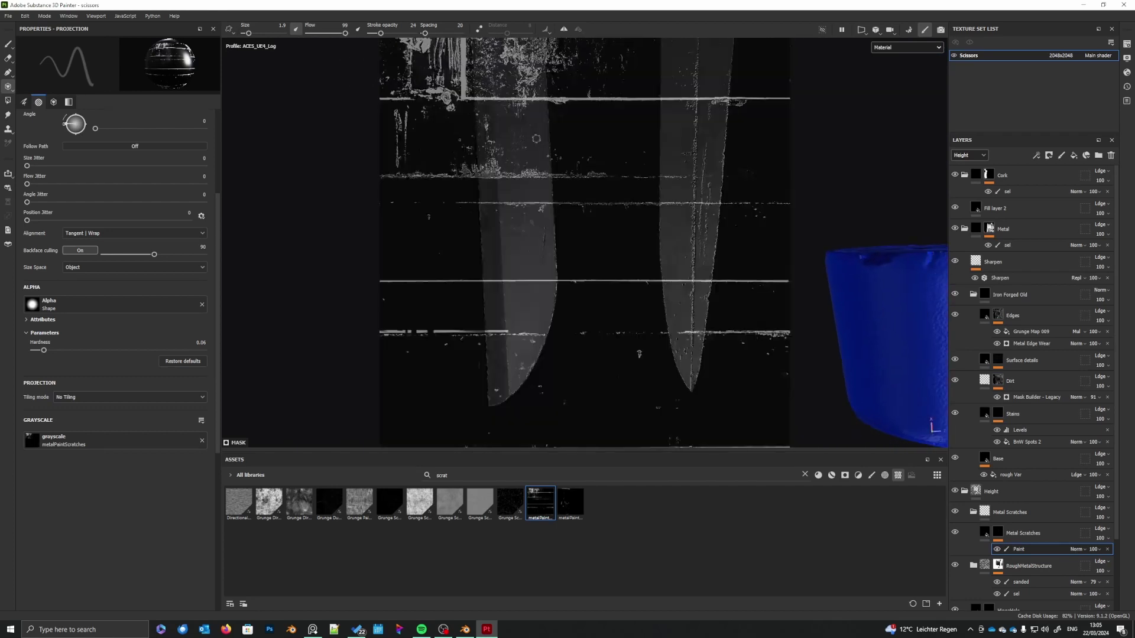
mouse_move(564, 172)
alt+middle_down()
mouse_move(572, 213)
mouse_move(624, 152)
mouse_move(647, 147)
alt+middle_up()
mouse_move(605, 72)
mouse_down()
mouse_move(600, 55)
mouse_move(609, 97)
mouse_up()
drag(610, 88, 615, 93)
alt+middle_drag(656, 80, 663, 26)
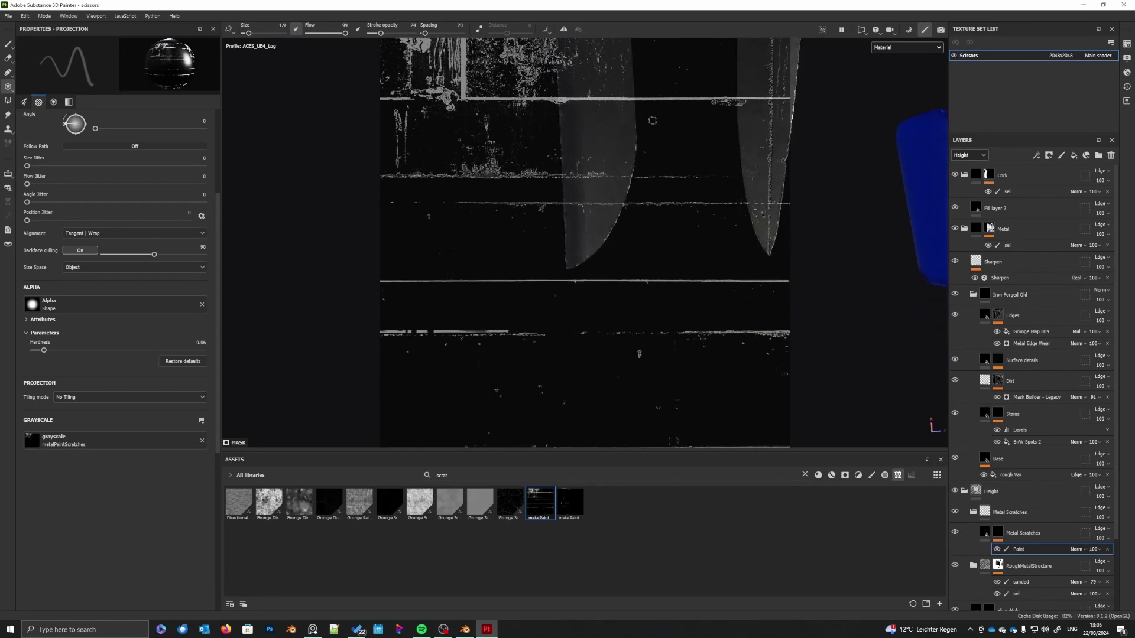
- Project faint crosswise scratches along the narrow blade toward its tip with the same scratch texture
alt+middle_drag(660, 145, 675, 80)
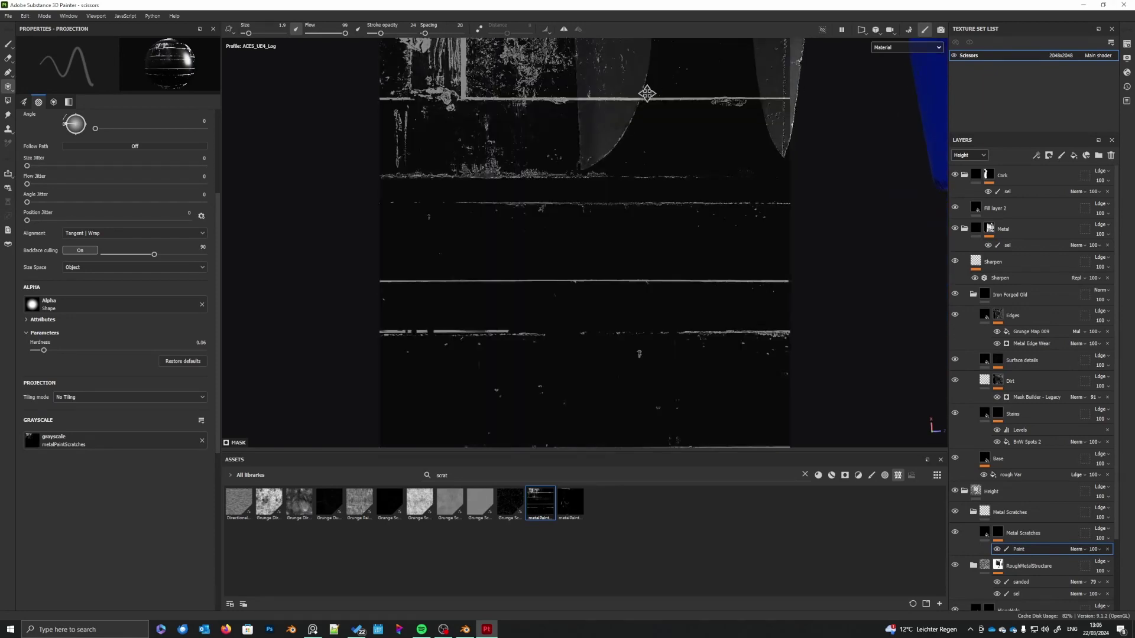
alt+middle_drag(647, 93, 607, 220)
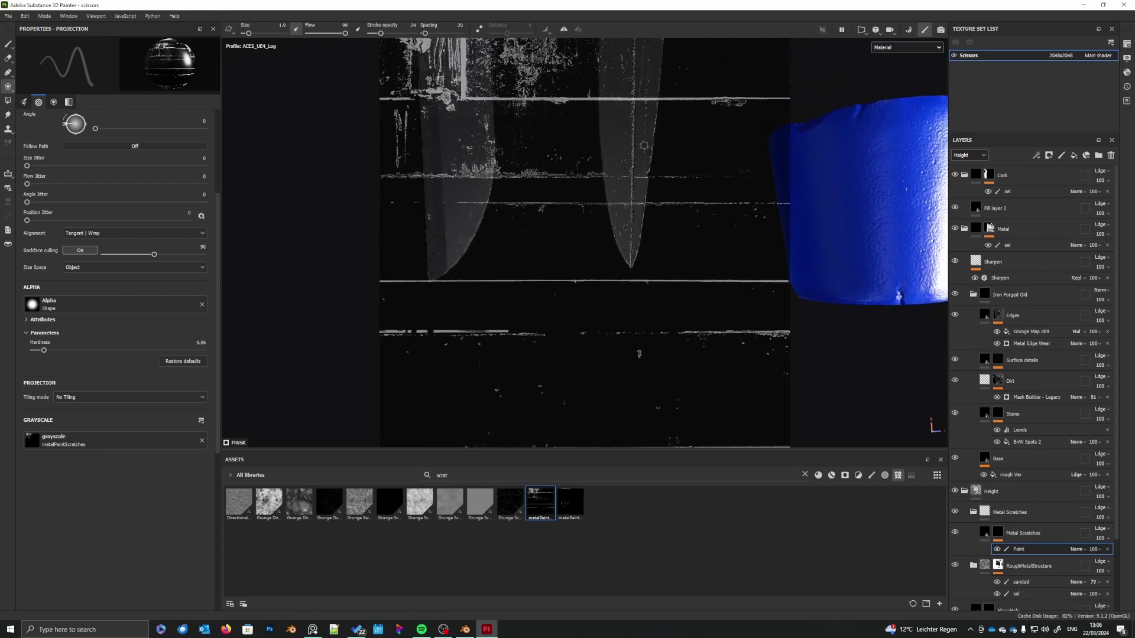
alt+middle_drag(644, 145, 623, 208)
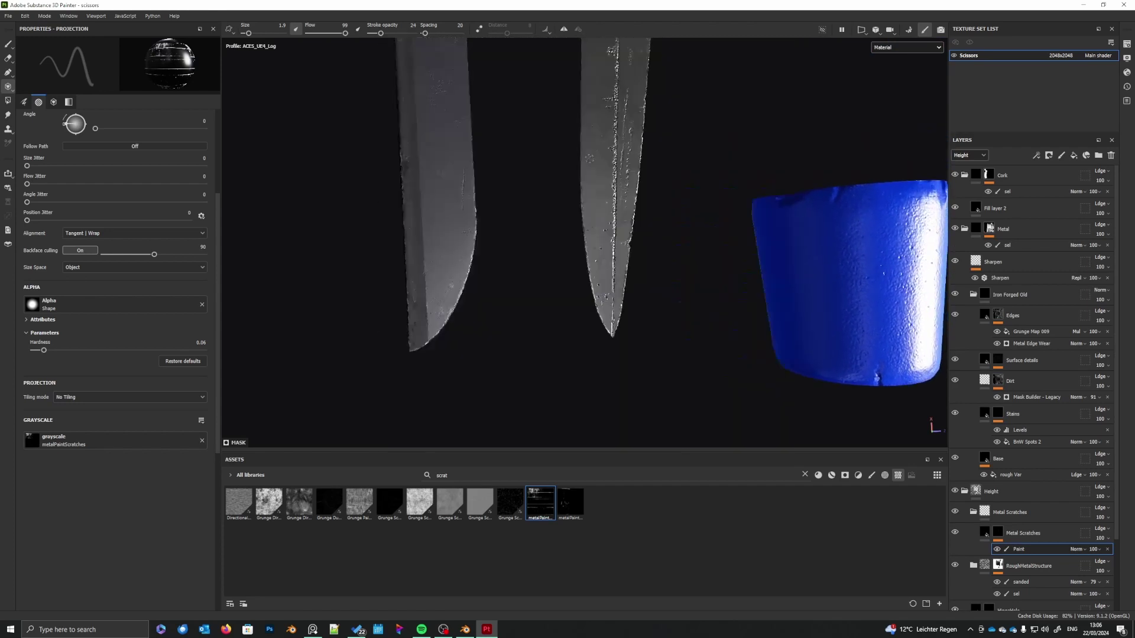
alt+middle_drag(589, 159, 495, 260)
alt+right_drag(534, 271, 536, 273)
alt+drag(536, 274, 532, 201)
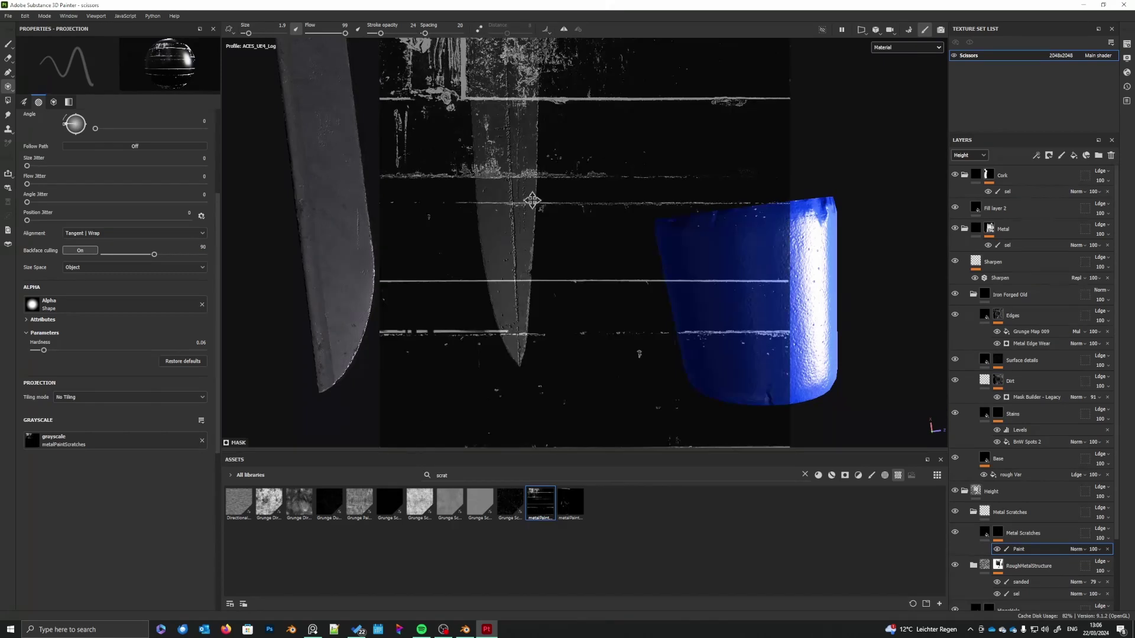
alt+middle_drag(532, 201, 549, 142)
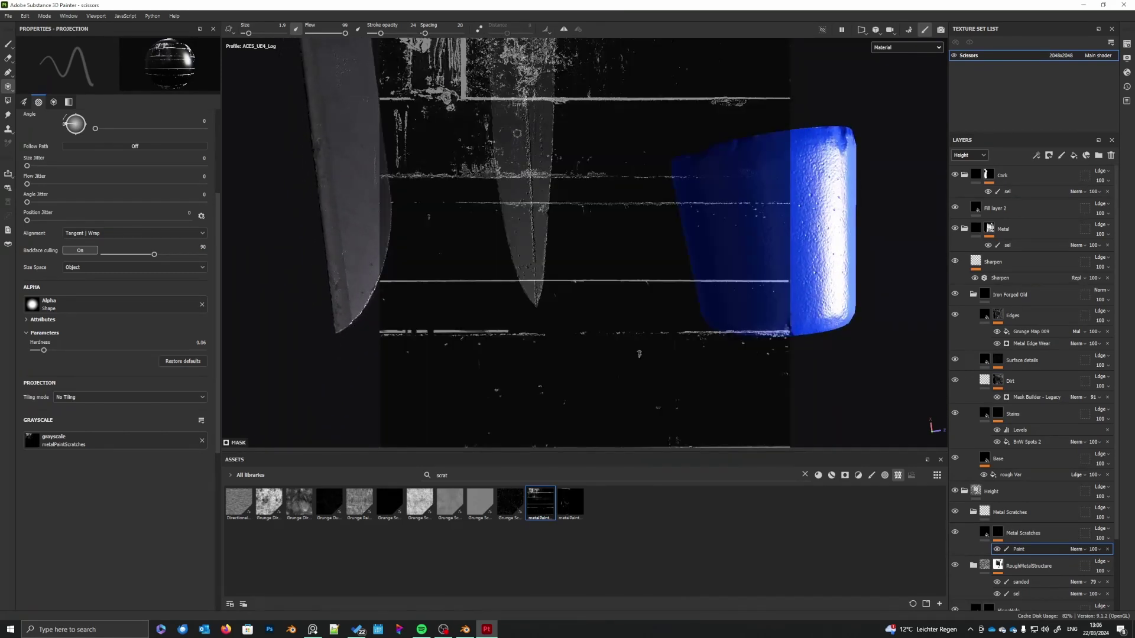
alt+drag(556, 205, 477, 279)
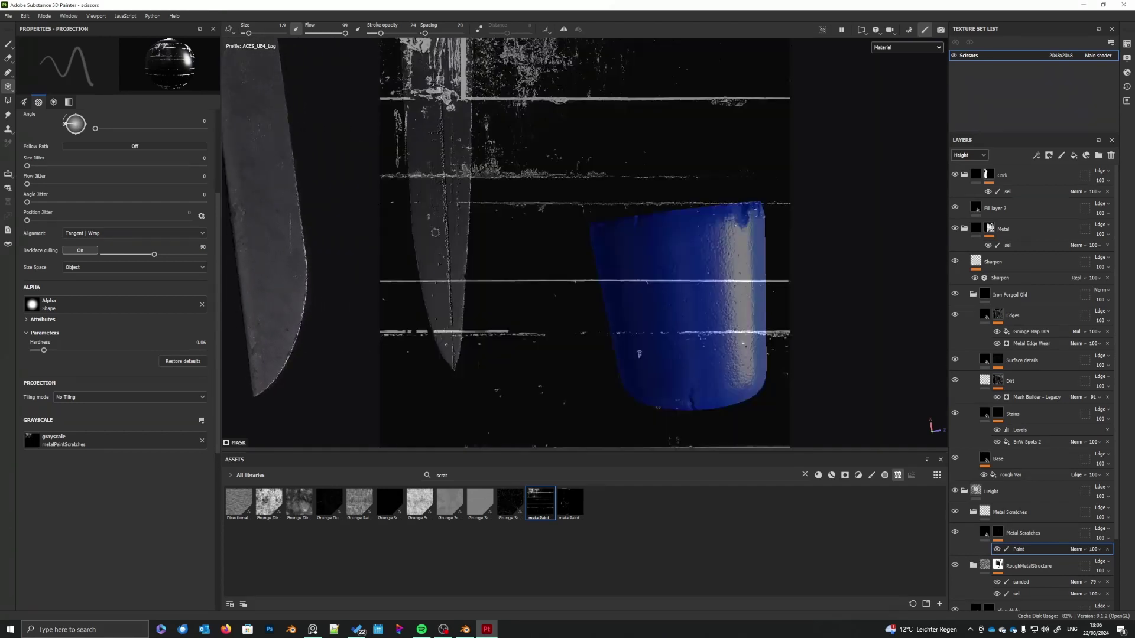
mouse_move(435, 232)
alt+mouse_down()
mouse_move(527, 253)
mouse_move(537, 235)
mouse_move(441, 263)
mouse_move(580, 284)
mouse_move(579, 301)
mouse_move(599, 247)
mouse_move(603, 309)
mouse_move(651, 178)
alt+mouse_up()
mouse_move(621, 62)
mouse_down()
mouse_move(588, 101)
mouse_move(613, 175)
mouse_move(591, 246)
mouse_up()
- Lower the stroke opacity to 15 and project light scratches onto the pivot plate around the screw
ctrl+alt+drag(441, 273, 668, 199)
alt+drag(669, 198, 652, 317)
ctrl+alt+drag(647, 266, 636, 148)
mouse_move(594, 73)
mouse_down()
mouse_move(587, 86)
mouse_move(548, 87)
mouse_move(558, 92)
mouse_up()
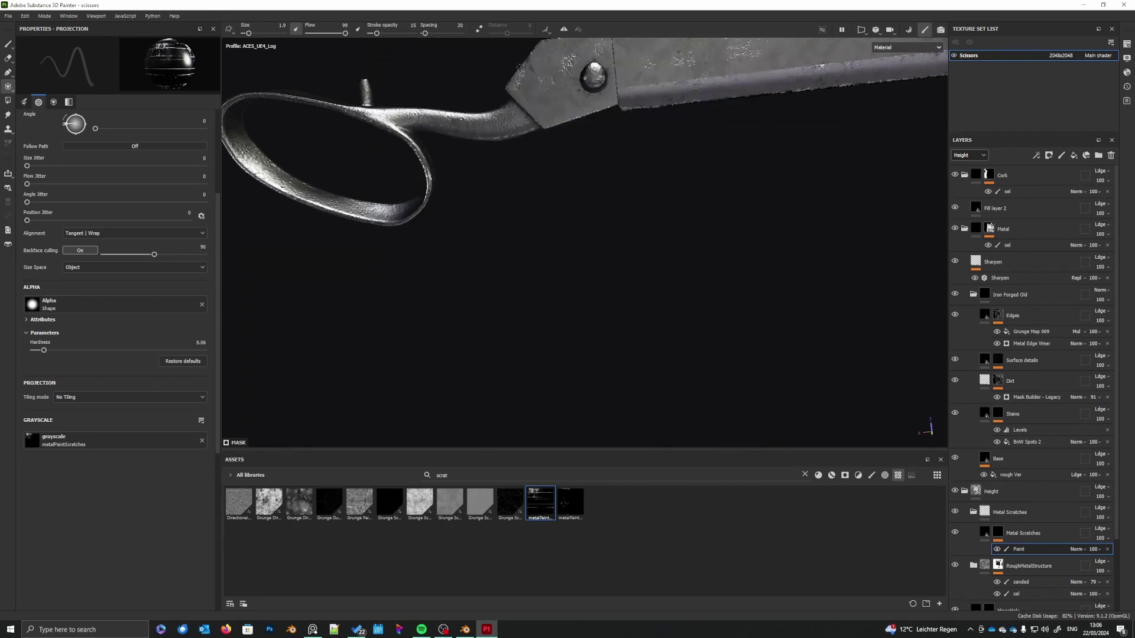
alt+middle_drag(565, 108, 533, 72)
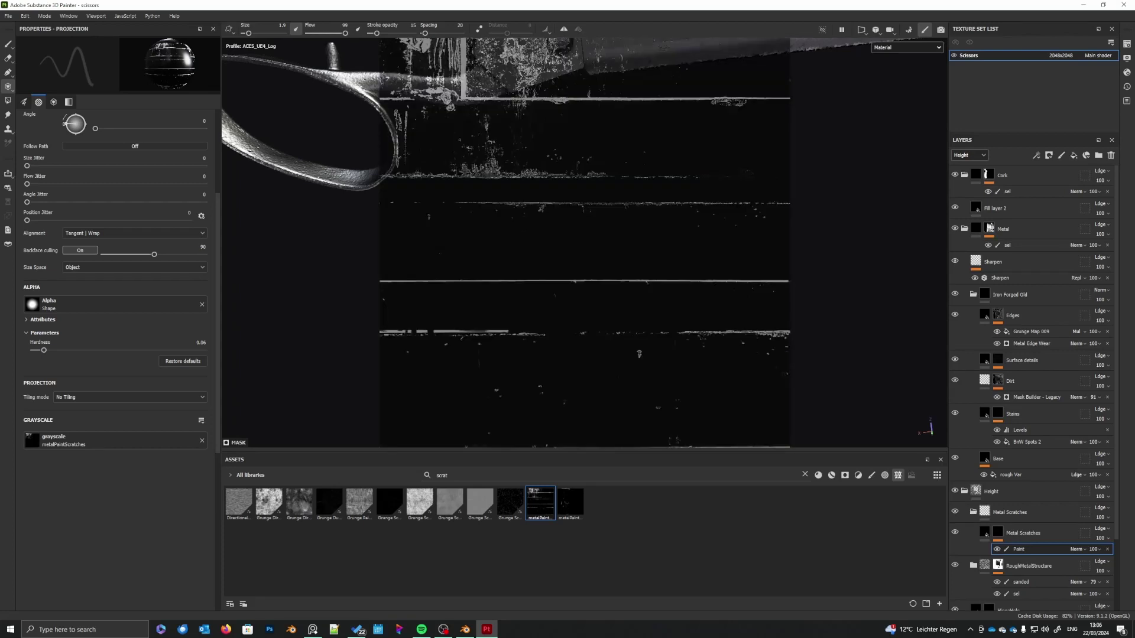
alt+middle_drag(598, 85, 557, 183)
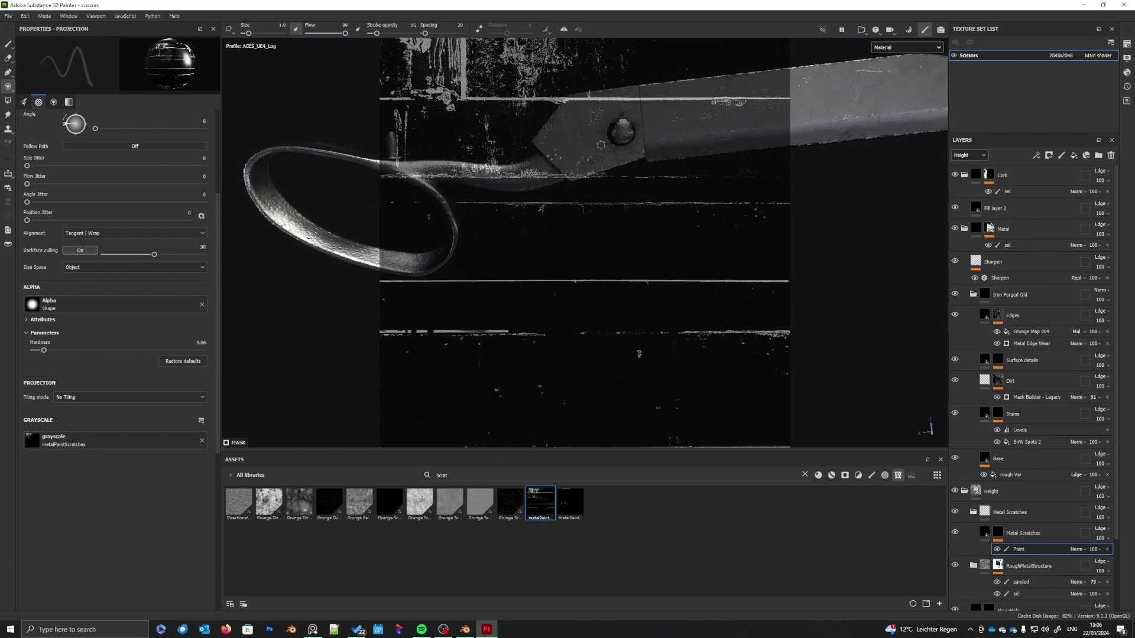
alt+drag(601, 144, 651, 96)
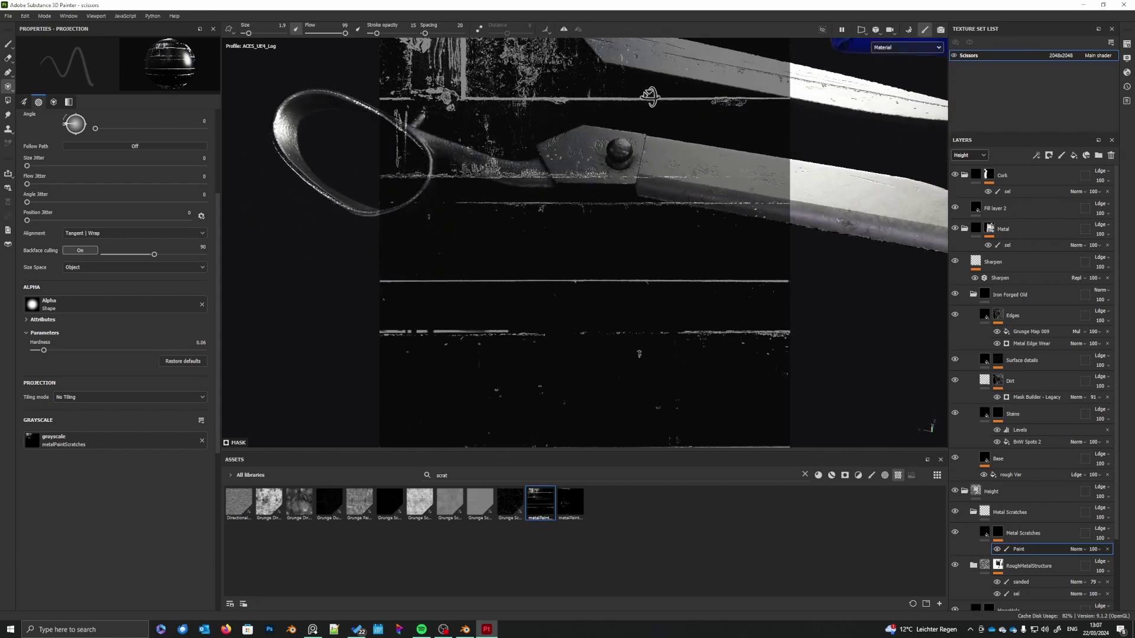
alt+middle_drag(650, 96, 646, 95)
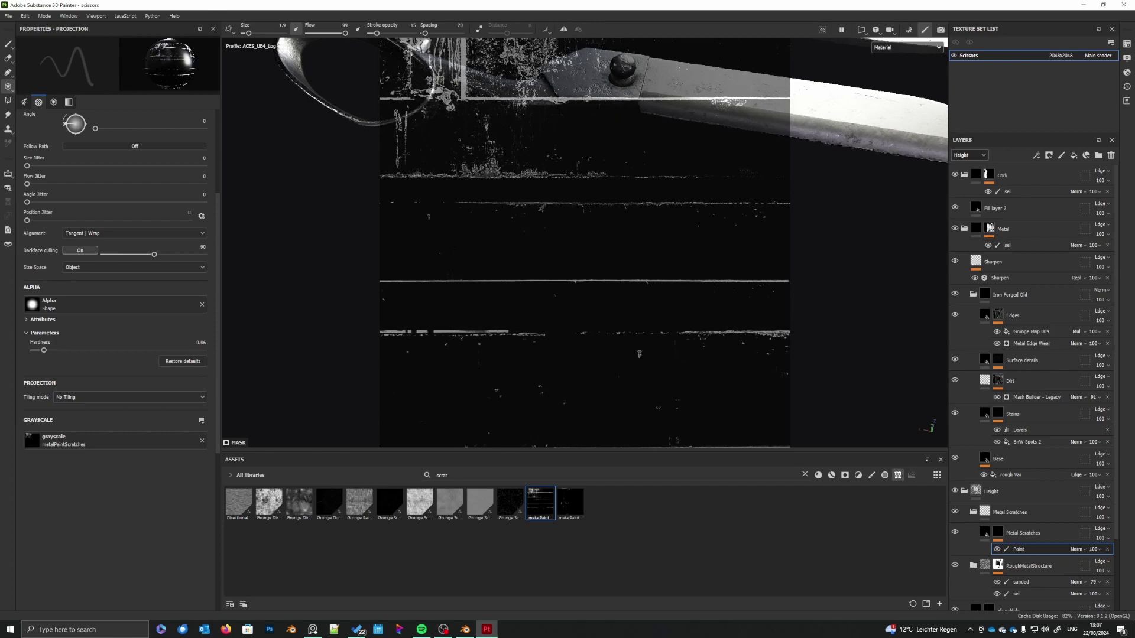
middle_drag(601, 124, 582, 199)
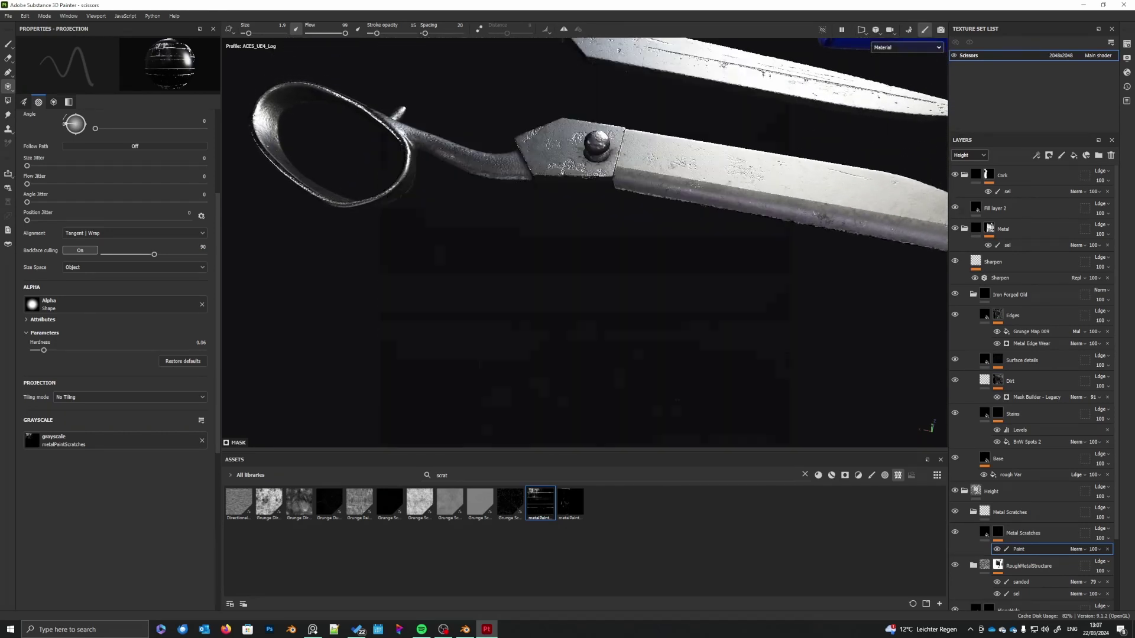
alt+drag(588, 165, 563, 187)
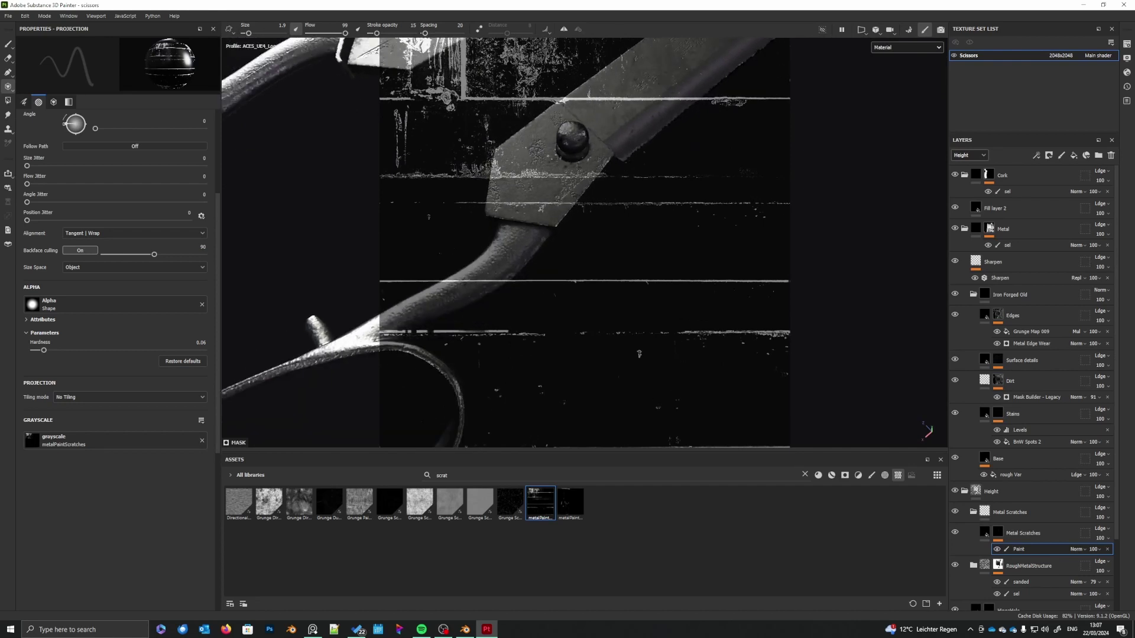
mouse_move(562, 187)
alt+mouse_down()
mouse_move(611, 211)
mouse_move(578, 164)
mouse_move(535, 169)
mouse_move(552, 186)
mouse_move(526, 189)
mouse_move(545, 210)
mouse_move(520, 201)
mouse_move(373, 223)
mouse_move(530, 205)
mouse_move(523, 180)
mouse_move(510, 197)
mouse_move(489, 133)
mouse_move(490, 160)
alt+mouse_up()
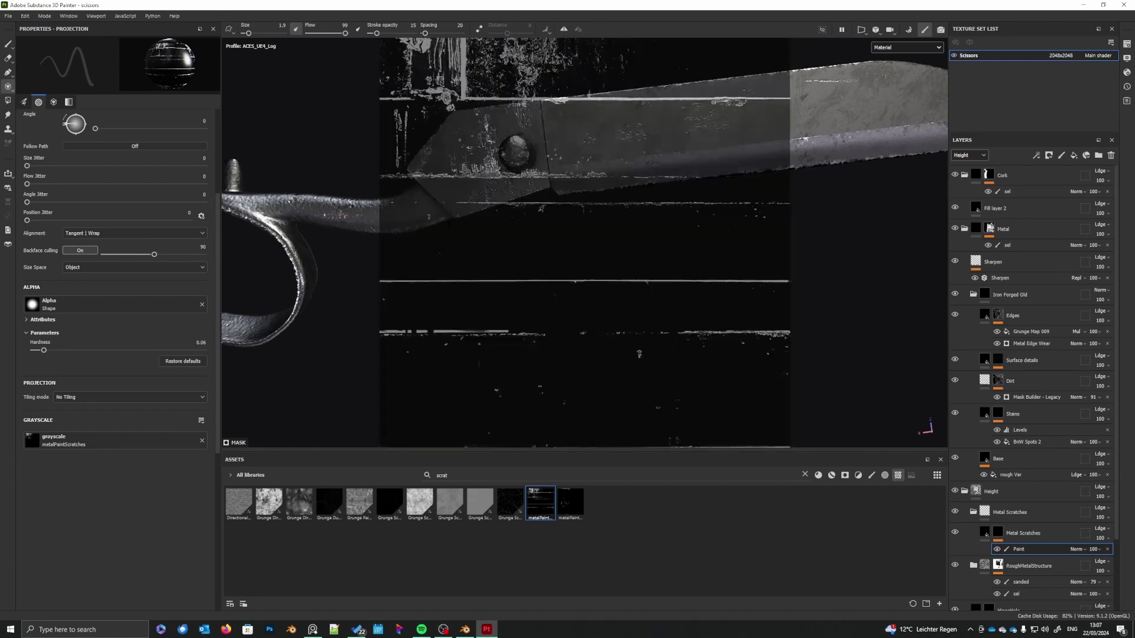
- Project scratches over the handle-side base of the blade without the screw and set the stroke opacity to 38
alt+middle_drag(528, 199, 527, 259)
alt+drag(527, 258, 556, 198)
scroll(558, 204, down, 5)
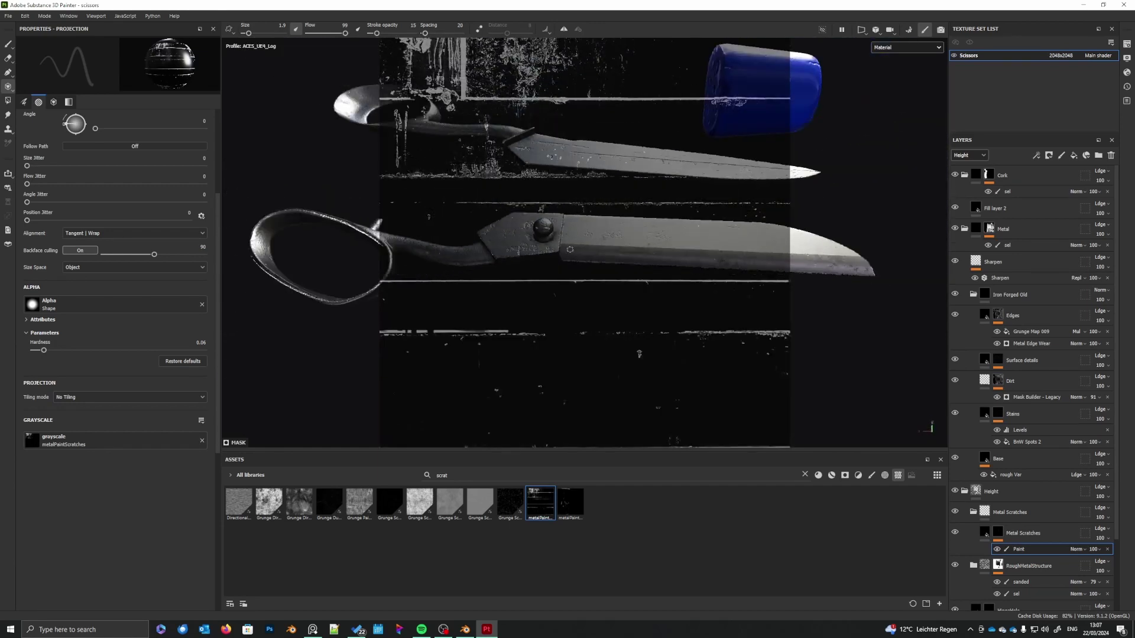
alt+middle_drag(572, 219, 619, 279)
scroll(620, 279, up, 5)
alt+drag(532, 209, 570, 325)
mouse_move(590, 257)
alt+middle_down()
mouse_move(564, 266)
mouse_move(558, 220)
mouse_move(594, 236)
alt+middle_up()
scroll(576, 230, down, 3)
scroll(597, 236, up, 3)
alt+drag(596, 236, 593, 235)
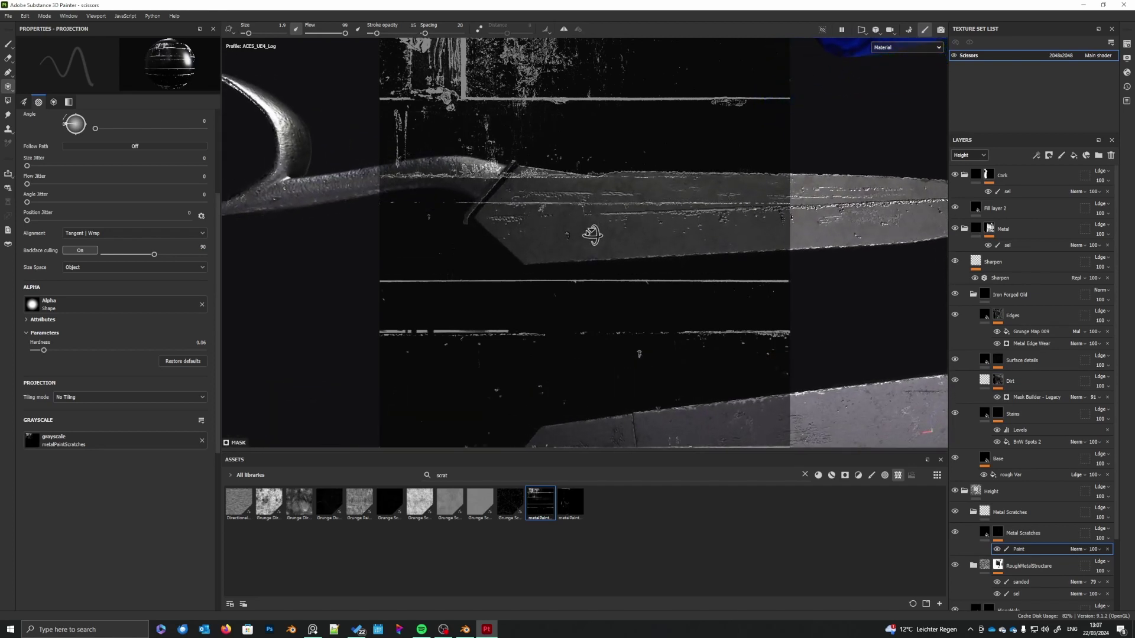
alt+middle_drag(592, 231, 583, 257)
mouse_move(580, 256)
mouse_down()
mouse_move(582, 266)
mouse_move(577, 248)
mouse_move(550, 236)
mouse_move(516, 257)
mouse_move(526, 245)
mouse_up()
mouse_move(526, 245)
mouse_down()
mouse_move(586, 218)
mouse_move(584, 227)
mouse_move(522, 218)
mouse_move(550, 227)
mouse_up()
mouse_move(552, 227)
mouse_down()
mouse_move(579, 231)
mouse_move(546, 231)
mouse_move(601, 264)
mouse_move(794, 254)
mouse_move(861, 264)
mouse_up()
- Project crosswise scratches at stroke opacity 38 over the angled base plate of the screwless blade
alt+middle_drag(613, 258, 655, 342)
alt+drag(656, 383, 660, 379)
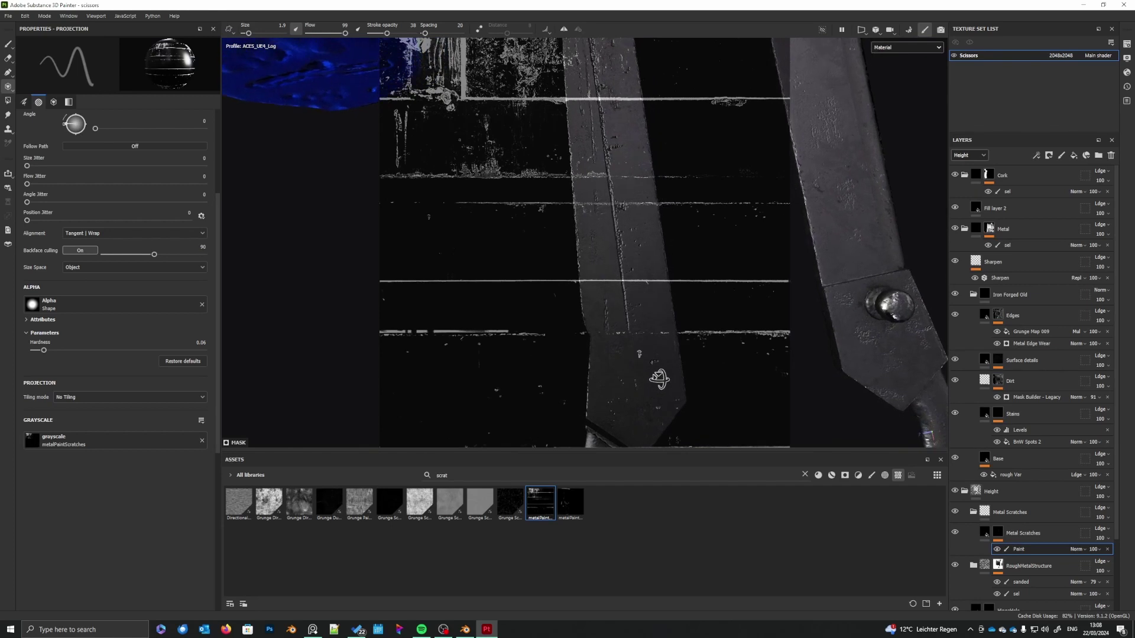
alt+middle_drag(634, 377, 632, 380)
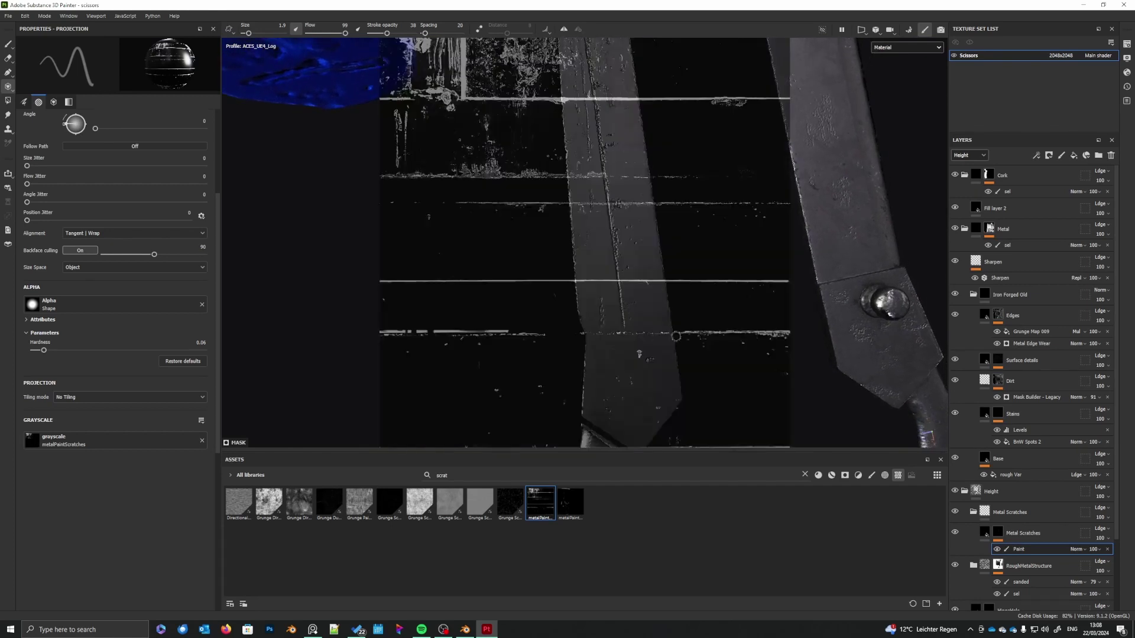
alt+middle_drag(671, 355, 678, 355)
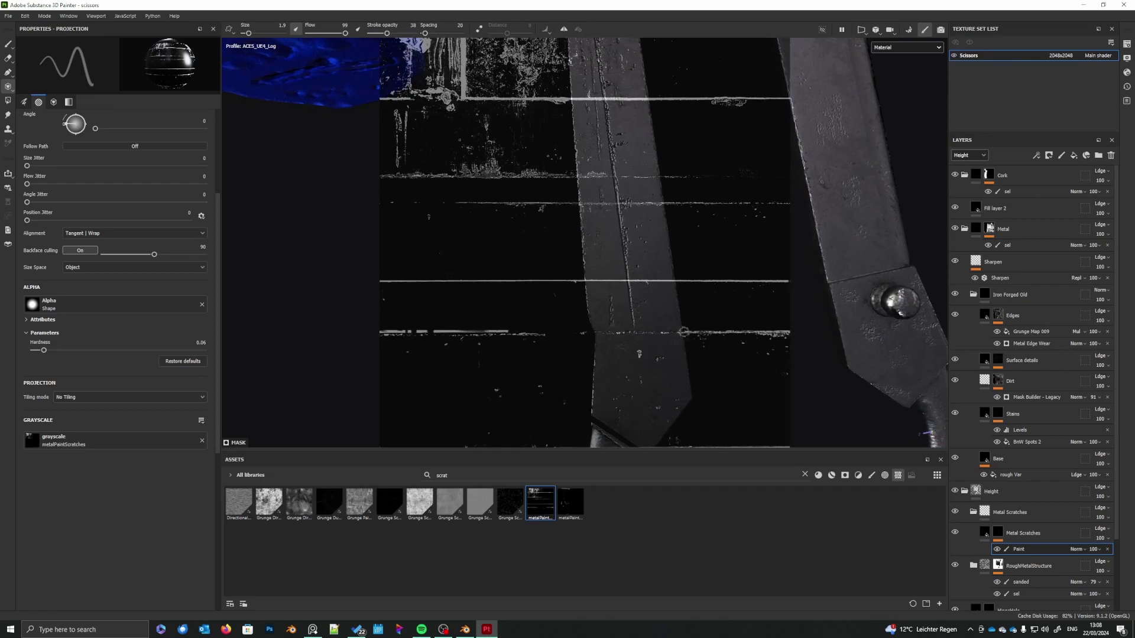
mouse_move(683, 331)
alt+mouse_down()
mouse_move(676, 340)
mouse_move(697, 294)
mouse_move(621, 291)
mouse_move(638, 231)
mouse_move(661, 283)
alt+mouse_up()
drag(645, 356, 687, 339)
alt+right_drag(687, 339, 597, 311)
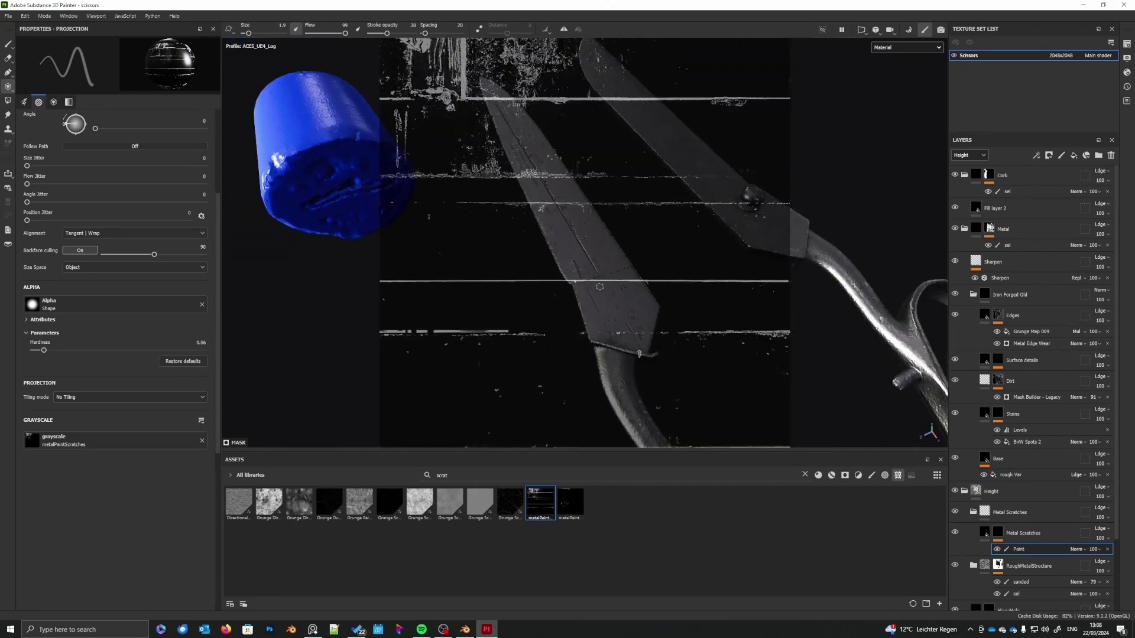
alt+drag(599, 287, 690, 295)
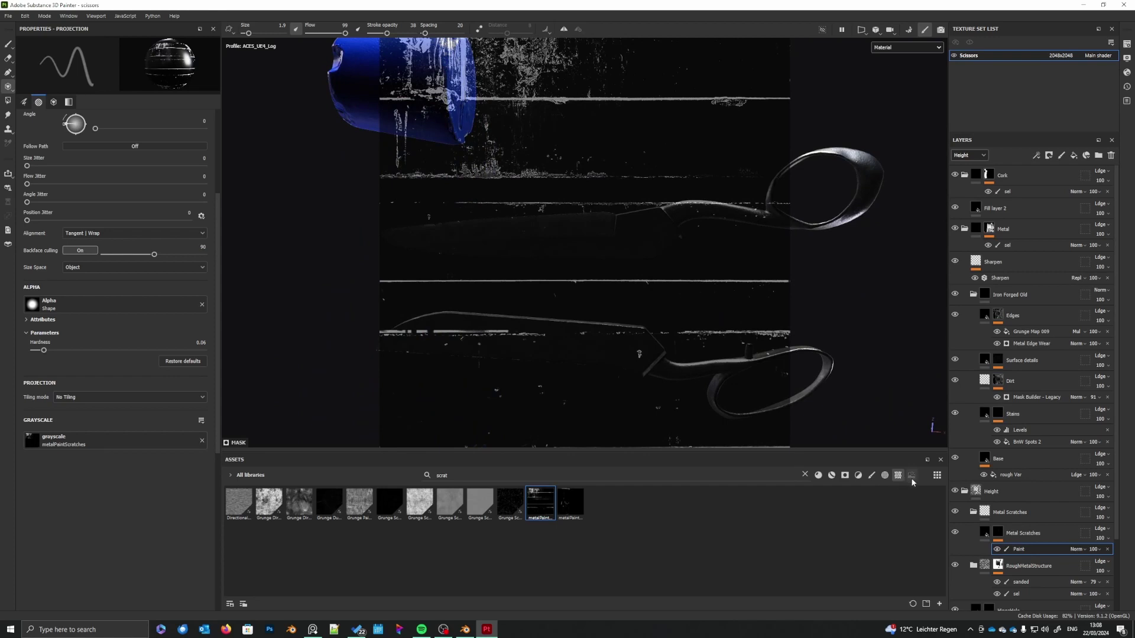
click(941, 459)
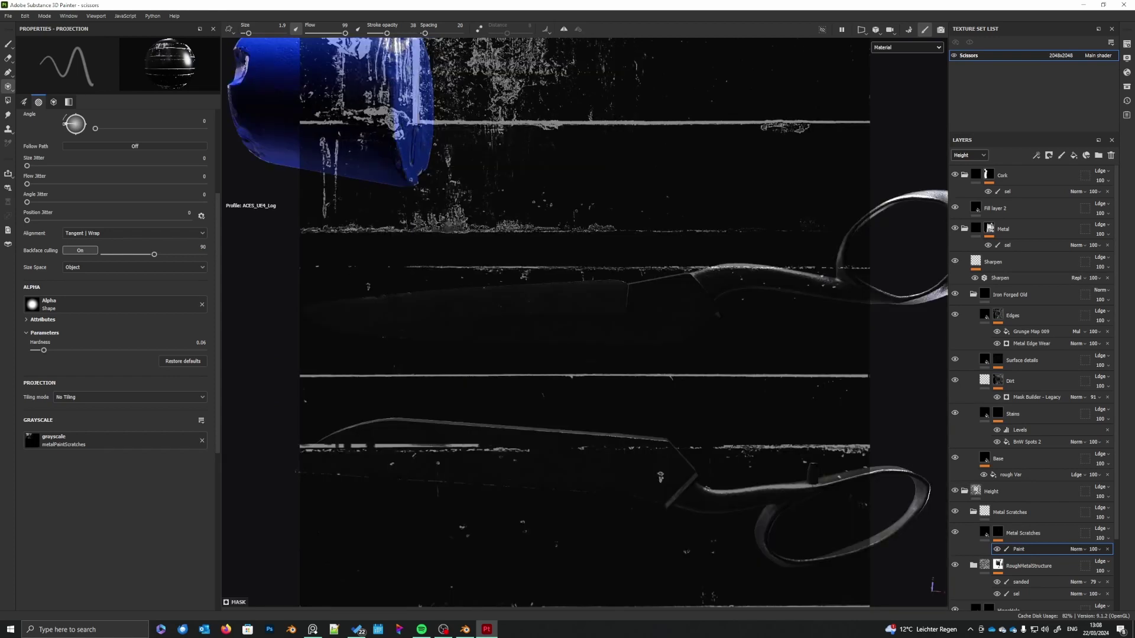
click(1128, 89)
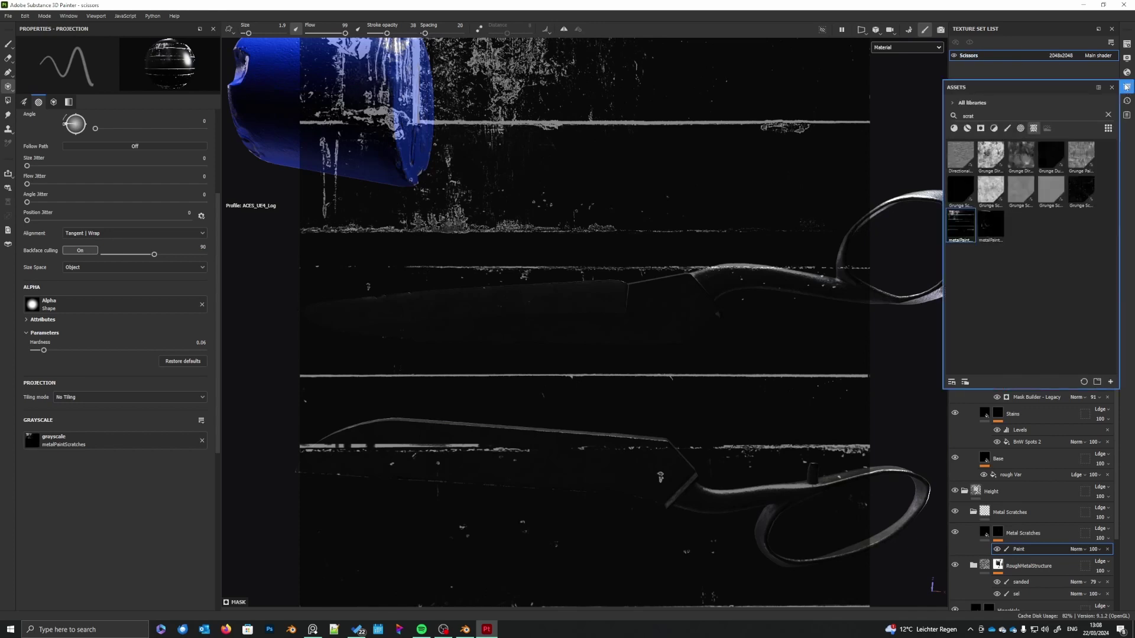
click(1098, 88)
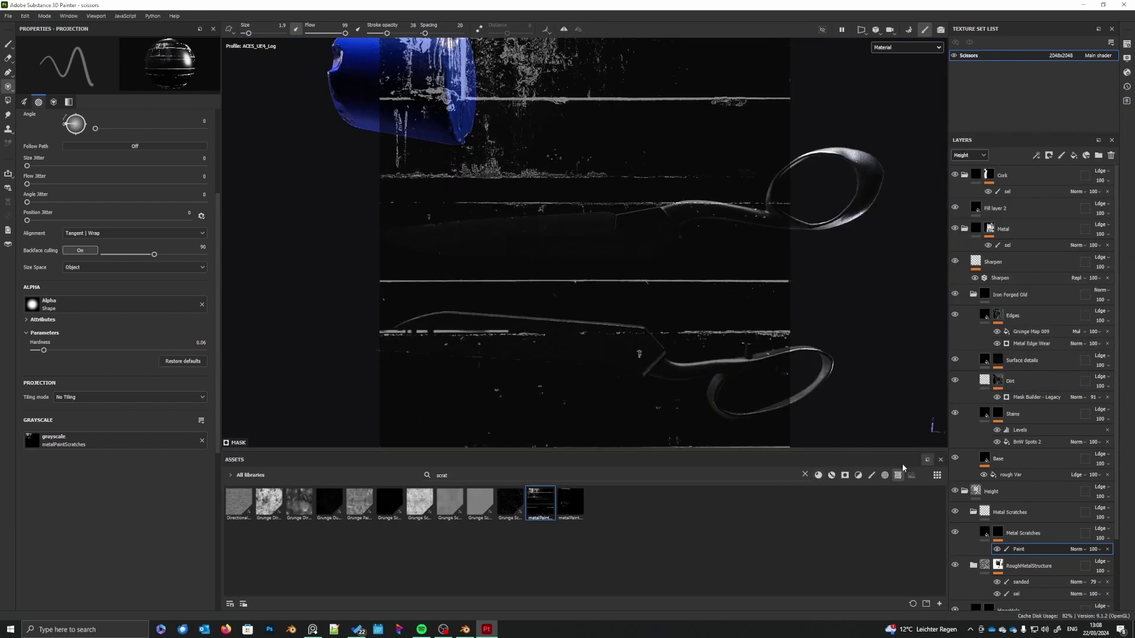
- Clear the asset search, show the environment maps and light the scene with the first Studio White environment
click(805, 475)
click(912, 476)
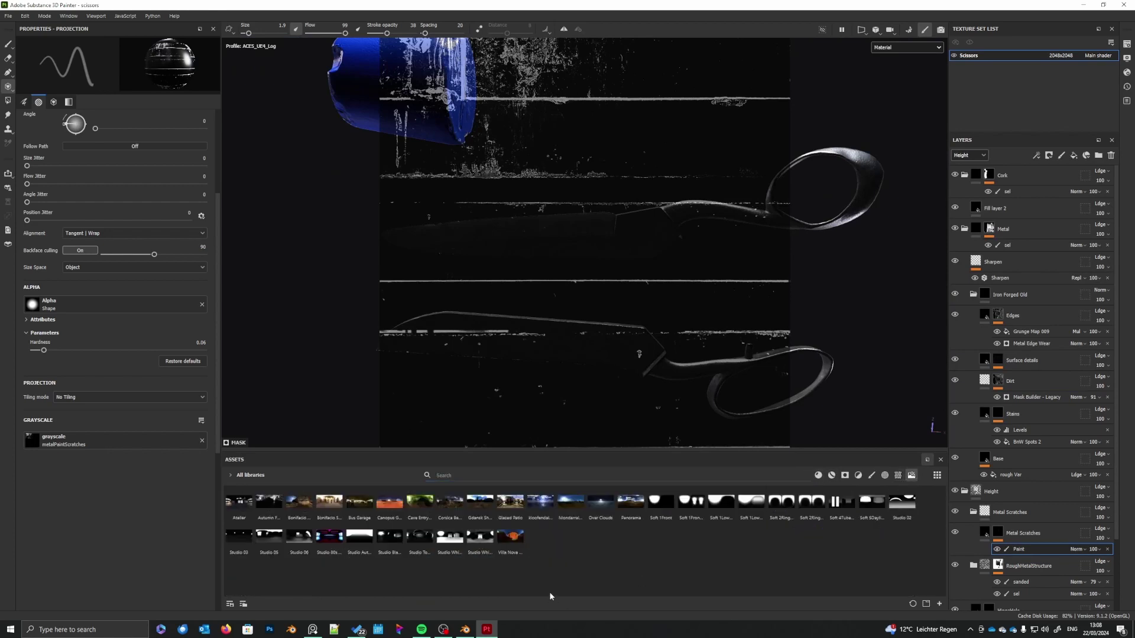
click(451, 539)
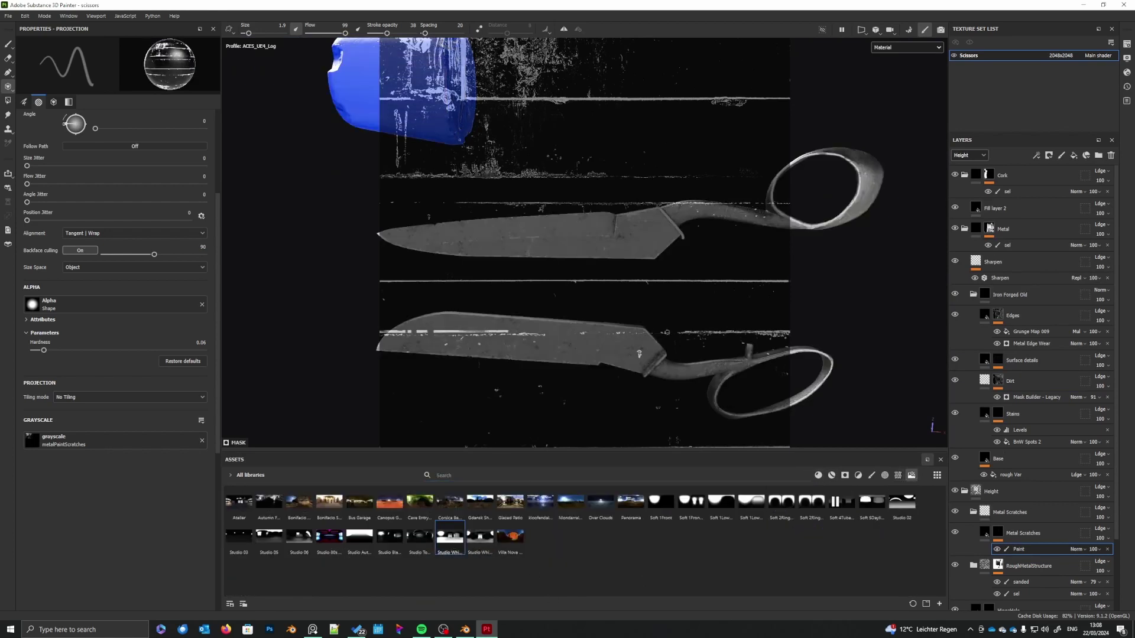
- Project fine lengthwise scratches at stroke opacity 38 onto the flat face of the broad, round-tipped blade
scroll(639, 354, up, 3)
alt+middle_drag(698, 331, 688, 346)
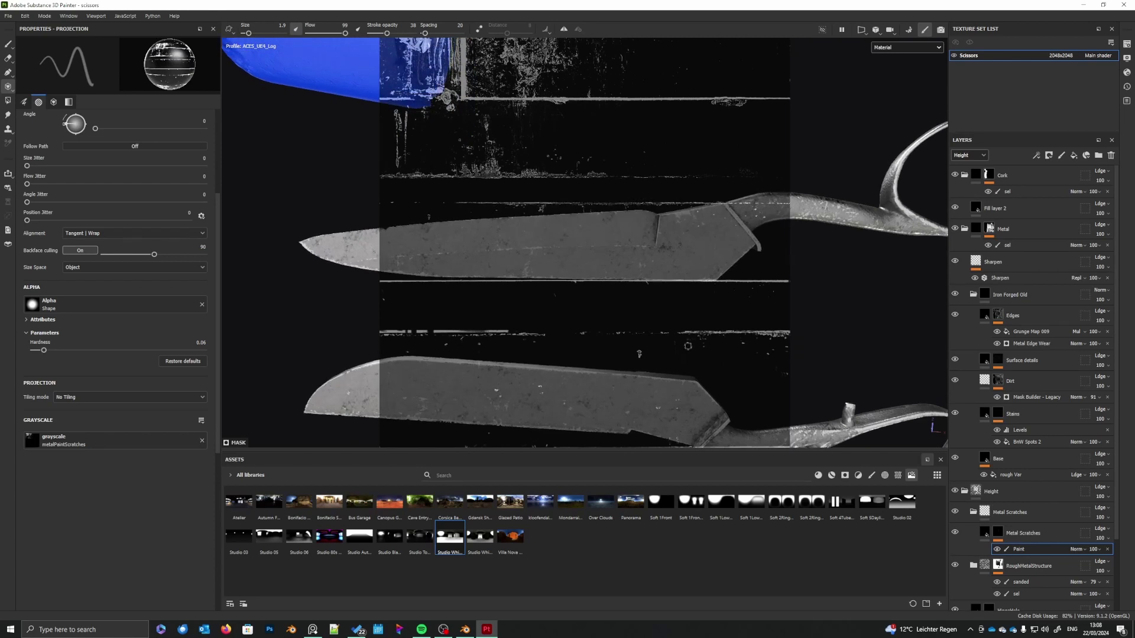
mouse_move(687, 347)
alt+mouse_down()
mouse_move(692, 368)
mouse_move(520, 370)
mouse_move(655, 302)
mouse_move(674, 332)
mouse_move(697, 333)
alt+mouse_up()
mouse_move(665, 344)
alt+middle_down()
mouse_move(680, 393)
mouse_move(711, 372)
mouse_move(725, 289)
mouse_move(758, 273)
alt+middle_up()
alt+drag(758, 274, 750, 285)
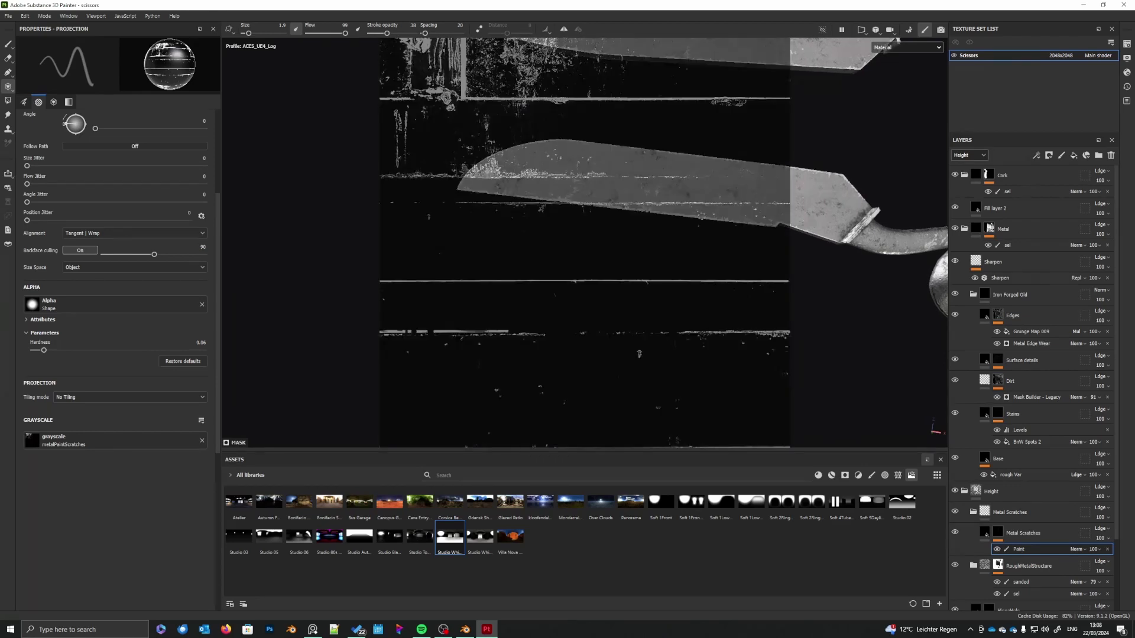
alt+drag(652, 222, 658, 240)
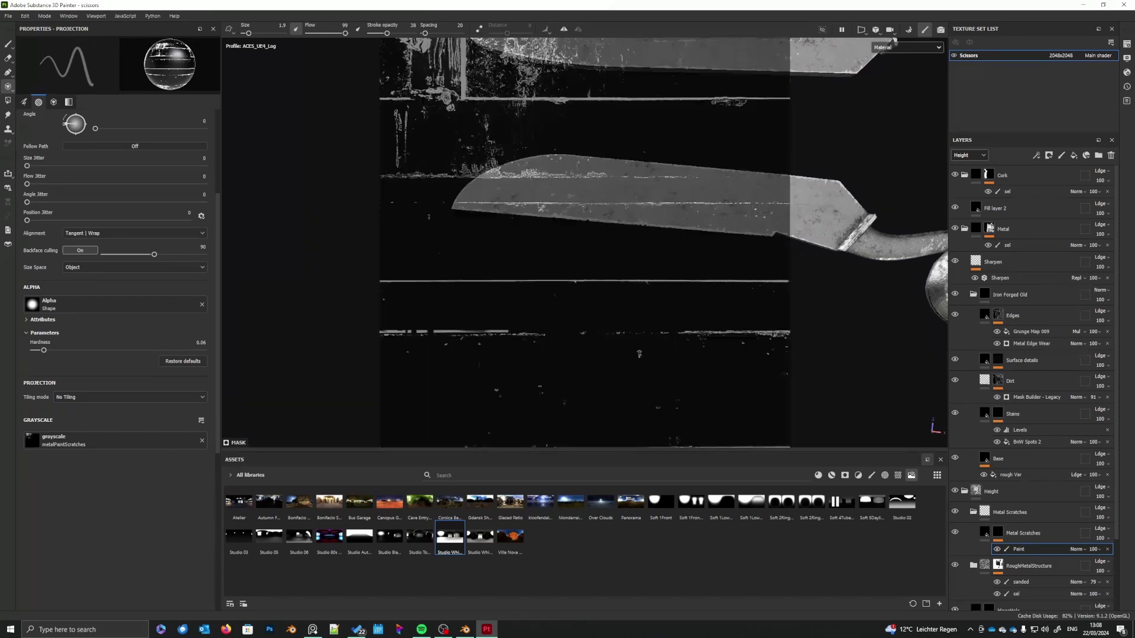
alt+middle_drag(620, 237, 672, 184)
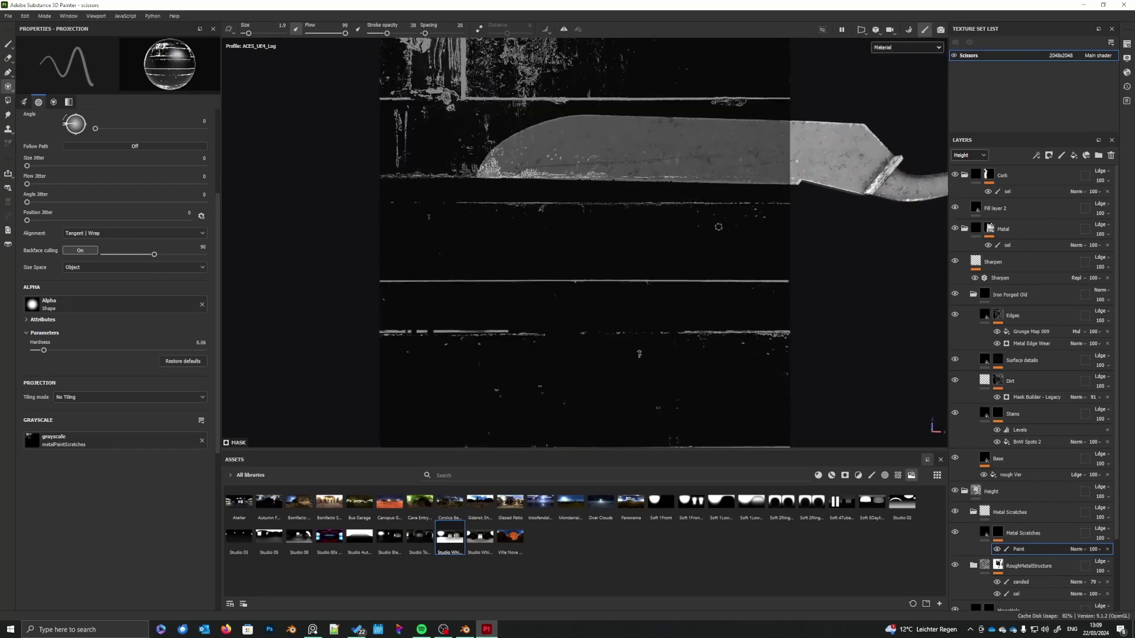
alt+drag(703, 228, 701, 186)
alt+middle_drag(690, 225, 657, 238)
drag(702, 214, 693, 211)
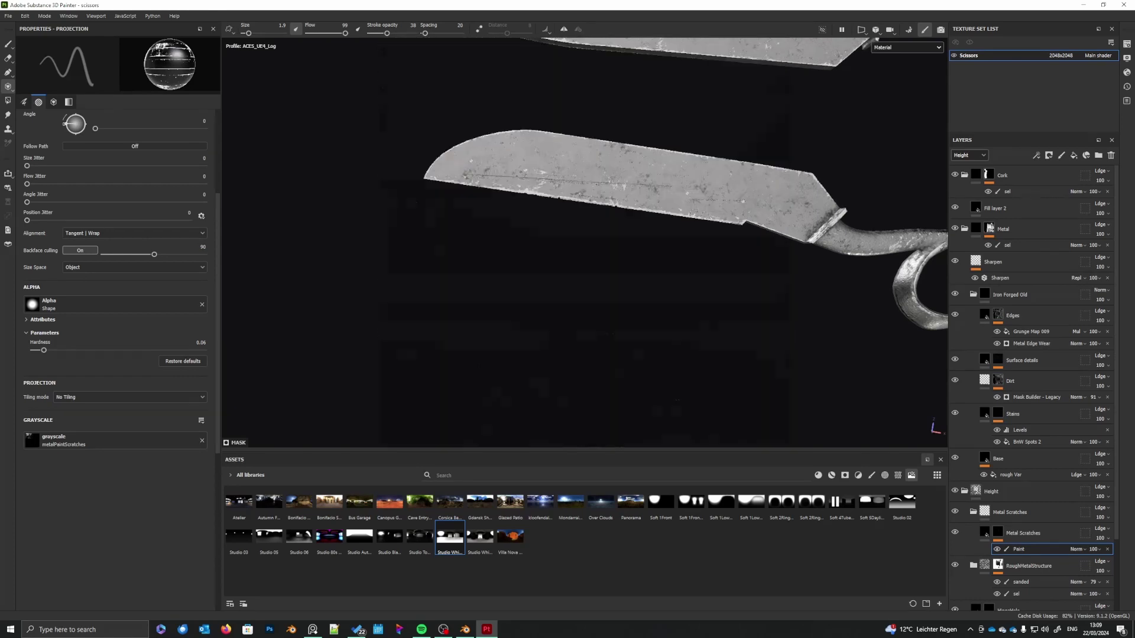
alt+middle_drag(709, 232, 691, 234)
drag(756, 215, 742, 214)
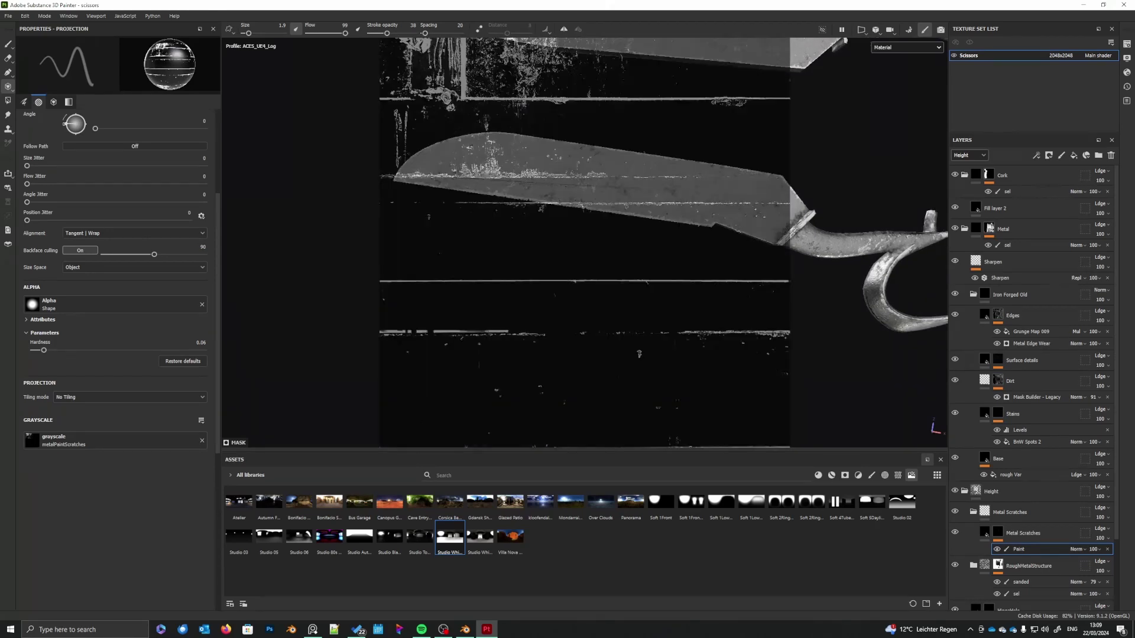
mouse_move(740, 233)
alt+middle_down()
mouse_move(700, 241)
mouse_move(708, 221)
alt+middle_up()
- Project patchy scratches onto the round-tipped blade between its middle and the handle-side base
alt+middle_drag(699, 299, 622, 437)
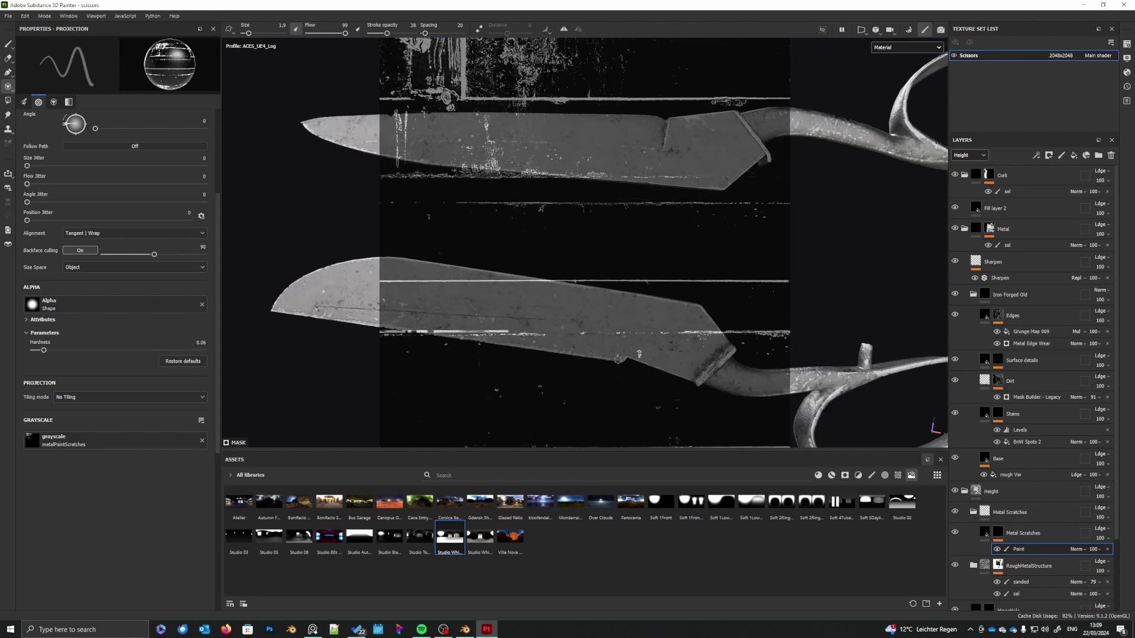
alt+middle_drag(617, 360, 598, 241)
alt+middle_drag(587, 243, 527, 208)
drag(487, 135, 501, 148)
alt+middle_drag(511, 151, 492, 144)
drag(490, 143, 466, 144)
alt+middle_drag(466, 143, 549, 197)
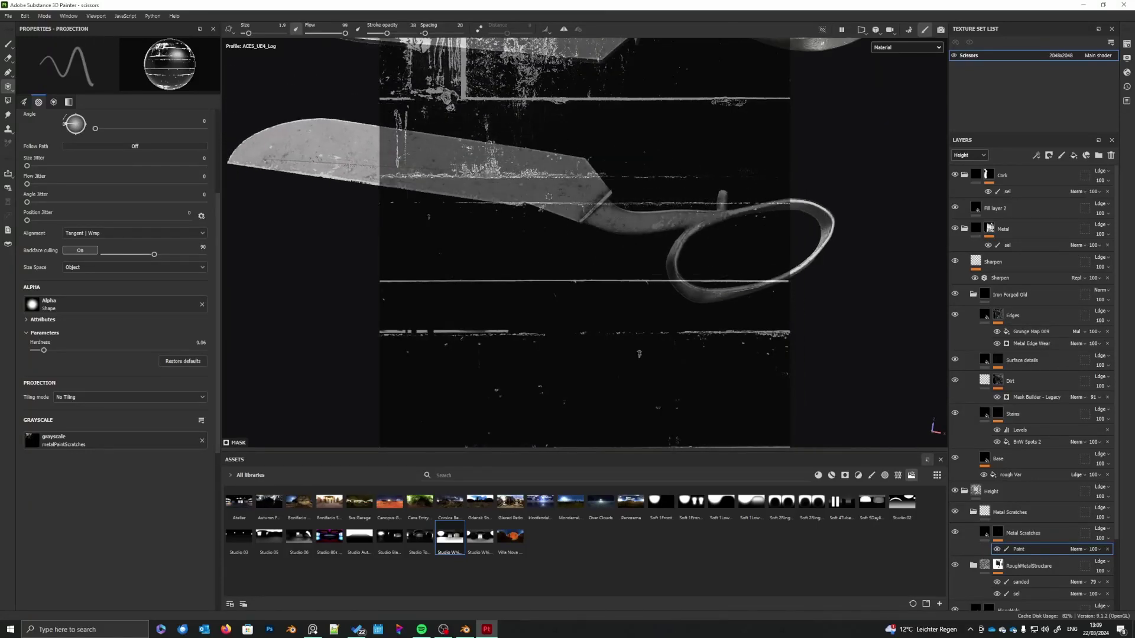
alt+middle_drag(605, 223, 628, 359)
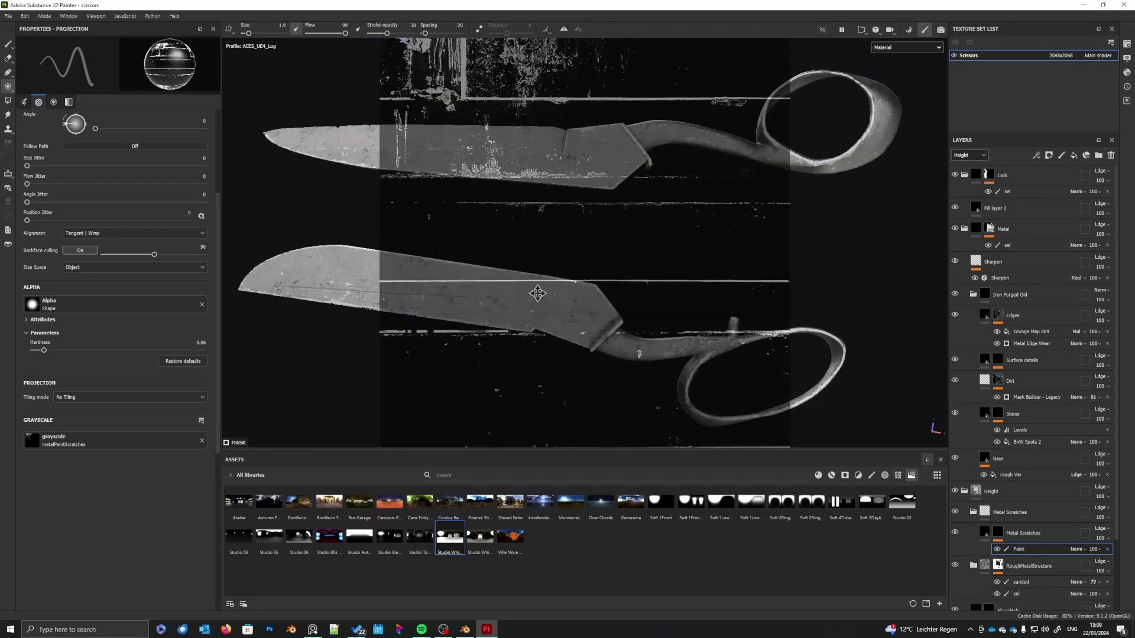
- Project several long, roughly parallel scratches along the straight lower edge of the round-tipped blade
alt+middle_drag(537, 292, 693, 262)
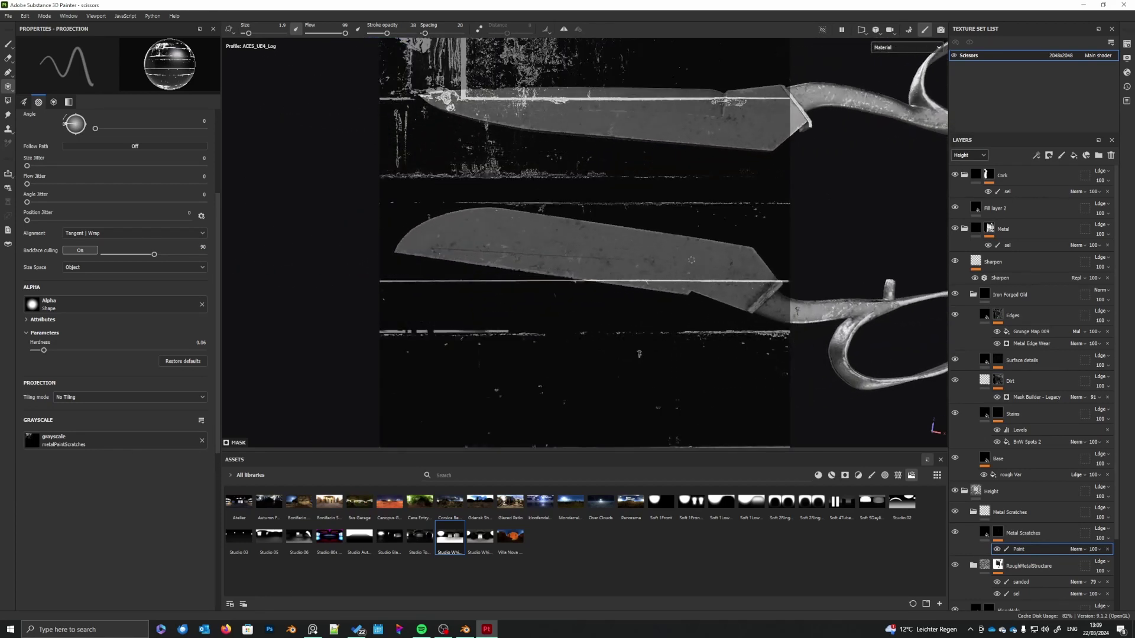
alt+drag(623, 294, 611, 299)
alt+middle_drag(611, 299, 674, 237)
alt+drag(618, 238, 605, 237)
alt+middle_drag(604, 237, 601, 232)
drag(515, 202, 551, 202)
drag(701, 205, 556, 209)
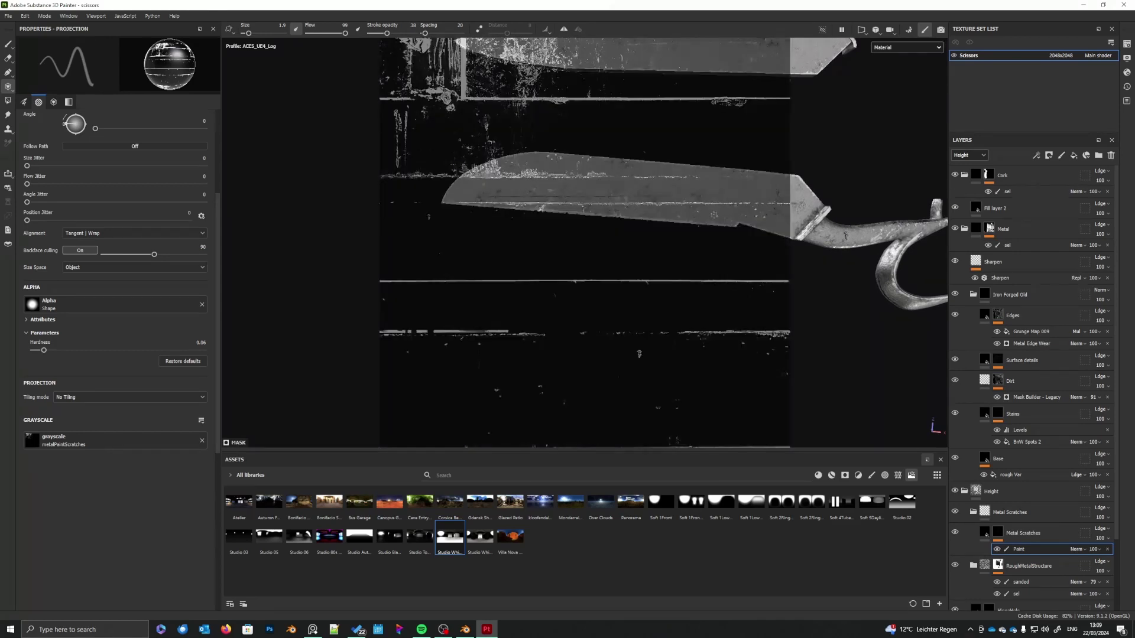
drag(708, 213, 753, 209)
- Project thin scratches along the upper edge of the narrow, pointed blade
alt+drag(655, 221, 706, 277)
alt+middle_drag(654, 196, 655, 261)
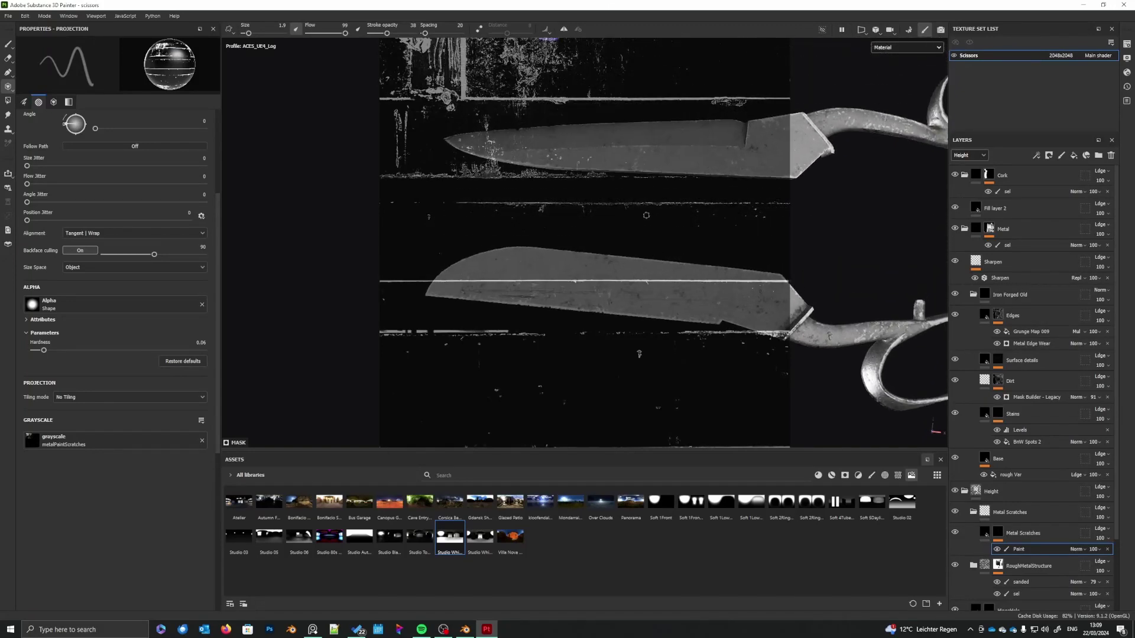
alt+drag(655, 261, 653, 255)
scroll(653, 255, up, 3)
alt+middle_drag(649, 222, 656, 276)
alt+drag(657, 276, 710, 328)
alt+middle_drag(709, 328, 694, 321)
alt+middle_drag(630, 225, 649, 236)
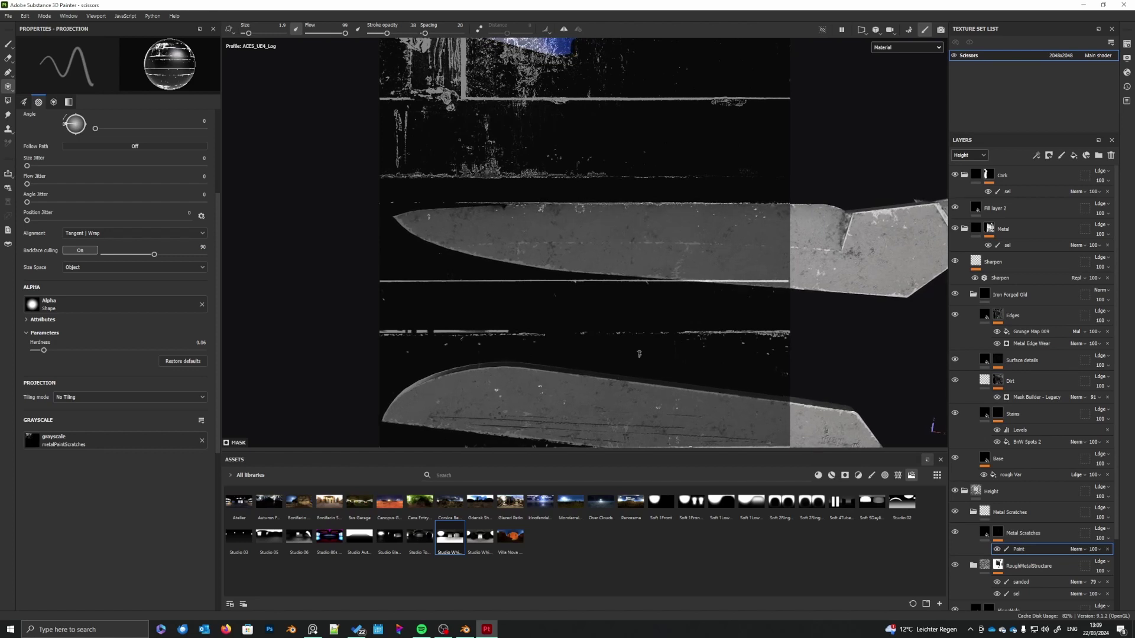
mouse_move(604, 210)
mouse_down()
mouse_move(580, 206)
mouse_move(635, 204)
mouse_up()
- Add a small patch of projected scratches near the tip of the pointed blade
mouse_move(678, 232)
alt+middle_down()
mouse_move(570, 229)
mouse_move(729, 214)
alt+middle_up()
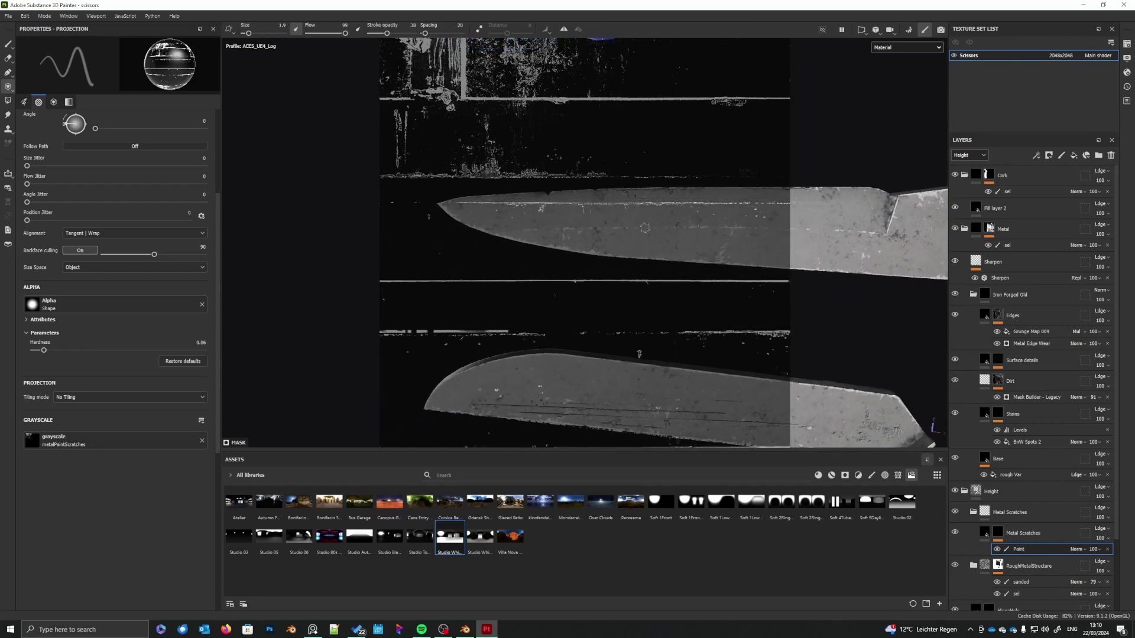
alt+drag(658, 227, 638, 228)
alt+middle_drag(616, 229, 606, 246)
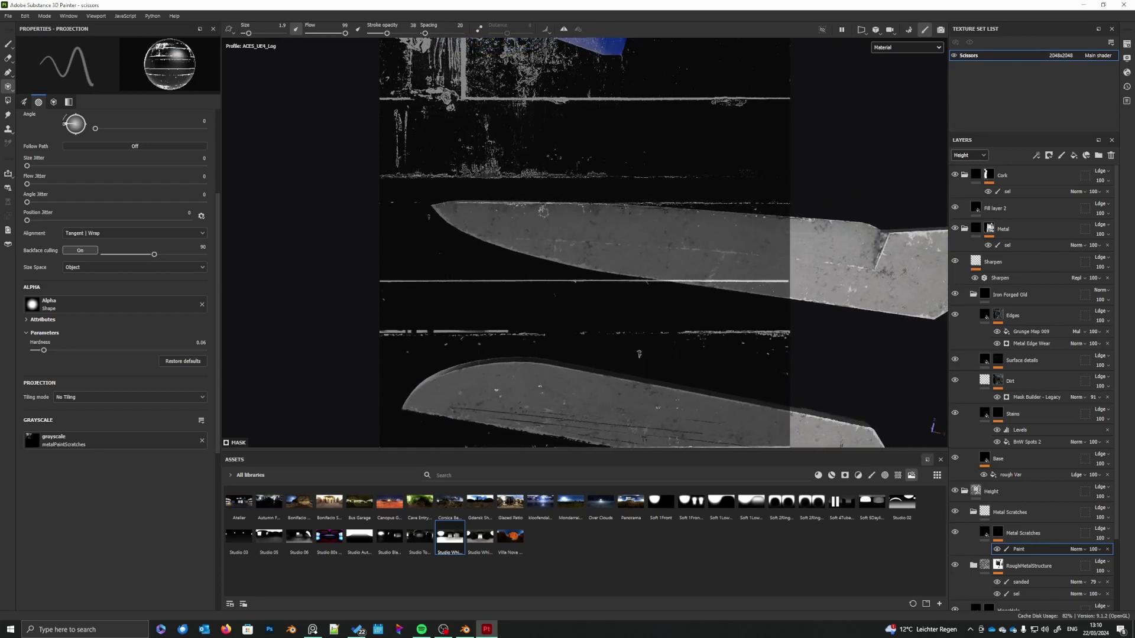
drag(537, 207, 547, 212)
alt+middle_drag(547, 226, 546, 226)
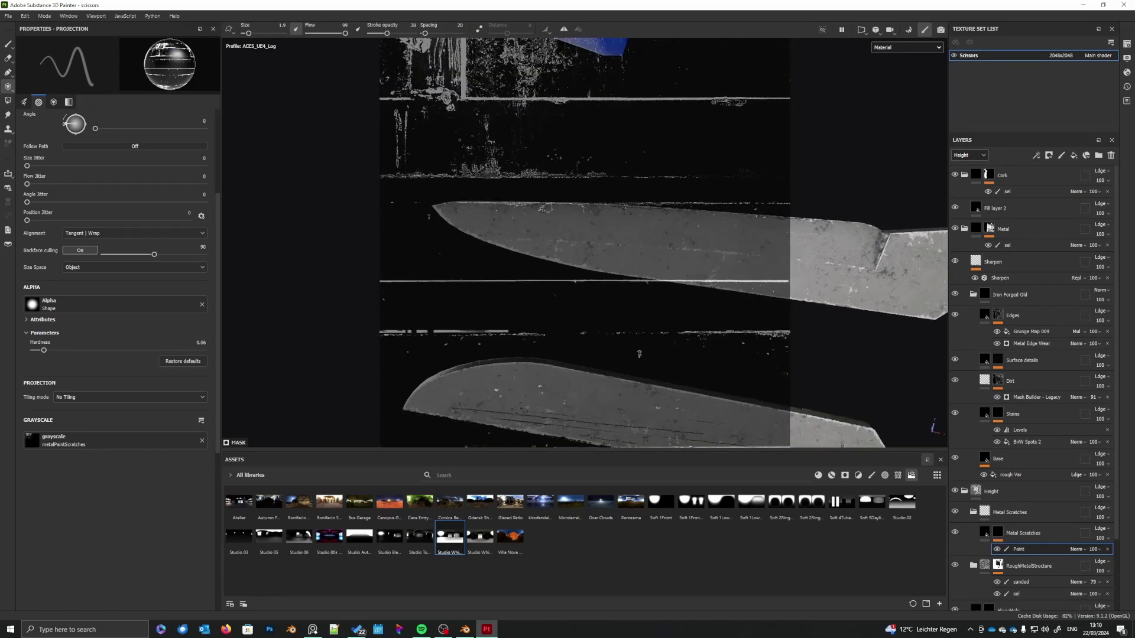
drag(545, 231, 544, 233)
- Project scratches onto the narrow side face of the round-tipped blade's base, next to the handle collar
mouse_move(681, 261)
alt+mouse_down()
mouse_move(633, 266)
mouse_move(603, 243)
mouse_move(600, 254)
mouse_move(636, 211)
mouse_move(609, 157)
mouse_move(678, 204)
mouse_move(650, 229)
alt+mouse_up()
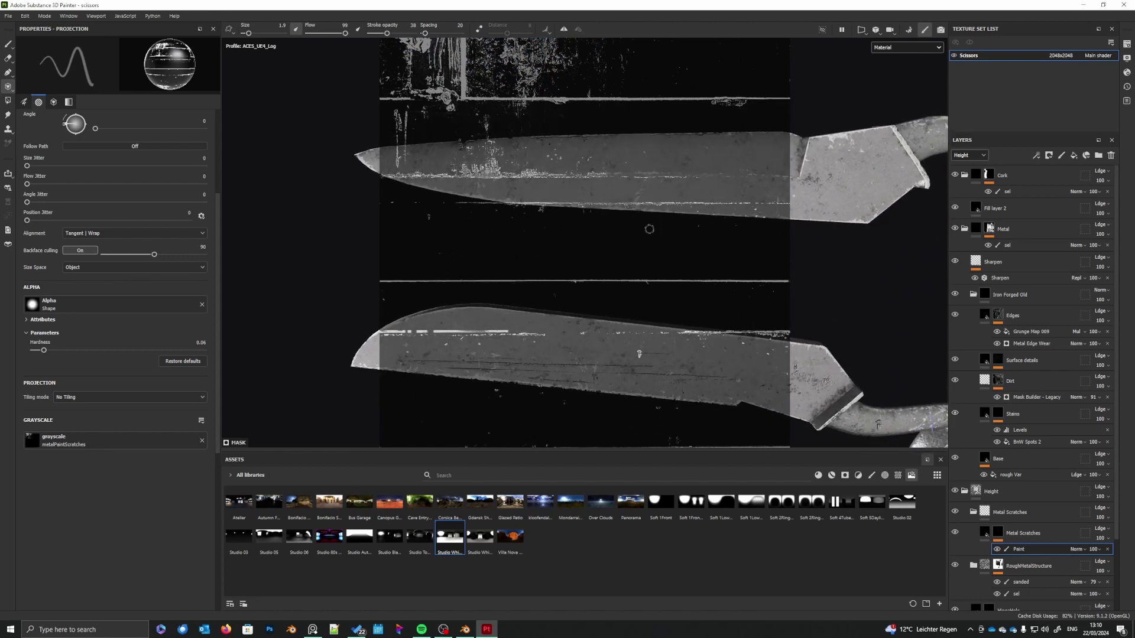
alt+middle_drag(649, 228, 649, 235)
mouse_move(649, 235)
alt+mouse_down()
mouse_move(736, 195)
mouse_move(714, 199)
alt+mouse_up()
alt+middle_drag(714, 199, 719, 203)
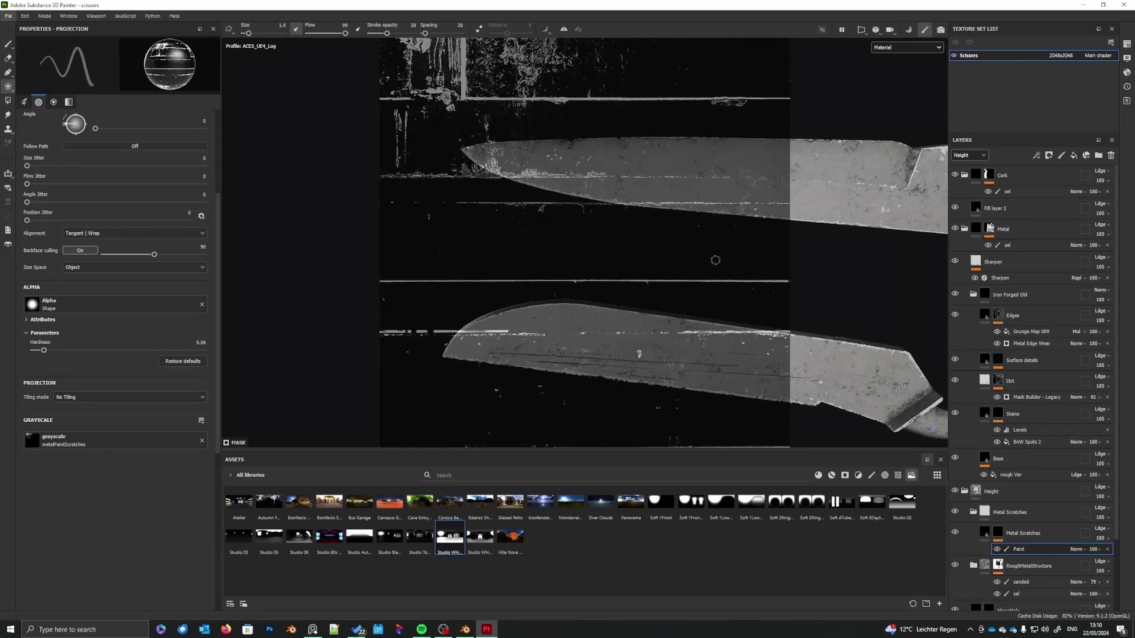
alt+middle_drag(745, 263, 671, 235)
alt+drag(671, 235, 712, 291)
alt+middle_drag(711, 292, 712, 229)
alt+drag(707, 229, 712, 229)
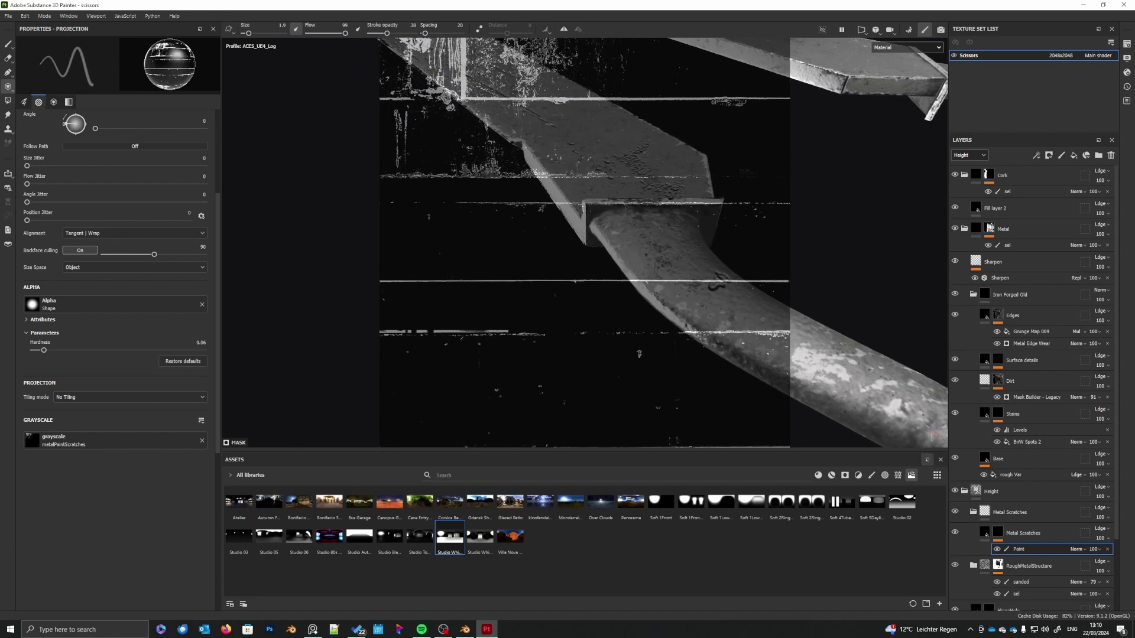
alt+middle_drag(712, 229, 712, 230)
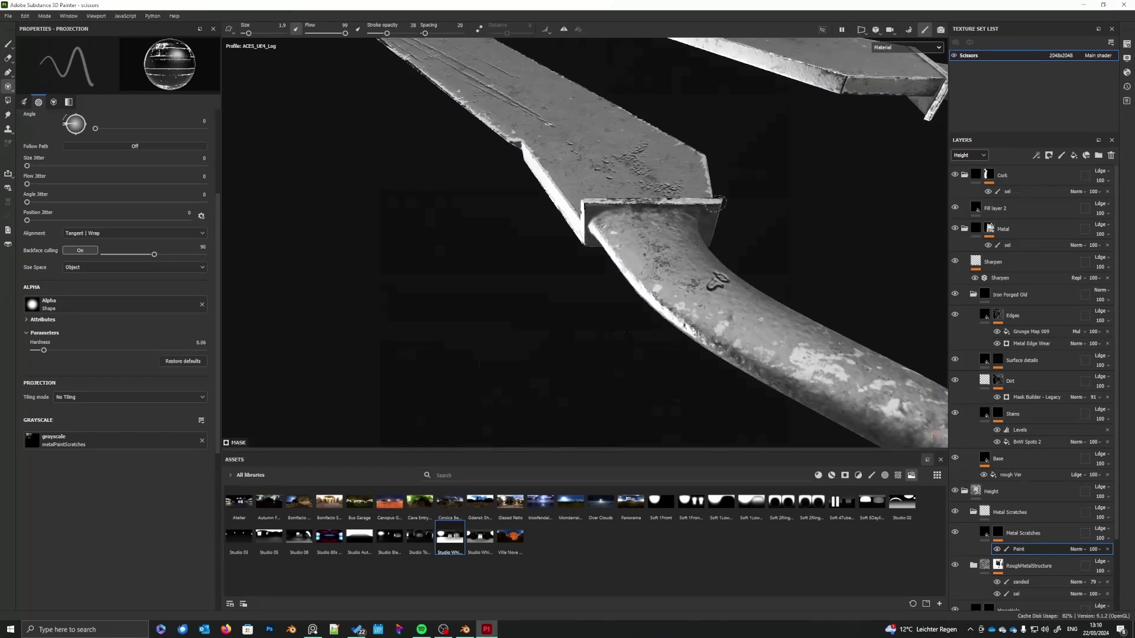
mouse_move(627, 207)
alt+mouse_down()
mouse_move(783, 304)
mouse_move(641, 263)
mouse_move(660, 234)
alt+mouse_up()
alt+middle_drag(660, 237, 656, 248)
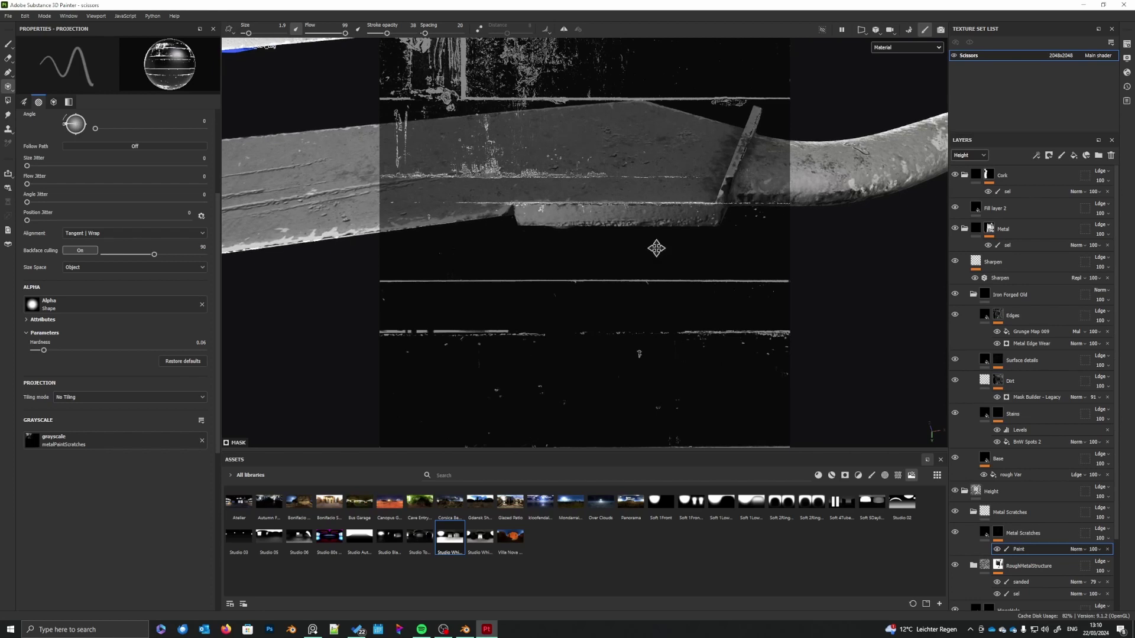
drag(650, 213, 665, 211)
mouse_move(656, 209)
mouse_down()
mouse_move(646, 208)
mouse_move(625, 302)
mouse_move(597, 260)
mouse_up()
- Examine the projected scratches on both blades from several angles
scroll(642, 240, down, 8)
alt+middle_drag(618, 254, 733, 252)
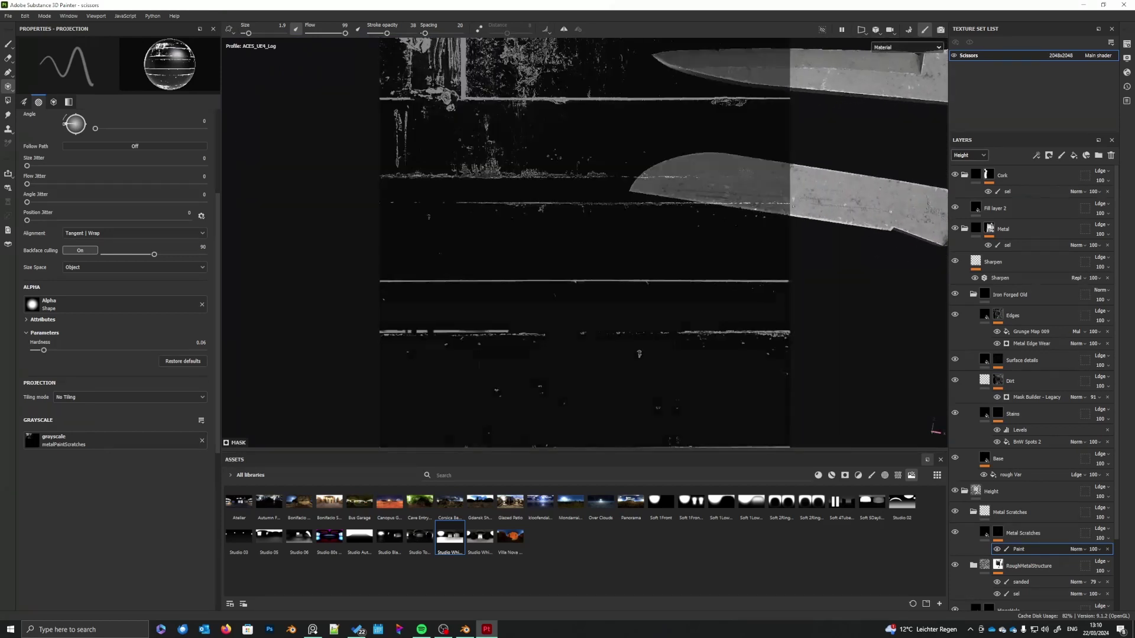
alt+middle_drag(793, 206, 720, 200)
alt+drag(742, 215, 809, 234)
alt+middle_drag(713, 216, 651, 227)
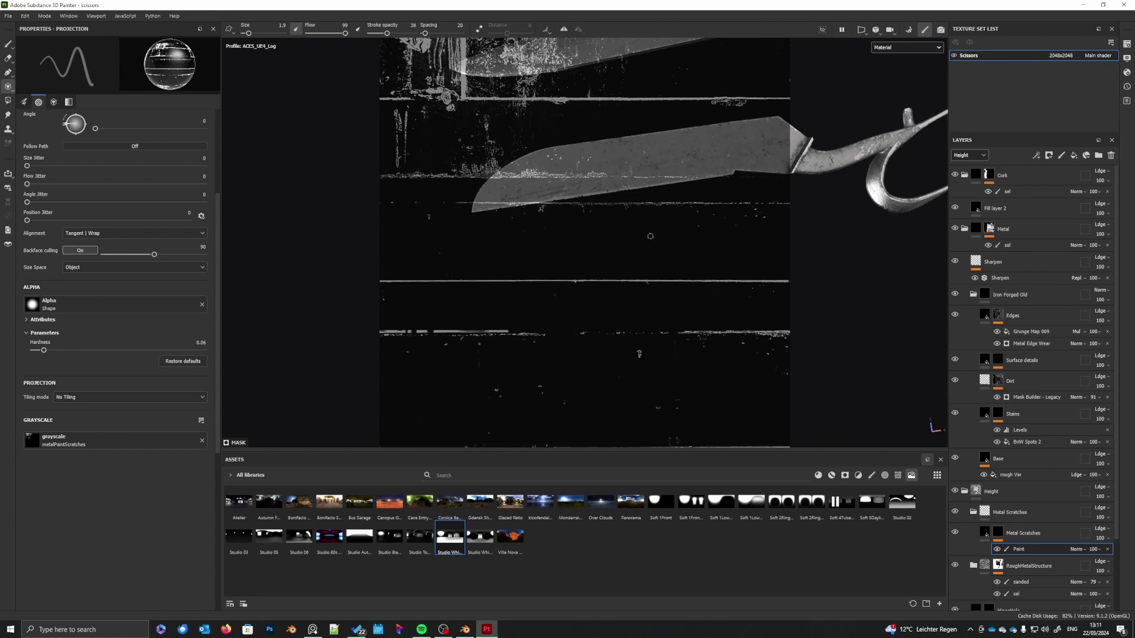
alt+drag(651, 236, 546, 254)
alt+middle_drag(616, 219, 639, 290)
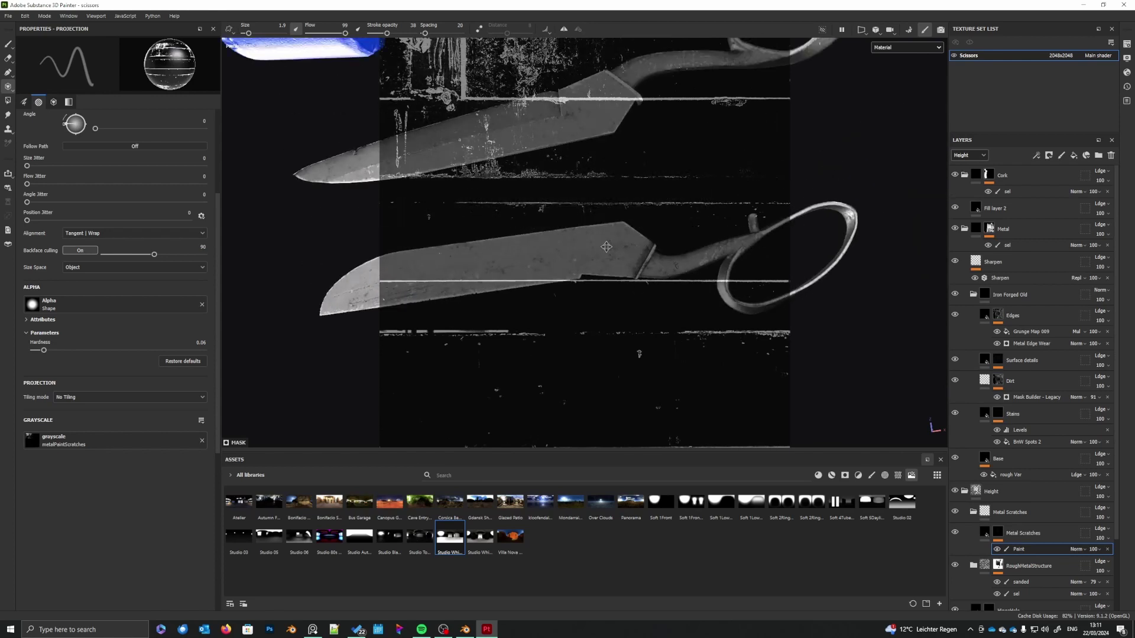
alt+middle_drag(607, 247, 664, 271)
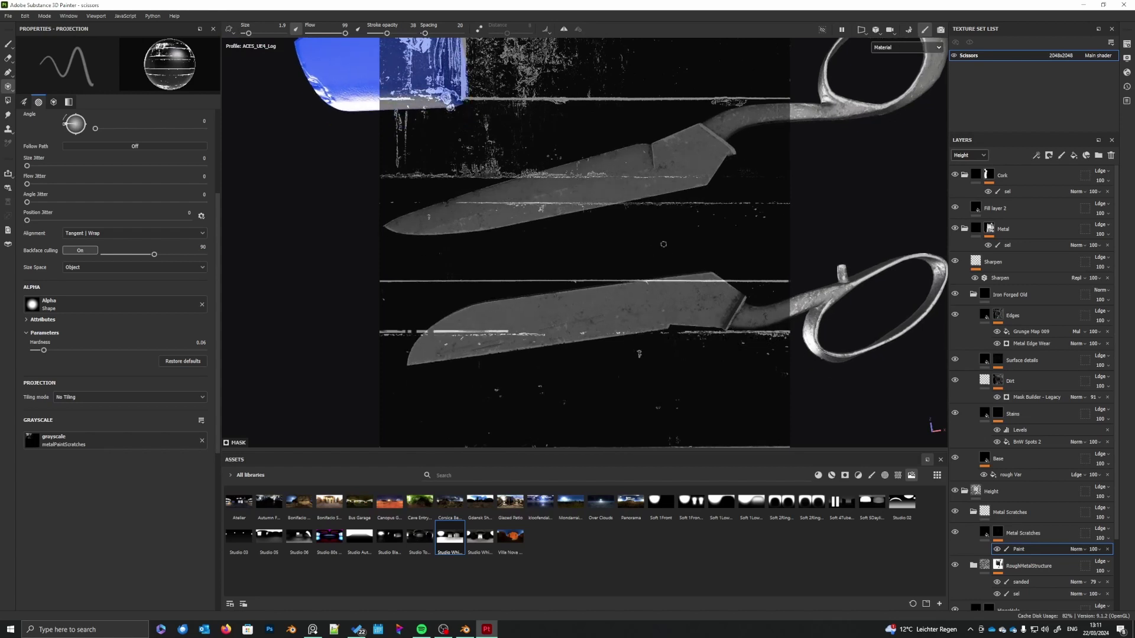
- Switch from projection to the Paint tool and set the Metal Scratches fill layer's height to -0.0157
click(5, 49)
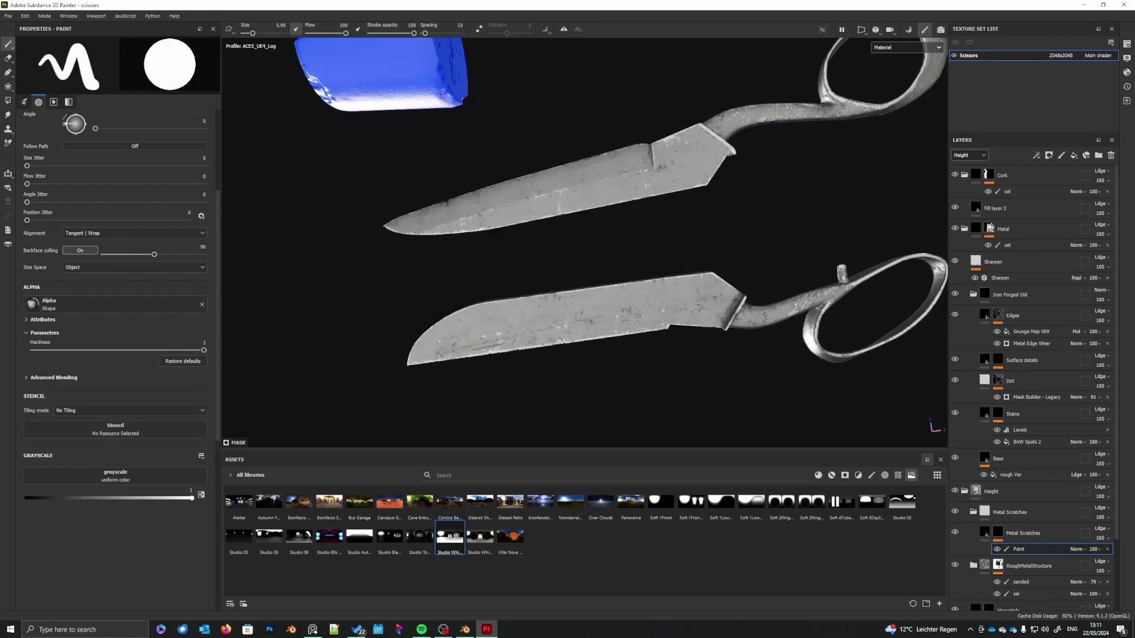
mouse_move(676, 338)
alt+mouse_down()
mouse_move(664, 229)
mouse_move(629, 334)
alt+mouse_up()
mouse_move(629, 335)
alt+right_down()
mouse_move(699, 274)
mouse_move(760, 286)
mouse_move(709, 289)
alt+right_up()
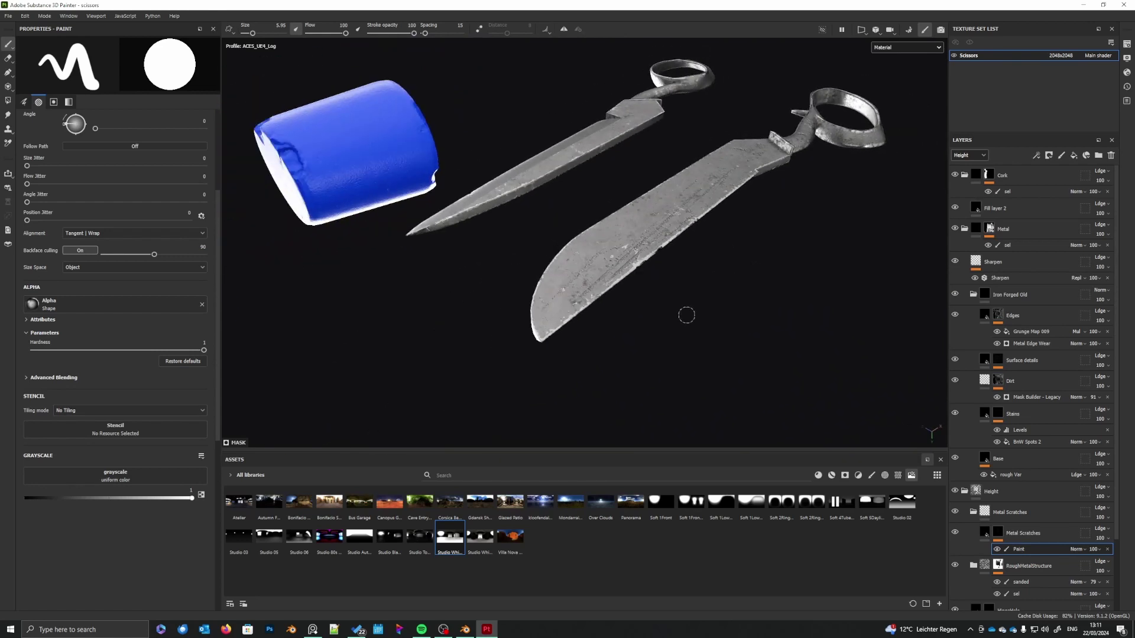
mouse_move(684, 314)
alt+mouse_down()
mouse_move(679, 339)
mouse_move(688, 315)
alt+mouse_up()
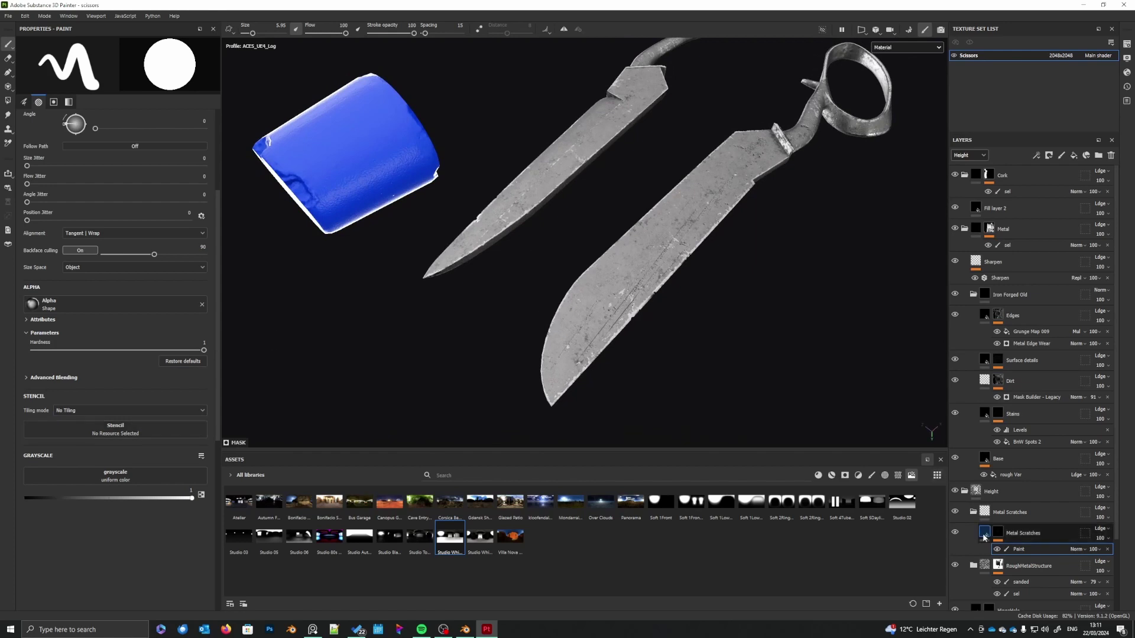
key(Delete)
drag(92, 326, 92, 326)
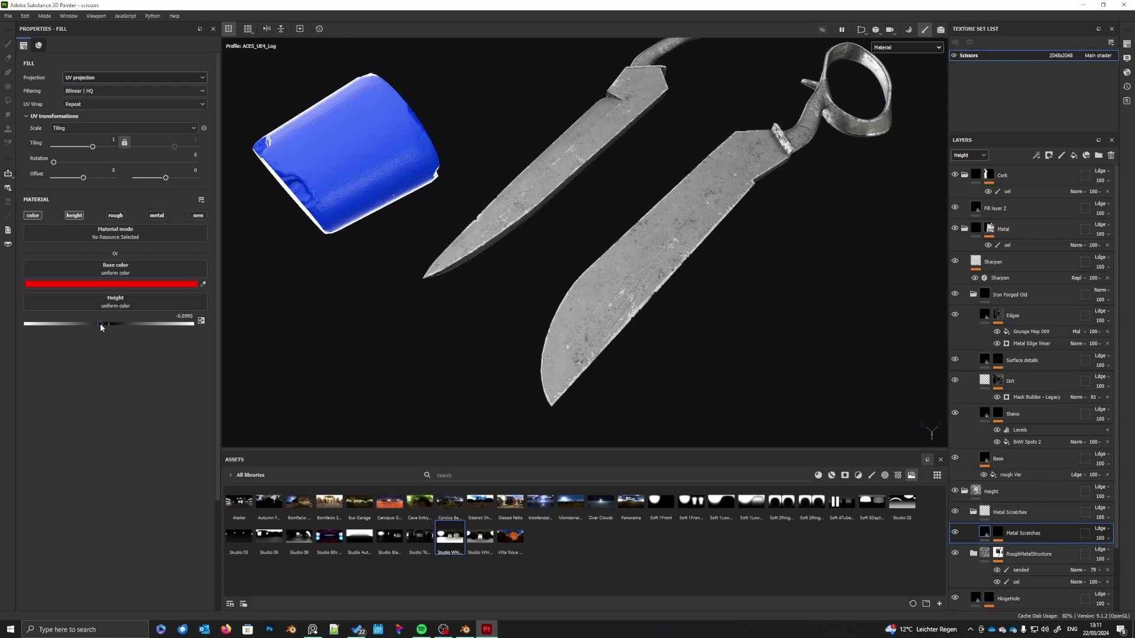
drag(100, 326, 103, 328)
alt+drag(653, 348, 705, 150)
alt+drag(681, 272, 703, 283)
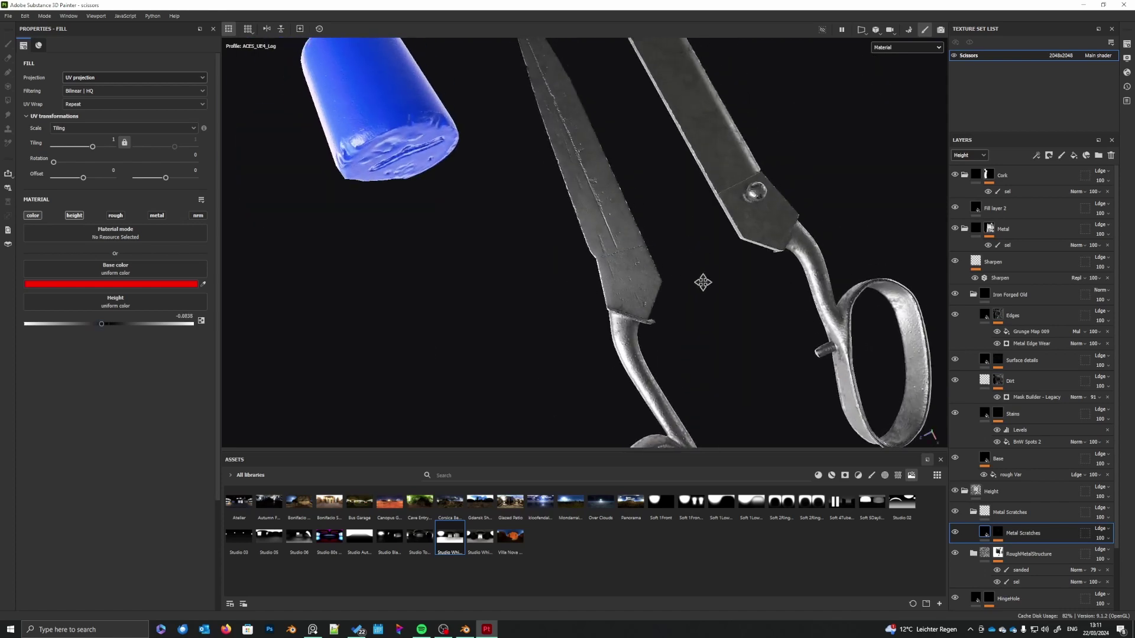
alt+middle_drag(703, 283, 701, 307)
alt+right_drag(701, 307, 649, 309)
alt+middle_drag(648, 310, 598, 386)
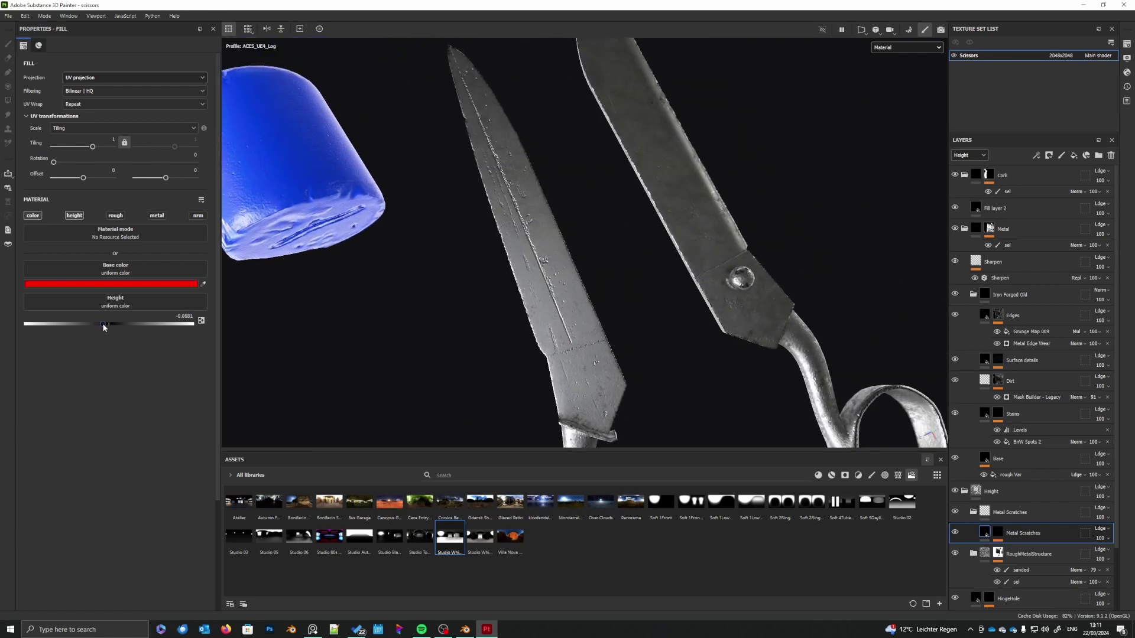
drag(104, 327, 107, 327)
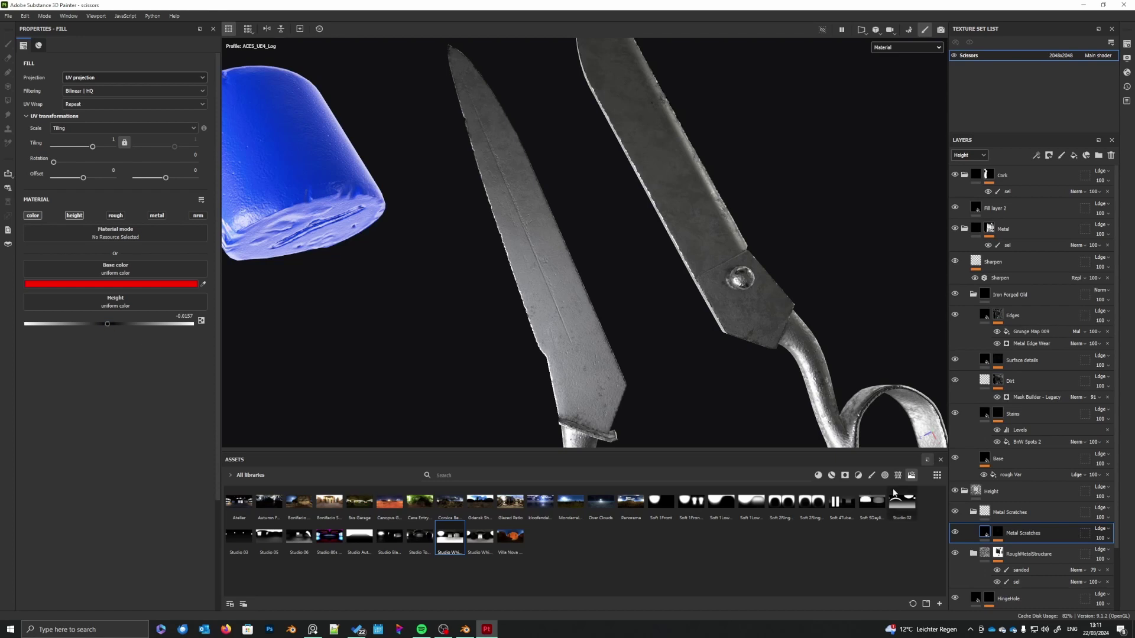
- Prepare a black brush of size 2.95 with 24 stroke opacity on the Metal Scratches mask's Paint effect
click(999, 534)
click(1000, 535)
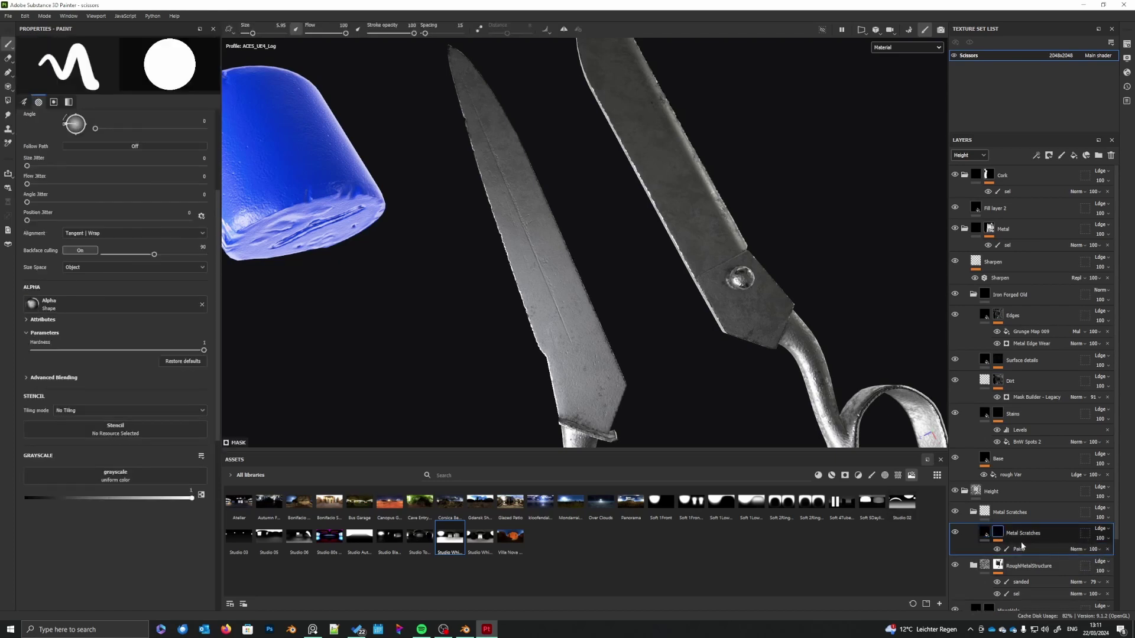
mouse_move(523, 251)
ctrl+alt+mouse_down()
mouse_move(529, 275)
mouse_move(548, 262)
ctrl+alt+mouse_up()
key(x)
right_click(516, 206)
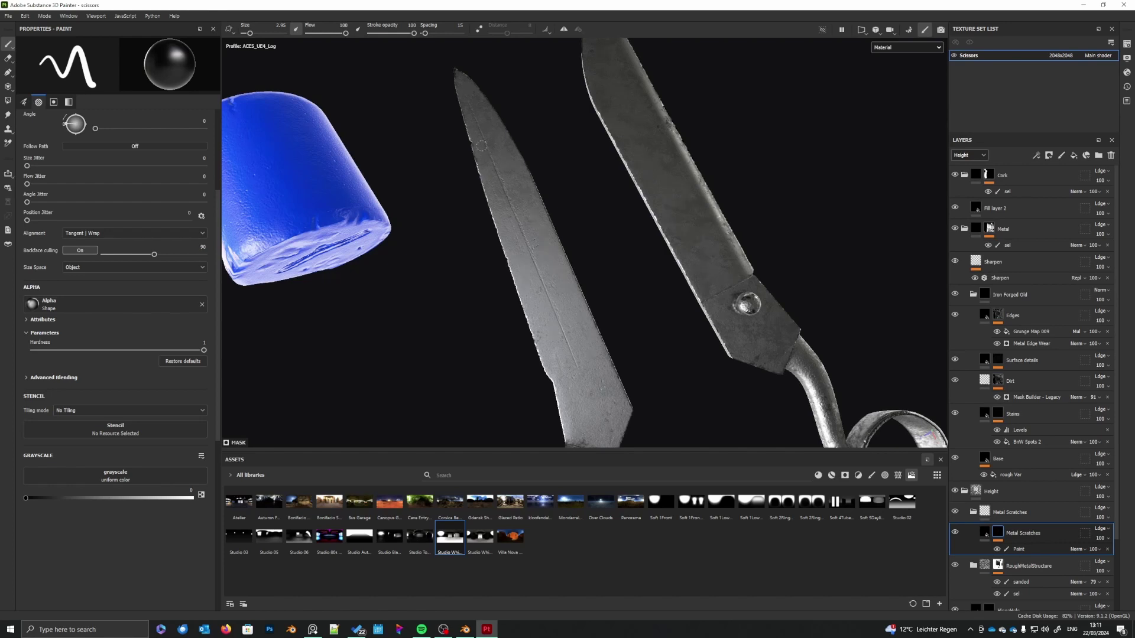
click(1021, 551)
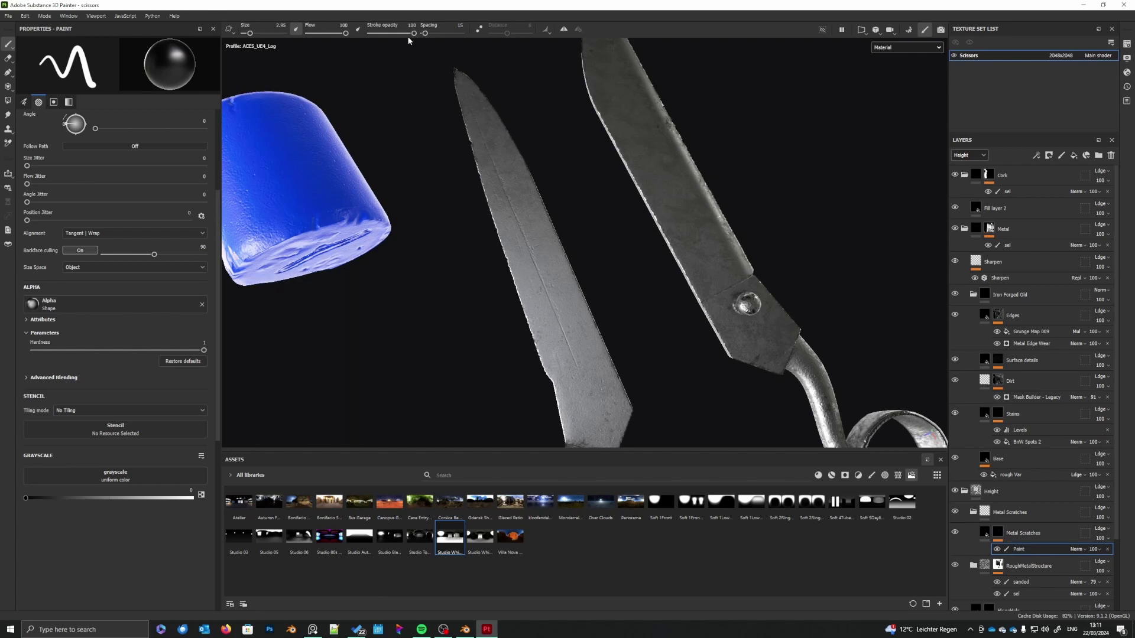
drag(414, 33, 383, 35)
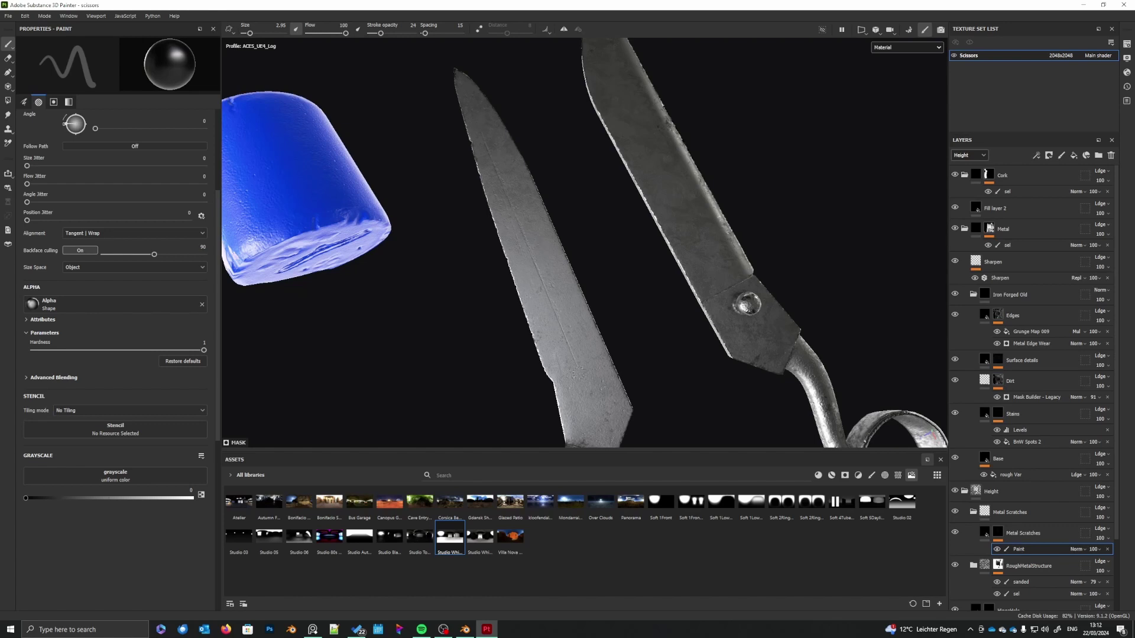
- Set the Metal Scratches fill layer's height to -0.0524 and check the blades from another angle
alt+drag(571, 372, 694, 325)
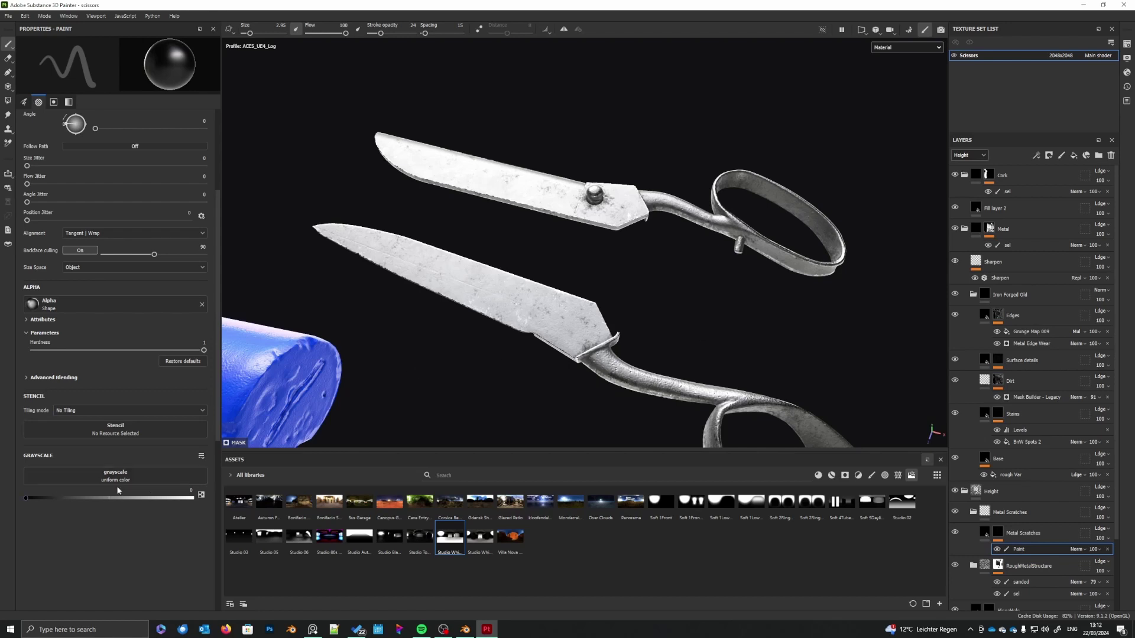
click(986, 534)
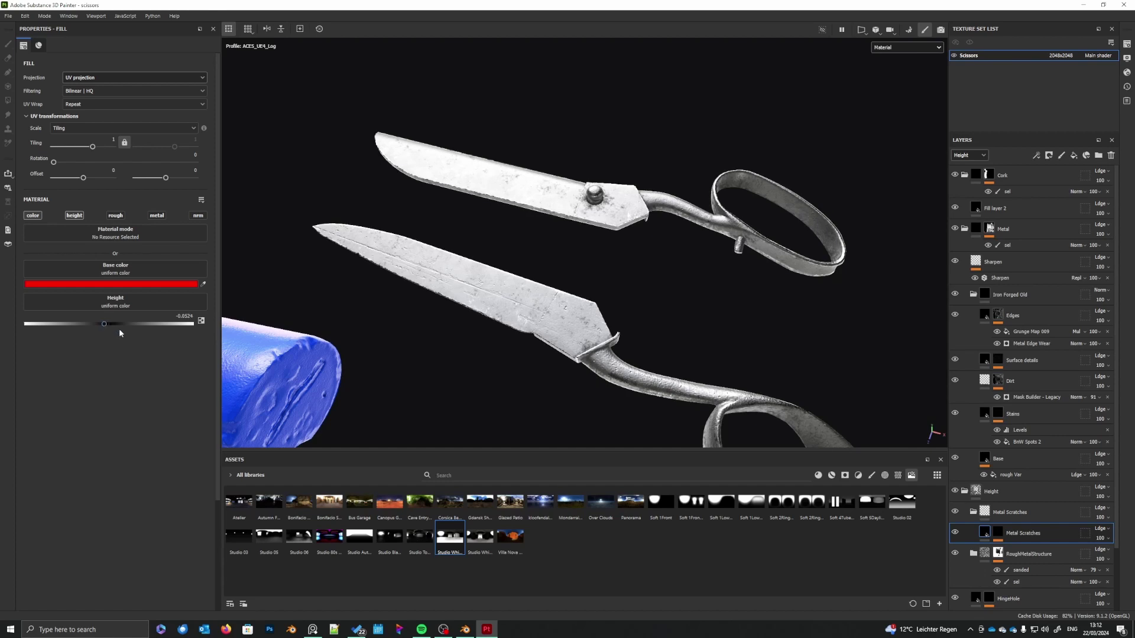
alt+drag(476, 365, 549, 403)
- Add a second Paint effect to the Metal Scratches mask and reduce the brush size to 1.46
click(997, 533)
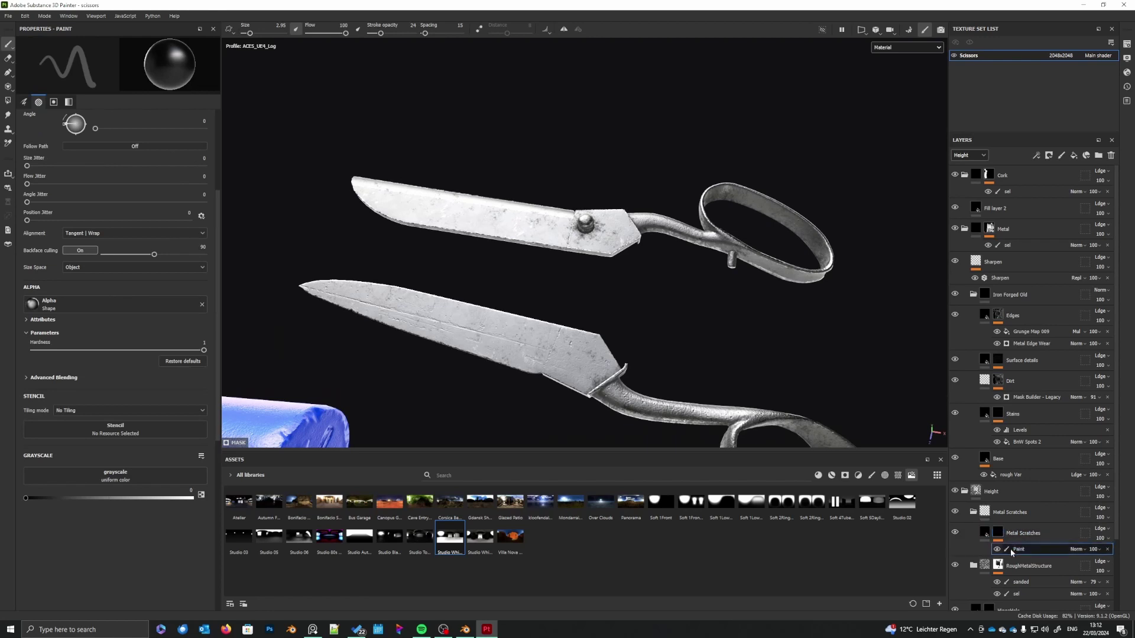
right_click(1017, 545)
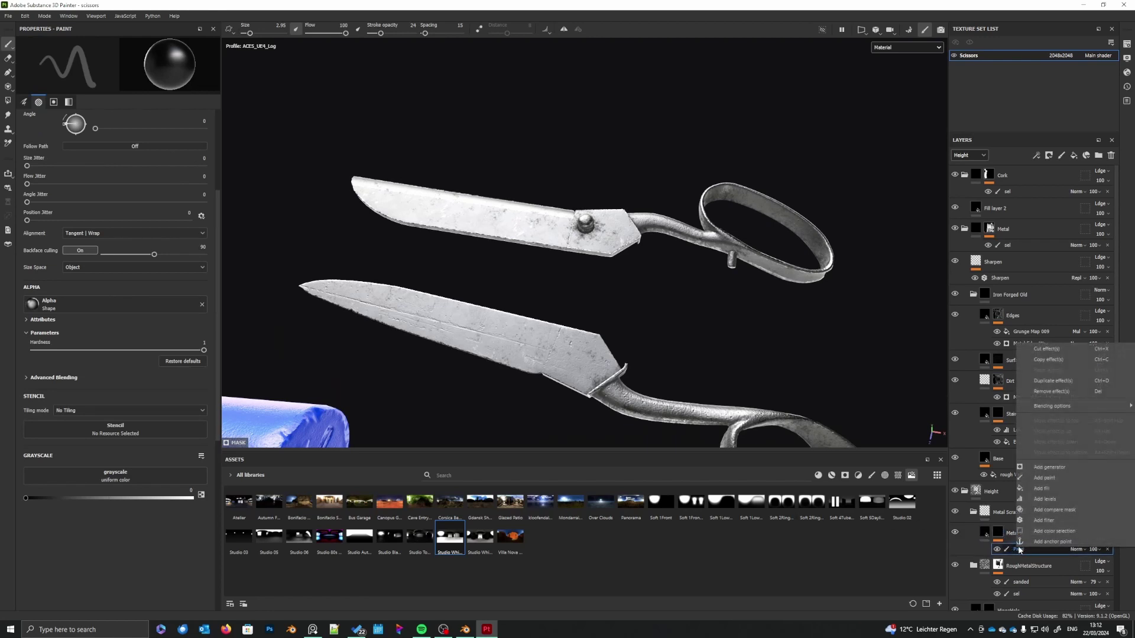
click(1049, 474)
right_click(377, 339)
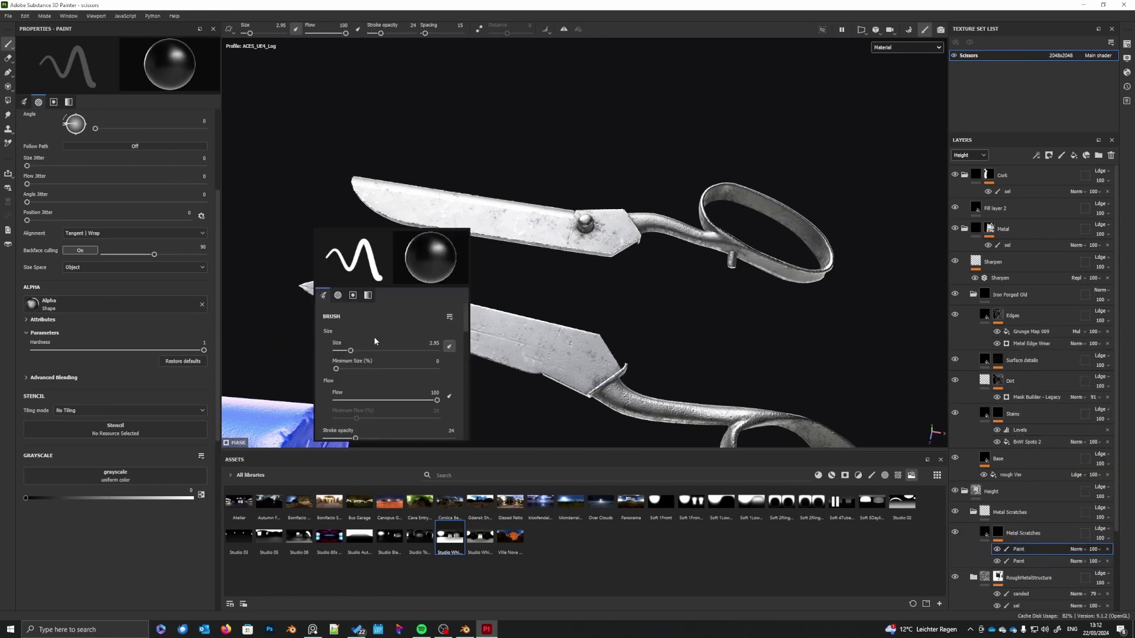
drag(349, 350, 345, 351)
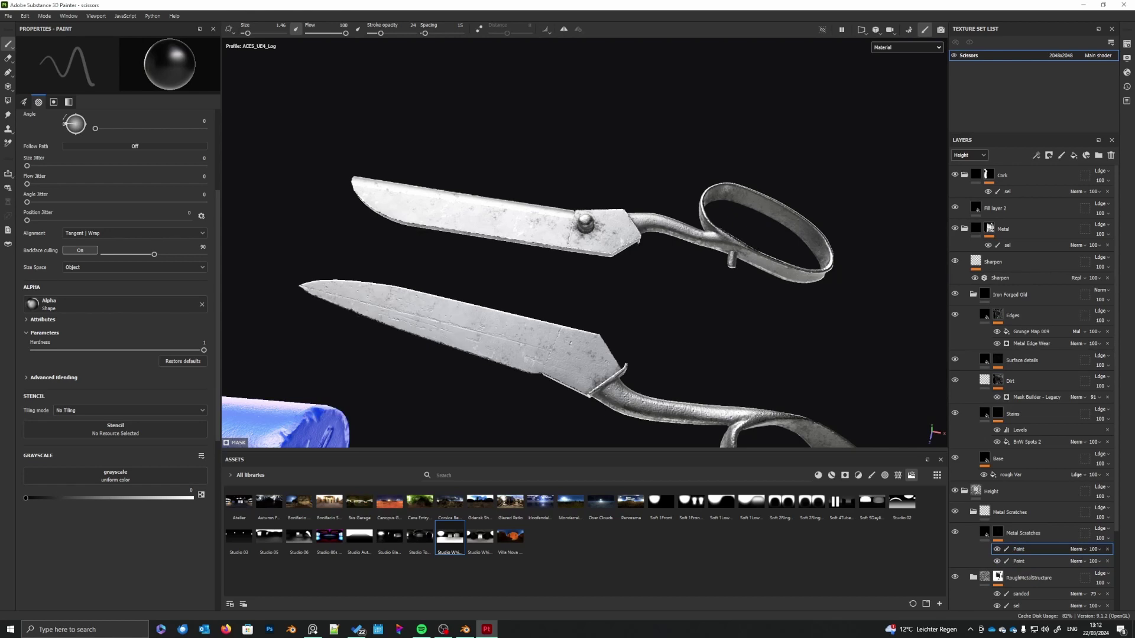
- Inspect the blades under different lighting and add an anchor point to the Metal Scratches mask
alt+drag(499, 364, 529, 373)
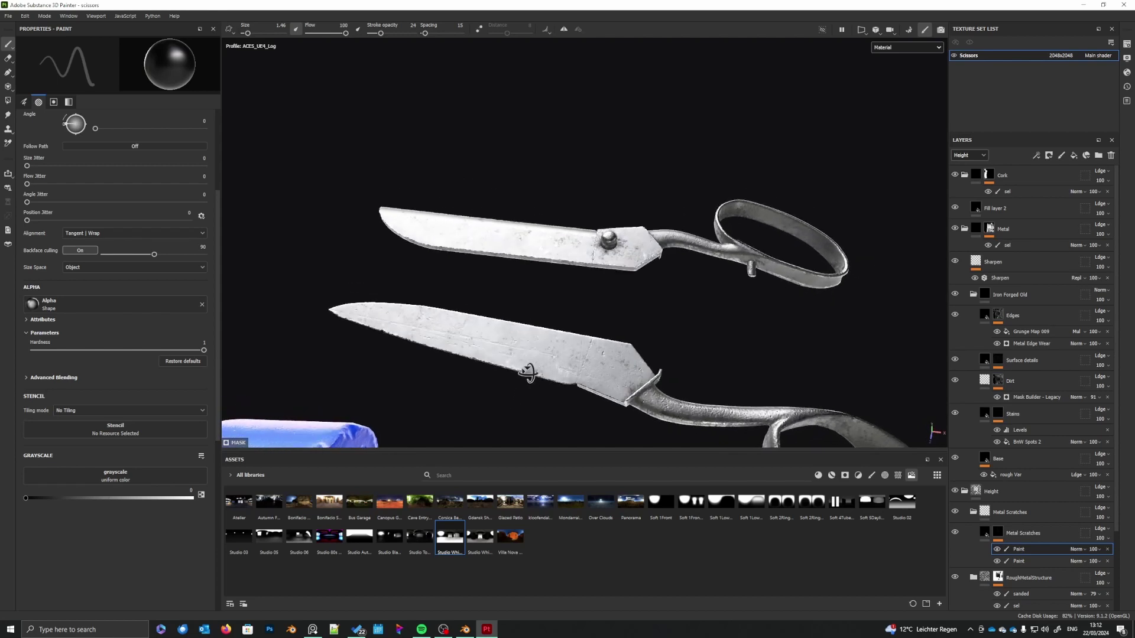
shift+right_drag(529, 374, 518, 398)
alt+middle_drag(518, 398, 510, 369)
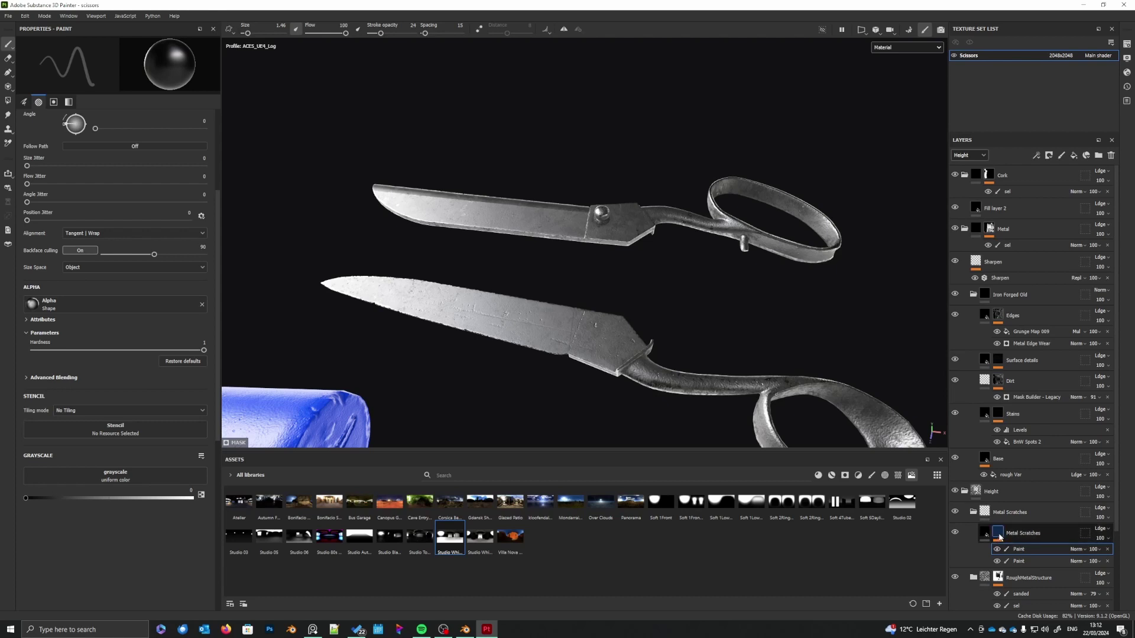
right_click(998, 534)
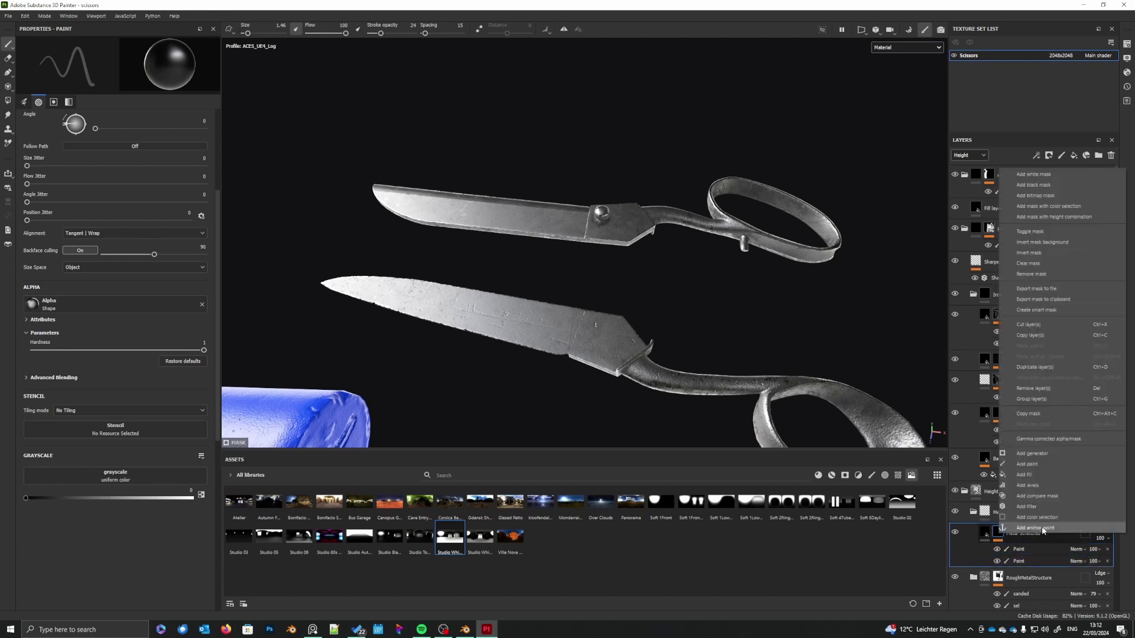
click(1036, 528)
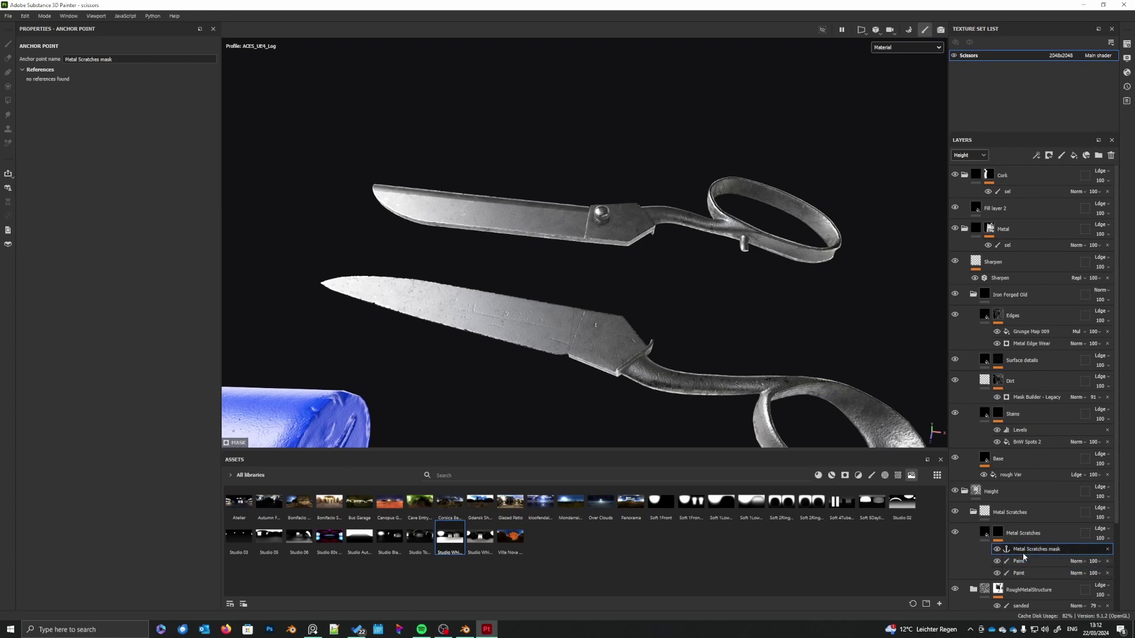
- Add a fill to the Edges layer's mask in Iron Forged Old, using the Metal Scratches mask anchor point as its grayscale source
click(1022, 297)
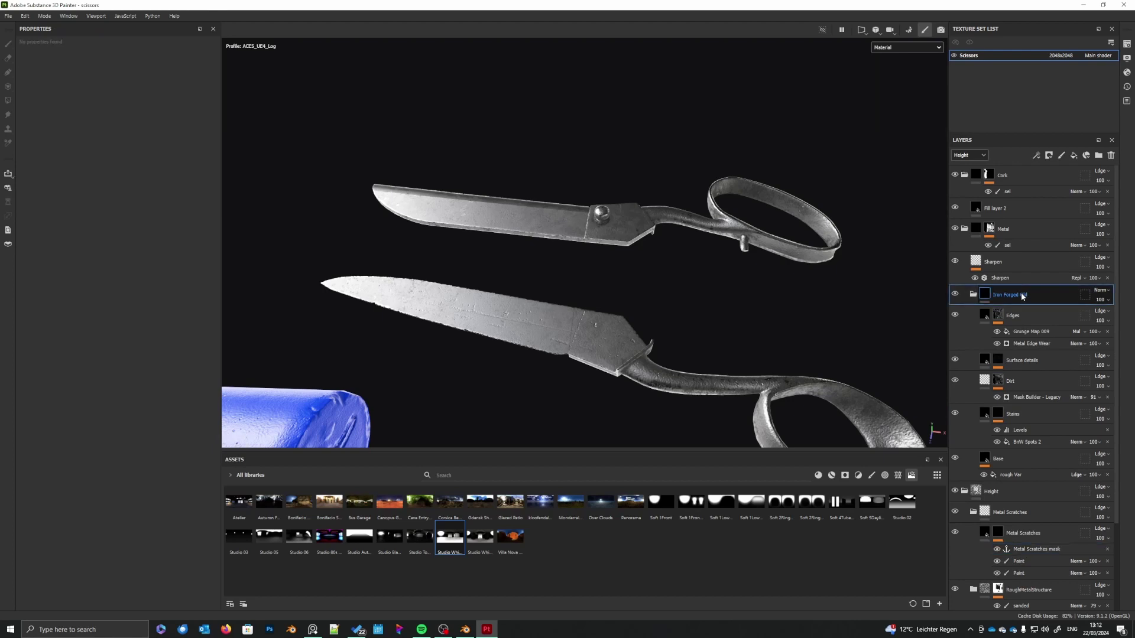
click(1019, 321)
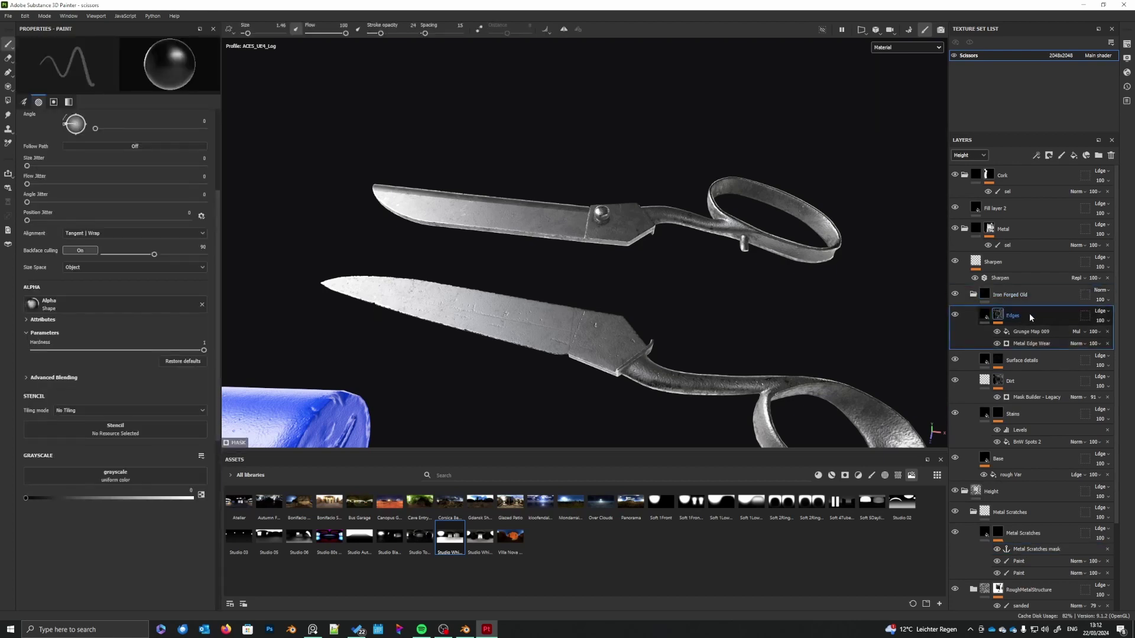
alt+click(999, 318)
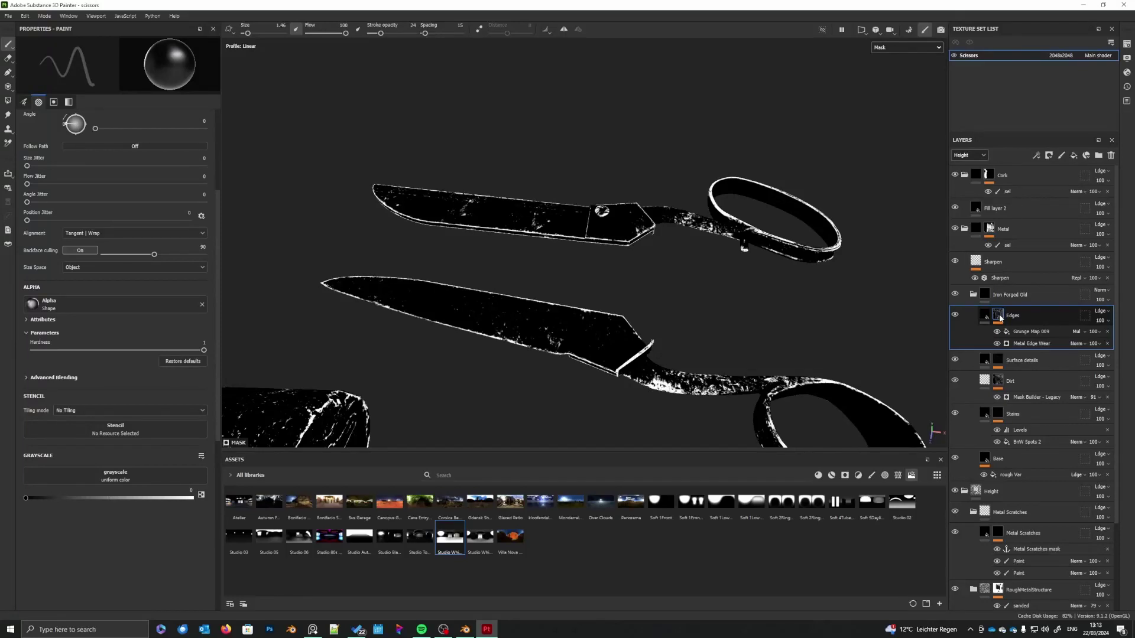
right_click(1001, 318)
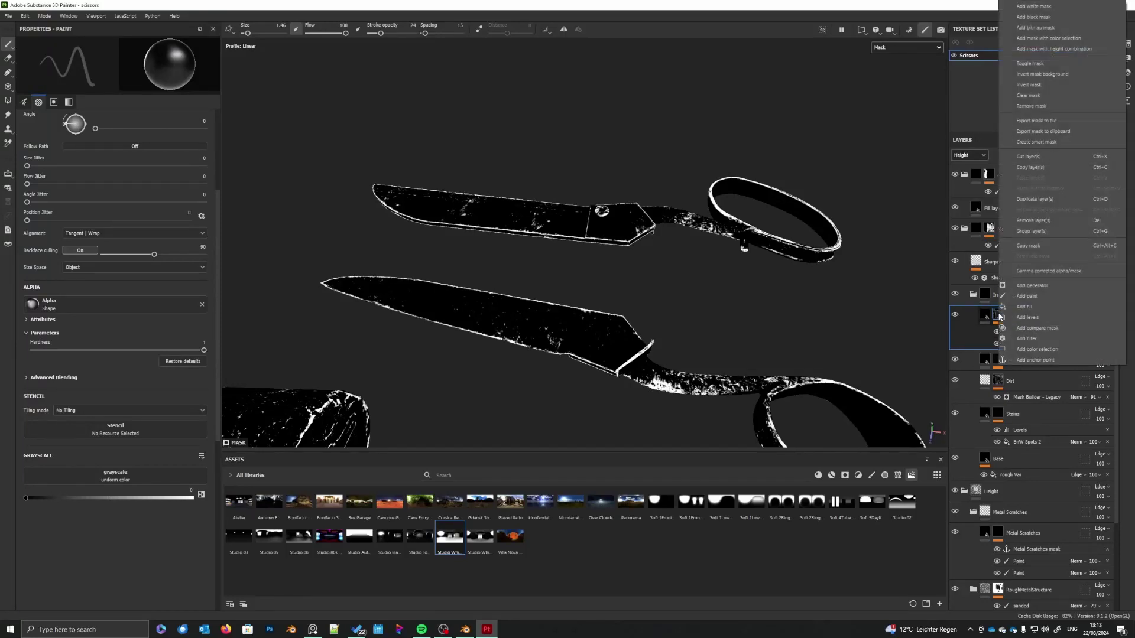
click(1026, 306)
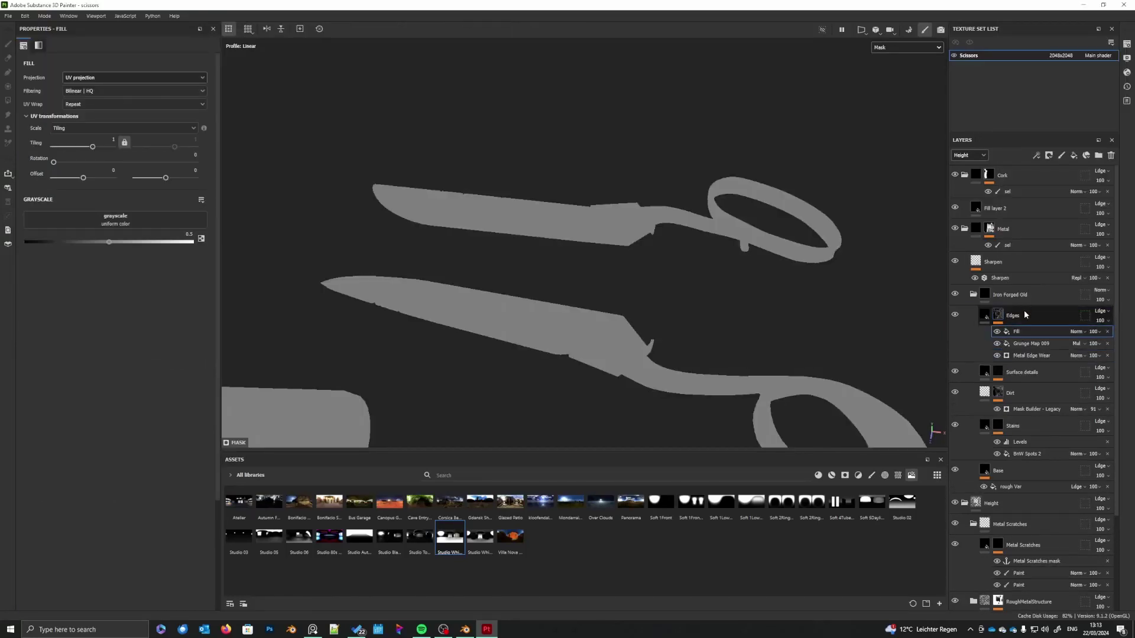
click(122, 224)
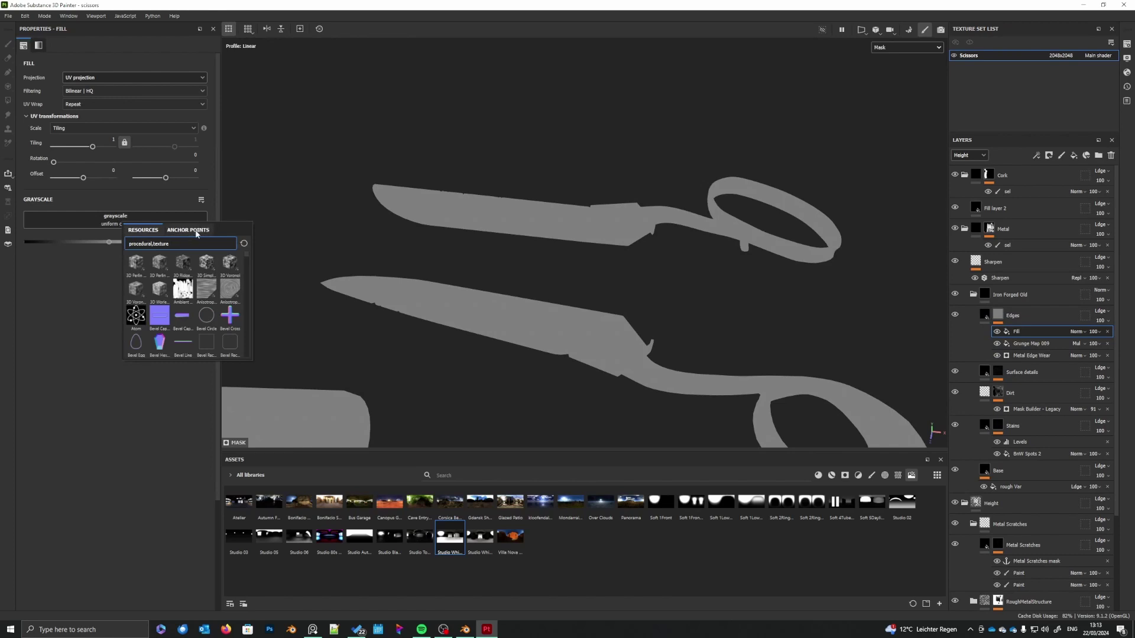
click(188, 230)
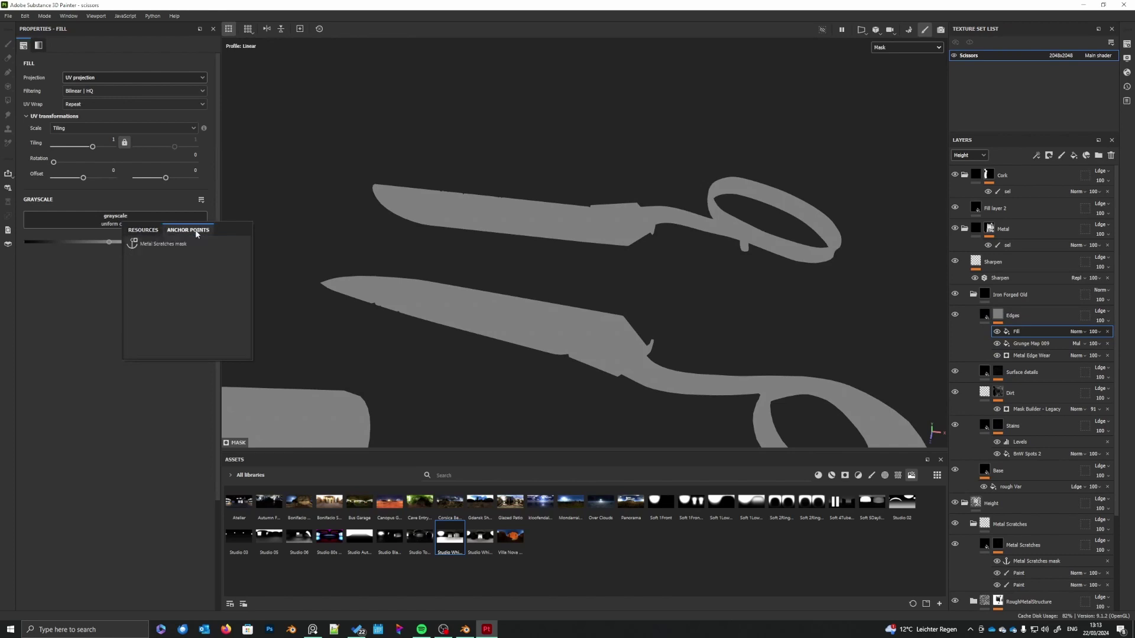
click(151, 243)
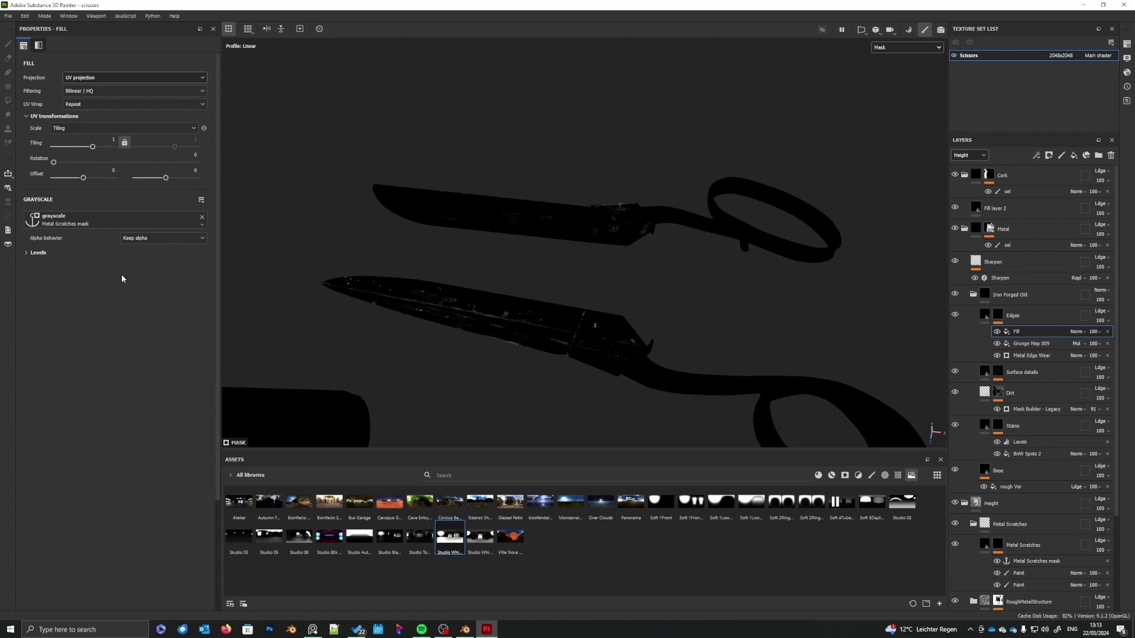
- Set the anchor fill's input levels to 0.048 and 0.331, and its blending mode to Screen
click(26, 253)
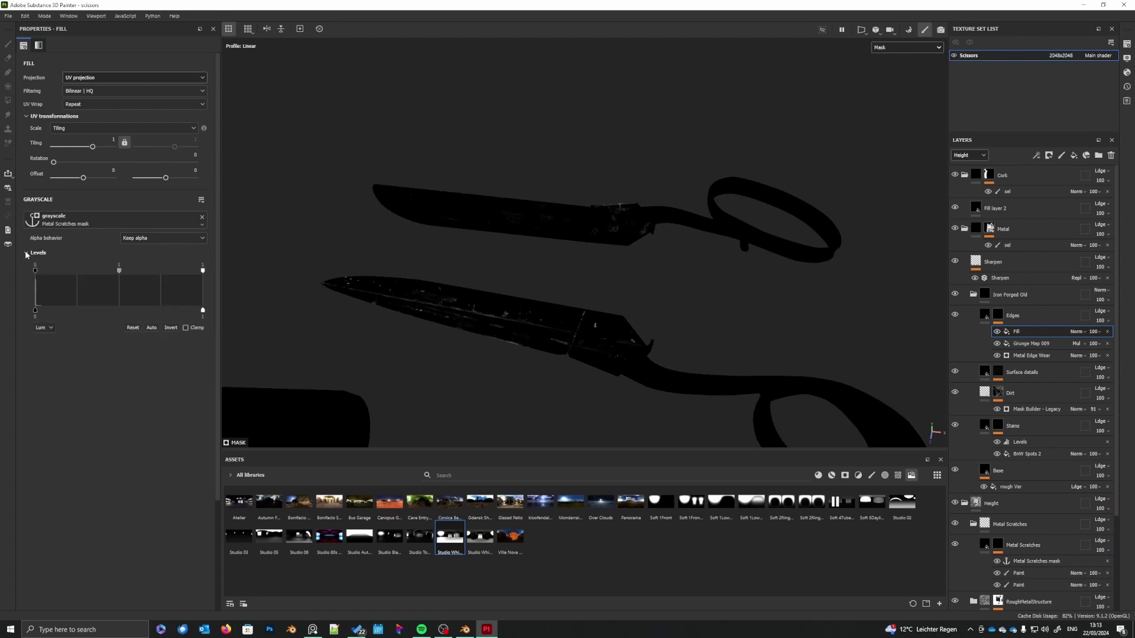
drag(203, 270, 48, 272)
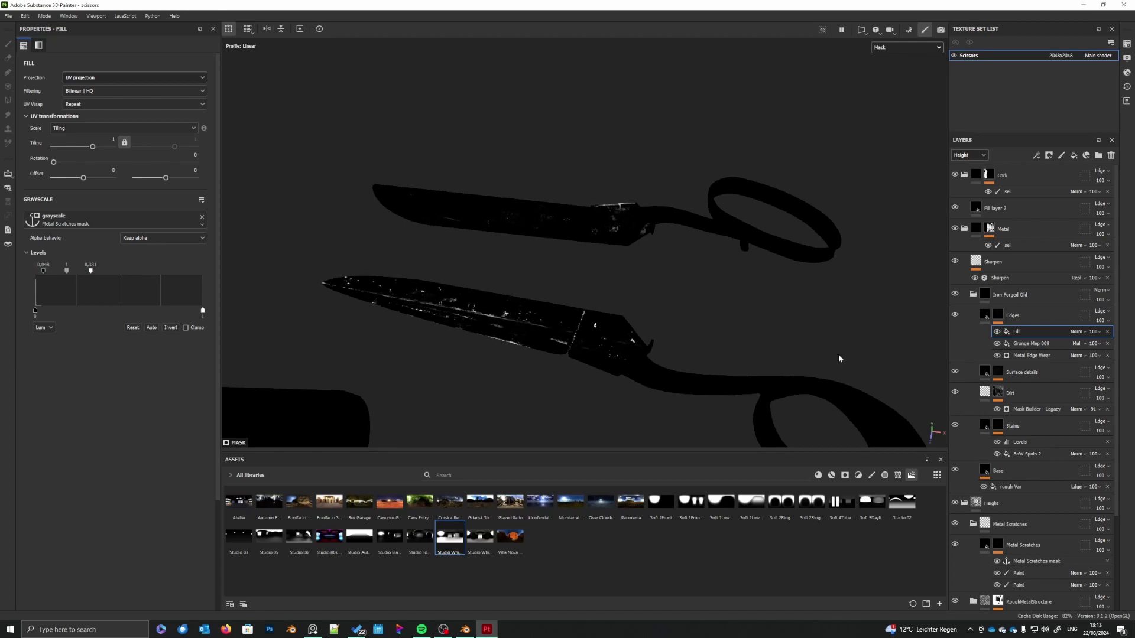
click(1077, 332)
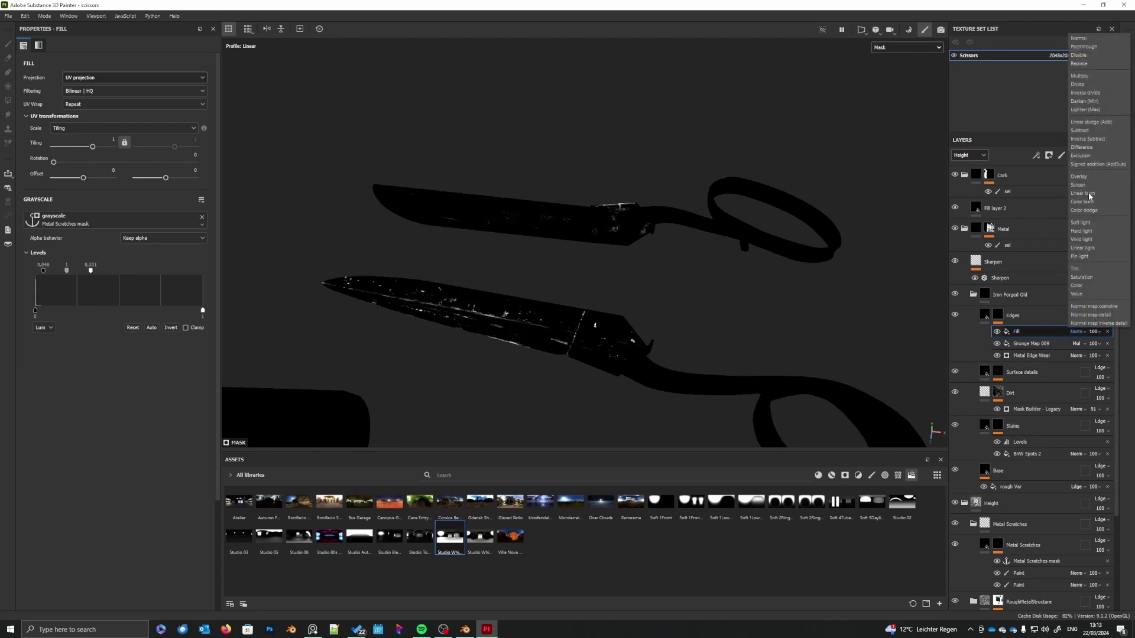
click(1078, 185)
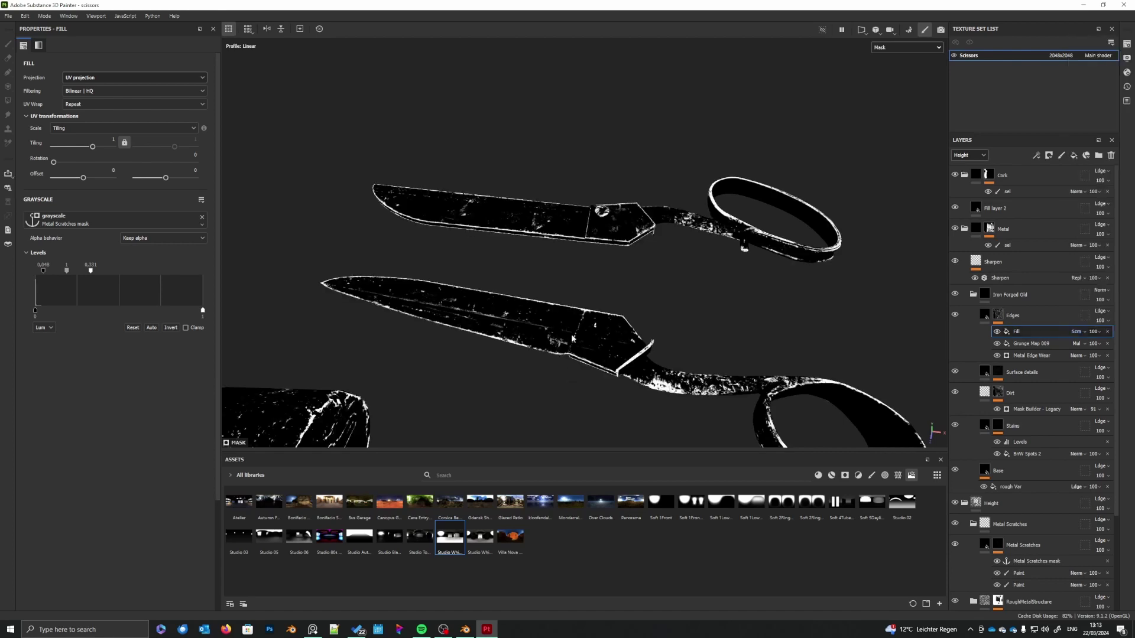
- Examine the scratch edges on the blades in the mask, material and base color views under changed lighting
scroll(578, 380, up, 2)
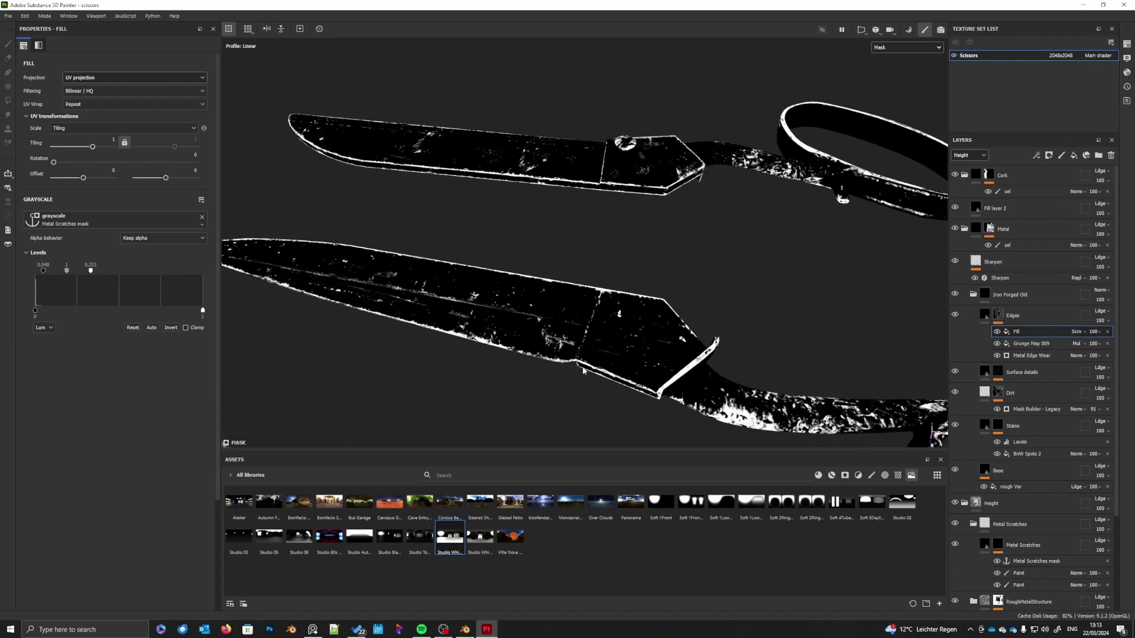
scroll(583, 368, down, 1)
click(991, 318)
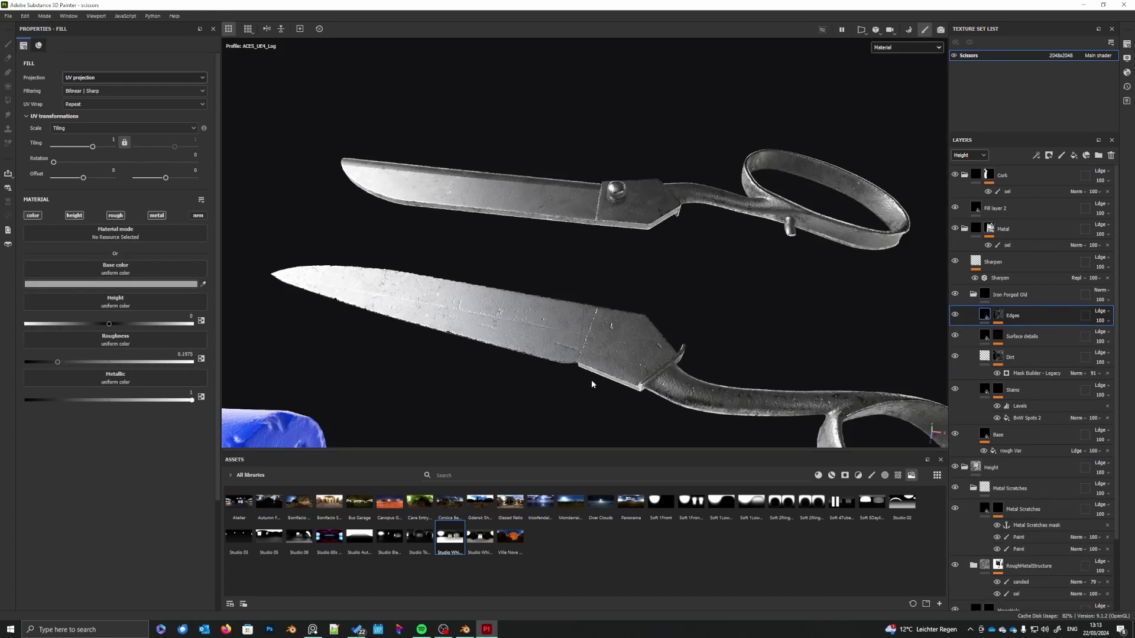
scroll(538, 368, up, 3)
scroll(578, 406, up, 2)
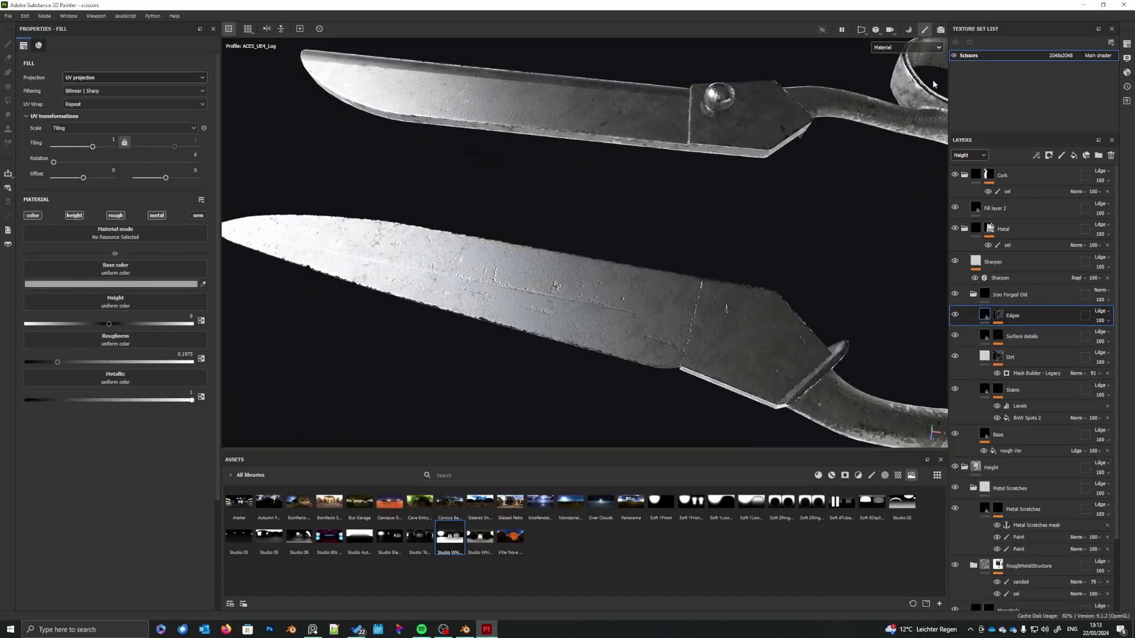
click(908, 47)
click(891, 87)
scroll(562, 379, down, 2)
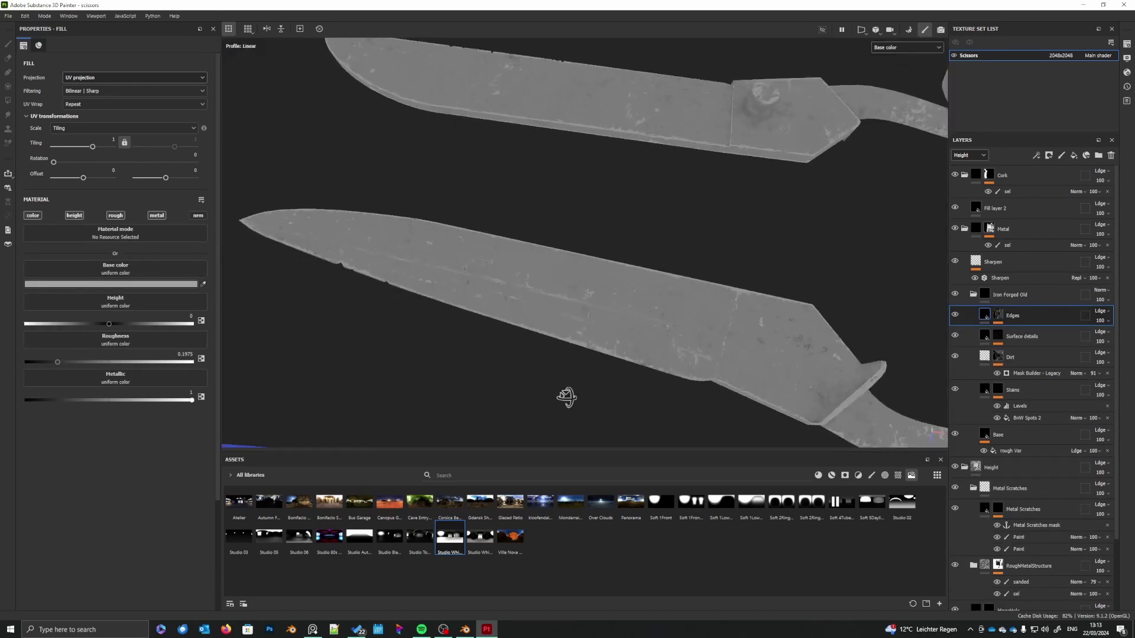
click(884, 48)
click(890, 69)
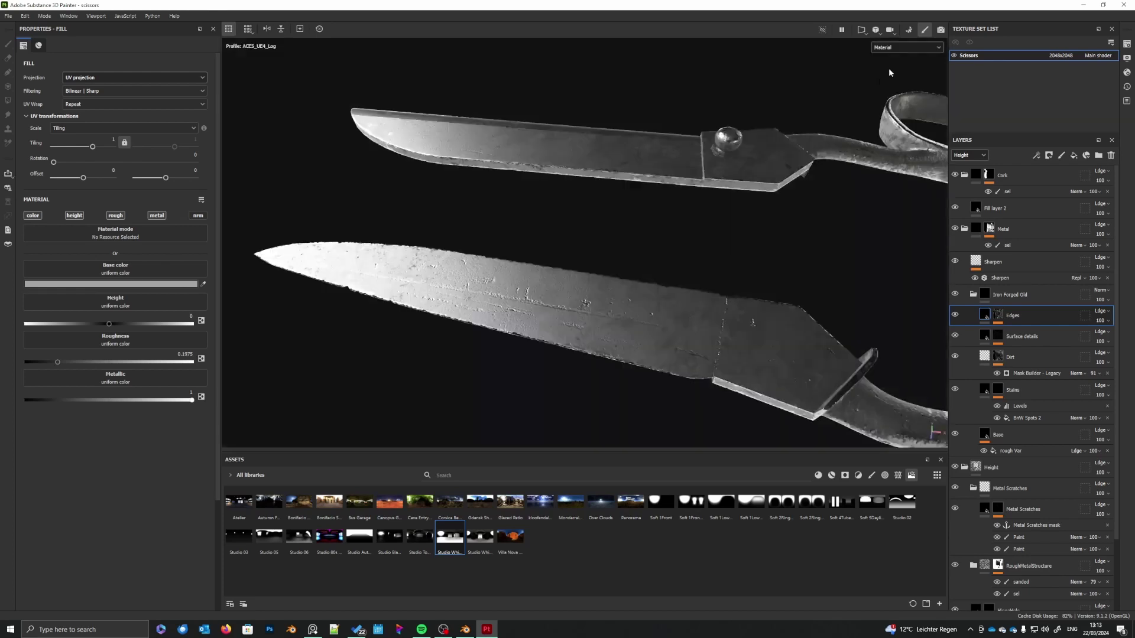
scroll(648, 326, down, 3)
alt+drag(647, 382, 619, 330)
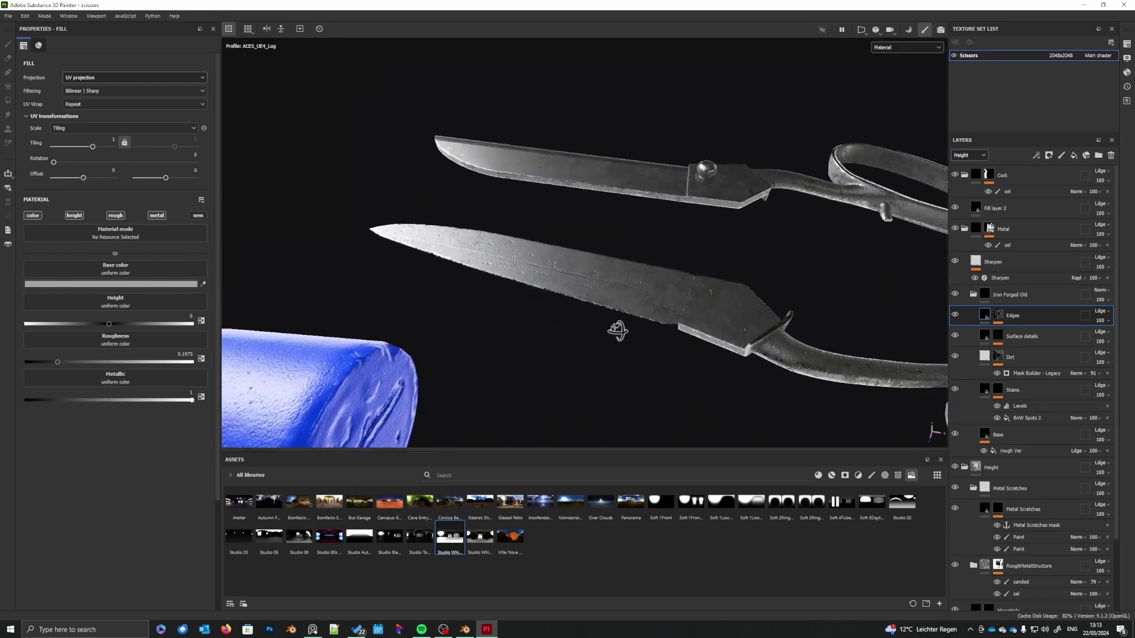
shift+right_drag(618, 330, 678, 360)
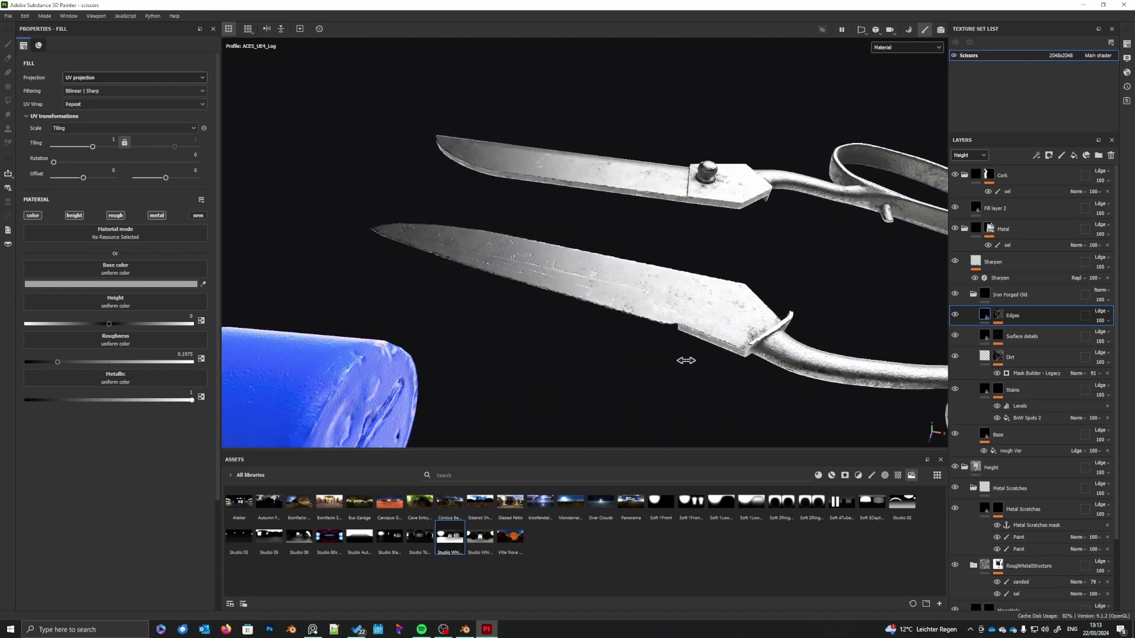
- Turn off the base color channel of the Metal Scratches fill layer and set its height to -0.0262
scroll(1015, 556, down, 3)
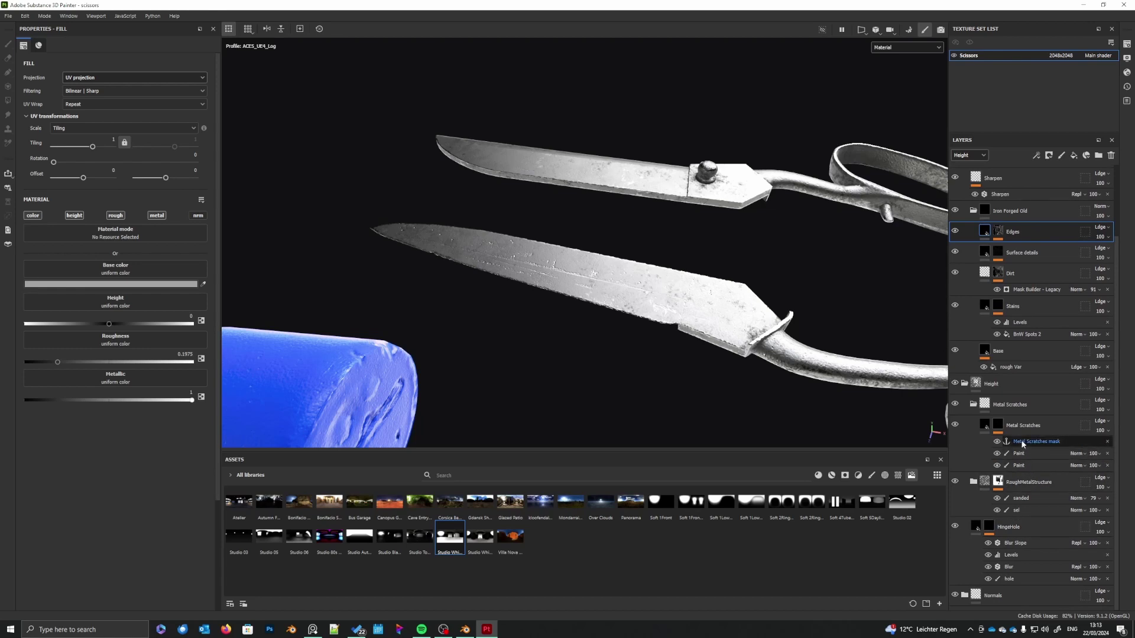
click(984, 427)
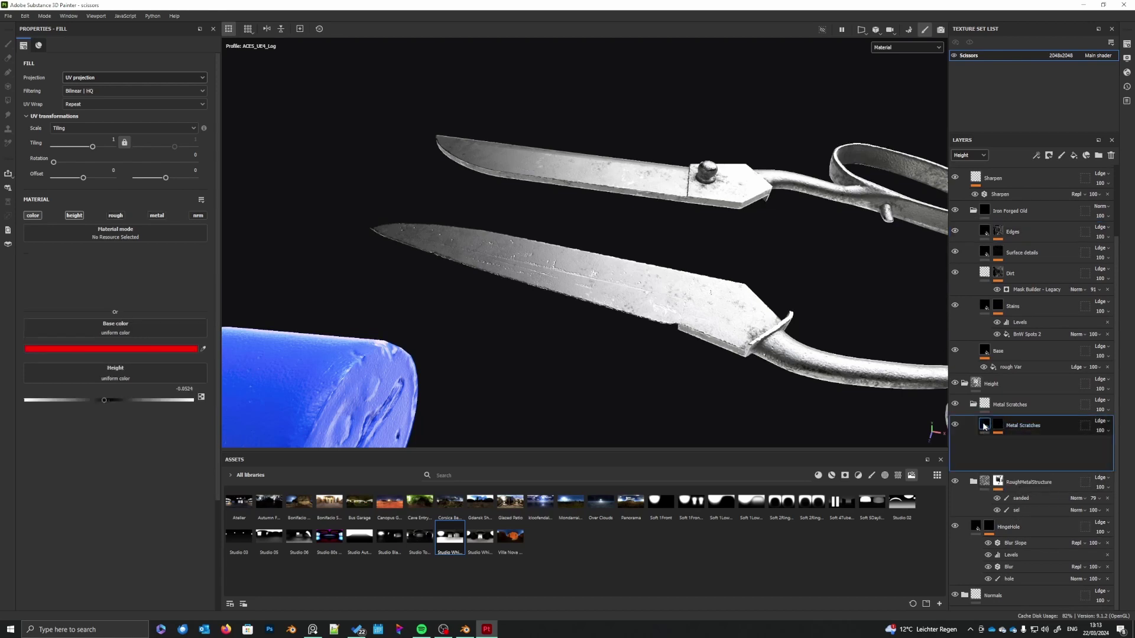
click(32, 215)
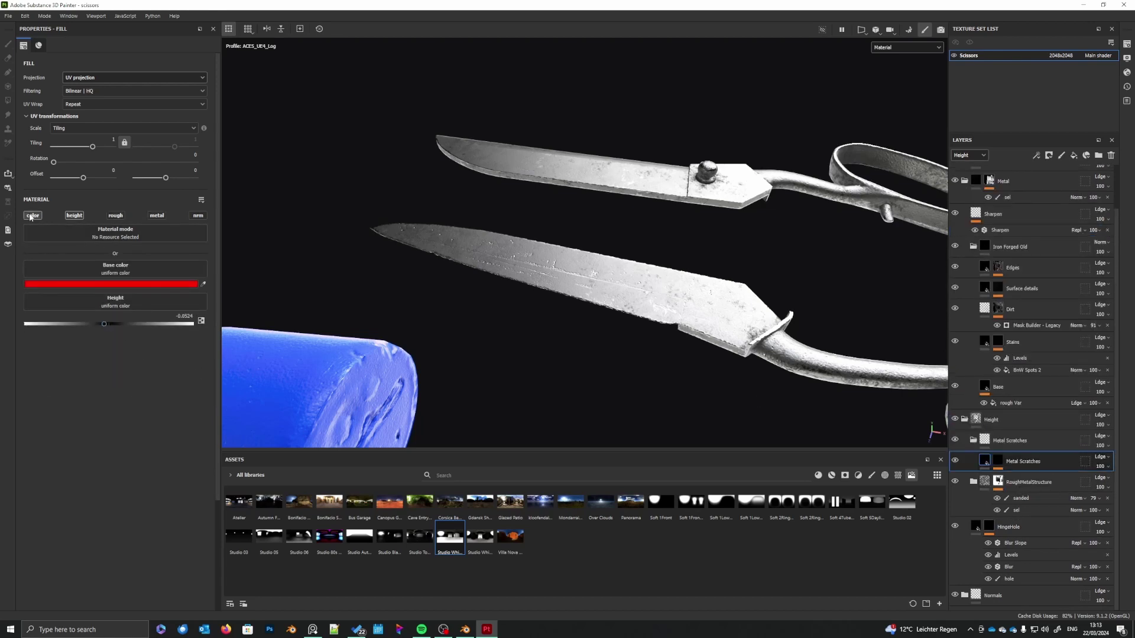
drag(105, 291, 106, 291)
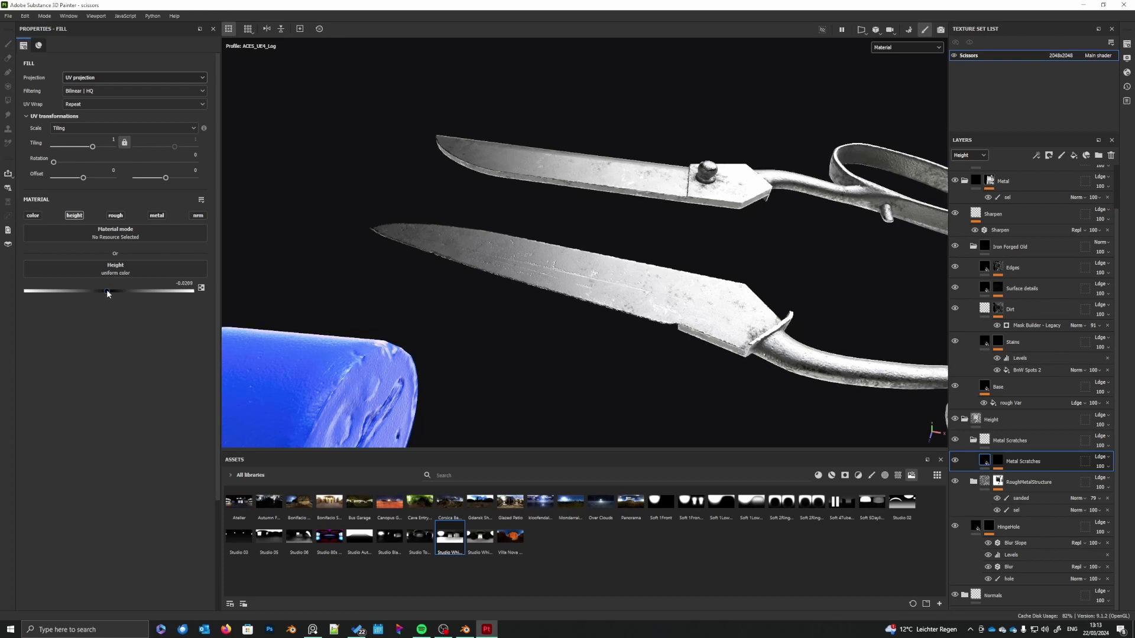
alt+drag(641, 372, 668, 387)
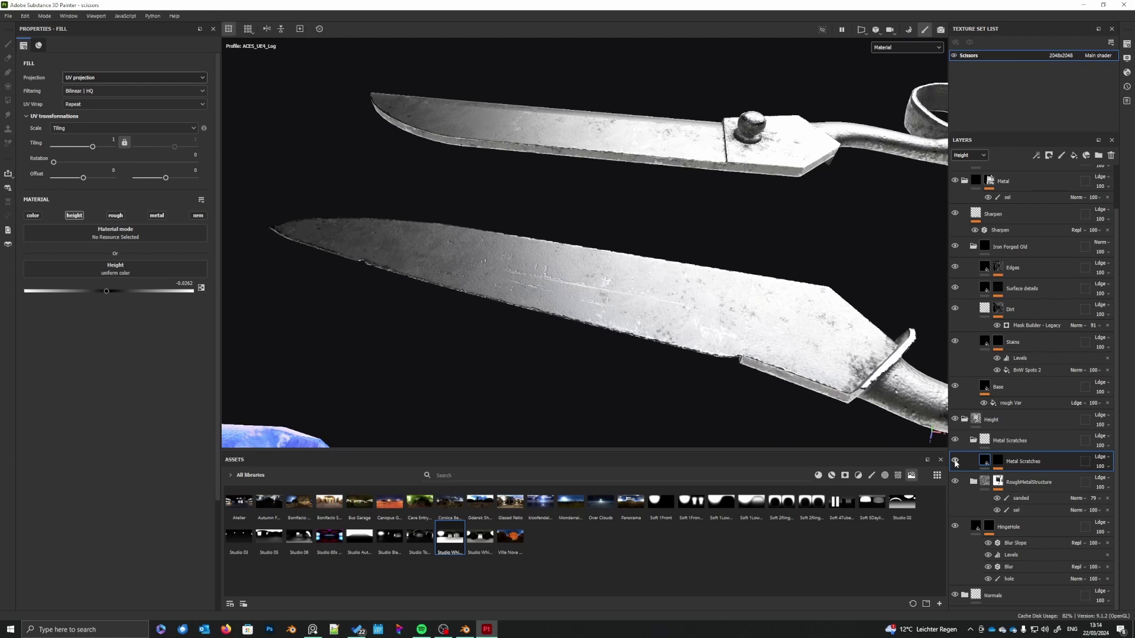
alt+drag(578, 306, 778, 261)
alt+drag(711, 301, 672, 313)
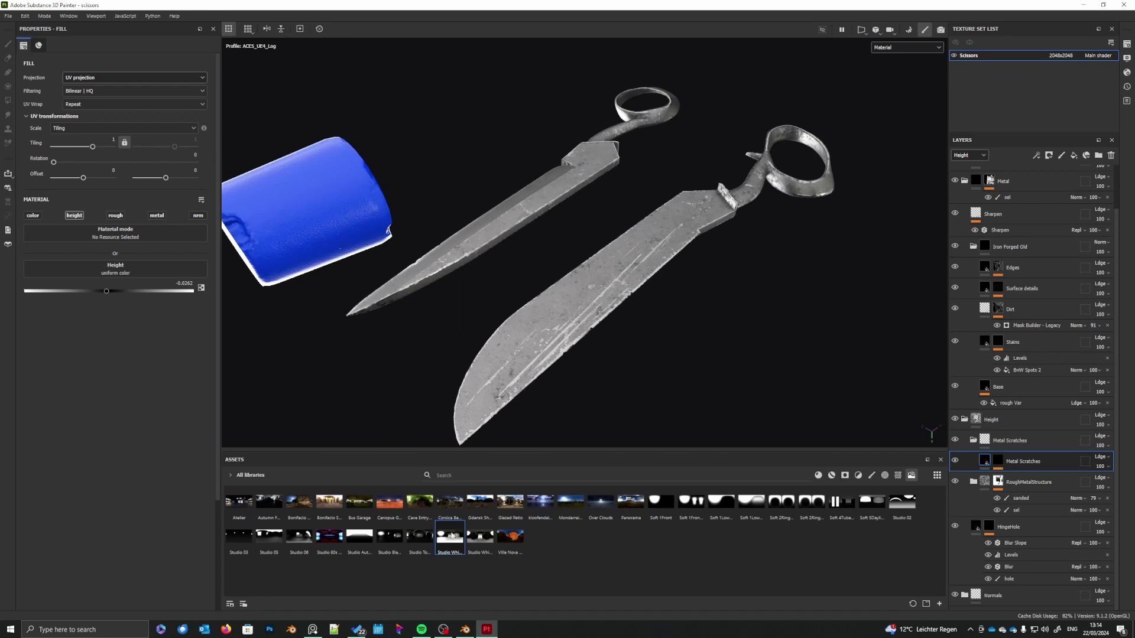
- Switch the scene lighting to the darker studio environment beside the current one and rotate it around the scissors
mouse_move(454, 550)
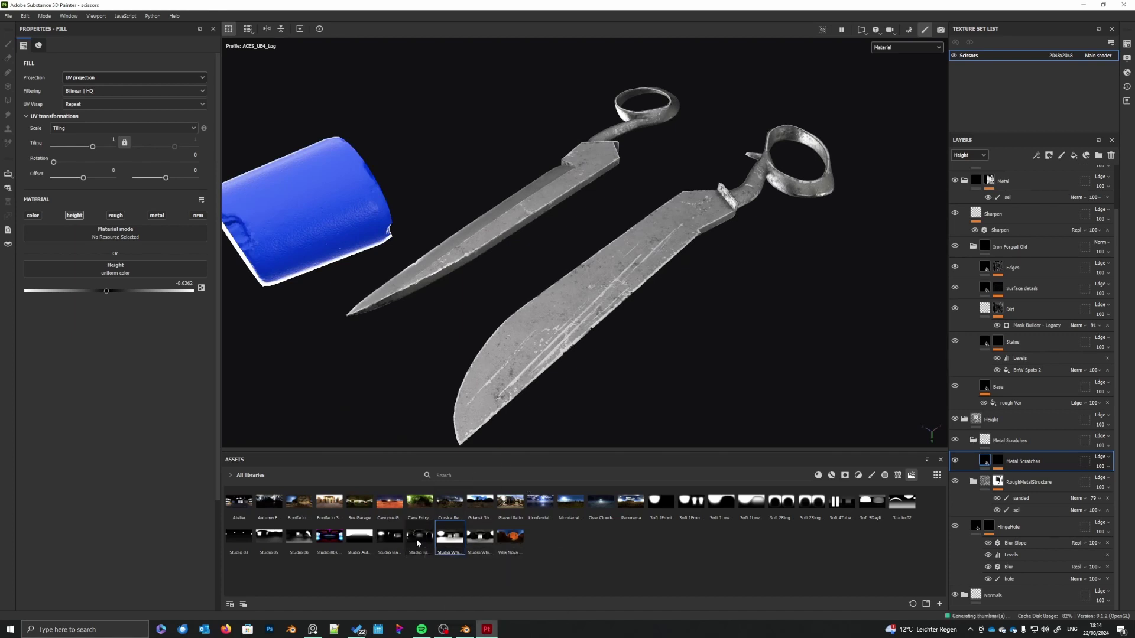
drag(420, 537, 769, 303)
shift+right_drag(769, 303, 722, 361)
alt+drag(720, 367, 638, 344)
alt+middle_drag(639, 343, 604, 282)
shift+right_drag(605, 281, 636, 304)
- Examine the blades, handles and pivot screw of both scissor halves from several angles under the new lighting
alt+drag(636, 307, 601, 363)
alt+middle_drag(601, 363, 649, 305)
scroll(687, 308, down, 3)
alt+drag(649, 305, 655, 319)
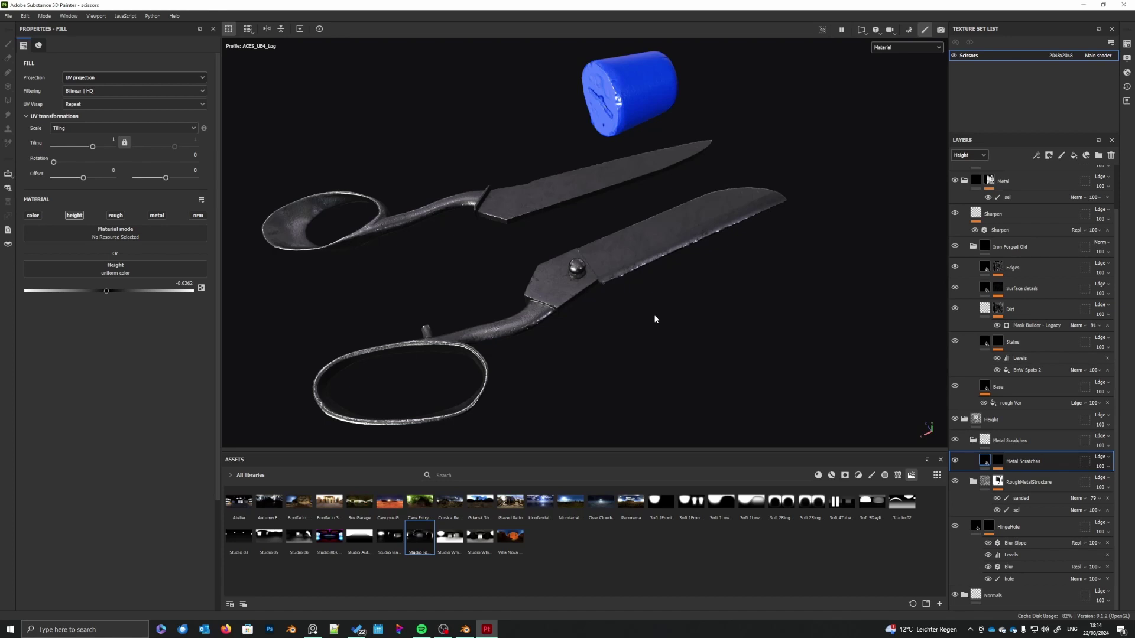
alt+drag(664, 323, 619, 325)
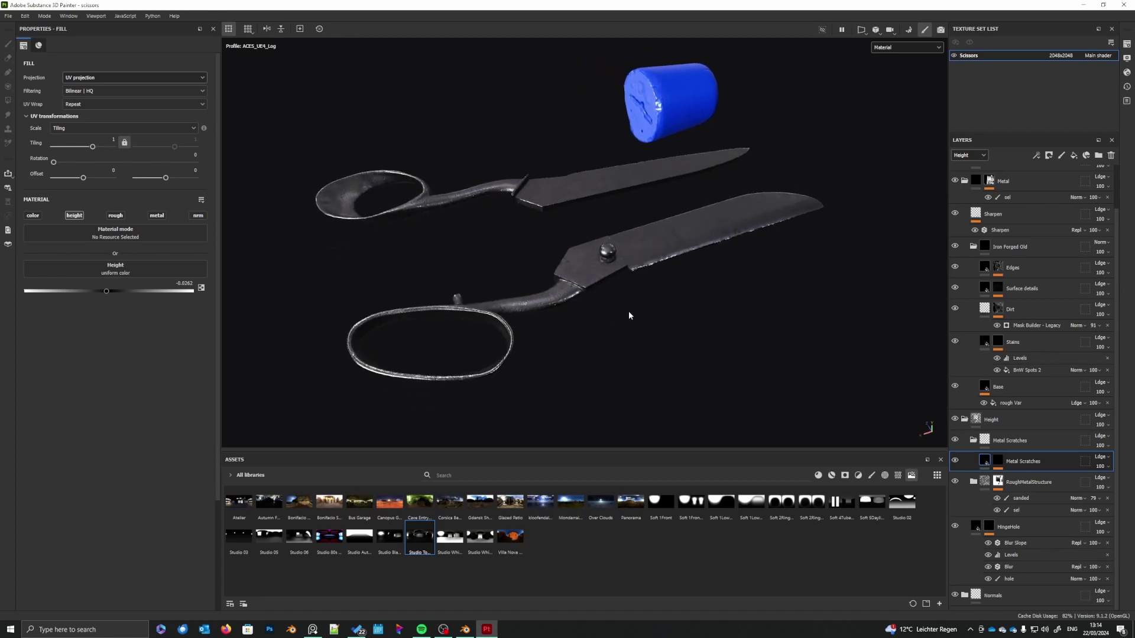
alt+drag(629, 316, 654, 334)
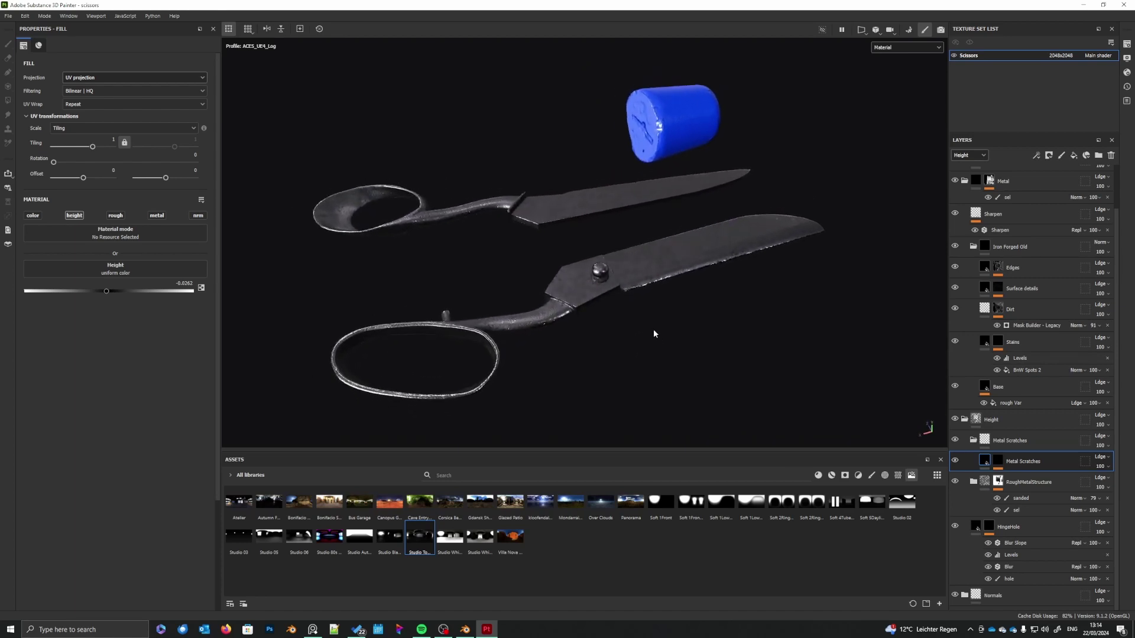
click(444, 629)
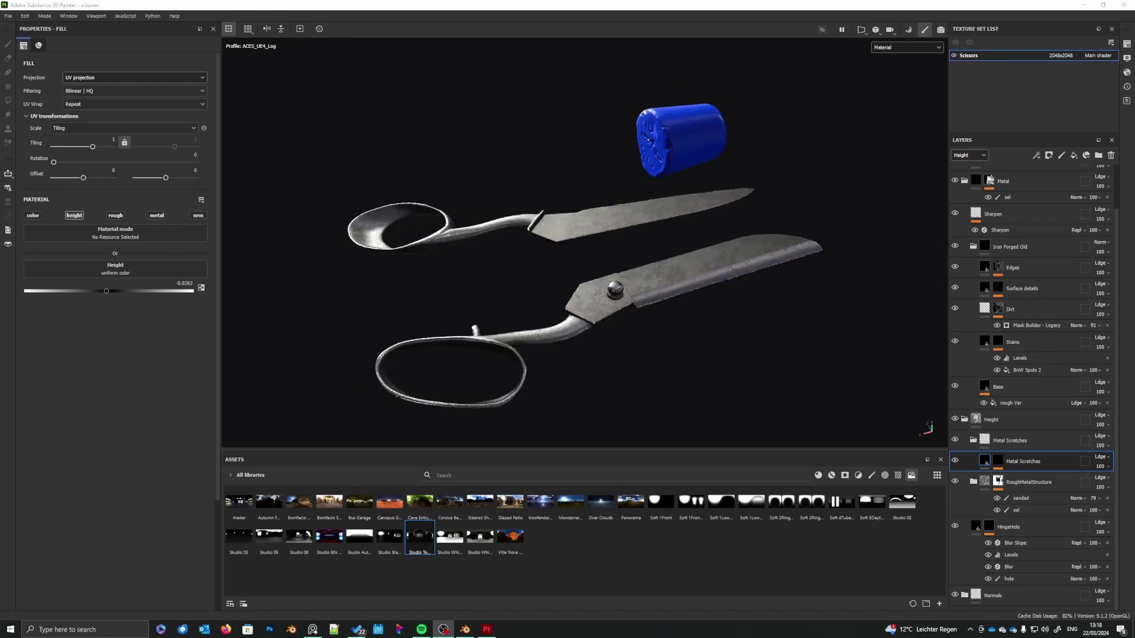
click(640, 321)
middle_drag(657, 316, 628, 301)
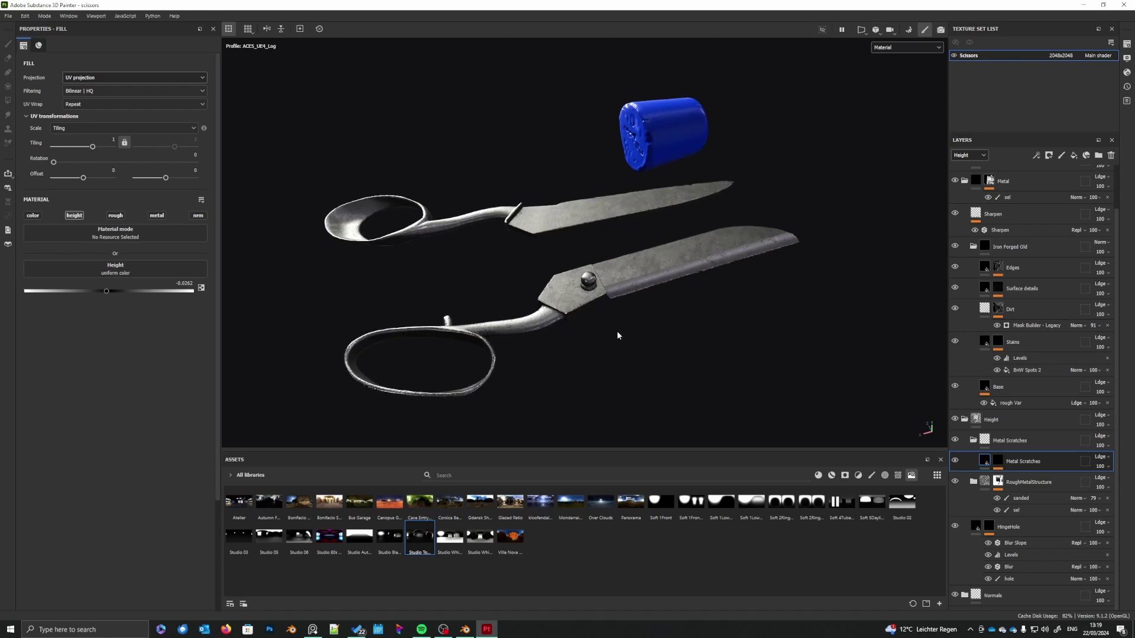
alt+drag(617, 335, 611, 363)
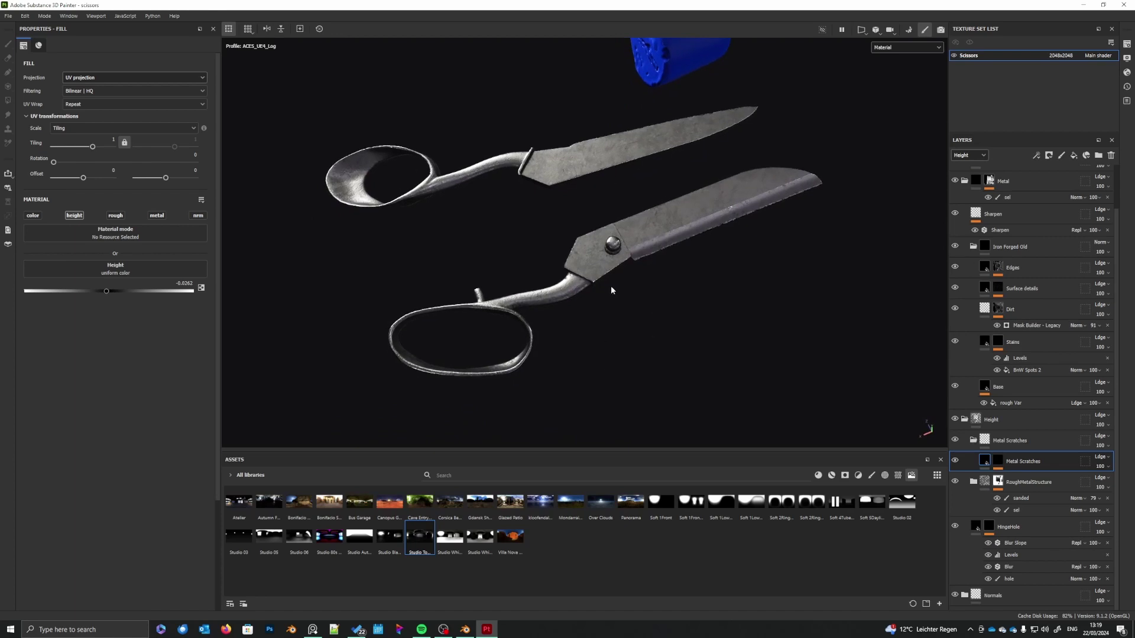
scroll(612, 285, up, 4)
scroll(573, 310, down, 6)
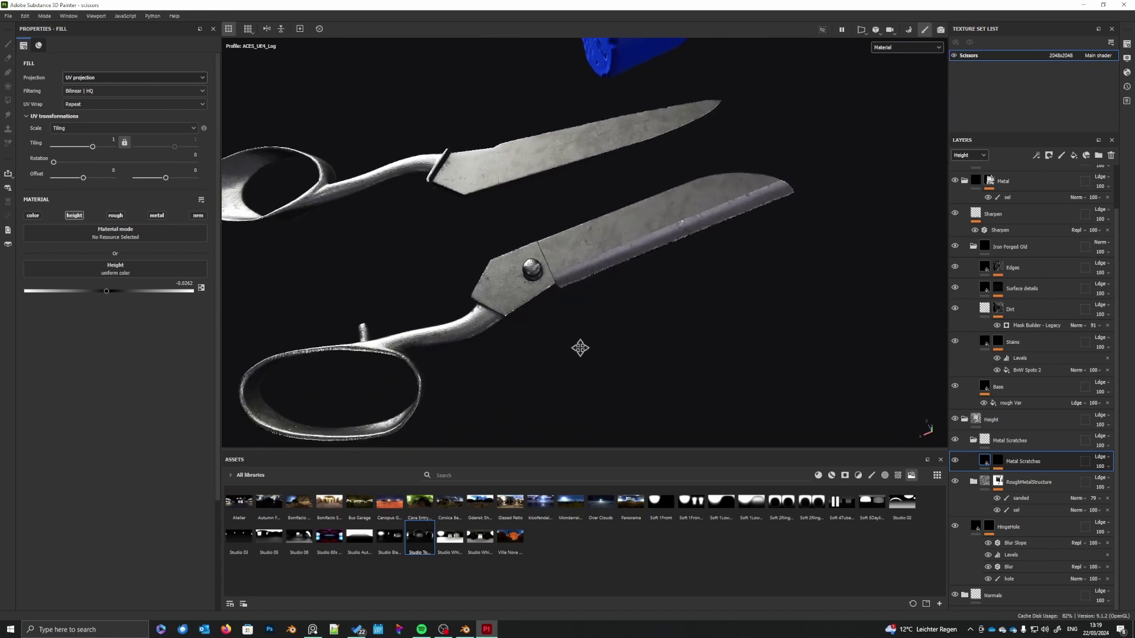
alt+drag(656, 308, 728, 190)
alt+drag(596, 348, 620, 357)
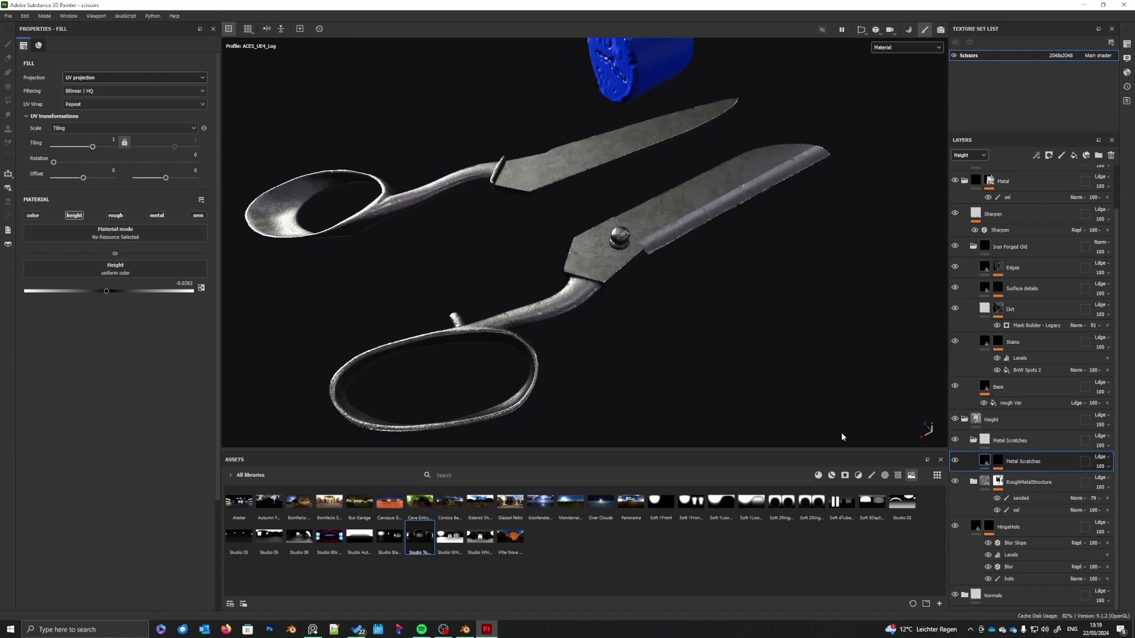
- Collapse the Height group and search the material library for rust
click(964, 441)
click(964, 441)
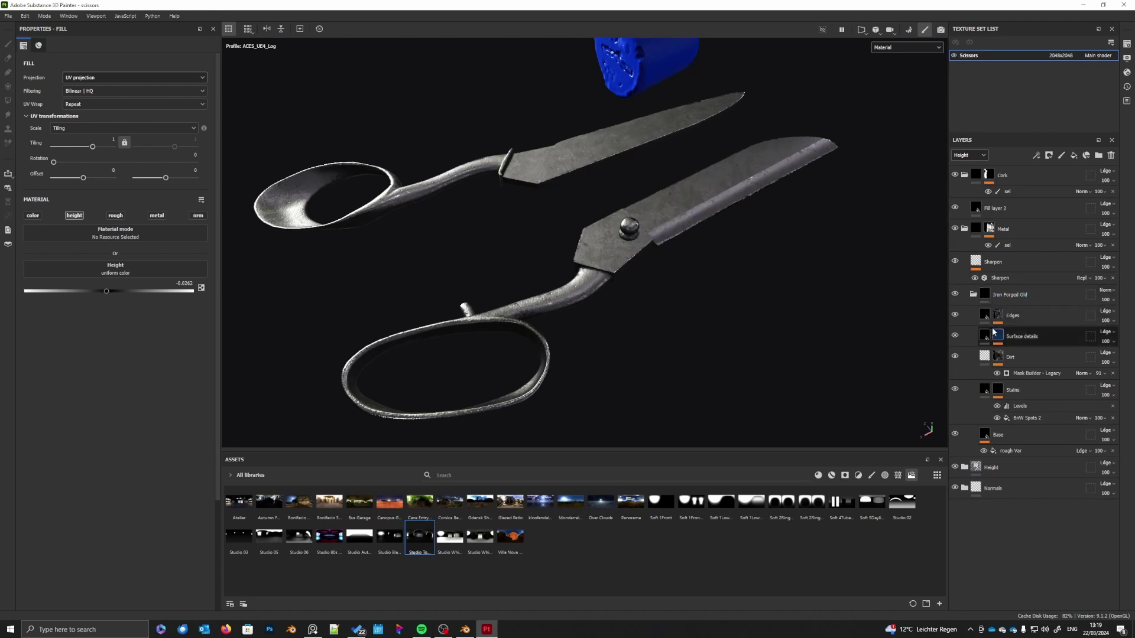
click(816, 477)
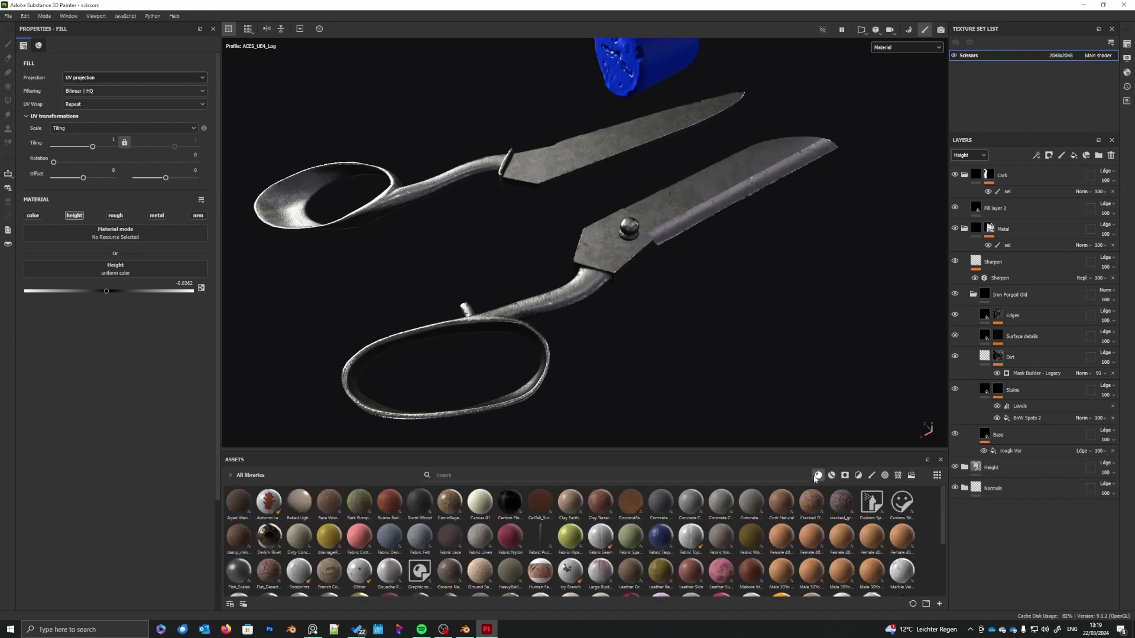
click(550, 473)
text(rust)
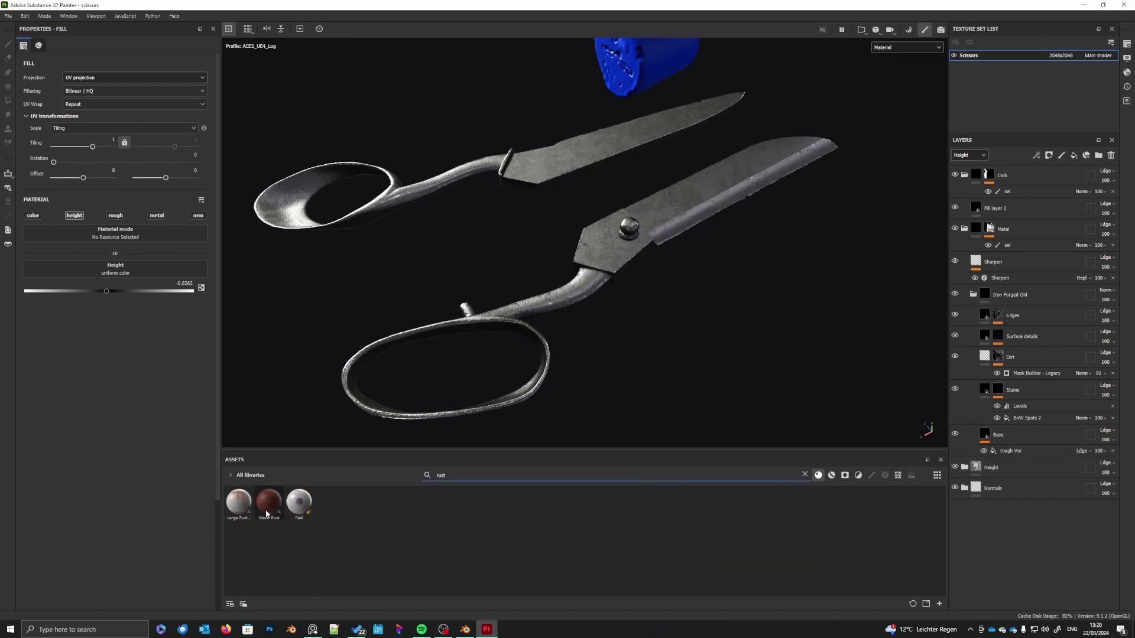
- Add the Metal Rust material between Edges and Surface details in Iron Forged Old, and hide the new layer
mouse_move(266, 513)
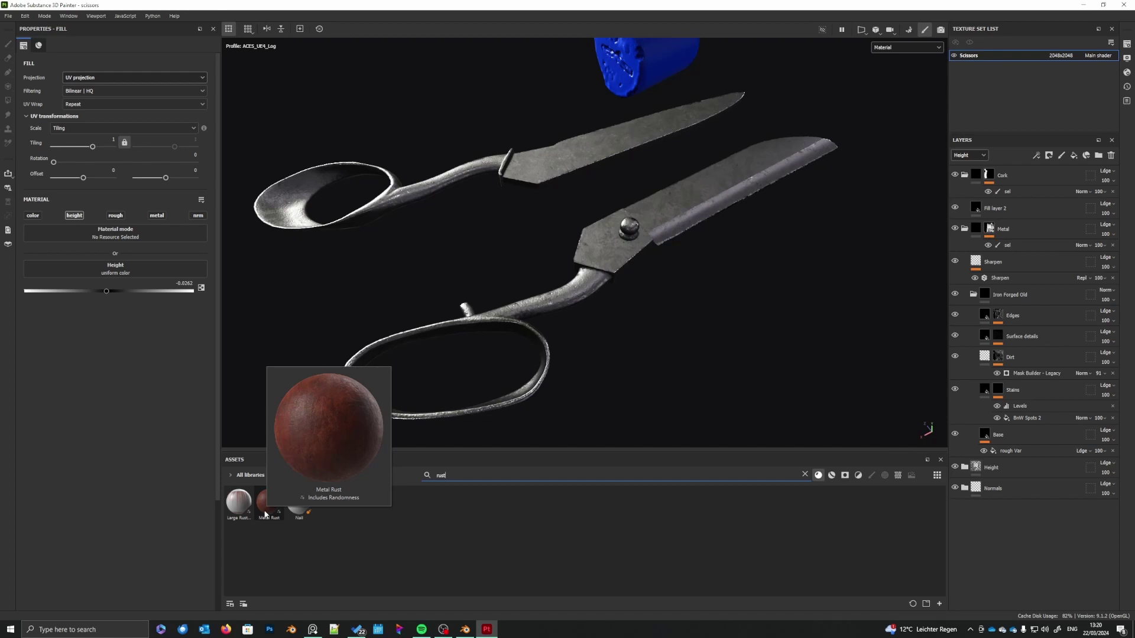
drag(266, 513, 1032, 315)
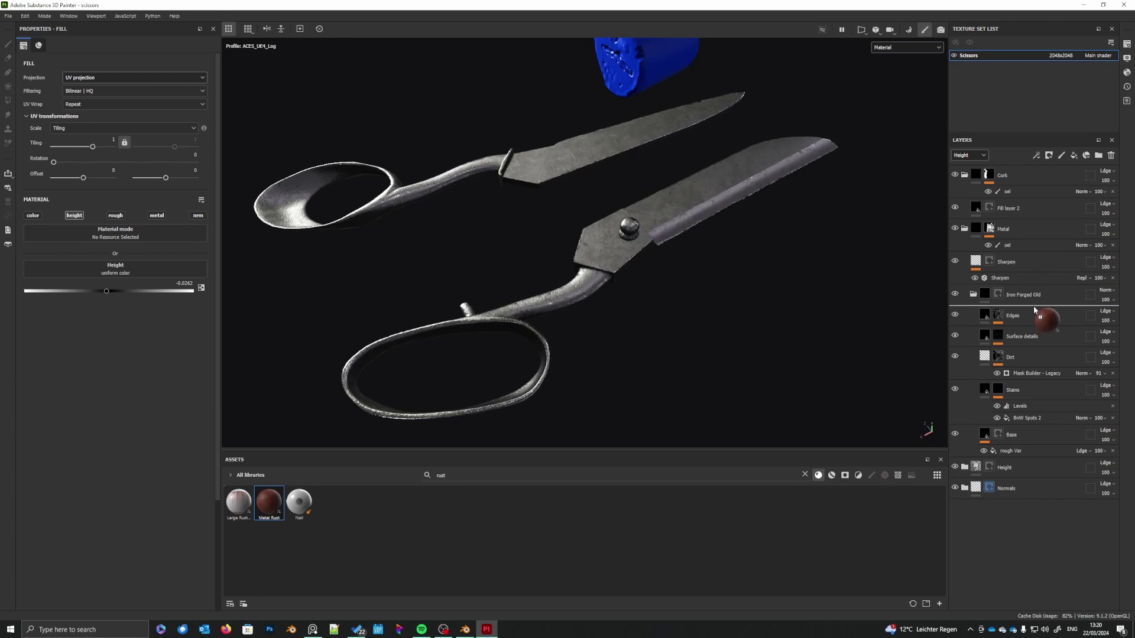
drag(1034, 309, 1034, 332)
middle_drag(670, 333, 718, 346)
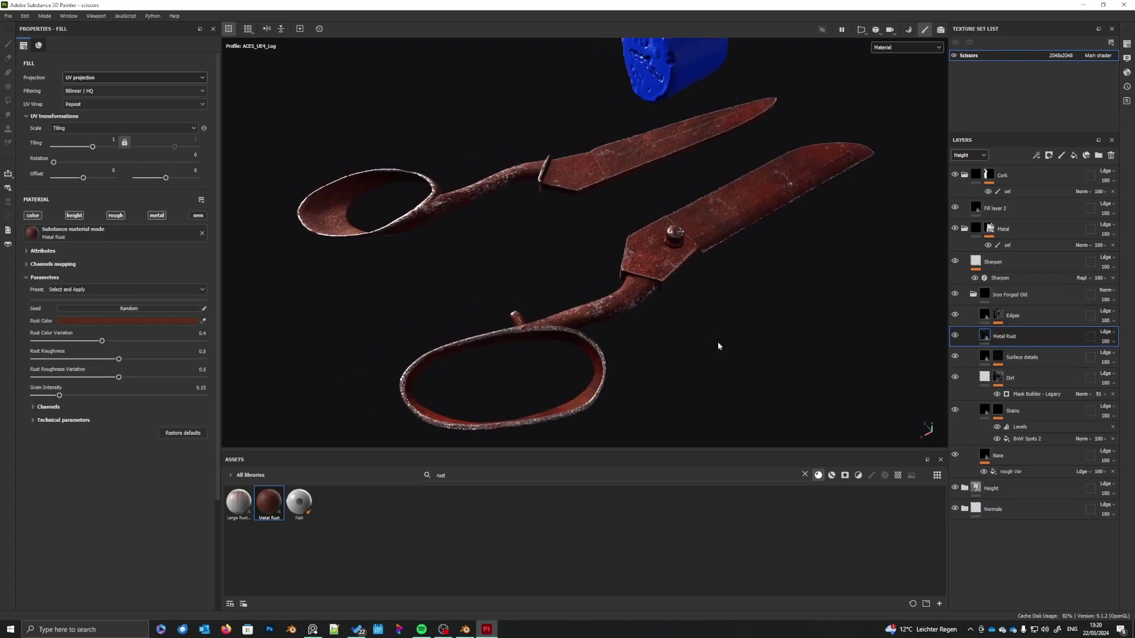
alt+drag(752, 336, 672, 331)
click(955, 335)
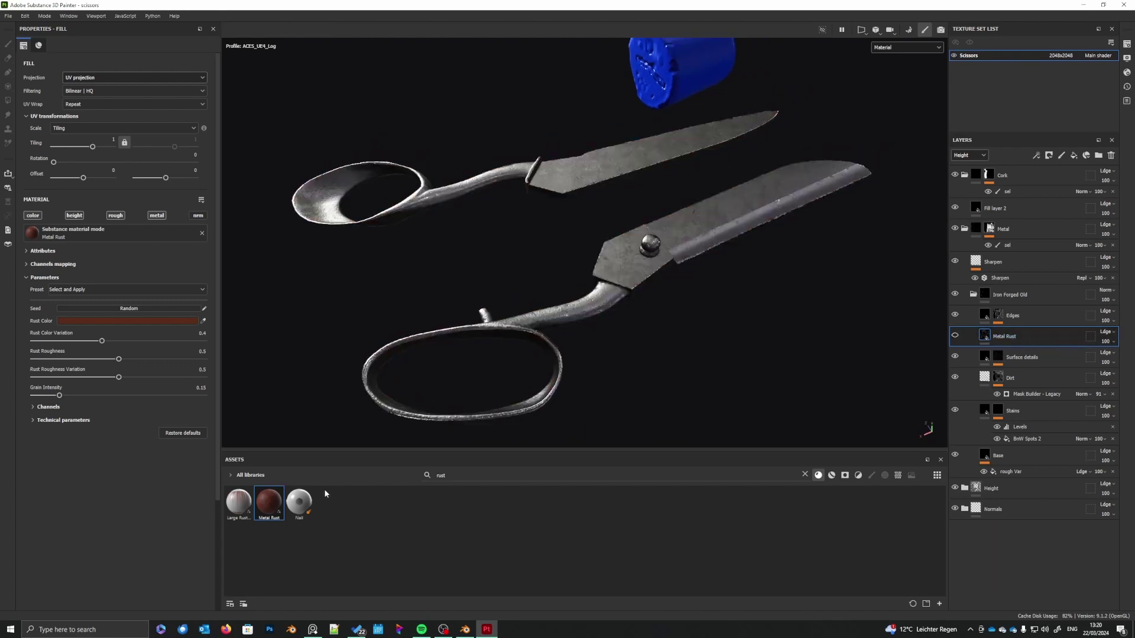
click(806, 475)
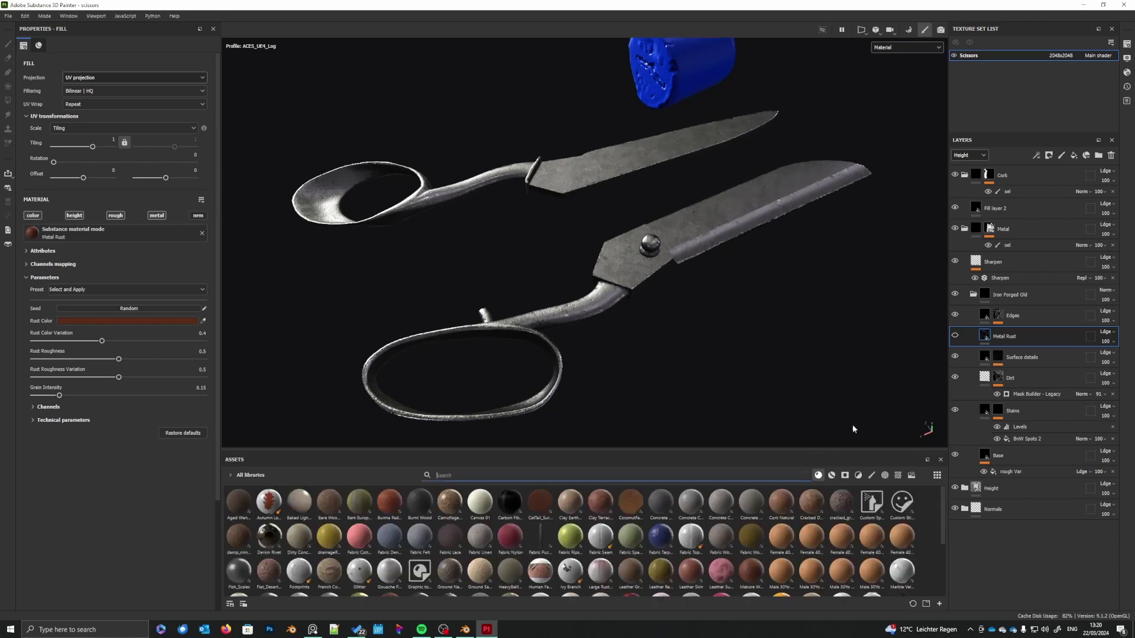
- Check the scissors reference photo and add a fill layer named BlackenedDirt directly above Surface details
click(1010, 359)
mouse_move(1134, 387)
right_down()
mouse_move(956, 388)
mouse_move(751, 444)
right_up()
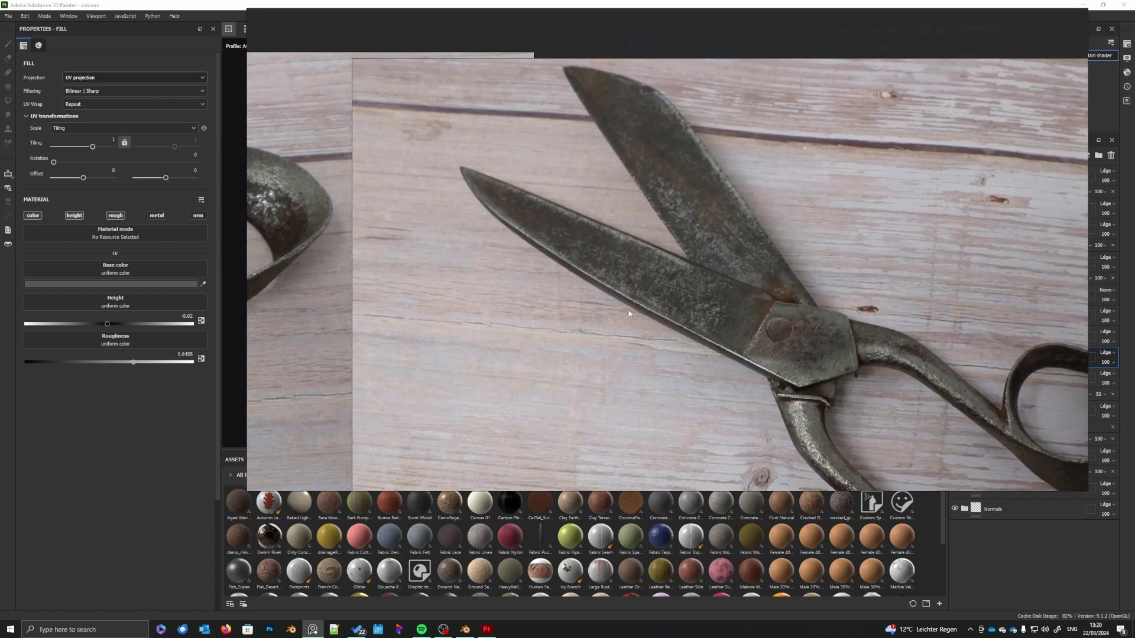
right_drag(629, 314, 1134, 319)
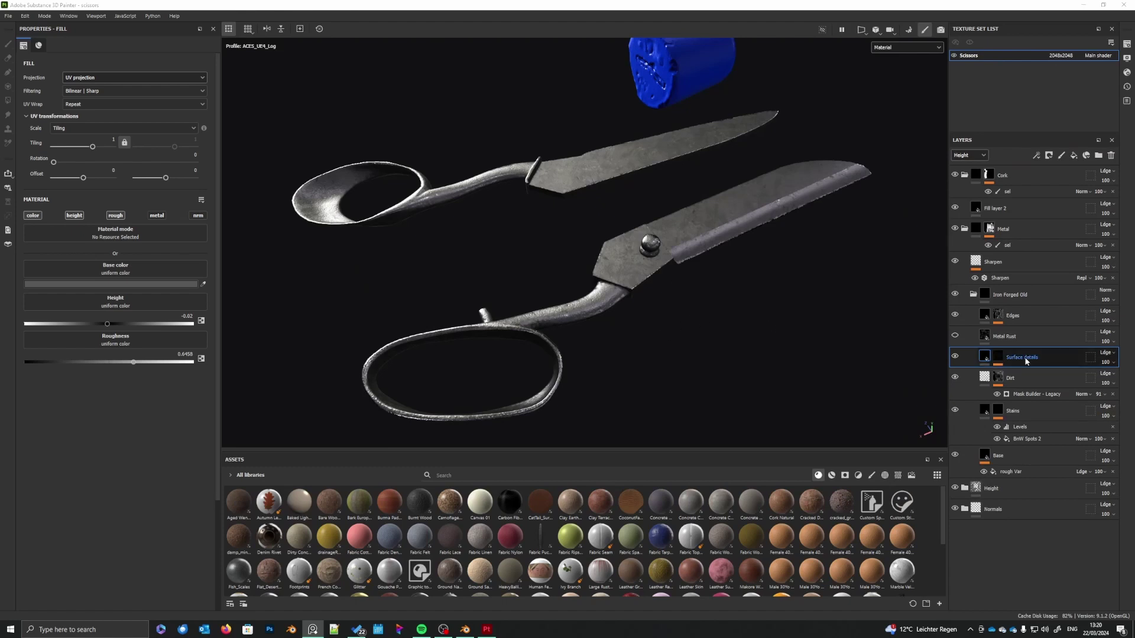
click(1074, 155)
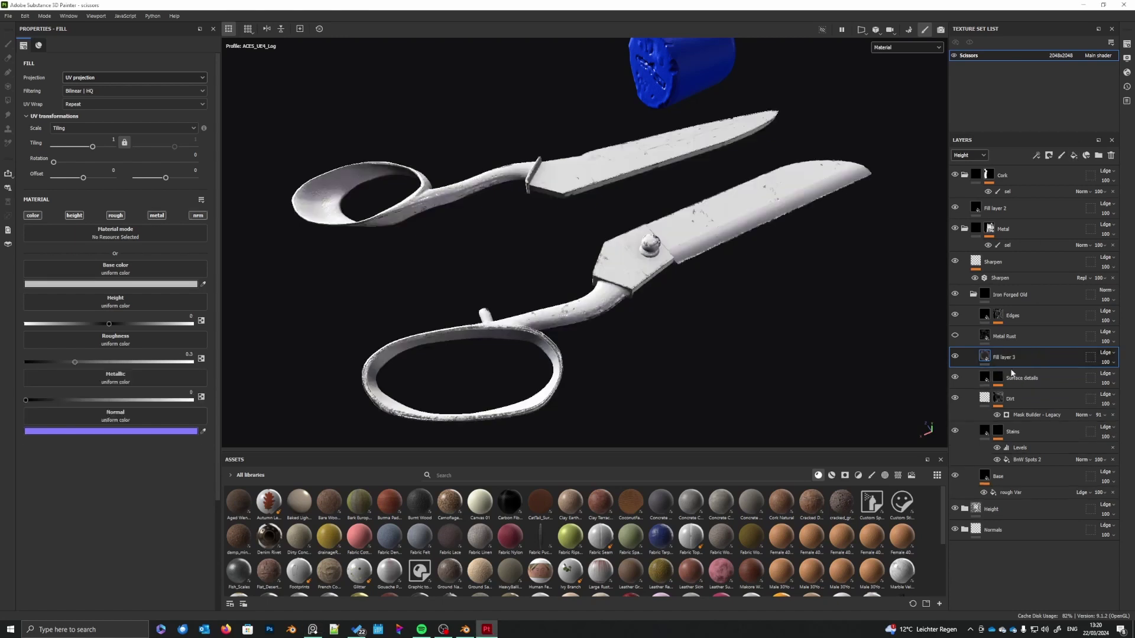
double_click(1010, 358)
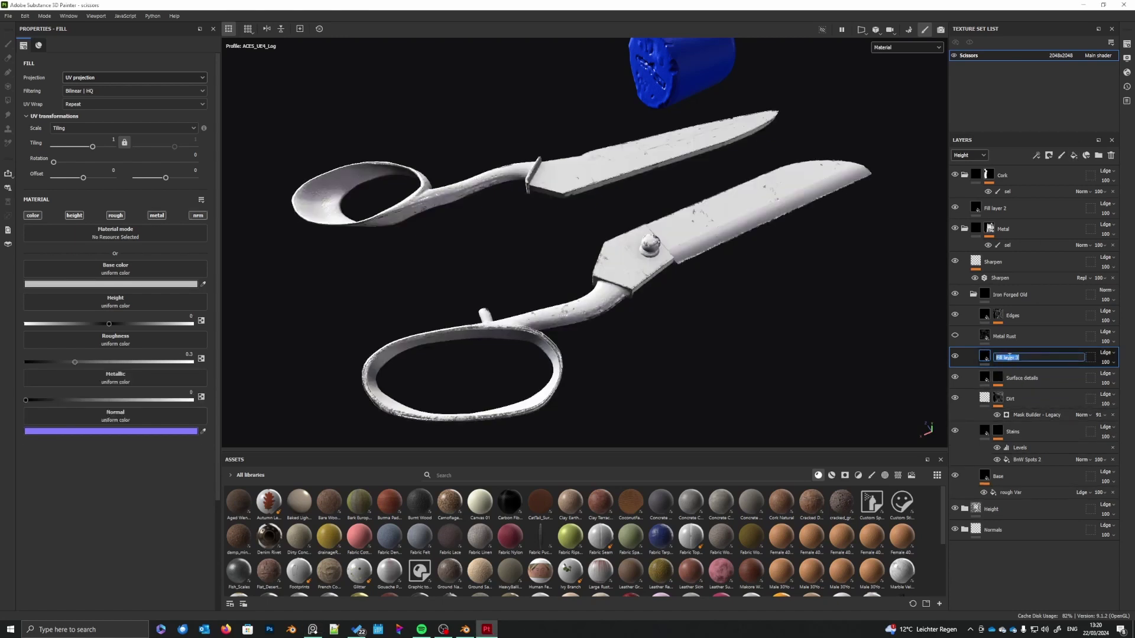
text(B)
text(lackenedDirt)
key(Return)
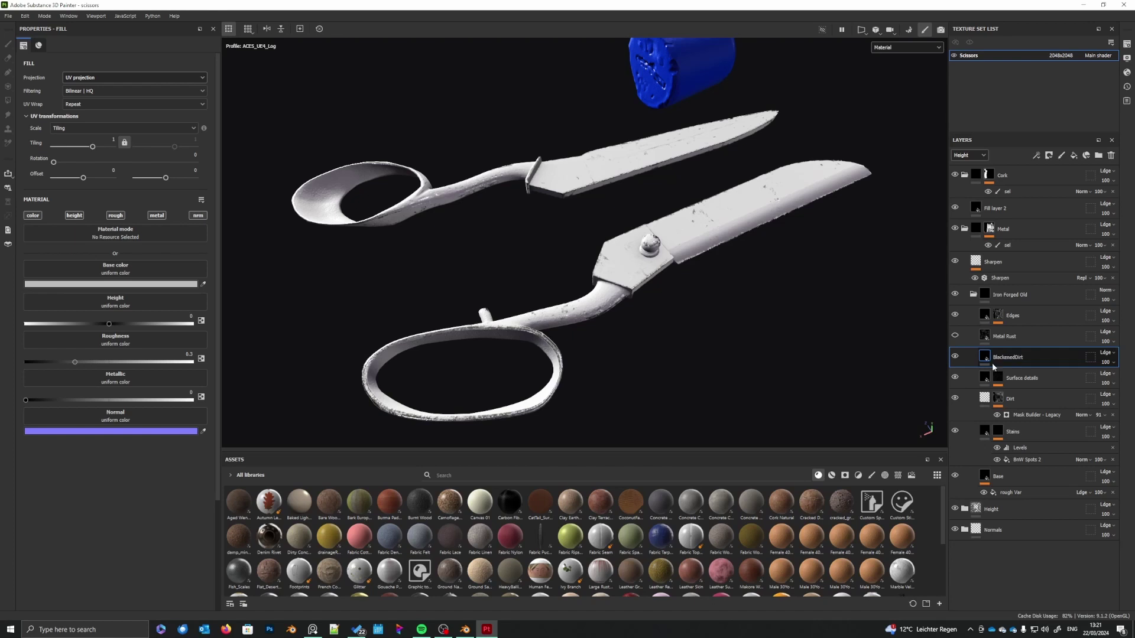
- Set the BlackenedDirt layer's base color to near-black, 0F0F0F
click(112, 285)
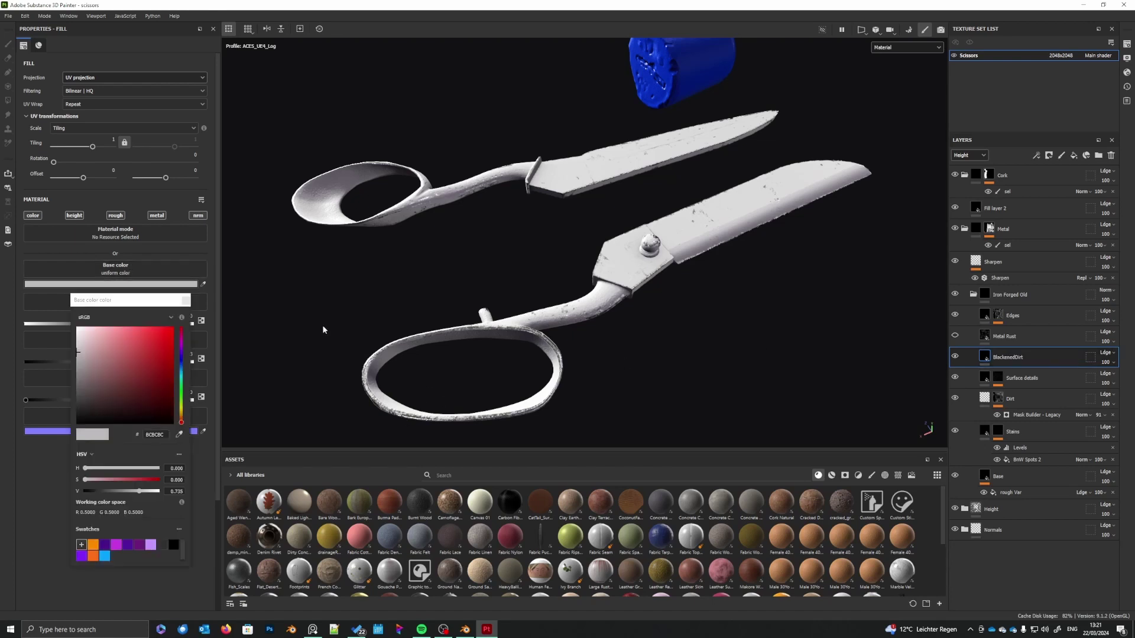
click(80, 423)
drag(80, 423, 81, 421)
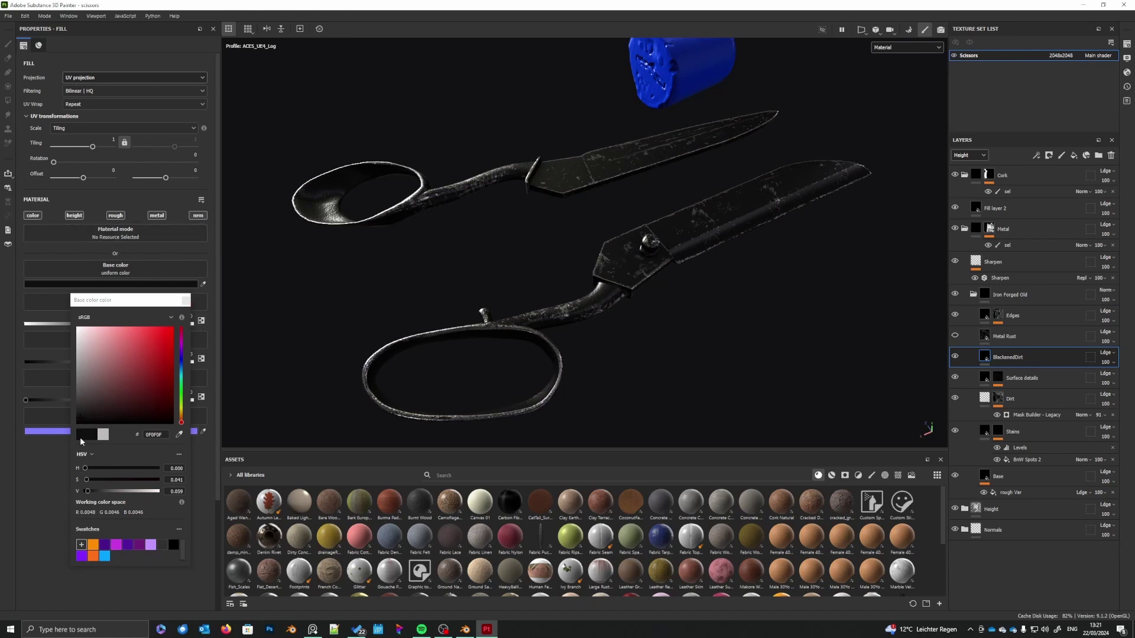
click(185, 301)
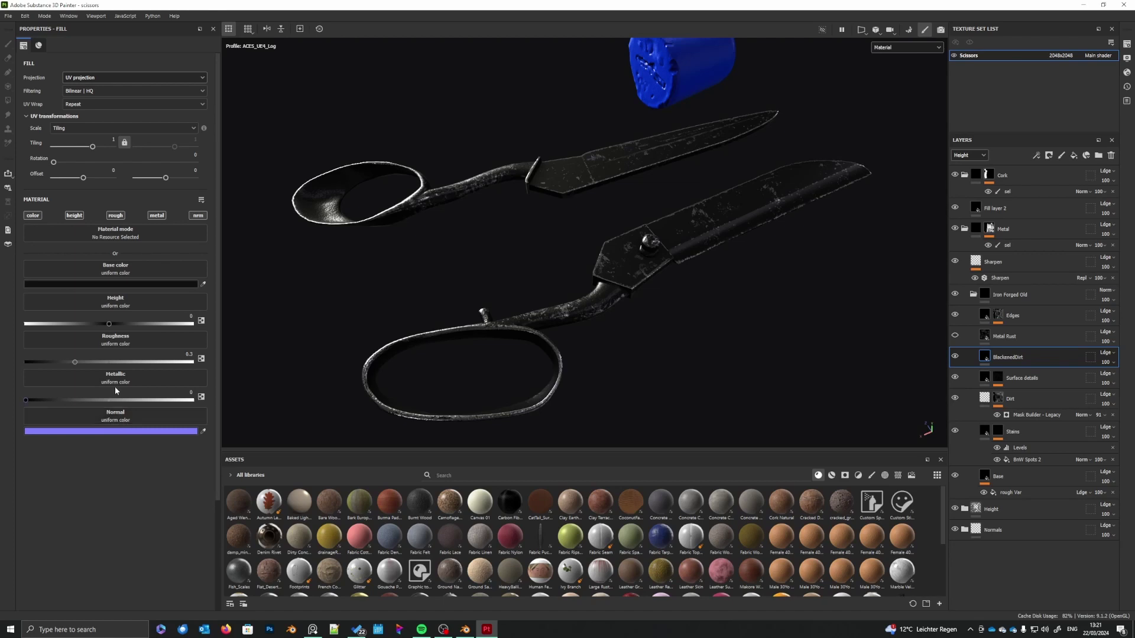
- Limit the BlackenedDirt layer to the color and roughness channels and set its roughness to about 0.44
alt+click(34, 217)
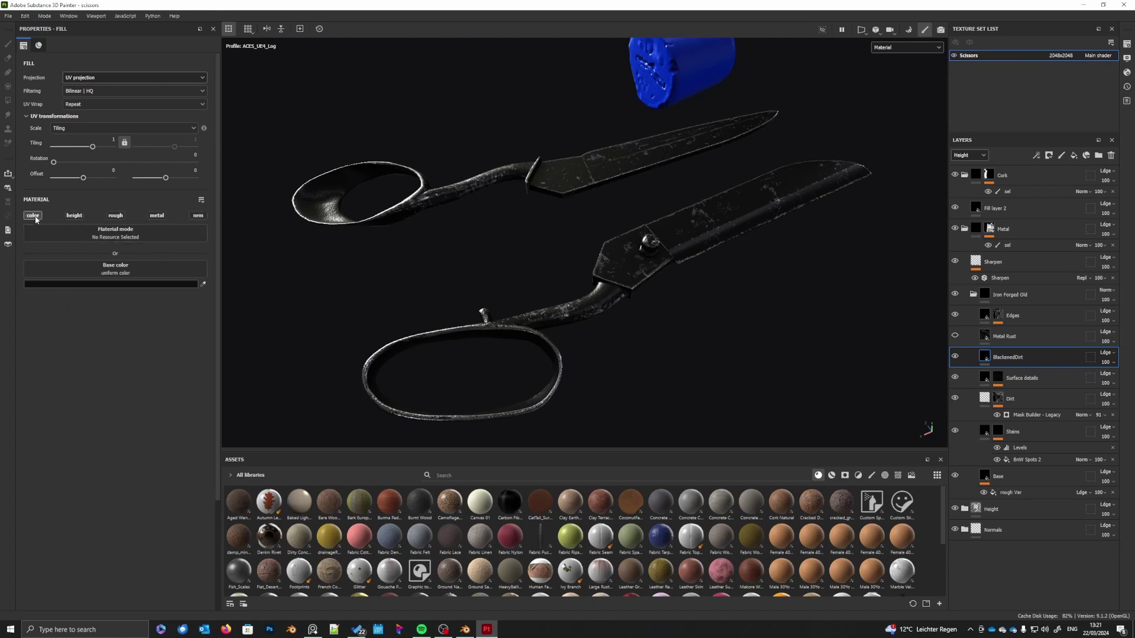
alt+click(117, 217)
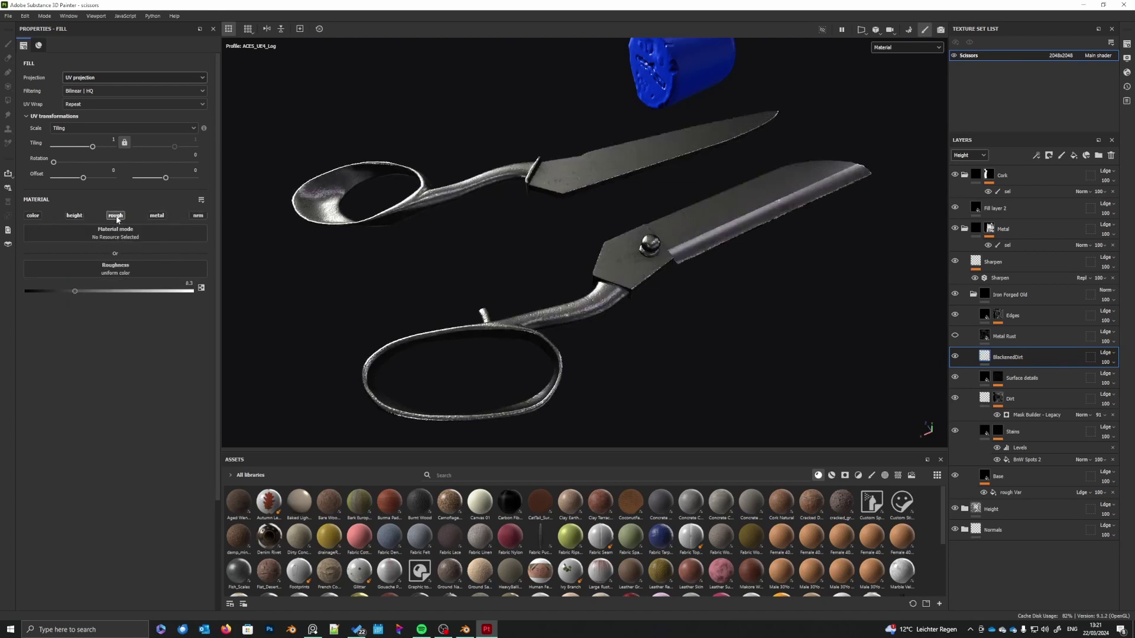
click(32, 215)
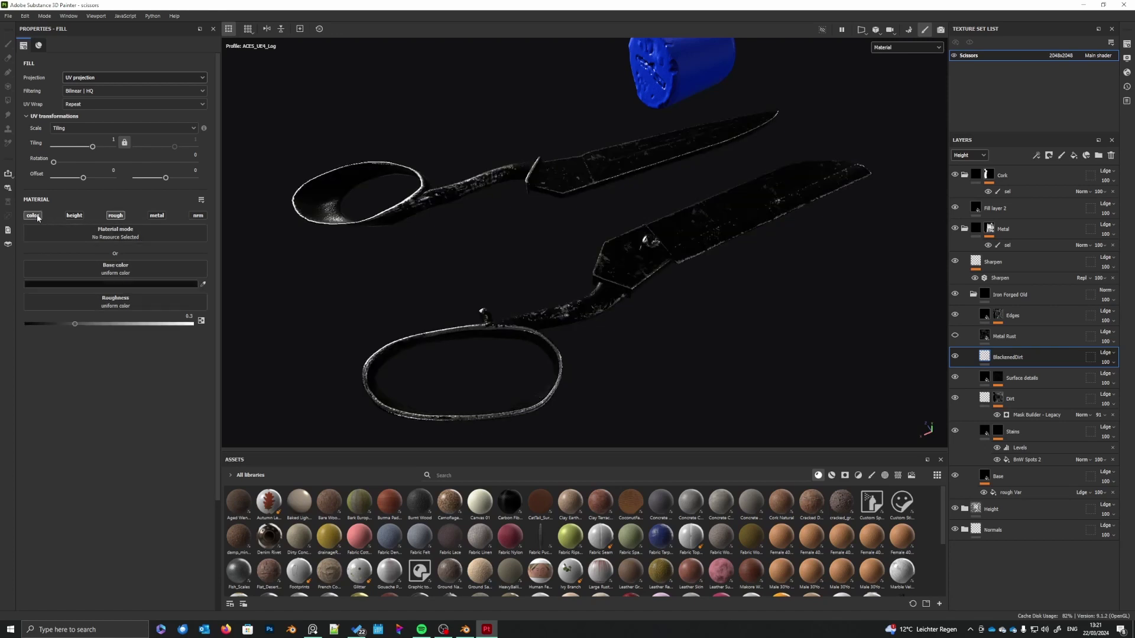
drag(75, 327, 99, 328)
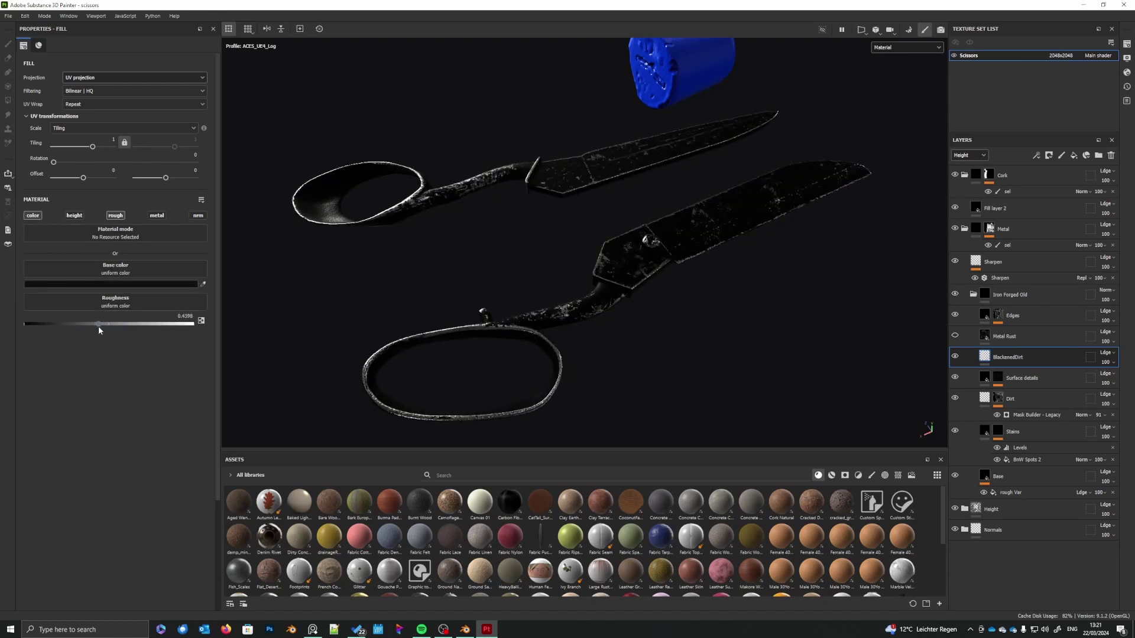
- Set the BlackenedDirt layer's roughness to about 0.28 using the roughness channel view, and check the result in the material view
click(901, 50)
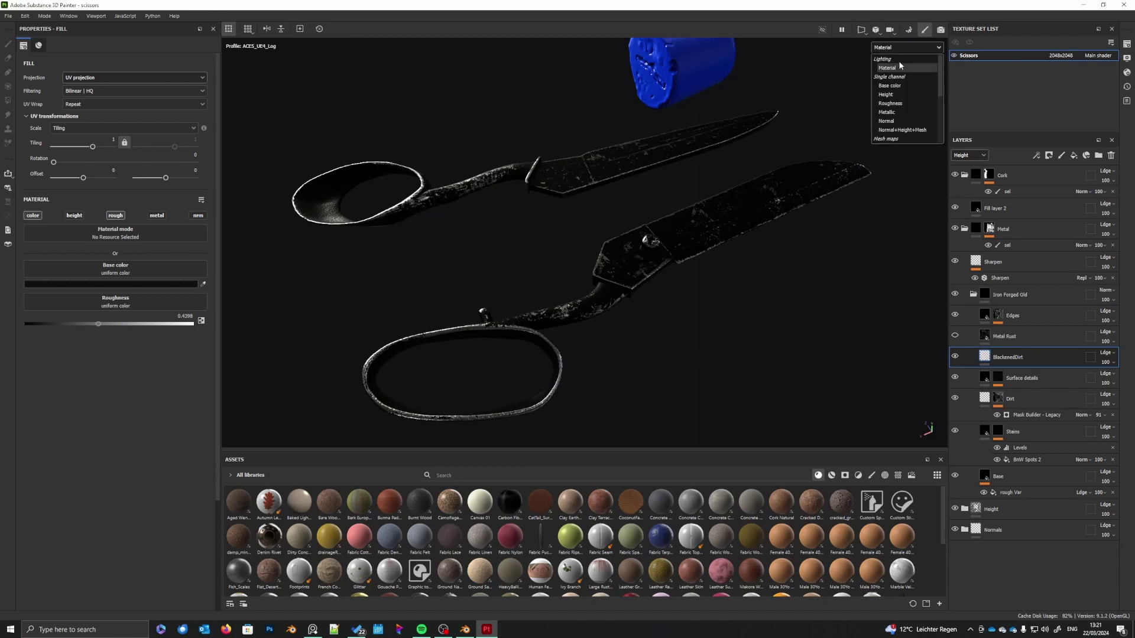
click(894, 104)
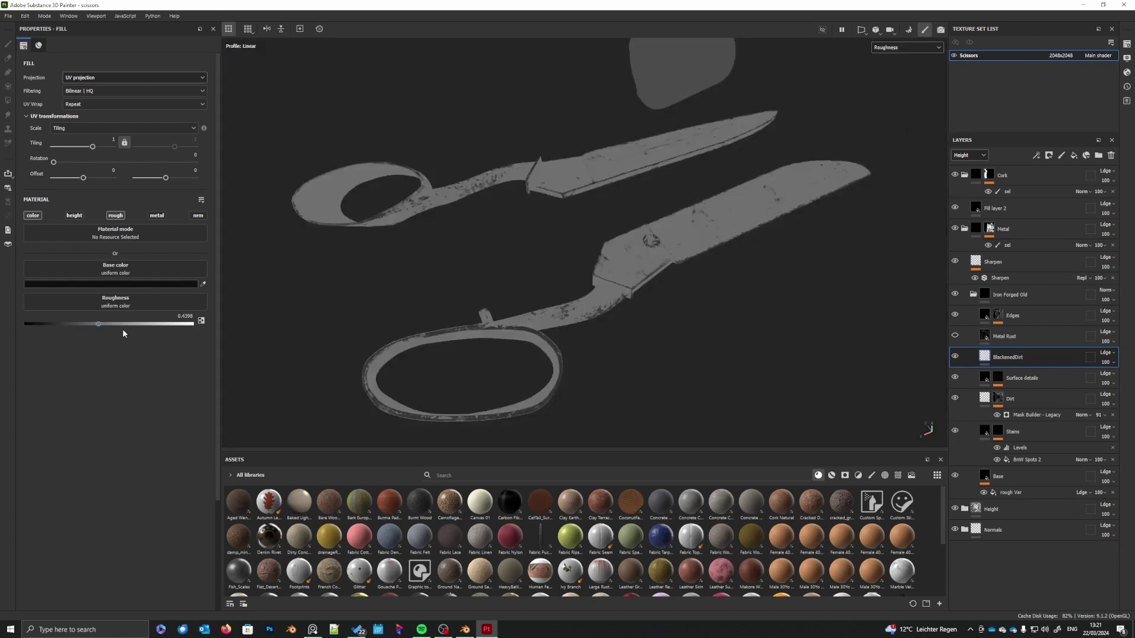
drag(97, 324, 67, 325)
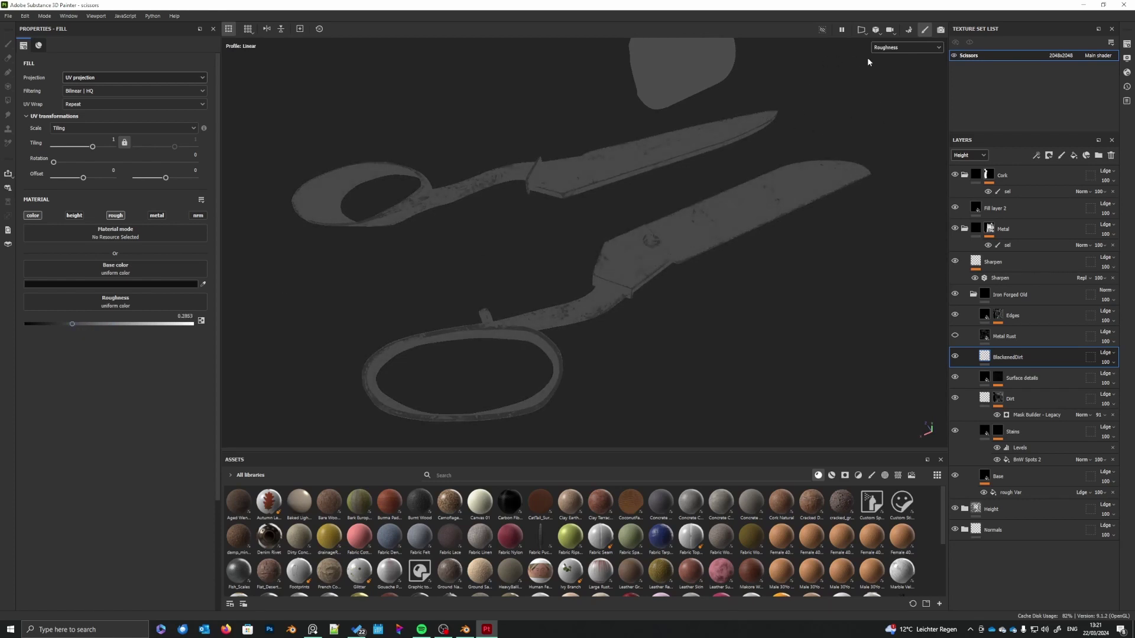
click(893, 50)
click(895, 66)
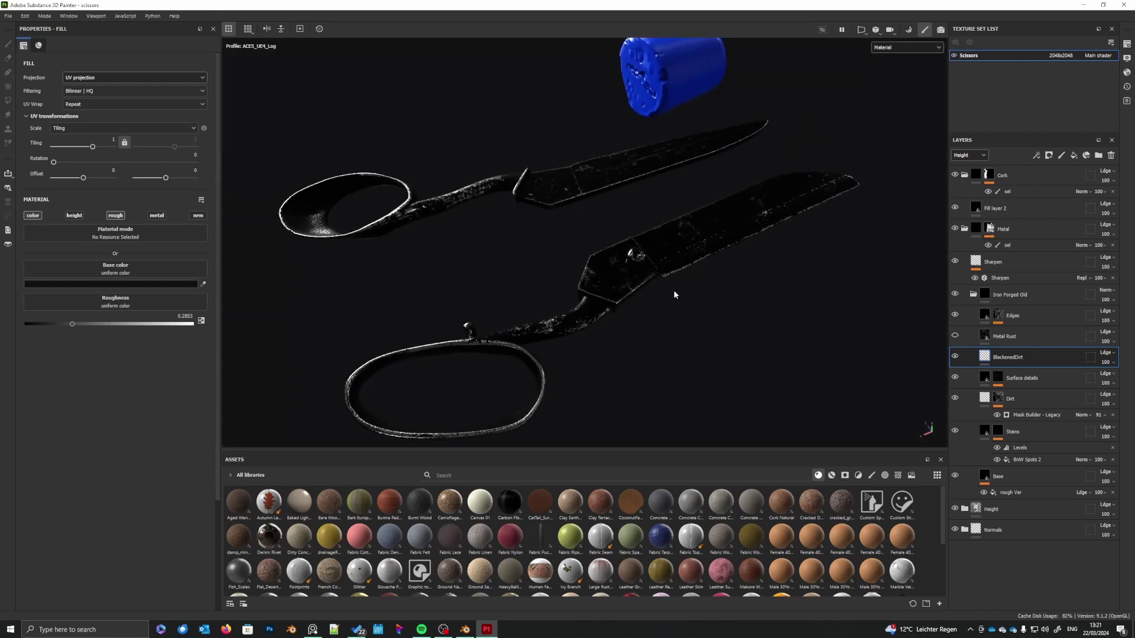
alt+drag(674, 292, 645, 291)
shift+right_drag(675, 295, 728, 308)
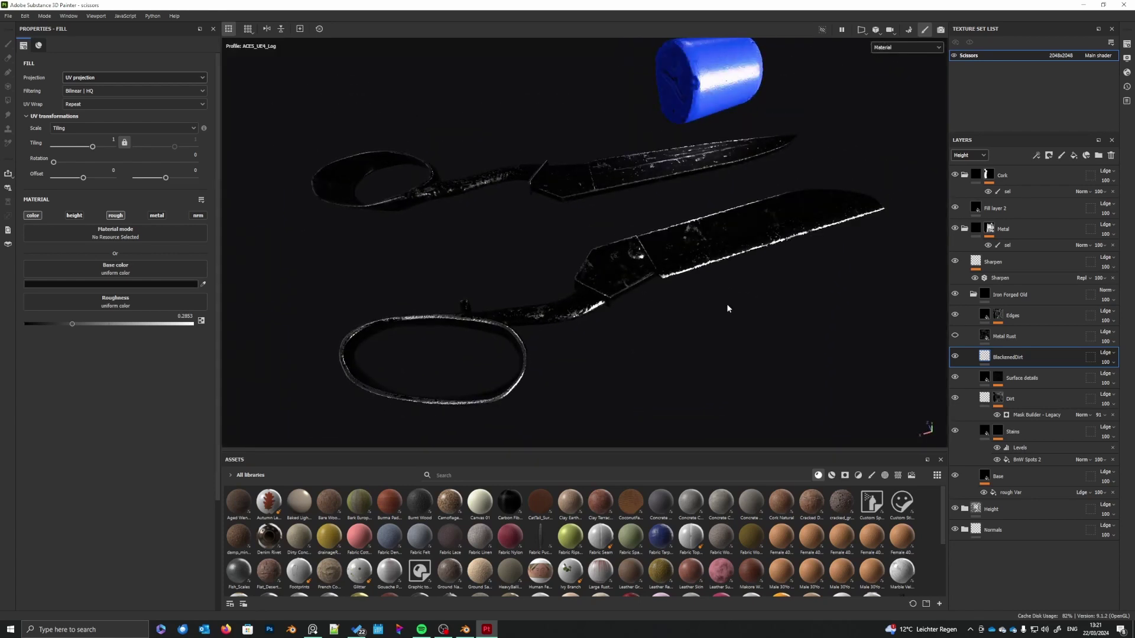
alt+middle_drag(728, 308, 700, 299)
scroll(701, 300, up, 2)
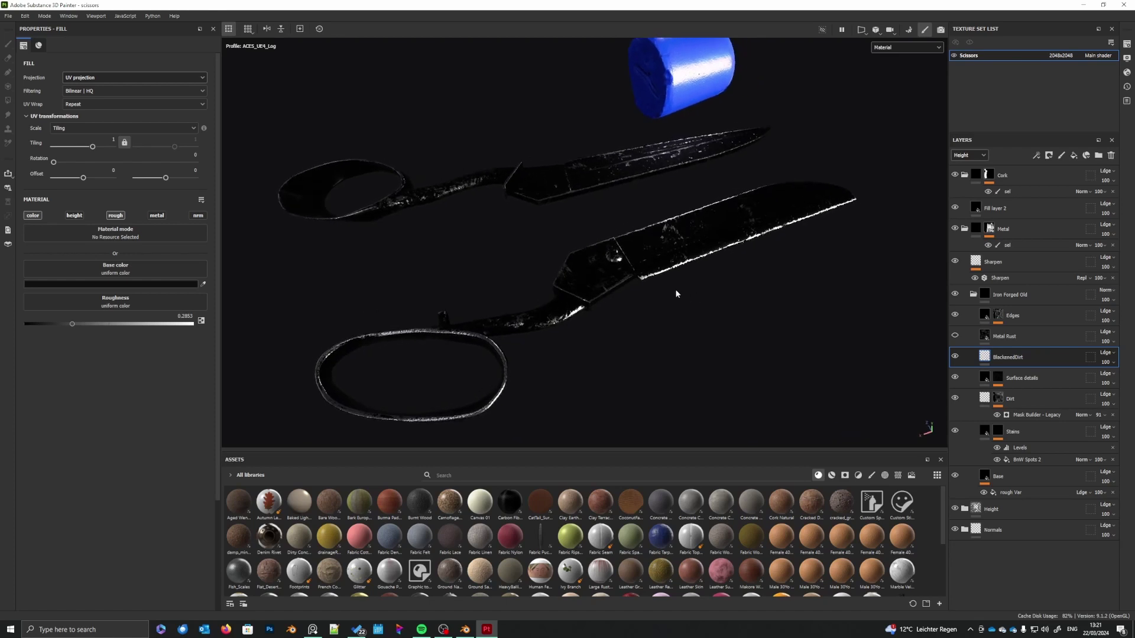
- Add a black mask to the BlackenedDirt layer and show the texture assets
right_click(987, 358)
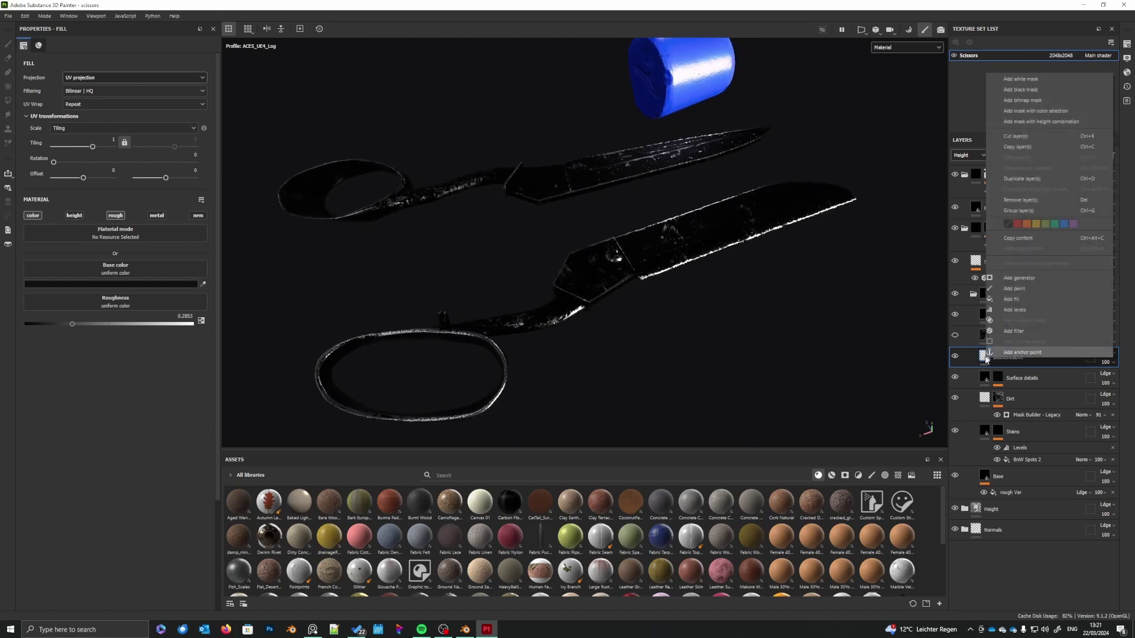
click(1023, 90)
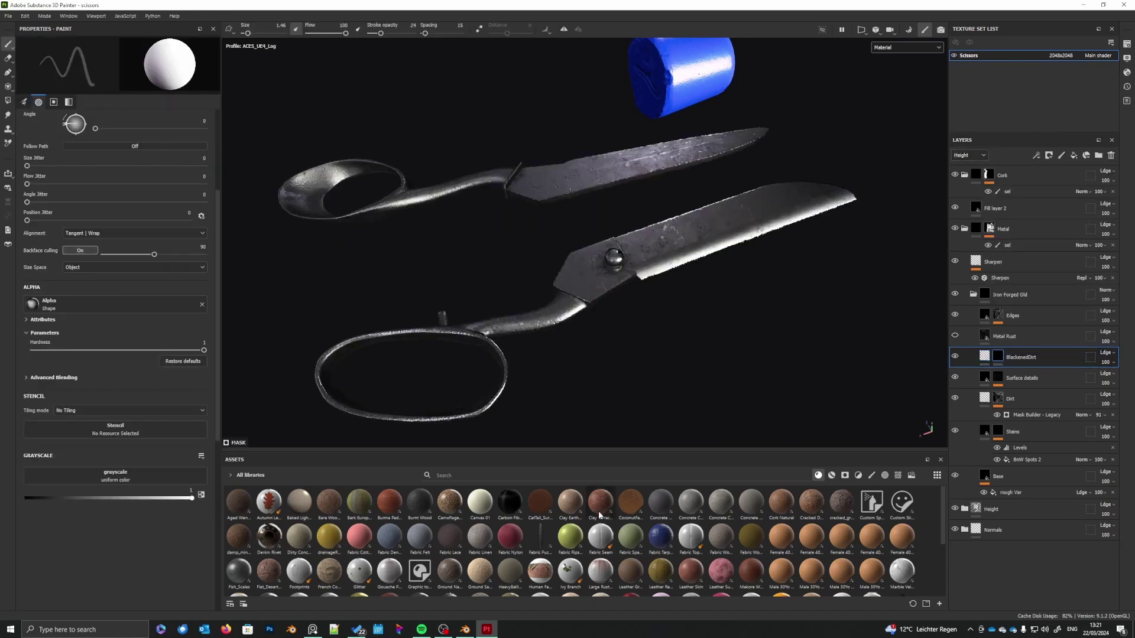
click(885, 476)
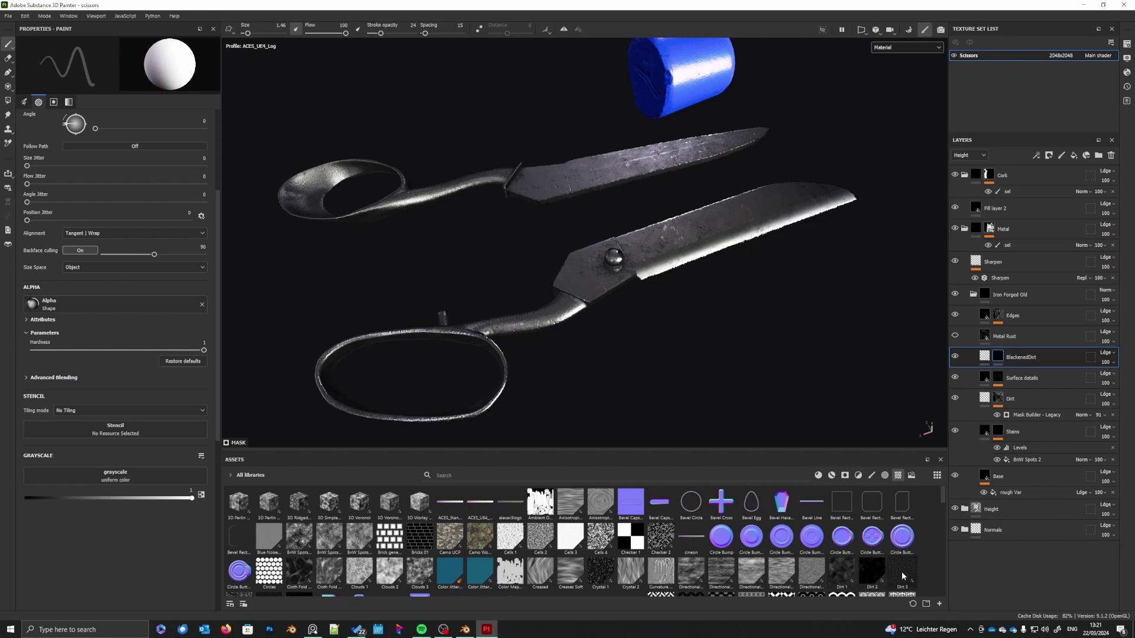
- Try the Dirt 1 texture as a fill in the BlackenedDirt mask
drag(902, 573, 1002, 359)
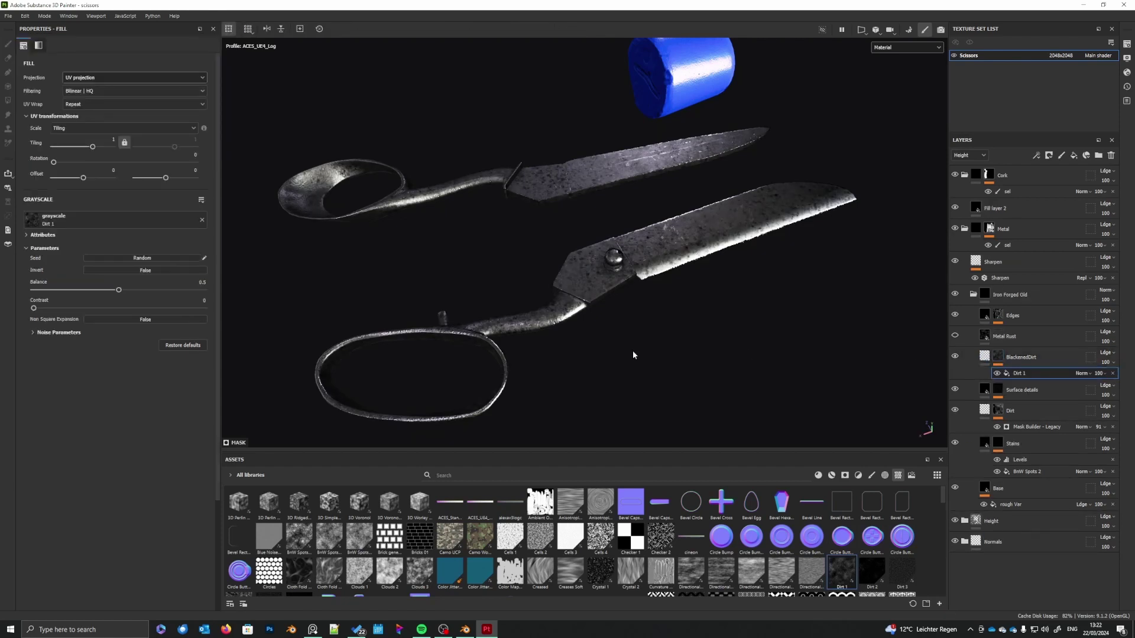
scroll(633, 350, up, 5)
scroll(628, 363, up, 1)
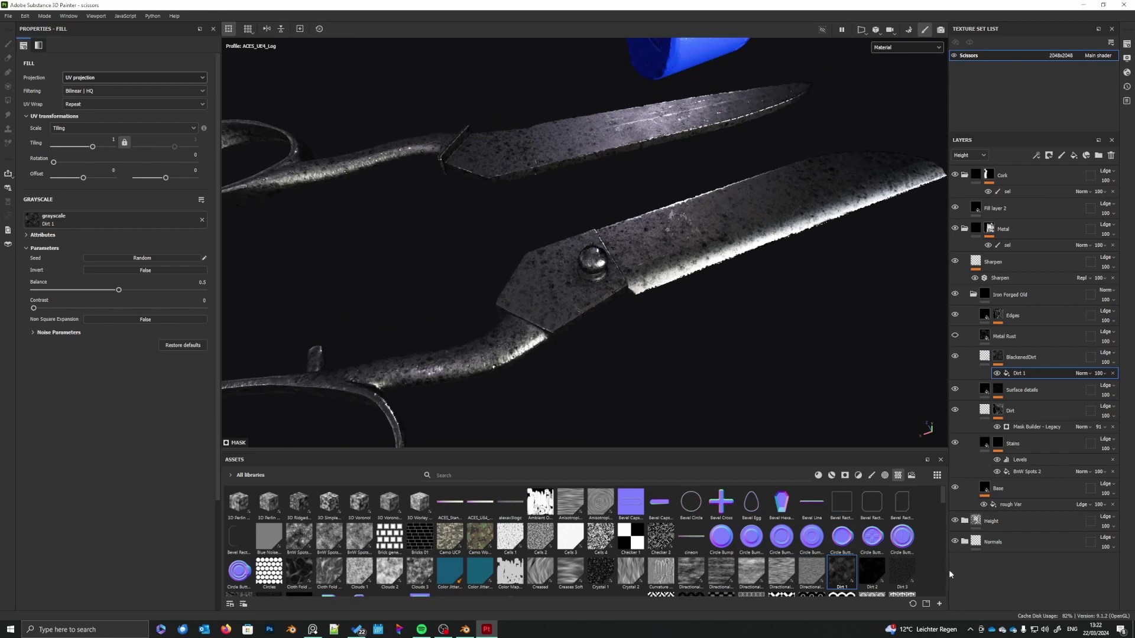
- Try the Dirt 3 texture in place of Dirt 1 in the BlackenedDirt mask, with tiling at about 1.47
drag(902, 574, 1002, 362)
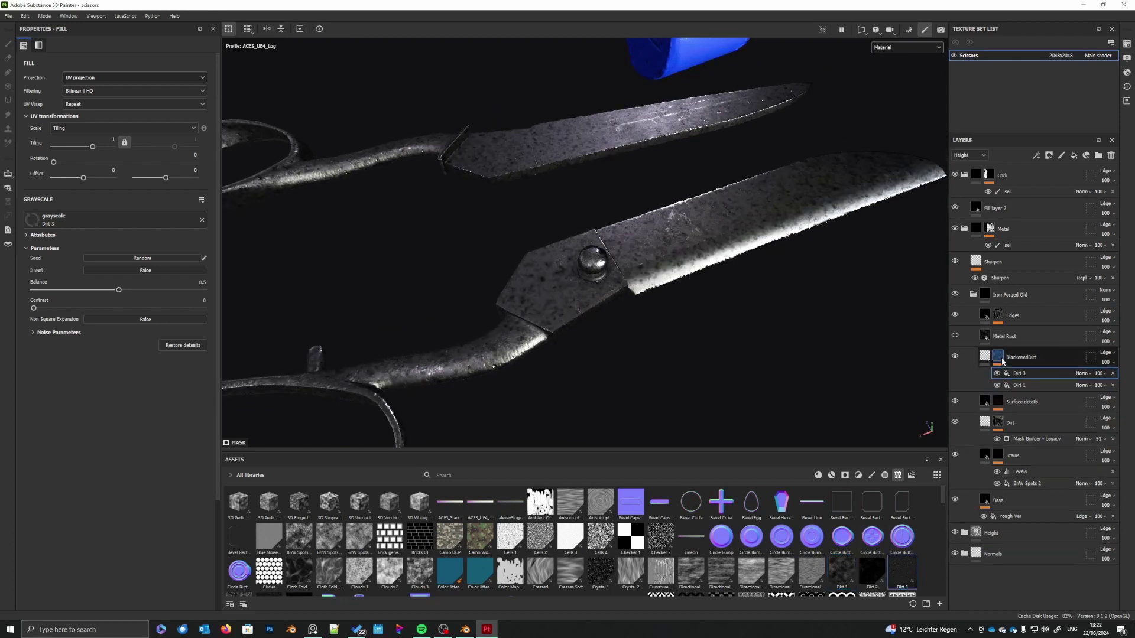
click(1112, 385)
drag(93, 145, 94, 147)
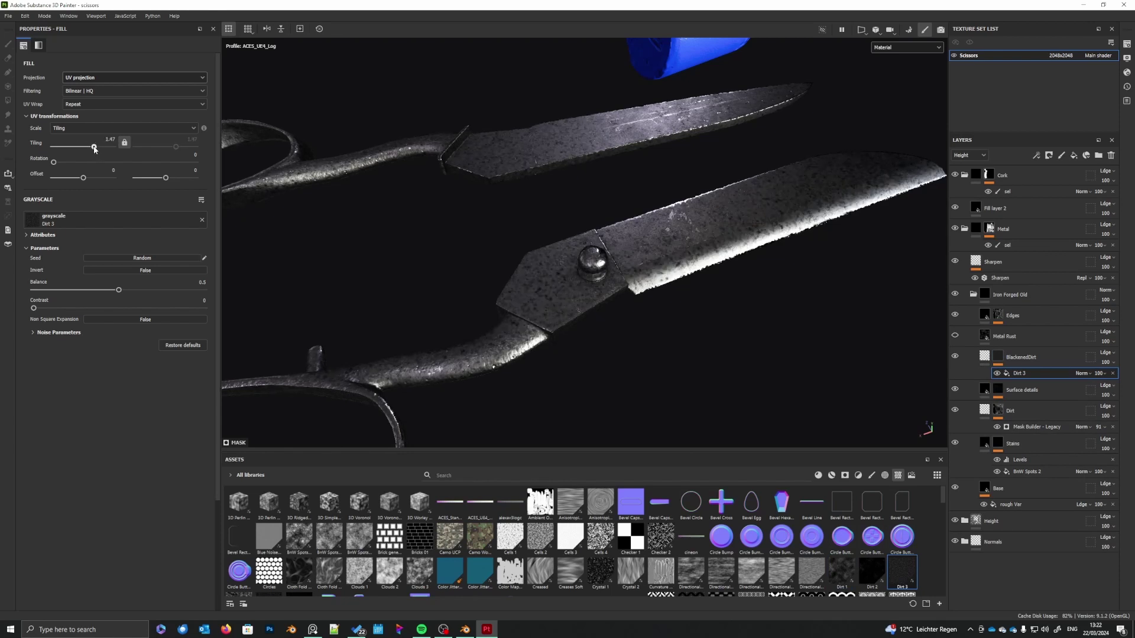
- Display the BlackenedDirt mask alone and replace its Dirt 3 fill with the Dirt 4 texture
alt+click(998, 358)
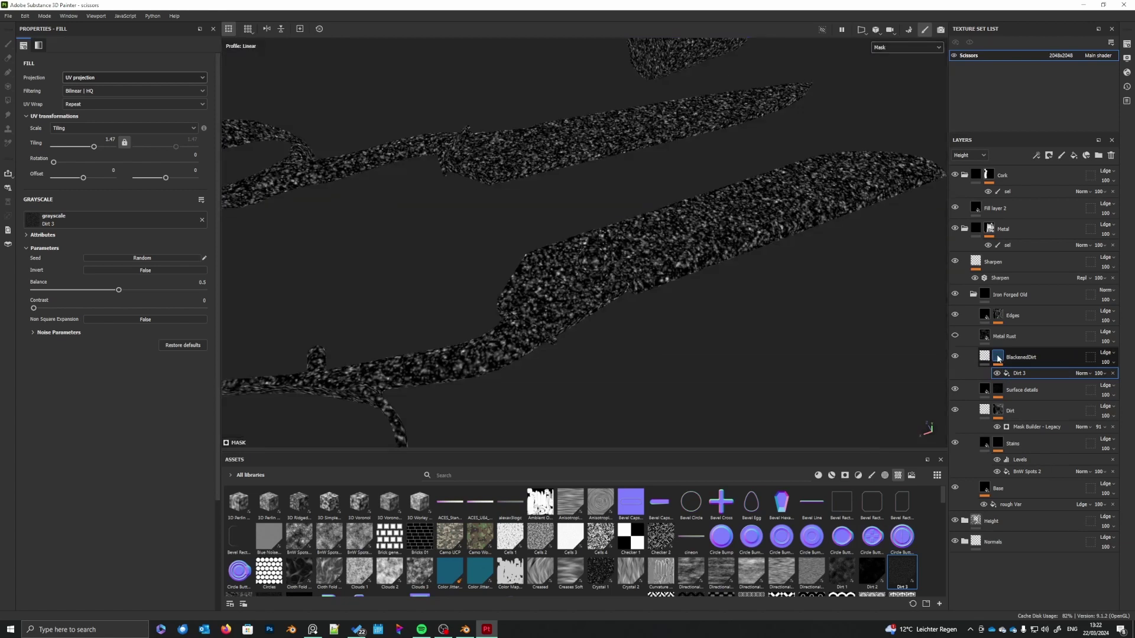
click(1113, 373)
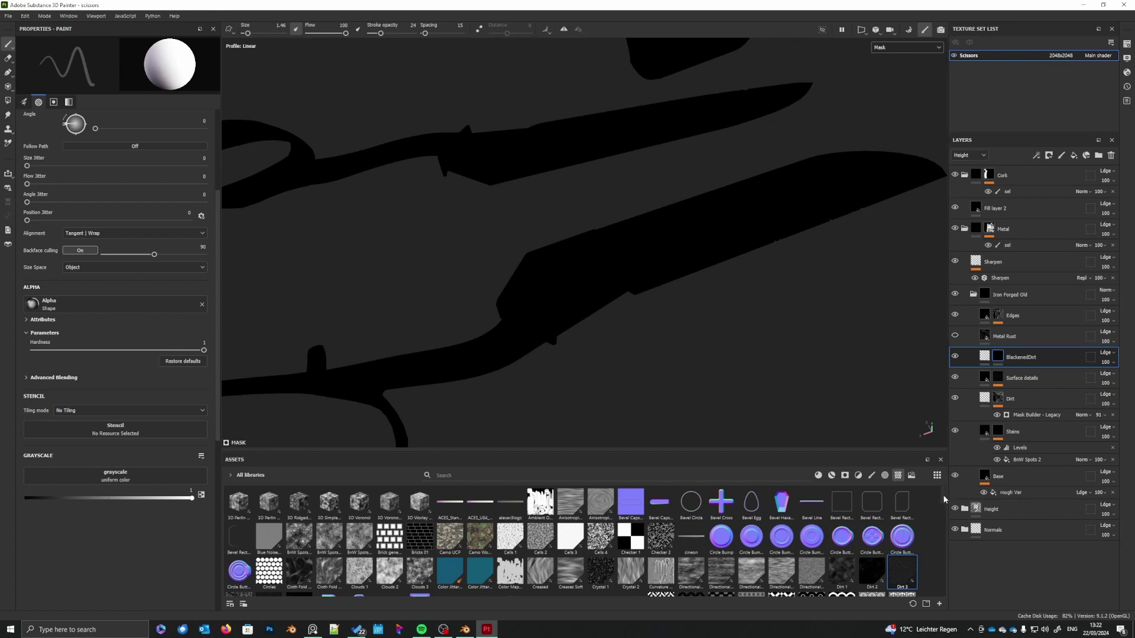
scroll(942, 499, down, 2)
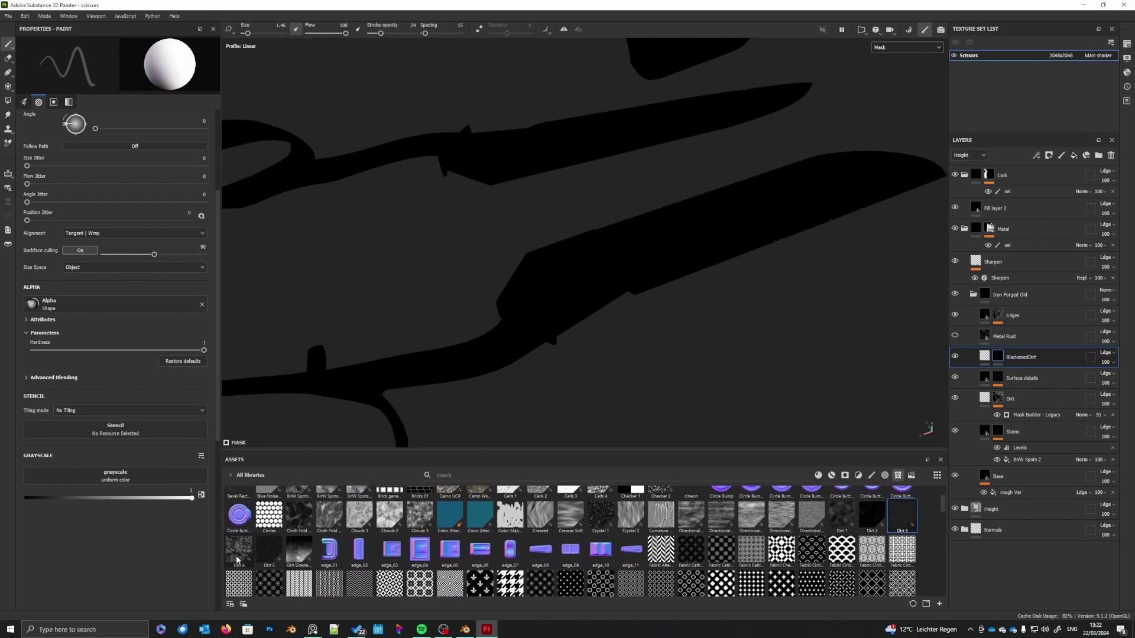
drag(1031, 398, 998, 357)
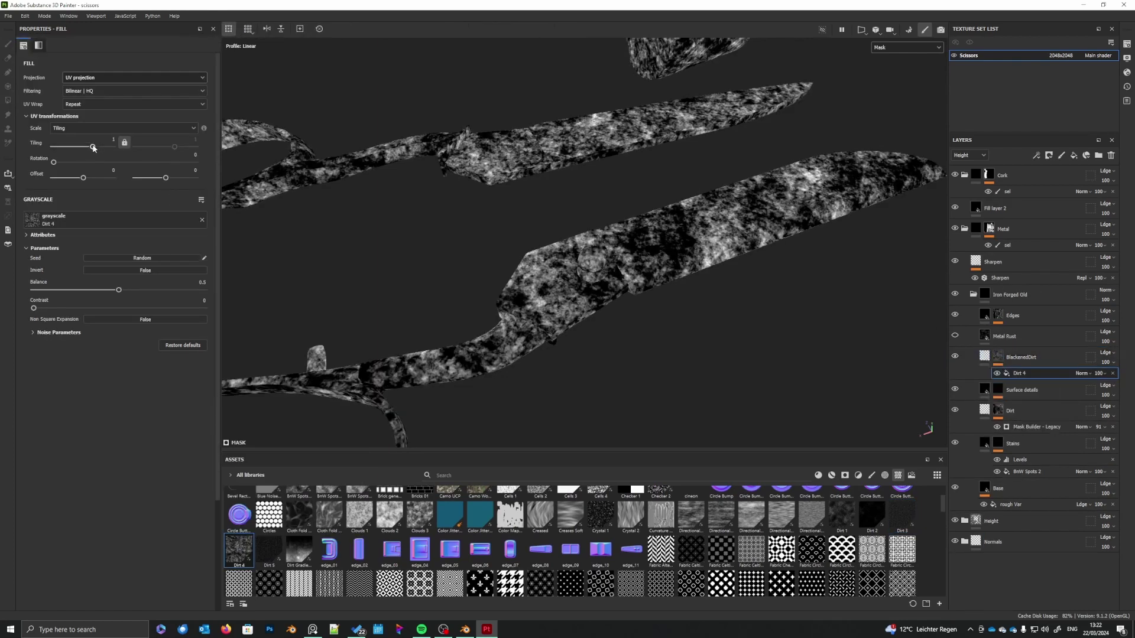
- Try tiling values of 2 and about 3.82 on the Dirt 4 mask fill
click(113, 140)
text(2)
key(Return)
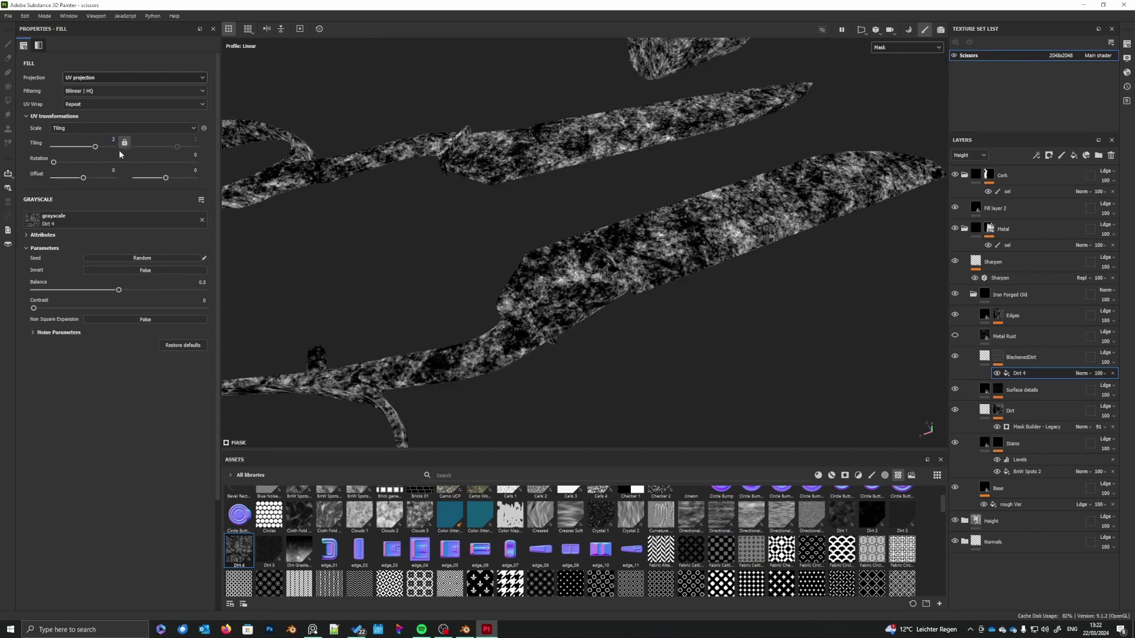
drag(96, 147, 99, 150)
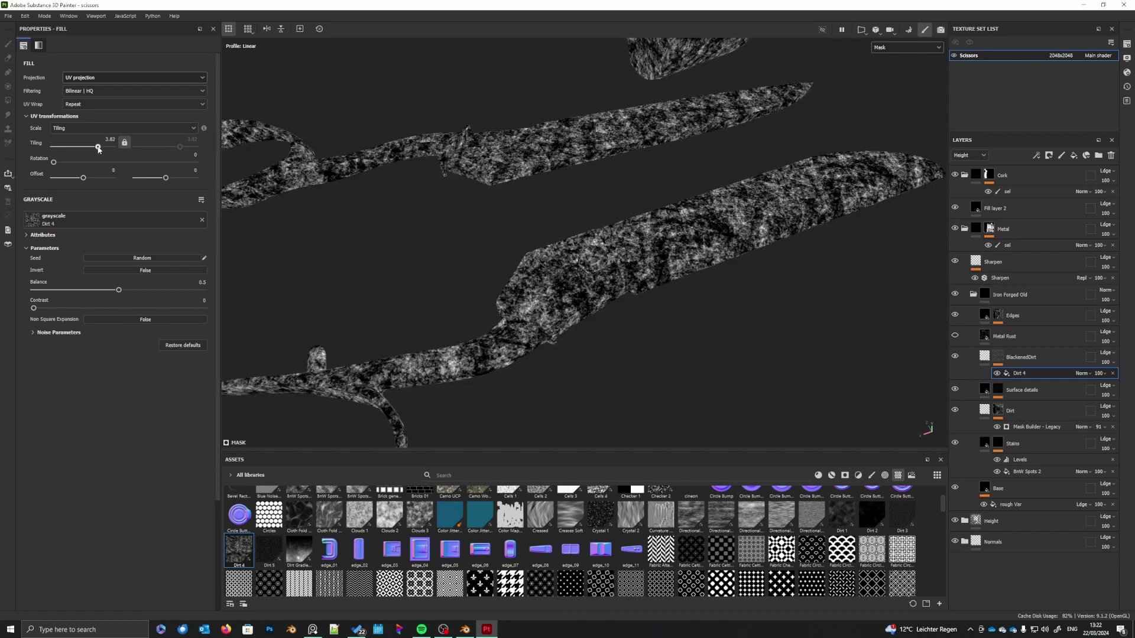
- Switch the Dirt 4 fill to tri-planar projection and set its tiling to about 4.56
click(119, 73)
click(107, 108)
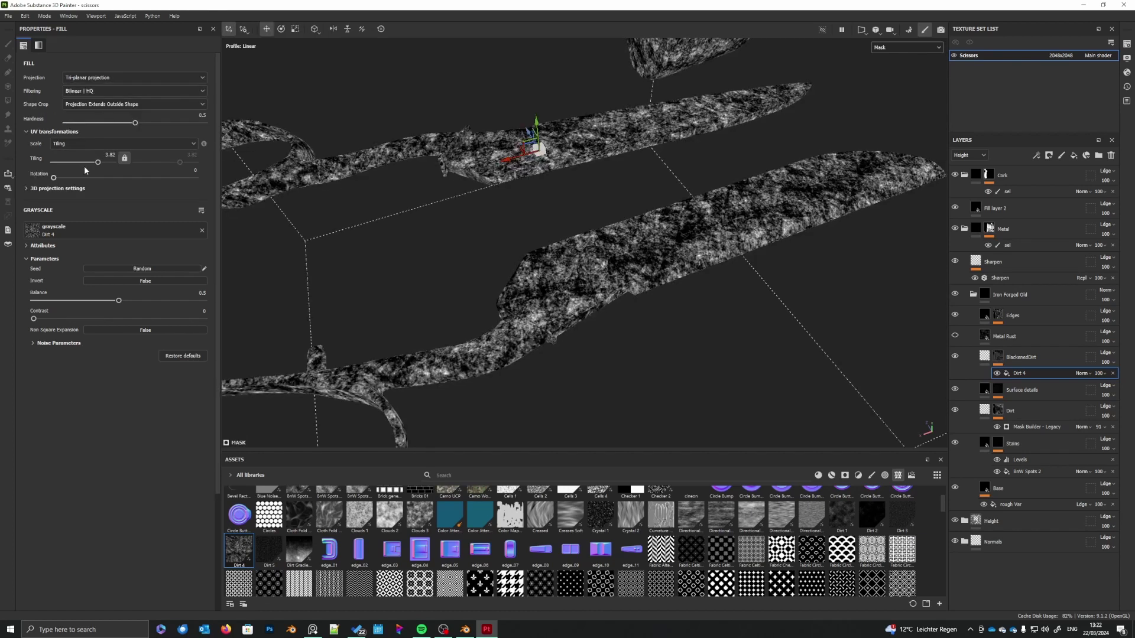
drag(98, 165, 99, 166)
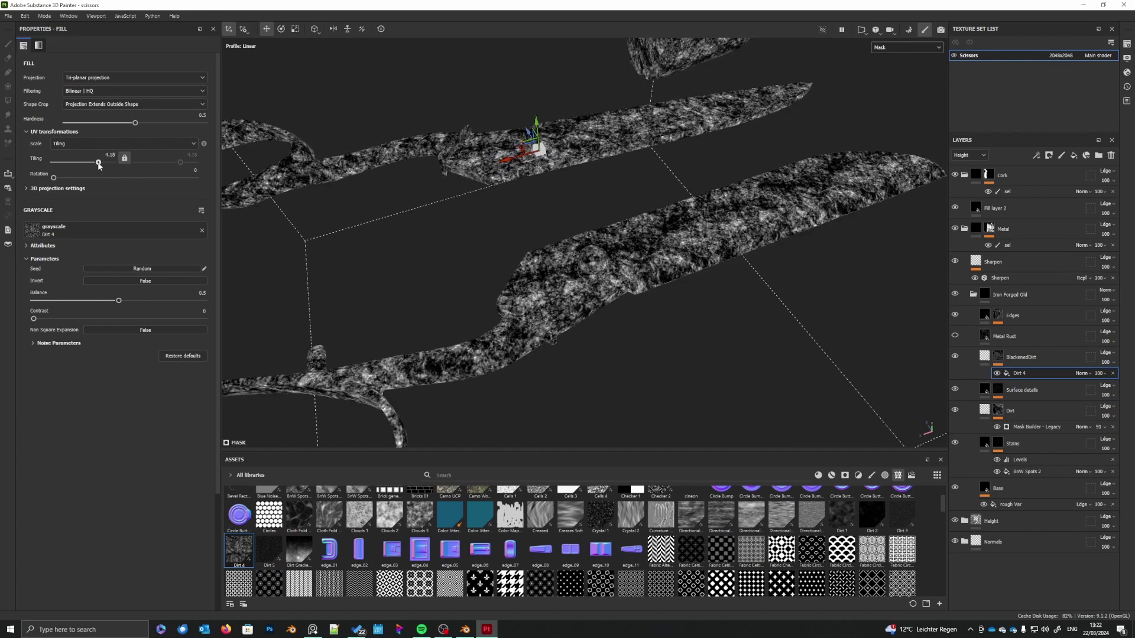
key(ctrl+z)
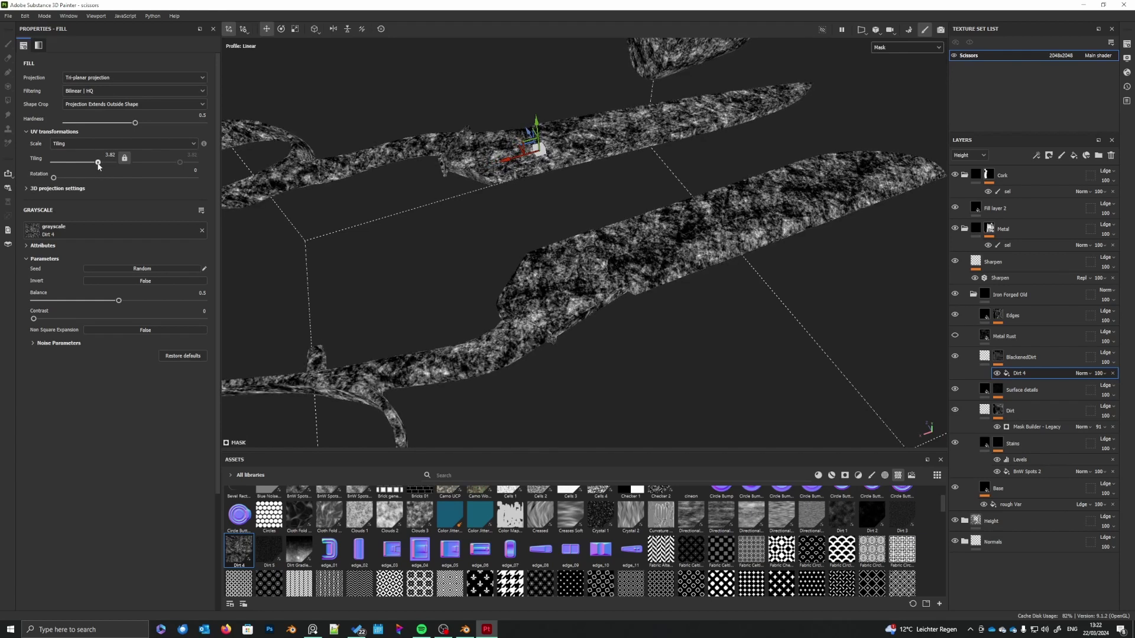
drag(99, 165, 99, 166)
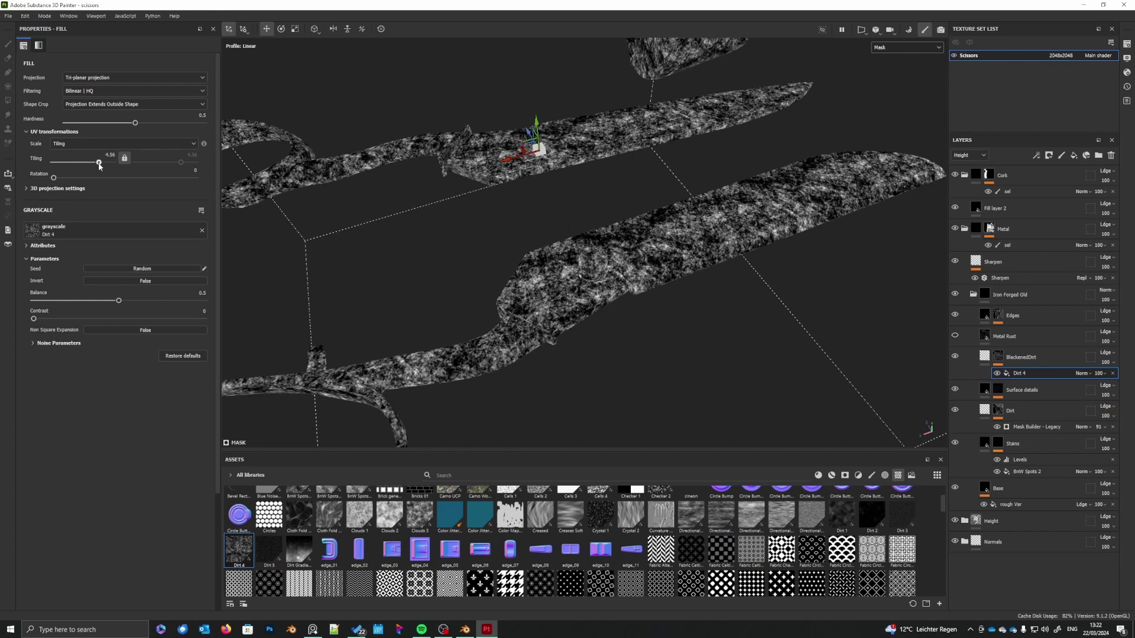
drag(99, 166, 100, 167)
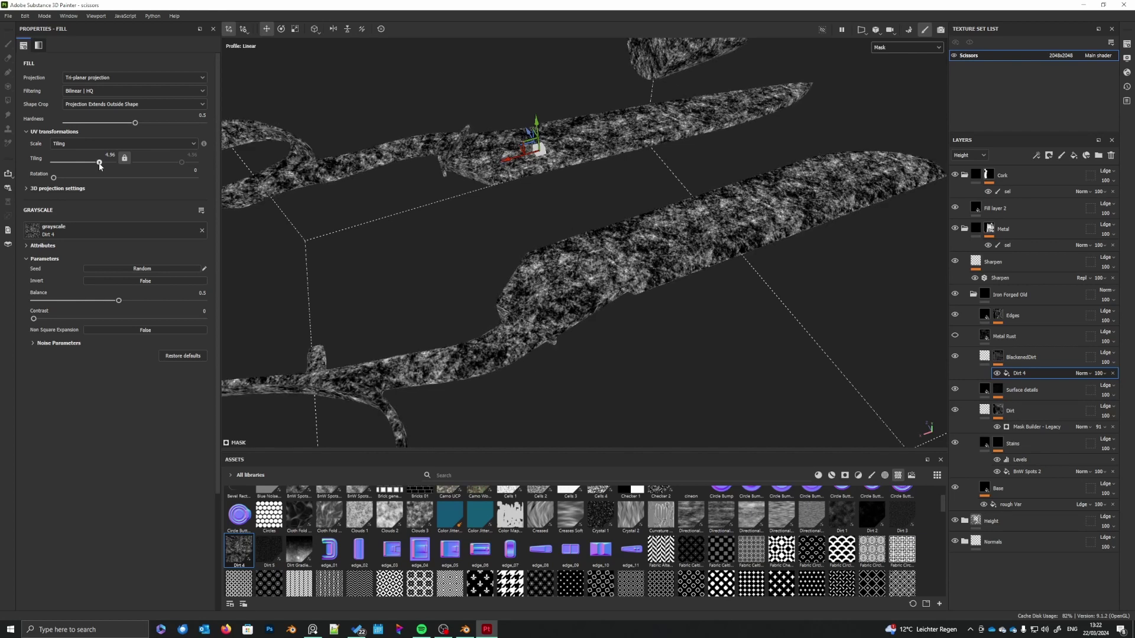
key(ctrl+z)
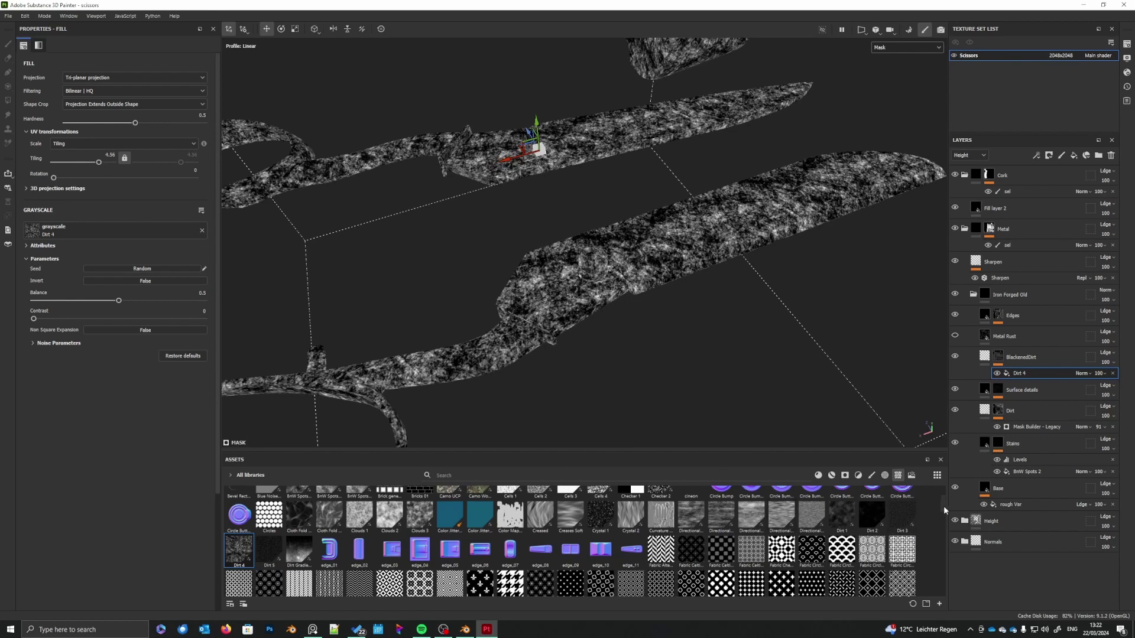
- Find the Grunge Dirt Muddy texture and add it above Dirt 4 in the BlackenedDirt mask
scroll(945, 512, up, 1)
scroll(943, 511, down, 1)
scroll(945, 516, down, 1)
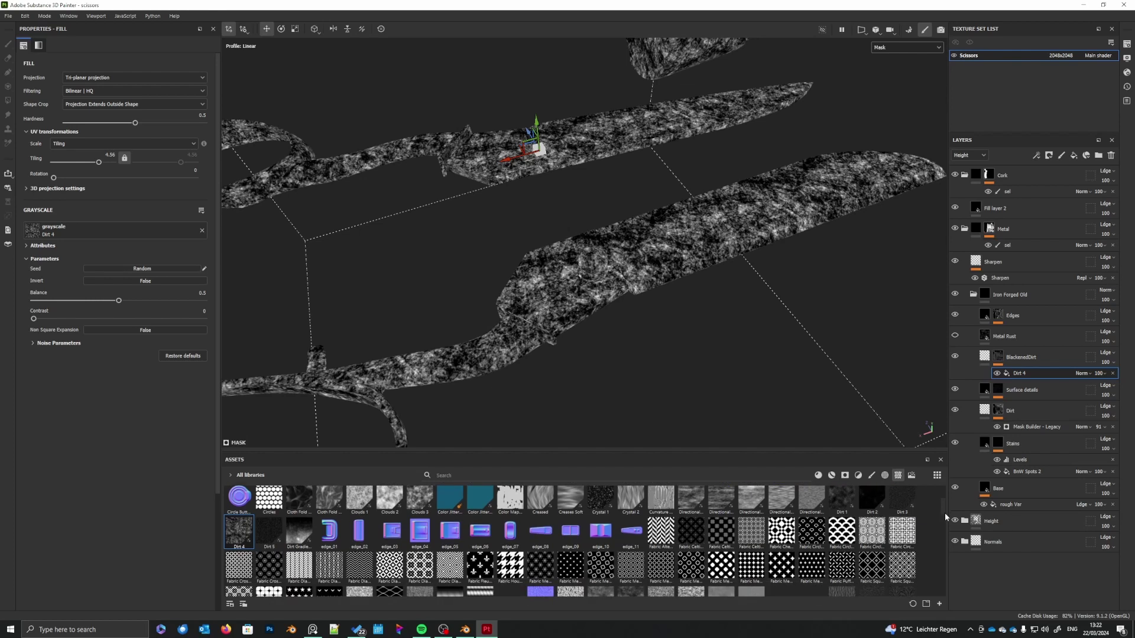
scroll(946, 517, down, 4)
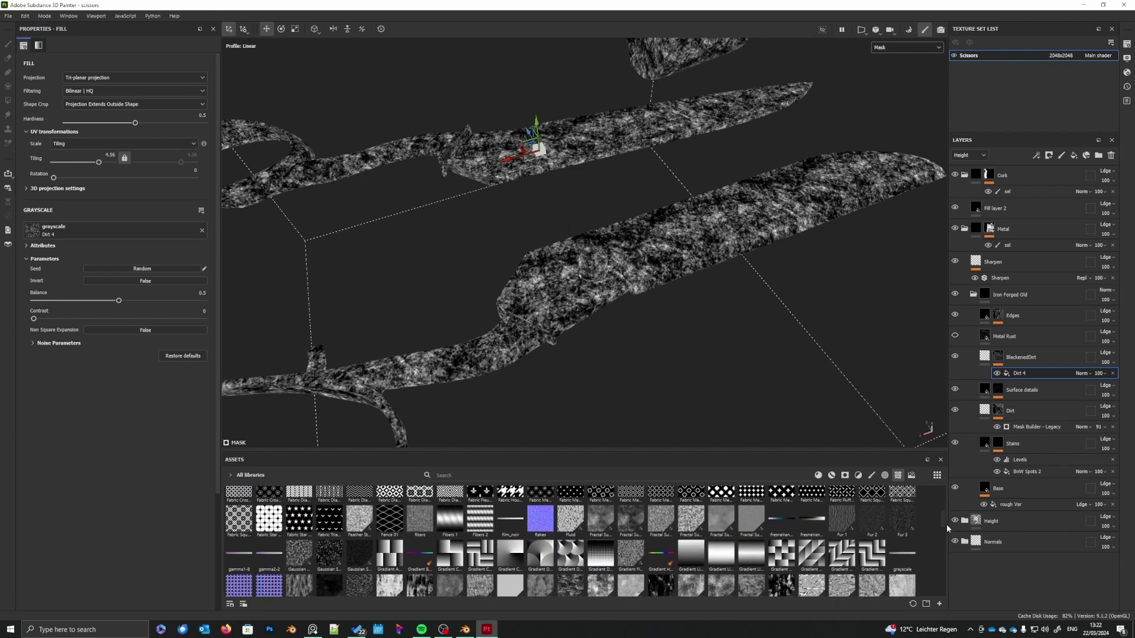
scroll(948, 530, down, 4)
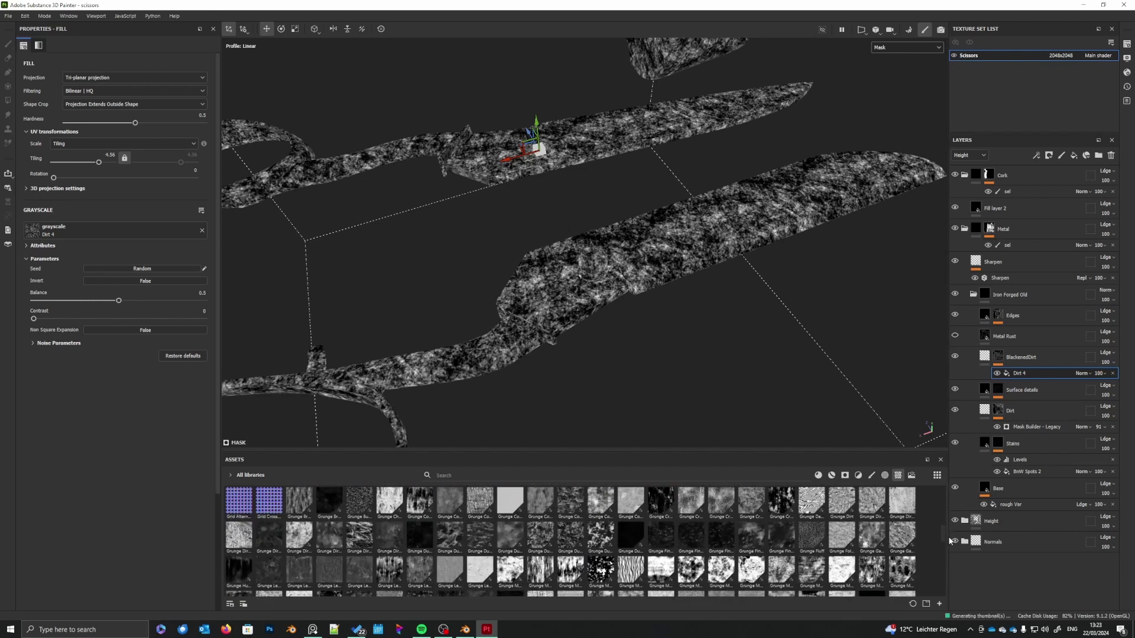
drag(949, 538, 950, 537)
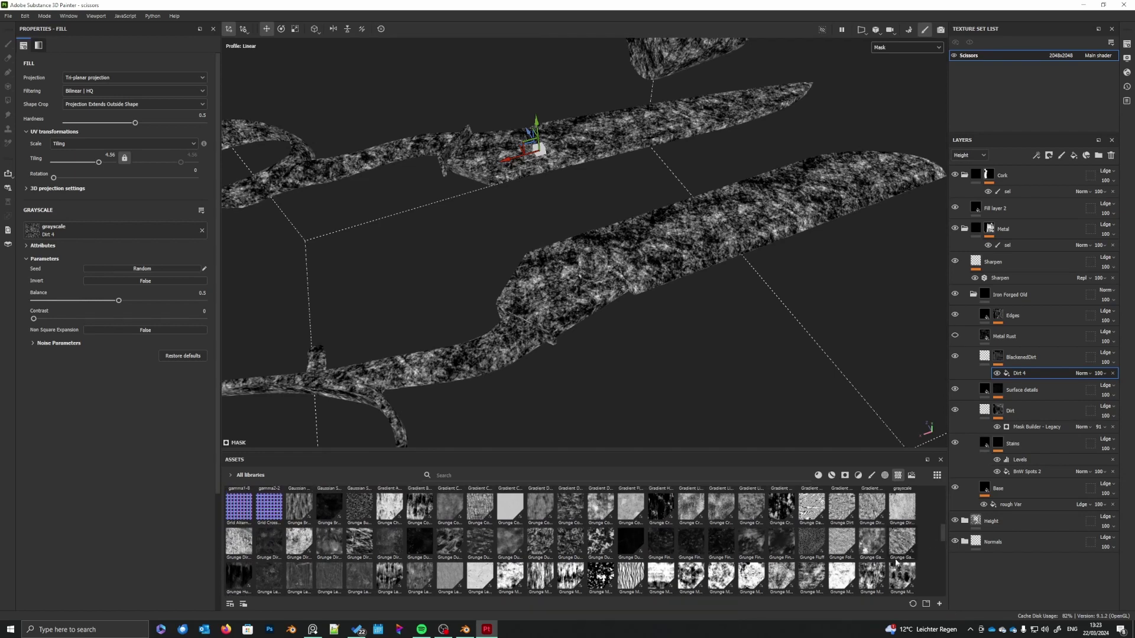
mouse_move(269, 549)
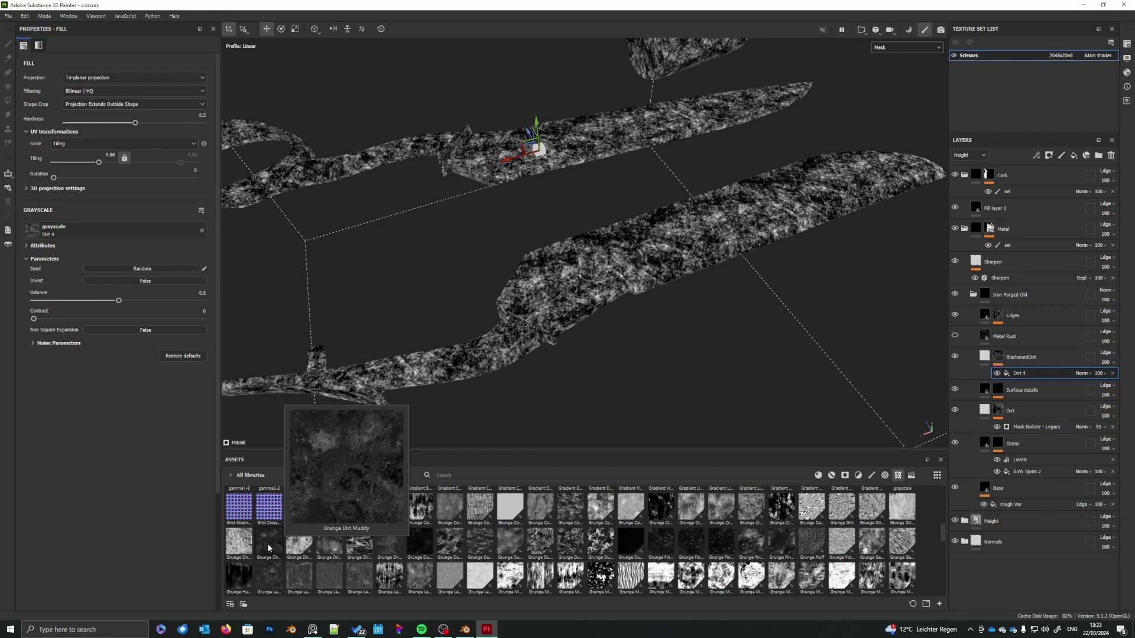
drag(269, 549, 1045, 373)
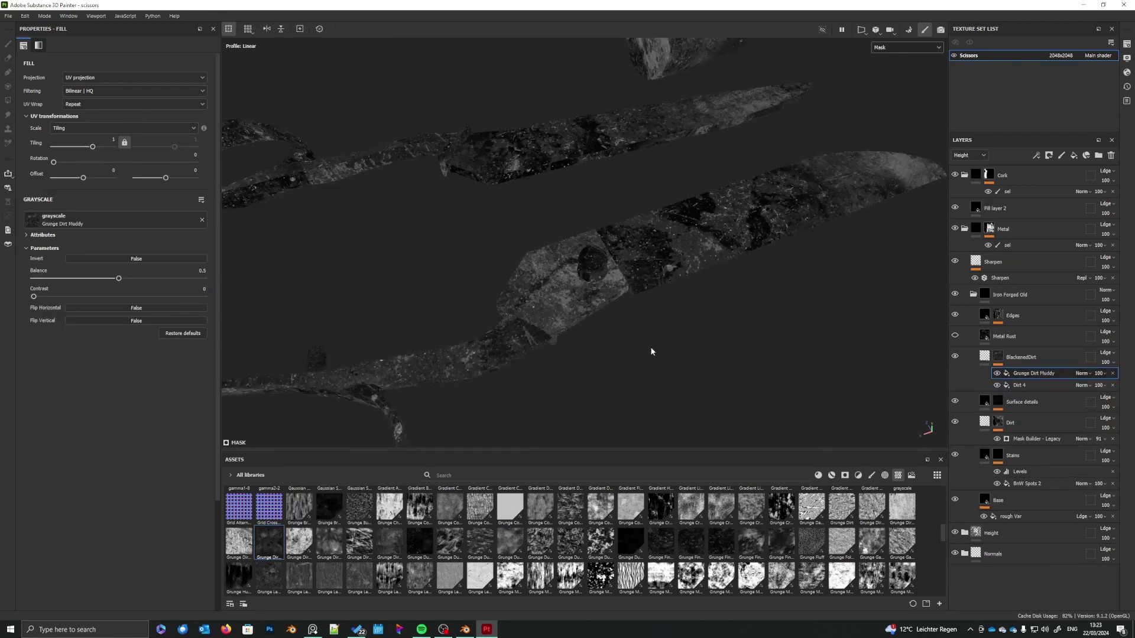
- Switch the Grunge Dirt Muddy fill to tri-planar projection and set its tiling to about 4.2
click(106, 78)
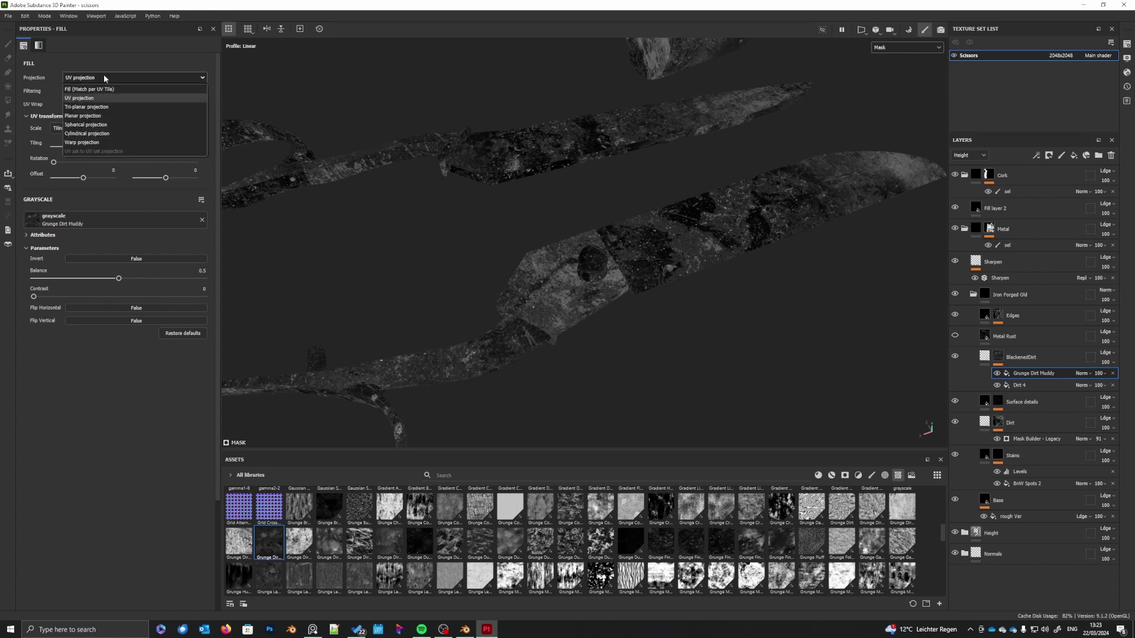
click(99, 108)
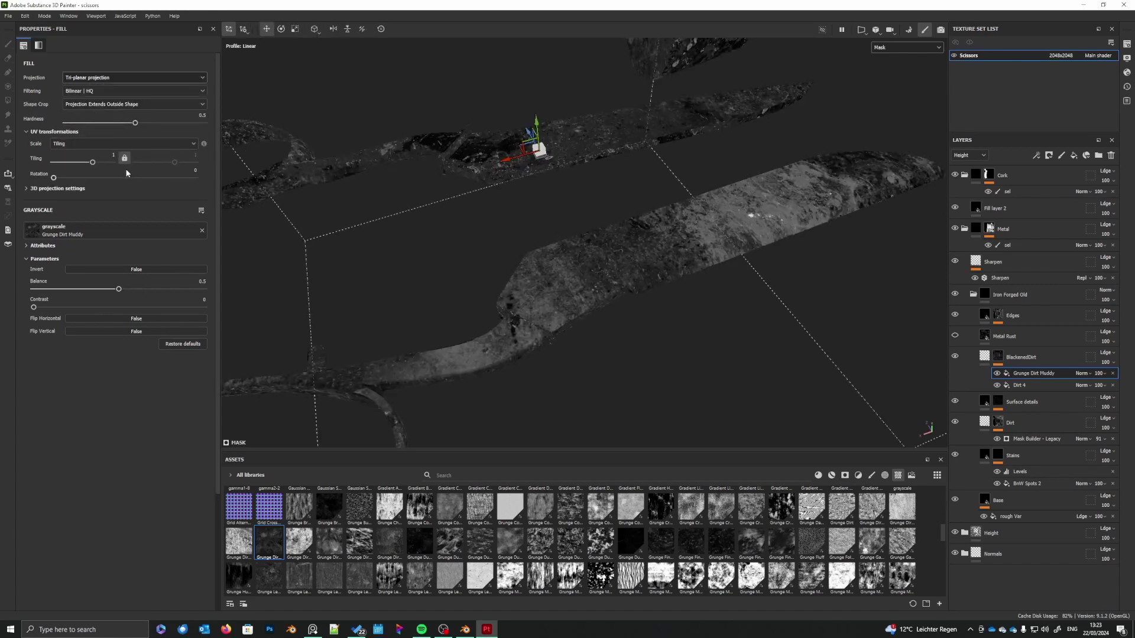
drag(91, 163, 99, 166)
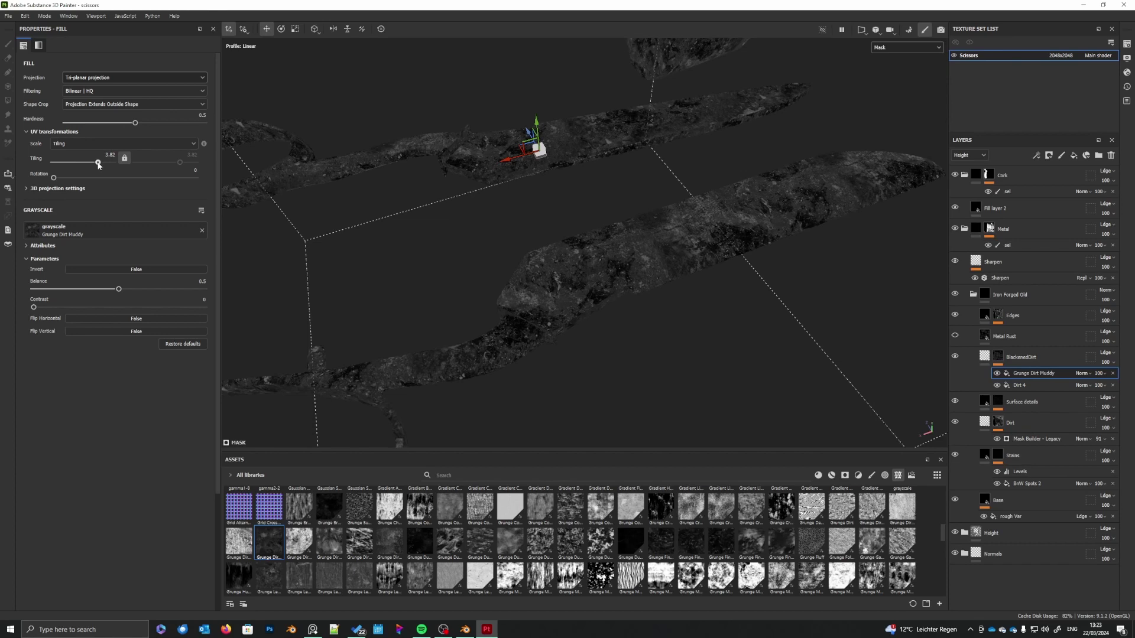
drag(99, 165, 99, 165)
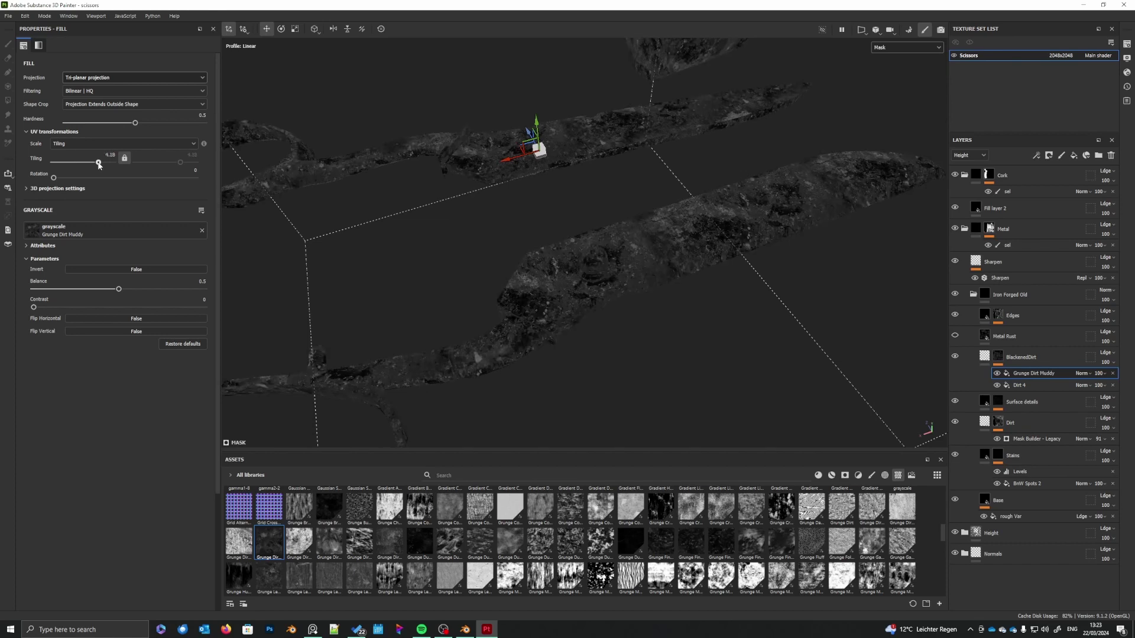
- Lower the Grunge Dirt Muddy fill's opacity to 57 in the BlackenedDirt mask and return to the full material display
click(1102, 374)
drag(1126, 392, 1115, 392)
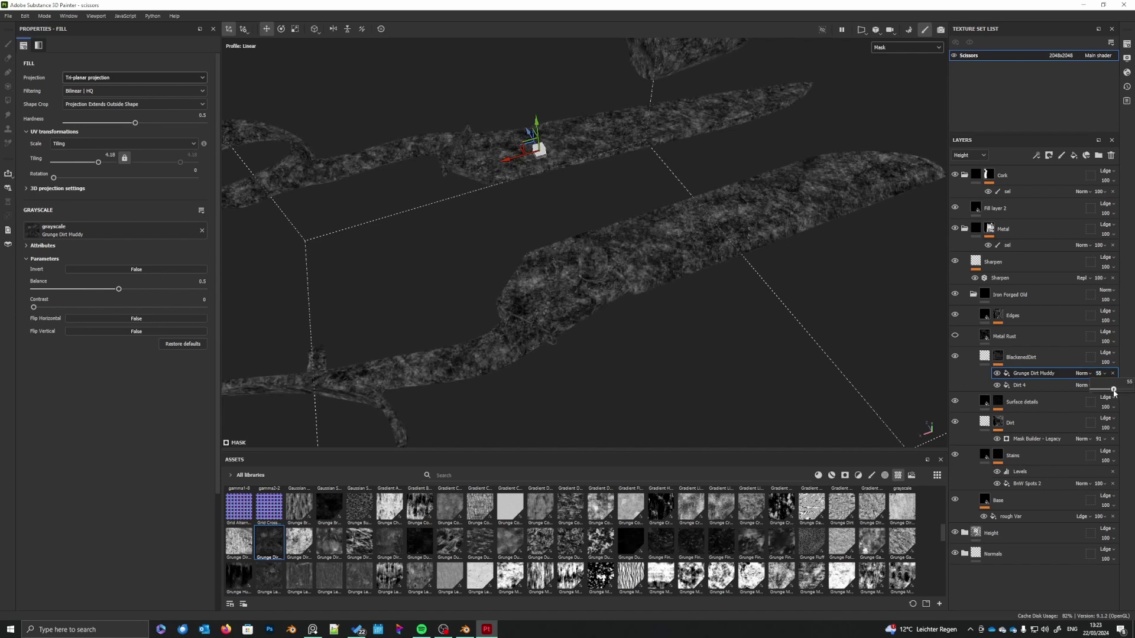
mouse_move(1113, 393)
mouse_down()
mouse_move(1126, 393)
mouse_move(1115, 391)
mouse_up()
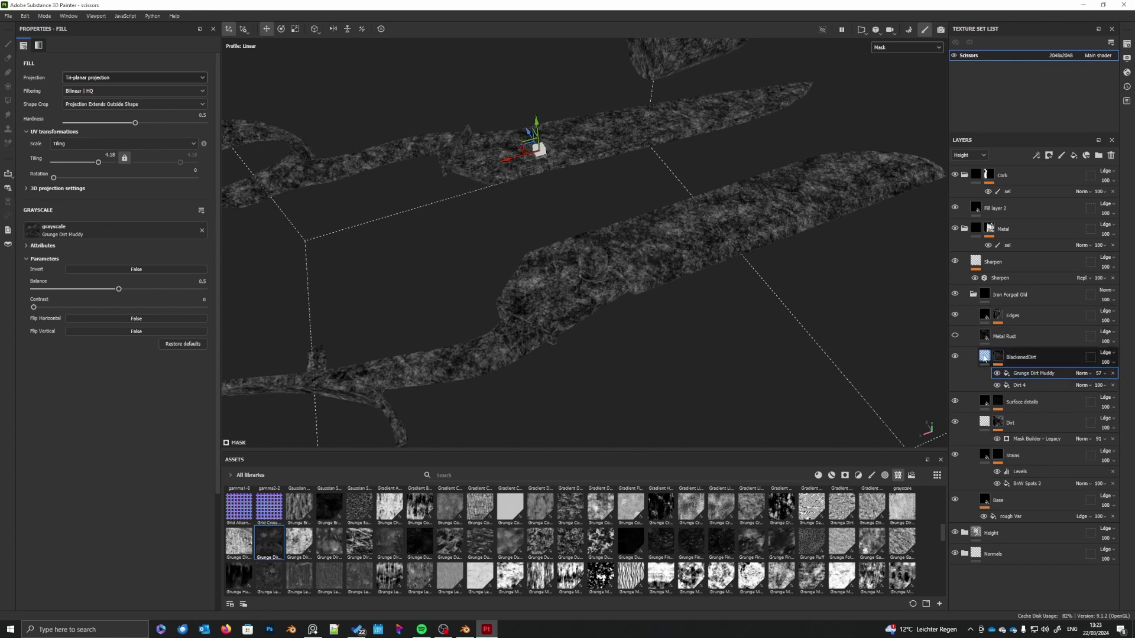
click(984, 357)
alt+drag(678, 319, 694, 337)
alt+middle_drag(704, 332, 712, 332)
mouse_move(712, 332)
alt+mouse_down()
mouse_move(727, 337)
mouse_move(722, 353)
mouse_move(750, 351)
alt+mouse_up()
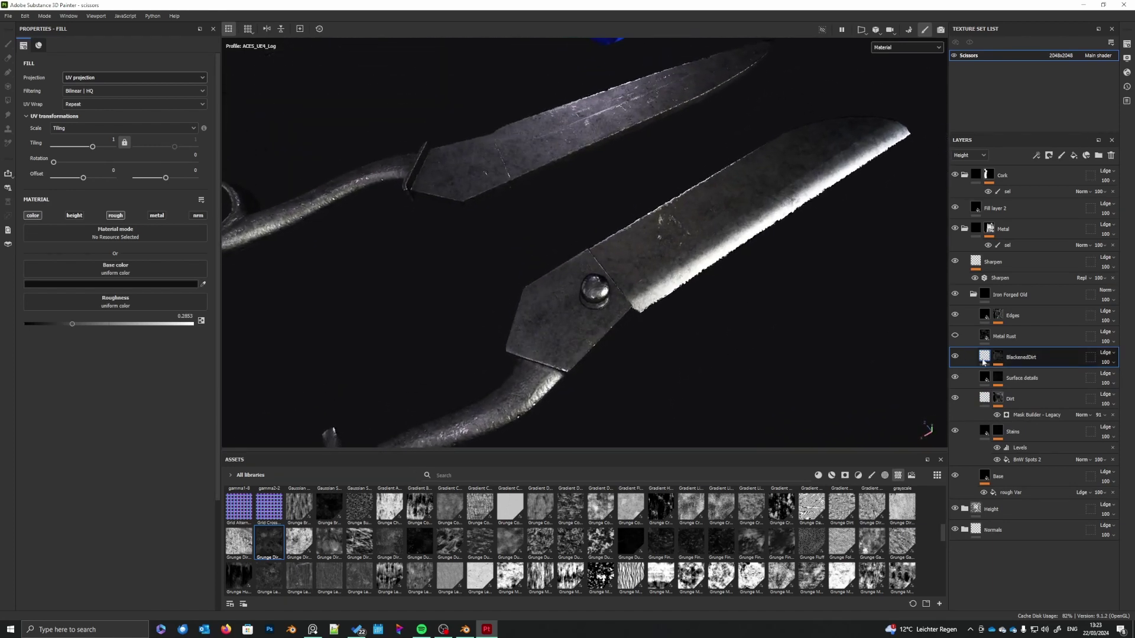
- Set the Dirt 4 fill in the BlackenedDirt mask to contrast 0.05 and balance about 0.73
click(997, 357)
right_click(1000, 358)
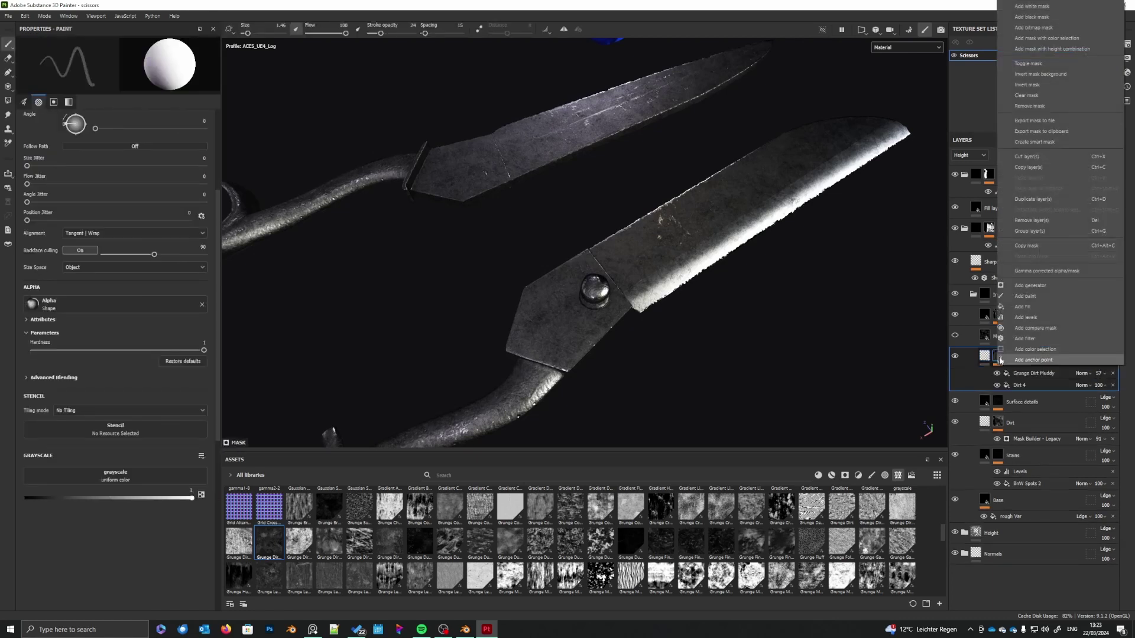
click(1032, 384)
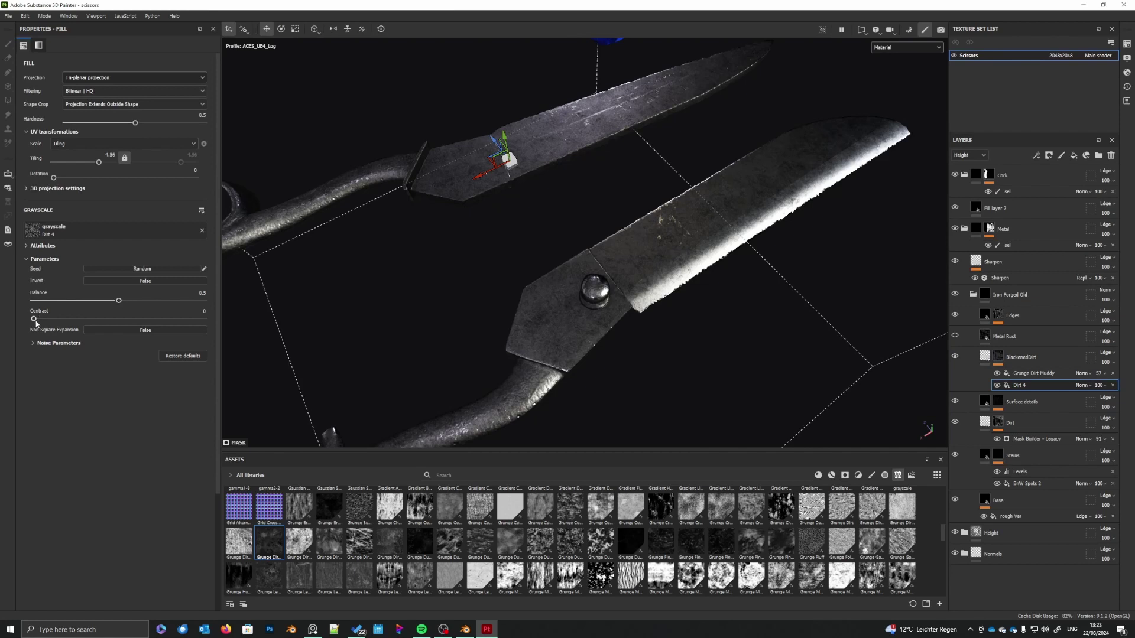
mouse_move(33, 320)
mouse_down()
mouse_move(126, 324)
mouse_move(42, 320)
mouse_up()
drag(120, 302, 156, 308)
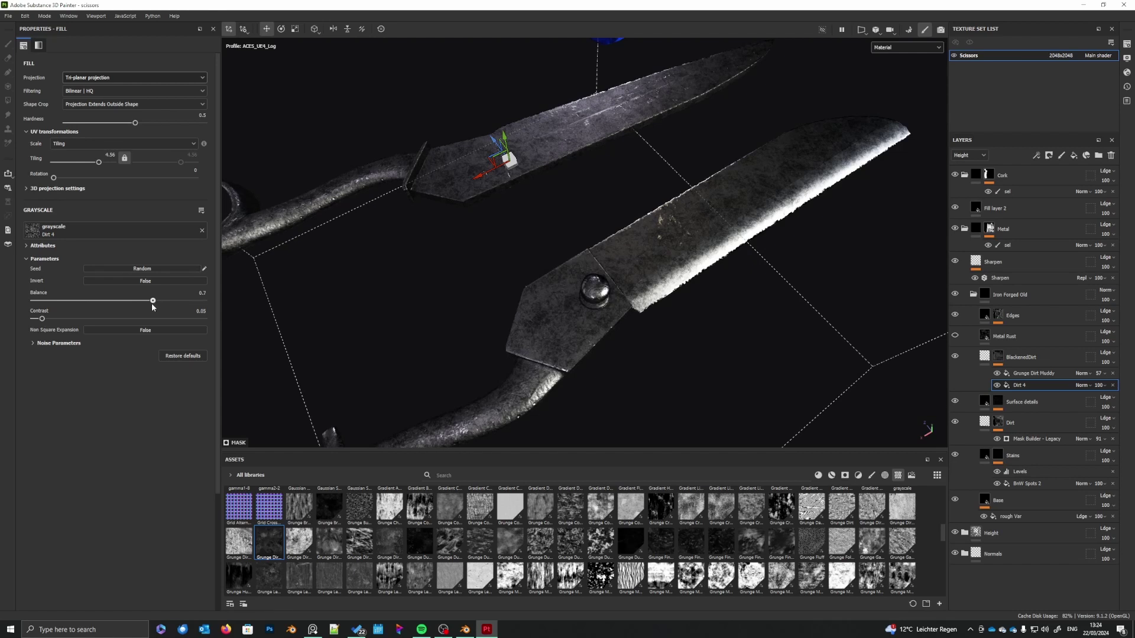
drag(156, 307, 159, 308)
alt+drag(535, 358, 640, 344)
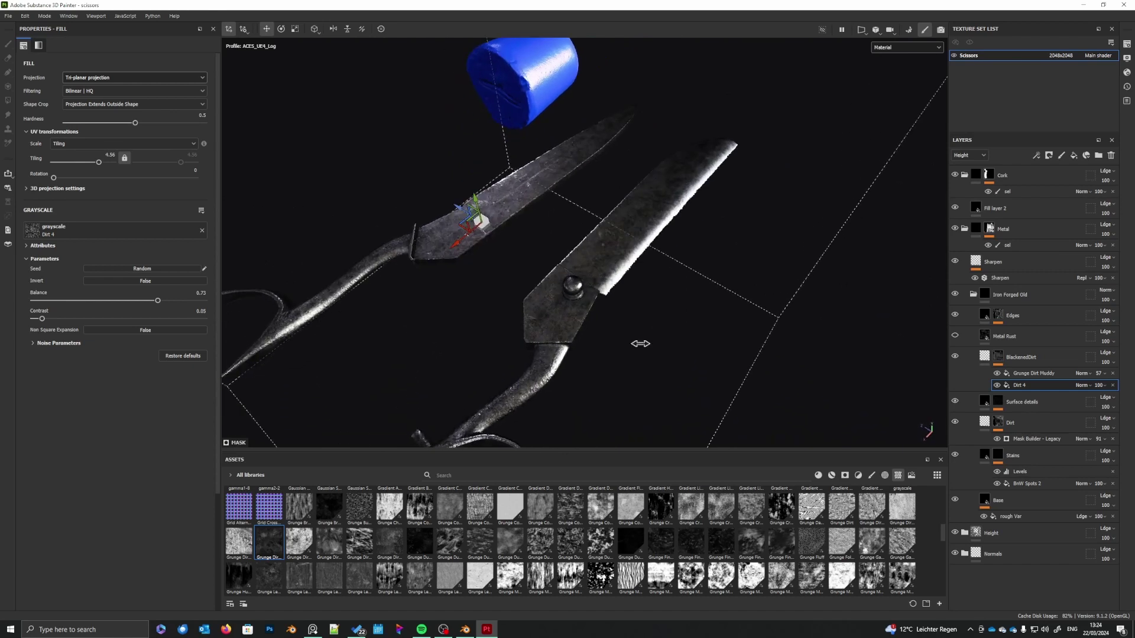
mouse_move(641, 343)
shift+right_down()
mouse_move(664, 347)
mouse_move(639, 351)
shift+right_up()
scroll(634, 354, up, 3)
alt+middle_drag(628, 356, 613, 365)
alt+drag(613, 365, 611, 359)
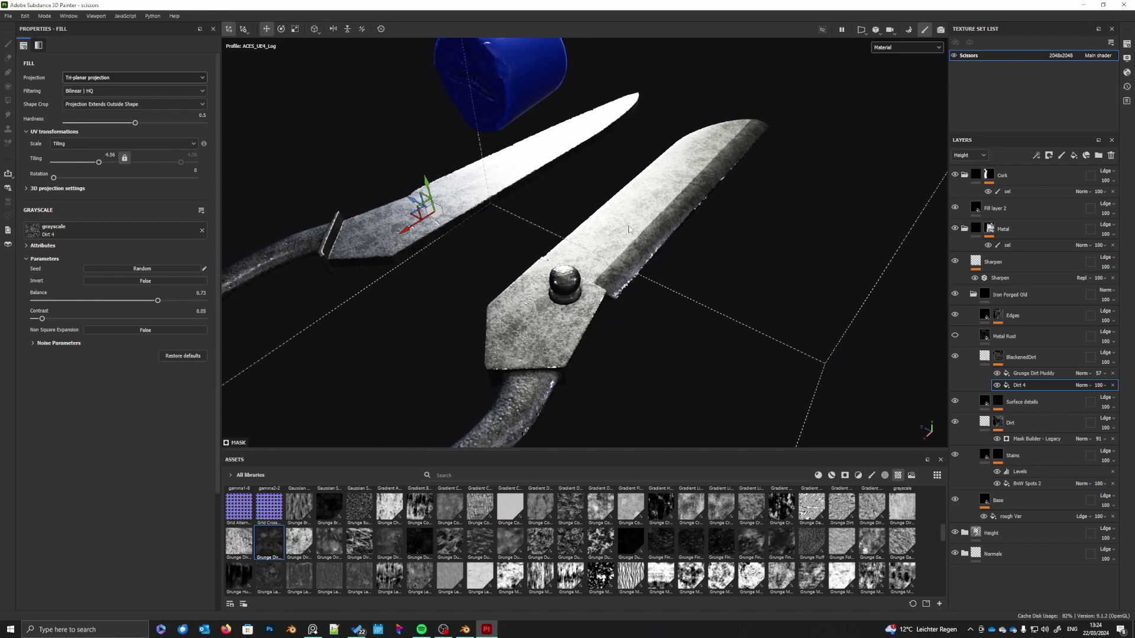
alt+drag(647, 278, 608, 388)
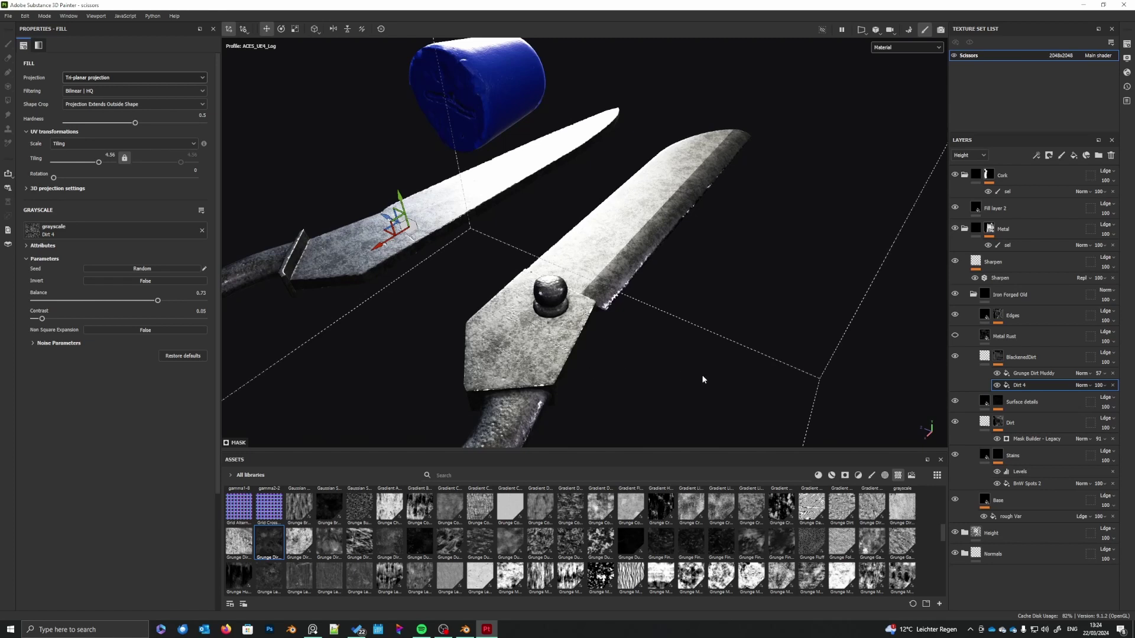
- Raise the contrast to about 0.32 on the Grunge Dirt Muddy fill and about 0.34 on the Dirt 4 fill
click(1036, 372)
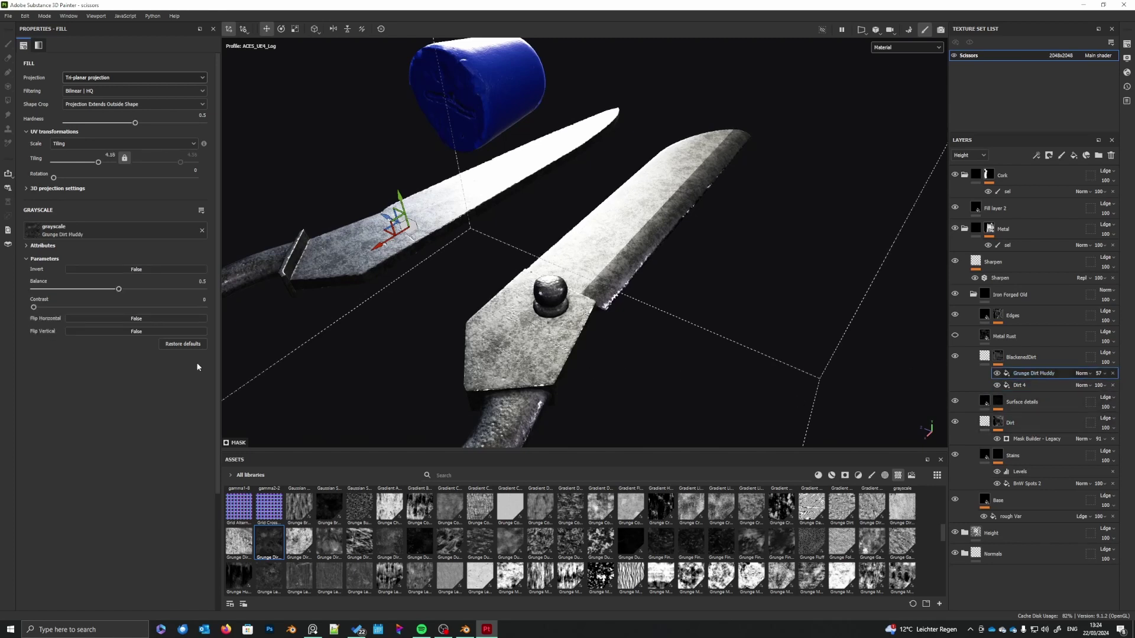
drag(34, 306, 90, 311)
alt+drag(511, 358, 597, 388)
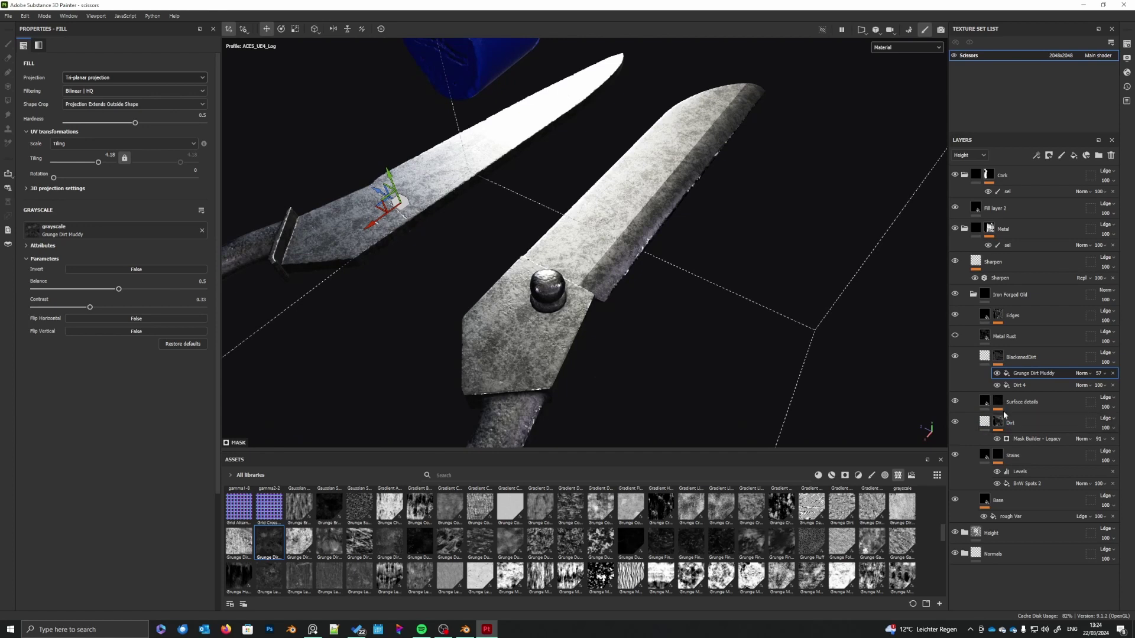
click(1028, 385)
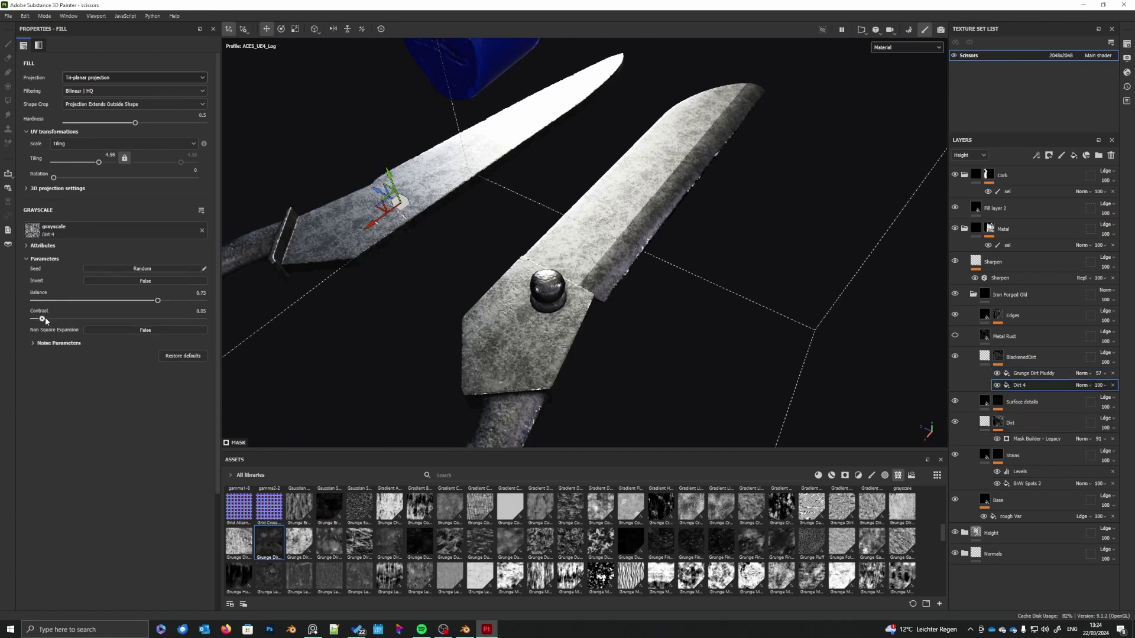
drag(46, 321, 93, 329)
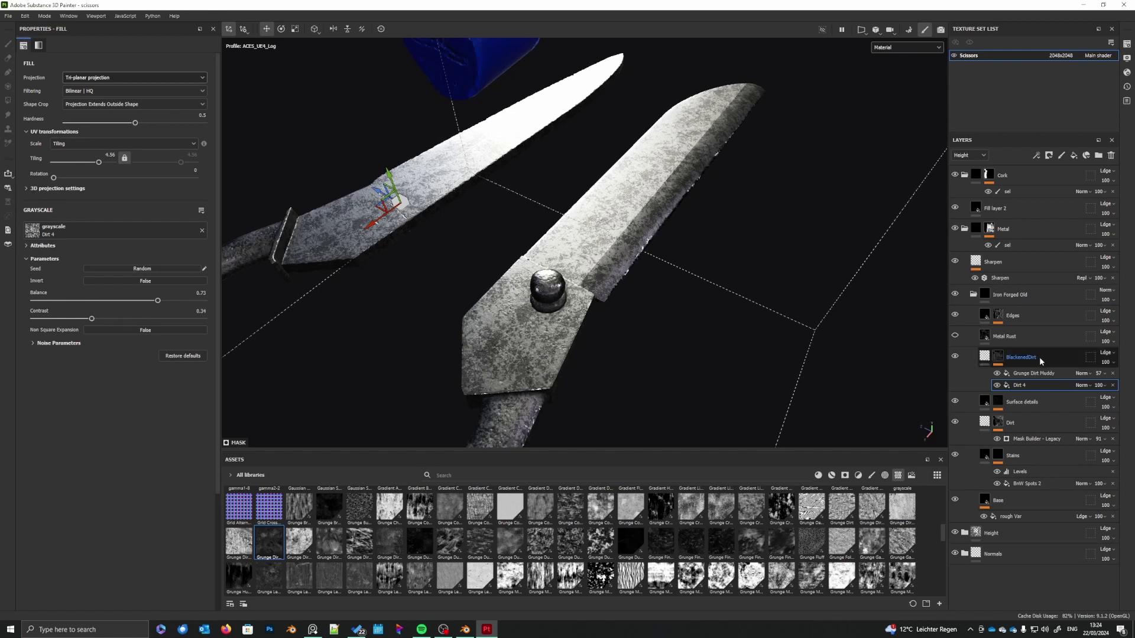
- Change the BlackenedDirt layer's base color to the dark brown 312619
click(1040, 358)
click(104, 286)
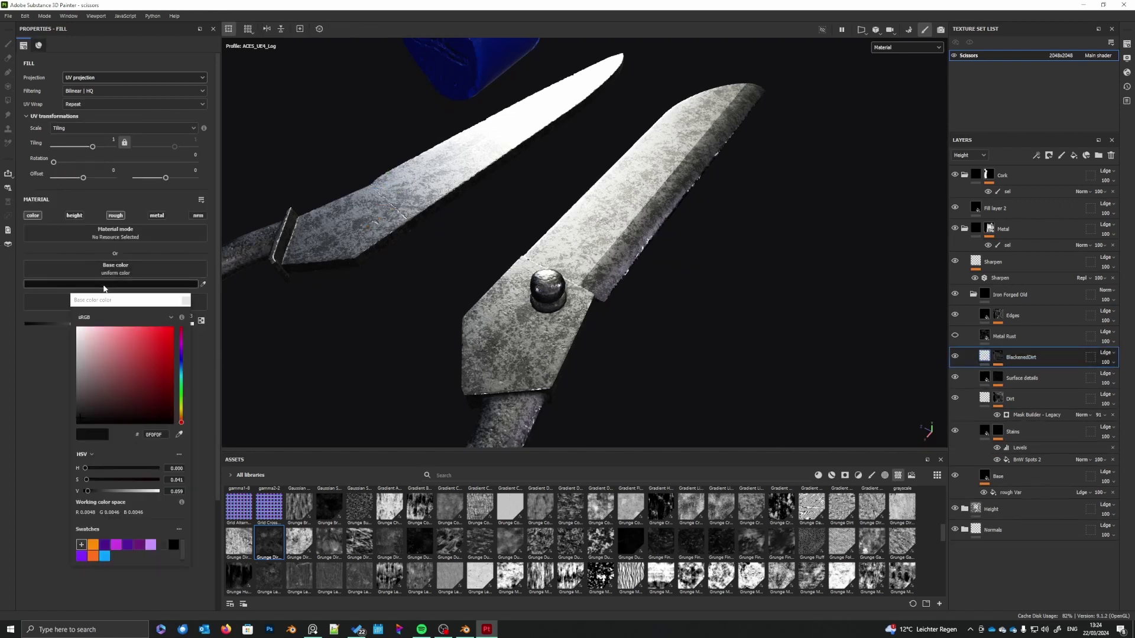
drag(82, 421, 87, 418)
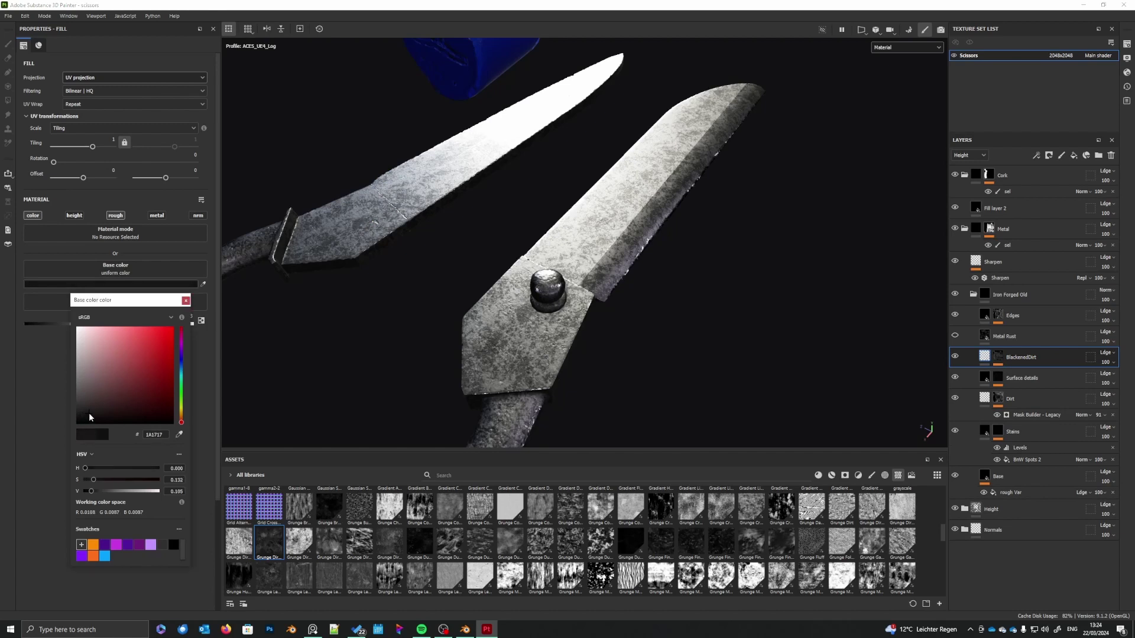
drag(183, 421, 182, 419)
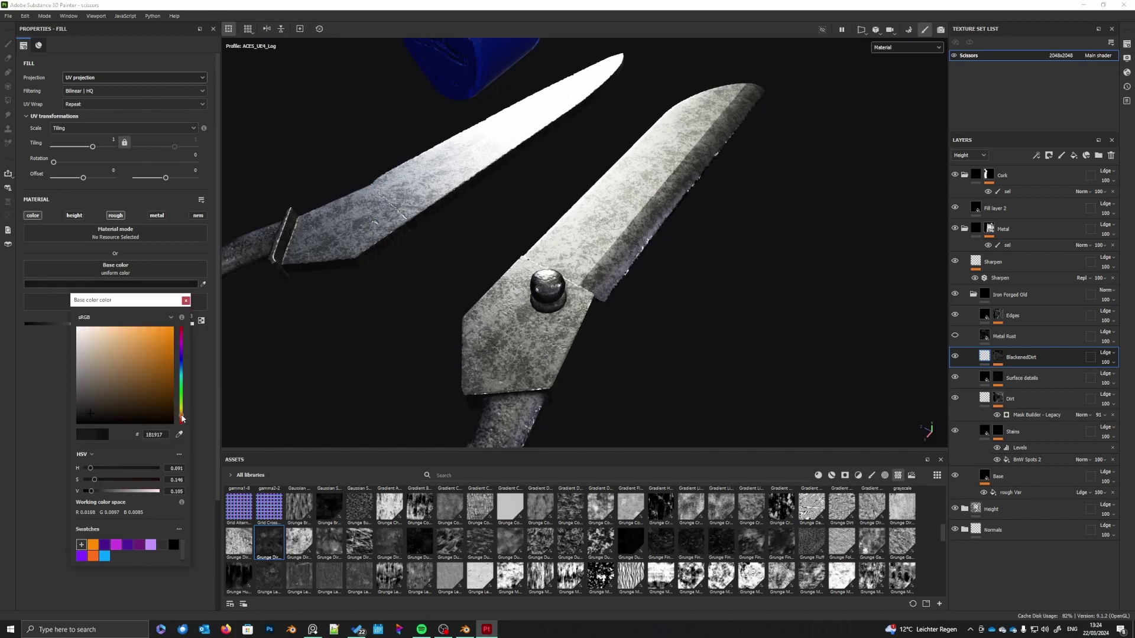
drag(97, 409, 123, 406)
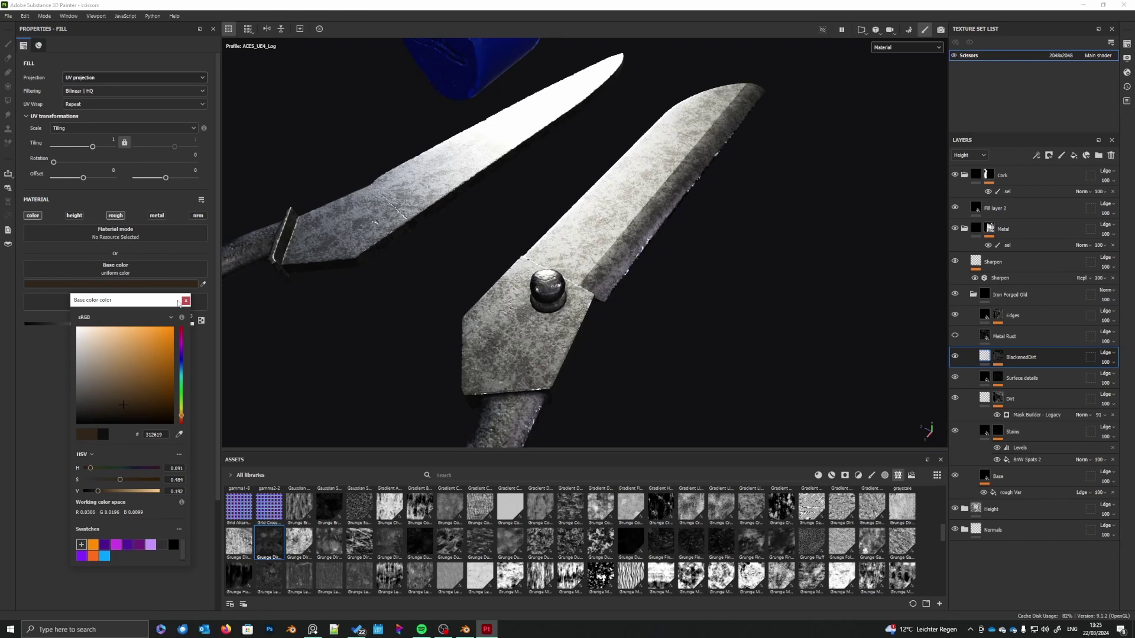
click(185, 301)
alt+drag(644, 353, 610, 367)
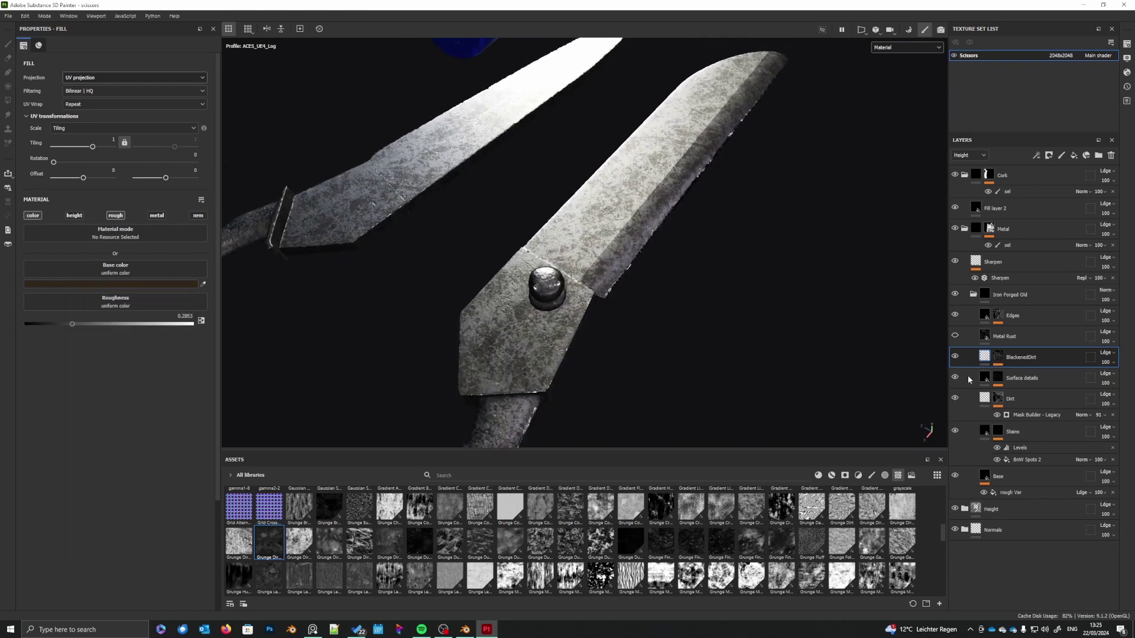
- Switch the layer stack to the Base color channel and lower the BlackenedDirt layer's opacity to 80
click(1115, 365)
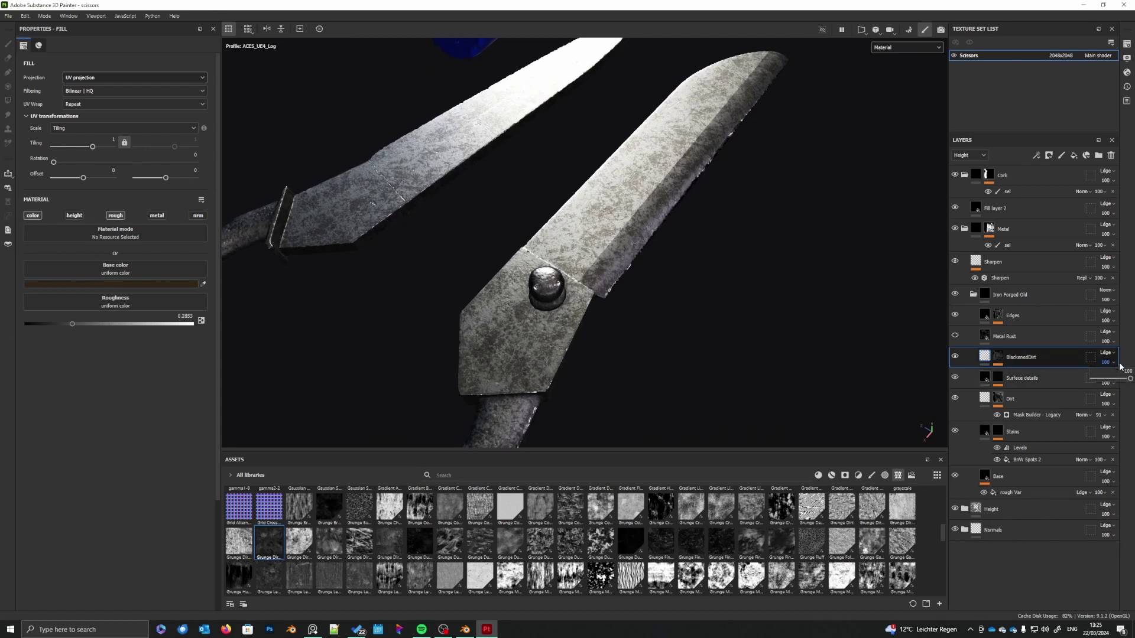
click(969, 155)
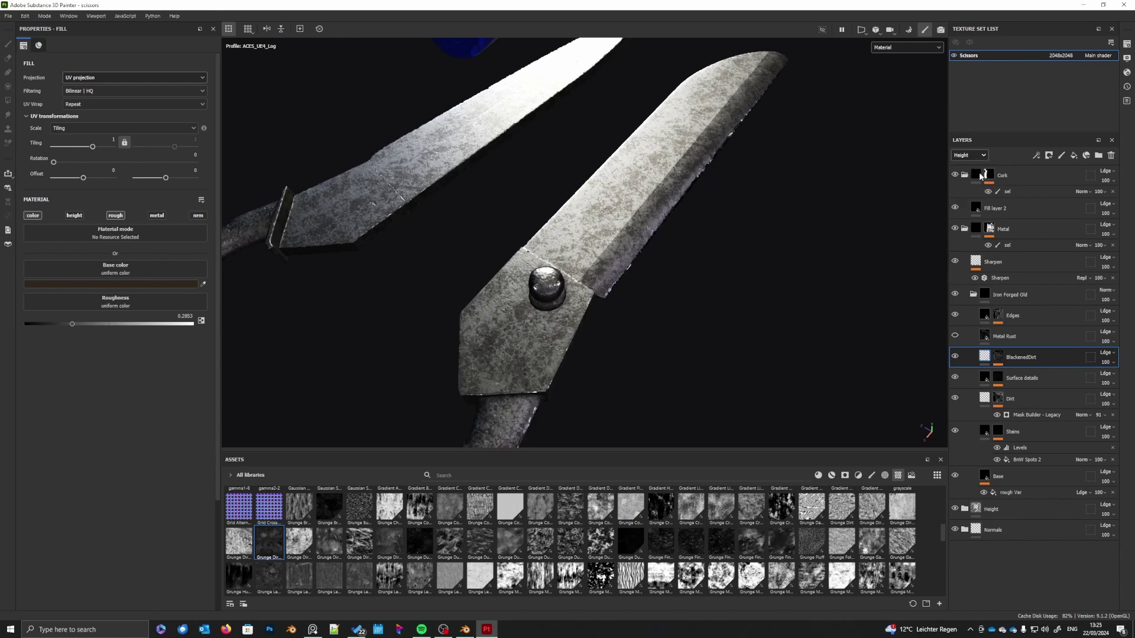
click(967, 167)
drag(1132, 380, 1126, 382)
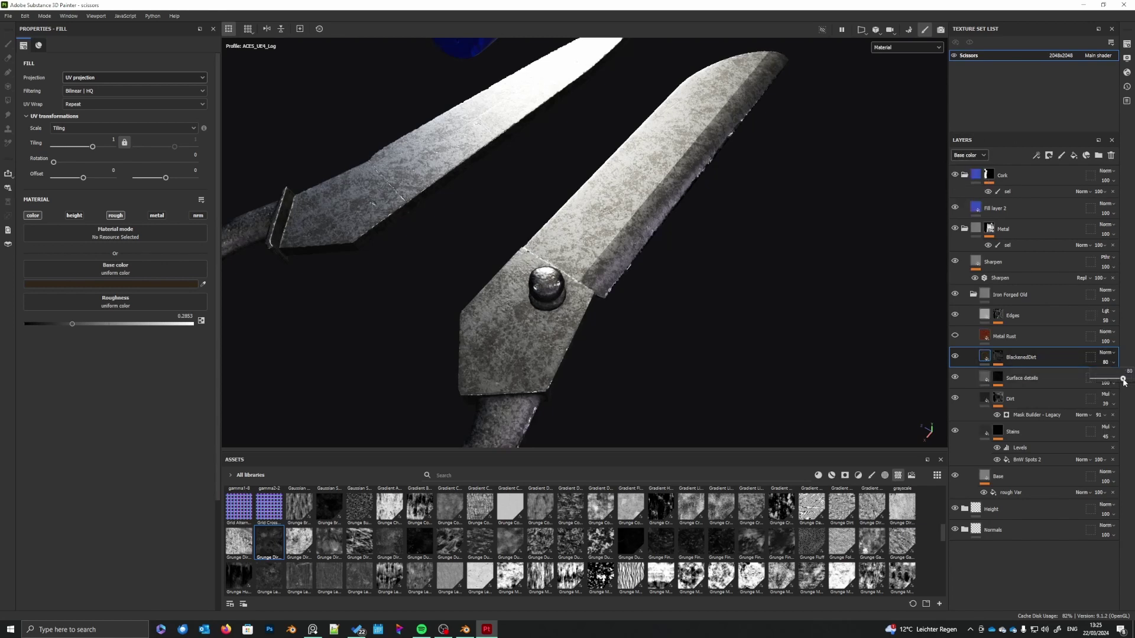
- Examine the blackened dirt on the blades and handles from several angles and under different lighting directions
alt+drag(605, 321, 630, 359)
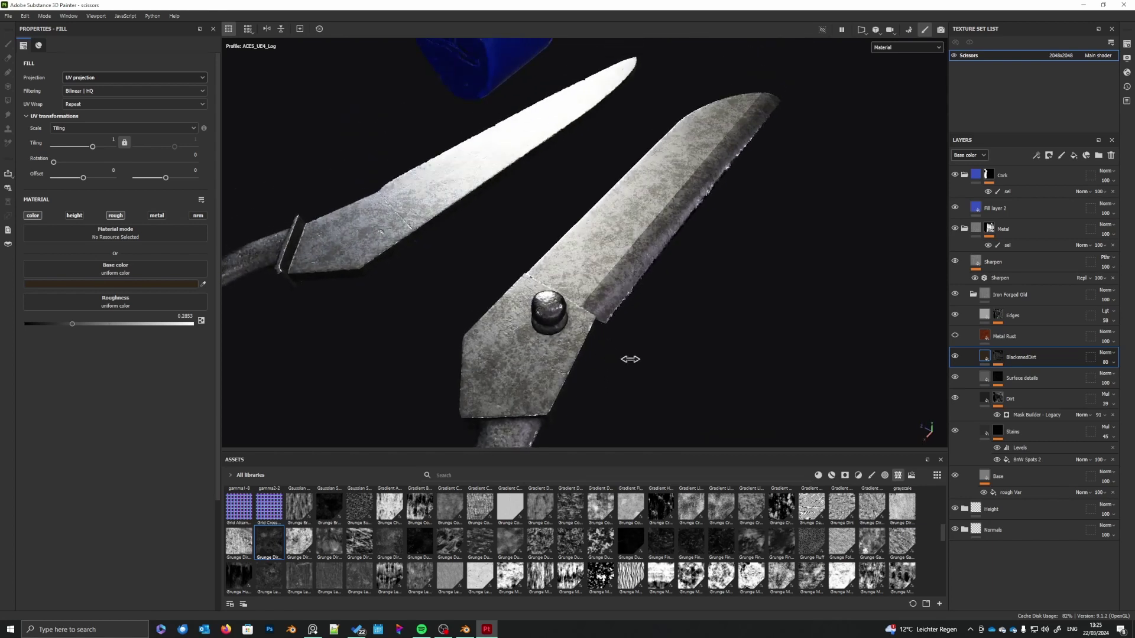
shift+right_drag(630, 359, 645, 363)
scroll(644, 364, down, 5)
alt+middle_drag(644, 364, 648, 317)
alt+drag(633, 331, 661, 342)
alt+middle_drag(648, 362, 651, 303)
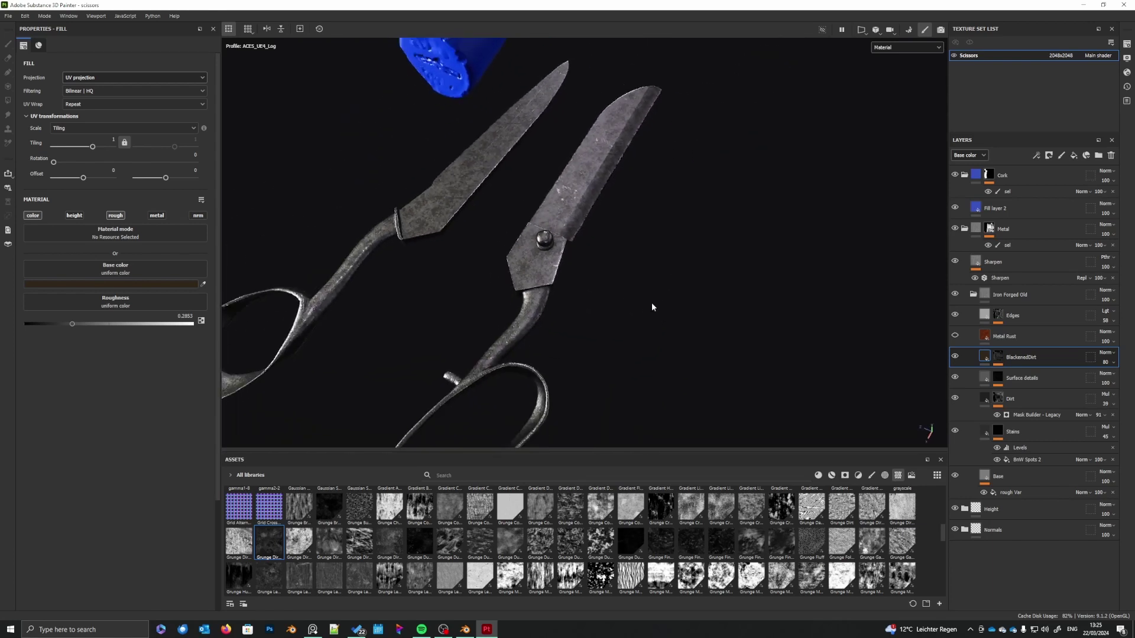
alt+drag(603, 355, 515, 362)
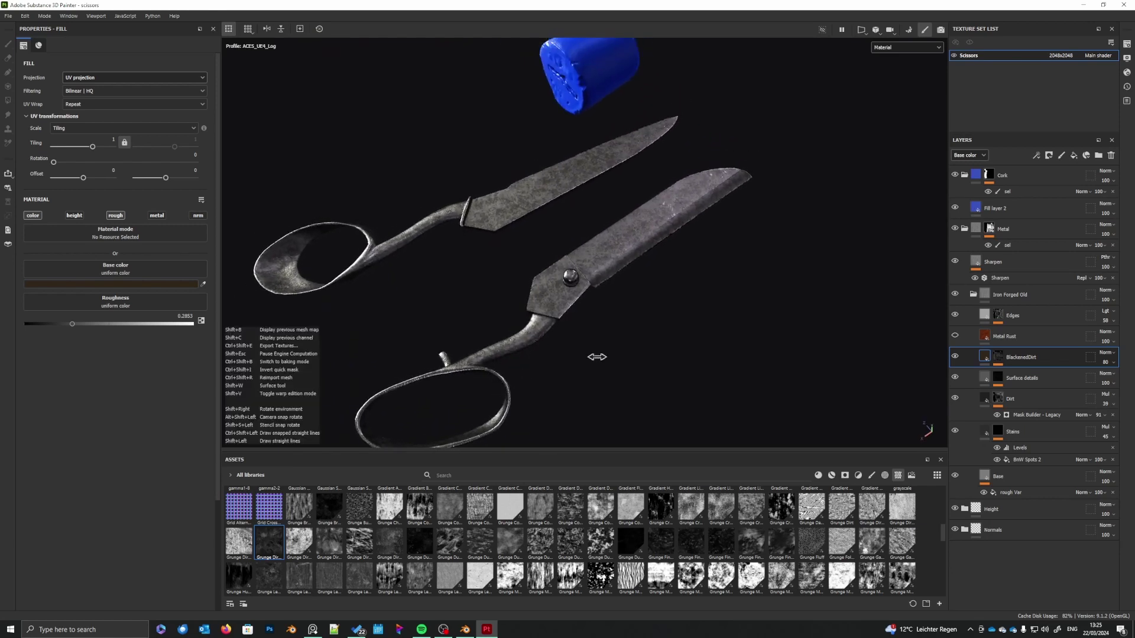
mouse_move(597, 357)
shift+right_down()
mouse_move(621, 357)
mouse_move(603, 357)
shift+right_up()
scroll(615, 329, up, 5)
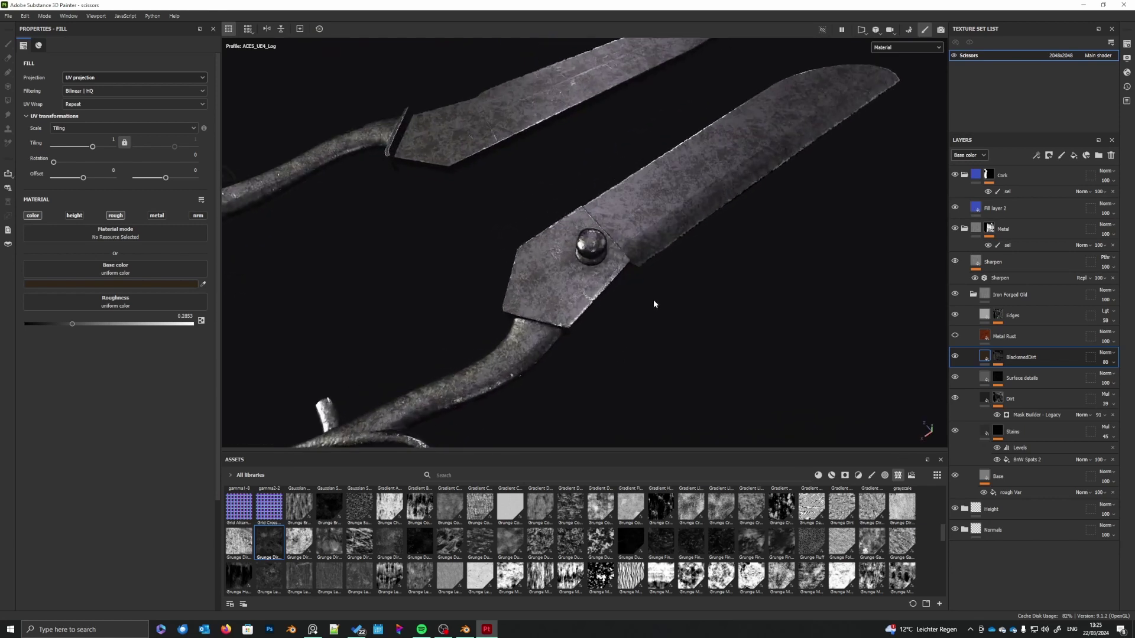
alt+drag(654, 303, 618, 367)
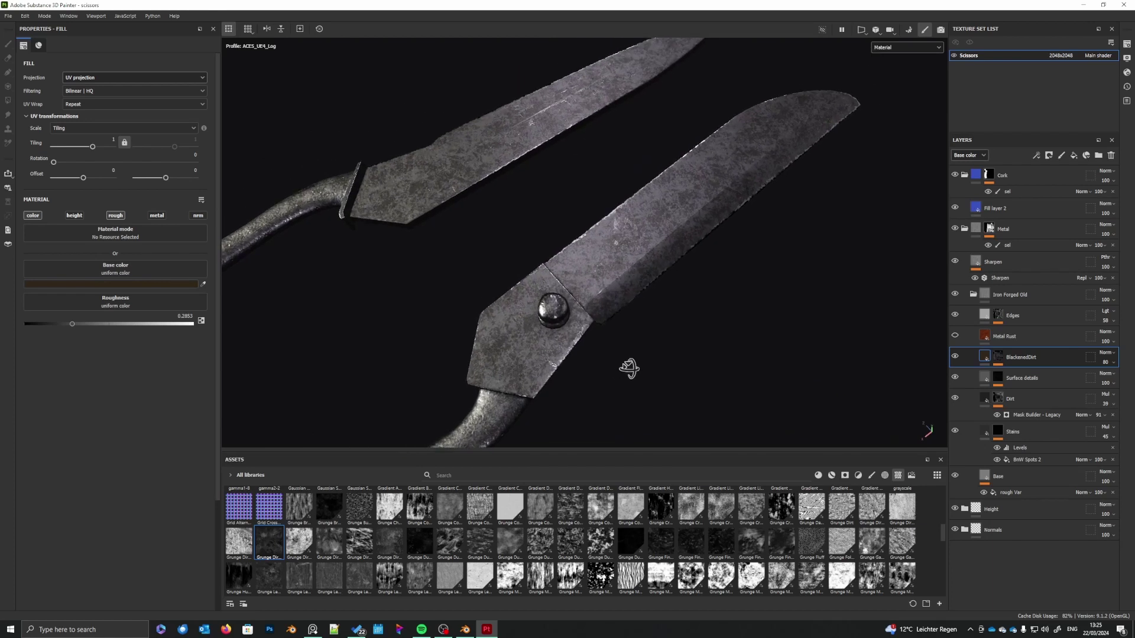
- Darken the BlackenedDirt layer's base color to the brown 1D170F
click(998, 359)
click(984, 358)
click(97, 284)
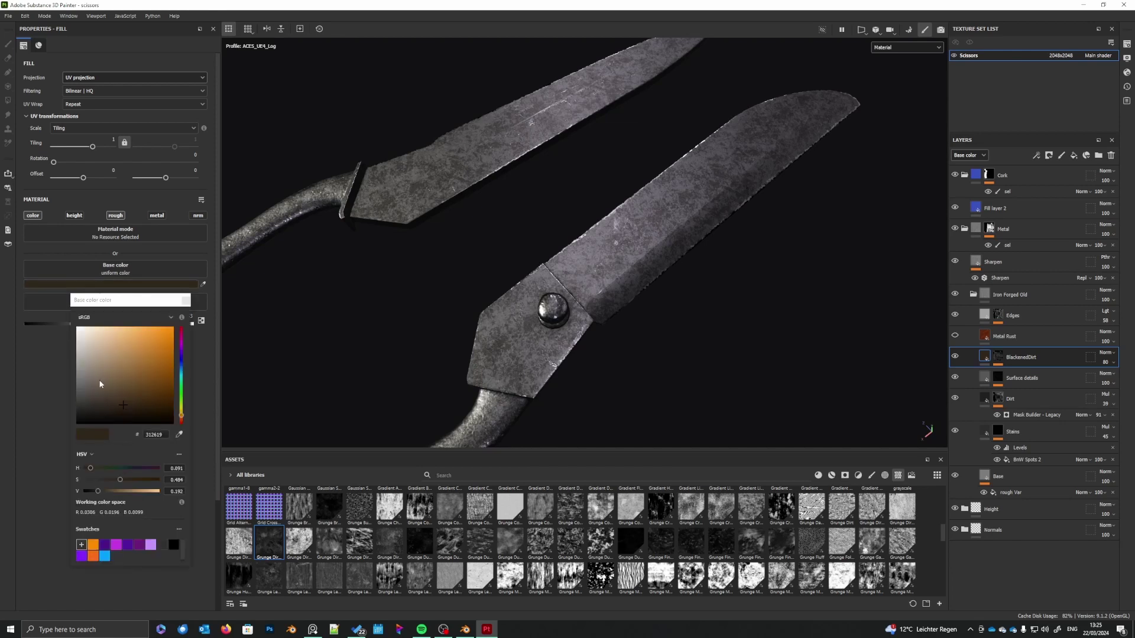
click(124, 414)
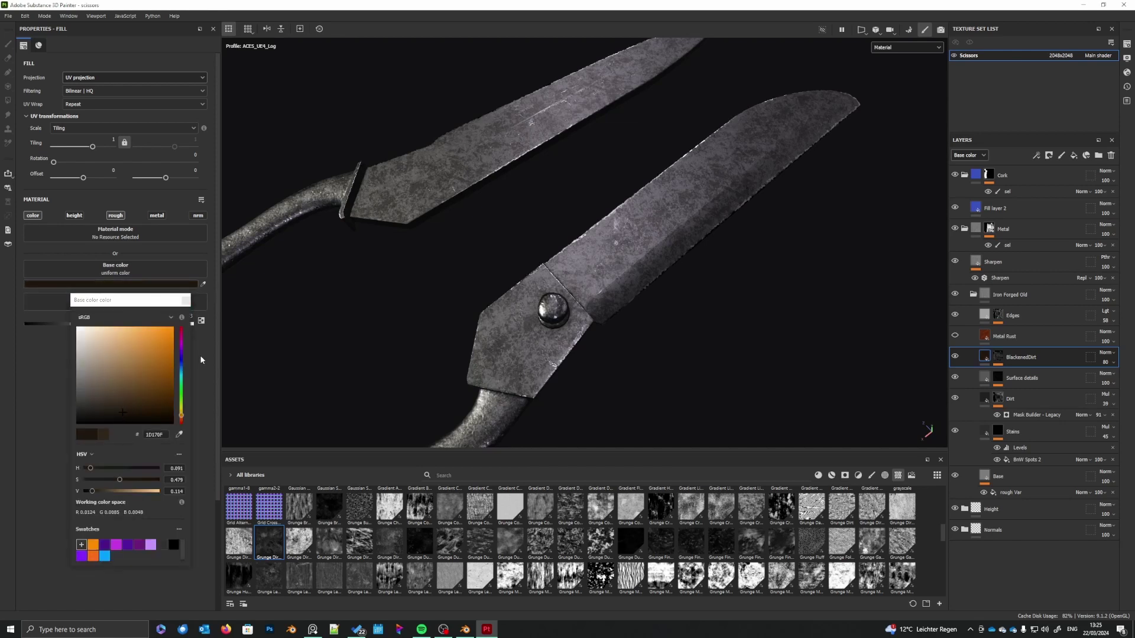
click(186, 301)
- Display only the Roughness channel and set the BlackenedDirt layer's roughness to about 0.607
click(895, 47)
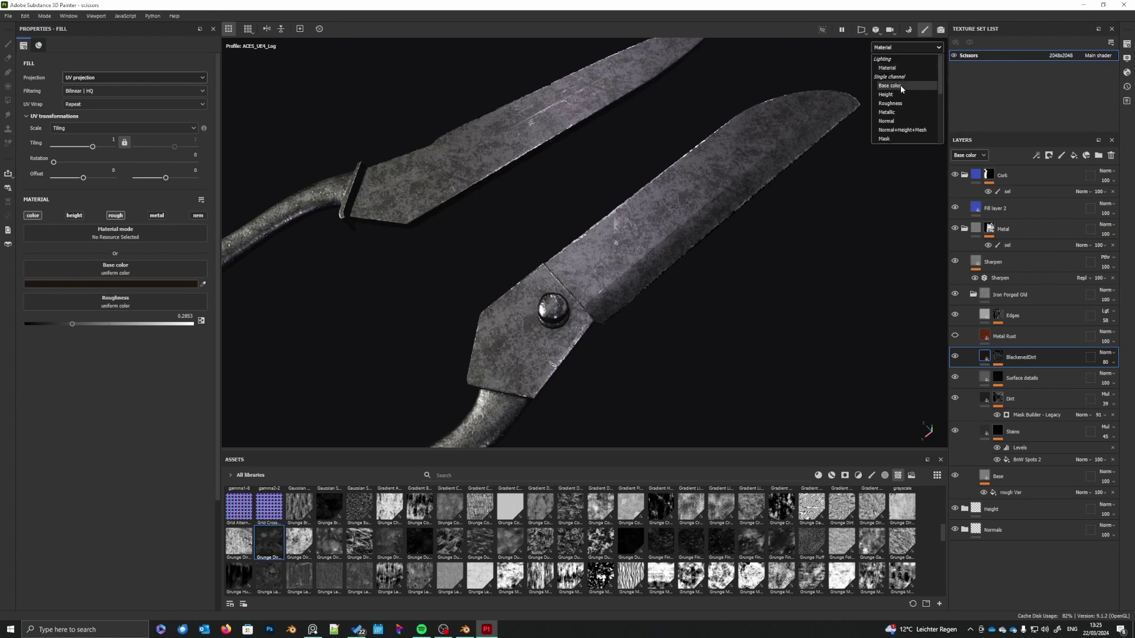
click(897, 103)
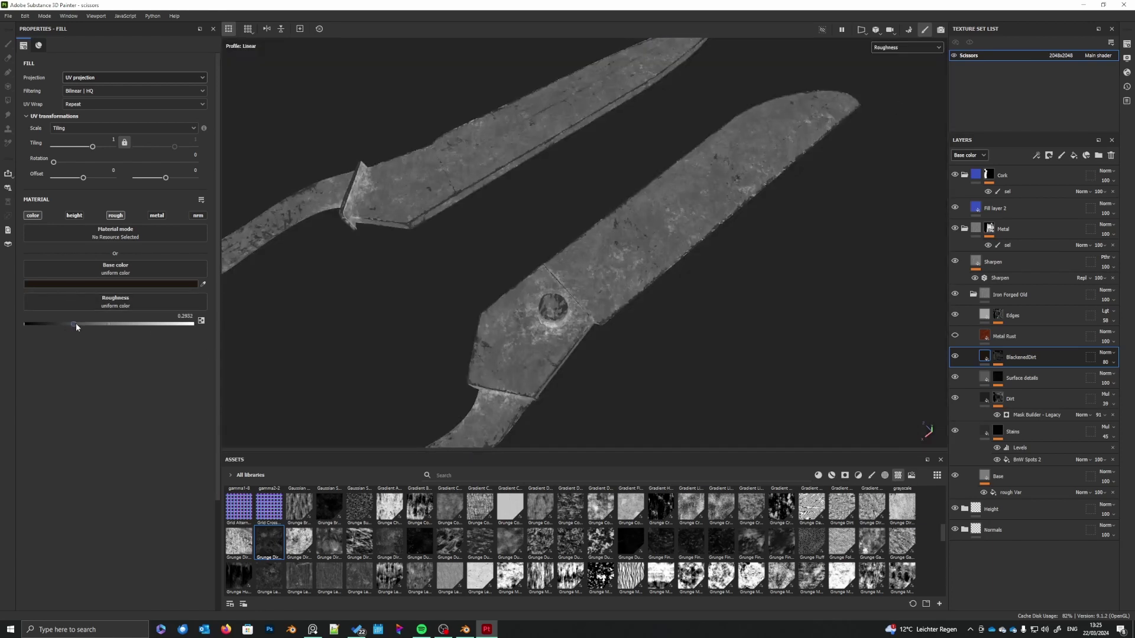
drag(75, 324, 58, 326)
drag(97, 333, 114, 334)
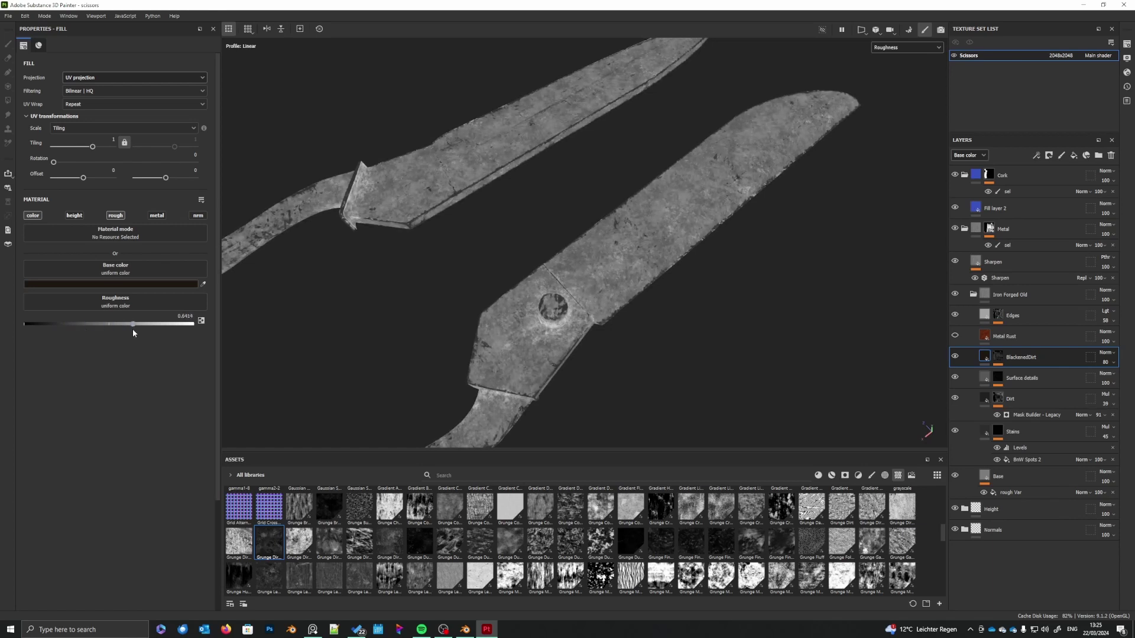
mouse_move(133, 330)
mouse_down()
mouse_move(11, 333)
mouse_move(121, 337)
mouse_up()
- Return to the full material display and inspect the blades' reflections while rotating the environment lighting
click(915, 48)
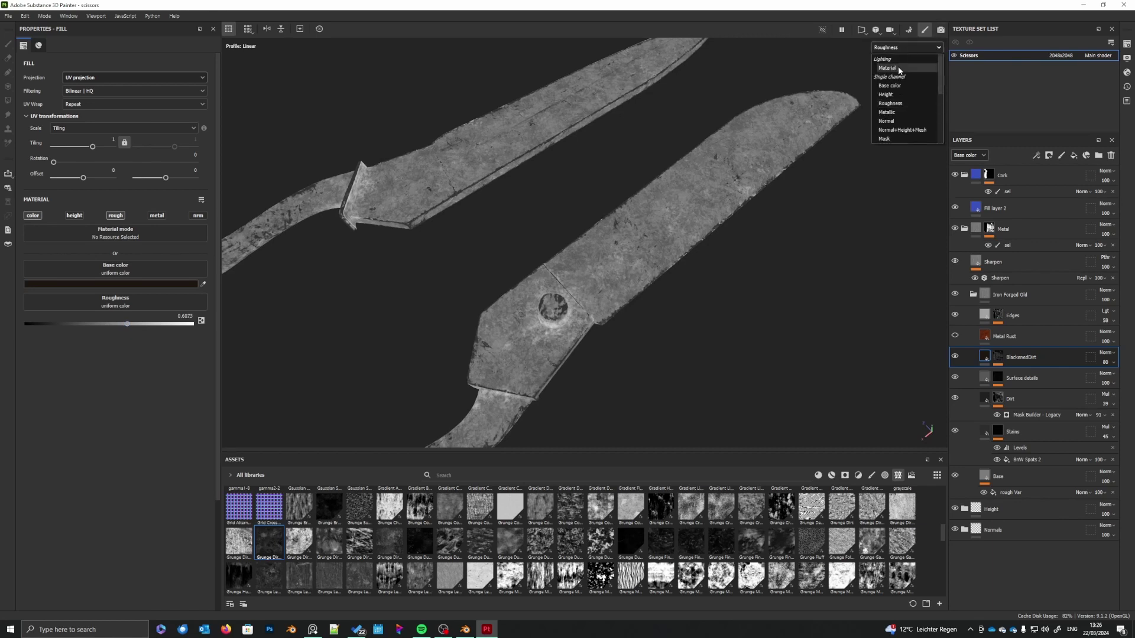
click(899, 66)
alt+drag(715, 239, 750, 263)
shift+right_drag(751, 264, 701, 272)
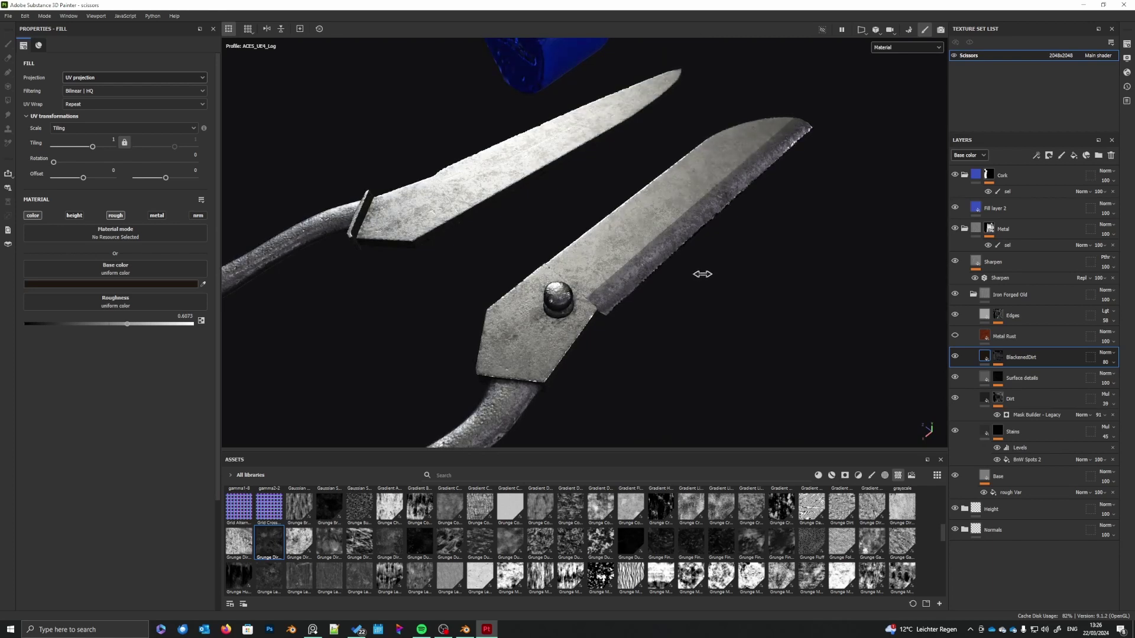
mouse_move(702, 272)
alt+mouse_down()
mouse_move(691, 284)
mouse_move(715, 269)
alt+mouse_up()
mouse_move(715, 268)
shift+right_down()
mouse_move(739, 276)
mouse_move(700, 276)
mouse_move(712, 269)
shift+right_up()
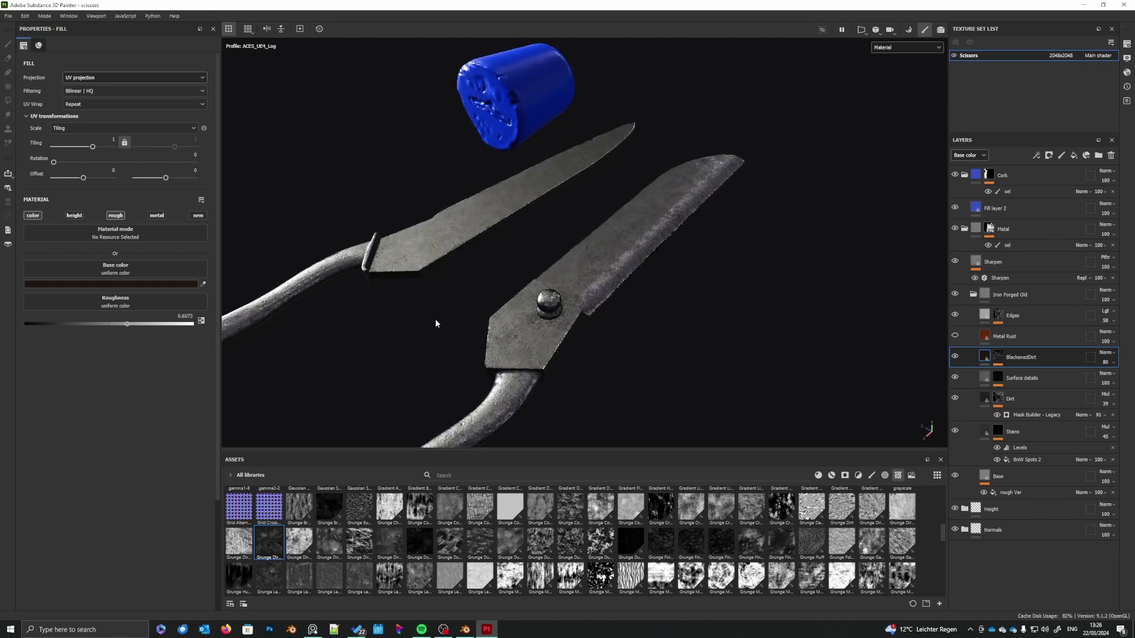
mouse_move(604, 360)
shift+right_down()
mouse_move(622, 362)
mouse_move(619, 335)
mouse_move(651, 325)
mouse_move(699, 318)
mouse_move(710, 328)
shift+right_up()
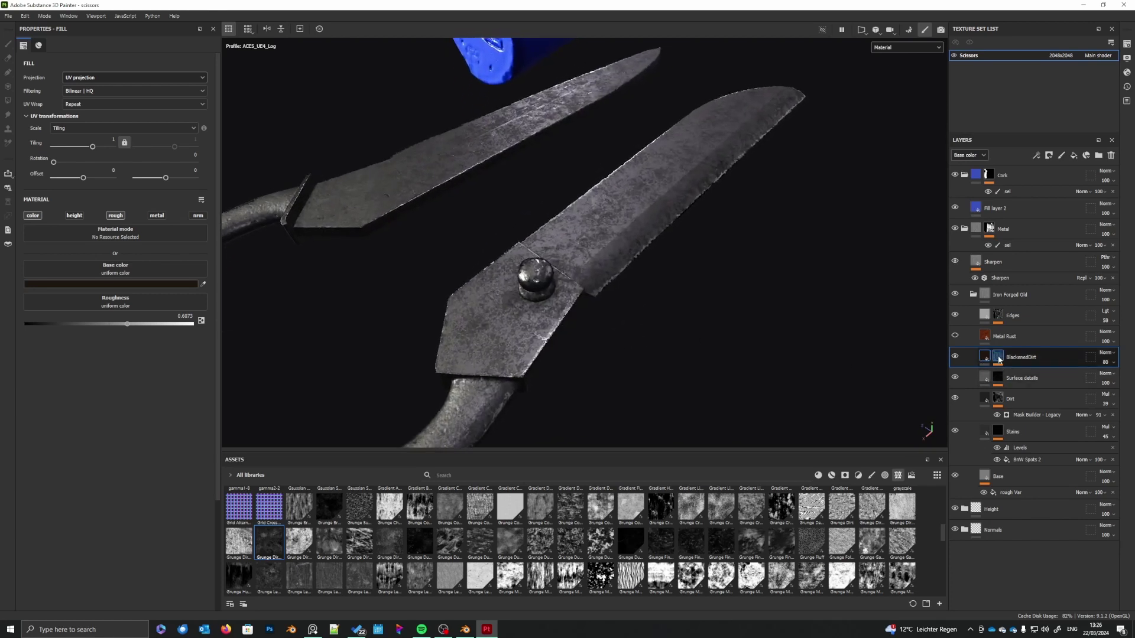
- Add a paint effect to the BlackenedDirt layer's mask and set its blend mode to Multiply
click(998, 357)
mouse_move(998, 356)
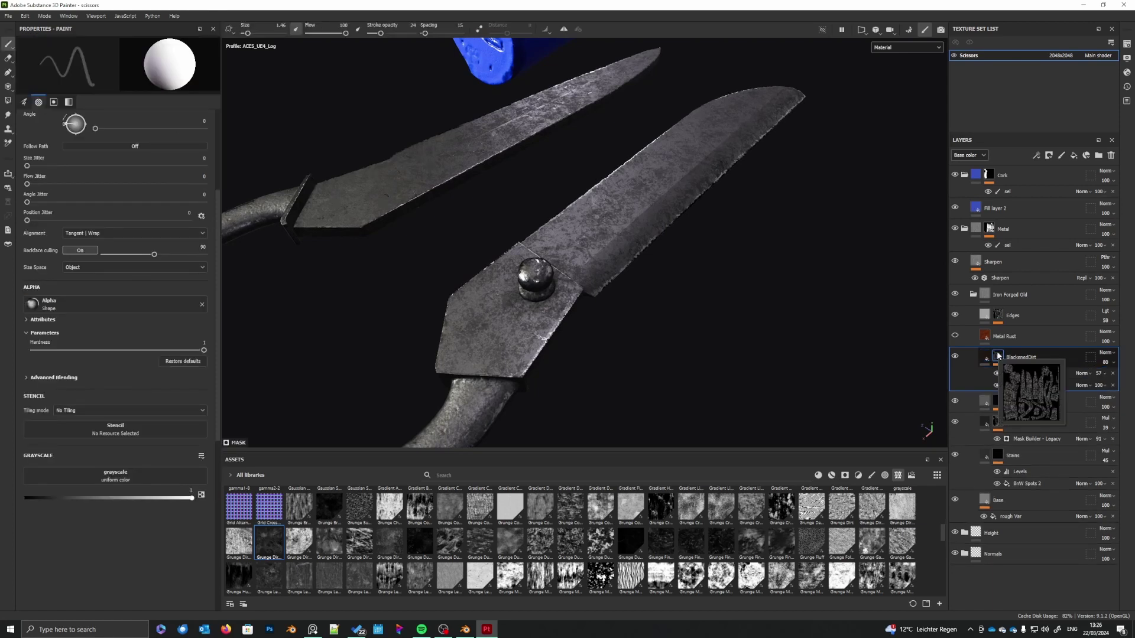
right_click(999, 357)
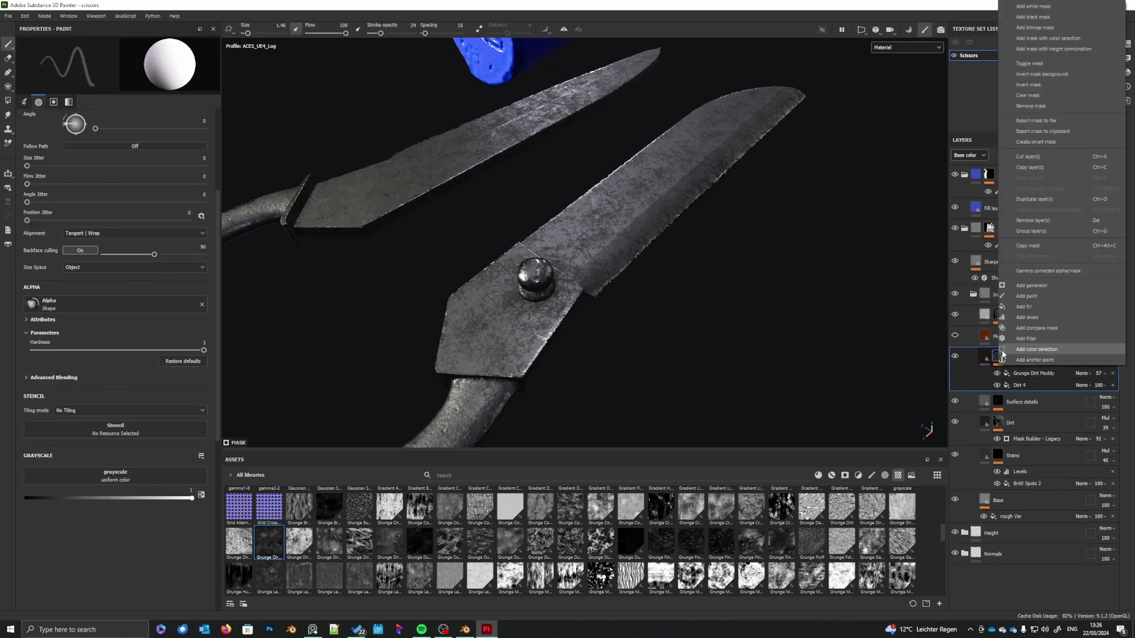
click(1032, 296)
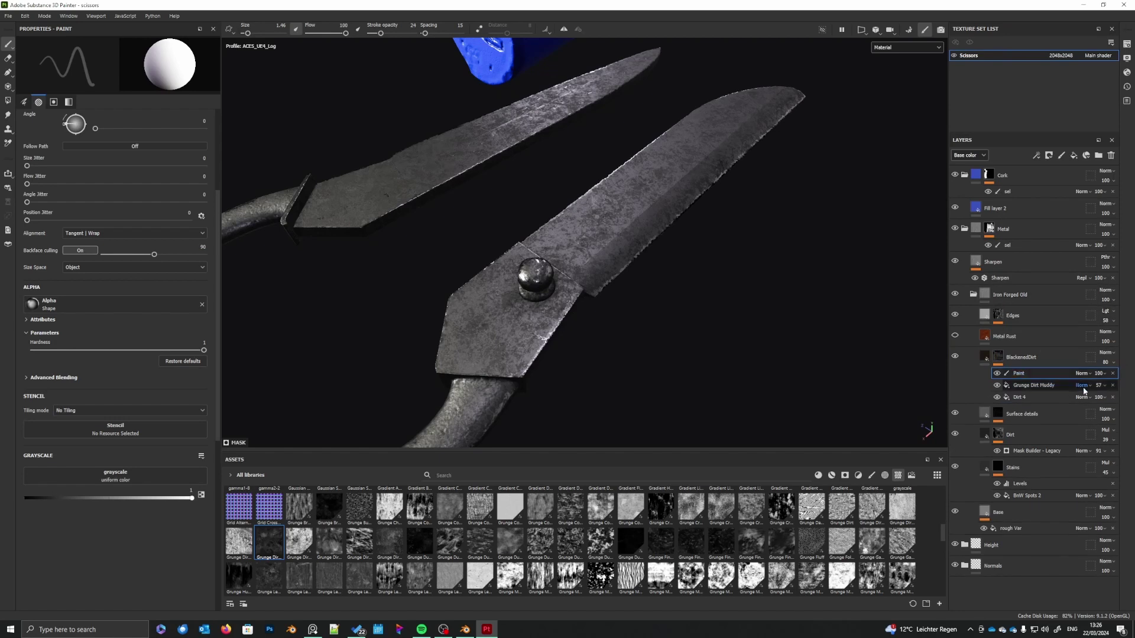
click(1107, 376)
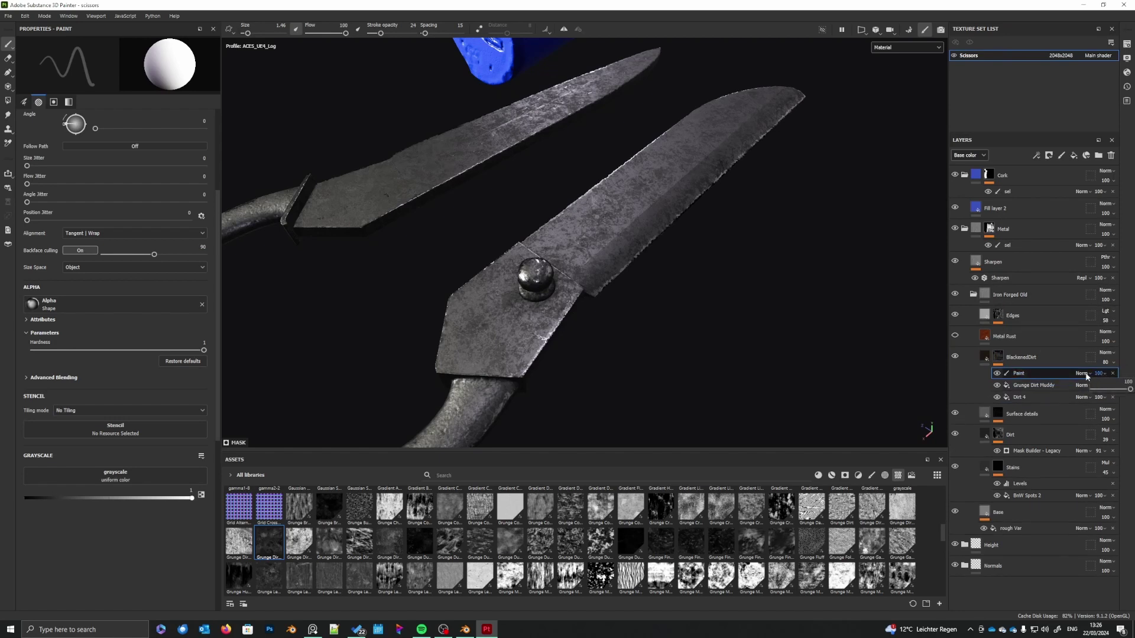
click(1082, 373)
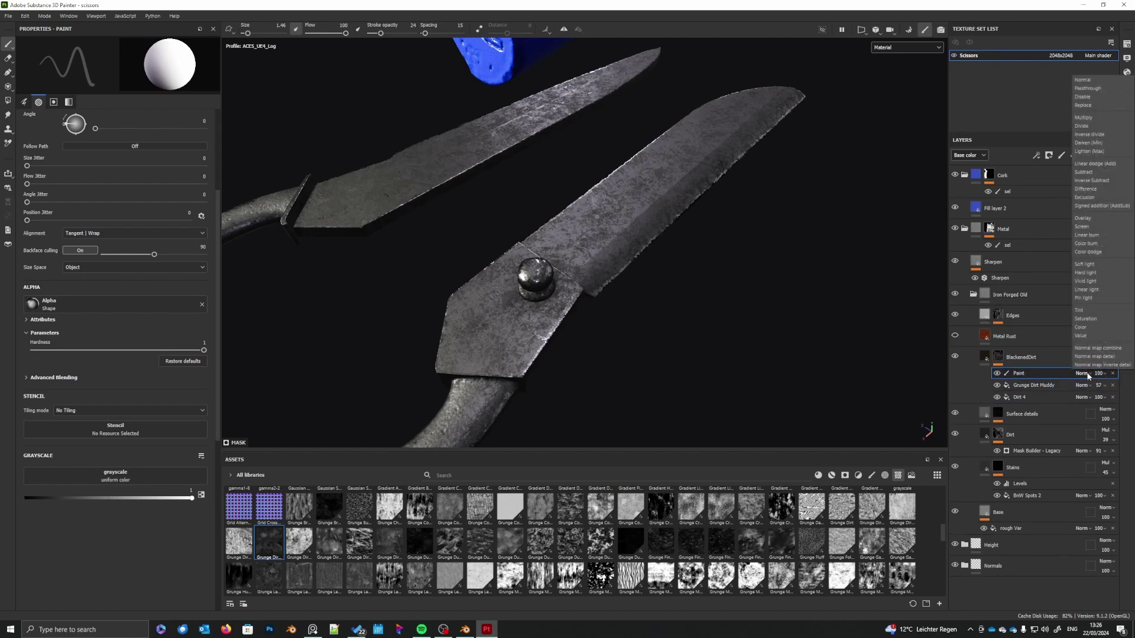
click(1090, 121)
- Choose the Dirt 2 brush for painting on the BlackenedDirt mask
mouse_move(644, 324)
alt+mouse_down()
mouse_move(635, 370)
mouse_move(582, 396)
alt+mouse_up()
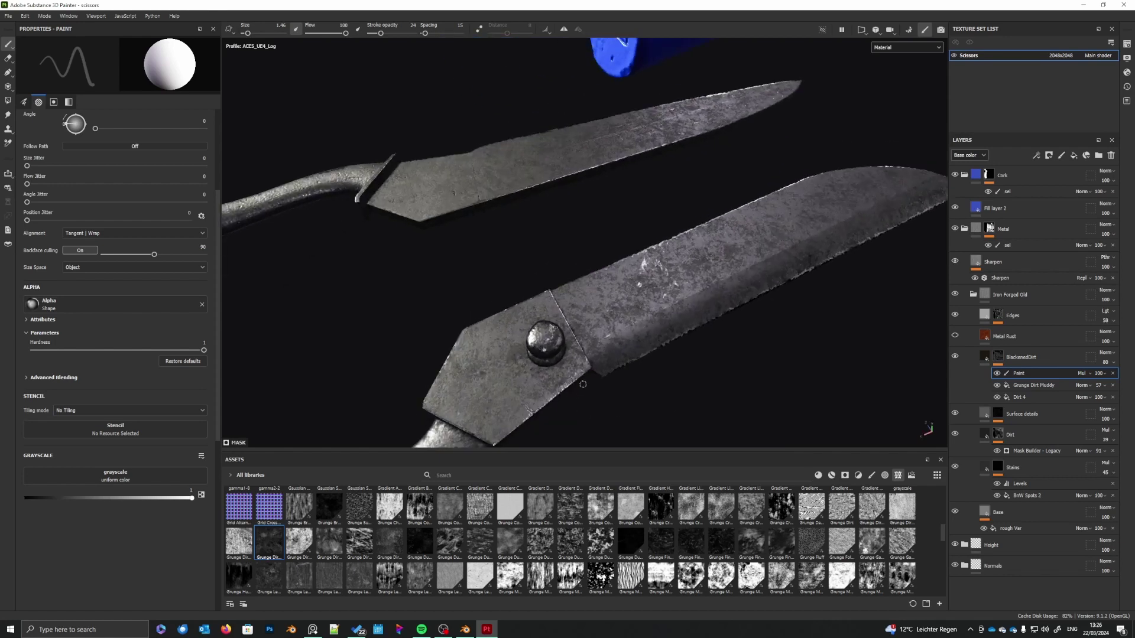
click(872, 475)
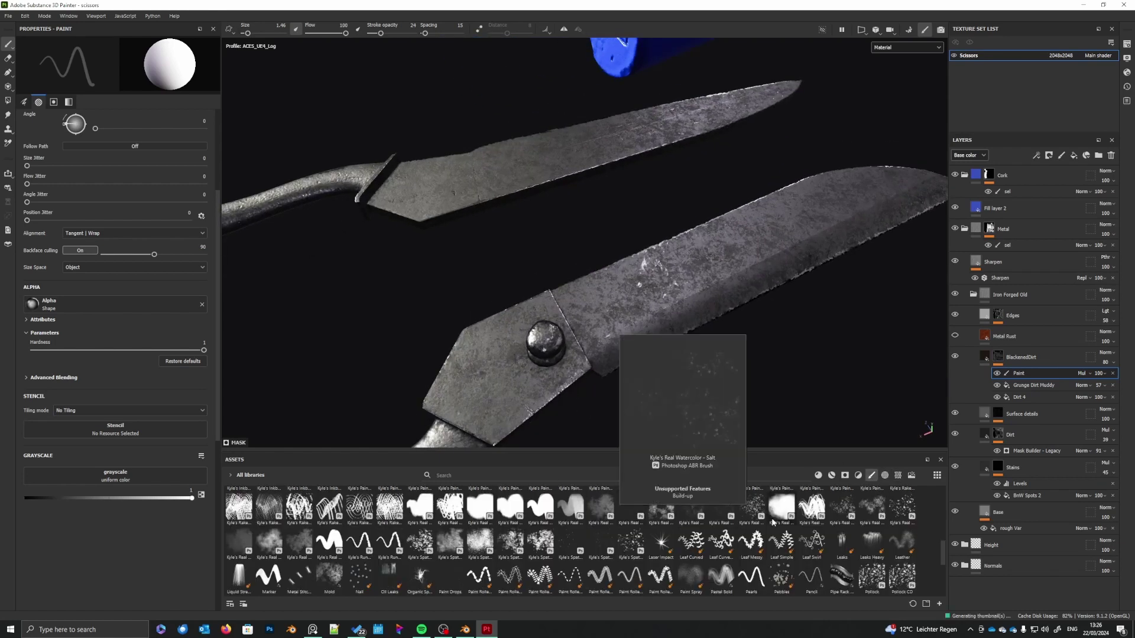
mouse_move(943, 555)
mouse_down()
mouse_move(943, 503)
mouse_move(944, 513)
mouse_up()
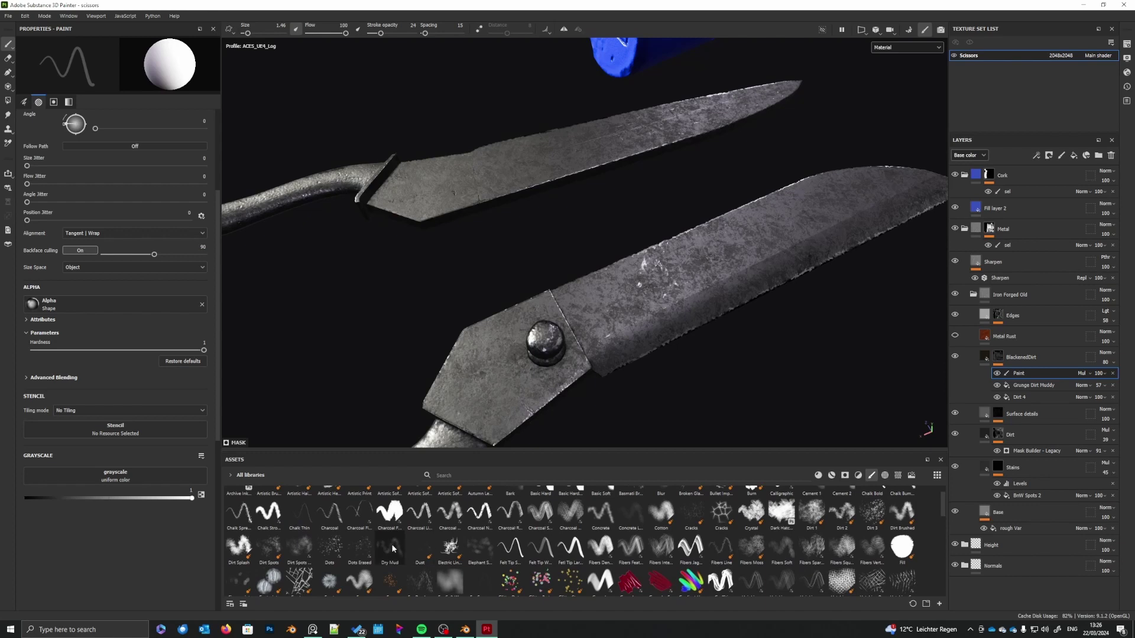
mouse_move(392, 548)
click(844, 519)
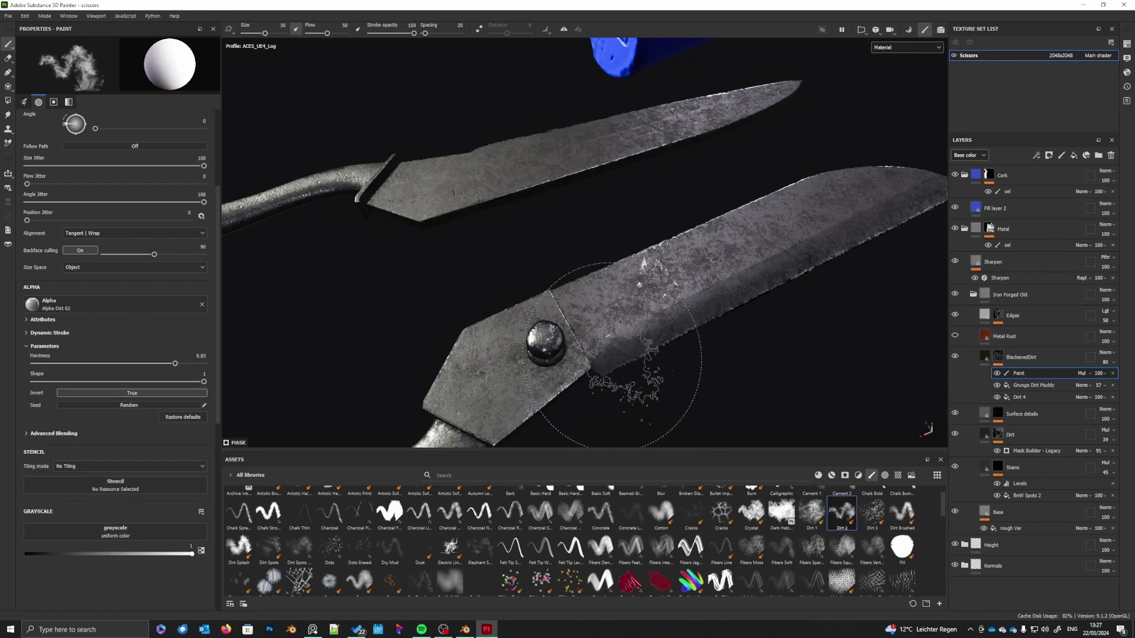
- Set the Dirt 2 brush's size to about 8.45 and its stroke opacity to 25
right_click(629, 324)
drag(693, 385, 673, 384)
alt+drag(583, 264, 668, 350)
alt+middle_drag(668, 350, 597, 372)
mouse_move(597, 372)
alt+right_down()
mouse_move(609, 391)
mouse_move(627, 337)
alt+right_up()
alt+middle_drag(626, 337, 655, 371)
right_click(655, 371)
drag(705, 429, 696, 430)
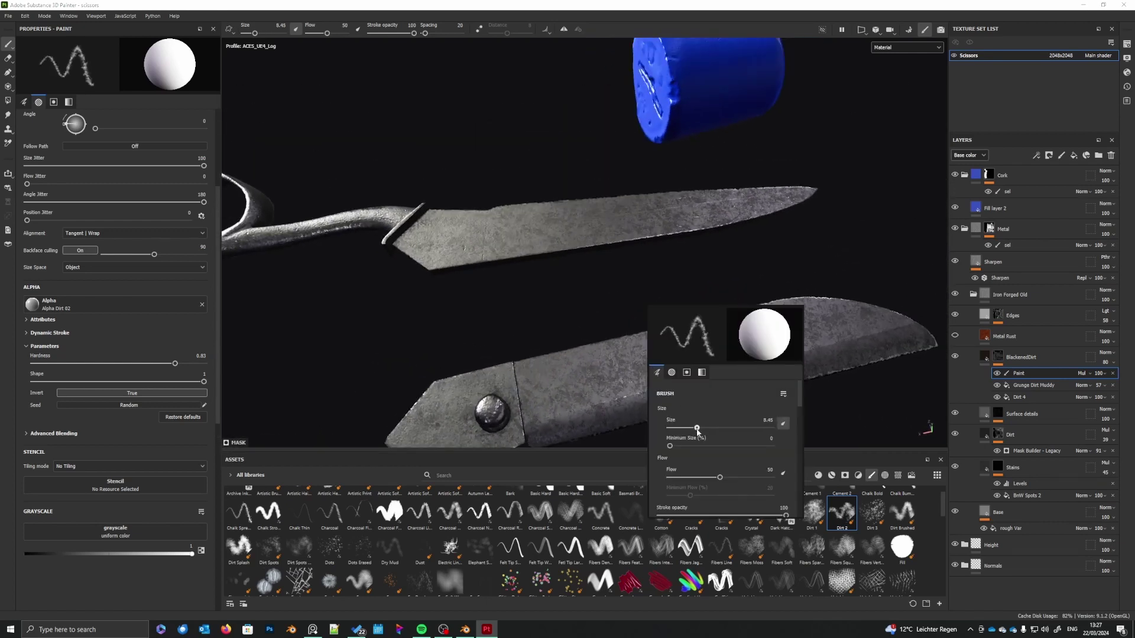
mouse_move(597, 330)
alt+mouse_down()
mouse_move(621, 302)
mouse_move(631, 319)
mouse_move(601, 349)
alt+mouse_up()
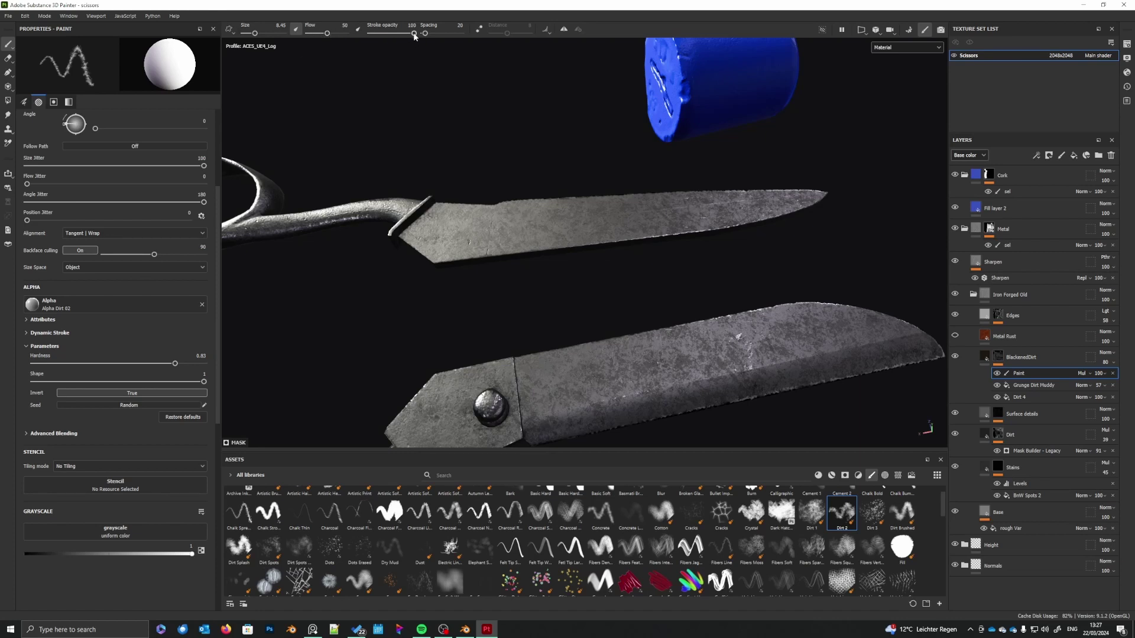
drag(414, 33, 383, 35)
mouse_move(621, 307)
alt+mouse_down()
mouse_move(621, 296)
mouse_move(613, 318)
mouse_move(658, 309)
alt+mouse_up()
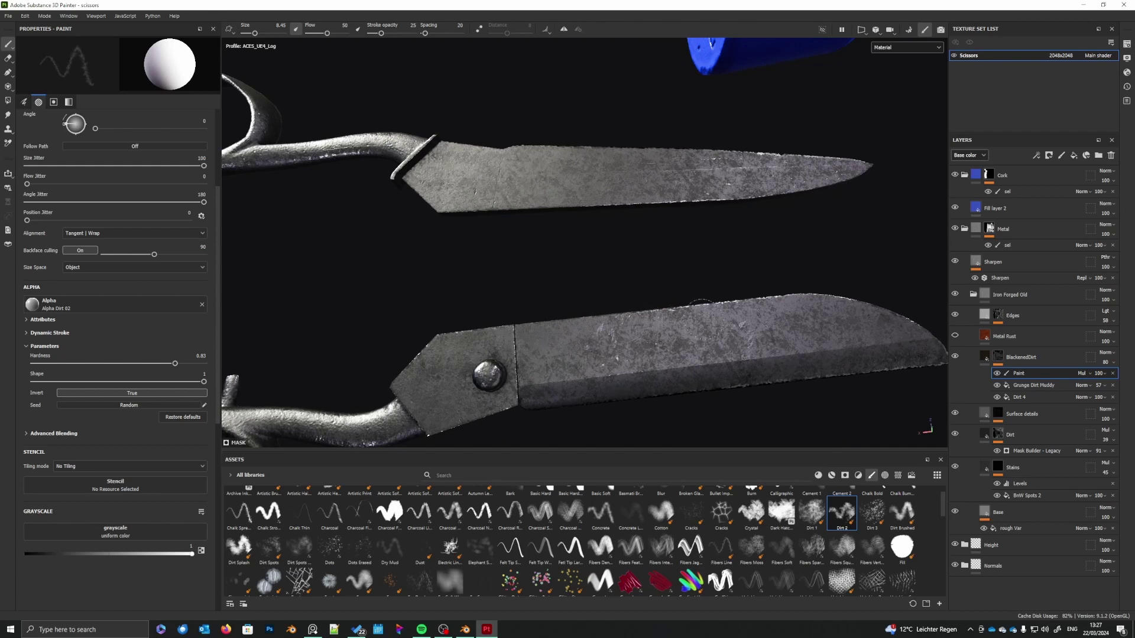
- Switch the brush to black, dab over the wide blade's dirt and reduce the brush size to about 3.56
key(x)
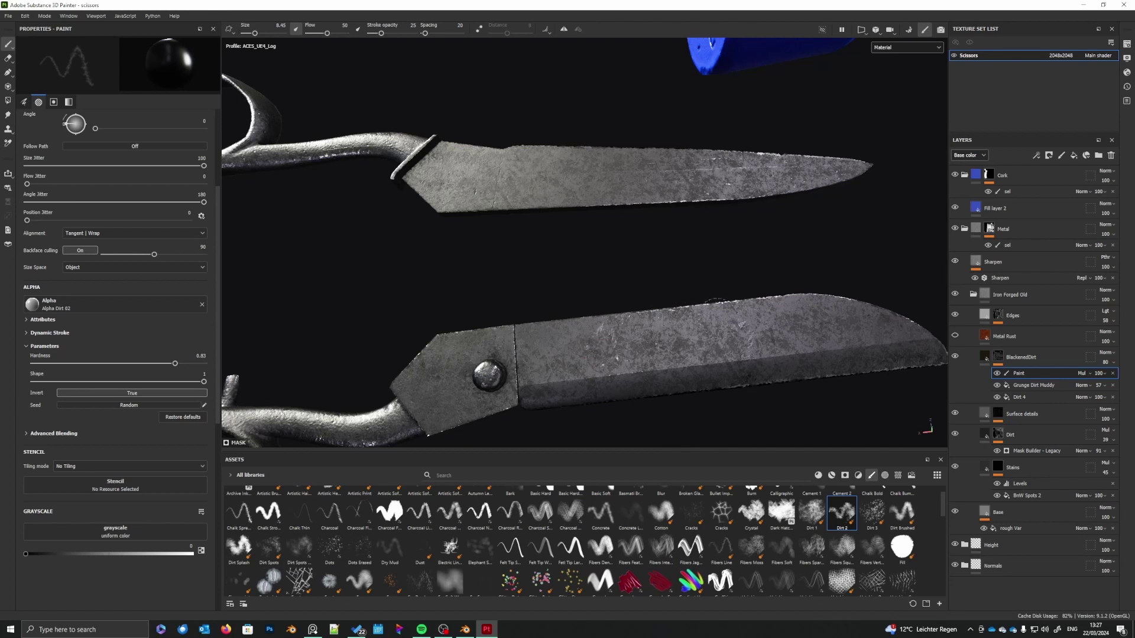
right_click(716, 318)
drag(761, 383, 755, 381)
click(687, 325)
mouse_move(745, 325)
alt+mouse_down()
mouse_move(773, 322)
mouse_move(833, 278)
mouse_move(780, 301)
mouse_move(722, 287)
mouse_move(690, 332)
alt+mouse_up()
right_click(691, 332)
drag(726, 399, 722, 400)
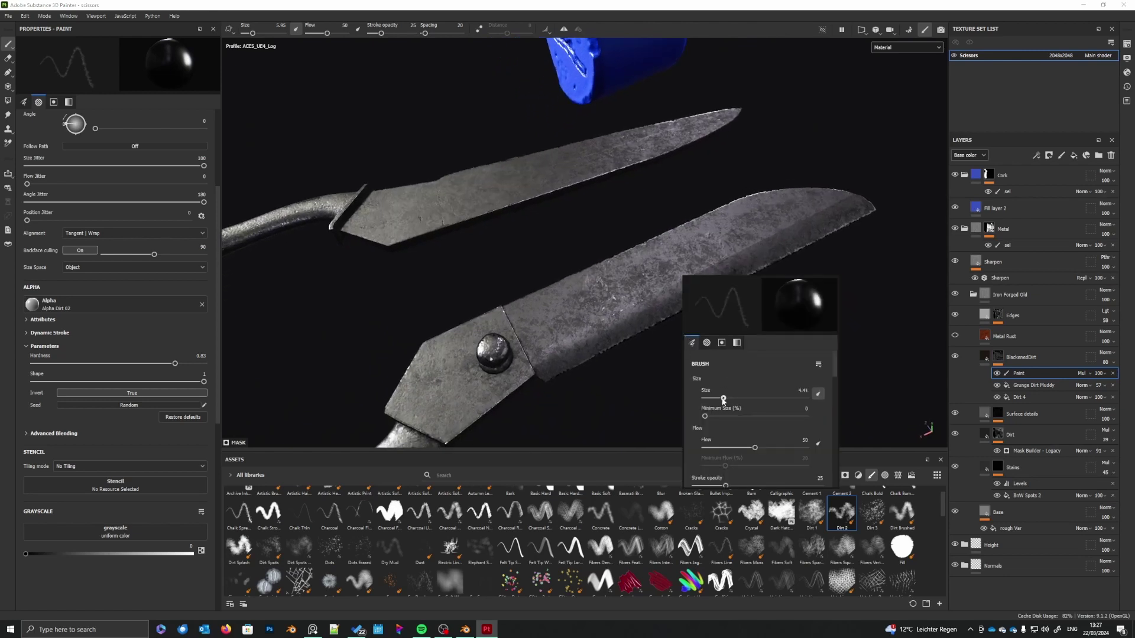
- Raise the balance of the Dirt 4 fill in the BlackenedDirt mask to 0.88
click(1030, 396)
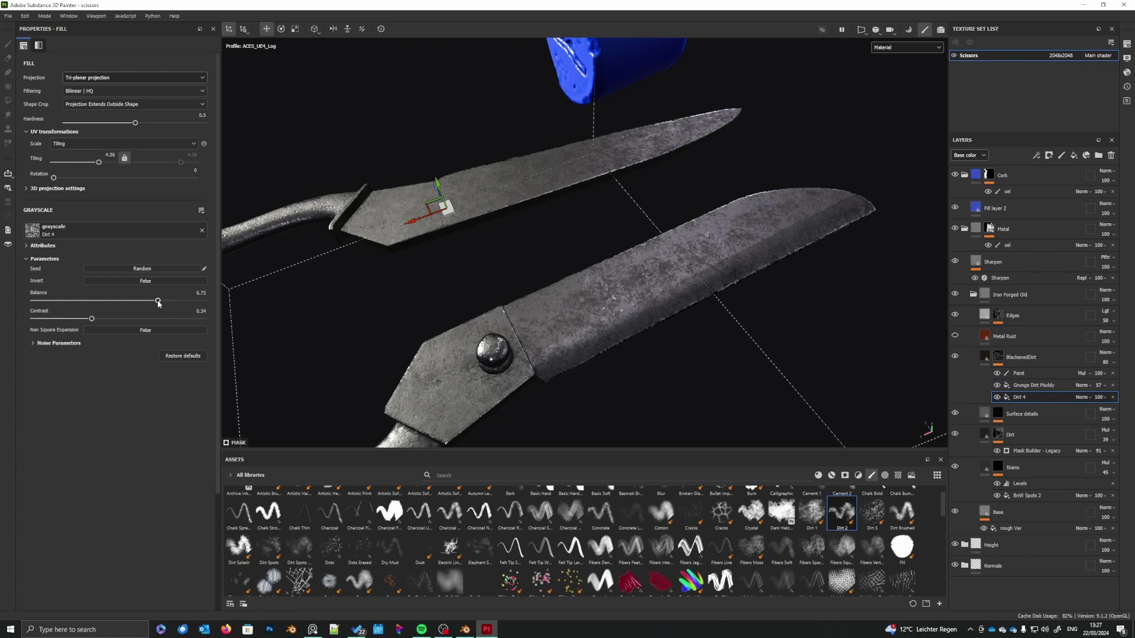
drag(180, 302, 183, 304)
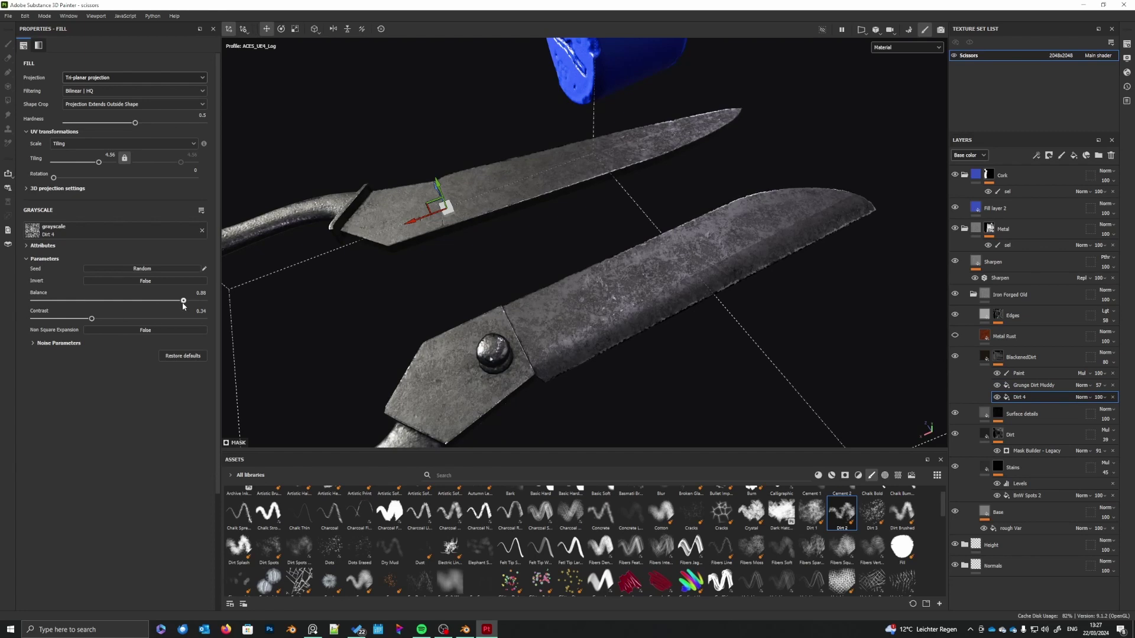
alt+drag(608, 416, 799, 282)
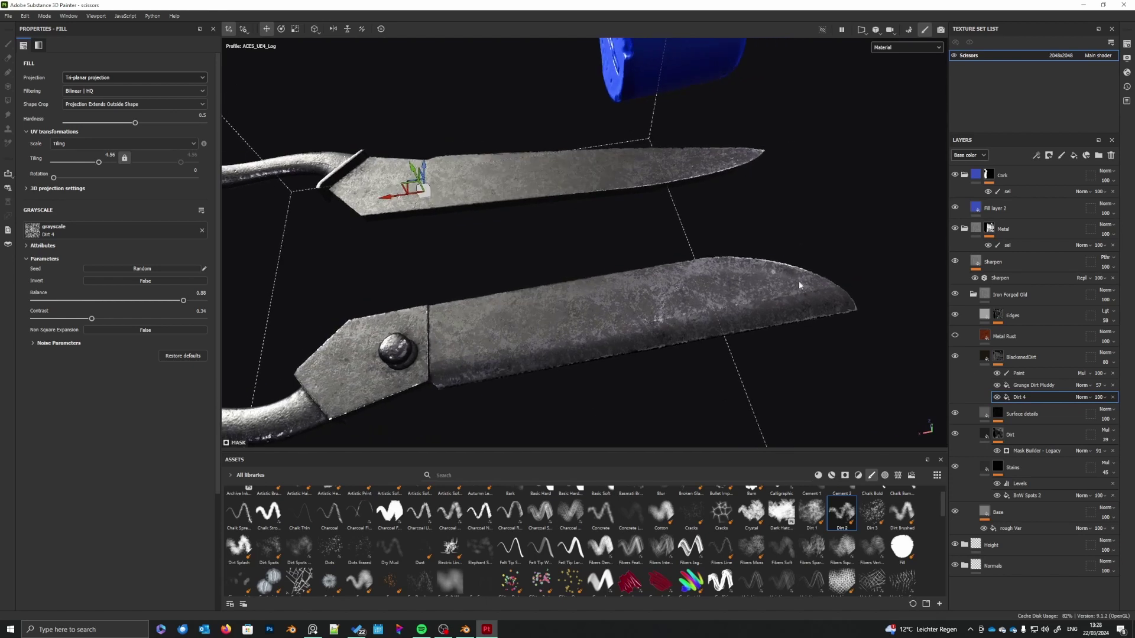
- Select the BlackenedDirt mask's paint effect again, display only the mask and raise the brush's stroke opacity
click(1026, 374)
alt+click(998, 357)
alt+middle_drag(703, 335, 687, 358)
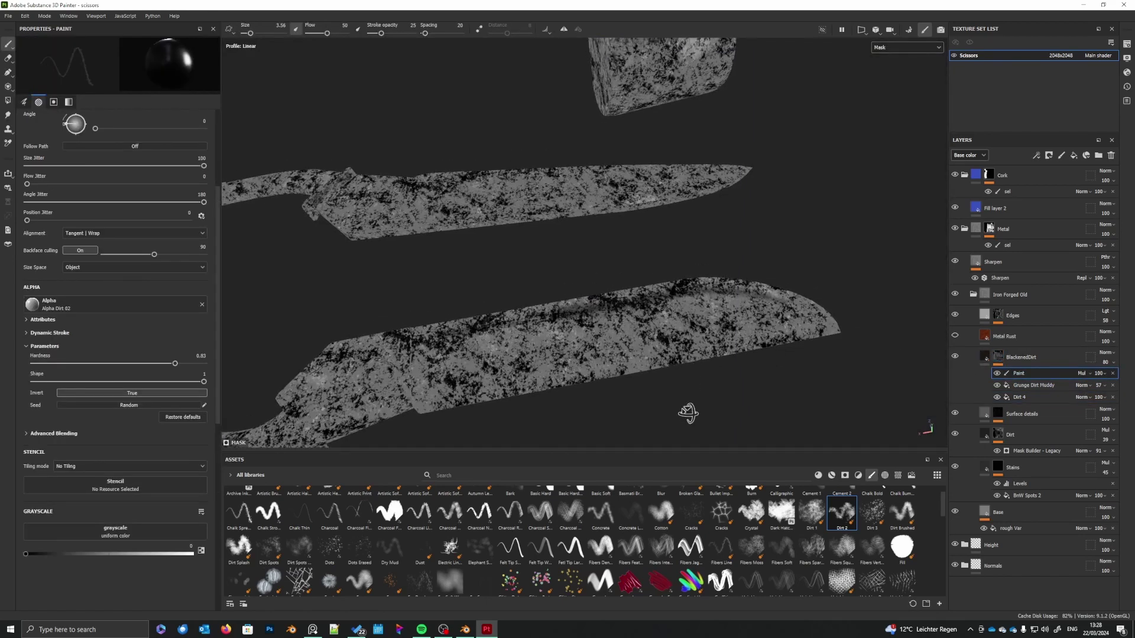
alt+drag(688, 414, 689, 410)
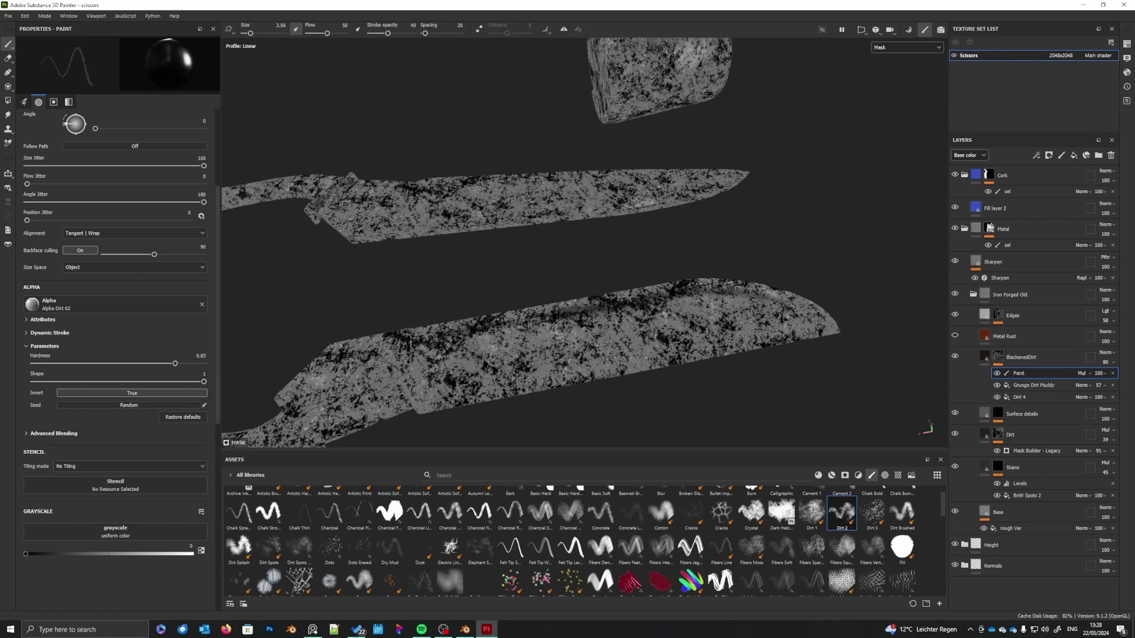
- Set the brush size to 7.26 and paint black along the wide blade's long edges in the mask
right_click(516, 326)
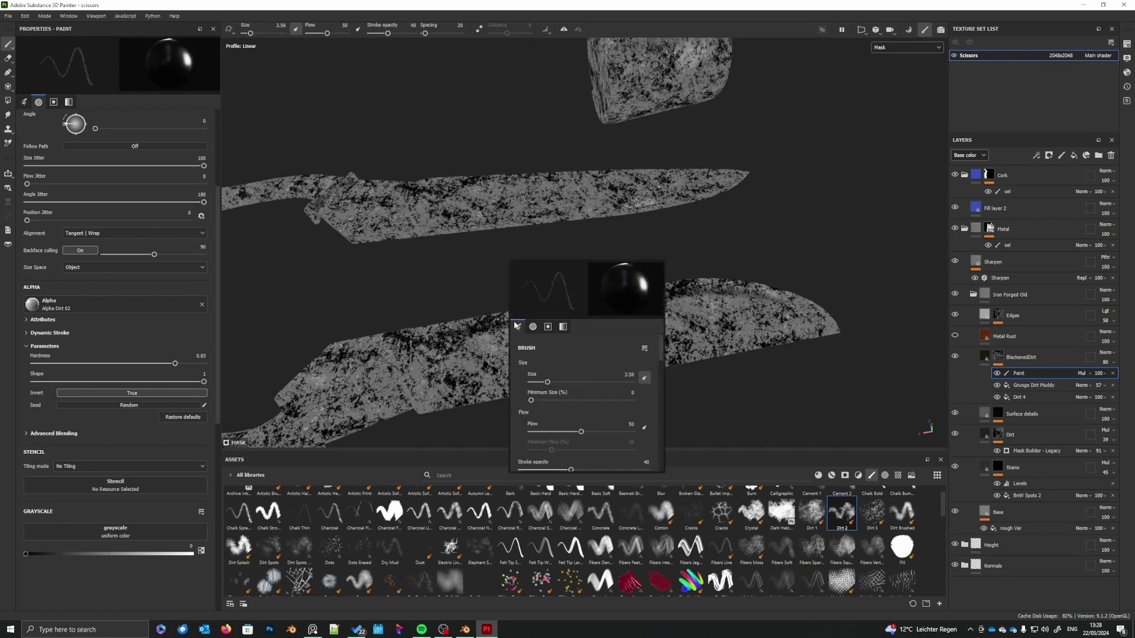
drag(545, 386, 537, 388)
right_click(513, 334)
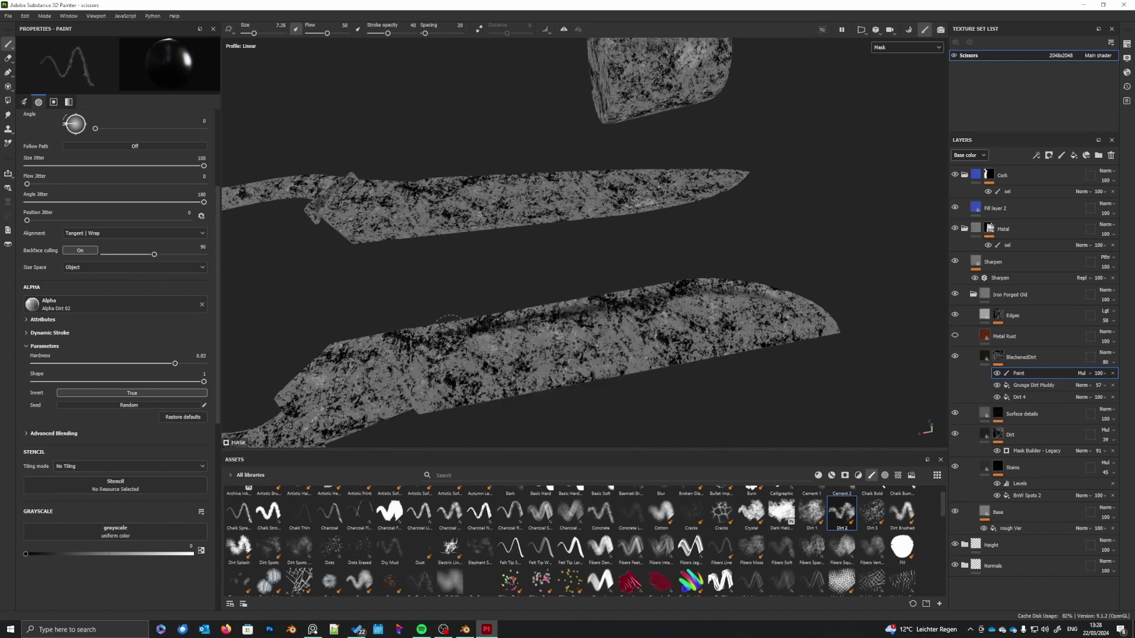
mouse_move(623, 304)
mouse_down()
mouse_move(662, 298)
mouse_move(636, 313)
mouse_move(520, 309)
mouse_move(447, 331)
mouse_up()
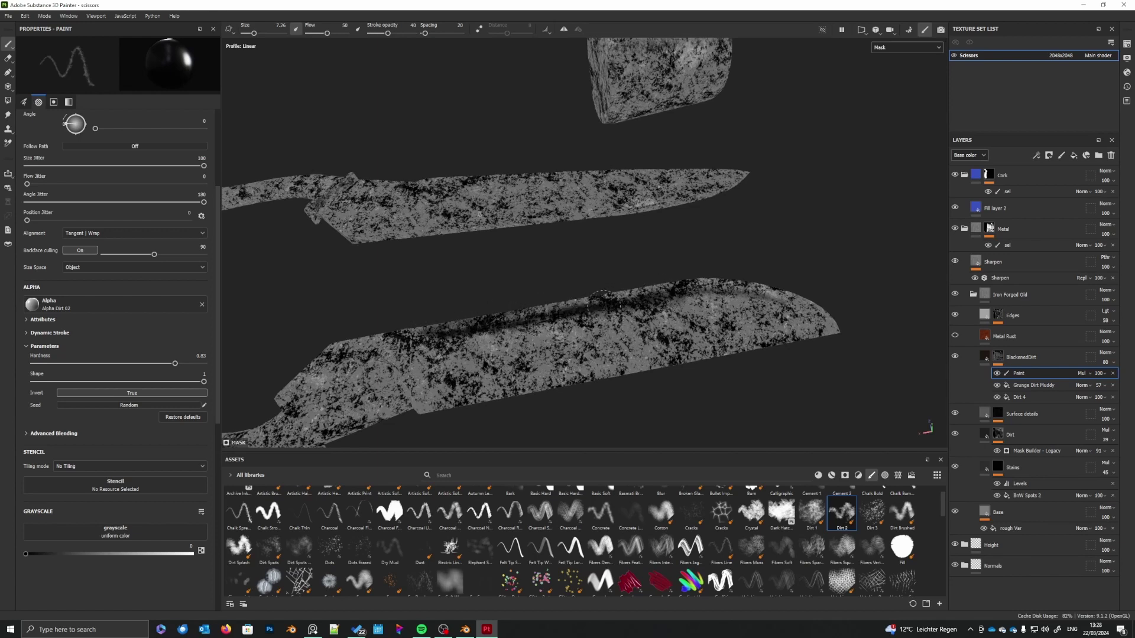
mouse_move(680, 297)
mouse_down()
mouse_move(758, 294)
mouse_move(724, 289)
mouse_move(734, 278)
mouse_move(621, 302)
mouse_up()
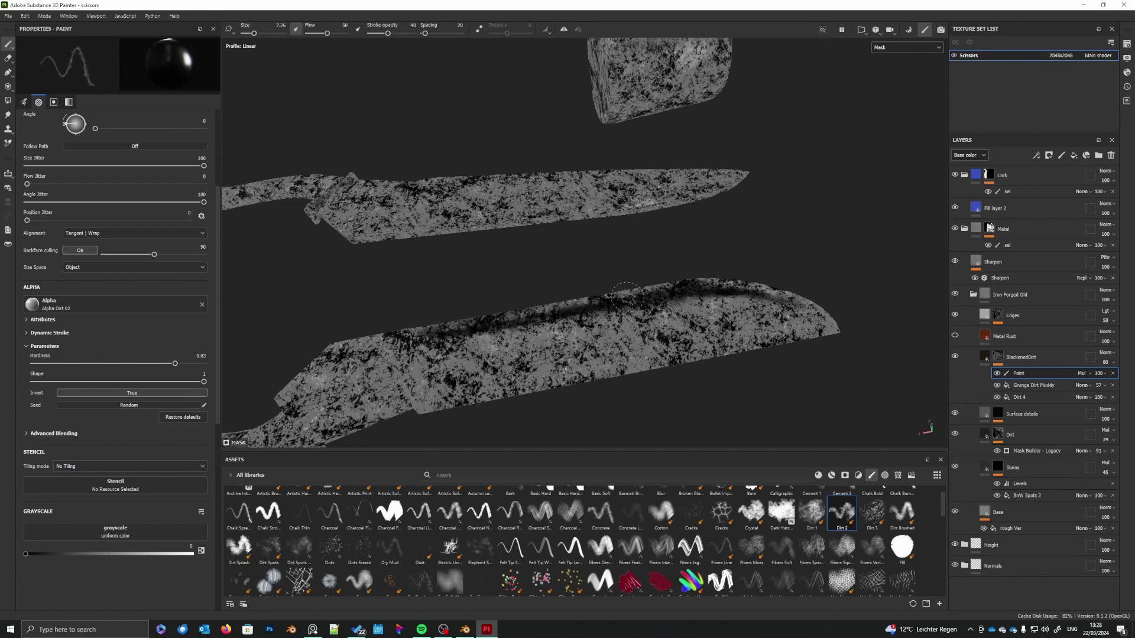
mouse_move(496, 385)
alt+mouse_down()
mouse_move(609, 372)
mouse_move(621, 349)
mouse_move(521, 327)
mouse_move(813, 319)
mouse_move(455, 326)
mouse_move(833, 323)
mouse_move(603, 355)
mouse_move(631, 380)
mouse_move(639, 369)
mouse_move(630, 374)
alt+mouse_up()
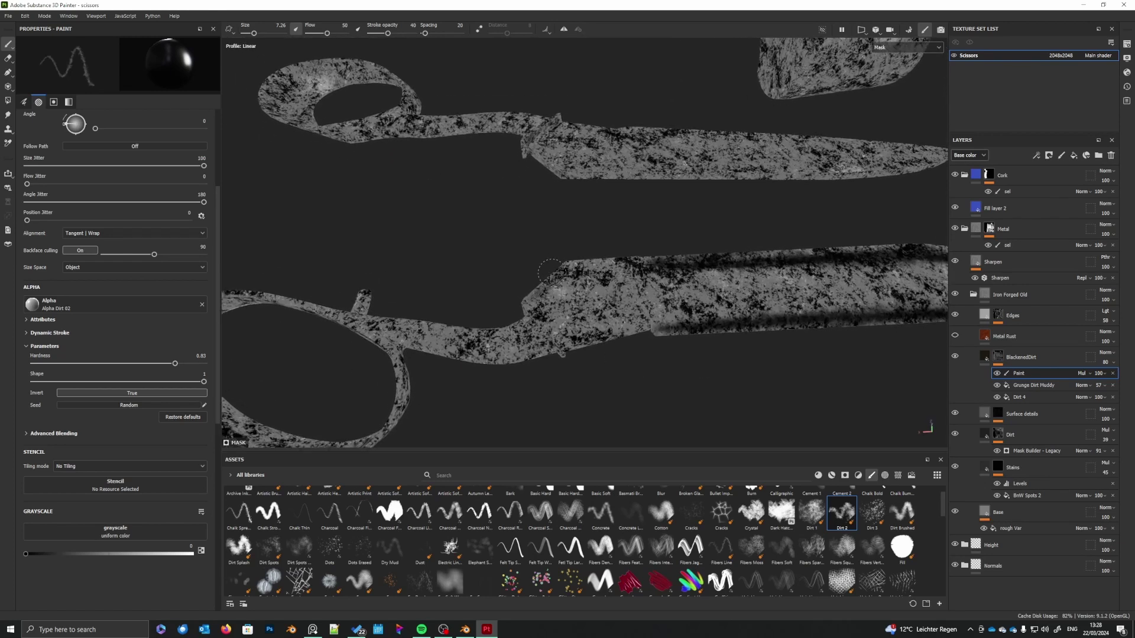
- Paint black around the borders of the wide blade's pivot plate to fade the dirt there
drag(554, 275, 600, 266)
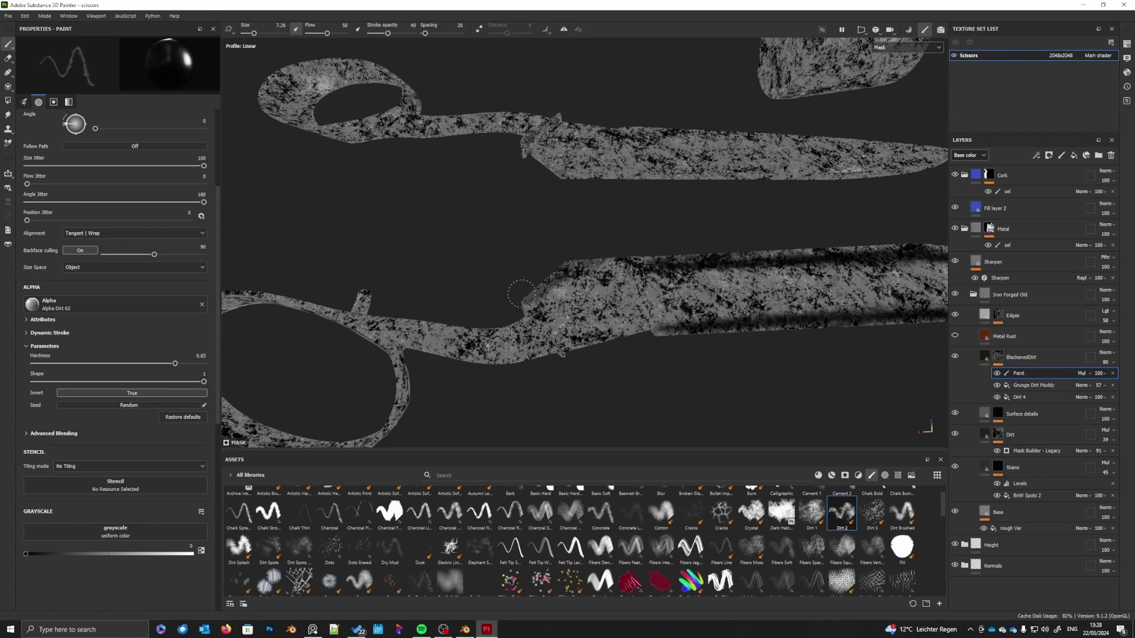
drag(521, 294, 565, 353)
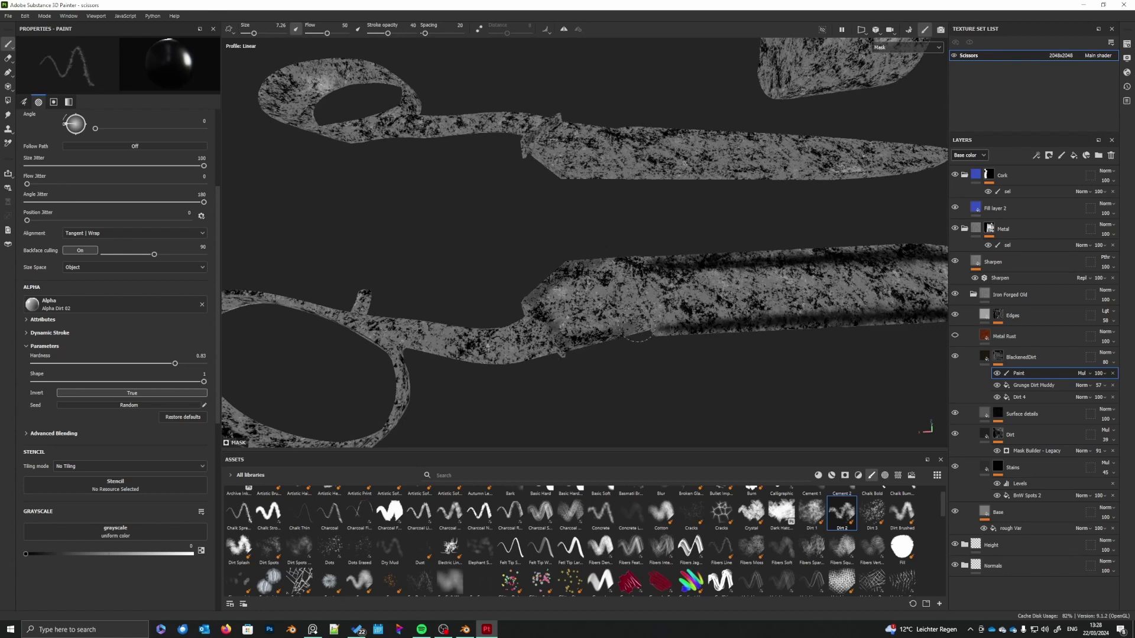
mouse_move(638, 335)
mouse_down()
mouse_move(621, 271)
mouse_move(645, 335)
mouse_up()
mouse_move(555, 288)
mouse_down()
mouse_move(550, 334)
mouse_move(523, 290)
mouse_move(616, 266)
mouse_up()
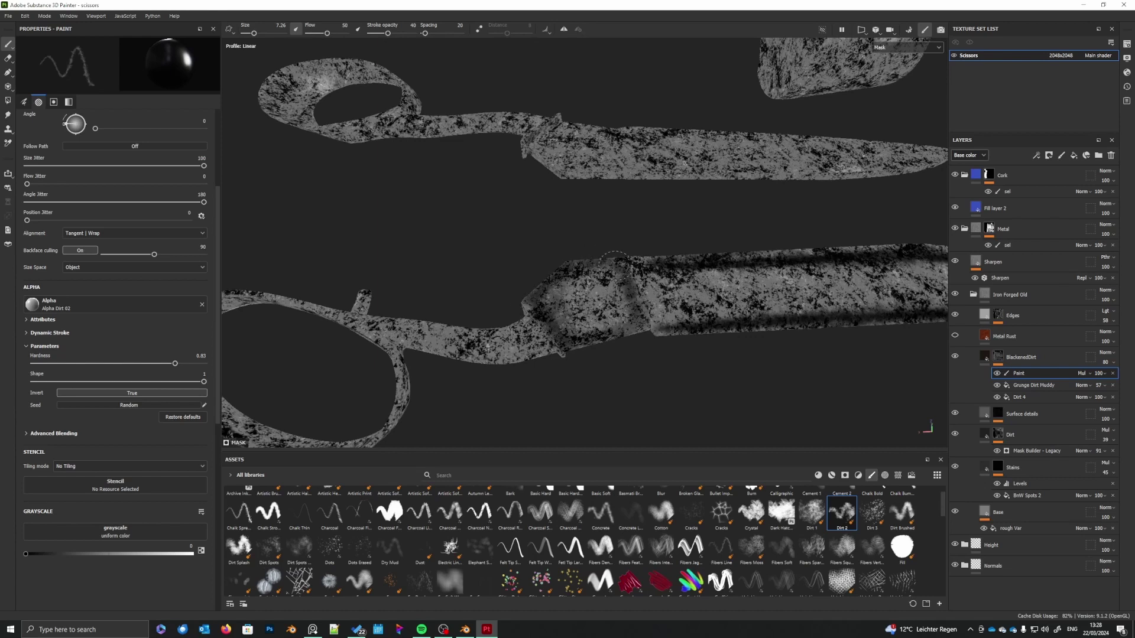
mouse_move(567, 338)
mouse_down()
mouse_move(553, 290)
mouse_move(570, 299)
mouse_move(589, 340)
mouse_up()
drag(615, 267, 647, 322)
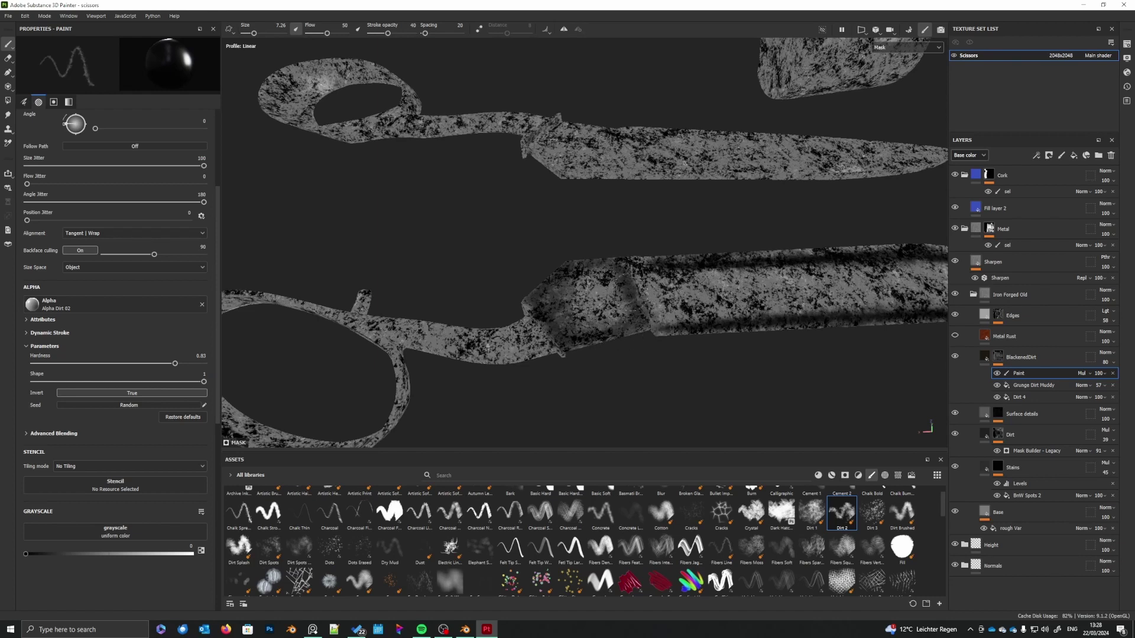
mouse_move(569, 353)
mouse_down()
mouse_move(639, 329)
mouse_move(541, 328)
mouse_move(559, 342)
mouse_up()
mouse_move(548, 282)
mouse_down()
mouse_move(560, 254)
mouse_move(555, 271)
mouse_up()
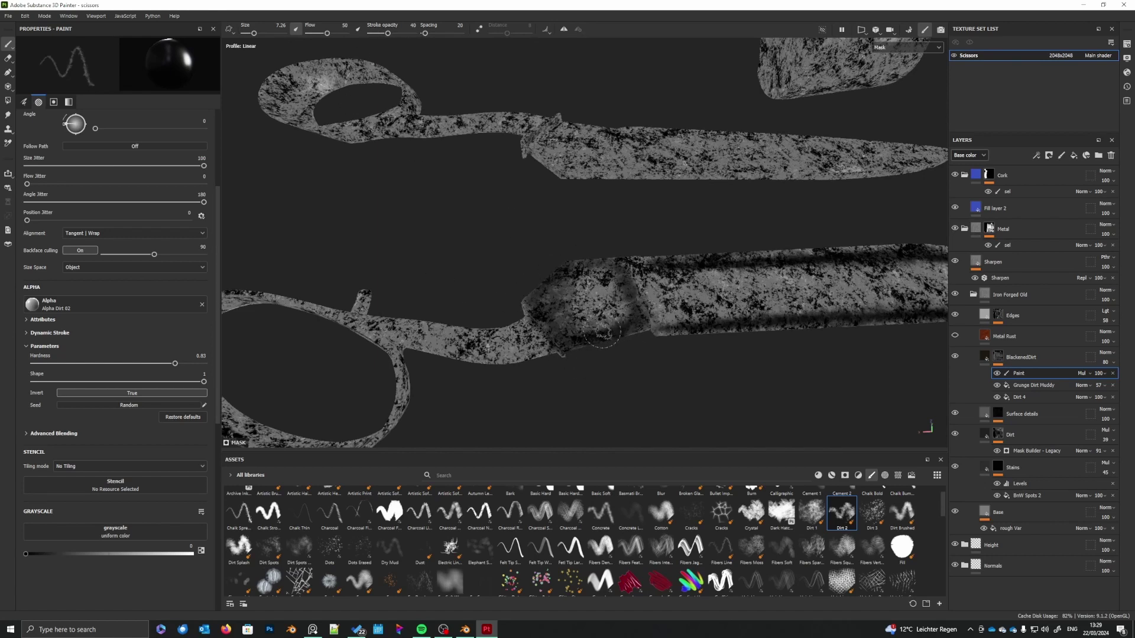
scroll(592, 336, up, 1)
mouse_move(577, 255)
mouse_down()
mouse_move(615, 251)
mouse_move(548, 252)
mouse_move(513, 294)
mouse_up()
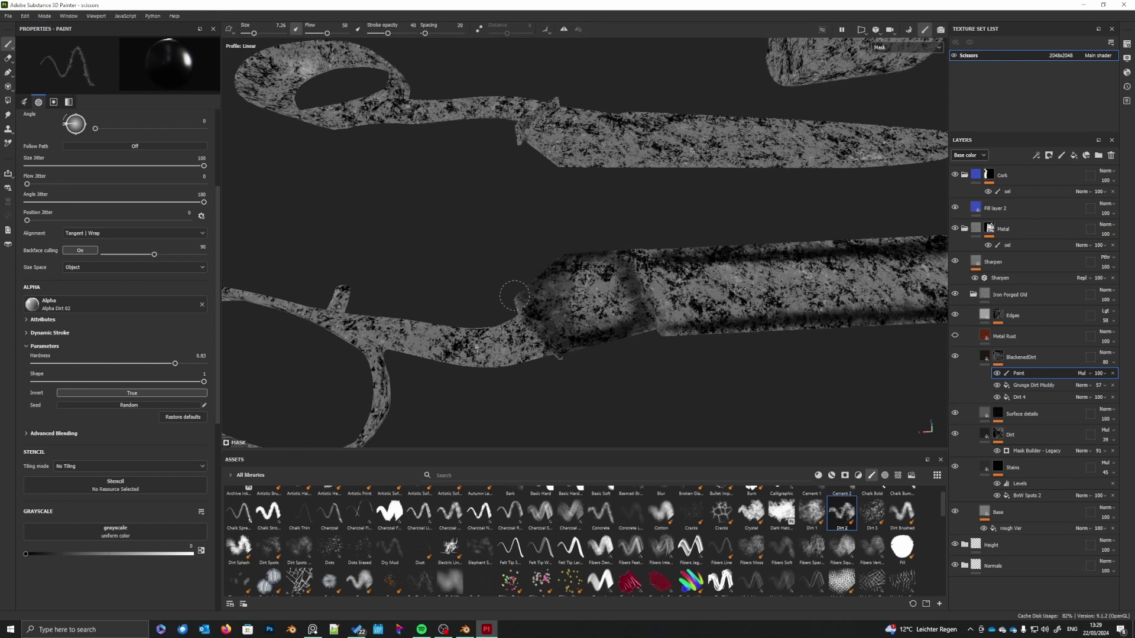
mouse_move(567, 321)
mouse_down()
mouse_move(582, 305)
mouse_move(571, 293)
mouse_move(615, 325)
mouse_move(606, 276)
mouse_up()
- Enlarge the brush to size 11.39 for covering the narrow blade
alt+middle_drag(581, 201, 586, 276)
alt+drag(585, 276, 575, 261)
alt+middle_drag(575, 261, 568, 355)
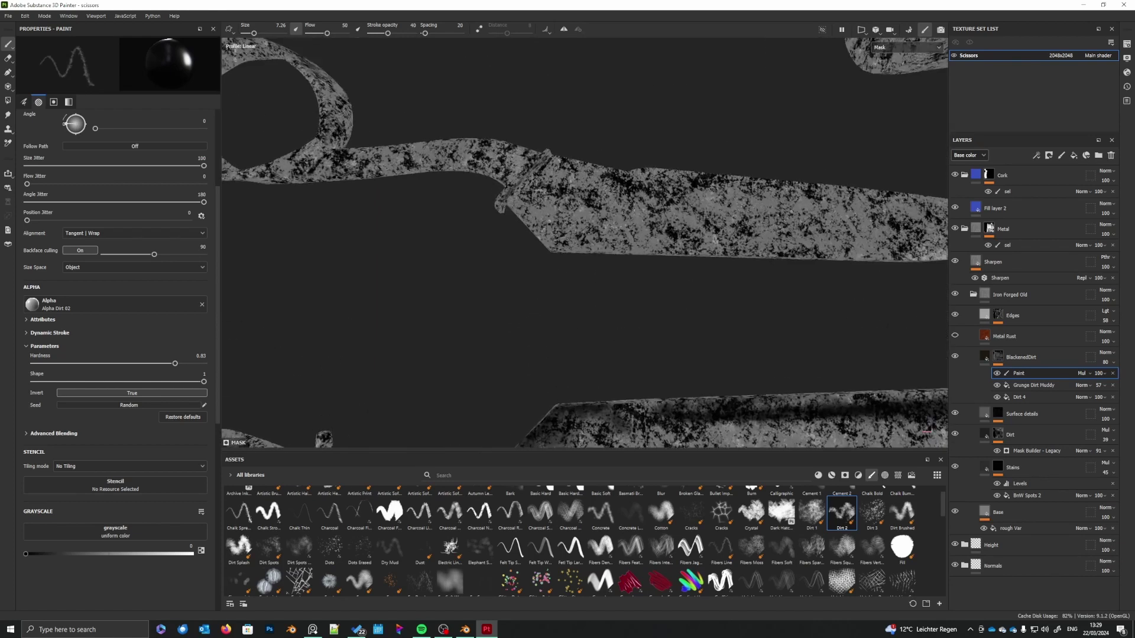
alt+right_drag(567, 349, 654, 294)
alt+middle_drag(806, 299, 709, 292)
right_click(677, 300)
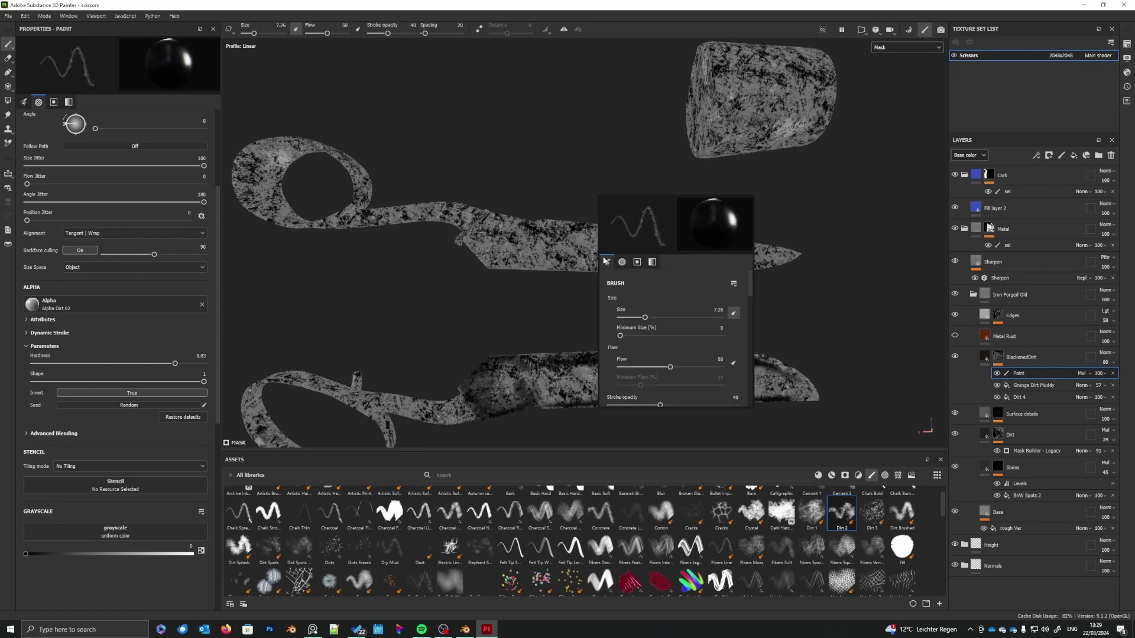
drag(646, 322, 653, 319)
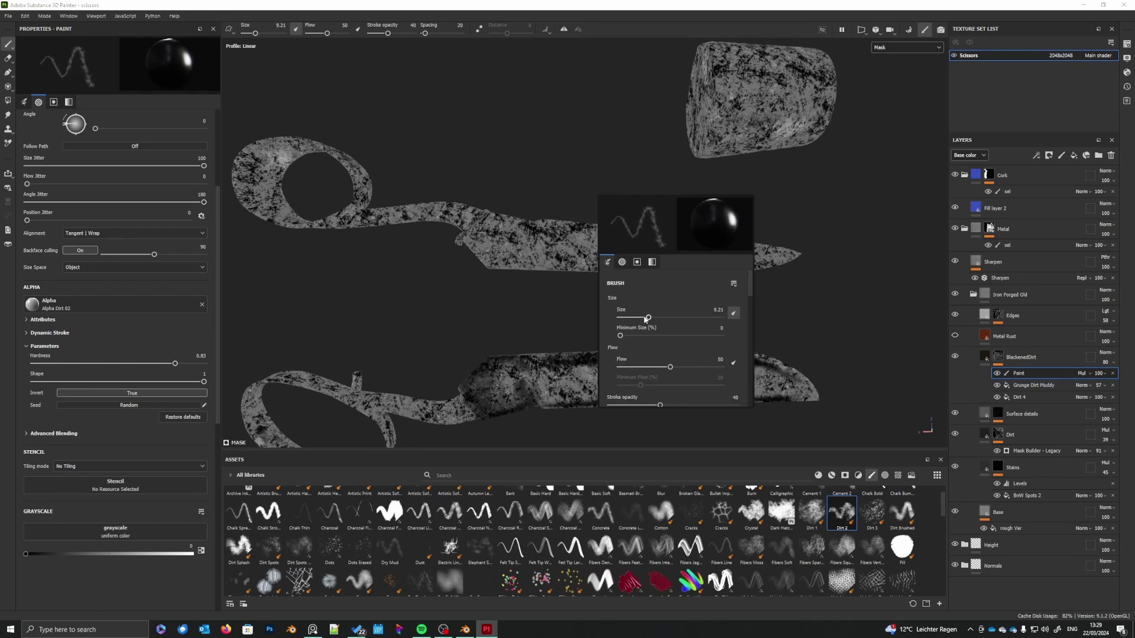
alt+drag(703, 289, 572, 253)
right_click(575, 245)
drag(615, 309, 623, 307)
- Paint black across the narrow blade's face in the BlackenedDirt mask, from the end of its pivot plate to the tip
mouse_move(543, 239)
mouse_down()
mouse_move(560, 251)
mouse_move(571, 237)
mouse_move(710, 239)
mouse_move(659, 235)
mouse_move(752, 228)
mouse_move(692, 239)
mouse_up()
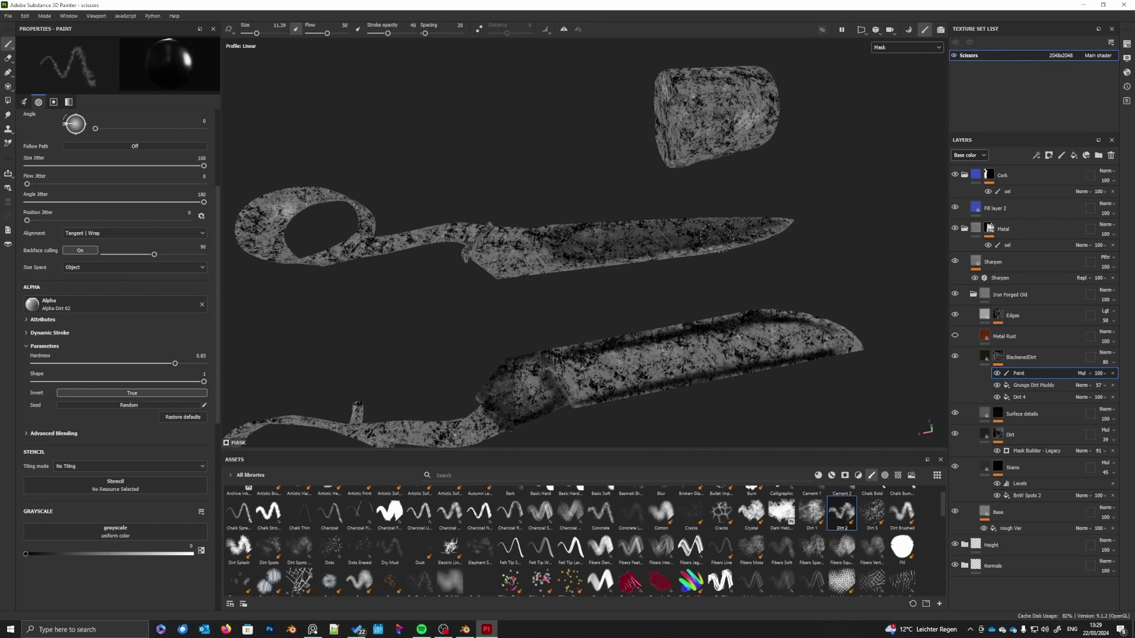
mouse_move(609, 243)
mouse_down()
mouse_move(538, 226)
mouse_move(774, 220)
mouse_move(697, 223)
mouse_move(720, 218)
mouse_up()
alt+middle_drag(574, 239, 601, 252)
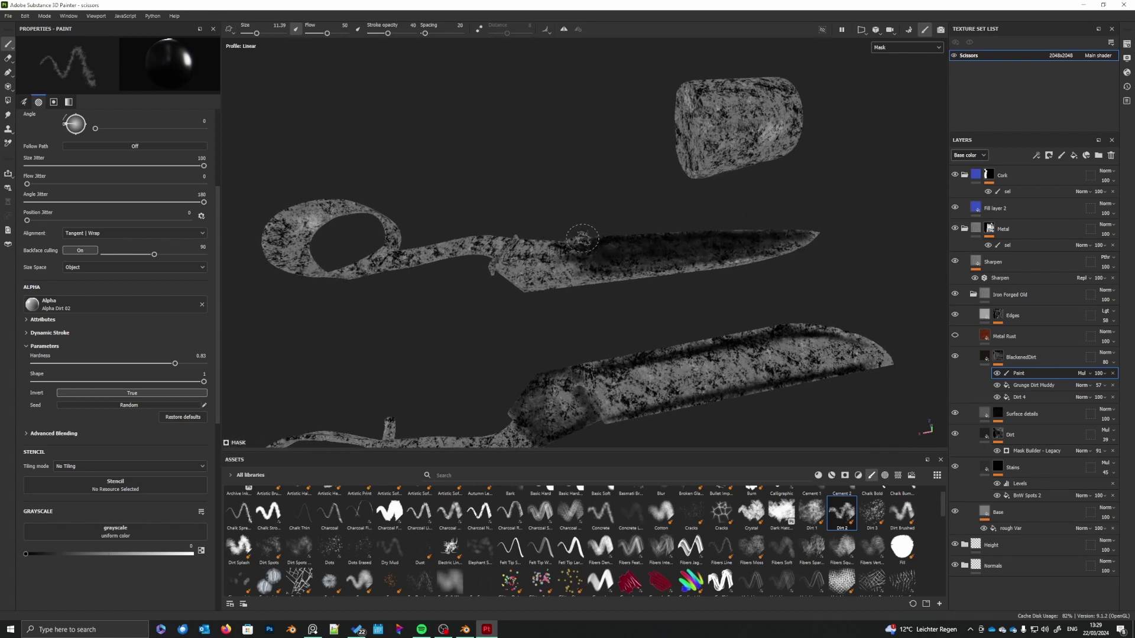
mouse_move(583, 234)
mouse_down()
mouse_move(566, 241)
mouse_move(579, 265)
mouse_up()
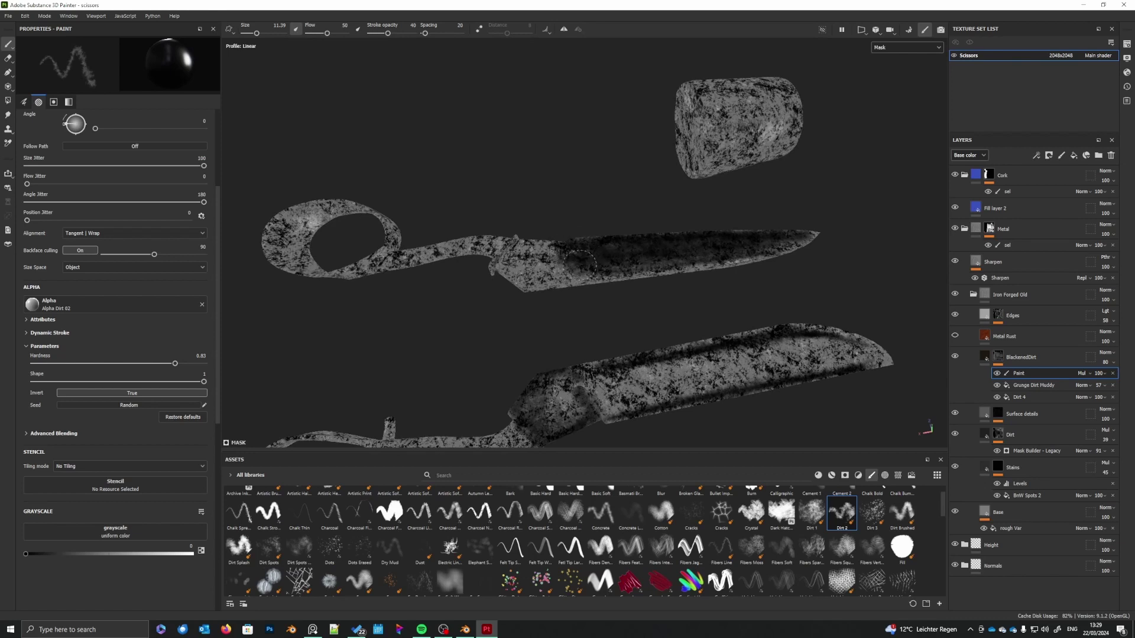
mouse_move(652, 255)
mouse_down()
mouse_move(729, 248)
mouse_move(771, 231)
mouse_move(735, 236)
mouse_up()
alt+middle_drag(579, 252, 748, 267)
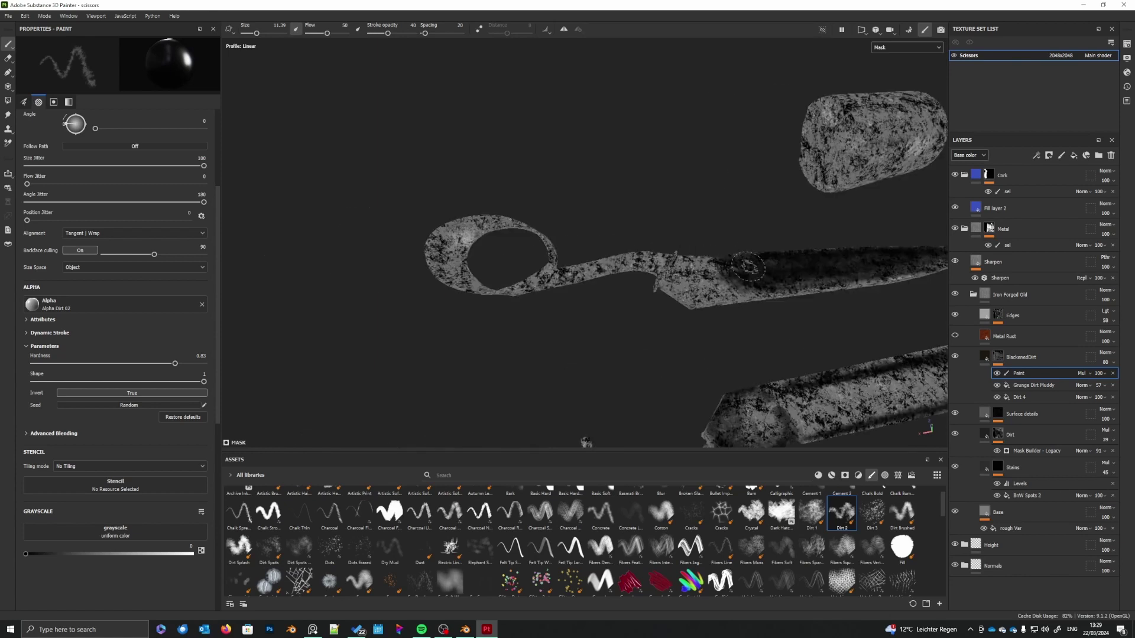
alt+drag(641, 289, 592, 315)
alt+middle_drag(742, 327, 603, 272)
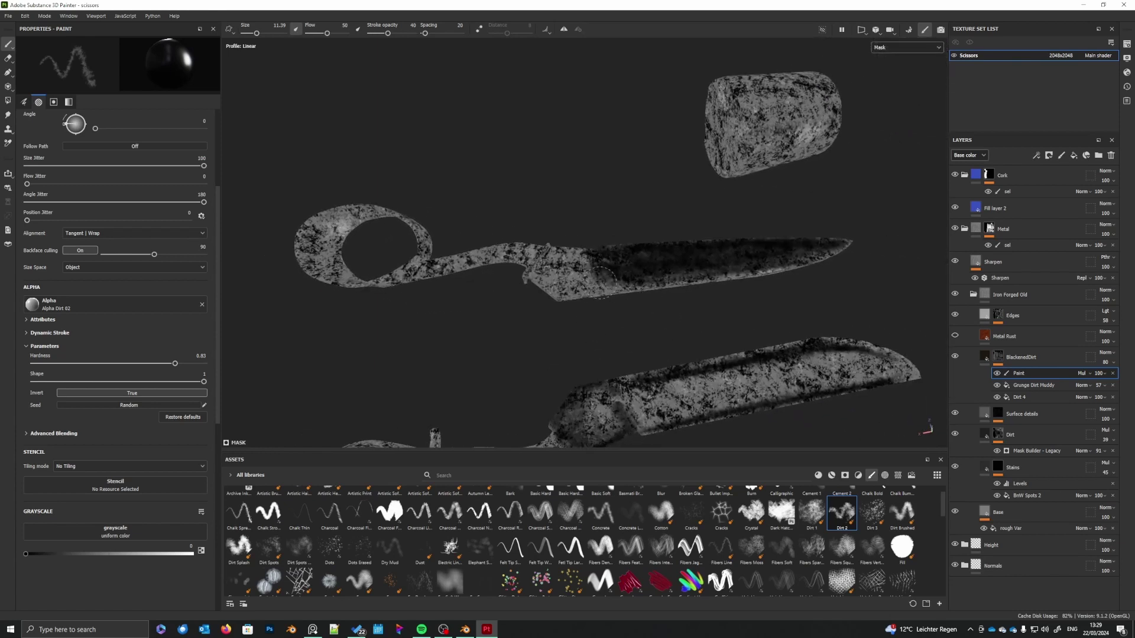
- Paint black over the wide blade's reverse face in the mask, building it up most along the straight back edge
mouse_move(632, 266)
alt+mouse_down()
mouse_move(607, 233)
mouse_move(641, 243)
alt+mouse_up()
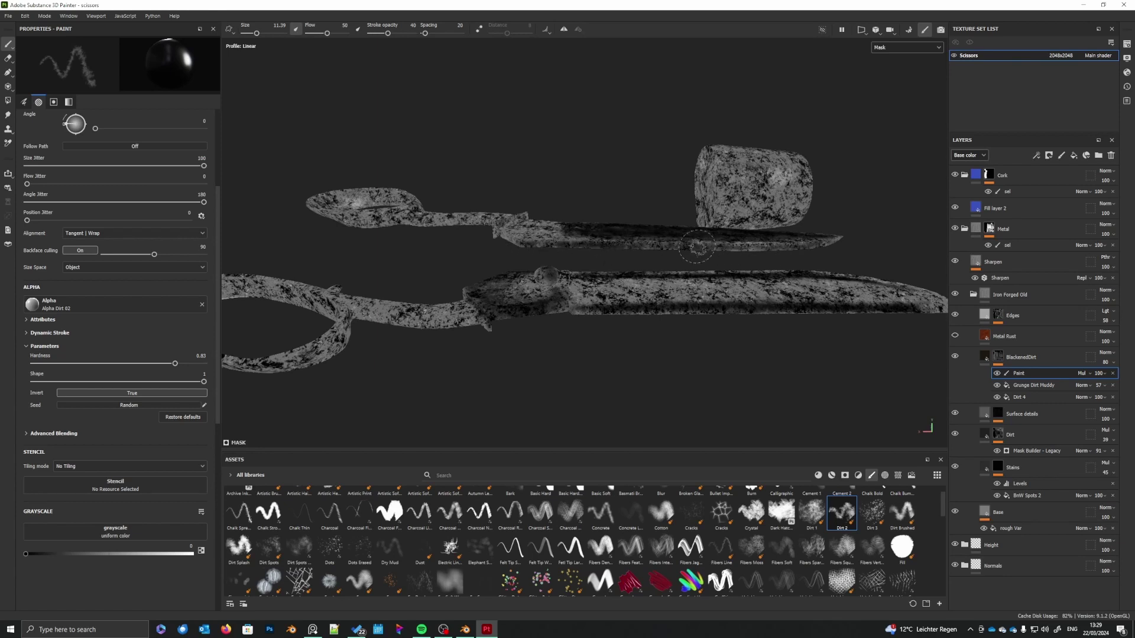
alt+drag(678, 381, 639, 262)
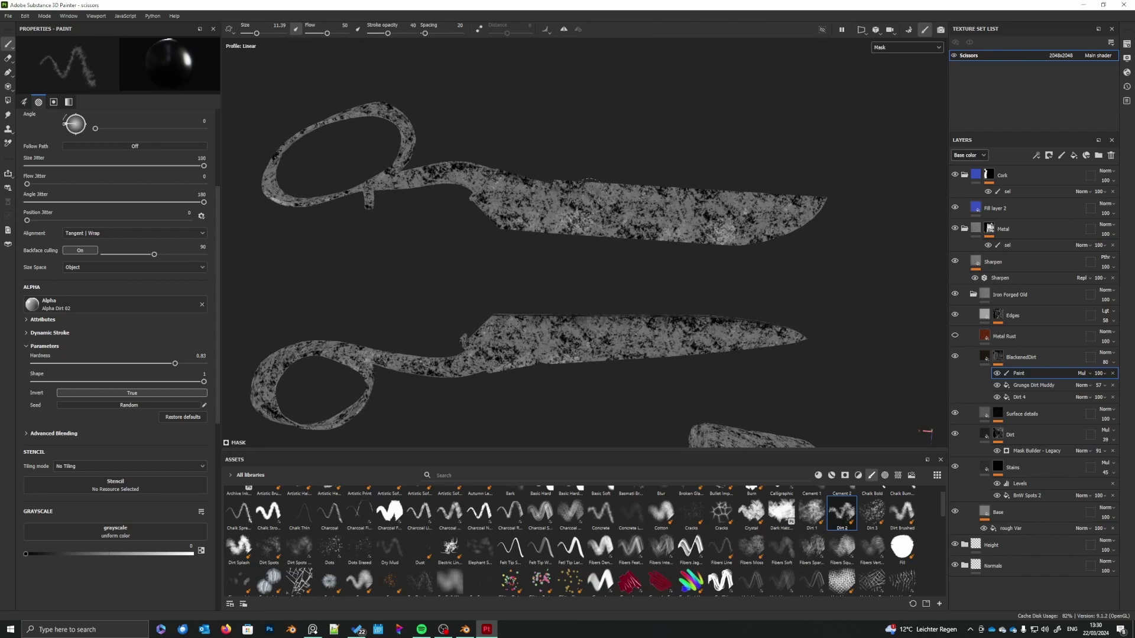
mouse_move(587, 179)
alt+mouse_down()
mouse_move(568, 388)
mouse_move(585, 414)
mouse_move(568, 177)
mouse_move(579, 201)
mouse_move(651, 225)
mouse_move(650, 201)
mouse_move(583, 185)
mouse_move(733, 190)
mouse_move(703, 212)
mouse_move(721, 230)
mouse_move(698, 244)
mouse_move(727, 250)
alt+mouse_up()
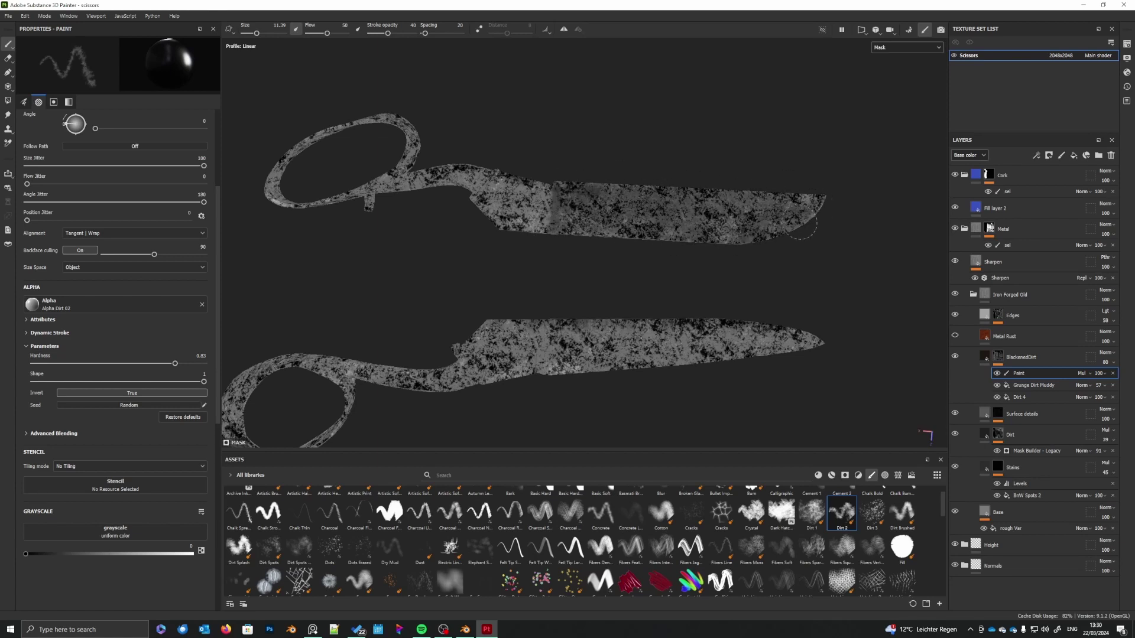
drag(588, 193, 826, 185)
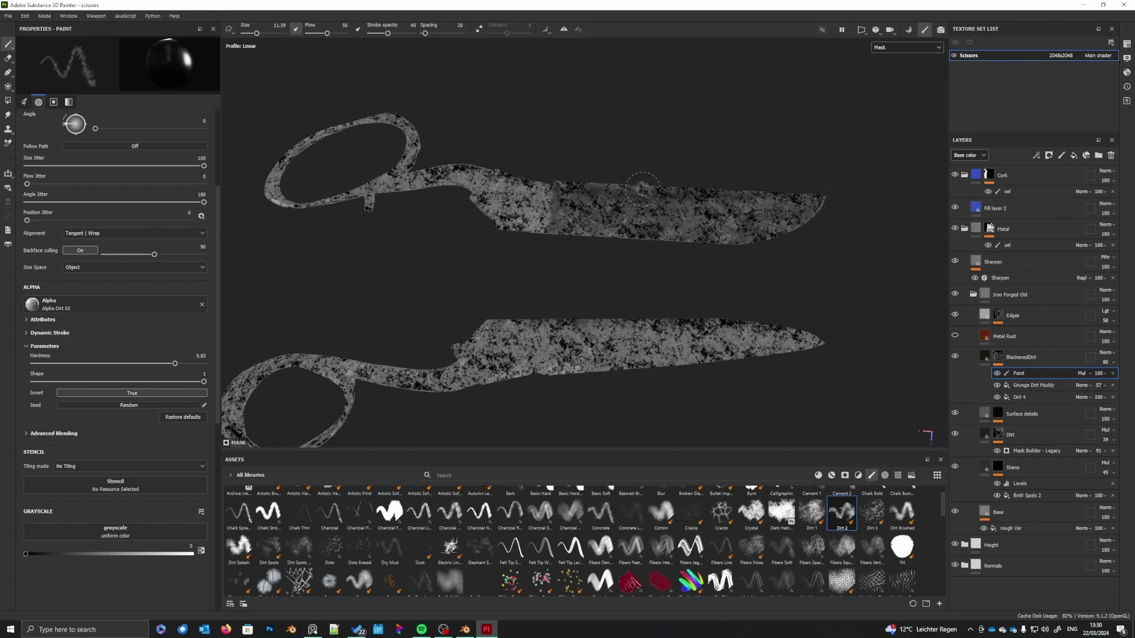
drag(596, 188, 792, 193)
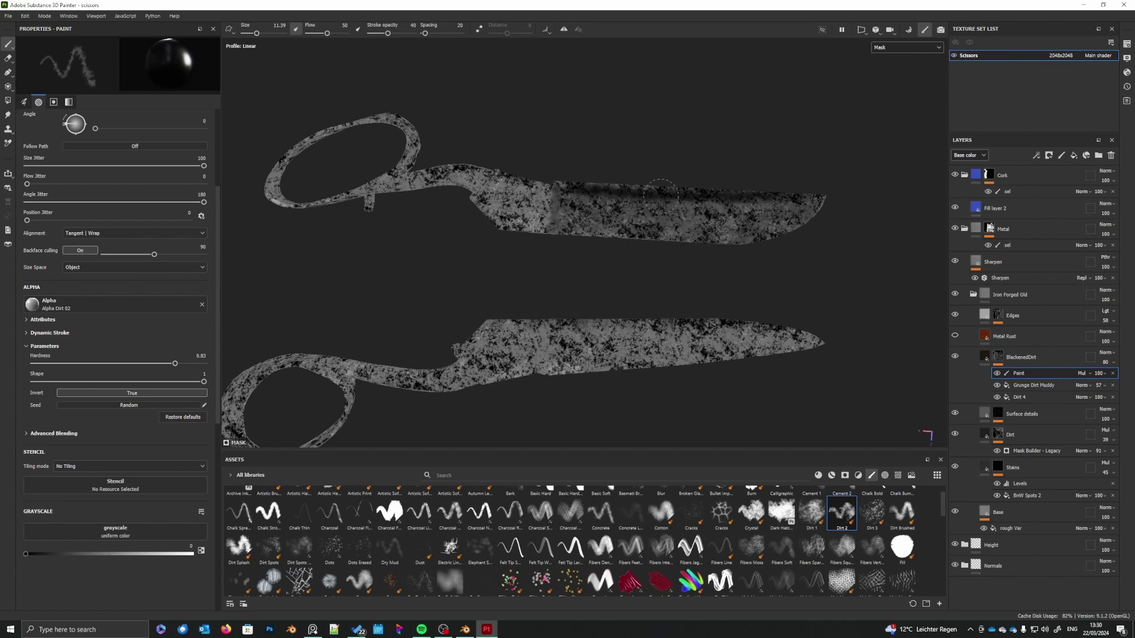
drag(661, 197, 783, 197)
mouse_move(567, 190)
mouse_down()
mouse_move(625, 203)
mouse_move(793, 195)
mouse_up()
drag(557, 212, 783, 206)
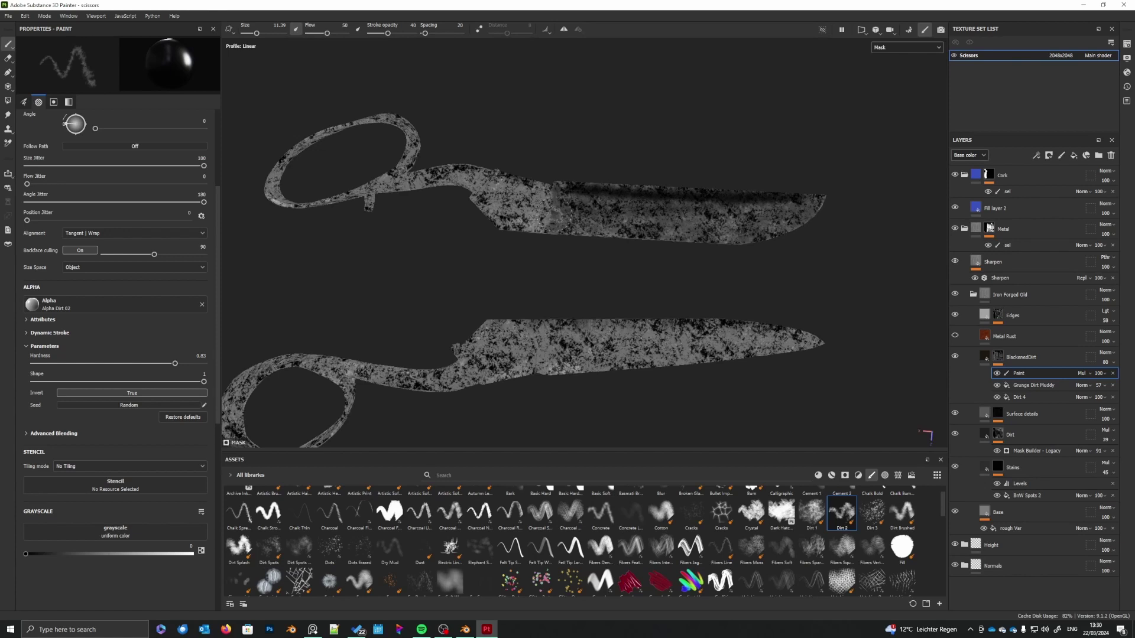
drag(554, 214, 791, 203)
mouse_move(598, 214)
mouse_down()
mouse_move(797, 202)
mouse_move(763, 207)
mouse_up()
drag(691, 201, 557, 211)
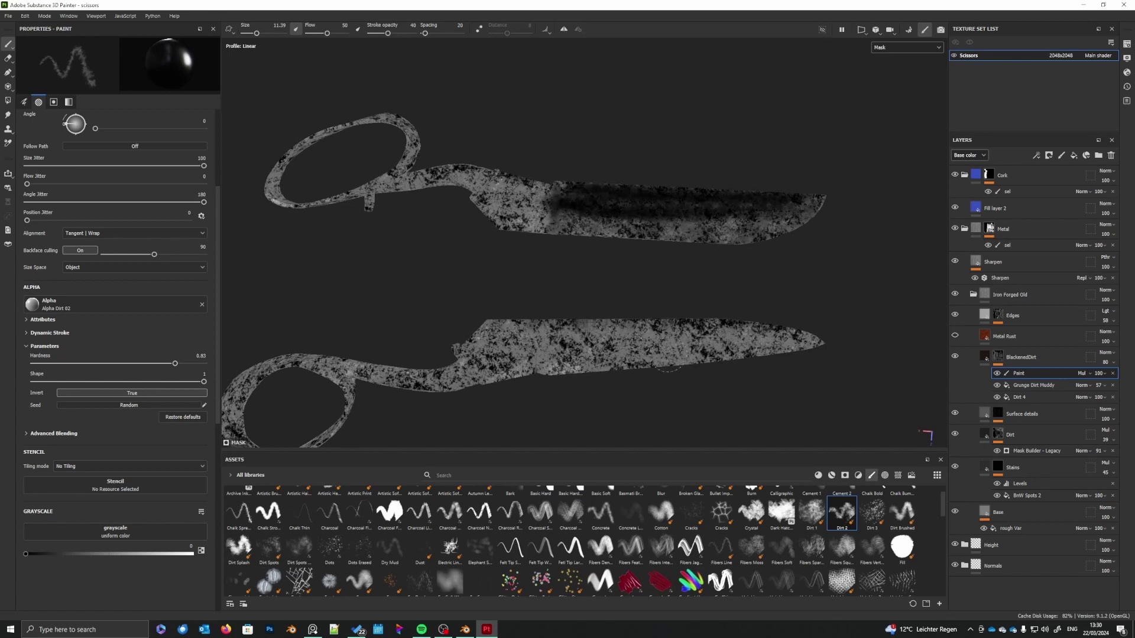
- Paint black over the pivot areas of both blades on the reverse side, fading the dirt around their borders
alt+middle_drag(592, 287, 672, 274)
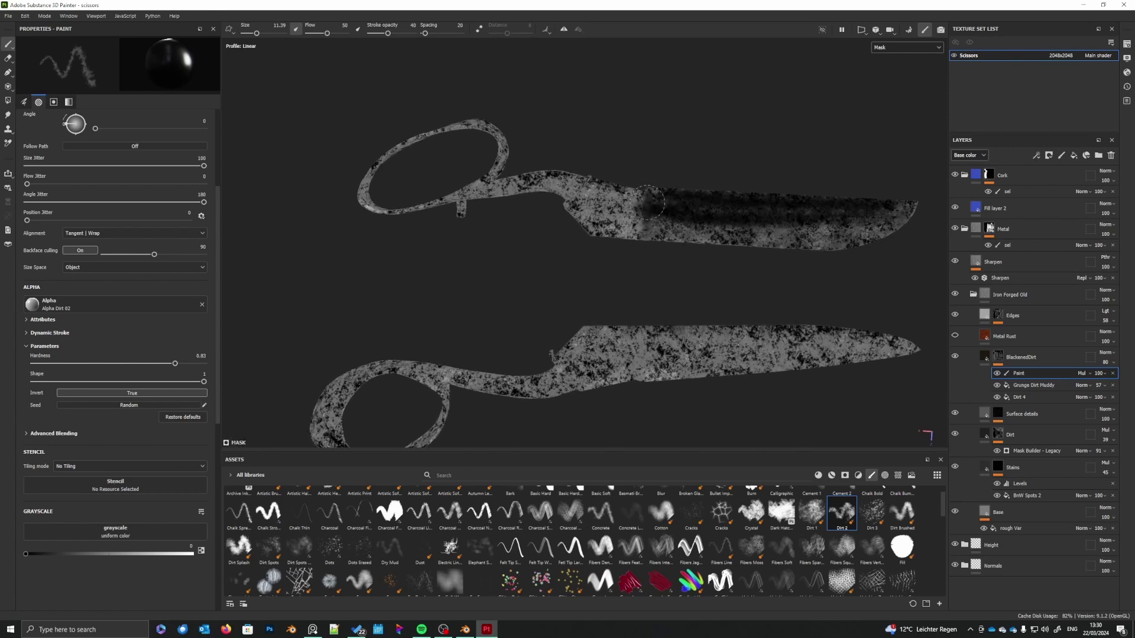
drag(648, 203, 656, 188)
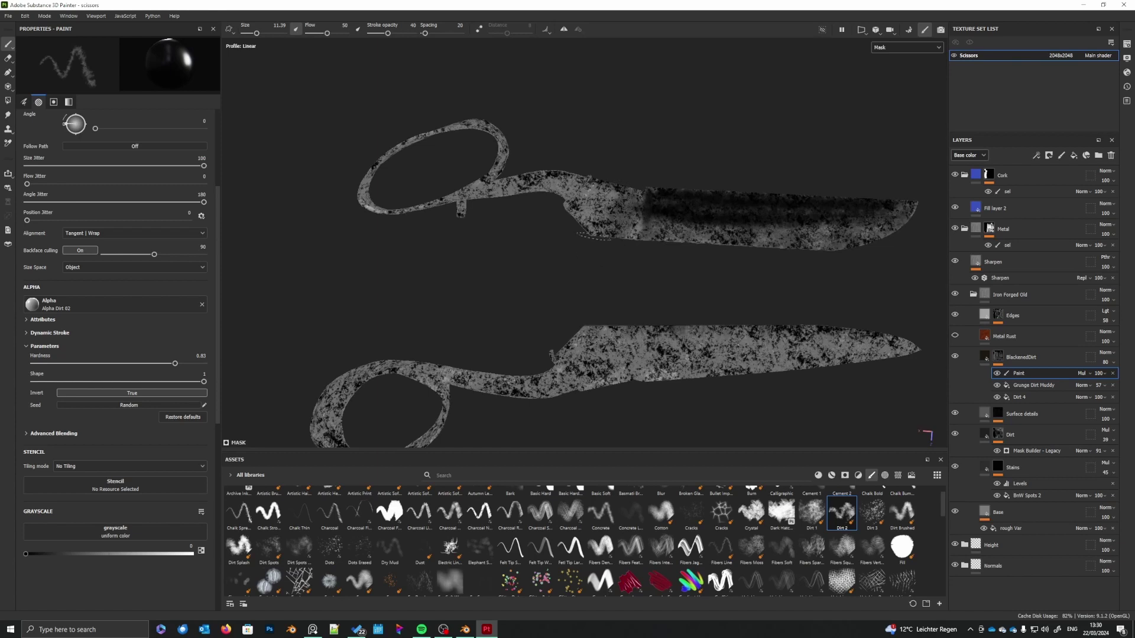
mouse_move(594, 237)
mouse_down()
mouse_move(576, 223)
mouse_move(606, 195)
mouse_up()
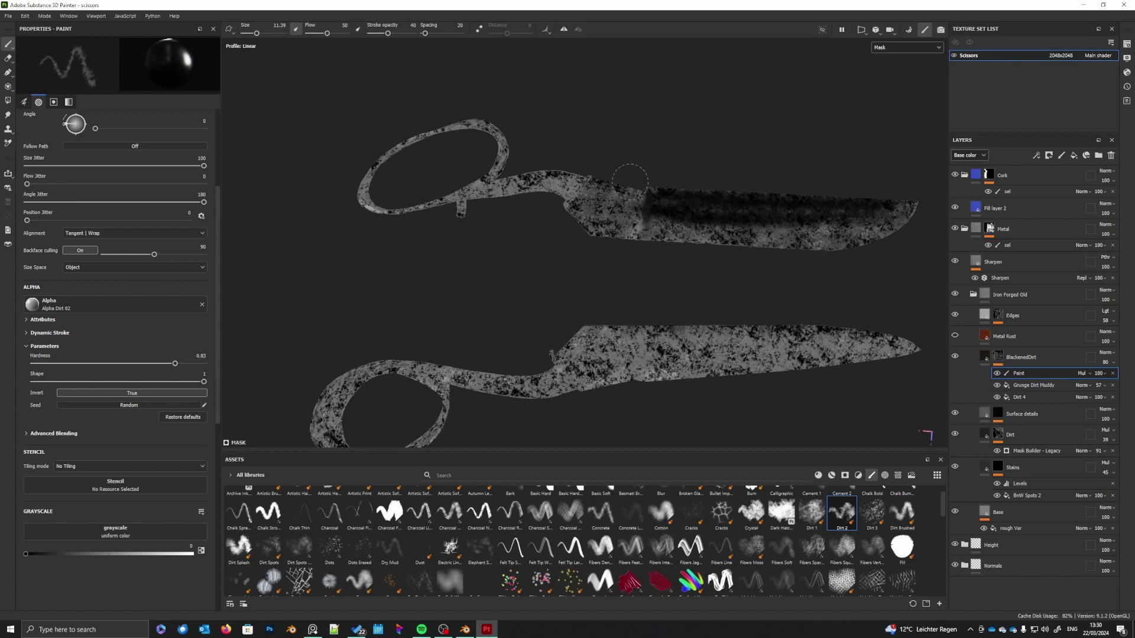
mouse_move(579, 357)
mouse_down()
mouse_move(581, 371)
mouse_move(577, 357)
mouse_move(617, 351)
mouse_move(618, 367)
mouse_move(585, 337)
mouse_move(570, 350)
mouse_move(595, 325)
mouse_move(602, 386)
mouse_move(618, 377)
mouse_up()
mouse_move(631, 328)
mouse_down()
mouse_move(610, 385)
mouse_move(571, 377)
mouse_move(613, 404)
mouse_up()
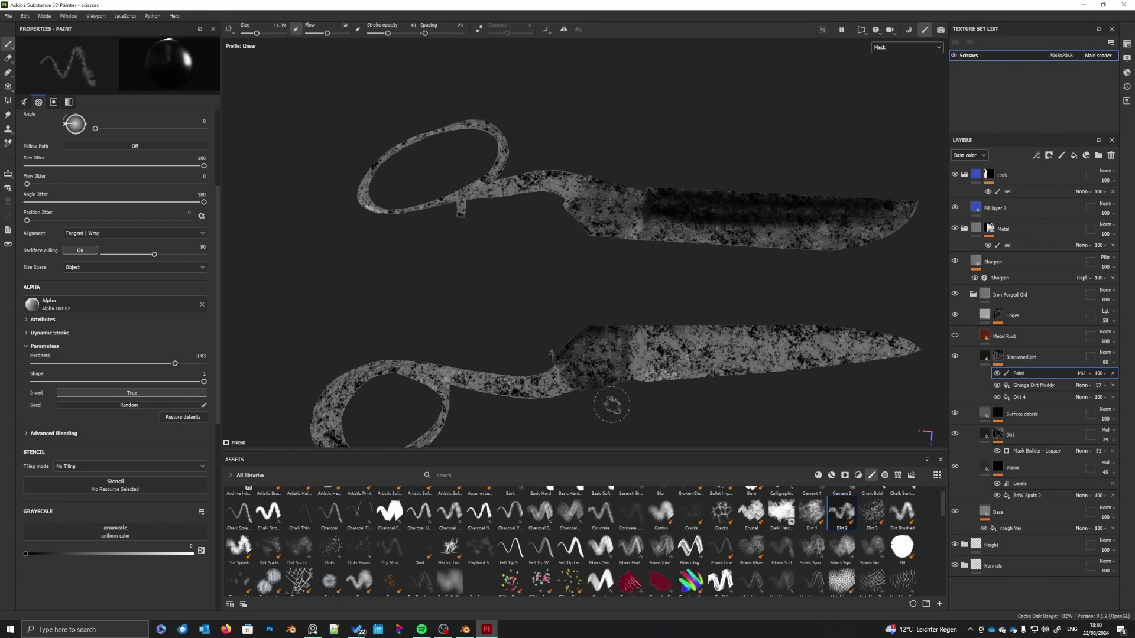
drag(595, 193, 604, 177)
mouse_move(576, 216)
mouse_down()
mouse_move(596, 235)
mouse_move(627, 235)
mouse_up()
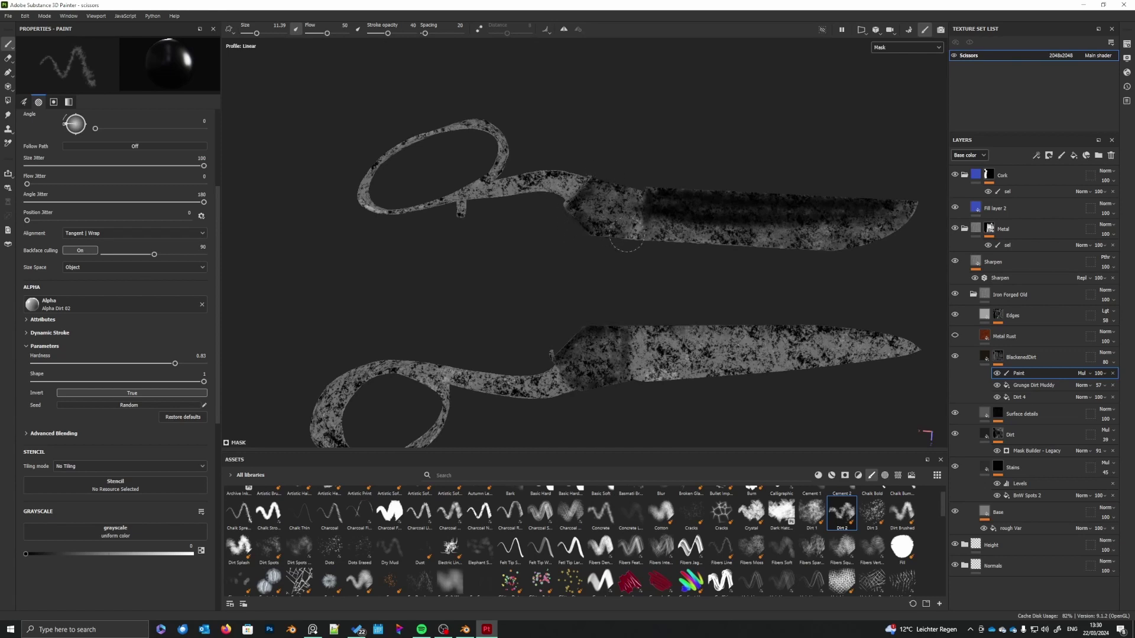
mouse_move(606, 185)
mouse_down()
mouse_move(616, 175)
mouse_move(640, 219)
mouse_up()
mouse_move(600, 256)
alt+mouse_down()
mouse_move(609, 438)
mouse_move(658, 322)
mouse_move(657, 405)
mouse_move(611, 175)
alt+mouse_up()
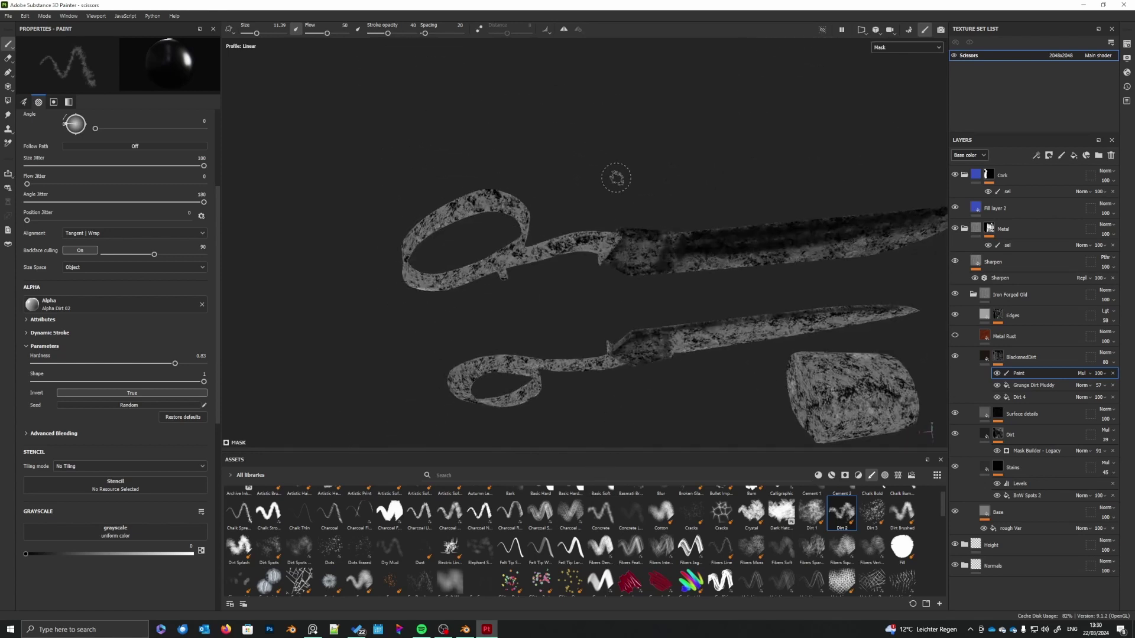
scroll(612, 220, up, 3)
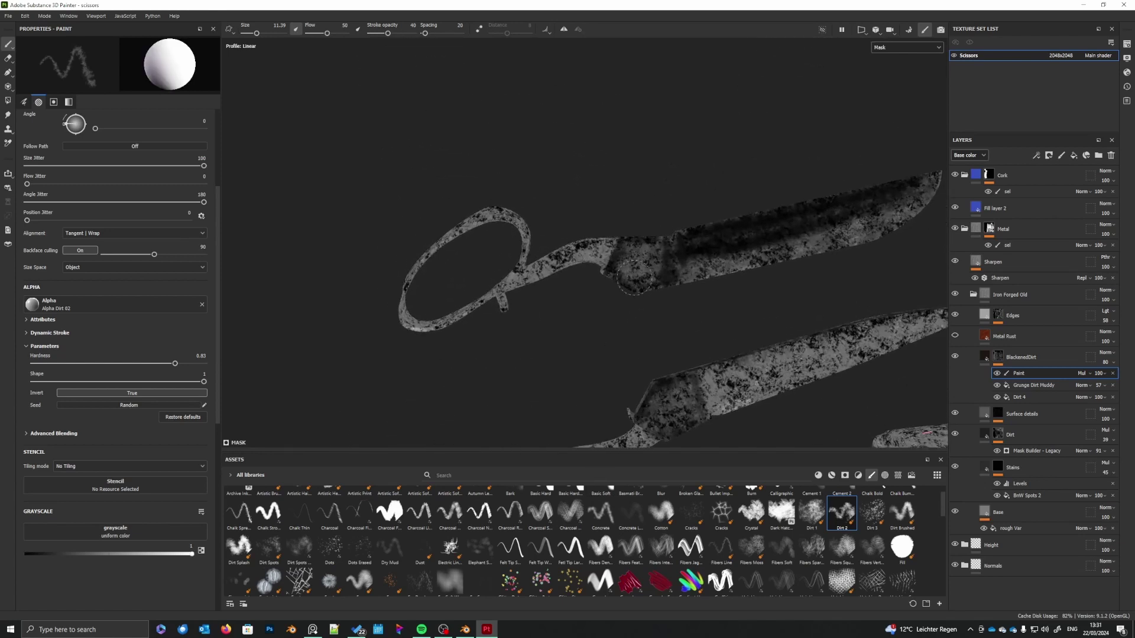
key(x)
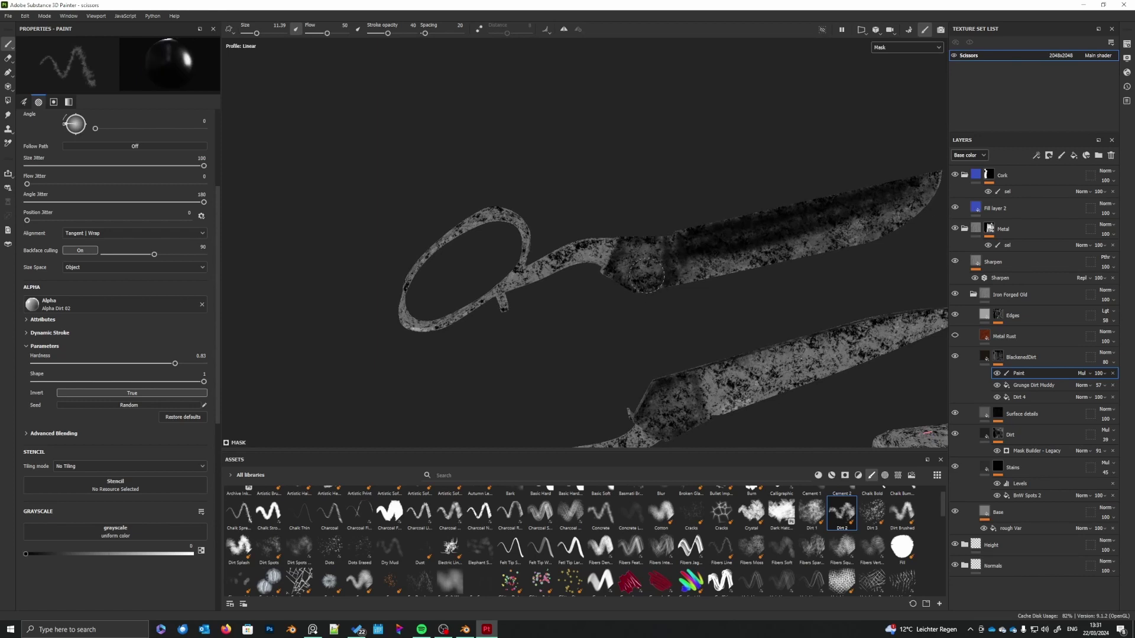
- Switch the paint colour to white and reduce the brush size to 3.4 for the wide blade's pivot plate
alt+middle_drag(658, 338, 601, 191)
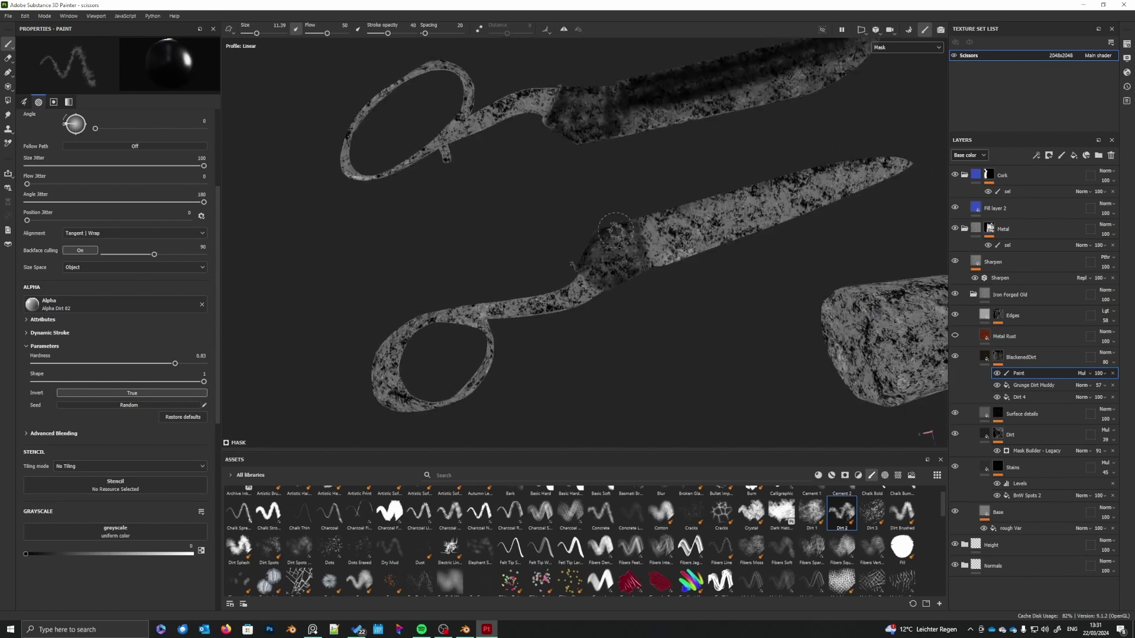
alt+drag(647, 281, 623, 312)
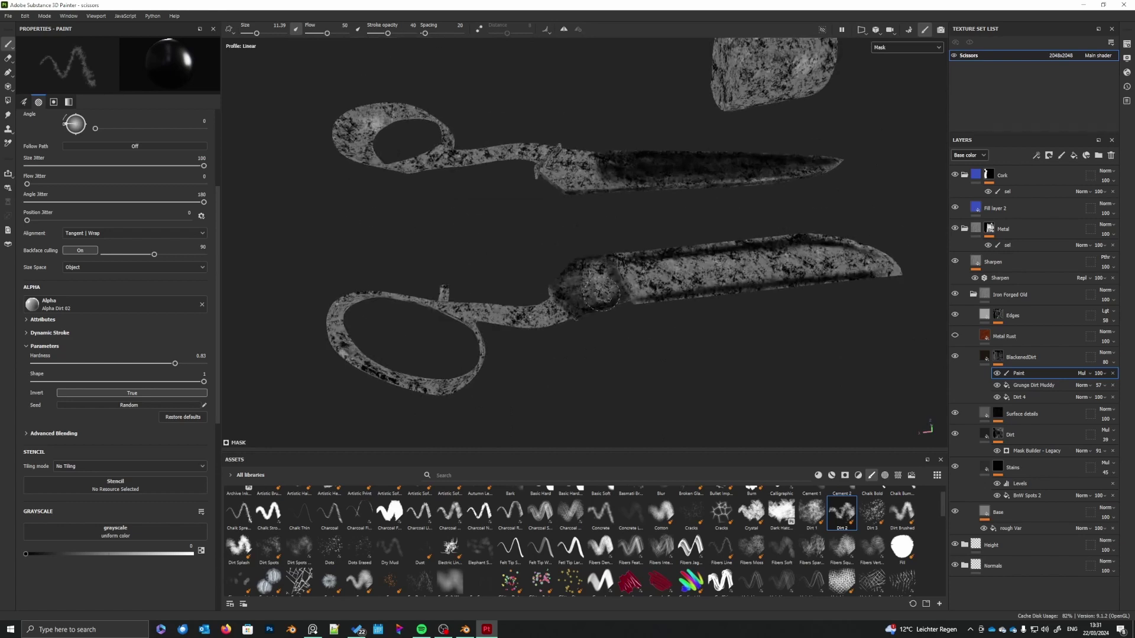
scroll(599, 269, up, 6)
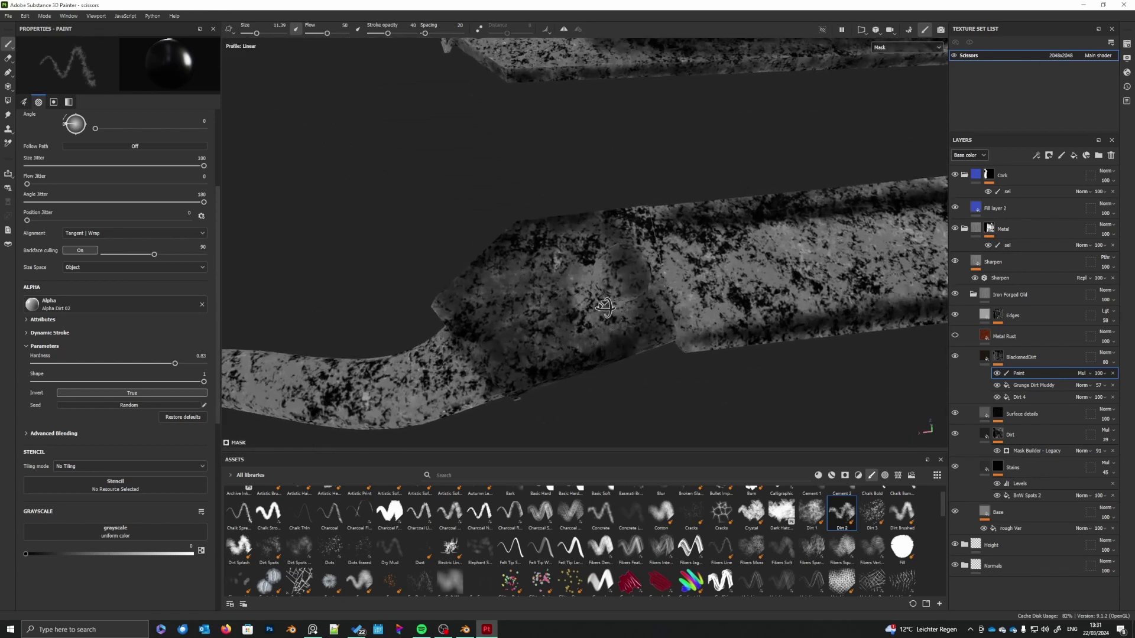
key(x)
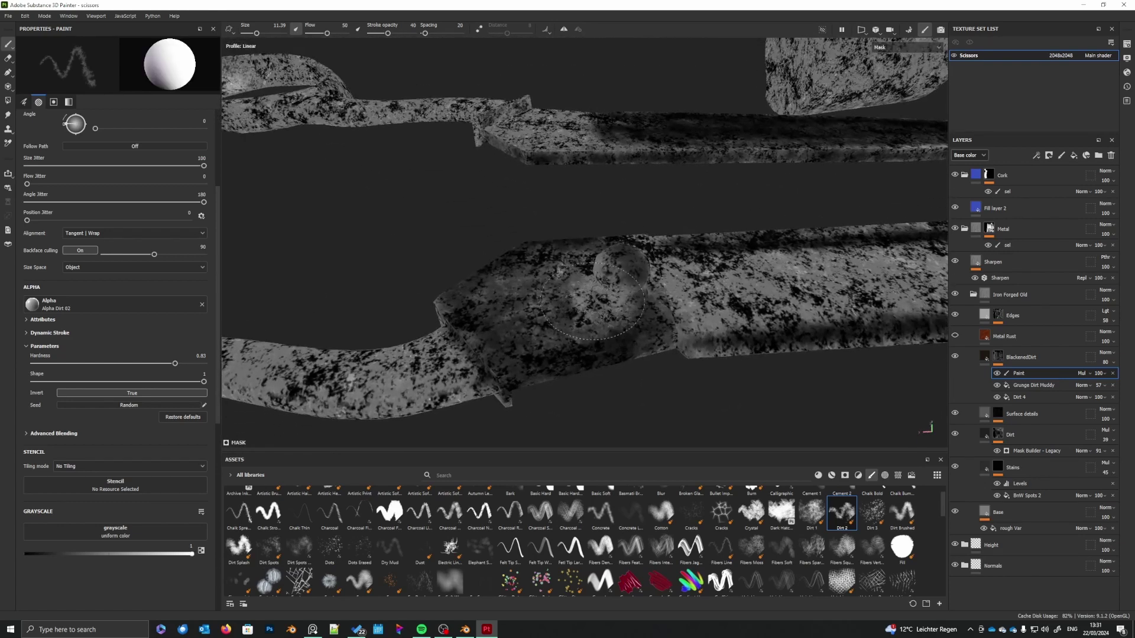
right_click(604, 303)
click(634, 358)
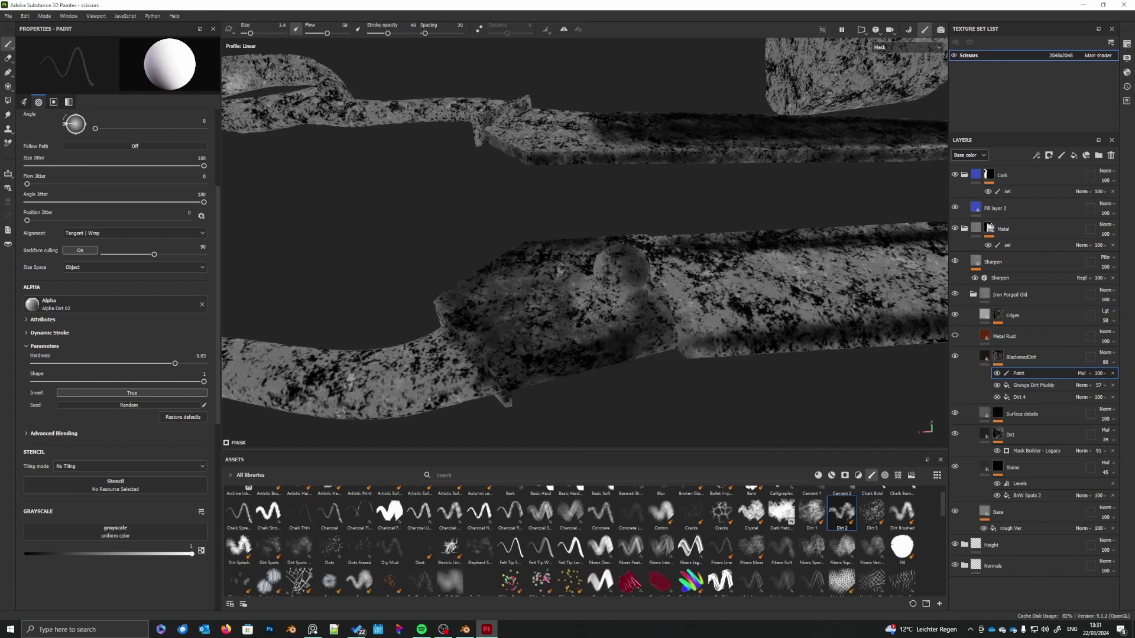
- Rename the BlackenedDirt mask's paint effect as Blockout and save the project
scroll(632, 301, down, 2)
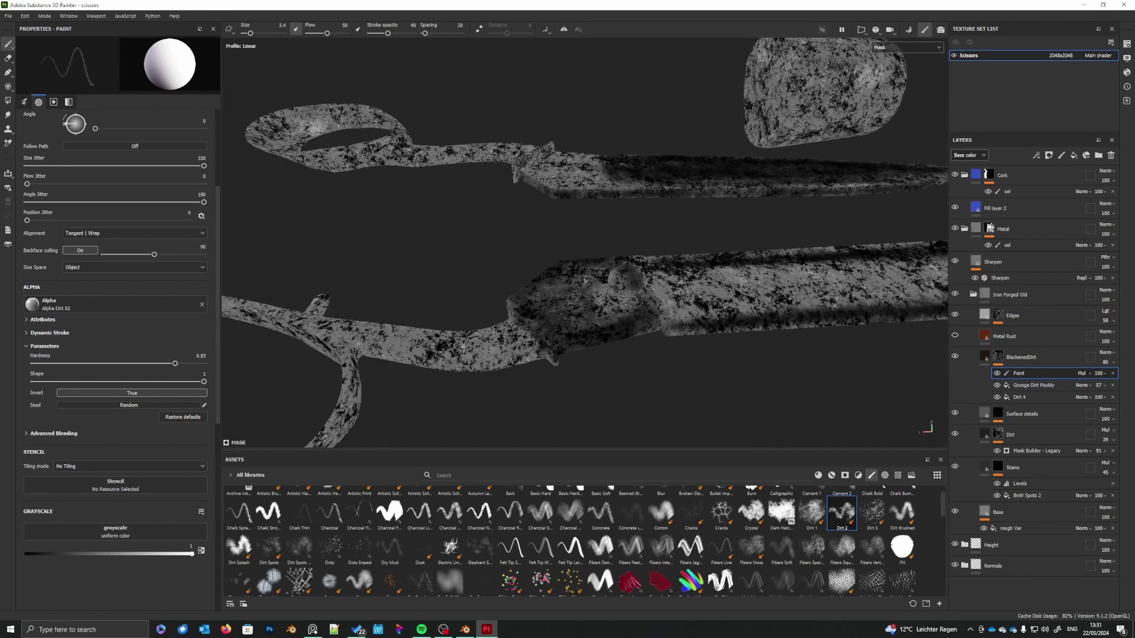
alt+drag(633, 300, 595, 313)
alt+middle_drag(550, 275, 578, 296)
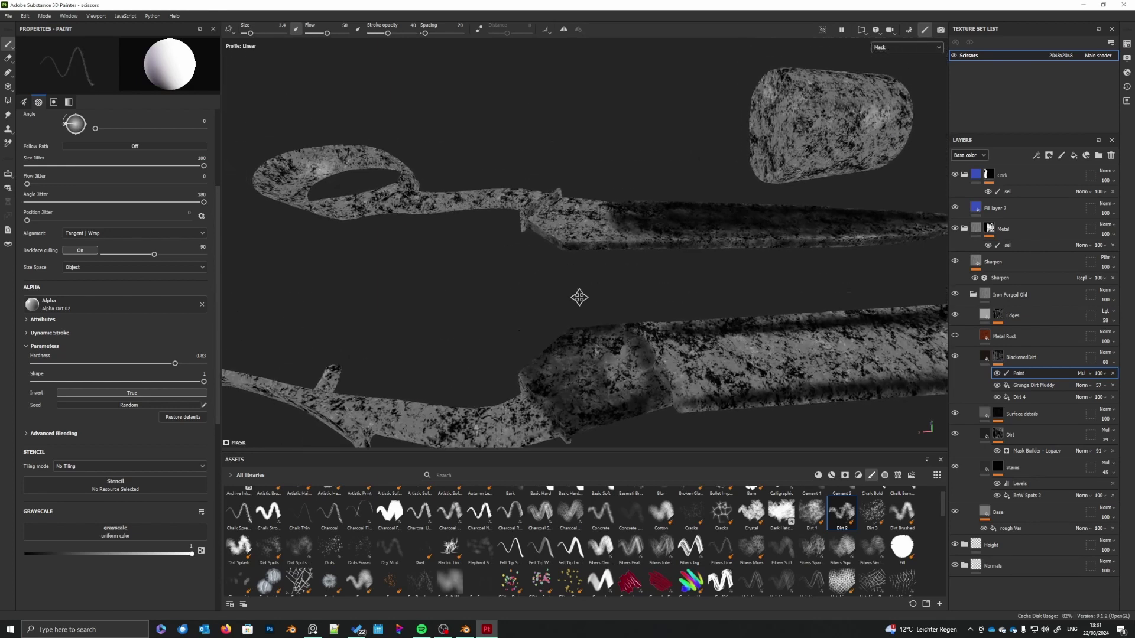
alt+right_drag(578, 296, 593, 332)
alt+drag(593, 332, 595, 310)
alt+middle_drag(600, 310, 532, 302)
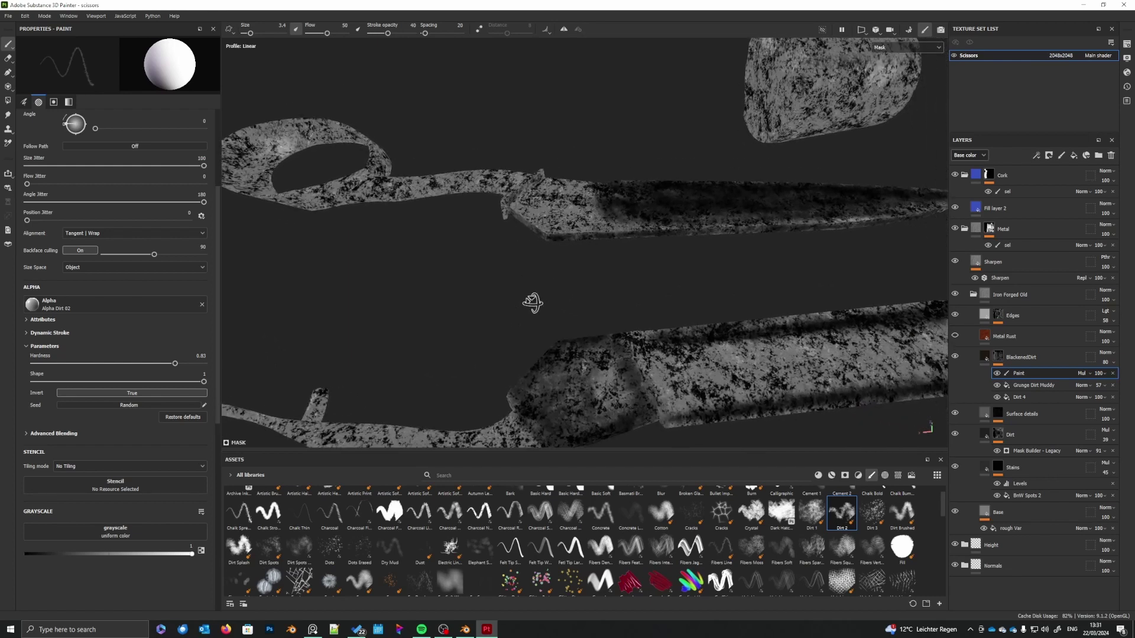
alt+drag(532, 301, 562, 306)
alt+middle_drag(563, 307, 516, 267)
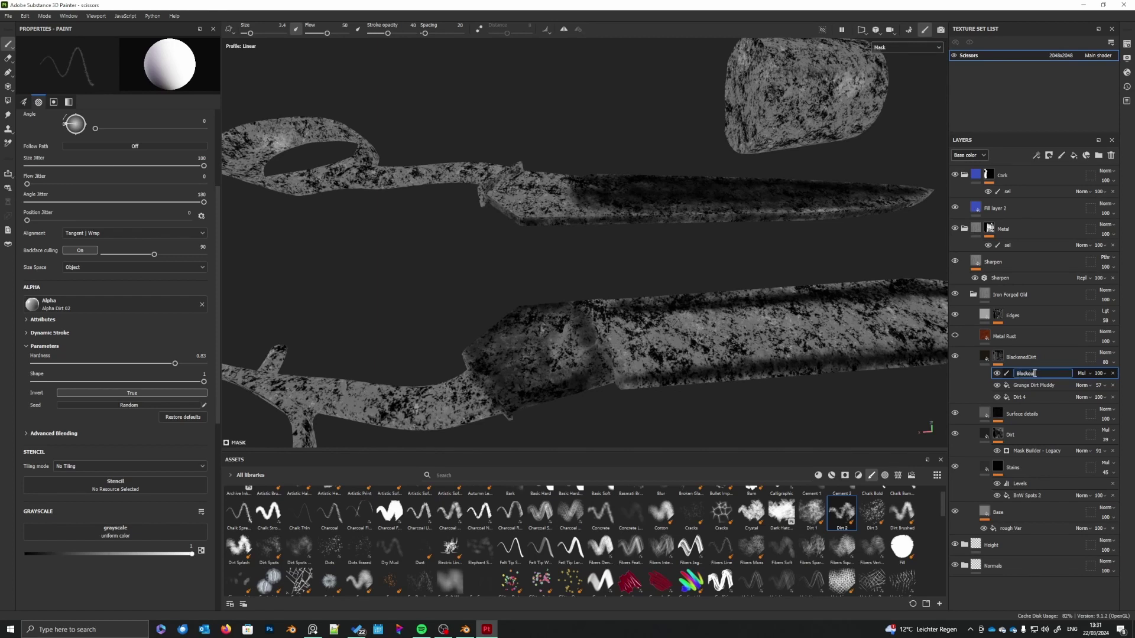
key(Return)
key(ctrl+s)
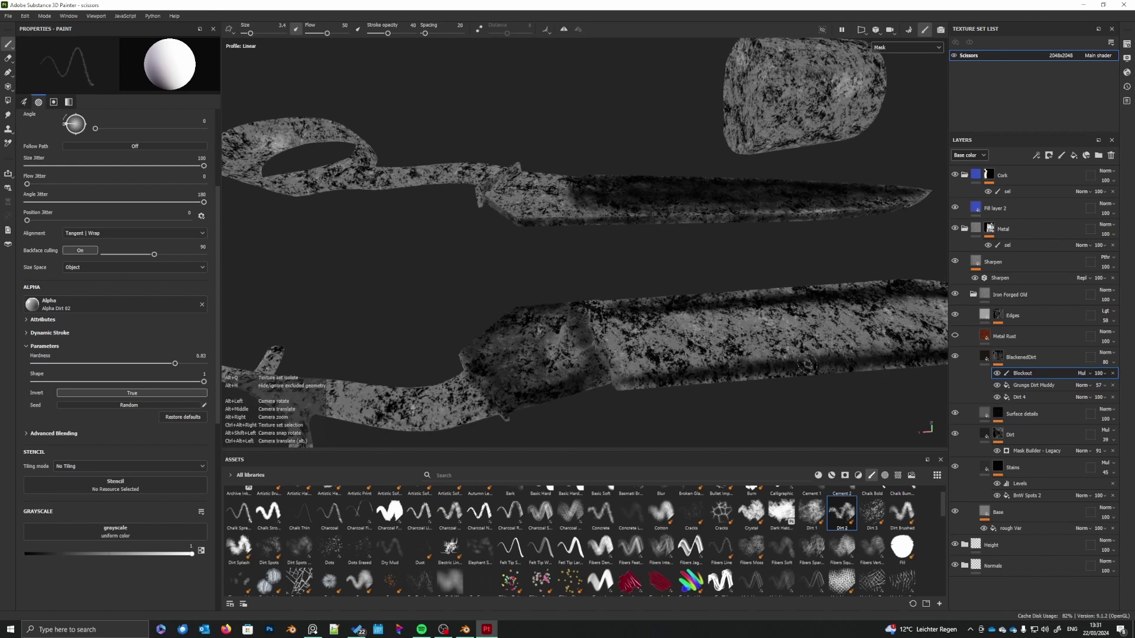
- Add a second paint effect above Blockout in the BlackenedDirt mask
alt+drag(796, 363, 746, 362)
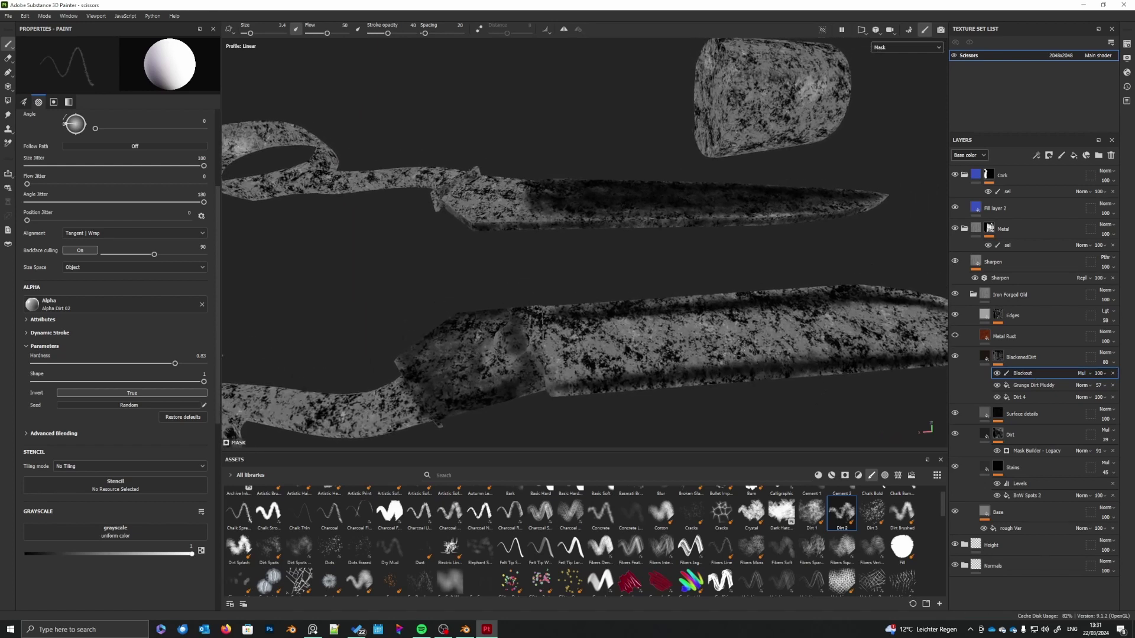
right_click(1024, 373)
click(1049, 508)
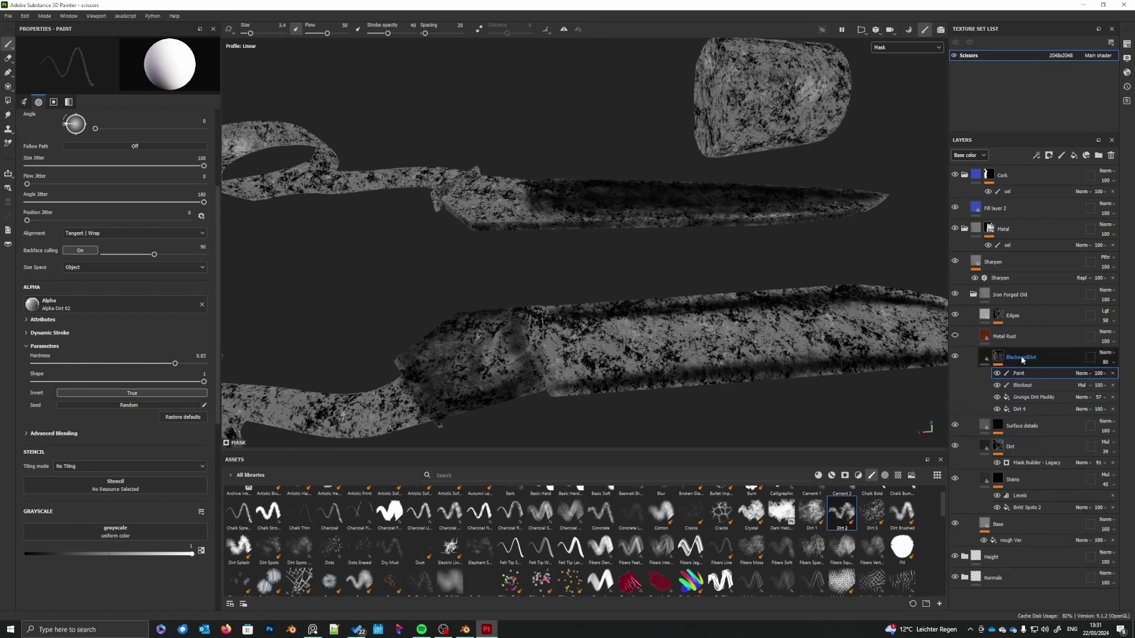
- Rename the new paint effect in the BlackenedDirt mask as CustomPaint and set its blending mode to Screen
double_click(1024, 373)
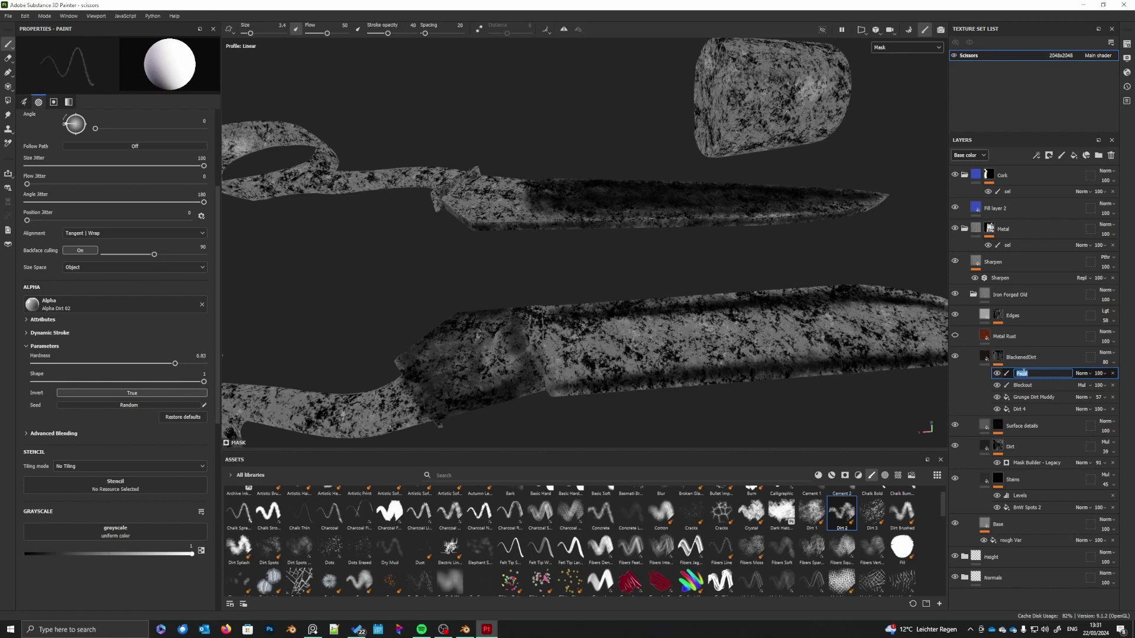
text(CustomPaint)
key(Return)
click(1082, 374)
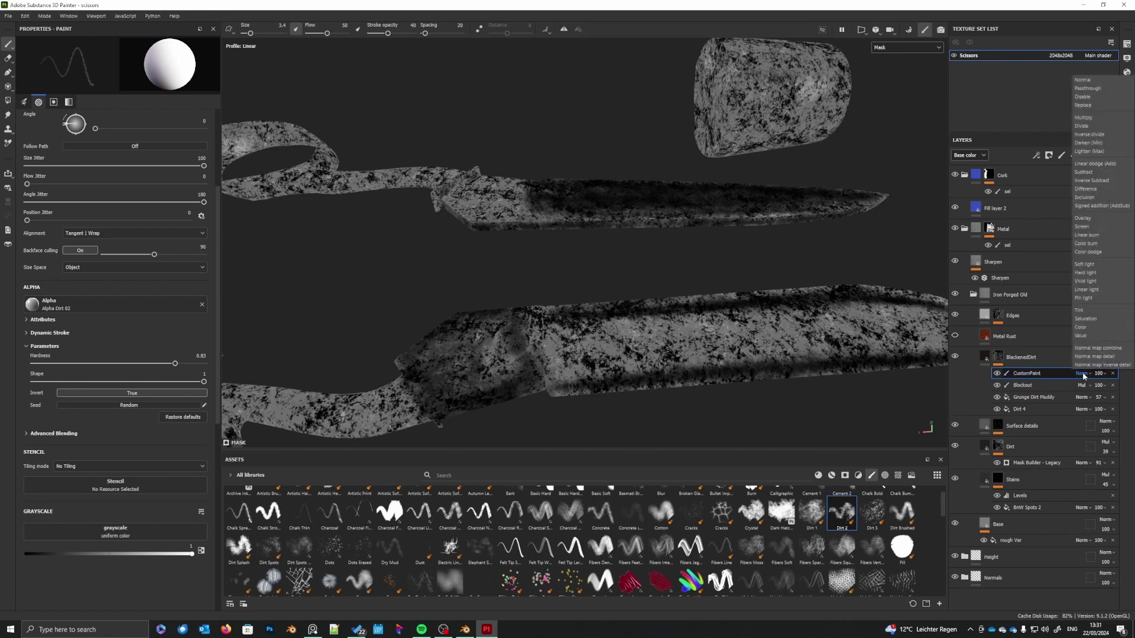
click(1084, 227)
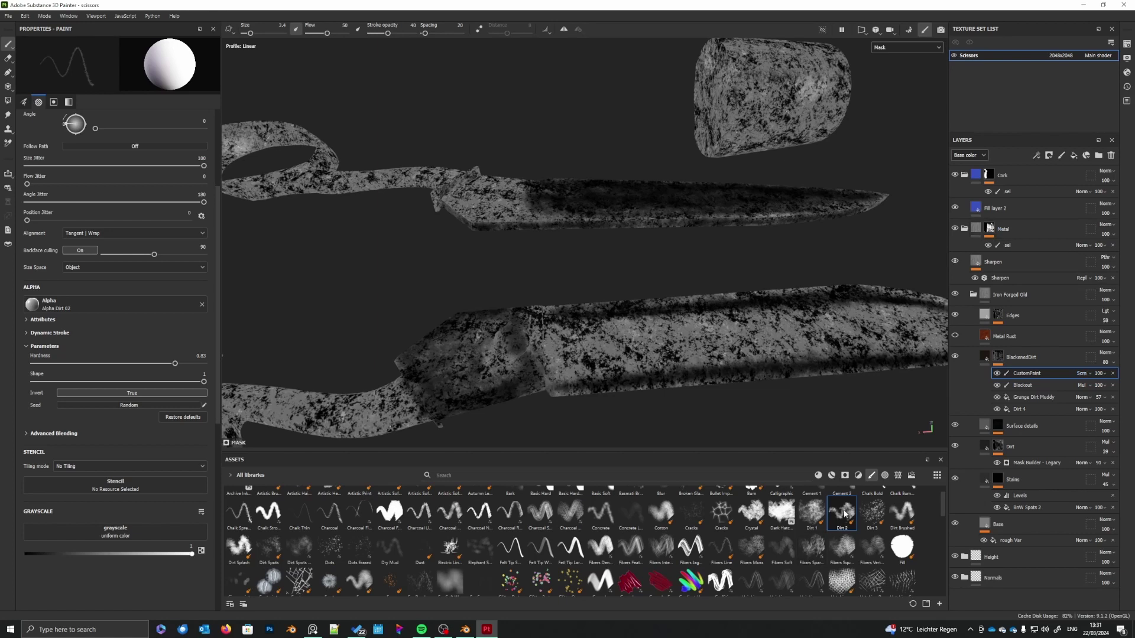
- Choose the Dirt Splash brush and reduce its size to 4.06 for painting beside the wide blade's pivot knob
click(239, 547)
right_click(616, 346)
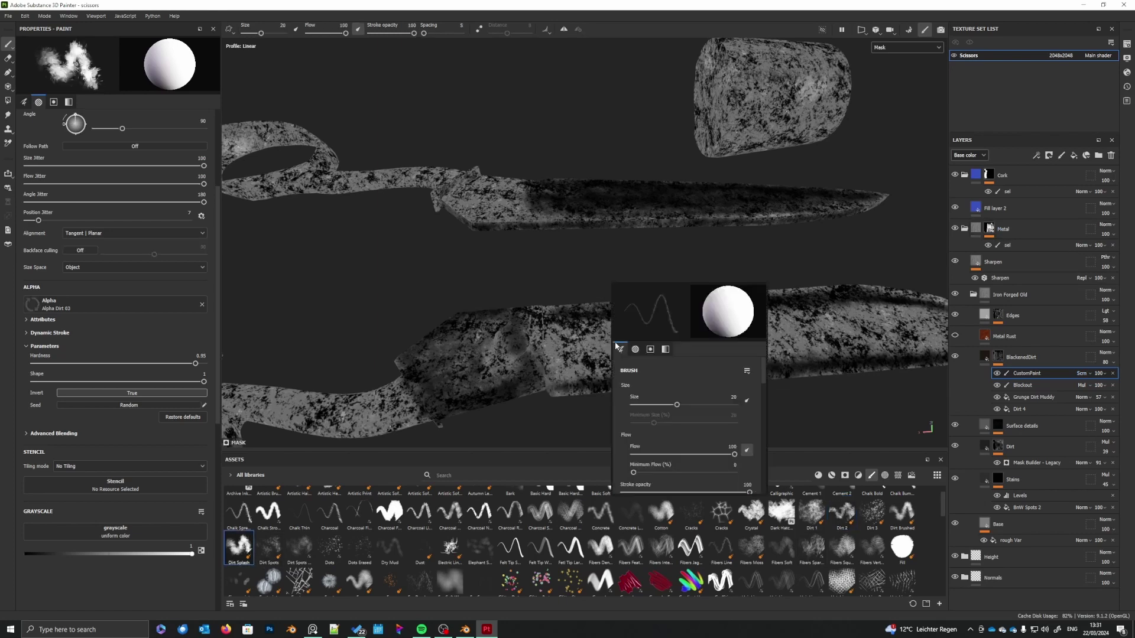
drag(676, 406, 656, 405)
alt+right_drag(491, 372, 527, 378)
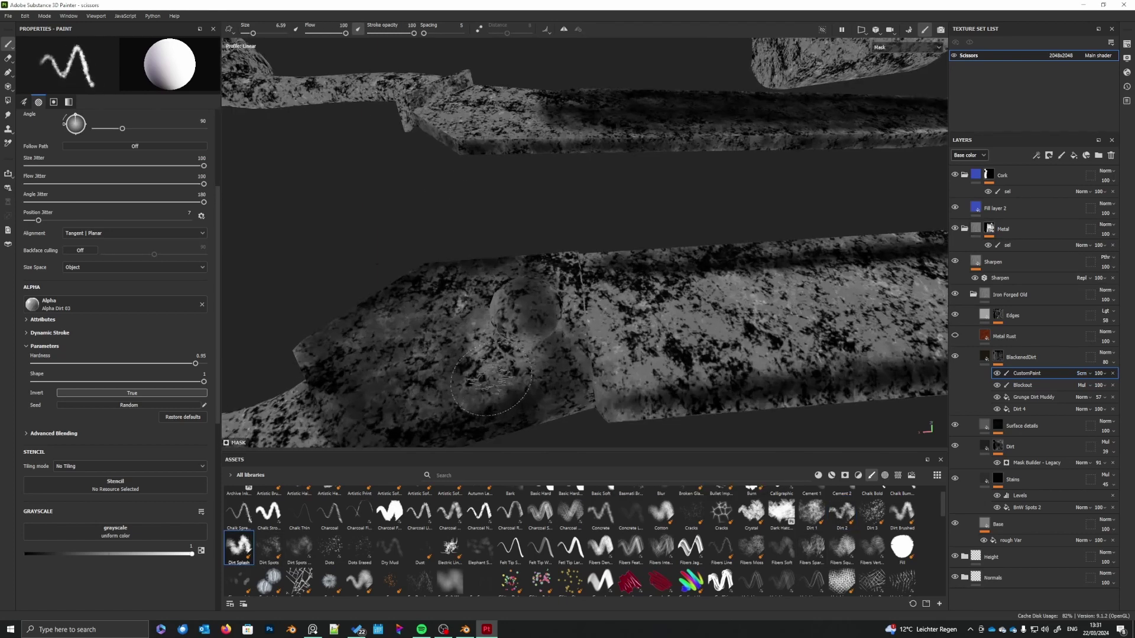
alt+drag(526, 378, 582, 373)
right_click(583, 373)
drag(621, 429, 615, 429)
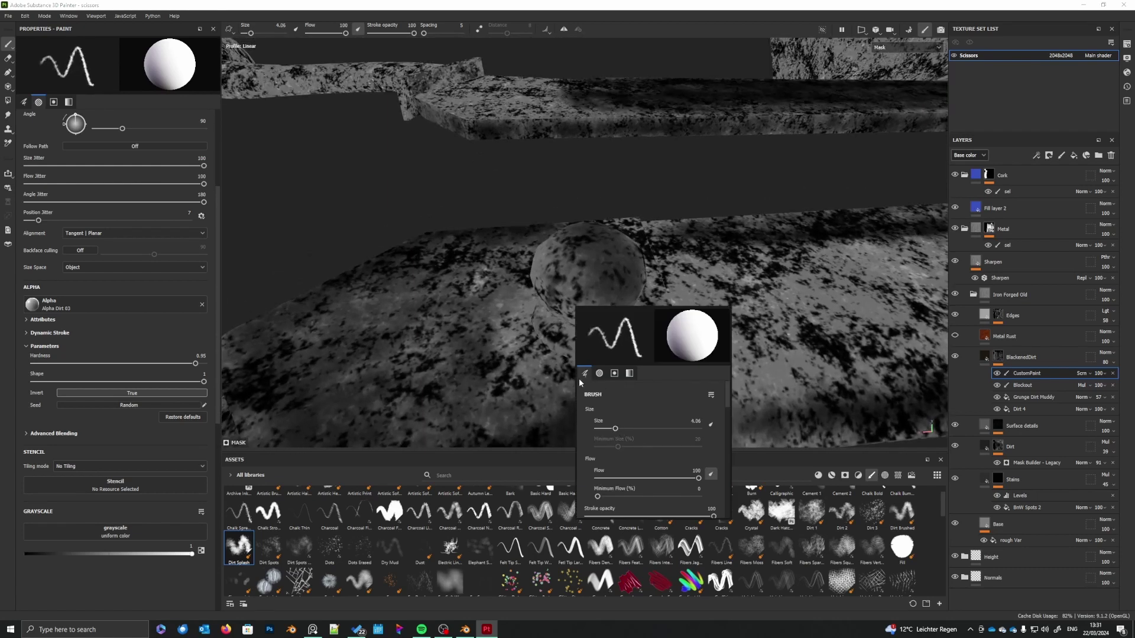
- Undo a test stroke beside the pivot knob and set the brush to size 2.14 and stroke opacity 46
drag(529, 334, 565, 359)
right_click(566, 359)
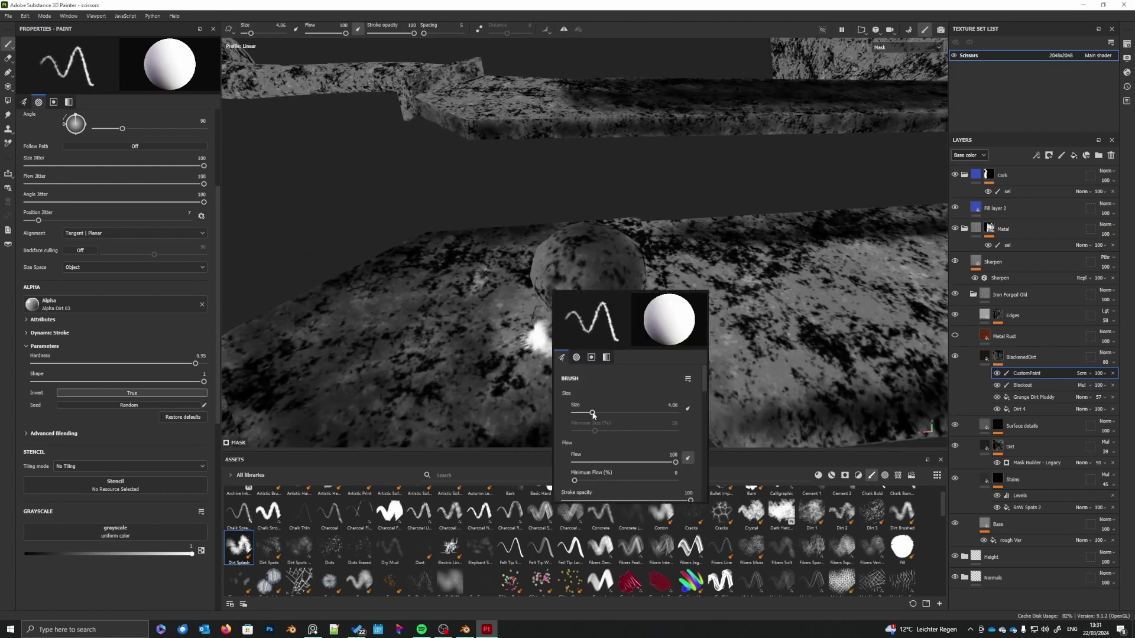
drag(593, 416, 588, 416)
key(ctrl+z)
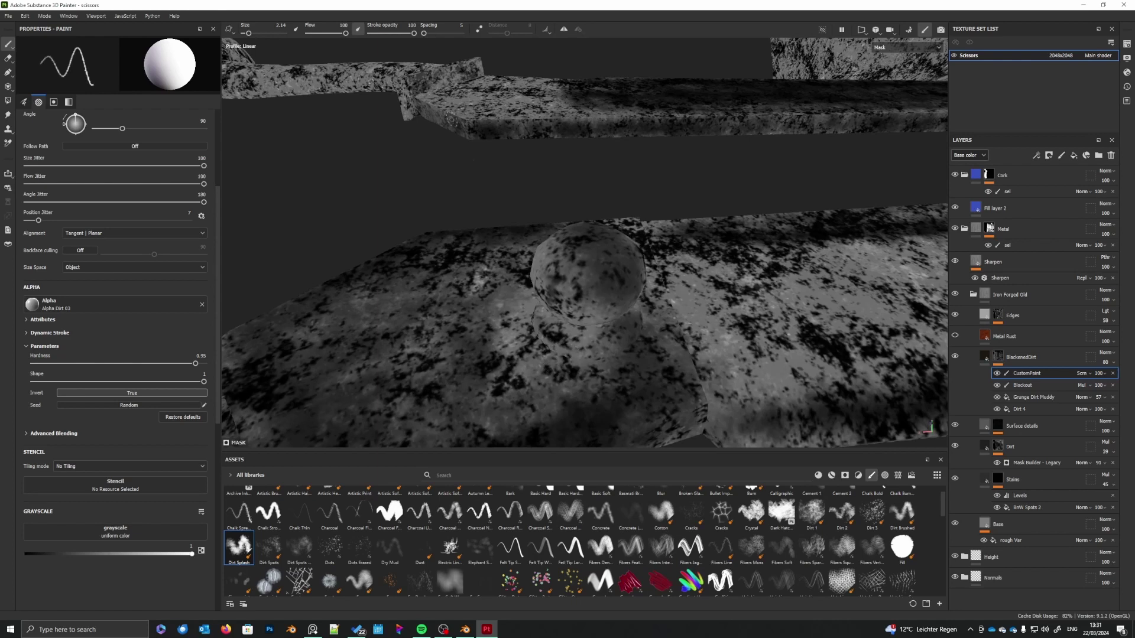
drag(414, 33, 390, 34)
- Show the full material in the viewport and reselect the CustomPaint effect in the BlackenedDirt mask
click(985, 356)
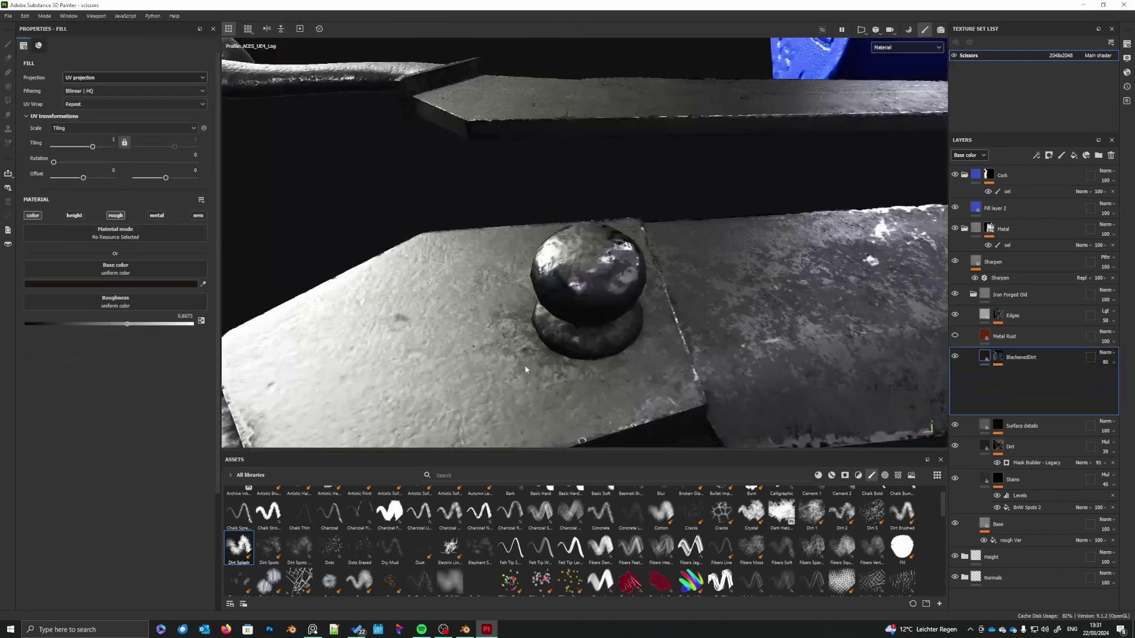
alt+middle_drag(563, 358, 578, 351)
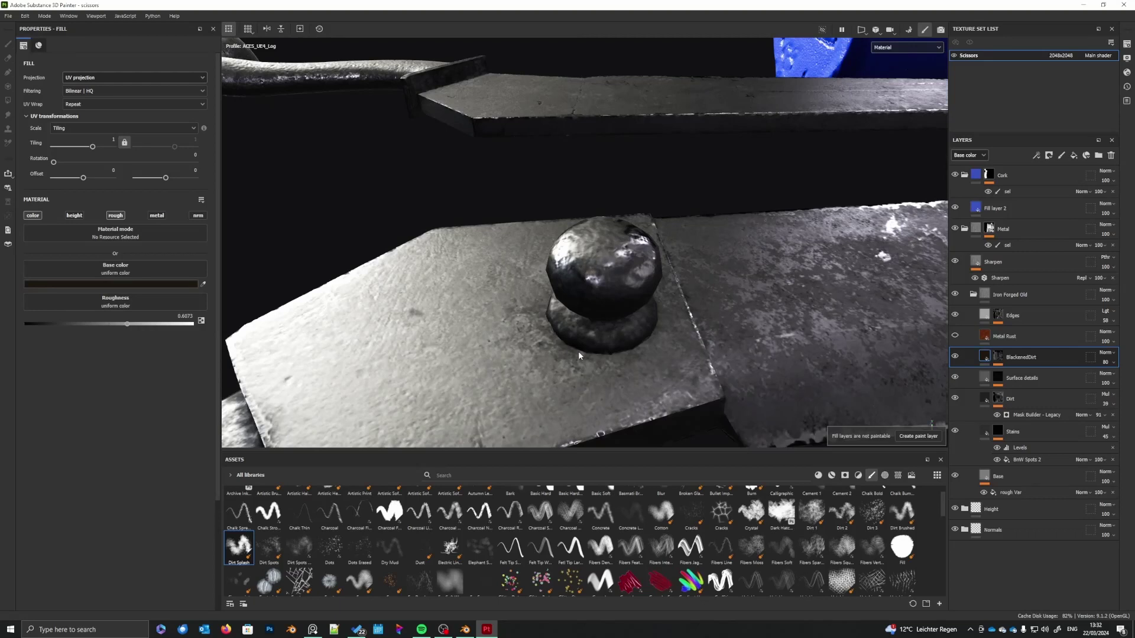
click(999, 358)
click(1027, 375)
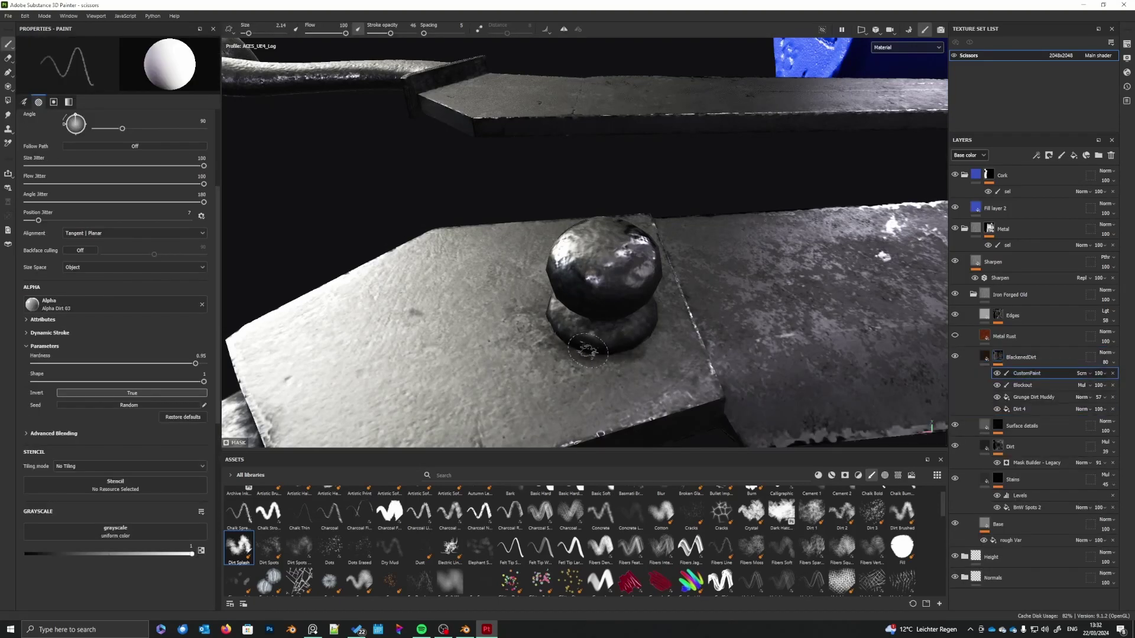
- Paint white in CustomPaint around the base of the pivot knob, adding dirt from all sides
mouse_move(591, 348)
alt+mouse_down()
mouse_move(602, 344)
mouse_move(553, 359)
mouse_move(552, 327)
mouse_move(349, 296)
alt+mouse_up()
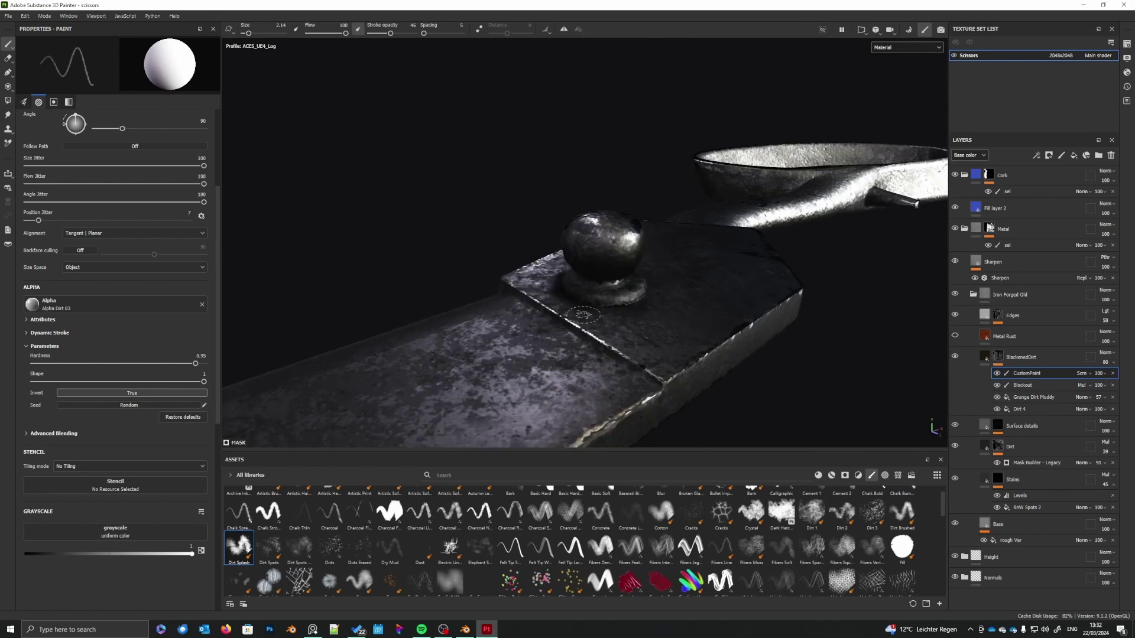
shift+right_drag(579, 331, 603, 350)
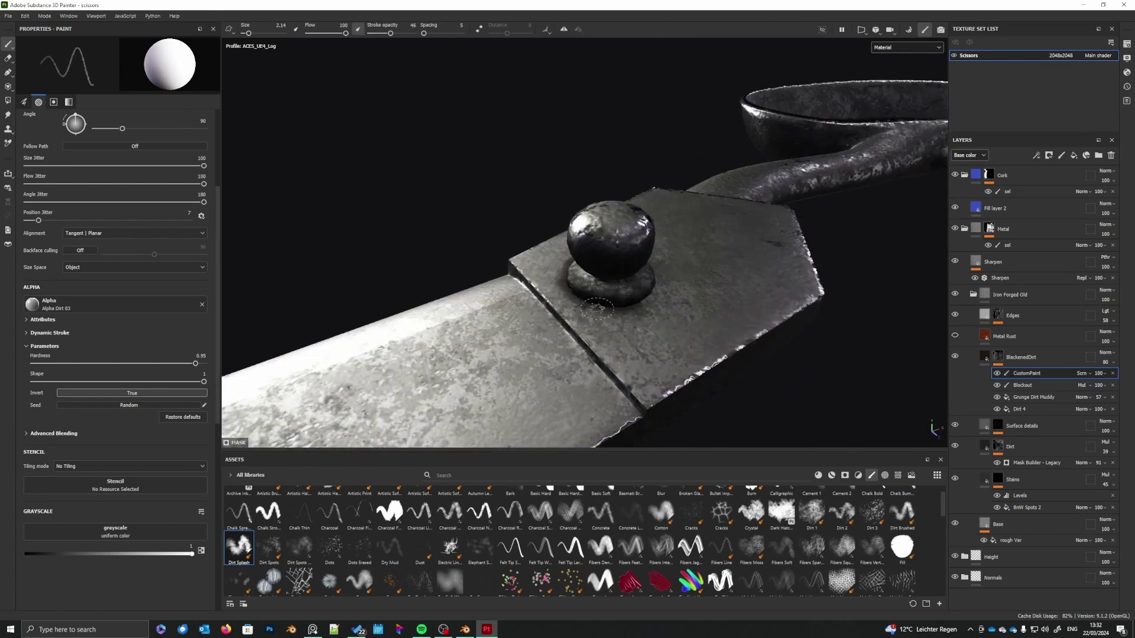
alt+drag(597, 308, 461, 343)
alt+middle_drag(590, 371, 581, 382)
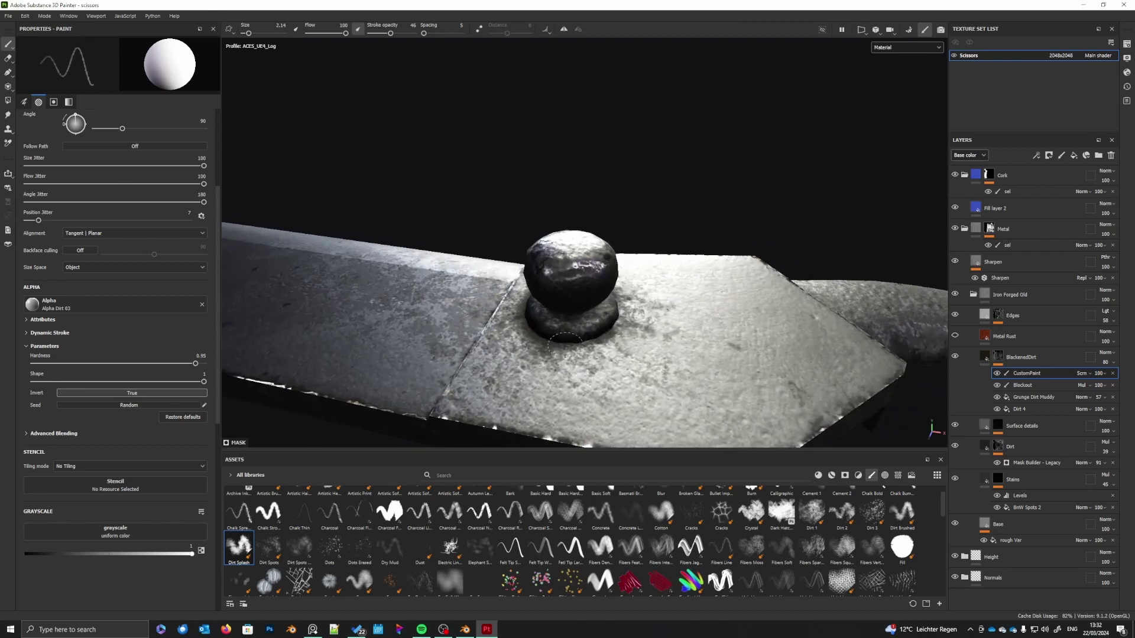
alt+drag(566, 341, 635, 321)
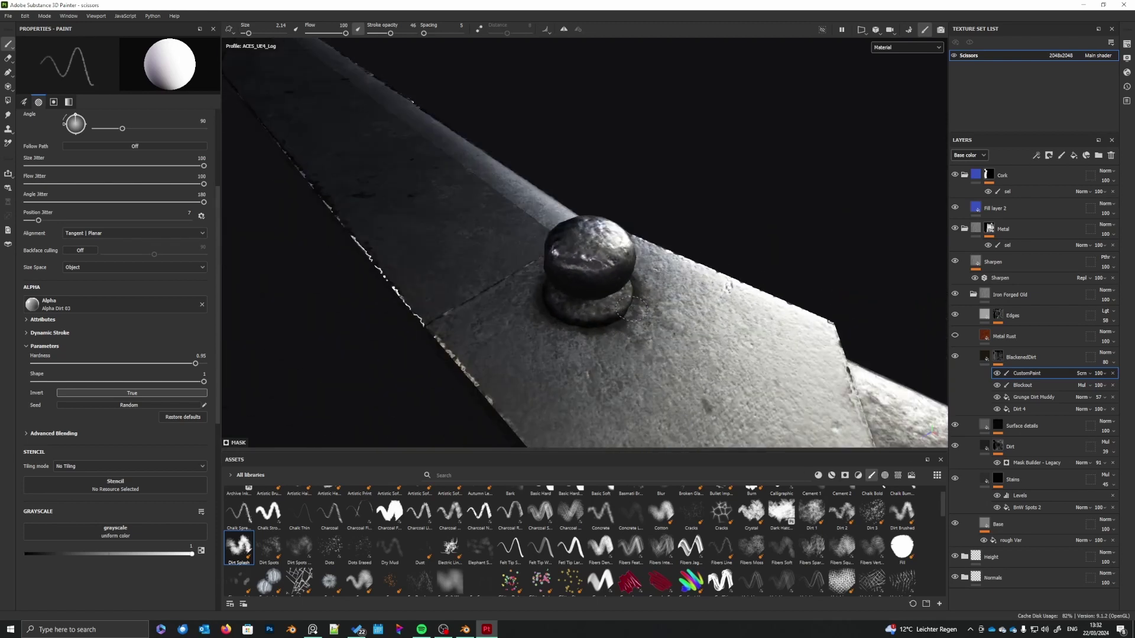
scroll(633, 303, down, 3)
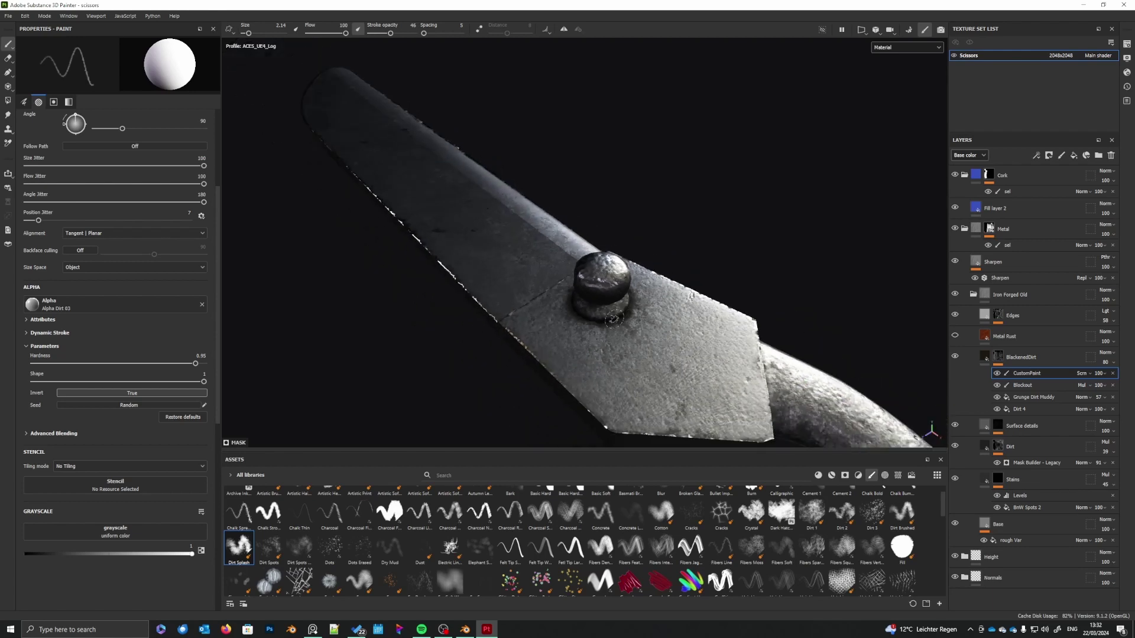
alt+drag(609, 329, 582, 361)
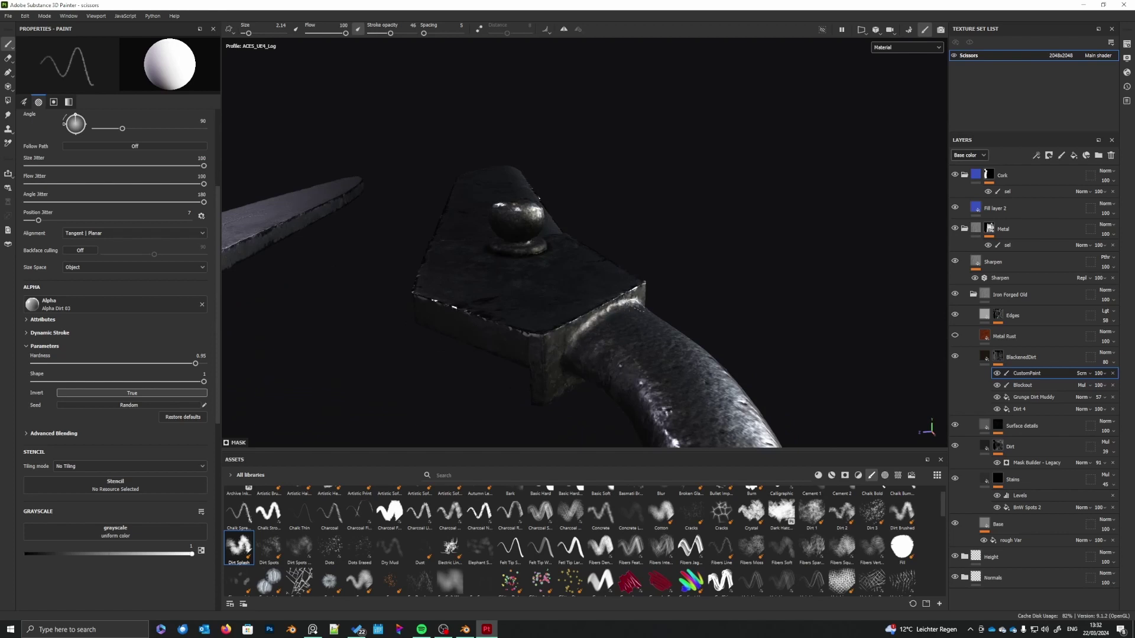
- Increase the brush size to 3.1 and paint dirt where the handle meets the pivot plate
mouse_move(612, 319)
alt+mouse_down()
mouse_move(672, 283)
mouse_move(591, 342)
mouse_move(595, 362)
mouse_move(639, 353)
alt+mouse_up()
right_click(639, 352)
drag(666, 409, 669, 410)
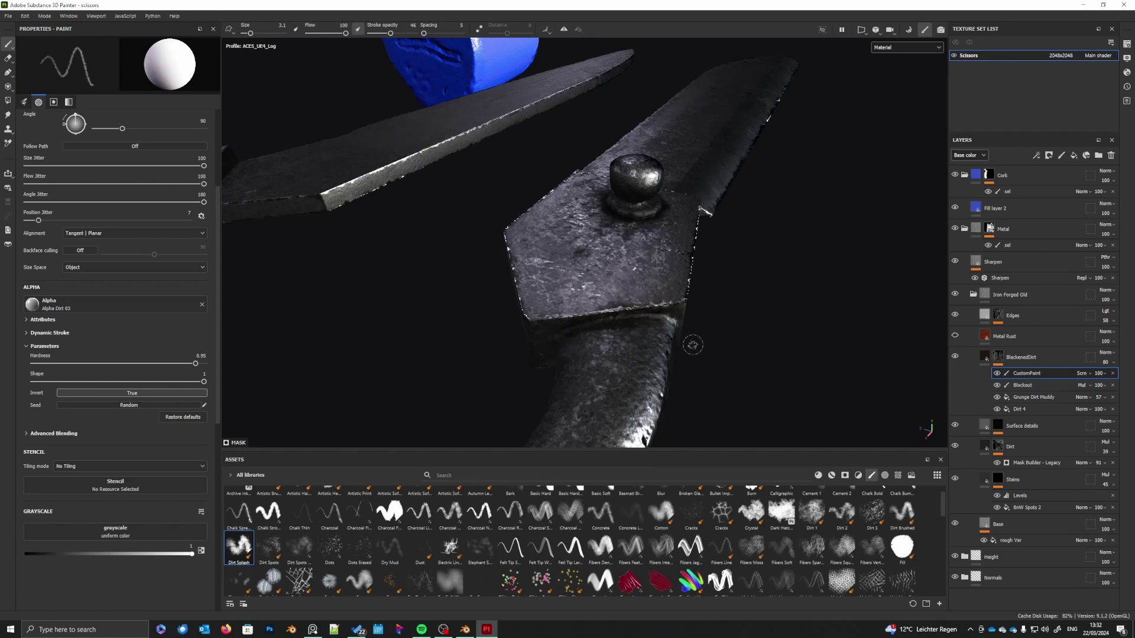
- Paint dirt along the step between the pivot plate and the blade, reducing the brush size to 1.46
mouse_move(689, 343)
alt+mouse_down()
mouse_move(473, 374)
mouse_move(646, 362)
mouse_move(627, 331)
mouse_move(644, 337)
mouse_move(642, 366)
alt+mouse_up()
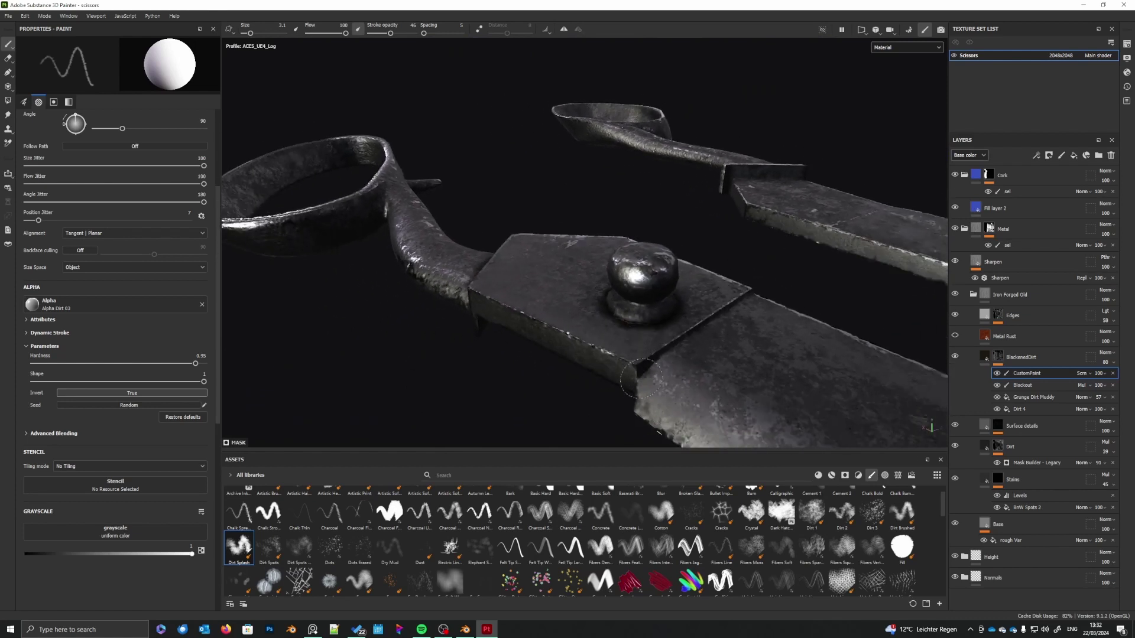
right_click(657, 364)
drag(689, 423, 683, 423)
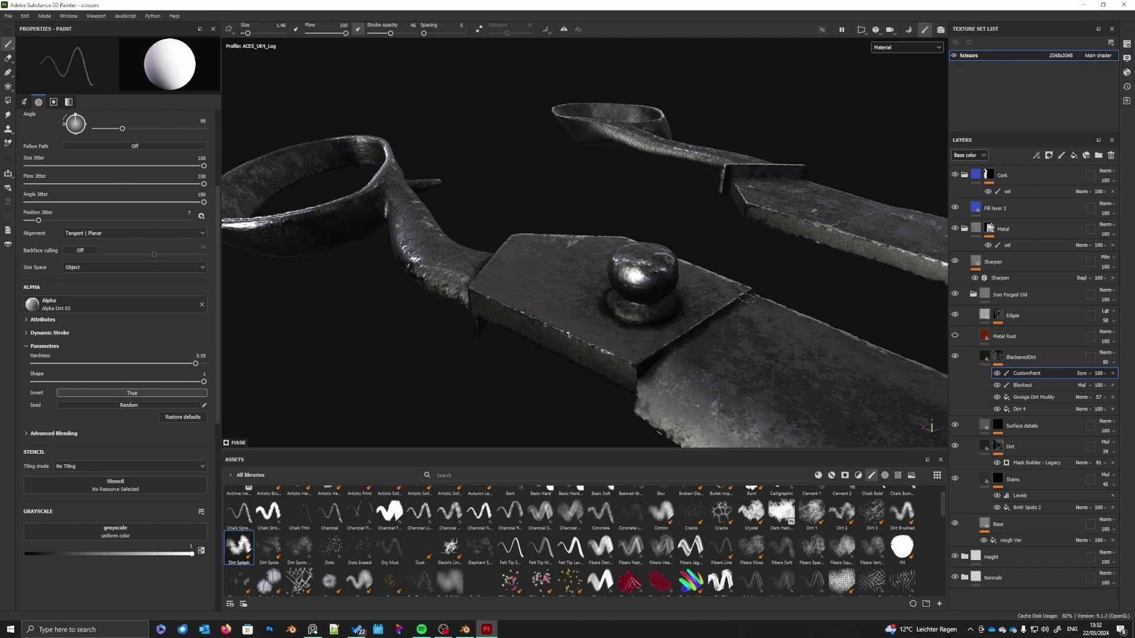
- Touch up the dirt near the plate's step and the knob's base with black, and return to white paint
key(x)
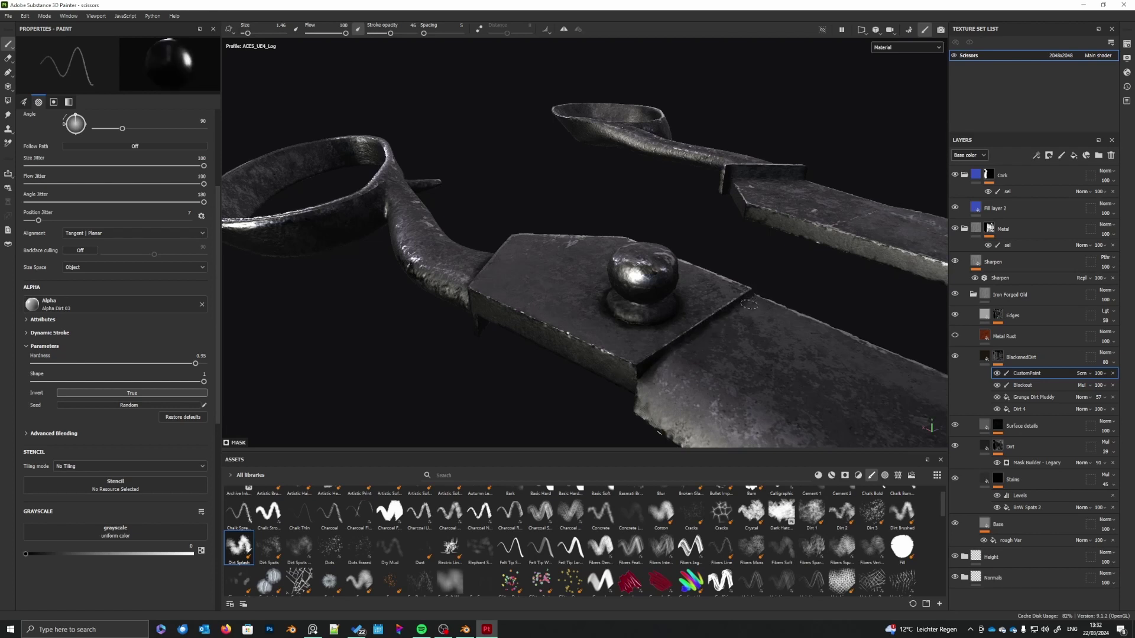
alt+drag(684, 350, 688, 336)
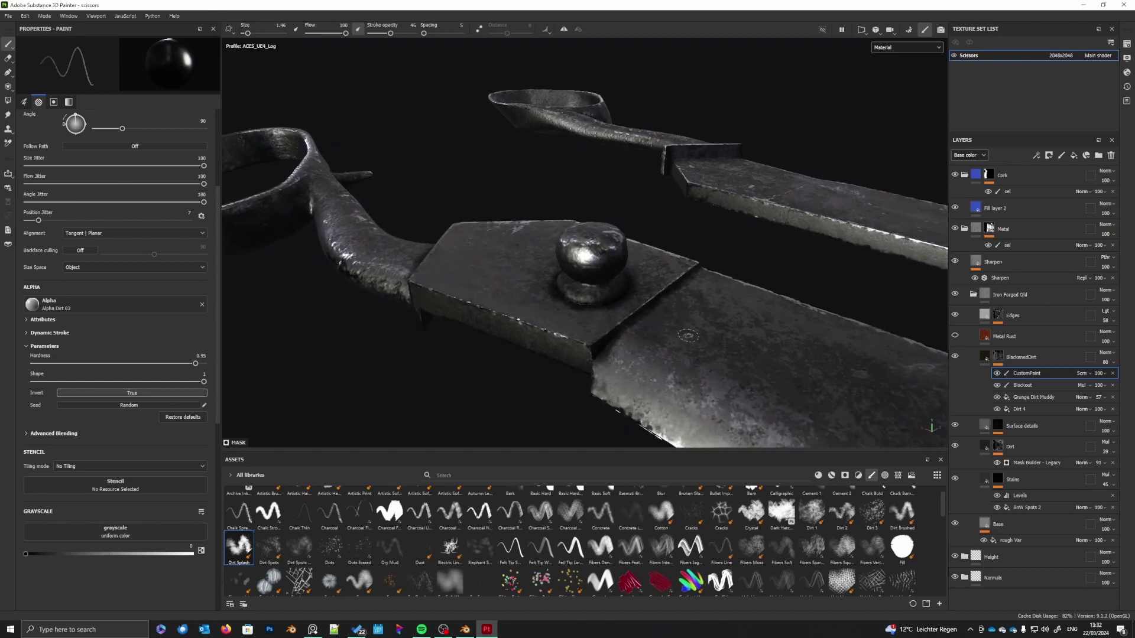
mouse_move(687, 336)
alt+mouse_down()
mouse_move(639, 377)
mouse_move(627, 311)
alt+mouse_up()
scroll(609, 349, up, 5)
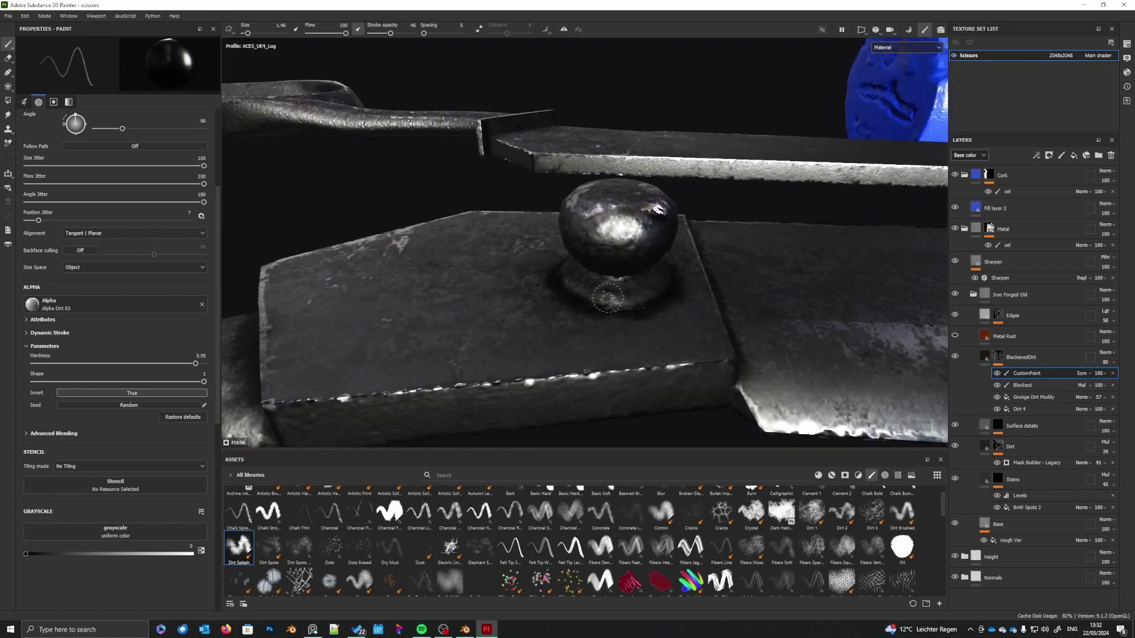
key(x)
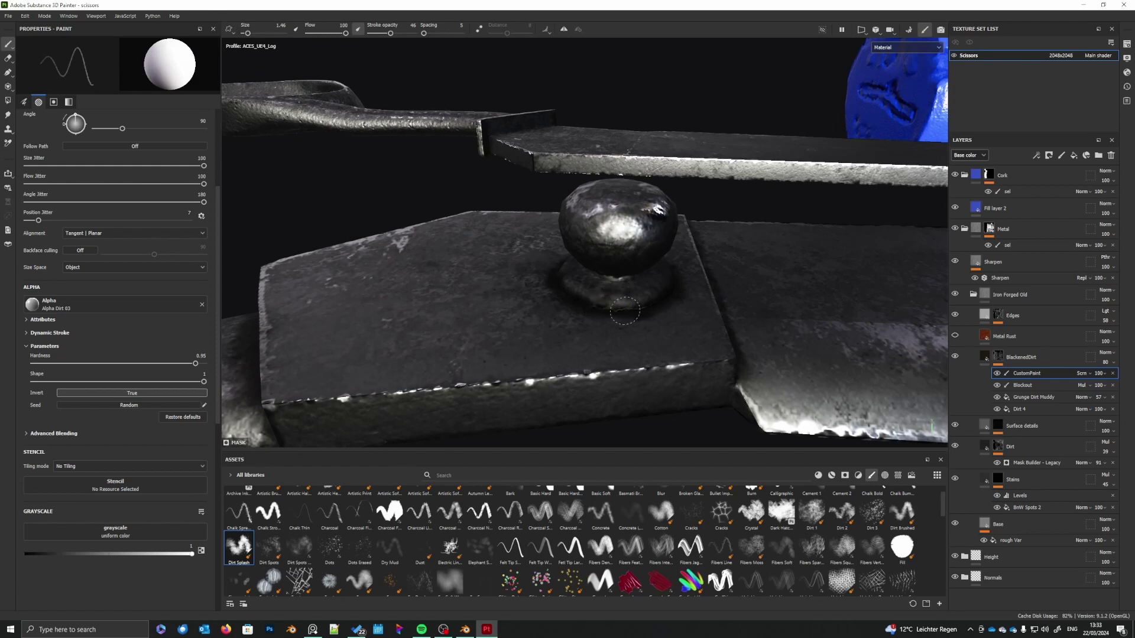
- Paint dirt along the raised flange's crease on the wide blade's reverse side, using brush size 2.67
scroll(650, 314, down, 4)
scroll(619, 373, up, 1)
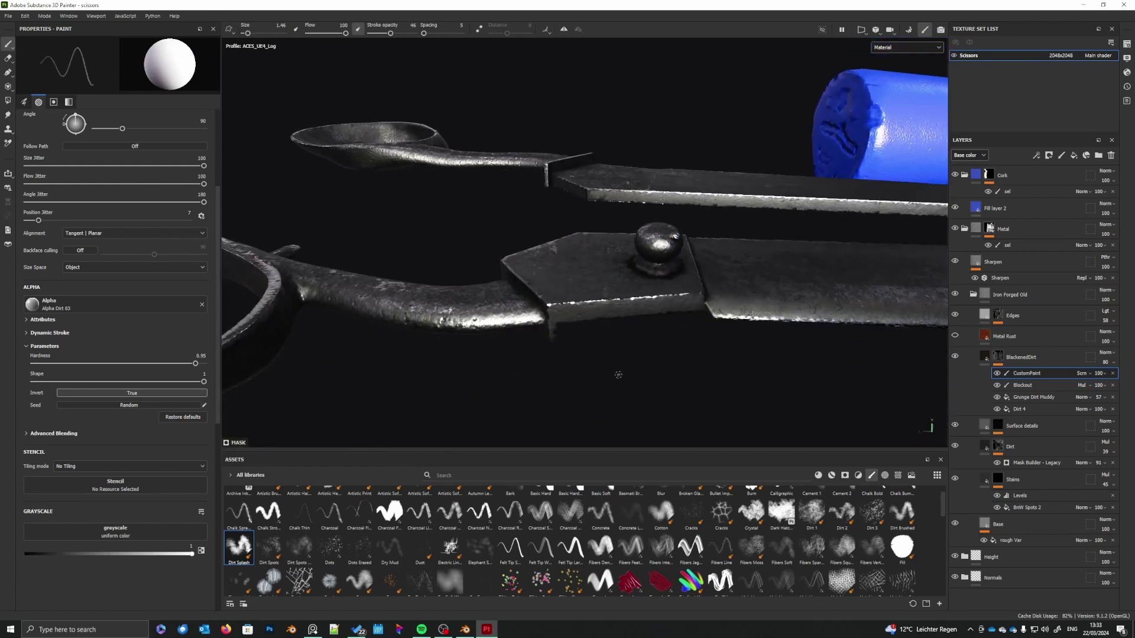
mouse_move(619, 375)
alt+mouse_down()
mouse_move(616, 425)
mouse_move(691, 421)
alt+mouse_up()
mouse_move(624, 409)
alt+mouse_down()
mouse_move(610, 402)
mouse_move(515, 210)
alt+mouse_up()
alt+middle_drag(589, 332, 619, 221)
alt+drag(619, 221, 663, 183)
alt+middle_drag(669, 219, 668, 304)
shift+right_drag(668, 307, 641, 331)
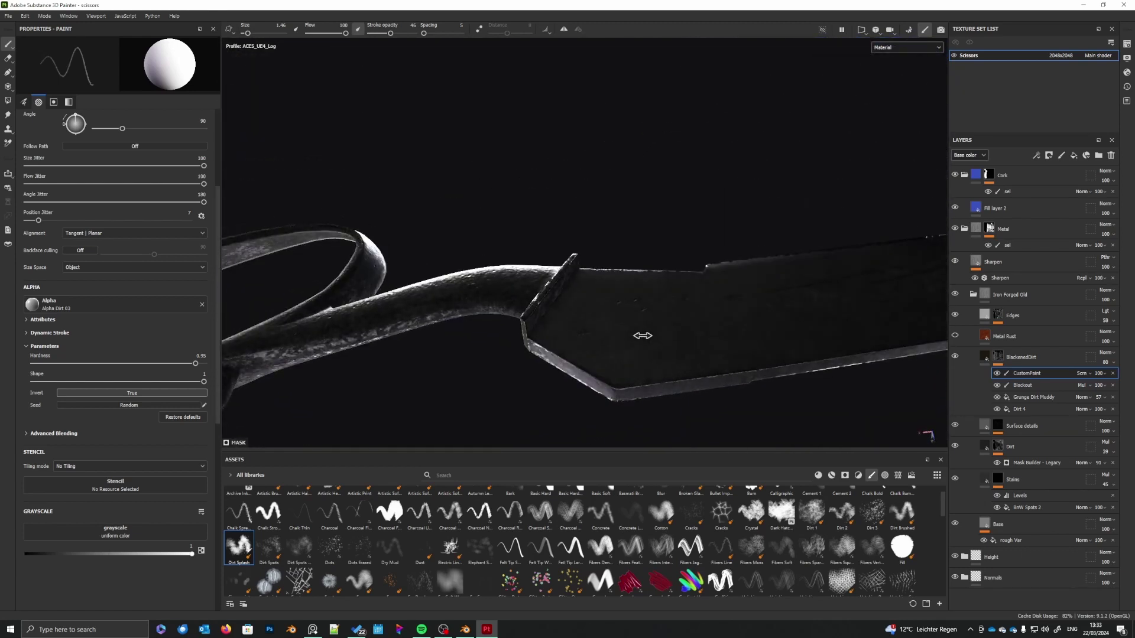
alt+drag(641, 332, 641, 289)
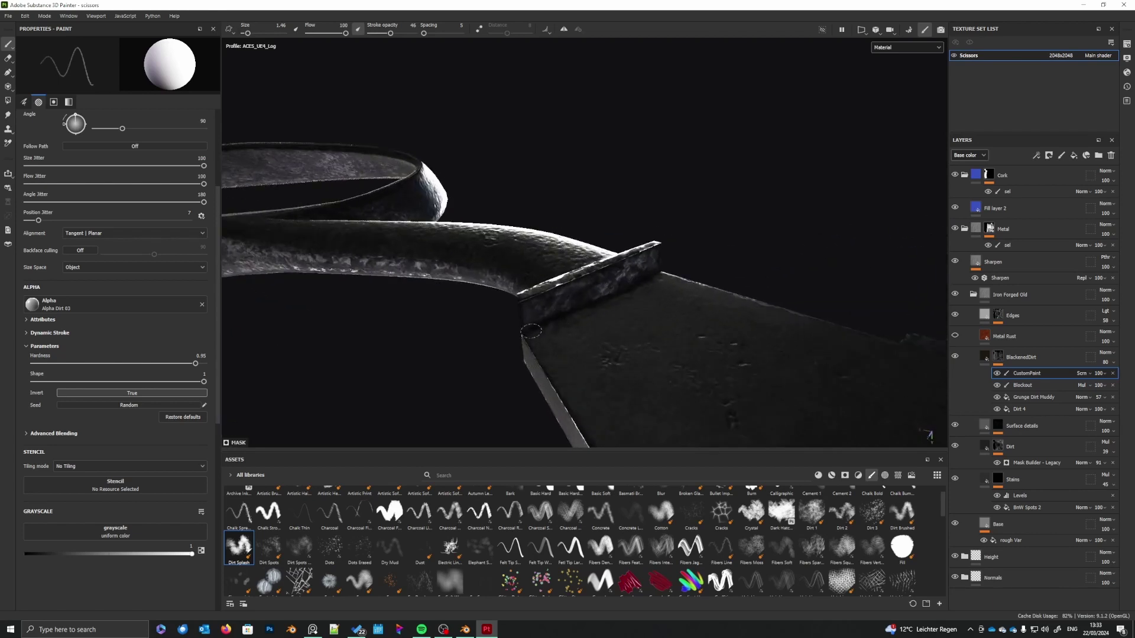
right_click(566, 331)
drag(596, 390, 600, 390)
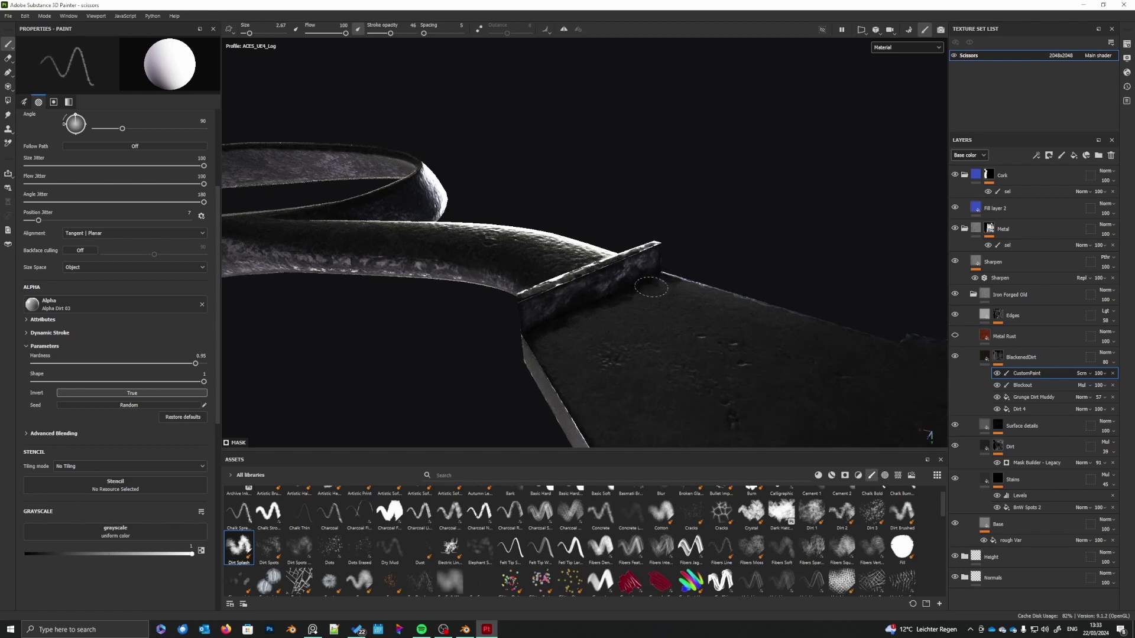
- Examine the handle, its joint and the flange on the wide blade's reverse side from several angles
alt+drag(714, 288, 667, 357)
alt+drag(647, 297, 733, 349)
scroll(656, 321, up, 3)
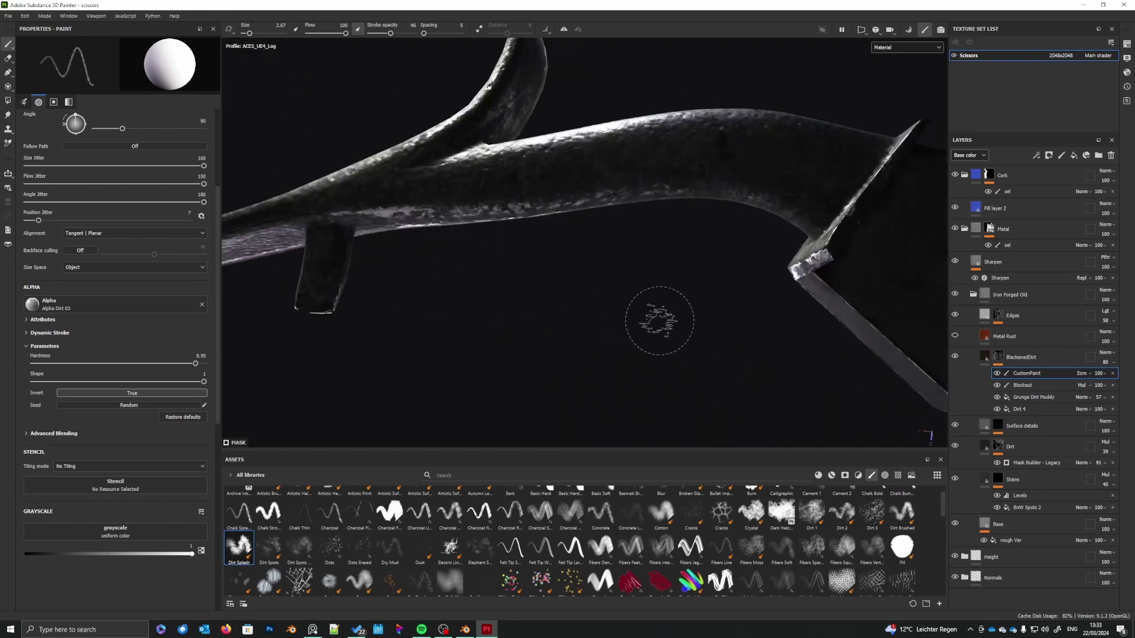
alt+drag(589, 317, 703, 308)
scroll(719, 315, down, 3)
alt+middle_drag(703, 308, 568, 306)
scroll(597, 313, down, 4)
mouse_move(568, 306)
alt+mouse_down()
mouse_move(446, 367)
mouse_move(558, 290)
mouse_move(606, 274)
mouse_move(595, 284)
mouse_move(626, 337)
alt+mouse_up()
right_click(605, 273)
click(567, 313)
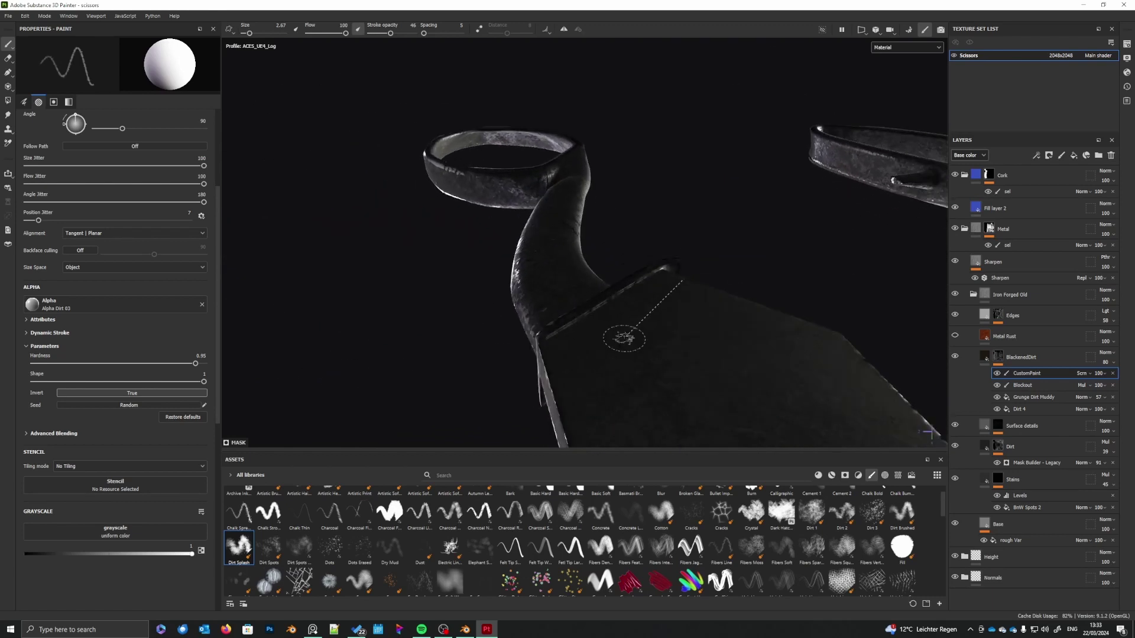
- Relight the reverse side and refine the dirt along the flange's crease with brush sizes 1.26 and 2.27
shift+right_drag(626, 337, 710, 344)
right_click(719, 343)
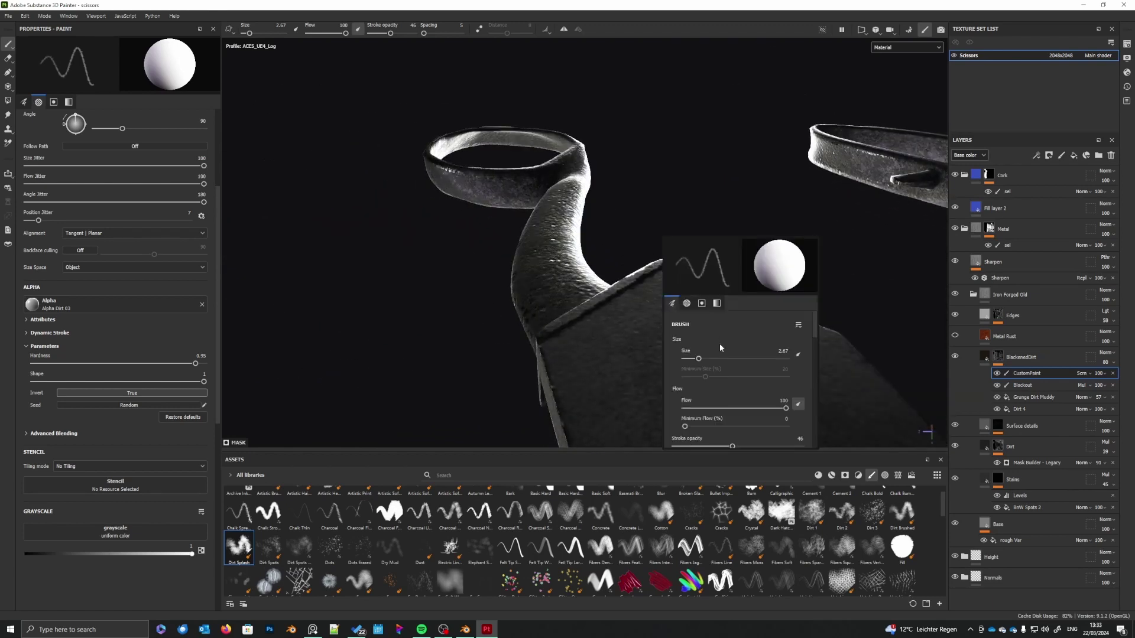
drag(694, 361, 692, 361)
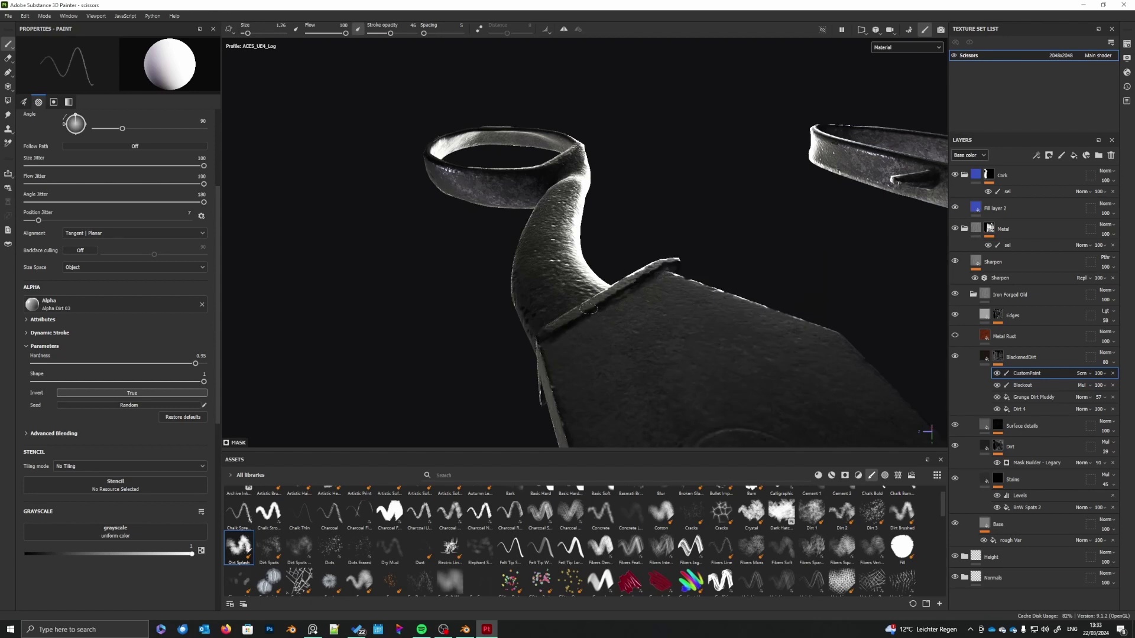
right_click(639, 285)
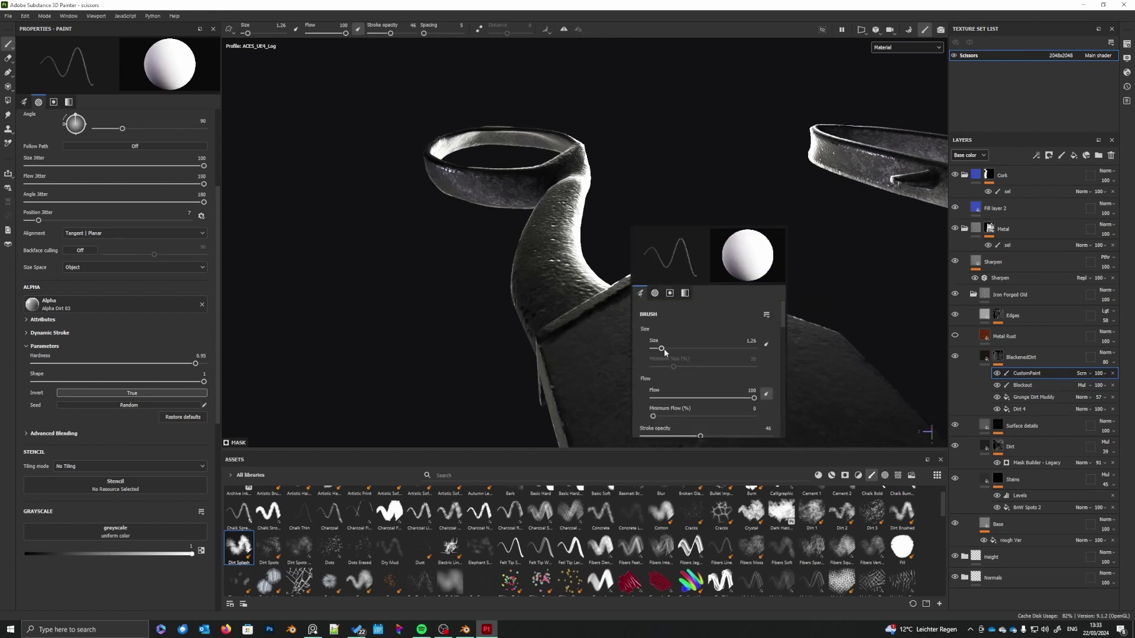
drag(664, 349, 667, 349)
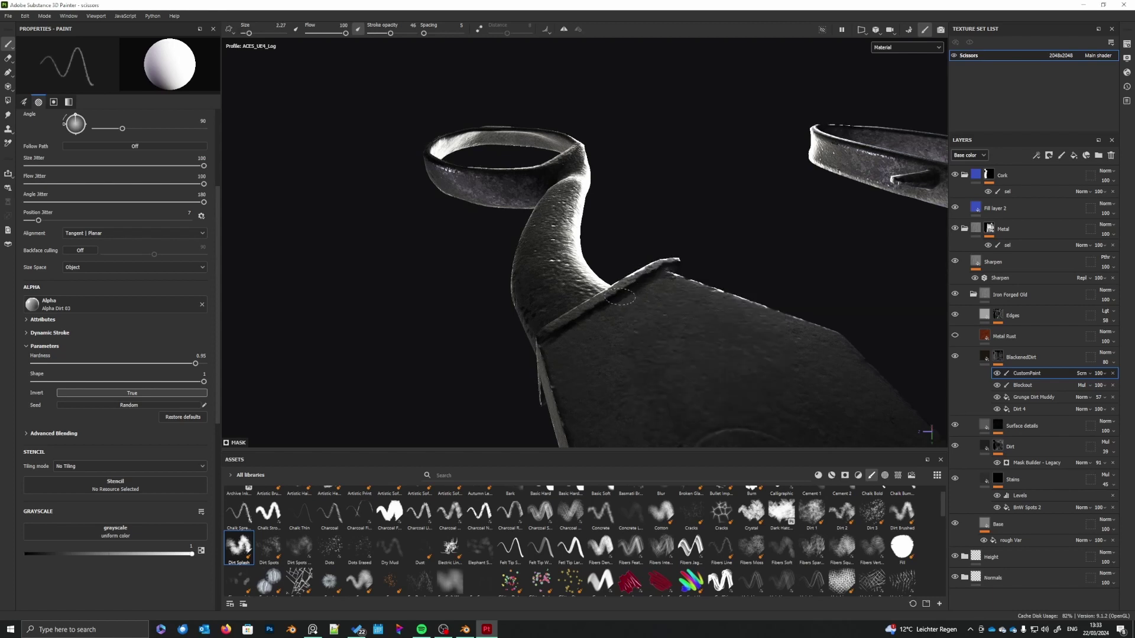
- Paint fine white-mask dirt around the circular groove on the blade's reverse side, using brush size 0.75
mouse_move(577, 362)
alt+mouse_down()
mouse_move(601, 327)
mouse_move(773, 350)
mouse_move(654, 329)
mouse_move(662, 324)
mouse_move(645, 346)
alt+mouse_up()
scroll(665, 335, up, 4)
scroll(660, 351, up, 3)
scroll(660, 351, down, 3)
right_click(672, 293)
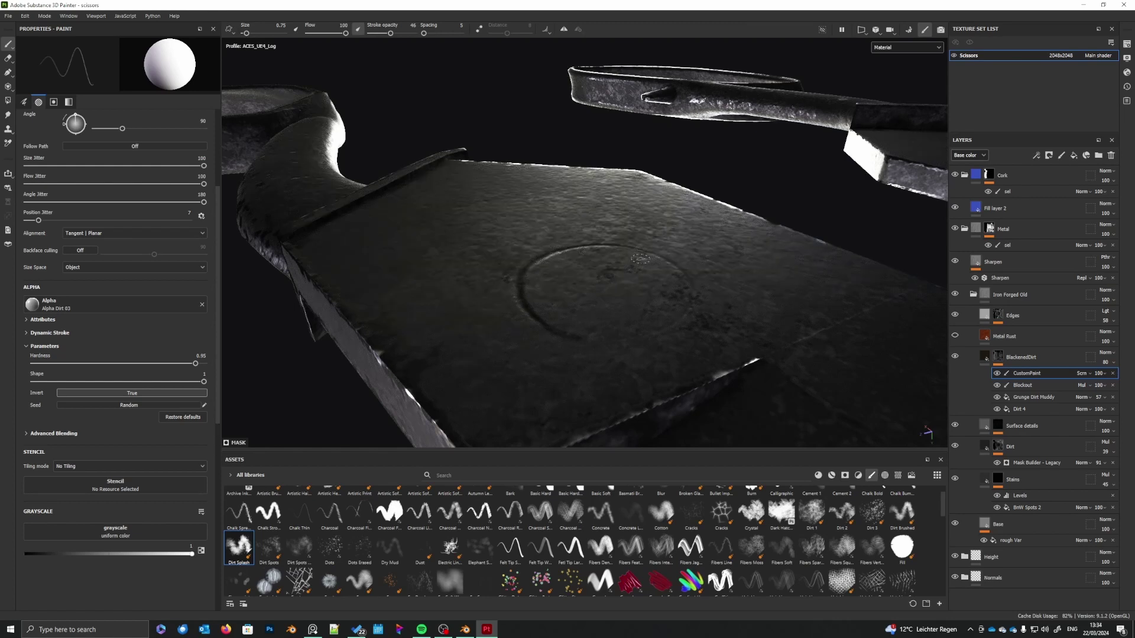
mouse_move(756, 323)
alt+mouse_down()
mouse_move(753, 312)
mouse_move(681, 305)
alt+mouse_up()
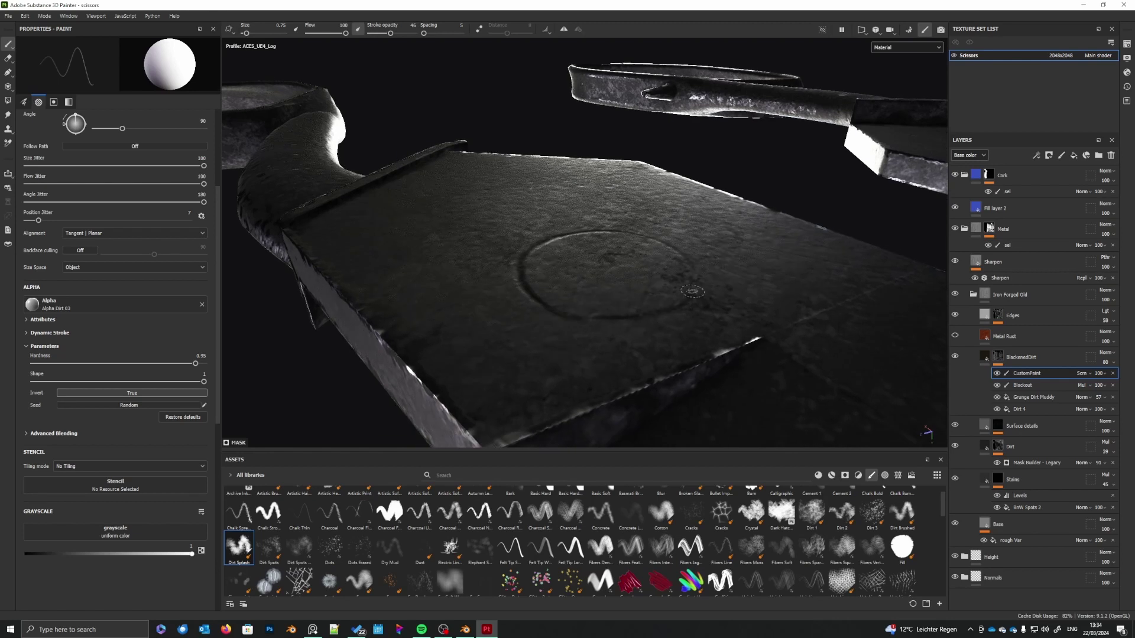
scroll(679, 310, down, 3)
alt+drag(687, 242, 688, 271)
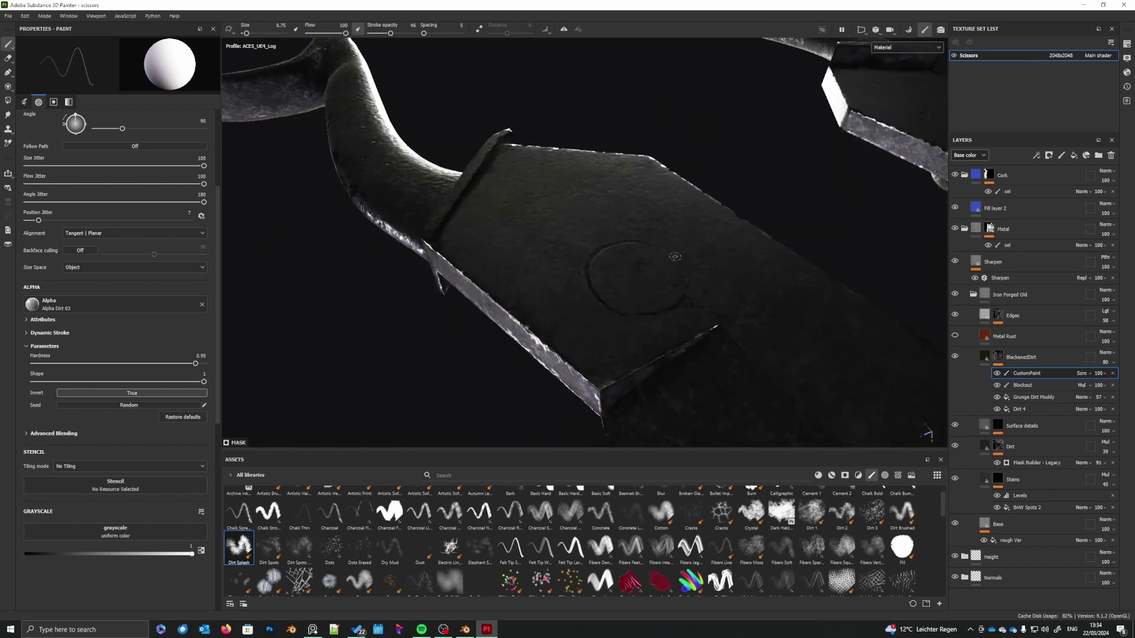
- Refine the dirt around the circular groove by alternating between black and white paint
key(x)
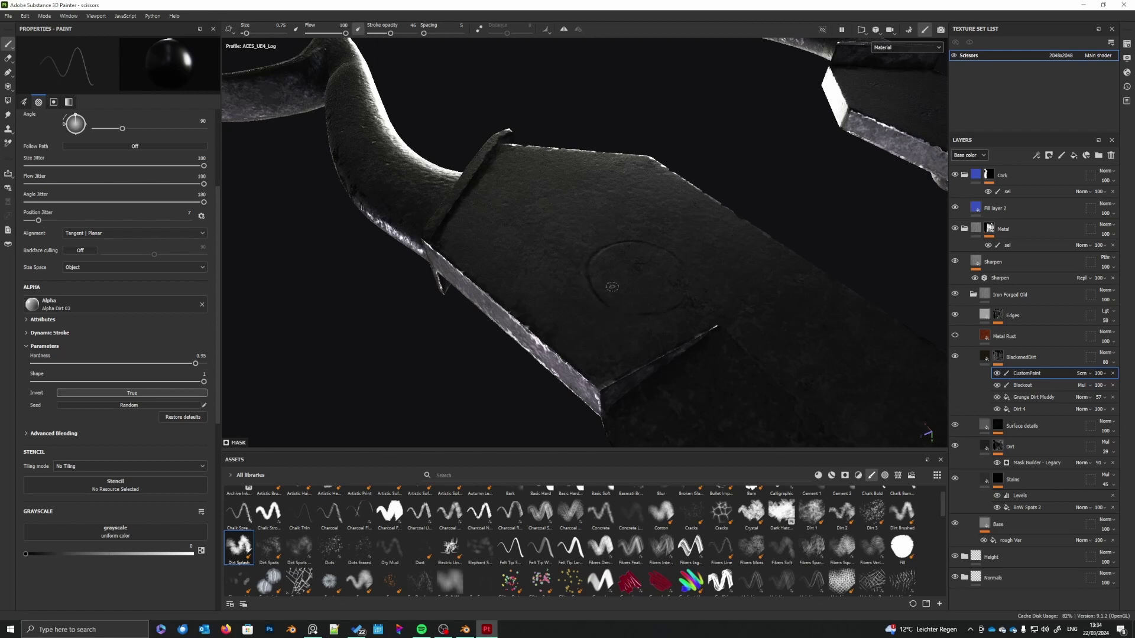
key(x)
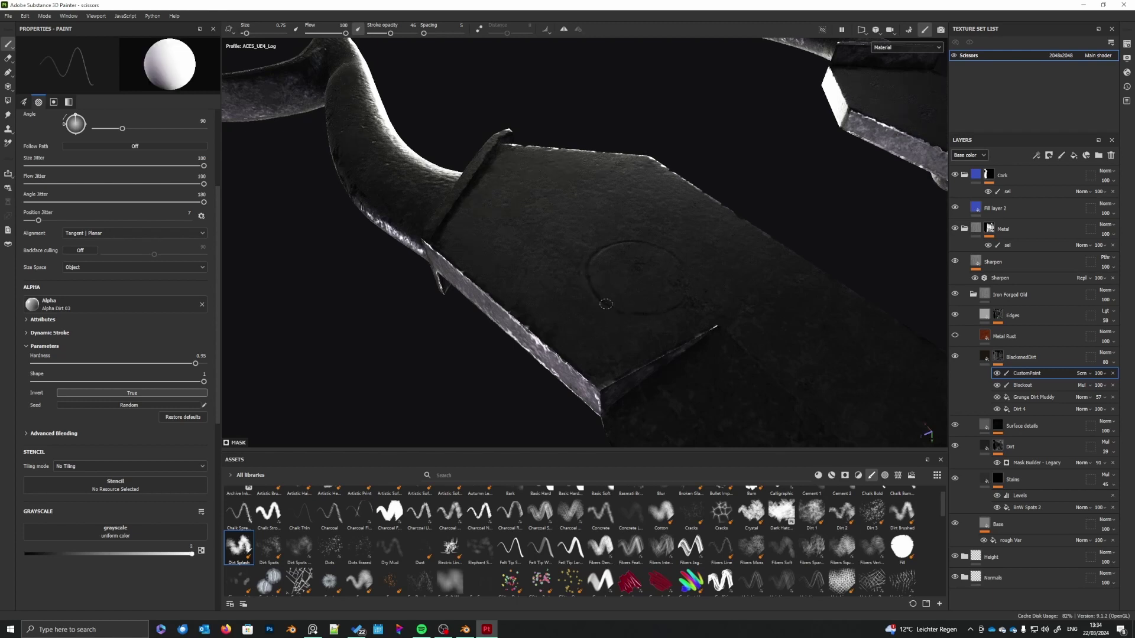
key(x)
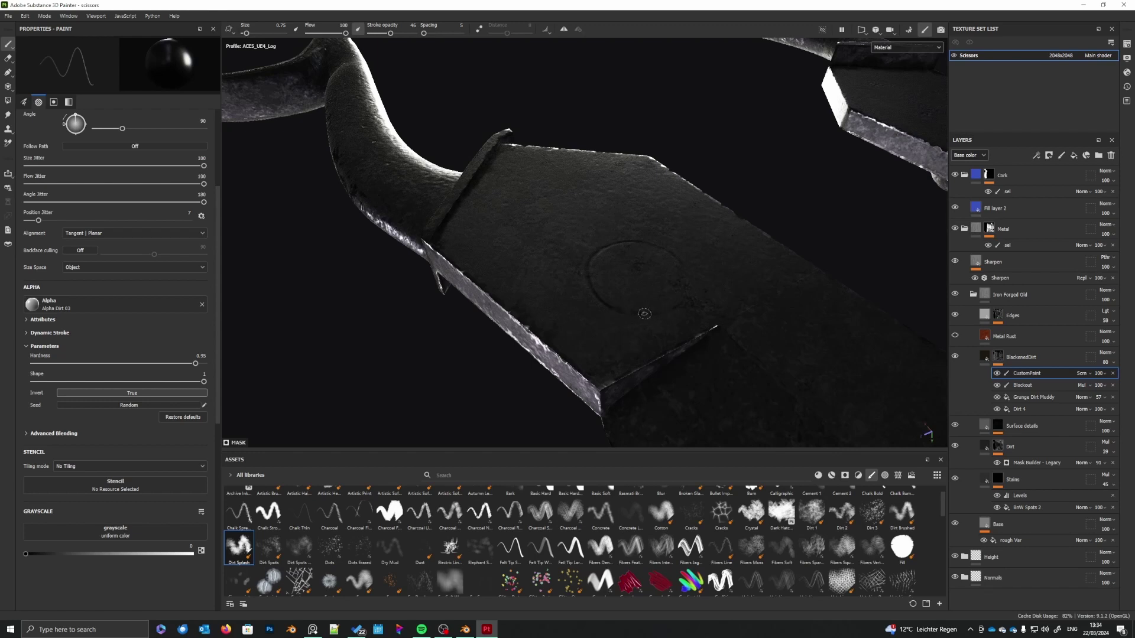
scroll(660, 329, down, 1)
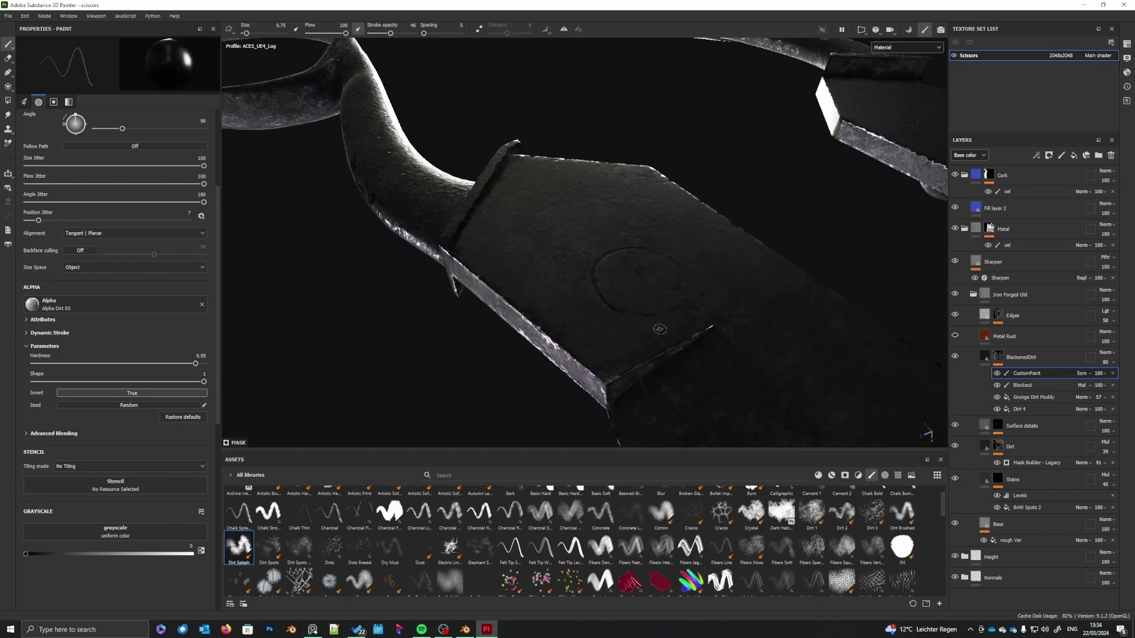
- Paint white-mask dirt along the flange's crease on the blade without the knob, using brush sizes 2.27 and 3.4
mouse_move(666, 289)
alt+mouse_down()
mouse_move(605, 314)
mouse_move(656, 314)
mouse_move(604, 306)
mouse_move(598, 283)
mouse_move(687, 119)
mouse_move(651, 314)
mouse_move(697, 158)
mouse_move(615, 254)
mouse_move(585, 269)
alt+mouse_up()
right_click(577, 353)
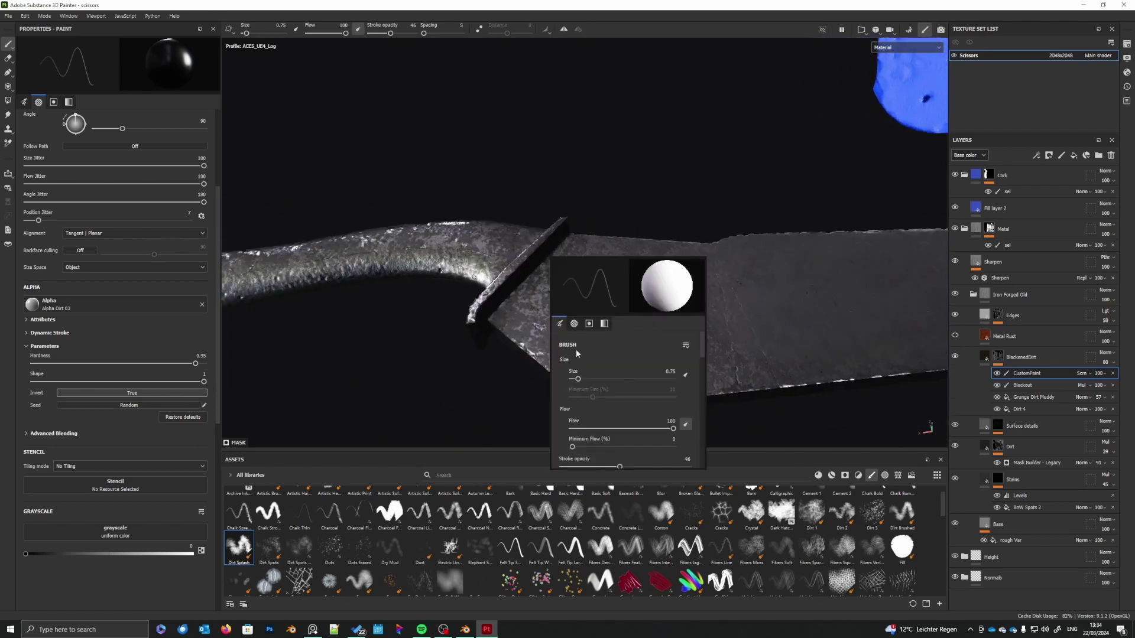
drag(579, 380, 586, 380)
key(x)
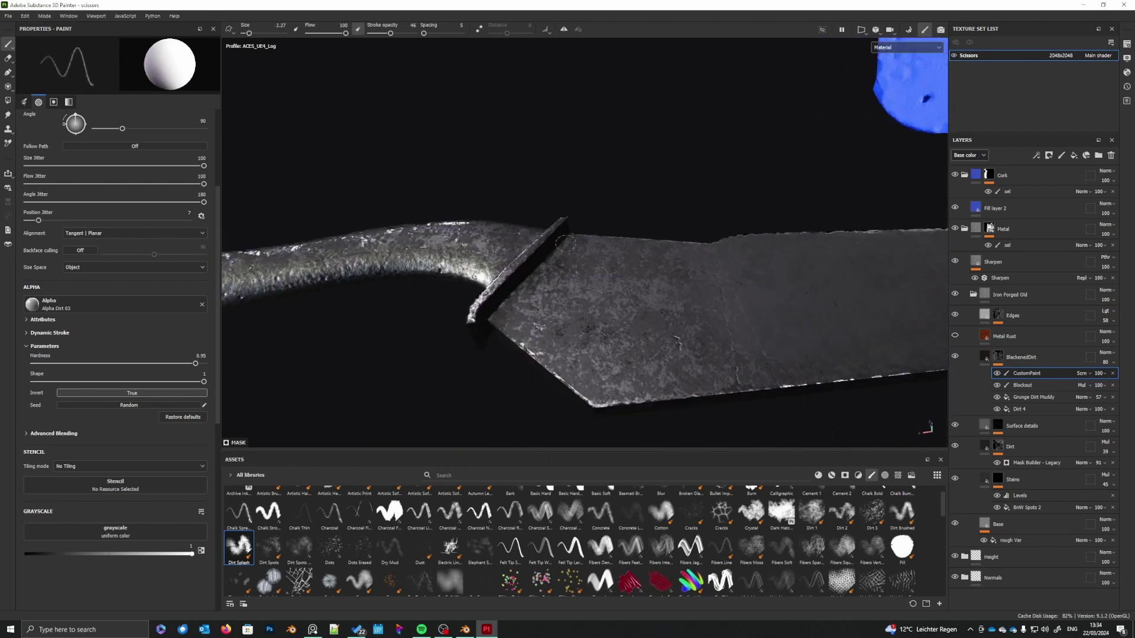
right_click(521, 290)
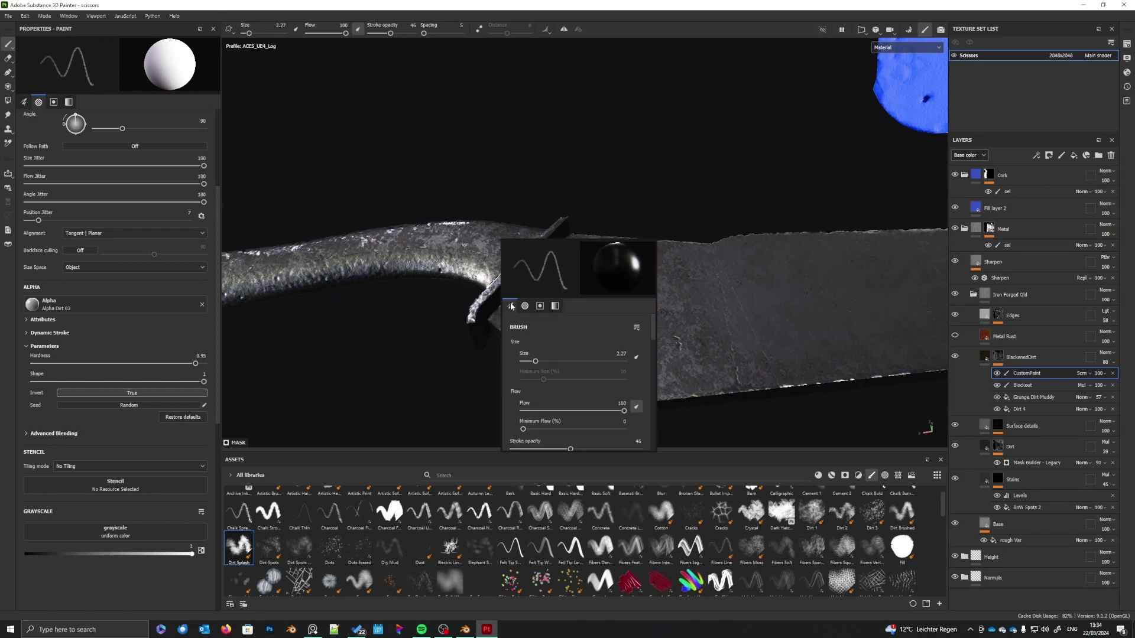
drag(536, 363, 539, 362)
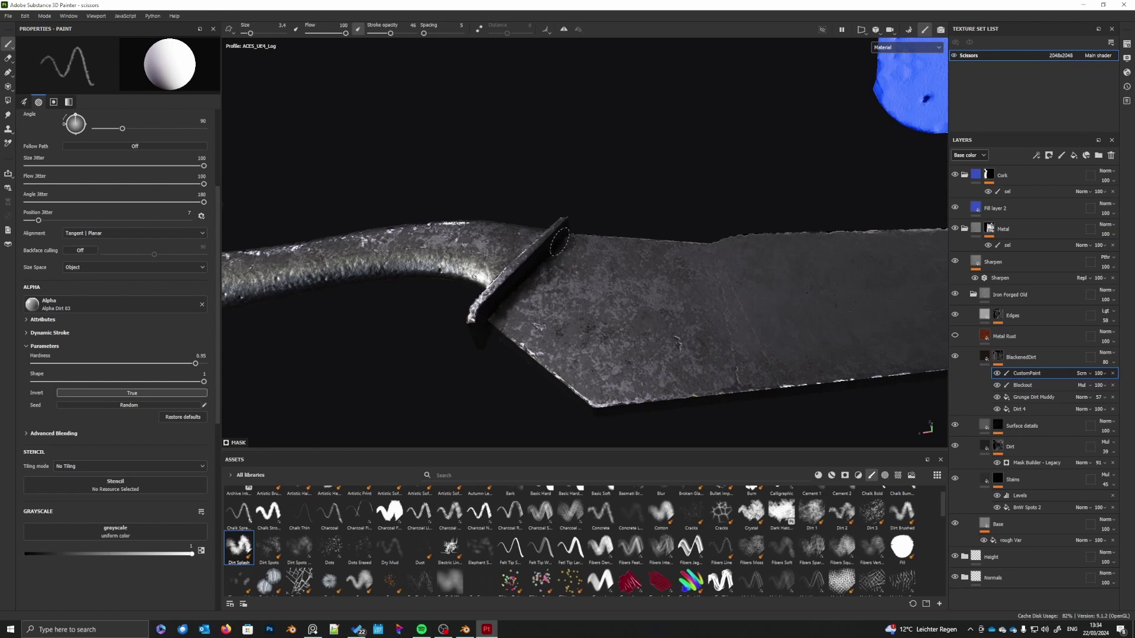
- Add dirt where the handle meets the flange on the blade without the knob
alt+drag(559, 241, 765, 296)
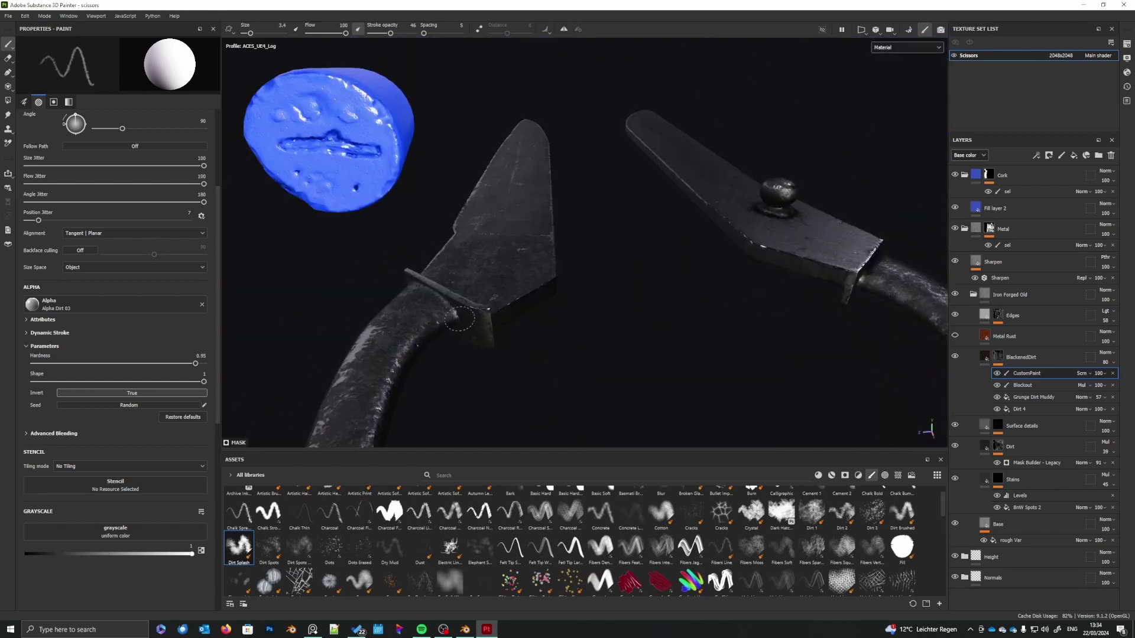
alt+drag(517, 342, 552, 333)
mouse_move(599, 303)
mouse_down()
mouse_move(578, 318)
mouse_move(597, 310)
mouse_up()
alt+right_drag(547, 335, 489, 322)
mouse_move(489, 321)
alt+mouse_down()
mouse_move(599, 254)
mouse_move(544, 314)
mouse_move(558, 264)
mouse_move(578, 325)
mouse_move(515, 355)
mouse_move(276, 256)
alt+mouse_up()
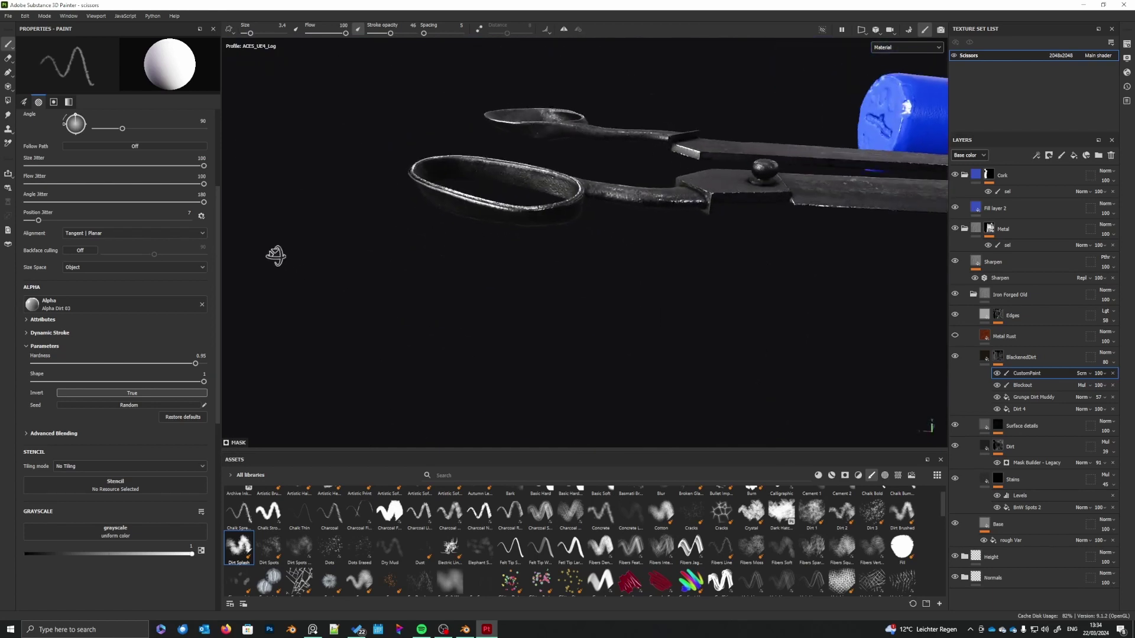
- Paint dirt into the joint between the handle and finger ring from several angles, using a brush size of about 7.7
alt+middle_drag(276, 256, 307, 278)
alt+right_drag(307, 277, 601, 228)
alt+drag(601, 228, 431, 256)
mouse_move(431, 255)
alt+middle_down()
mouse_move(507, 304)
mouse_move(574, 316)
alt+middle_up()
alt+drag(574, 316, 489, 286)
right_click(544, 271)
drag(577, 336, 584, 341)
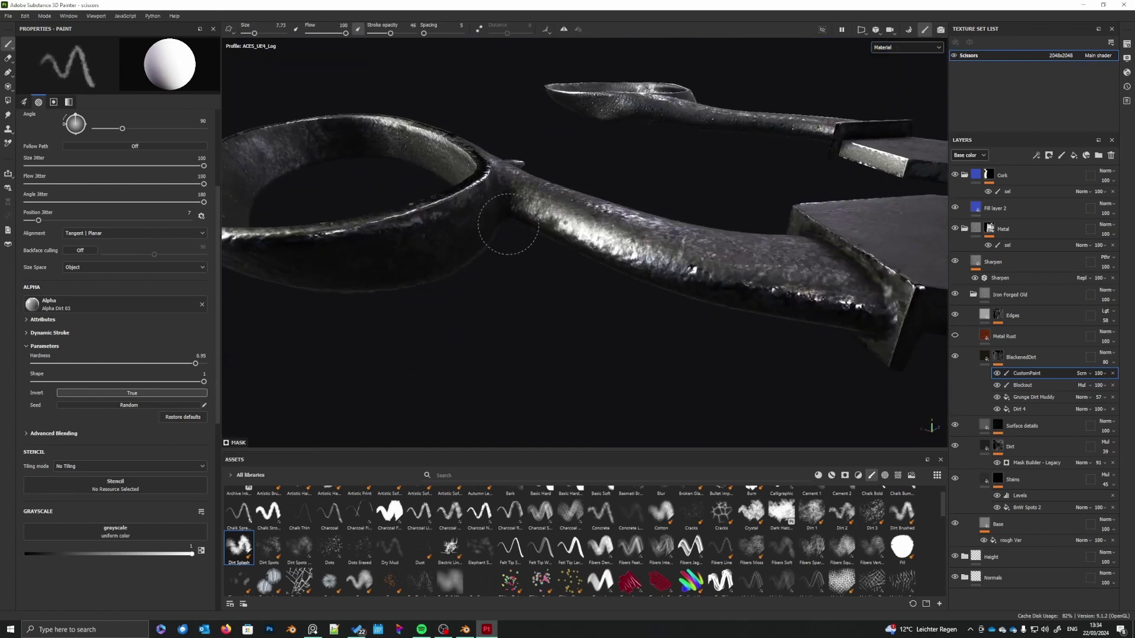
mouse_move(520, 286)
alt+mouse_down()
mouse_move(519, 185)
mouse_move(532, 317)
mouse_move(607, 150)
mouse_move(557, 342)
mouse_move(622, 335)
mouse_move(646, 367)
mouse_move(588, 375)
mouse_move(559, 236)
mouse_move(532, 300)
mouse_move(537, 335)
mouse_move(530, 283)
mouse_move(541, 246)
alt+mouse_up()
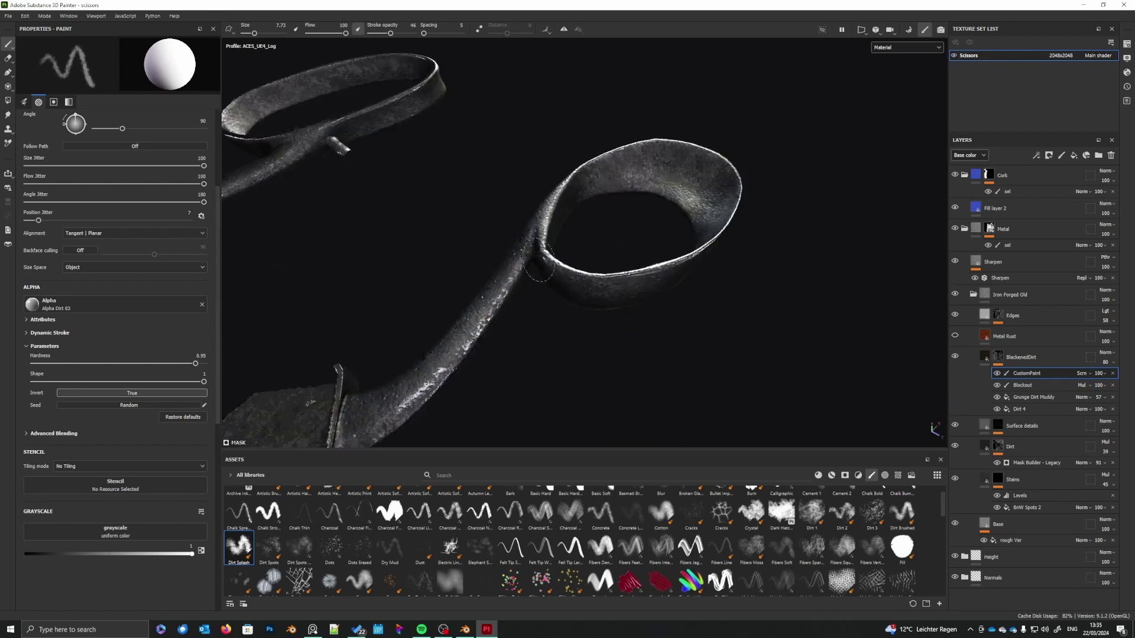
alt+drag(537, 317, 535, 290)
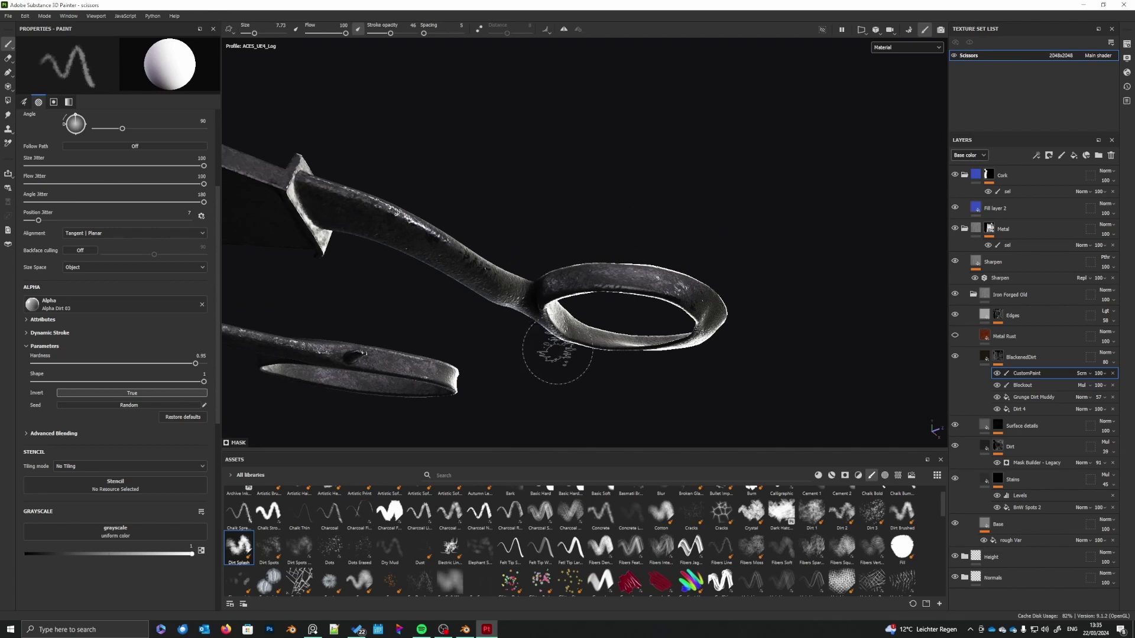
mouse_move(558, 351)
alt+mouse_down()
mouse_move(491, 431)
mouse_move(497, 388)
mouse_move(554, 335)
mouse_move(534, 345)
mouse_move(649, 398)
mouse_move(606, 436)
mouse_move(646, 412)
mouse_move(654, 223)
mouse_move(502, 322)
mouse_move(608, 287)
mouse_move(623, 322)
mouse_move(585, 304)
mouse_move(626, 343)
mouse_move(610, 261)
mouse_move(595, 353)
mouse_move(576, 332)
mouse_move(667, 248)
mouse_move(621, 281)
mouse_move(560, 232)
mouse_move(656, 398)
mouse_move(665, 323)
mouse_move(663, 360)
mouse_move(585, 266)
mouse_move(679, 219)
mouse_move(651, 348)
mouse_move(416, 331)
mouse_move(601, 370)
mouse_move(586, 325)
mouse_move(548, 323)
mouse_move(601, 374)
mouse_move(591, 357)
mouse_move(593, 385)
alt+mouse_up()
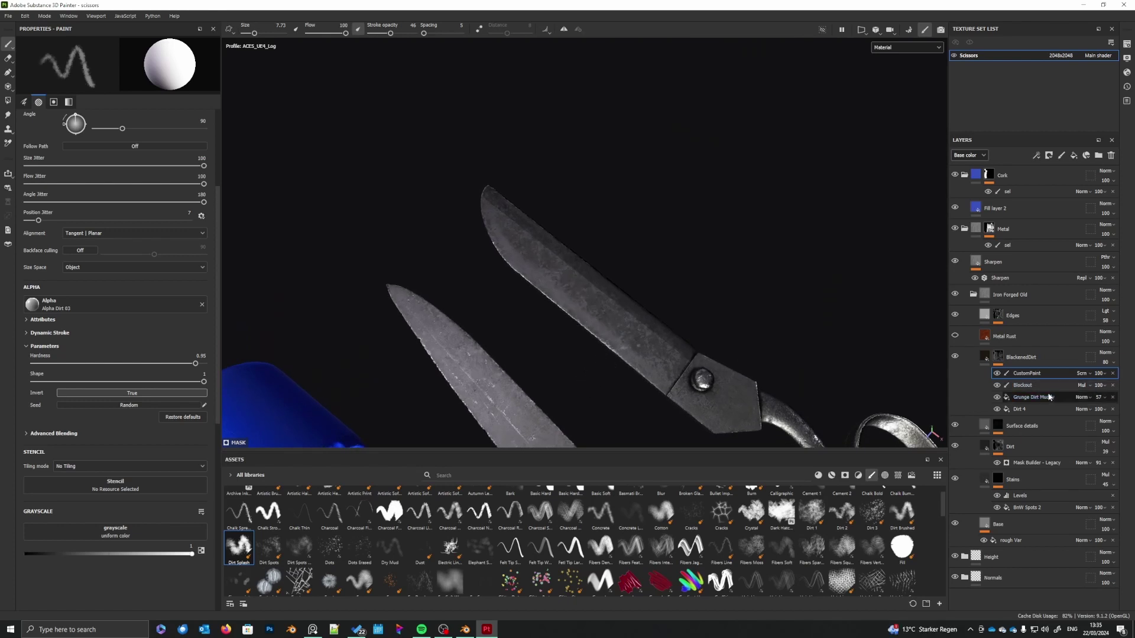
- Paint black on the Blockout effect to reduce dirt on the wide blade, lowering the brush size to 6.18
click(1023, 384)
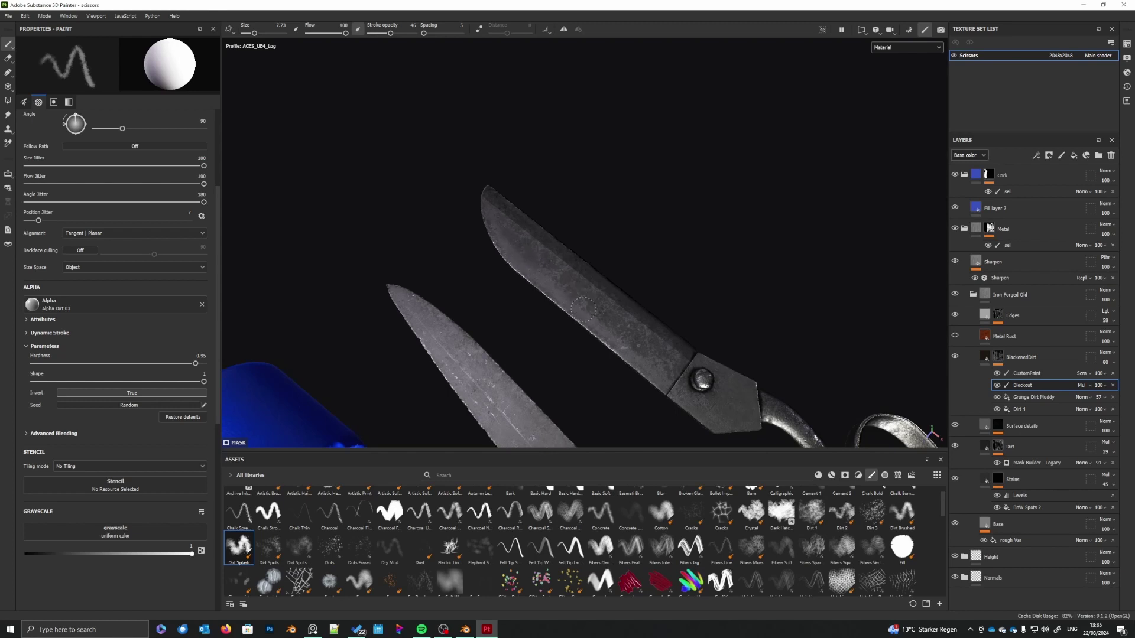
key(x)
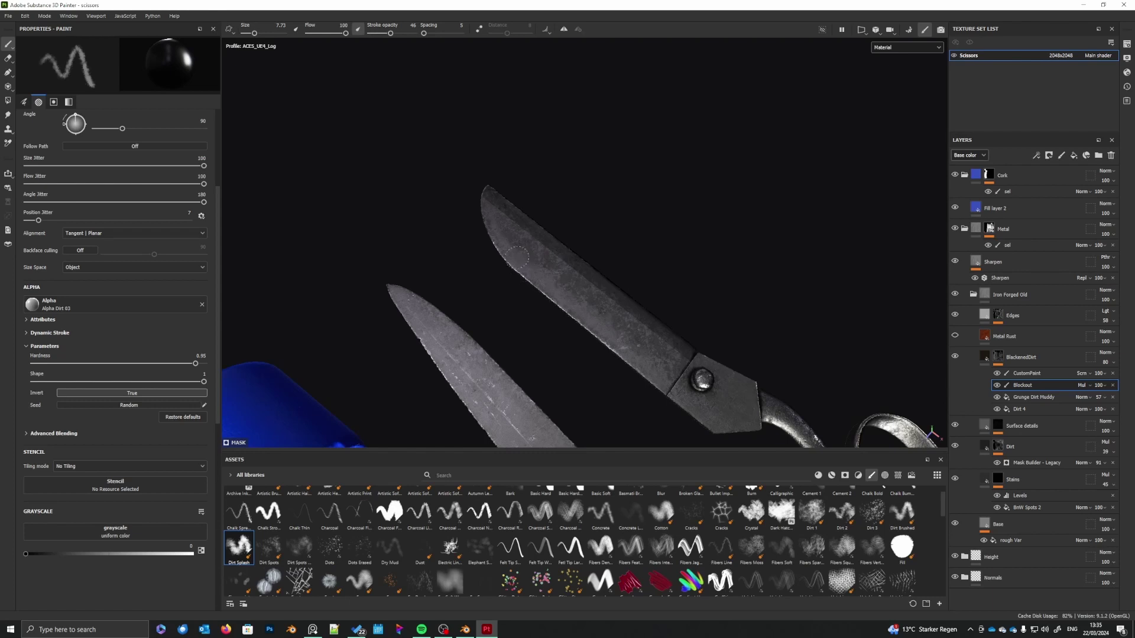
mouse_move(494, 214)
alt+mouse_down()
mouse_move(577, 400)
mouse_move(640, 329)
alt+mouse_up()
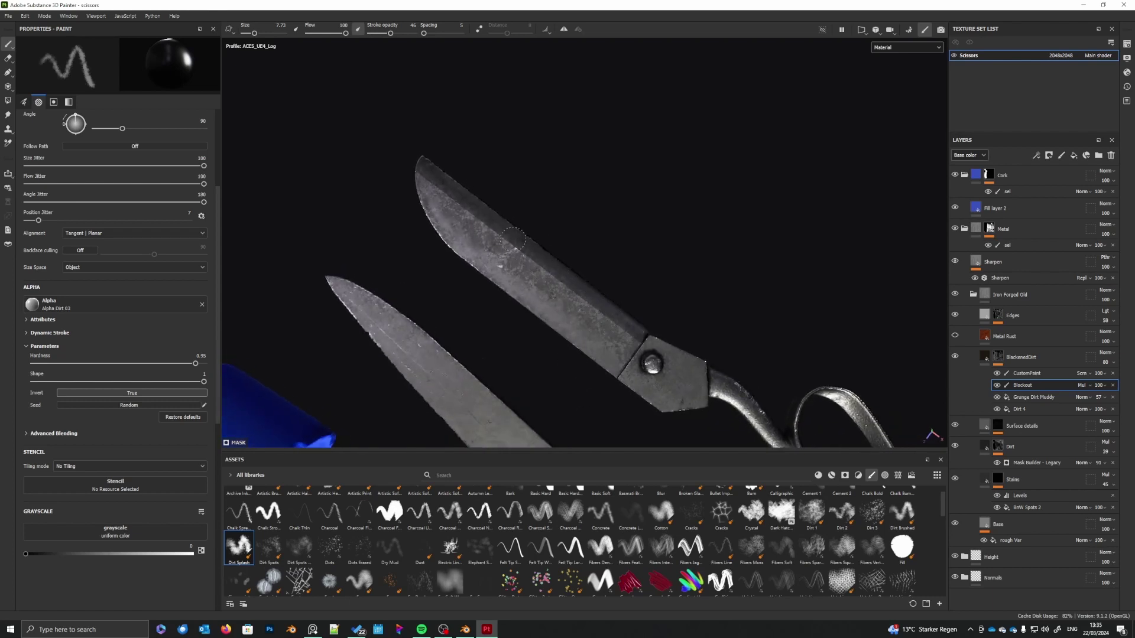
mouse_move(646, 344)
alt+mouse_down()
mouse_move(481, 324)
mouse_move(580, 373)
alt+mouse_up()
right_click(662, 377)
drag(678, 409, 674, 409)
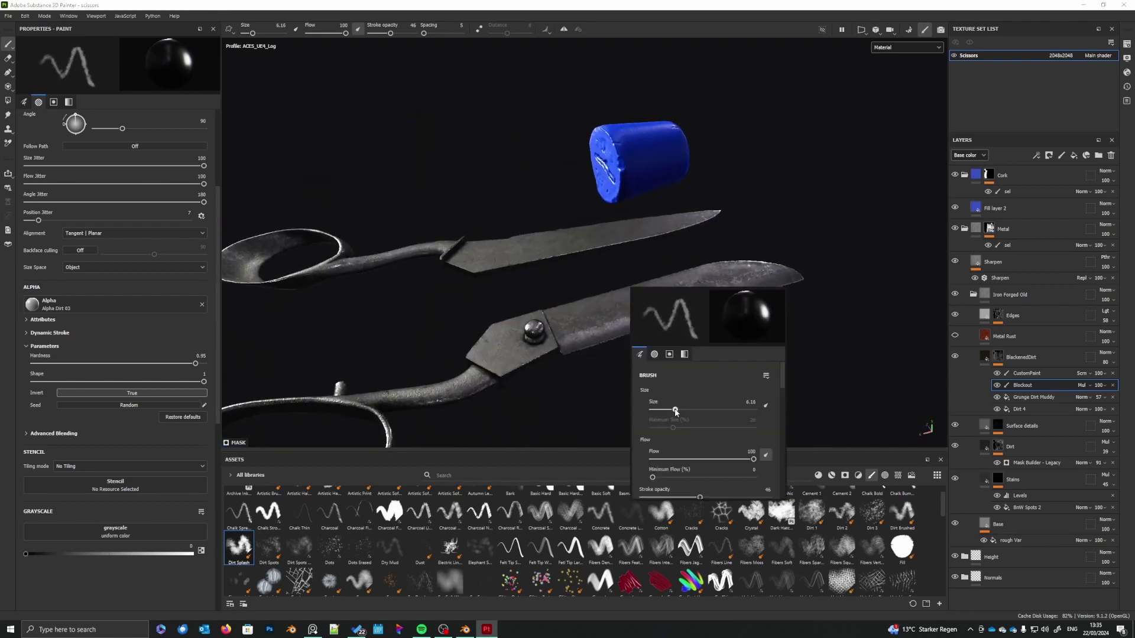
scroll(619, 365, up, 3)
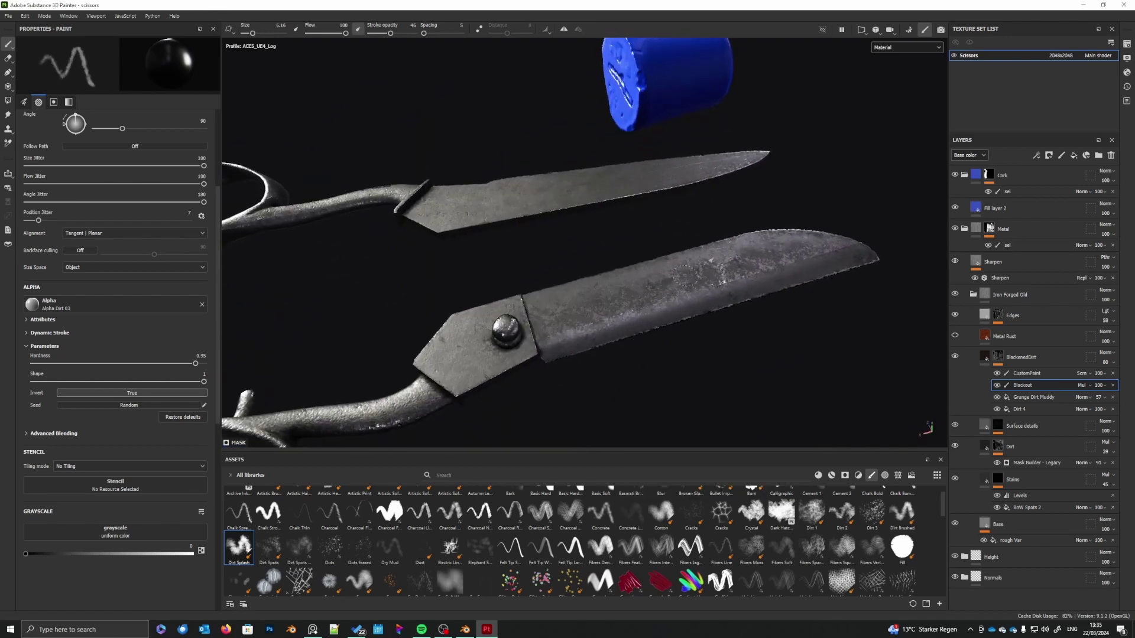
- Undo the overly strong dab and paint faint white-mask dirt spots on the pivot plate in CustomPaint at stroke opacity 22
key(x)
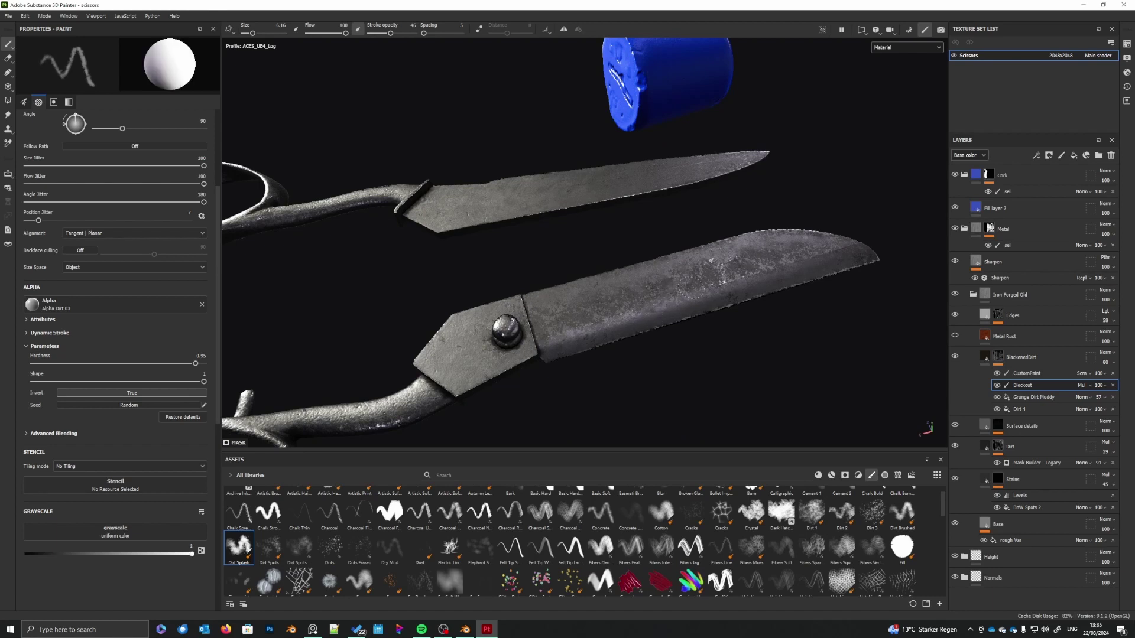
scroll(709, 332, down, 3)
mouse_move(584, 384)
alt+mouse_down()
mouse_move(674, 418)
mouse_move(648, 398)
mouse_move(633, 420)
mouse_move(526, 353)
alt+mouse_up()
scroll(631, 386, up, 3)
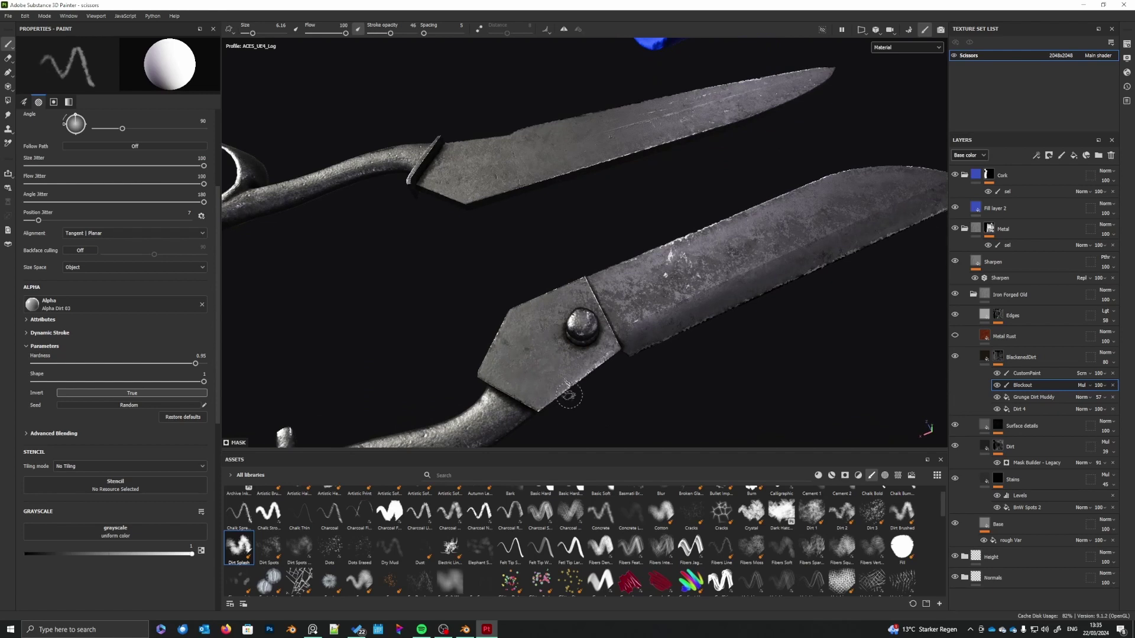
click(1034, 374)
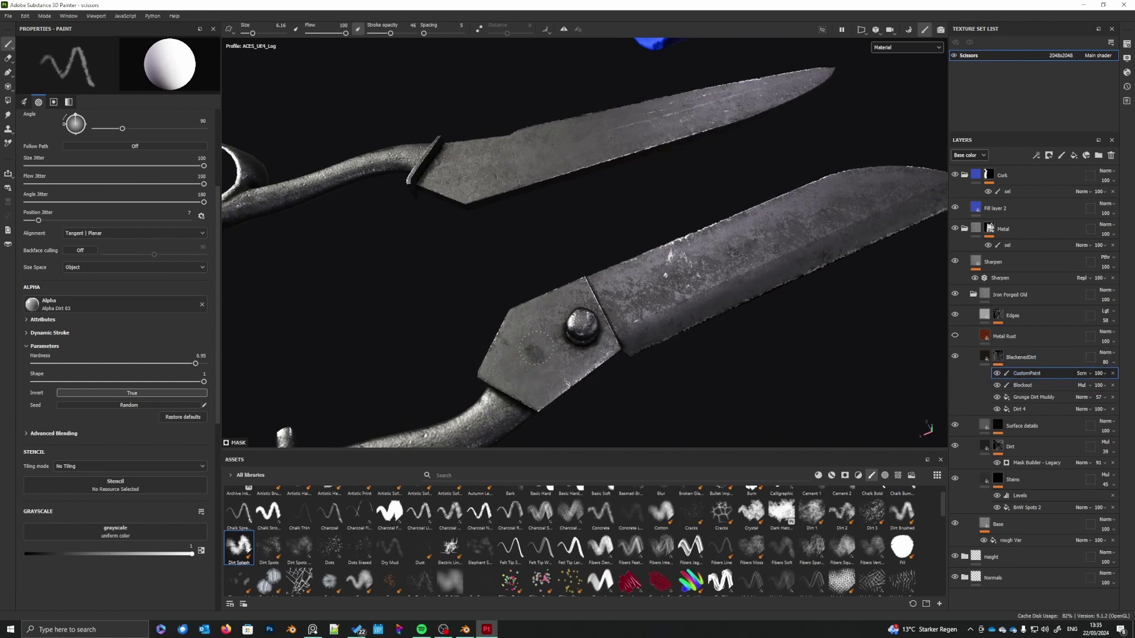
key(ctrl+z)
drag(391, 33, 380, 33)
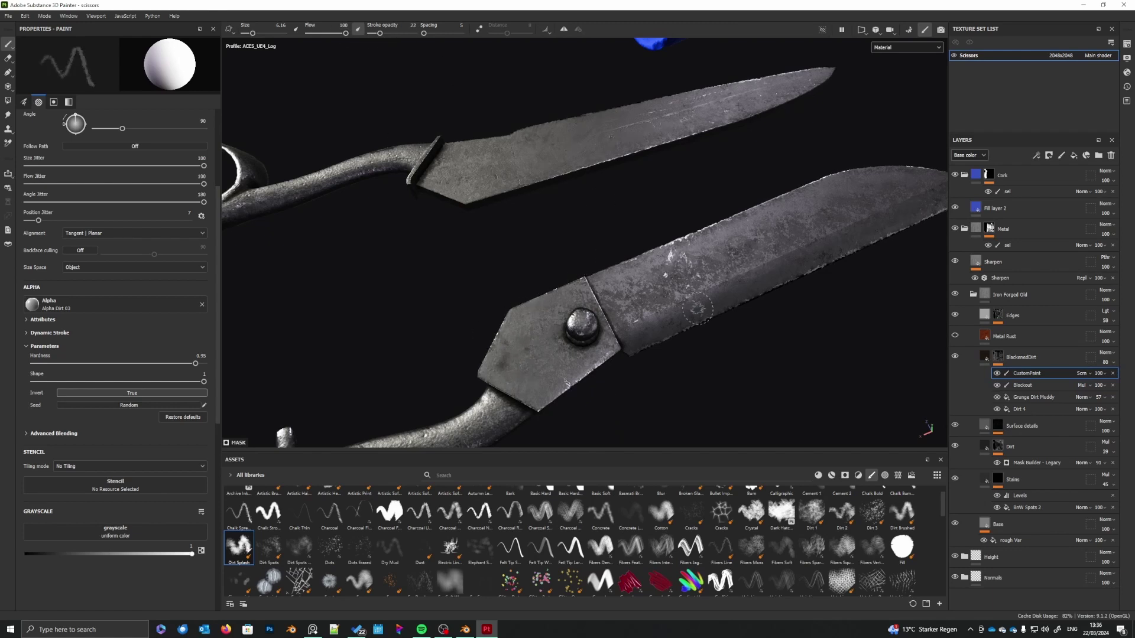
scroll(698, 308, down, 3)
mouse_move(683, 326)
alt+mouse_down()
mouse_move(701, 355)
mouse_move(719, 302)
mouse_move(685, 307)
alt+mouse_up()
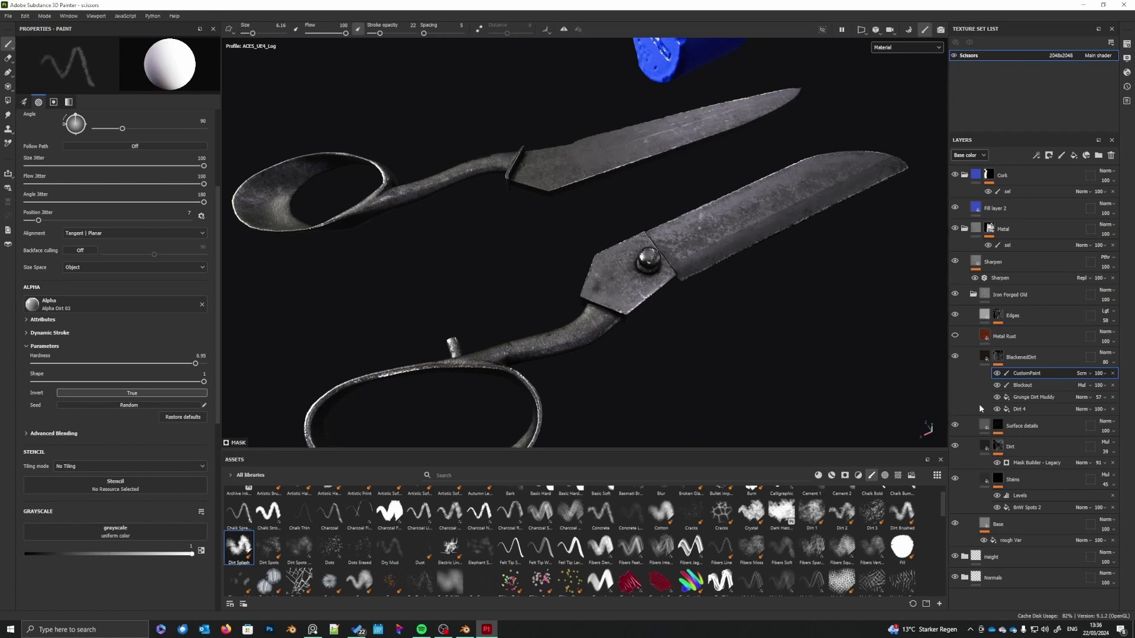
- Enable the height channel on the BlackenedDirt fill, set its height to -0.025, and check the surface under different lighting
click(985, 357)
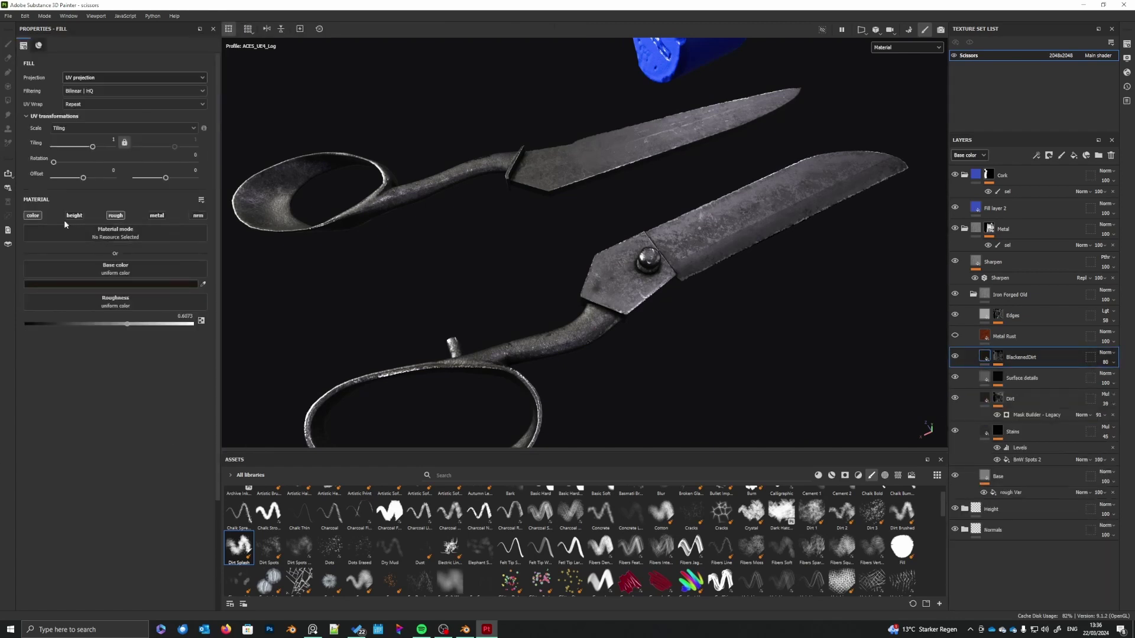
click(74, 216)
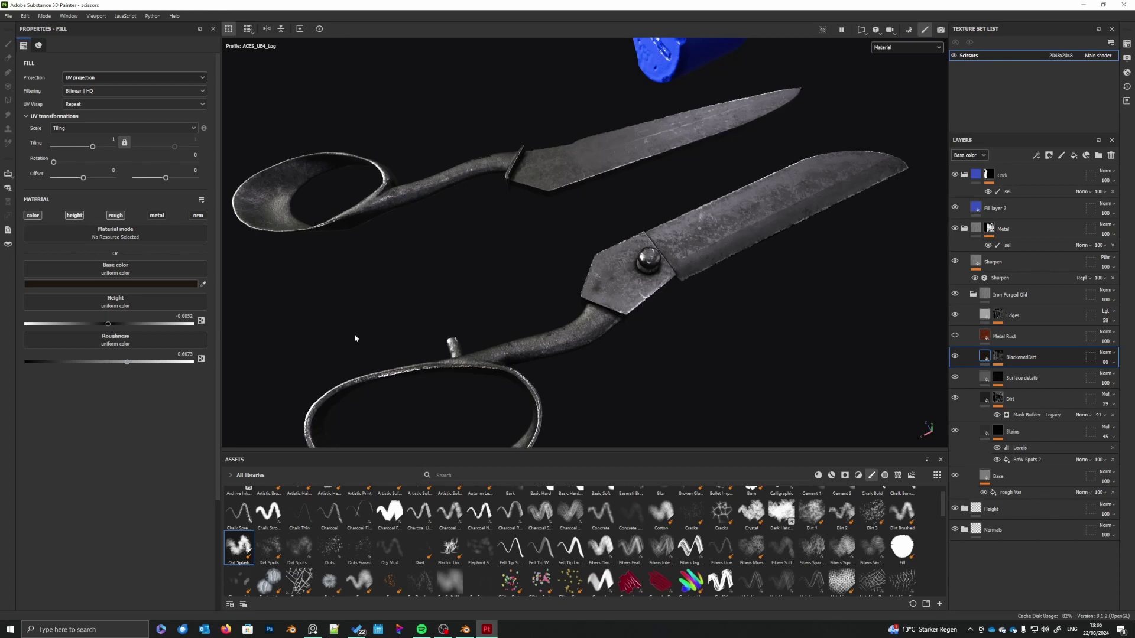
alt+right_drag(354, 339, 543, 336)
alt+drag(566, 339, 558, 367)
alt+right_drag(558, 368, 603, 360)
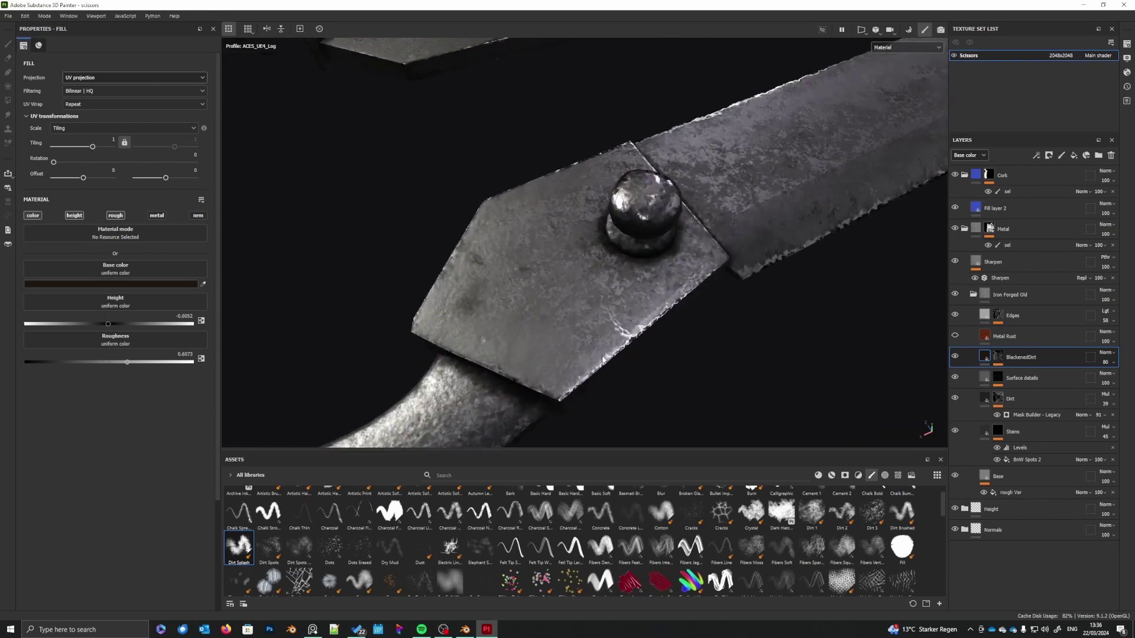
alt+drag(603, 359, 643, 341)
mouse_move(643, 341)
shift+right_down()
mouse_move(658, 351)
mouse_move(652, 360)
shift+right_up()
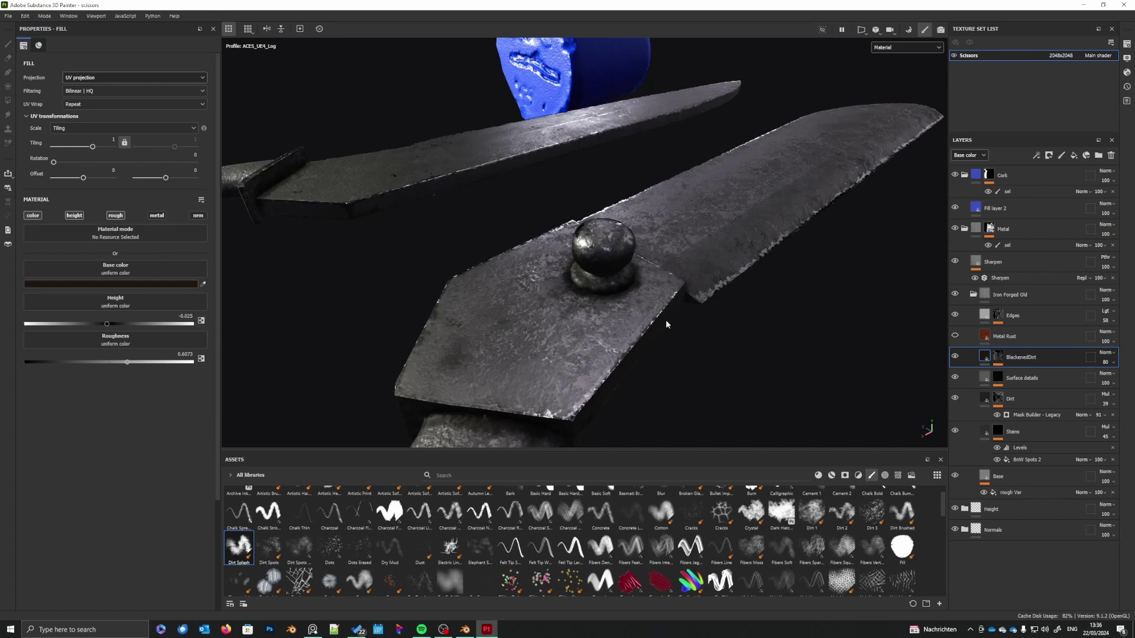
mouse_move(666, 320)
alt+mouse_down()
mouse_move(646, 381)
mouse_move(662, 333)
alt+mouse_up()
shift+right_drag(662, 333, 690, 338)
mouse_move(673, 342)
alt+mouse_down()
mouse_move(601, 382)
mouse_move(734, 408)
mouse_move(741, 444)
mouse_move(610, 411)
mouse_move(608, 384)
mouse_move(709, 394)
alt+mouse_up()
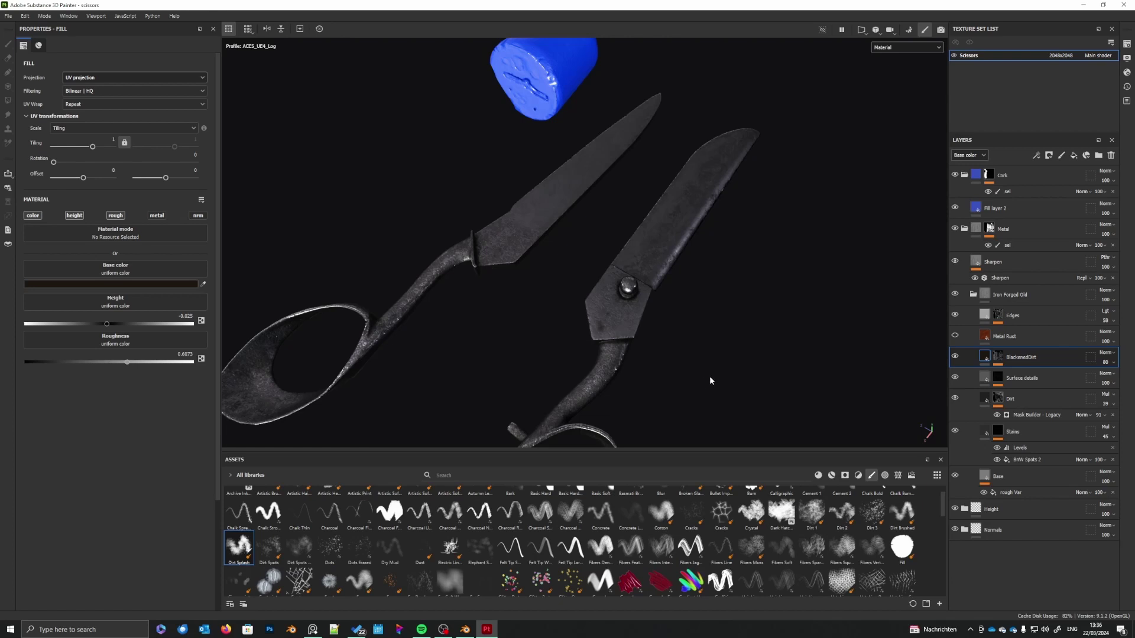
scroll(679, 363, up, 5)
mouse_move(673, 365)
alt+mouse_down()
mouse_move(611, 388)
mouse_move(628, 331)
mouse_move(658, 298)
mouse_move(605, 335)
alt+mouse_up()
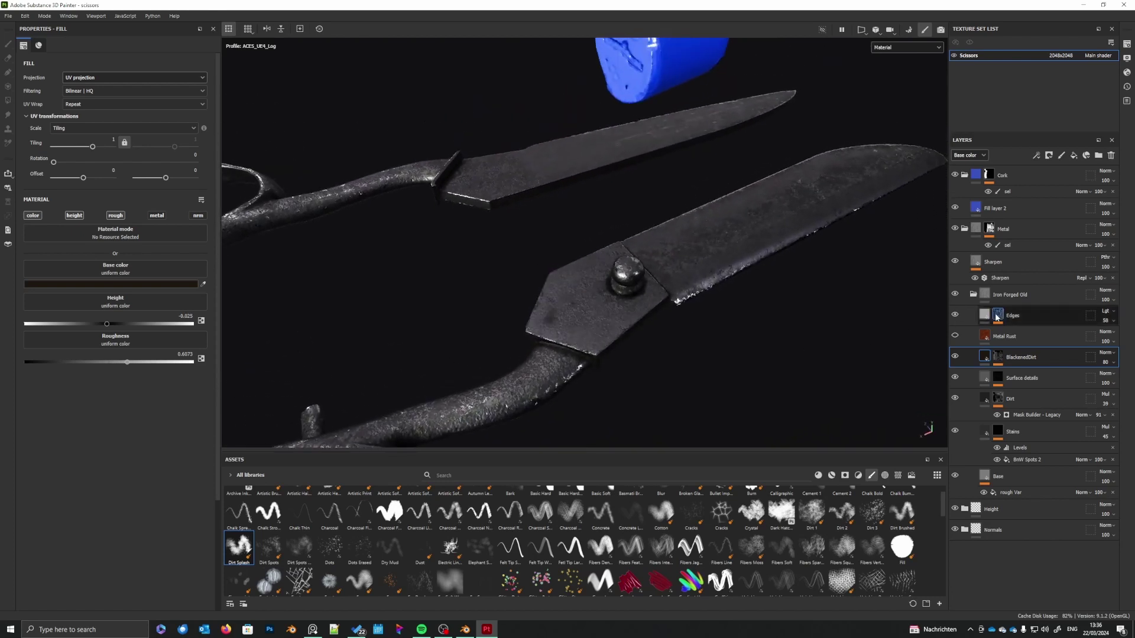
- Show the Metal Rust layer and switch its fill to tri-planar projection
click(955, 335)
click(1023, 336)
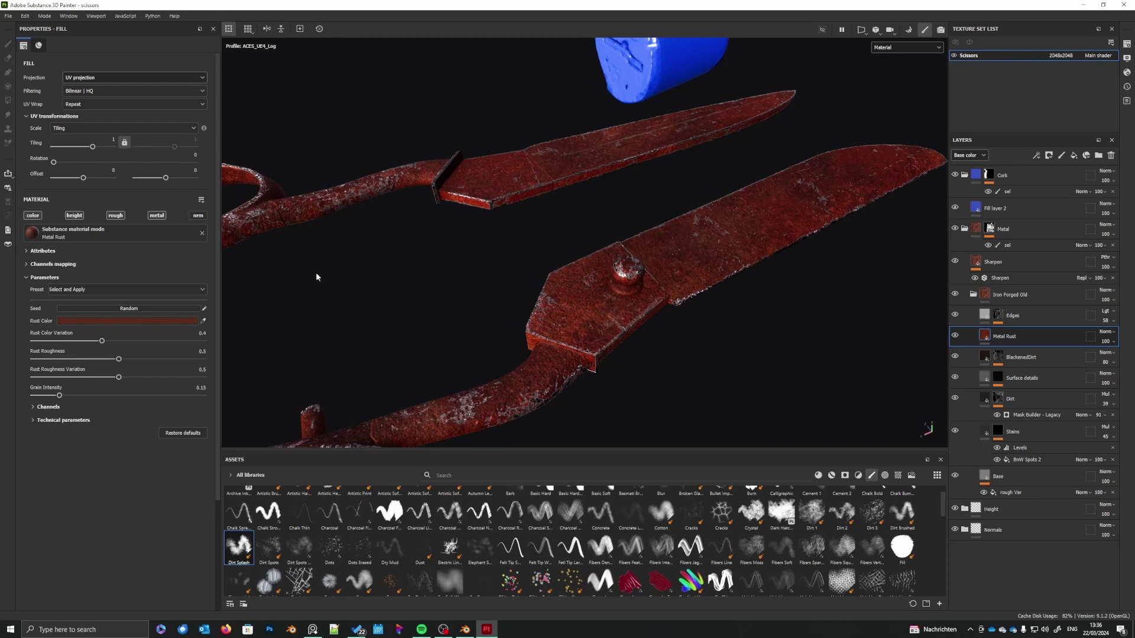
click(122, 77)
click(91, 107)
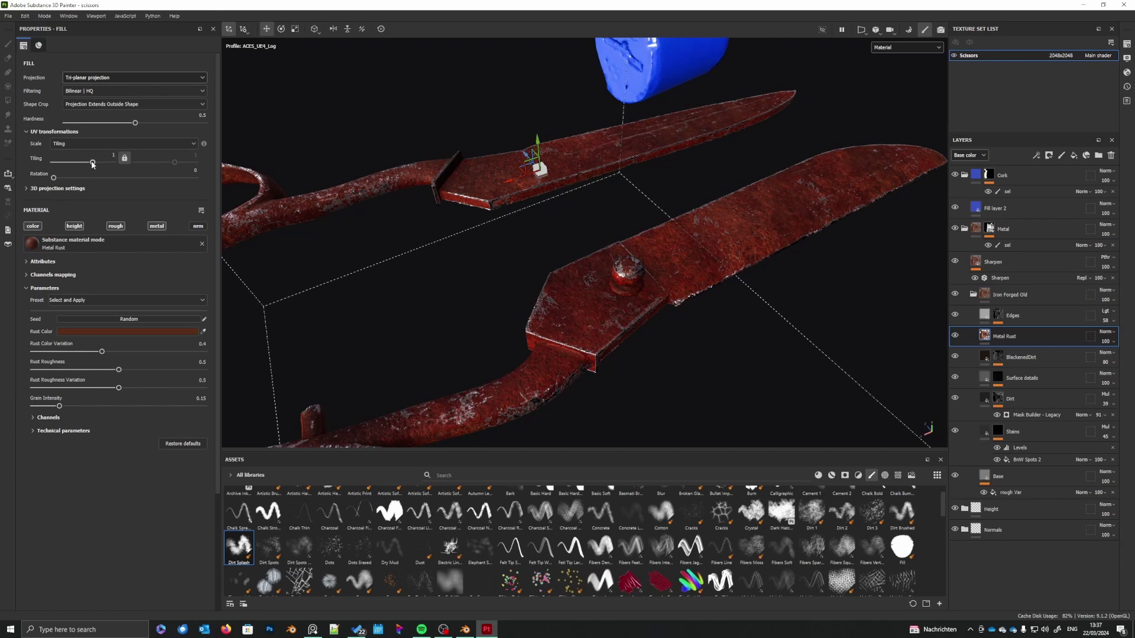
- Set the Metal Rust fill's tiling to 5
drag(91, 165, 98, 165)
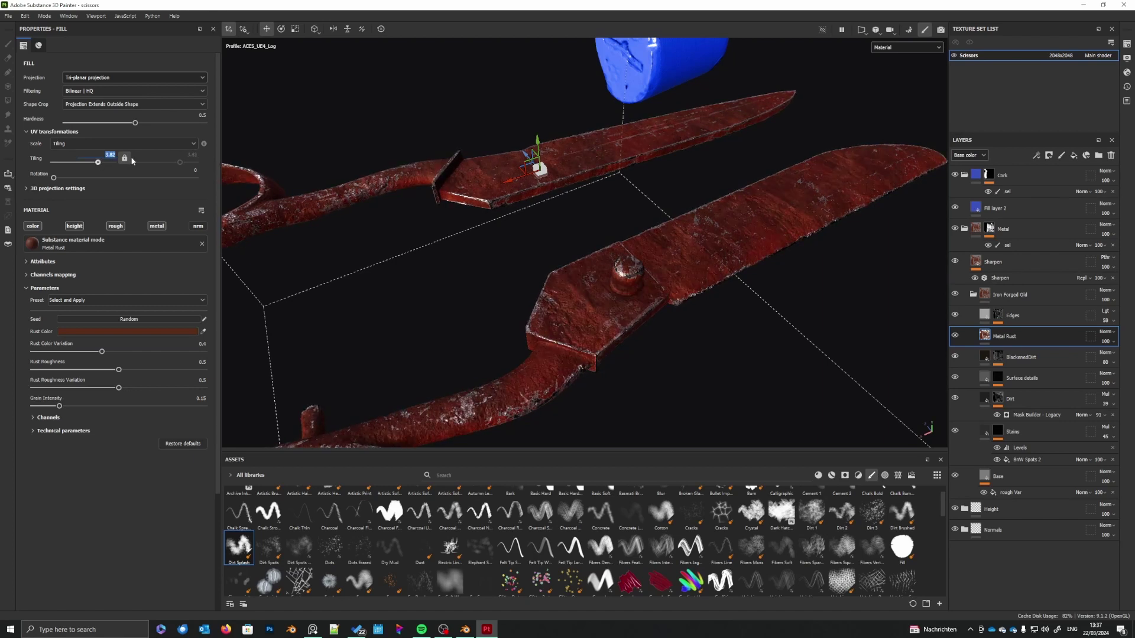
text(5)
key(Return)
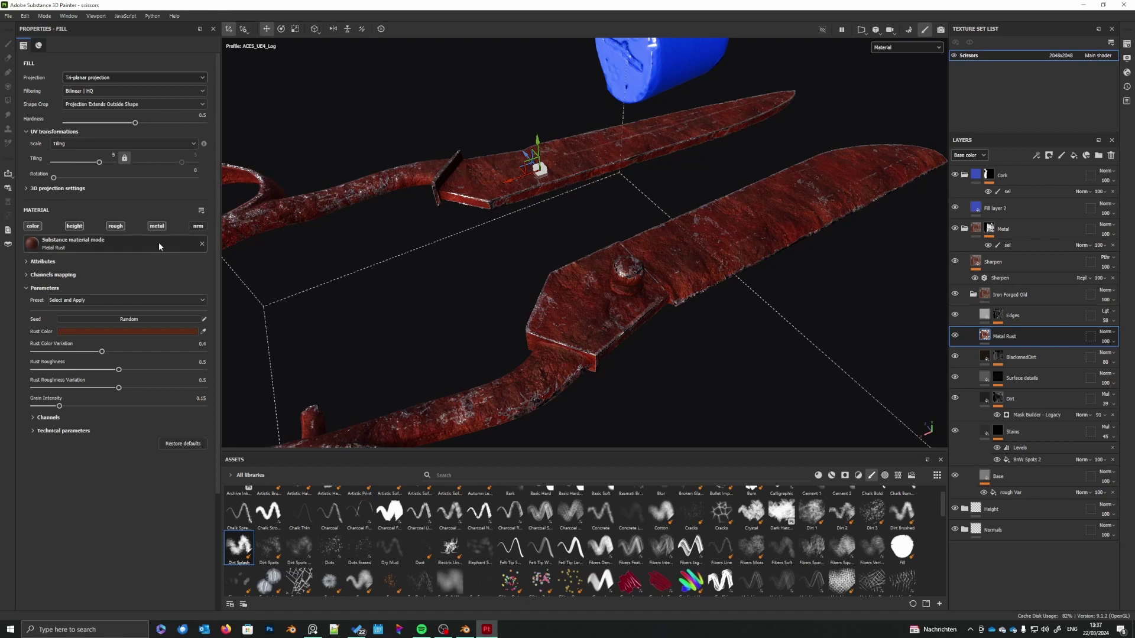
- Set the Height Range of the Metal Rust layer's material to 0.05 in its technical parameters
click(33, 430)
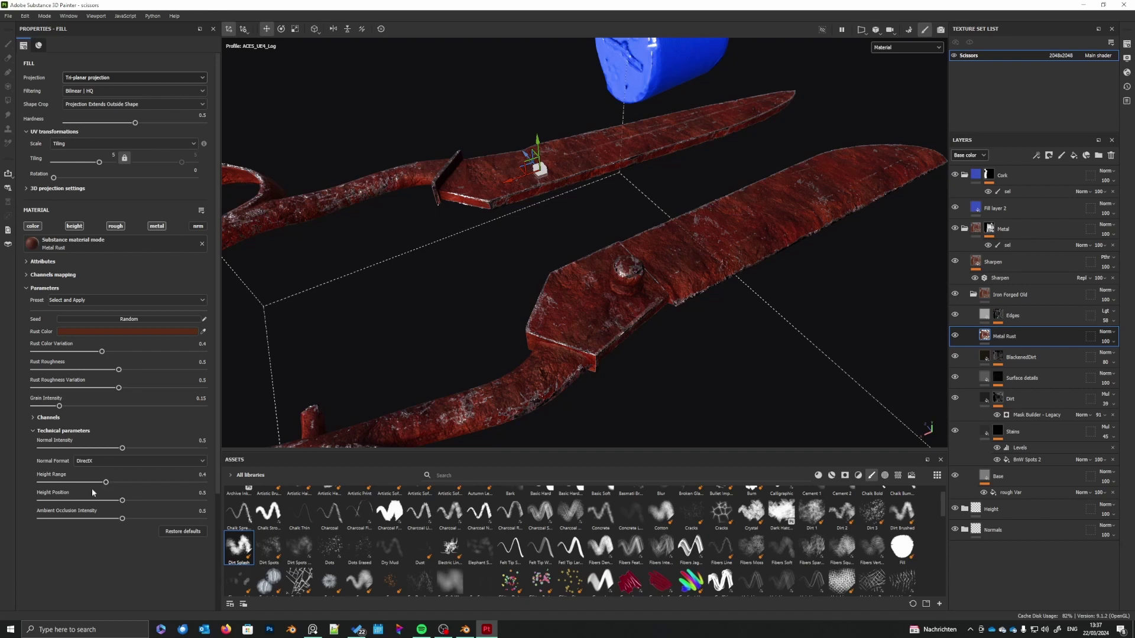
drag(107, 485, 40, 490)
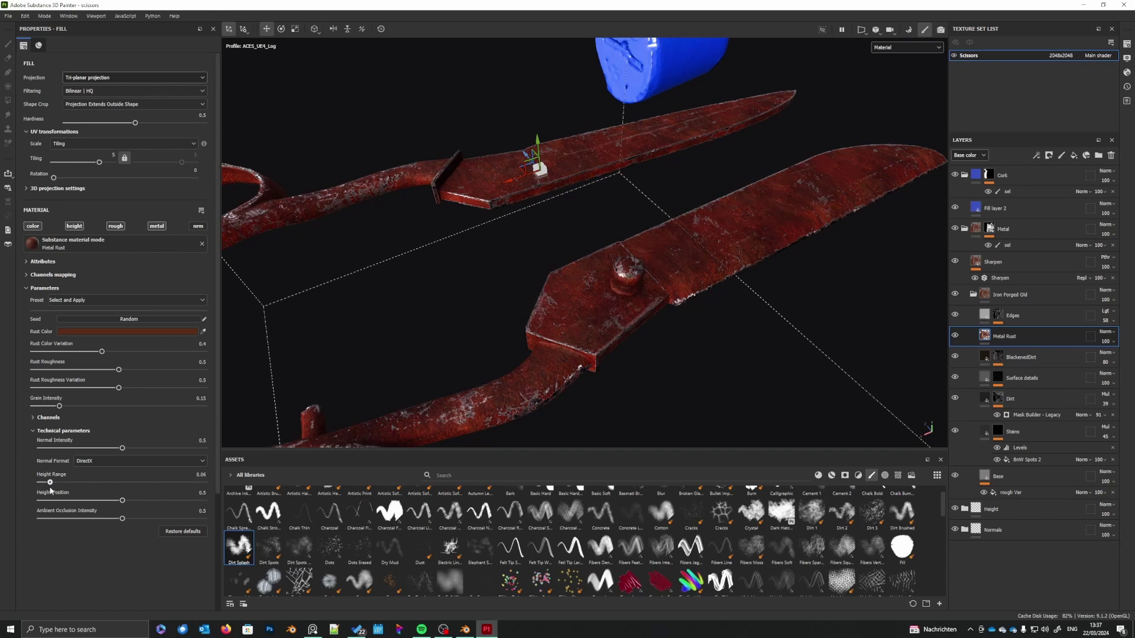
alt+drag(591, 444, 639, 381)
- Change the Metal Rust layer's Rust Color to a darker, less saturated brown
click(156, 332)
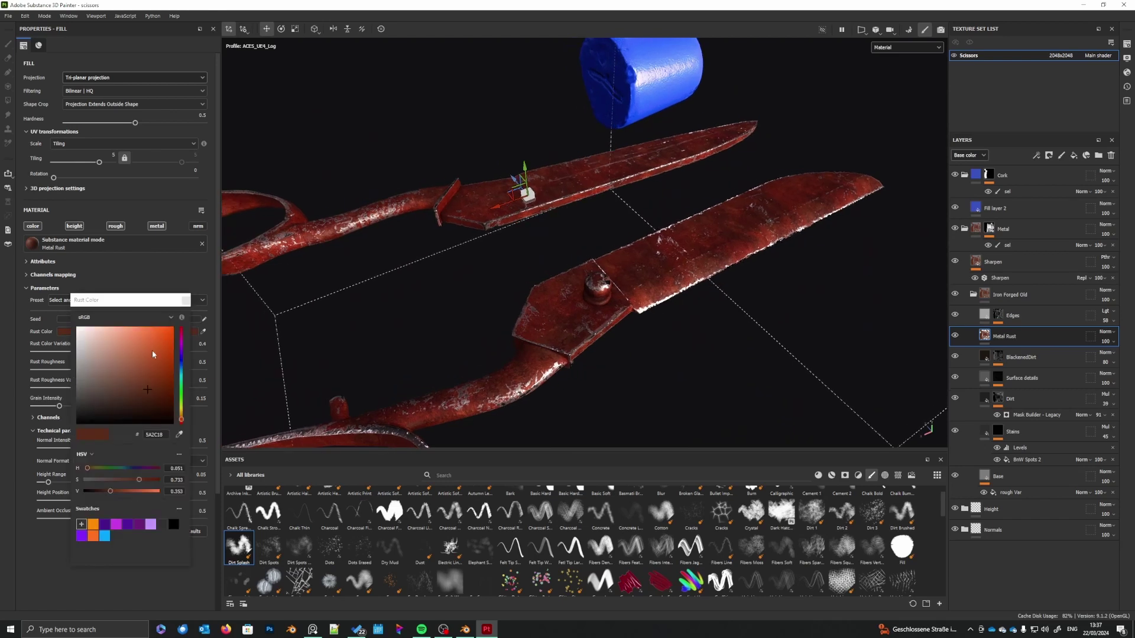
click(134, 389)
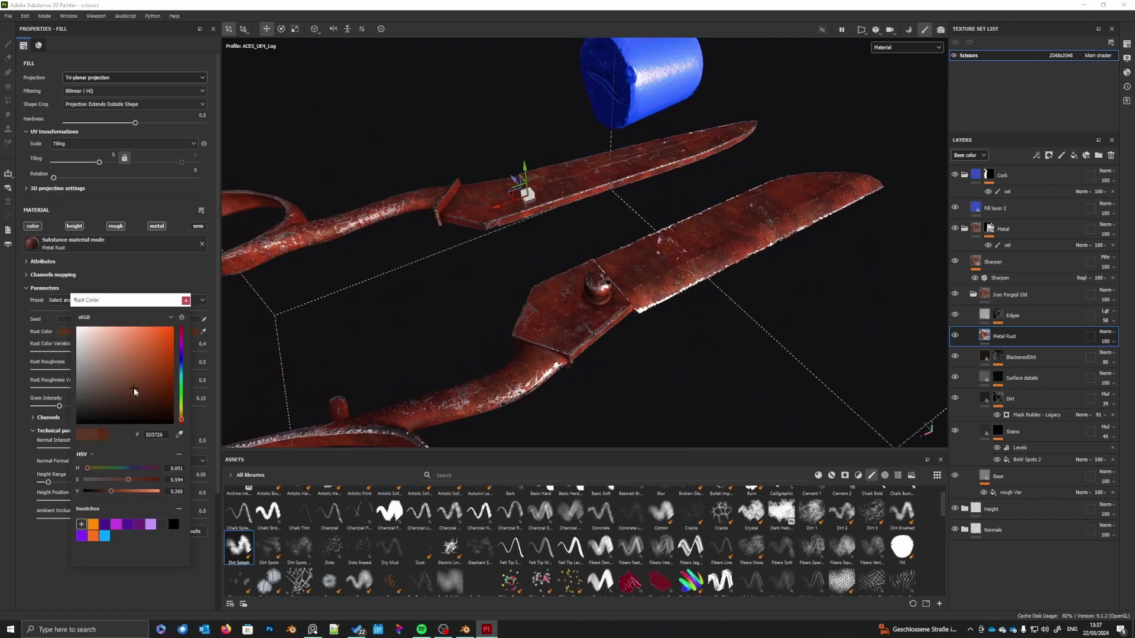
drag(126, 395, 121, 400)
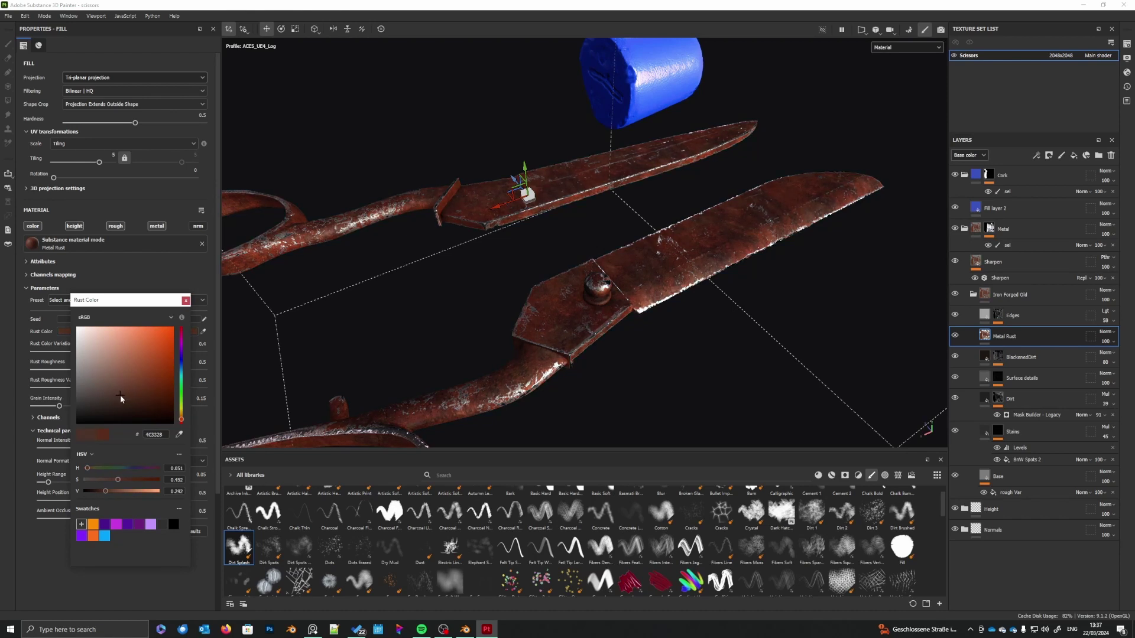
drag(121, 398, 123, 397)
click(186, 300)
- Examine the rust on the scissor blades and pivot area from several angles
alt+drag(700, 358, 625, 346)
mouse_move(624, 344)
shift+right_down()
mouse_move(663, 348)
mouse_move(640, 346)
shift+right_up()
alt+middle_drag(640, 346, 653, 344)
mouse_move(654, 344)
alt+mouse_down()
mouse_move(638, 395)
mouse_move(664, 342)
alt+mouse_up()
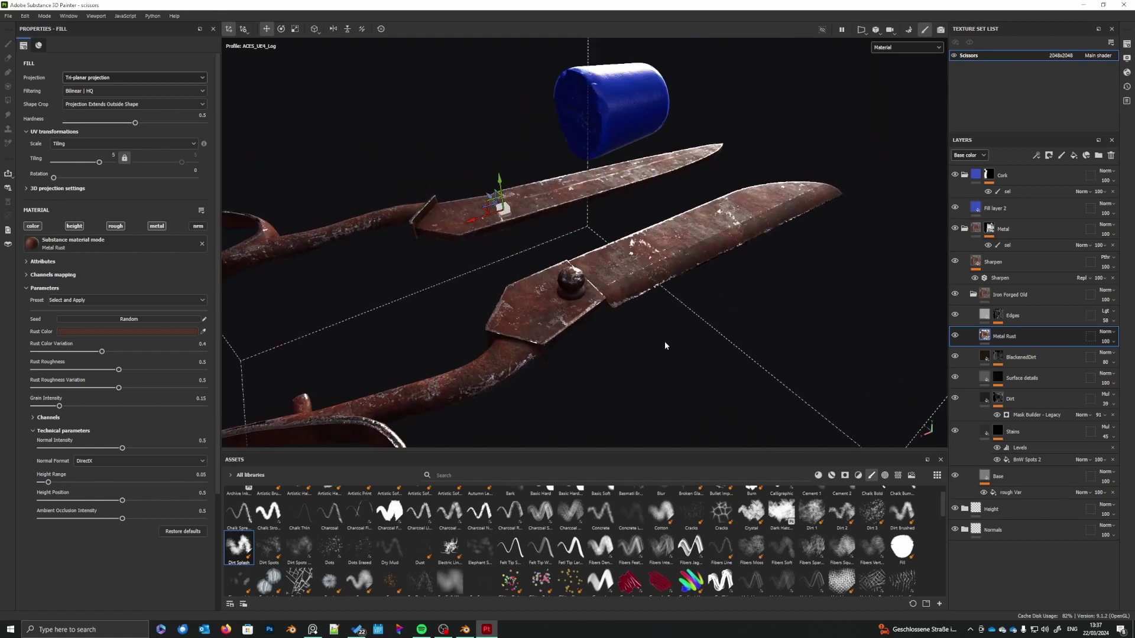
alt+right_drag(664, 342, 649, 340)
mouse_move(648, 339)
alt+mouse_down()
mouse_move(654, 374)
mouse_move(585, 388)
mouse_move(588, 372)
mouse_move(661, 367)
mouse_move(586, 355)
mouse_move(642, 354)
mouse_move(631, 350)
alt+mouse_up()
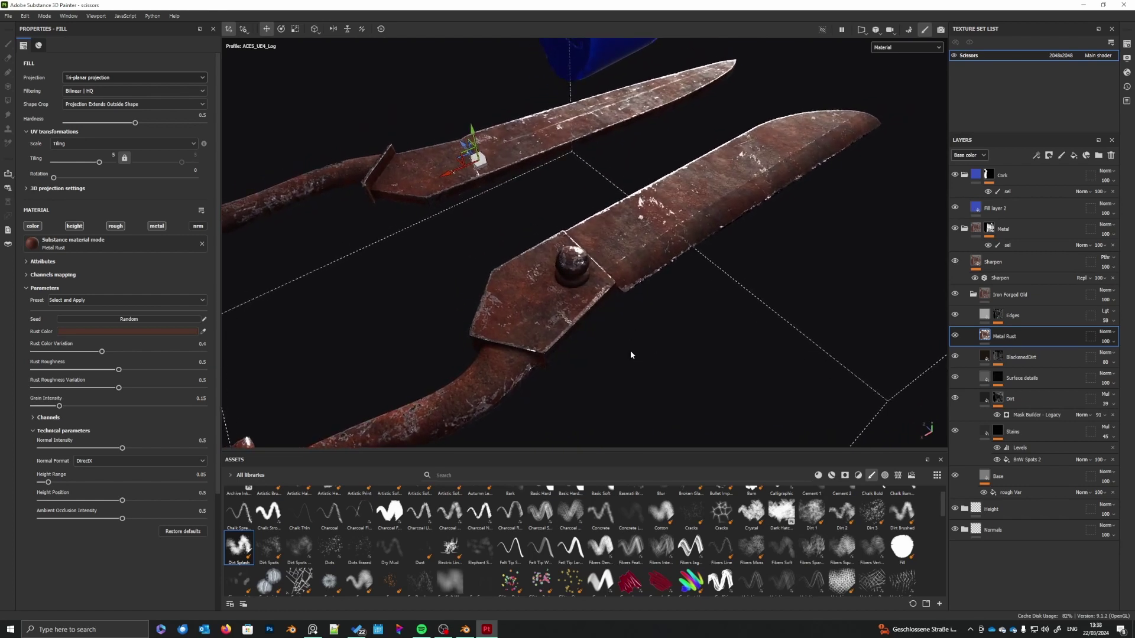
mouse_move(625, 346)
alt+mouse_down()
mouse_move(613, 362)
mouse_move(644, 353)
mouse_move(608, 364)
mouse_move(630, 351)
alt+mouse_up()
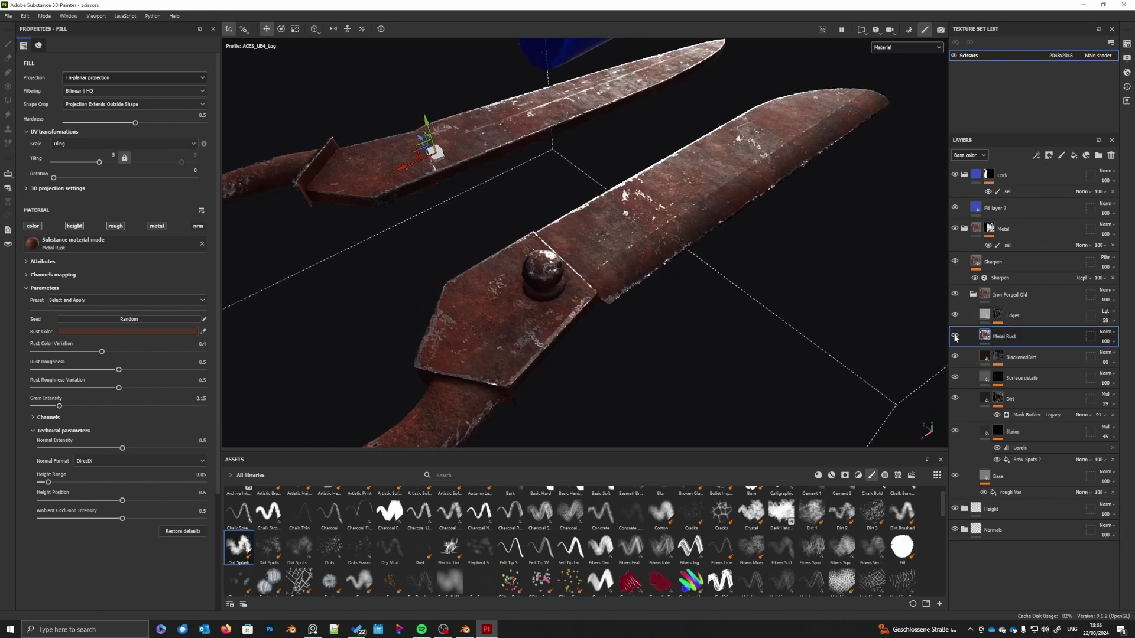
alt+drag(662, 350, 643, 331)
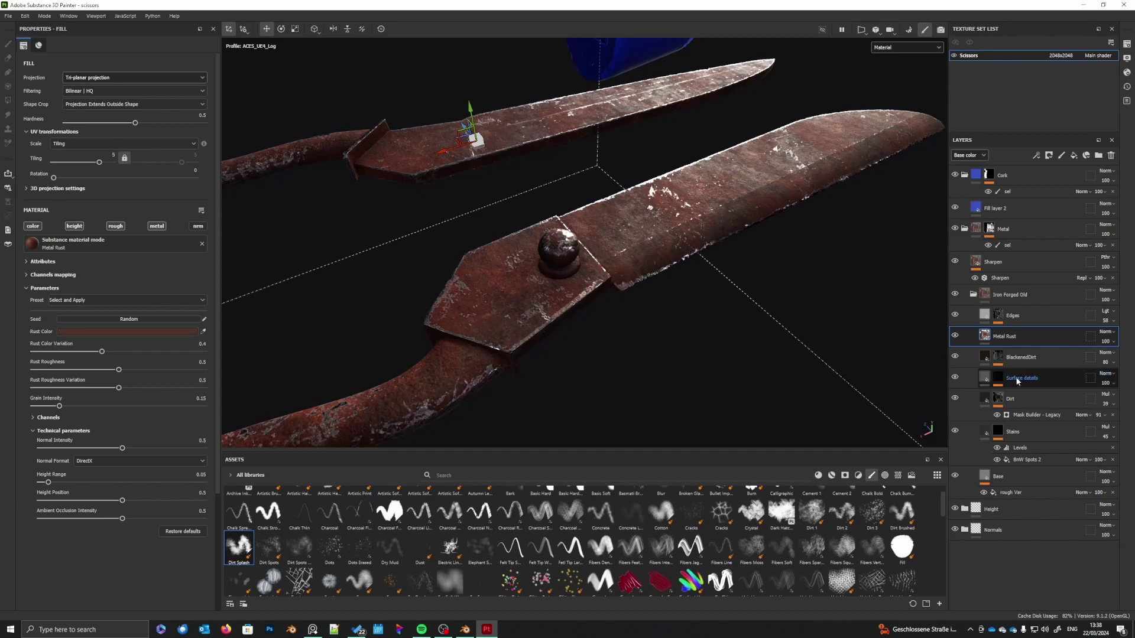
- Add a paint effect above the fill in the Edges layer's mask and name it Custom Paint
click(998, 321)
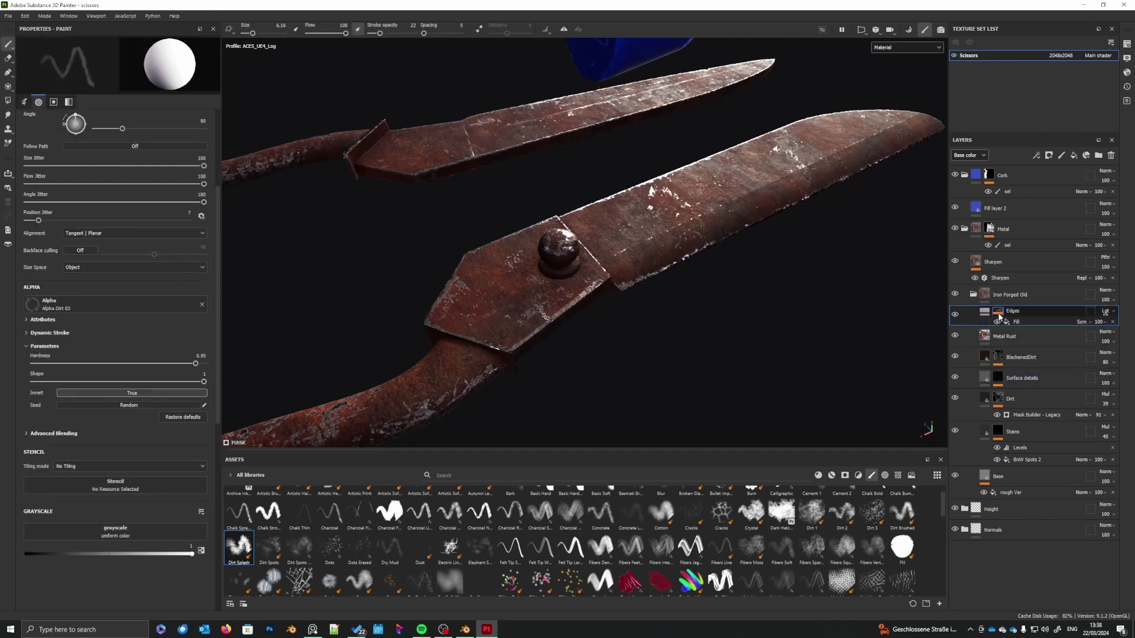
click(1028, 332)
right_click(1023, 332)
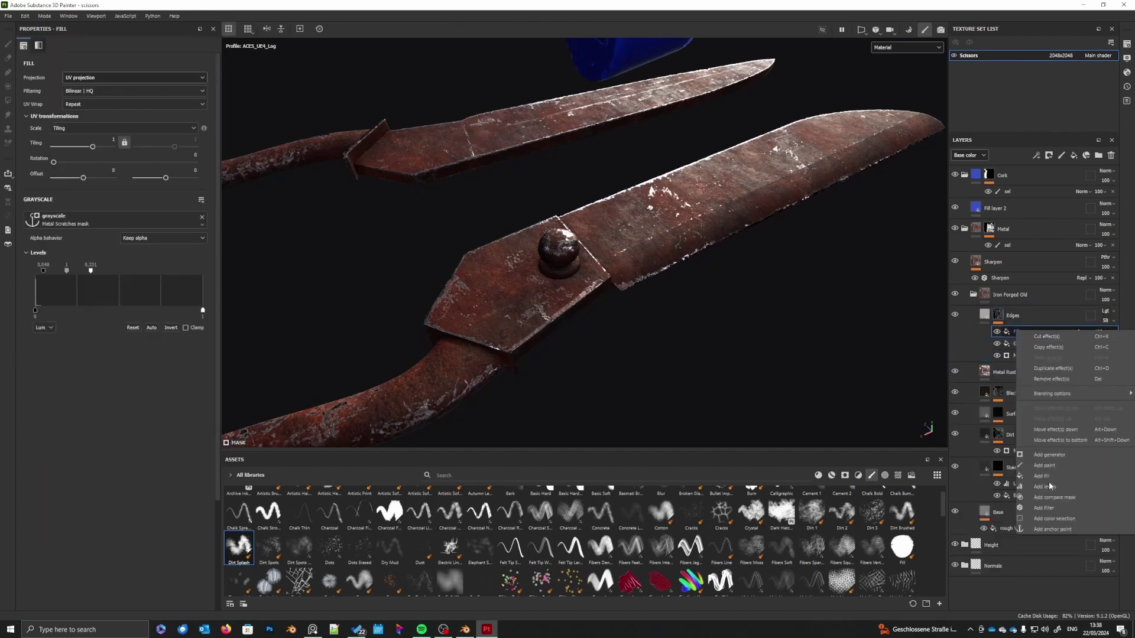
click(1055, 466)
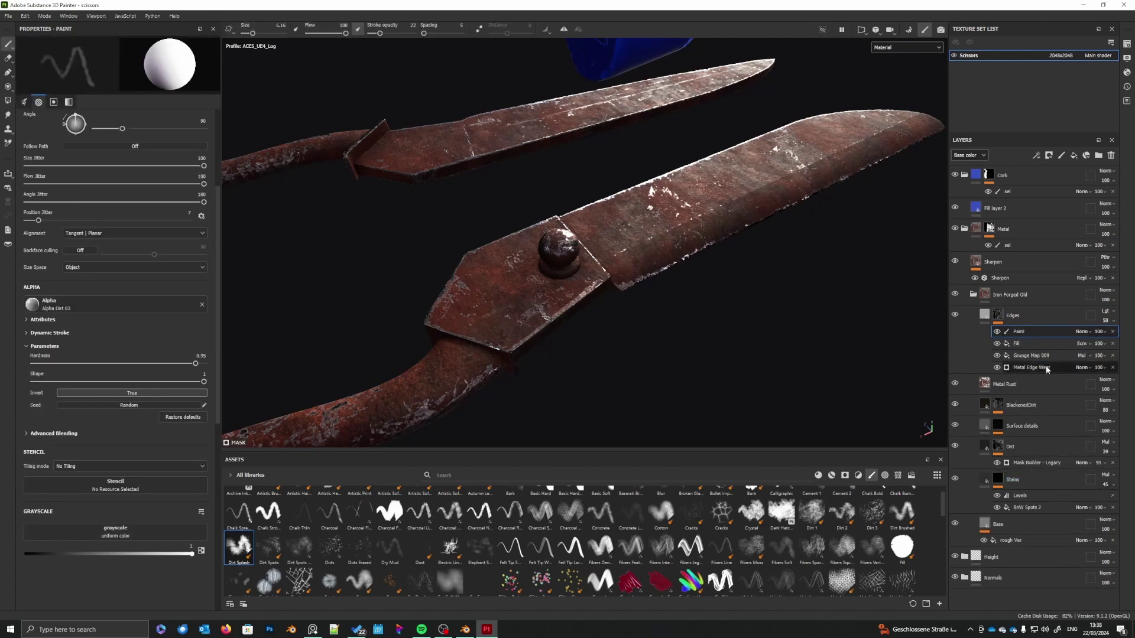
double_click(1021, 331)
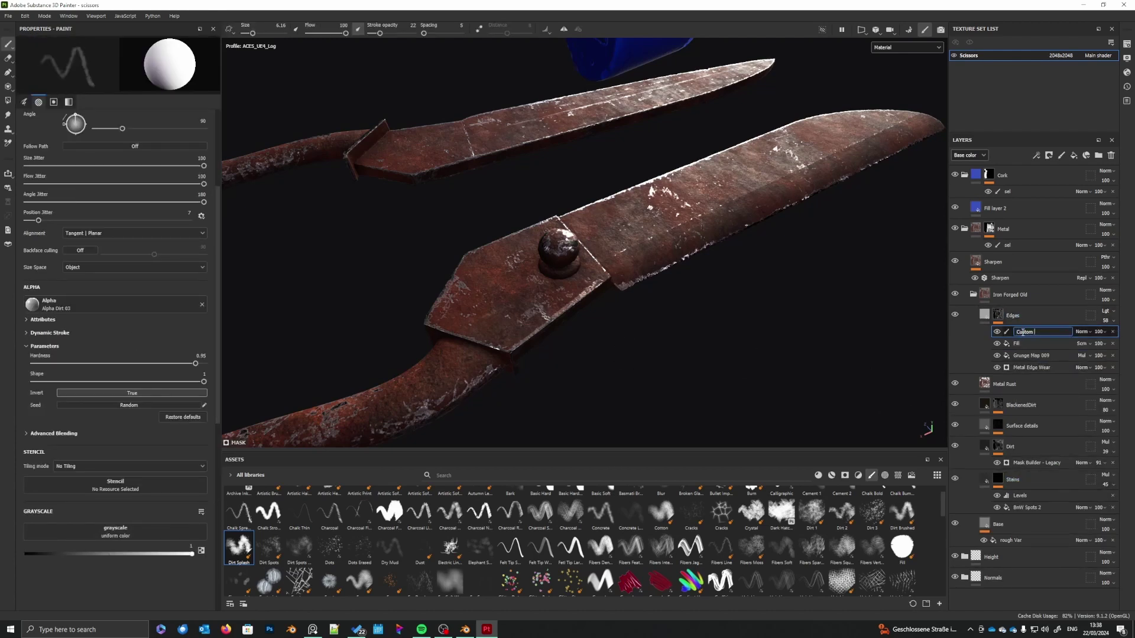
text(Custom Paint)
key(Return)
- Set the blending mode of the Custom Paint effect to Multiply
click(1087, 335)
click(1081, 332)
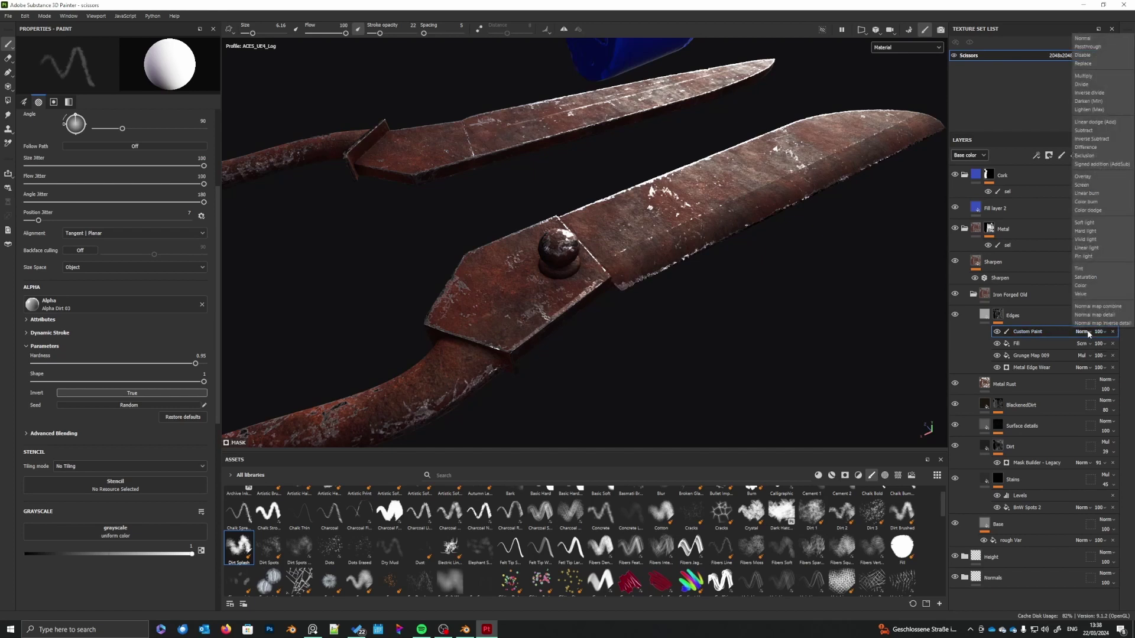
click(1100, 78)
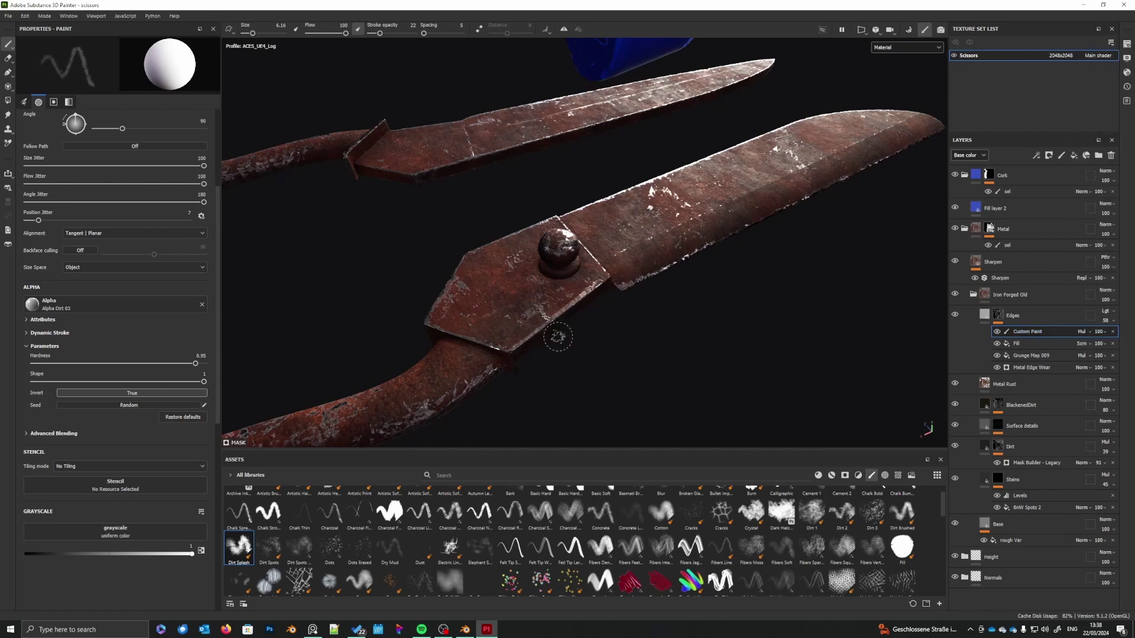
- Switch the mask brush to black, with a size of 3.1 and a stroke opacity of 100
scroll(552, 334, up, 2)
key(x)
right_click(560, 317)
drag(598, 374, 592, 374)
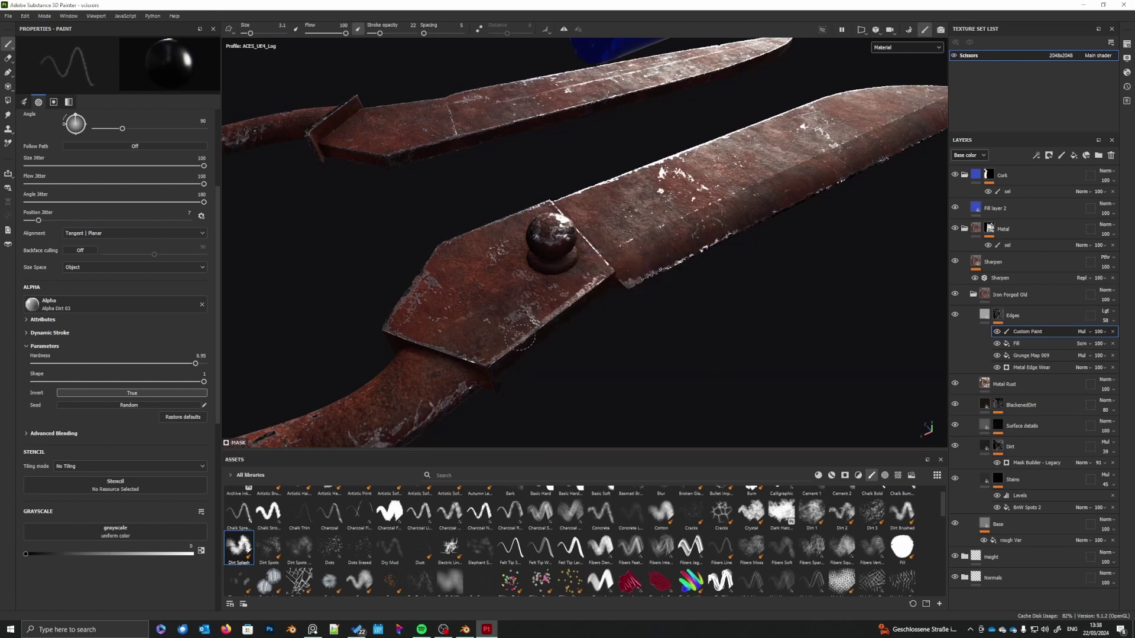
drag(380, 33, 415, 33)
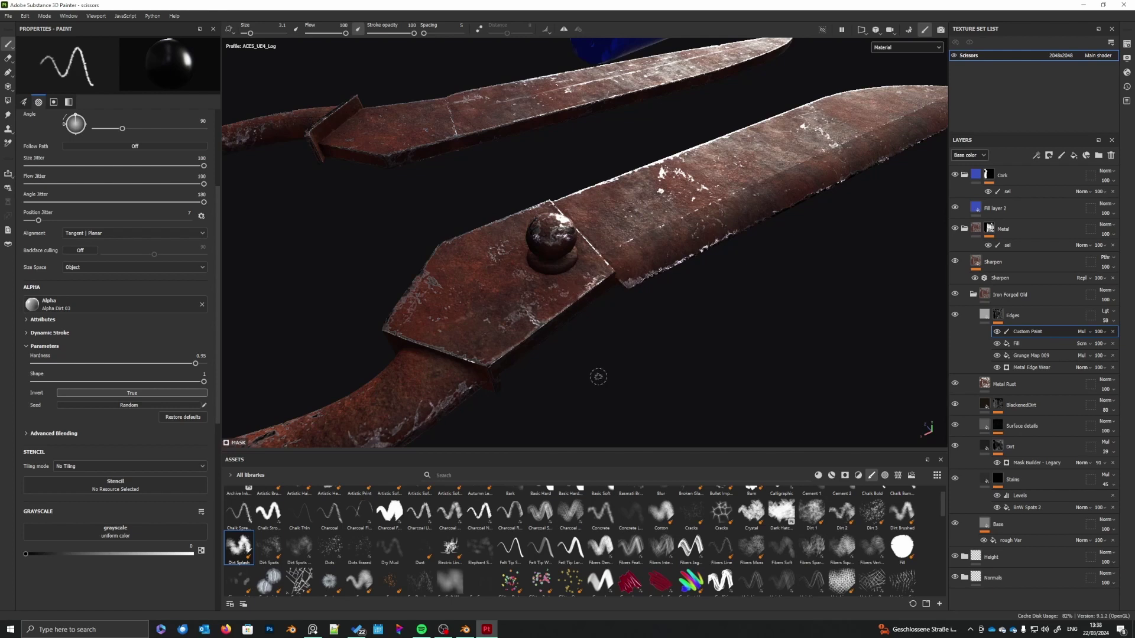
- Reduce the brush size to 1.56 and paint out some edge wear on the pivot plate's seam with the blade
alt+middle_drag(579, 363, 548, 371)
alt+drag(548, 371, 408, 361)
scroll(576, 327, up, 3)
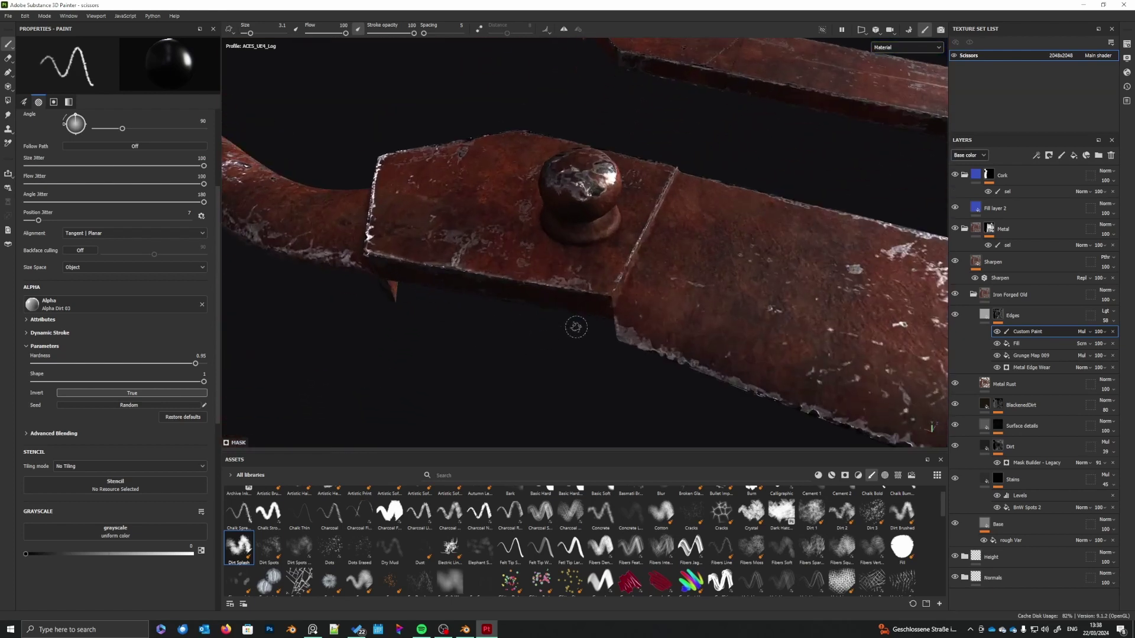
mouse_move(576, 326)
alt+mouse_down()
mouse_move(573, 378)
mouse_move(627, 211)
alt+mouse_up()
right_click(630, 215)
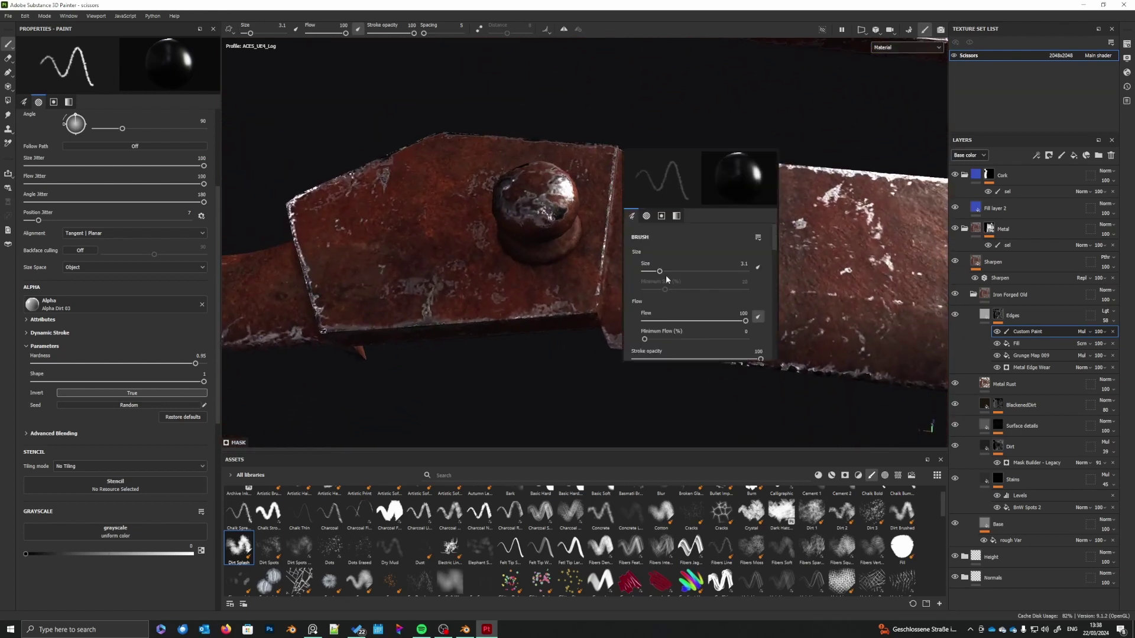
drag(660, 271, 654, 271)
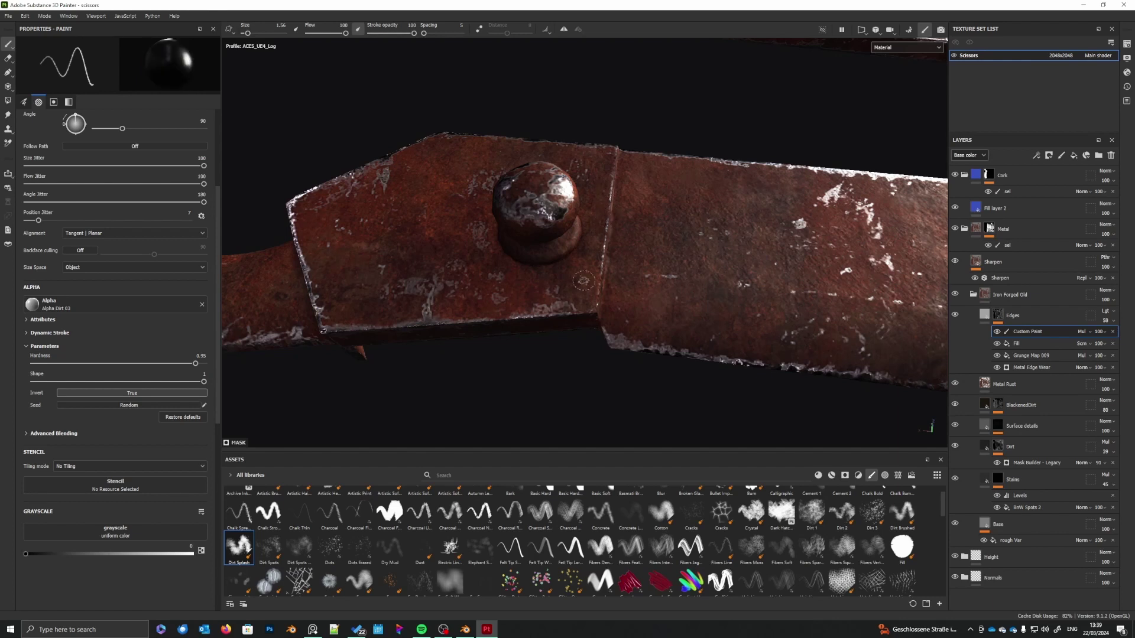
- Paint black in the mask to break up the bright wear along the pivot plate's edges near the handle neck
scroll(582, 310, down, 2)
alt+middle_drag(473, 335, 673, 329)
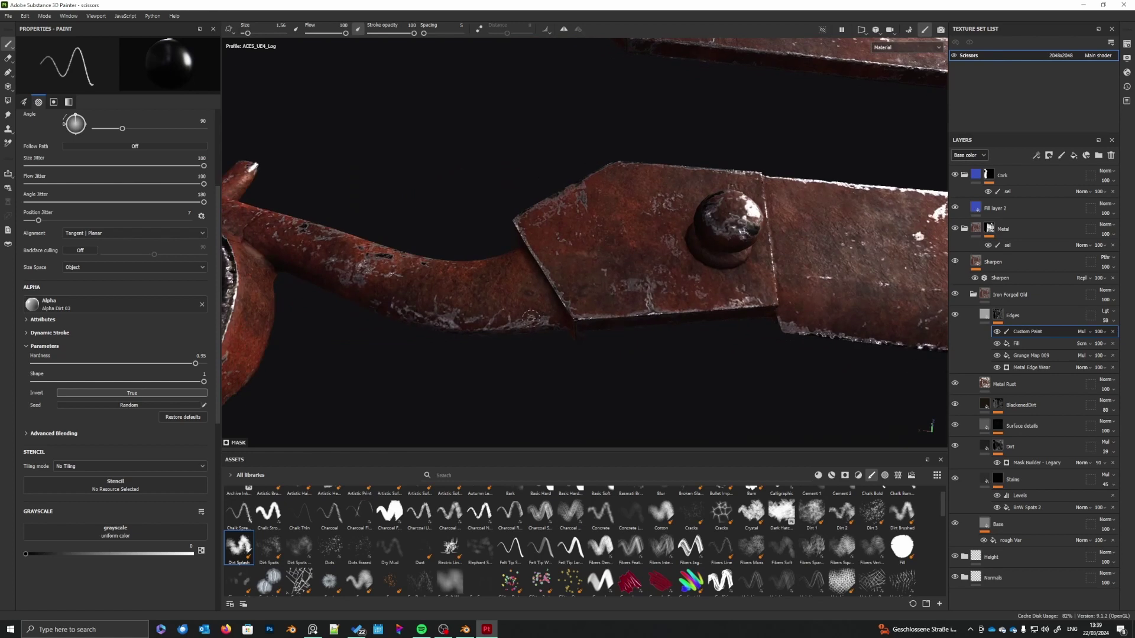
alt+drag(528, 227, 539, 258)
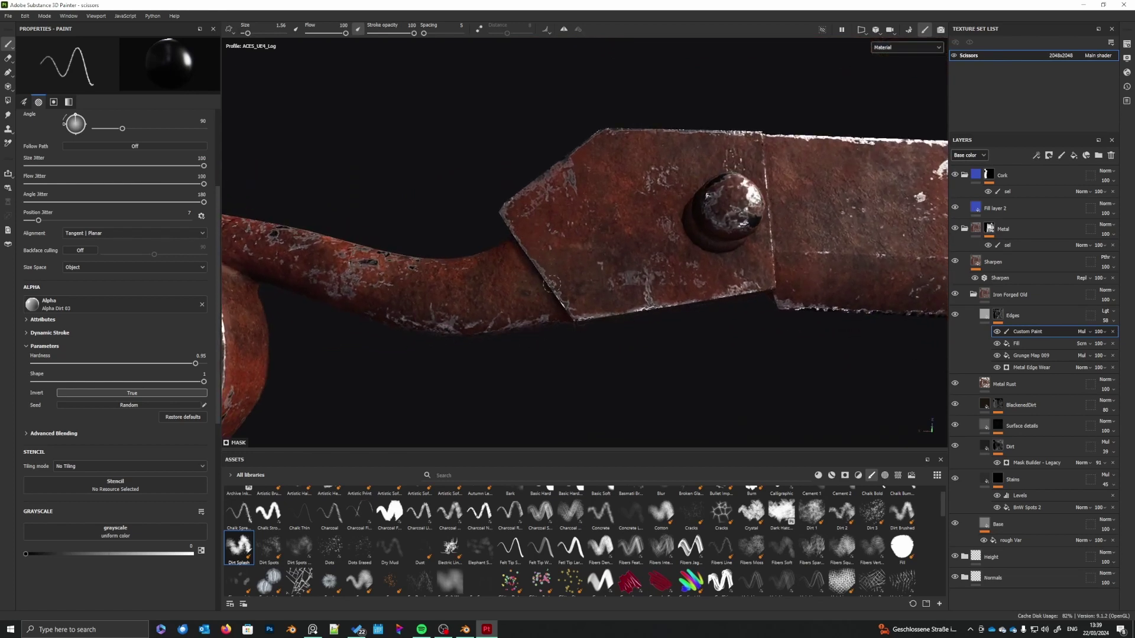
alt+drag(550, 274, 630, 342)
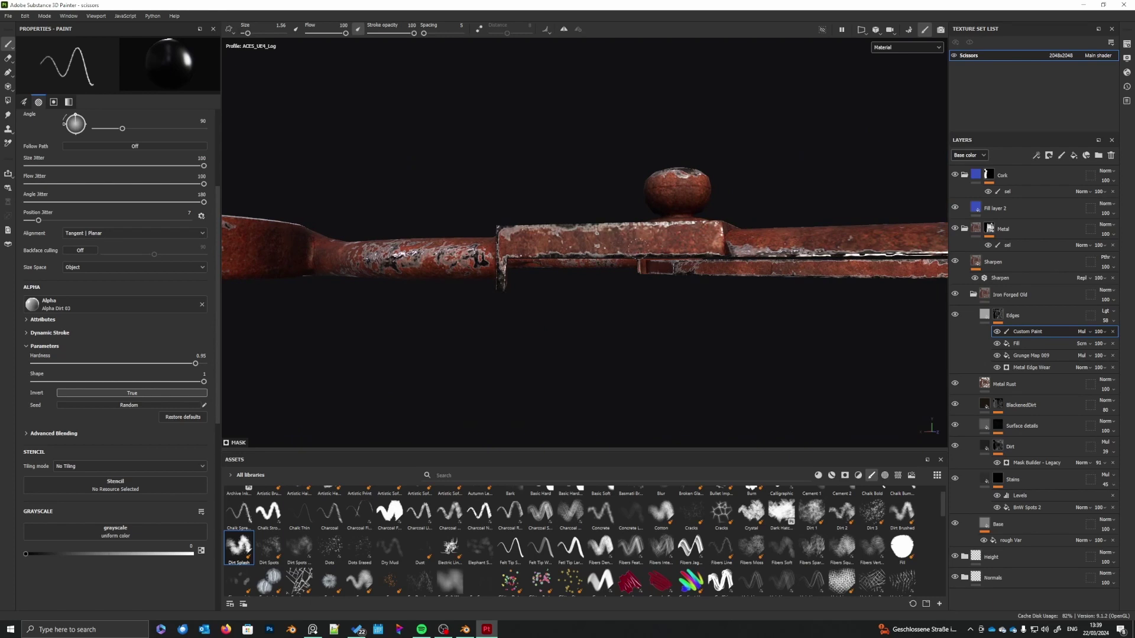
alt+drag(673, 316, 535, 219)
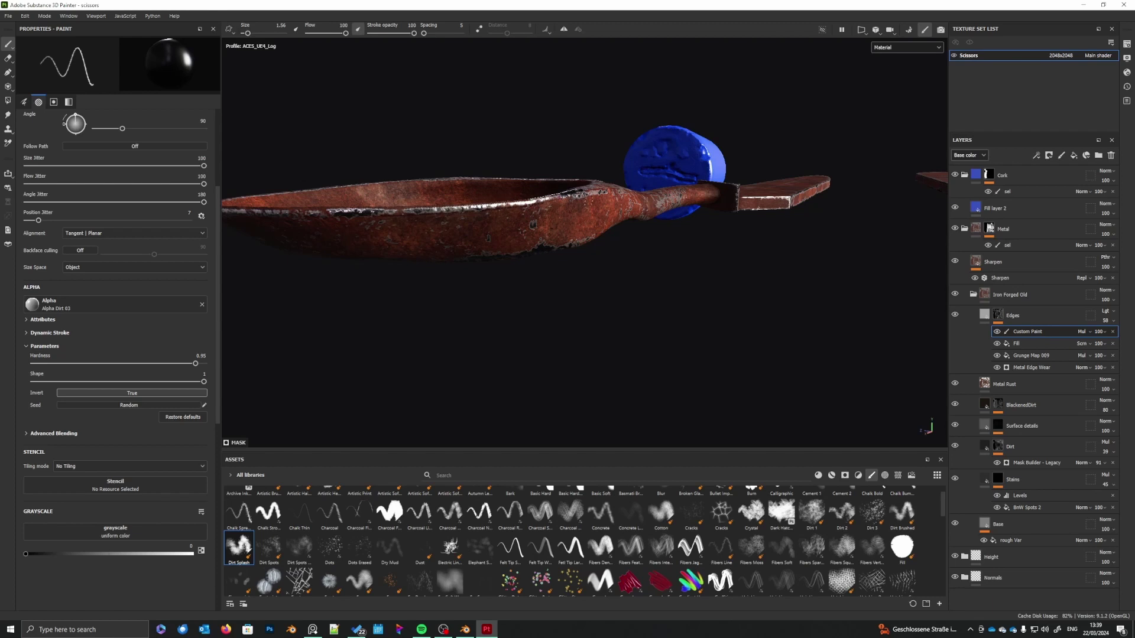
- Set the brush size to 2.02 and paint out patches of edge wear along the finger loop's rim
mouse_move(552, 243)
alt+mouse_down()
mouse_move(539, 347)
mouse_move(707, 349)
mouse_move(840, 257)
mouse_move(666, 322)
mouse_move(697, 325)
mouse_move(684, 332)
mouse_move(559, 314)
alt+mouse_up()
right_click(683, 276)
drag(709, 335, 712, 336)
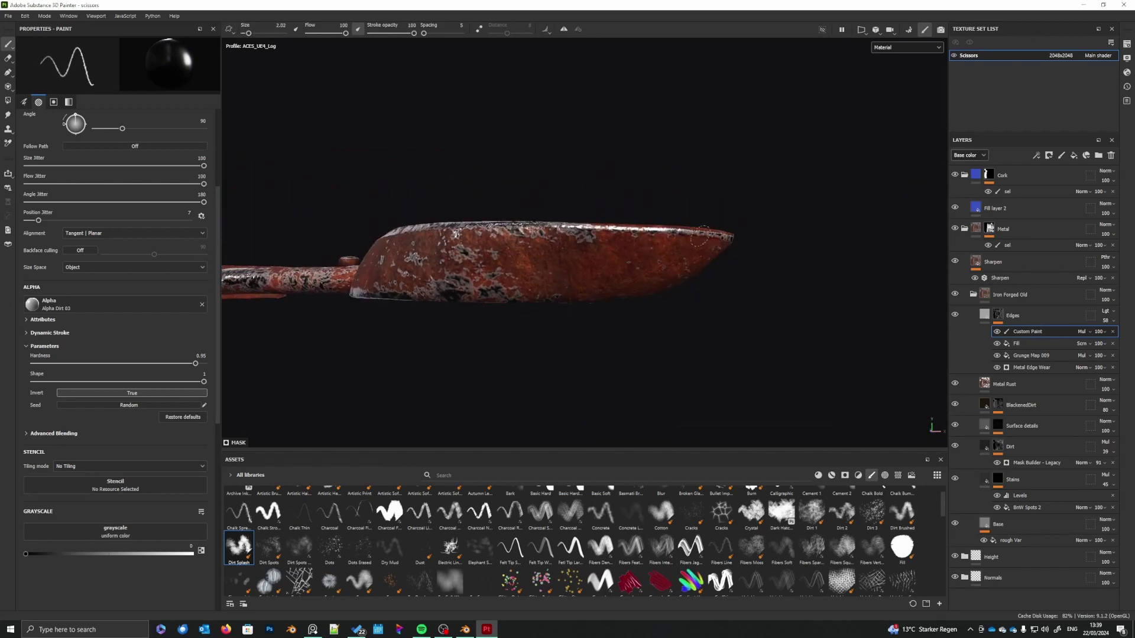
alt+drag(699, 236, 615, 233)
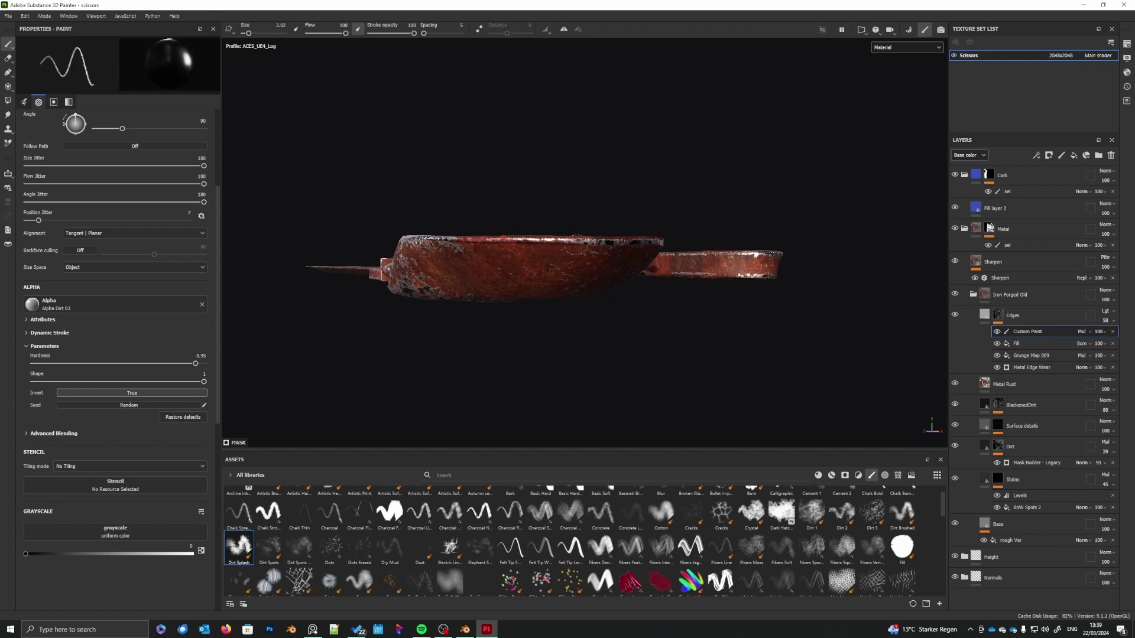
alt+drag(641, 249, 411, 316)
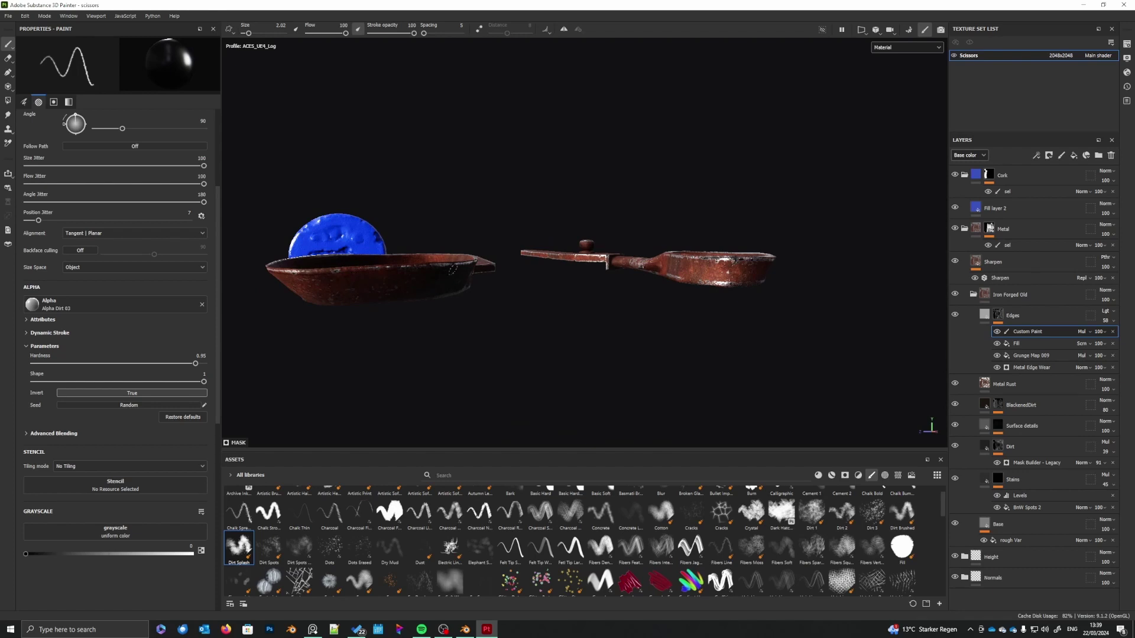
- Paint out edge wear on the other scissor half, around its finger loop and the raised block beside the handle
mouse_move(490, 313)
alt+mouse_down()
mouse_move(560, 426)
mouse_move(534, 369)
alt+mouse_up()
alt+right_drag(429, 362, 396, 363)
alt+middle_drag(396, 362, 502, 329)
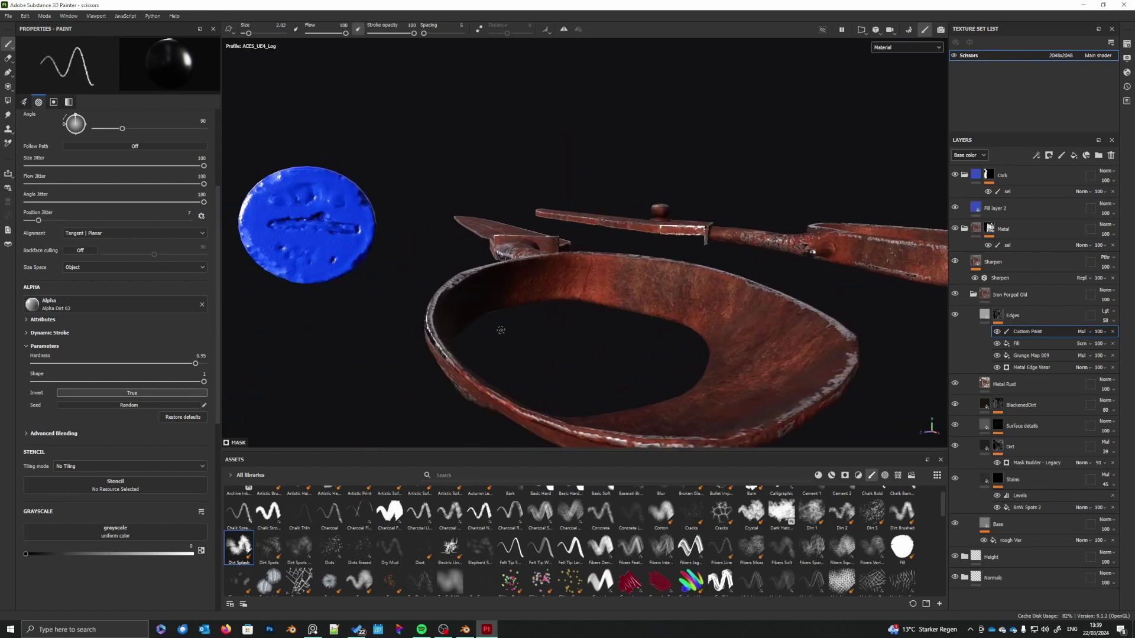
alt+drag(502, 330, 632, 299)
alt+middle_drag(632, 298, 646, 331)
alt+drag(623, 343, 586, 332)
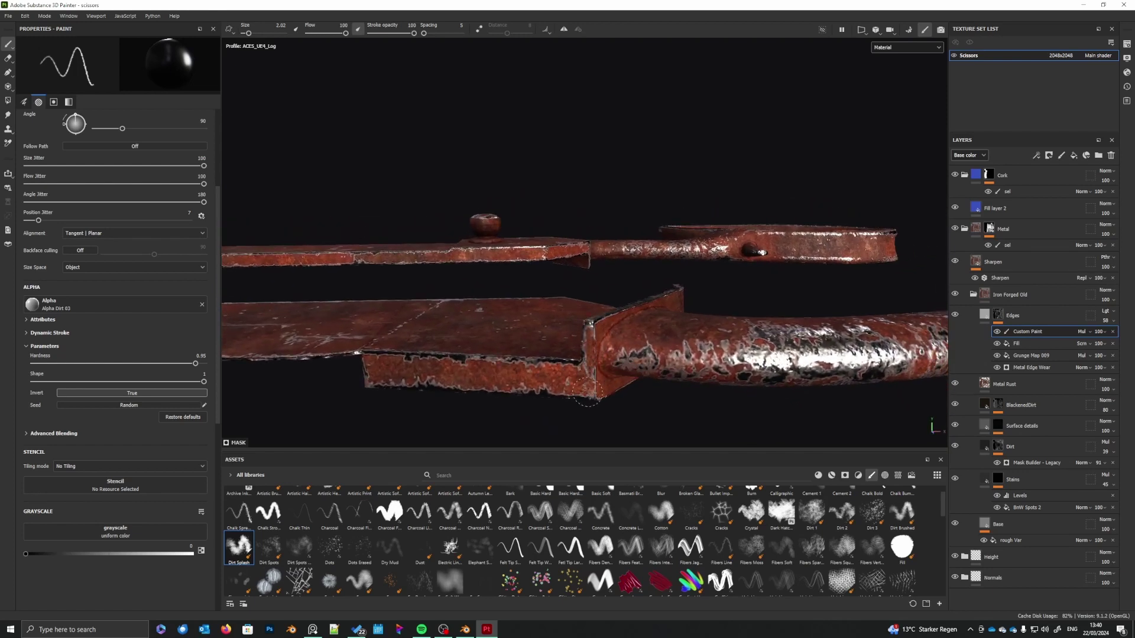
alt+drag(587, 390, 649, 340)
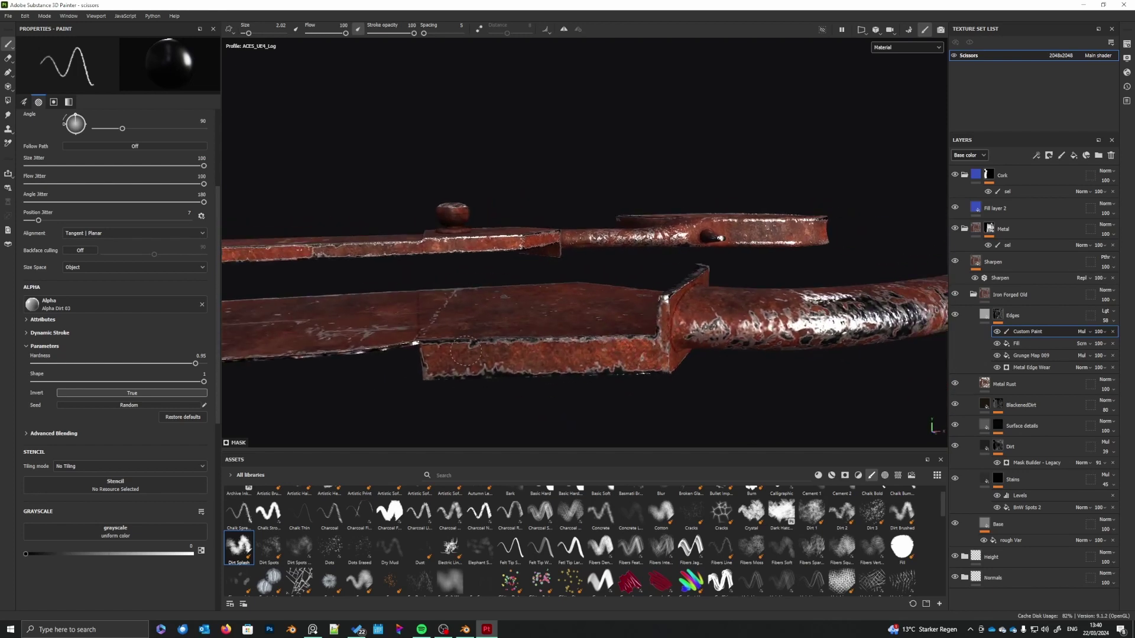
- Inspect the edge wear along both blades, including their undersides and the handle transitions
mouse_move(465, 352)
alt+mouse_down()
mouse_move(538, 325)
mouse_move(628, 392)
mouse_move(464, 385)
mouse_move(619, 328)
mouse_move(534, 358)
mouse_move(563, 420)
mouse_move(555, 413)
alt+mouse_up()
alt+middle_drag(556, 413, 767, 314)
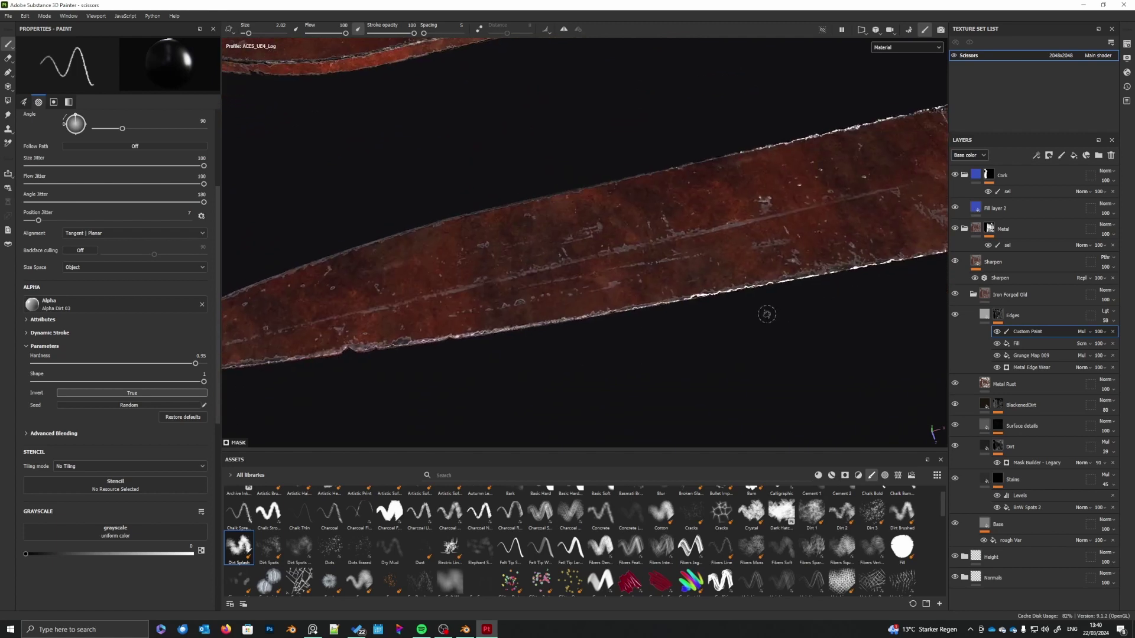
mouse_move(767, 314)
alt+mouse_down()
mouse_move(603, 355)
mouse_move(596, 327)
mouse_move(568, 384)
mouse_move(530, 221)
mouse_move(527, 126)
mouse_move(515, 293)
alt+mouse_up()
alt+drag(633, 355, 773, 402)
alt+middle_drag(773, 402, 751, 386)
alt+right_drag(639, 314, 706, 379)
alt+middle_drag(706, 378, 575, 255)
alt+drag(575, 256, 653, 422)
alt+drag(593, 333, 586, 170)
alt+middle_drag(659, 367, 654, 300)
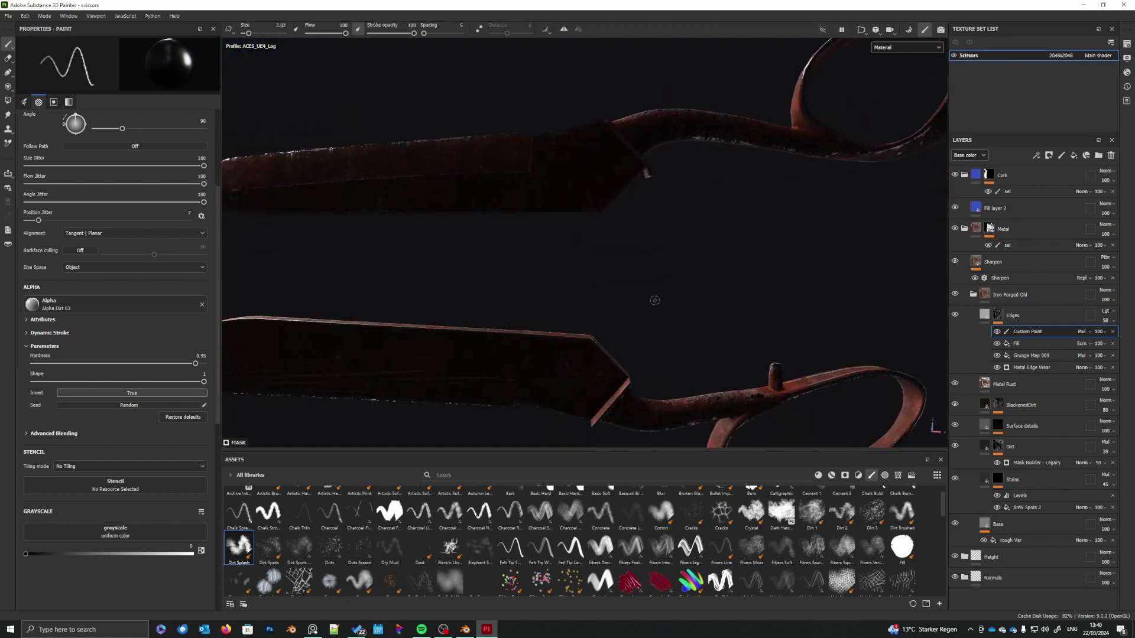
- Apply a Studio White environment map to the scene to light the blades' undersides
click(912, 474)
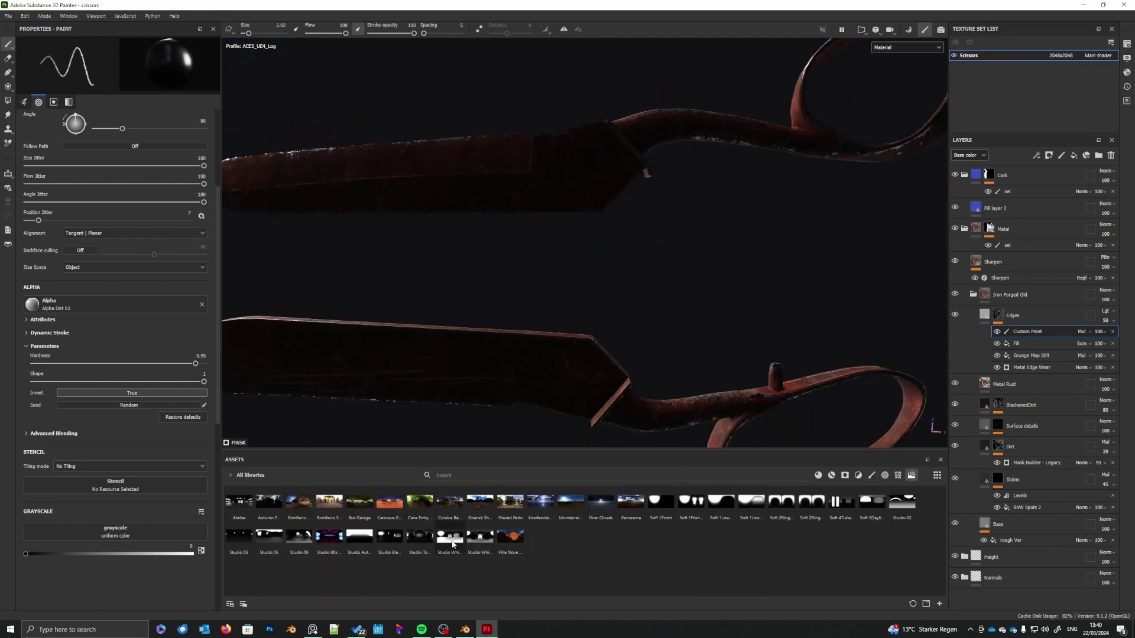
drag(450, 536, 562, 306)
alt+middle_drag(483, 329, 636, 308)
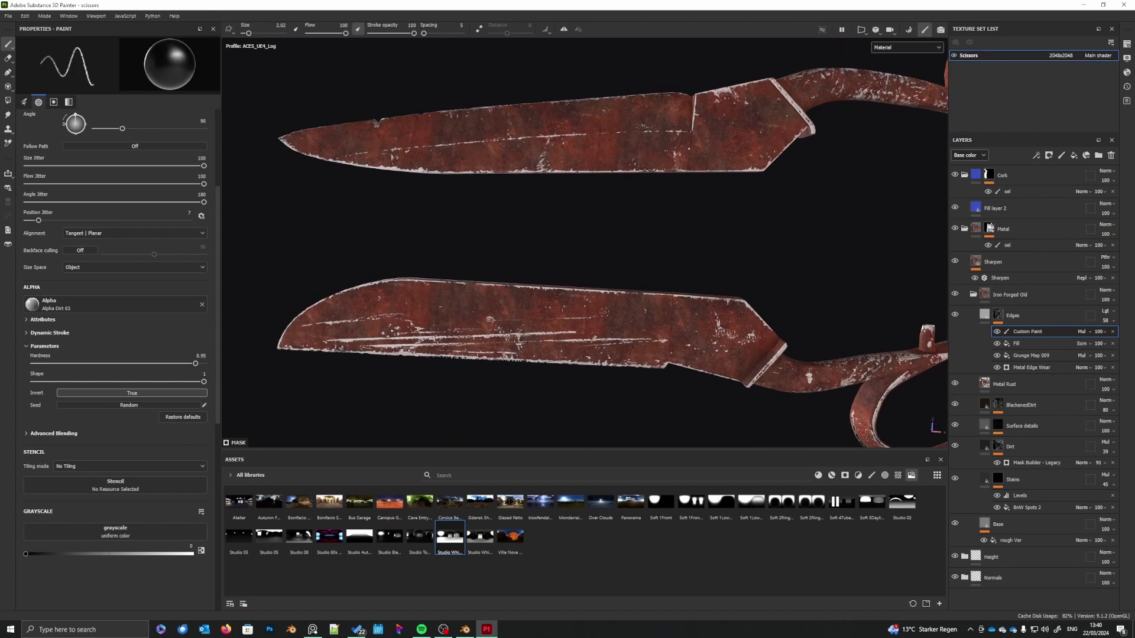
scroll(542, 298, up, 4)
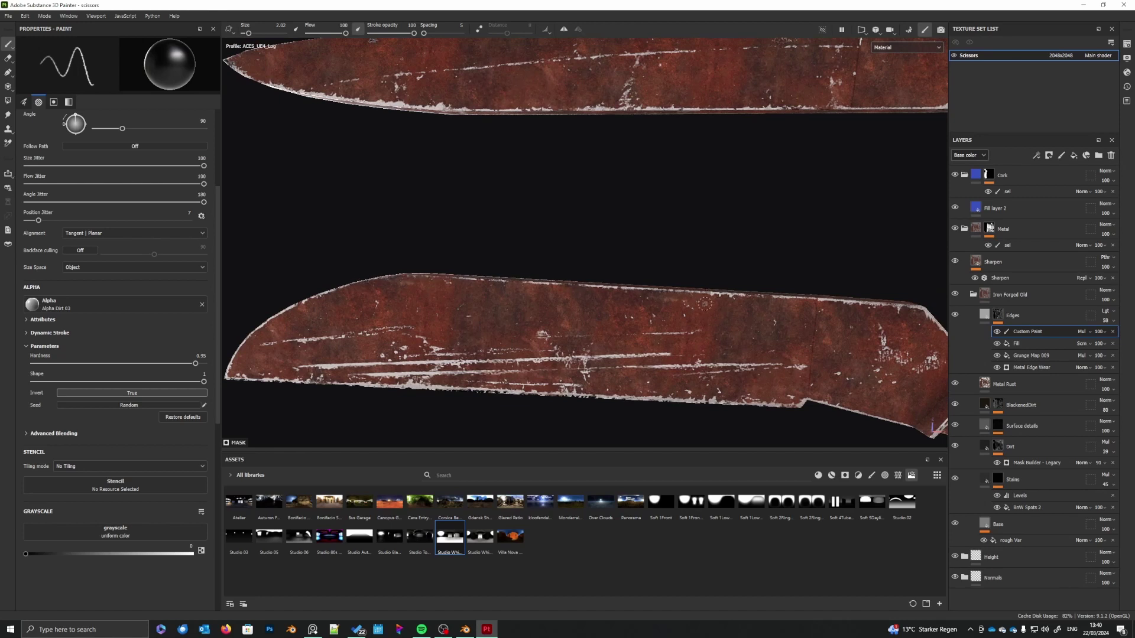
- Paint out patches of edge wear along the scratched blade's straight back edge, from the handle end to the curved tip
alt+middle_drag(751, 316, 612, 299)
alt+drag(612, 299, 661, 315)
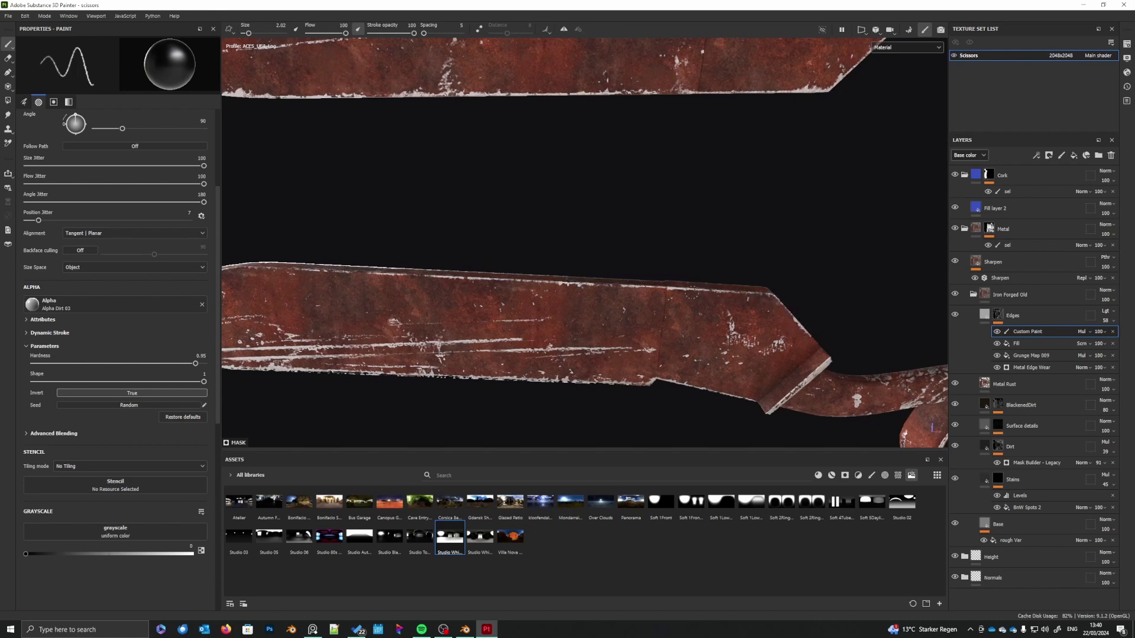
alt+middle_drag(714, 330, 693, 334)
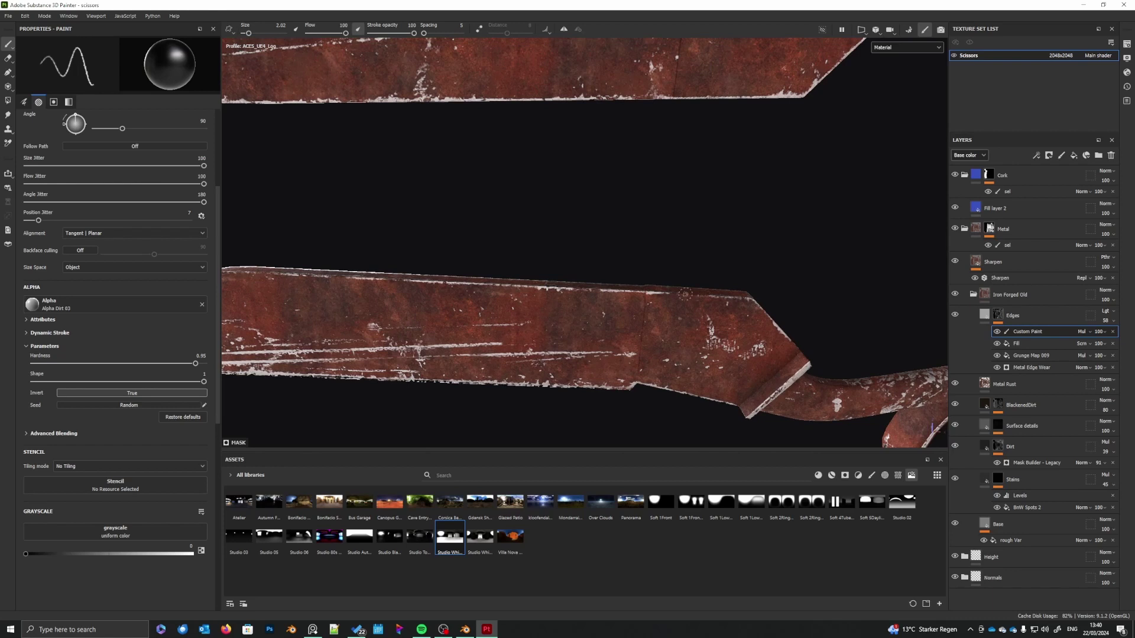
mouse_move(653, 329)
alt+mouse_down()
mouse_move(665, 310)
mouse_move(659, 321)
alt+mouse_up()
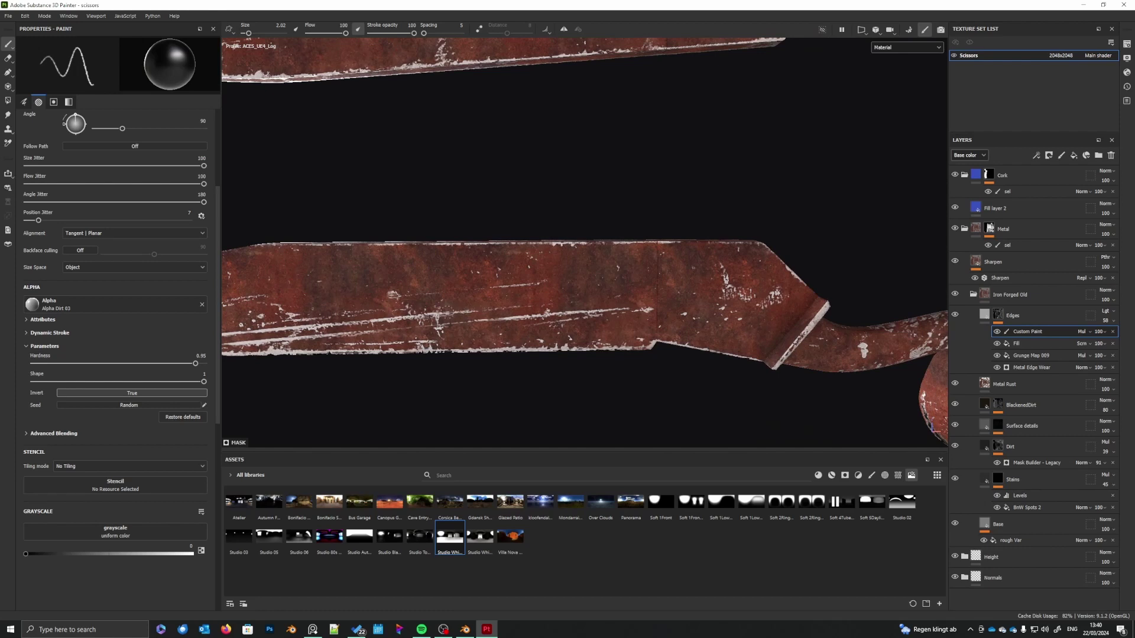
drag(392, 322, 416, 318)
alt+middle_drag(416, 318, 612, 283)
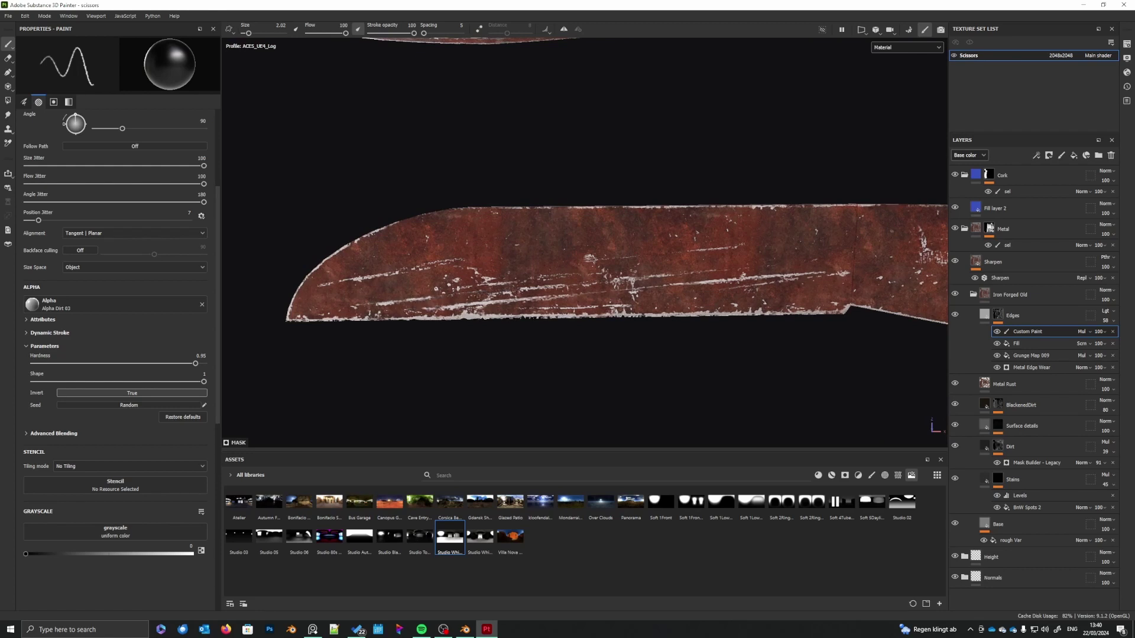
alt+drag(603, 293, 522, 307)
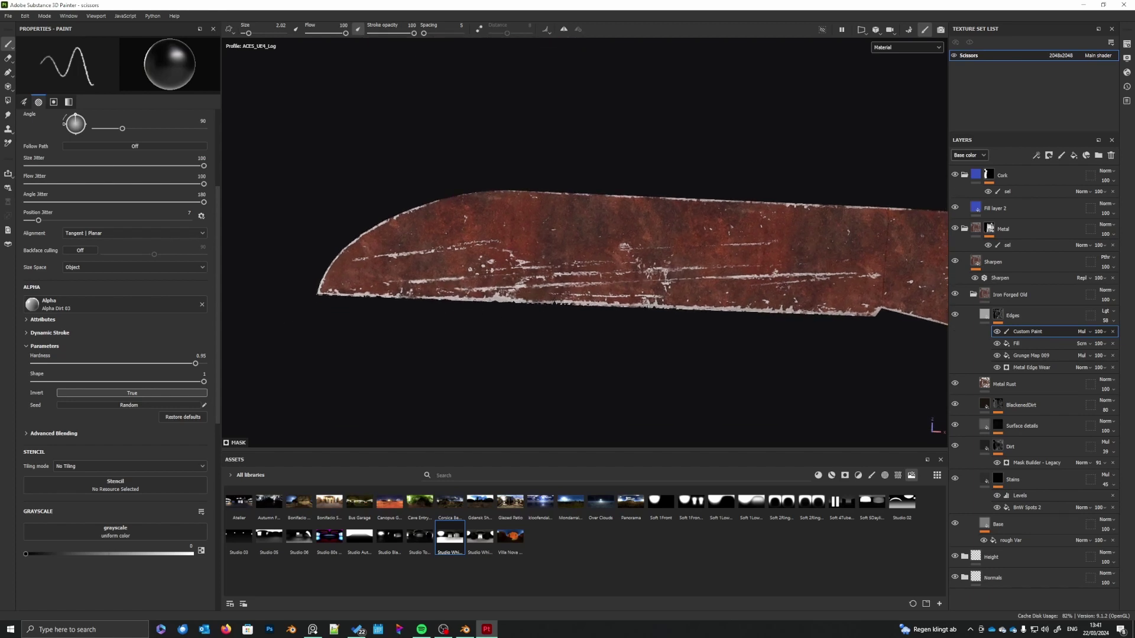
alt+drag(656, 325, 604, 328)
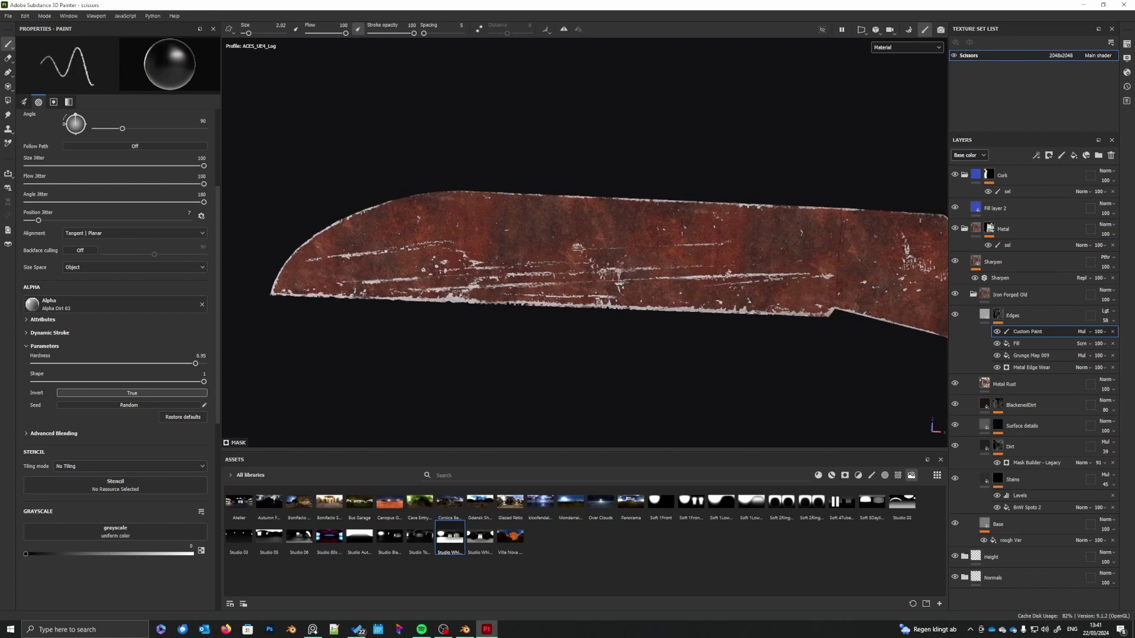
mouse_move(701, 321)
alt+middle_down()
mouse_move(624, 324)
mouse_move(638, 324)
alt+middle_up()
- Paint out edge wear along the narrow side face of the pivot-knob blade, from its curved tip towards the pivot
alt+drag(647, 256, 609, 378)
alt+right_drag(550, 331, 580, 296)
alt+middle_drag(458, 293, 537, 291)
mouse_move(537, 289)
alt+mouse_down()
mouse_move(582, 324)
mouse_move(615, 329)
mouse_move(588, 329)
mouse_move(548, 302)
mouse_move(562, 380)
mouse_move(581, 404)
mouse_move(600, 390)
alt+mouse_up()
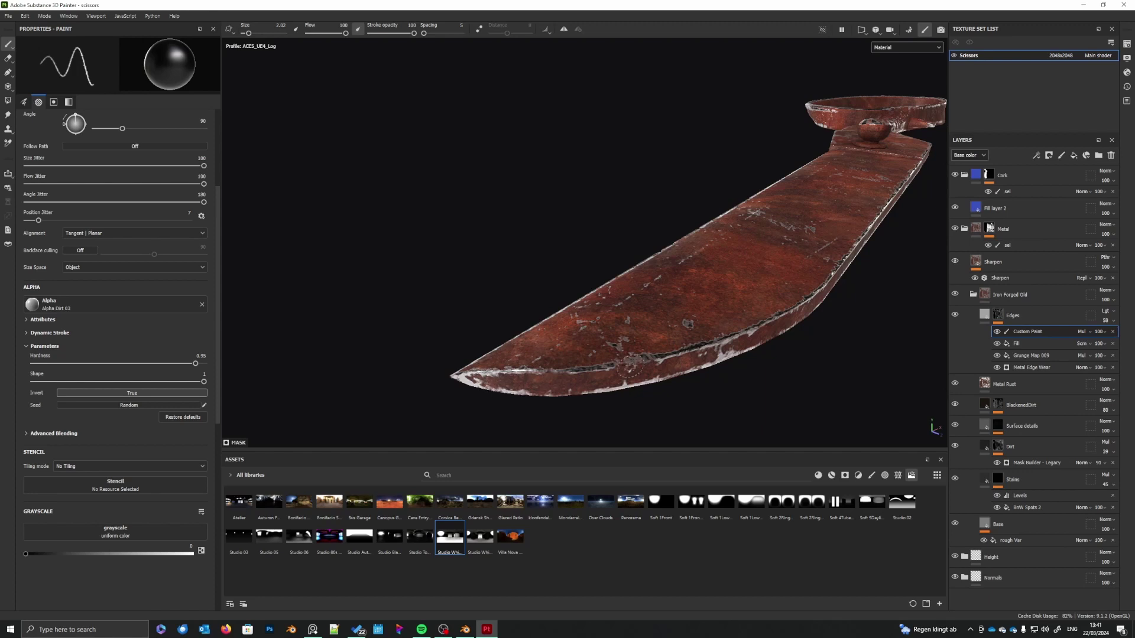
alt+drag(632, 368, 585, 386)
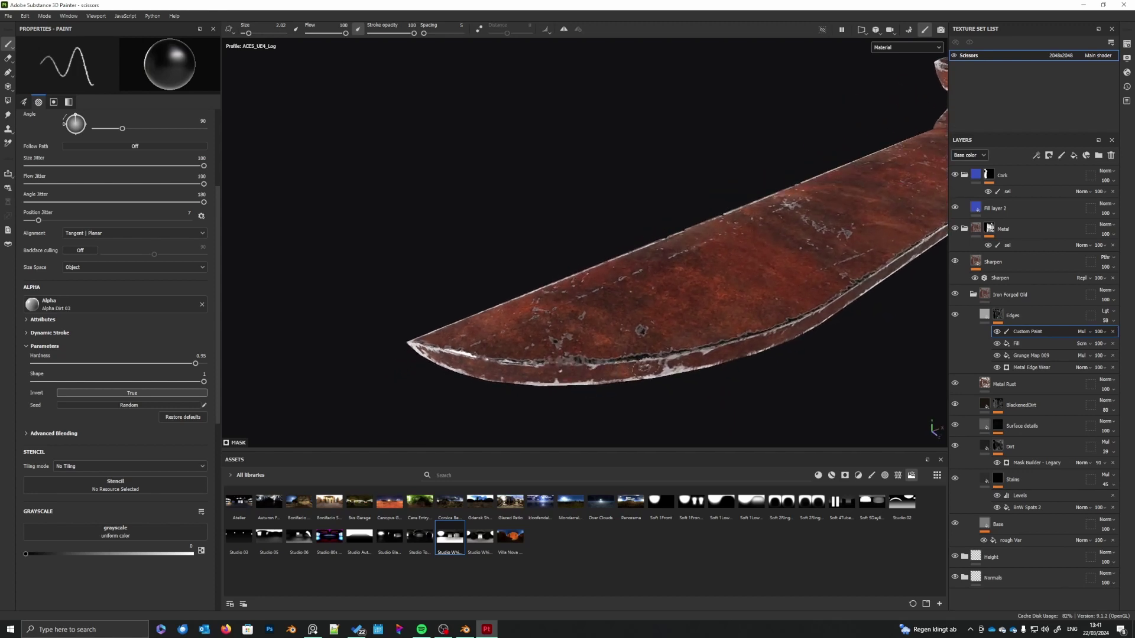
mouse_move(644, 356)
alt+mouse_down()
mouse_move(649, 306)
mouse_move(529, 365)
mouse_move(538, 387)
mouse_move(623, 377)
mouse_move(537, 367)
alt+mouse_up()
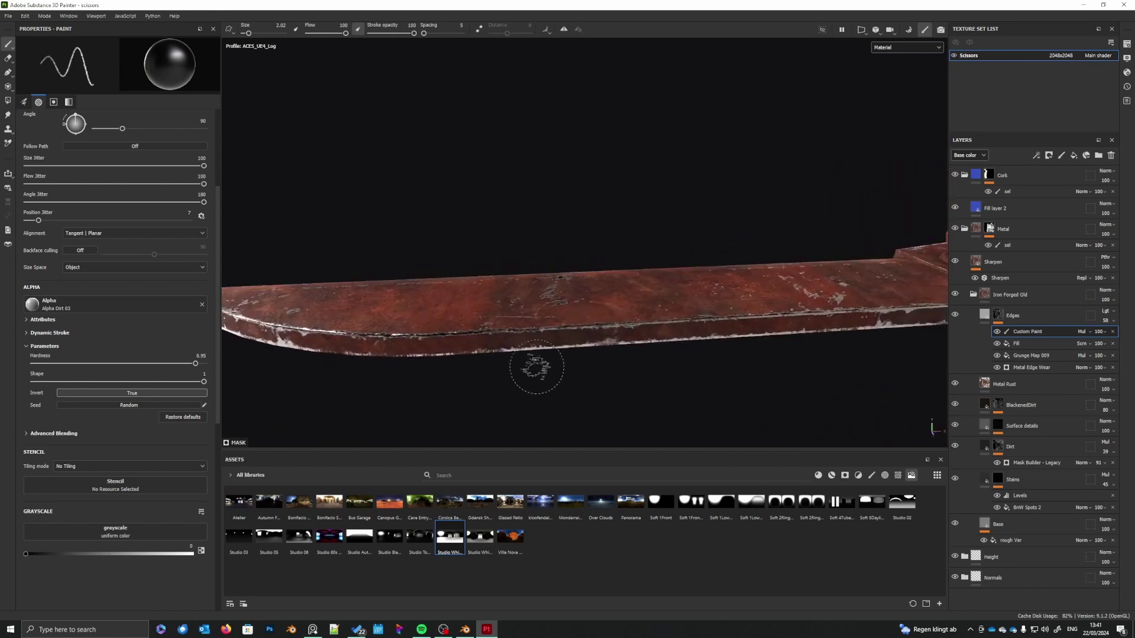
alt+drag(623, 367, 481, 344)
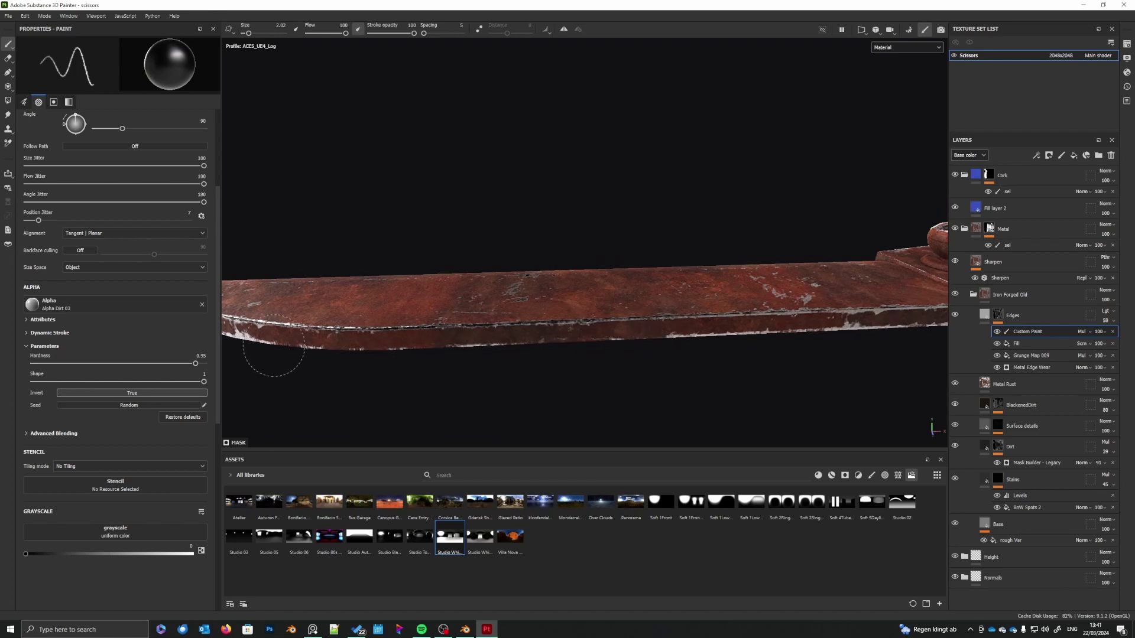
alt+drag(362, 346, 550, 383)
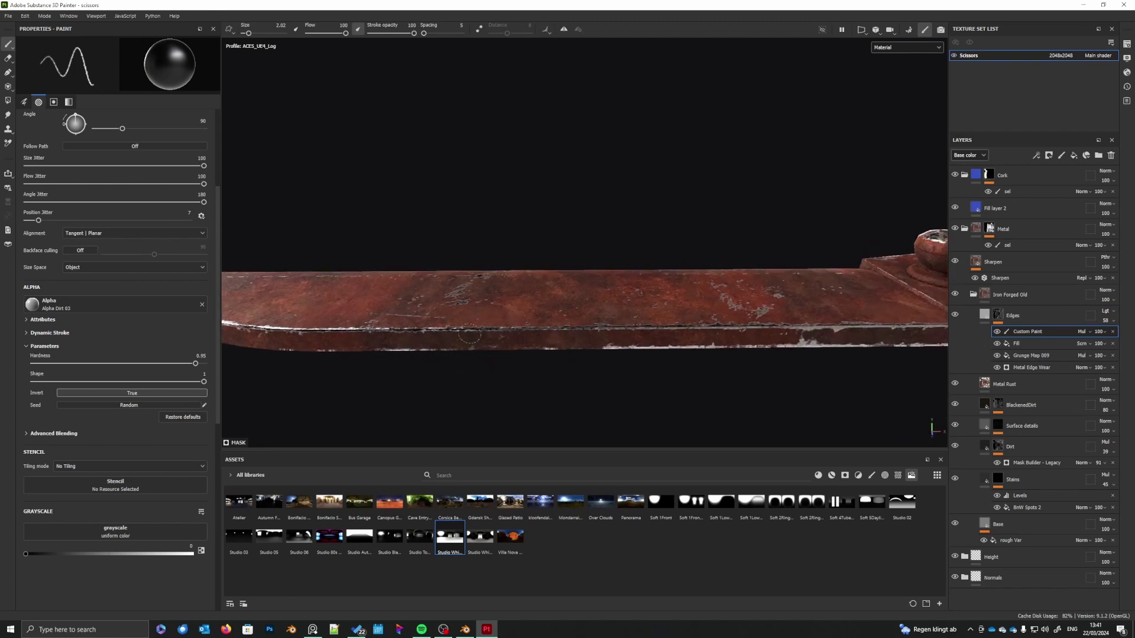
alt+middle_drag(641, 367, 555, 373)
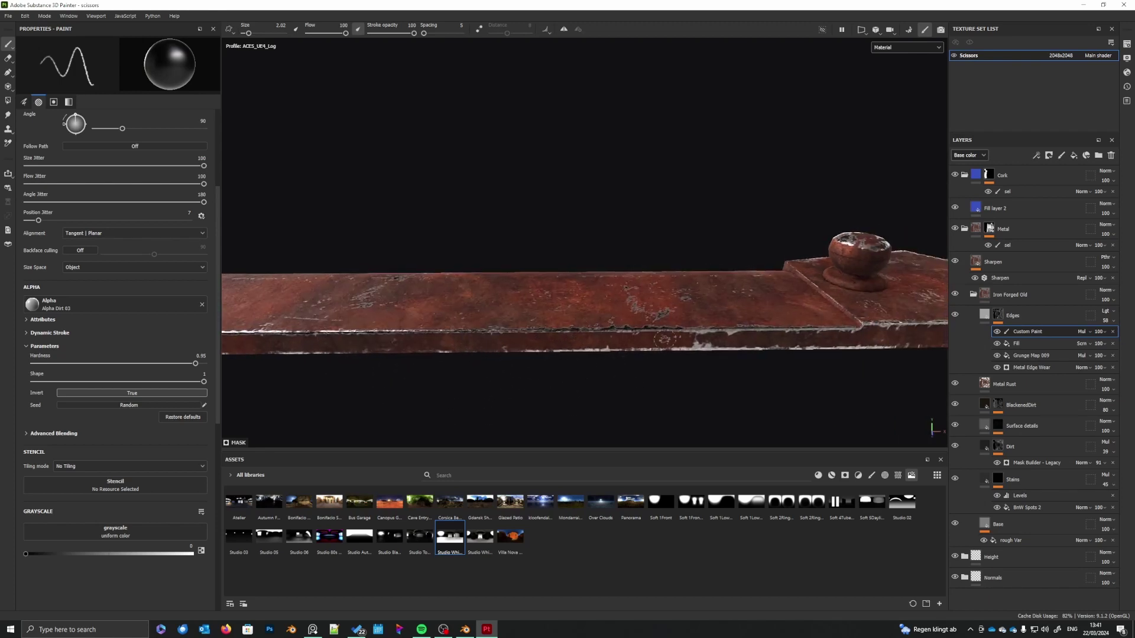
alt+drag(599, 336, 650, 343)
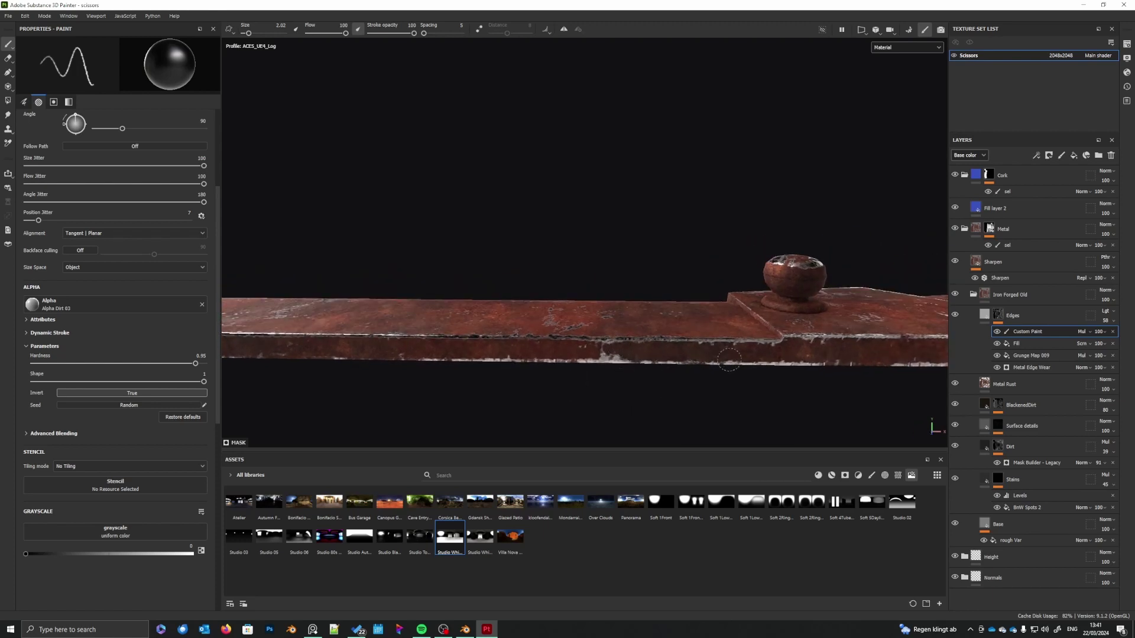
- Paint out edge wear on the lower side edge of the thick blade base beside the pivot knob
drag(729, 359, 815, 362)
alt+middle_drag(812, 363, 690, 363)
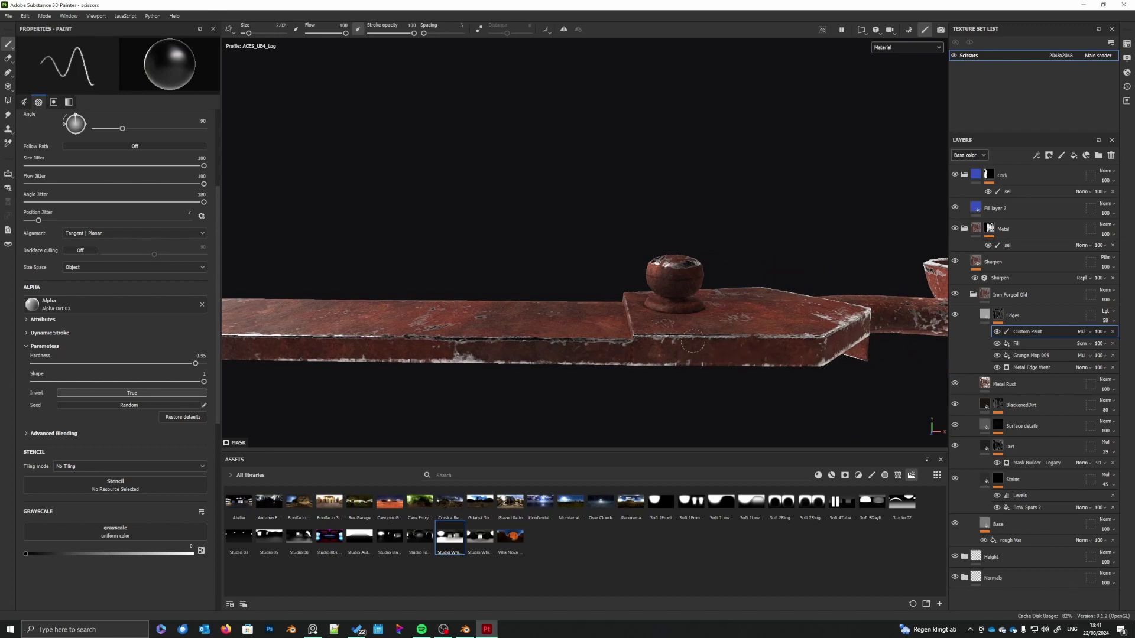
mouse_move(729, 342)
alt+mouse_down()
mouse_move(719, 363)
mouse_move(785, 380)
alt+mouse_up()
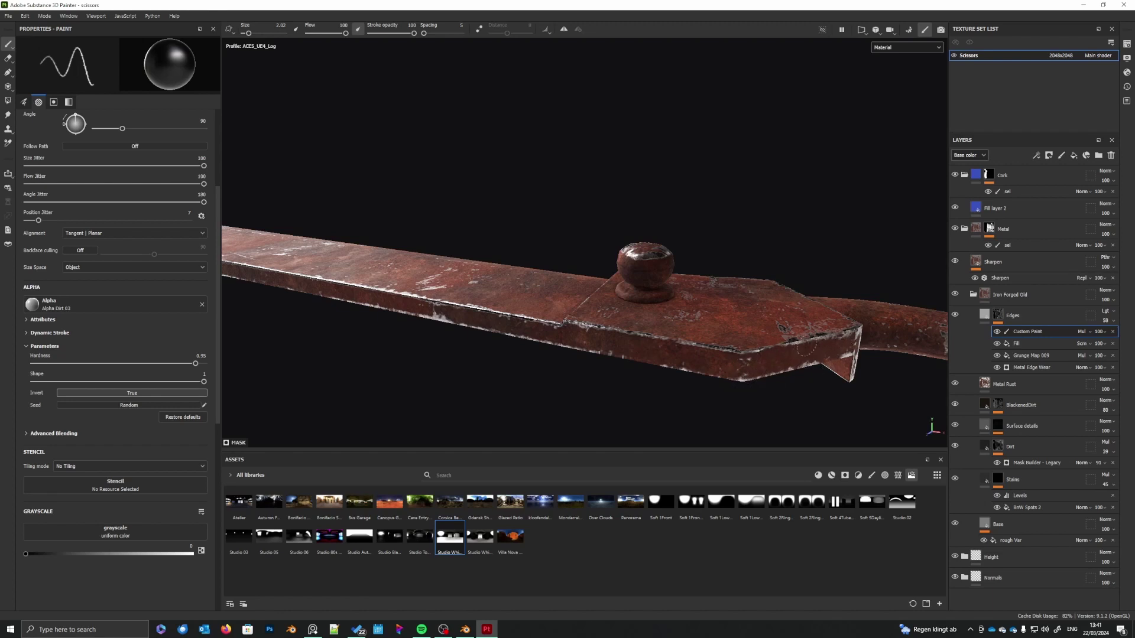
mouse_move(805, 348)
alt+mouse_down()
mouse_move(705, 380)
mouse_move(664, 360)
mouse_move(692, 329)
mouse_move(730, 353)
mouse_move(651, 426)
mouse_move(735, 400)
alt+mouse_up()
mouse_move(848, 384)
alt+mouse_down()
mouse_move(861, 411)
mouse_move(828, 370)
alt+mouse_up()
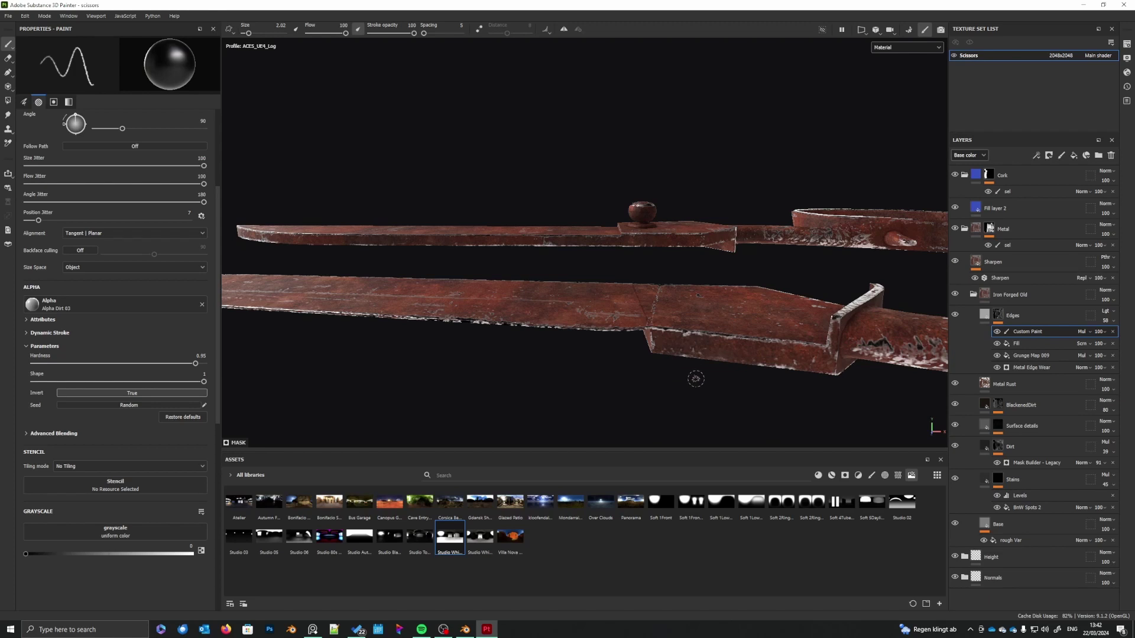
- Break up the edge wear on the raised ridge between the other scissor half's blade base and handle
alt+drag(697, 377, 707, 228)
alt+middle_drag(736, 437, 693, 308)
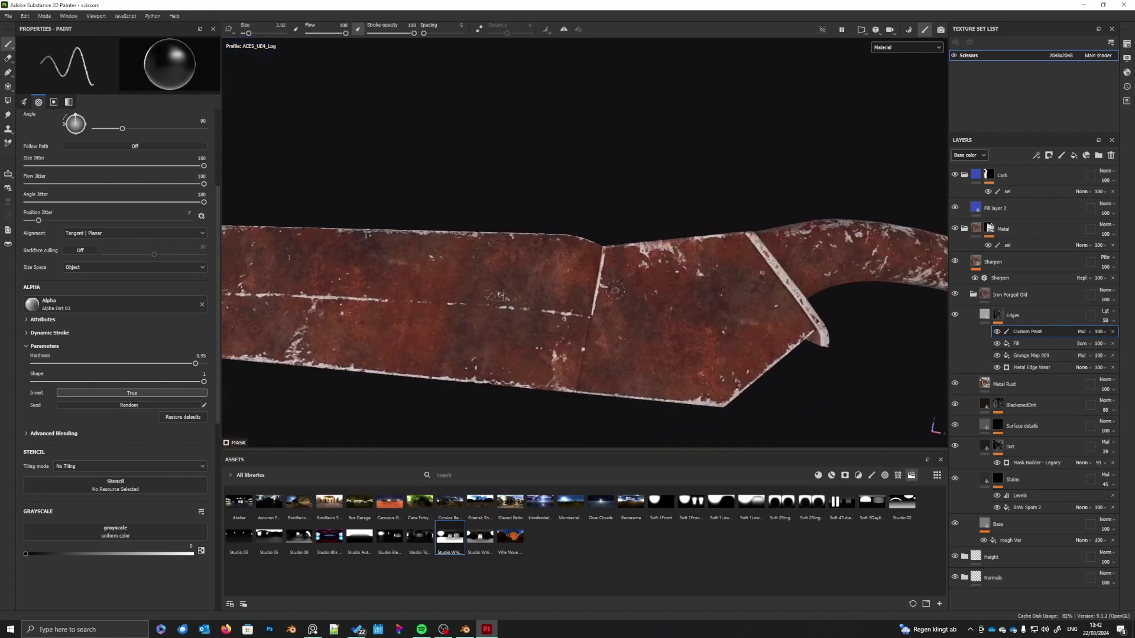
alt+drag(615, 290, 609, 242)
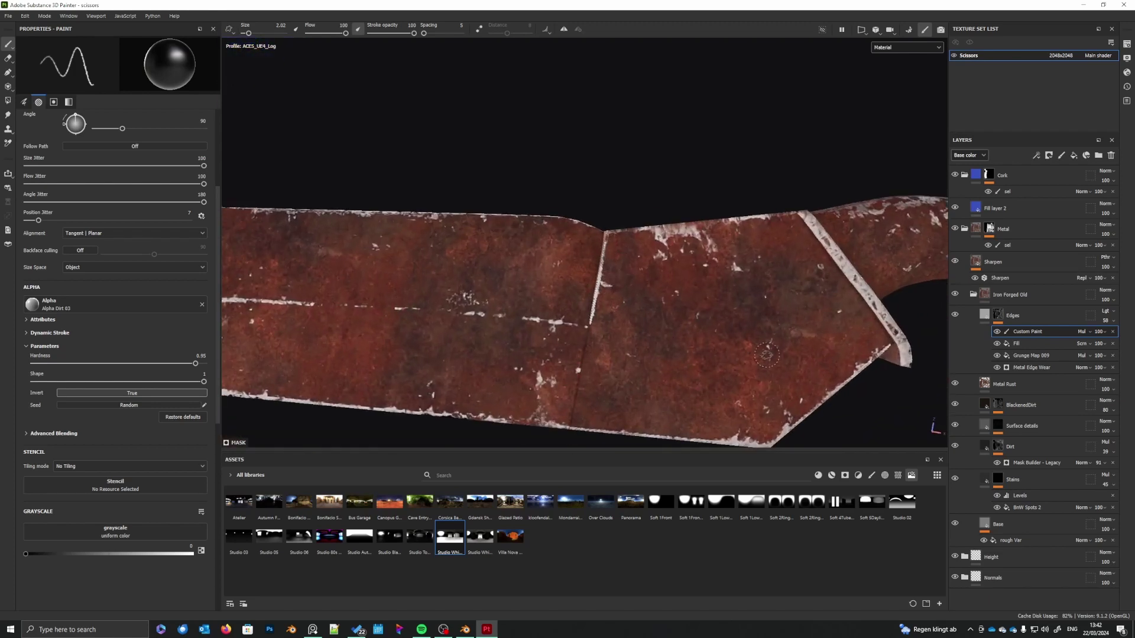
mouse_move(767, 355)
alt+mouse_down()
mouse_move(621, 381)
mouse_move(591, 234)
alt+mouse_up()
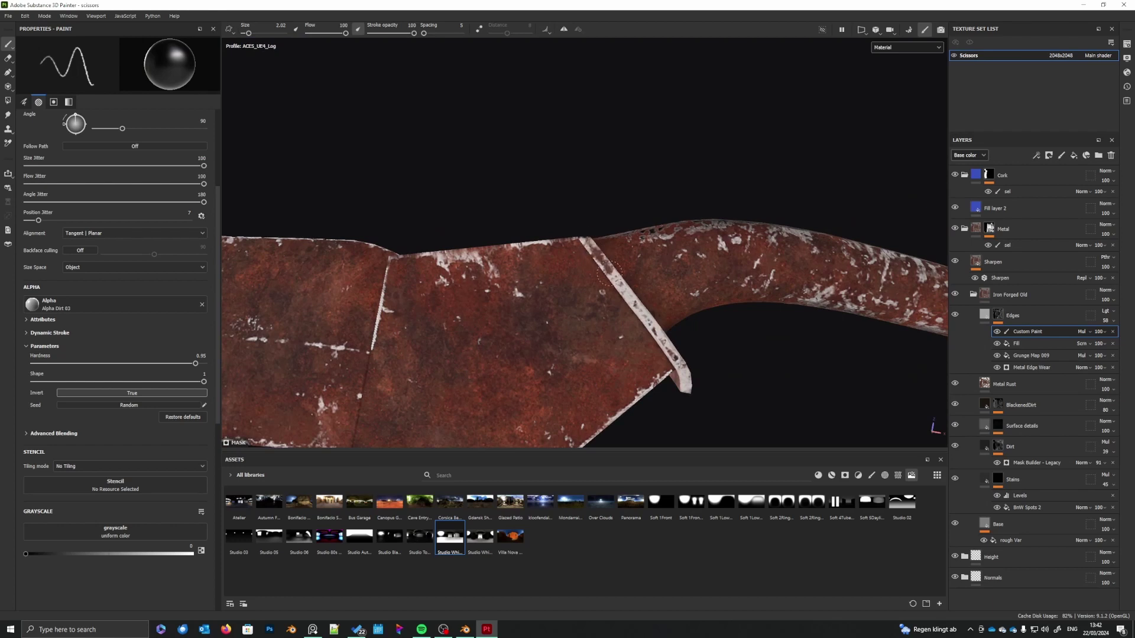
mouse_move(607, 275)
mouse_down()
mouse_move(657, 327)
mouse_move(684, 393)
mouse_move(672, 340)
mouse_move(585, 233)
mouse_up()
mouse_move(704, 441)
alt+mouse_down()
mouse_move(666, 398)
mouse_move(650, 259)
mouse_move(622, 301)
alt+mouse_up()
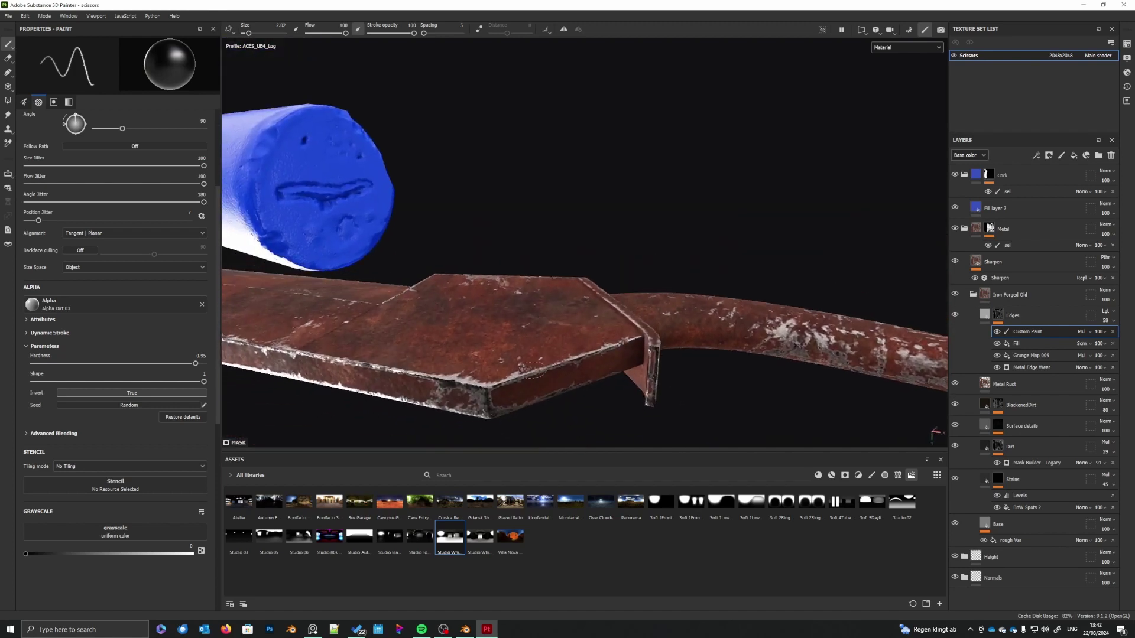
- Paint out edge wear around the blade base's angled side face and along the adjoining blade side
alt+drag(506, 396, 686, 359)
mouse_move(605, 339)
mouse_down()
mouse_move(654, 345)
mouse_move(501, 368)
mouse_up()
mouse_move(709, 391)
alt+mouse_down()
mouse_move(648, 375)
mouse_move(667, 349)
mouse_move(626, 370)
mouse_move(708, 375)
alt+mouse_up()
mouse_move(390, 308)
mouse_down()
mouse_move(521, 319)
mouse_move(475, 315)
mouse_up()
alt+middle_drag(457, 325, 647, 368)
drag(773, 329, 382, 297)
- Paint out edge wear along the same blade's narrow side, working from the pointed tip back to the base
mouse_move(501, 352)
alt+mouse_down()
mouse_move(513, 361)
mouse_move(603, 347)
mouse_move(603, 293)
mouse_move(408, 299)
mouse_move(289, 284)
mouse_move(375, 276)
alt+mouse_up()
alt+middle_drag(487, 287, 434, 307)
alt+drag(434, 307, 414, 351)
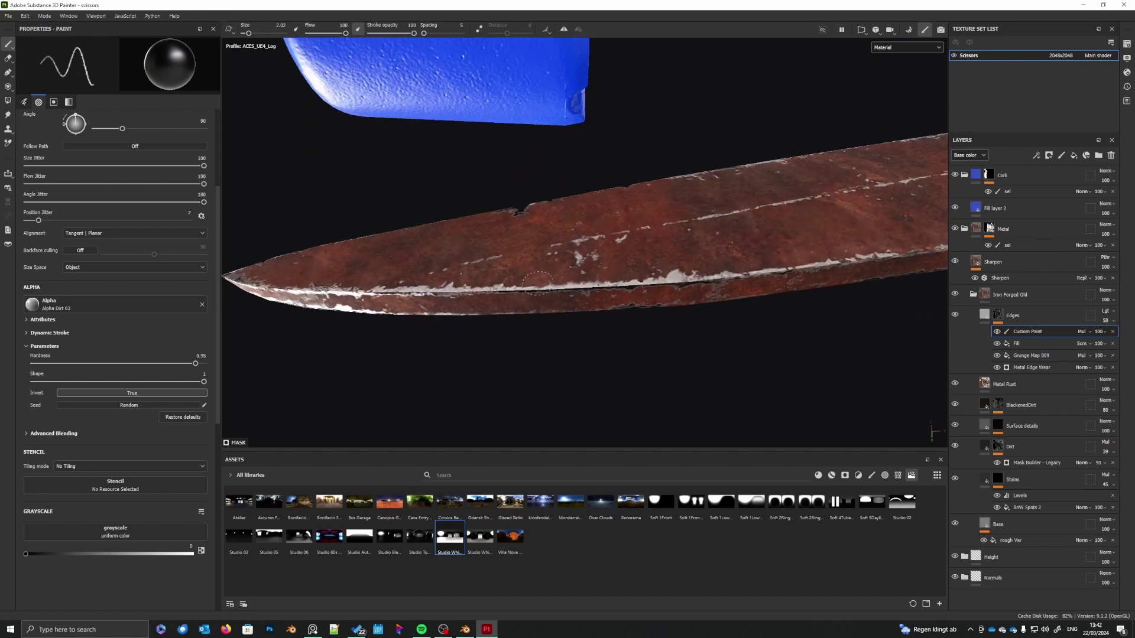
alt+middle_drag(641, 288, 478, 310)
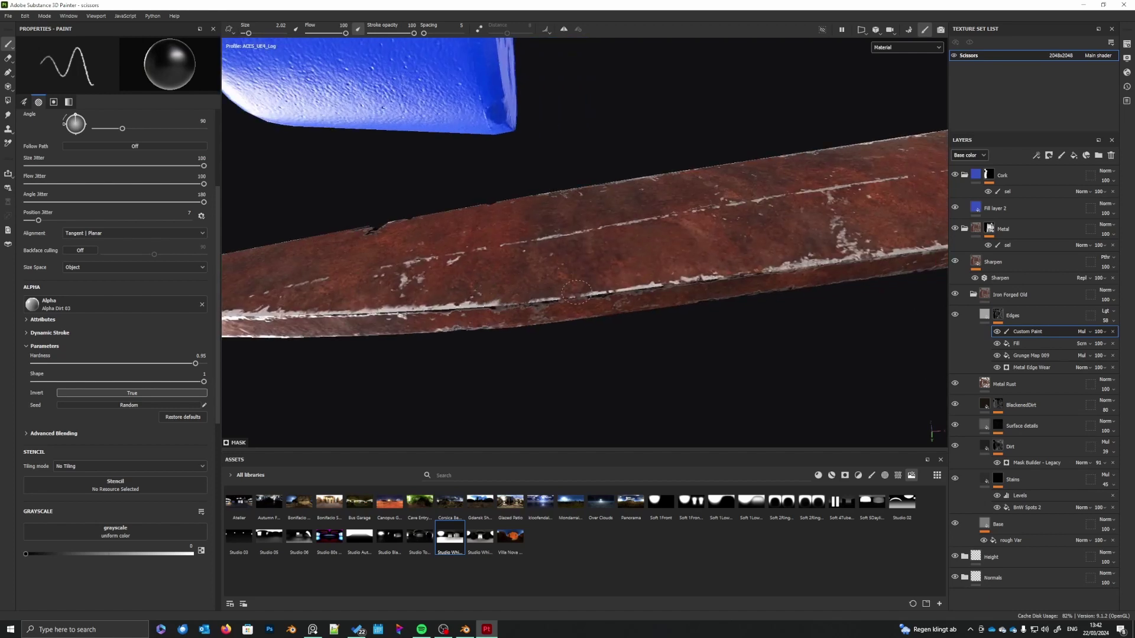
alt+drag(687, 276, 550, 353)
alt+drag(658, 377, 531, 322)
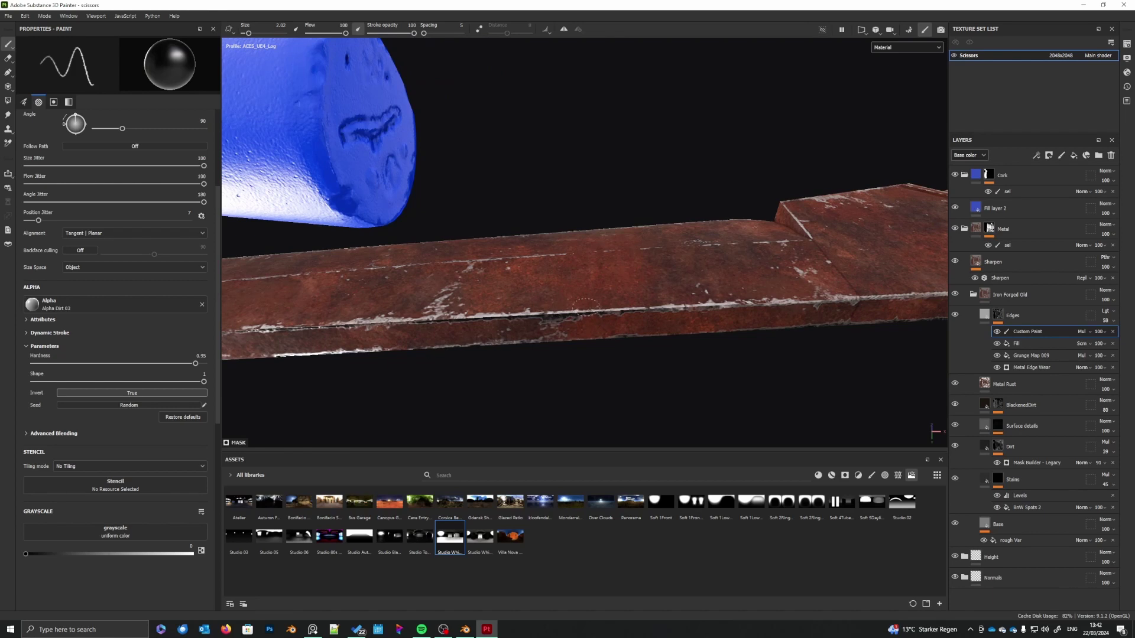
- Reduce the edge wear on the step where the blade meets its wider base and on the base's lower edge
alt+drag(678, 303, 521, 349)
scroll(618, 250, up, 3)
mouse_move(617, 249)
alt+mouse_down()
mouse_move(610, 275)
mouse_move(638, 353)
alt+mouse_up()
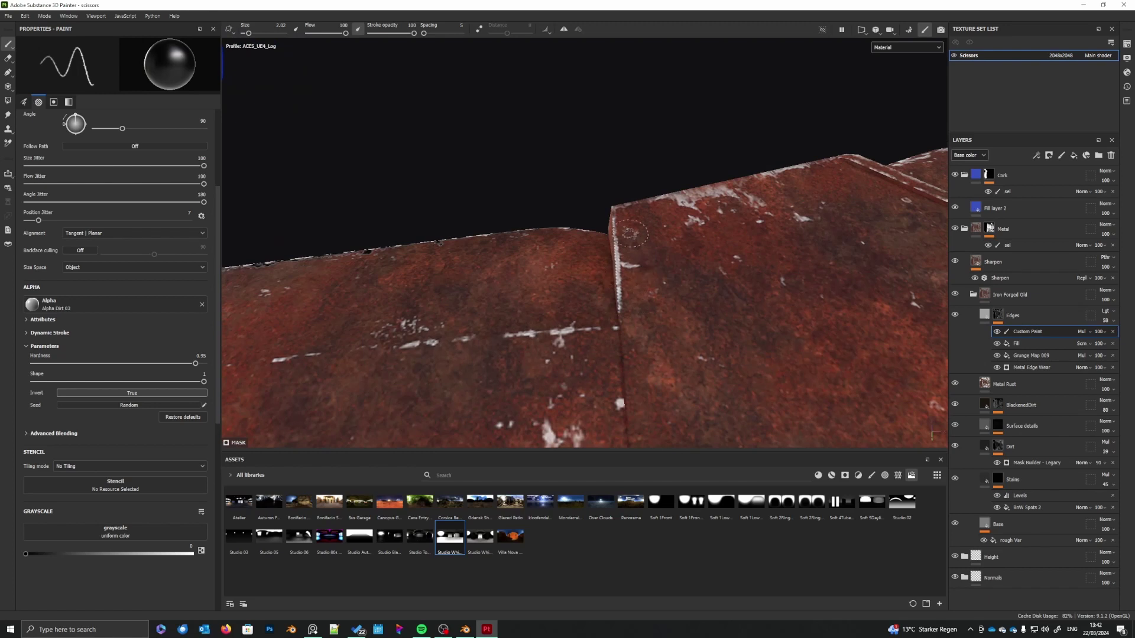
alt+drag(627, 229, 634, 322)
scroll(630, 347, down, 4)
scroll(658, 357, up, 1)
scroll(645, 317, up, 3)
alt+middle_drag(633, 322, 611, 302)
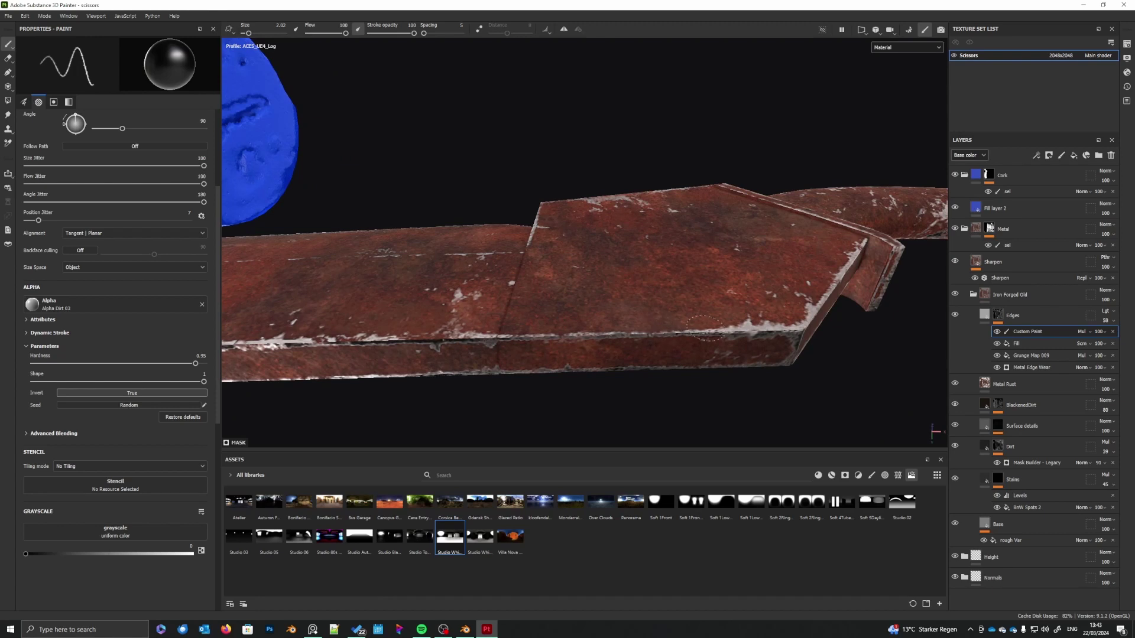
alt+drag(721, 327, 674, 326)
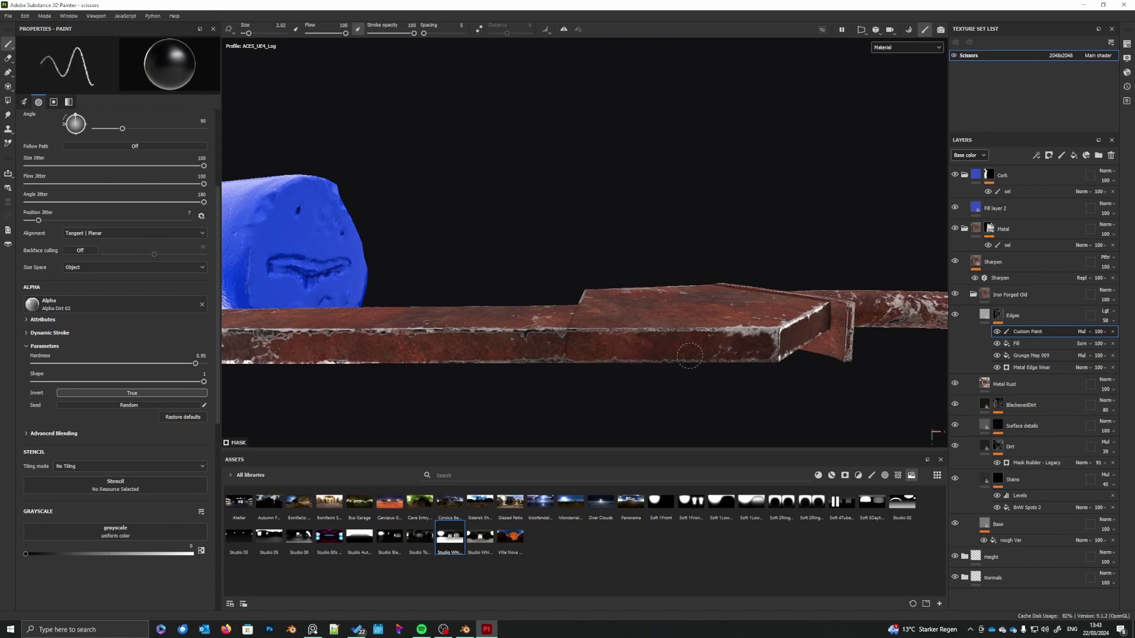
alt+drag(689, 356, 716, 317)
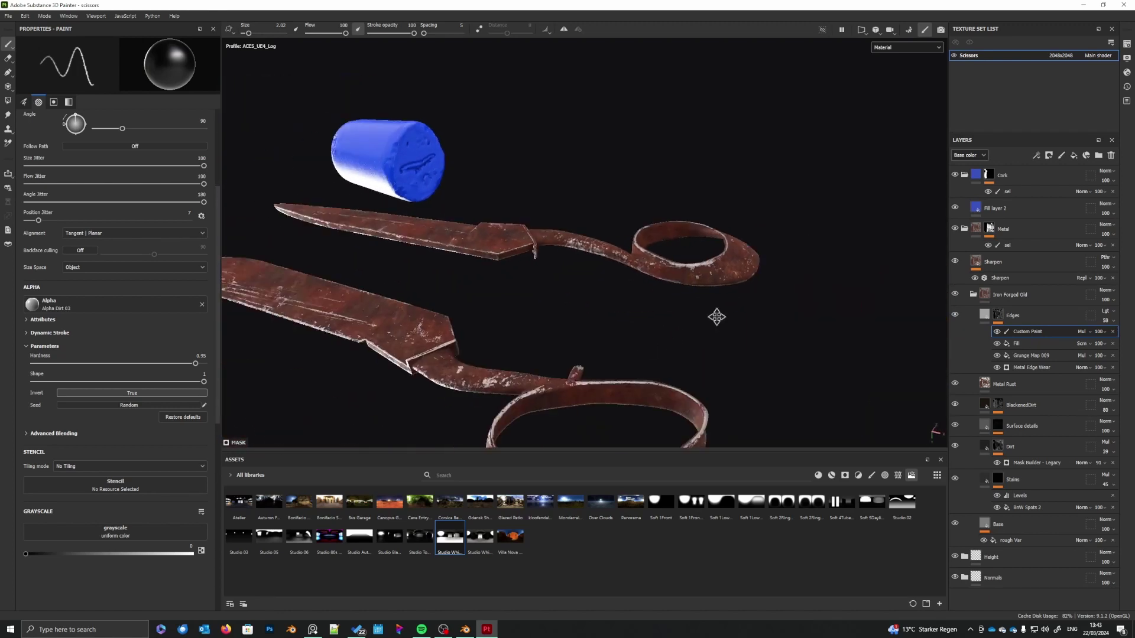
- Paint out edge wear on the scratched blade's base, covering its notched side edge and the raised ridge beside the handle
alt+middle_drag(717, 317, 736, 301)
alt+drag(595, 304, 654, 319)
alt+middle_drag(654, 319, 716, 303)
scroll(609, 354, up, 3)
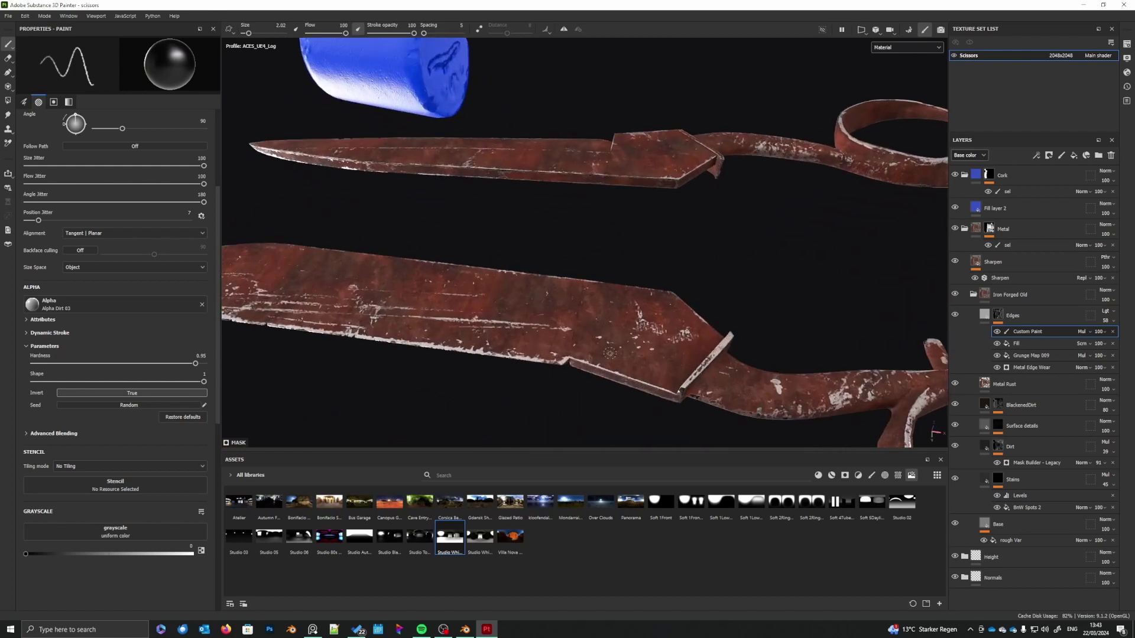
scroll(610, 353, up, 4)
alt+drag(609, 353, 661, 291)
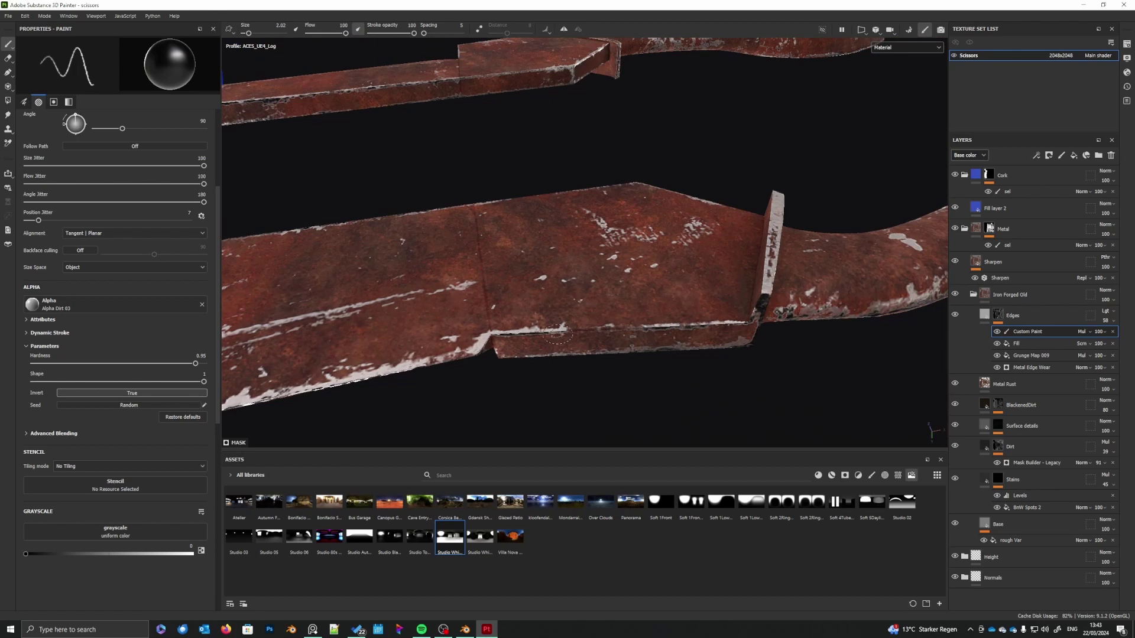
drag(556, 334, 430, 357)
mouse_move(591, 349)
alt+mouse_down()
mouse_move(503, 355)
mouse_move(519, 361)
mouse_move(592, 236)
mouse_move(592, 326)
mouse_move(562, 314)
mouse_move(532, 236)
alt+mouse_up()
mouse_move(582, 286)
alt+mouse_down()
mouse_move(521, 366)
mouse_move(532, 413)
alt+mouse_up()
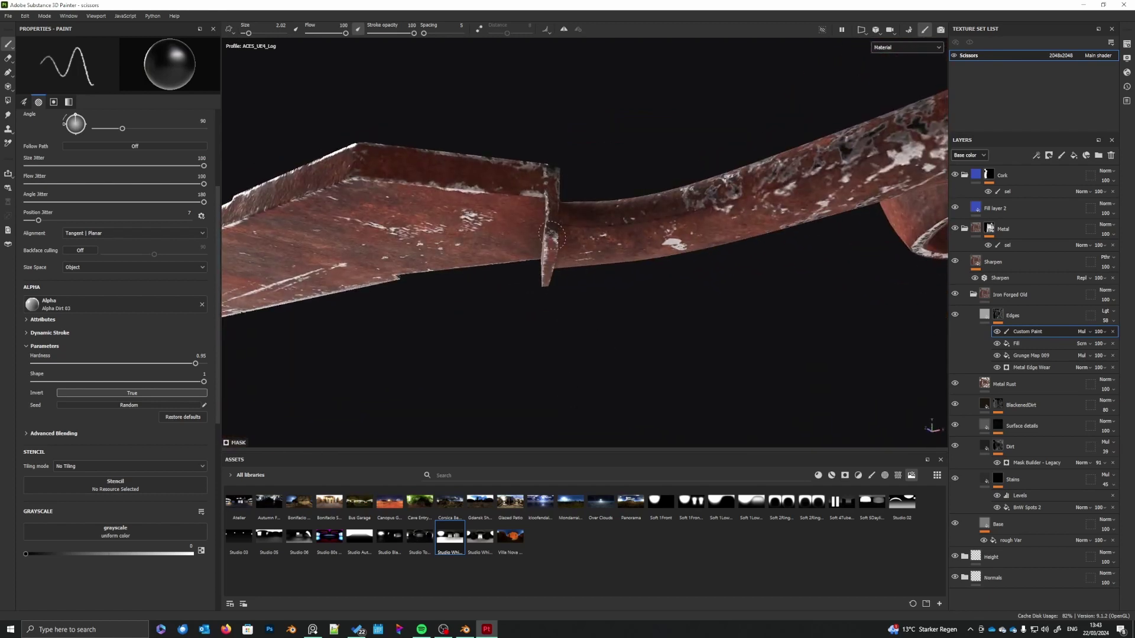
mouse_move(558, 220)
alt+mouse_down()
mouse_move(578, 335)
mouse_move(654, 343)
mouse_move(628, 343)
alt+mouse_up()
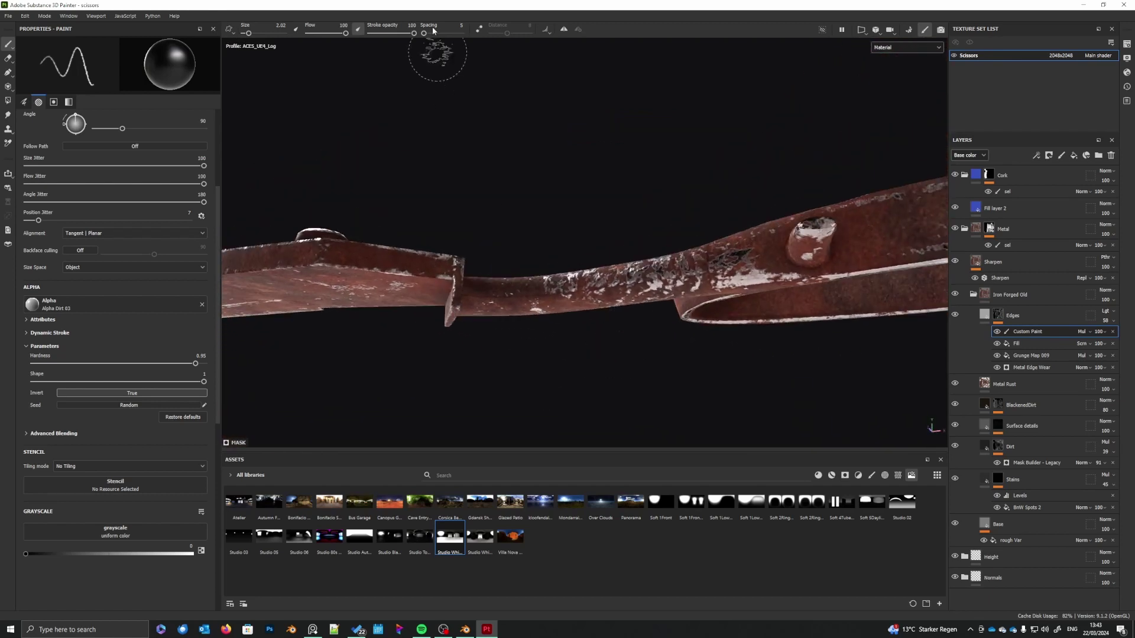
- Set the stroke opacity to 45 and the brush size to 5.15, and soften the wear on the handle shank near the finger loop
drag(404, 33, 390, 34)
right_click(632, 301)
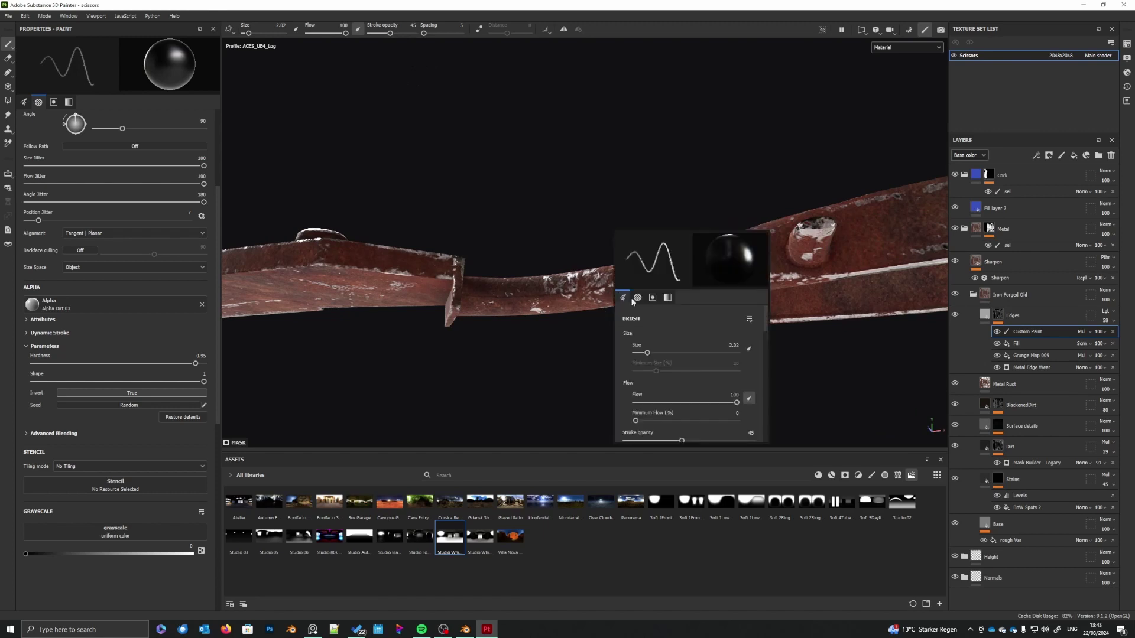
drag(648, 354, 652, 354)
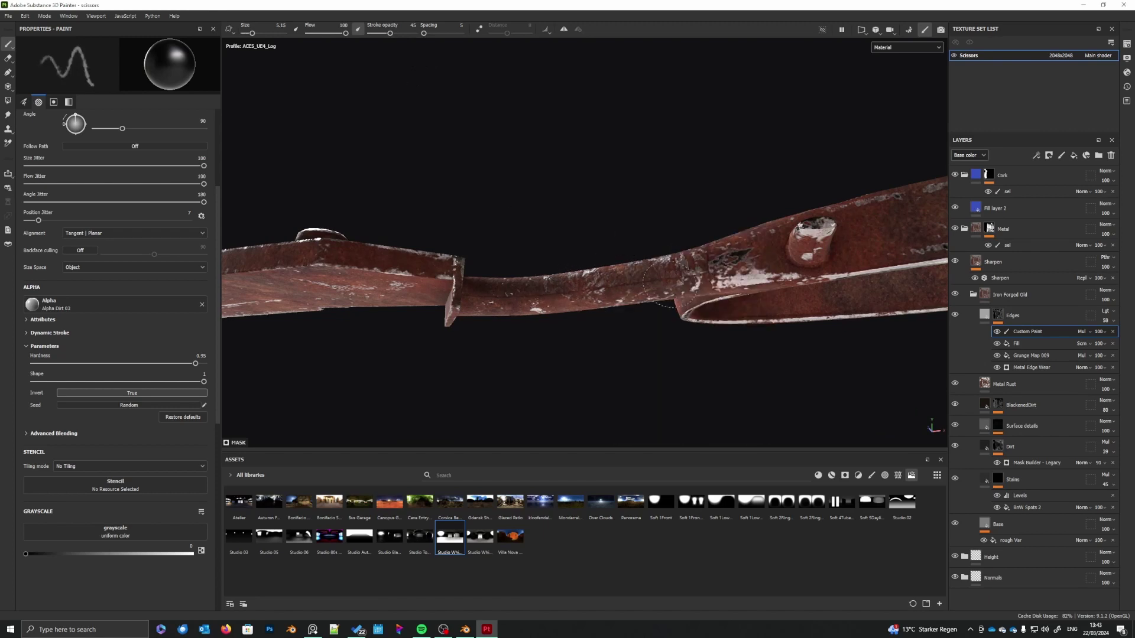
mouse_move(755, 258)
mouse_down()
mouse_move(735, 270)
mouse_move(703, 269)
mouse_move(728, 250)
mouse_move(686, 258)
mouse_move(758, 264)
mouse_move(743, 248)
mouse_up()
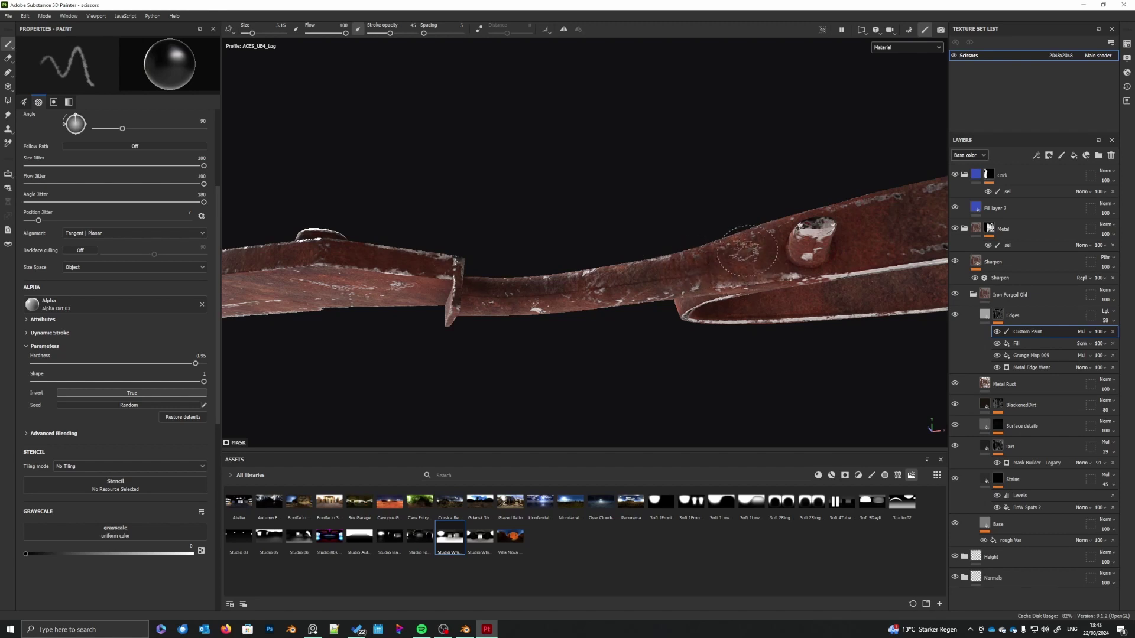
alt+middle_drag(672, 279, 654, 256)
mouse_move(654, 256)
alt+mouse_down()
mouse_move(657, 157)
mouse_move(659, 180)
alt+mouse_up()
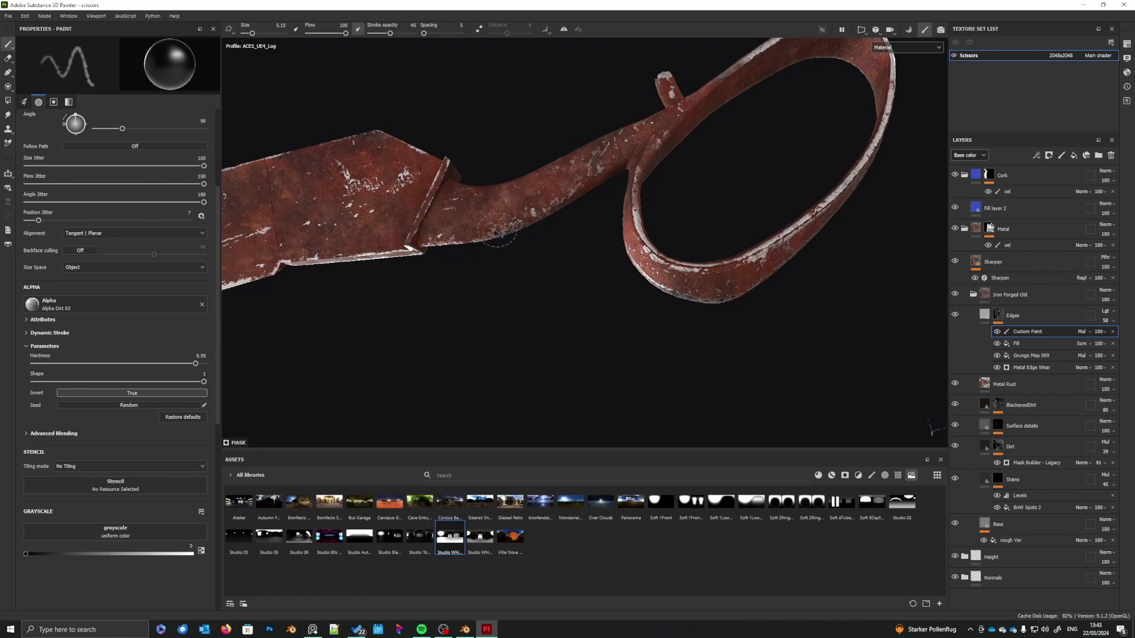
- Raise the brush's stroke opacity to 62 for painting the Edges mask on the handles
middle_drag(500, 277, 511, 288)
alt+drag(511, 288, 518, 195)
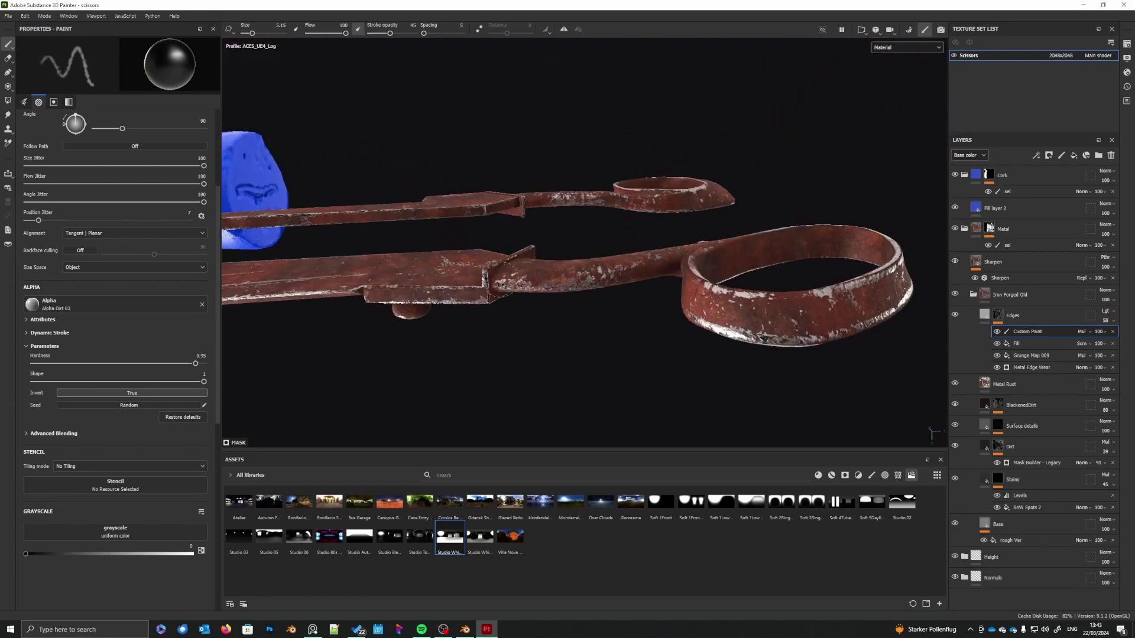
alt+middle_drag(638, 267, 602, 295)
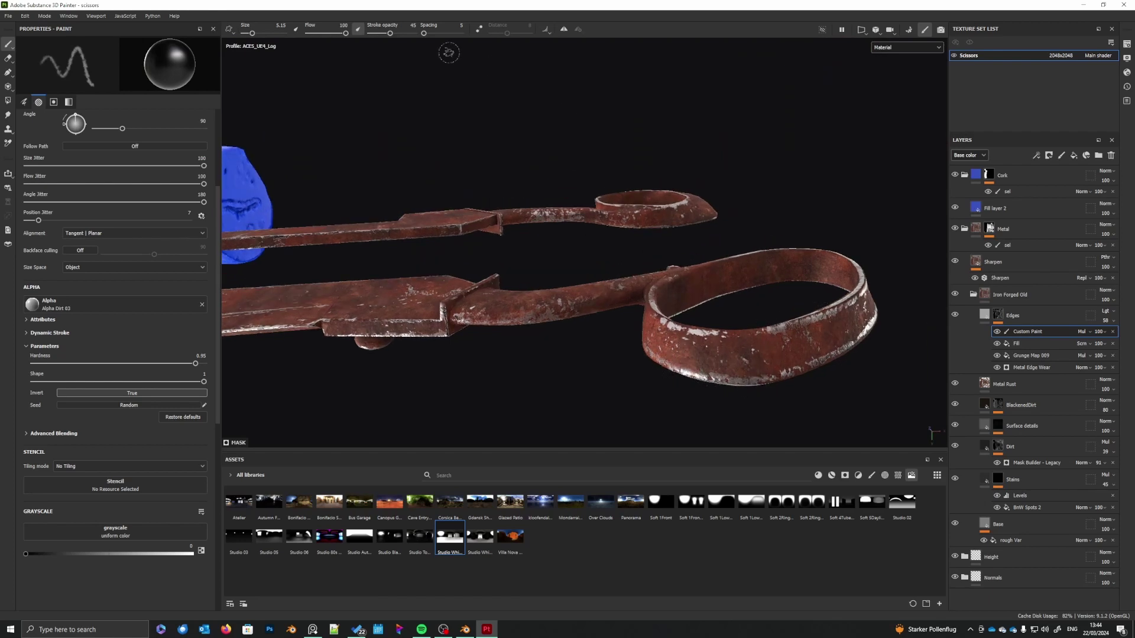
drag(390, 33, 397, 35)
alt+middle_drag(596, 245, 572, 276)
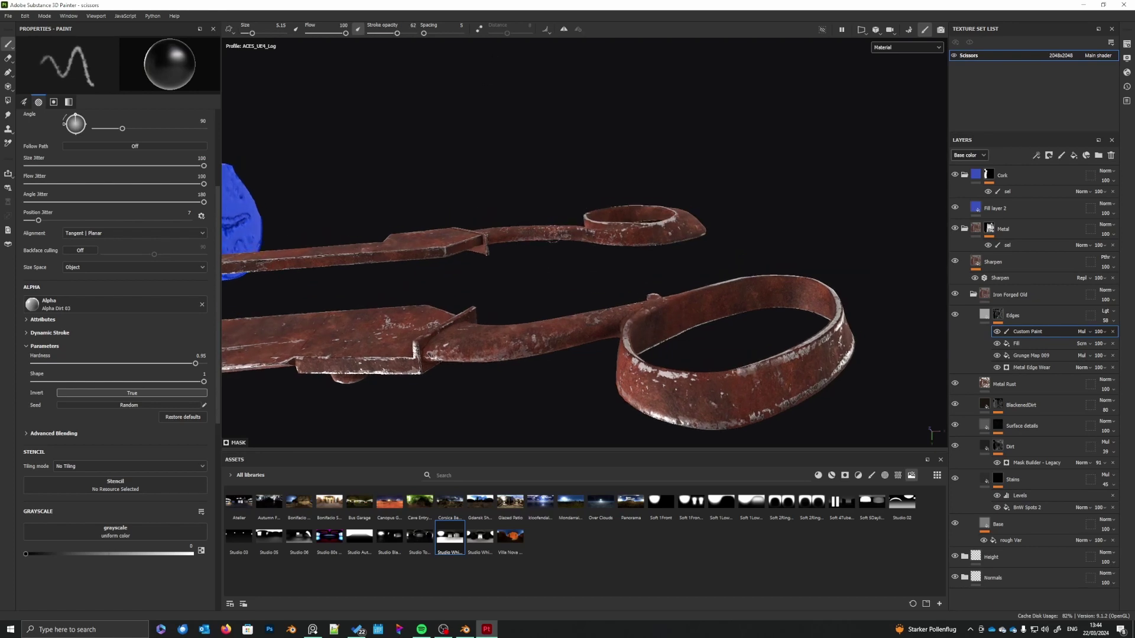
- Examine the wear on the handle shank and finger loop from several angles, comparing it with the Metal Rust layer hidden
scroll(553, 239, up, 8)
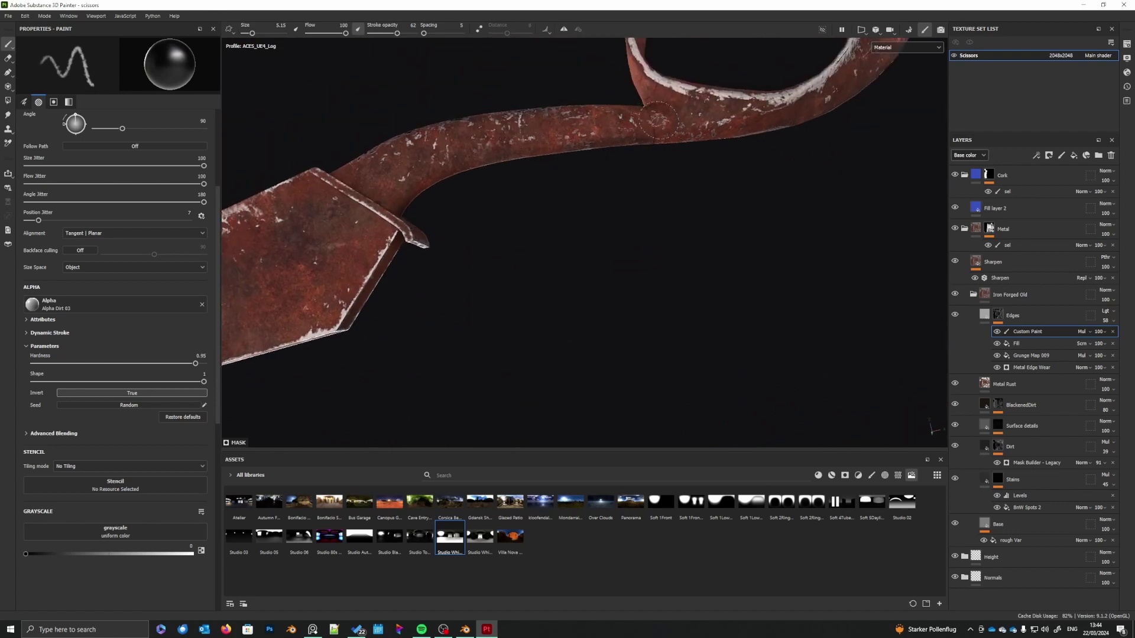
mouse_move(560, 185)
alt+mouse_down()
mouse_move(567, 298)
mouse_move(550, 307)
mouse_move(645, 287)
mouse_move(568, 187)
alt+mouse_up()
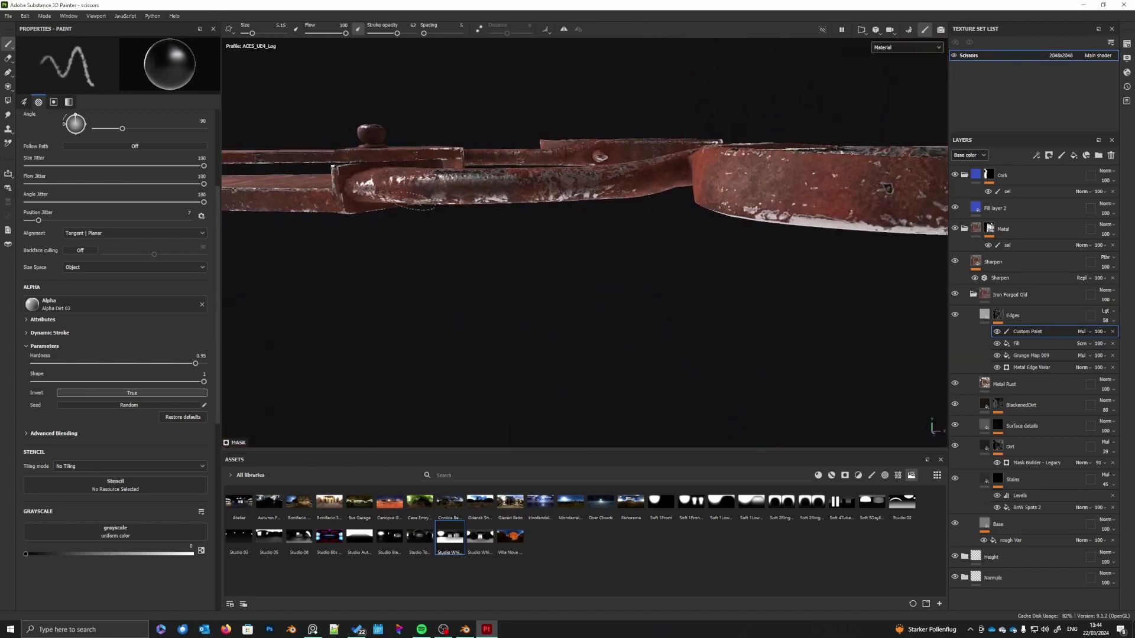
mouse_move(417, 201)
alt+mouse_down()
mouse_move(446, 269)
mouse_move(562, 321)
mouse_move(573, 343)
alt+mouse_up()
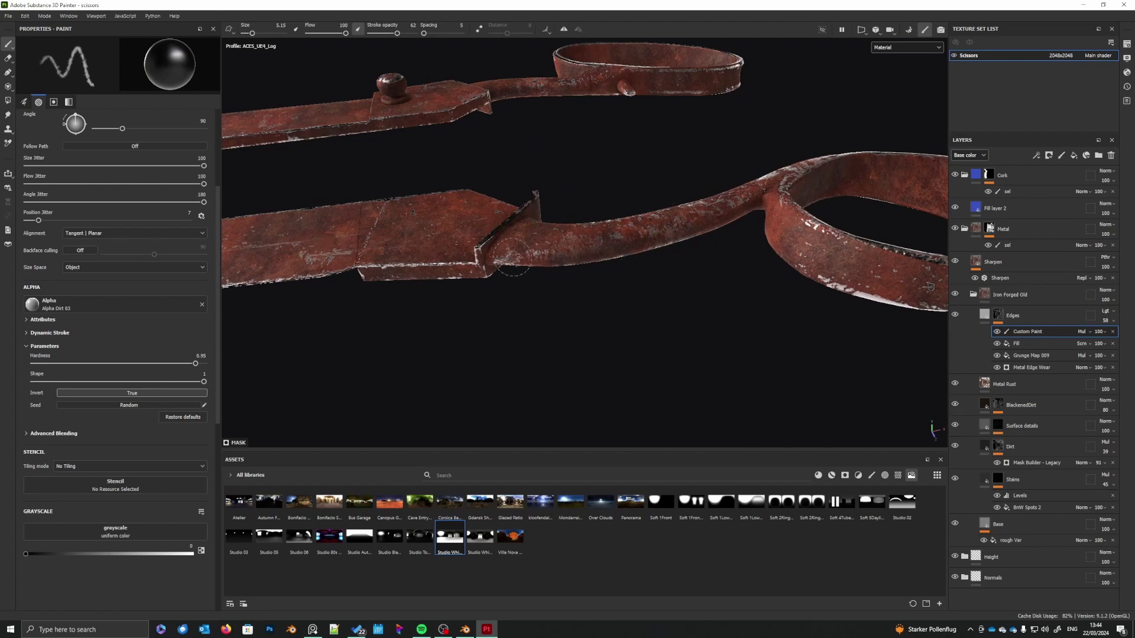
alt+drag(543, 253, 729, 229)
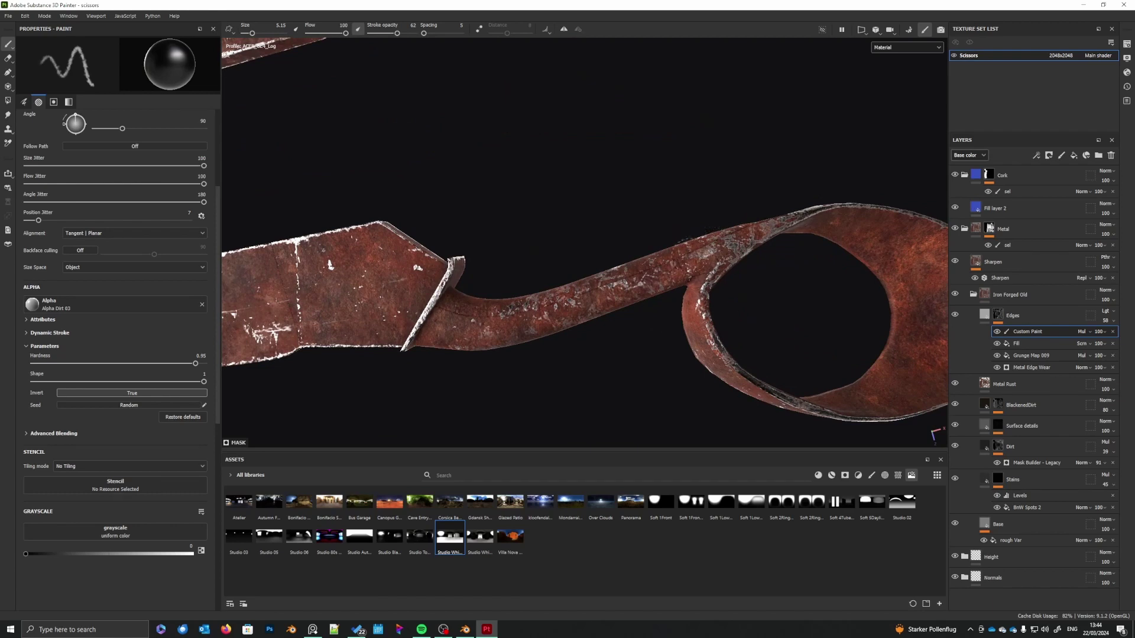
alt+drag(640, 275, 633, 353)
scroll(623, 320, up, 5)
shift+right_drag(633, 353, 639, 346)
scroll(609, 260, down, 5)
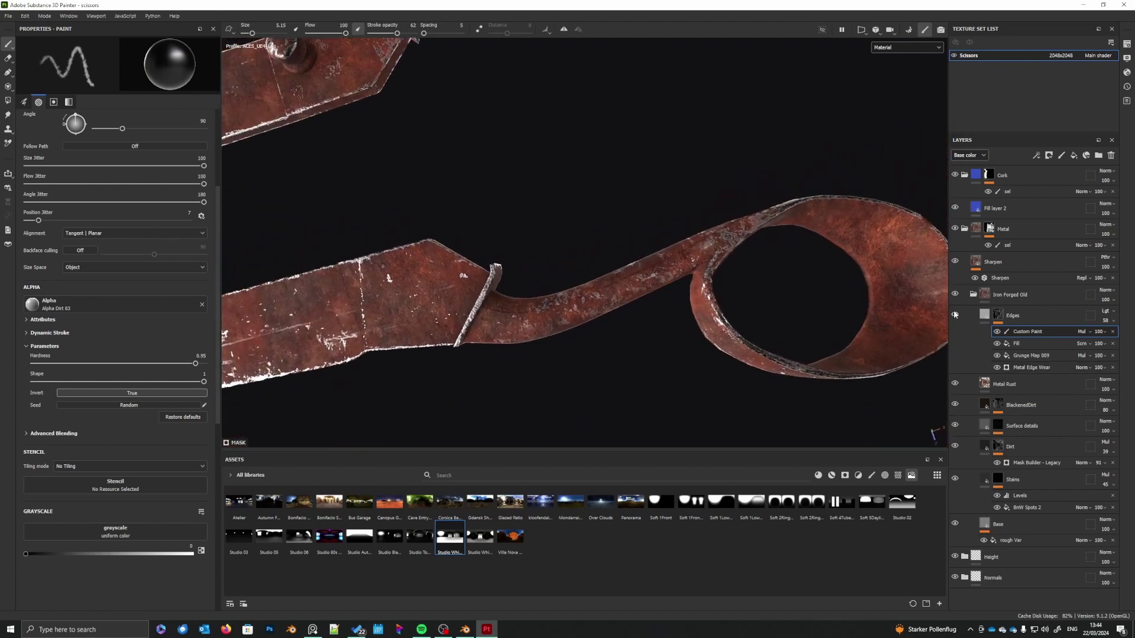
click(955, 384)
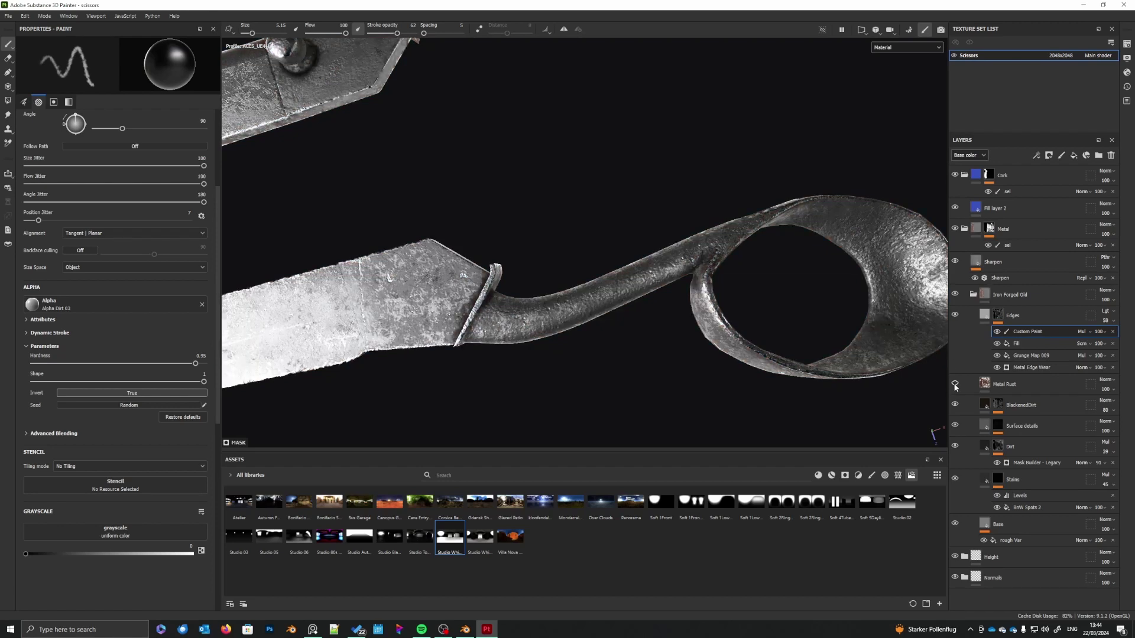
click(955, 384)
- Paint out edge wear along the narrow side of the handle shank between the blade base and the finger loop
alt+drag(624, 334, 636, 352)
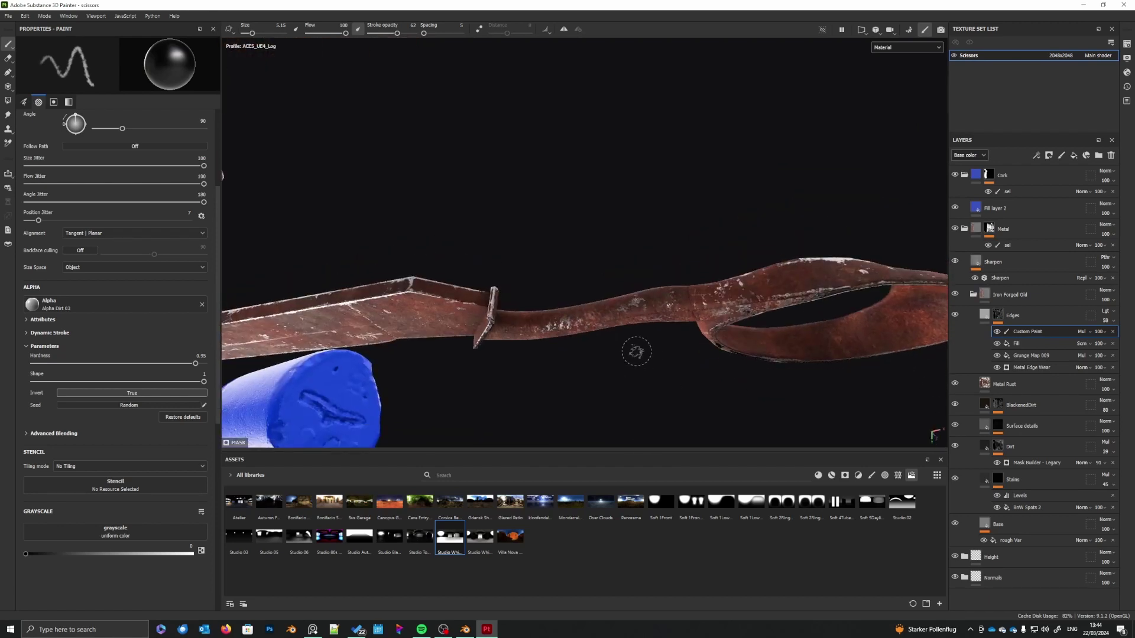
drag(604, 311, 563, 314)
alt+drag(789, 288, 708, 294)
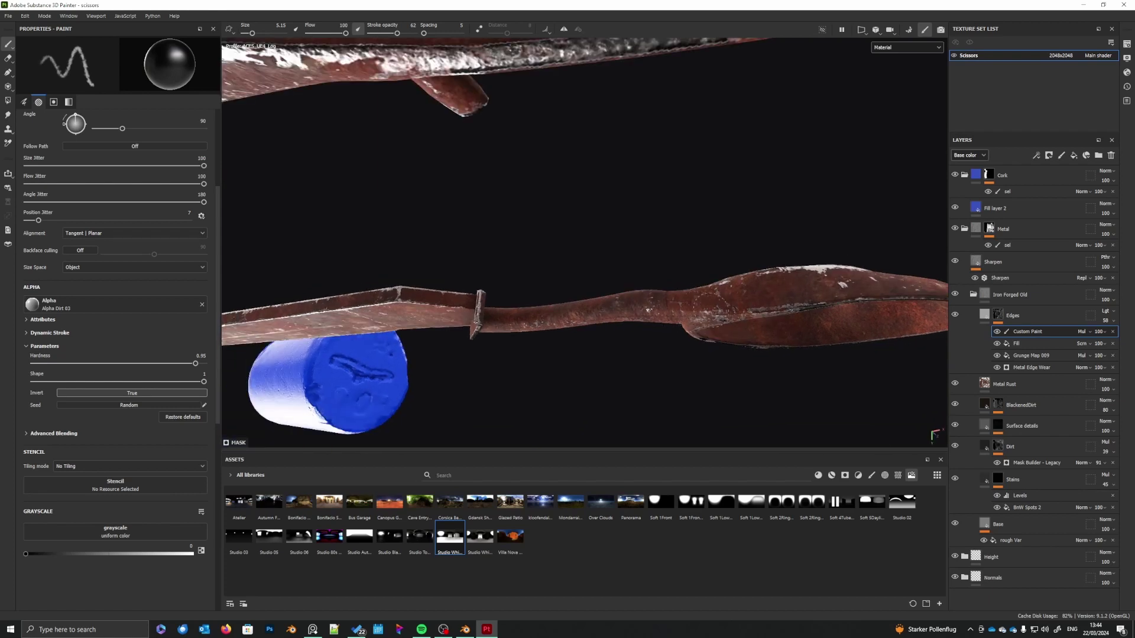
- Examine the edge wear on both handles, the finger loops, the small stub and the blade bases from all sides
mouse_move(686, 314)
alt+right_down()
mouse_move(613, 329)
mouse_move(591, 348)
alt+right_up()
alt+drag(591, 348, 669, 278)
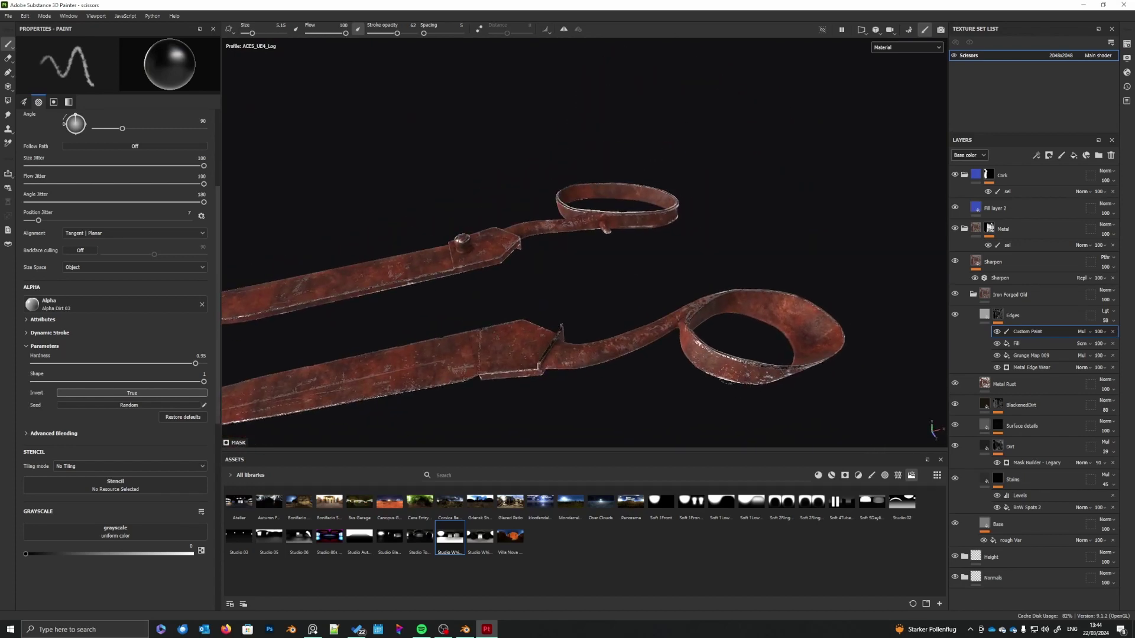
alt+right_drag(752, 364, 816, 337)
alt+drag(621, 272, 611, 302)
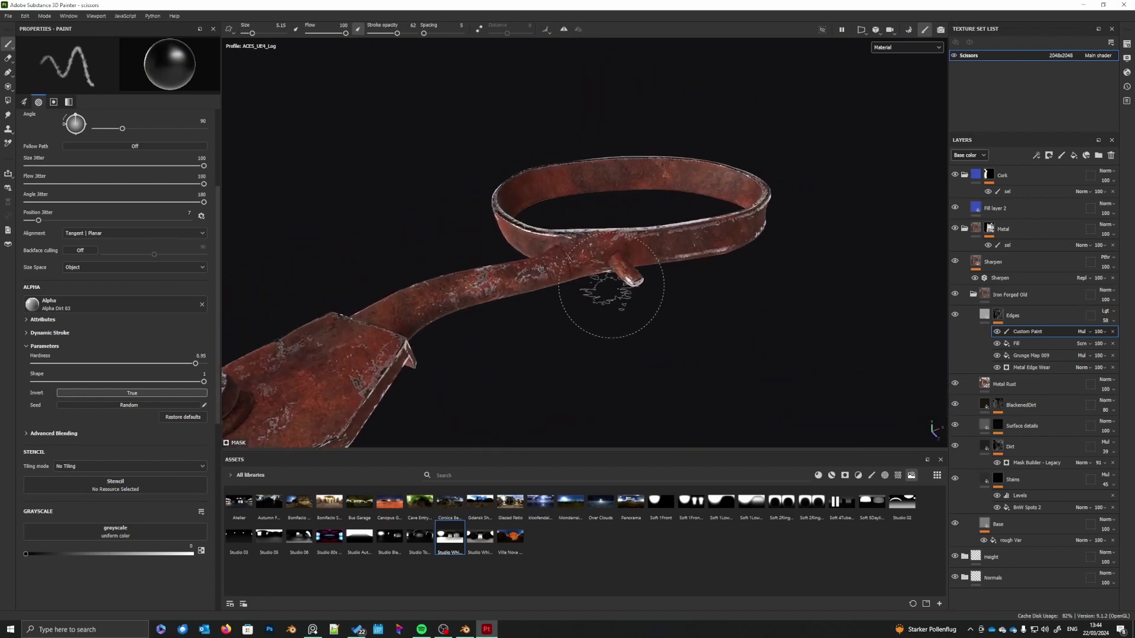
alt+middle_drag(544, 288, 601, 302)
mouse_move(544, 300)
alt+mouse_down()
mouse_move(584, 293)
mouse_move(588, 273)
mouse_move(641, 294)
mouse_move(653, 325)
mouse_move(680, 296)
alt+mouse_up()
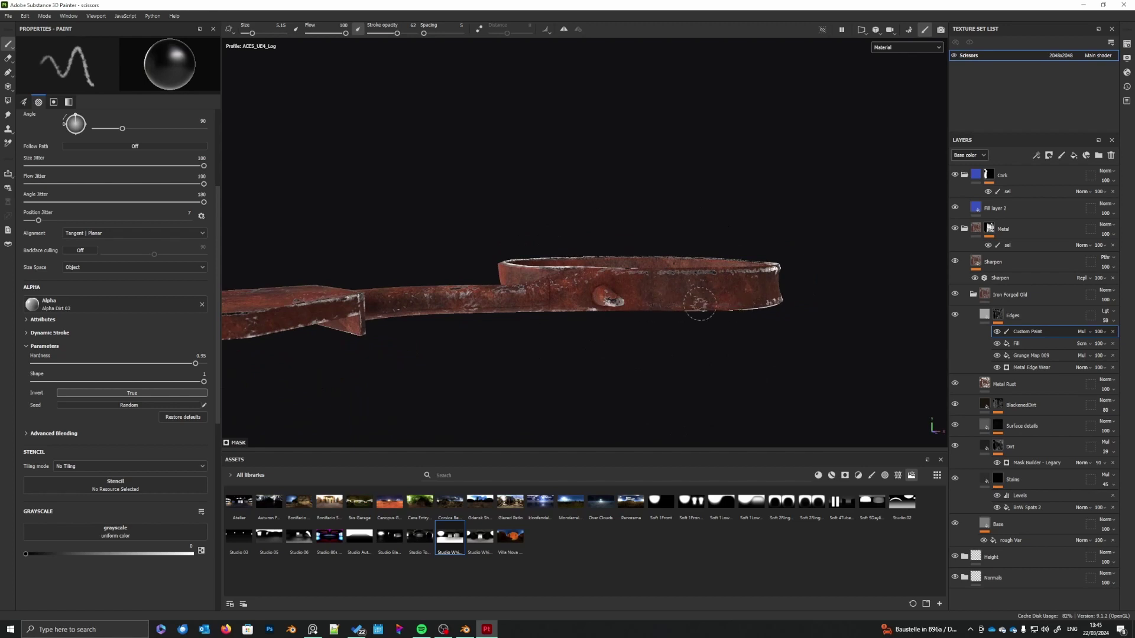
alt+drag(700, 303, 674, 304)
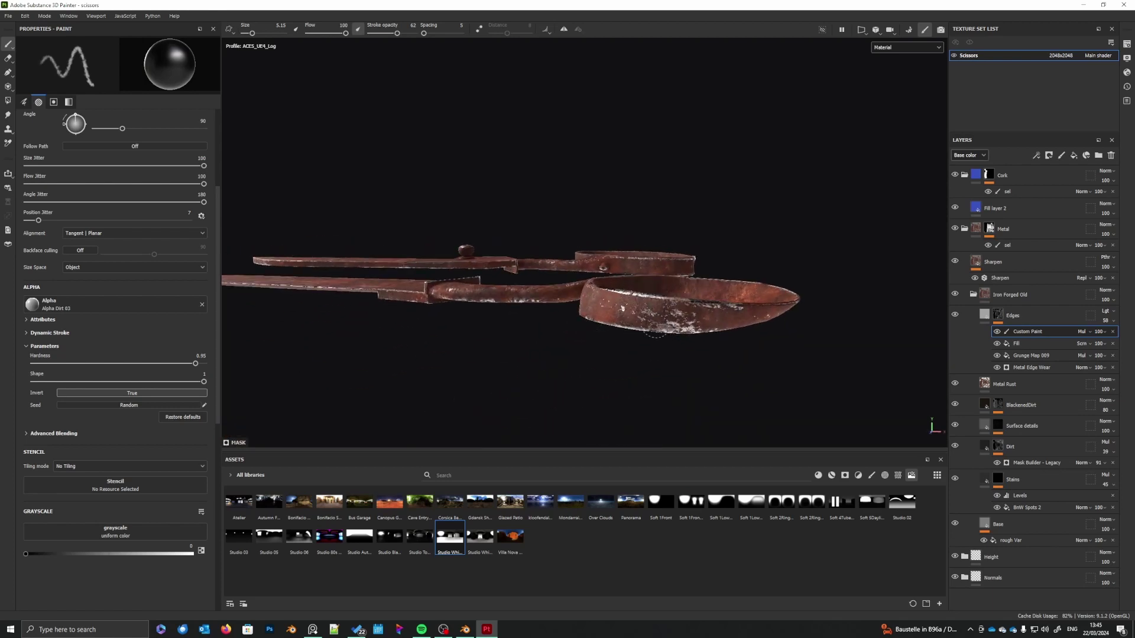
scroll(473, 329, down, 4)
alt+drag(471, 329, 659, 417)
alt+middle_drag(660, 417, 609, 390)
scroll(631, 389, up, 4)
scroll(621, 407, up, 3)
alt+drag(598, 387, 607, 349)
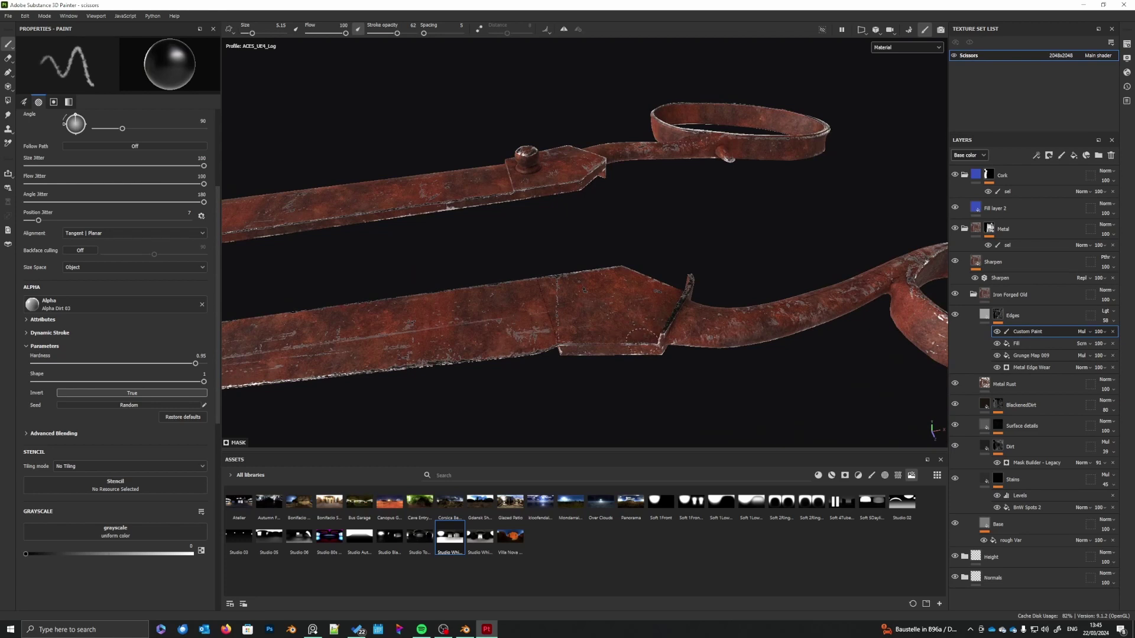
- Switch the mask brush back to black and review both scissor halves from the front and back
scroll(542, 367, down, 3)
alt+drag(542, 367, 613, 329)
alt+drag(742, 348, 721, 337)
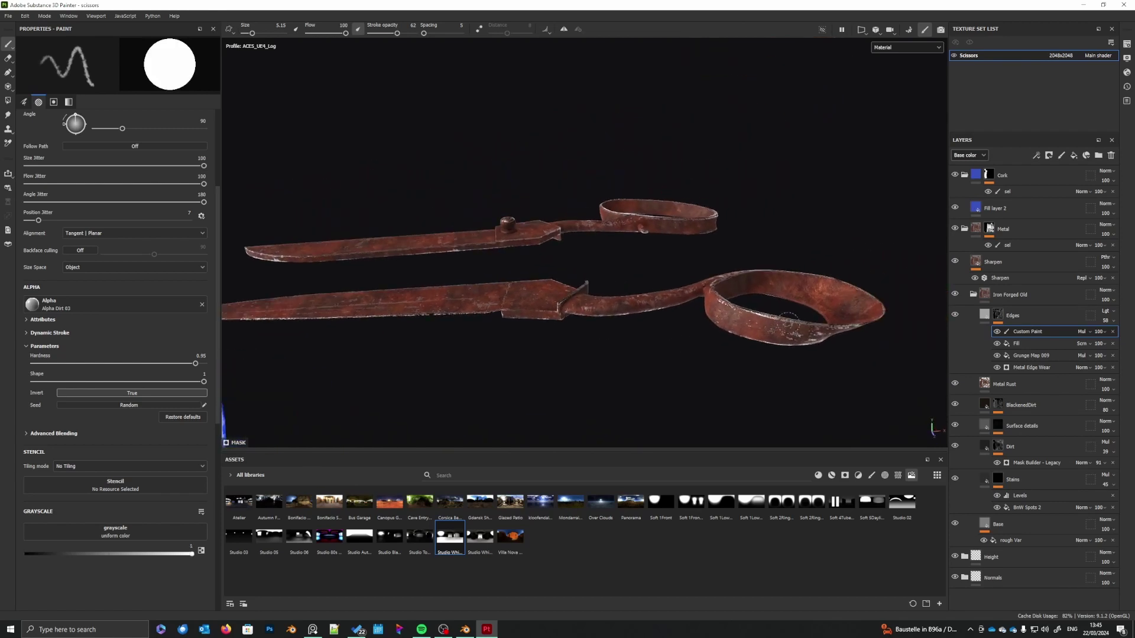
key(x)
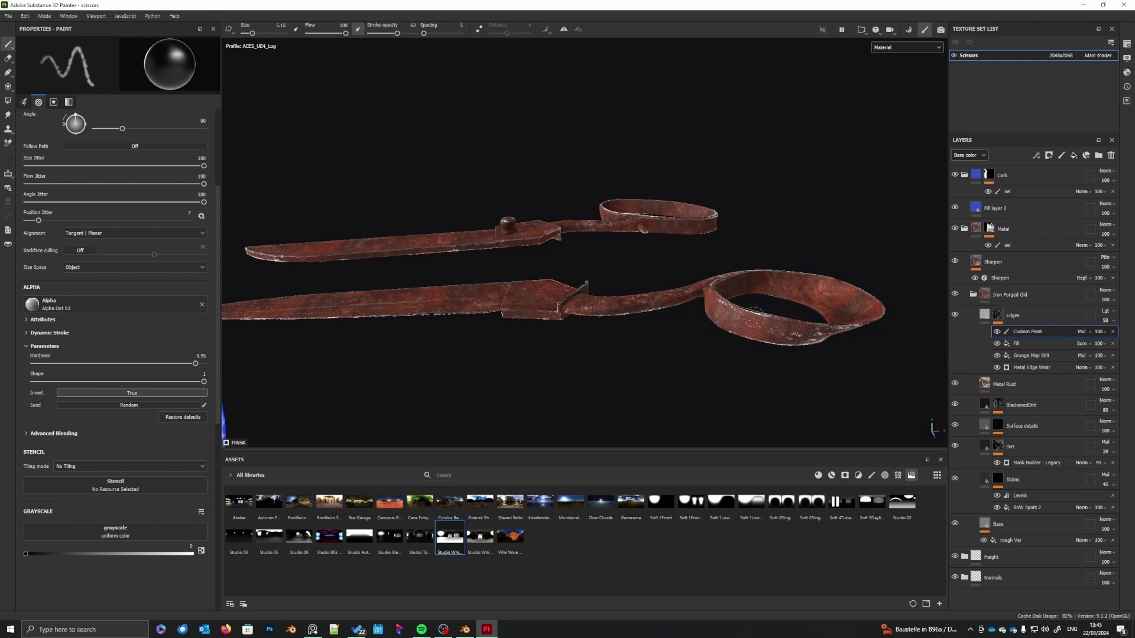
alt+middle_drag(570, 324, 600, 329)
alt+drag(593, 328, 591, 349)
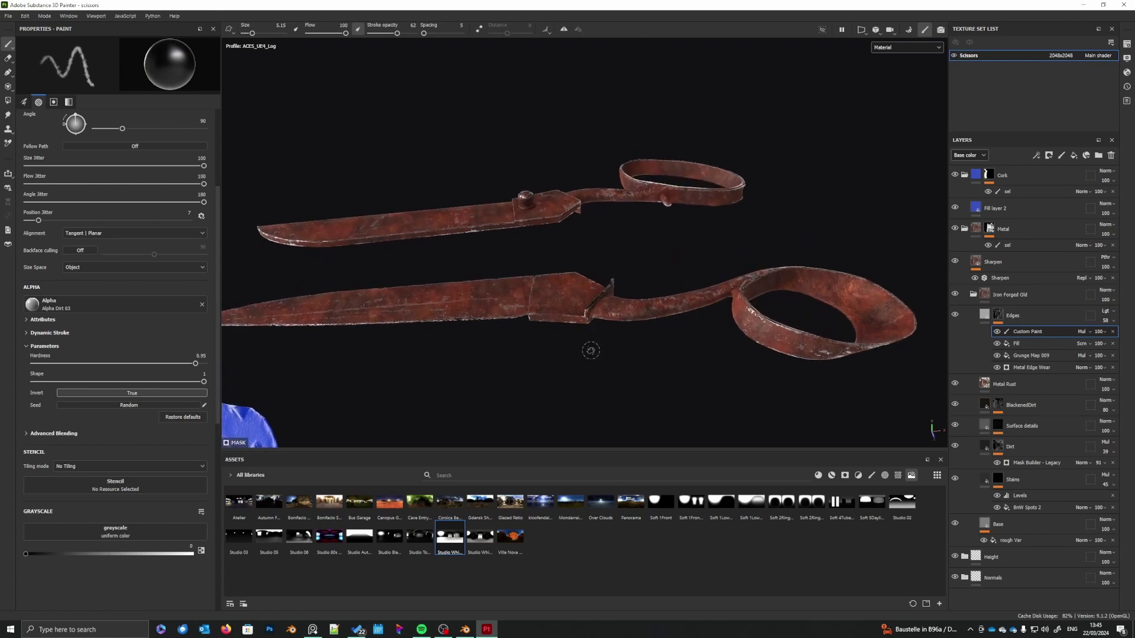
alt+middle_drag(531, 336, 555, 341)
scroll(555, 341, down, 1)
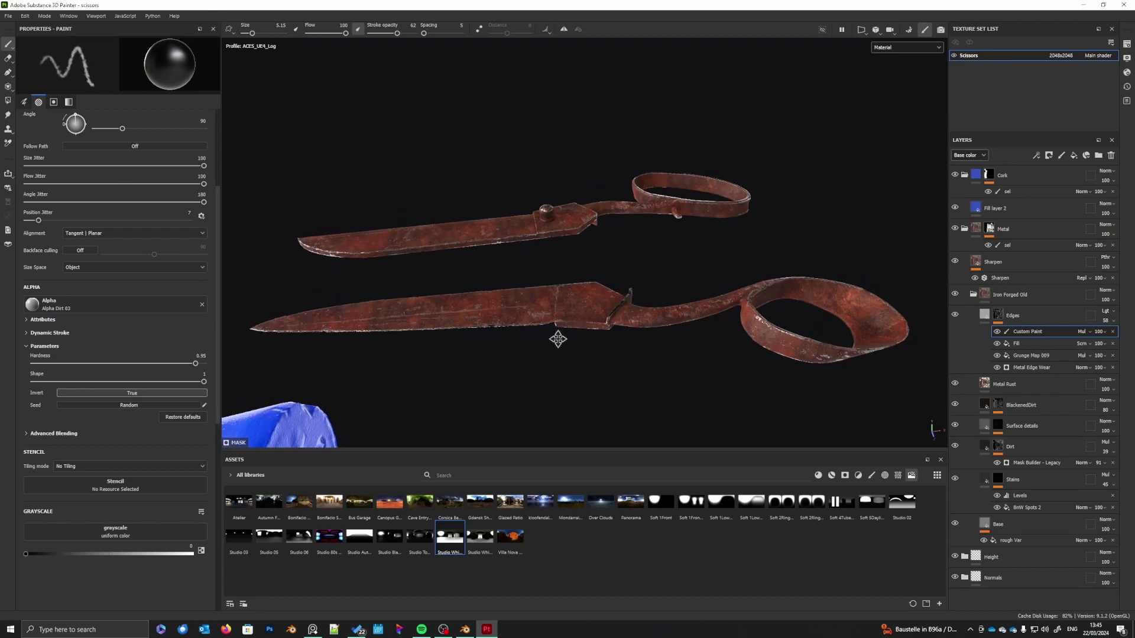
alt+drag(557, 339, 616, 378)
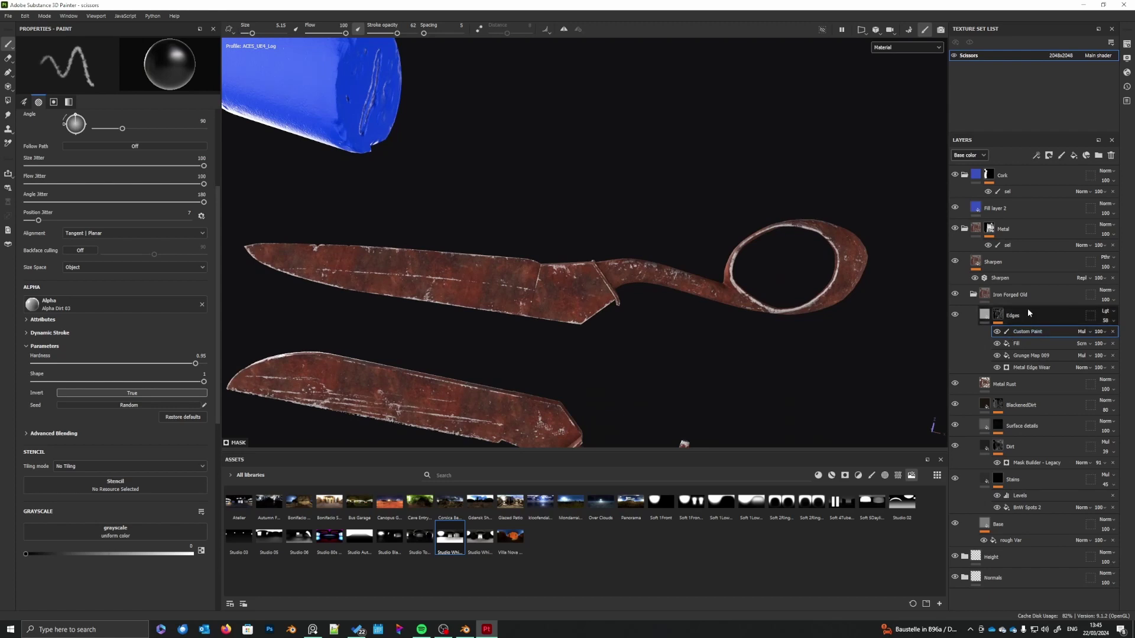
- Add a black mask to the Metal Rust layer to hide the rust on the scissors
click(1018, 384)
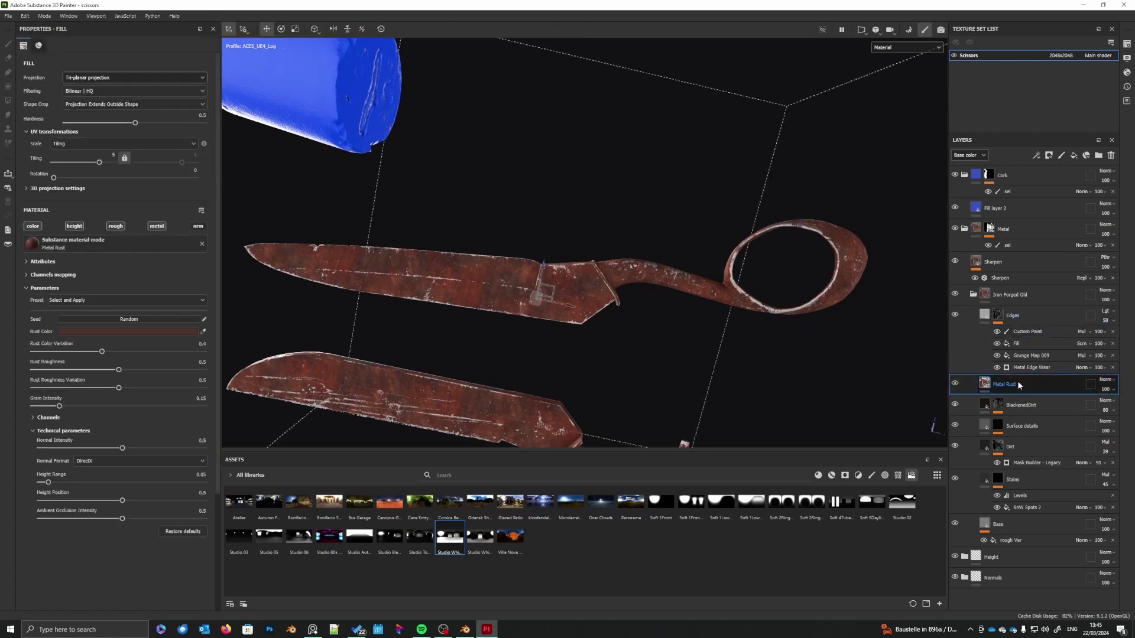
right_click(1018, 384)
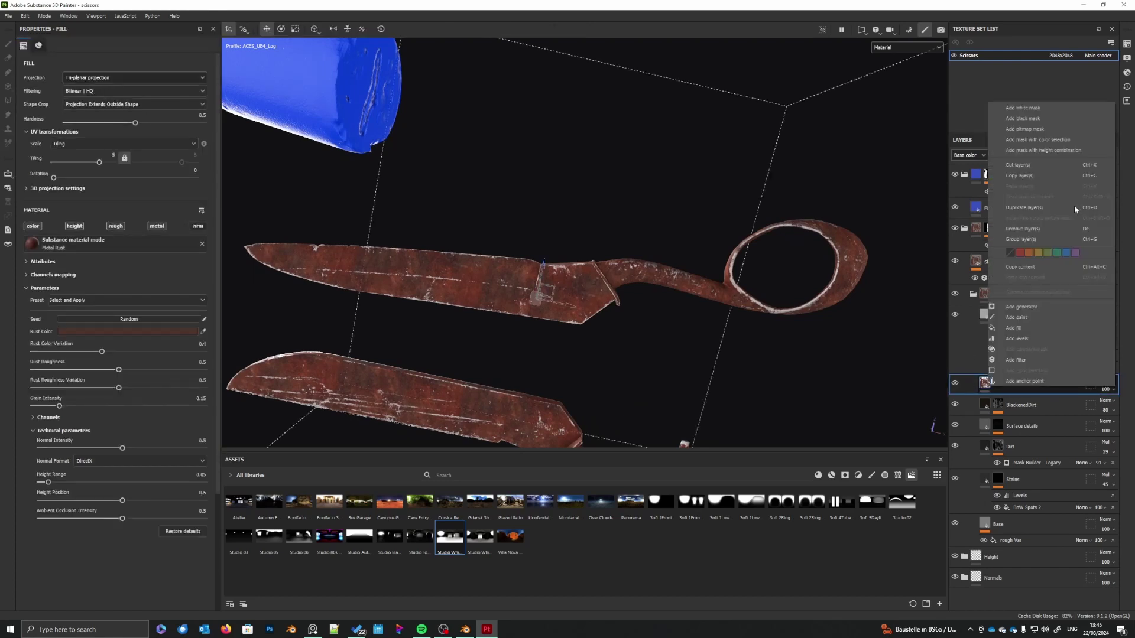
click(1033, 123)
alt+middle_drag(669, 414, 656, 320)
mouse_move(656, 320)
alt+mouse_down()
mouse_move(686, 262)
mouse_move(623, 235)
mouse_move(623, 252)
alt+mouse_up()
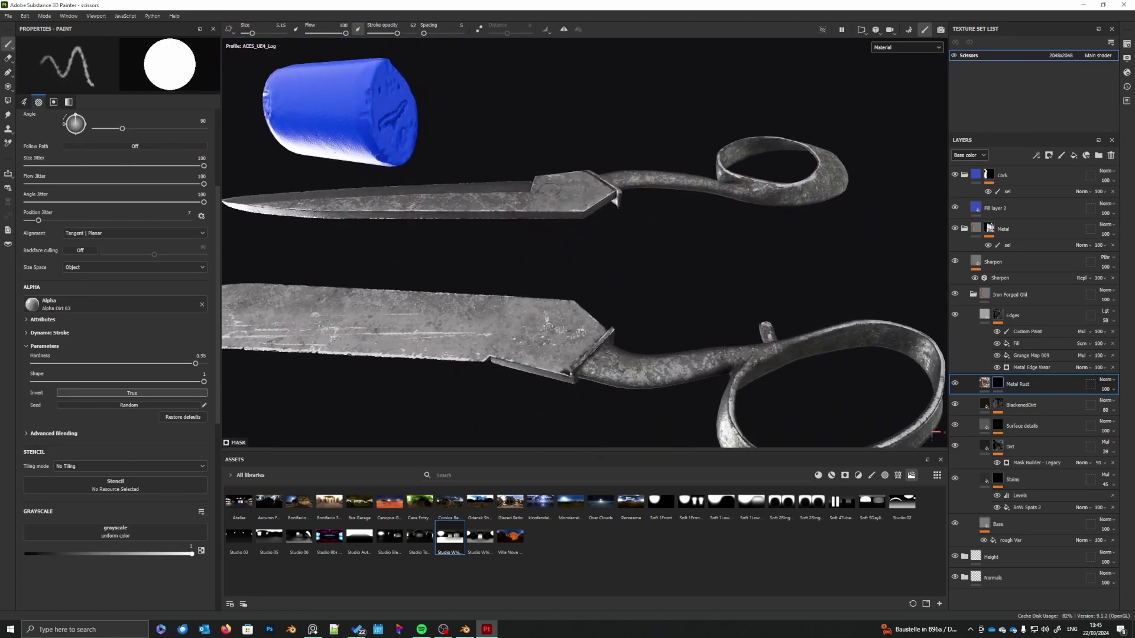
- Switch to the reference photo board and study the metal surface and rust spots on the blades, pivot and finger loops
right_drag(1134, 278, 663, 309)
scroll(480, 279, down, 3)
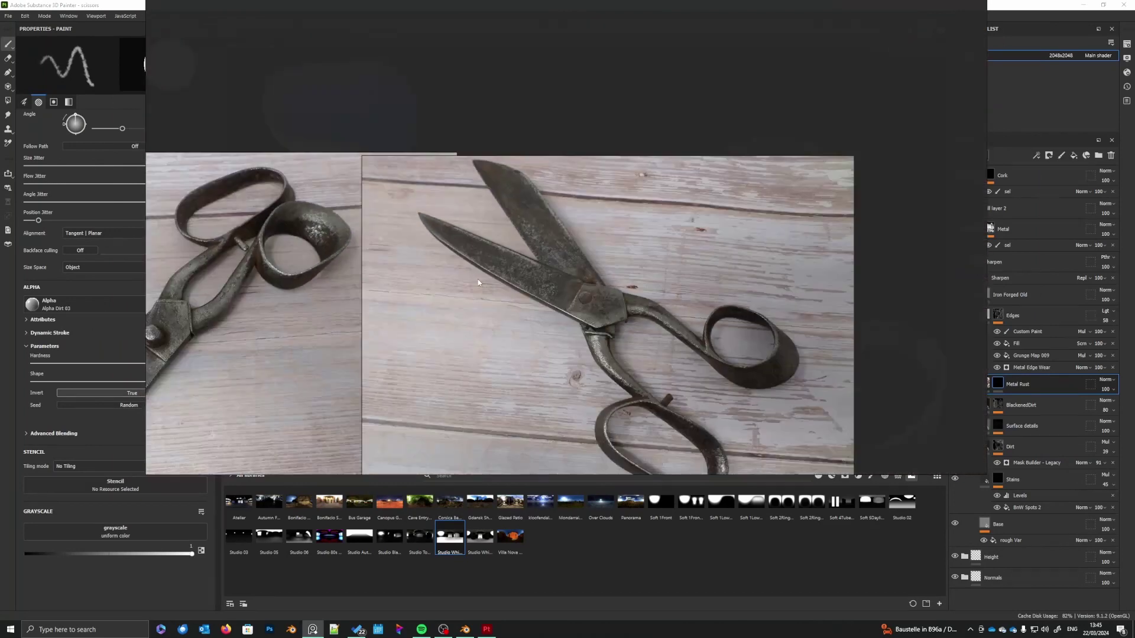
scroll(478, 279, down, 2)
mouse_move(462, 317)
middle_down()
mouse_move(591, 220)
mouse_move(541, 249)
middle_up()
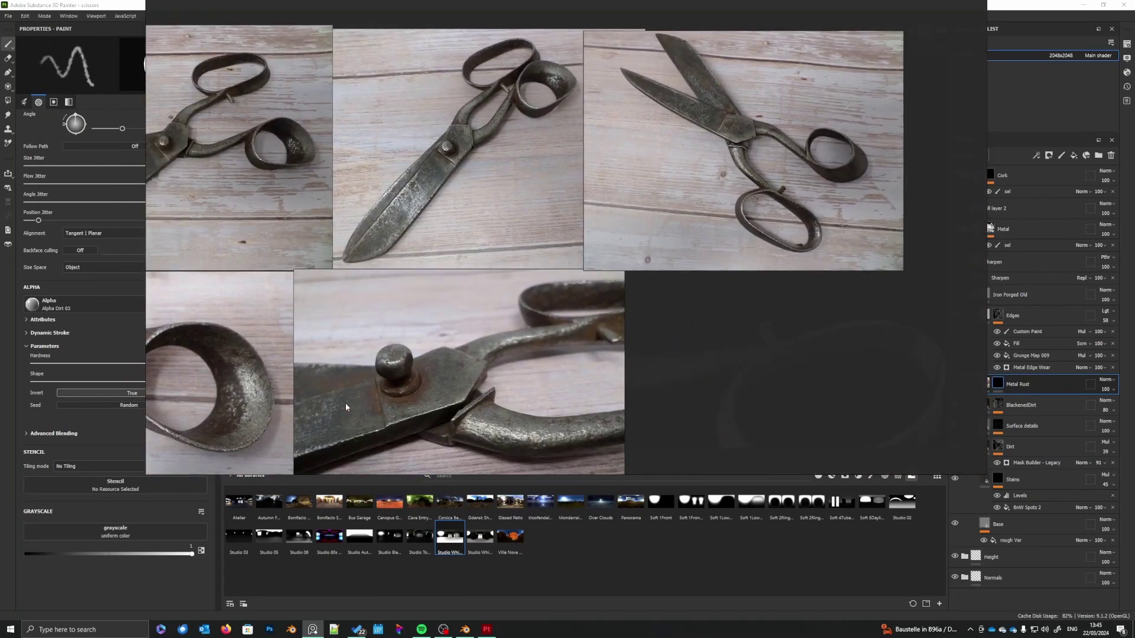
scroll(285, 400, up, 1)
middle_drag(236, 405, 304, 397)
scroll(303, 398, down, 2)
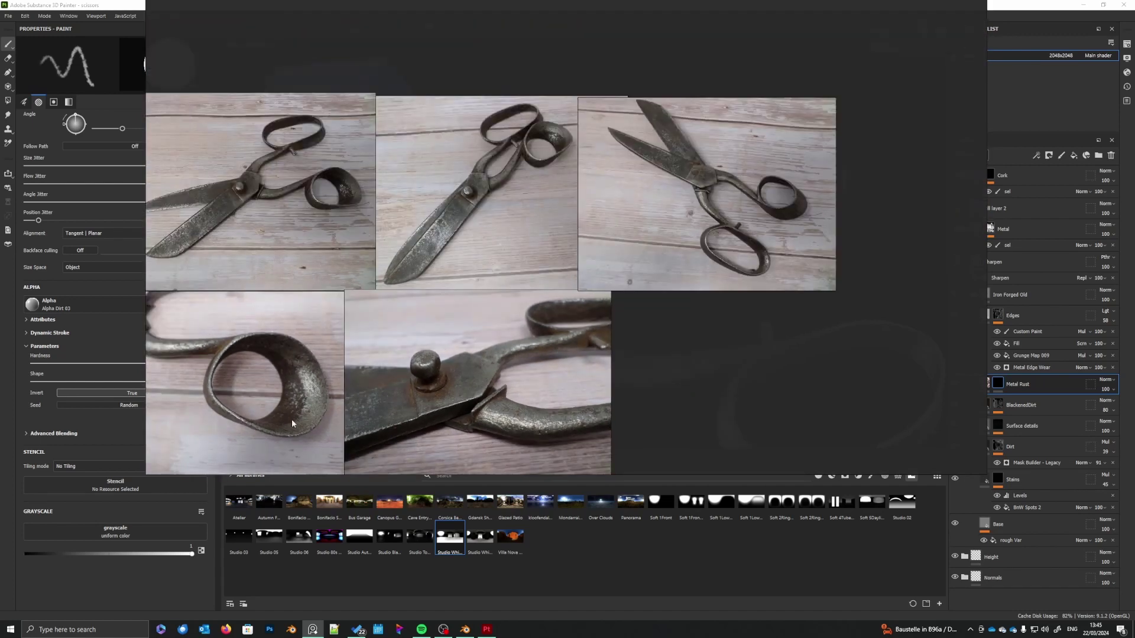
middle_drag(283, 413, 350, 423)
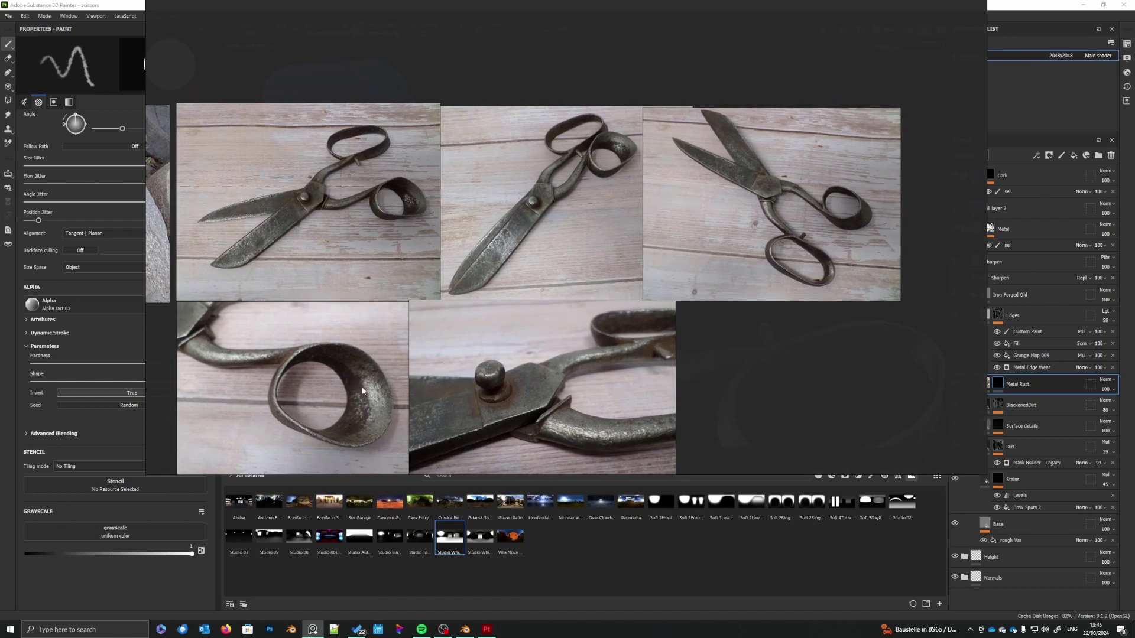
scroll(545, 399, up, 2)
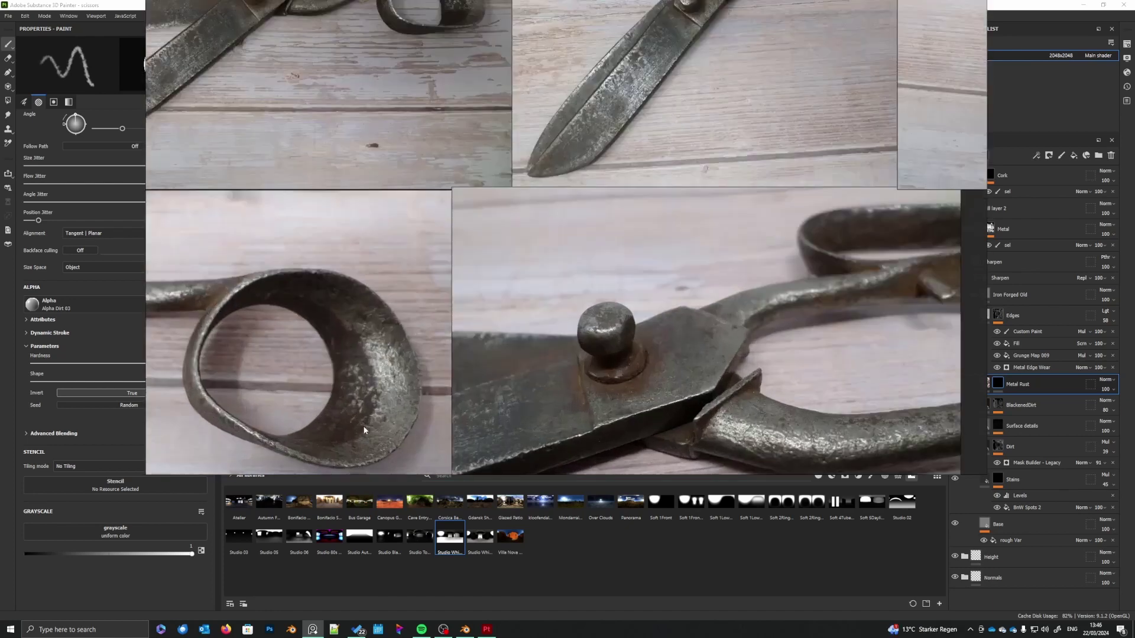
scroll(354, 406, down, 2)
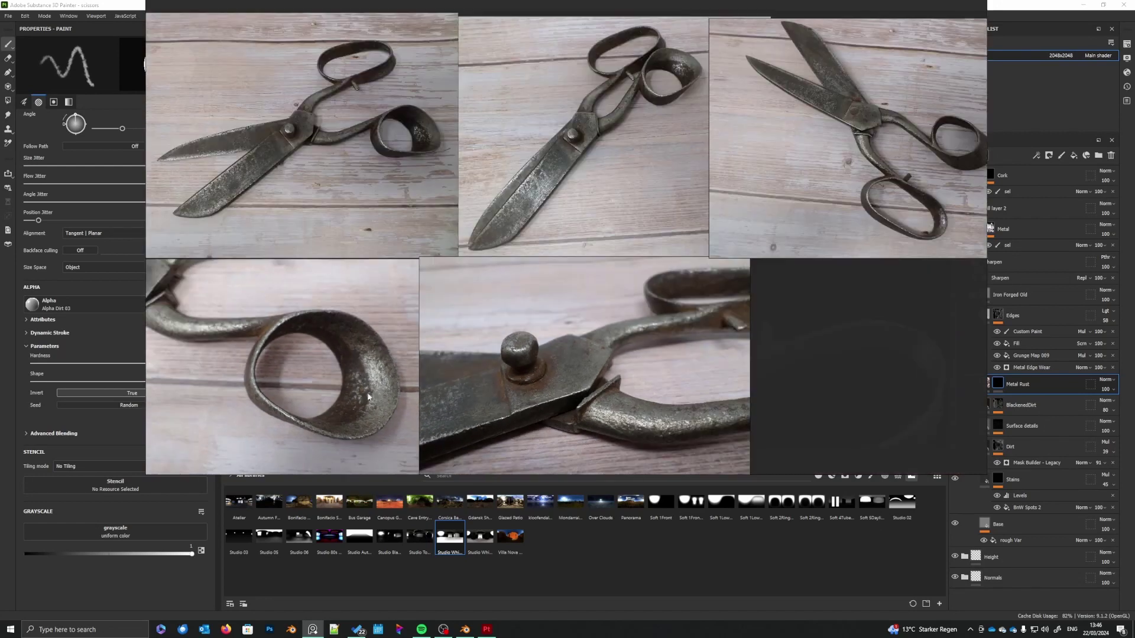
middle_drag(315, 226, 317, 249)
scroll(320, 245, up, 3)
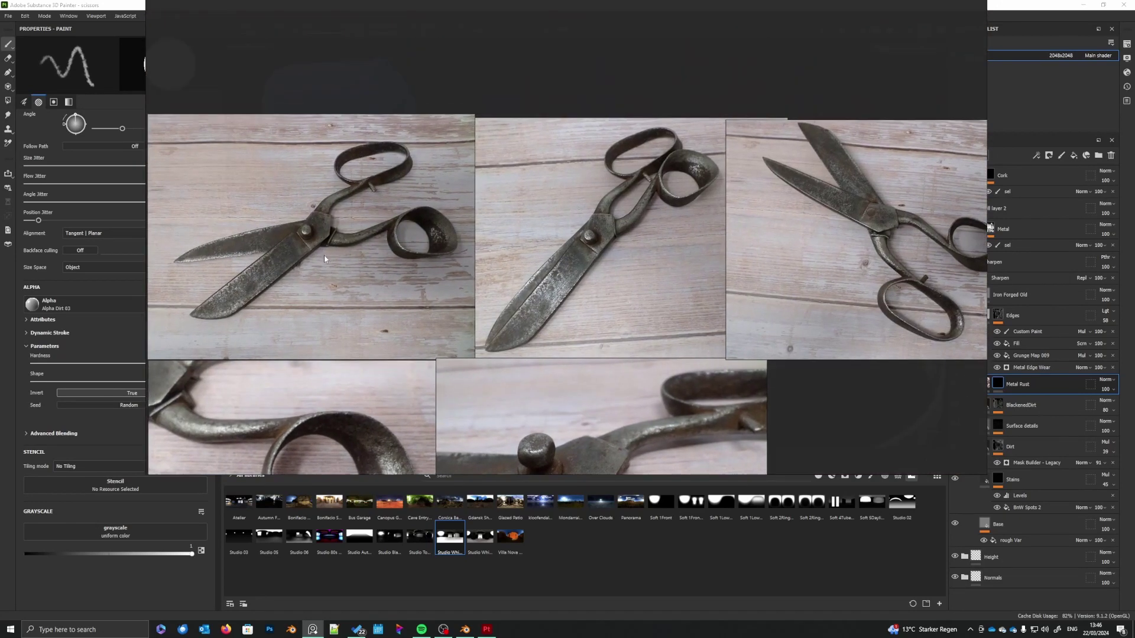
scroll(329, 242, down, 2)
scroll(376, 254, down, 2)
middle_drag(421, 296, 412, 248)
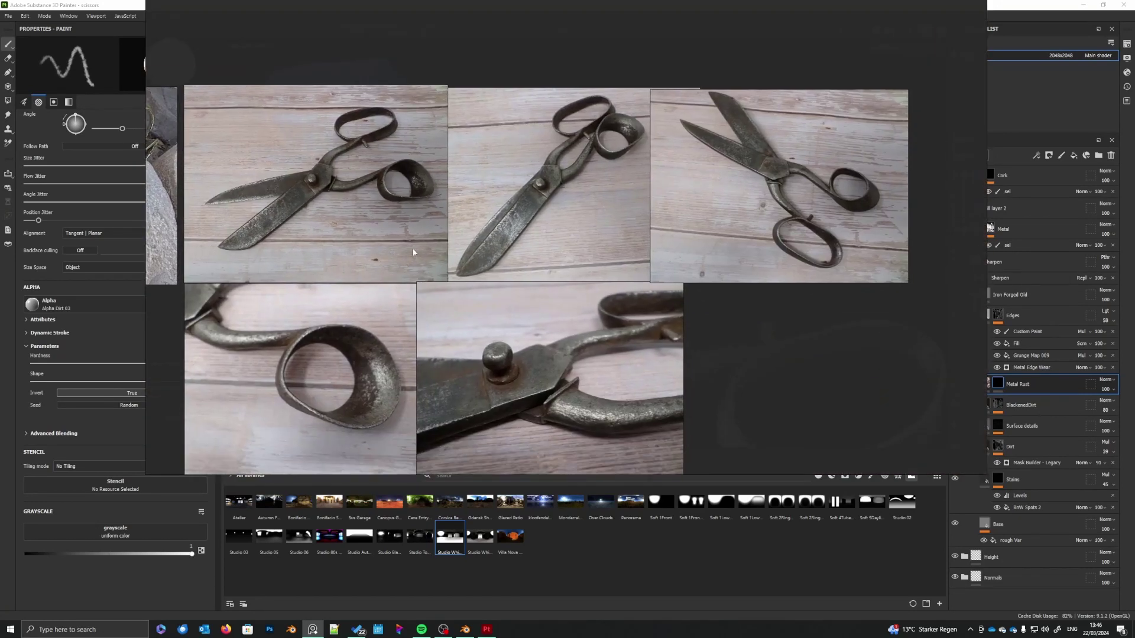
scroll(417, 249, up, 1)
right_drag(413, 253, 426, 0)
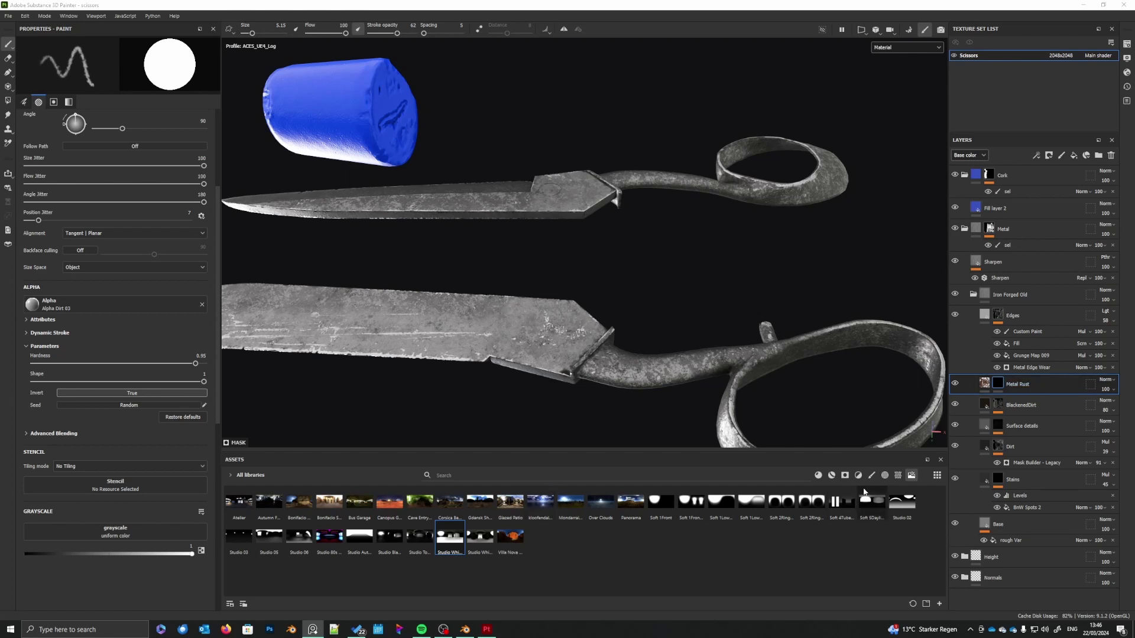
- Search the smart masks for "rust" and compare the previews of Surface Rust, Rust Ground, Edge Rust and the others
click(844, 476)
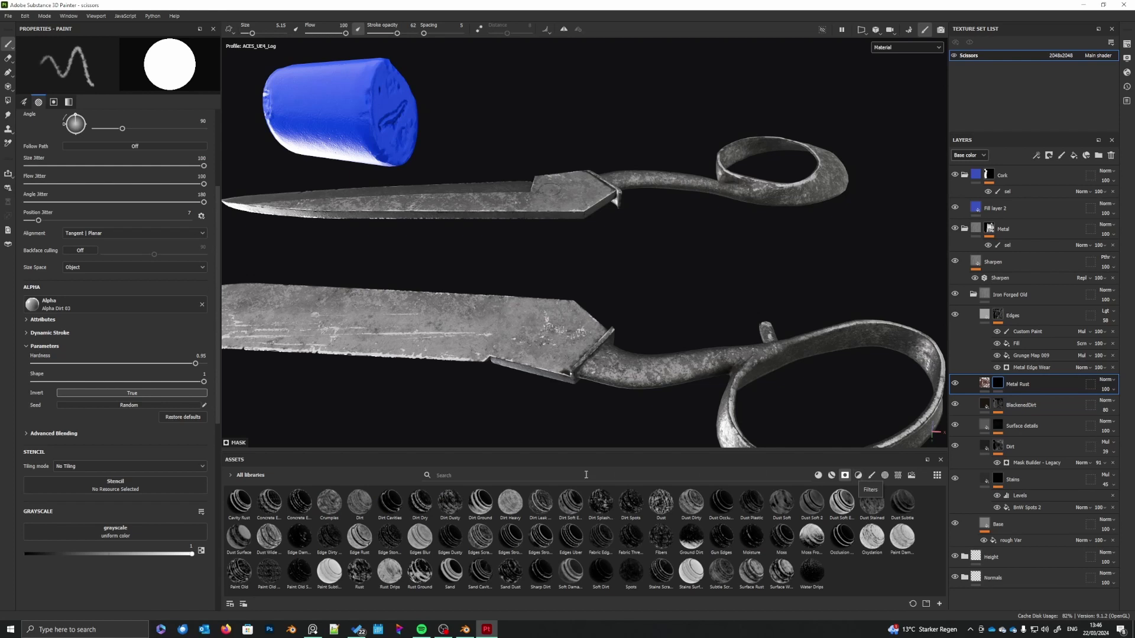
click(560, 474)
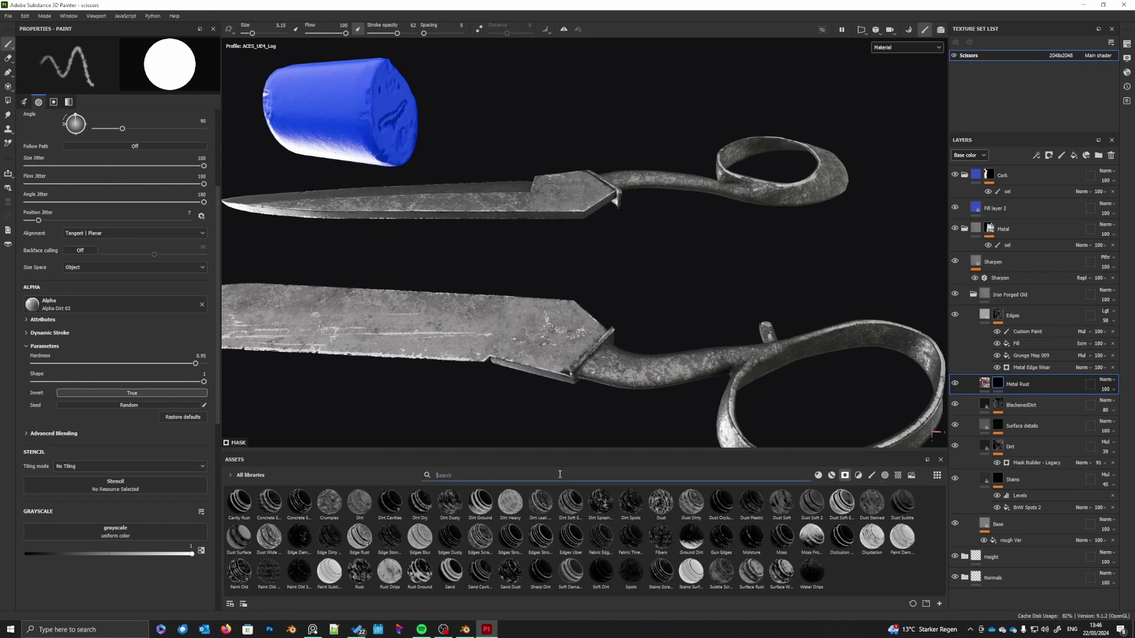
text(rust)
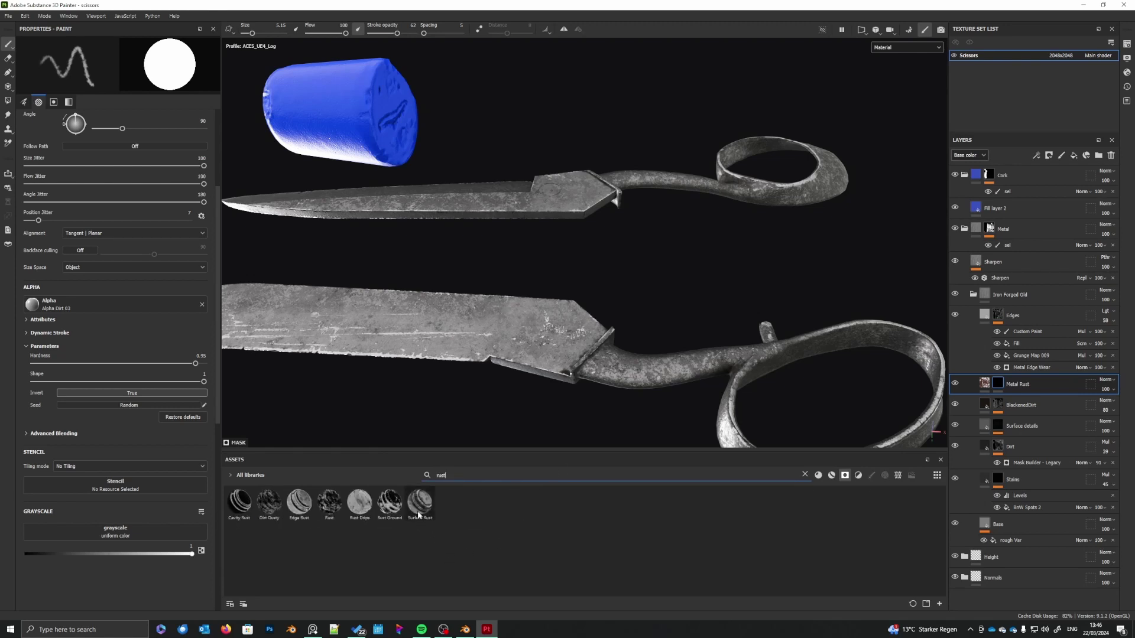
mouse_move(419, 515)
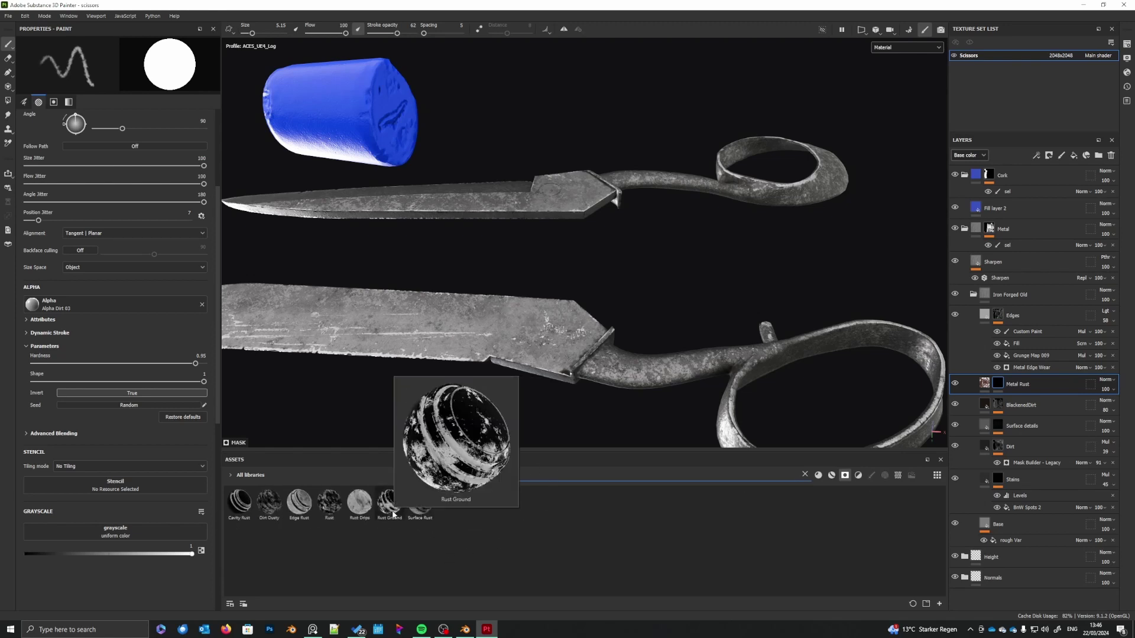
mouse_move(335, 517)
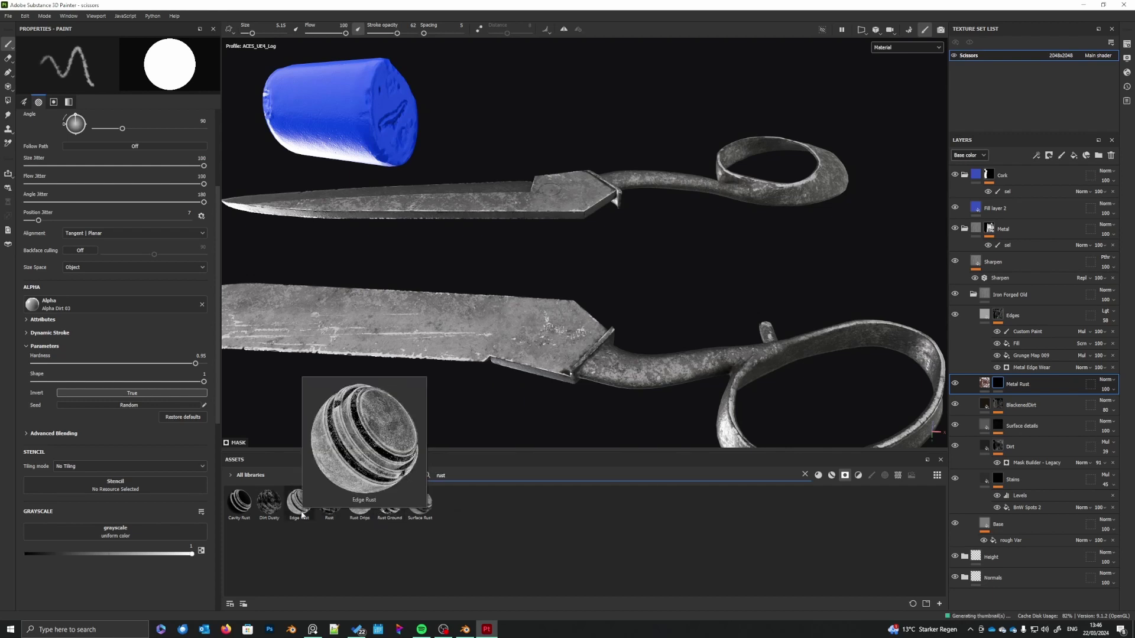
mouse_move(260, 512)
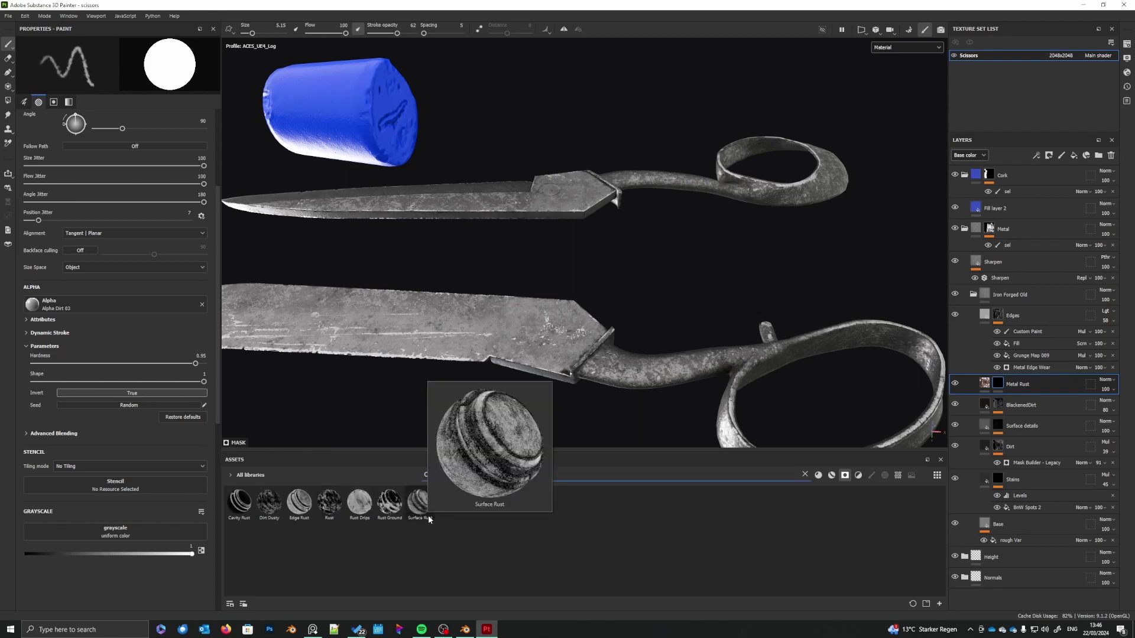
mouse_move(400, 509)
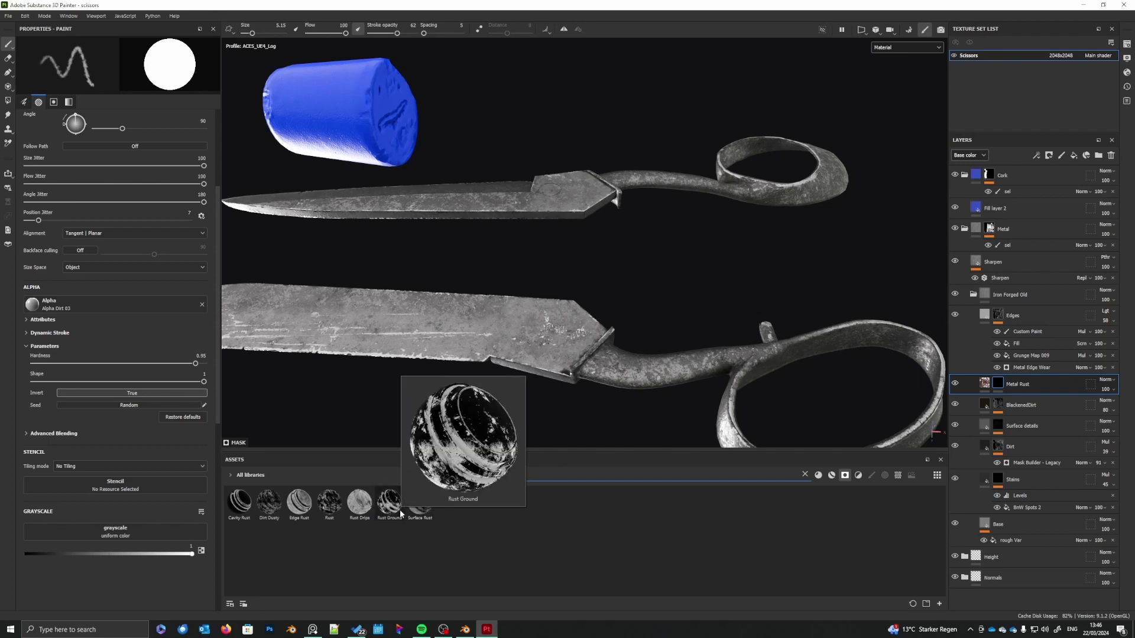
- Try the Rust smart mask on the Metal Rust layer, check it on both scissor halves, and remove its Mask Editor
drag(330, 503, 1001, 386)
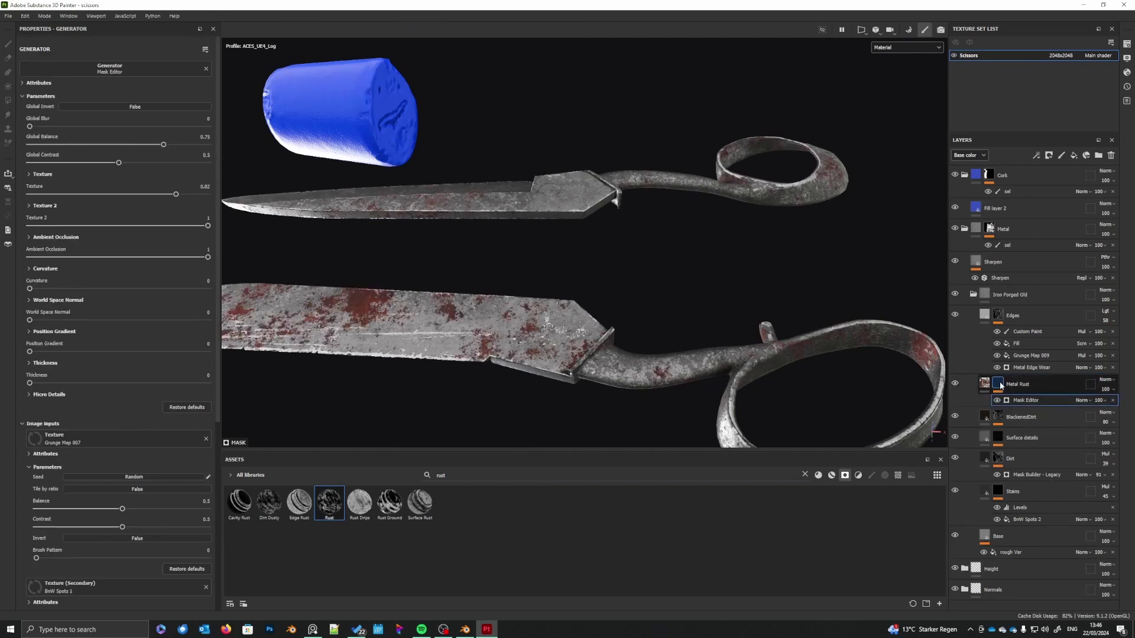
scroll(558, 359, down, 3)
alt+drag(558, 359, 645, 322)
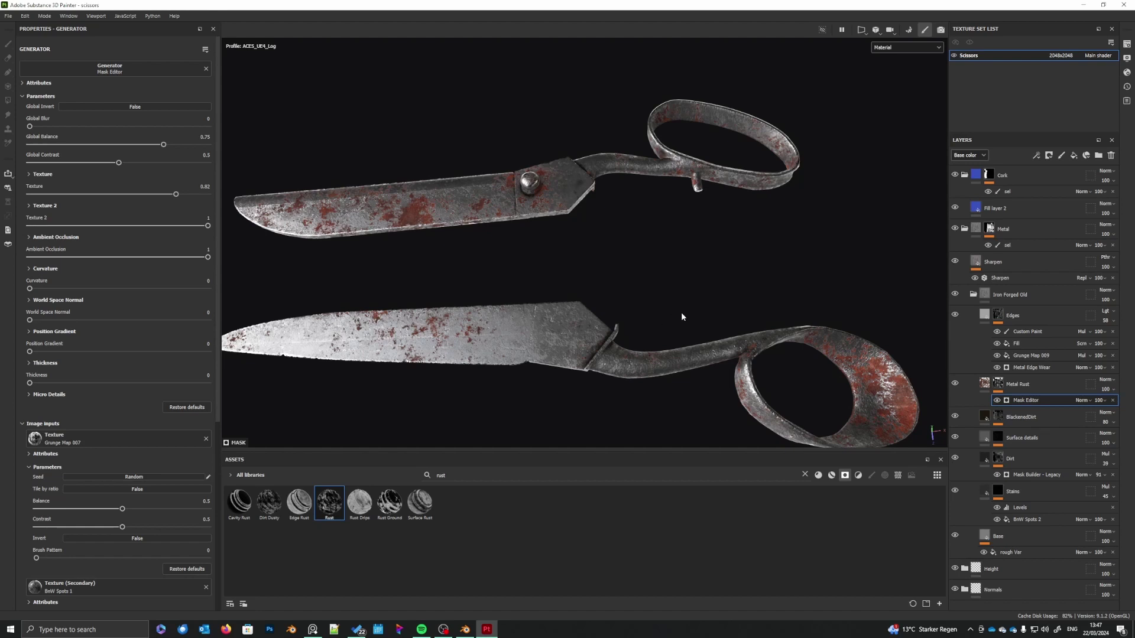
click(1113, 401)
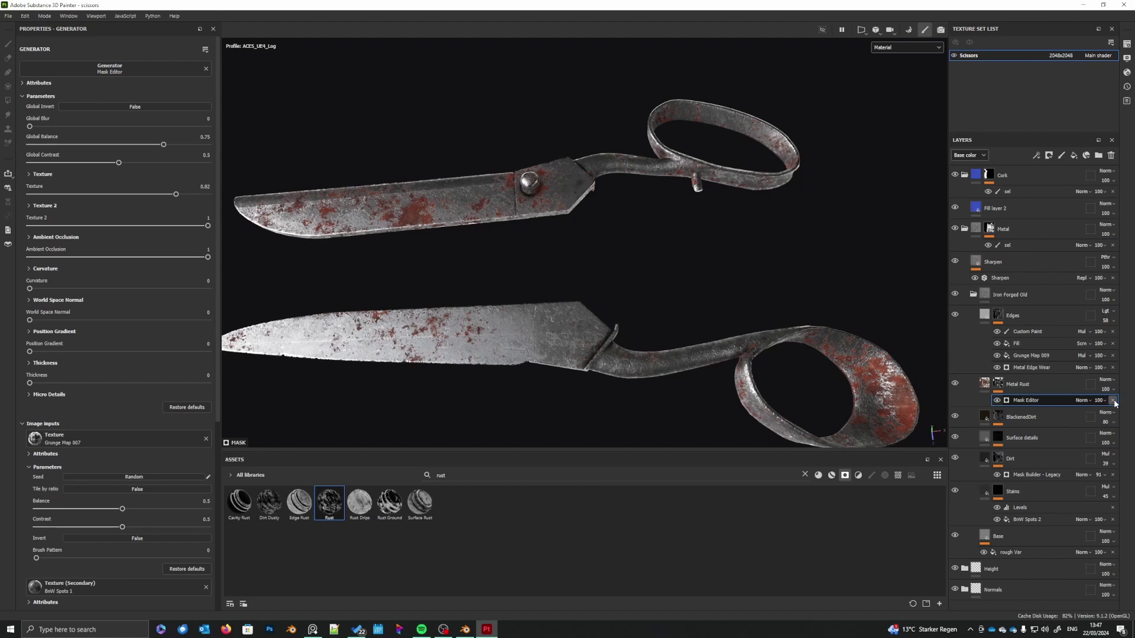
- Add a fill effect to the Metal Rust mask using the Dirt 4 texture, with balance 0.87 and contrast 0.07
right_click(1000, 382)
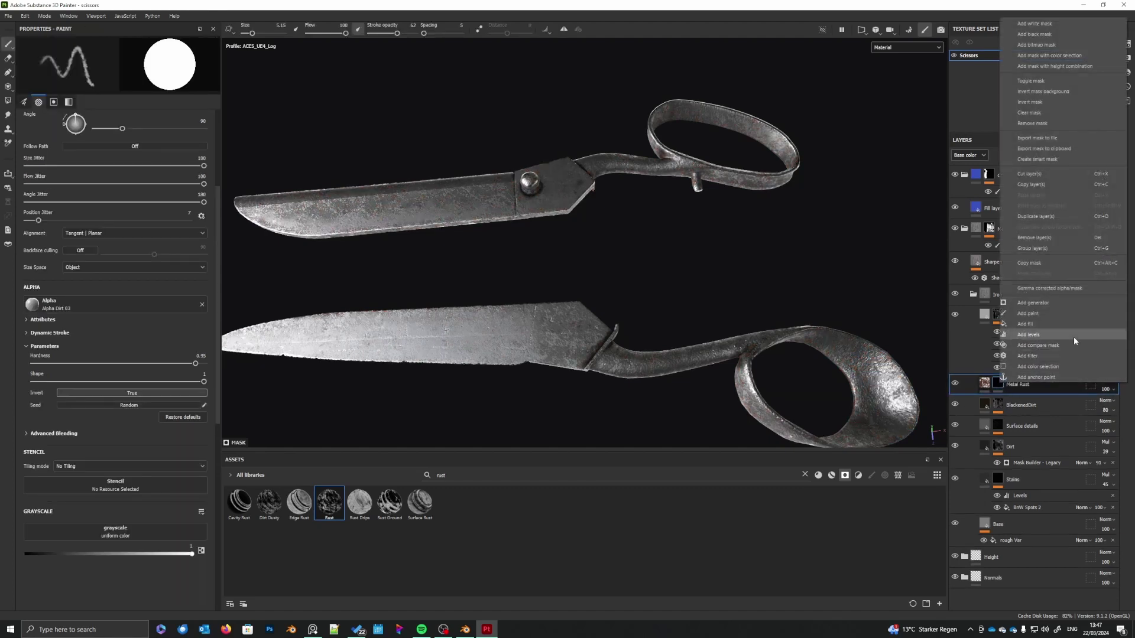
click(1033, 323)
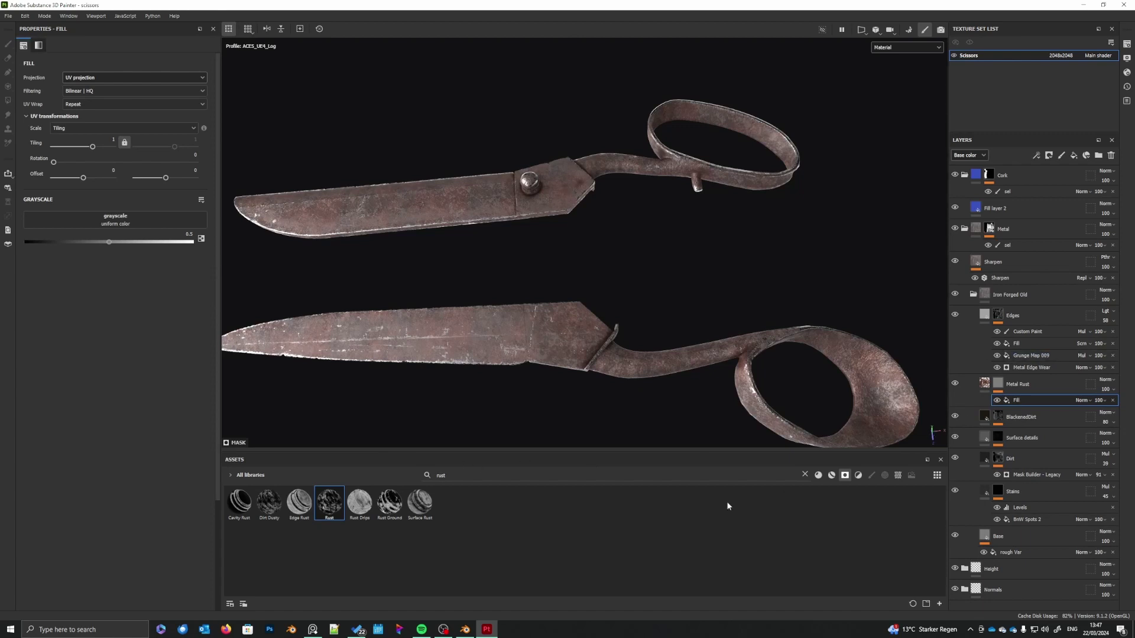
click(843, 476)
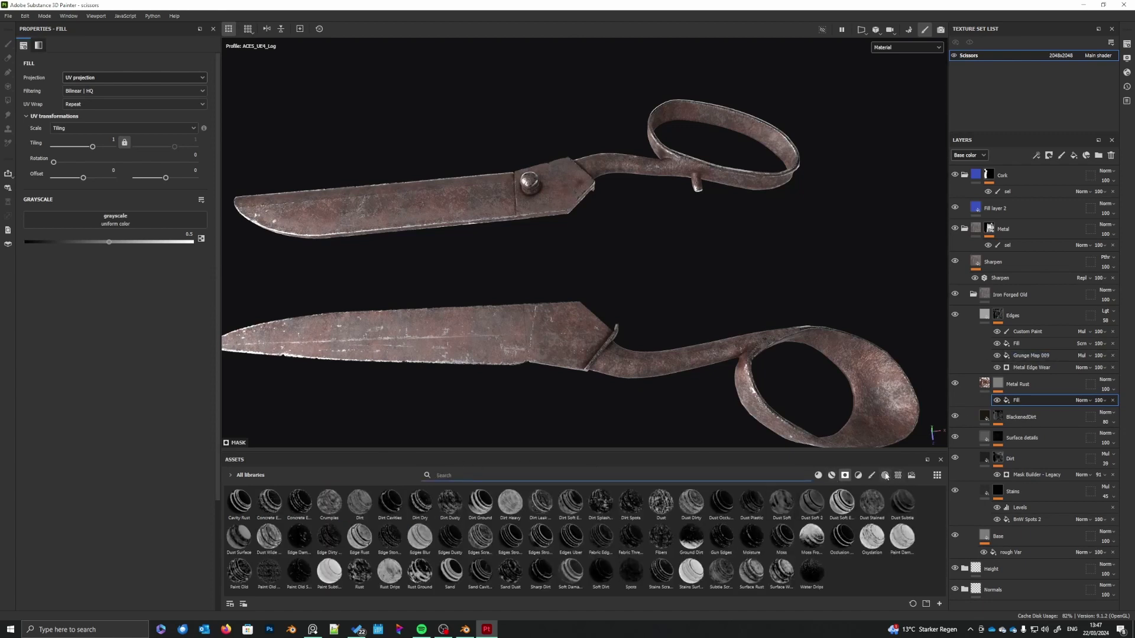
click(897, 476)
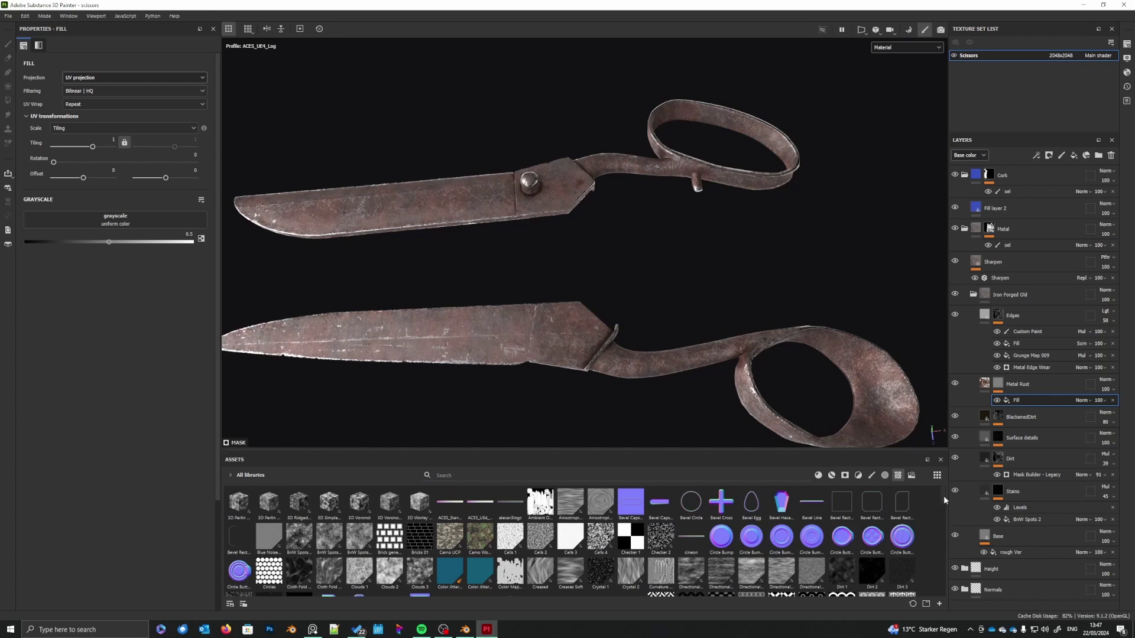
drag(943, 498, 945, 509)
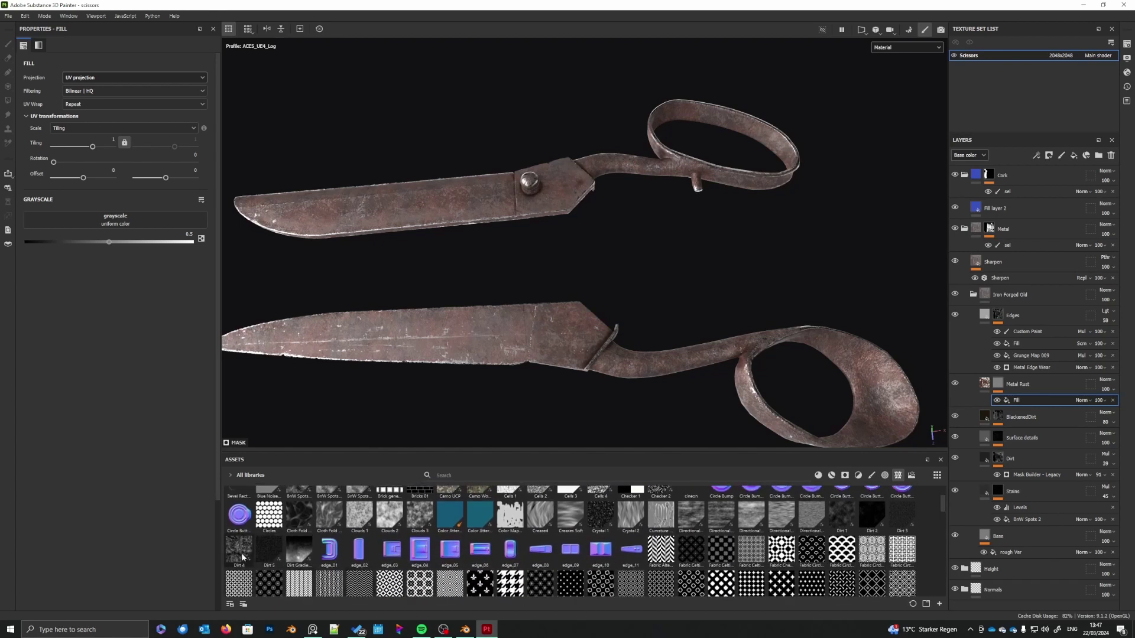
mouse_move(240, 556)
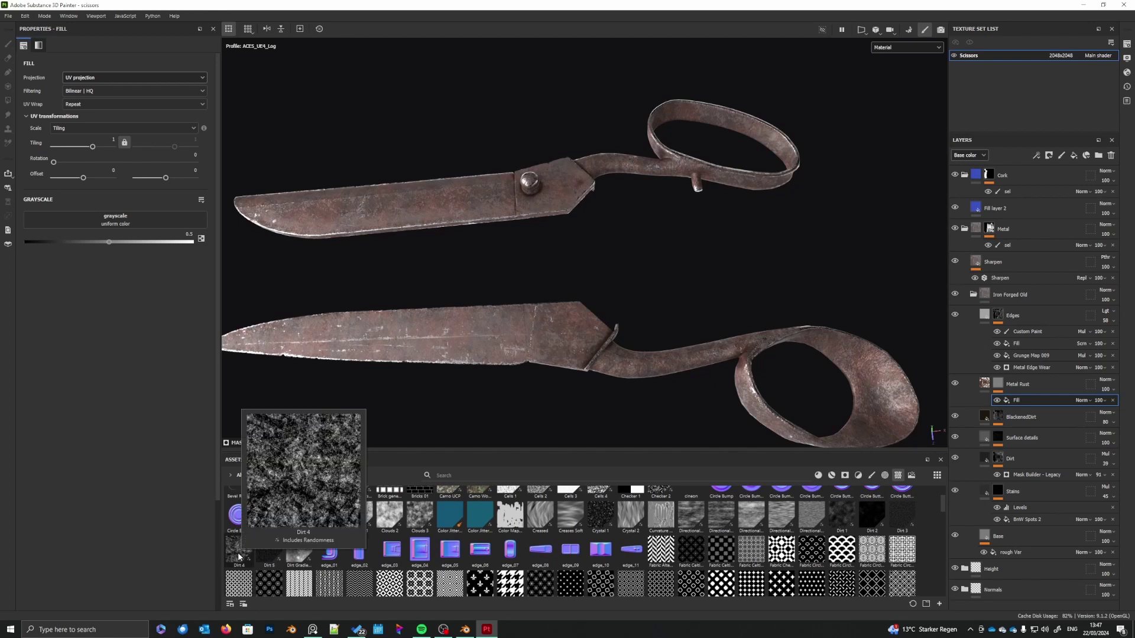
drag(239, 555, 1008, 401)
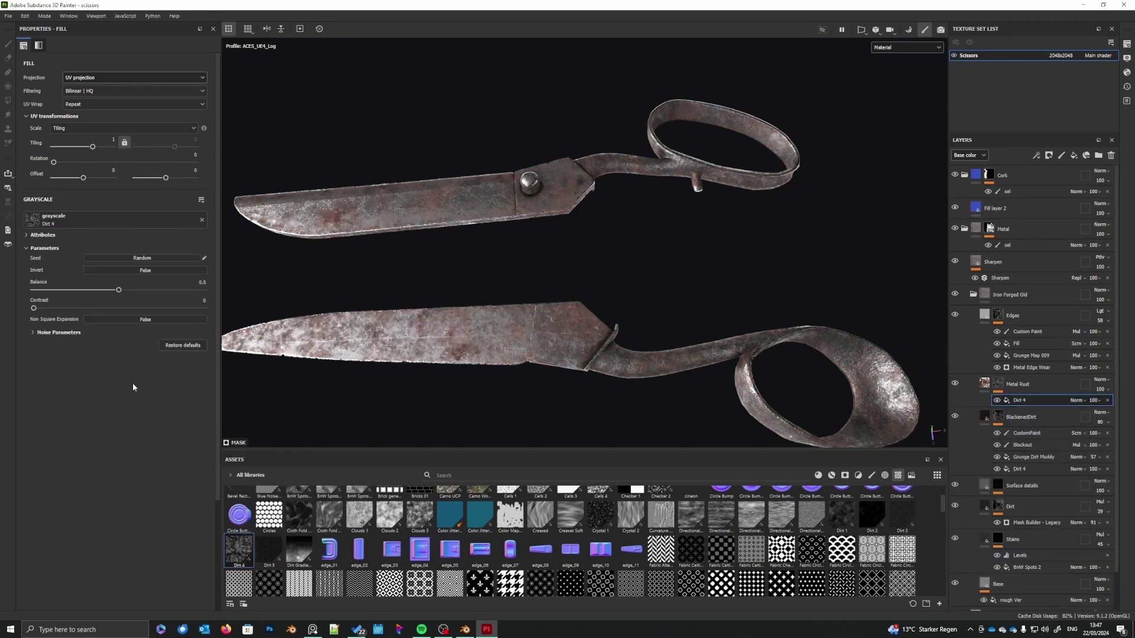
drag(116, 290, 180, 294)
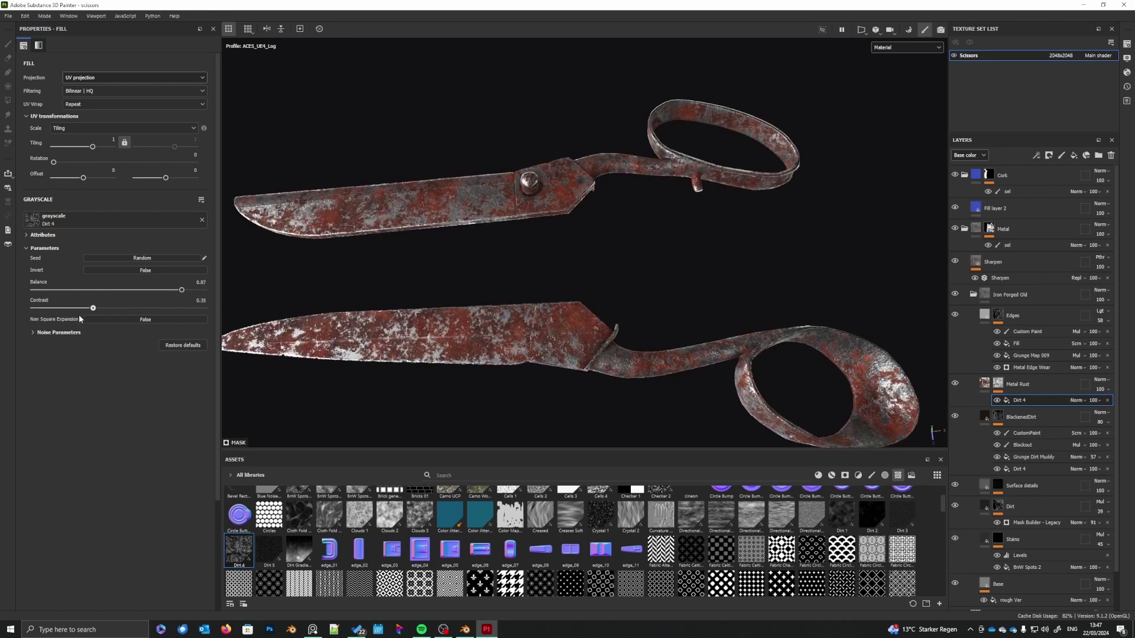
alt+drag(510, 312, 611, 346)
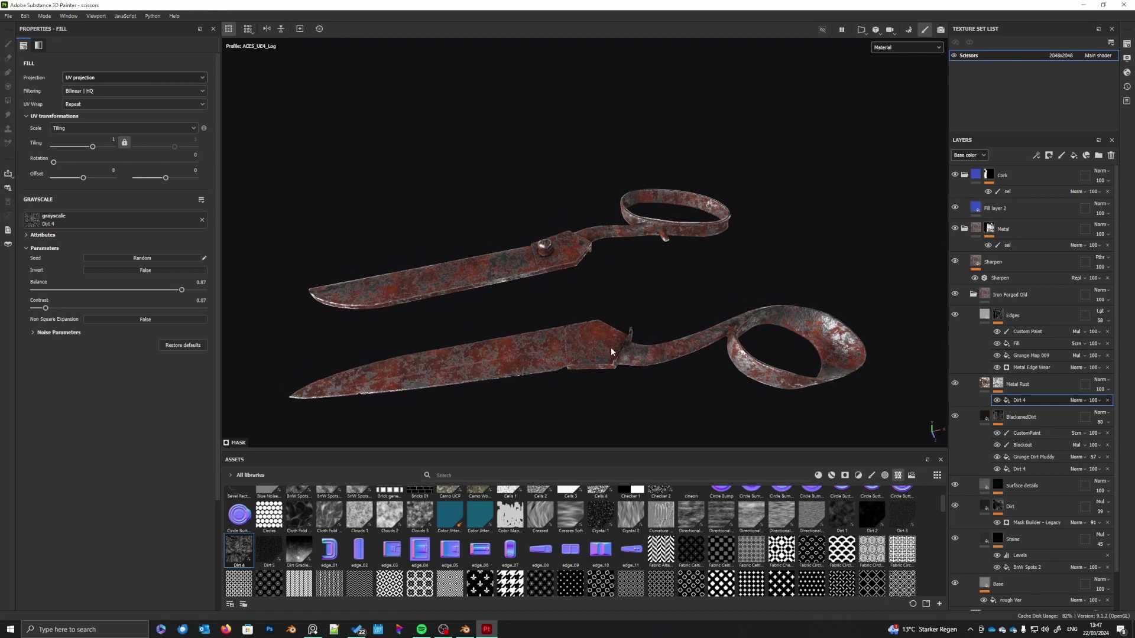
right_click(1032, 402)
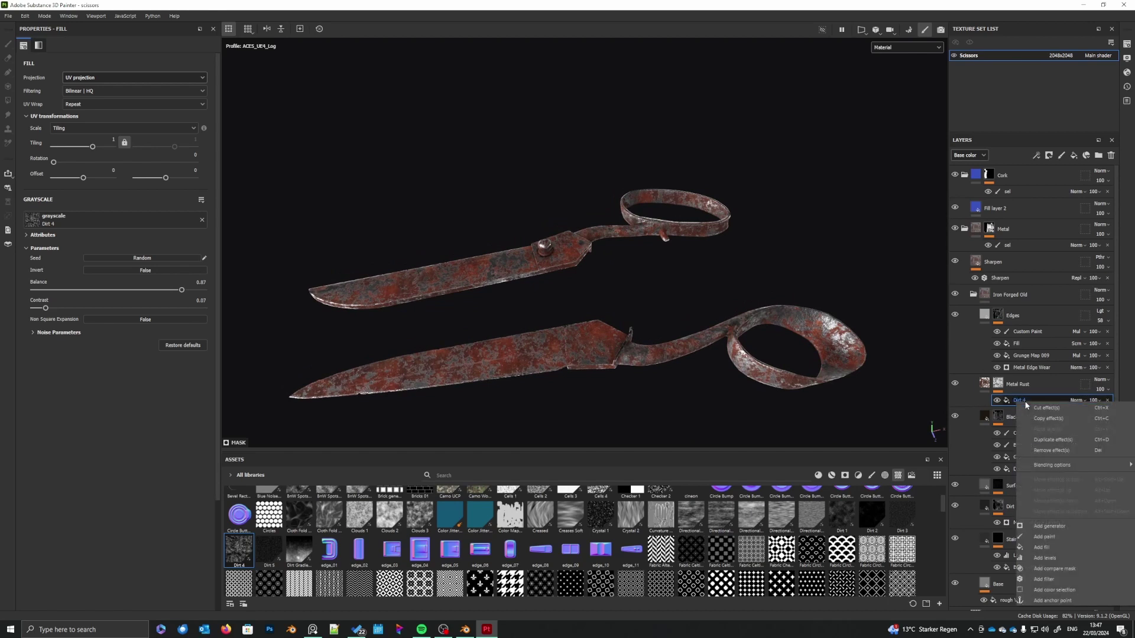
click(1051, 551)
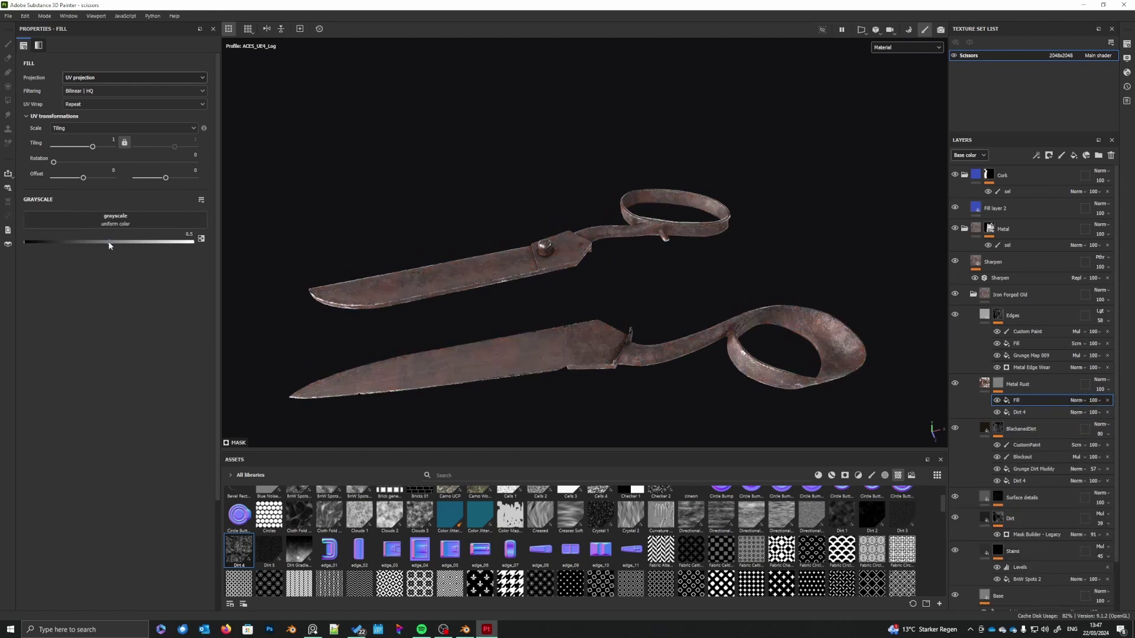
click(1107, 400)
- Add a paint effect above Dirt 4 in the Metal Rust mask, polygon-fill both scissor halves with black and set its blending to Multiply
right_click(1017, 401)
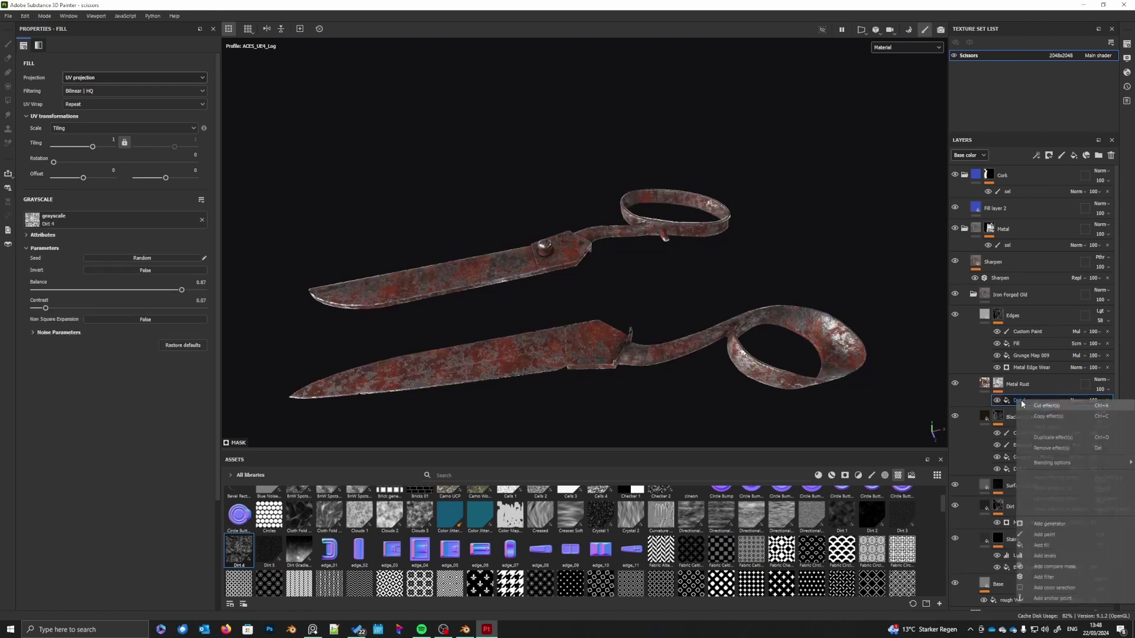
click(1045, 534)
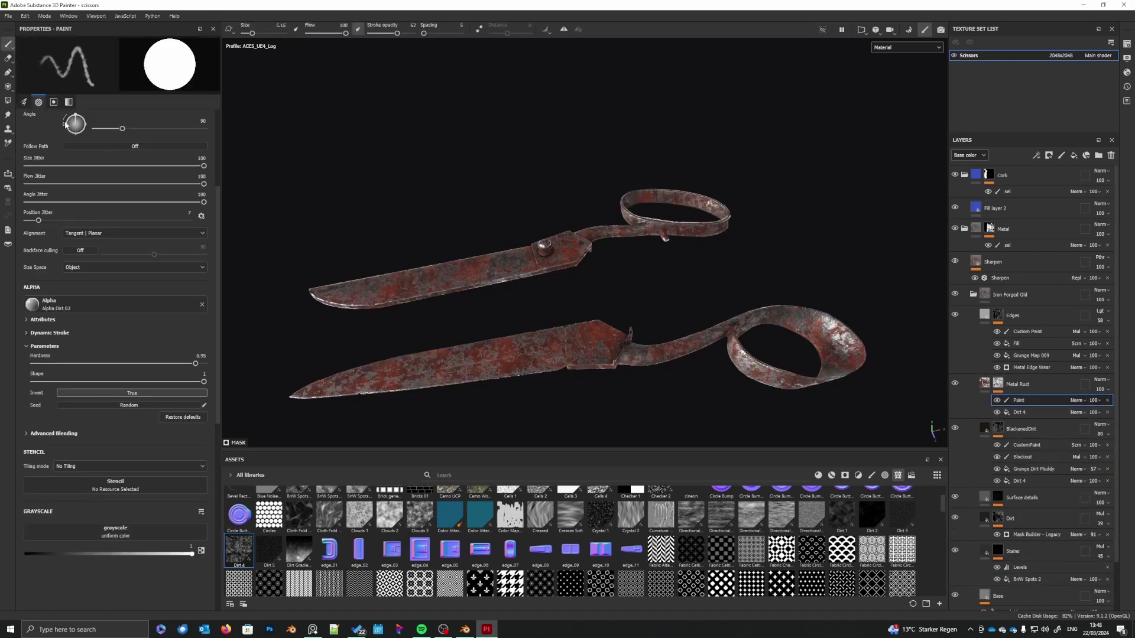
click(8, 101)
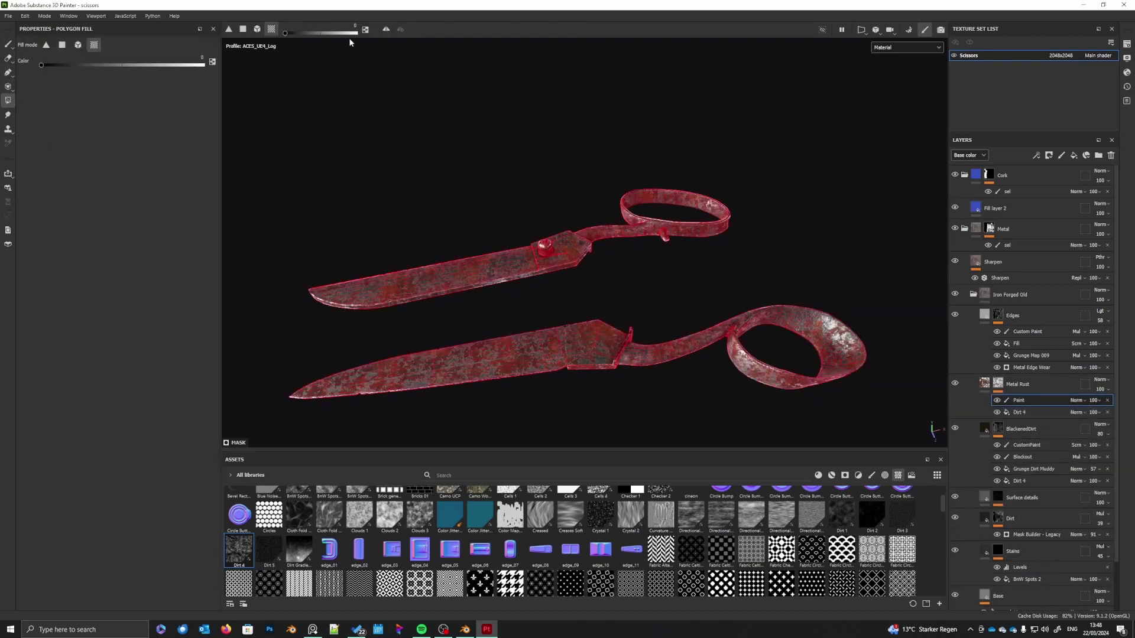
drag(261, 110, 905, 430)
mouse_move(761, 386)
alt+mouse_down()
mouse_move(612, 139)
mouse_move(640, 359)
mouse_move(668, 364)
alt+mouse_up()
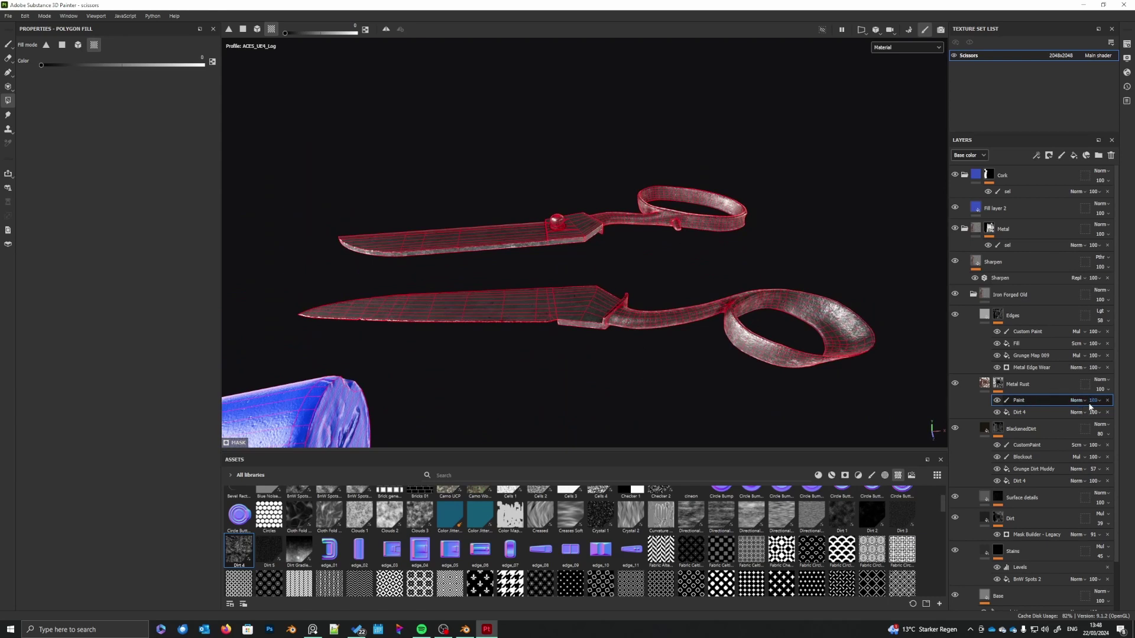
click(1084, 402)
click(1081, 145)
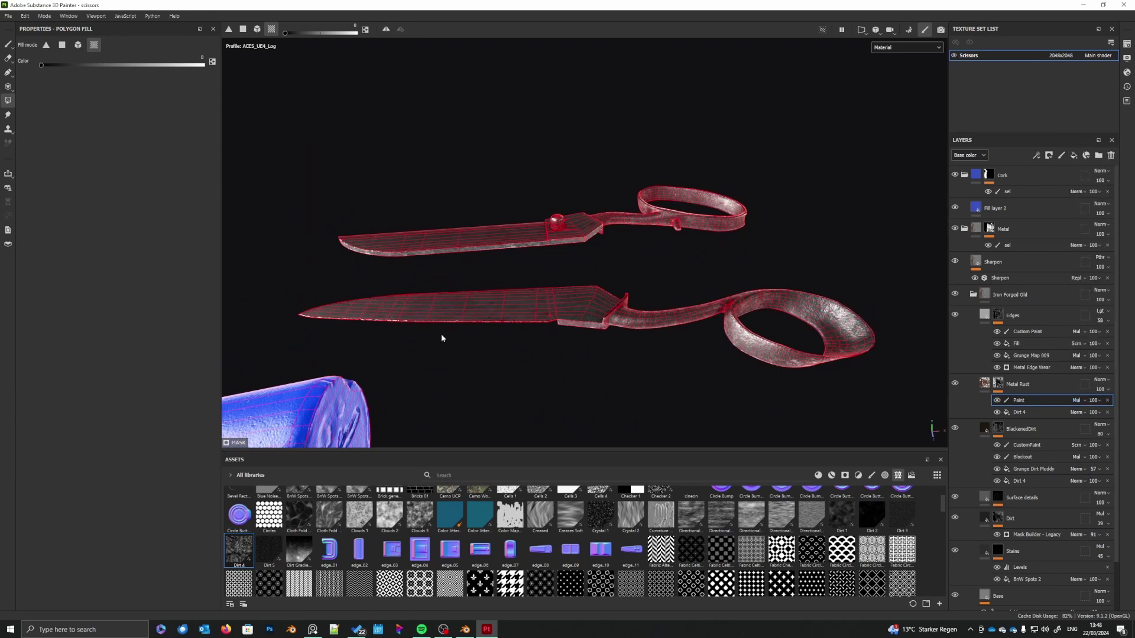
- Switch to the Paint tool and choose the Dirt Splash brush for the Metal Rust mask
click(7, 43)
scroll(529, 335, up, 3)
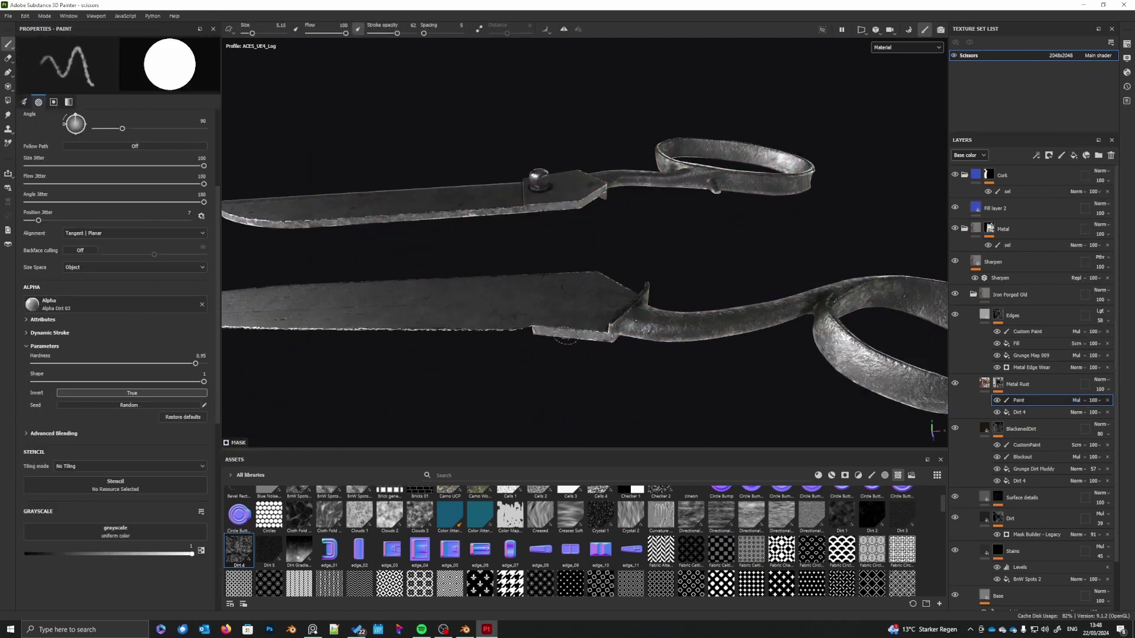
click(871, 477)
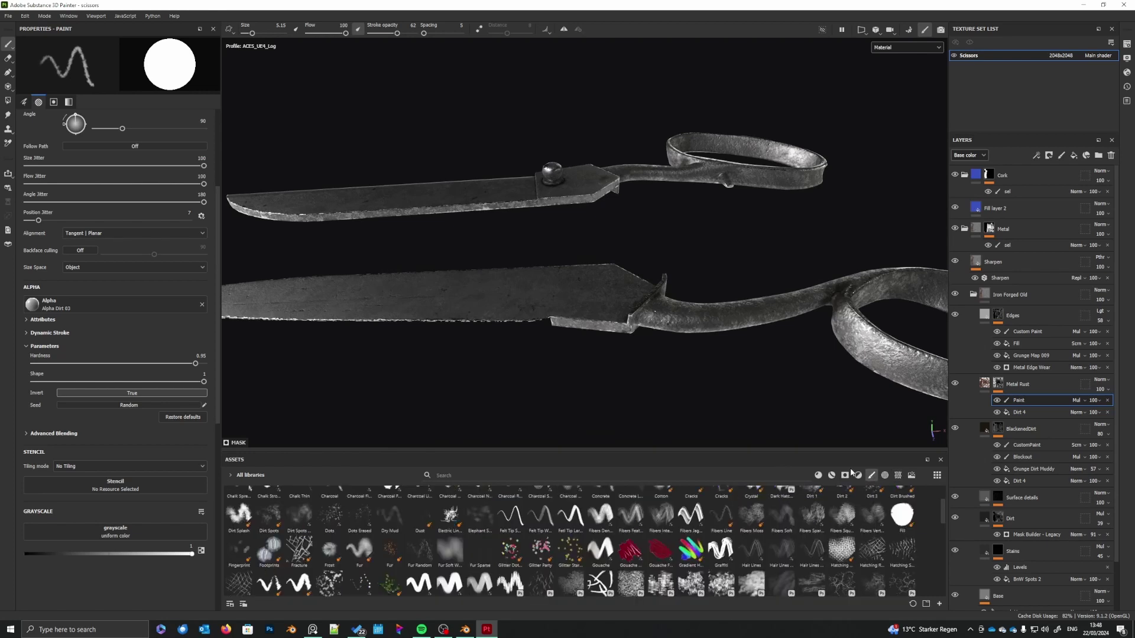
click(239, 514)
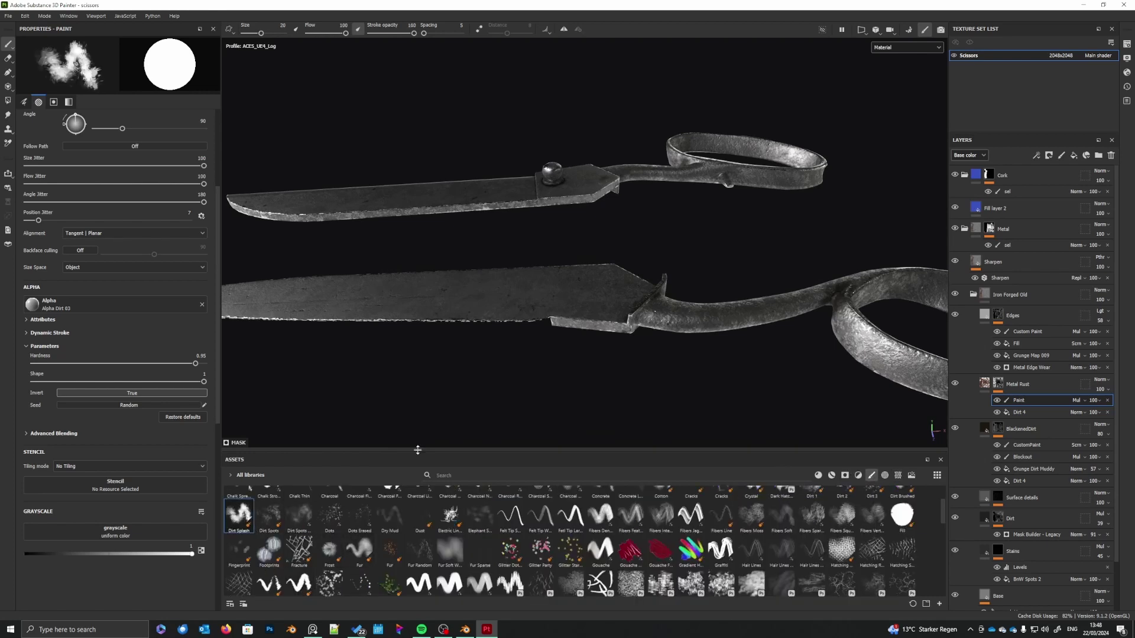
- Try painting rust beside the pivot screw with the brush size at 12.86, and undo the strokes
mouse_move(671, 354)
alt+mouse_down()
mouse_move(628, 383)
mouse_move(649, 384)
mouse_move(638, 399)
alt+mouse_up()
alt+middle_drag(538, 248, 595, 287)
alt+right_drag(595, 287, 643, 405)
alt+drag(594, 307, 641, 360)
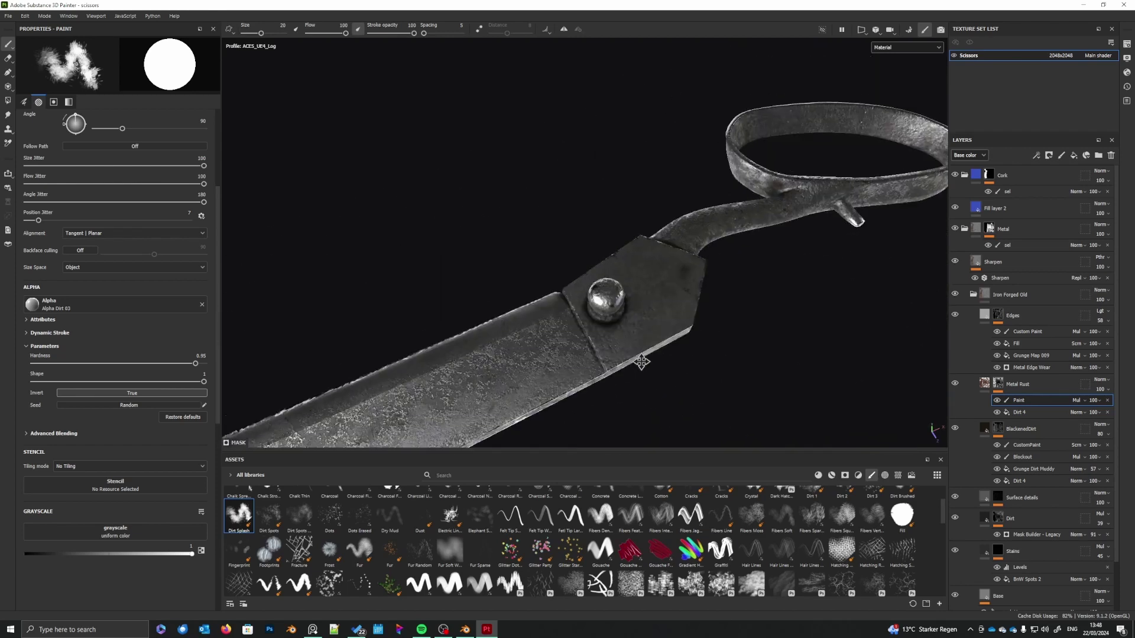
alt+right_drag(601, 299, 620, 379)
alt+right_drag(621, 331, 659, 365)
alt+drag(658, 365, 666, 374)
alt+right_drag(666, 375, 674, 362)
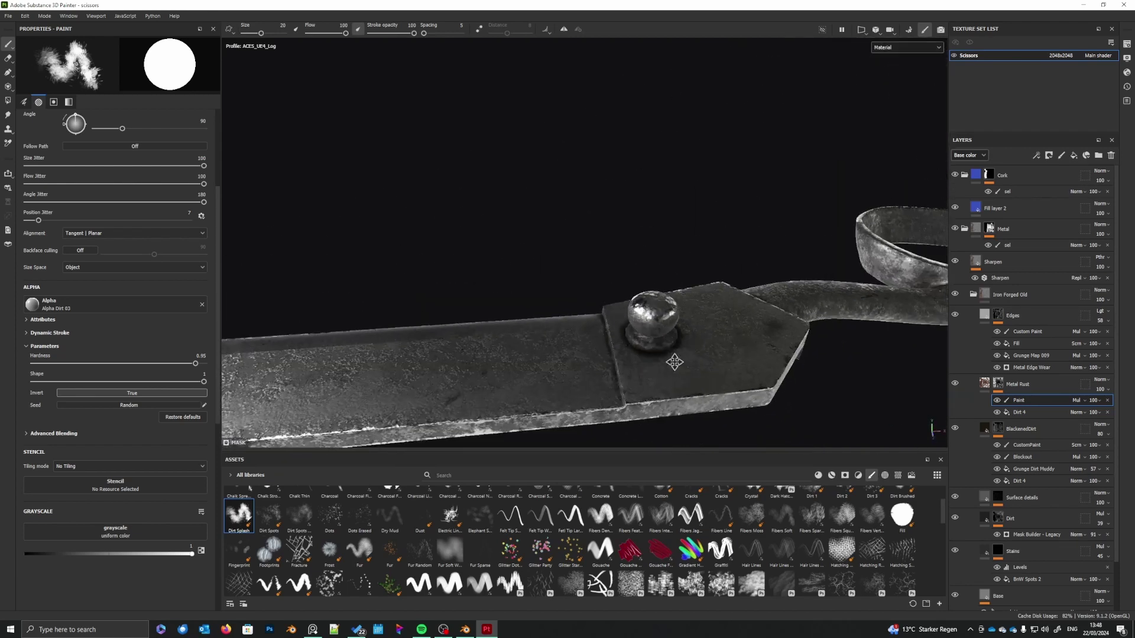
alt+middle_drag(674, 362, 630, 366)
right_click(670, 393)
drag(699, 425, 691, 426)
mouse_move(619, 371)
mouse_down()
mouse_move(639, 378)
mouse_move(696, 329)
mouse_move(693, 340)
mouse_move(762, 367)
mouse_move(747, 382)
mouse_move(743, 431)
mouse_move(746, 383)
mouse_up()
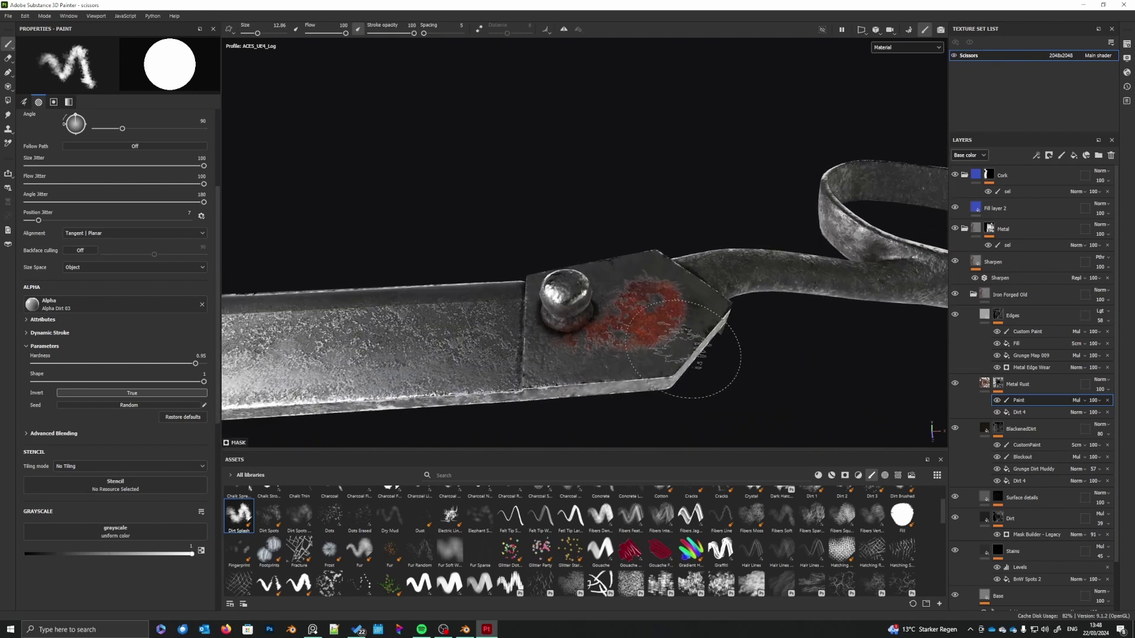
key(ctrl+z)
key(ctrl+z)
- Paint rust beside the pivot screw's base using brush size 3.4 and stroke opacity 49
right_click(662, 337)
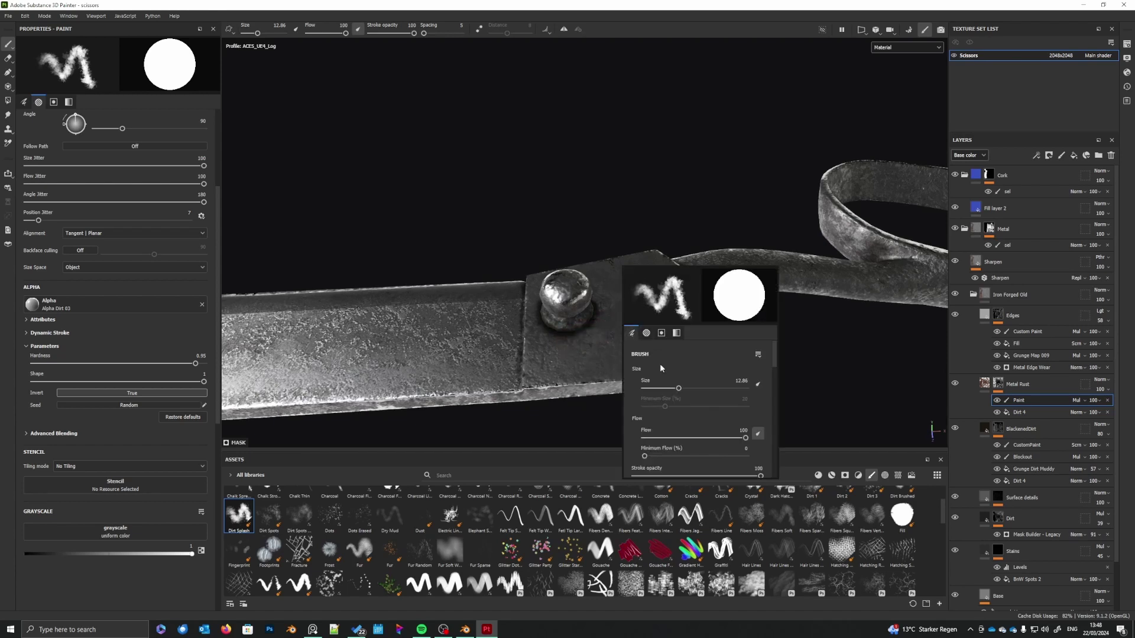
drag(679, 390, 665, 389)
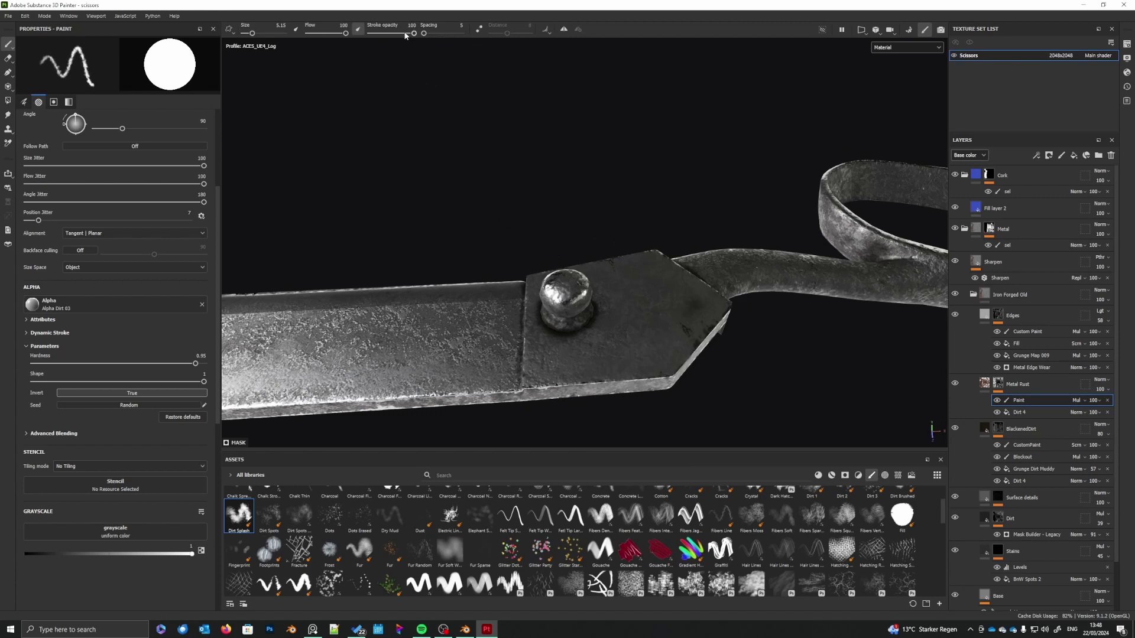
drag(412, 34, 396, 35)
right_click(628, 302)
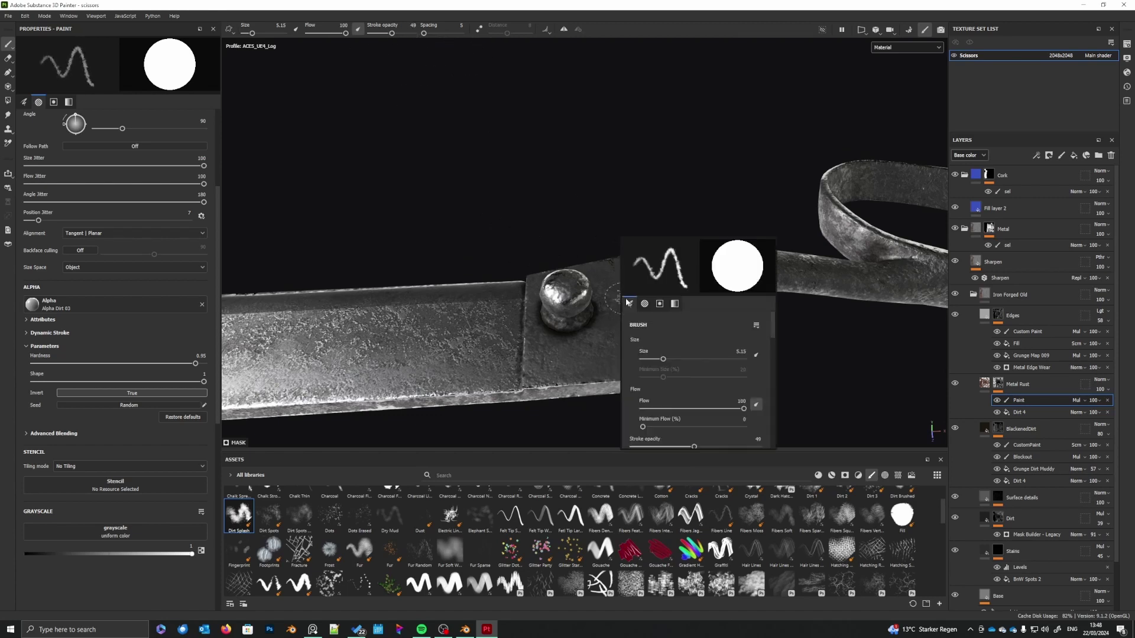
drag(663, 359, 657, 359)
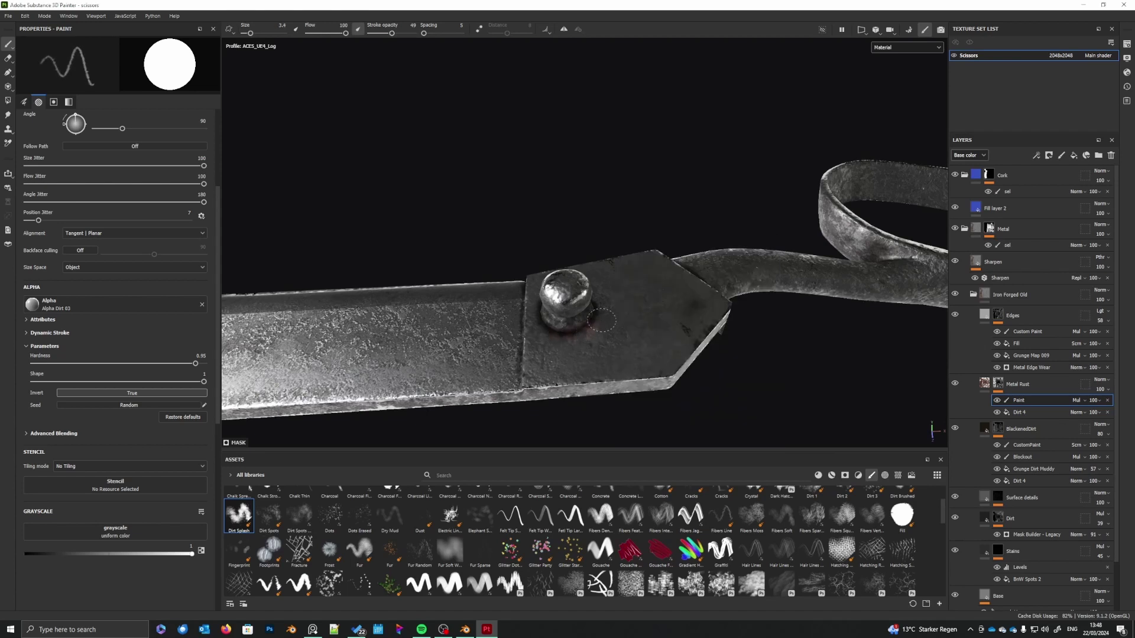
alt+drag(557, 335, 699, 319)
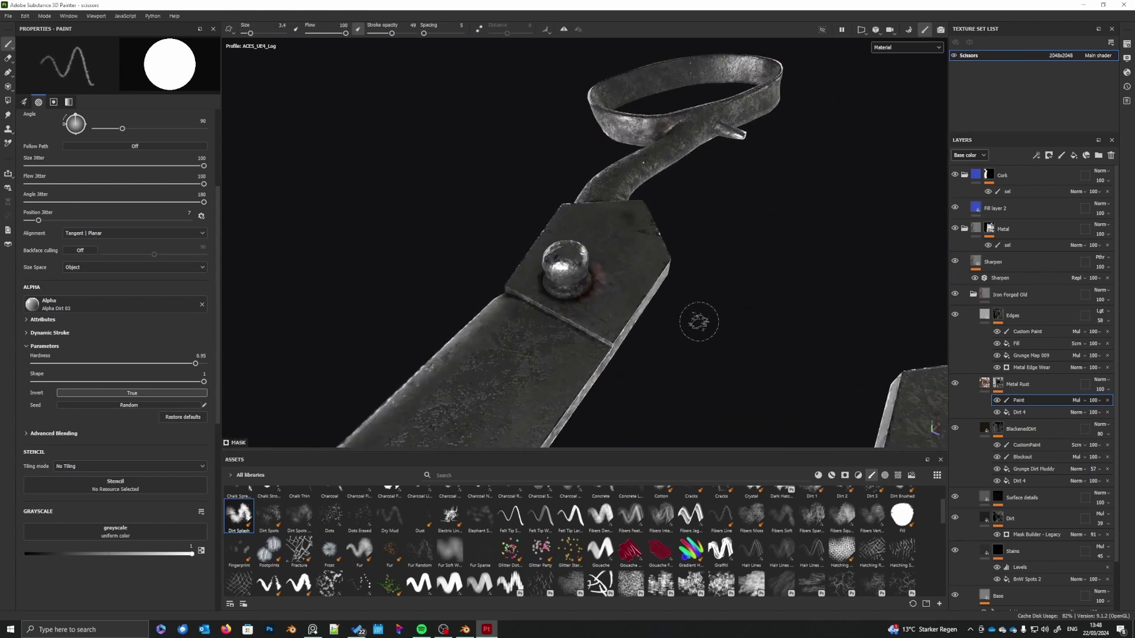
- Enlarge the brush to about 5.3 and extend the rust ring around the pivot screw's base
right_click(600, 304)
drag(636, 361, 641, 361)
mouse_move(593, 299)
mouse_down()
mouse_move(591, 289)
mouse_move(562, 300)
mouse_move(690, 321)
mouse_move(550, 301)
mouse_move(615, 322)
mouse_move(565, 332)
mouse_up()
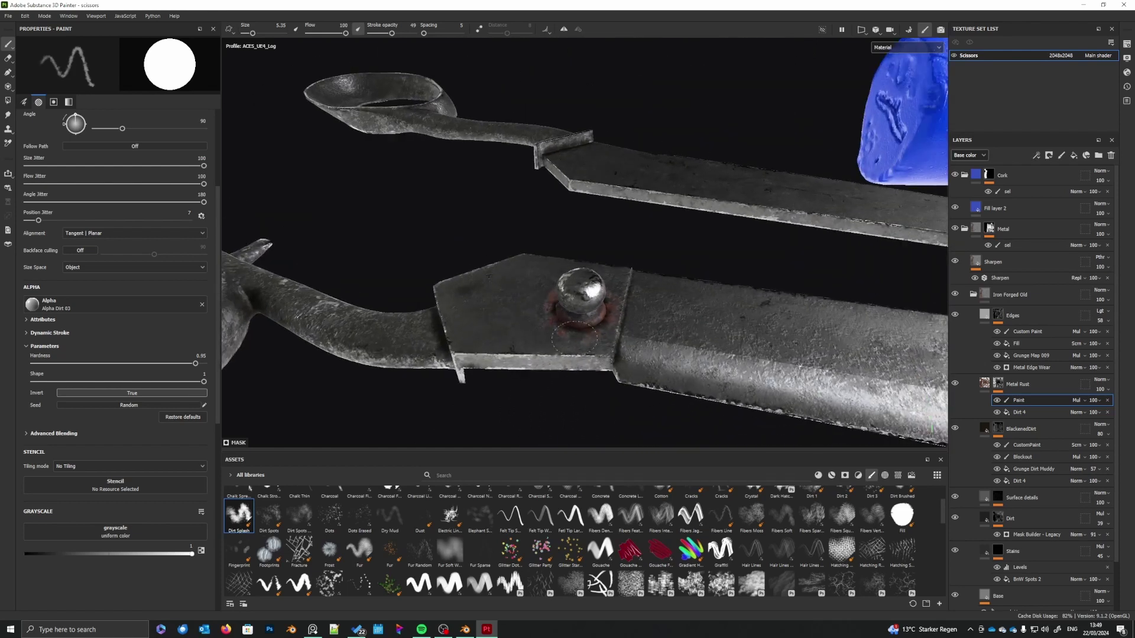
alt+drag(573, 334, 644, 365)
- Darken the Metal Rust layer's rust color and move the layer below BlackenedDirt
click(1017, 385)
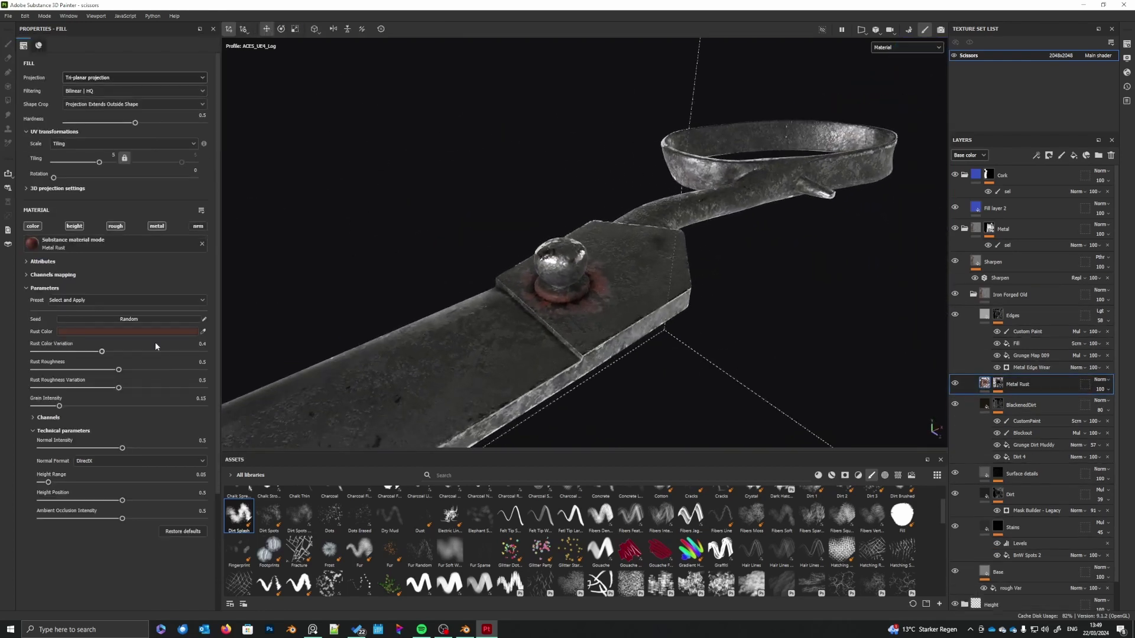
click(151, 332)
click(123, 409)
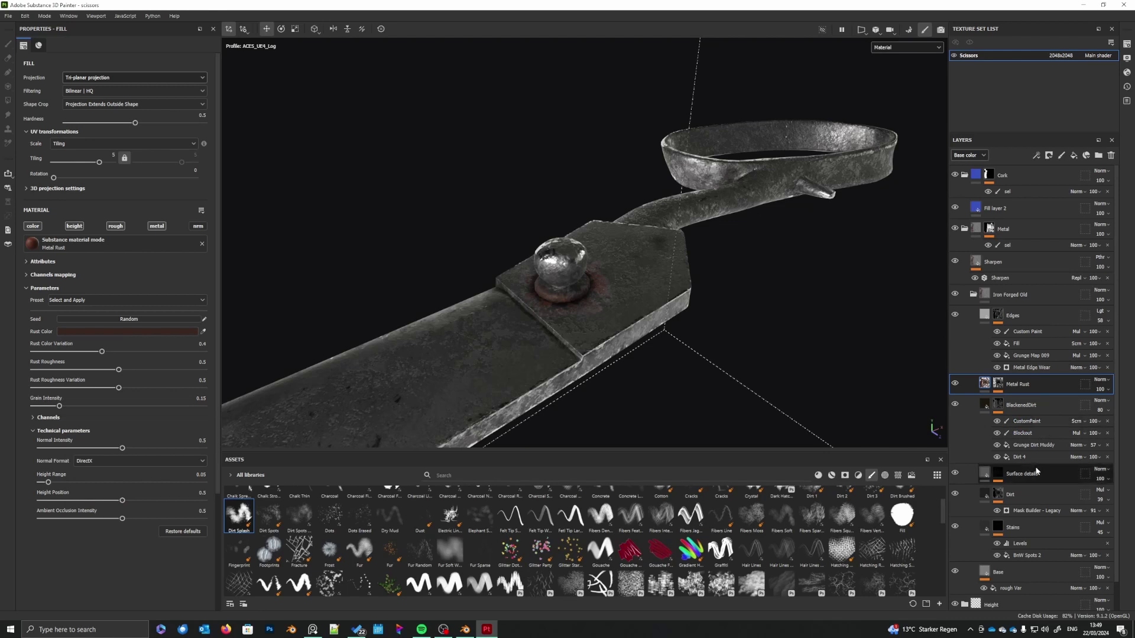
drag(1049, 384, 1040, 463)
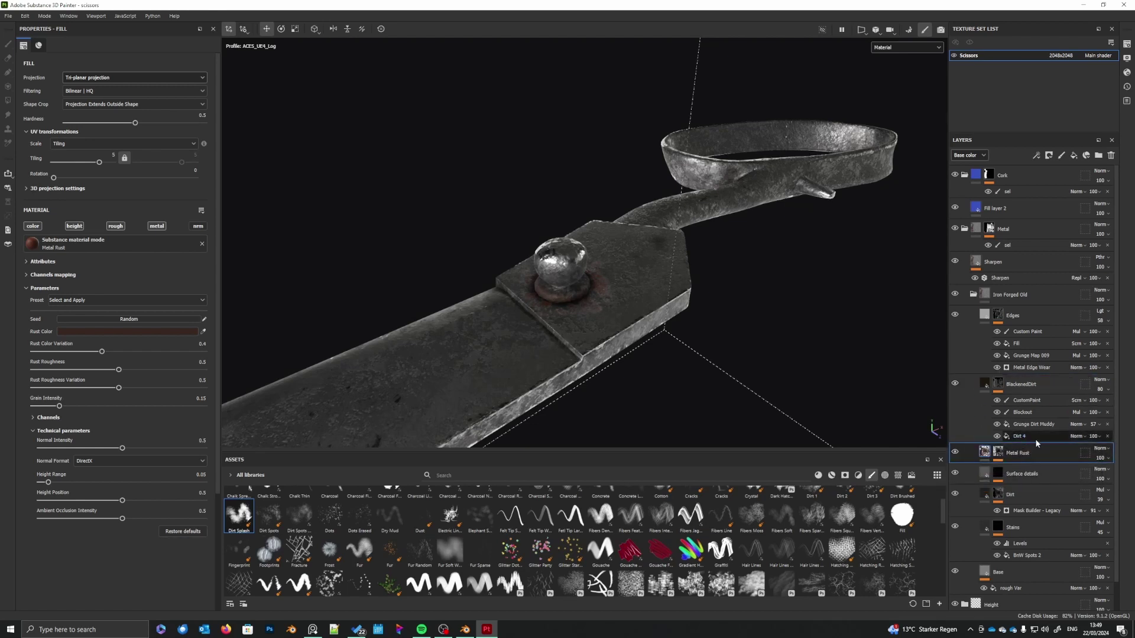
- On the Metal Rust mask's paint effect, paint rust along the seam between blade and pivot plate with brush size 4.06
click(999, 455)
click(1027, 470)
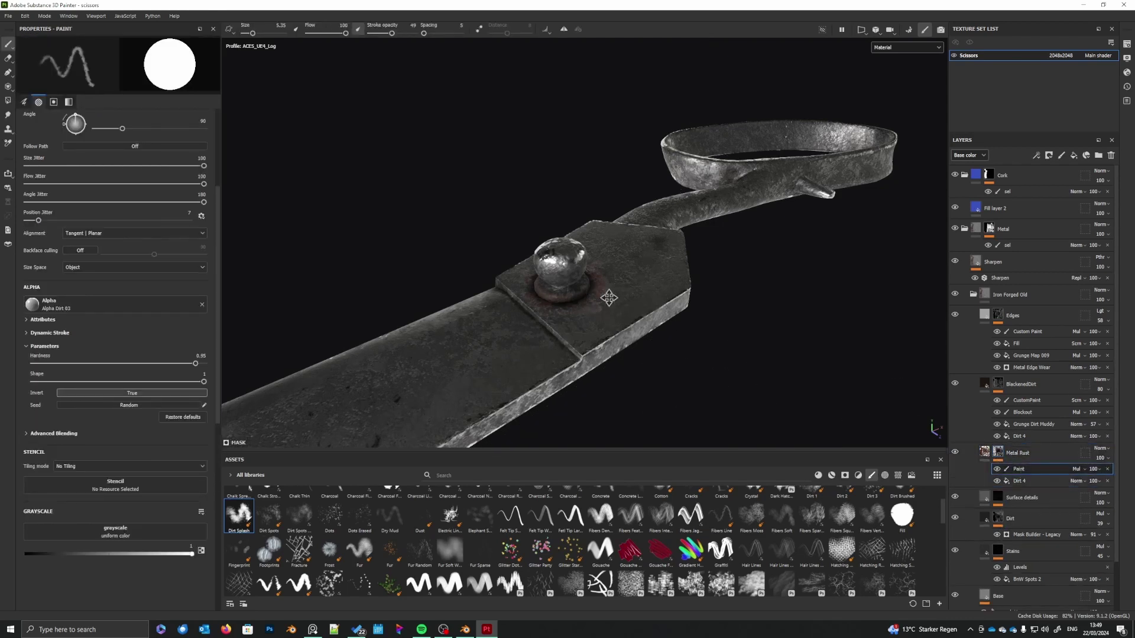
mouse_move(608, 297)
alt+mouse_down()
mouse_move(593, 315)
mouse_move(633, 335)
mouse_move(622, 336)
mouse_move(664, 319)
alt+mouse_up()
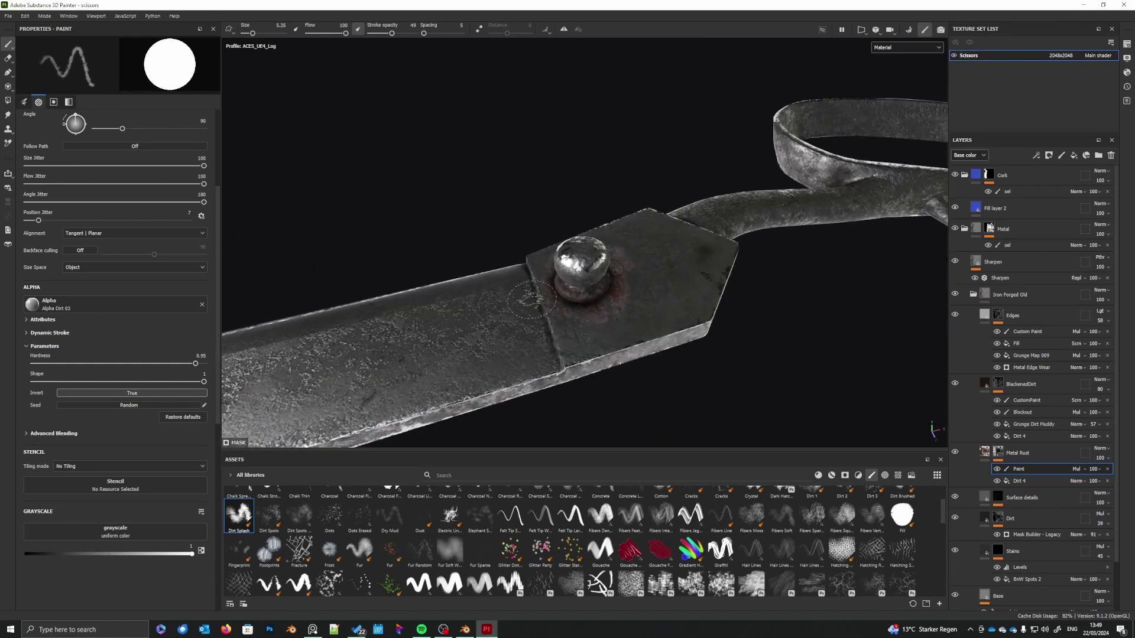
right_click(544, 318)
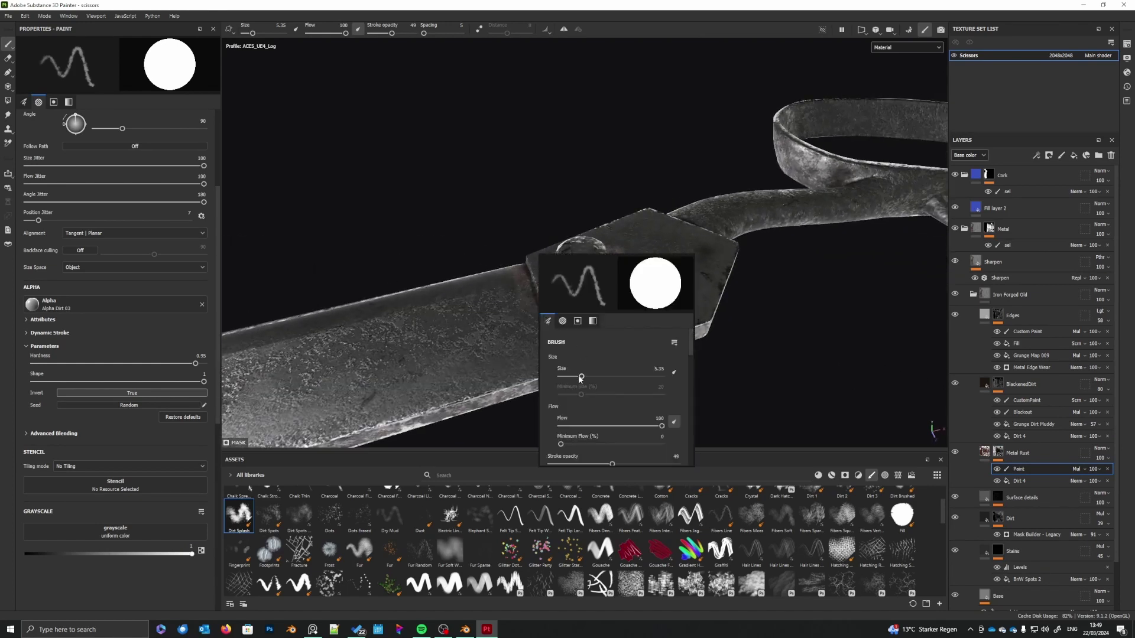
drag(581, 377, 576, 378)
- Alternate between black and white to refine the rust around the pivot screw, the seam and the plate's handle end
key(x)
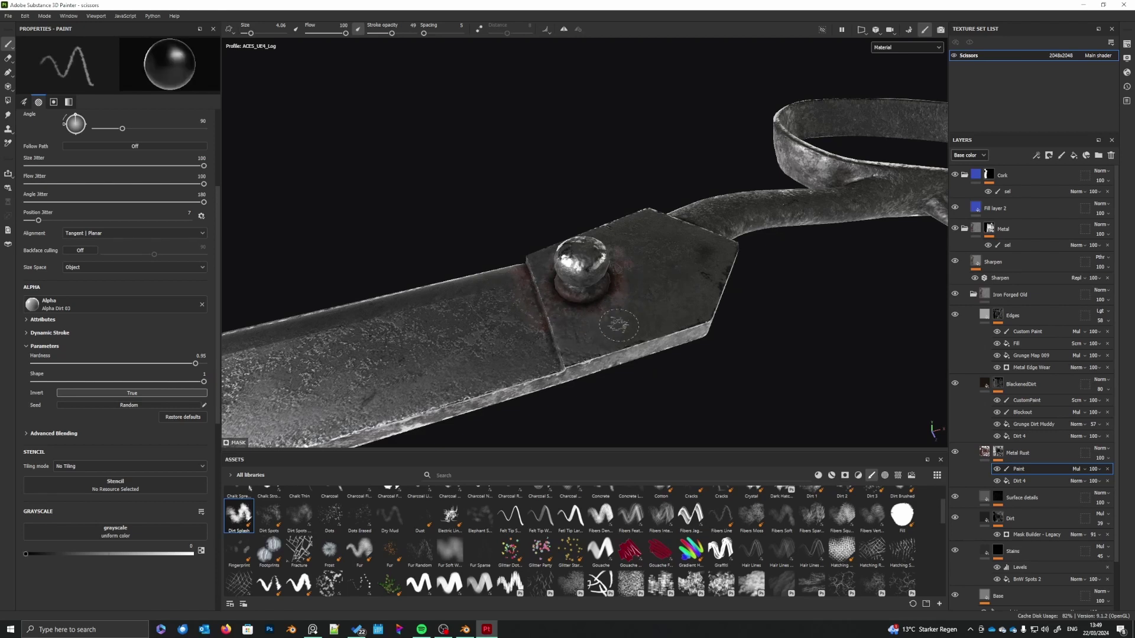
scroll(619, 325, down, 3)
mouse_move(621, 325)
alt+mouse_down()
mouse_move(649, 357)
mouse_move(631, 373)
alt+mouse_up()
scroll(677, 334, up, 4)
key(x)
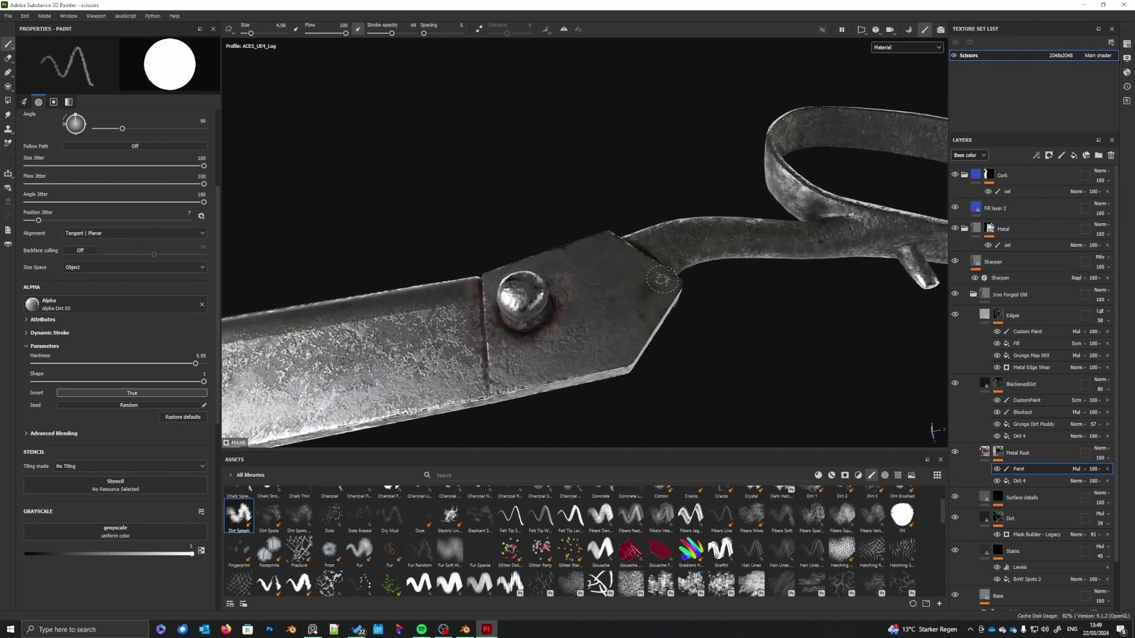
key(x)
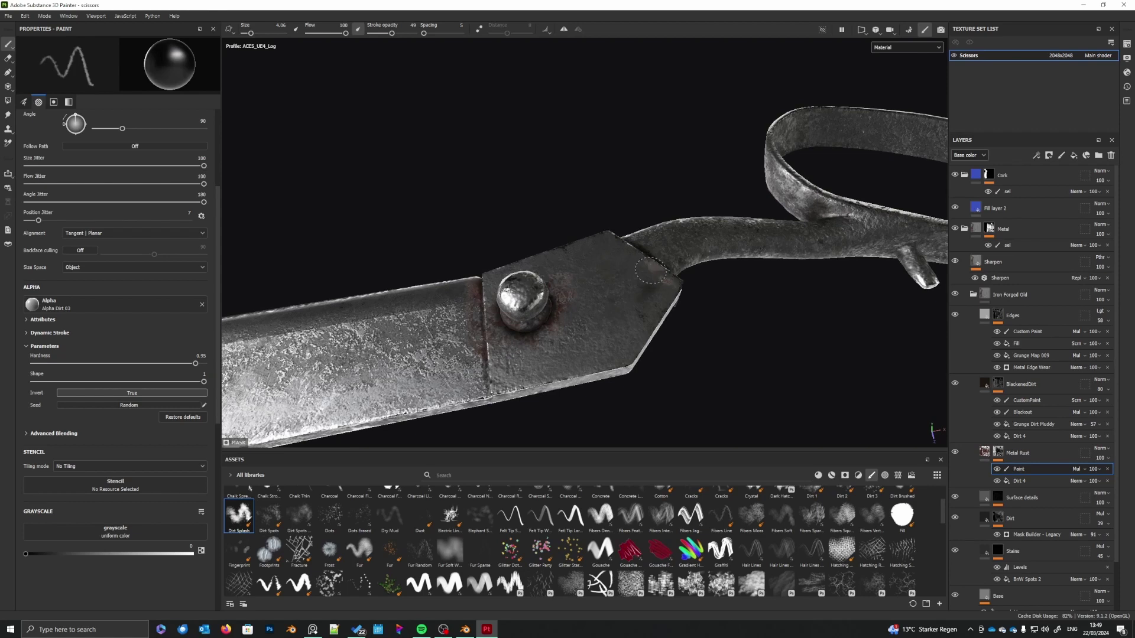
scroll(688, 331, down, 4)
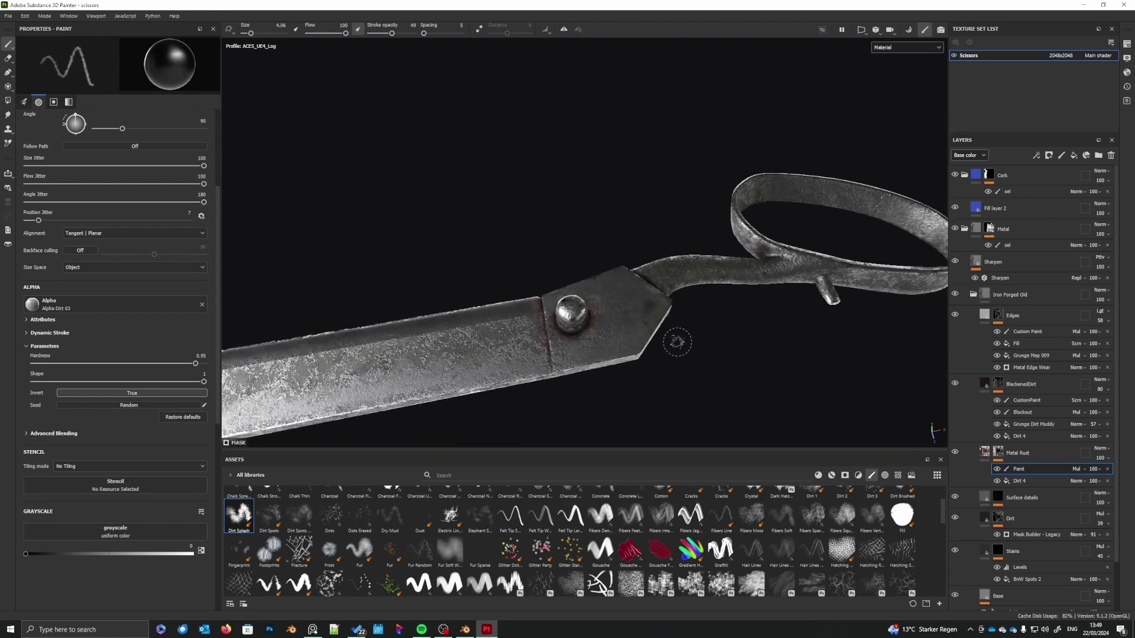
mouse_move(678, 342)
alt+mouse_down()
mouse_move(684, 365)
mouse_move(663, 366)
alt+mouse_up()
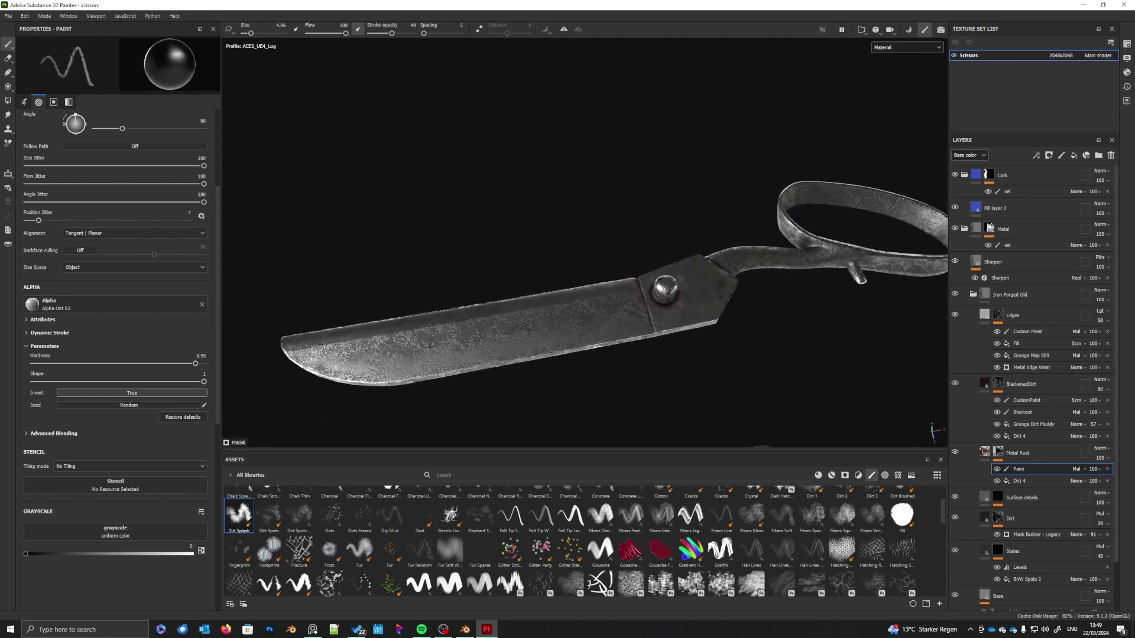
- Check the reference photos and paint small rust spots on the blade near the pivot with stroke opacity 74 and brush size 2.67
key(alt+Tab)
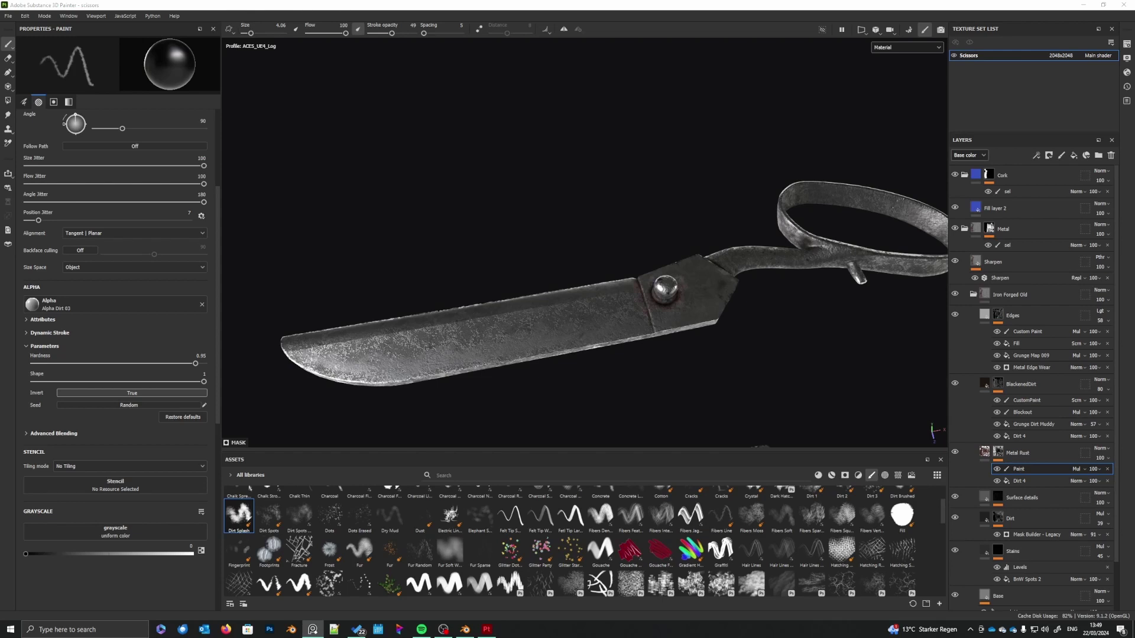
scroll(579, 303, up, 2)
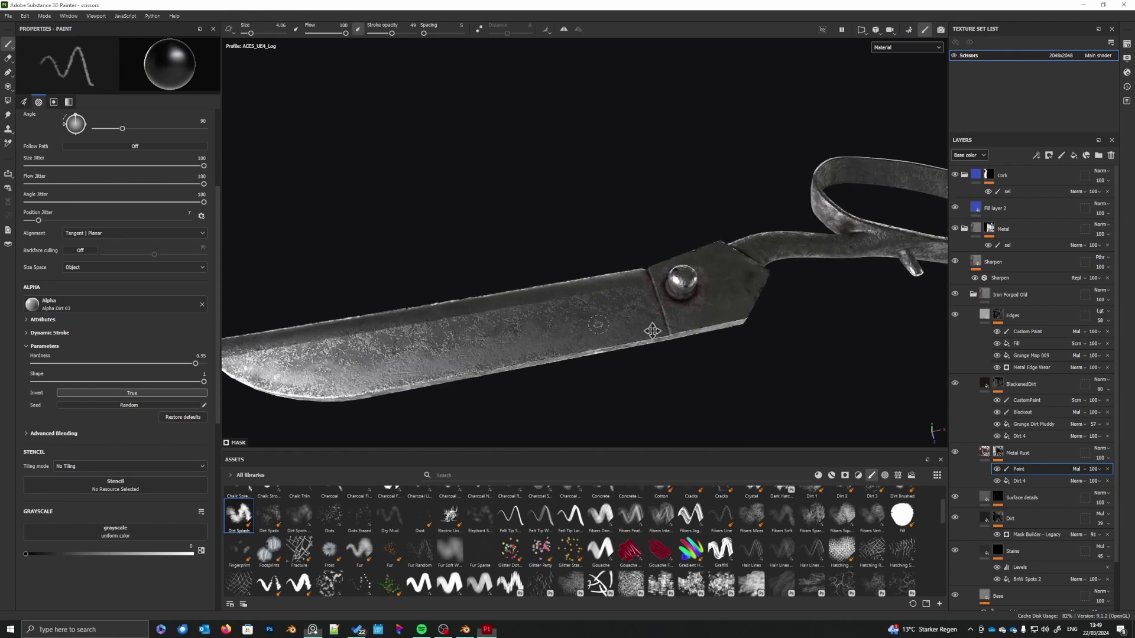
alt+drag(652, 330, 634, 362)
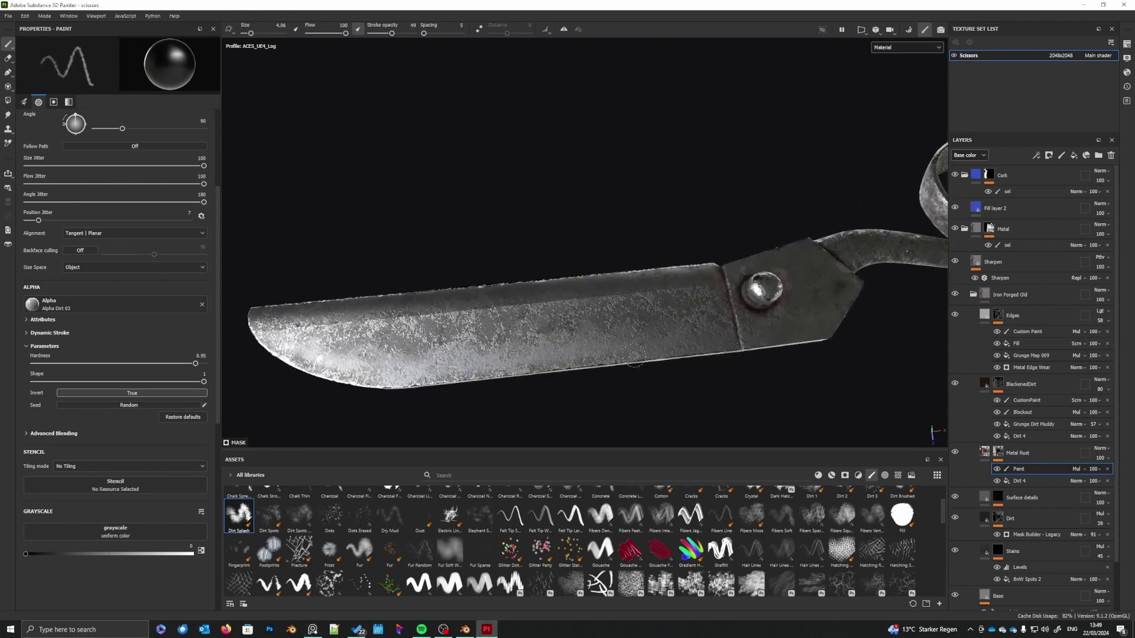
key(x)
right_click(720, 298)
drag(759, 357, 764, 357)
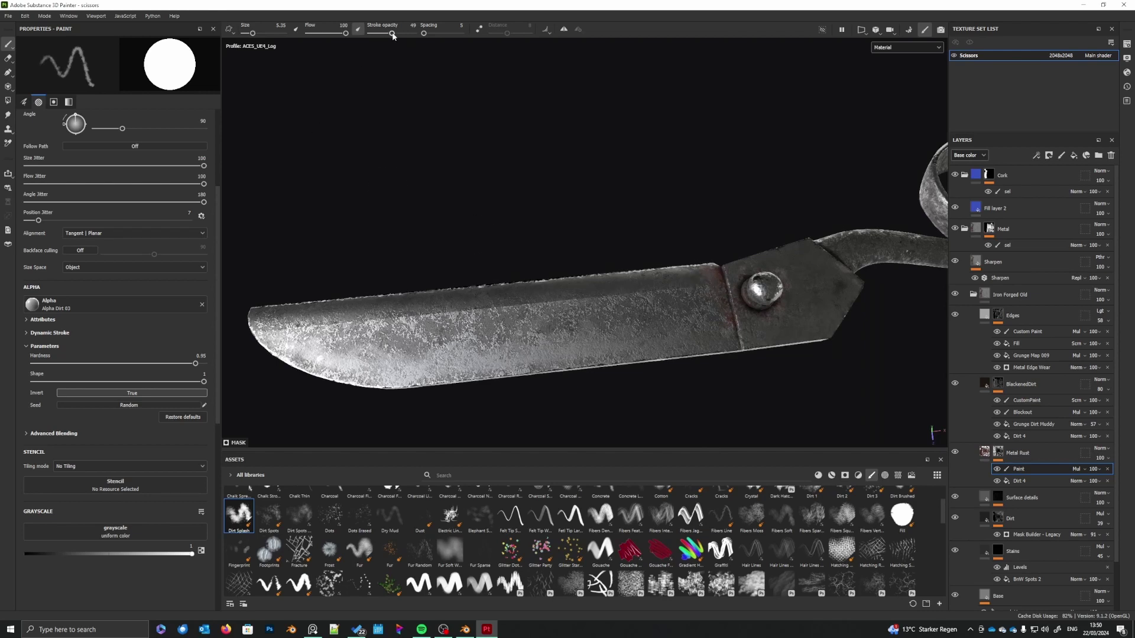
drag(393, 33, 403, 34)
right_click(748, 320)
drag(713, 337, 708, 337)
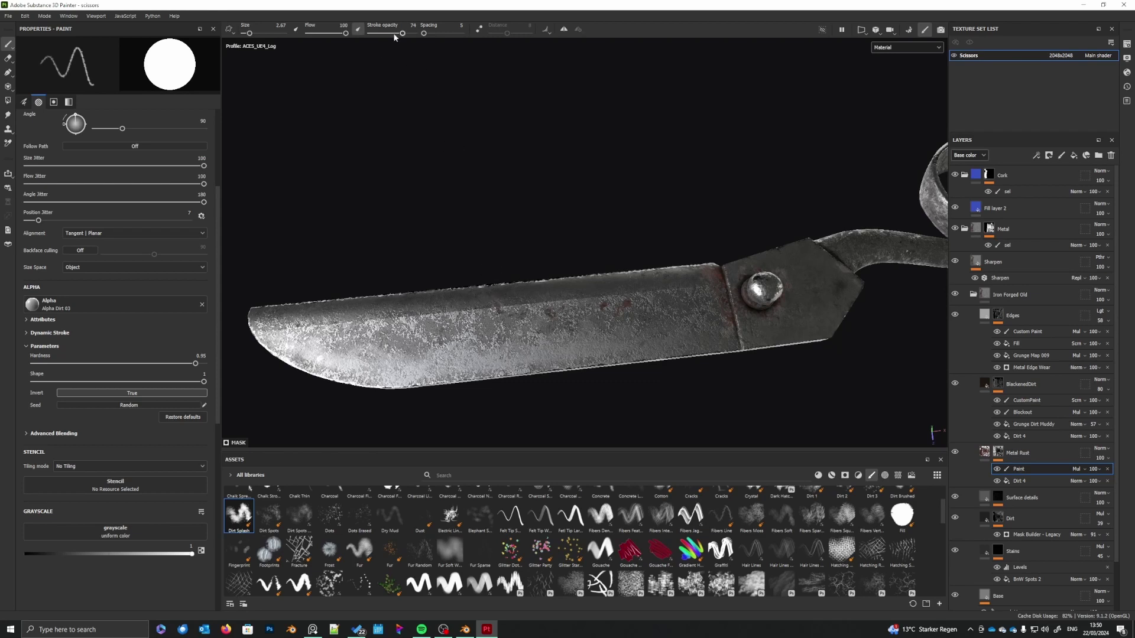
- Lower the stroke opacity to 52, set the brush size to 3.56 and add rust spots toward the blade's tip
drag(403, 34, 393, 33)
right_click(435, 359)
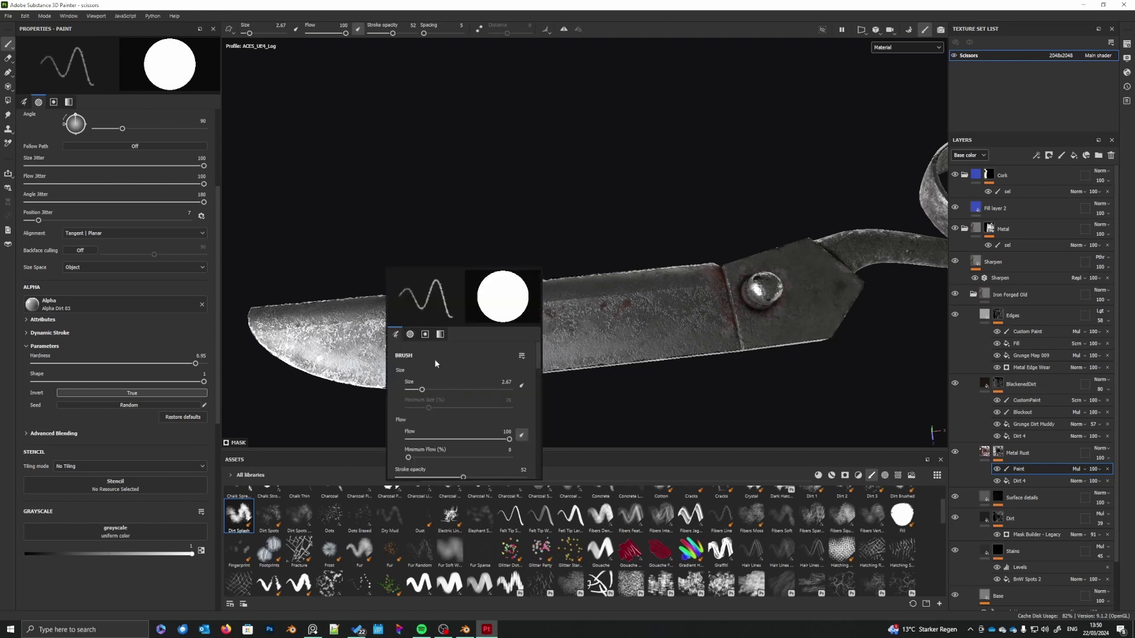
drag(422, 391, 428, 390)
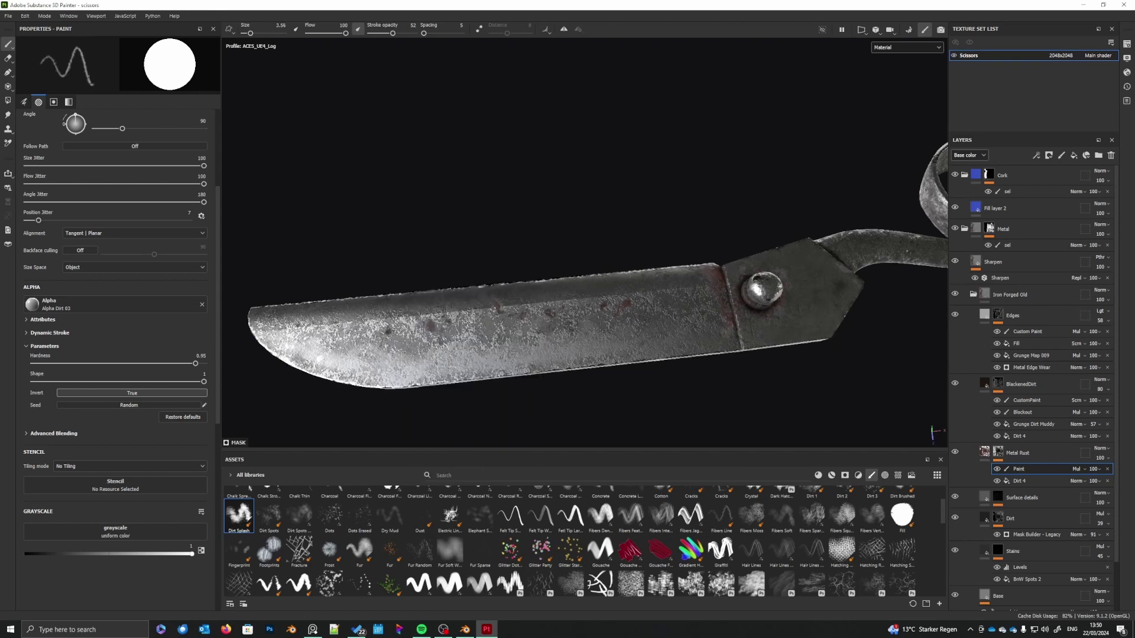
alt+middle_drag(404, 333, 476, 337)
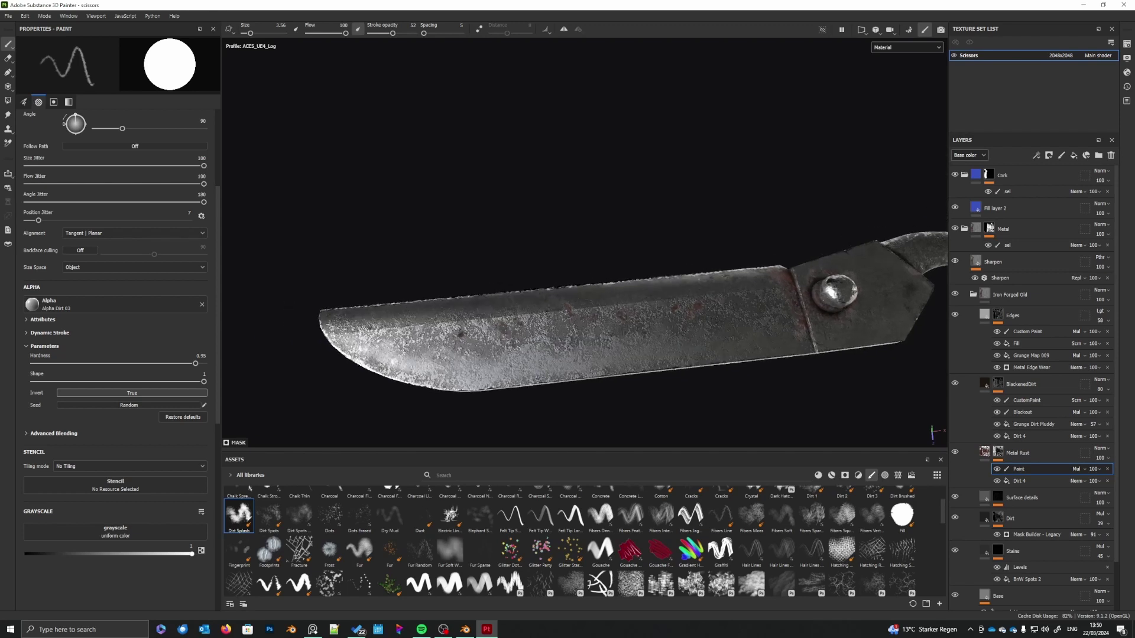
- Paint an elongated rust patch near the blade's tip and refine the nearby spots with black and white
scroll(476, 338, up, 3)
mouse_move(469, 354)
mouse_down()
mouse_move(493, 350)
mouse_move(490, 364)
mouse_up()
key(x)
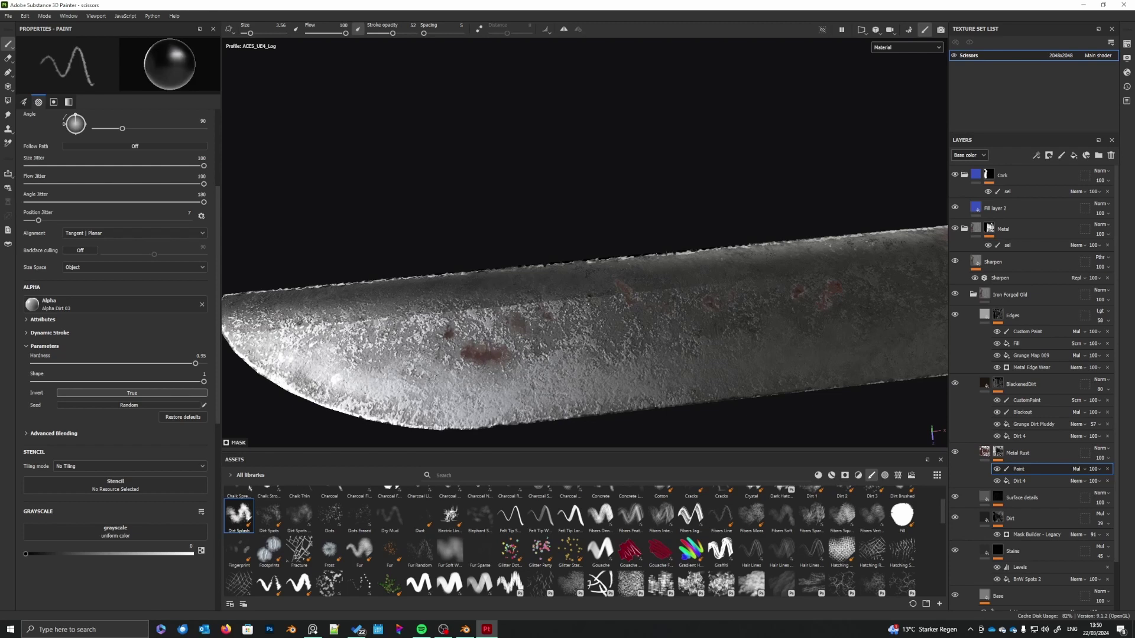
alt+middle_drag(633, 331, 562, 369)
alt+drag(562, 369, 545, 375)
key(x)
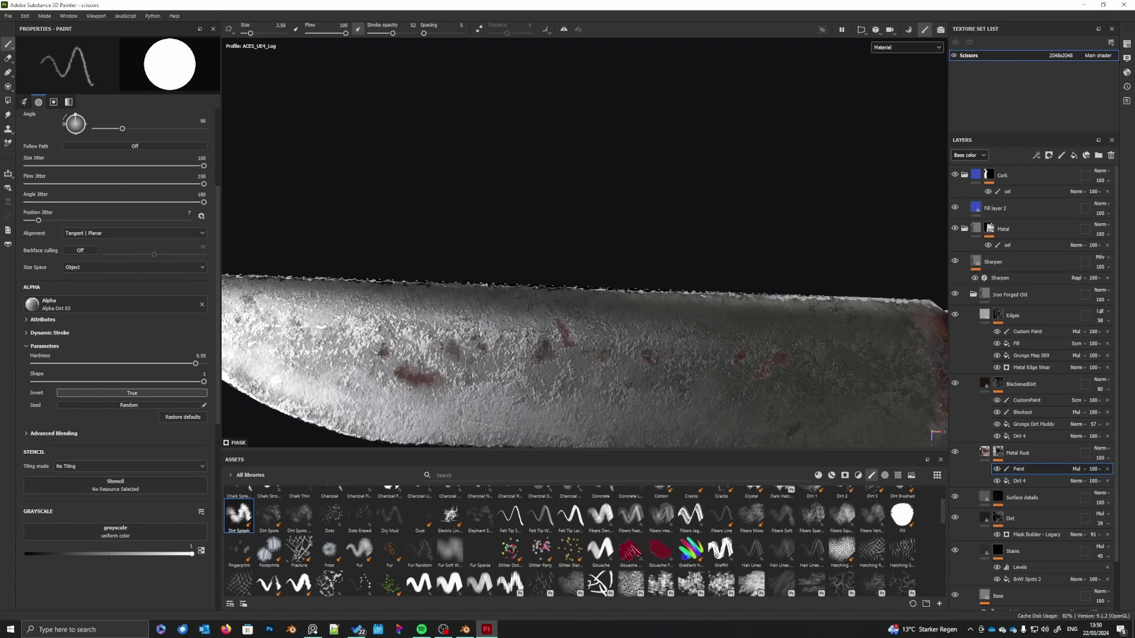
- Soften the rust spots on the blade with black and set the brush back to white
key(x)
scroll(643, 383, down, 4)
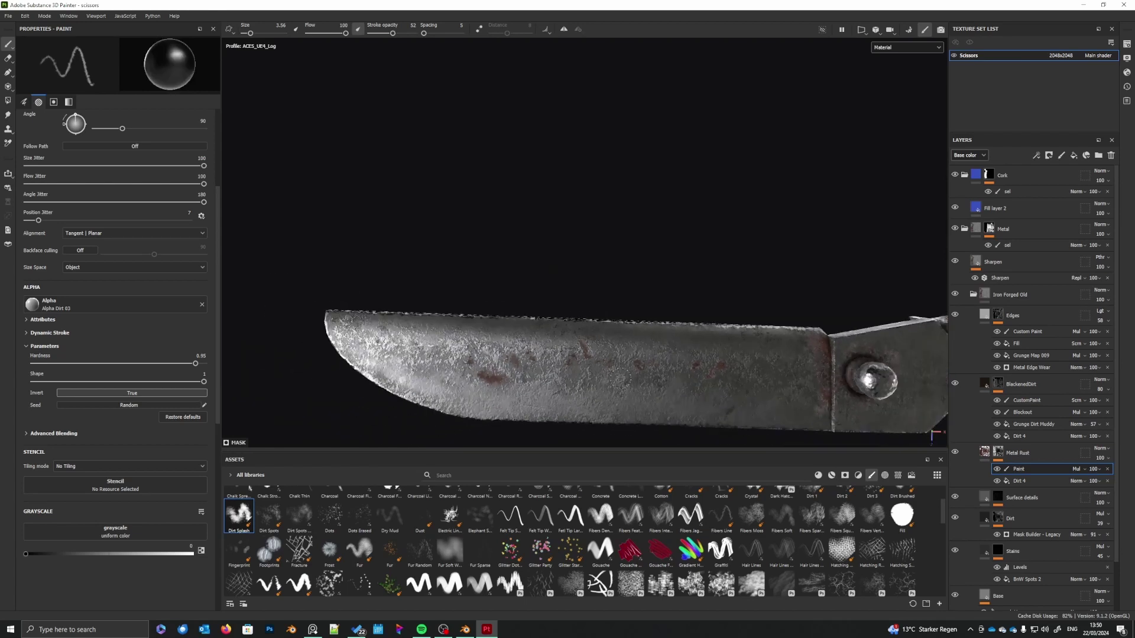
mouse_move(627, 384)
alt+mouse_down()
mouse_move(609, 379)
mouse_move(736, 349)
alt+mouse_up()
key(x)
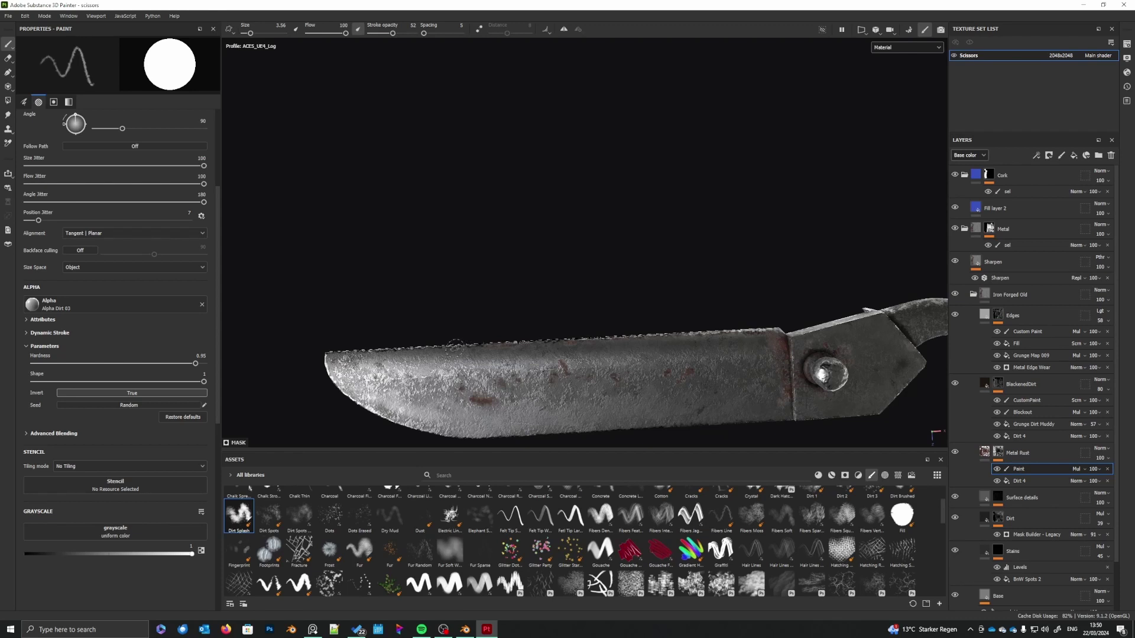
- Enlarge the brush to 4.22 and paint rust along the blade's back edge from the tip to the pivot plate
right_click(459, 381)
drag(437, 414, 441, 413)
drag(374, 347, 762, 336)
alt+middle_drag(732, 340, 685, 328)
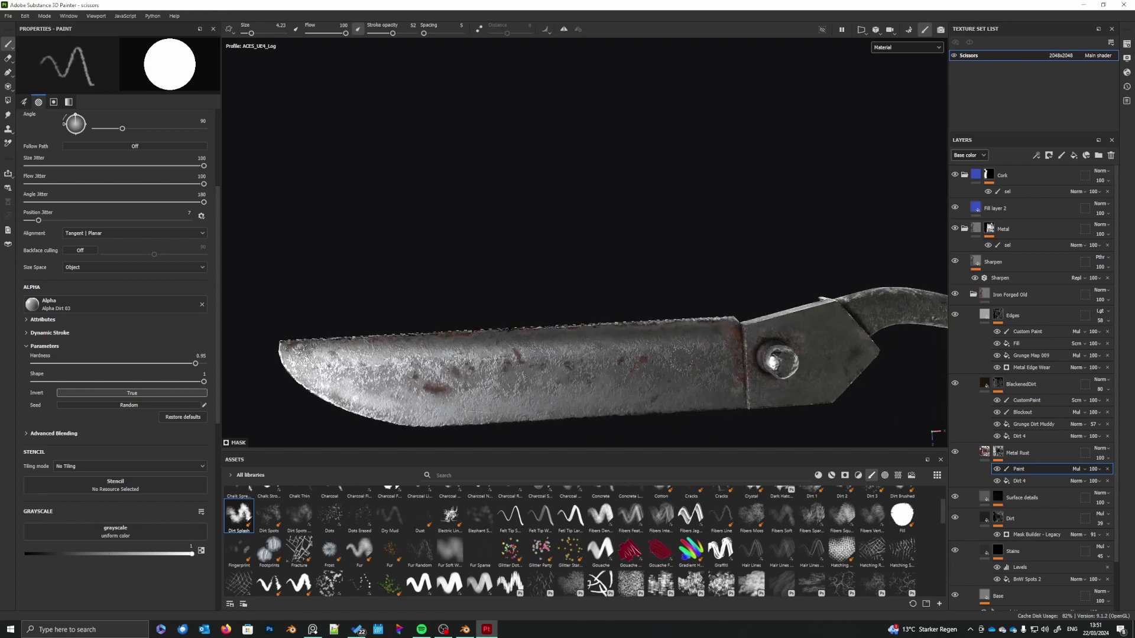
- Add more rust spots along the blade's face, erase the patch near its lower edge and paint a spot near the tip
scroll(718, 383, up, 1)
alt+middle_drag(719, 386, 688, 384)
alt+drag(688, 385, 660, 361)
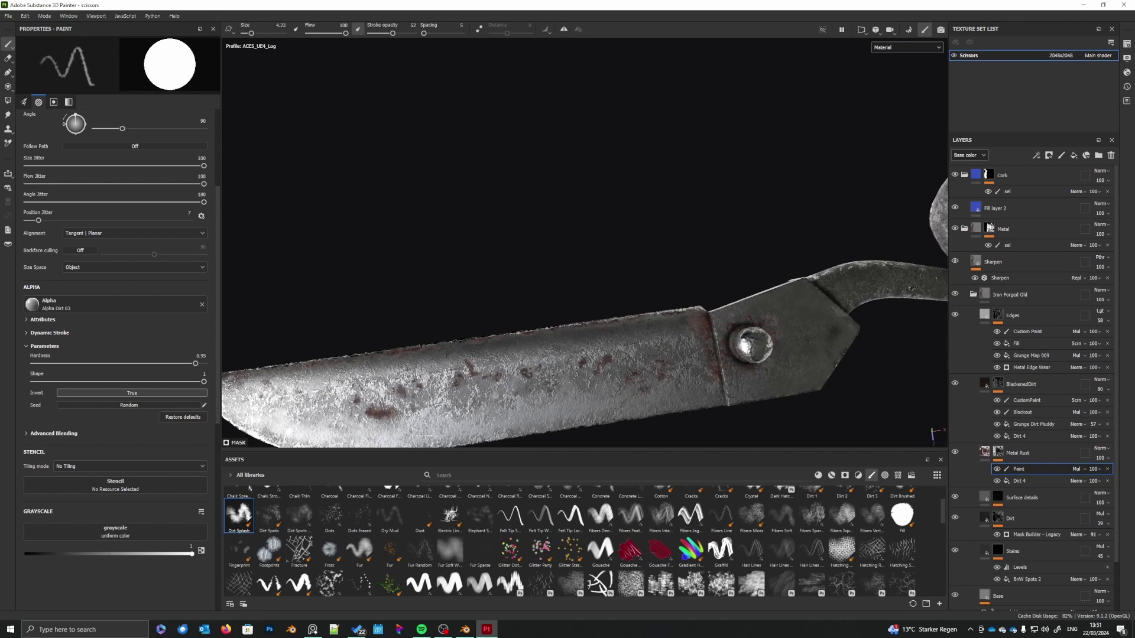
alt+middle_drag(572, 362, 688, 303)
drag(535, 370, 550, 381)
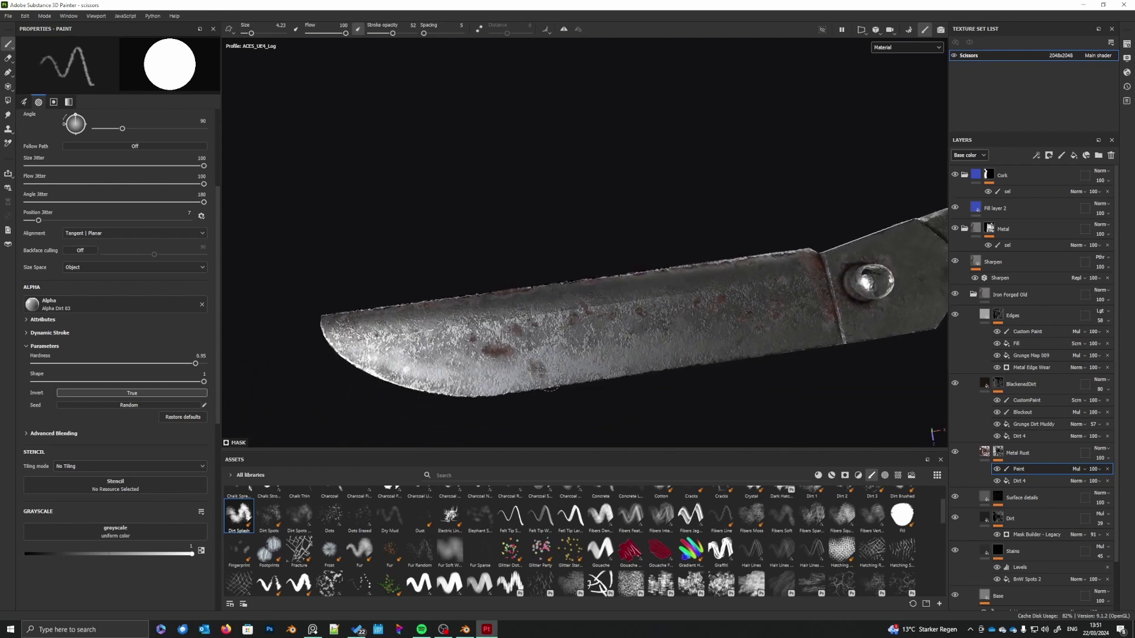
key(x)
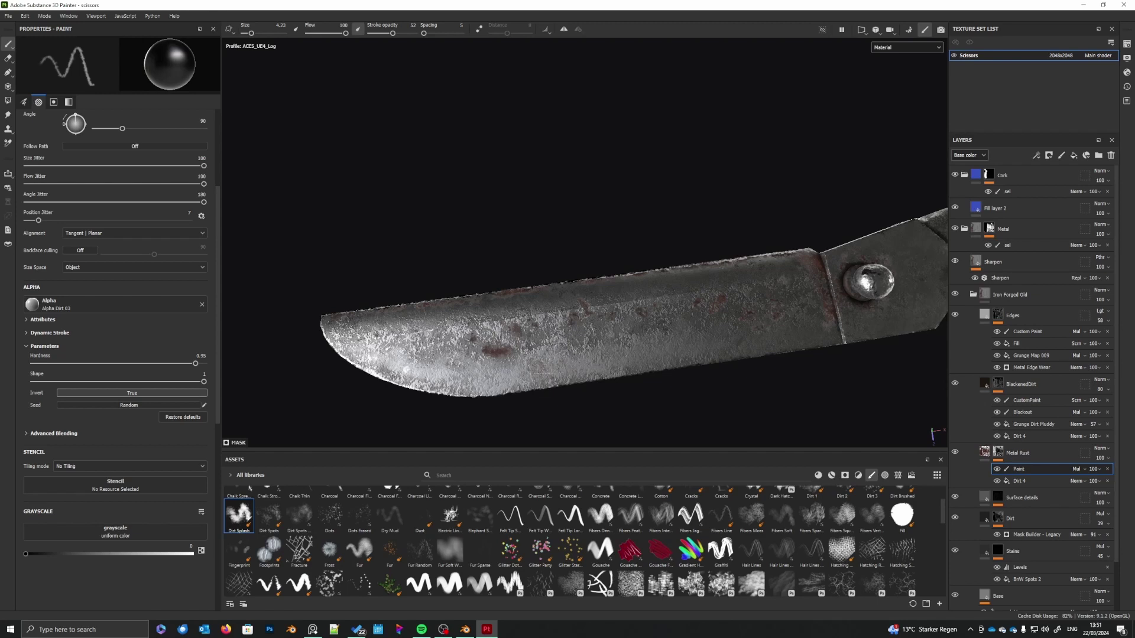
key(x)
drag(421, 352, 430, 354)
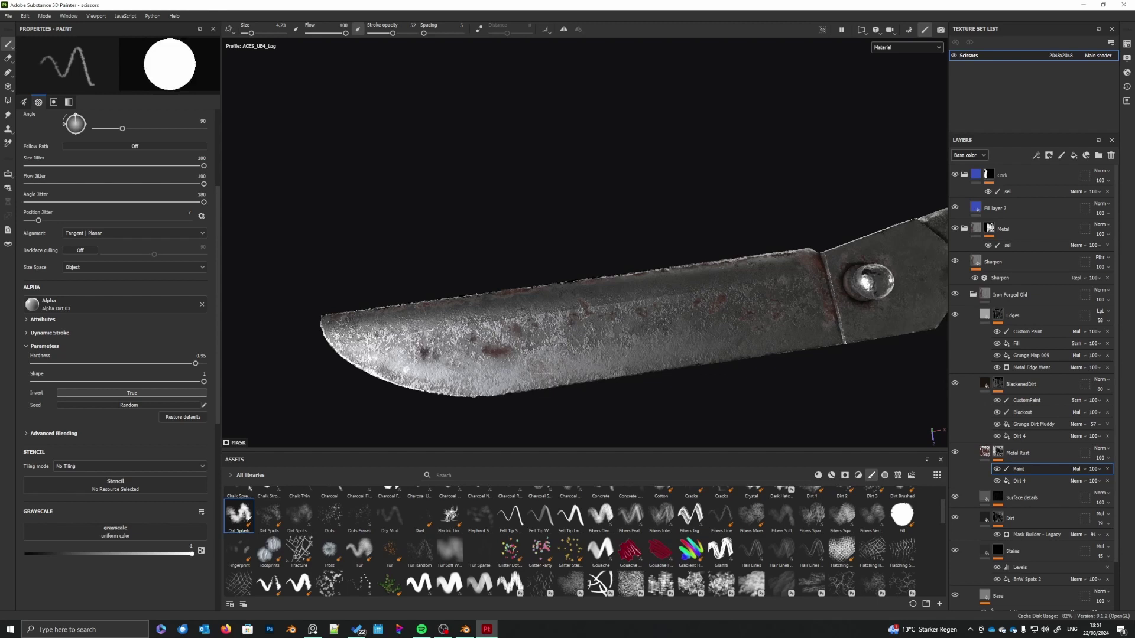
alt+middle_drag(415, 366, 488, 355)
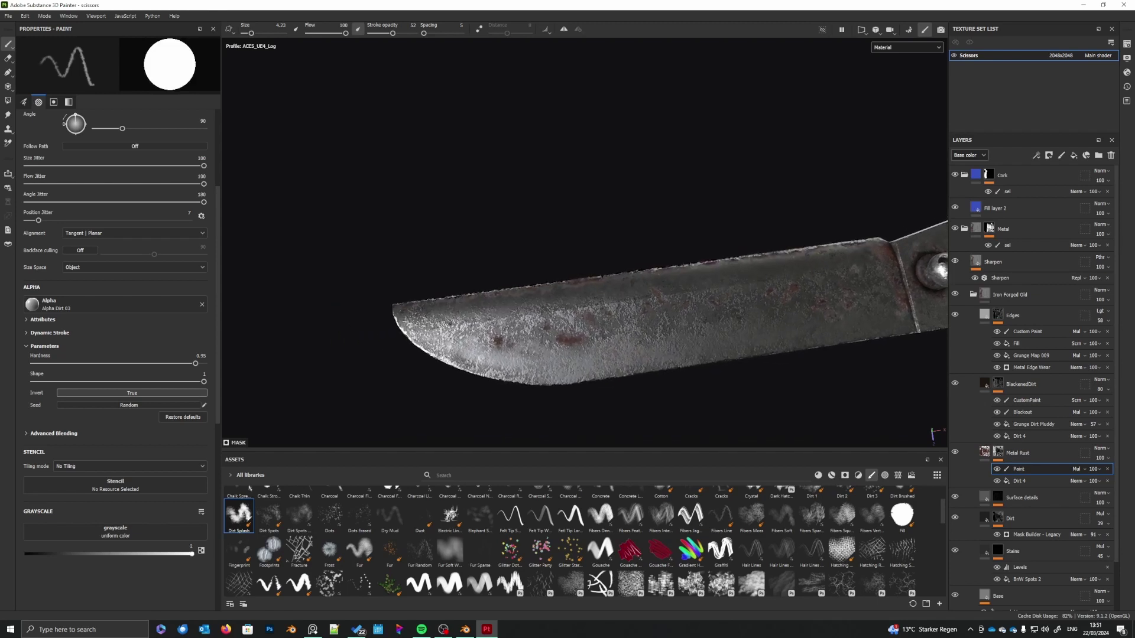
- Paint small rust spots across the blade's face near its tip
drag(438, 348, 405, 327)
drag(441, 362, 463, 357)
alt+middle_drag(638, 374, 588, 387)
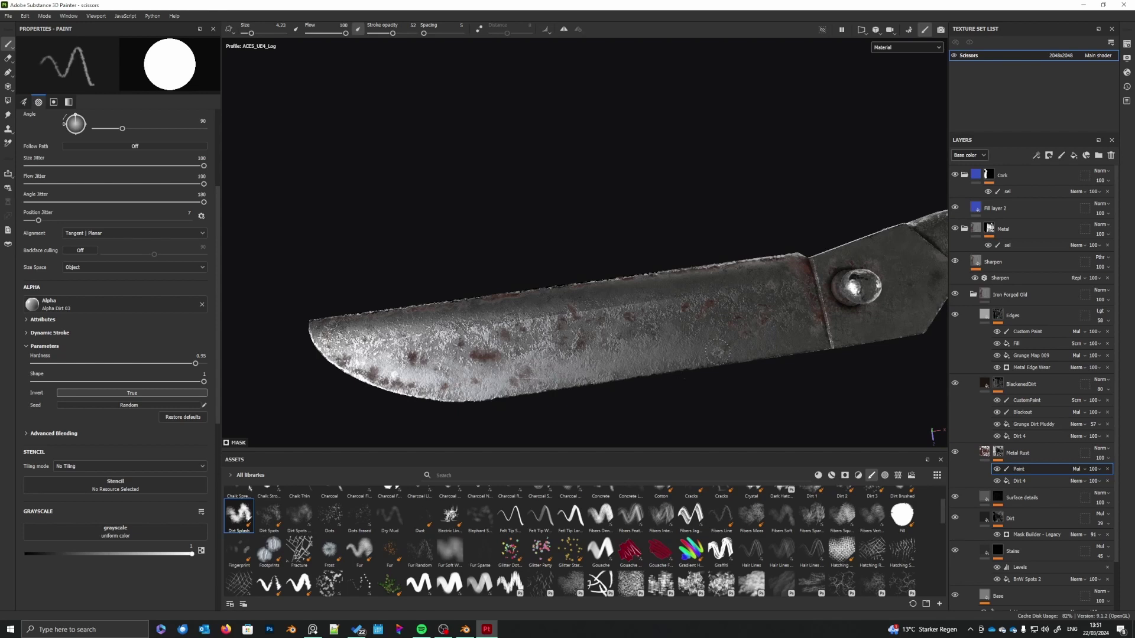
alt+middle_drag(717, 352, 630, 366)
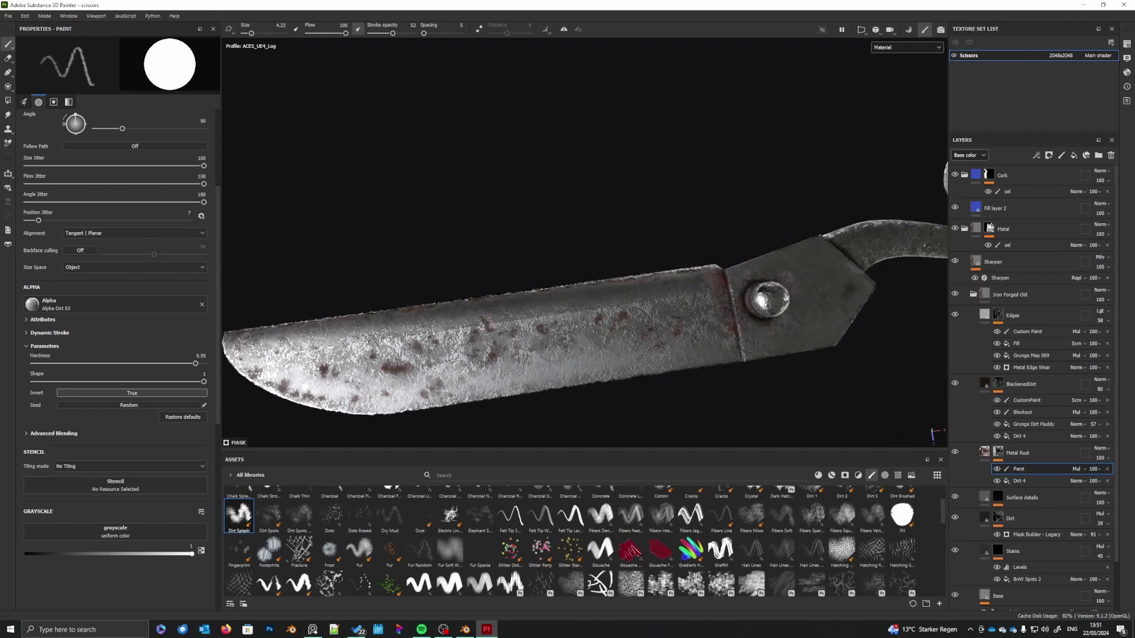
- Try a lower opacity for the paint effect in the Metal Rust mask and restore it to 100
click(1100, 473)
mouse_move(1128, 486)
mouse_down()
mouse_move(1069, 481)
mouse_move(1122, 486)
mouse_move(1109, 486)
mouse_up()
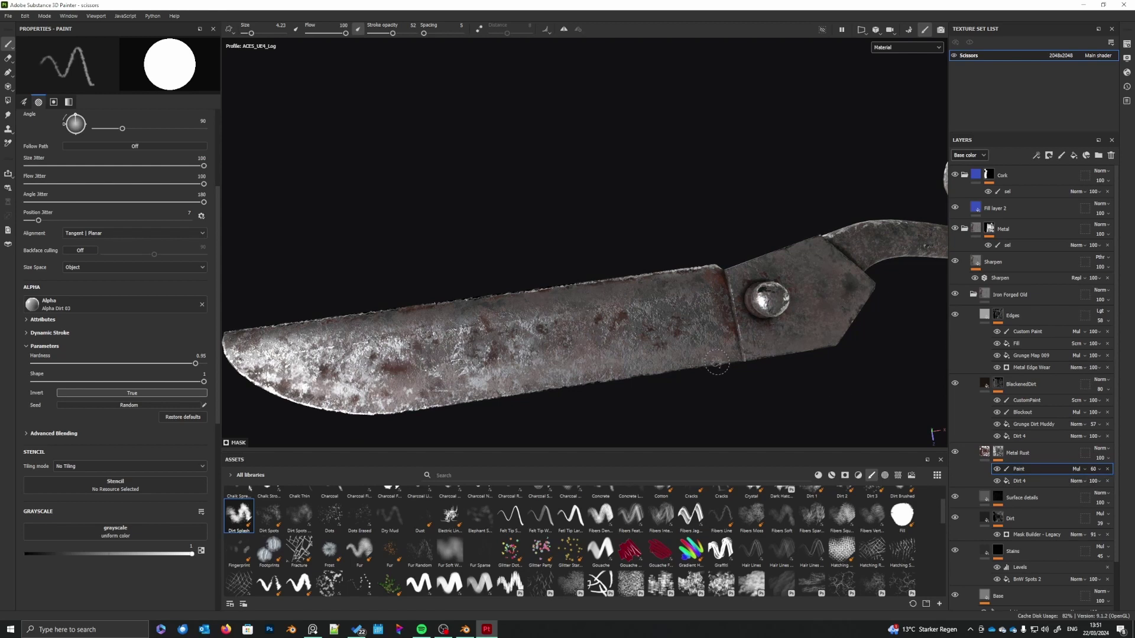
mouse_move(716, 364)
alt+mouse_down()
mouse_move(709, 384)
mouse_move(712, 344)
mouse_move(714, 354)
alt+mouse_up()
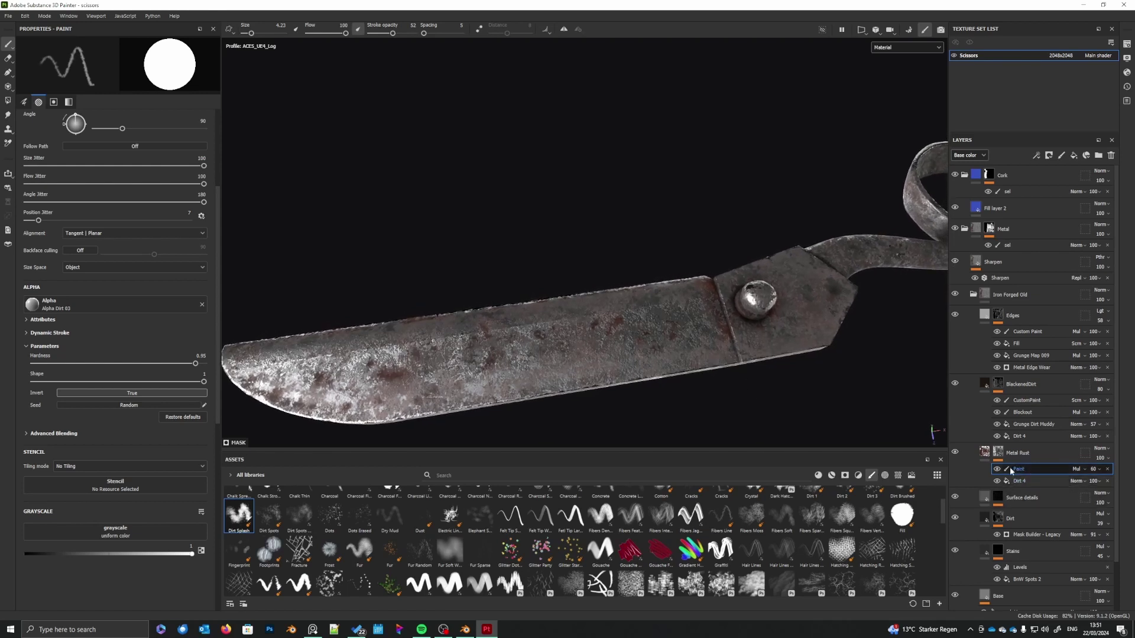
scroll(609, 371, up, 2)
scroll(554, 347, up, 2)
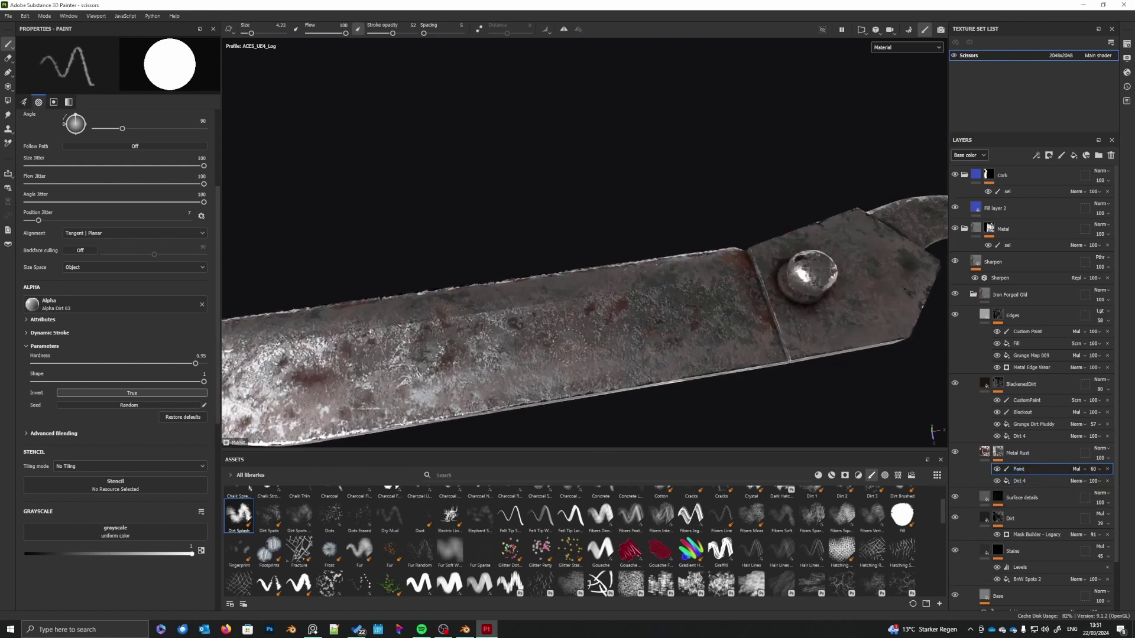
click(1101, 471)
drag(1113, 485, 1129, 491)
- Paint rust spots along the lower edge of the blade
mouse_move(704, 378)
alt+mouse_down()
mouse_move(661, 329)
mouse_move(631, 358)
alt+mouse_up()
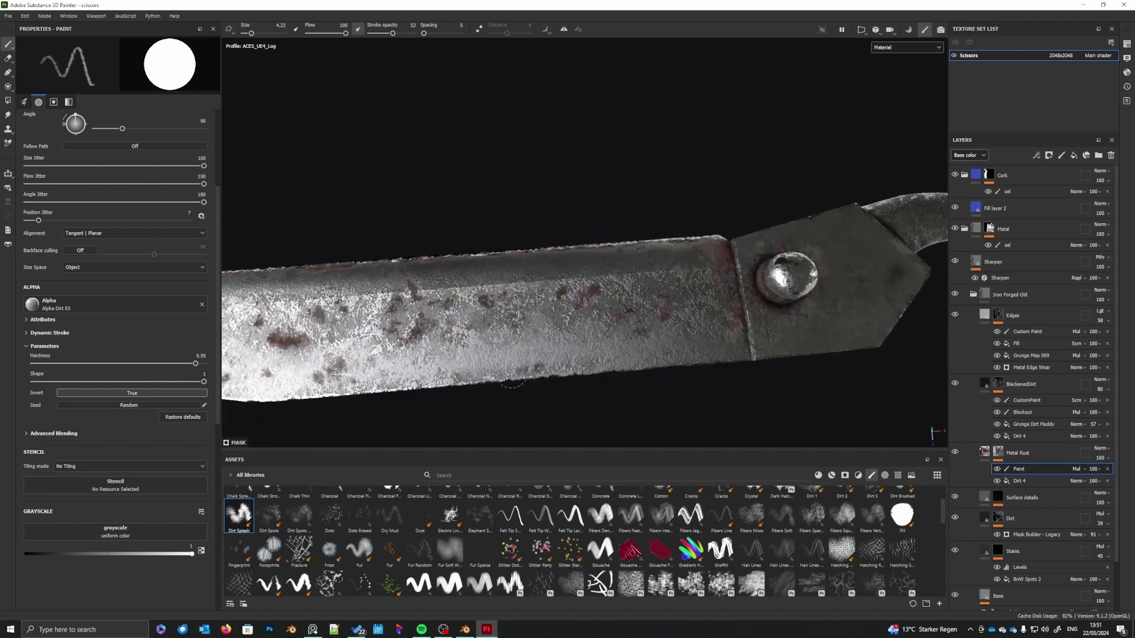
drag(512, 384, 455, 388)
alt+drag(656, 370, 619, 365)
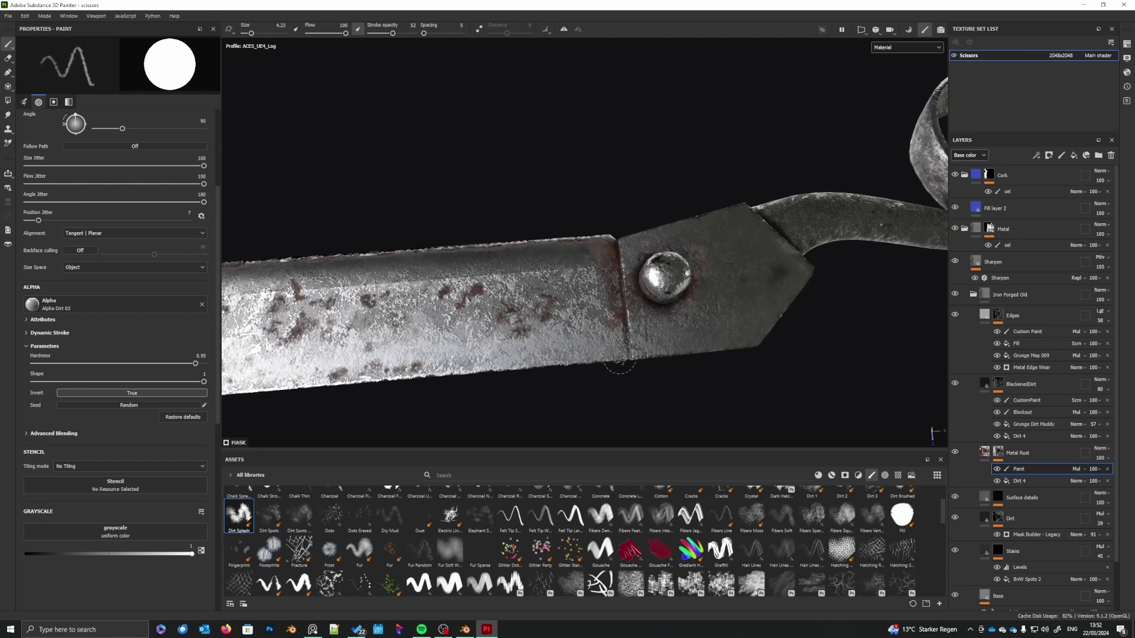
- Enlarge the brush to 6.81 and paint rust on the pivot plate around the rivet
right_click(686, 309)
drag(732, 377, 735, 378)
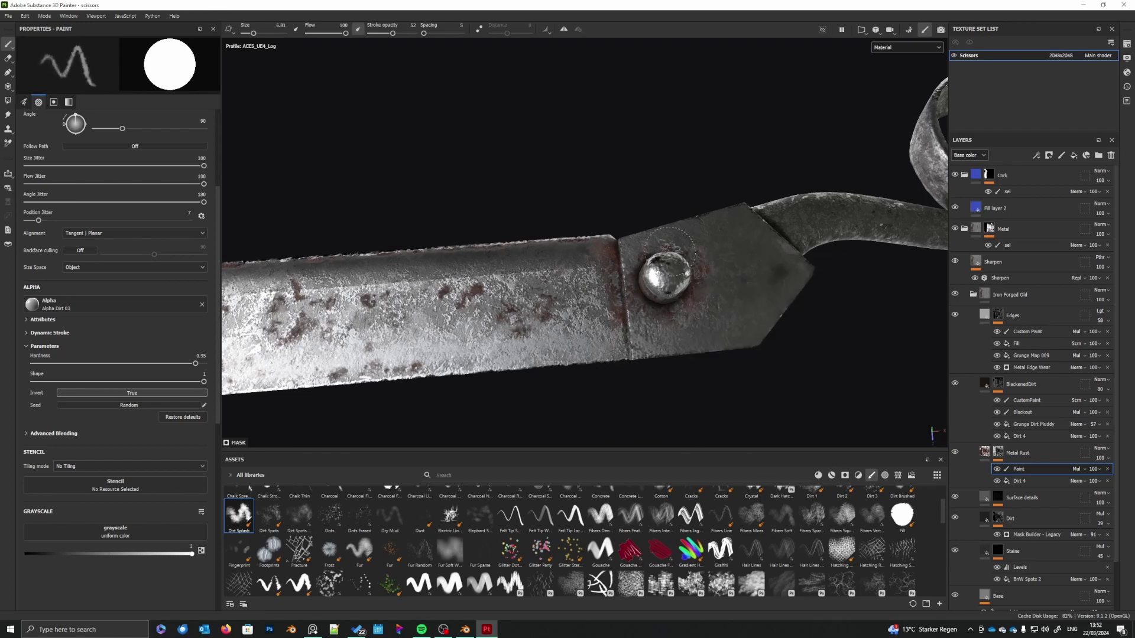
alt+middle_drag(653, 290, 629, 350)
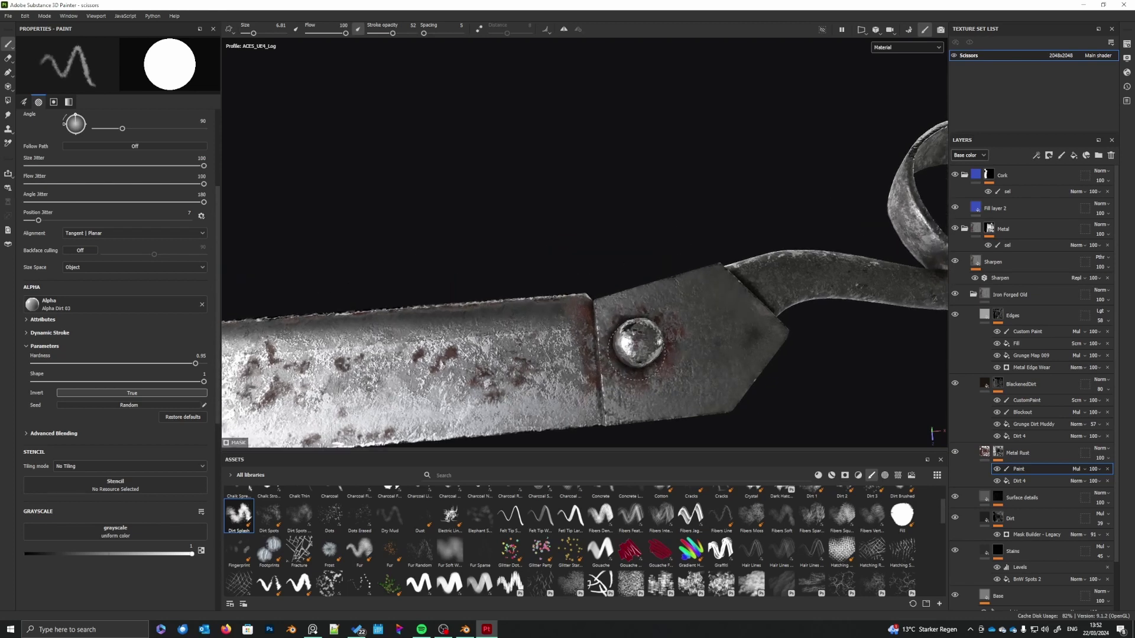
- Reduce the brush to 2.95 and paint rust around the base of the rivet
mouse_move(637, 345)
alt+mouse_down()
mouse_move(638, 266)
mouse_move(633, 397)
mouse_move(660, 395)
alt+mouse_up()
scroll(632, 397, up, 3)
right_click(636, 345)
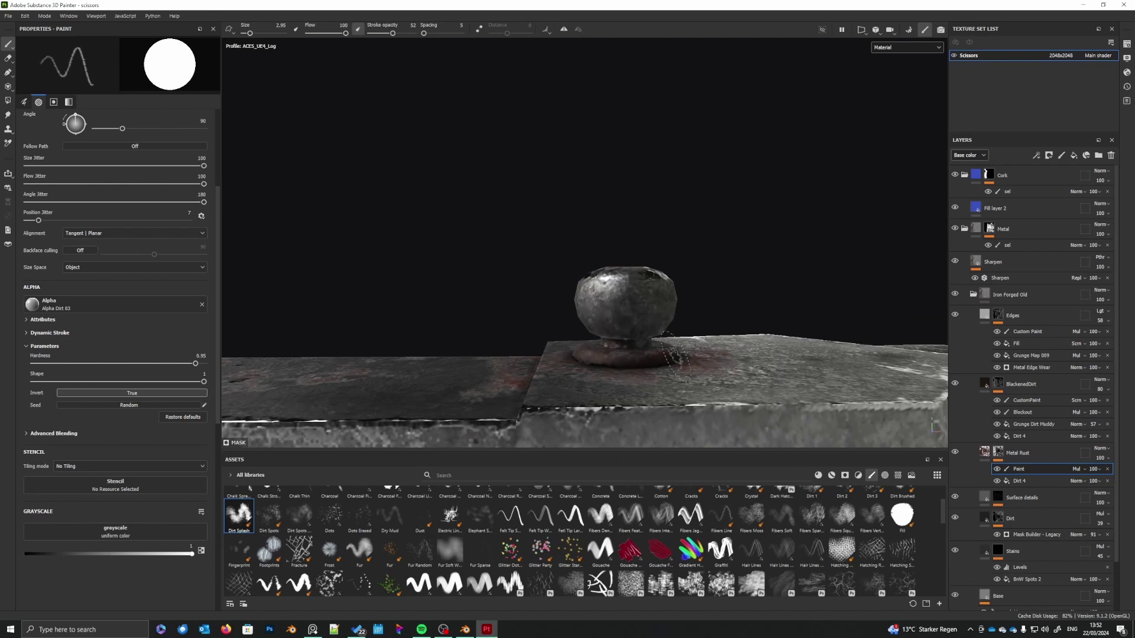
mouse_move(613, 343)
alt+mouse_down()
mouse_move(677, 350)
mouse_move(612, 348)
alt+mouse_up()
shift+right_drag(661, 378, 711, 370)
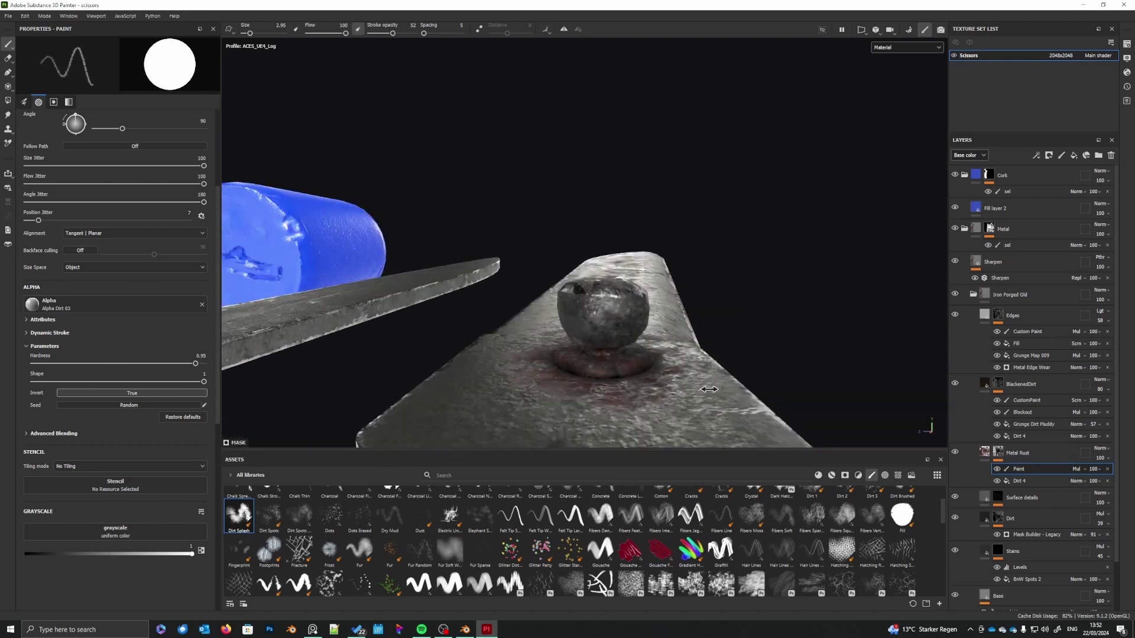
- Paint rust into the corners where the handle meets the pivot plate's raised collar
alt+drag(741, 371, 577, 369)
mouse_move(701, 355)
mouse_down()
mouse_move(718, 329)
mouse_move(695, 308)
mouse_move(714, 326)
mouse_move(688, 324)
mouse_move(737, 382)
mouse_move(584, 378)
mouse_move(654, 381)
mouse_move(692, 358)
mouse_move(601, 331)
mouse_move(630, 356)
mouse_move(715, 308)
mouse_move(707, 319)
mouse_move(719, 269)
mouse_up()
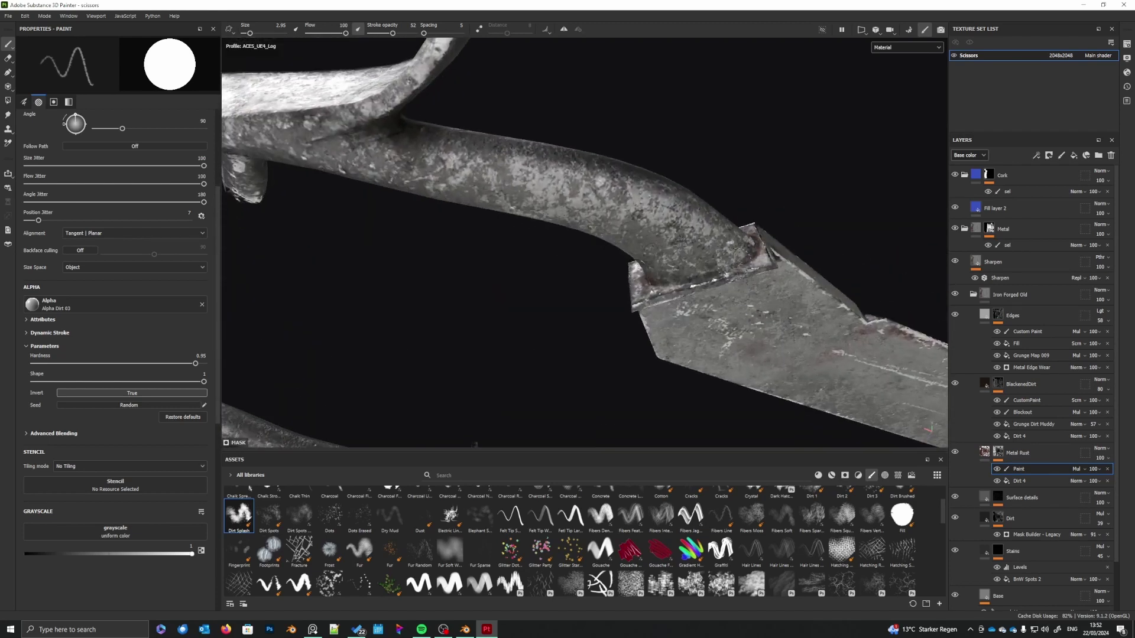
alt+drag(703, 317, 694, 382)
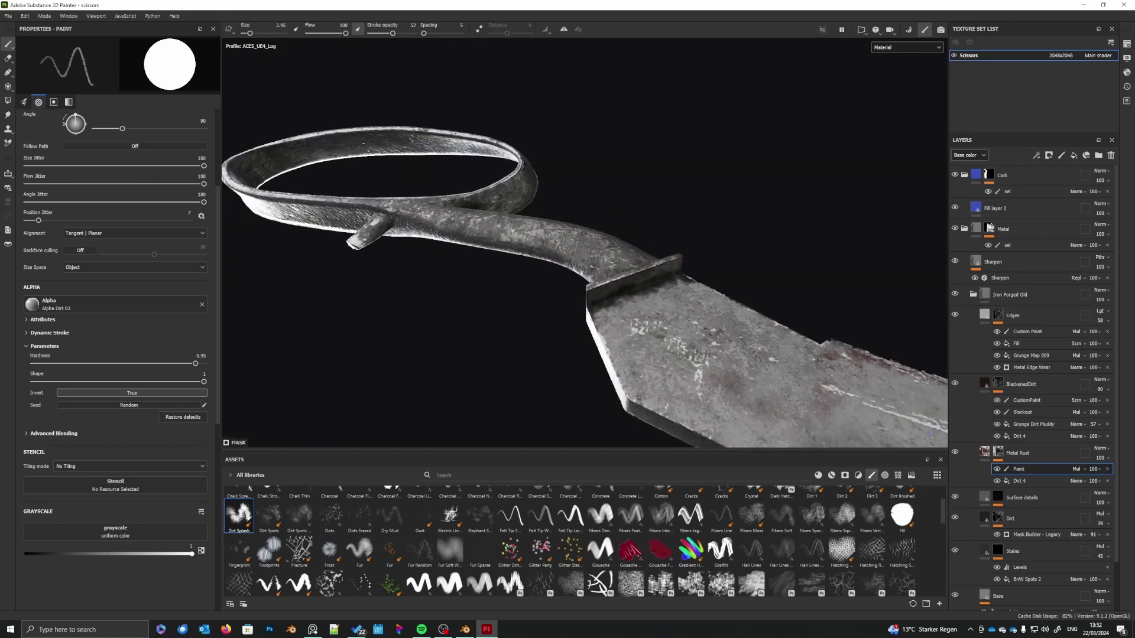
- Enlarge the brush to 4.22 and paint rust on the handle's end next to the raised collar
key(alt+Tab)
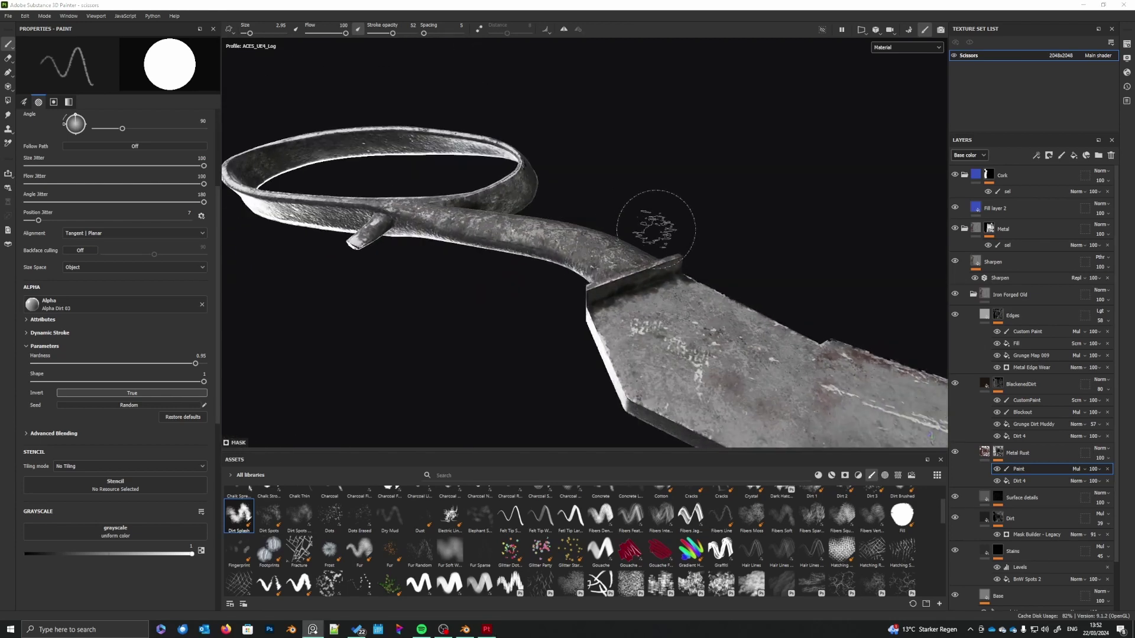
alt+drag(659, 228, 627, 283)
scroll(628, 289, down, 5)
alt+middle_drag(630, 290, 651, 274)
scroll(651, 273, up, 3)
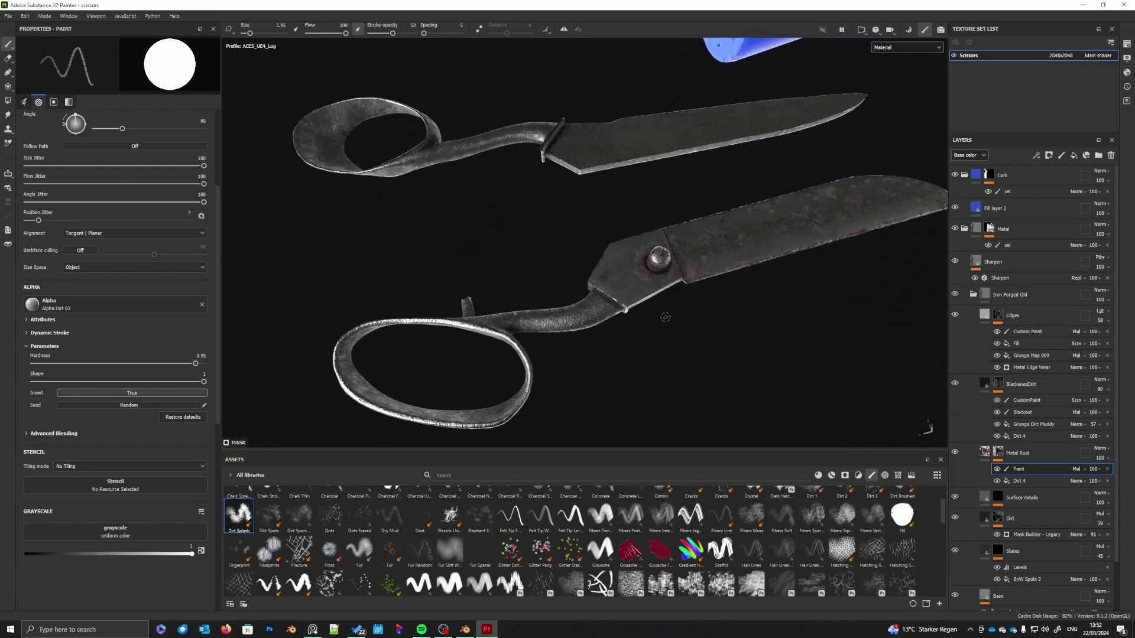
scroll(646, 329, up, 1)
right_click(619, 329)
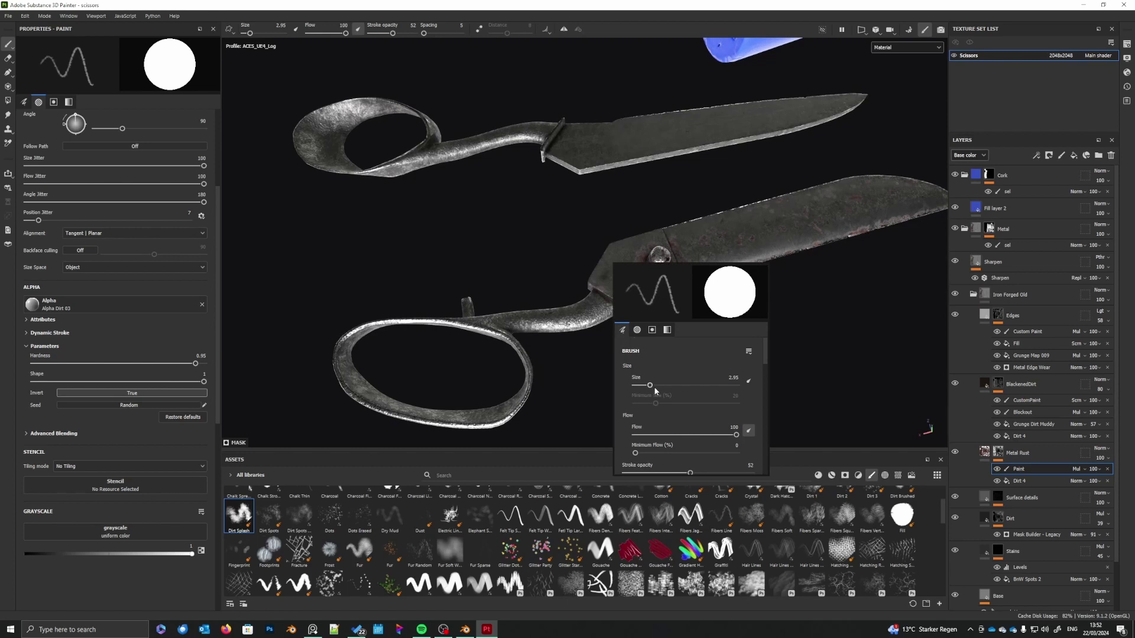
drag(650, 385, 653, 385)
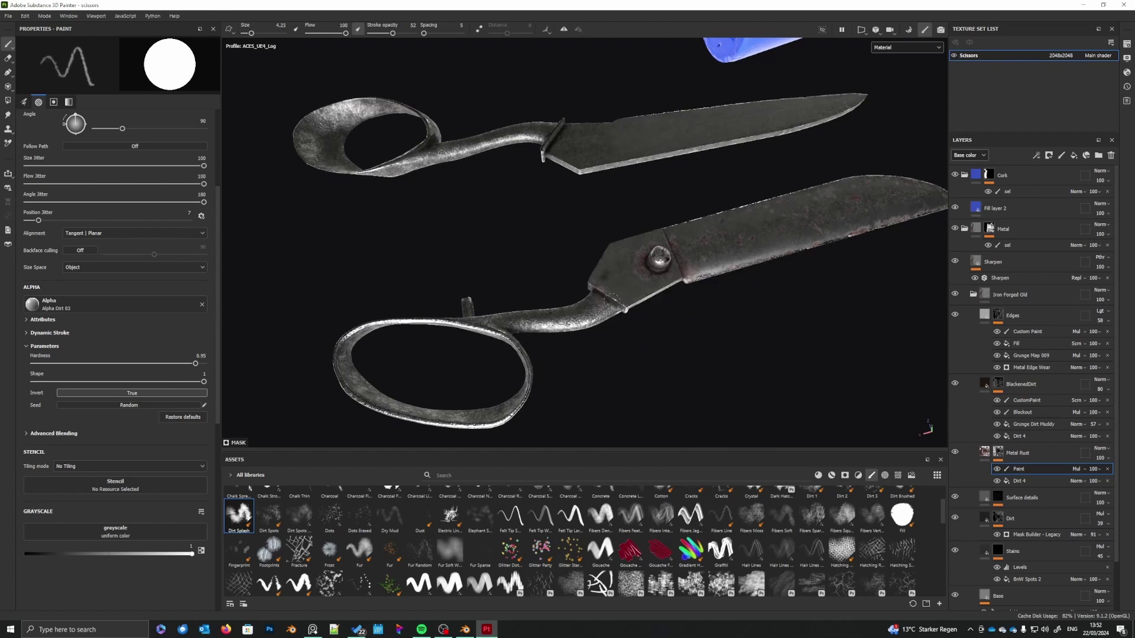
mouse_move(610, 302)
alt+mouse_down()
mouse_move(679, 360)
mouse_move(568, 291)
mouse_move(552, 309)
mouse_move(556, 279)
alt+mouse_up()
scroll(623, 284, up, 5)
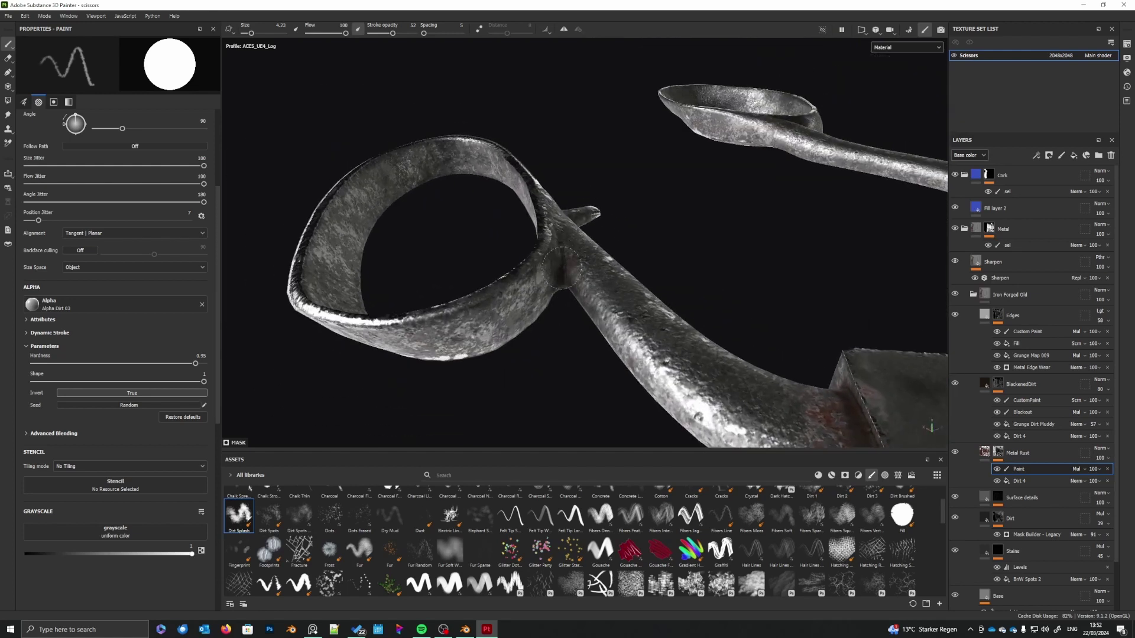
- Paint rust into the joint between the handle and the finger ring
mouse_move(559, 264)
alt+mouse_down()
mouse_move(563, 309)
mouse_move(544, 232)
mouse_move(562, 350)
alt+mouse_up()
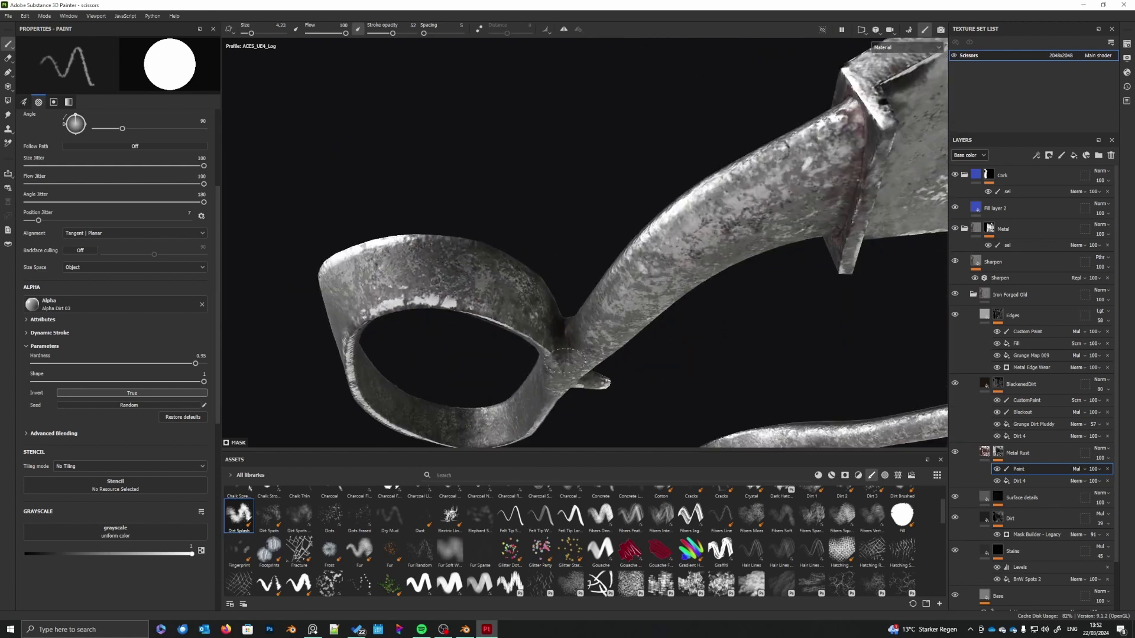
click(565, 338)
mouse_move(577, 312)
mouse_down()
mouse_move(569, 348)
mouse_move(573, 327)
mouse_move(550, 317)
mouse_move(568, 323)
mouse_move(547, 328)
mouse_move(520, 290)
mouse_up()
key(alt)
- Enlarge the brush to 8.21 and paint rust along the outer wall of the finger ring
right_click(520, 288)
drag(559, 406, 564, 404)
mouse_move(494, 333)
mouse_down()
mouse_move(468, 313)
mouse_move(432, 323)
mouse_move(488, 322)
mouse_move(420, 325)
mouse_up()
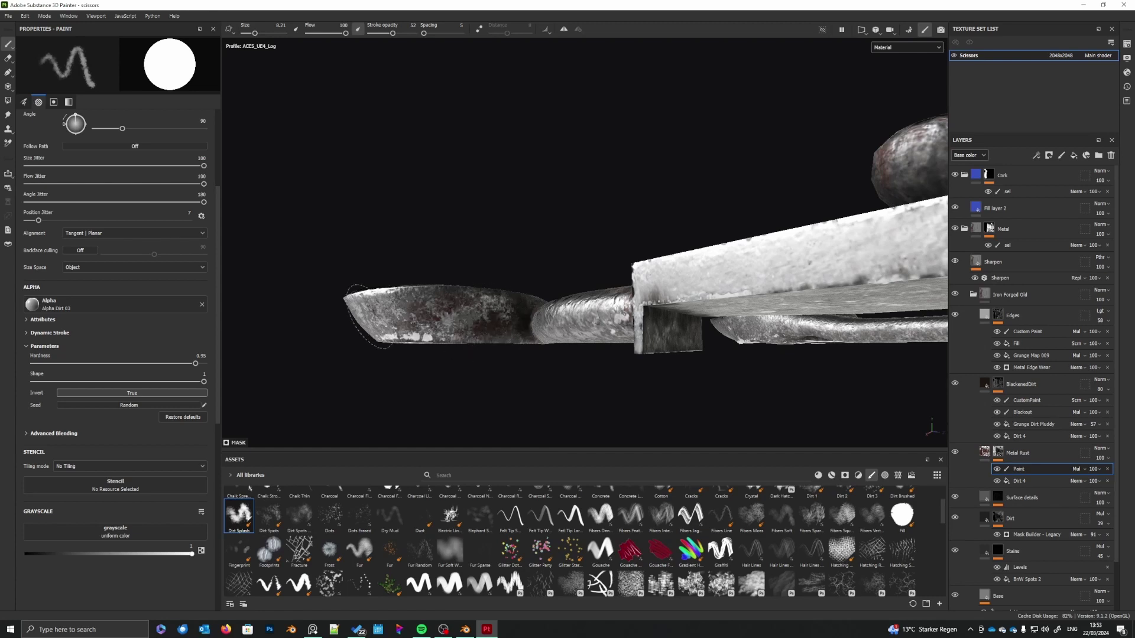
- Paint rust on the ring's outer wall around the small prong, refining it with black and white
mouse_move(482, 278)
alt+mouse_down()
mouse_move(522, 254)
mouse_move(527, 367)
mouse_move(545, 372)
mouse_move(562, 334)
mouse_move(517, 358)
mouse_move(367, 286)
alt+mouse_up()
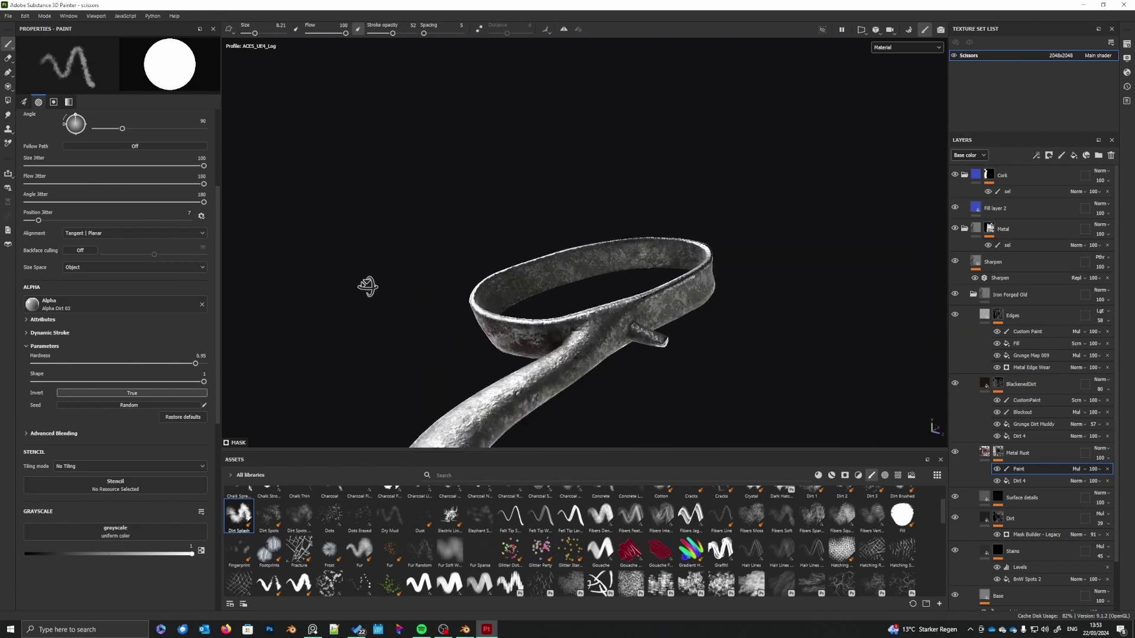
mouse_move(644, 369)
alt+mouse_down()
mouse_move(600, 355)
mouse_move(588, 327)
mouse_move(718, 318)
alt+mouse_up()
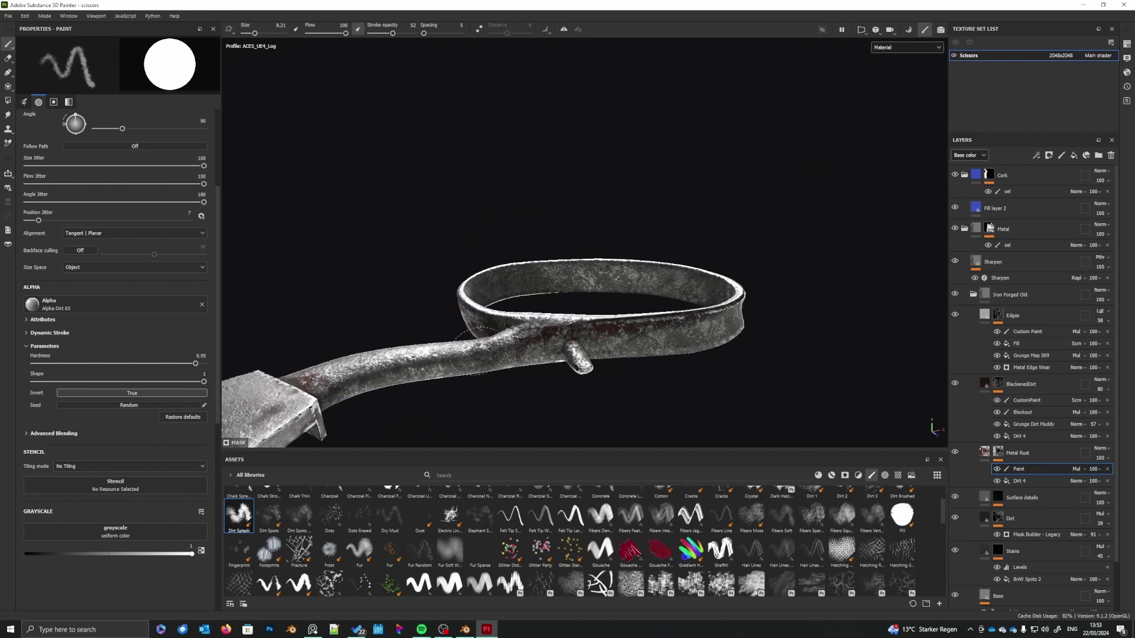
key(x)
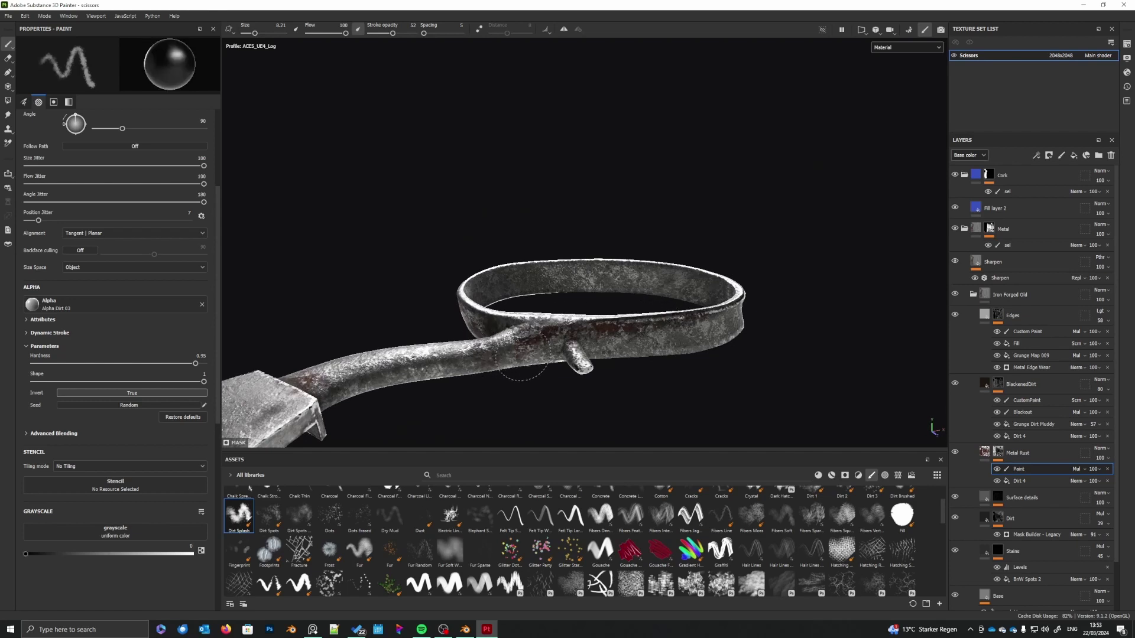
key(x)
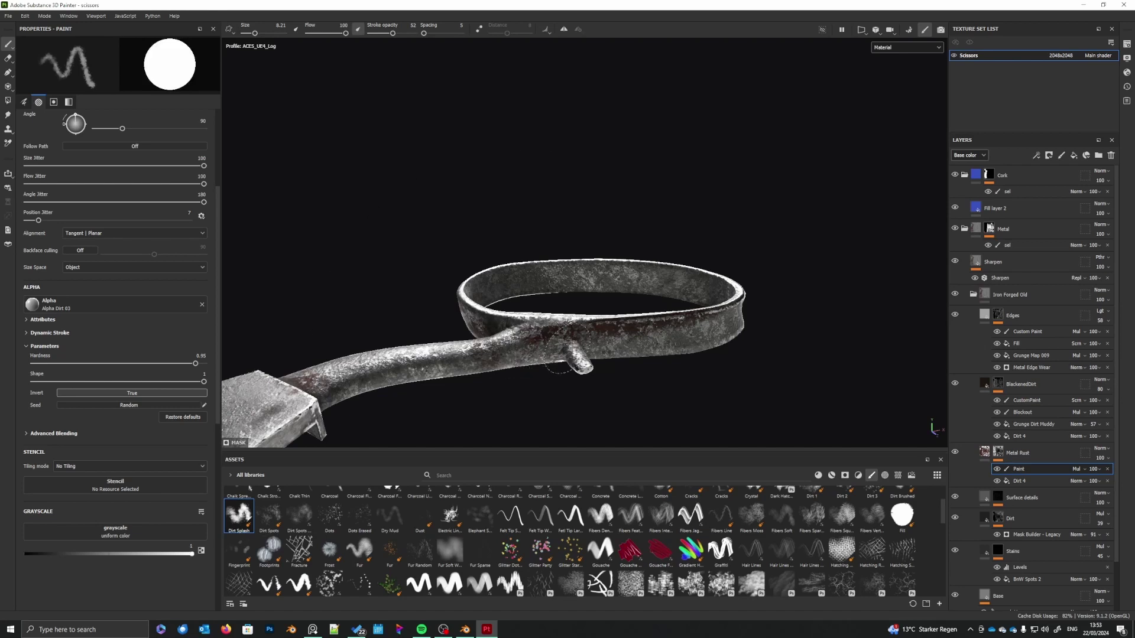
- Paint rust patches on the inner wall of the finger ring
scroll(609, 340, up, 4)
alt+drag(618, 344, 601, 365)
alt+drag(585, 331, 584, 335)
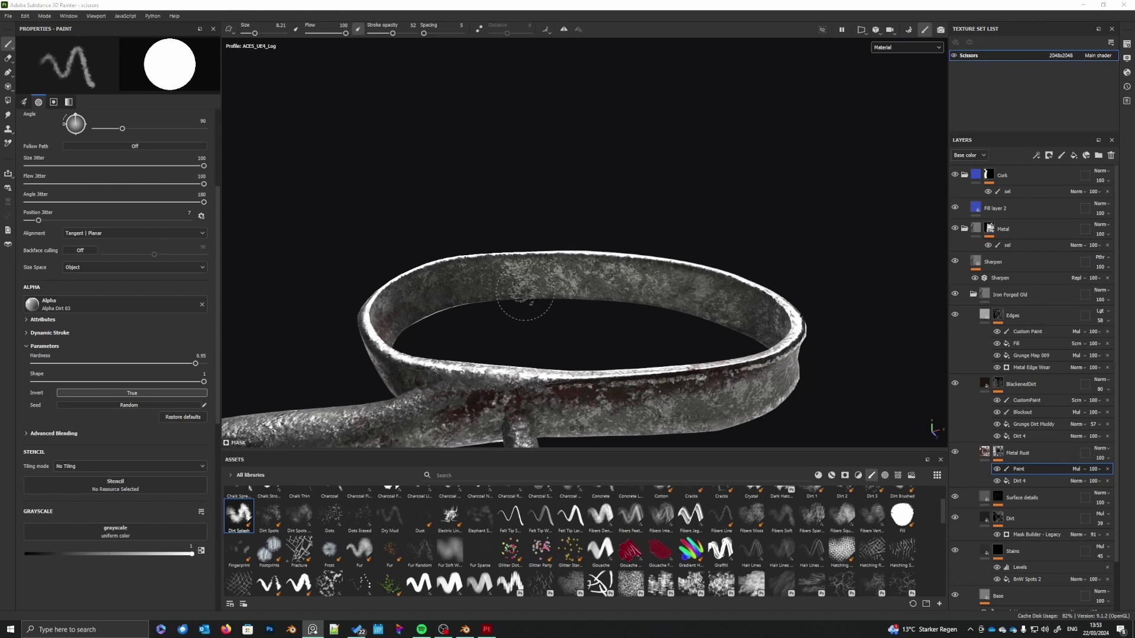
mouse_move(523, 295)
alt+mouse_down()
mouse_move(539, 312)
mouse_move(500, 298)
mouse_move(698, 322)
mouse_move(701, 293)
mouse_move(730, 328)
mouse_move(476, 297)
mouse_move(462, 308)
alt+mouse_up()
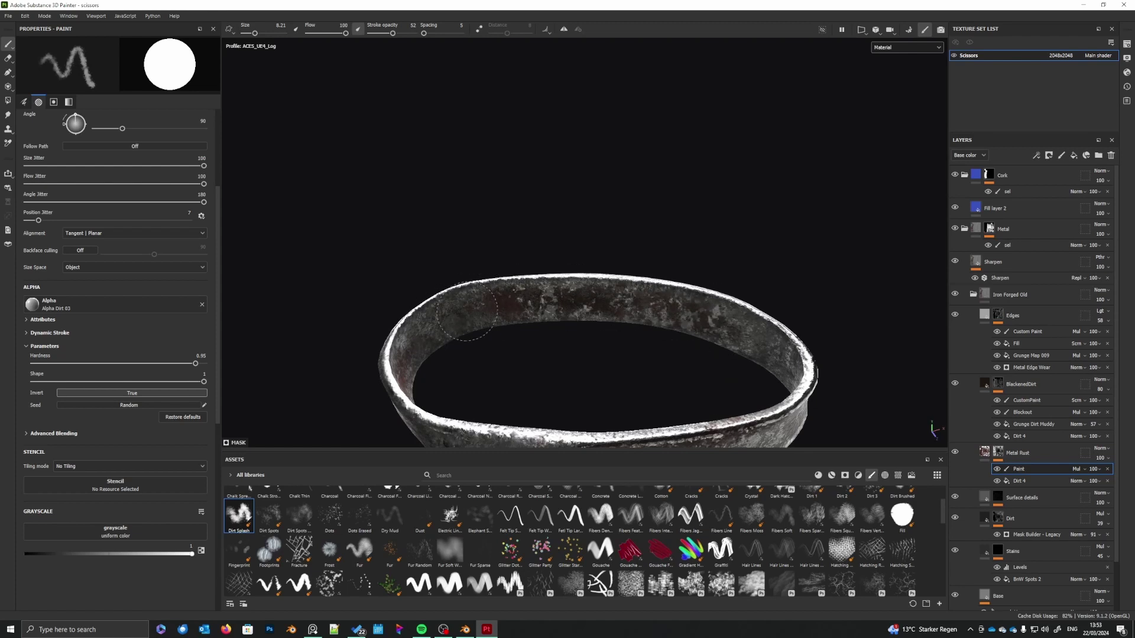
alt+drag(609, 331, 500, 292)
- Extend the rust around the remaining outer and inner walls of the finger ring
mouse_move(589, 258)
mouse_down()
mouse_move(514, 222)
mouse_move(498, 228)
mouse_move(593, 280)
mouse_move(392, 316)
mouse_move(320, 301)
mouse_up()
mouse_move(629, 267)
mouse_down()
mouse_move(628, 254)
mouse_move(589, 278)
mouse_move(577, 267)
mouse_move(468, 309)
mouse_move(471, 325)
mouse_up()
mouse_move(562, 295)
alt+mouse_down()
mouse_move(432, 269)
mouse_move(427, 255)
alt+mouse_up()
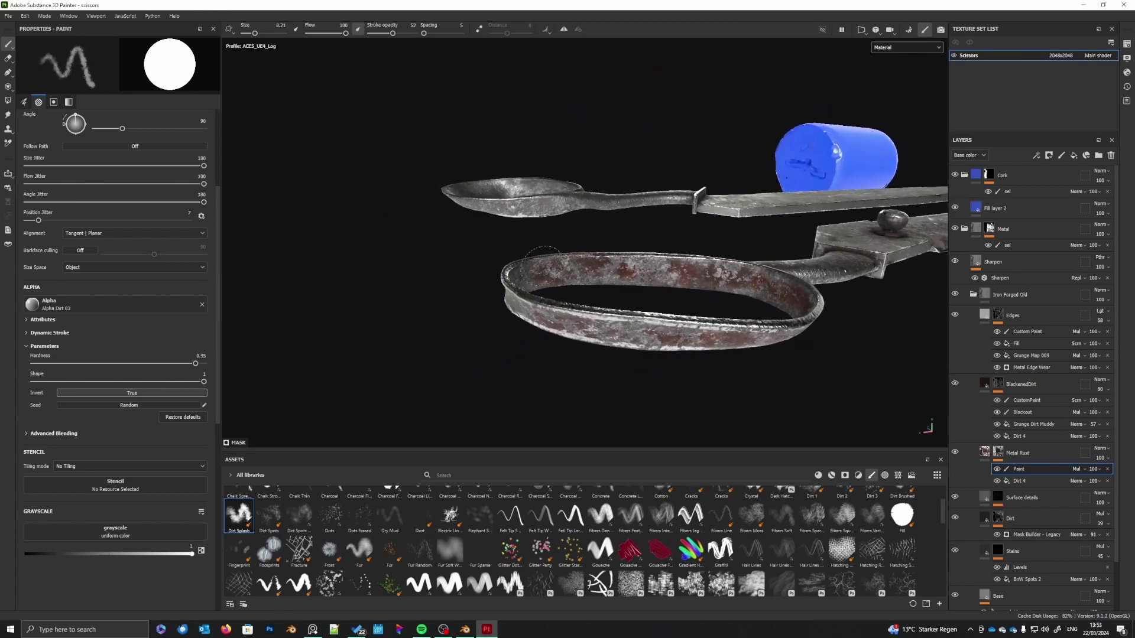
mouse_move(550, 271)
mouse_down()
mouse_move(656, 274)
mouse_move(621, 273)
mouse_up()
mouse_move(620, 287)
alt+mouse_down()
mouse_move(429, 280)
mouse_move(566, 287)
mouse_move(483, 303)
alt+mouse_up()
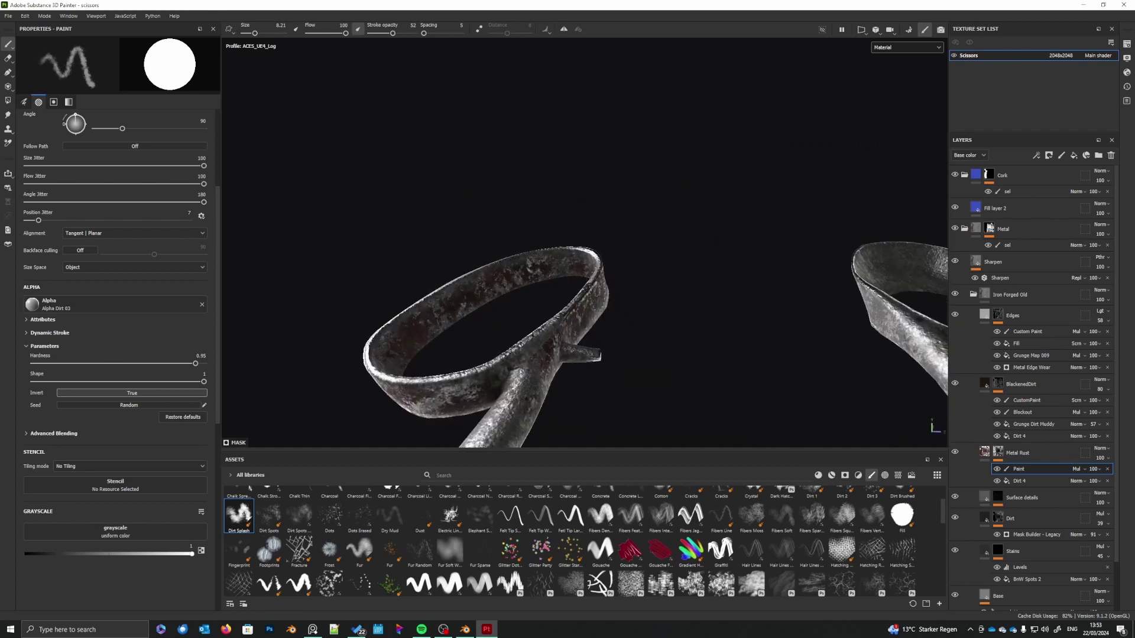
- Soften the rust on the finger ring's outer wall with black and set the brush back to white
mouse_move(592, 290)
alt+mouse_down()
mouse_move(699, 246)
mouse_move(611, 282)
alt+mouse_up()
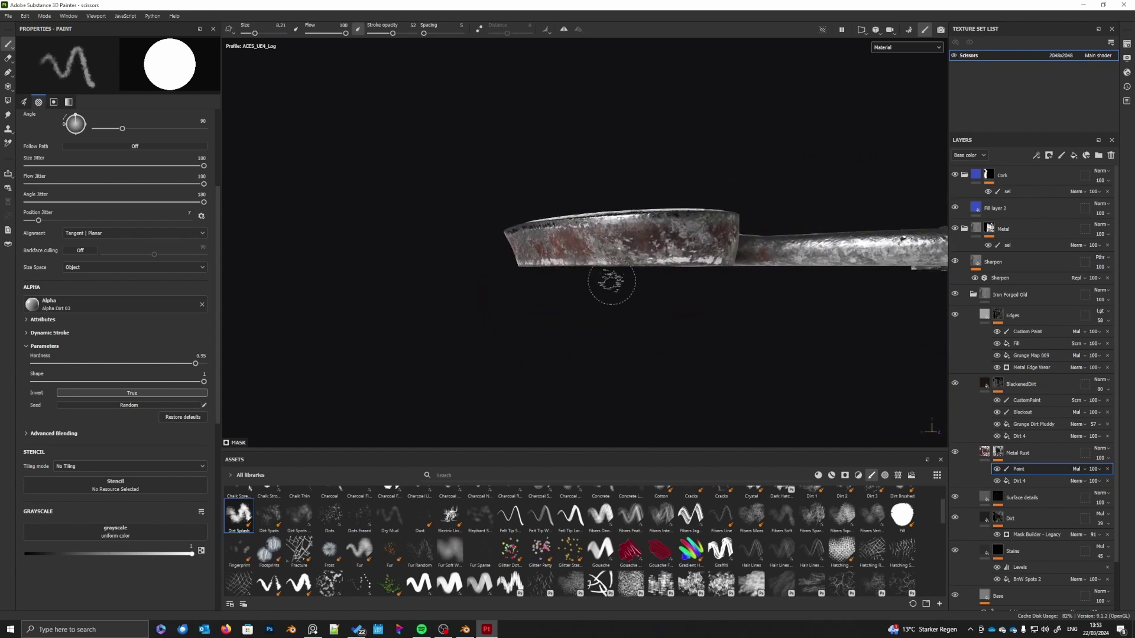
scroll(608, 284, down, 1)
key(x)
mouse_move(603, 235)
mouse_down()
mouse_move(634, 244)
mouse_move(554, 237)
mouse_up()
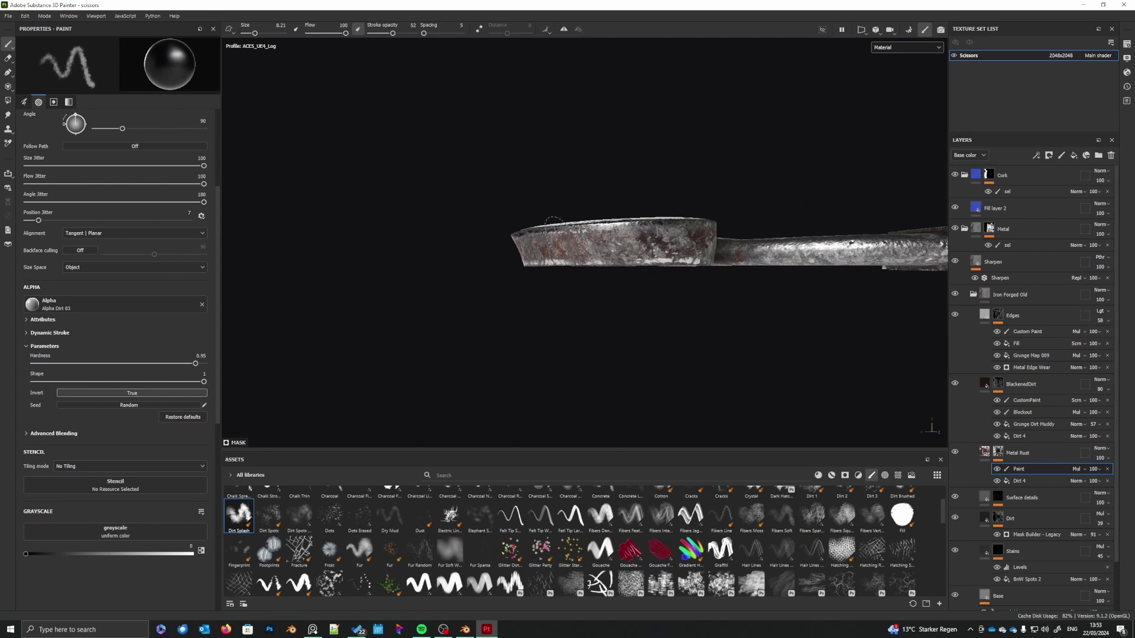
alt+drag(661, 270, 633, 414)
alt+middle_drag(584, 213, 598, 347)
alt+middle_drag(692, 381, 522, 212)
mouse_move(551, 233)
alt+mouse_down()
mouse_move(531, 333)
mouse_move(551, 296)
alt+mouse_up()
key(x)
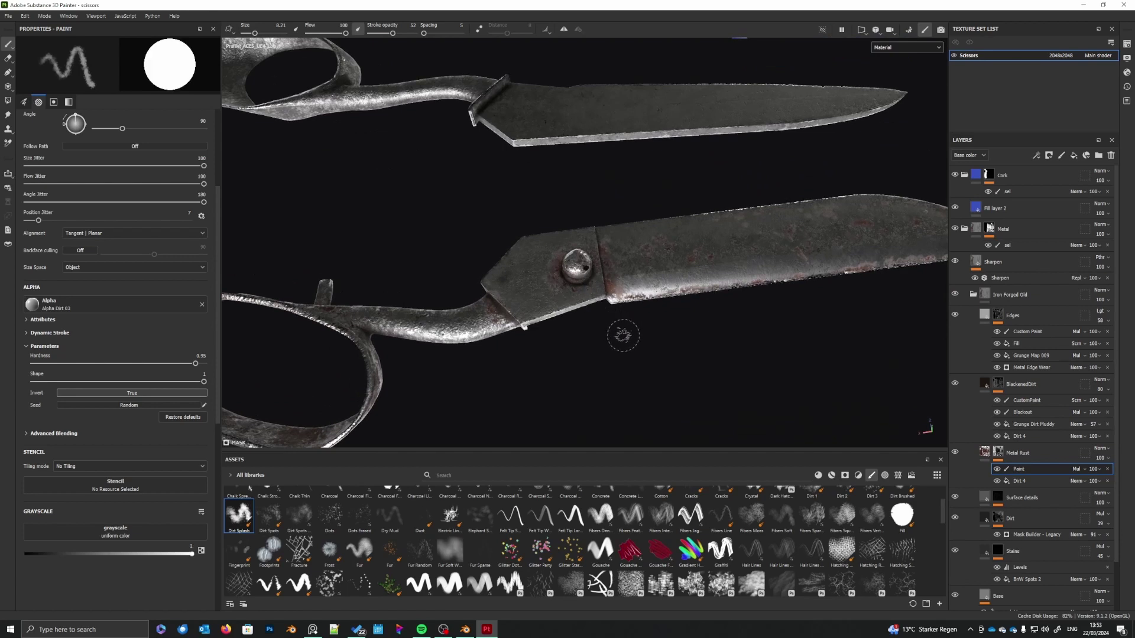
- Paint rust along the back edge on the flat side of the wide blade with a smaller brush
alt+middle_drag(623, 335, 549, 375)
scroll(567, 360, down, 3)
mouse_move(550, 375)
alt+mouse_down()
mouse_move(550, 423)
mouse_move(520, 91)
alt+mouse_up()
right_click(582, 313)
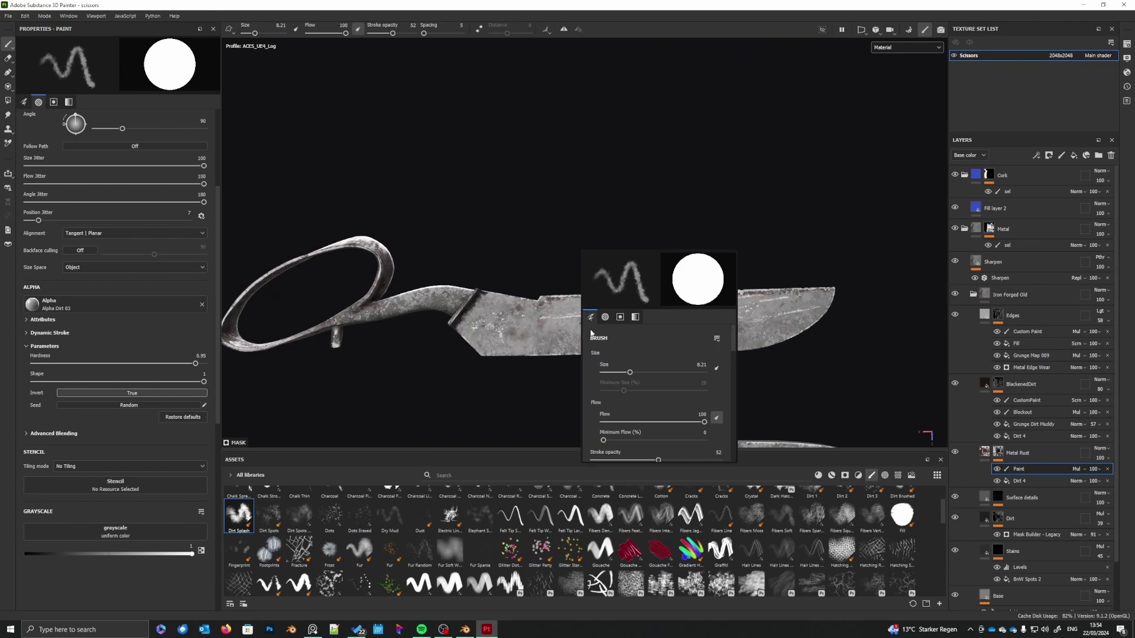
drag(629, 373, 625, 373)
alt+middle_drag(572, 356, 537, 352)
scroll(536, 352, up, 2)
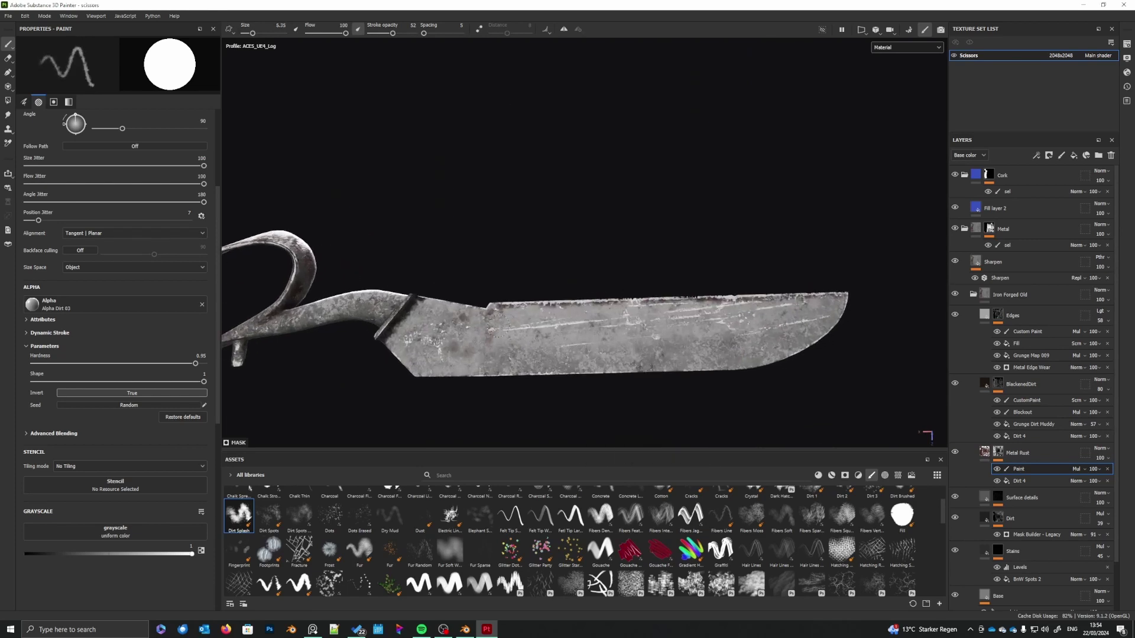
- Paint thin rust streaks along the wide blade's scratches at brush size 2.67, refining them by alternating white and black
drag(497, 327, 609, 325)
key(ctrl+z)
right_click(551, 315)
drag(570, 394, 566, 394)
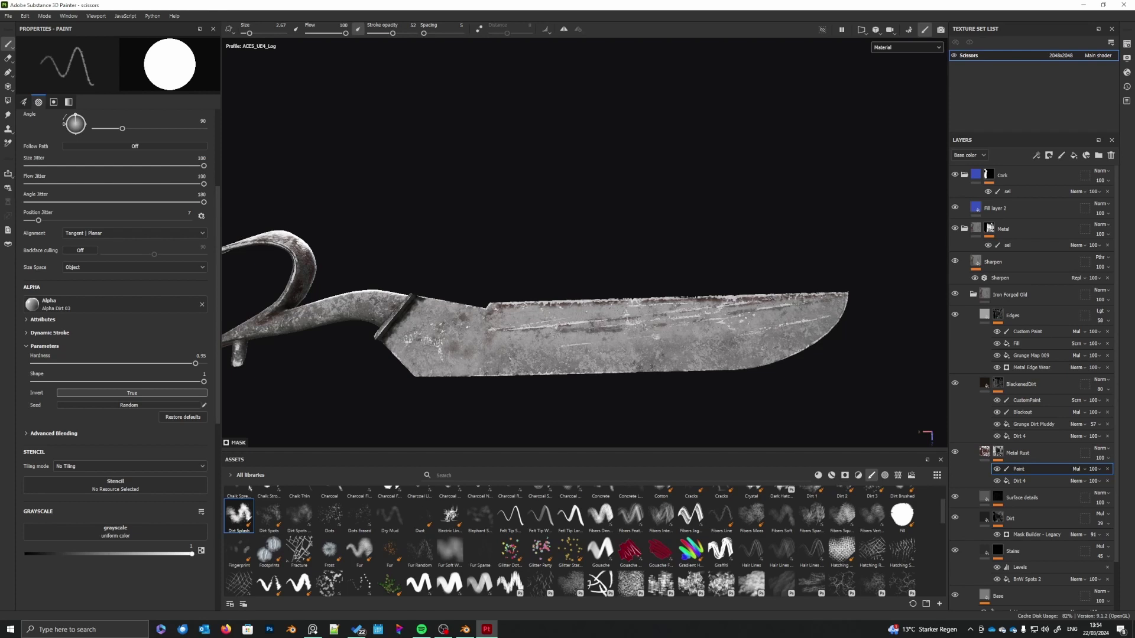
key(x)
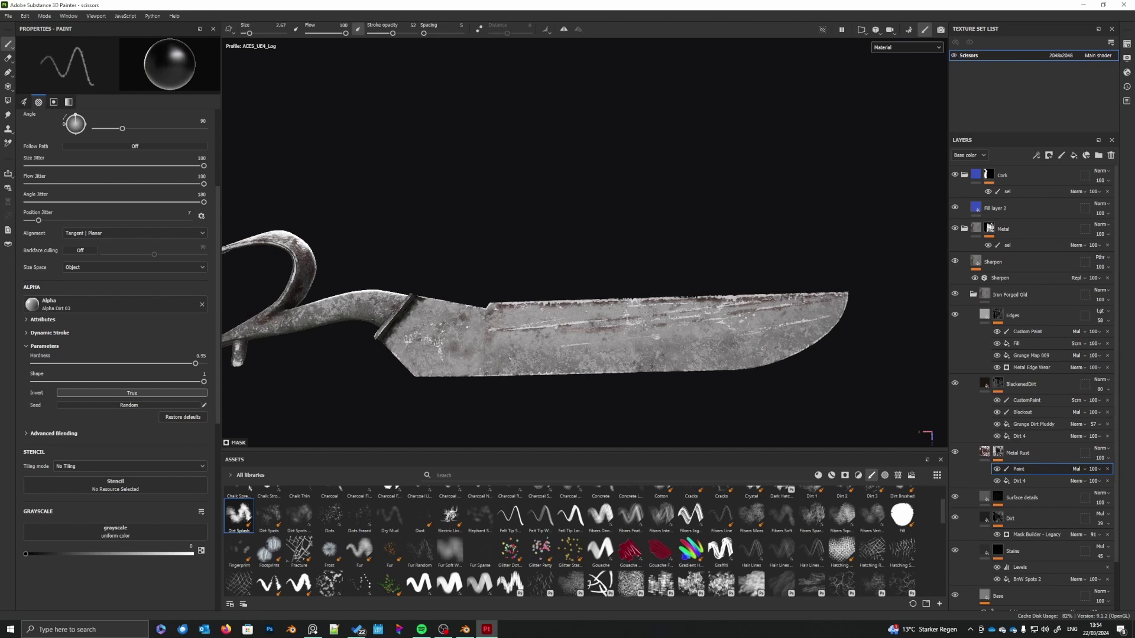
key(x)
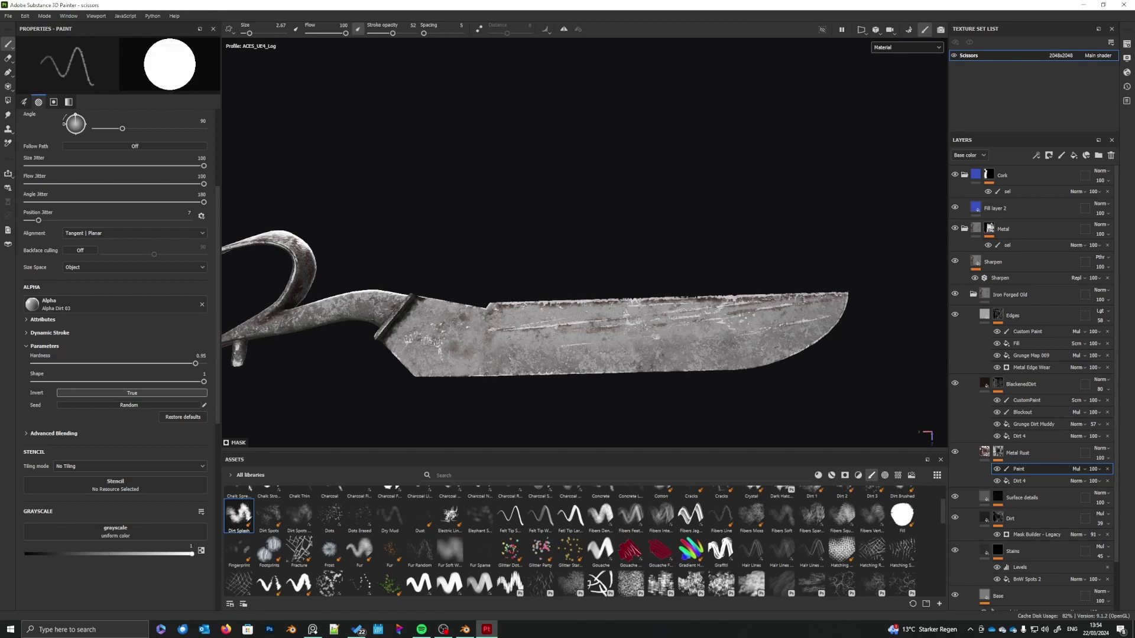
key(x)
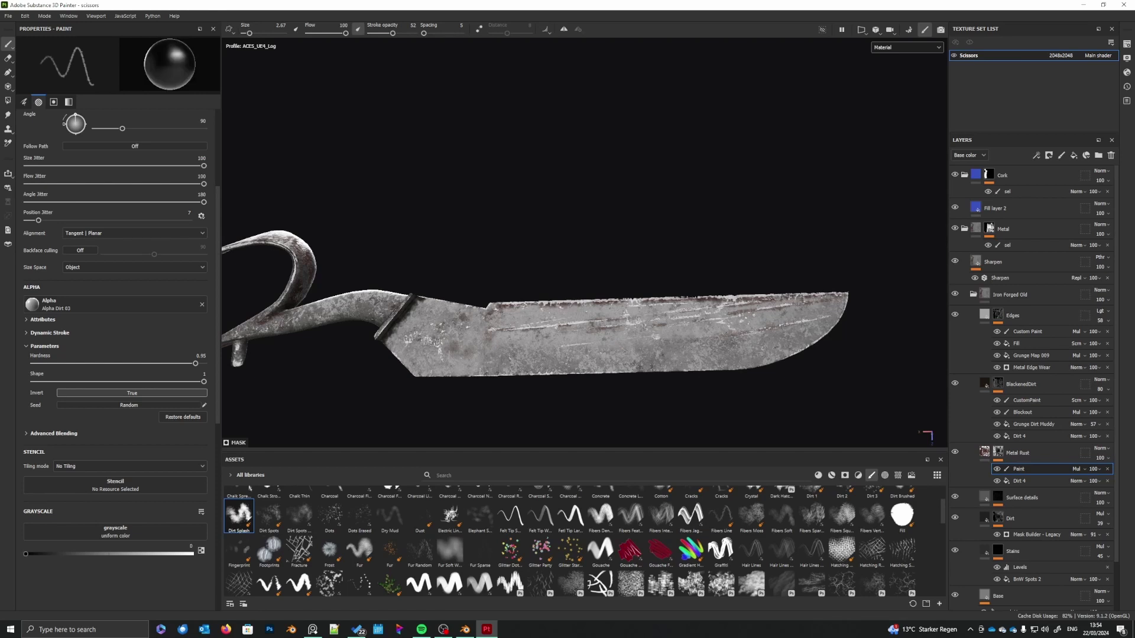
key(x)
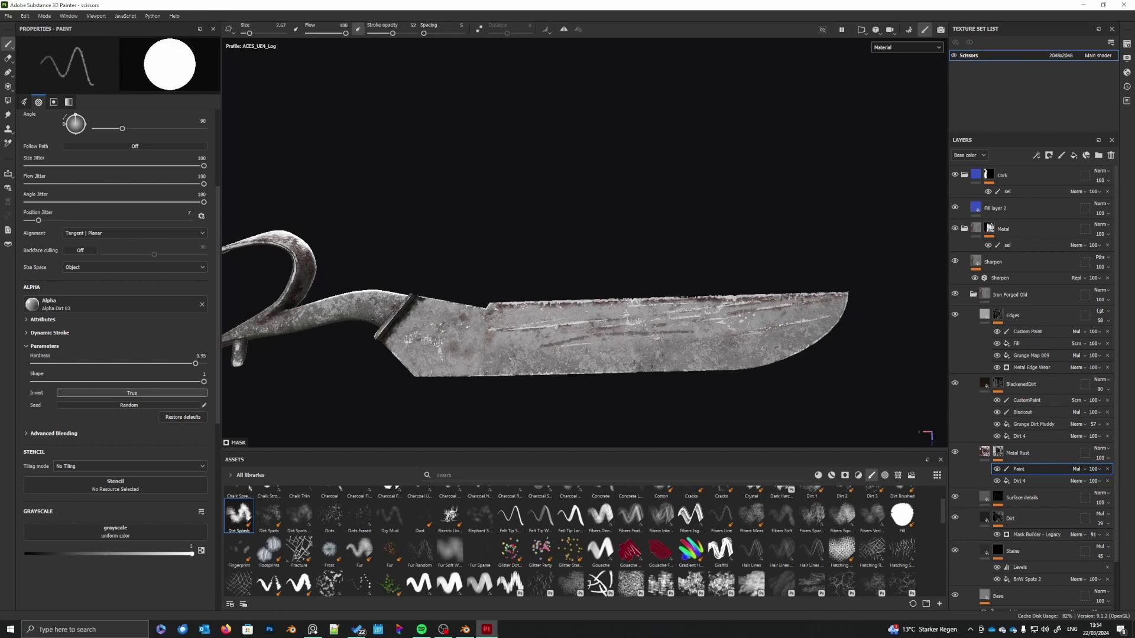
key(x)
key(x)
key(x)
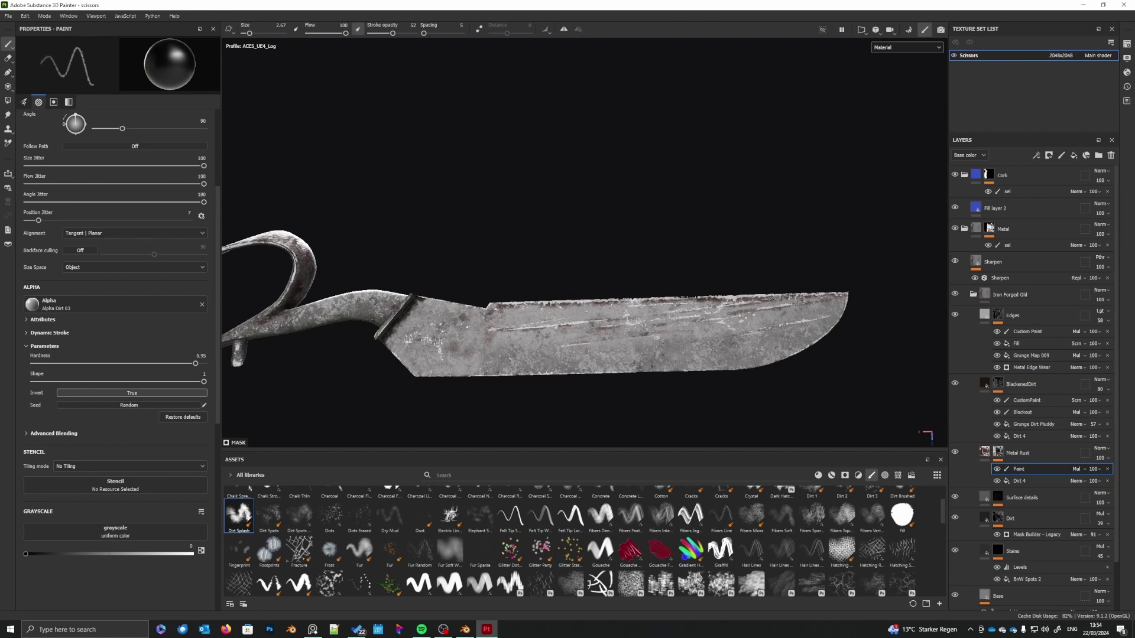
- Paint a rust line across the wide blade at its notch and soften it with black
scroll(245, 365, up, 2)
key(x)
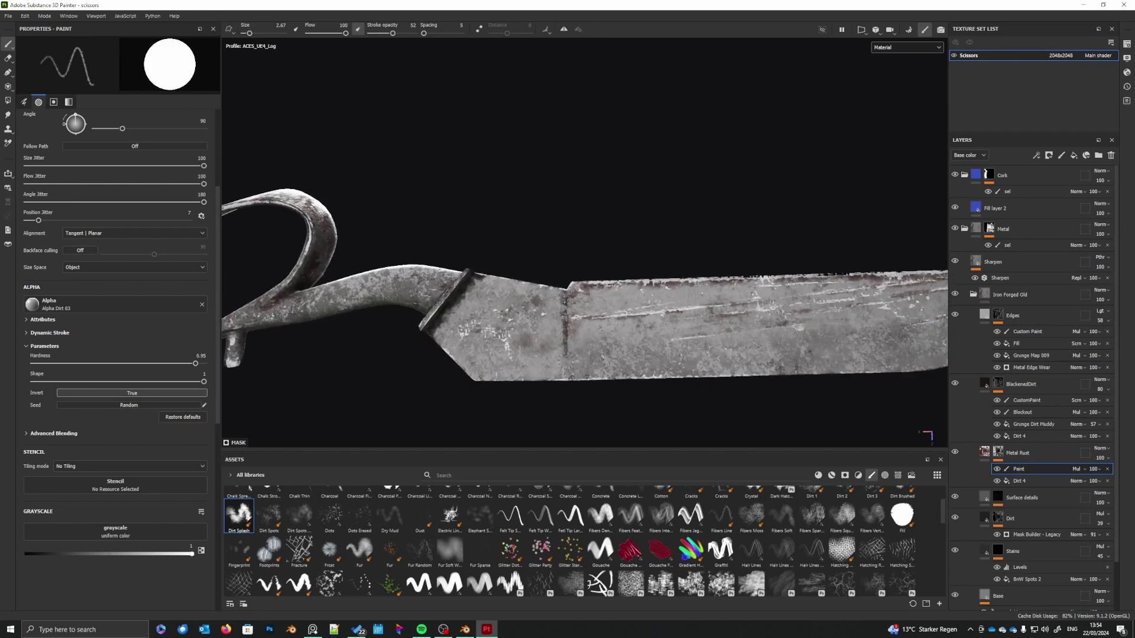
key(x)
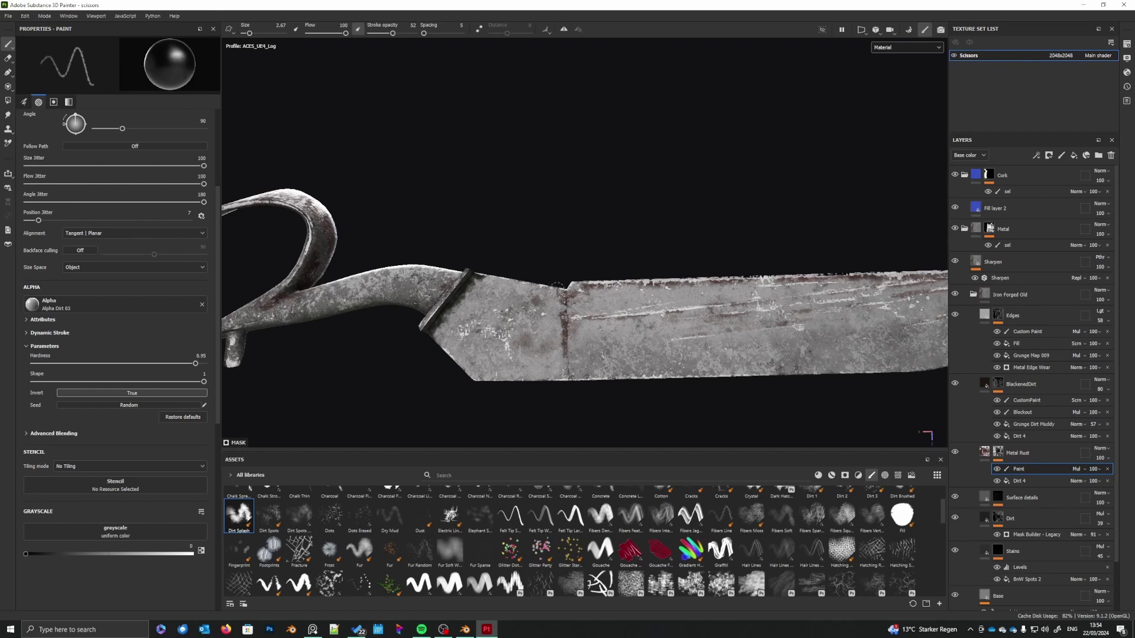
drag(566, 301, 564, 345)
alt+middle_drag(532, 334, 569, 336)
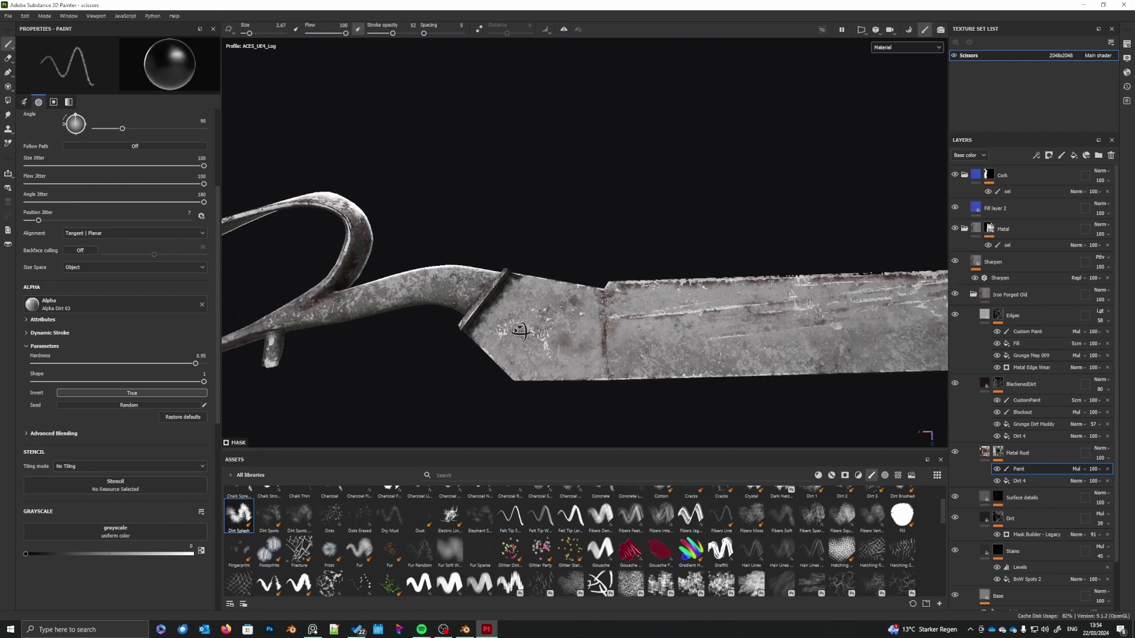
- Paint white into the rust mask at the wide blade's base beside the collar, using brush size 5.15
alt+drag(555, 343, 550, 302)
key(x)
right_click(497, 322)
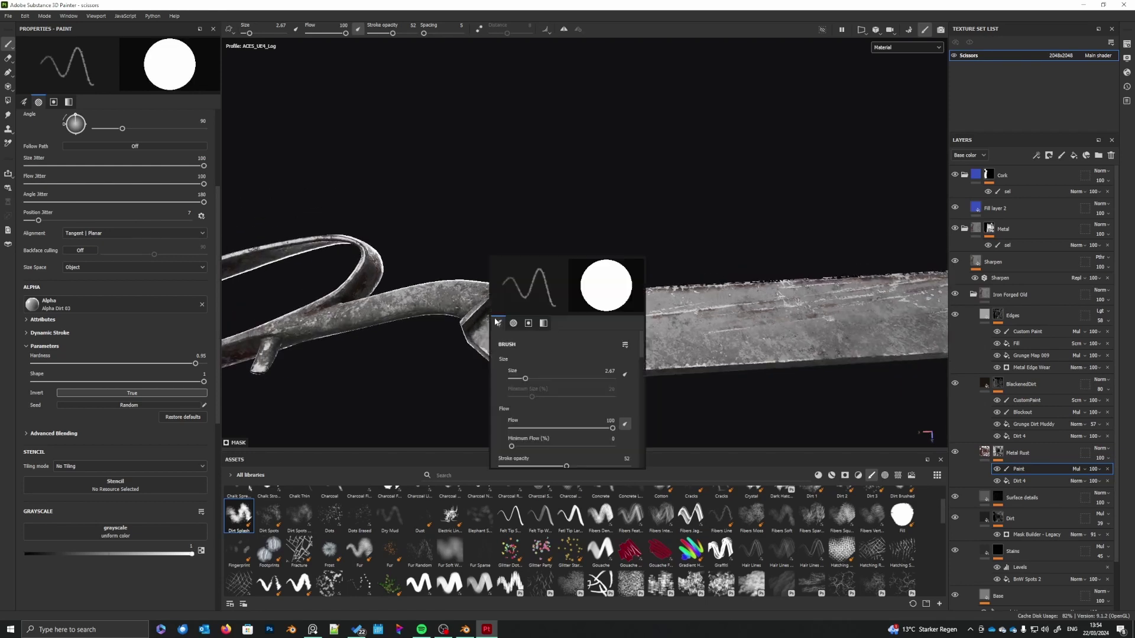
drag(527, 376, 532, 376)
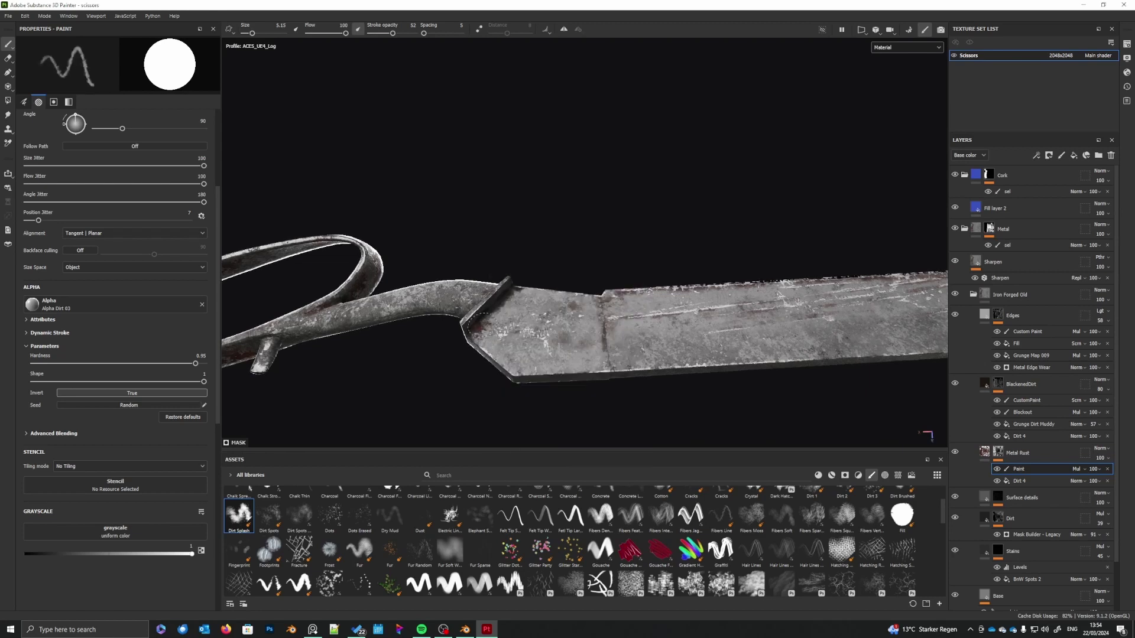
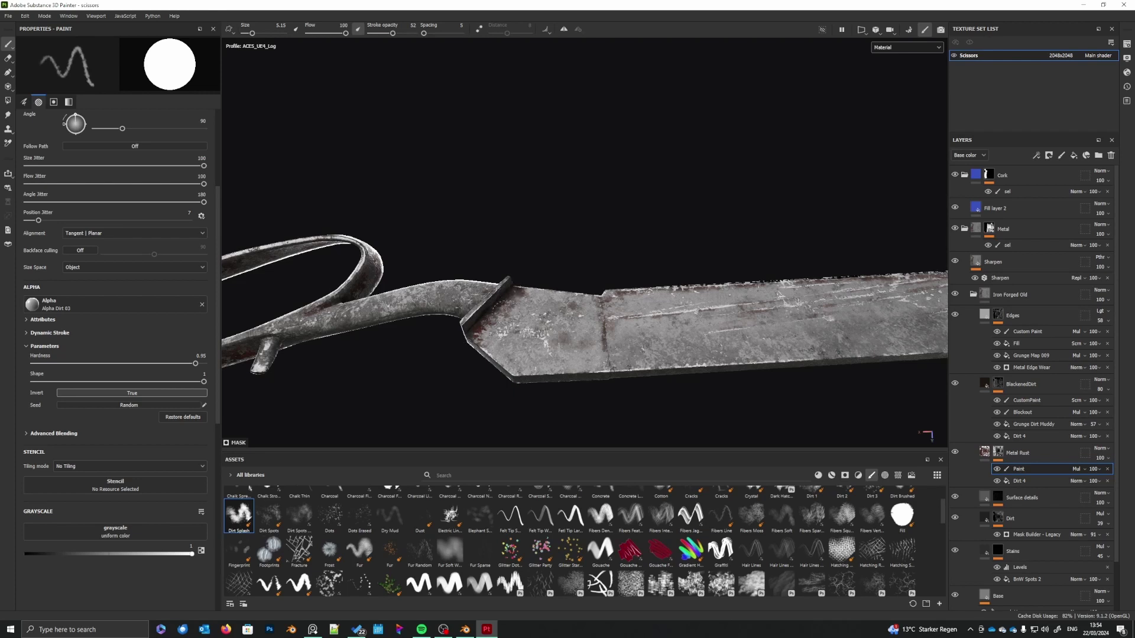
- Paint rust around the wide blade's collar and down the adjoining neck of the handle
middle_drag(548, 363, 557, 366)
alt+drag(557, 367, 698, 304)
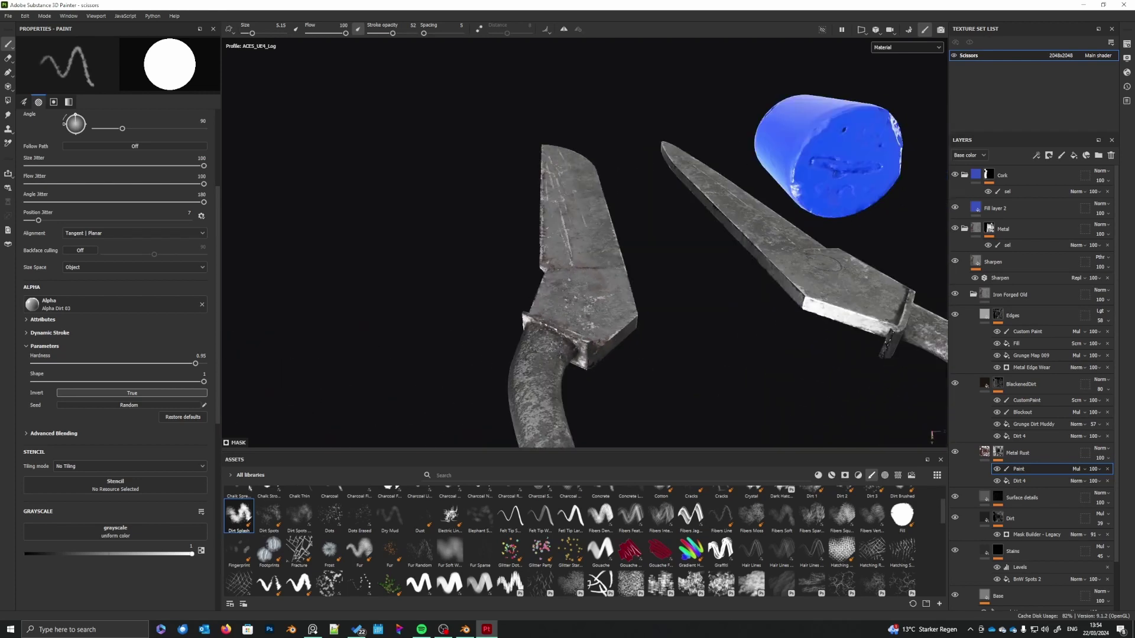
drag(551, 332, 561, 356)
scroll(565, 358, down, 4)
alt+middle_drag(581, 368, 580, 320)
scroll(571, 355, up, 2)
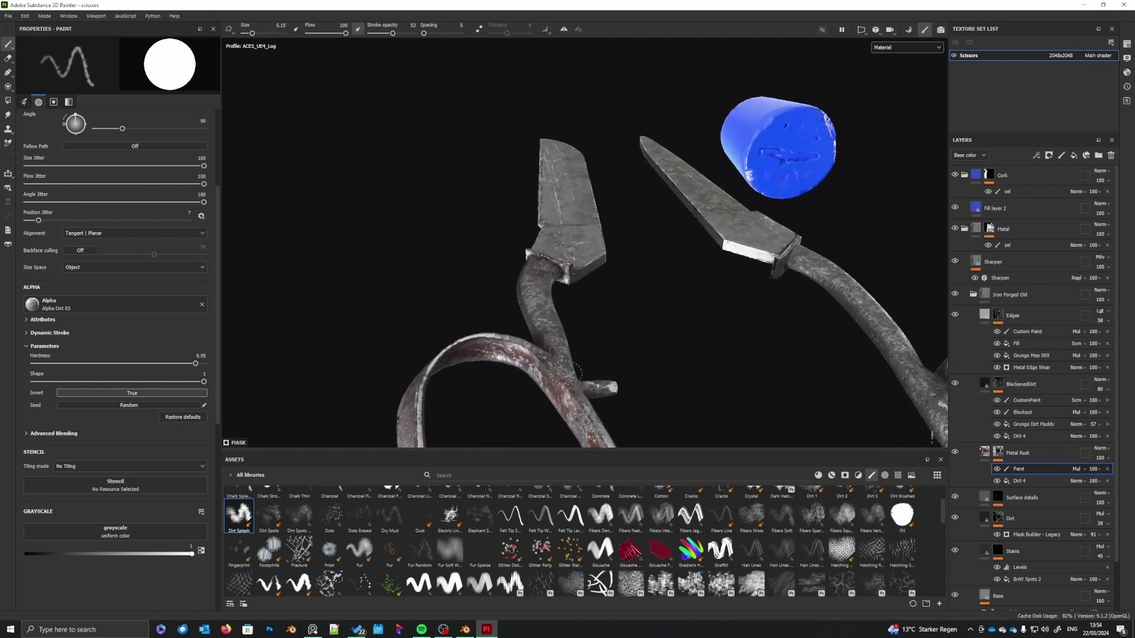
scroll(566, 374, up, 3)
drag(541, 322, 551, 343)
alt+drag(633, 354, 527, 320)
drag(563, 363, 548, 381)
scroll(636, 400, down, 4)
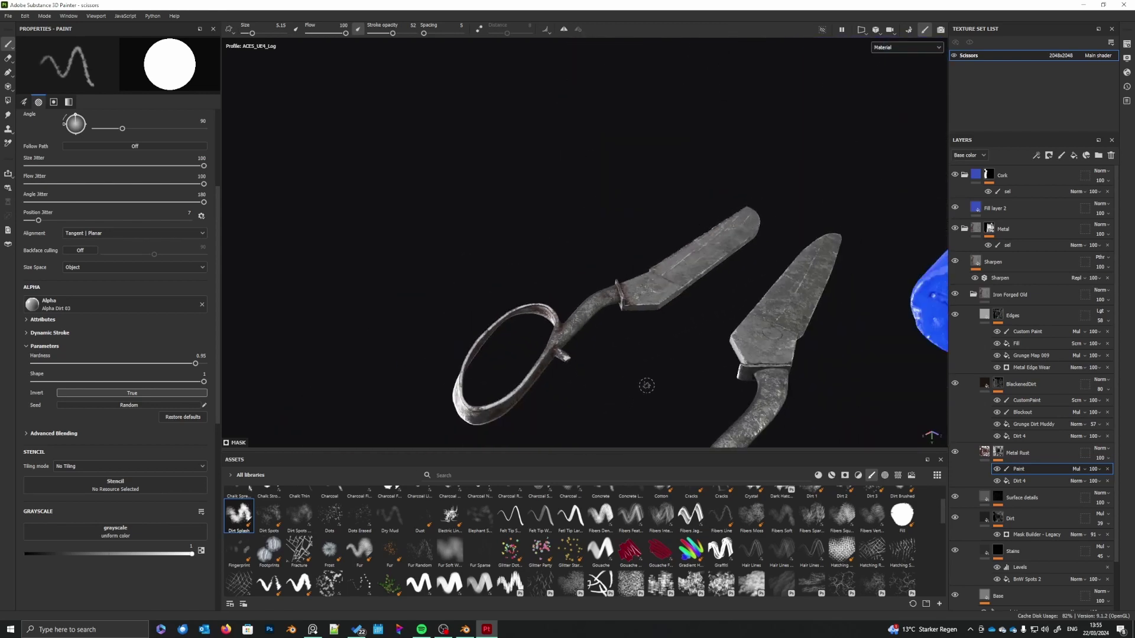
- Paint rust along the notch step on the flat side of the narrow blade and switch the brush to black to soften it
mouse_move(647, 386)
alt+mouse_down()
mouse_move(588, 370)
mouse_move(693, 389)
mouse_move(666, 379)
alt+mouse_up()
scroll(661, 343, up, 3)
mouse_move(656, 331)
alt+mouse_down()
mouse_move(494, 395)
mouse_move(556, 308)
alt+mouse_up()
alt+middle_drag(562, 284, 589, 377)
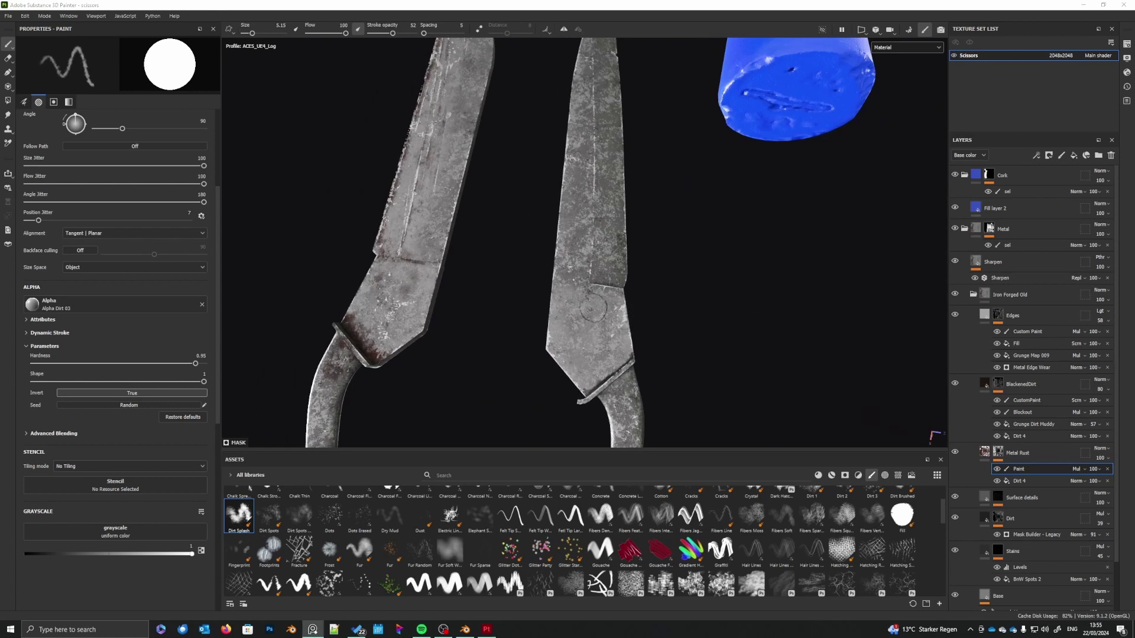
mouse_move(591, 283)
alt+mouse_down()
mouse_move(560, 323)
mouse_move(580, 293)
alt+mouse_up()
key(x)
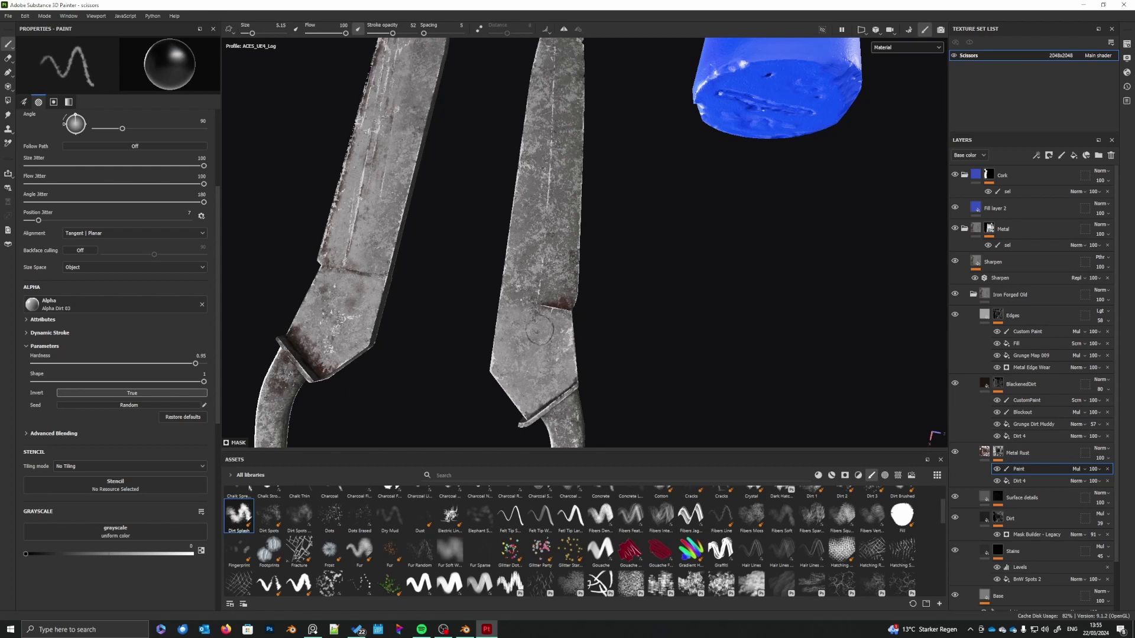
- Paint small rust spots on the narrow blade above the notch in white, reducing the brush size to 3.4
alt+middle_drag(583, 228, 576, 303)
key(x)
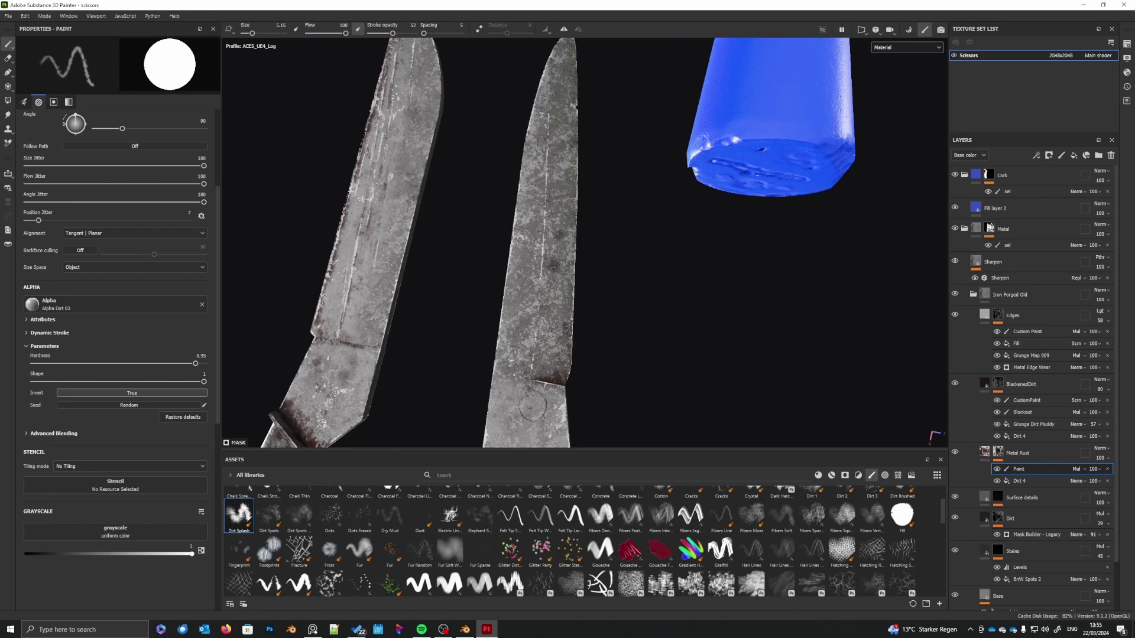
right_click(566, 214)
mouse_move(599, 271)
mouse_down()
mouse_move(589, 271)
mouse_move(590, 255)
mouse_up()
right_click(598, 235)
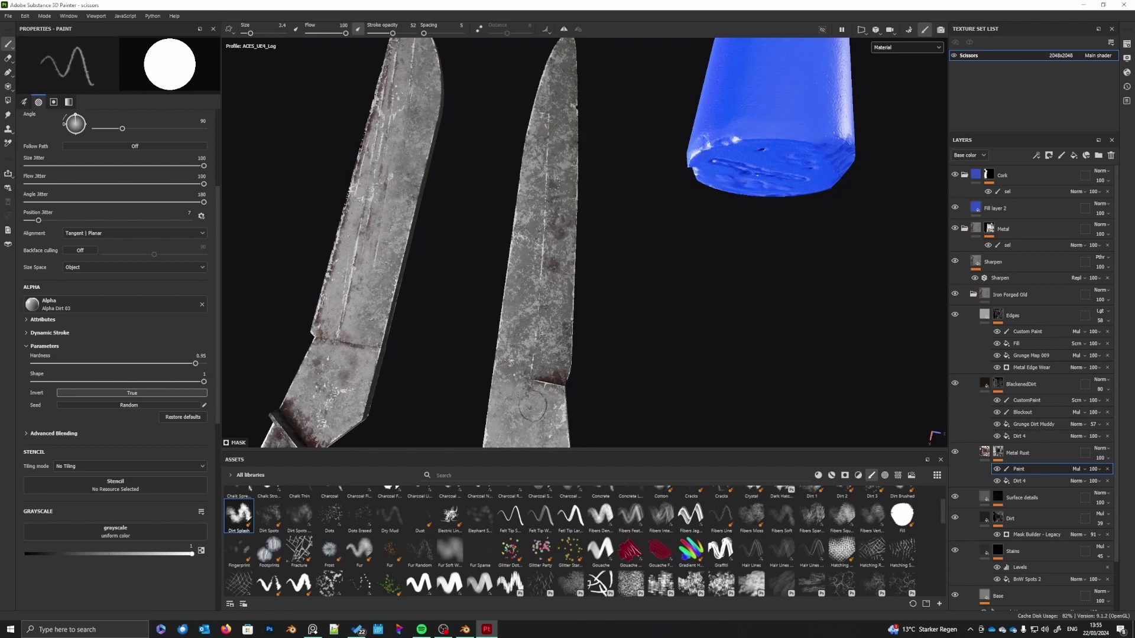
- Enlarge the brush and paint rust patches towards the narrow blade's tip and along its edge
right_click(573, 291)
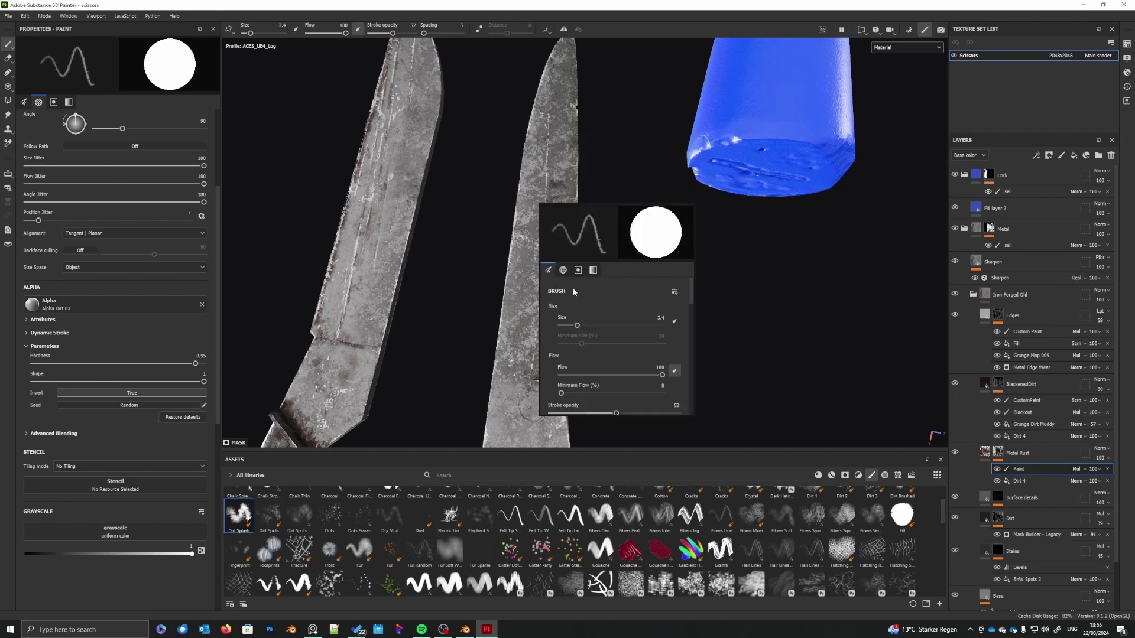
drag(578, 326, 584, 326)
alt+drag(597, 278, 609, 301)
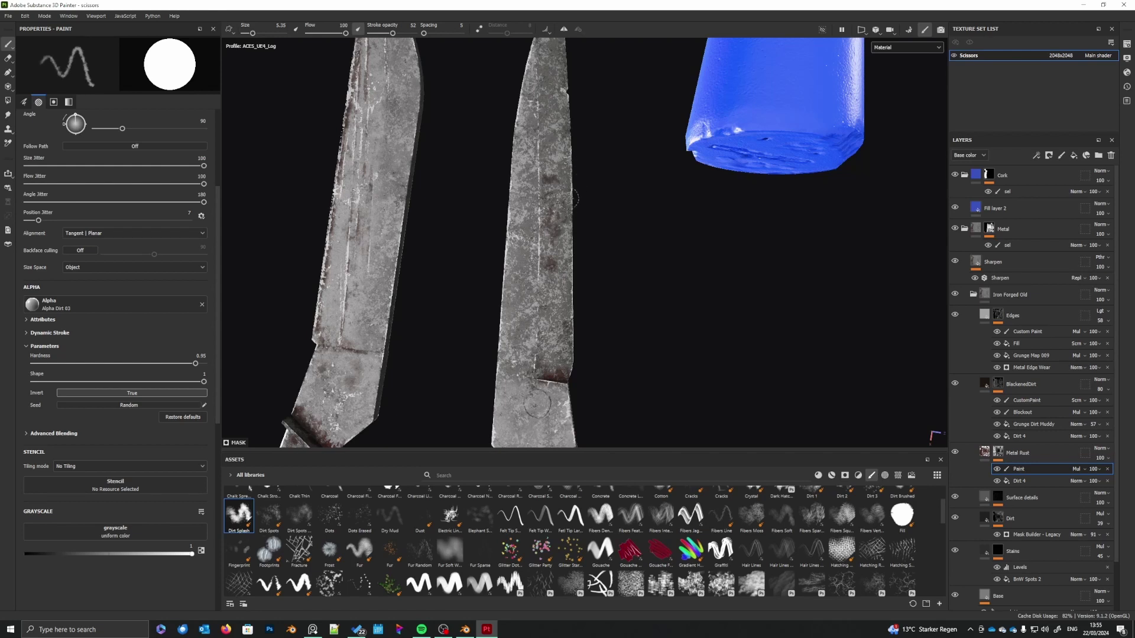
alt+drag(574, 195, 566, 320)
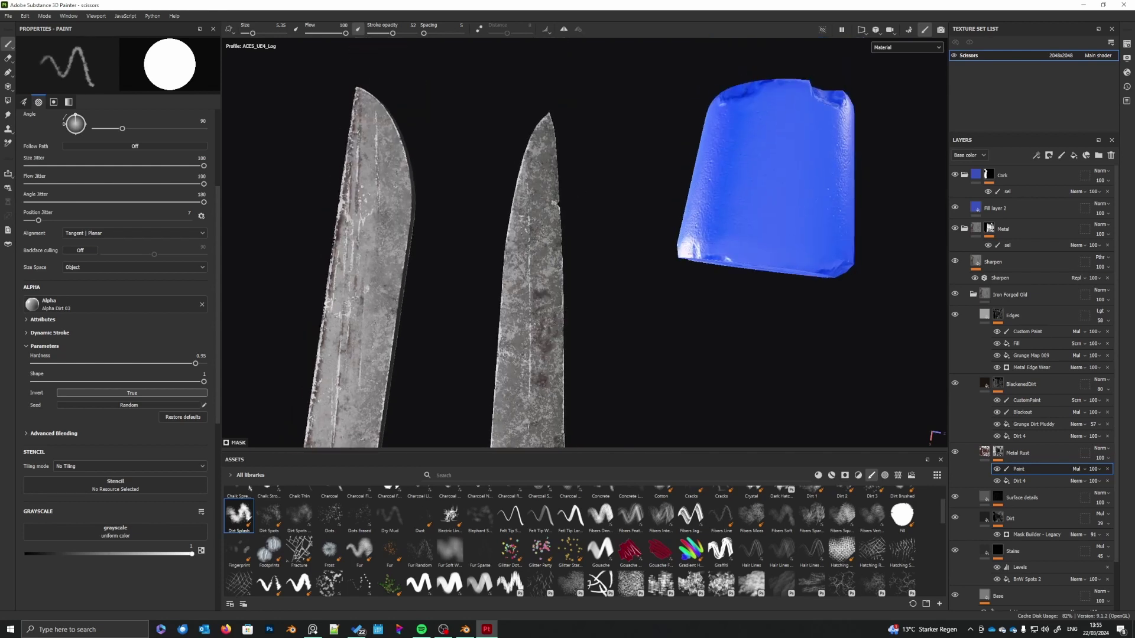
drag(534, 183, 533, 210)
alt+middle_drag(534, 254, 533, 237)
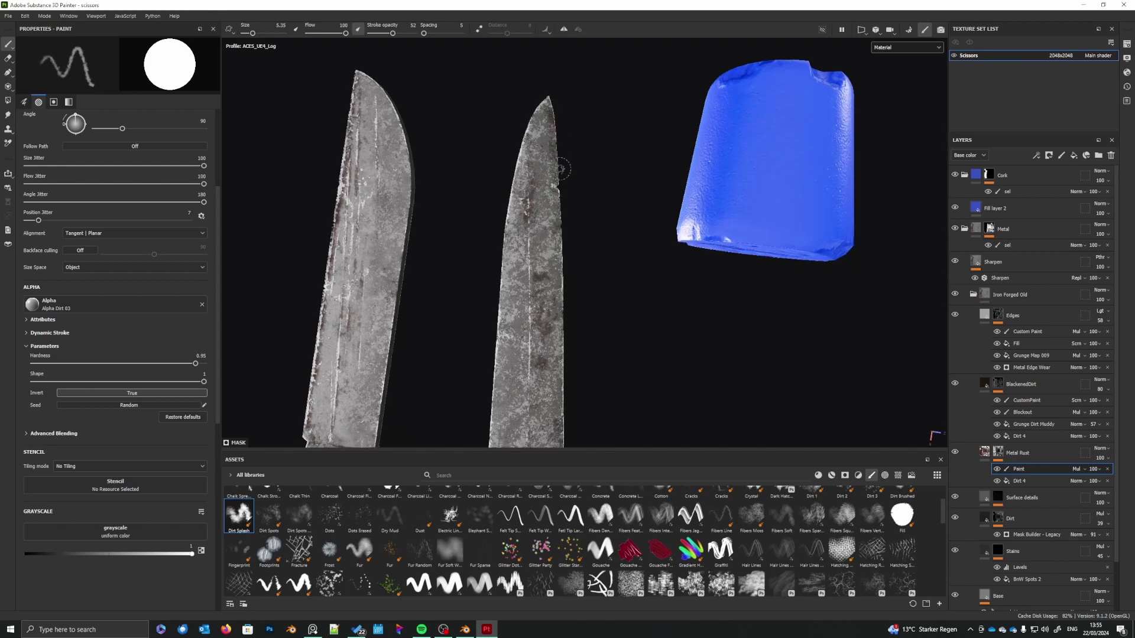
scroll(561, 169, up, 2)
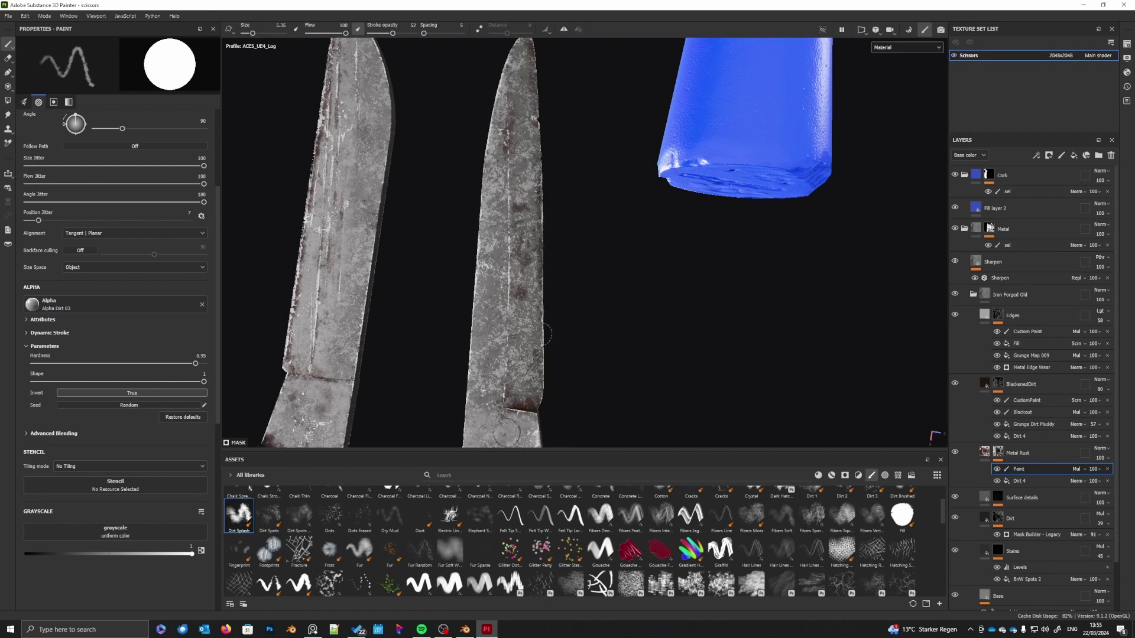
- Paint rust inside the circular pivot mark at the narrow blade's base, refining it at brush size 1.78
alt+drag(555, 381, 559, 305)
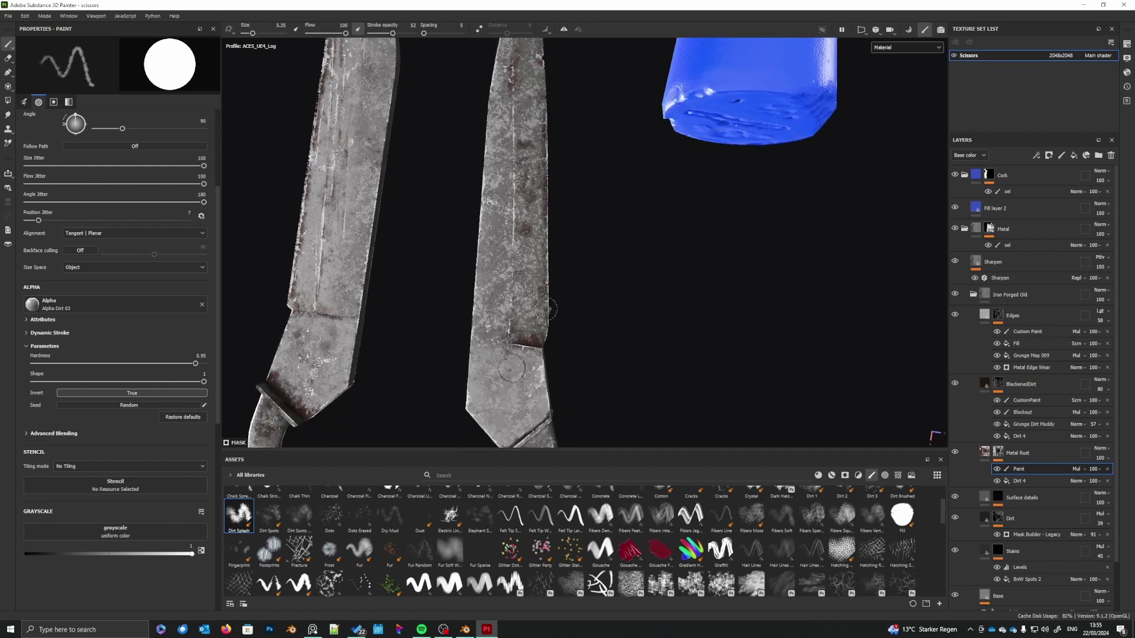
alt+middle_drag(530, 411, 543, 304)
scroll(543, 305, up, 3)
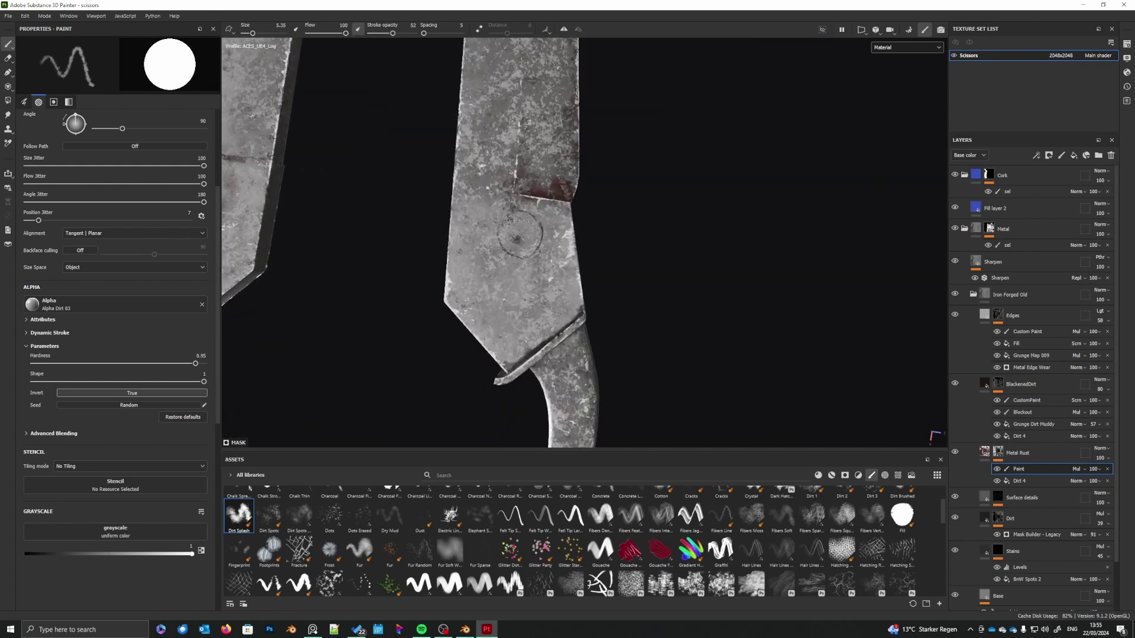
drag(518, 237, 516, 238)
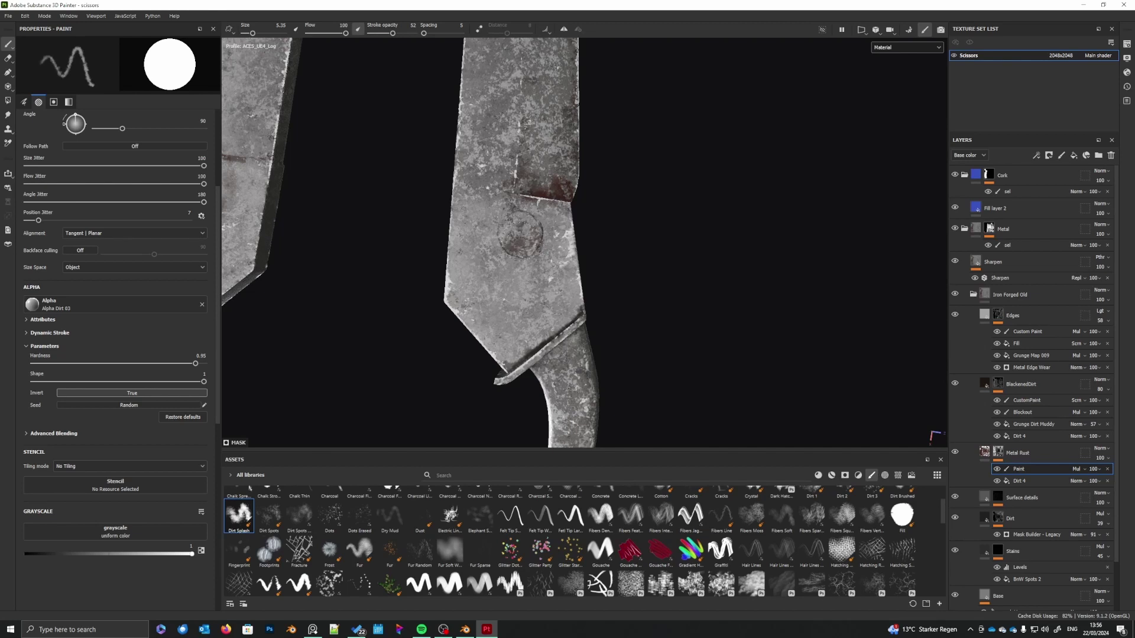
right_click(524, 245)
drag(559, 303, 552, 304)
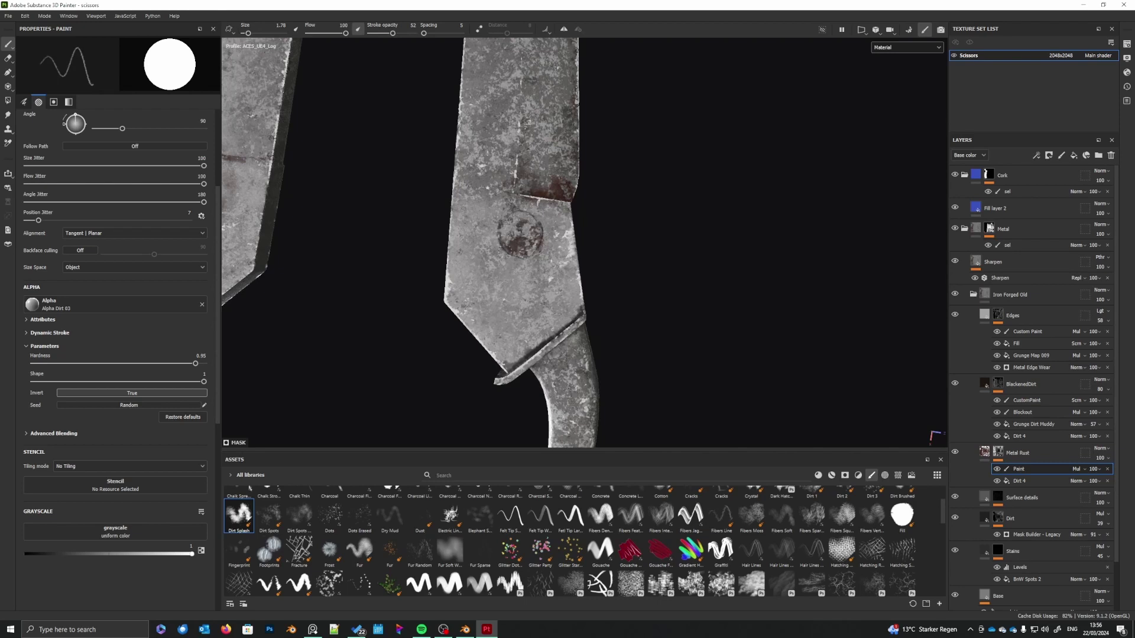
scroll(527, 301, down, 2)
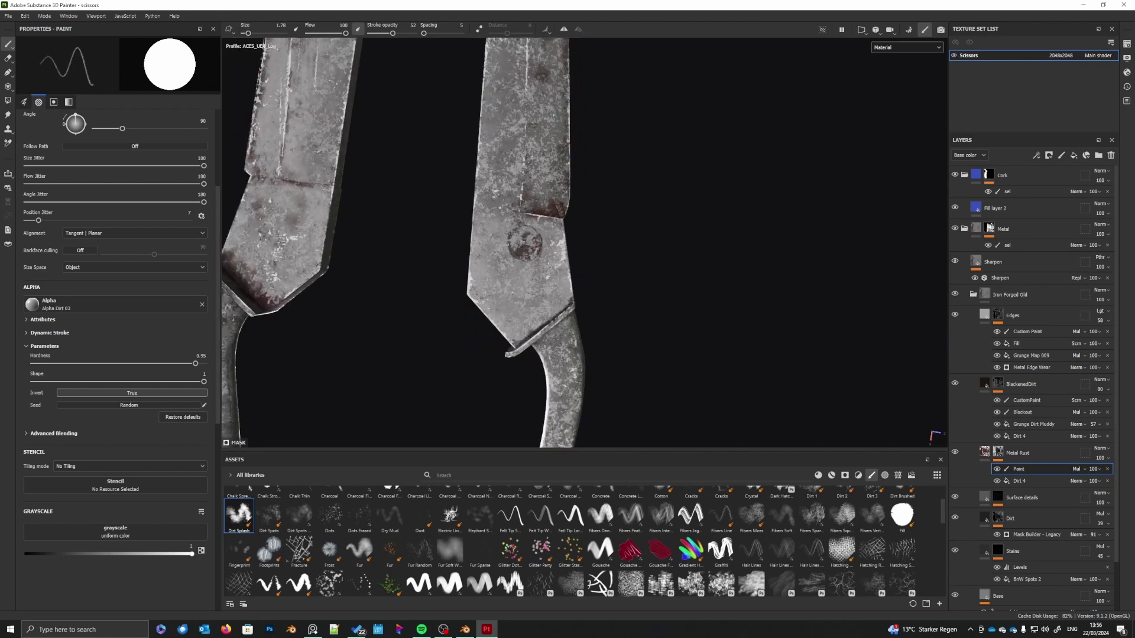
- Paint rust along the seam between the narrow blade's base and its collar at brush size 3.89
alt+drag(528, 305, 556, 324)
right_click(556, 325)
drag(585, 384, 590, 386)
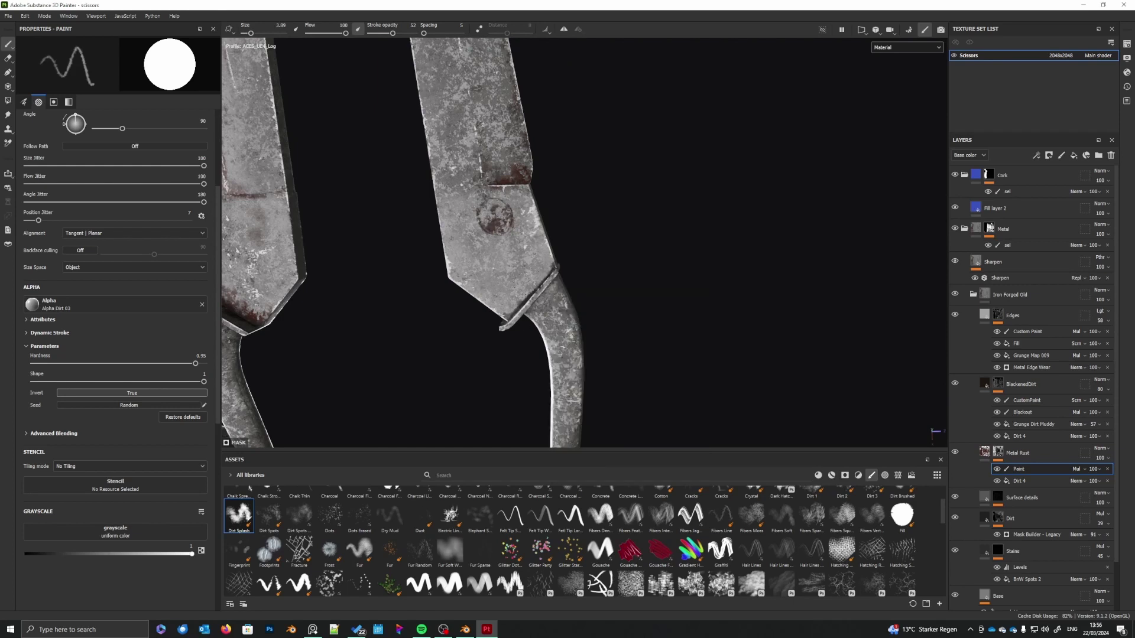
drag(525, 309, 550, 259)
mouse_move(510, 309)
mouse_down()
mouse_move(516, 296)
mouse_move(534, 312)
mouse_move(571, 249)
mouse_up()
- Set the brush size to 8.21 and spread the rust onto the blade face above the narrow blade's collar
right_click(573, 241)
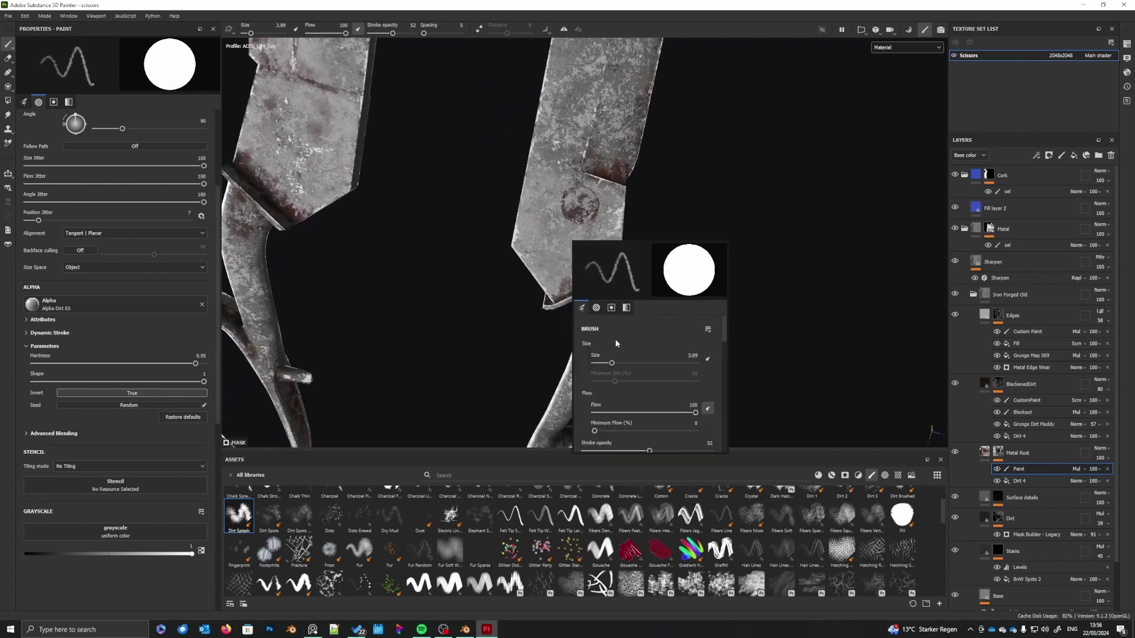
drag(613, 363, 622, 363)
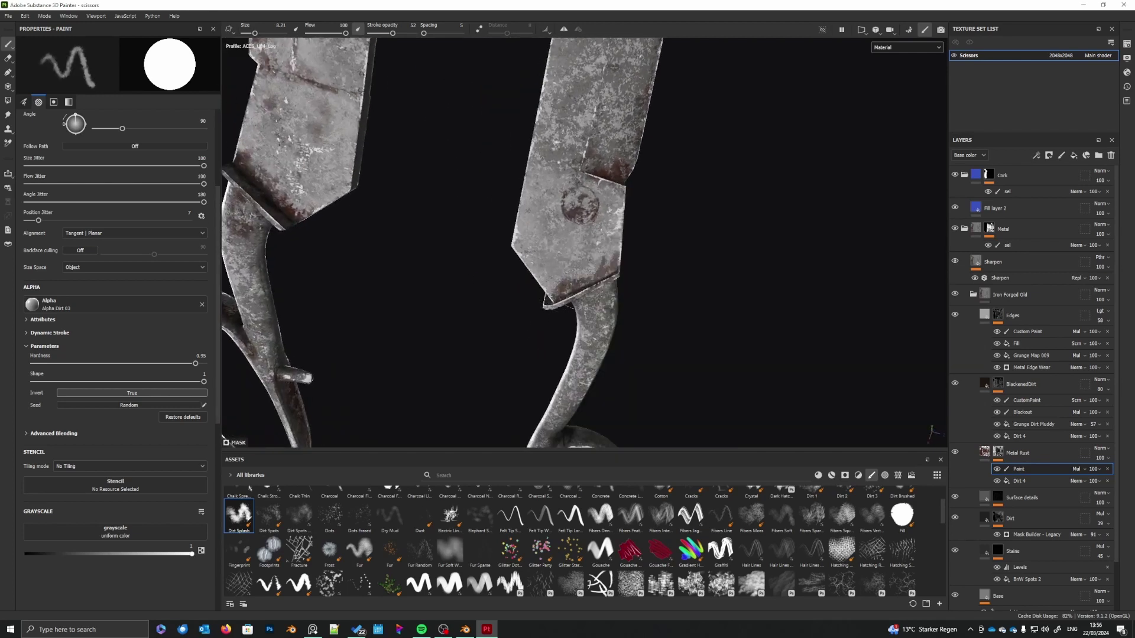
mouse_move(626, 256)
mouse_down()
mouse_move(542, 295)
mouse_move(591, 254)
mouse_up()
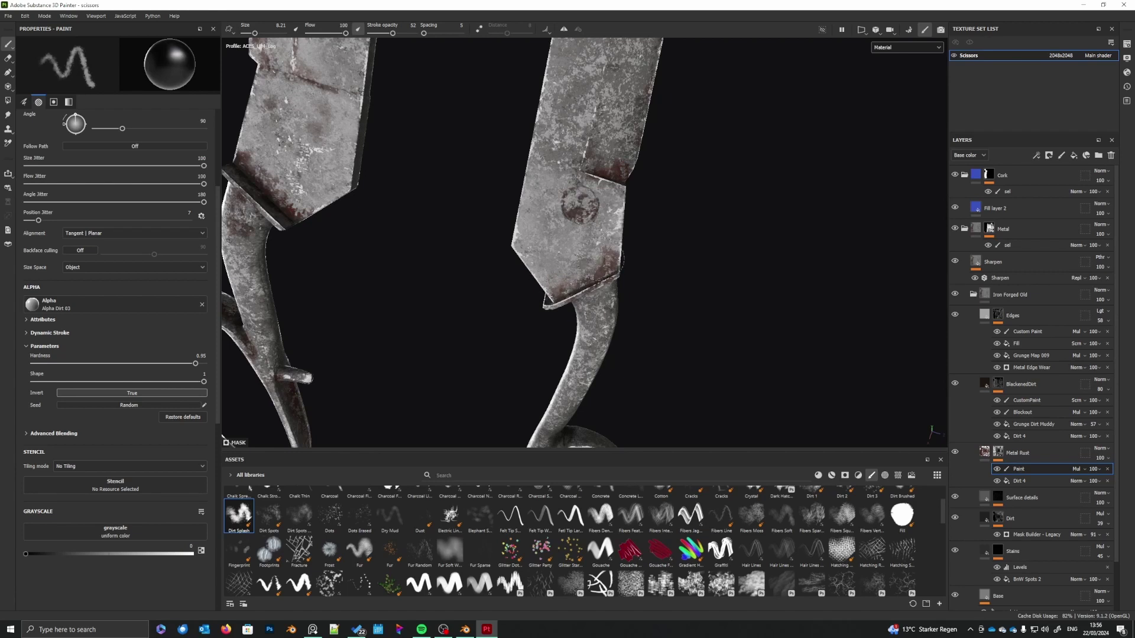
- Paint rust onto the top of the narrow blade's handle, just below the collar
alt+drag(562, 331, 608, 294)
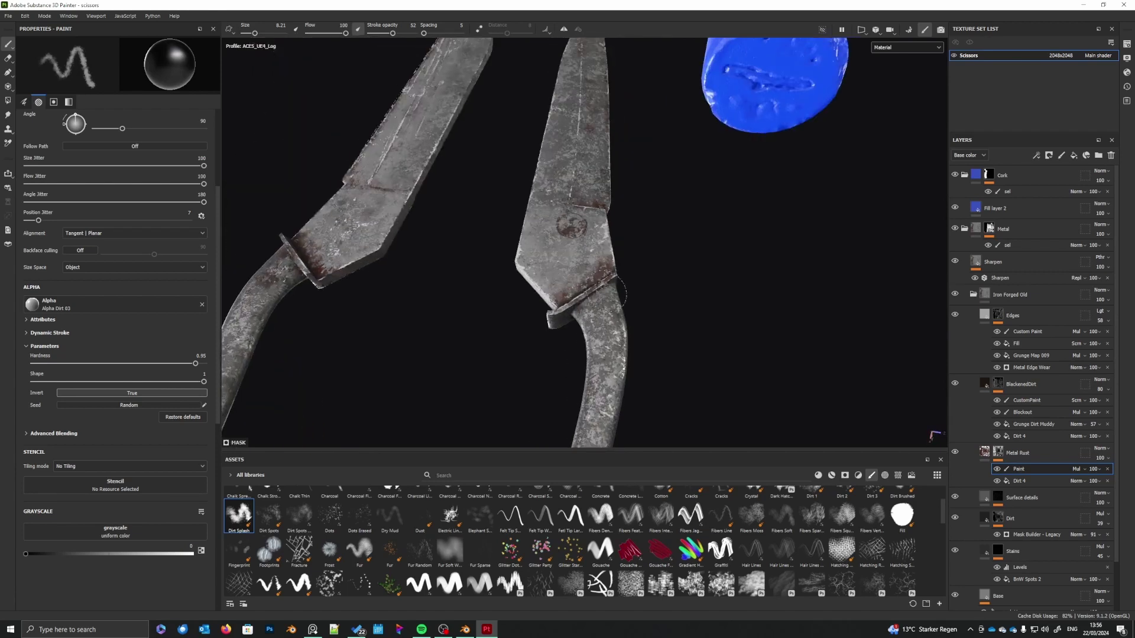
key(x)
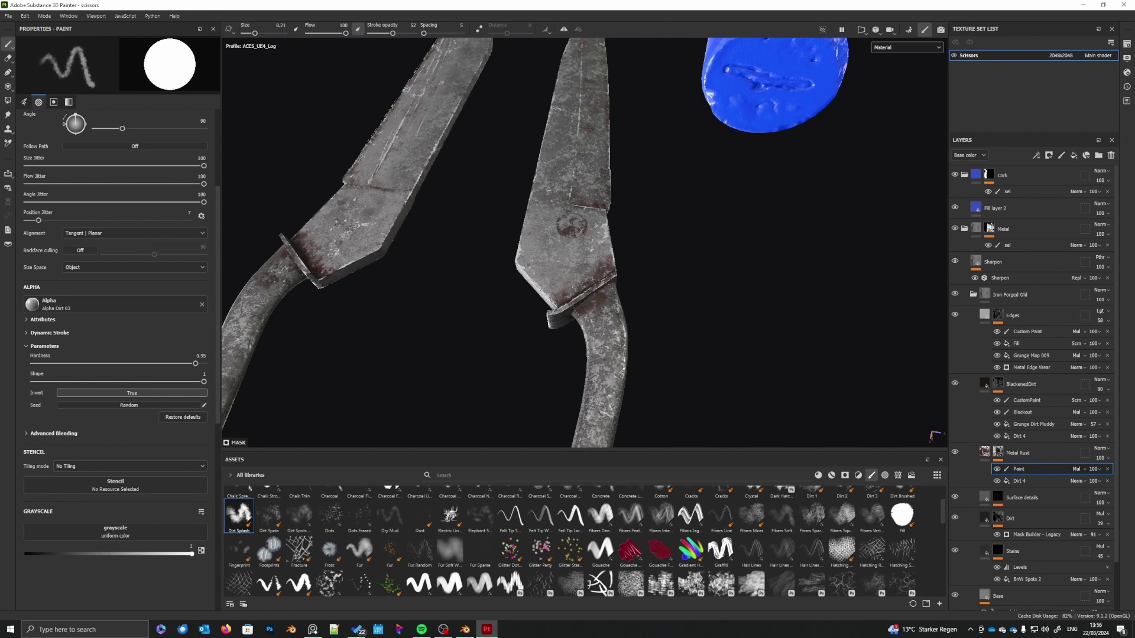
alt+middle_drag(595, 348, 558, 302)
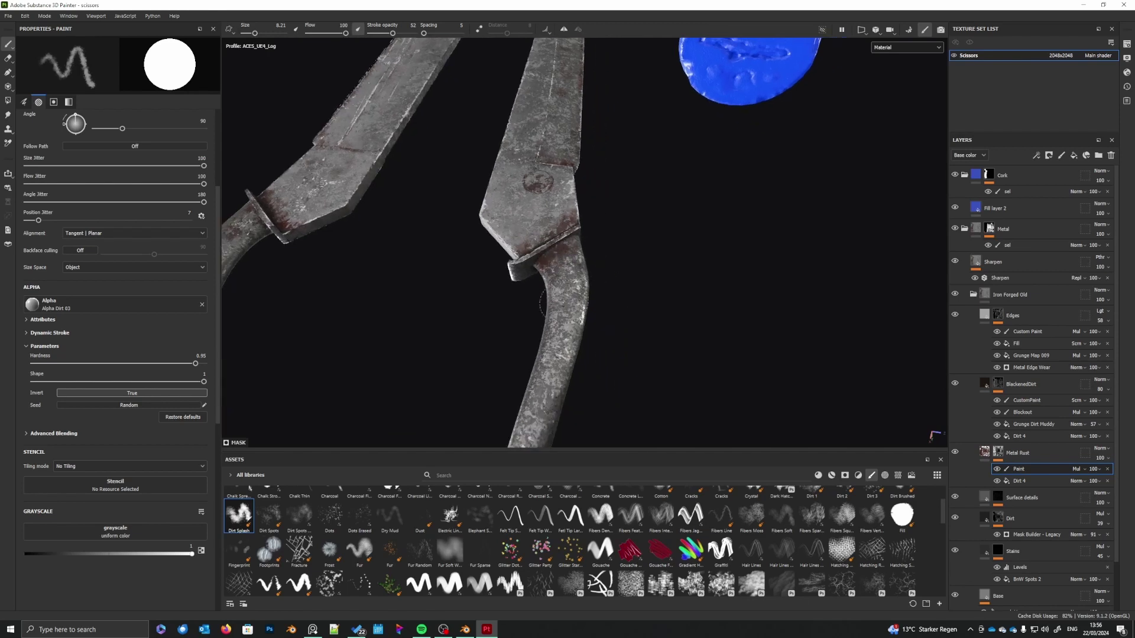
scroll(542, 304, down, 3)
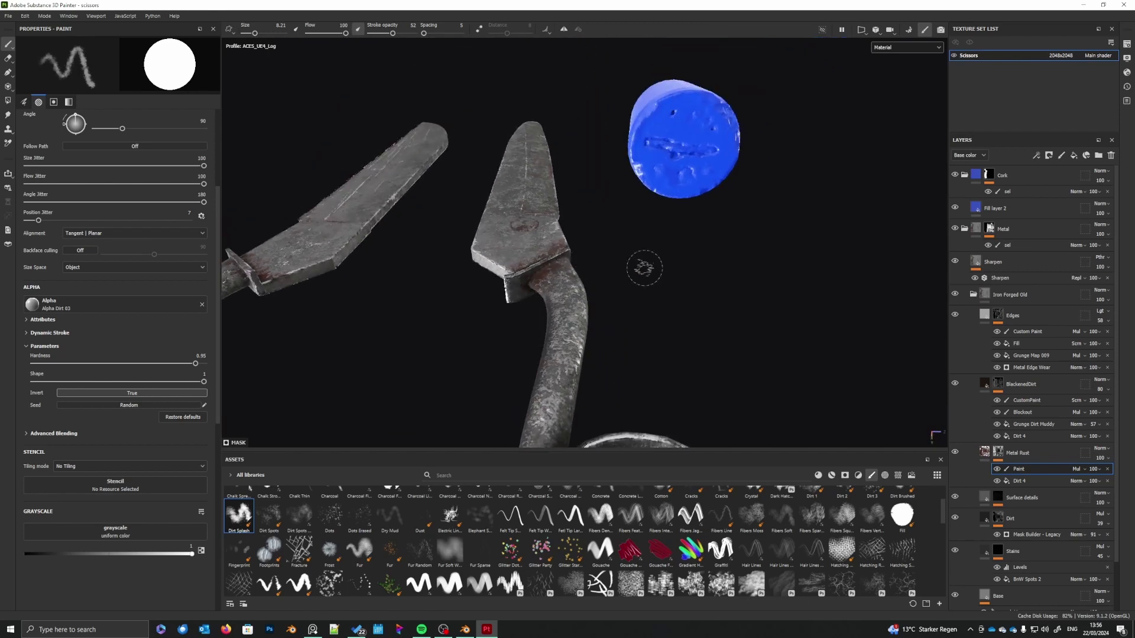
alt+drag(644, 268, 376, 292)
mouse_move(658, 356)
alt+middle_down()
mouse_move(637, 349)
mouse_move(633, 372)
alt+middle_up()
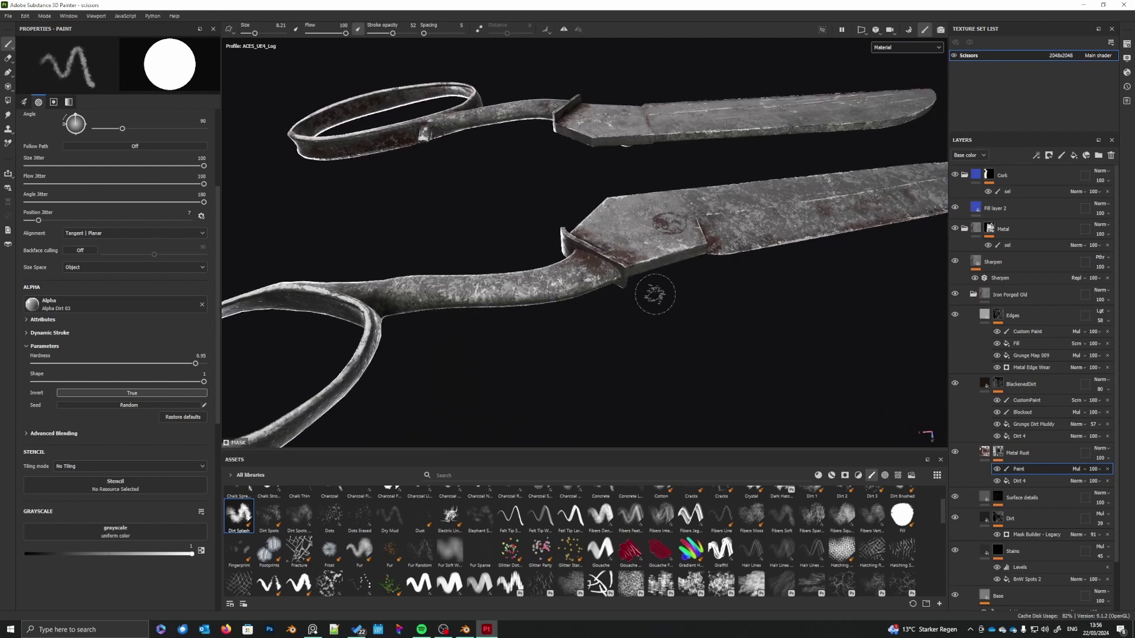
scroll(603, 380, up, 3)
scroll(623, 391, up, 2)
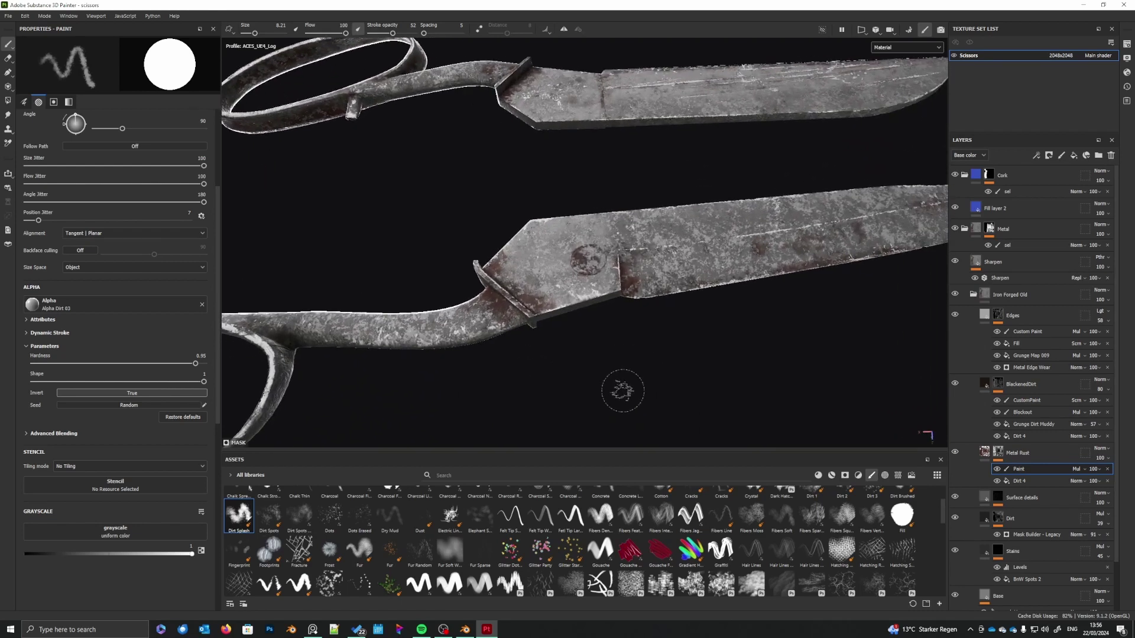
- Trim the rust beside the narrow blade's notch and add rust along the collar on the blade's reverse face
key(x)
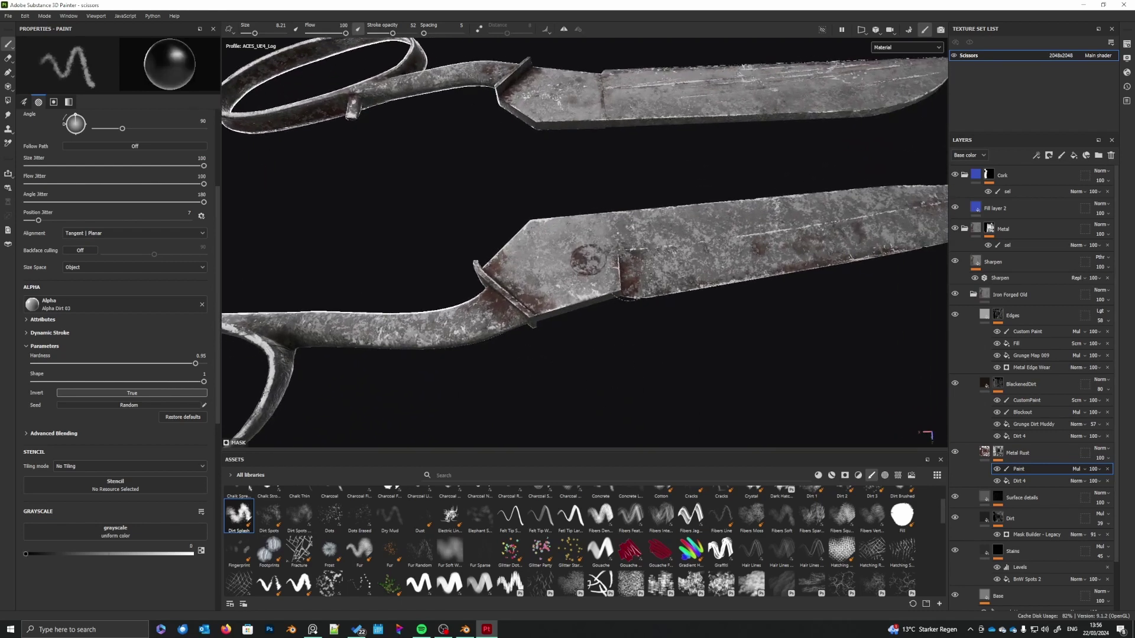
alt+middle_drag(679, 276, 632, 297)
alt+drag(542, 363, 517, 130)
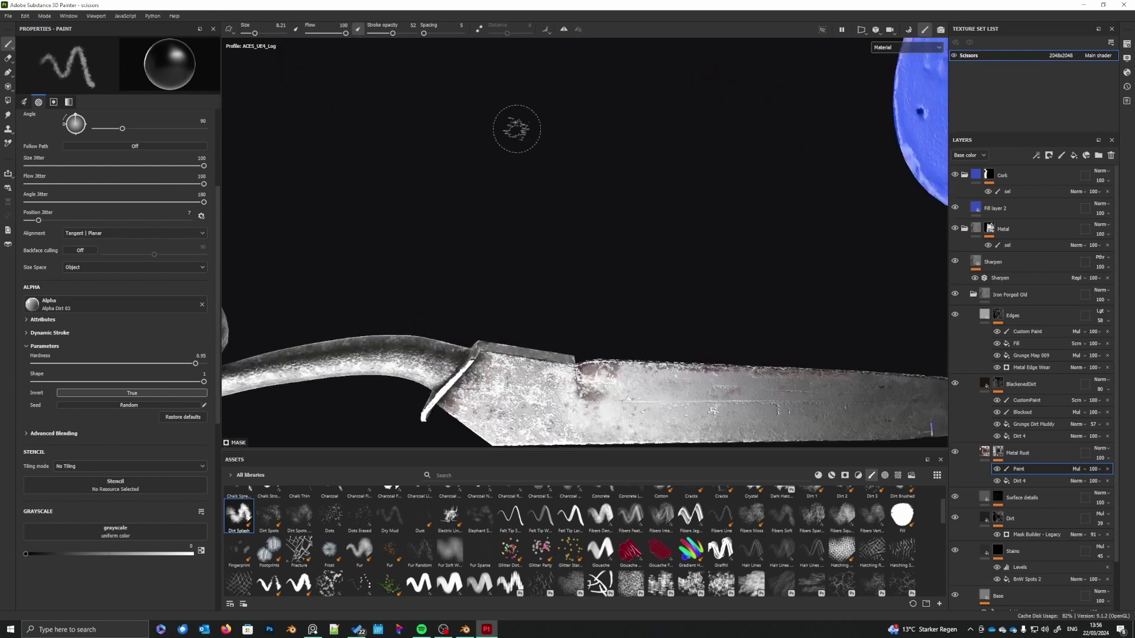
alt+middle_drag(517, 130, 516, 39)
alt+drag(499, 370, 477, 318)
key(x)
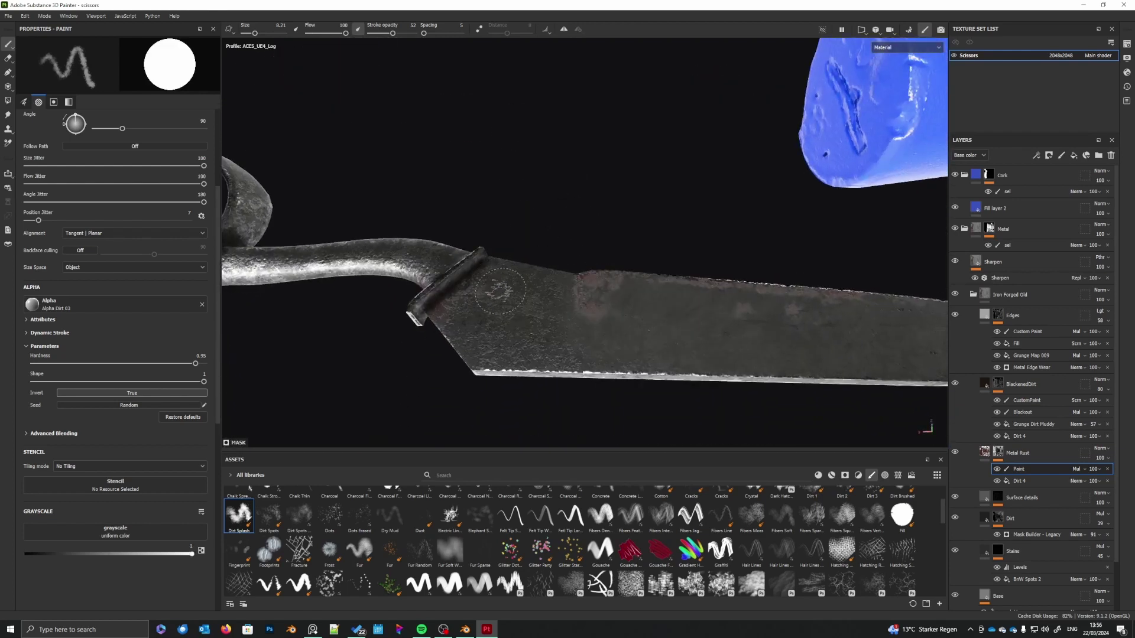
alt+drag(555, 247, 558, 236)
alt+drag(547, 269, 541, 325)
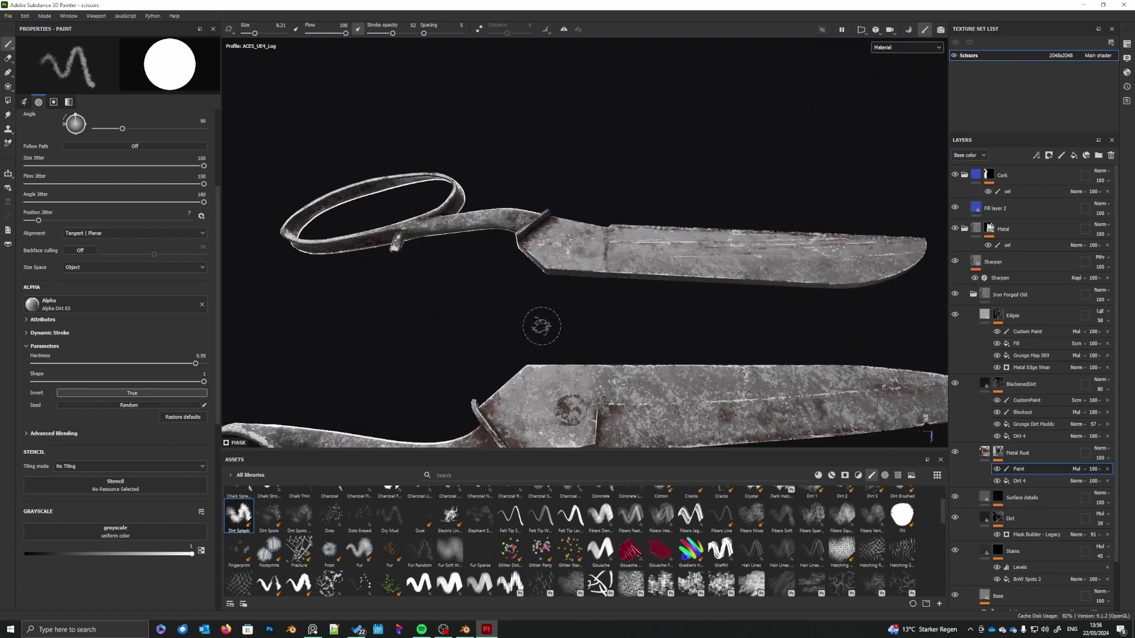
- Paint rust into the joint where the narrow blade's handle meets its finger ring
scroll(547, 333, down, 3)
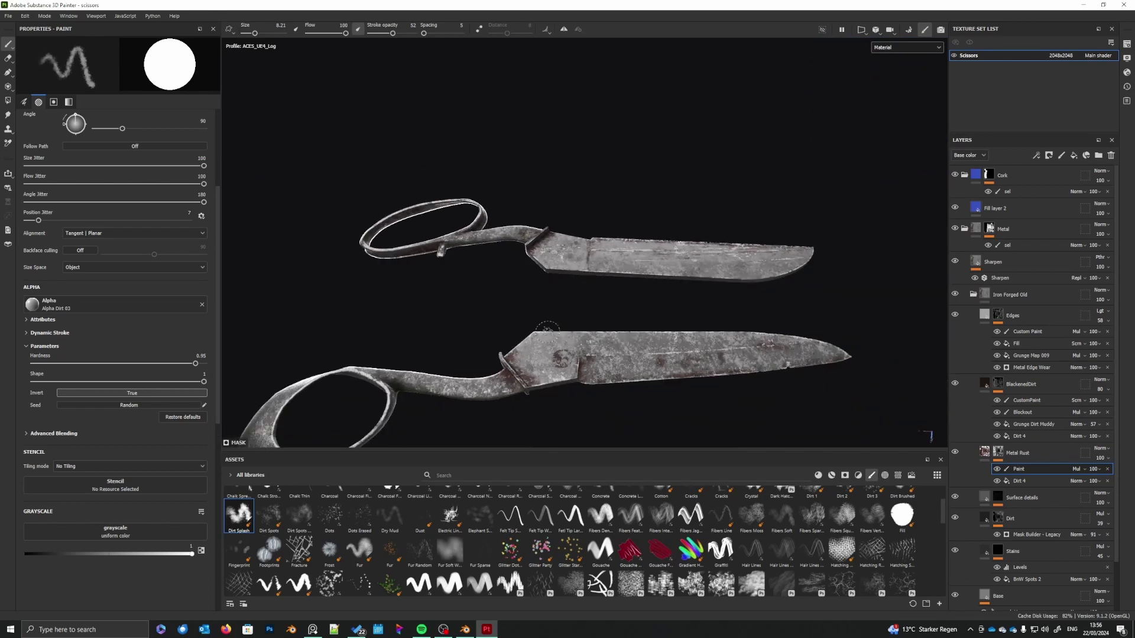
scroll(540, 299, up, 4)
scroll(529, 284, up, 1)
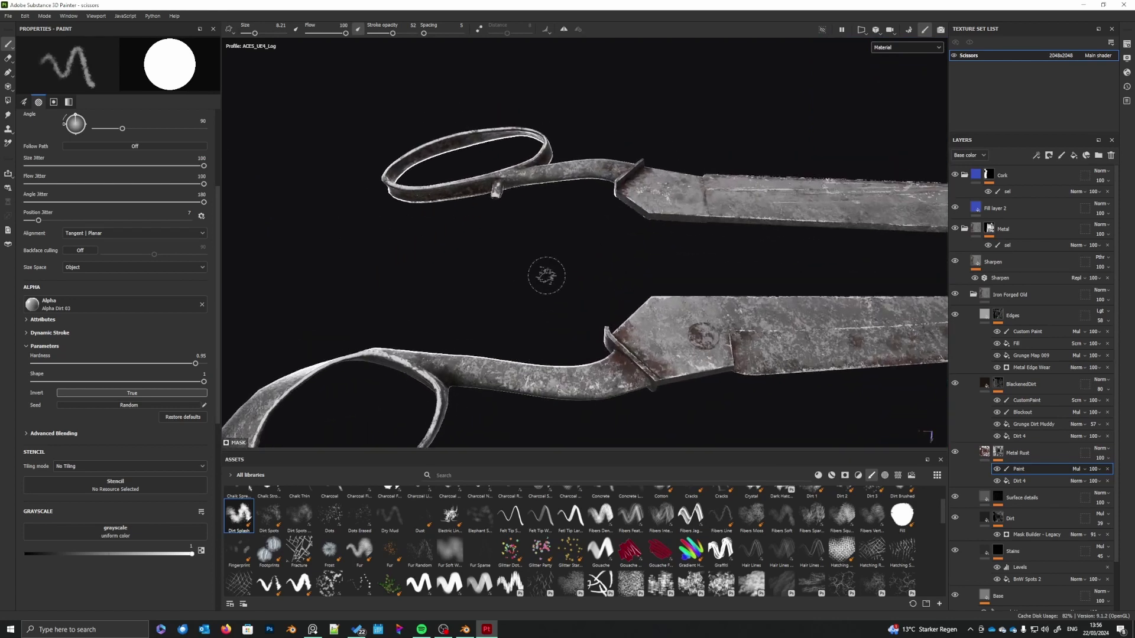
mouse_move(546, 275)
alt+mouse_down()
mouse_move(547, 299)
mouse_move(526, 319)
mouse_move(527, 364)
mouse_move(524, 338)
mouse_move(515, 355)
alt+mouse_up()
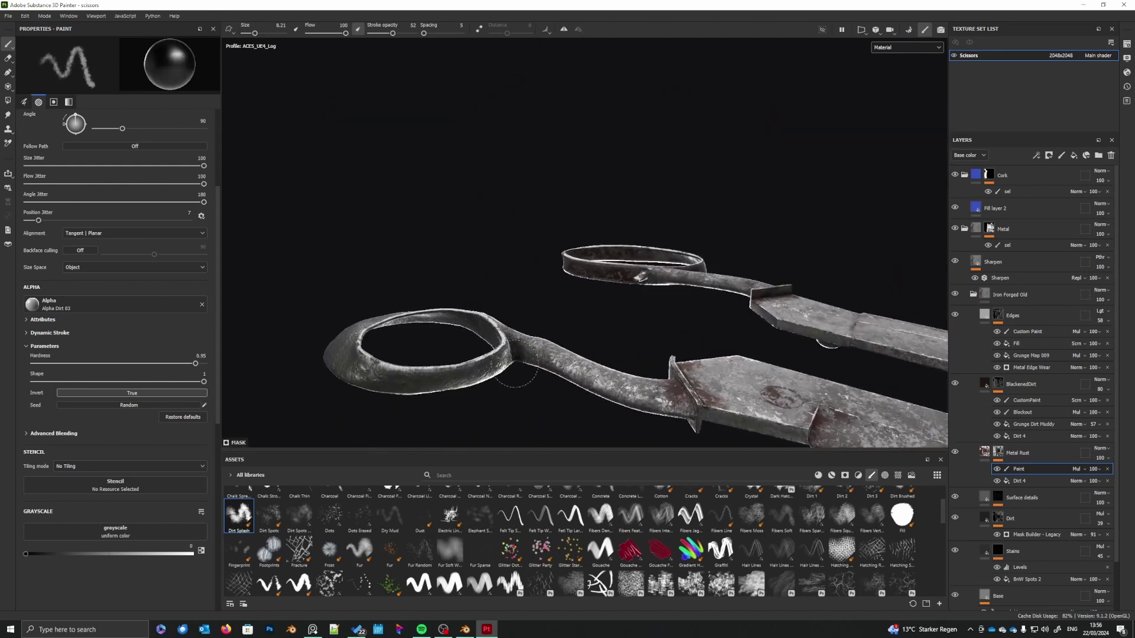
alt+middle_drag(528, 383, 521, 374)
scroll(515, 377, up, 3)
alt+drag(473, 388, 518, 366)
key(x)
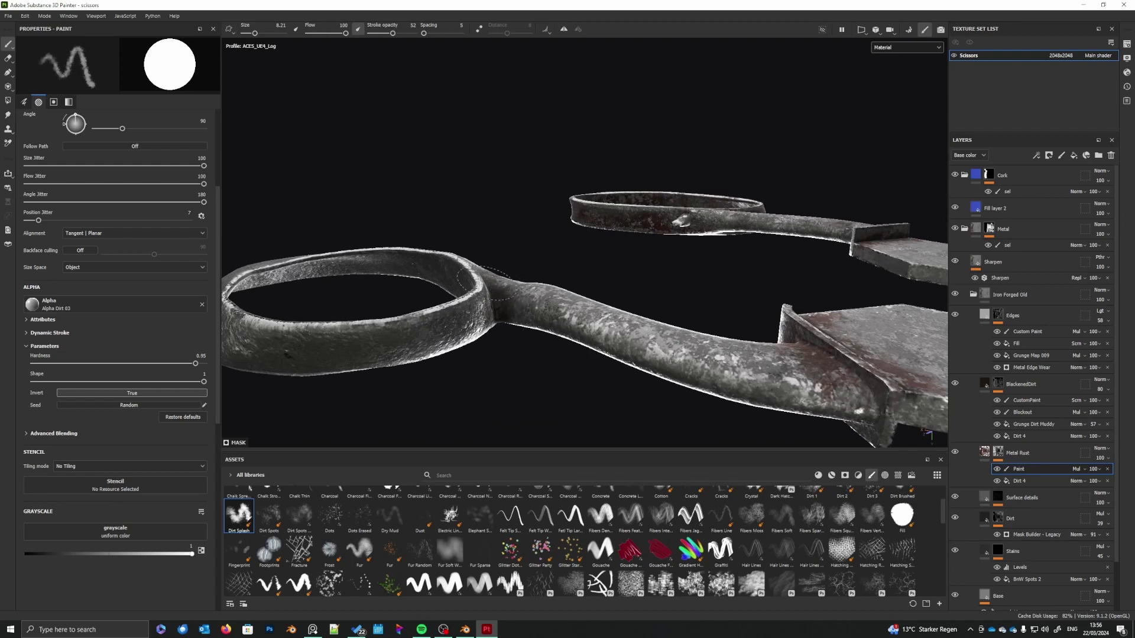
alt+drag(468, 337, 522, 341)
alt+middle_drag(501, 411, 540, 343)
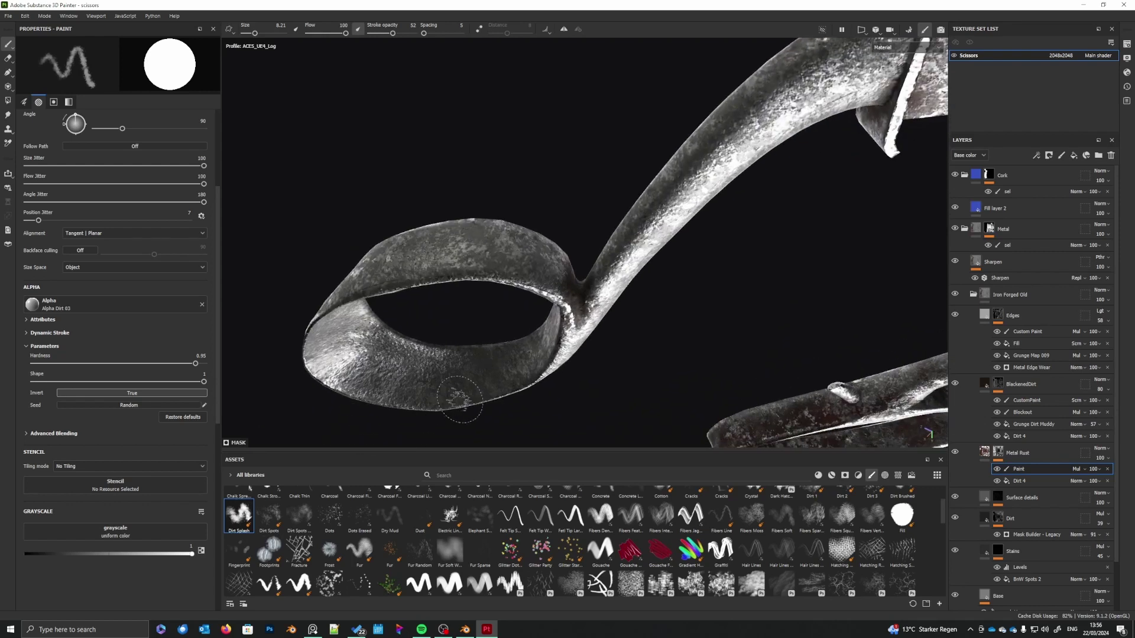
- Paint rust patches around the inner and outer surfaces of the narrow blade's finger ring
drag(387, 379, 365, 376)
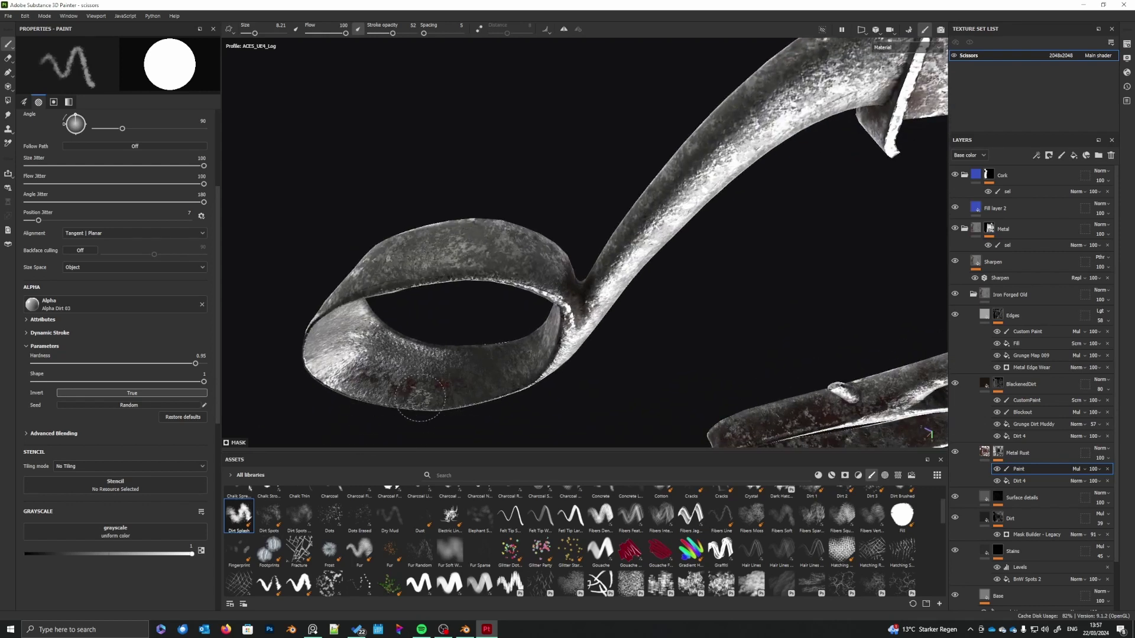
mouse_move(423, 397)
mouse_down()
mouse_move(401, 395)
mouse_move(540, 367)
mouse_move(586, 332)
mouse_move(474, 337)
mouse_move(562, 357)
mouse_move(482, 324)
mouse_up()
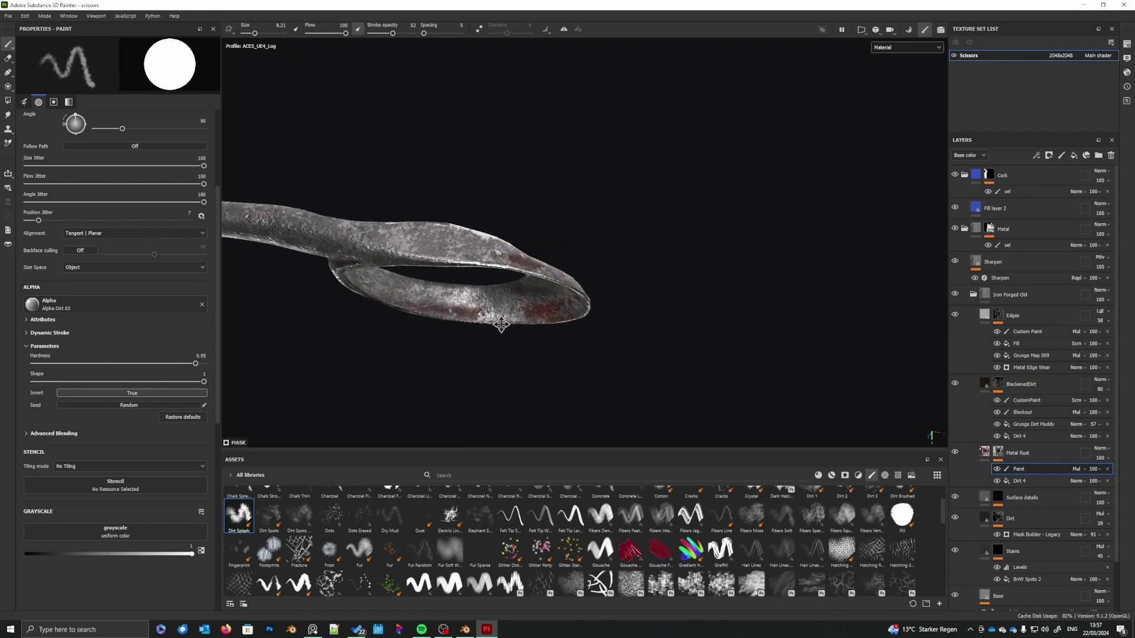
mouse_move(385, 300)
alt+mouse_down()
mouse_move(485, 371)
mouse_move(478, 380)
mouse_move(488, 346)
alt+mouse_up()
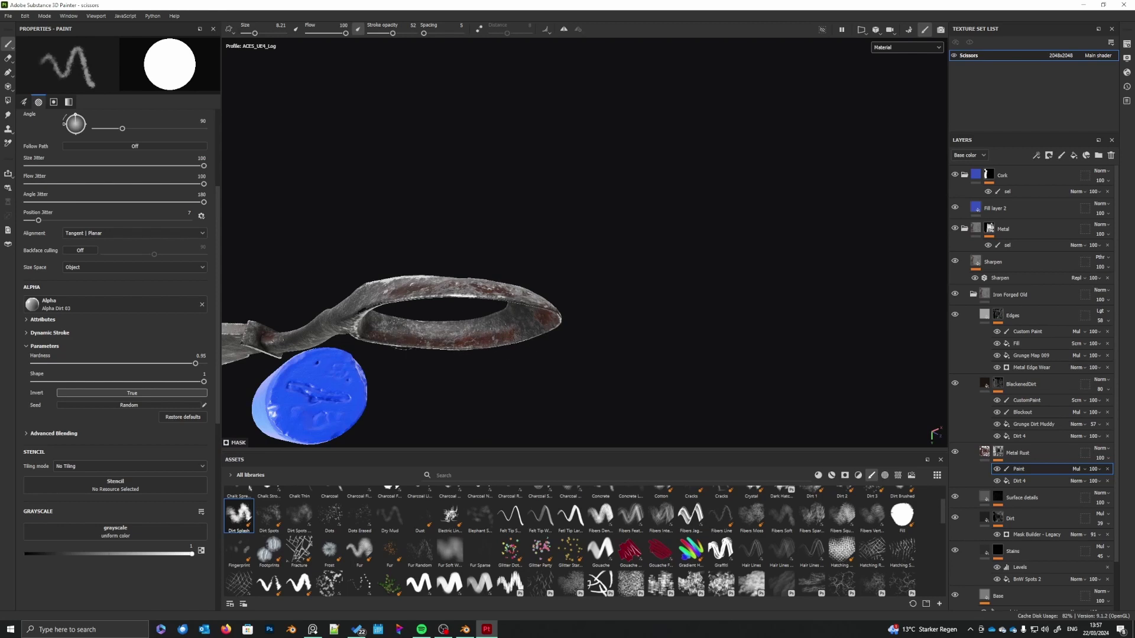
mouse_move(532, 329)
alt+mouse_down()
mouse_move(553, 373)
mouse_move(438, 385)
mouse_move(569, 341)
mouse_move(538, 331)
alt+mouse_up()
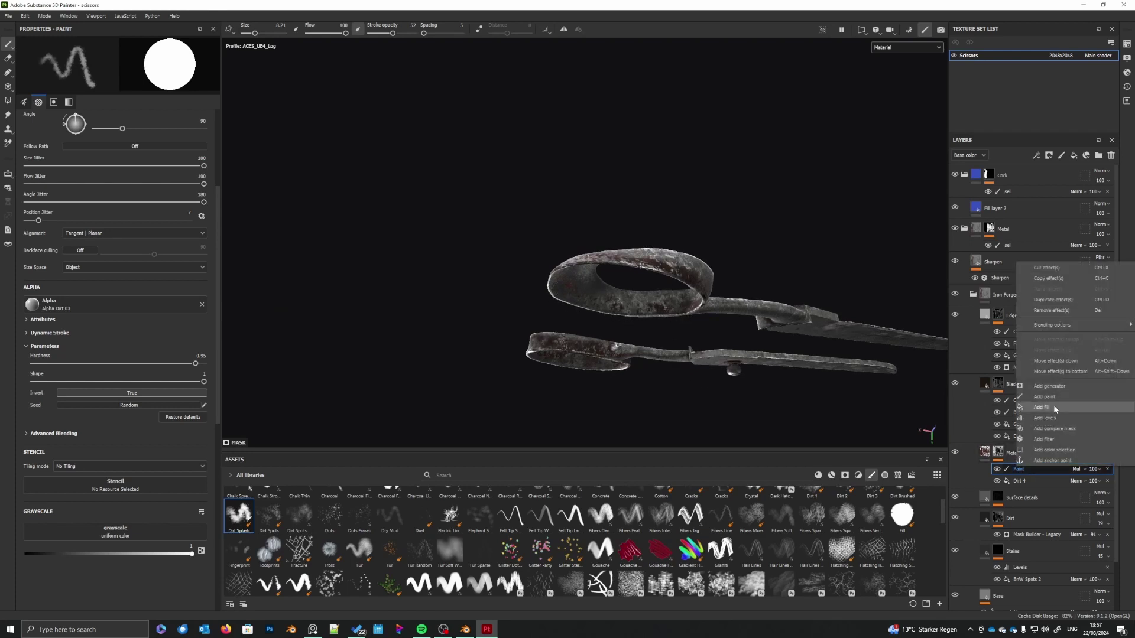
- Add a paint effect named Custom Paint to the Metal Rust mask and rename the existing paint effect to Paint mask
click(1056, 396)
double_click(1024, 469)
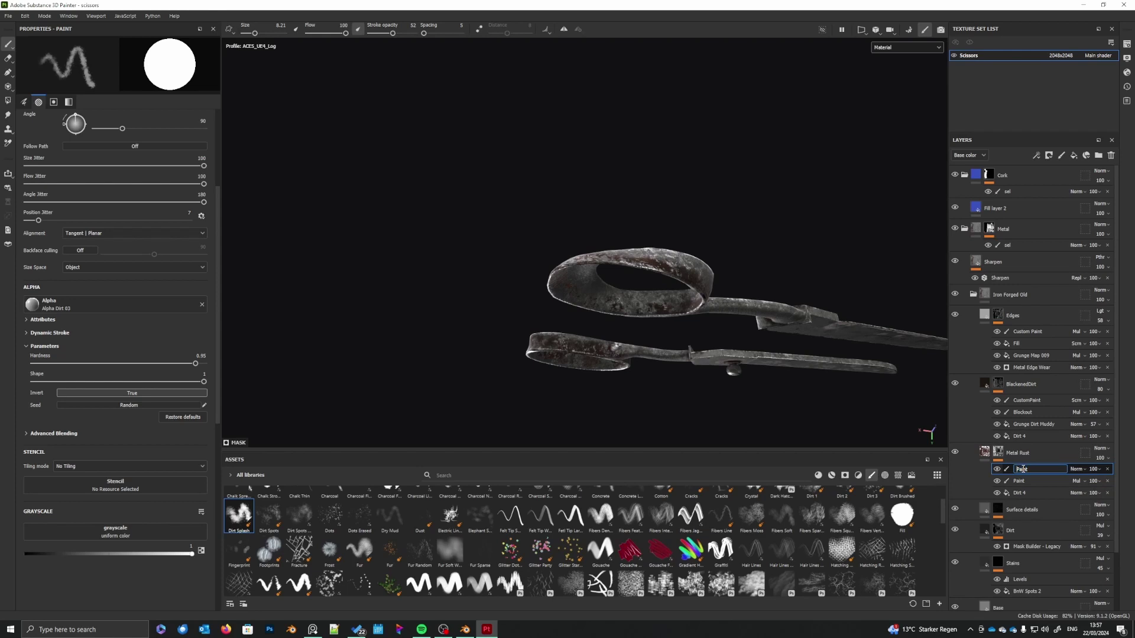
text(Custom)
double_click(1023, 481)
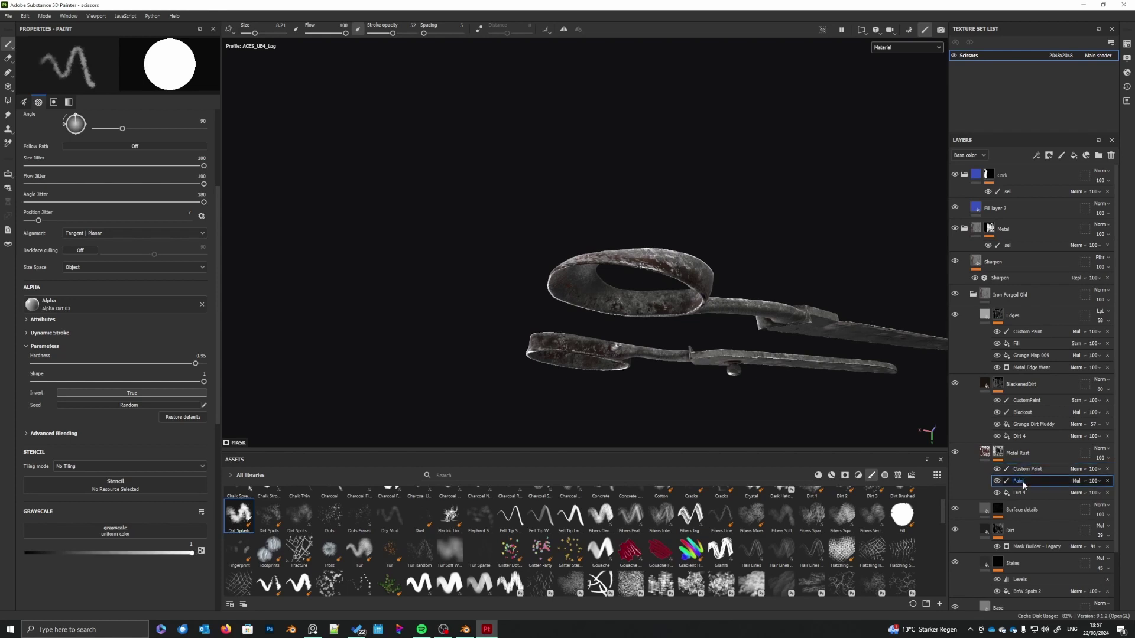
key(Return)
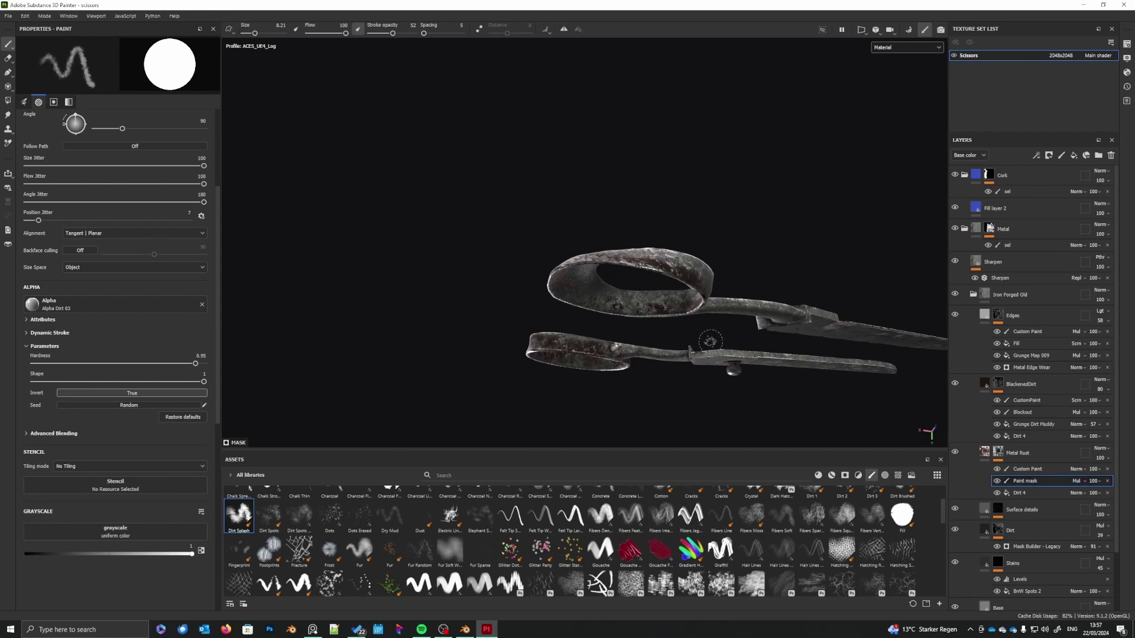
- Paint extra rust on the Custom Paint effect across the wide inner surface of the narrow blade's finger ring
scroll(605, 307, up, 2)
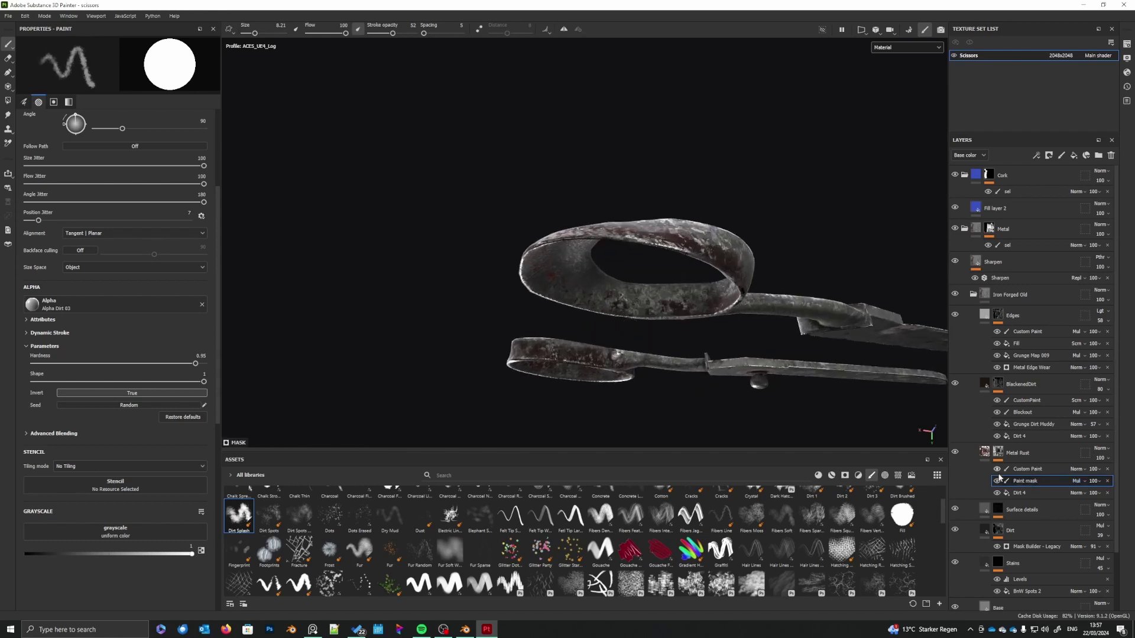
click(1027, 469)
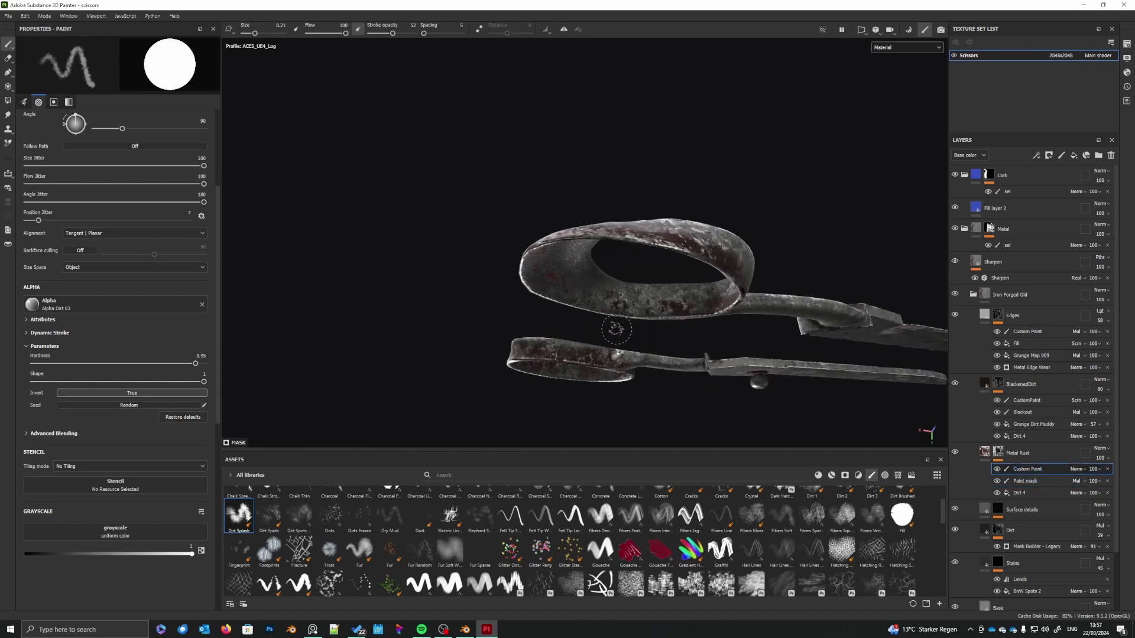
scroll(660, 313, up, 3)
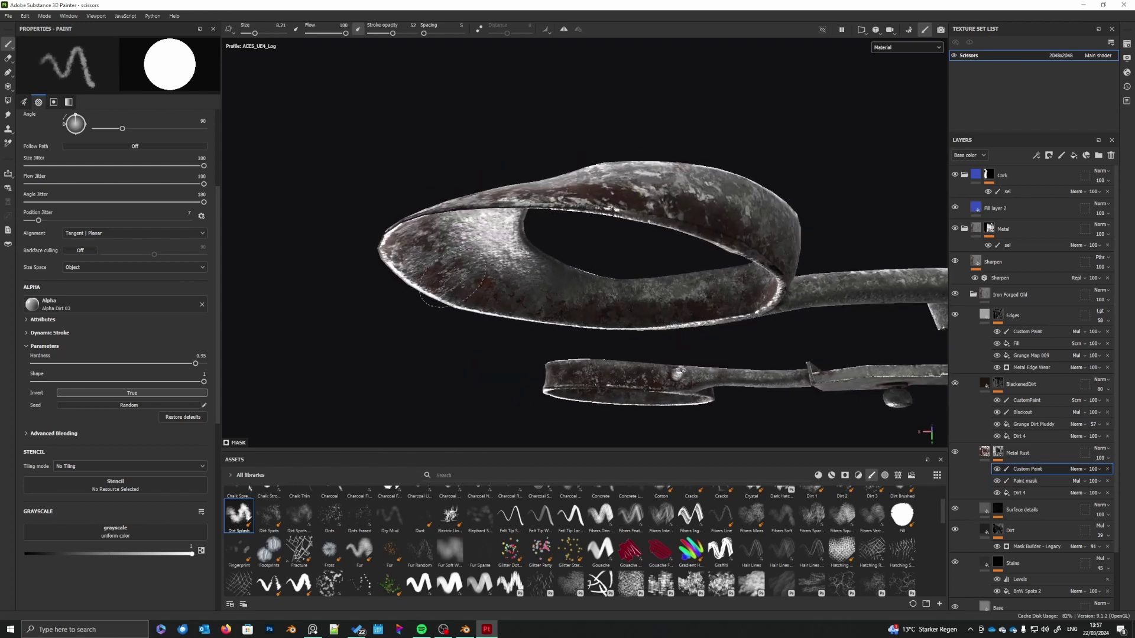
mouse_move(485, 276)
alt+mouse_down()
mouse_move(514, 284)
mouse_move(482, 327)
alt+mouse_up()
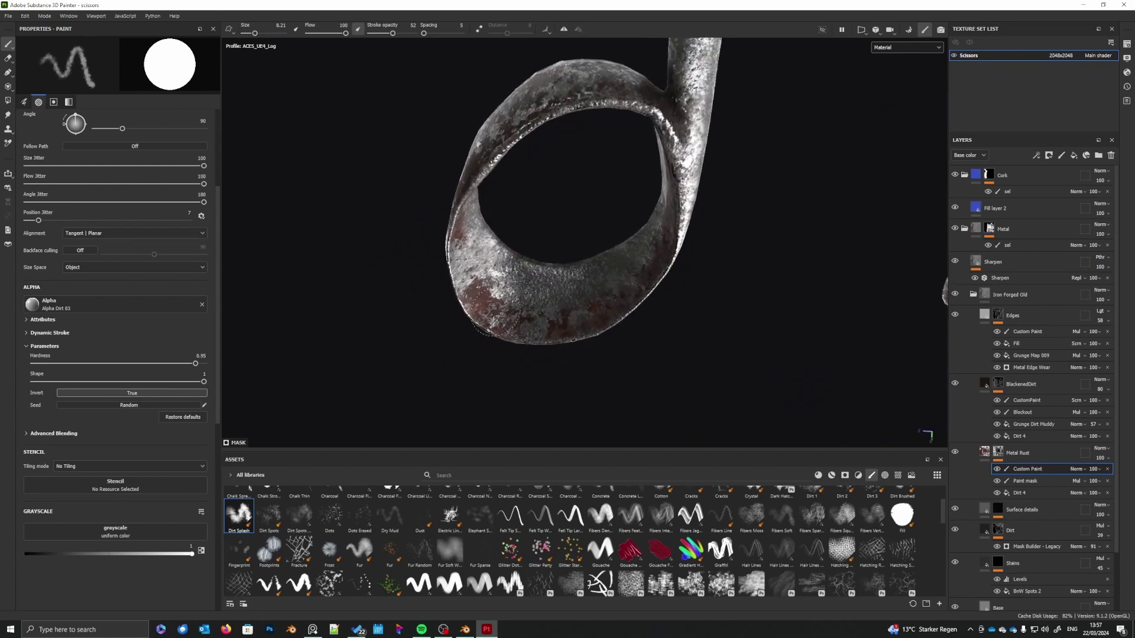
mouse_move(553, 334)
alt+mouse_down()
mouse_move(495, 330)
mouse_move(526, 355)
mouse_move(580, 345)
mouse_move(632, 353)
mouse_move(597, 331)
mouse_move(649, 247)
alt+mouse_up()
scroll(574, 347, down, 3)
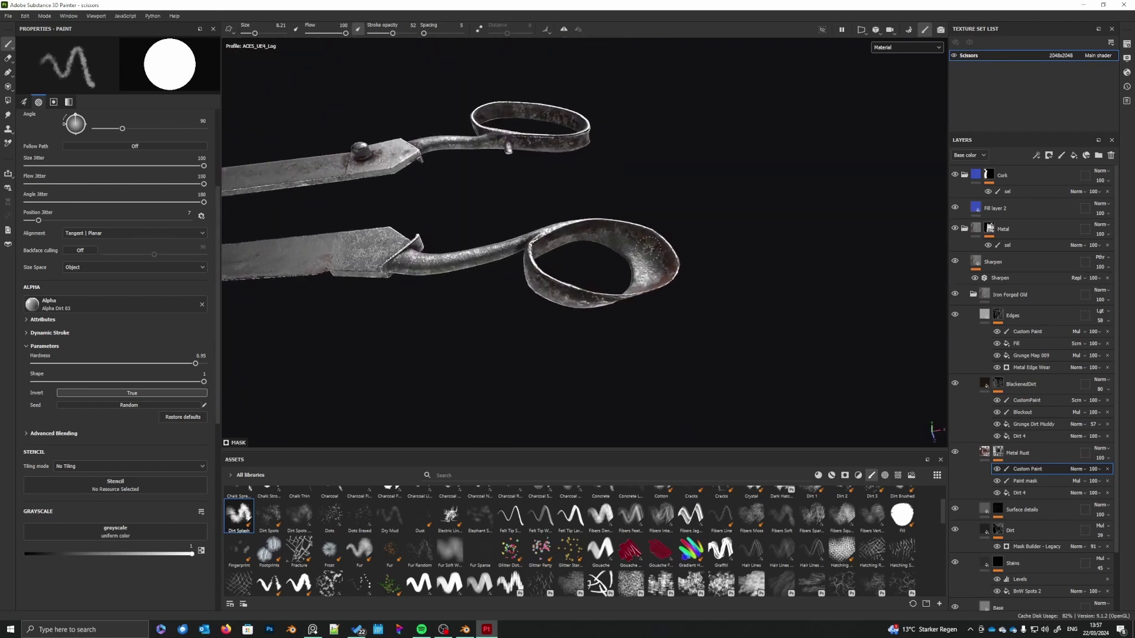
scroll(634, 225, up, 3)
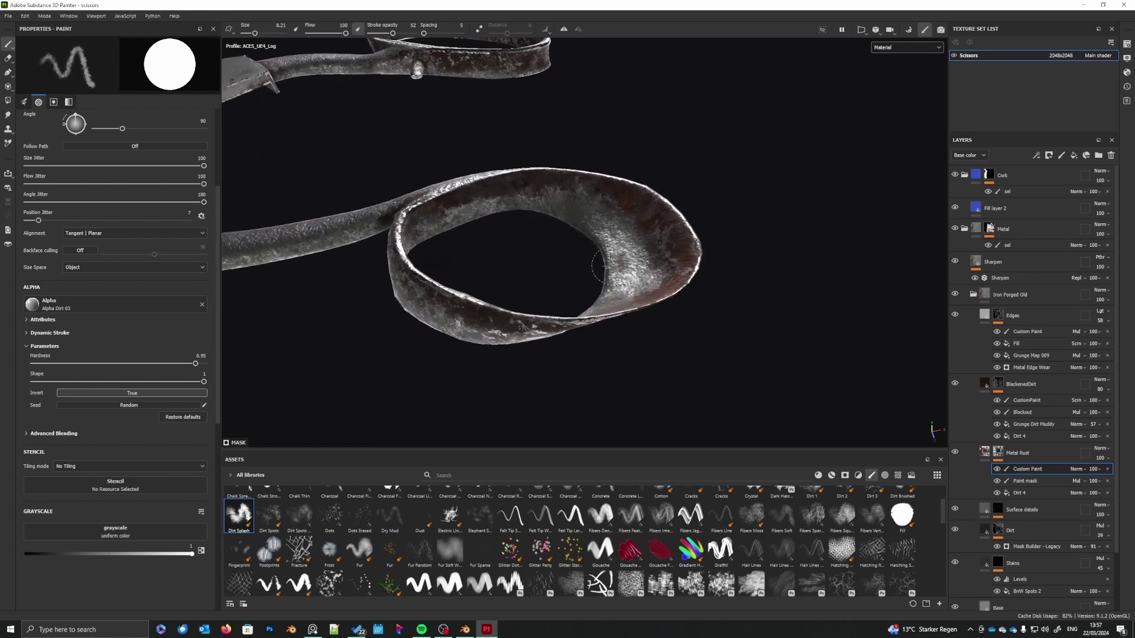
mouse_move(598, 234)
mouse_down()
mouse_move(553, 227)
mouse_move(615, 216)
mouse_move(641, 243)
mouse_move(625, 226)
mouse_up()
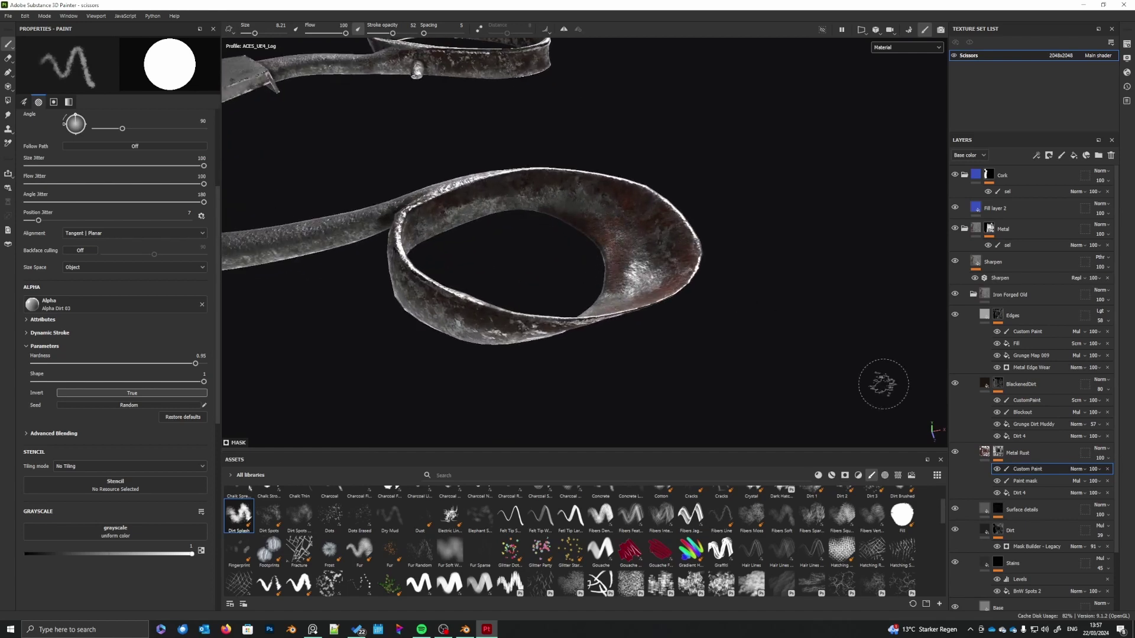
- Using the Paint mask effect, paint rust along the collar on the reverse side of the narrow blade
click(1026, 481)
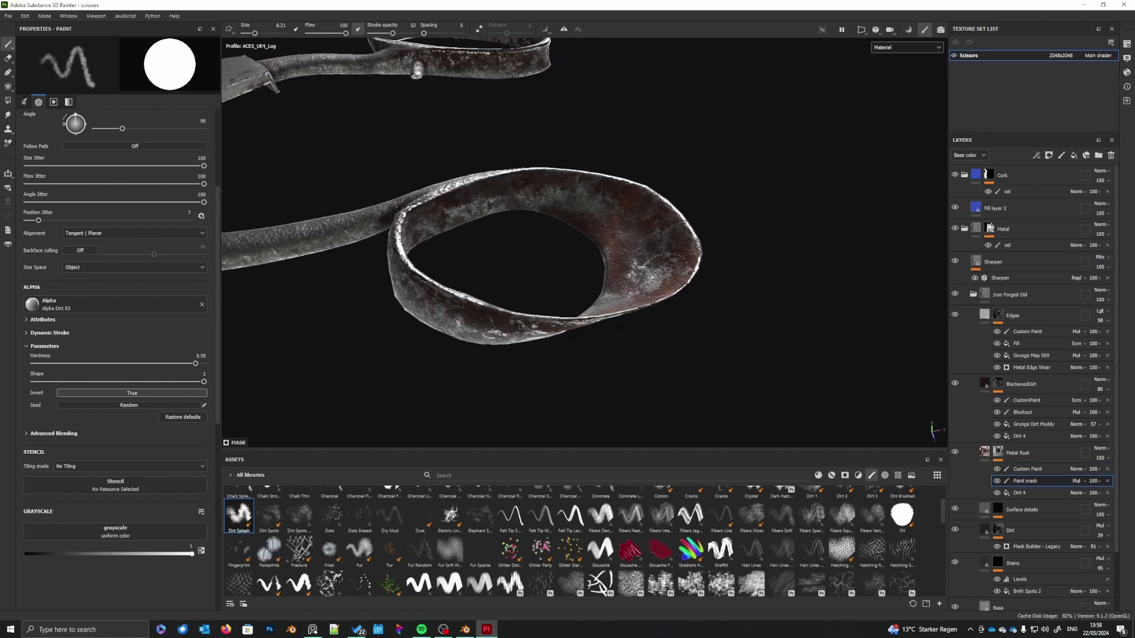
mouse_move(641, 337)
alt+mouse_down()
mouse_move(603, 278)
mouse_move(694, 308)
mouse_move(573, 350)
mouse_move(686, 428)
mouse_move(560, 340)
mouse_move(675, 341)
alt+mouse_up()
alt+middle_drag(676, 342, 682, 338)
alt+right_drag(682, 339, 641, 342)
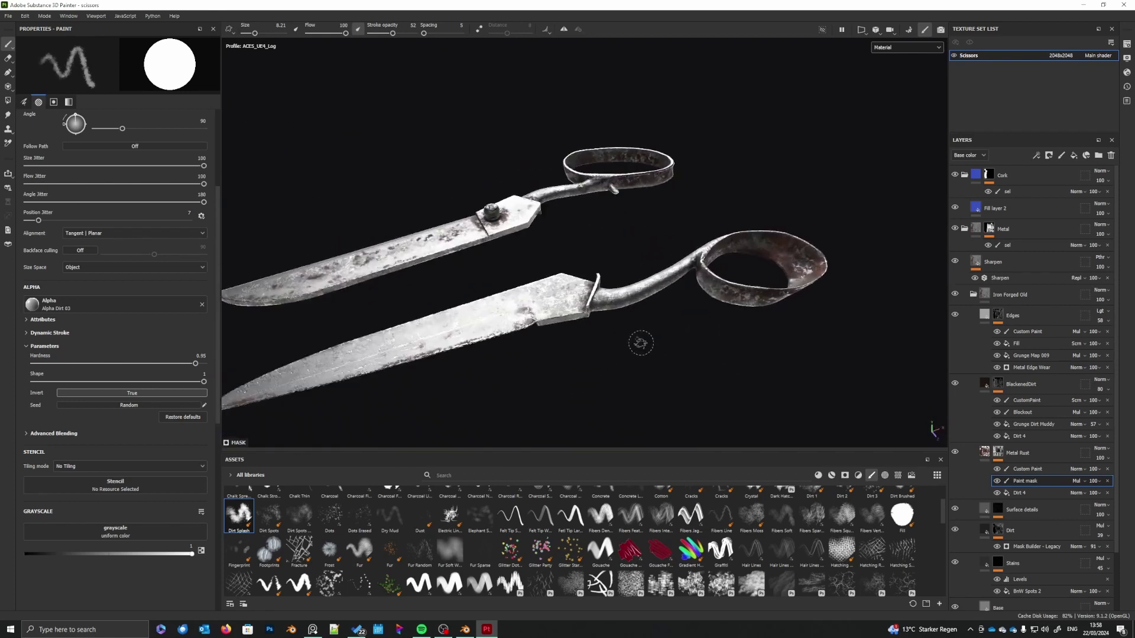
alt+drag(640, 343, 682, 398)
alt+right_drag(682, 398, 678, 370)
alt+middle_drag(582, 377, 821, 264)
drag(695, 247, 698, 324)
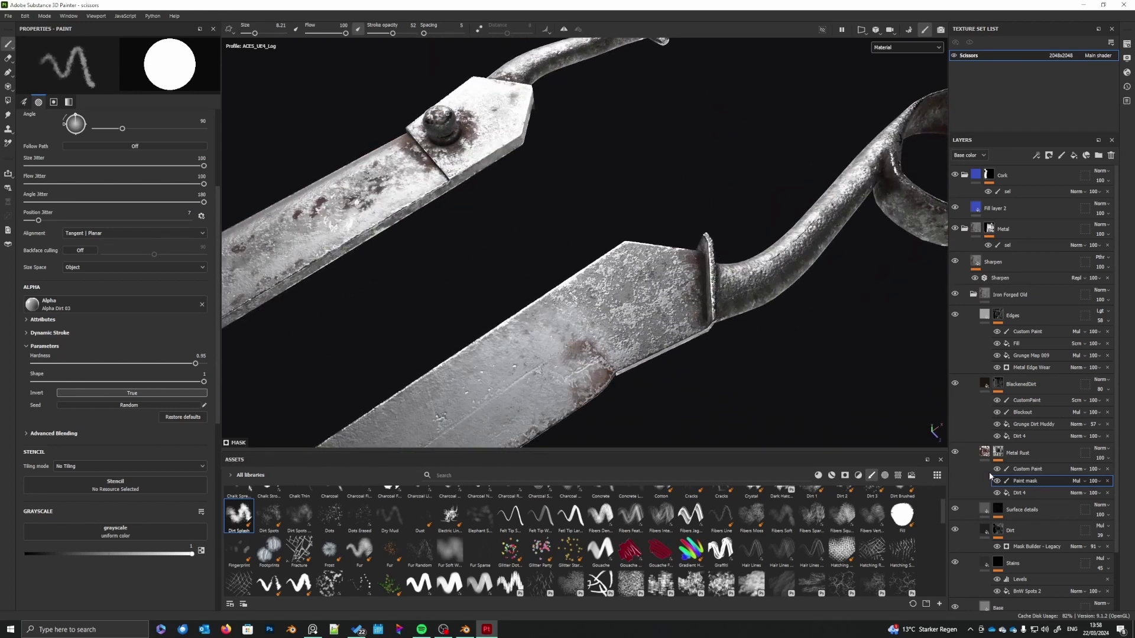
- Inspect the Metal Rust mask in isolation and the layer's material settings, and reselect its mask
alt+click(998, 453)
alt+right_drag(752, 298, 775, 356)
alt+drag(662, 365, 707, 260)
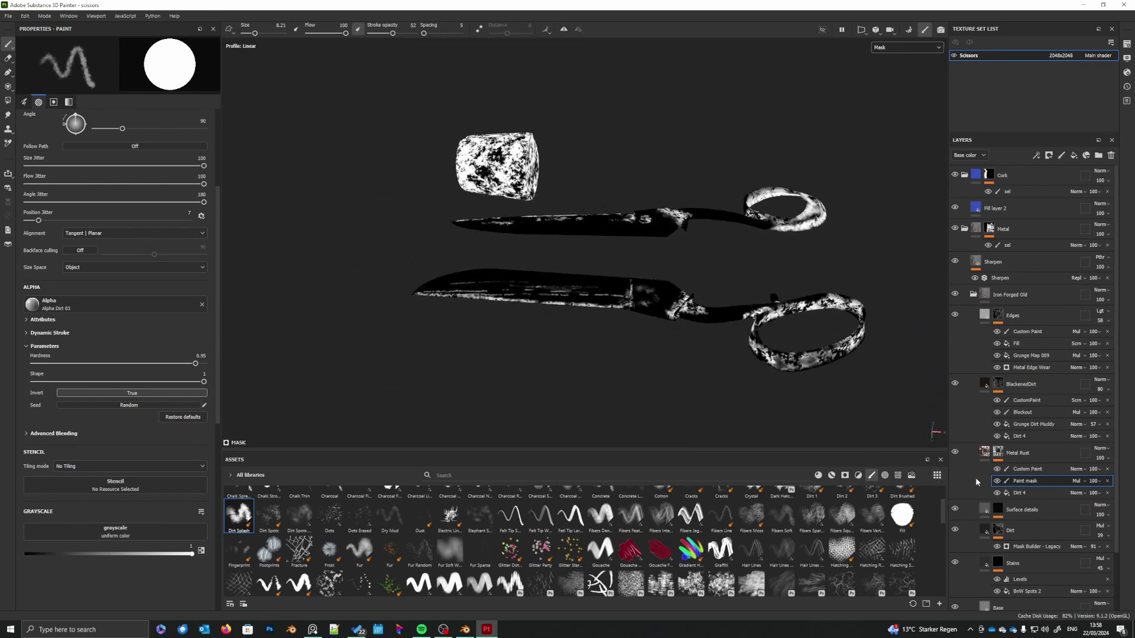
click(984, 453)
scroll(623, 352, up, 5)
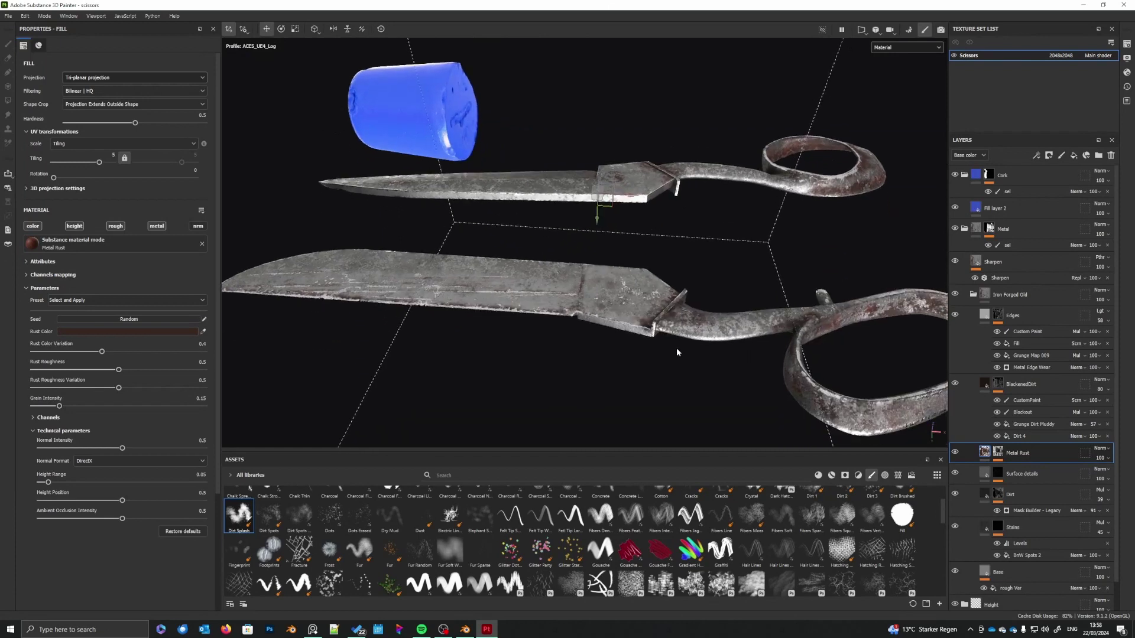
mouse_move(677, 349)
alt+mouse_down()
mouse_move(746, 346)
mouse_move(633, 345)
alt+mouse_up()
click(998, 453)
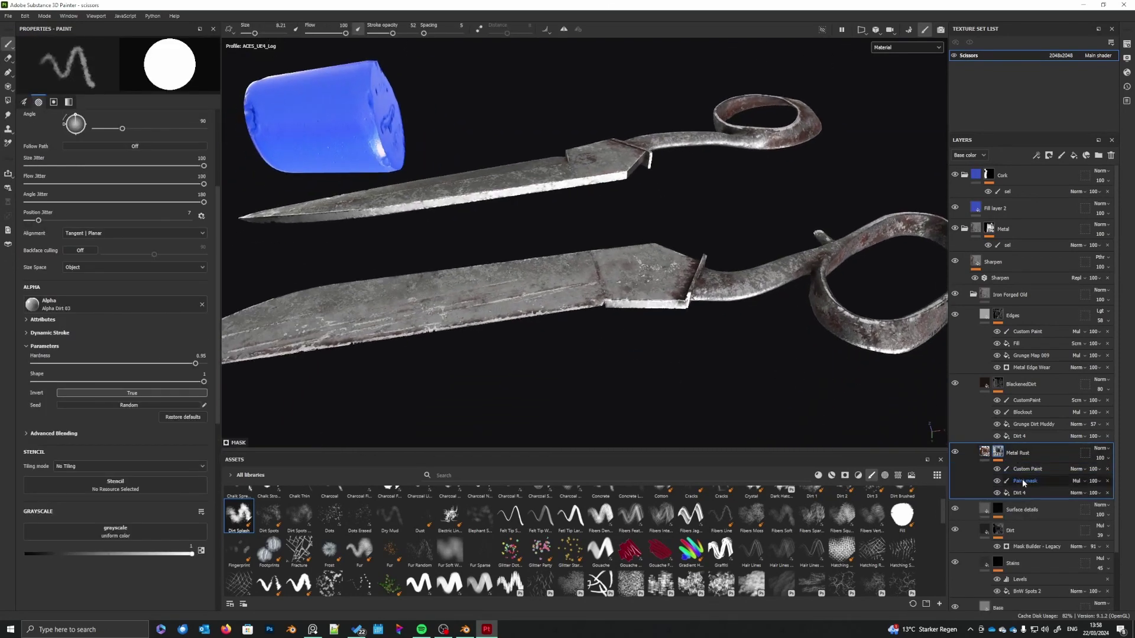
- Lower the opacity of the Paint mask effect on the Metal Rust mask to 80
click(1028, 470)
right_click(1028, 474)
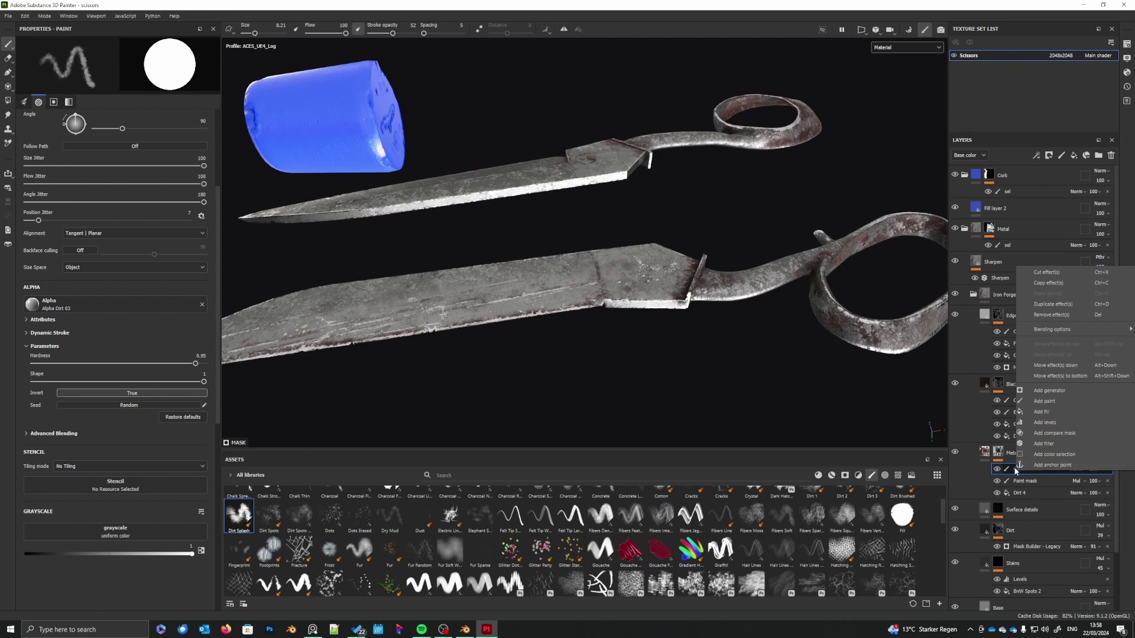
click(1101, 482)
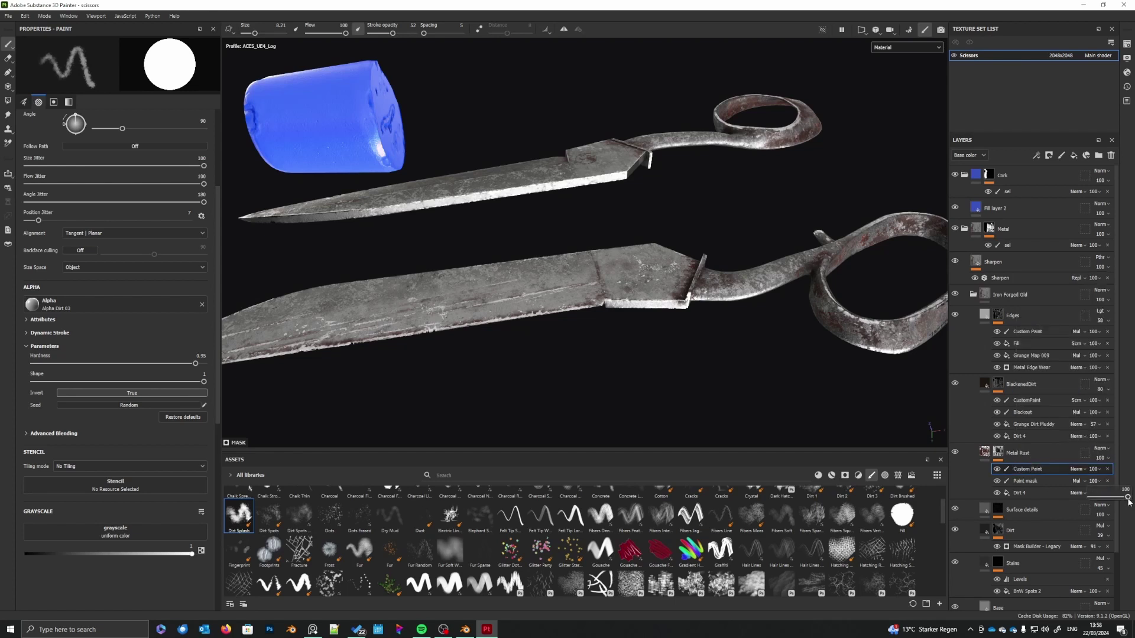
drag(1127, 502, 1123, 501)
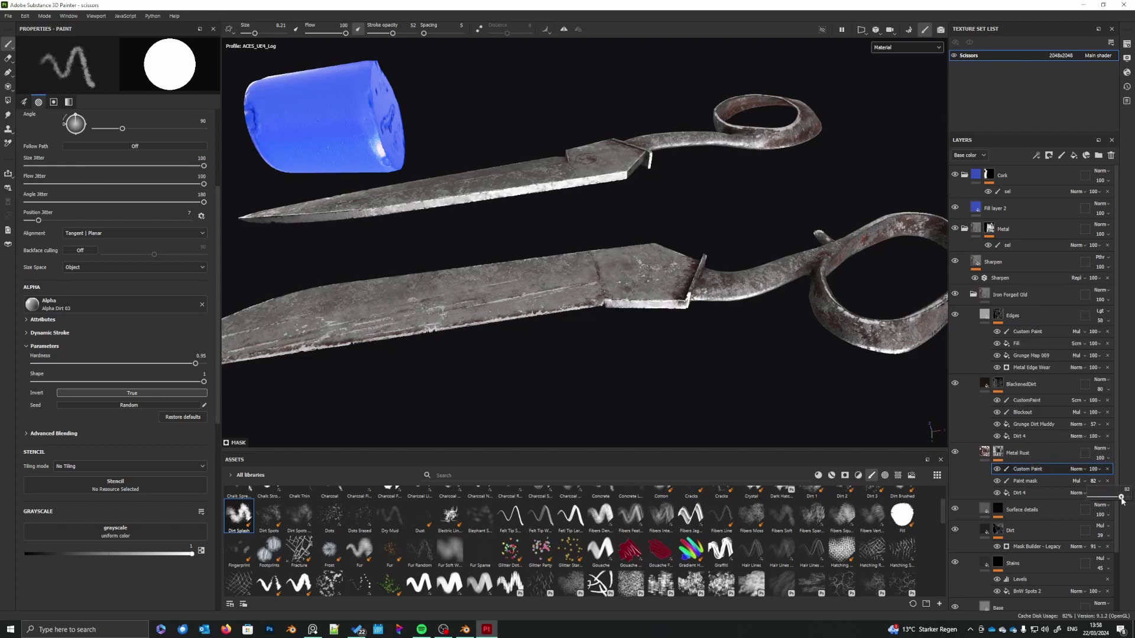
- Try a Levels effect on the Metal Rust mask with an input range of about 0.10 to 0.48, and set the Paint mask opacity to 86
right_click(1041, 470)
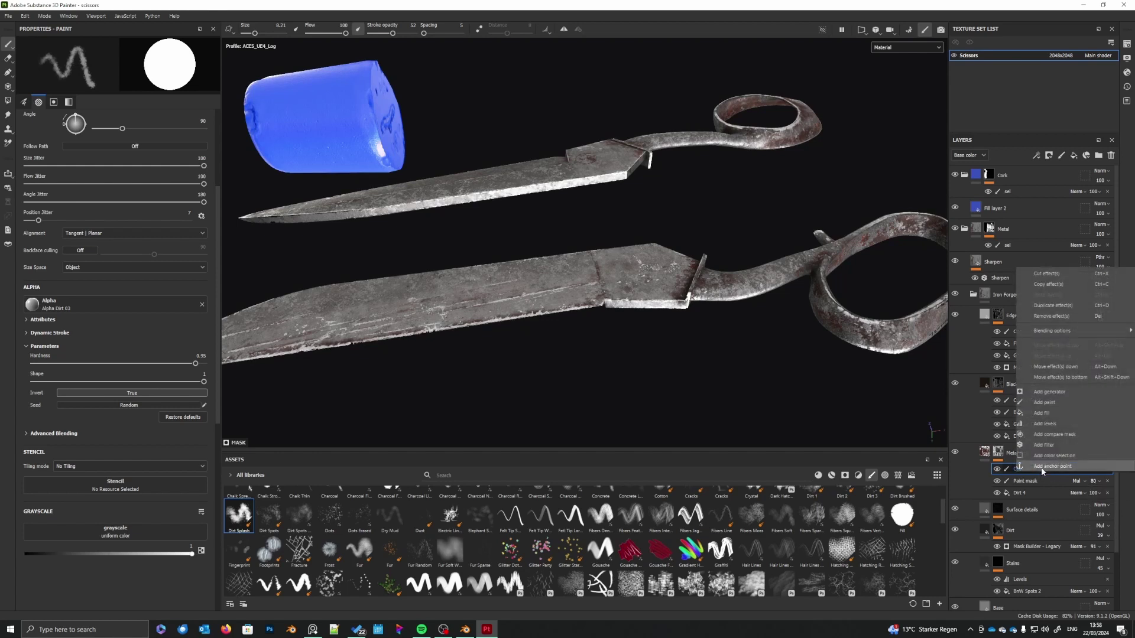
click(1045, 424)
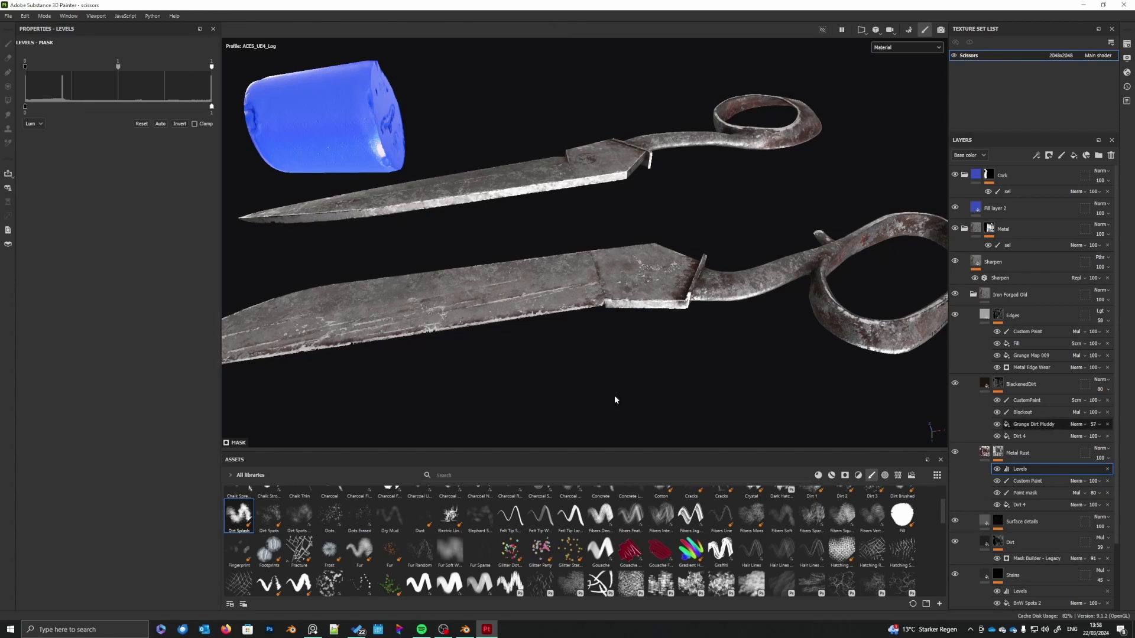
drag(206, 68, 167, 69)
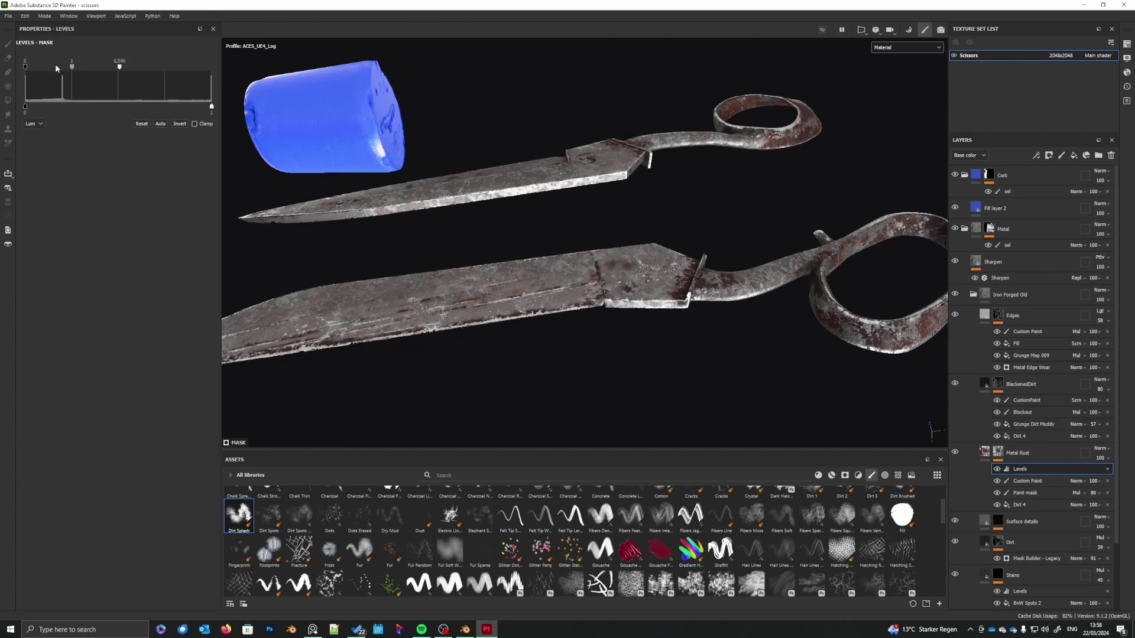
drag(25, 69, 76, 72)
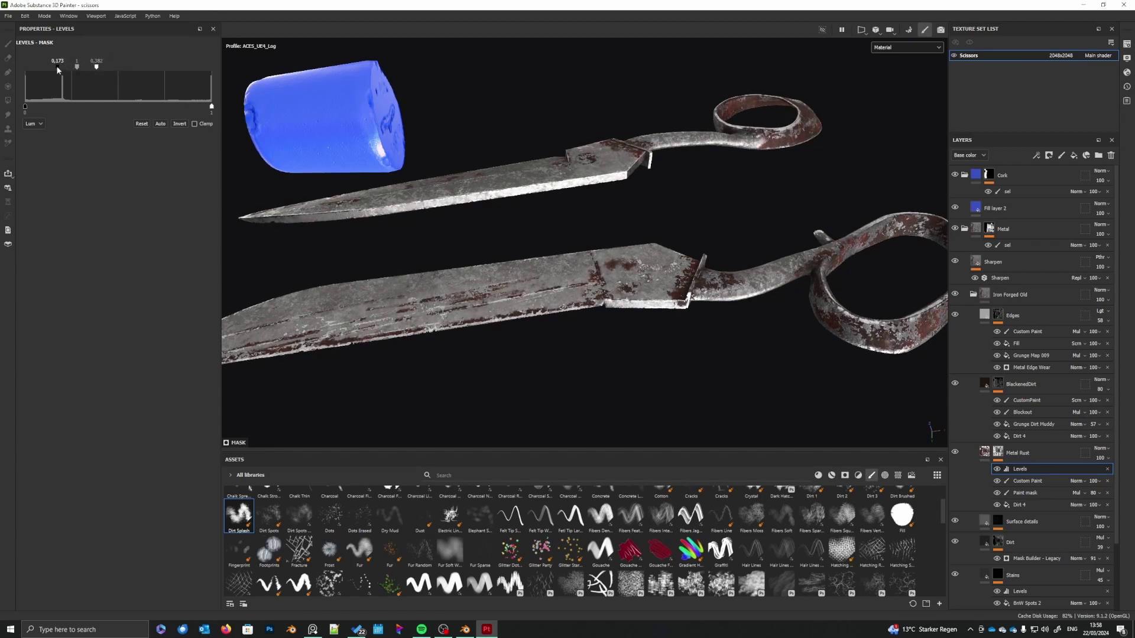
mouse_move(57, 70)
mouse_down()
mouse_move(34, 66)
mouse_move(190, 69)
mouse_move(108, 70)
mouse_move(169, 78)
mouse_move(118, 79)
mouse_up()
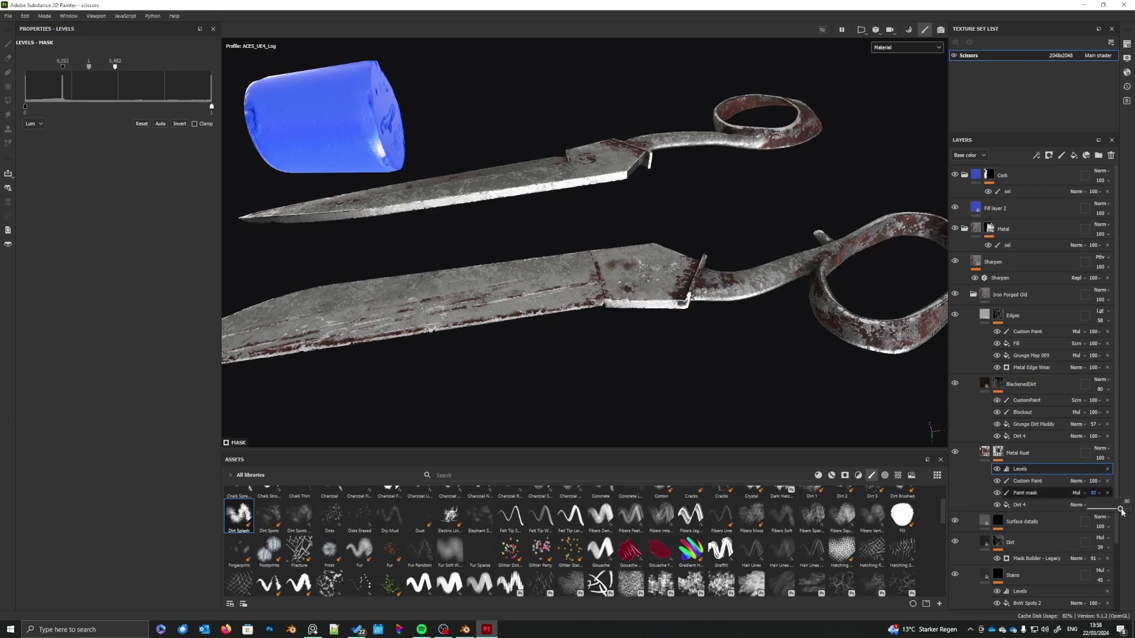
drag(1121, 512, 1124, 512)
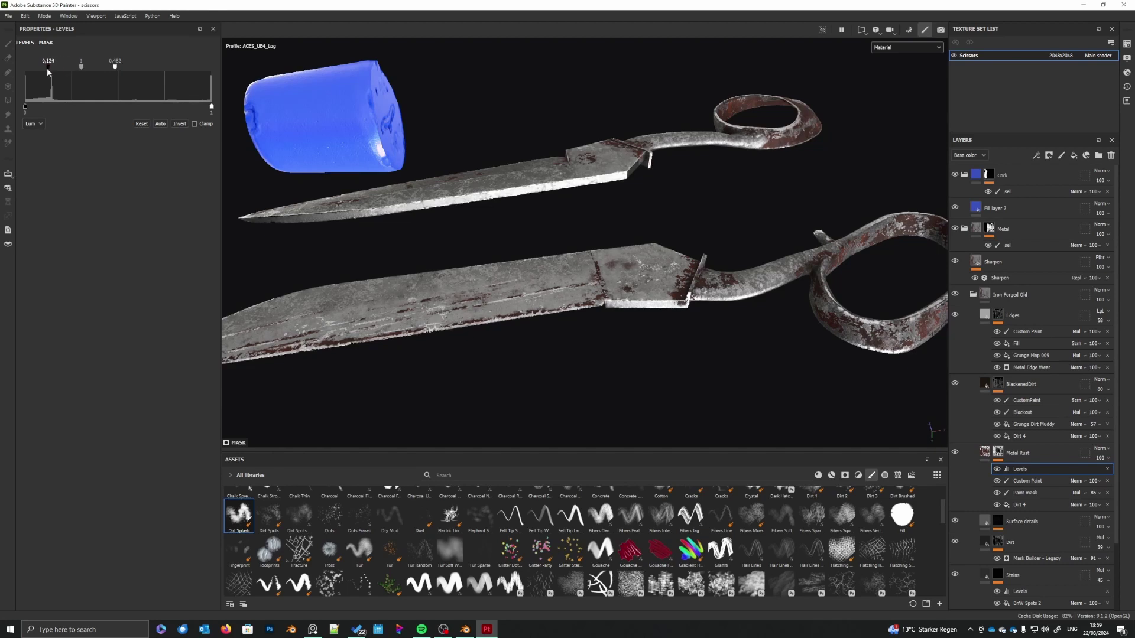
drag(65, 69, 41, 71)
- Compare the rust on both blades with the Levels effect shown and hidden
alt+drag(626, 313, 680, 313)
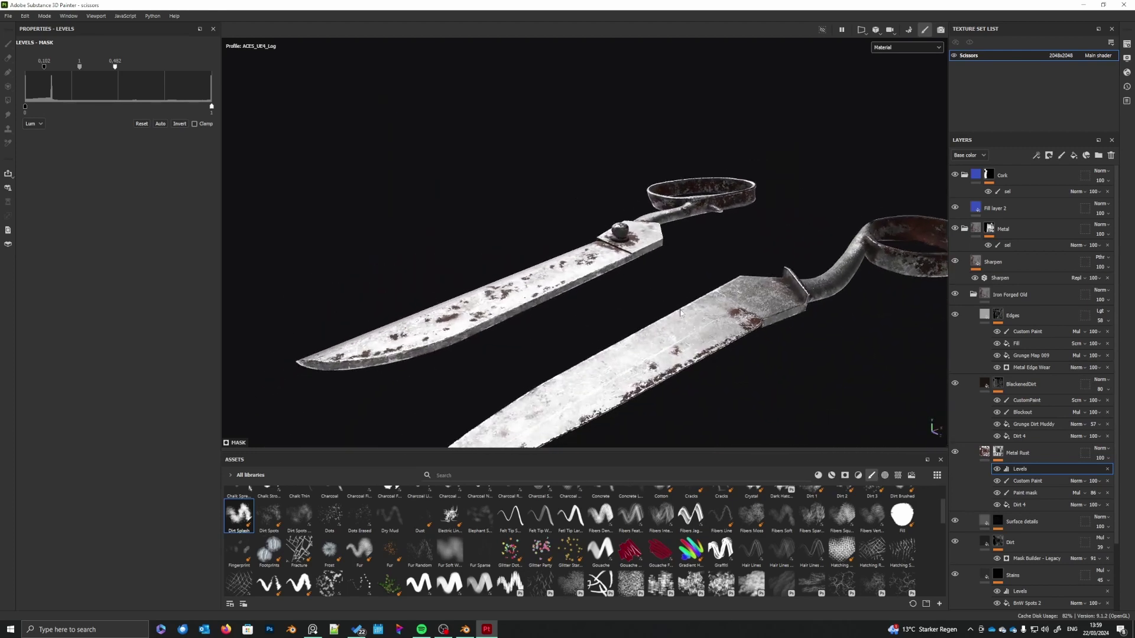
click(998, 470)
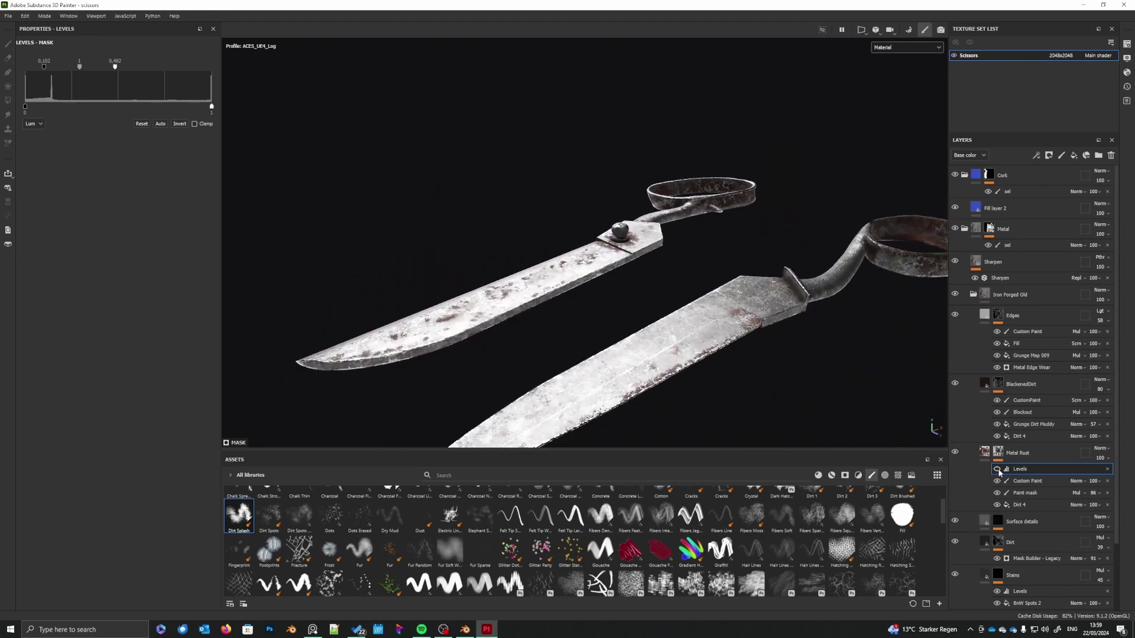
click(998, 470)
alt+drag(763, 331, 798, 352)
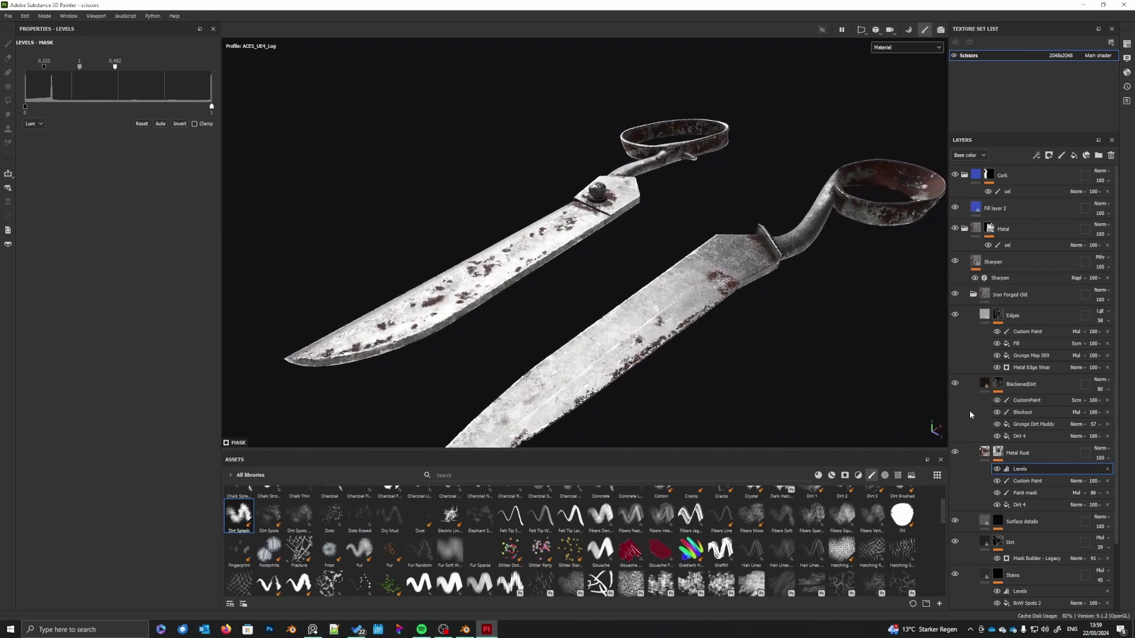
click(996, 469)
click(998, 471)
- Delete the Levels effect from the Metal Rust mask and return the Paint mask opacity to 100
click(1109, 469)
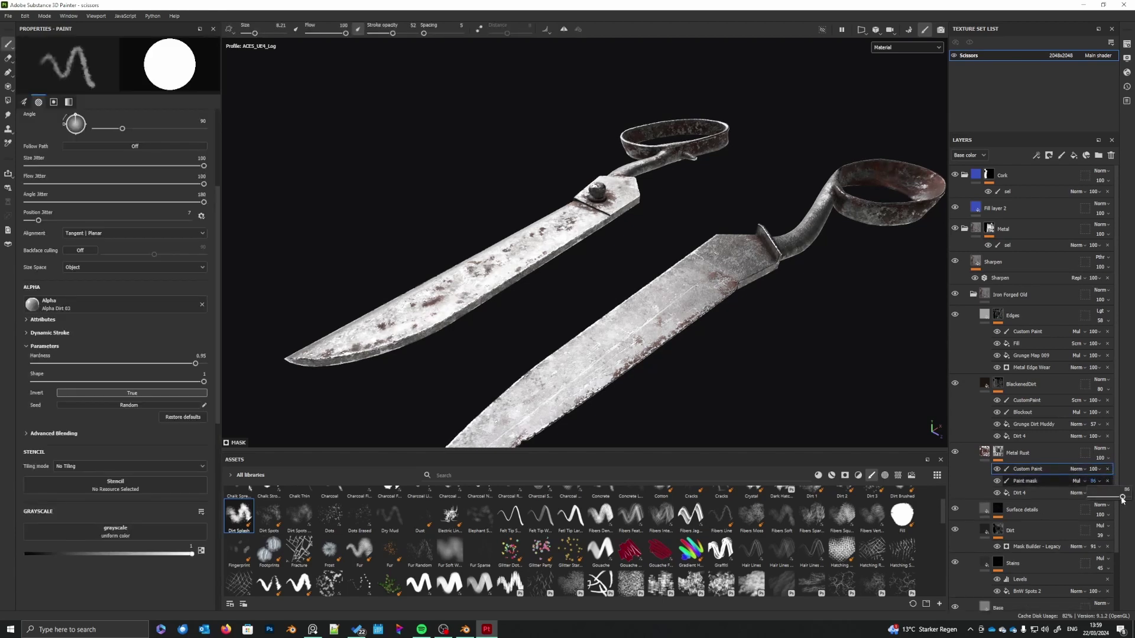
drag(1122, 500, 1129, 499)
- Paint rust with a brush size of about 4.06 along the seam between the narrow blade and its pivot plate
scroll(793, 326, down, 2)
mouse_move(752, 302)
alt+mouse_down()
mouse_move(728, 412)
mouse_move(730, 345)
mouse_move(711, 345)
alt+mouse_up()
scroll(680, 372, up, 3)
right_click(698, 352)
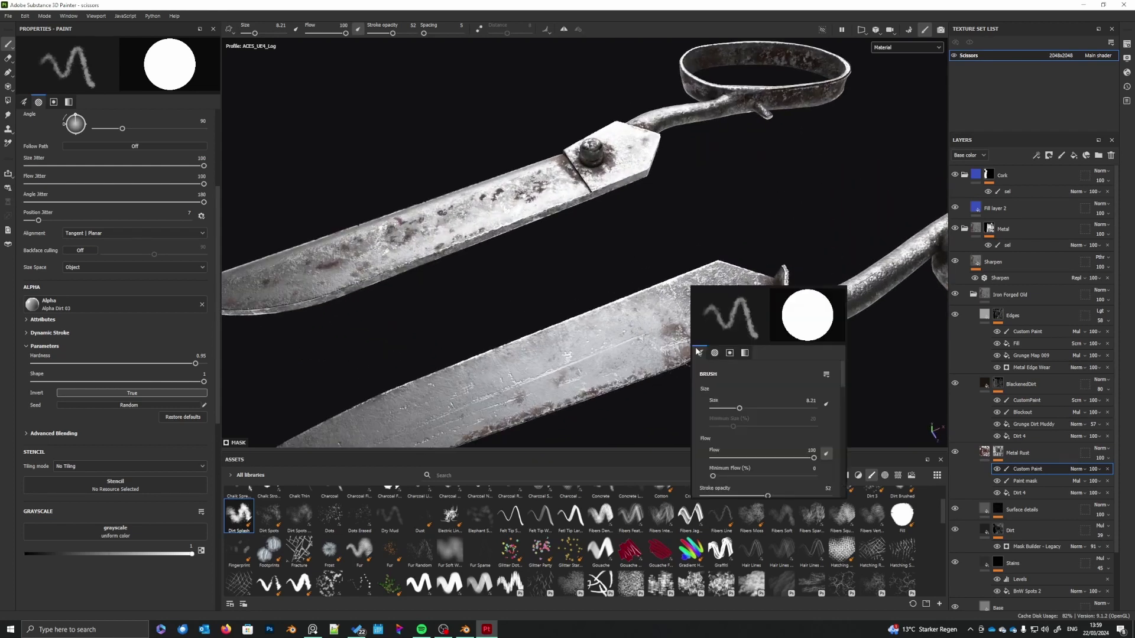
drag(731, 409, 725, 409)
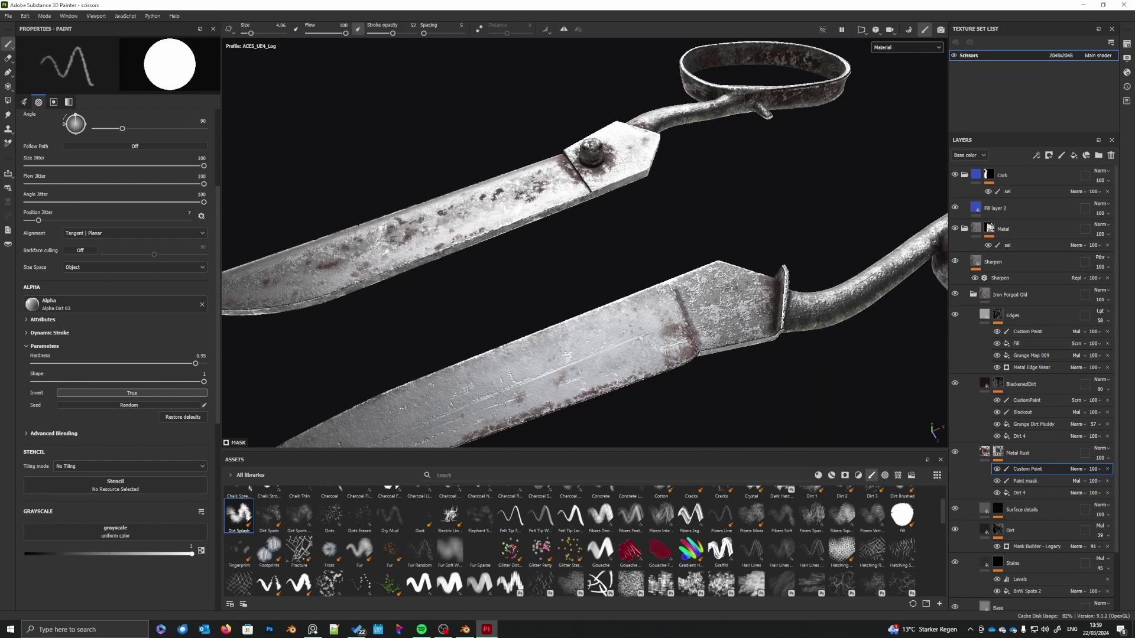
click(1025, 481)
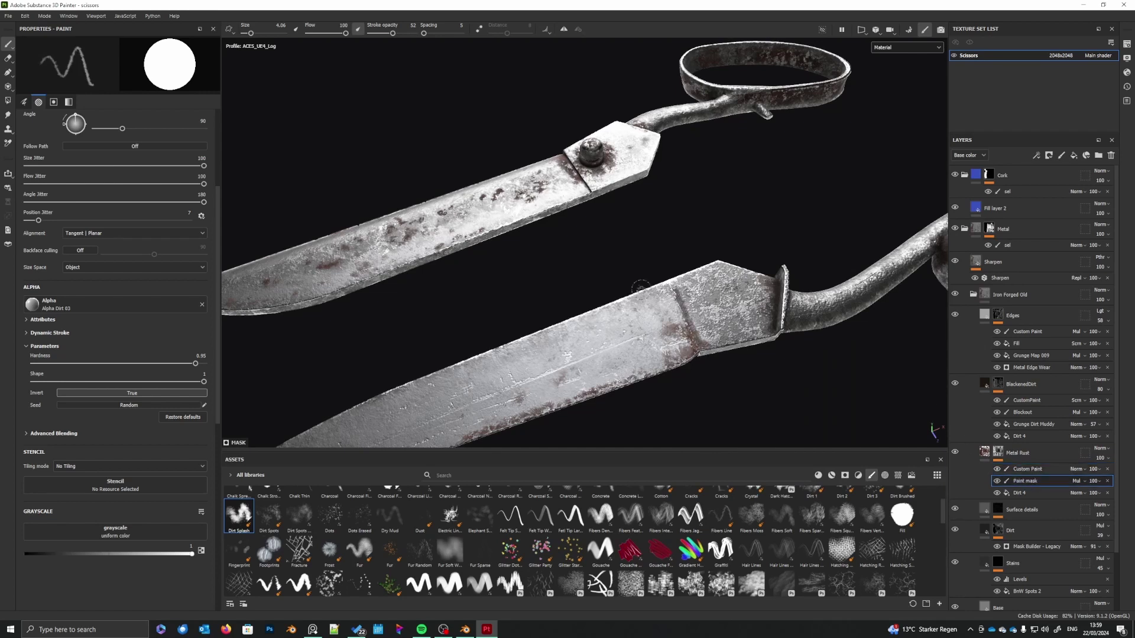
key(x)
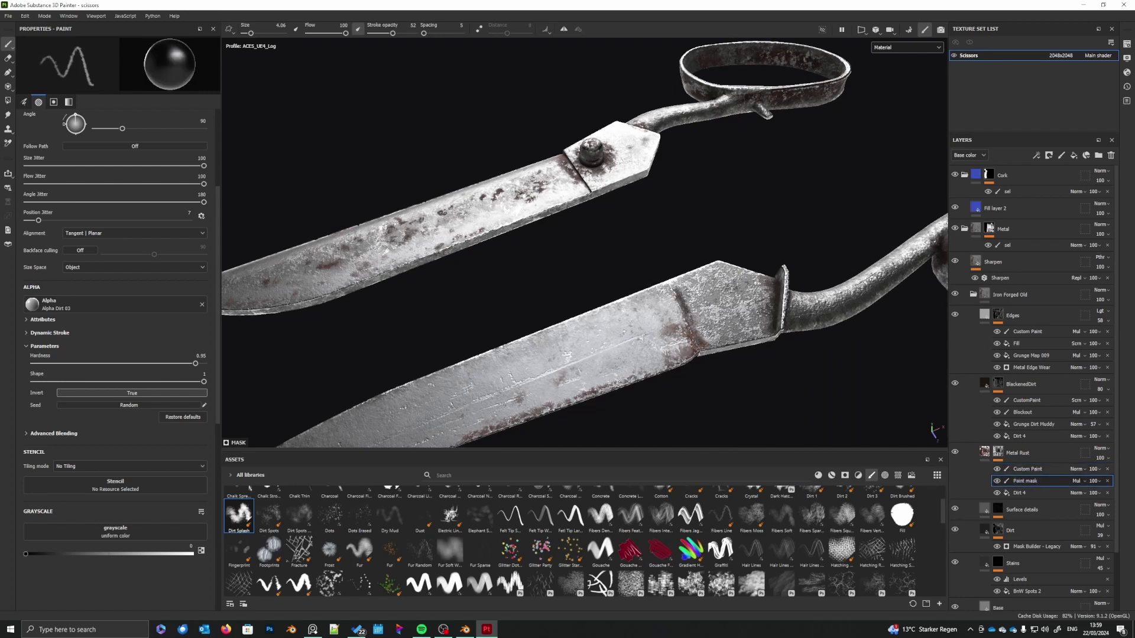
click(1025, 470)
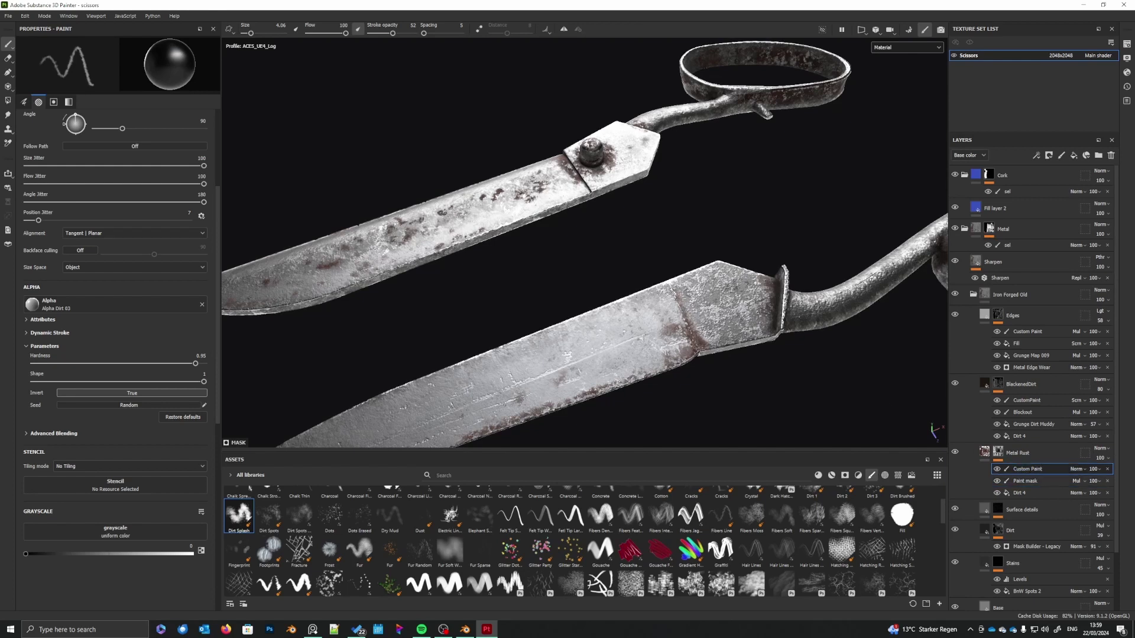
- On the Paint mask effect, thin out the rust spots along the wide blade in black with brush size 12.26
scroll(717, 361, down, 4)
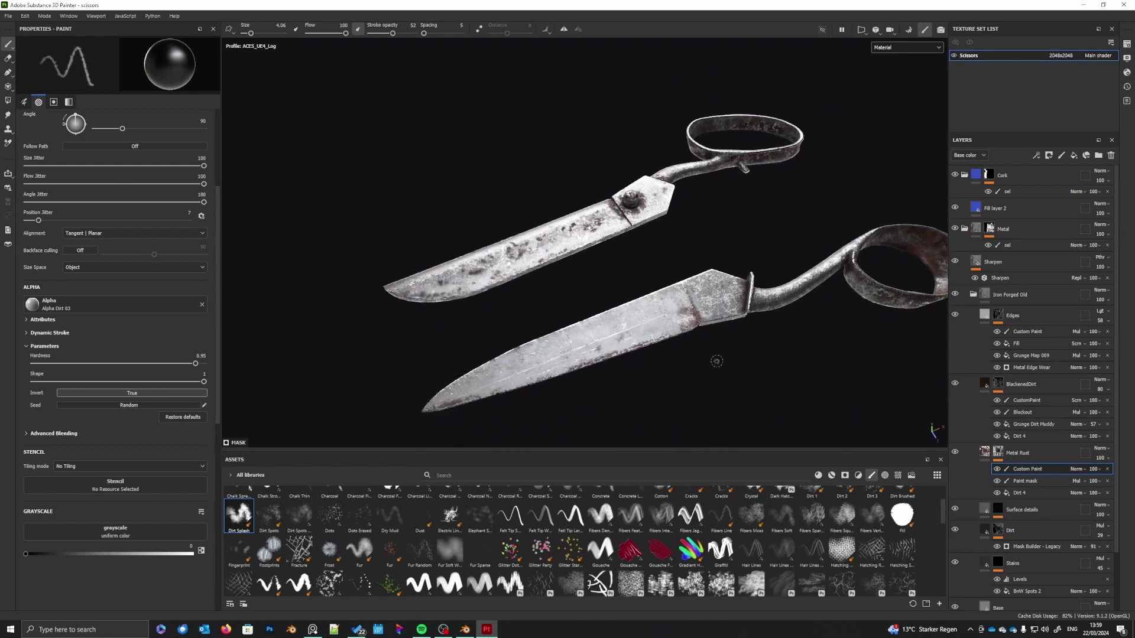
mouse_move(717, 360)
alt+mouse_down()
mouse_move(708, 388)
mouse_move(717, 375)
alt+mouse_up()
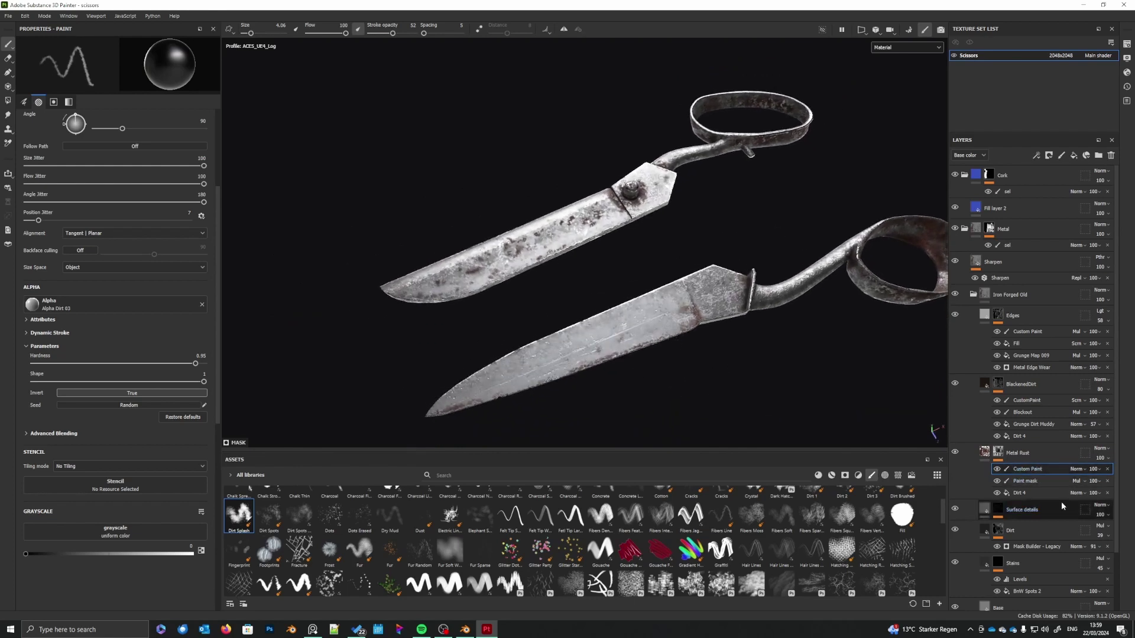
click(1020, 481)
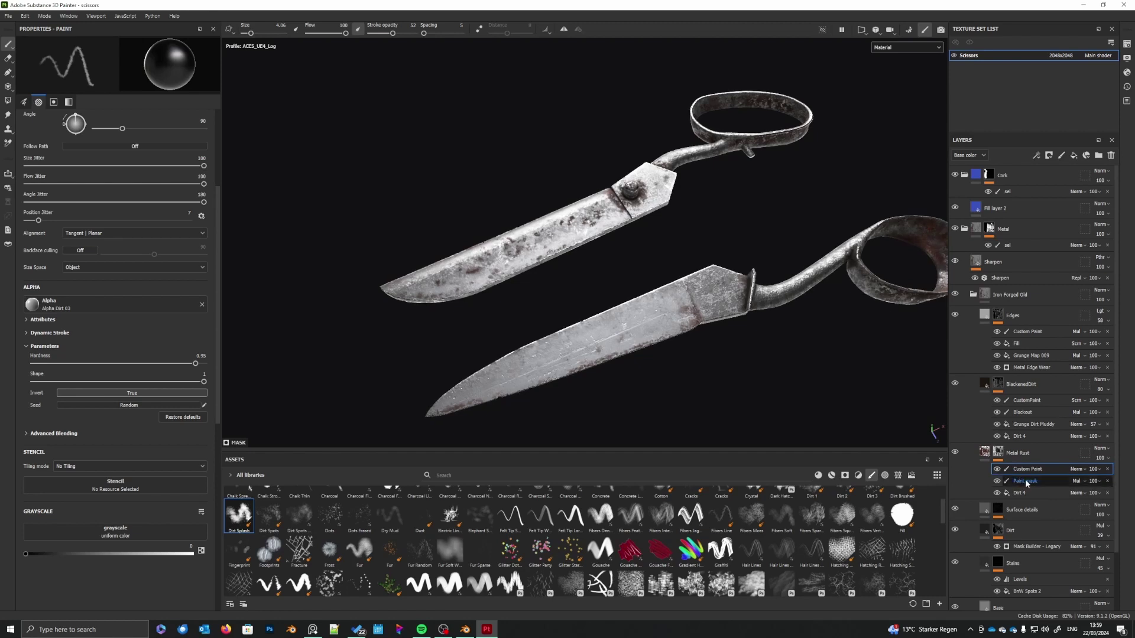
middle_drag(521, 298, 550, 331)
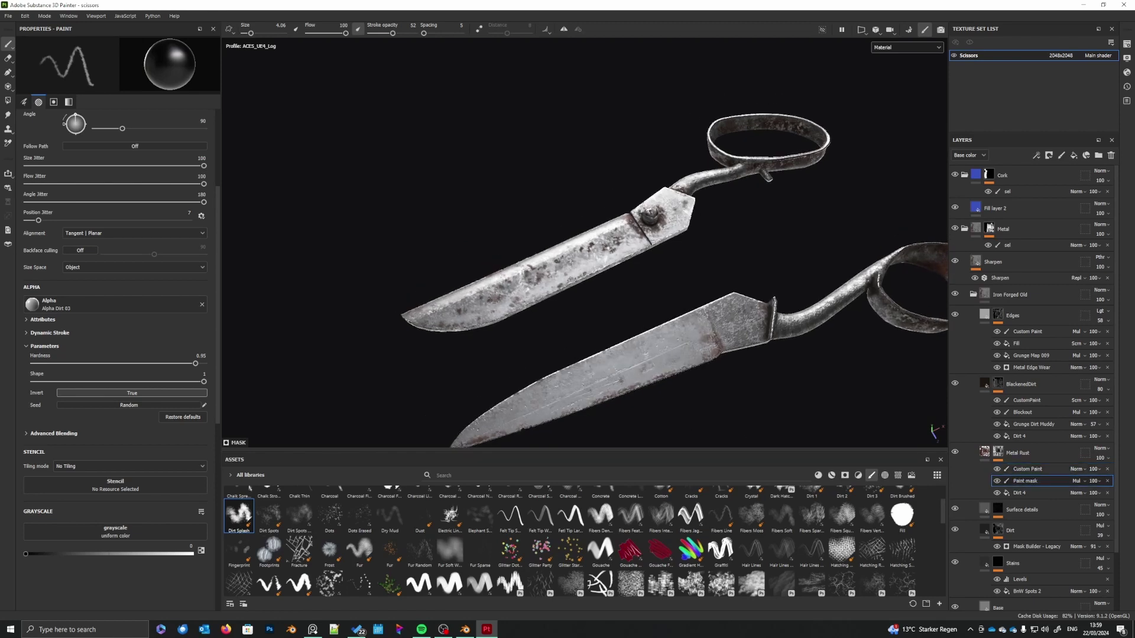
right_click(502, 298)
drag(538, 353, 542, 354)
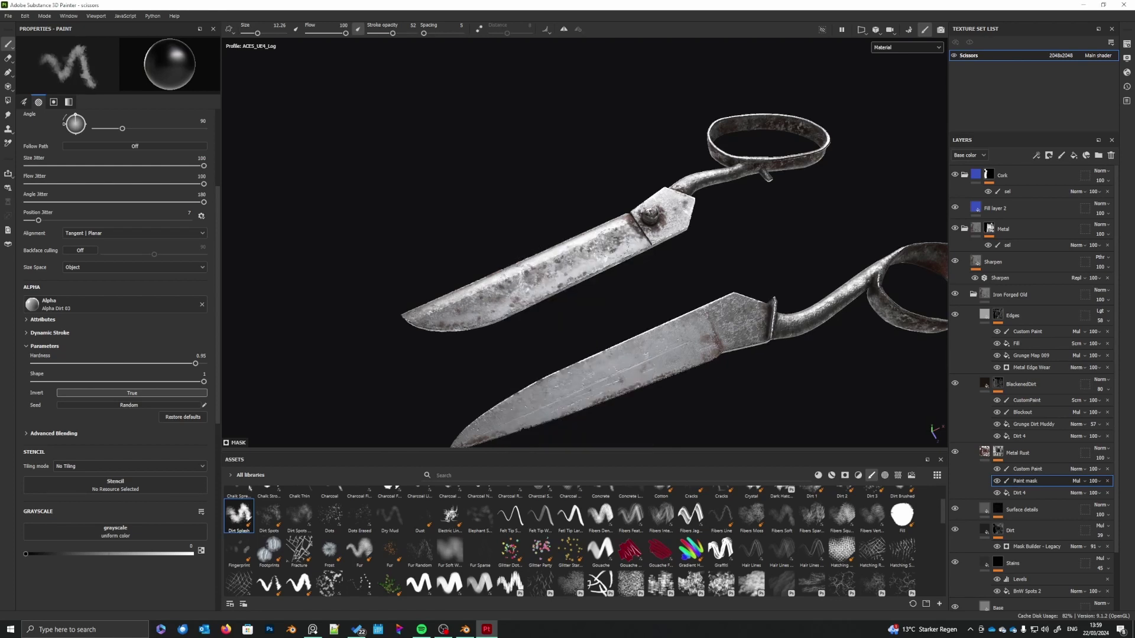
alt+middle_drag(596, 261, 591, 295)
alt+drag(592, 295, 558, 314)
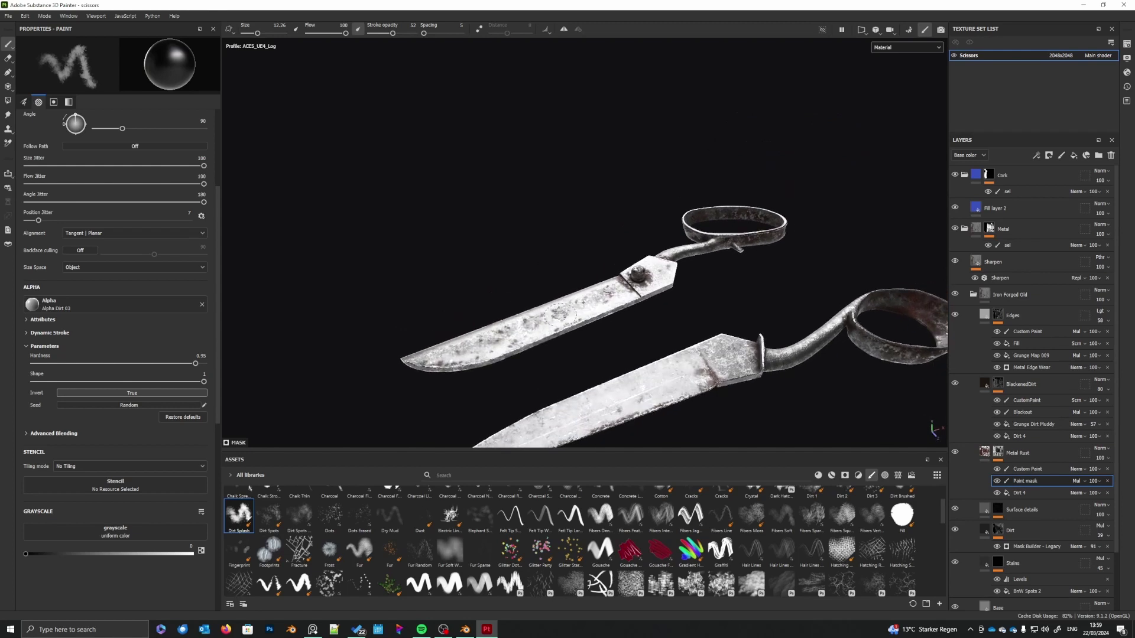
- Paint rust in white on the small peg of the wide blade's handle, using the Paint mask effect
alt+middle_drag(596, 362, 592, 314)
alt+drag(591, 314, 640, 247)
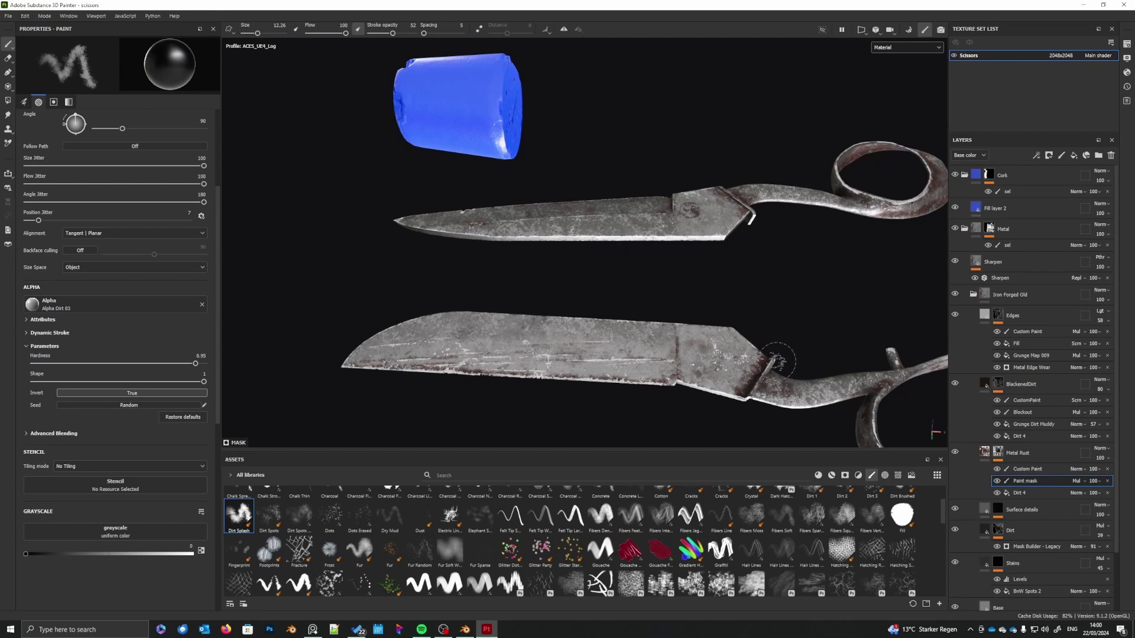
scroll(777, 361, up, 5)
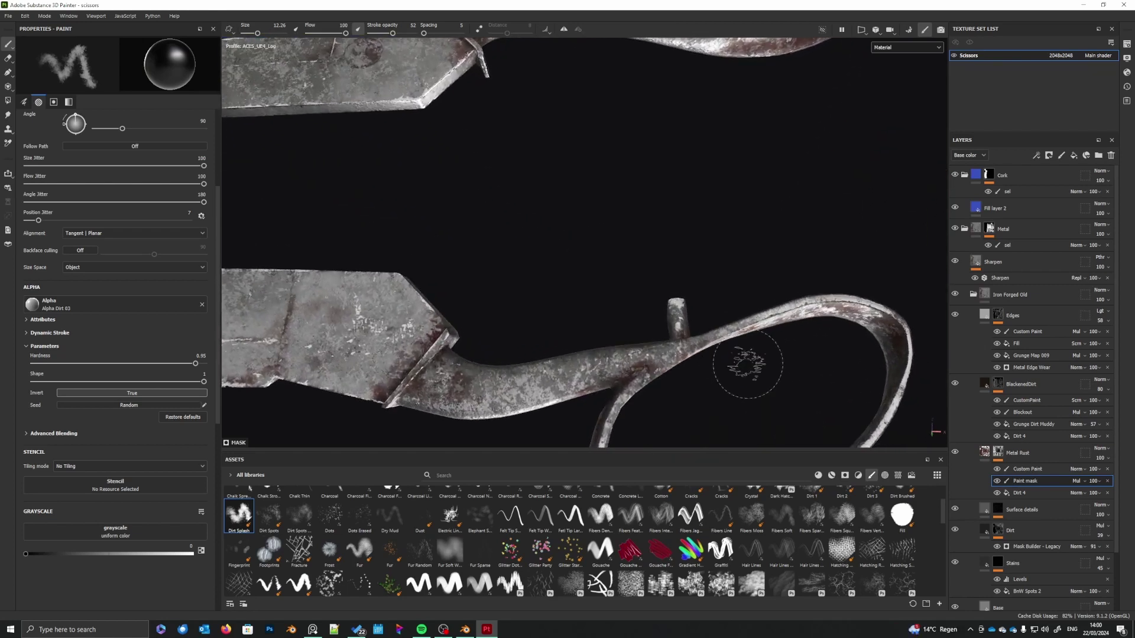
scroll(747, 364, up, 1)
alt+drag(747, 357, 706, 364)
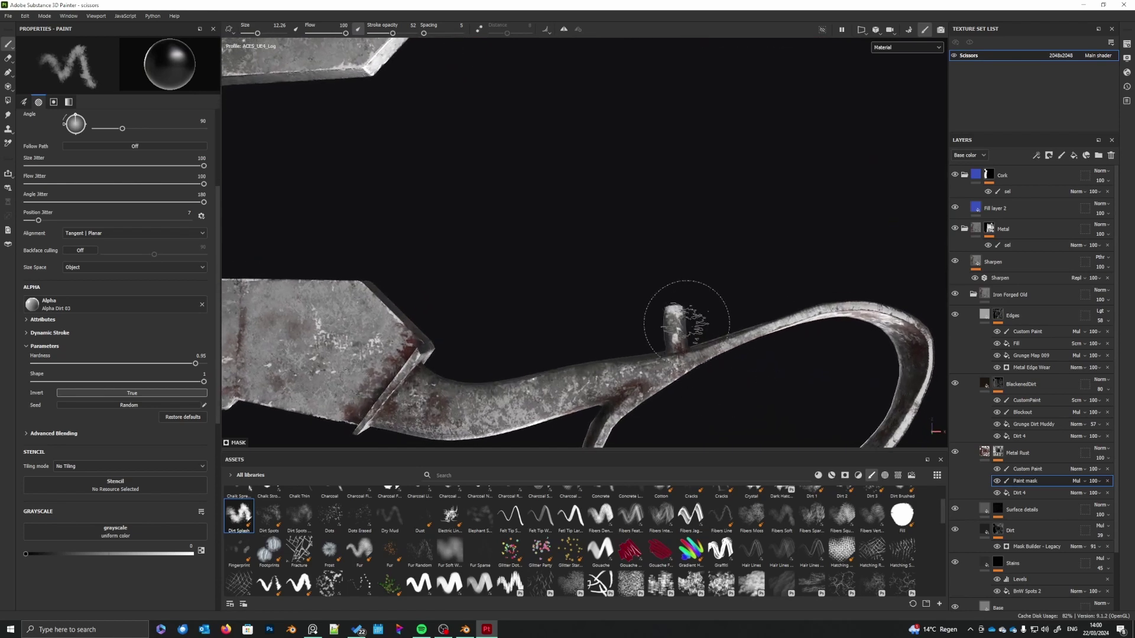
key(x)
drag(669, 313, 683, 334)
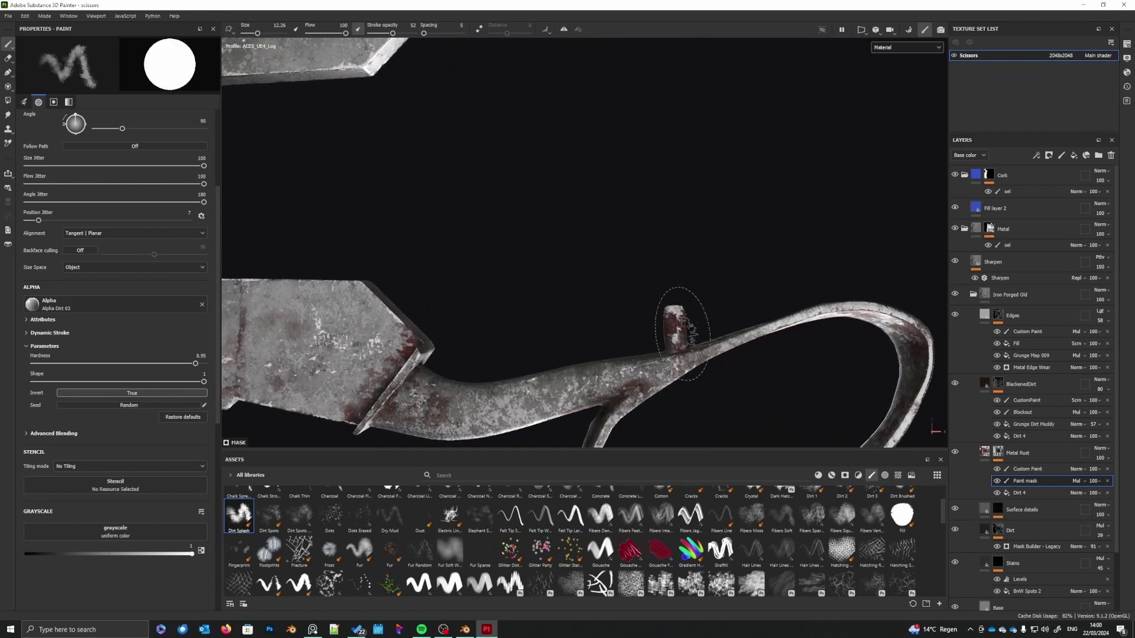
- Examine the rust on the handles, finger rings, collars and narrow blade's pivot plate from several angles
alt+drag(692, 260, 592, 417)
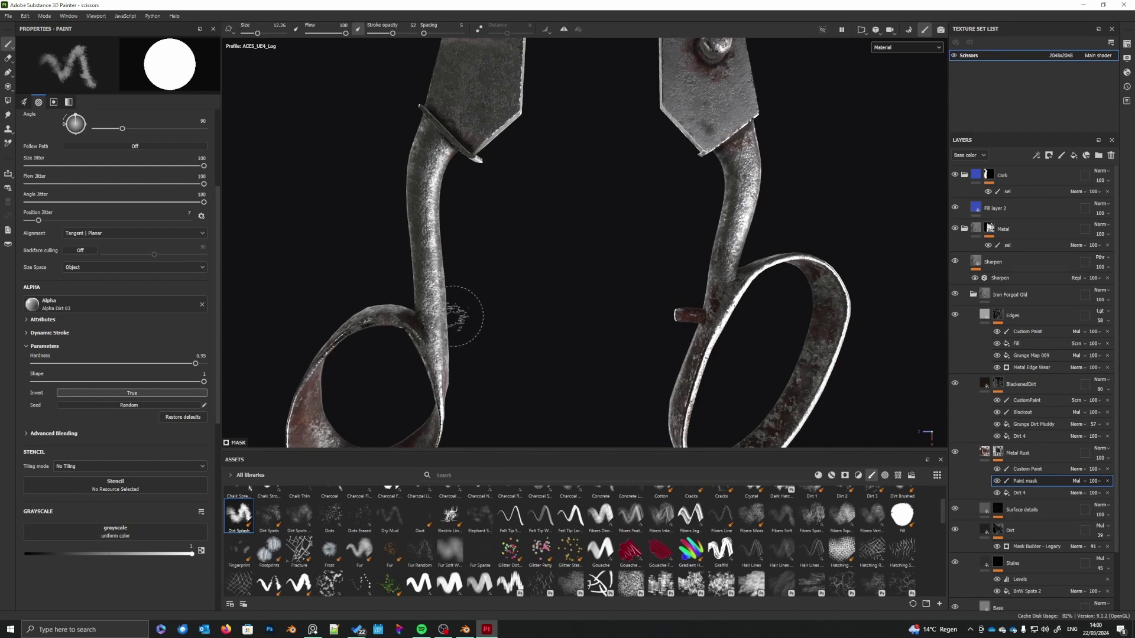
mouse_move(459, 317)
alt+mouse_down()
mouse_move(497, 309)
mouse_move(372, 261)
mouse_move(656, 195)
alt+mouse_up()
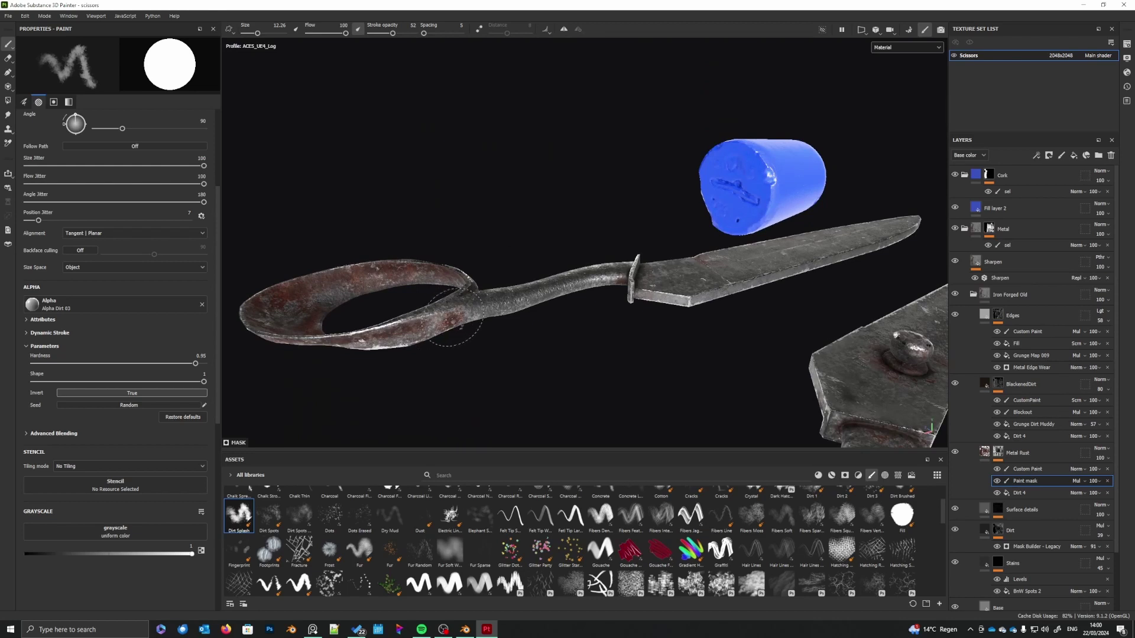
alt+drag(479, 340, 694, 392)
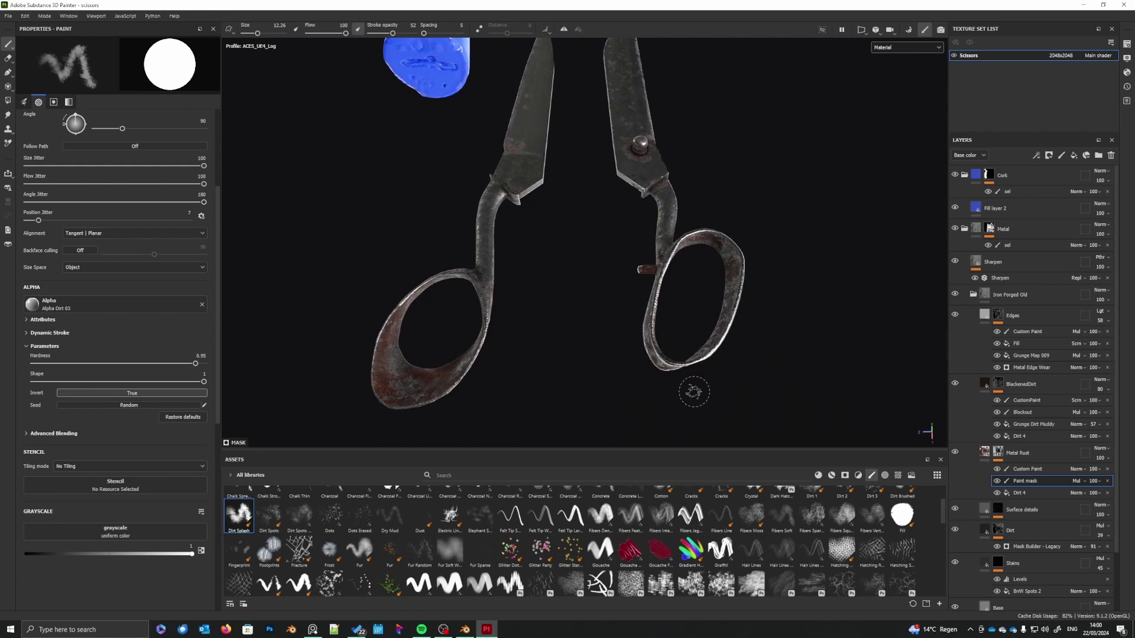
alt+drag(553, 207, 702, 301)
alt+middle_drag(701, 302, 731, 277)
scroll(674, 296, up, 5)
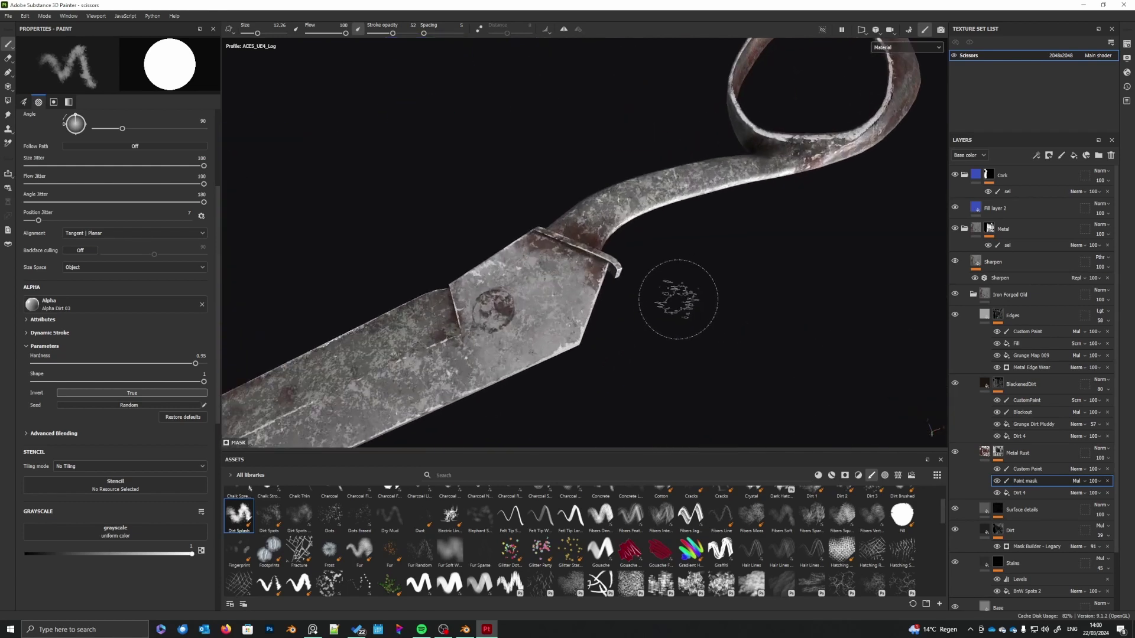
alt+middle_drag(639, 306, 709, 331)
scroll(708, 331, up, 3)
alt+middle_drag(639, 361, 722, 299)
alt+drag(763, 349, 778, 325)
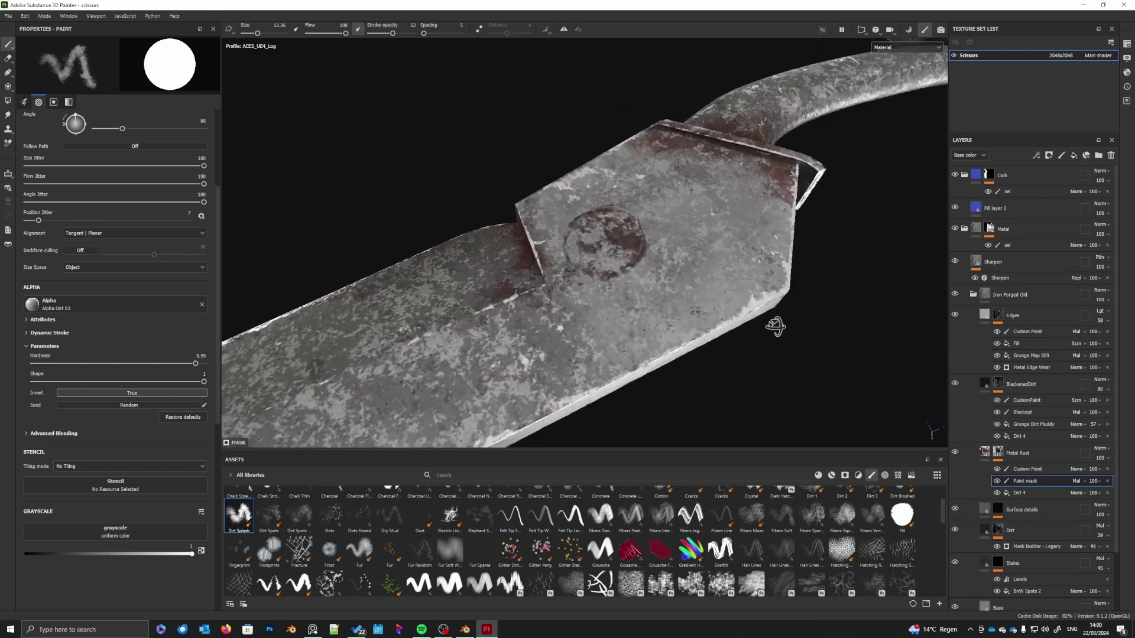
alt+middle_drag(778, 324, 757, 360)
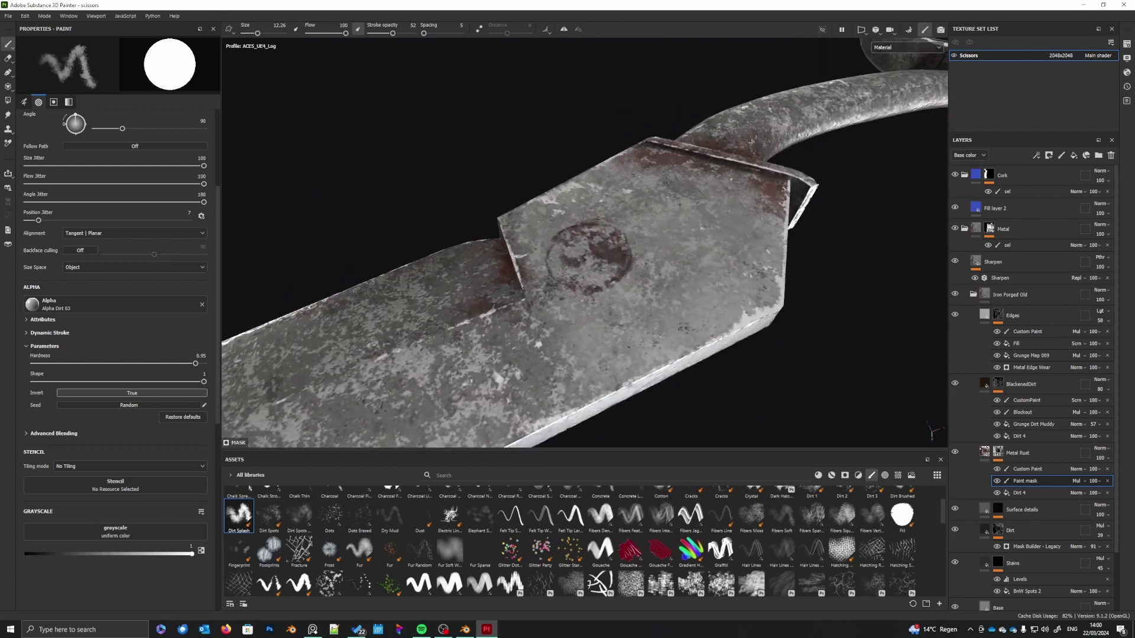
mouse_move(1134, 236)
right_down()
mouse_move(800, 269)
mouse_move(1134, 345)
mouse_move(1134, 284)
right_up()
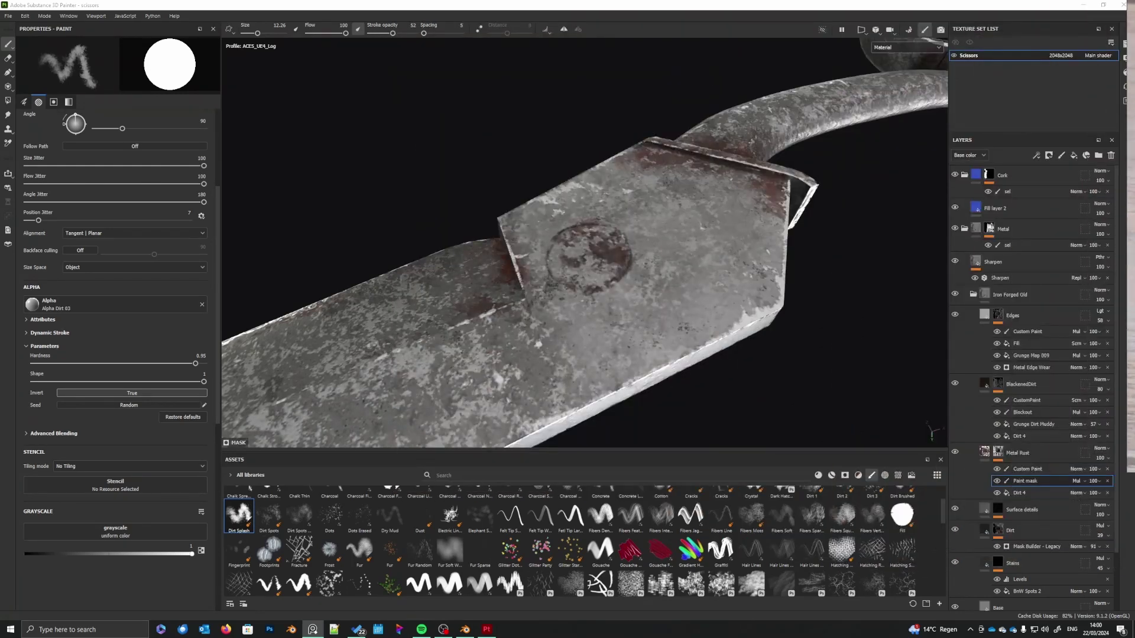
- Open the Height folder in the layer stack and its Metal Scratches subfolder
right_drag(1131, 331, 1134, 331)
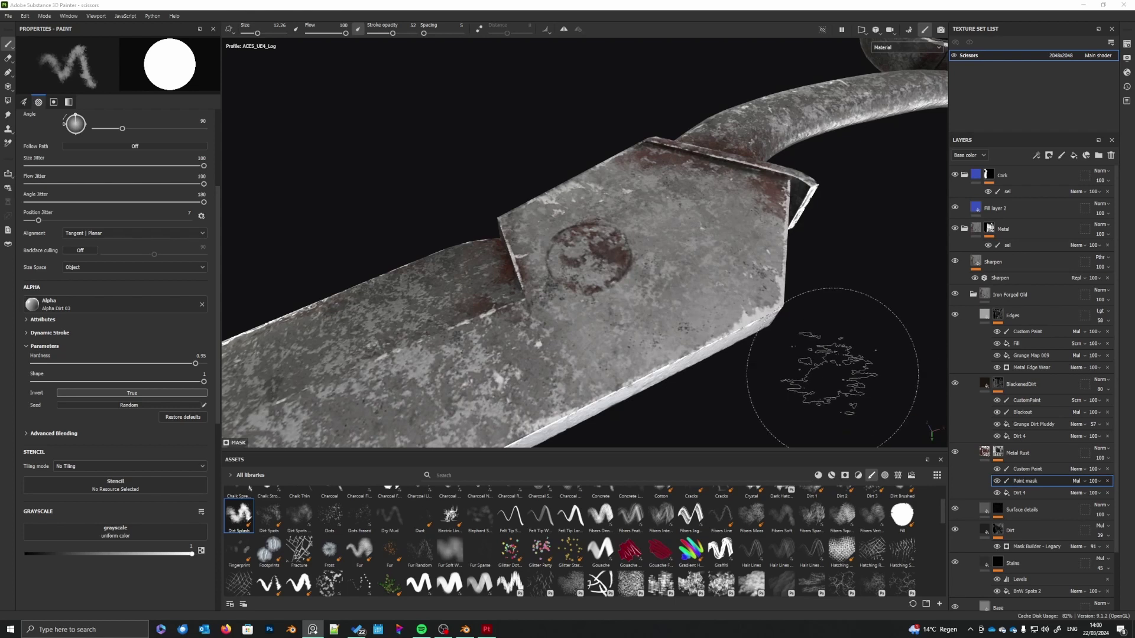
alt+middle_drag(638, 302, 664, 331)
scroll(1032, 521, down, 2)
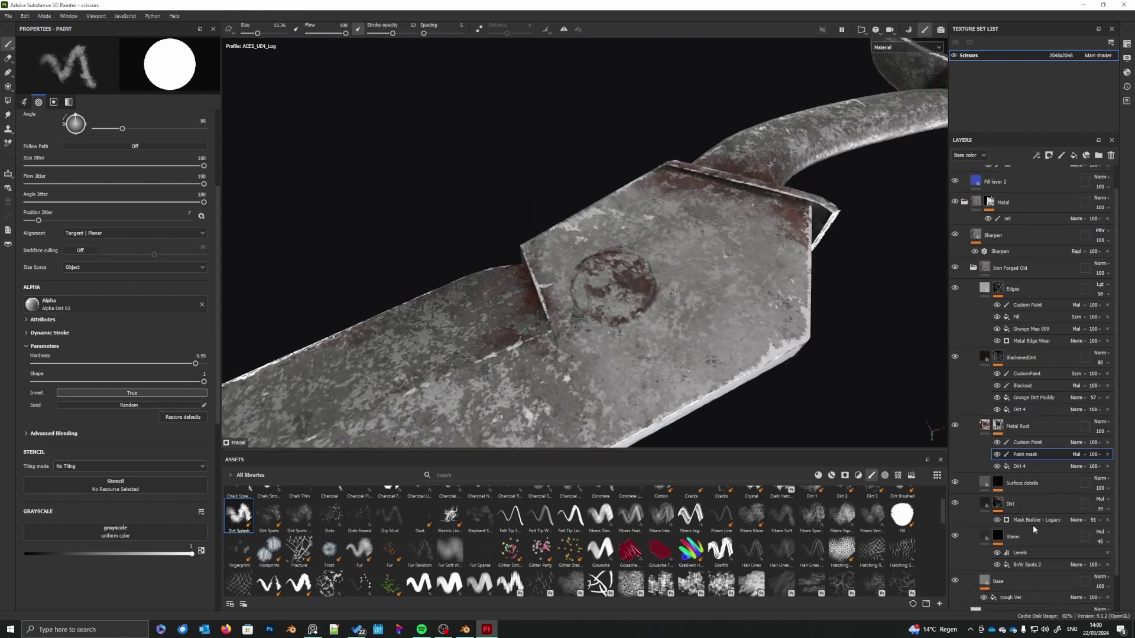
click(970, 577)
click(965, 575)
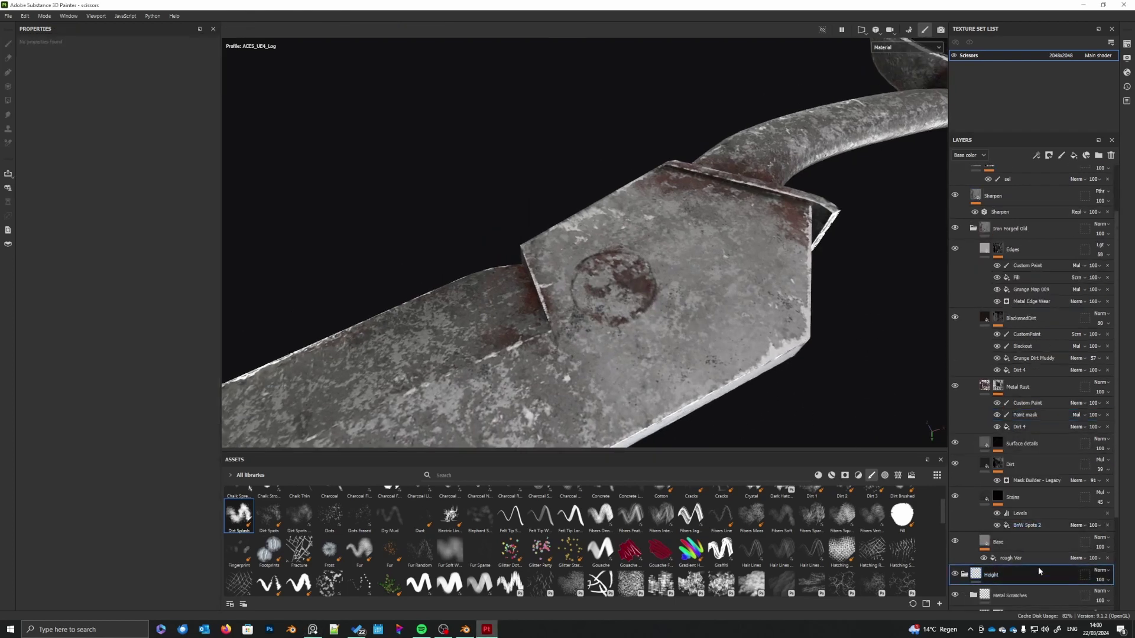
scroll(1038, 566, down, 4)
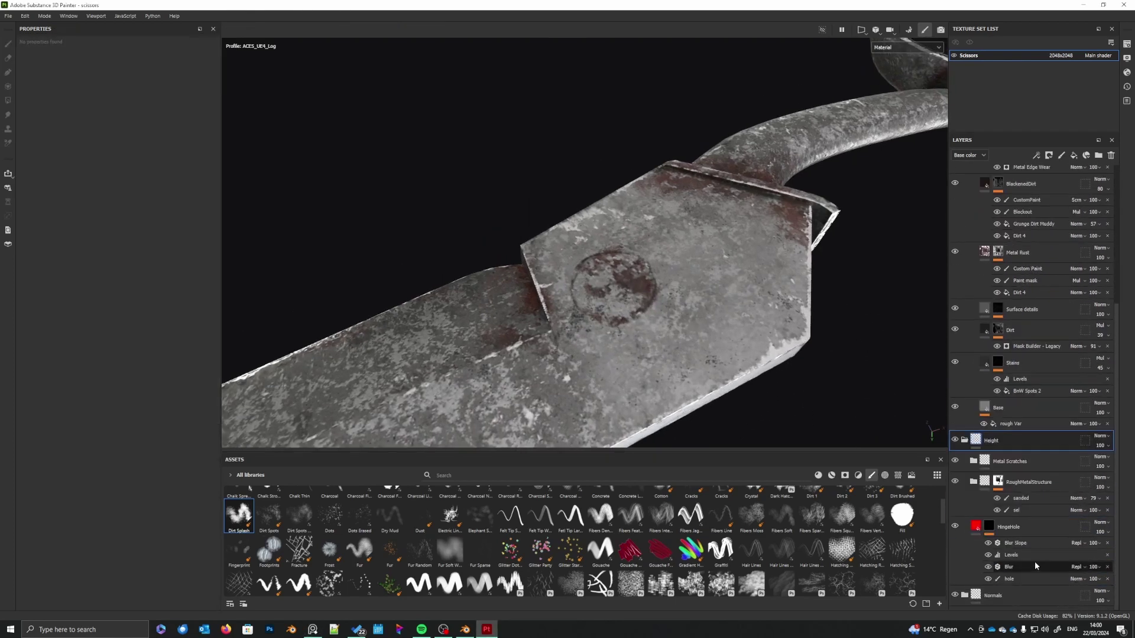
click(1027, 462)
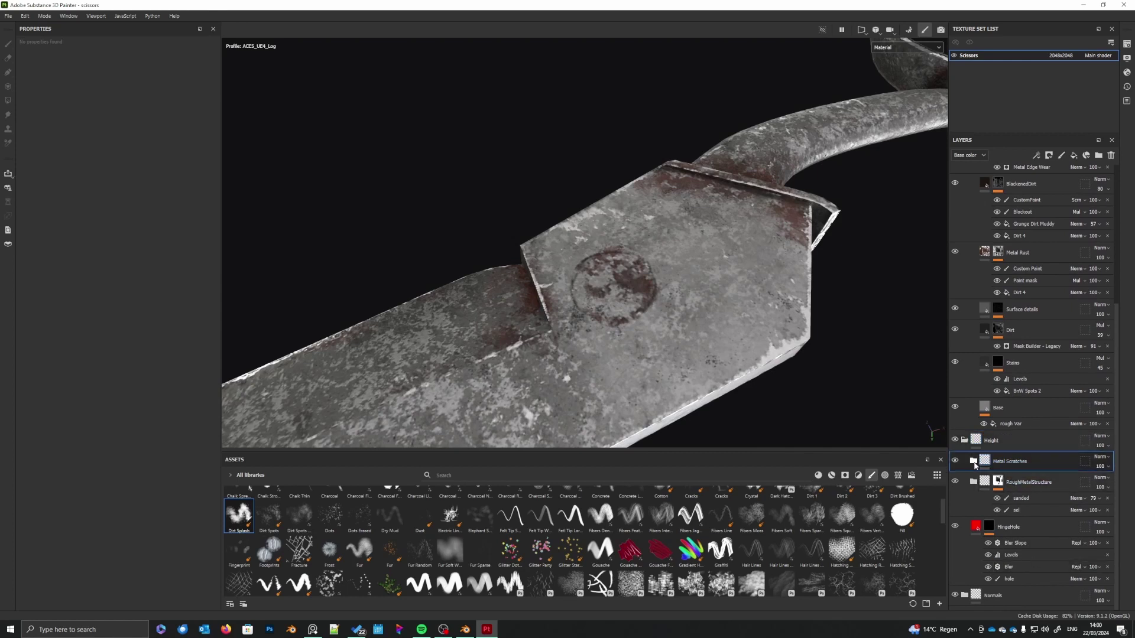
click(974, 465)
- Add a fill layer above the Metal Scratches layer inside its folder and name it HingeKnobScratches
click(1023, 482)
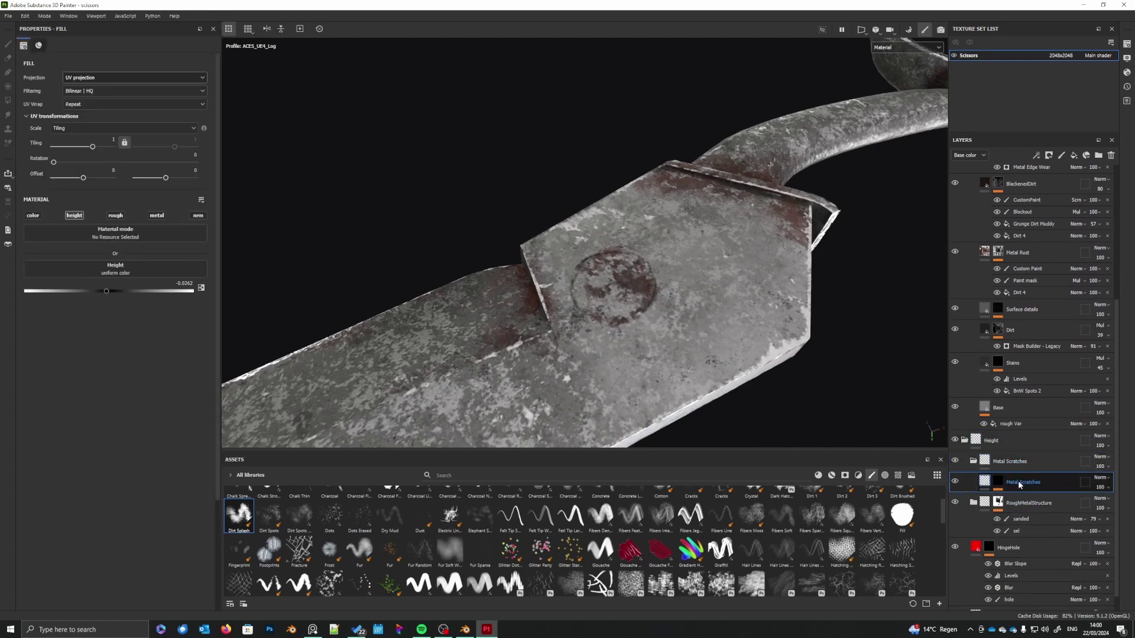
click(1077, 158)
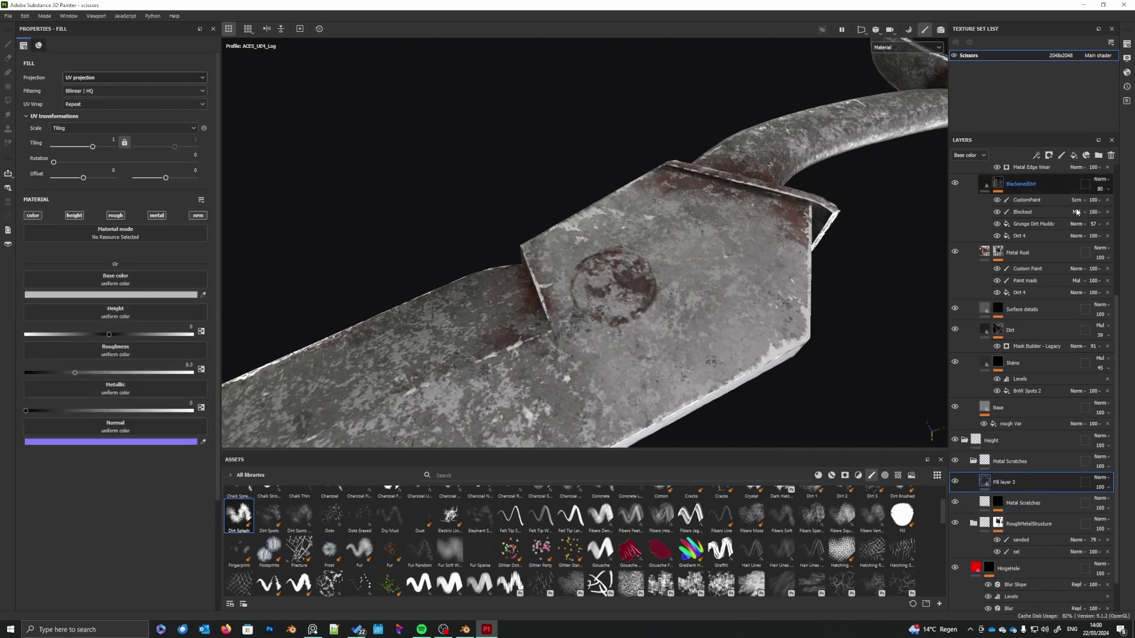
double_click(1009, 481)
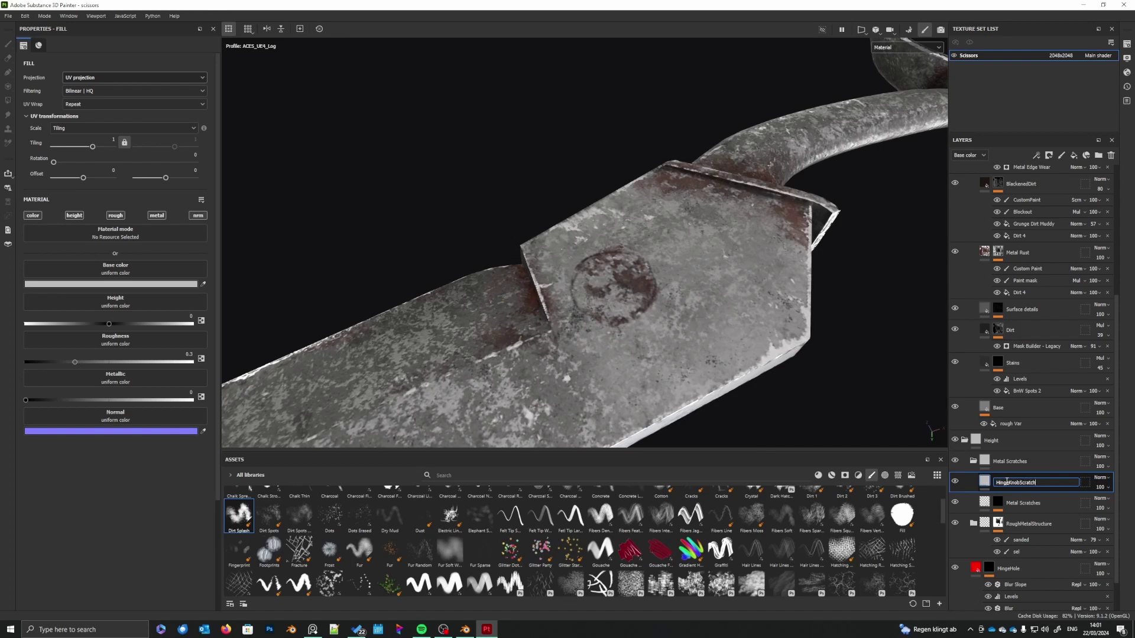
text(es)
key(Return)
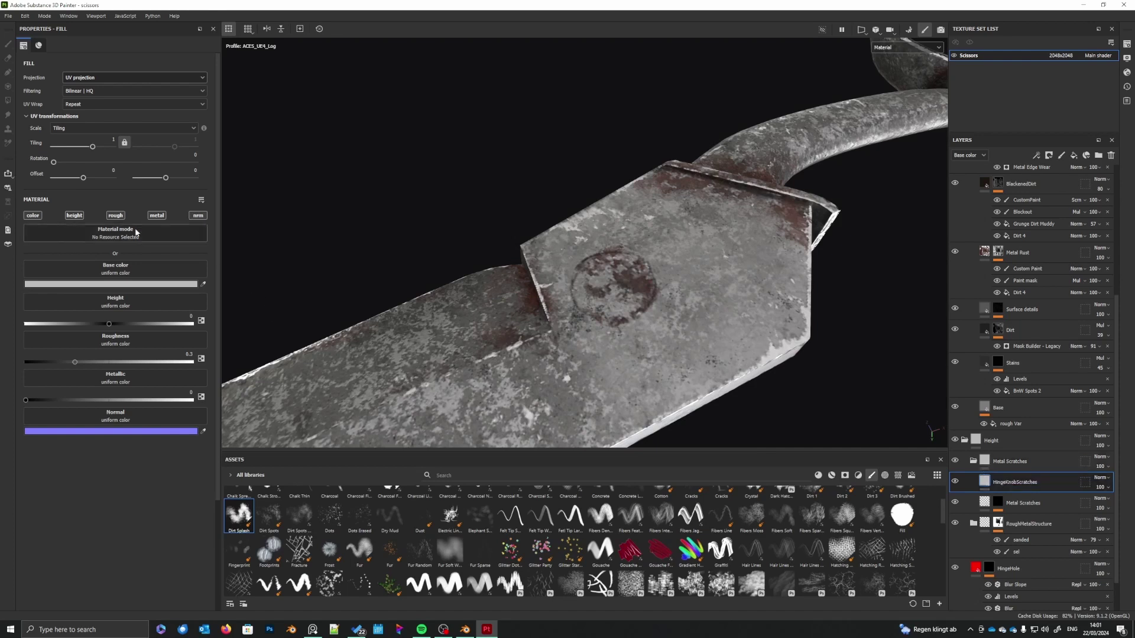
- Restrict HingeKnobScratches to the height channel with height -0.0471 and give it a black mask
click(74, 215)
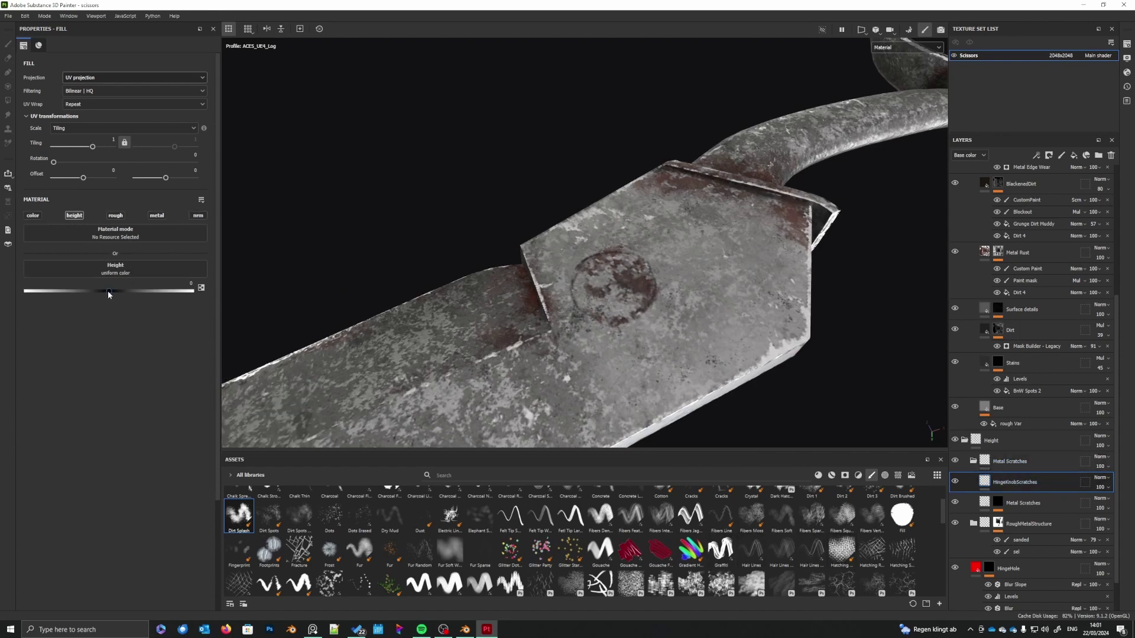
right_click(1012, 482)
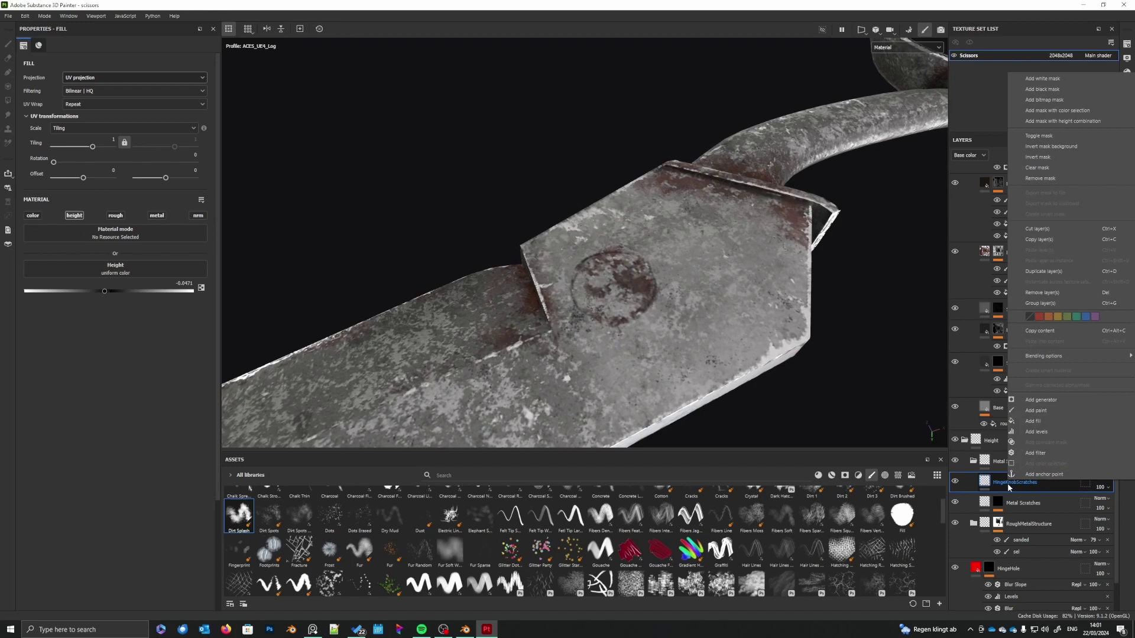
click(1058, 89)
- Fill the HingeKnobScratches mask with the Directional Noise 2 texture
click(898, 475)
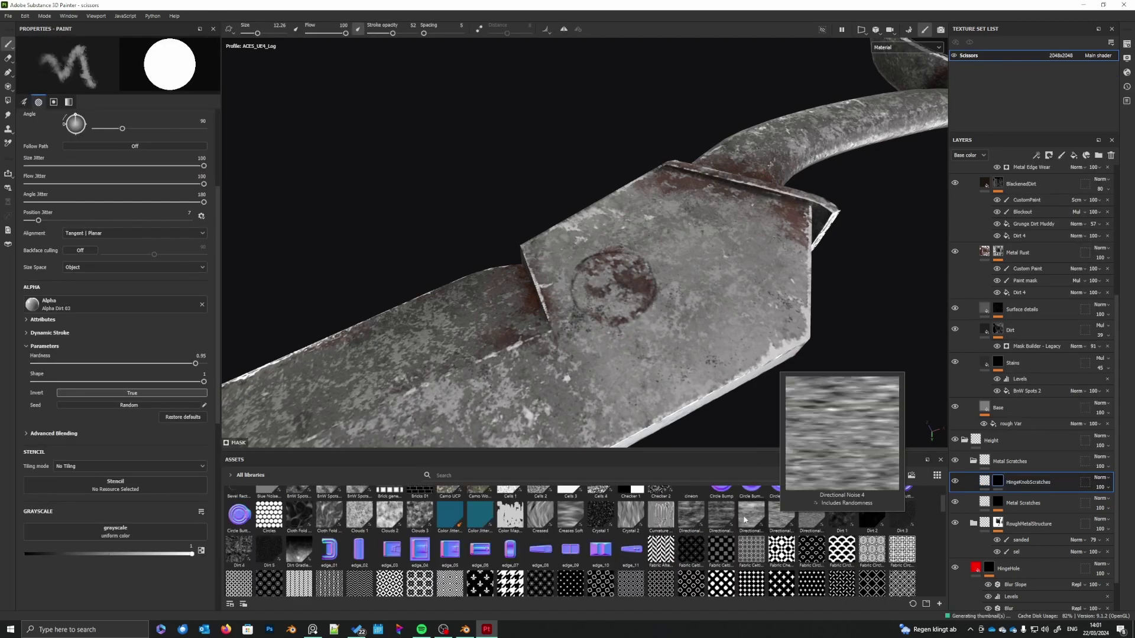
mouse_move(725, 516)
drag(725, 515, 1000, 485)
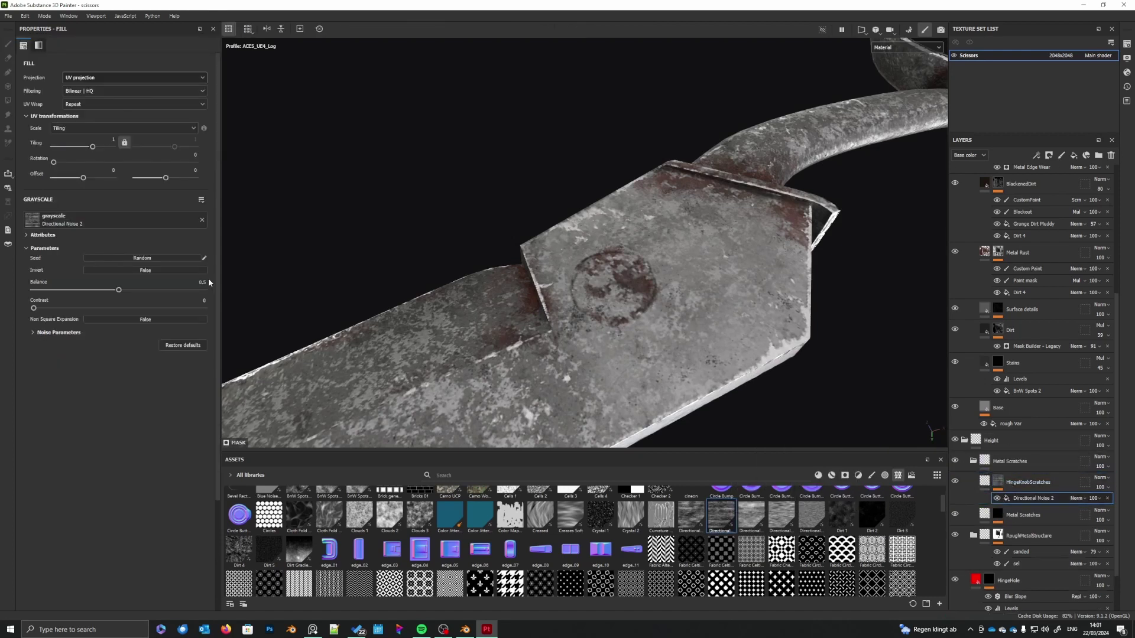
- Deepen the directional scratches by setting the HingeKnobScratches height to -0.1099
click(986, 483)
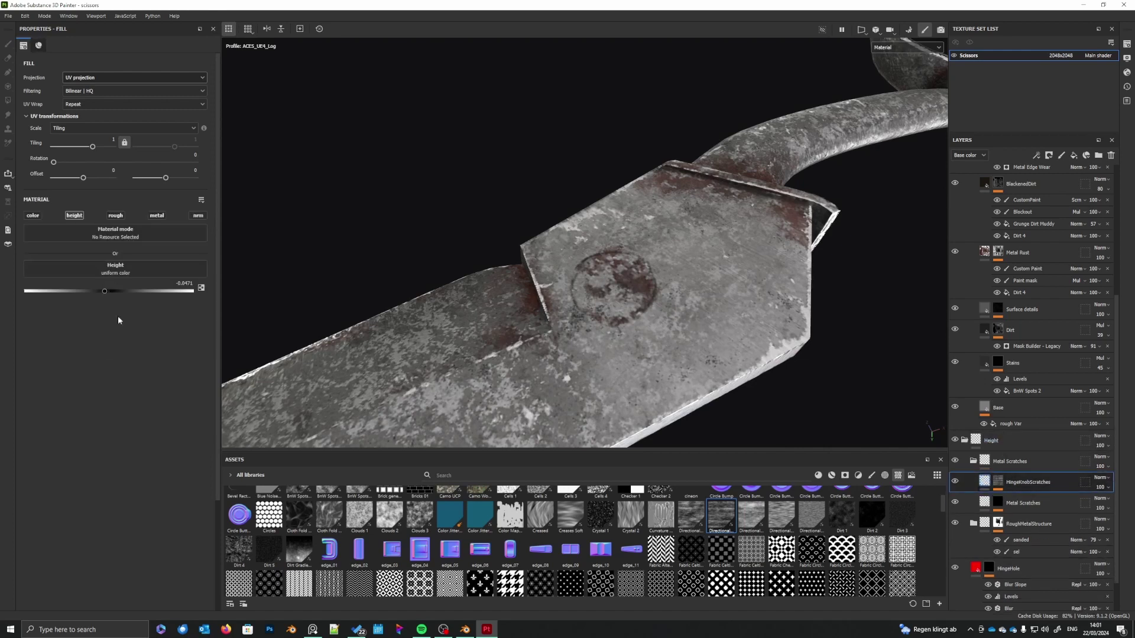
mouse_move(104, 290)
mouse_down()
mouse_move(81, 291)
mouse_move(90, 291)
mouse_up()
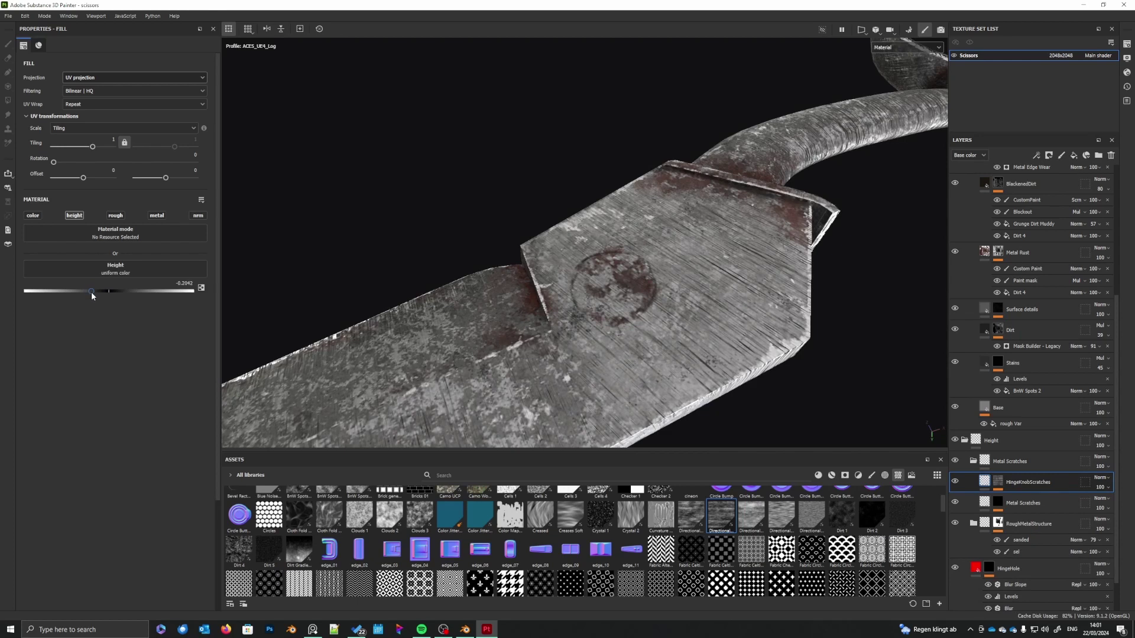
shift+right_drag(634, 314, 716, 341)
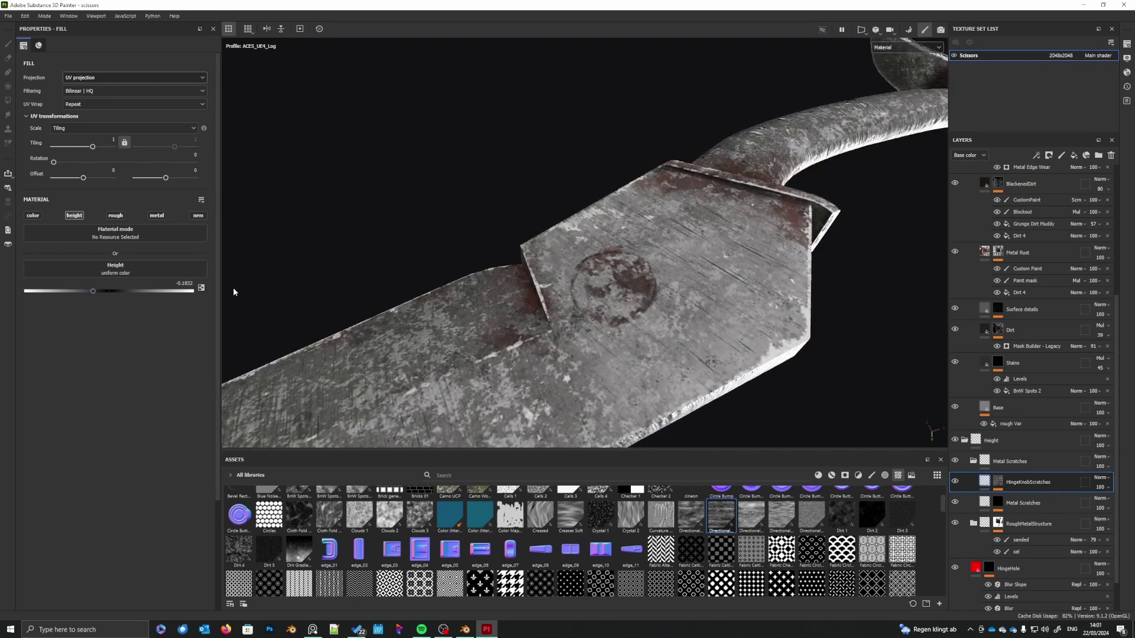
drag(95, 290, 99, 294)
- Light the scissors with the Studio Tomoco environment map
click(911, 476)
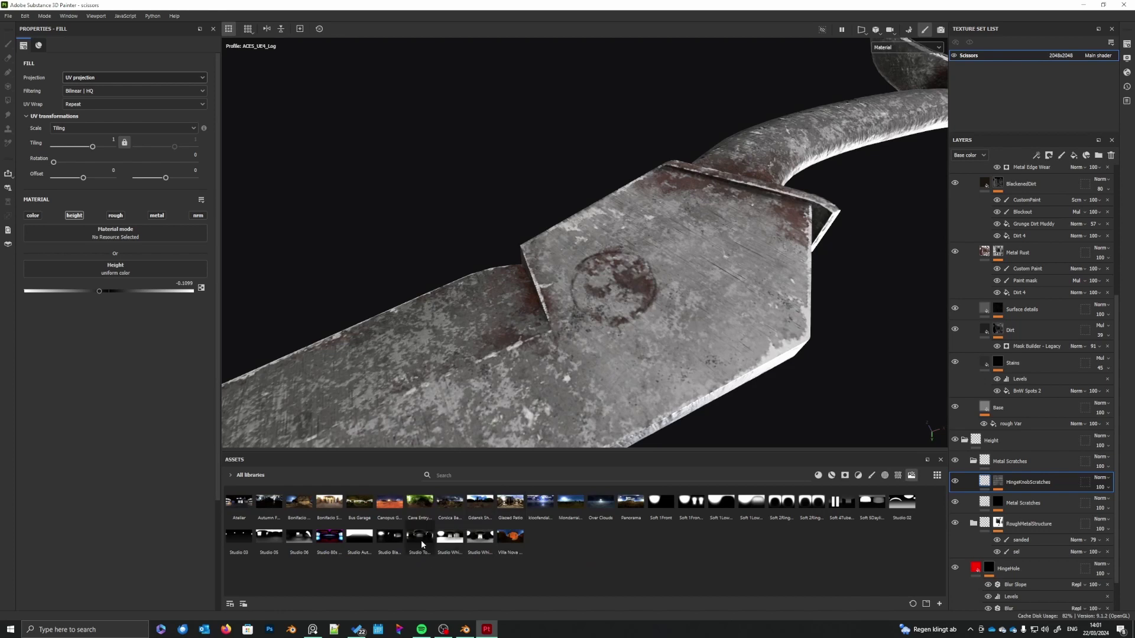
mouse_move(422, 544)
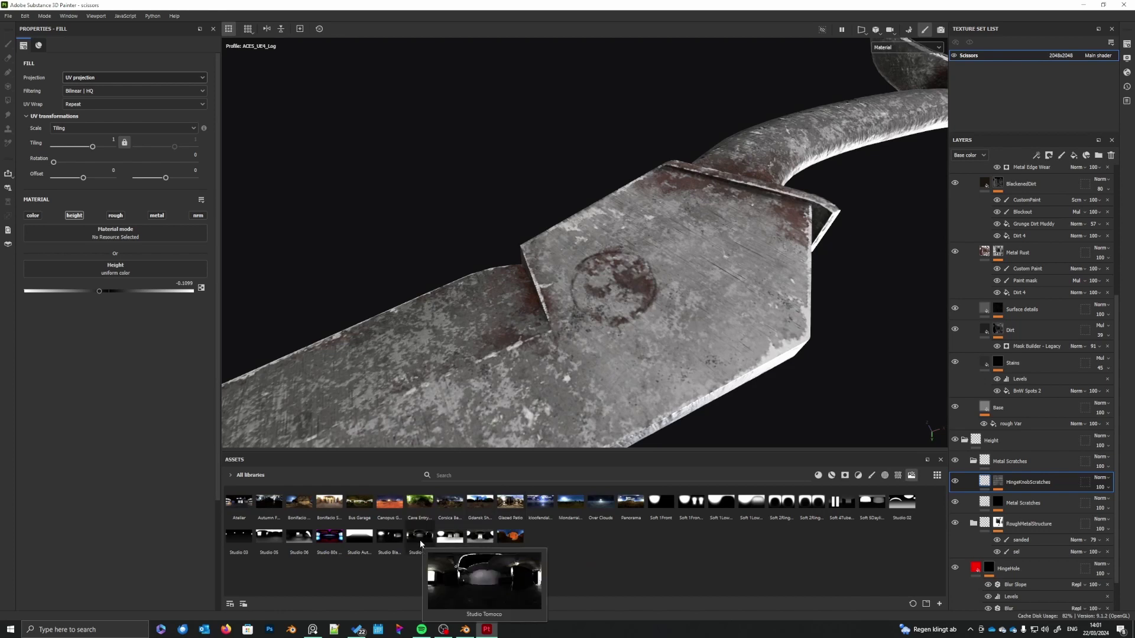
drag(417, 544, 430, 200)
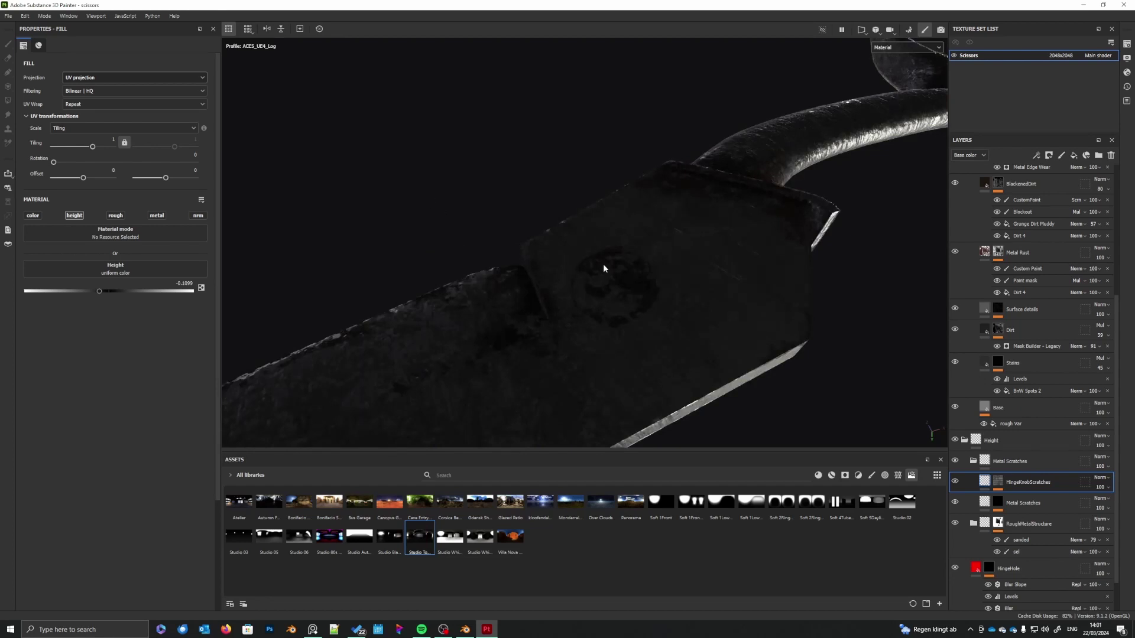
- Rotate the lighting to rake across the pivot plate and set the HingeKnobScratches height to -0.0471
shift+right_drag(658, 322, 717, 332)
alt+middle_drag(721, 339, 727, 344)
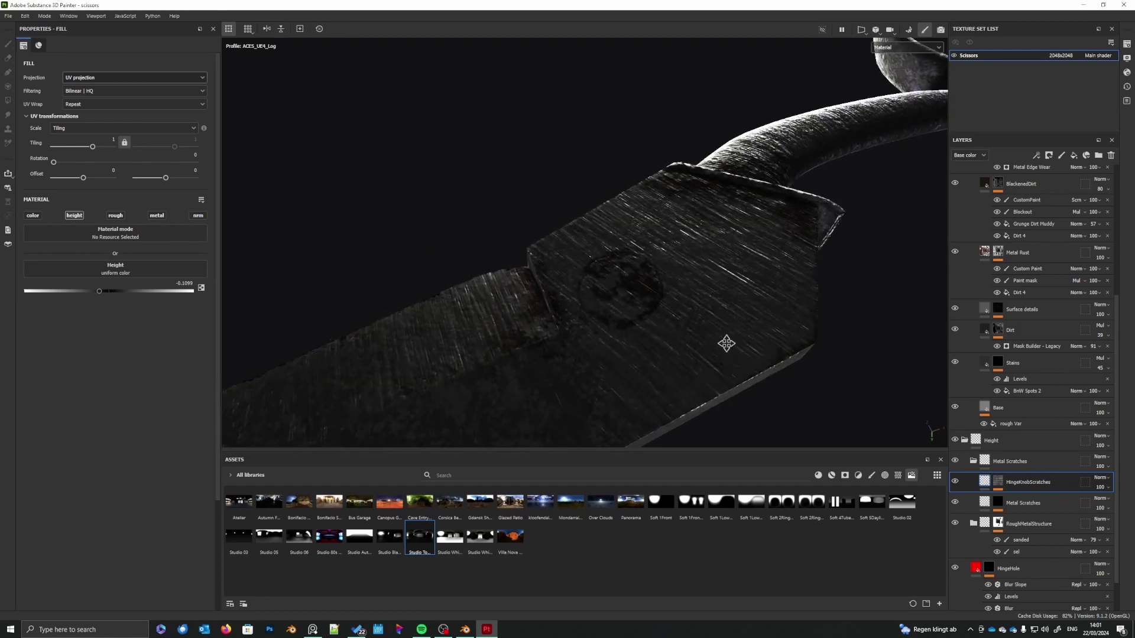
alt+drag(727, 343, 714, 288)
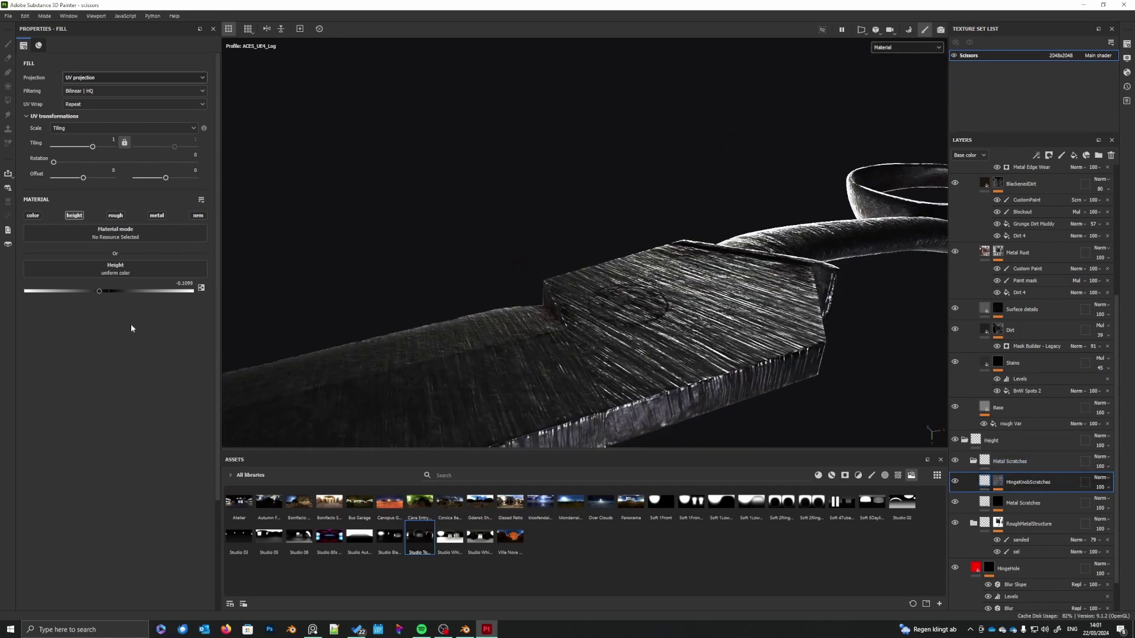
drag(99, 294, 105, 295)
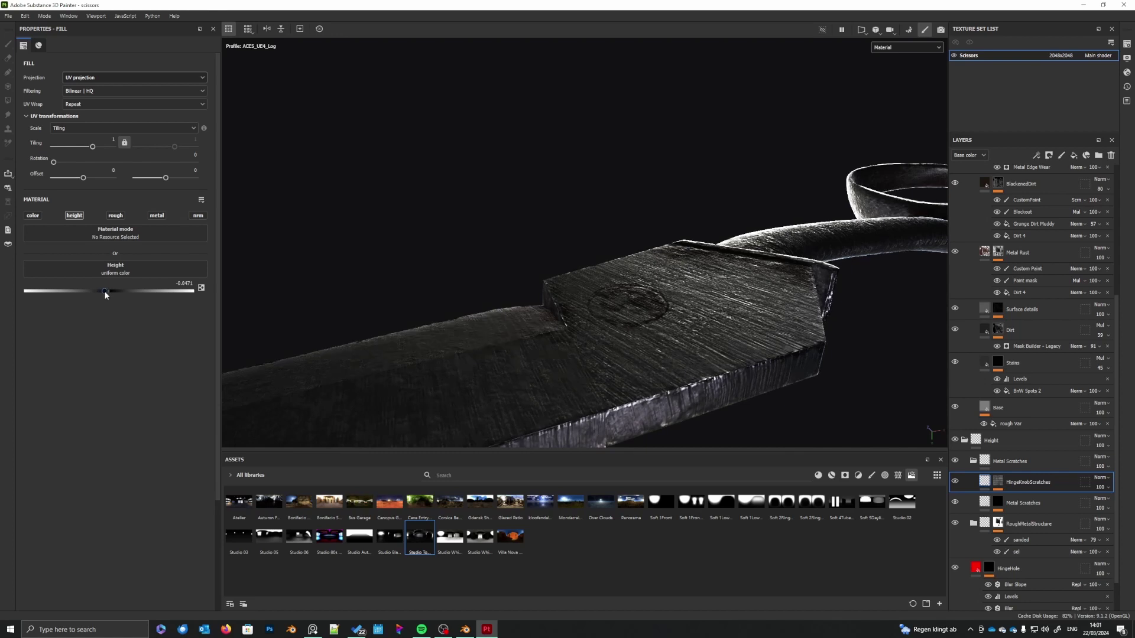
- Add a paint effect above Directional Noise 2 in the HingeKnobScratches mask and name it Paint mask
click(1005, 489)
right_click(1006, 492)
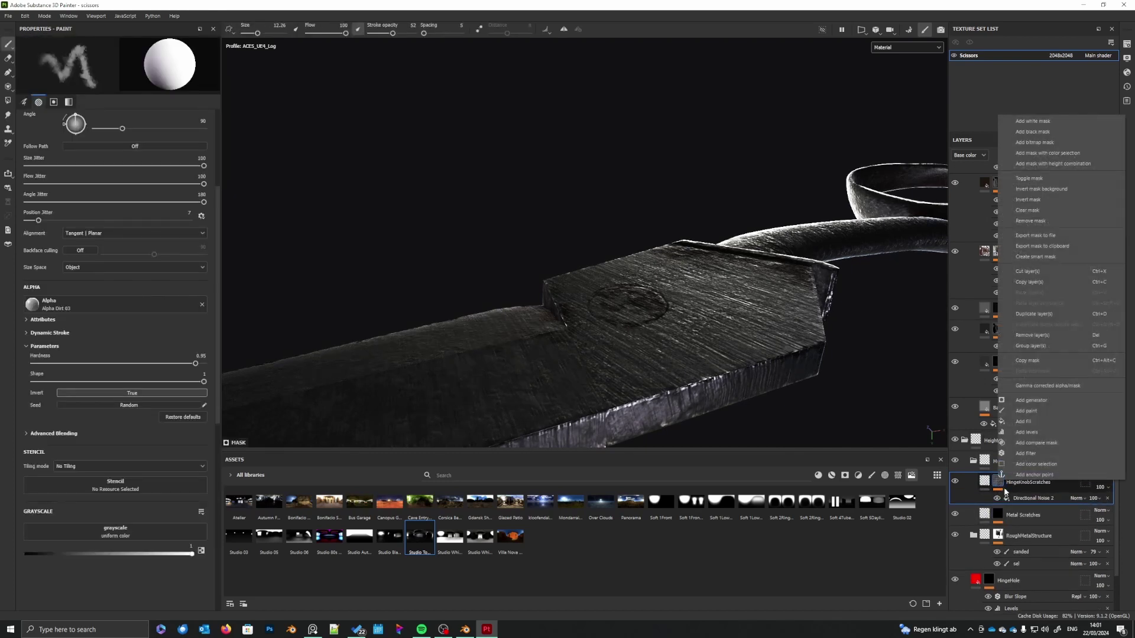
click(1035, 414)
double_click(1024, 500)
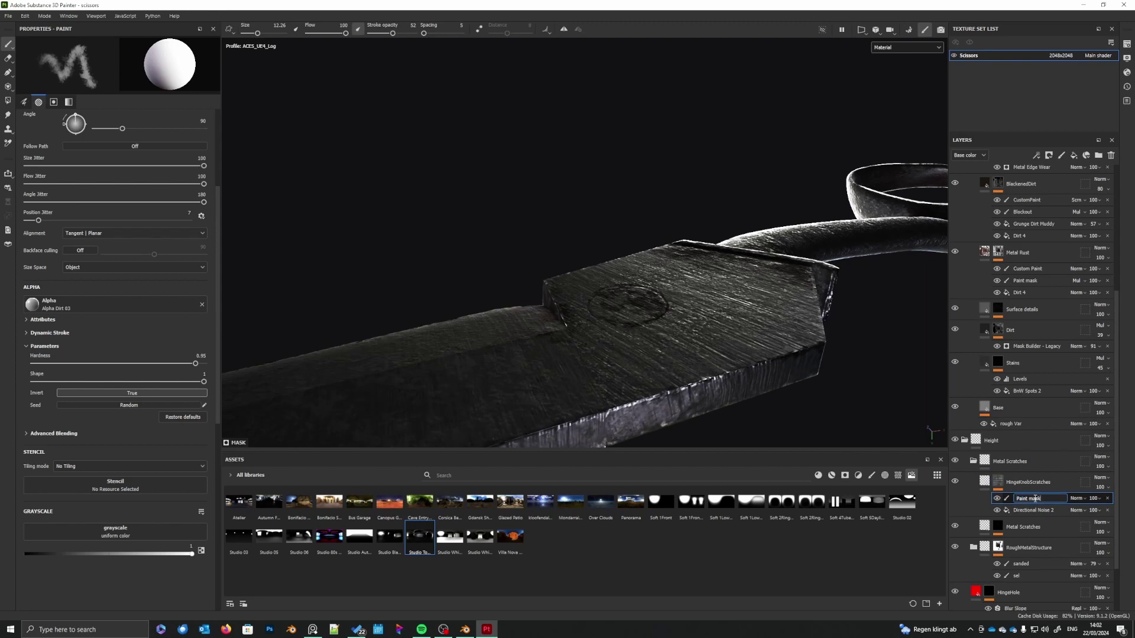
key(Return)
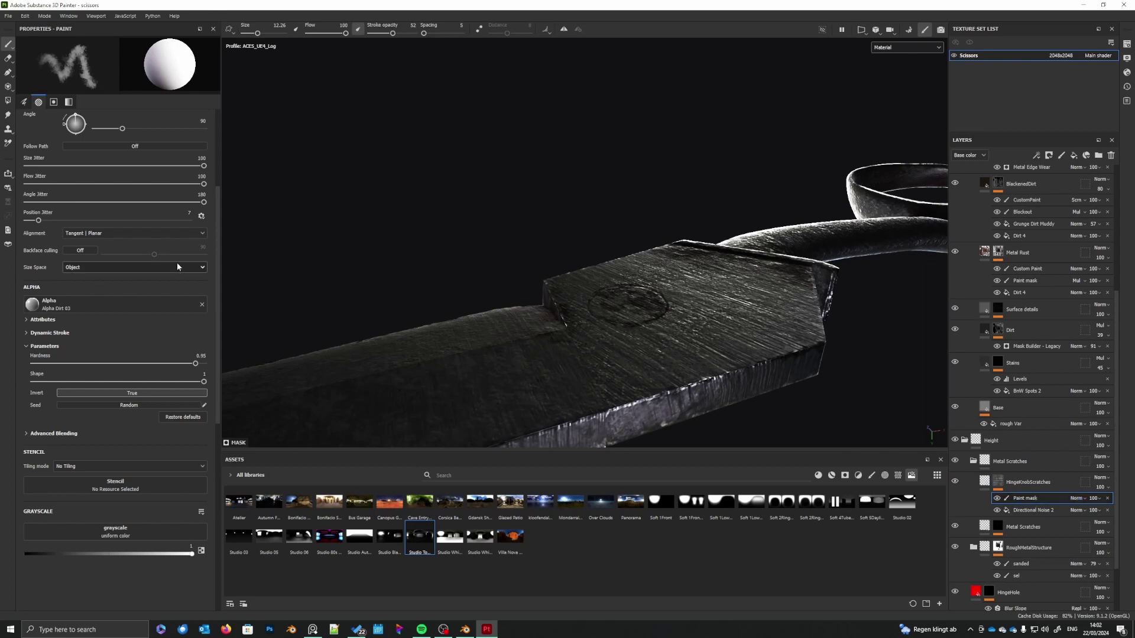
- Use Polygon Fill on the Paint mask effect to hide the scratches on the whole model with black
click(8, 100)
key(f)
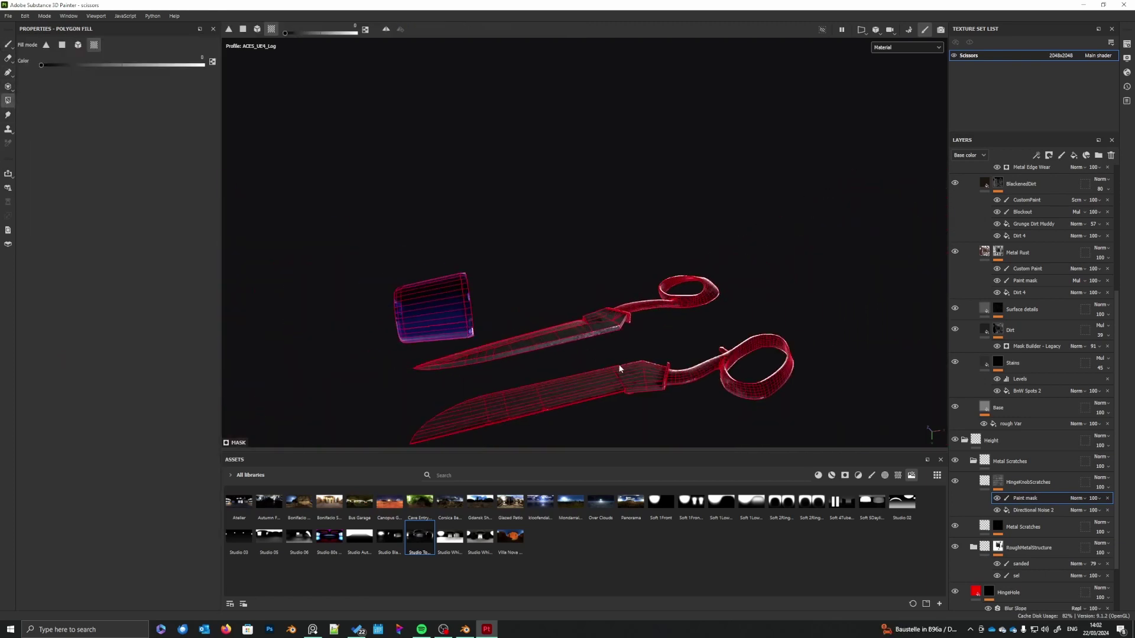
middle_drag(620, 369, 637, 282)
drag(360, 139, 913, 397)
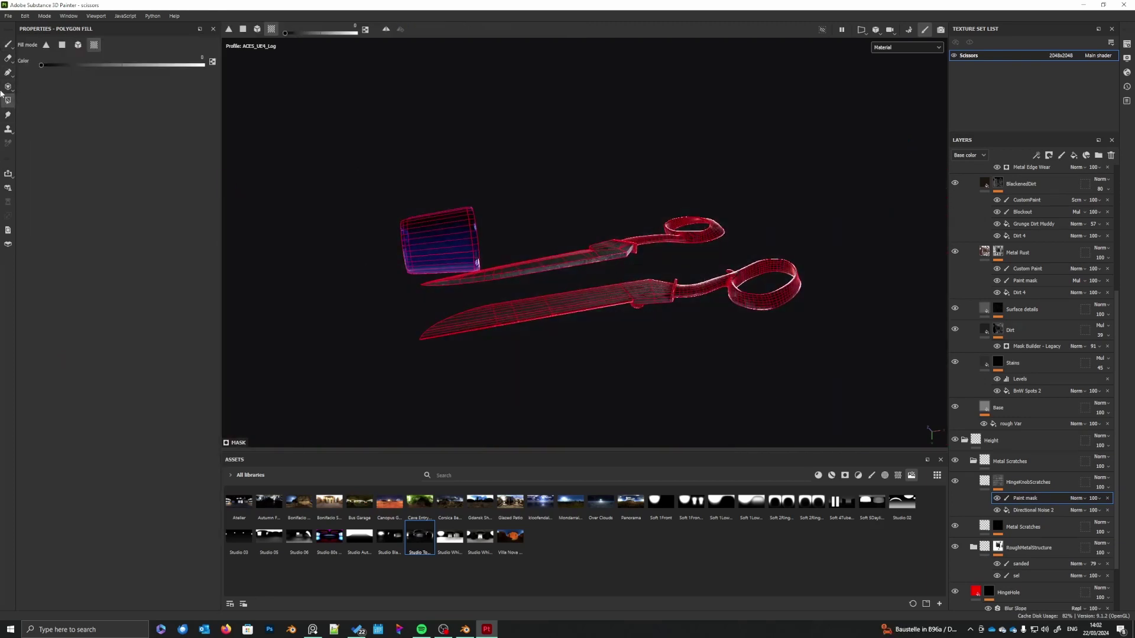
- Select the Basic Hard brush for painting the mask on the round hinge knob of the pivot plate
click(8, 45)
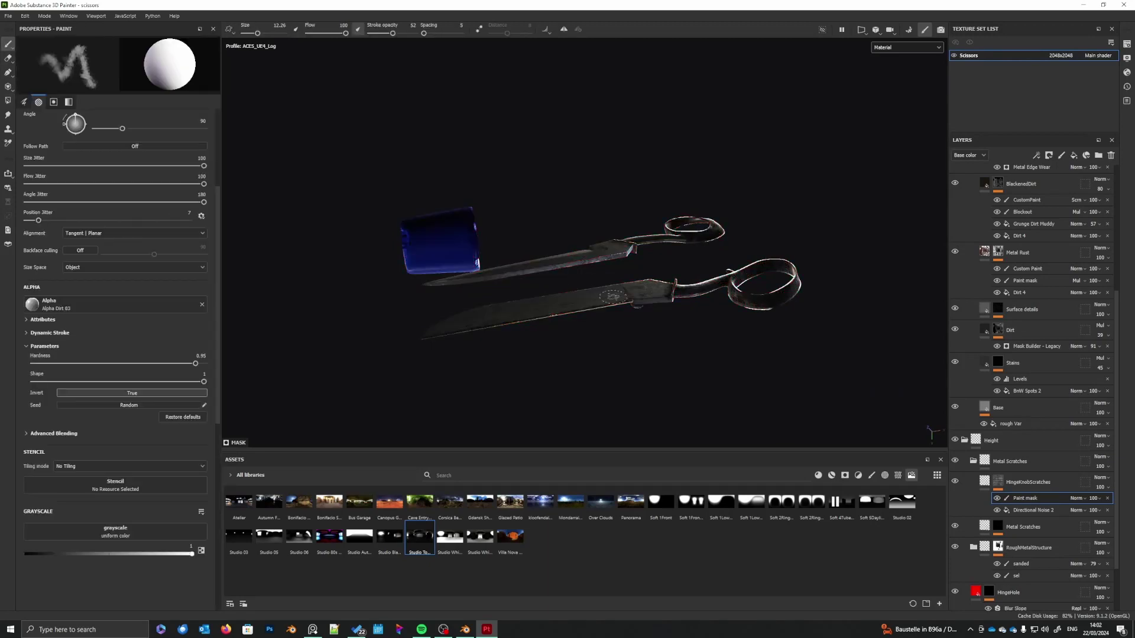
click(871, 475)
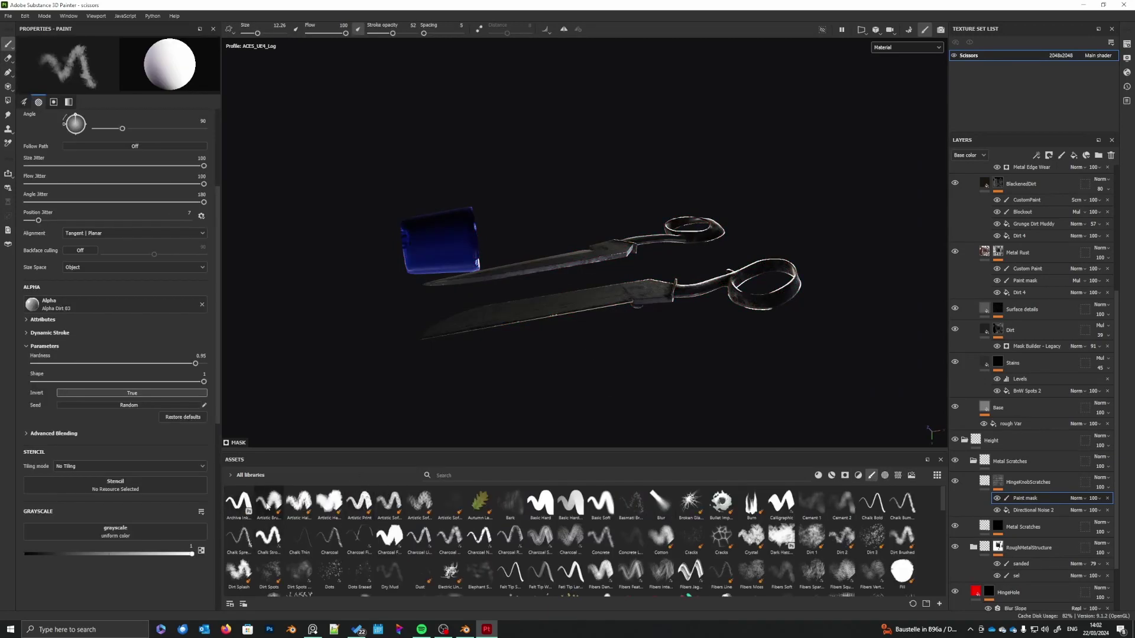
click(540, 502)
scroll(662, 319, up, 3)
scroll(662, 319, up, 4)
alt+drag(674, 330, 650, 319)
alt+middle_drag(603, 296, 707, 487)
scroll(615, 362, up, 4)
mouse_move(621, 296)
alt+middle_down()
mouse_move(613, 318)
mouse_move(642, 409)
mouse_move(638, 318)
alt+middle_up()
alt+drag(638, 318, 637, 352)
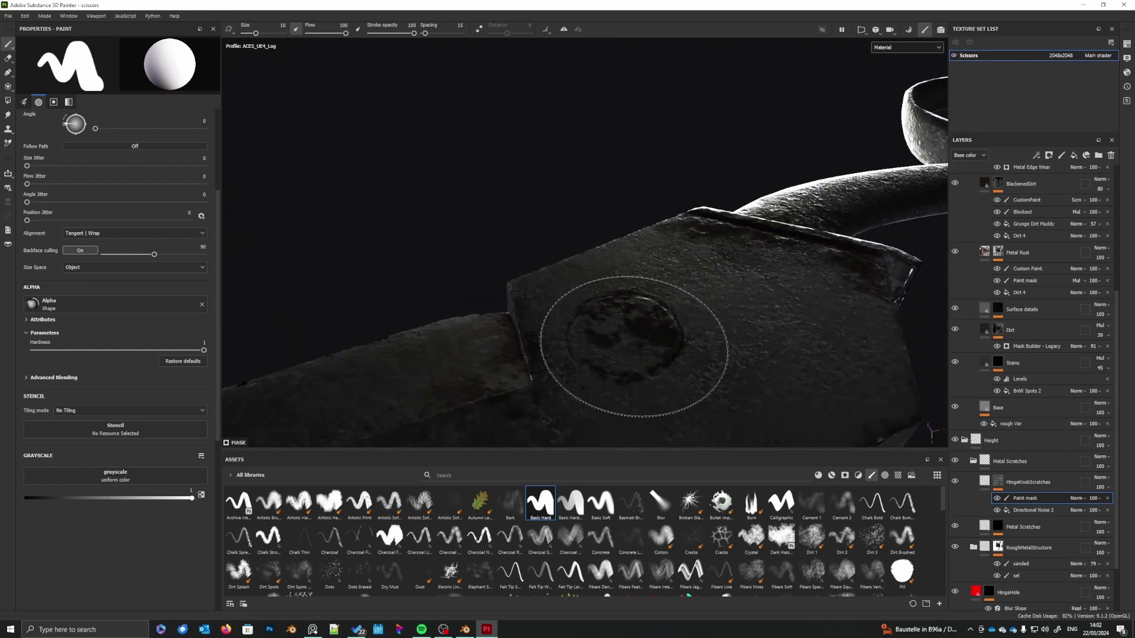
- Fit the brush to the round hinge knob at size 6.16 with about 0.84 hardness and mask the scratches back in there with white
right_click(628, 331)
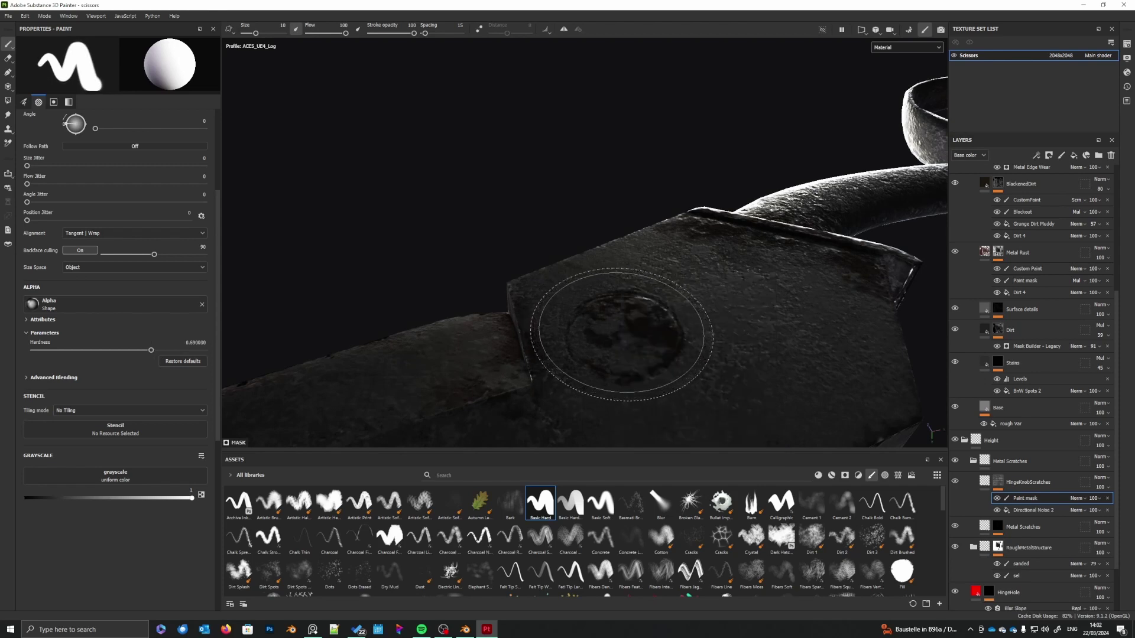
alt+right_drag(630, 338, 624, 336)
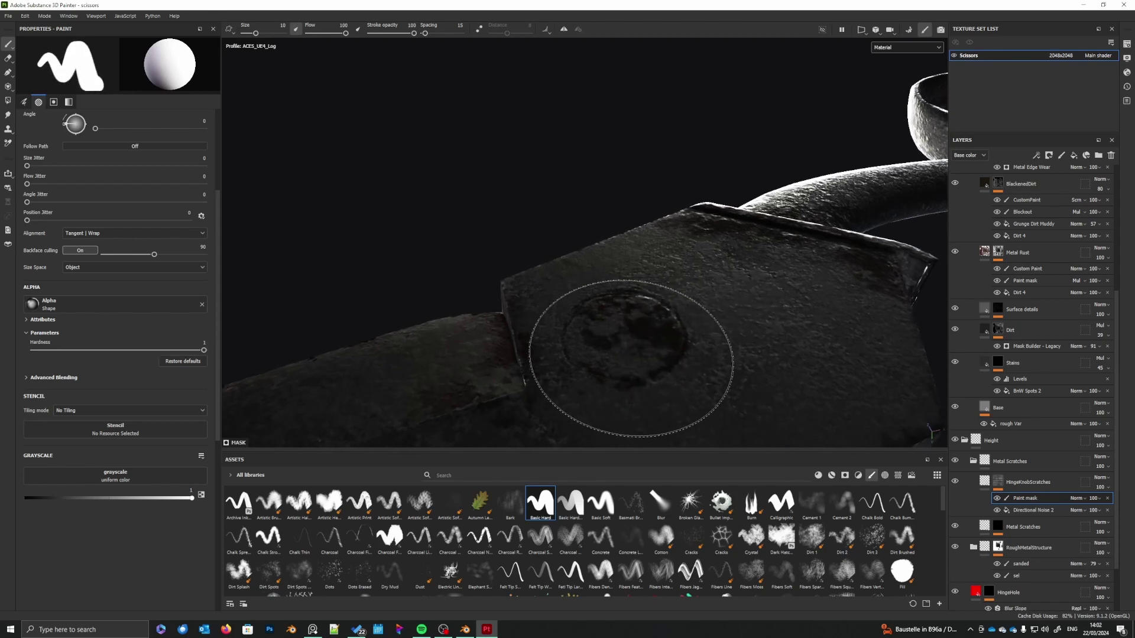
right_click(628, 335)
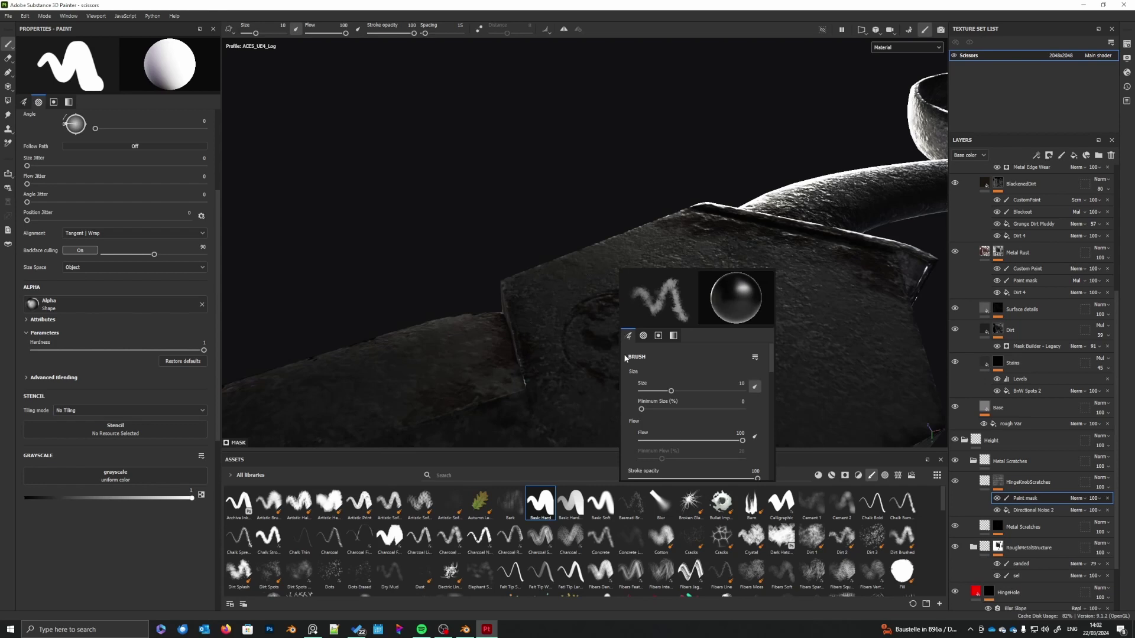
drag(670, 393, 651, 393)
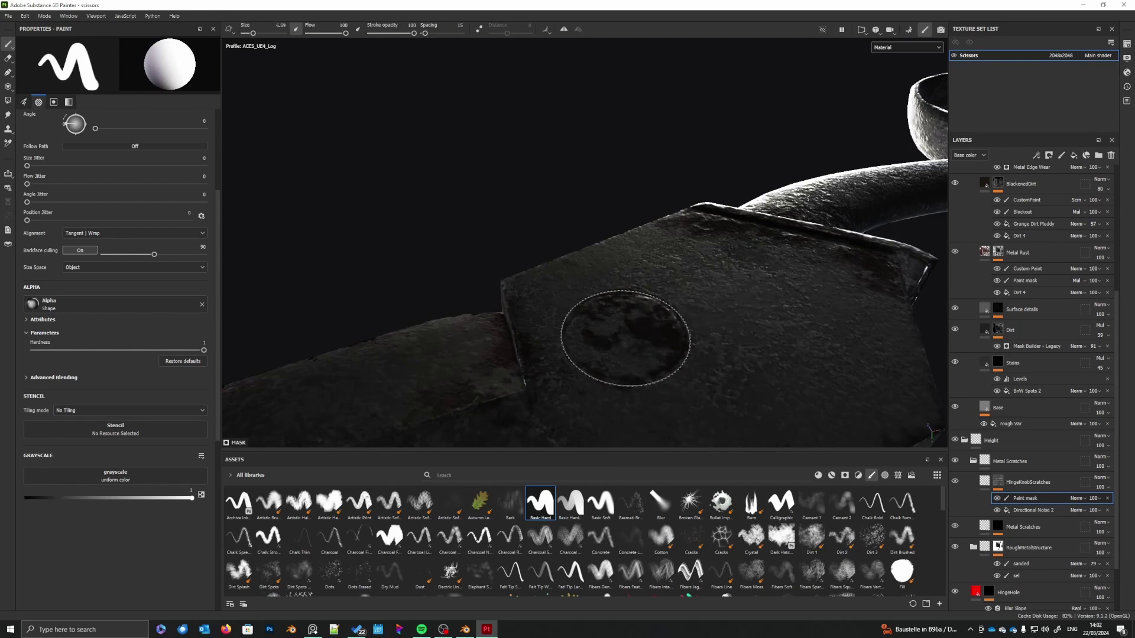
right_click(625, 338)
drag(665, 393, 659, 393)
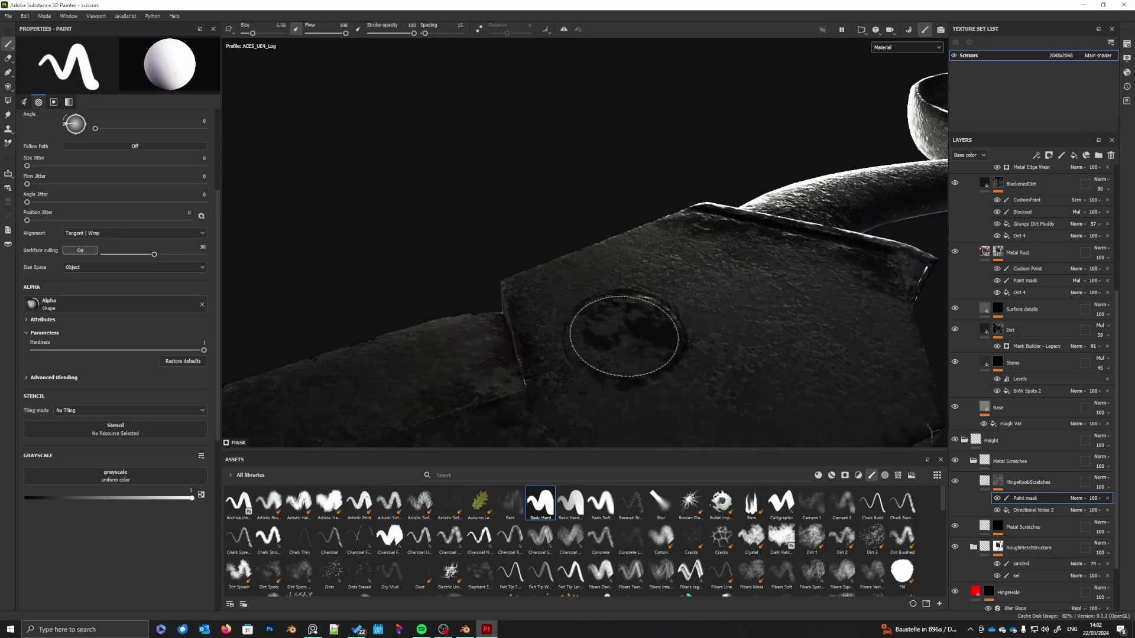
right_click(625, 338)
drag(662, 394, 665, 394)
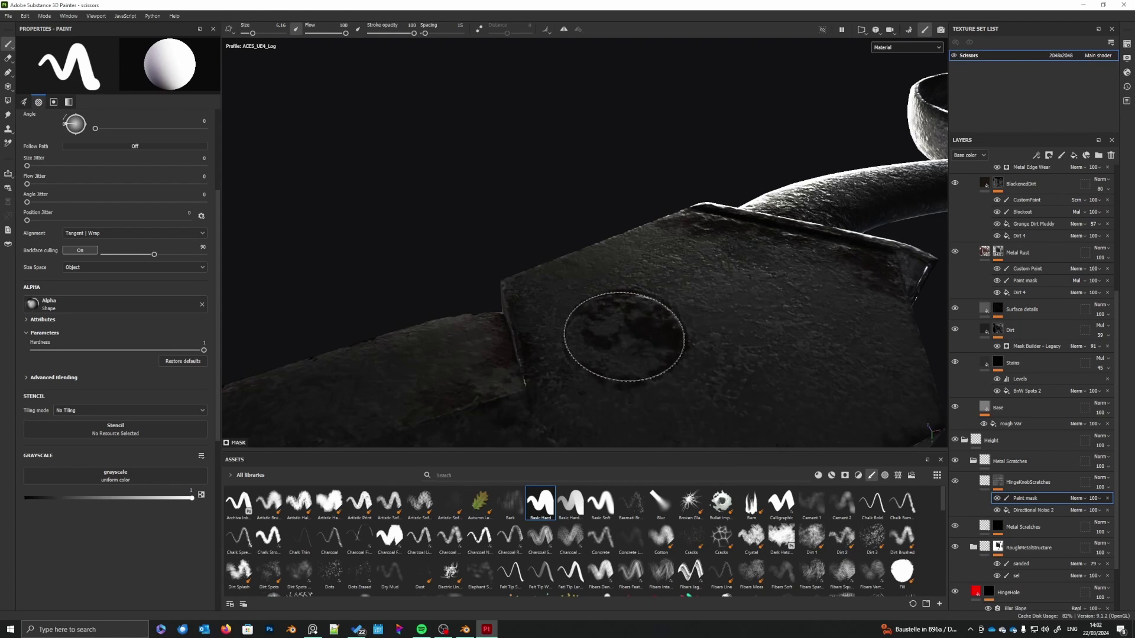
ctrl+right_drag(624, 337, 625, 343)
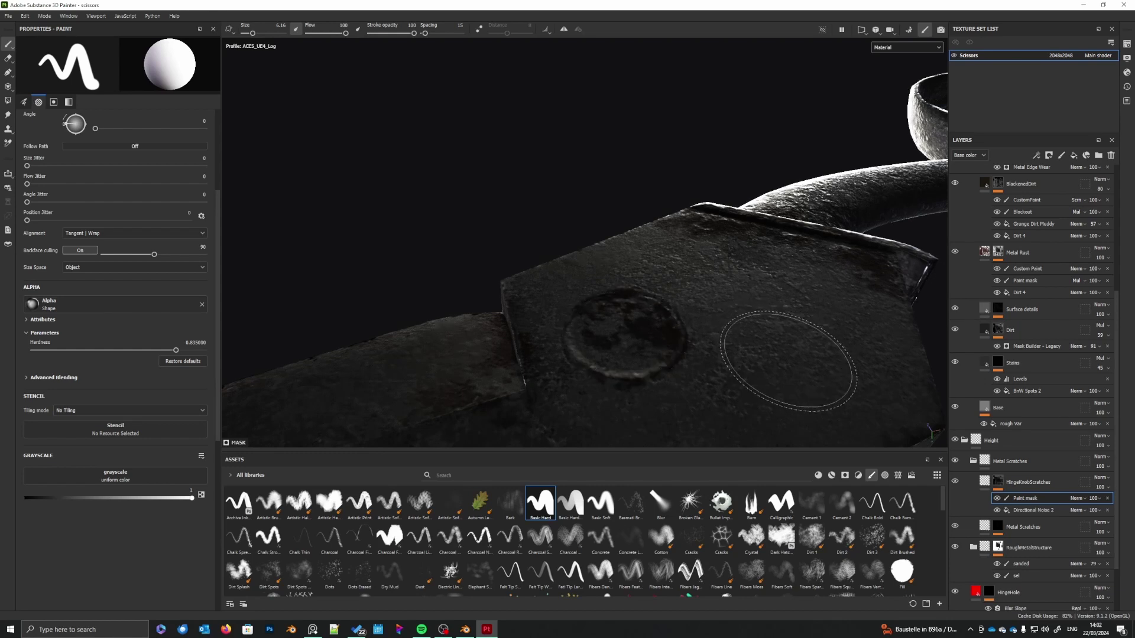
- Display the HingeKnobScratches mask and set the Paint mask effect's blending mode to Multiply
alt+drag(759, 354, 750, 325)
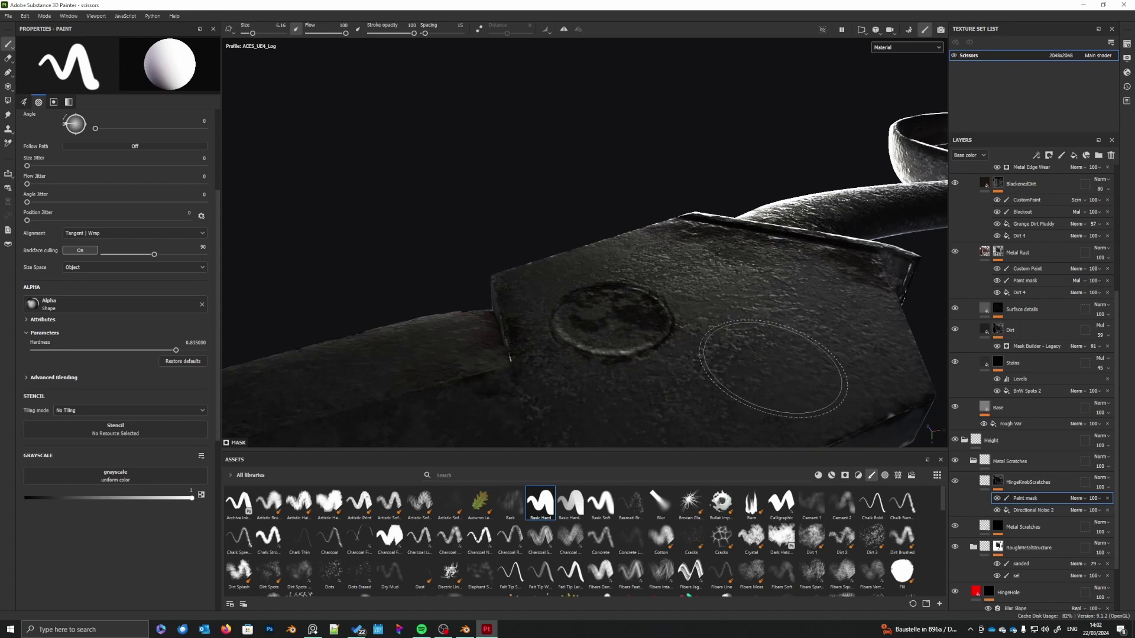
alt+click(999, 482)
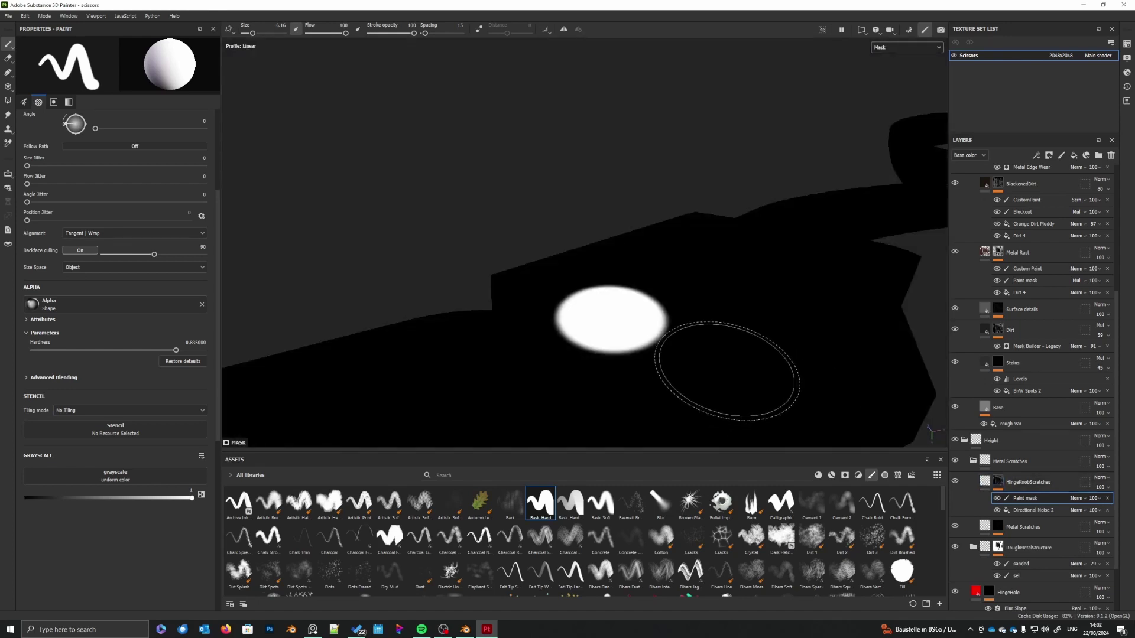
click(1078, 498)
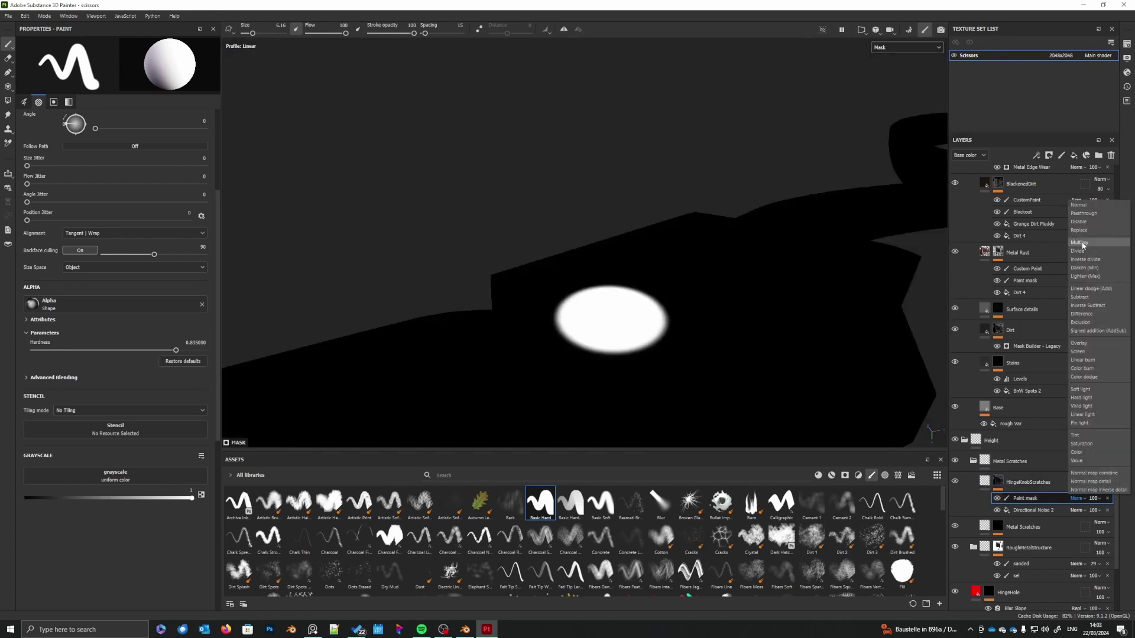
click(1082, 243)
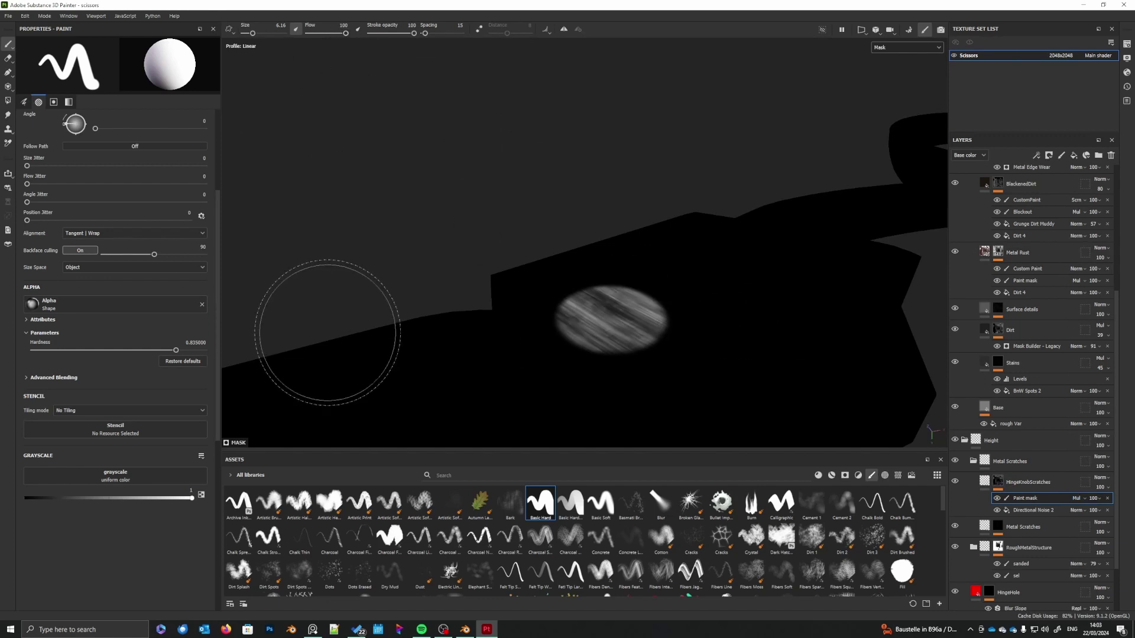
- Add another paint effect above Paint mask and select the Dirt Splash brush at size 8.95
right_click(1032, 502)
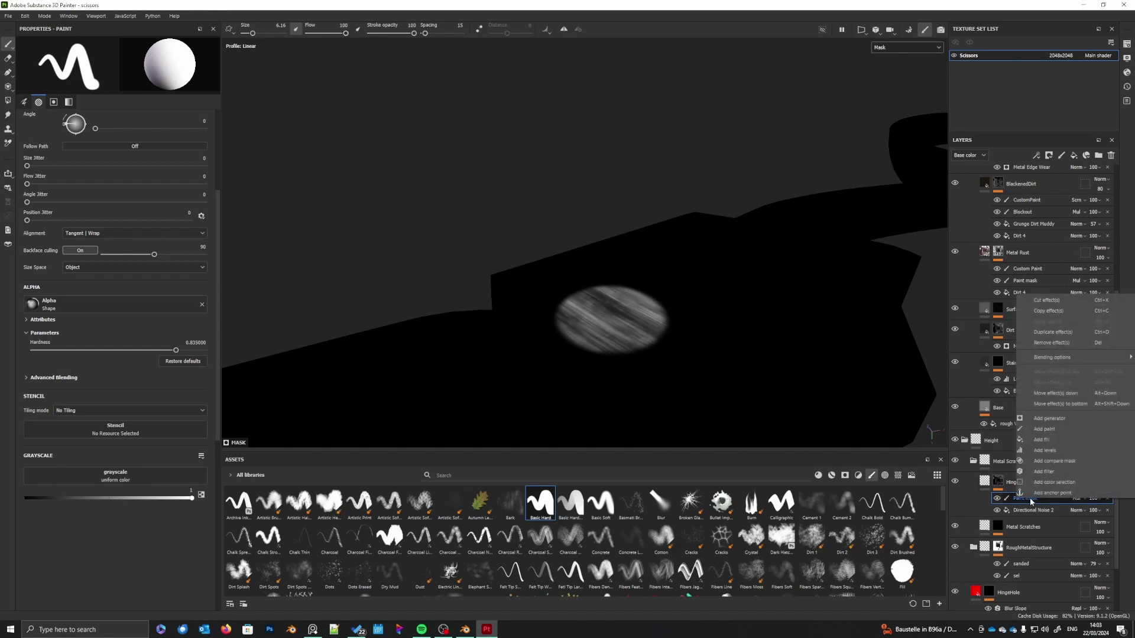
click(1052, 429)
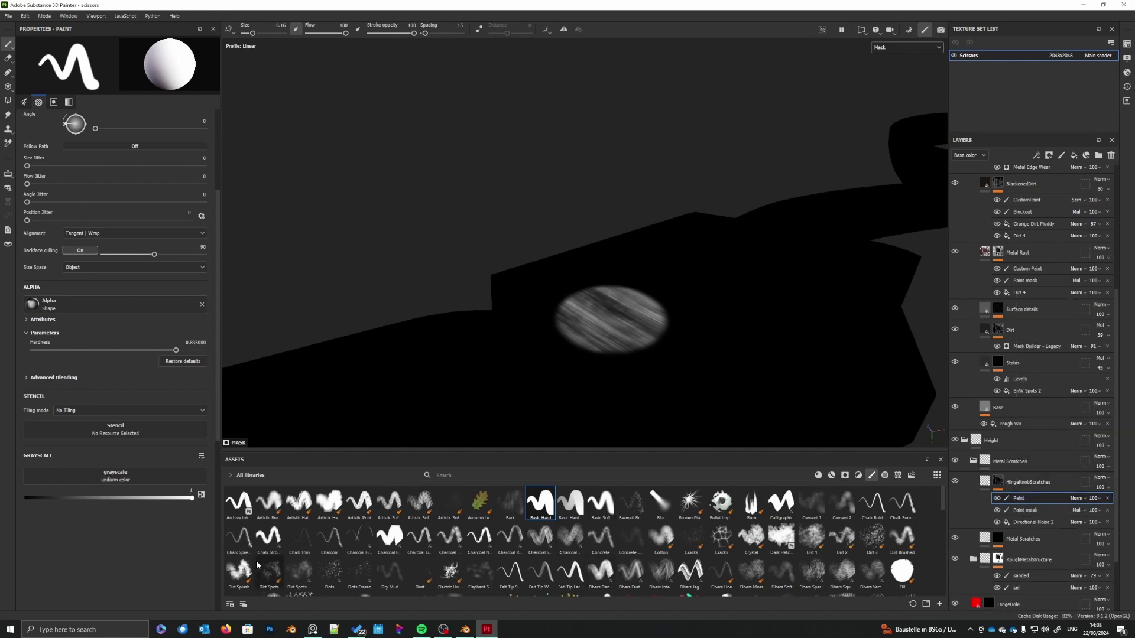
click(239, 571)
right_click(562, 325)
click(611, 347)
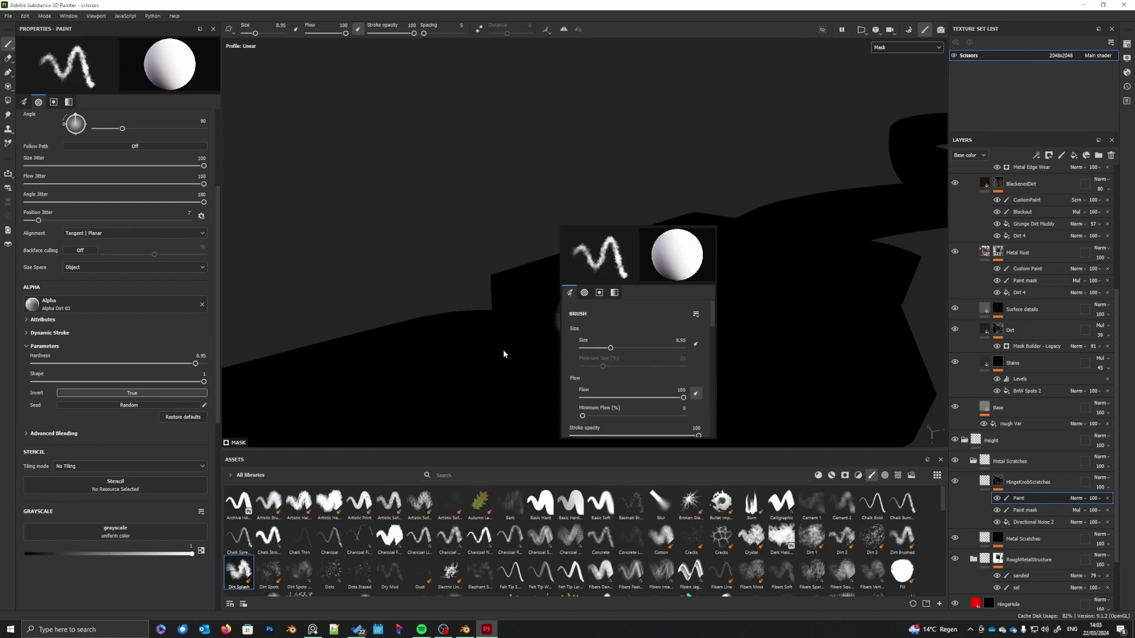
click(504, 354)
- Paint black over the blade-side part of the knob's scratches, lowering the stroke opacity to 20 for softer breakup
key(x)
drag(555, 329, 579, 319)
click(593, 300)
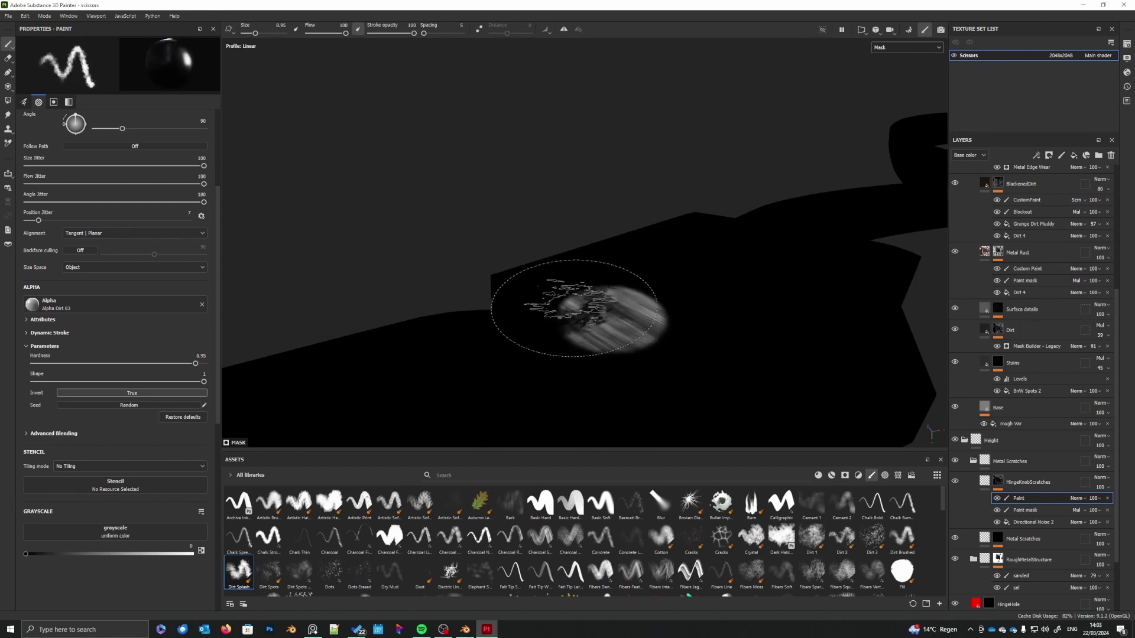
click(380, 34)
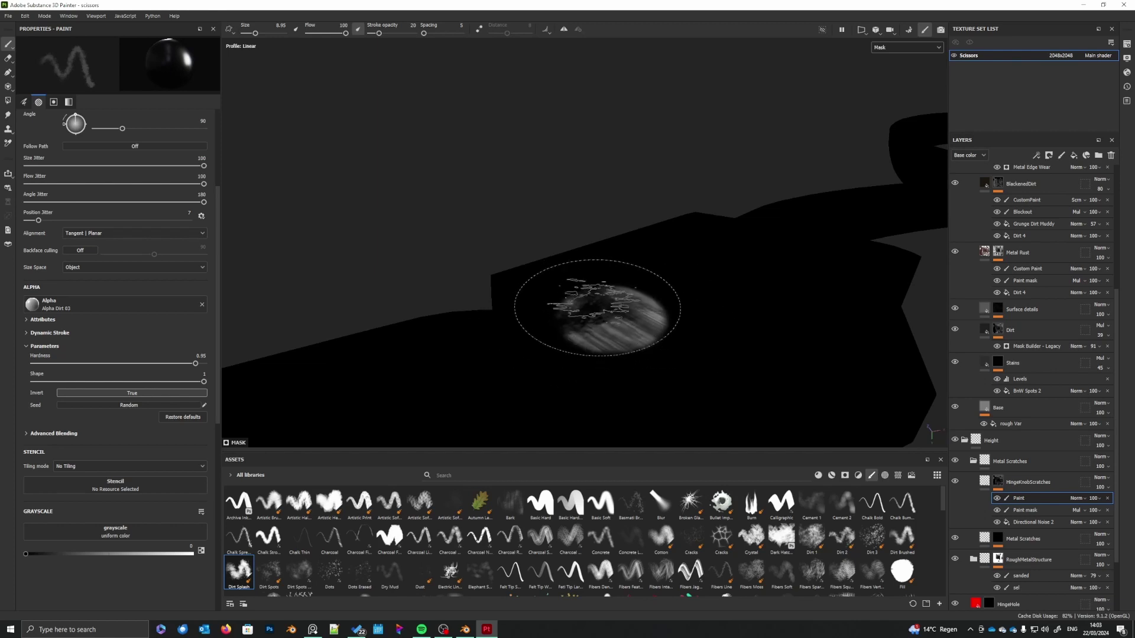
- Return to the material display and examine both scissor halves from several angles
click(984, 482)
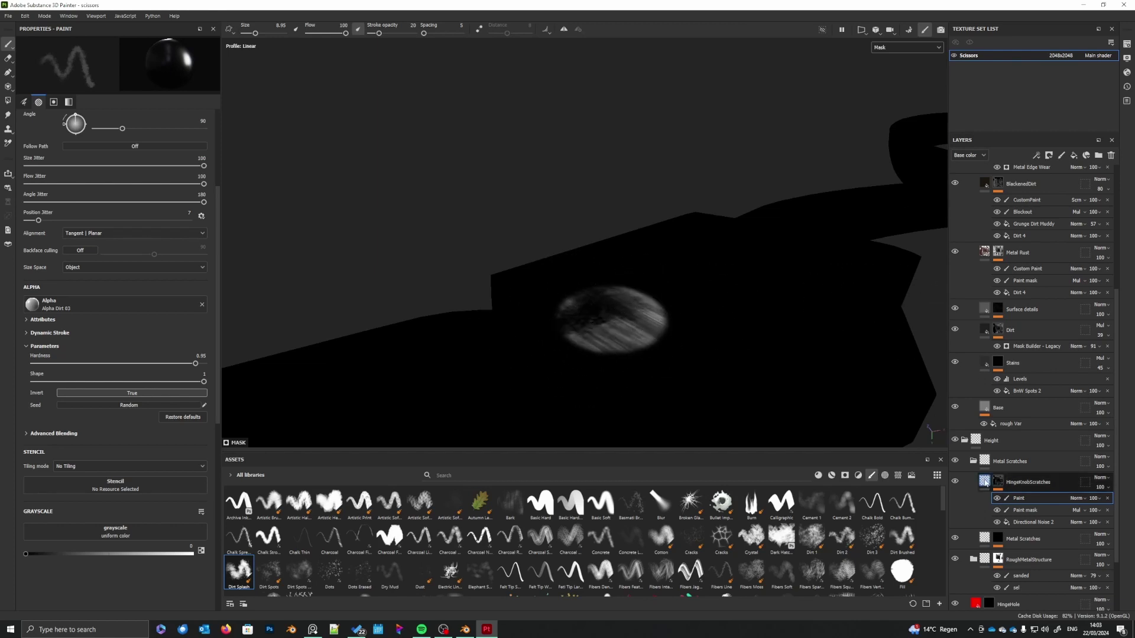
alt+drag(632, 360, 684, 382)
alt+drag(609, 353, 724, 351)
alt+drag(648, 387, 680, 332)
alt+middle_drag(680, 332, 658, 307)
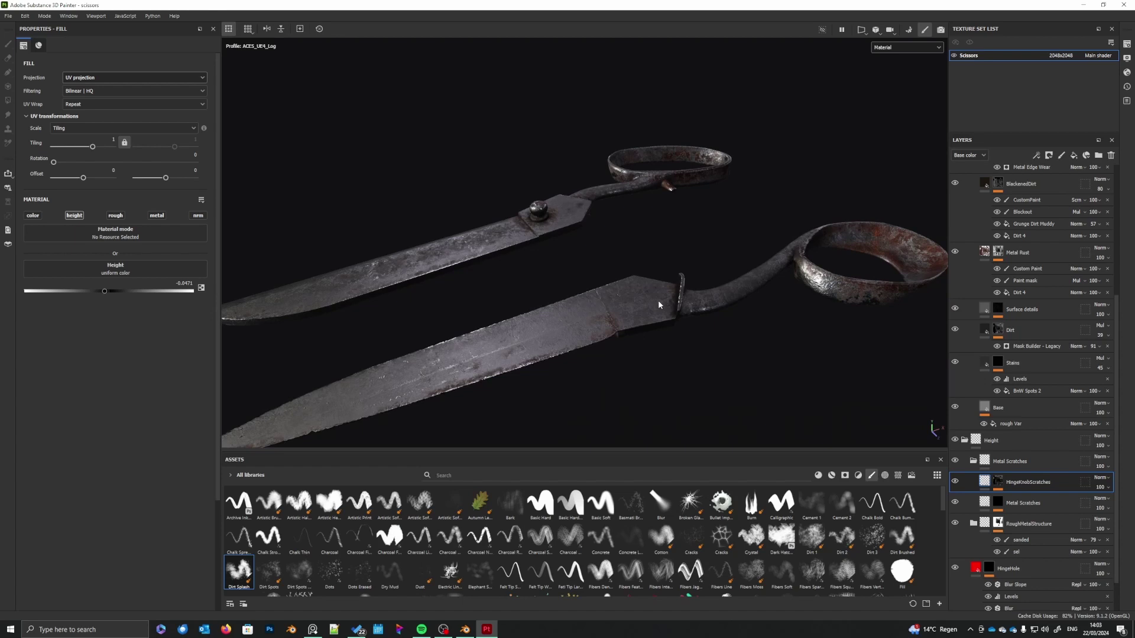
alt+drag(658, 304, 571, 372)
alt+middle_drag(499, 360, 555, 353)
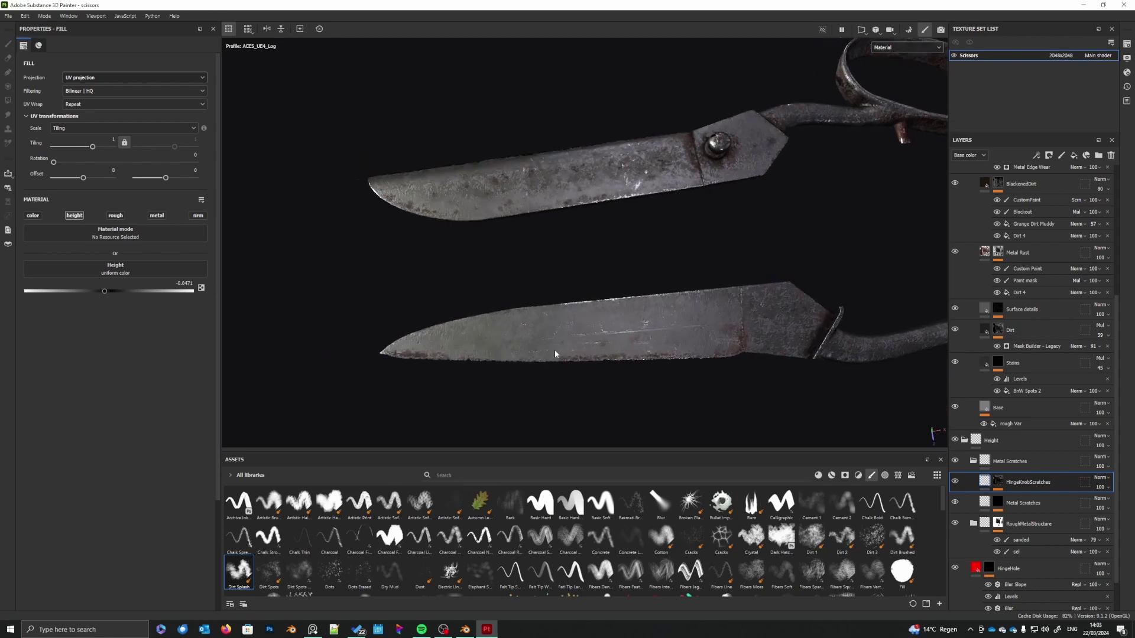
alt+drag(555, 353, 558, 312)
alt+middle_drag(624, 332, 553, 342)
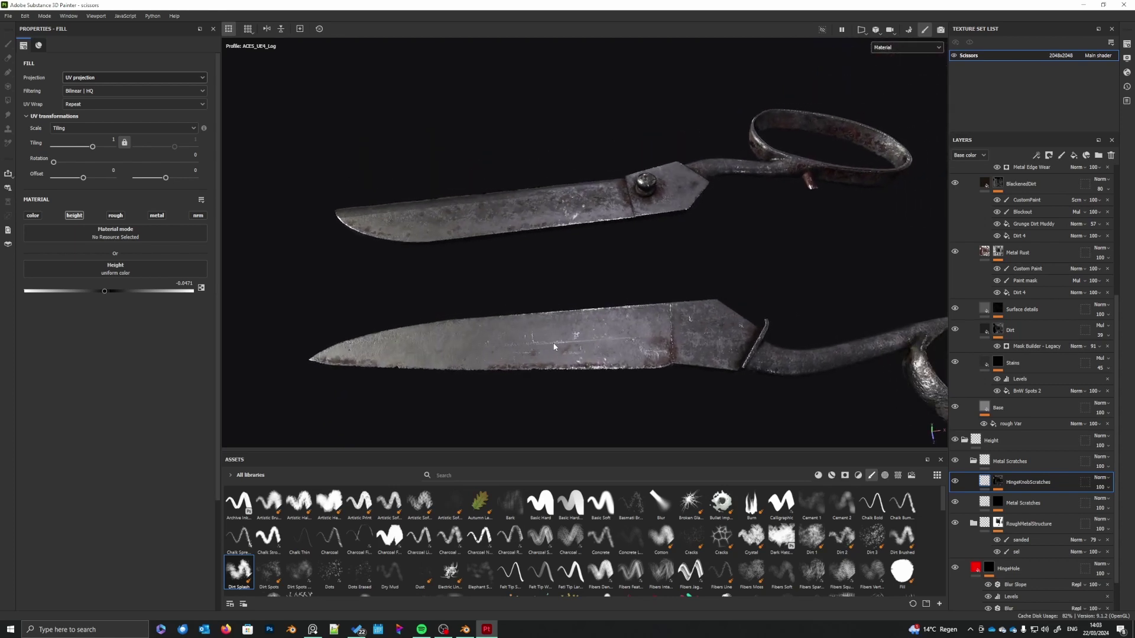
mouse_move(554, 342)
alt+mouse_down()
mouse_move(547, 349)
mouse_move(571, 352)
alt+mouse_up()
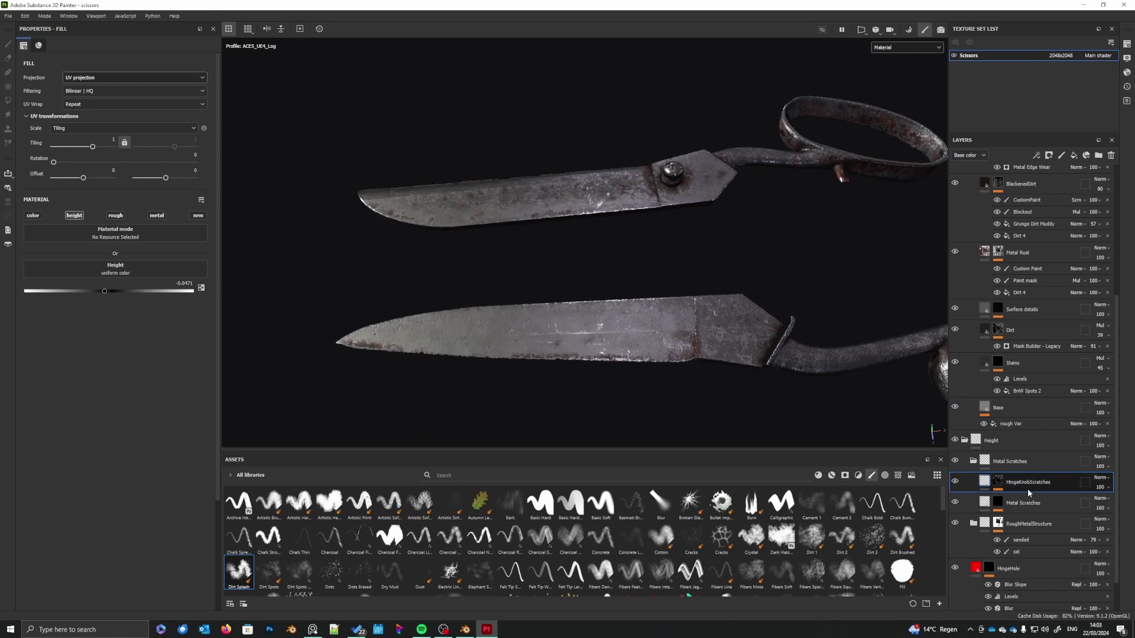
- Add a fill layer above HingeKnobScratches, name it DirectionalNoiseScratches and keep only its height channel active
click(1032, 504)
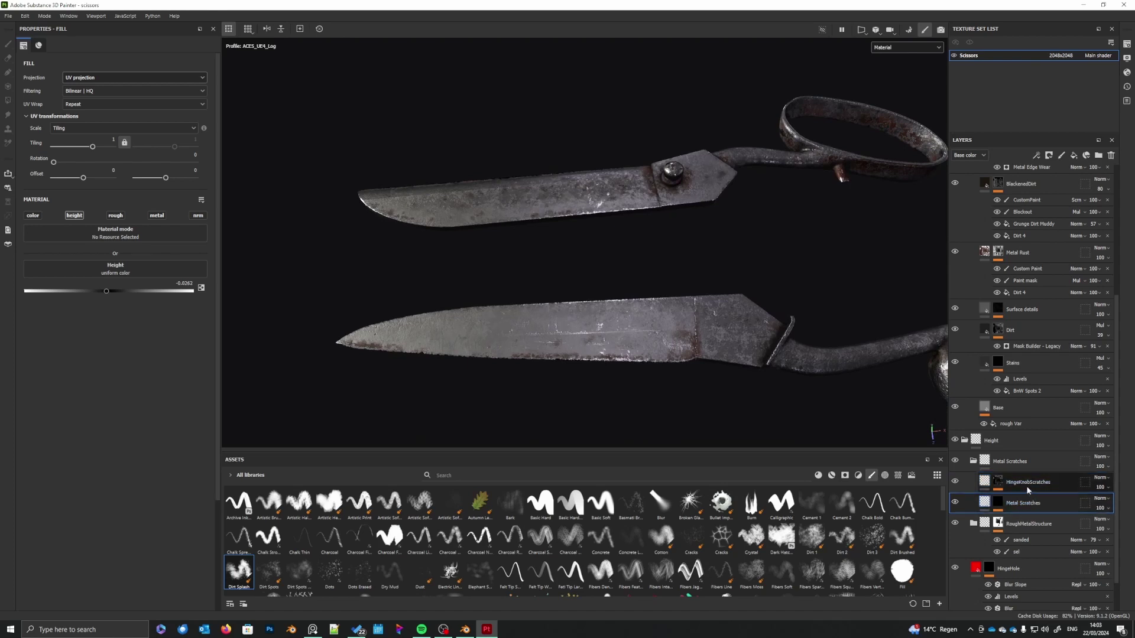
click(1032, 482)
click(1074, 155)
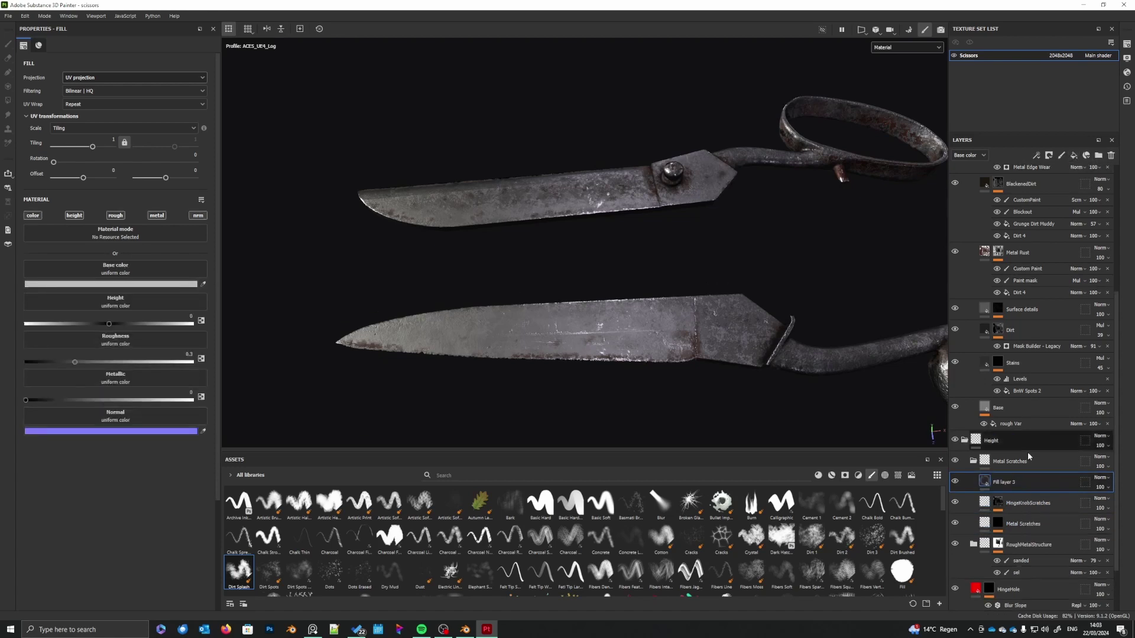
double_click(1011, 483)
text(DirectionalNoiseScratches)
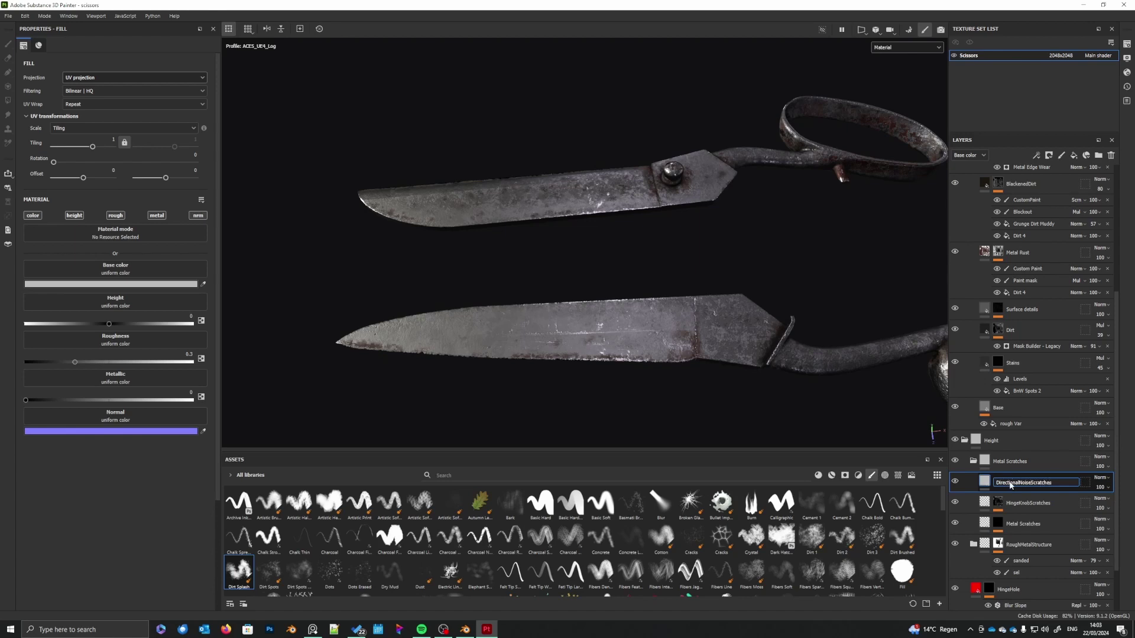
key(Return)
alt+click(74, 216)
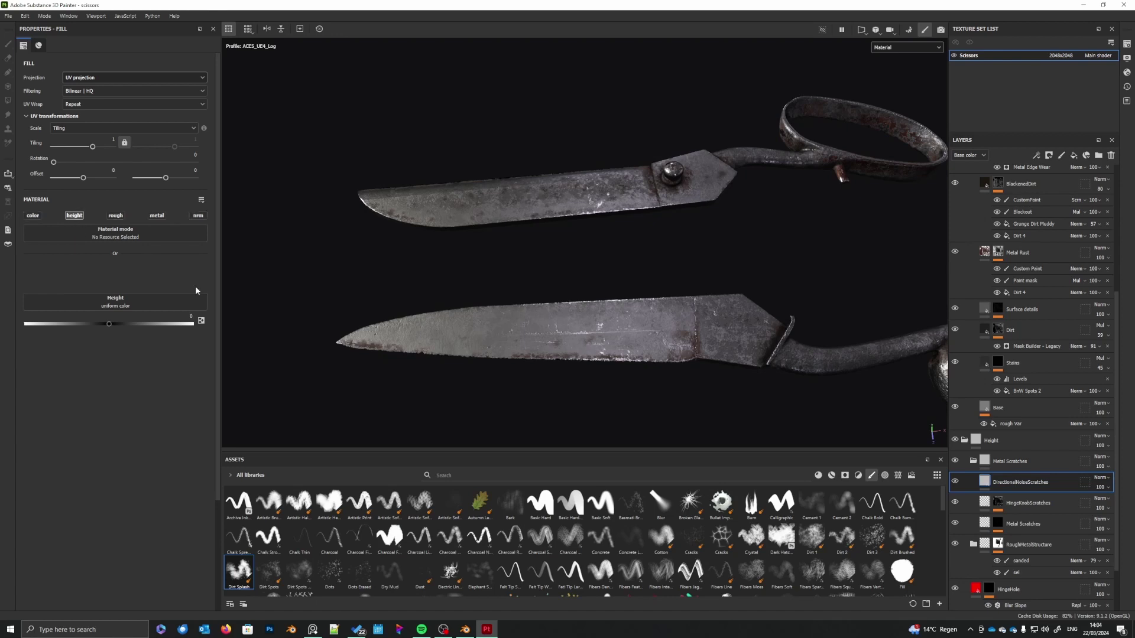
- Try Directional Noise 2 as the height texture, clear it, and place it in the DirectionalNoiseScratches layer's mask instead
click(898, 477)
drag(722, 571, 116, 269)
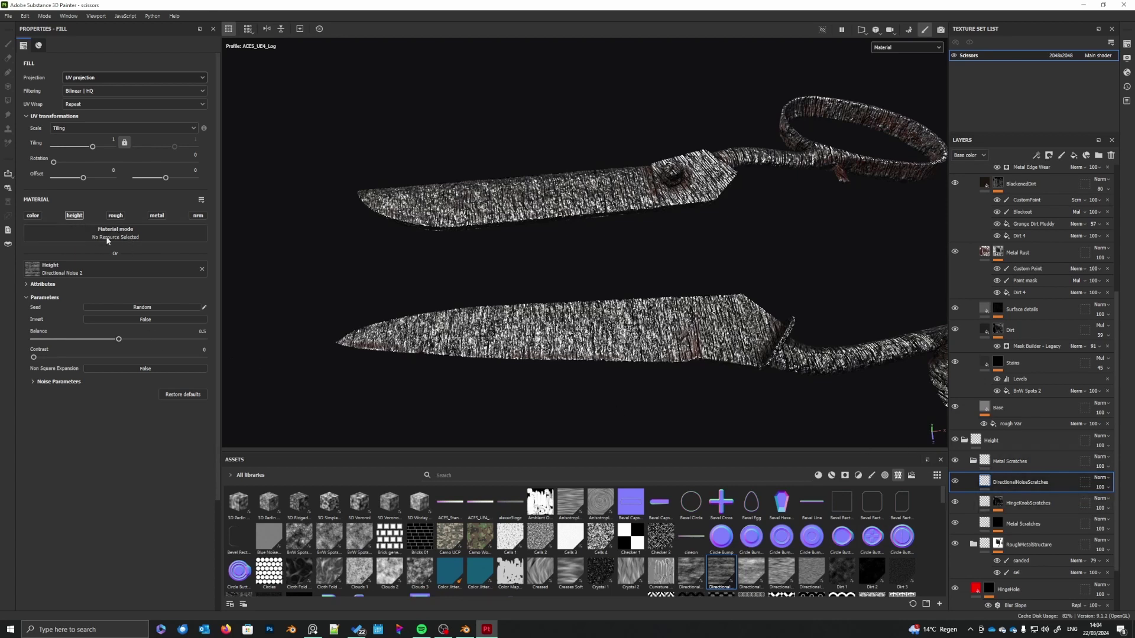
click(202, 269)
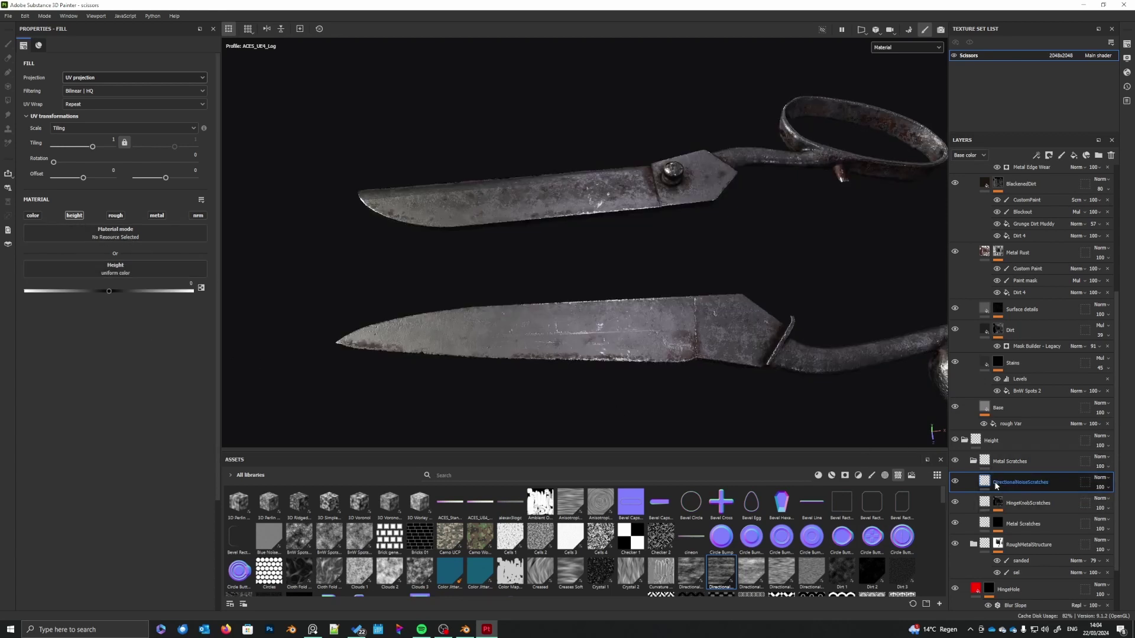
drag(717, 574, 1000, 486)
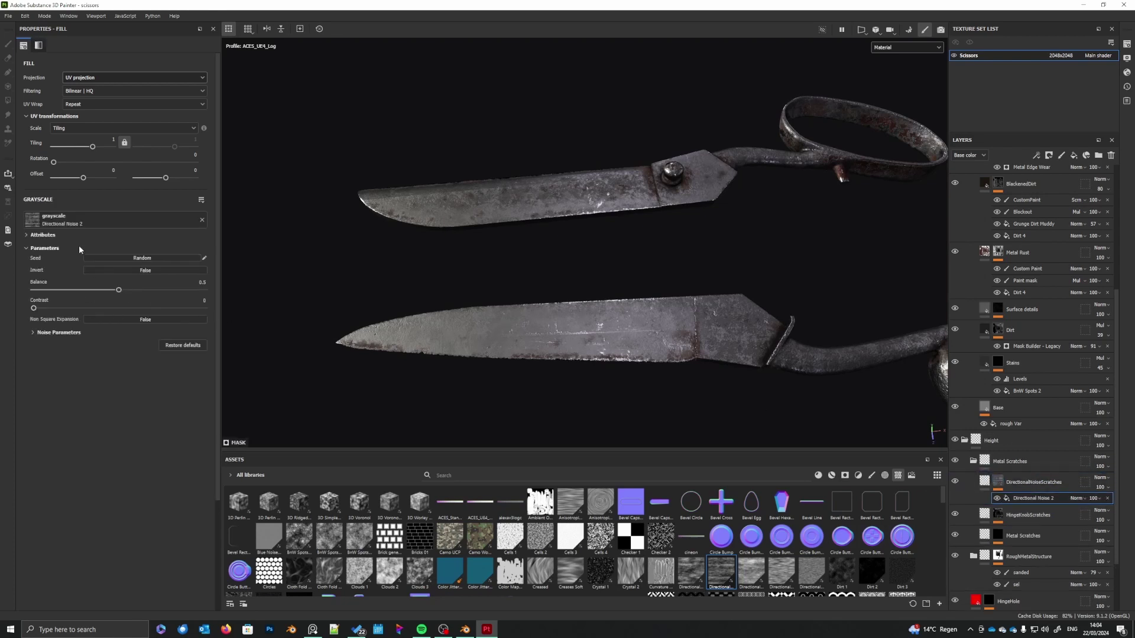
- Set the DirectionalNoiseScratches height to -0.0681 and check the engraved scratches on the blades up close
click(983, 484)
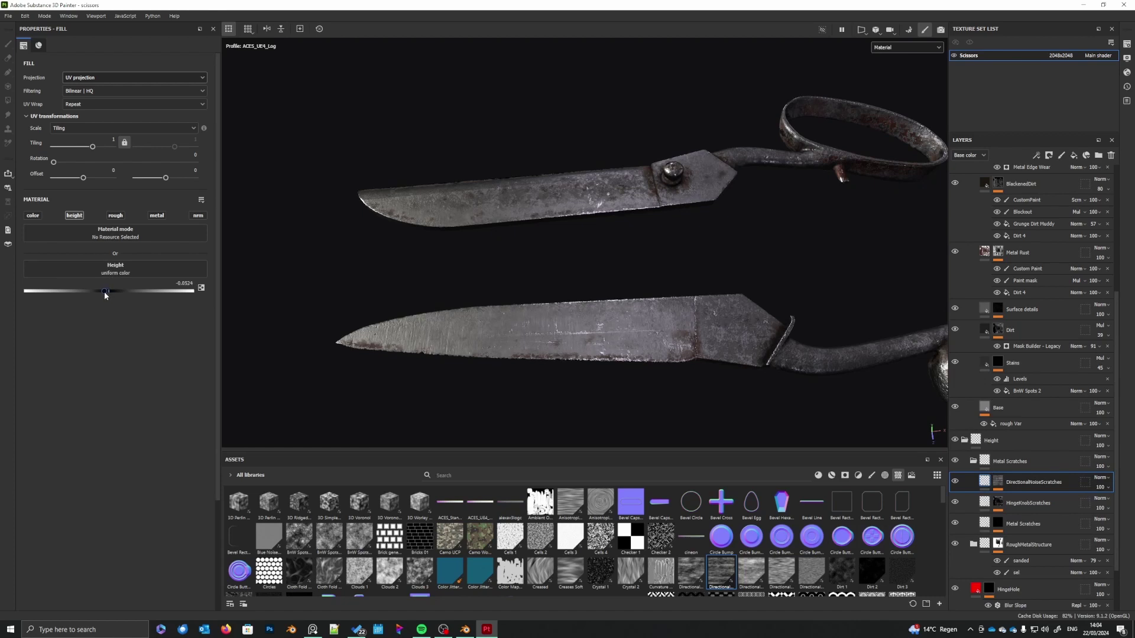
alt+drag(429, 379, 467, 393)
scroll(467, 343, up, 4)
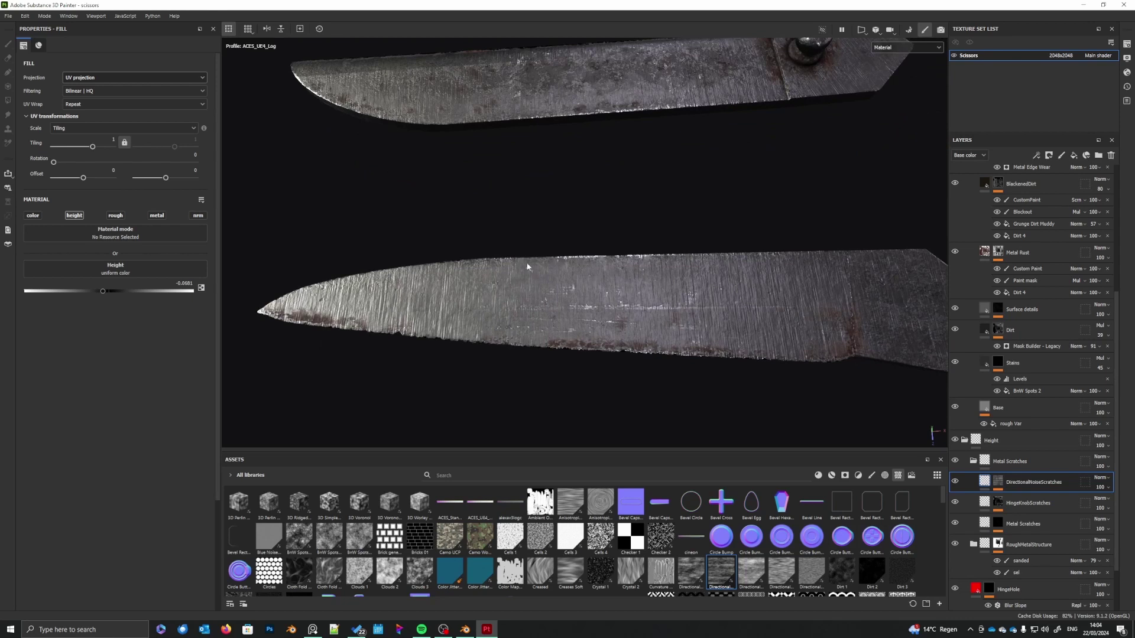
alt+drag(564, 342, 677, 410)
- Add a paint effect above Directional Noise 2 in the DirectionalNoiseScratches mask
click(999, 482)
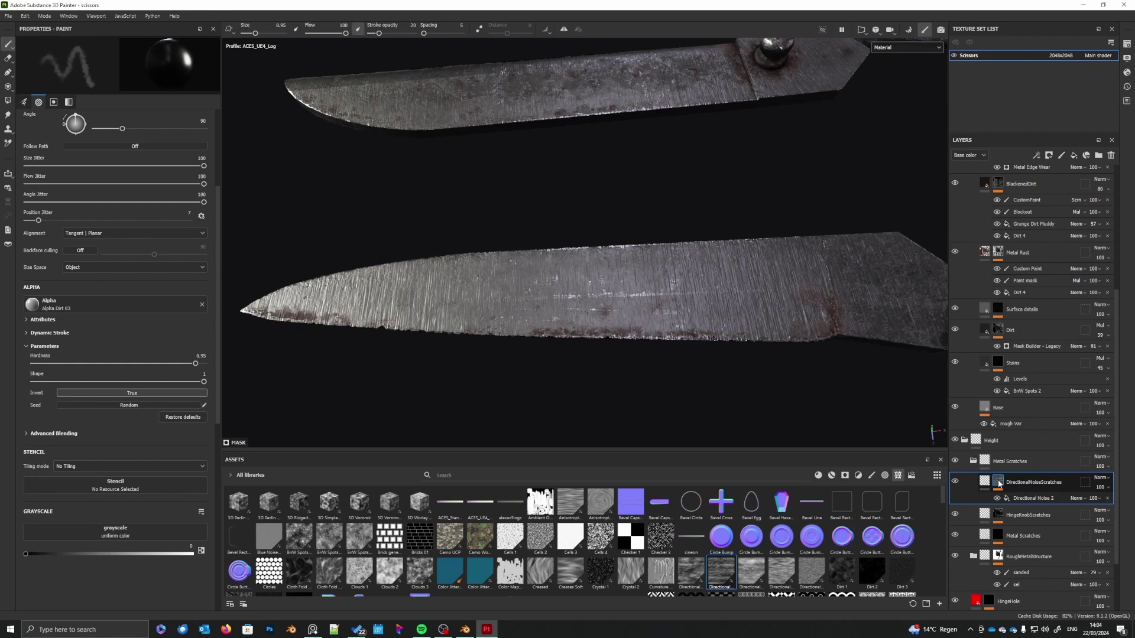
key(f)
right_click(1000, 483)
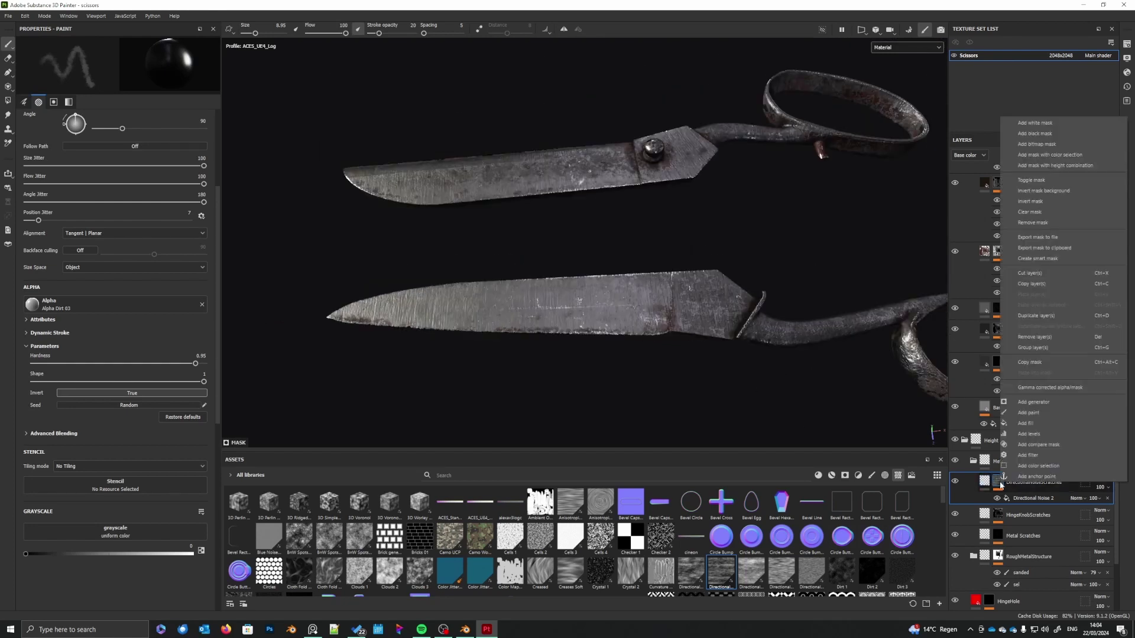
click(1045, 412)
- Use Polygon Fill with black on the new paint effect to hide the directional scratches across the whole model
scroll(697, 374, down, 5)
alt+middle_drag(714, 374, 717, 359)
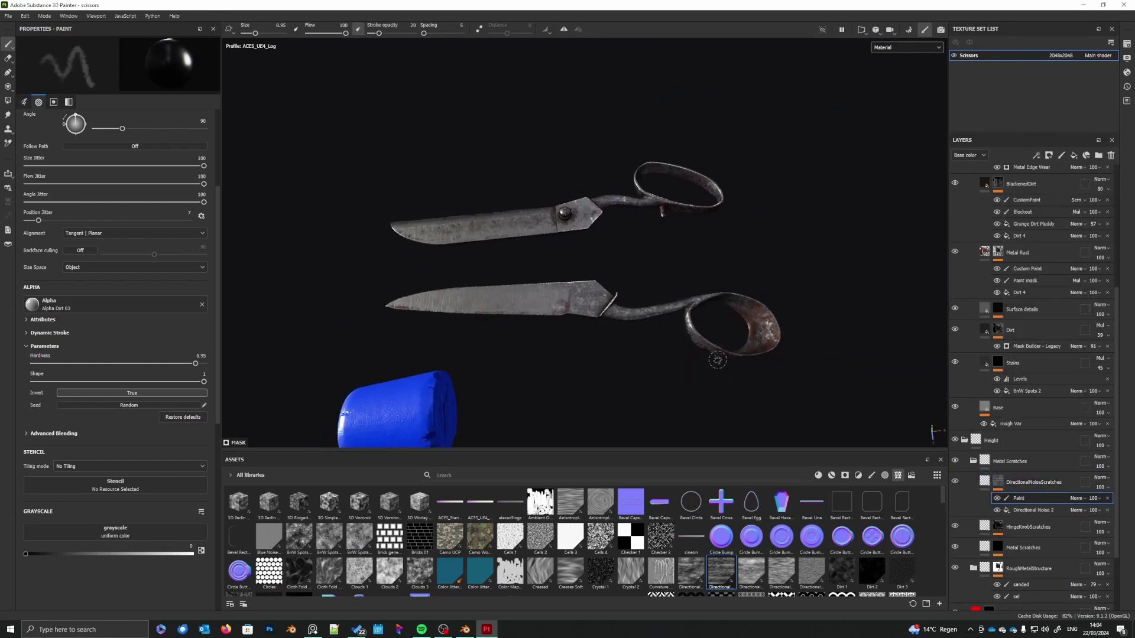
click(7, 100)
drag(364, 115, 834, 400)
click(7, 44)
scroll(709, 396, up, 3)
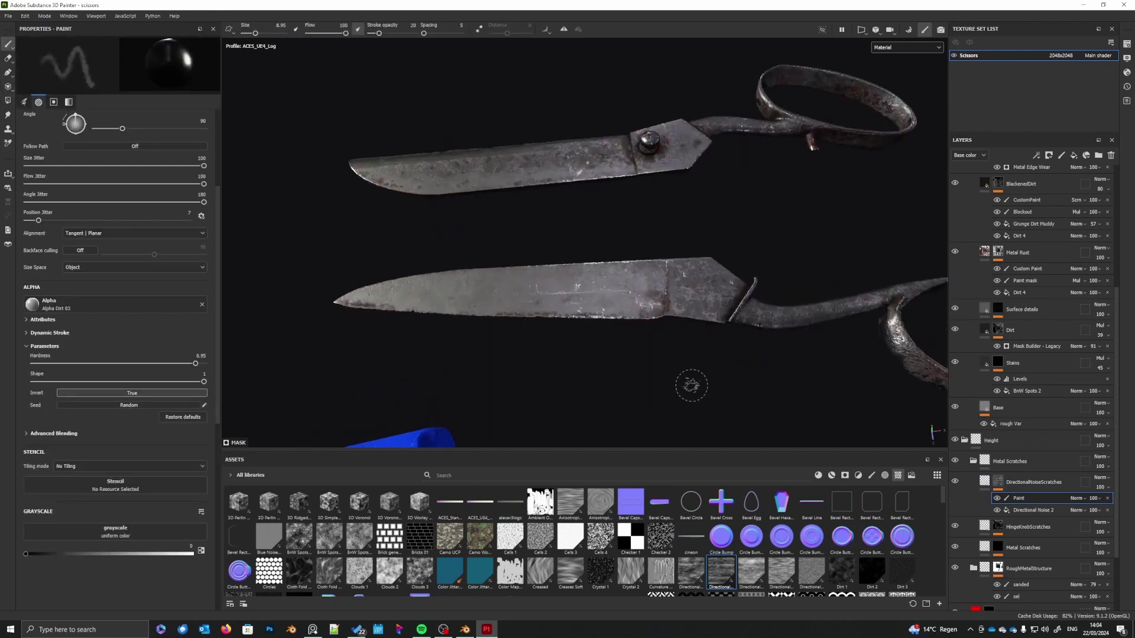
- Rename the Paint effect on the DirectionalNoiseScratches mask as Paint Mask and set its blend mode to Multiply
double_click(1022, 499)
text(Ma)
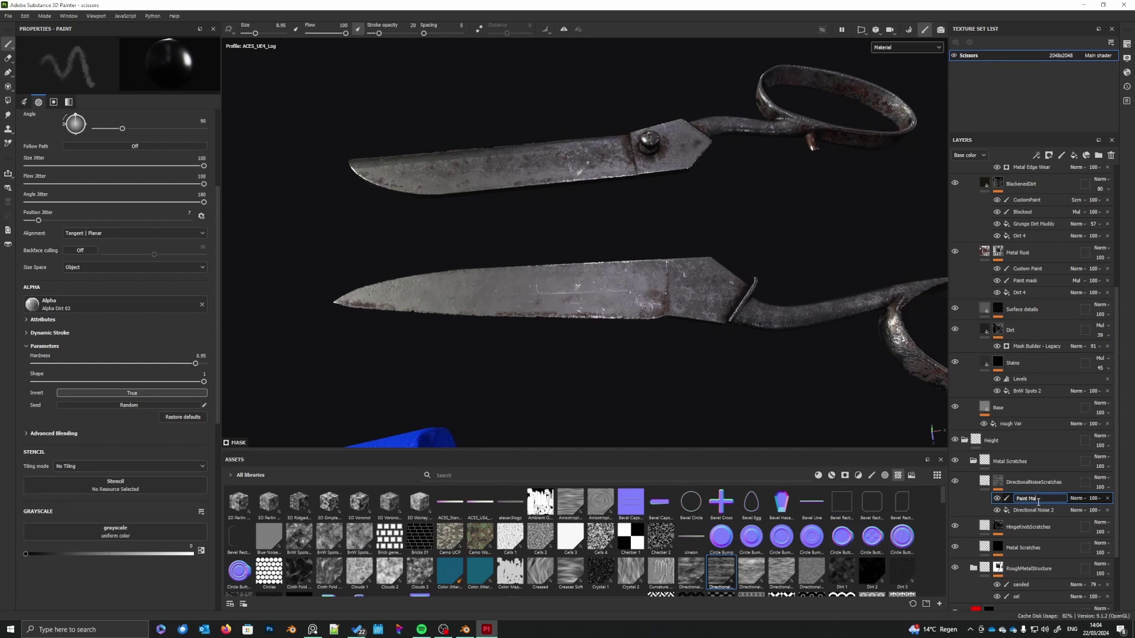
text(sk)
key(Return)
click(1077, 499)
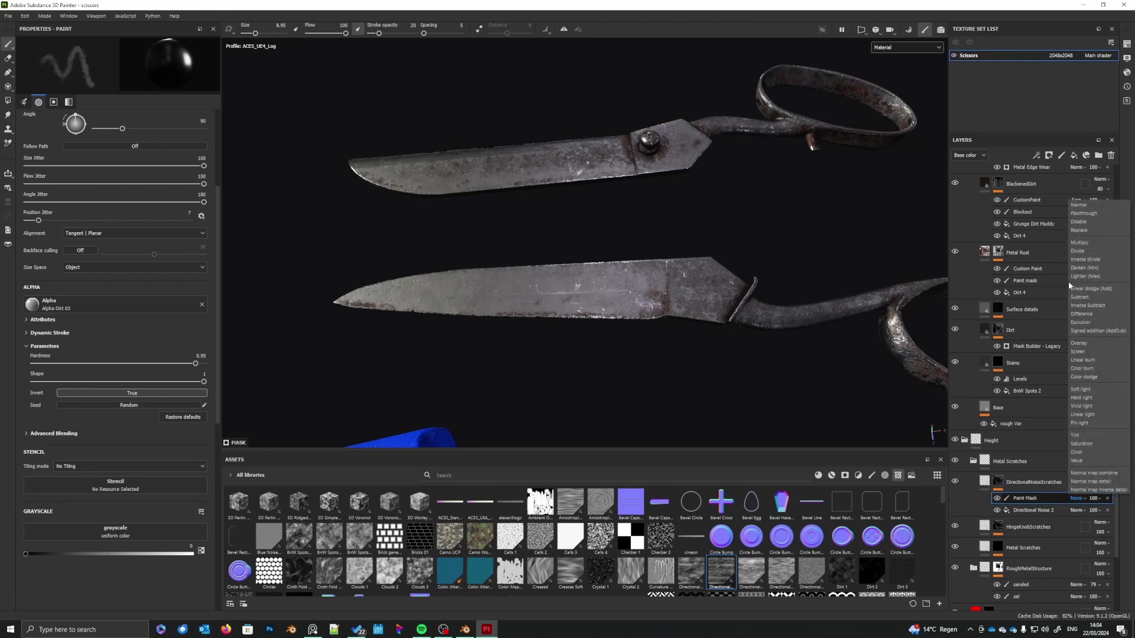
click(1077, 251)
click(1078, 498)
click(1080, 243)
- Set the mask brush to size 11.1 with stroke opacity 17, and switch its grayscale value to white
scroll(609, 358, up, 4)
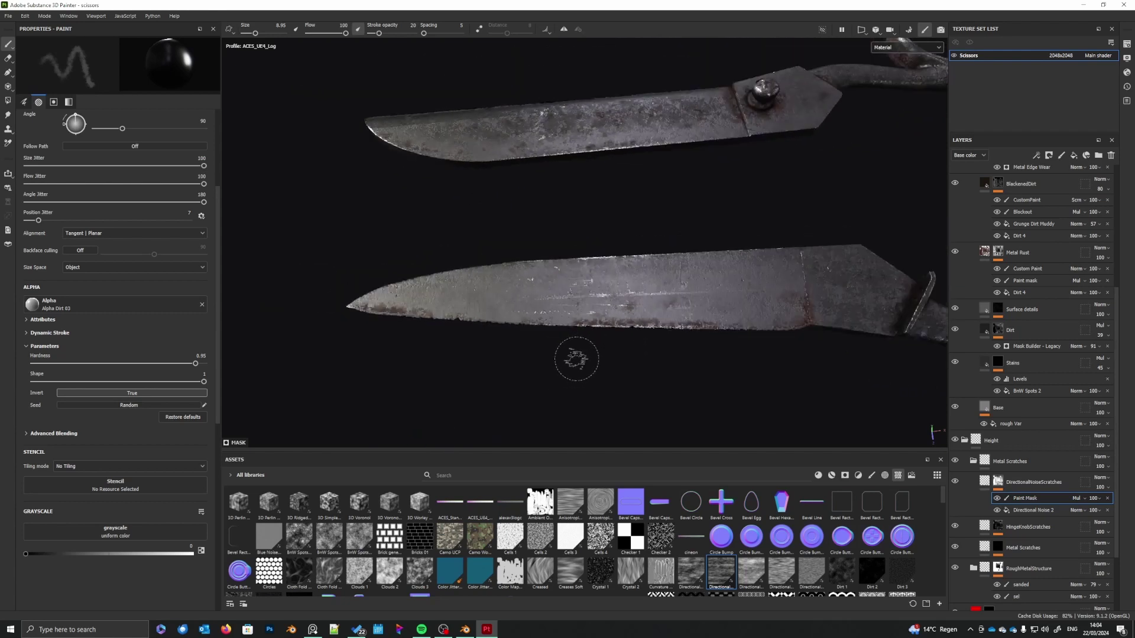
alt+drag(577, 359, 539, 386)
right_click(616, 335)
drag(656, 390, 659, 390)
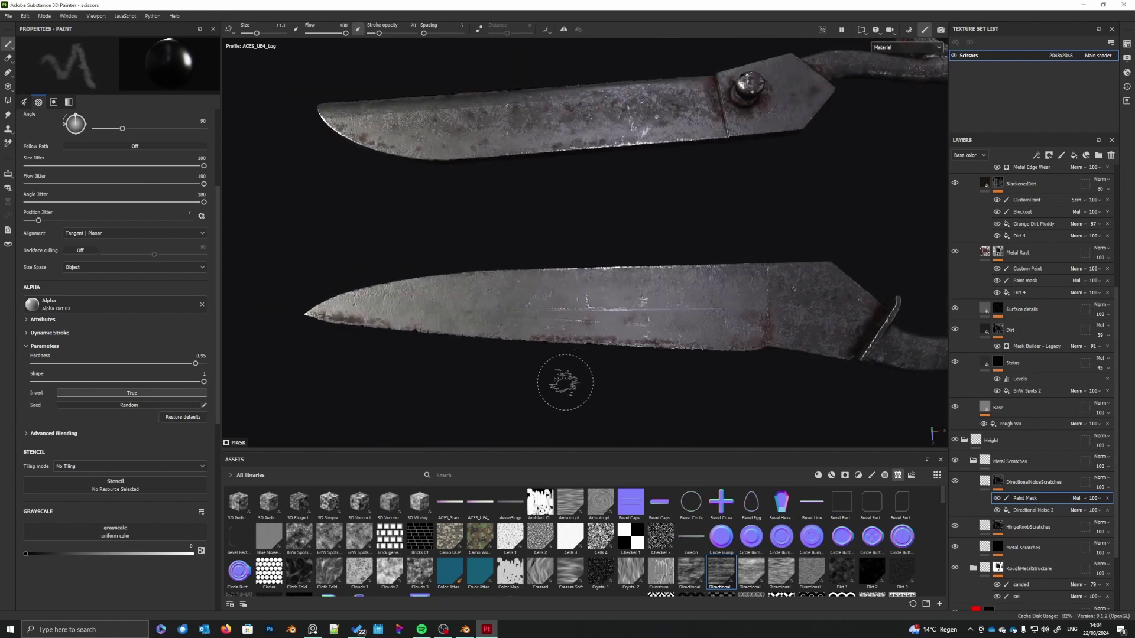
alt+drag(565, 382, 615, 347)
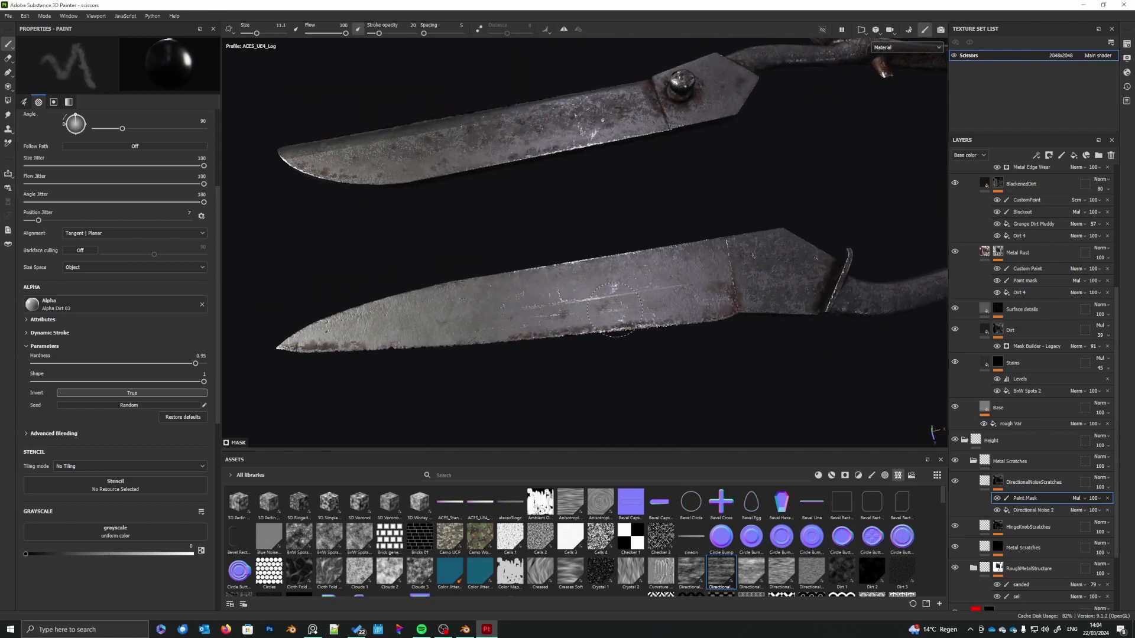
key(x)
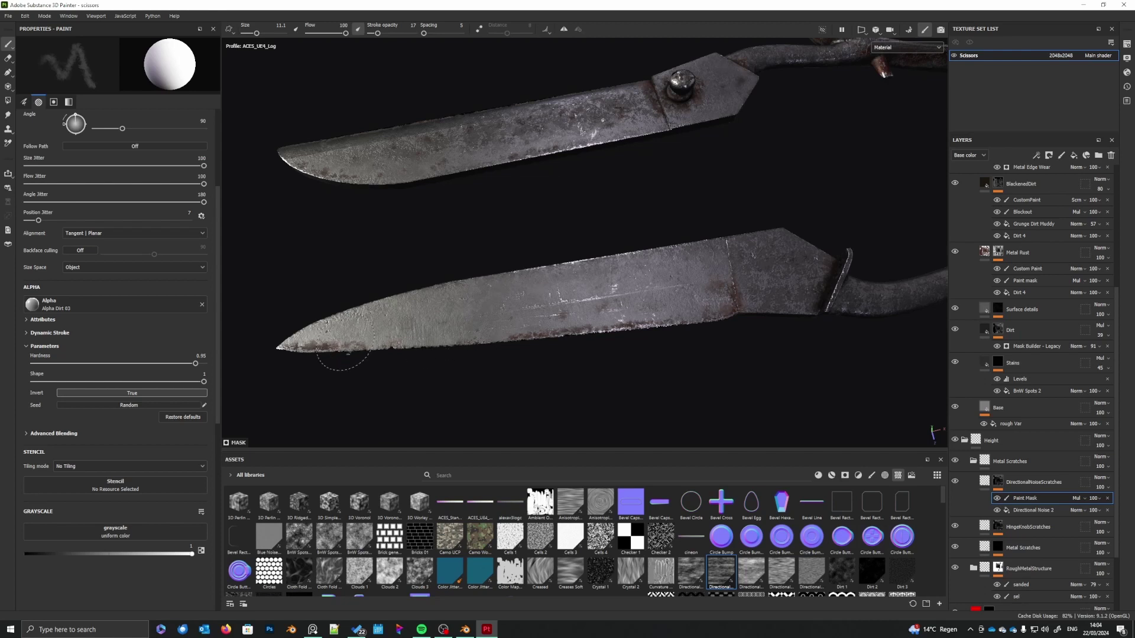
- Light the scissors with a white studio environment map and rotate the lighting to inspect the blade scratches
alt+middle_drag(597, 252, 623, 352)
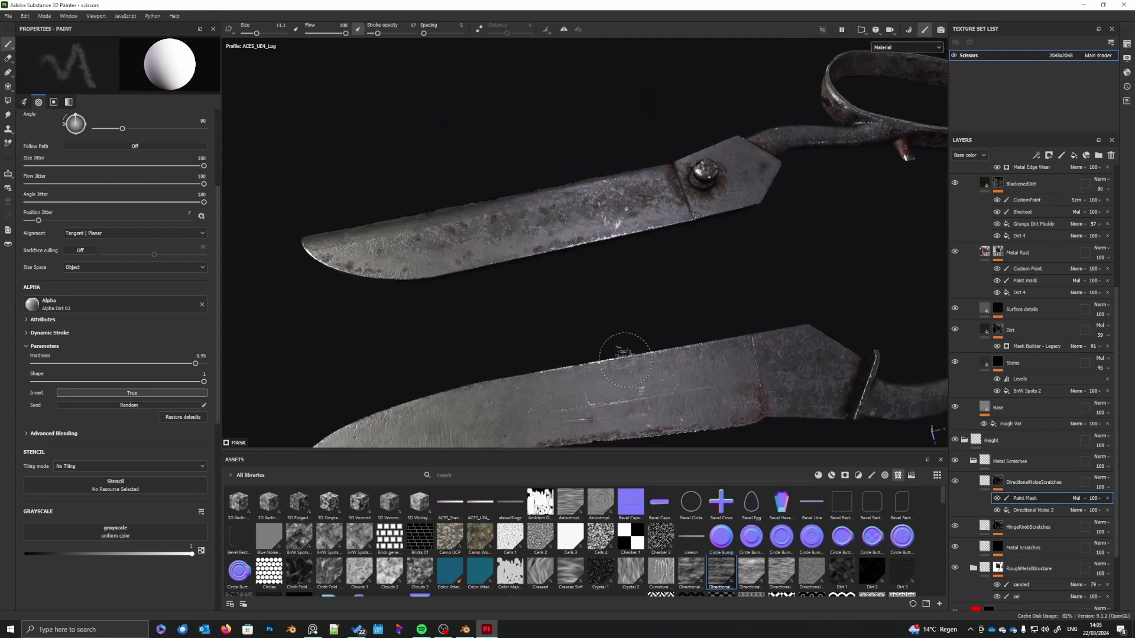
alt+drag(624, 387, 574, 145)
alt+middle_drag(638, 332, 651, 304)
mouse_move(651, 304)
alt+mouse_down()
mouse_move(611, 272)
mouse_move(684, 304)
mouse_move(672, 304)
alt+mouse_up()
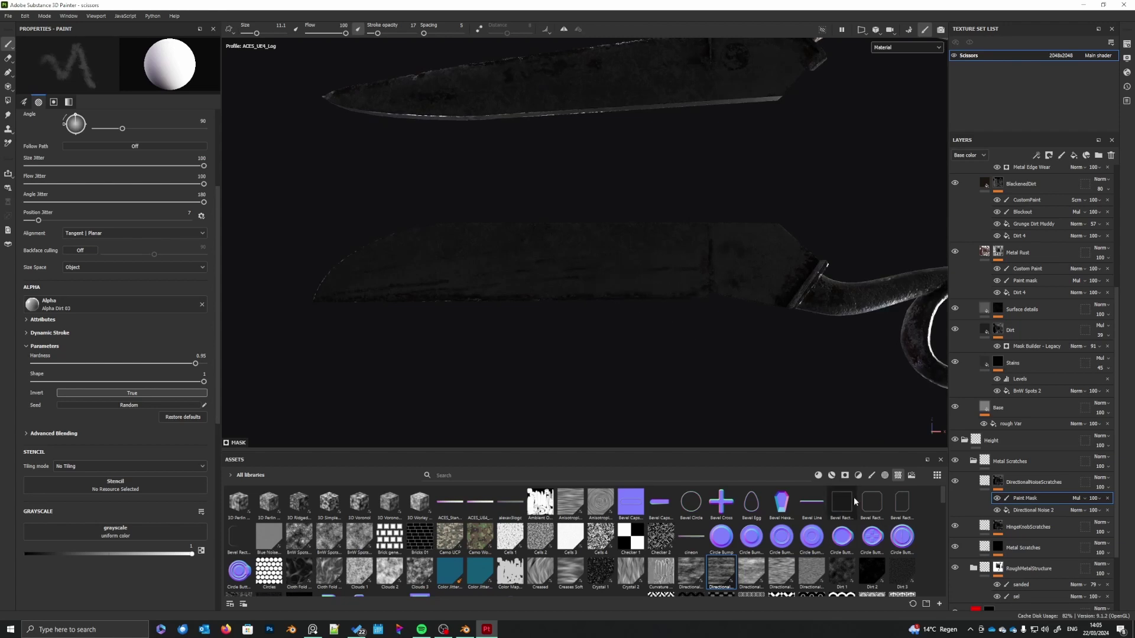
click(912, 476)
drag(450, 535, 553, 370)
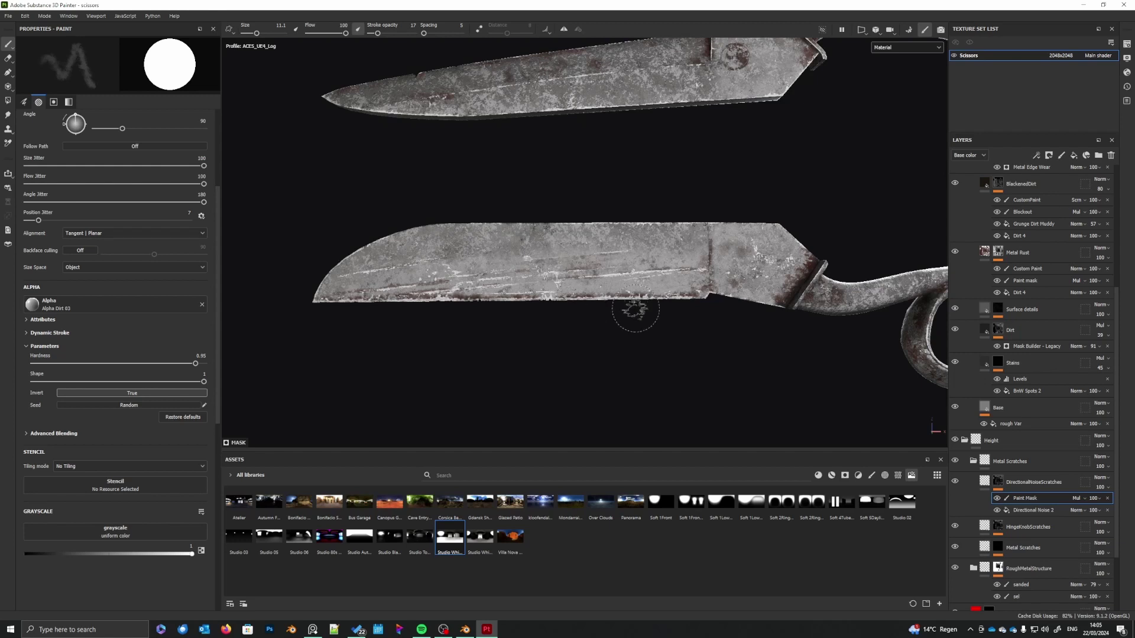
mouse_move(588, 337)
shift+right_down()
mouse_move(652, 368)
mouse_move(636, 368)
shift+right_up()
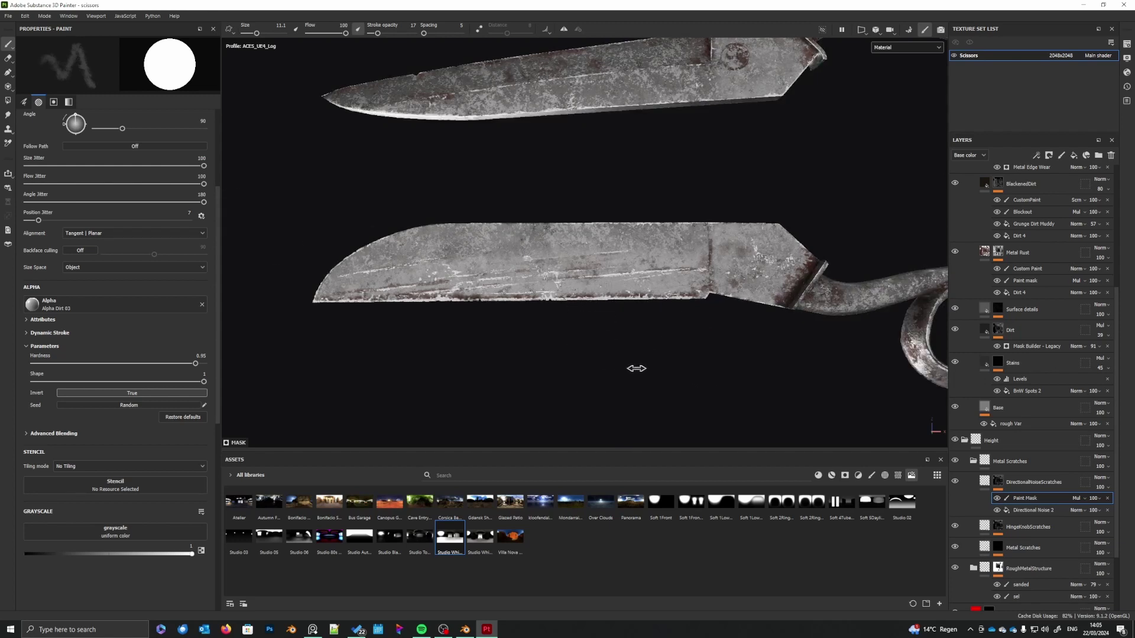
scroll(609, 368, up, 4)
scroll(565, 332, down, 4)
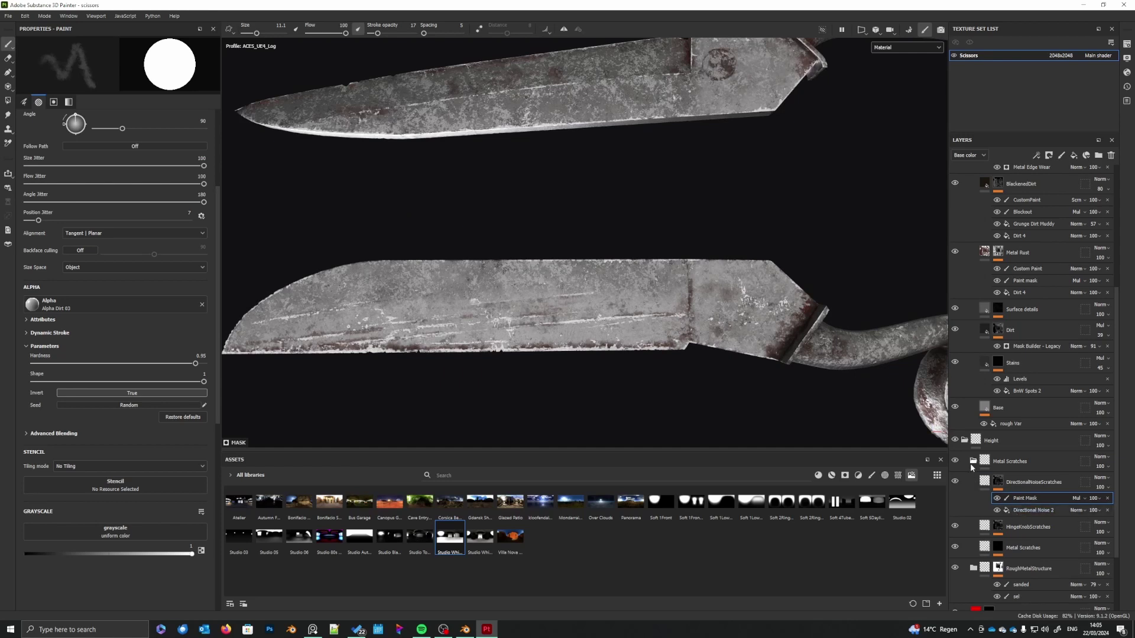
- Switch the lighting to the dark Studio To... environment map and rotate it across the scissors' reverse side
mouse_move(979, 466)
click(420, 537)
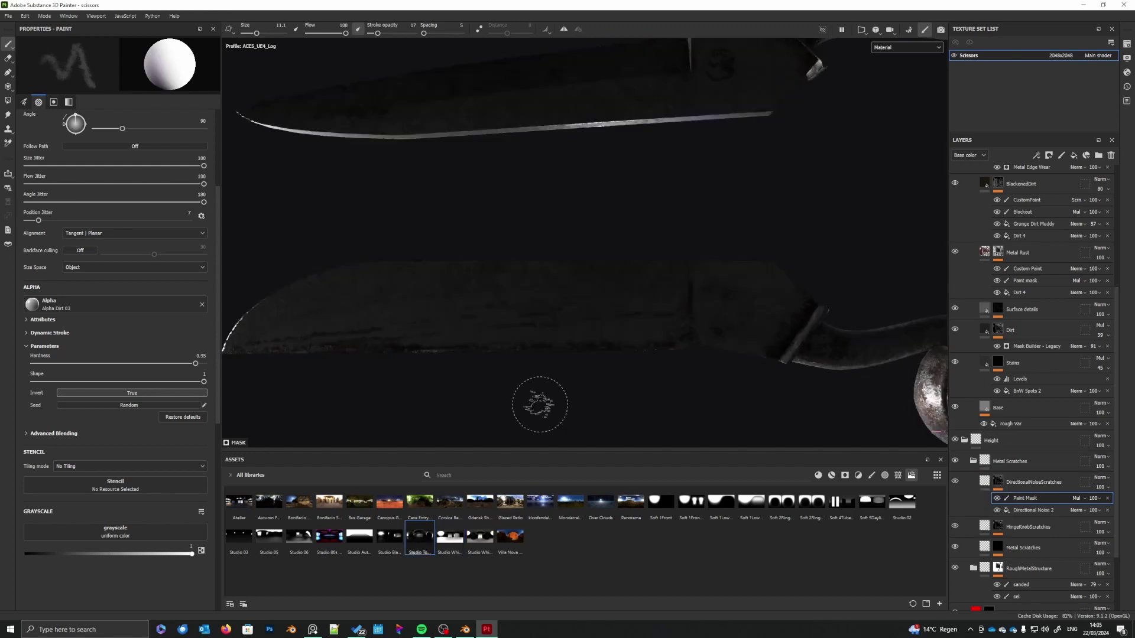
mouse_move(540, 400)
alt+mouse_down()
mouse_move(601, 371)
mouse_move(616, 339)
mouse_move(600, 281)
mouse_move(442, 387)
mouse_move(368, 356)
mouse_move(337, 313)
alt+mouse_up()
alt+right_drag(450, 331, 567, 331)
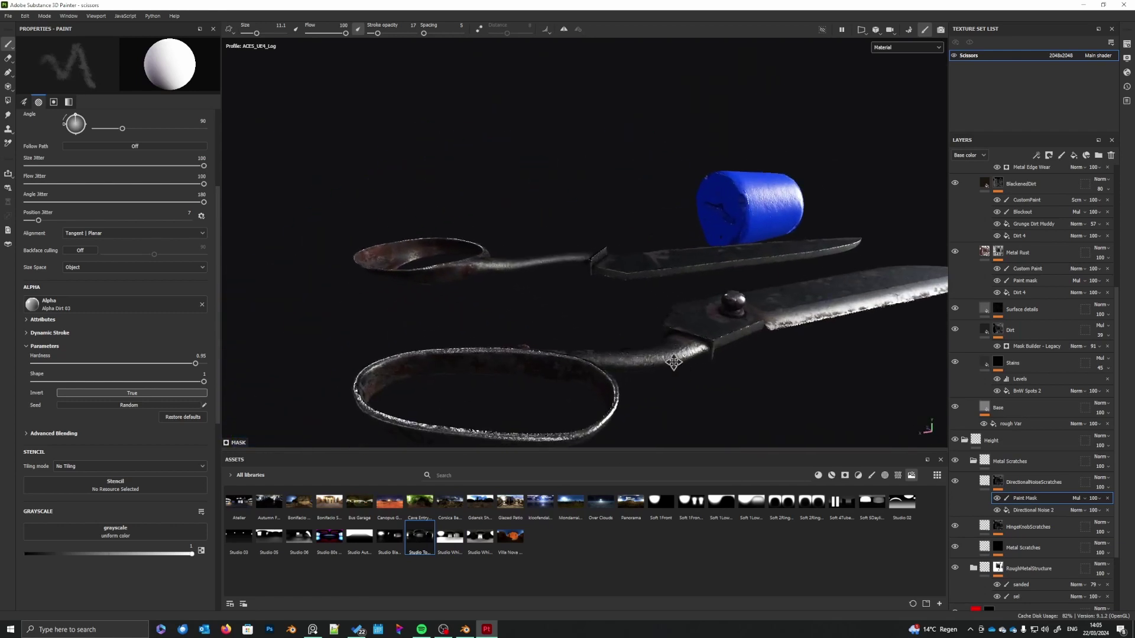
alt+drag(567, 331, 592, 379)
shift+right_drag(643, 350, 676, 362)
alt+middle_drag(676, 362, 583, 365)
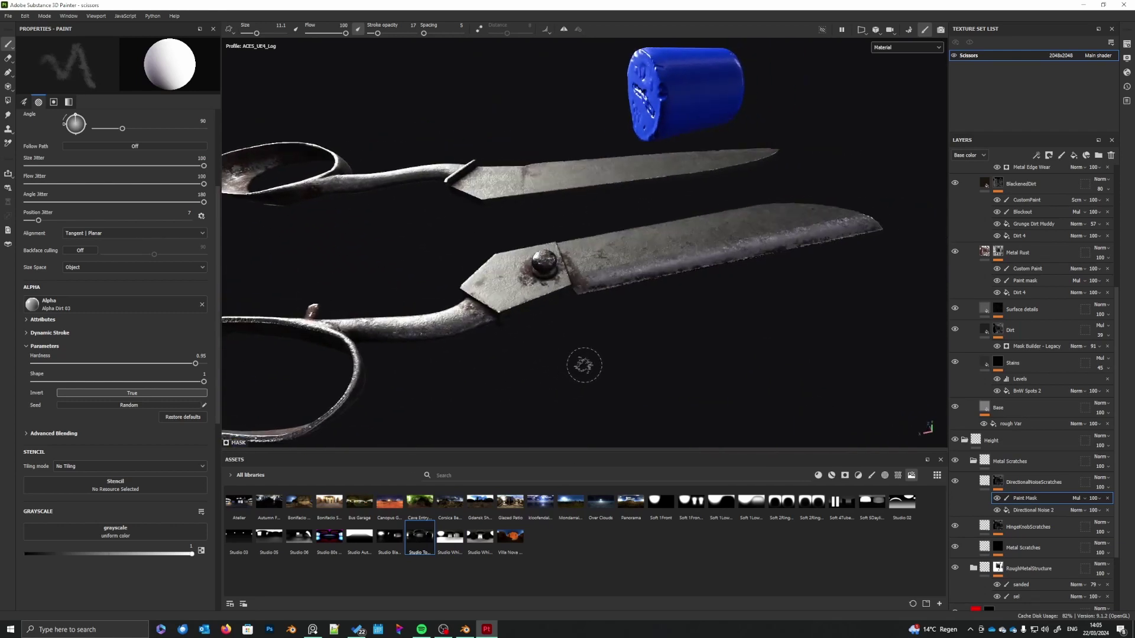
- Examine the blades, pivot and handles under different lighting angles for scratches, dirt and rust
alt+right_drag(583, 365, 638, 320)
alt+middle_drag(639, 319, 620, 365)
alt+drag(620, 365, 606, 368)
shift+right_drag(605, 368, 608, 374)
scroll(605, 373, up, 2)
alt+middle_drag(609, 365, 604, 368)
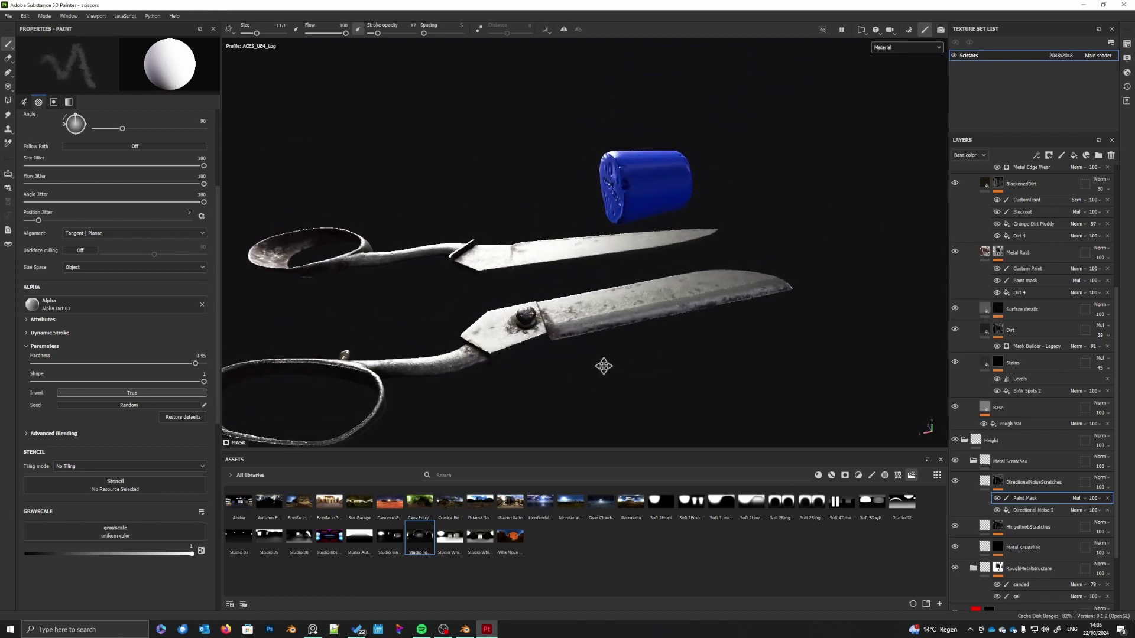
alt+drag(604, 368, 593, 418)
alt+right_drag(593, 418, 631, 392)
alt+middle_drag(630, 392, 600, 390)
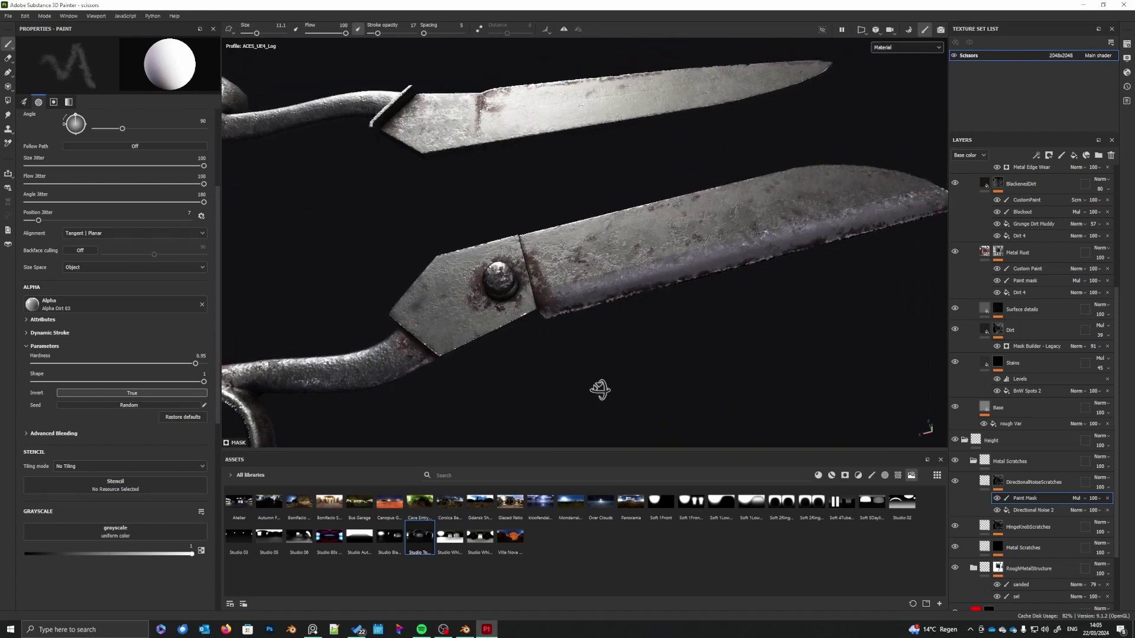
alt+drag(601, 390, 605, 367)
alt+middle_drag(687, 353, 741, 358)
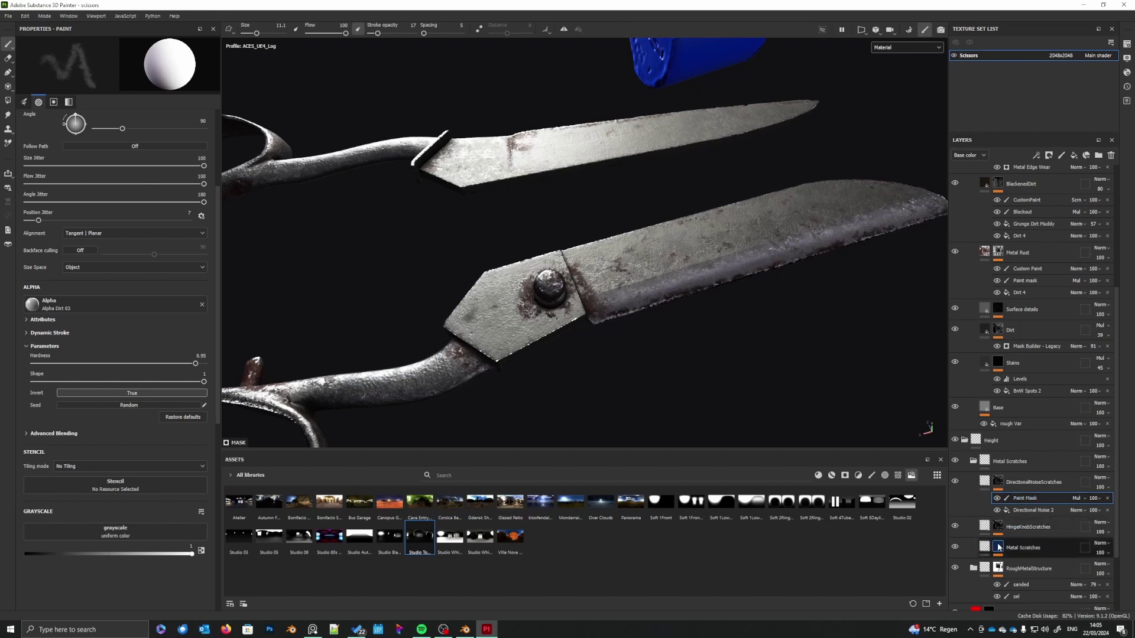
- Collapse the Metal Scratches and Height folders and set the BlackenedDirt layer's opacity to 92
click(971, 461)
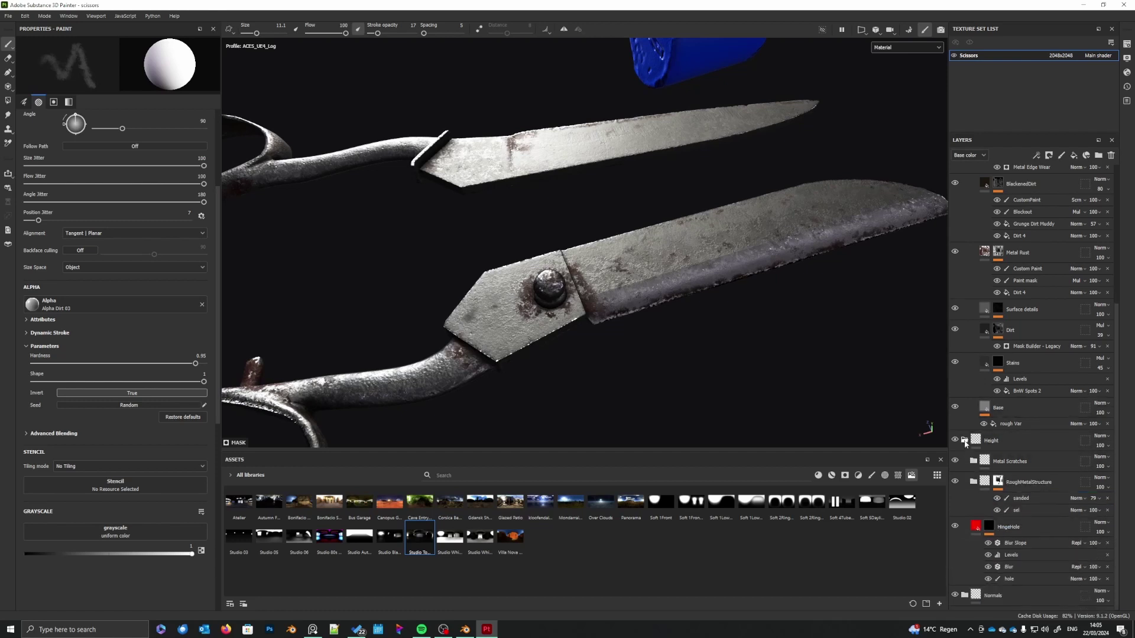
click(965, 441)
click(1008, 316)
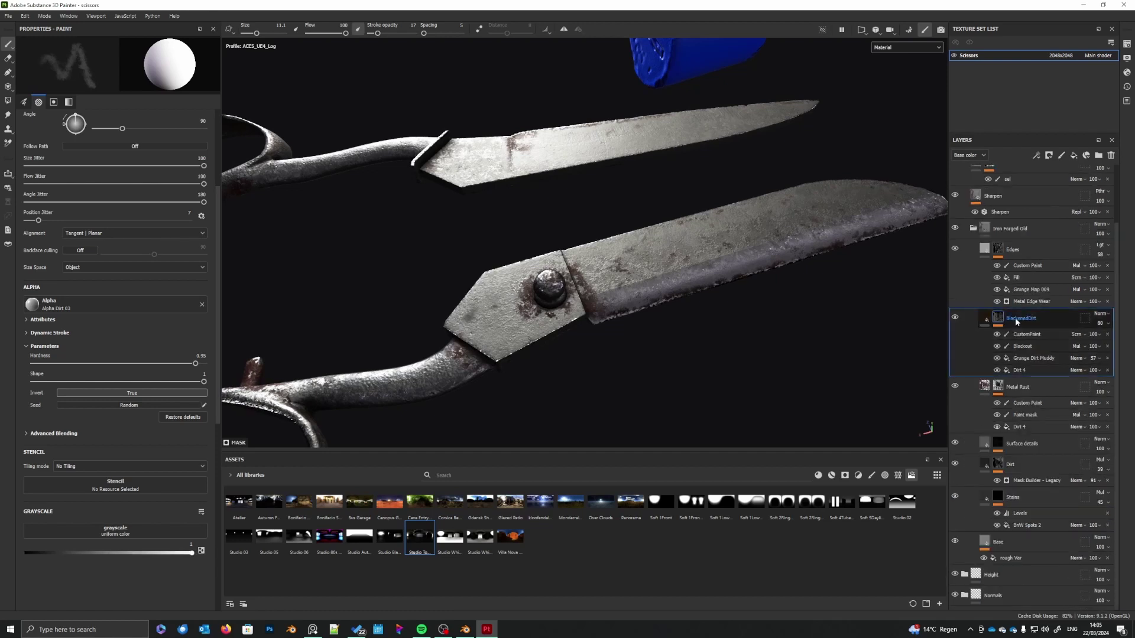
click(1108, 323)
drag(1124, 341, 1128, 344)
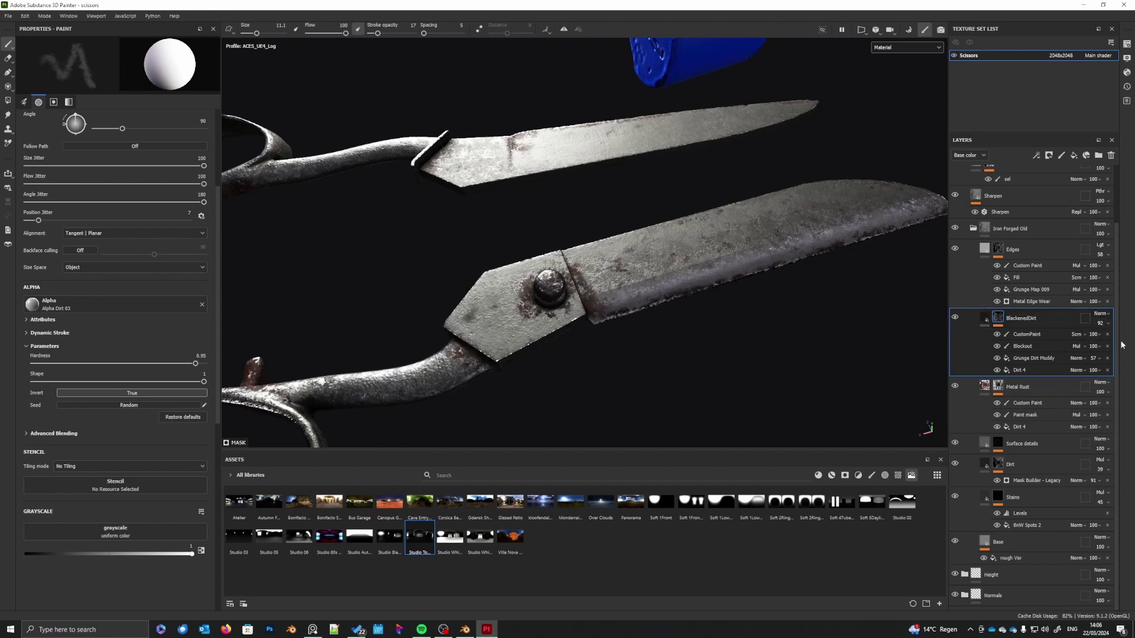
alt+click(999, 318)
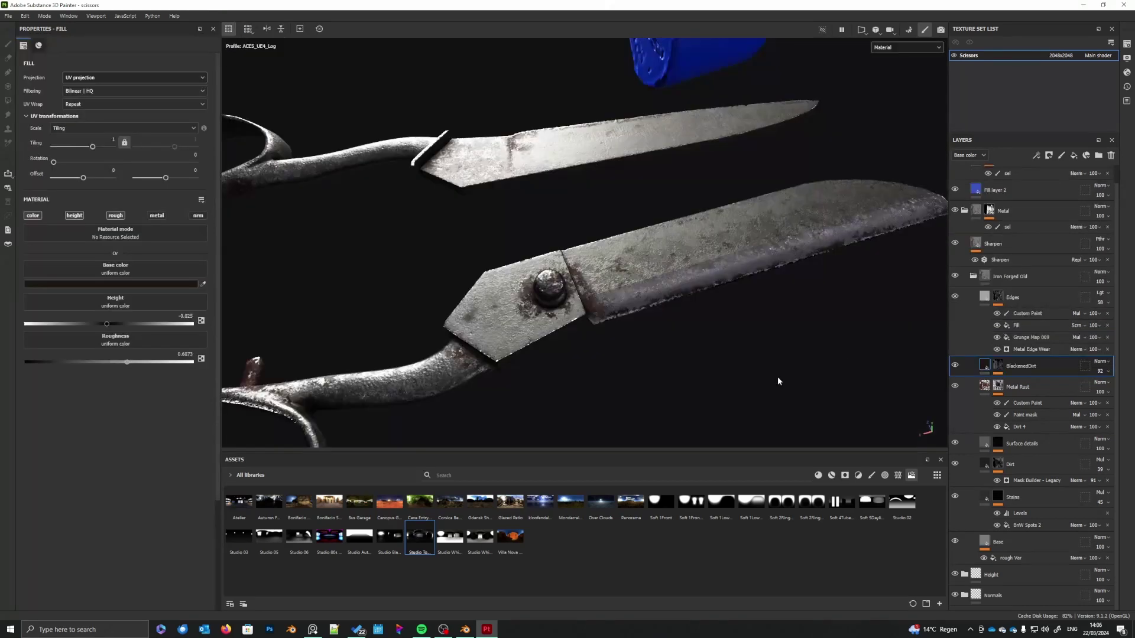
alt+drag(778, 380, 730, 334)
mouse_move(730, 335)
shift+right_down()
mouse_move(743, 339)
mouse_move(719, 340)
shift+right_up()
scroll(717, 346, up, 2)
alt+drag(718, 341, 702, 373)
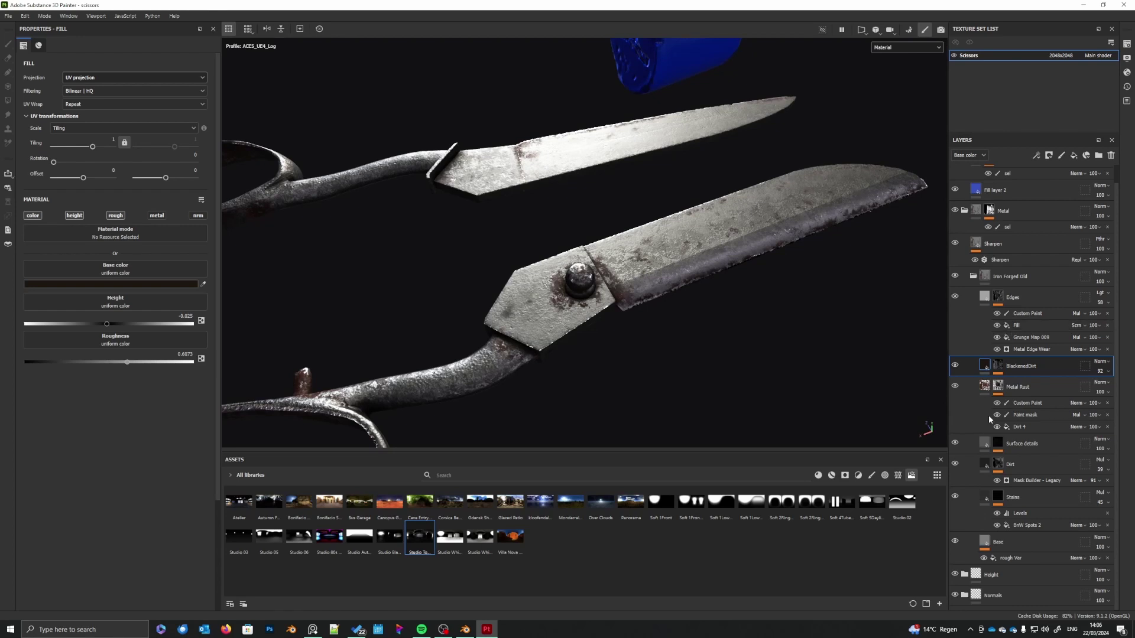
- Lighten the Metal Rust layer's rust color to the muted brown 563C30 and check it on the blades
click(1018, 387)
click(126, 334)
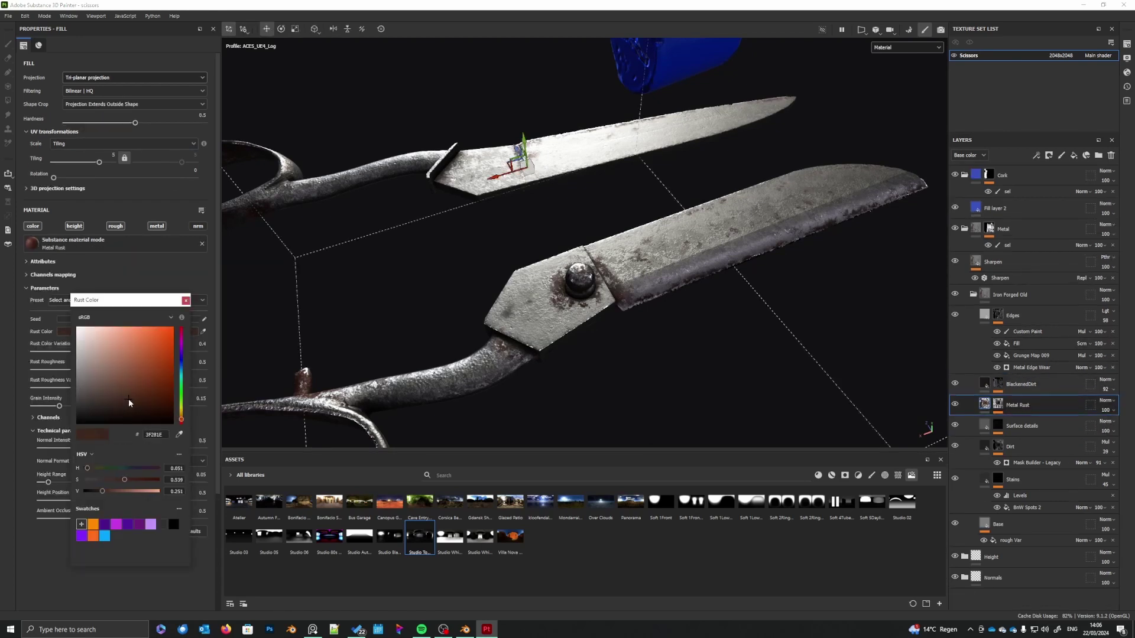
click(124, 395)
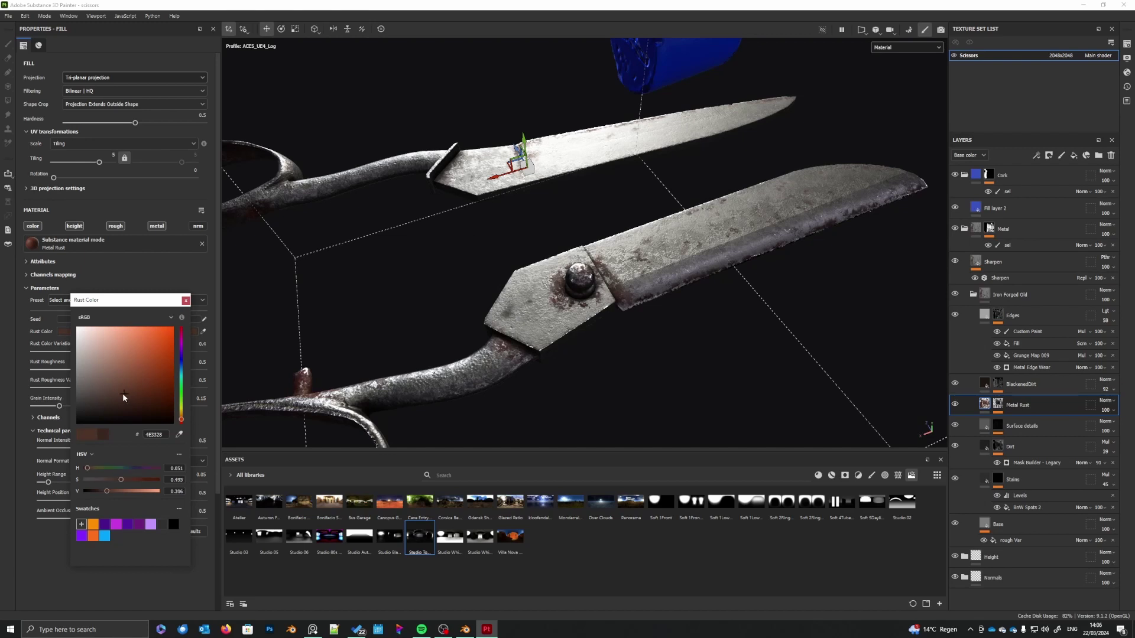
click(119, 391)
alt+drag(615, 381, 584, 378)
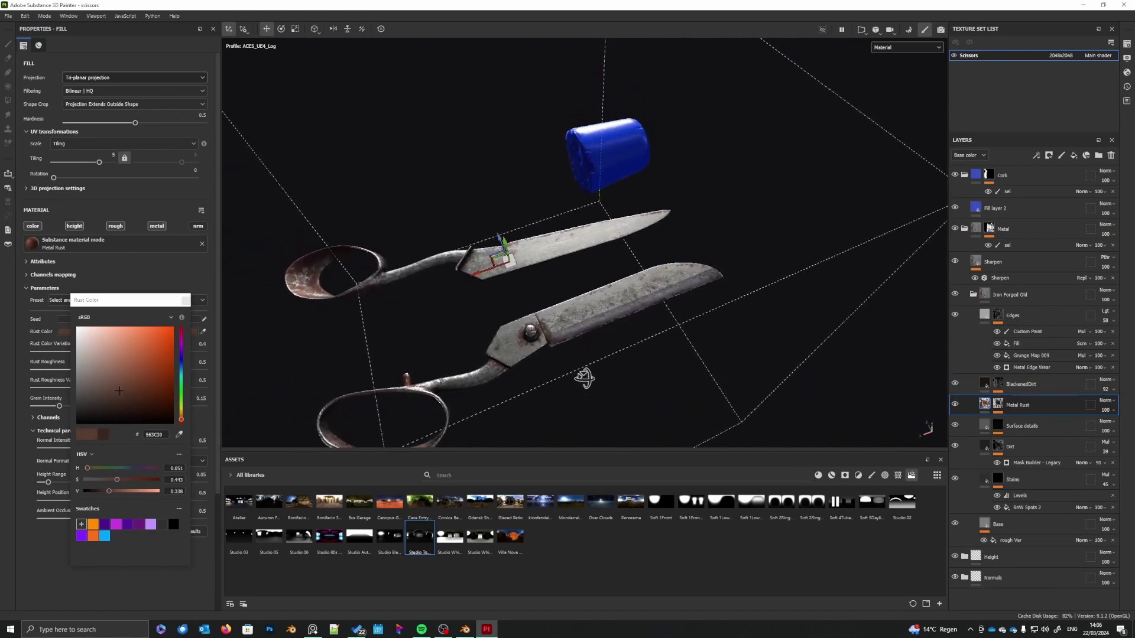
scroll(584, 378, up, 5)
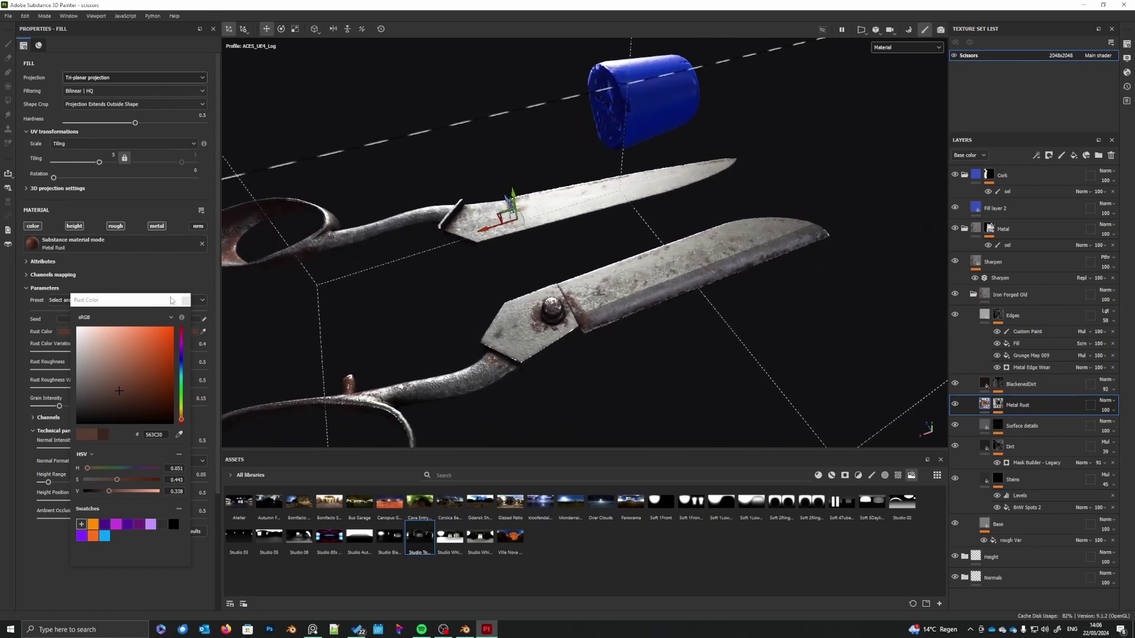
click(186, 300)
scroll(672, 364, up, 3)
alt+drag(714, 347, 611, 389)
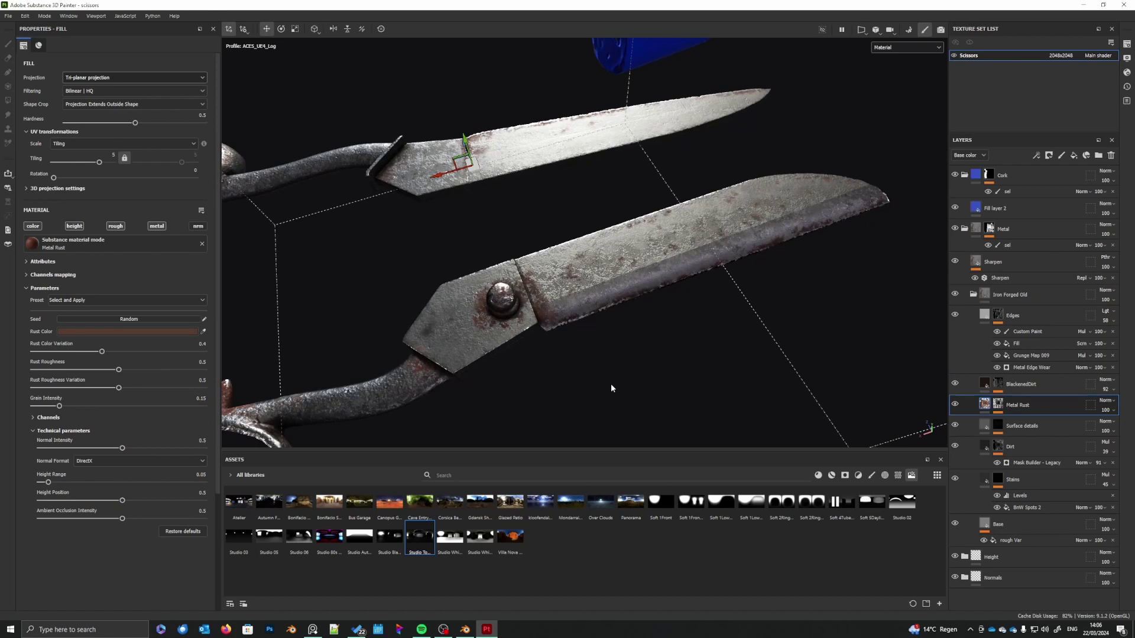
alt+drag(644, 371, 637, 370)
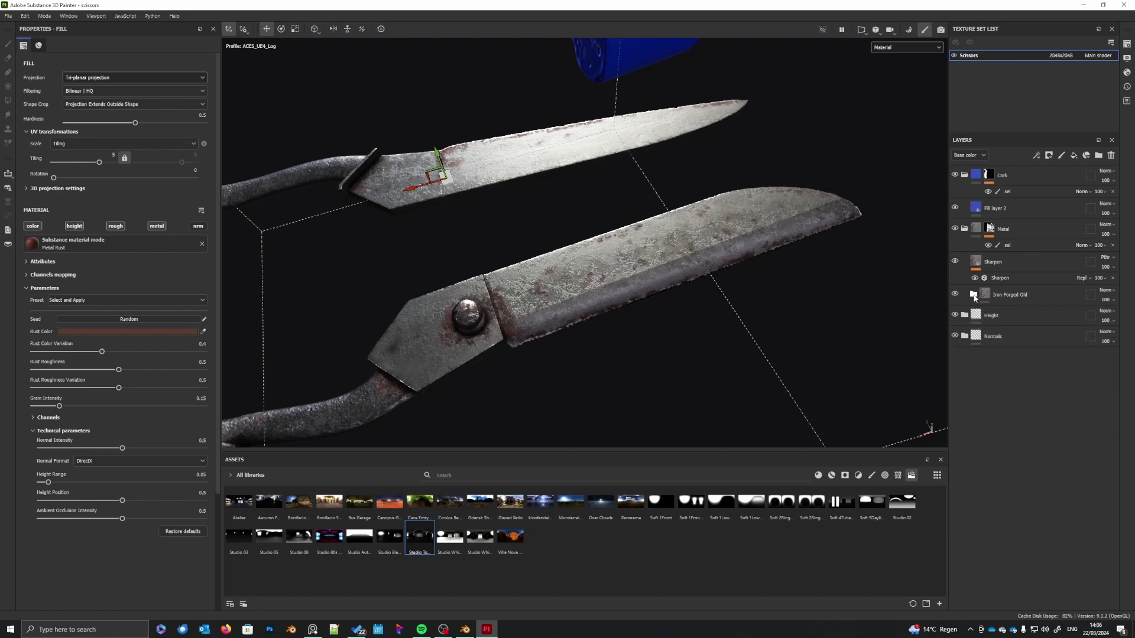
- Collapse the Iron Forged Old folder and add a fill layer named Dried Blood directly above it
scroll(794, 377, down, 5)
mouse_move(771, 360)
alt+middle_down()
mouse_move(743, 364)
mouse_move(732, 382)
mouse_move(728, 363)
mouse_move(775, 368)
mouse_move(762, 374)
alt+middle_up()
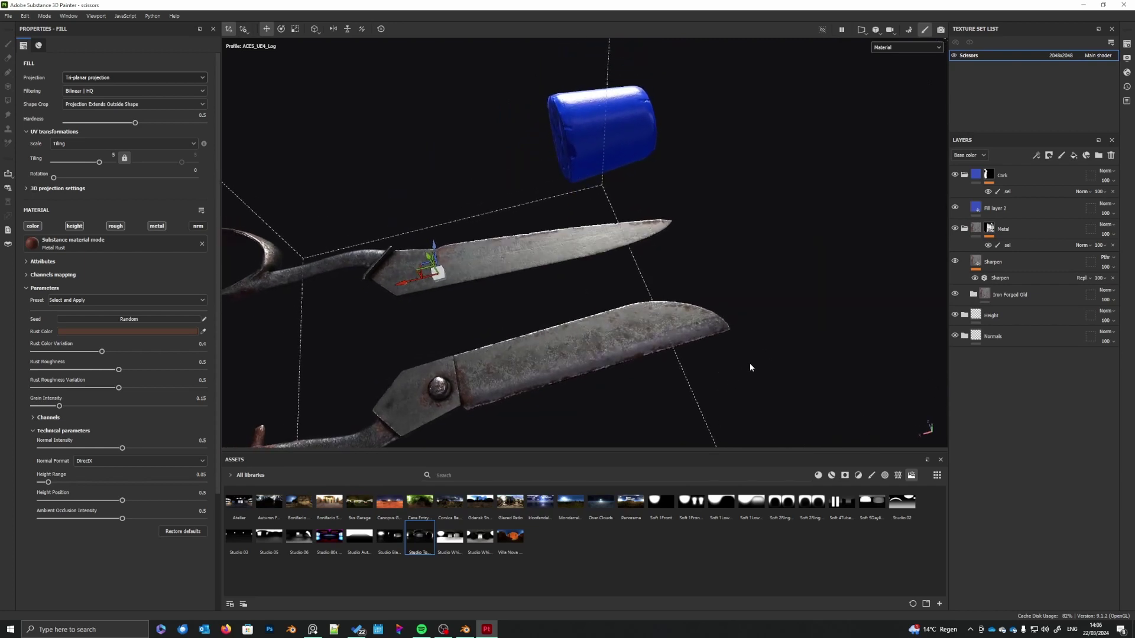
scroll(762, 374, up, 1)
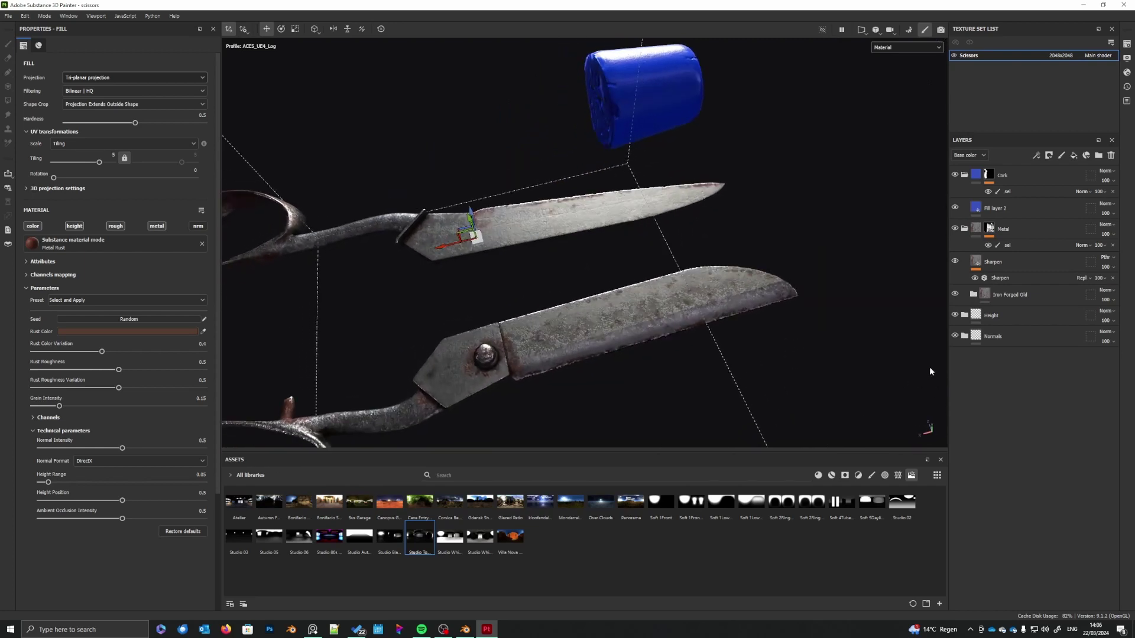
click(1008, 296)
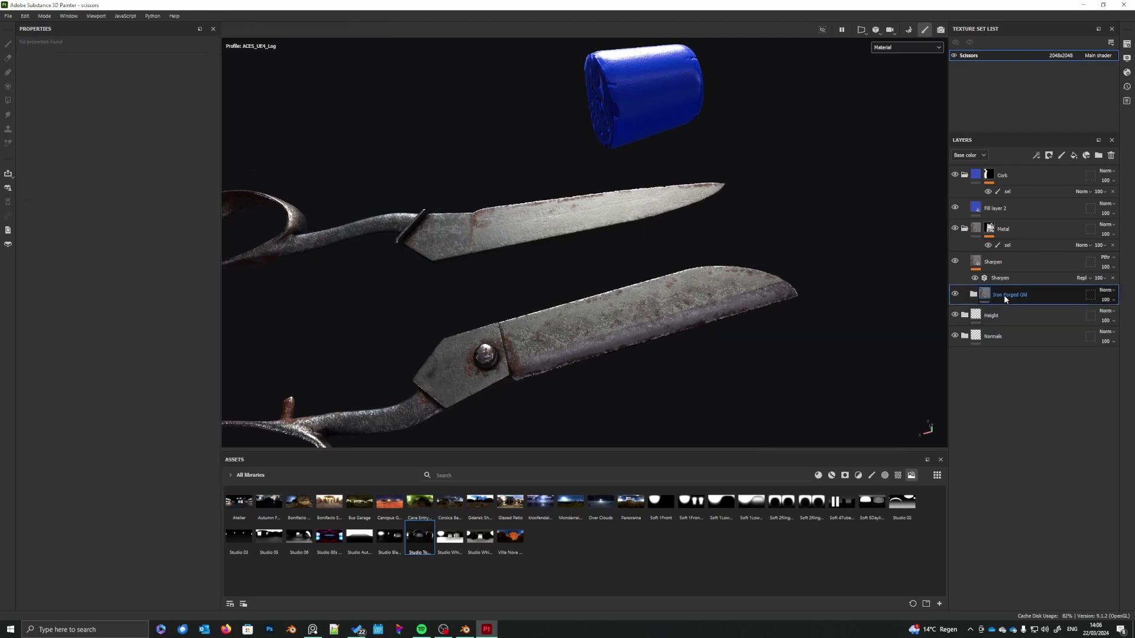
click(1075, 156)
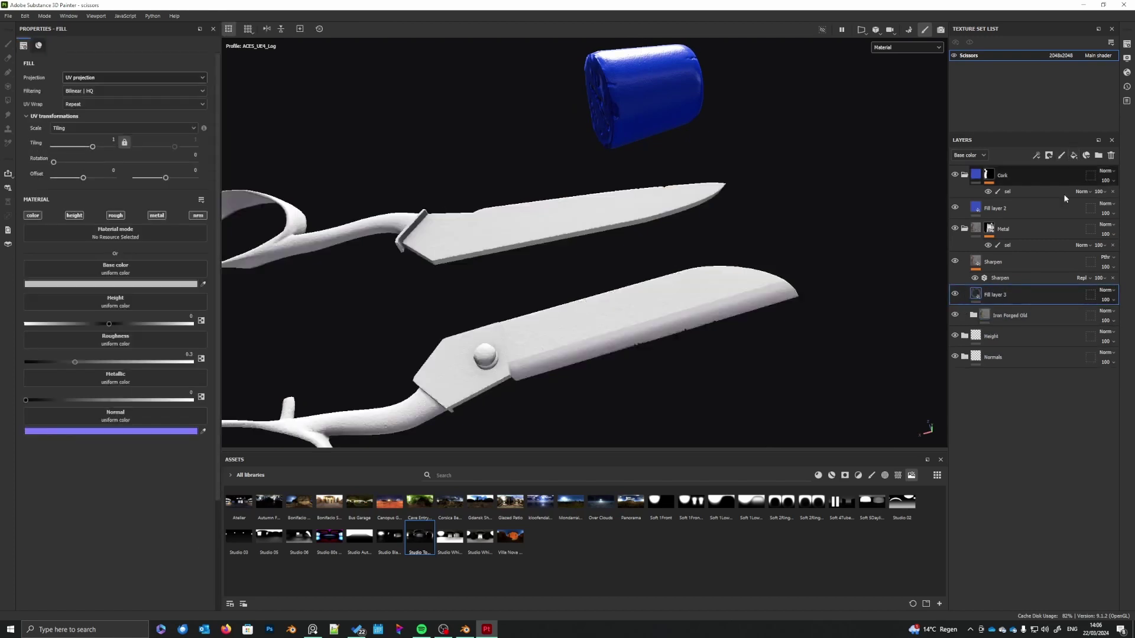
double_click(998, 296)
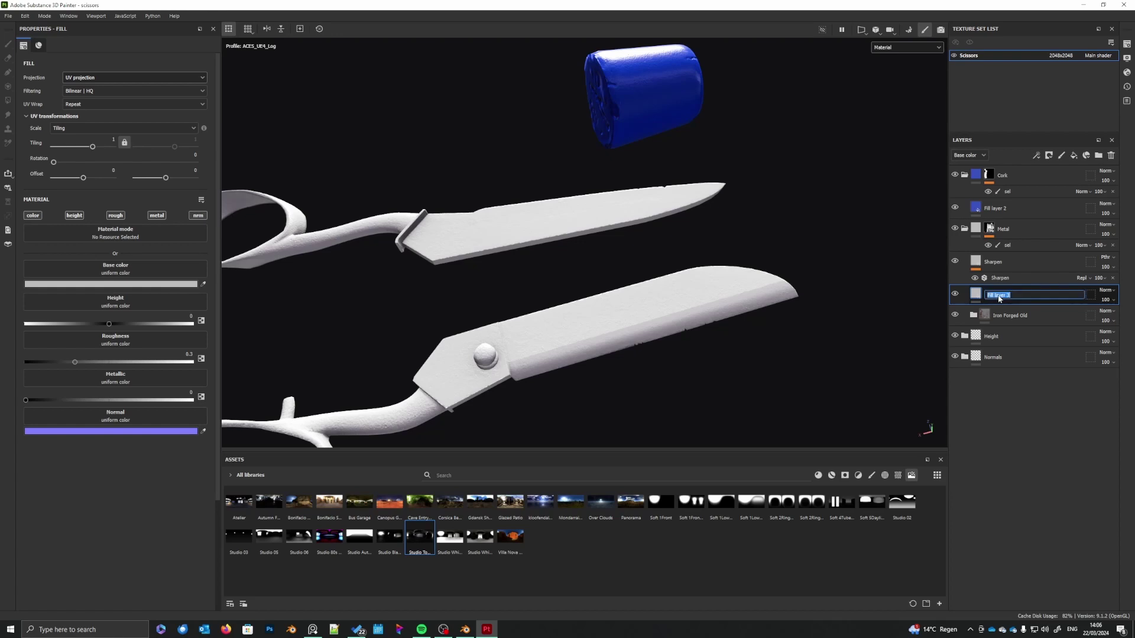
text(Dried Blood)
key(Return)
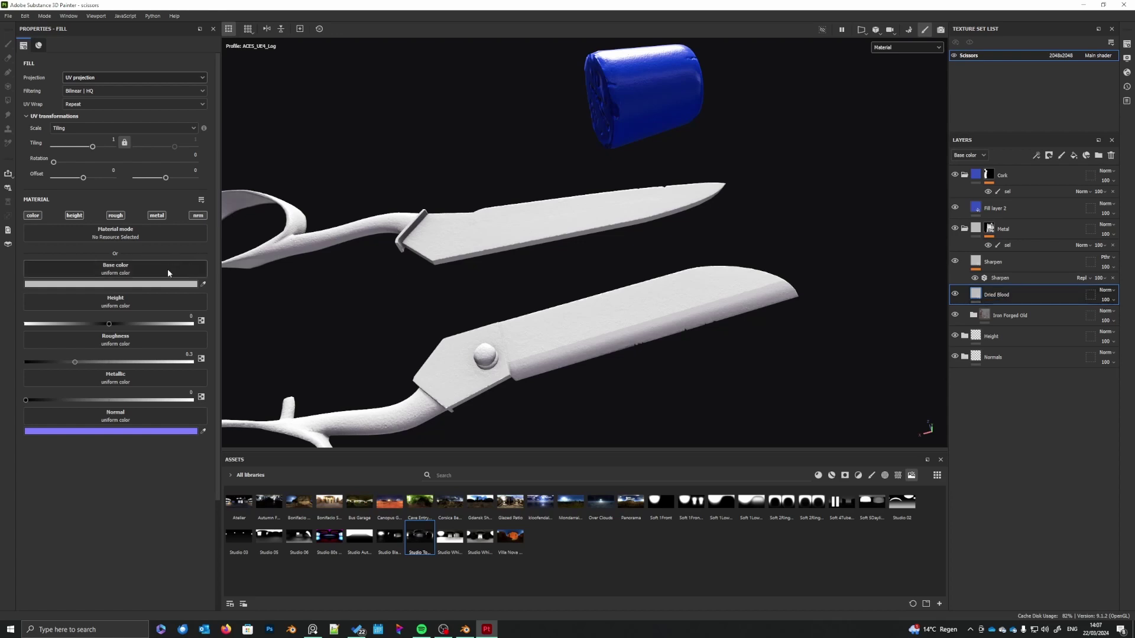
- Set the Dried Blood layer's base color to the very dark red 300D0D
click(166, 285)
click(144, 406)
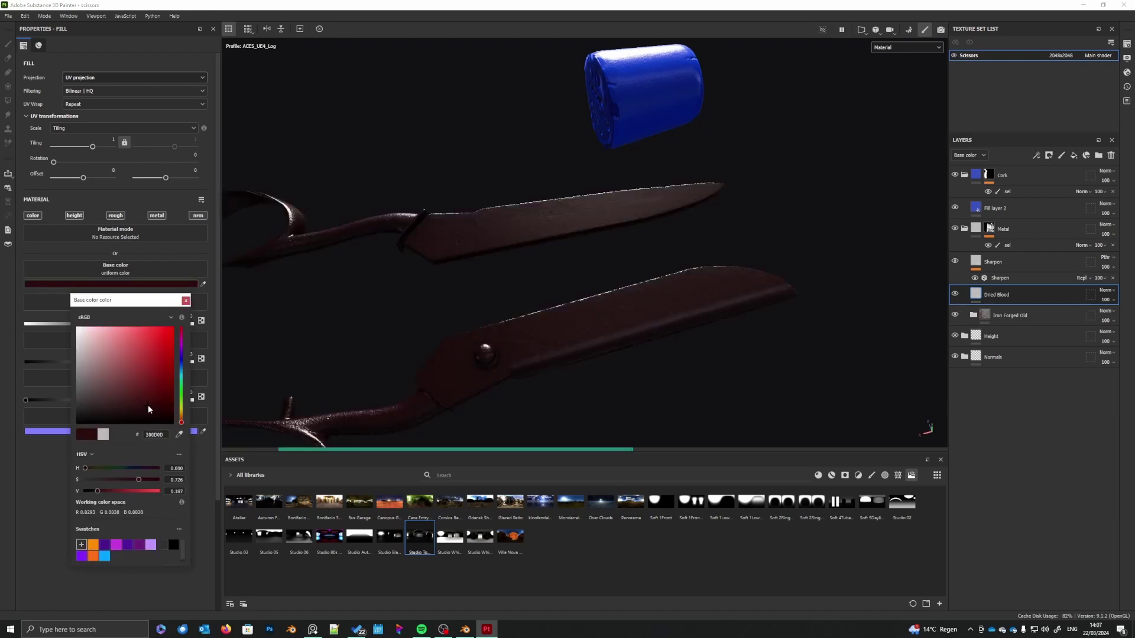
click(186, 301)
alt+drag(582, 350, 623, 336)
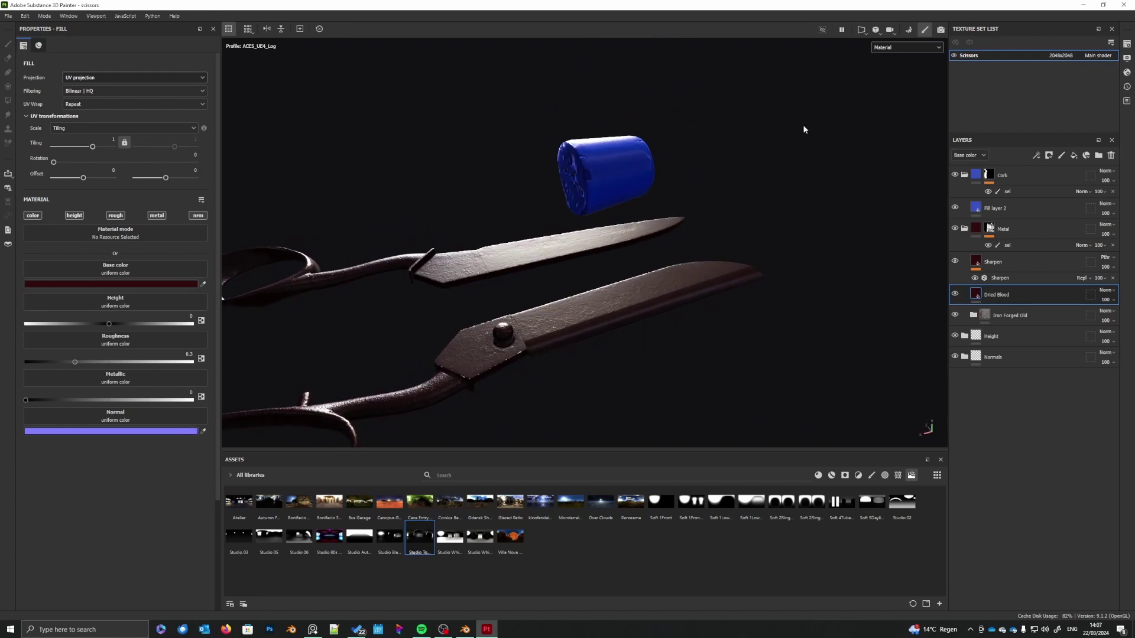
- Show only the roughness channel on the model and limit the Dried Blood layer to its color, rough and metal channels
click(910, 48)
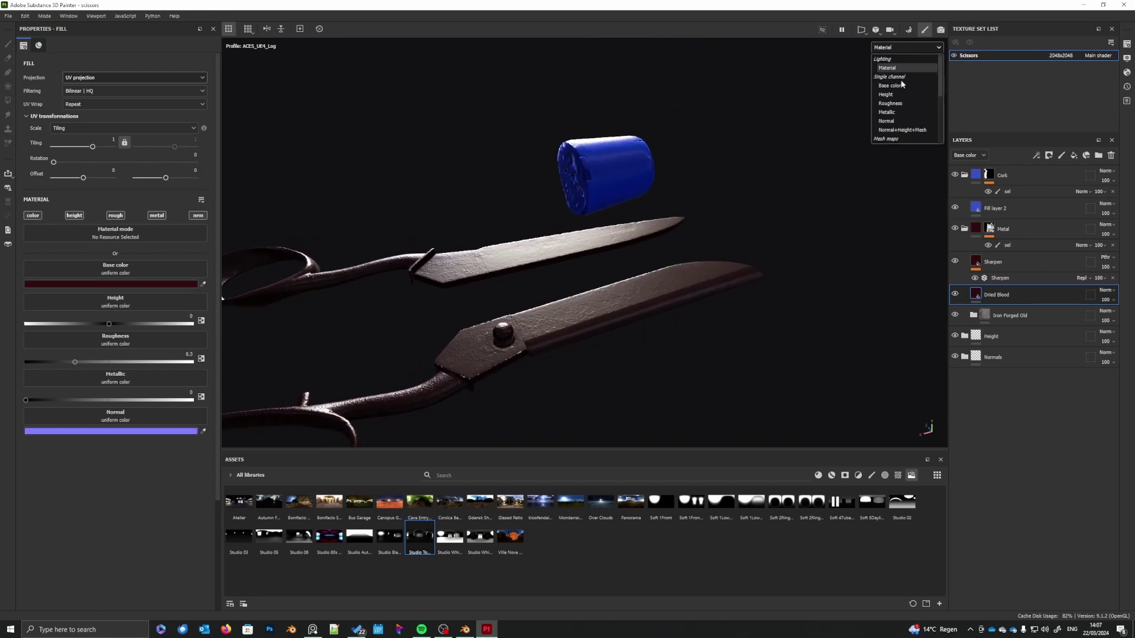
click(898, 91)
alt+click(34, 216)
click(116, 216)
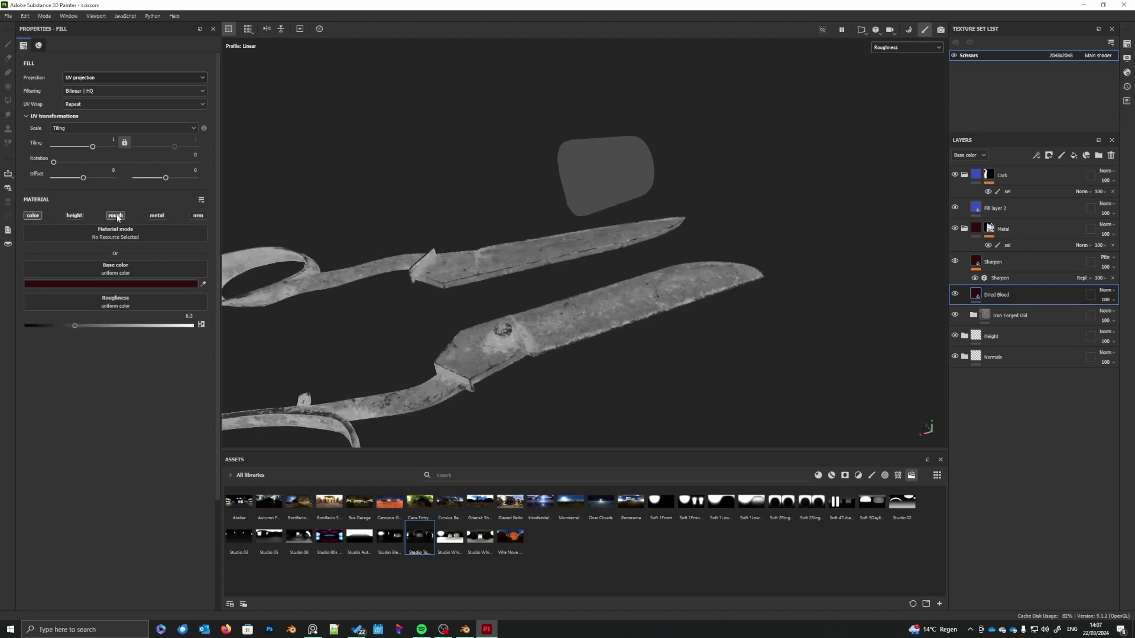
click(155, 217)
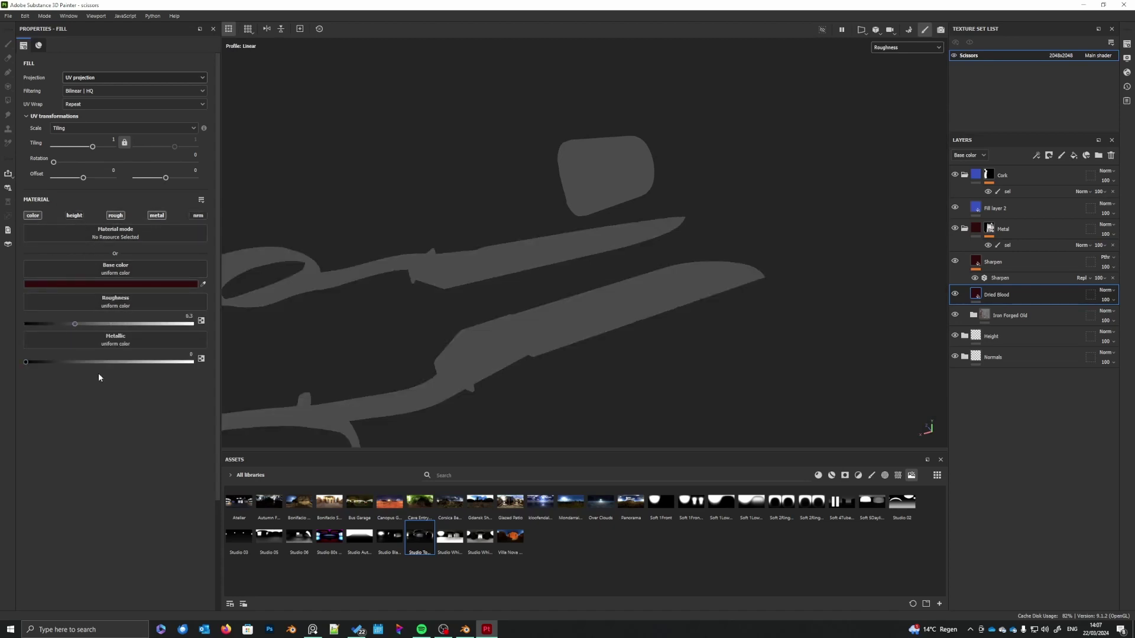
- Set the Dried Blood layer's roughness to about 0.322, toggling the layer's visibility to compare it with the metal underneath
drag(72, 328, 87, 326)
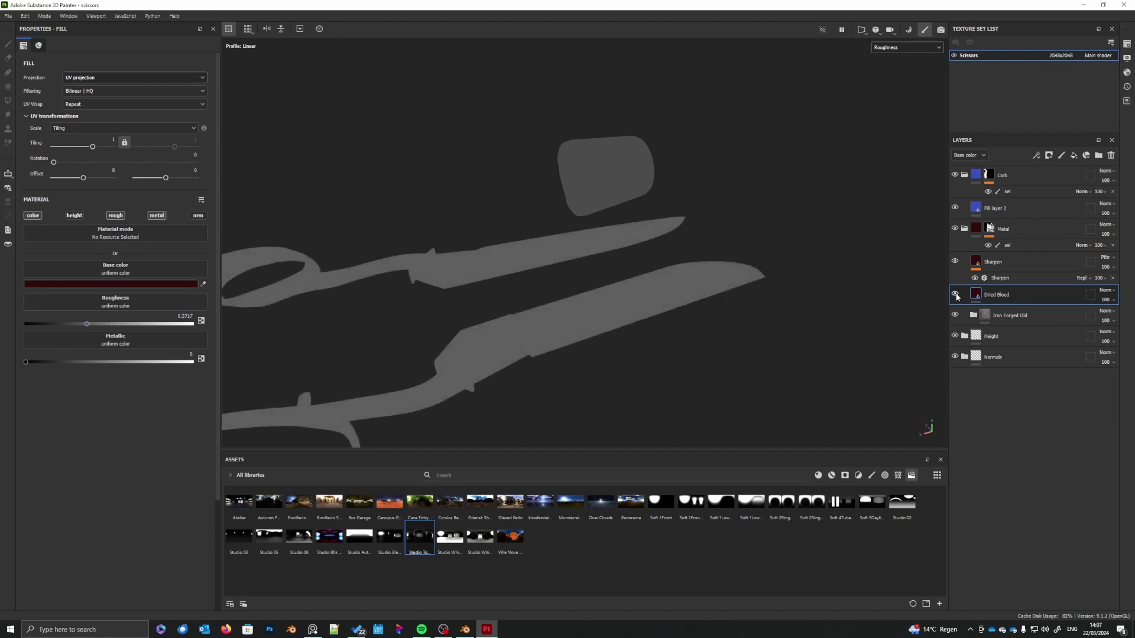
click(955, 294)
click(956, 294)
mouse_move(88, 324)
mouse_down()
mouse_move(114, 329)
mouse_move(94, 330)
mouse_up()
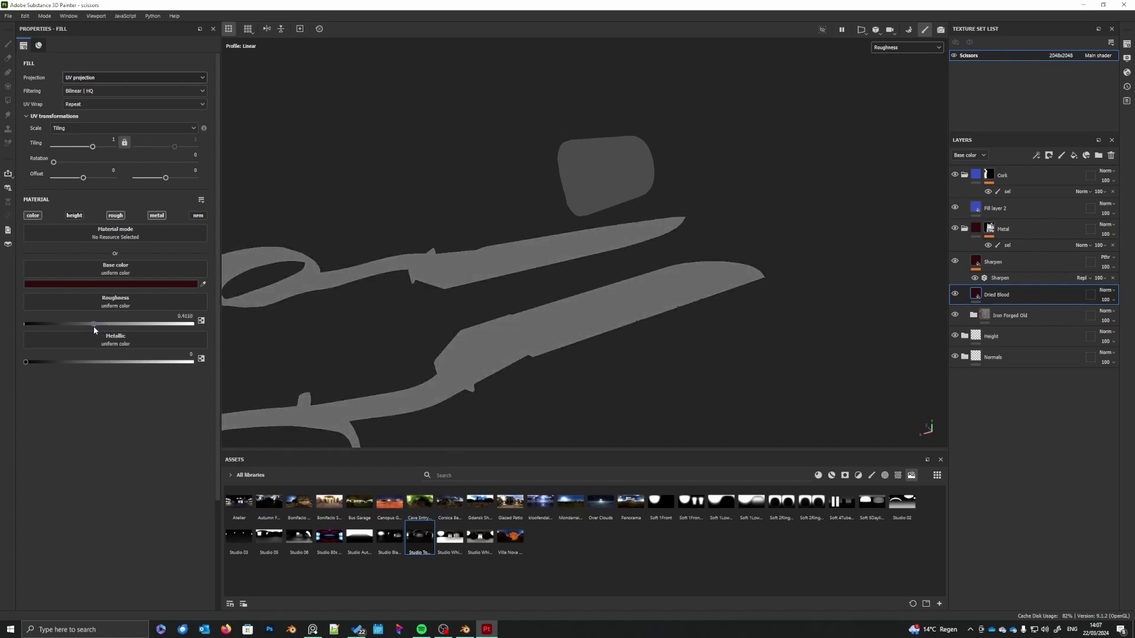
click(956, 294)
click(956, 294)
click(955, 294)
click(955, 294)
drag(89, 324, 78, 324)
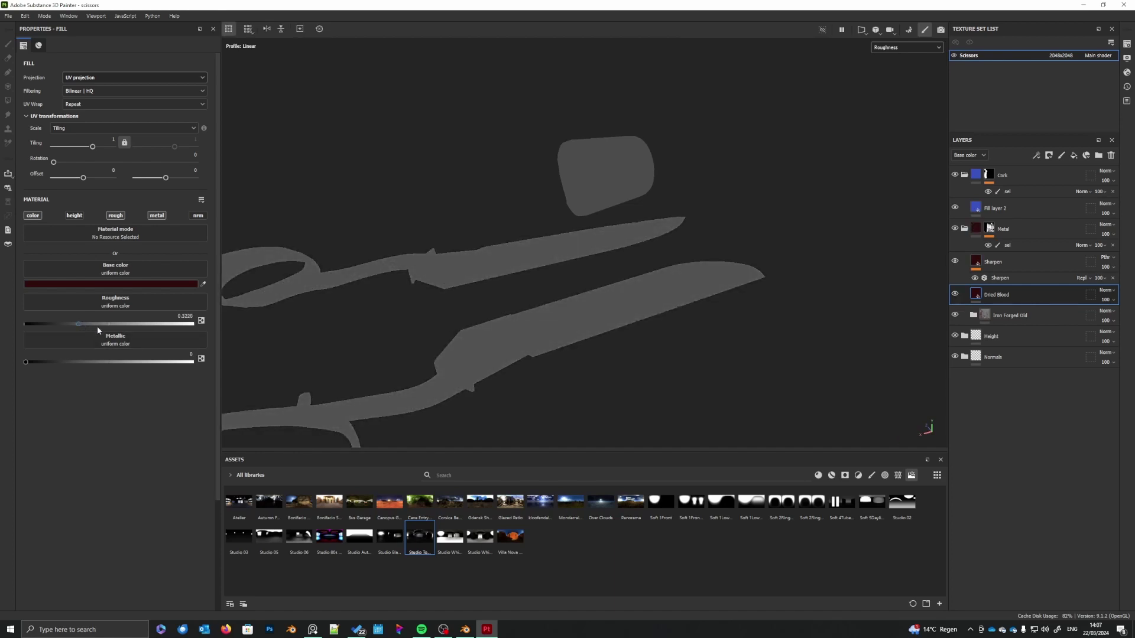
click(956, 294)
click(955, 294)
- Add a black mask to the Dried Blood layer and choose the Dots brush for painting it
right_click(978, 293)
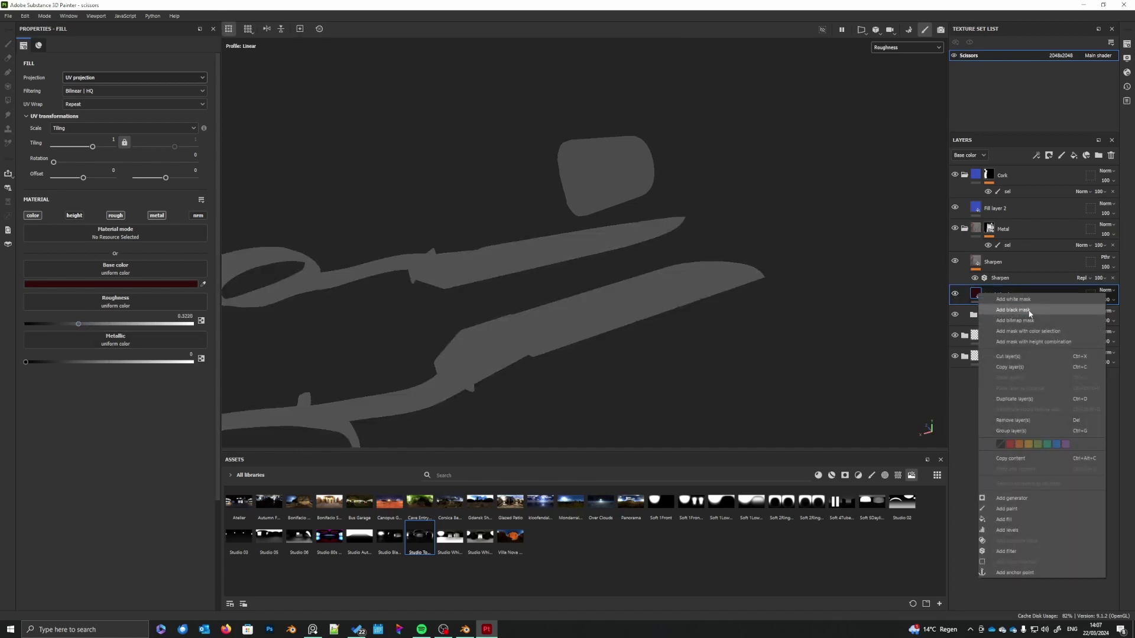
click(1030, 311)
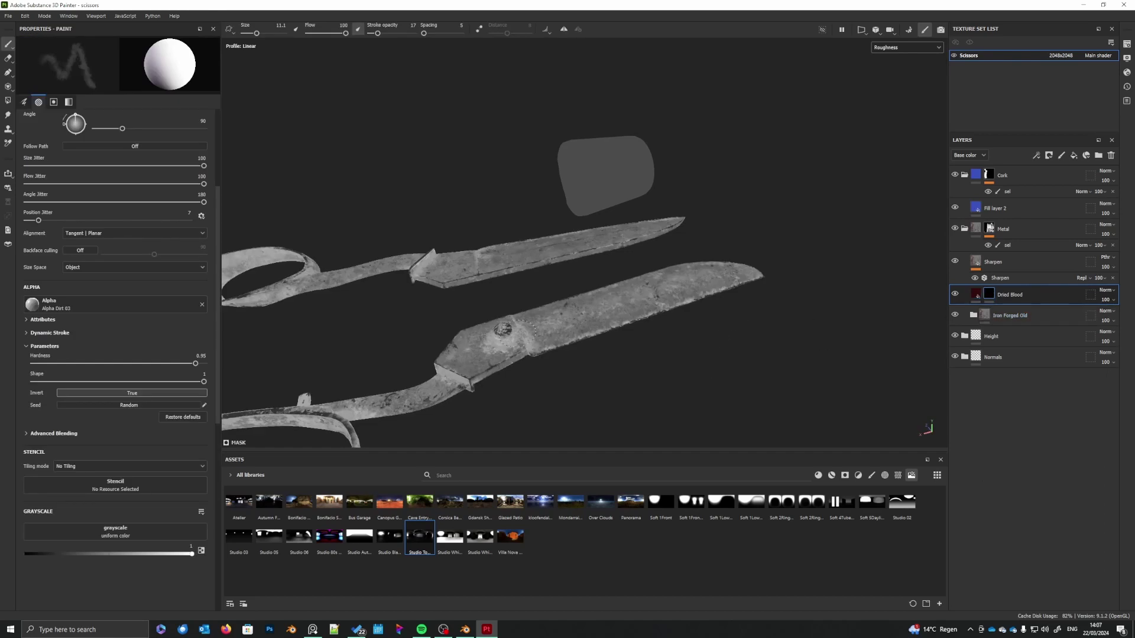
click(871, 476)
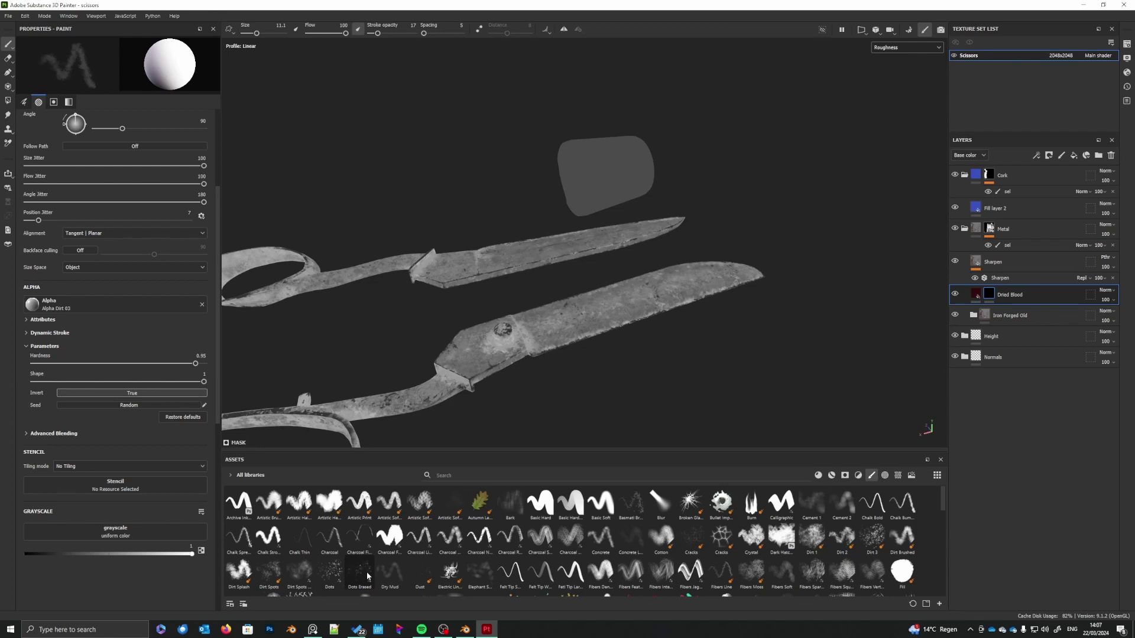
mouse_move(367, 576)
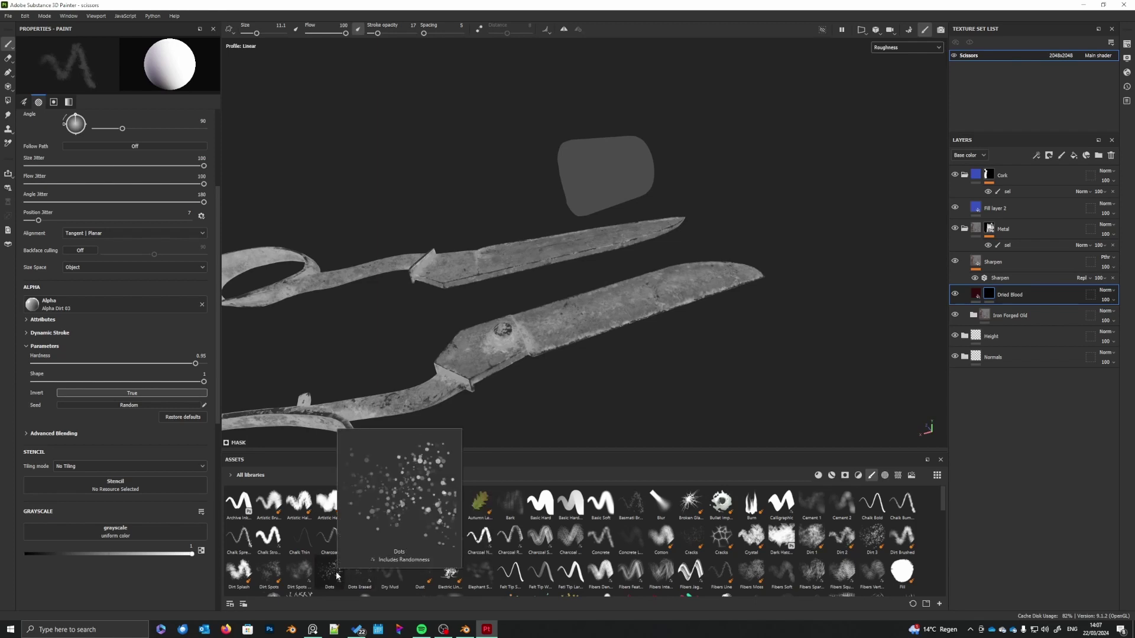
mouse_move(878, 541)
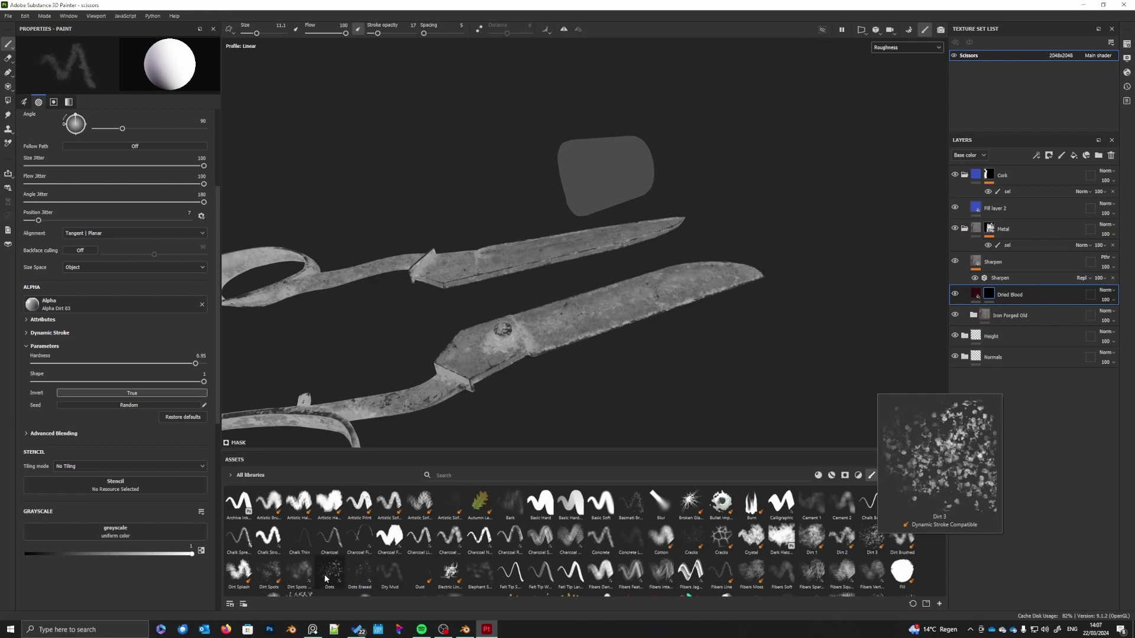
mouse_move(270, 578)
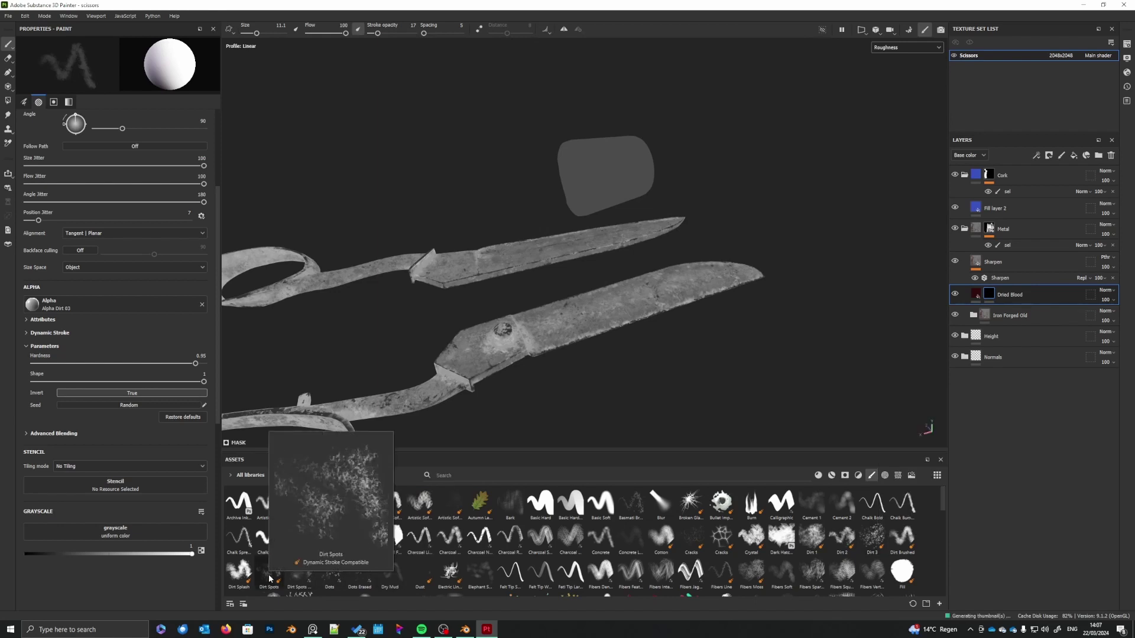
click(330, 573)
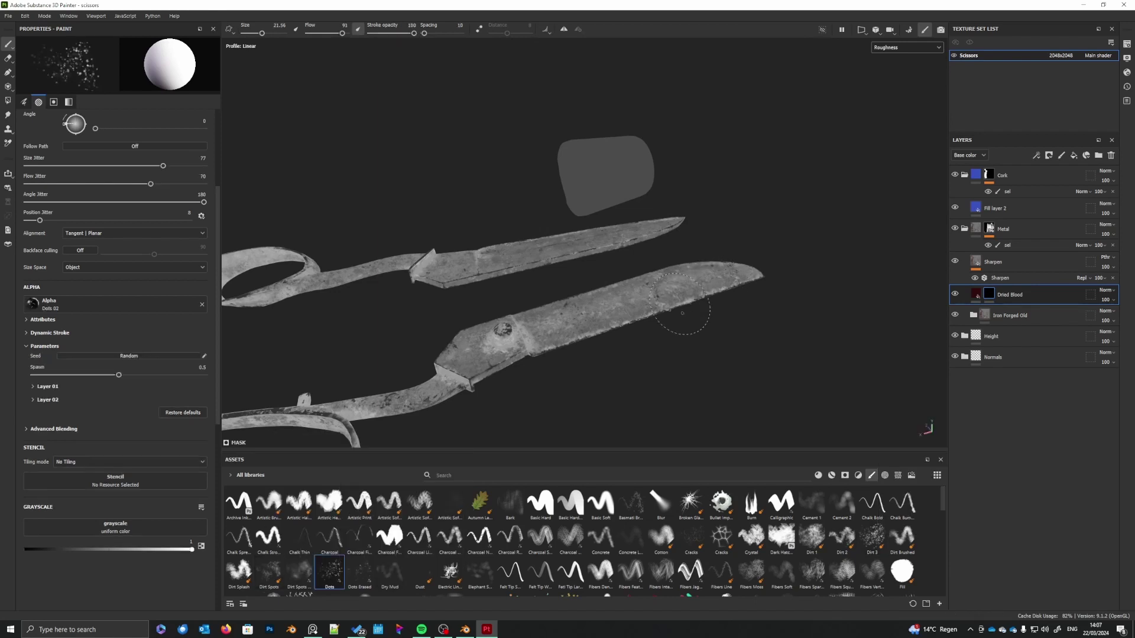
- Set the Dots brush's size to 25.74 and its stroke opacity to 58 over the blades
mouse_move(683, 313)
alt+mouse_down()
mouse_move(621, 405)
mouse_move(636, 394)
alt+mouse_up()
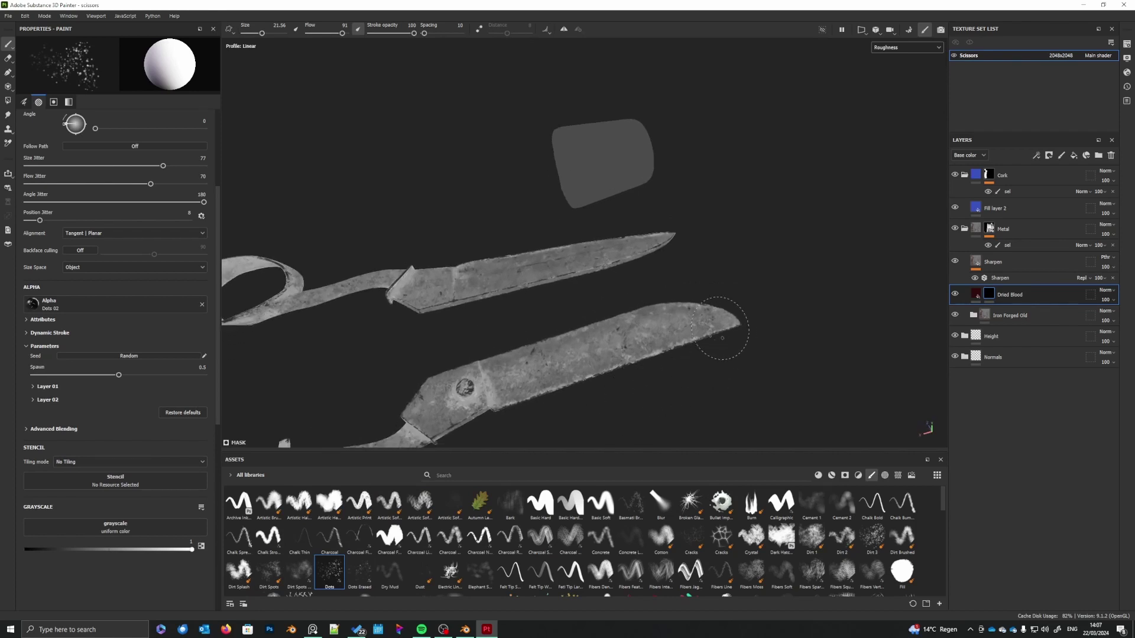
mouse_move(572, 241)
alt+mouse_down()
mouse_move(611, 348)
mouse_move(638, 375)
alt+mouse_up()
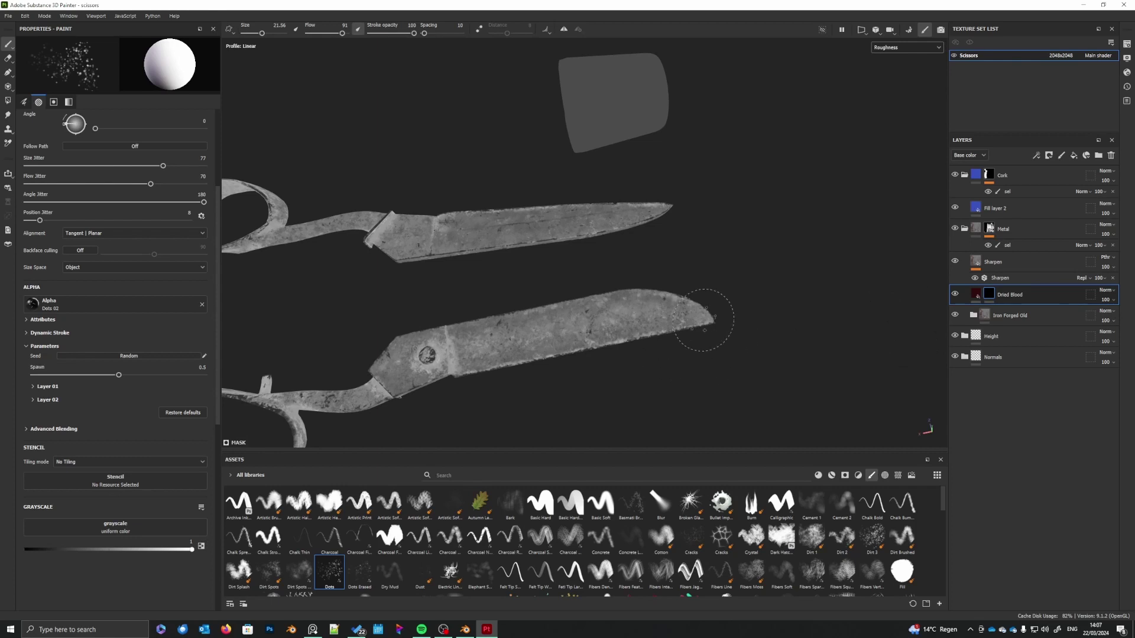
right_click(649, 323)
drag(700, 385, 705, 384)
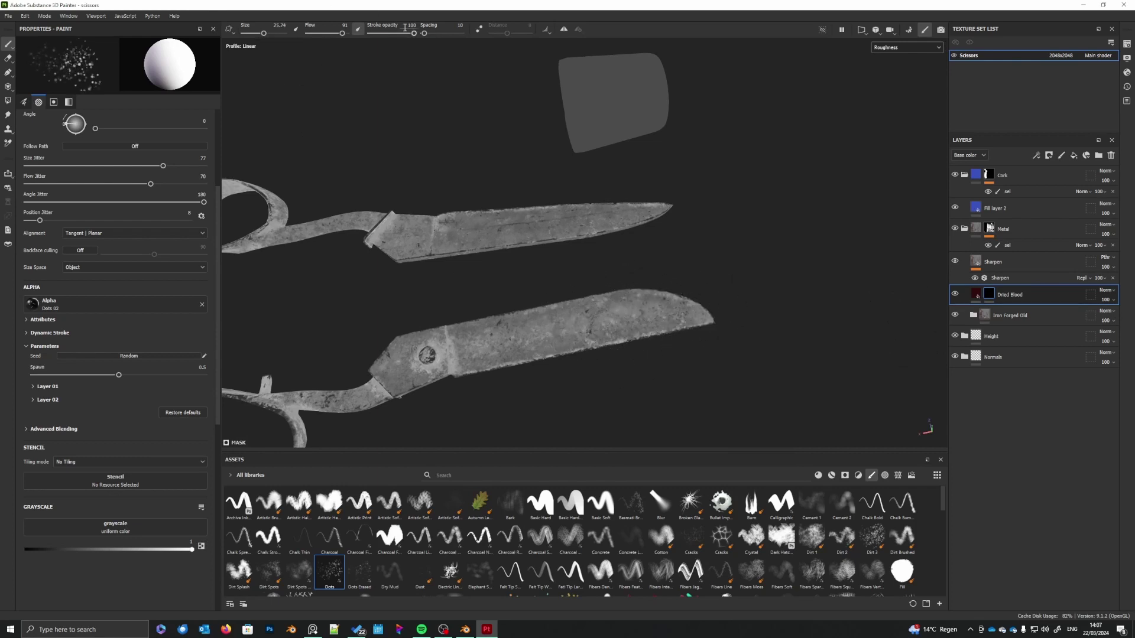
drag(414, 33, 395, 34)
mouse_move(651, 255)
alt+mouse_down()
mouse_move(629, 254)
mouse_move(620, 319)
mouse_move(615, 252)
alt+mouse_up()
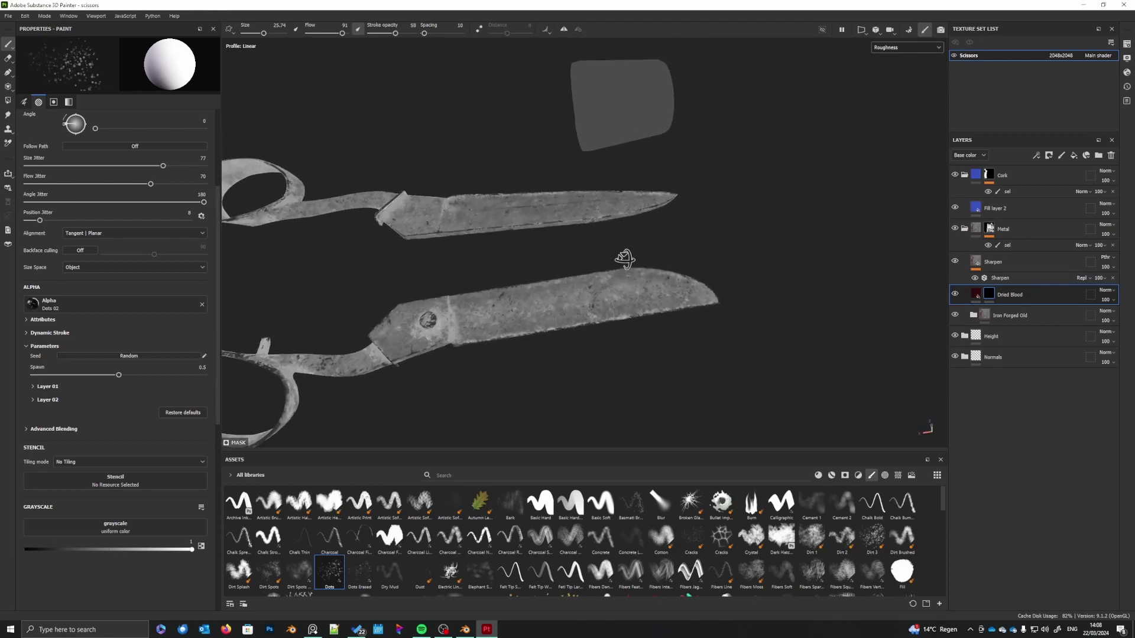
- Return the model to the full material display and set the Dots brush to size 9.21 with stroke opacity 38
click(902, 49)
click(889, 103)
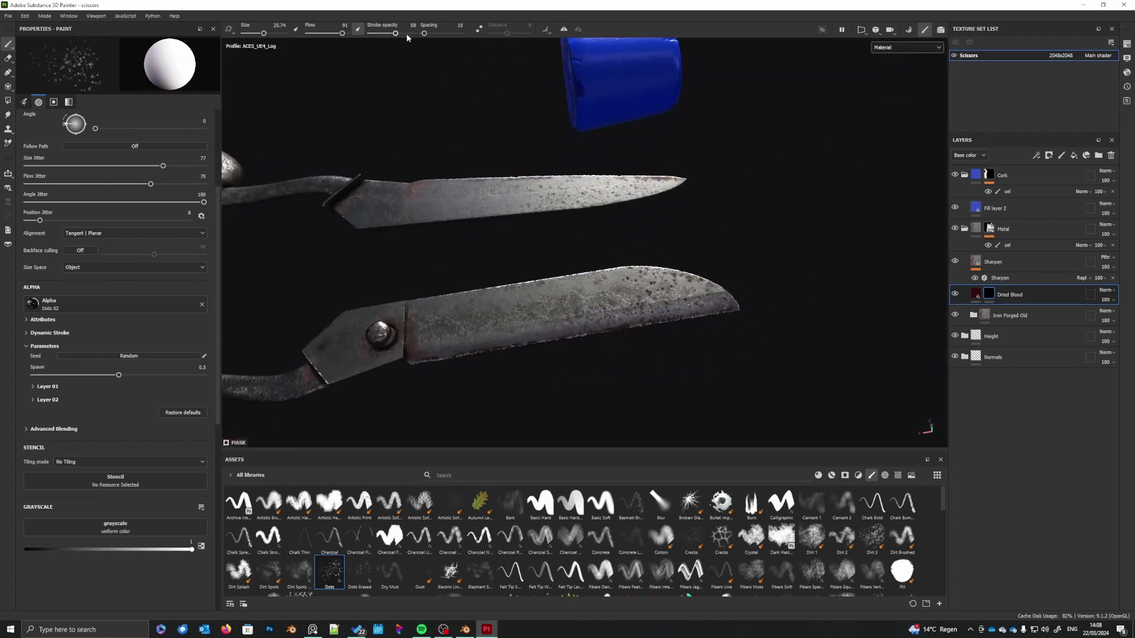
drag(395, 33, 388, 33)
scroll(507, 253, down, 5)
right_click(682, 372)
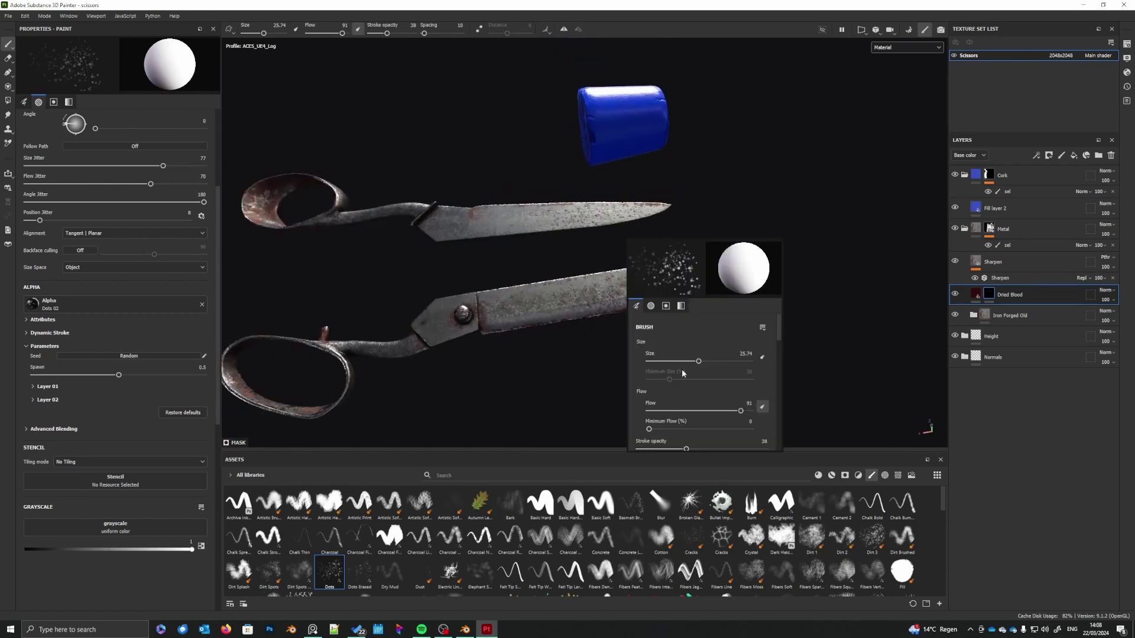
drag(699, 361, 689, 361)
scroll(642, 319, up, 4)
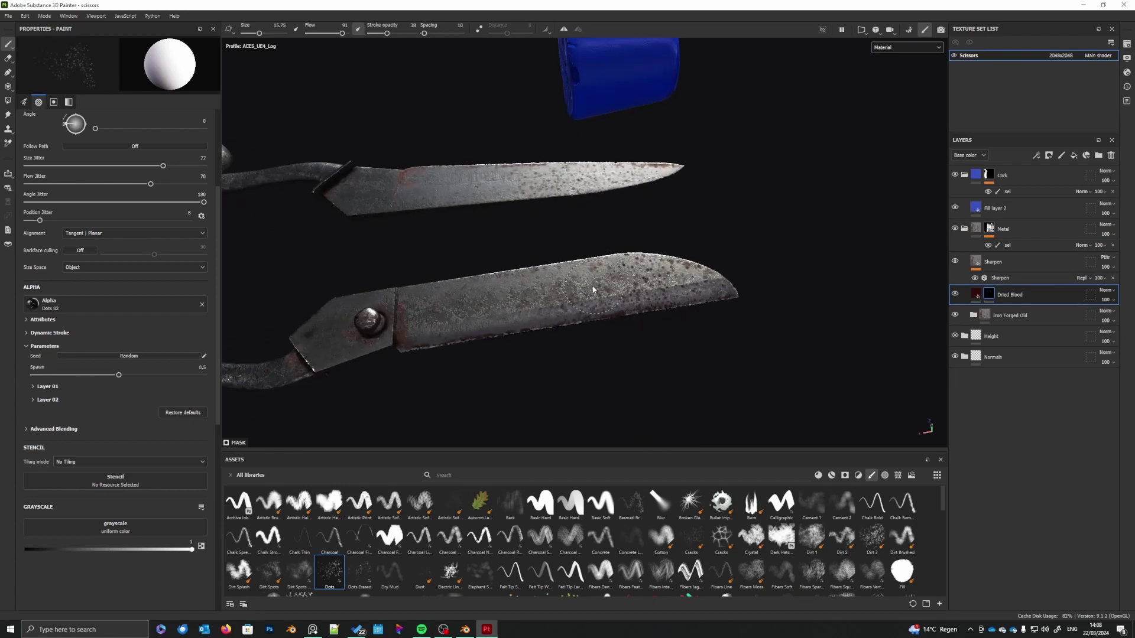
right_click(642, 358)
drag(642, 356, 635, 356)
- Examine both blades up close and from a distance for where dried blood spots should go
alt+drag(768, 294, 632, 185)
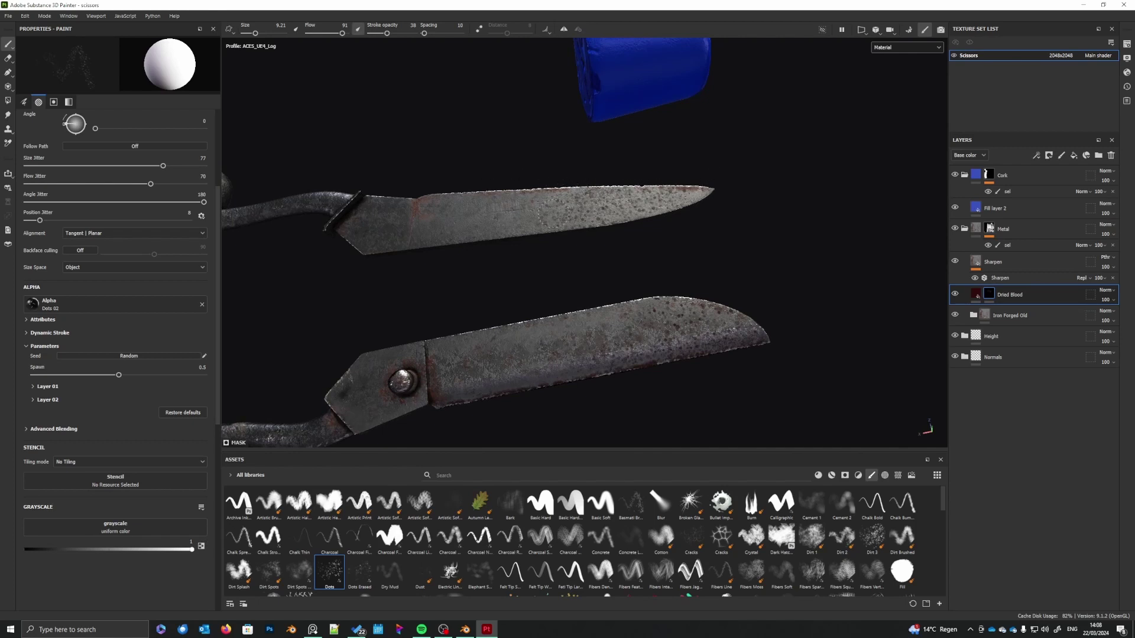
alt+right_drag(658, 210, 659, 241)
alt+middle_drag(660, 242, 785, 251)
alt+drag(785, 251, 763, 248)
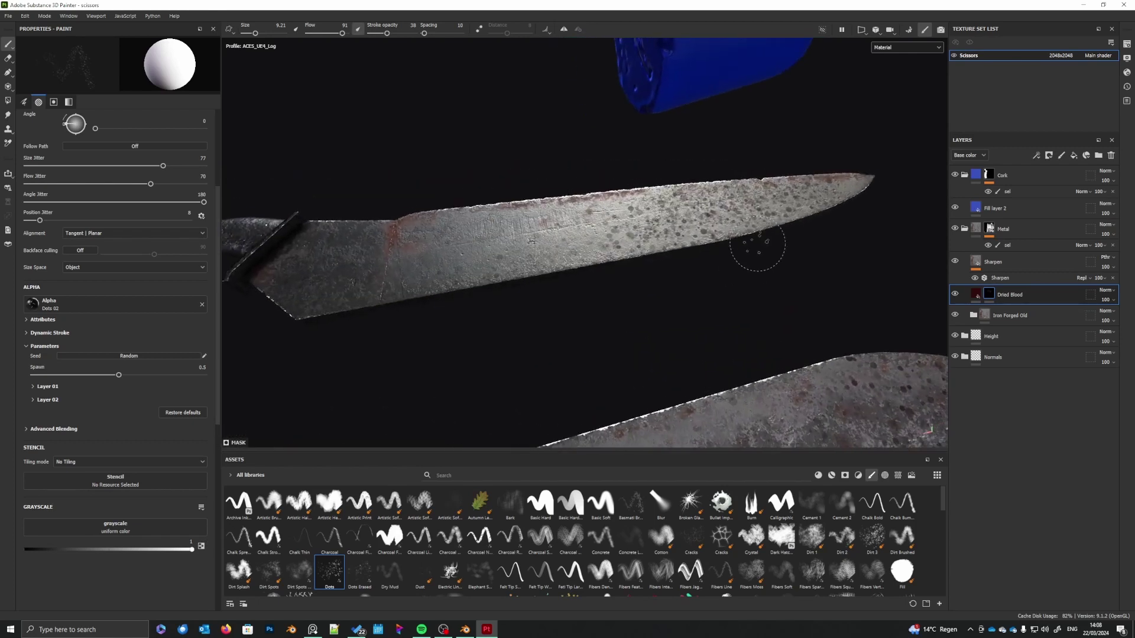
alt+middle_drag(769, 245, 720, 225)
alt+right_drag(720, 225, 699, 222)
mouse_move(699, 223)
alt+mouse_down()
mouse_move(641, 195)
mouse_move(658, 193)
mouse_move(647, 265)
mouse_move(619, 256)
mouse_move(631, 286)
alt+mouse_up()
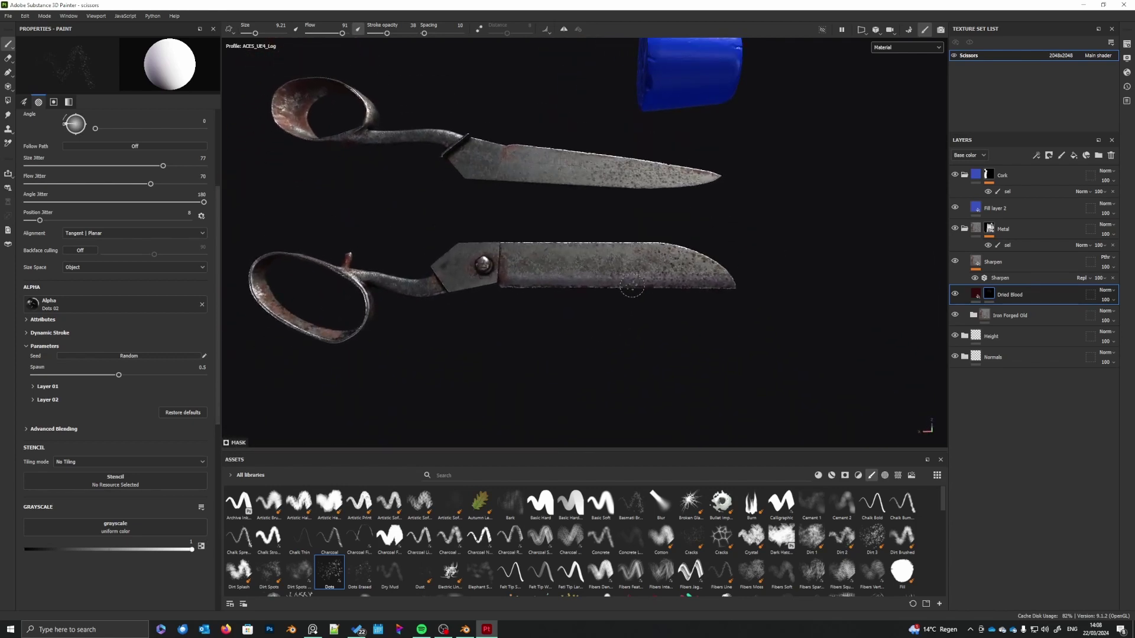
- Set the Dots brush to size 17.48 and stroke opacity 78, and paint blood spots along the blade with the pivot screw
right_click(632, 287)
drag(695, 350, 701, 350)
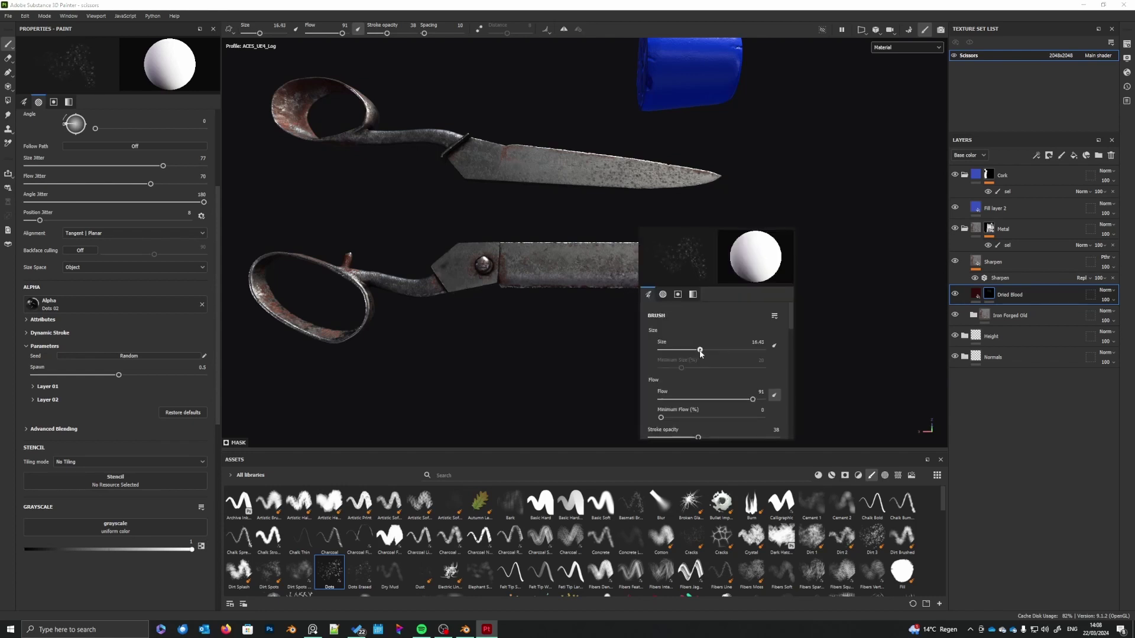
drag(386, 33, 405, 36)
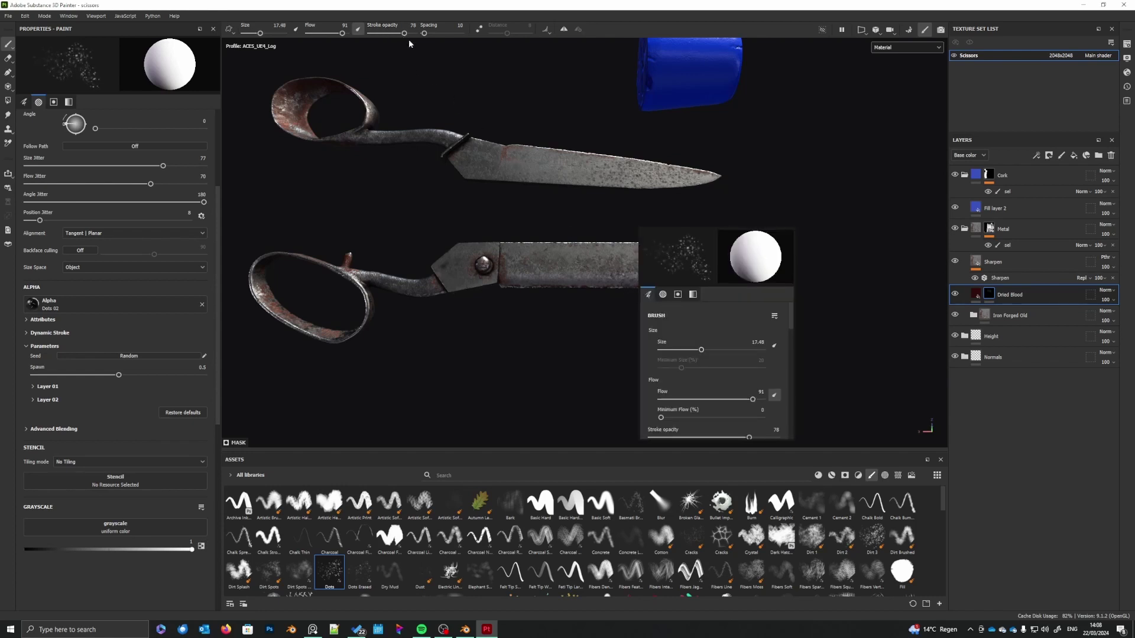
scroll(598, 317, up, 2)
mouse_move(598, 317)
alt+mouse_down()
mouse_move(649, 350)
mouse_move(656, 325)
alt+mouse_up()
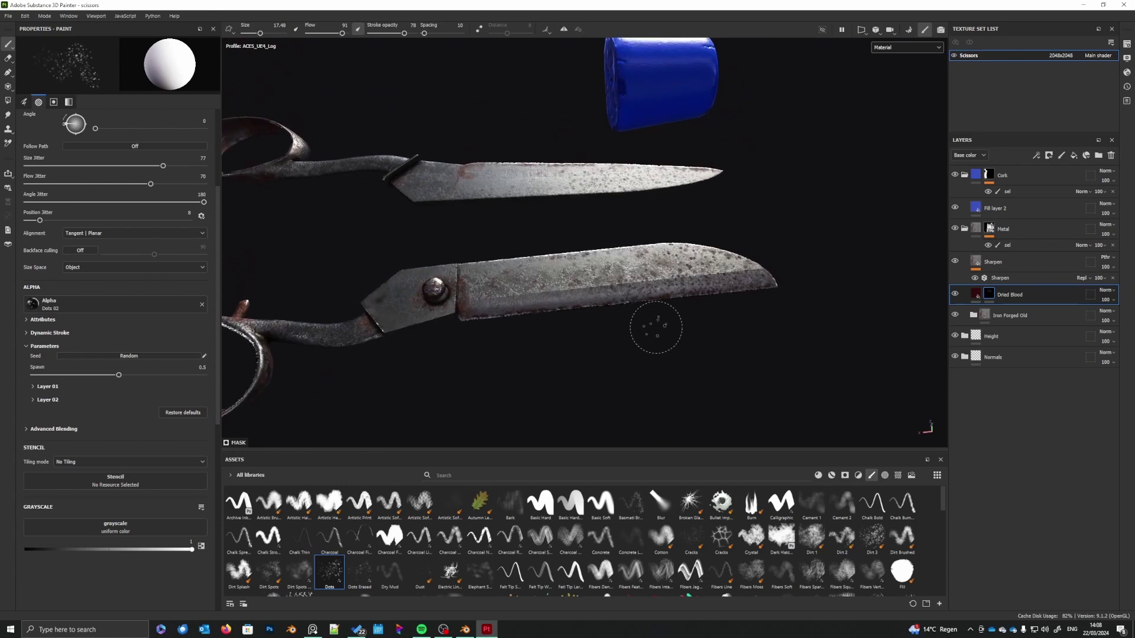
mouse_move(481, 310)
mouse_down()
mouse_move(612, 285)
mouse_move(635, 311)
mouse_move(536, 302)
mouse_move(542, 287)
mouse_move(580, 278)
mouse_move(460, 313)
mouse_move(627, 272)
mouse_up()
- Set the mask brush's grayscale to 0 for removing blood and turn the scissors to the blades' reverse side
key(x)
mouse_move(601, 223)
alt+mouse_down()
mouse_move(608, 255)
mouse_move(650, 278)
alt+mouse_up()
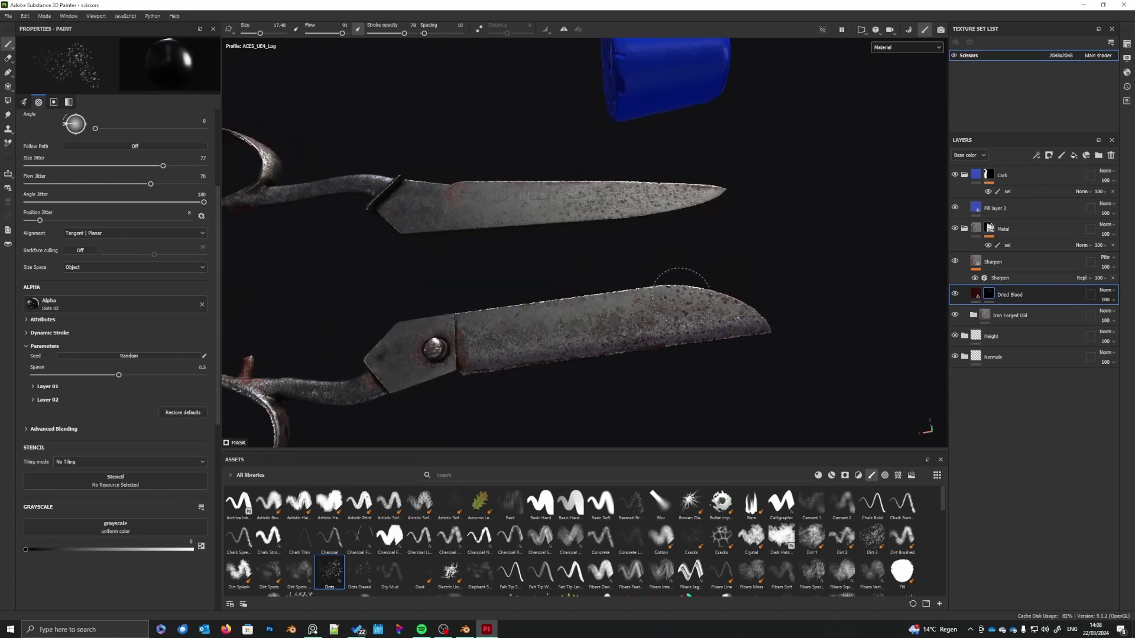
key(x)
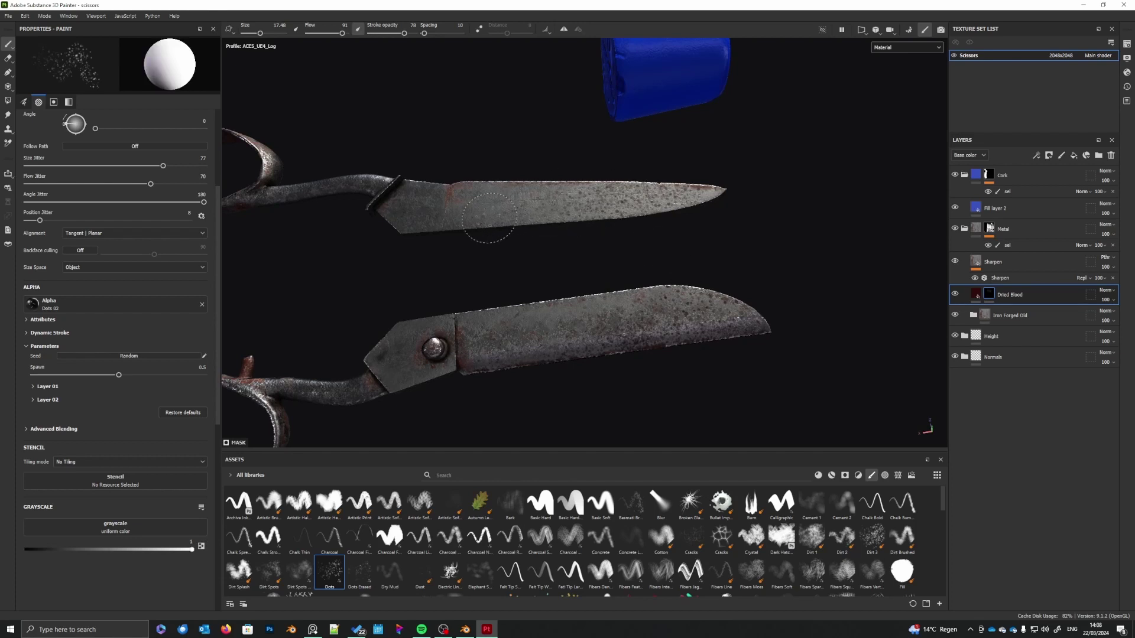
key(x)
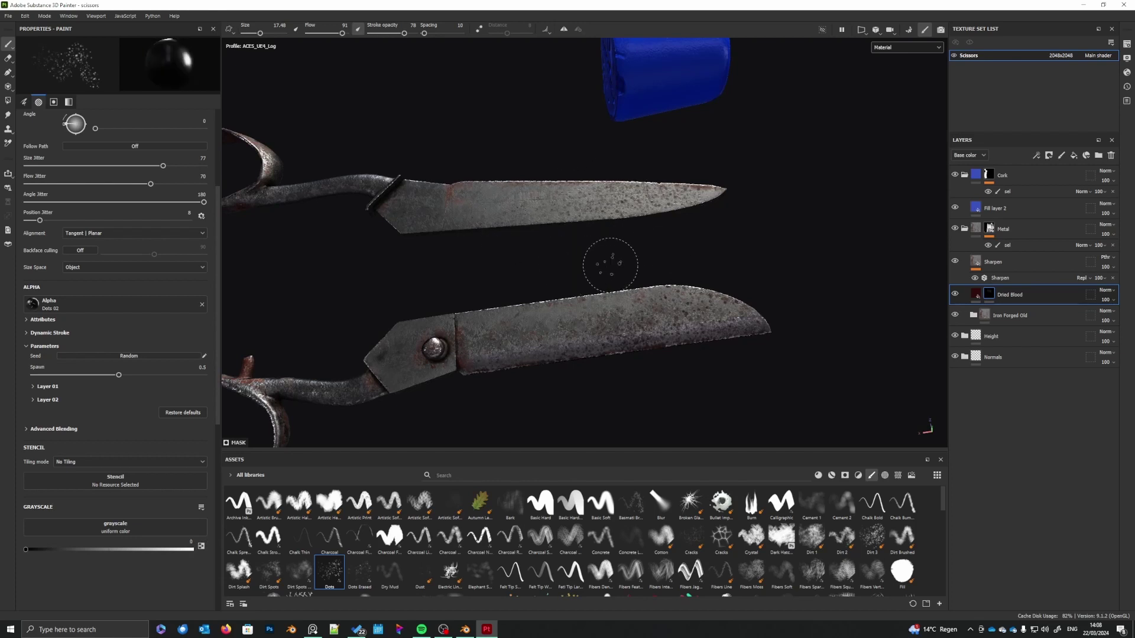
mouse_move(601, 264)
alt+mouse_down()
mouse_move(632, 316)
mouse_move(641, 91)
mouse_move(667, 319)
mouse_move(725, 324)
mouse_move(744, 279)
mouse_move(684, 246)
mouse_move(684, 208)
mouse_move(699, 237)
alt+mouse_up()
alt+drag(806, 405, 758, 292)
shift+right_drag(758, 292, 771, 297)
click(861, 30)
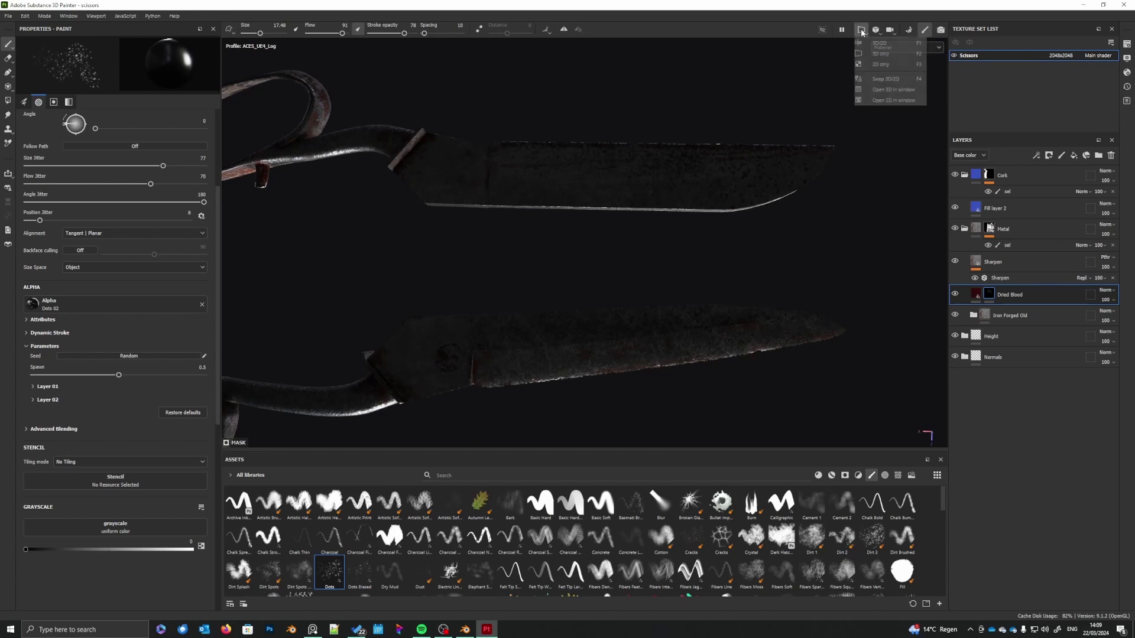
click(892, 101)
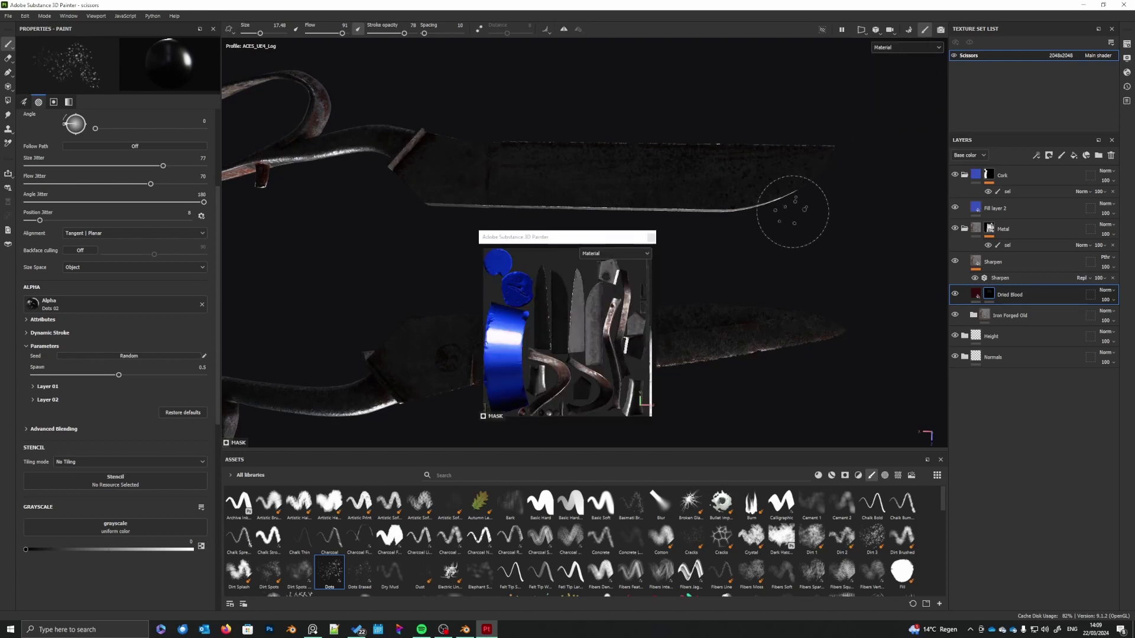
click(651, 235)
- Show only the 2D texture view, enlarged on the blade UV islands
click(861, 30)
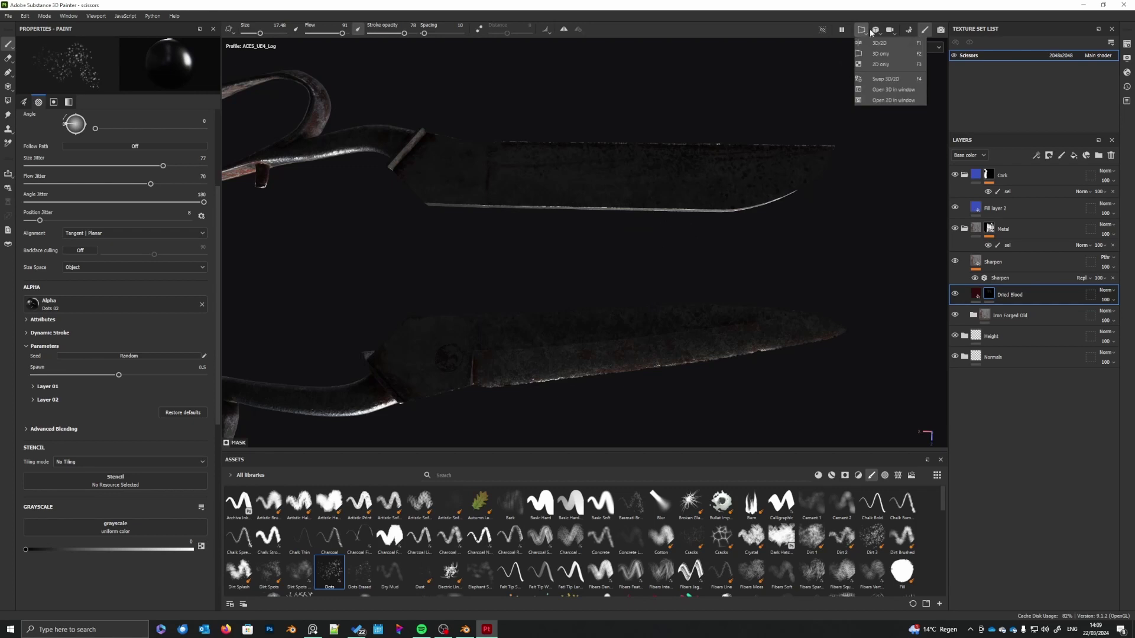
click(887, 67)
scroll(668, 305, up, 5)
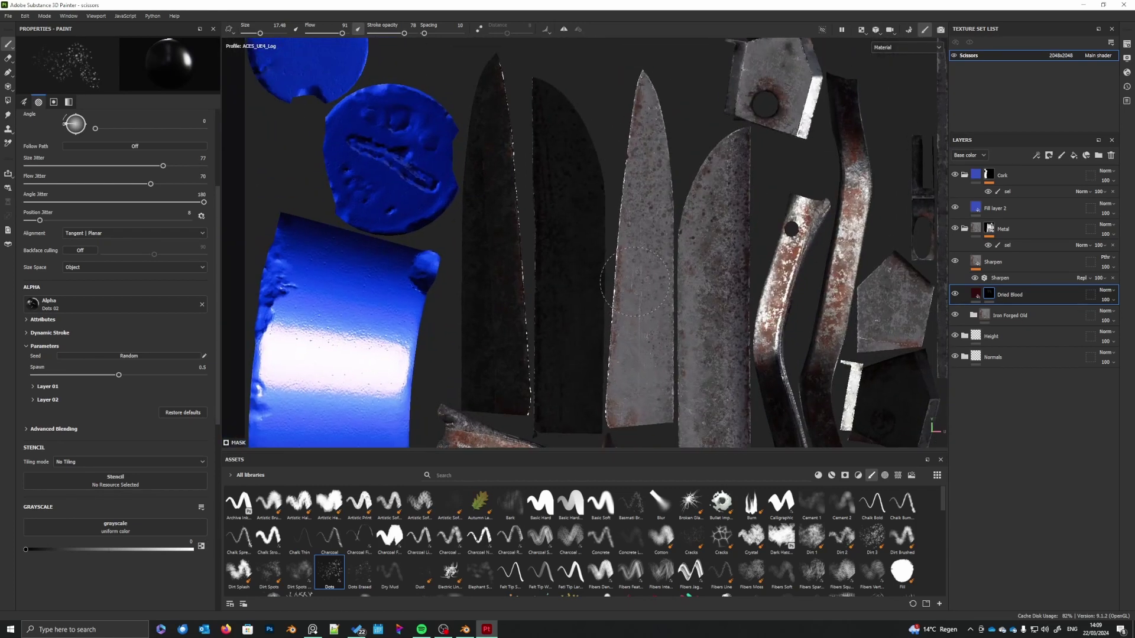
- Display only the Base color channel in the 2D view and frame the four blade UV islands
click(906, 47)
click(889, 85)
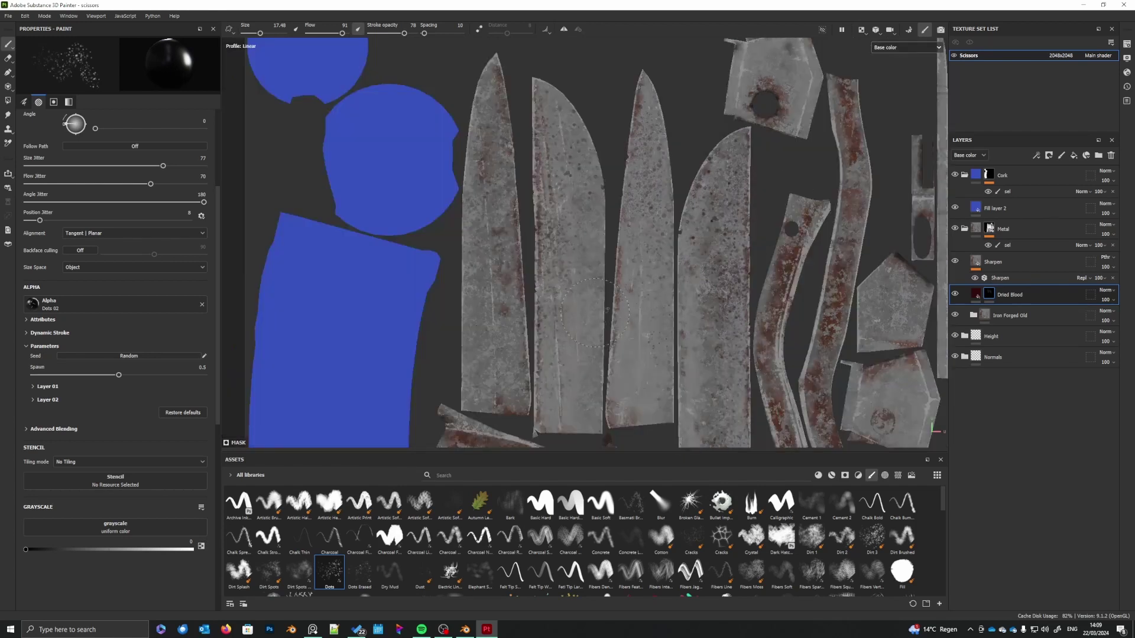
alt+middle_drag(598, 323, 624, 312)
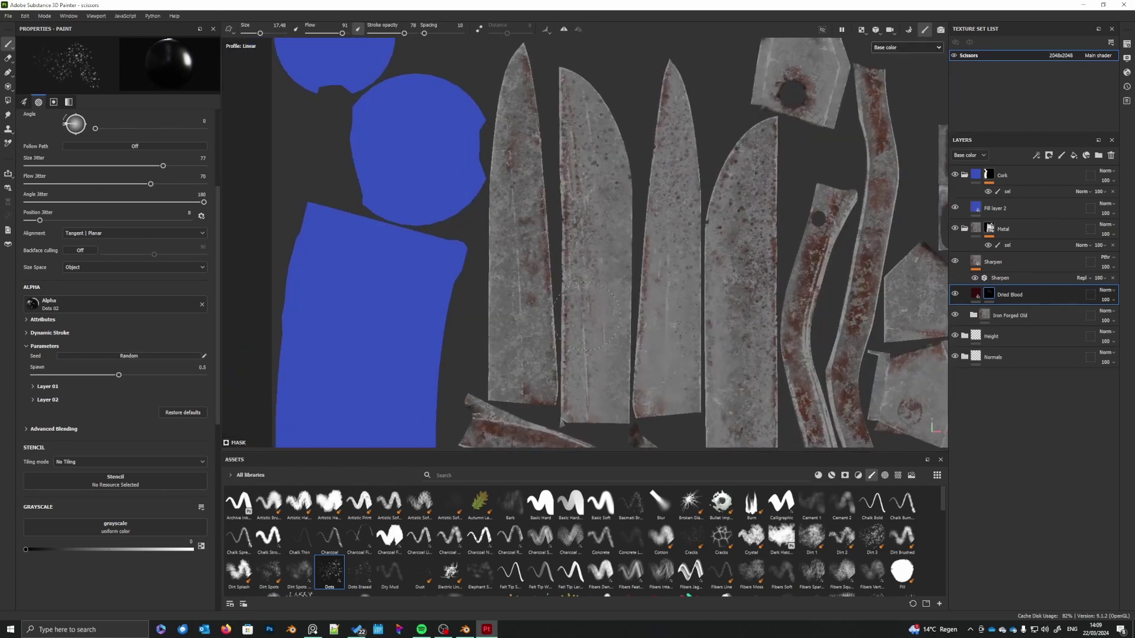
scroll(625, 313, down, 1)
alt+middle_drag(574, 161, 582, 146)
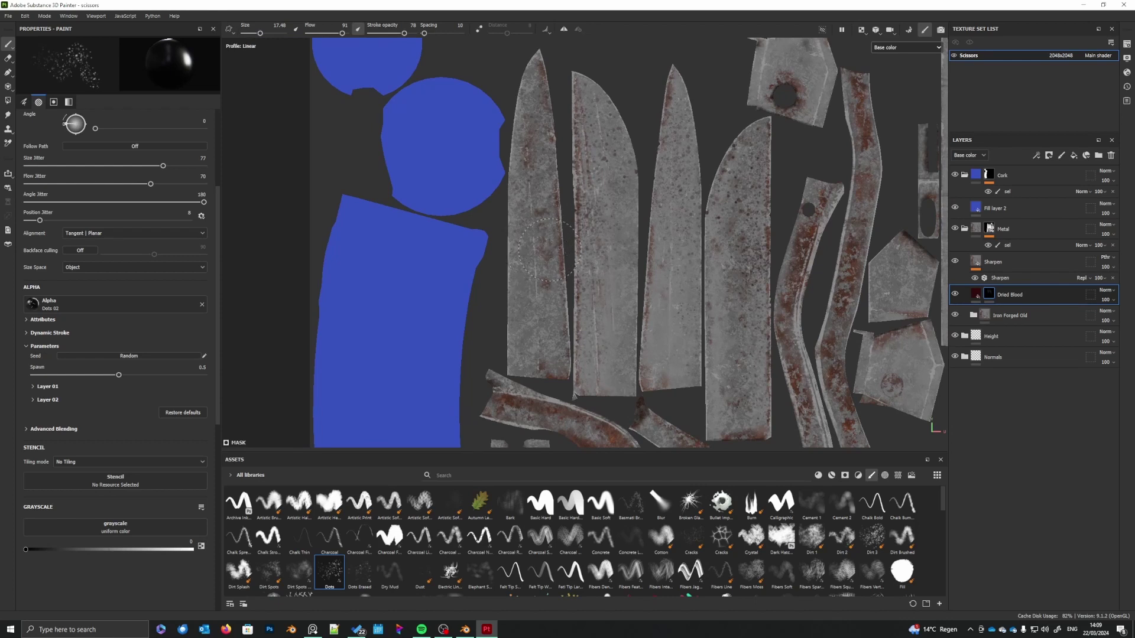
- Reduce the brush size to 2.95 and set the mask grayscale to 0 over the blade islands
key(x)
key(x)
key(x)
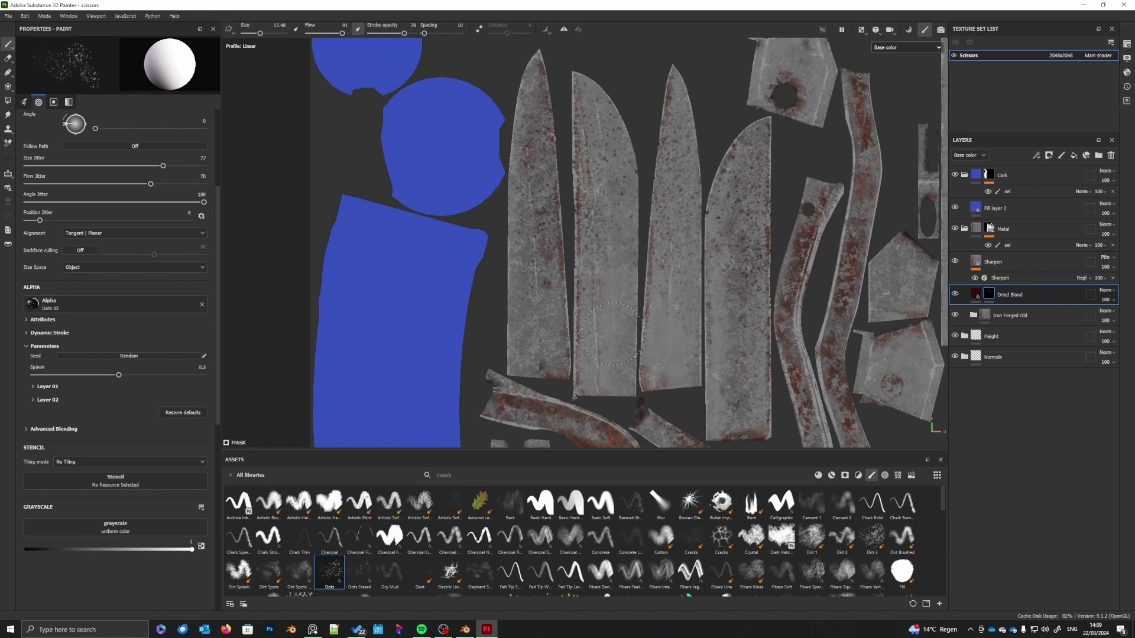
right_click(578, 249)
click(608, 306)
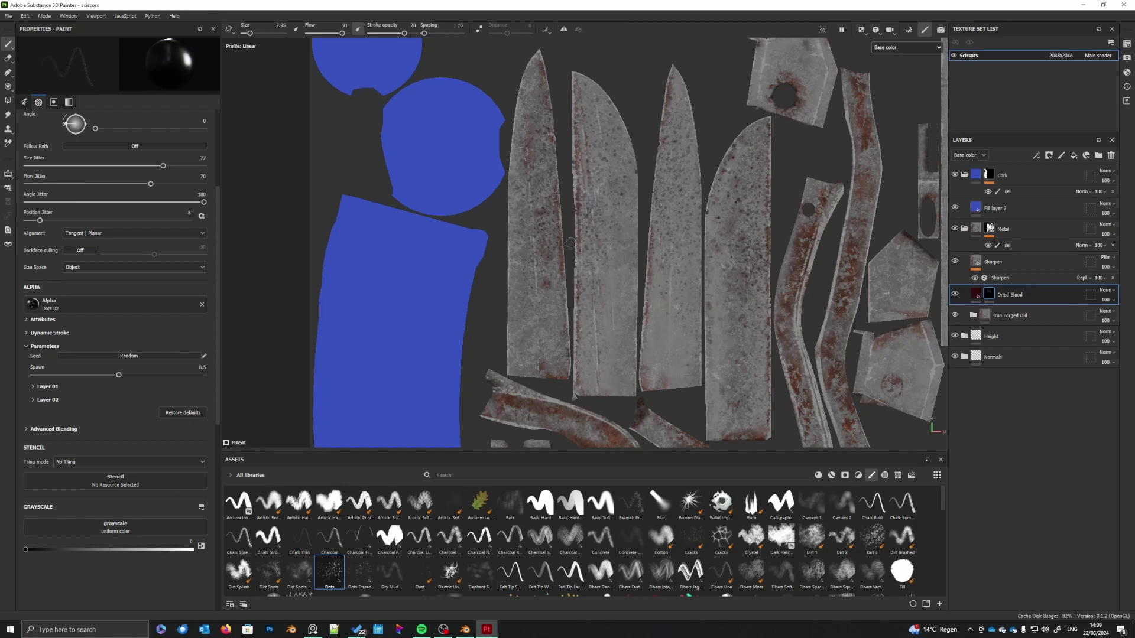
scroll(535, 168, up, 4)
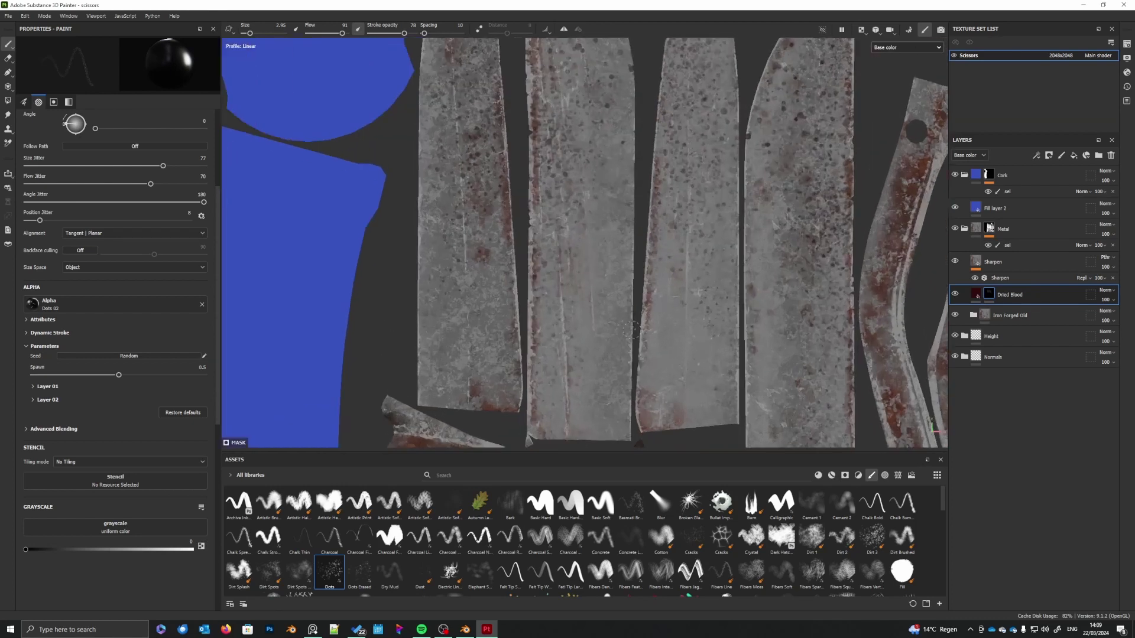
- Search the brush library for "splatter" and choose the Spots Spray brush
click(466, 476)
text(splatter)
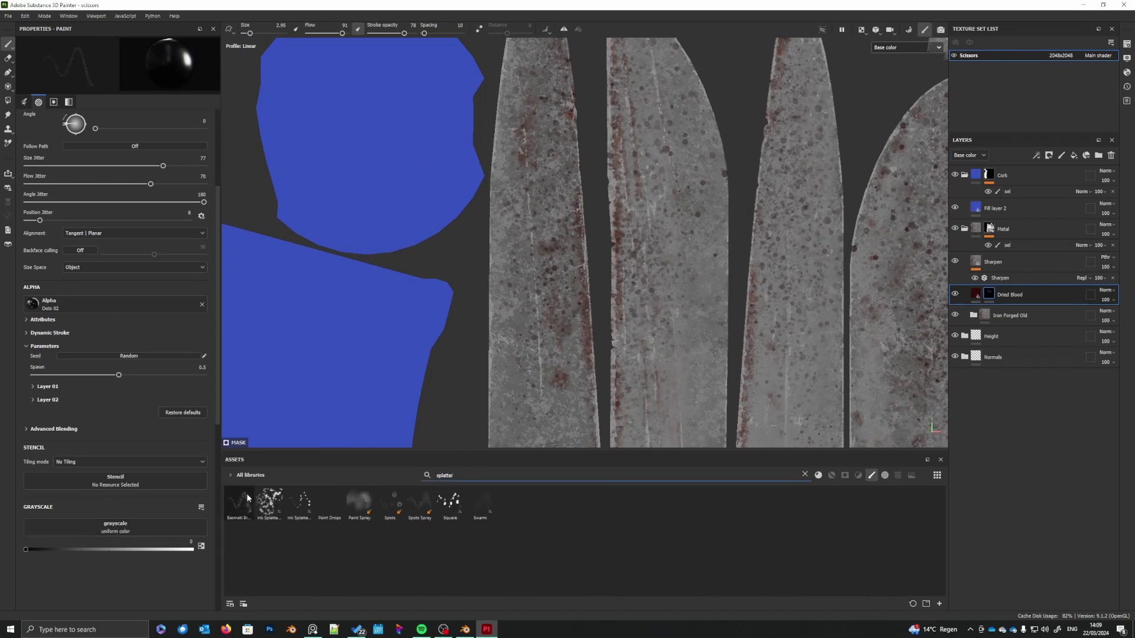
mouse_move(356, 503)
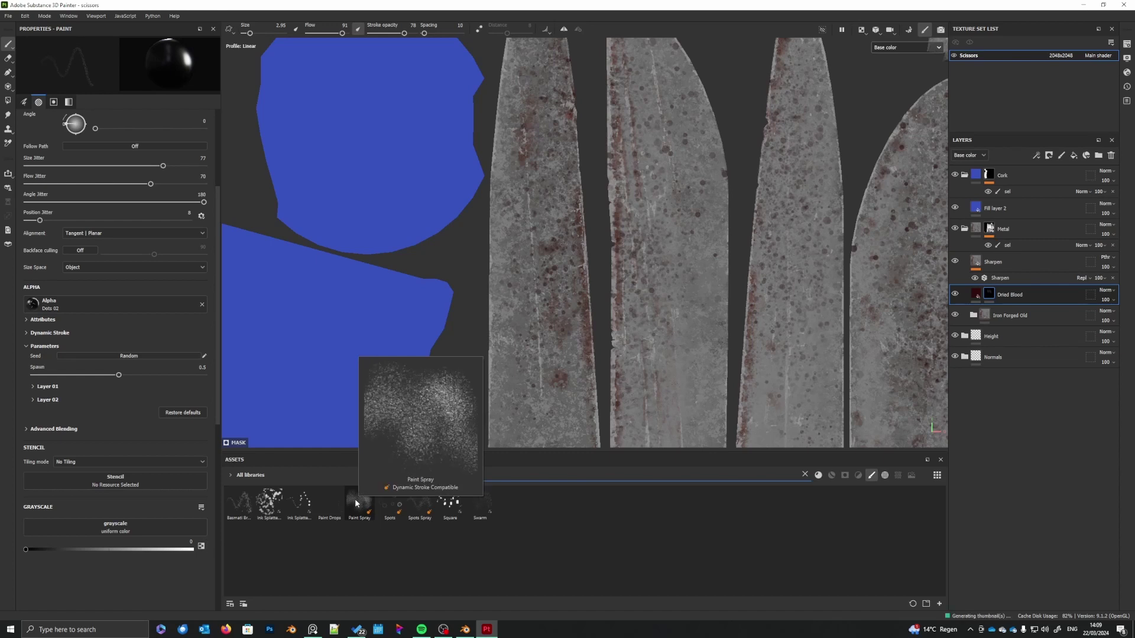
mouse_move(417, 516)
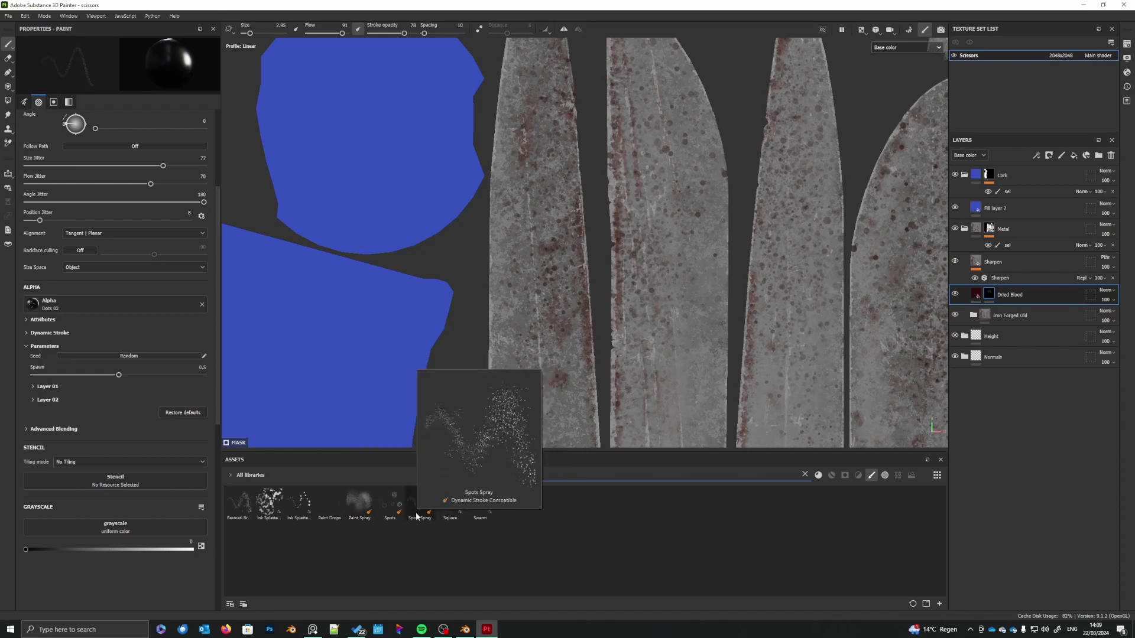
click(416, 514)
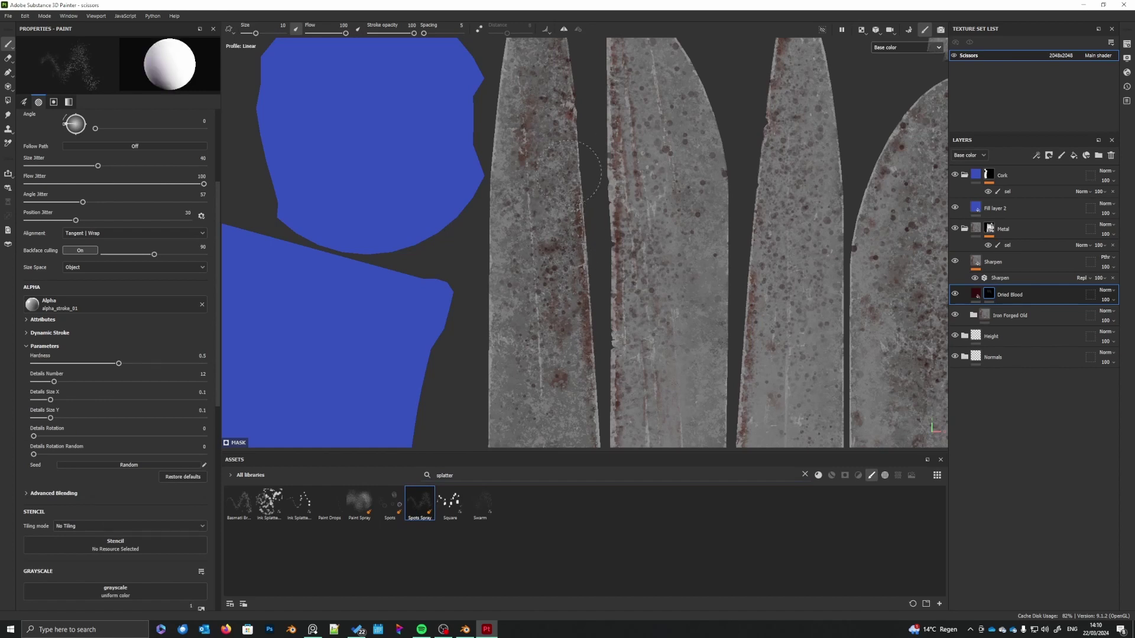
- Set the Spots Spray brush to size 16.78 and spray fine blood spots along the edges of the blade islands
middle_drag(550, 278, 575, 331)
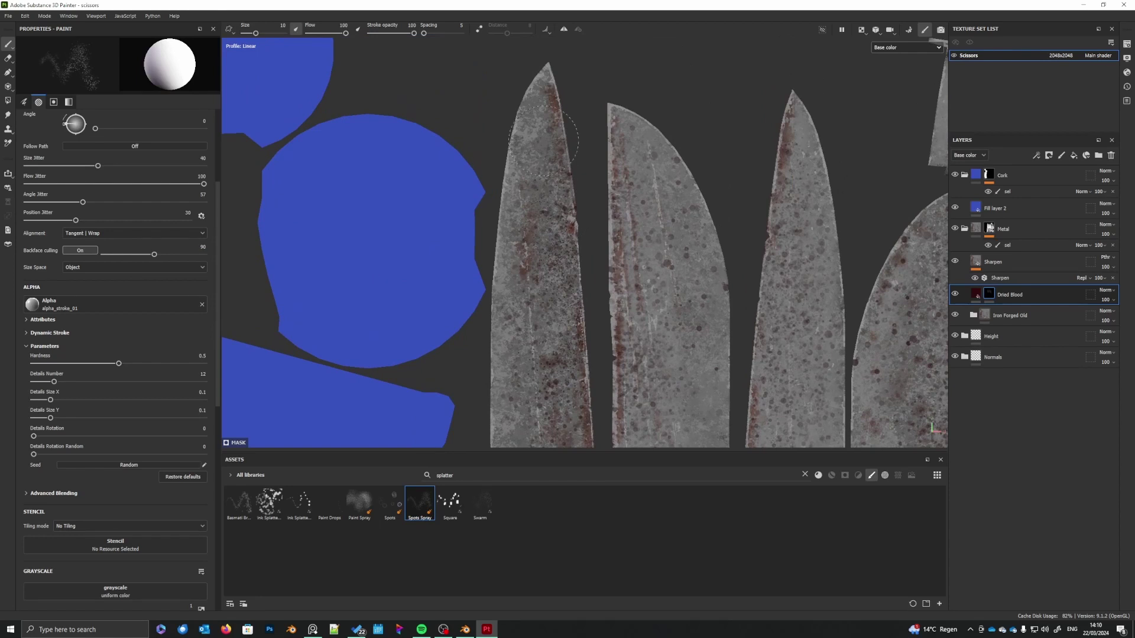
mouse_move(694, 278)
middle_down()
mouse_move(658, 230)
mouse_move(636, 159)
middle_up()
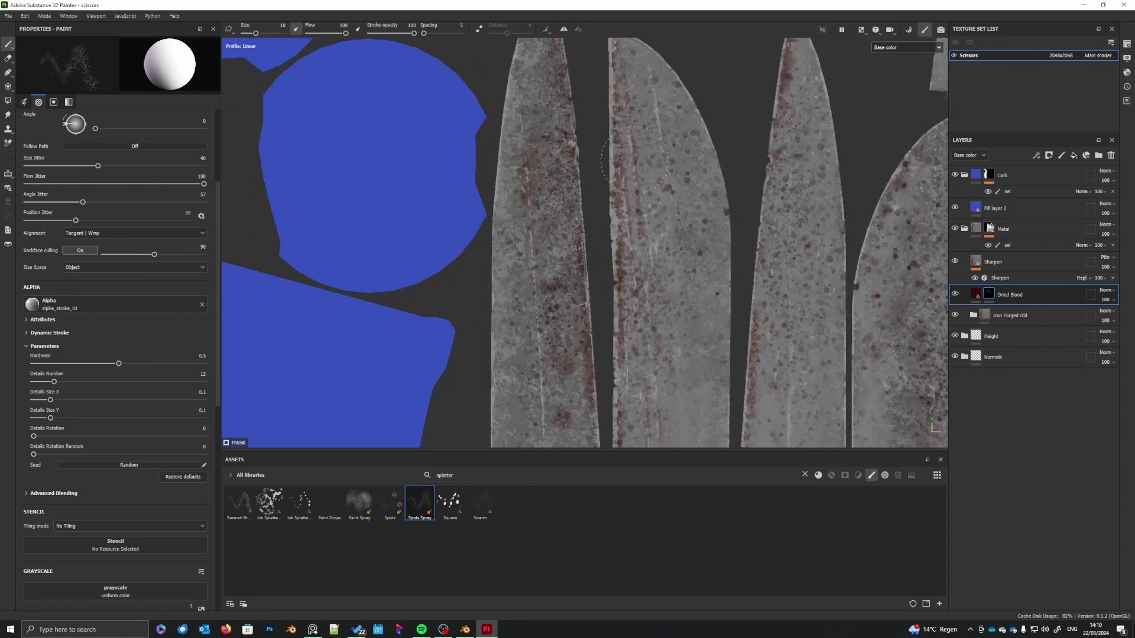
right_click(636, 257)
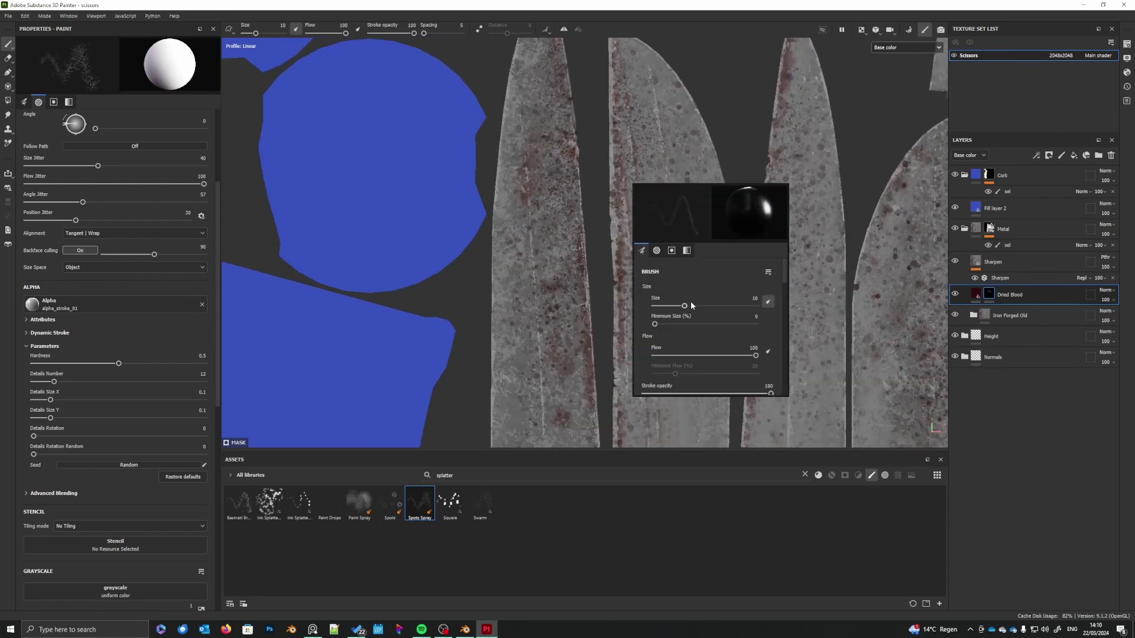
drag(685, 305, 693, 306)
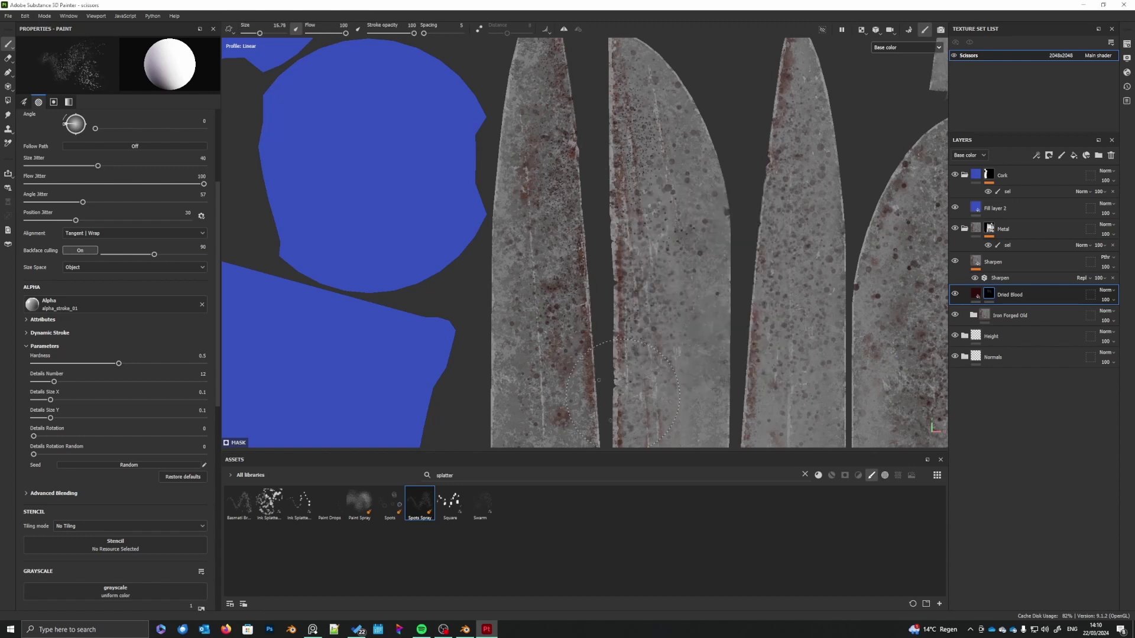
middle_drag(622, 393, 619, 324)
scroll(688, 178, down, 3)
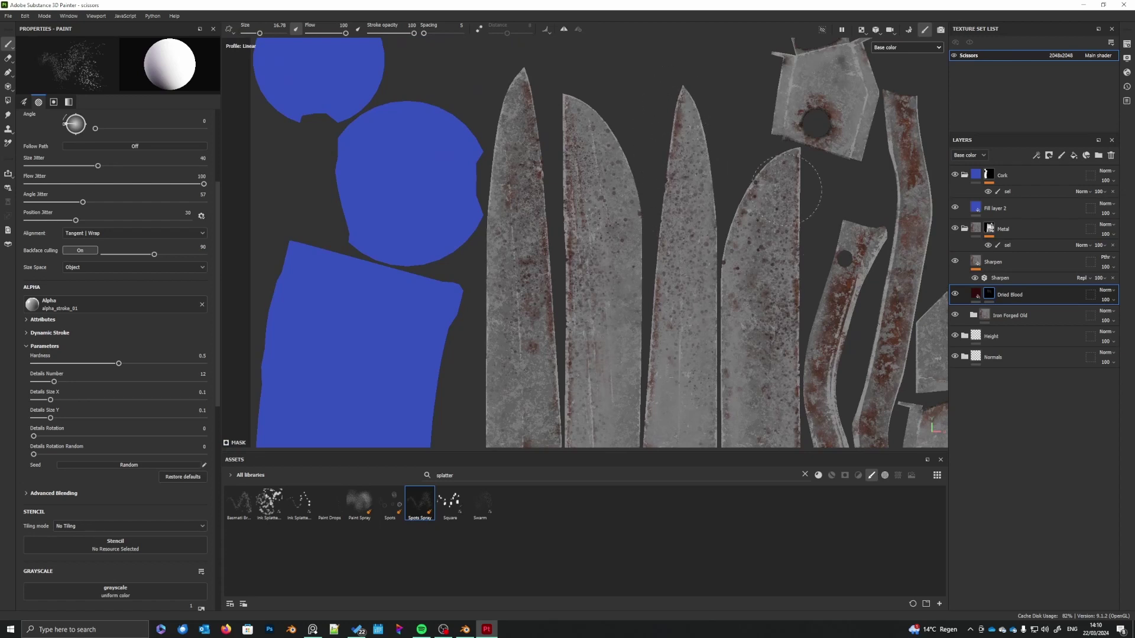
middle_drag(778, 305, 744, 223)
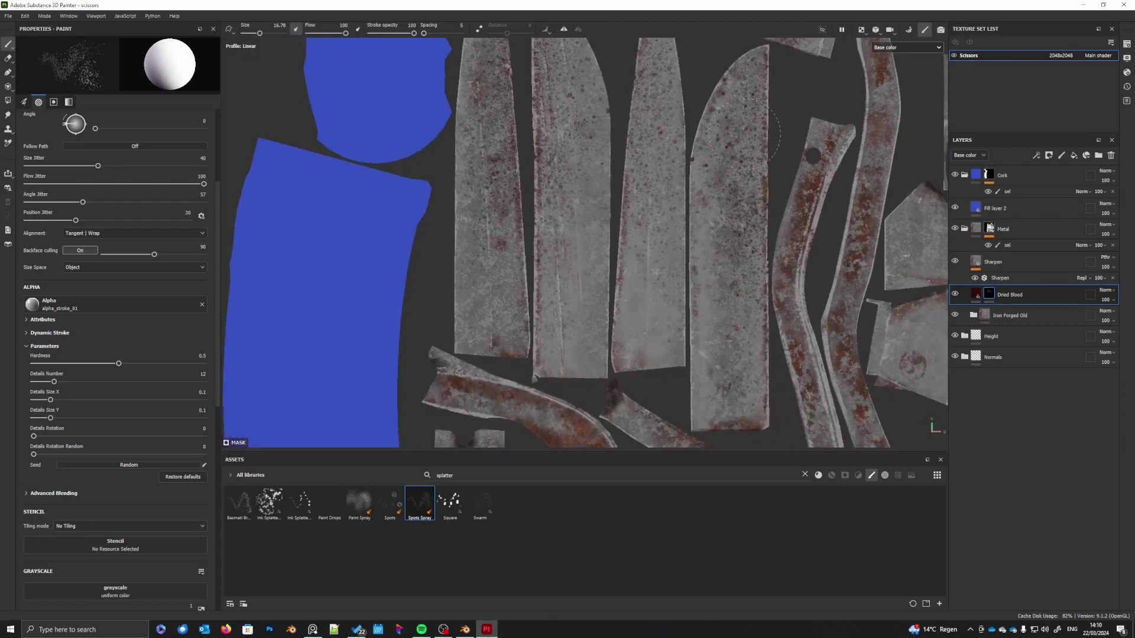
scroll(761, 115, up, 4)
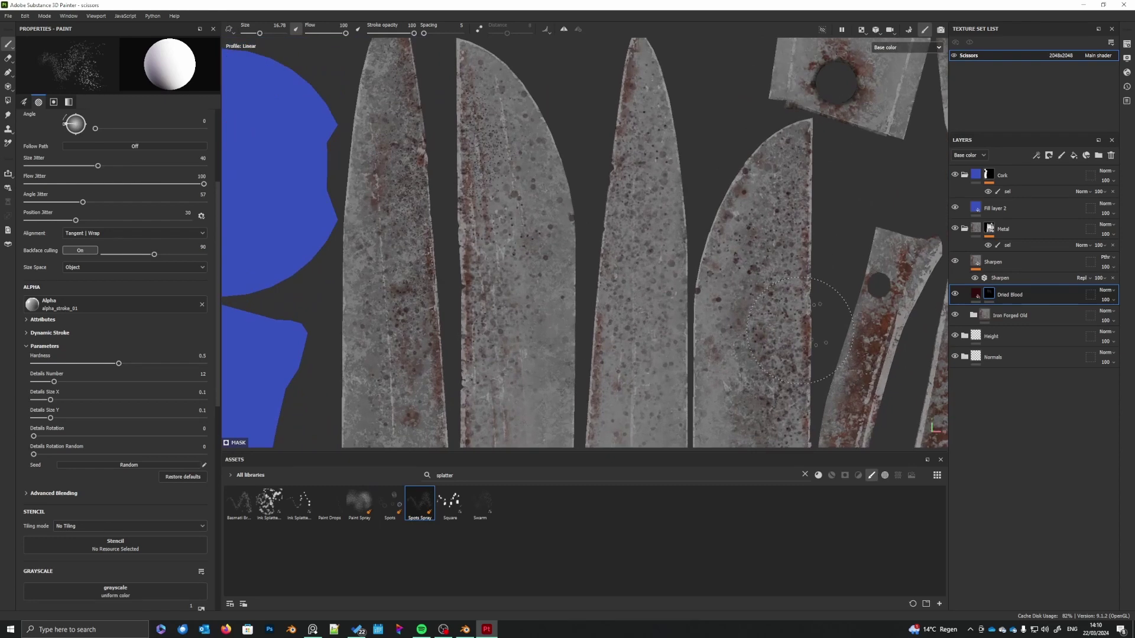
- Add a paint effect to the Dried Blood layer's mask and check the alphas matching the splatter search
right_click(997, 296)
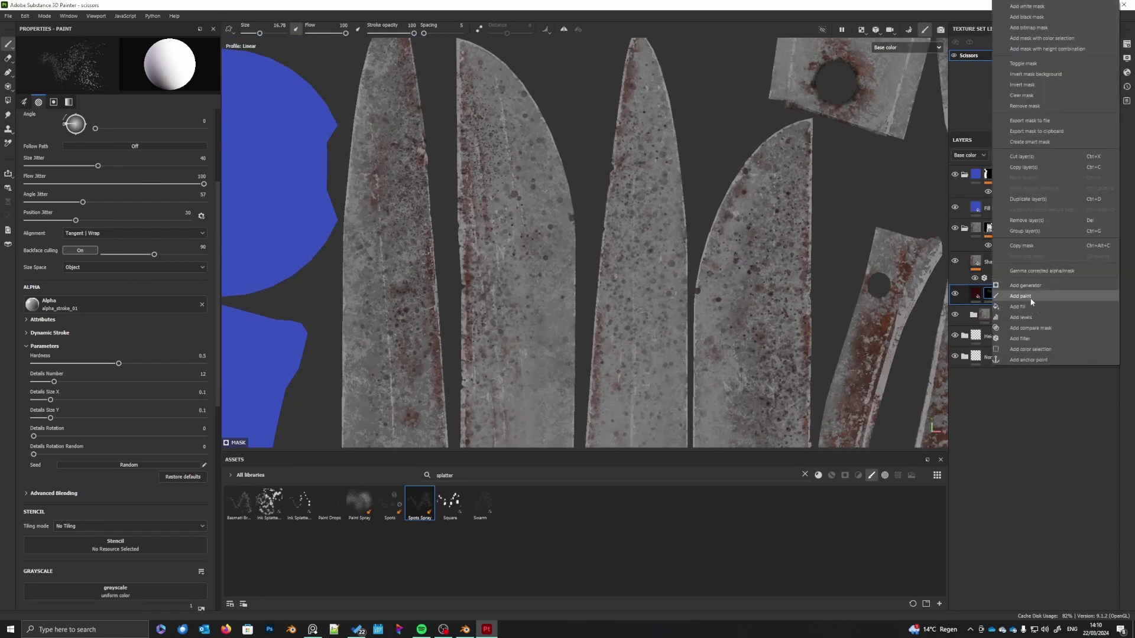
click(997, 309)
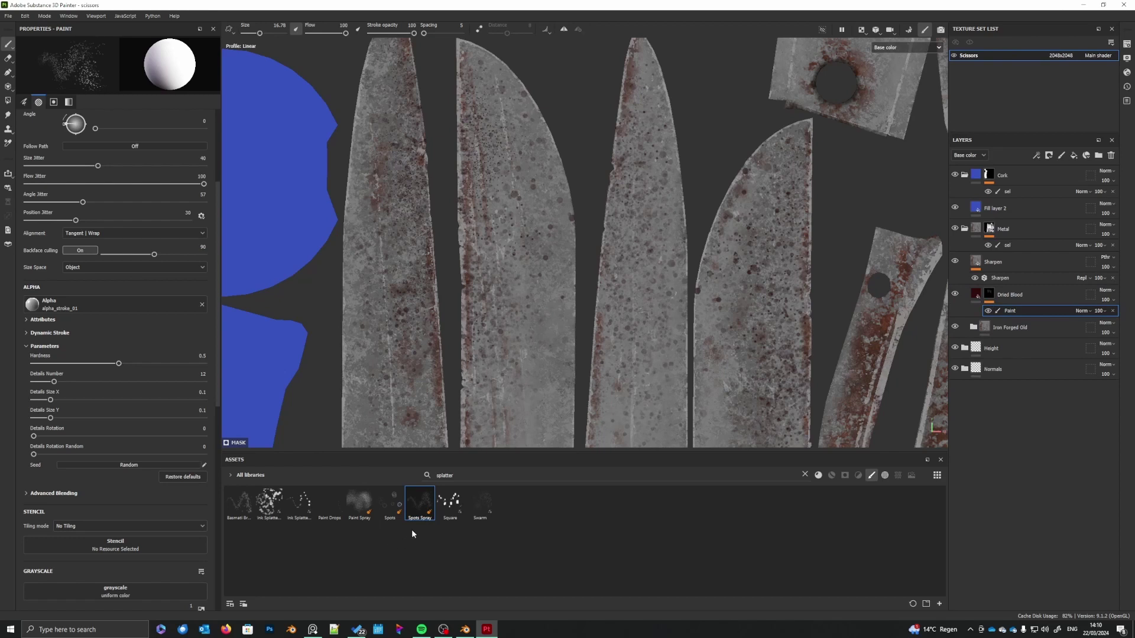
click(885, 476)
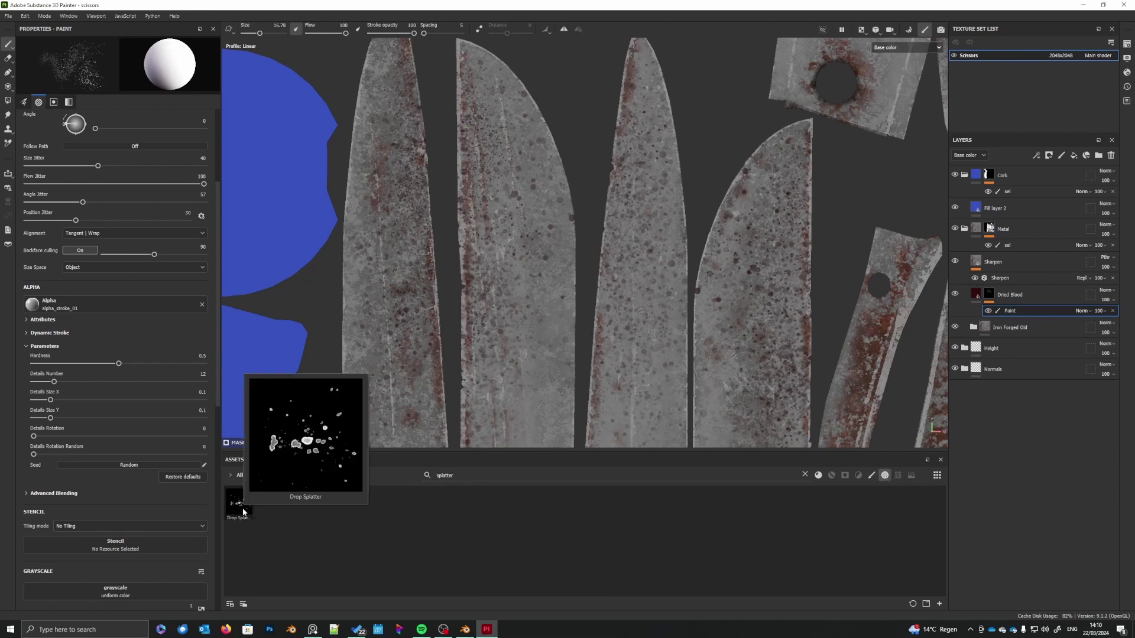
- Search the texture assets for "grunge" and preview the leak textures
click(428, 477)
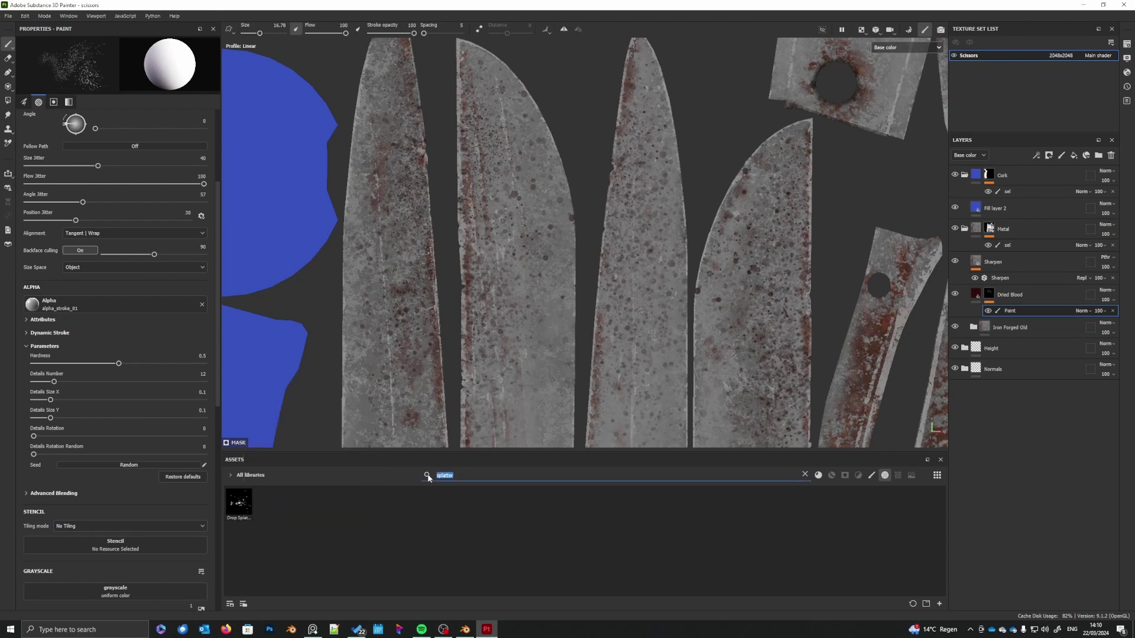
text(gruung)
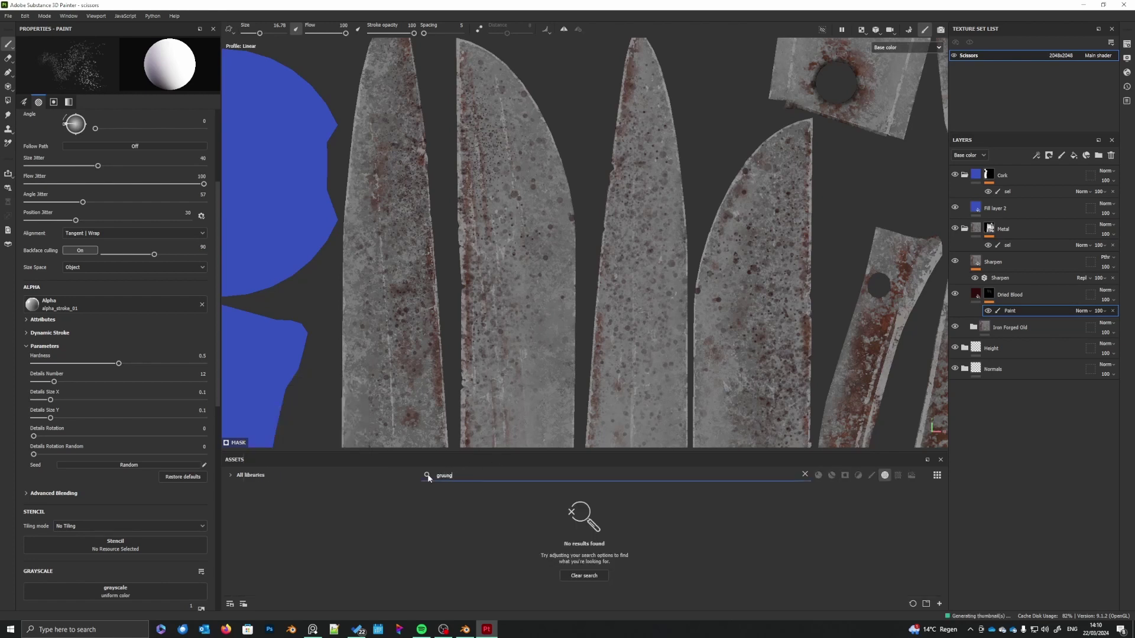
key(BackSpace)
key(BackSpace)
key(BackSpace)
text(nge)
click(898, 476)
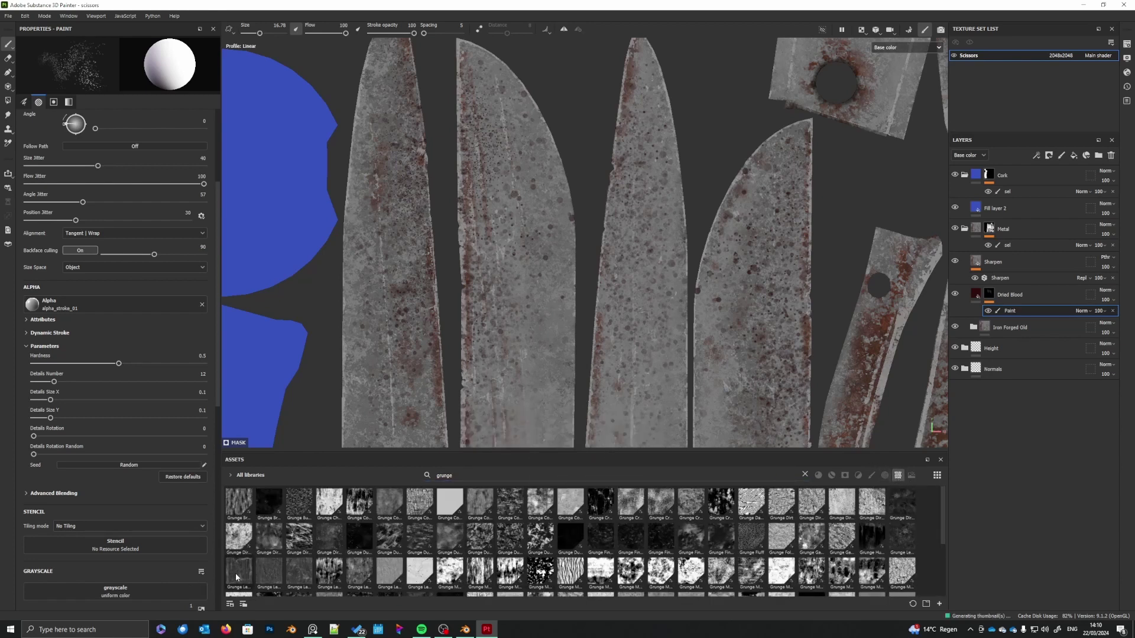
mouse_move(236, 574)
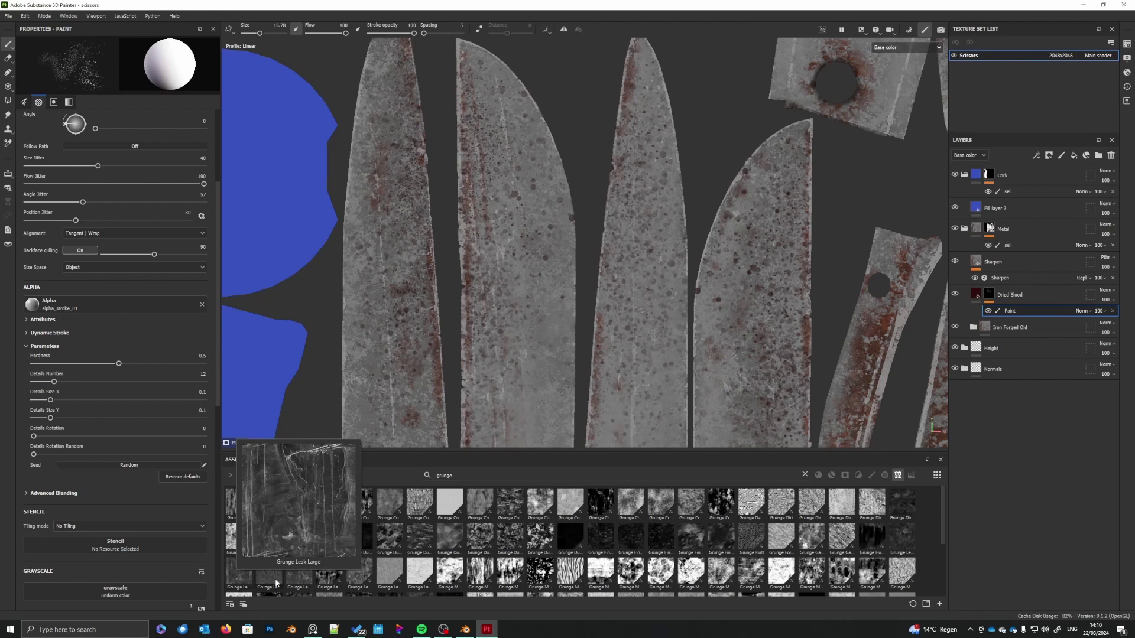
mouse_move(279, 582)
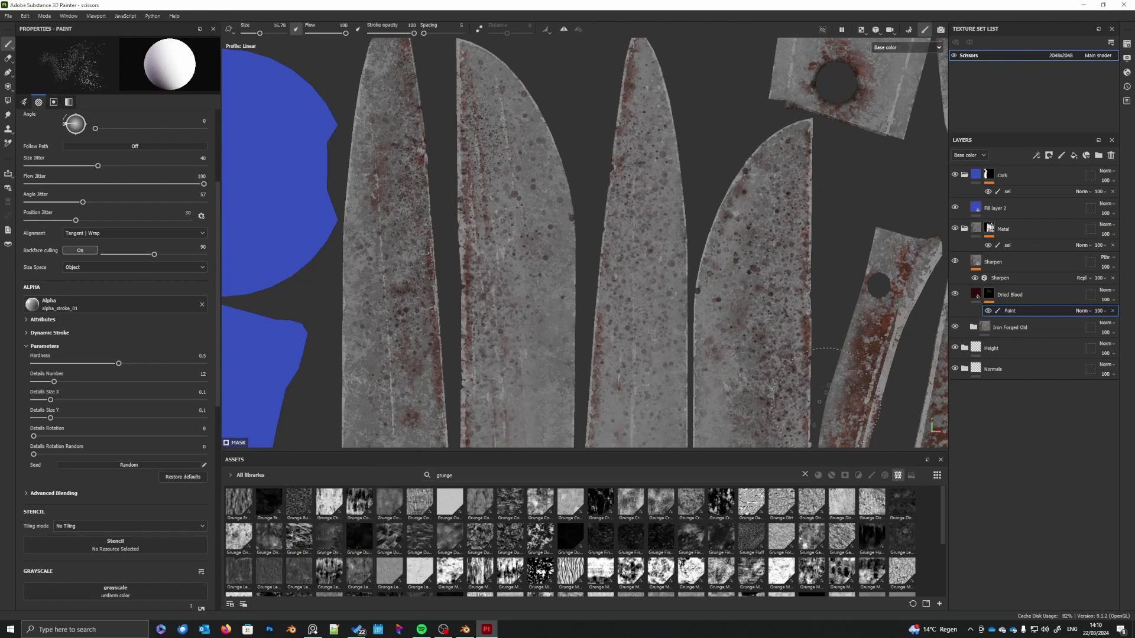
- Switch to the Projection tool with Grunge Leak Spots as its grayscale and line the blade islands up beneath the pattern
click(8, 101)
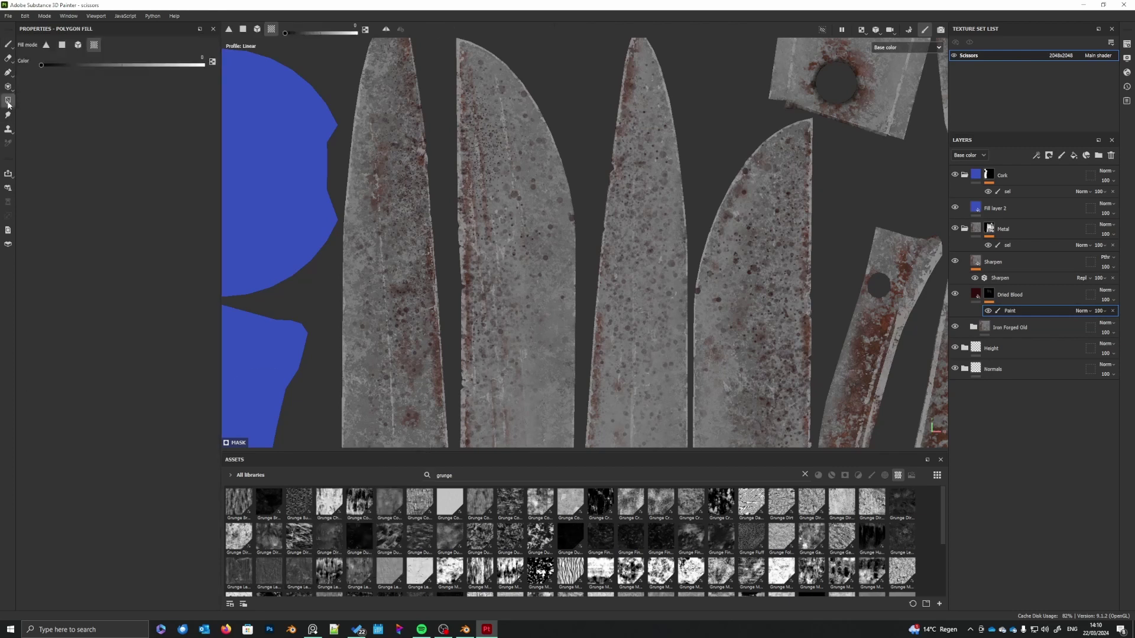
click(8, 88)
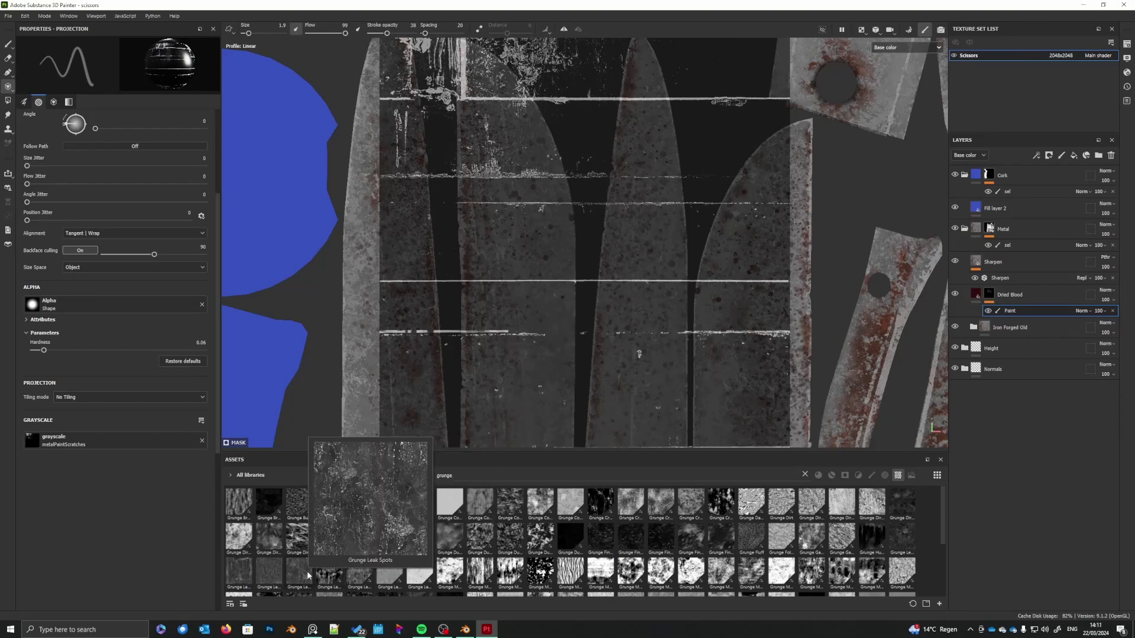
drag(307, 573, 99, 447)
scroll(619, 290, down, 3)
alt+middle_drag(609, 341, 650, 420)
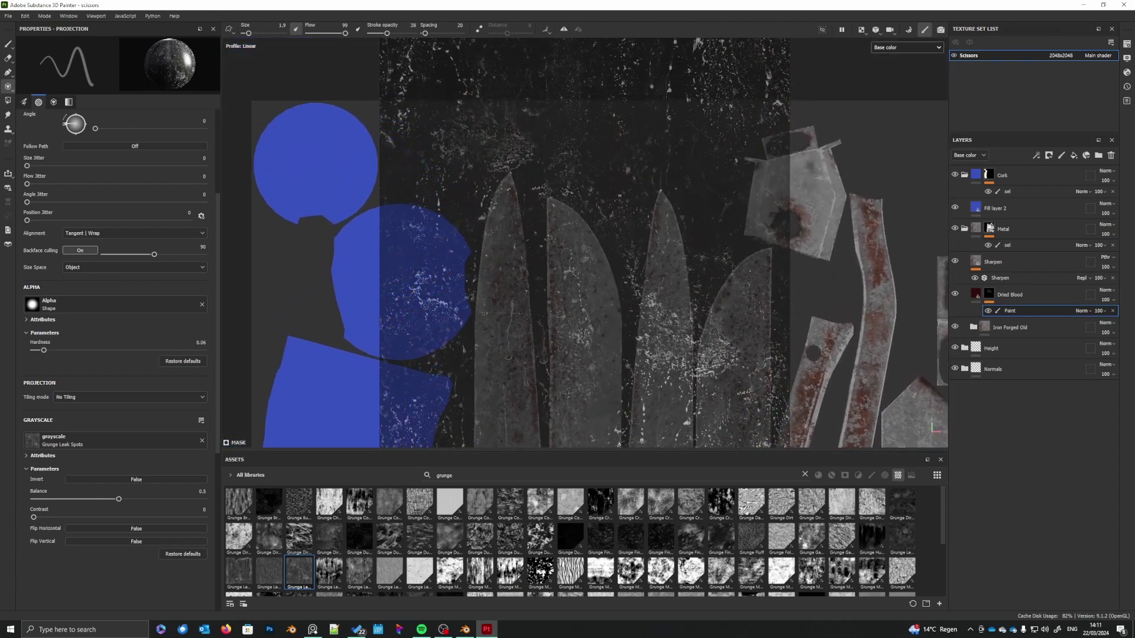
- Set the projection brush to size 6.41 and stroke opacity 71, and project leak spots onto the third blade island
drag(649, 295, 657, 329)
drag(645, 332, 656, 354)
right_click(680, 355)
drag(687, 419, 696, 419)
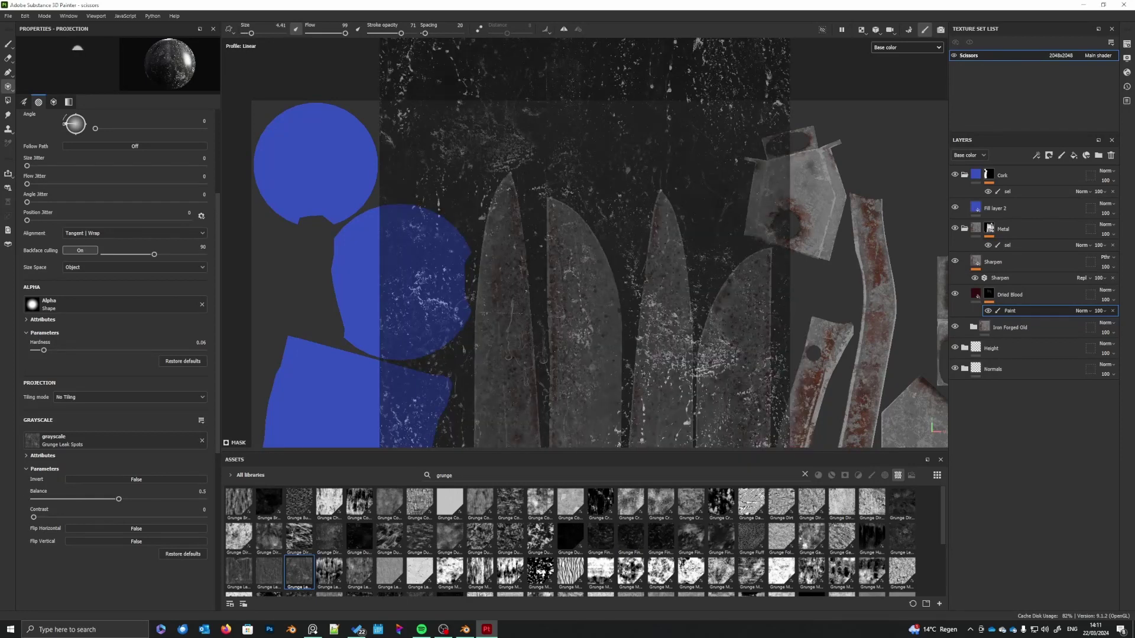
drag(653, 326, 658, 346)
drag(656, 338, 657, 327)
mouse_move(656, 324)
mouse_down()
mouse_move(652, 296)
mouse_move(643, 302)
mouse_up()
- Project Grunge Leak Spots blood onto the upper parts of the first and second blade islands
drag(510, 305, 509, 340)
drag(508, 348, 509, 291)
drag(571, 246, 572, 284)
drag(579, 300, 585, 311)
drag(565, 266, 564, 253)
- Raise the stroke opacity to 92 and project more leak spots onto the third and fourth blade islands
alt+middle_drag(657, 408, 643, 416)
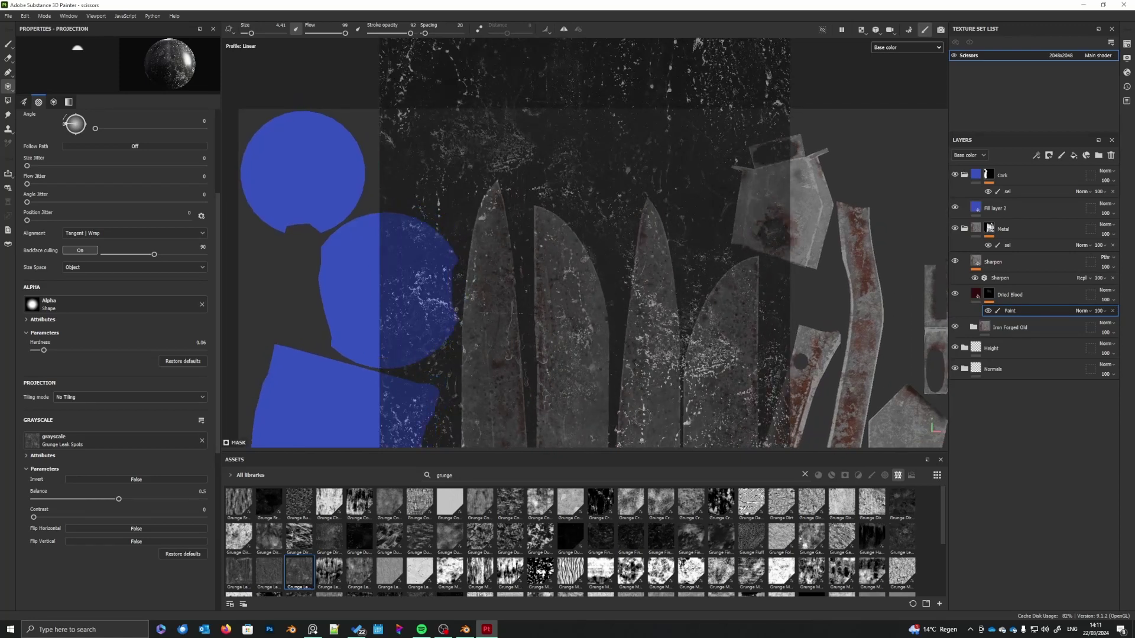
drag(643, 412, 644, 437)
alt+middle_drag(732, 385, 713, 426)
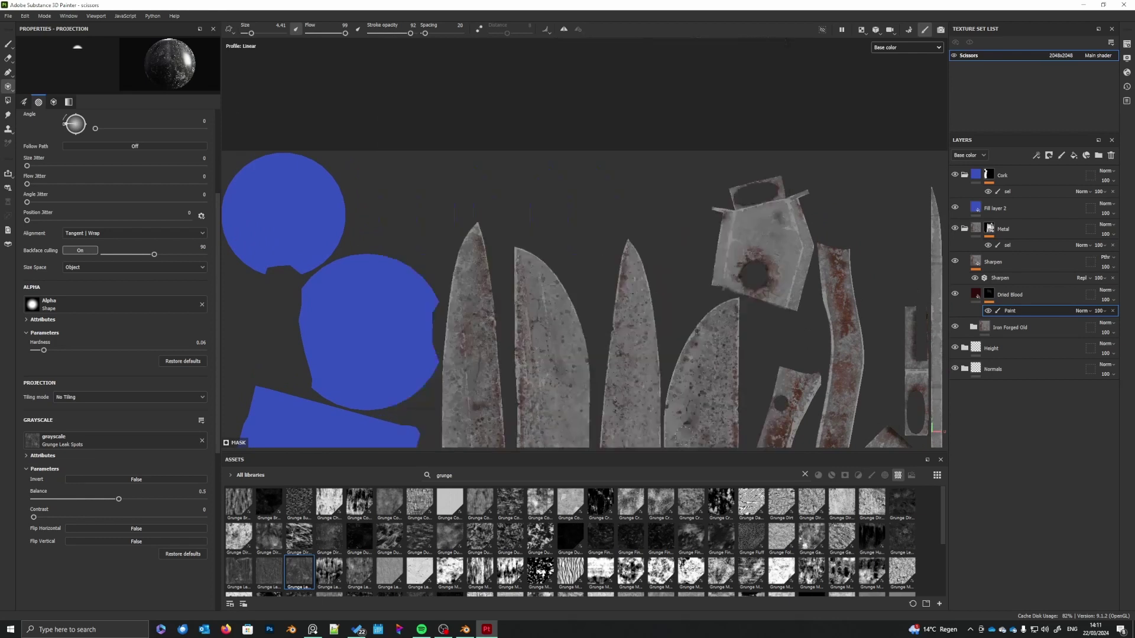
drag(696, 395, 690, 402)
- Shift the first and second blade islands under different parts of the grunge pattern and project further blood spots onto them
mouse_move(690, 364)
alt+middle_down()
mouse_move(717, 385)
mouse_move(690, 242)
alt+middle_up()
alt+middle_drag(693, 389, 714, 444)
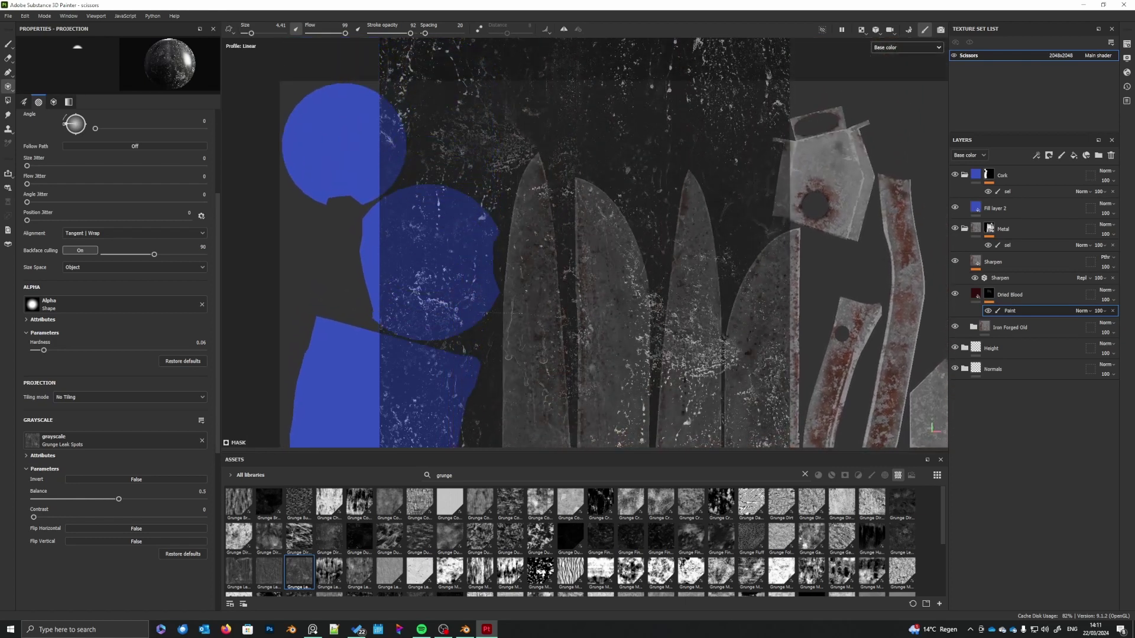
alt+middle_drag(647, 304, 610, 384)
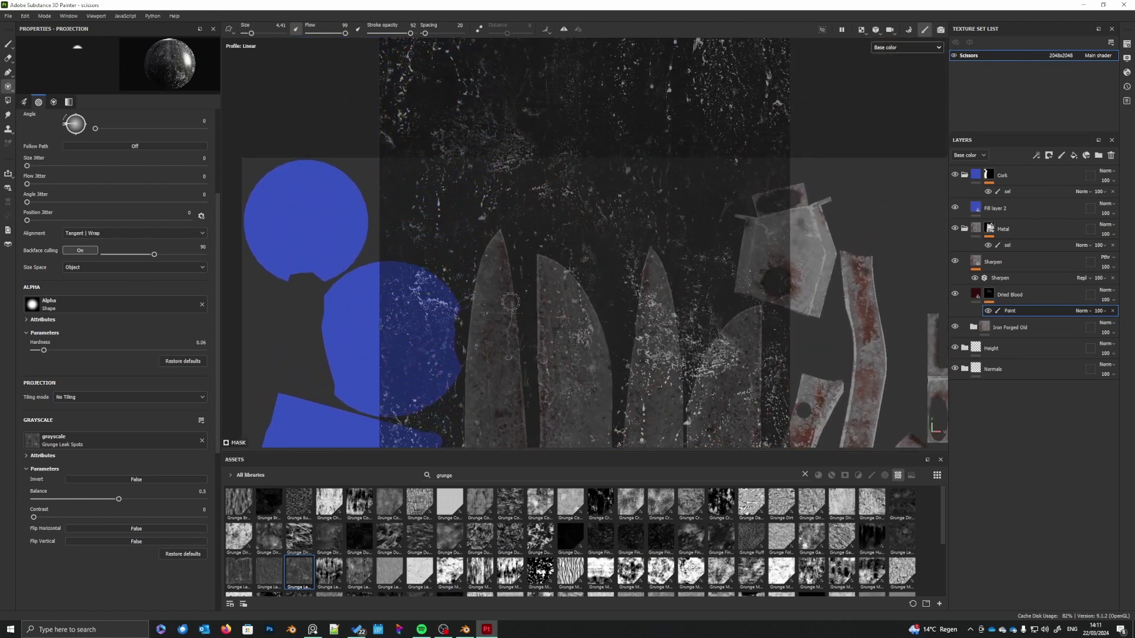
mouse_move(511, 302)
mouse_down()
mouse_move(507, 329)
mouse_move(512, 309)
mouse_up()
alt+middle_drag(613, 376, 630, 356)
drag(566, 251, 572, 304)
mouse_move(613, 365)
alt+middle_down()
mouse_move(603, 284)
mouse_move(627, 345)
mouse_move(648, 335)
mouse_move(637, 355)
alt+middle_up()
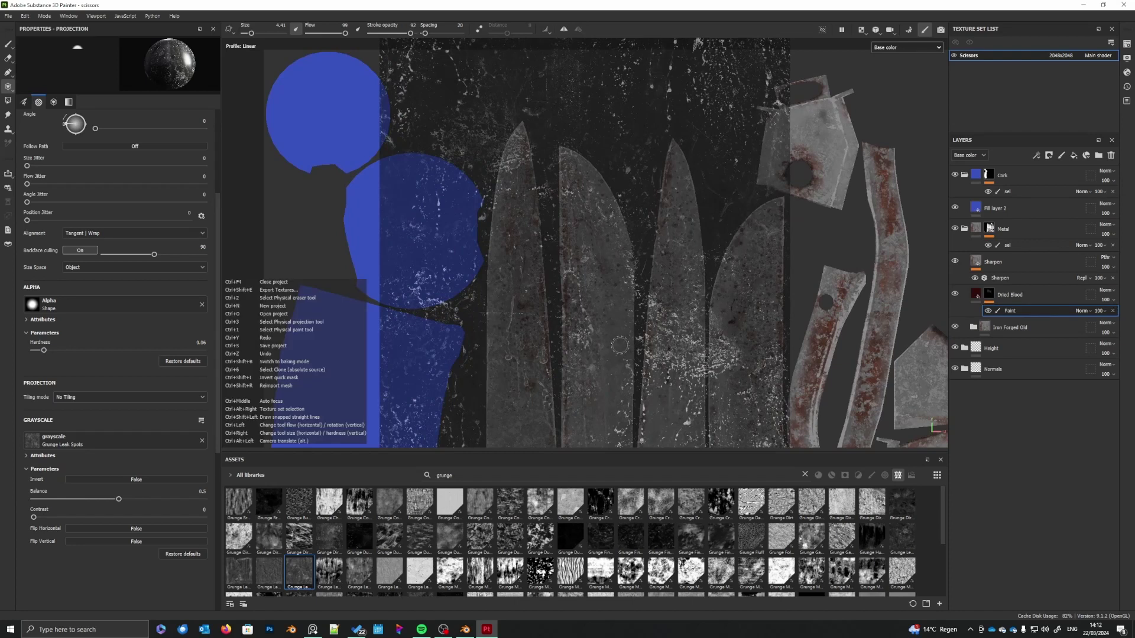
mouse_move(621, 332)
alt+middle_down()
mouse_move(599, 355)
mouse_move(616, 286)
alt+middle_up()
alt+middle_drag(618, 376, 612, 375)
drag(568, 405, 567, 445)
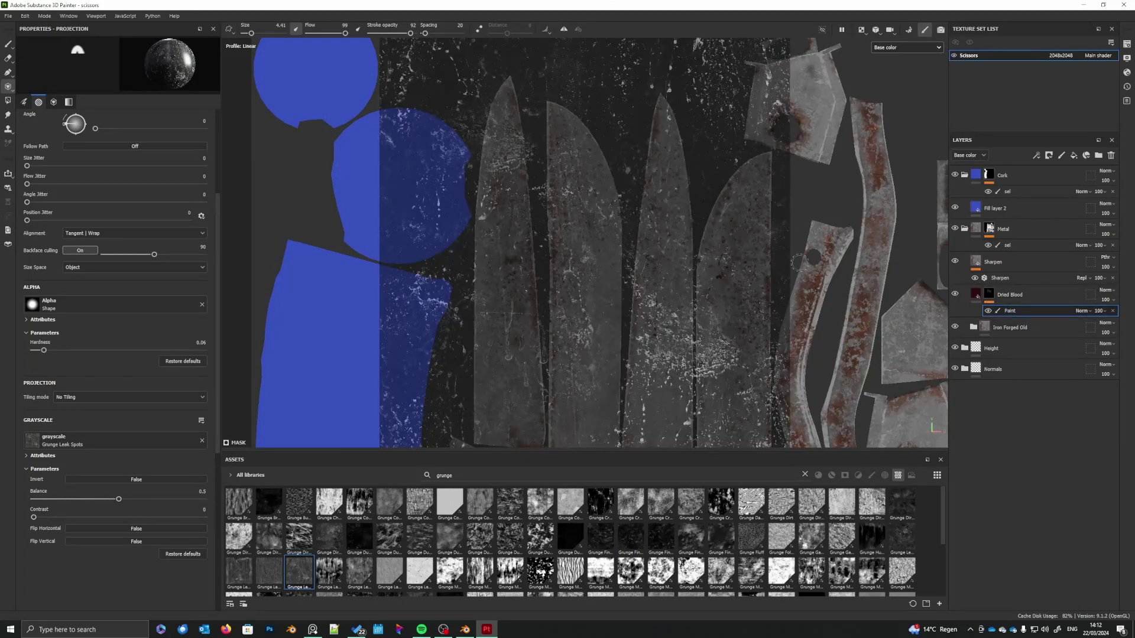
- Add a Levels effect above the paint in the Dried Blood mask and raise its black input level to 0.34
key(1)
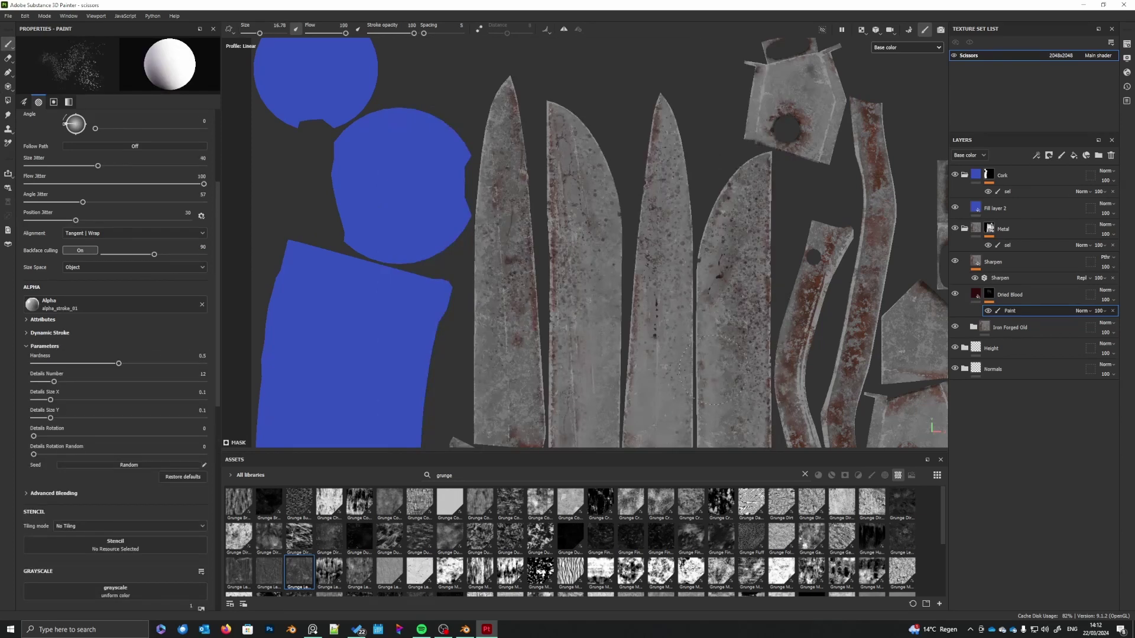
scroll(587, 396, up, 2)
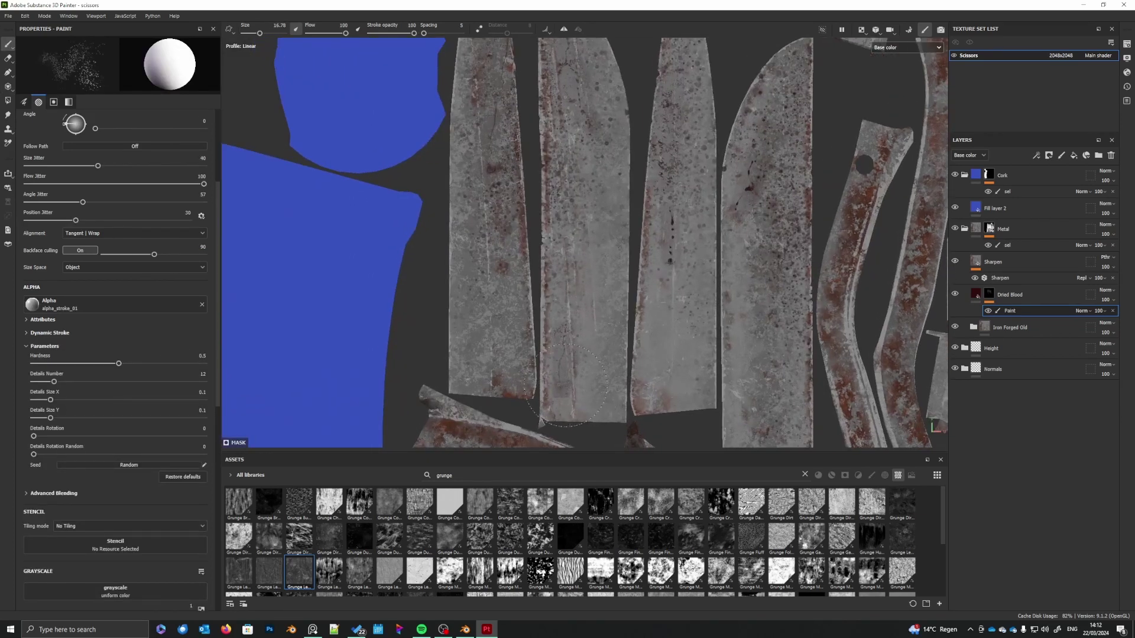
right_click(1010, 308)
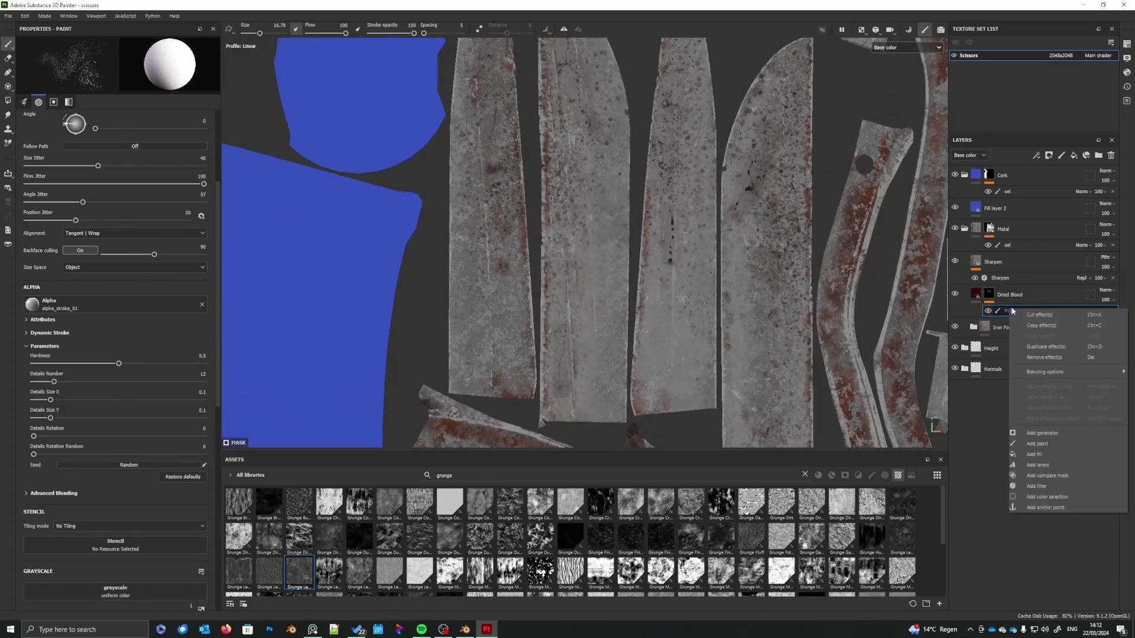
click(1050, 467)
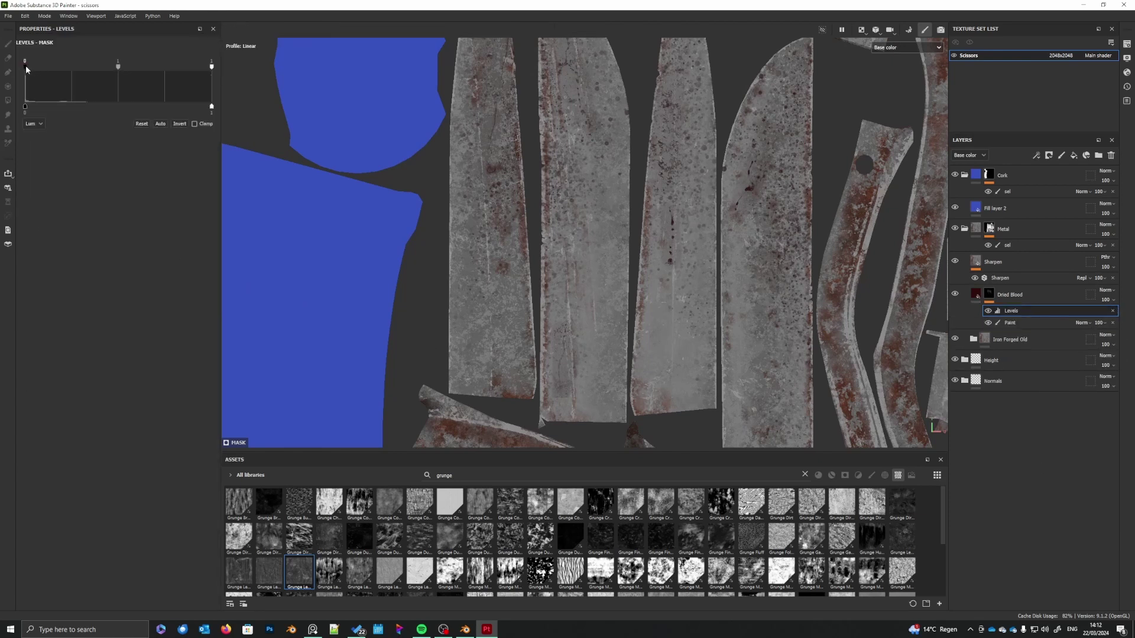
drag(25, 66, 80, 72)
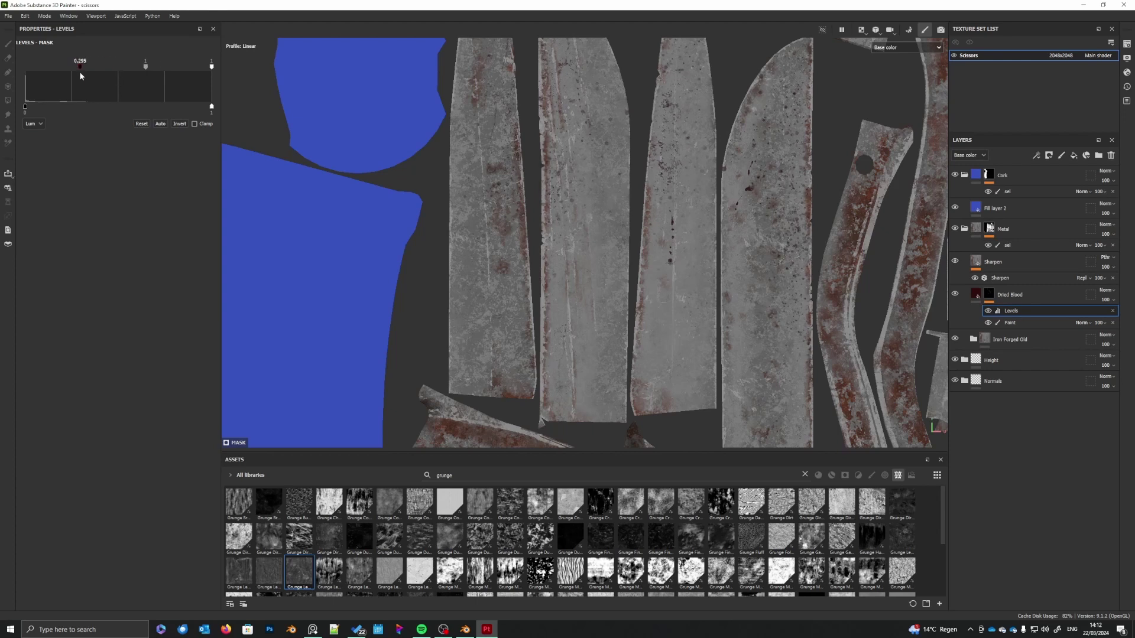
- Switch the display from base color to full material and show only the 3D view
scroll(634, 272, down, 3)
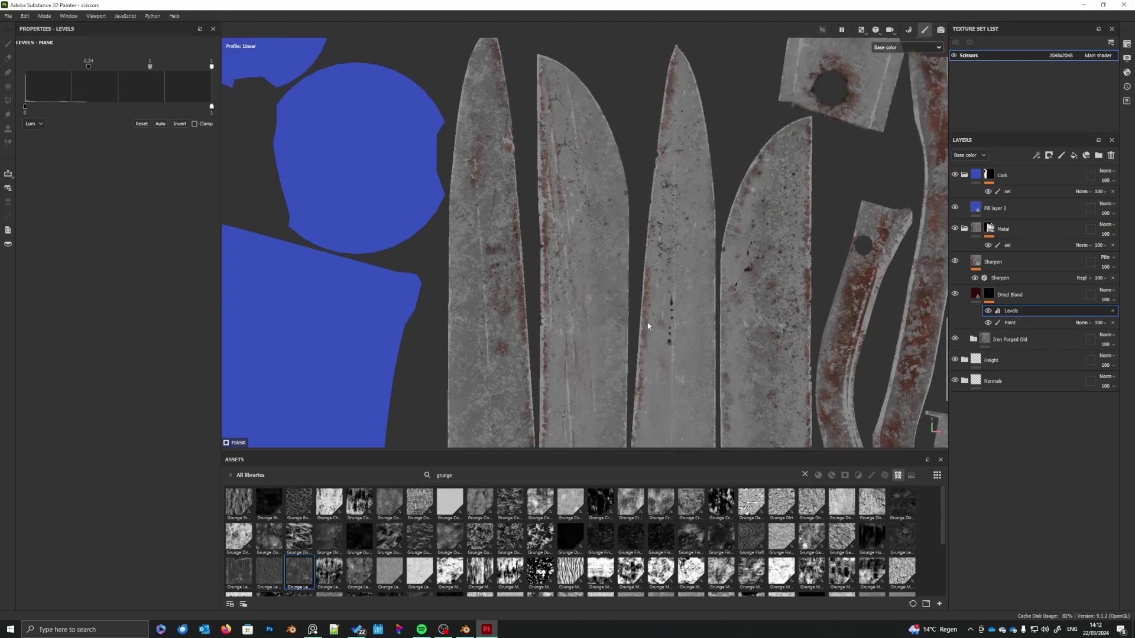
scroll(637, 310, down, 2)
scroll(634, 317, down, 1)
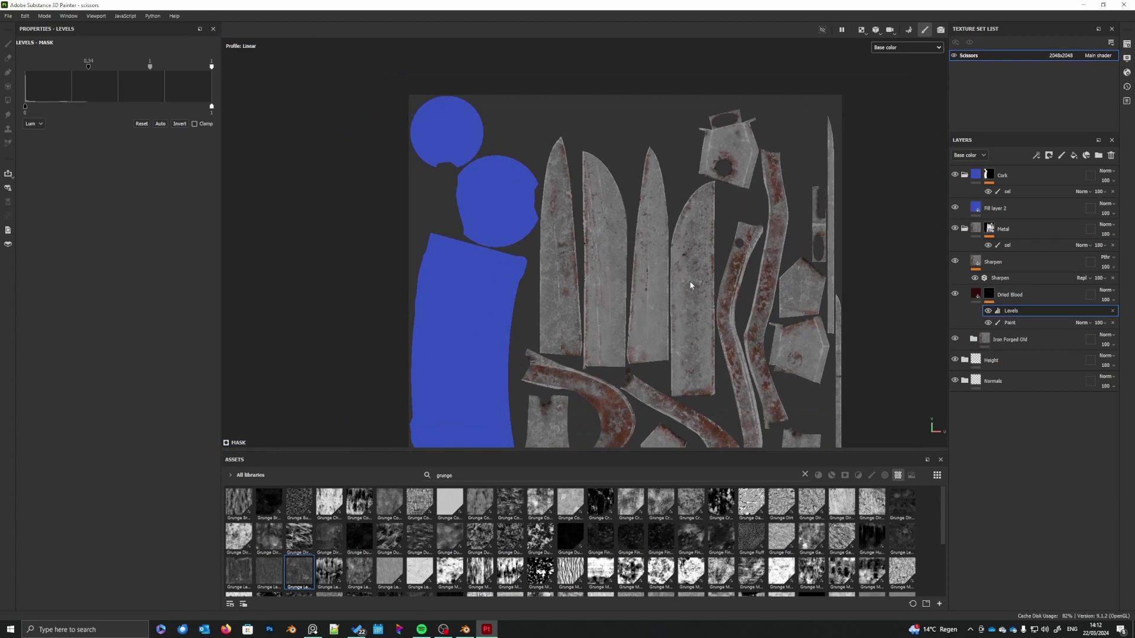
click(897, 51)
click(898, 62)
scroll(701, 253, up, 5)
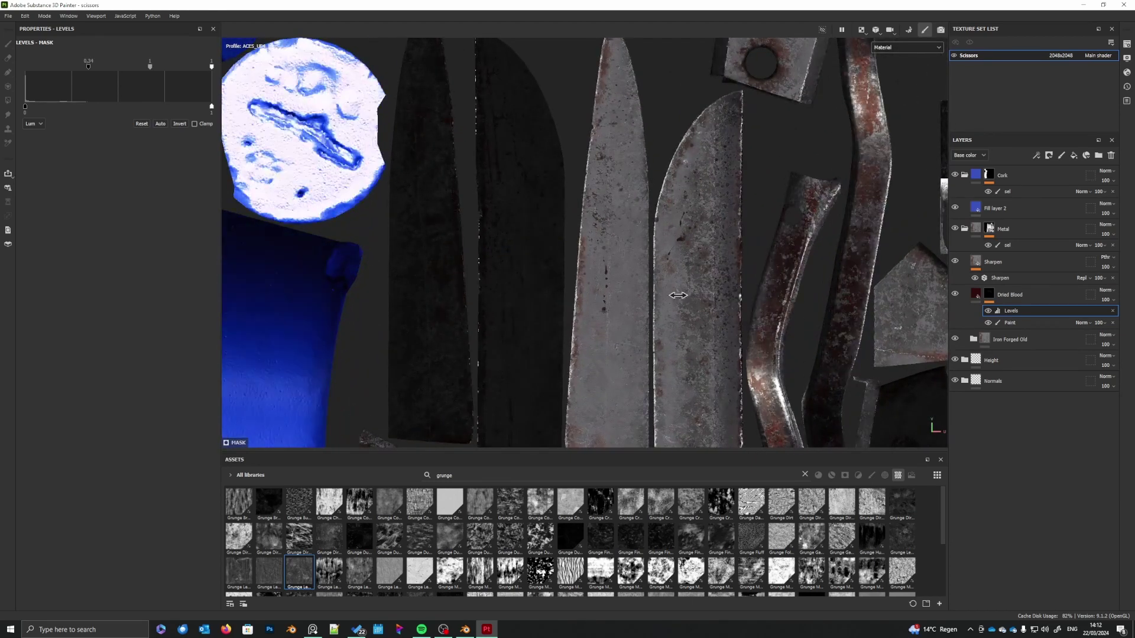
click(896, 47)
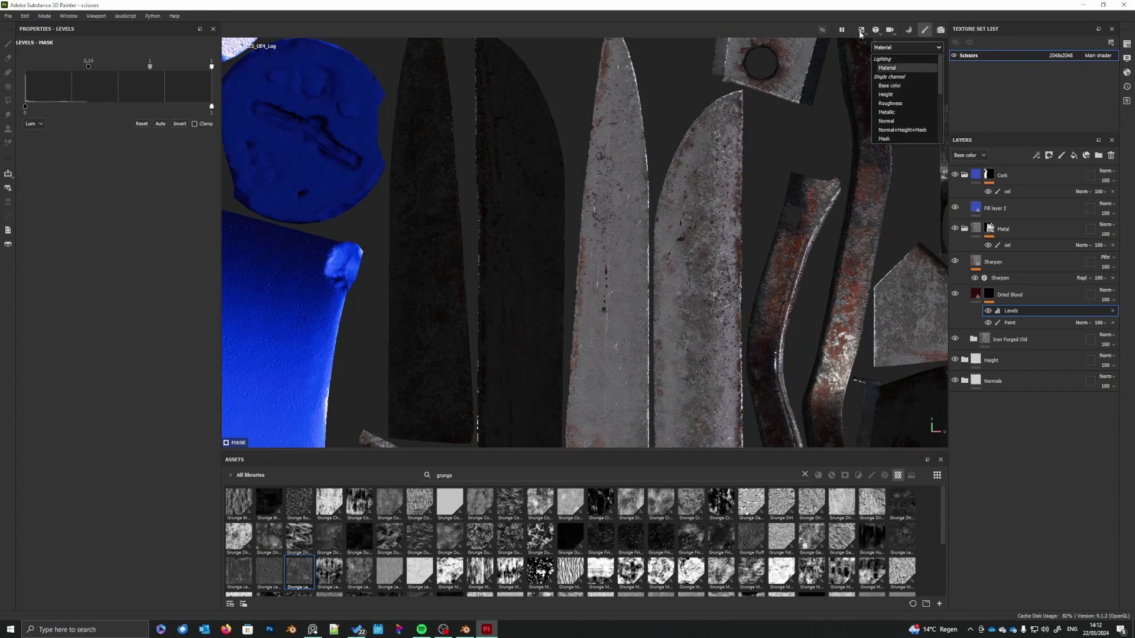
click(861, 32)
click(882, 54)
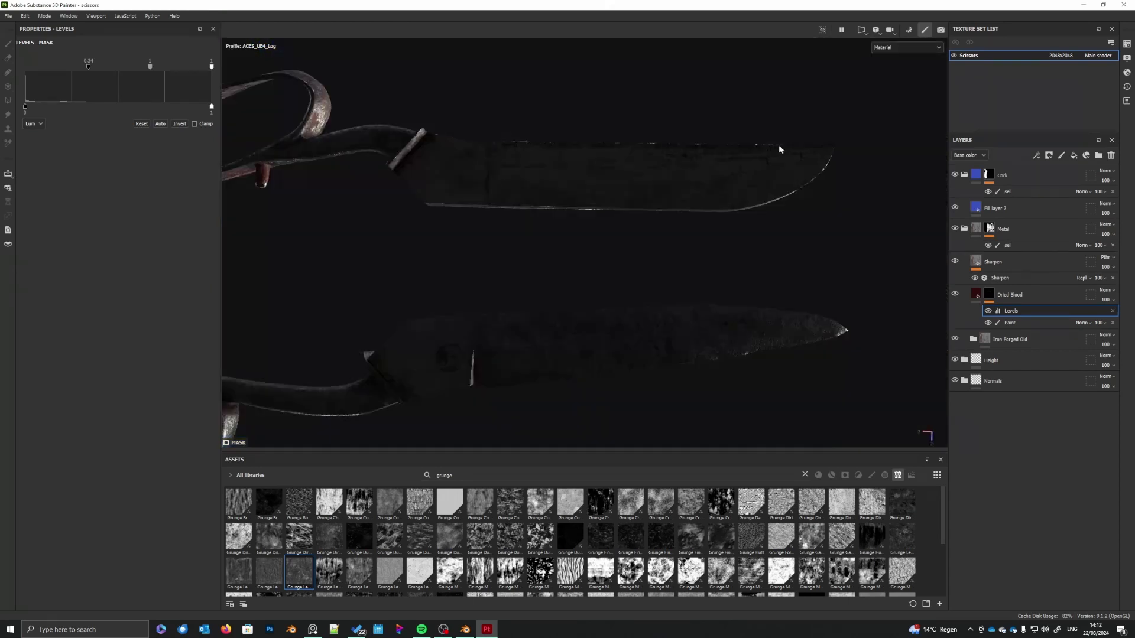
- Examine the dried blood on both scissor blades from several angles and under different environment lighting directions
alt+drag(644, 278, 624, 235)
shift+right_drag(624, 235, 623, 235)
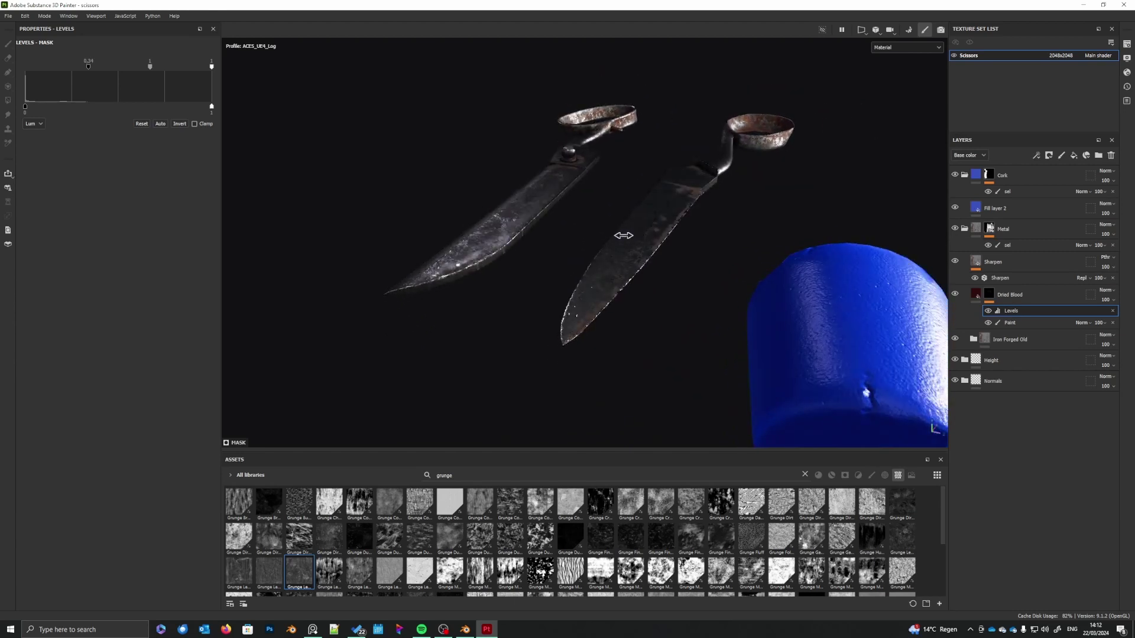
alt+drag(623, 235, 947, 355)
alt+middle_drag(642, 329, 756, 300)
alt+right_drag(757, 300, 697, 296)
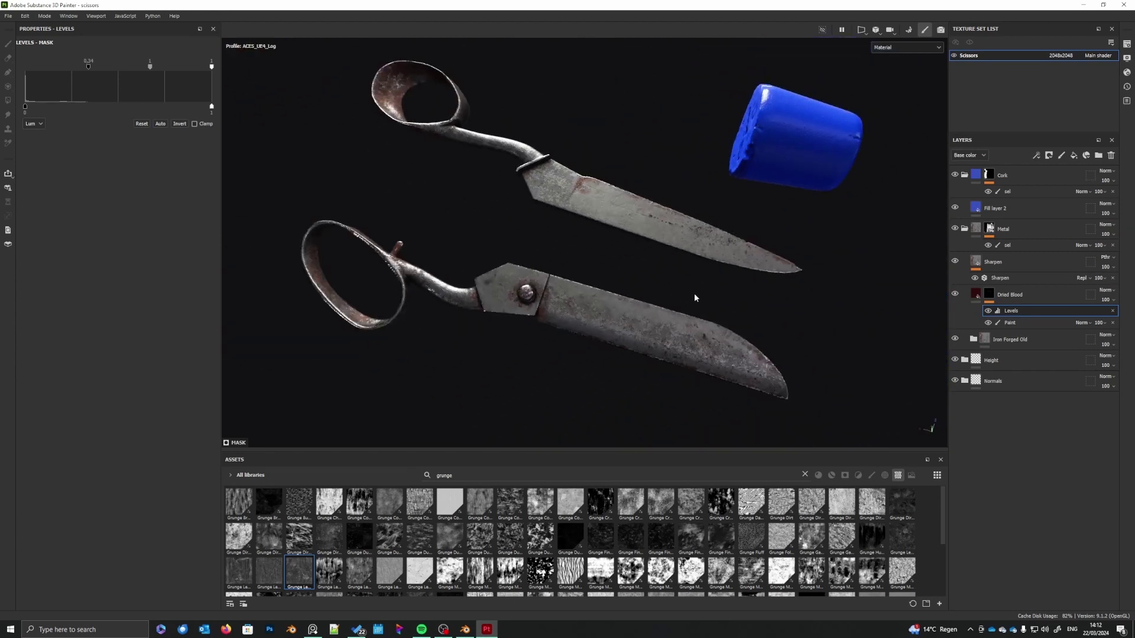
alt+middle_drag(697, 296, 646, 309)
alt+drag(646, 310, 702, 281)
shift+right_drag(701, 282, 761, 297)
alt+middle_drag(748, 318, 770, 296)
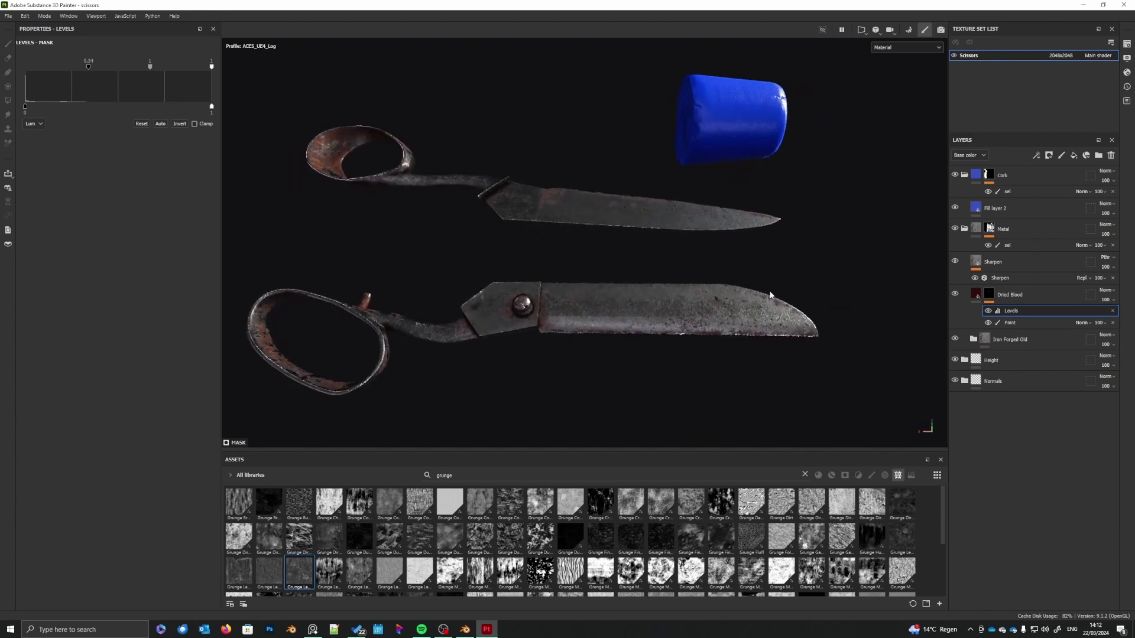
alt+drag(770, 295, 758, 314)
alt+right_drag(758, 314, 786, 311)
mouse_move(786, 311)
shift+right_down()
mouse_move(798, 310)
mouse_move(768, 308)
shift+right_up()
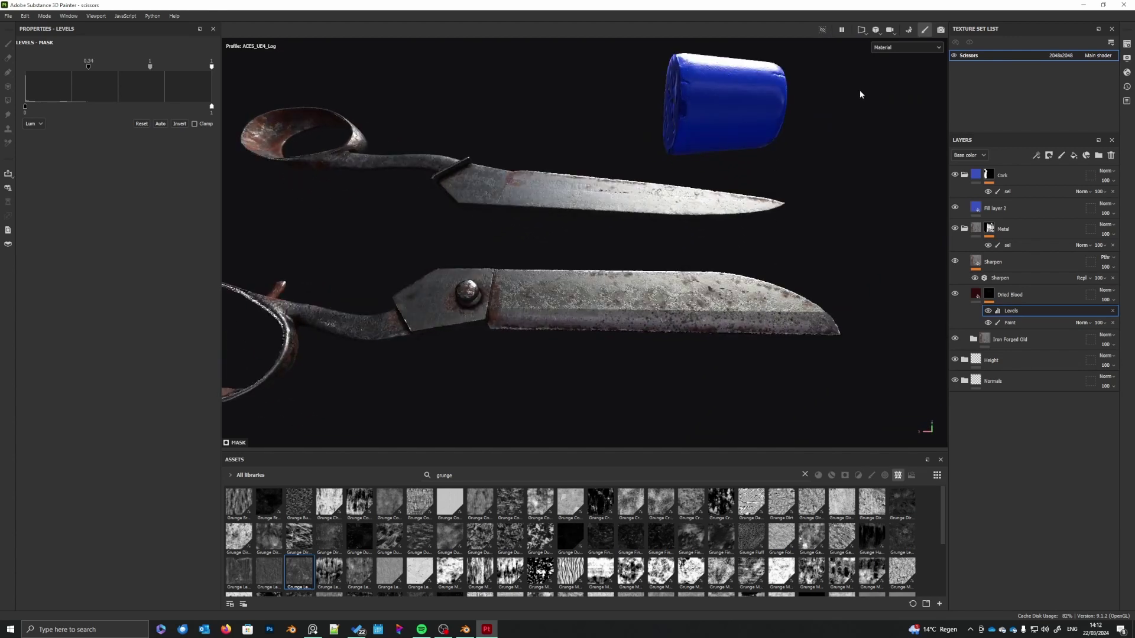
- Select the Dried Blood fill and try a roughness of 0.1725
click(976, 293)
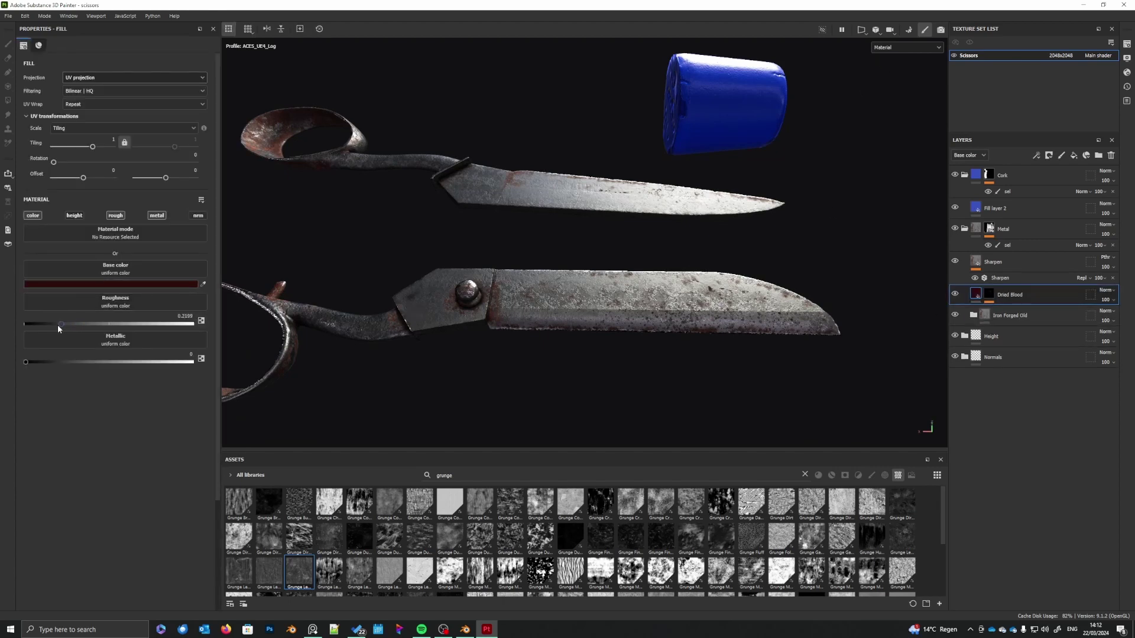
drag(50, 324, 52, 324)
scroll(626, 340, up, 5)
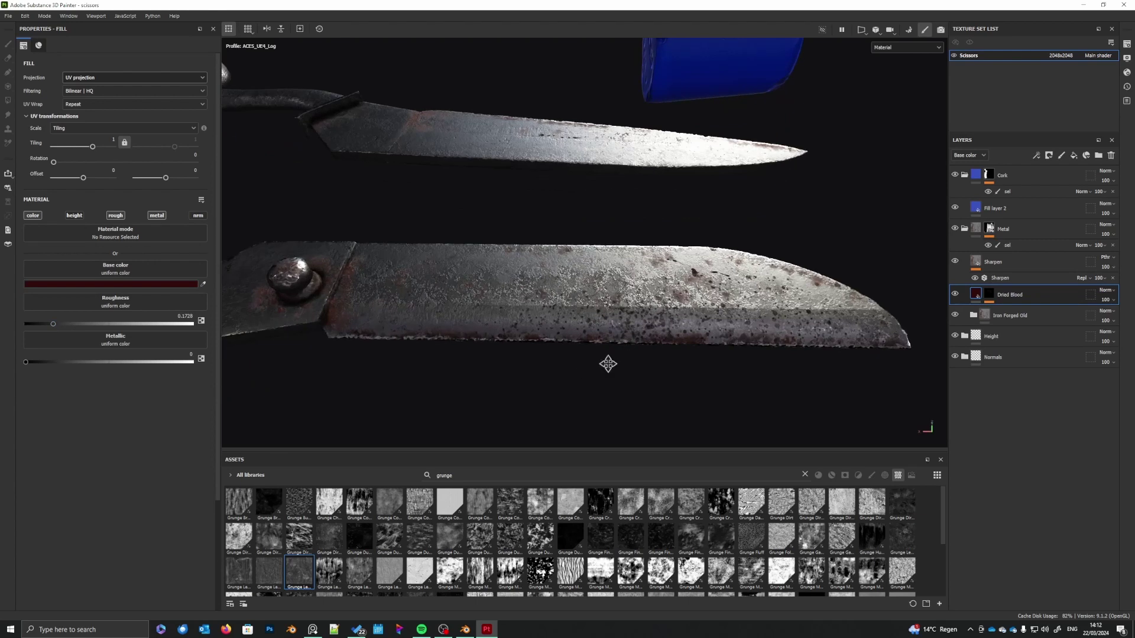
- Try enabling the height channel on the Dried Blood fill with a value of 0.0157 and check the blades under changing light
click(74, 215)
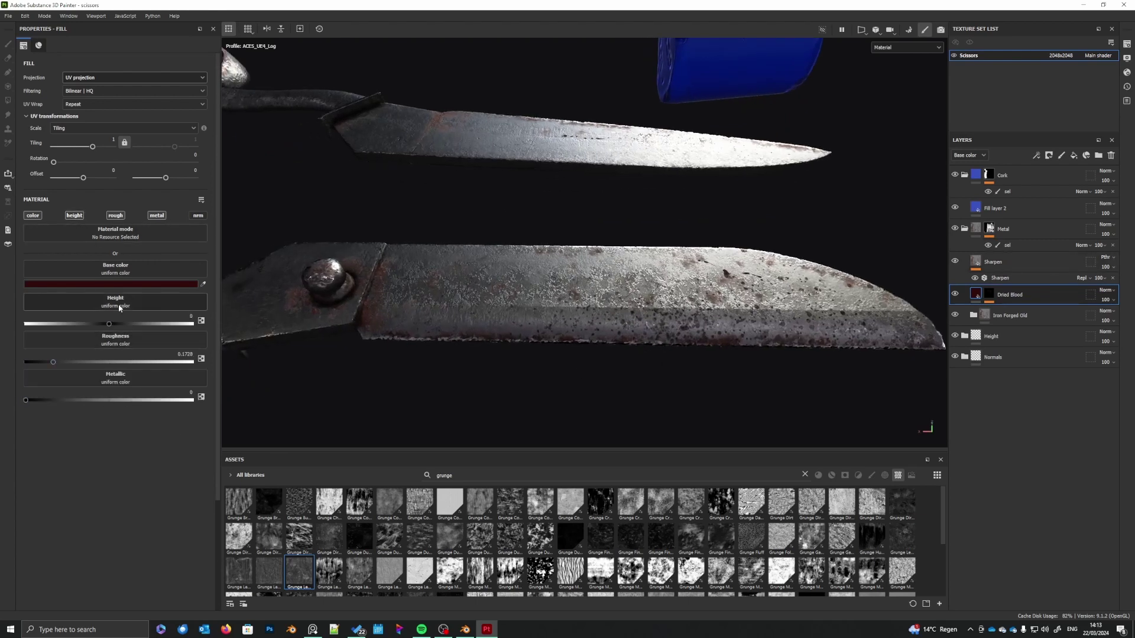
drag(110, 324, 114, 326)
alt+drag(567, 354, 680, 321)
shift+right_drag(679, 321, 732, 339)
alt+drag(732, 340, 628, 391)
mouse_move(628, 390)
shift+right_down()
mouse_move(578, 385)
mouse_move(699, 393)
mouse_move(644, 393)
shift+right_up()
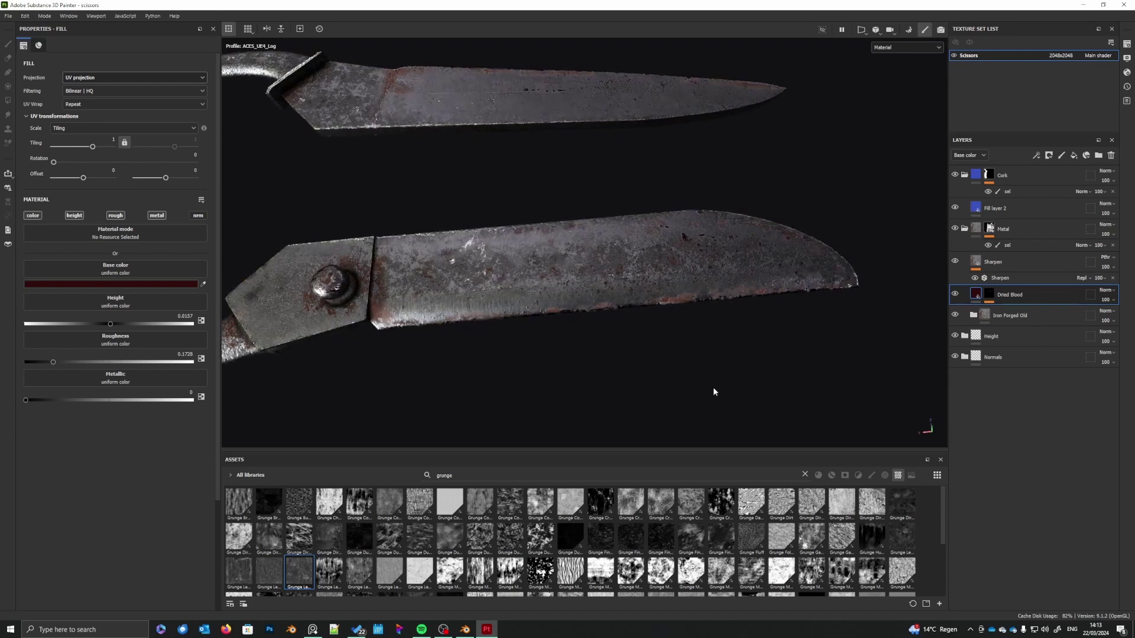
alt+drag(643, 393, 473, 321)
shift+right_drag(540, 345, 499, 353)
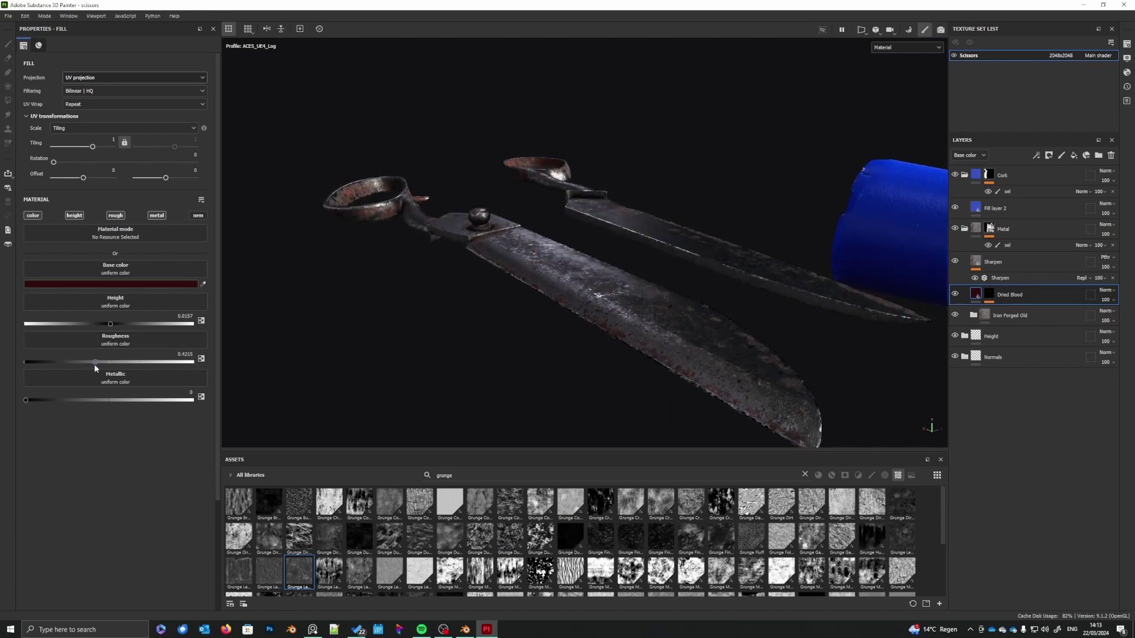
- Try a roughness of 0.4162 on the Dried Blood fill and check the blade under rotated lighting
drag(94, 364, 93, 364)
shift+right_drag(572, 356, 610, 365)
alt+drag(609, 364, 653, 359)
shift+right_drag(652, 359, 684, 359)
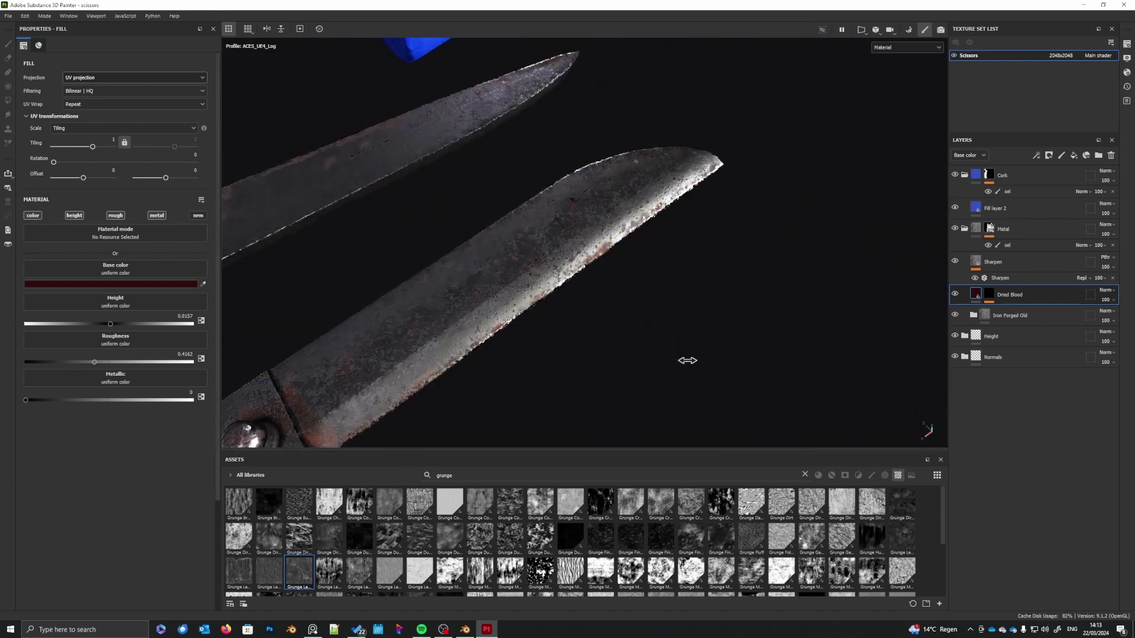
- Disable the height channel on the Dried Blood fill and check the lower blade up close
click(73, 217)
alt+right_drag(569, 257, 636, 306)
alt+drag(637, 307, 637, 313)
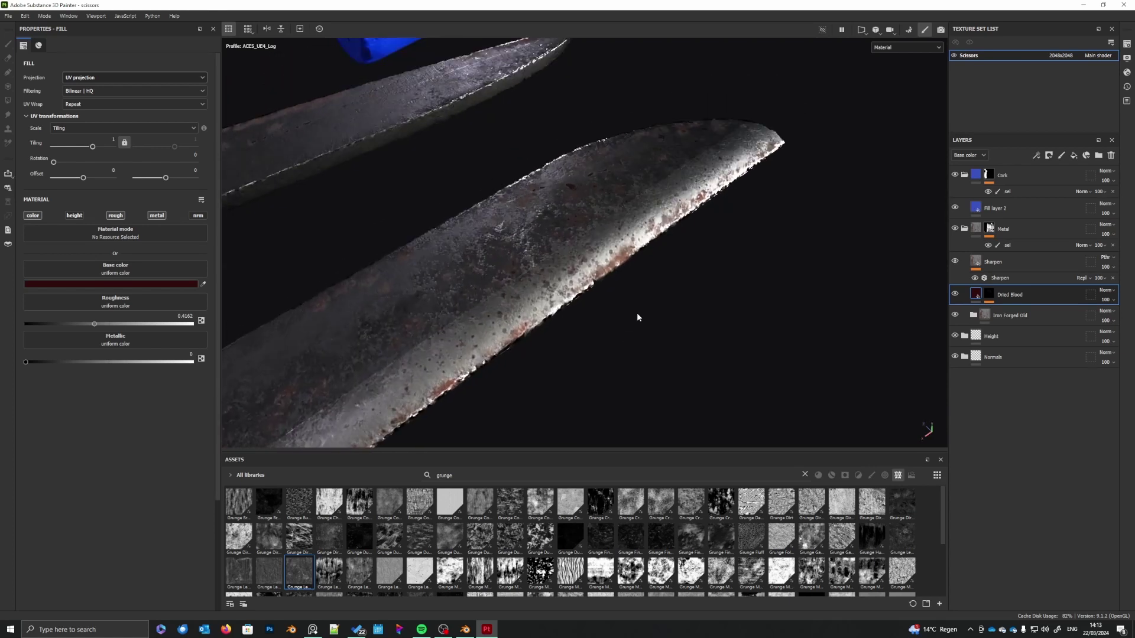
shift+right_drag(637, 314, 615, 311)
- Try a nearly matte roughness of about 0.96 on the Dried Blood fill and check the blades
mouse_move(93, 324)
mouse_down()
mouse_move(163, 325)
mouse_move(81, 328)
mouse_move(202, 329)
mouse_move(117, 328)
mouse_move(188, 331)
mouse_up()
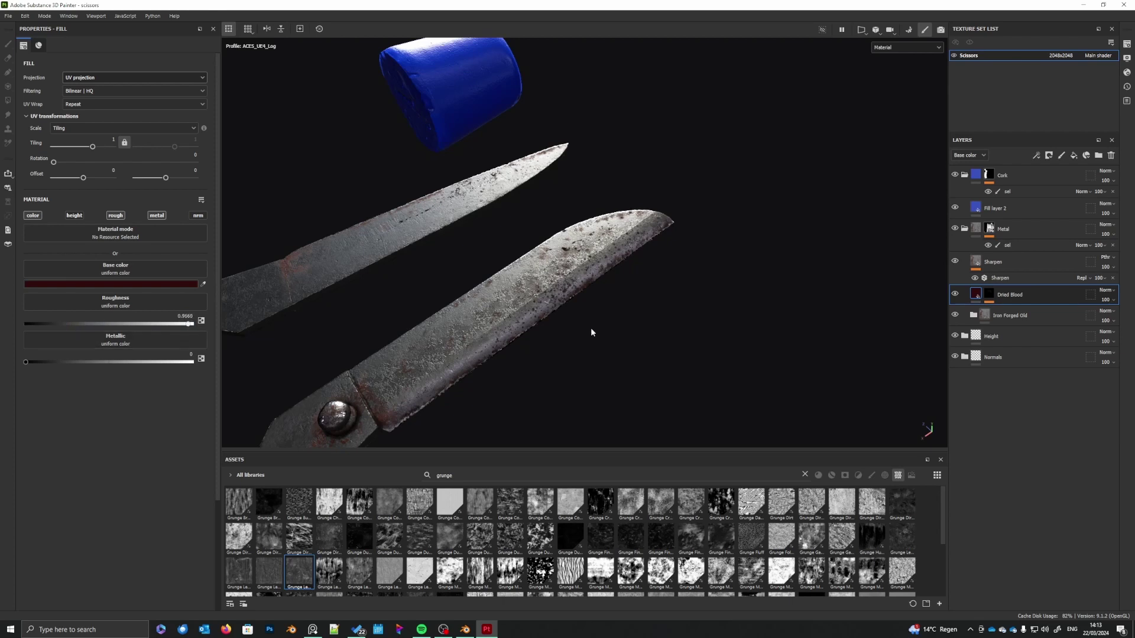
scroll(591, 327, up, 3)
shift+right_drag(567, 357, 596, 356)
scroll(597, 338, down, 3)
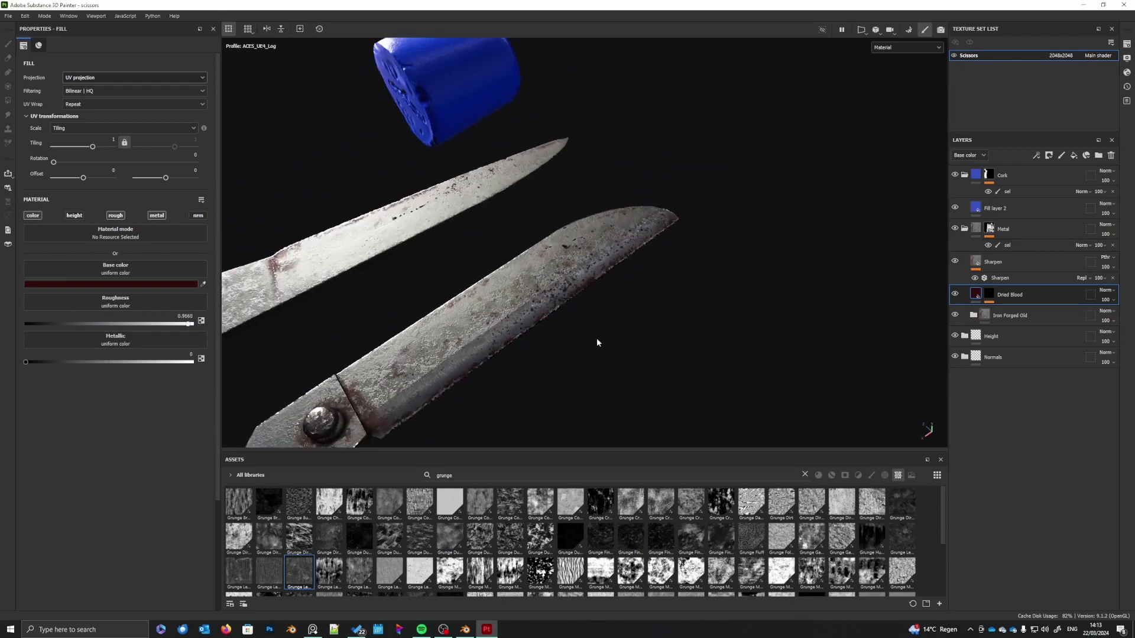
alt+drag(597, 338, 580, 356)
- Lower the Dried Blood fill's roughness to below the middle of its range and check the scissors and cork
drag(187, 325, 75, 327)
alt+drag(594, 353, 593, 316)
shift+right_drag(592, 313, 615, 315)
alt+middle_drag(616, 334, 679, 316)
alt+drag(679, 315, 544, 334)
- Add a white mask with a paint effect to the Height folder
click(1010, 334)
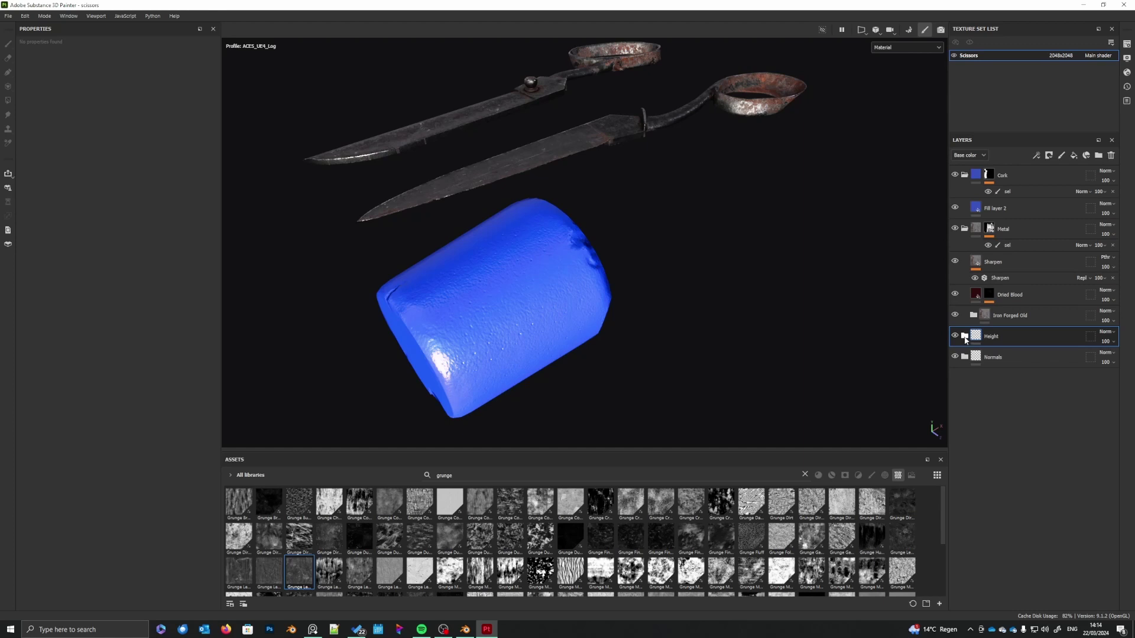
right_click(991, 337)
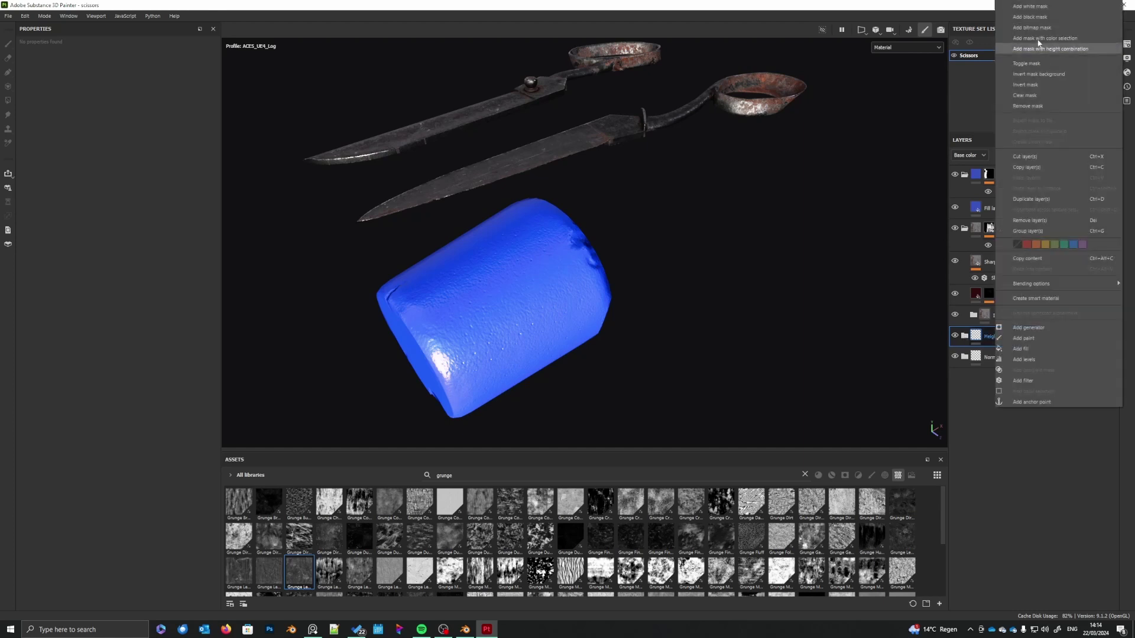
click(1032, 6)
right_click(992, 336)
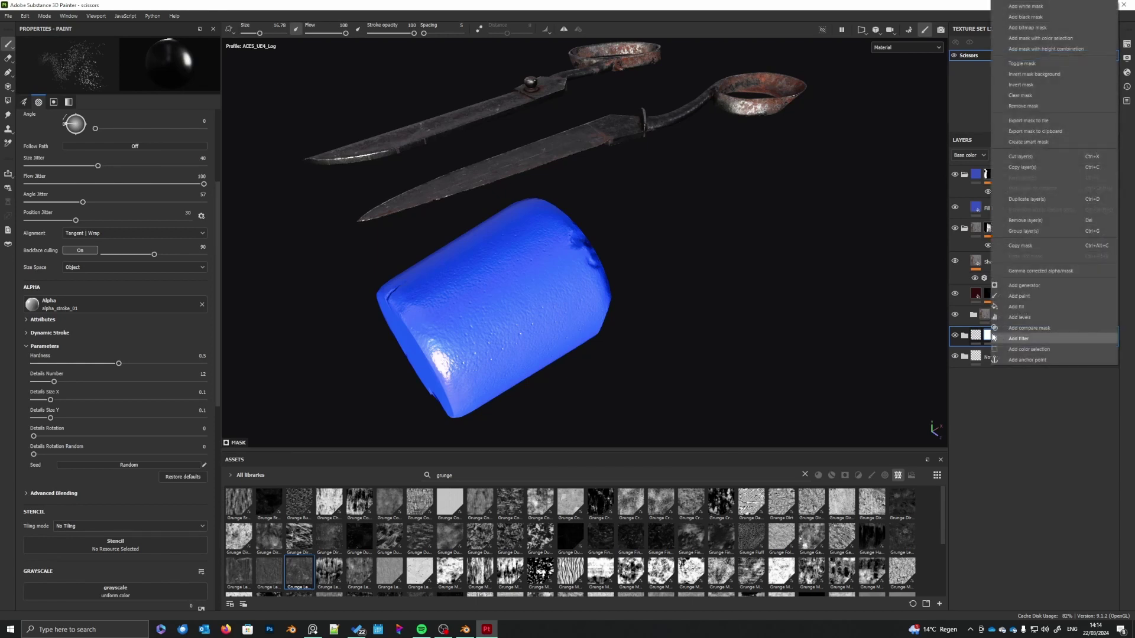
click(1020, 295)
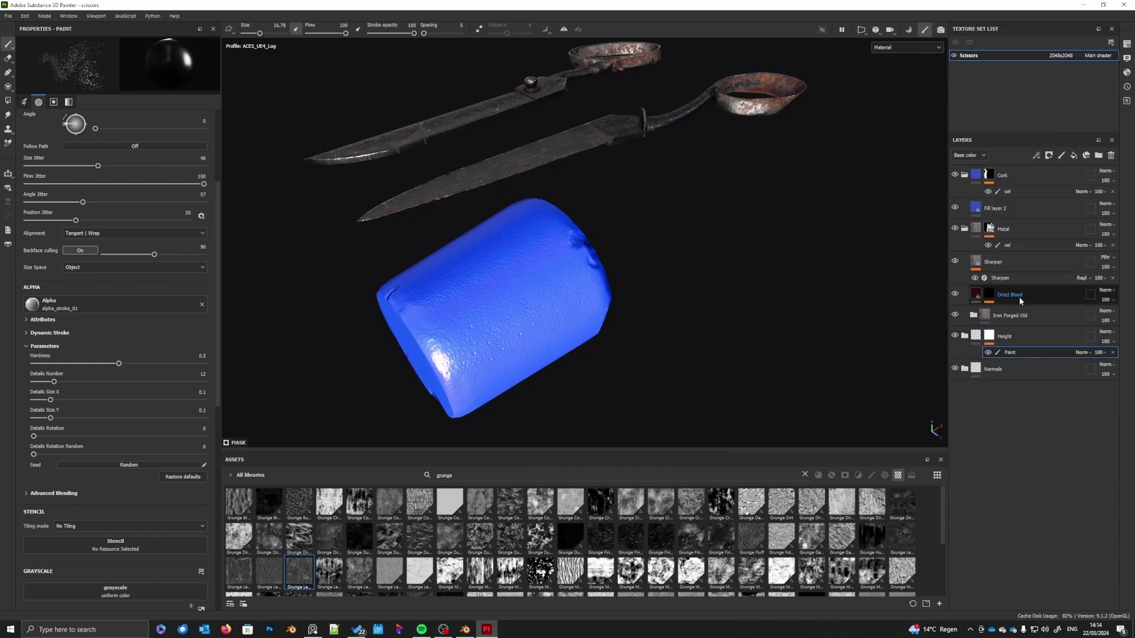
- Mask the cork out of the Height folder with a polygon fill of color 0, and return to the paint brush
click(9, 100)
drag(382, 422, 639, 272)
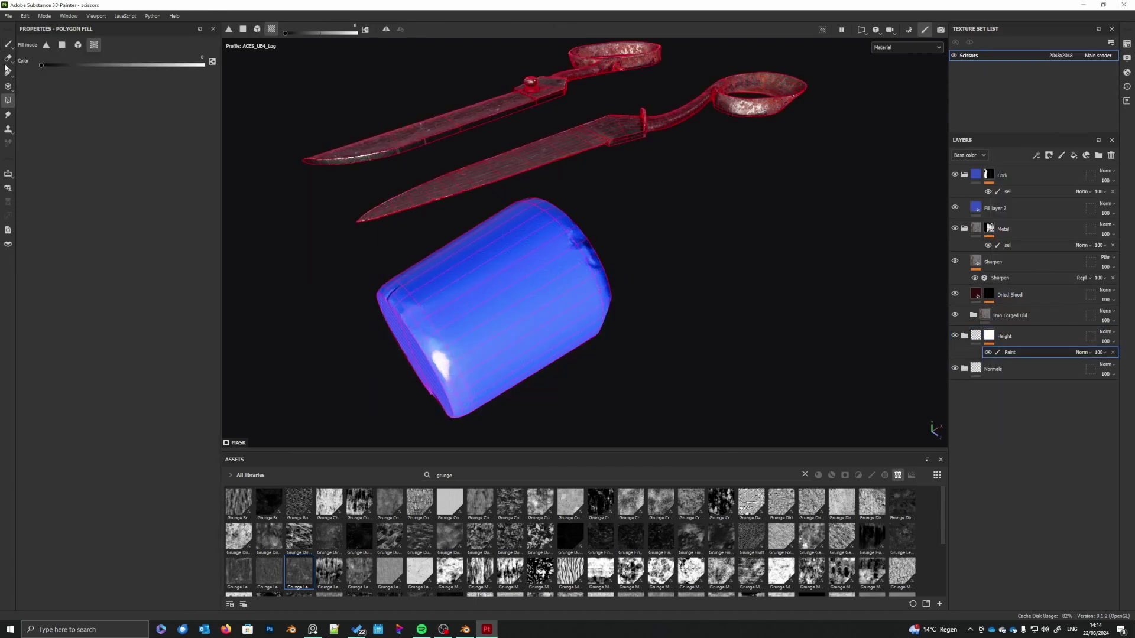
click(8, 44)
- Examine the metal surface of both scissor blades up close
mouse_move(609, 314)
alt+mouse_down()
mouse_move(578, 398)
mouse_move(587, 310)
mouse_move(355, 256)
mouse_move(261, 207)
mouse_move(640, 280)
alt+mouse_up()
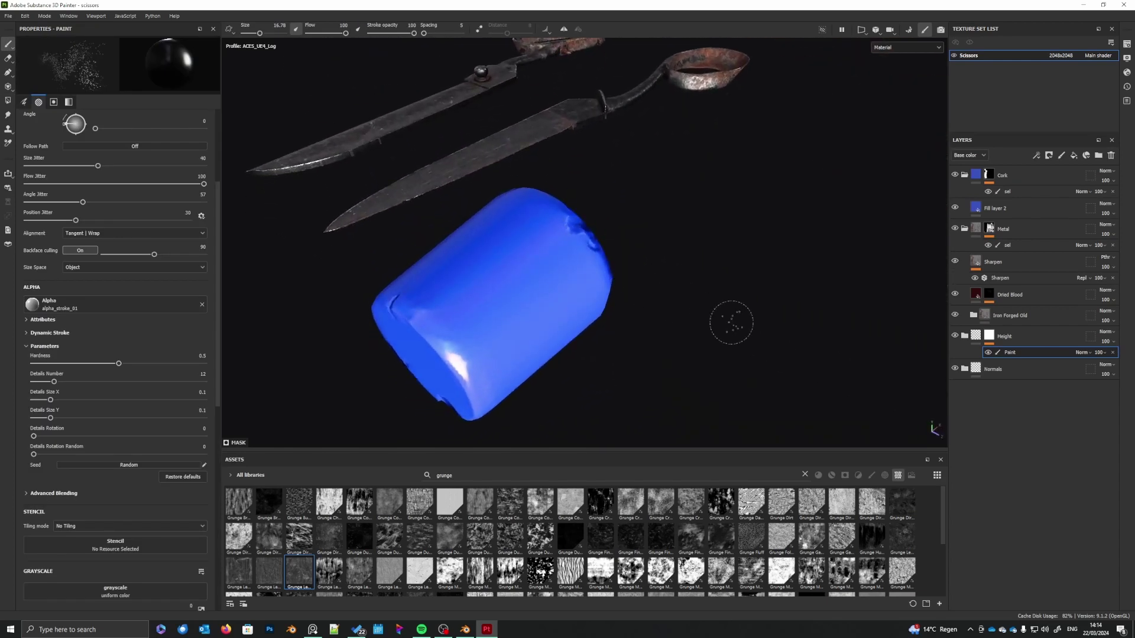
mouse_move(573, 196)
alt+middle_down()
mouse_move(665, 299)
mouse_move(575, 280)
alt+middle_up()
scroll(574, 280, up, 3)
mouse_move(575, 280)
alt+mouse_down()
mouse_move(654, 319)
mouse_move(641, 325)
alt+mouse_up()
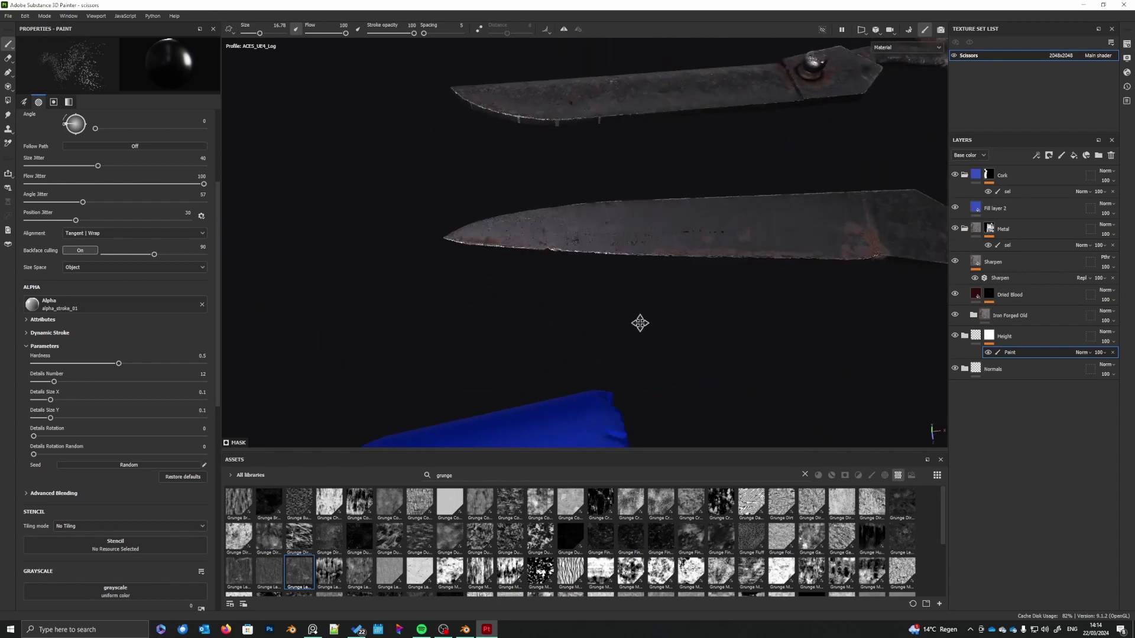
scroll(578, 324, up, 5)
alt+middle_drag(556, 329, 565, 388)
scroll(565, 387, down, 1)
scroll(615, 388, up, 1)
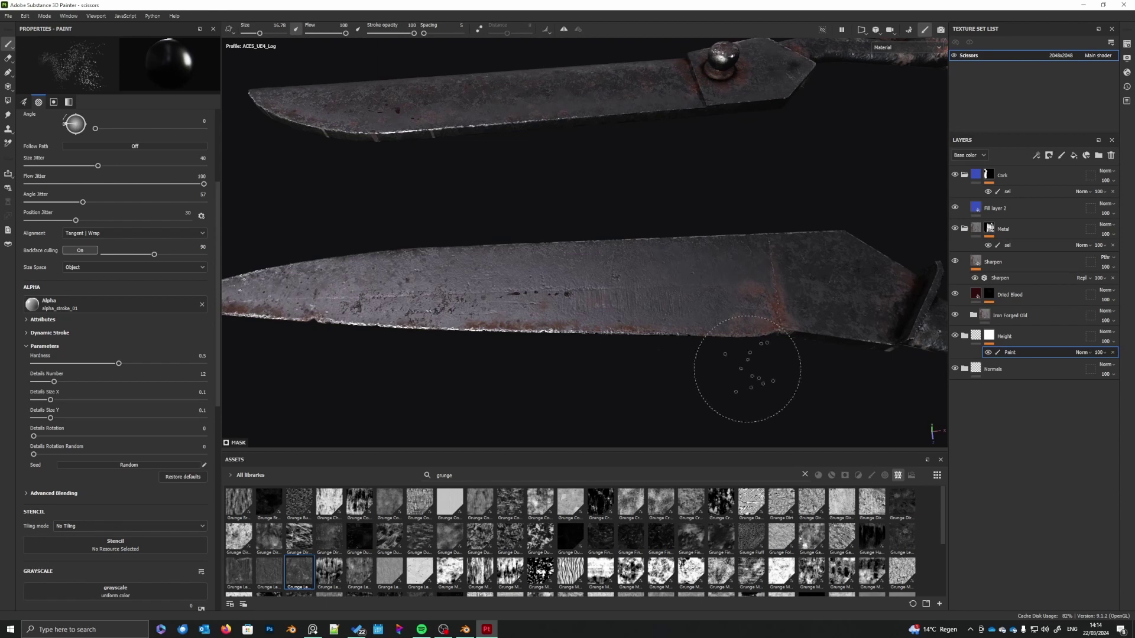
- Add a fill layer above the Height folder and rename it HEIGHT PASS
click(1023, 335)
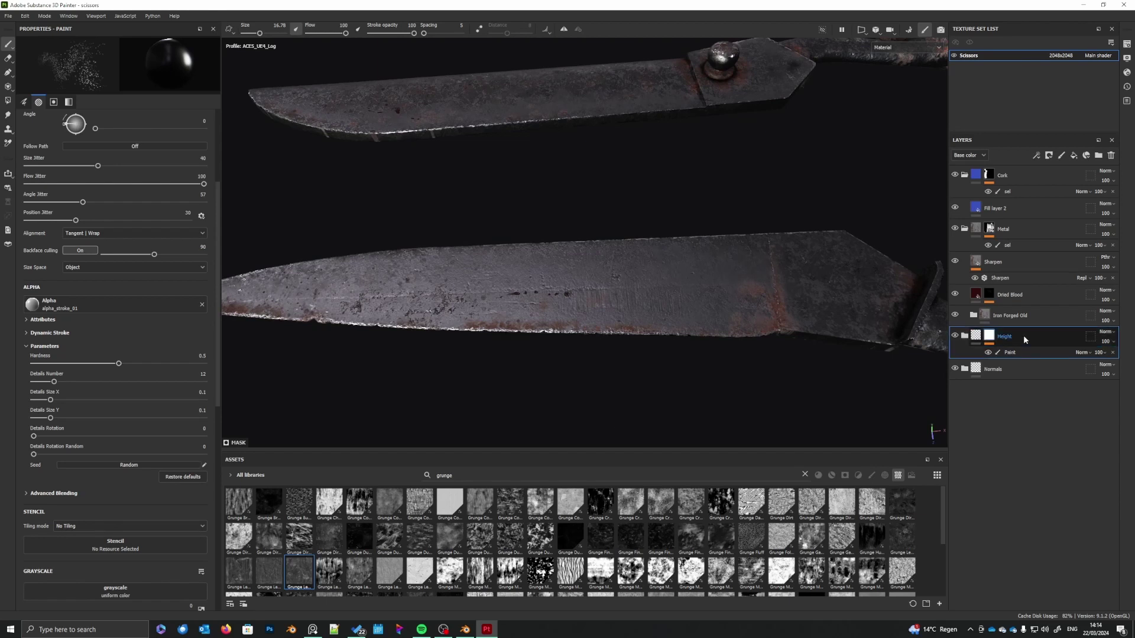
click(1074, 155)
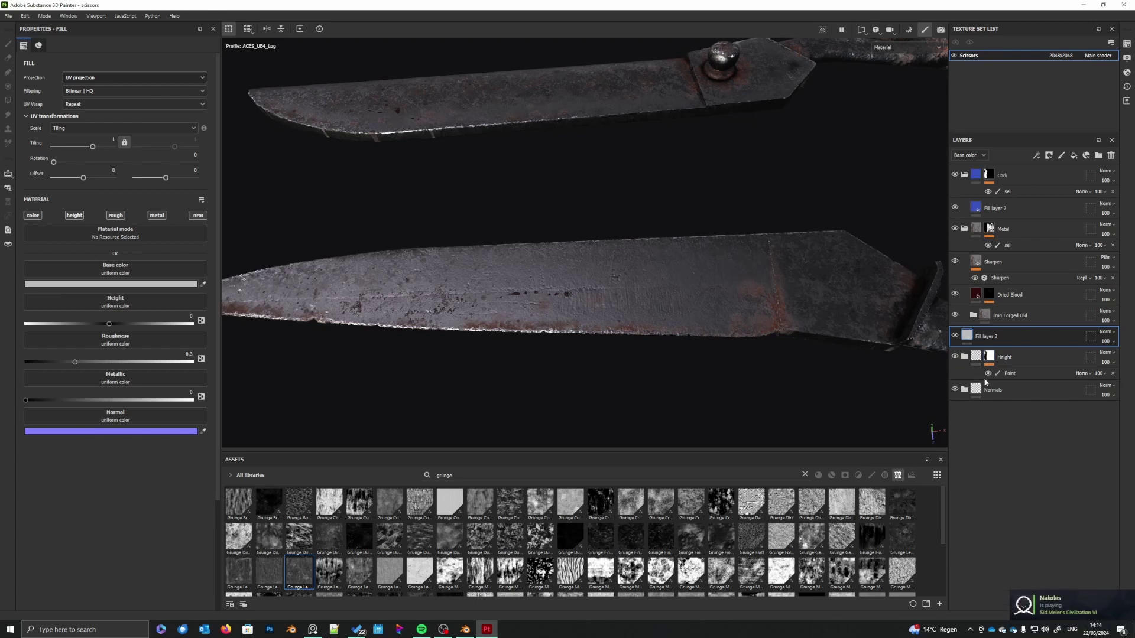
double_click(988, 337)
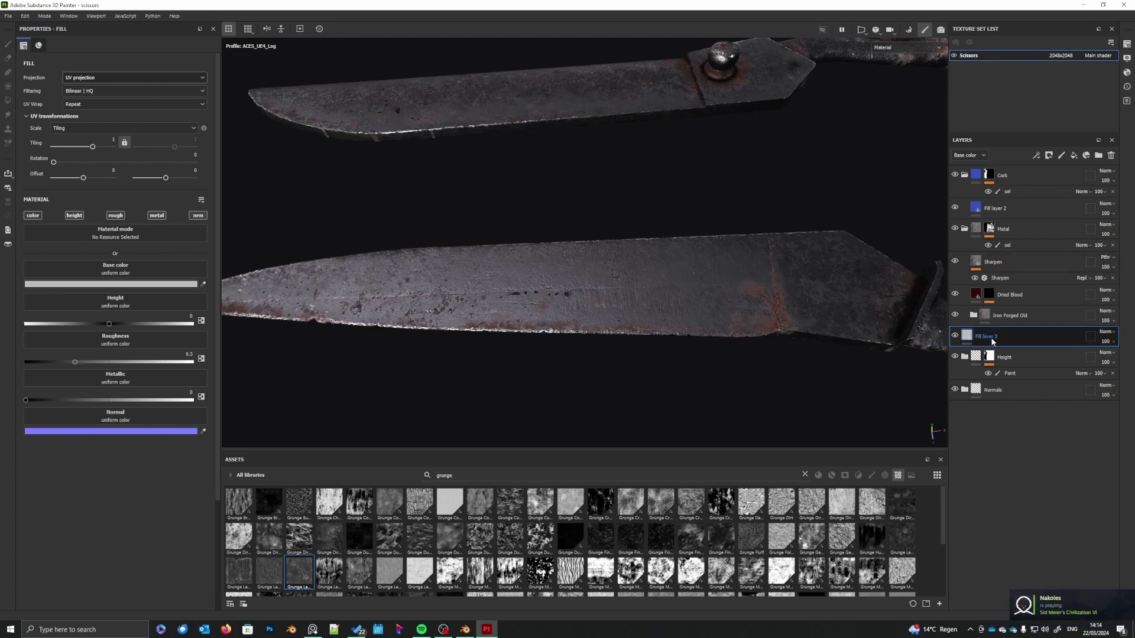
text(HEIGHT PASS)
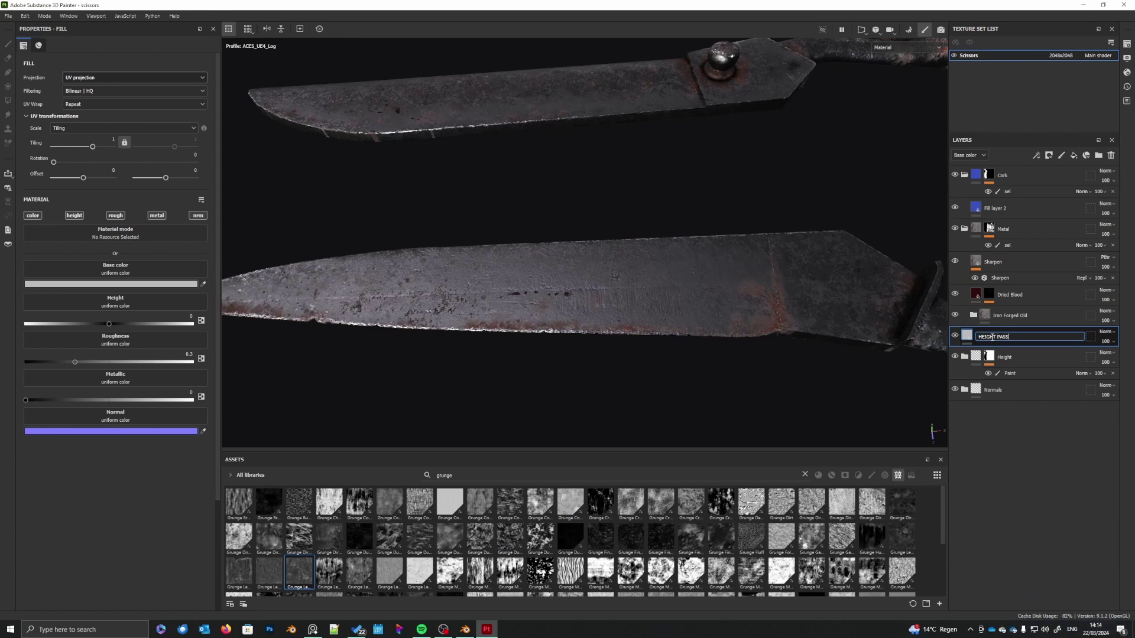
- Set the HEIGHT PASS layer's blending mode to Passthrough for both the height and normal channels
key(Return)
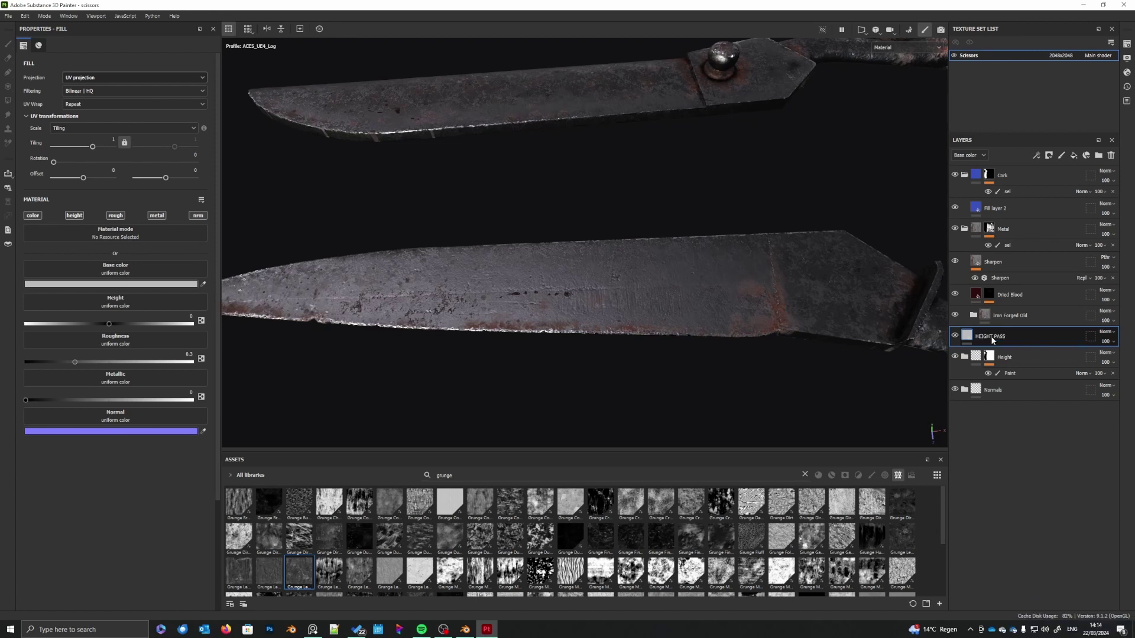
click(968, 155)
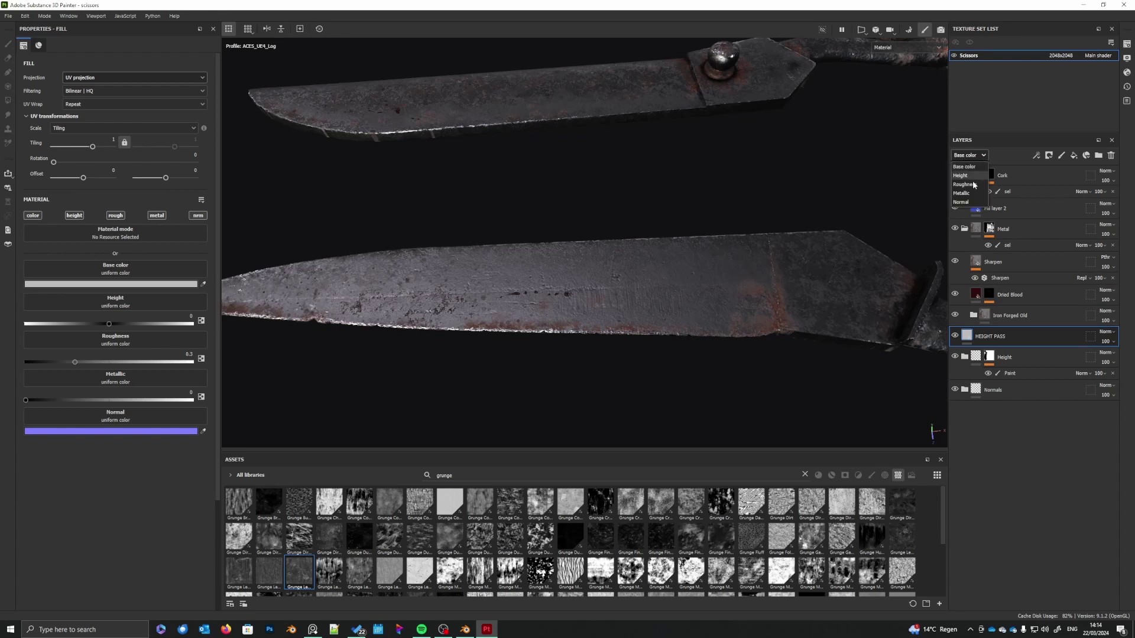
click(965, 175)
click(1106, 332)
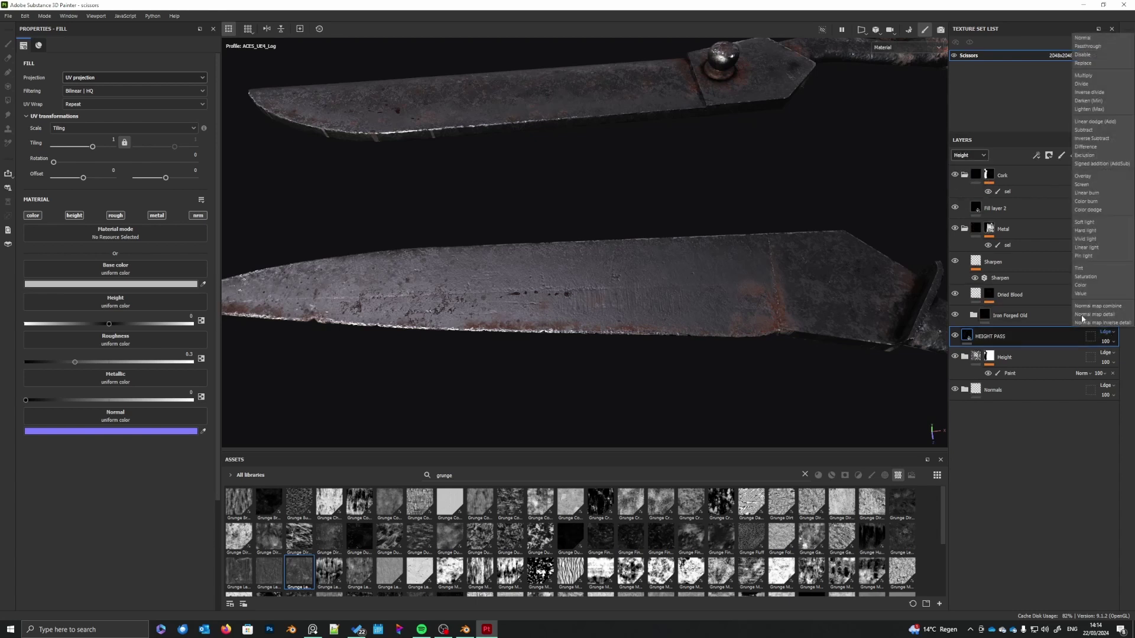
click(1091, 45)
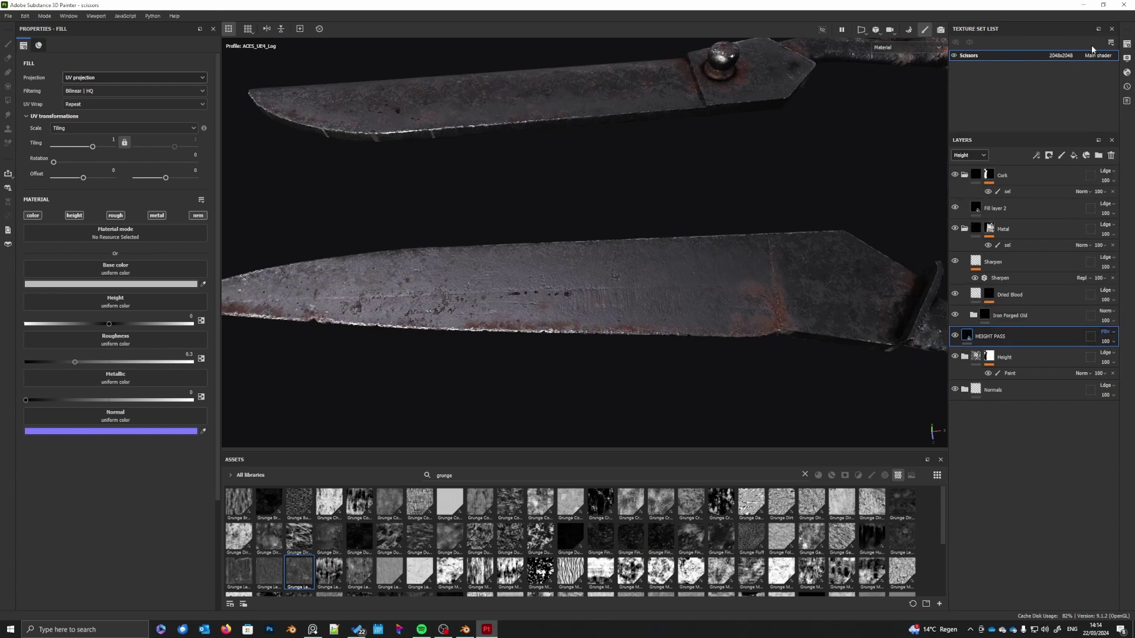
click(968, 155)
click(964, 208)
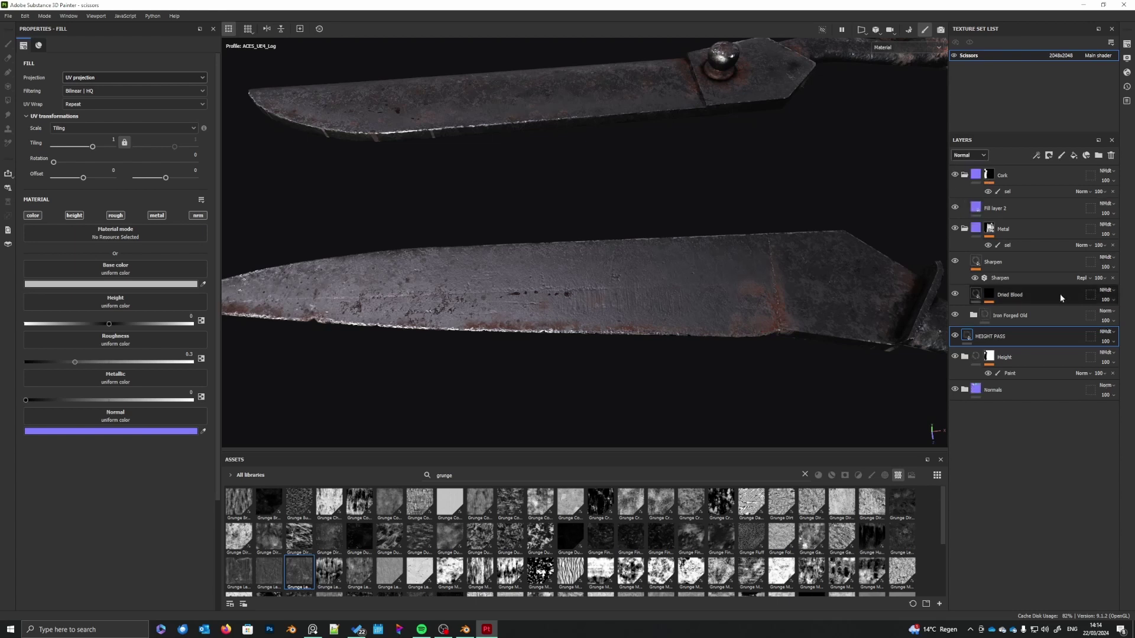
click(1111, 335)
click(1091, 48)
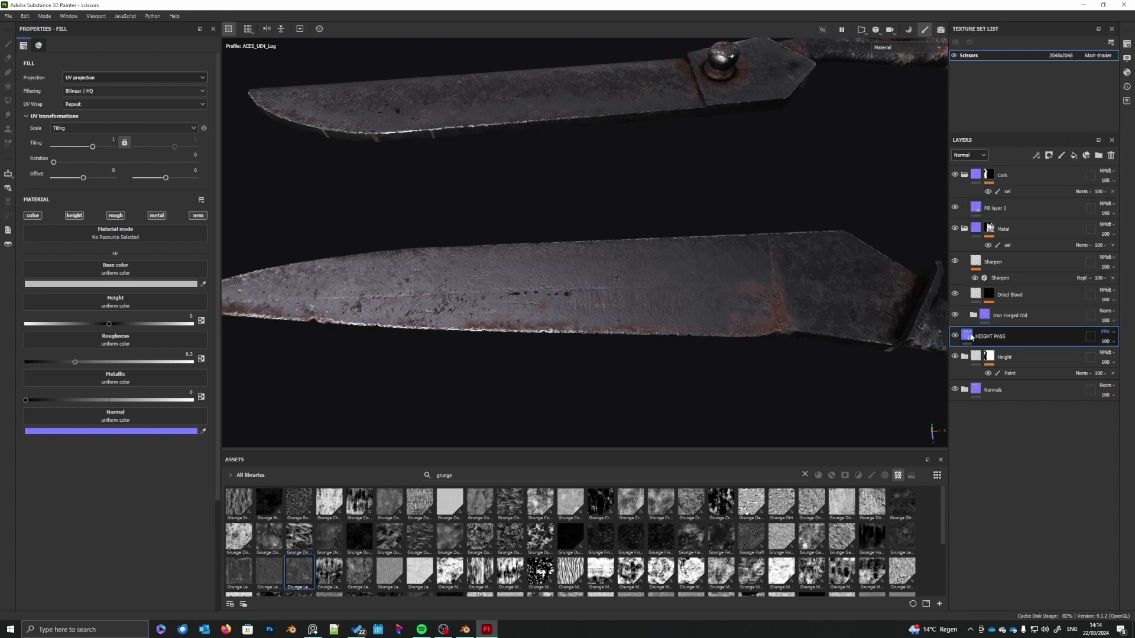
- Add an anchor point to the HEIGHT PASS layer and turn off the layer's color, roughness and metallic channels
right_click(970, 339)
click(1006, 614)
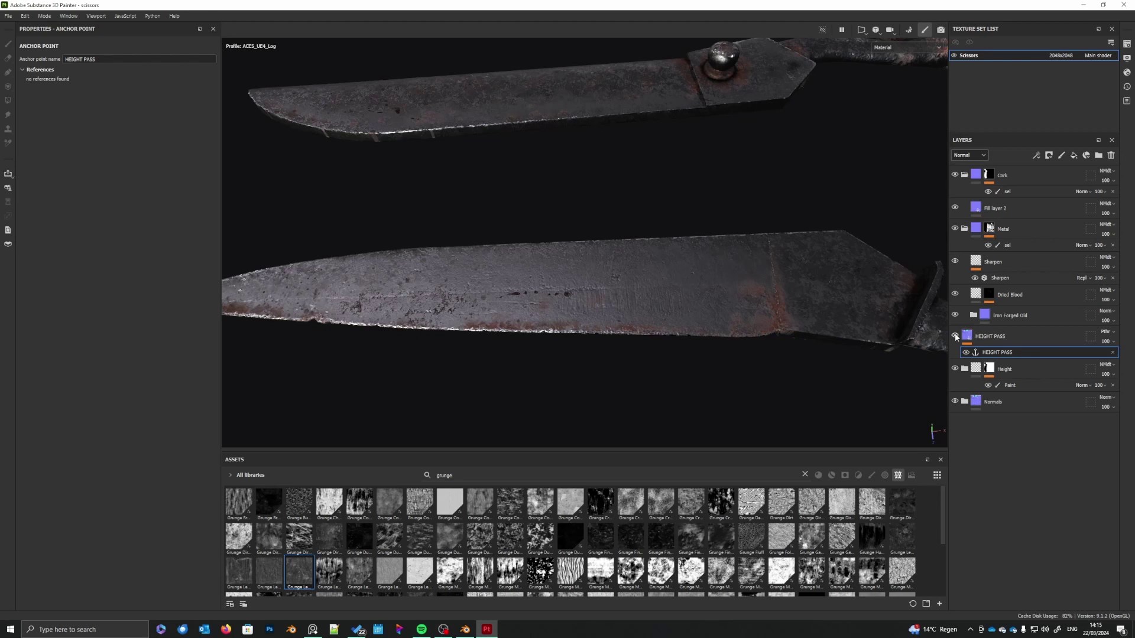
click(959, 338)
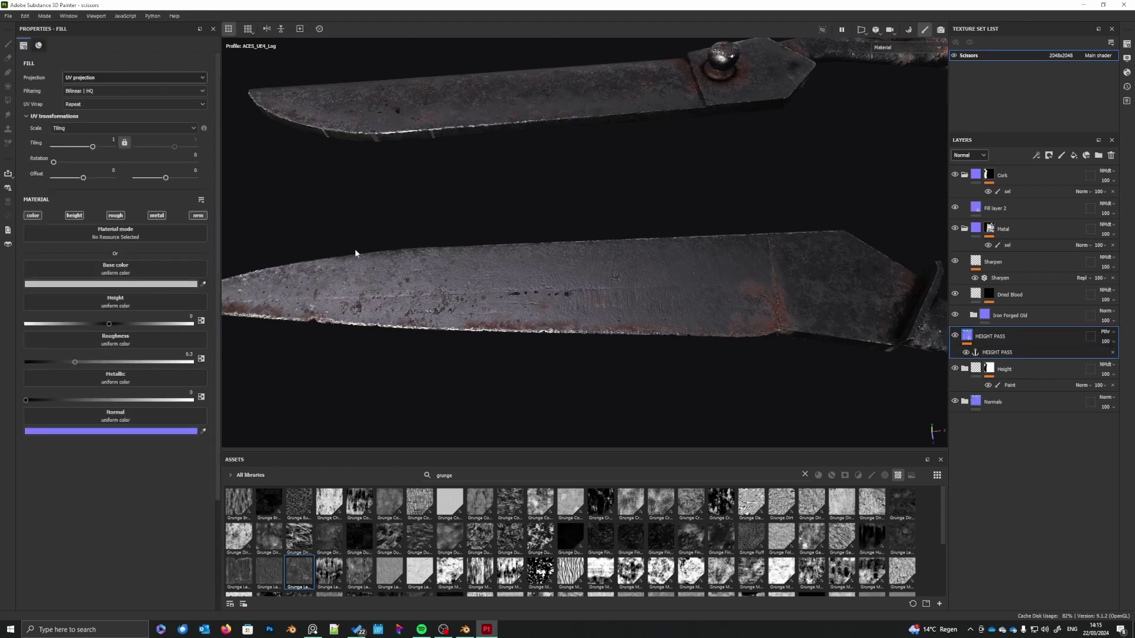
click(33, 215)
click(115, 215)
click(157, 216)
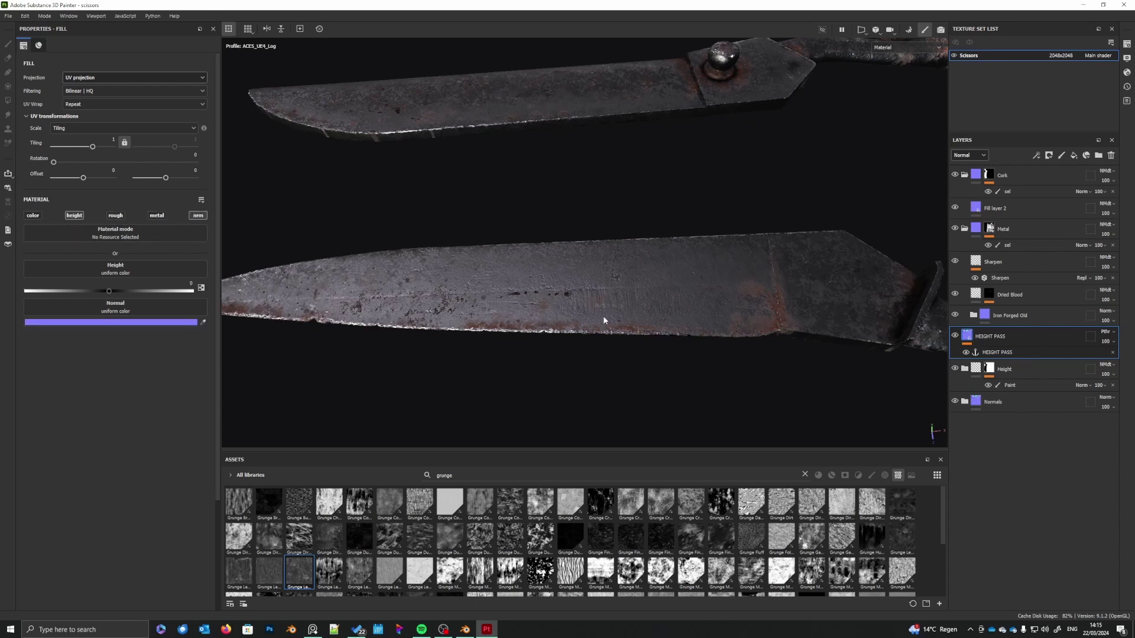
- Expand the Iron Forged Old folder, display the Dirt layer's mask and open its Mask Builder - Legacy generator settings
click(1001, 315)
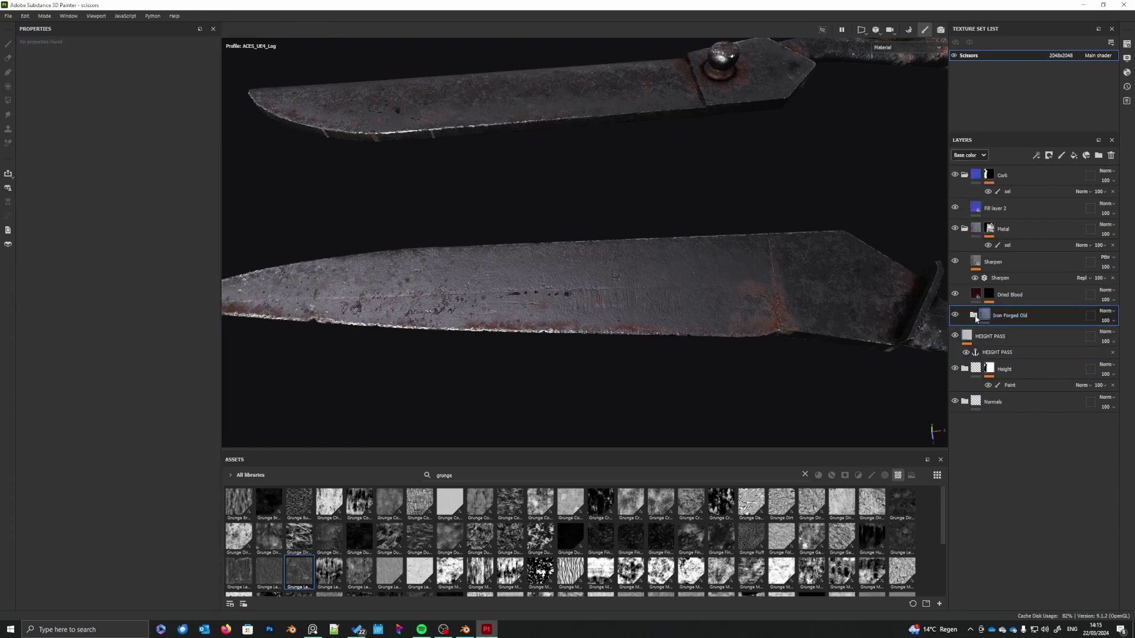
click(973, 315)
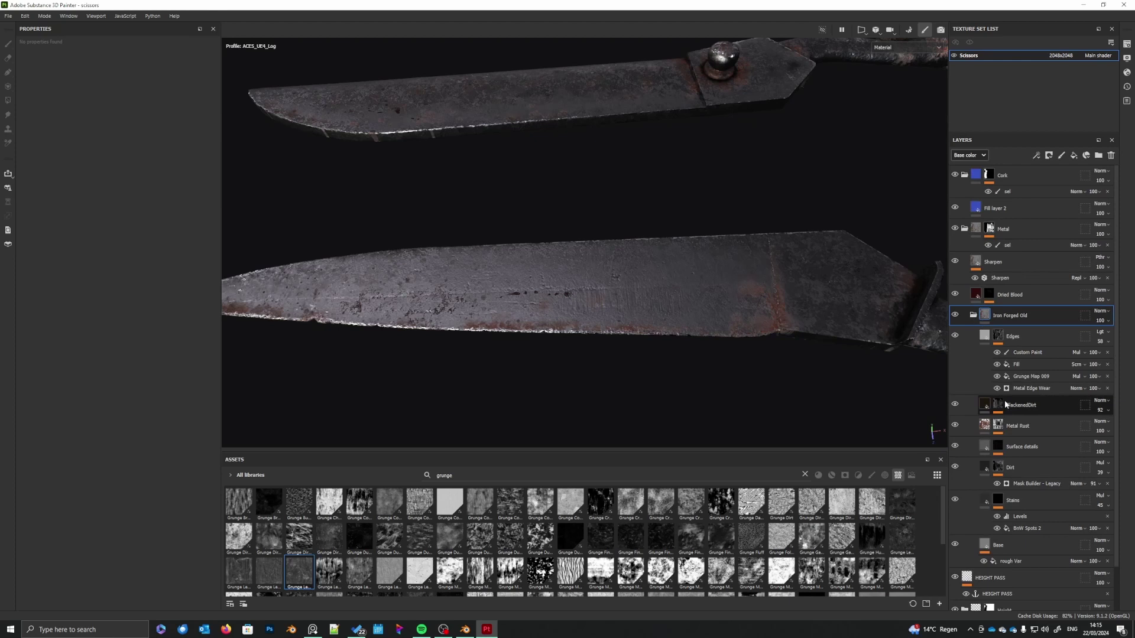
scroll(1005, 405, down, 1)
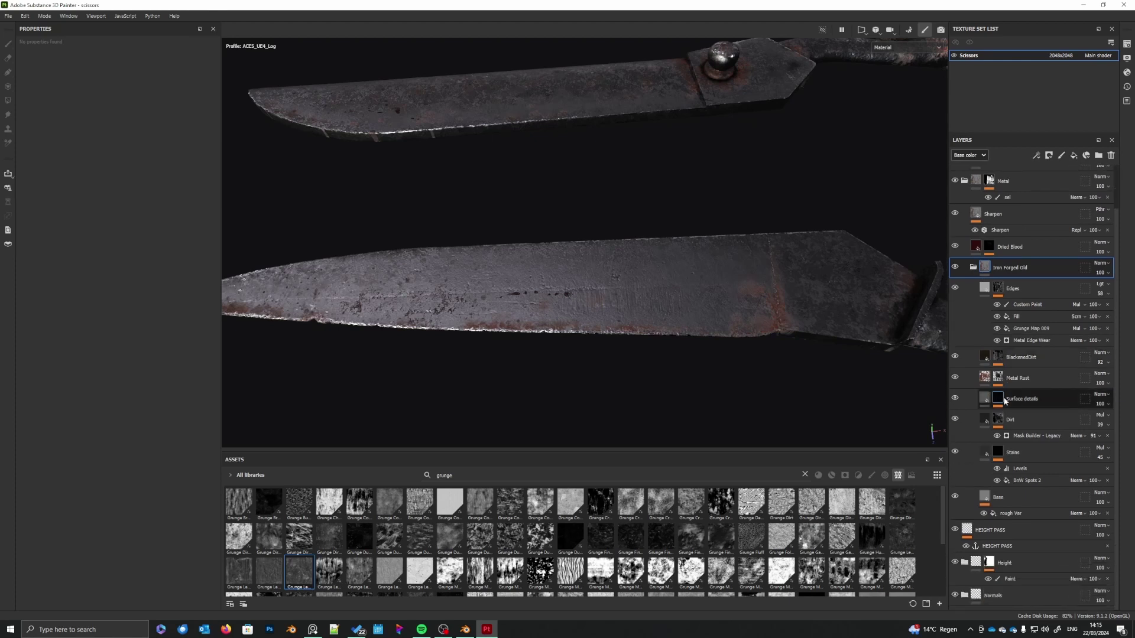
click(1020, 499)
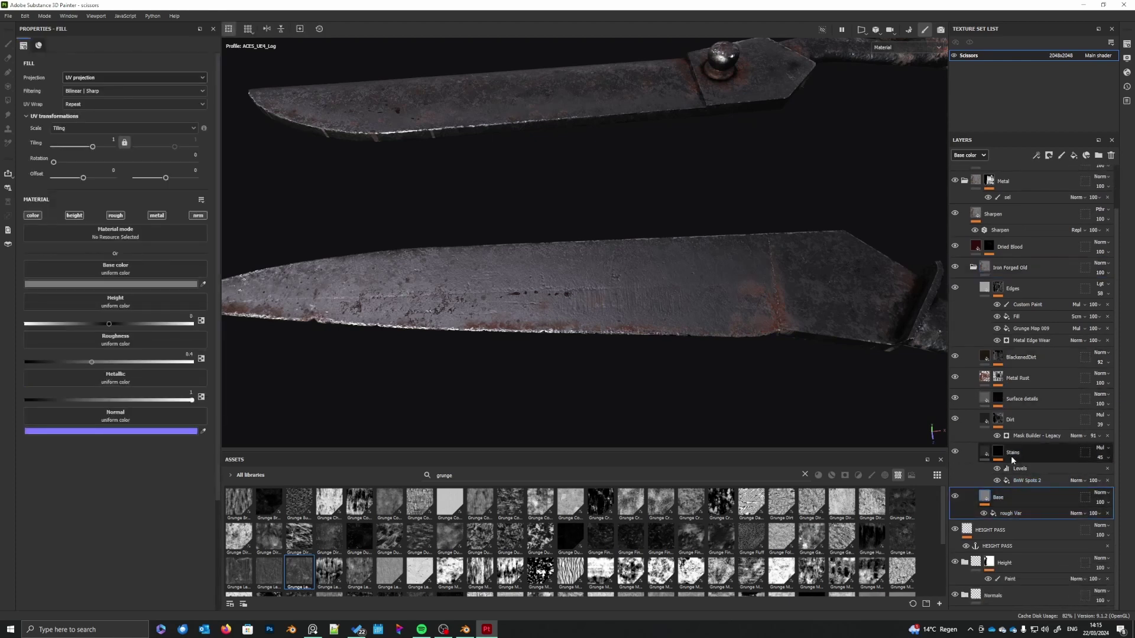
click(998, 421)
alt+click(998, 421)
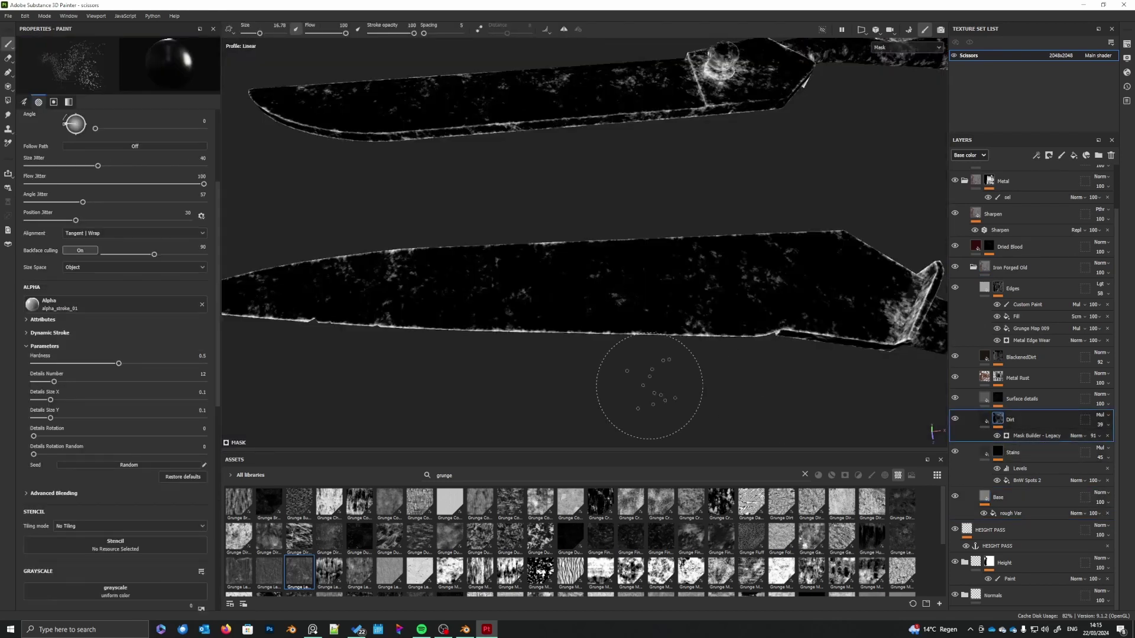
click(1033, 436)
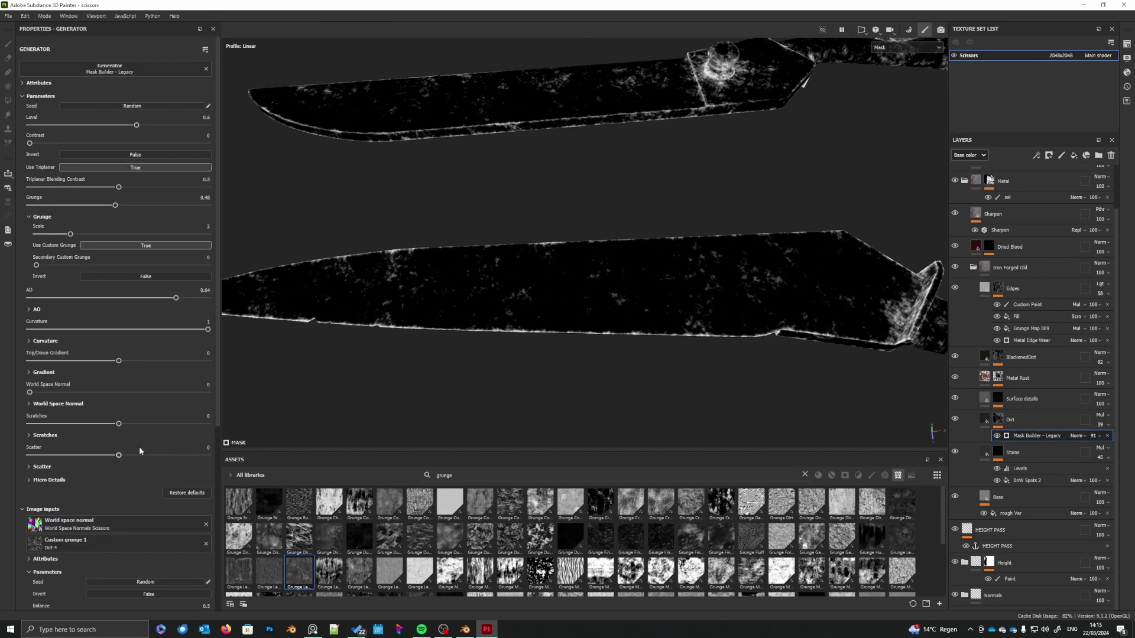
- Assign the HEIGHT PASS anchor point to the Dirt generator's Micro Height and Micro Normal inputs
scroll(76, 467, down, 10)
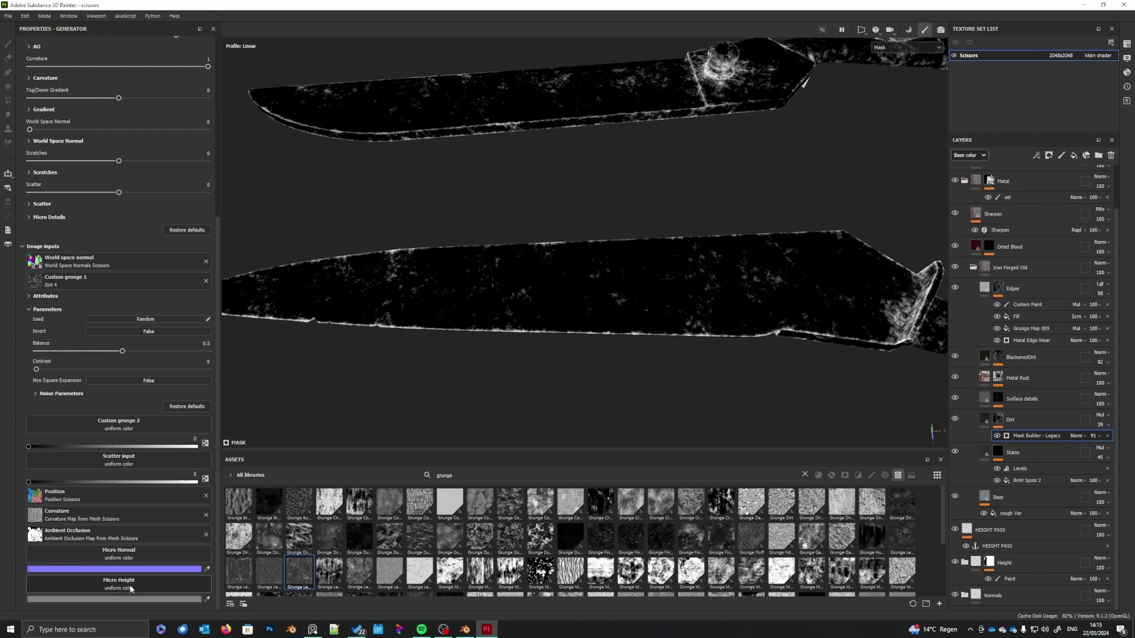
click(126, 584)
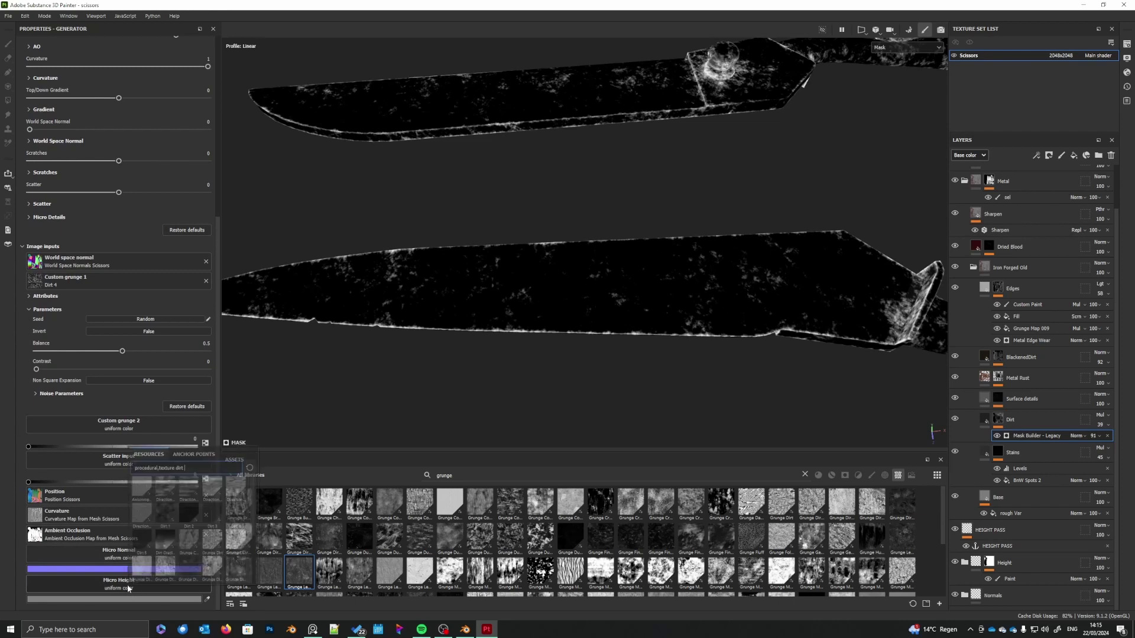
click(194, 454)
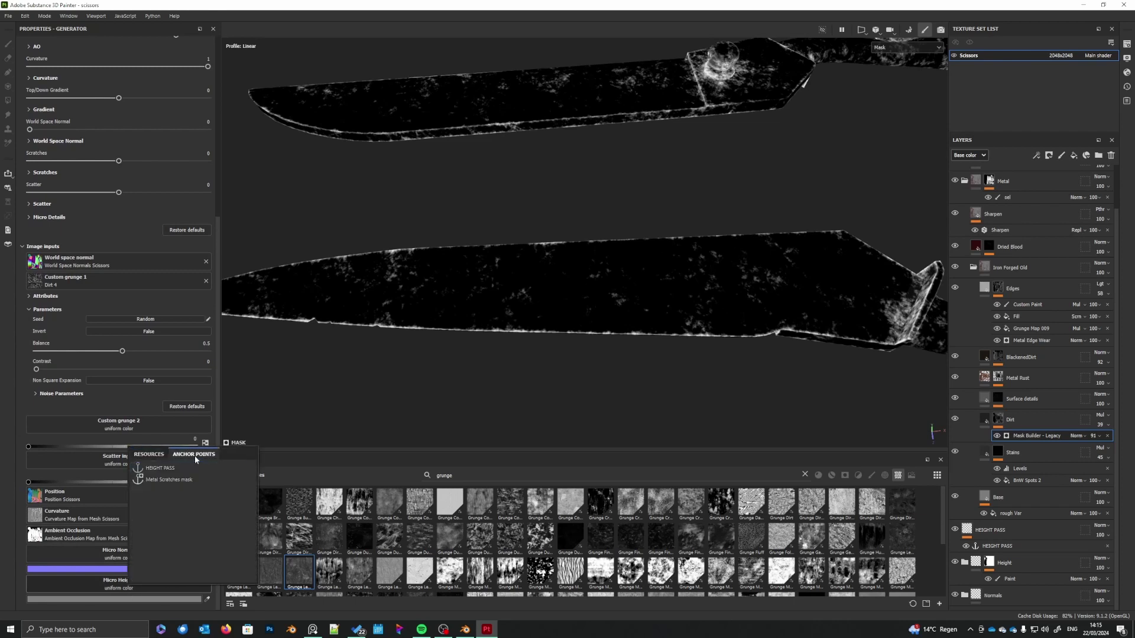
click(167, 468)
click(118, 561)
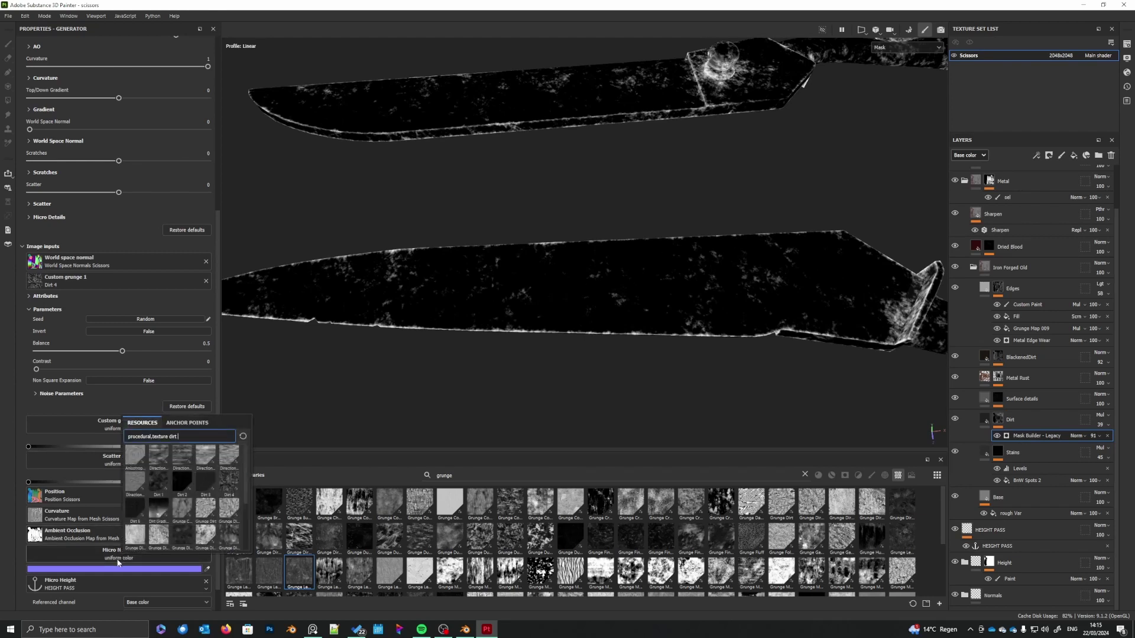
click(188, 424)
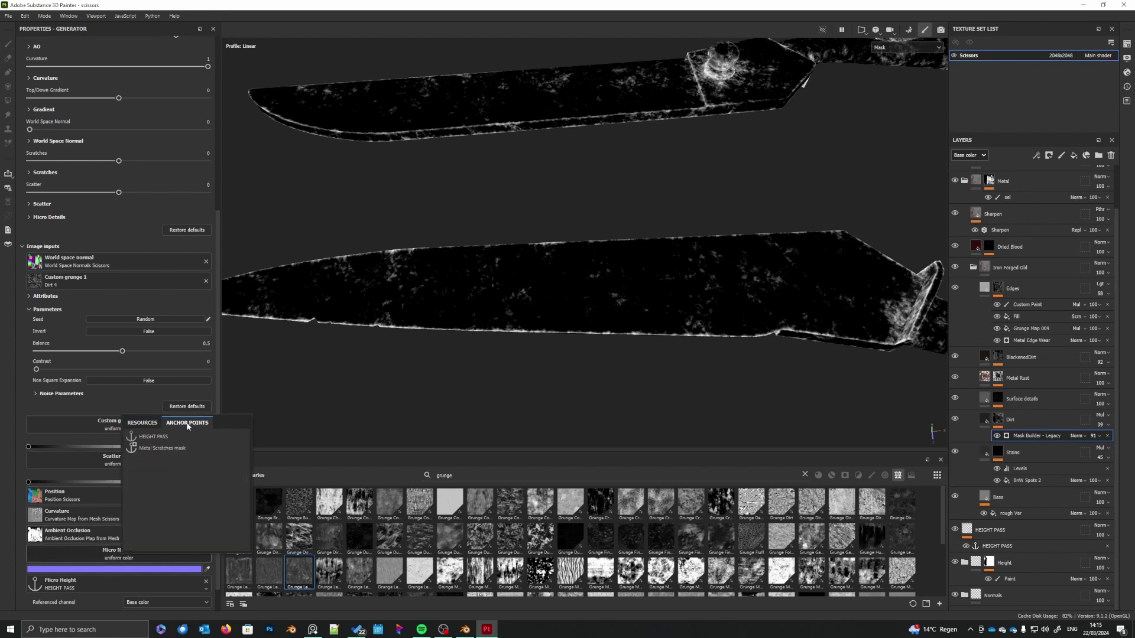
click(164, 441)
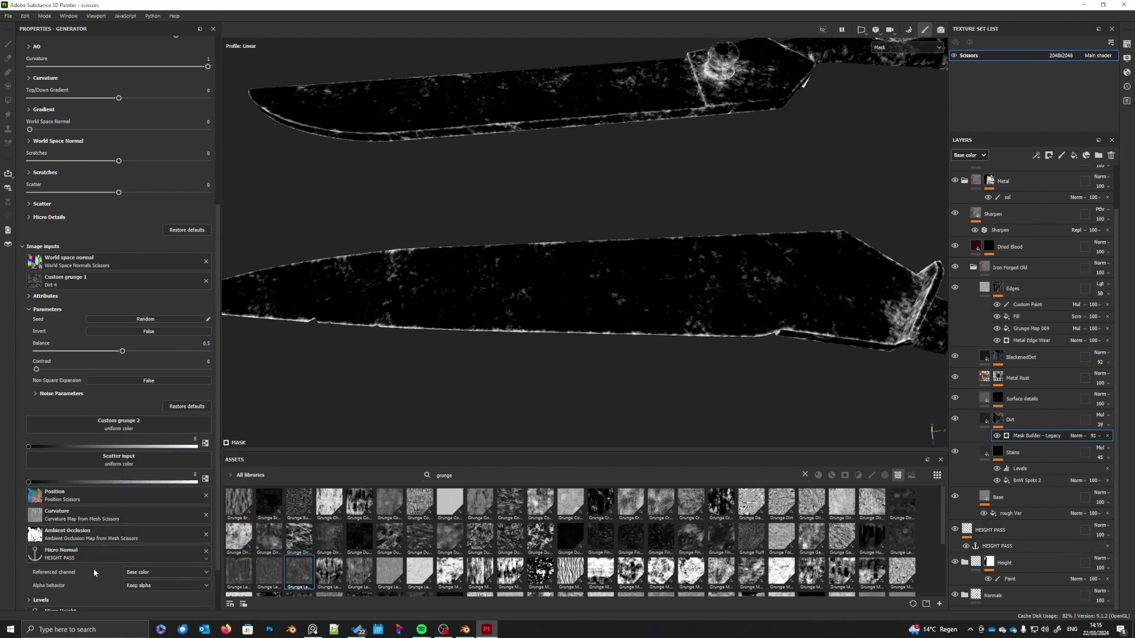
- Set the referenced channel to Normal for the Micro Normal input and to Height for the Micro Height input
scroll(89, 550, down, 2)
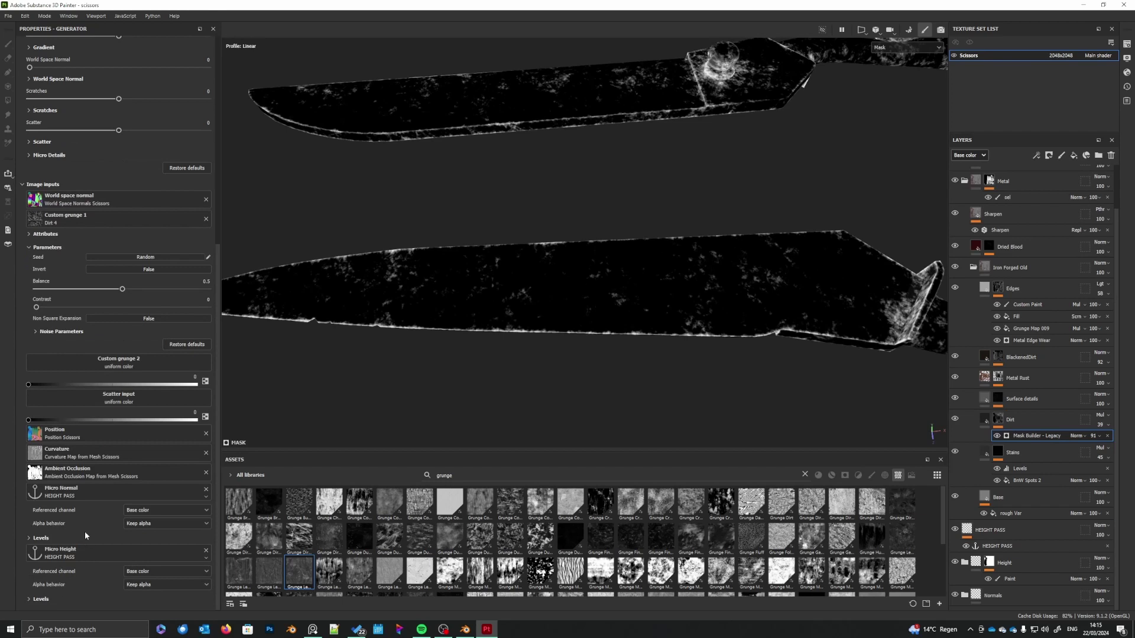
click(140, 511)
click(144, 566)
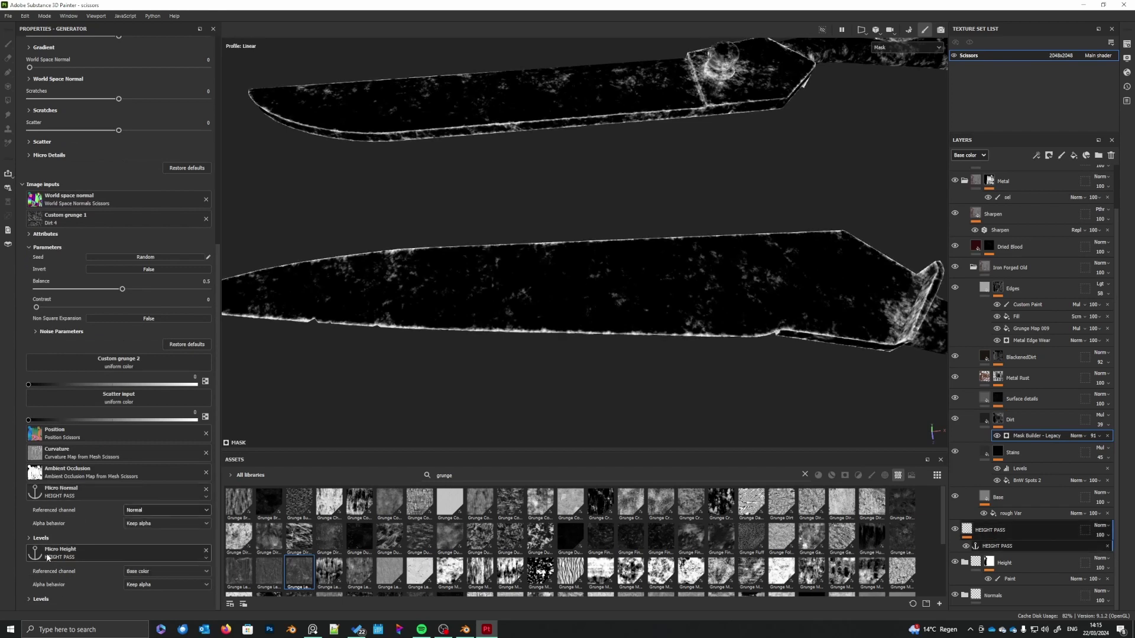
click(147, 571)
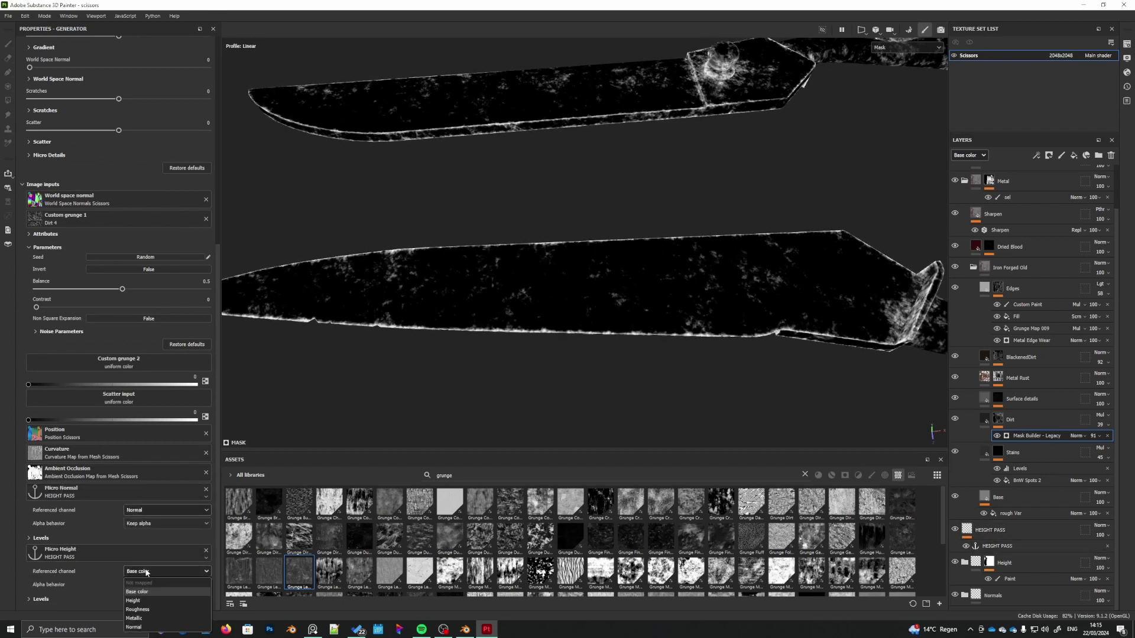
click(139, 601)
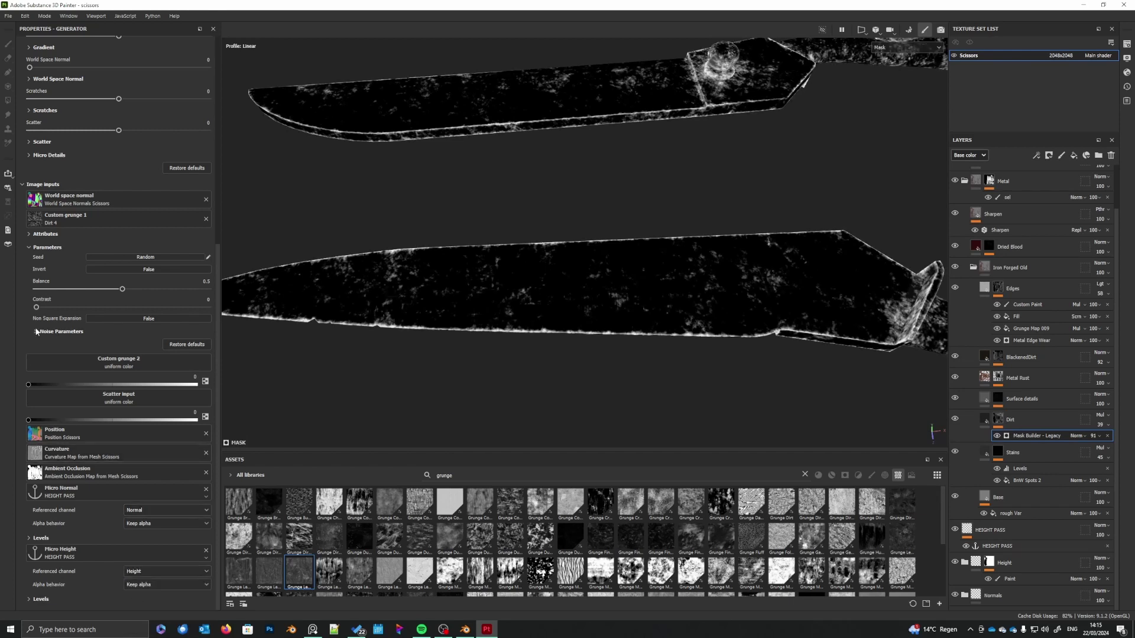
- Set Micro Height and Micro Normal to True in the Dirt generator's micro details
scroll(49, 326, up, 3)
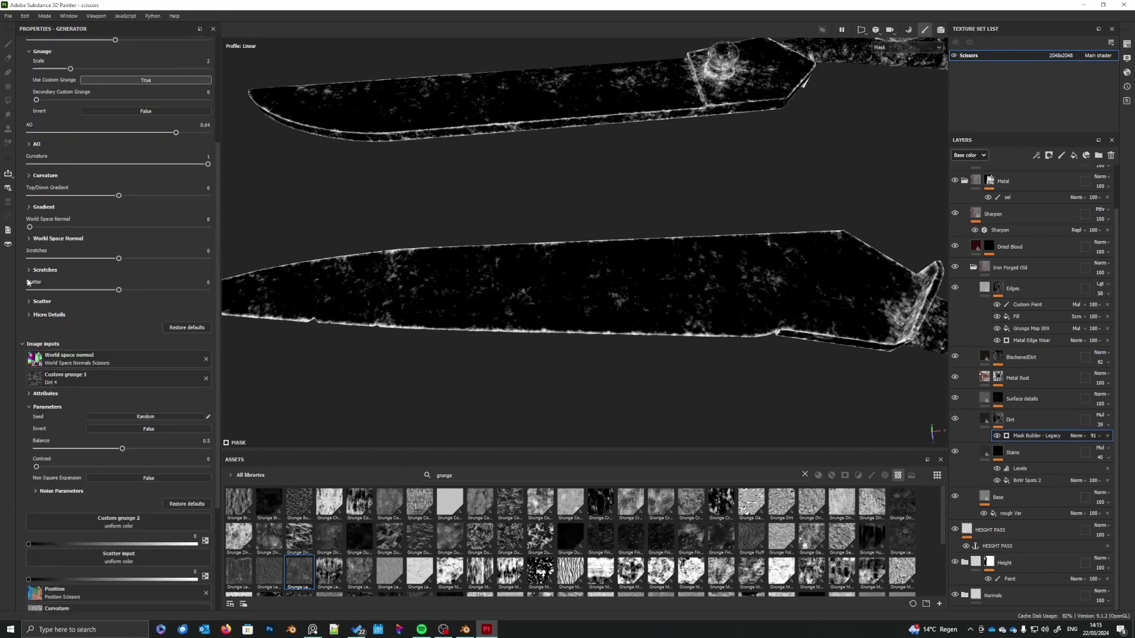
click(28, 314)
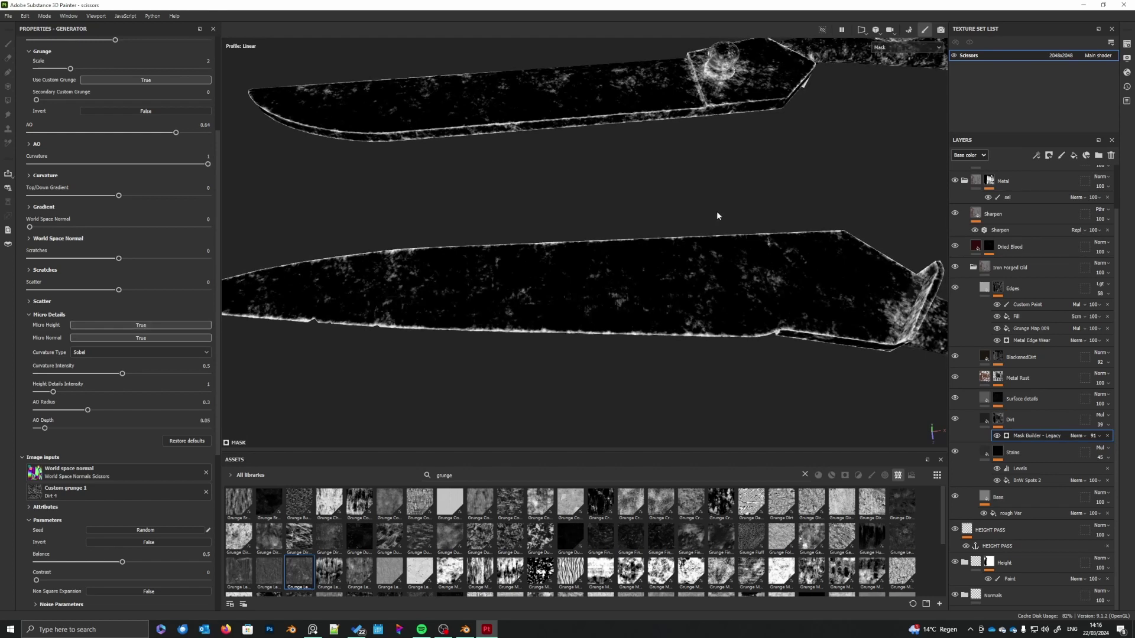
alt+middle_drag(837, 166, 734, 184)
alt+drag(672, 215, 731, 225)
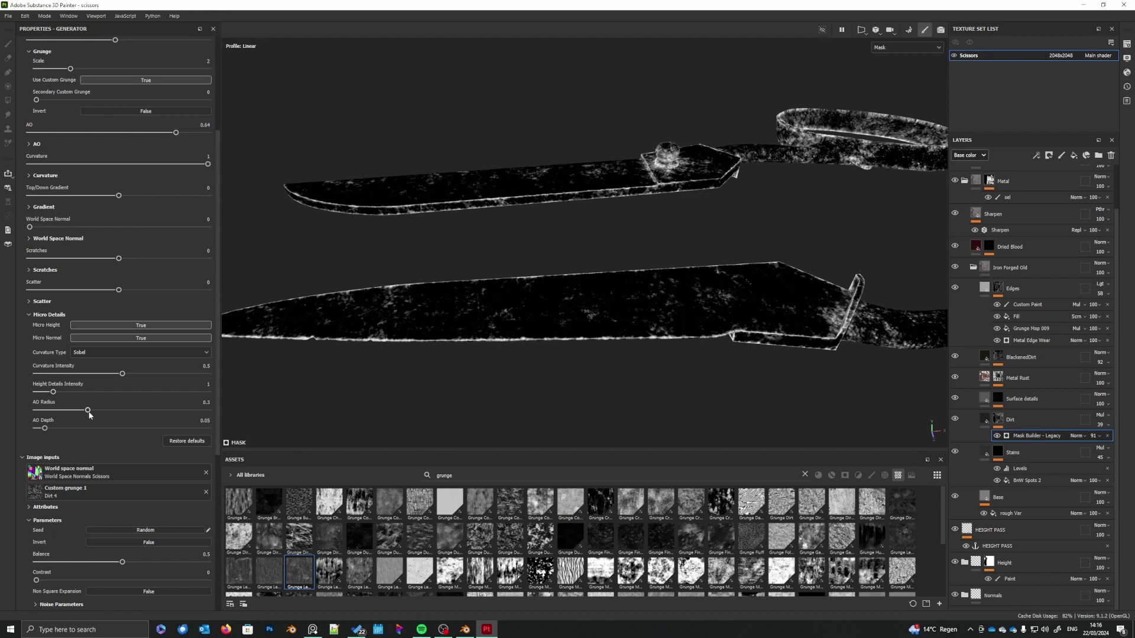
- Try a height details intensity of 1.76, a curvature intensity of 0.44 and an AO radius of 0.35 in the micro details
drag(53, 392, 82, 392)
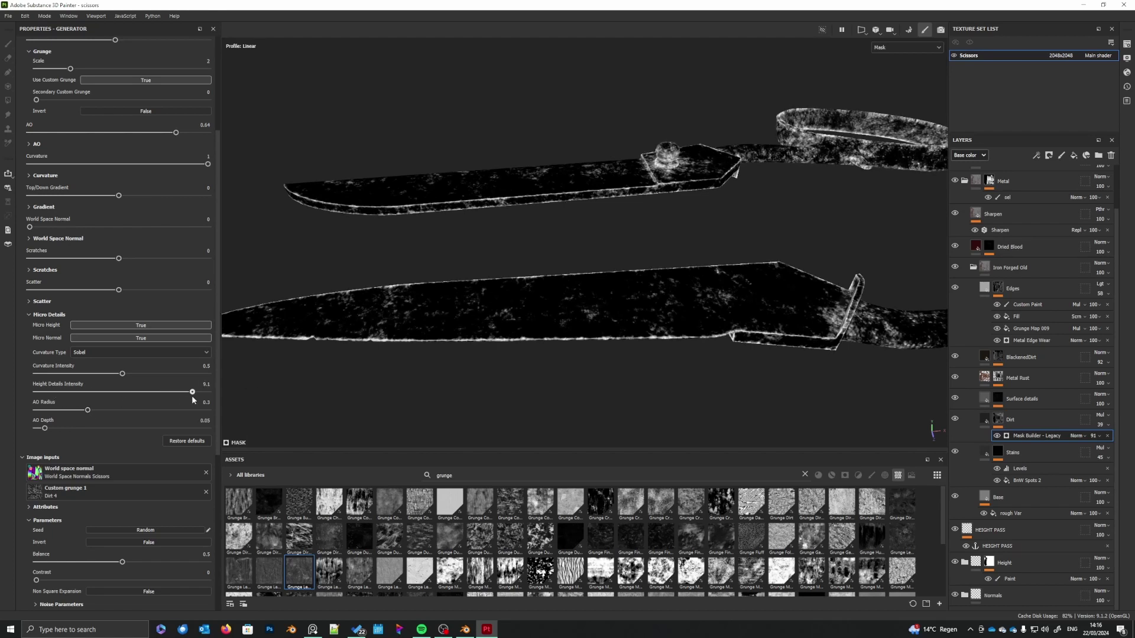
drag(182, 393, 67, 392)
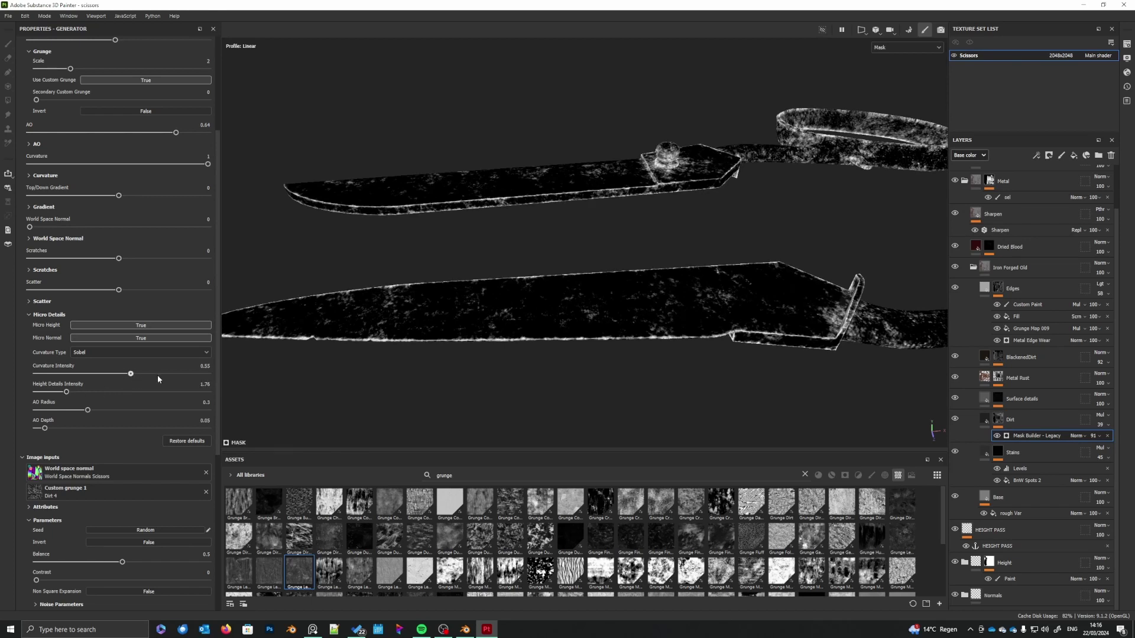
drag(190, 374, 111, 375)
mouse_move(83, 411)
mouse_down()
mouse_move(184, 411)
mouse_move(96, 410)
mouse_up()
scroll(119, 386, up, 5)
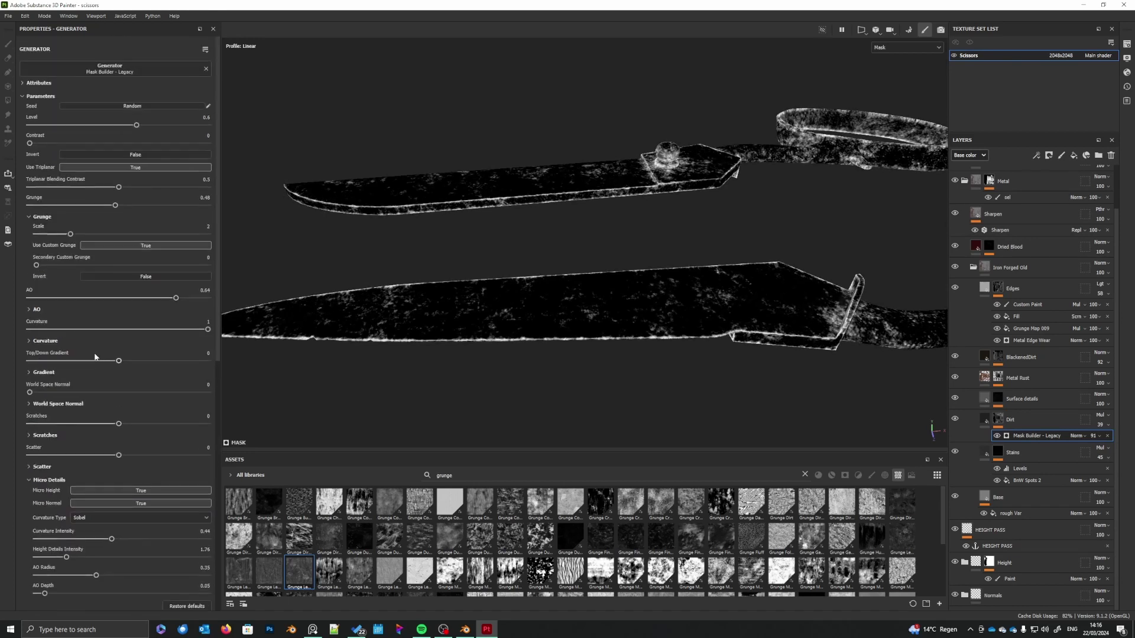
- Try a mask level of 0.94 on the blades, and undo the level and micro detail value changes
drag(136, 126, 196, 130)
alt+drag(444, 387, 467, 234)
alt+drag(589, 381, 478, 313)
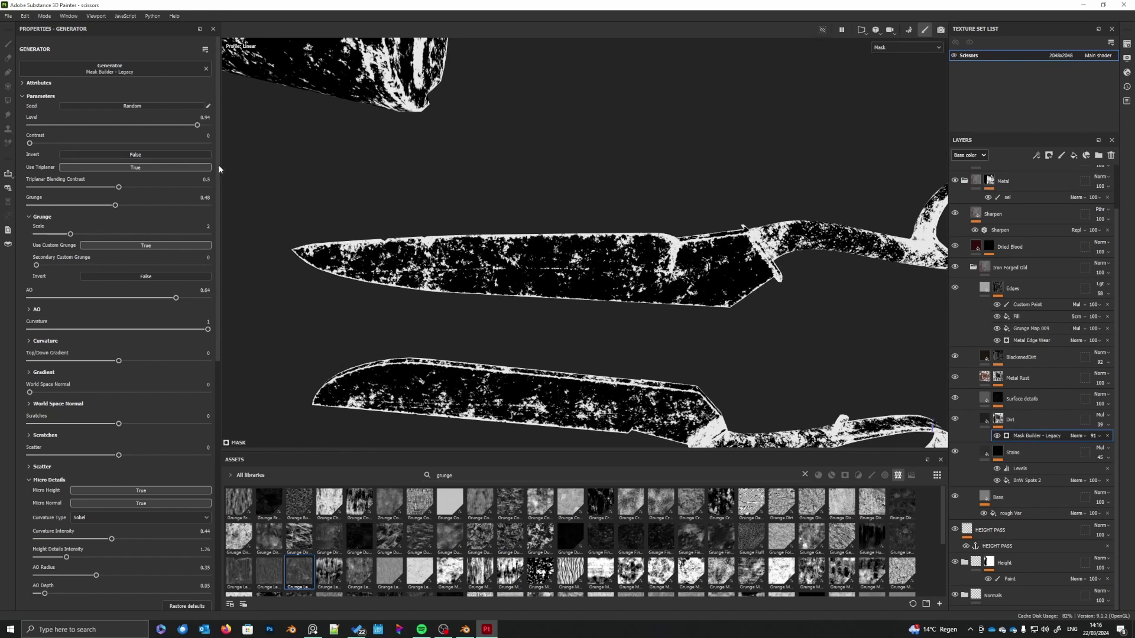
key(ctrl+z)
key(ctrl+z)
key(ctrl+z)
key(ctrl+z)
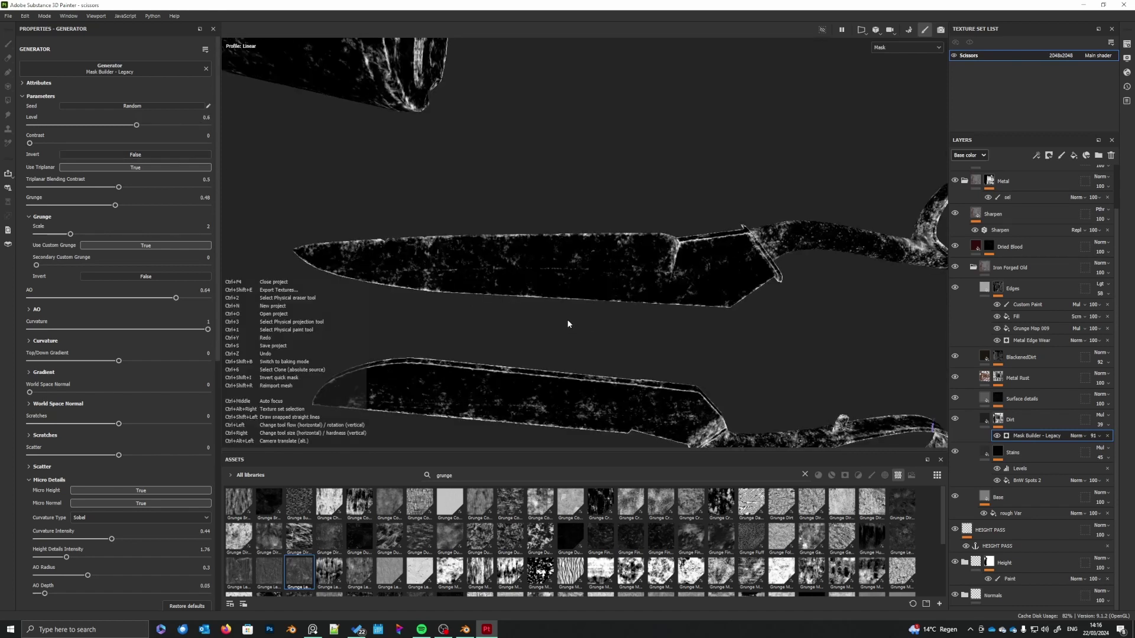
- Examine the dirt mask around the blade joint and handle, and switch the viewport back to the Material display
alt+drag(577, 279, 697, 355)
scroll(703, 356, up, 3)
alt+middle_drag(708, 358, 652, 351)
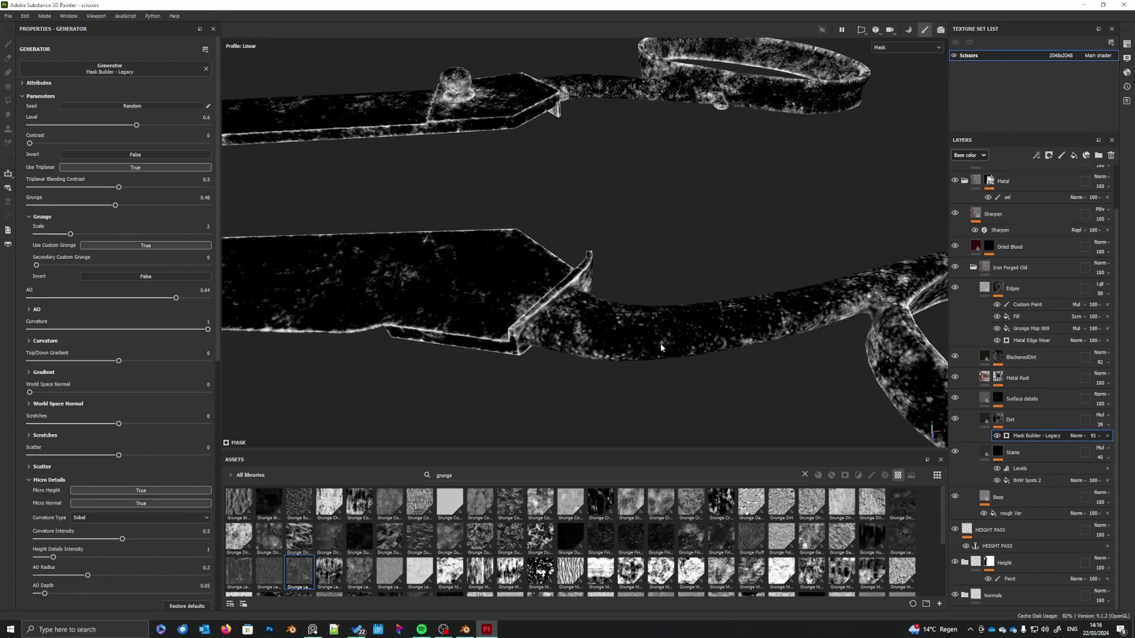
click(890, 48)
click(893, 69)
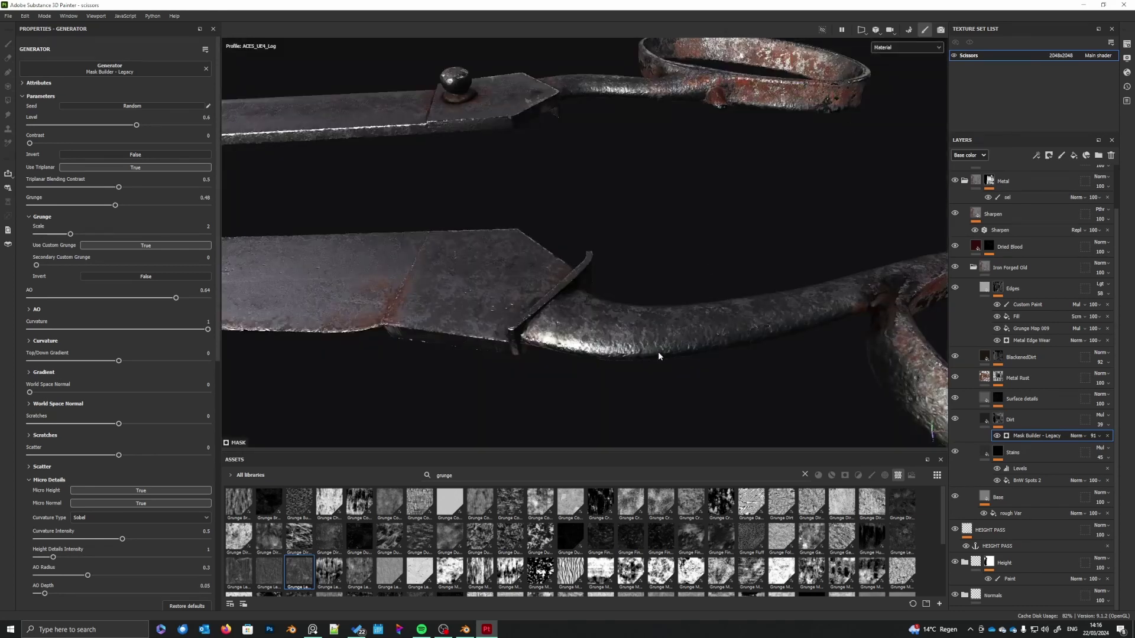
- Examine the worn metal and edges of both blades, from the joint down to the tips
scroll(653, 356, up, 3)
alt+drag(653, 355, 661, 388)
alt+middle_drag(497, 349, 686, 301)
scroll(680, 299, down, 3)
alt+middle_drag(576, 335, 608, 334)
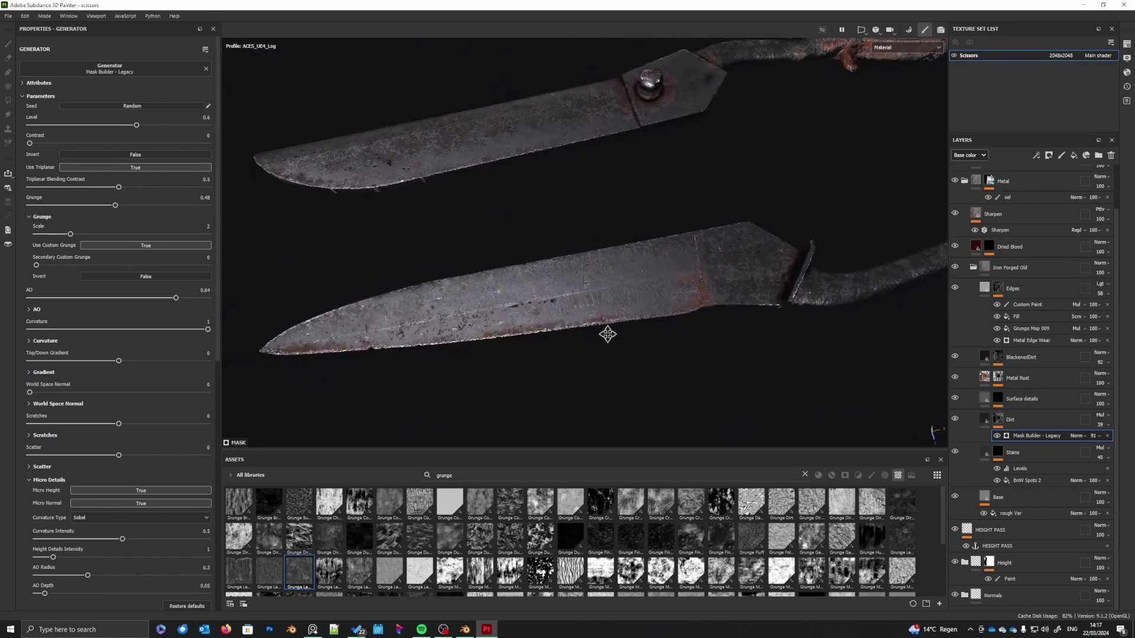
alt+drag(608, 334, 646, 304)
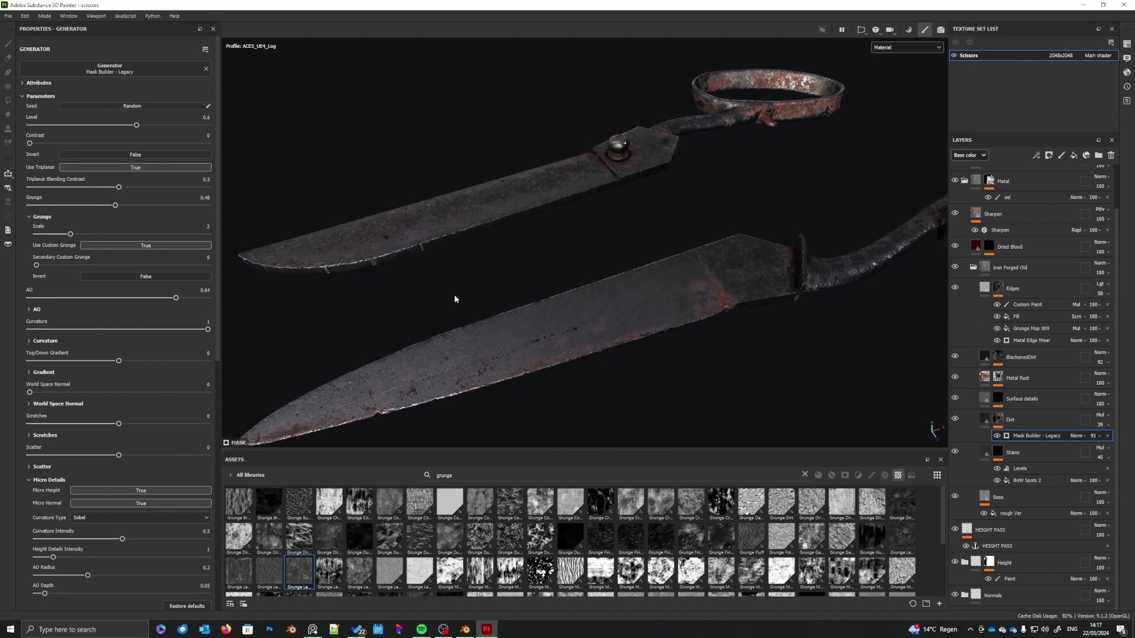
alt+middle_drag(454, 295, 549, 319)
scroll(565, 325, up, 3)
mouse_move(549, 319)
alt+mouse_down()
mouse_move(583, 300)
mouse_move(567, 322)
alt+mouse_up()
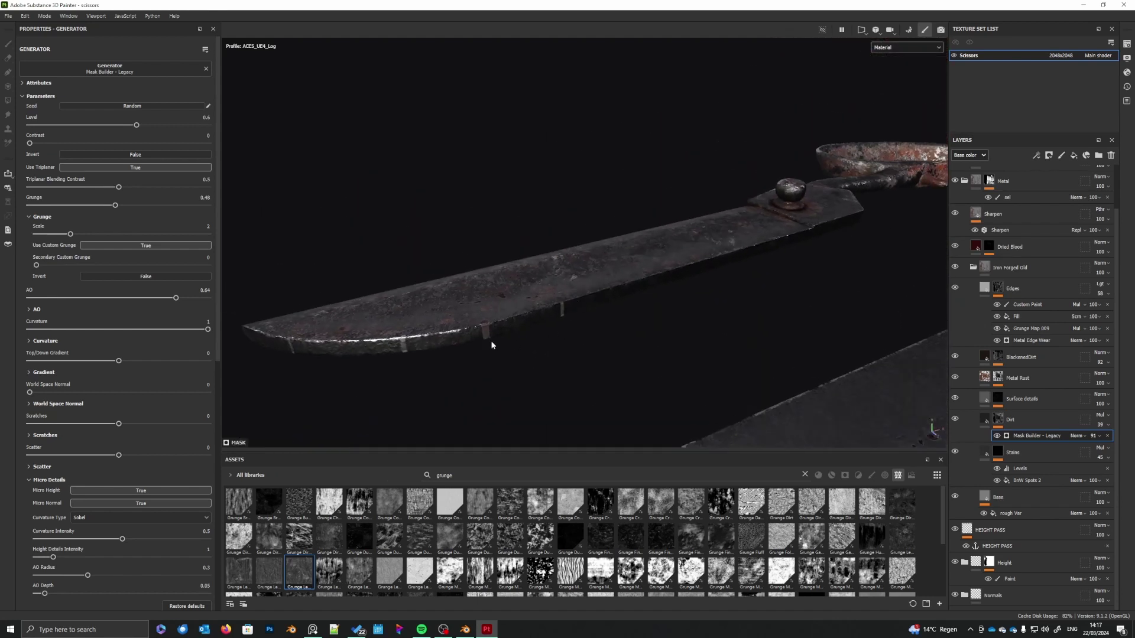
alt+middle_drag(486, 336, 544, 330)
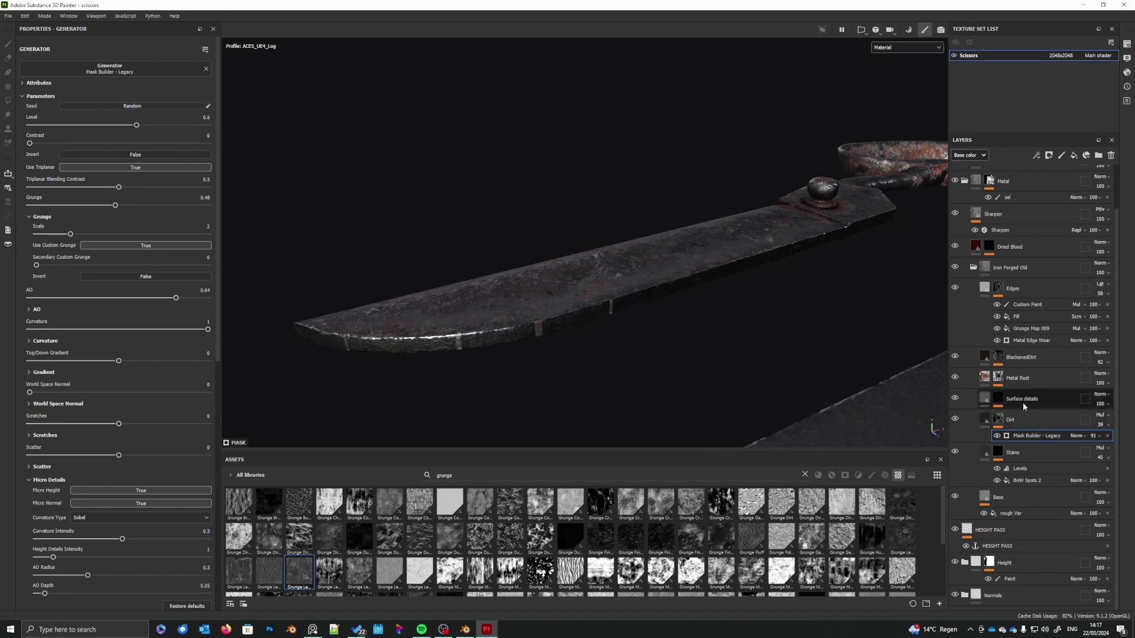
- Erase the stray blood patches along the blade's edge in the Dried Blood mask's Paint effect with the Basic Hard brush in black
click(989, 247)
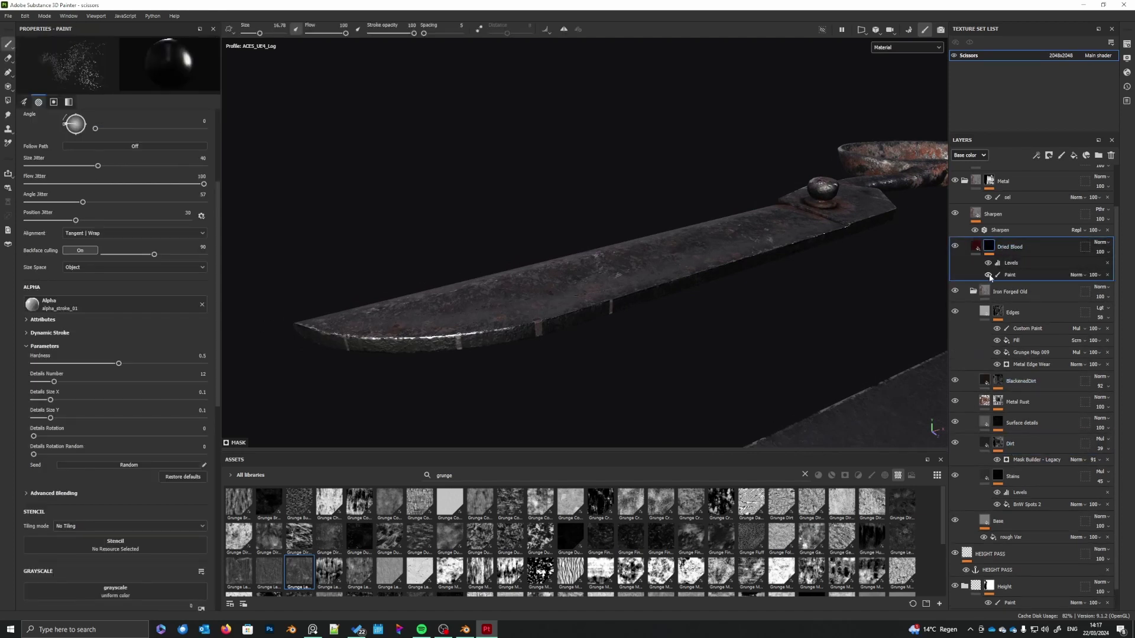
click(955, 246)
click(955, 246)
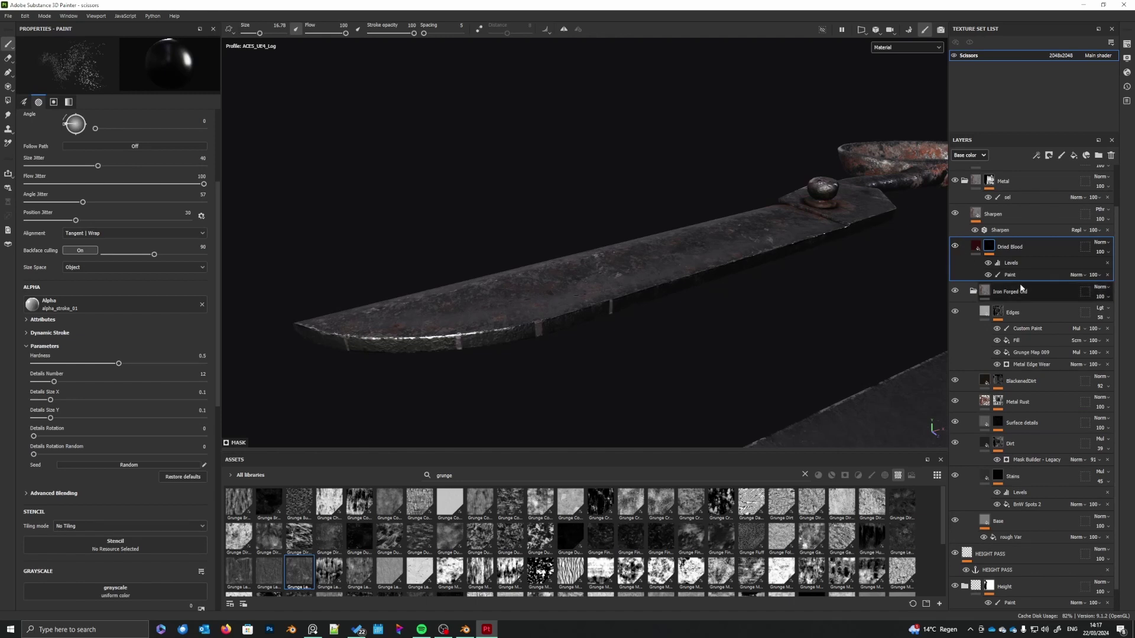
click(1022, 276)
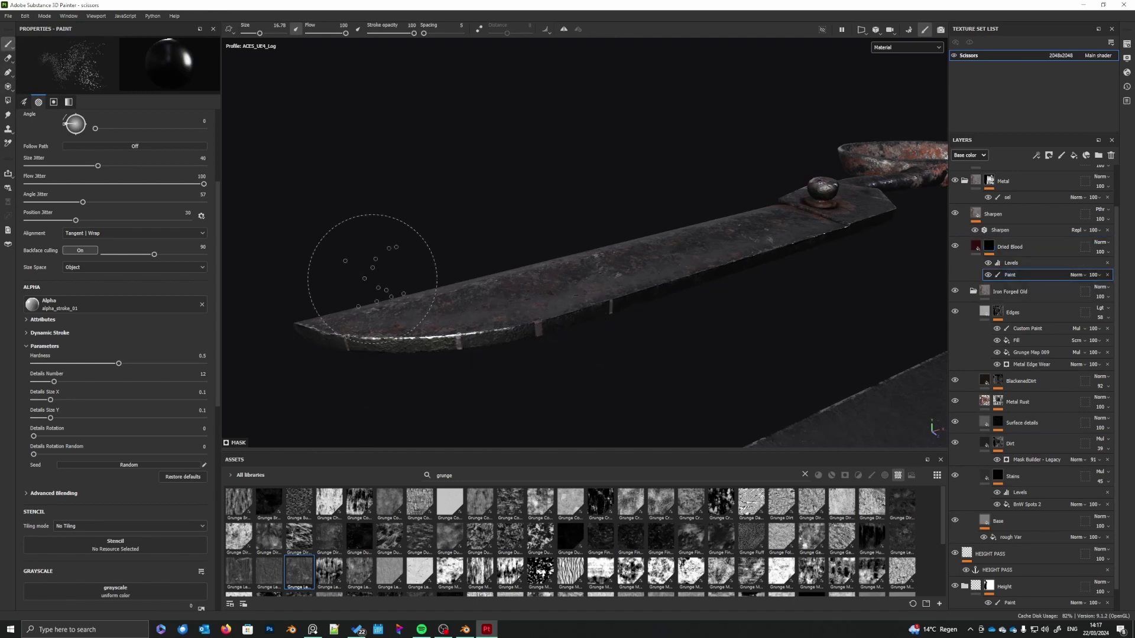
click(804, 474)
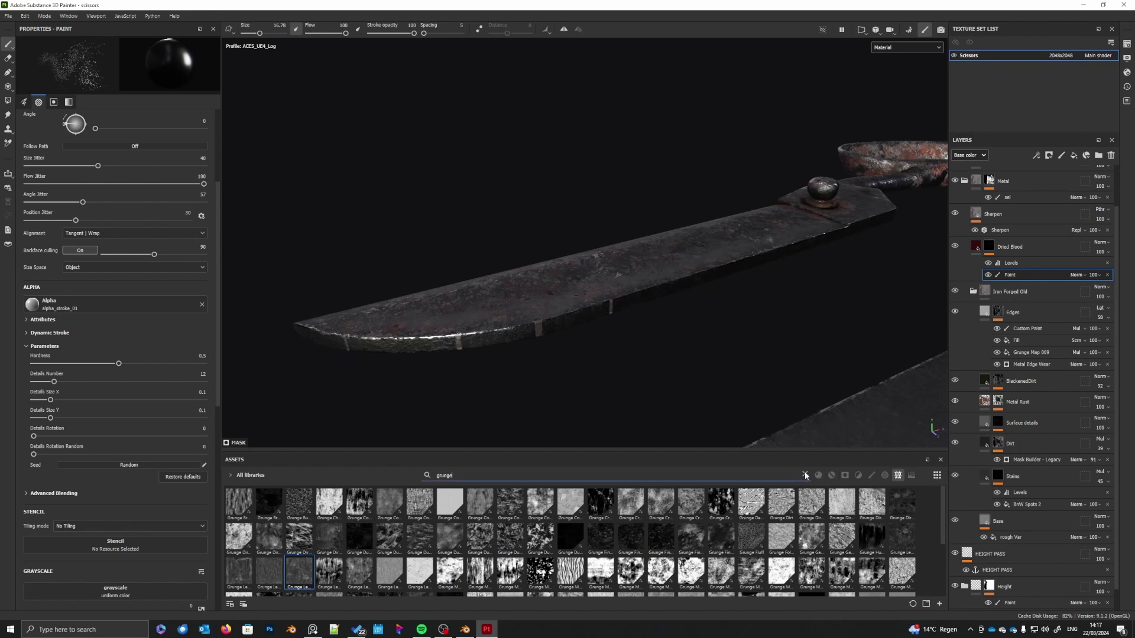
click(872, 475)
click(540, 503)
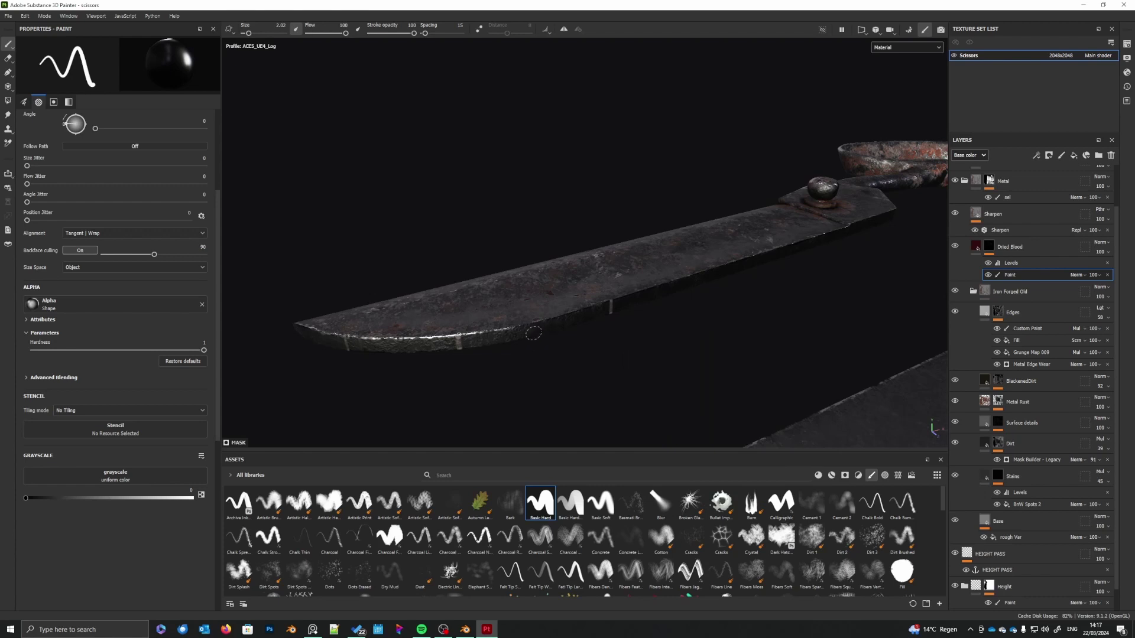
drag(463, 353, 459, 341)
drag(340, 348, 347, 343)
- Examine both blades from all sides for remaining stray blood patches
alt+drag(473, 373, 491, 288)
scroll(486, 290, down, 2)
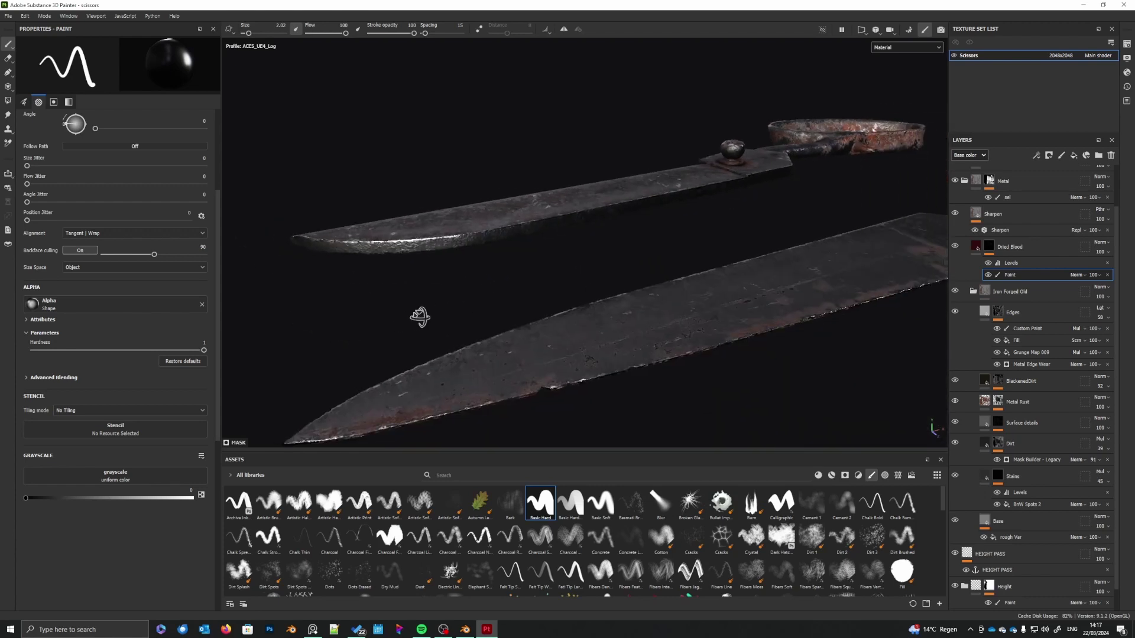
alt+drag(420, 317, 730, 414)
shift+right_drag(729, 414, 755, 410)
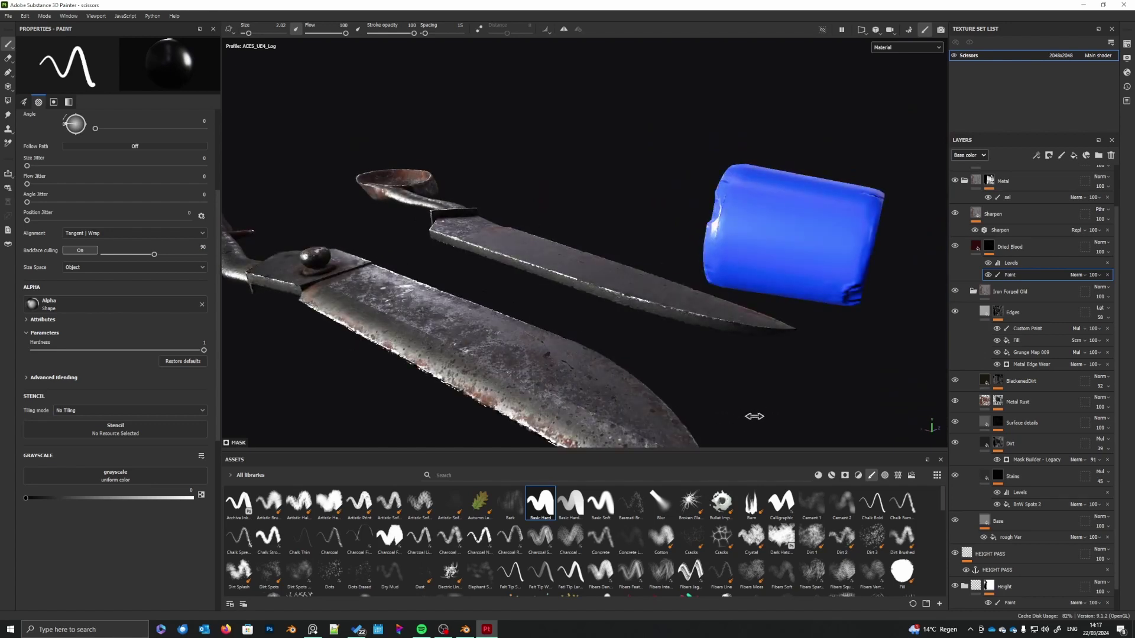
alt+drag(755, 410, 796, 187)
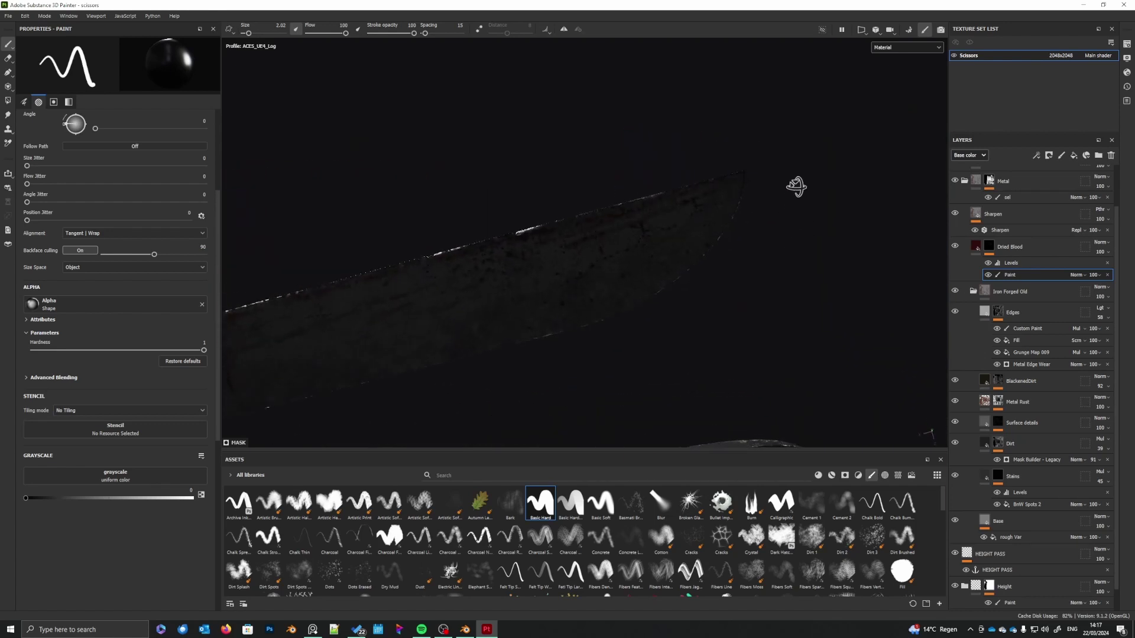
shift+right_drag(711, 353, 667, 373)
alt+middle_drag(686, 357, 734, 241)
mouse_move(733, 241)
alt+mouse_down()
mouse_move(641, 375)
mouse_move(343, 398)
mouse_move(550, 337)
mouse_move(616, 303)
mouse_move(553, 355)
mouse_move(611, 354)
alt+mouse_up()
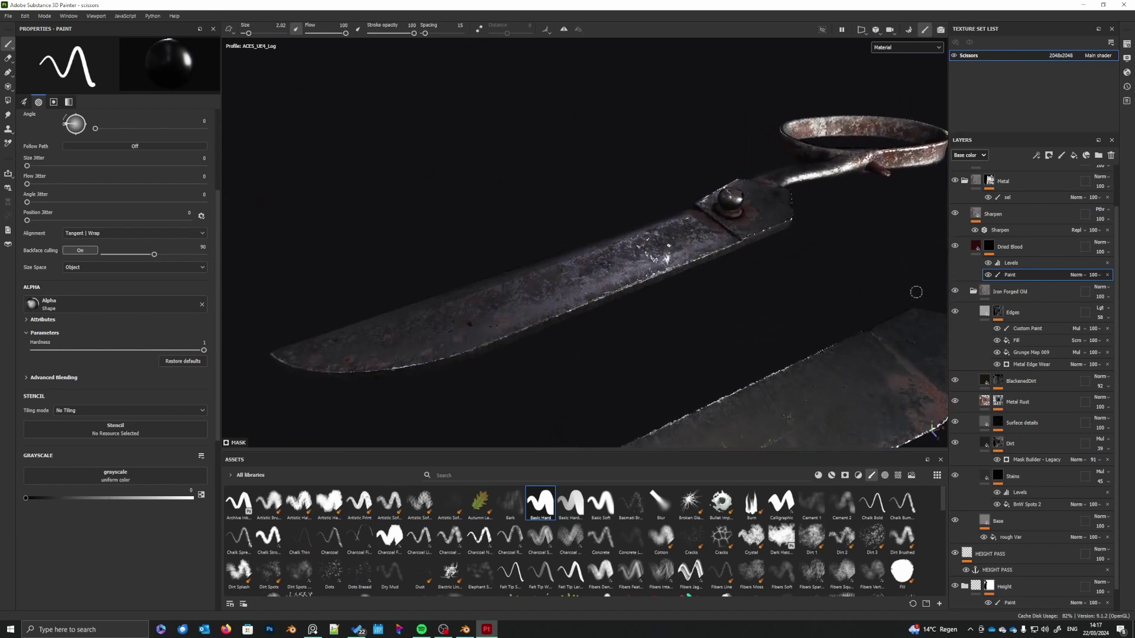
- Assign the HEIGHT PASS anchor point, with its Normal channel, to the Micro Normal input of the Edges layer's Metal Edge Wear generator
click(1027, 329)
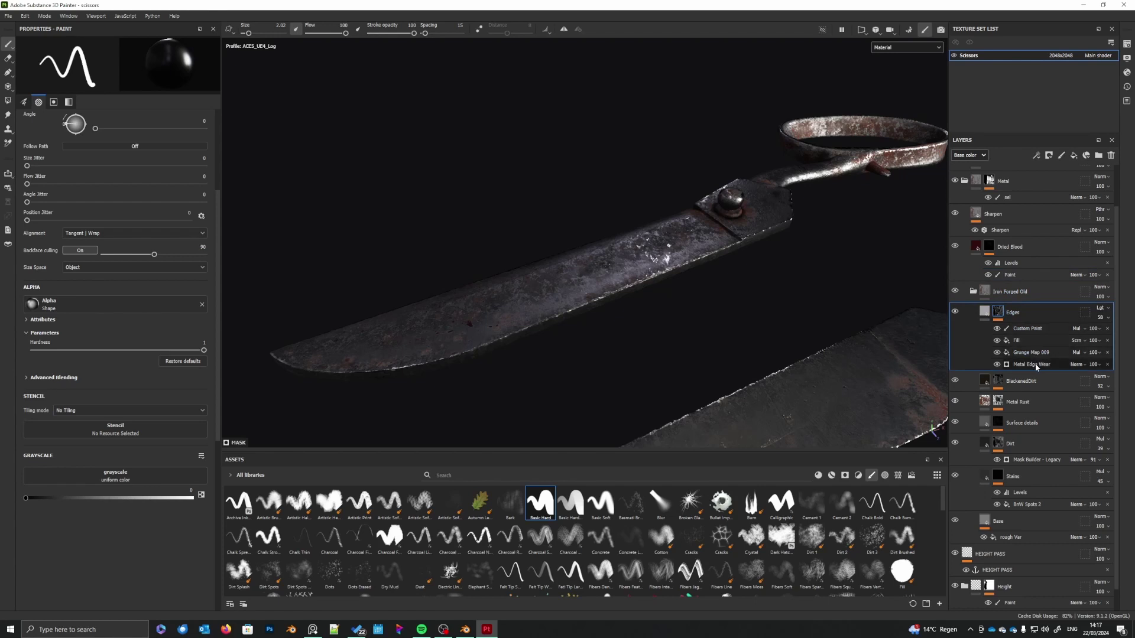
click(1035, 364)
click(112, 463)
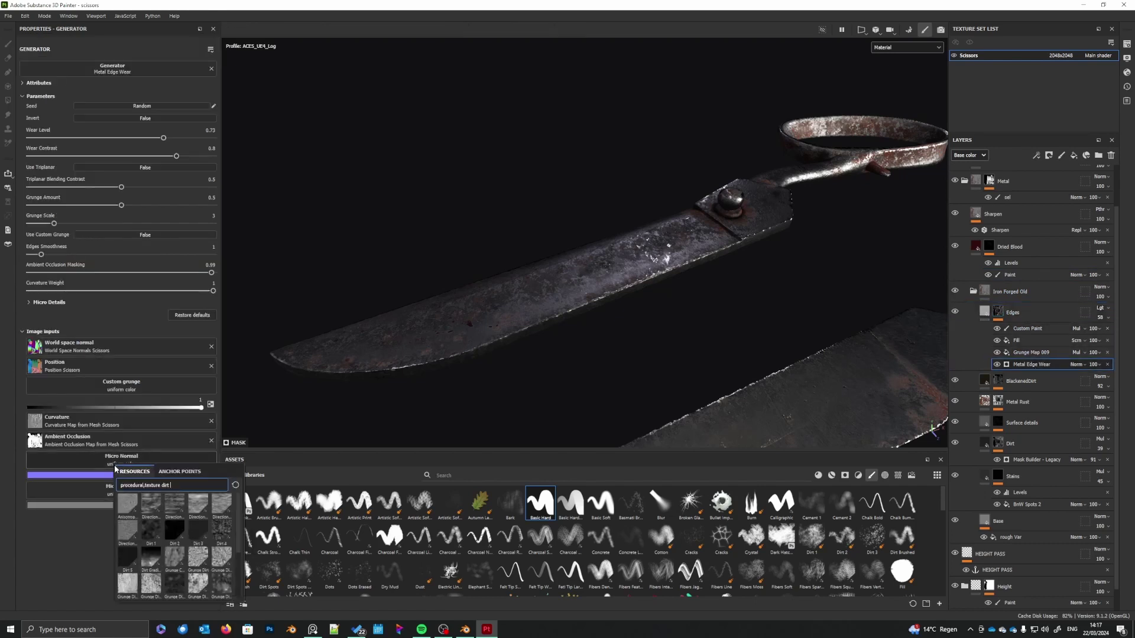
click(178, 472)
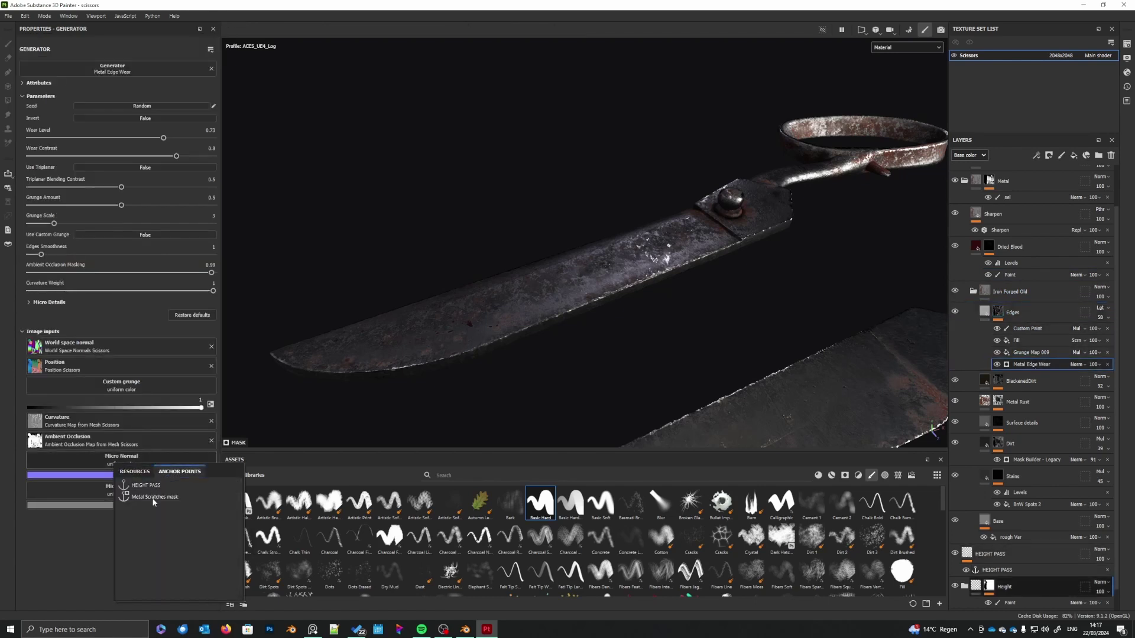
click(145, 485)
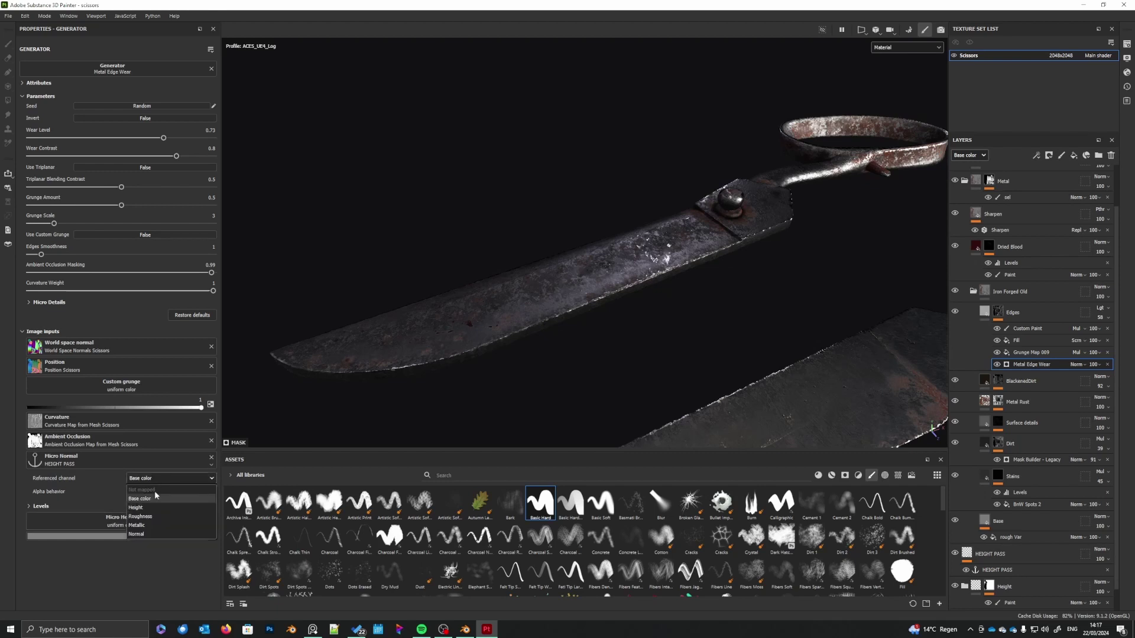
- Assign the HEIGHT PASS anchor point to the Metal Edge Wear generator's Micro Height input, referencing the Height channel
click(121, 528)
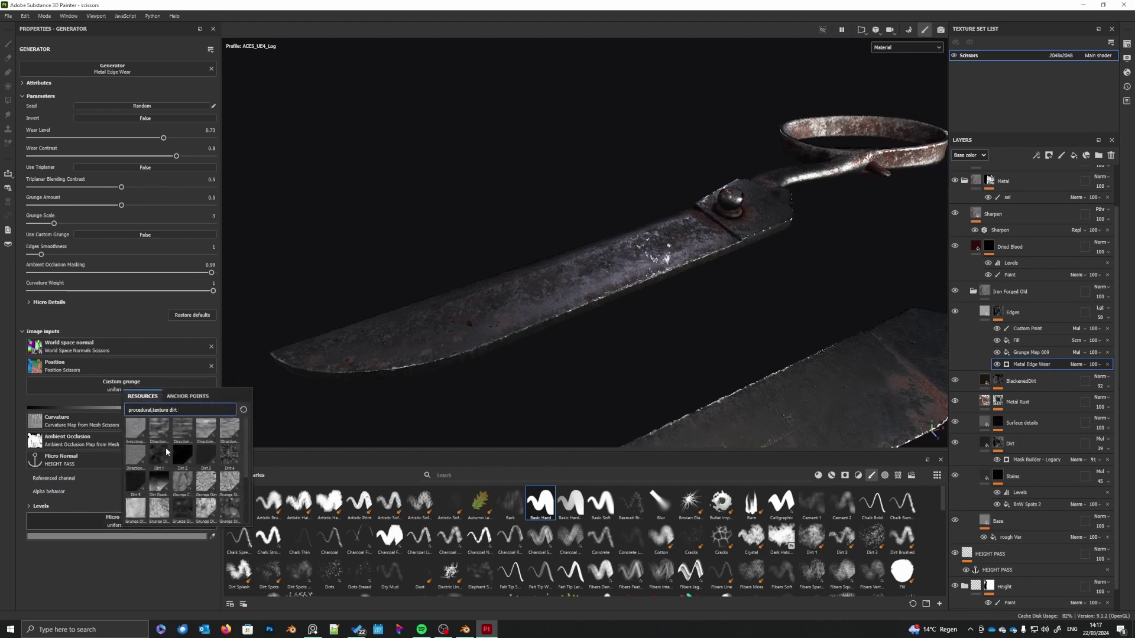
click(187, 396)
click(155, 423)
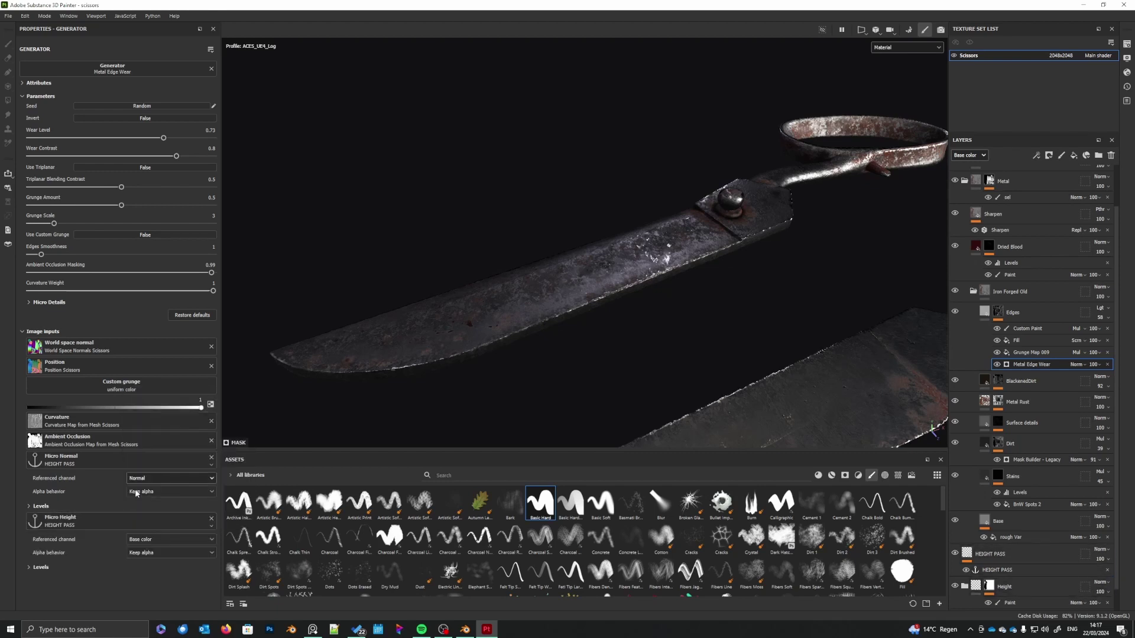
click(156, 539)
click(142, 573)
- Set Micro Height and Micro Normal to True in the Metal Edge Wear generator's micro details
click(38, 304)
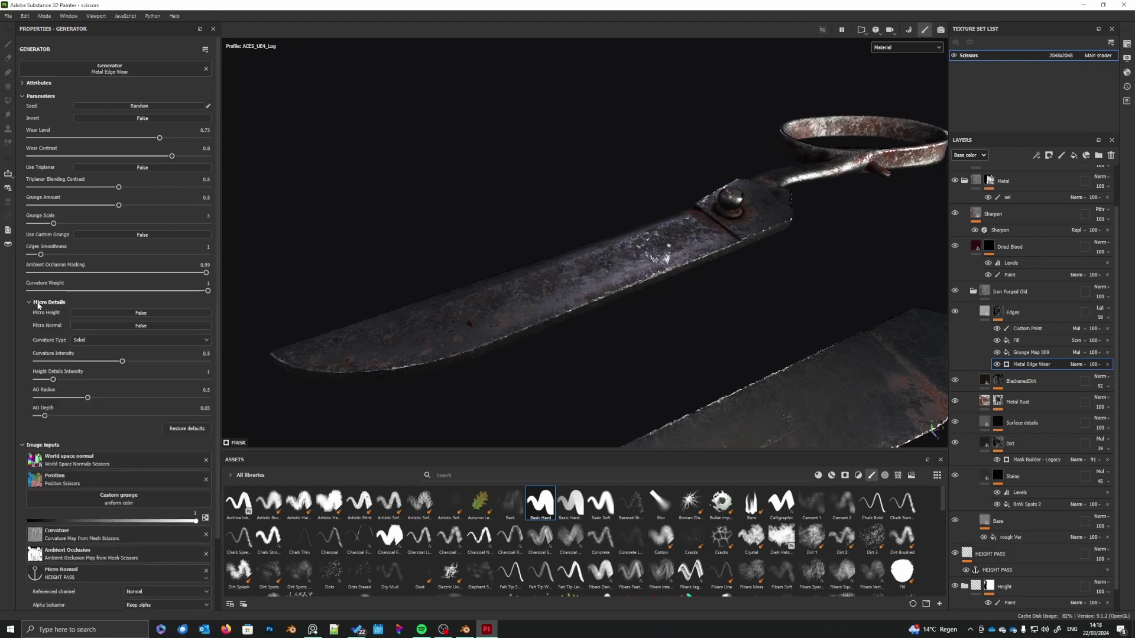
click(152, 314)
click(144, 326)
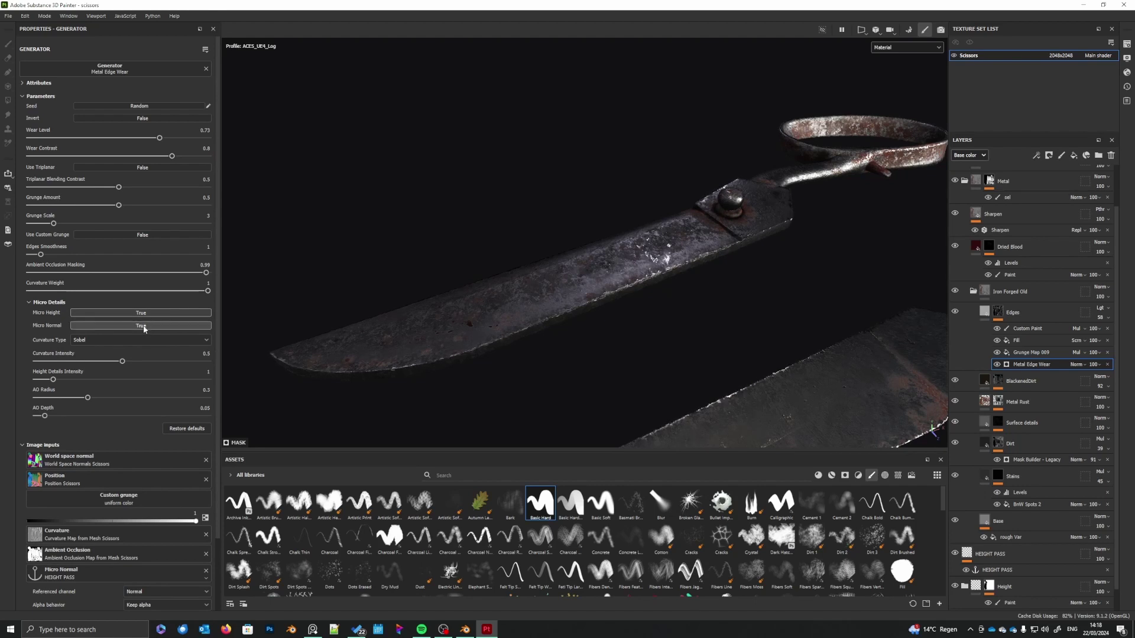
- Compare the edge wear on the blades and handle with Micro Normal off and on, leaving it set to True
click(143, 329)
click(144, 330)
alt+middle_drag(529, 376, 481, 246)
alt+drag(481, 246, 537, 269)
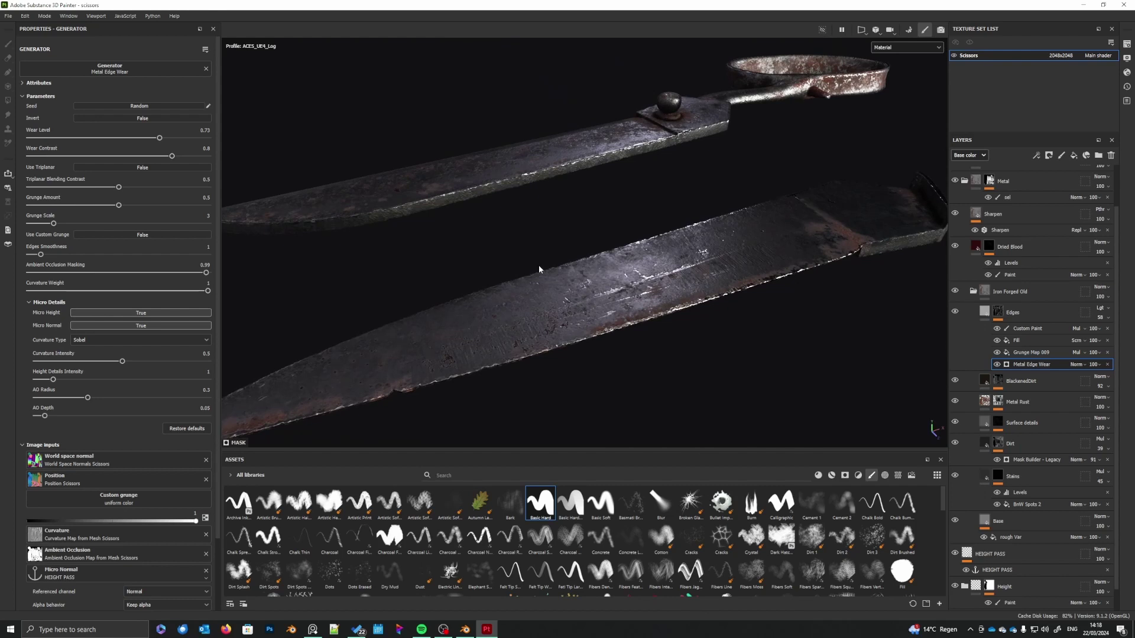
click(147, 326)
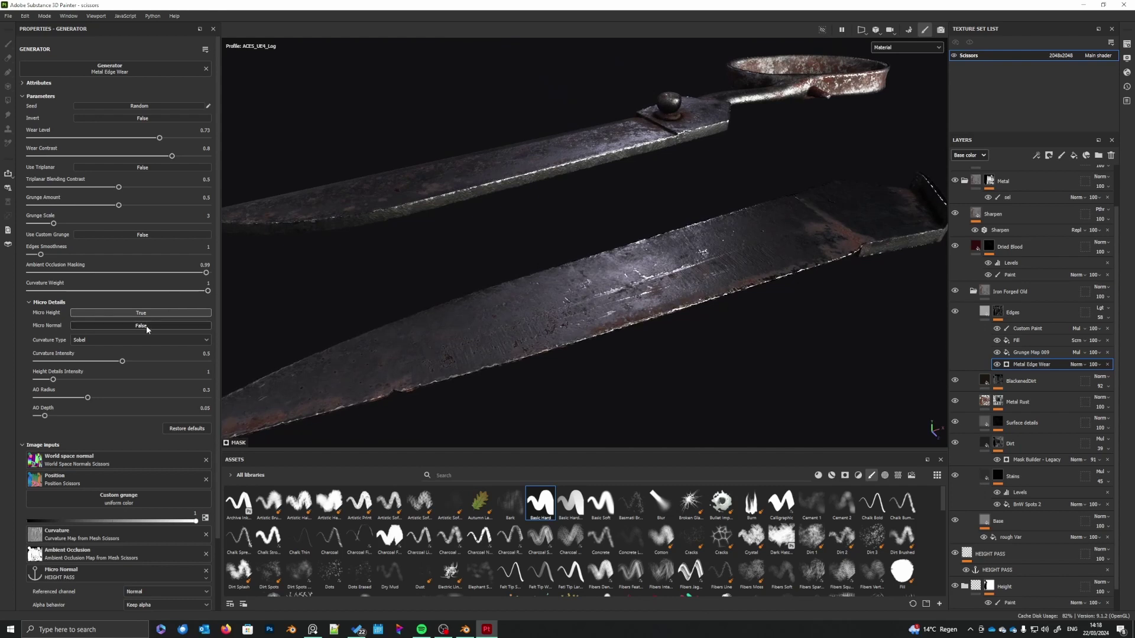
click(147, 326)
click(147, 326)
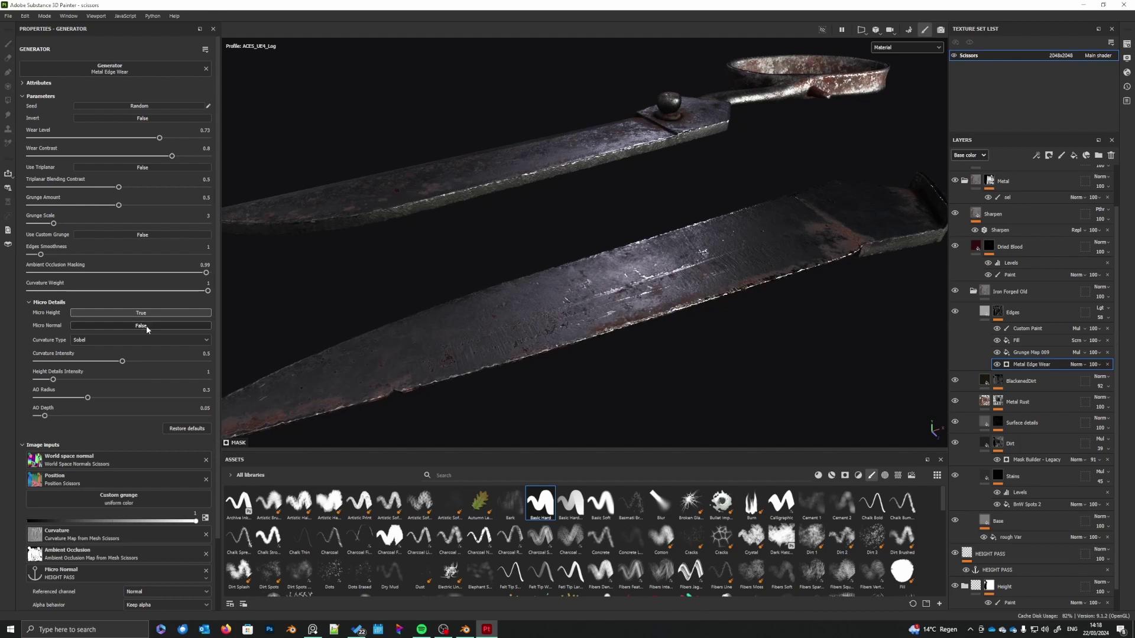
click(146, 326)
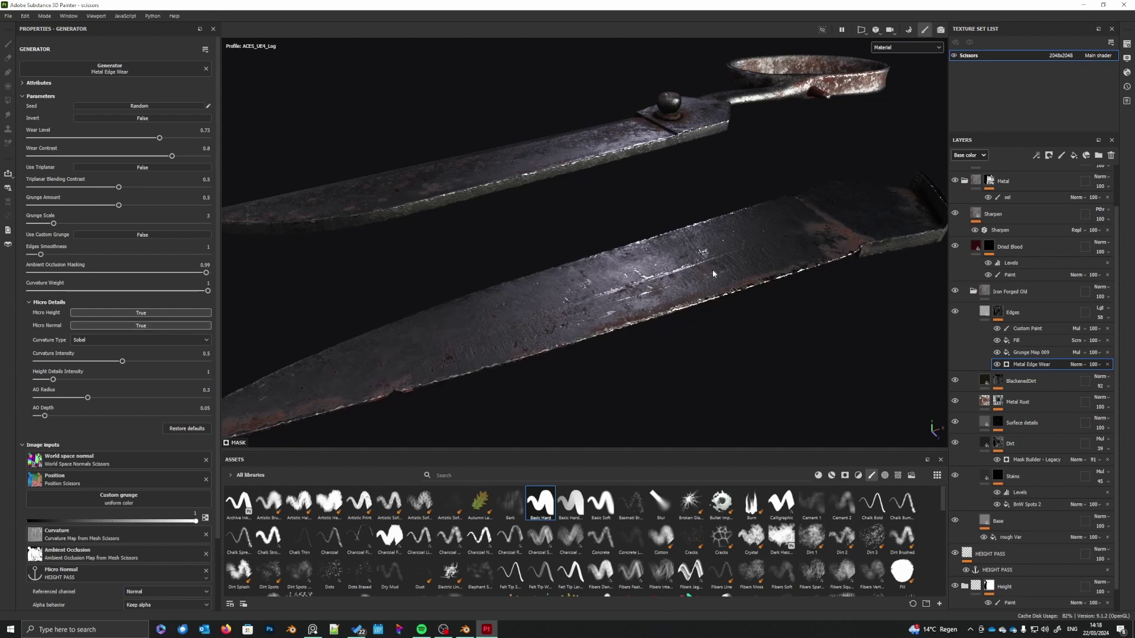
alt+drag(708, 267, 544, 366)
alt+drag(678, 353, 566, 282)
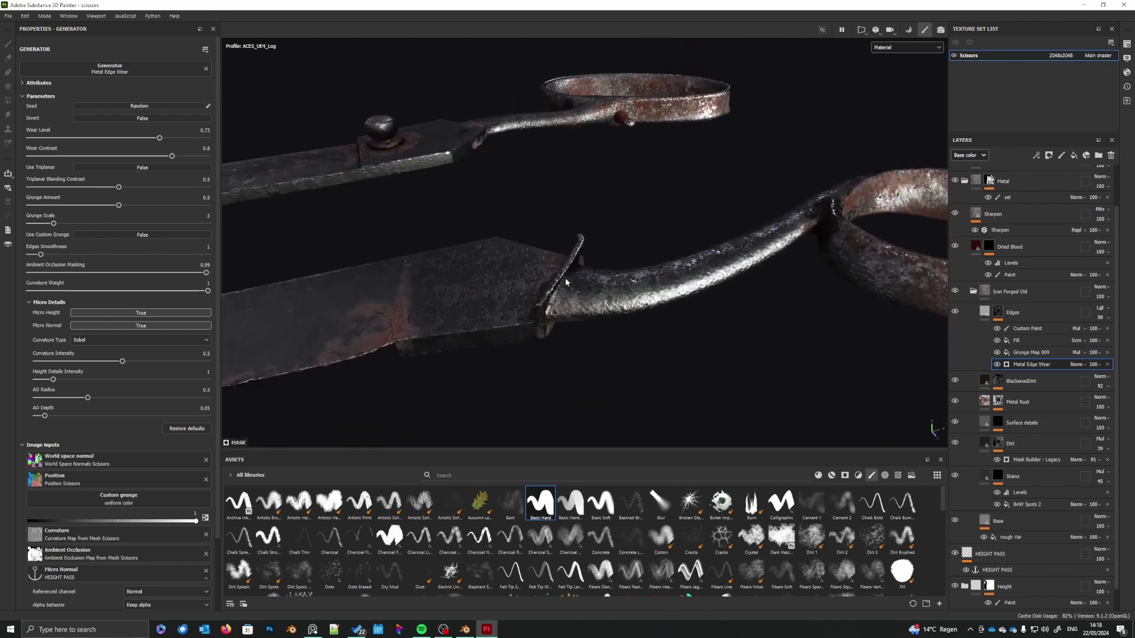
click(143, 327)
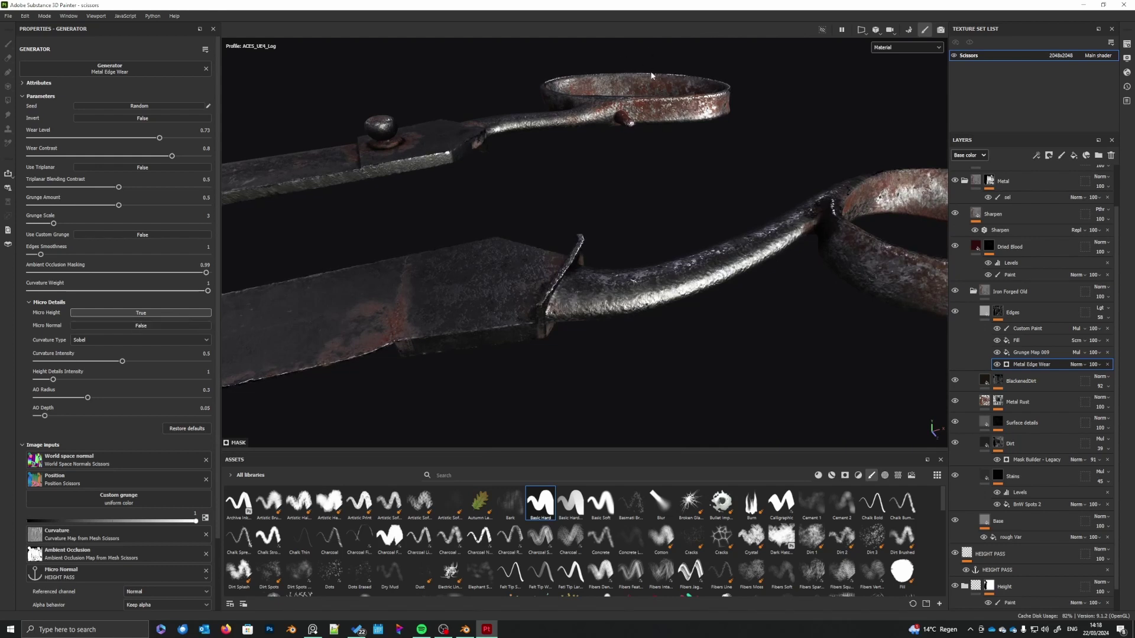
alt+middle_drag(413, 367, 732, 304)
mouse_move(534, 329)
alt+mouse_down()
mouse_move(560, 357)
mouse_move(531, 328)
alt+mouse_up()
click(146, 328)
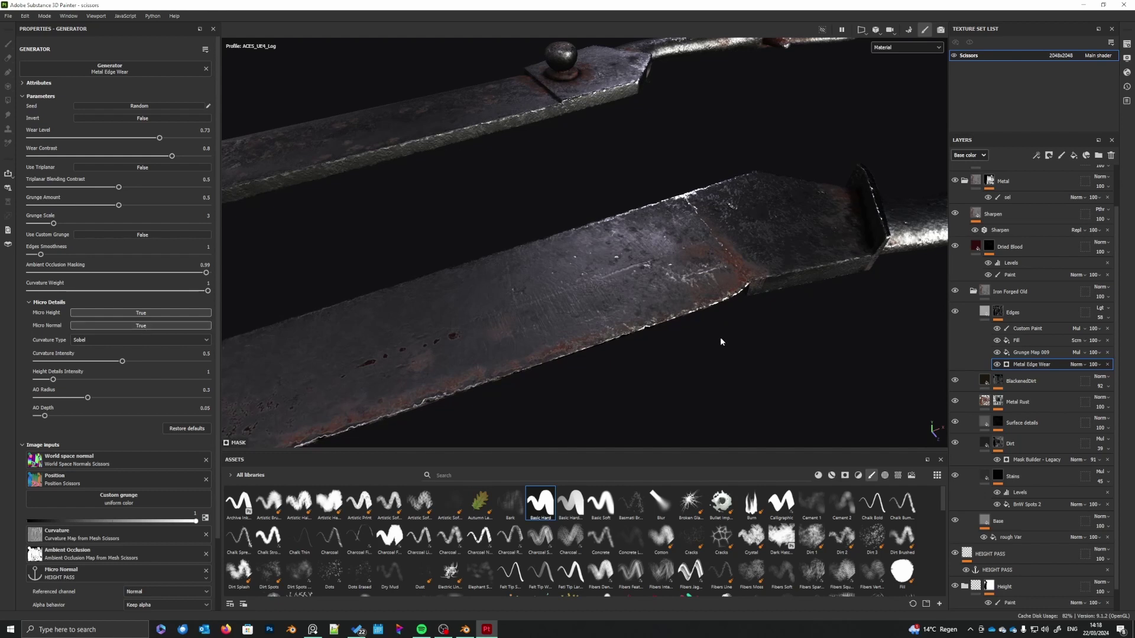
- Collapse the Iron Forged Old and Metal groups and select Fill layer 2 in the Cork group
alt+drag(720, 337, 772, 284)
shift+right_drag(773, 296, 745, 314)
alt+middle_drag(745, 314, 631, 331)
scroll(623, 326, down, 3)
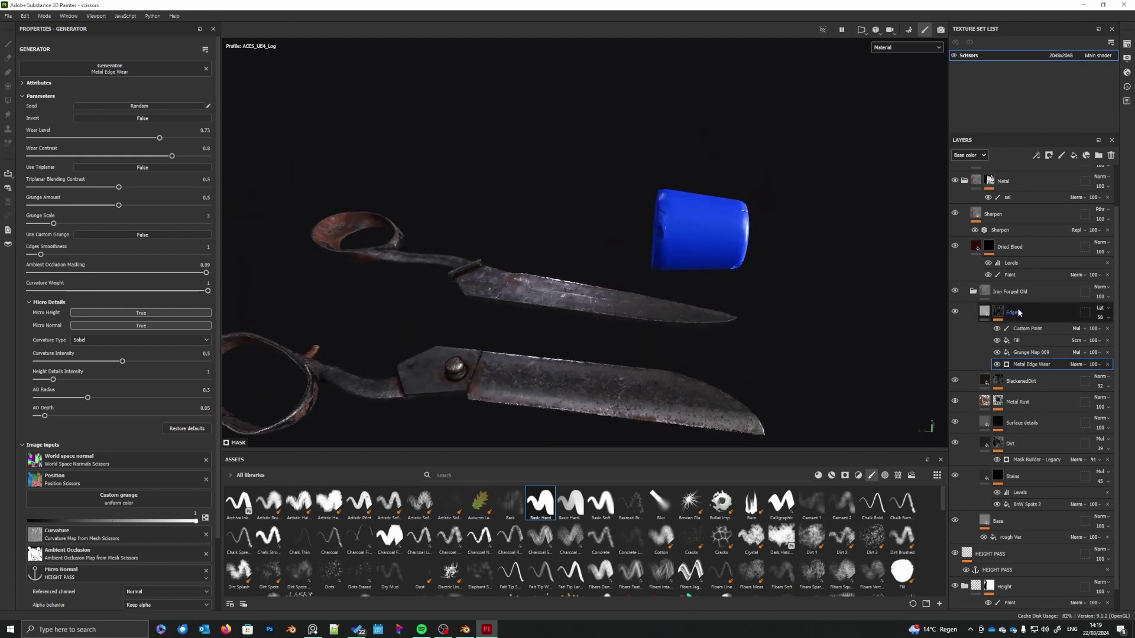
click(1023, 313)
click(973, 291)
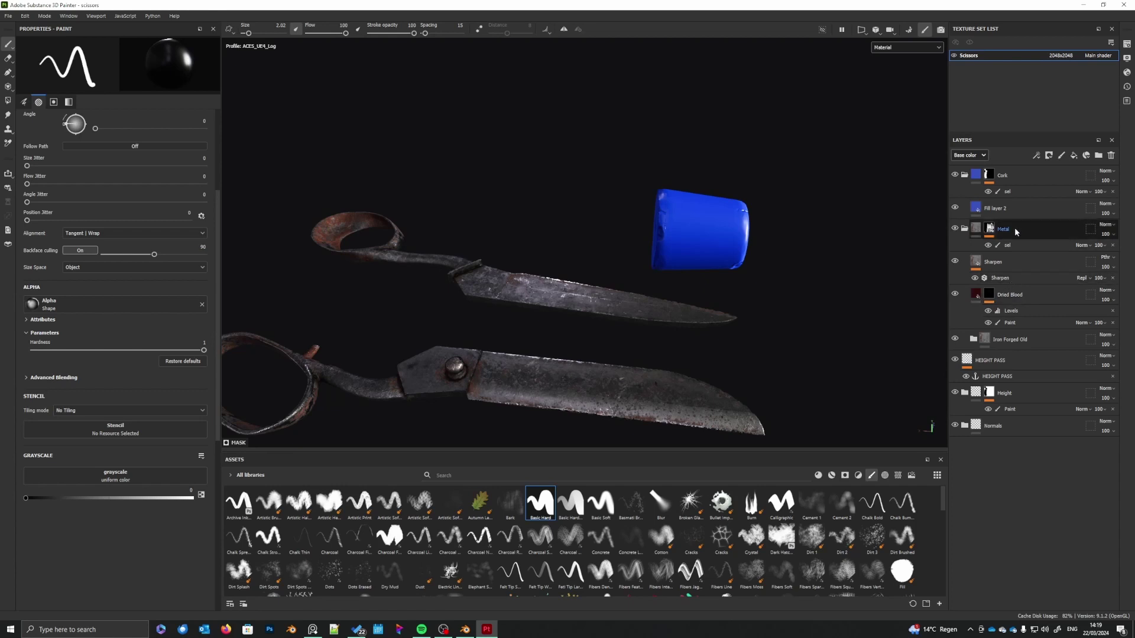
click(964, 229)
click(1017, 207)
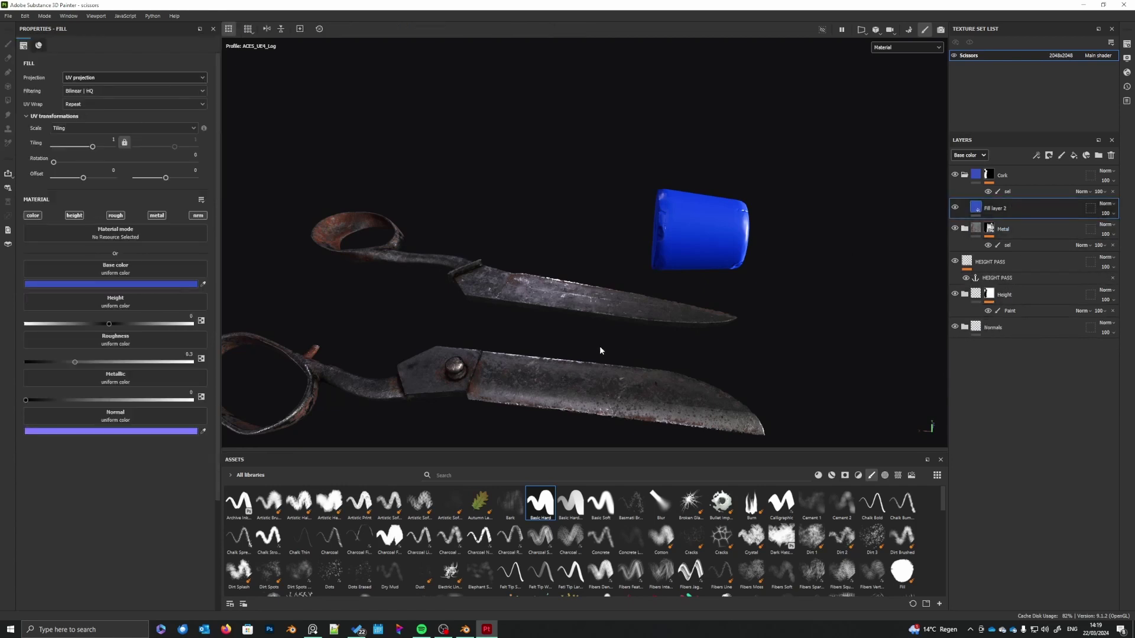
- Search the materials for "cork" and add Cork Natural as a layer above Fill layer 2 in the Cork group
alt+middle_drag(580, 345, 631, 335)
click(818, 475)
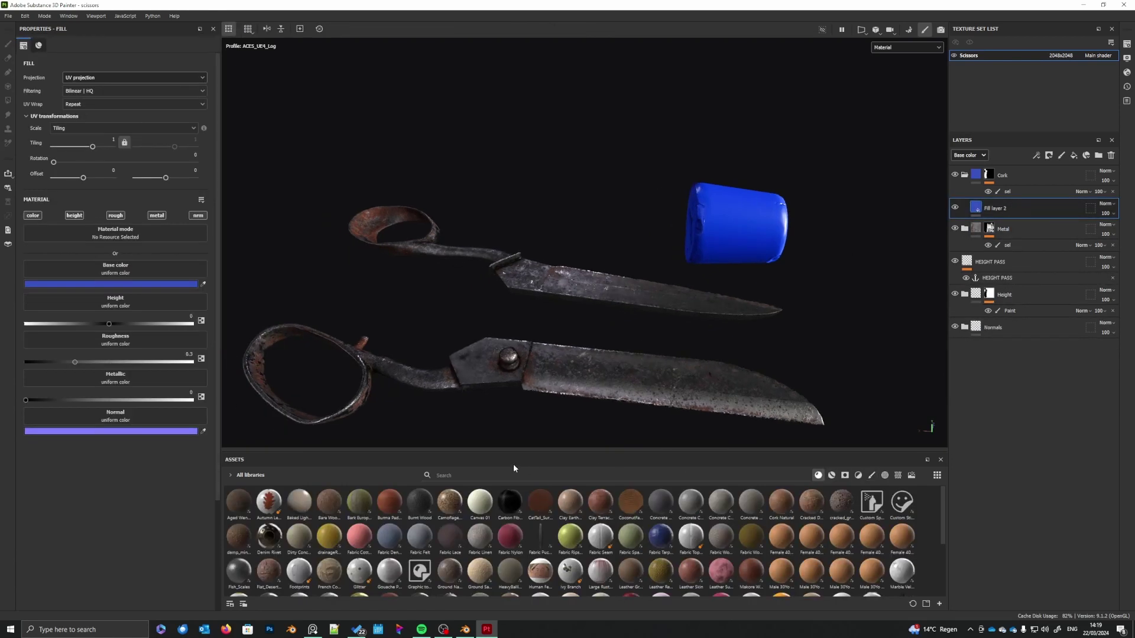
click(512, 473)
text(cork)
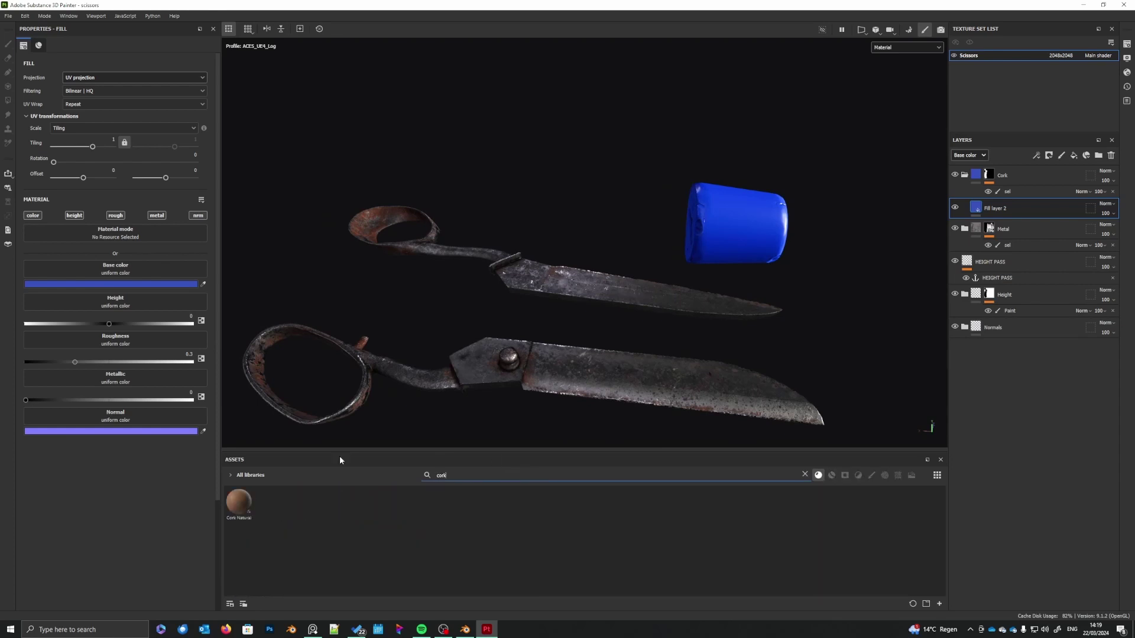
drag(235, 506, 1057, 196)
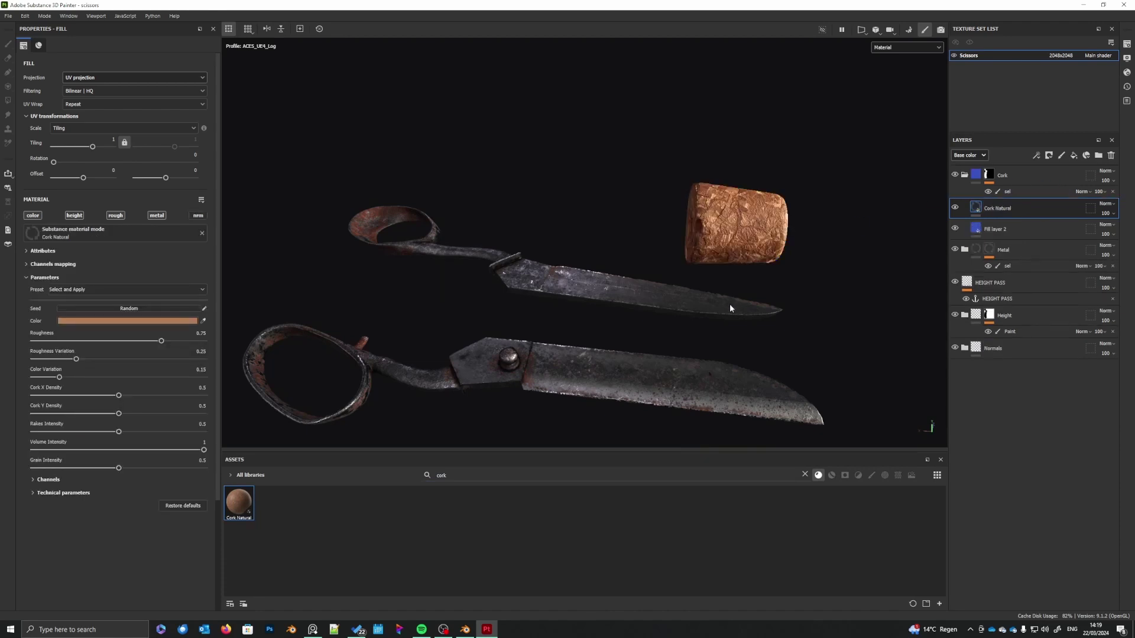
alt+middle_drag(768, 280, 651, 331)
scroll(650, 331, up, 4)
alt+middle_drag(725, 314, 600, 349)
scroll(599, 348, up, 3)
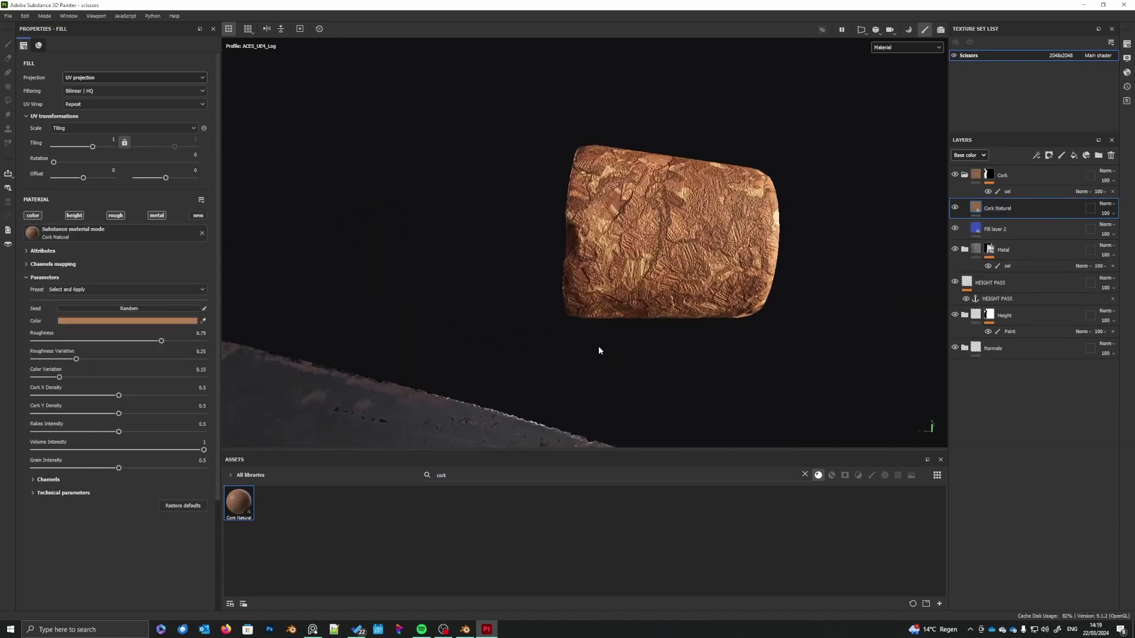
- Delete Fill layer 2 from the Cork group, leaving the Cork Natural layer in place
alt+drag(598, 346, 566, 357)
scroll(634, 326, up, 1)
alt+middle_drag(635, 325, 586, 350)
scroll(586, 350, down, 2)
alt+drag(586, 350, 541, 413)
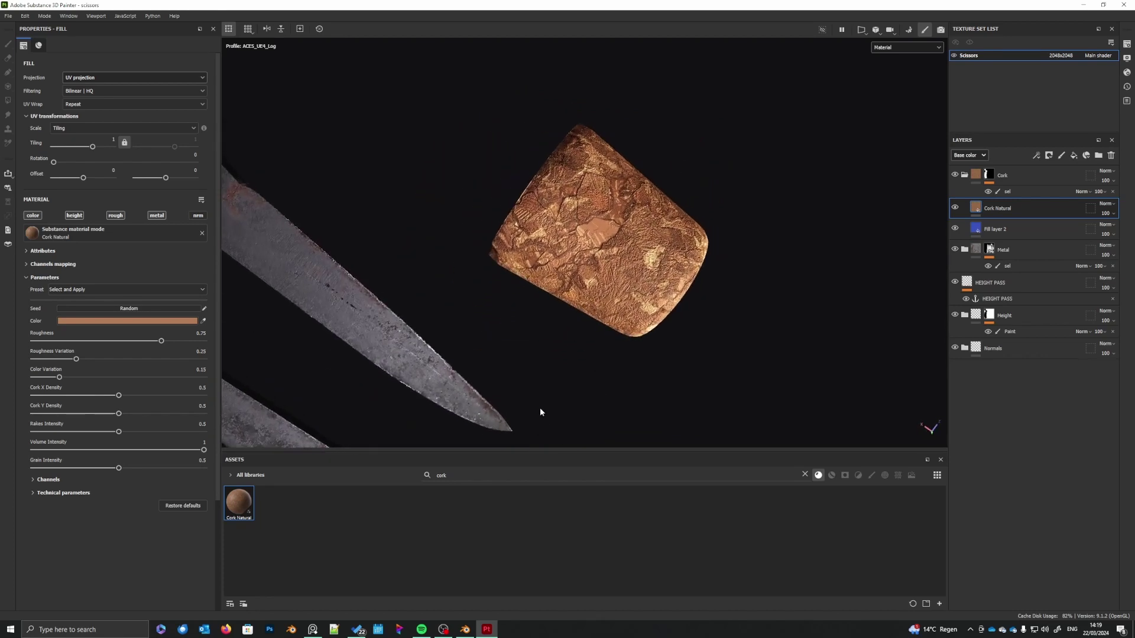
click(1015, 228)
click(1111, 155)
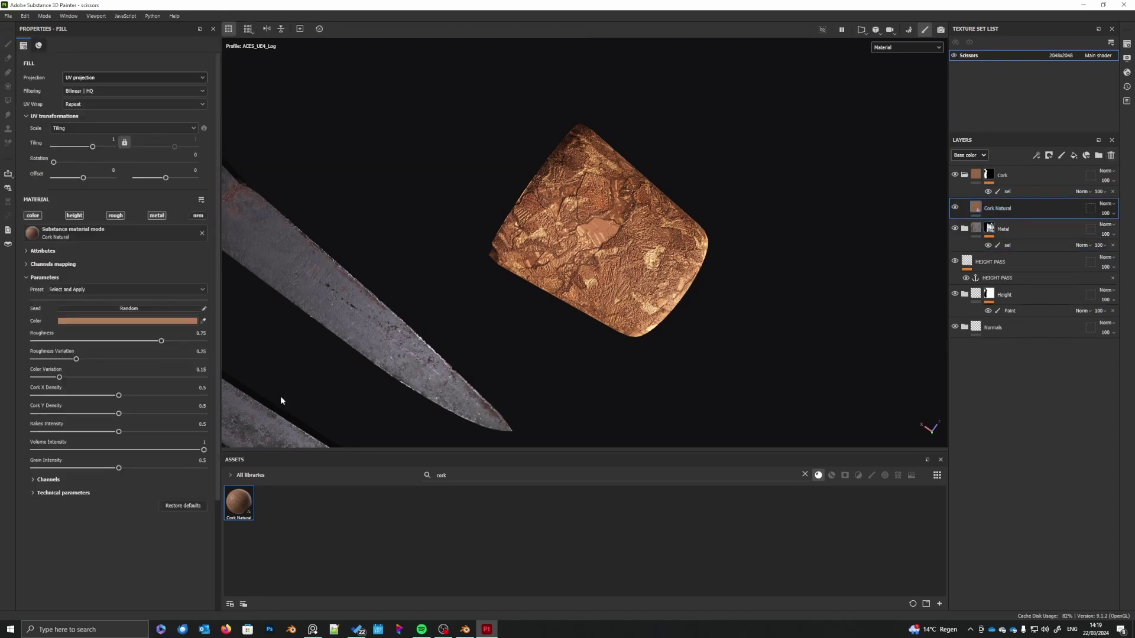
- Expand the Cork Natural technical parameters and inspect the cork's surface from several sides
click(33, 493)
scroll(34, 492, down, 5)
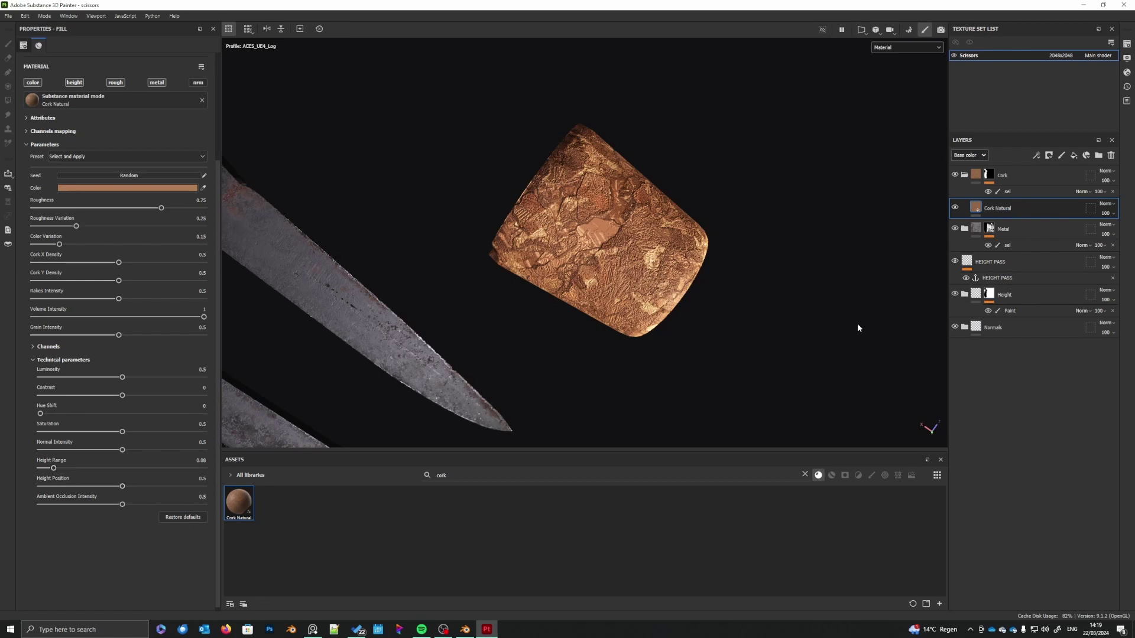
scroll(857, 325, down, 2)
alt+middle_drag(646, 313, 654, 357)
alt+drag(655, 357, 795, 232)
alt+drag(750, 333, 609, 382)
scroll(641, 346, up, 2)
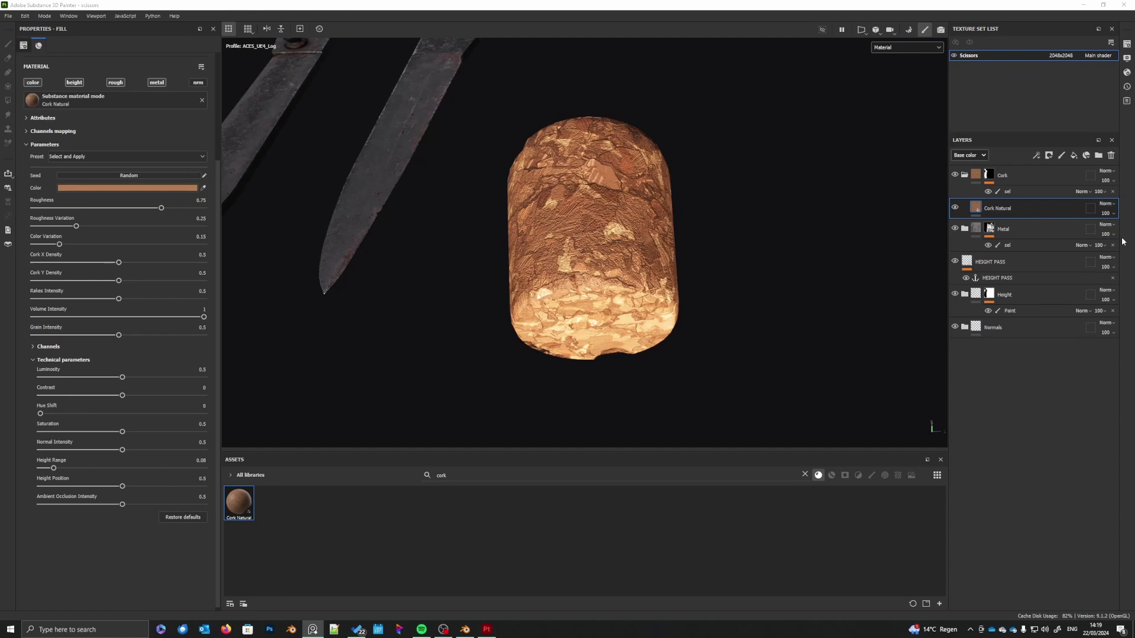
alt+drag(646, 230, 547, 328)
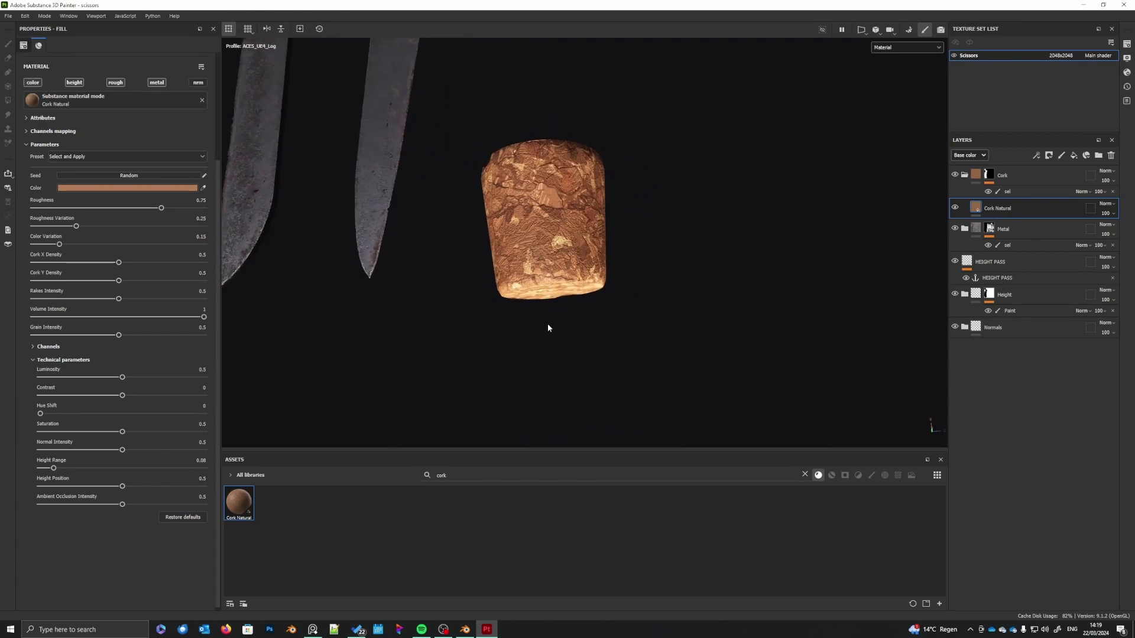
- Set the Cork Natural color to a muted, less saturated brown, 92745F
click(149, 188)
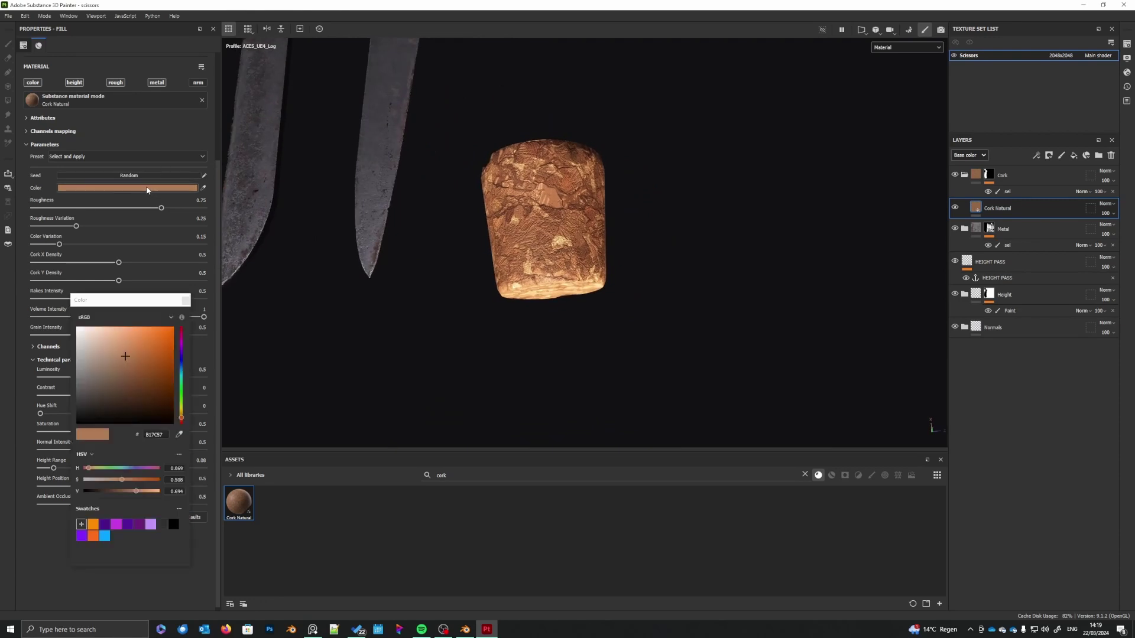
click(113, 359)
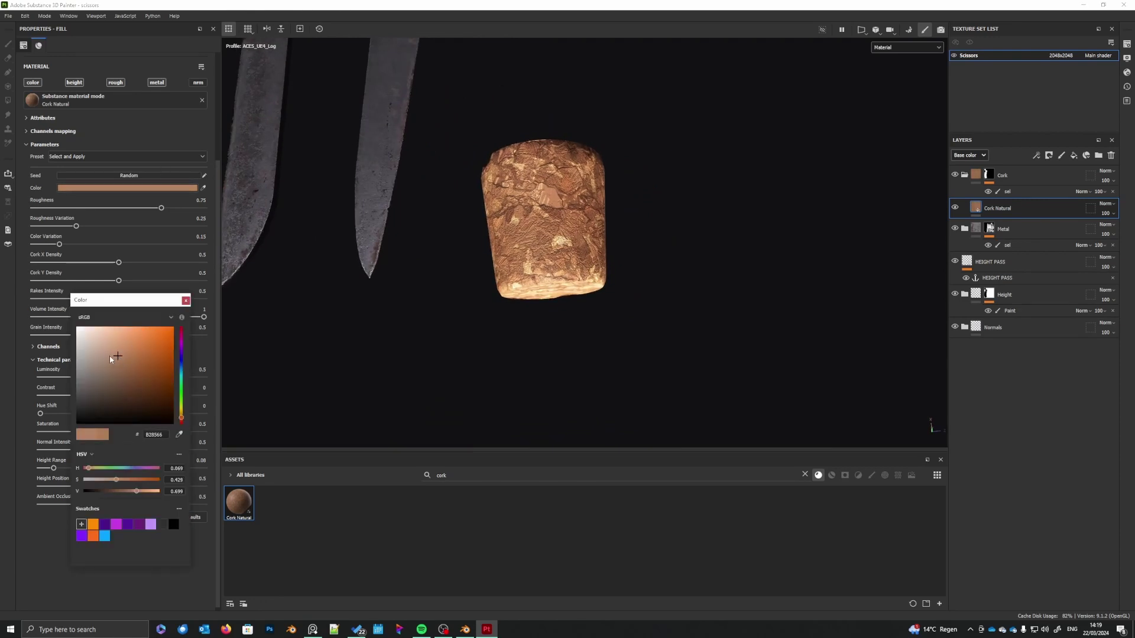
click(109, 367)
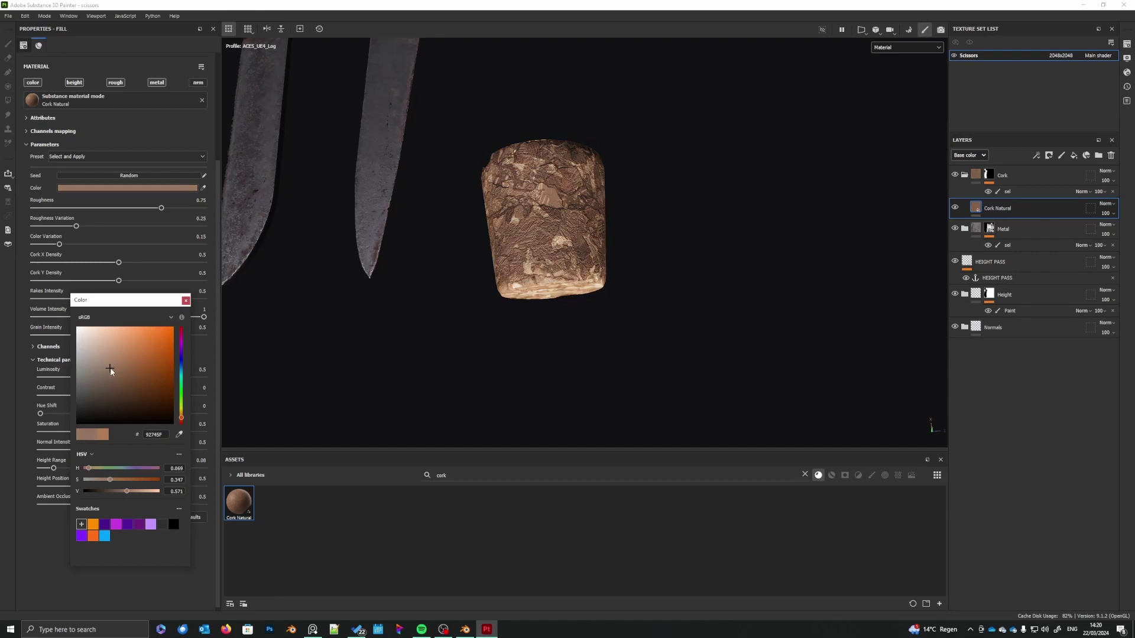
click(185, 301)
- Check the cork's end face and sides beside the blades, and refine the Cork Natural color to 906F58
scroll(608, 347, down, 5)
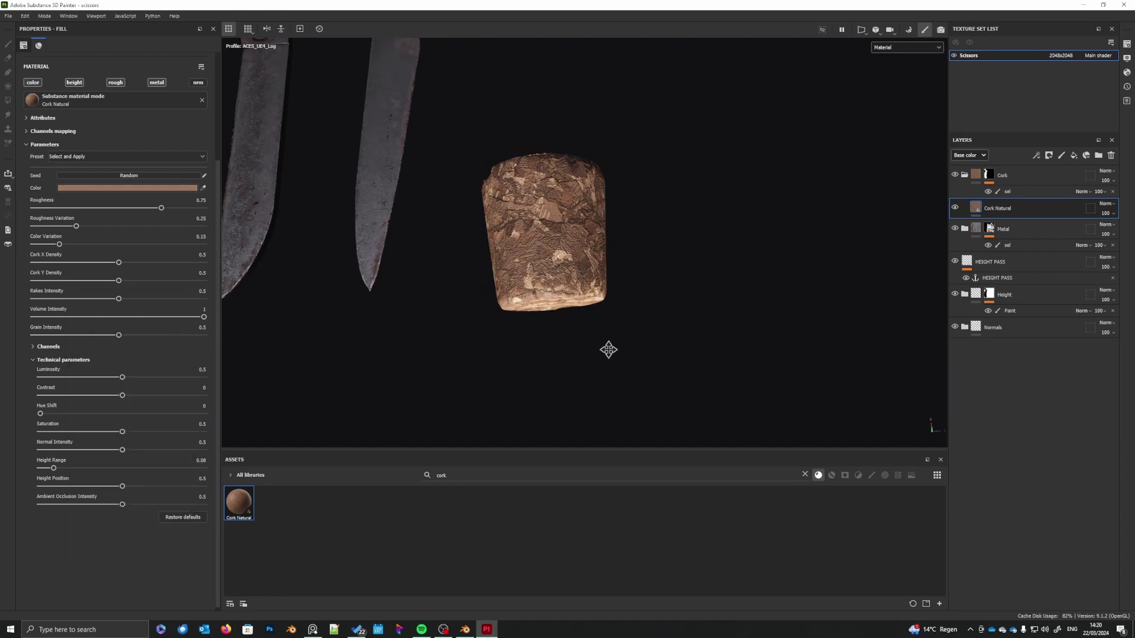
alt+drag(529, 397, 533, 437)
scroll(578, 282, up, 5)
alt+drag(580, 283, 610, 371)
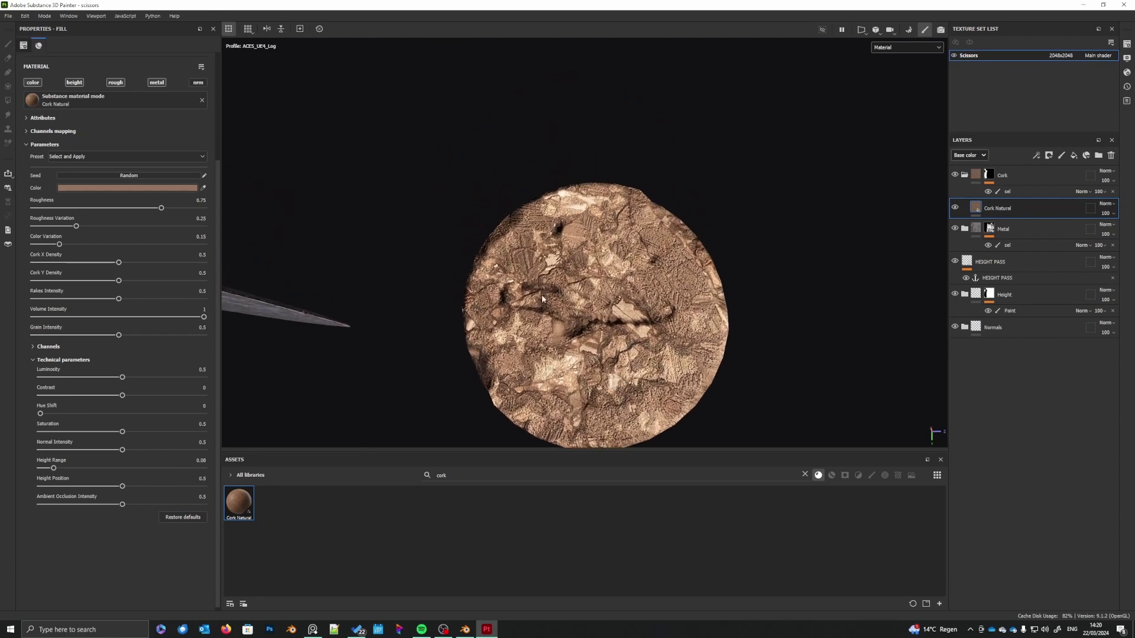
mouse_move(616, 327)
alt+mouse_down()
mouse_move(628, 406)
mouse_move(636, 258)
mouse_move(601, 394)
mouse_move(624, 335)
alt+mouse_up()
shift+right_drag(623, 336, 637, 348)
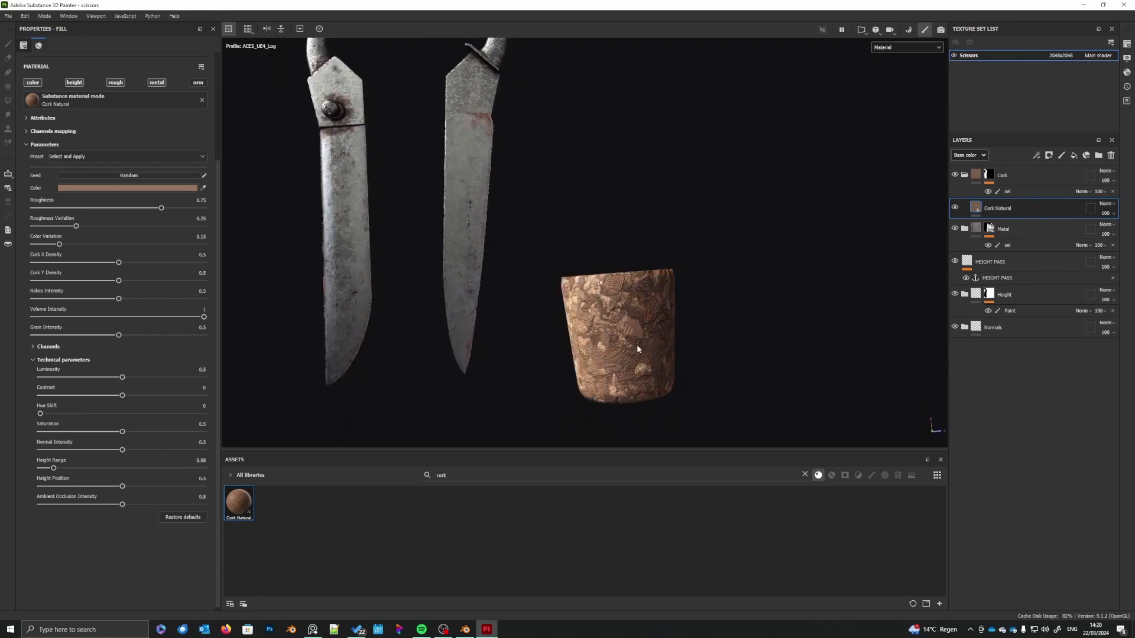
click(121, 189)
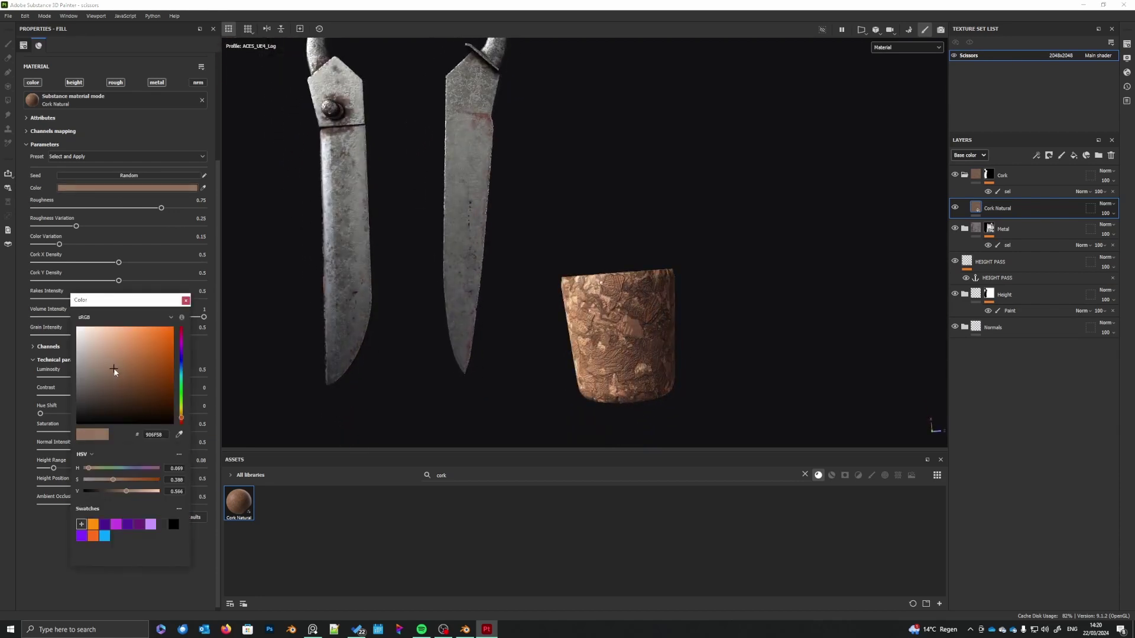
click(722, 353)
mouse_move(673, 350)
alt+middle_down()
mouse_move(687, 335)
mouse_move(649, 315)
alt+middle_up()
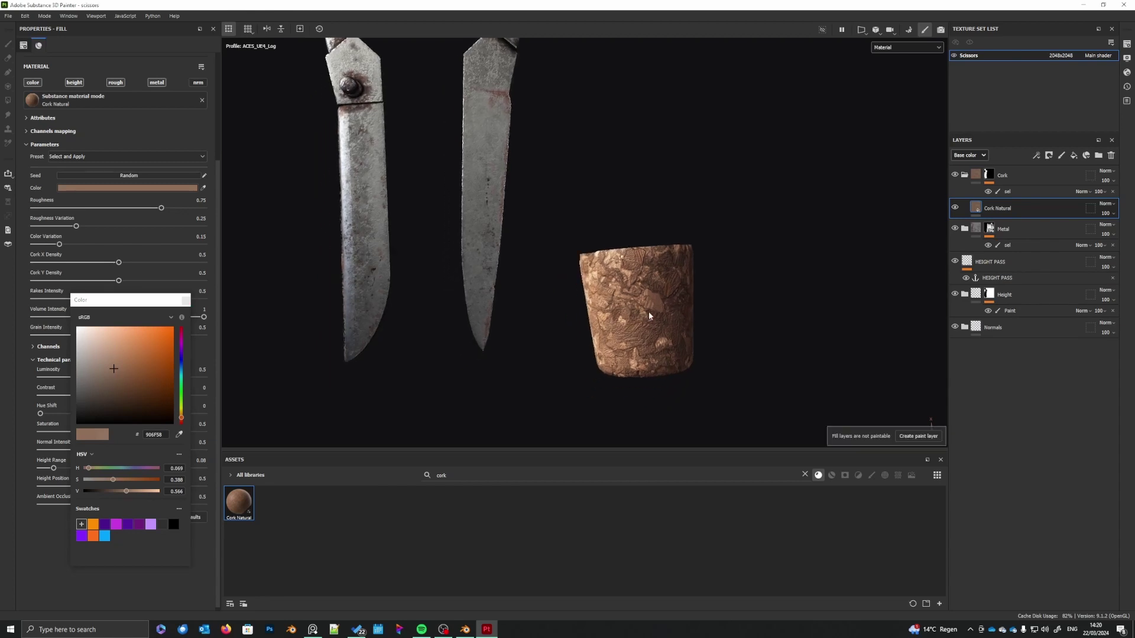
- Examine the roughness channel on the cork and scissors, and return to the Material view
mouse_move(650, 316)
alt+mouse_down()
mouse_move(639, 406)
mouse_move(649, 303)
alt+mouse_up()
click(881, 51)
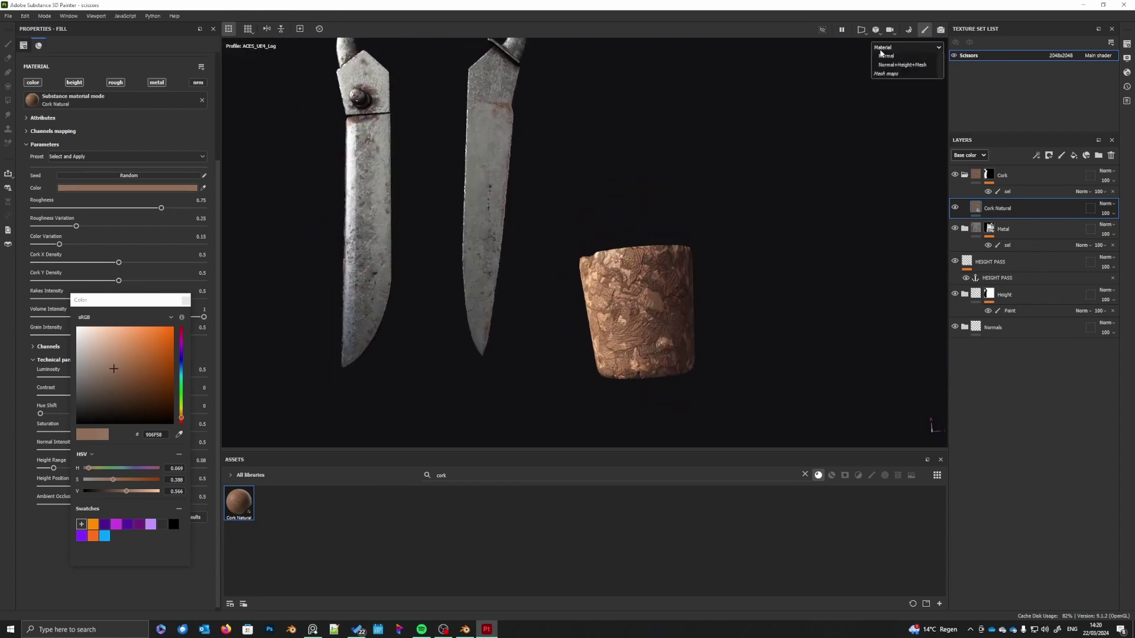
click(888, 114)
alt+drag(677, 306, 641, 367)
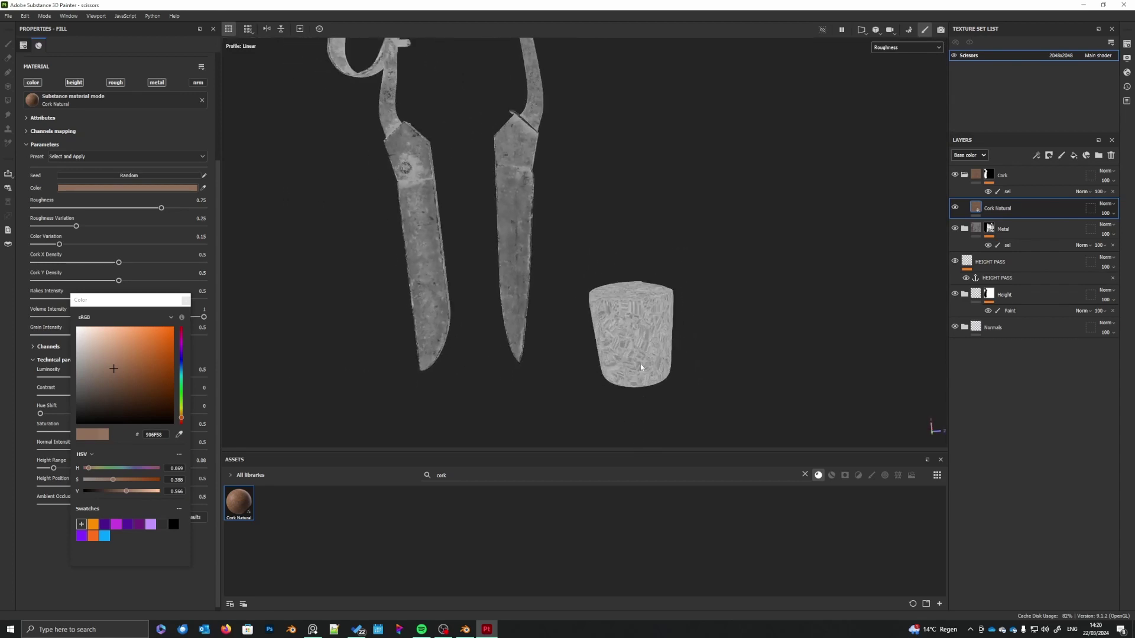
click(891, 49)
click(887, 68)
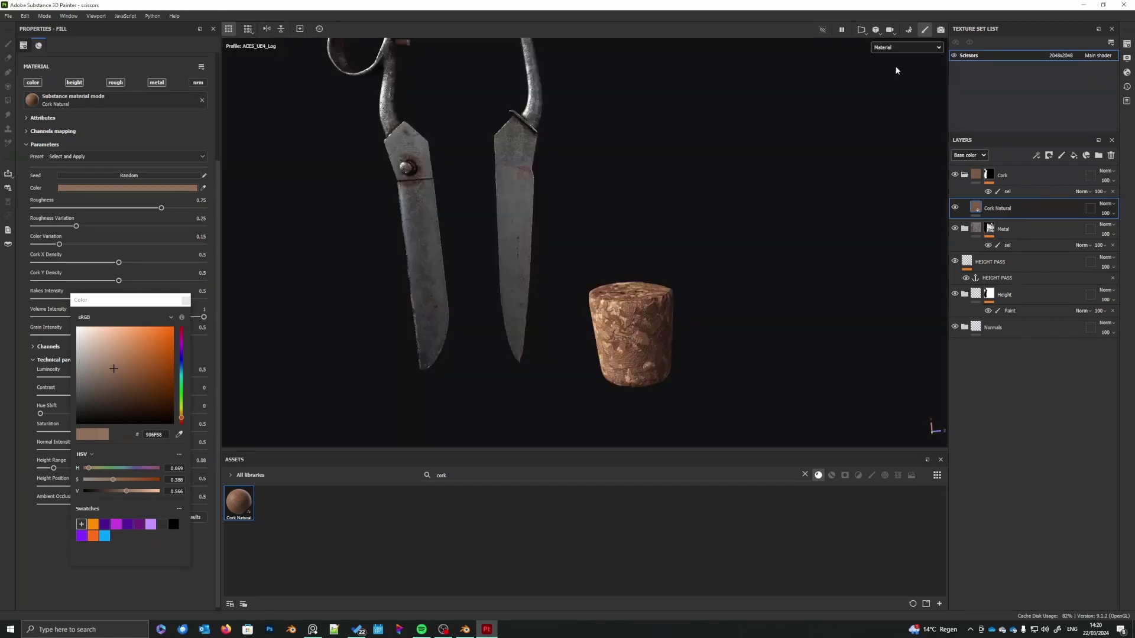
- Add a fill layer above Cork Natural with dark brown base color 24201C and roughness 0.8717
scroll(669, 300, up, 3)
scroll(669, 300, up, 3)
alt+drag(654, 289, 689, 331)
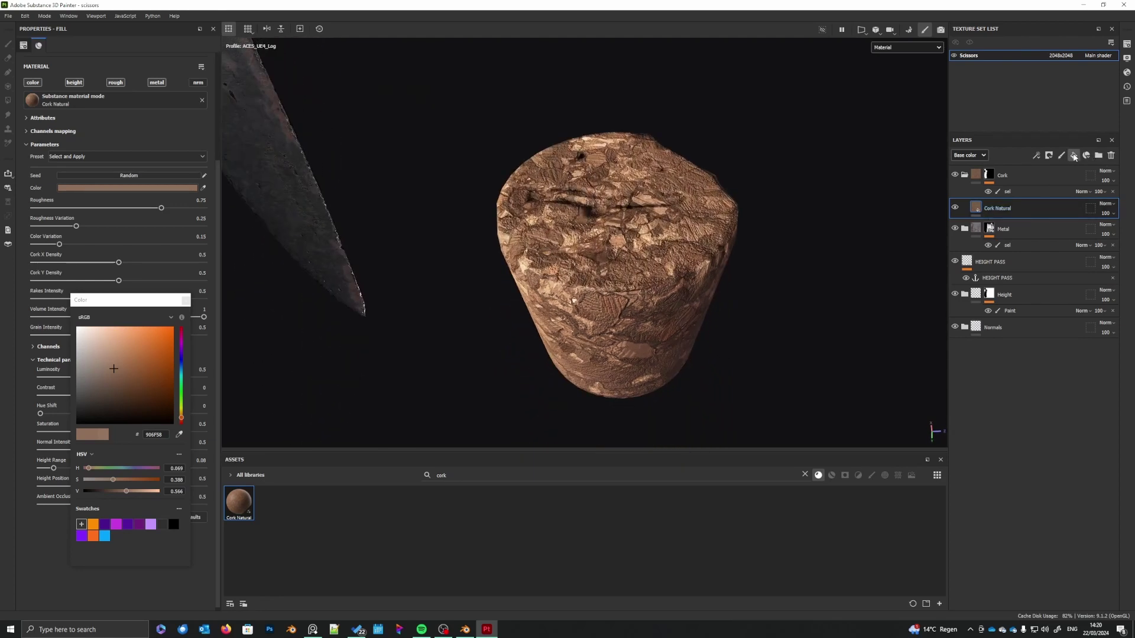
click(1074, 155)
click(137, 152)
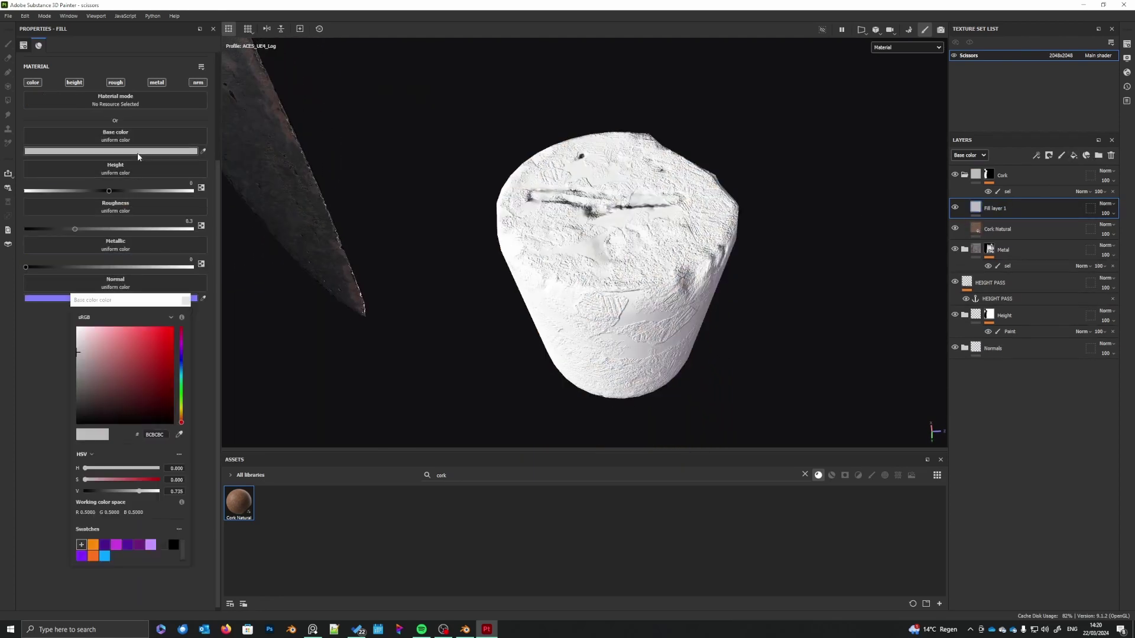
click(97, 410)
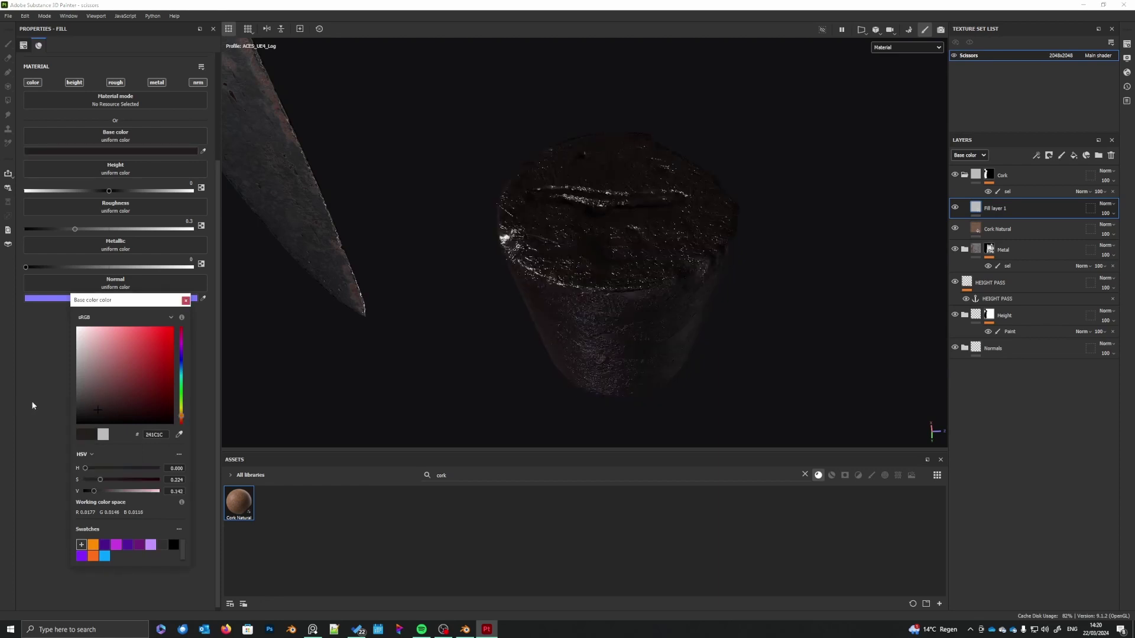
drag(74, 229, 177, 232)
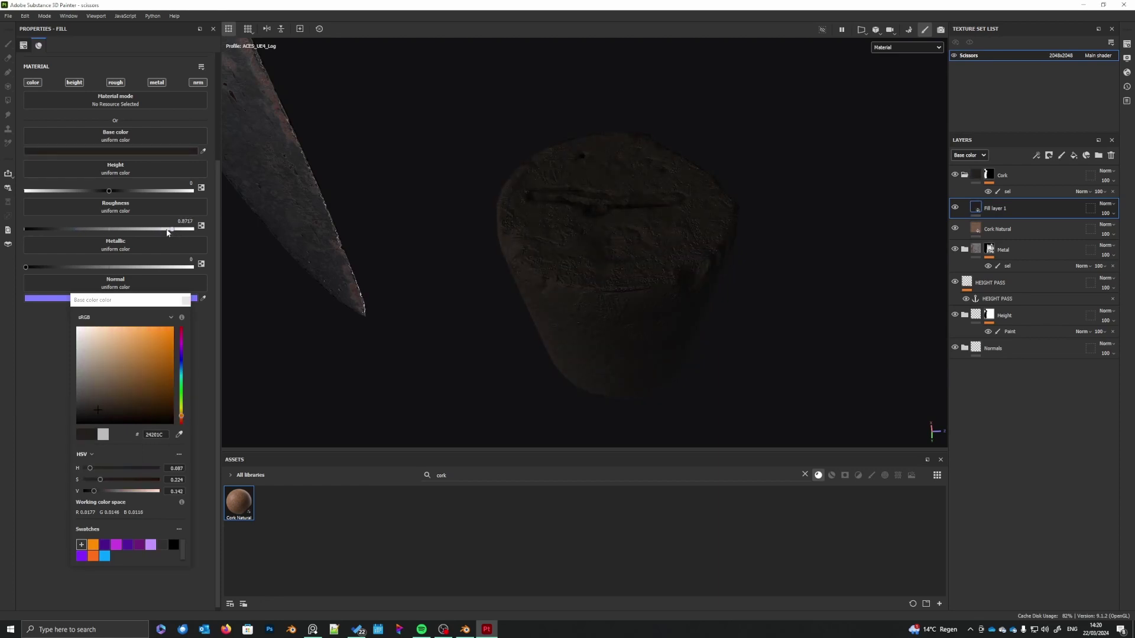
click(185, 301)
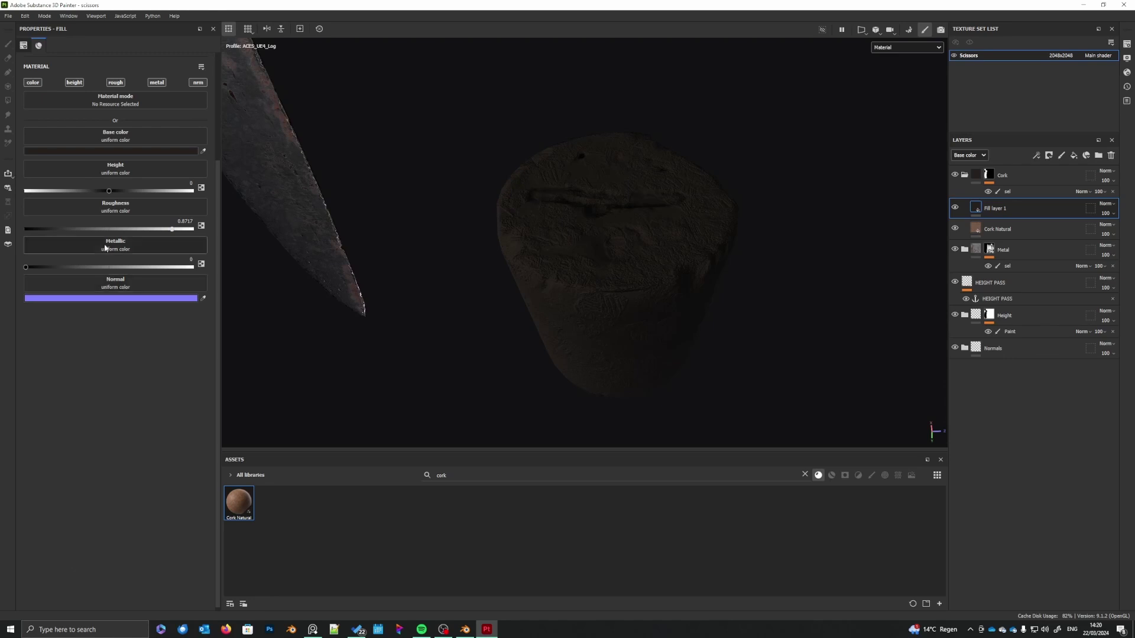
- Rename the new fill layer "Dirt1" and give it a black mask
double_click(994, 208)
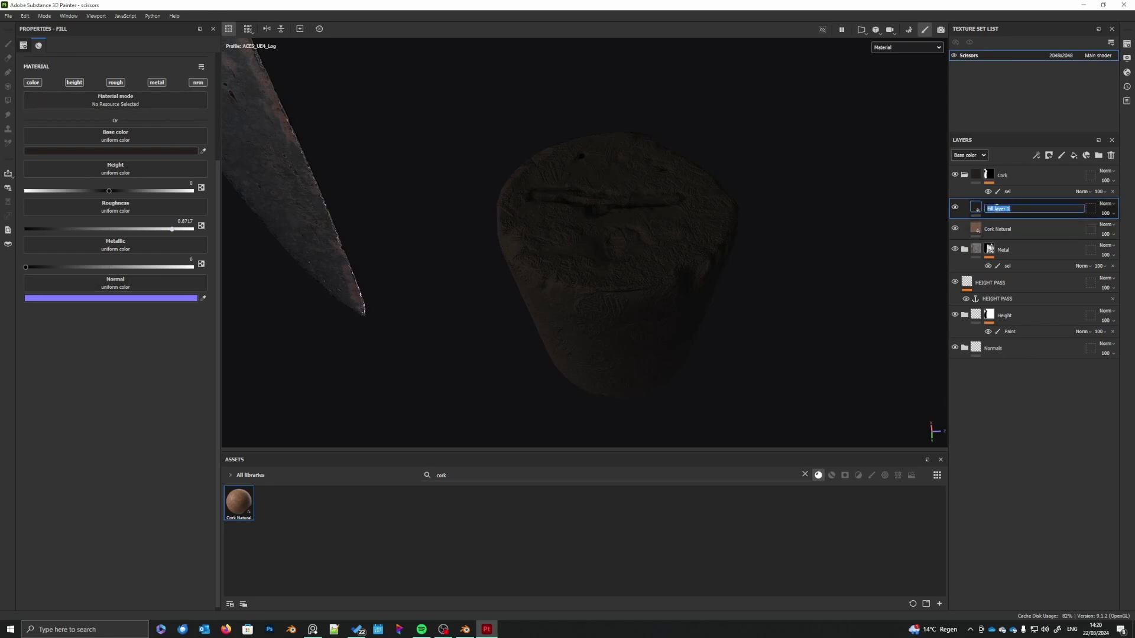
text(Dirt1)
key(Return)
right_click(996, 207)
click(1042, 225)
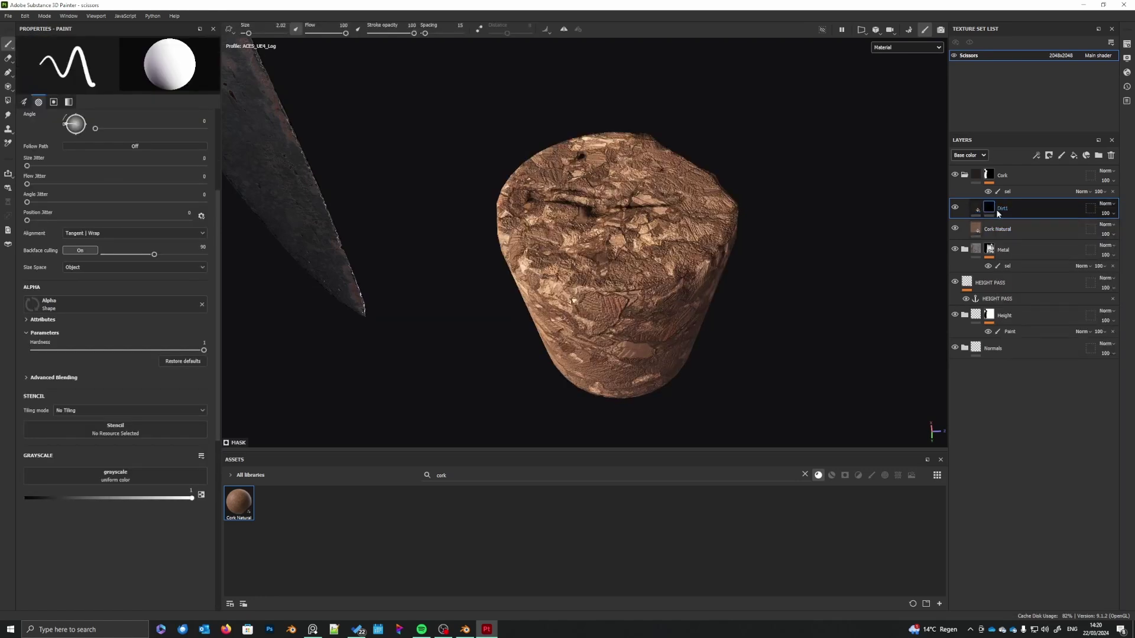
- Search the textures for "dirt" and add Grunge Dirt Muddy as a fill in the Dirt1 mask
click(805, 475)
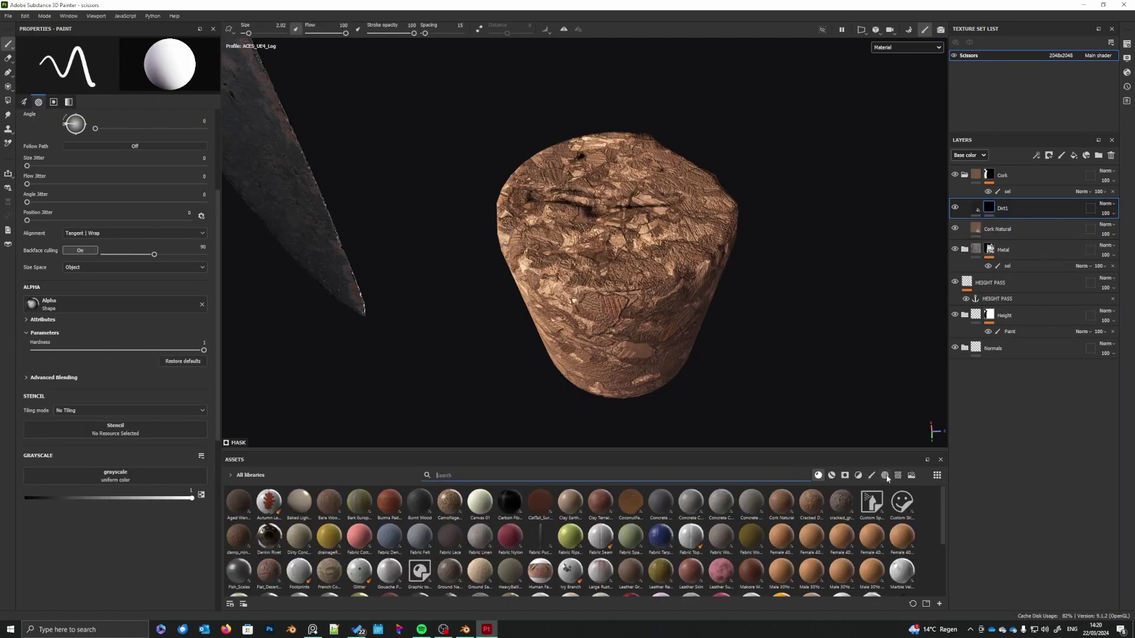
text(dirt)
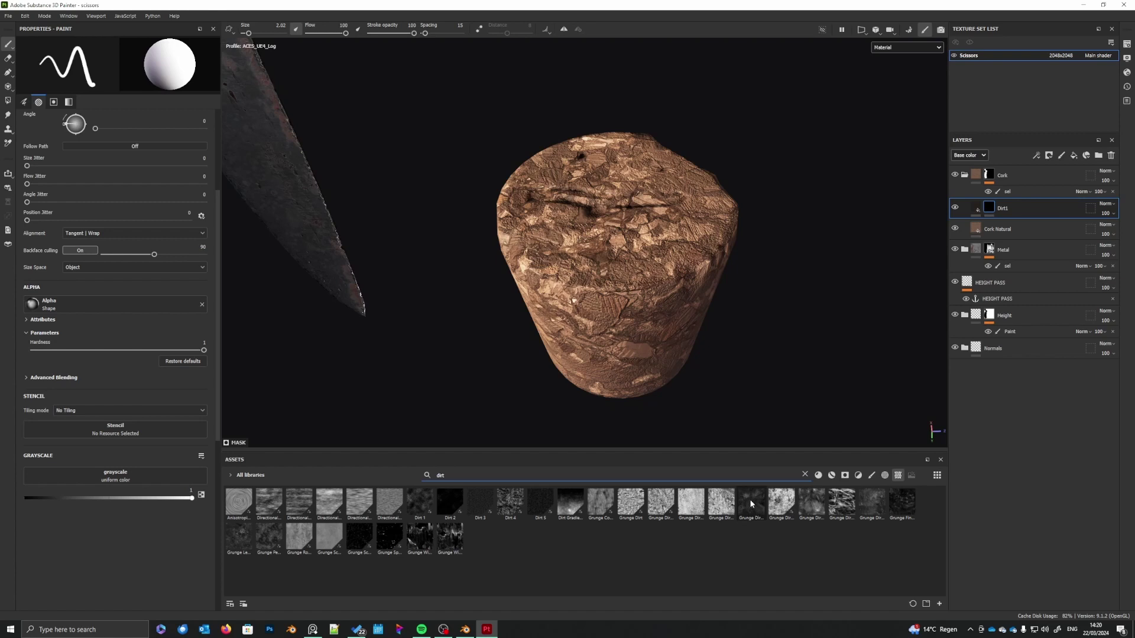
drag(751, 504, 996, 211)
alt+drag(667, 325, 630, 333)
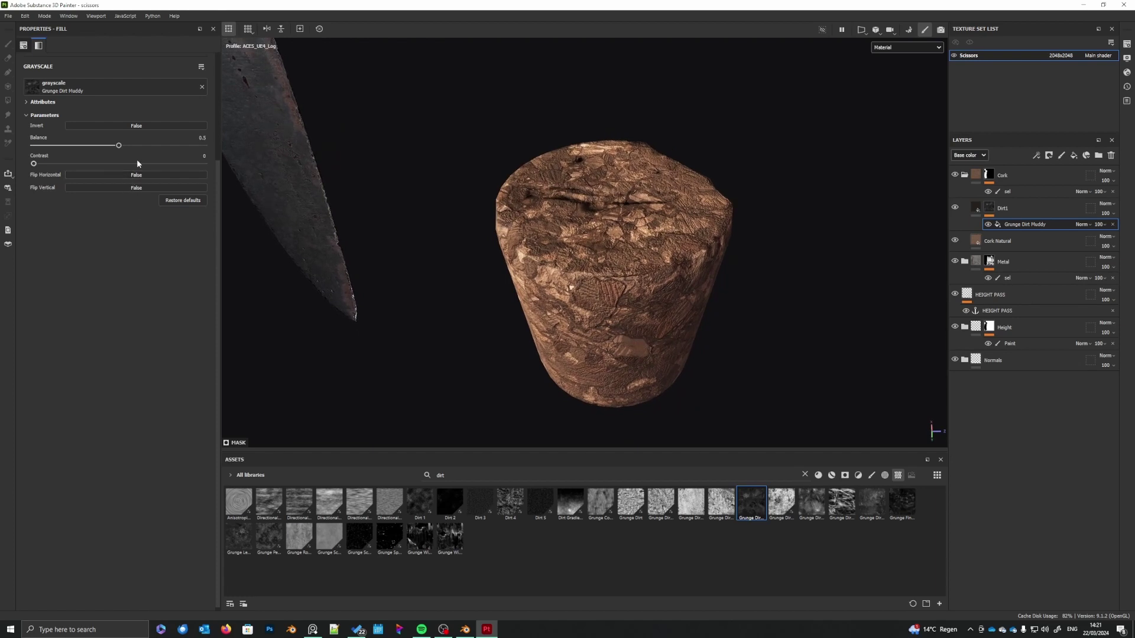
- In the mask view, switch the Grunge Dirt Muddy fill to tri-planar projection and raise its tiling to about 4
alt+click(990, 207)
scroll(617, 316, down, 3)
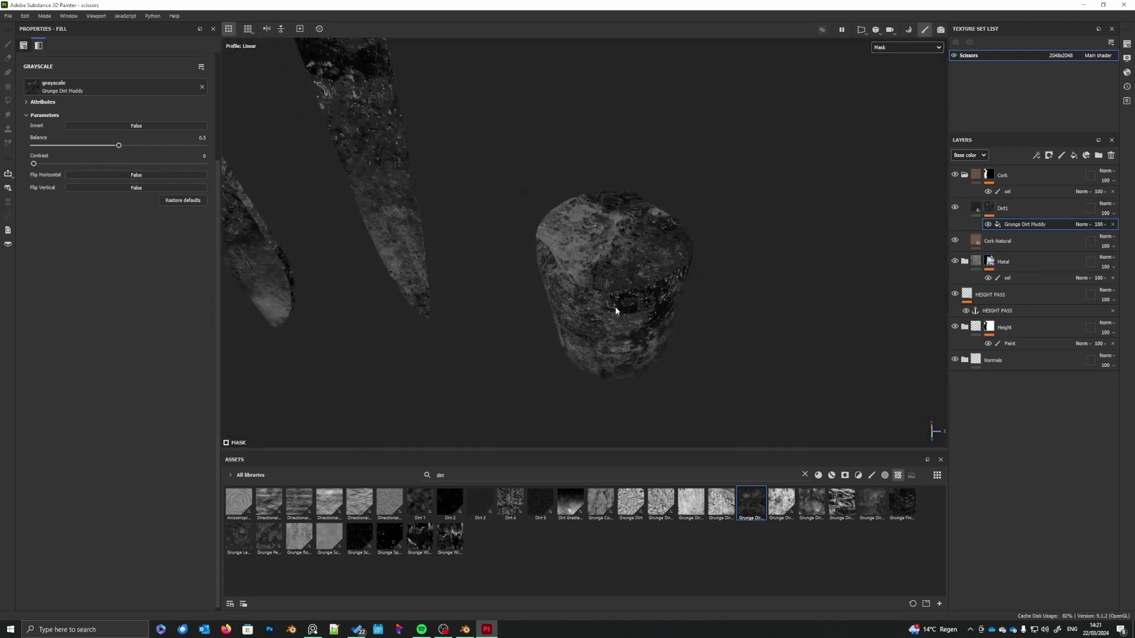
alt+drag(607, 344, 600, 319)
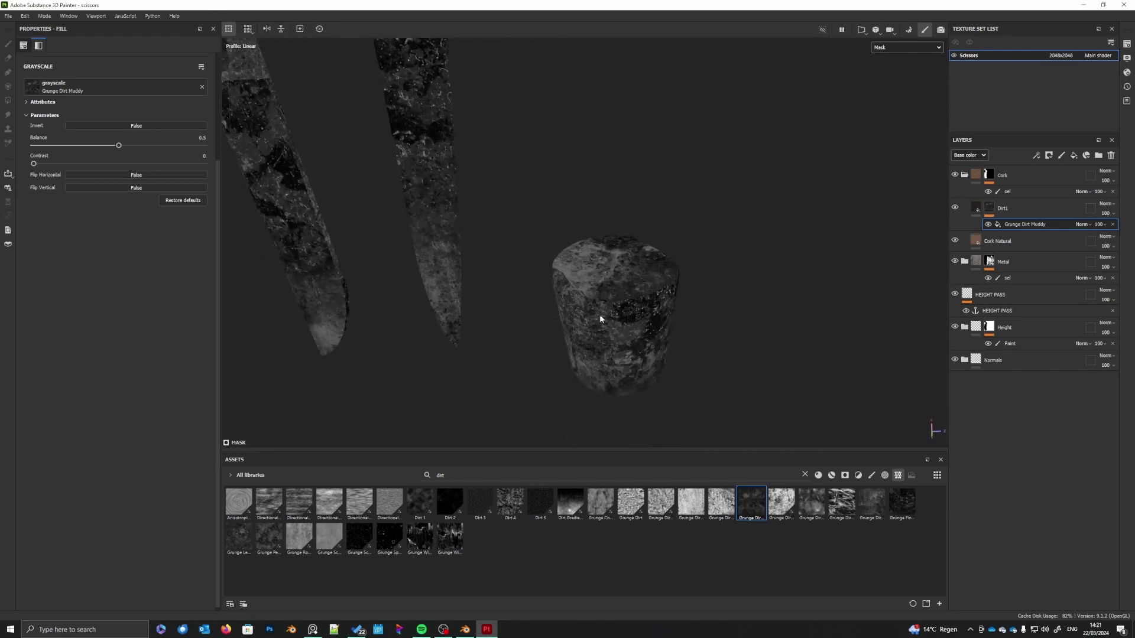
scroll(123, 148, up, 3)
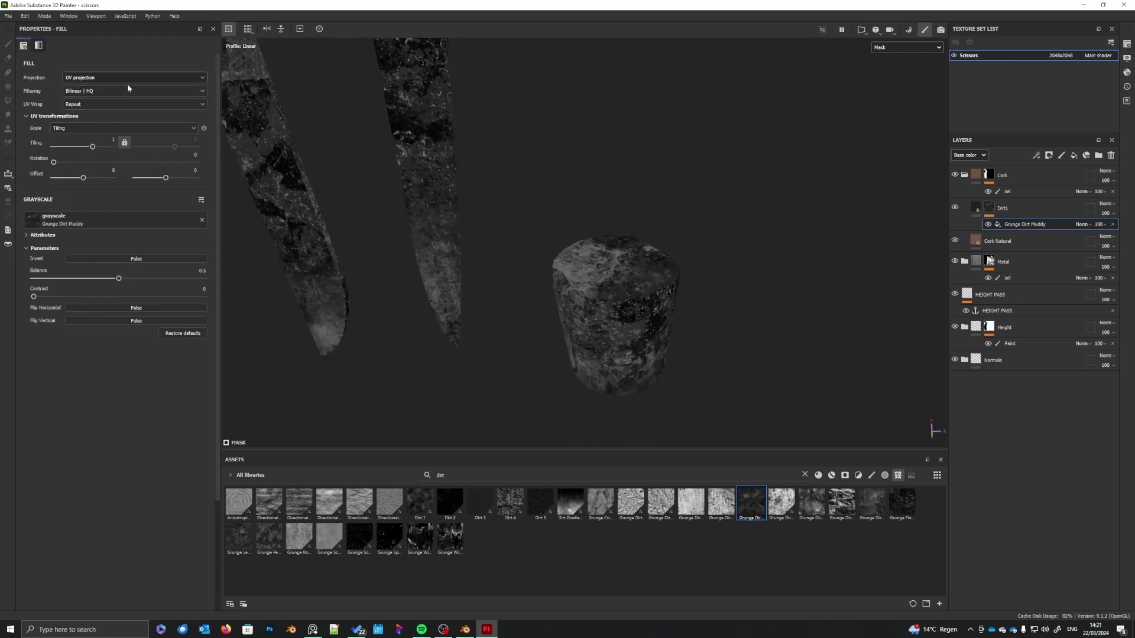
click(121, 77)
click(86, 106)
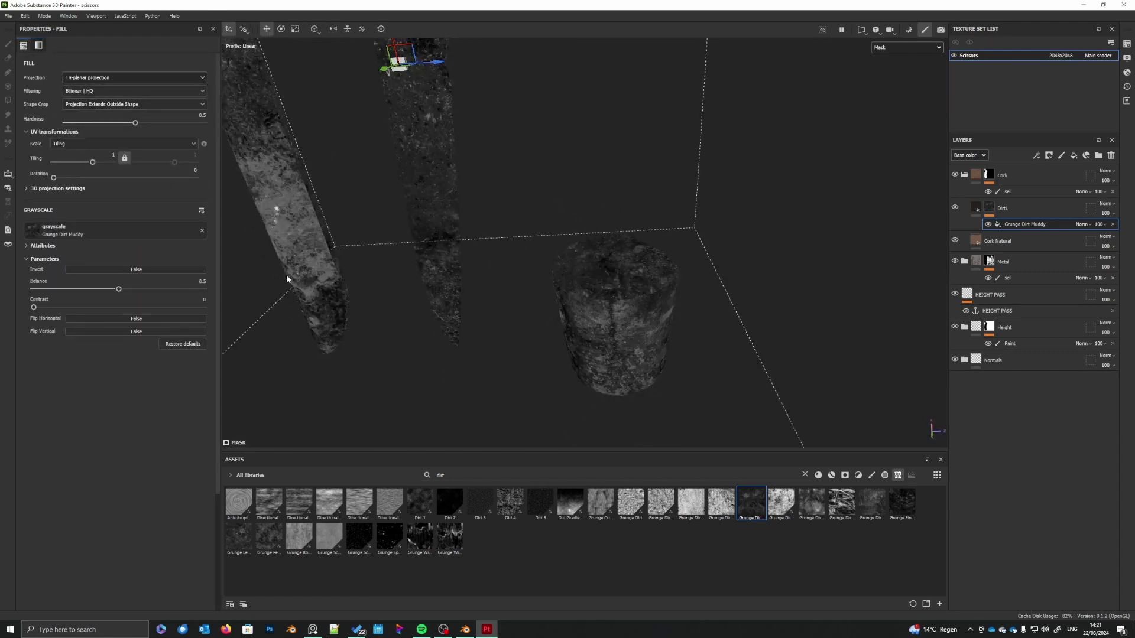
drag(92, 162, 99, 165)
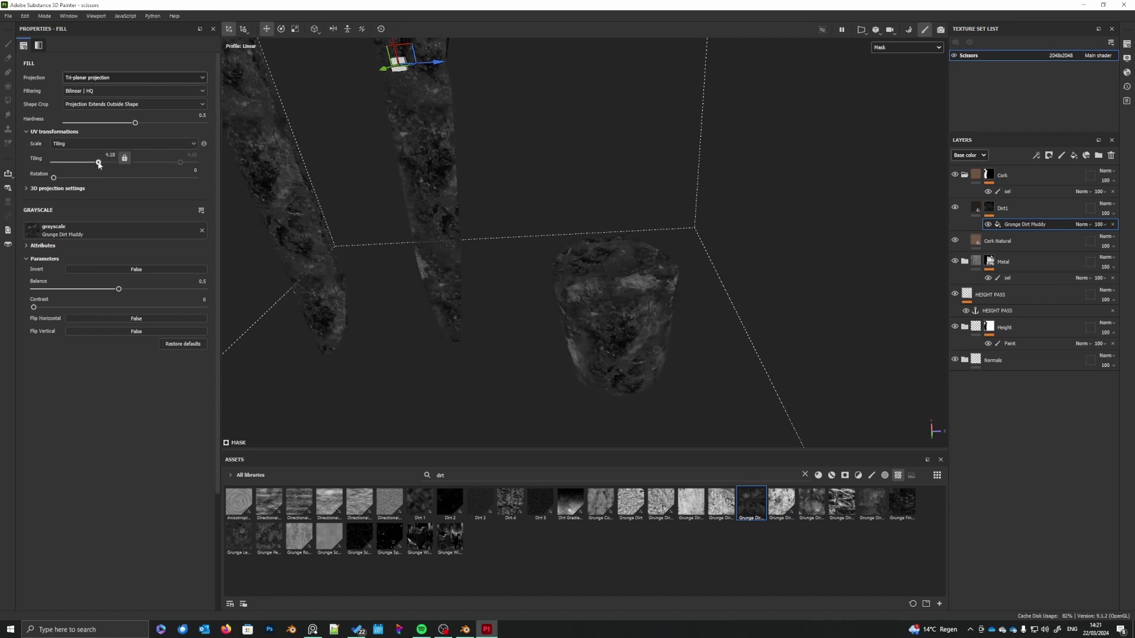
- Compare the cork with the Dirt1 layer hidden and shown in the Material view, and select the Dirt1 mask
click(983, 206)
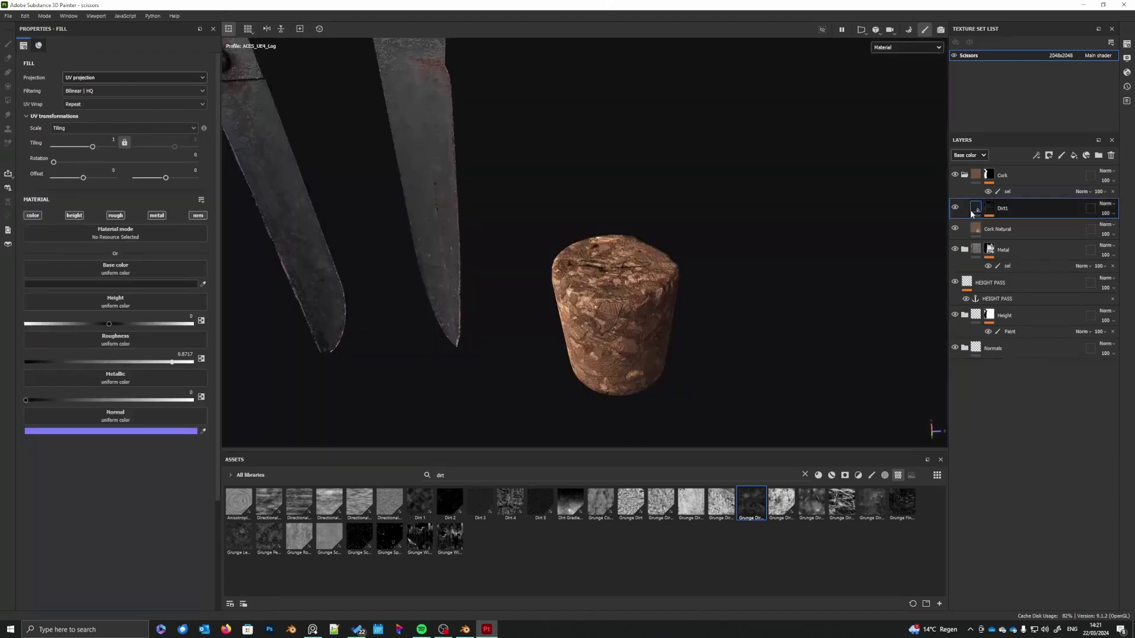
click(954, 208)
click(954, 208)
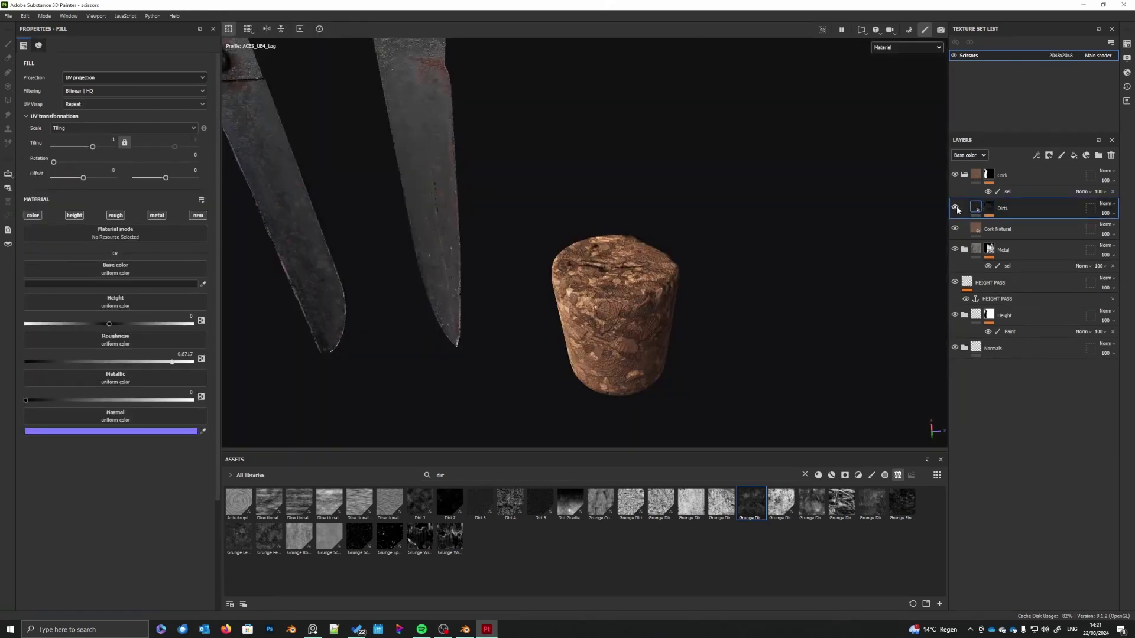
click(989, 208)
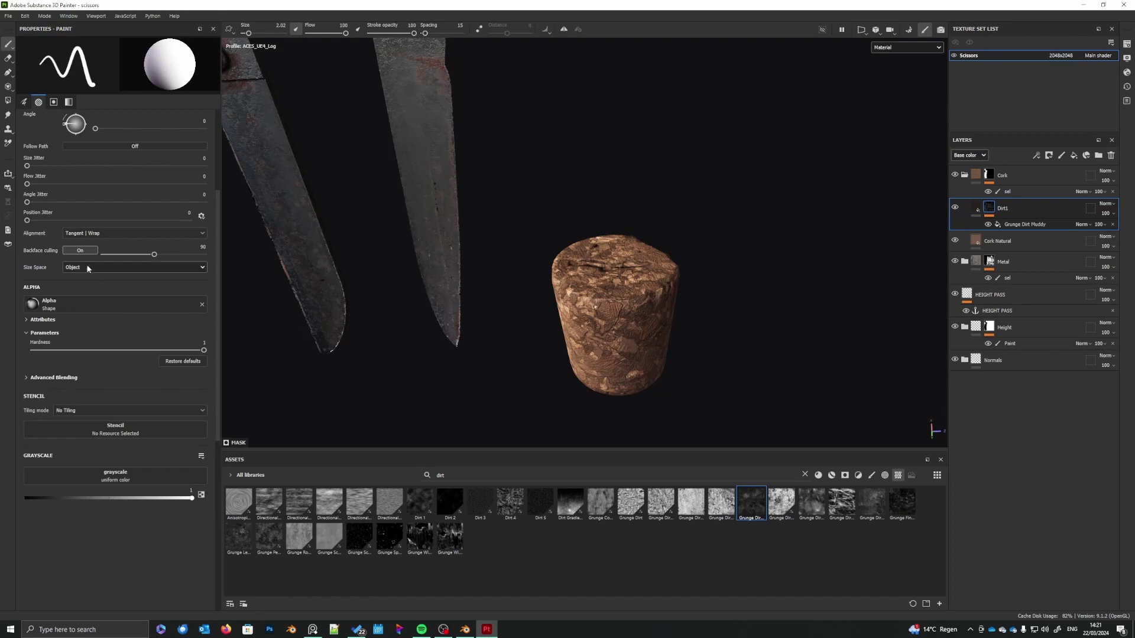
scroll(88, 437, up, 5)
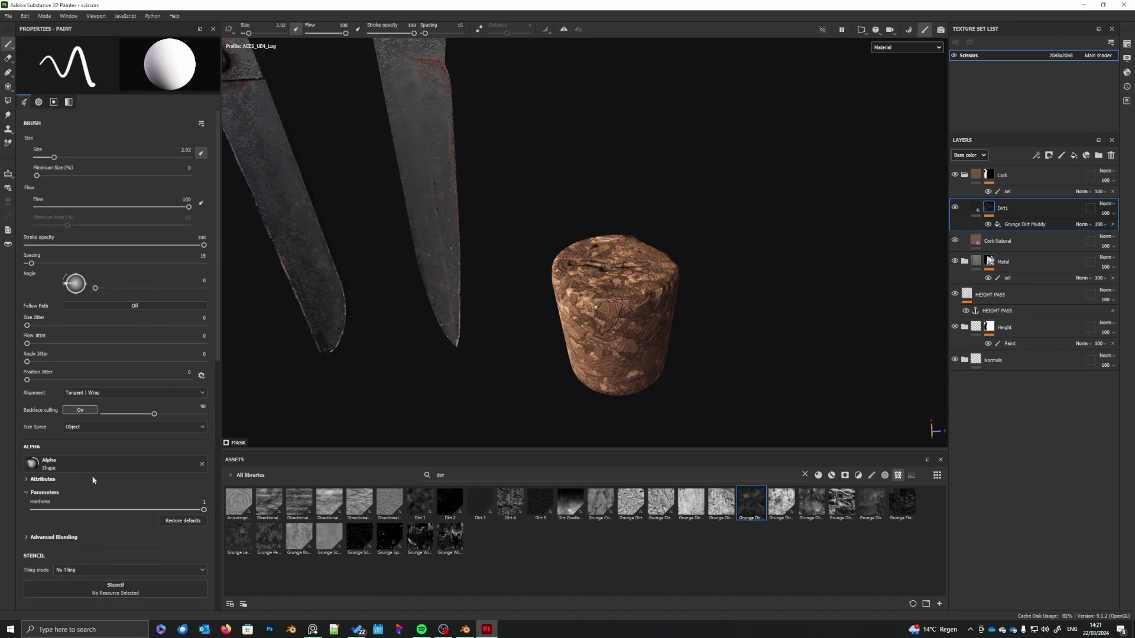
- Raise the balance of the Grunge Dirt Muddy fill in the Dirt1 mask to about 0.72
click(1025, 225)
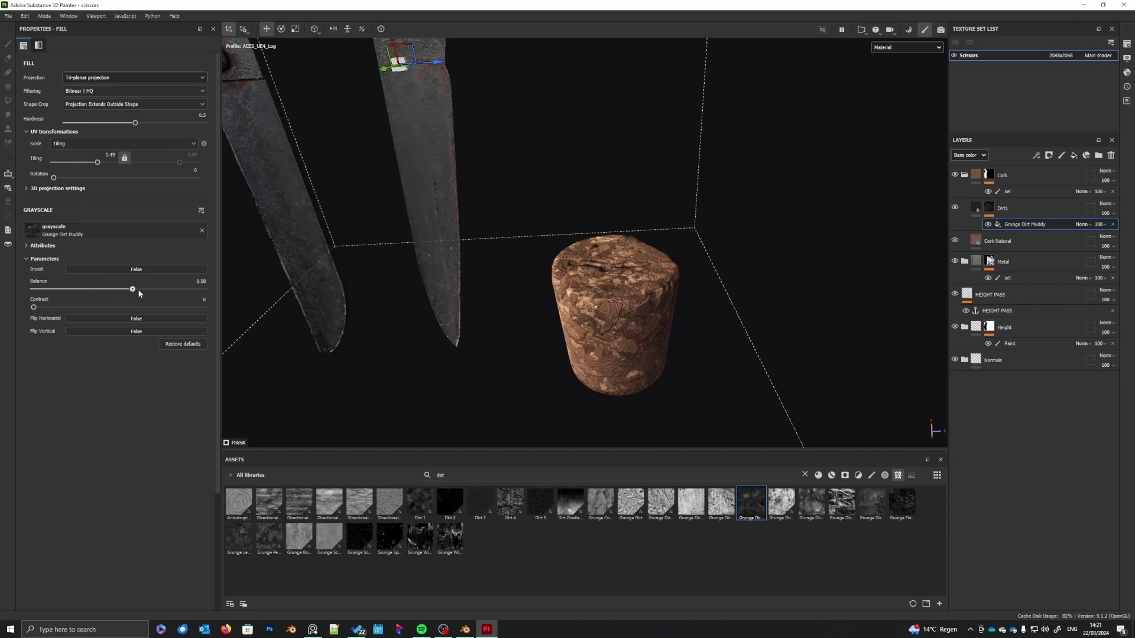
mouse_move(140, 293)
mouse_down()
mouse_move(173, 295)
mouse_move(159, 295)
mouse_up()
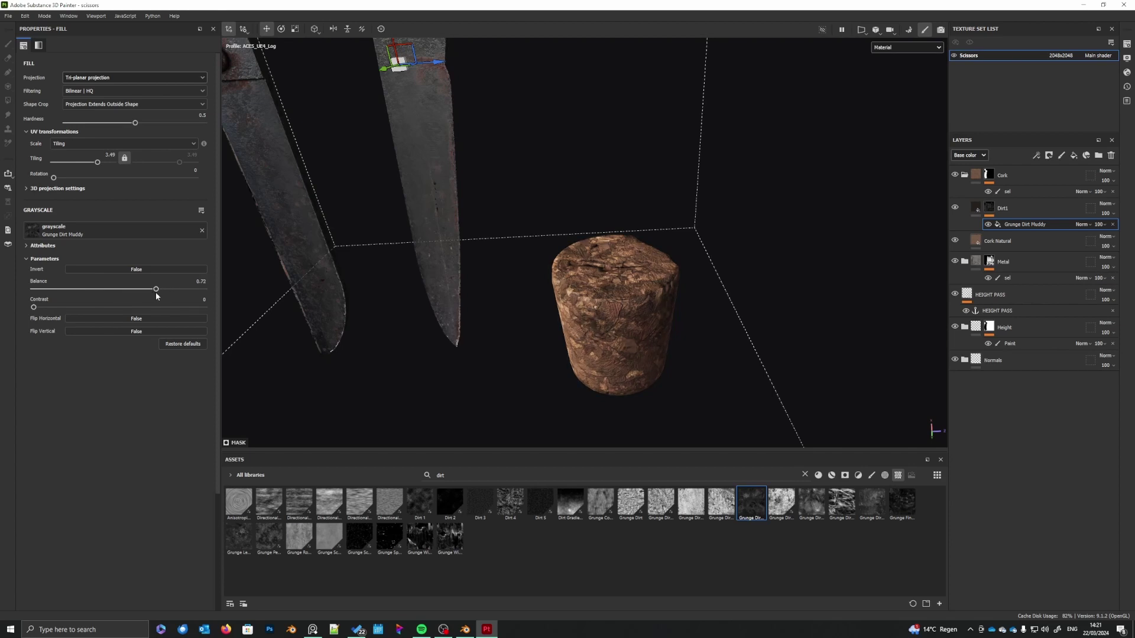
scroll(602, 385, up, 3)
alt+middle_drag(627, 352, 606, 370)
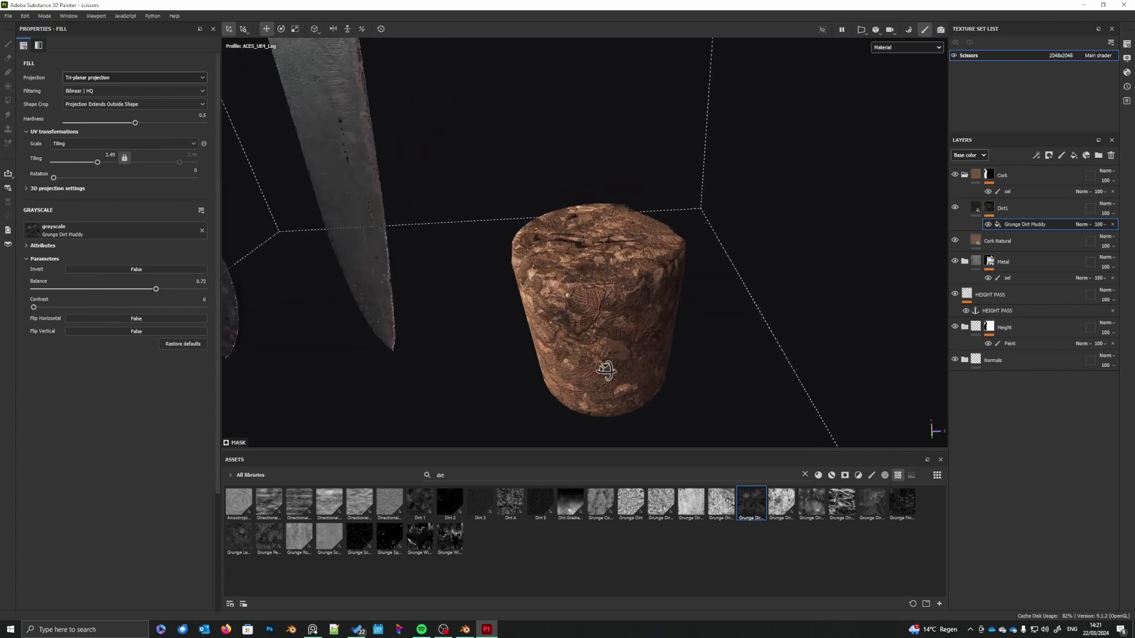
alt+drag(606, 369, 604, 393)
- Add a fill layer above Dirt1 in the Cork folder and rename it "Void"
click(1027, 208)
click(1074, 156)
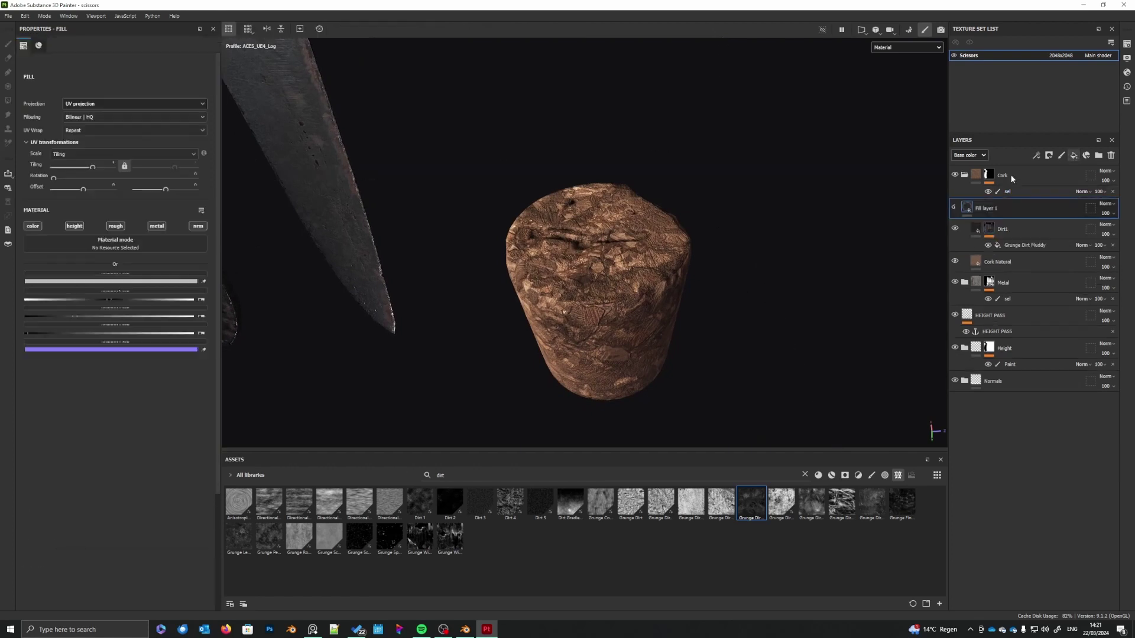
double_click(997, 209)
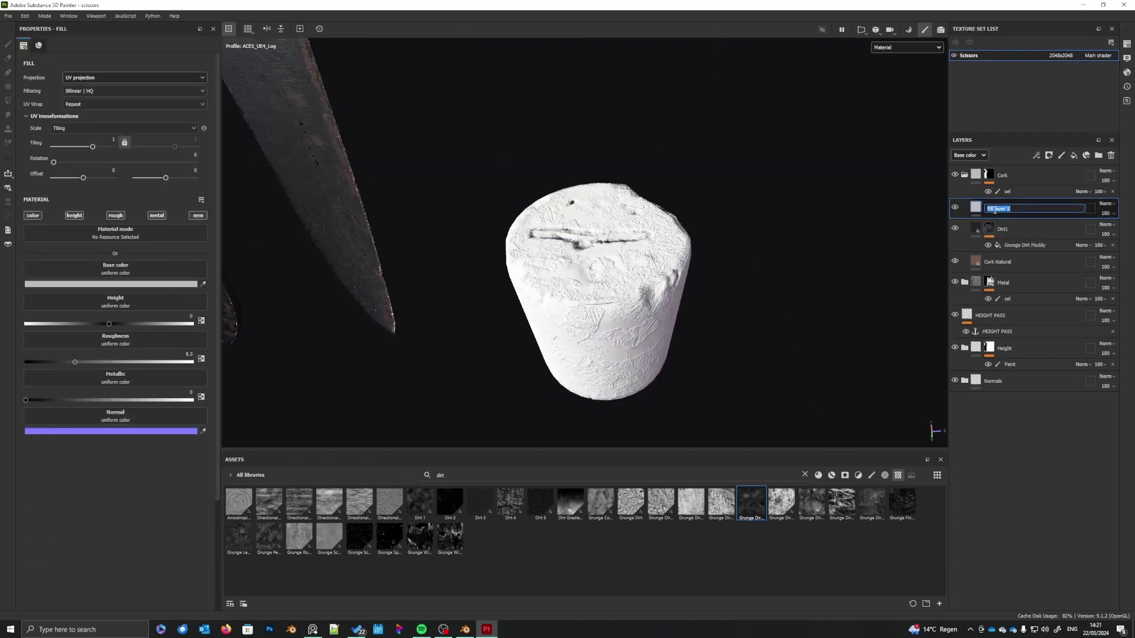
text(Void)
key(Return)
- Set the Void layer's base color to pure black
click(110, 284)
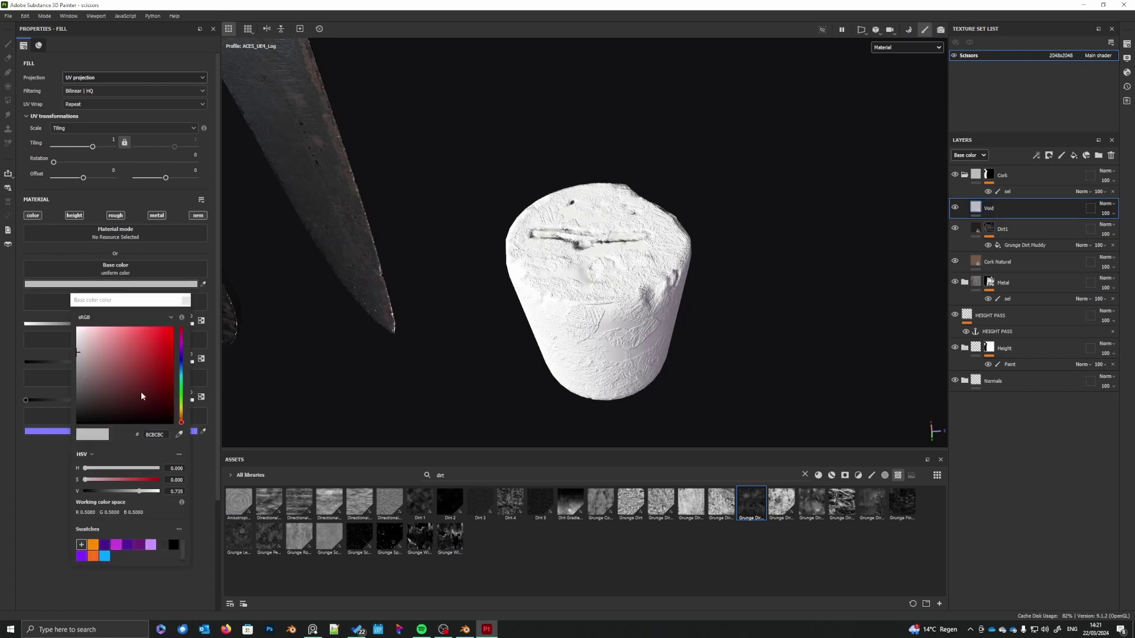
click(139, 392)
drag(74, 432, 85, 413)
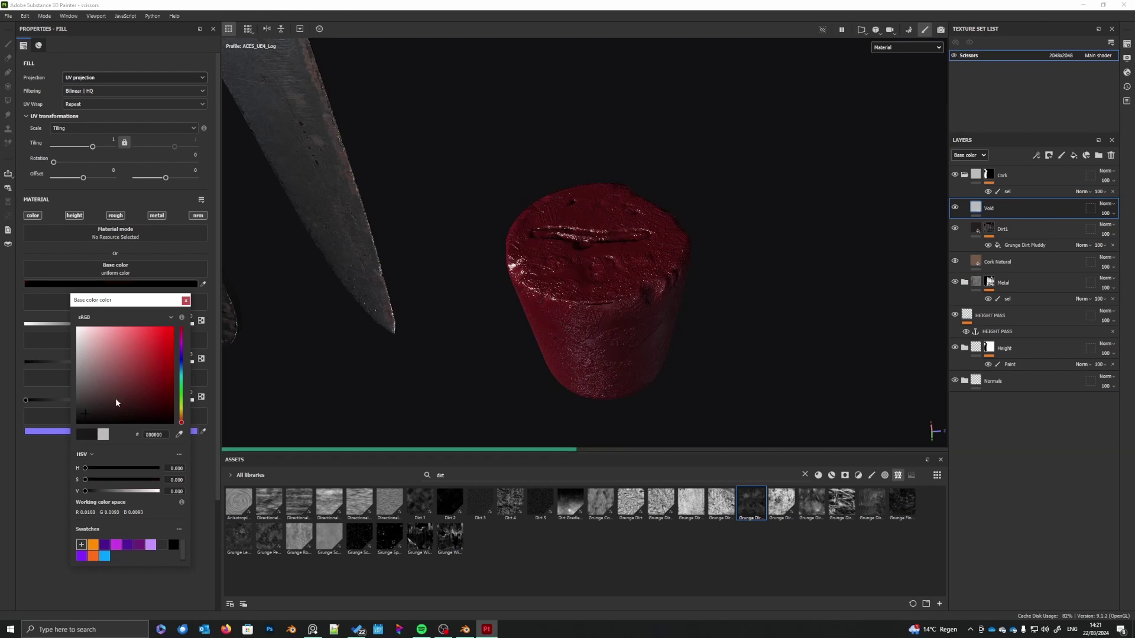
click(82, 422)
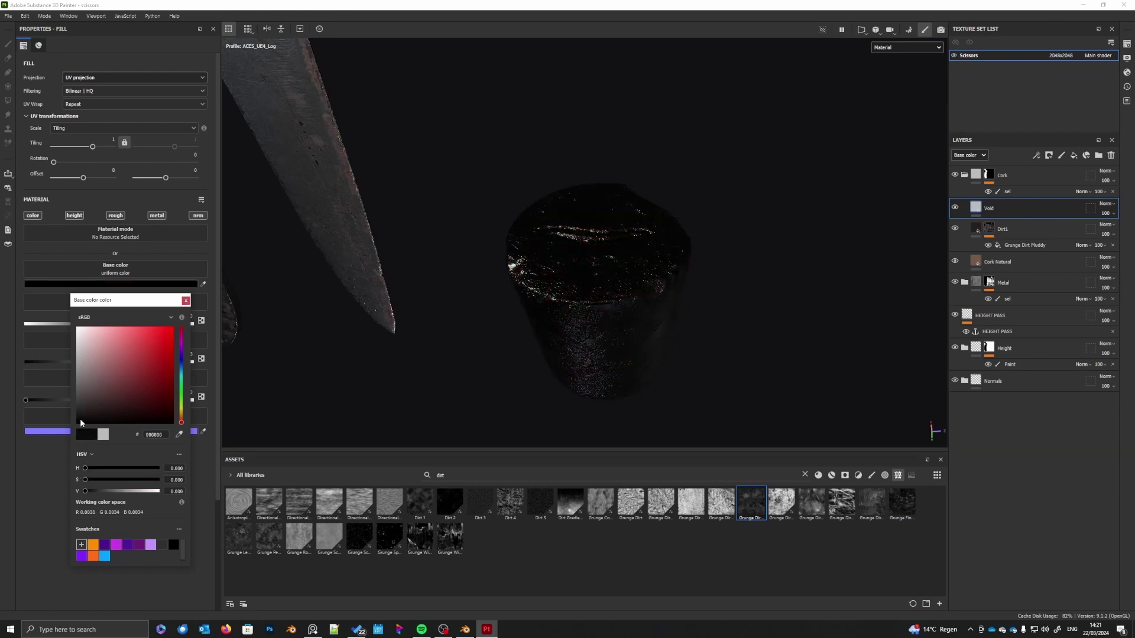
drag(82, 422, 77, 427)
click(185, 301)
- Set the Void layer's roughness to 1 and lower its height to about -0.11
middle_drag(590, 329, 607, 325)
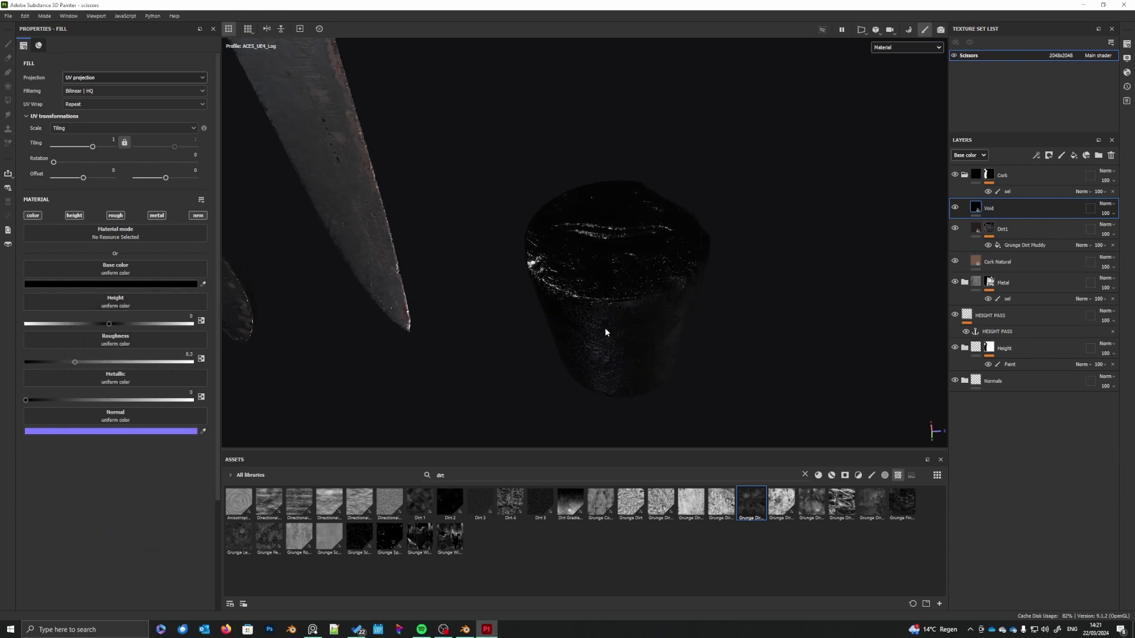
alt+drag(728, 362, 666, 396)
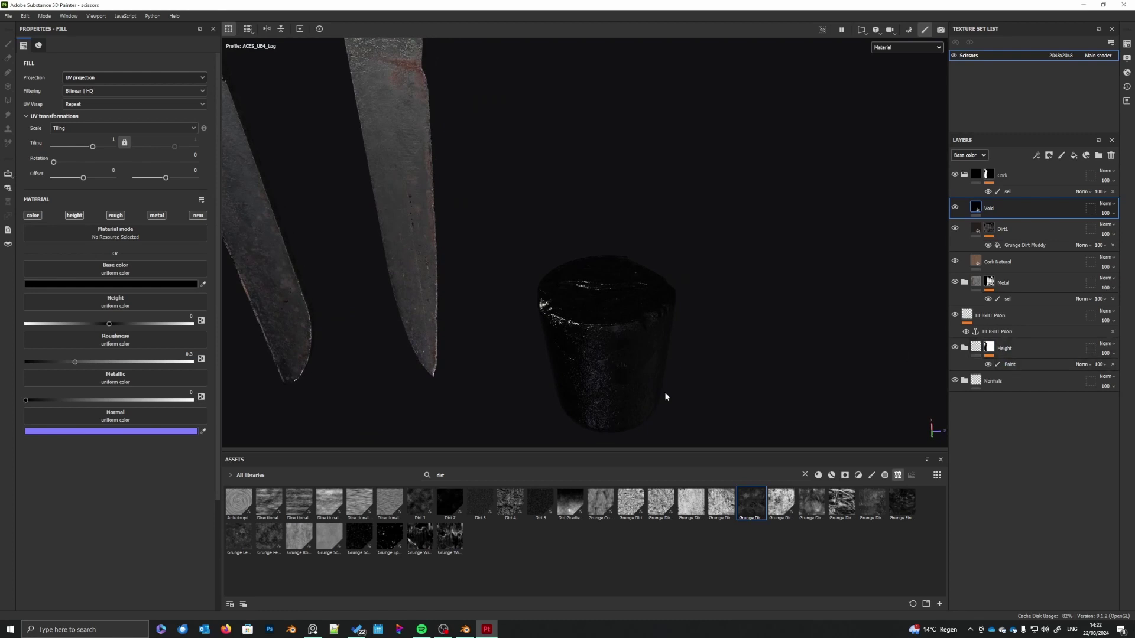
drag(73, 360, 162, 363)
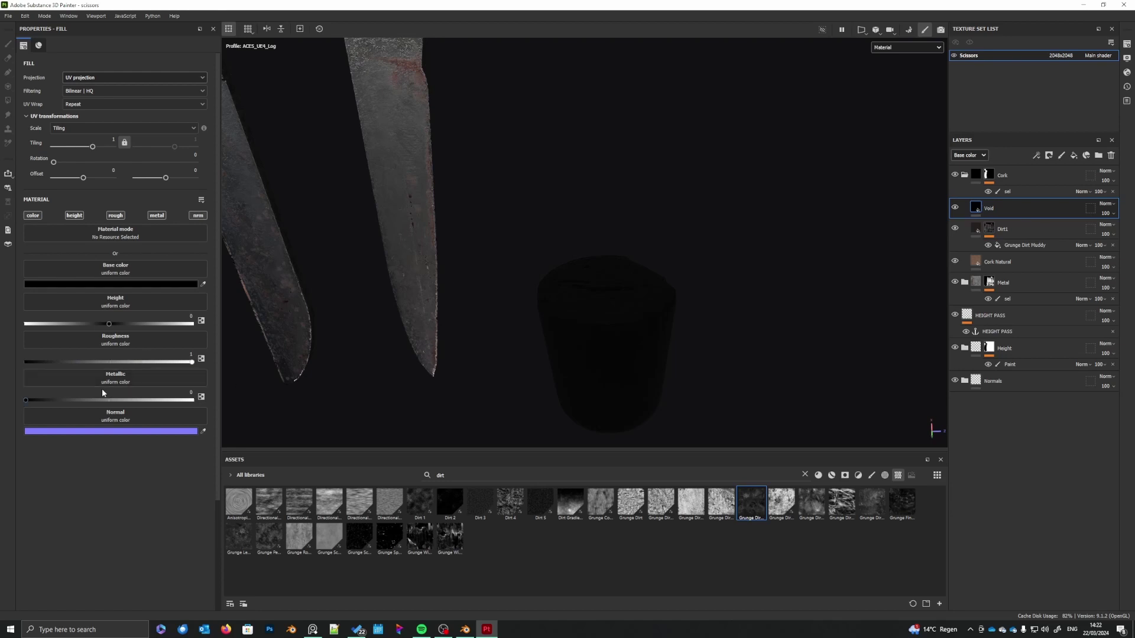
drag(109, 324, 100, 325)
alt+drag(594, 371, 620, 356)
- Give the Void layer a black mask and add a Paint effect to that mask
right_click(994, 207)
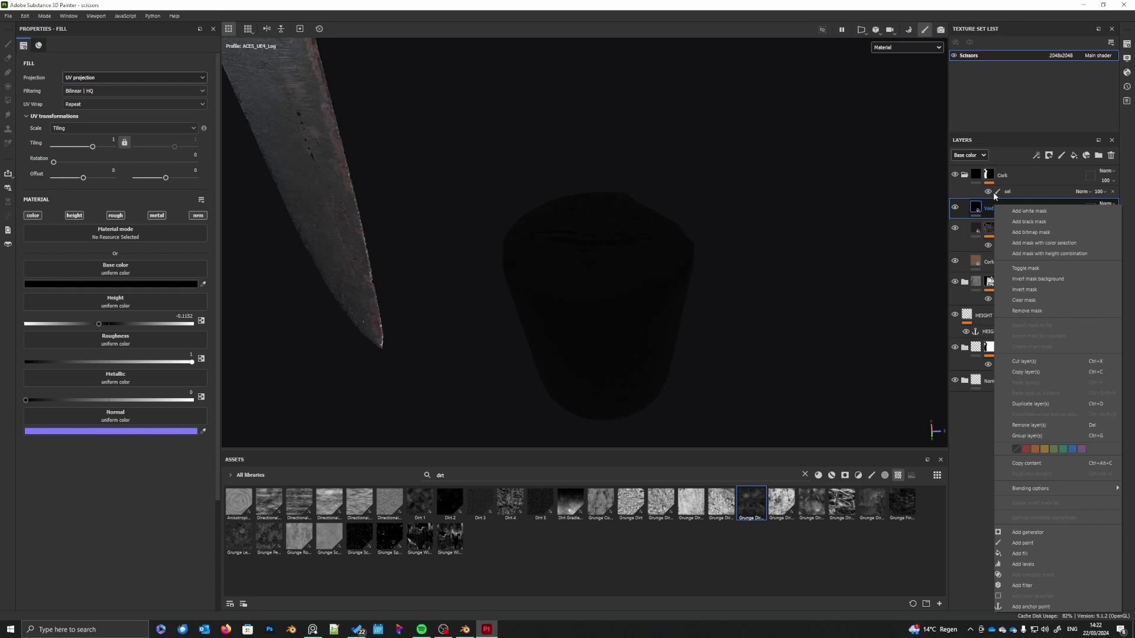
click(1028, 222)
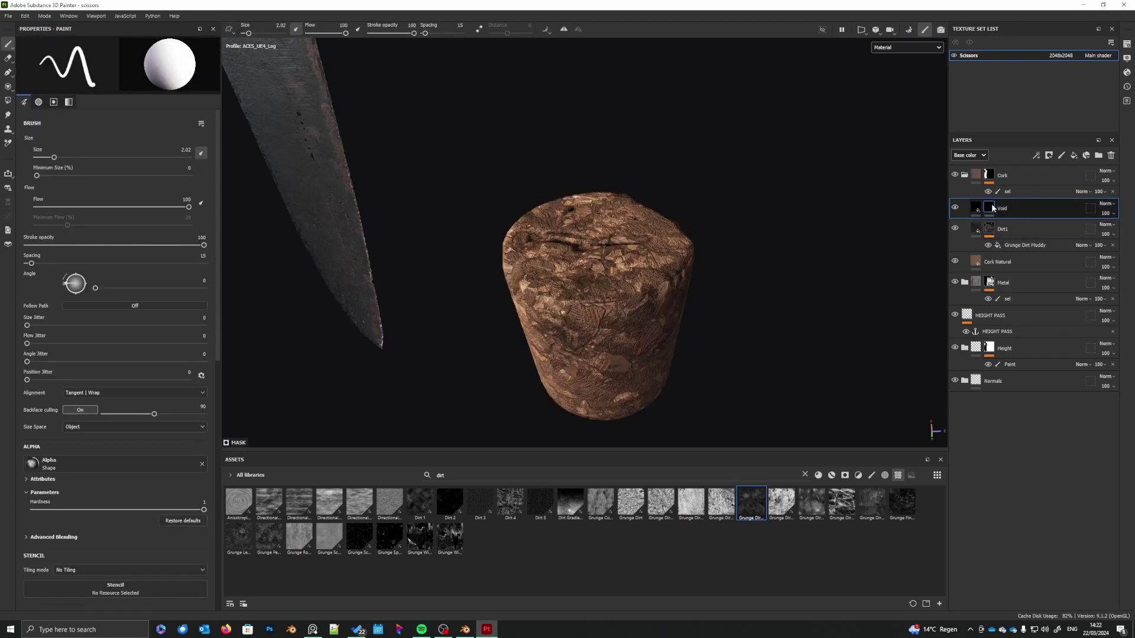
right_click(992, 209)
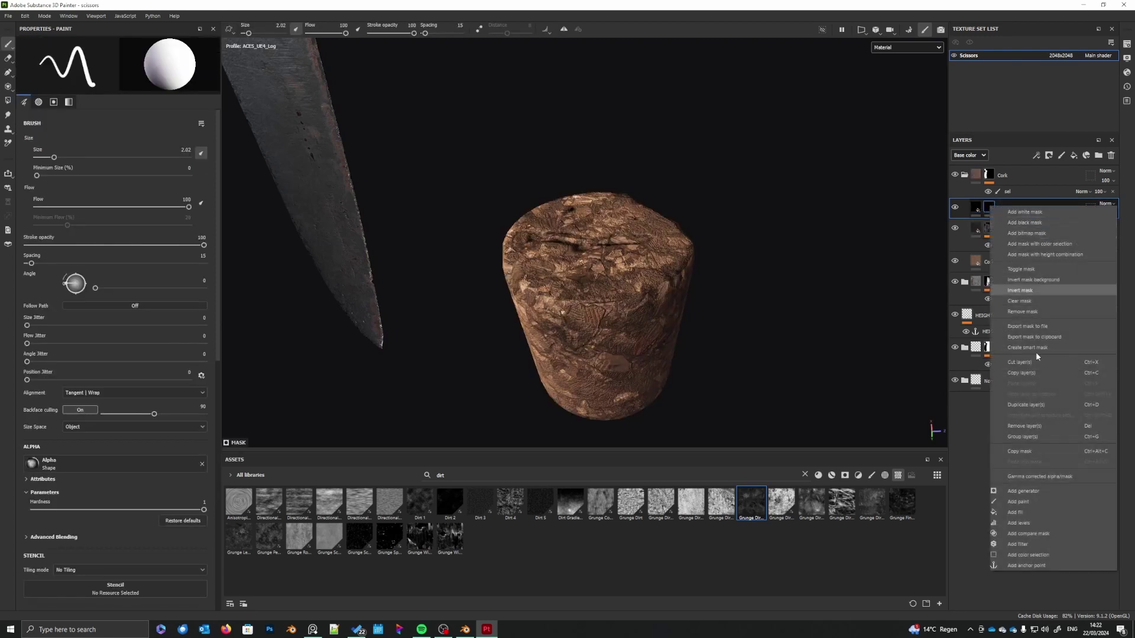
click(1030, 502)
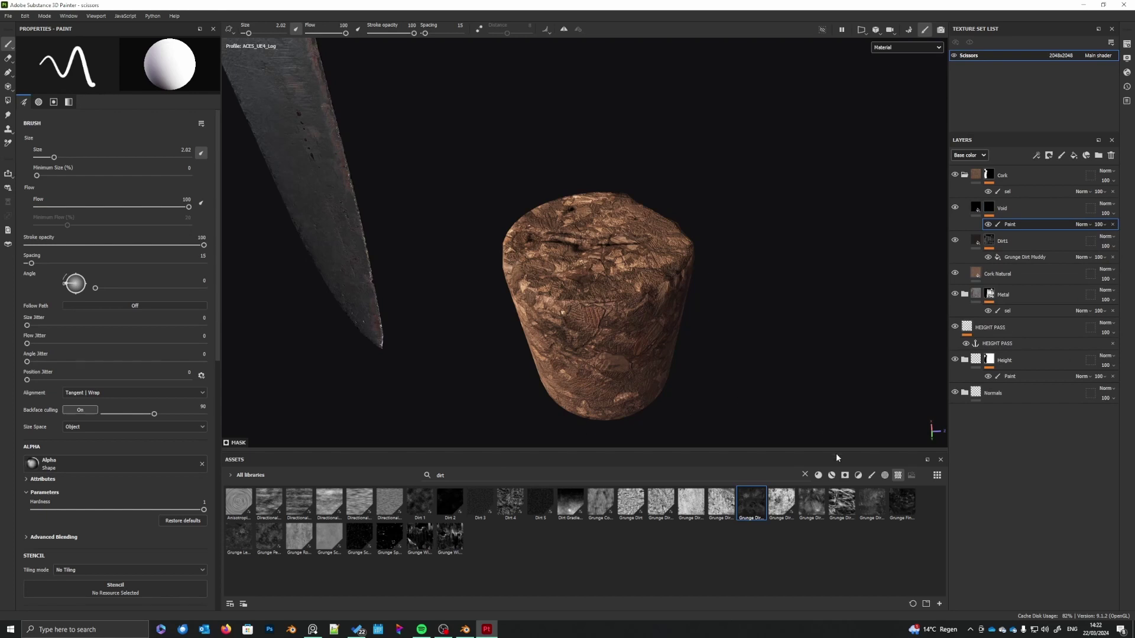
- Browse the brush assets without a search filter and choose the thick Artistic brush just before Artistic Print
click(872, 476)
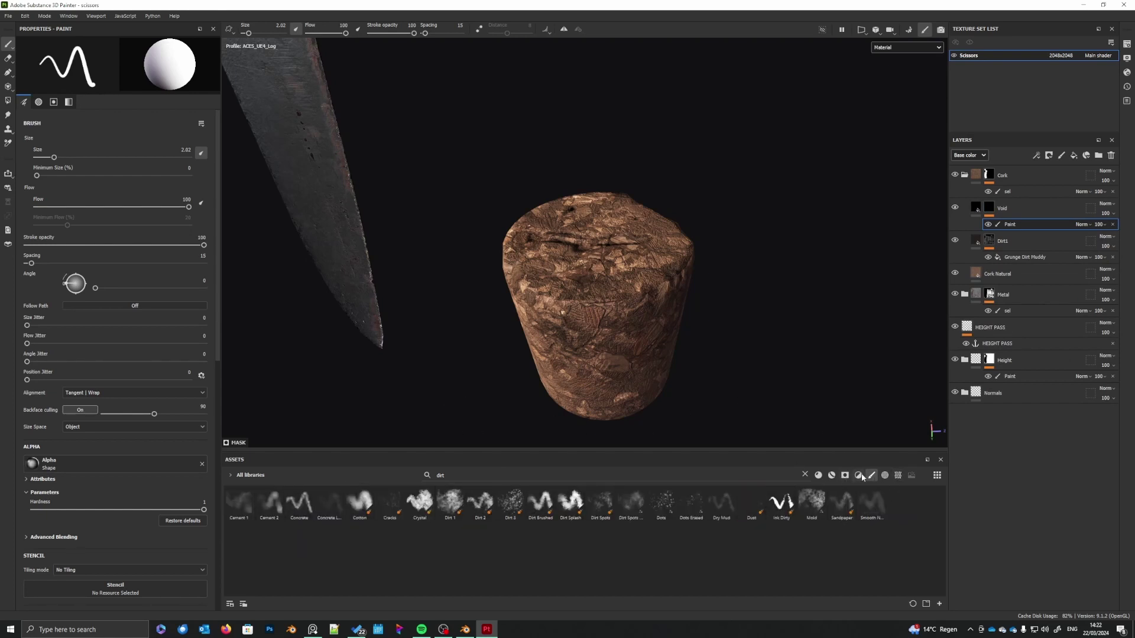
click(805, 475)
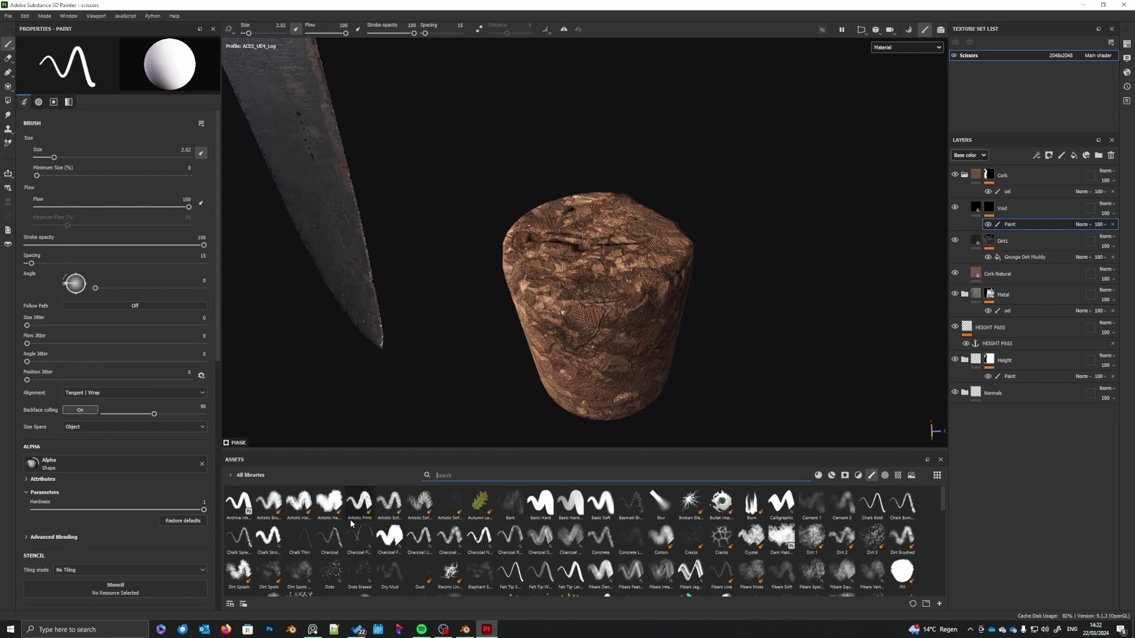
mouse_move(351, 524)
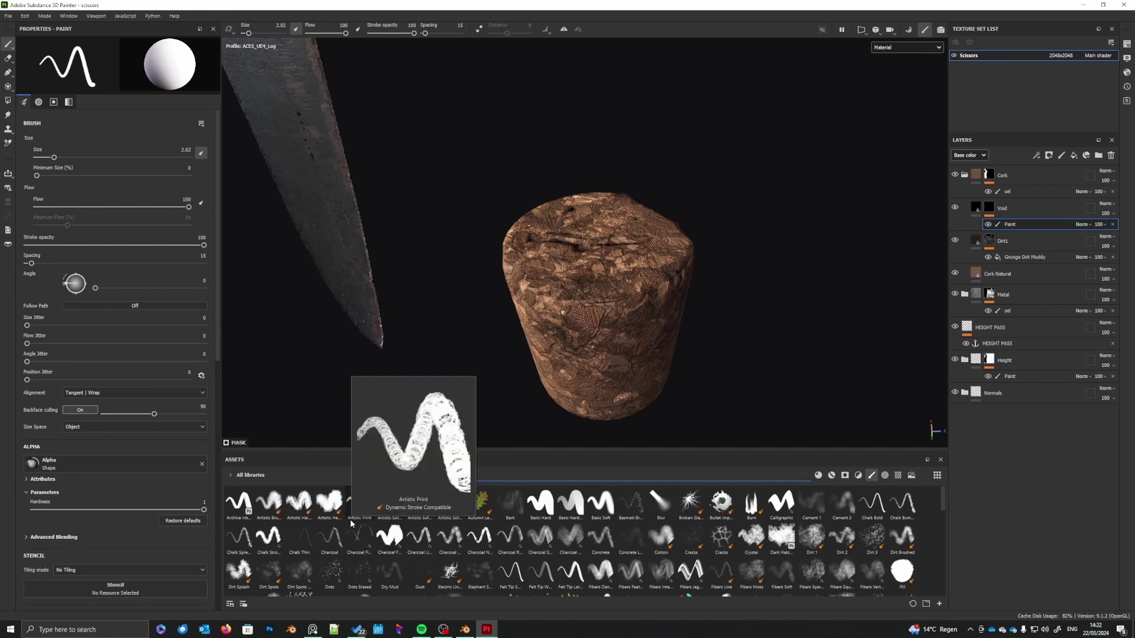
click(329, 507)
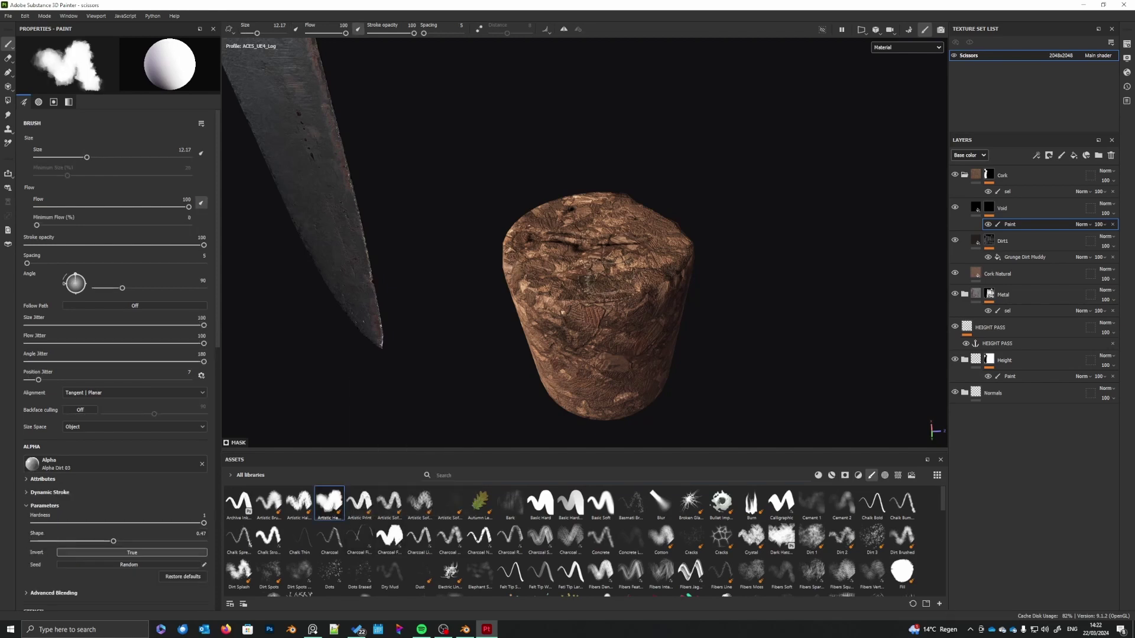
- With brush size about 2.02 and stroke opacity 23, paint the Void mask along the slit in the cork's top face
alt+drag(596, 242, 599, 285)
right_click(598, 285)
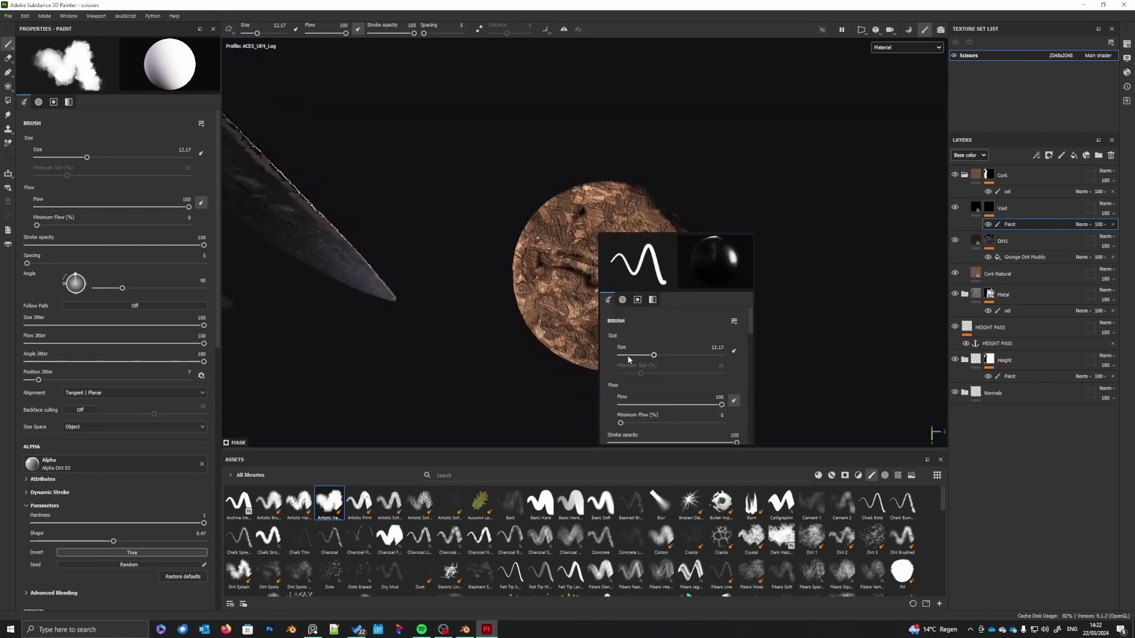
drag(637, 355, 623, 355)
drag(383, 33, 380, 33)
right_click(666, 338)
drag(666, 338, 672, 338)
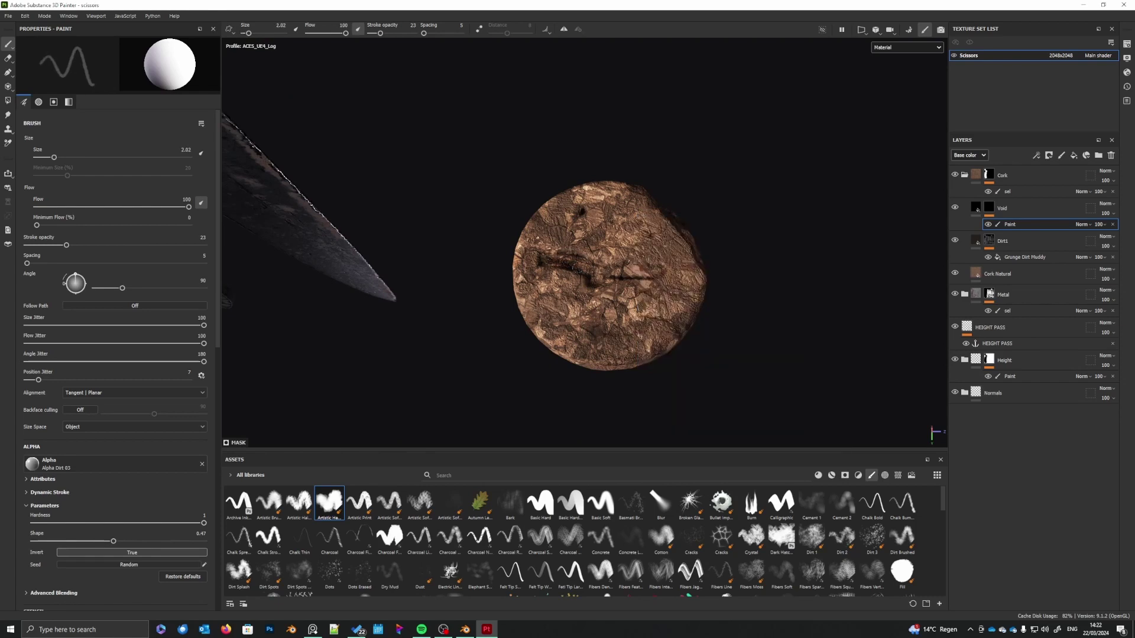
mouse_move(573, 268)
mouse_down()
mouse_move(599, 276)
mouse_move(547, 261)
mouse_move(642, 273)
mouse_move(589, 279)
mouse_move(632, 276)
mouse_move(556, 264)
mouse_up()
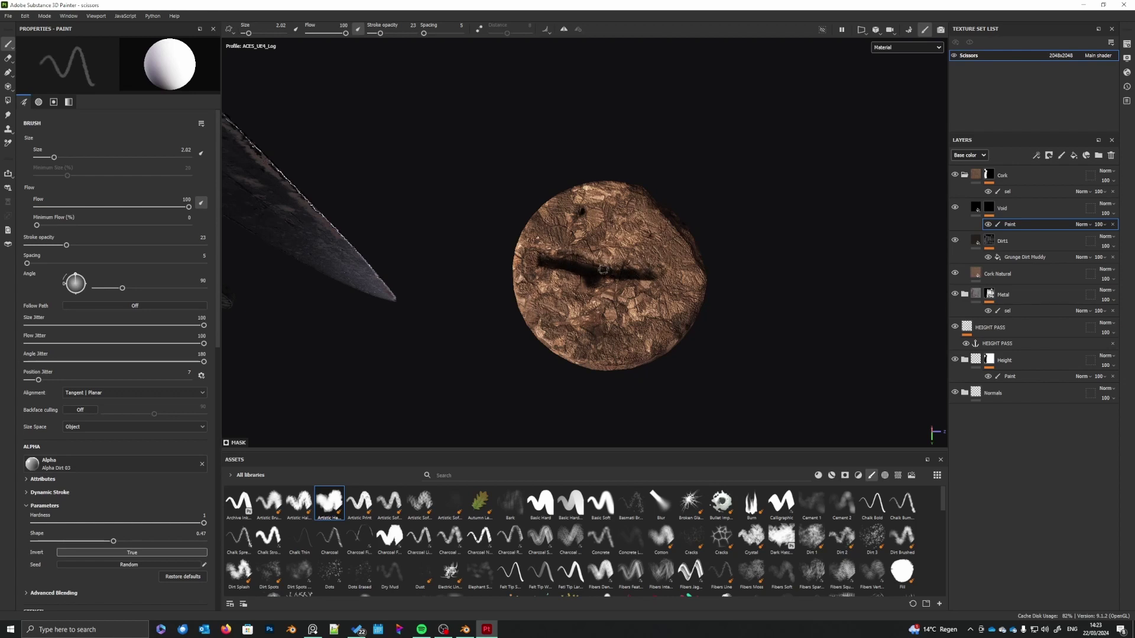
- Lower the Void layer's opacity to 76
alt+right_drag(598, 279, 582, 340)
alt+drag(582, 339, 589, 345)
shift+right_drag(589, 345, 620, 224)
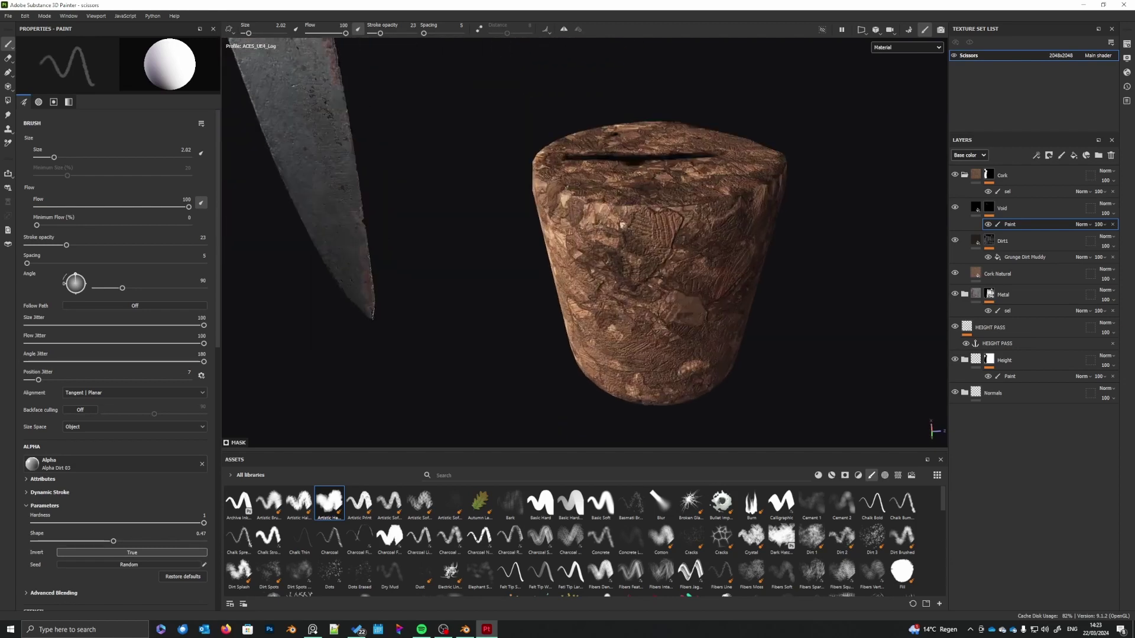
alt+drag(621, 224, 614, 348)
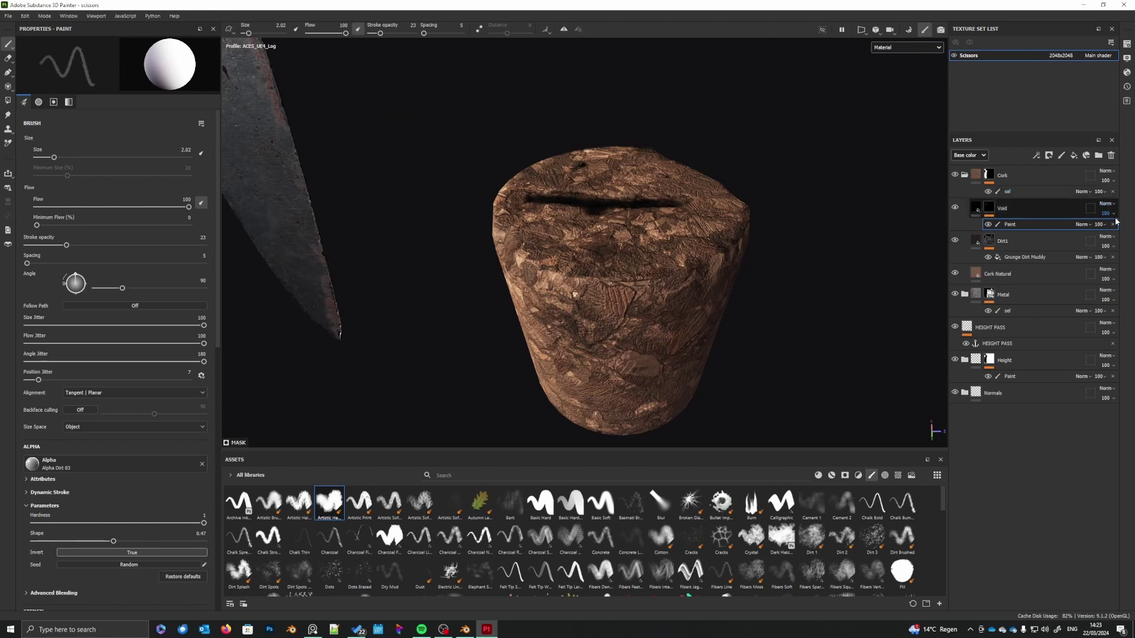
click(1099, 225)
drag(1131, 231, 1122, 231)
- Examine the darkened slit and the dirty cork from several angles and distances, alongside the scissor blades
alt+right_drag(741, 312, 703, 318)
alt+drag(703, 318, 734, 336)
shift+right_drag(734, 337, 699, 336)
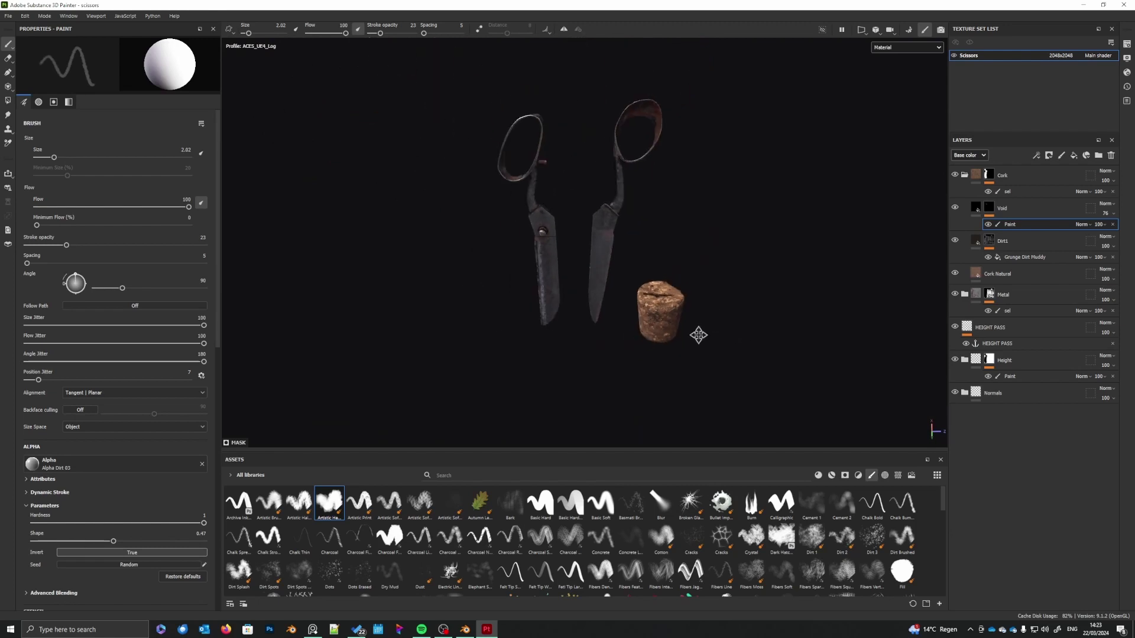
alt+drag(698, 335, 662, 458)
alt+drag(680, 438, 673, 319)
scroll(673, 340, up, 8)
alt+middle_drag(649, 339, 671, 288)
alt+drag(672, 289, 668, 301)
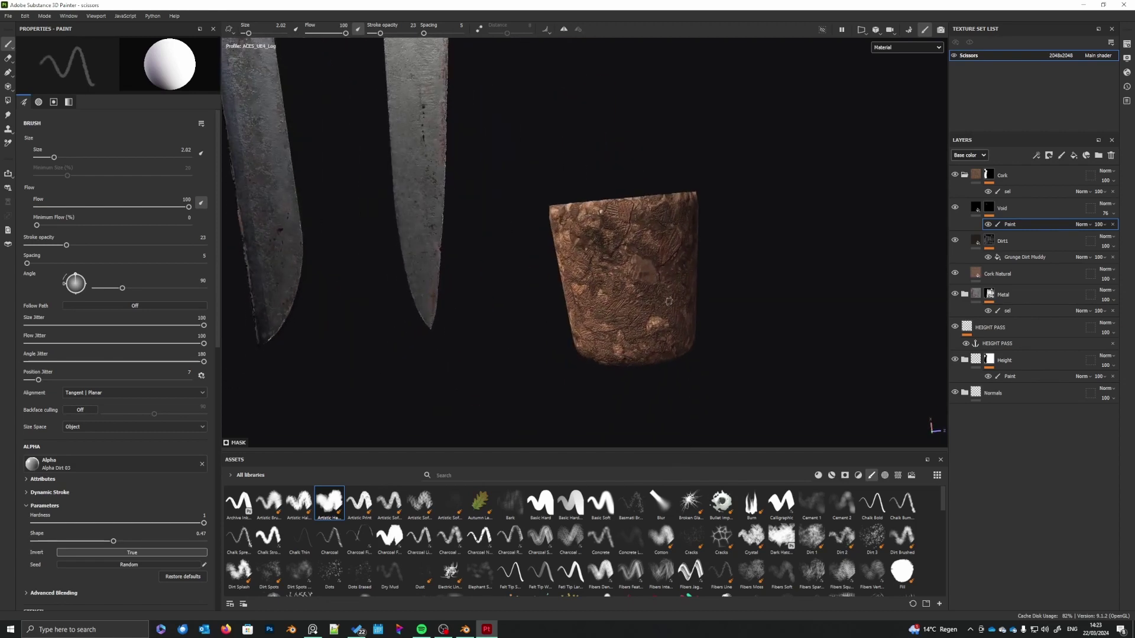
alt+middle_drag(663, 298, 679, 313)
alt+drag(679, 313, 684, 373)
alt+middle_drag(684, 372, 718, 402)
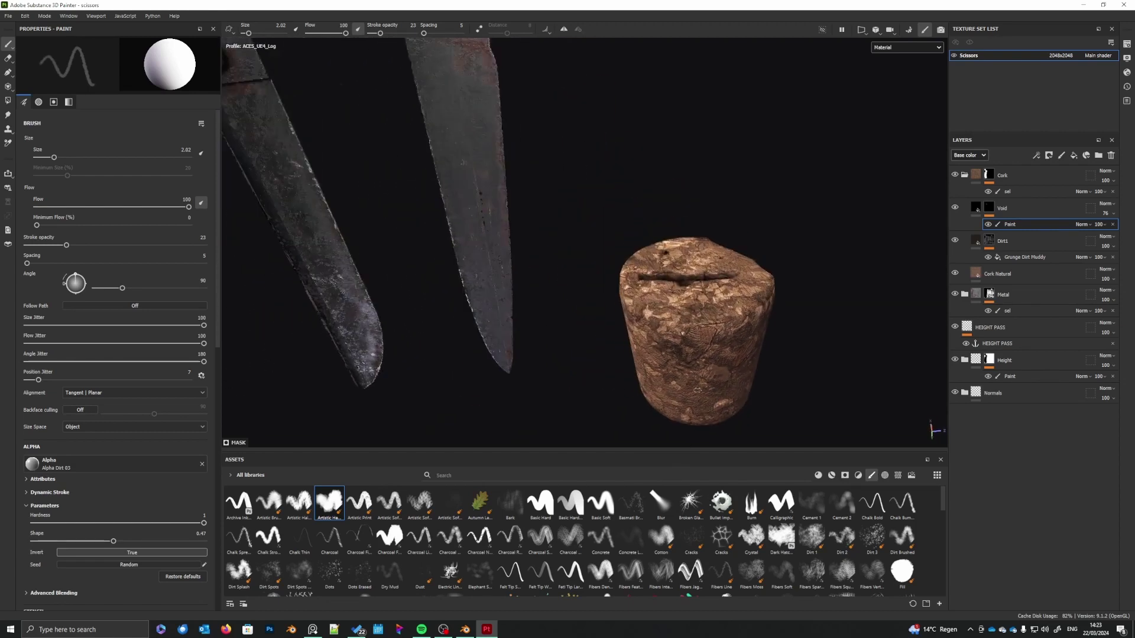
alt+drag(718, 402, 691, 366)
scroll(691, 360, down, 4)
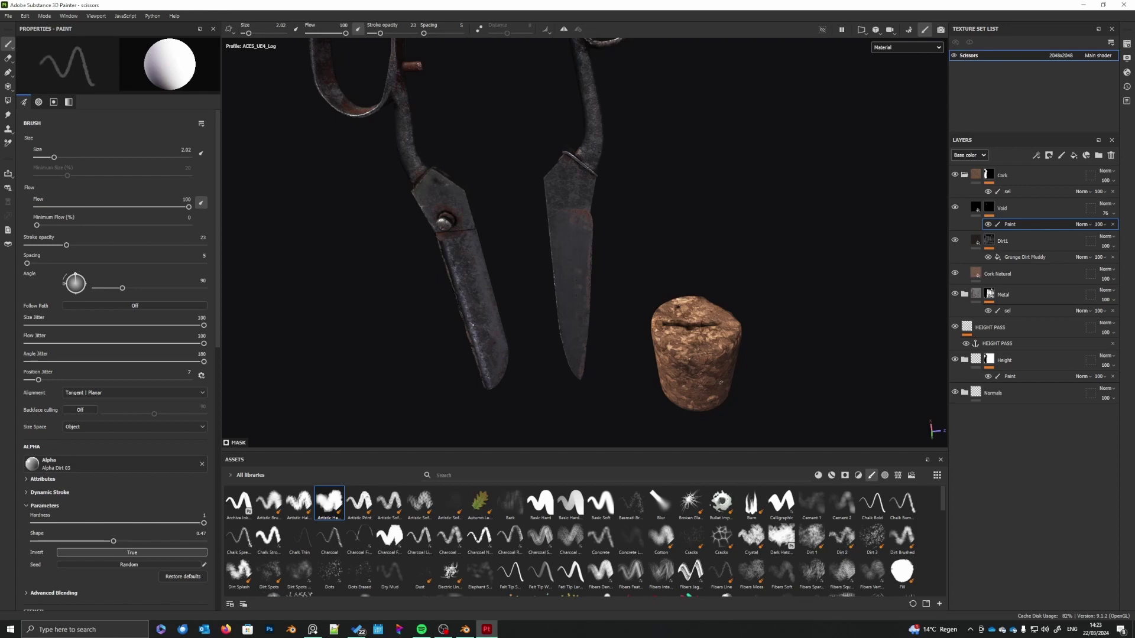
scroll(627, 331, up, 5)
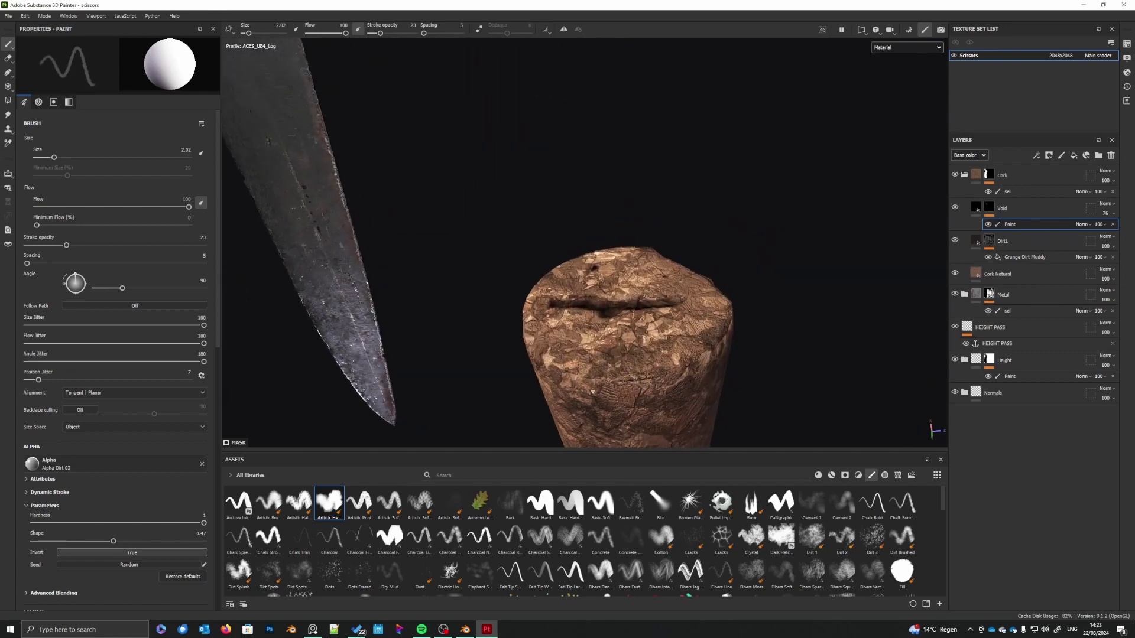
scroll(626, 343, up, 1)
alt+drag(628, 375, 637, 375)
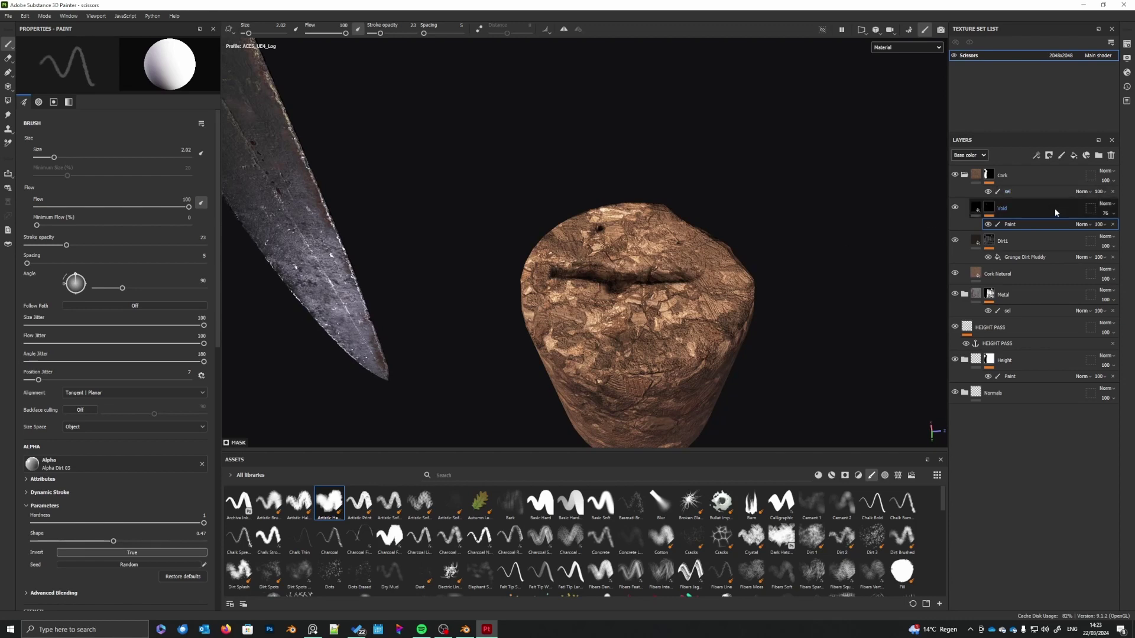
- Expand the Metal folder and move its Dried Blood layer to the top of the layer stack, above the Cork folder
click(965, 295)
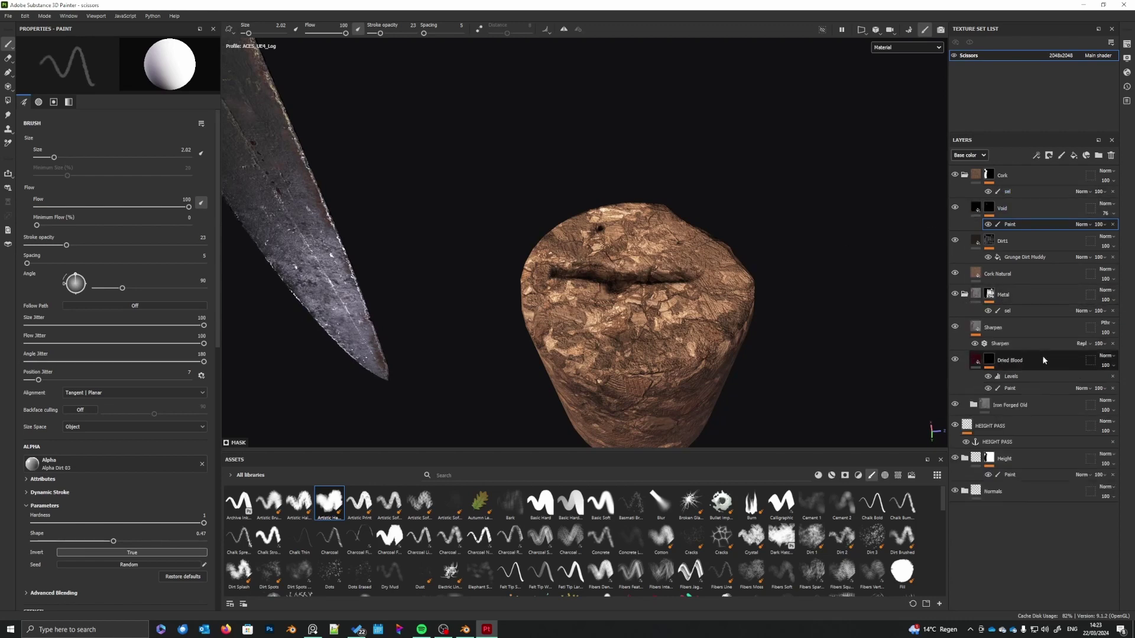
click(1010, 366)
drag(1029, 365, 1023, 169)
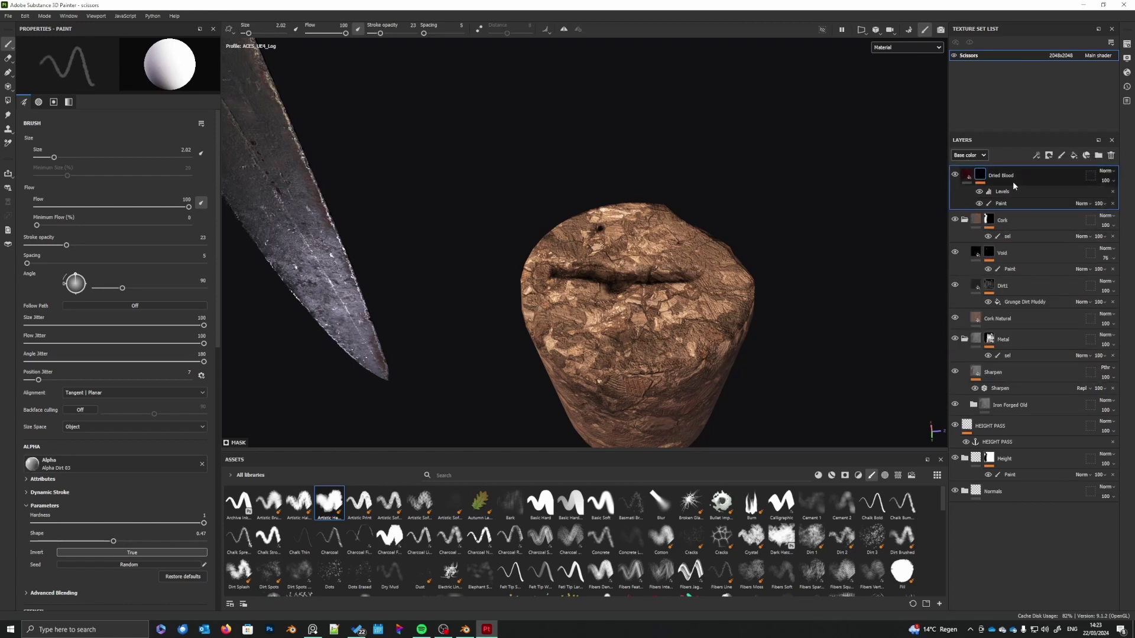
- Select the Dried Blood mask's Paint effect and choose the Dirt 2 brush at size 1.26
click(1026, 204)
click(1026, 204)
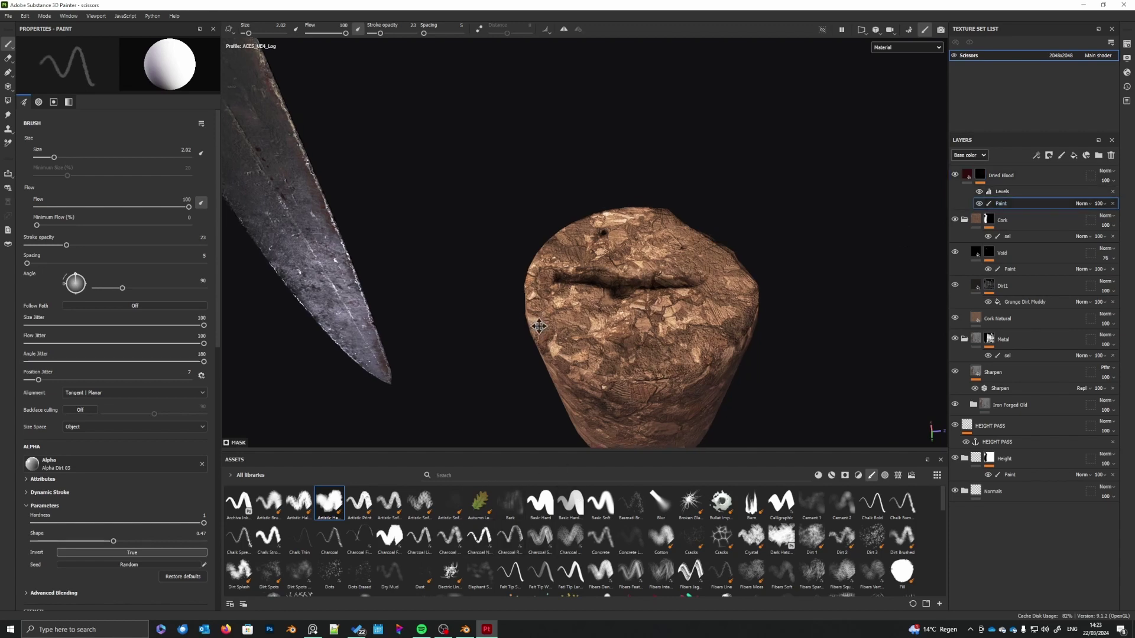
click(842, 538)
right_click(662, 302)
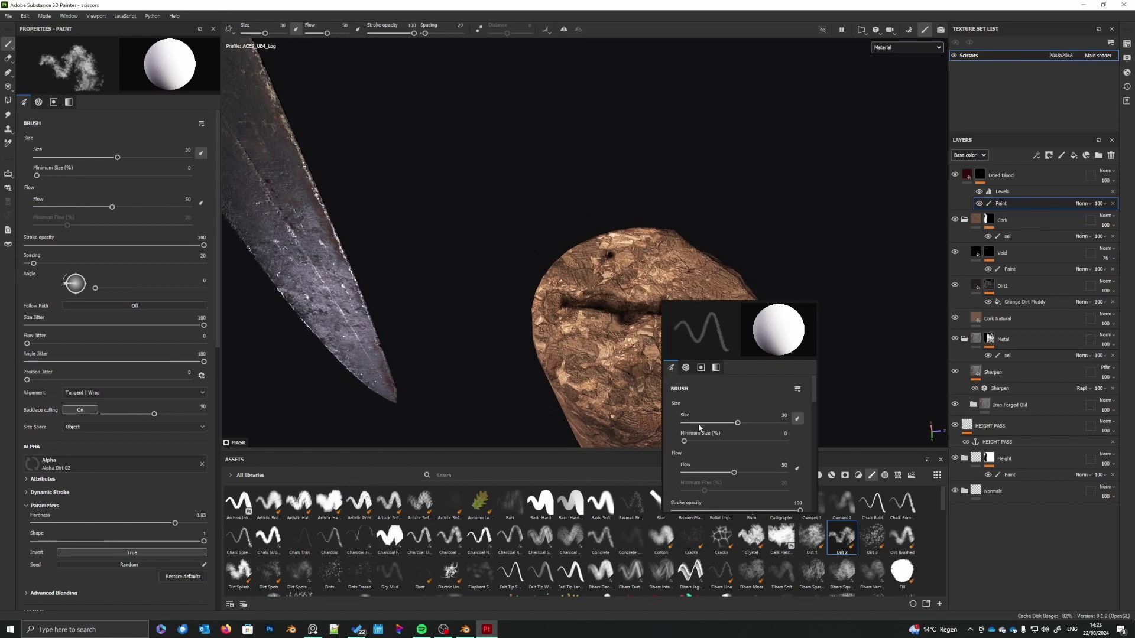
click(693, 423)
- Add another paint effect to the Dried Blood mask, place it above Levels and name it Paint Cork
right_click(1007, 205)
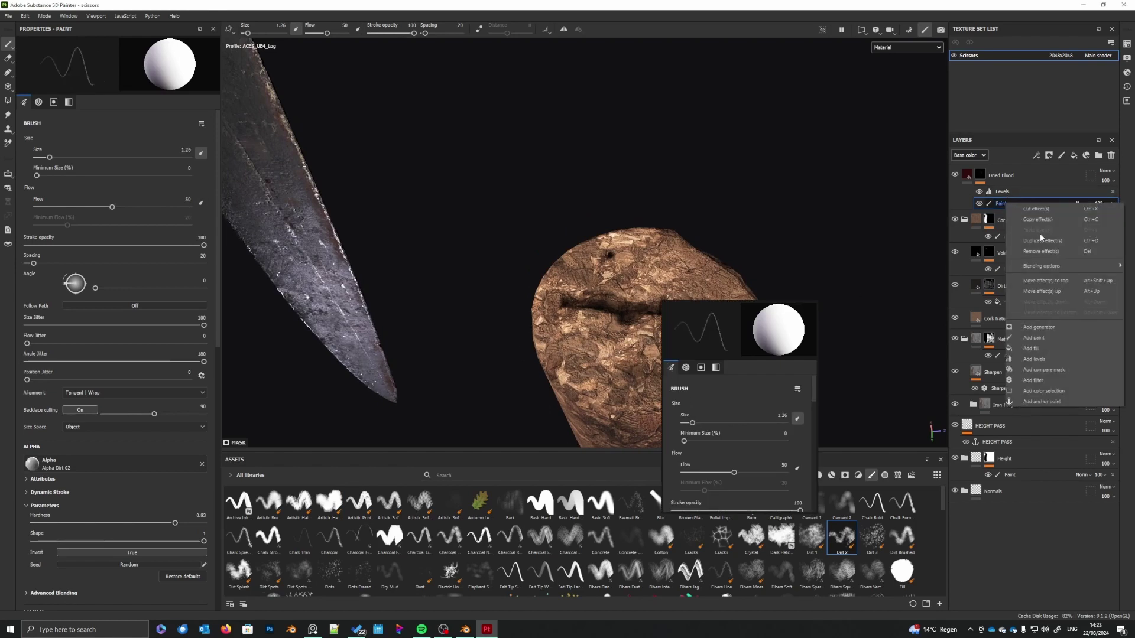
click(1056, 339)
drag(1005, 205, 1015, 190)
double_click(1001, 192)
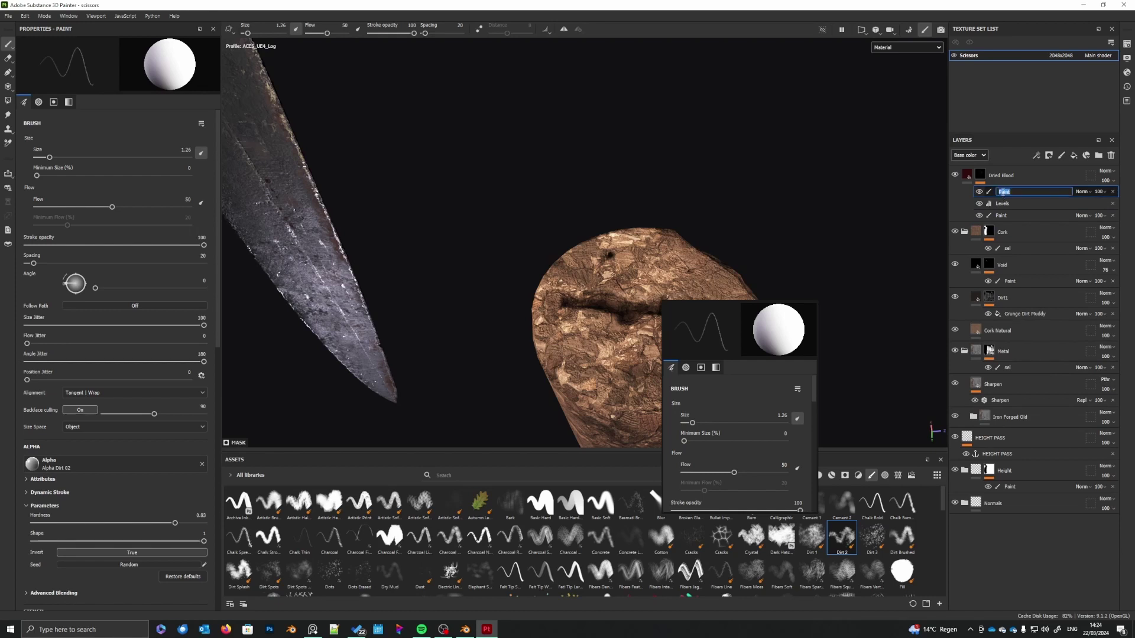
text(Cork)
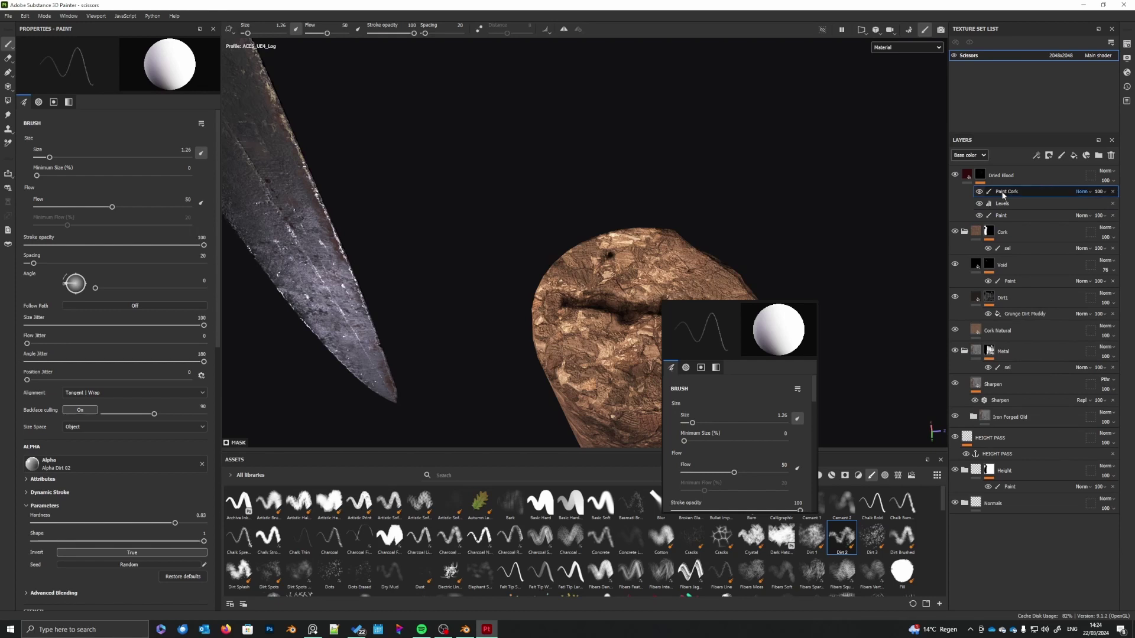
key(Return)
- Paint dried blood into the slit on the cork's top face using the Dirt 2 brush at size about 2.53
click(631, 311)
alt+drag(625, 311, 627, 275)
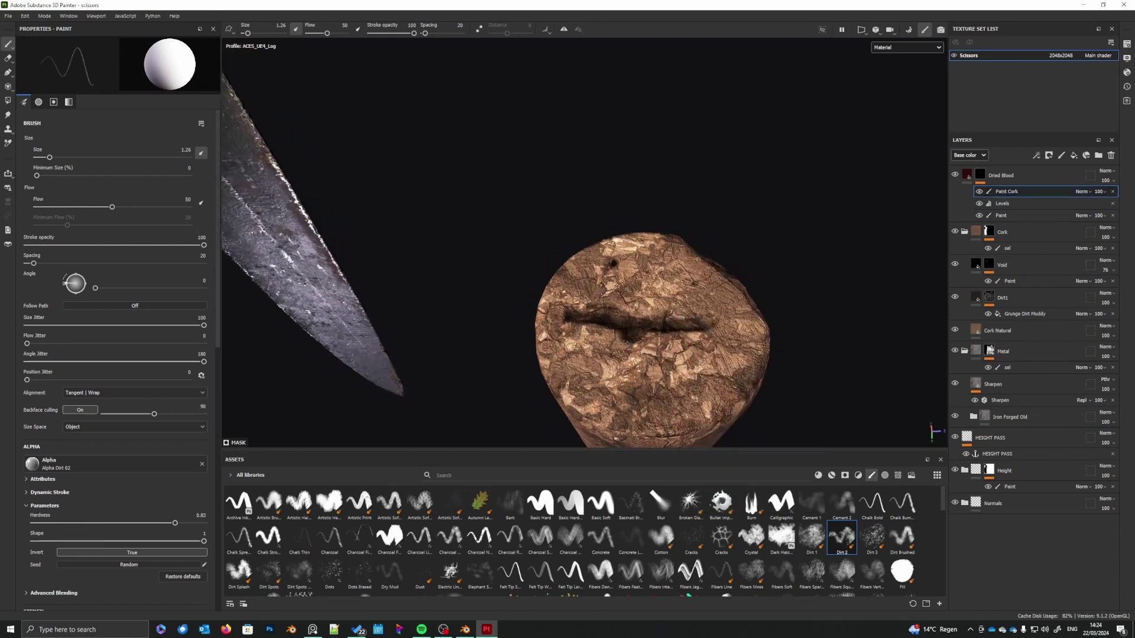
right_click(627, 276)
drag(658, 398, 669, 399)
click(840, 537)
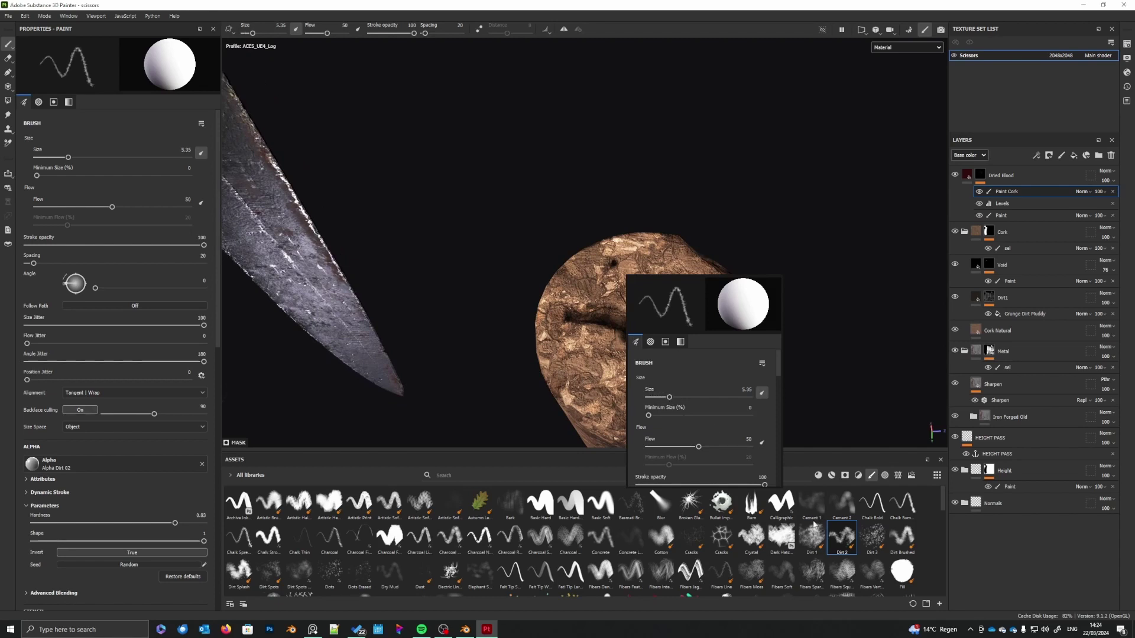
right_click(586, 265)
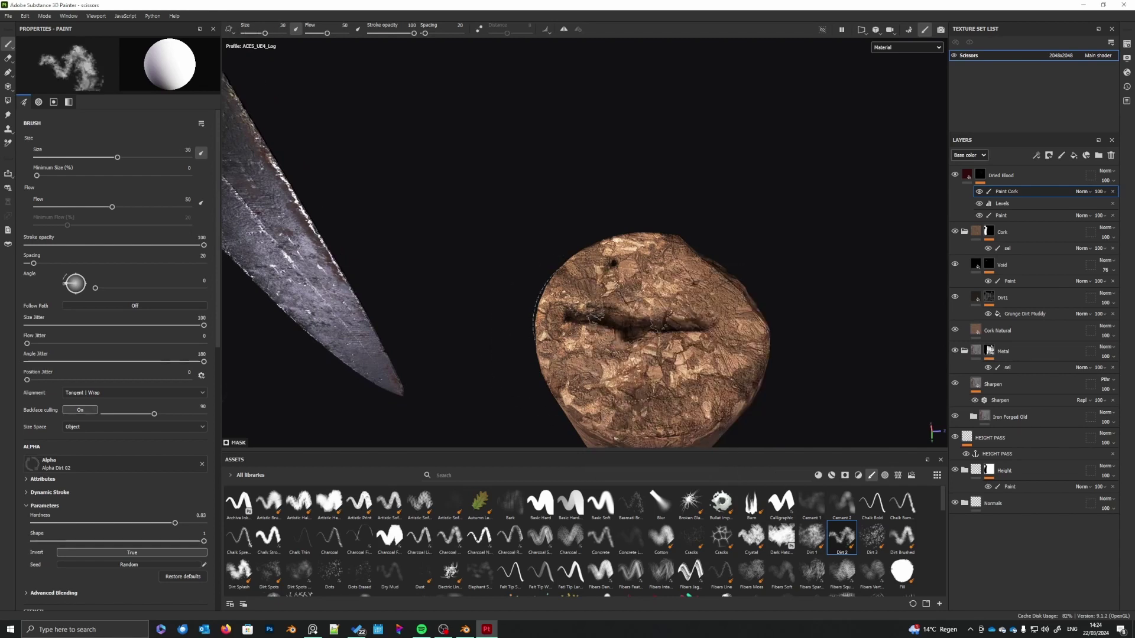
right_click(614, 312)
click(651, 375)
alt+drag(580, 315, 562, 334)
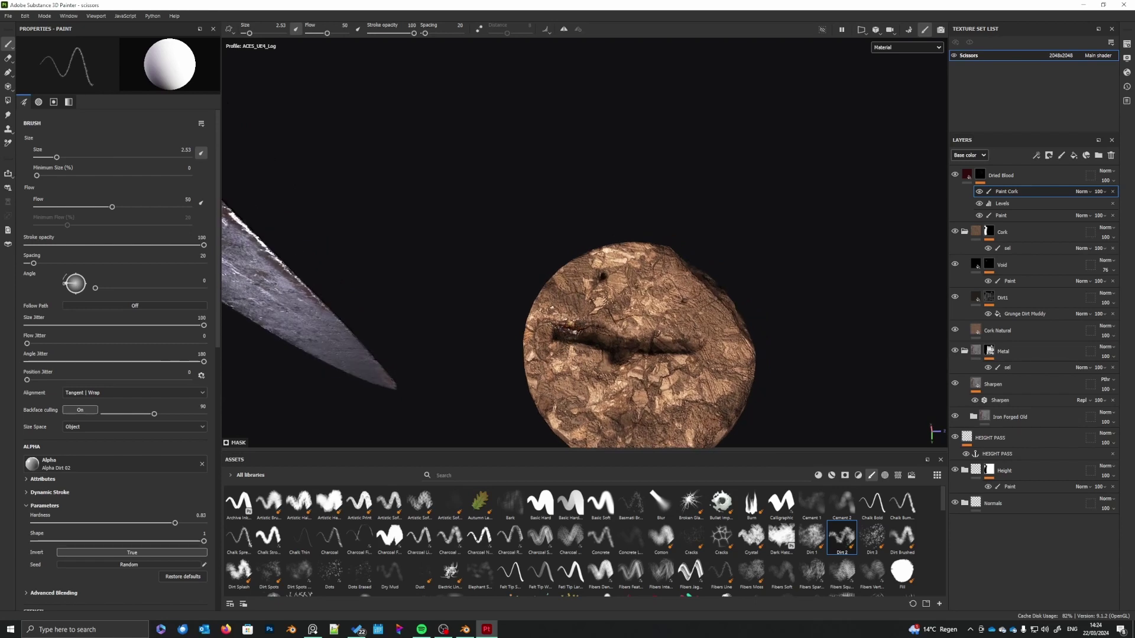
- Enlarge the Dirt 2 brush to about 9.21, paint dried blood around the slit's end and swap the mask's paint value
right_click(662, 353)
drag(653, 390, 709, 400)
right_click(715, 363)
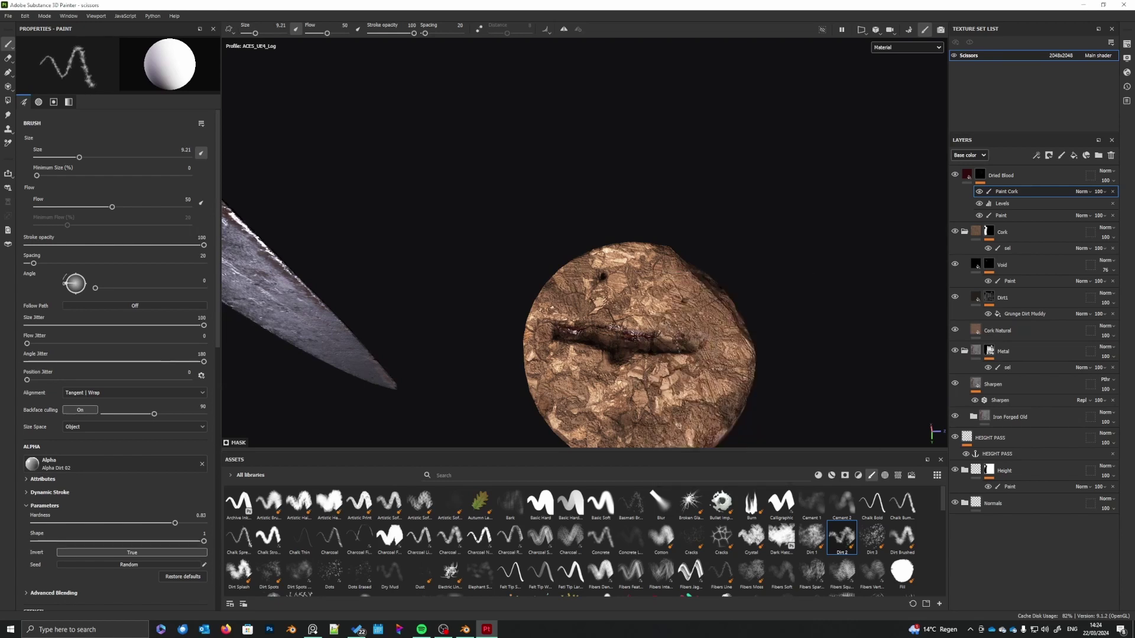
drag(681, 350, 706, 342)
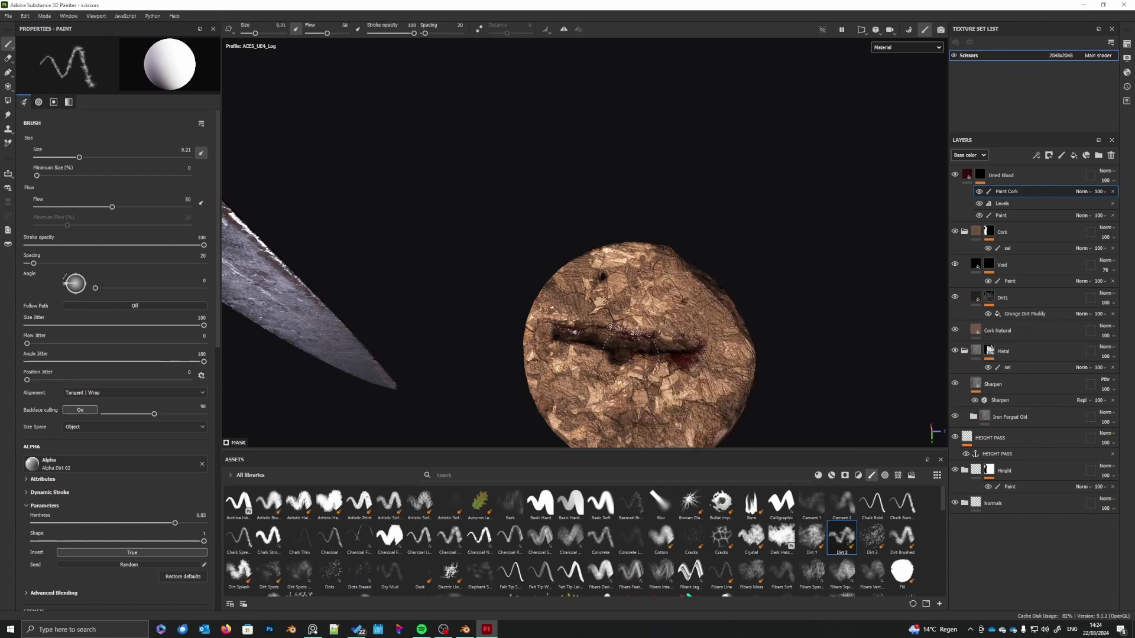
mouse_move(567, 346)
alt+mouse_down()
mouse_move(664, 337)
mouse_move(630, 341)
mouse_move(639, 362)
alt+mouse_up()
key(x)
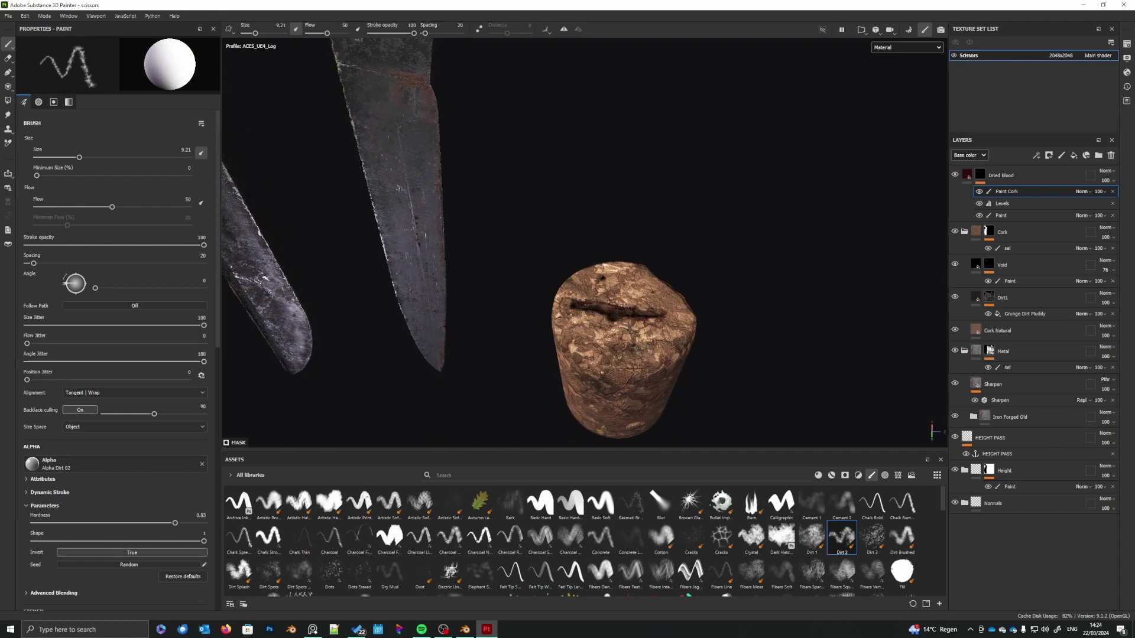
- Choose the Dots brush for the Paint Cork effect and set its size to about 31.17
alt+middle_drag(677, 356, 665, 297)
mouse_move(665, 297)
alt+mouse_down()
mouse_move(651, 253)
mouse_move(654, 286)
alt+mouse_up()
click(329, 572)
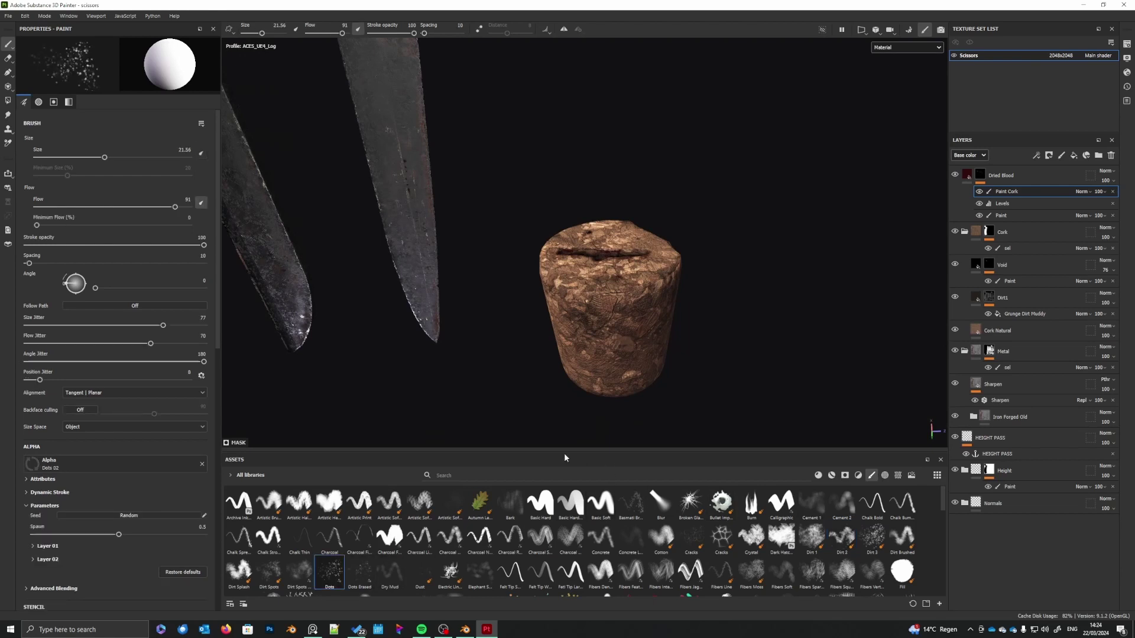
alt+drag(628, 301, 663, 312)
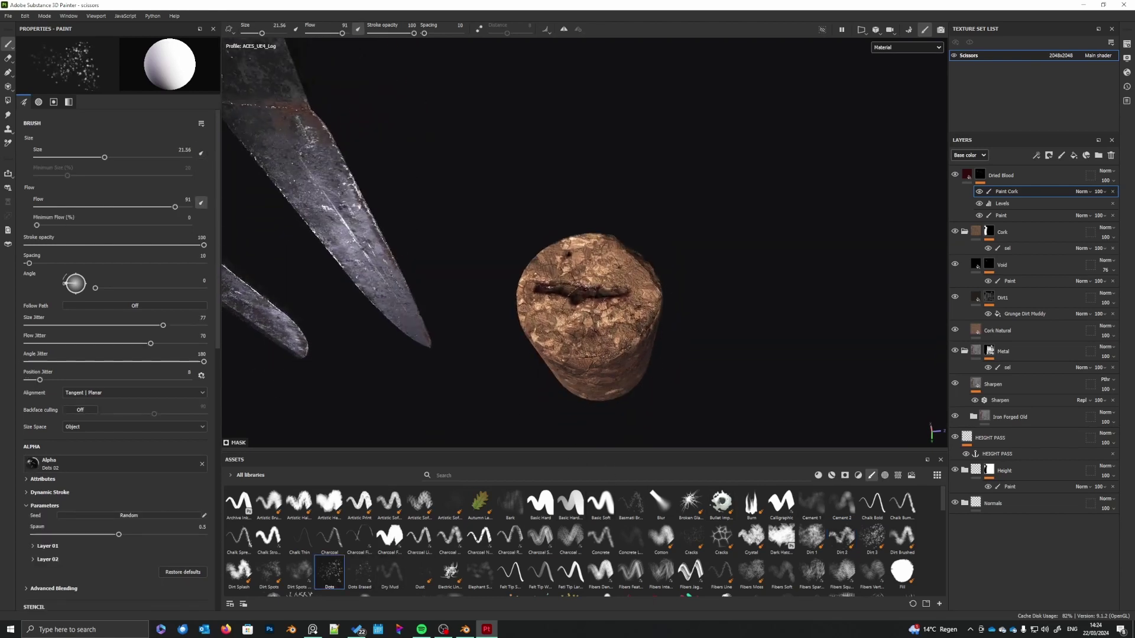
alt+right_drag(572, 247, 591, 313)
alt+drag(592, 313, 615, 269)
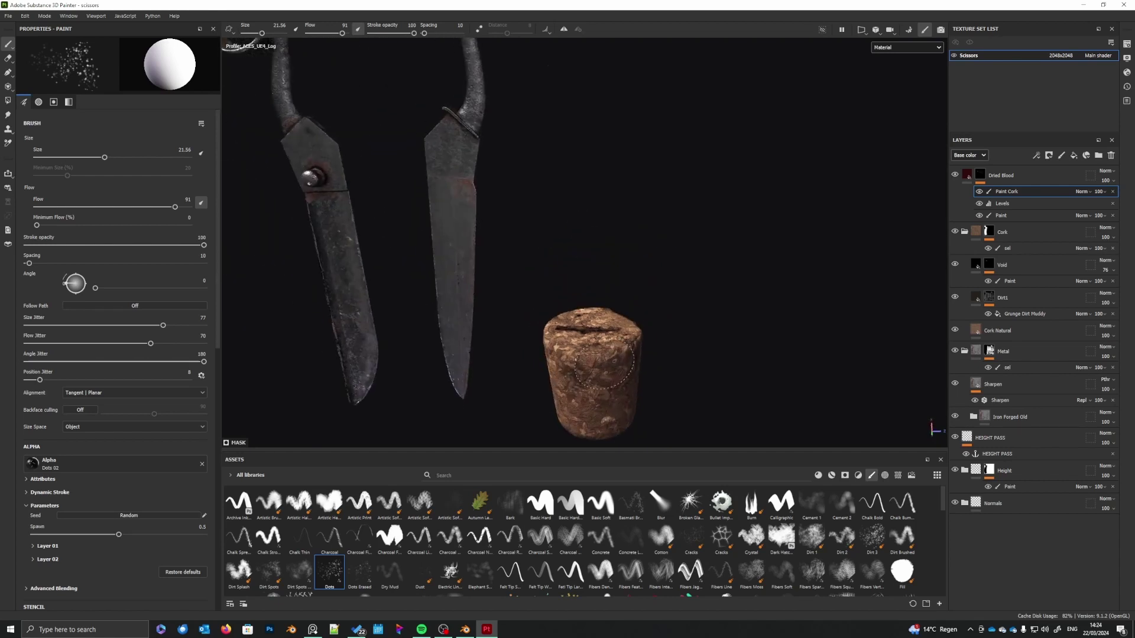
alt+right_drag(615, 331, 632, 389)
right_click(633, 390)
drag(695, 444, 700, 444)
- Inspect the cork's sides and slit from several angles and distances under rotated environment lighting
mouse_move(633, 373)
alt+mouse_down()
mouse_move(615, 324)
mouse_move(666, 364)
alt+mouse_up()
alt+right_drag(667, 364, 666, 354)
alt+drag(666, 354, 649, 381)
shift+right_drag(656, 381, 713, 378)
scroll(713, 376, down, 2)
alt+drag(713, 376, 714, 310)
scroll(714, 310, up, 2)
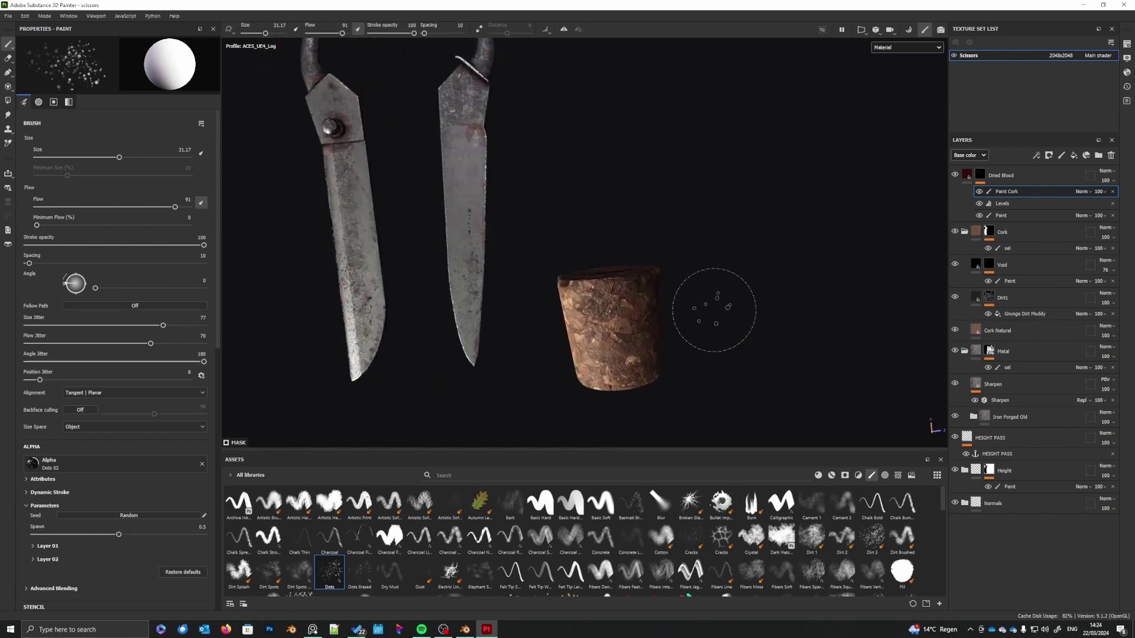
shift+right_drag(715, 309, 681, 318)
alt+drag(701, 297, 722, 396)
shift+right_drag(725, 380, 722, 350)
scroll(722, 330, up, 5)
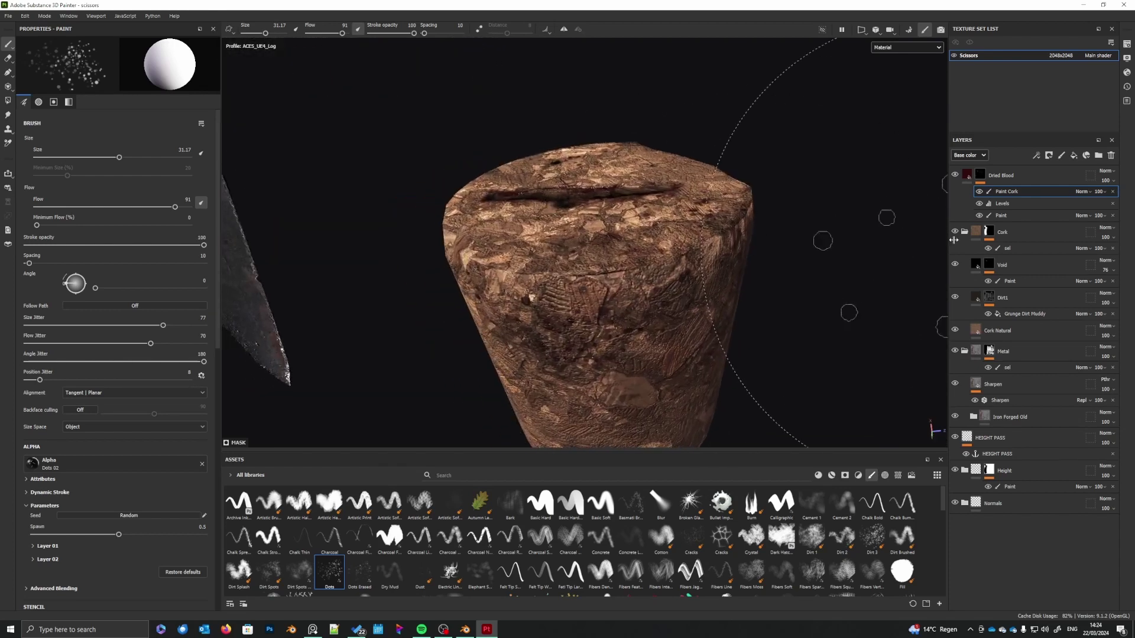
double_click(1002, 192)
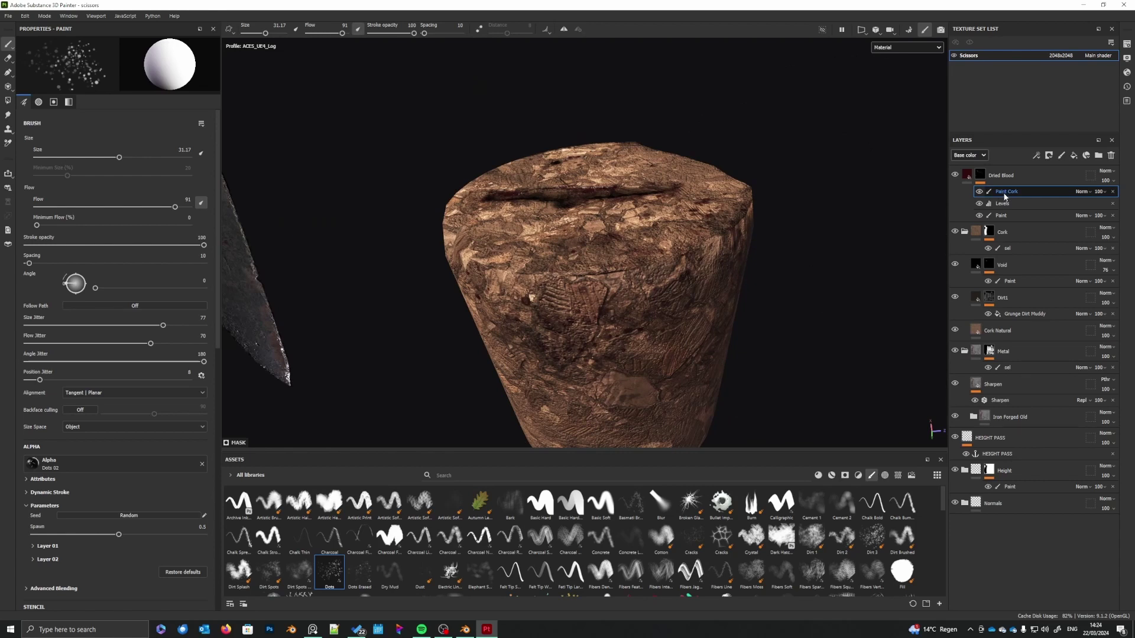
scroll(672, 314, down, 8)
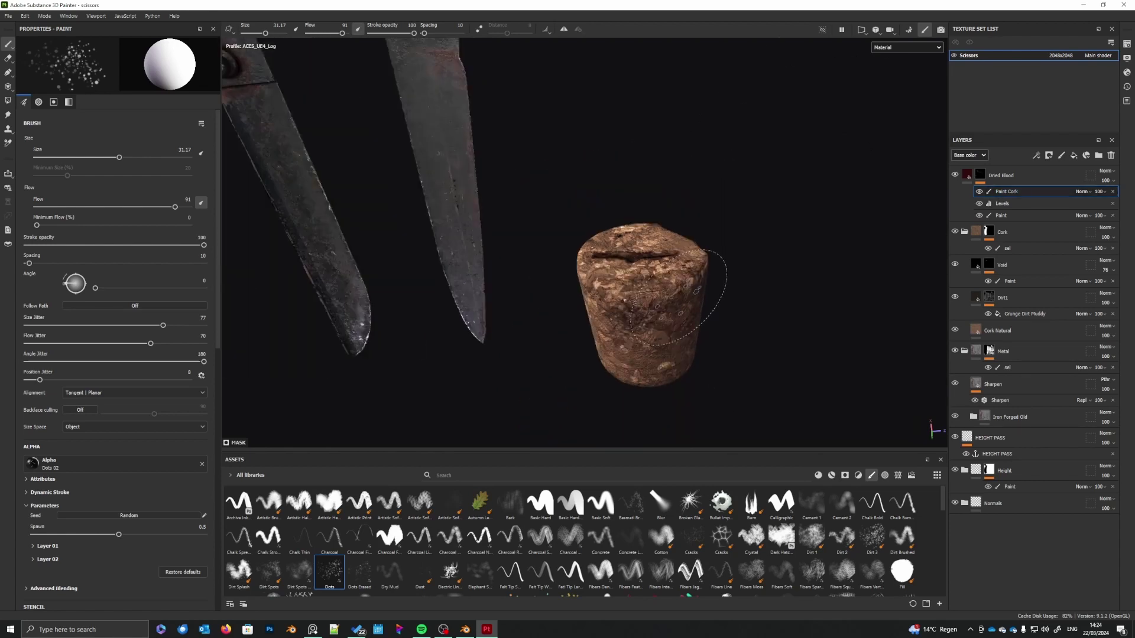
- Review the whole model, both scissor halves and the cork, from above, below and the sides
mouse_move(672, 314)
alt+mouse_down()
mouse_move(674, 274)
mouse_move(663, 337)
mouse_move(669, 311)
mouse_move(707, 314)
mouse_move(684, 340)
mouse_move(712, 259)
mouse_move(728, 276)
mouse_move(690, 278)
mouse_move(633, 332)
mouse_move(790, 330)
mouse_move(735, 271)
mouse_move(775, 309)
mouse_move(730, 294)
mouse_move(720, 314)
mouse_move(723, 281)
mouse_move(818, 248)
mouse_move(793, 284)
mouse_move(631, 309)
mouse_move(562, 278)
alt+mouse_up()
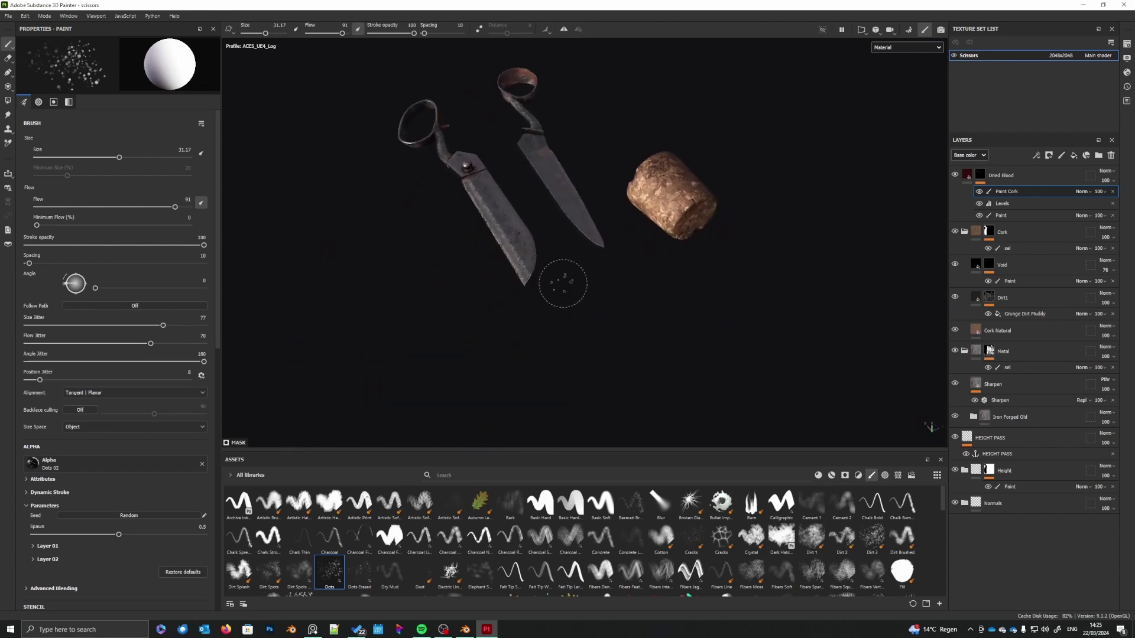
alt+drag(633, 370, 479, 340)
alt+middle_drag(479, 340, 355, 366)
alt+right_drag(520, 307, 593, 289)
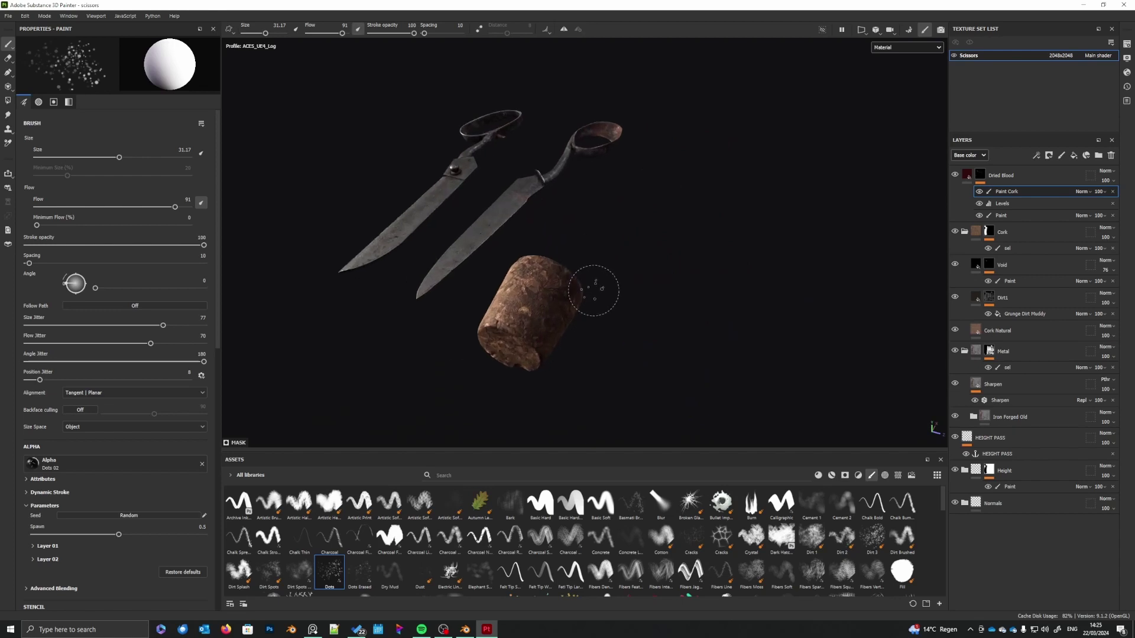
alt+middle_drag(593, 289, 662, 320)
alt+drag(662, 319, 614, 507)
- Enlarge the viewport to hide the side panels and examine the blades' rust, worn edges and blood up close
key(Tab)
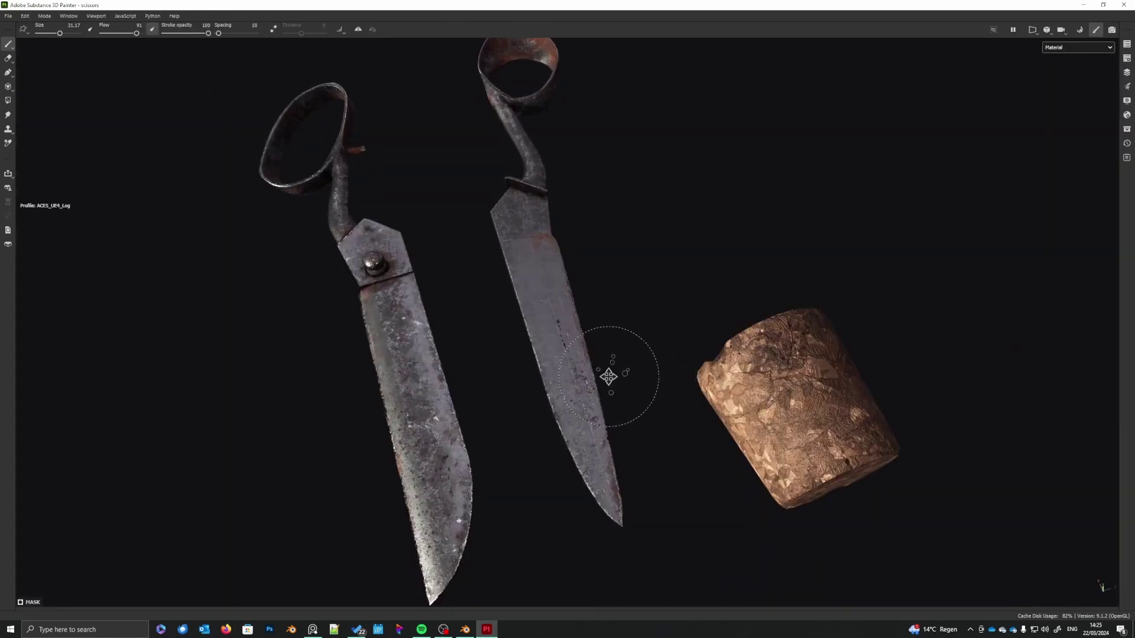
scroll(608, 409, up, 1)
alt+drag(610, 377, 707, 382)
scroll(603, 399, down, 3)
scroll(680, 391, up, 3)
scroll(707, 382, up, 2)
scroll(707, 381, up, 2)
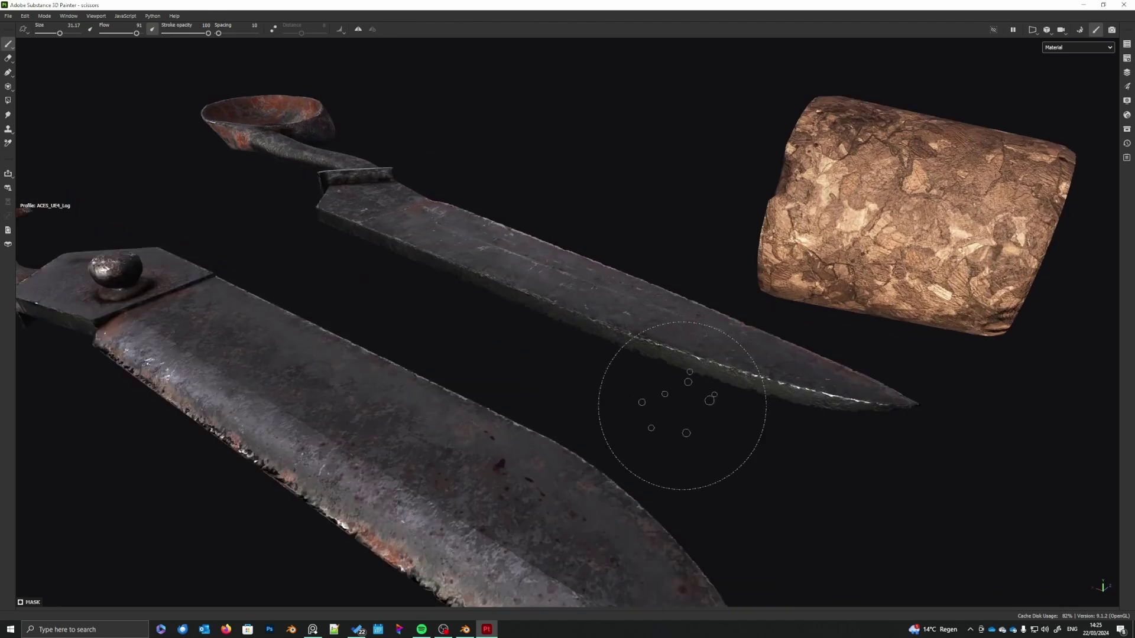
alt+drag(663, 418, 755, 362)
scroll(727, 426, up, 3)
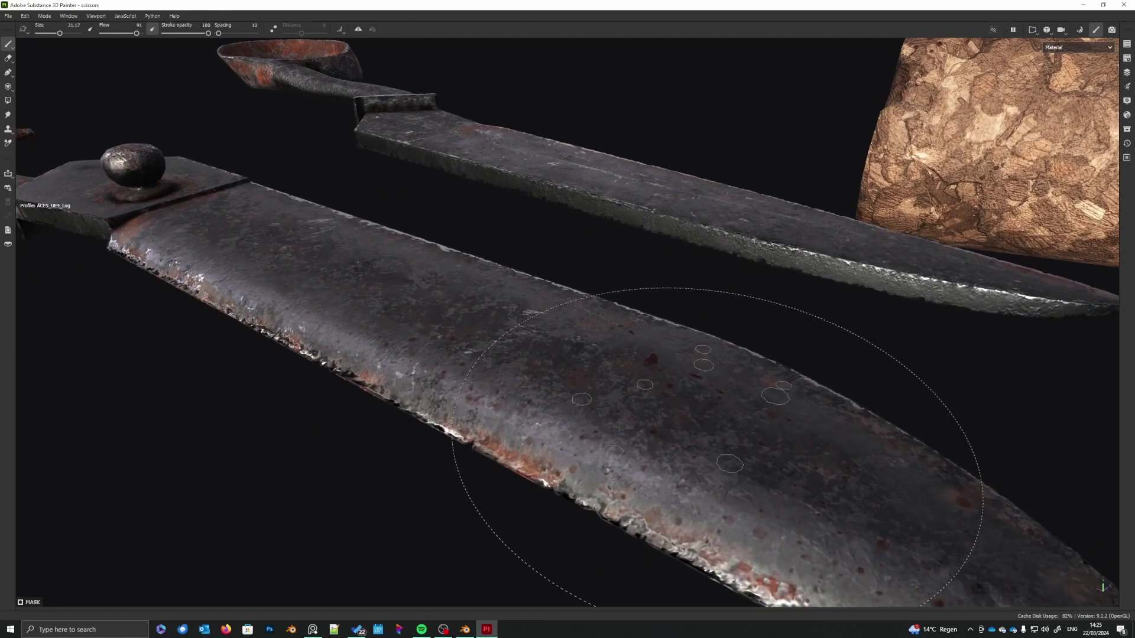
scroll(691, 374, down, 5)
scroll(692, 367, up, 2)
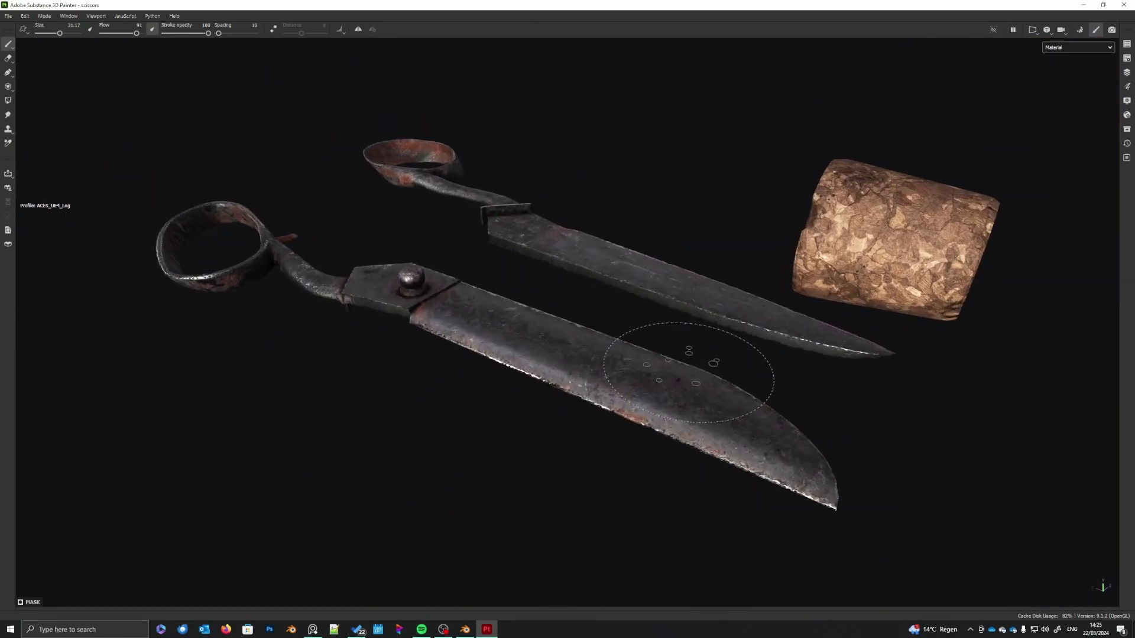
- Frame the full scissors and cork together in a three-quarter view and rotate the lighting to judge the finished materials
mouse_move(697, 360)
alt+mouse_down()
mouse_move(691, 343)
mouse_move(710, 380)
mouse_move(677, 359)
alt+mouse_up()
alt+middle_drag(677, 360, 679, 382)
mouse_move(679, 381)
alt+mouse_down()
mouse_move(636, 408)
mouse_move(768, 393)
mouse_move(628, 384)
mouse_move(623, 372)
mouse_move(664, 362)
mouse_move(672, 393)
mouse_move(684, 339)
alt+mouse_up()
scroll(623, 371, down, 2)
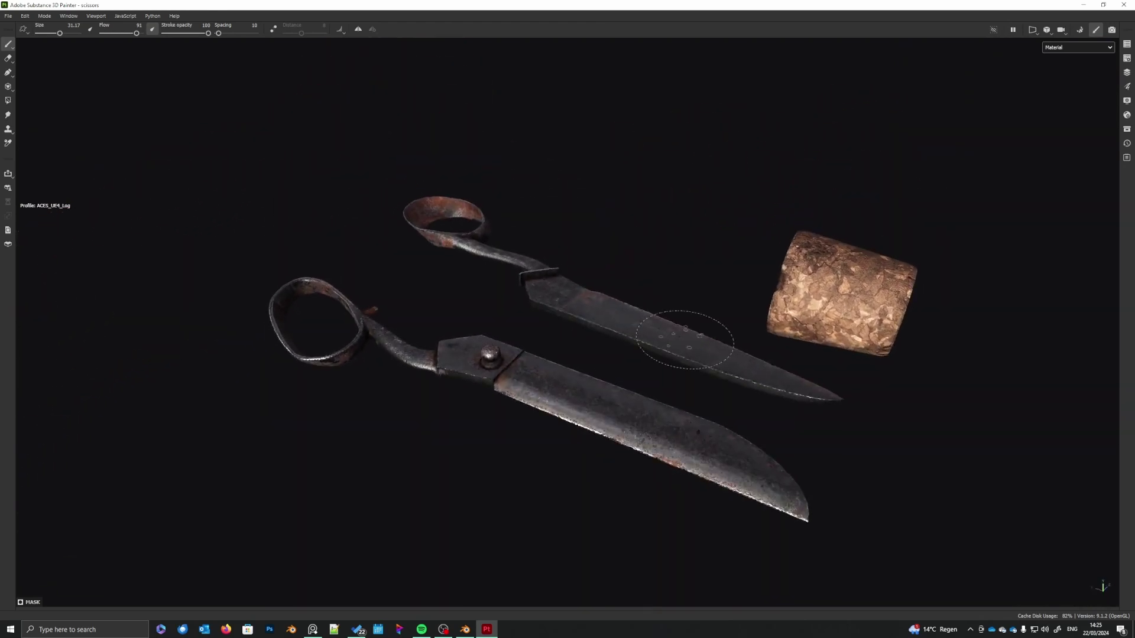
shift+right_drag(687, 333, 757, 355)
alt+middle_drag(751, 365, 698, 366)
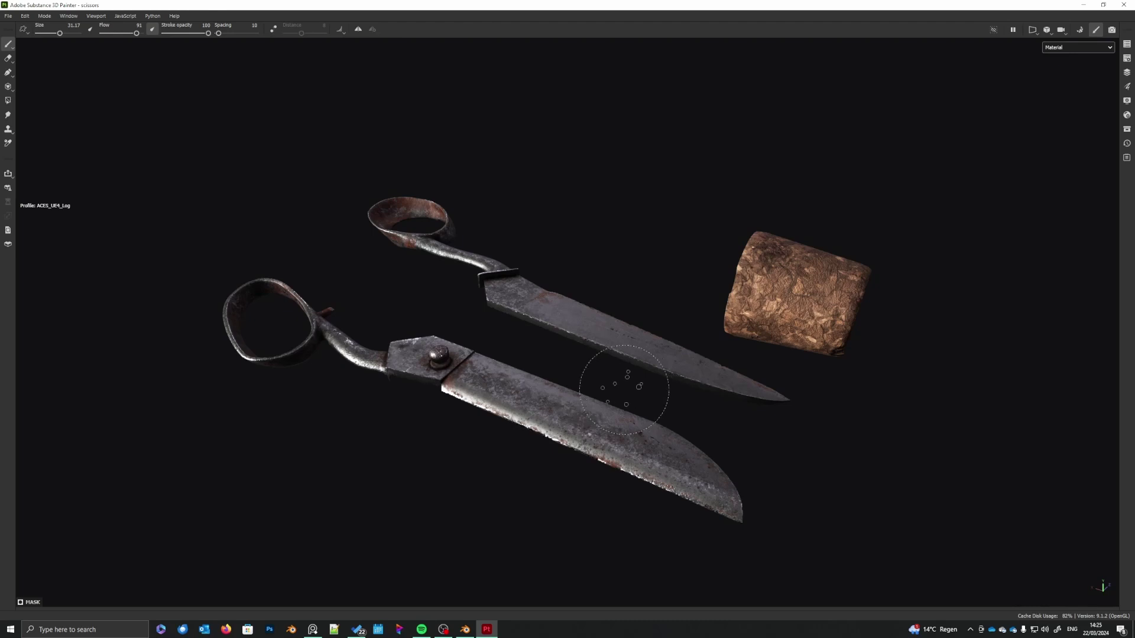
alt+middle_drag(630, 390, 612, 393)
mouse_move(612, 394)
alt+mouse_down()
mouse_move(596, 398)
mouse_move(628, 402)
alt+mouse_up()
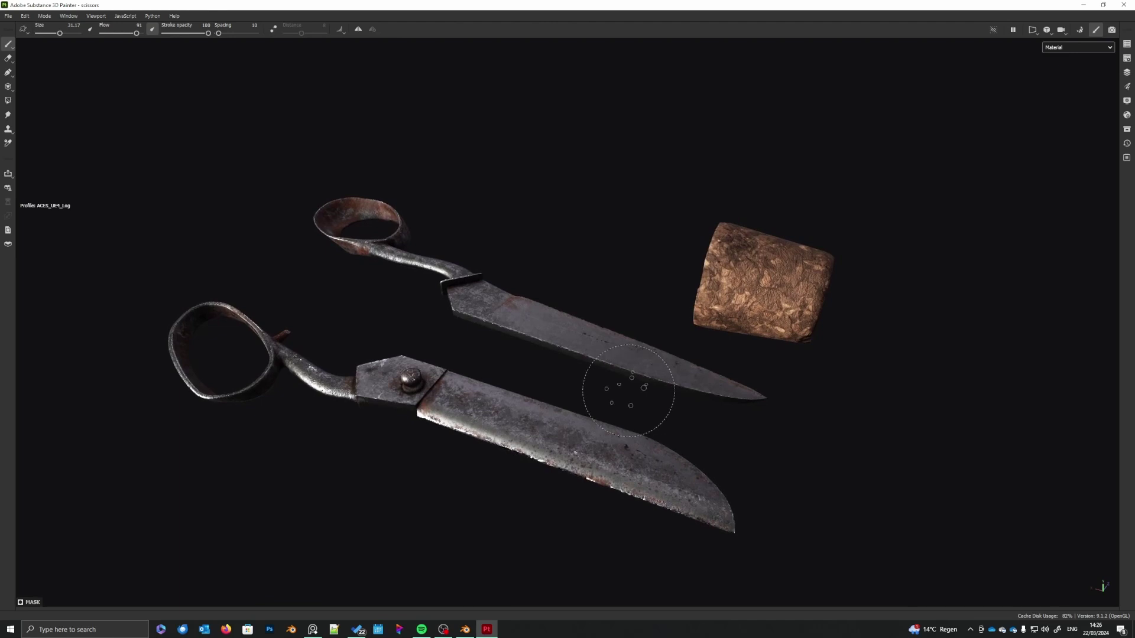
alt+middle_drag(628, 392, 596, 404)
alt+drag(596, 404, 591, 398)
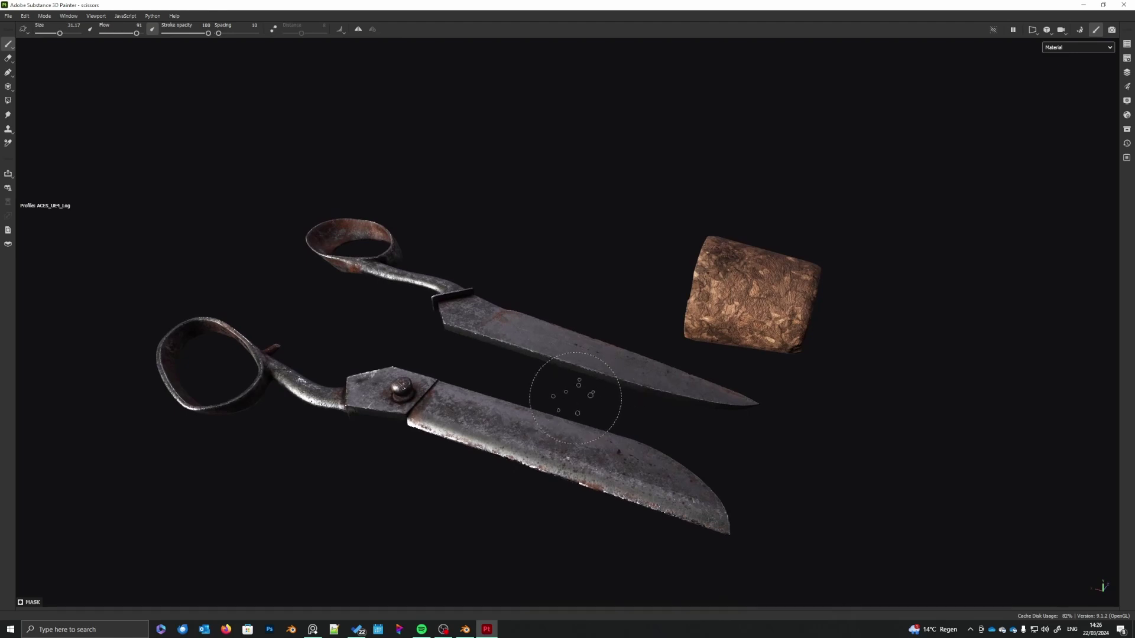
alt+middle_drag(576, 398, 578, 394)
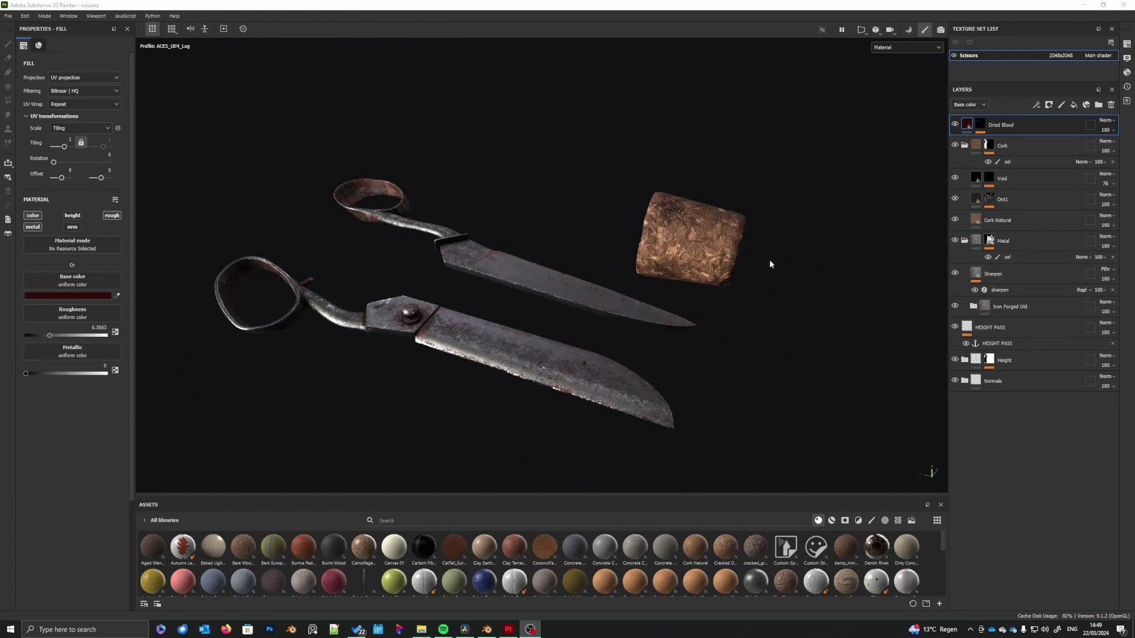
- Open the texture export settings and review the map packing of the Unreal Engine 4 (Packed) output template
alt+drag(626, 285, 675, 280)
alt+middle_drag(659, 270, 646, 266)
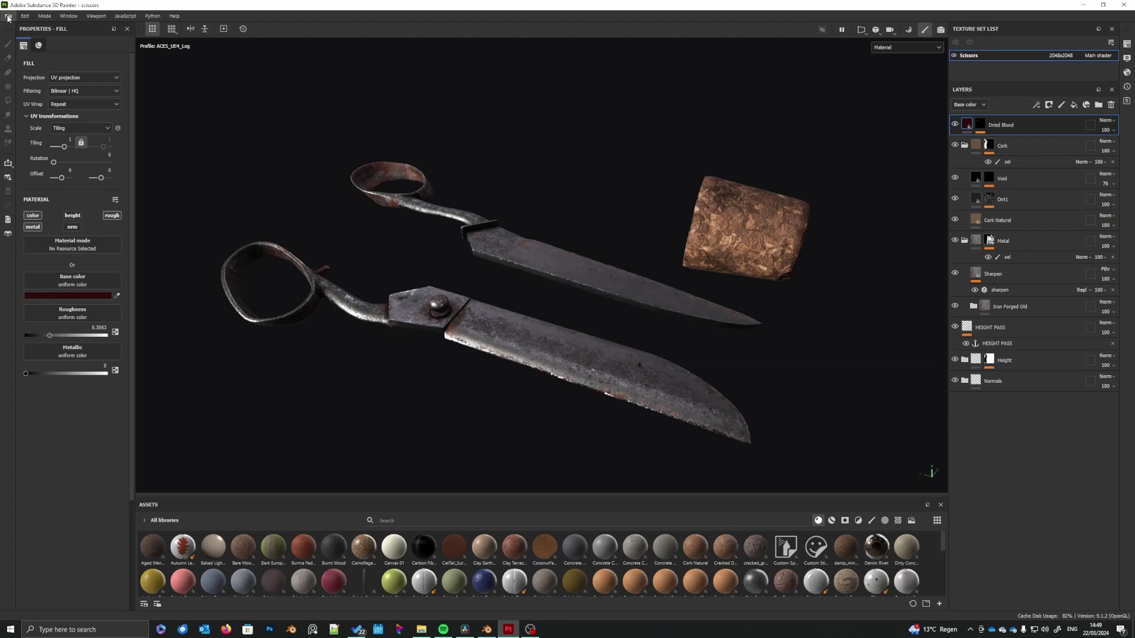
click(8, 17)
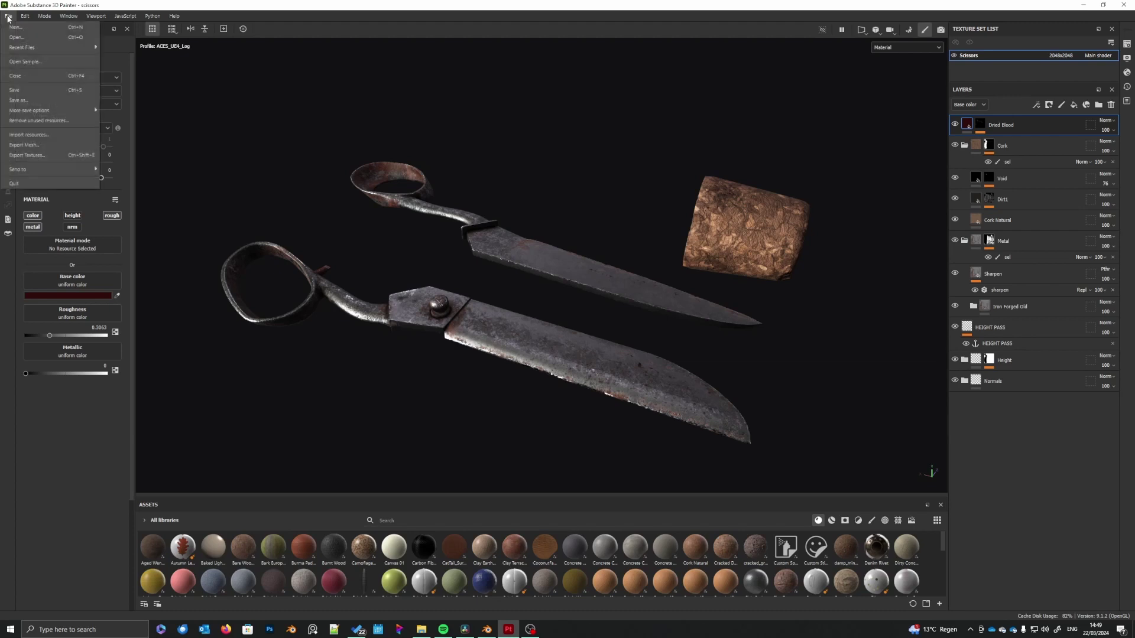
click(26, 156)
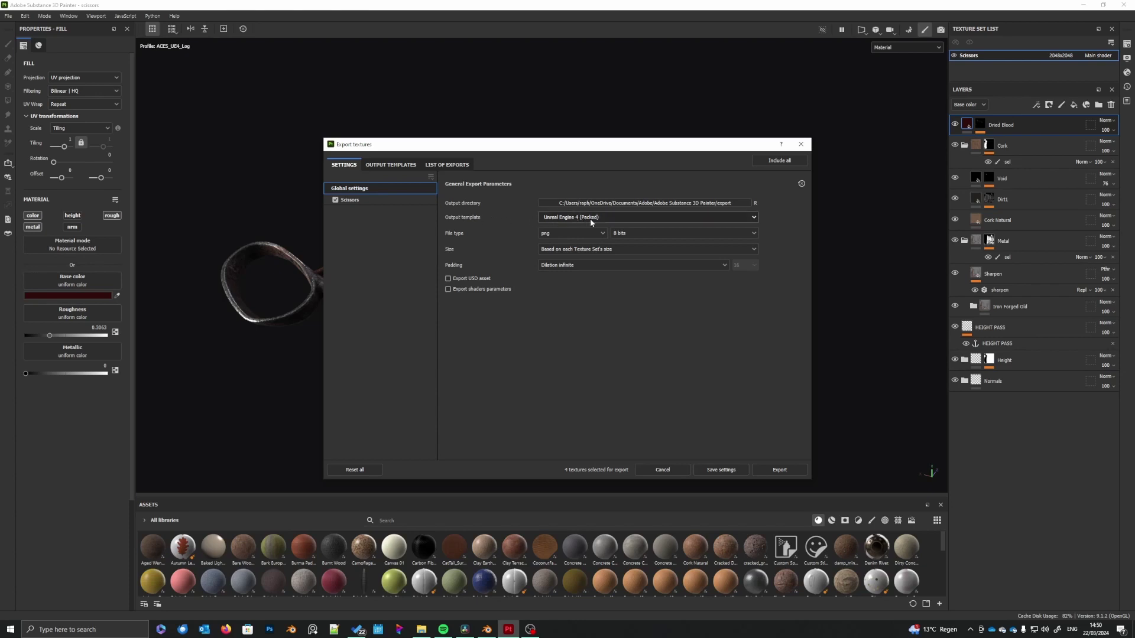
click(390, 165)
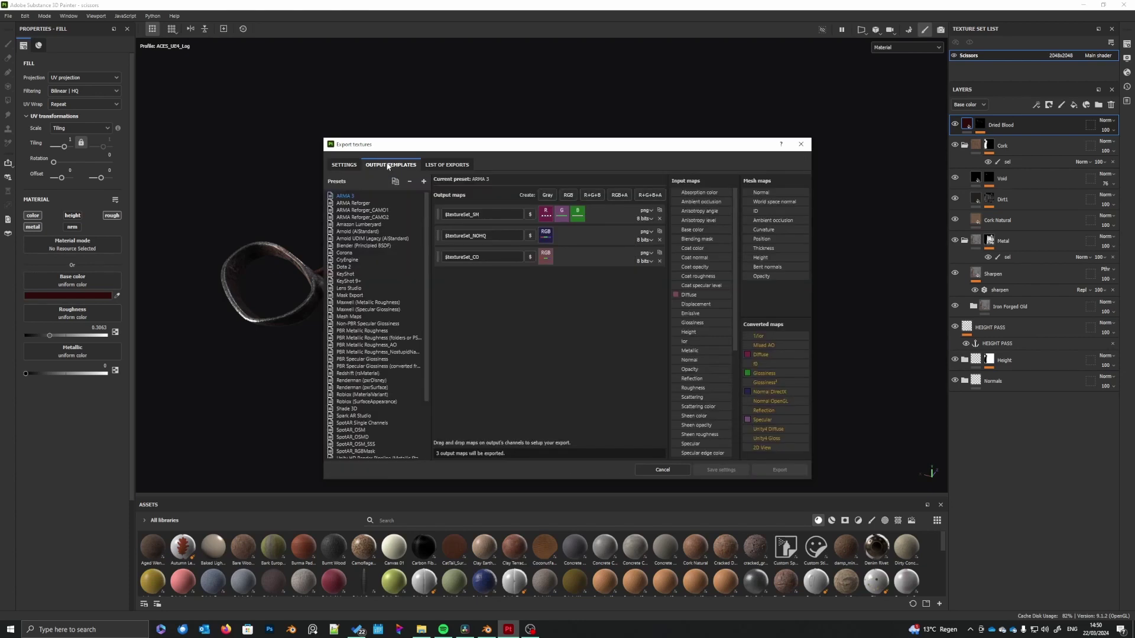
scroll(380, 349, down, 3)
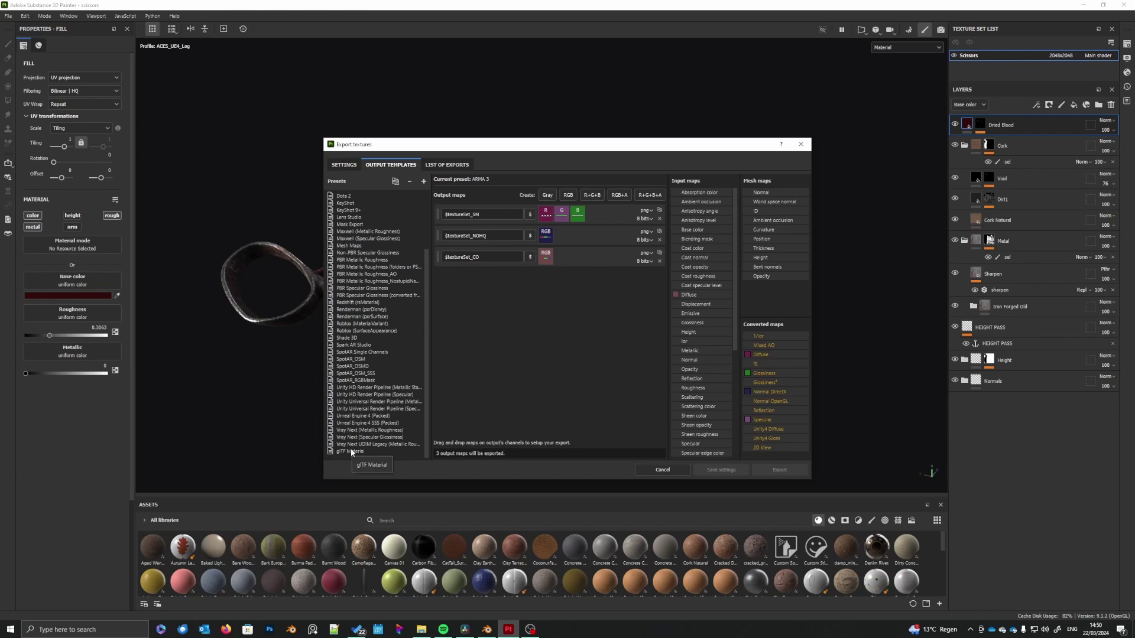
click(378, 416)
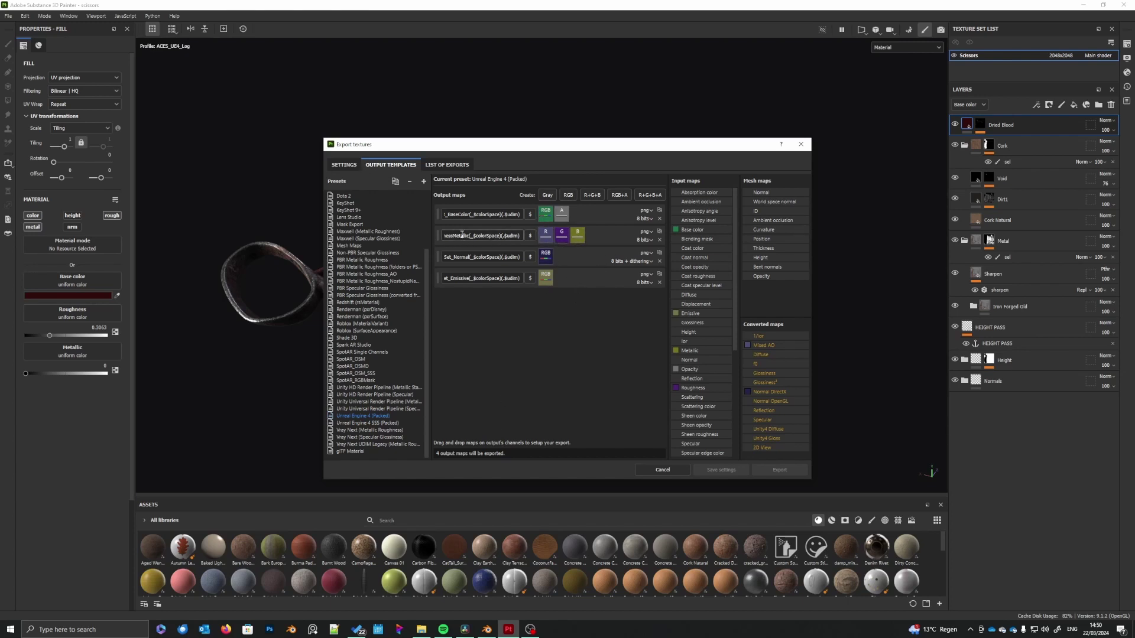
click(344, 165)
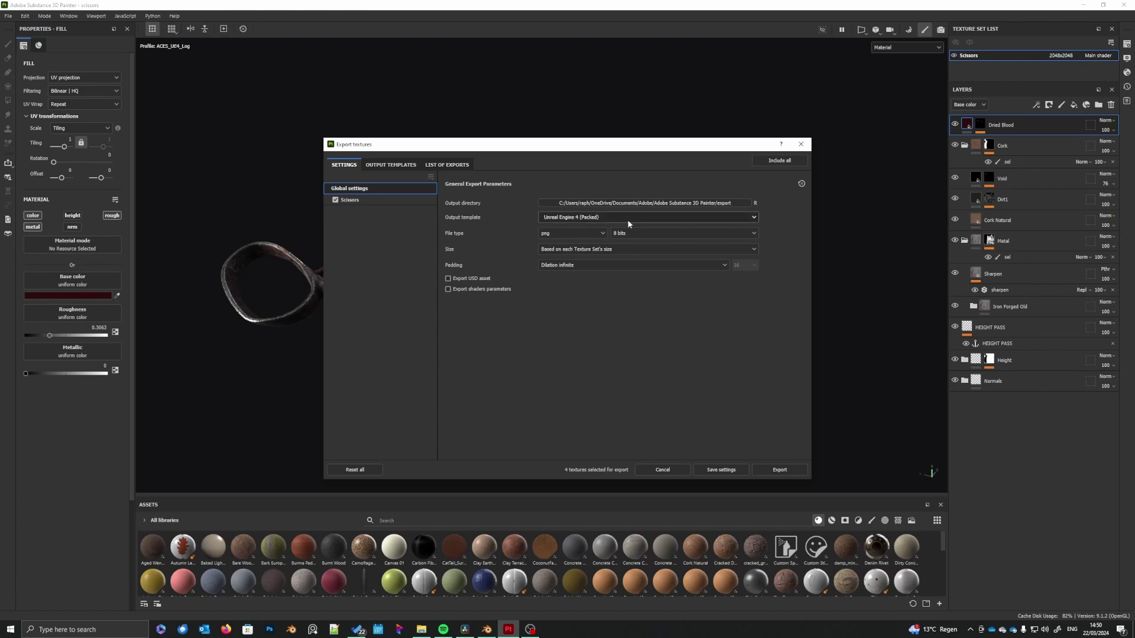
- Browse for the export output directory and open the Filonzana Materials folder in the Filonzana character folder
click(702, 203)
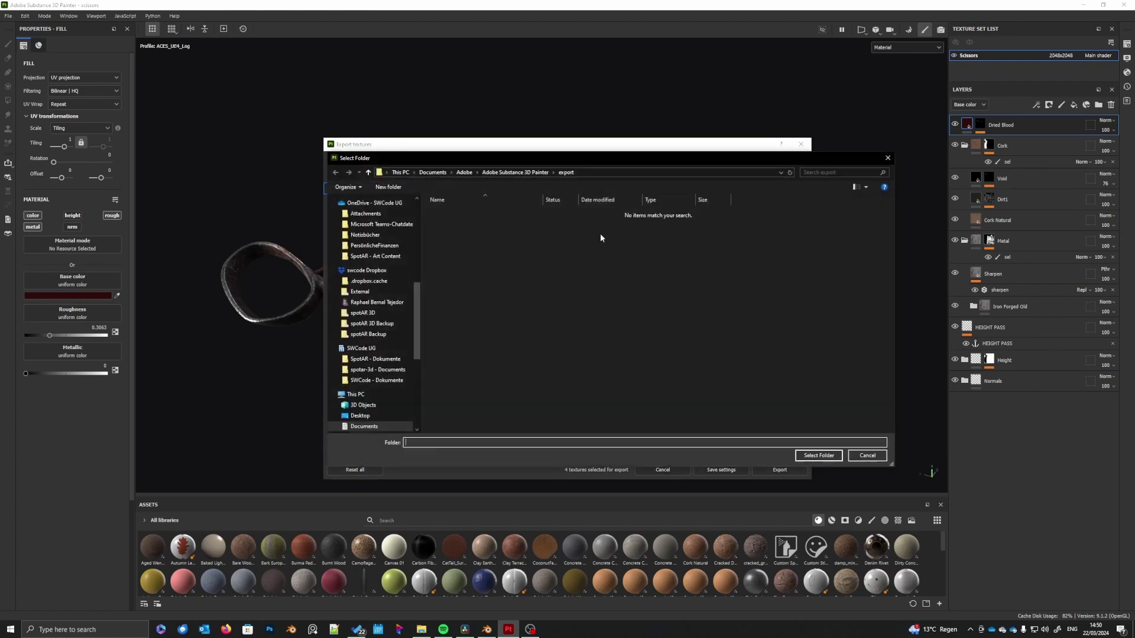
drag(421, 314, 420, 224)
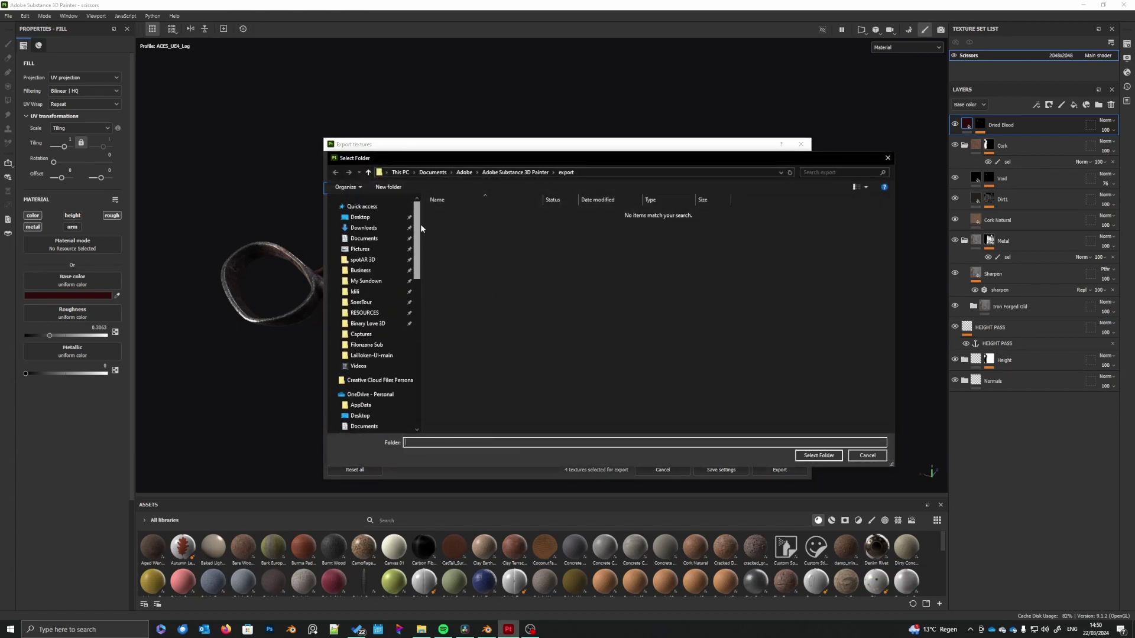
click(376, 345)
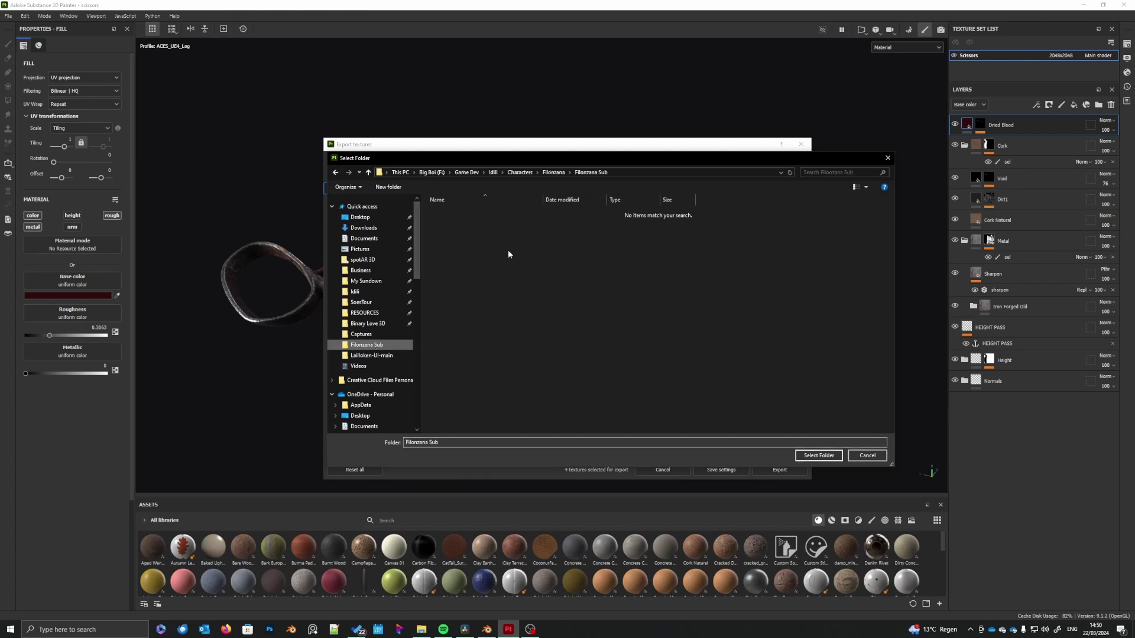
click(555, 172)
double_click(495, 223)
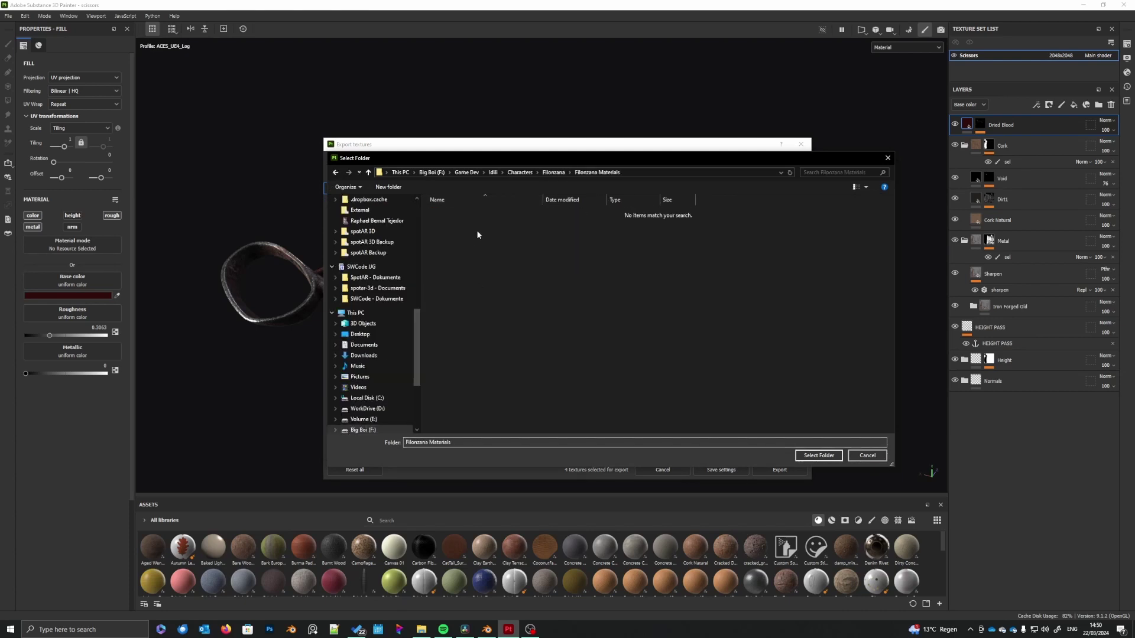
- Create a Scissors subfolder as the output directory, export the texture set there and save the export settings
click(388, 187)
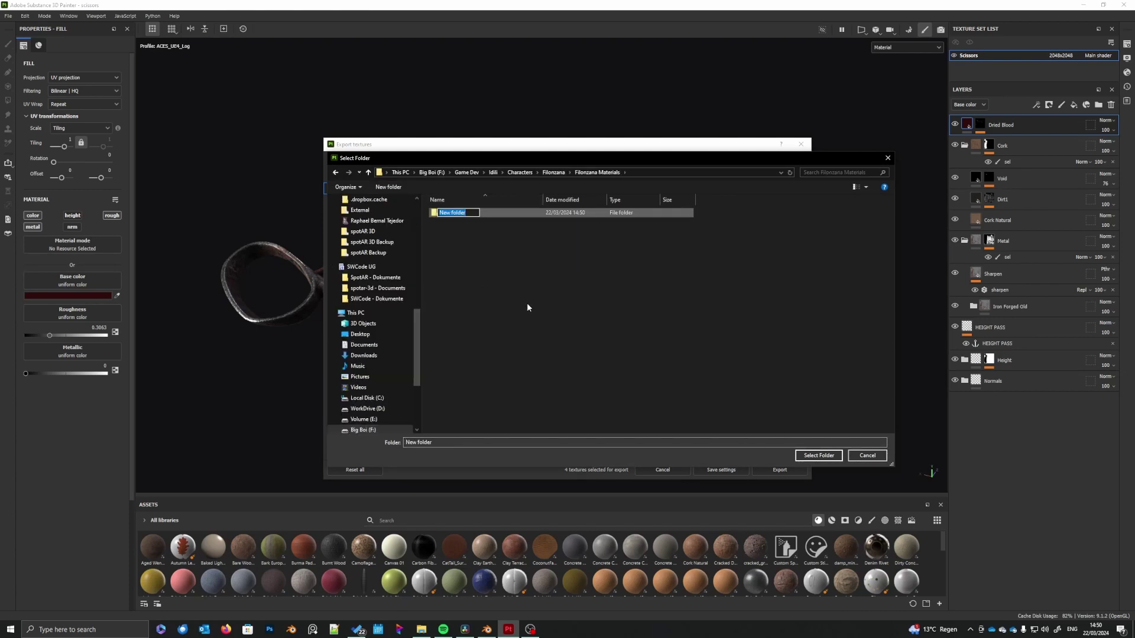
text(Scissors)
key(Return)
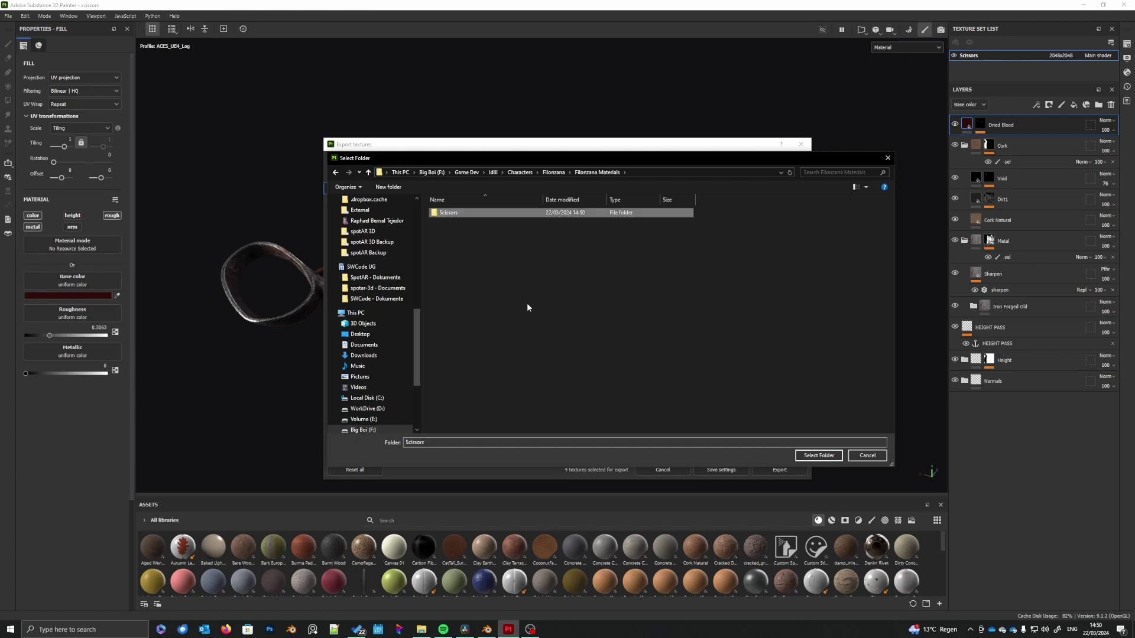
double_click(447, 217)
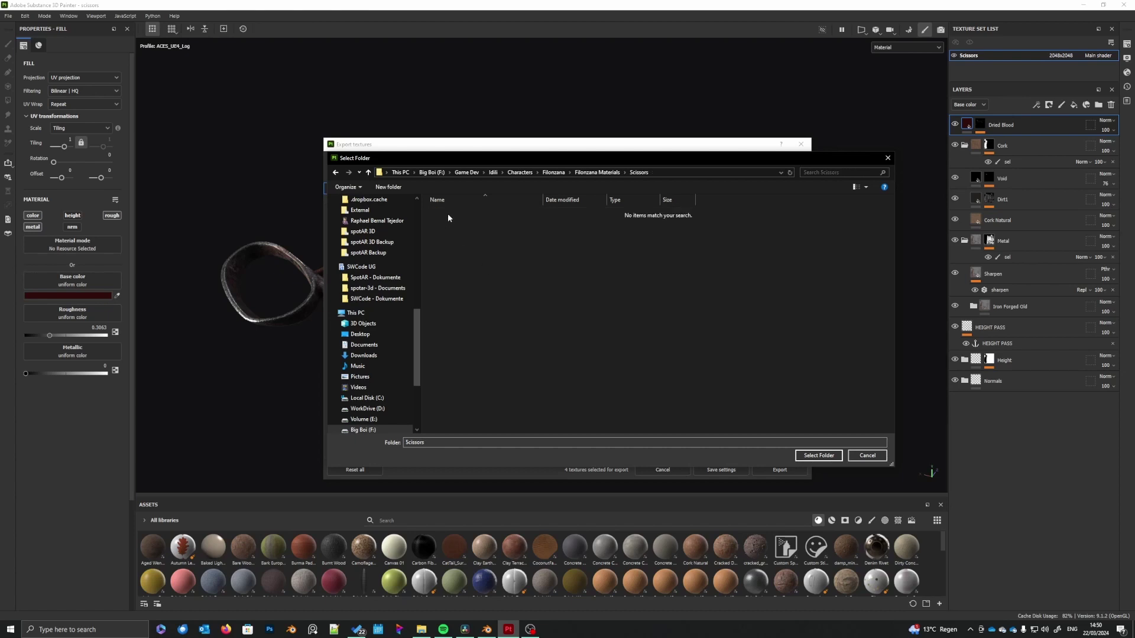
click(819, 455)
click(779, 472)
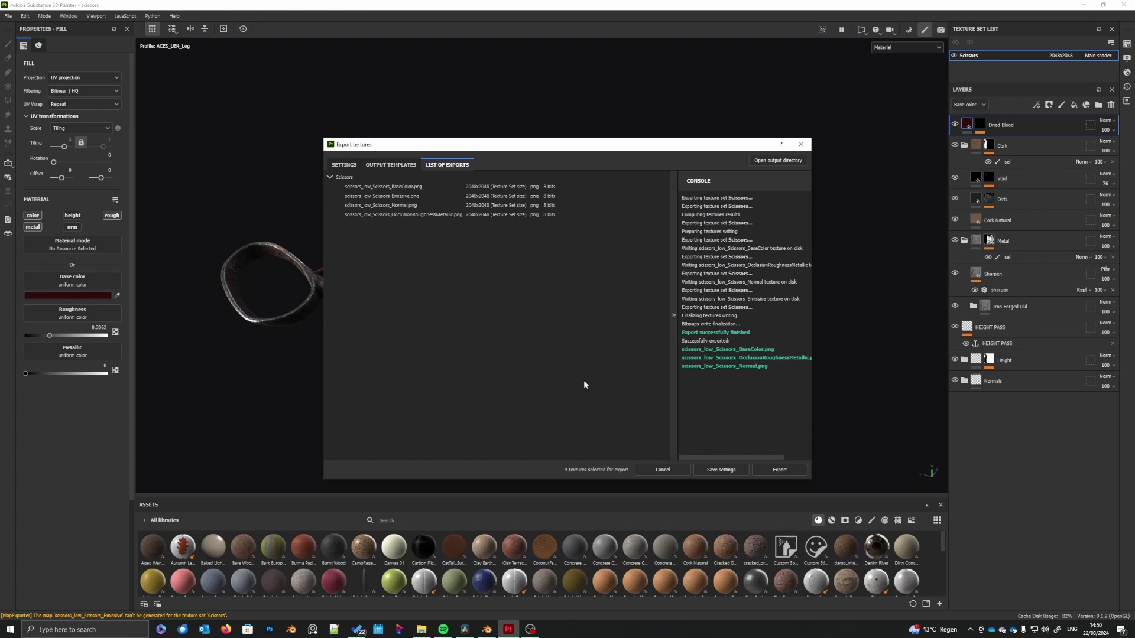
click(721, 470)
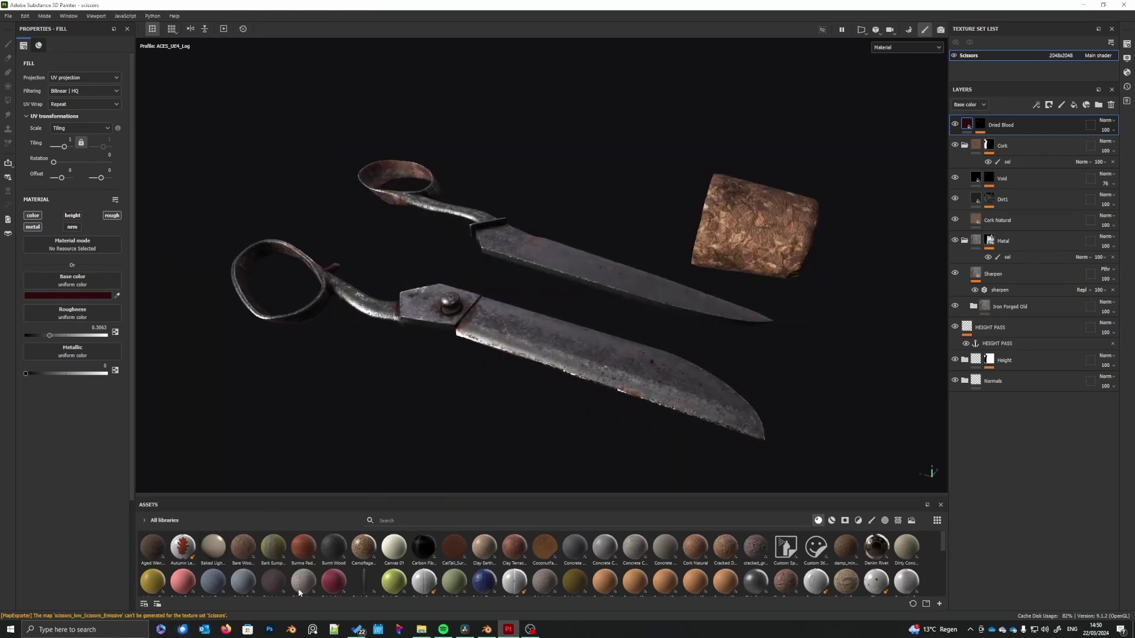
- Switch to Blender and move the Mapping and Textures node frames farther away from the Principled BSDF in the Scissors material
click(493, 633)
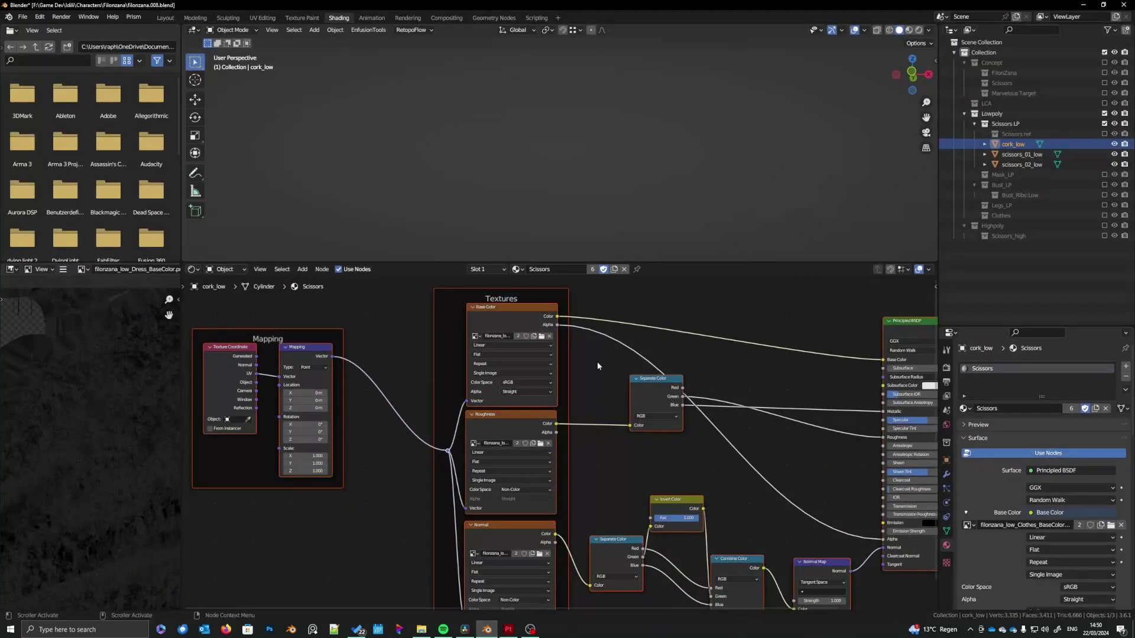
scroll(678, 321, down, 1)
middle_drag(683, 318, 641, 330)
scroll(636, 351, down, 3)
scroll(634, 331, up, 1)
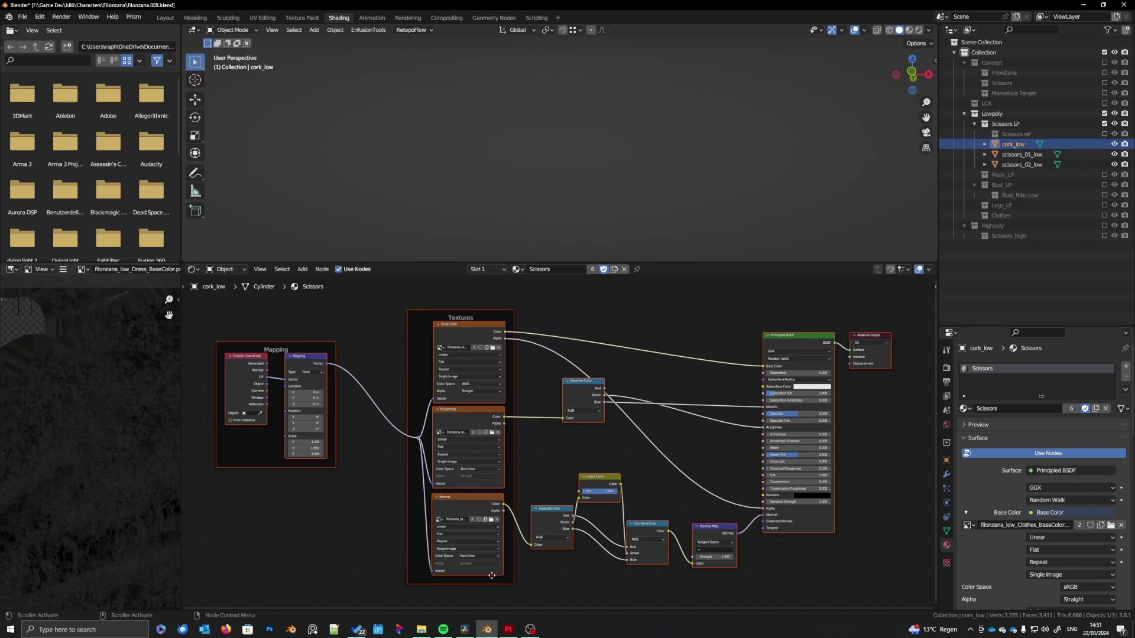
drag(256, 317, 509, 553)
key(g)
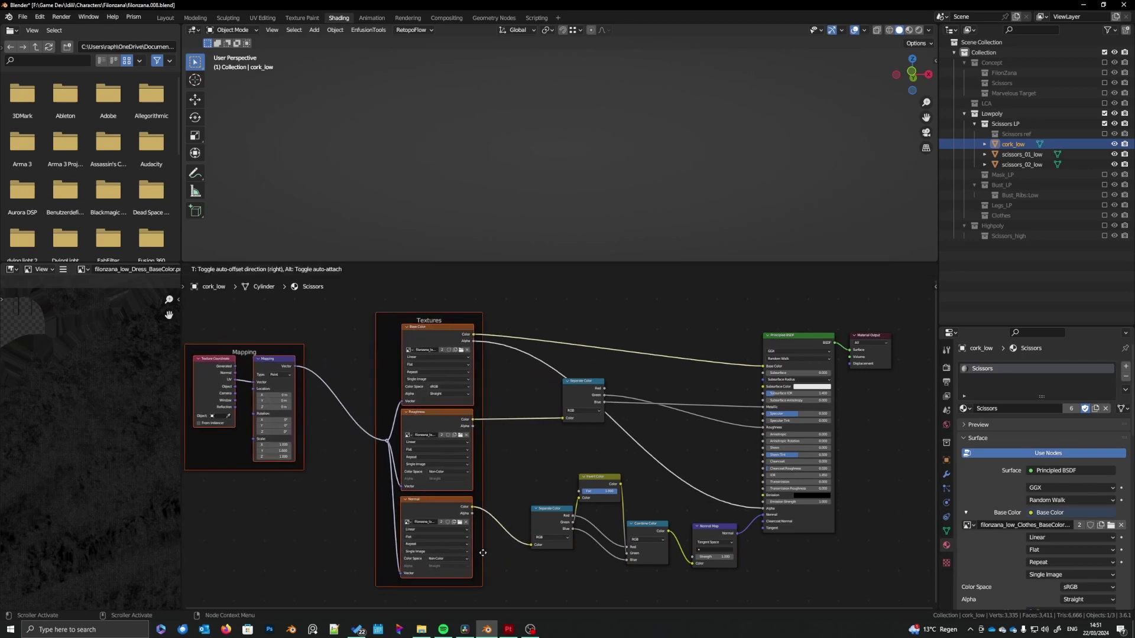
click(476, 556)
- Reposition the Separate Color and Invert Color nodes of the normal map's green-channel inversion closer to the Normal texture
scroll(573, 520, up, 4)
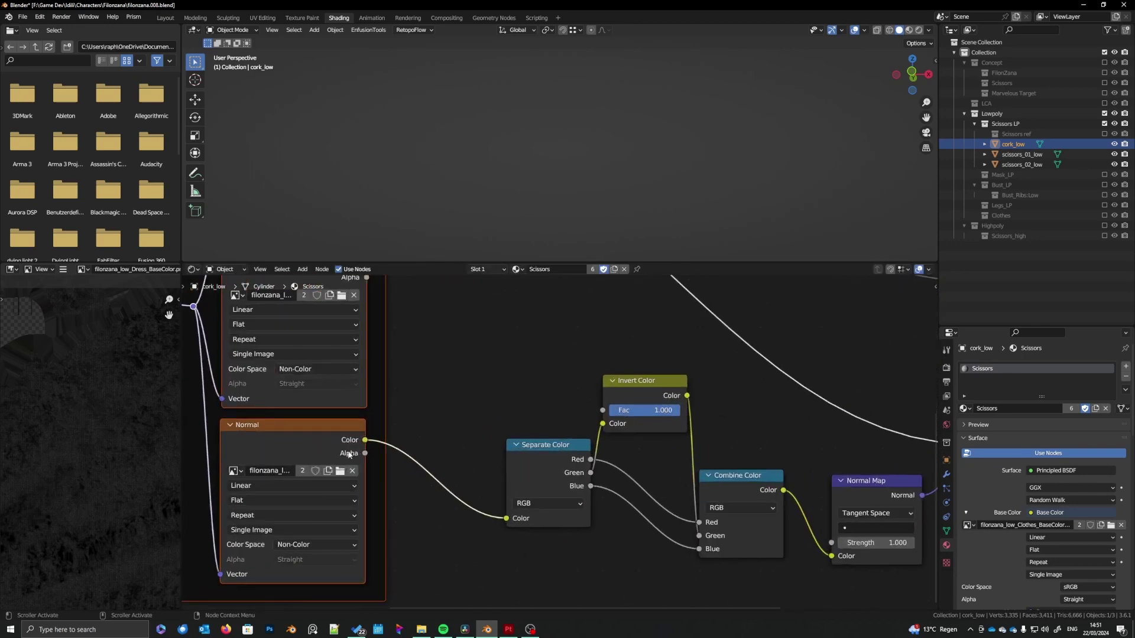
drag(546, 446, 497, 449)
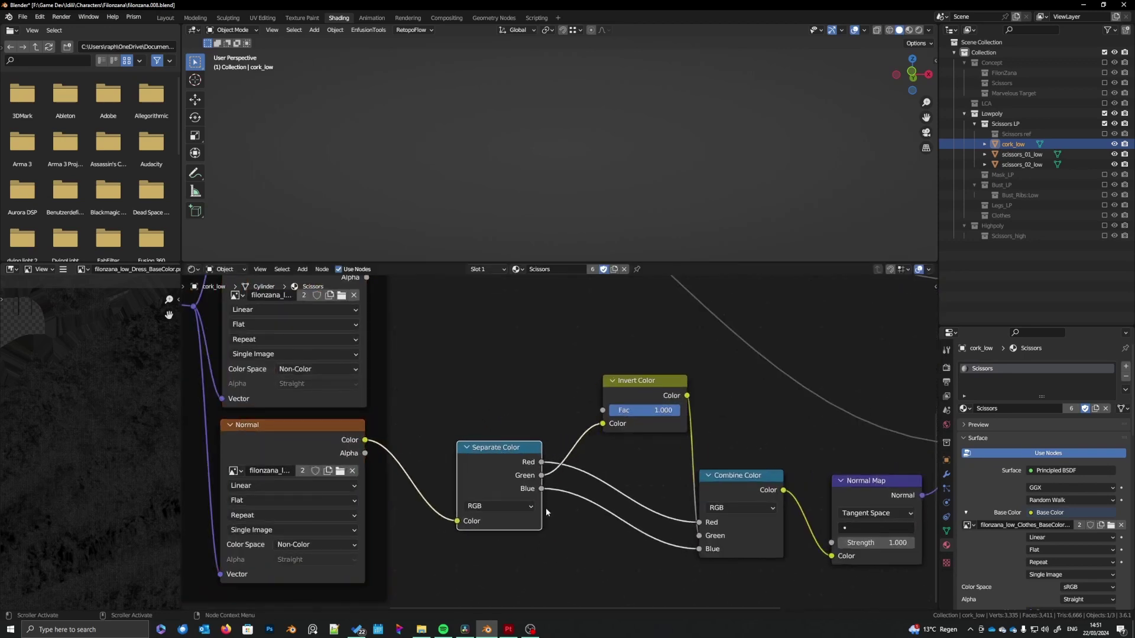
middle_drag(545, 508, 518, 508)
drag(612, 388, 590, 395)
click(458, 388)
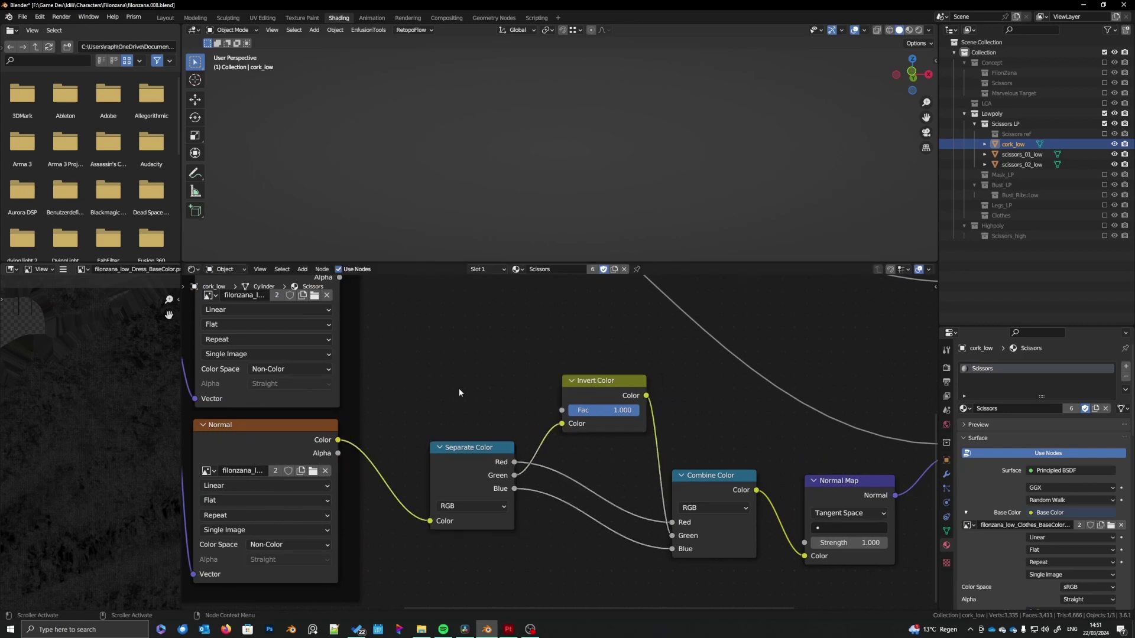
key(shift+a)
mouse_move(447, 449)
drag(597, 398, 583, 403)
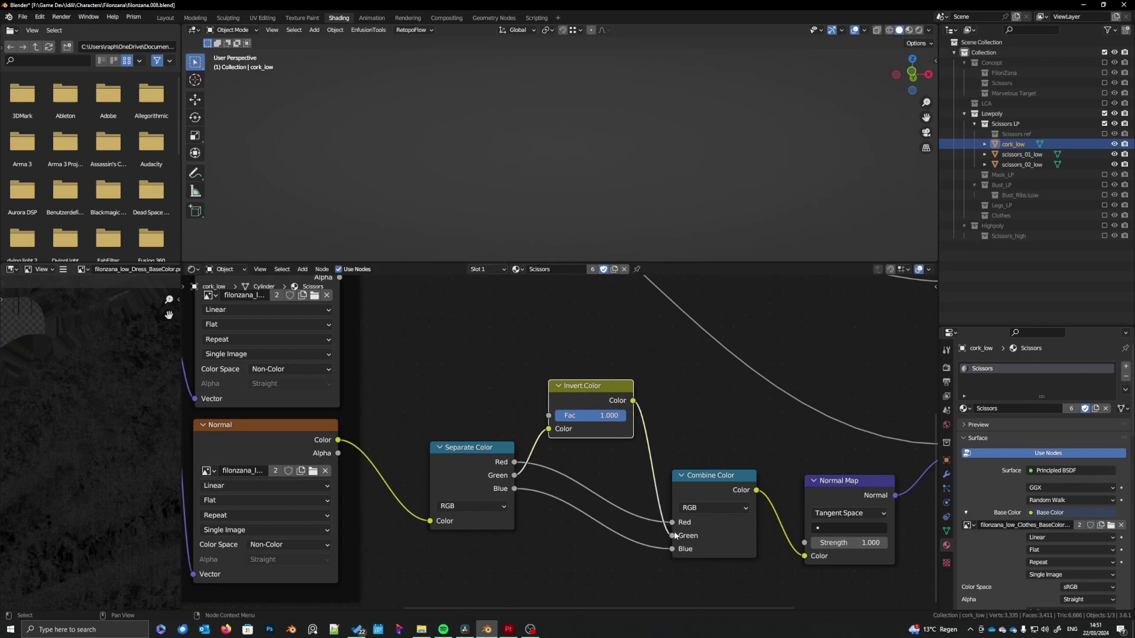
middle_drag(803, 580, 705, 566)
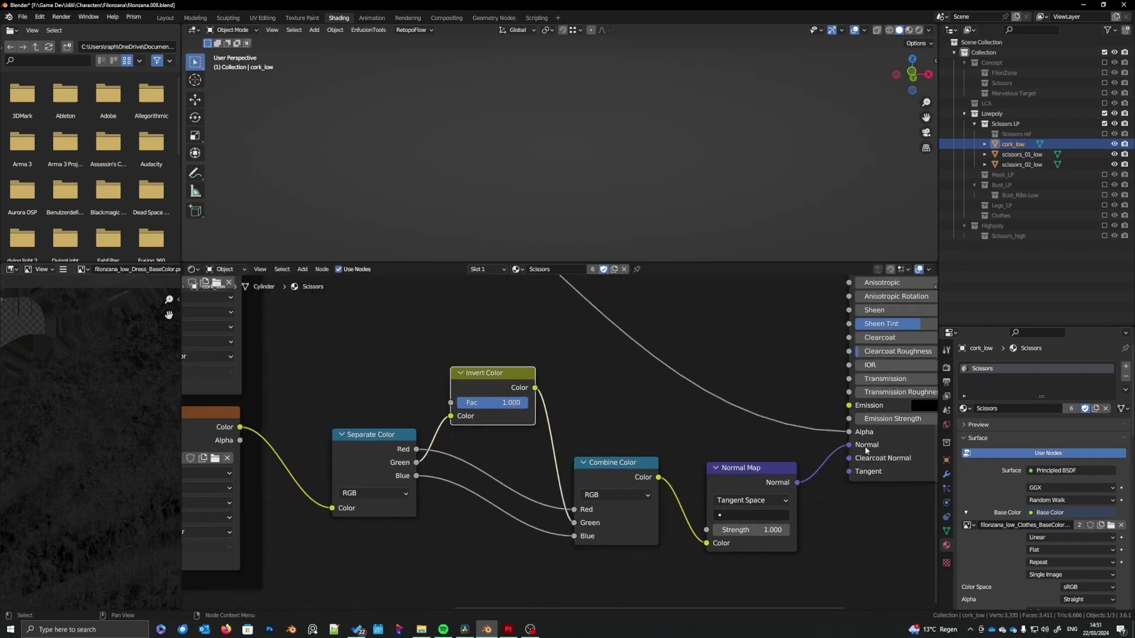
- Move the Separate Color node that splits the roughness and metallic channels closer to the Roughness texture node
middle_drag(625, 390, 680, 464)
scroll(674, 458, down, 5)
middle_drag(573, 409, 690, 454)
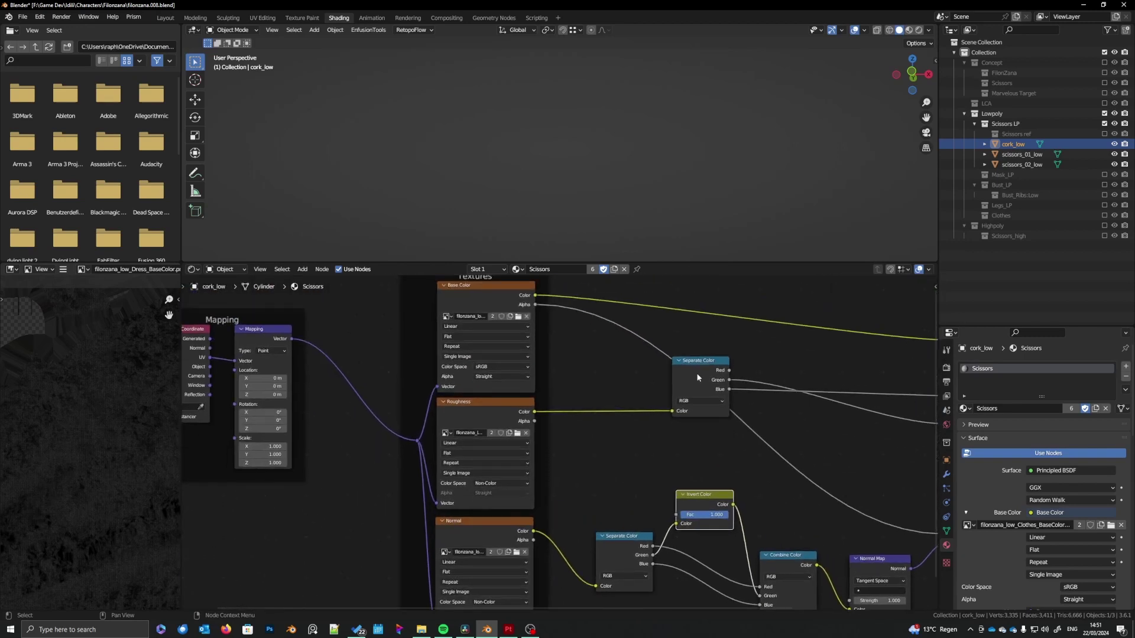
drag(697, 377, 636, 400)
middle_drag(659, 447, 530, 467)
scroll(574, 467, up, 2)
scroll(619, 470, down, 1)
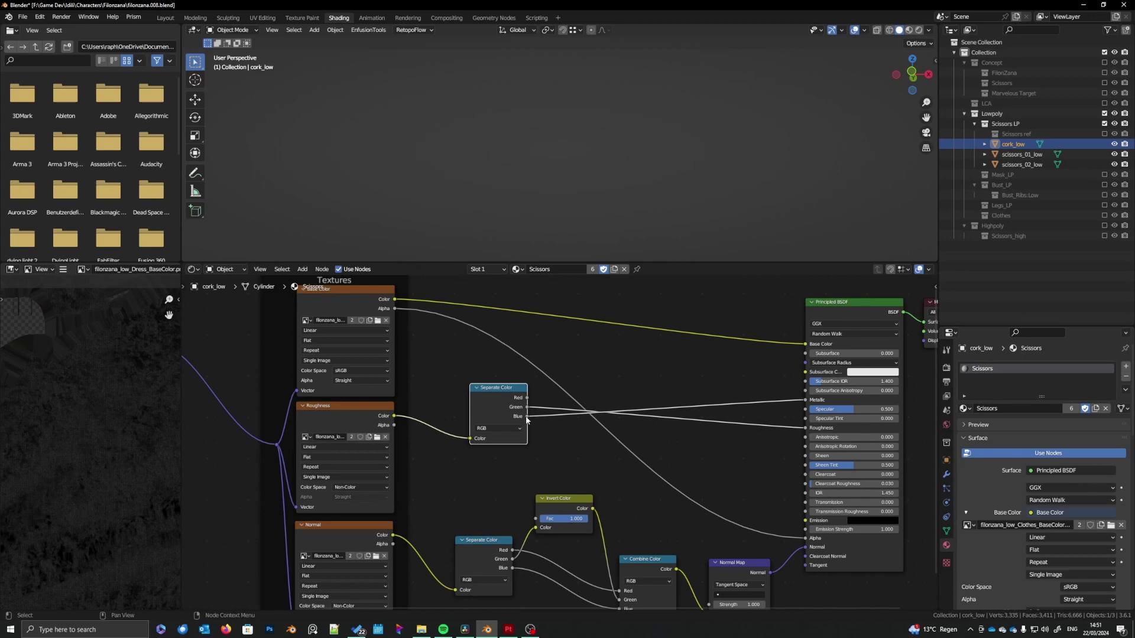
middle_drag(538, 463, 551, 469)
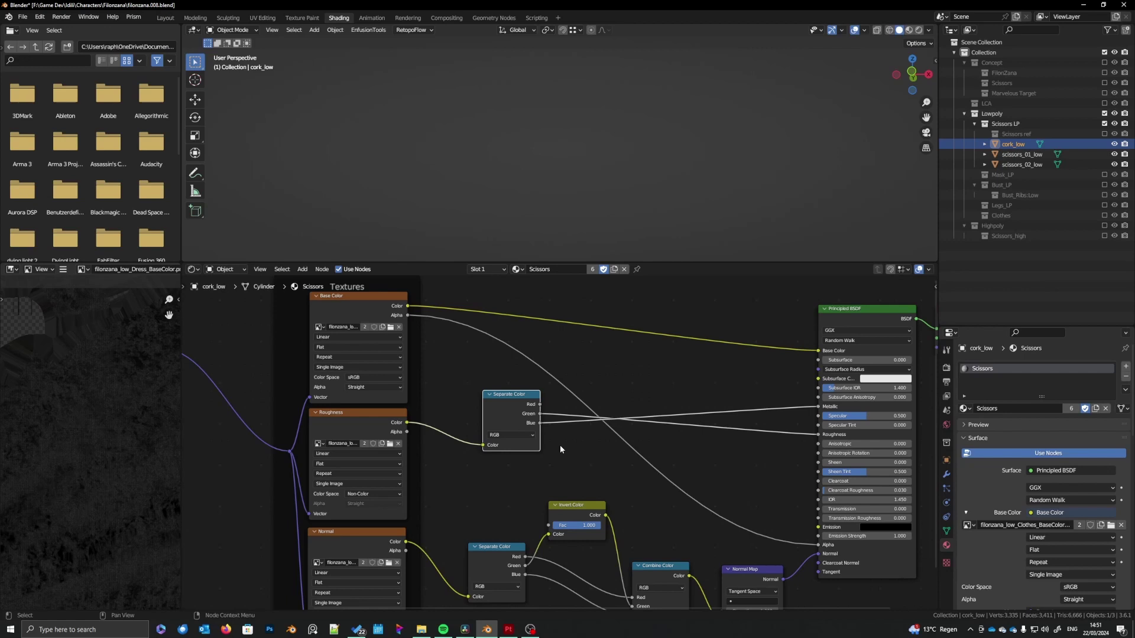
middle_drag(479, 391, 500, 390)
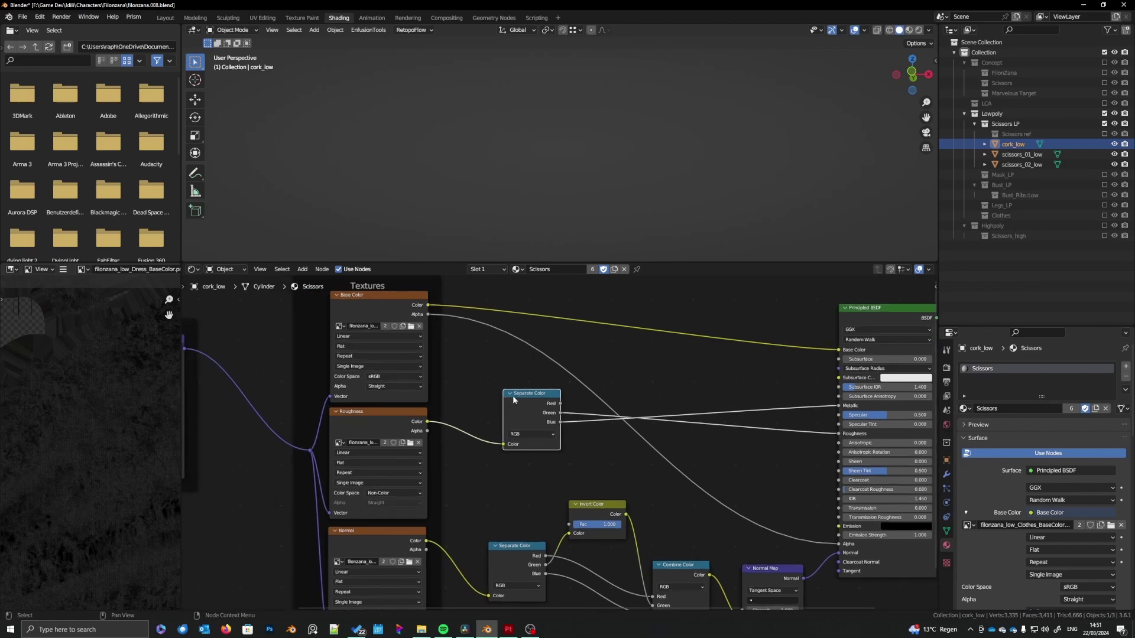
drag(513, 396, 517, 395)
middle_drag(518, 395, 551, 405)
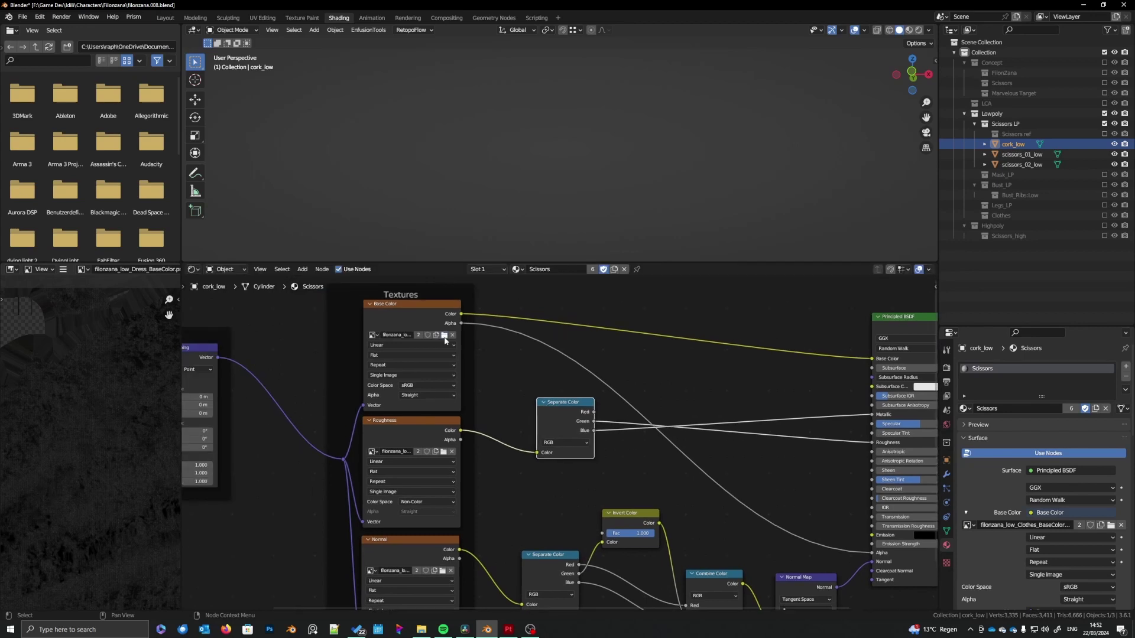
- Replace the Base Color texture node's image with scissors_low_Scissors_BaseColor.png from the Scissors folder
click(445, 335)
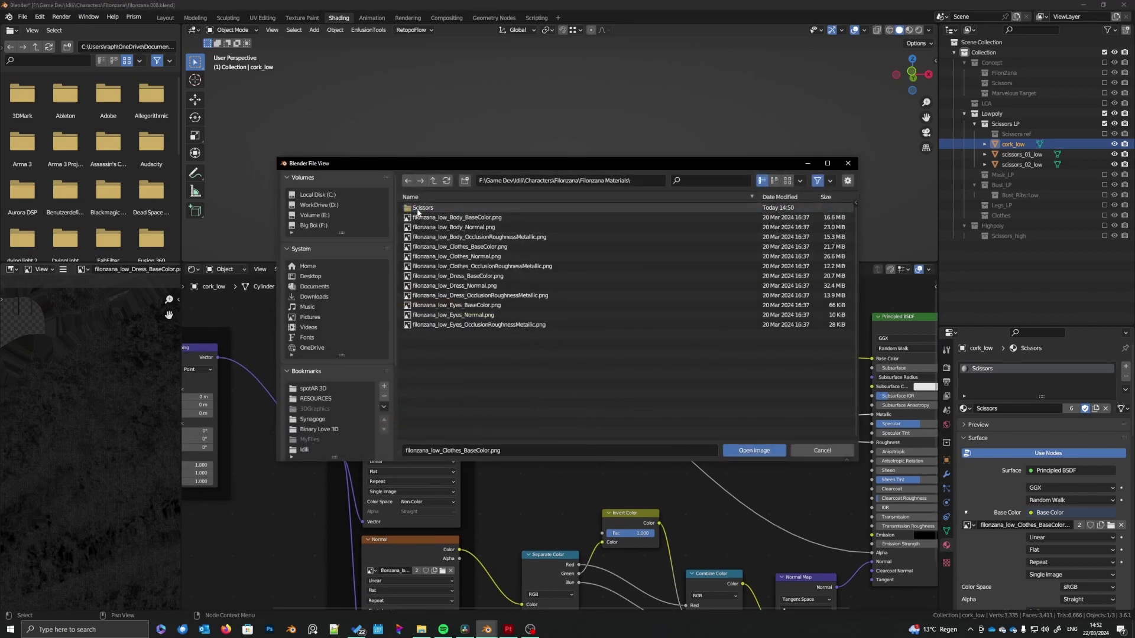
double_click(423, 208)
double_click(450, 207)
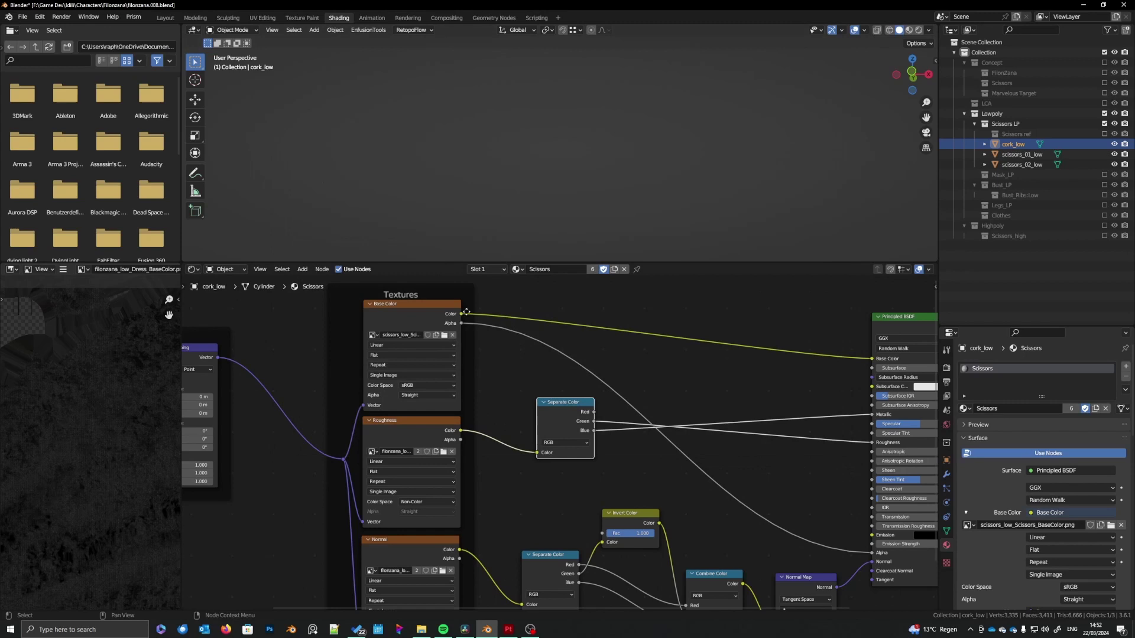
- Load scissors_low_Scissors_OcclusionRoughnessMetallic.png into the Roughness texture node and set its color space to Non-Color
click(444, 452)
double_click(409, 207)
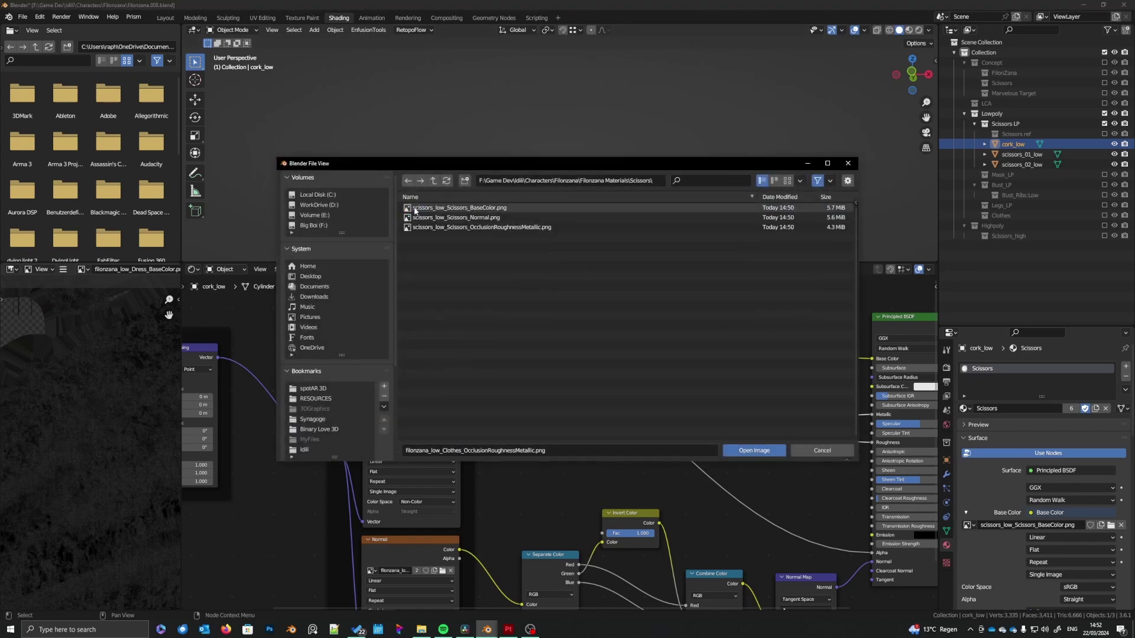
double_click(470, 226)
middle_drag(502, 484, 535, 424)
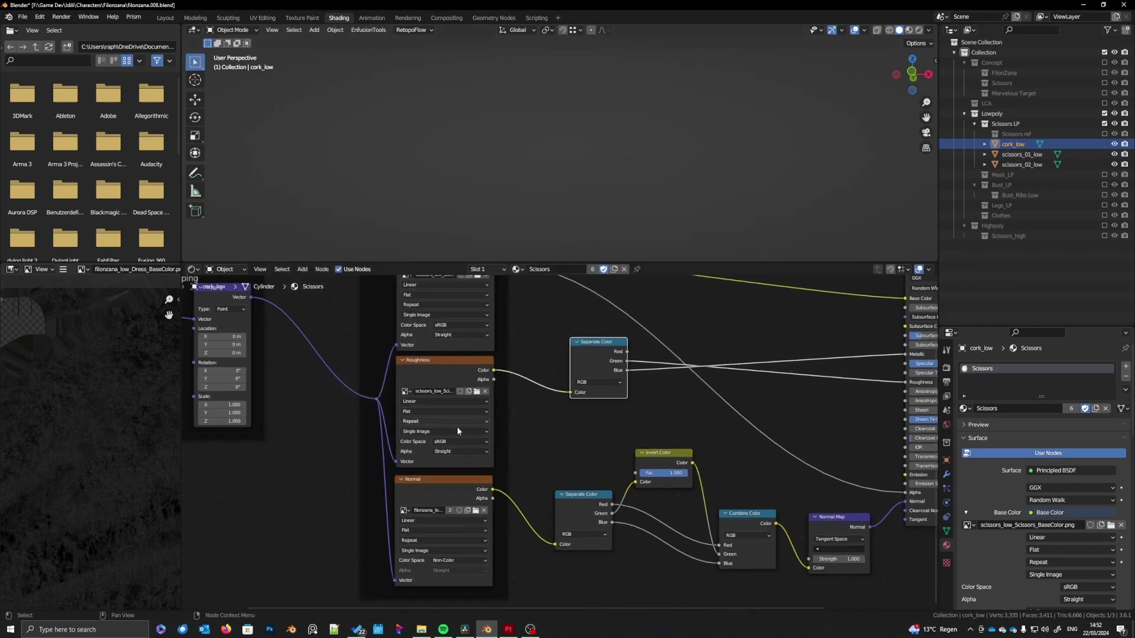
click(462, 442)
click(453, 498)
- Load scissors_low_Scissors_Normal.png into the Normal texture node and set its color space to Non-Color
middle_drag(510, 535, 555, 449)
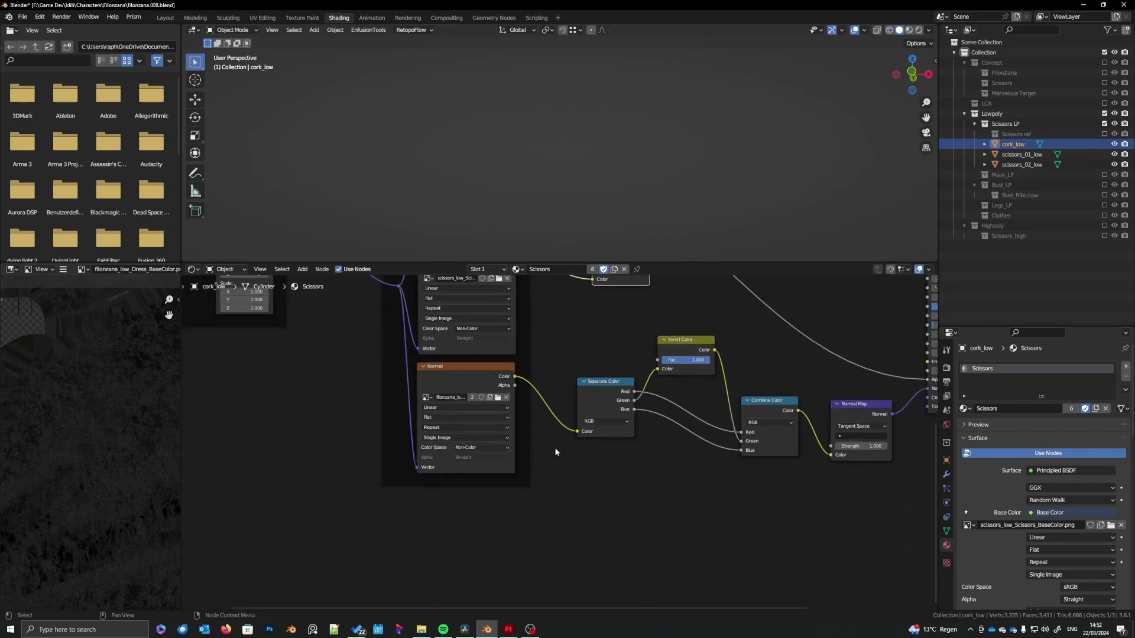
click(497, 397)
double_click(425, 208)
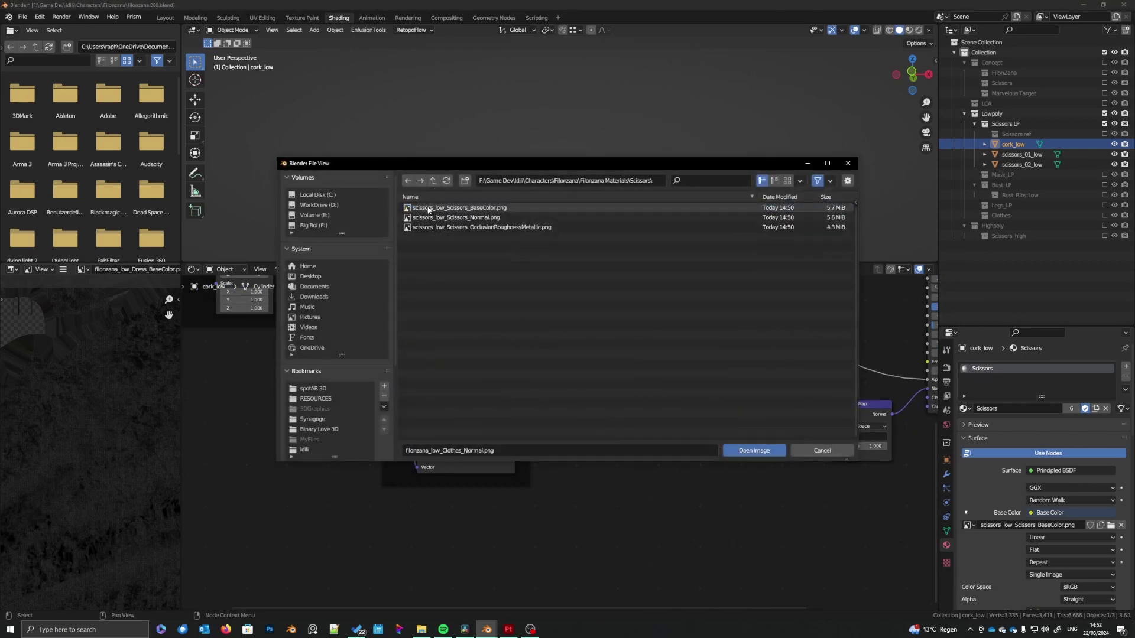
double_click(455, 217)
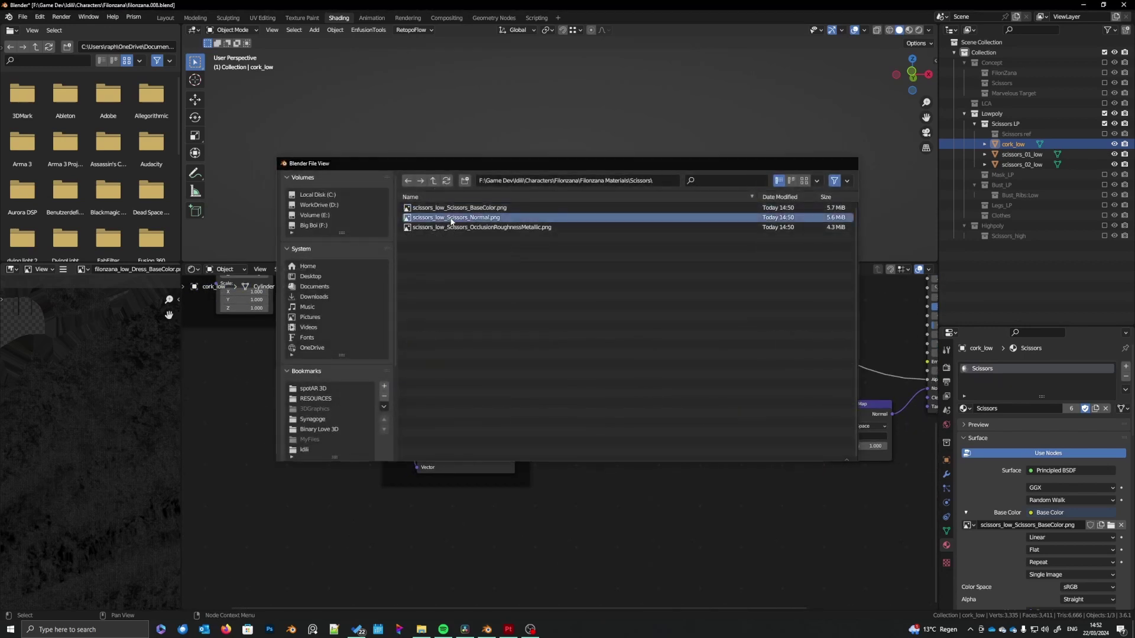
click(482, 448)
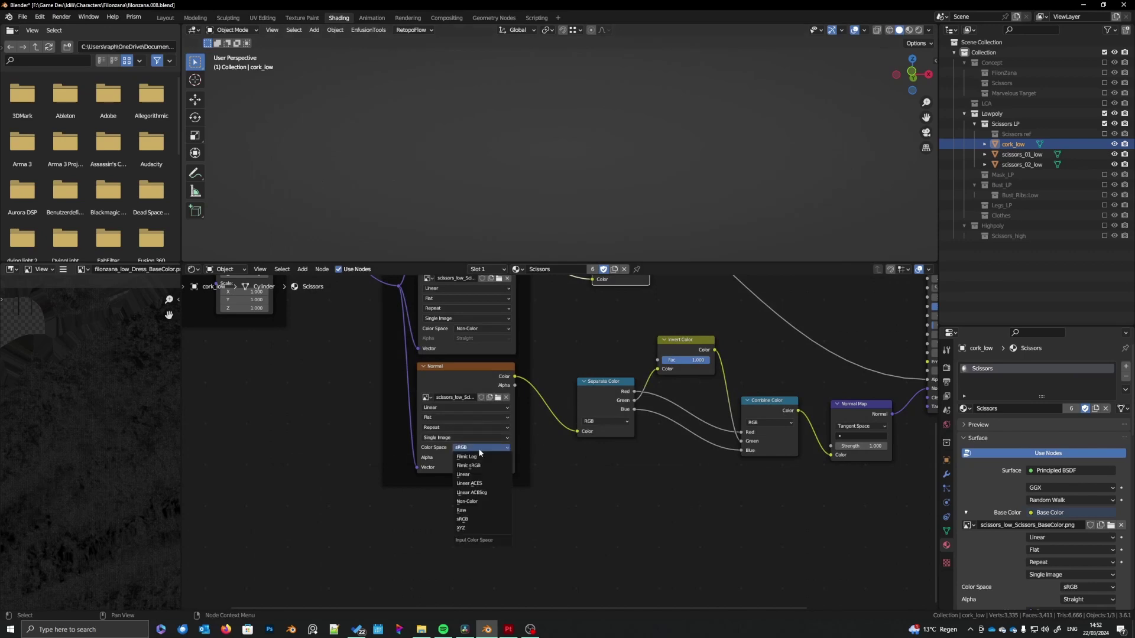
click(474, 502)
middle_drag(586, 473, 548, 549)
middle_drag(552, 419, 514, 475)
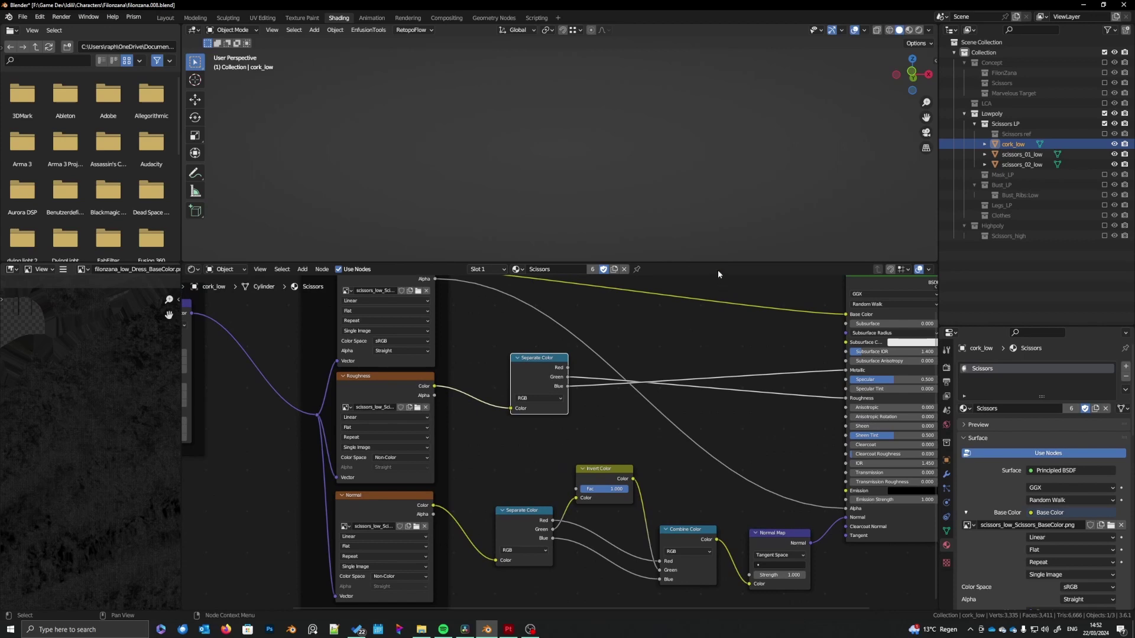
- Enlarge the 3D viewport and show the cork and scissors framed in Material Preview shading
drag(700, 262, 647, 425)
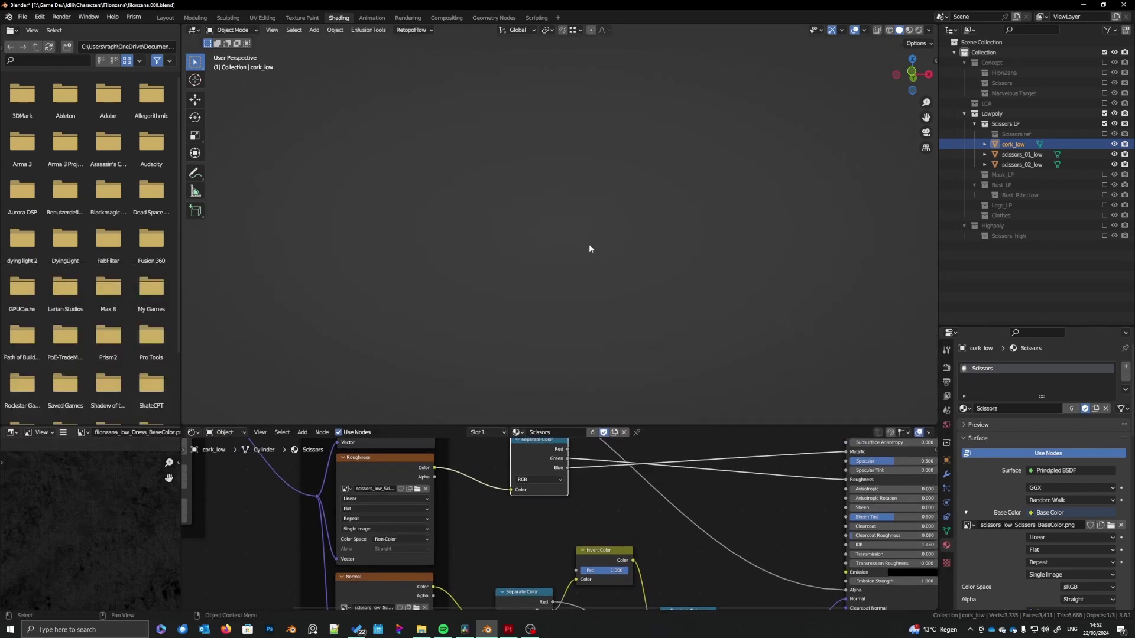
scroll(589, 243, down, 2)
shift+click(1019, 155)
middle_drag(740, 236, 750, 242)
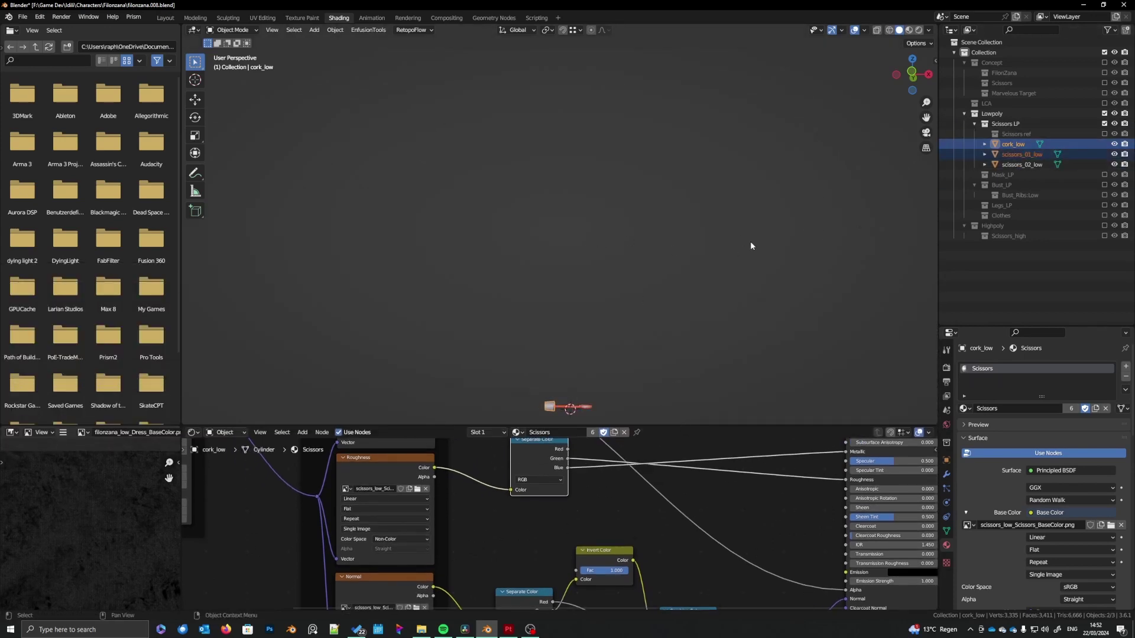
key(KP_Decimal)
middle_drag(609, 257, 609, 168)
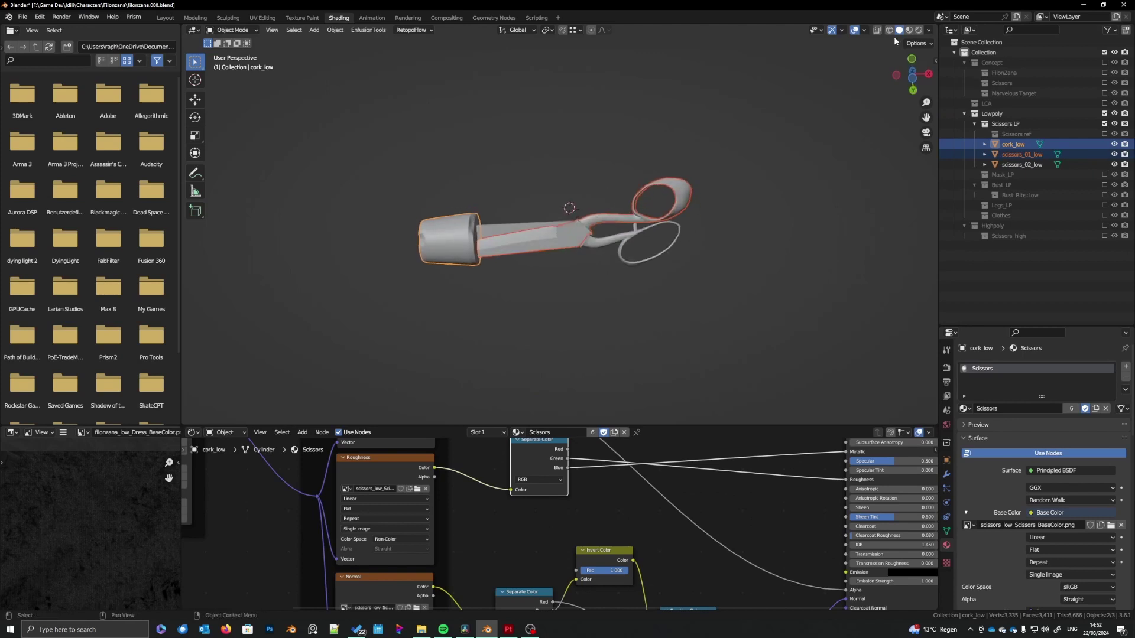
click(909, 29)
scroll(538, 247, up, 3)
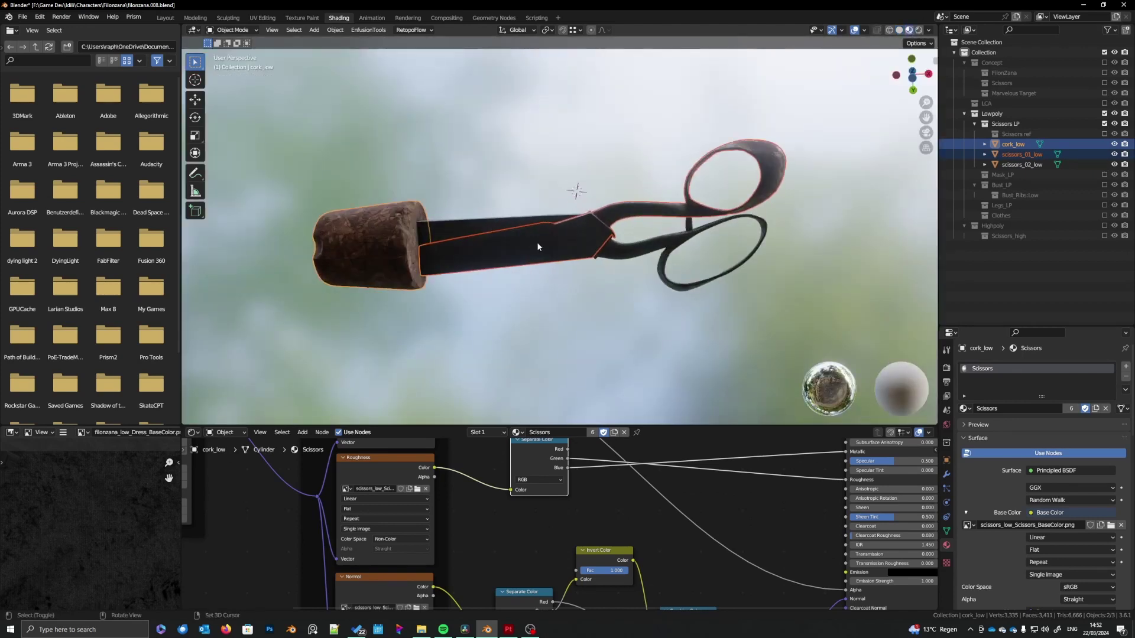
middle_drag(536, 242, 606, 263)
click(597, 237)
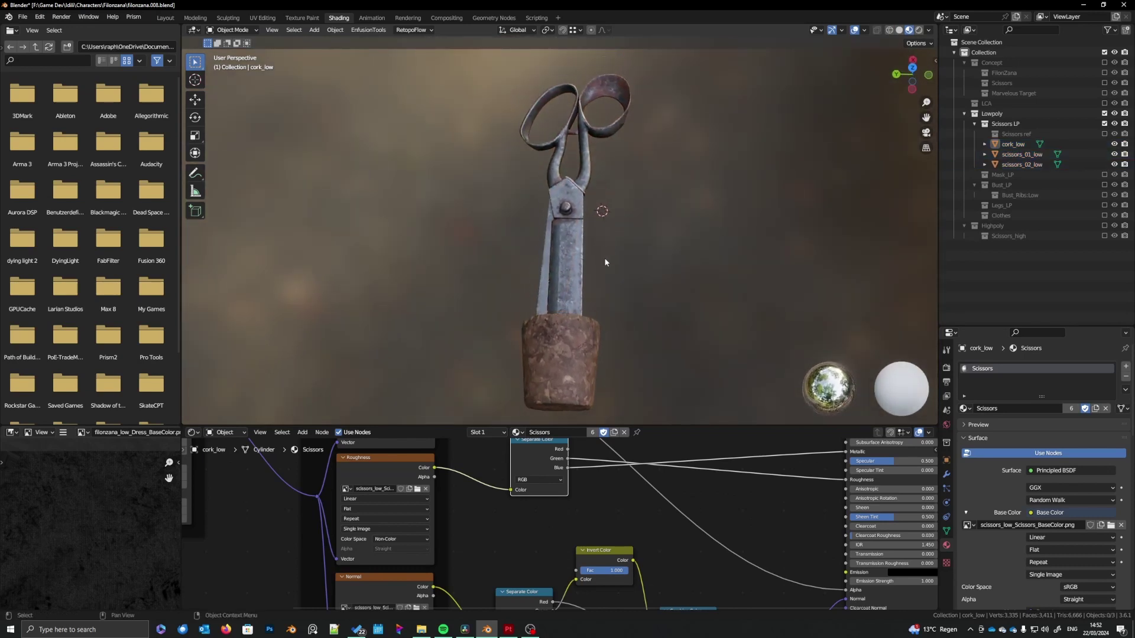
- Select both scissor halves, check them in Rendered shading, and return the viewport to Material Preview
scroll(605, 263, up, 2)
click(586, 262)
shift+click(603, 230)
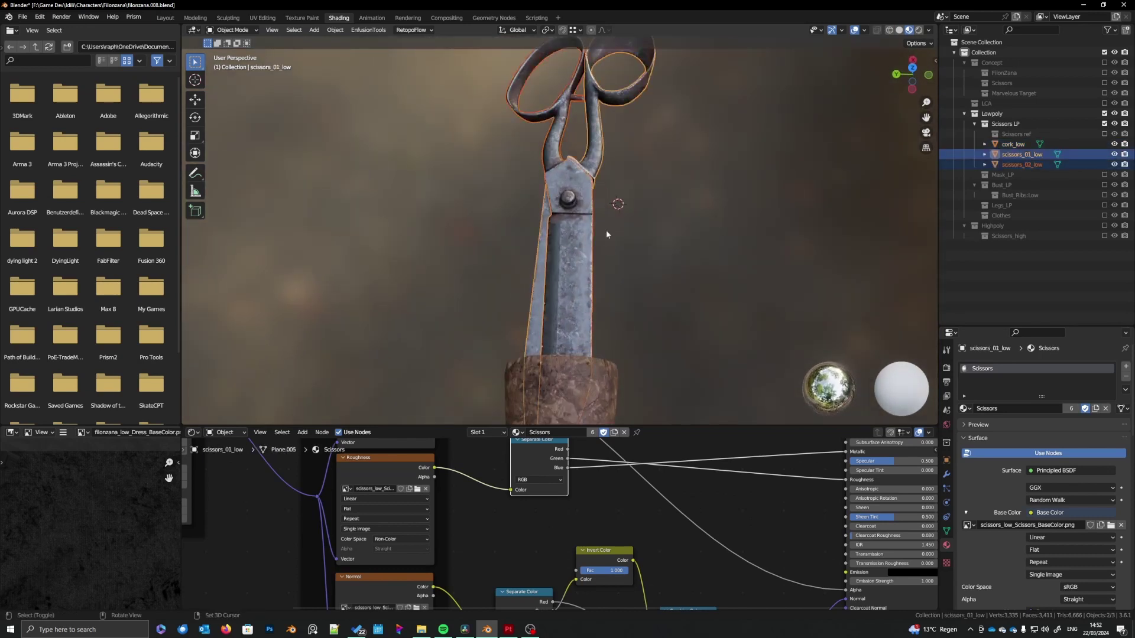
click(920, 31)
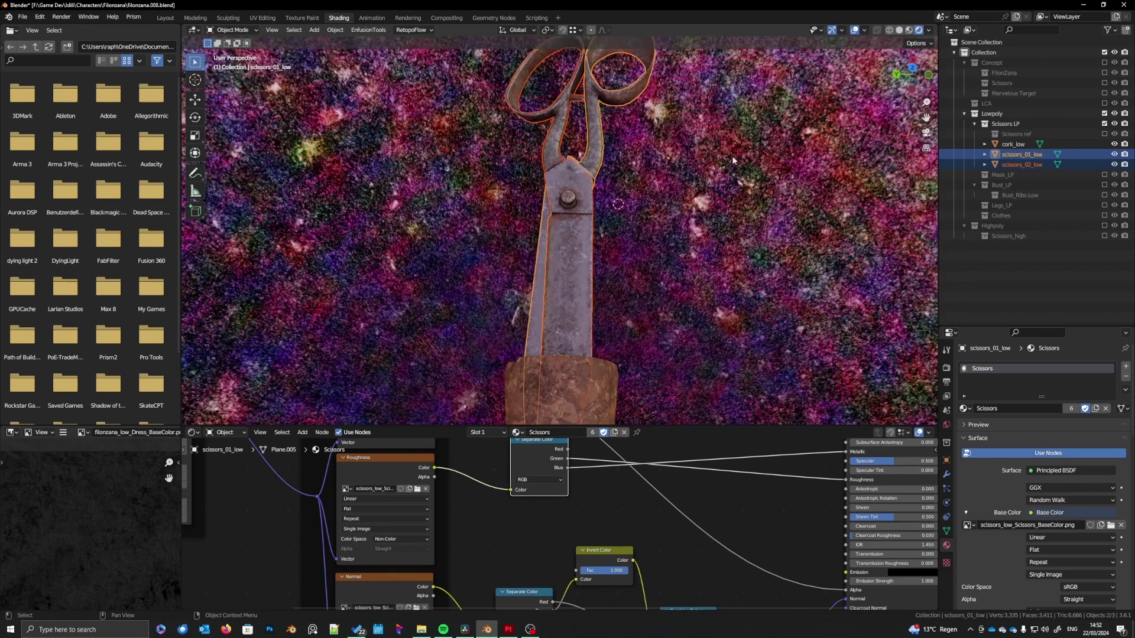
click(909, 30)
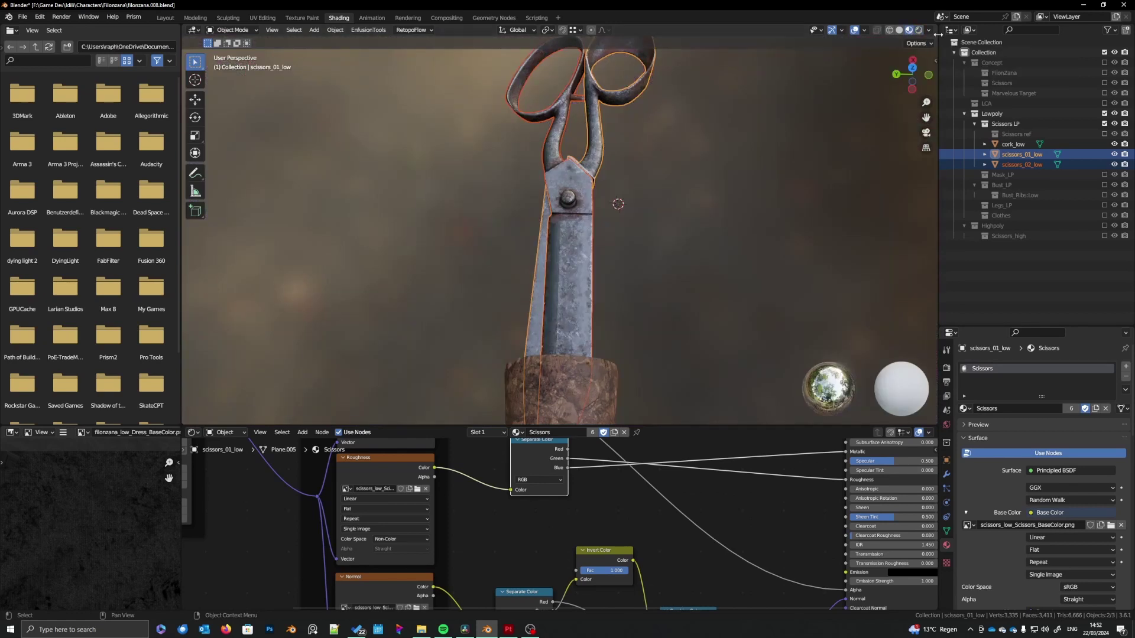
- Switch the Material Preview lighting to the dark studio HDRI and adjust its rotation
click(929, 31)
click(919, 137)
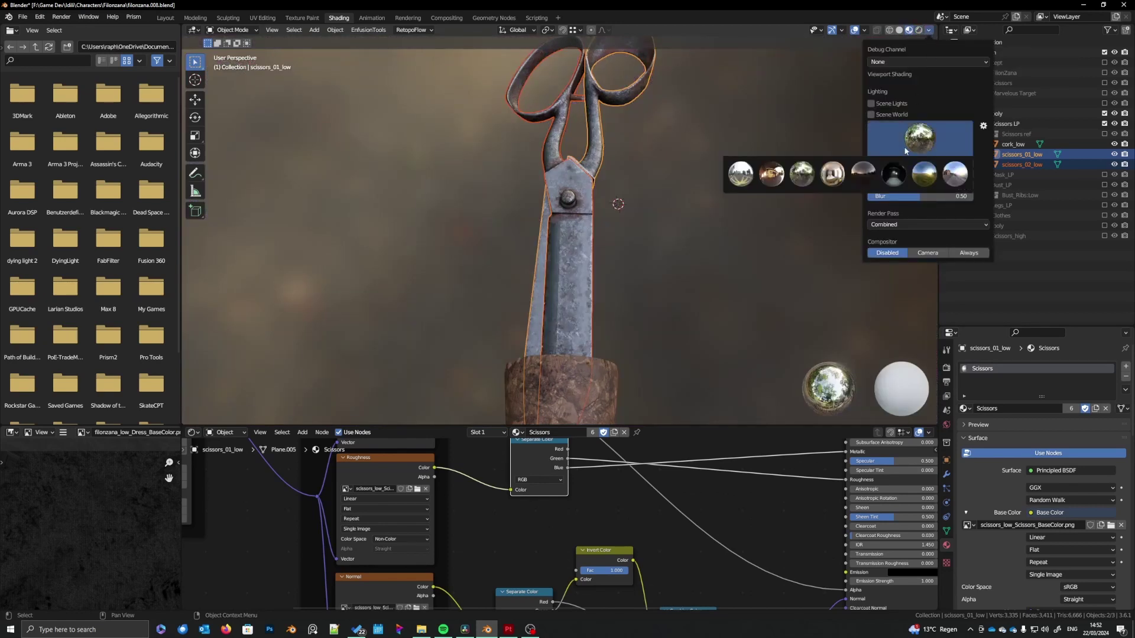
click(894, 174)
mouse_move(651, 222)
middle_down()
mouse_move(675, 234)
mouse_move(710, 208)
middle_up()
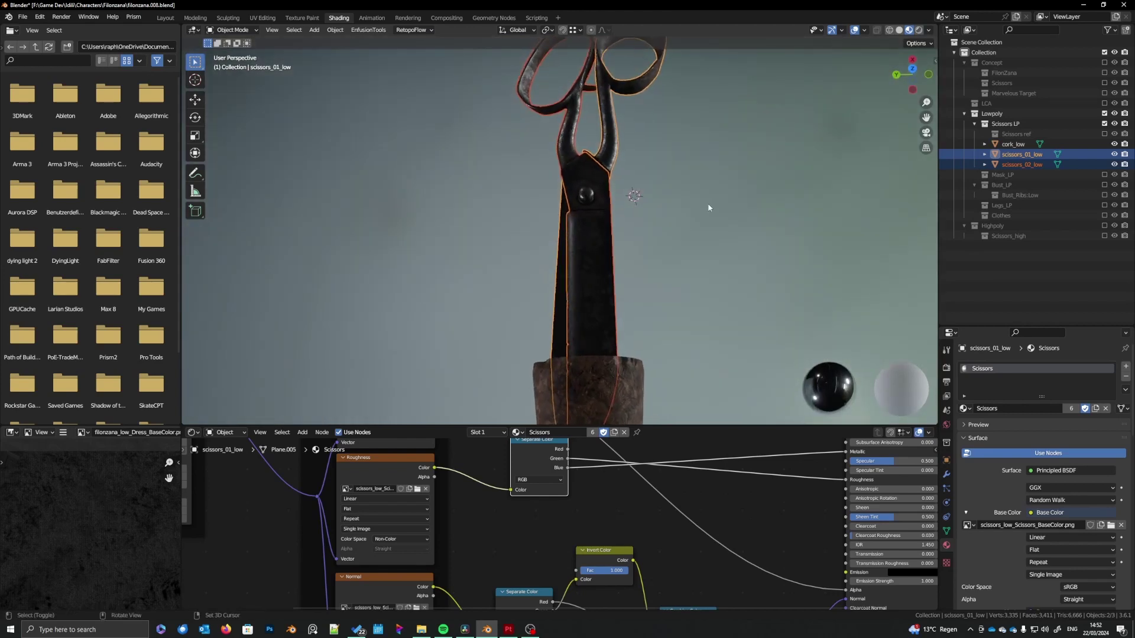
click(928, 30)
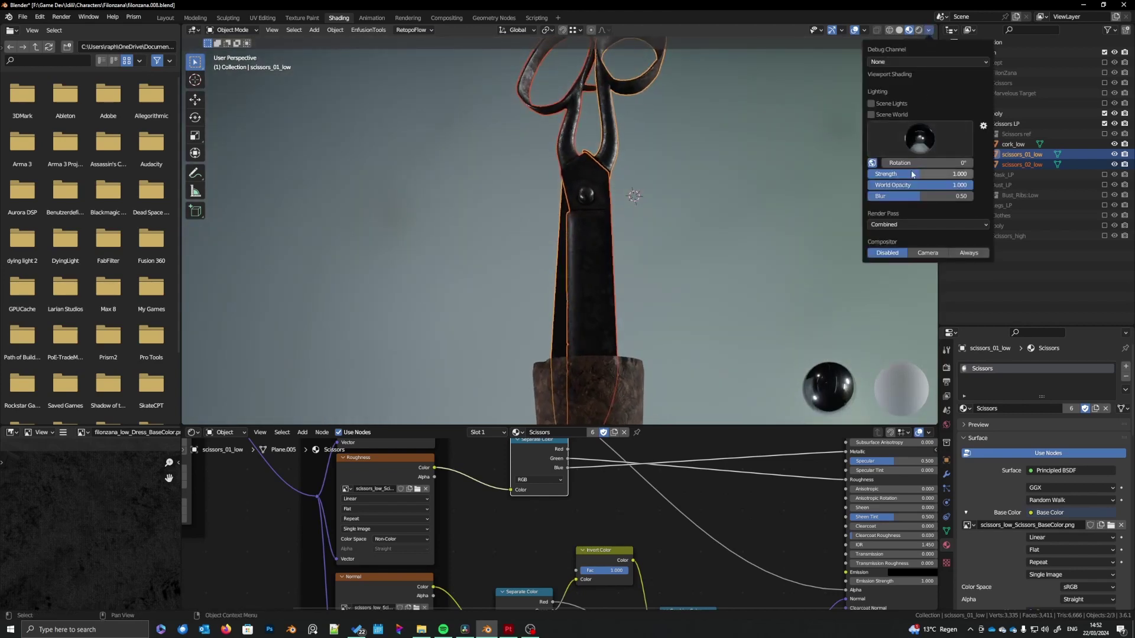
mouse_move(913, 163)
mouse_down()
mouse_move(946, 164)
mouse_move(889, 163)
mouse_move(906, 163)
mouse_up()
- Add cork_low to the selected scissor halves and rotate all three objects freely with Trackball rotation
scroll(662, 269, down, 4)
shift+click(576, 332)
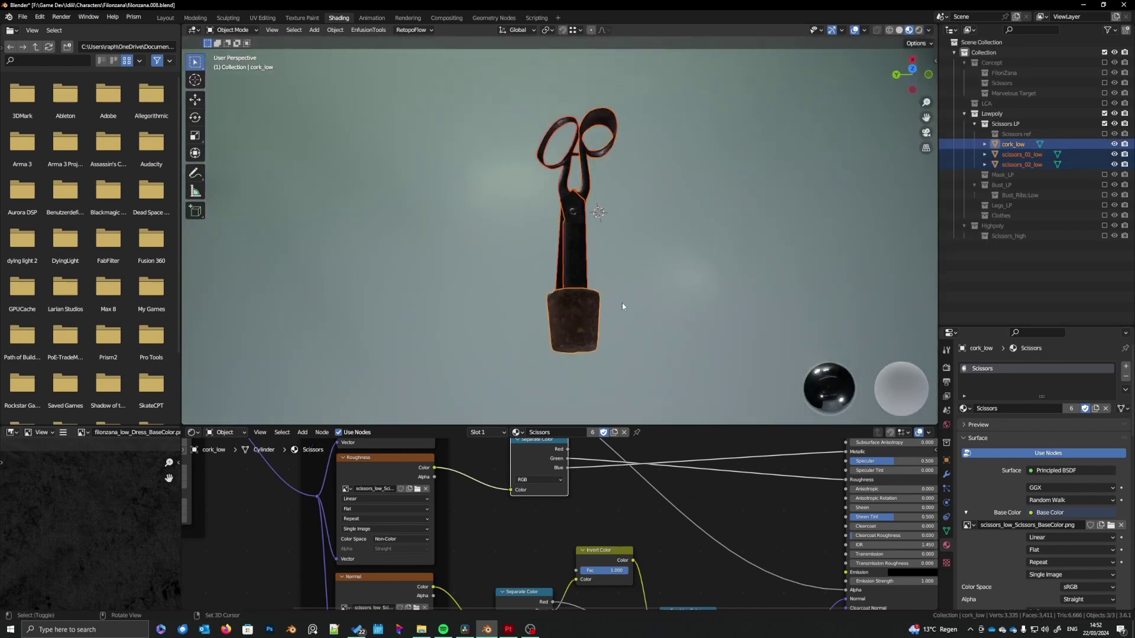
middle_drag(624, 307, 717, 314)
key(r)
click(639, 188)
key(r)
key(r)
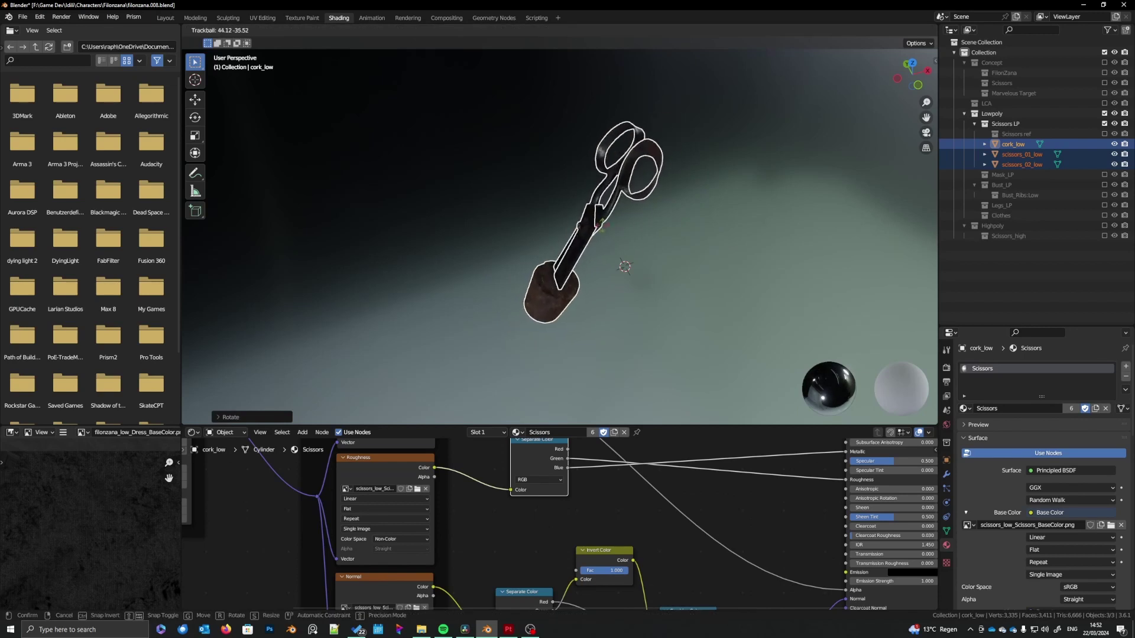
click(591, 236)
middle_drag(590, 236, 644, 273)
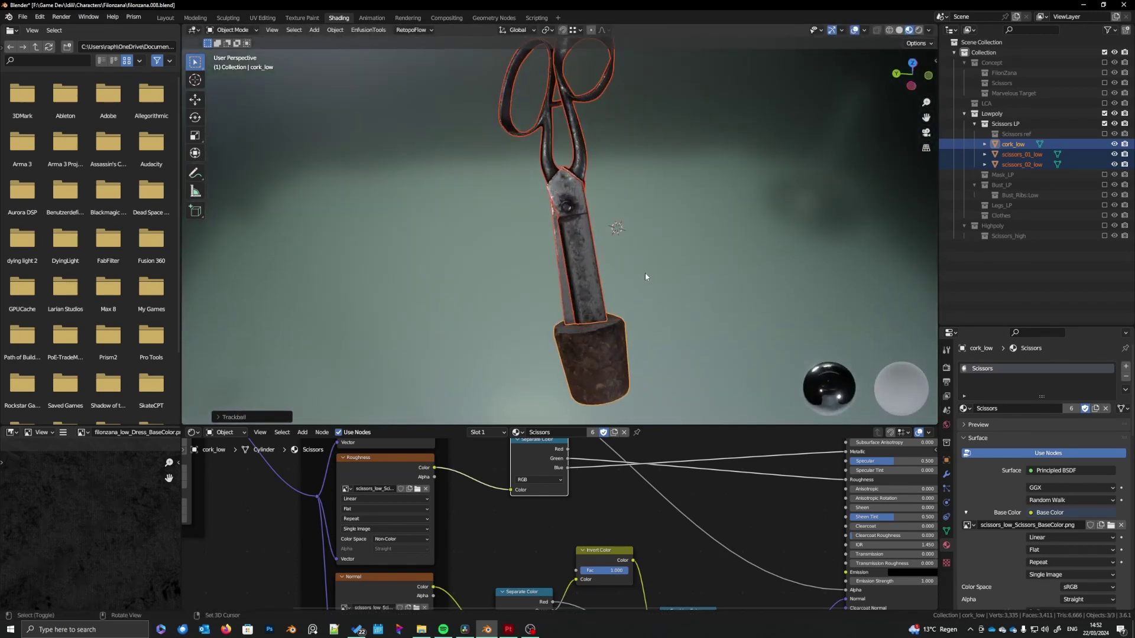
- Hide the viewport overlays to inspect the scissors' pivot and blade textures up close, and restore the overlays
scroll(643, 266, up, 2)
click(855, 29)
middle_drag(762, 224, 690, 250)
scroll(615, 294, up, 4)
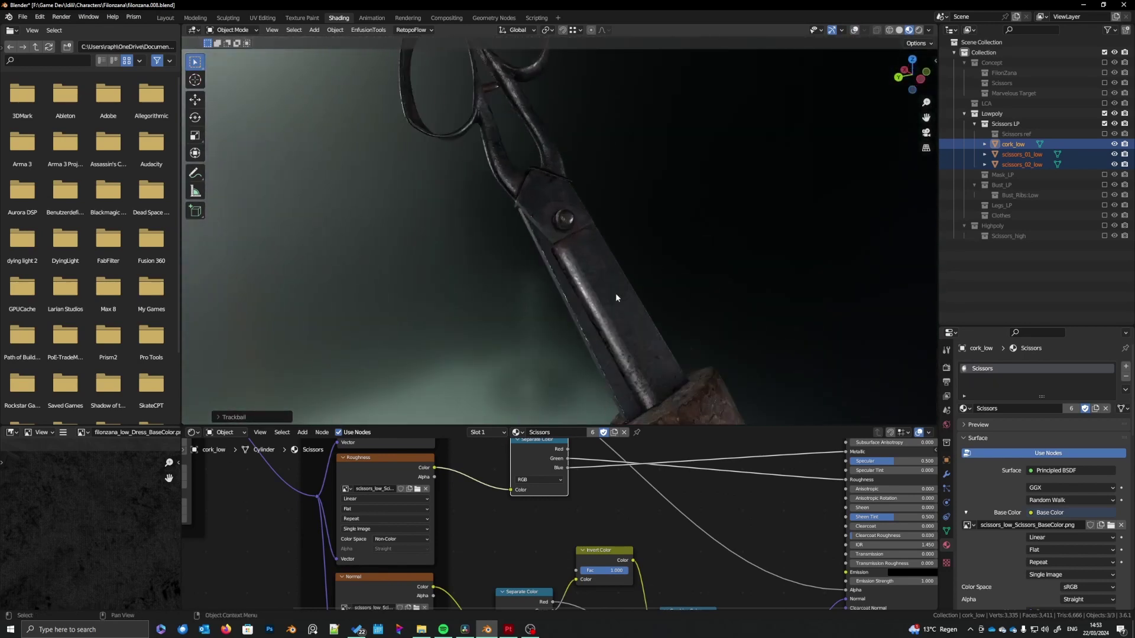
click(607, 310)
shift+middle_drag(606, 309, 621, 210)
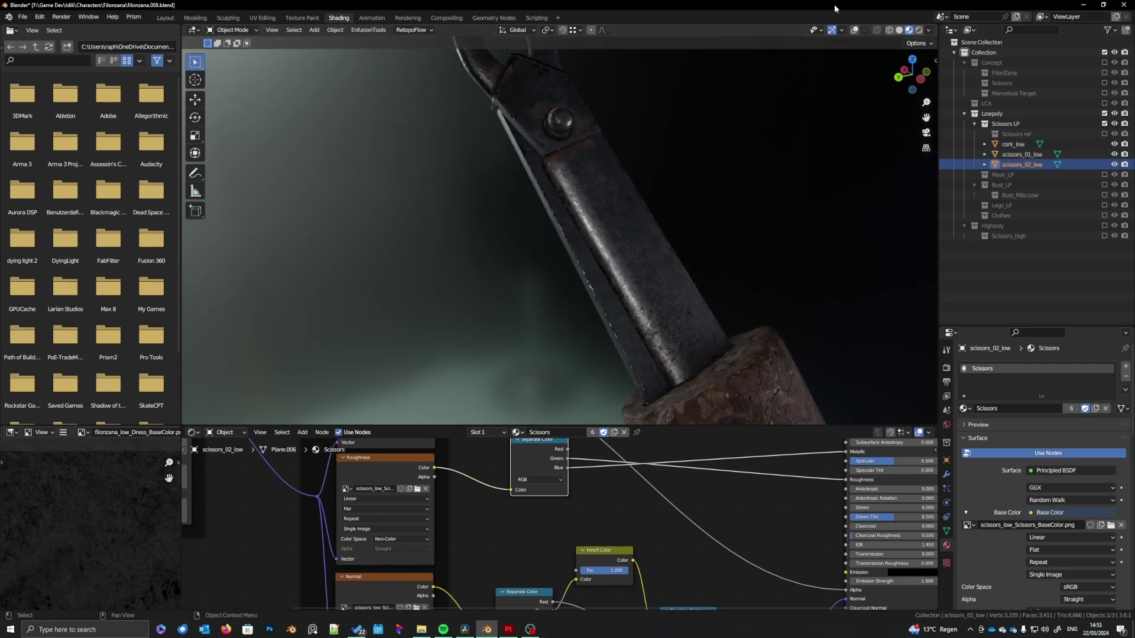
click(852, 31)
- Examine the edges and texture seams along the scissors_02_low blade in Edit Mode, and return to Object Mode
key(Tab)
scroll(634, 234, up, 4)
mouse_move(644, 231)
shift+middle_down()
mouse_move(623, 213)
mouse_move(646, 218)
mouse_move(648, 262)
mouse_move(630, 235)
shift+middle_up()
click(661, 237)
scroll(648, 261, down, 3)
scroll(629, 236, up, 2)
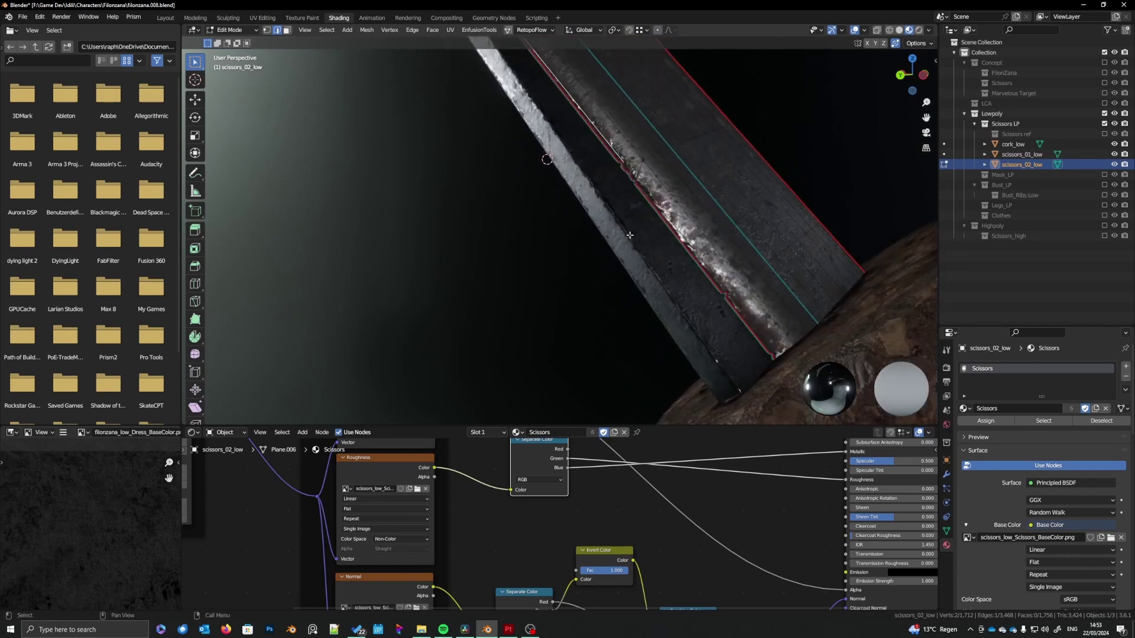
scroll(659, 201, up, 2)
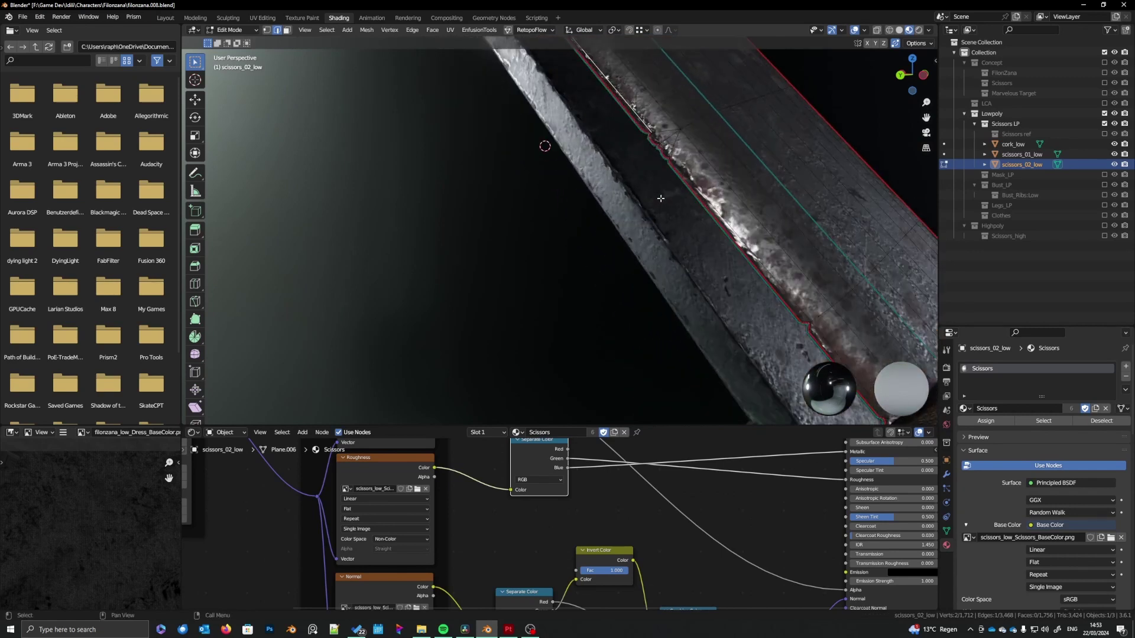
ctrl+click(684, 172)
middle_drag(707, 207, 564, 238)
key(Tab)
middle_drag(579, 245, 608, 289)
scroll(634, 298, down, 3)
click(608, 289)
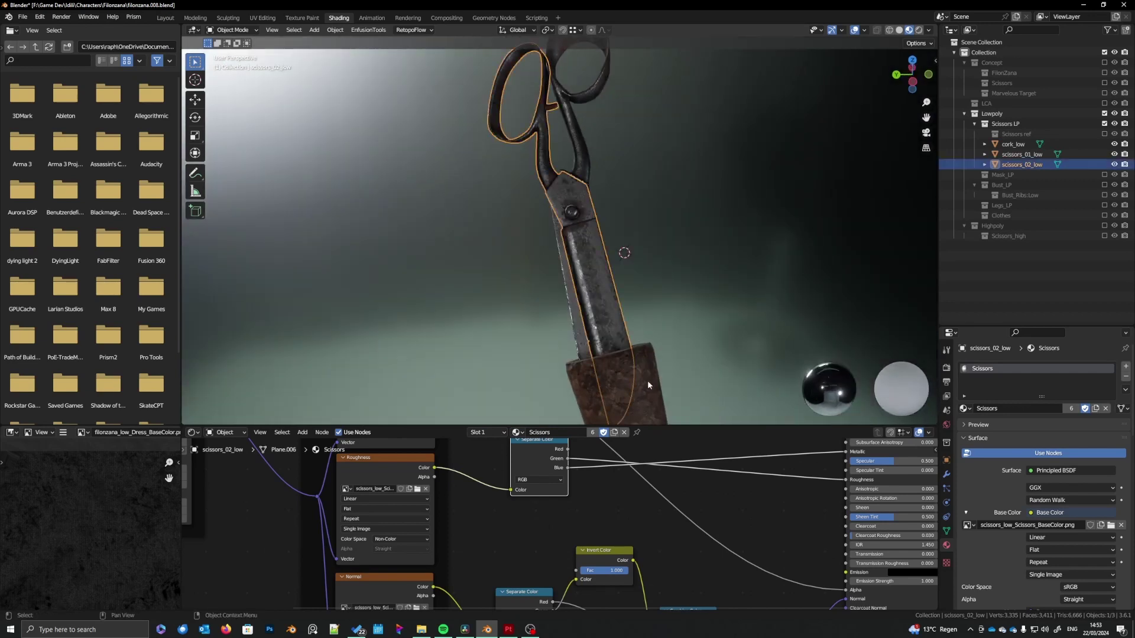
- Try swinging the scissors_02_low half around its local Z axis, viewed from the front and the back
key(r)
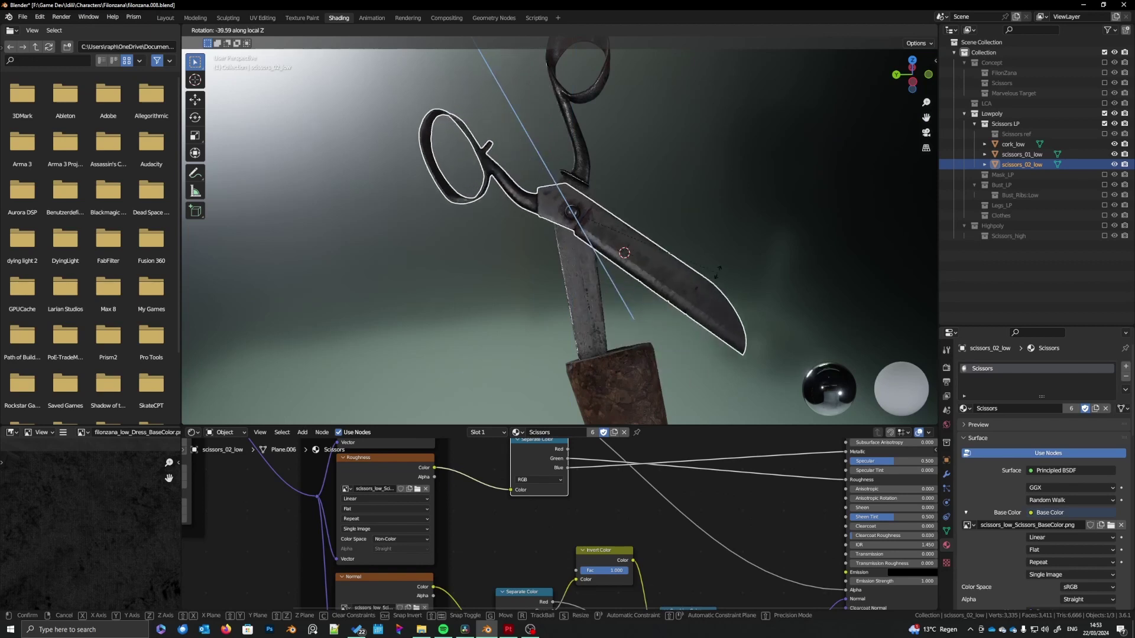
click(658, 354)
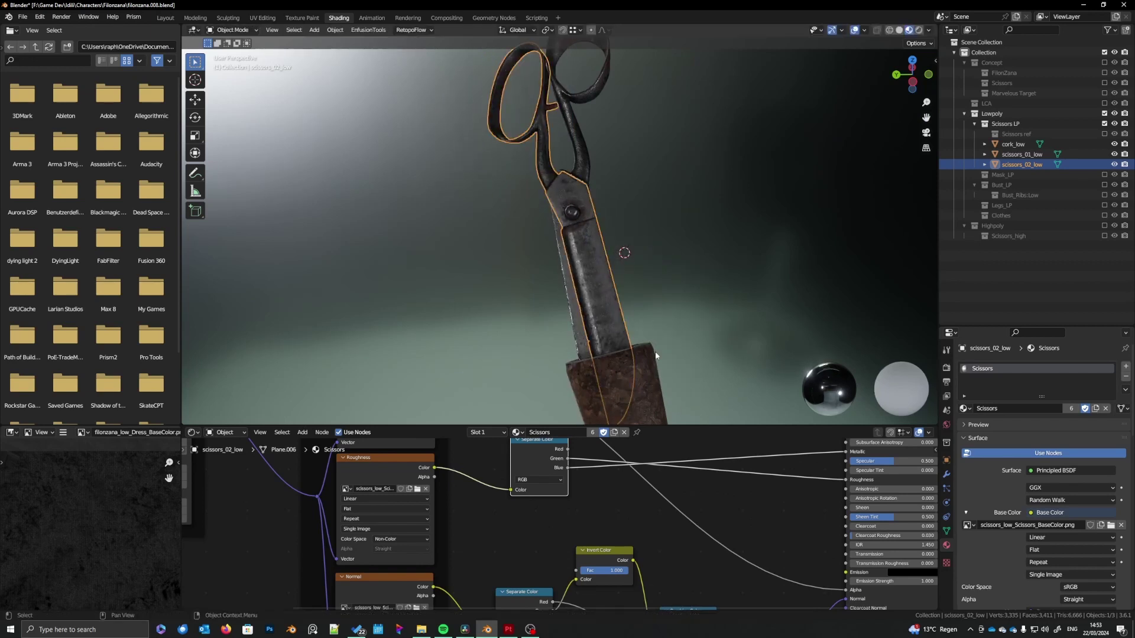
middle_drag(557, 366, 767, 273)
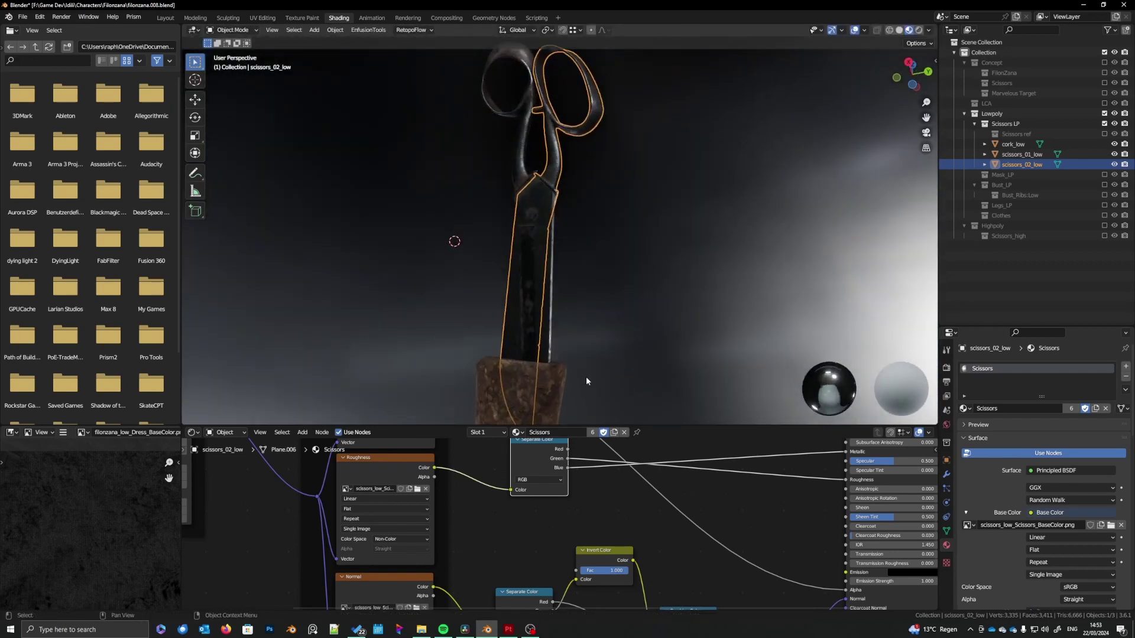
shift+middle_drag(586, 377, 644, 349)
scroll(644, 349, up, 3)
key(r)
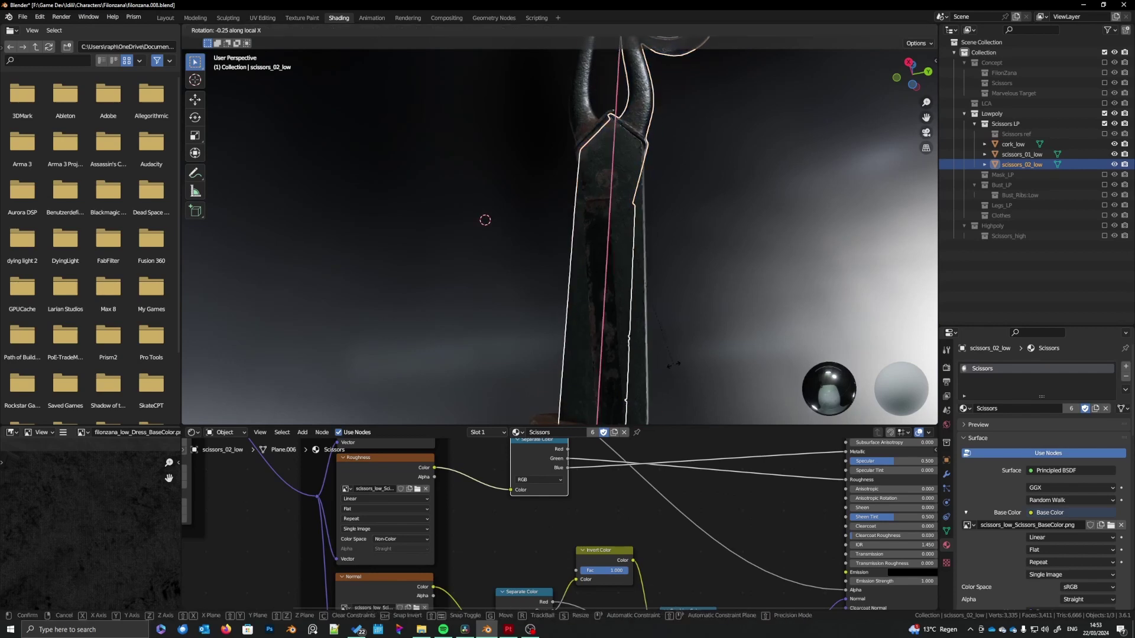
key(z)
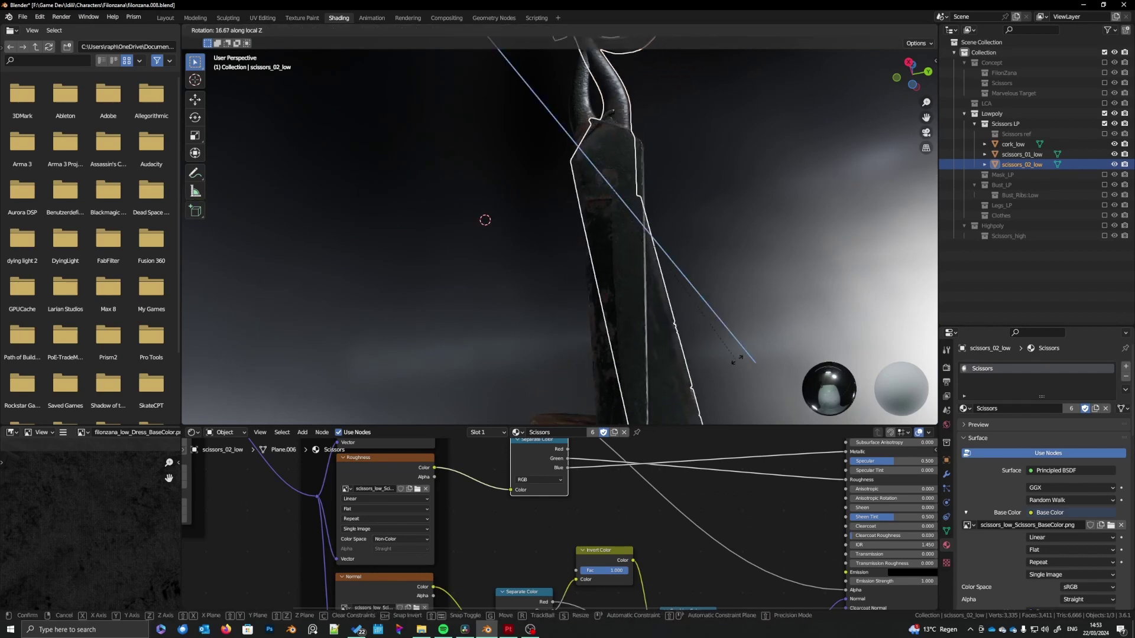
click(664, 375)
scroll(662, 372, down, 5)
middle_drag(659, 352, 610, 375)
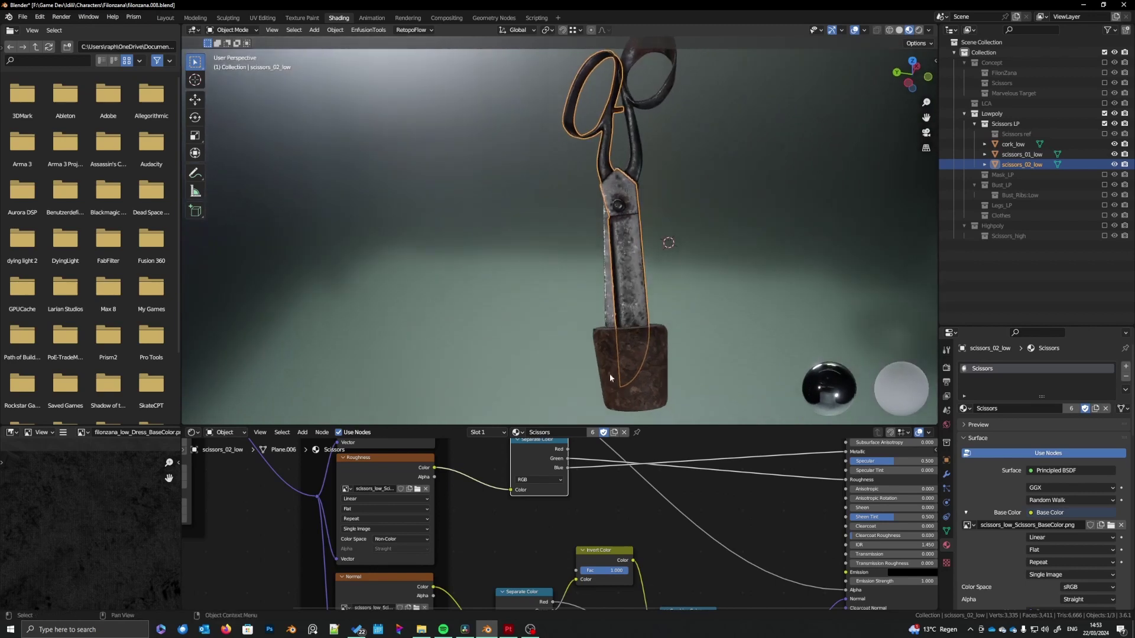
click(660, 328)
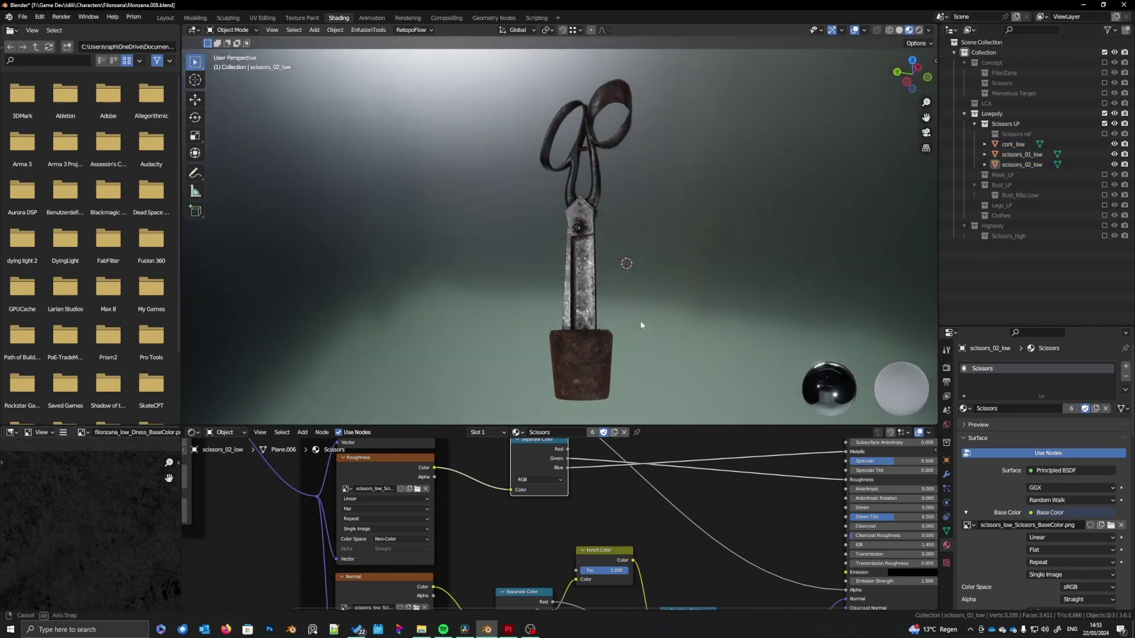